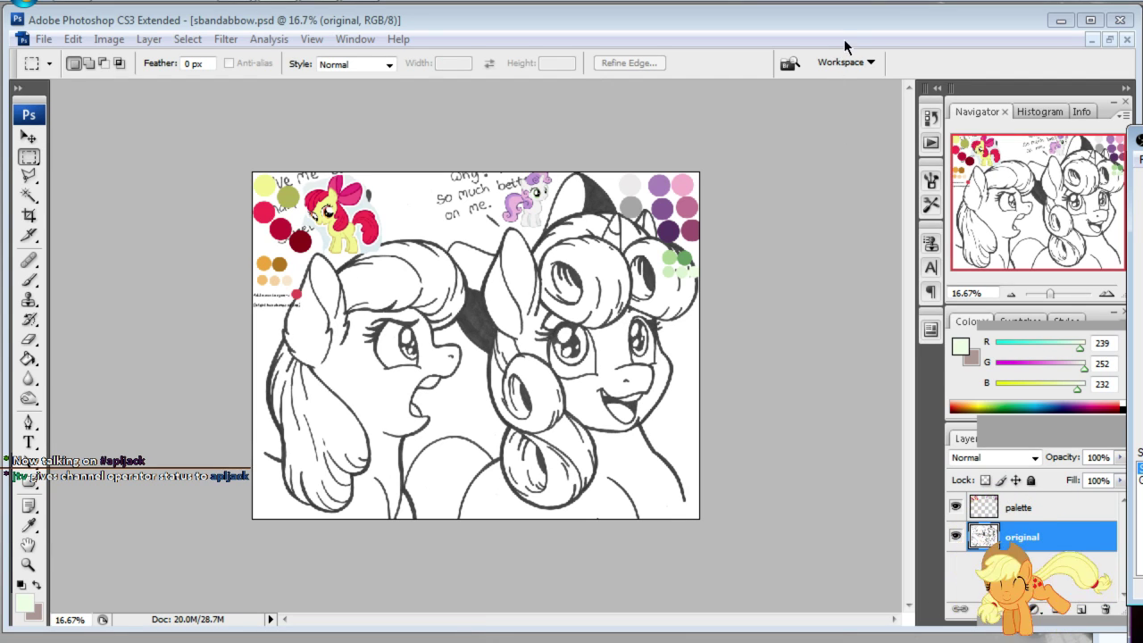
# - Maximise and enlarge the Photoshop window showing sbandabbow.psd
pyautogui.click(847, 42)
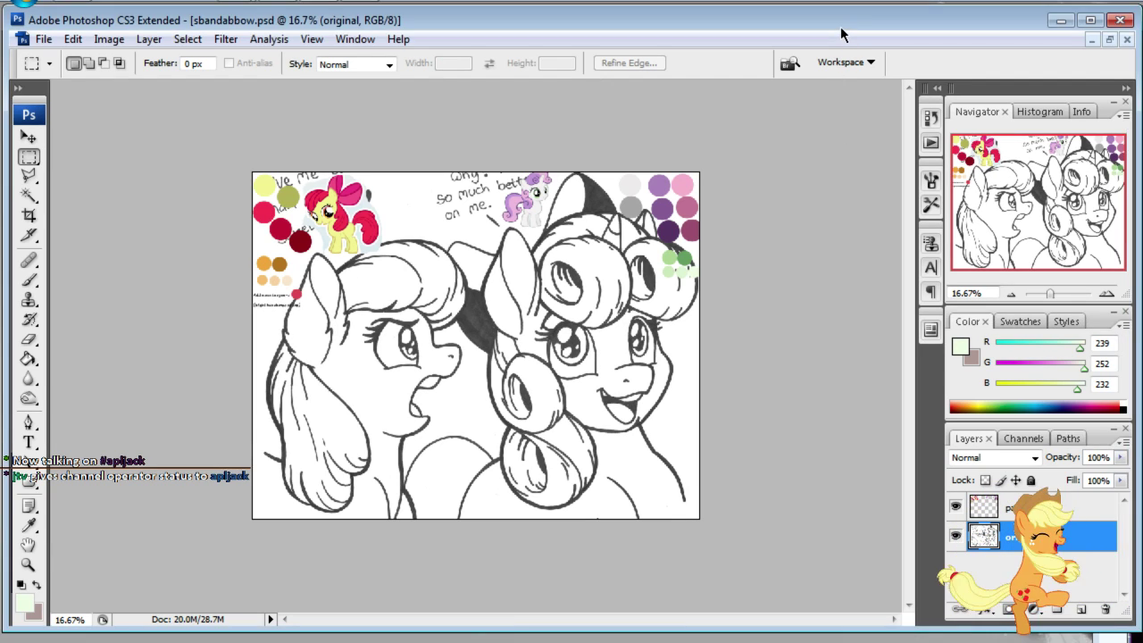
pyautogui.doubleClick(158, 18)
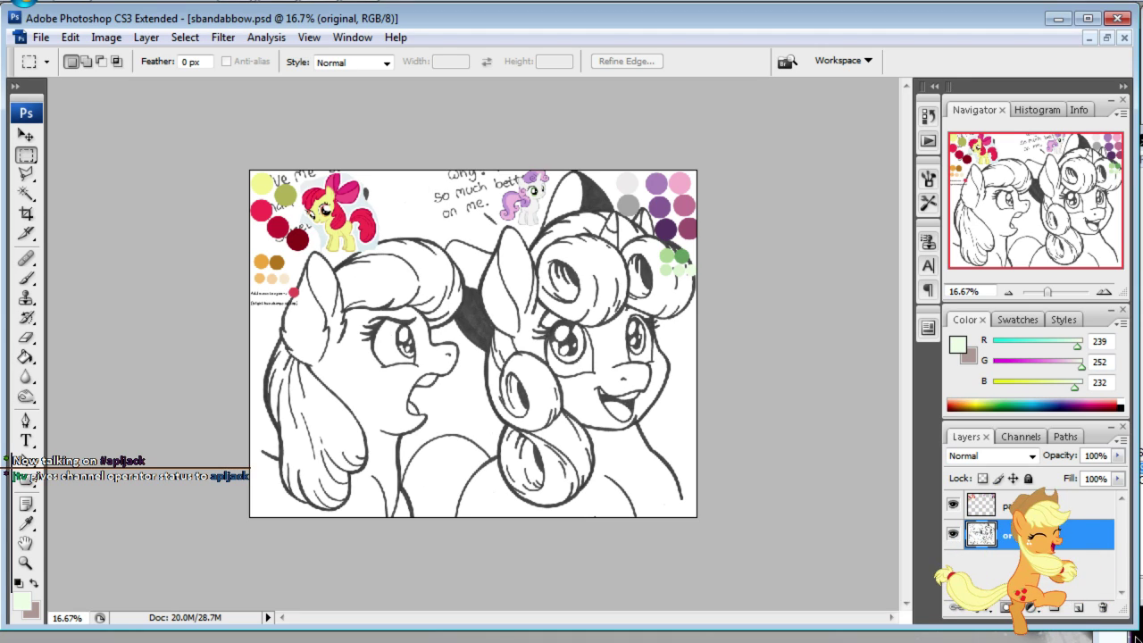
pyautogui.moveTo(1133, 633); pyautogui.dragTo(1142, 642)
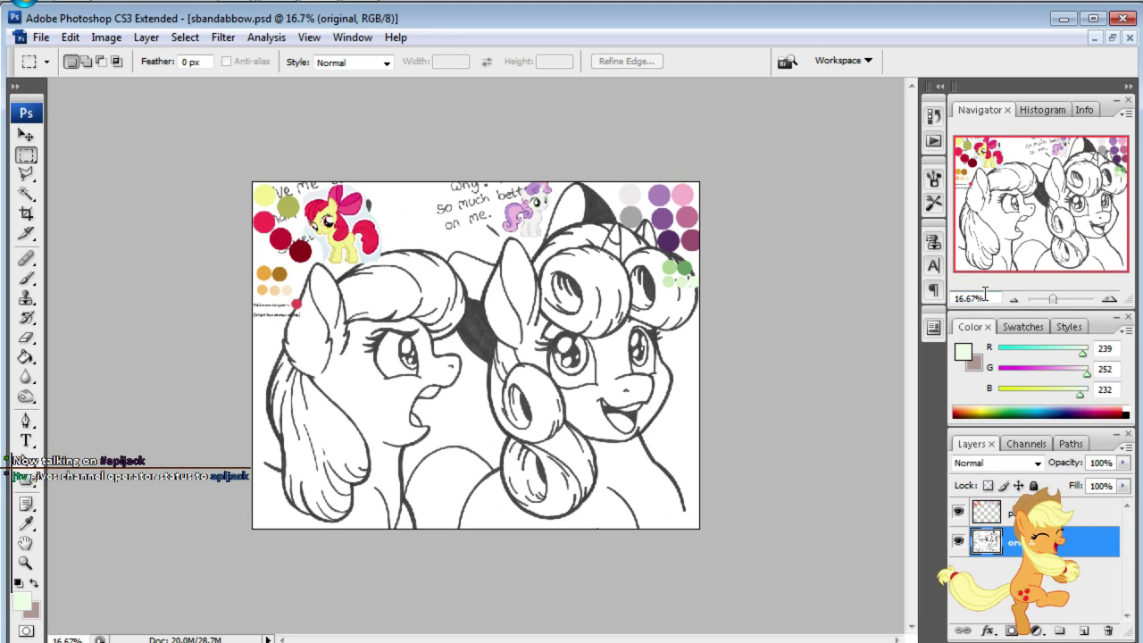
# - Set the Navigator zoom to 100%, then back to 50%, to frame the ponies
pyautogui.click(977, 298)
pyautogui.write('00')
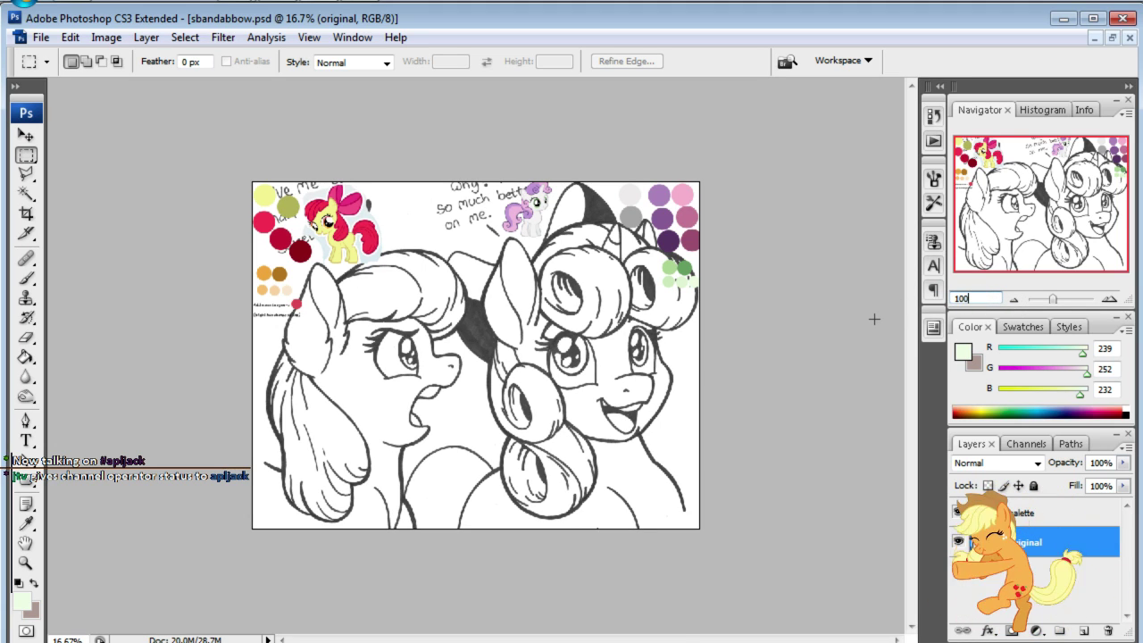
pyautogui.press('Return')
pyautogui.moveTo(1068, 198); pyautogui.dragTo(1086, 176)
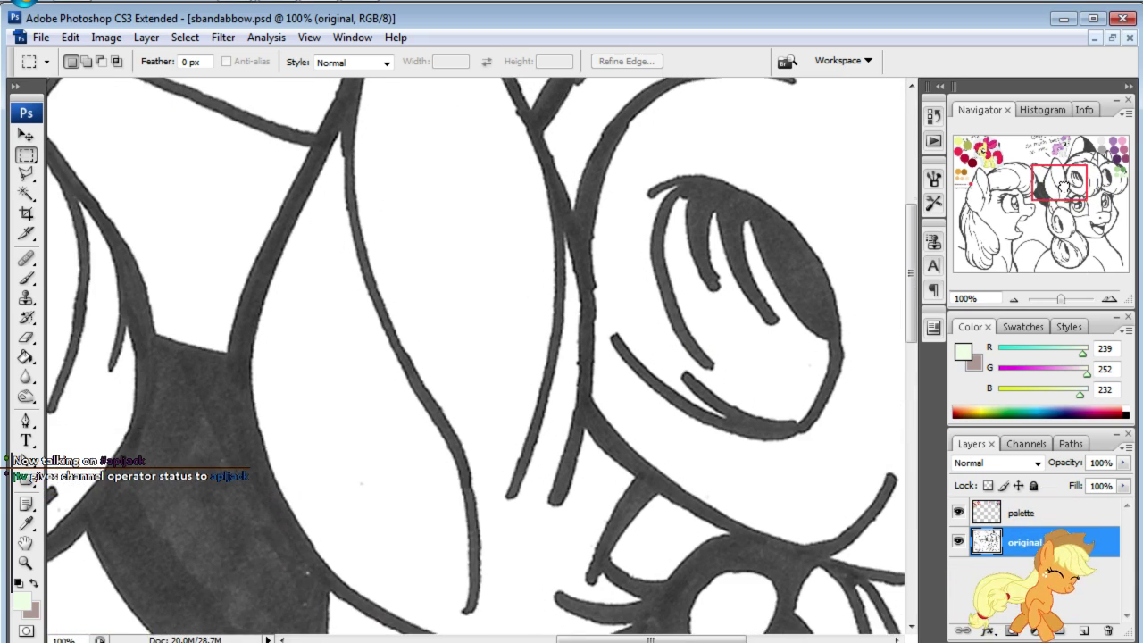
pyautogui.click(982, 299)
pyautogui.write('50')
pyautogui.press('Return')
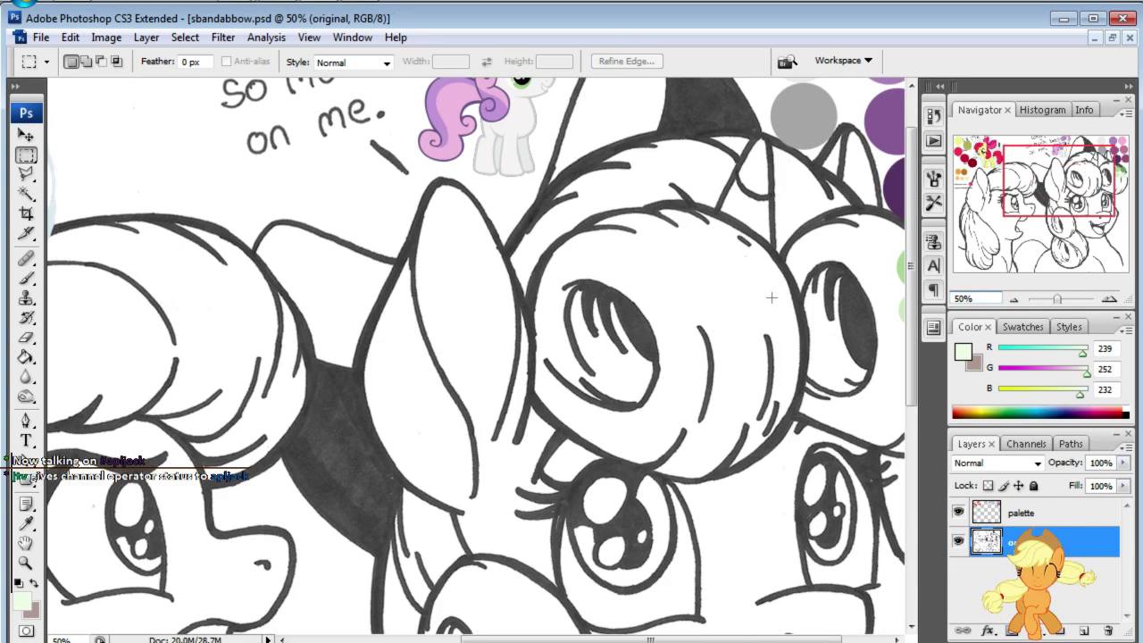
pyautogui.moveTo(1042, 191); pyautogui.dragTo(1043, 193)
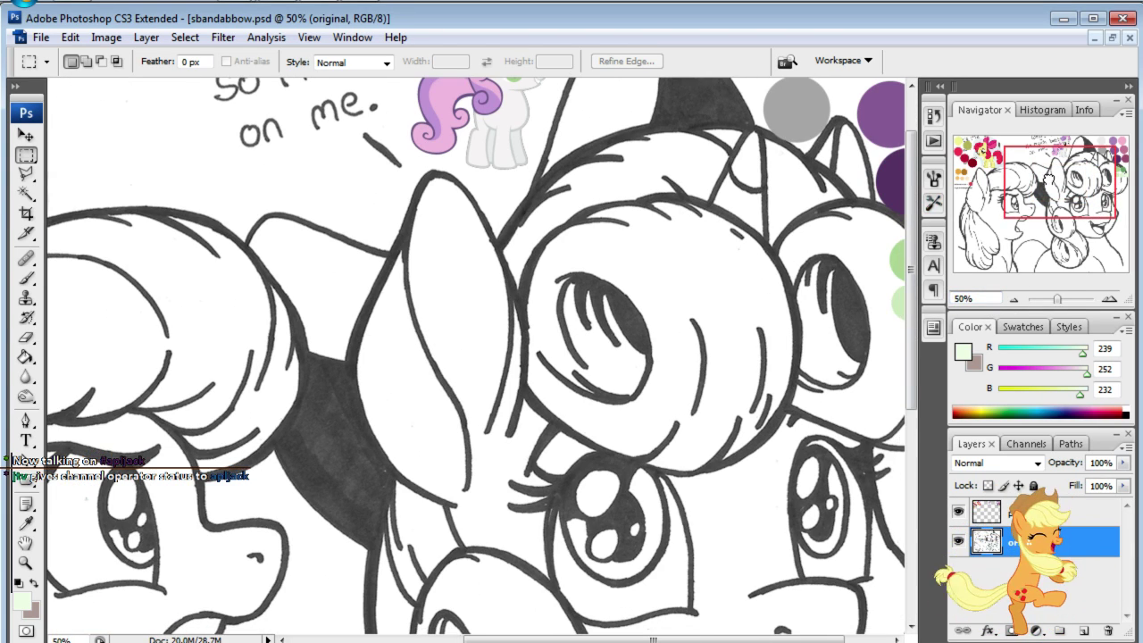
# - Add a new layer plus 'sweetie belle' and 'apple bloom' layer groups
pyautogui.click(1081, 631)
pyautogui.click(1060, 631)
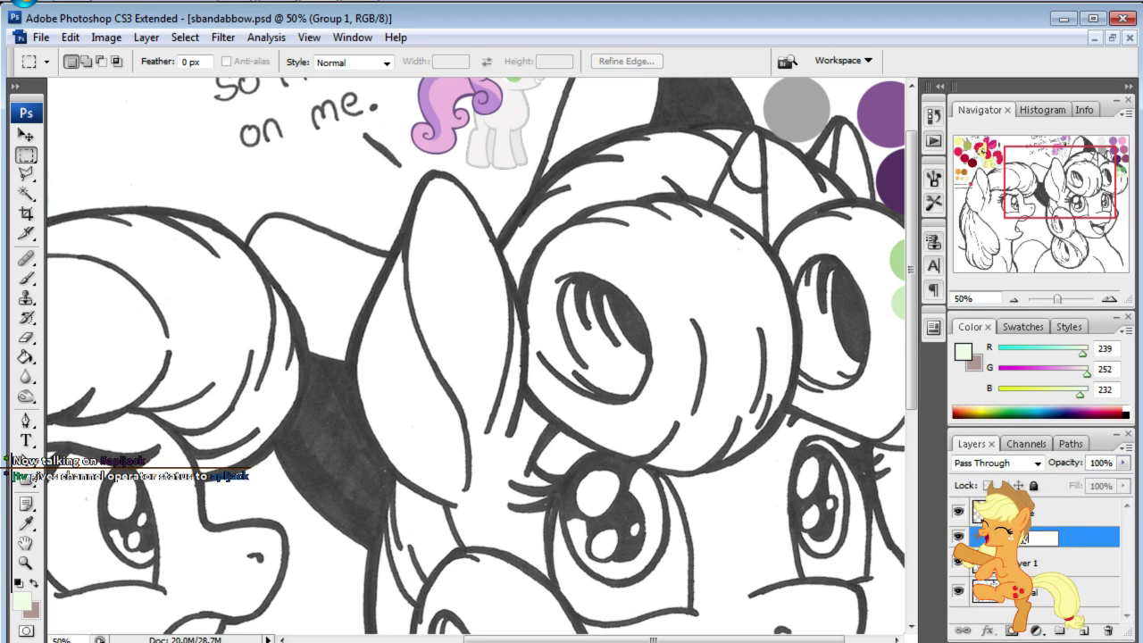
pyautogui.write('sweet')
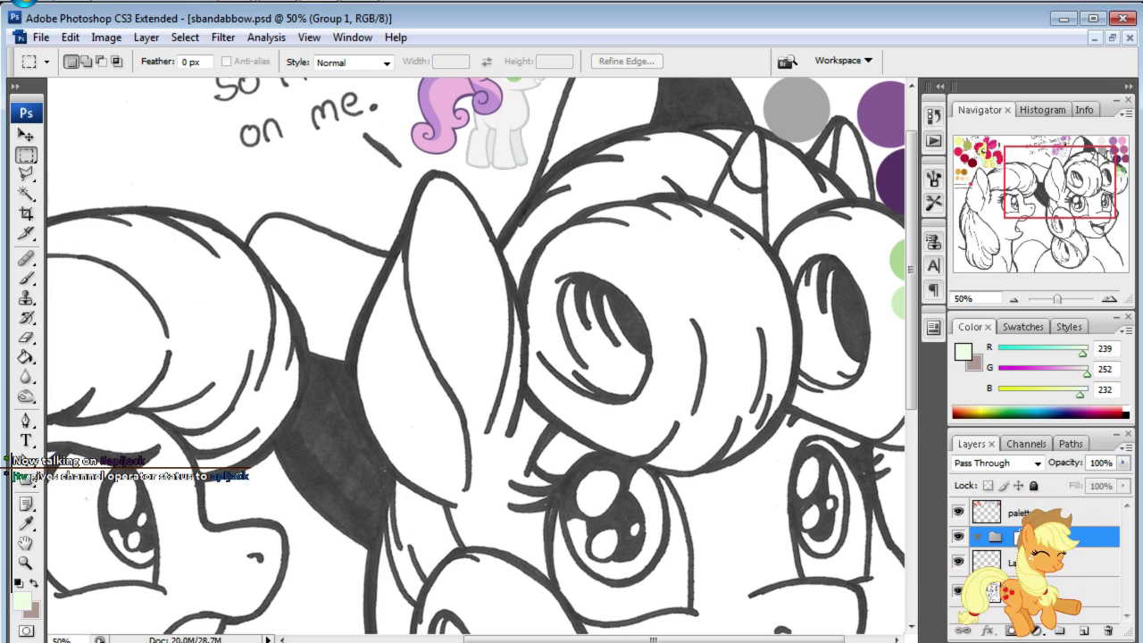
pyautogui.press('Return')
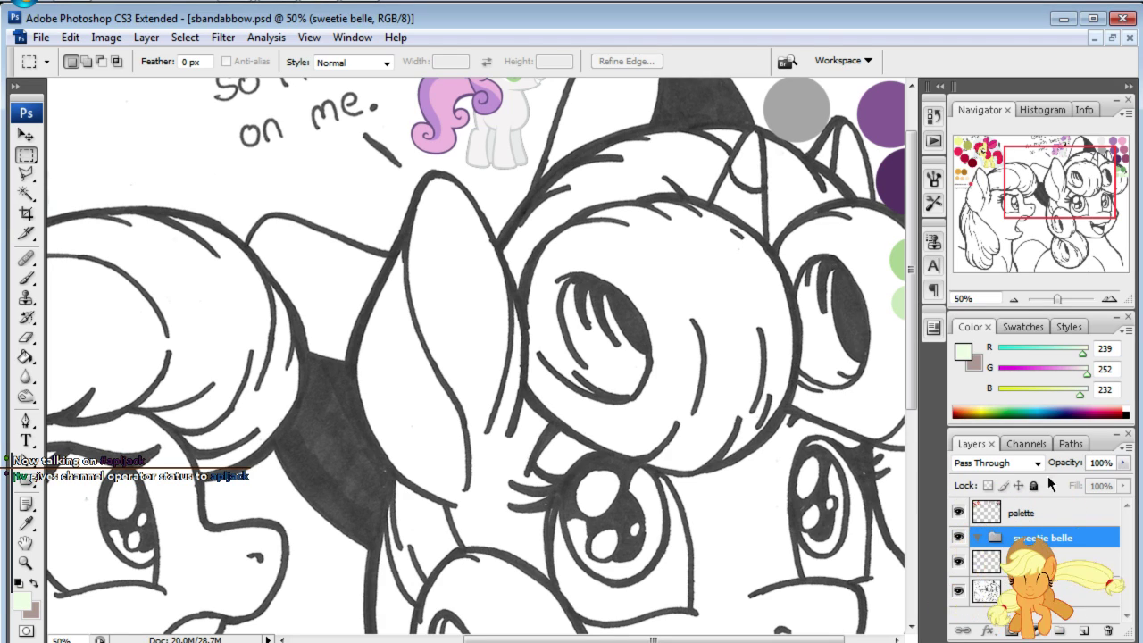
pyautogui.click(1062, 630)
pyautogui.write('app')
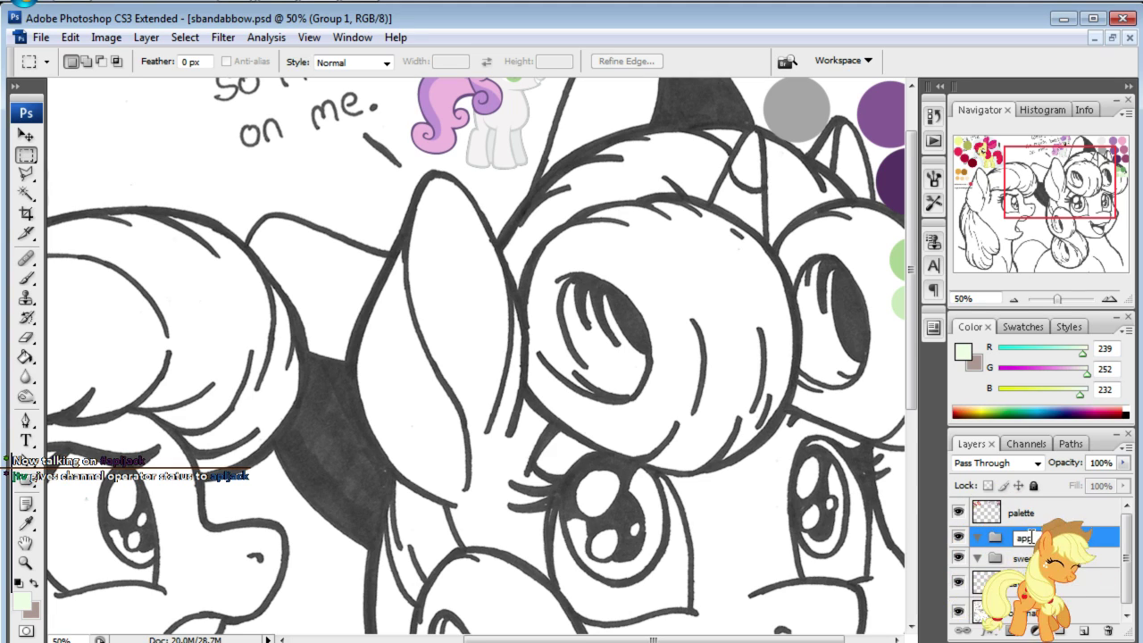
pyautogui.write('le bloom')
pyautogui.press('Return')
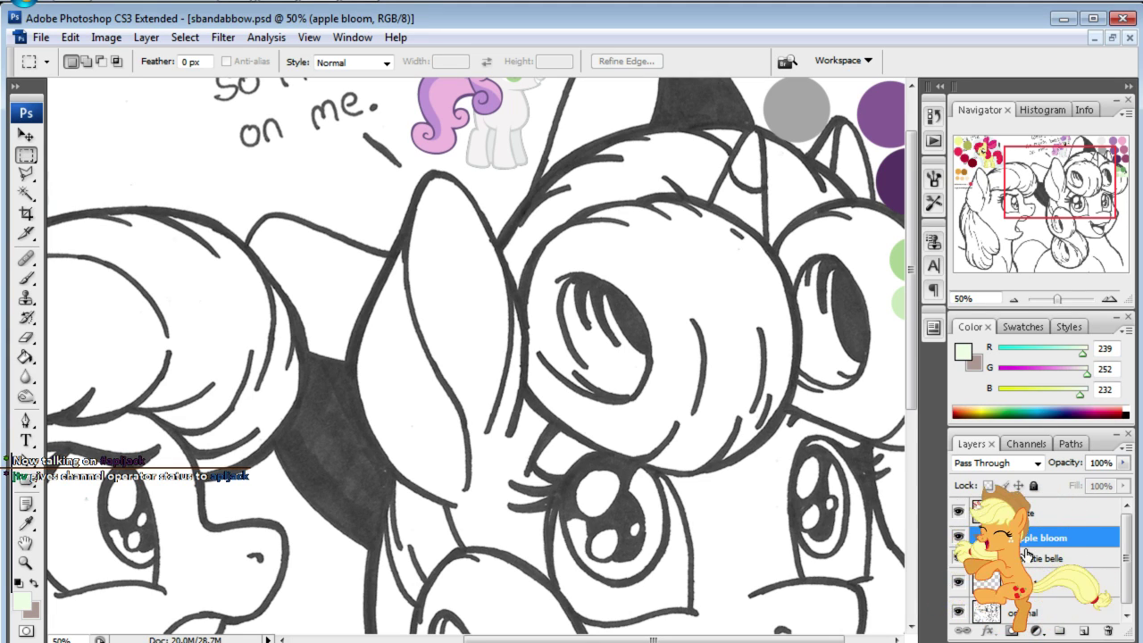
# - Nest a 'body' subgroup inside both the apple bloom and sweetie belle groups
pyautogui.click(1059, 632)
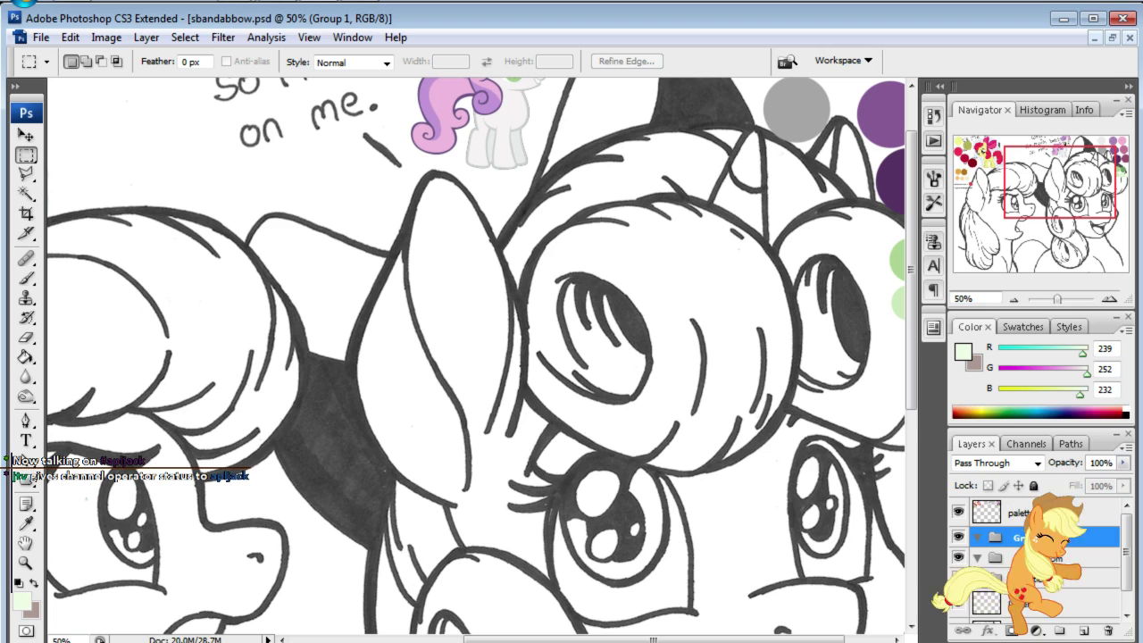
pyautogui.moveTo(1002, 545); pyautogui.dragTo(998, 557)
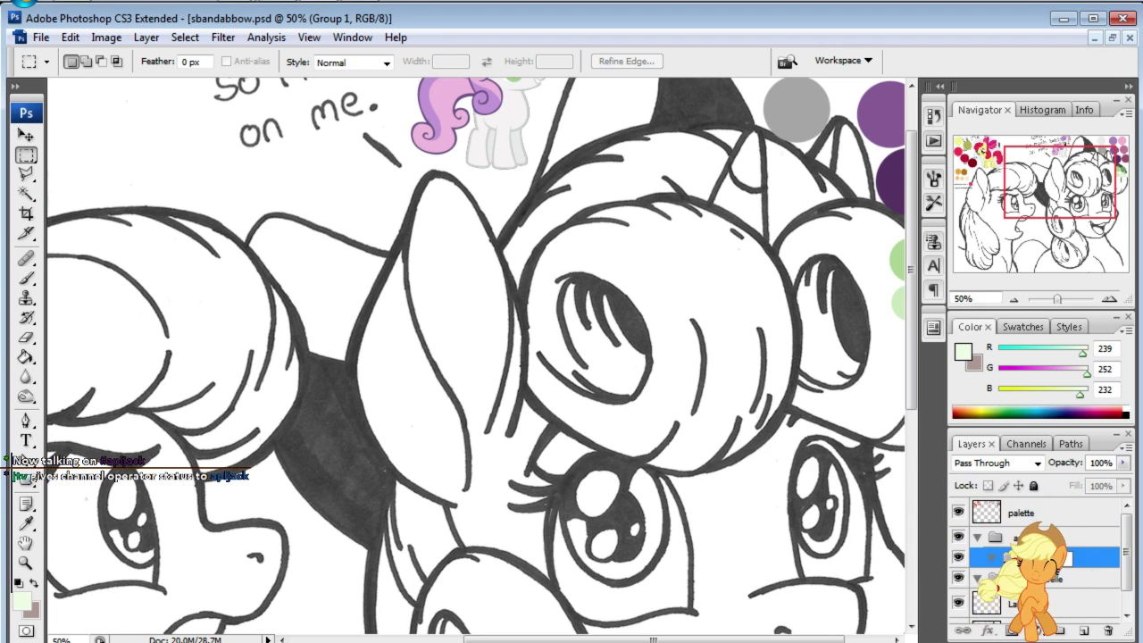
pyautogui.write('body')
pyautogui.click(1035, 577)
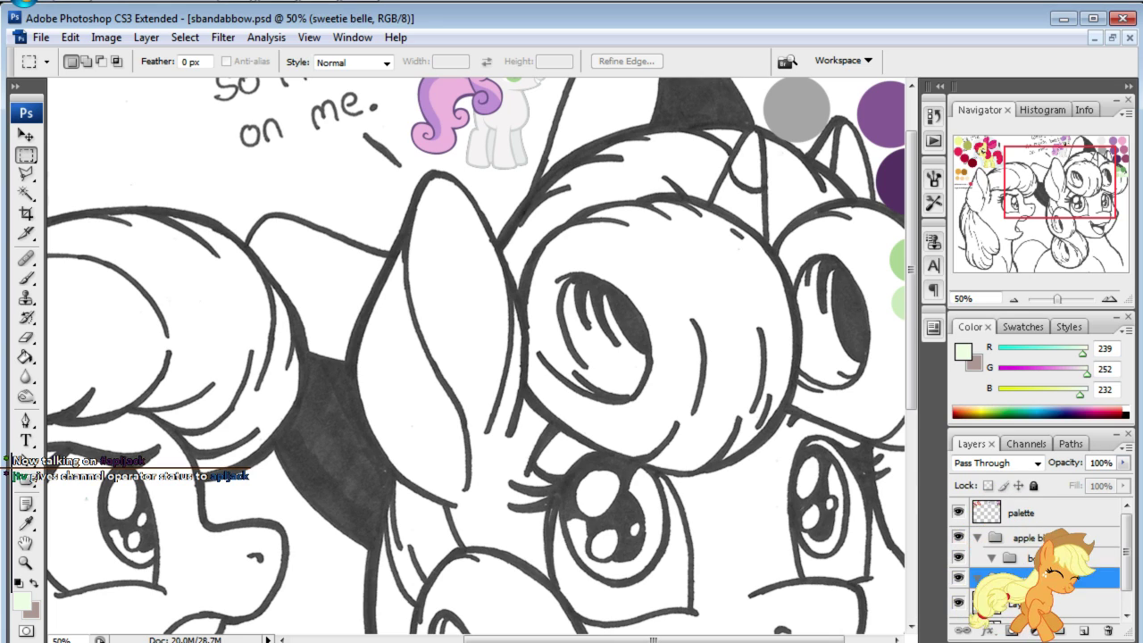
pyautogui.hotkey('ctrl', 'g')
pyautogui.doubleClick(1044, 598)
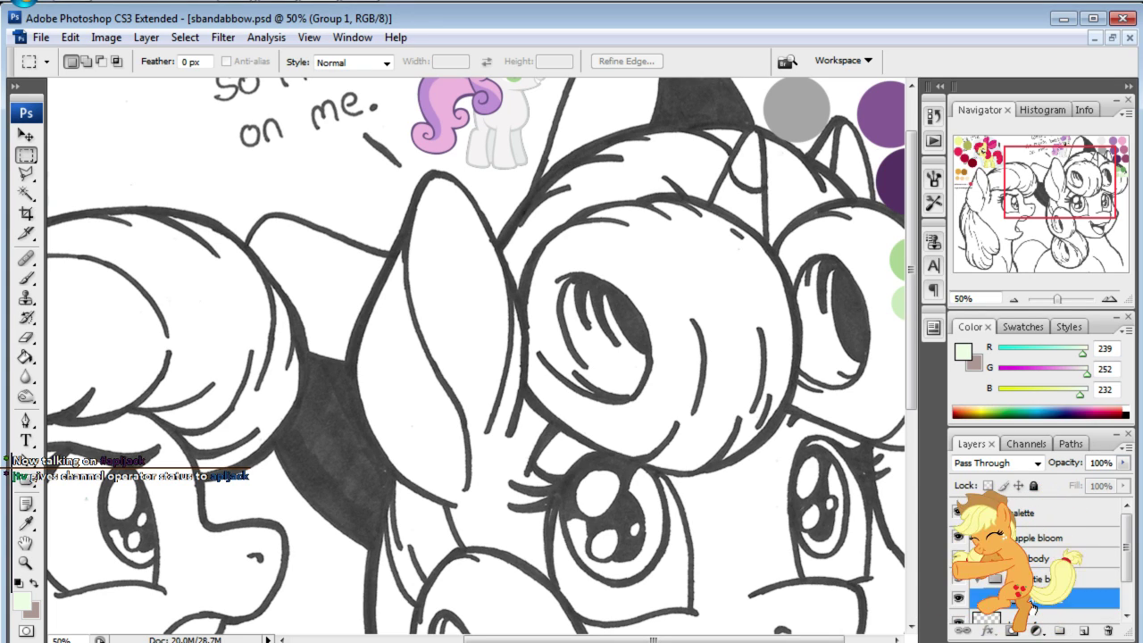
pyautogui.write('body')
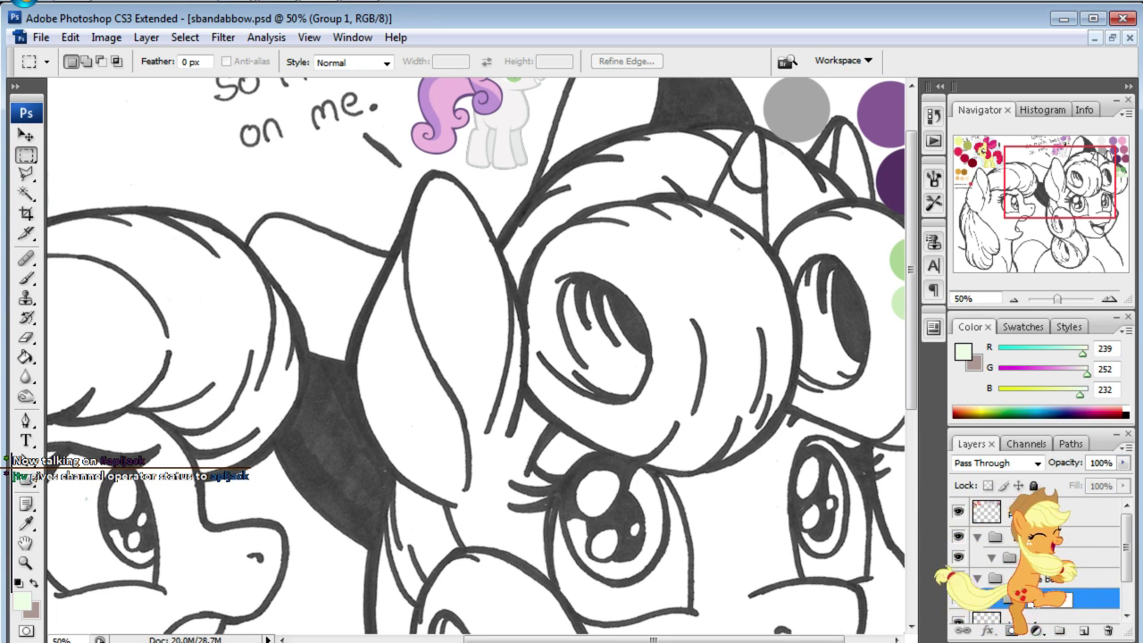
pyautogui.press('Return')
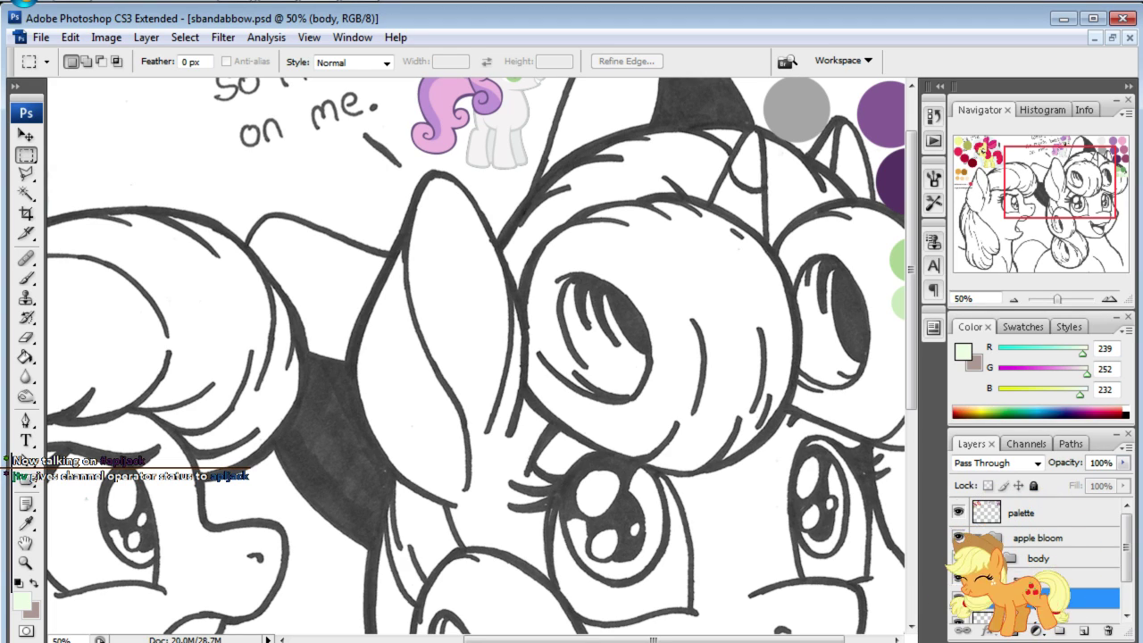
# - Rename Layer 1 to 'body-lines-black' and collapse the apple bloom group
pyautogui.scroll(-1, 1038, 589)
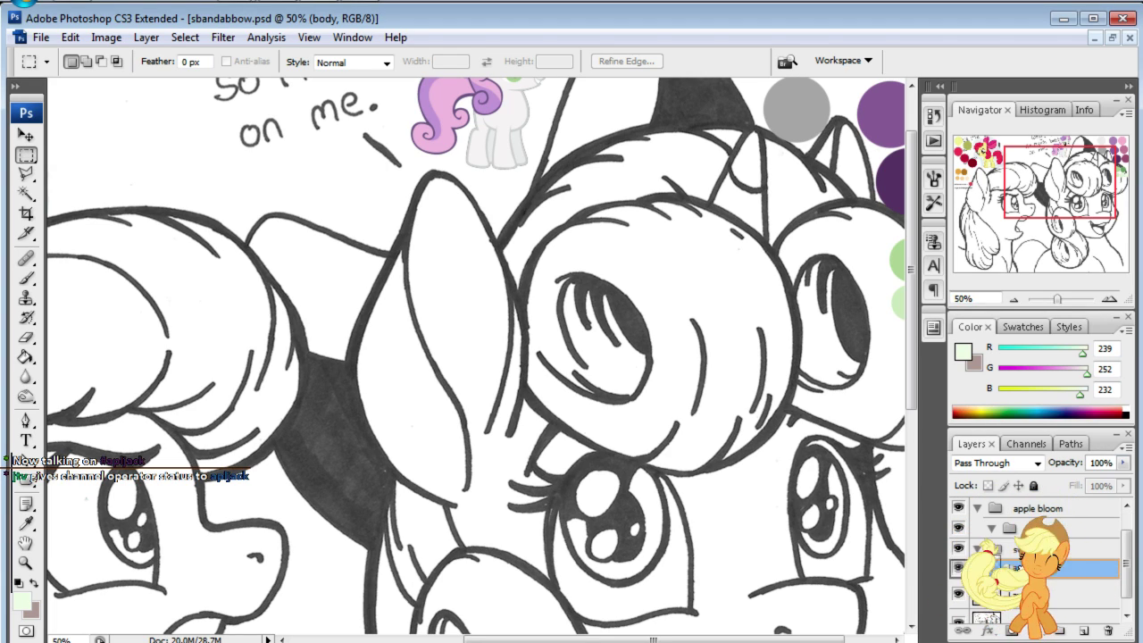
pyautogui.click(1044, 594)
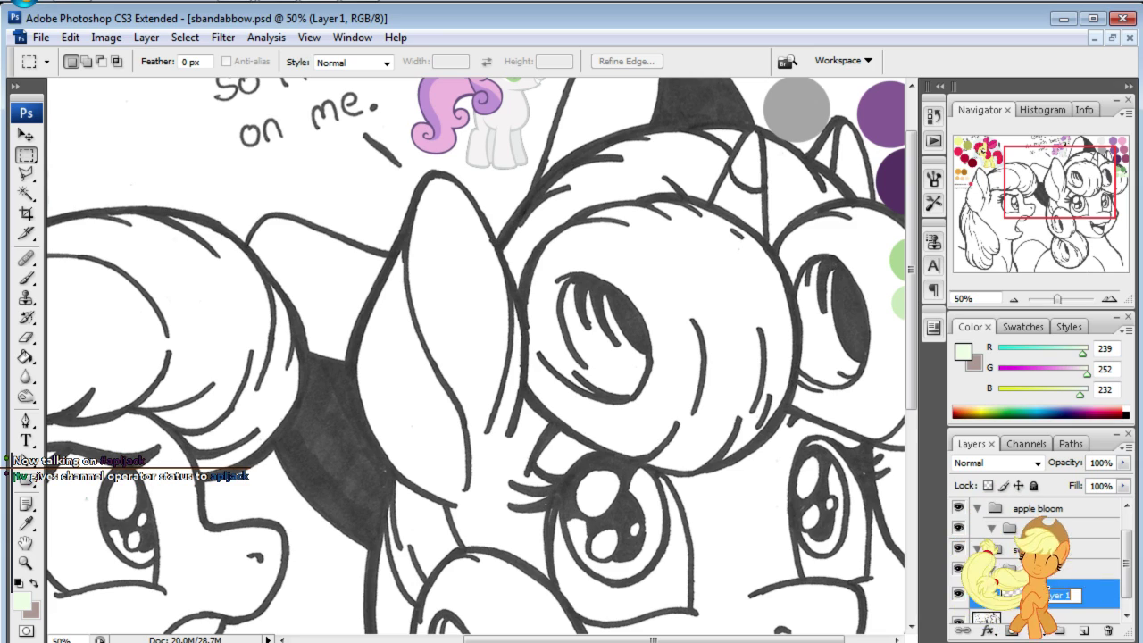
pyautogui.press('BackSpace')
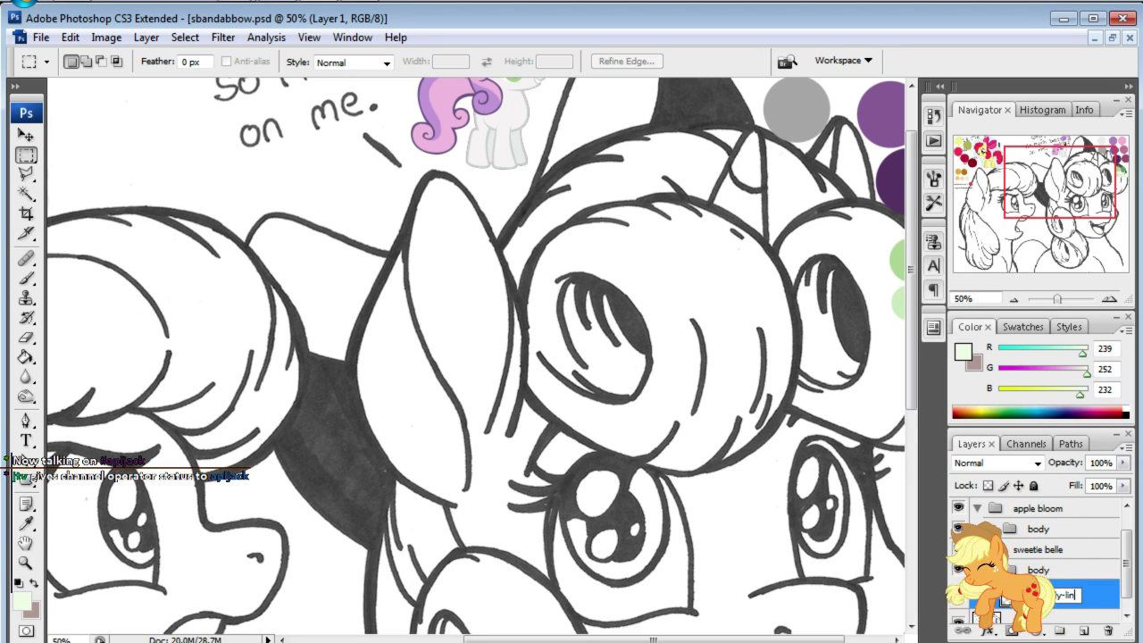
pyautogui.write('-lines-black')
pyautogui.press('Return')
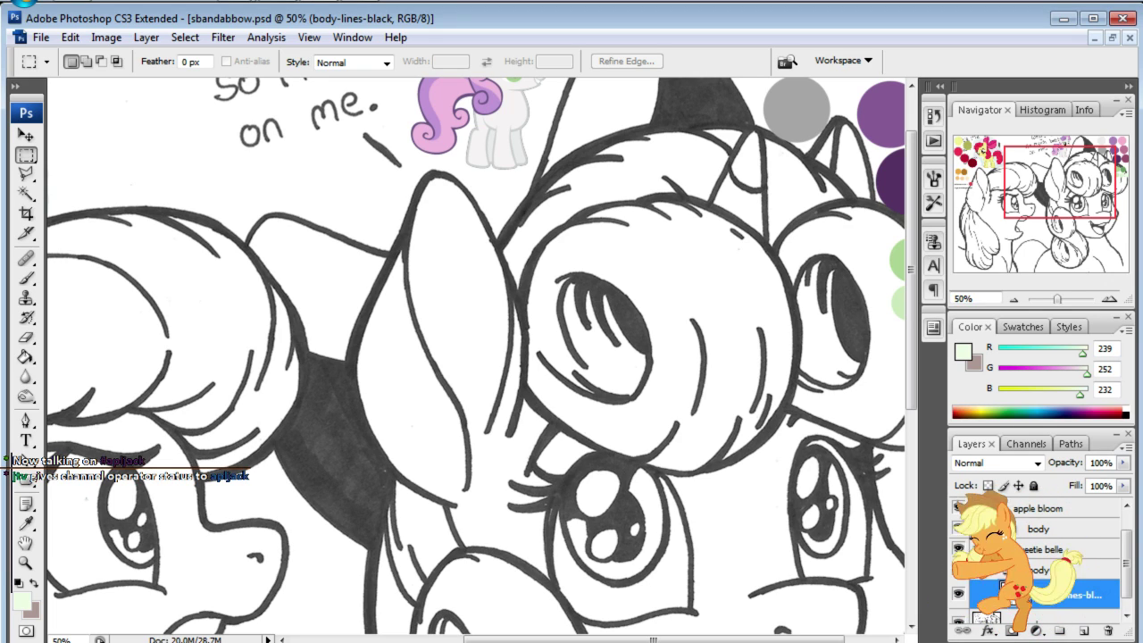
pyautogui.click(978, 508)
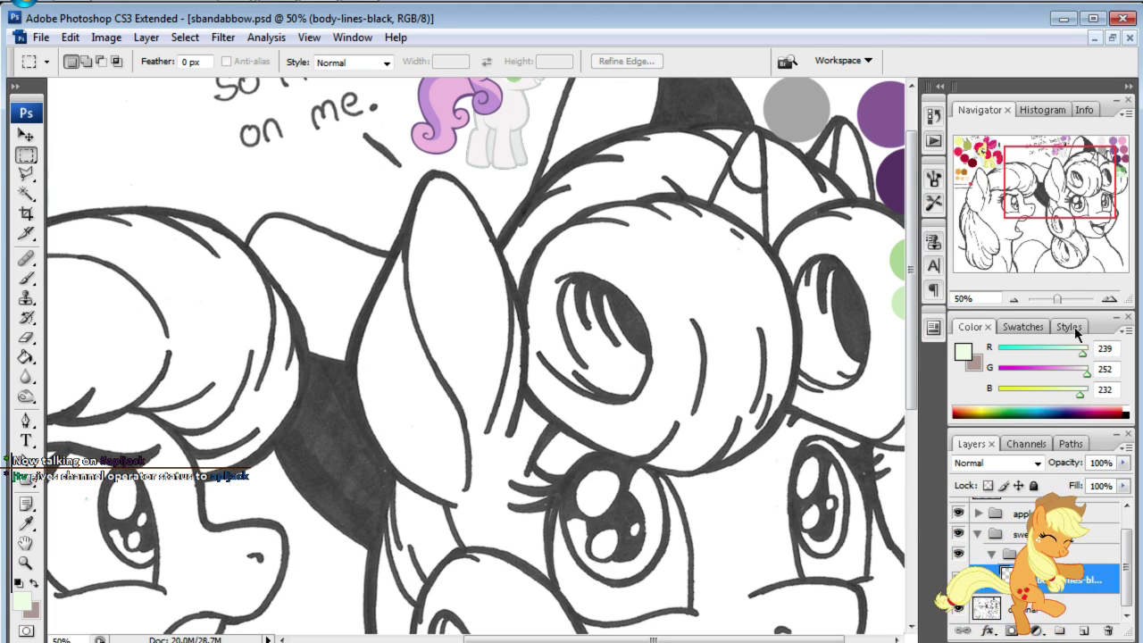
# - Create a new path named 'sb-body-lines' in the Paths list
pyautogui.click(1063, 444)
pyautogui.click(1081, 633)
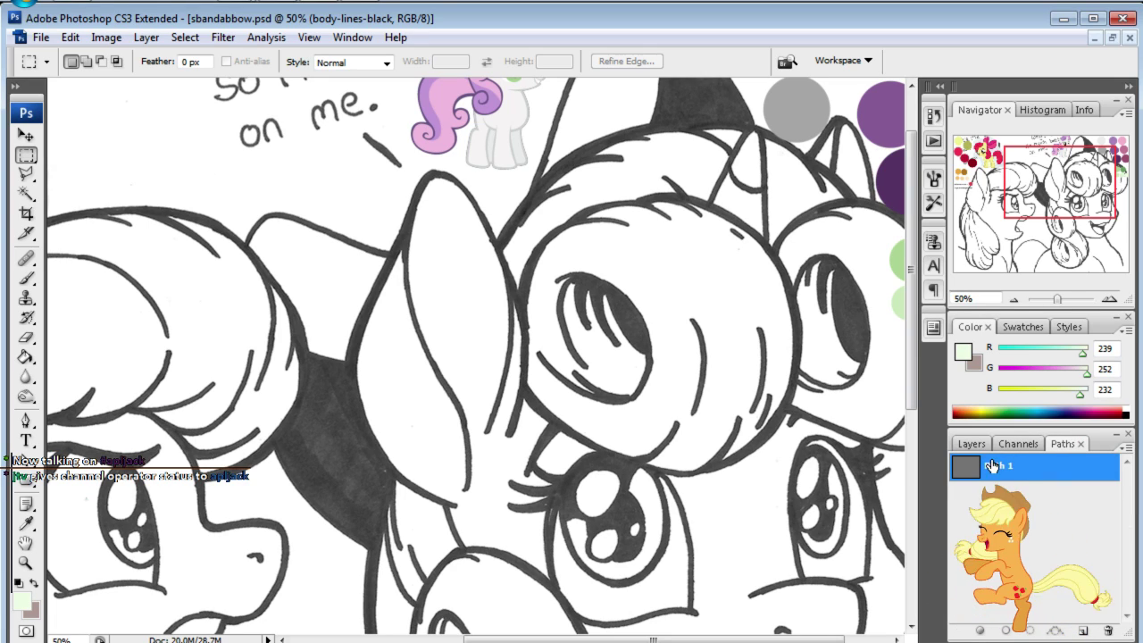
pyautogui.write('s')
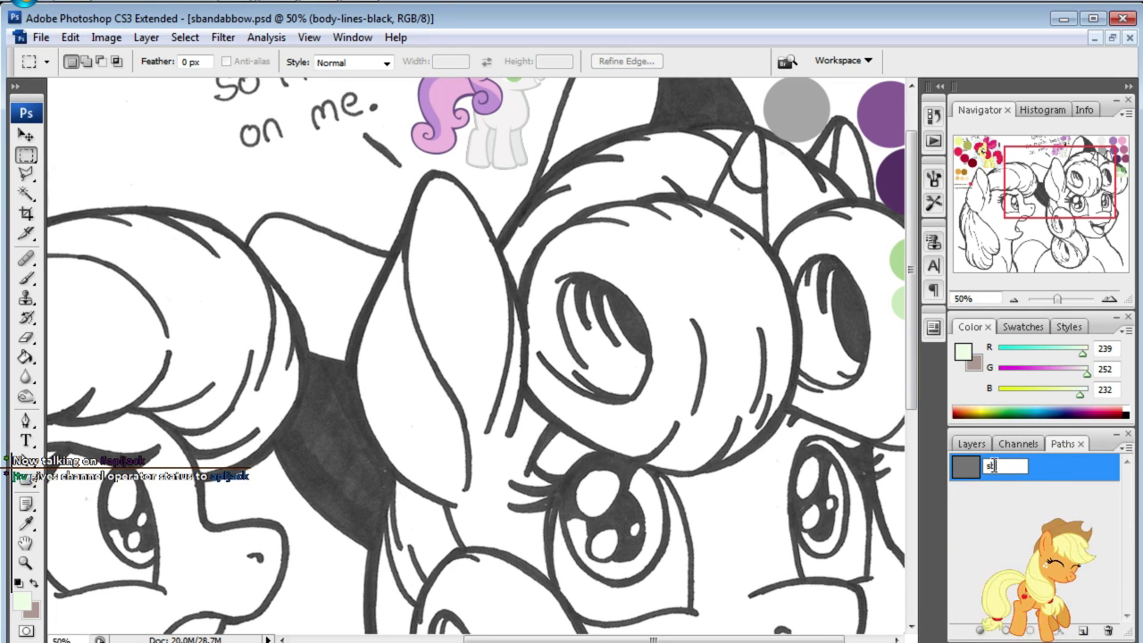
pyautogui.write('b-body')
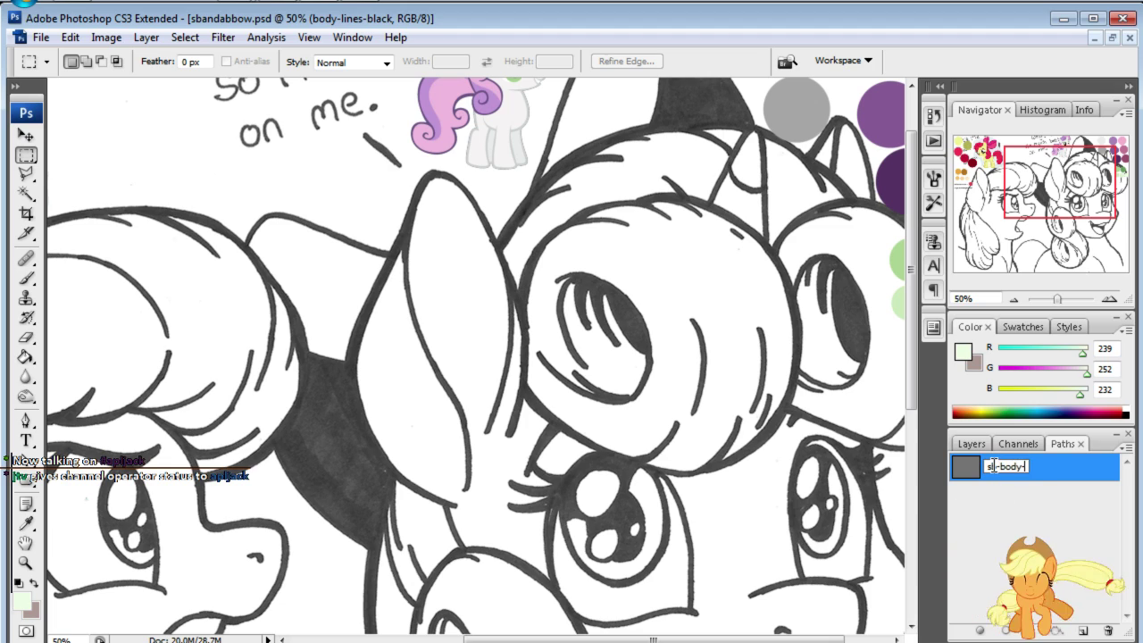
pyautogui.write('-lines-')
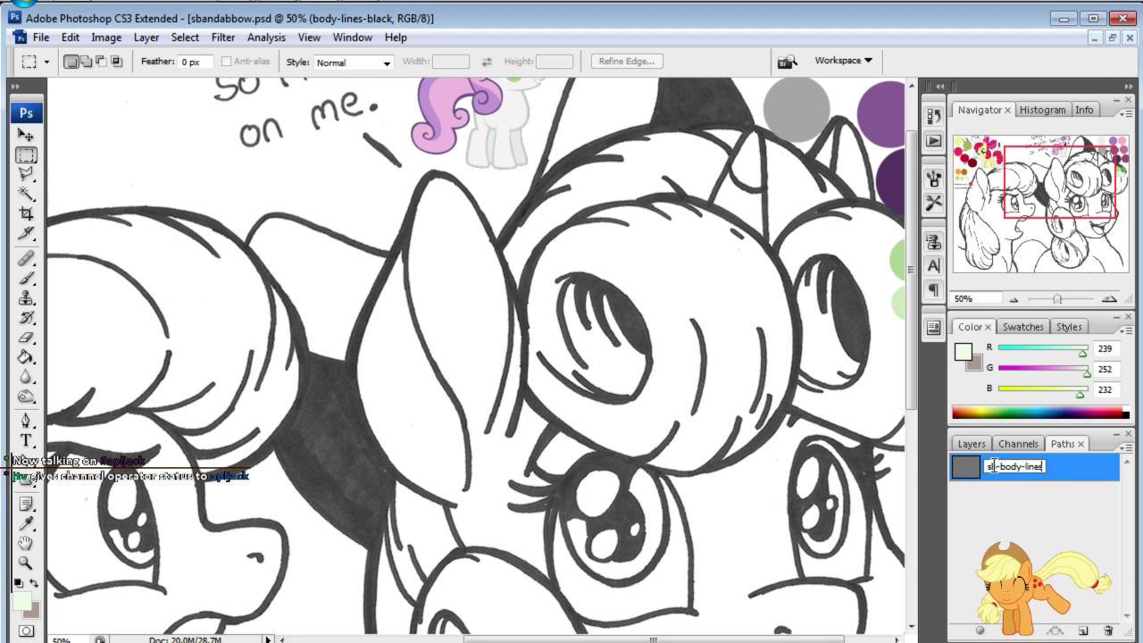
pyautogui.press('Return')
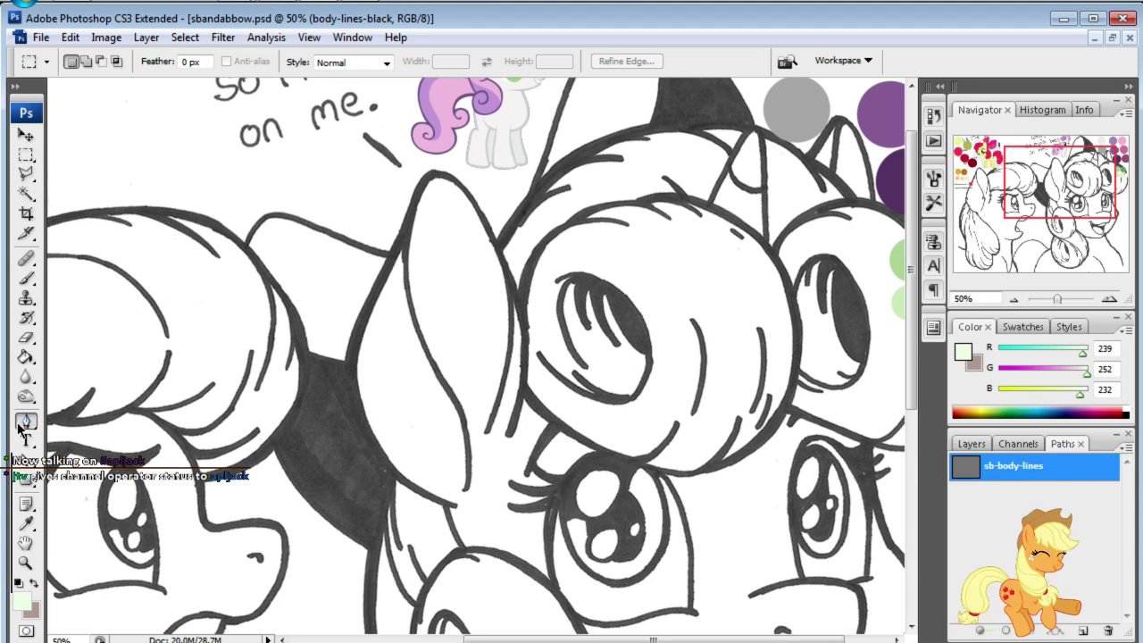
# - Draw pen anchors along the ear's outer edge up to the ear tip
pyautogui.click(26, 420)
pyautogui.moveTo(1056, 183)
pyautogui.mouseDown()
pyautogui.moveTo(1050, 172)
pyautogui.moveTo(1037, 187)
pyautogui.mouseUp()
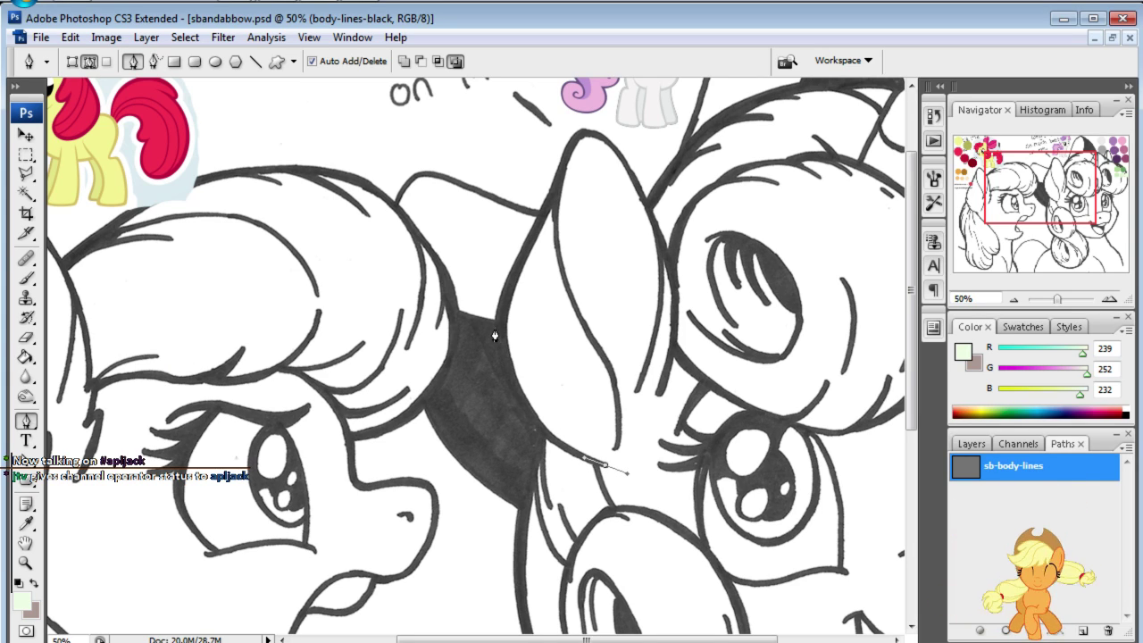
pyautogui.moveTo(501, 320); pyautogui.dragTo(503, 210)
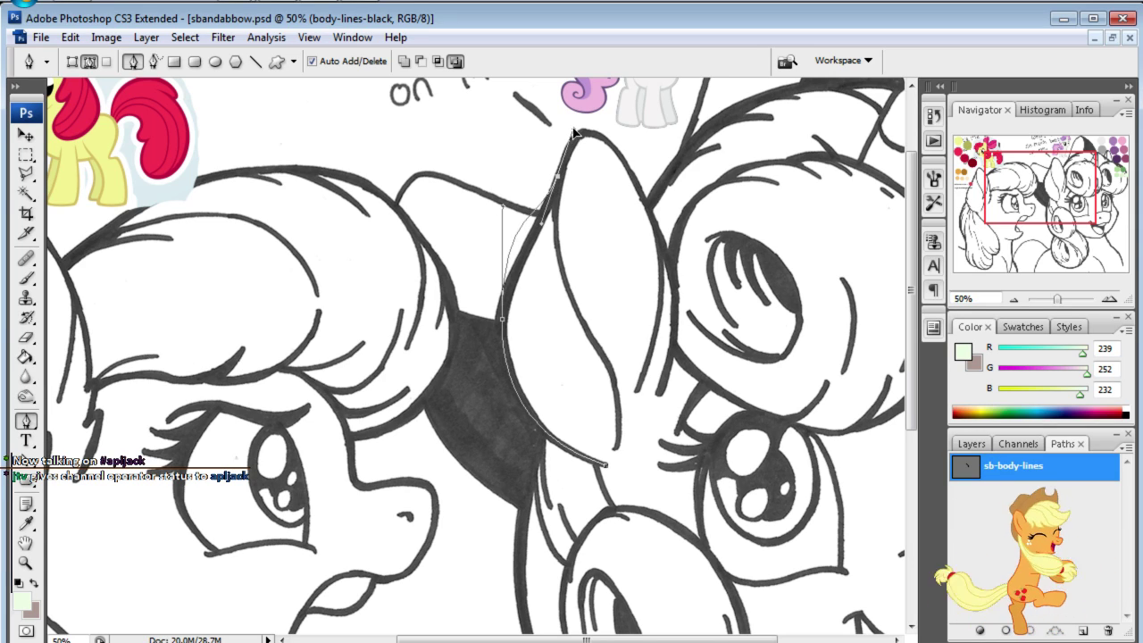
pyautogui.moveTo(572, 128); pyautogui.dragTo(573, 125)
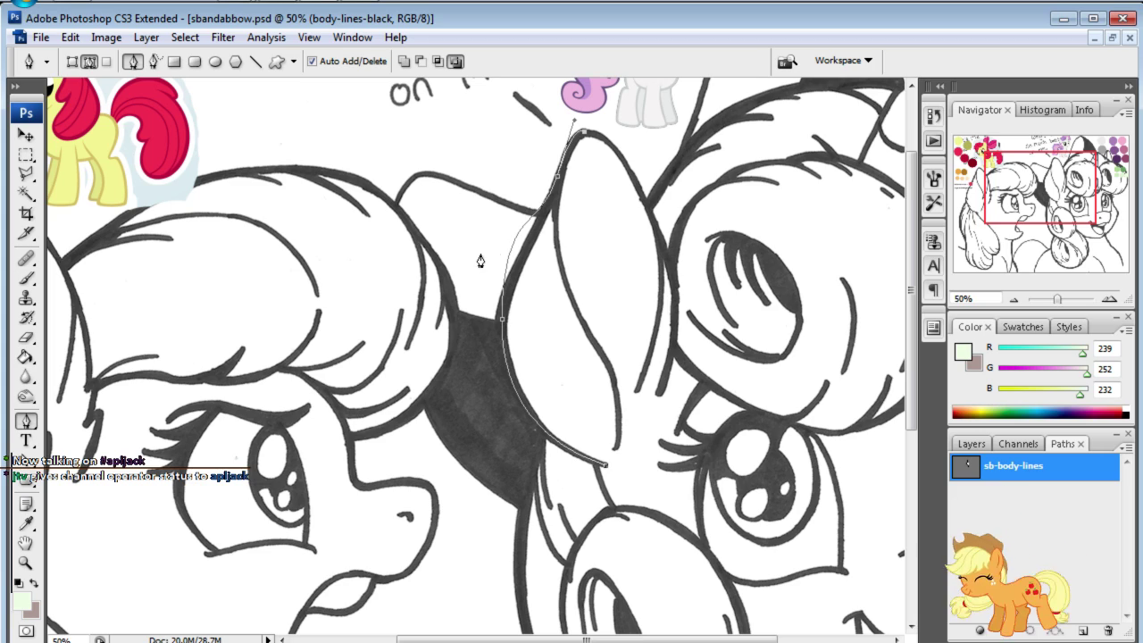
# - Adjust the direction handles so the curve hugs the ear's left edge, then deselect
pyautogui.press('ctrl')
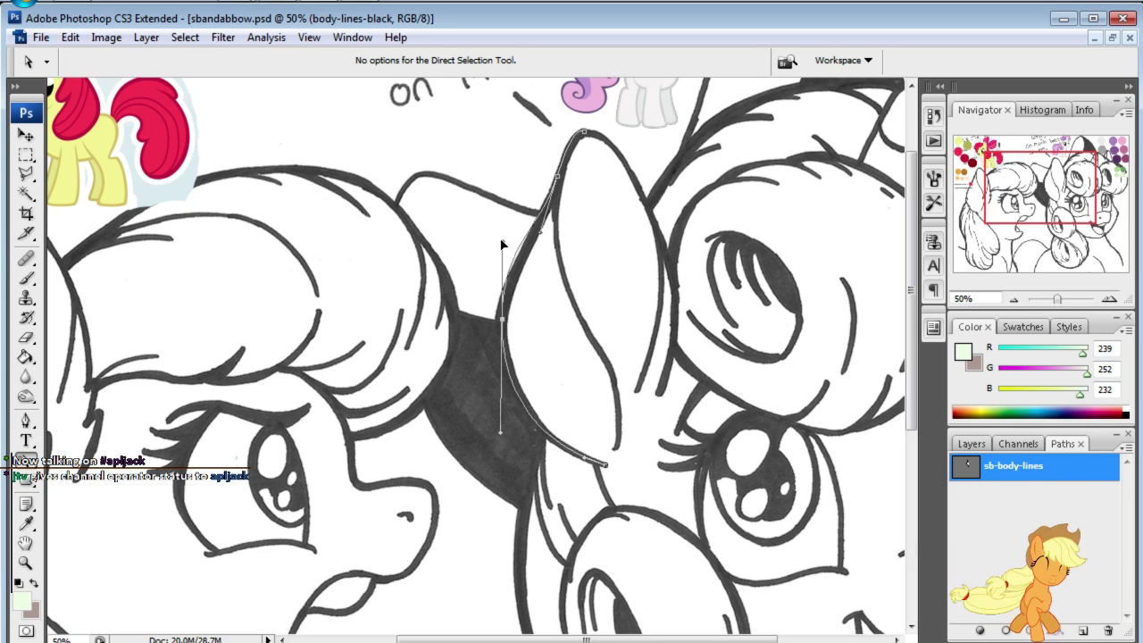
pyautogui.moveTo(502, 266); pyautogui.dragTo(502, 269)
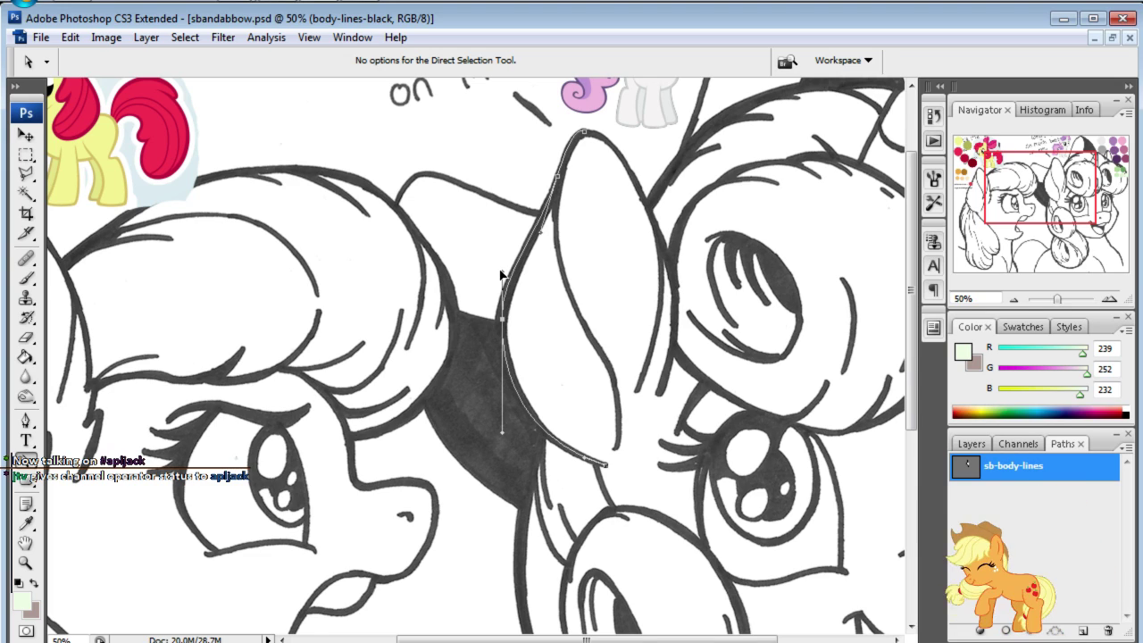
pyautogui.moveTo(505, 329); pyautogui.dragTo(507, 323)
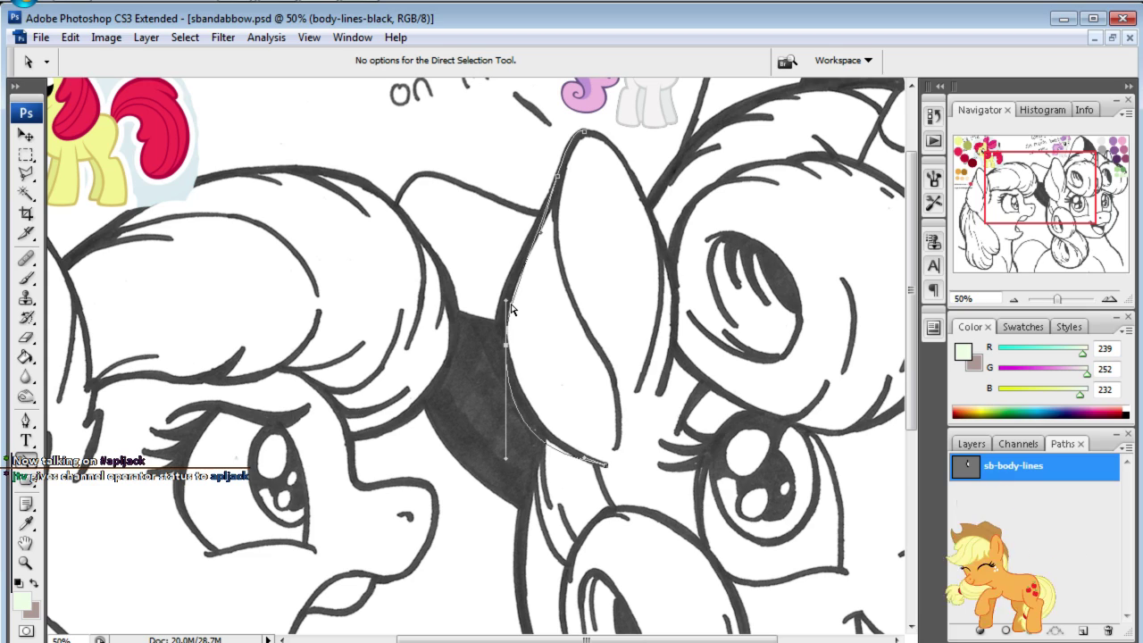
pyautogui.moveTo(511, 309); pyautogui.dragTo(496, 297)
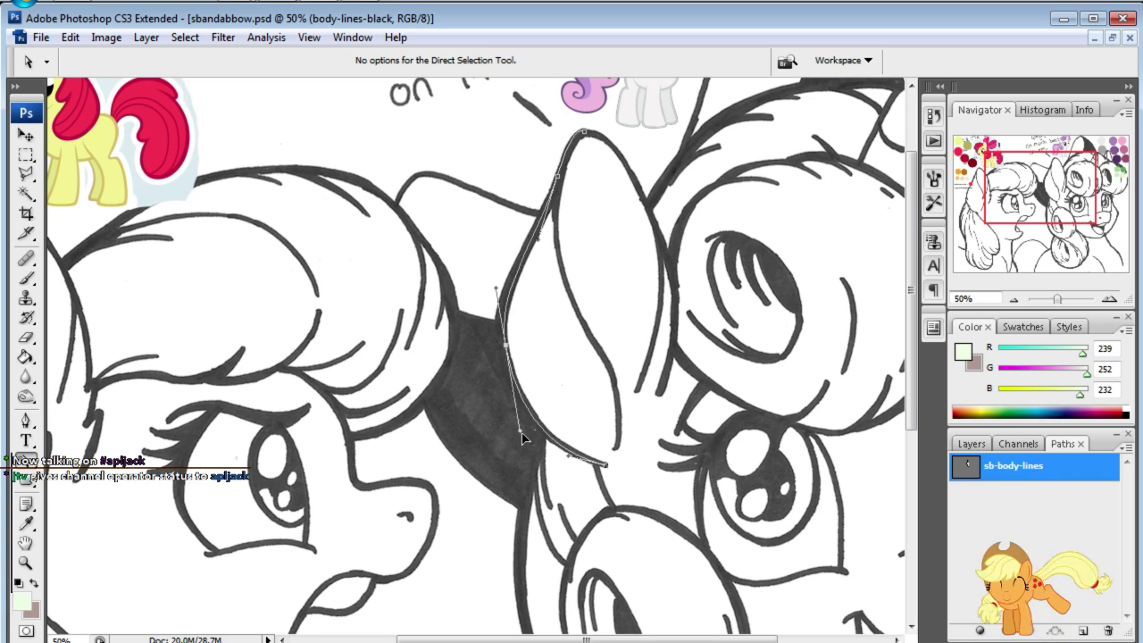
pyautogui.click(613, 356)
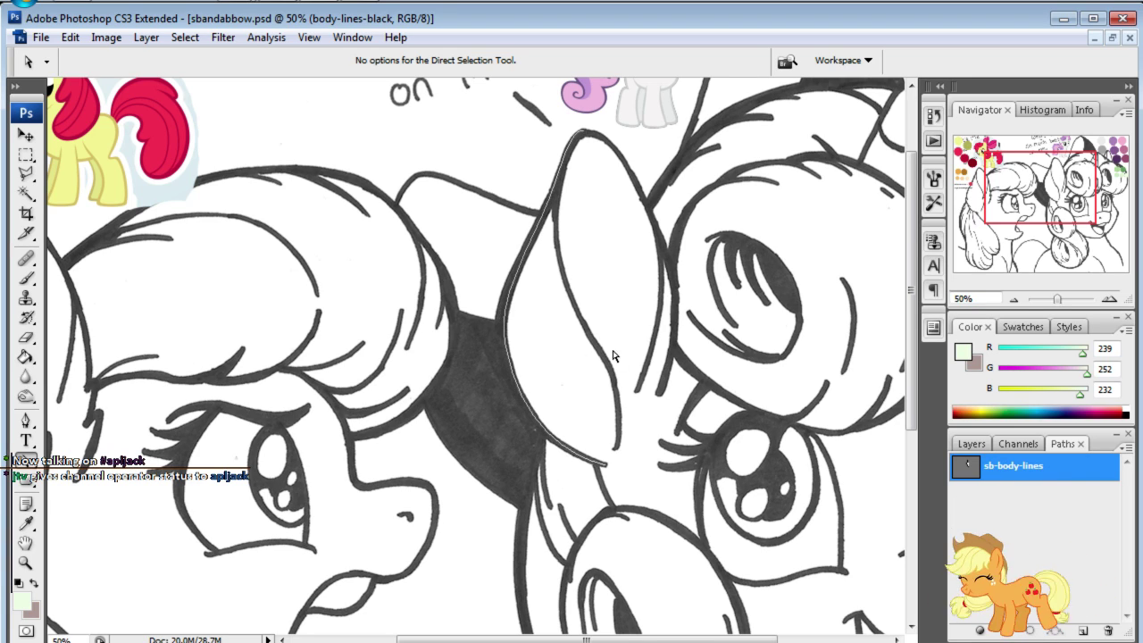
# - Toggle the sketch layer off and on to check the ear path
pyautogui.click(963, 445)
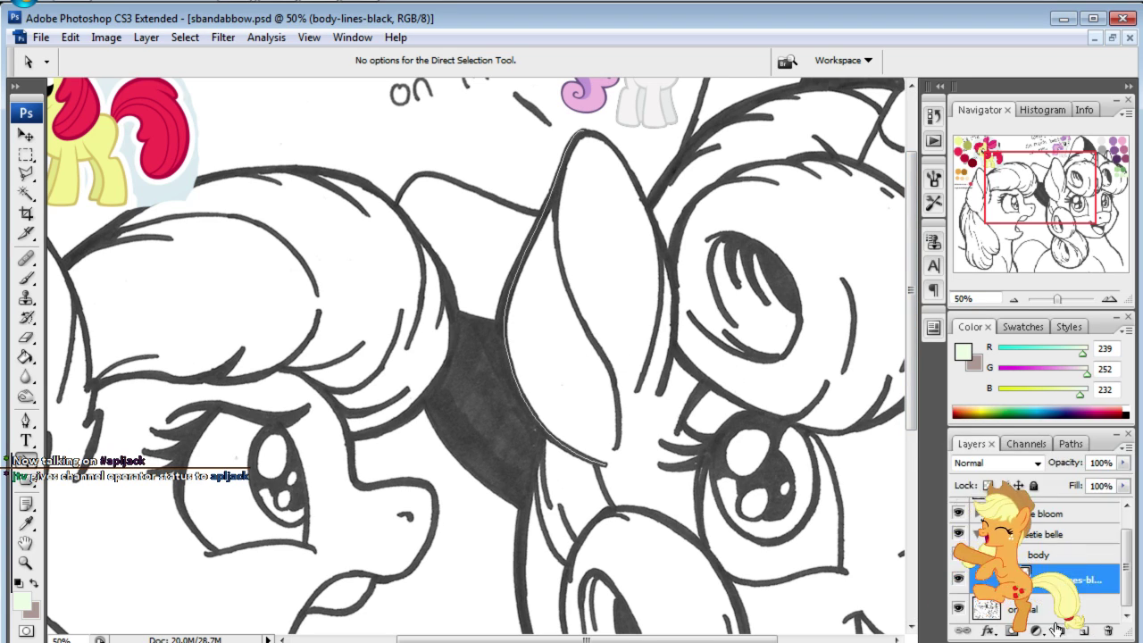
pyautogui.click(958, 608)
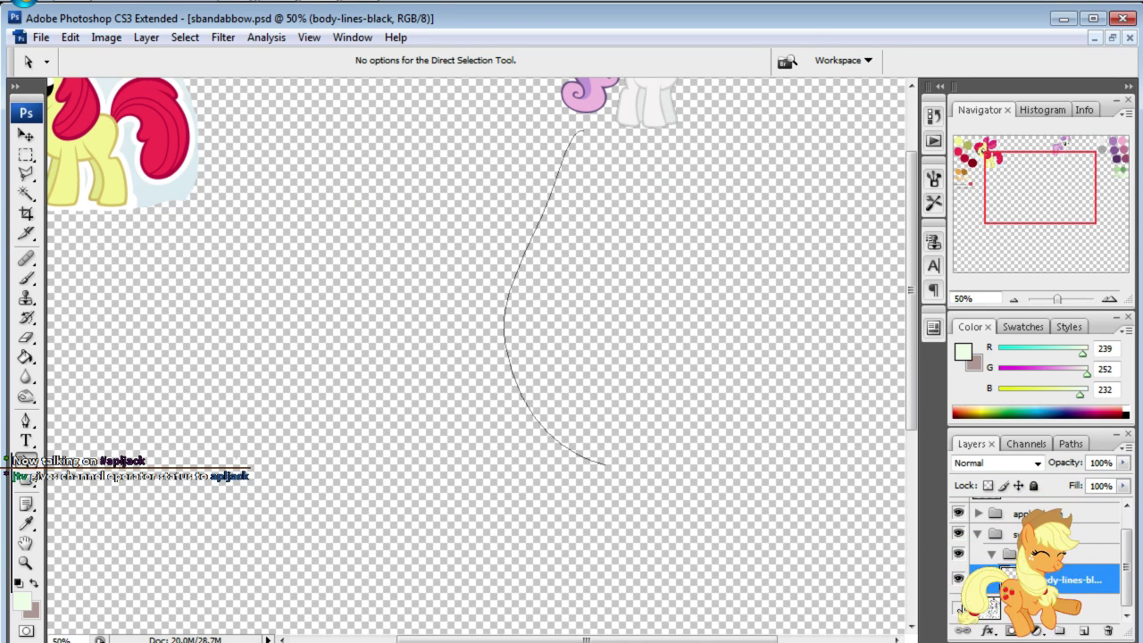
pyautogui.click(958, 608)
pyautogui.moveTo(1059, 194); pyautogui.dragTo(1068, 178)
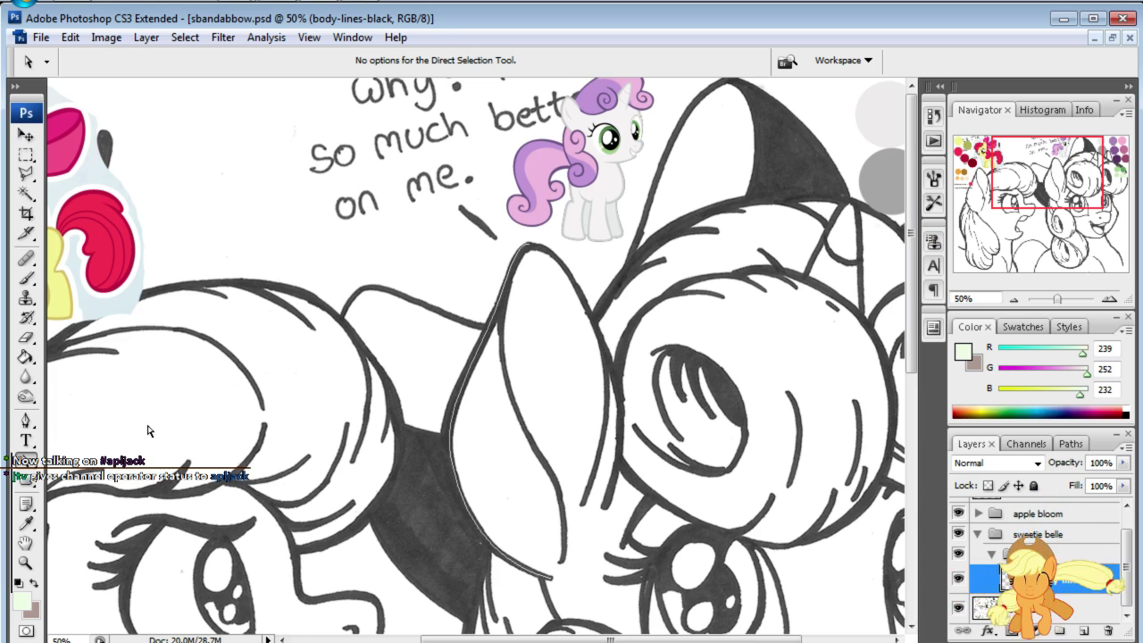
# - Extend the path over the ear tip and nudge the tip anchor into place
pyautogui.click(30, 424)
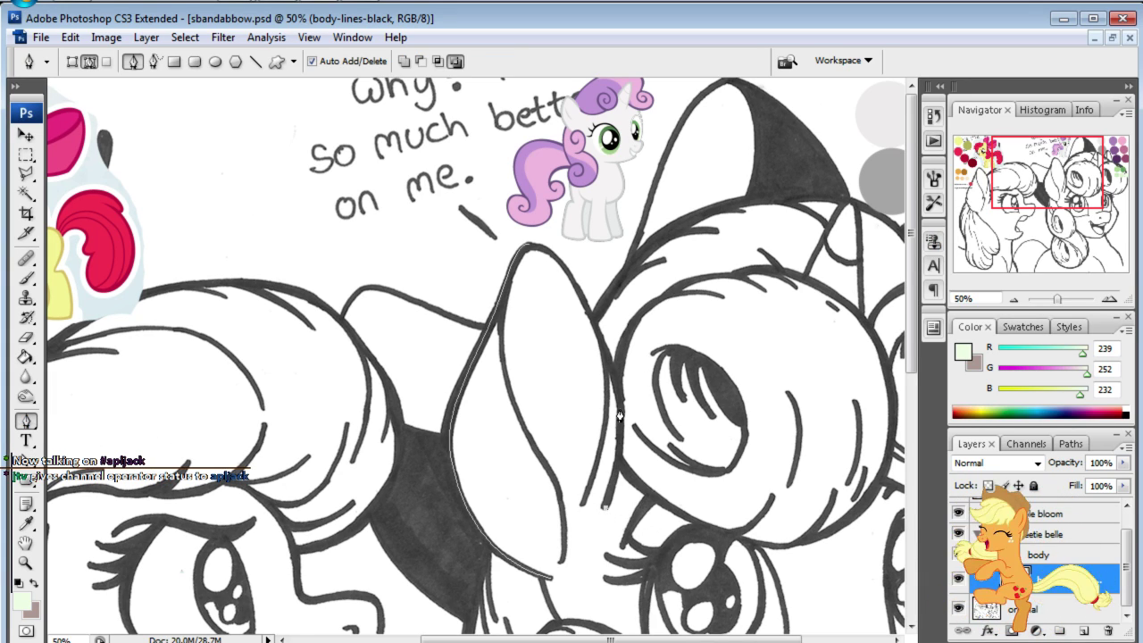
pyautogui.click(615, 377)
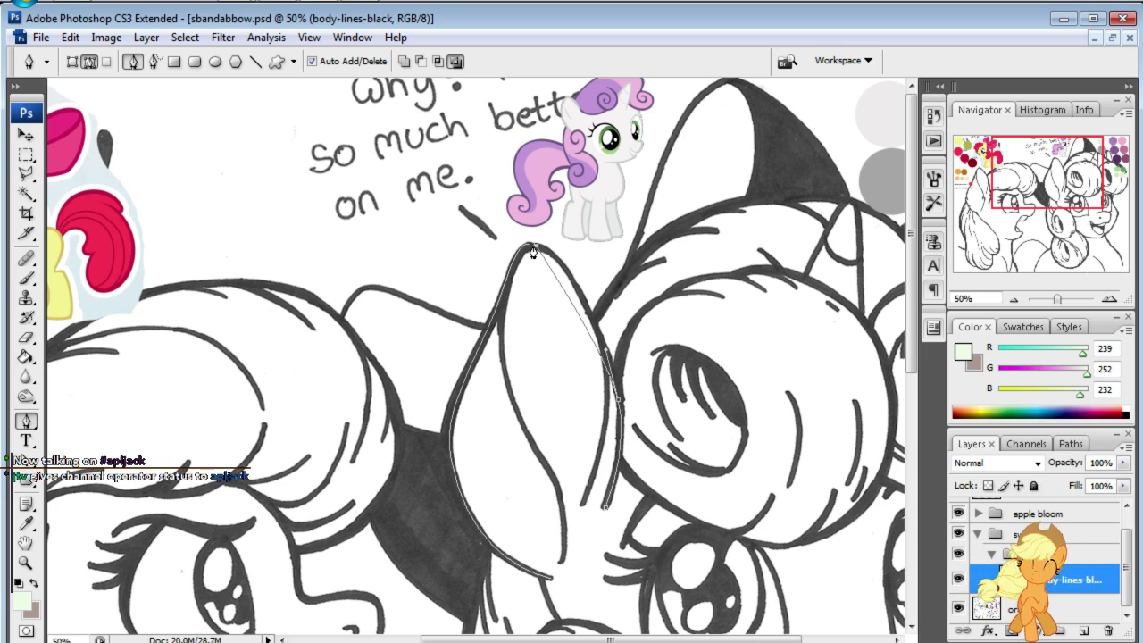
pyautogui.moveTo(533, 253); pyautogui.dragTo(497, 245)
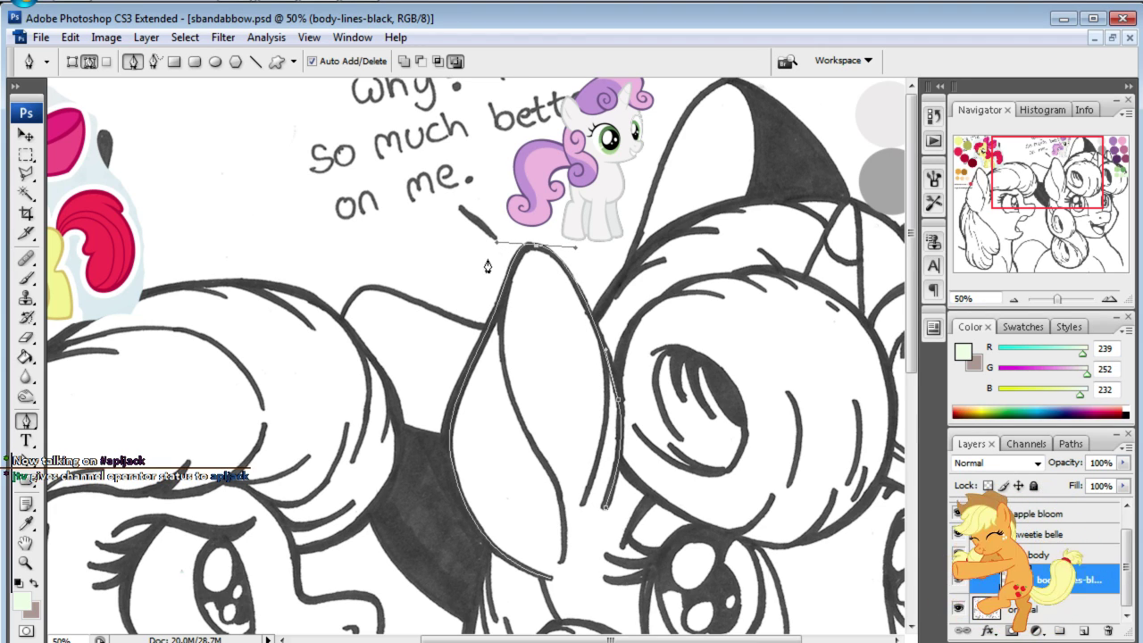
pyautogui.click(25, 461)
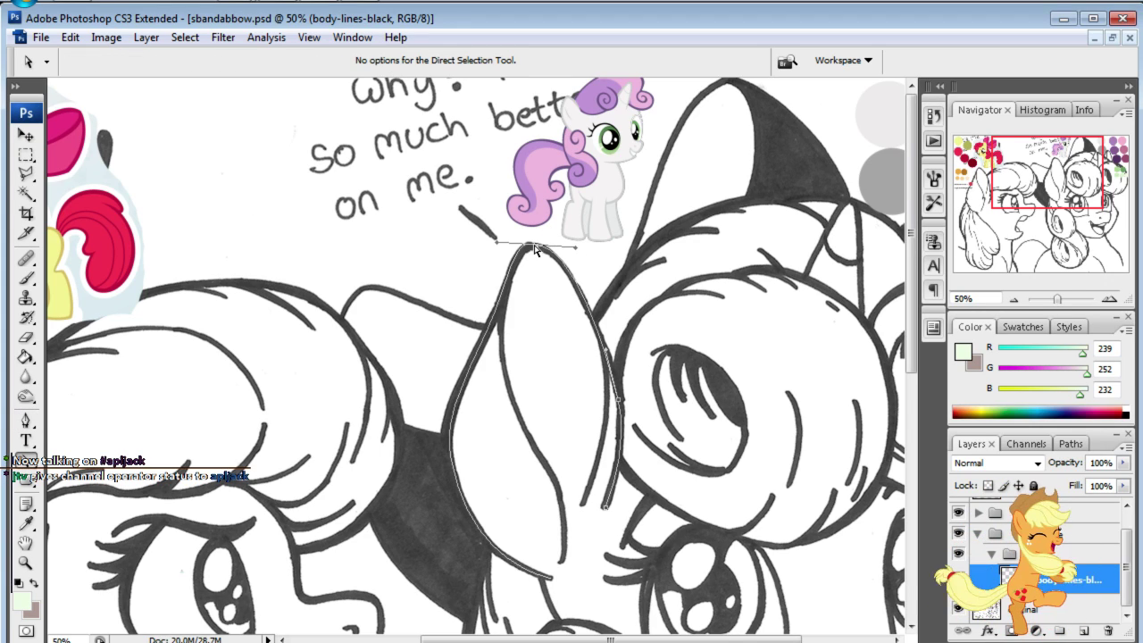
pyautogui.moveTo(536, 253); pyautogui.dragTo(530, 249)
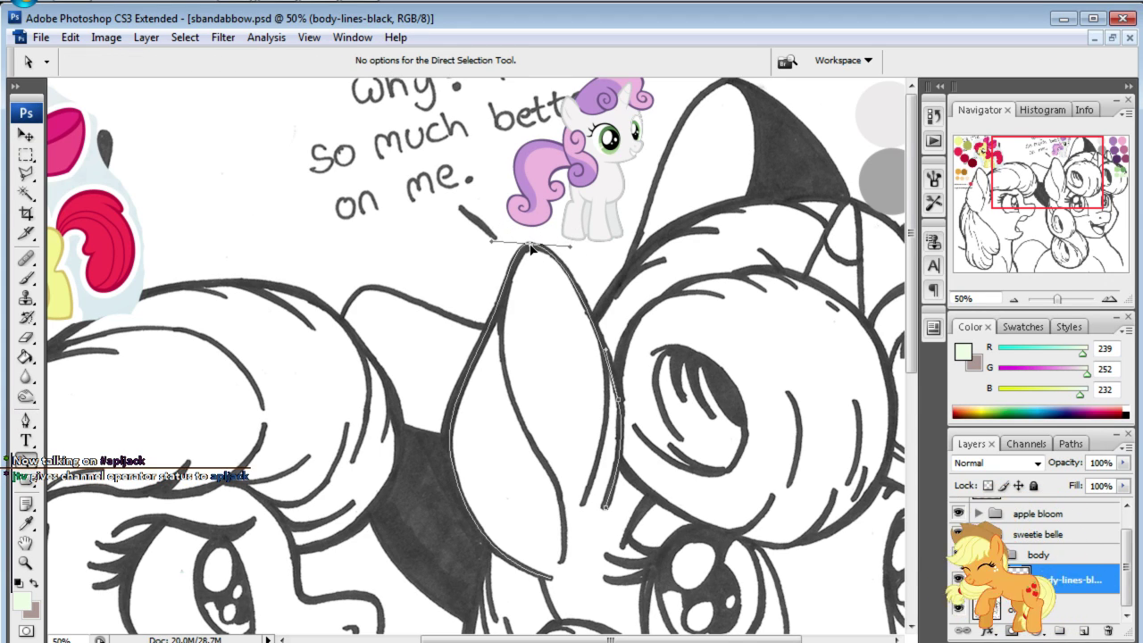
# - Zoom to 100% and refine the ear-tip handle to match the ink line
pyautogui.click(978, 295)
pyautogui.write('1')
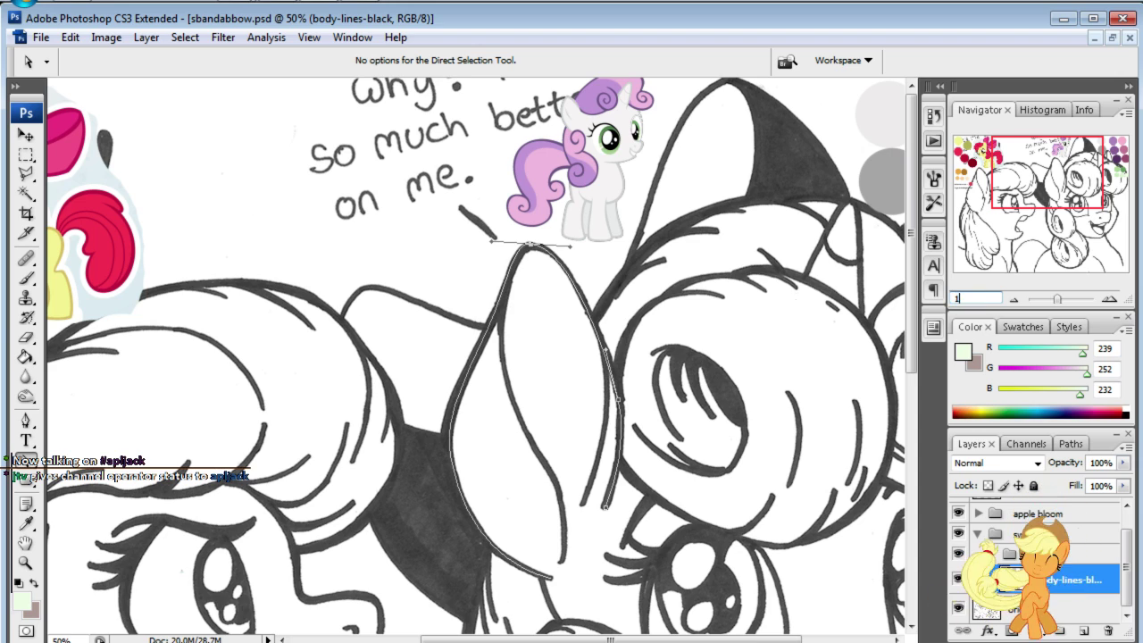
pyautogui.write('00')
pyautogui.press('Return')
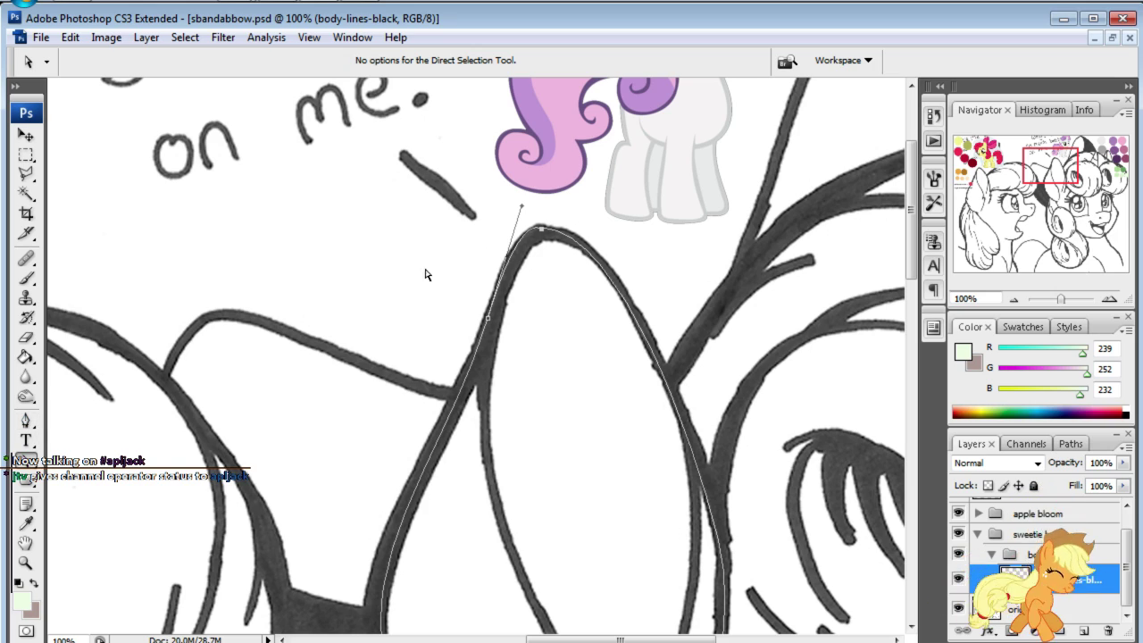
pyautogui.moveTo(523, 206); pyautogui.dragTo(514, 219)
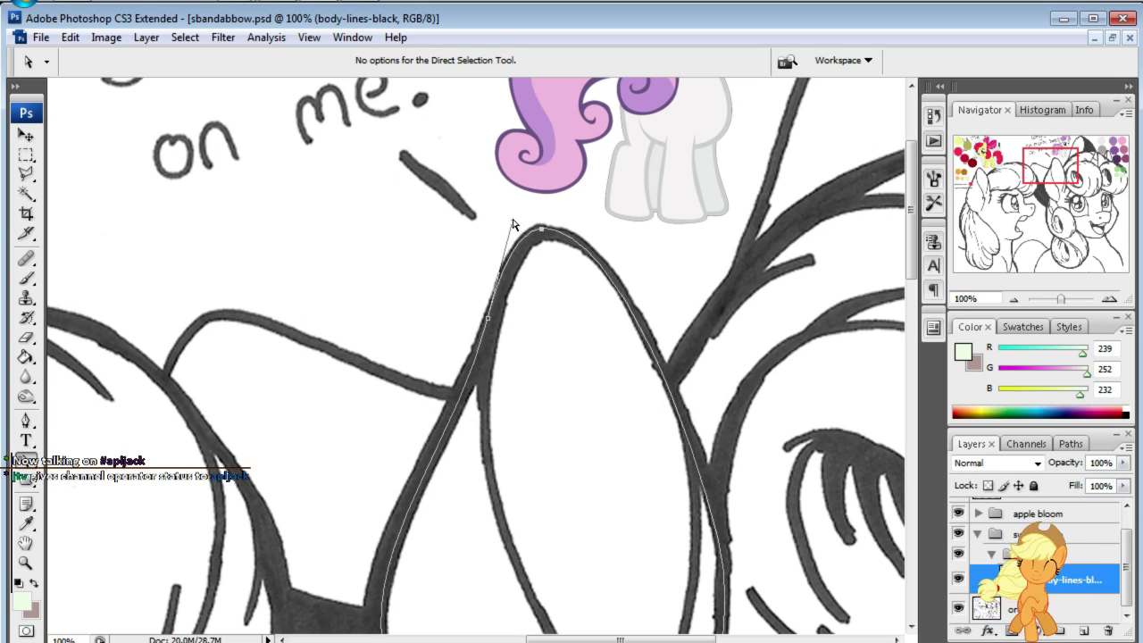
pyautogui.click(557, 204)
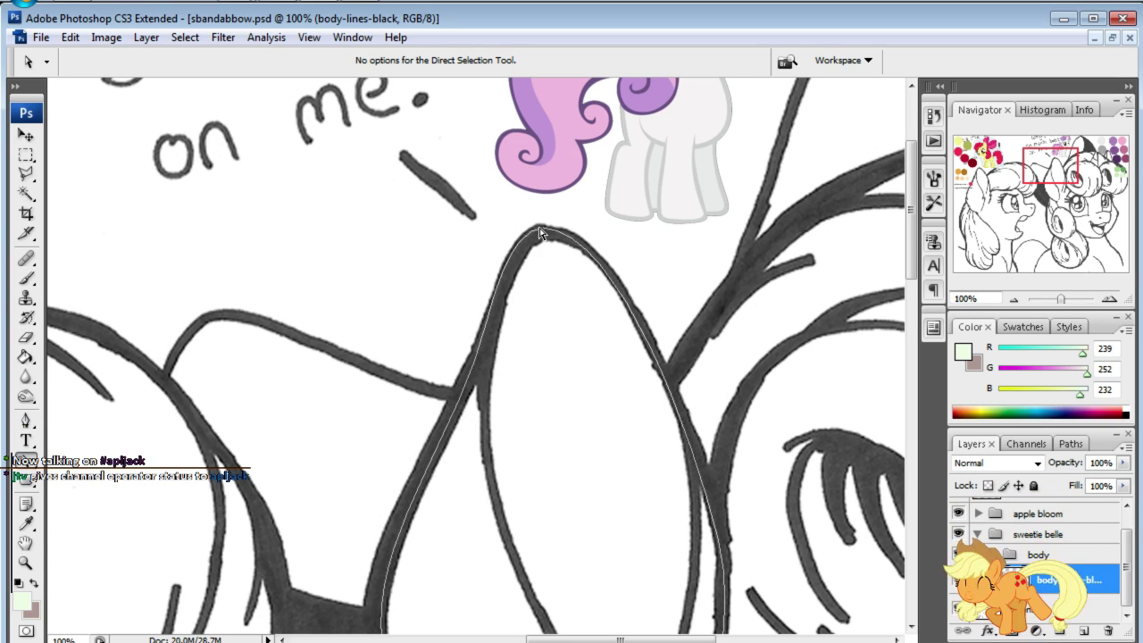
pyautogui.click(518, 250)
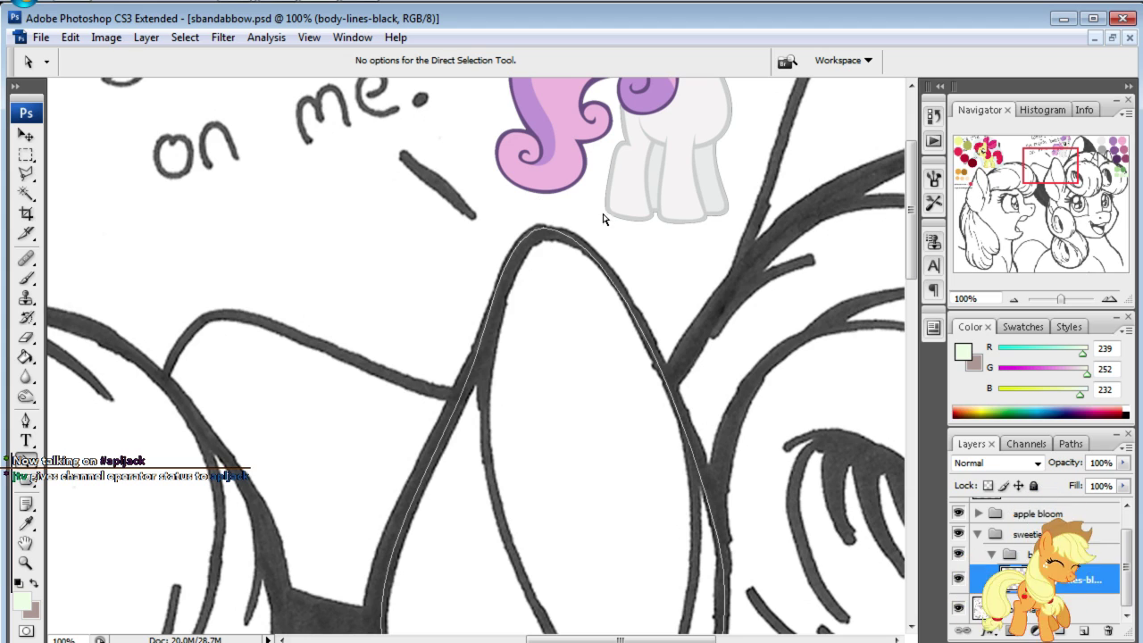
# - Toggle the sketch layer to preview the ear path, then pan to the eye
pyautogui.click(957, 610)
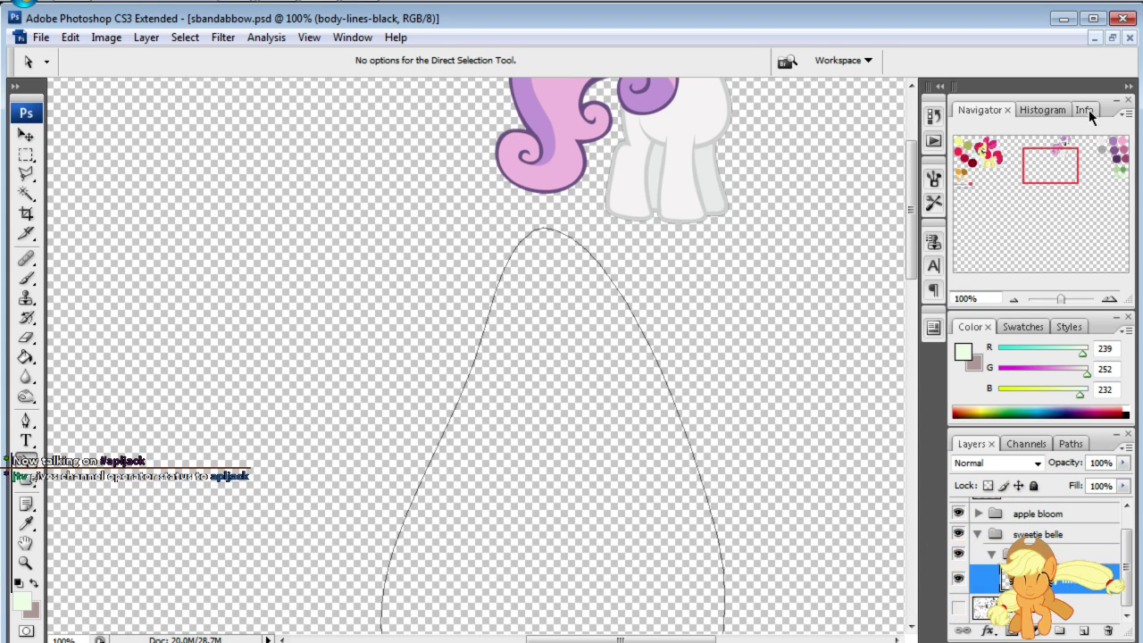
pyautogui.moveTo(1061, 163); pyautogui.dragTo(1067, 167)
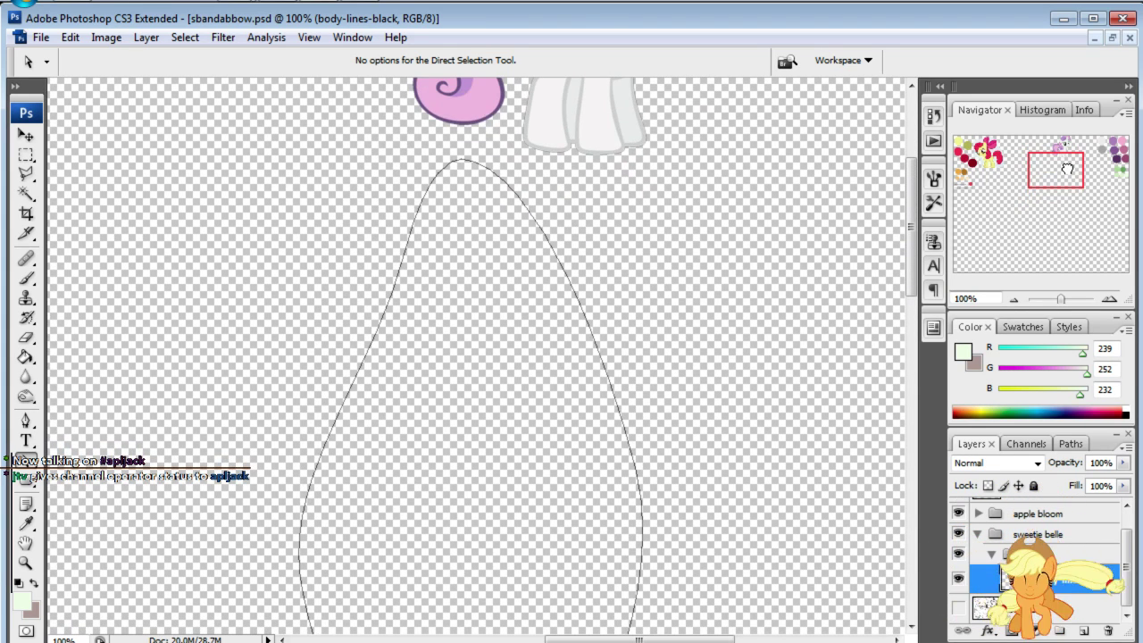
pyautogui.click(960, 609)
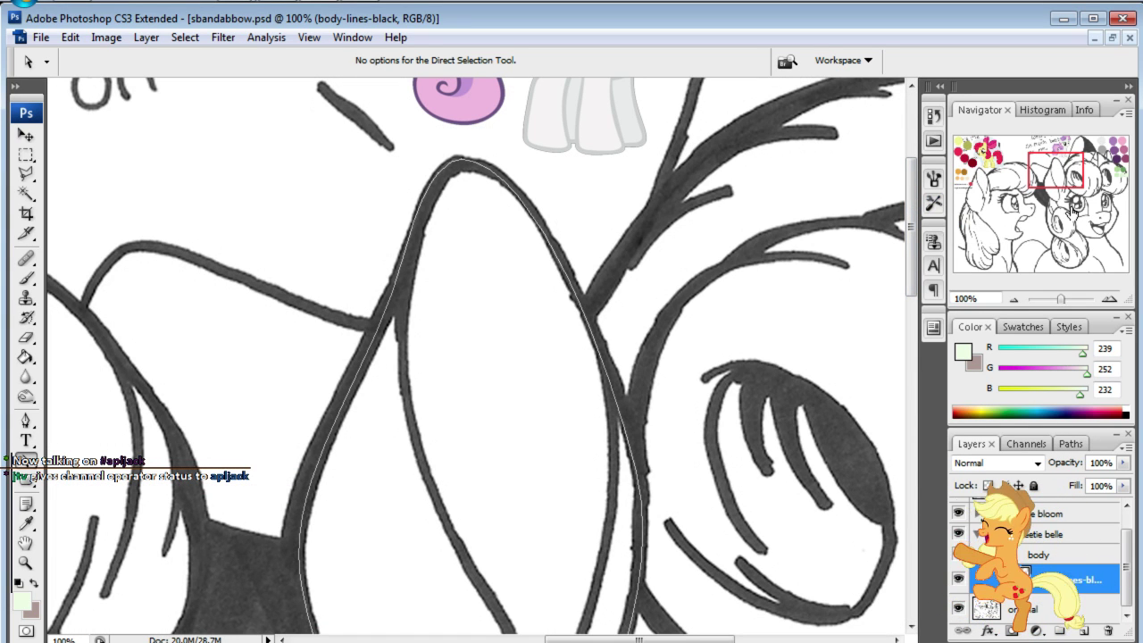
pyautogui.moveTo(1060, 189); pyautogui.dragTo(1068, 218)
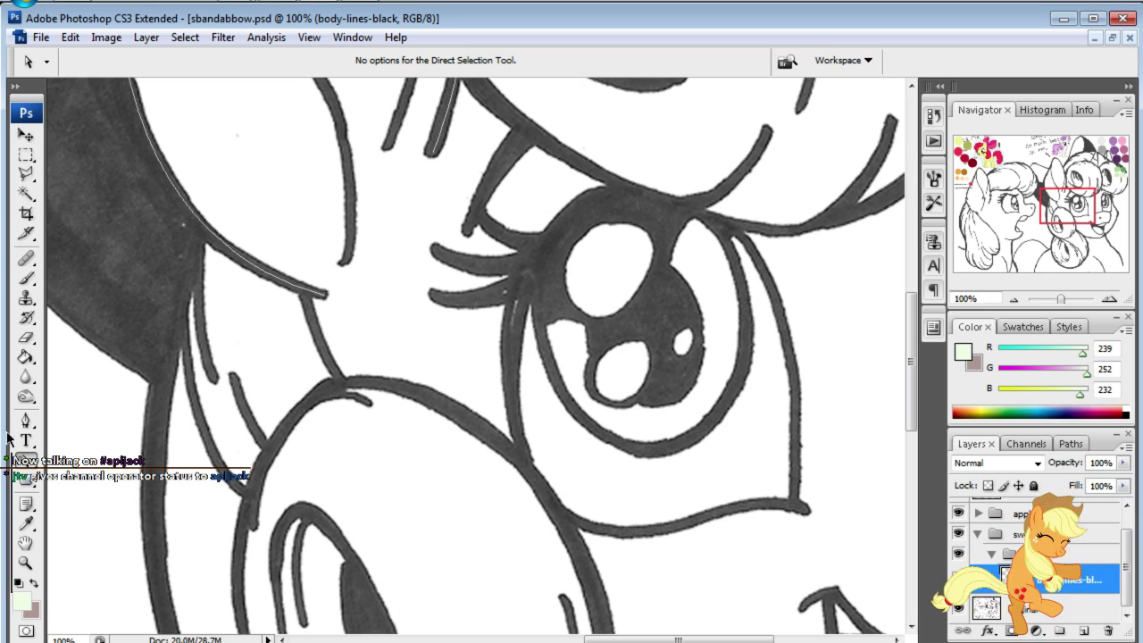
# - Continue the path from the mane curve down the face line beside the eye
pyautogui.click(26, 420)
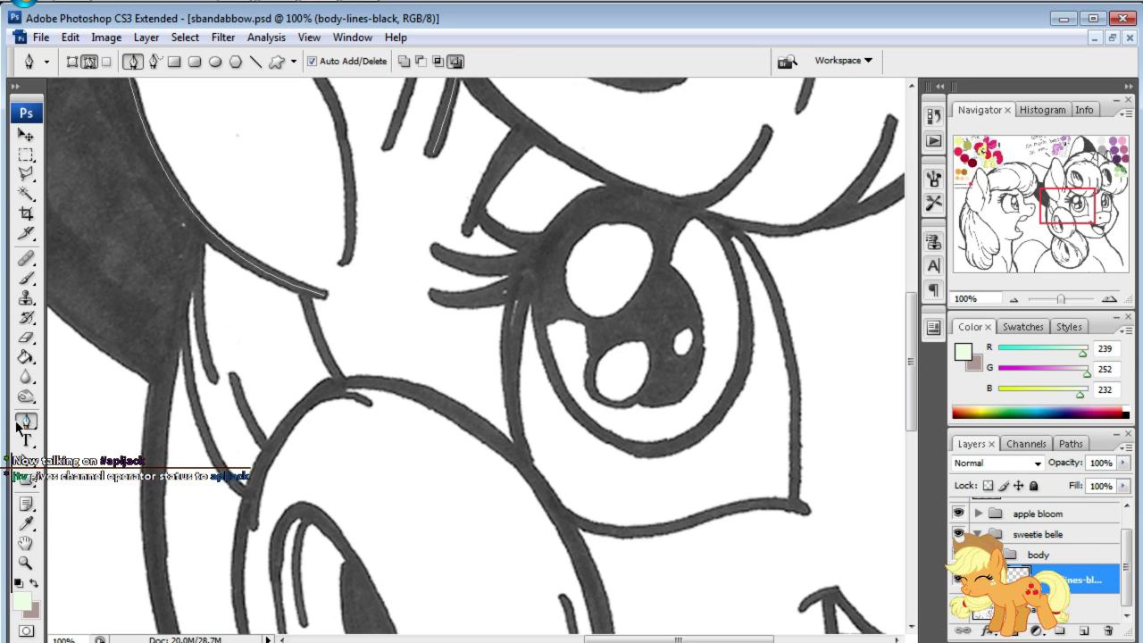
pyautogui.click(300, 291)
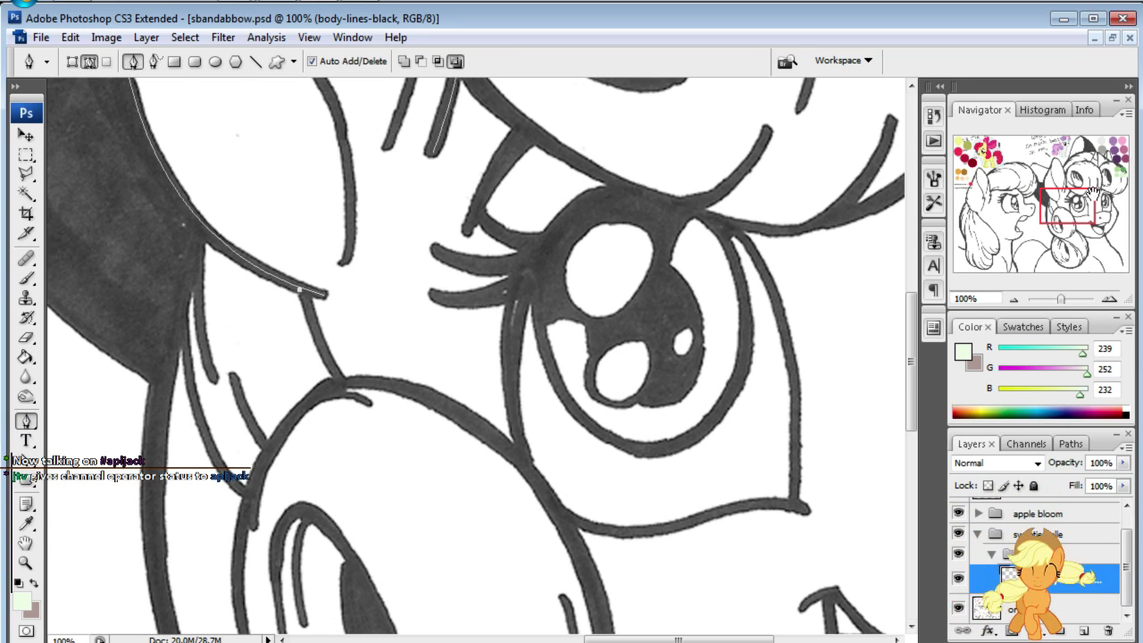
pyautogui.scroll(-3, 500, 428)
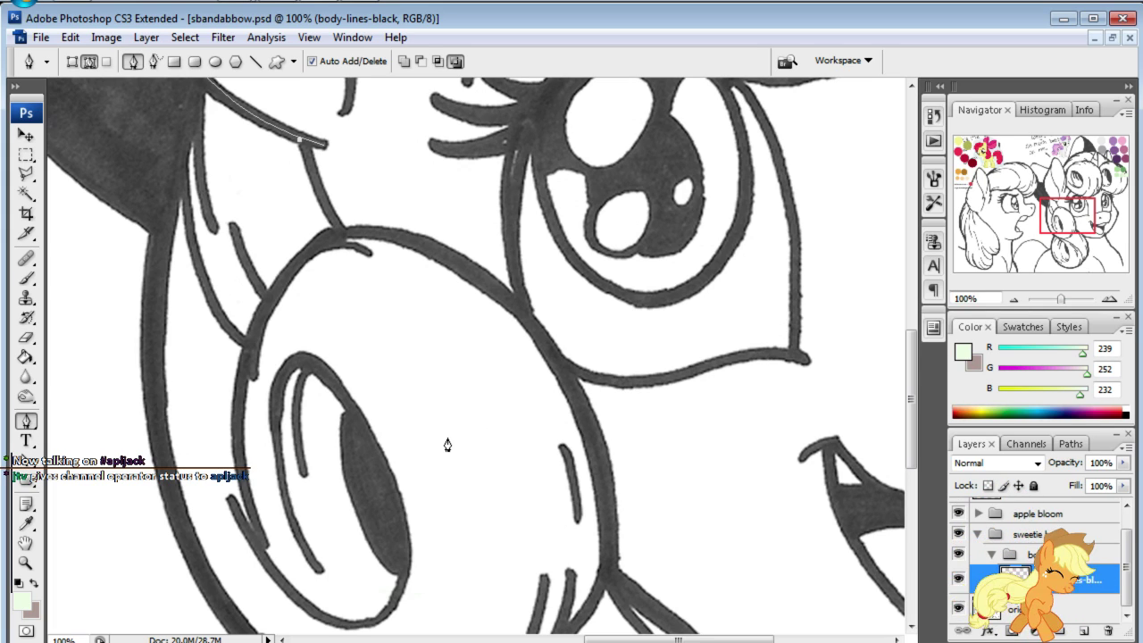
pyautogui.moveTo(448, 437); pyautogui.dragTo(528, 515)
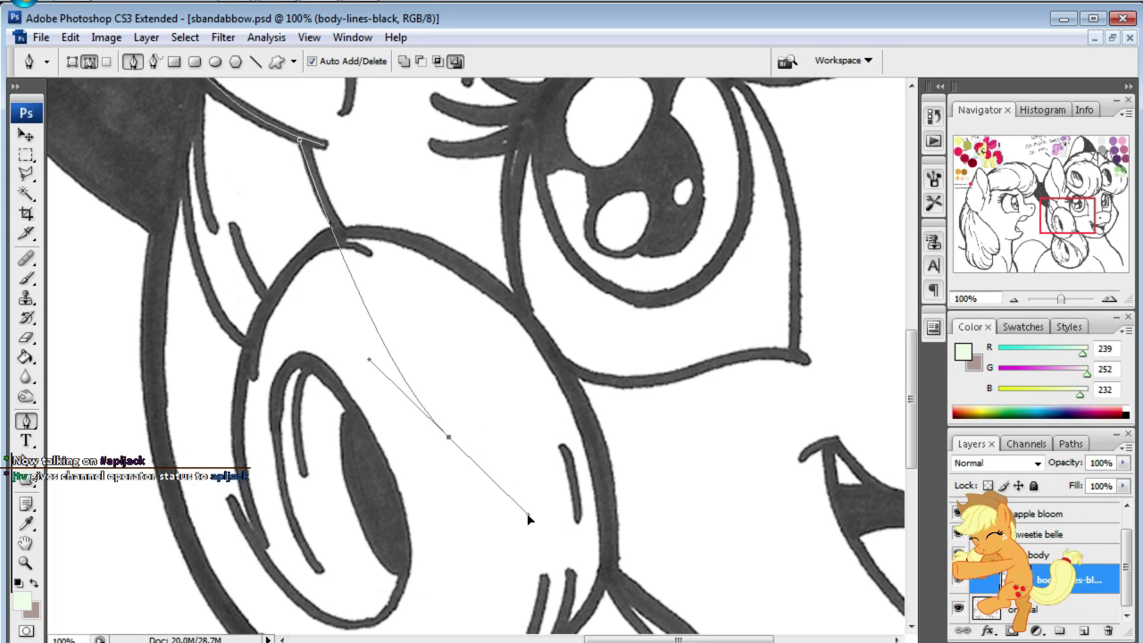
pyautogui.click(26, 460)
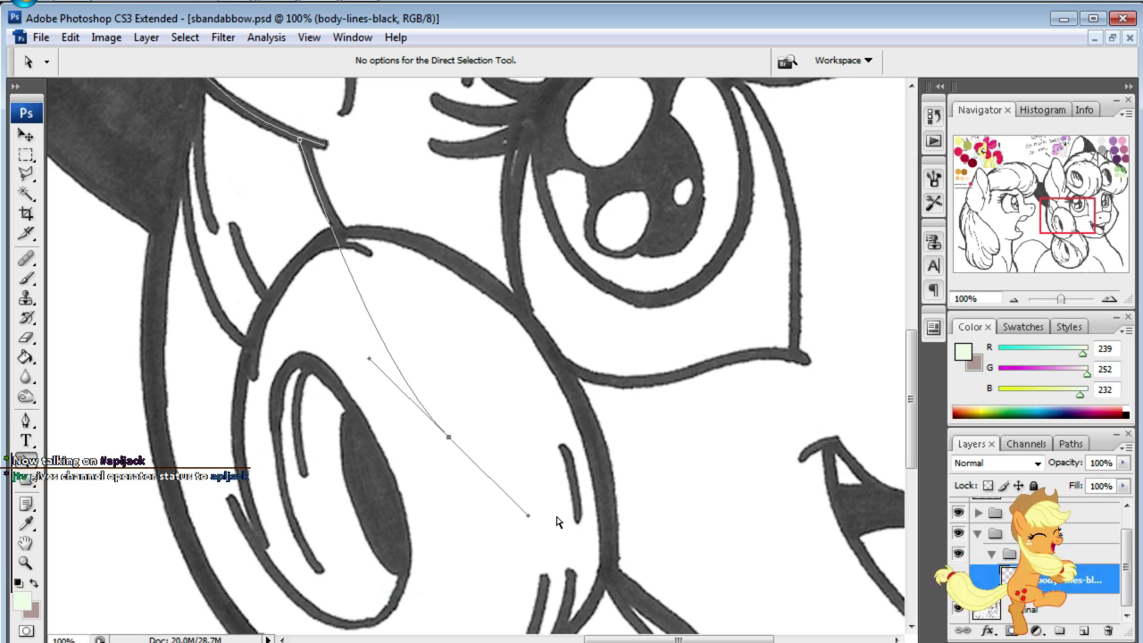
pyautogui.moveTo(451, 439)
pyautogui.mouseDown()
pyautogui.moveTo(416, 340)
pyautogui.moveTo(47, 164)
pyautogui.mouseUp()
# - Trace a curved path from beside the eye down along the cheek line
pyautogui.click(25, 420)
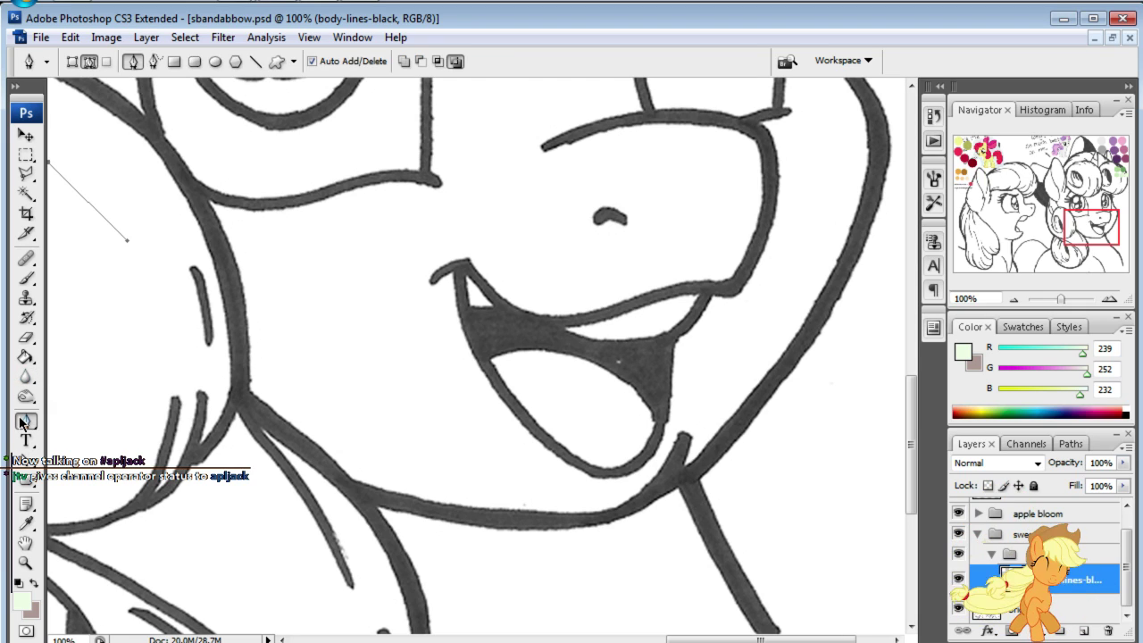
pyautogui.moveTo(1092, 268); pyautogui.dragTo(1101, 239)
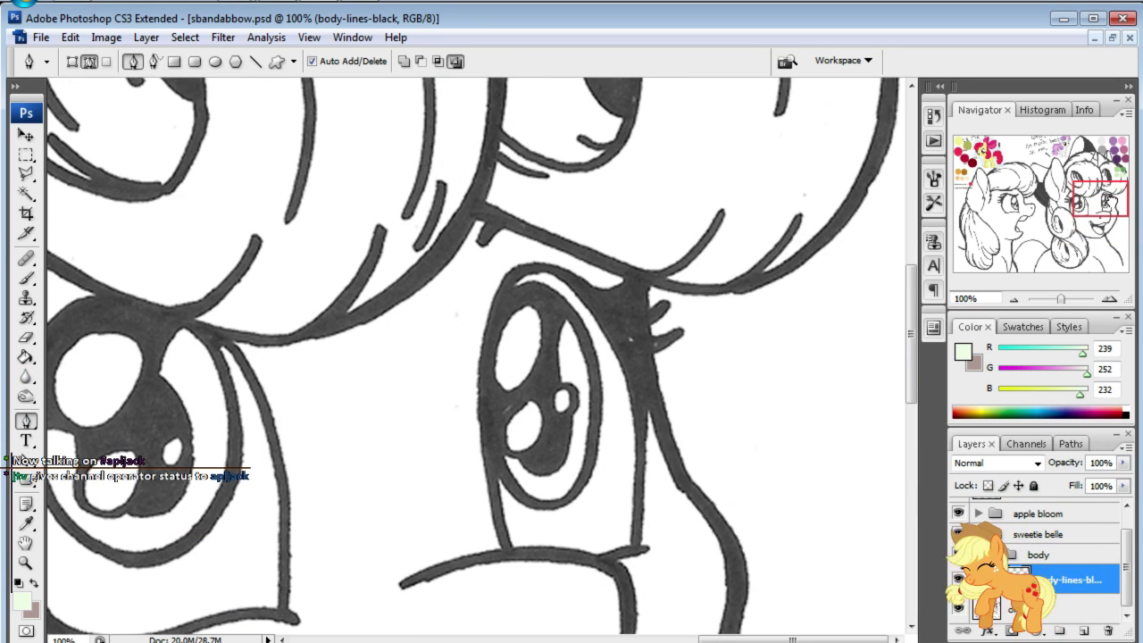
pyautogui.click(637, 277)
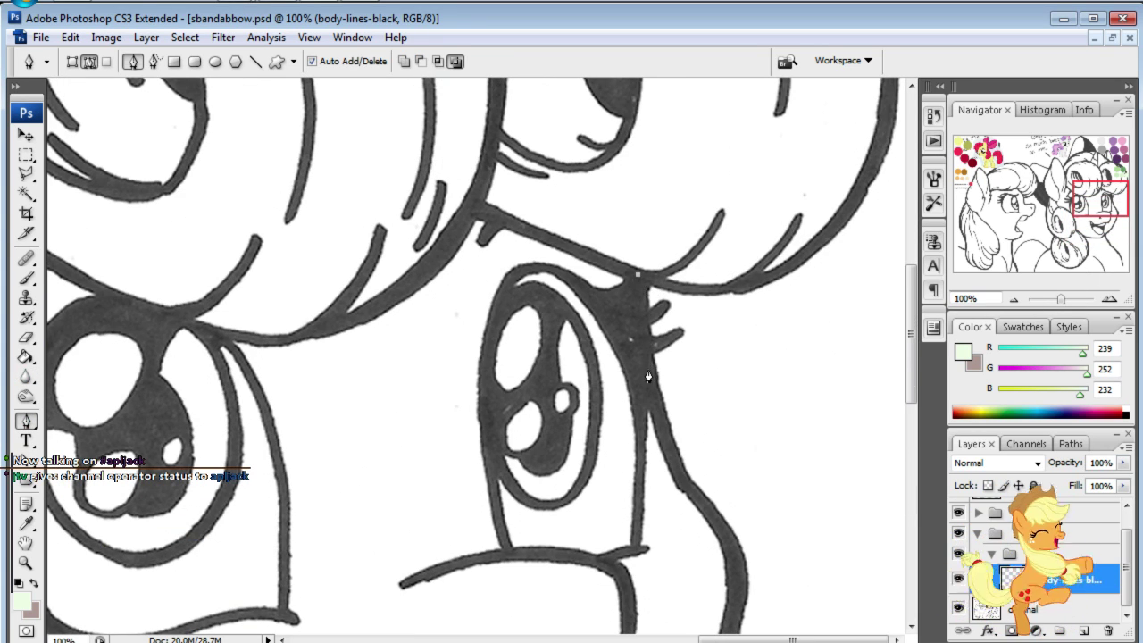
pyautogui.click(662, 430)
pyautogui.moveTo(683, 496); pyautogui.dragTo(692, 504)
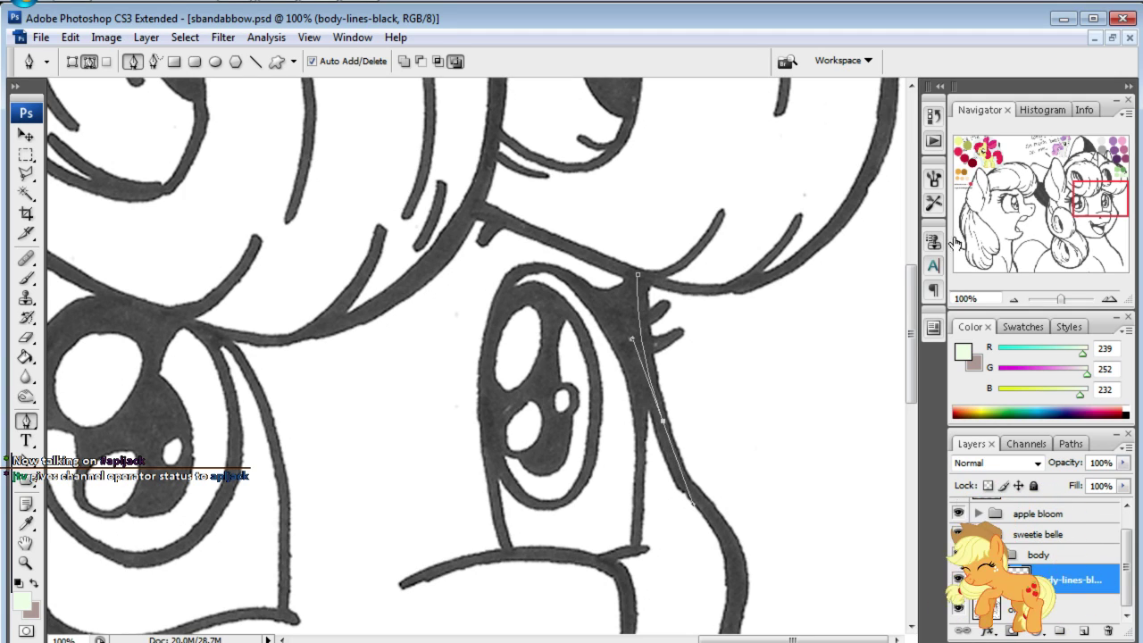
pyautogui.moveTo(1105, 207); pyautogui.dragTo(1106, 228)
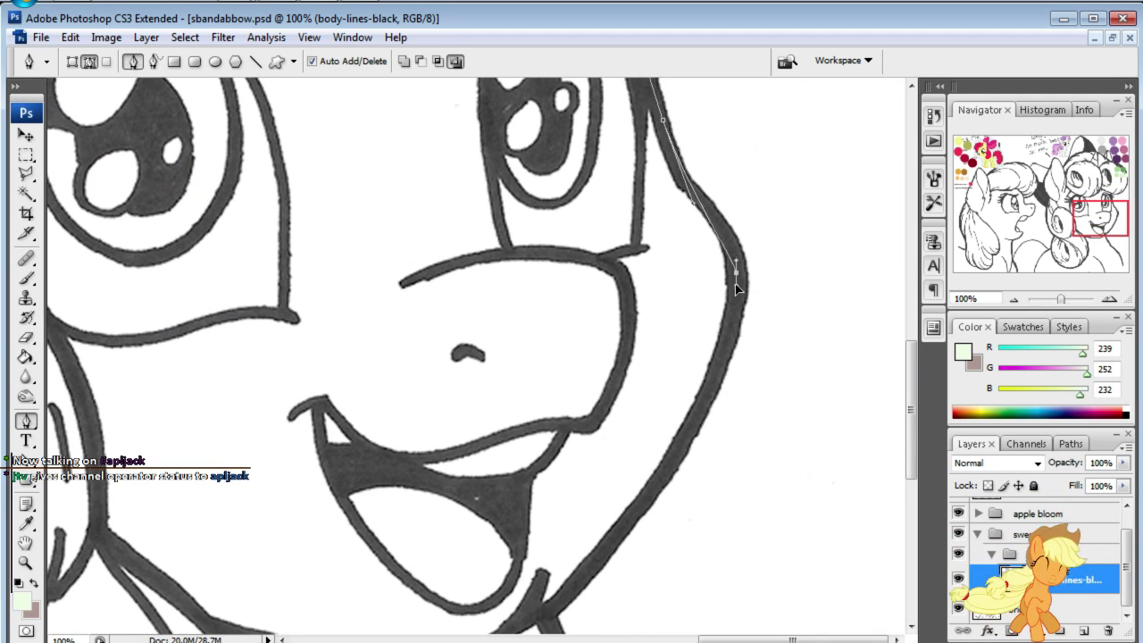
pyautogui.moveTo(732, 322); pyautogui.dragTo(740, 325)
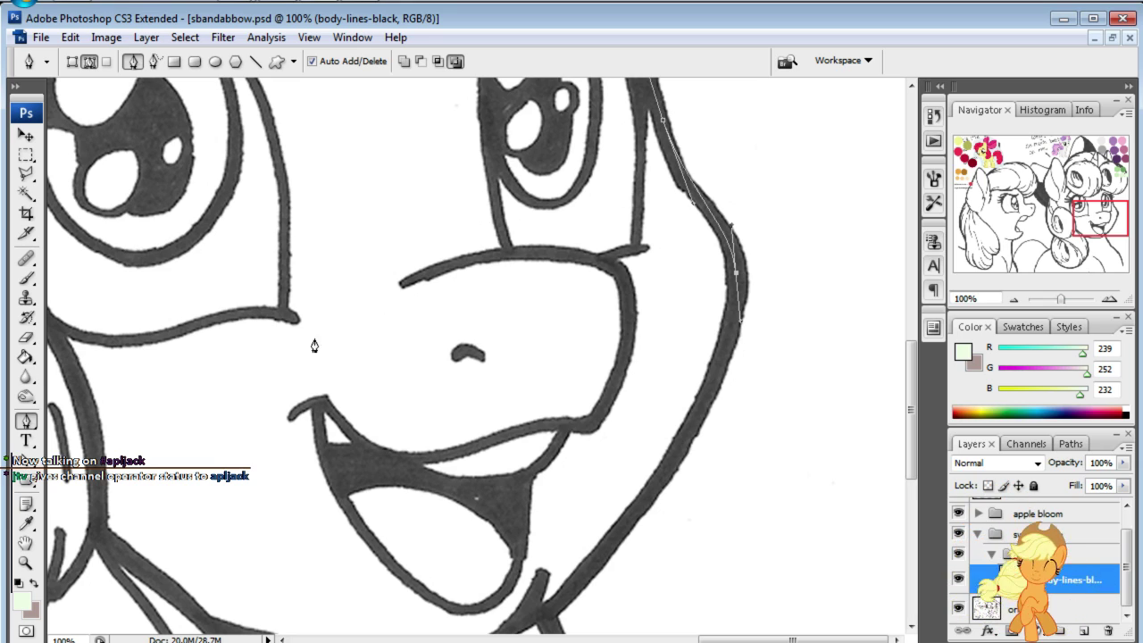
# - Deselect and reselect the cheek path to inspect its anchors
pyautogui.click(26, 476)
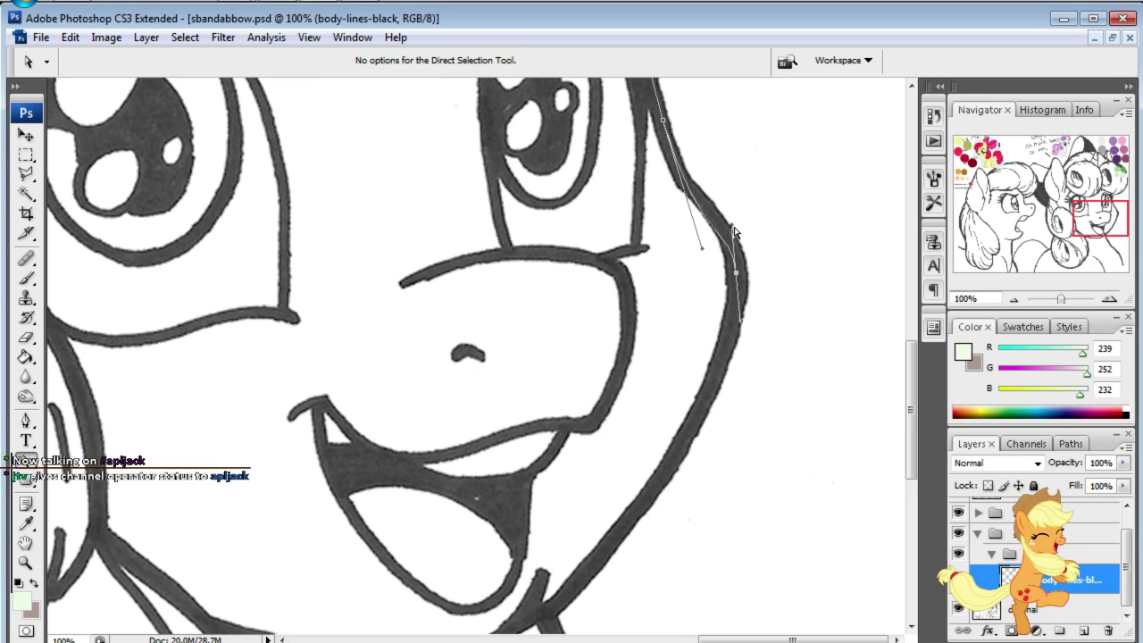
pyautogui.click(794, 197)
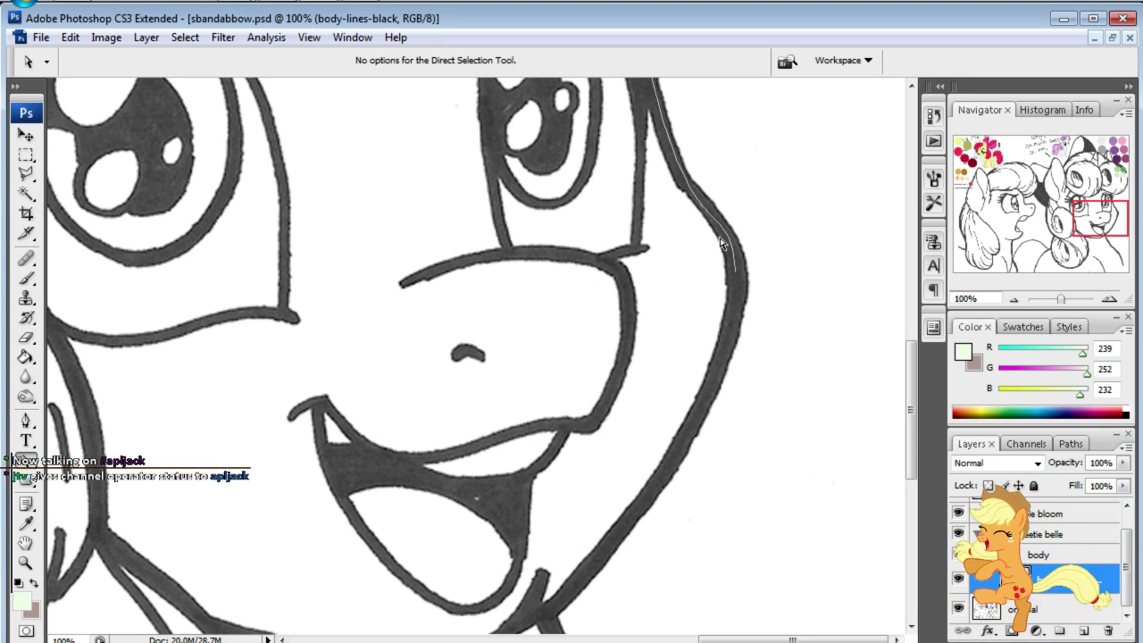
pyautogui.moveTo(1079, 208); pyautogui.dragTo(1089, 207)
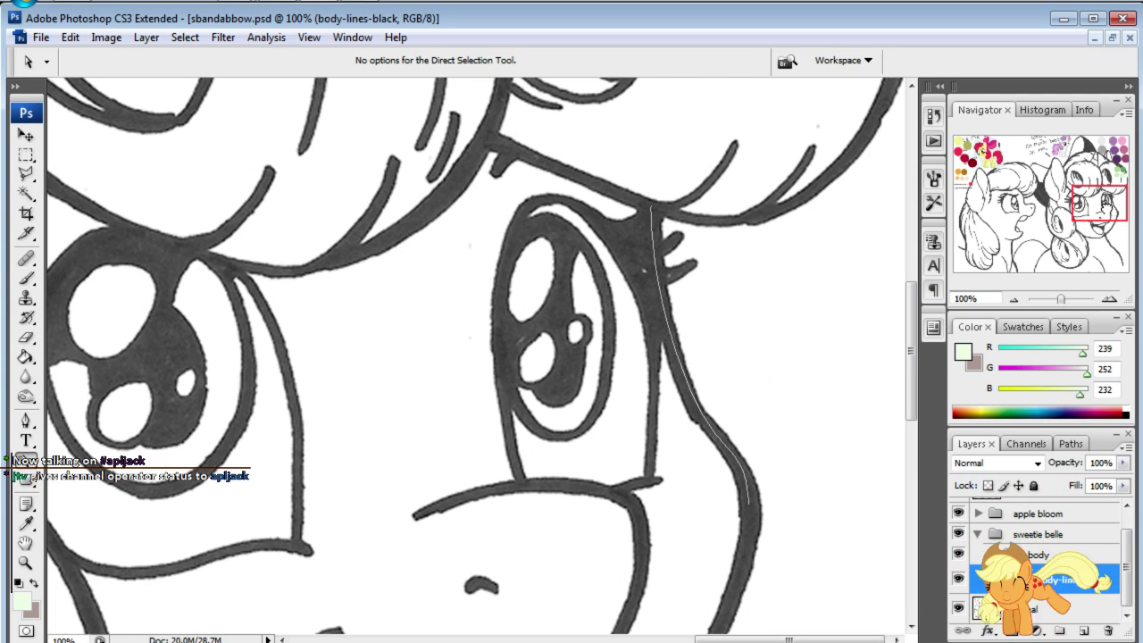
pyautogui.scroll(-3, 778, 375)
pyautogui.click(735, 373)
# - Add a jaw-to-neck anchor and adjust its handles to follow the jawline
pyautogui.click(26, 420)
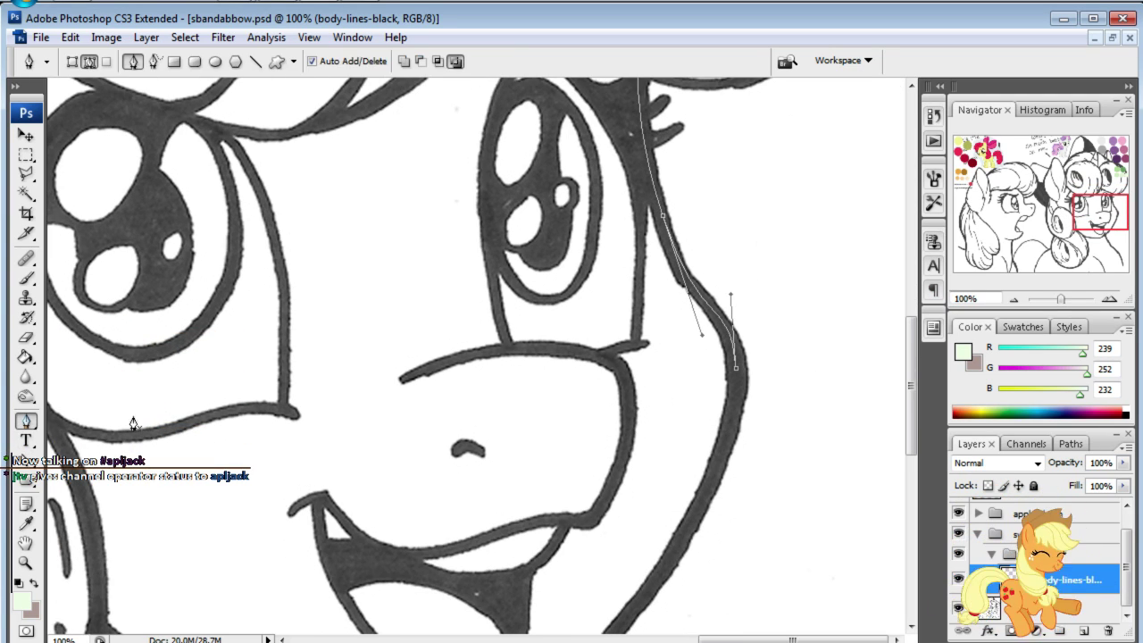
pyautogui.moveTo(1116, 204); pyautogui.dragTo(1113, 225)
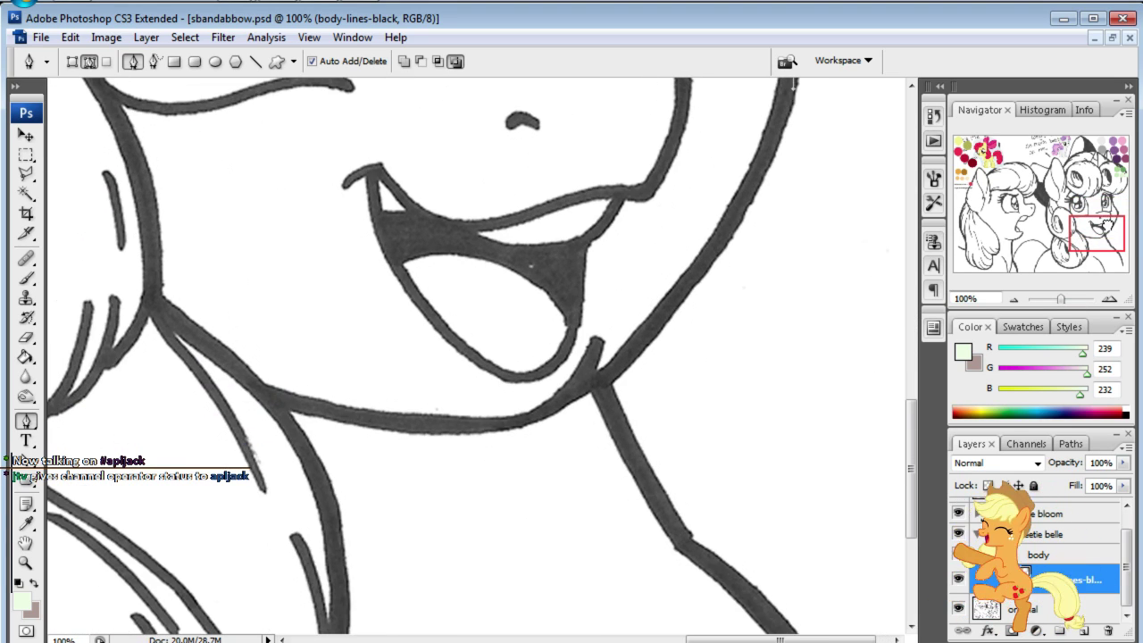
pyautogui.moveTo(595, 389); pyautogui.dragTo(483, 450)
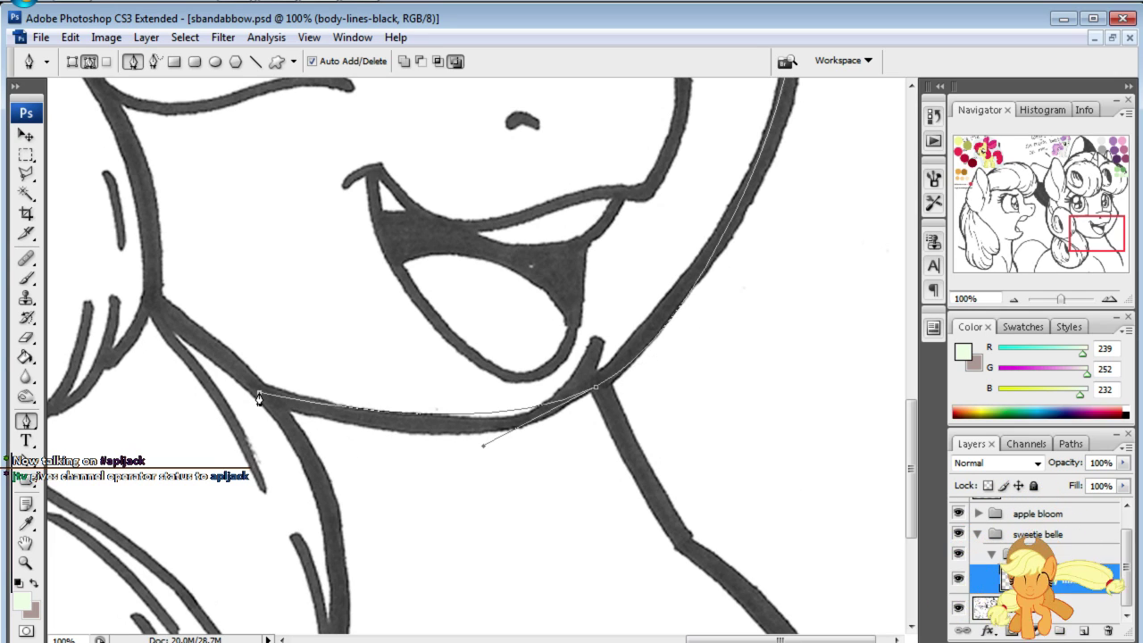
pyautogui.press('ctrl')
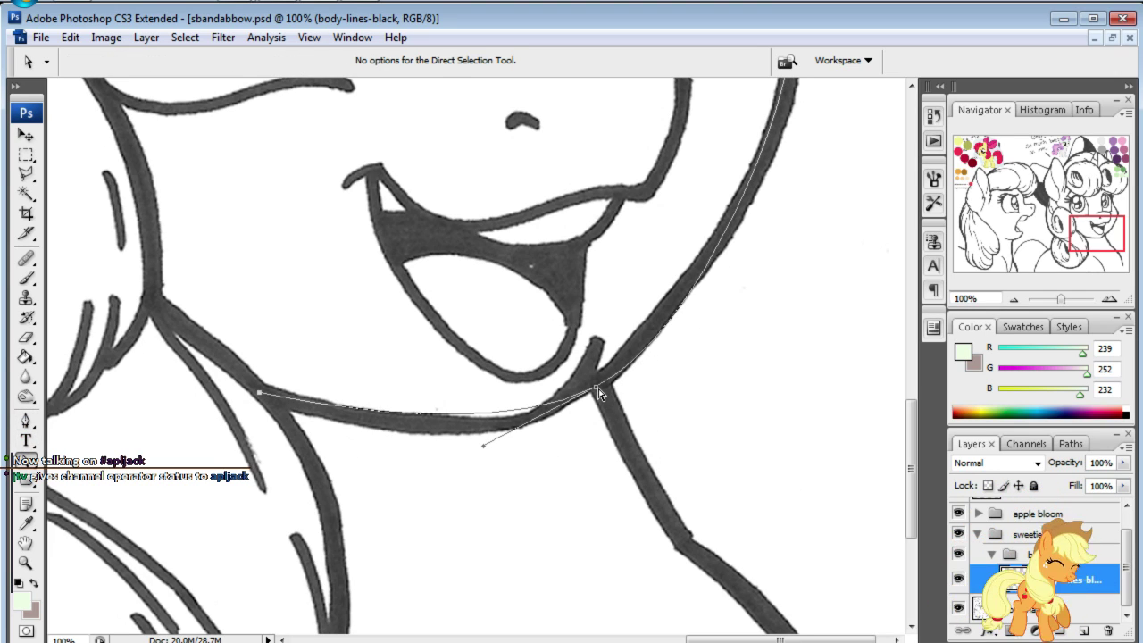
pyautogui.moveTo(600, 396); pyautogui.dragTo(566, 410)
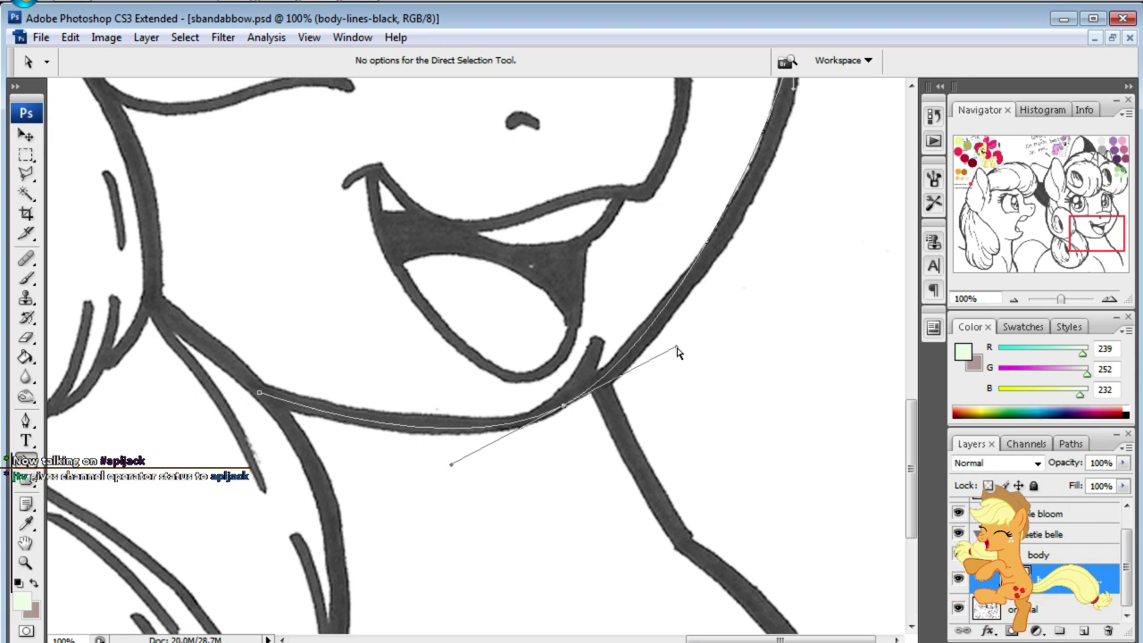
pyautogui.moveTo(676, 351); pyautogui.dragTo(729, 308)
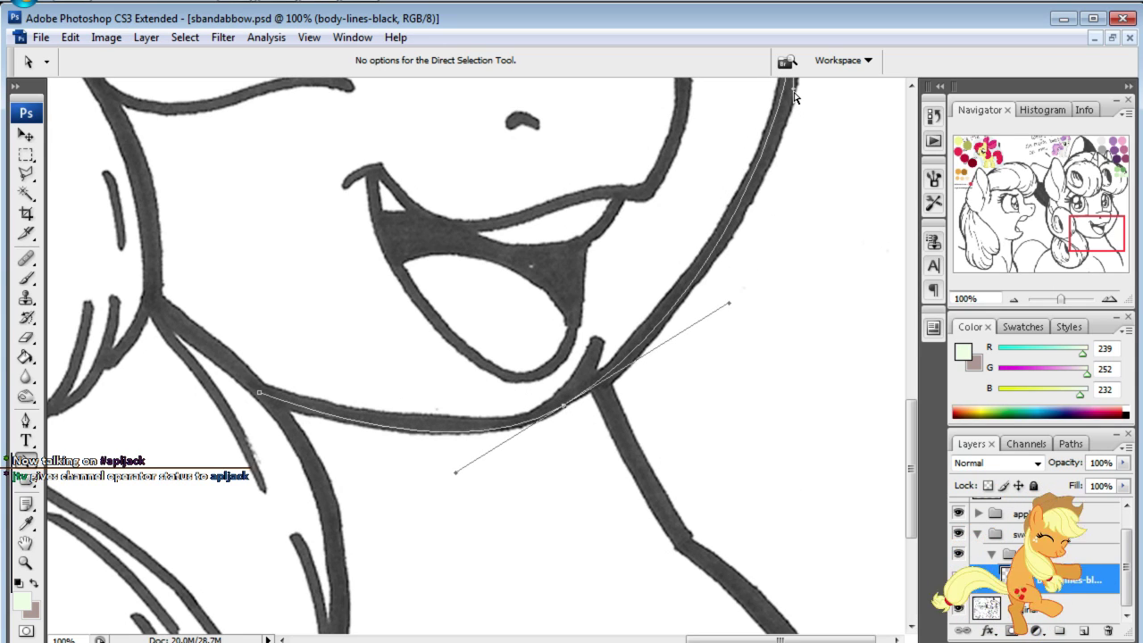
pyautogui.scroll(1, 793, 111)
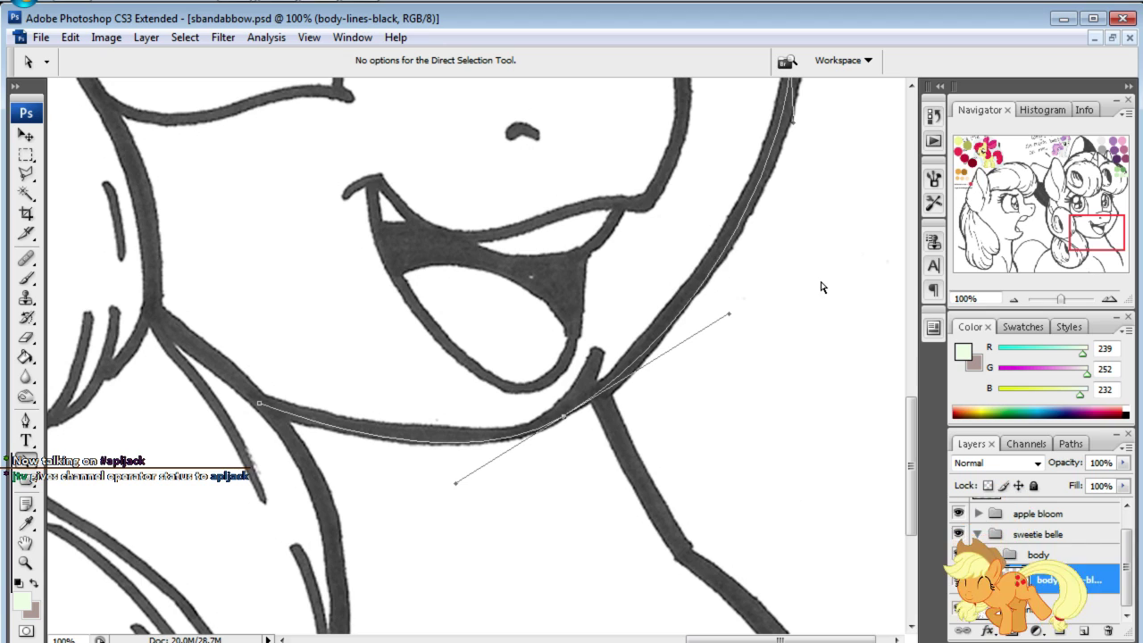
# - Drag the jaw segment's direction handles so the curve hugs the cheek and jaw
pyautogui.click(958, 607)
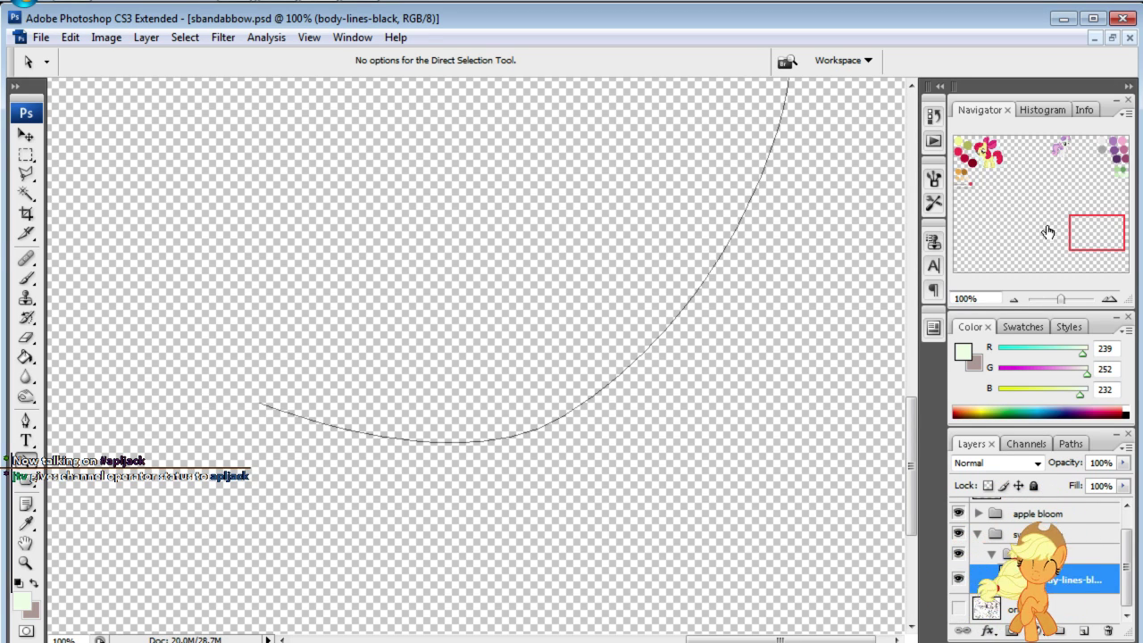
pyautogui.moveTo(1099, 235); pyautogui.dragTo(1096, 236)
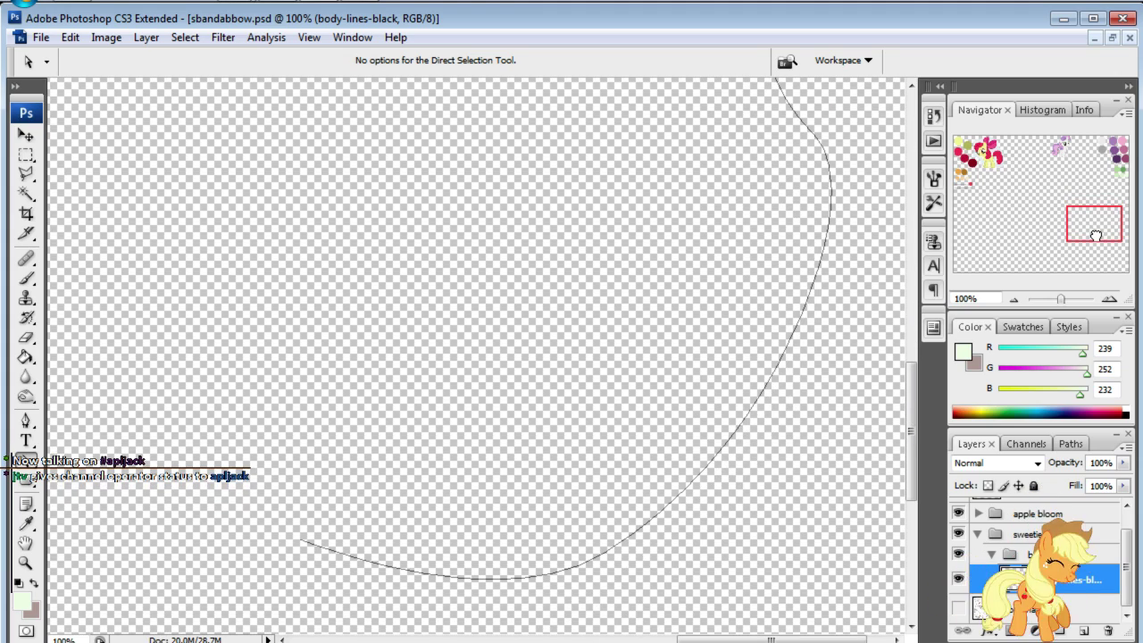
pyautogui.click(958, 607)
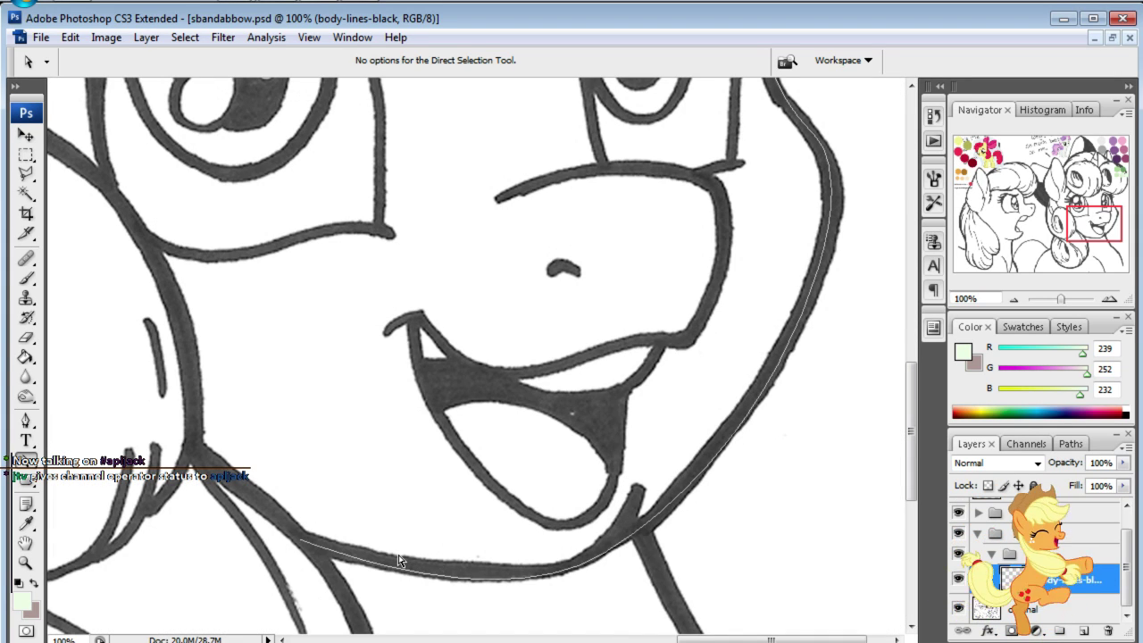
pyautogui.click(575, 571)
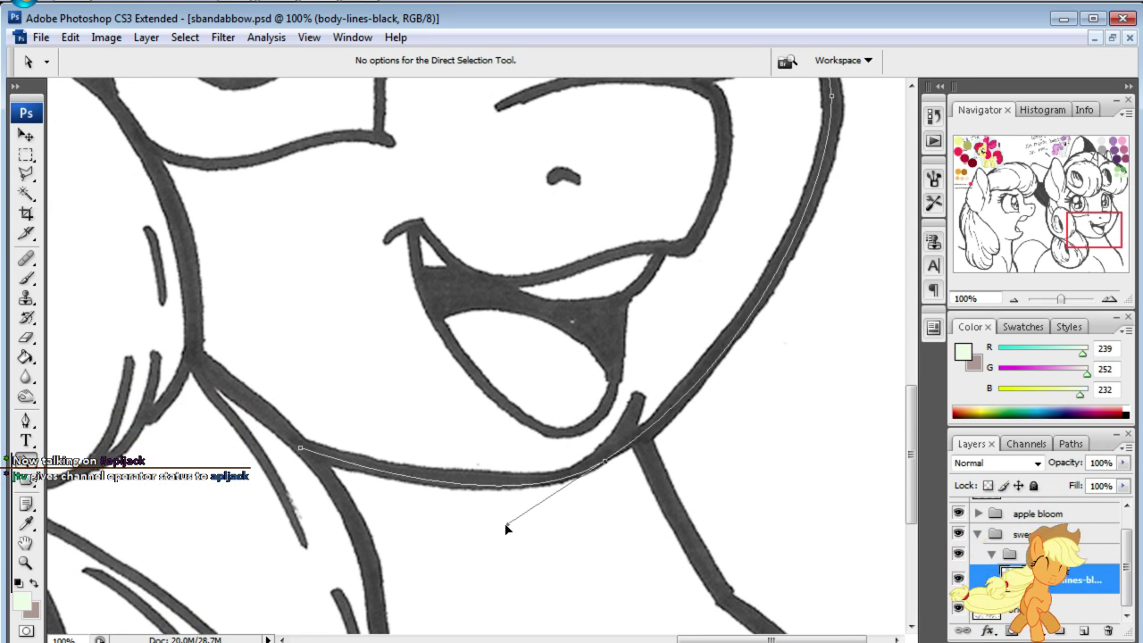
pyautogui.moveTo(499, 624)
pyautogui.mouseDown()
pyautogui.moveTo(514, 525)
pyautogui.moveTo(539, 512)
pyautogui.mouseUp()
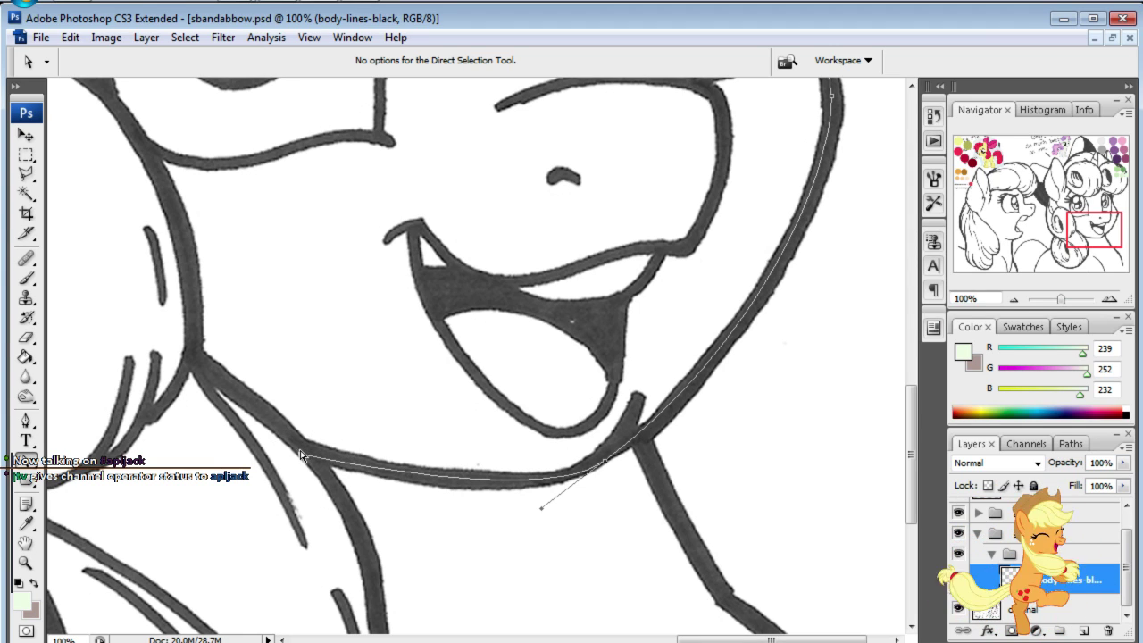
pyautogui.click(600, 449)
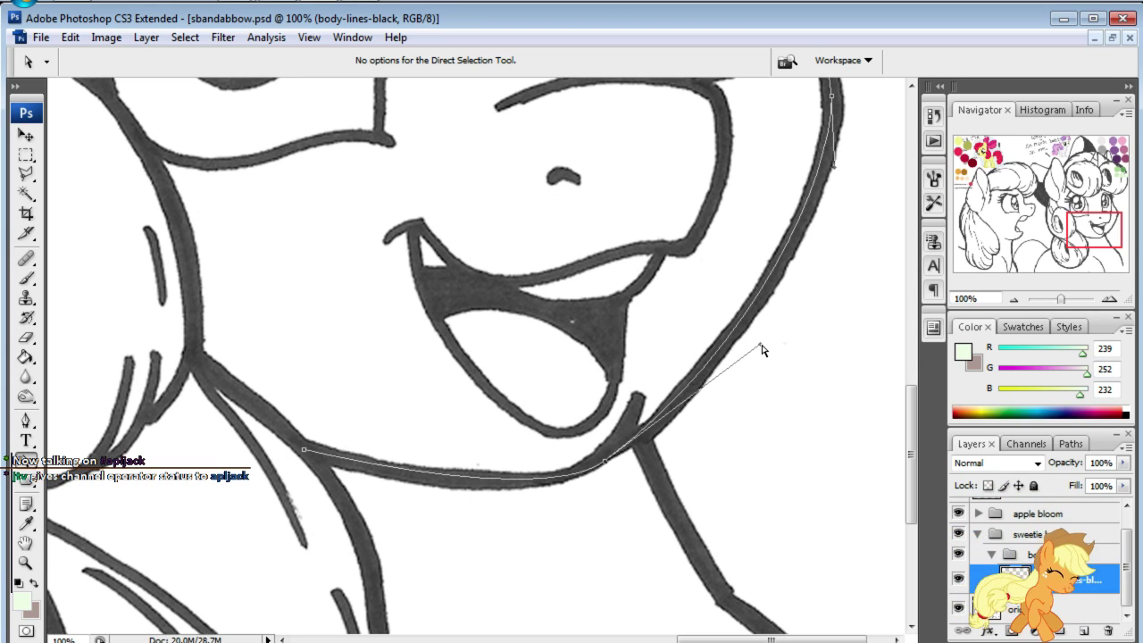
pyautogui.moveTo(760, 345); pyautogui.dragTo(750, 373)
pyautogui.click(848, 297)
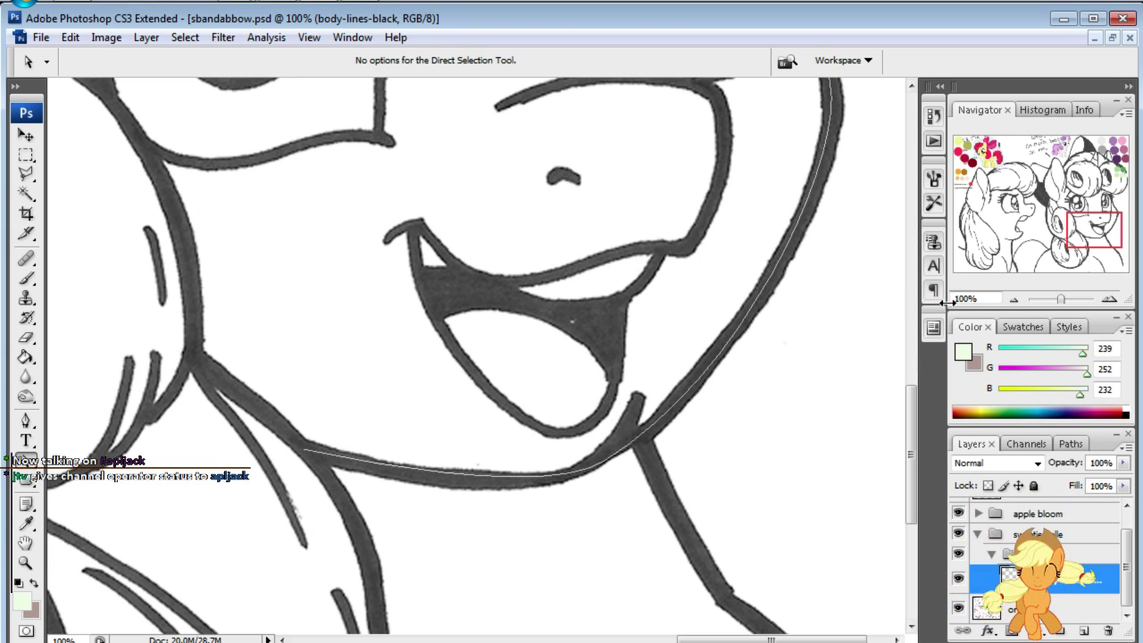
# - Set zoom to 50% and toggle the original sketch to compare the jawline path
pyautogui.click(958, 608)
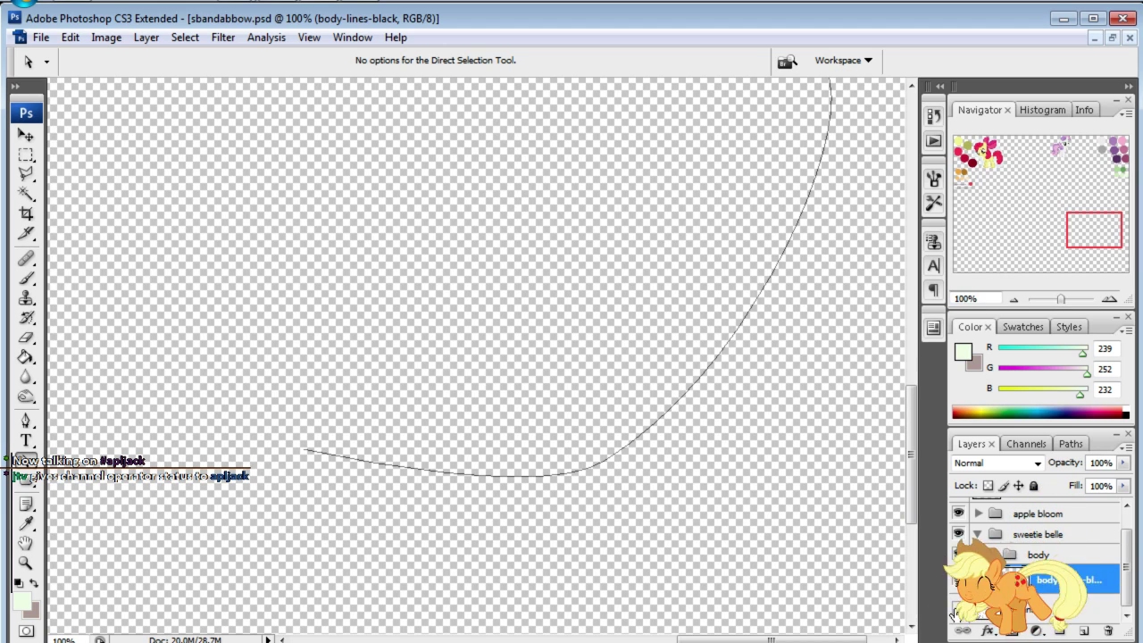
pyautogui.moveTo(1110, 222); pyautogui.dragTo(1116, 196)
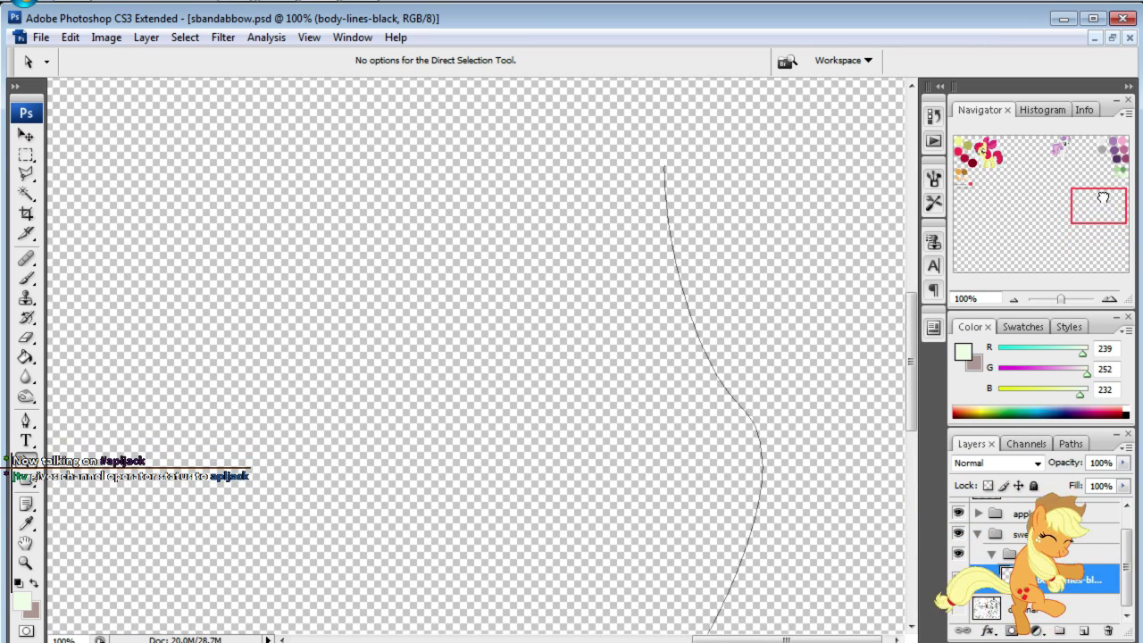
pyautogui.click(958, 608)
pyautogui.click(986, 299)
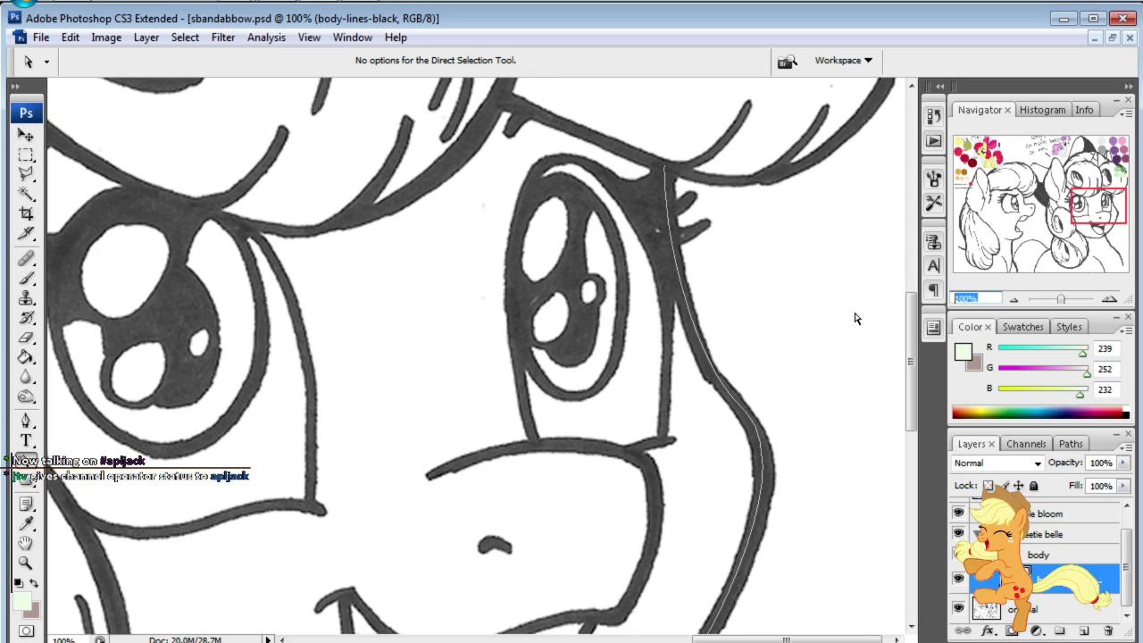
pyautogui.write('50')
pyautogui.press('Return')
pyautogui.click(957, 608)
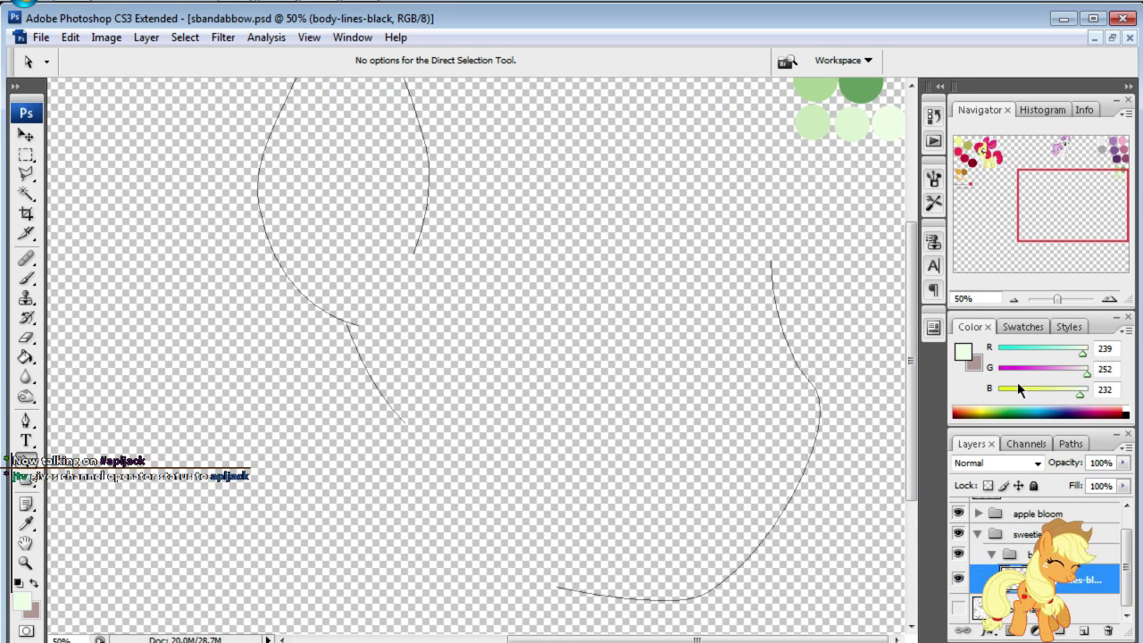
pyautogui.moveTo(1055, 223)
pyautogui.mouseDown()
pyautogui.moveTo(1056, 244)
pyautogui.moveTo(1076, 256)
pyautogui.mouseUp()
pyautogui.click(958, 608)
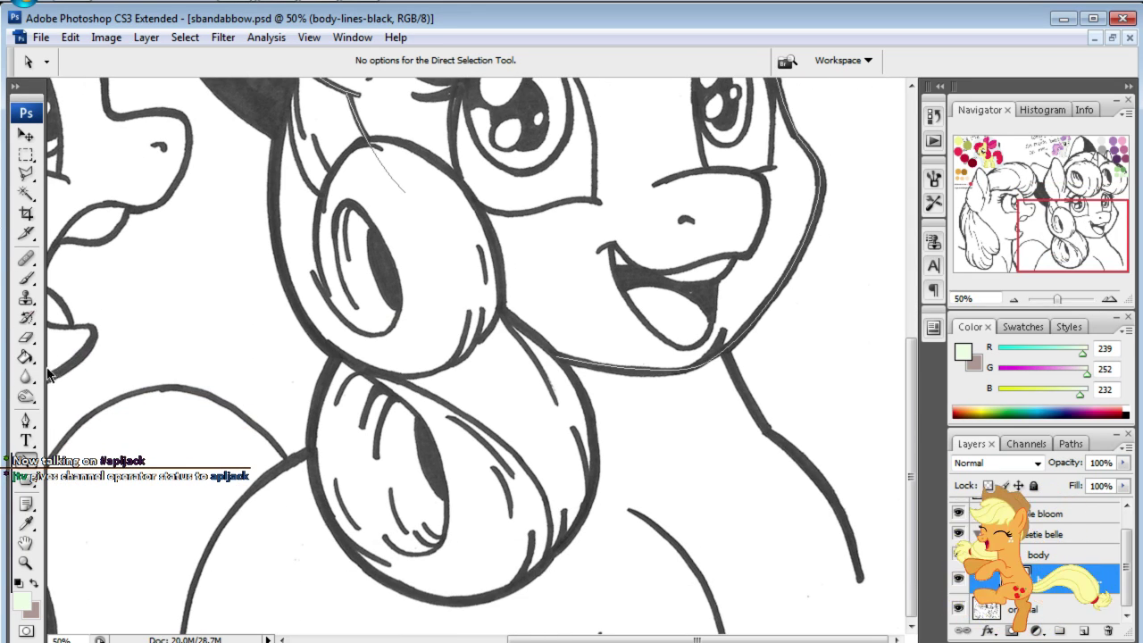
# - Continue the path from the chin anchor with curved anchors down to the neck line's end
pyautogui.click(26, 421)
pyautogui.click(725, 355)
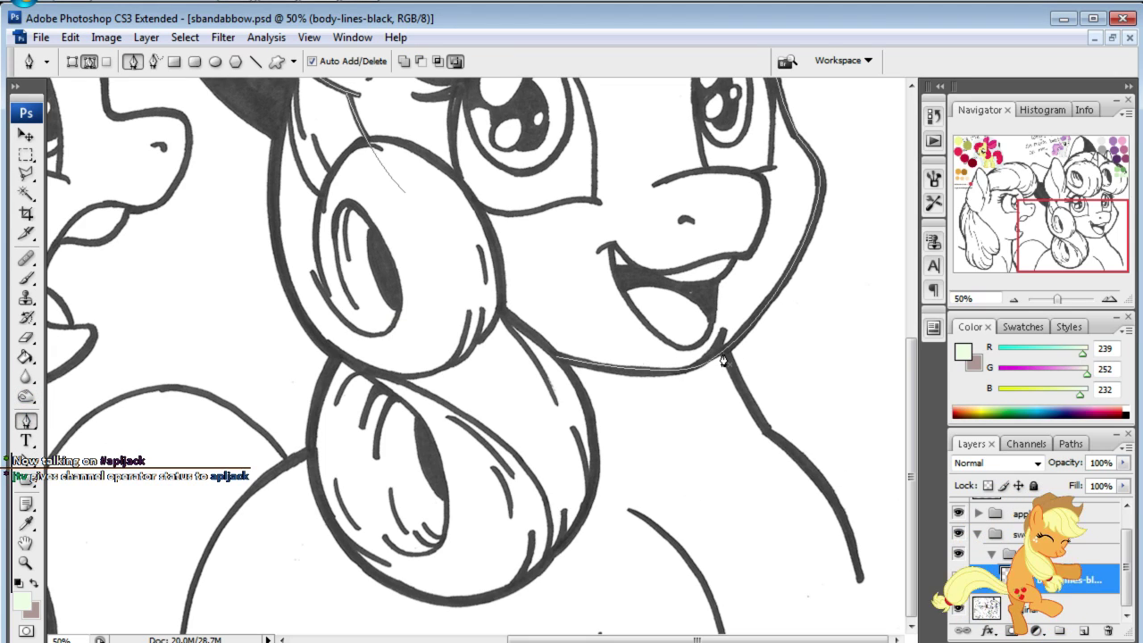
pyautogui.moveTo(771, 430); pyautogui.dragTo(823, 498)
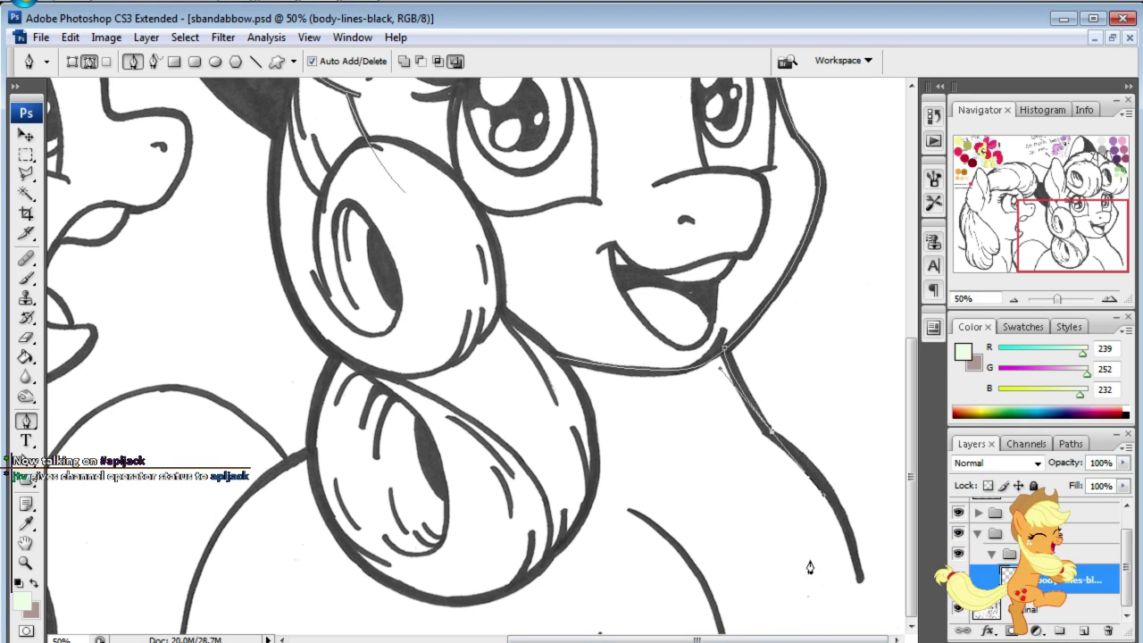
pyautogui.moveTo(865, 589); pyautogui.dragTo(882, 640)
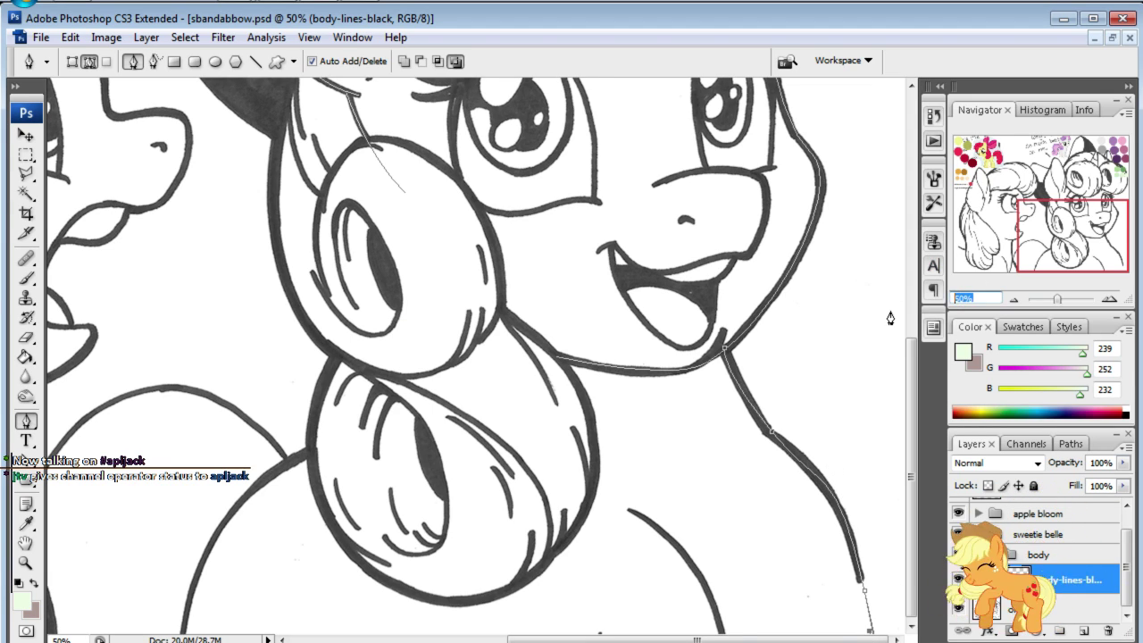
# - Zoom to 25% and reposition the neck path's end point
pyautogui.write('25')
pyautogui.press('Return')
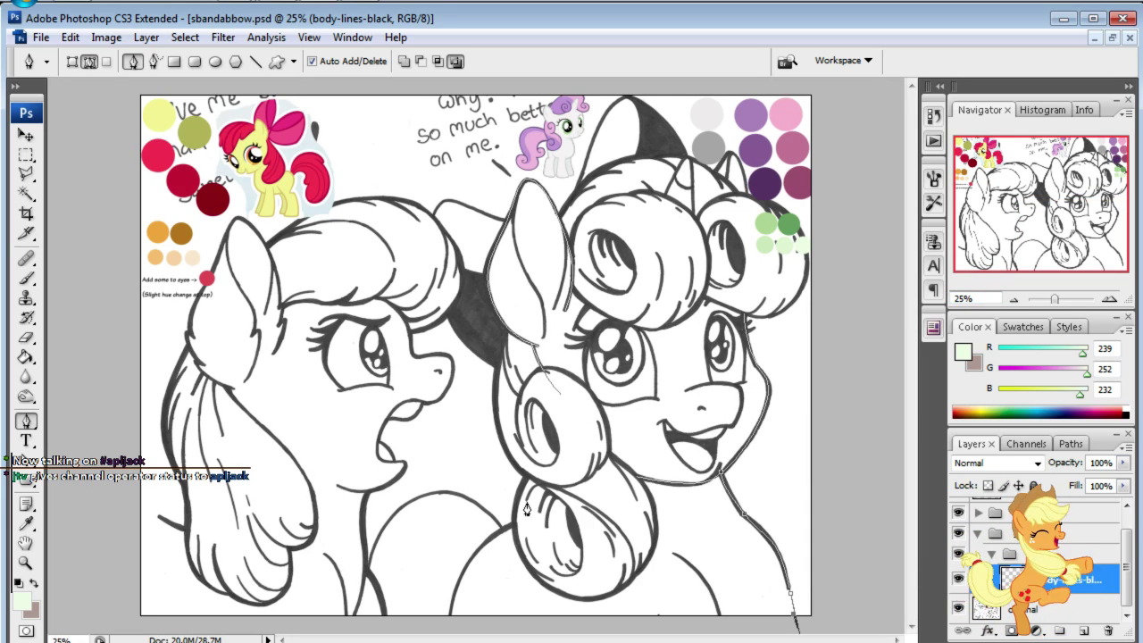
pyautogui.press('a')
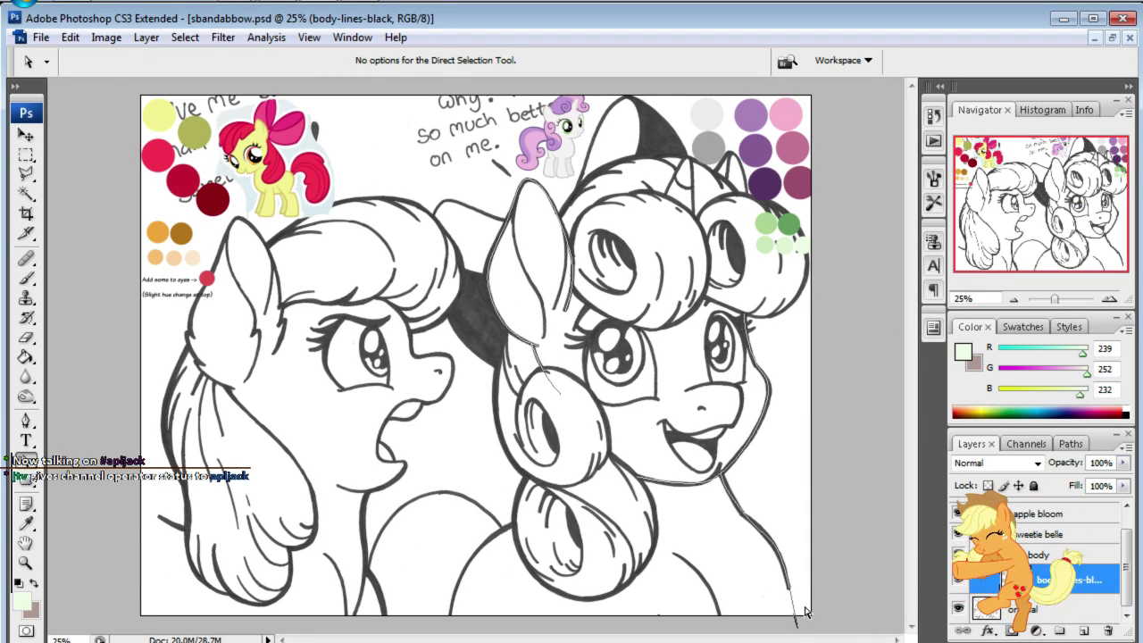
pyautogui.click(802, 608)
pyautogui.click(791, 606)
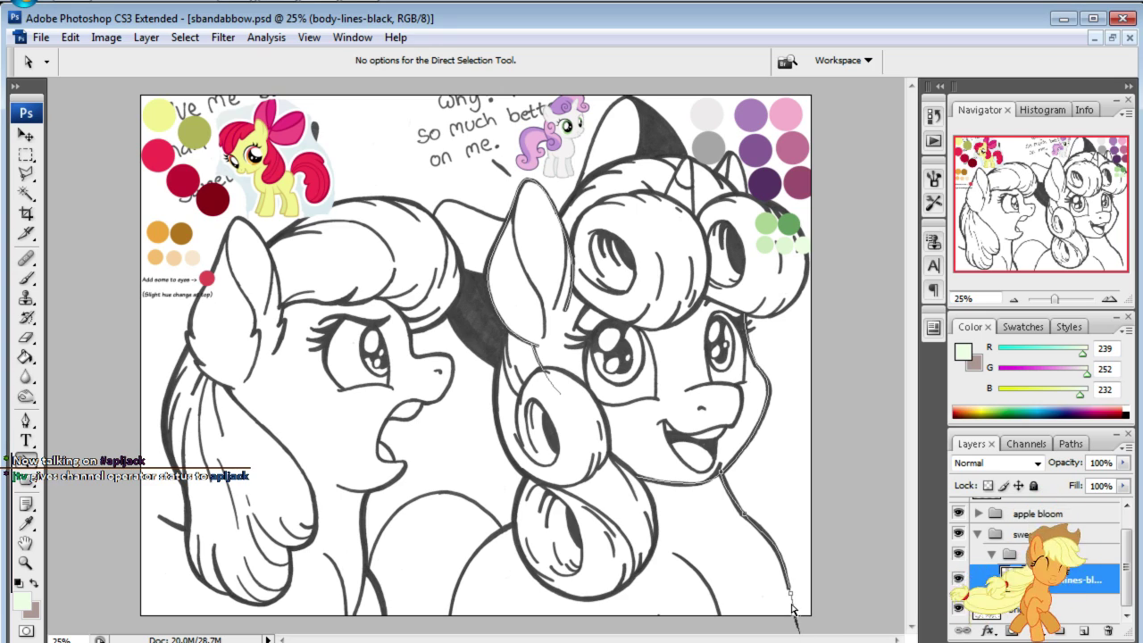
pyautogui.moveTo(791, 600)
pyautogui.mouseDown()
pyautogui.moveTo(813, 625)
pyautogui.moveTo(801, 572)
pyautogui.moveTo(789, 580)
pyautogui.moveTo(794, 606)
pyautogui.mouseUp()
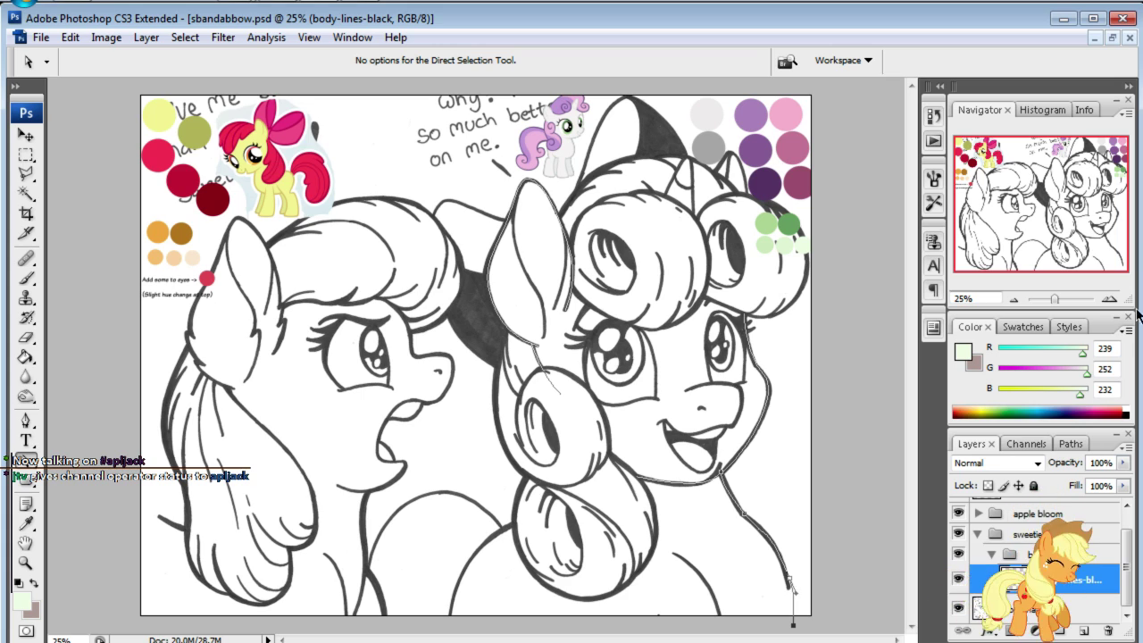
# - At 50% zoom, bend the neck curve's handles onto the sketched neck line
pyautogui.moveTo(973, 298); pyautogui.dragTo(919, 293)
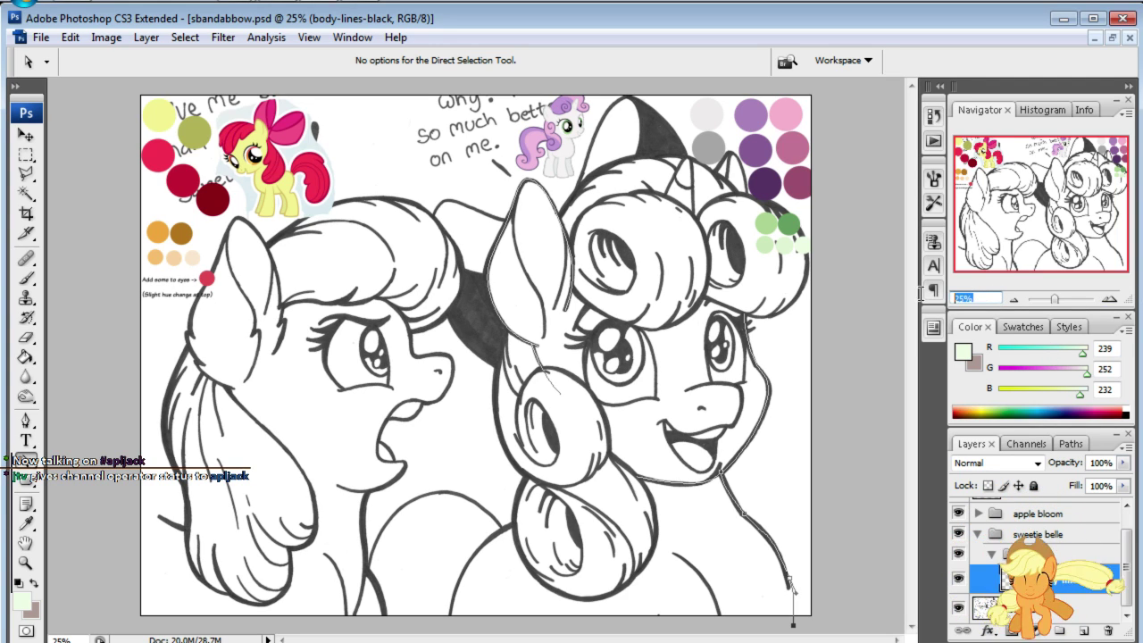
pyautogui.write('50')
pyautogui.press('Return')
pyautogui.moveTo(1069, 210); pyautogui.dragTo(1123, 244)
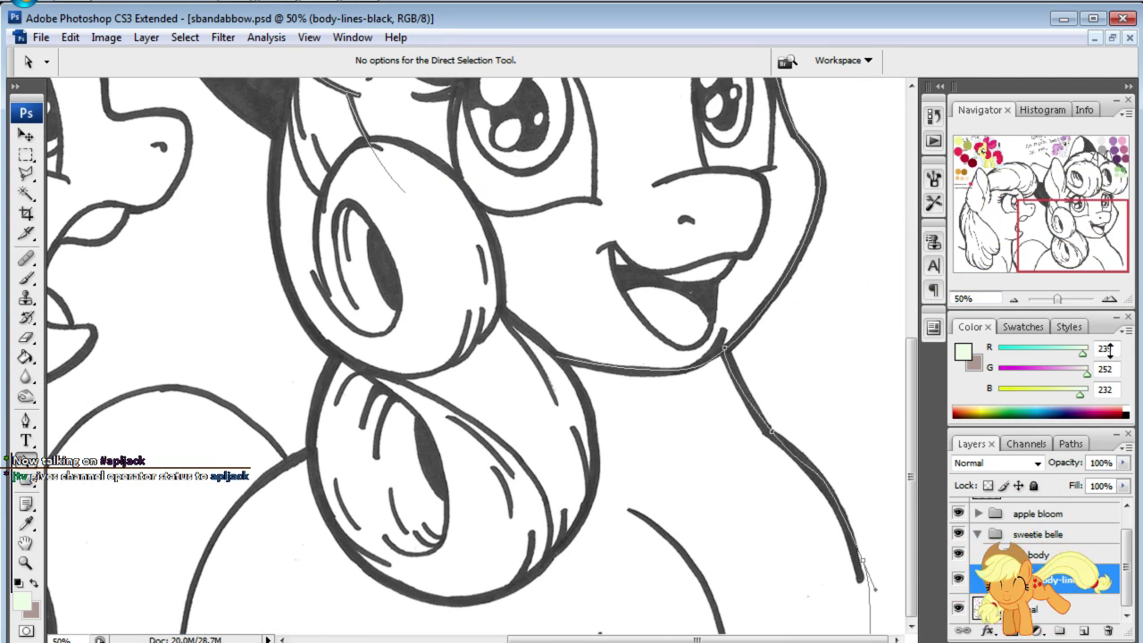
pyautogui.moveTo(866, 578)
pyautogui.mouseDown()
pyautogui.moveTo(798, 409)
pyautogui.moveTo(797, 435)
pyautogui.moveTo(827, 469)
pyautogui.mouseUp()
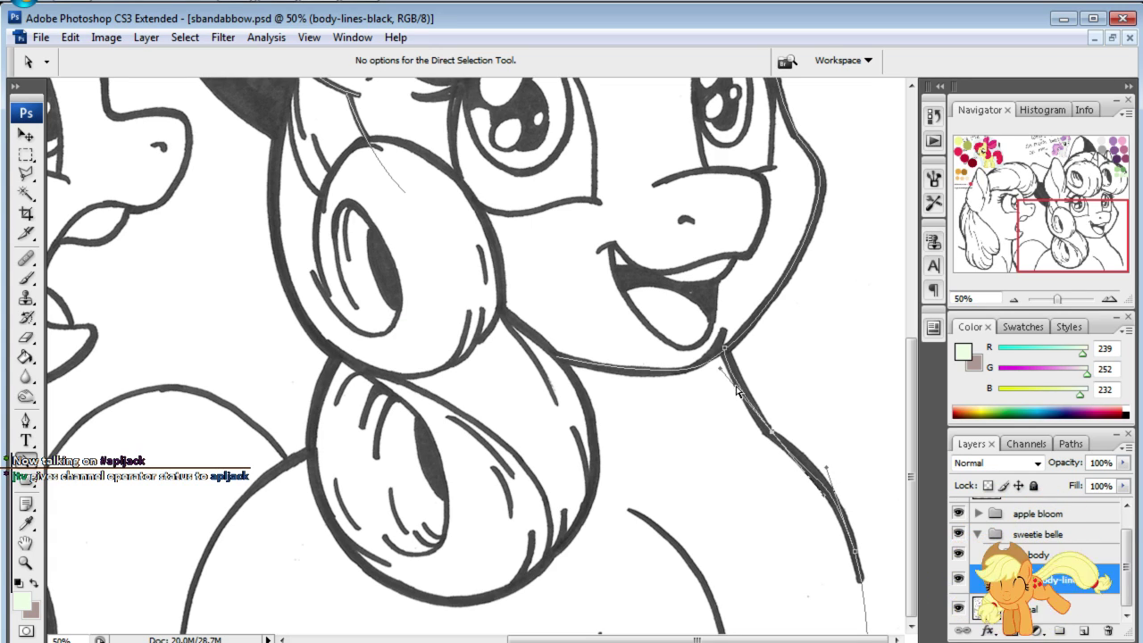
pyautogui.moveTo(758, 426)
pyautogui.mouseDown()
pyautogui.moveTo(725, 372)
pyautogui.moveTo(760, 426)
pyautogui.mouseUp()
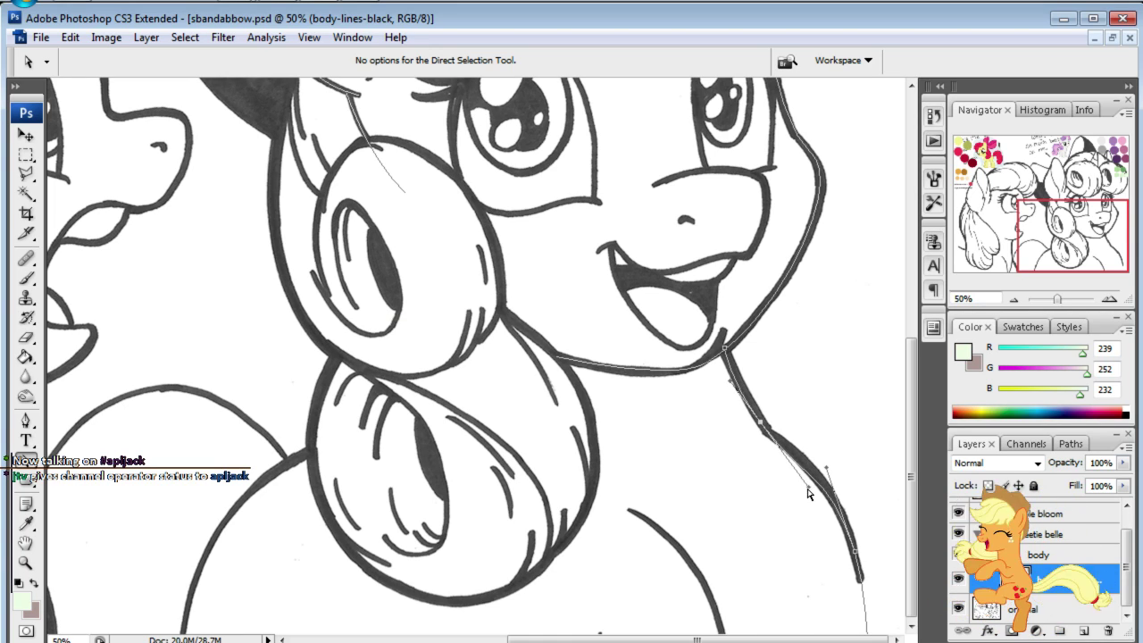
pyautogui.moveTo(811, 484); pyautogui.dragTo(805, 429)
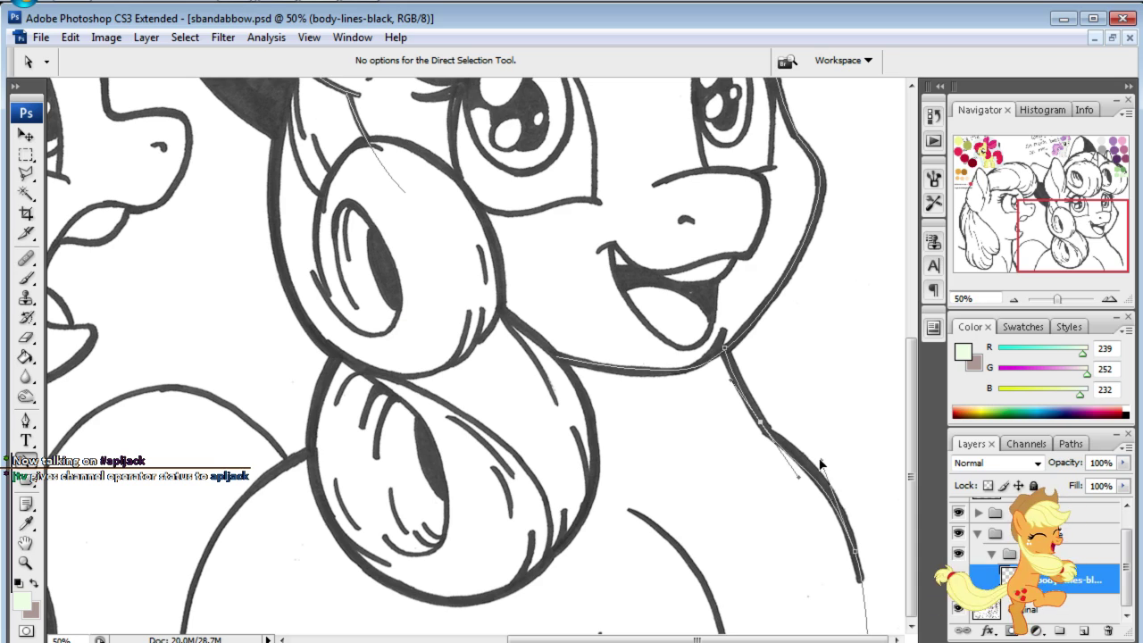
pyautogui.click(804, 396)
# - Check against the sketch, then pull the lower neck anchor and segment onto the line
pyautogui.click(957, 609)
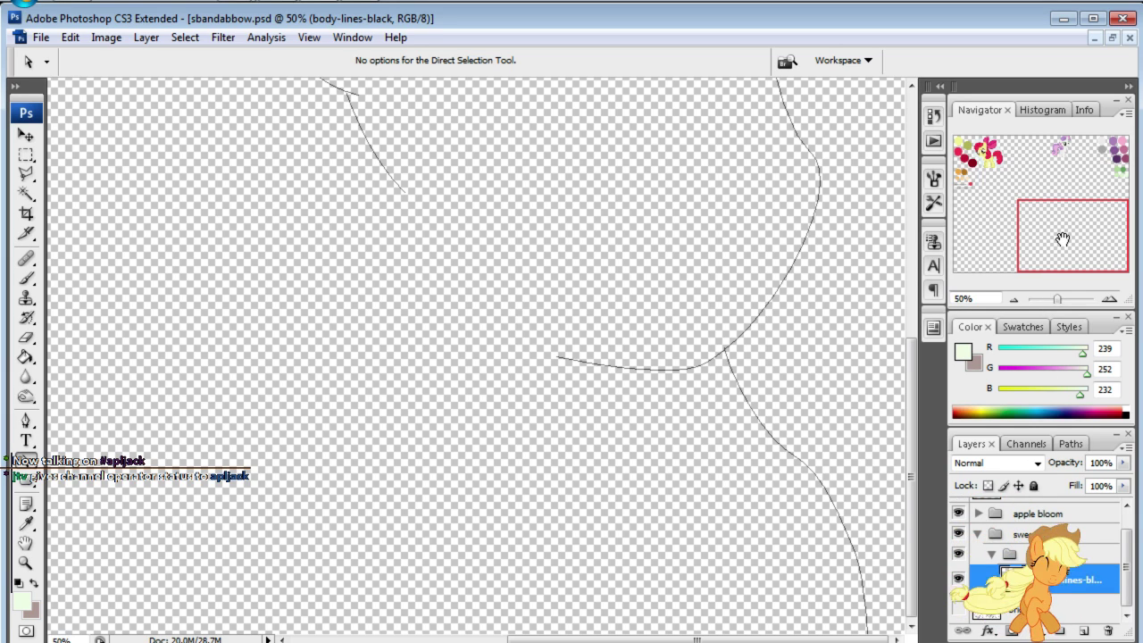
pyautogui.click(958, 609)
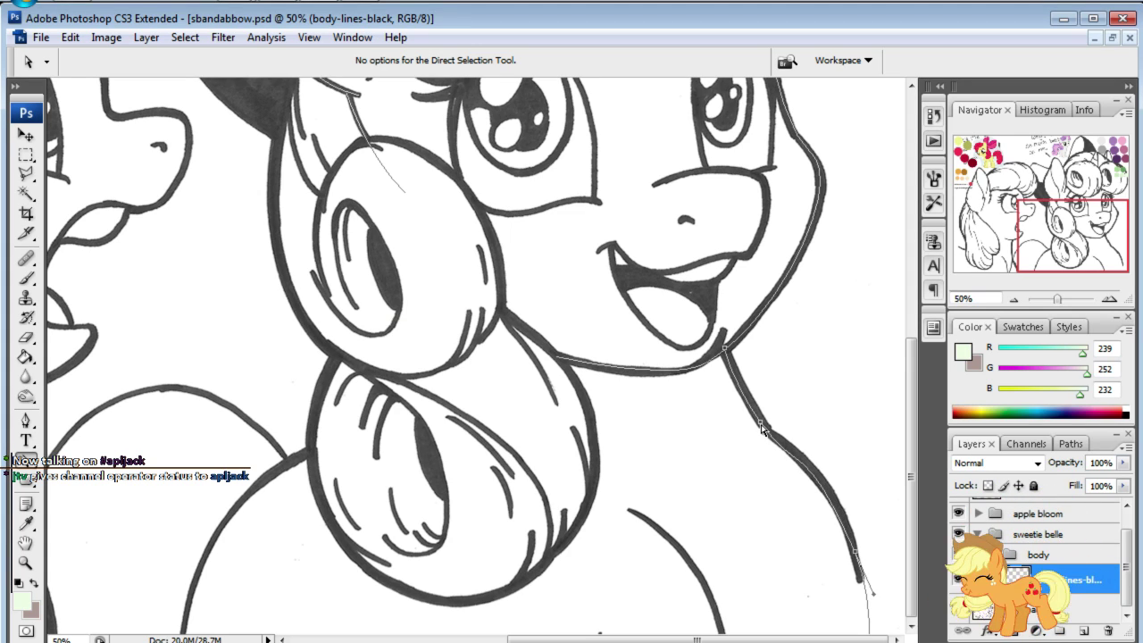
pyautogui.moveTo(761, 428); pyautogui.dragTo(752, 413)
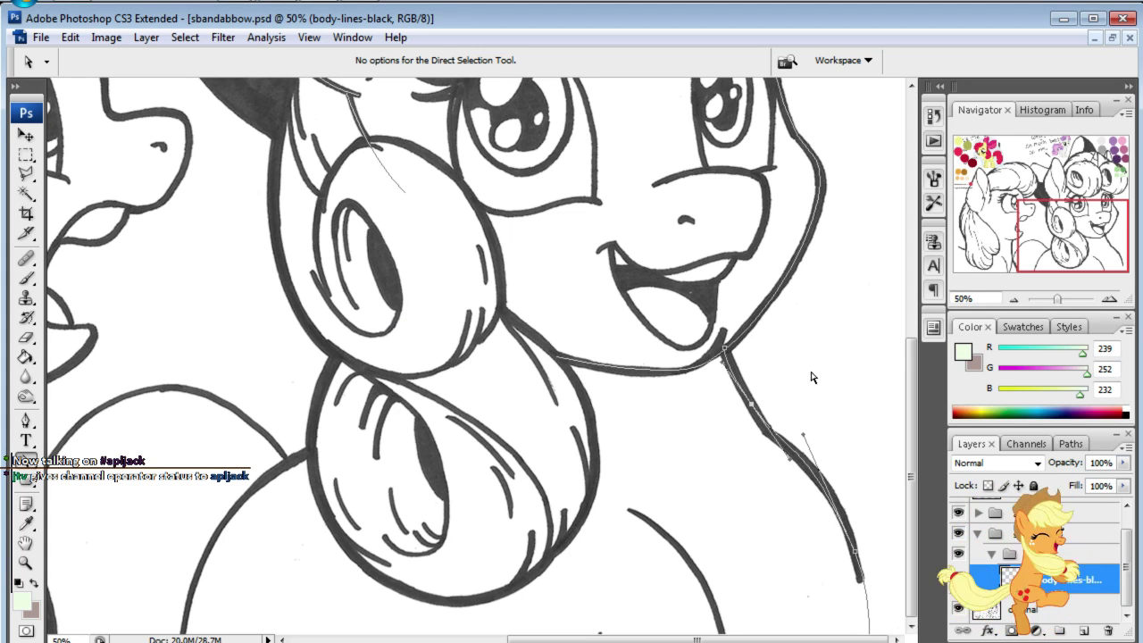
pyautogui.click(790, 420)
pyautogui.moveTo(790, 465); pyautogui.dragTo(783, 474)
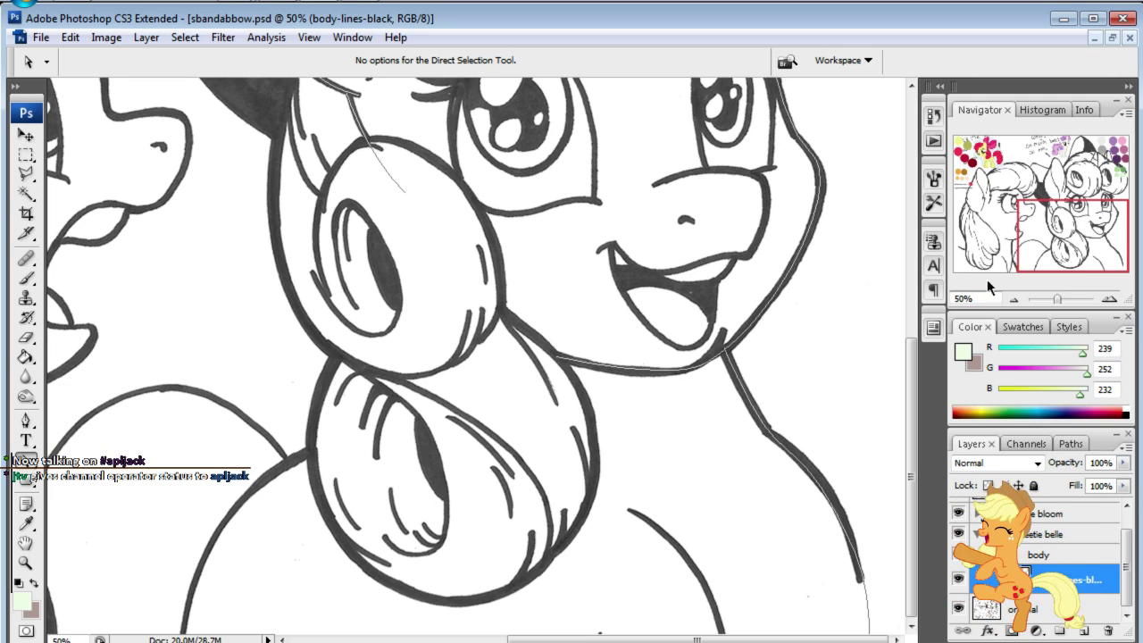
pyautogui.click(27, 423)
pyautogui.hscroll(-5, 548, 310)
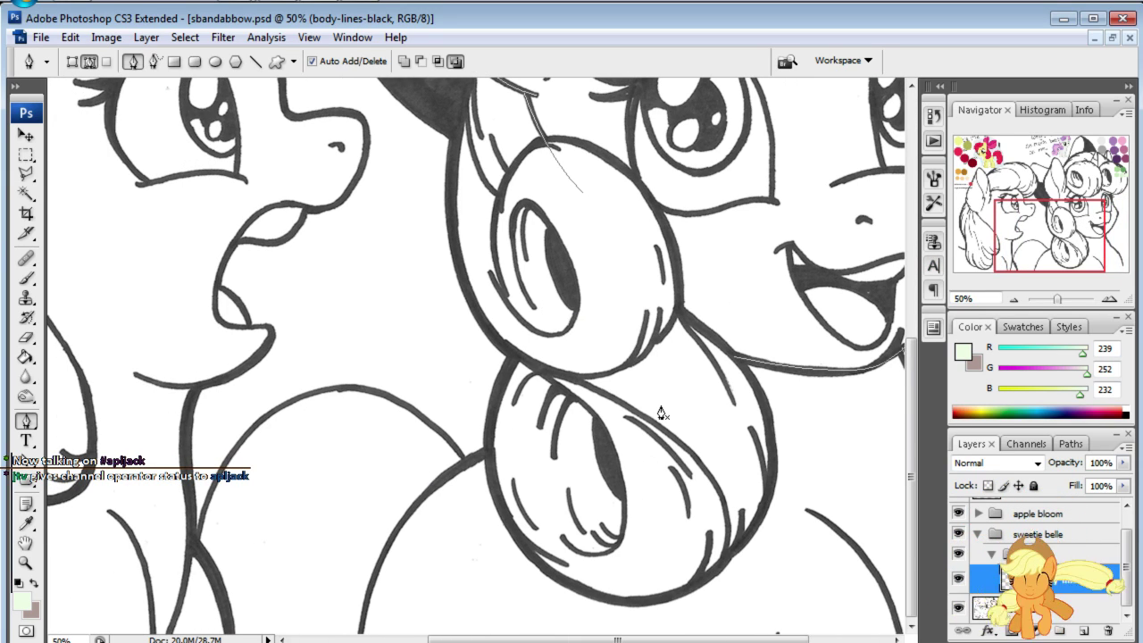
# - Start a new curved path along the body outline, then zoom out to 25%
pyautogui.click(488, 453)
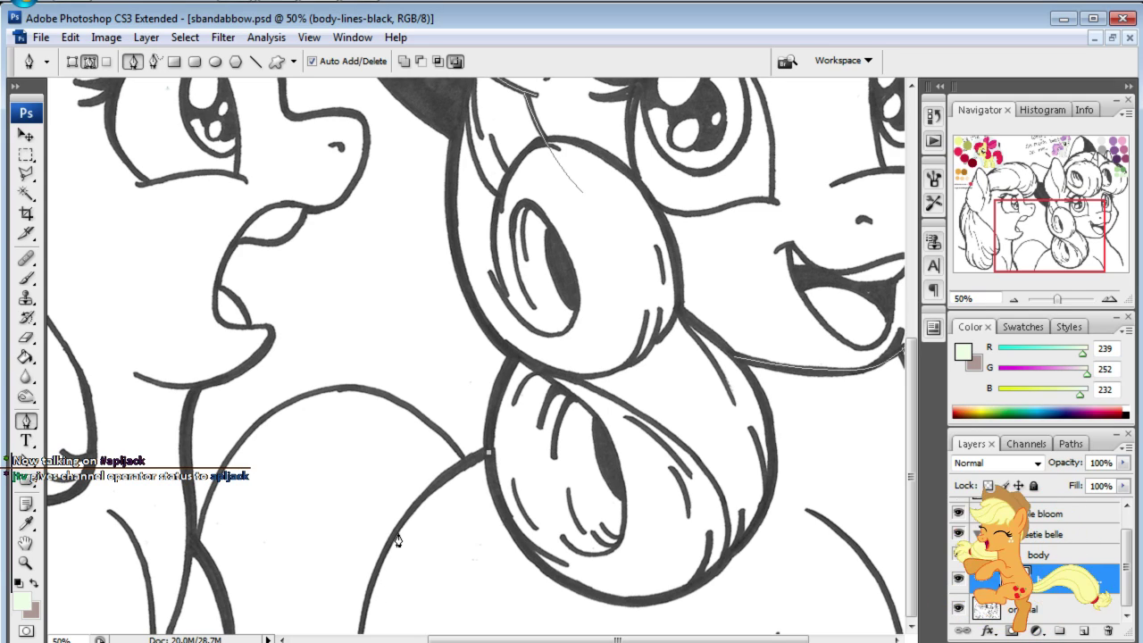
pyautogui.moveTo(369, 596); pyautogui.dragTo(361, 592)
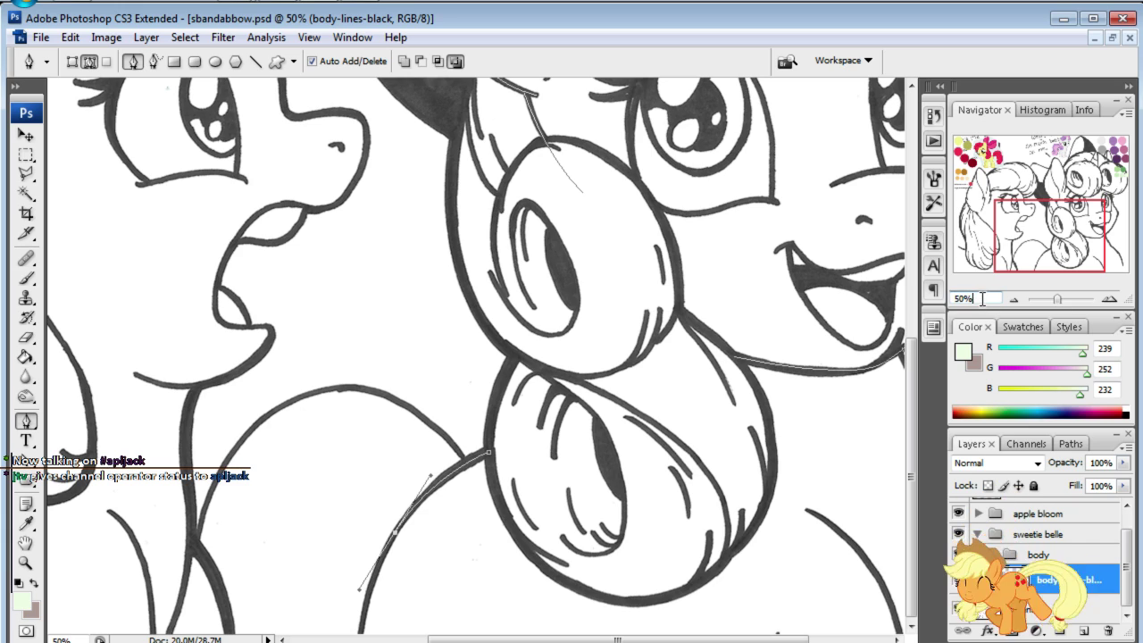
pyautogui.write('25')
pyautogui.press('Return')
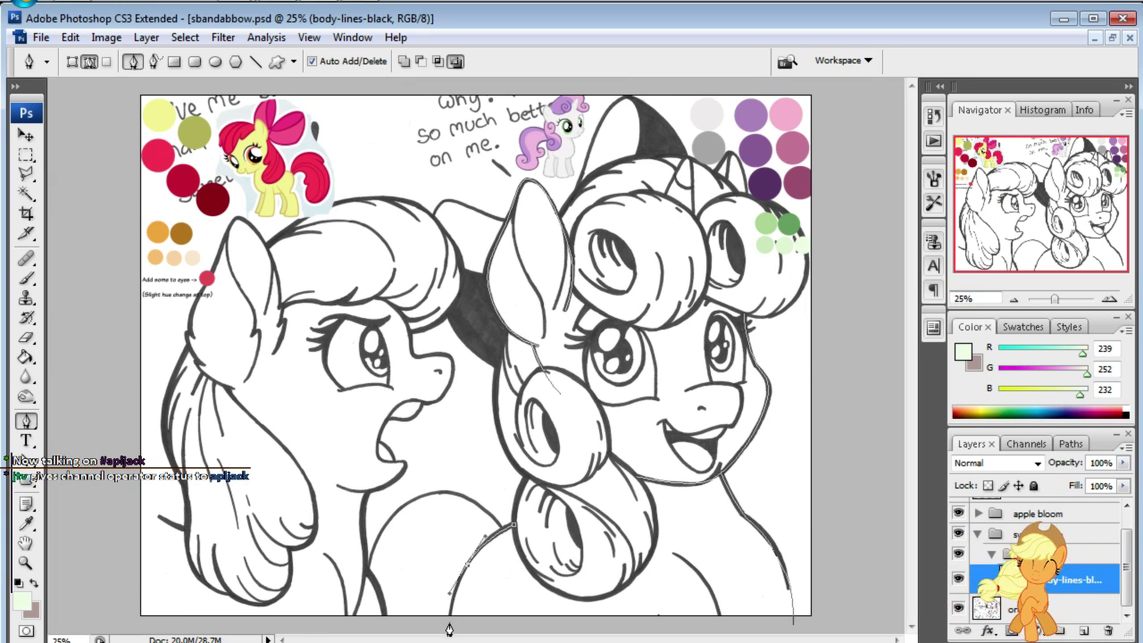
# - Zoom to 100% and pan the Navigator to the right pony's face and eyes
pyautogui.click(973, 298)
pyautogui.write('1')
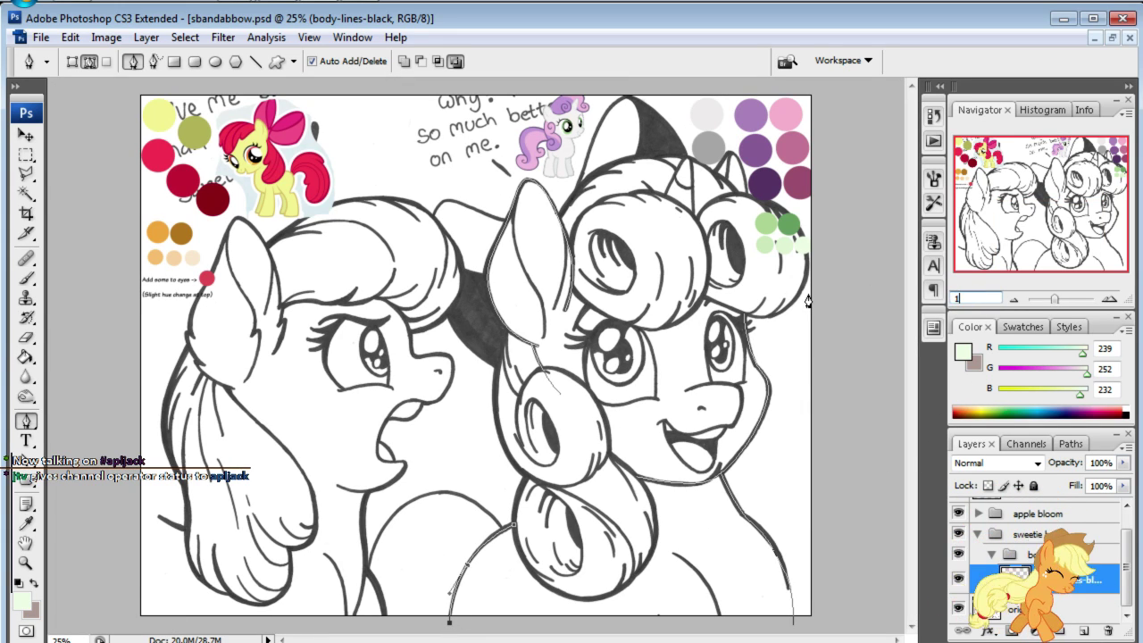
pyautogui.write('00')
pyautogui.press('Return')
pyautogui.moveTo(1016, 221)
pyautogui.mouseDown()
pyautogui.moveTo(1030, 266)
pyautogui.moveTo(1104, 257)
pyautogui.mouseUp()
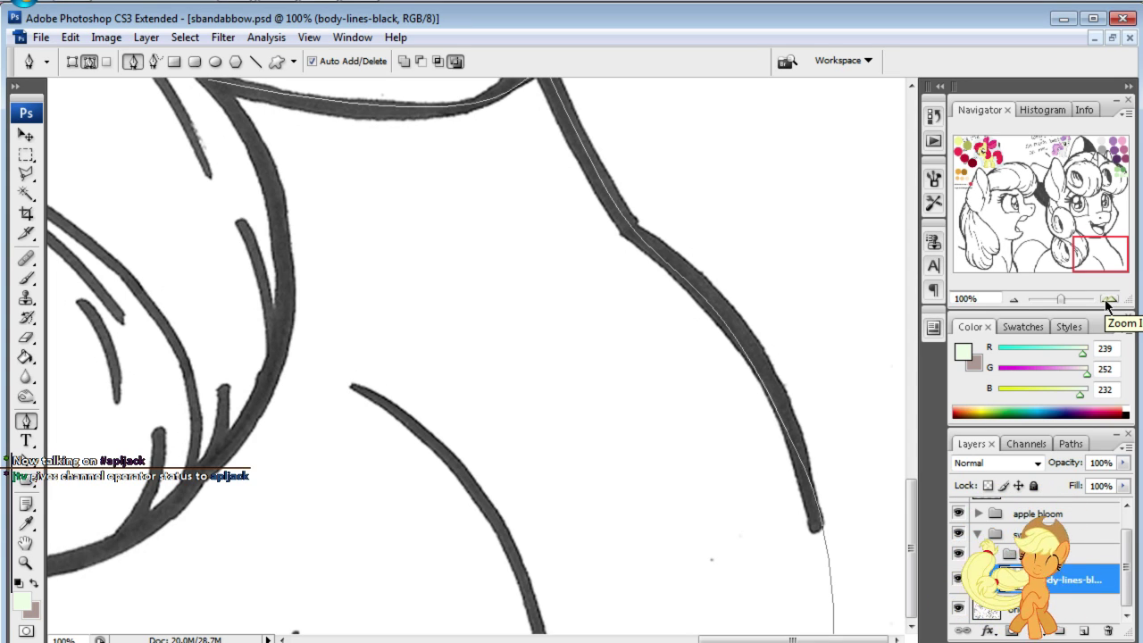
pyautogui.moveTo(1099, 257)
pyautogui.mouseDown()
pyautogui.moveTo(1079, 207)
pyautogui.moveTo(1104, 222)
pyautogui.mouseUp()
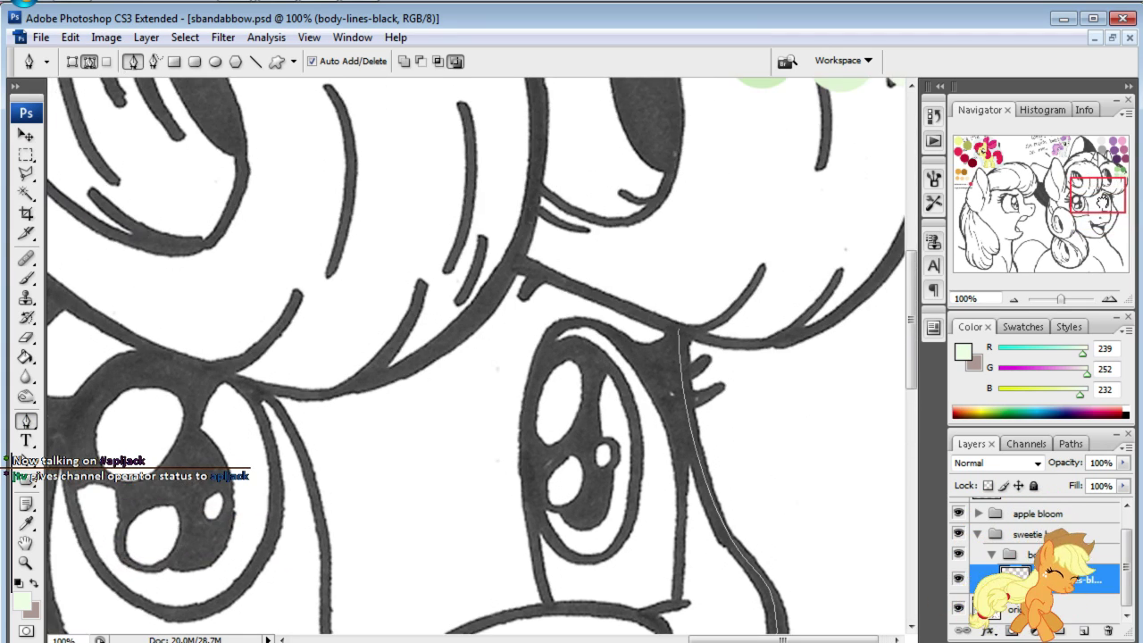
# - Trace the snout's top and front edge from the nose line, tightening the curve's handle
pyautogui.moveTo(435, 259); pyautogui.dragTo(476, 286)
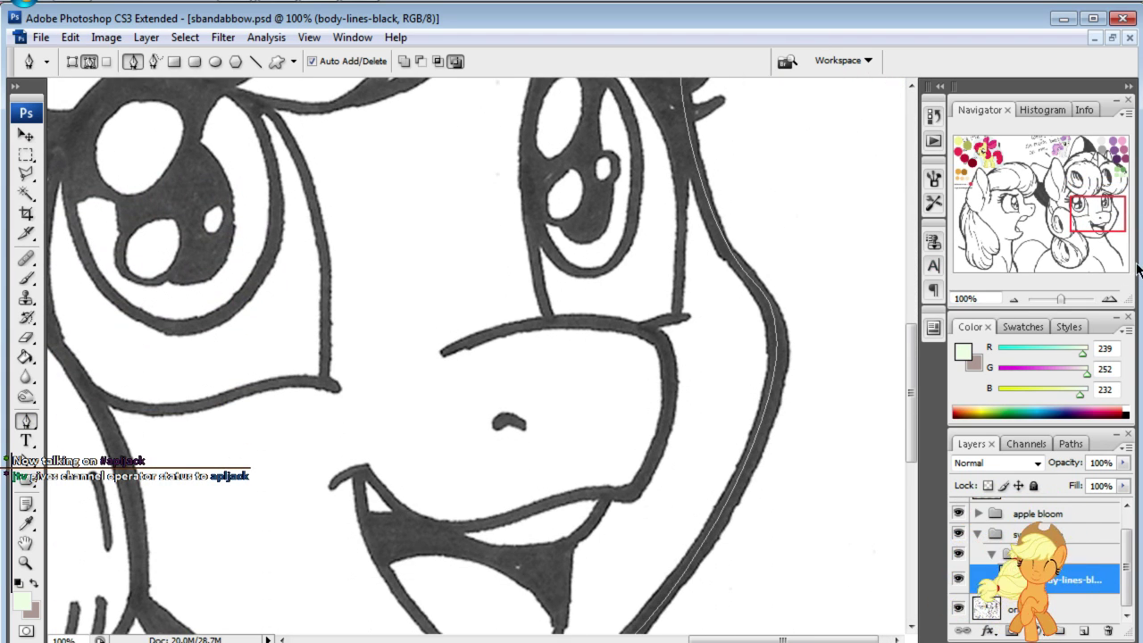
pyautogui.moveTo(1098, 222); pyautogui.dragTo(1097, 228)
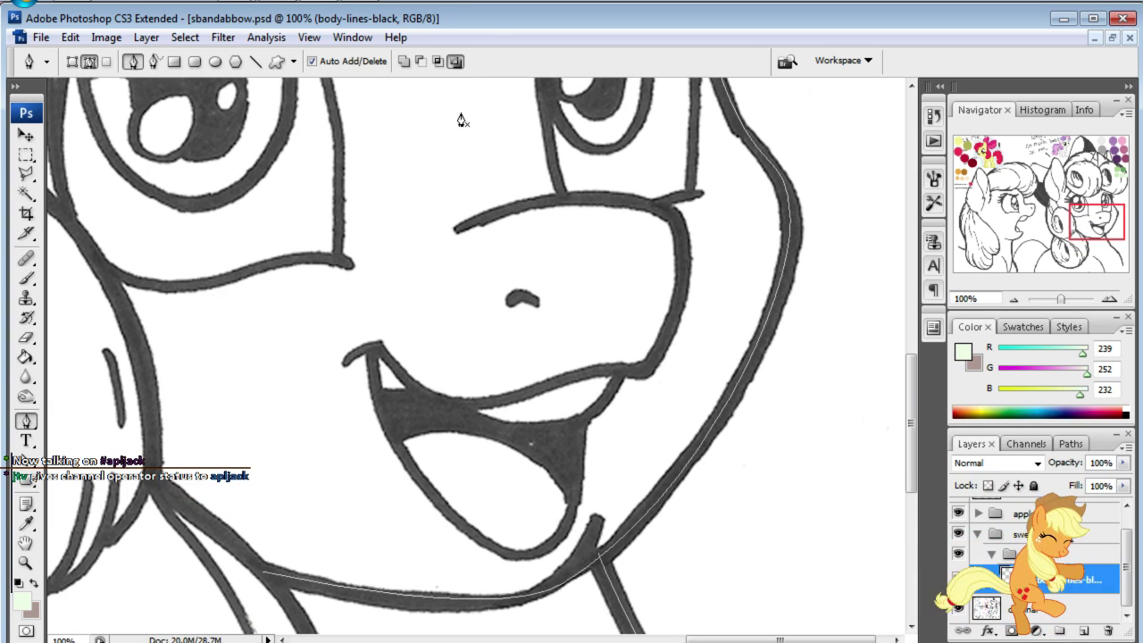
pyautogui.moveTo(1078, 221); pyautogui.dragTo(1077, 212)
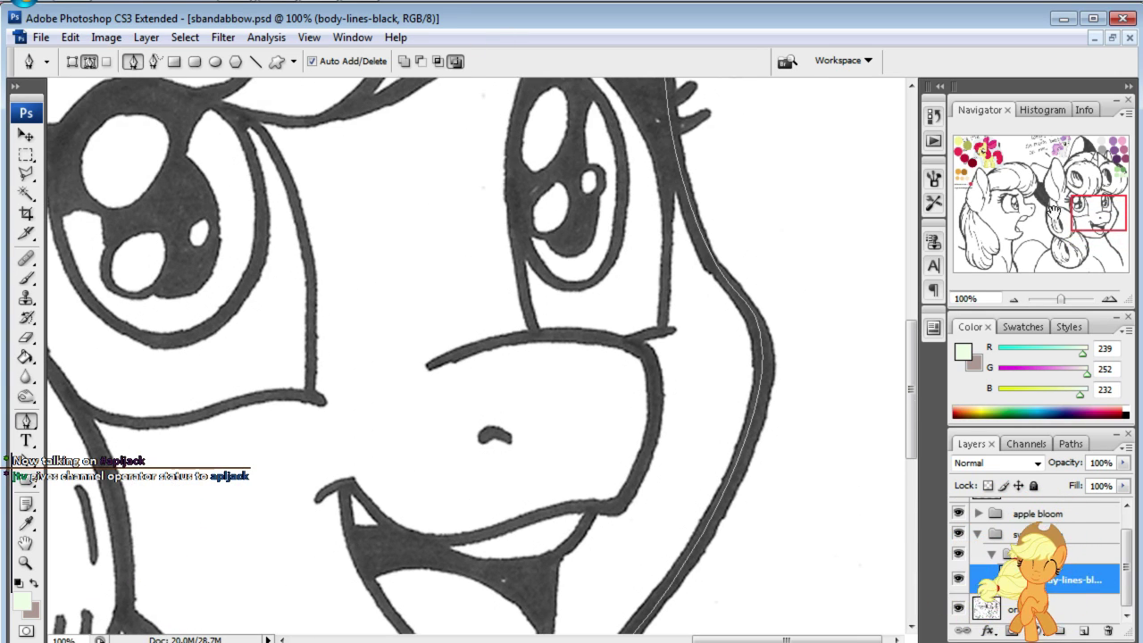
pyautogui.click(427, 366)
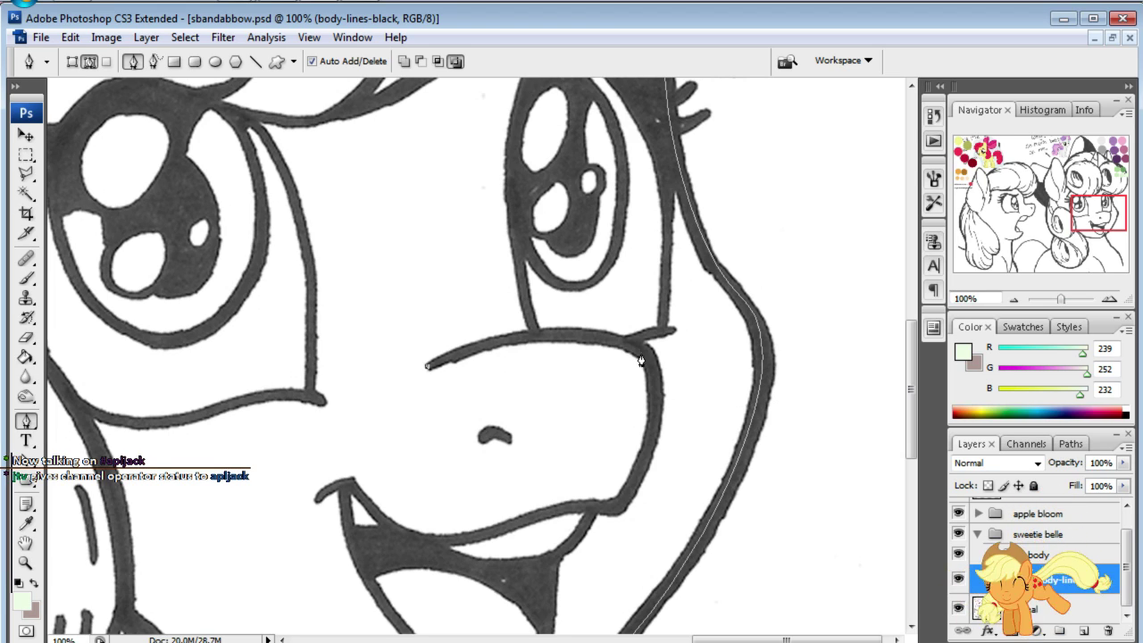
pyautogui.moveTo(644, 356); pyautogui.dragTo(748, 416)
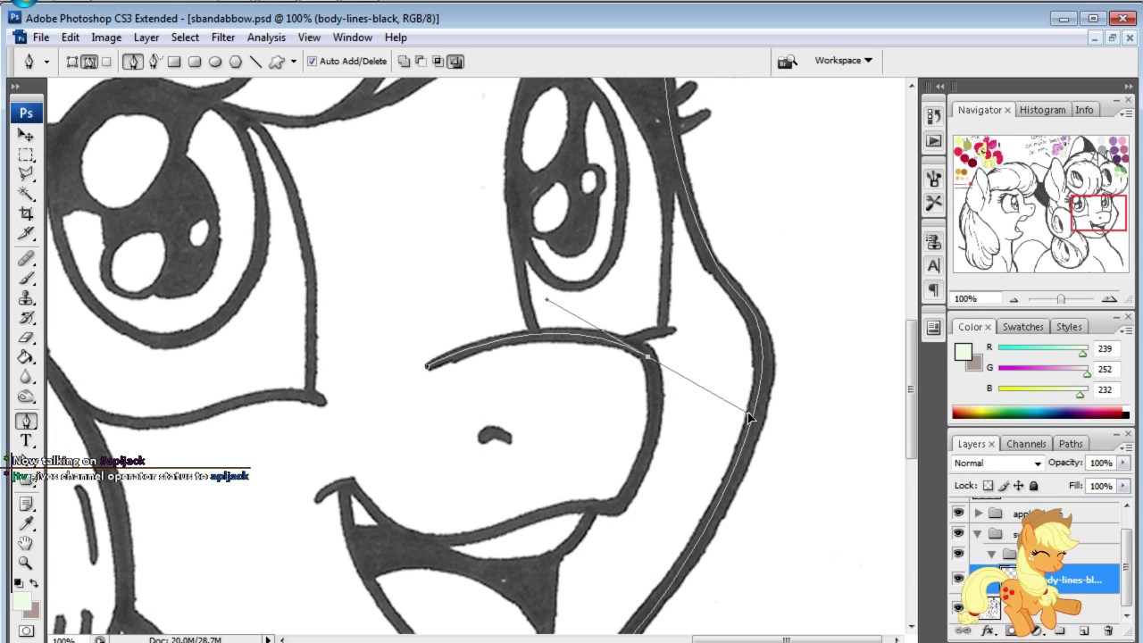
pyautogui.click(616, 511)
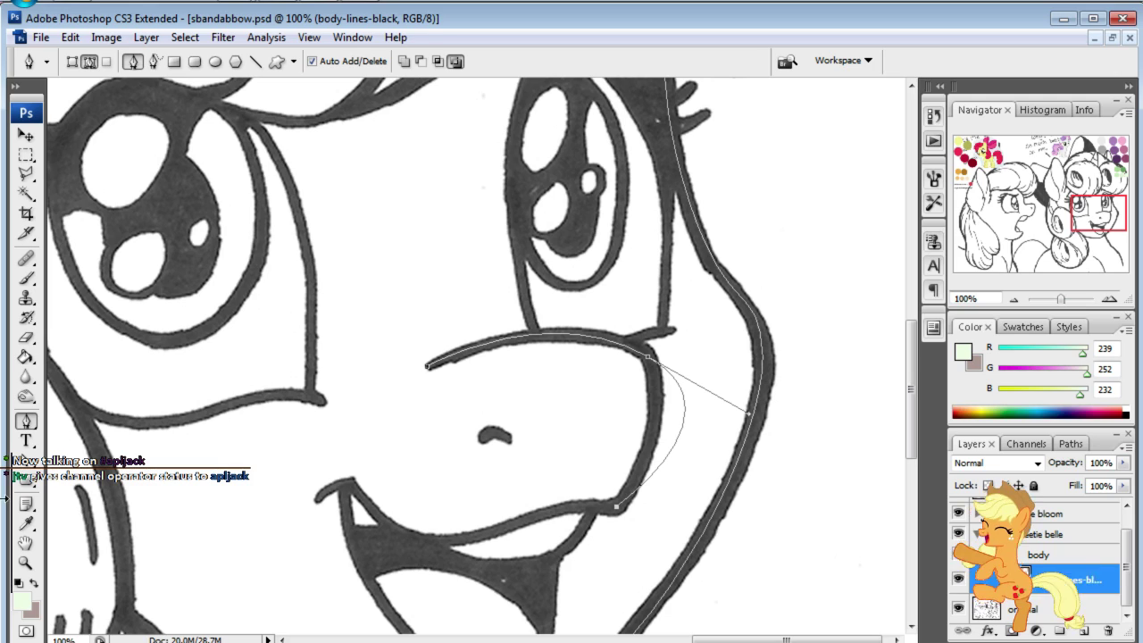
pyautogui.press('ctrl')
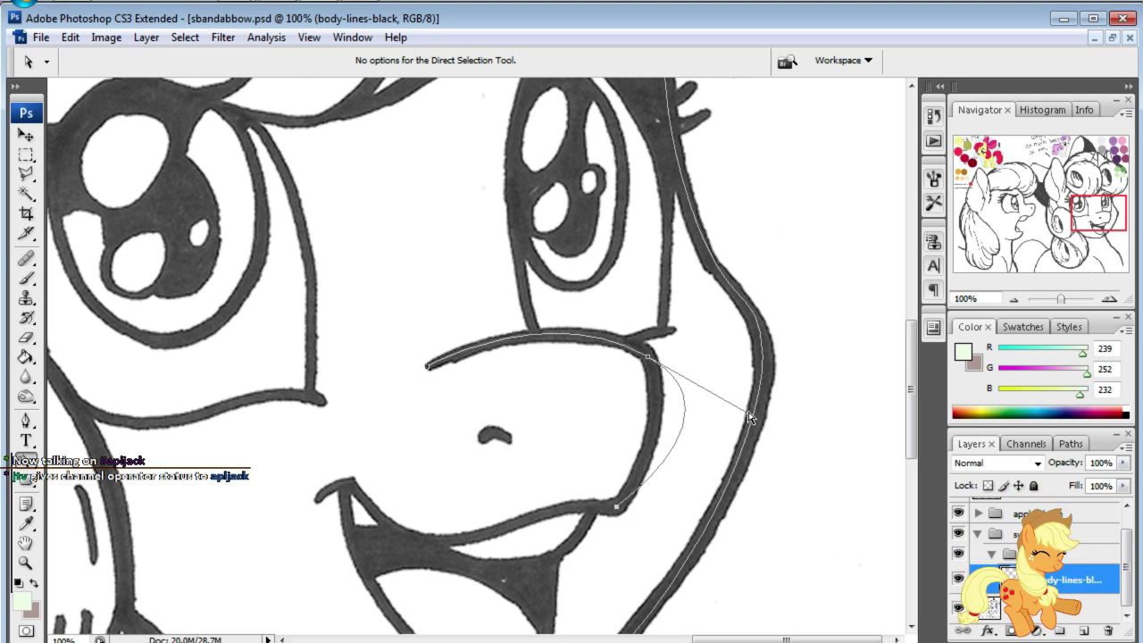
pyautogui.moveTo(750, 417); pyautogui.dragTo(676, 373)
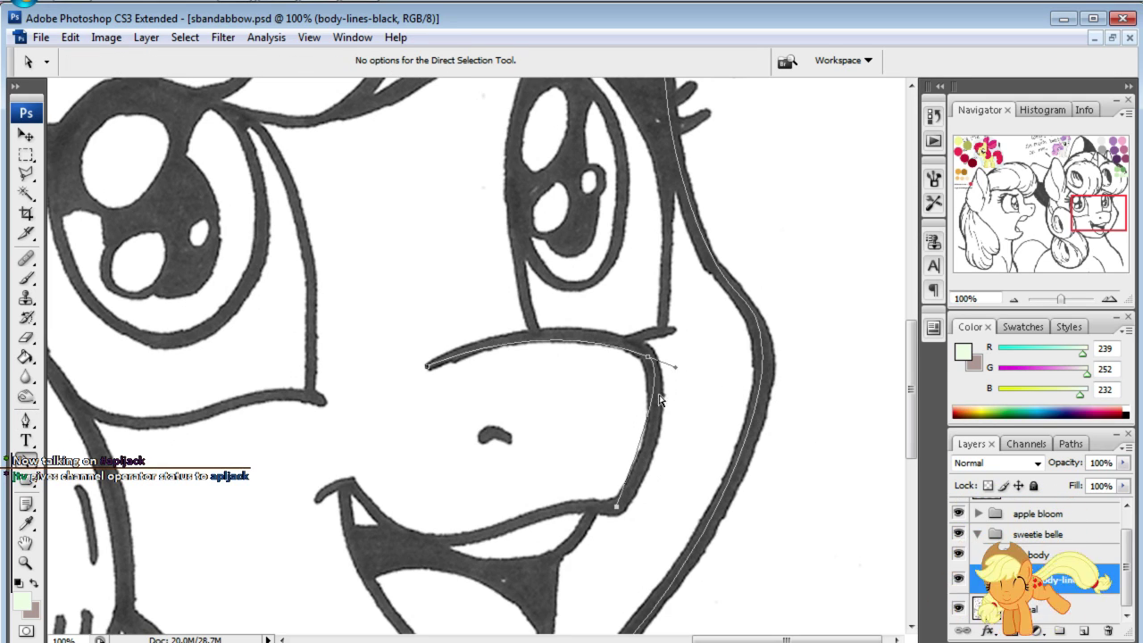
# - Smooth the bottom snout anchor and the snout-top curve with Convert Point and Direct Selection
pyautogui.rightClick(26, 420)
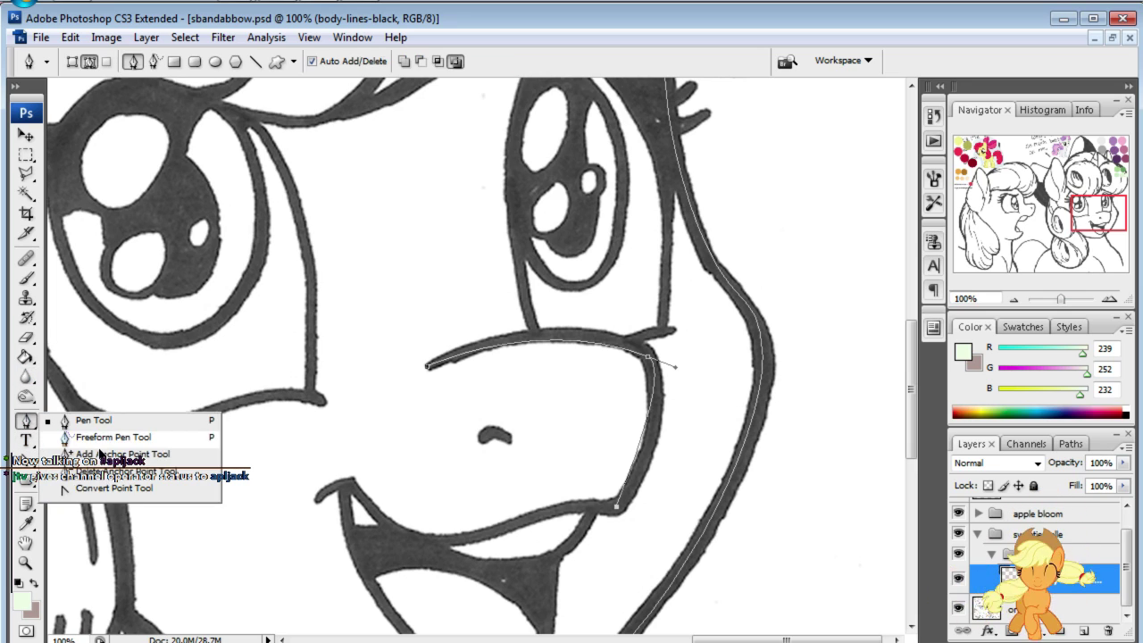
pyautogui.click(96, 494)
pyautogui.moveTo(616, 507)
pyautogui.mouseDown()
pyautogui.moveTo(611, 530)
pyautogui.moveTo(577, 534)
pyautogui.mouseUp()
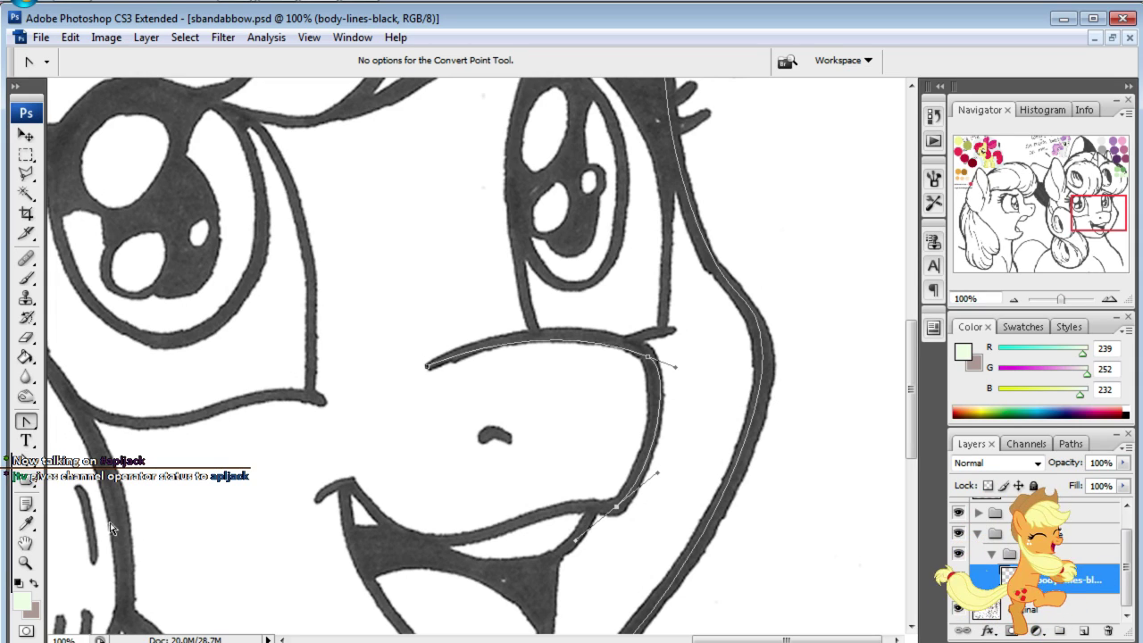
pyautogui.press('a')
pyautogui.moveTo(674, 373); pyautogui.dragTo(668, 373)
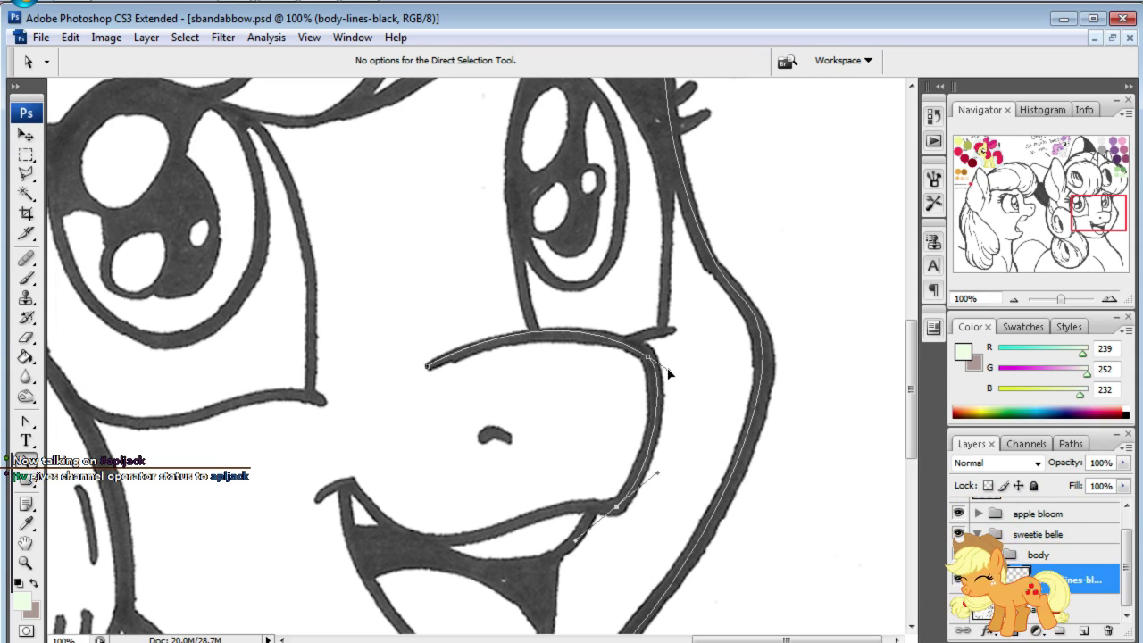
# - Continue the pen path along the lower mouth line
pyautogui.click(683, 341)
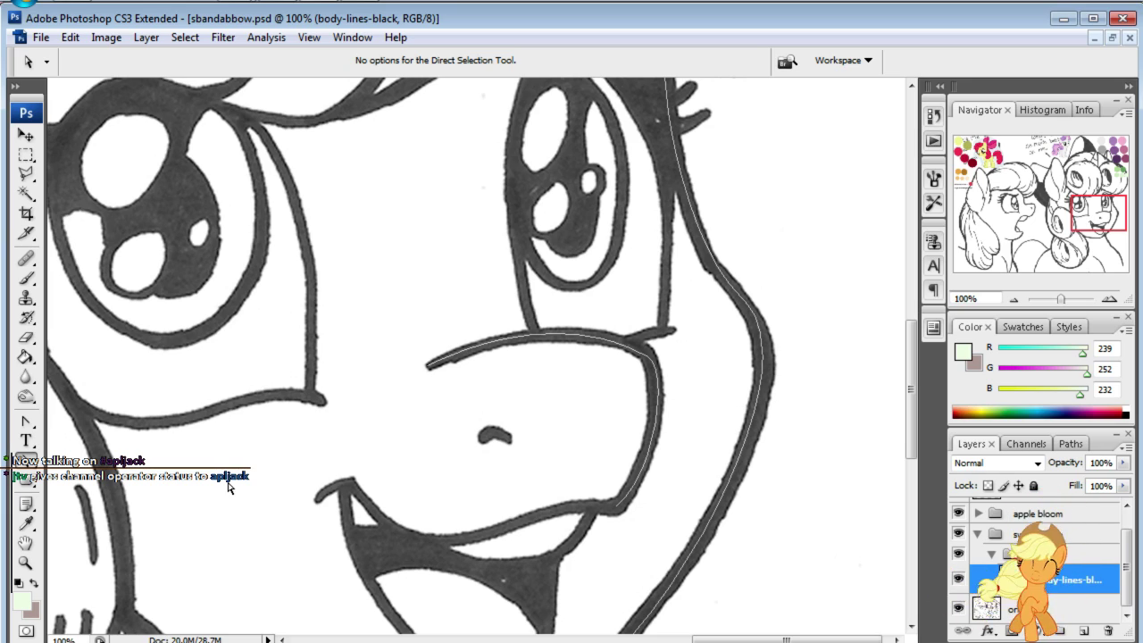
pyautogui.moveTo(26, 420); pyautogui.dragTo(94, 417)
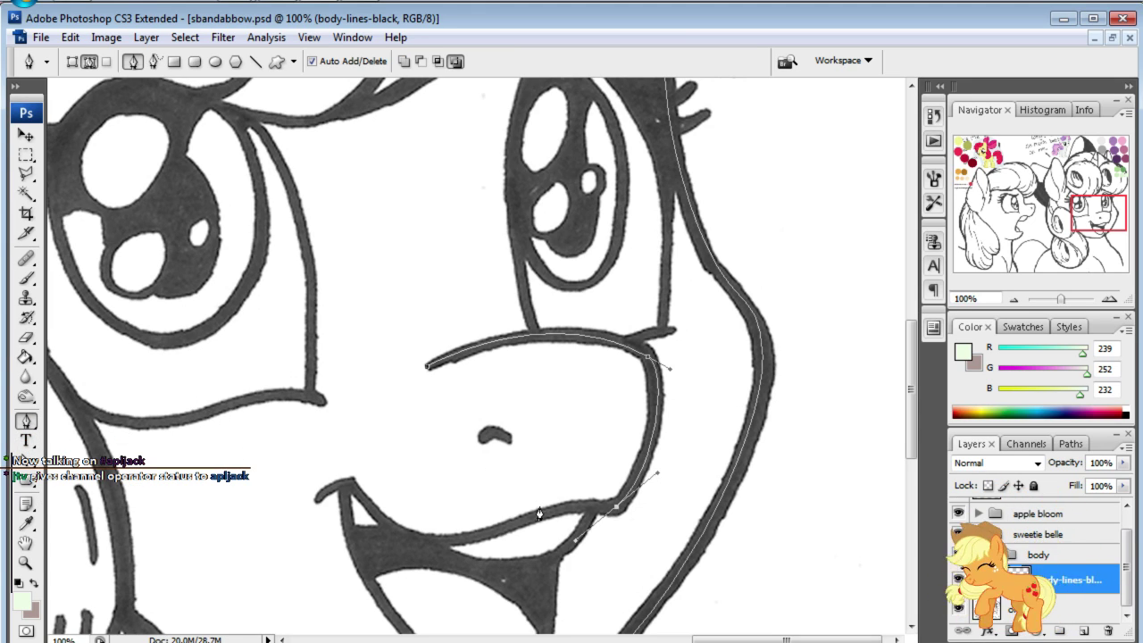
pyautogui.moveTo(529, 522); pyautogui.dragTo(479, 542)
# - Add the mouth's left-corner anchor, smooth the snout-to-mouth anchor, and check against the sketch
pyautogui.click(351, 486)
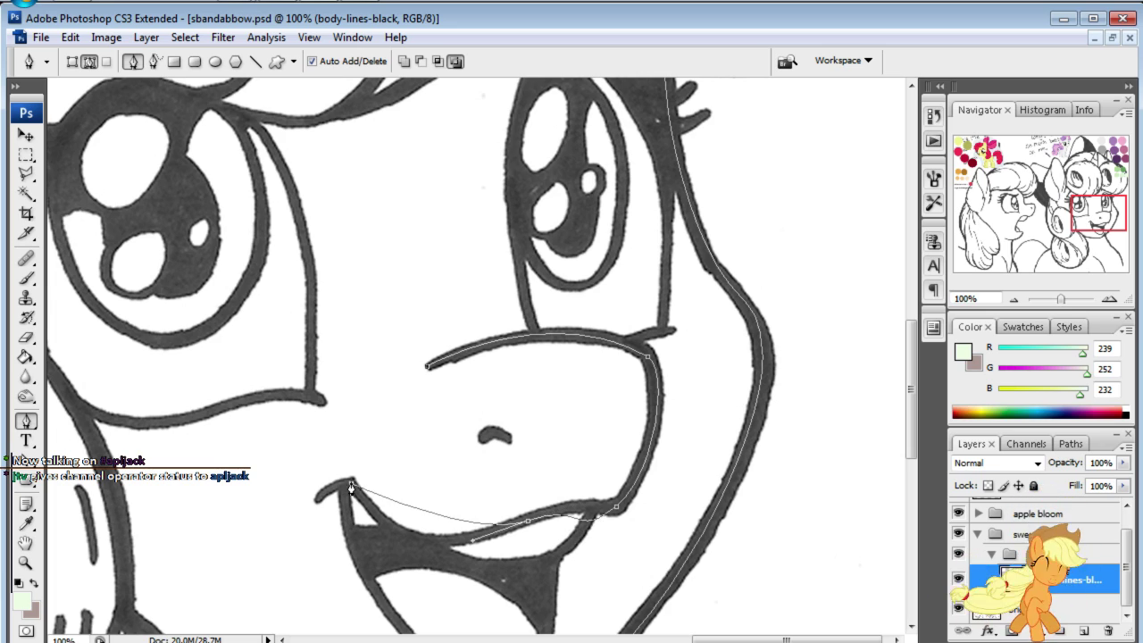
pyautogui.moveTo(348, 471); pyautogui.dragTo(293, 404)
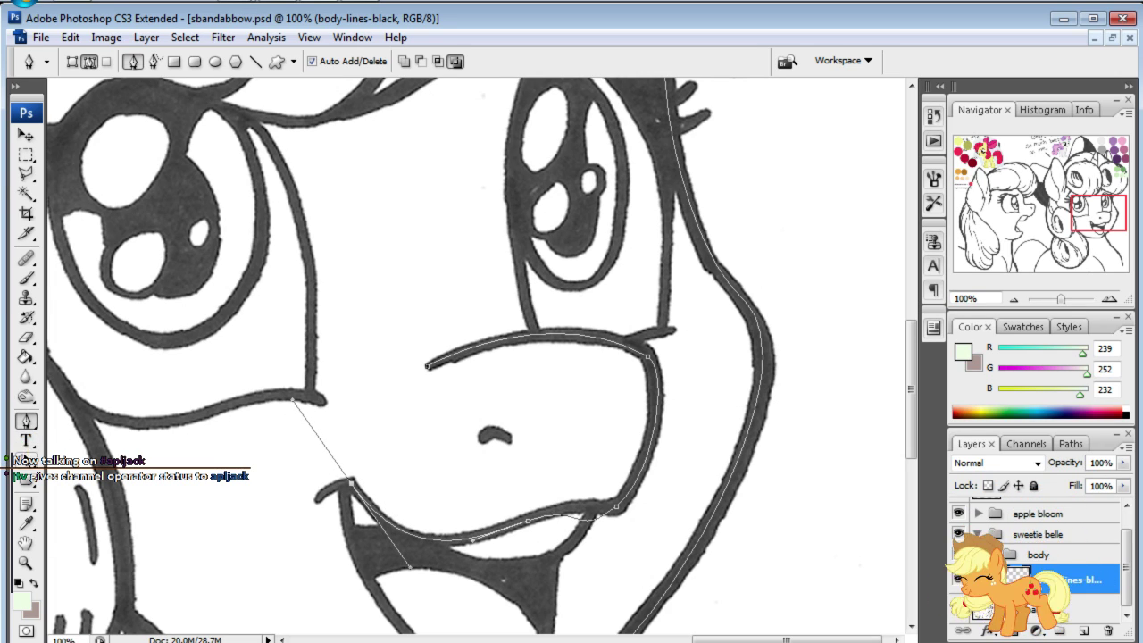
pyautogui.press('a')
pyautogui.click(617, 508)
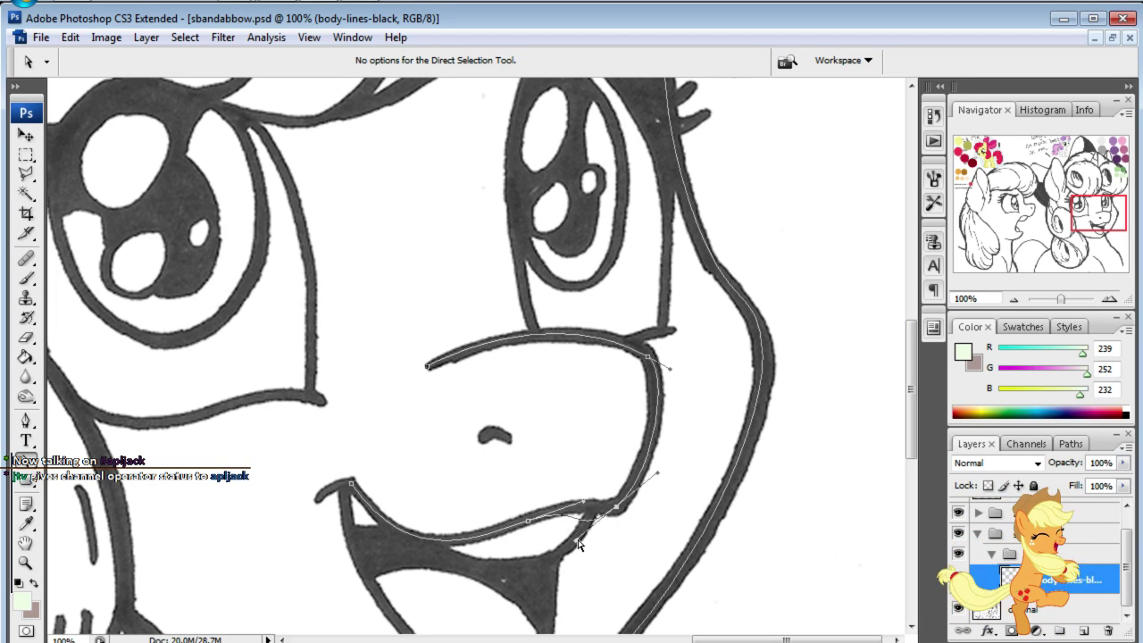
pyautogui.moveTo(578, 544); pyautogui.dragTo(596, 521)
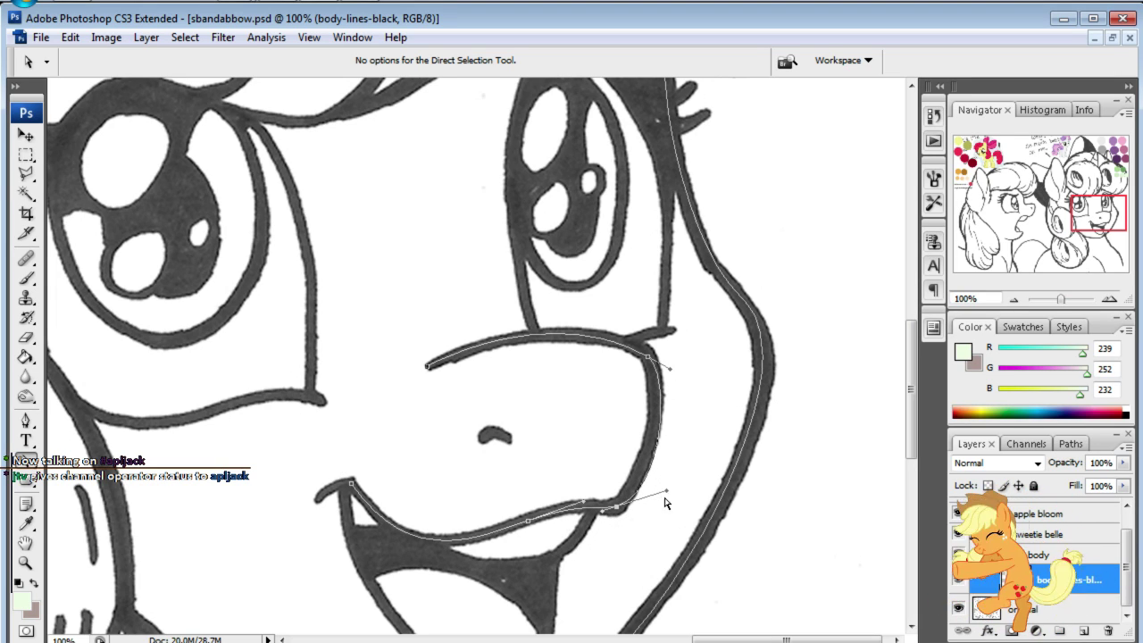
pyautogui.moveTo(666, 490); pyautogui.dragTo(664, 493)
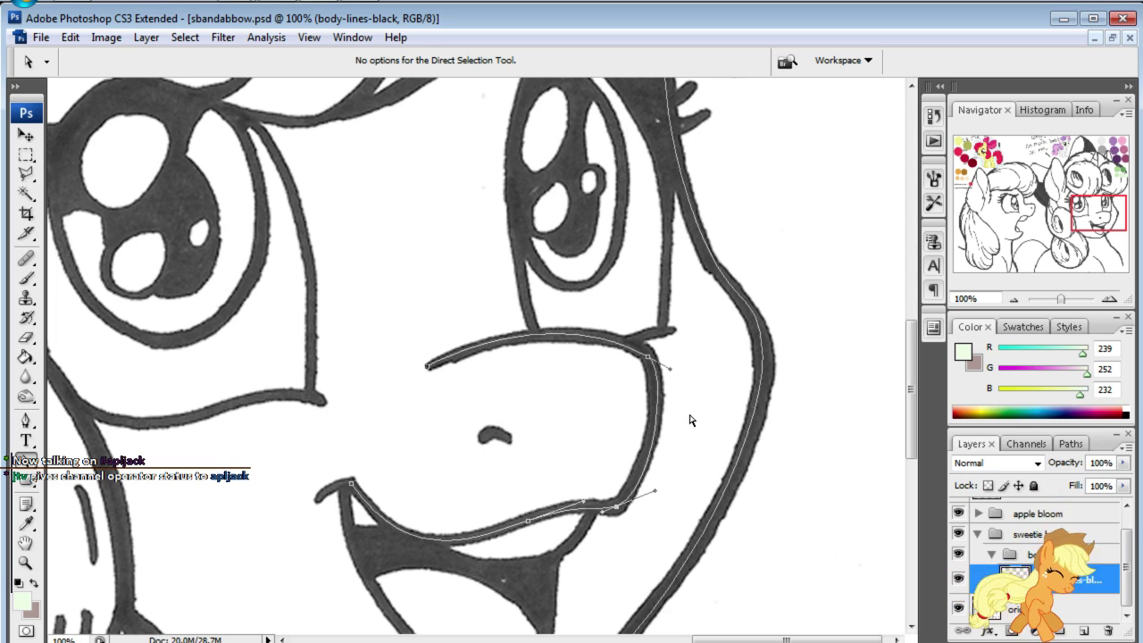
pyautogui.click(960, 611)
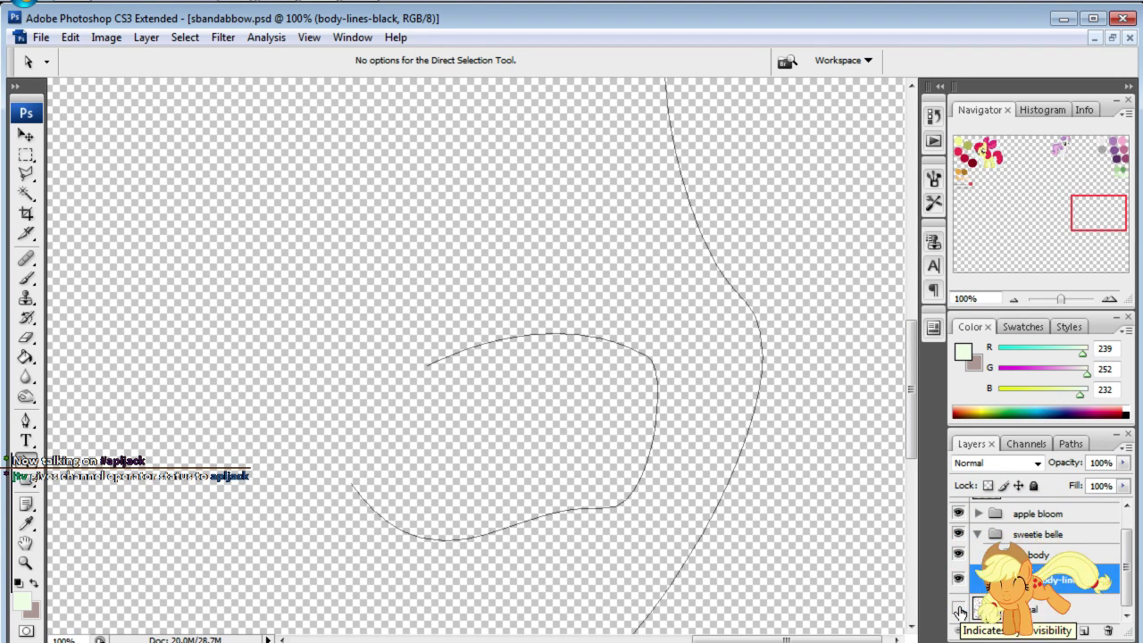
pyautogui.click(959, 612)
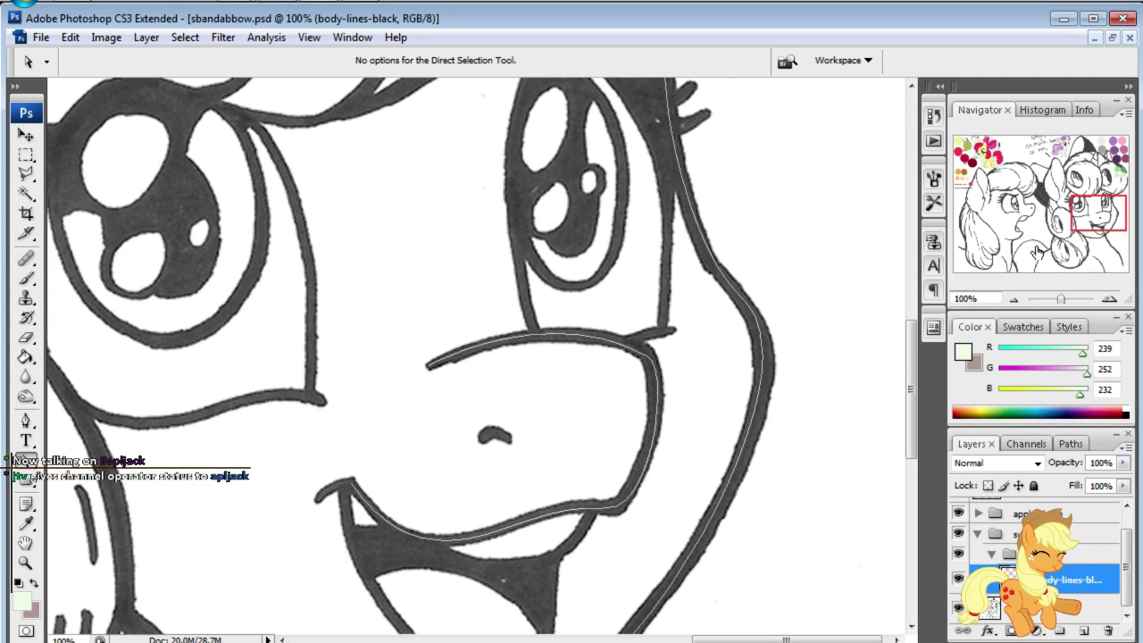
# - Add a curved point along the mouth and fit it onto the inner mouth line
pyautogui.click(26, 420)
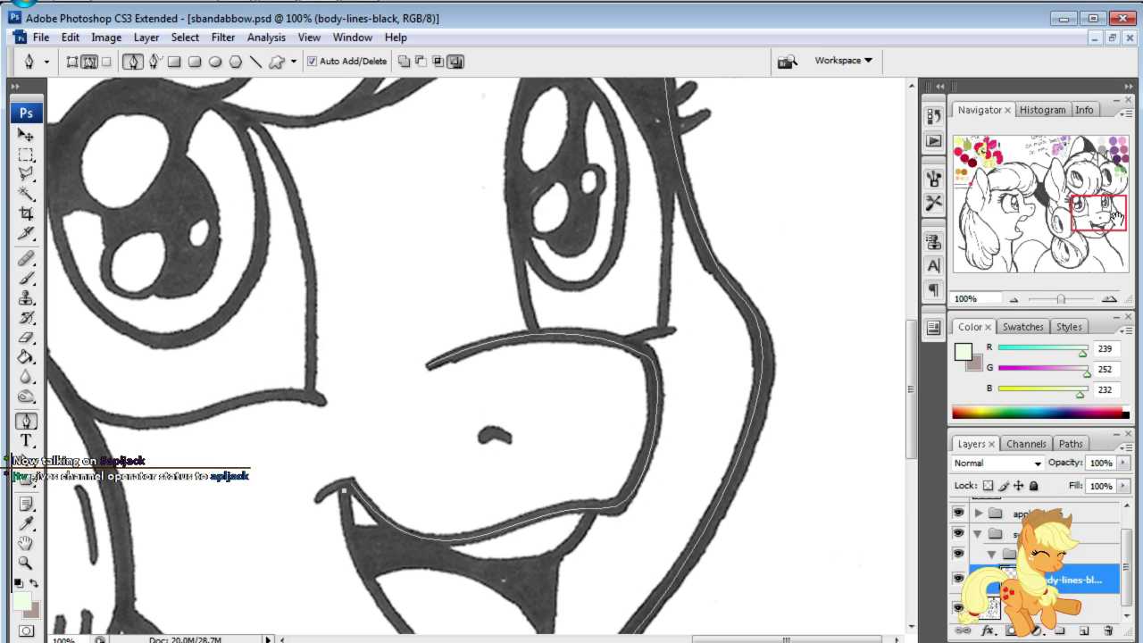
pyautogui.moveTo(1116, 217); pyautogui.dragTo(1115, 234)
pyautogui.moveTo(537, 445)
pyautogui.mouseDown()
pyautogui.moveTo(581, 446)
pyautogui.moveTo(678, 487)
pyautogui.mouseUp()
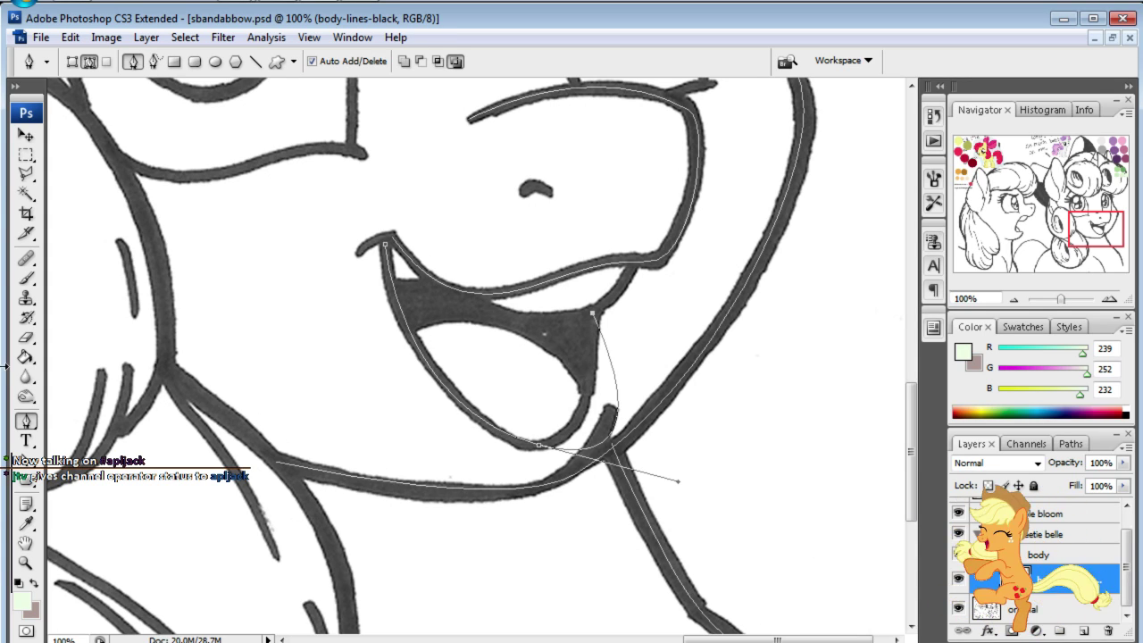
pyautogui.click(15, 465)
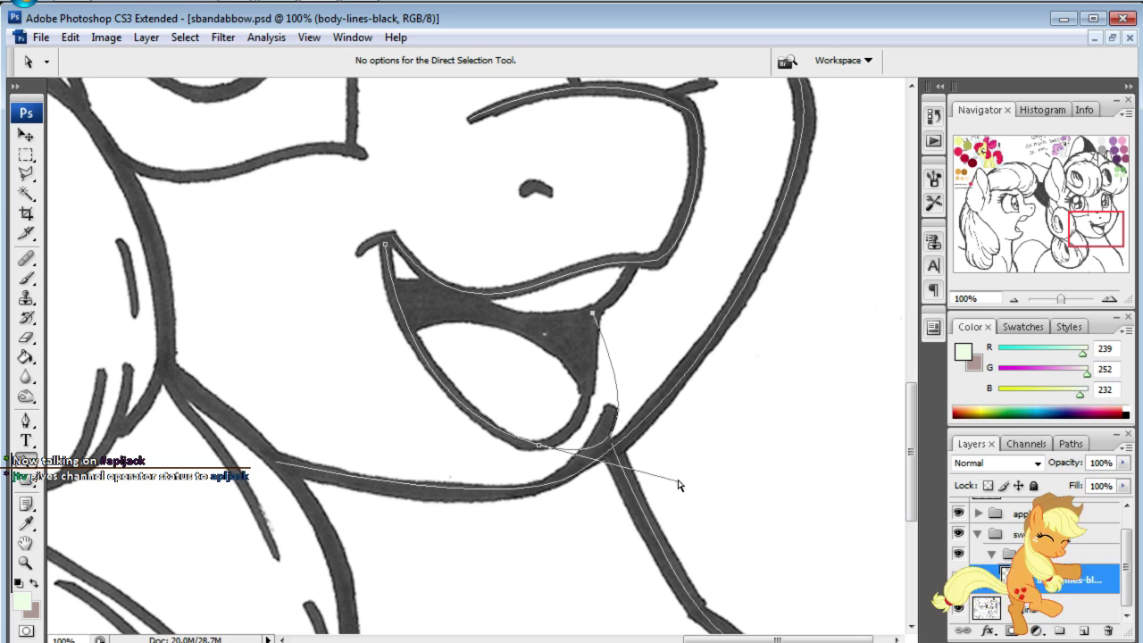
pyautogui.moveTo(623, 466); pyautogui.dragTo(585, 457)
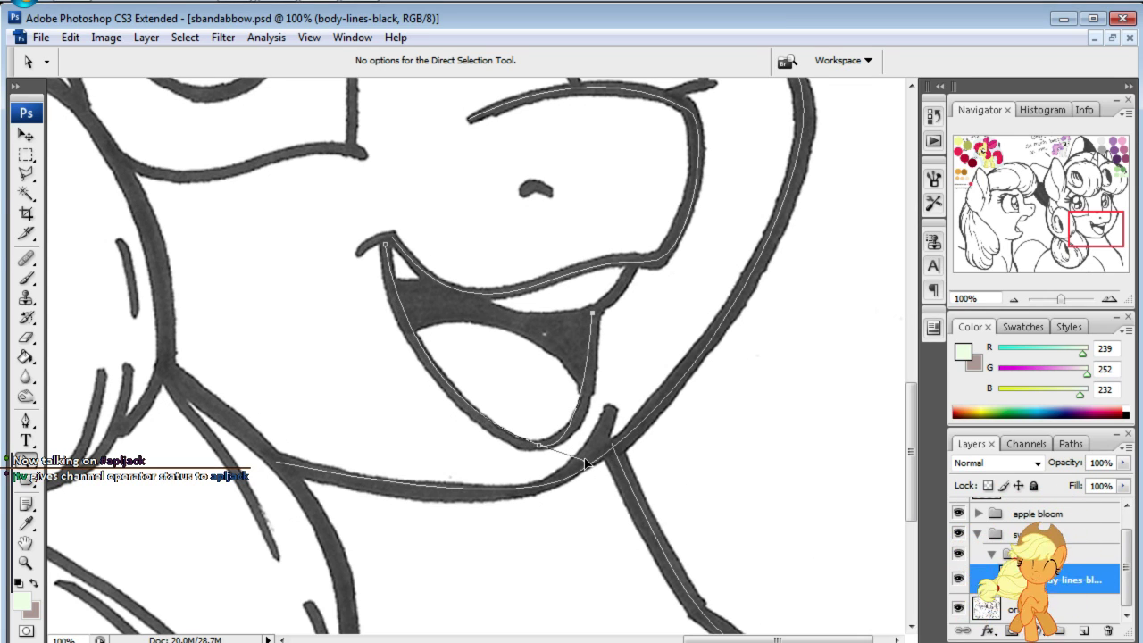
# - Reshape the mouth-corner and lower mouth curves to hug the inked lines
pyautogui.moveTo(26, 420); pyautogui.dragTo(116, 484)
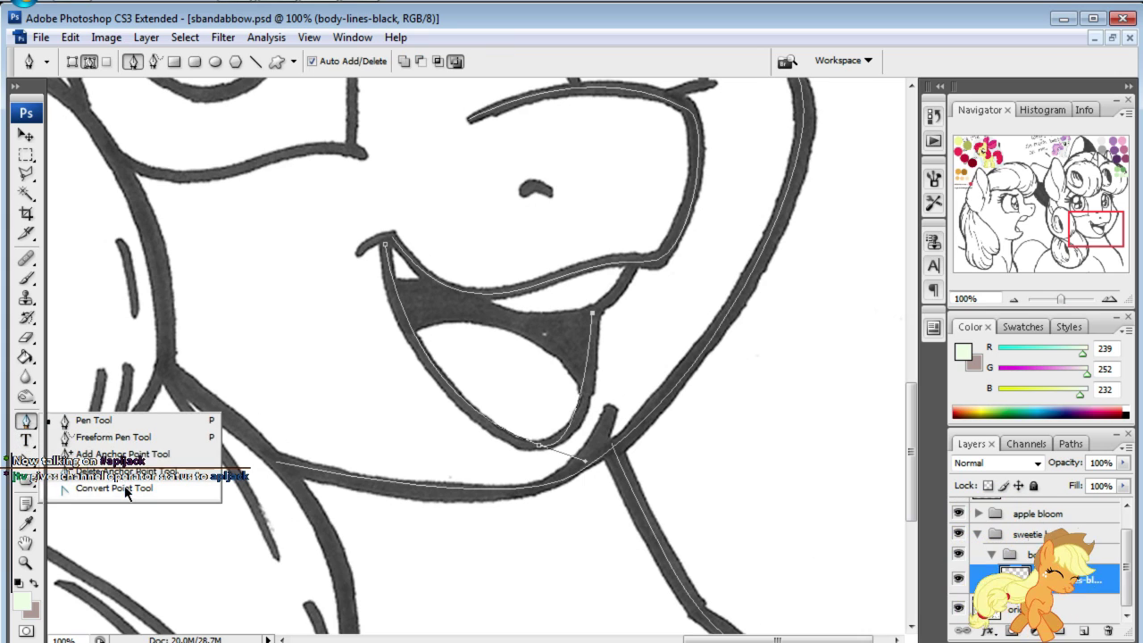
pyautogui.moveTo(595, 342)
pyautogui.mouseDown()
pyautogui.moveTo(625, 289)
pyautogui.moveTo(577, 247)
pyautogui.moveTo(585, 279)
pyautogui.mouseUp()
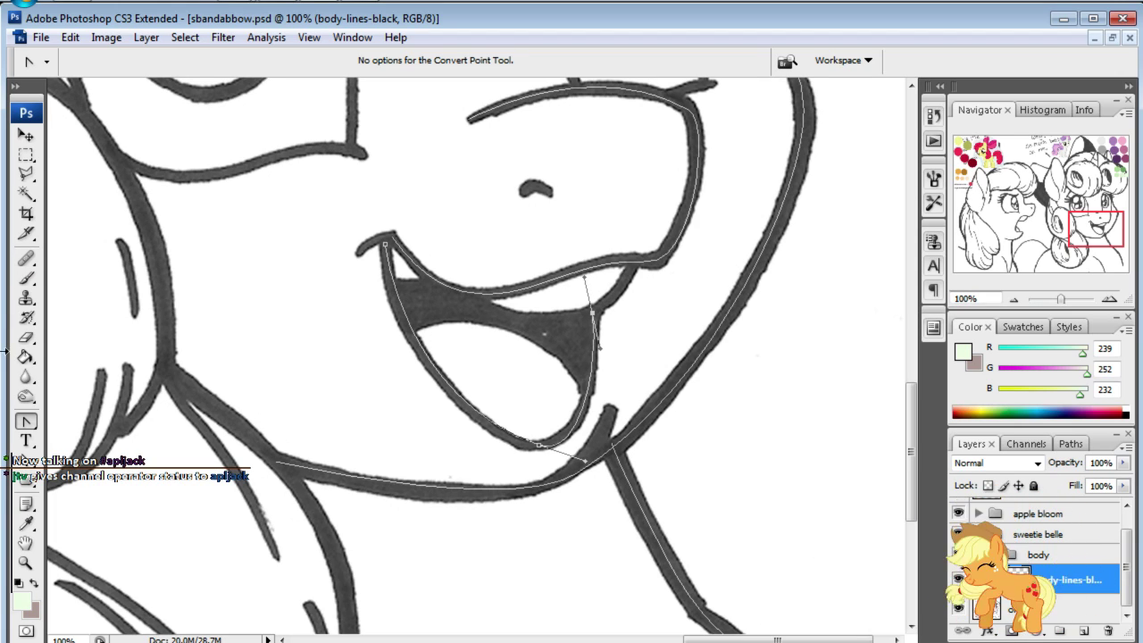
pyautogui.press('a')
pyautogui.click(385, 250)
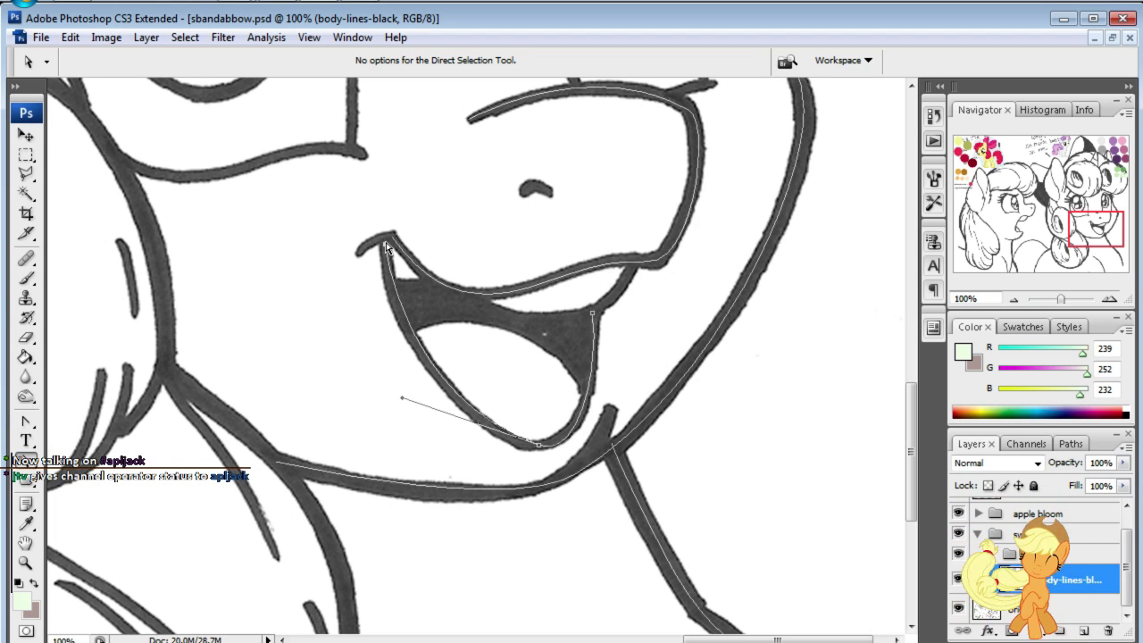
pyautogui.moveTo(402, 397); pyautogui.dragTo(370, 393)
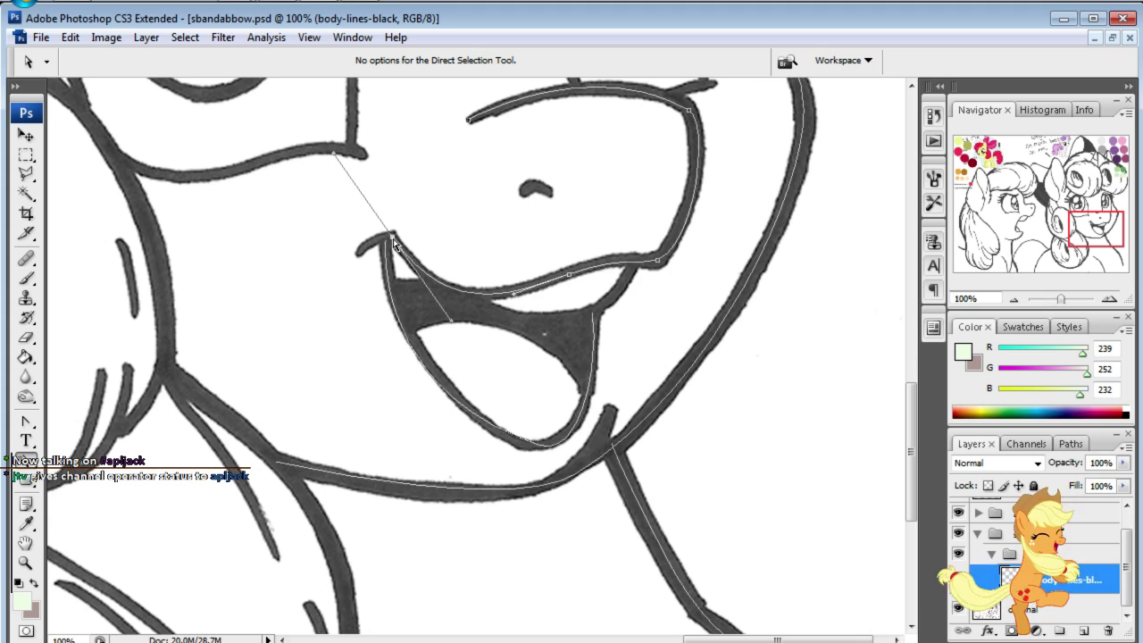
pyautogui.click(390, 239)
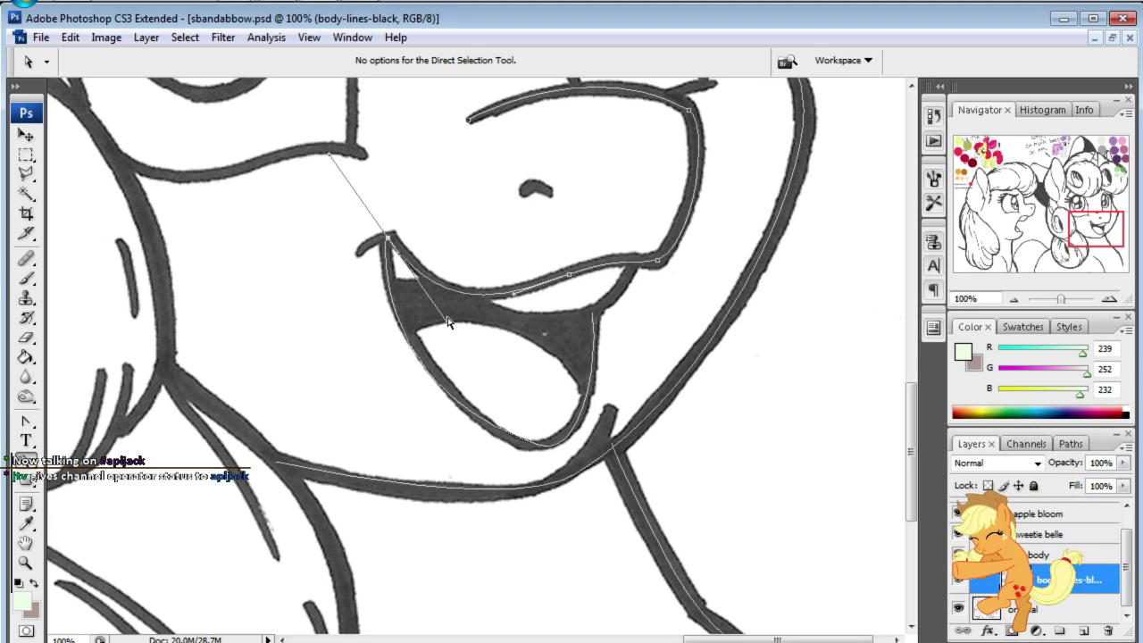
pyautogui.click(389, 255)
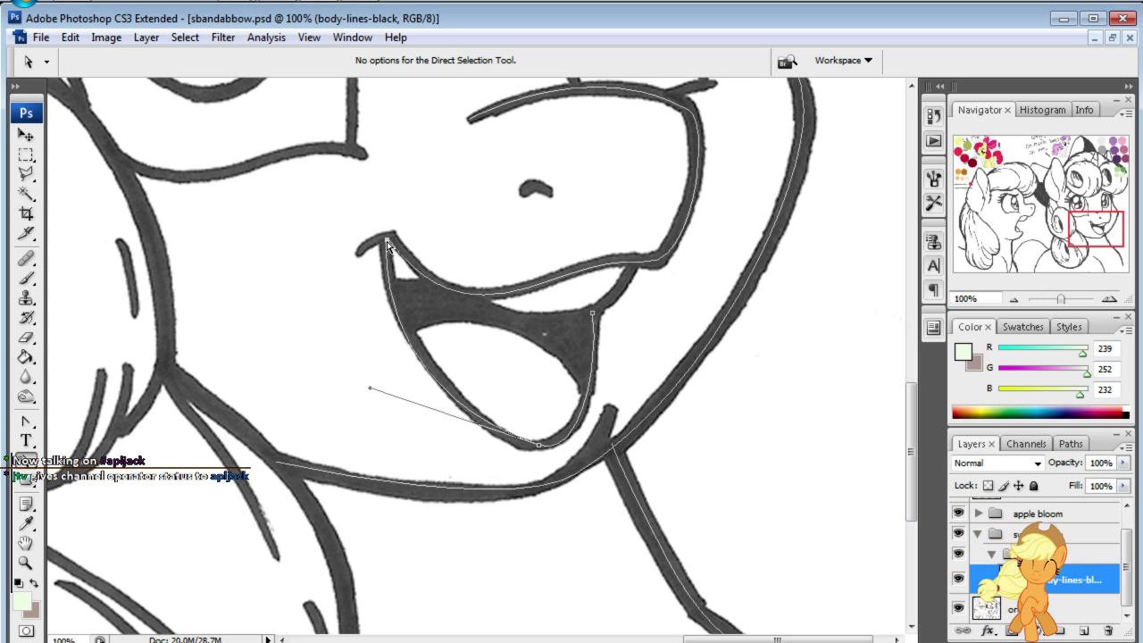
pyautogui.click(804, 381)
# - Check the mouth path without the sketch, refine its curve, and select the chin line
pyautogui.click(959, 608)
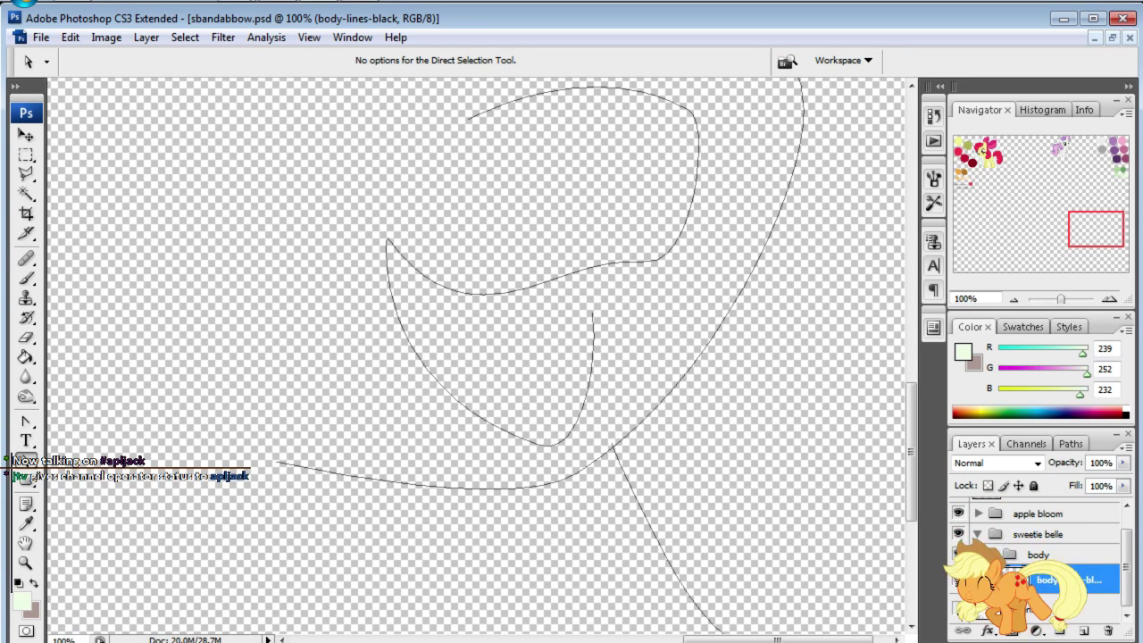
pyautogui.click(959, 608)
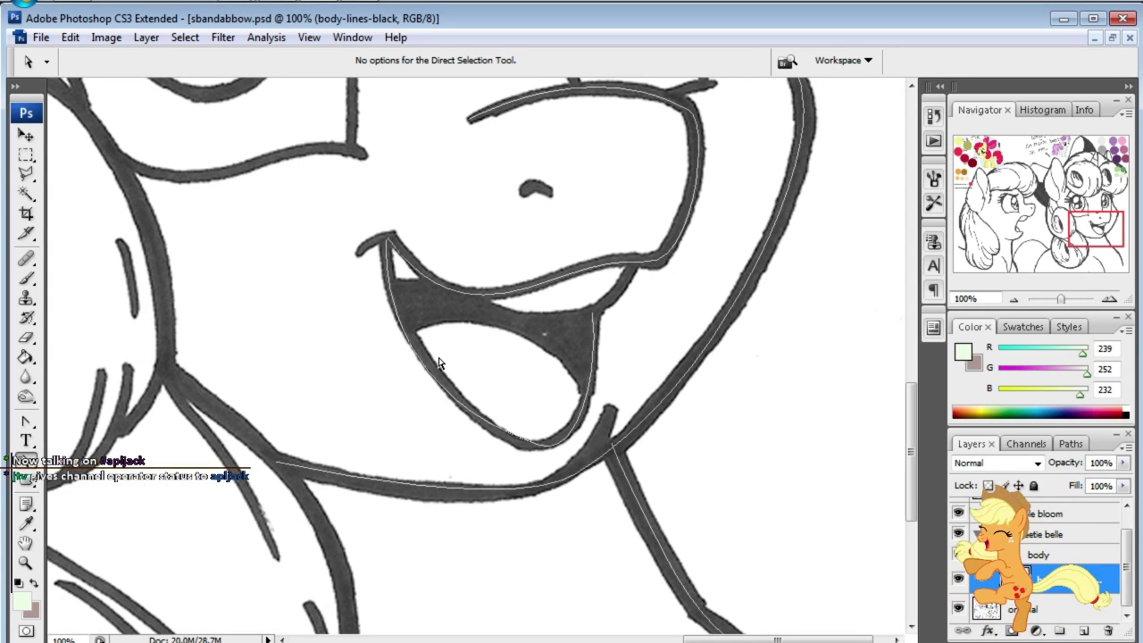
pyautogui.moveTo(370, 388); pyautogui.dragTo(381, 391)
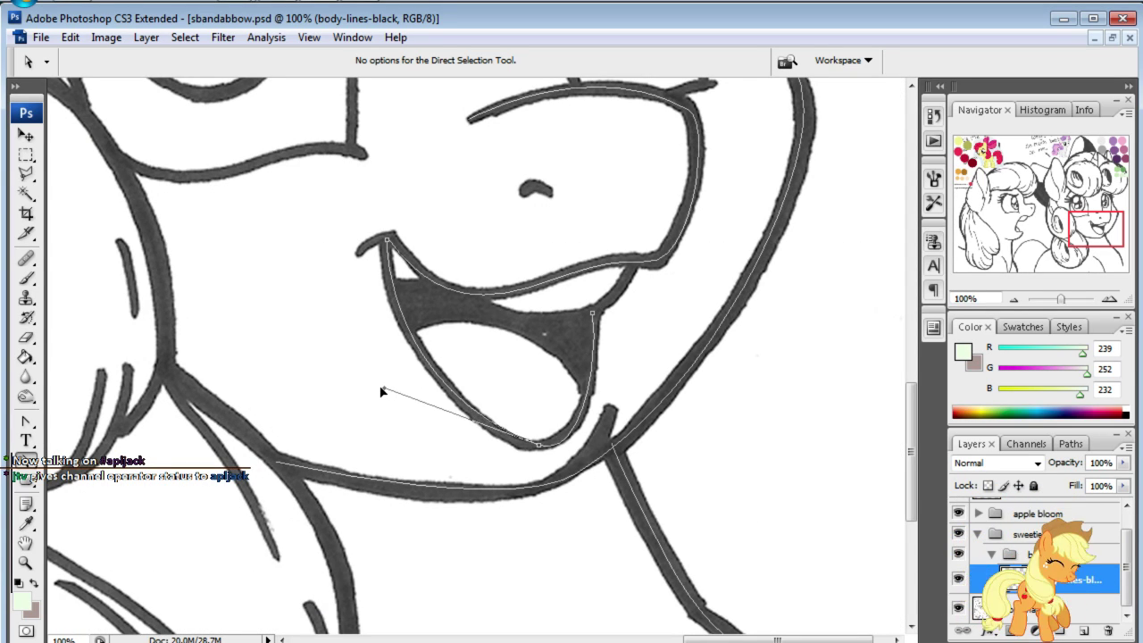
pyautogui.click(747, 362)
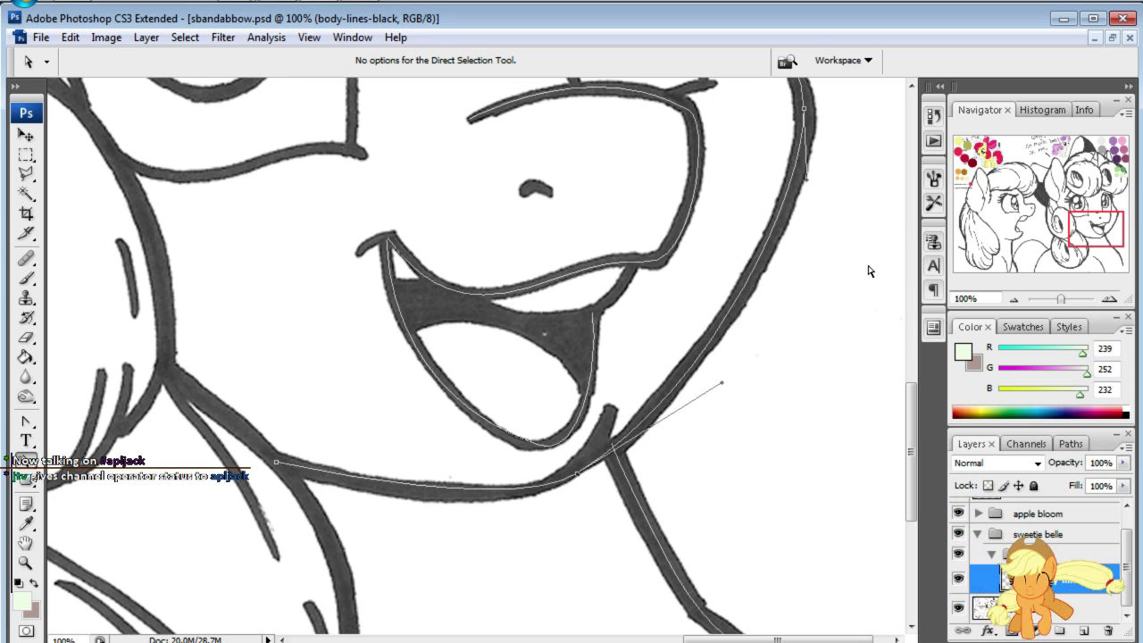
pyautogui.click(623, 471)
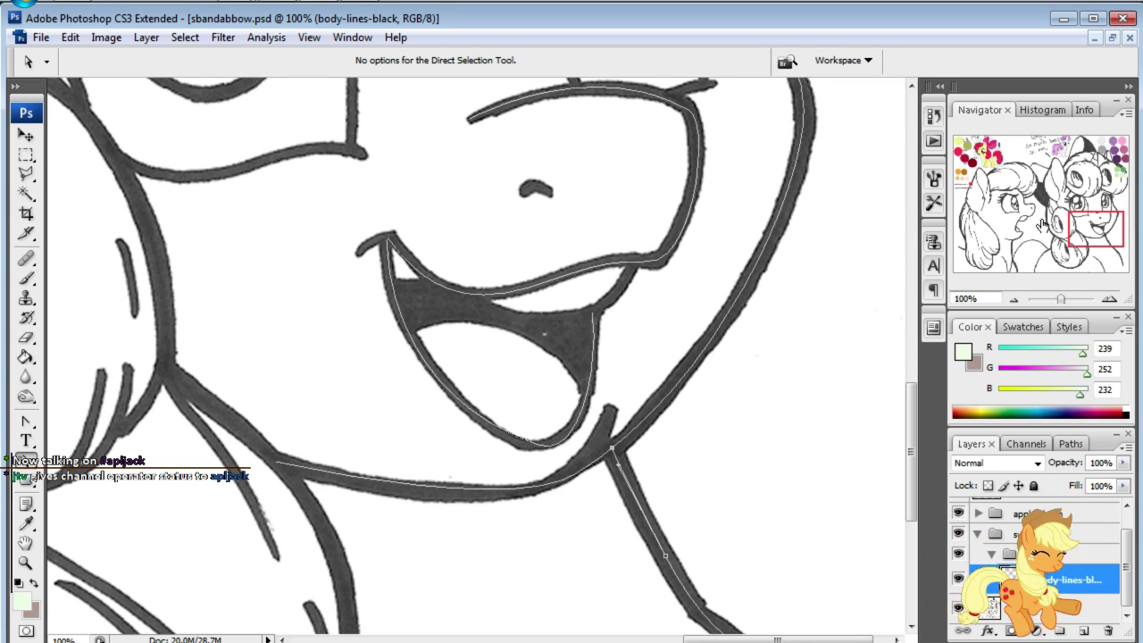
# - Drag the lower neck anchor's handles so the neck path follows the inked stroke
pyautogui.moveTo(1077, 223); pyautogui.dragTo(1104, 288)
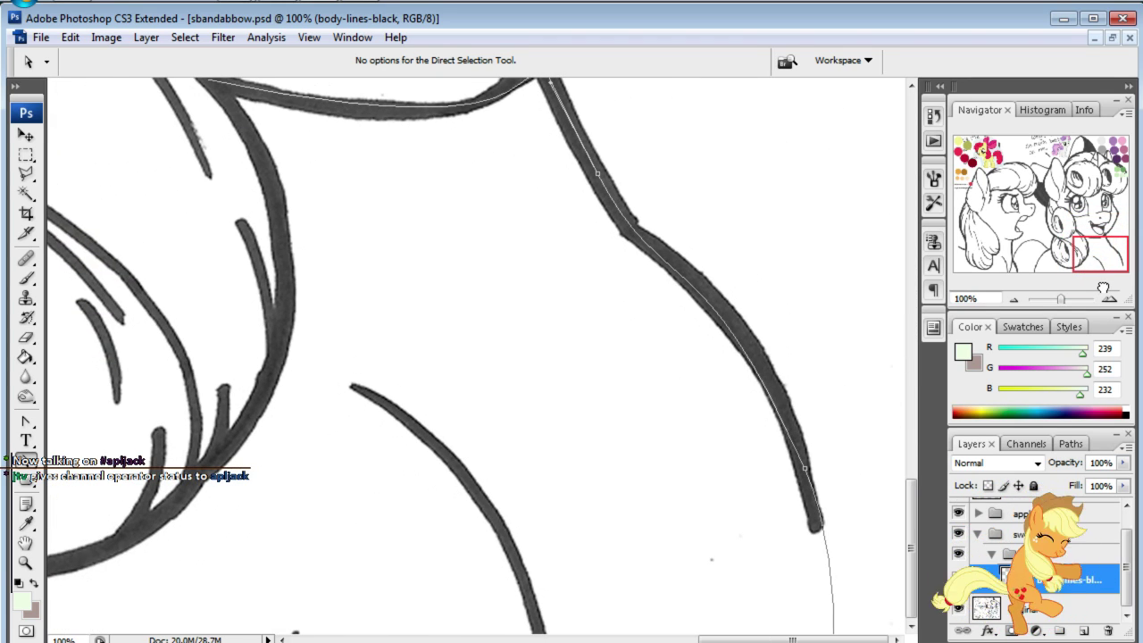
pyautogui.click(804, 470)
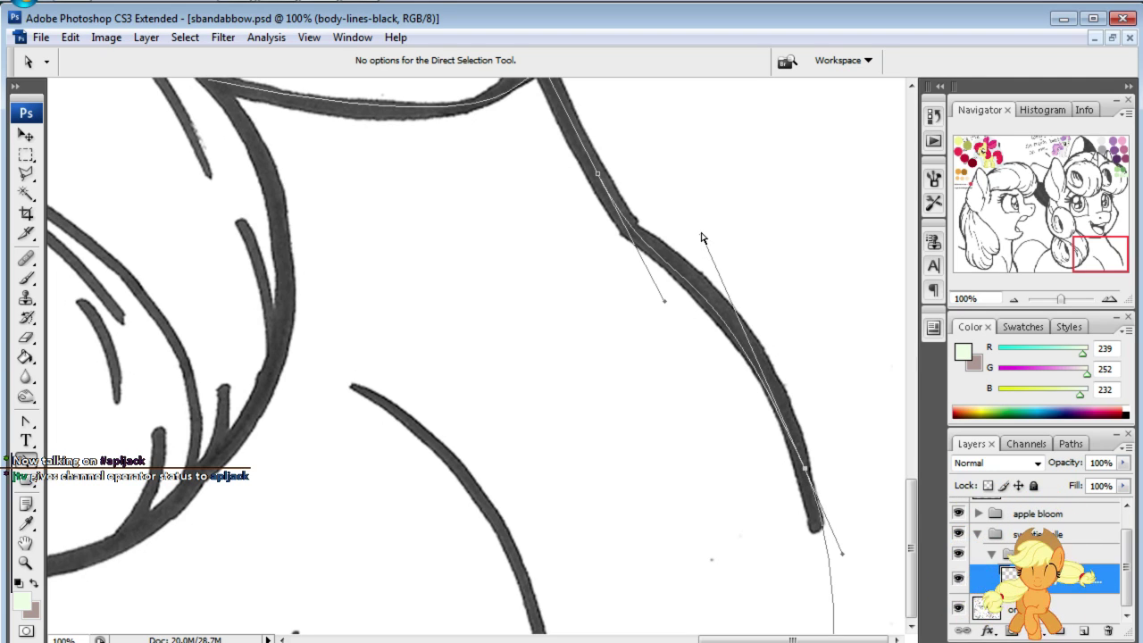
pyautogui.moveTo(702, 236); pyautogui.dragTo(710, 230)
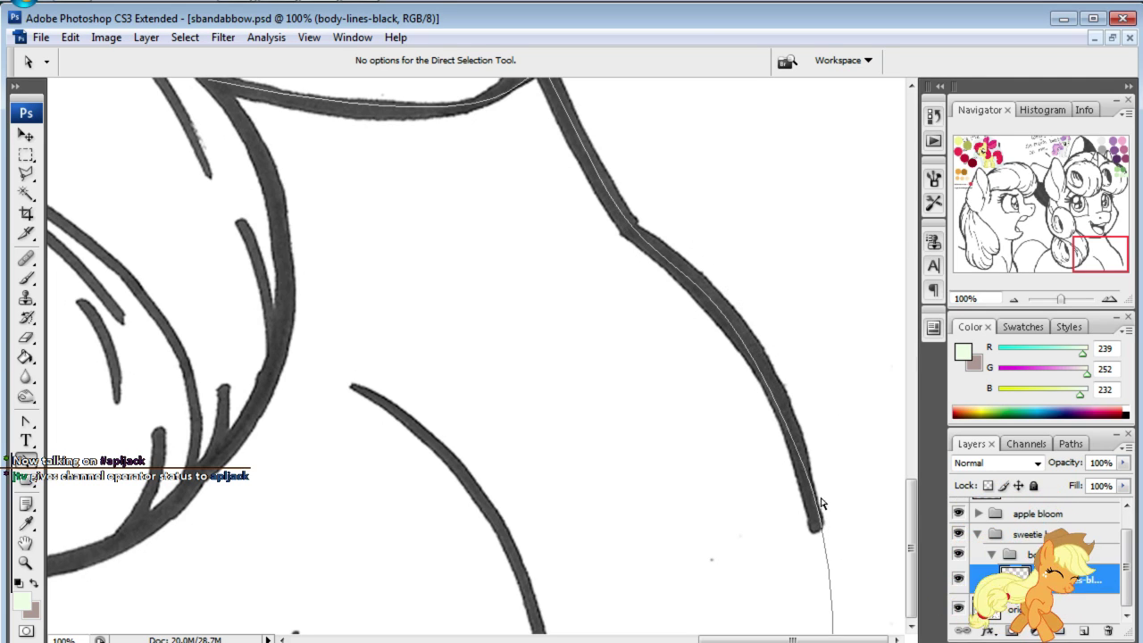
pyautogui.moveTo(805, 476); pyautogui.dragTo(789, 349)
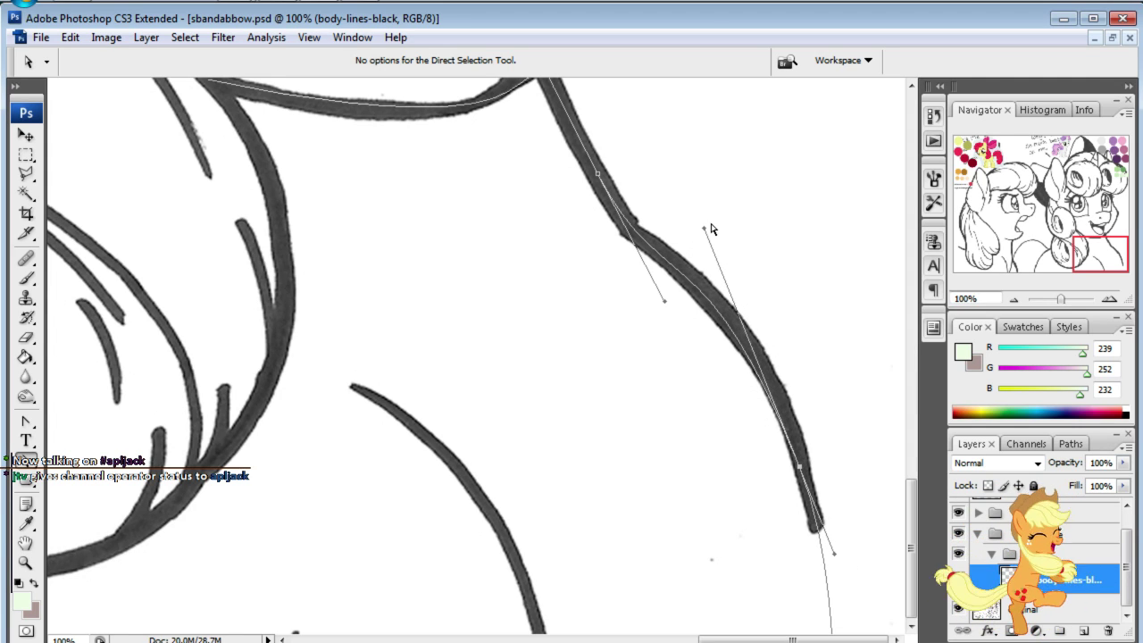
pyautogui.click(851, 187)
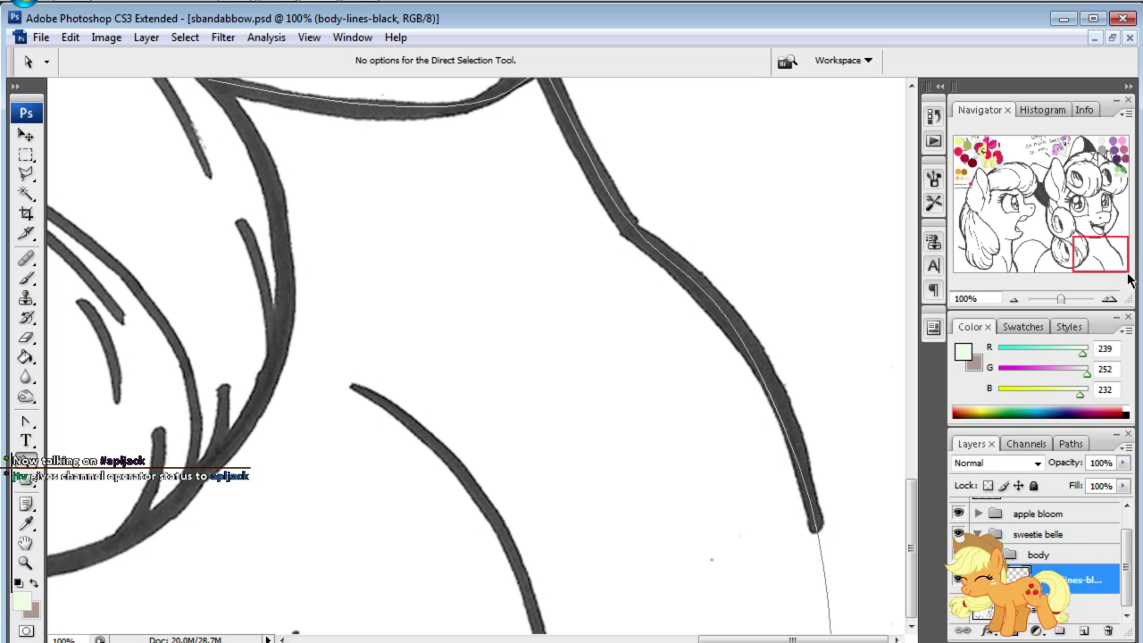
pyautogui.moveTo(1127, 279); pyautogui.dragTo(1117, 284)
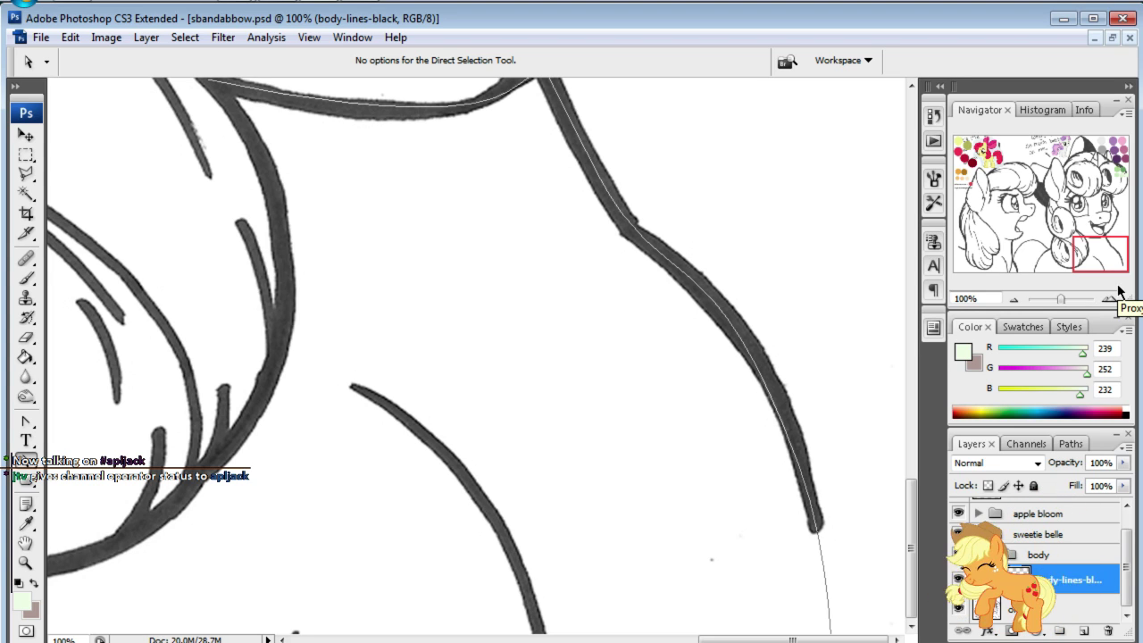
pyautogui.moveTo(1077, 256)
pyautogui.mouseDown()
pyautogui.moveTo(1061, 249)
pyautogui.moveTo(1065, 225)
pyautogui.mouseUp()
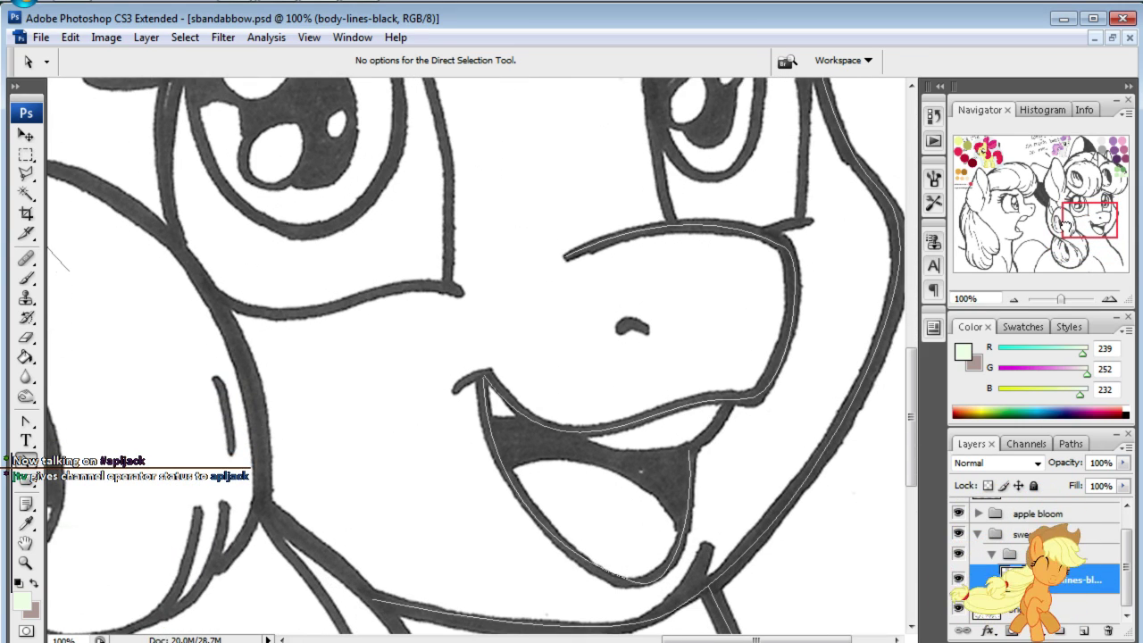
pyautogui.moveTo(1065, 225); pyautogui.dragTo(1063, 211)
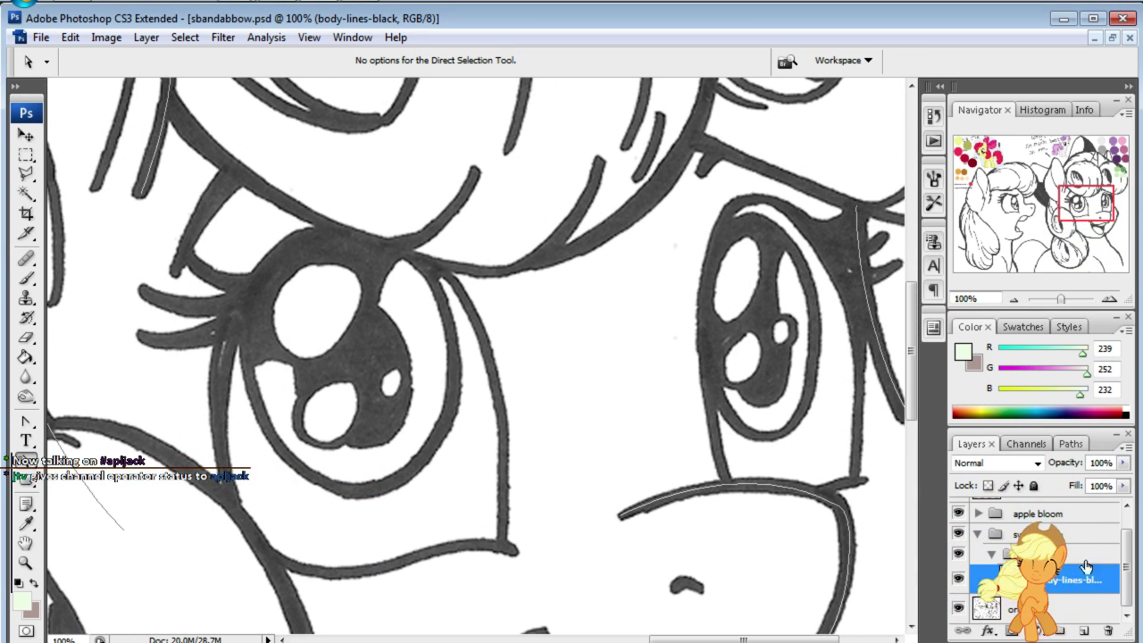
# - Select the Brush tool and review its presets and Shape Dynamics settings
pyautogui.click(27, 279)
pyautogui.click(125, 62)
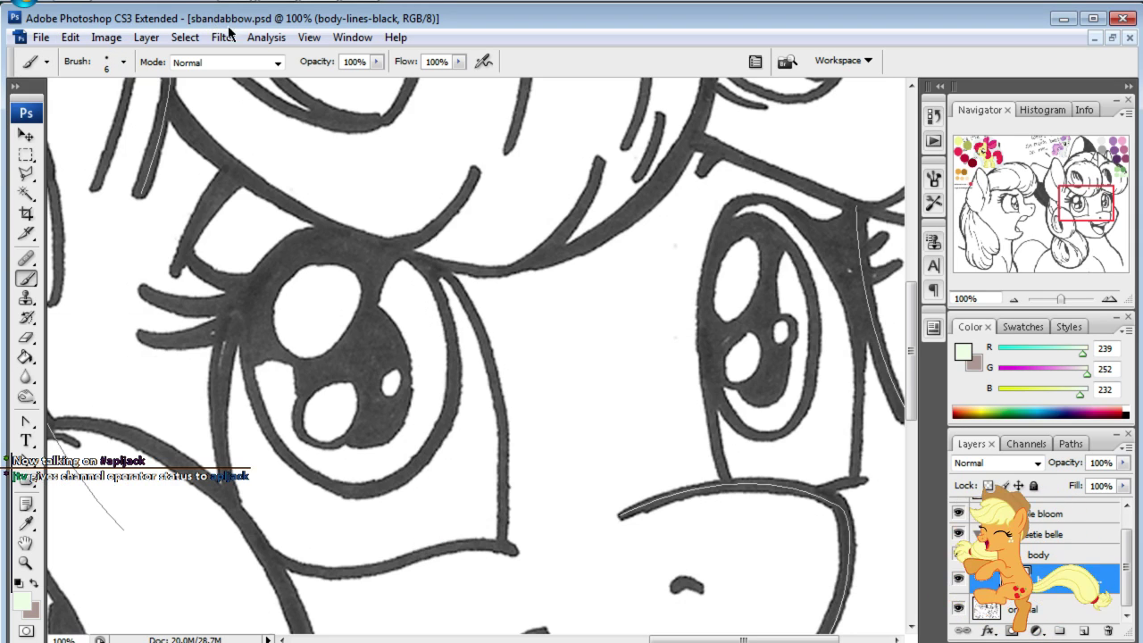
pyautogui.press('Escape')
pyautogui.click(934, 181)
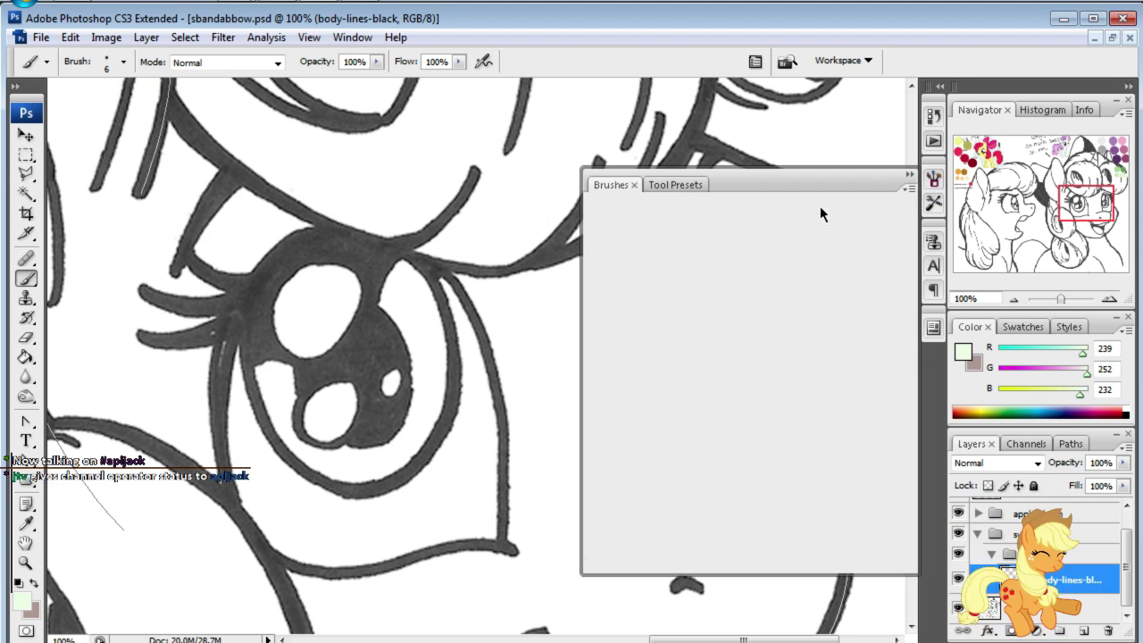
pyautogui.click(677, 245)
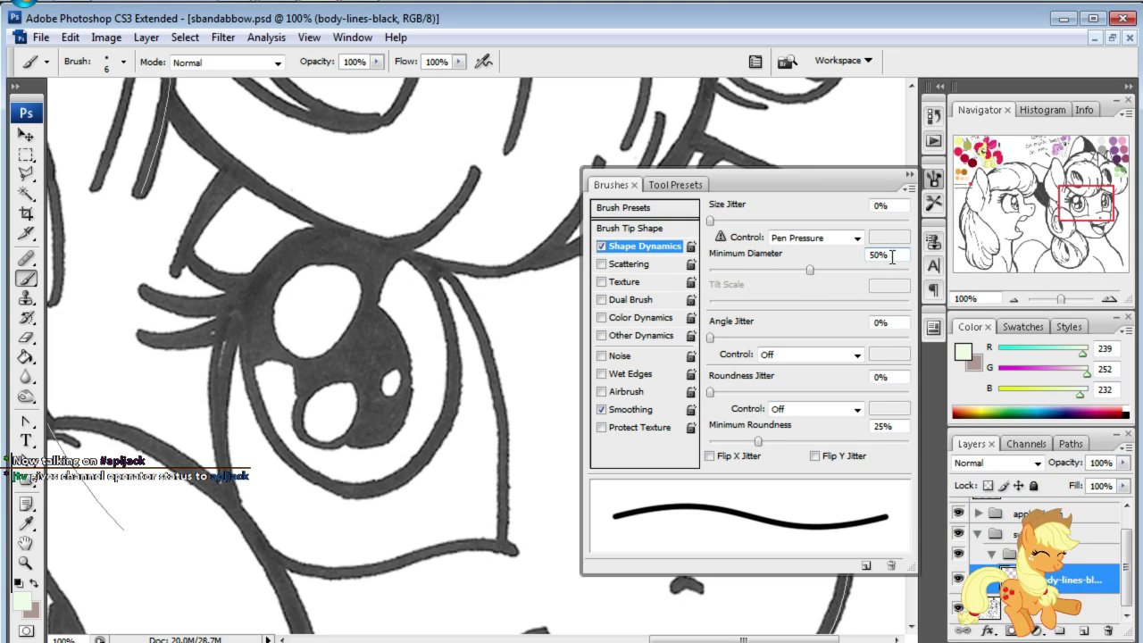
pyautogui.click(909, 175)
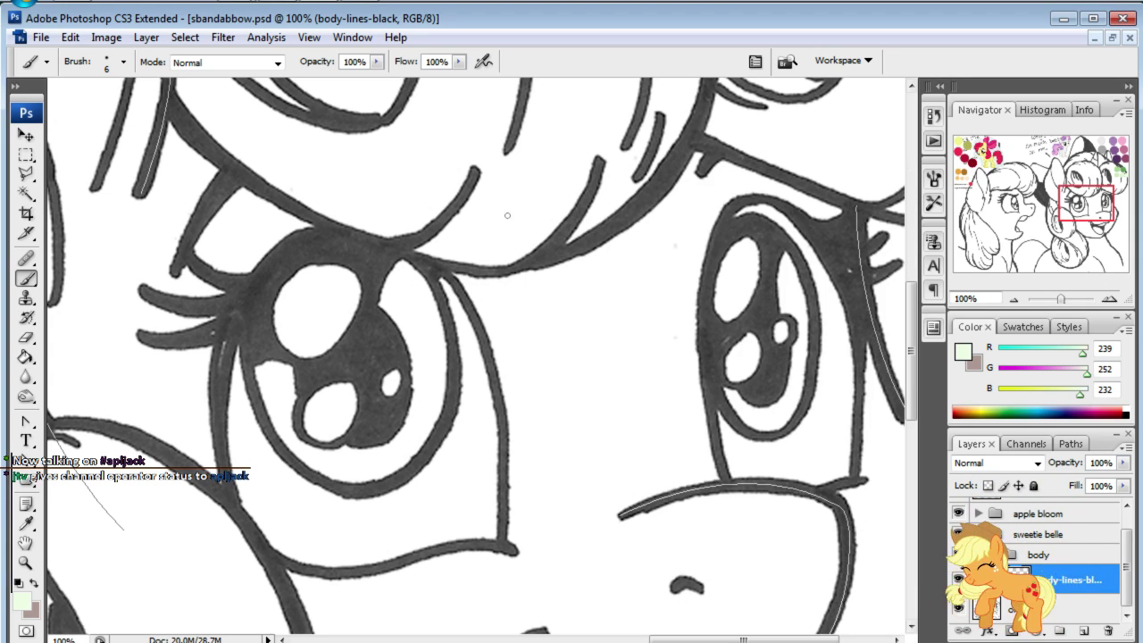
# - Set the foreground colour to pure black (0, 0, 0)
pyautogui.click(28, 427)
pyautogui.press('p')
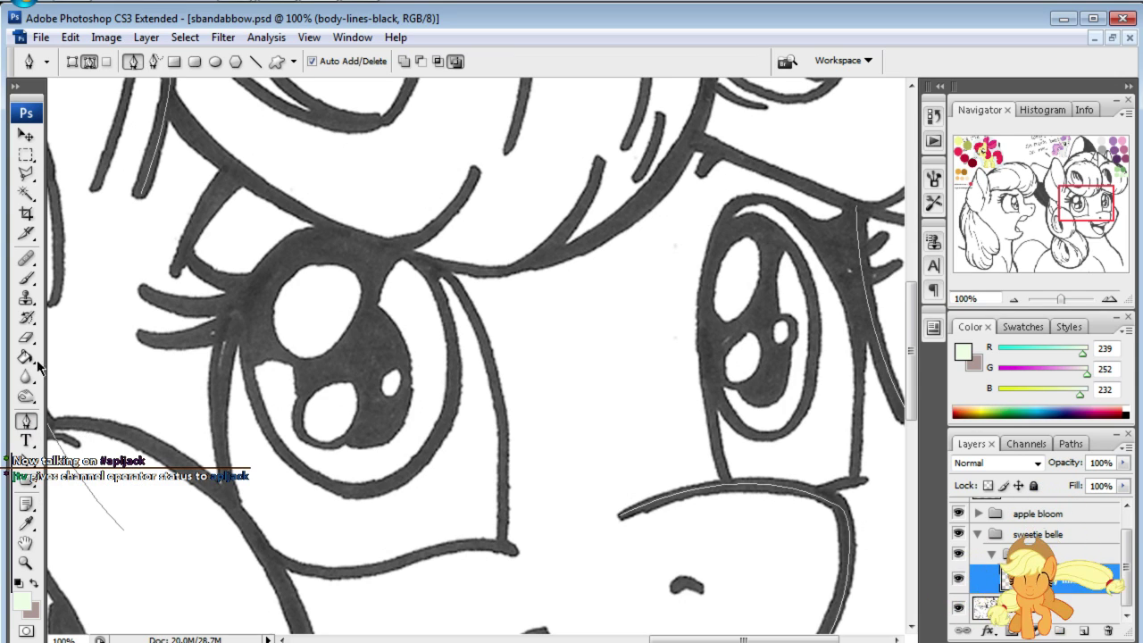
pyautogui.press('i')
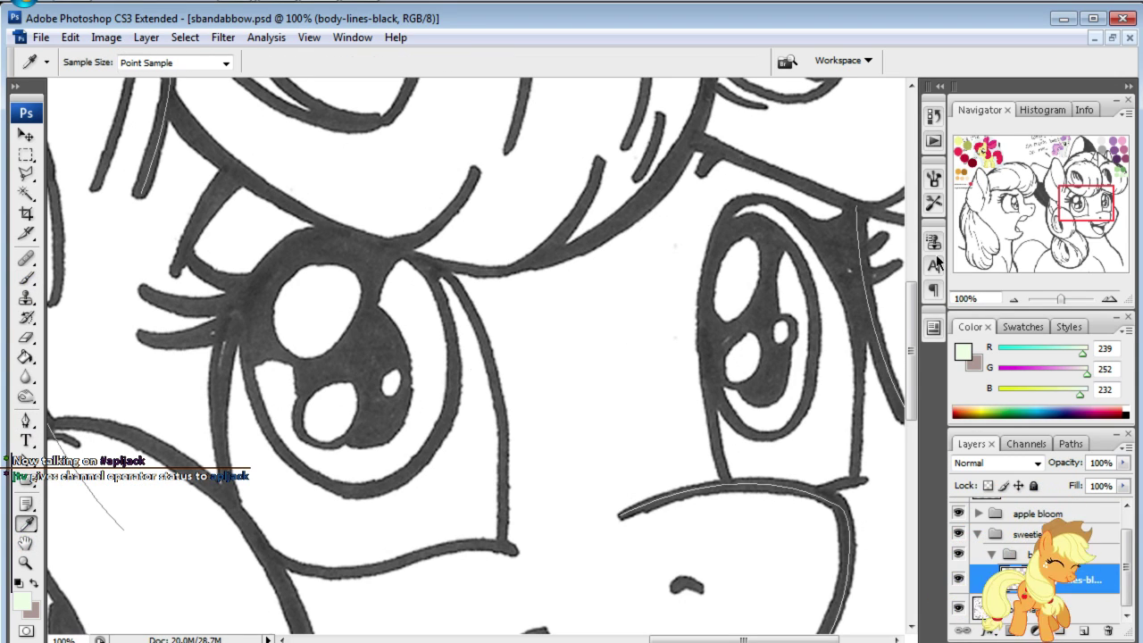
pyautogui.moveTo(1061, 206); pyautogui.dragTo(1072, 154)
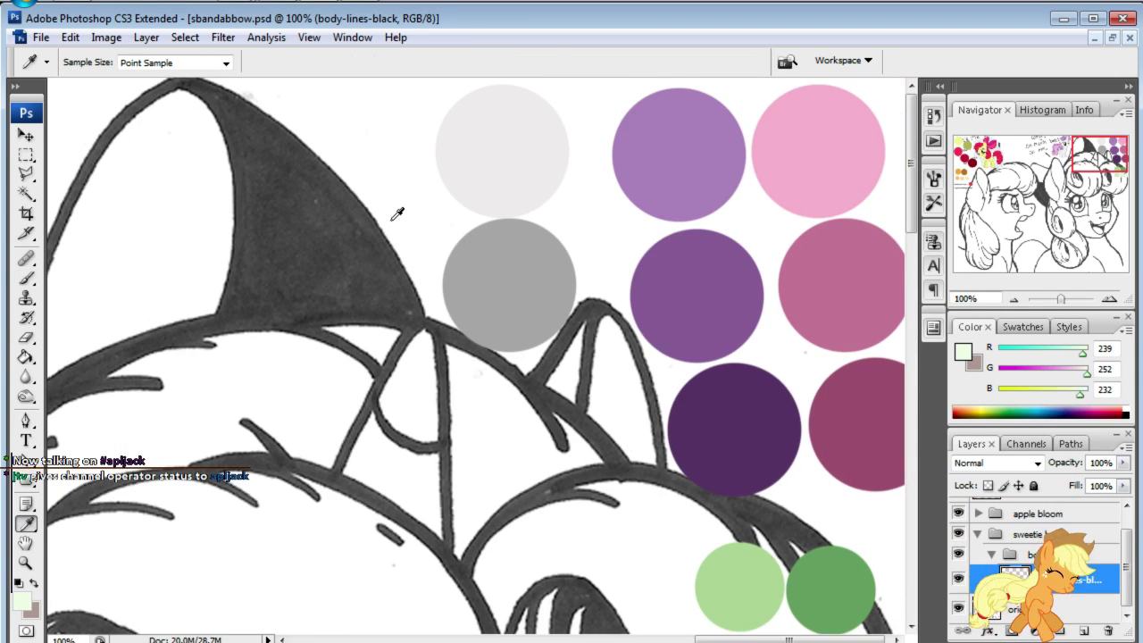
pyautogui.click(494, 266)
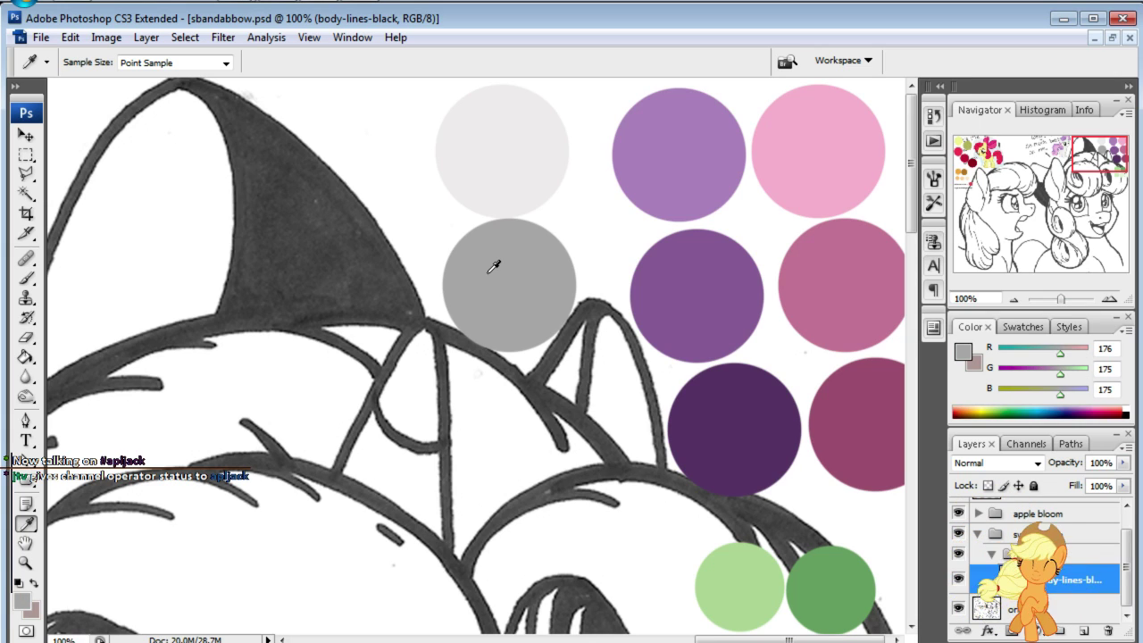
pyautogui.click(22, 601)
pyautogui.click(308, 480)
pyautogui.click(988, 216)
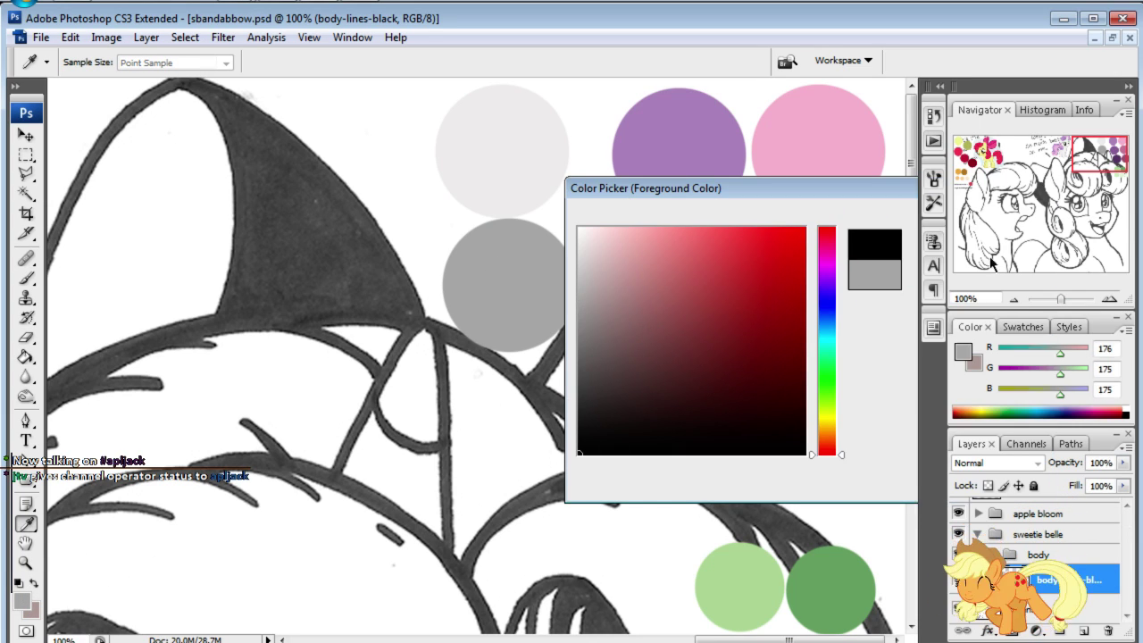
# - Switch to the Paths list with sb-body-lines and bring up the path's canvas menu
pyautogui.click(1070, 444)
pyautogui.press('p')
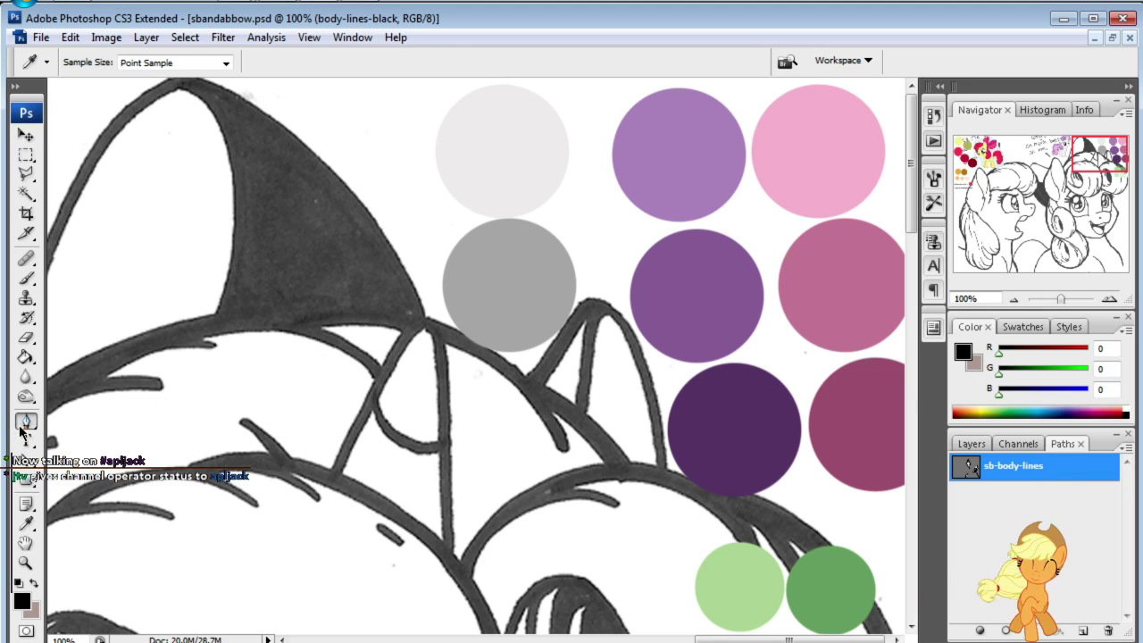
pyautogui.rightClick(453, 385)
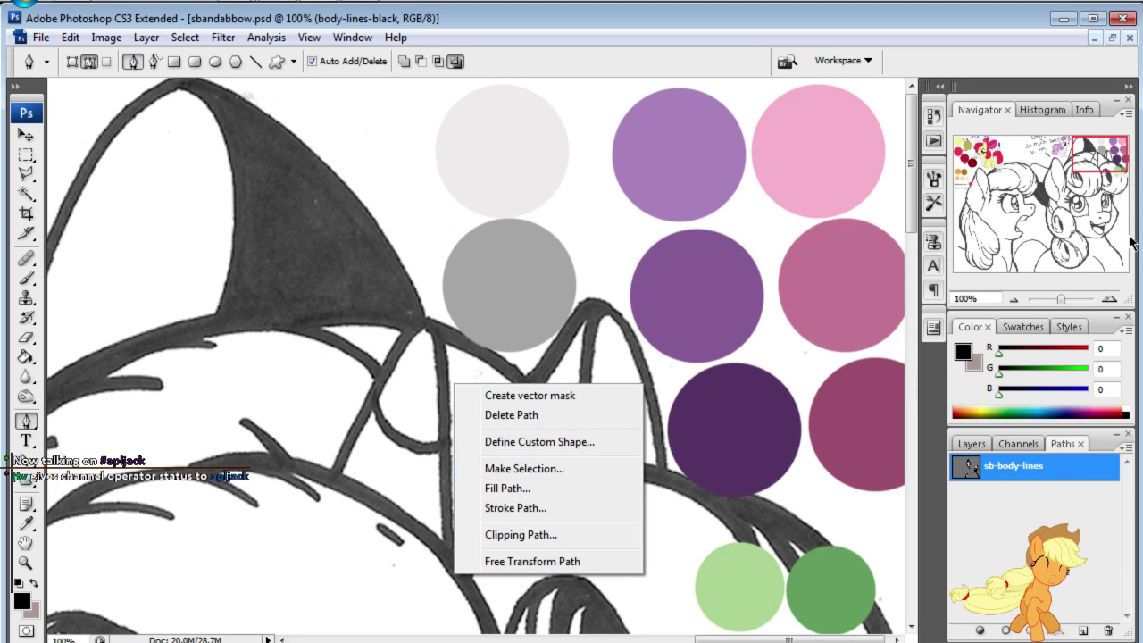
# - Trace a curved segment along the ear and fit its handle and tip anchor to the ink
pyautogui.click(1109, 161)
pyautogui.moveTo(1109, 160); pyautogui.dragTo(1109, 172)
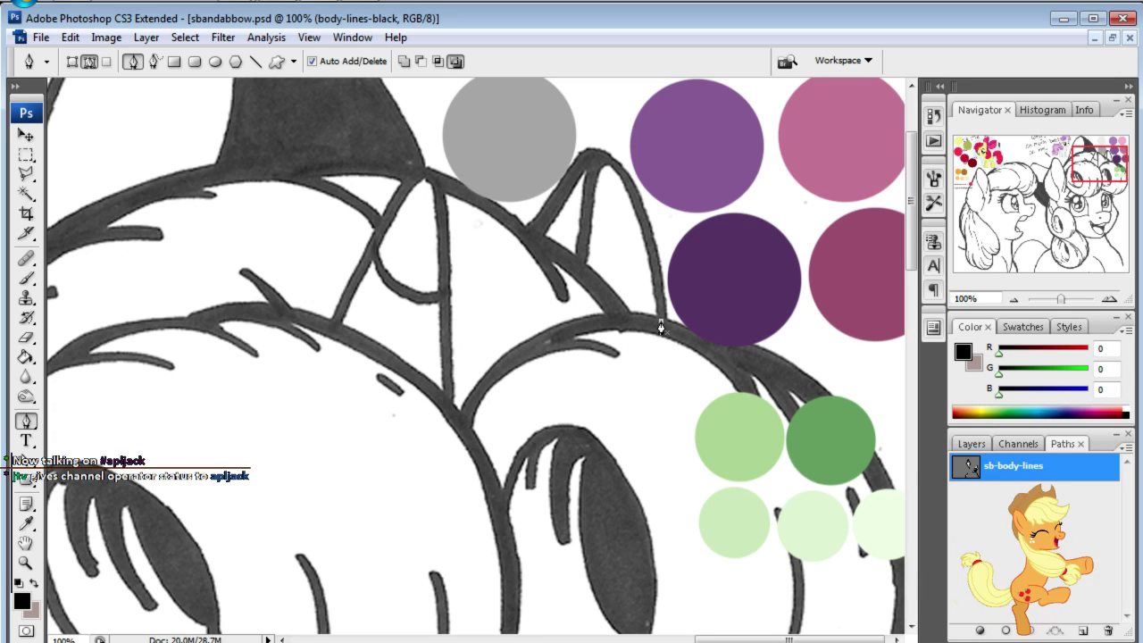
pyautogui.moveTo(604, 159); pyautogui.dragTo(550, 137)
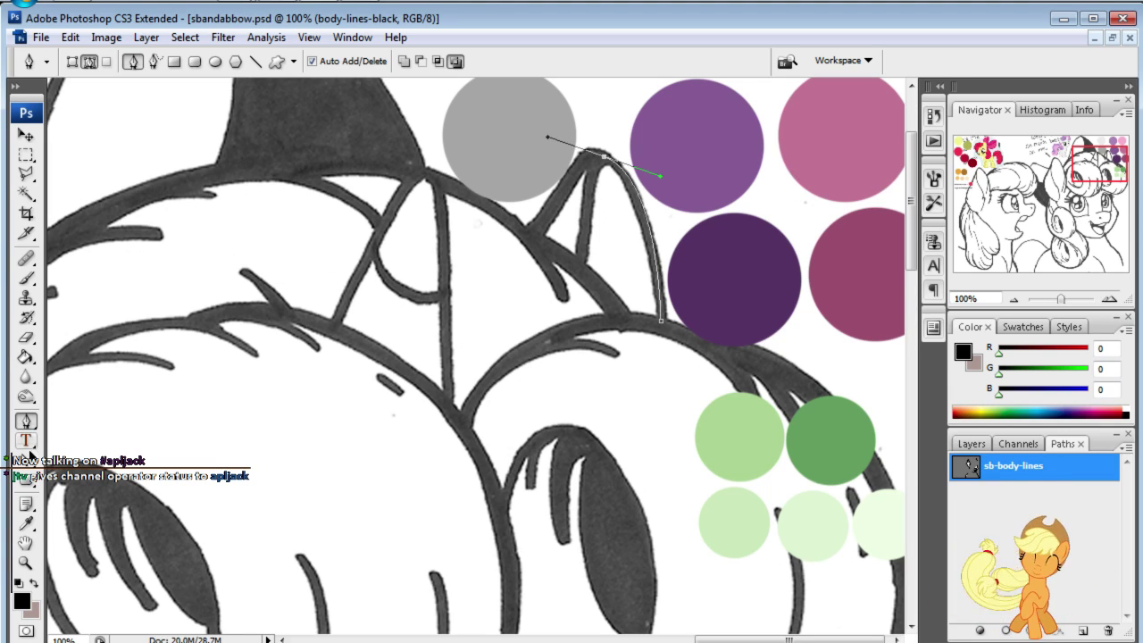
pyautogui.press('a')
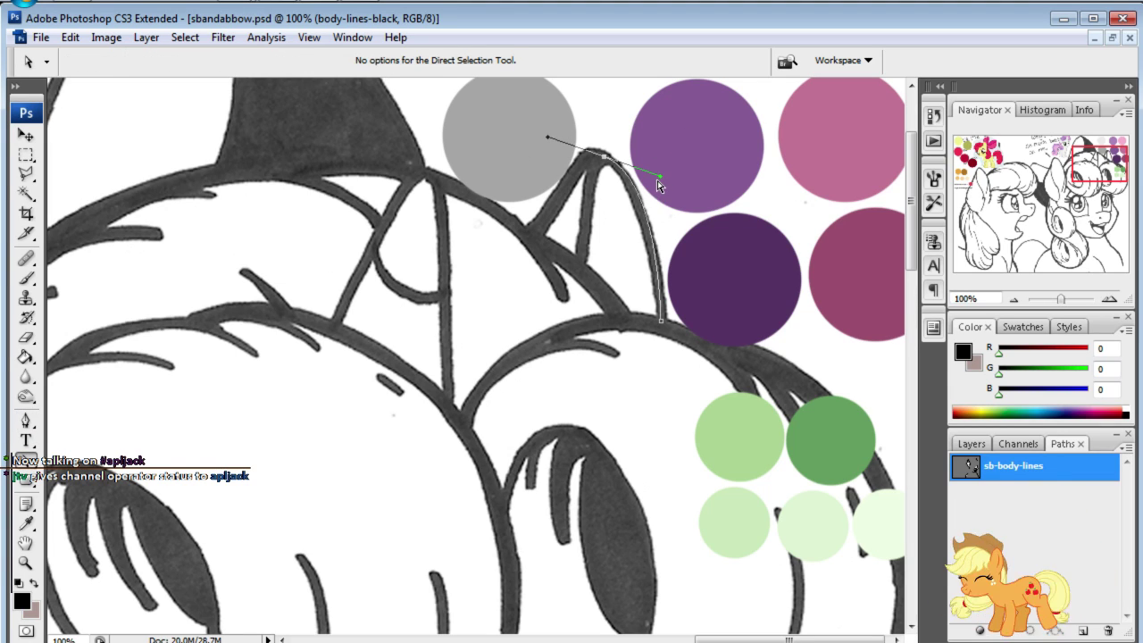
pyautogui.moveTo(658, 182); pyautogui.dragTo(598, 155)
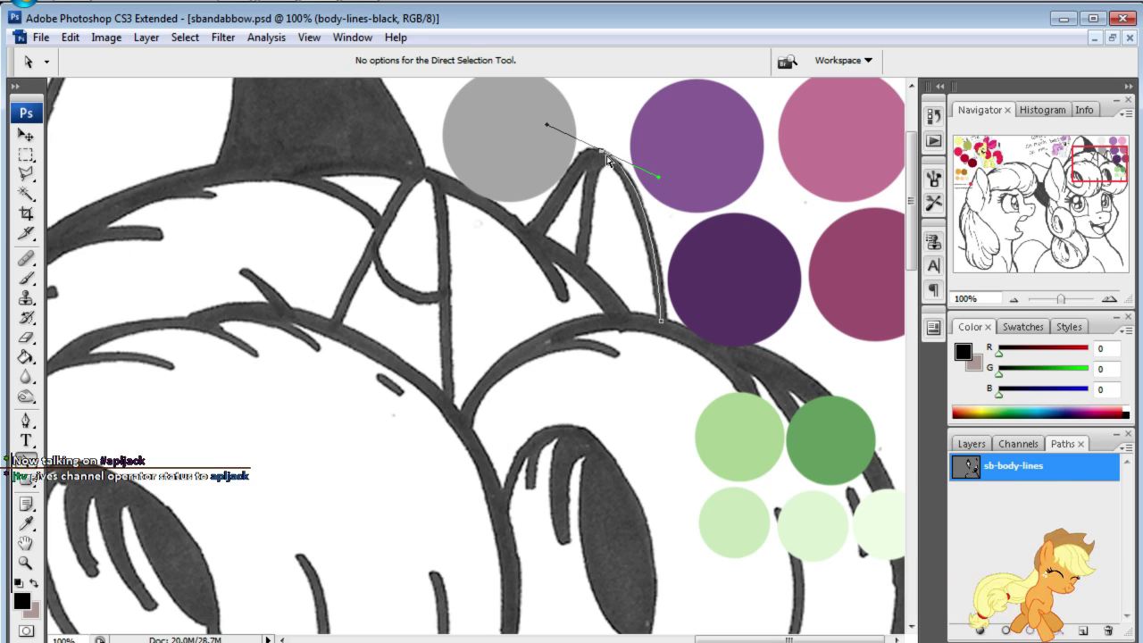
pyautogui.moveTo(598, 159); pyautogui.dragTo(602, 158)
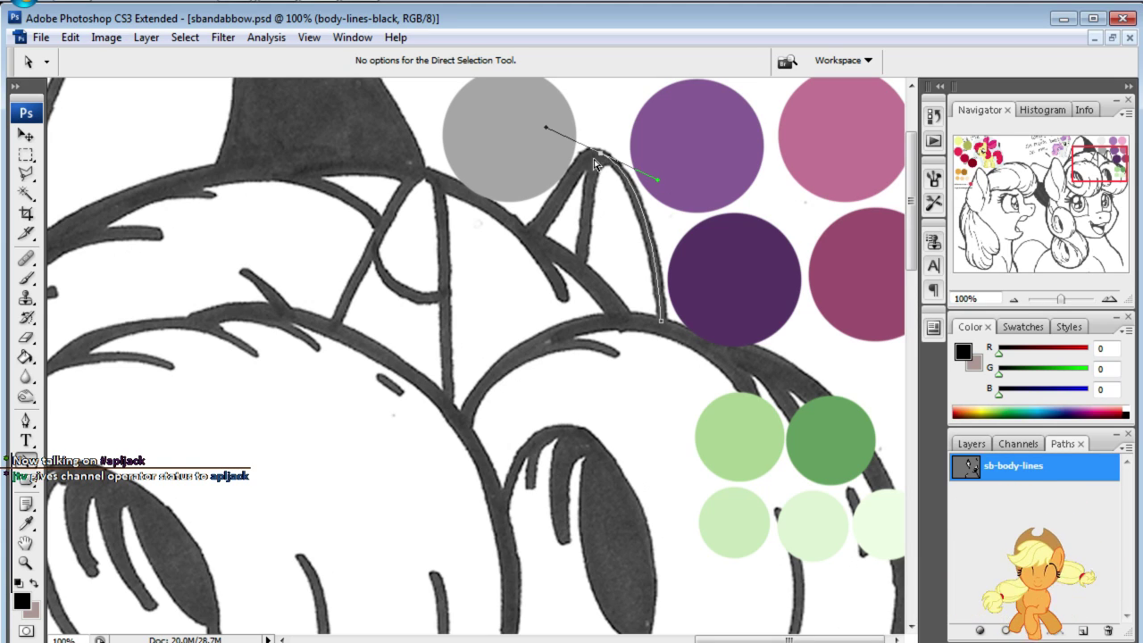
# - Extend the ear path down its left side and nudge the ear-tip point onto the line
pyautogui.click(26, 421)
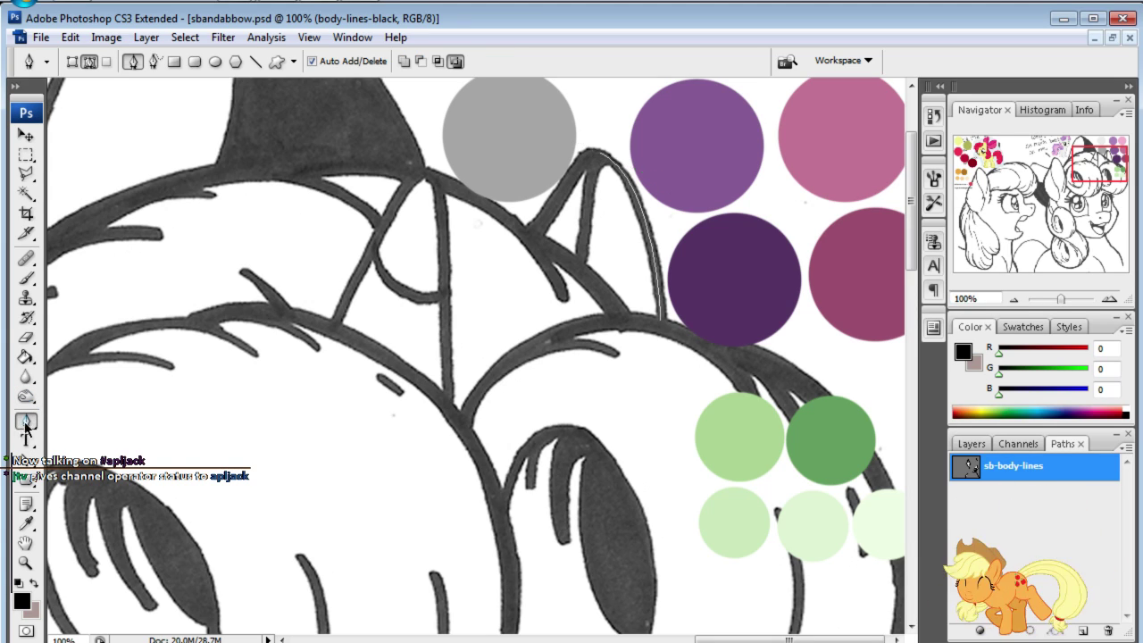
pyautogui.click(578, 170)
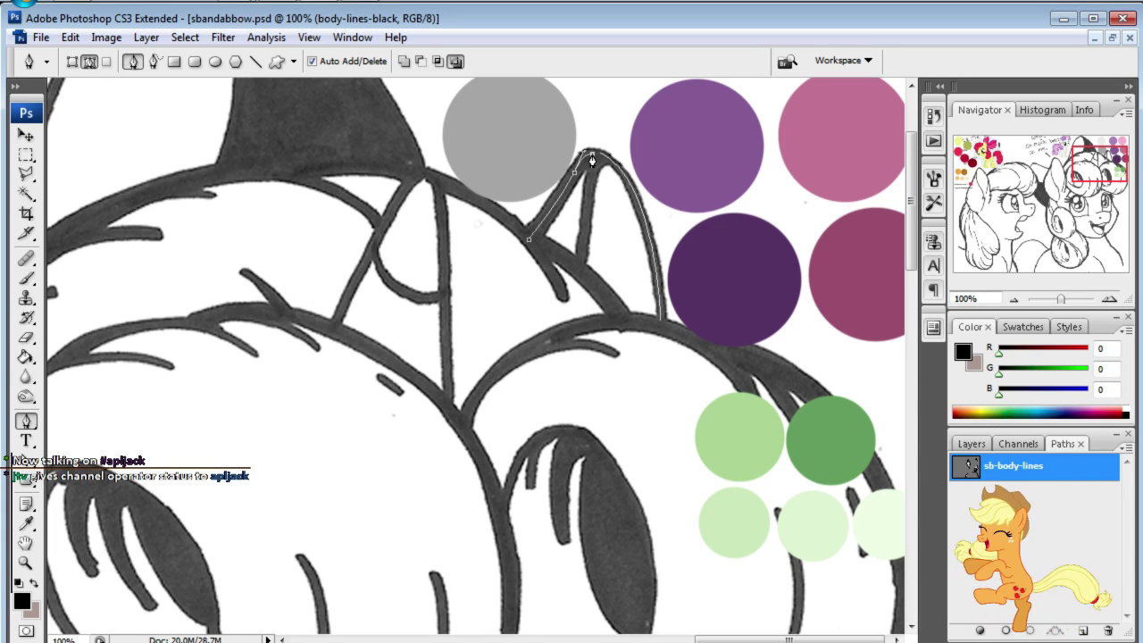
pyautogui.press('ctrl')
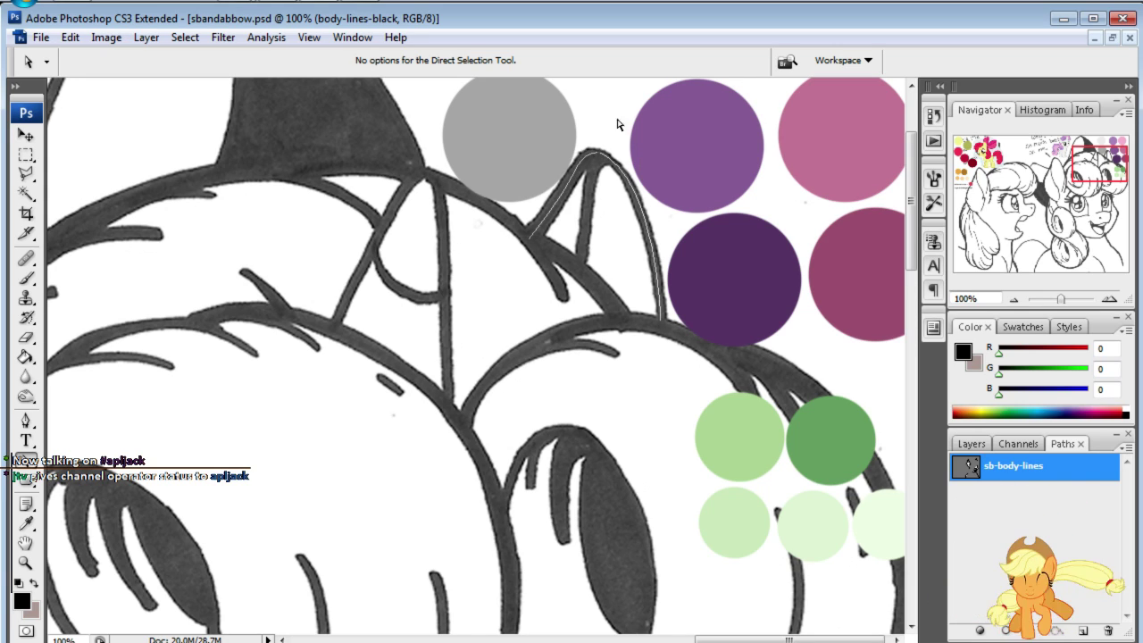
pyautogui.click(598, 160)
pyautogui.moveTo(599, 160); pyautogui.dragTo(598, 158)
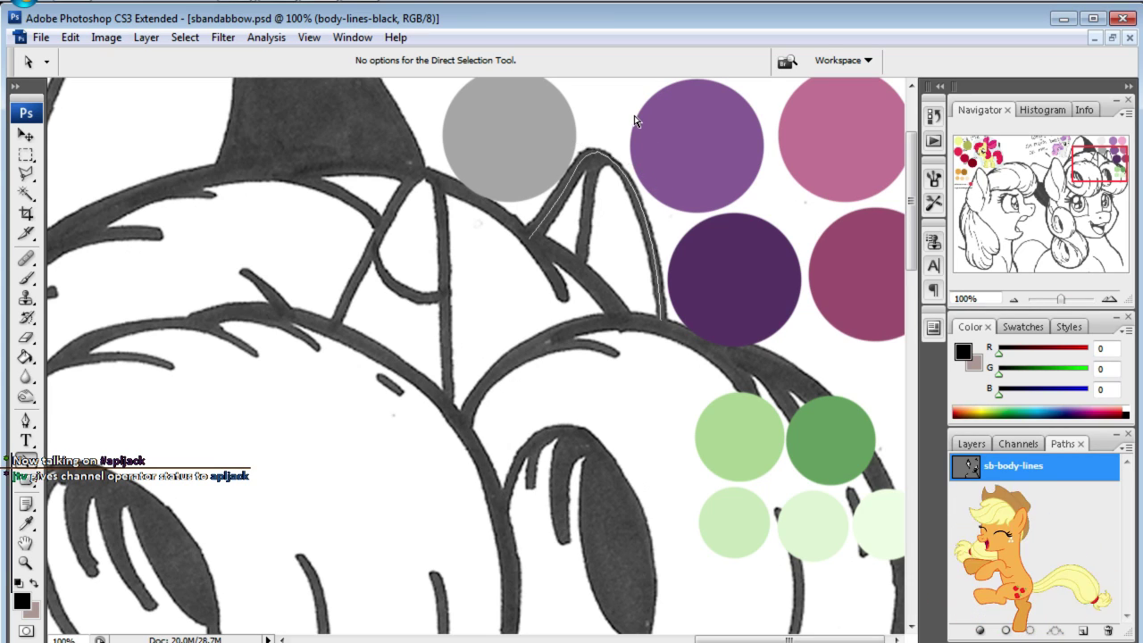
# - Inspect the finished ear path, deselect it, and show the Layers list with body-lines-black
pyautogui.press('b')
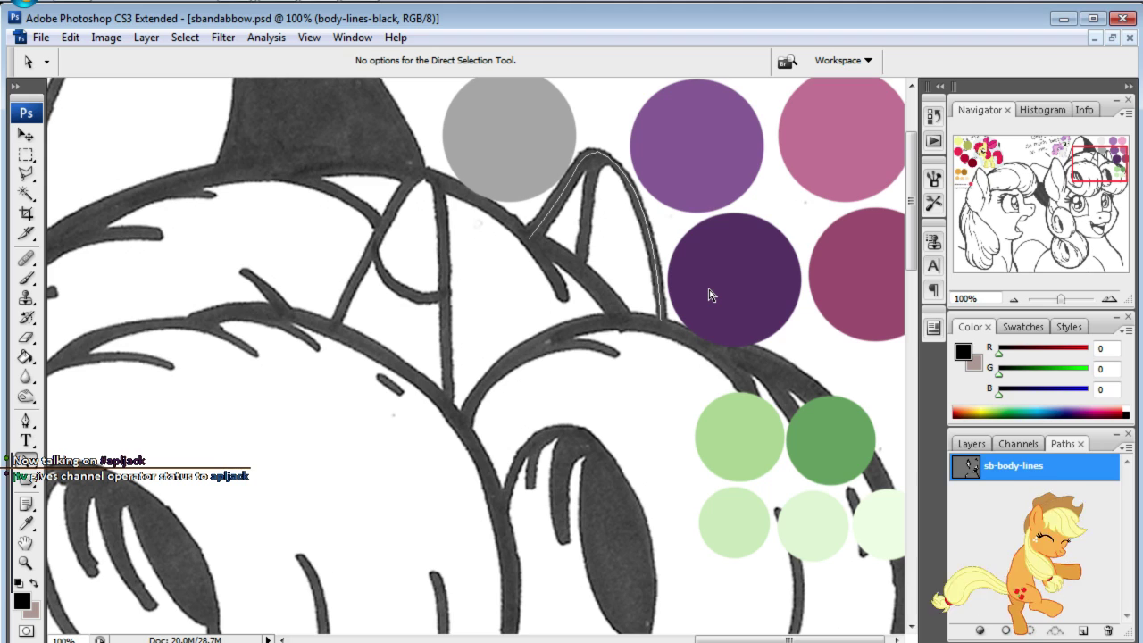
pyautogui.scroll(-4, 794, 221)
pyautogui.hscroll(-4, 794, 220)
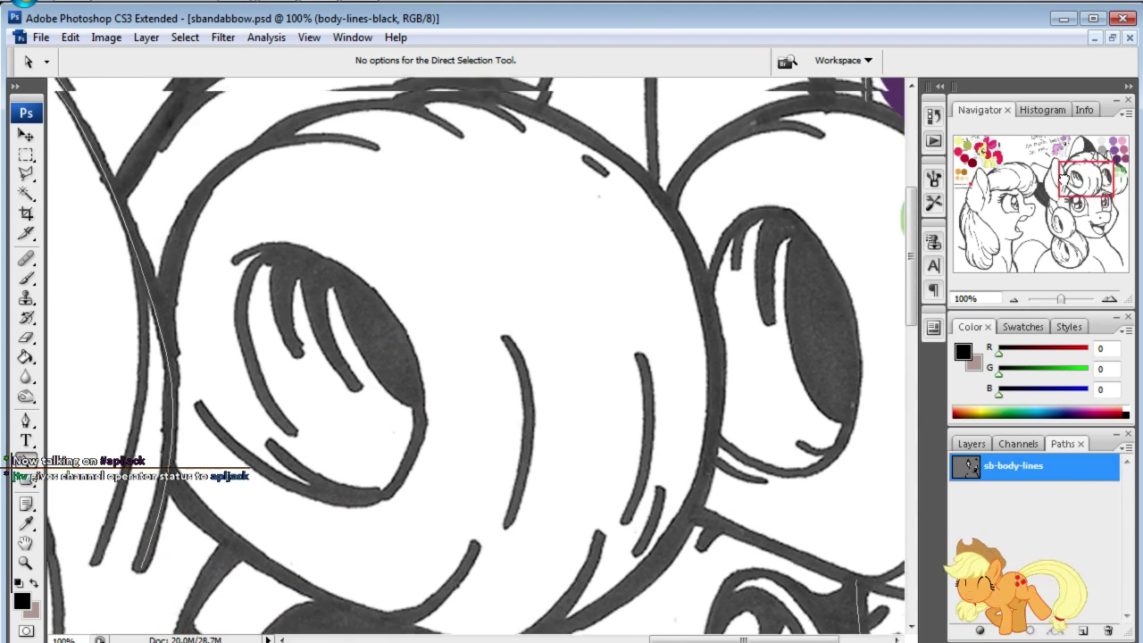
pyautogui.scroll(5, 473, 357)
pyautogui.hscroll(3, 473, 357)
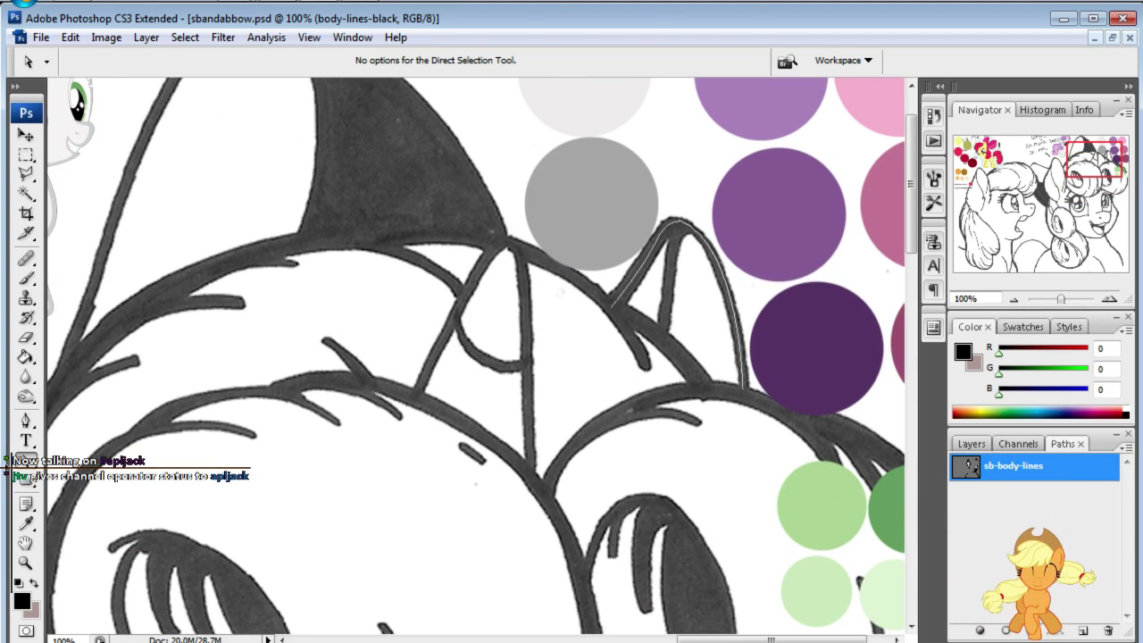
pyautogui.click(681, 230)
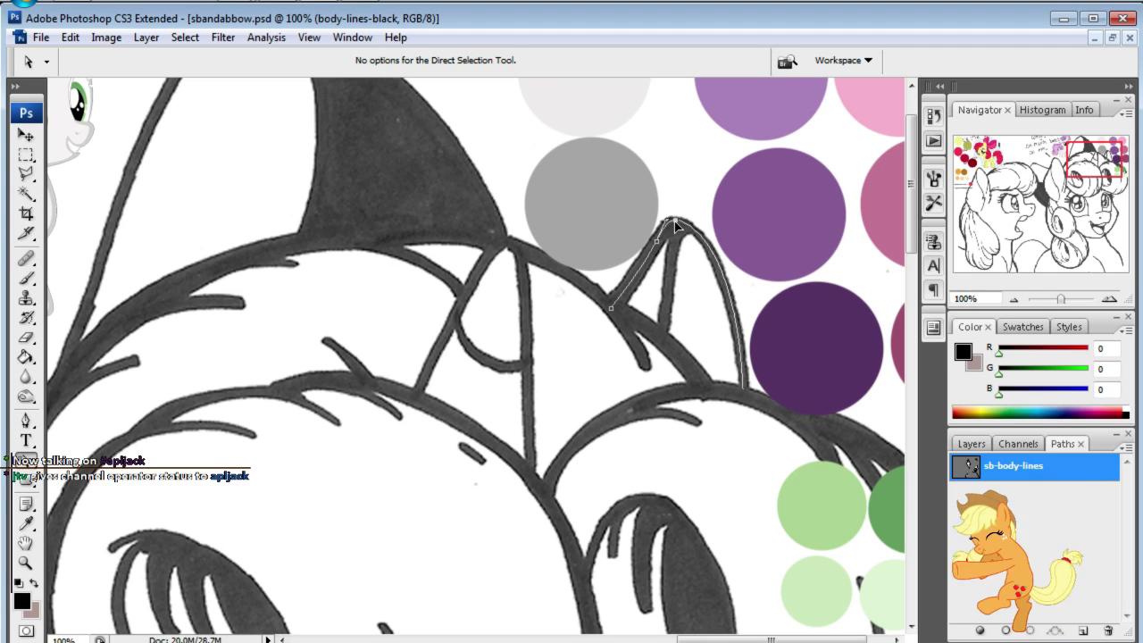
pyautogui.click(683, 191)
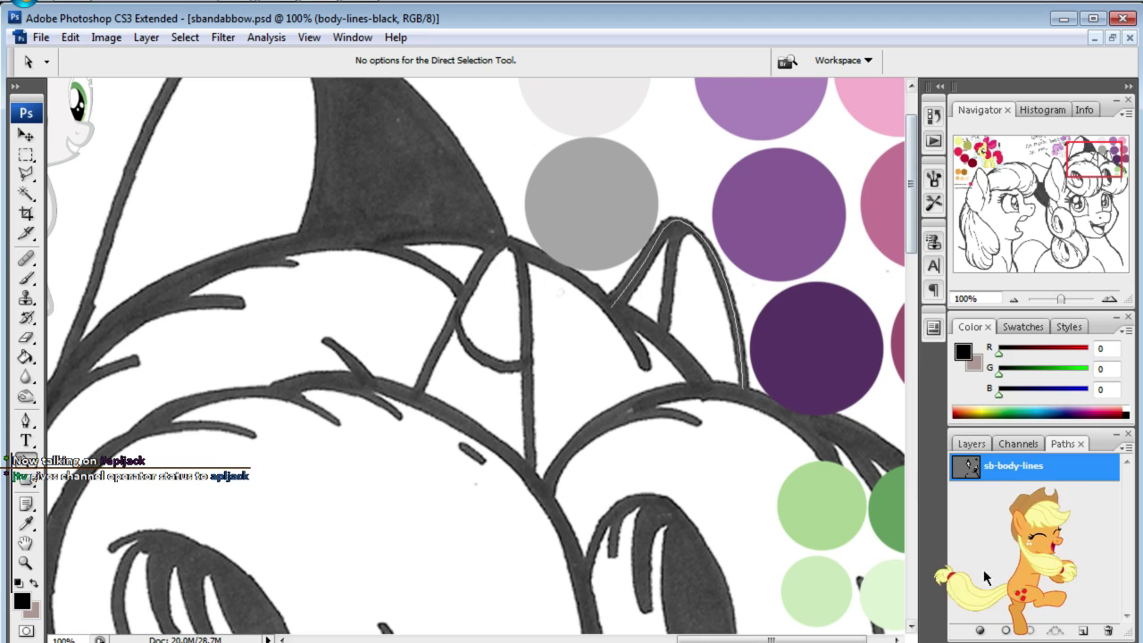
pyautogui.click(971, 444)
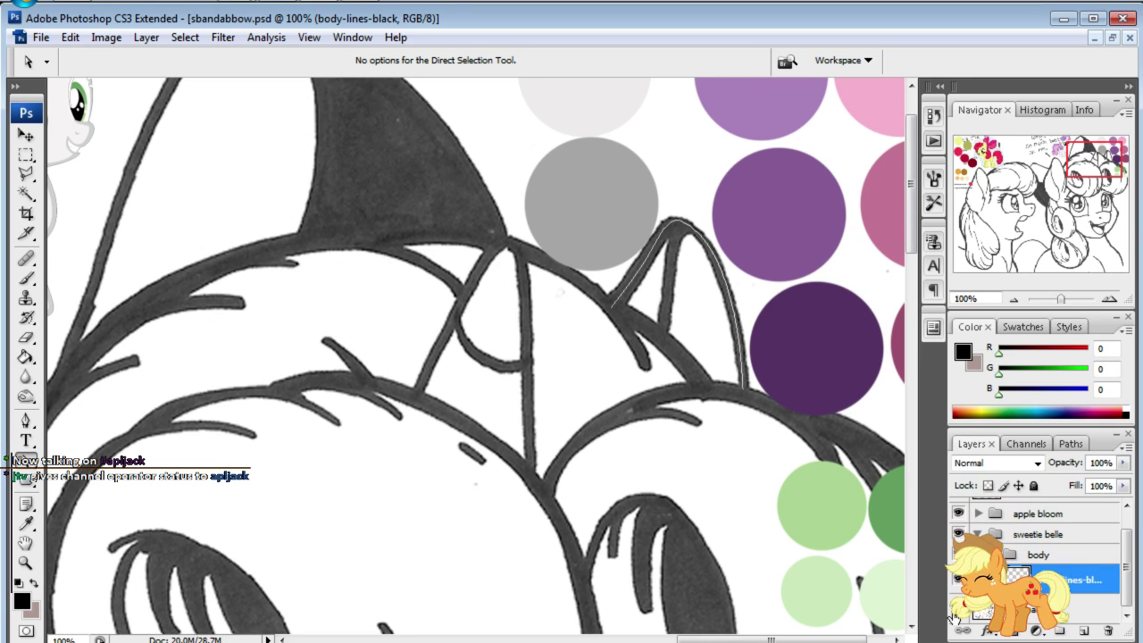
# - Hide the sketch, view the sb-body-lines outlines at 50%, then show the sketch again
pyautogui.click(958, 608)
pyautogui.click(965, 297)
pyautogui.write('50')
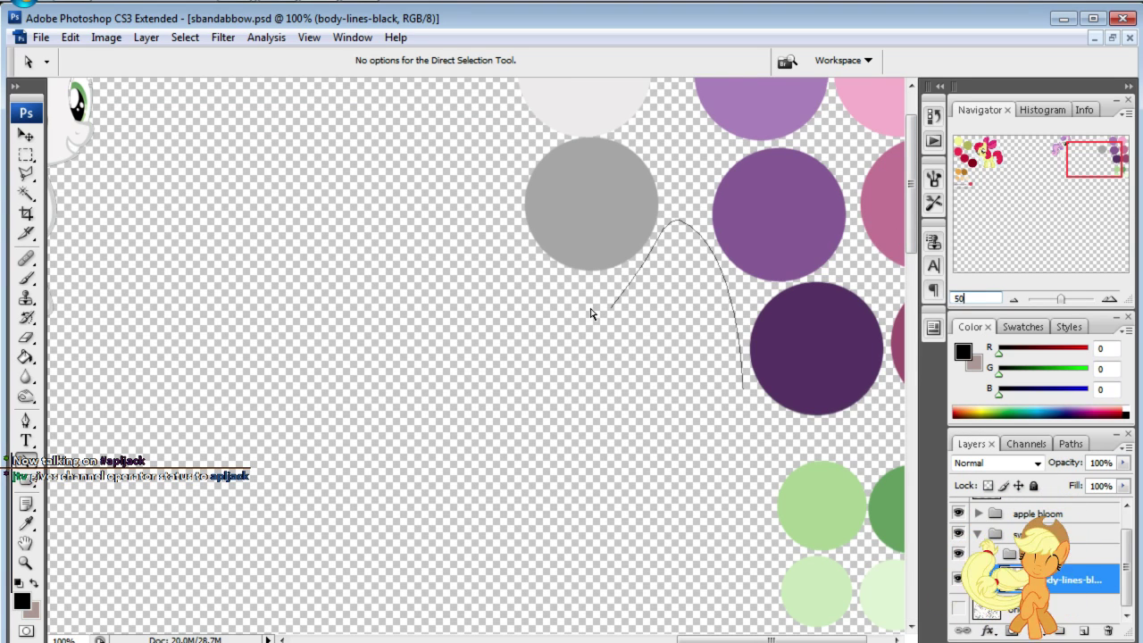
pyautogui.press('Return')
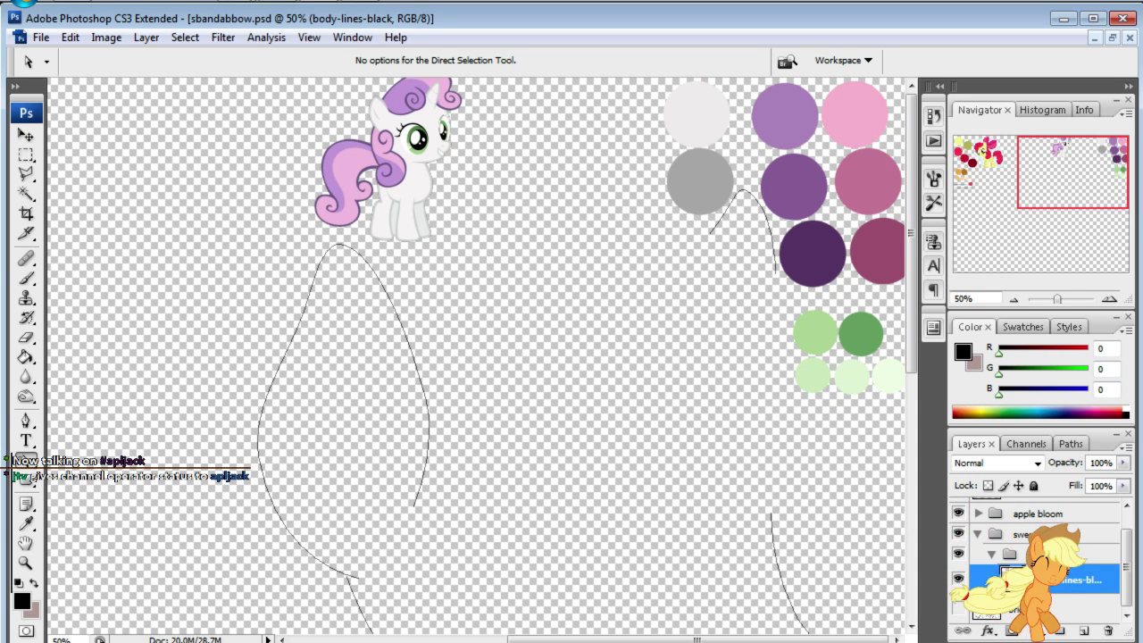
pyautogui.moveTo(1102, 177)
pyautogui.mouseDown()
pyautogui.moveTo(1102, 245)
pyautogui.moveTo(1096, 205)
pyautogui.mouseUp()
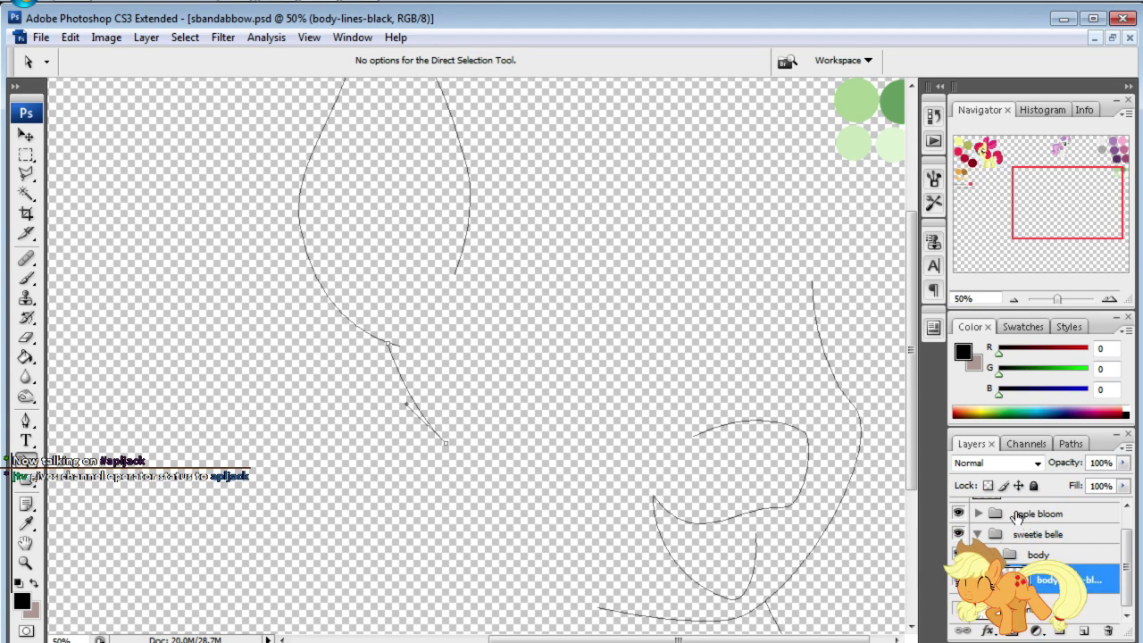
pyautogui.click(957, 608)
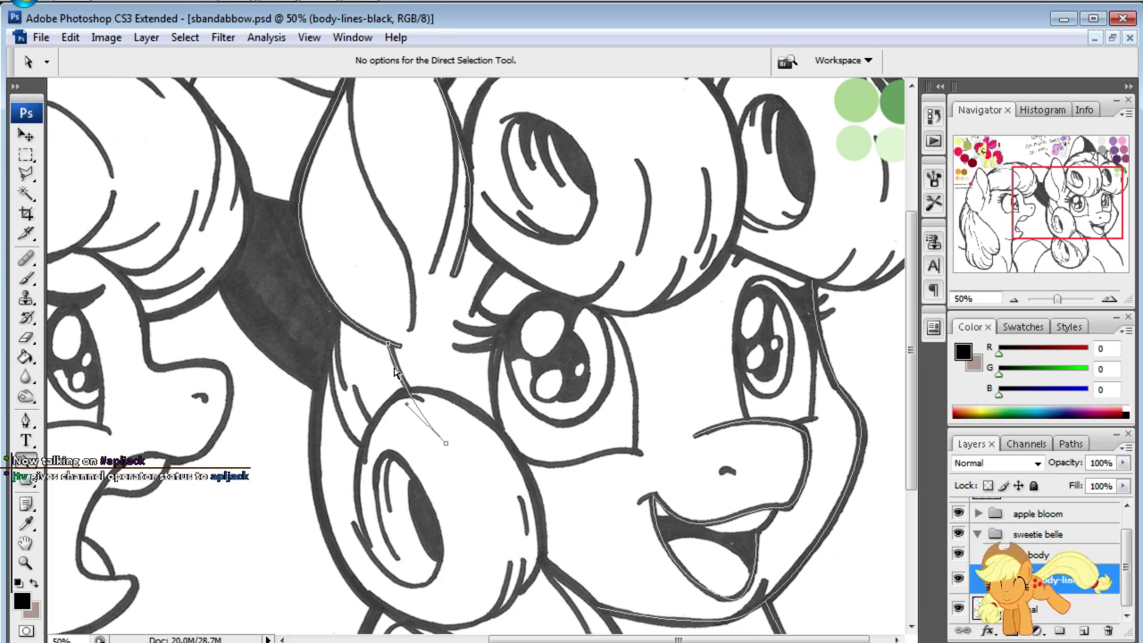
# - Deselect the path, toggle the sketch to check it, and frame the horn and ear area
pyautogui.click(397, 371)
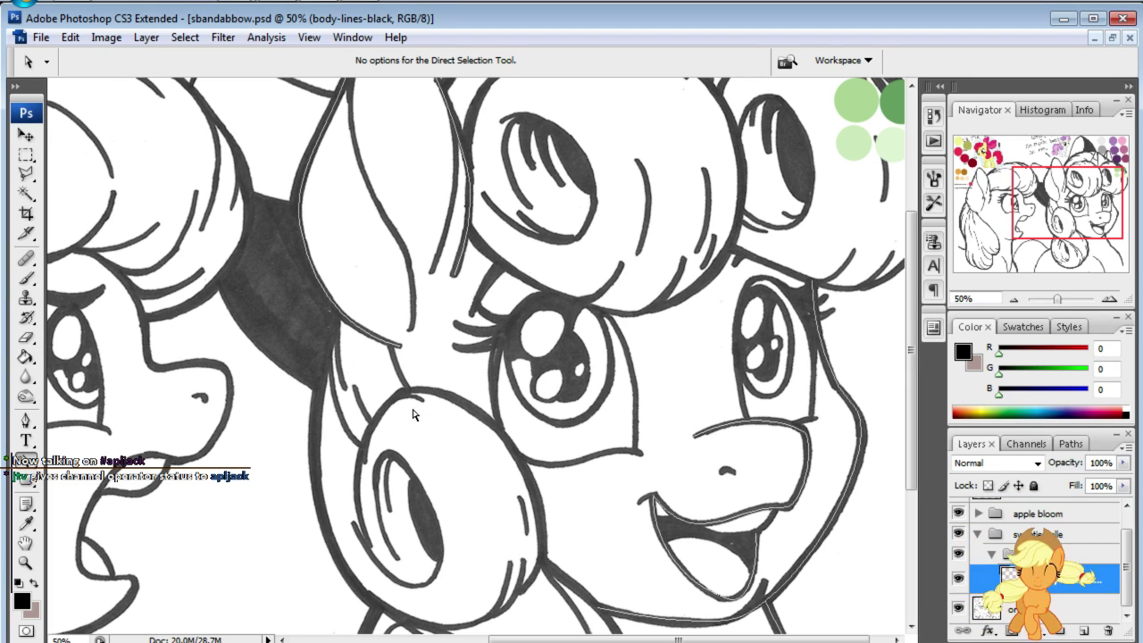
pyautogui.click(957, 609)
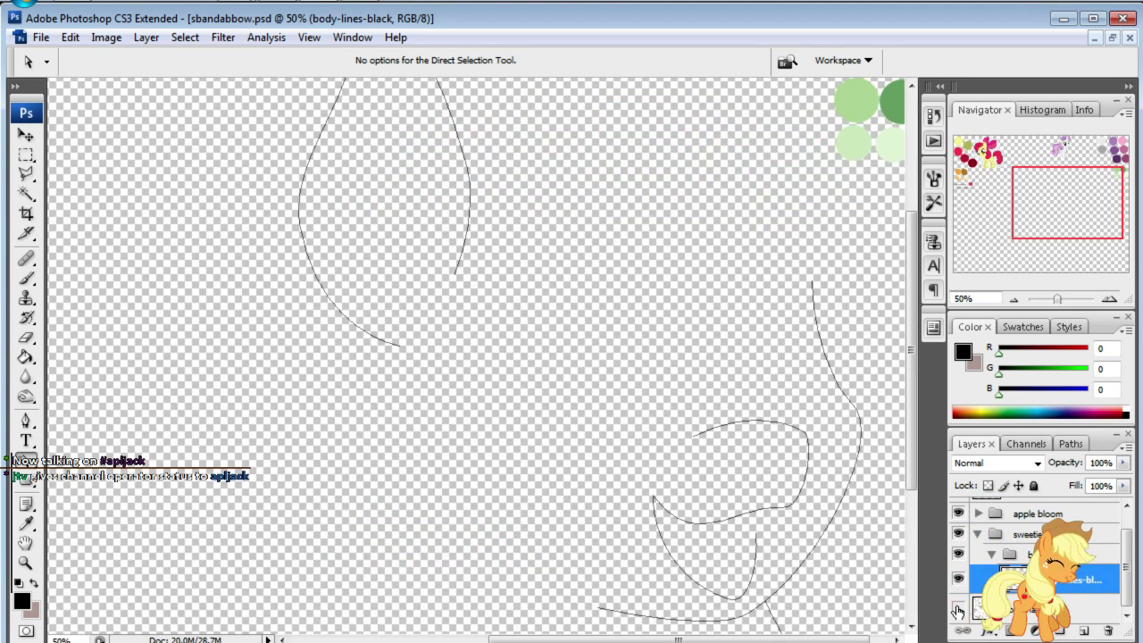
pyautogui.click(957, 609)
pyautogui.moveTo(1064, 214); pyautogui.dragTo(1069, 173)
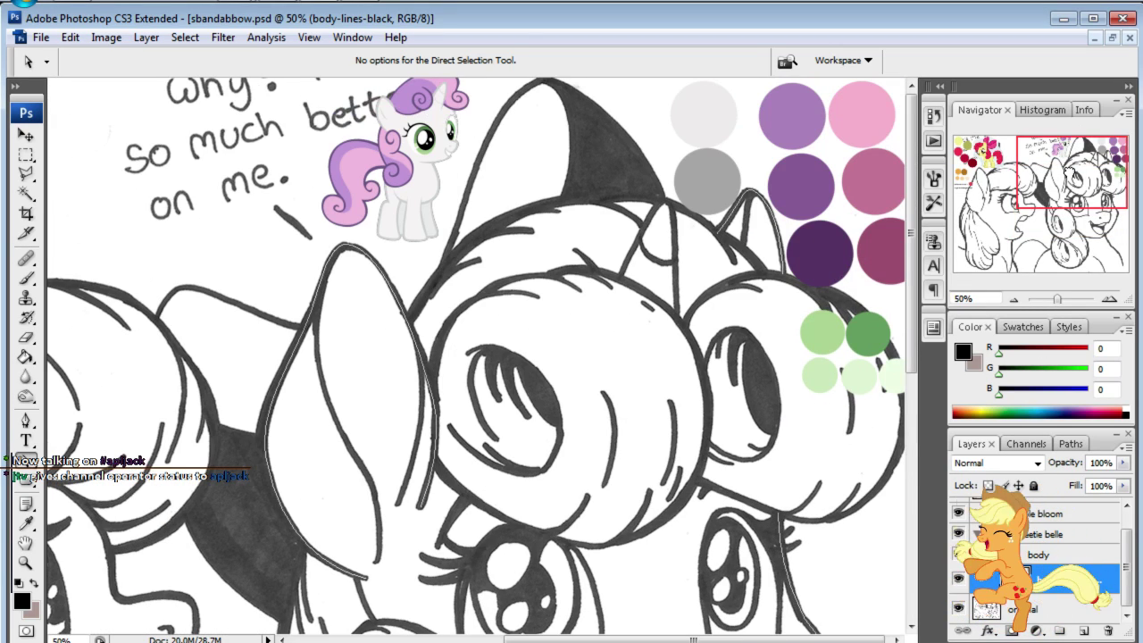
# - Add a path point at the ear tip, nudge it onto the ink, and recheck against the sketch
pyautogui.click(25, 423)
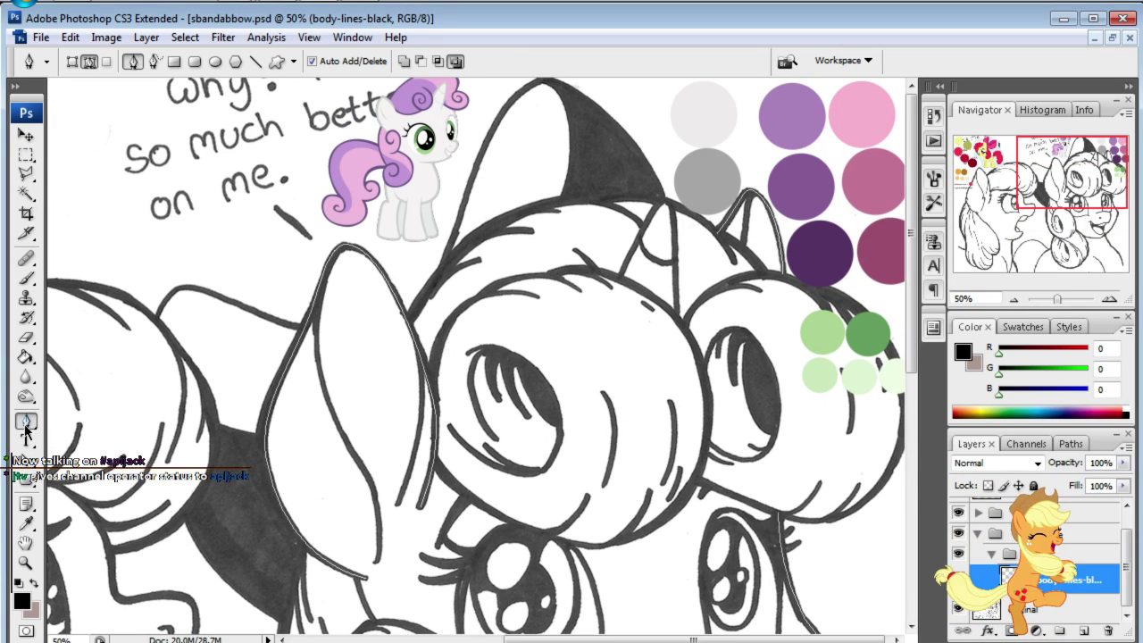
pyautogui.click(666, 202)
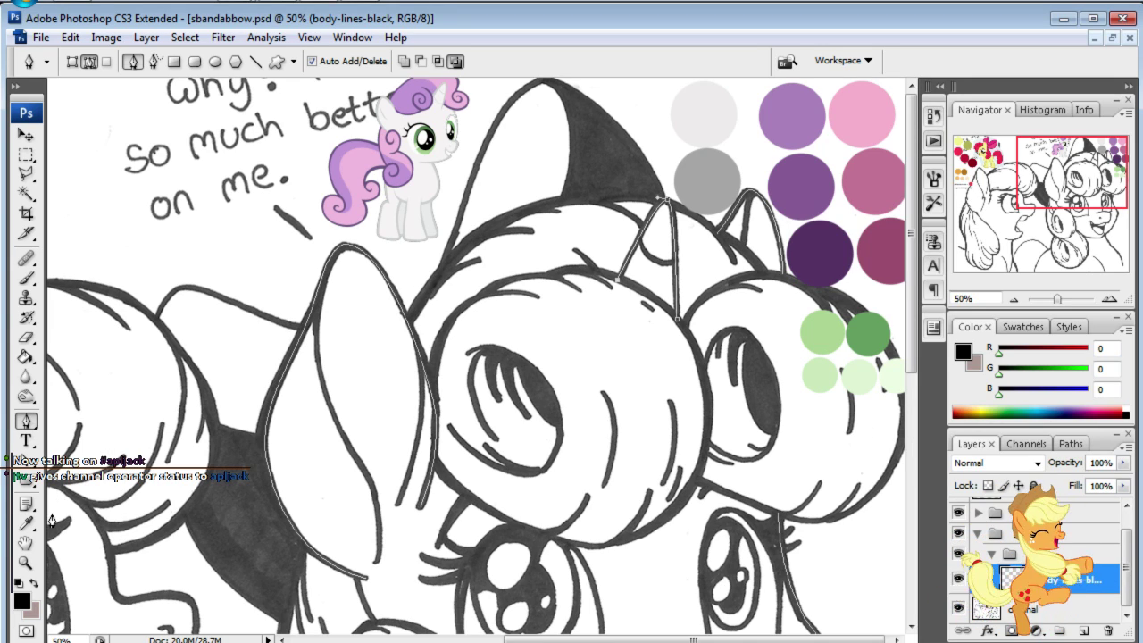
pyautogui.click(25, 460)
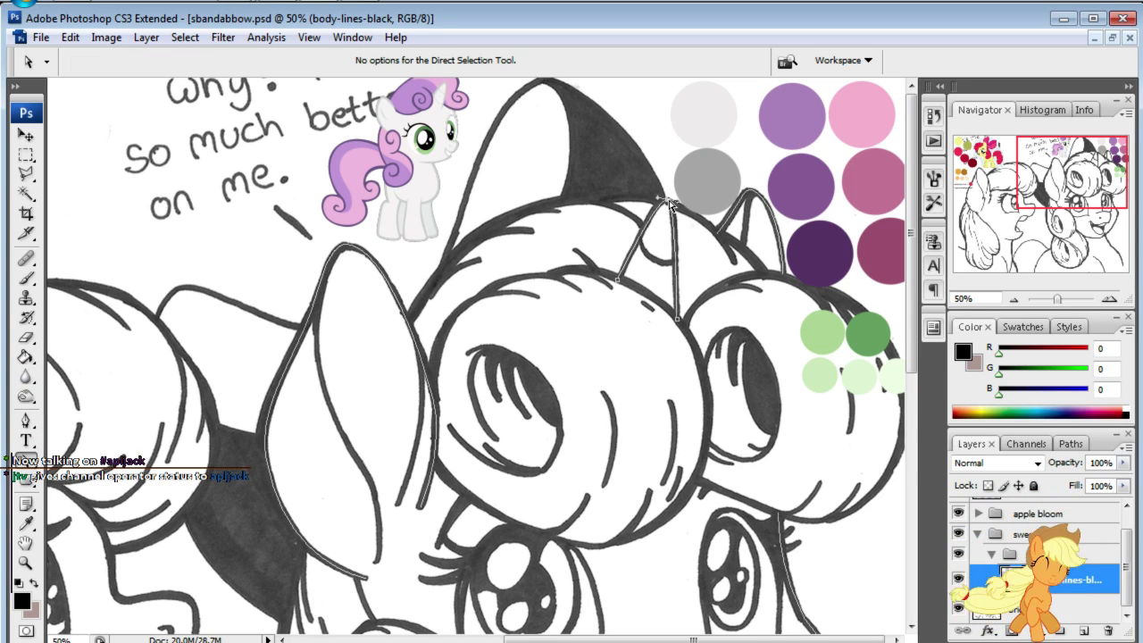
pyautogui.moveTo(670, 203); pyautogui.dragTo(666, 197)
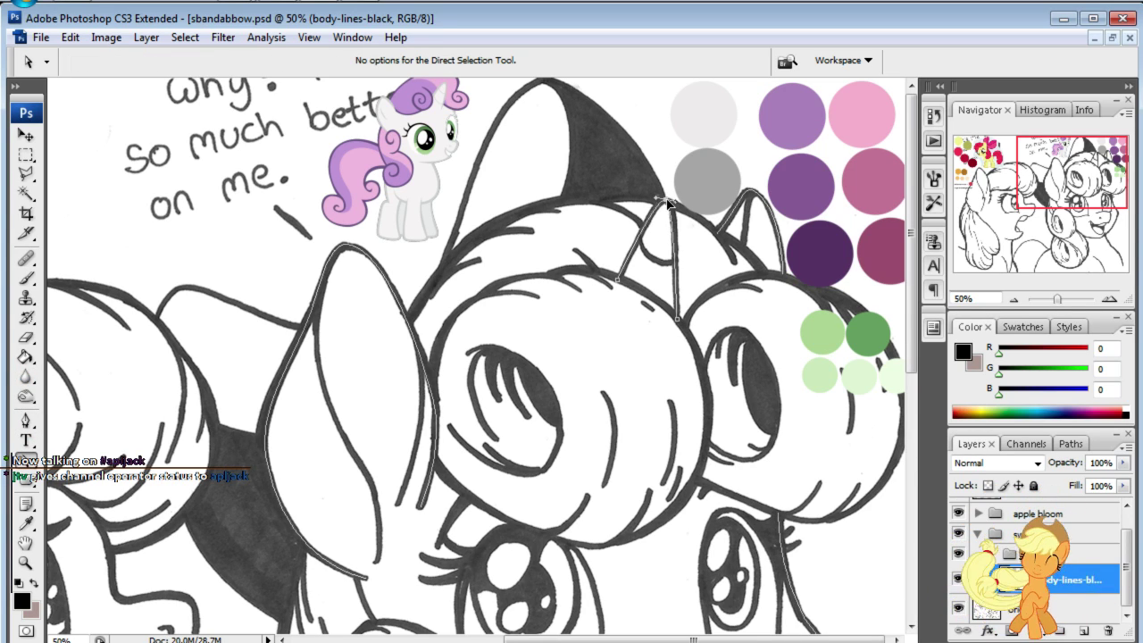
pyautogui.click(28, 420)
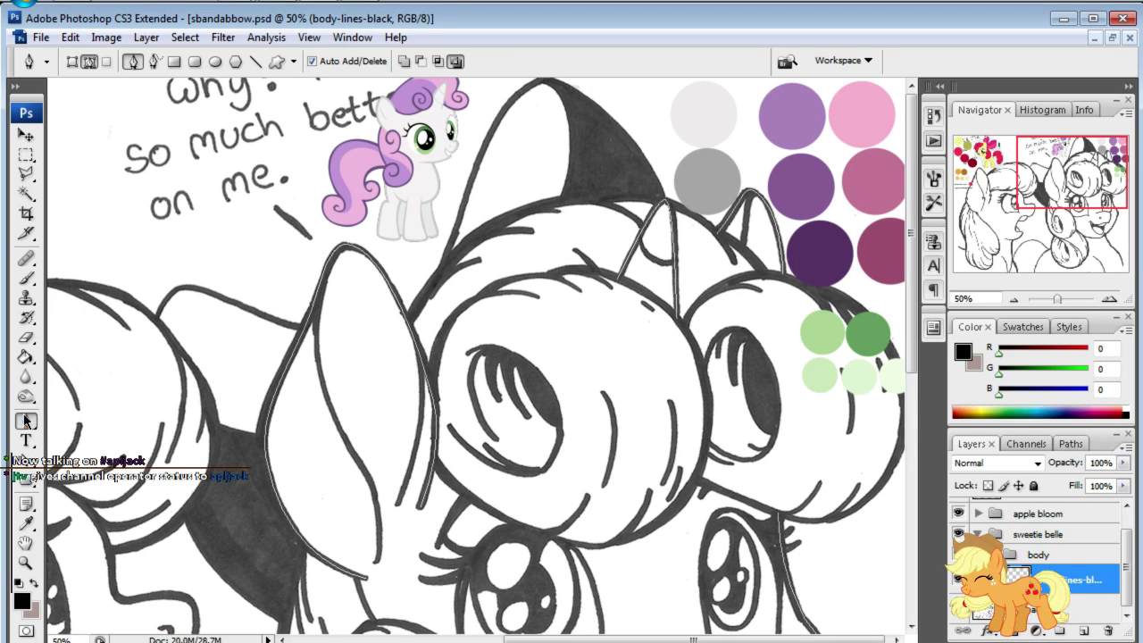
pyautogui.click(960, 611)
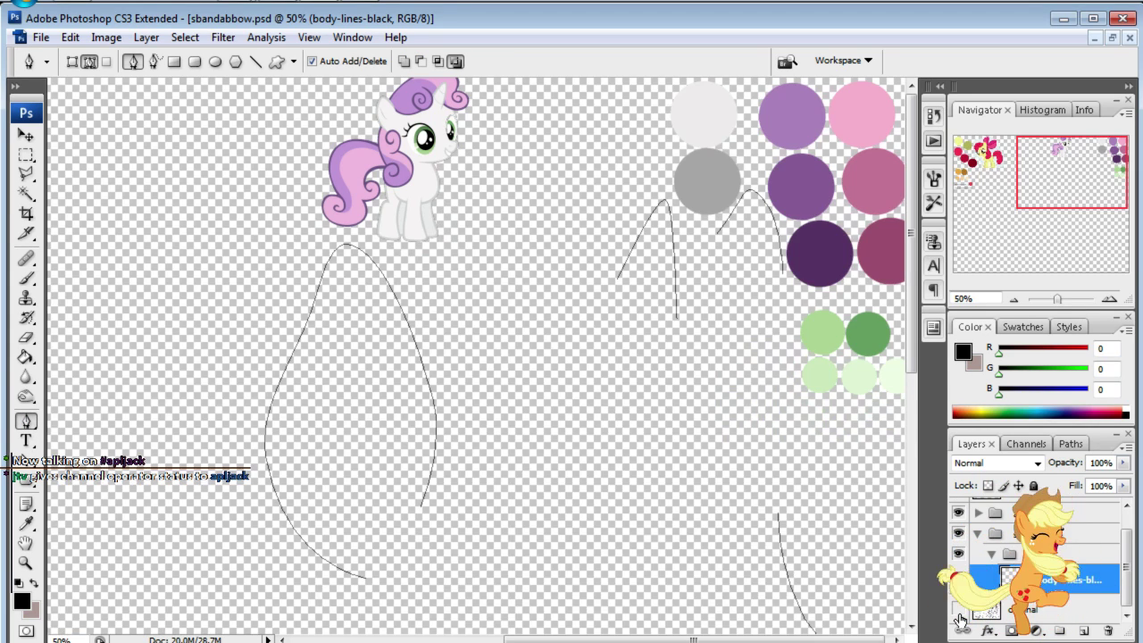
pyautogui.click(958, 611)
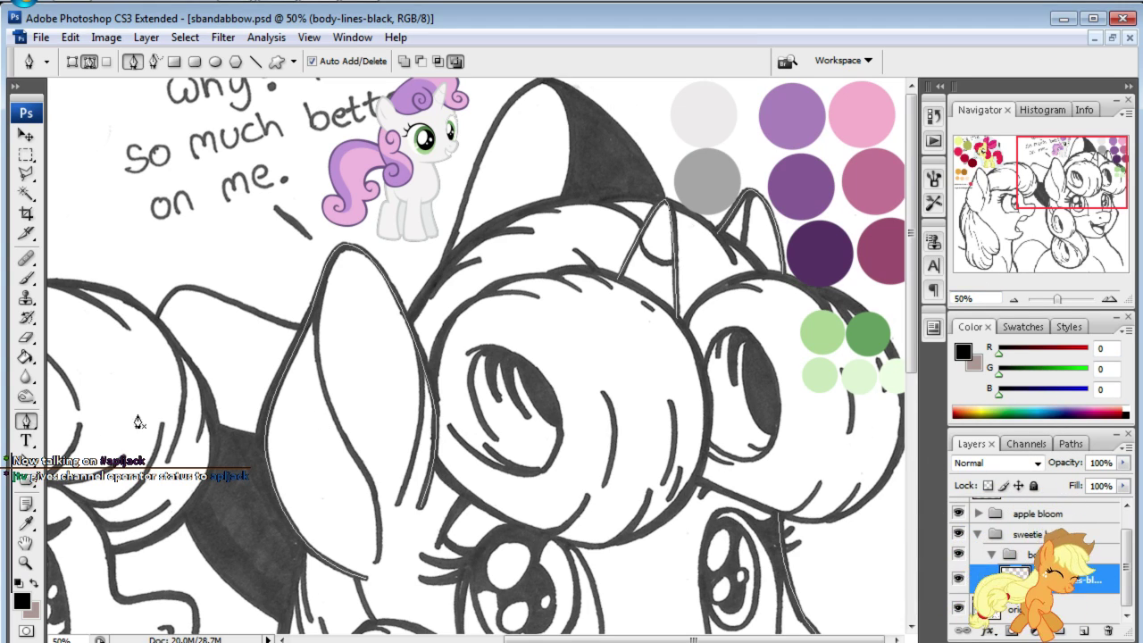
# - Stroke the traced path with the brush into black lines and view them without the sketch
pyautogui.rightClick(628, 334)
pyautogui.click(661, 453)
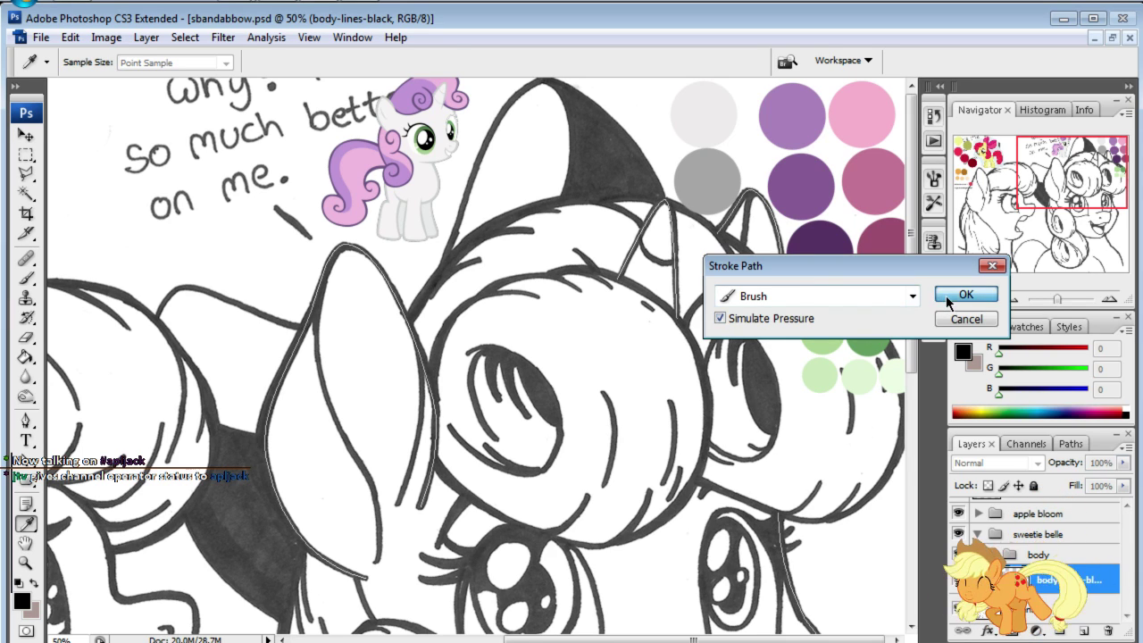
pyautogui.click(948, 297)
pyautogui.click(958, 607)
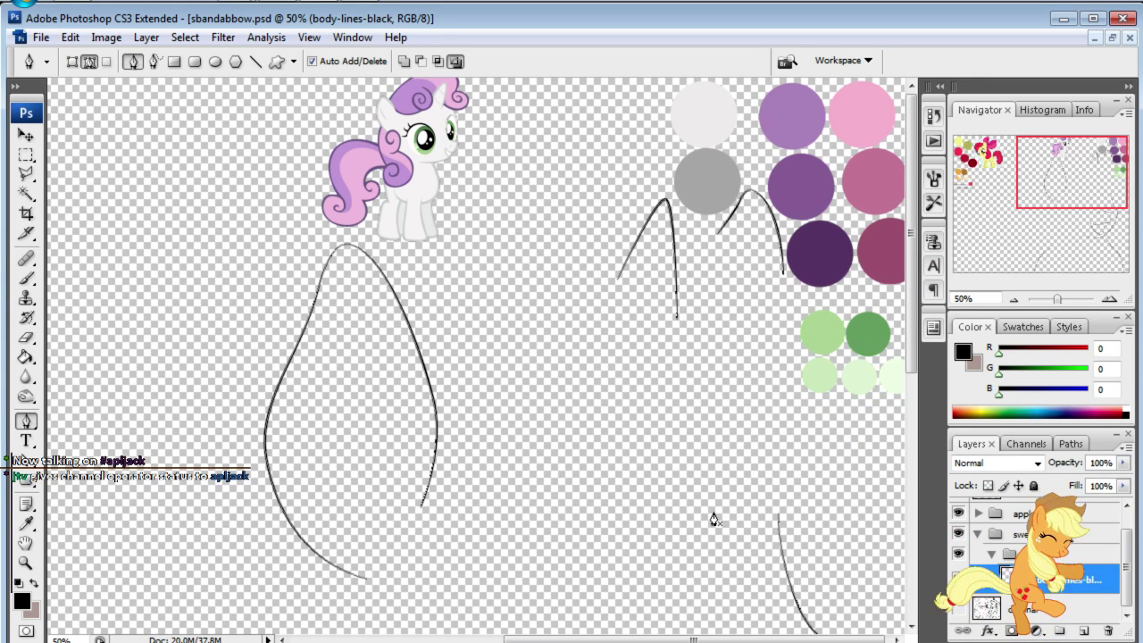
pyautogui.moveTo(1071, 168)
pyautogui.mouseDown()
pyautogui.moveTo(1073, 258)
pyautogui.moveTo(1077, 177)
pyautogui.mouseUp()
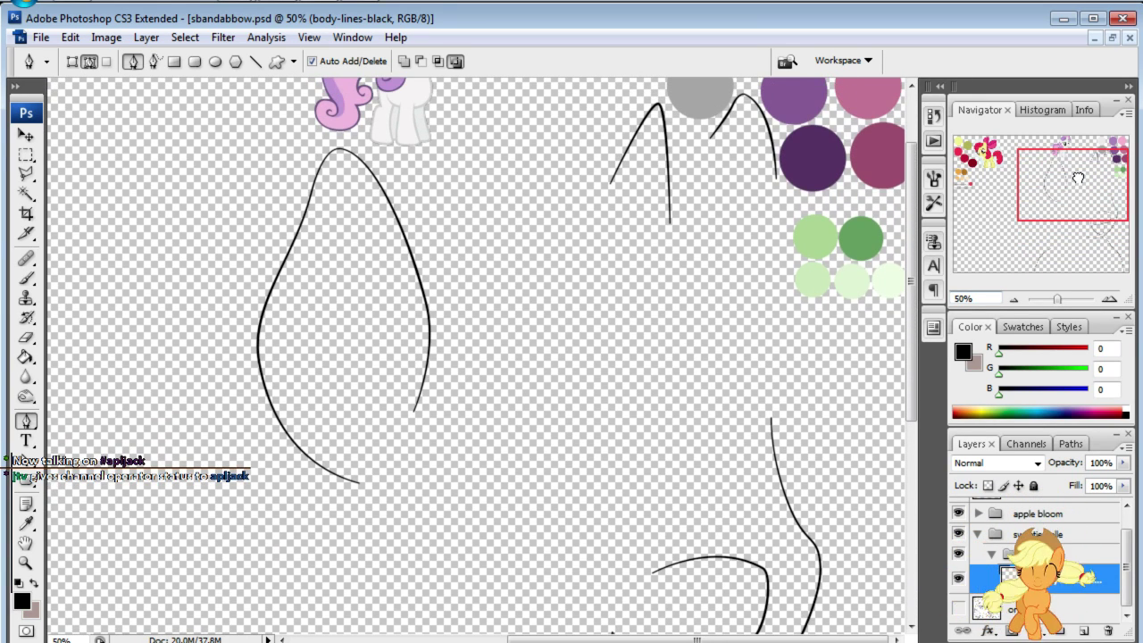
# - Rename Path 1 to 'sb-body-mind' in the Paths list, then return to Layers
pyautogui.click(1069, 444)
pyautogui.click(1083, 631)
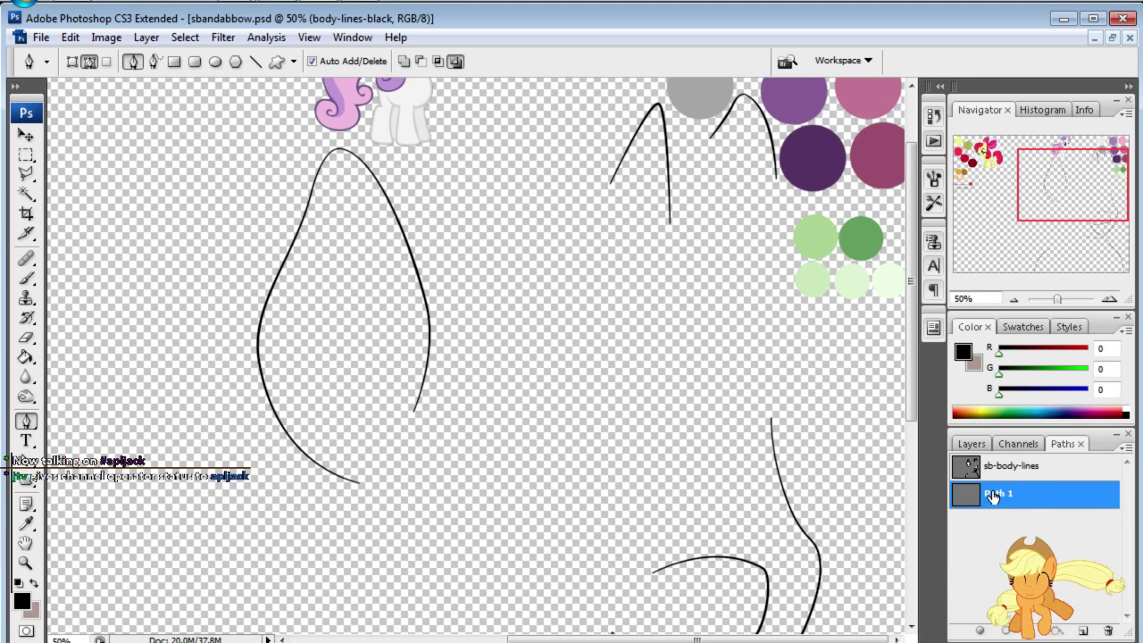
pyautogui.doubleClick(993, 496)
pyautogui.write('a')
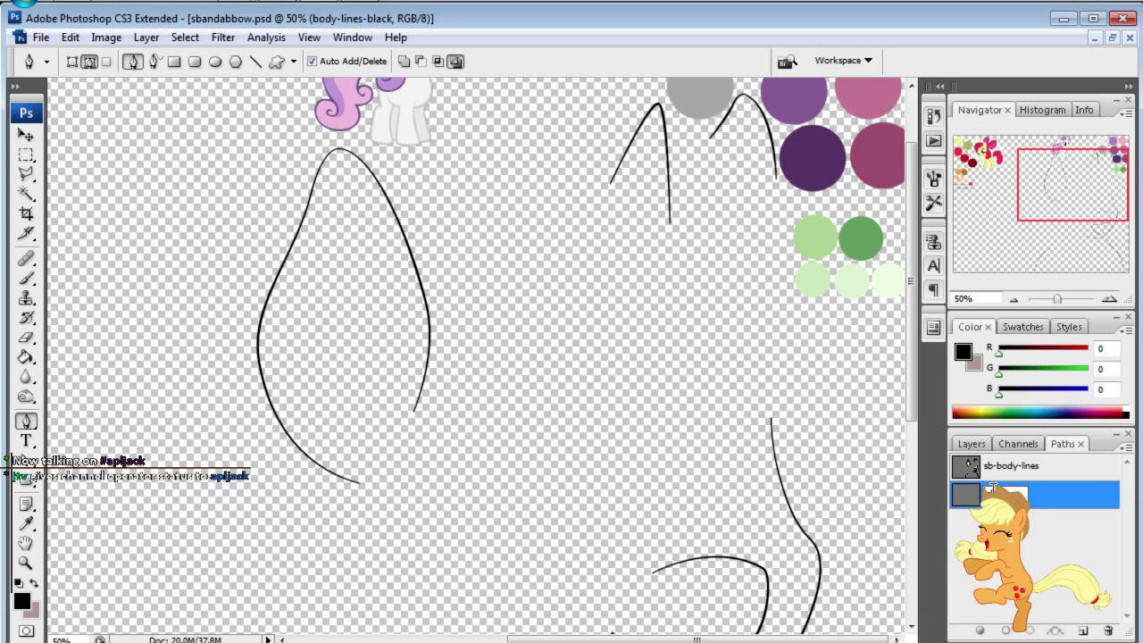
pyautogui.write('sb-body-mind')
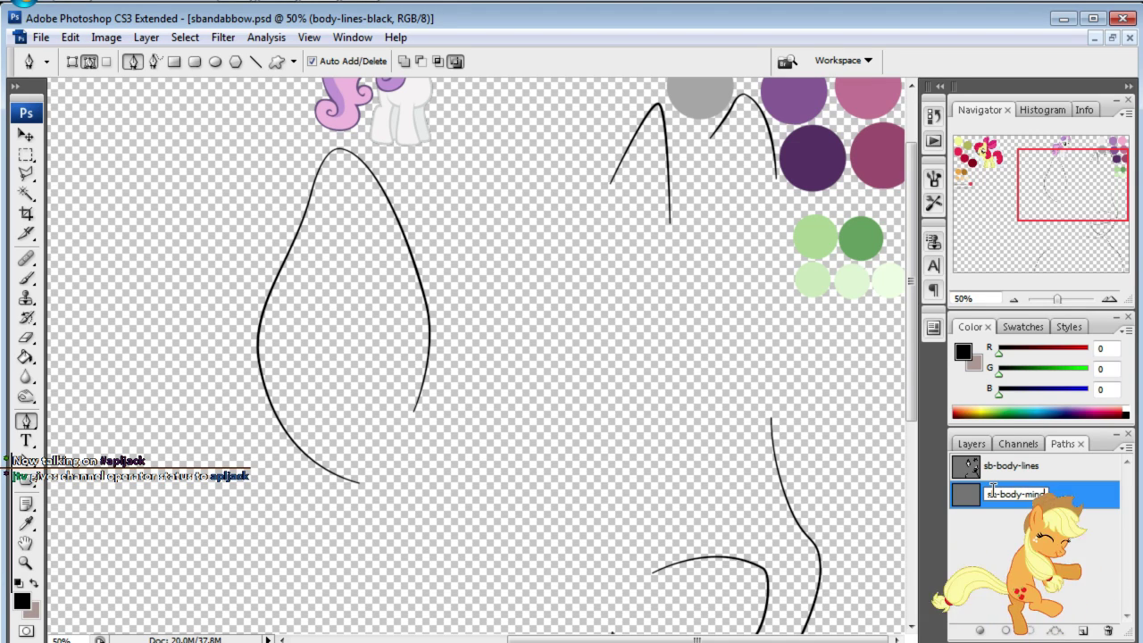
pyautogui.press('Return')
pyautogui.click(971, 443)
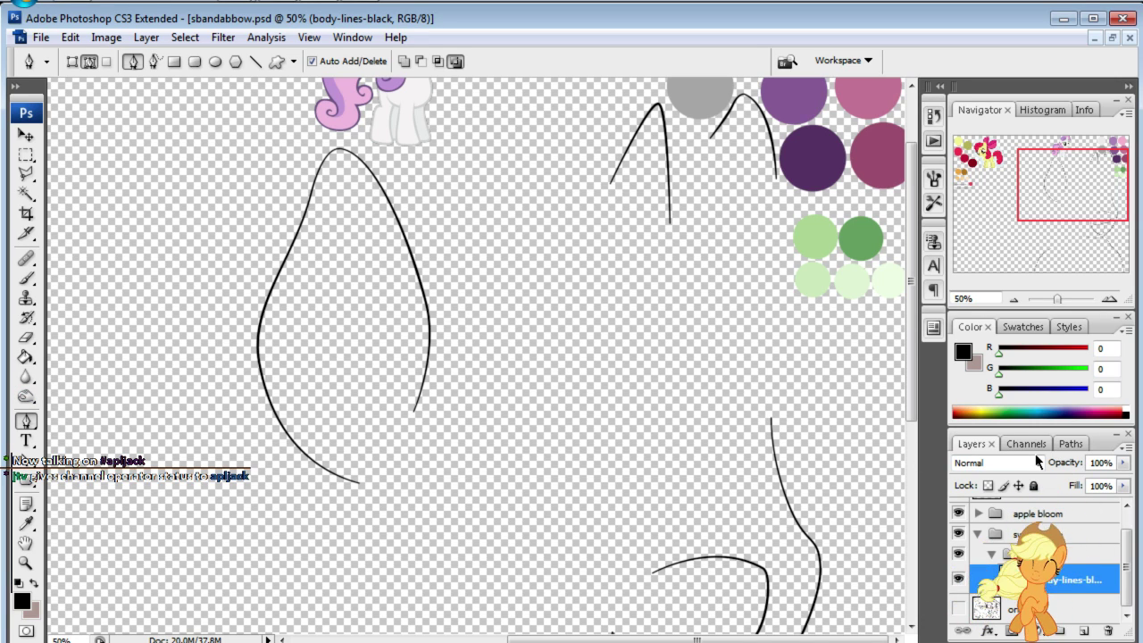
# - Make the original sketch layer visible again from the Layers list
pyautogui.click(1070, 444)
pyautogui.click(970, 443)
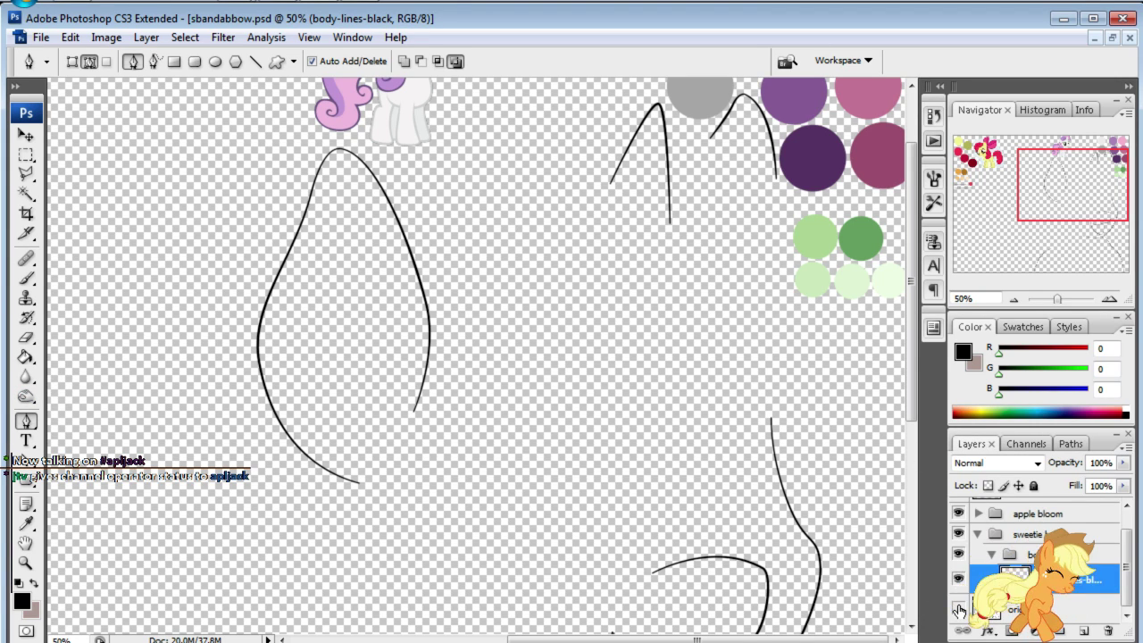
pyautogui.click(958, 610)
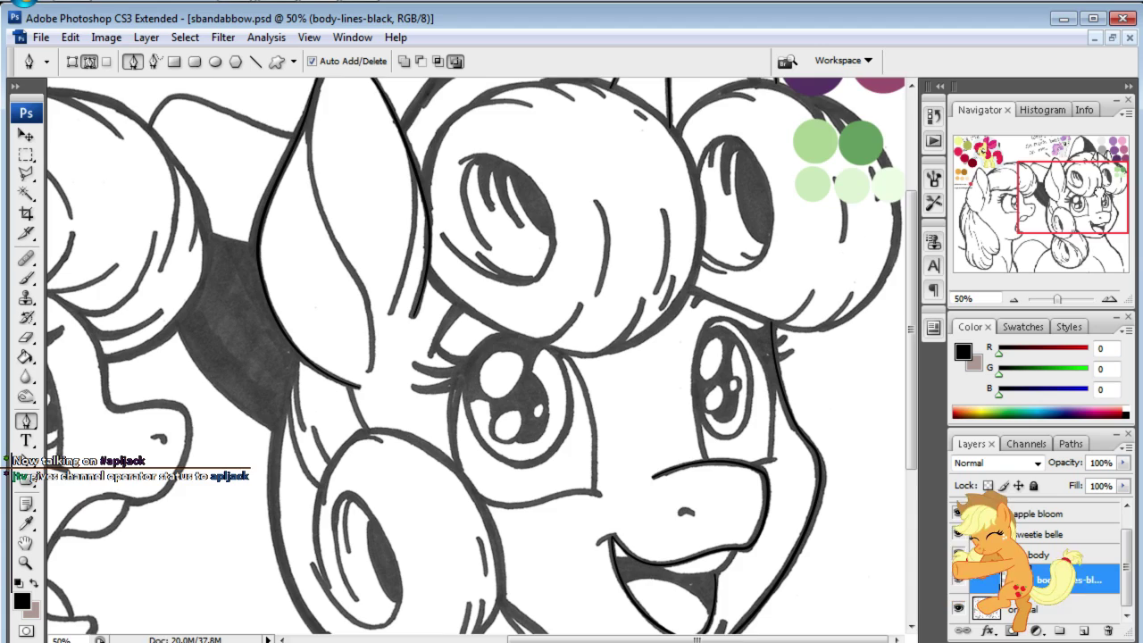
pyautogui.scroll(-2, 477, 358)
pyautogui.scroll(-1, 478, 357)
pyautogui.scroll(-1, 477, 357)
pyautogui.scroll(-1, 477, 357)
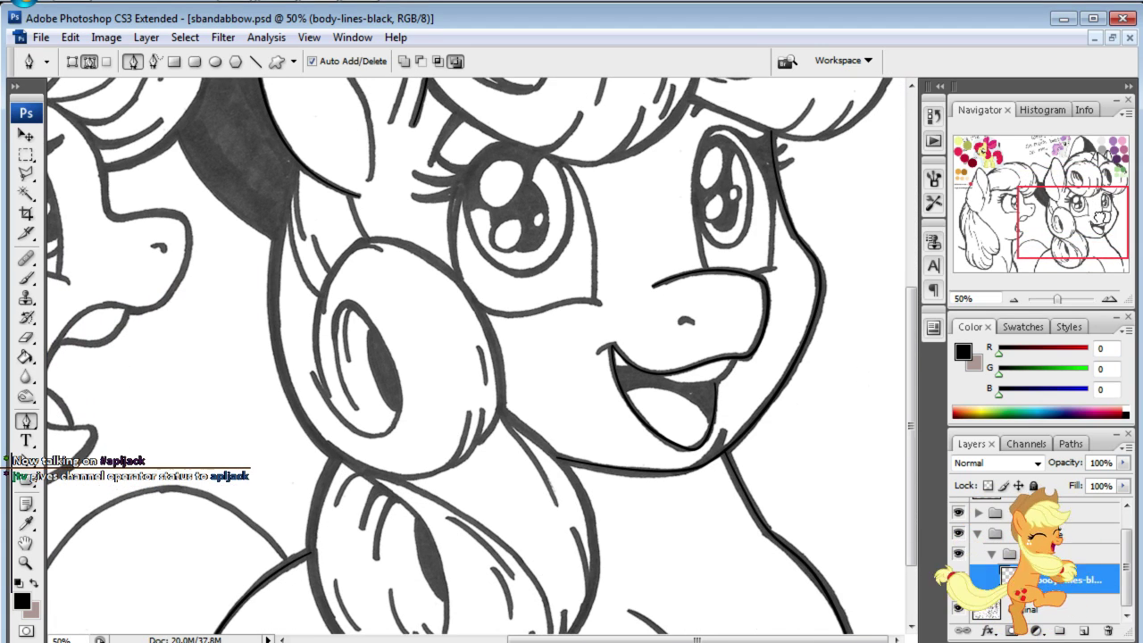
pyautogui.scroll(1, 478, 357)
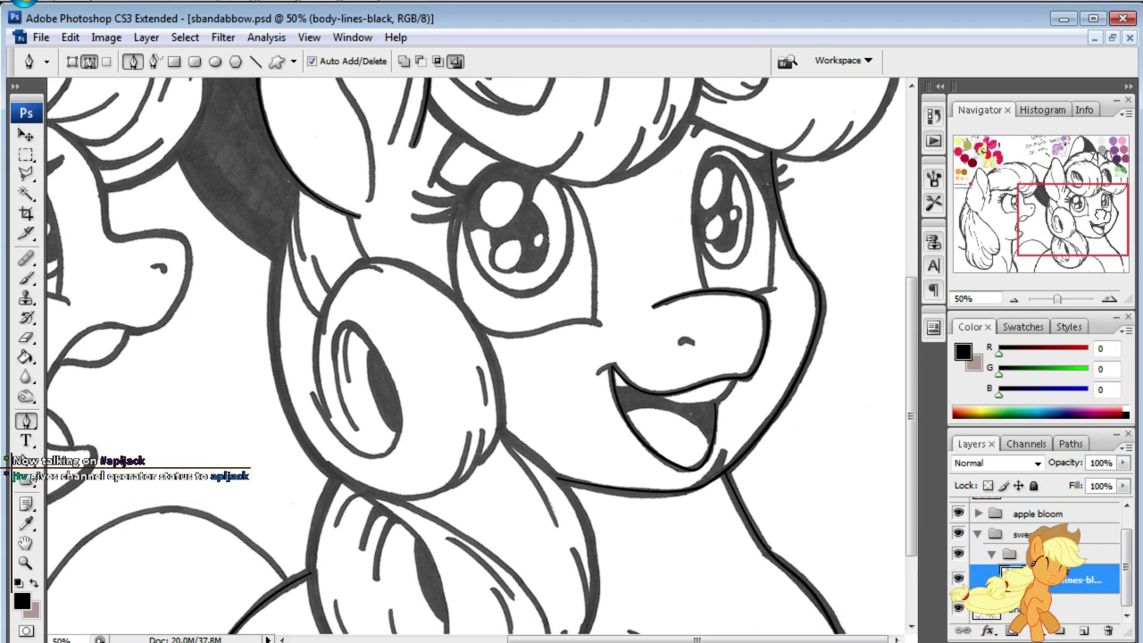
# - Set the zoom to 100% and bring the pony's mouth and nose into view
pyautogui.click(985, 297)
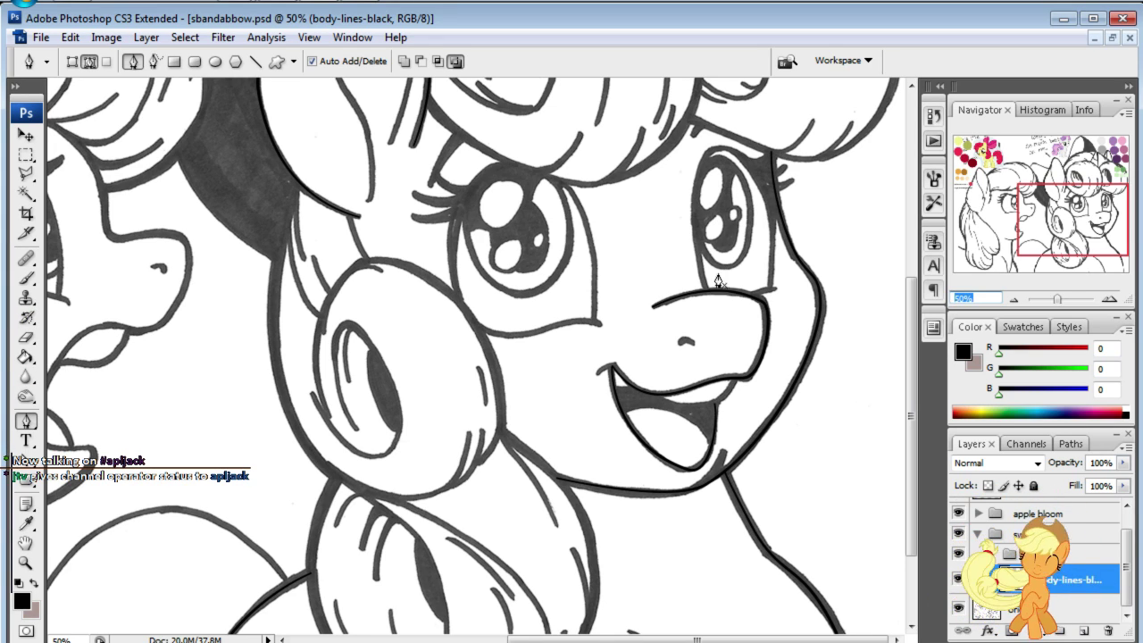
pyautogui.write('100')
pyautogui.press('Return')
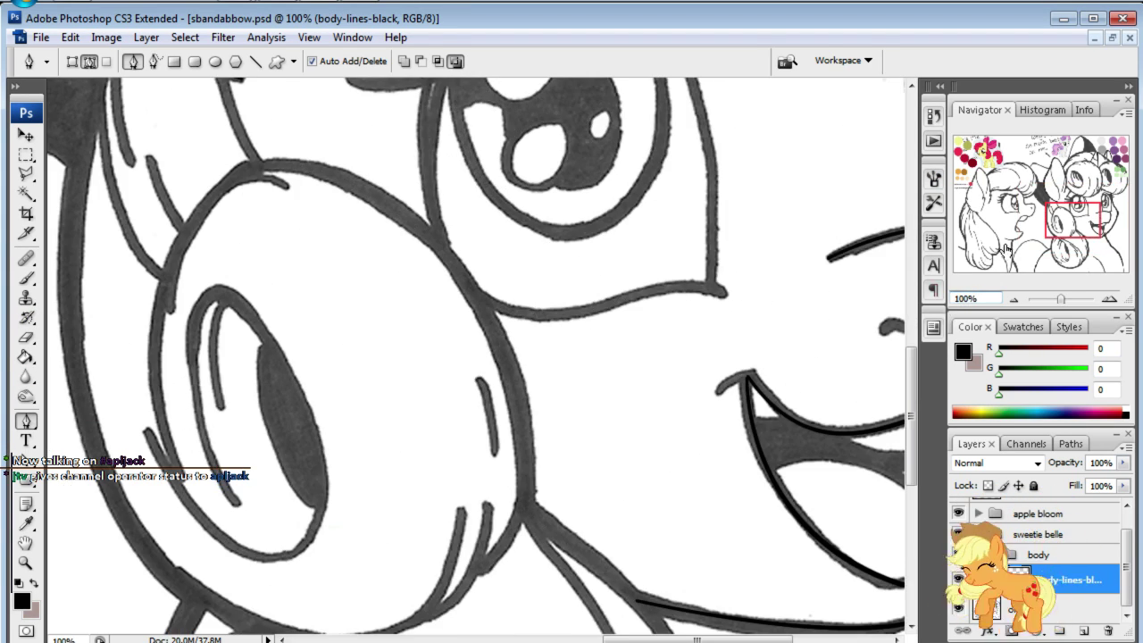
pyautogui.moveTo(1053, 217); pyautogui.dragTo(1078, 211)
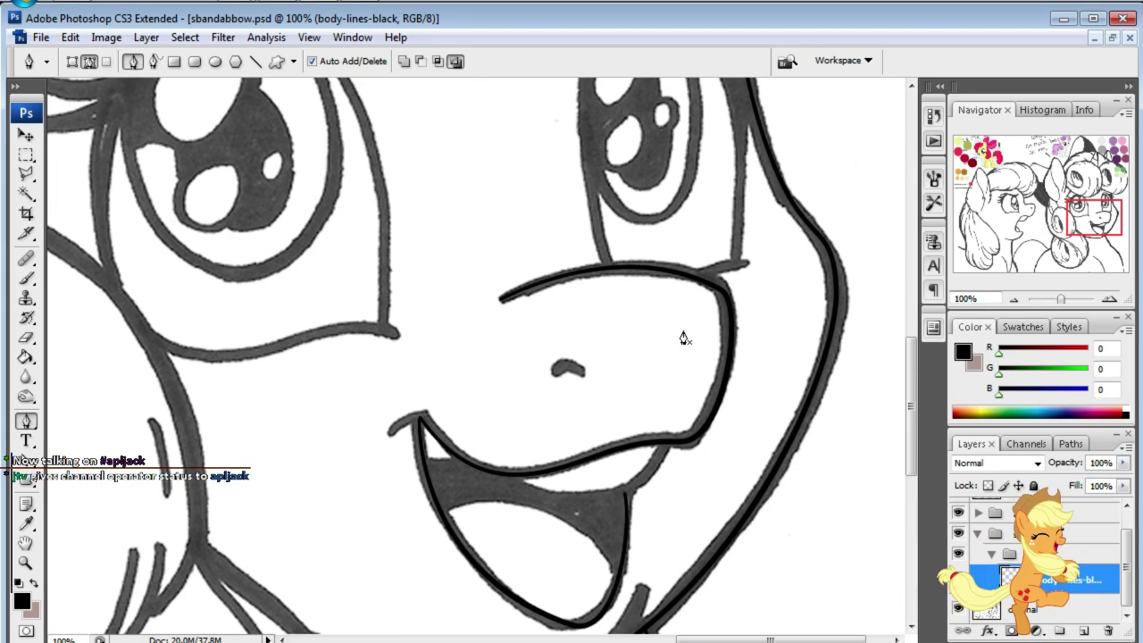
# - Trace a curved pen path along the nostril and select it for adjustment
pyautogui.click(554, 370)
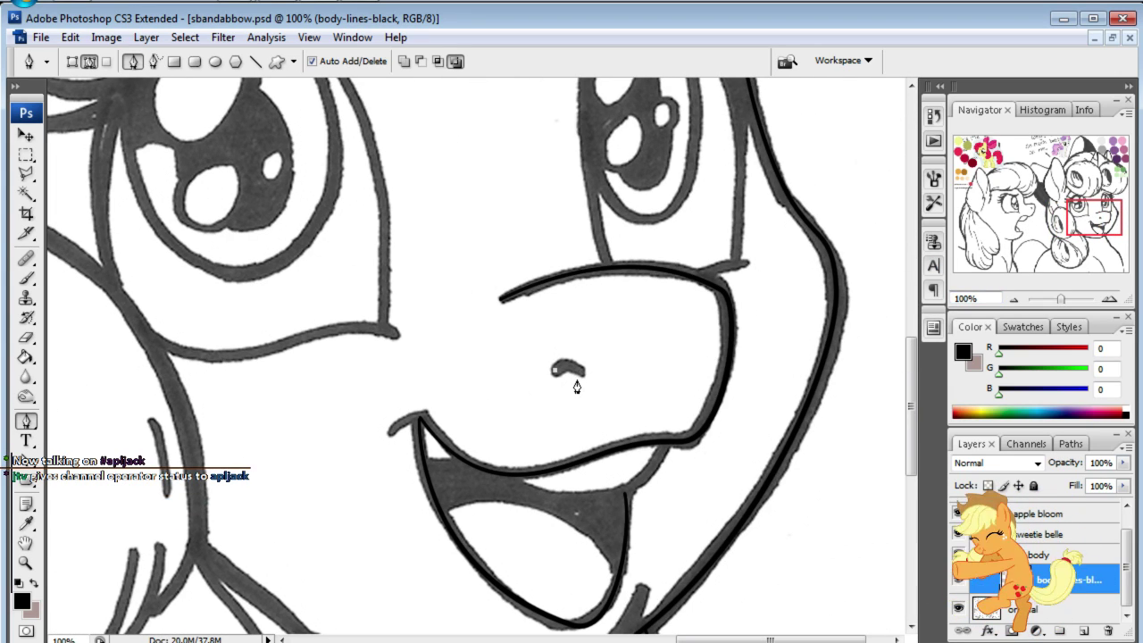
pyautogui.moveTo(578, 371); pyautogui.dragTo(568, 407)
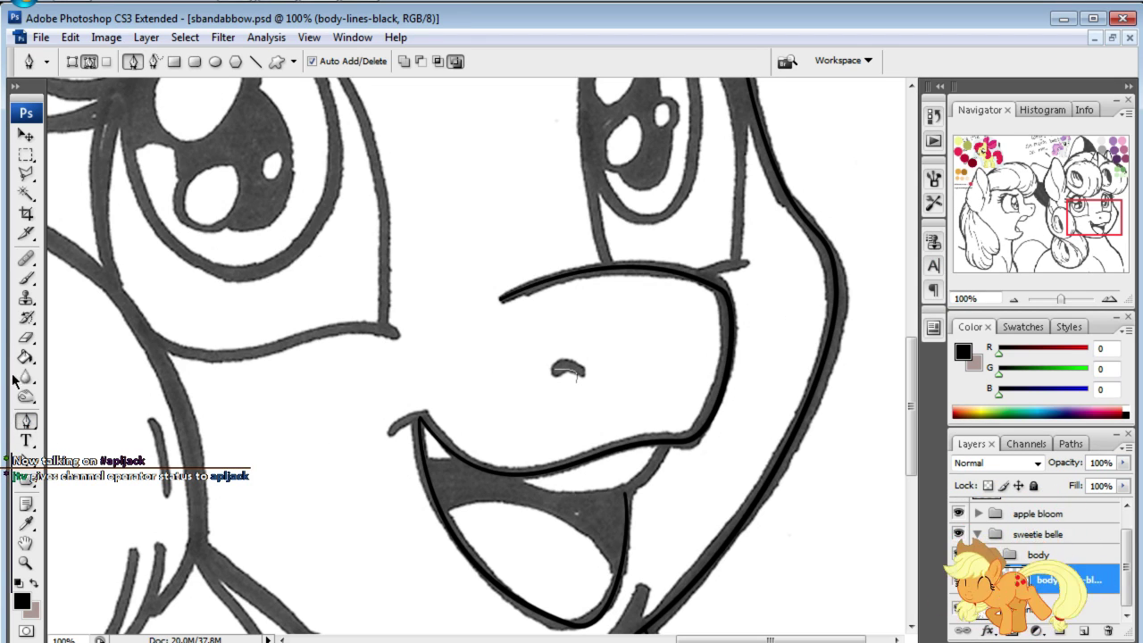
pyautogui.press('a')
pyautogui.click(577, 381)
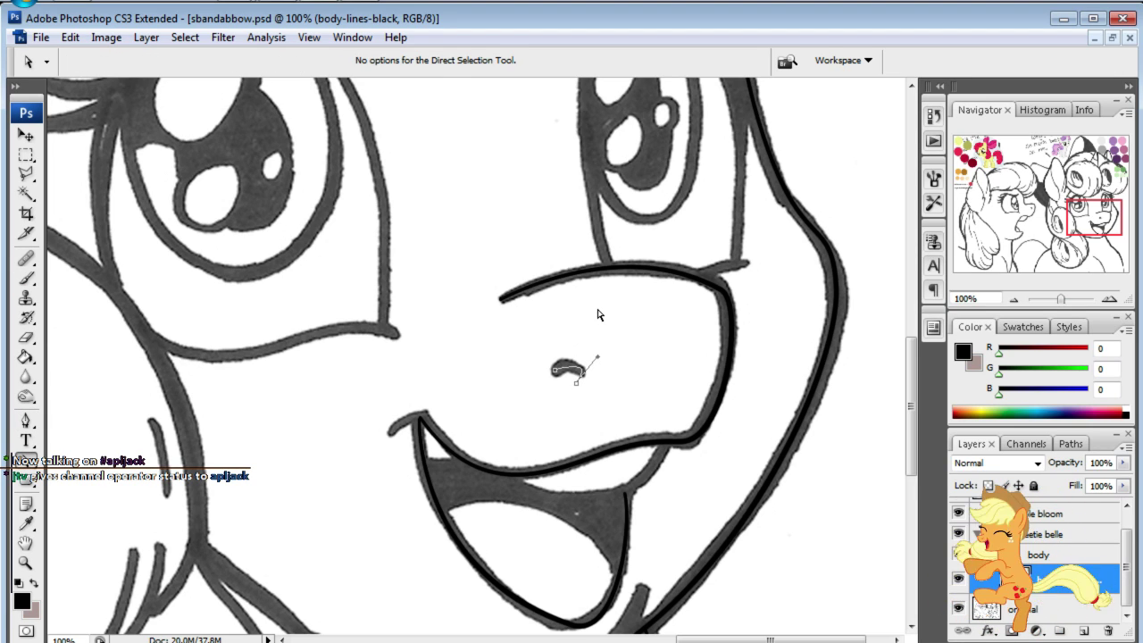
# - Trace the chest curve below the neck and shift its anchors left onto the sketch line
pyautogui.moveTo(1091, 218); pyautogui.dragTo(1089, 268)
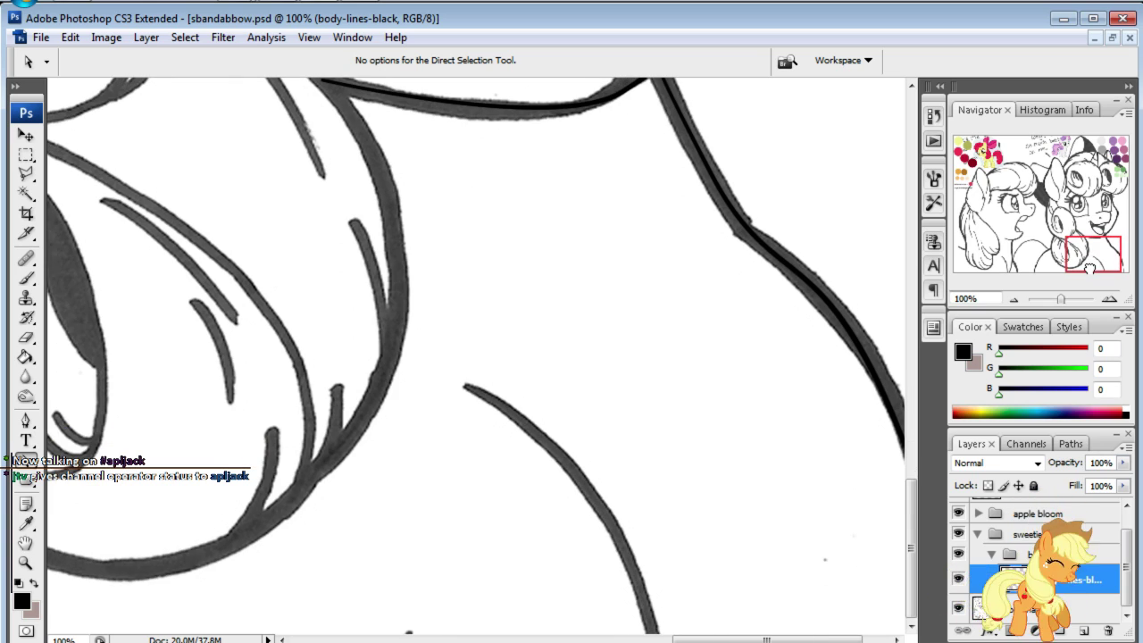
pyautogui.click(25, 419)
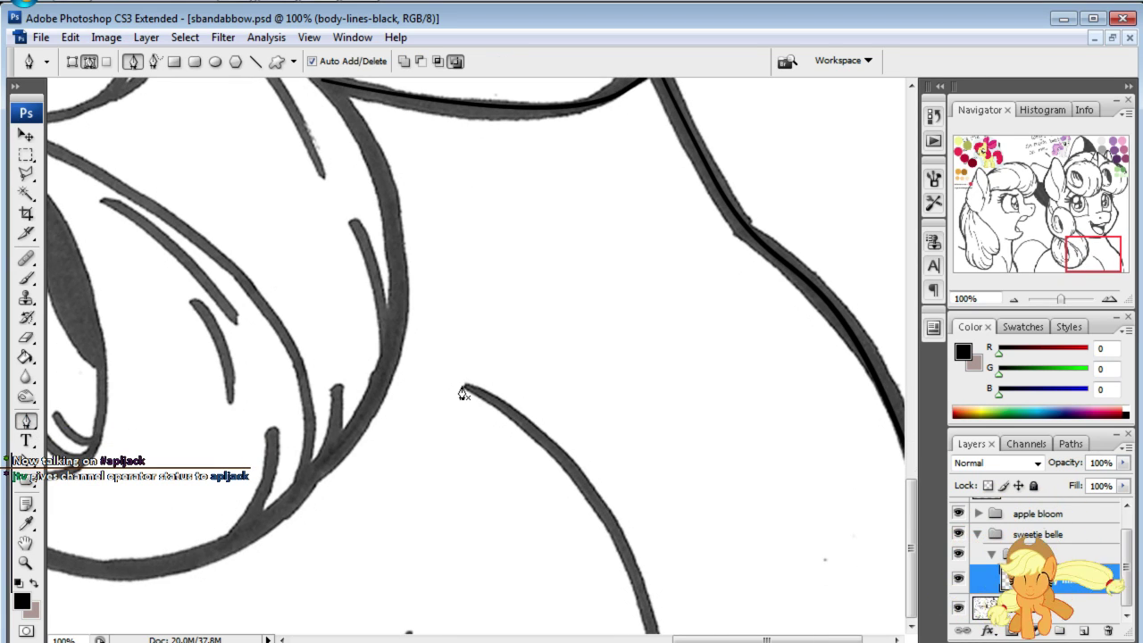
pyautogui.moveTo(652, 628); pyautogui.dragTo(661, 639)
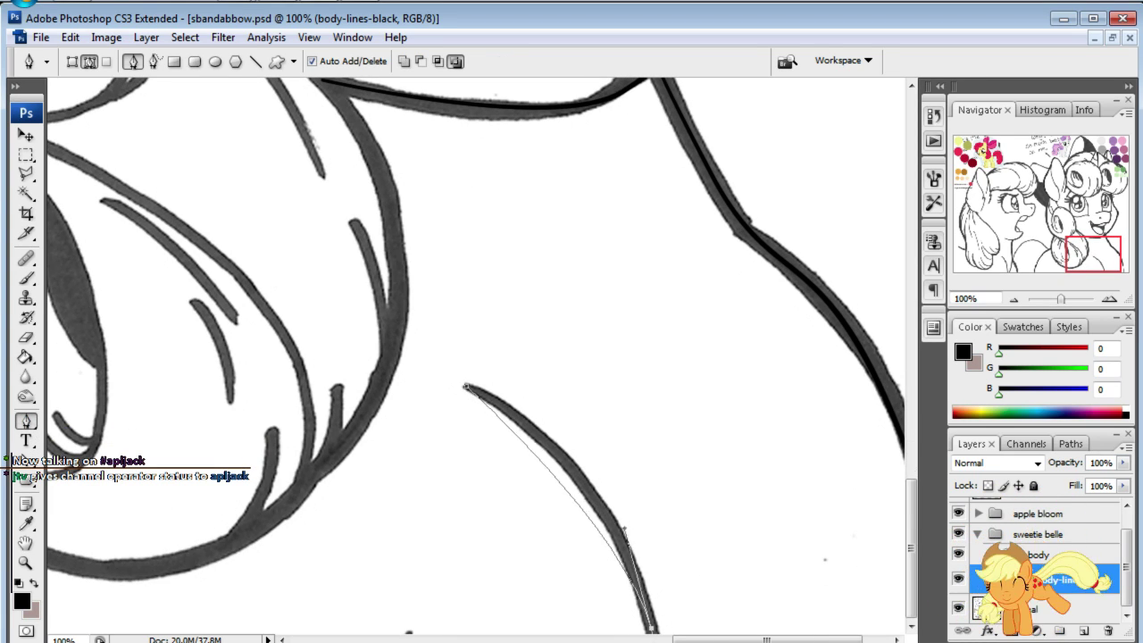
pyautogui.moveTo(1091, 247); pyautogui.dragTo(1115, 242)
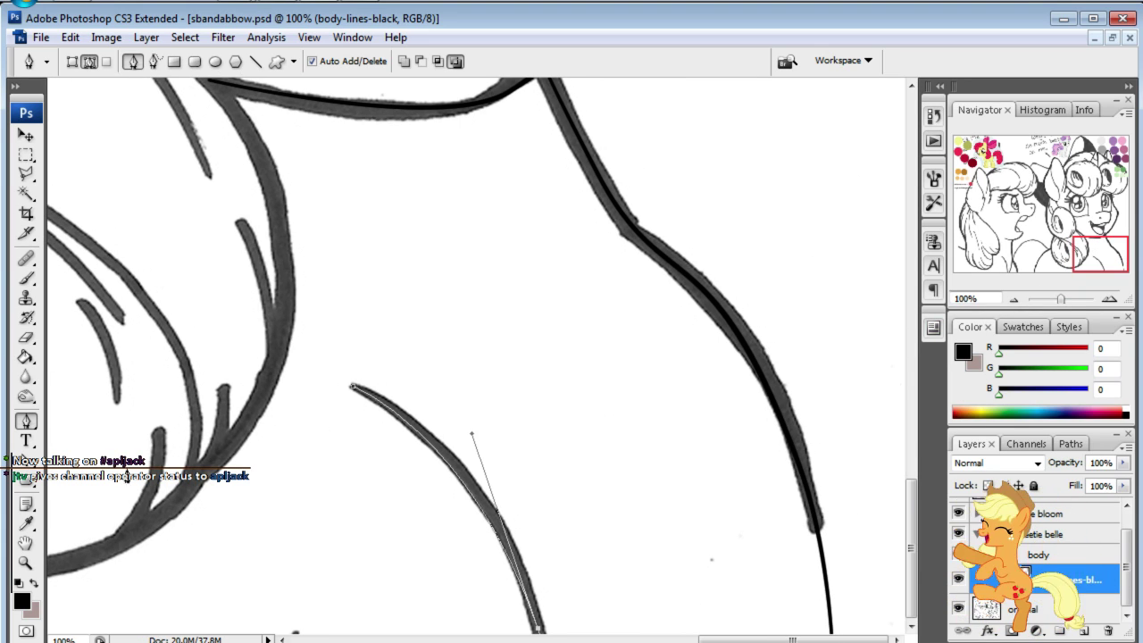
pyautogui.press('ctrl')
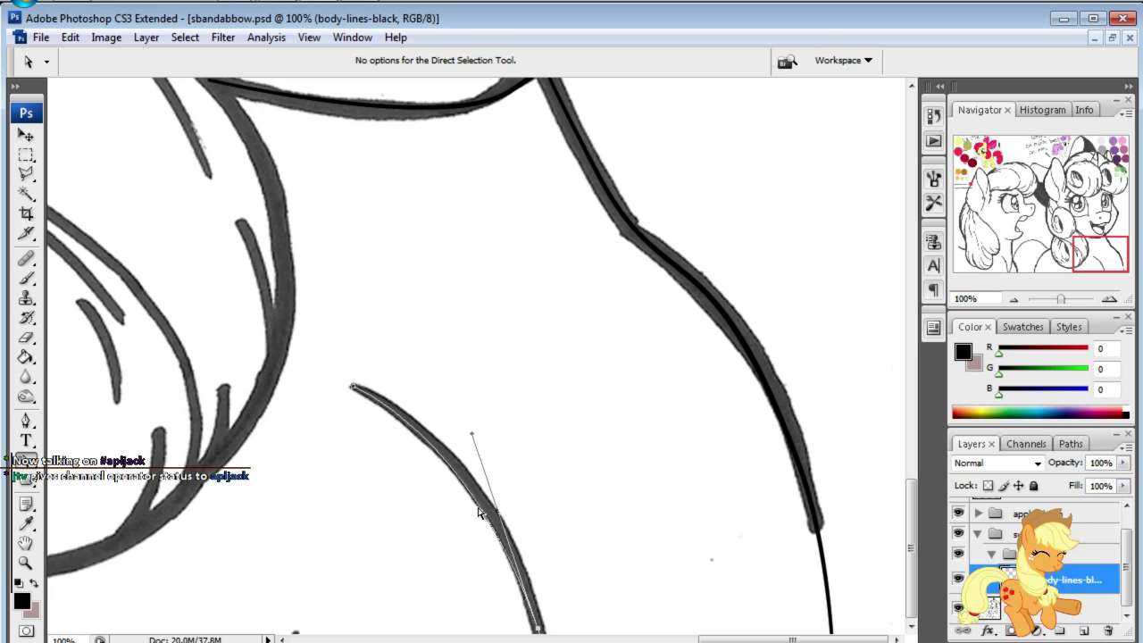
pyautogui.moveTo(323, 350)
pyautogui.mouseDown()
pyautogui.moveTo(474, 539)
pyautogui.moveTo(661, 629)
pyautogui.mouseUp()
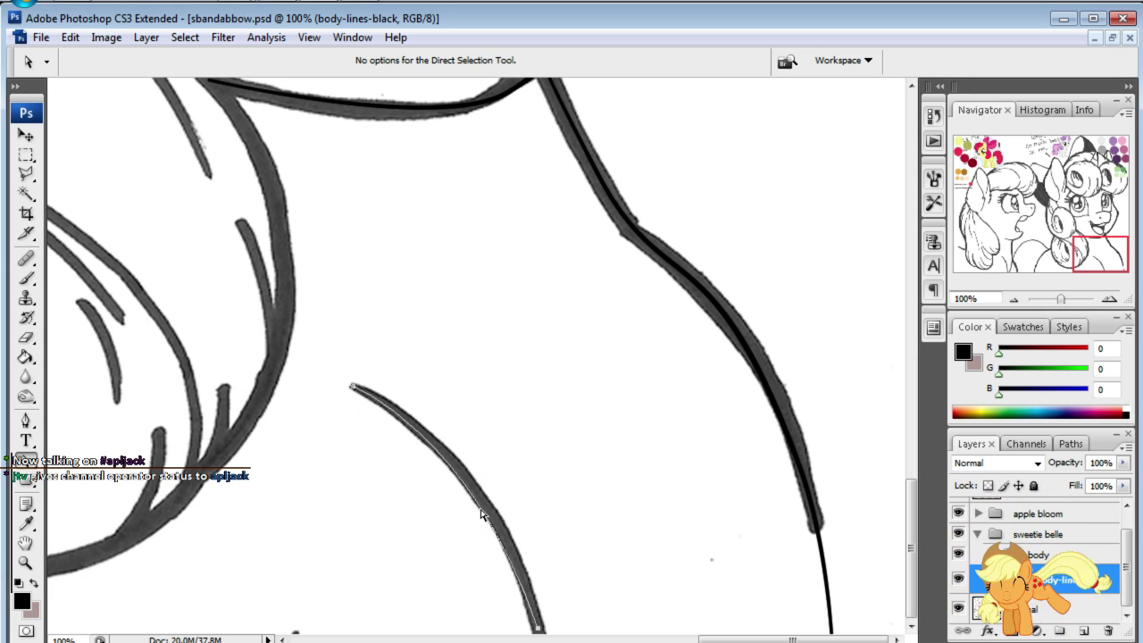
pyautogui.moveTo(484, 515); pyautogui.dragTo(449, 525)
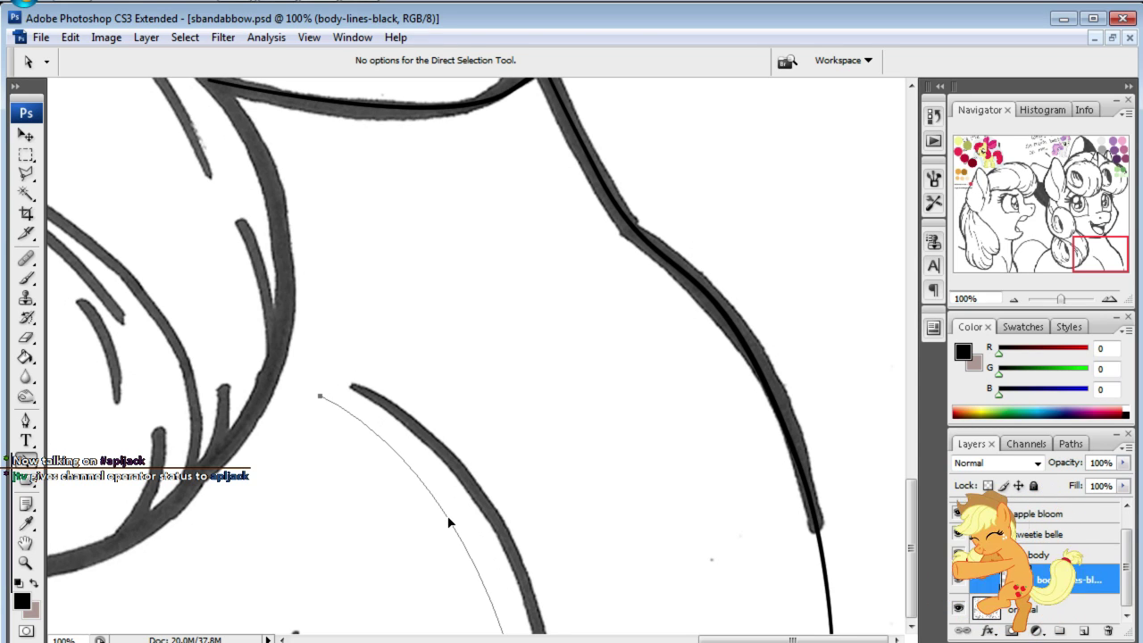
pyautogui.click(23, 422)
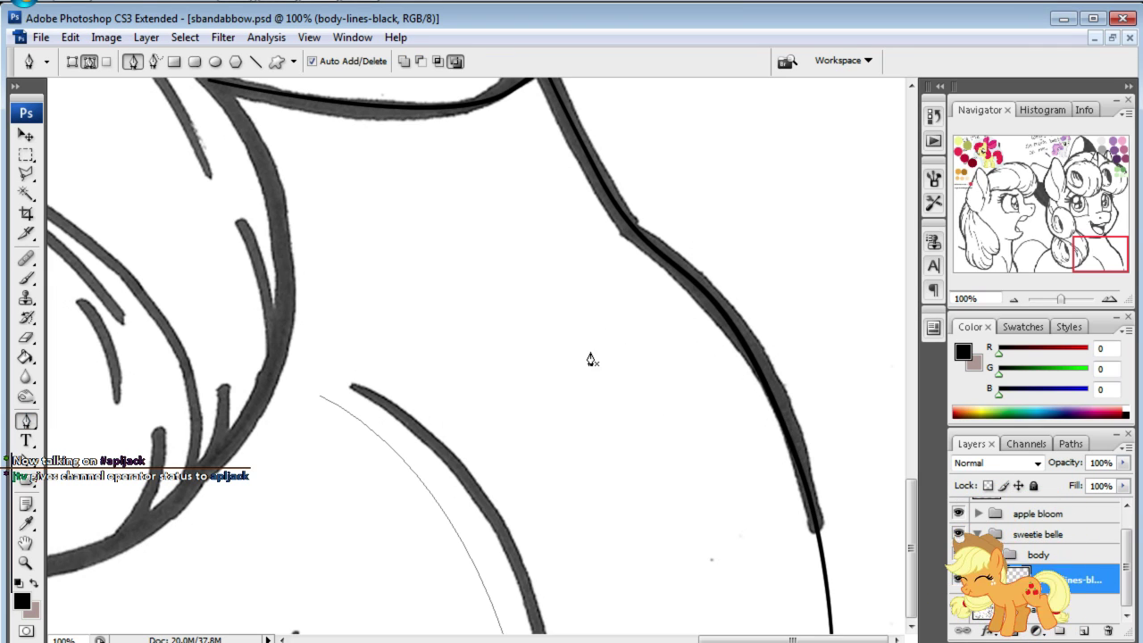
# - Extend the path toward the shoulder with a new curved anchor, then zoom to 50%
pyautogui.hscroll(-5, 616, 580)
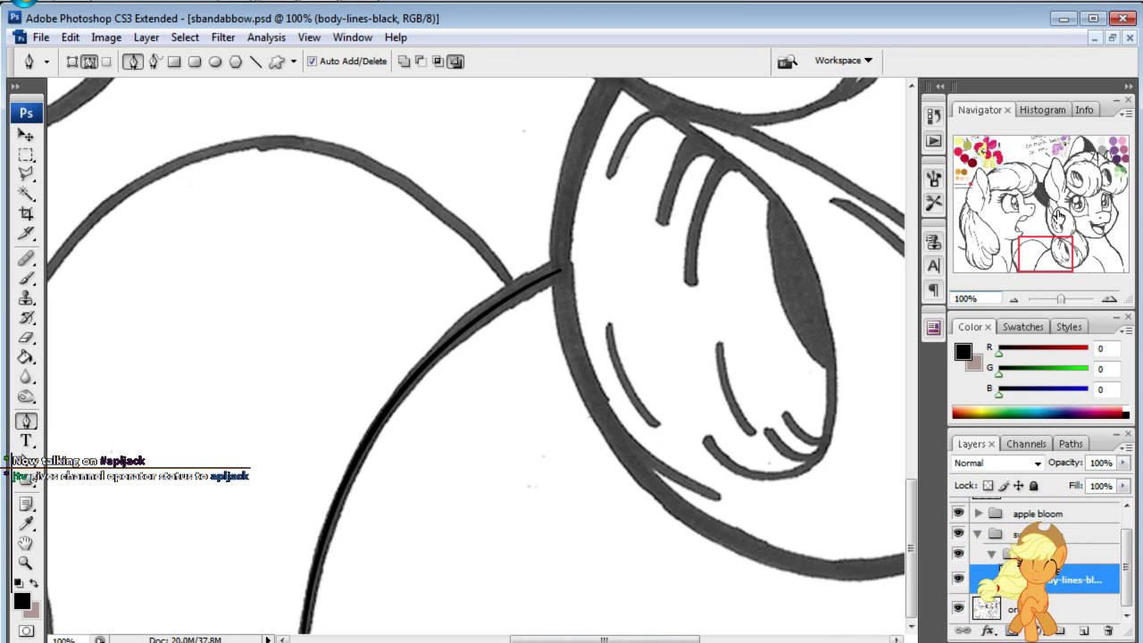
pyautogui.moveTo(1061, 239); pyautogui.dragTo(1116, 239)
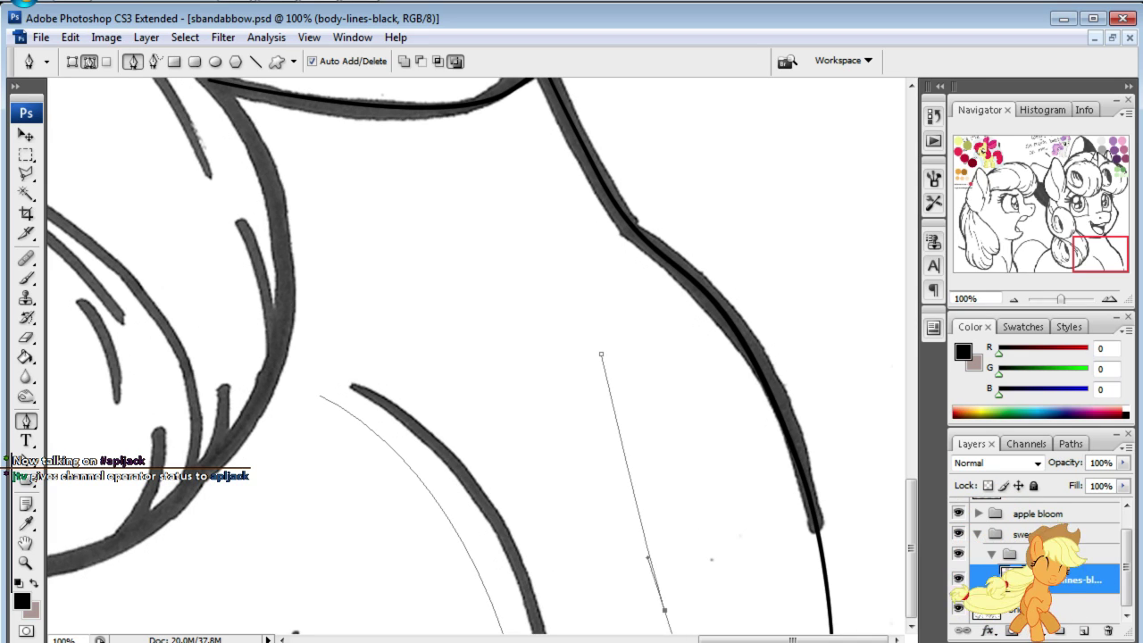
pyautogui.moveTo(679, 636); pyautogui.dragTo(632, 636)
pyautogui.hotkey('ctrl', 'z')
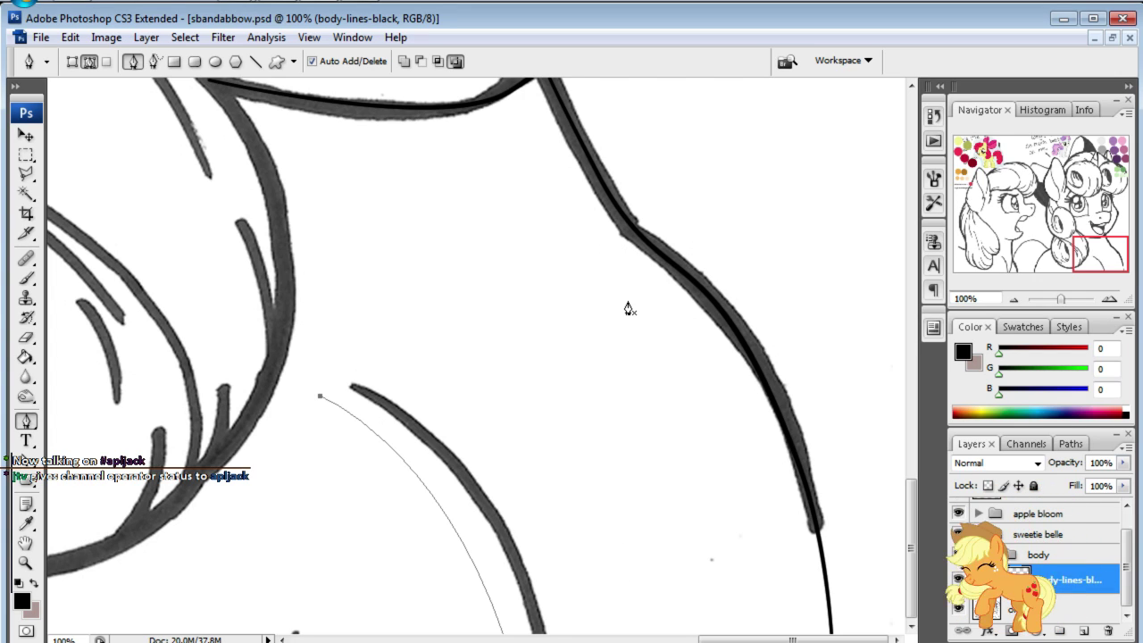
pyautogui.moveTo(615, 347)
pyautogui.mouseDown()
pyautogui.moveTo(630, 513)
pyautogui.moveTo(623, 632)
pyautogui.mouseUp()
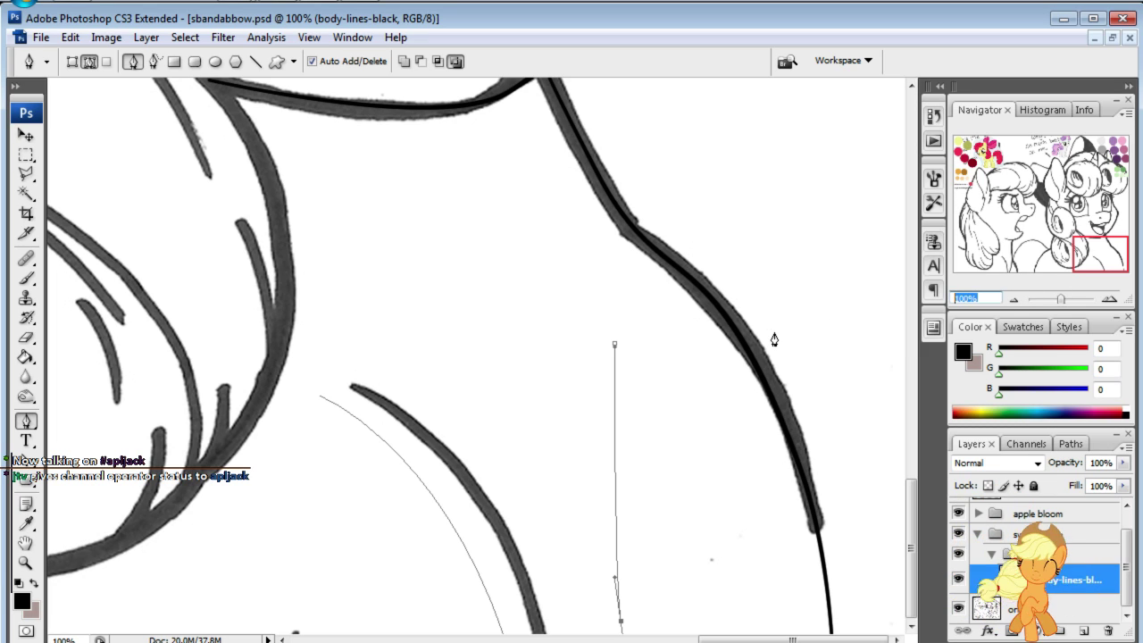
pyautogui.write('50')
pyautogui.press('Return')
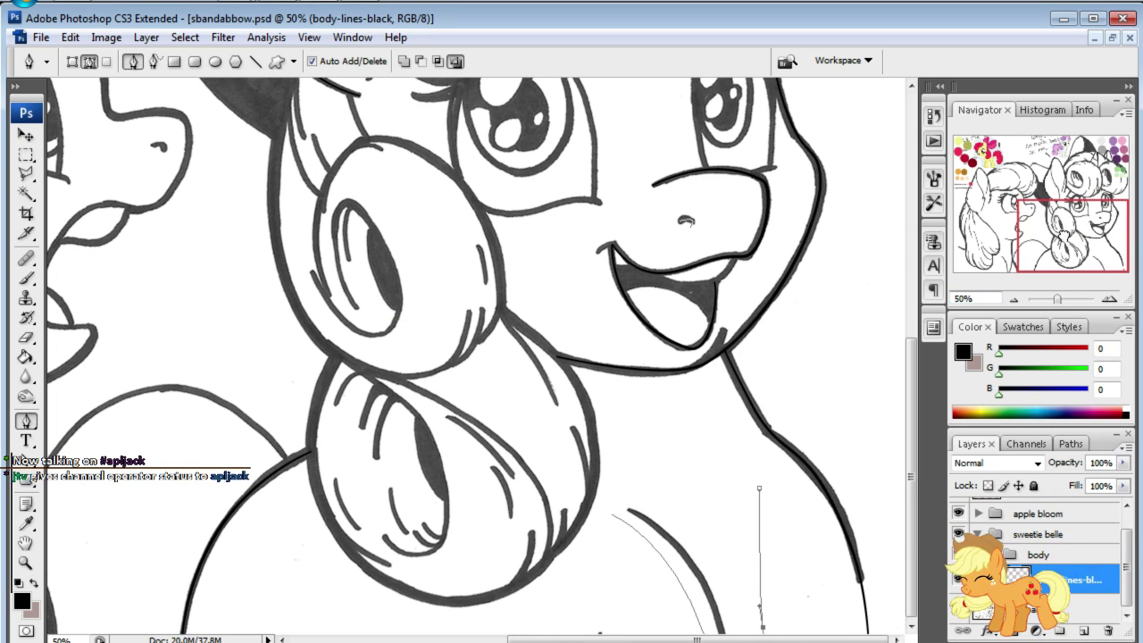
# - Reshape the chest path's top and bottom anchors, then deselect the path
pyautogui.click(21, 466)
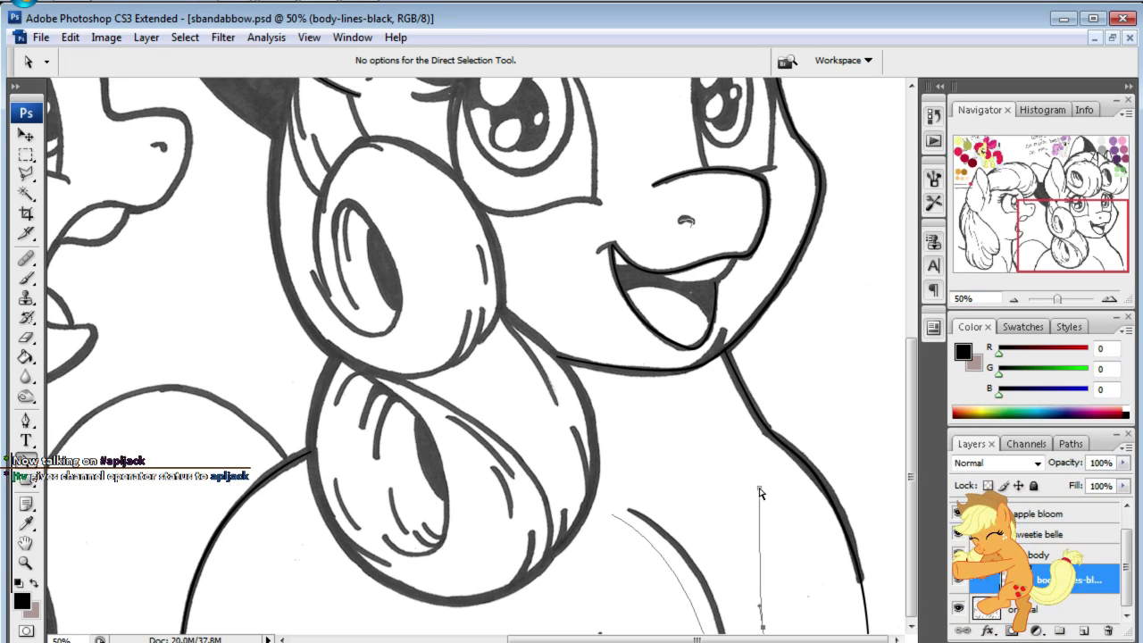
pyautogui.moveTo(758, 490); pyautogui.dragTo(775, 476)
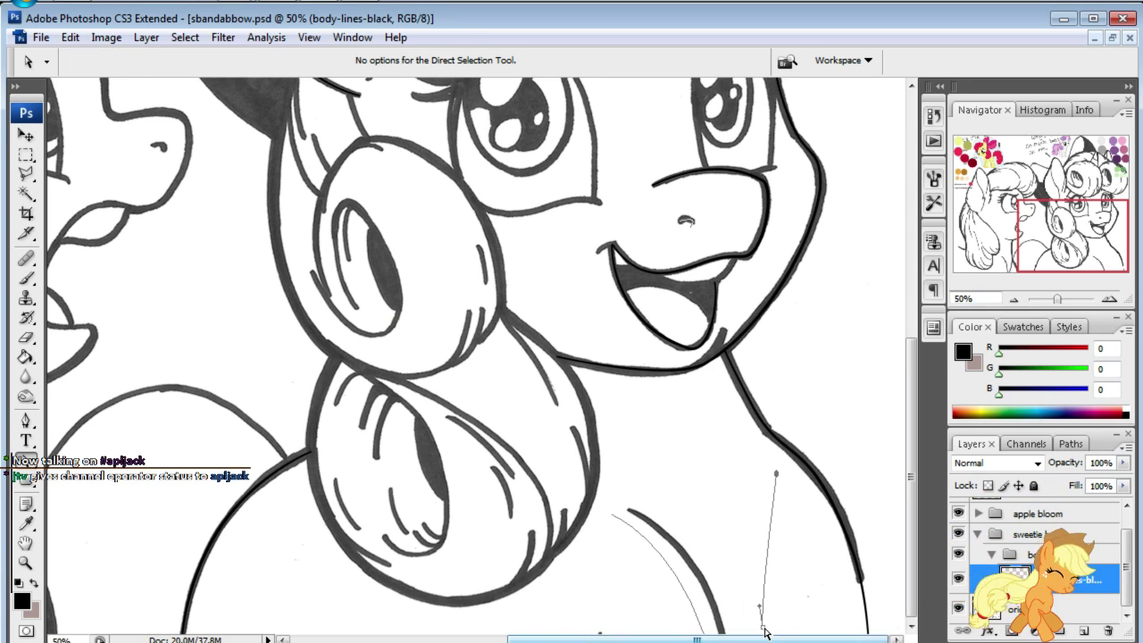
pyautogui.moveTo(763, 626)
pyautogui.mouseDown()
pyautogui.moveTo(809, 620)
pyautogui.moveTo(780, 616)
pyautogui.mouseUp()
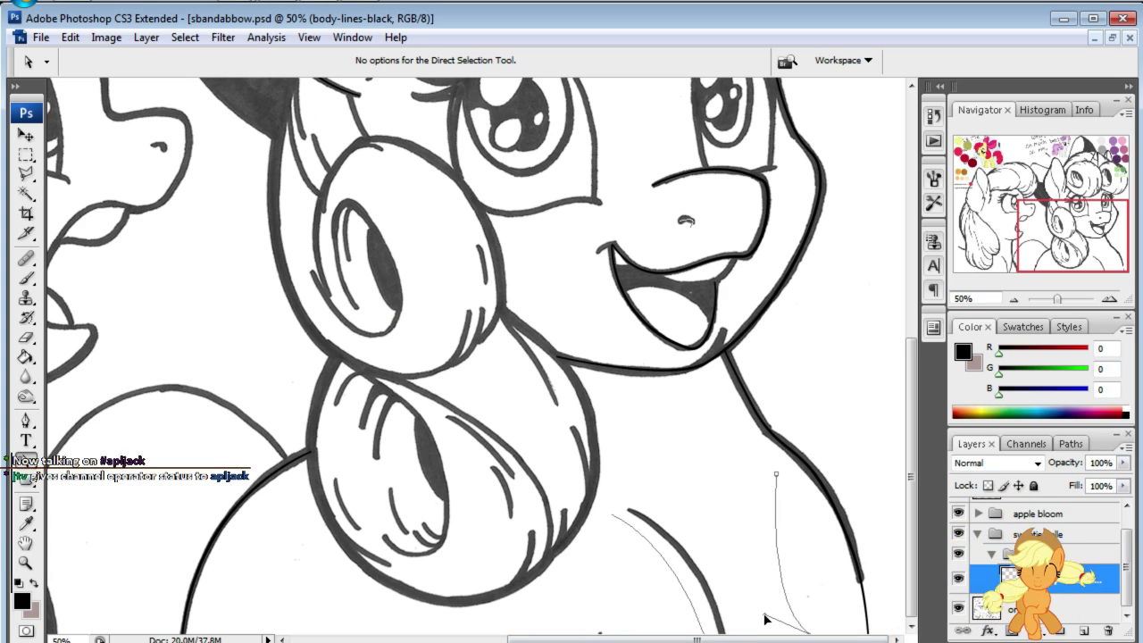
pyautogui.click(771, 548)
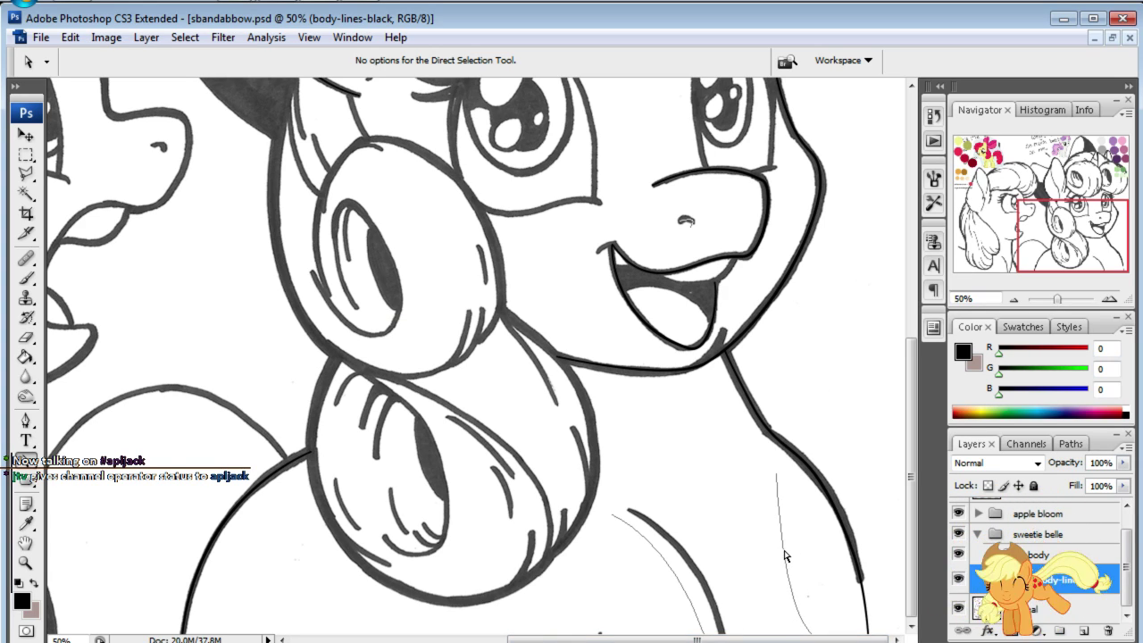
pyautogui.click(787, 554)
# - Pan across the drawing to the right pony's chest and select the nearby path points
pyautogui.moveTo(1056, 232); pyautogui.dragTo(1010, 256)
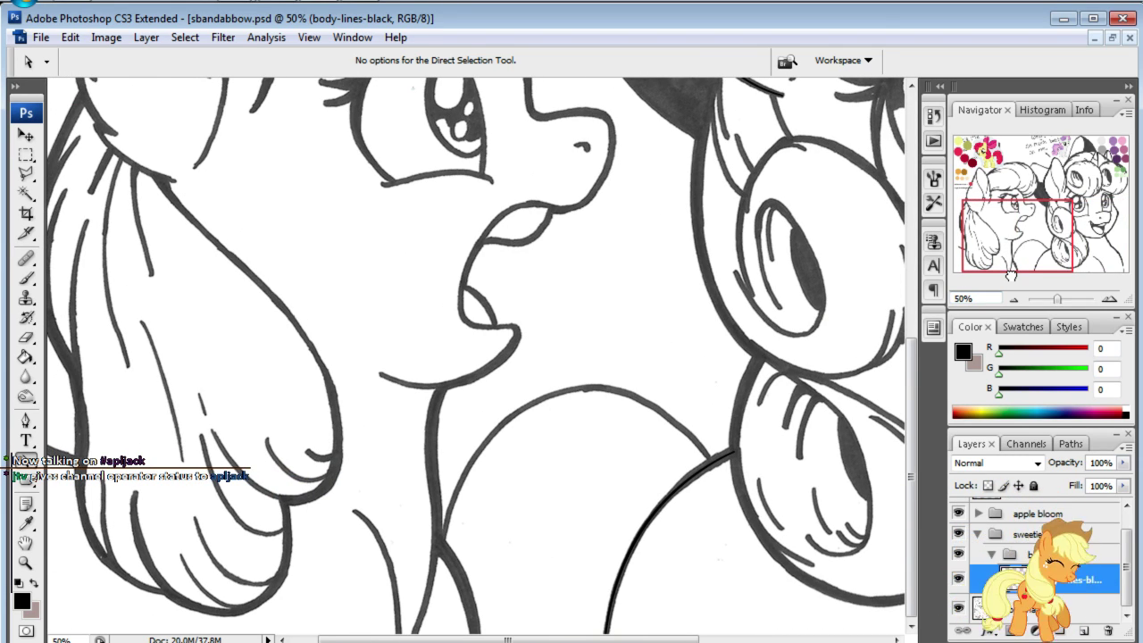
pyautogui.moveTo(1010, 275); pyautogui.dragTo(1047, 262)
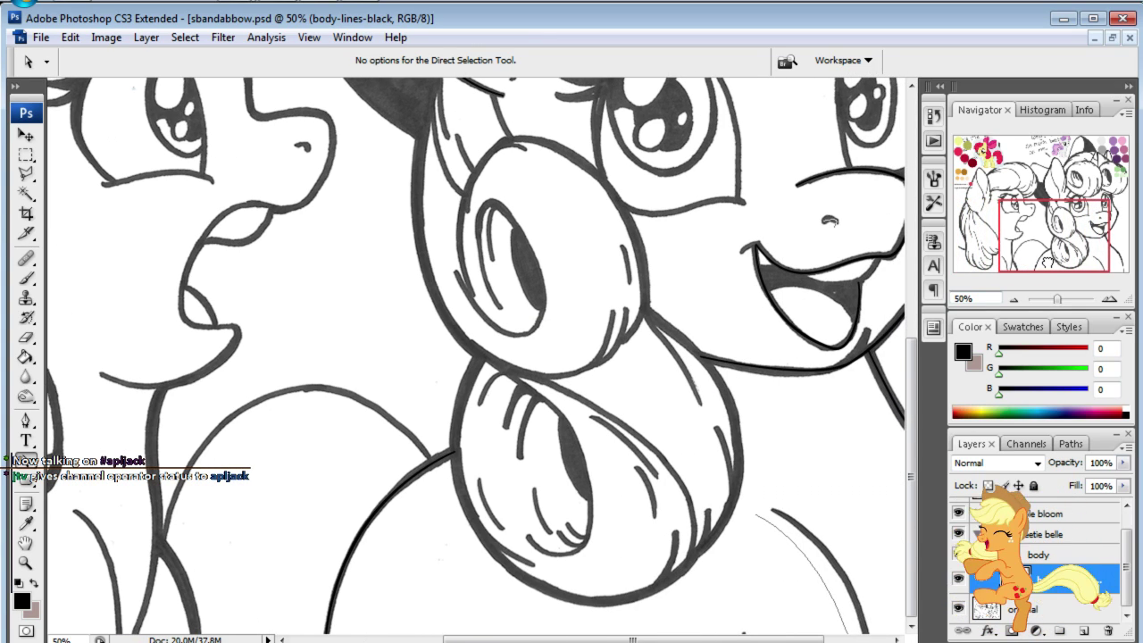
pyautogui.moveTo(1047, 262); pyautogui.dragTo(1066, 208)
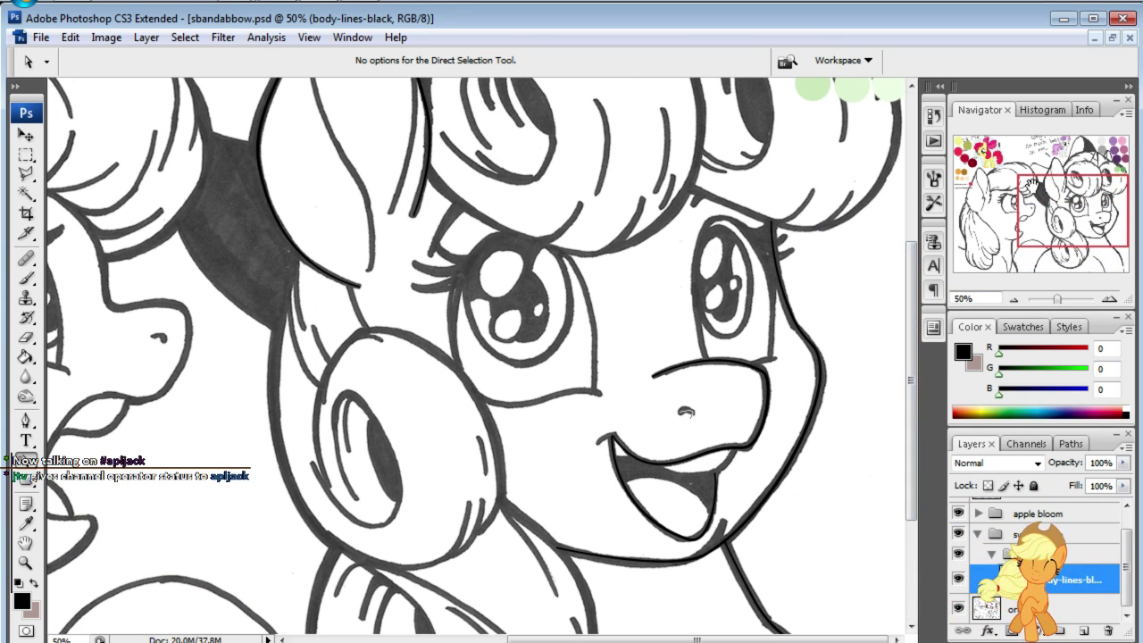
pyautogui.moveTo(1091, 211); pyautogui.dragTo(1091, 238)
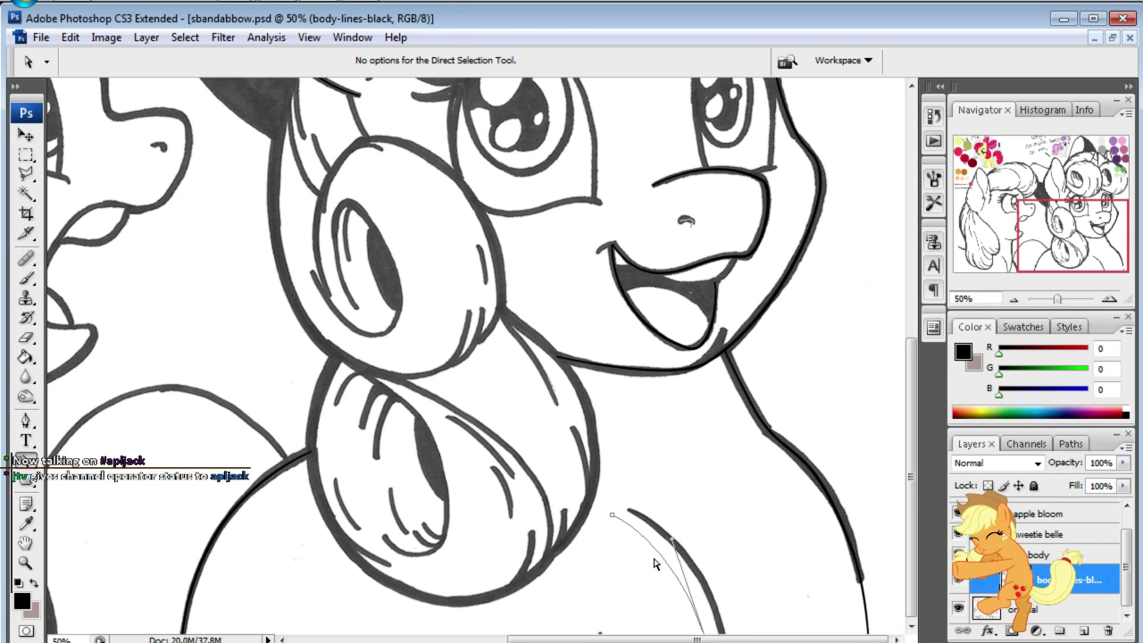
pyautogui.moveTo(577, 482); pyautogui.dragTo(835, 629)
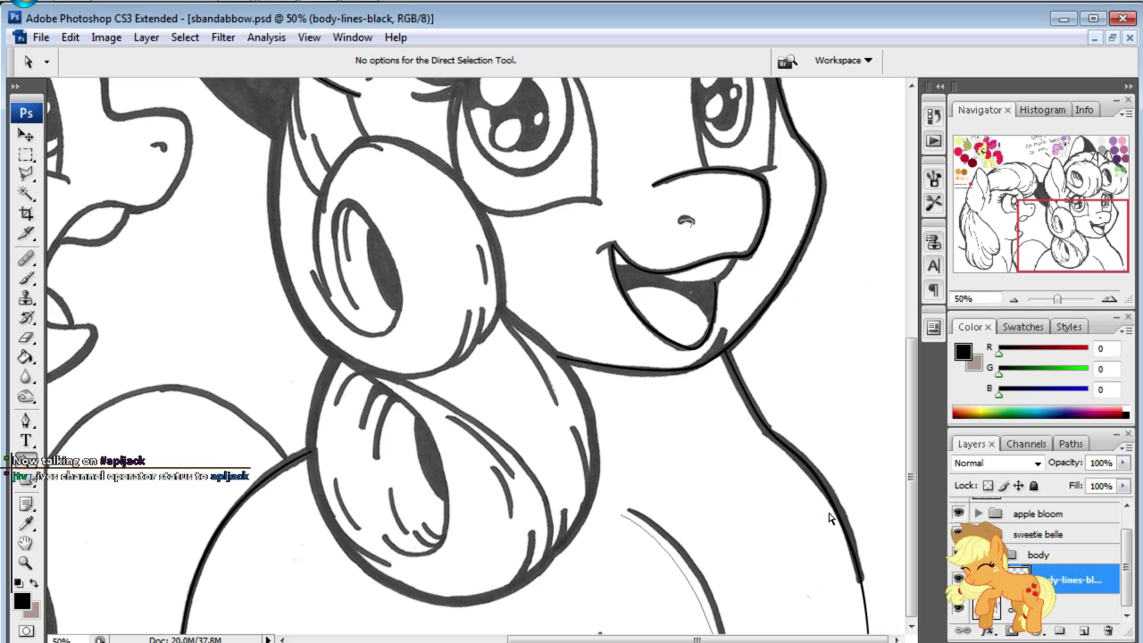
# - View the traced line layer alone, restore the other layers, and return to the right pony's face
pyautogui.keyDown('alt'); pyautogui.click(959, 608); pyautogui.keyUp('alt')
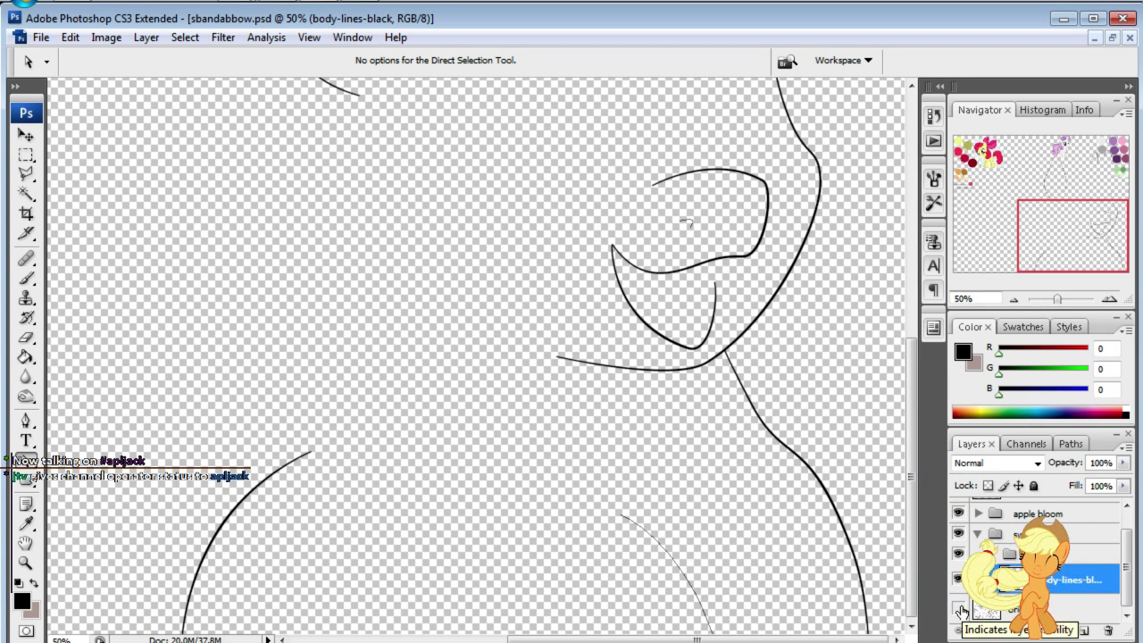
pyautogui.keyDown('alt'); pyautogui.click(959, 608); pyautogui.keyUp('alt')
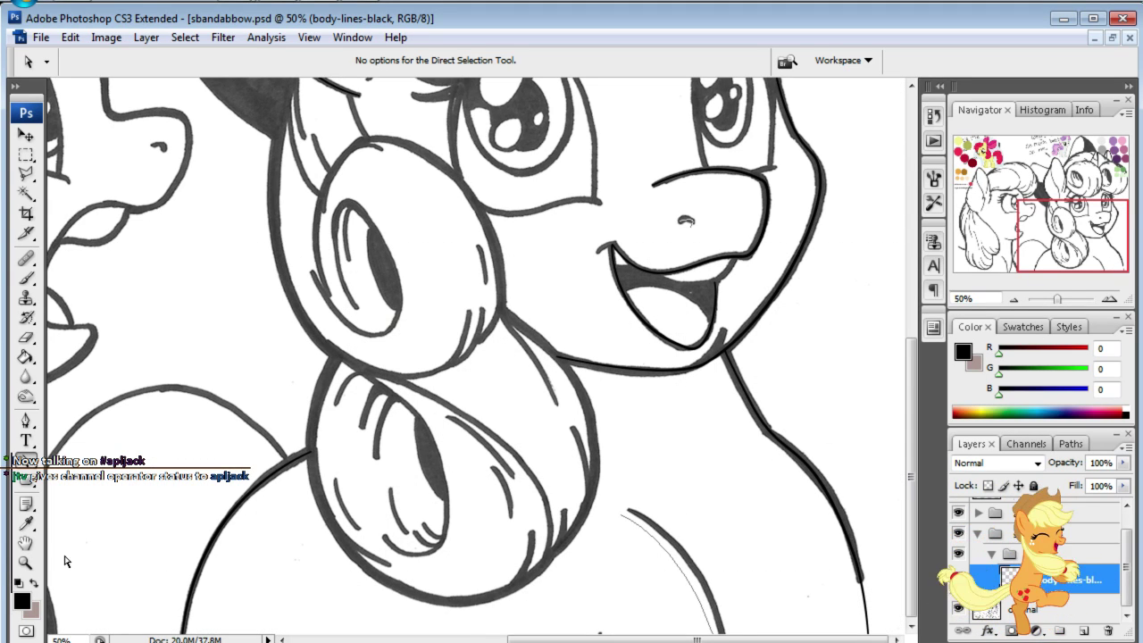
pyautogui.click(26, 422)
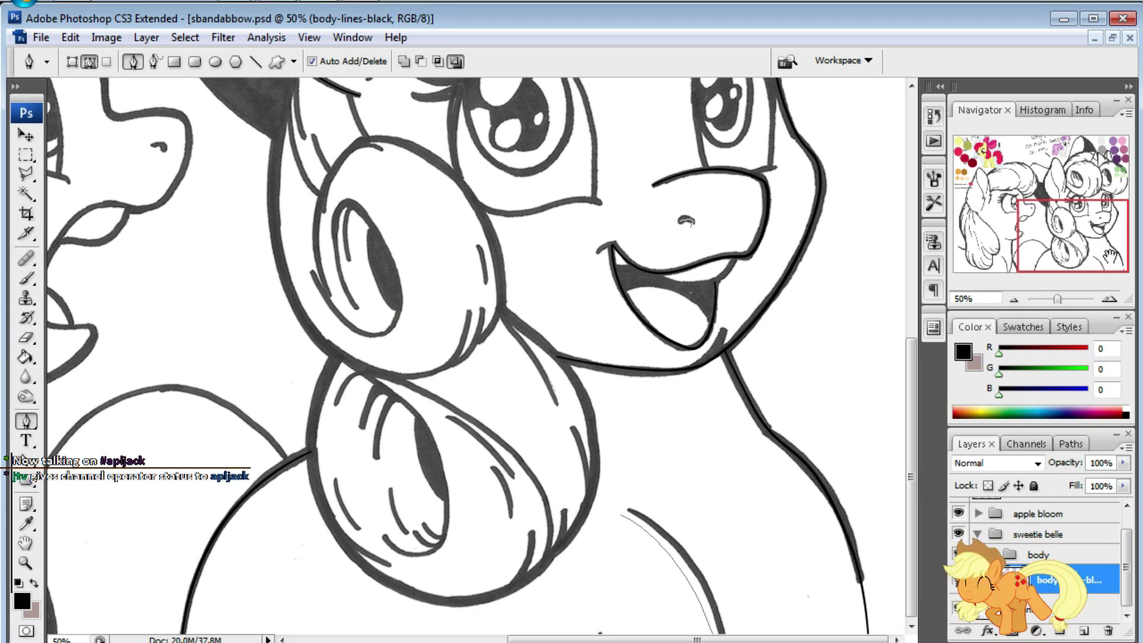
pyautogui.moveTo(1084, 237); pyautogui.dragTo(1073, 313)
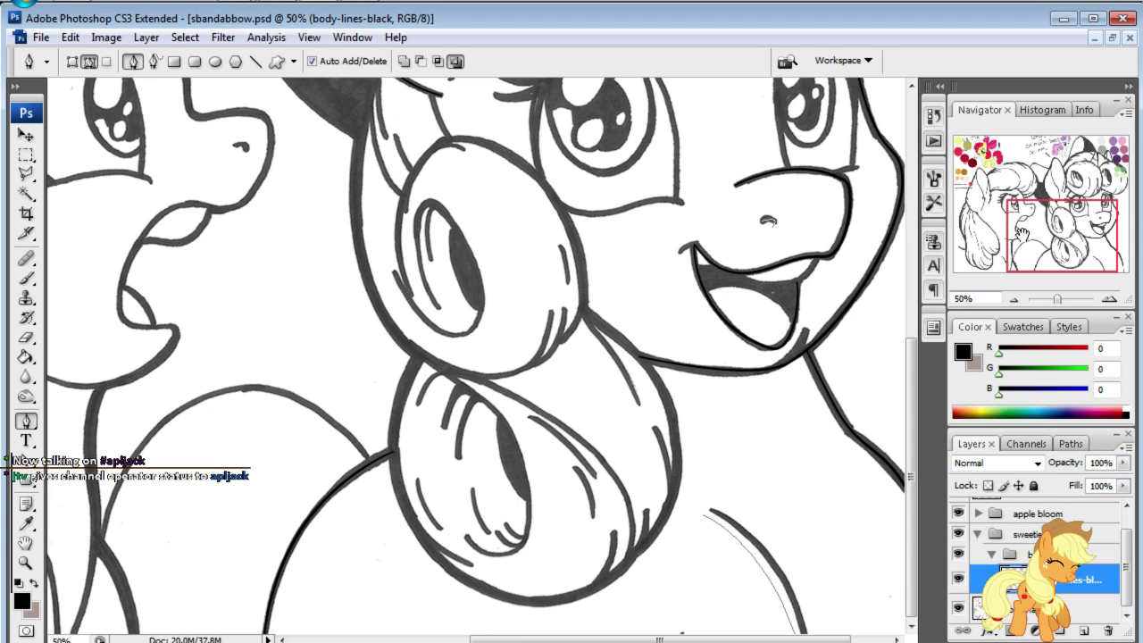
pyautogui.moveTo(1060, 234); pyautogui.dragTo(1071, 214)
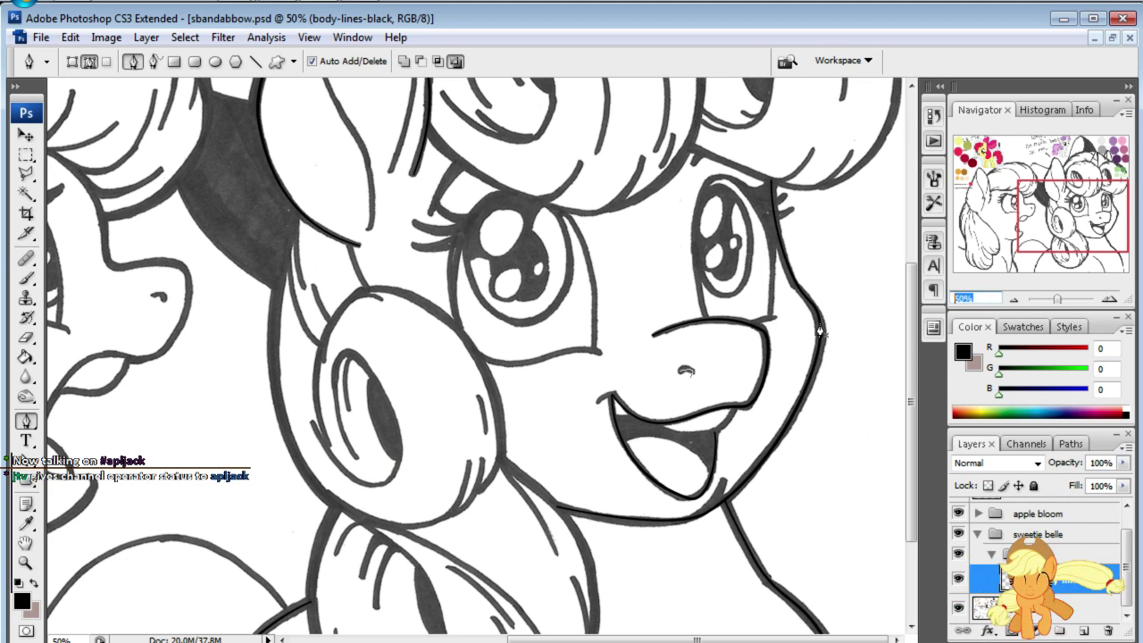
# - Set the zoom to 100% and center the view on the pony's face
pyautogui.write('10')
pyautogui.press('Return')
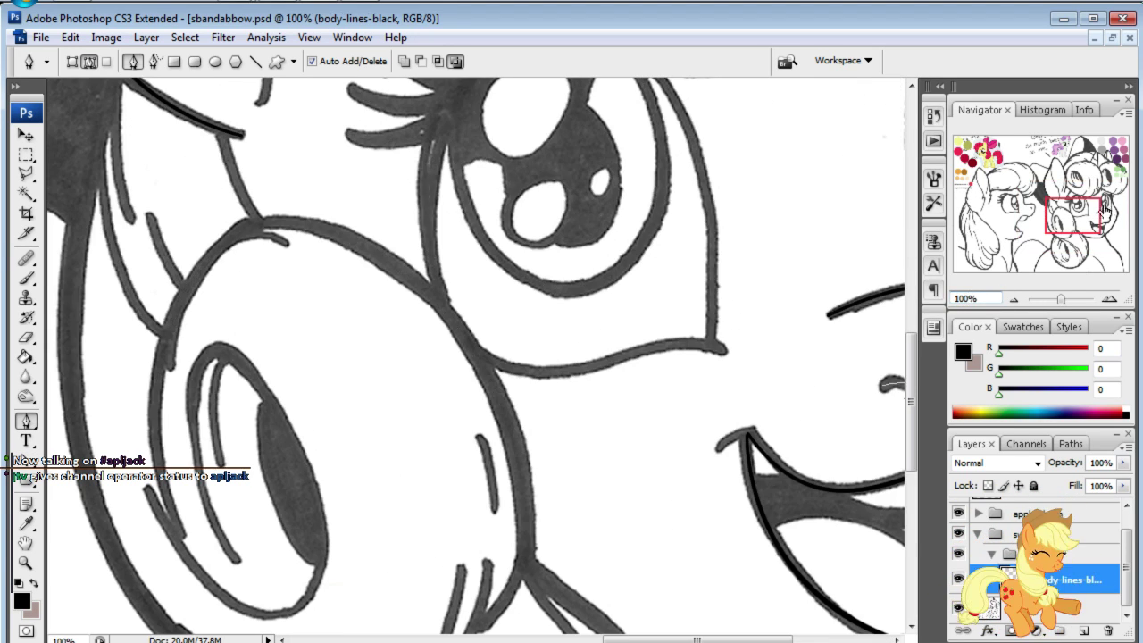
pyautogui.moveTo(1063, 210); pyautogui.dragTo(1081, 201)
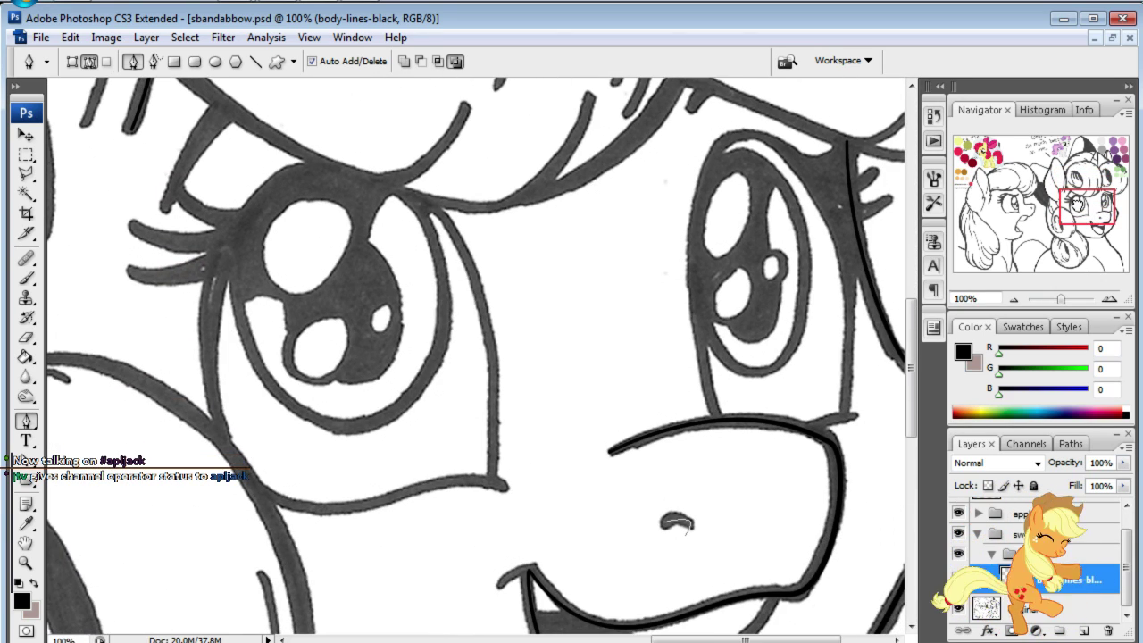
pyautogui.scroll(-3, 476, 356)
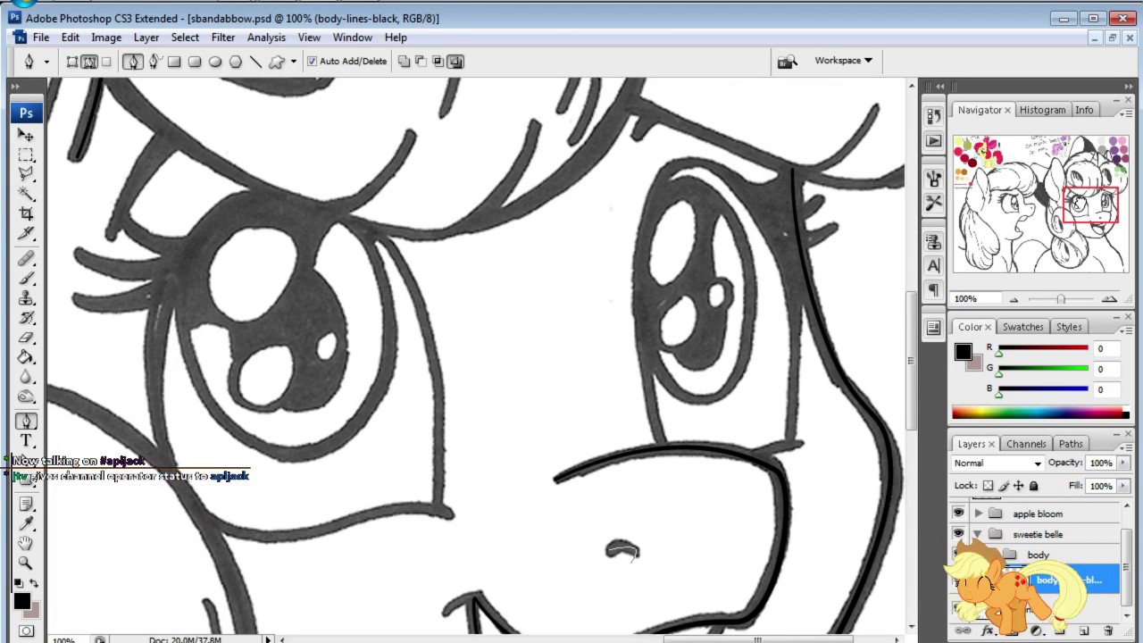
pyautogui.scroll(1, 473, 419)
pyautogui.hscroll(-2, 473, 420)
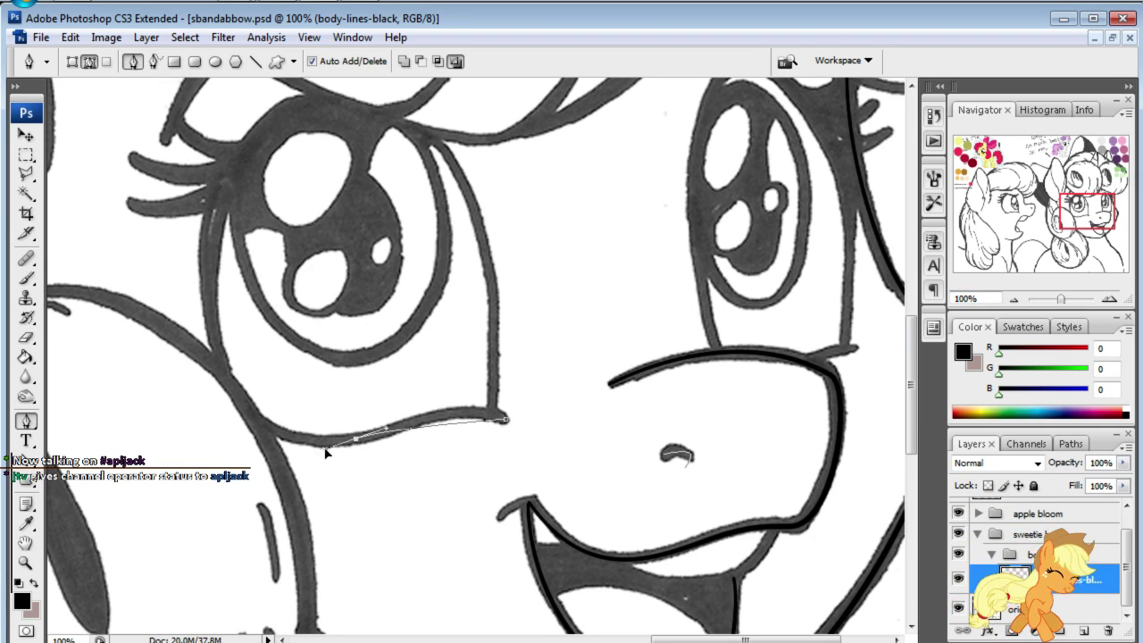
# - Trace a curved path along the lower eyelid and extend it down the muzzle line
pyautogui.moveTo(356, 439); pyautogui.dragTo(251, 483)
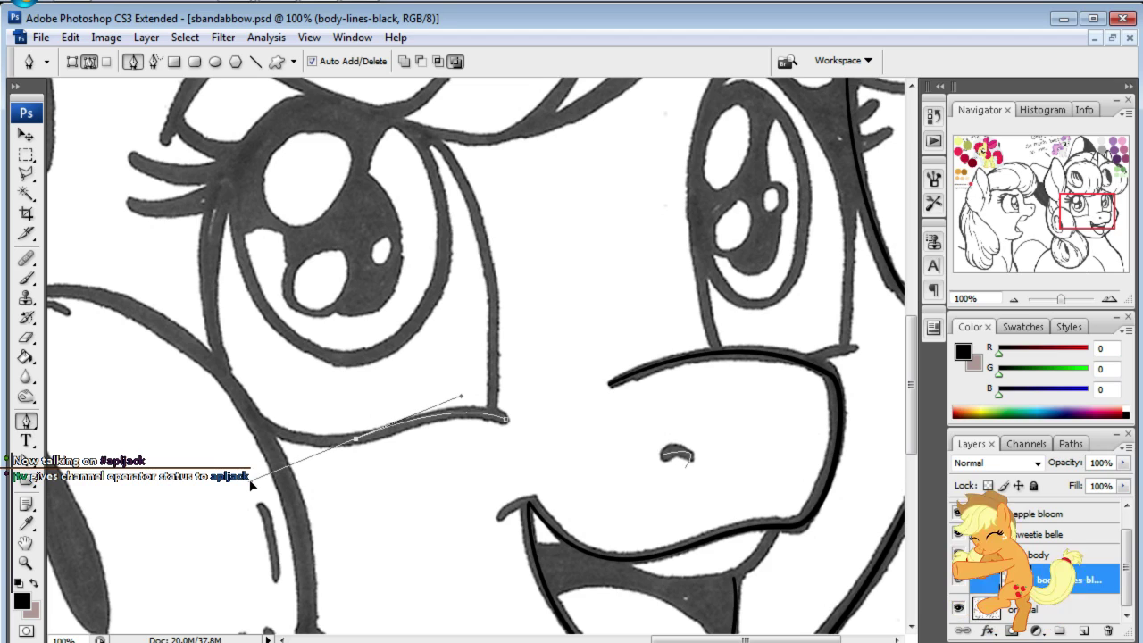
pyautogui.click(258, 419)
pyautogui.press('a')
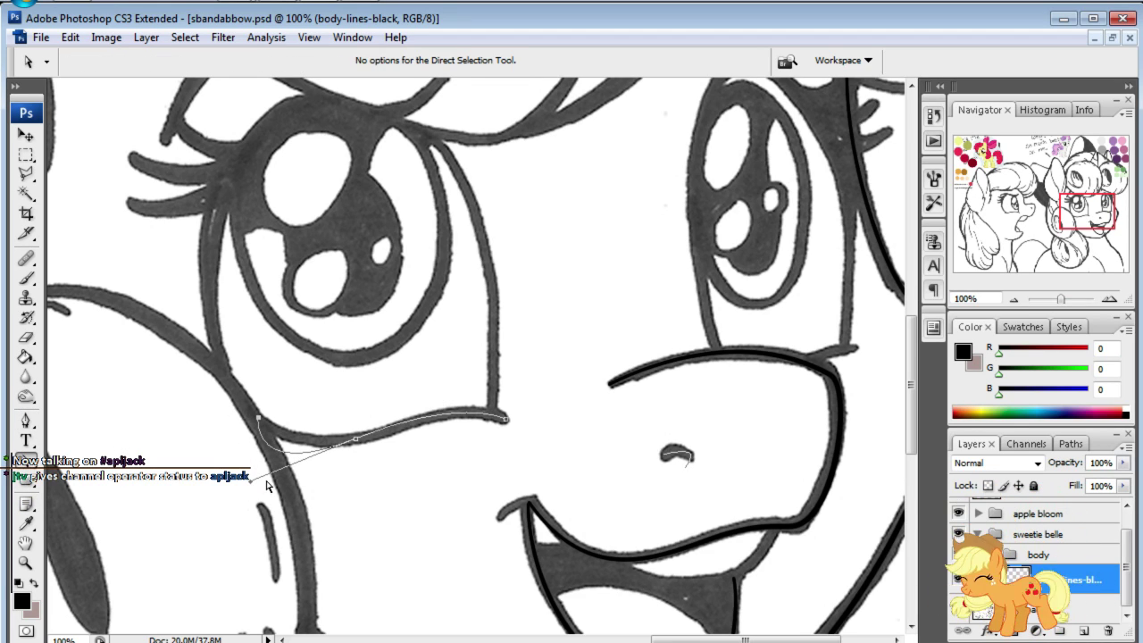
pyautogui.moveTo(250, 484); pyautogui.dragTo(312, 459)
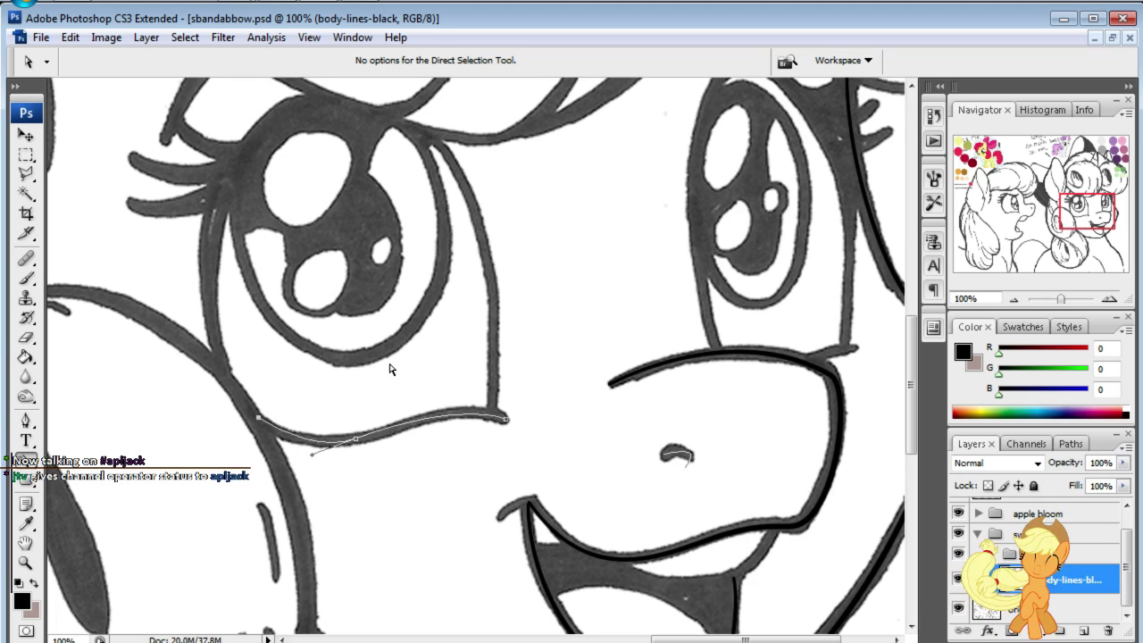
pyautogui.click(26, 422)
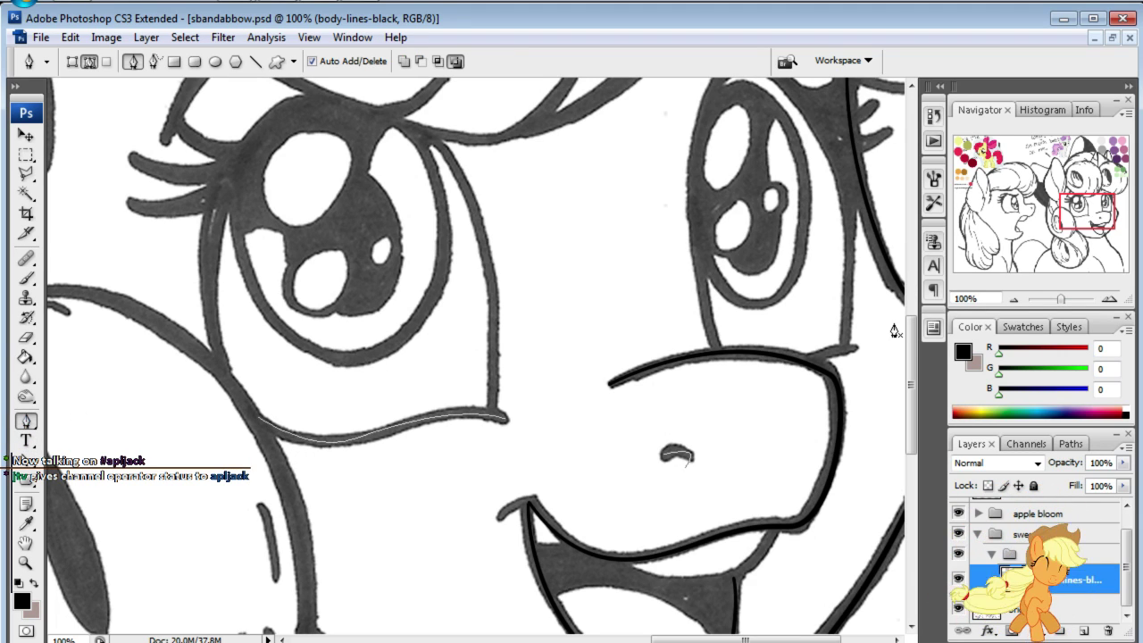
pyautogui.moveTo(894, 331); pyautogui.dragTo(790, 374)
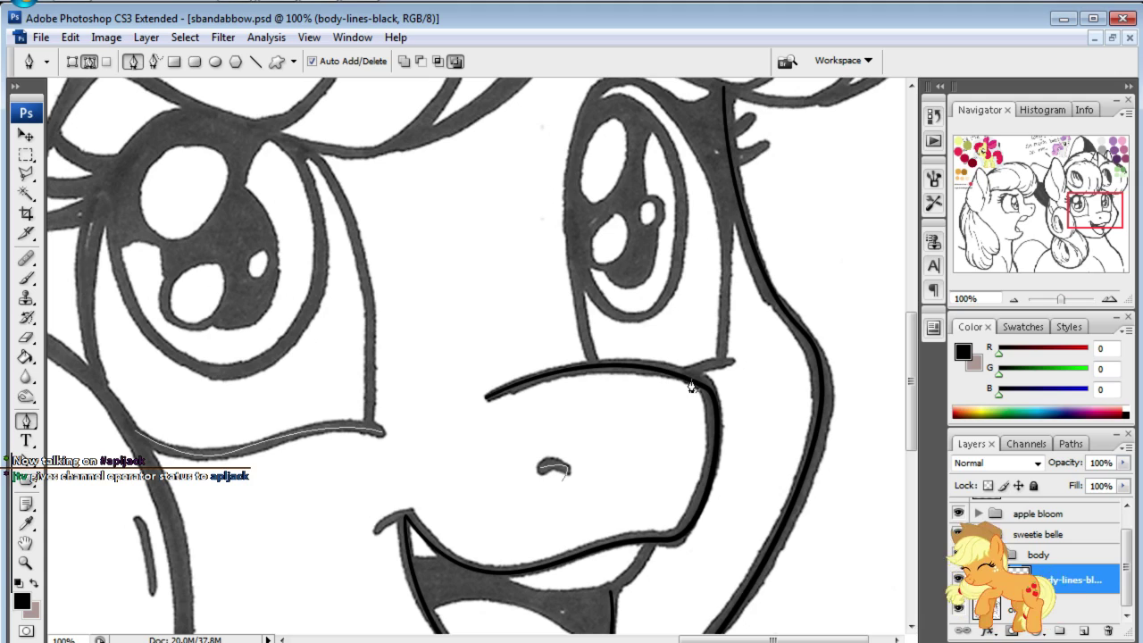
pyautogui.moveTo(732, 361); pyautogui.dragTo(741, 364)
# - Trace curved paths along the inner edges of the left and right eyes
pyautogui.moveTo(1081, 203); pyautogui.dragTo(1082, 194)
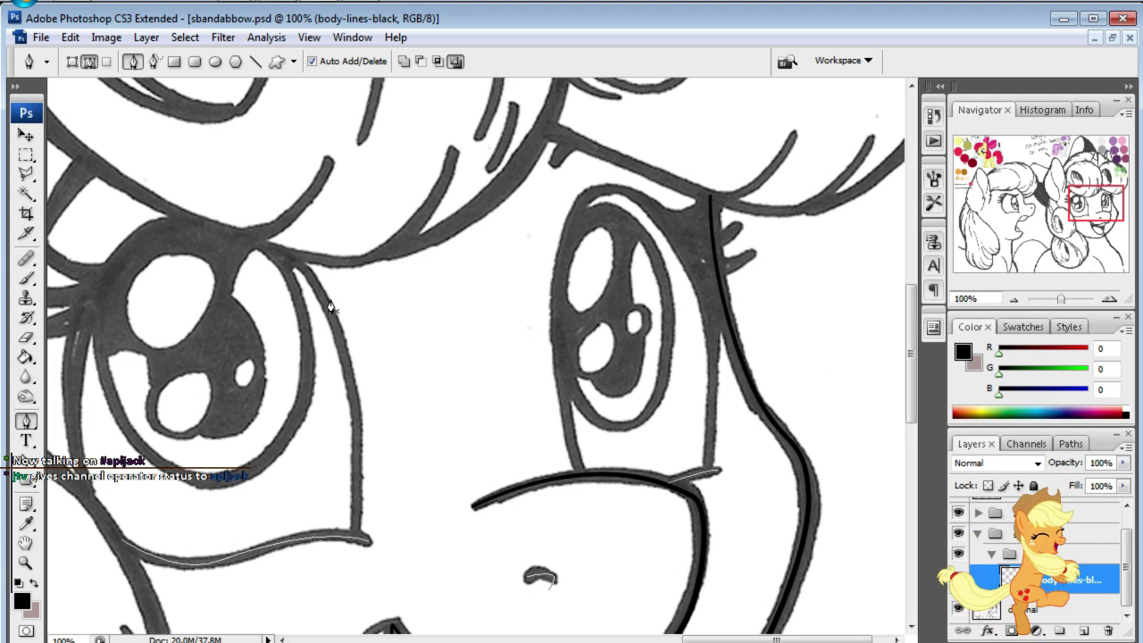
pyautogui.click(296, 264)
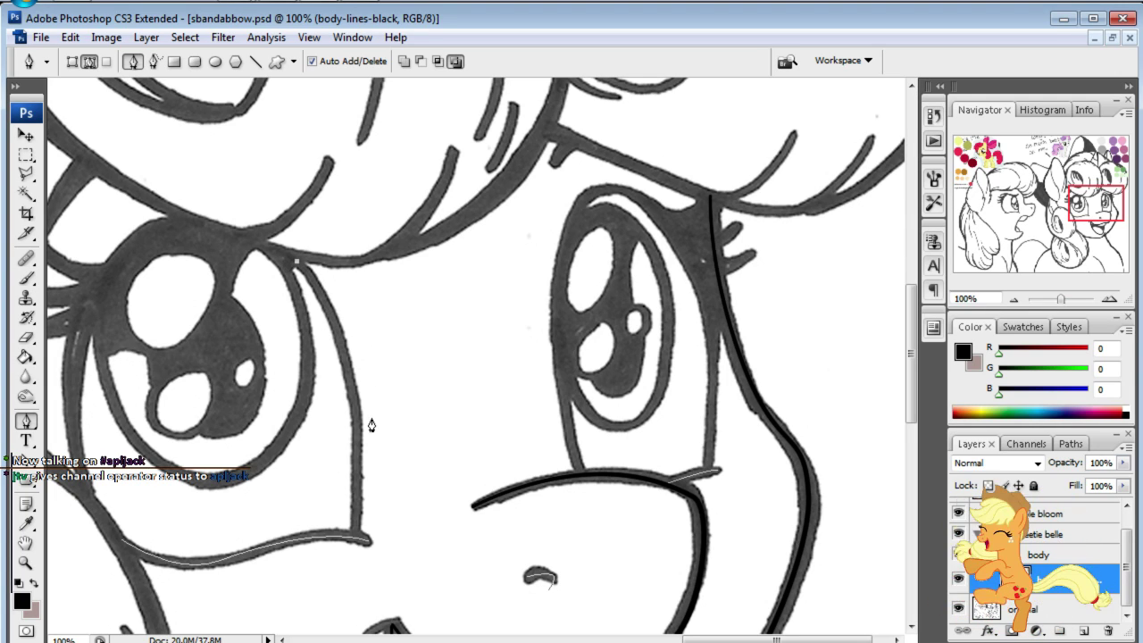
pyautogui.moveTo(358, 496); pyautogui.dragTo(355, 546)
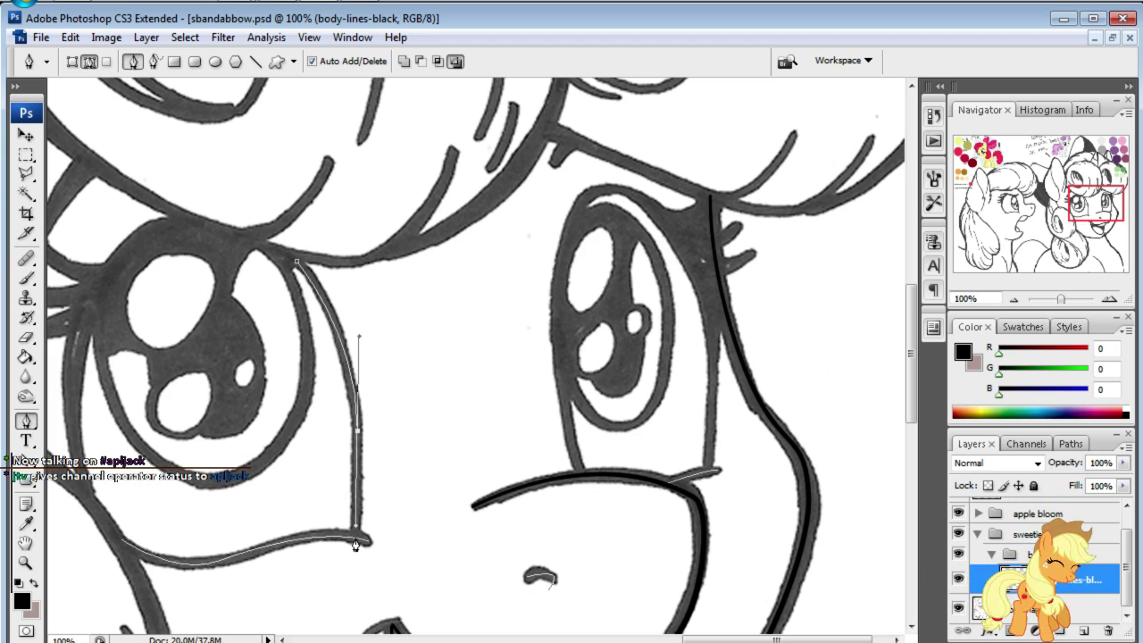
pyautogui.click(28, 423)
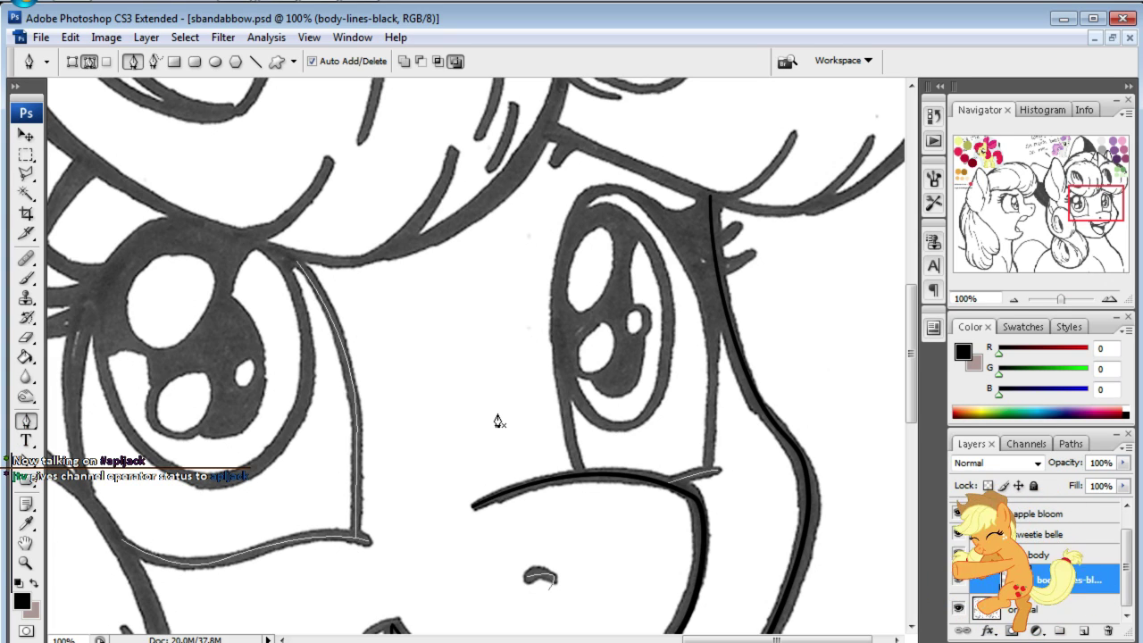
pyautogui.click(581, 475)
pyautogui.moveTo(562, 242)
pyautogui.mouseDown()
pyautogui.moveTo(596, 184)
pyautogui.moveTo(581, 178)
pyautogui.mouseUp()
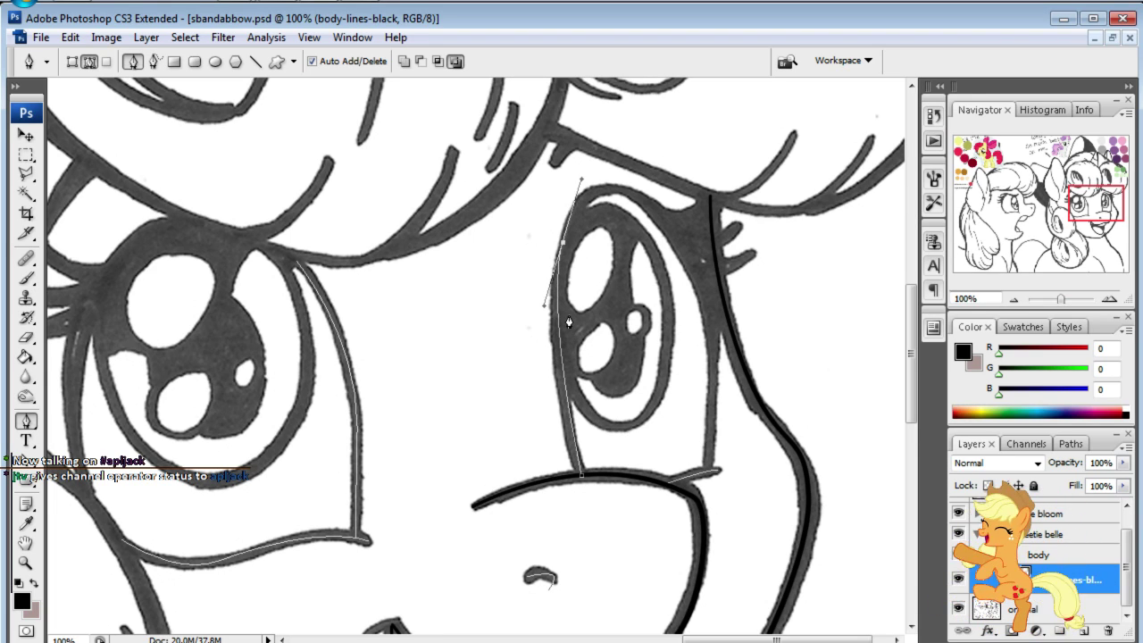
pyautogui.click(33, 477)
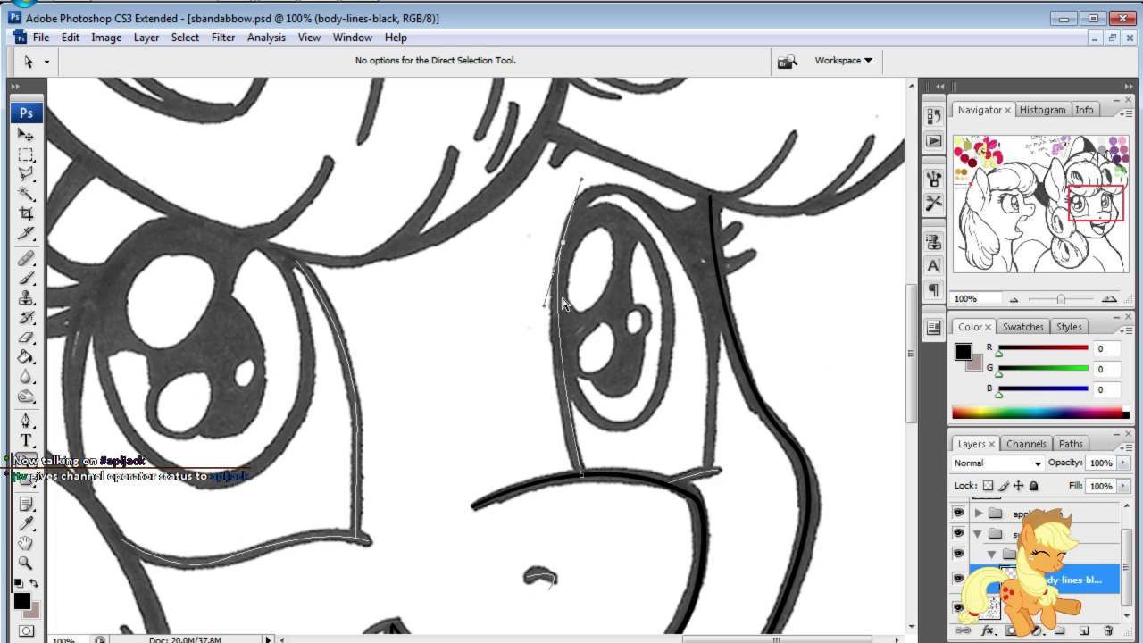
pyautogui.moveTo(546, 311); pyautogui.dragTo(539, 314)
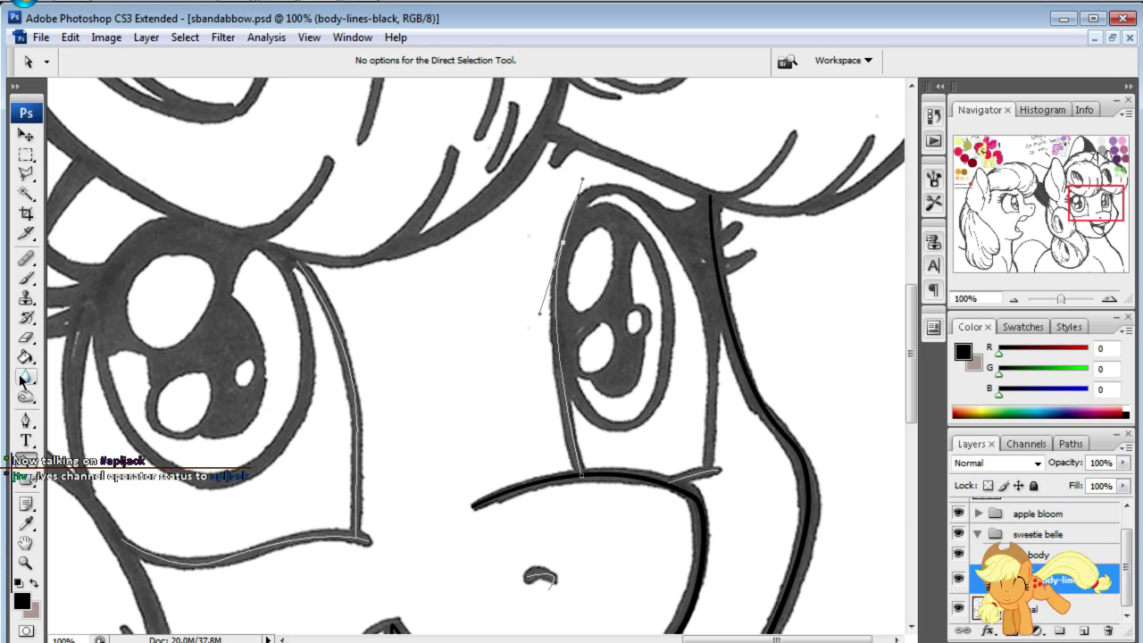
pyautogui.click(26, 419)
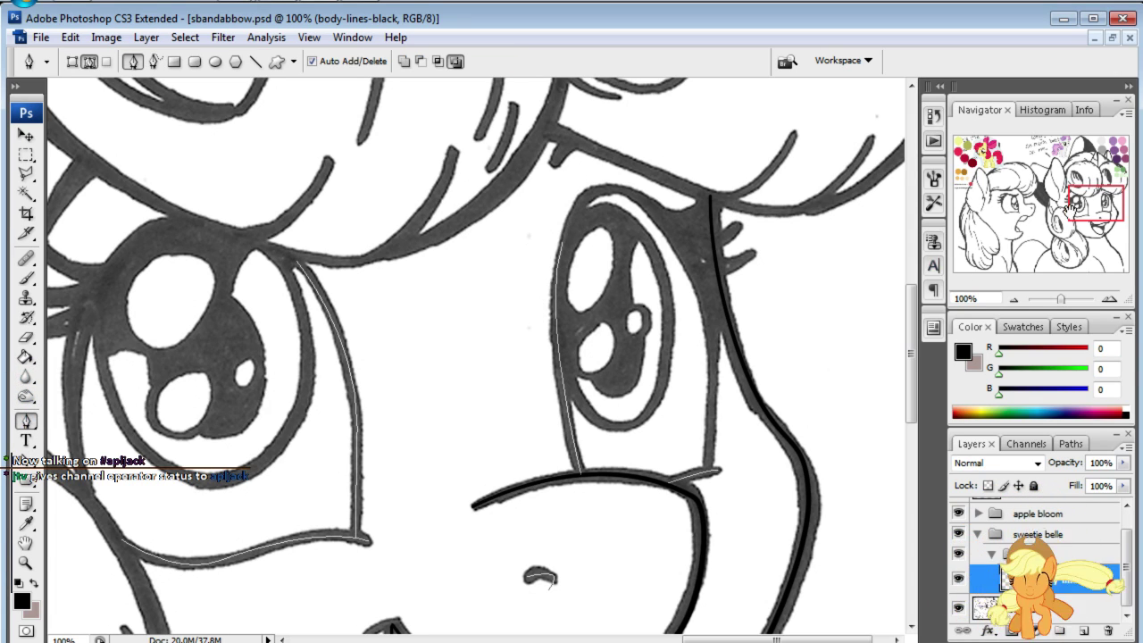
pyautogui.moveTo(1068, 207); pyautogui.dragTo(1053, 193)
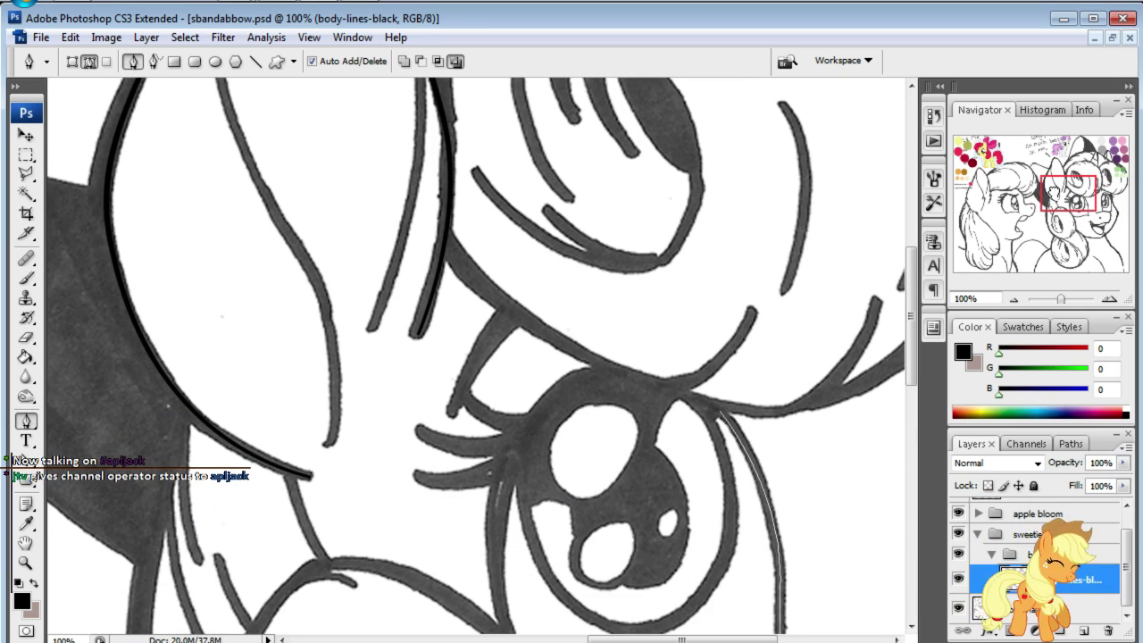
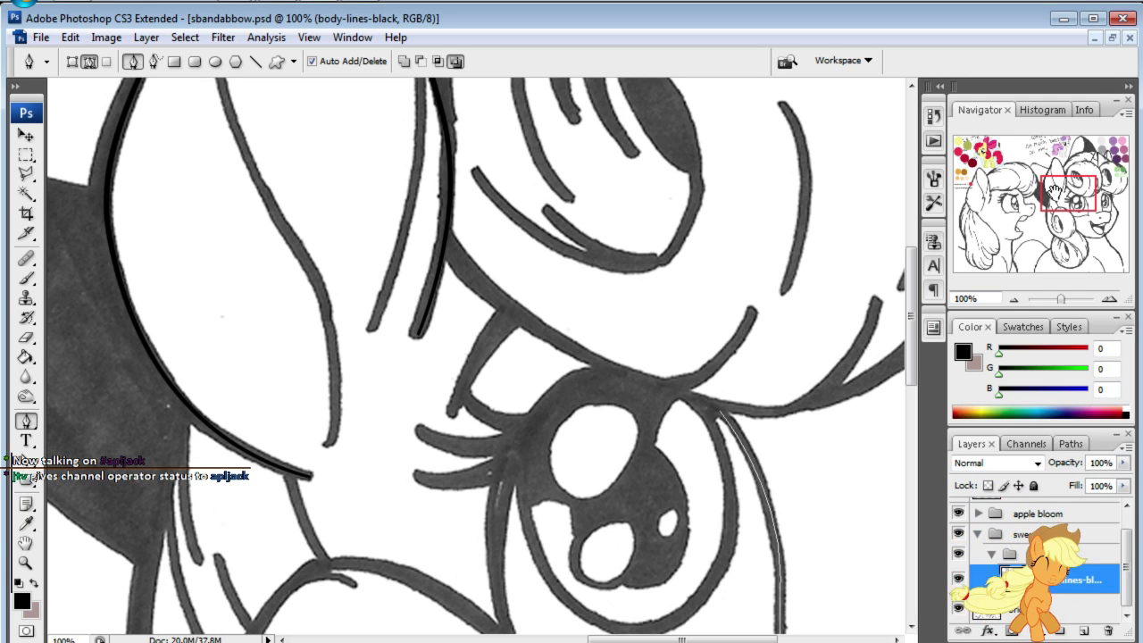
# - Pen-trace a curved segment along the mane line above the second pony's eye
pyautogui.moveTo(1053, 192); pyautogui.dragTo(997, 200)
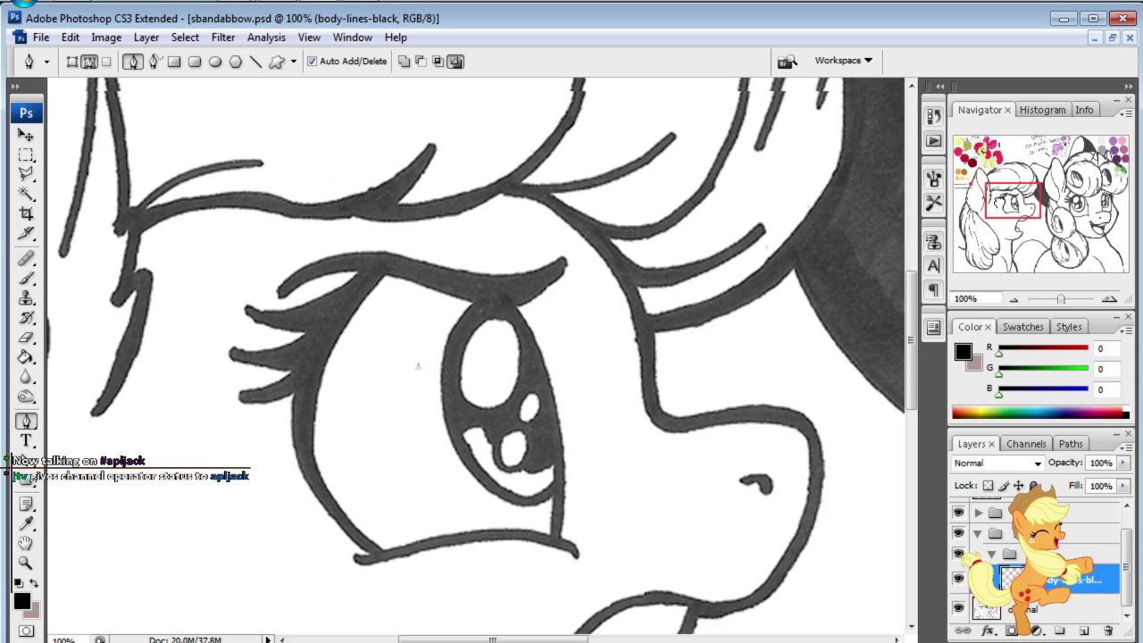
pyautogui.moveTo(997, 200)
pyautogui.mouseDown()
pyautogui.moveTo(1028, 182)
pyautogui.moveTo(1070, 201)
pyautogui.mouseUp()
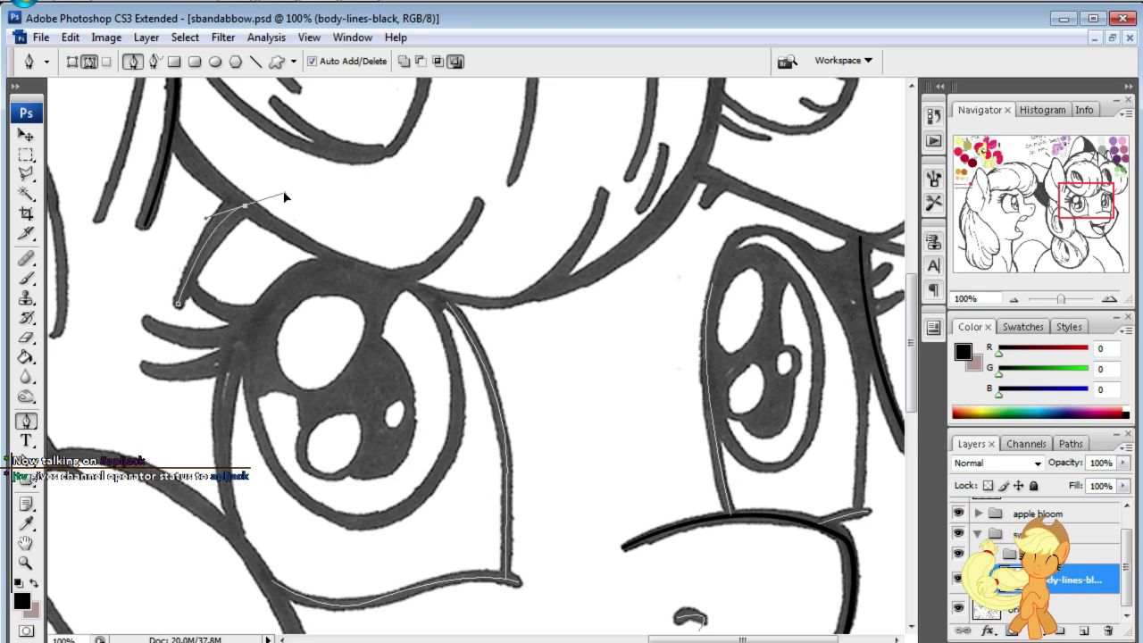
pyautogui.moveTo(283, 196); pyautogui.dragTo(297, 183)
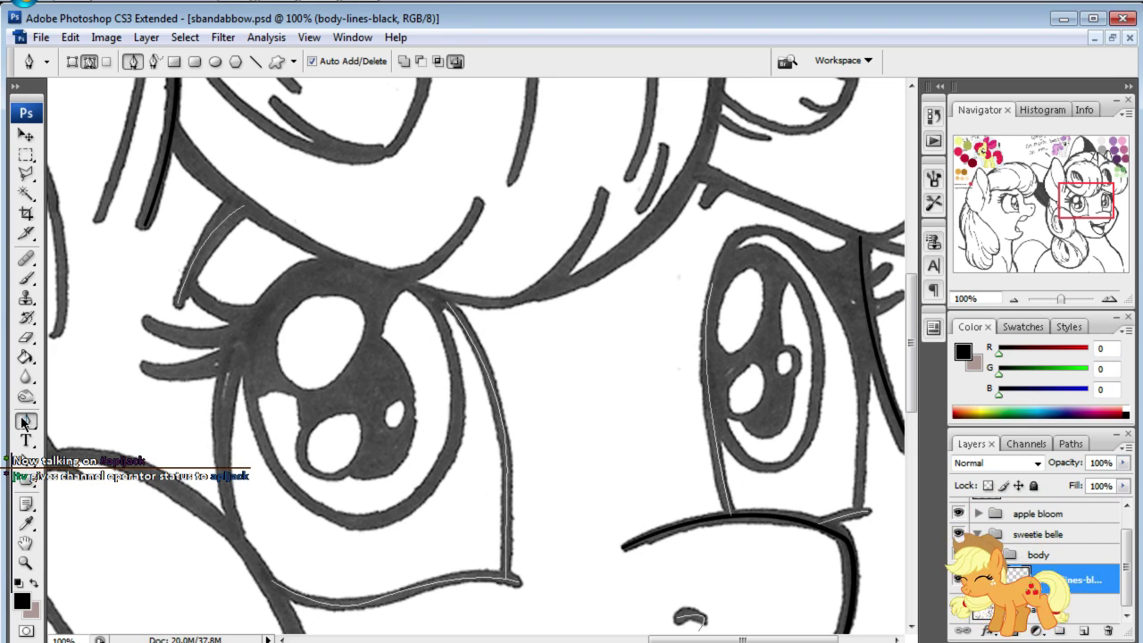
pyautogui.click(703, 206)
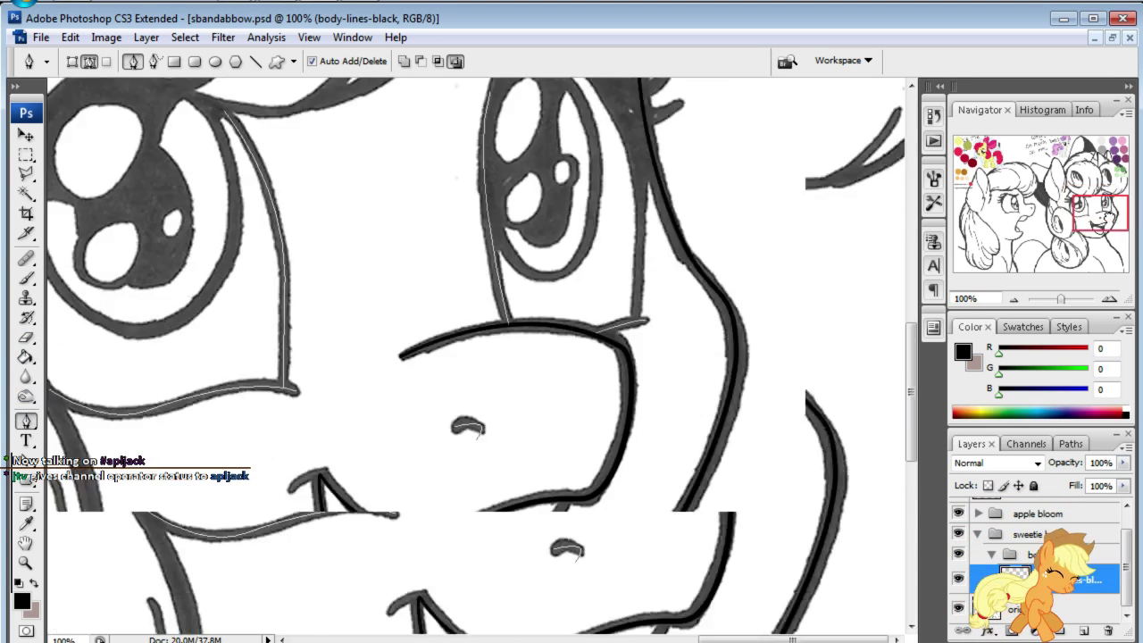
pyautogui.moveTo(1084, 201)
pyautogui.mouseDown()
pyautogui.moveTo(1100, 227)
pyautogui.moveTo(1036, 261)
pyautogui.moveTo(1057, 166)
pyautogui.moveTo(1042, 172)
pyautogui.mouseUp()
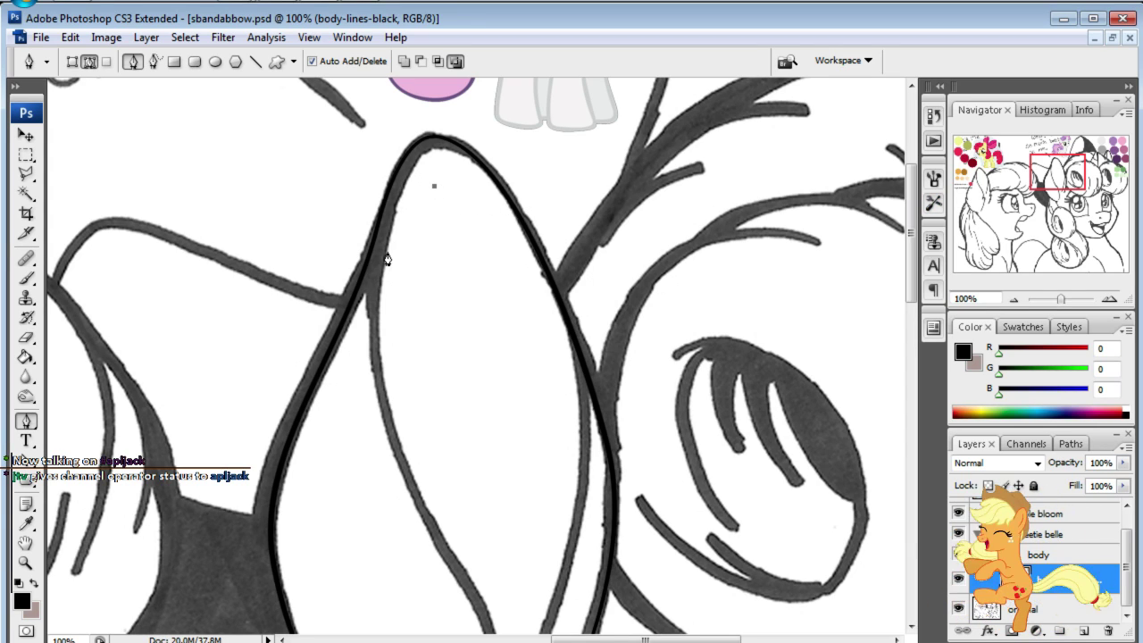
# - Pen-trace curved segments down the mane tuft's inner curve
pyautogui.moveTo(434, 186); pyautogui.dragTo(407, 211)
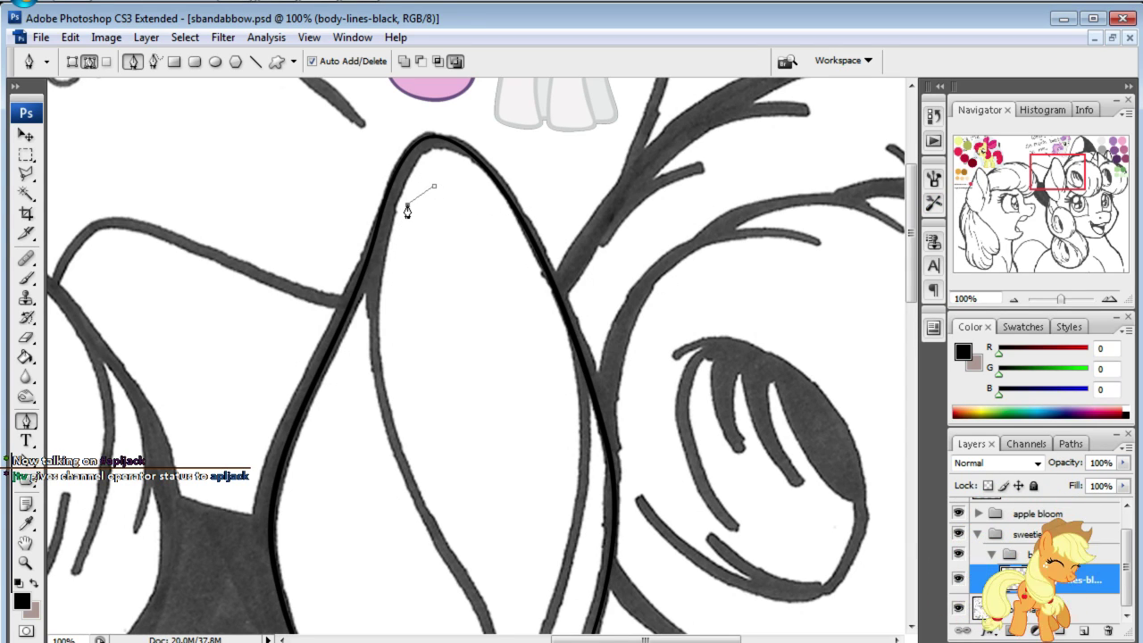
pyautogui.moveTo(363, 397); pyautogui.dragTo(357, 417)
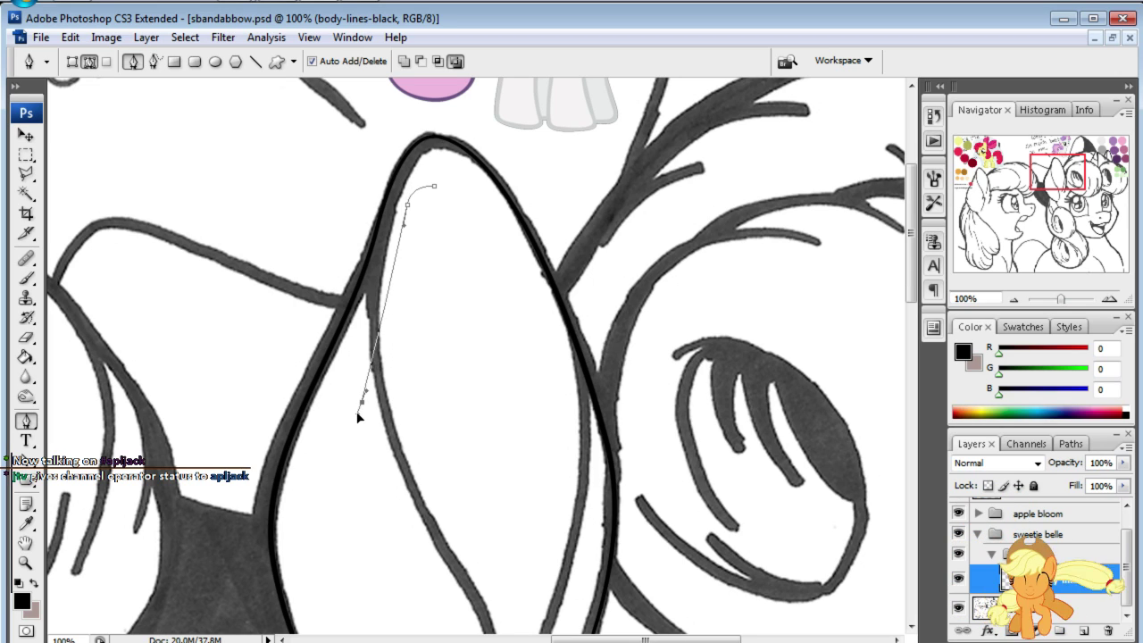
pyautogui.scroll(-5, 445, 331)
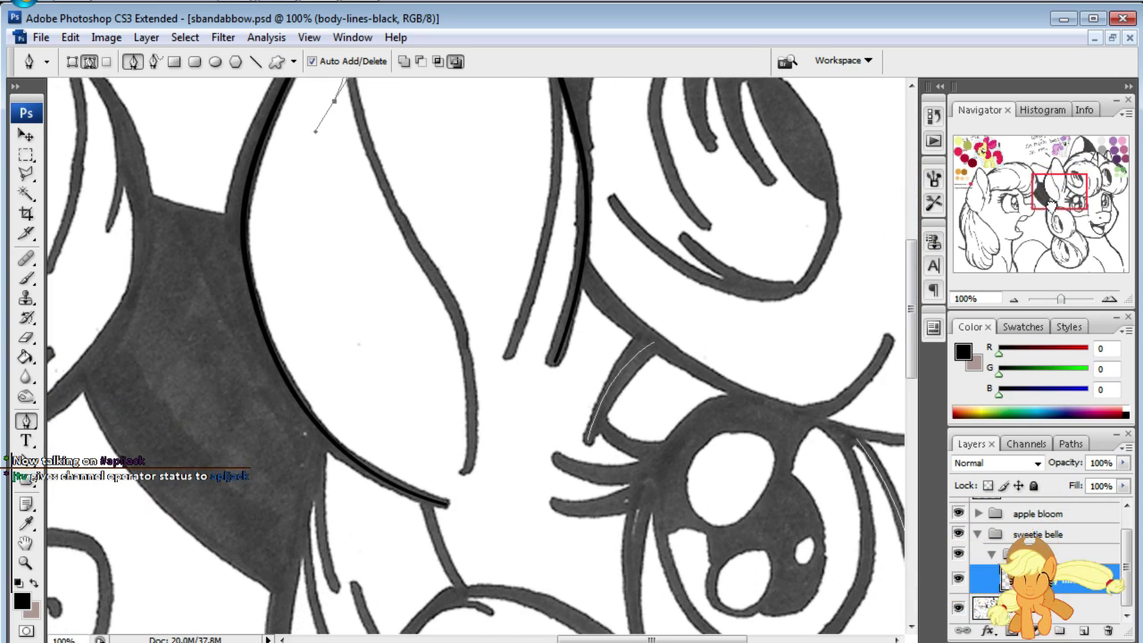
pyautogui.moveTo(445, 417); pyautogui.dragTo(525, 438)
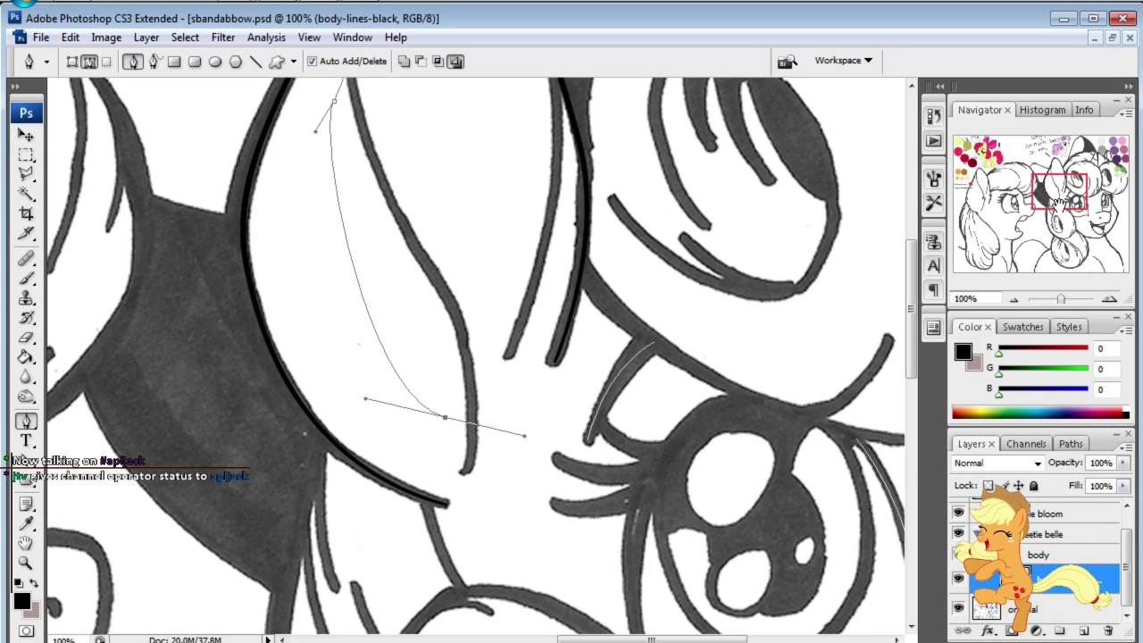
pyautogui.scroll(4, 830, 230)
pyautogui.hscroll(1, 865, 194)
# - Reshape the inner tuft path's anchors to match the sketch, then hide the sketch layer
pyautogui.press('a')
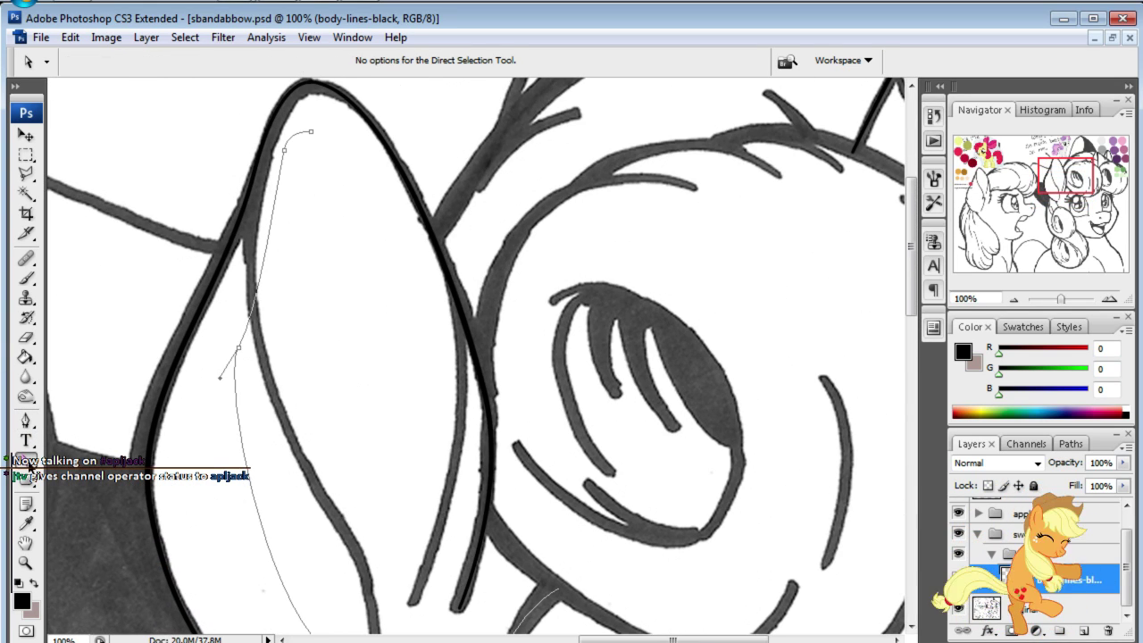
pyautogui.moveTo(238, 350); pyautogui.dragTo(271, 371)
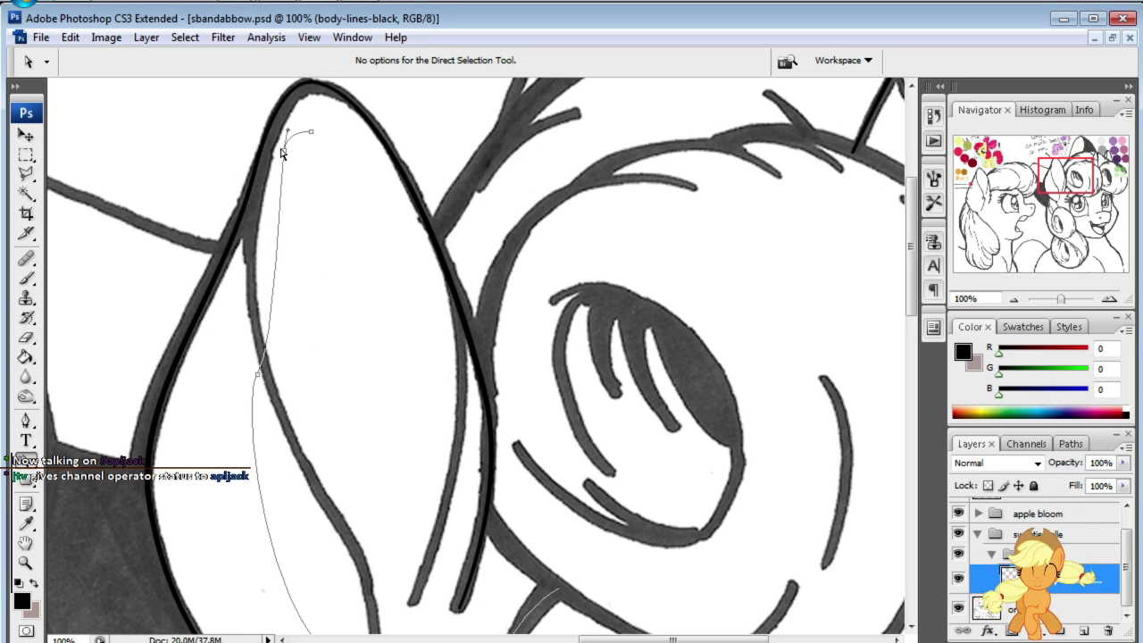
pyautogui.moveTo(284, 162); pyautogui.dragTo(254, 209)
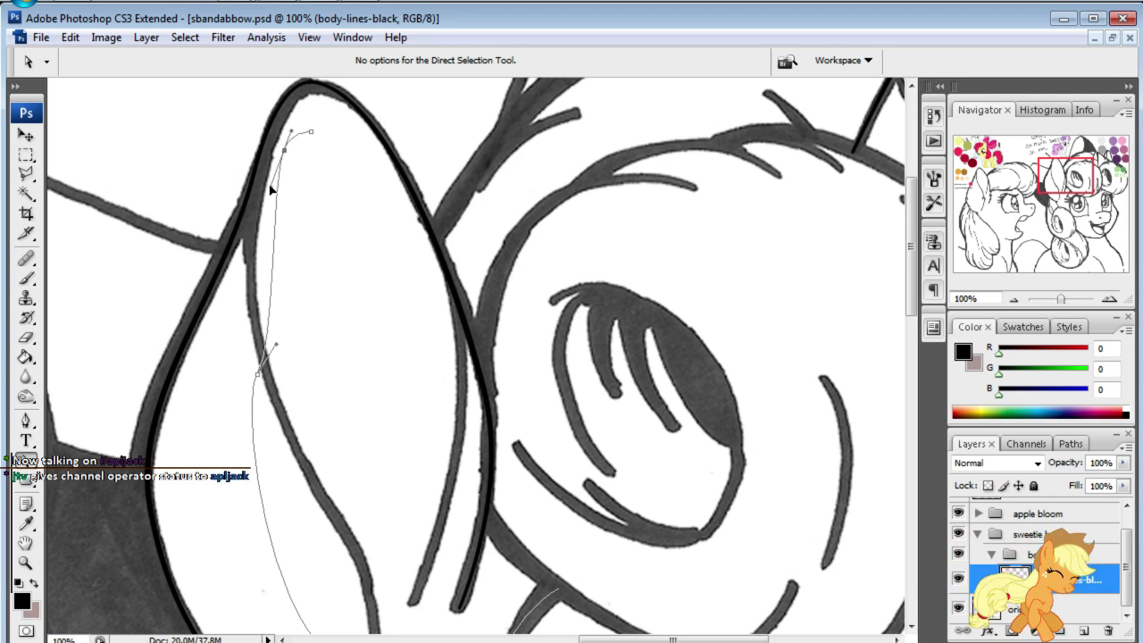
pyautogui.moveTo(297, 133); pyautogui.dragTo(303, 119)
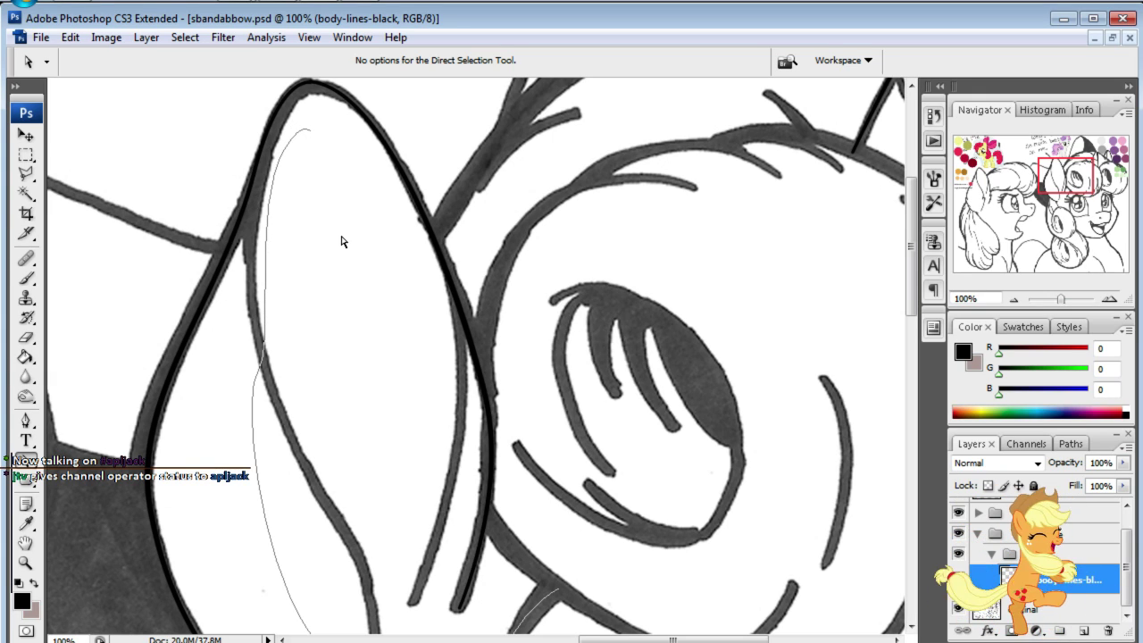
pyautogui.click(958, 607)
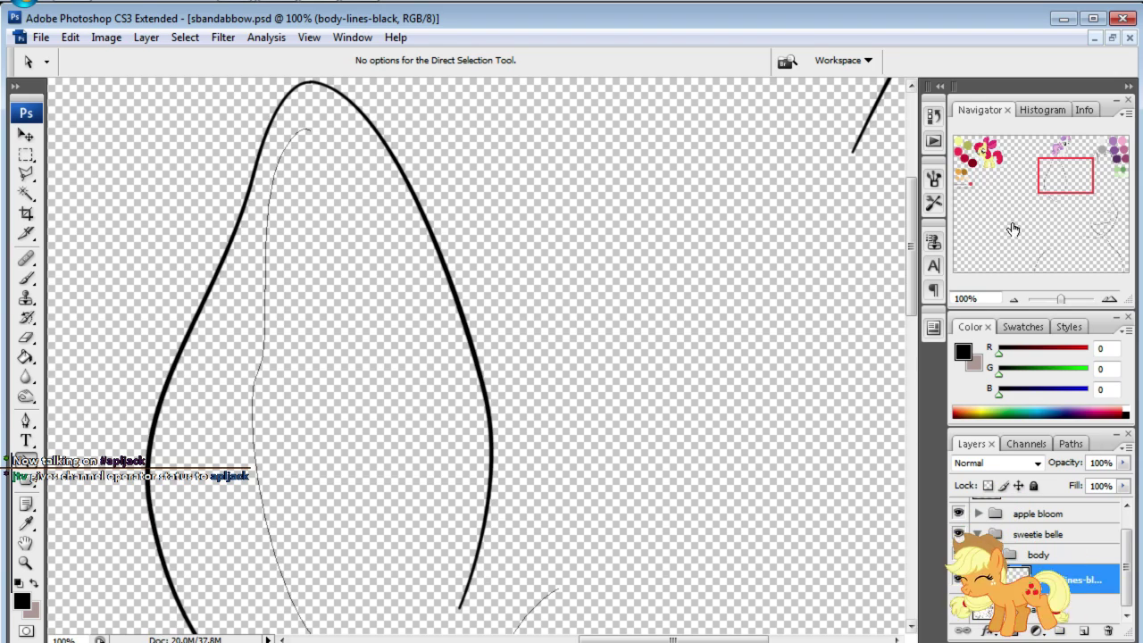
# - Adjust the inner path's middle and top anchors and handles for a smoother curve
pyautogui.moveTo(263, 371)
pyautogui.mouseDown()
pyautogui.moveTo(284, 407)
pyautogui.moveTo(311, 364)
pyautogui.moveTo(311, 339)
pyautogui.mouseUp()
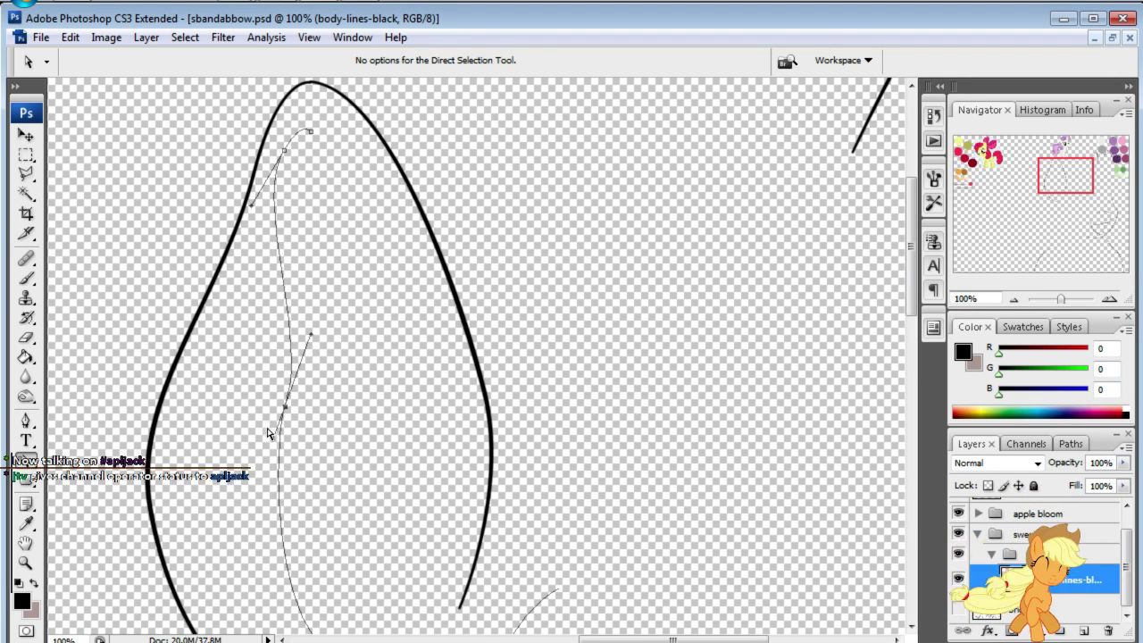
pyautogui.moveTo(273, 444); pyautogui.dragTo(239, 485)
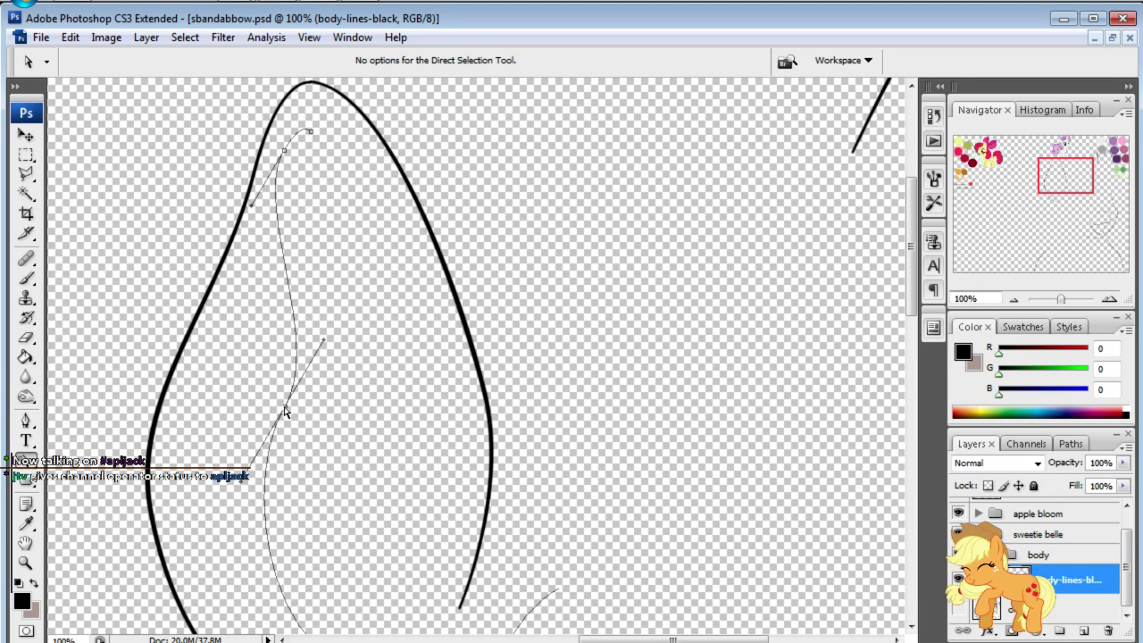
pyautogui.moveTo(285, 411); pyautogui.dragTo(246, 425)
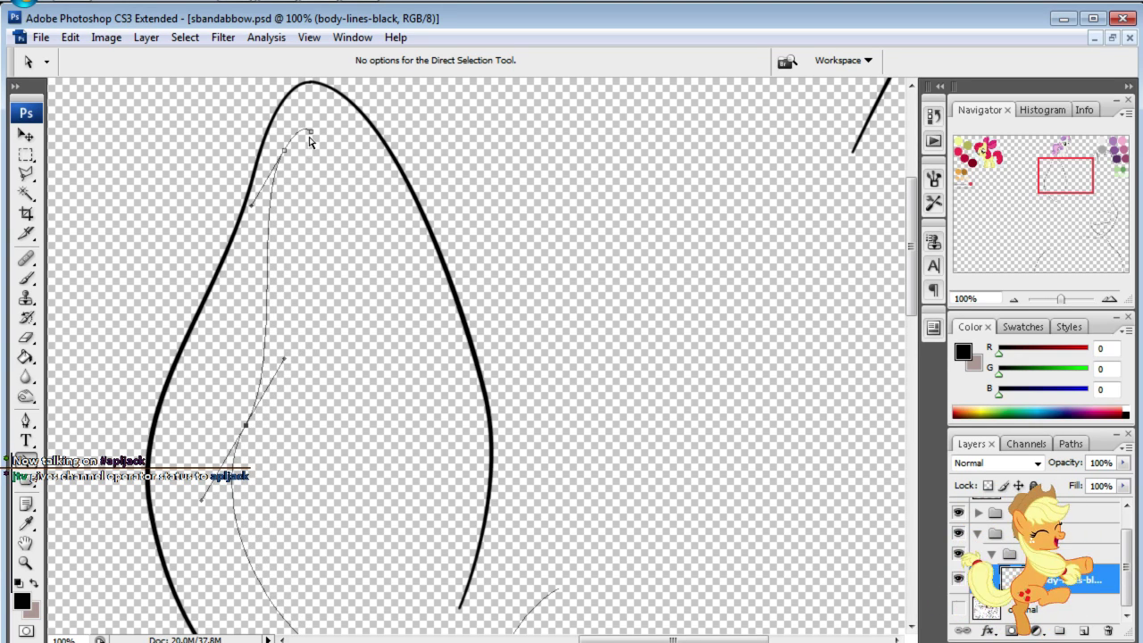
pyautogui.moveTo(322, 125); pyautogui.dragTo(318, 120)
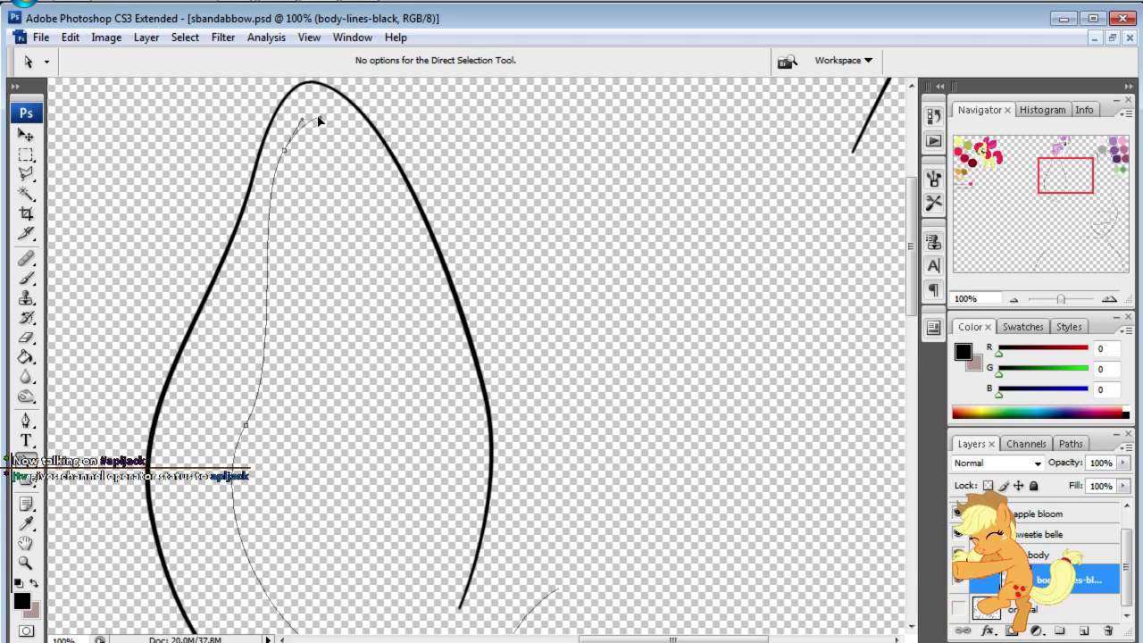
pyautogui.click(282, 155)
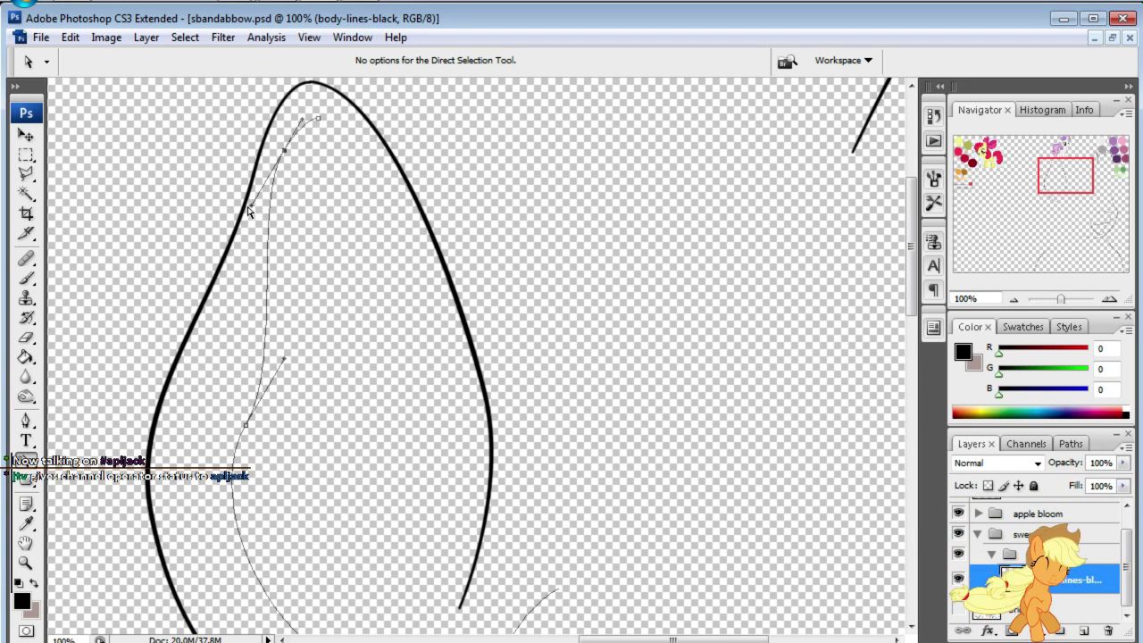
pyautogui.moveTo(250, 223); pyautogui.dragTo(245, 272)
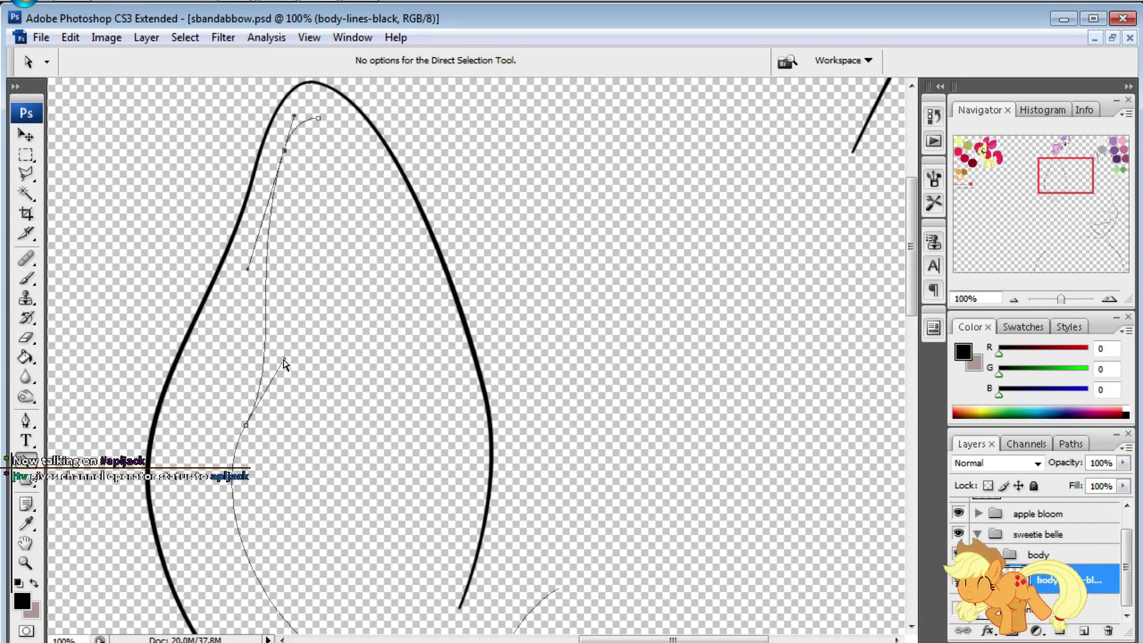
pyautogui.moveTo(284, 365); pyautogui.dragTo(280, 317)
pyautogui.click(616, 273)
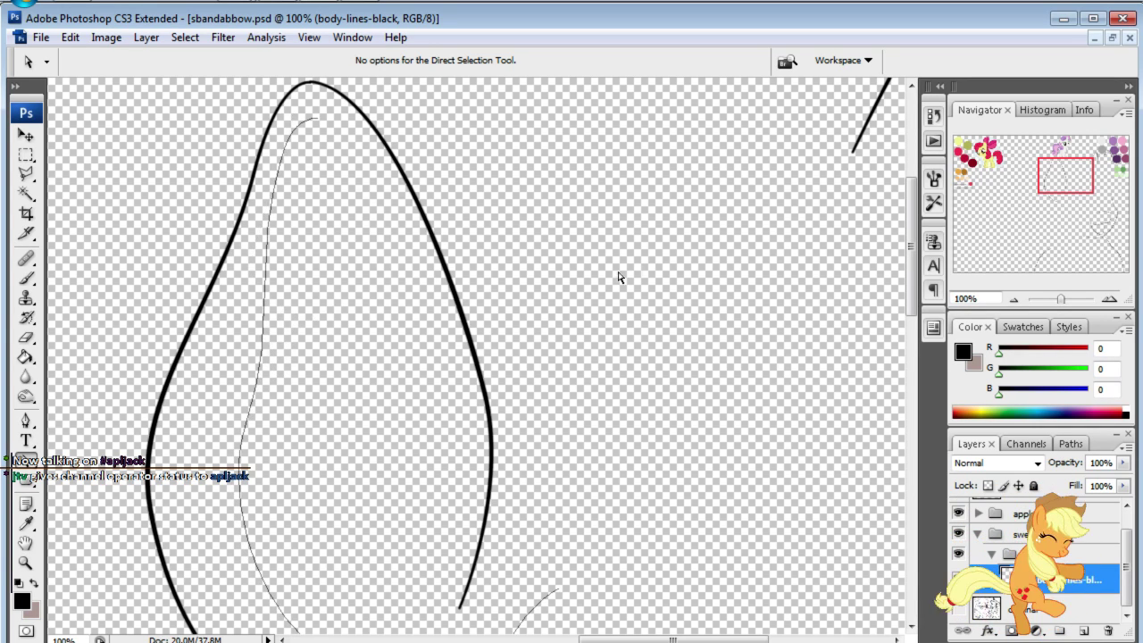
# - Refine the inner path's lower curve, then toggle the sketch layer's visibility
pyautogui.moveTo(1085, 180); pyautogui.dragTo(1082, 200)
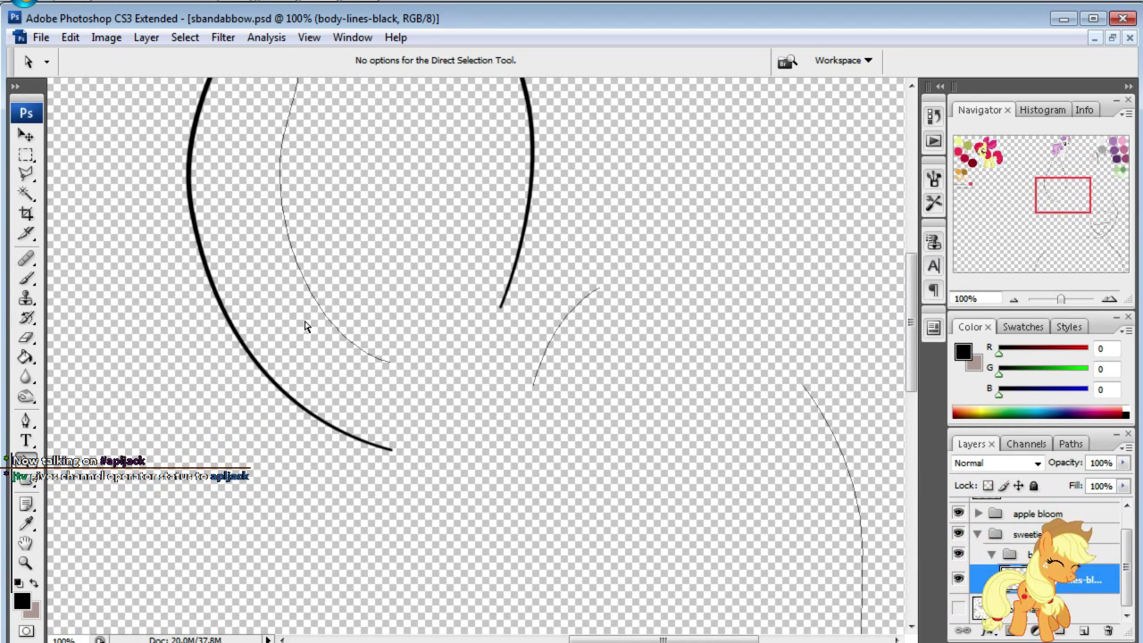
pyautogui.click(389, 362)
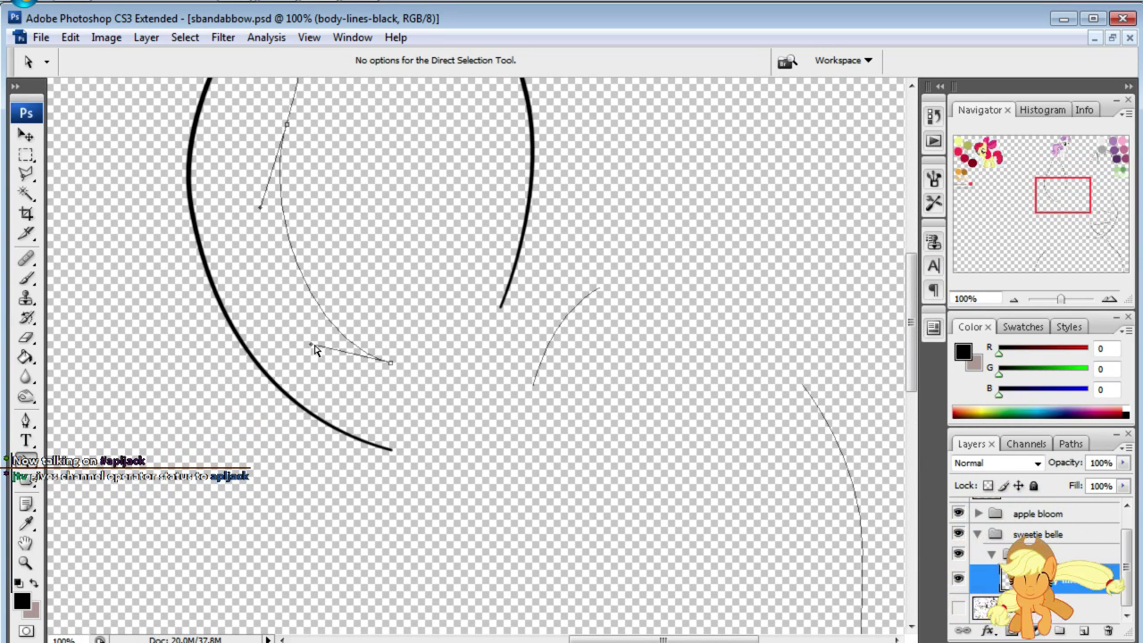
pyautogui.moveTo(312, 352); pyautogui.dragTo(346, 383)
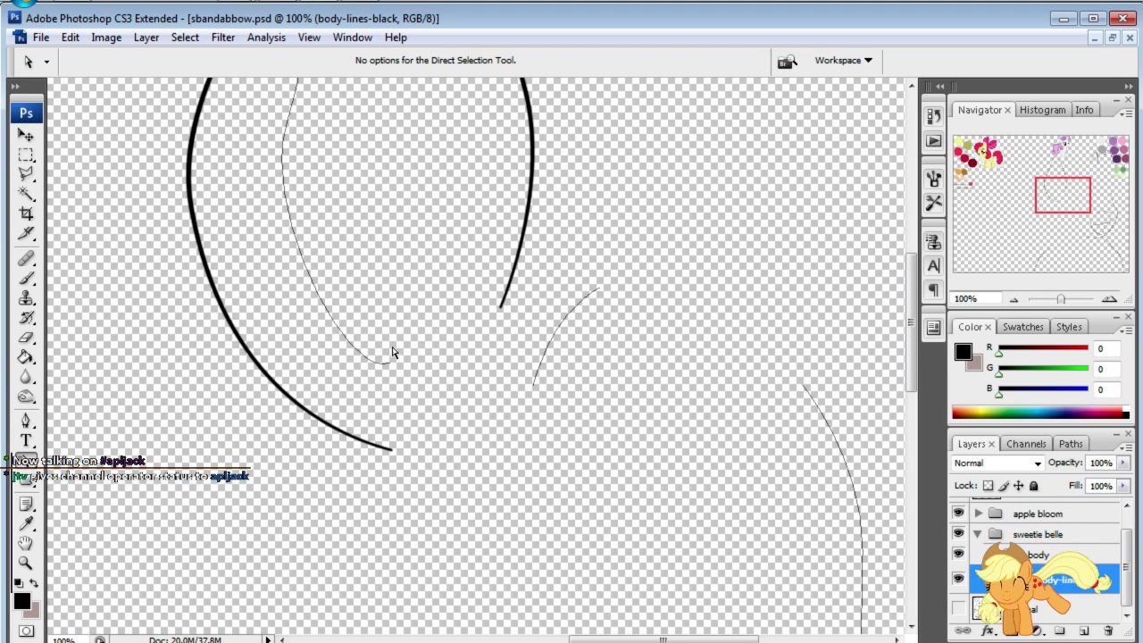
pyautogui.moveTo(1071, 213); pyautogui.dragTo(1065, 193)
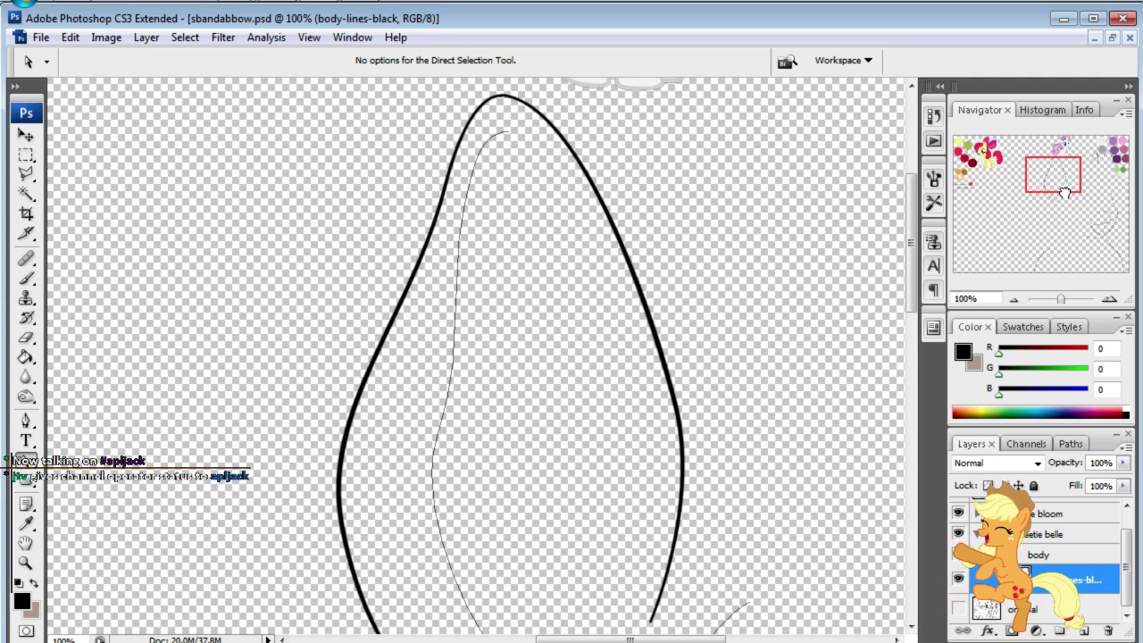
pyautogui.moveTo(1064, 193); pyautogui.dragTo(1063, 188)
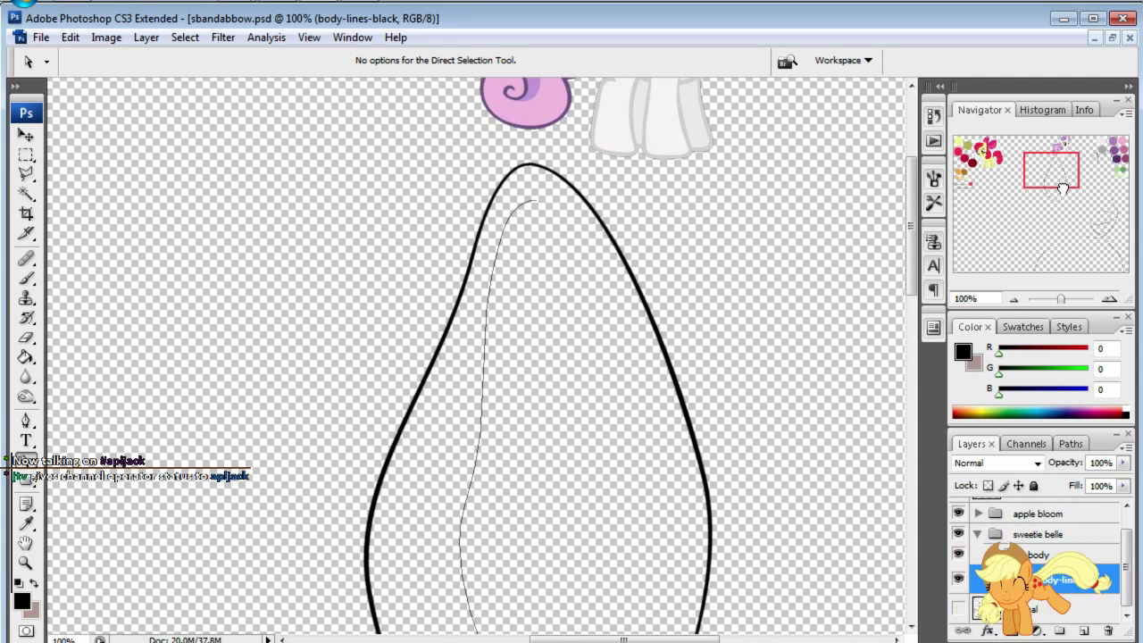
pyautogui.click(958, 607)
# - Show the sketch layer again and pan up to the mane lock's tip
pyautogui.click(958, 607)
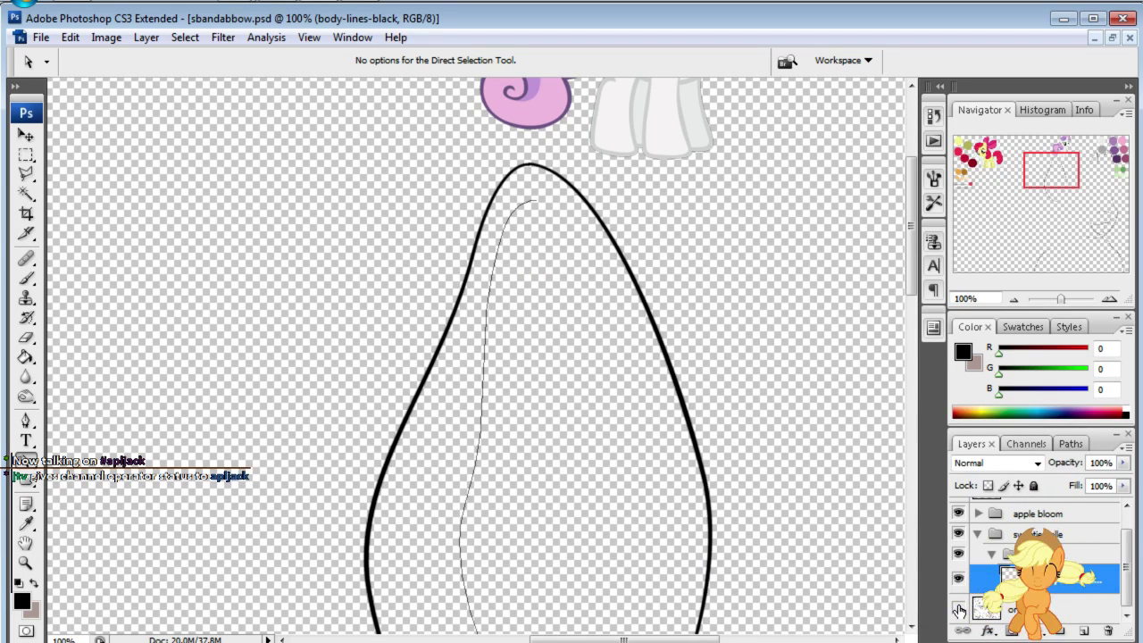
pyautogui.click(958, 607)
pyautogui.moveTo(1054, 169); pyautogui.dragTo(1068, 170)
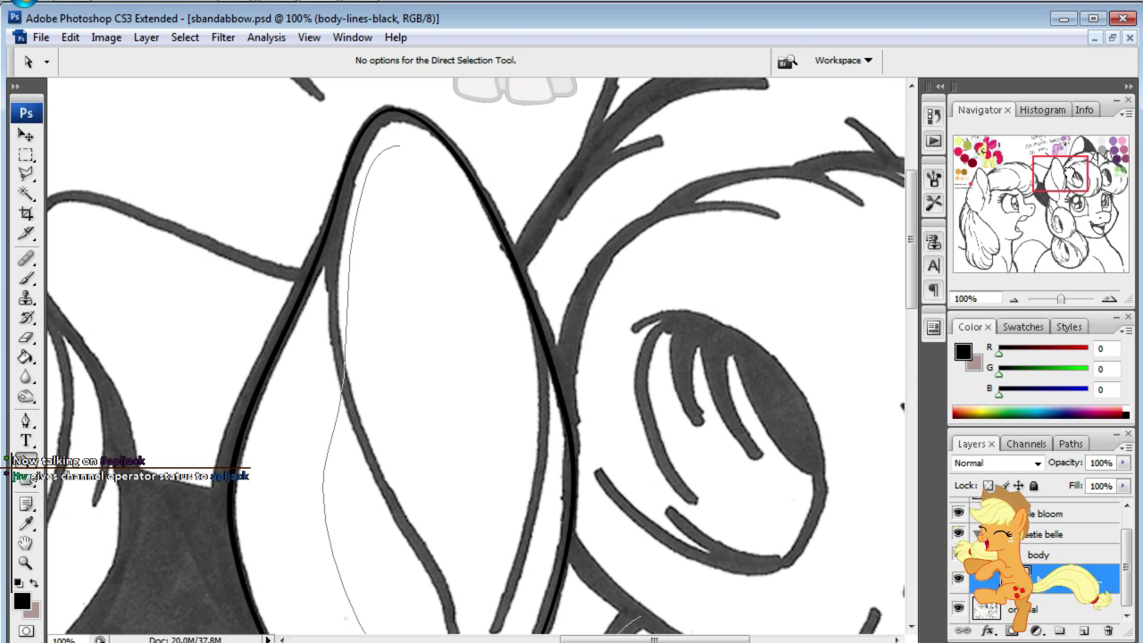
pyautogui.moveTo(1069, 175)
pyautogui.mouseDown()
pyautogui.moveTo(1007, 176)
pyautogui.moveTo(1059, 178)
pyautogui.mouseUp()
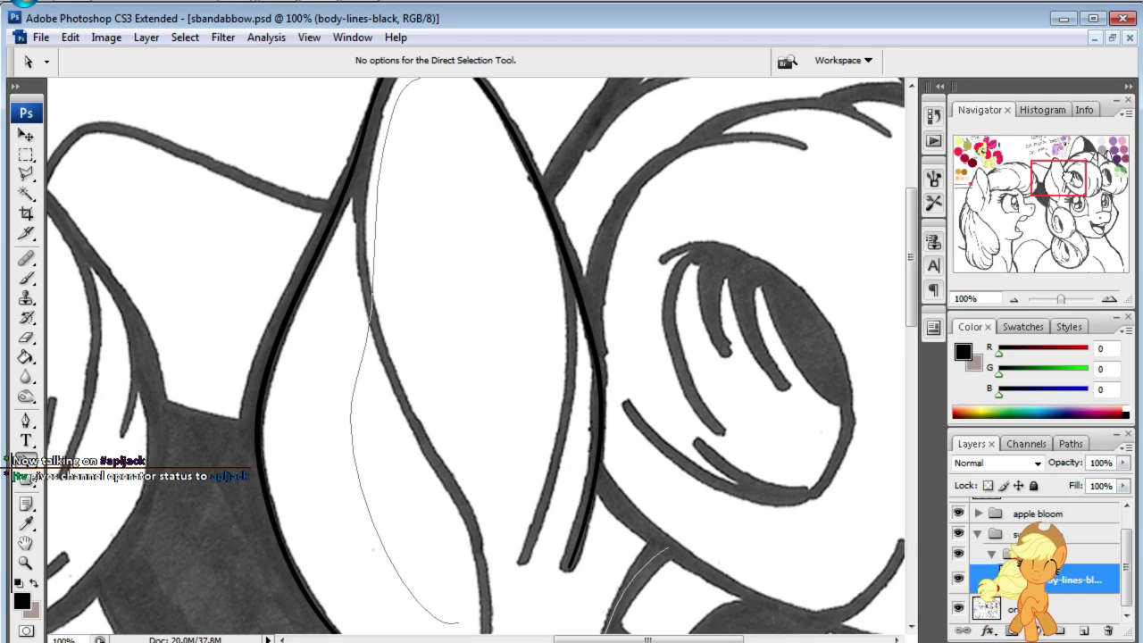
pyautogui.moveTo(1064, 178); pyautogui.dragTo(1054, 181)
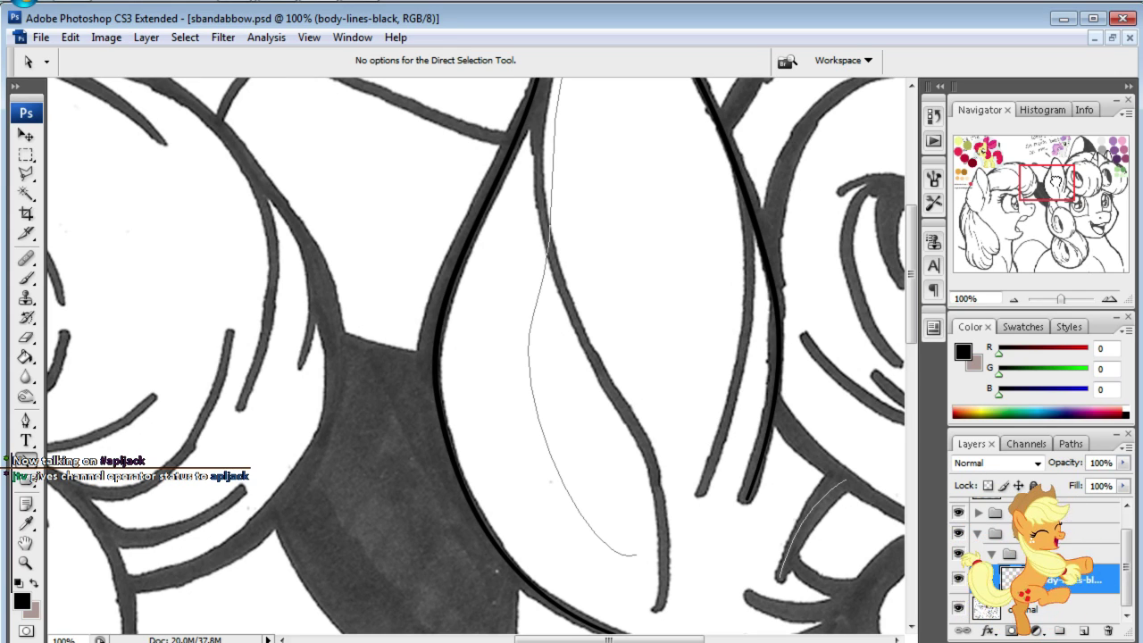
pyautogui.moveTo(1055, 181); pyautogui.dragTo(1059, 179)
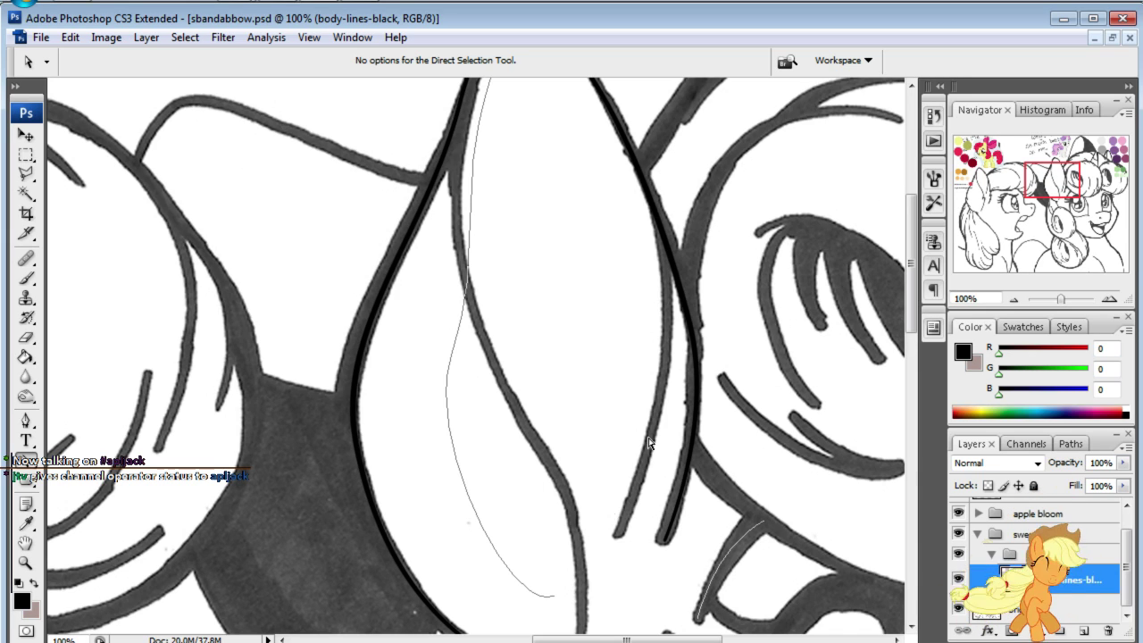
pyautogui.moveTo(1062, 179); pyautogui.dragTo(1062, 171)
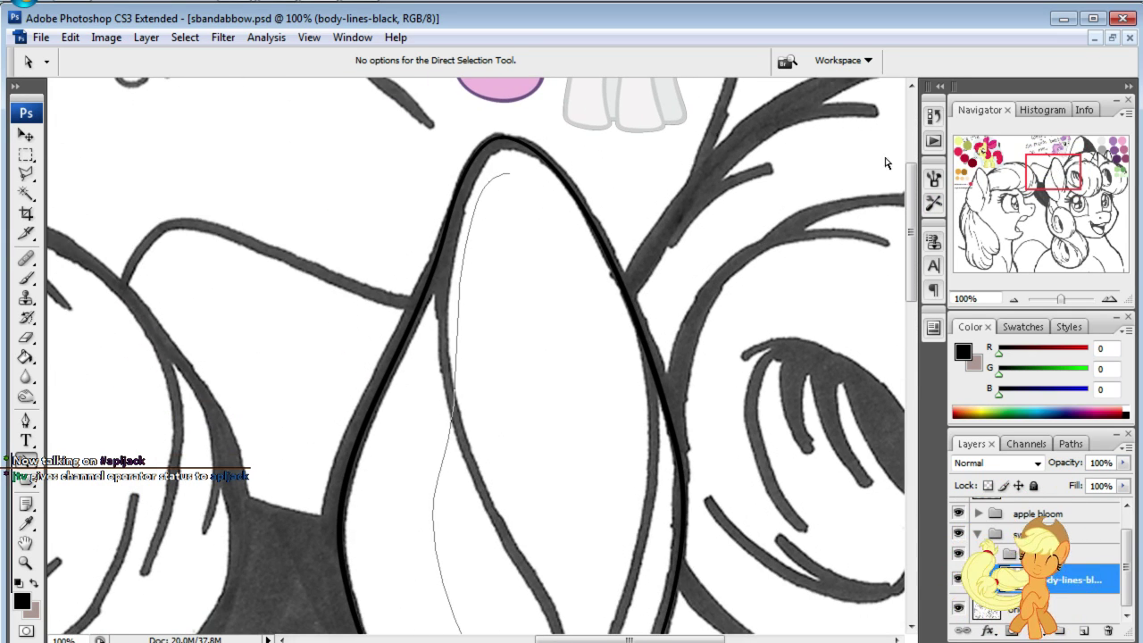
# - Delete the leftover thin path and start a new pen path at the lock's tip
pyautogui.click(458, 340)
pyautogui.press('Delete')
pyautogui.press('Delete')
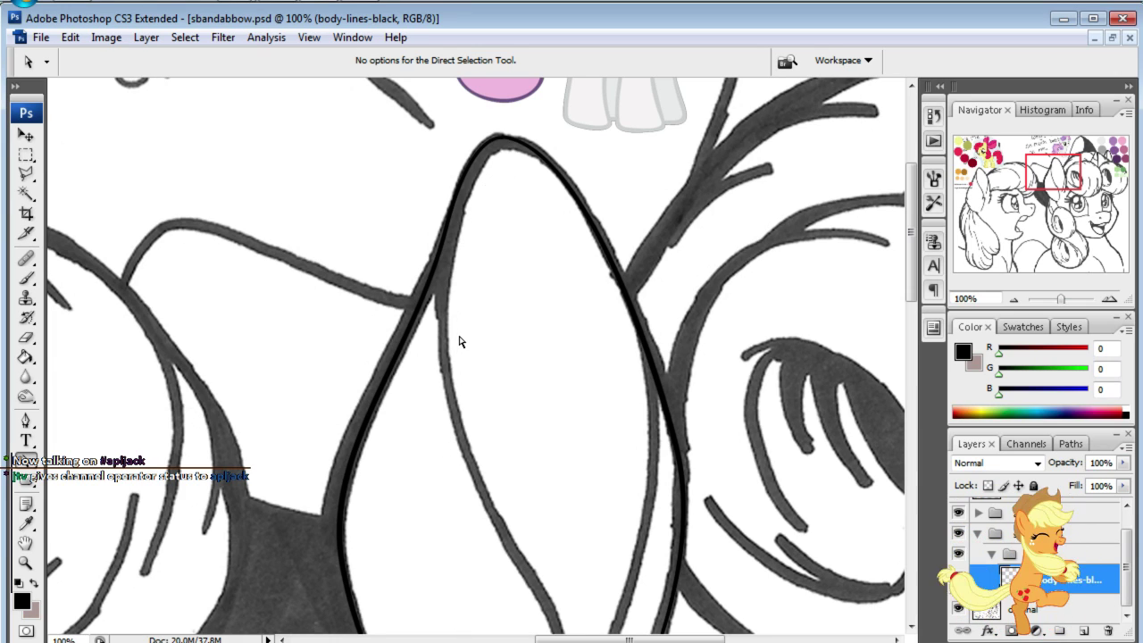
pyautogui.click(26, 419)
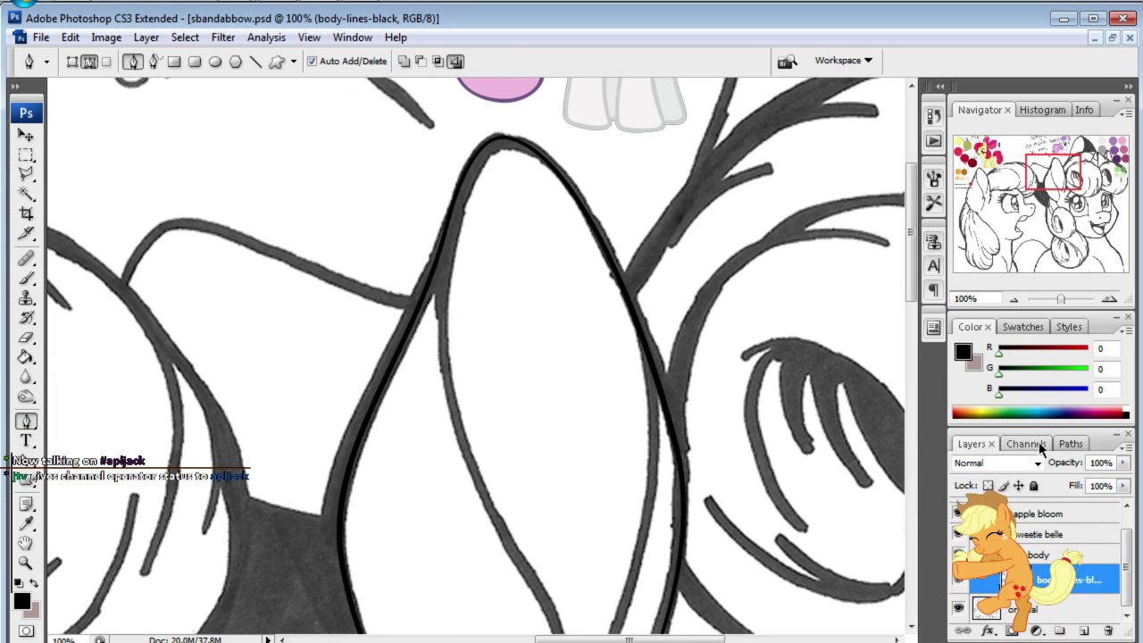
pyautogui.doubleClick(1090, 444)
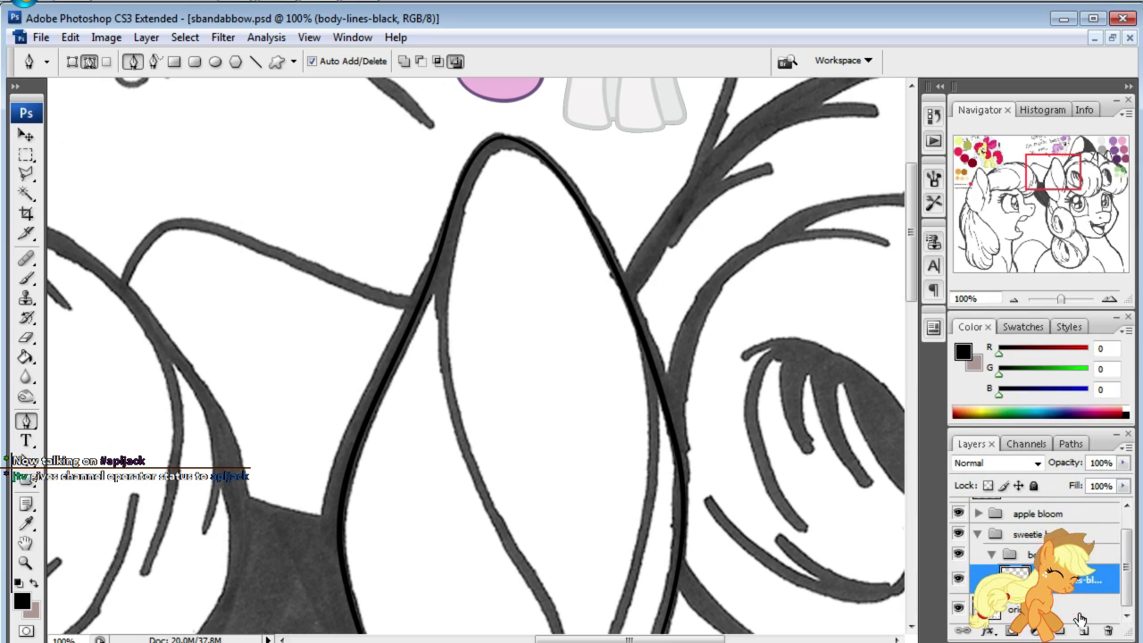
pyautogui.press('F7')
pyautogui.click(1071, 443)
pyautogui.click(972, 444)
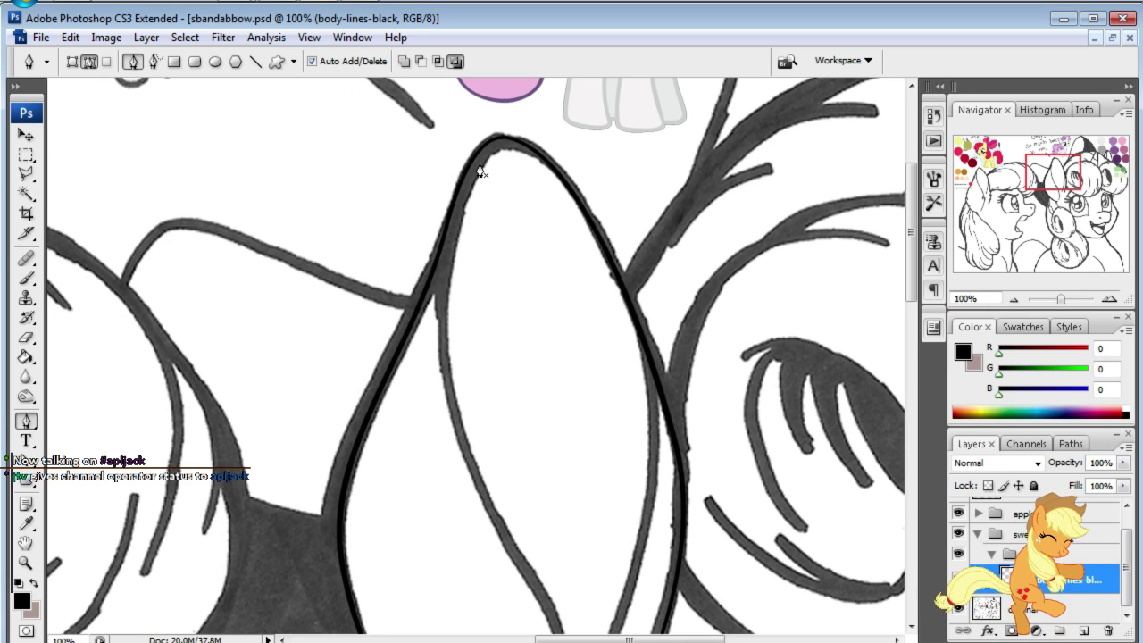
pyautogui.click(454, 207)
# - Trace a curved path down the mane lock's inner line and fit its anchors to the sketch
pyautogui.moveTo(446, 363)
pyautogui.mouseDown()
pyautogui.moveTo(463, 456)
pyautogui.moveTo(430, 170)
pyautogui.mouseUp()
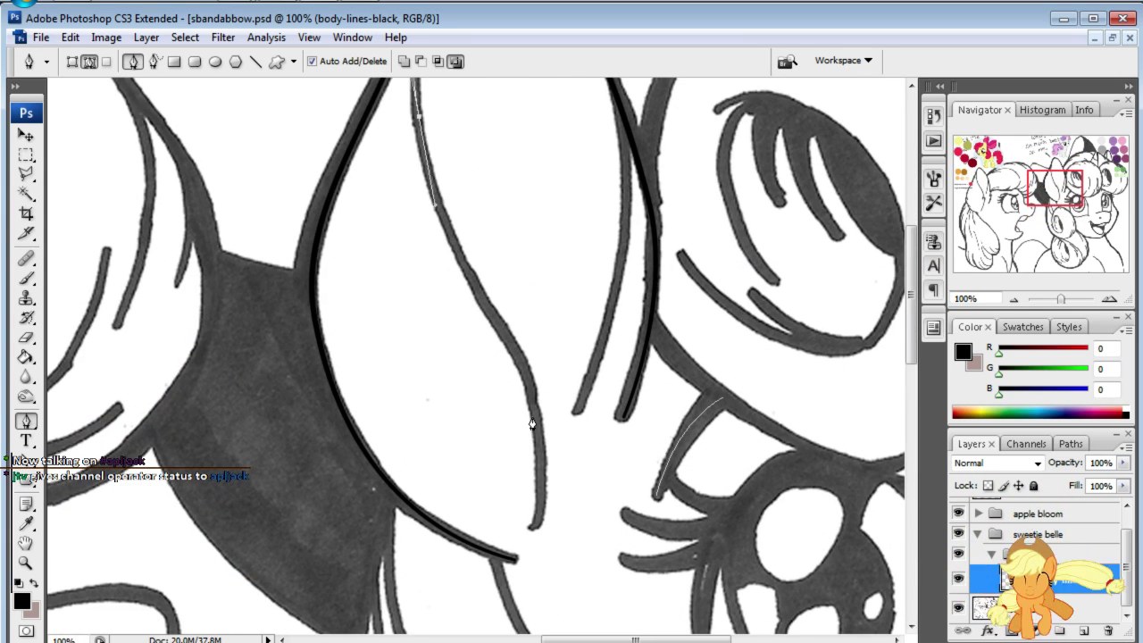
pyautogui.moveTo(533, 417); pyautogui.dragTo(549, 537)
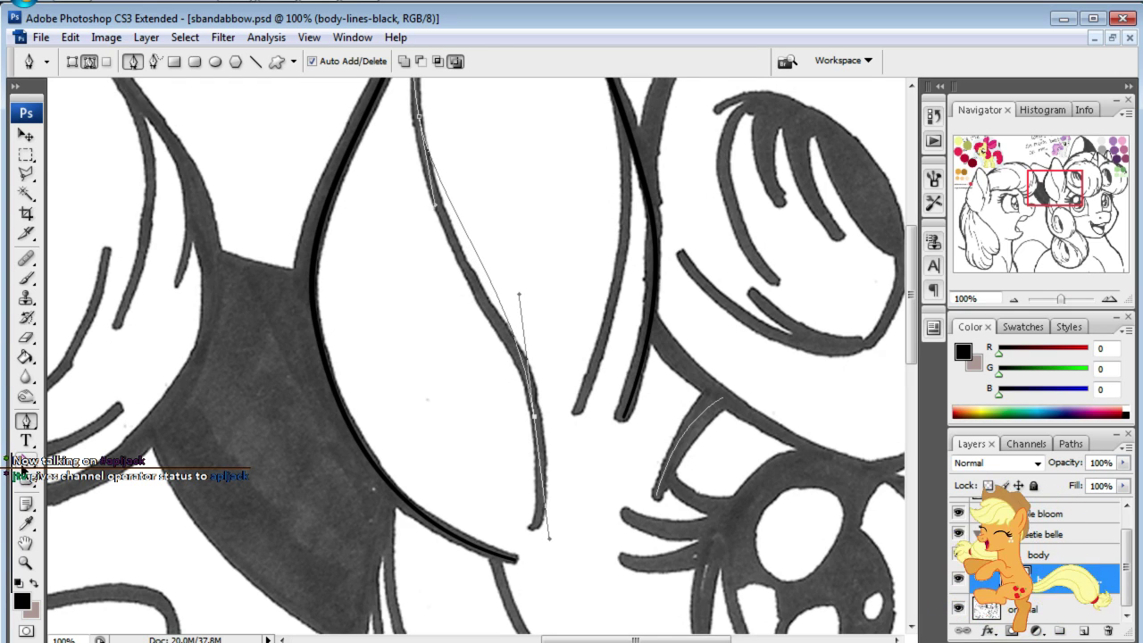
pyautogui.press('a')
pyautogui.moveTo(535, 420); pyautogui.dragTo(542, 475)
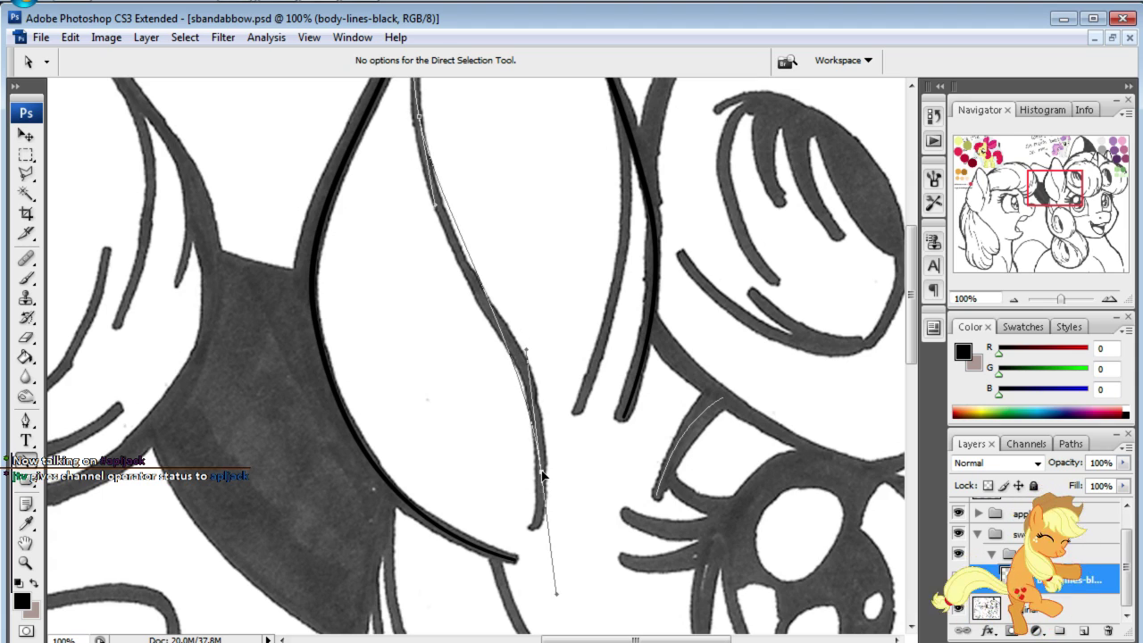
pyautogui.moveTo(525, 355); pyautogui.dragTo(533, 343)
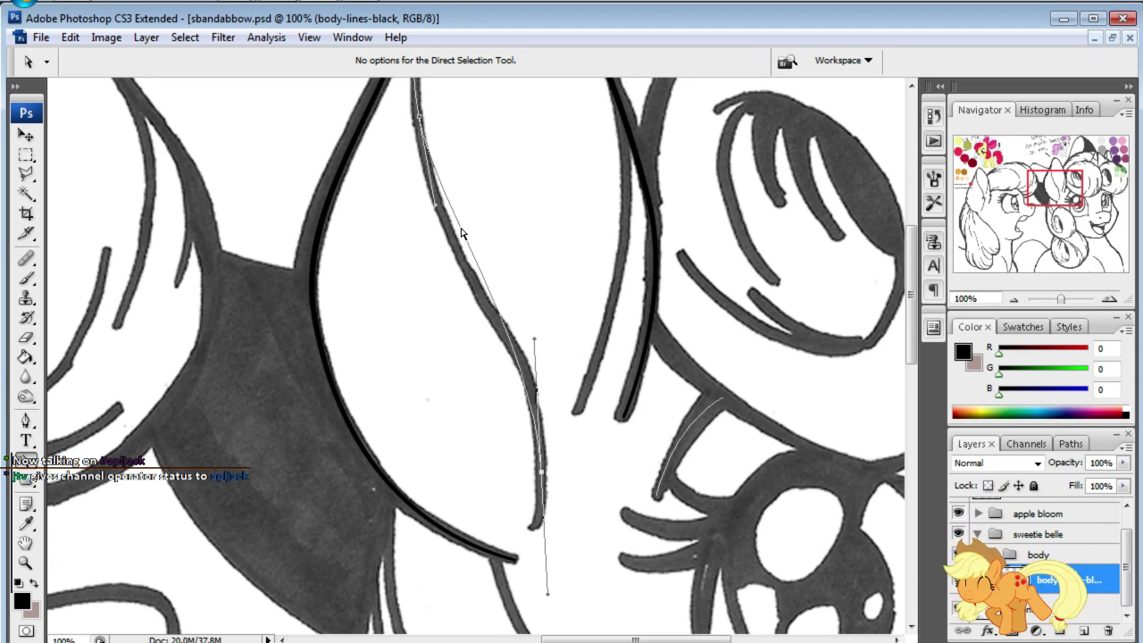
pyautogui.moveTo(438, 208); pyautogui.dragTo(435, 254)
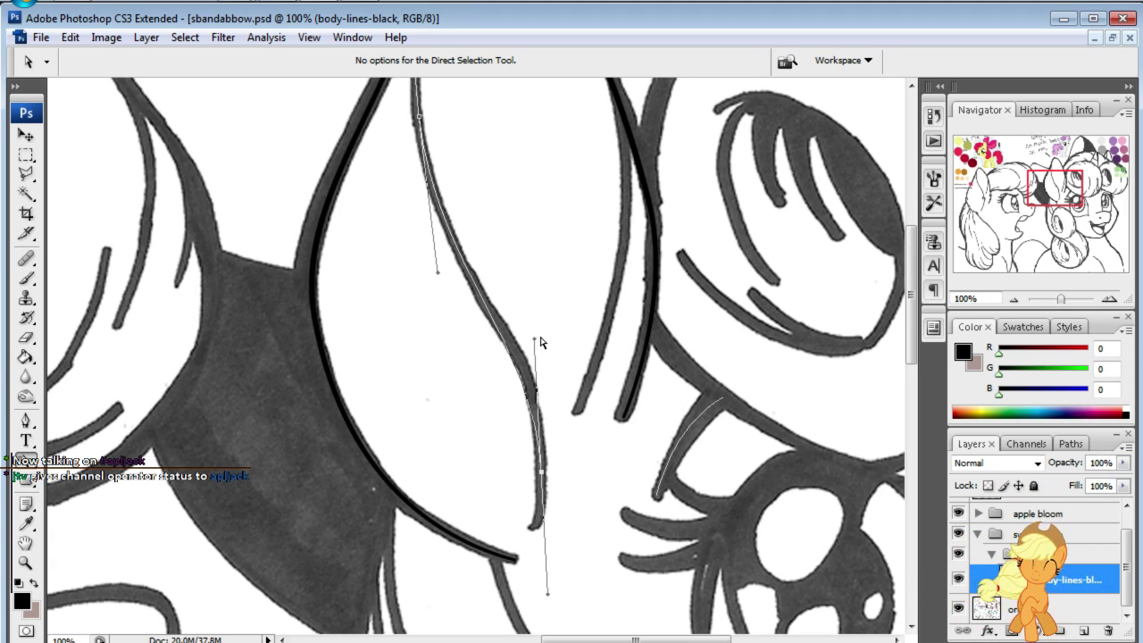
pyautogui.moveTo(534, 345); pyautogui.dragTo(513, 287)
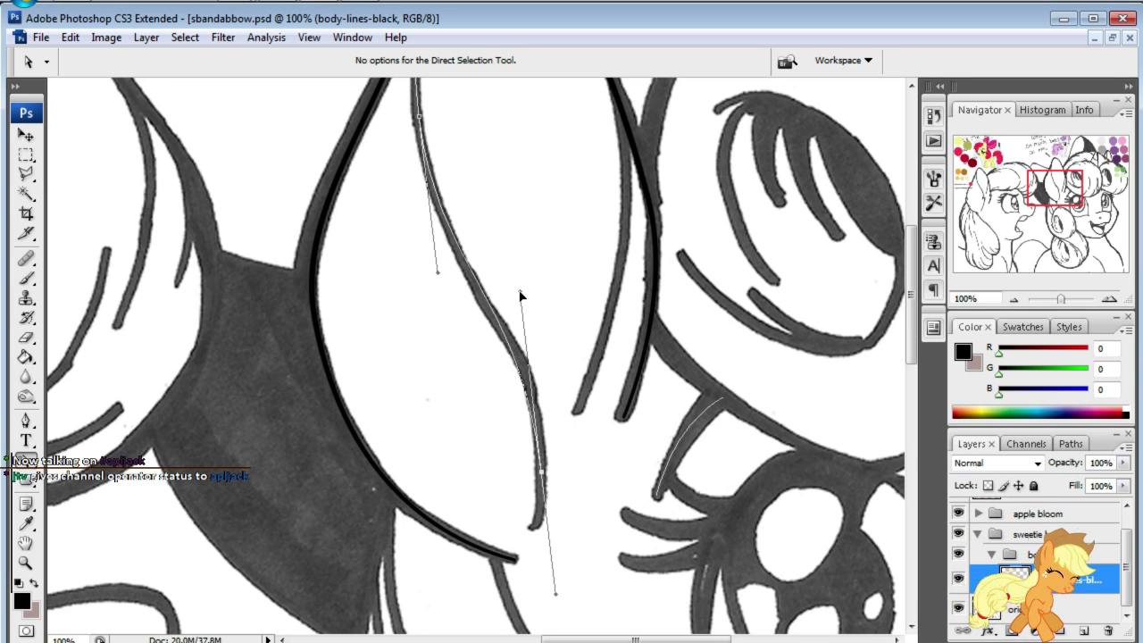
pyautogui.click(751, 137)
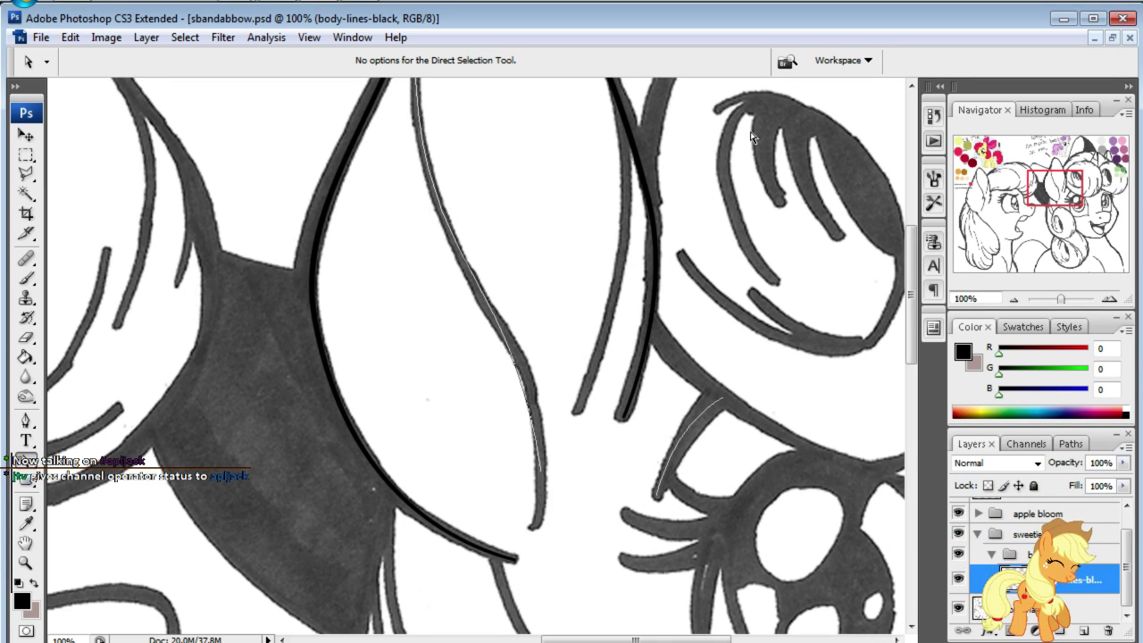
# - Hide the original sketch to review the inked lines, then show it again
pyautogui.click(960, 609)
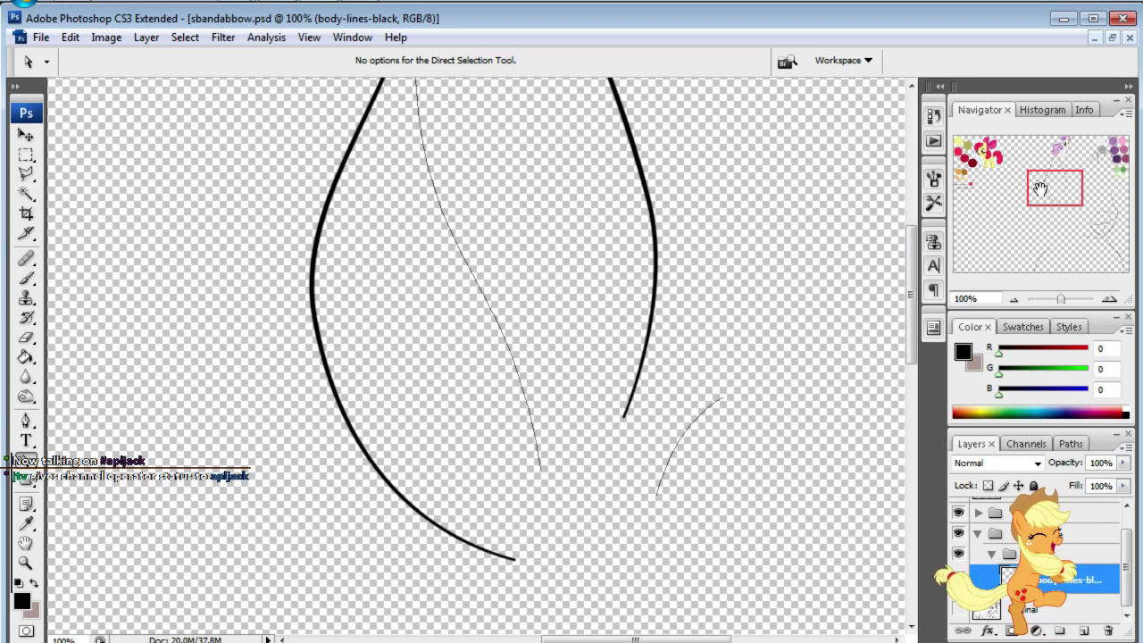
pyautogui.moveTo(1034, 198); pyautogui.dragTo(1031, 200)
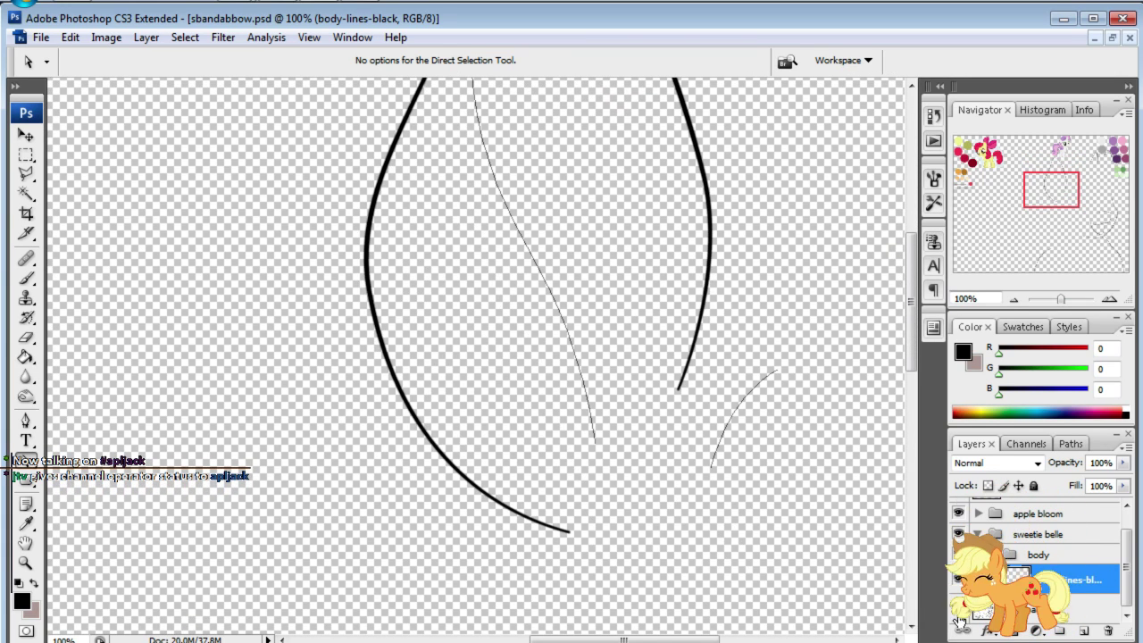
pyautogui.click(959, 609)
# - Trace the right inner strand line and check it with the sketch hidden
pyautogui.click(26, 423)
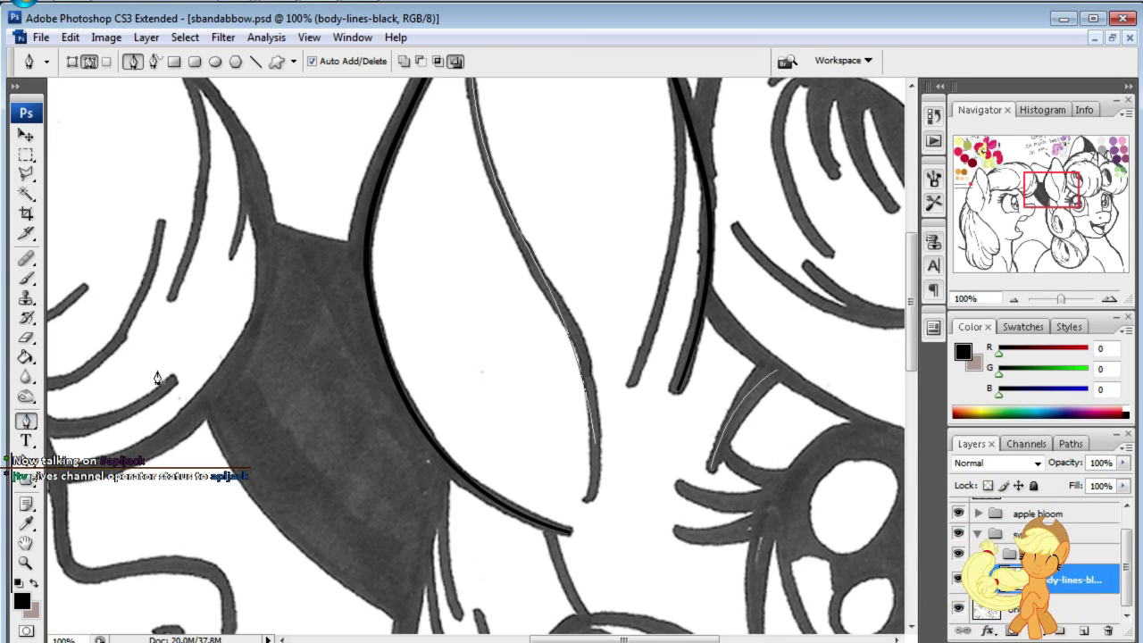
pyautogui.moveTo(1054, 192); pyautogui.dragTo(1056, 182)
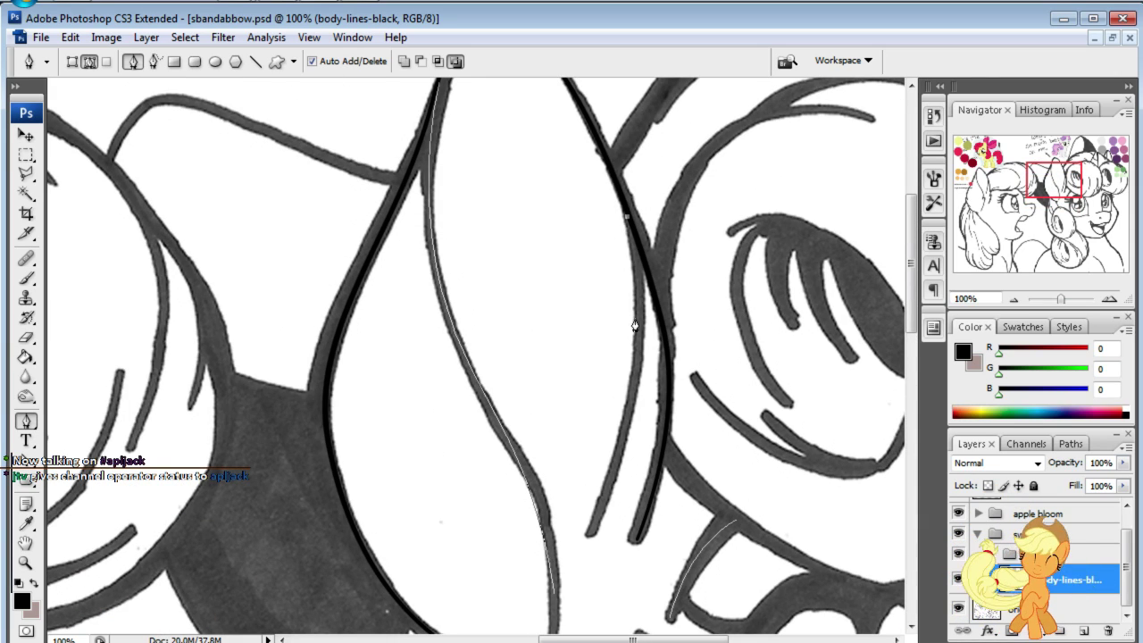
pyautogui.moveTo(636, 381); pyautogui.dragTo(622, 437)
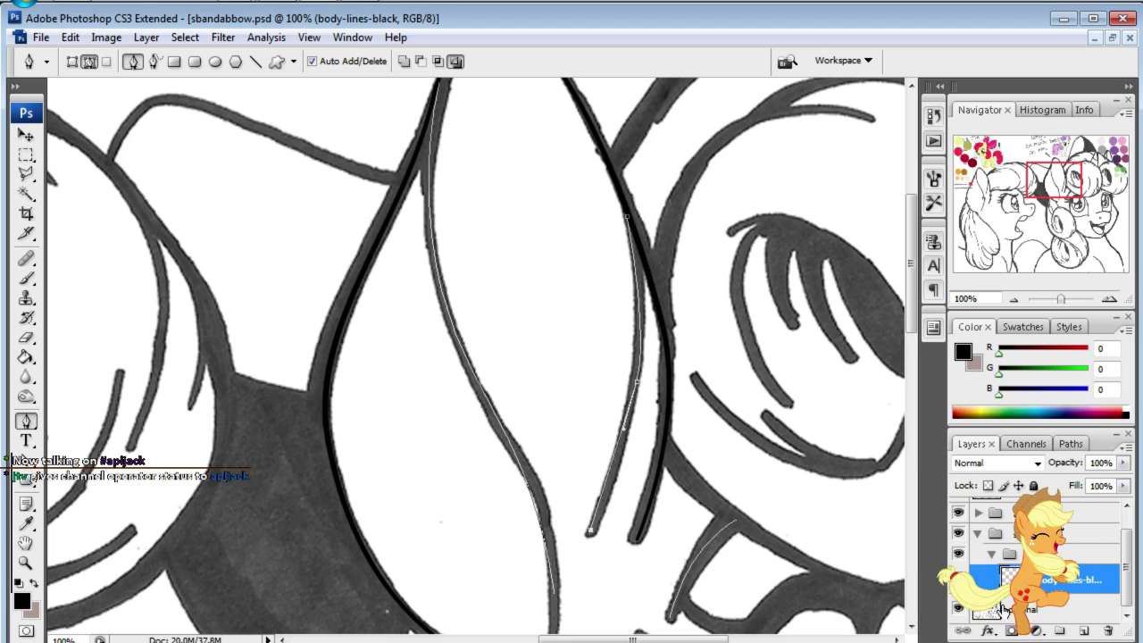
pyautogui.click(958, 610)
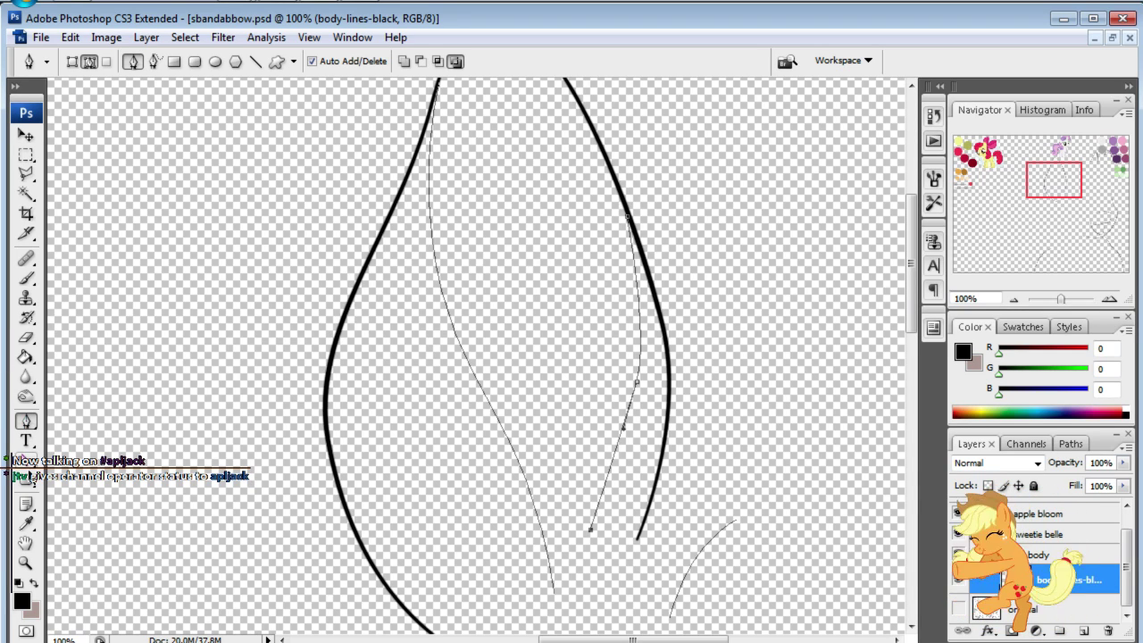
pyautogui.press('a')
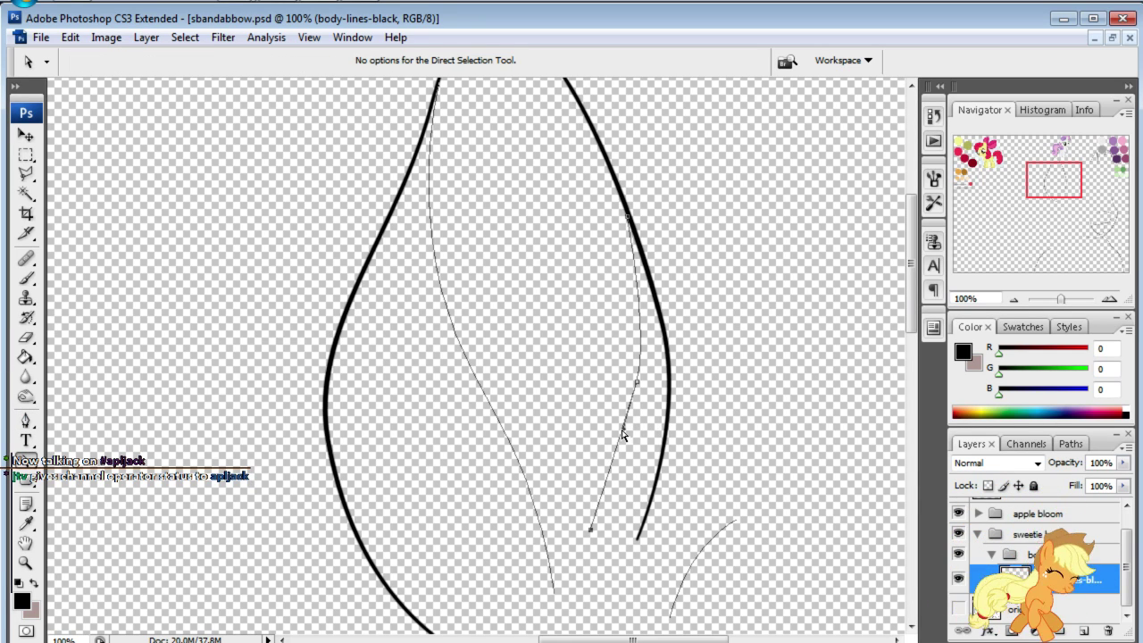
pyautogui.click(809, 248)
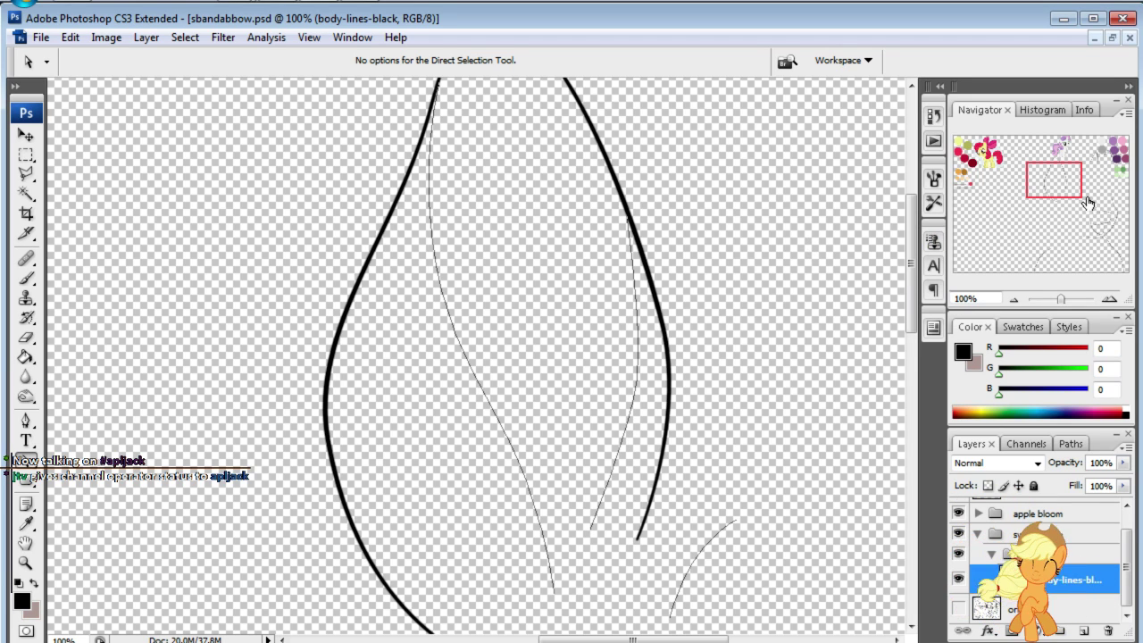
pyautogui.moveTo(1087, 203); pyautogui.dragTo(1084, 200)
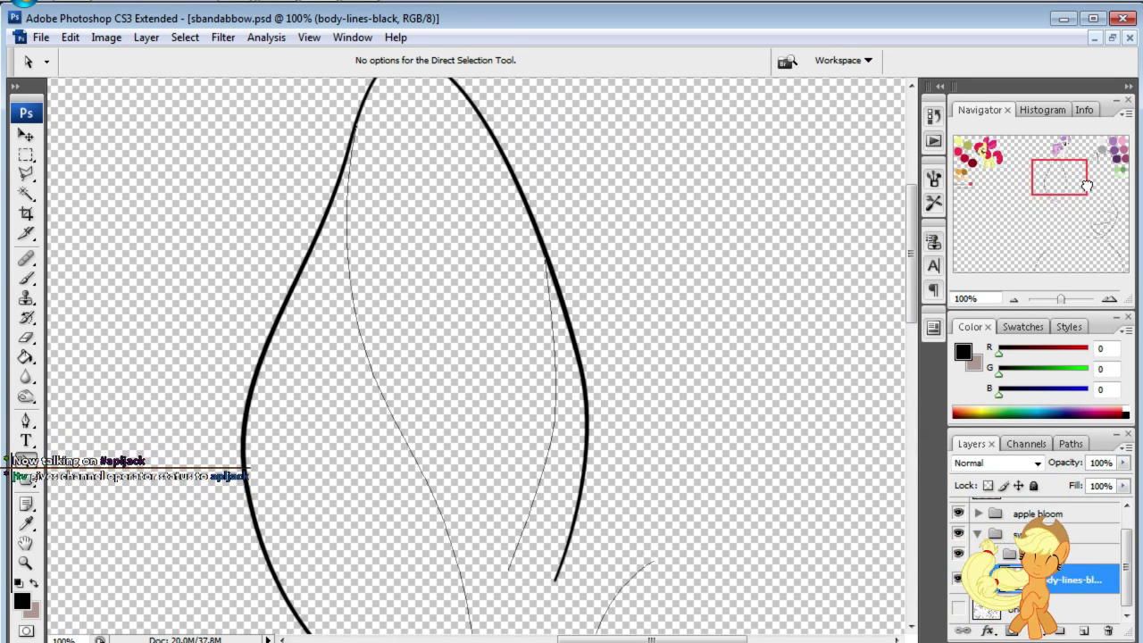
pyautogui.moveTo(1084, 200); pyautogui.dragTo(1118, 175)
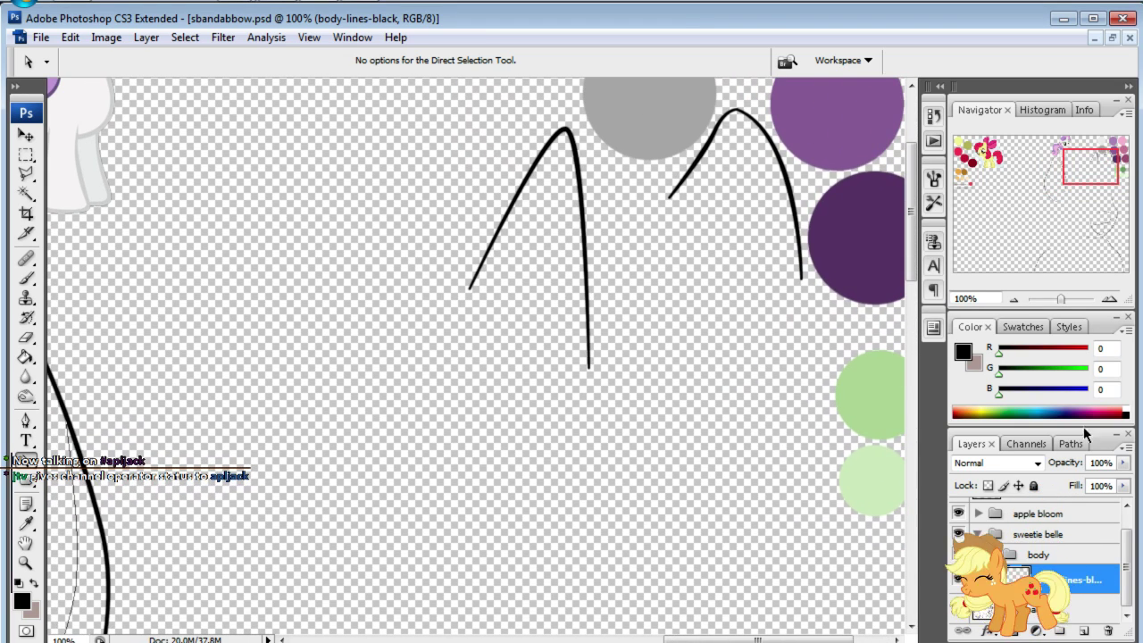
# - Curve a path along the inner ear line and inspect its anchor points
pyautogui.click(959, 611)
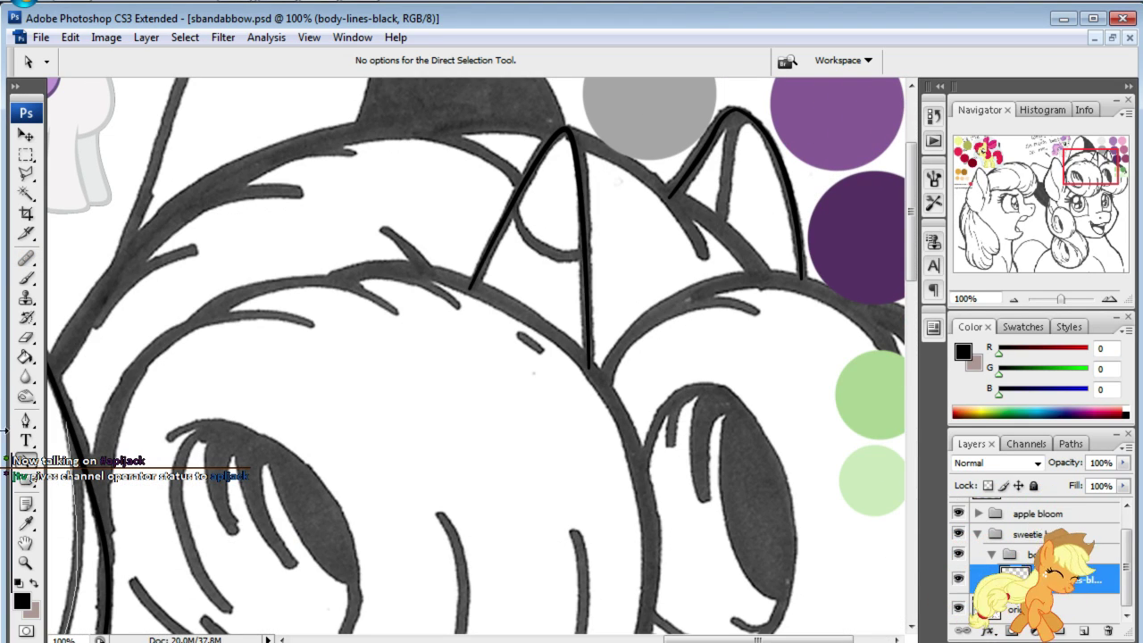
pyautogui.click(27, 422)
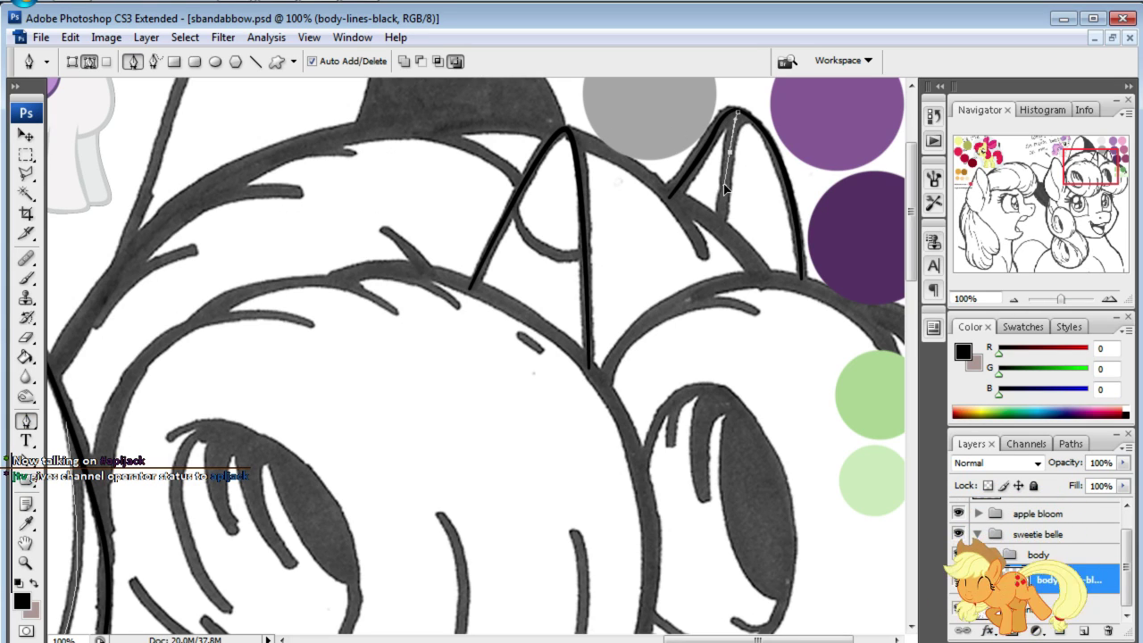
pyautogui.moveTo(725, 188); pyautogui.dragTo(725, 220)
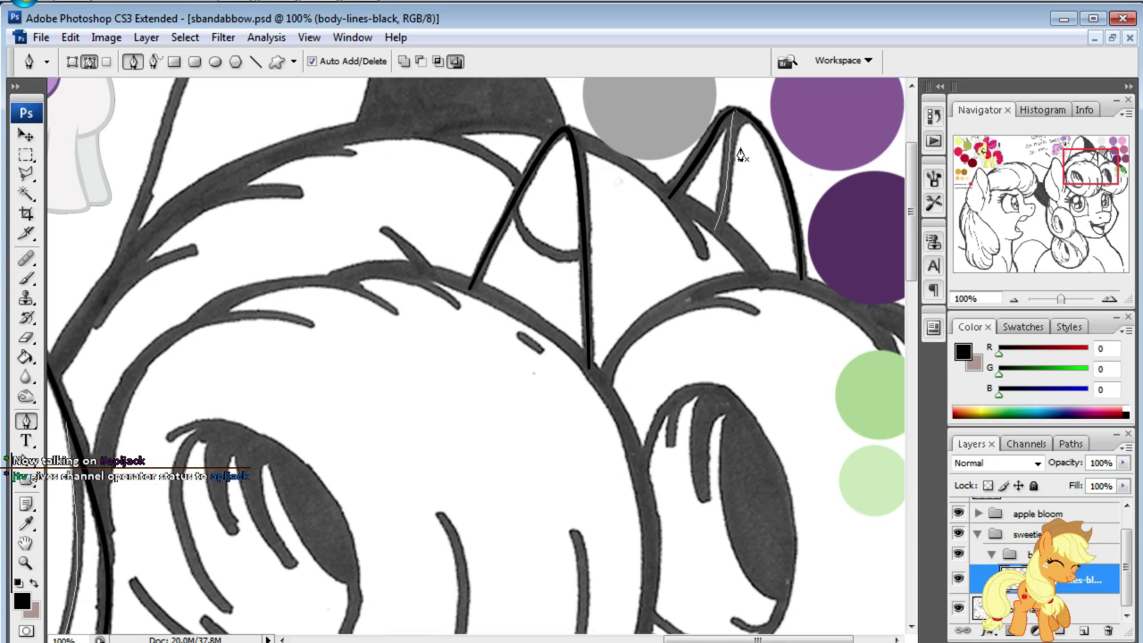
pyautogui.click(26, 466)
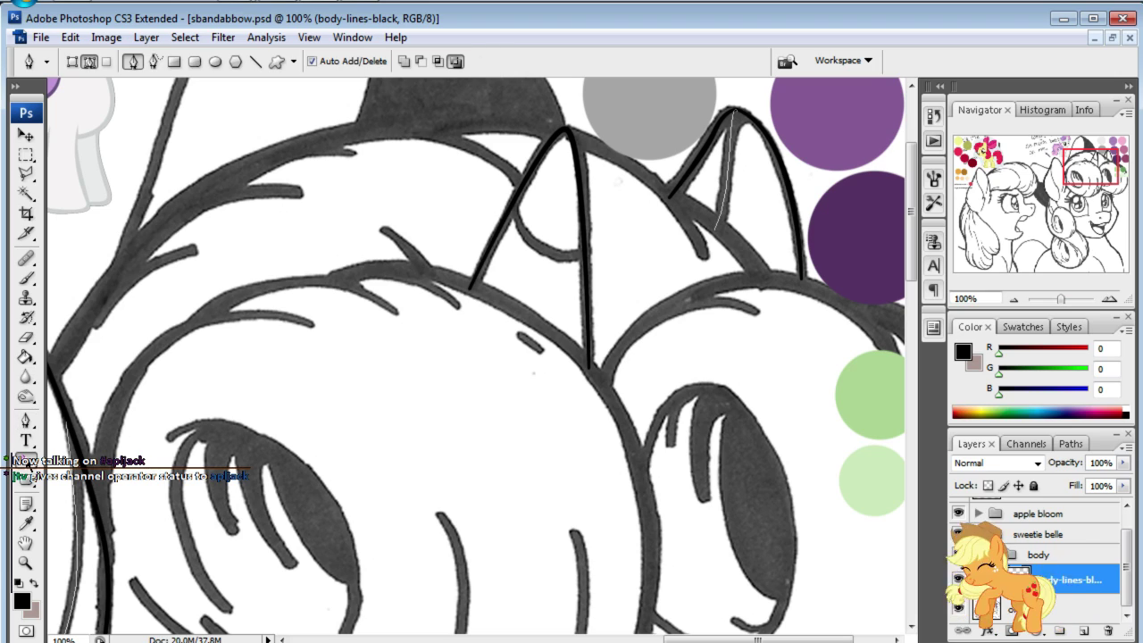
pyautogui.click(733, 116)
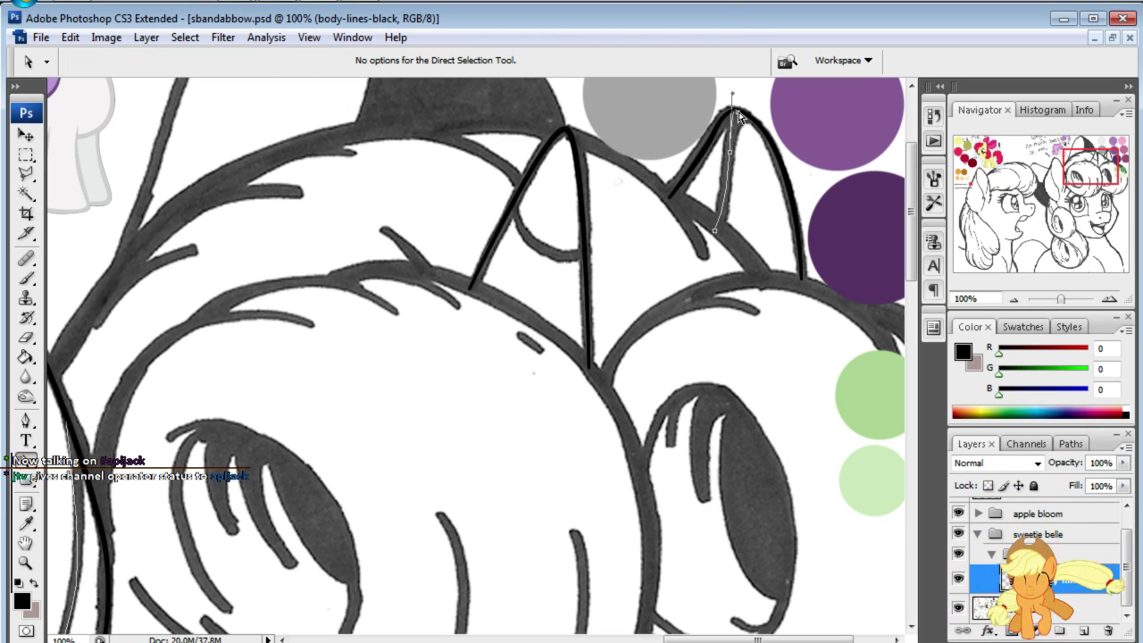
pyautogui.scroll(1, 732, 98)
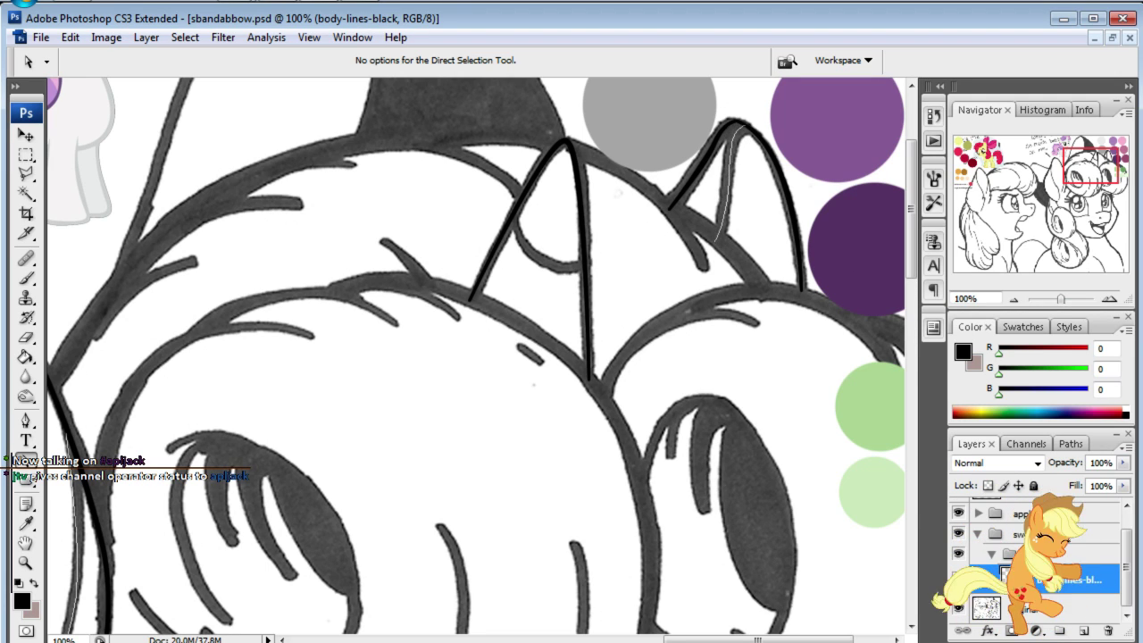
pyautogui.keyDown('alt'); pyautogui.click(958, 611); pyautogui.keyUp('alt')
pyautogui.keyDown('alt'); pyautogui.click(957, 610); pyautogui.keyUp('alt')
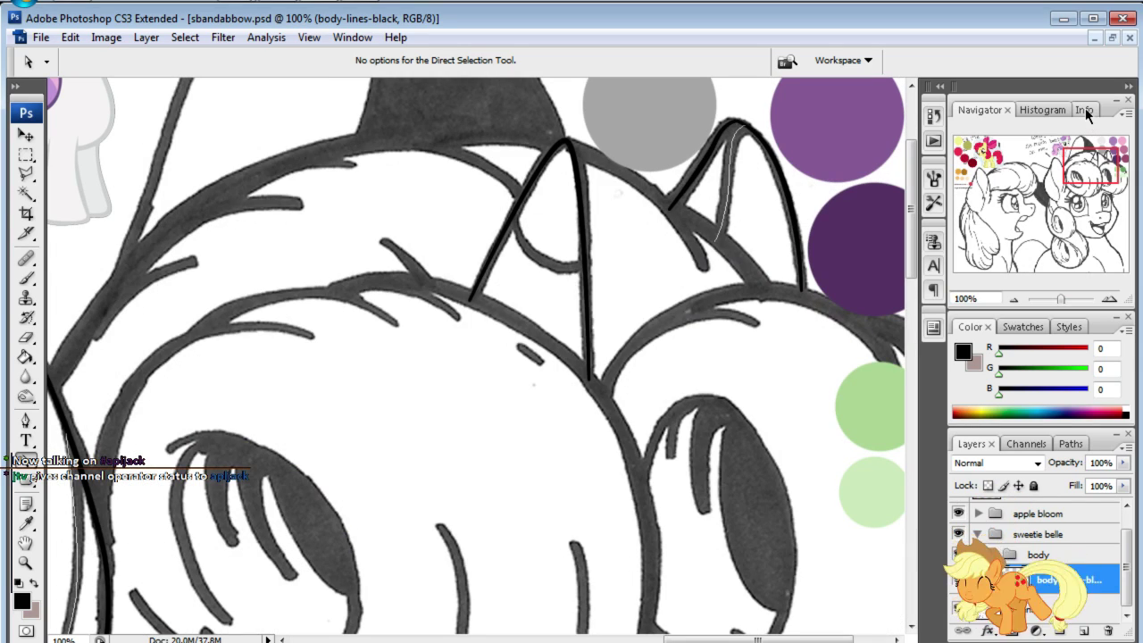
# - Add a curved anchor following the horn, then pan down to the pony's face
pyautogui.click(24, 424)
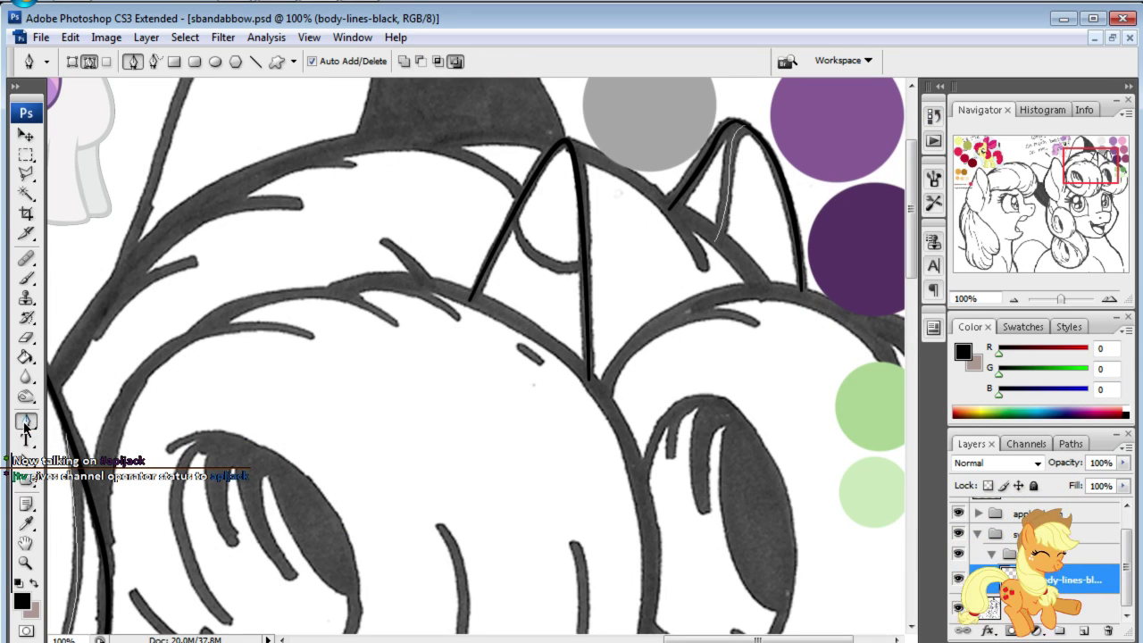
pyautogui.click(512, 216)
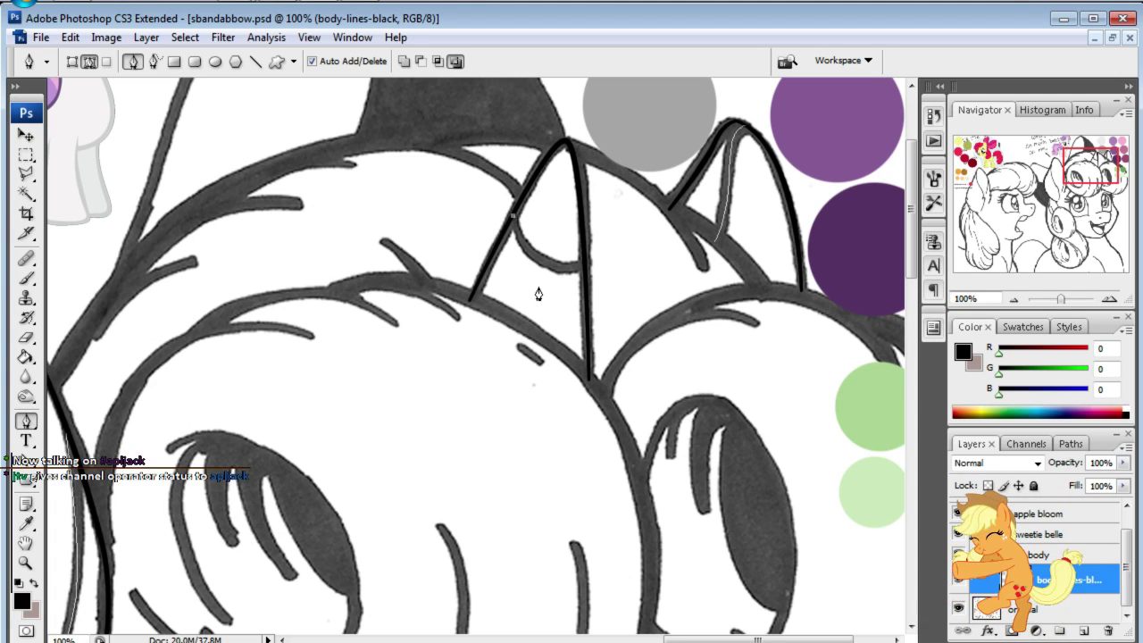
pyautogui.moveTo(599, 246); pyautogui.dragTo(645, 249)
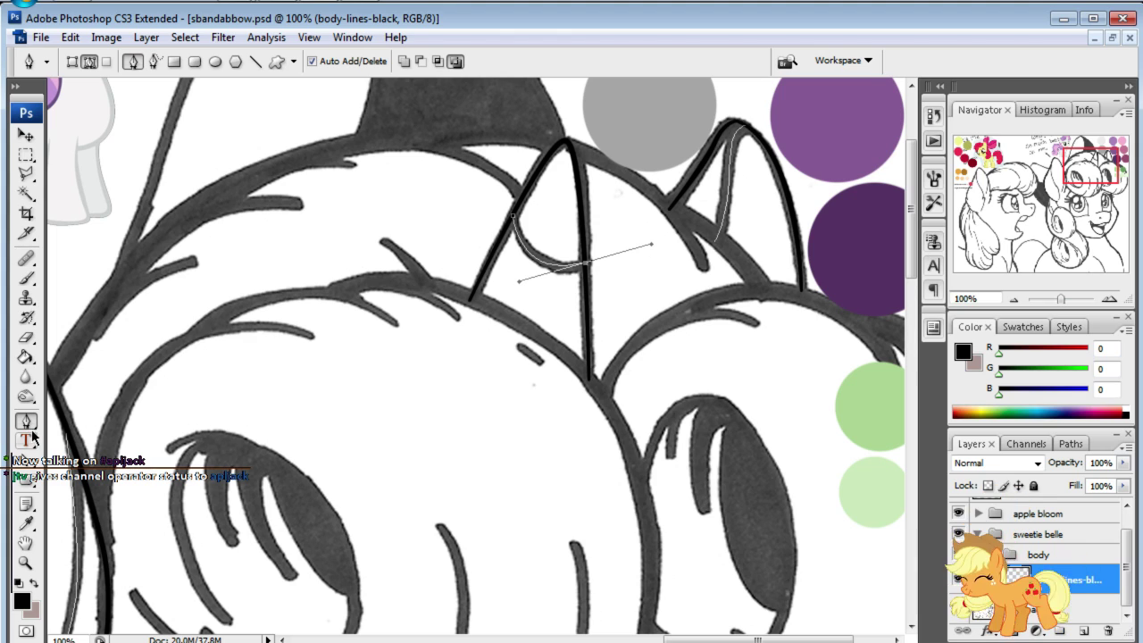
pyautogui.moveTo(1097, 175)
pyautogui.mouseDown()
pyautogui.moveTo(1095, 228)
pyautogui.moveTo(1082, 221)
pyautogui.mouseUp()
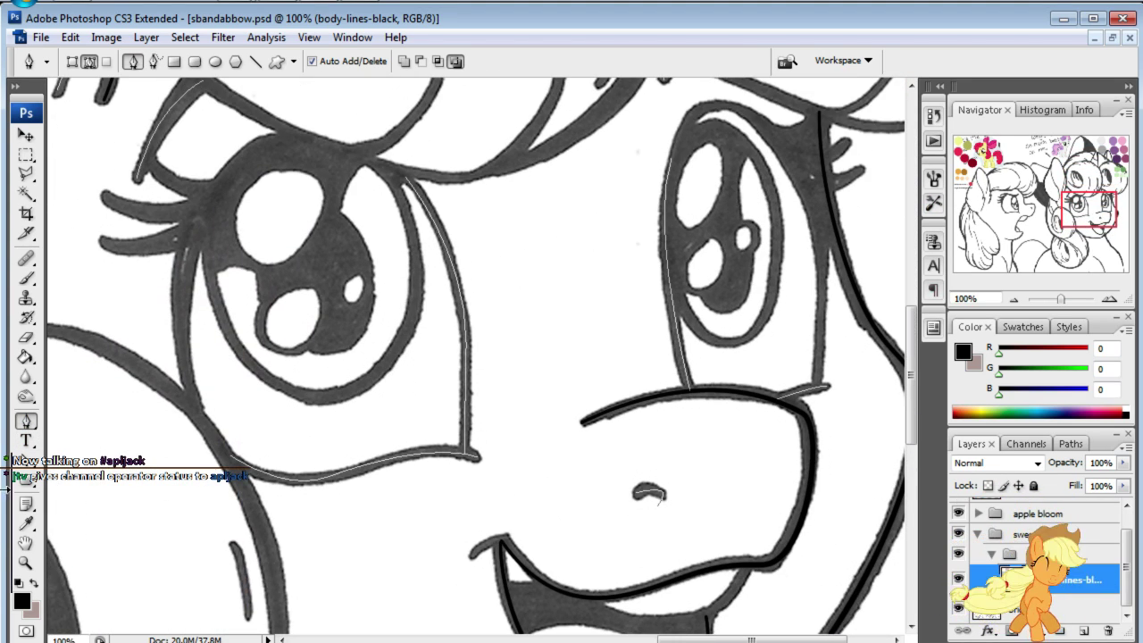
# - Set the Brush tool's master diameter to 4 px
pyautogui.click(26, 279)
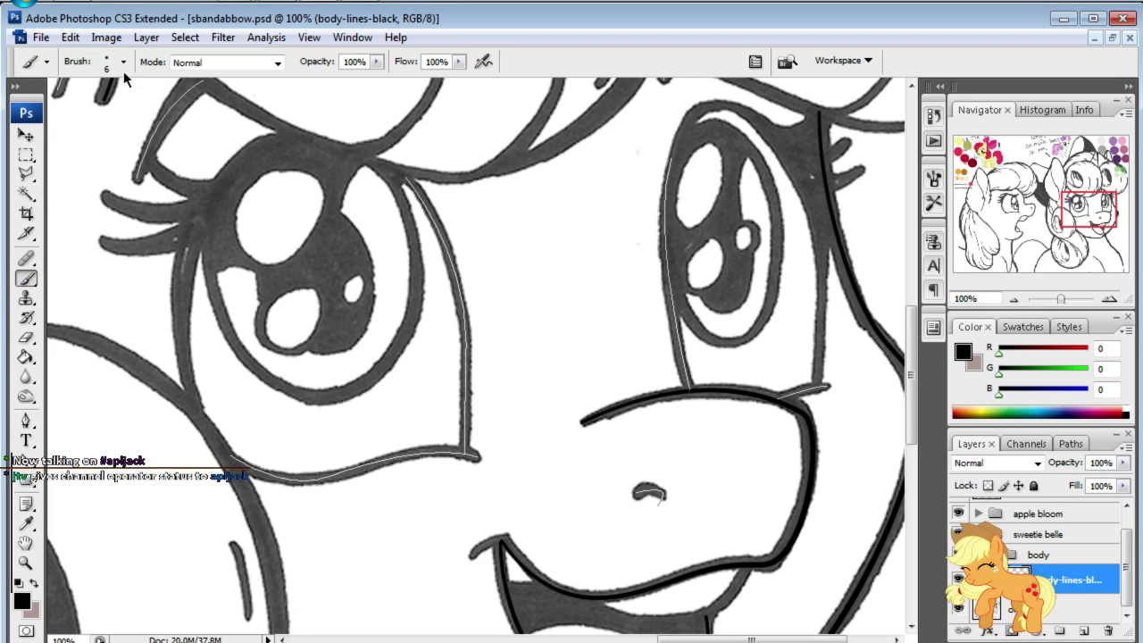
pyautogui.click(123, 61)
pyautogui.write('4')
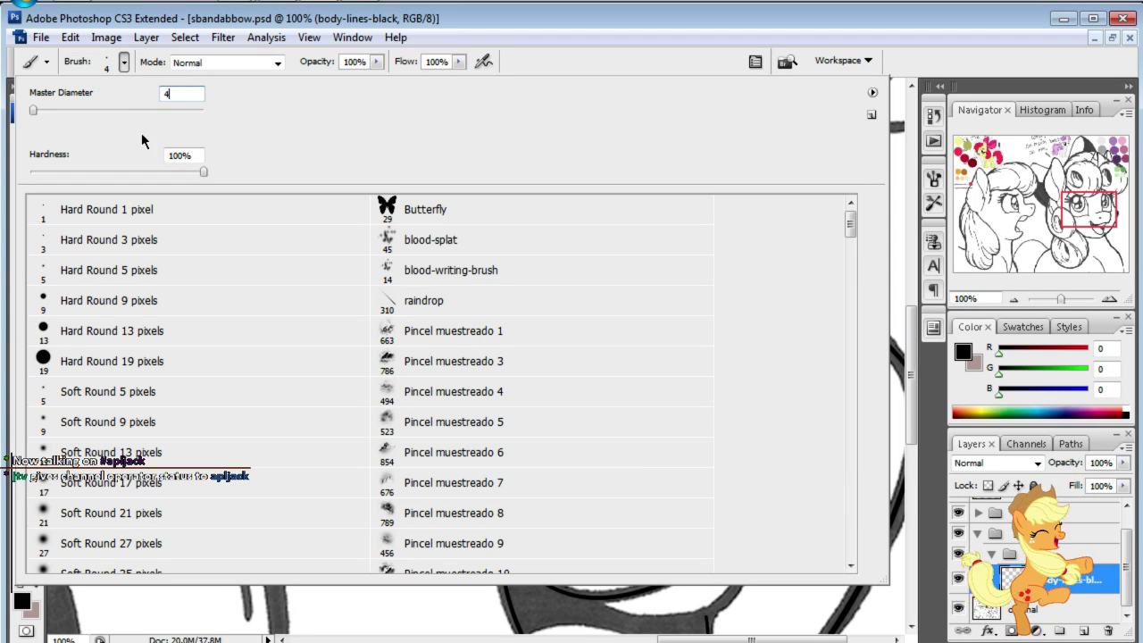
pyautogui.press('Return')
# - Stroke the traced face path with the brush and select the sb-body-minor path
pyautogui.click(26, 420)
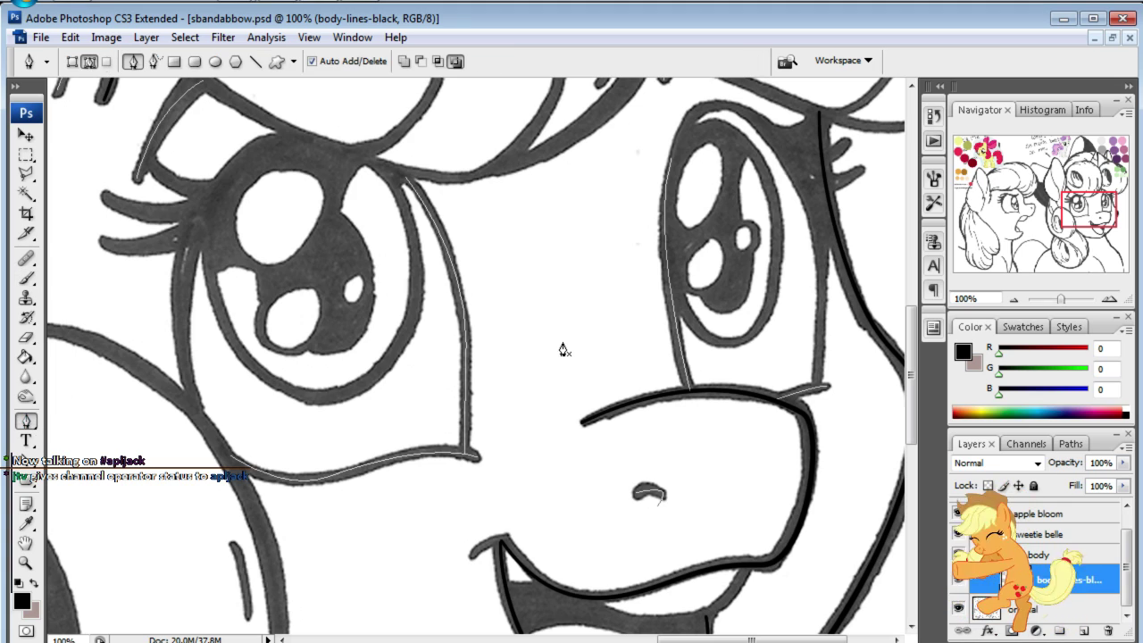
pyautogui.rightClick(563, 346)
pyautogui.click(582, 469)
pyautogui.click(966, 296)
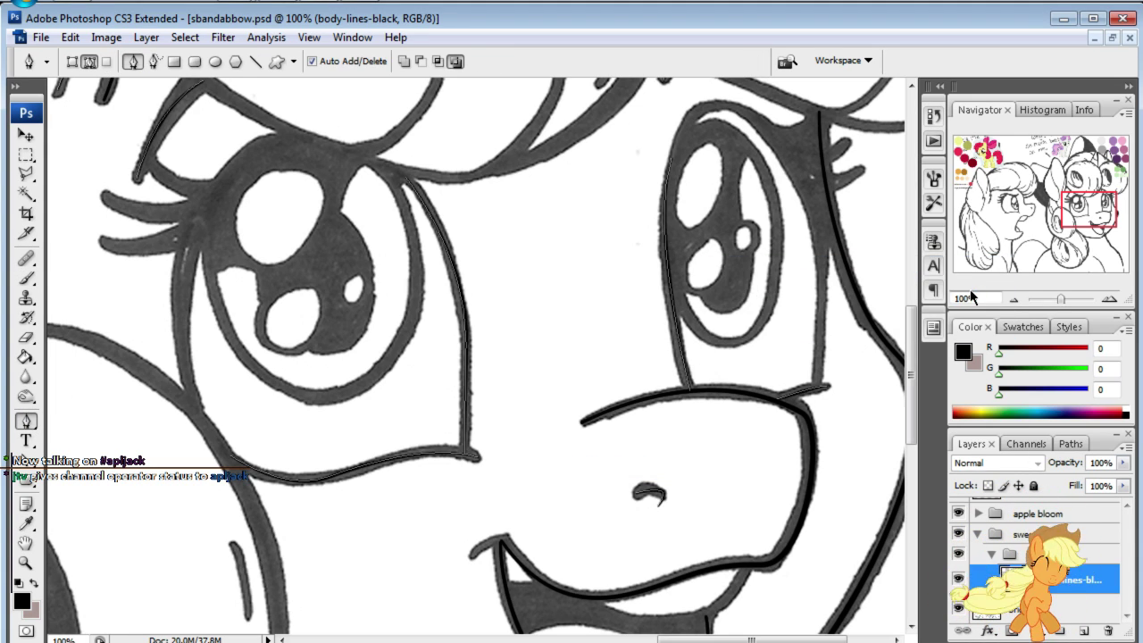
pyautogui.press('Return')
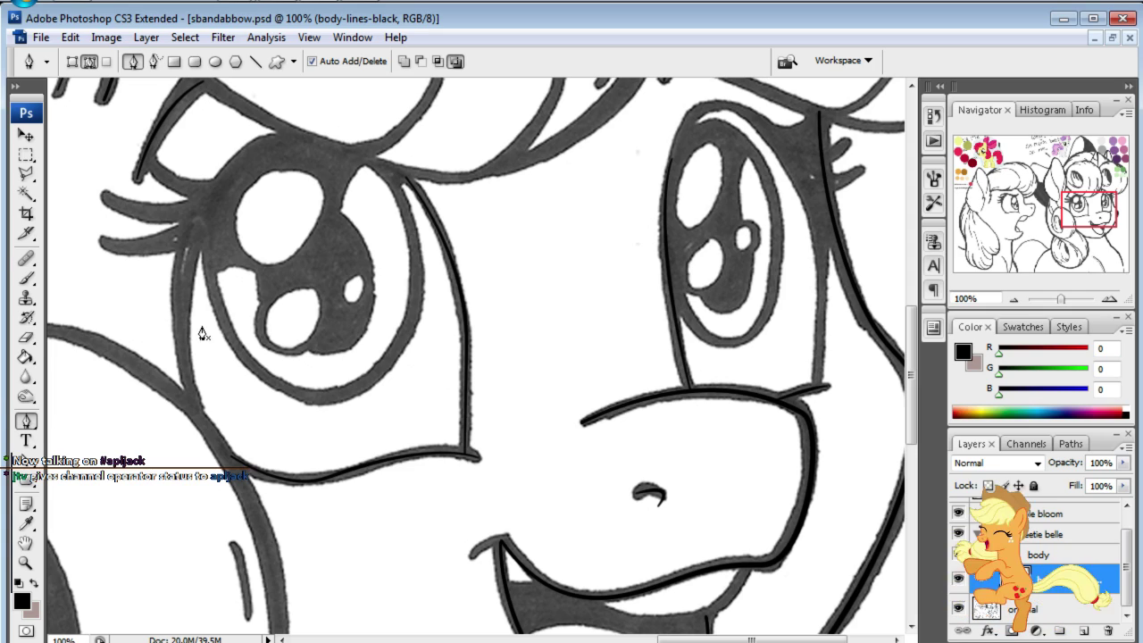
pyautogui.click(1070, 444)
pyautogui.click(1026, 493)
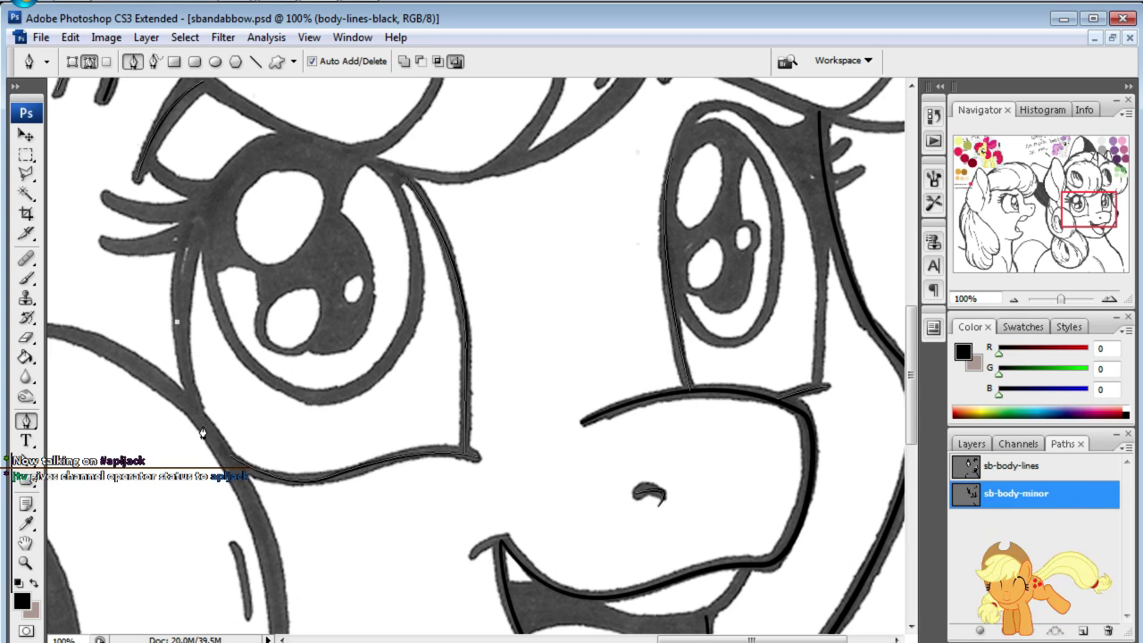
# - Pen-trace the left and right inner eye outlines
pyautogui.moveTo(203, 433); pyautogui.dragTo(217, 449)
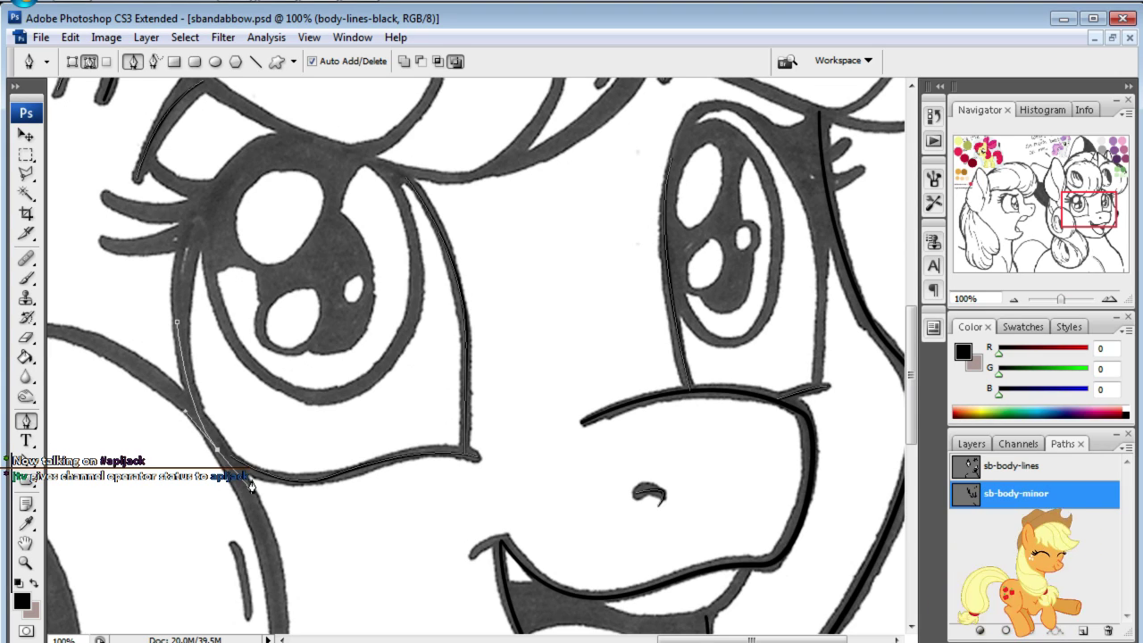
pyautogui.click(25, 421)
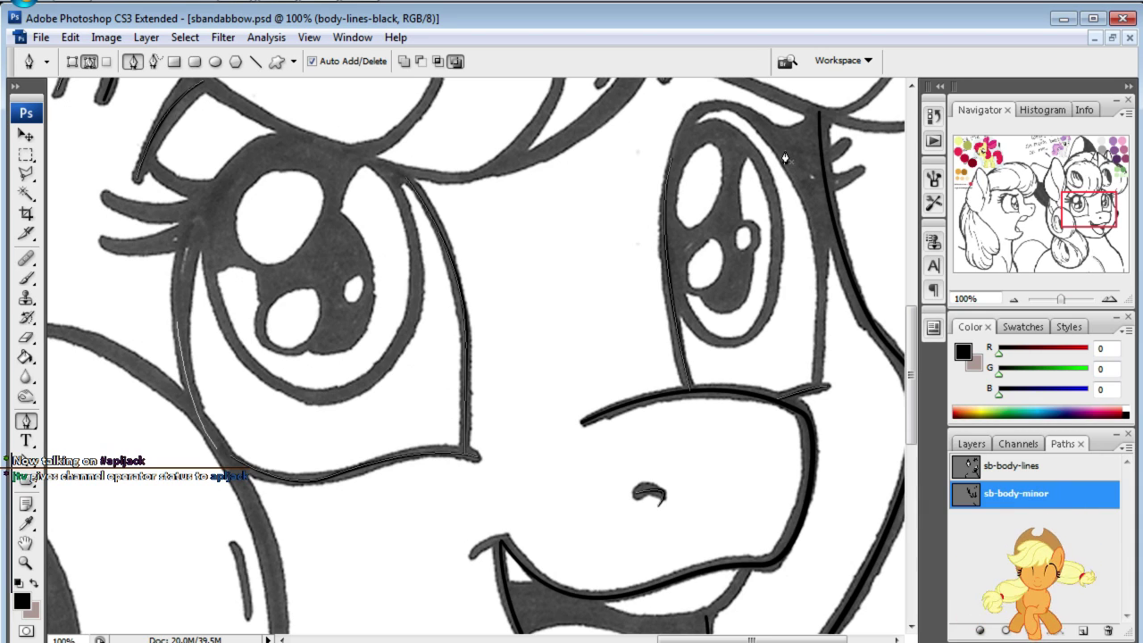
pyautogui.click(821, 352)
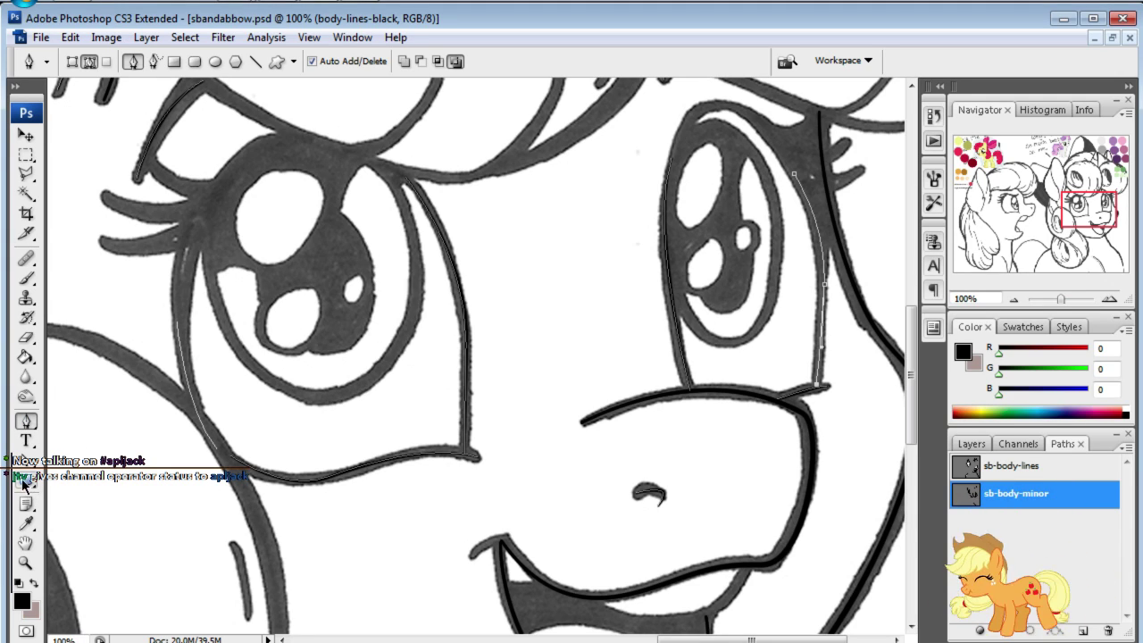
# - Stroke the eye outline subpaths with the brush using Simulate Pressure
pyautogui.moveTo(26, 460); pyautogui.dragTo(108, 462)
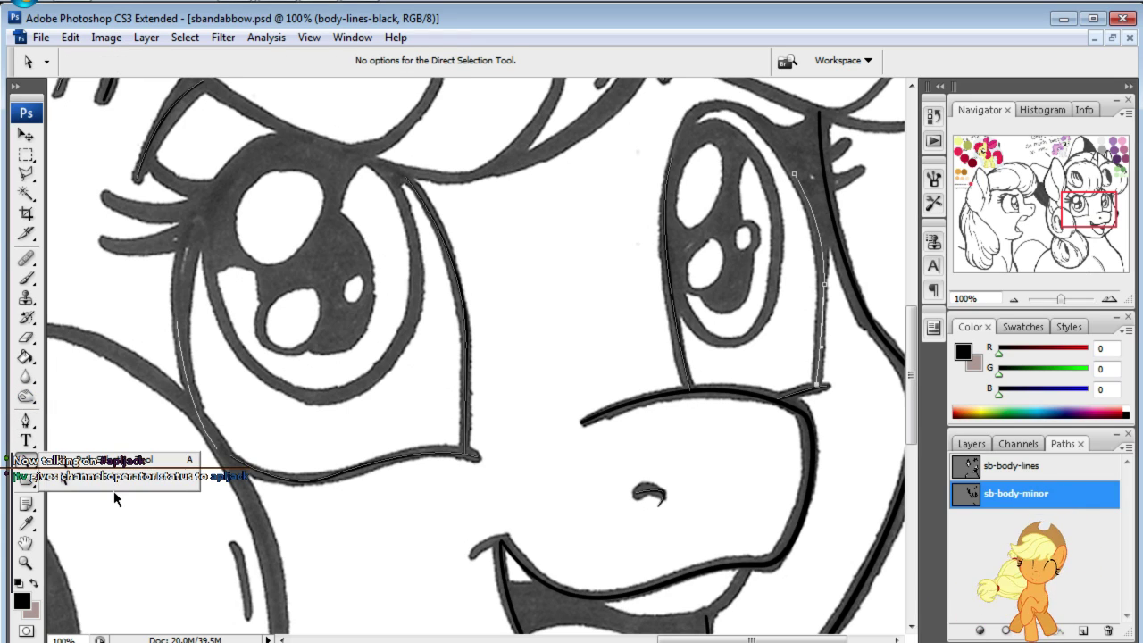
pyautogui.click(179, 371)
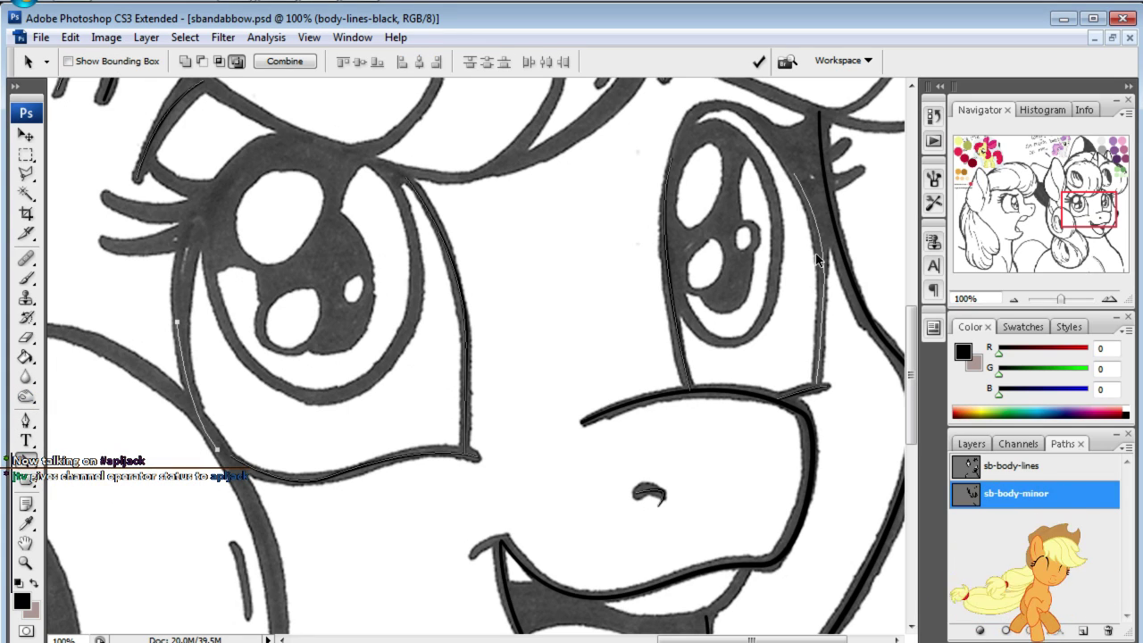
pyautogui.rightClick(818, 228)
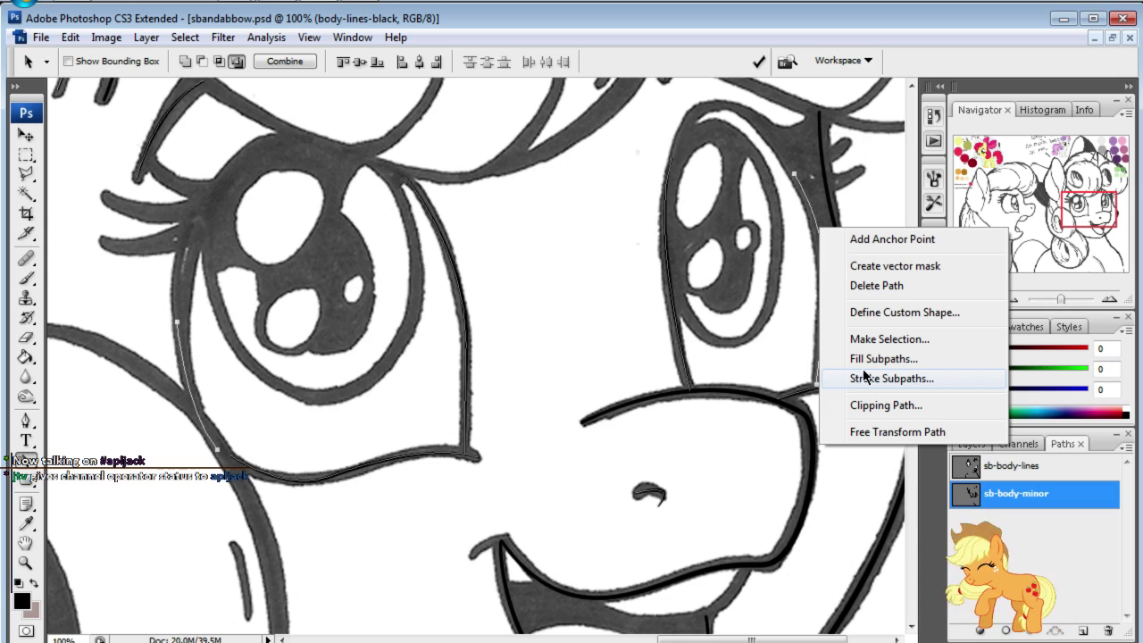
pyautogui.click(865, 377)
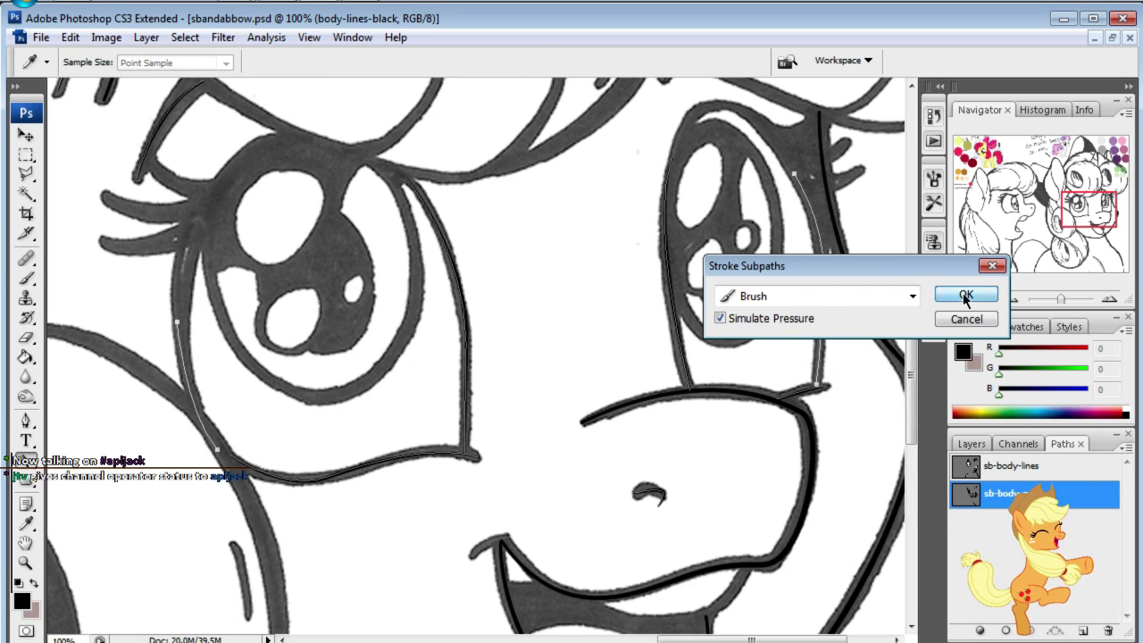
pyautogui.click(964, 294)
pyautogui.press('Return')
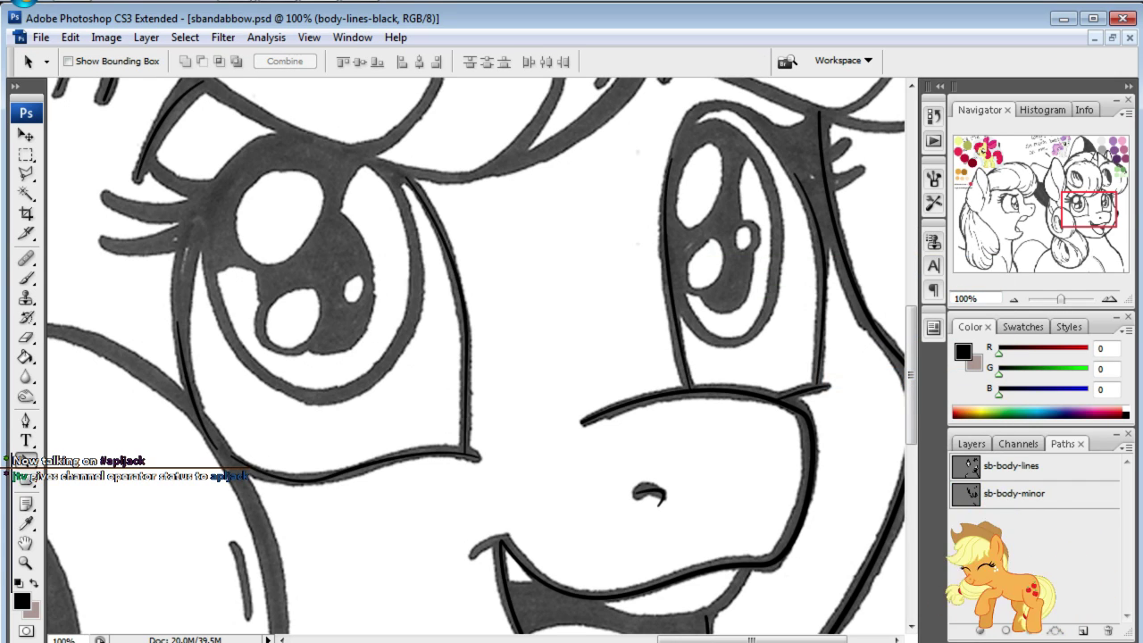
pyautogui.click(975, 442)
# - Hide the sketch, zoom to 50% to review the lineart, and collapse Group 1
pyautogui.click(959, 612)
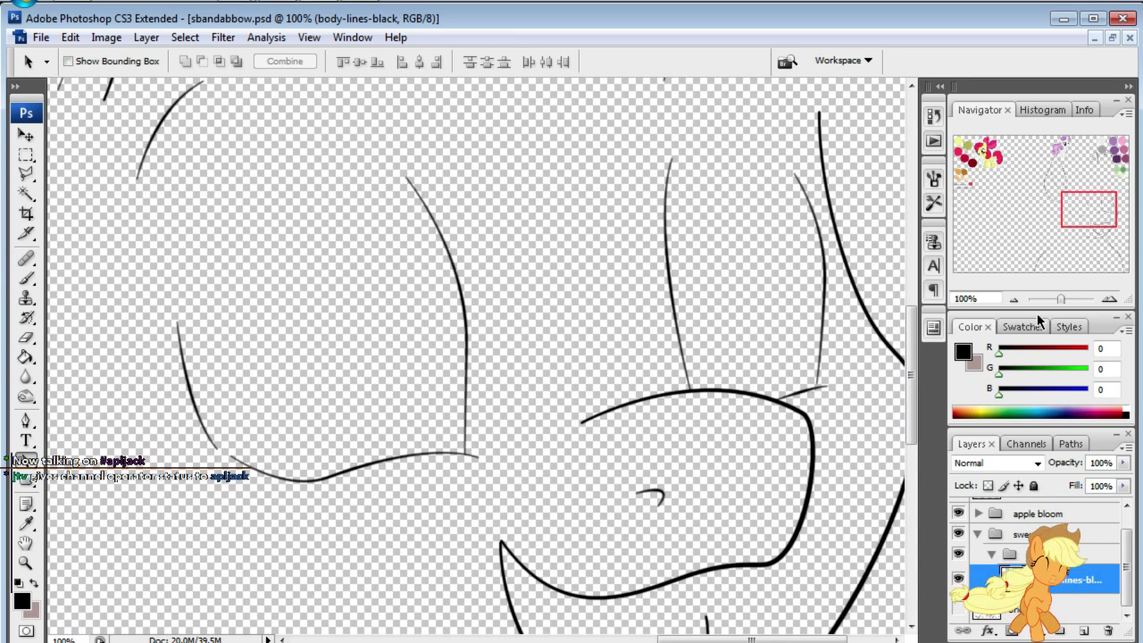
pyautogui.doubleClick(973, 298)
pyautogui.write('50')
pyautogui.press('Return')
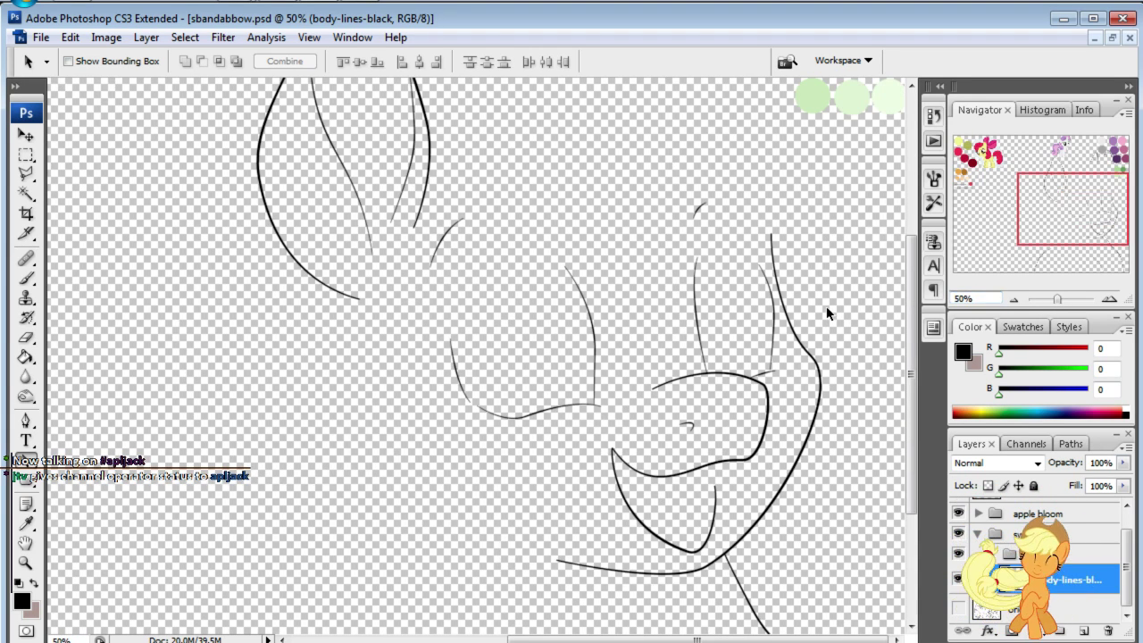
pyautogui.moveTo(965, 210)
pyautogui.mouseDown()
pyautogui.moveTo(1083, 250)
pyautogui.moveTo(1081, 200)
pyautogui.mouseUp()
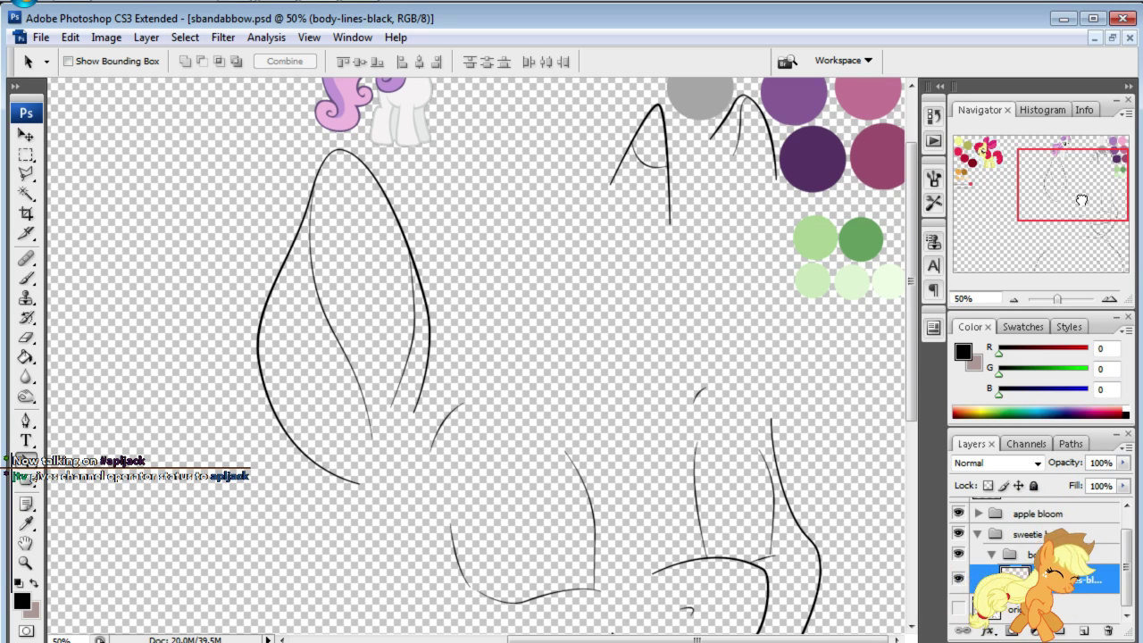
pyautogui.moveTo(1081, 200)
pyautogui.mouseDown()
pyautogui.moveTo(1075, 220)
pyautogui.moveTo(1051, 198)
pyautogui.moveTo(1067, 186)
pyautogui.moveTo(1077, 261)
pyautogui.moveTo(1066, 261)
pyautogui.mouseUp()
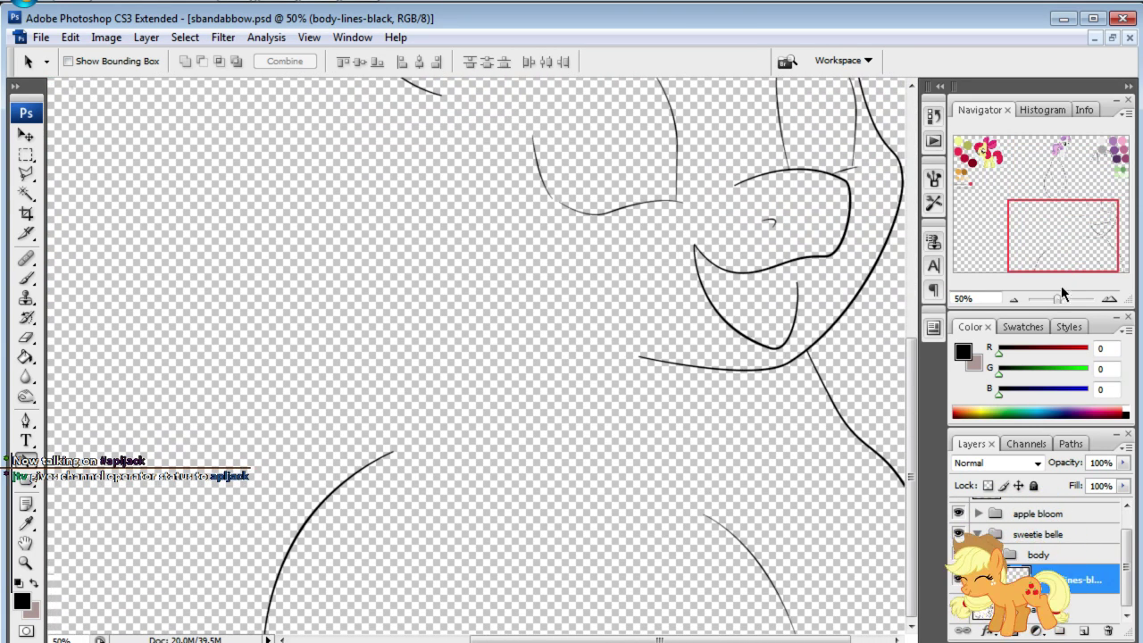
pyautogui.click(989, 556)
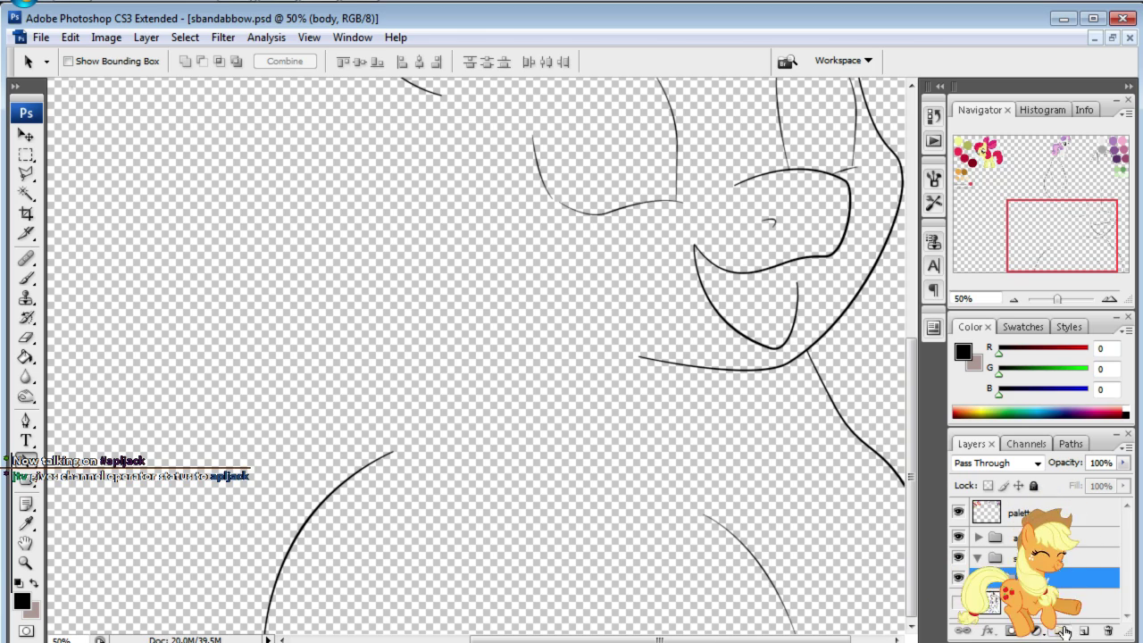
# - Create a layer named mane-outline-black in the sweetie belle group's mane folder
pyautogui.click(1018, 578)
pyautogui.click(977, 558)
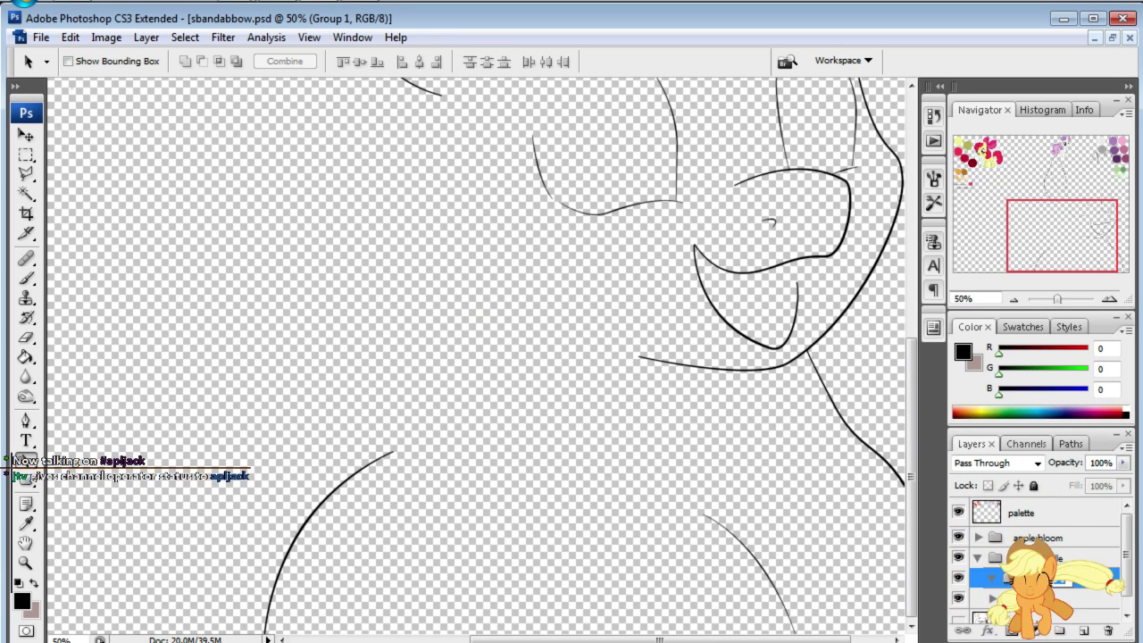
pyautogui.click(1036, 579)
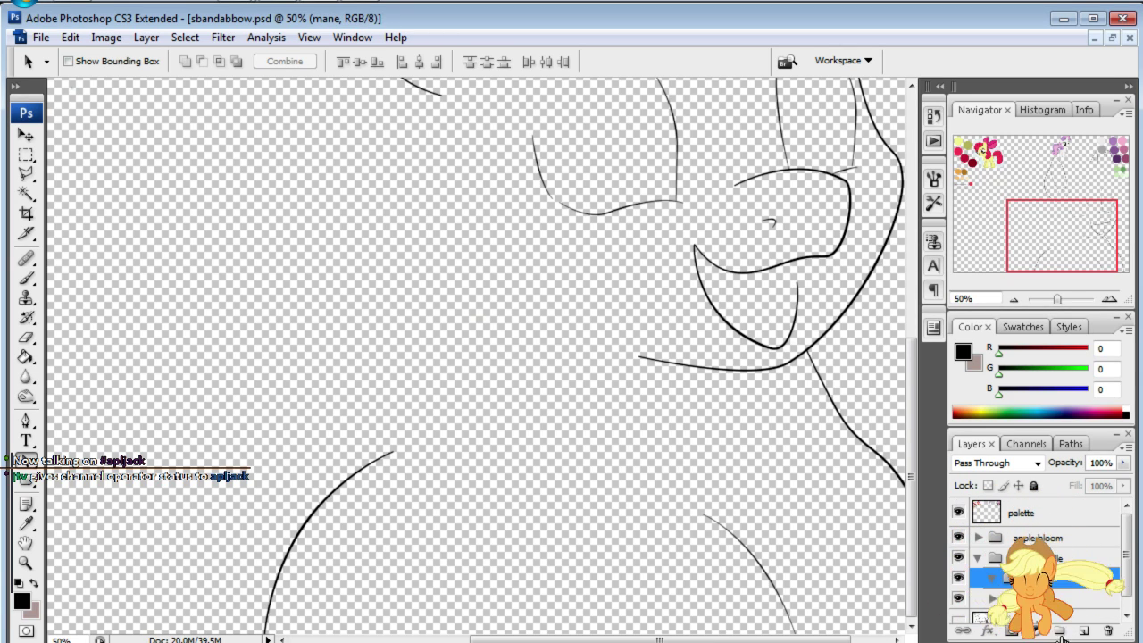
pyautogui.click(1063, 603)
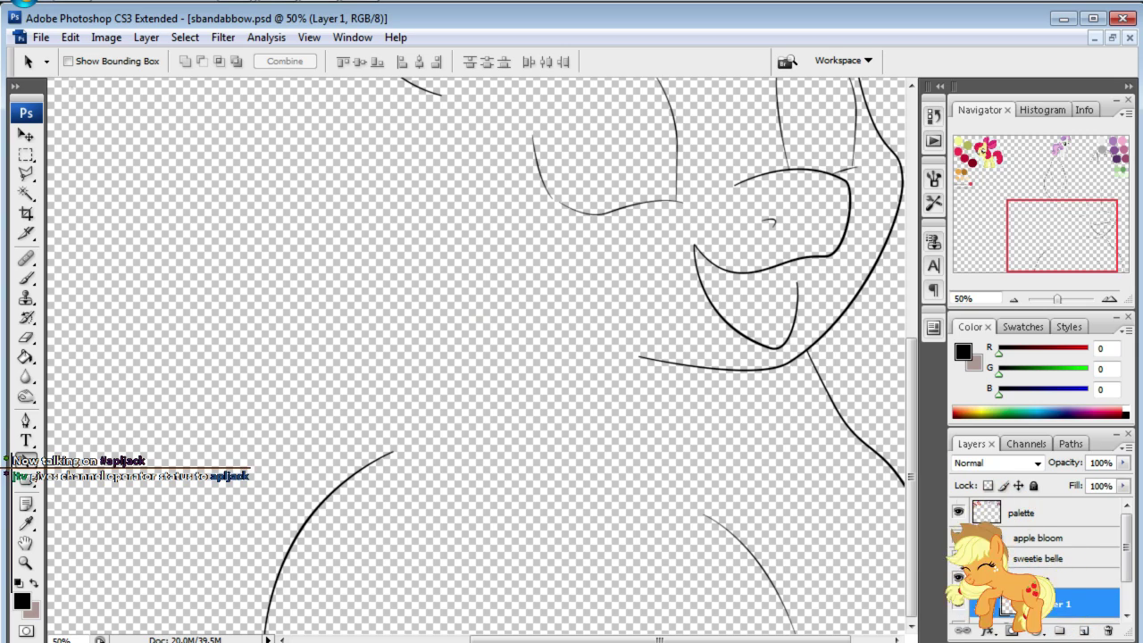
pyautogui.doubleClick(1059, 603)
pyautogui.write('-lines')
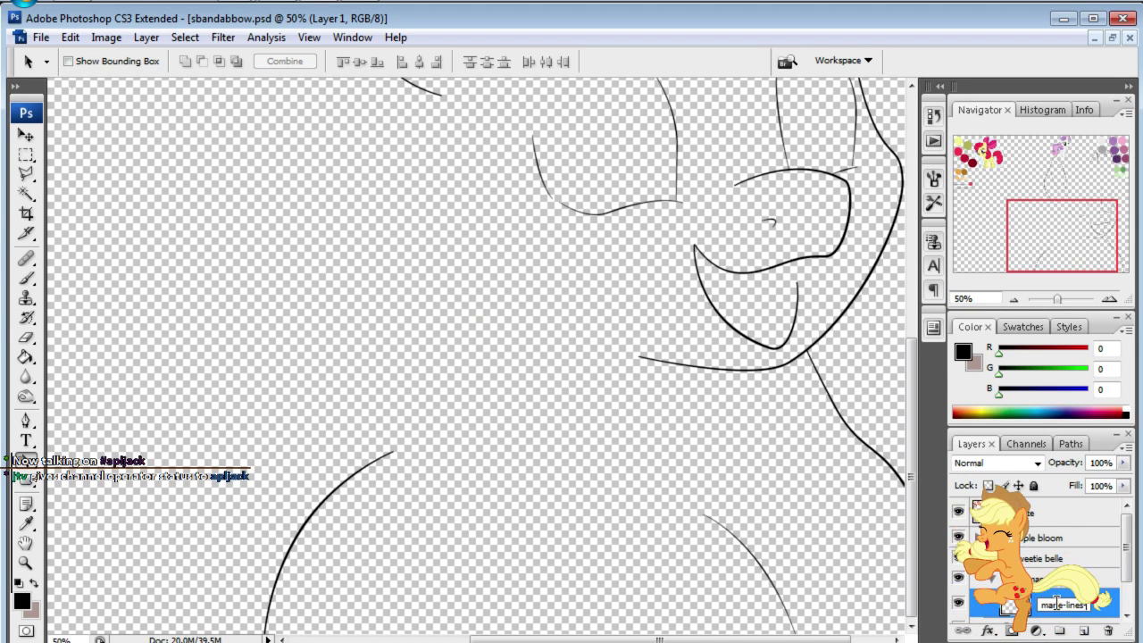
pyautogui.write('-out')
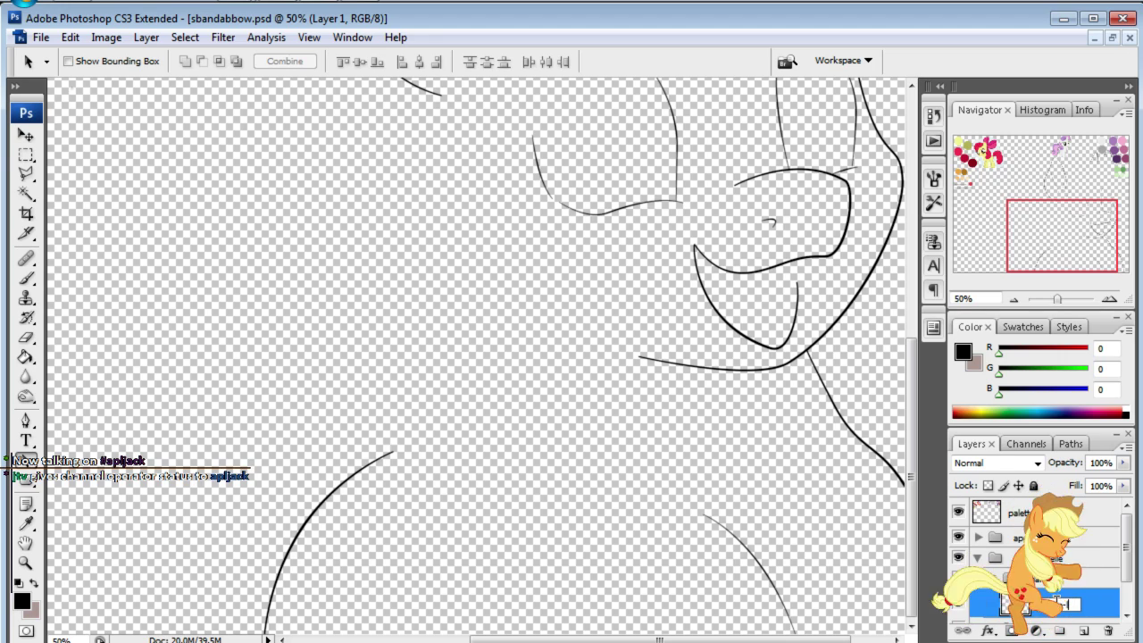
pyautogui.write('line-black')
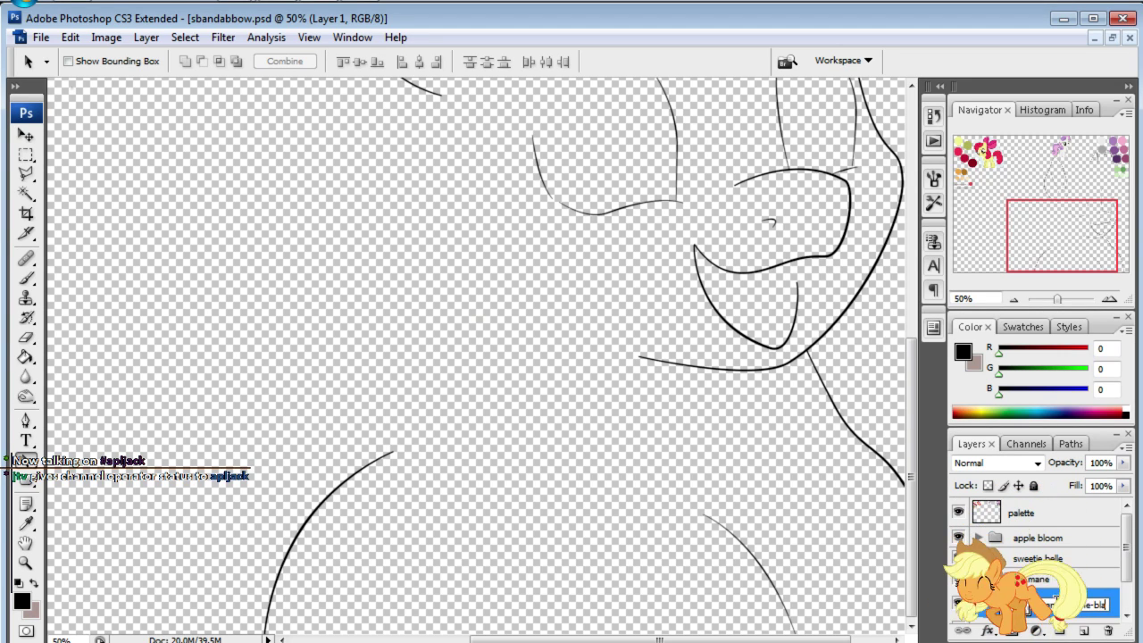
pyautogui.press('Return')
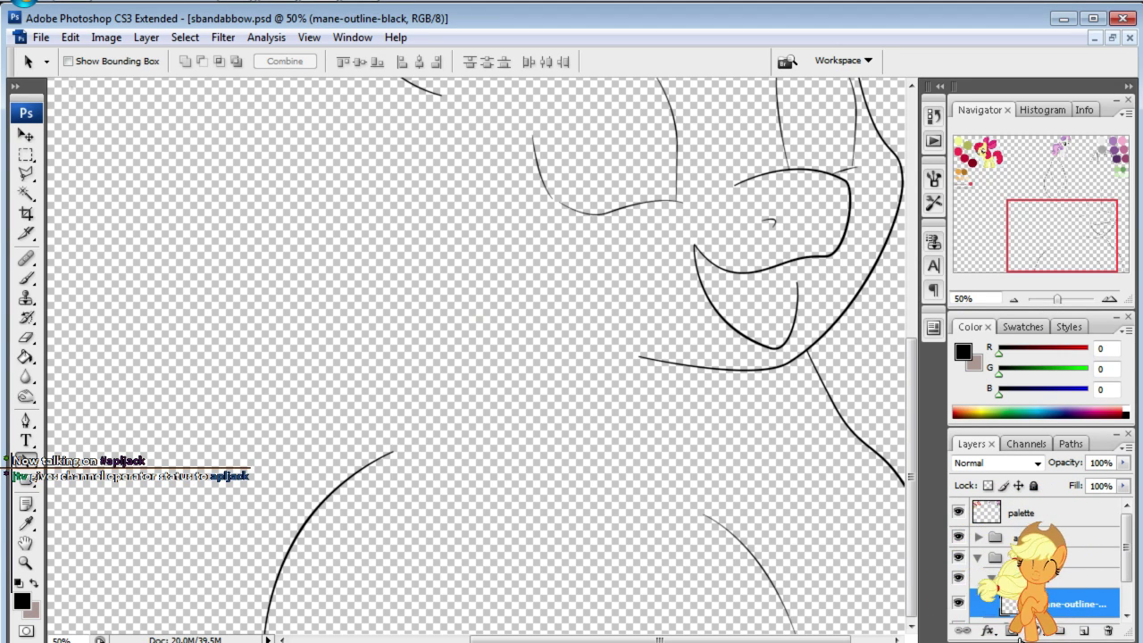
pyautogui.click(1078, 447)
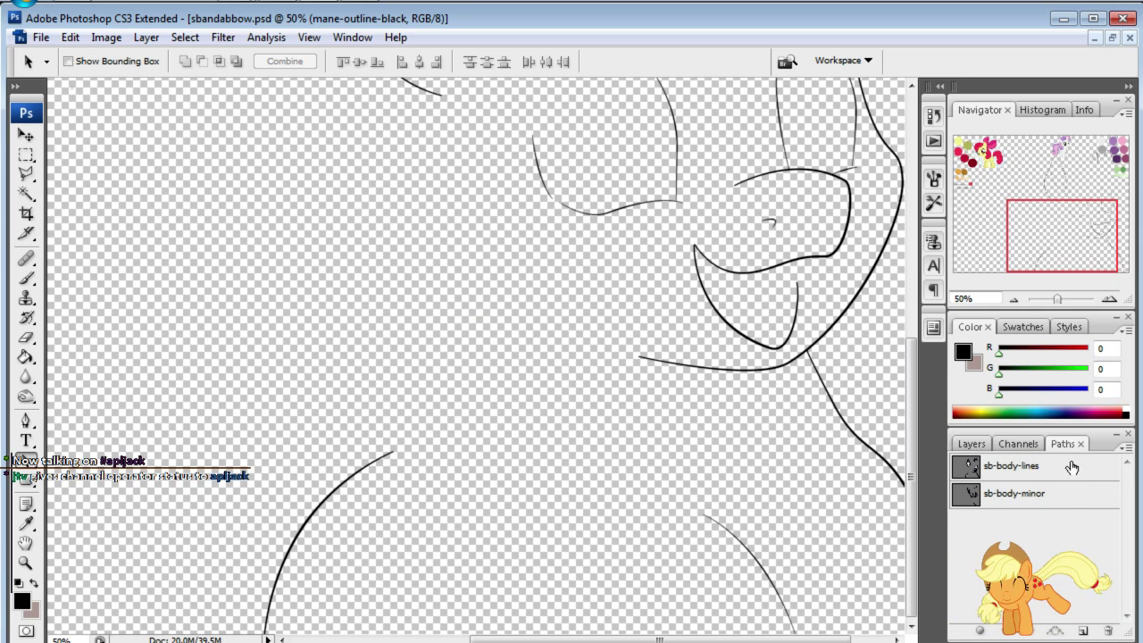
# - Add an empty path named sb-mane-outline and return to the Layers list
pyautogui.click(1082, 630)
pyautogui.doubleClick(996, 521)
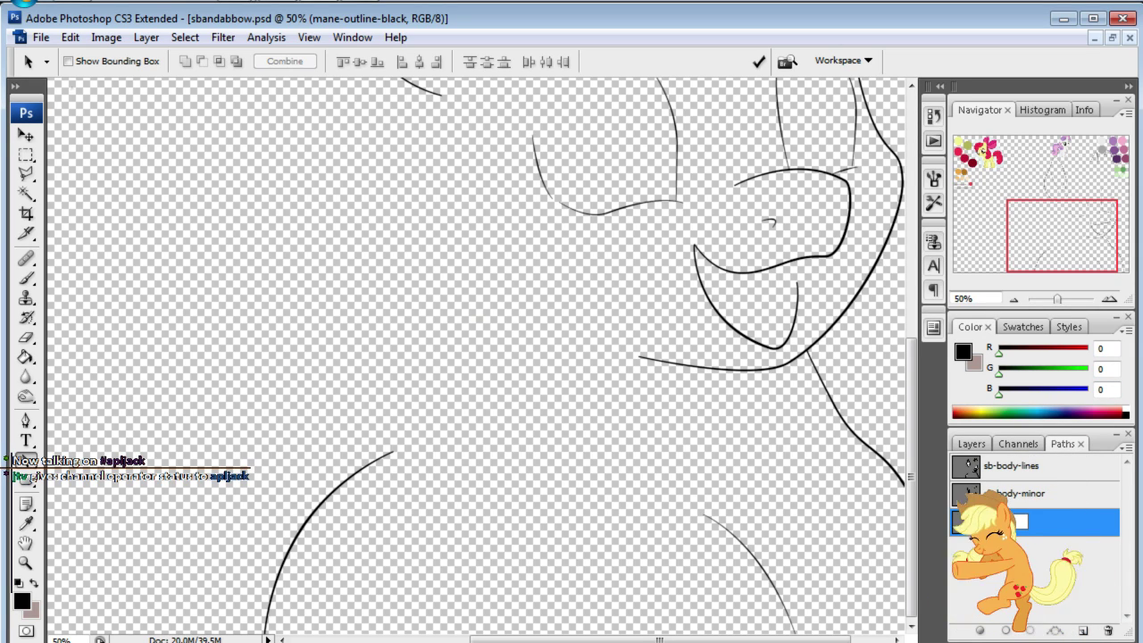
pyautogui.write('sb-mane-o')
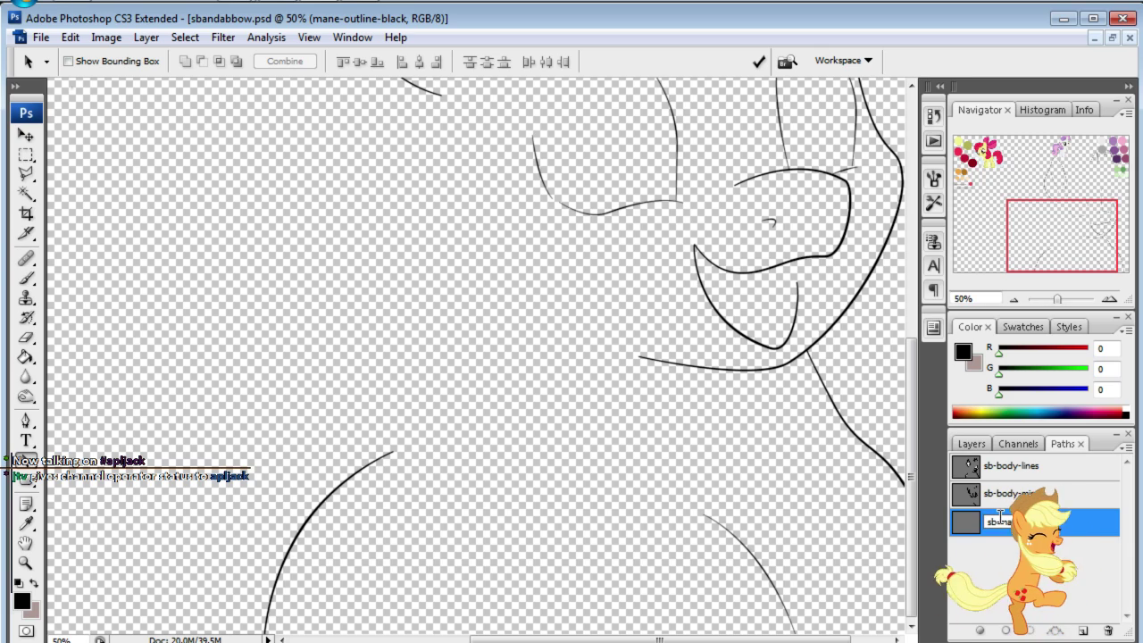
pyautogui.write('utline')
pyautogui.press('Return')
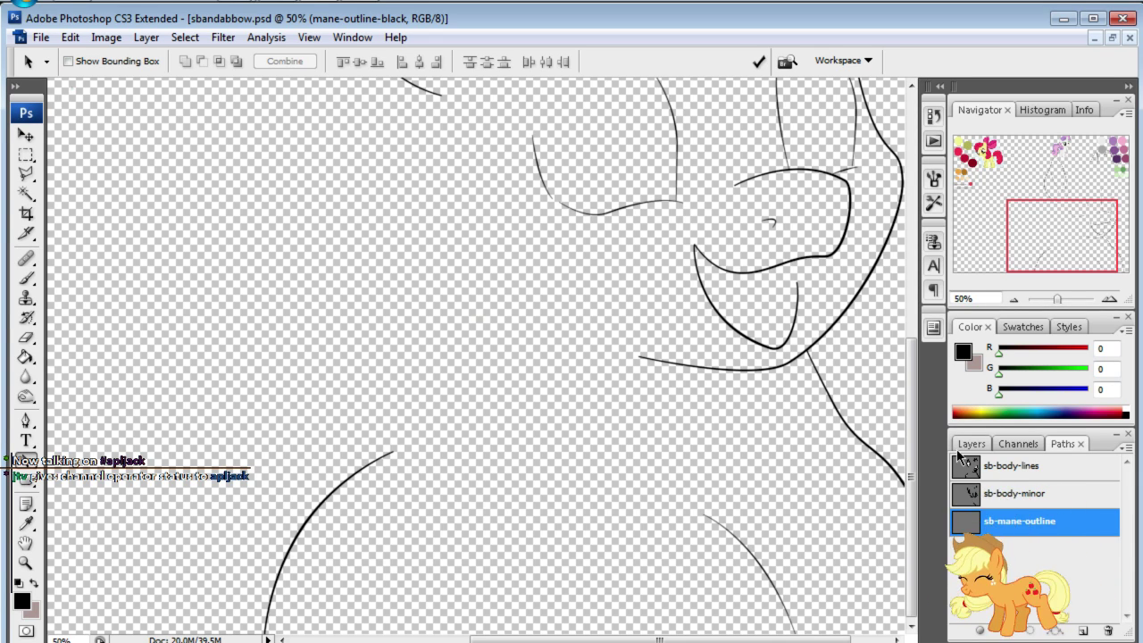
pyautogui.click(971, 444)
# - Show the sketch layer, pick the Pen tool, and zoom to 100% on the right pony's ears
pyautogui.click(958, 608)
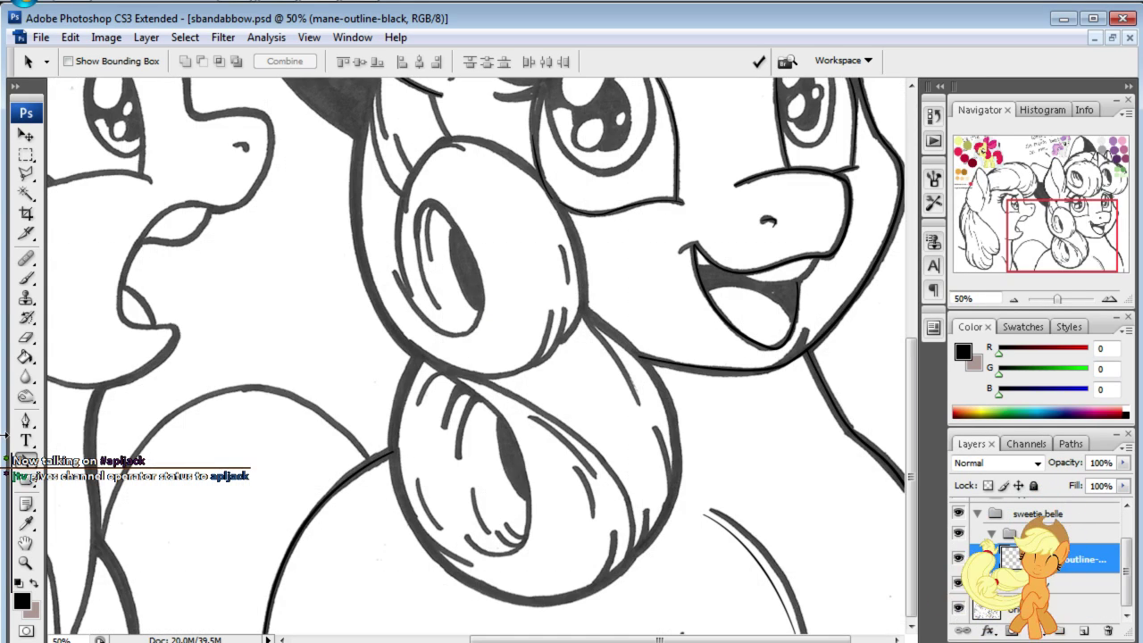
pyautogui.press('p')
pyautogui.moveTo(1055, 220)
pyautogui.mouseDown()
pyautogui.moveTo(1044, 157)
pyautogui.moveTo(1078, 144)
pyautogui.mouseUp()
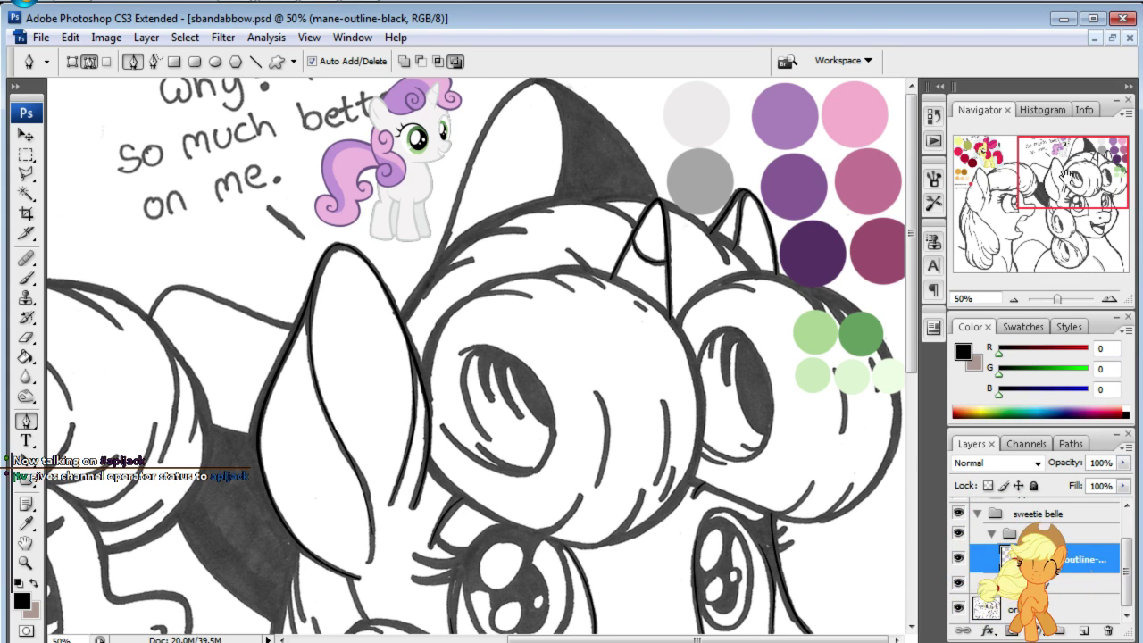
pyautogui.moveTo(1062, 175)
pyautogui.mouseDown()
pyautogui.moveTo(1036, 149)
pyautogui.moveTo(1057, 204)
pyautogui.moveTo(1061, 177)
pyautogui.mouseUp()
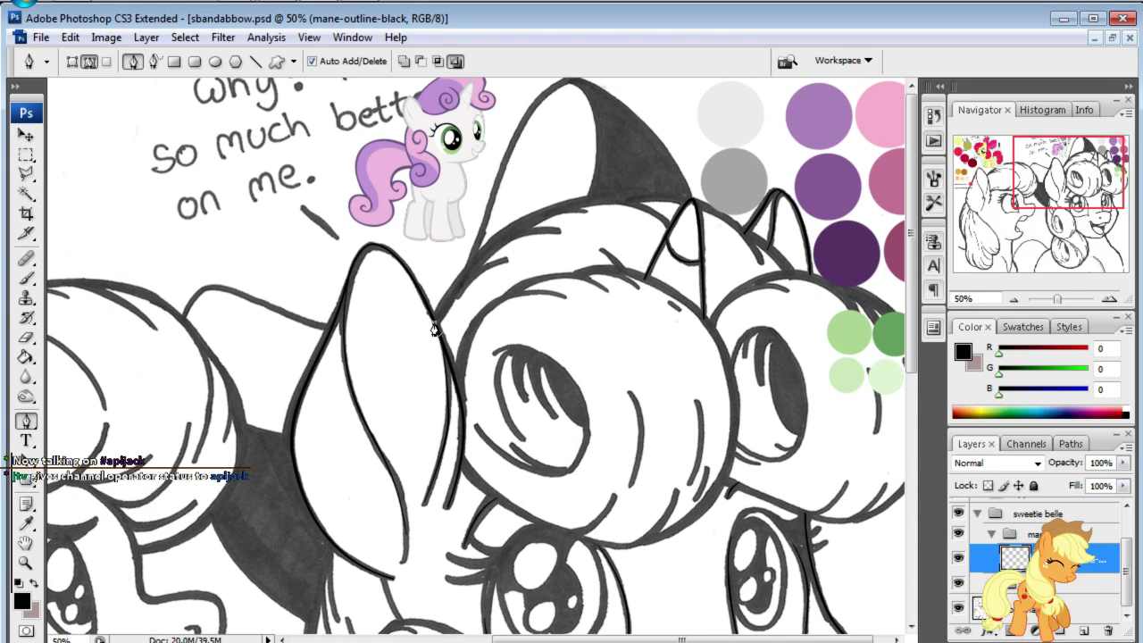
pyautogui.click(970, 300)
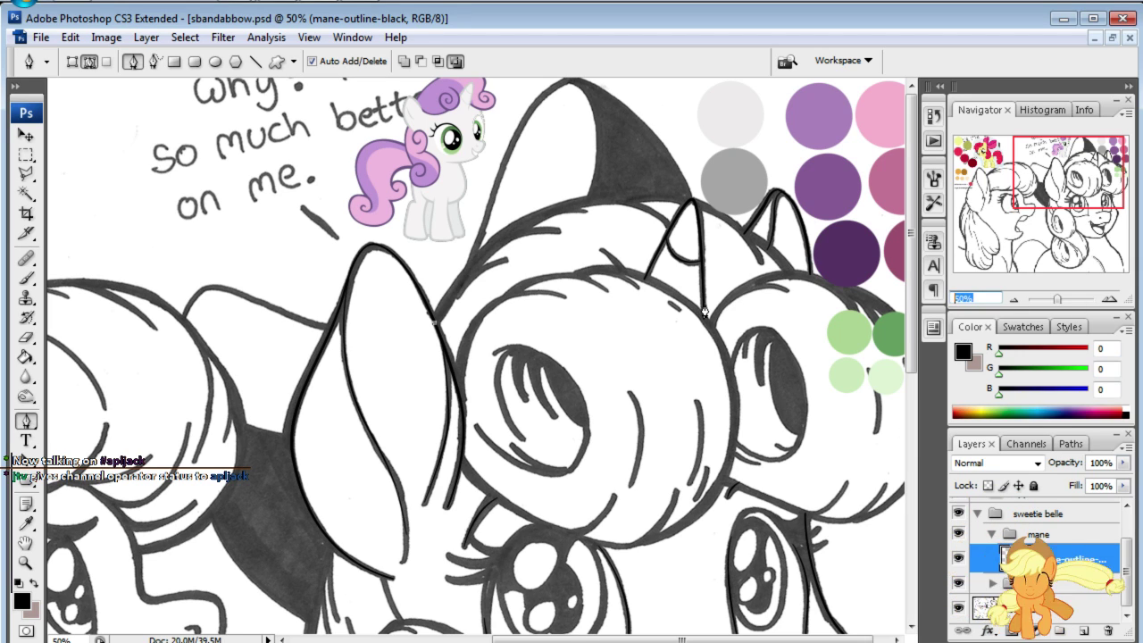
pyautogui.write('100')
pyautogui.press('Return')
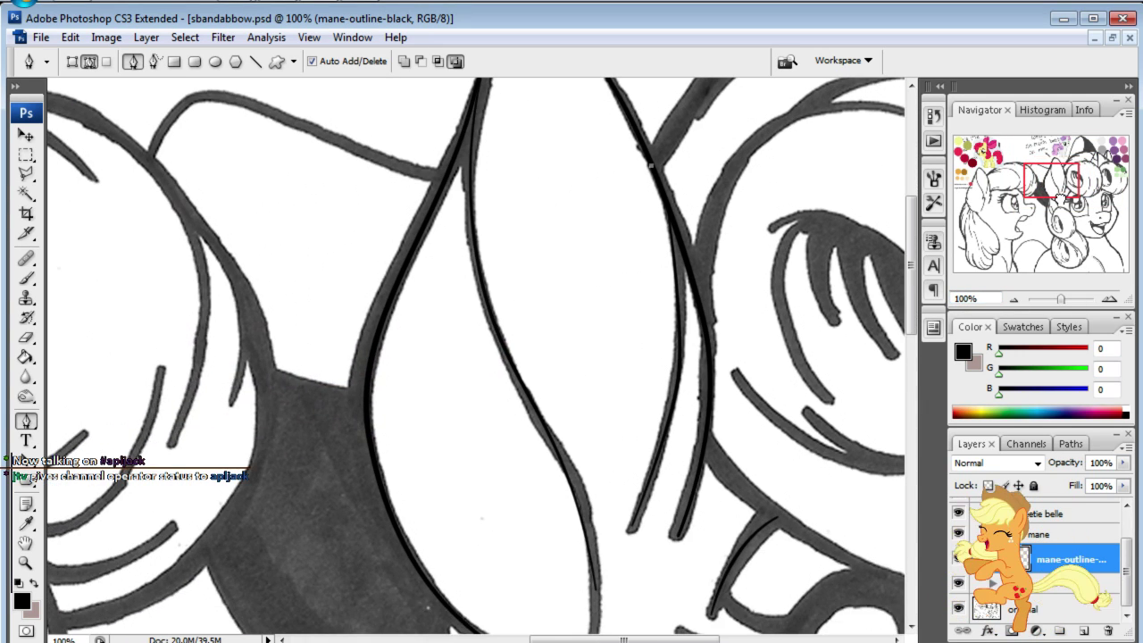
# - Begin the mane outline with curved anchors along the mane edge near the ears
pyautogui.moveTo(1061, 198); pyautogui.dragTo(1089, 172)
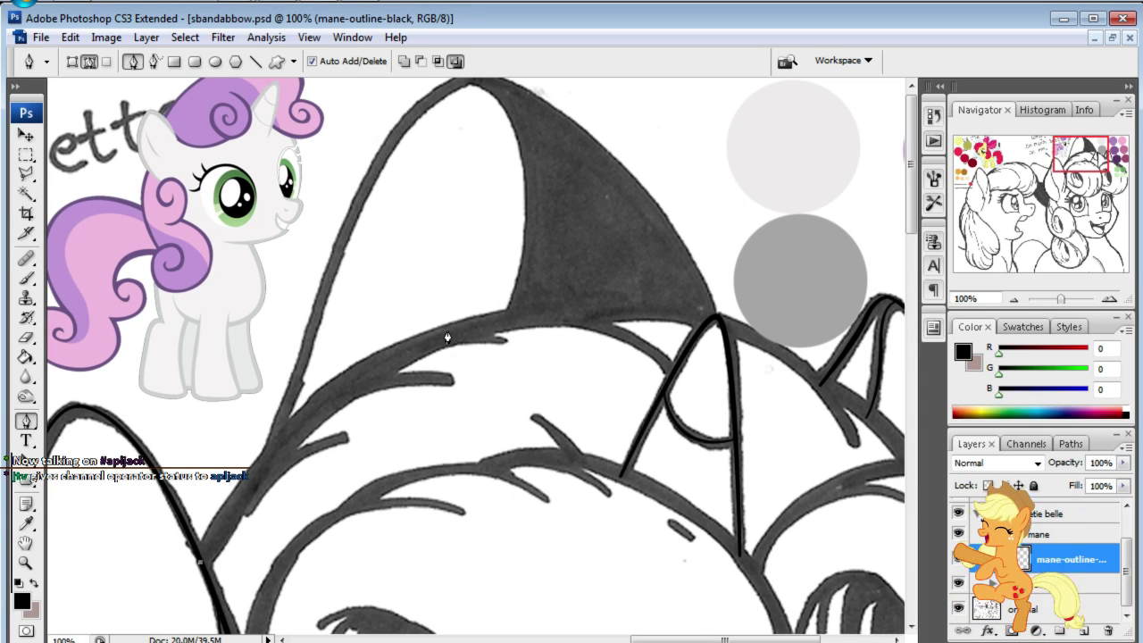
pyautogui.moveTo(603, 316); pyautogui.dragTo(853, 319)
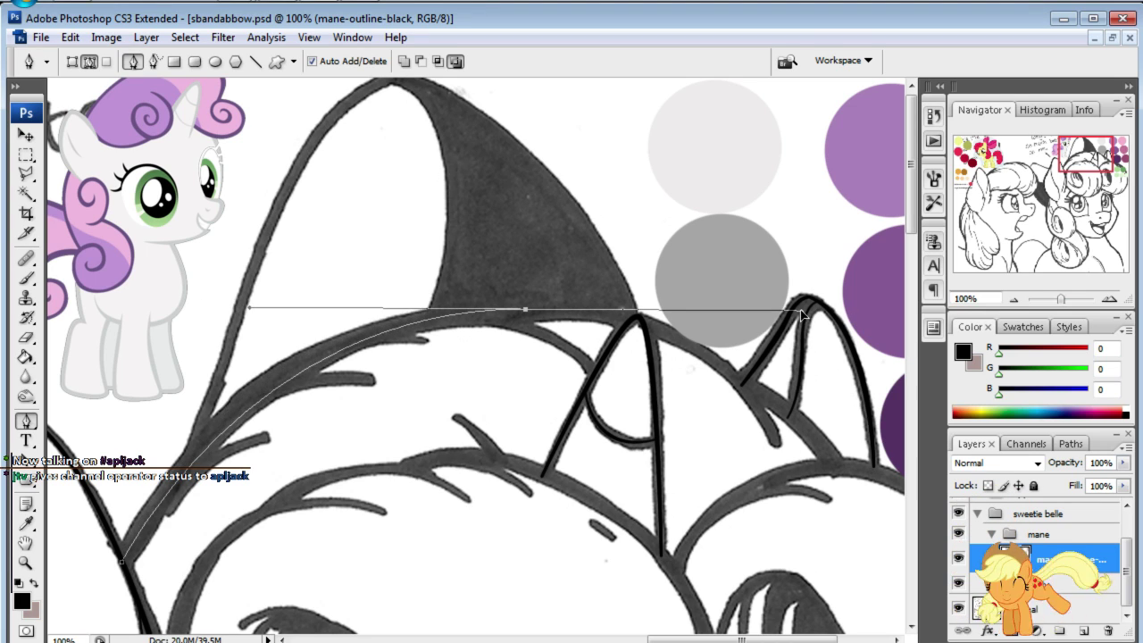
pyautogui.moveTo(853, 319); pyautogui.dragTo(808, 329)
pyautogui.moveTo(1081, 165); pyautogui.dragTo(1090, 178)
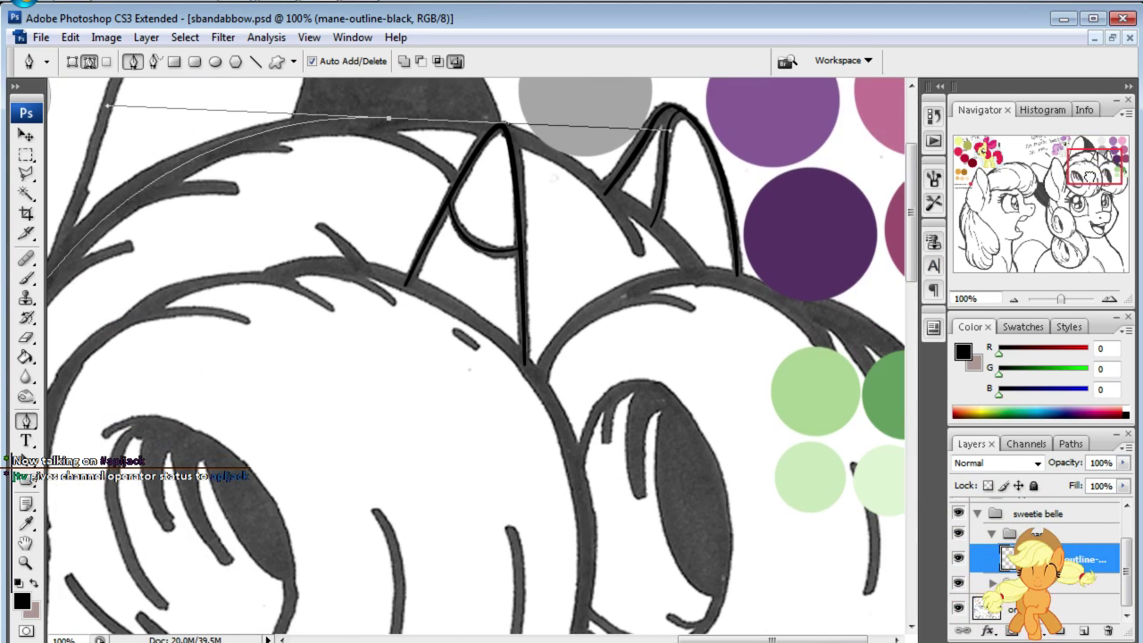
pyautogui.click(694, 270)
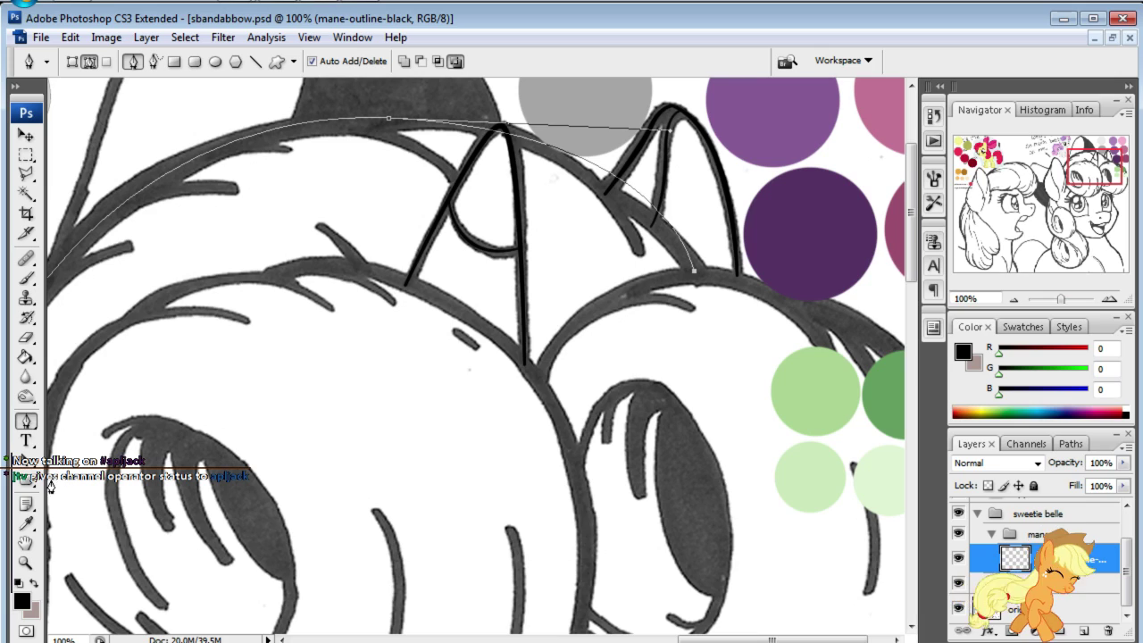
# - Try reshaping a mane curve handle with Direct Selection, then undo the change
pyautogui.click(26, 460)
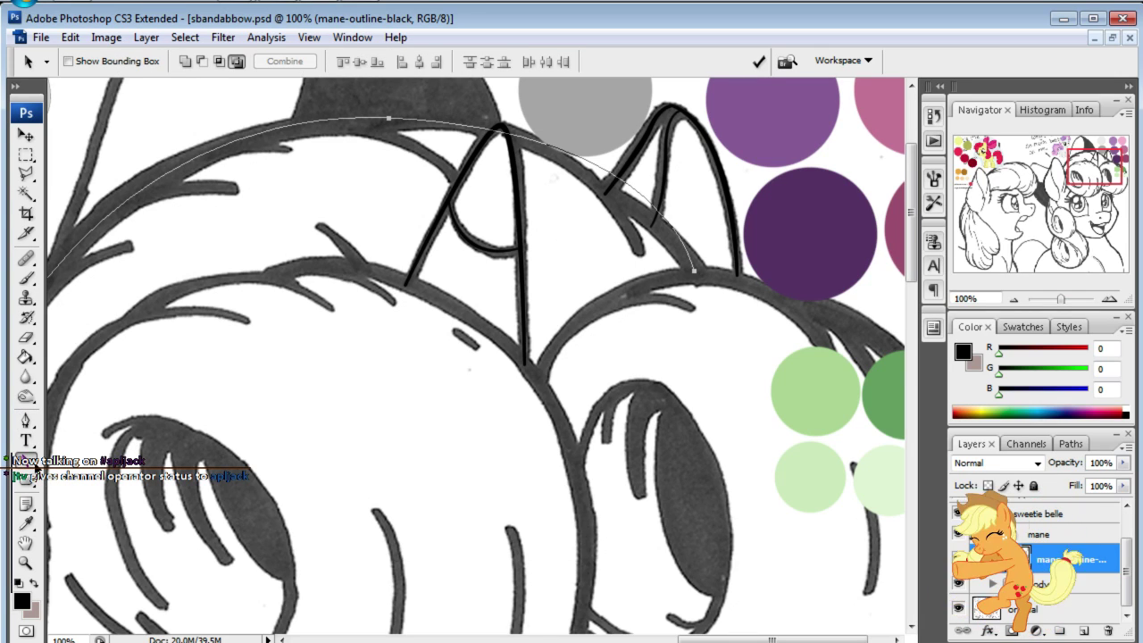
pyautogui.hotkey('shift', 'a')
pyautogui.click(690, 258)
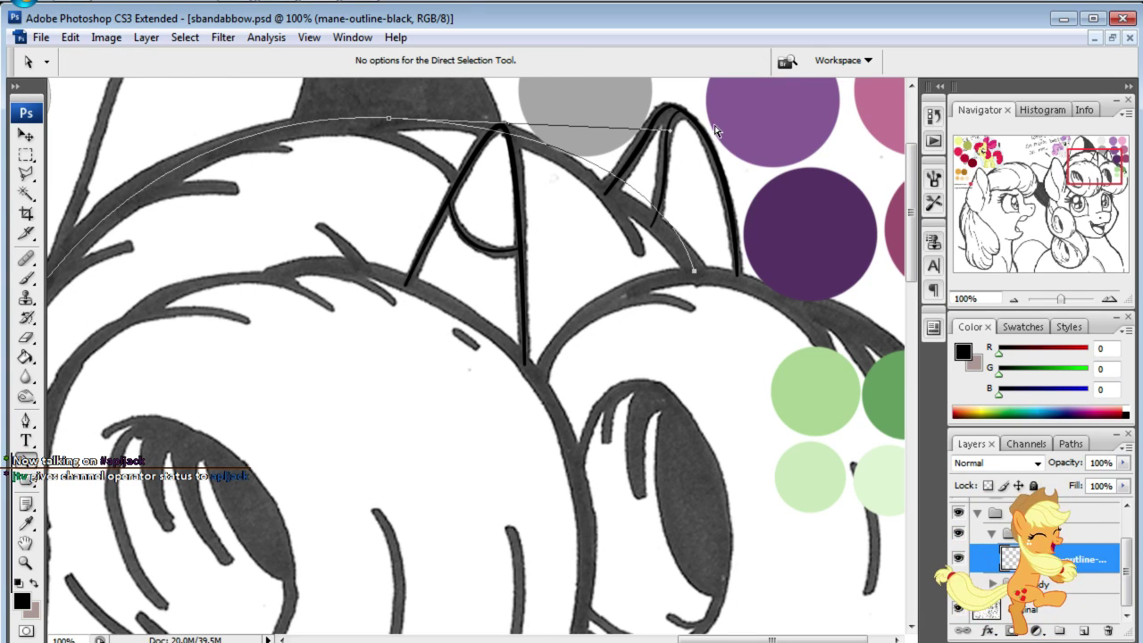
pyautogui.click(663, 234)
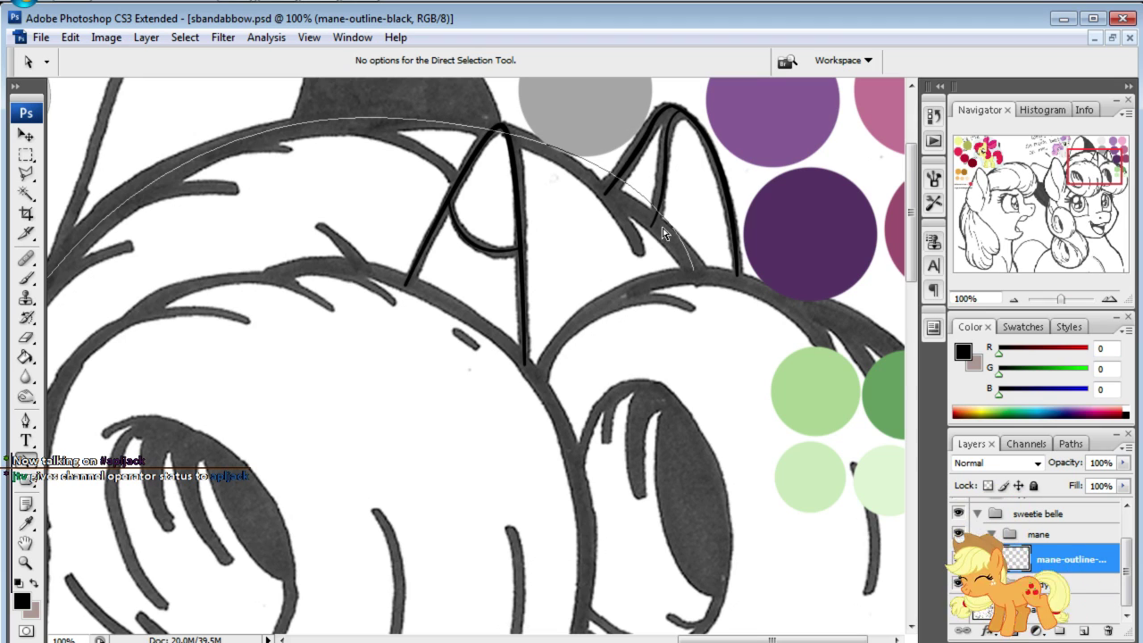
pyautogui.moveTo(668, 131); pyautogui.dragTo(620, 132)
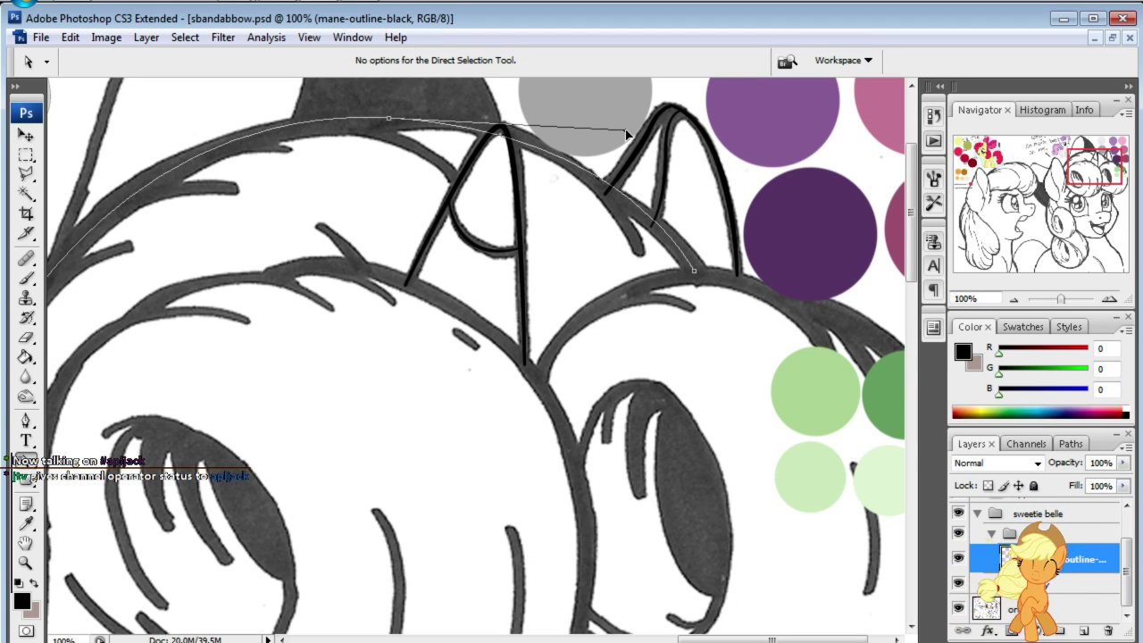
pyautogui.hotkey('ctrl', 'alt', 'z')
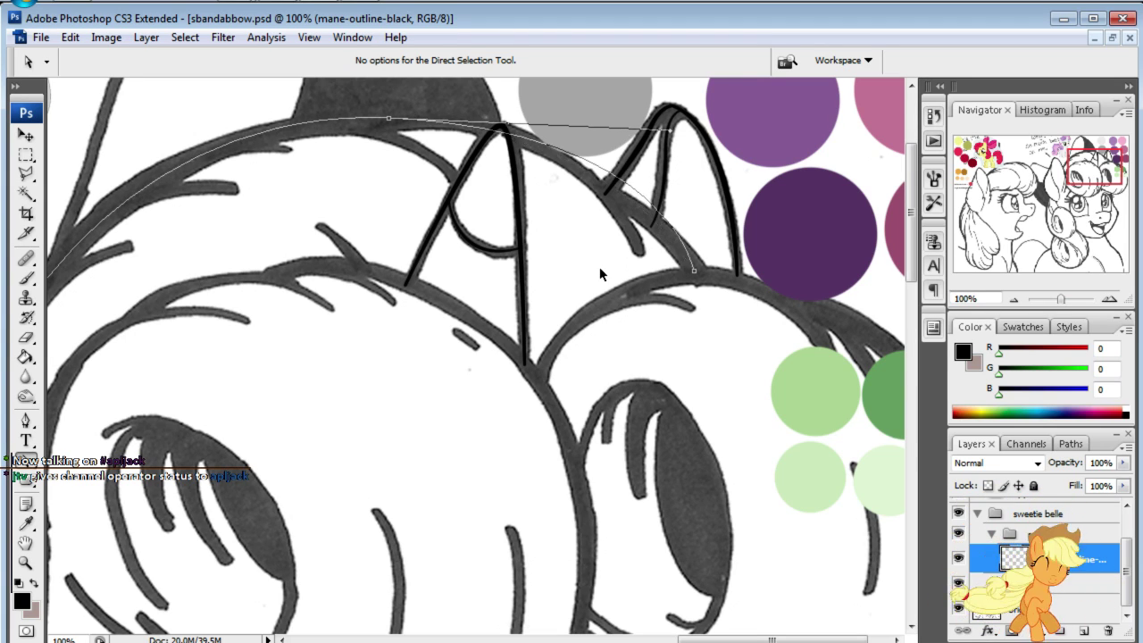
pyautogui.hotkey('ctrl', 'alt', 'z')
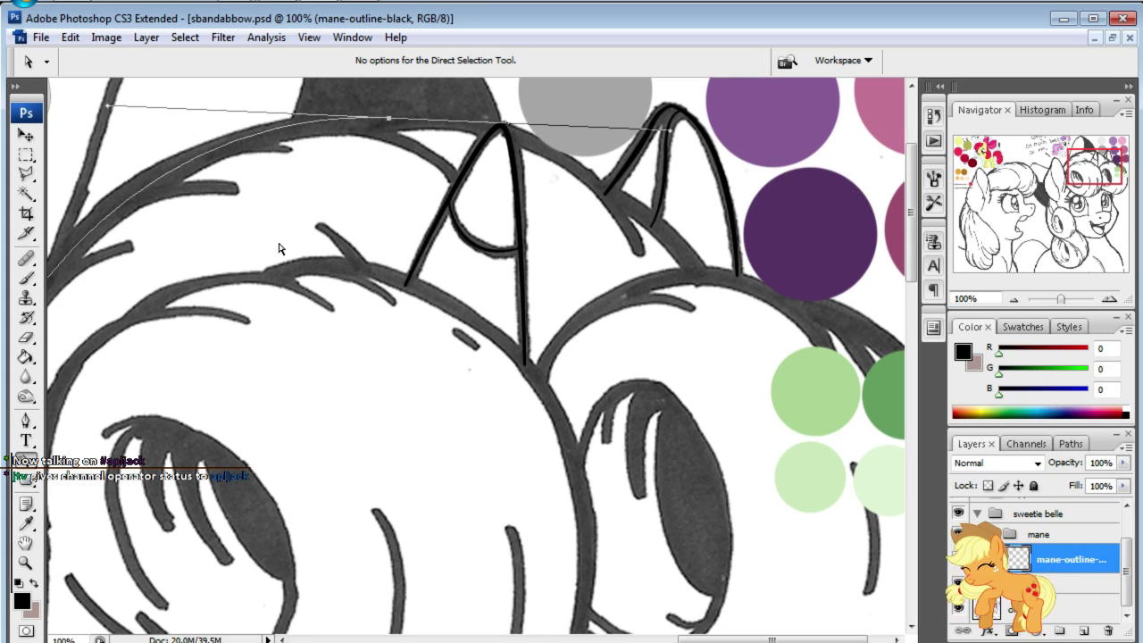
pyautogui.click(64, 384)
pyautogui.moveTo(64, 384); pyautogui.dragTo(496, 366)
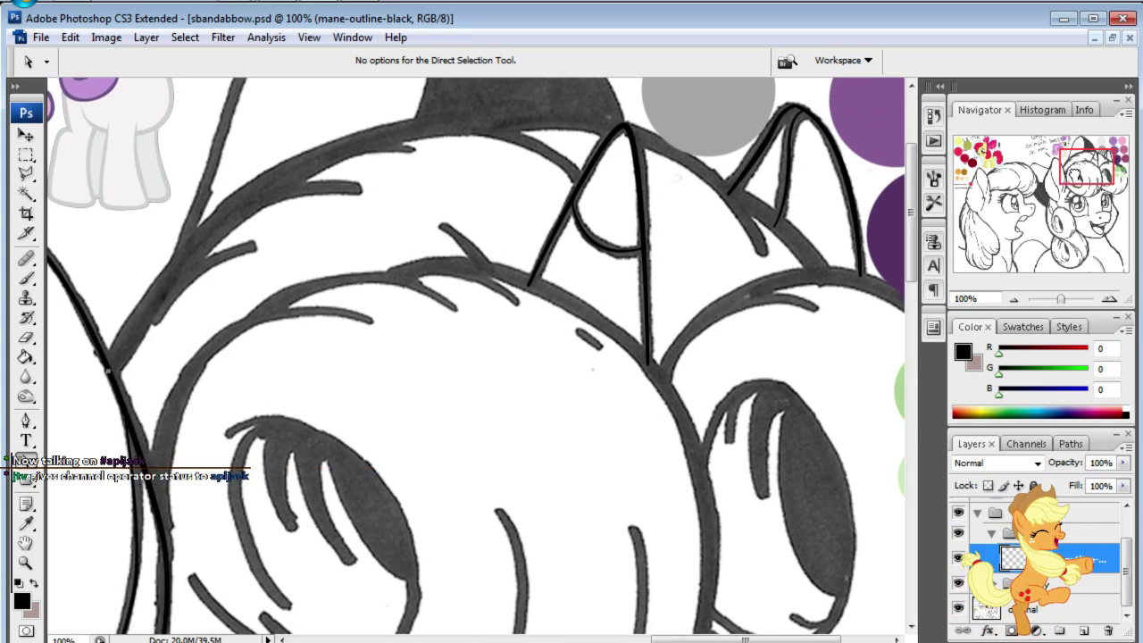
# - Continue the outline up along the mane top, bowing the curve to match the sketch
pyautogui.click(25, 421)
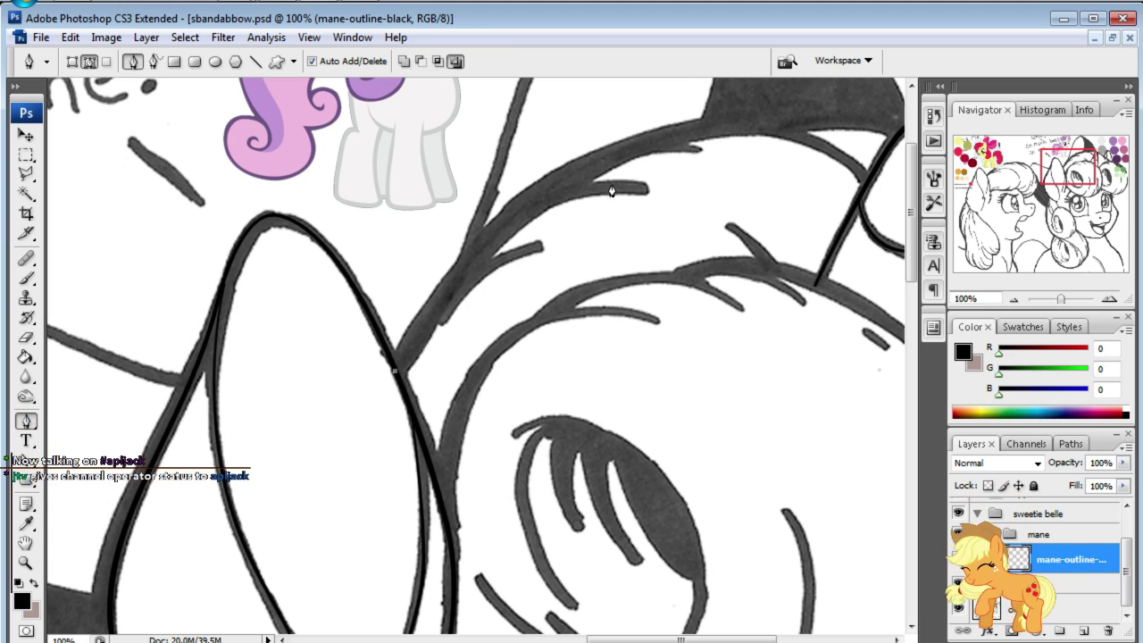
pyautogui.moveTo(563, 183)
pyautogui.mouseDown()
pyautogui.moveTo(668, 141)
pyautogui.moveTo(462, 167)
pyautogui.mouseUp()
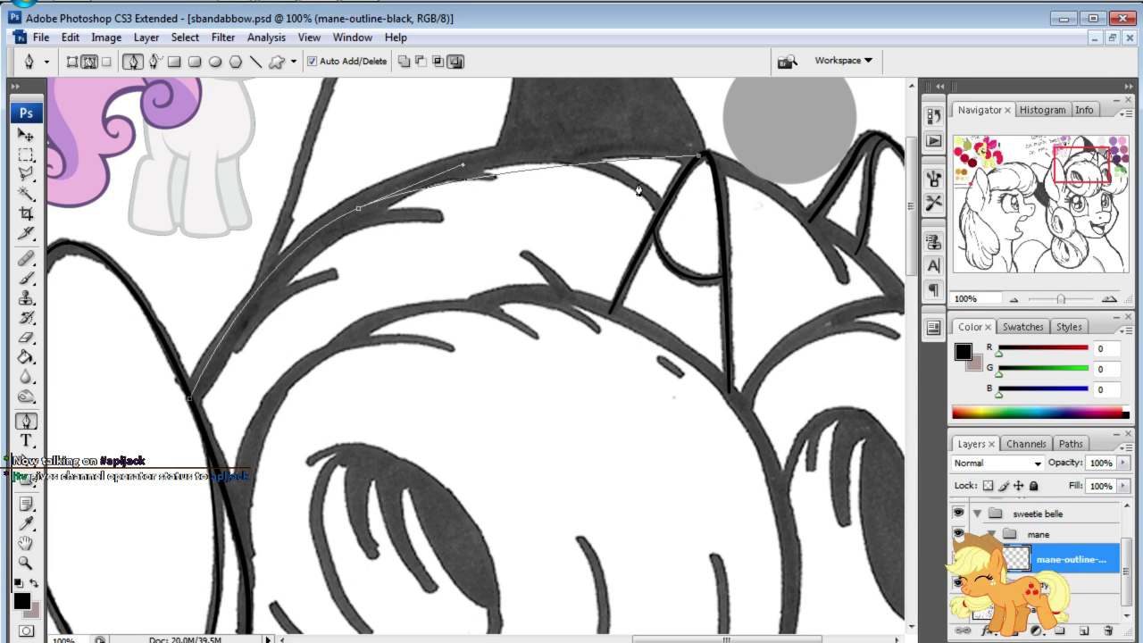
pyautogui.press('a')
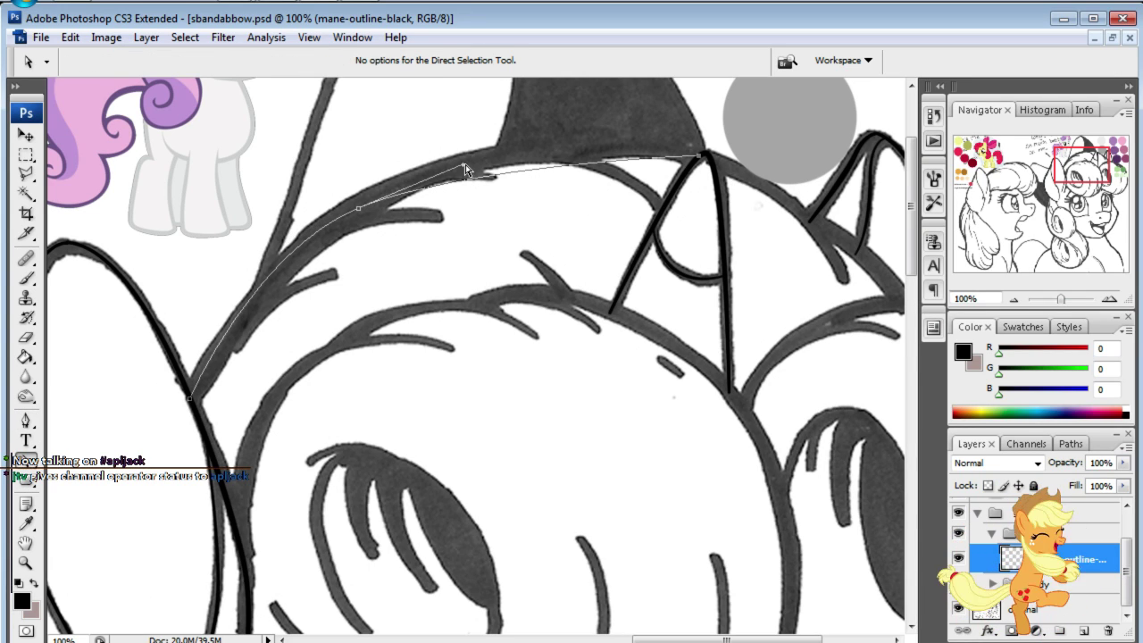
pyautogui.moveTo(464, 169); pyautogui.dragTo(594, 111)
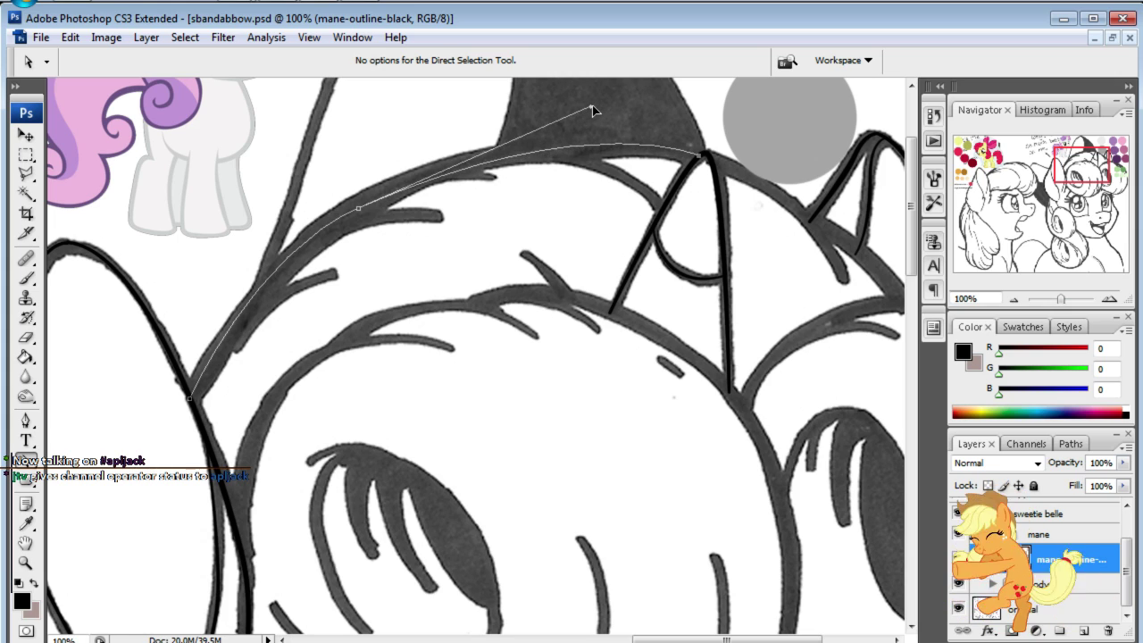
pyautogui.scroll(2, 593, 109)
pyautogui.moveTo(593, 110); pyautogui.dragTo(552, 143)
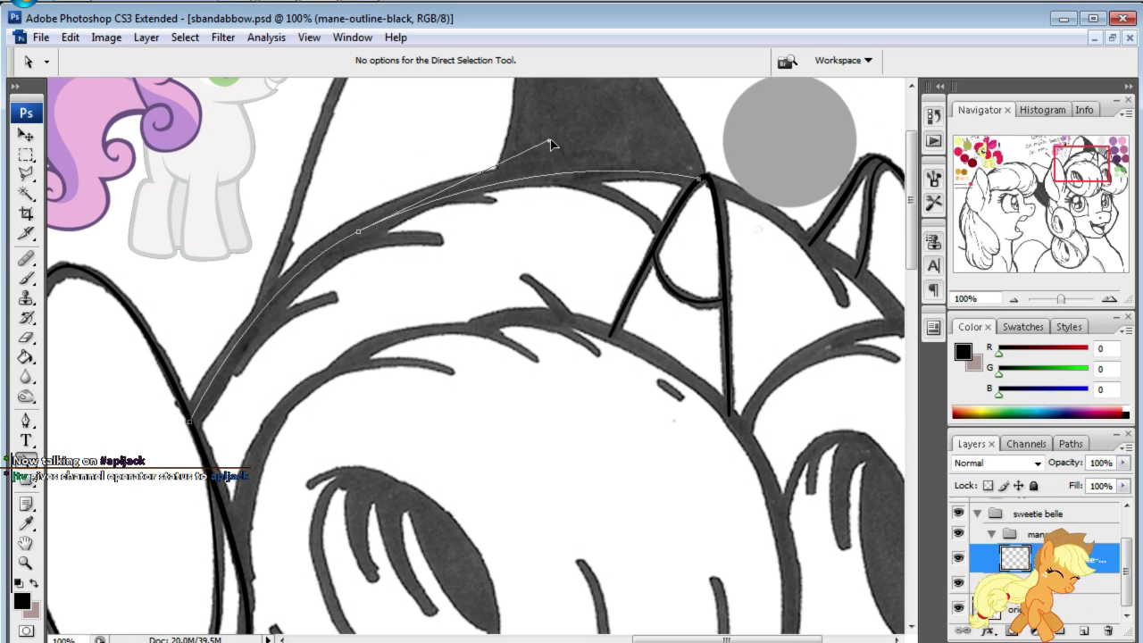
pyautogui.click(26, 420)
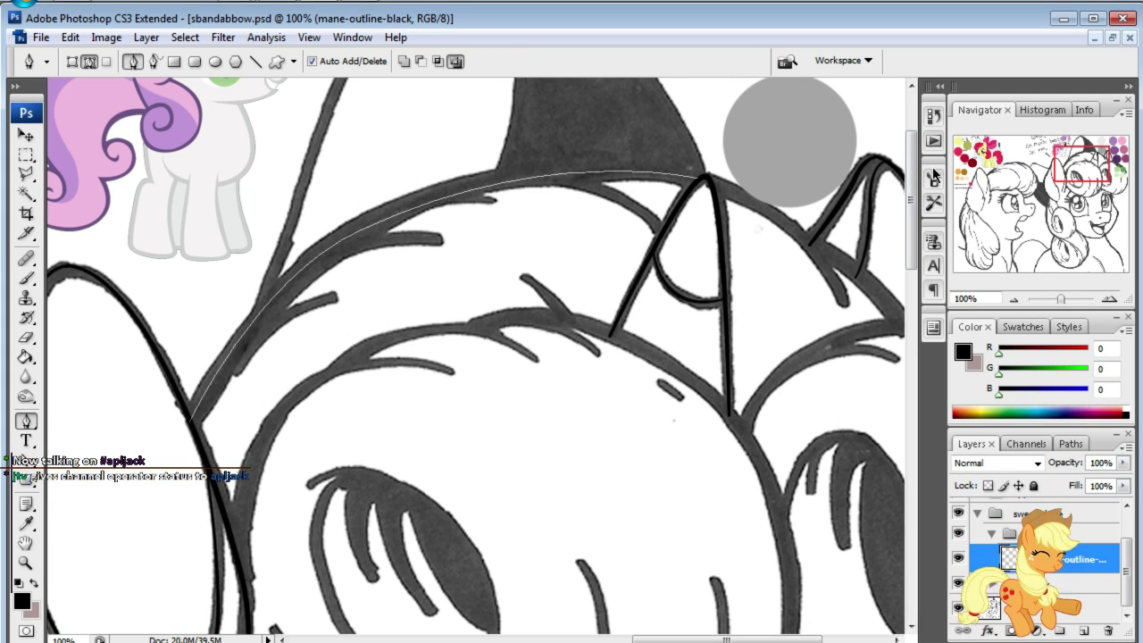
# - Add curved anchors following the mane's right edge past the second pointed lock
pyautogui.moveTo(713, 184); pyautogui.dragTo(503, 239)
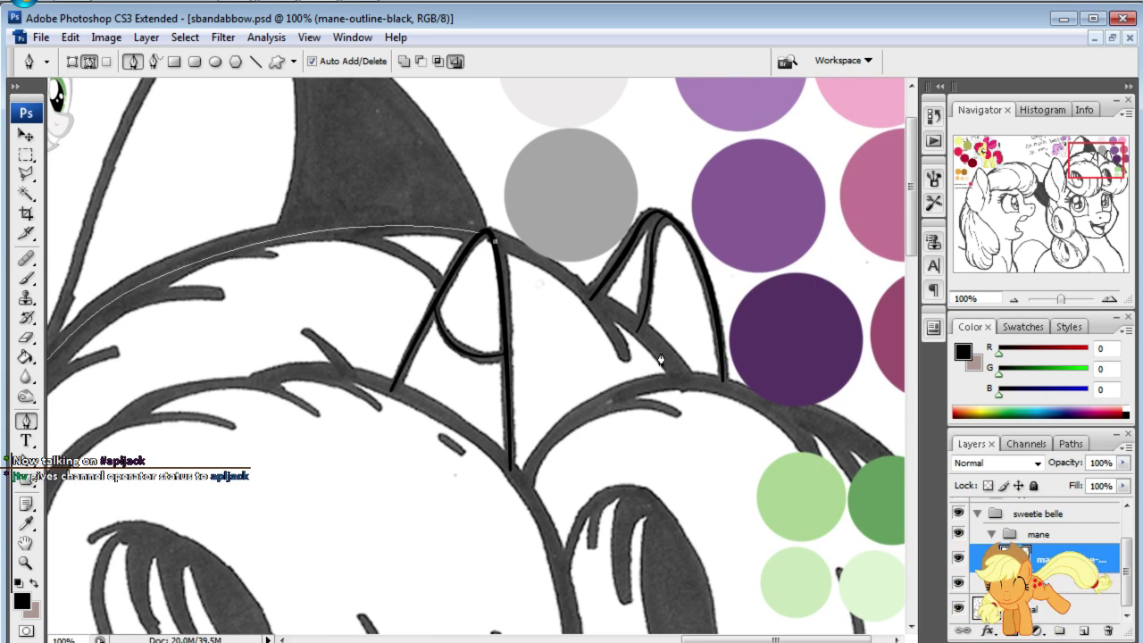
pyautogui.moveTo(686, 376)
pyautogui.mouseDown()
pyautogui.moveTo(769, 485)
pyautogui.moveTo(789, 492)
pyautogui.moveTo(715, 461)
pyautogui.mouseUp()
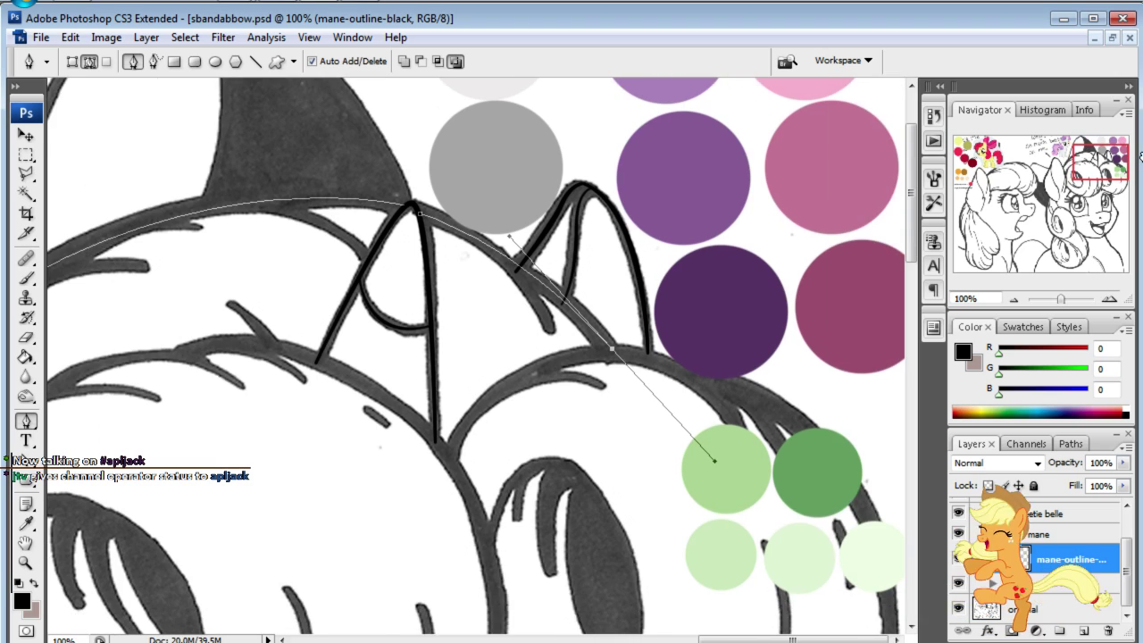
pyautogui.click(556, 364)
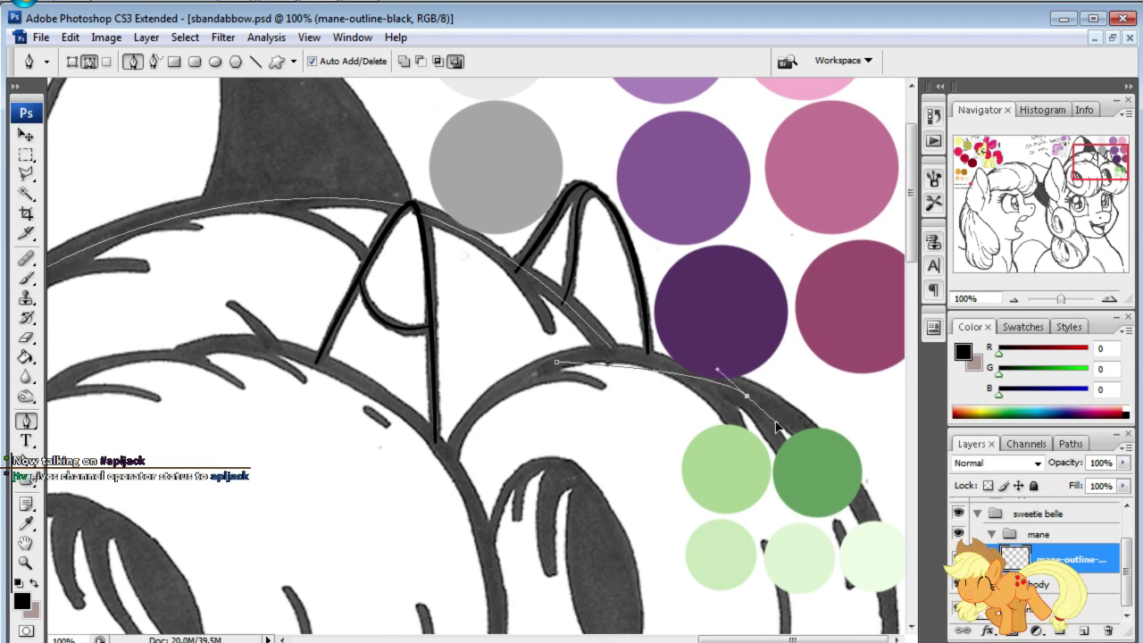
pyautogui.moveTo(746, 395); pyautogui.dragTo(888, 478)
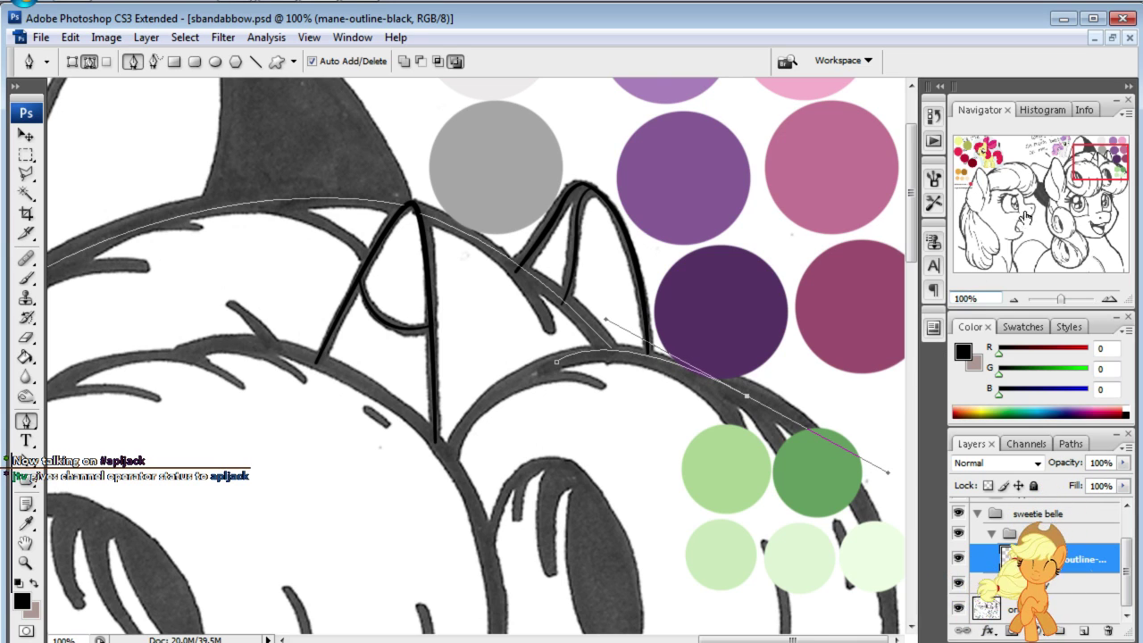
pyautogui.moveTo(1105, 159); pyautogui.dragTo(1100, 186)
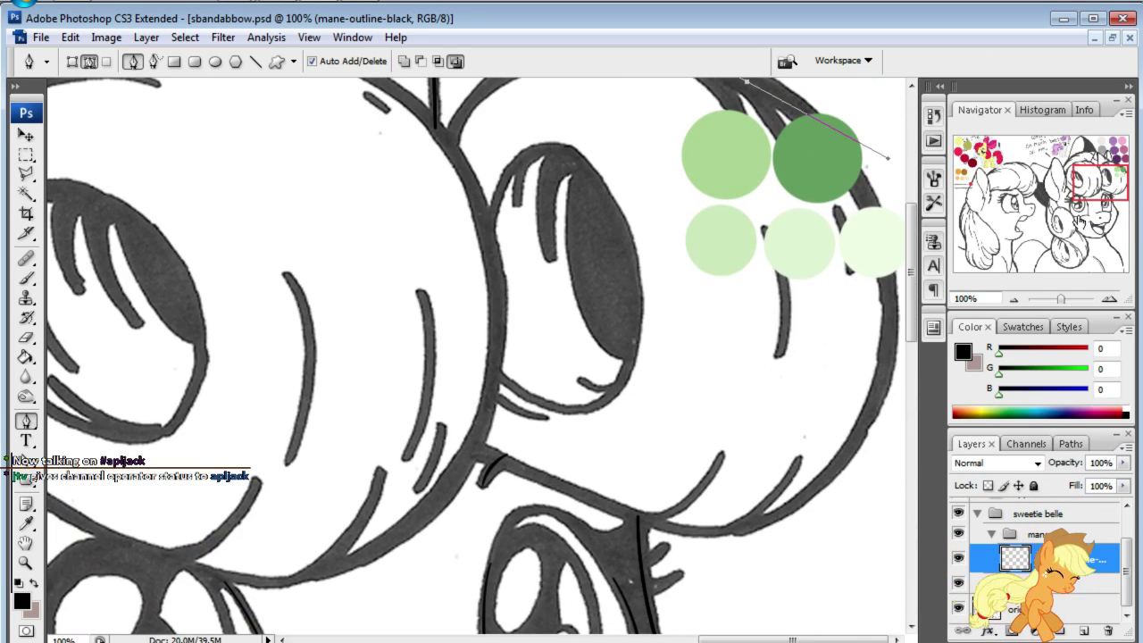
# - Add a curved anchor down the right curl and hide the green palette swatches
pyautogui.moveTo(882, 360); pyautogui.dragTo(866, 475)
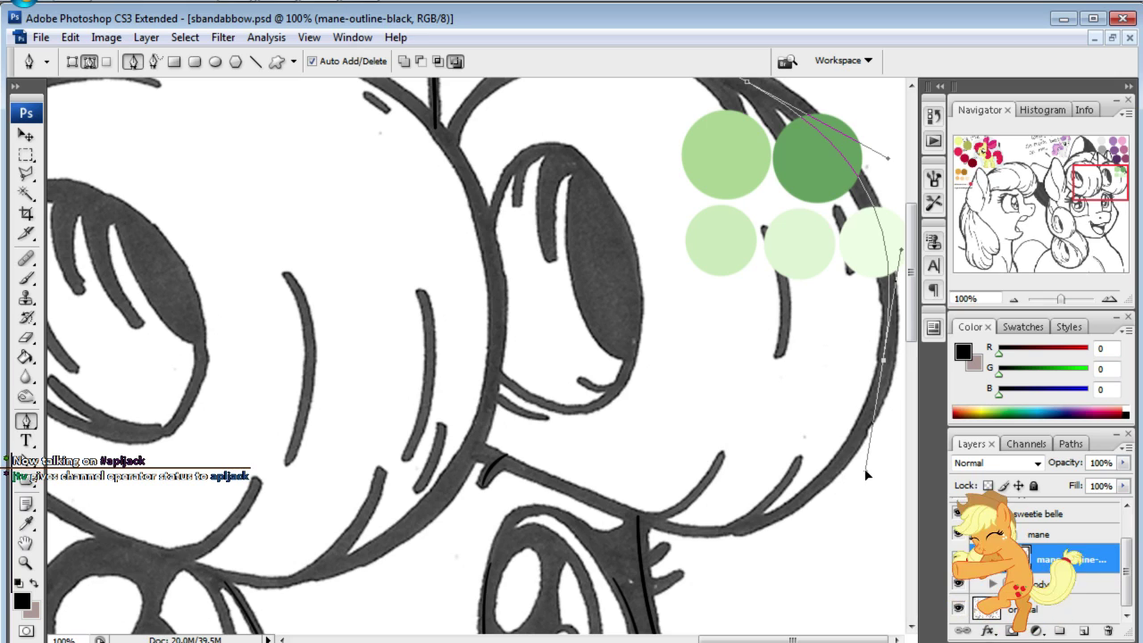
pyautogui.scroll(2, 1035, 553)
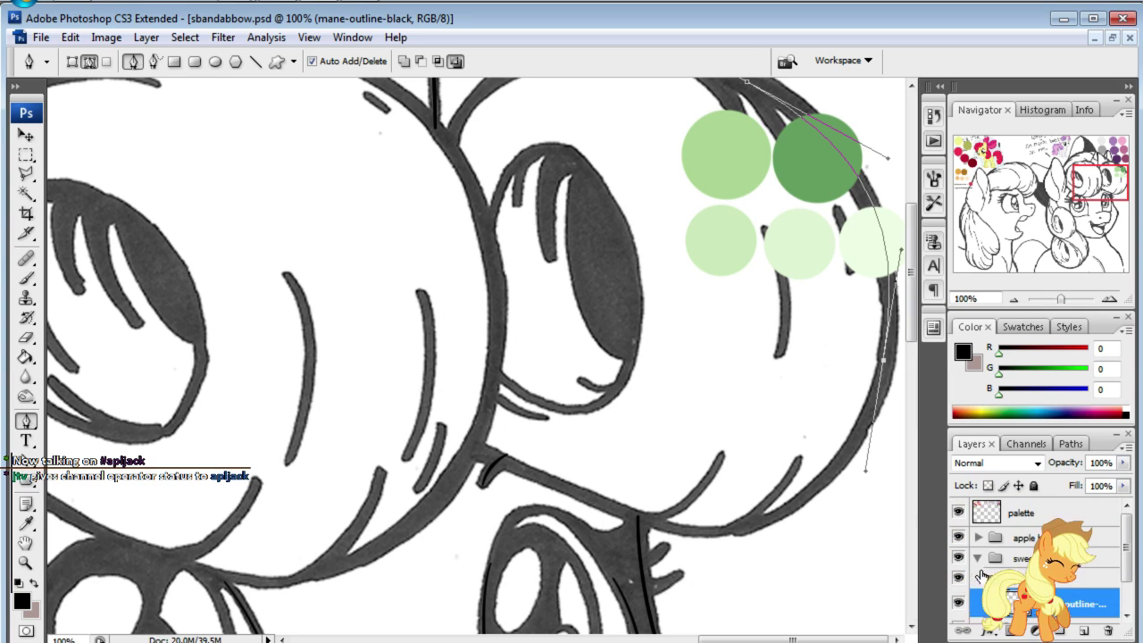
pyautogui.click(958, 513)
pyautogui.moveTo(1095, 186); pyautogui.dragTo(1096, 170)
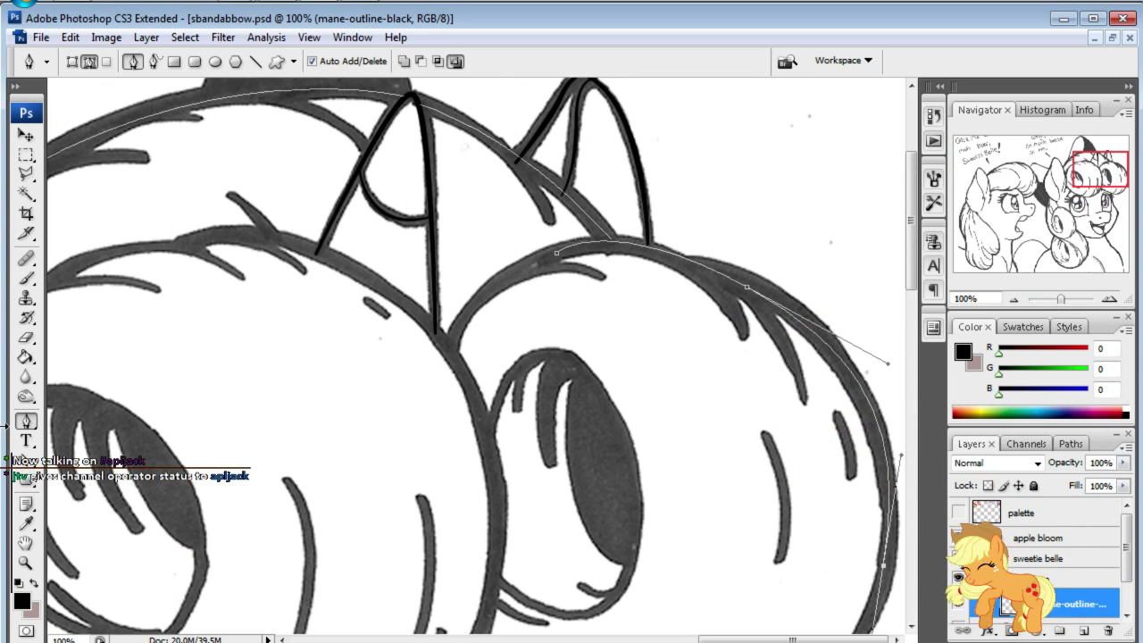
# - Reshape the right-curl curve with Direct Selection to sit on the mane outline
pyautogui.press('a')
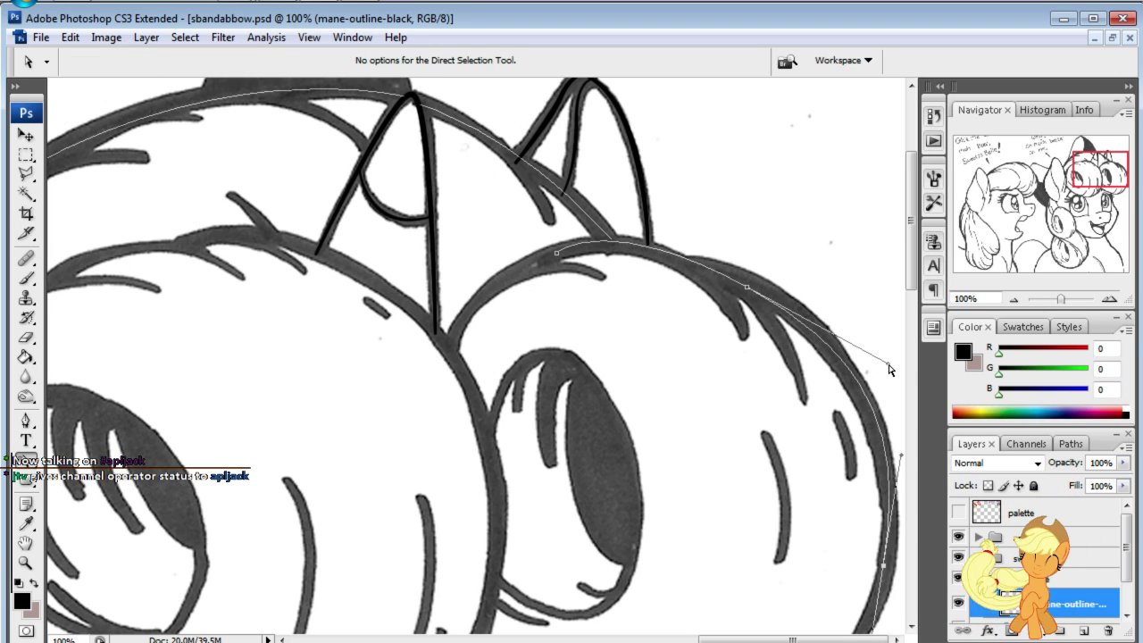
pyautogui.moveTo(889, 368); pyautogui.dragTo(853, 333)
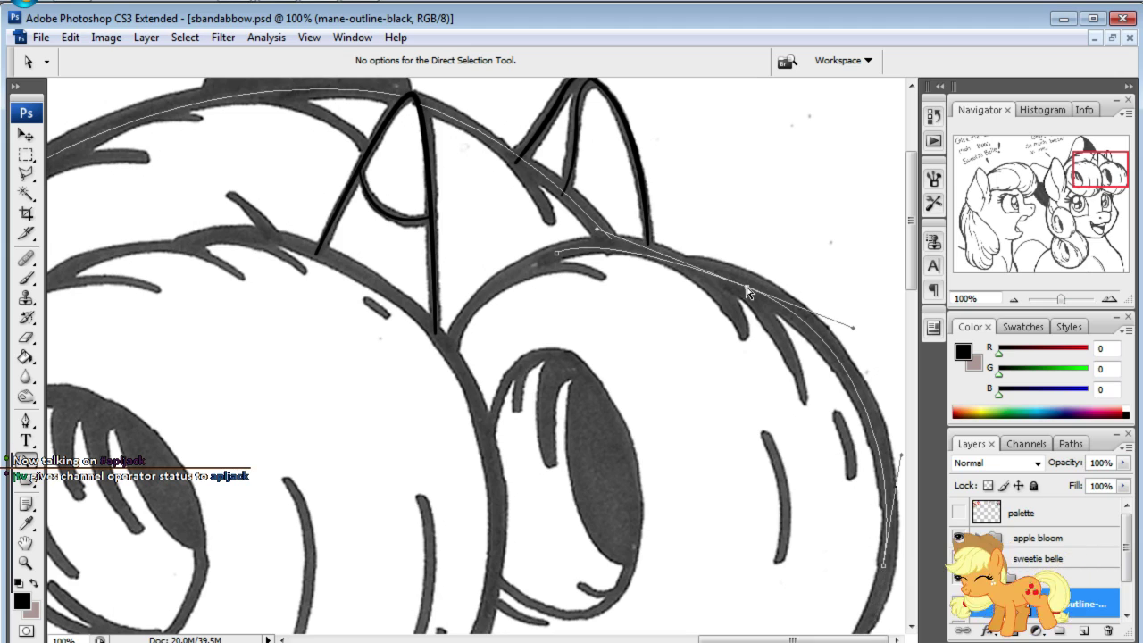
pyautogui.moveTo(748, 292); pyautogui.dragTo(748, 283)
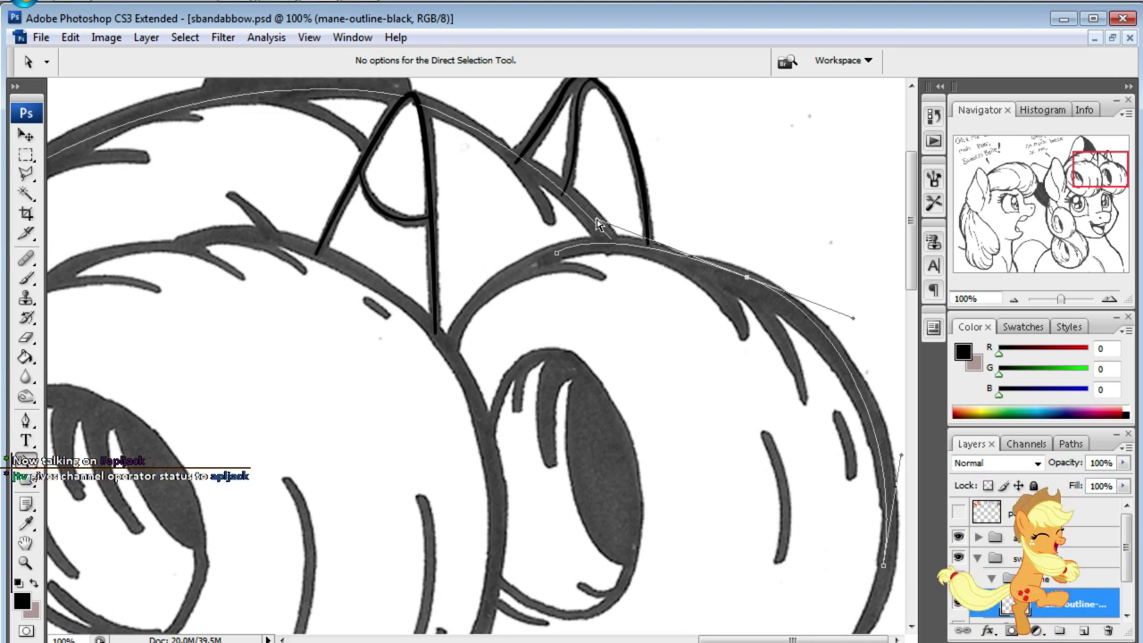
pyautogui.click(712, 195)
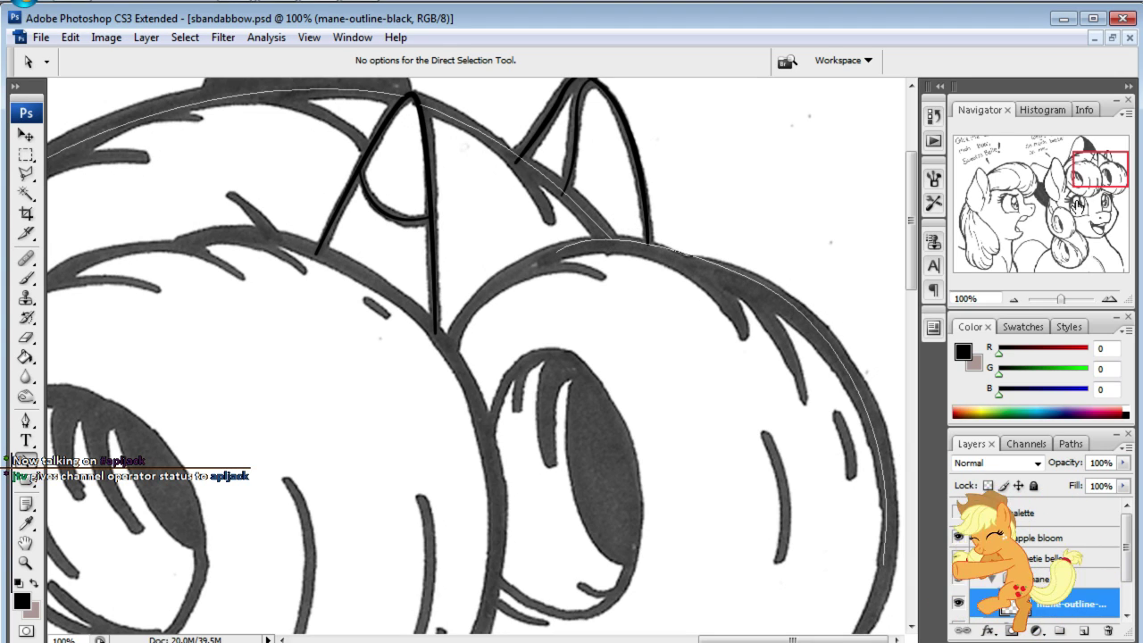
pyautogui.moveTo(1079, 204); pyautogui.dragTo(1078, 217)
# - Resume the path with smooth anchors along the curl's underside to where the curls meet
pyautogui.press('p')
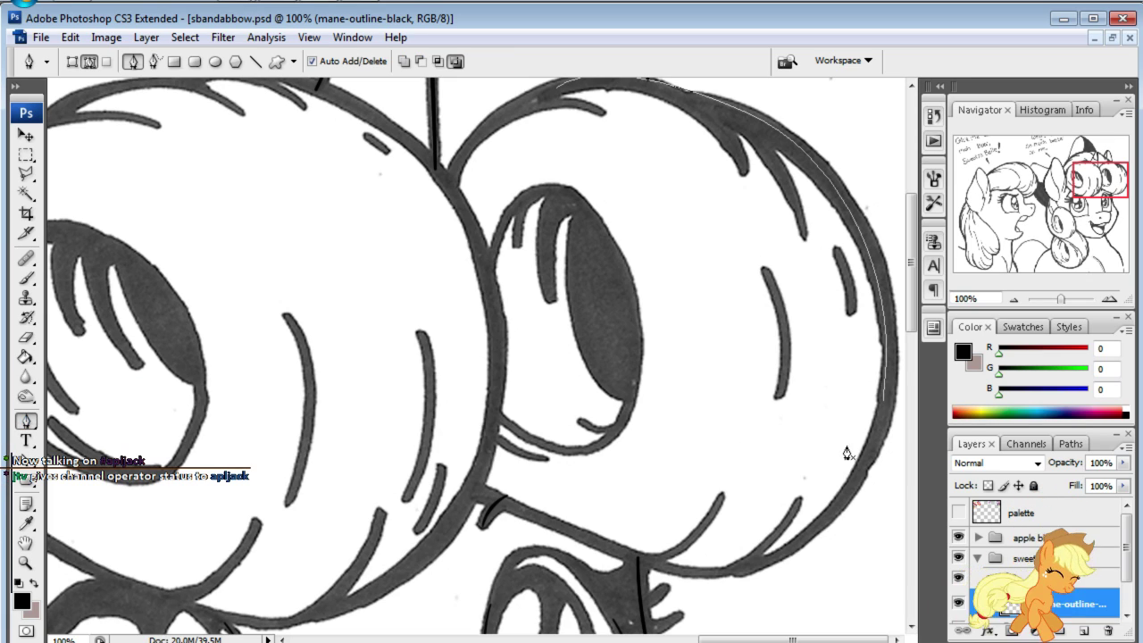
pyautogui.click(881, 406)
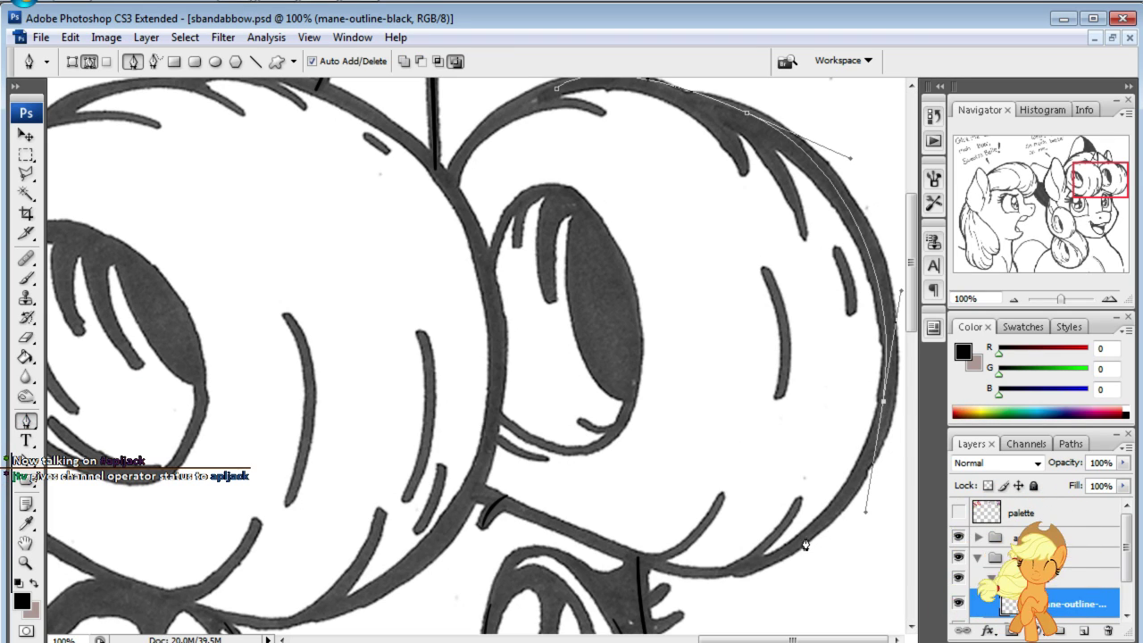
pyautogui.moveTo(721, 574); pyautogui.dragTo(659, 568)
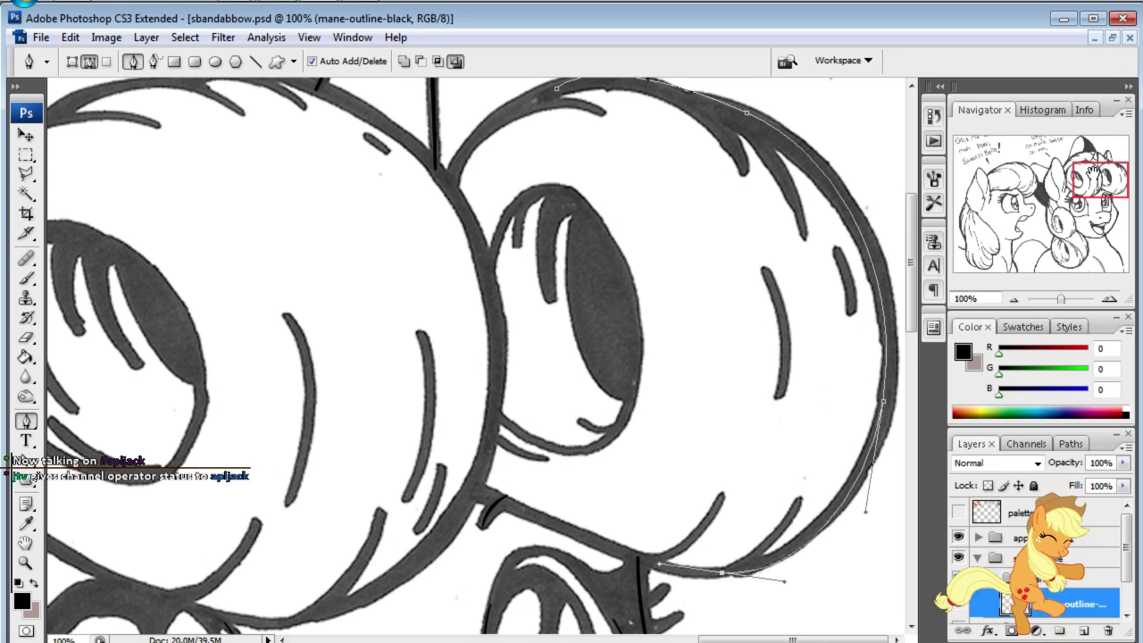
pyautogui.moveTo(1091, 170); pyautogui.dragTo(1086, 178)
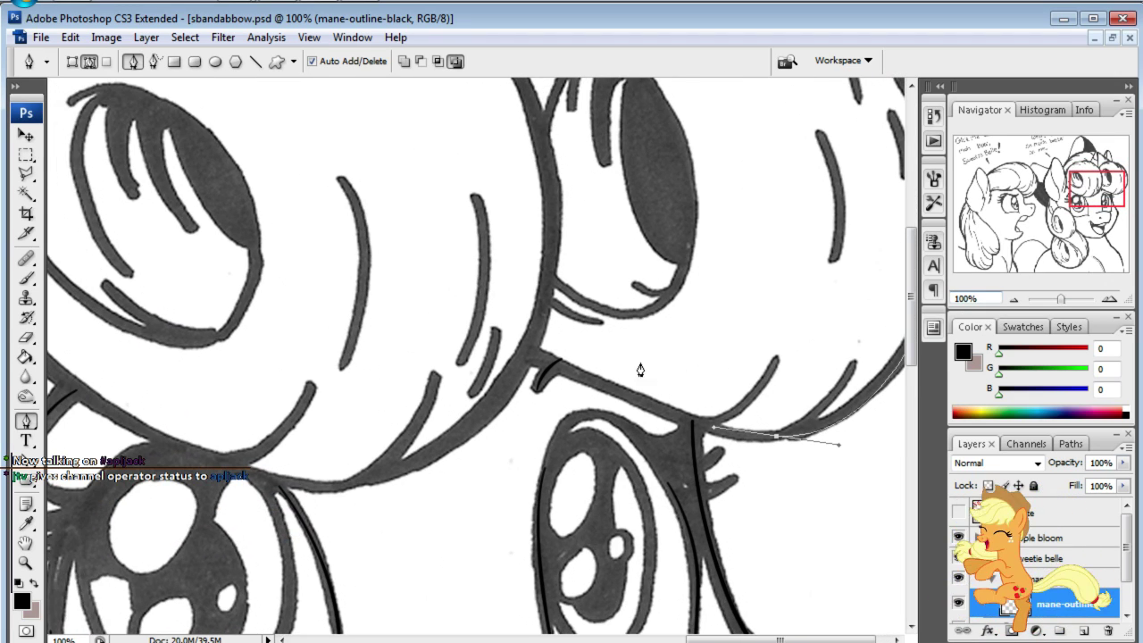
pyautogui.moveTo(533, 355); pyautogui.dragTo(501, 308)
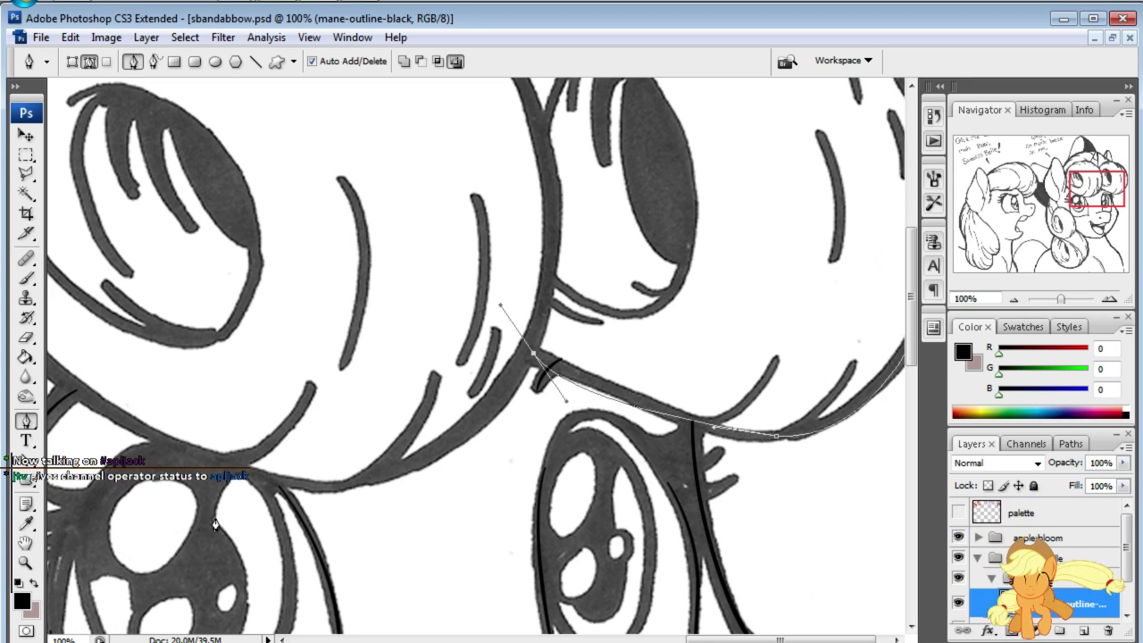
# - Move the last anchor to fit the outline, deselect, and hide the sketch layer
pyautogui.press('a')
pyautogui.moveTo(715, 427); pyautogui.dragTo(685, 441)
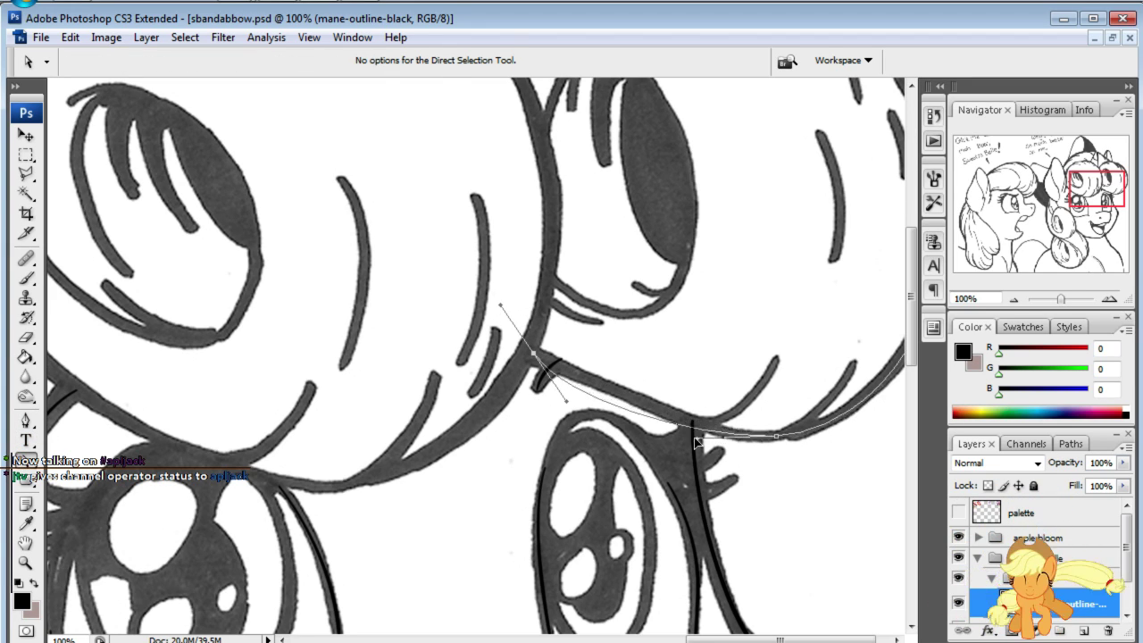
pyautogui.click(687, 364)
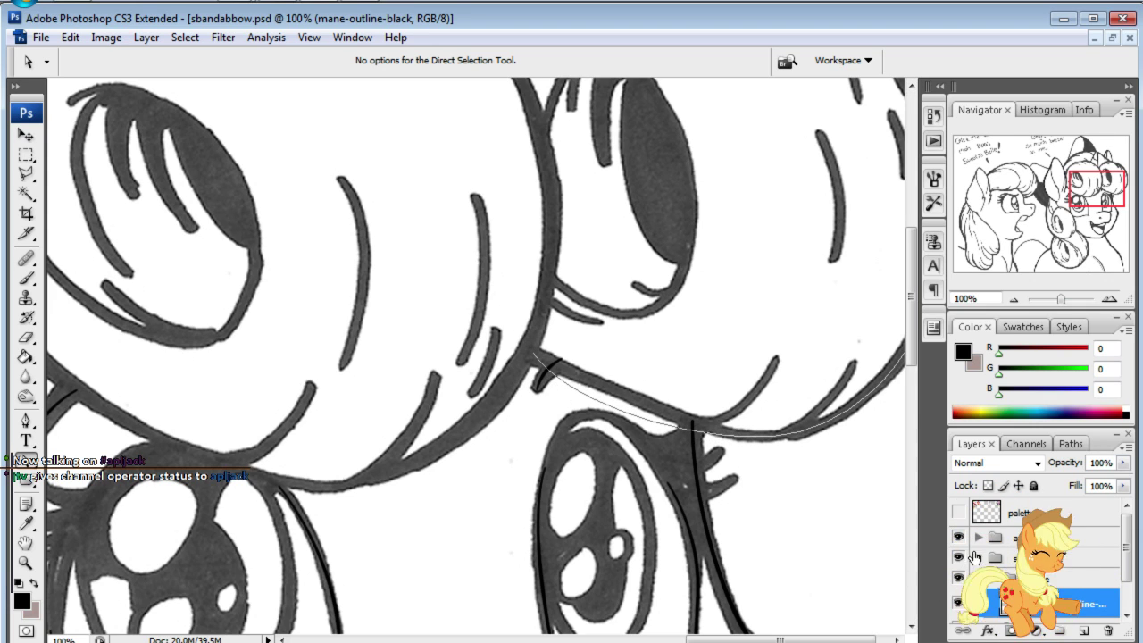
pyautogui.click(976, 557)
pyautogui.click(958, 608)
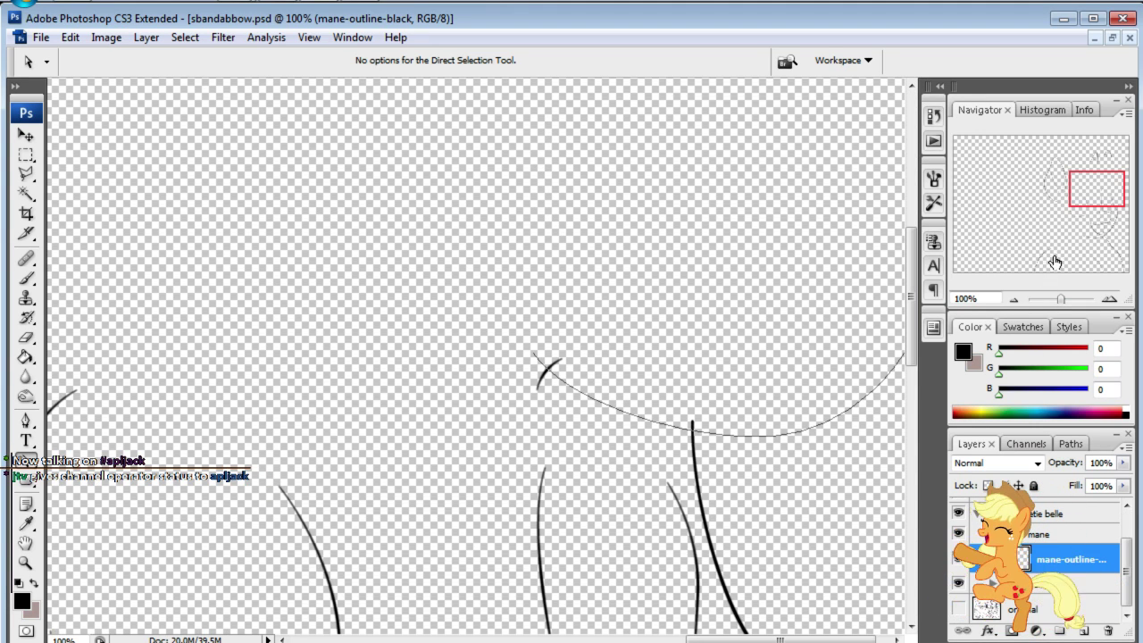
# - Toggle the sketch layer off and on to compare the mane lines, leaving it visible
pyautogui.moveTo(1096, 200)
pyautogui.mouseDown()
pyautogui.moveTo(1106, 194)
pyautogui.moveTo(1107, 205)
pyautogui.moveTo(1072, 182)
pyautogui.mouseUp()
pyautogui.click(958, 608)
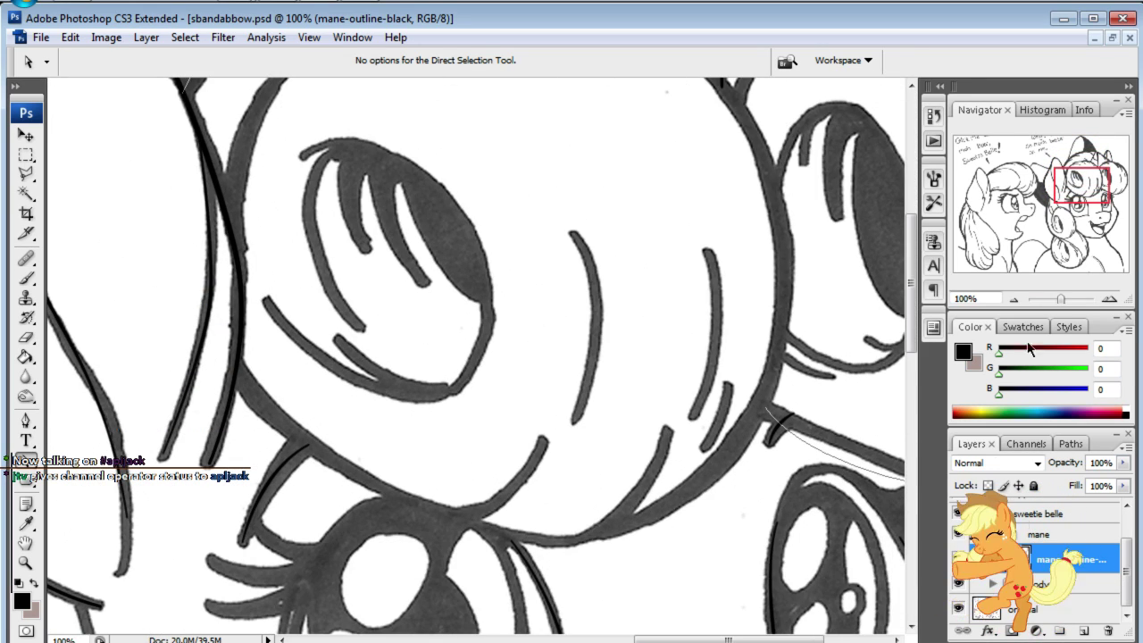
pyautogui.click(959, 609)
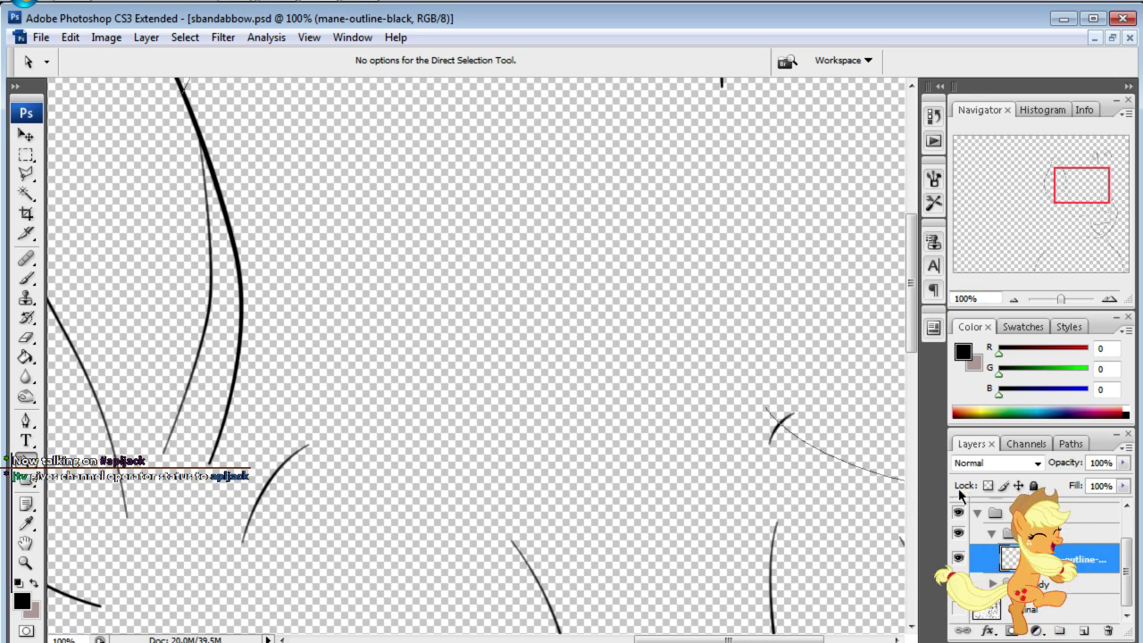
pyautogui.click(958, 609)
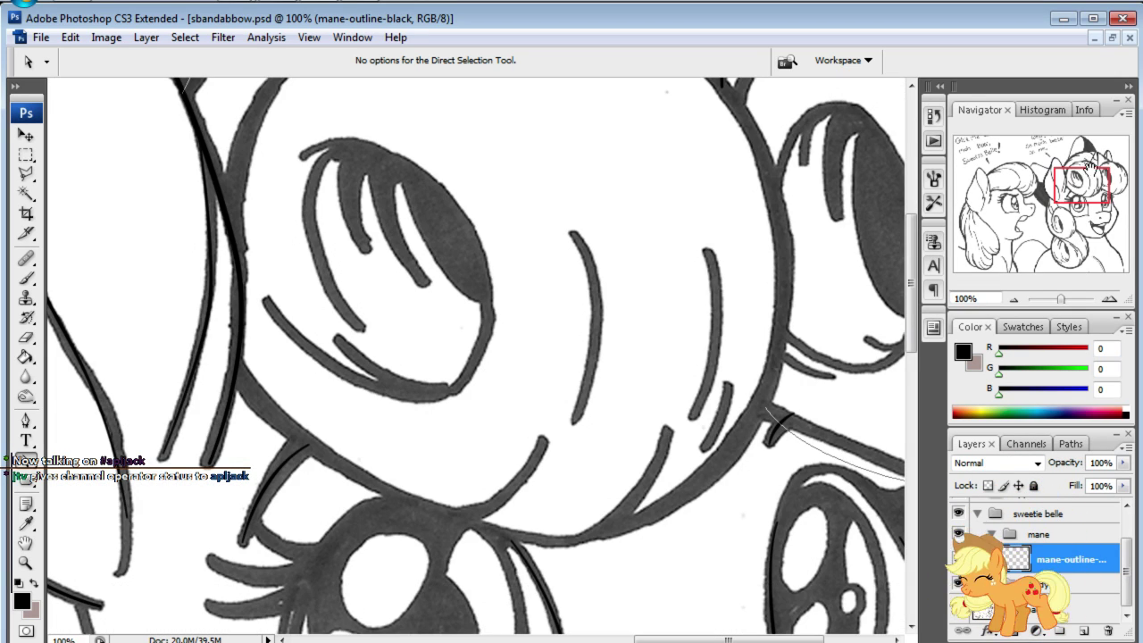
pyautogui.moveTo(1082, 184)
pyautogui.mouseDown()
pyautogui.moveTo(1137, 156)
pyautogui.moveTo(1104, 167)
pyautogui.mouseUp()
# - Add Pen anchors along the left curl's underside, ending at its left edge
pyautogui.click(25, 423)
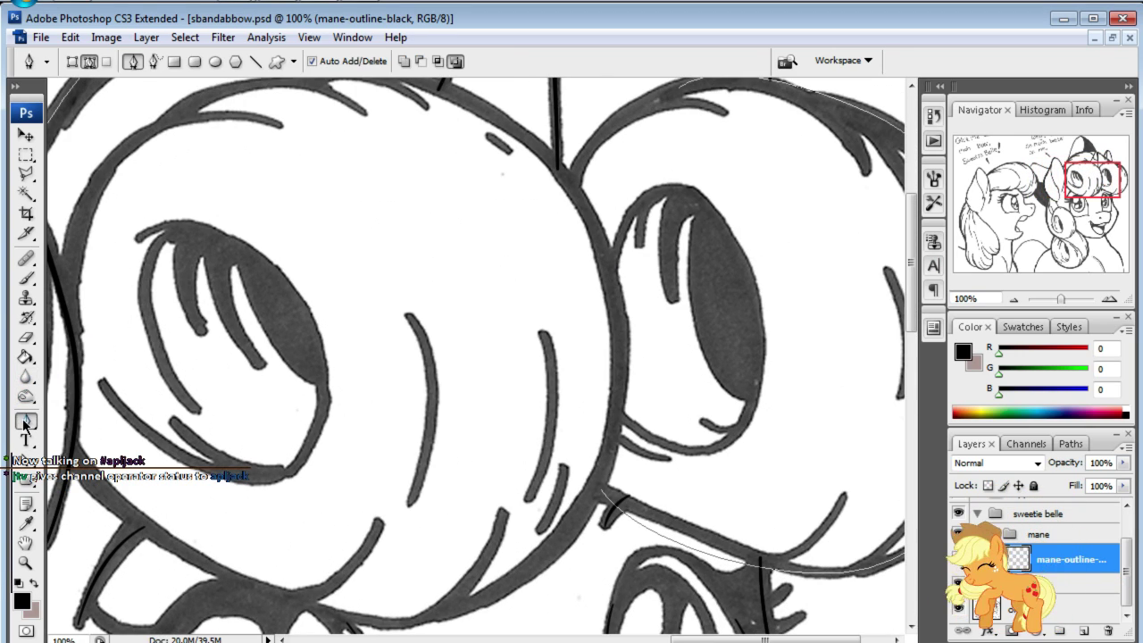
pyautogui.click(564, 540)
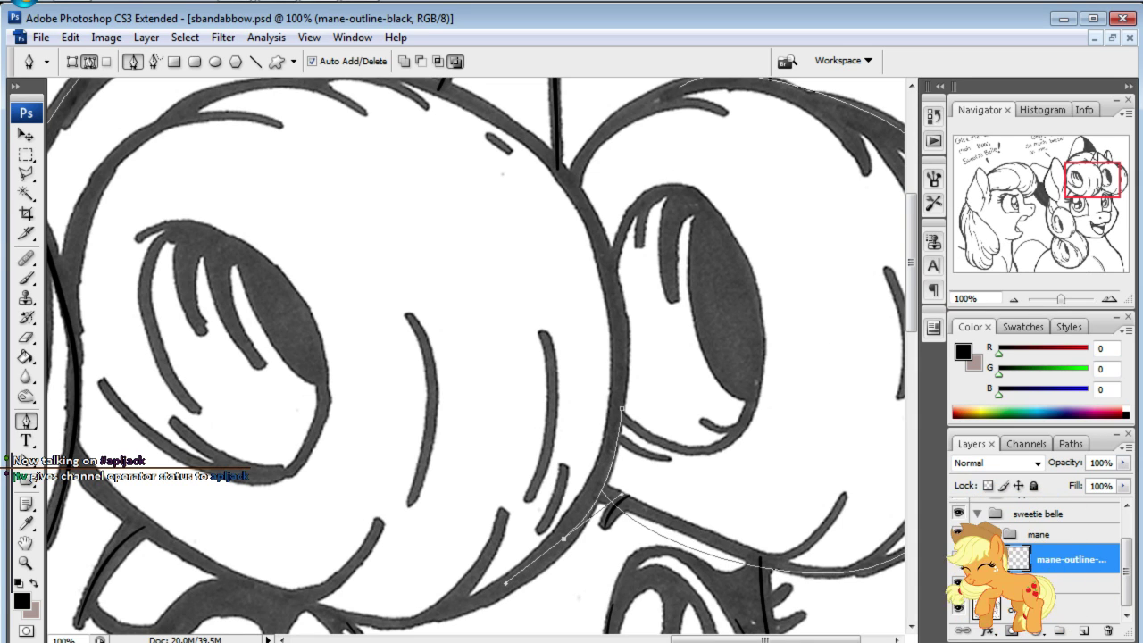
pyautogui.moveTo(1105, 172); pyautogui.dragTo(1102, 179)
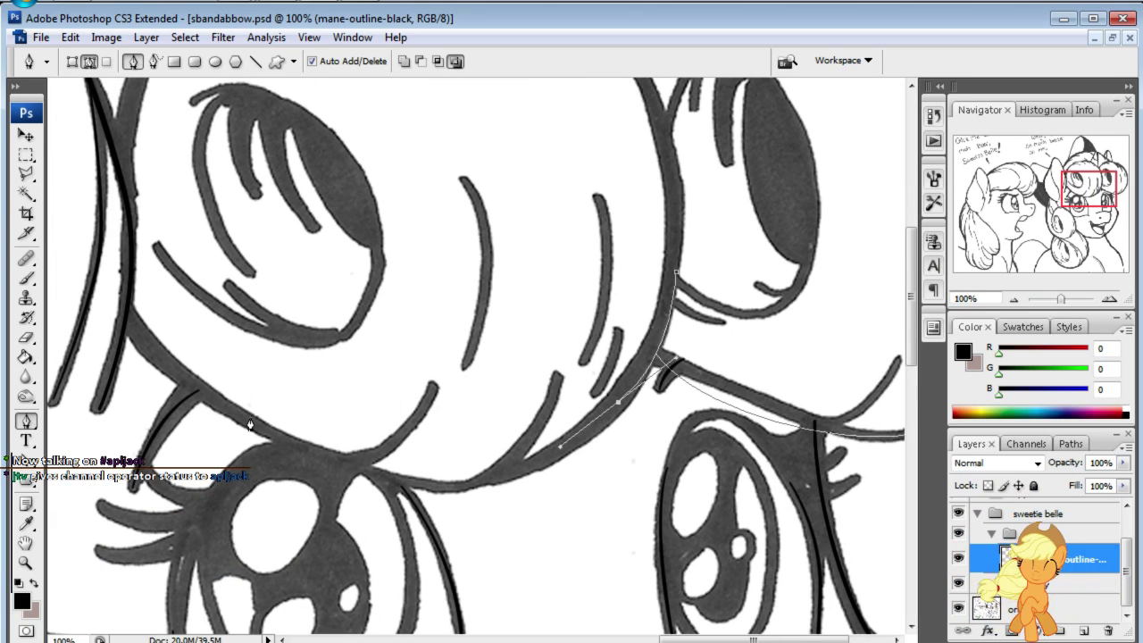
pyautogui.moveTo(249, 420)
pyautogui.mouseDown()
pyautogui.moveTo(140, 280)
pyautogui.moveTo(217, 333)
pyautogui.mouseUp()
pyautogui.click(228, 319)
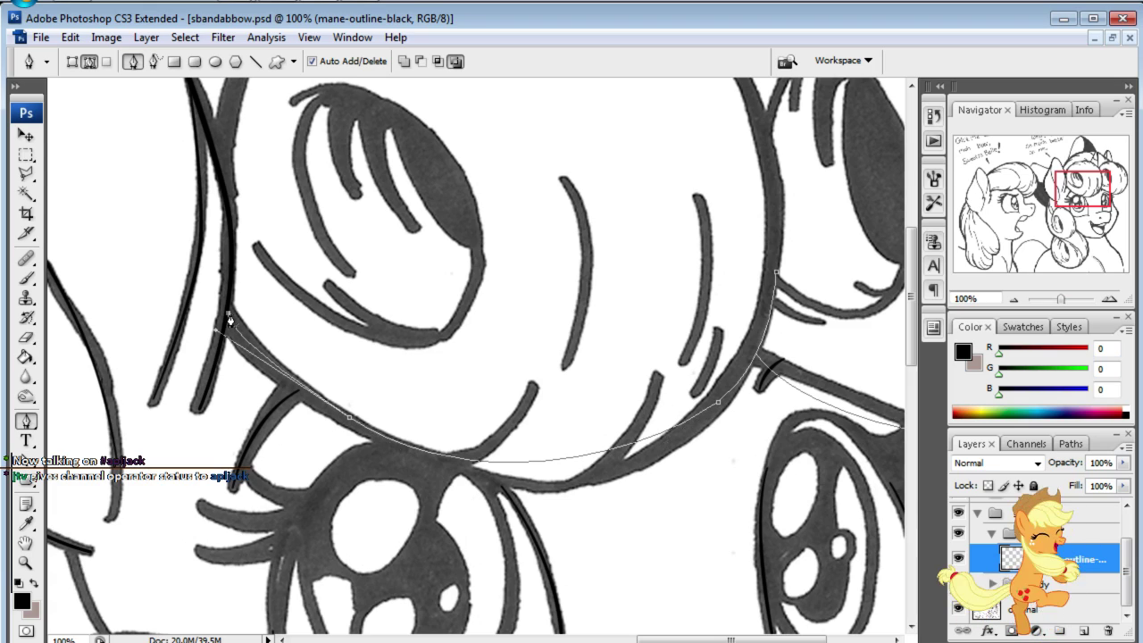
# - Deepen the underside curve, nudge the curl-junction anchor up, and zoom out to 50%
pyautogui.click(26, 458)
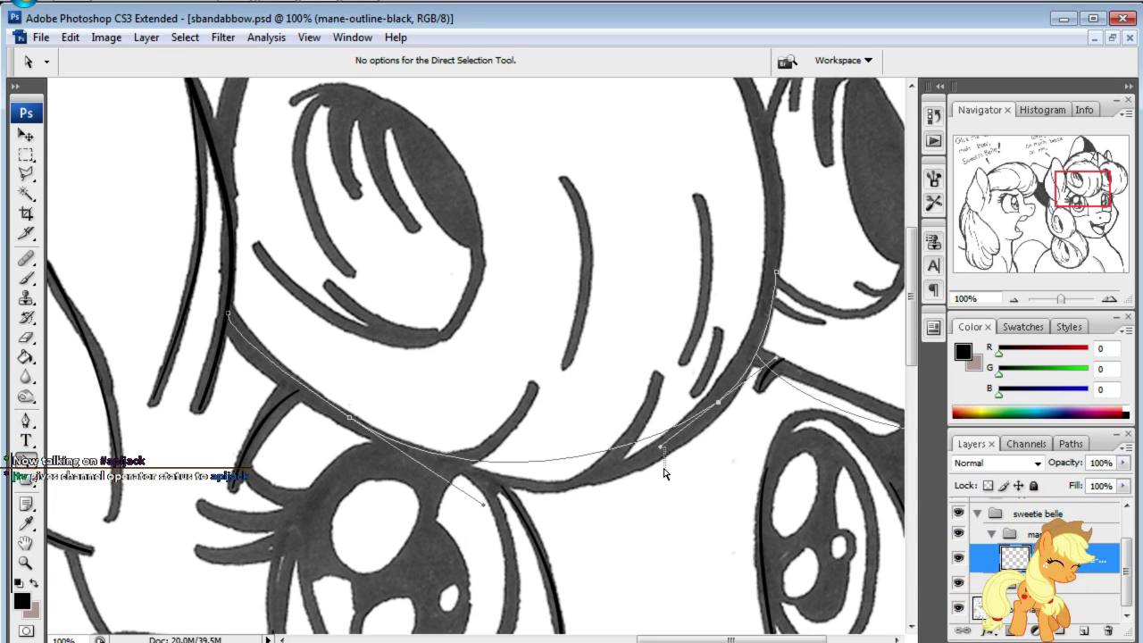
pyautogui.click(714, 416)
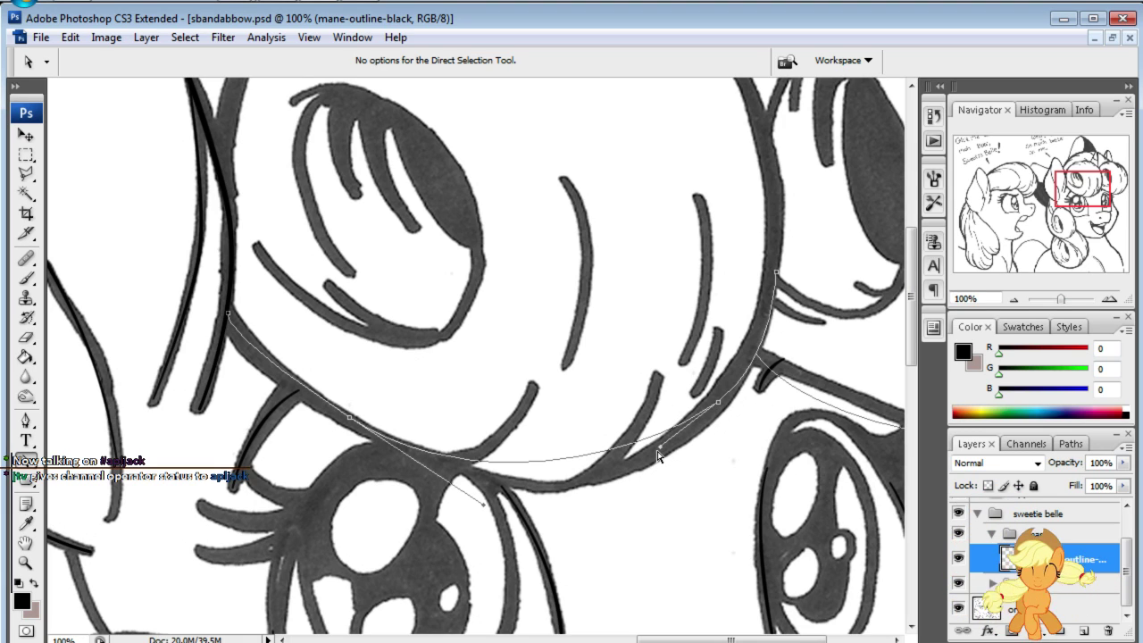
pyautogui.moveTo(659, 451); pyautogui.dragTo(609, 528)
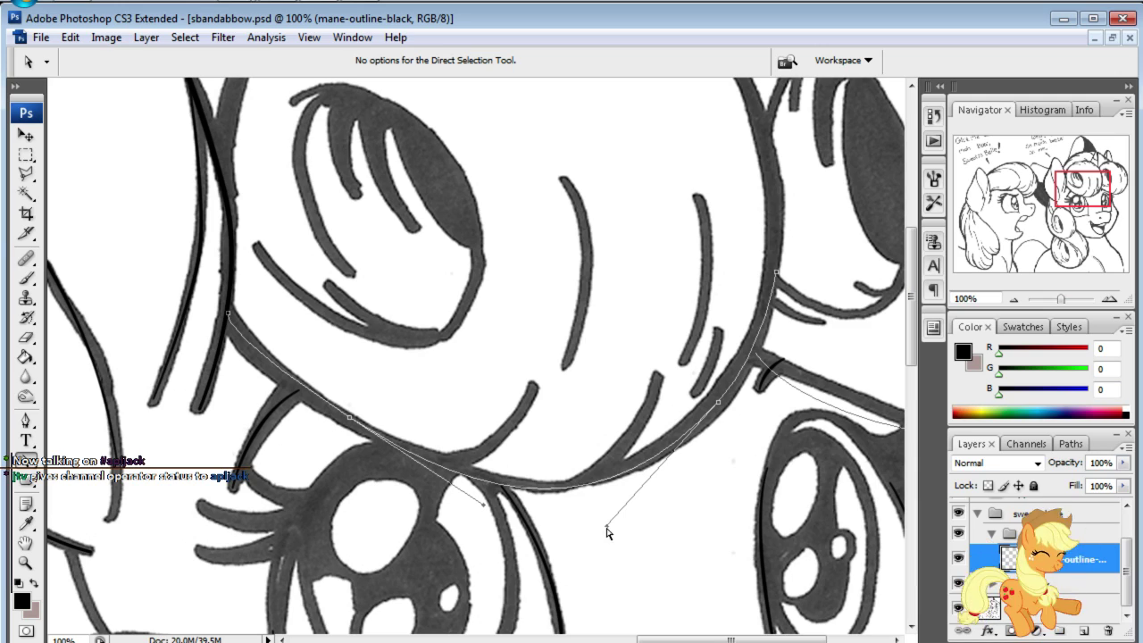
pyautogui.click(761, 362)
pyautogui.moveTo(756, 358); pyautogui.dragTo(756, 353)
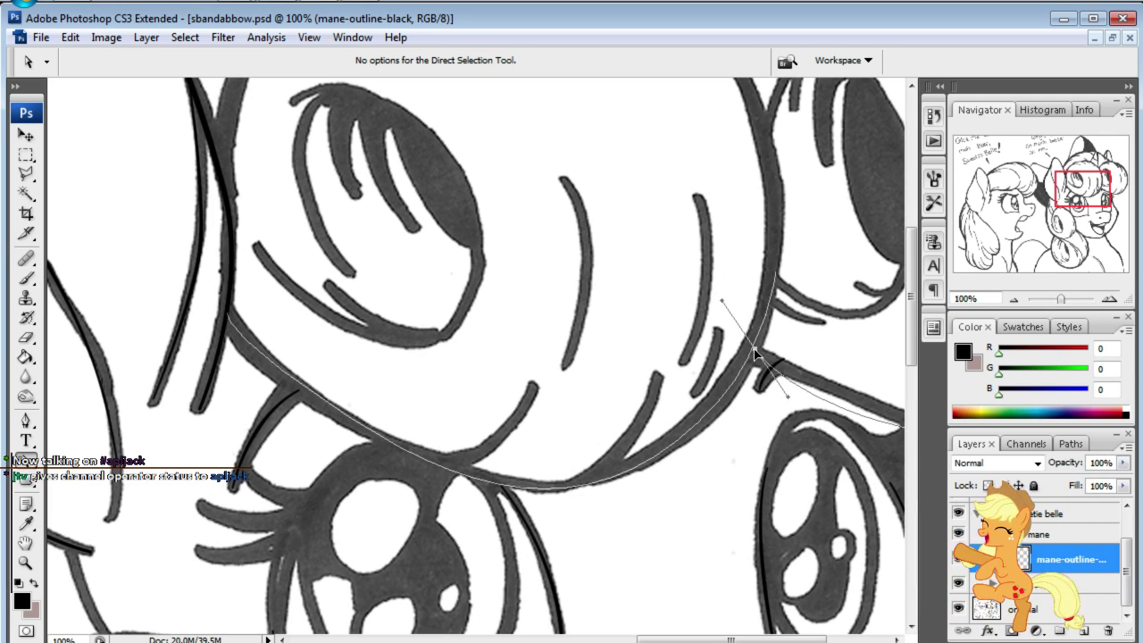
pyautogui.click(993, 297)
pyautogui.write('0')
pyautogui.press('Return')
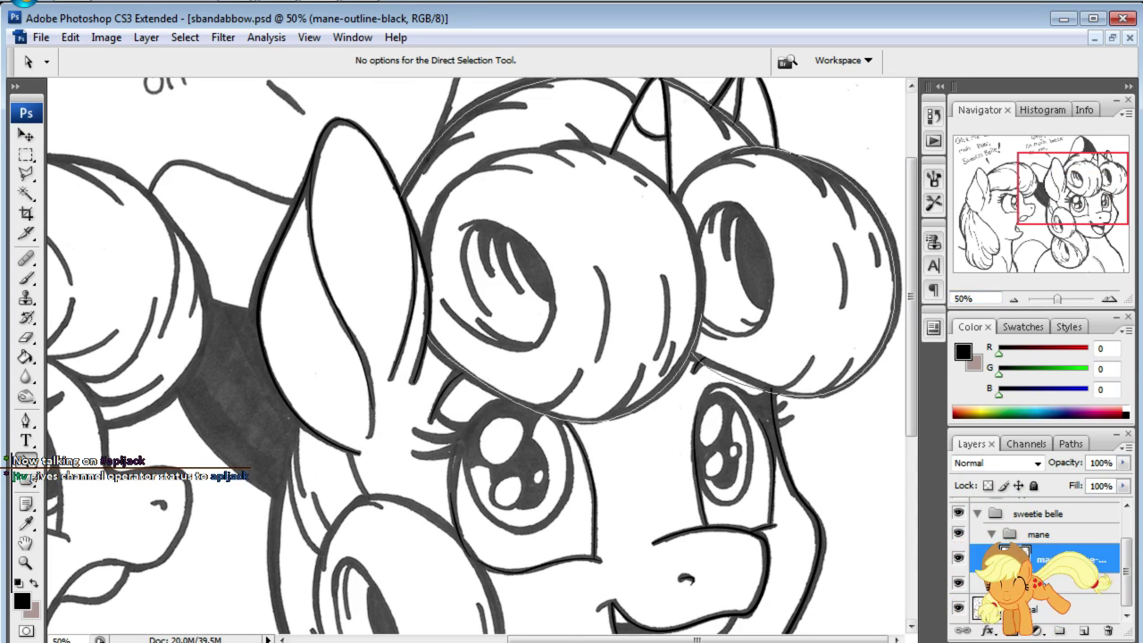
# - Toggle the sketch off and on to check the mane outline, then return to the Pen tool
pyautogui.click(958, 608)
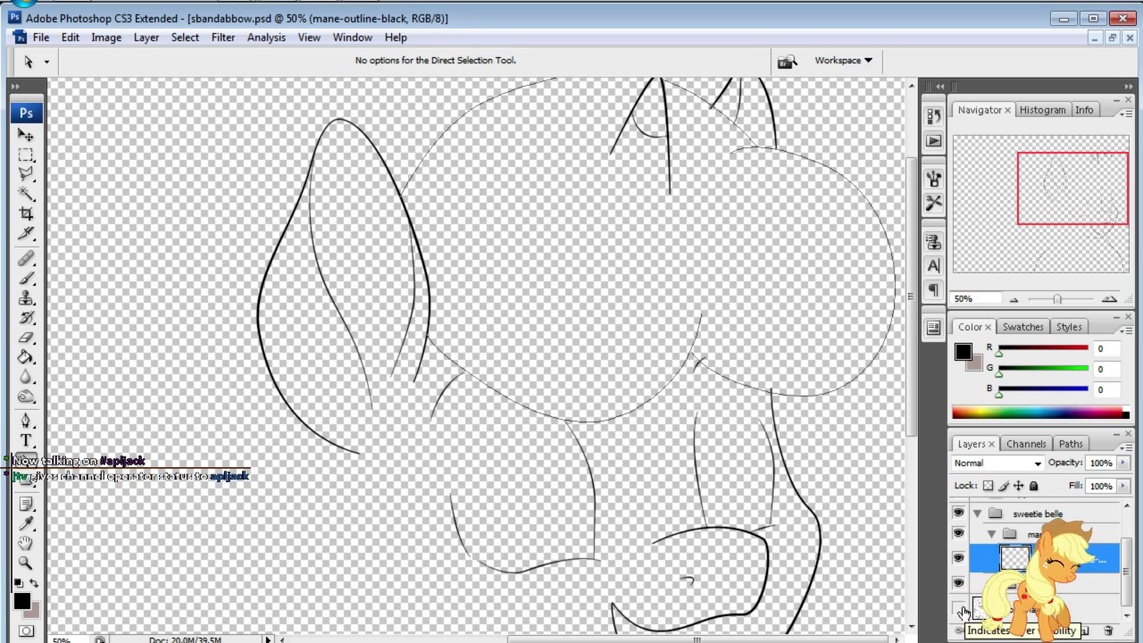
pyautogui.click(959, 608)
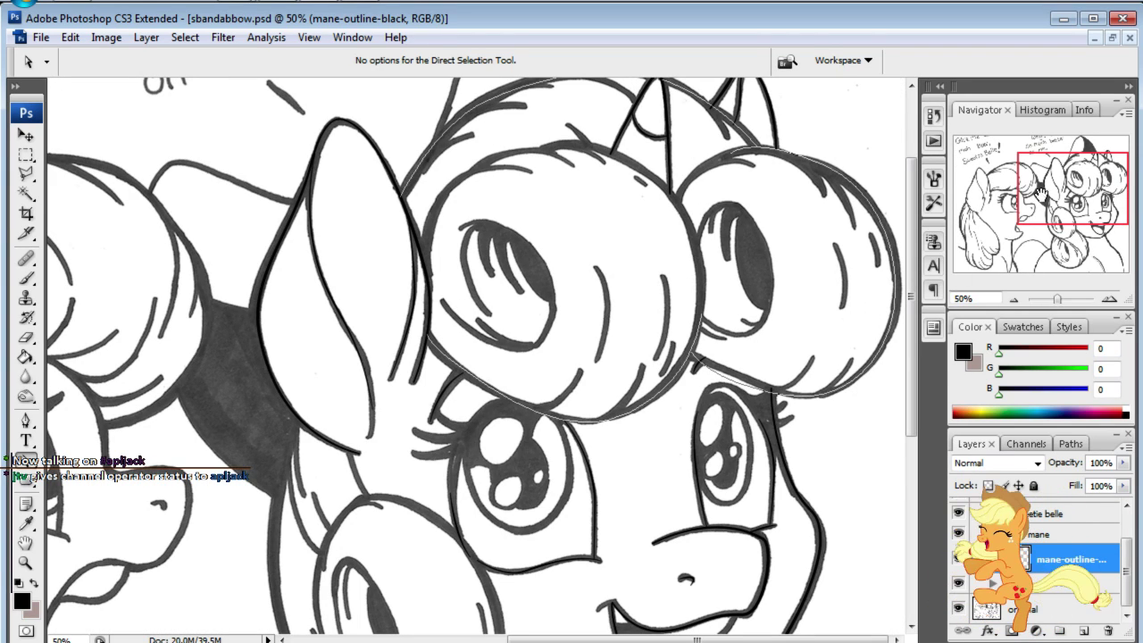
pyautogui.moveTo(1071, 188); pyautogui.dragTo(1066, 189)
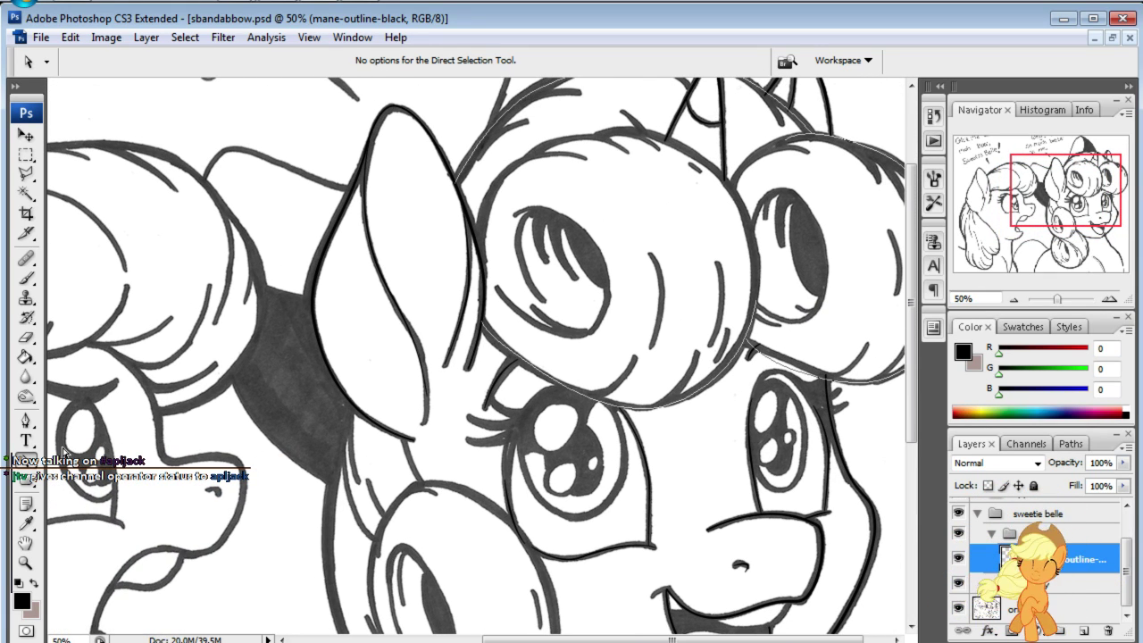
pyautogui.click(25, 419)
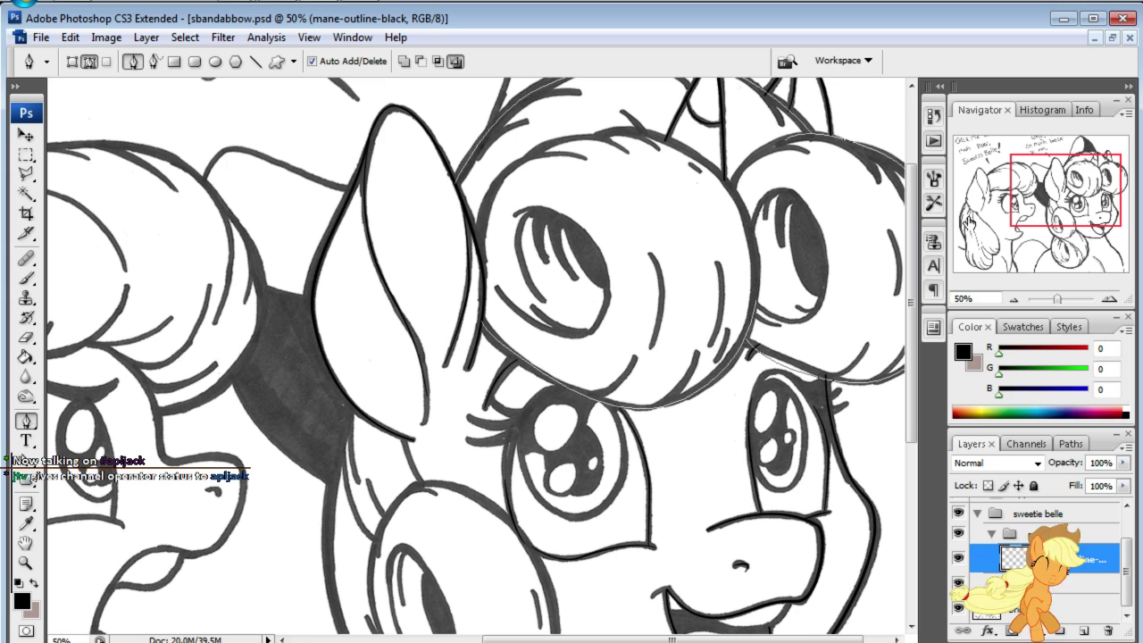
# - Zoom to 100% and add curved anchors along the mane curl beside the face
pyautogui.moveTo(1077, 190)
pyautogui.mouseDown()
pyautogui.moveTo(1033, 197)
pyautogui.moveTo(1050, 194)
pyautogui.mouseUp()
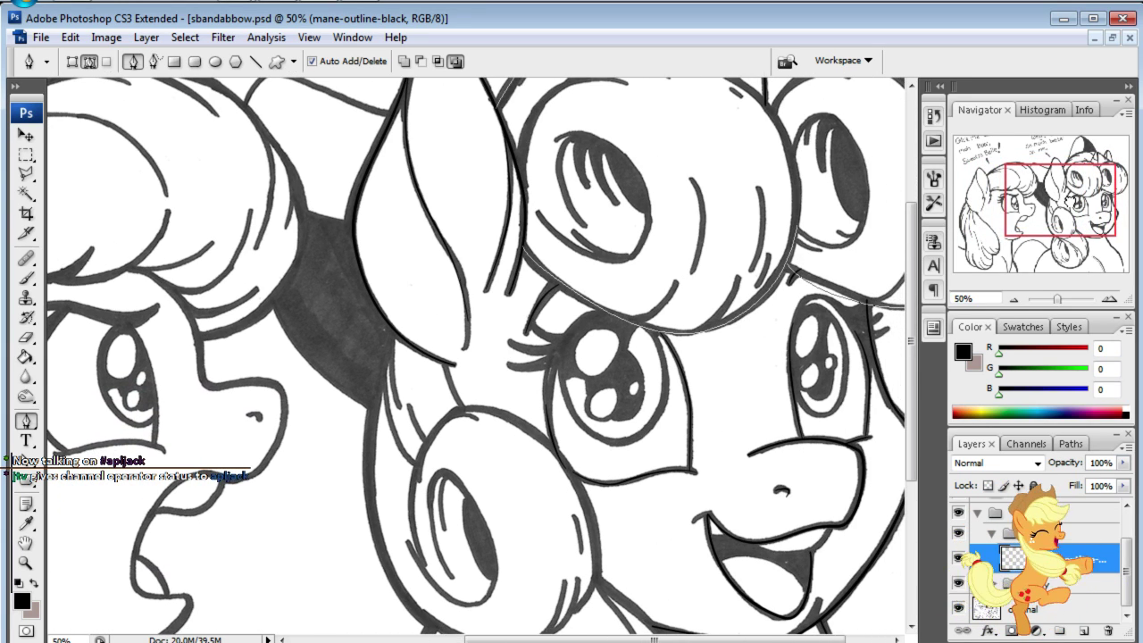
pyautogui.click(989, 300)
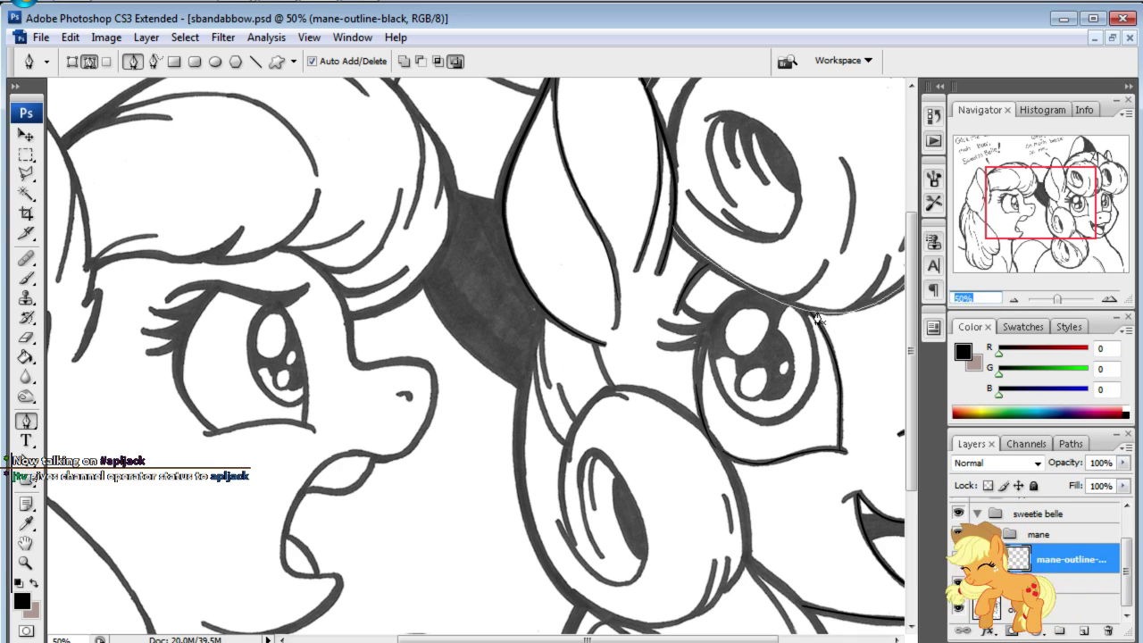
pyautogui.write('100')
pyautogui.press('Return')
pyautogui.moveTo(1041, 206); pyautogui.dragTo(1053, 209)
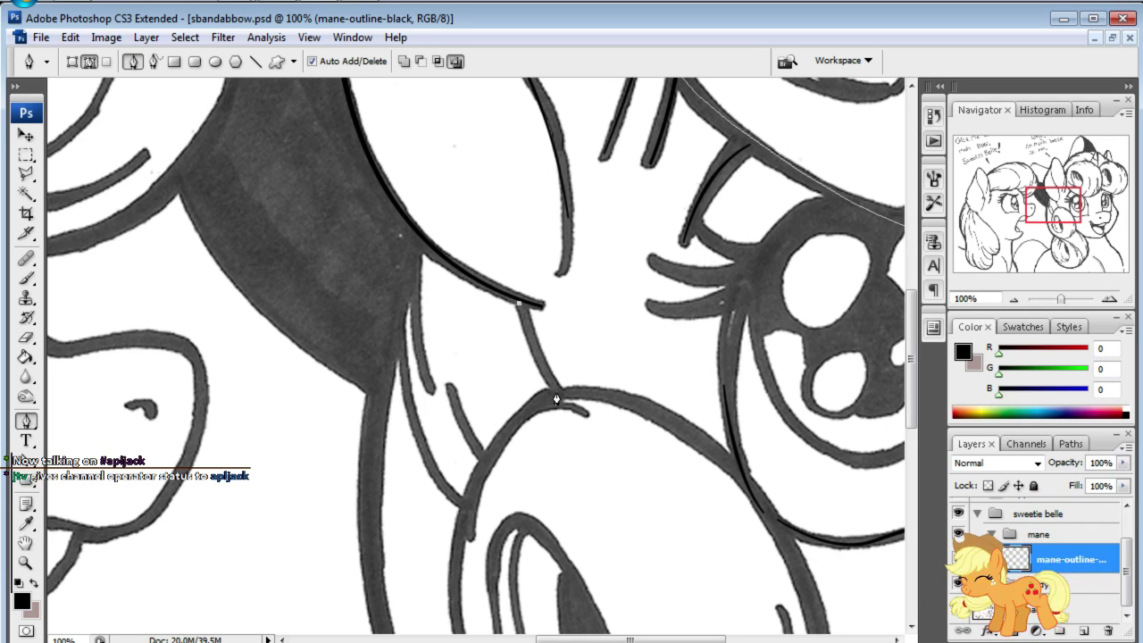
pyautogui.moveTo(556, 397); pyautogui.dragTo(585, 408)
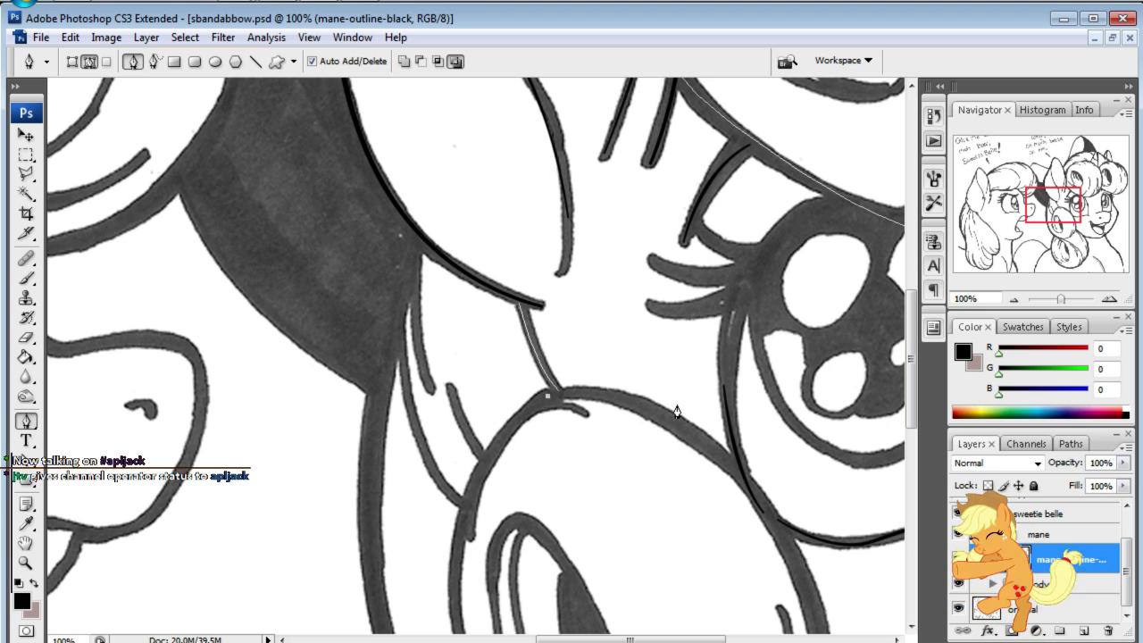
pyautogui.moveTo(730, 490); pyautogui.dragTo(777, 512)
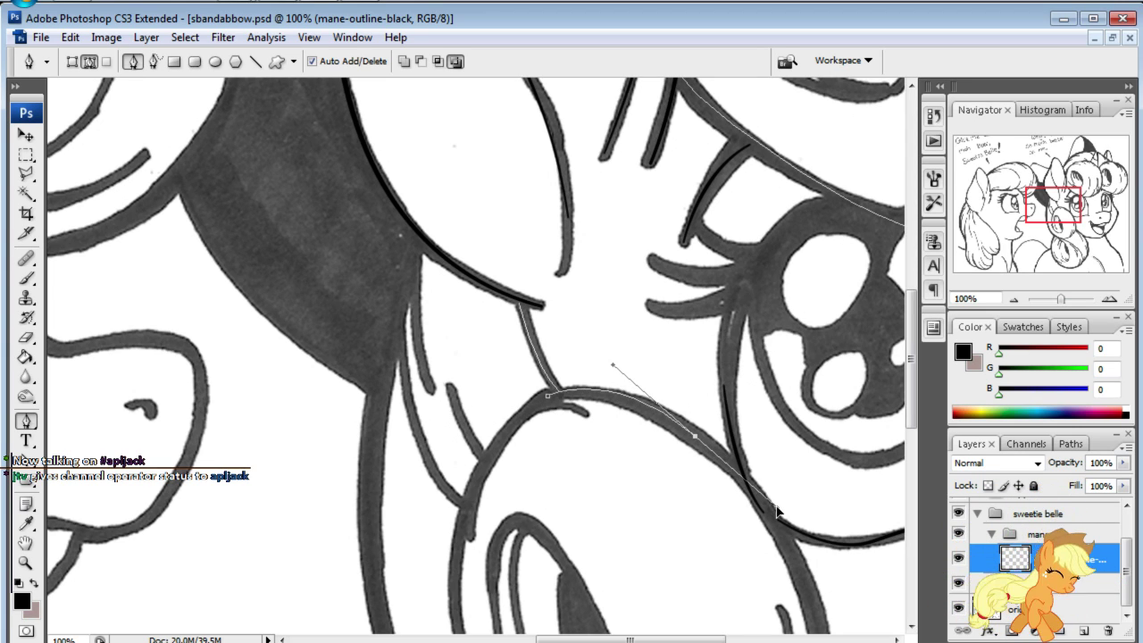
# - Continue the curve down the curl's right edge to the lower curl and smooth it
pyautogui.moveTo(1042, 219); pyautogui.dragTo(1054, 239)
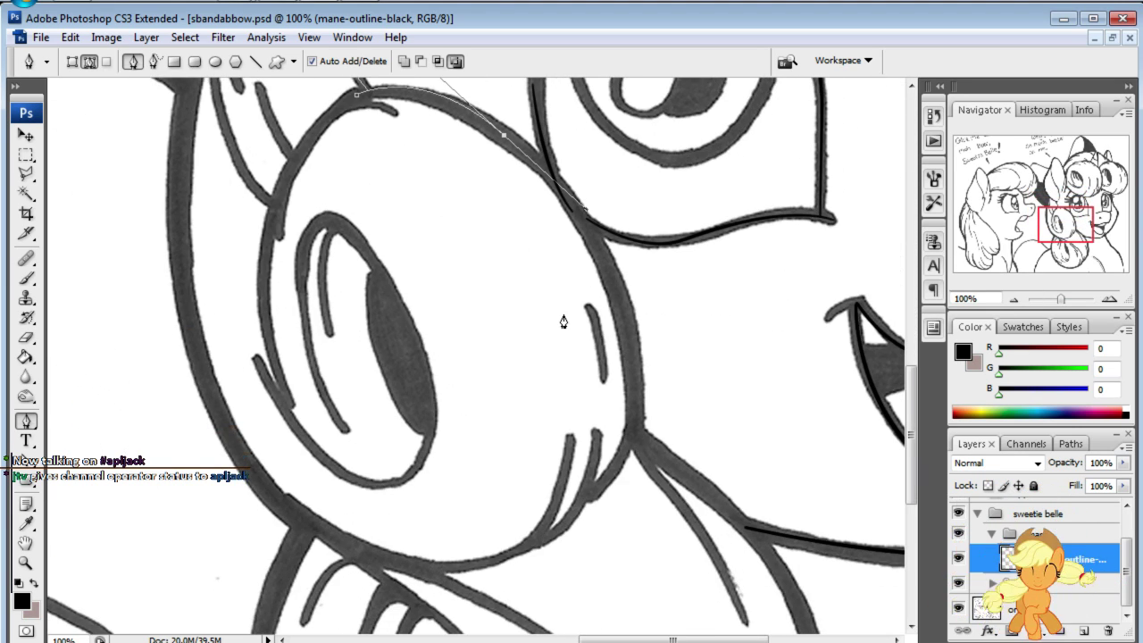
pyautogui.moveTo(632, 373); pyautogui.dragTo(646, 500)
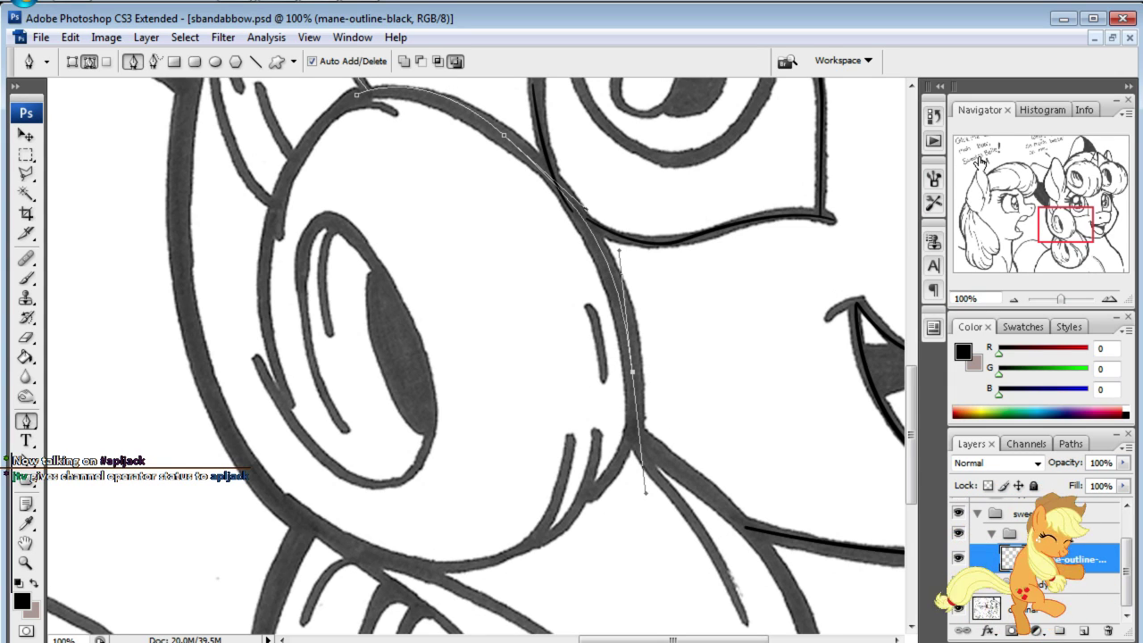
pyautogui.moveTo(1093, 239); pyautogui.dragTo(1094, 250)
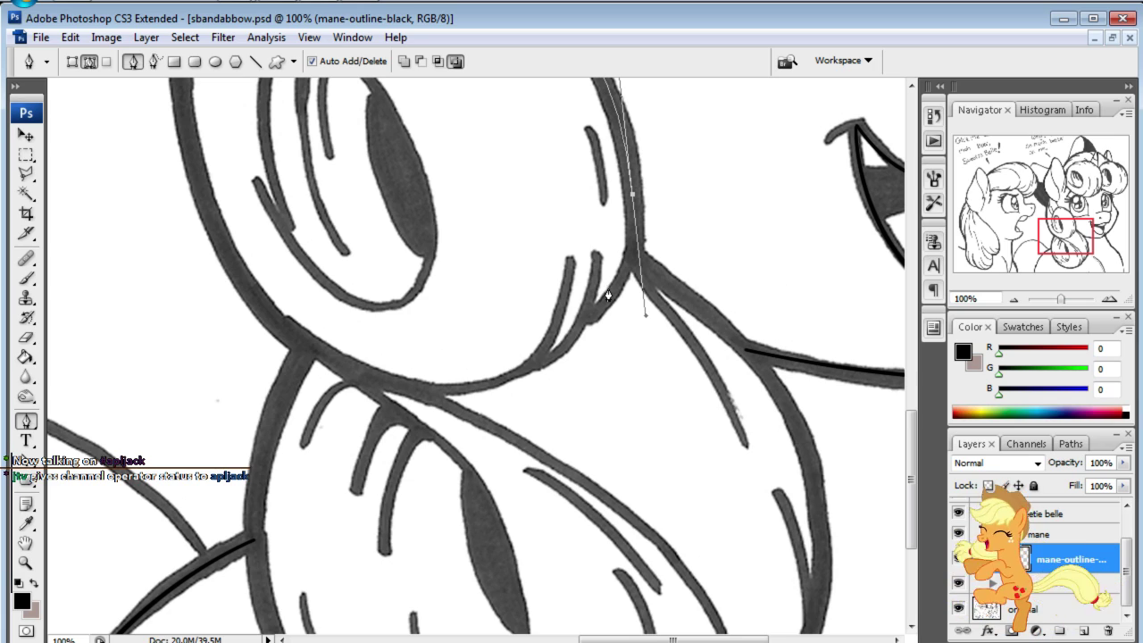
pyautogui.click(611, 301)
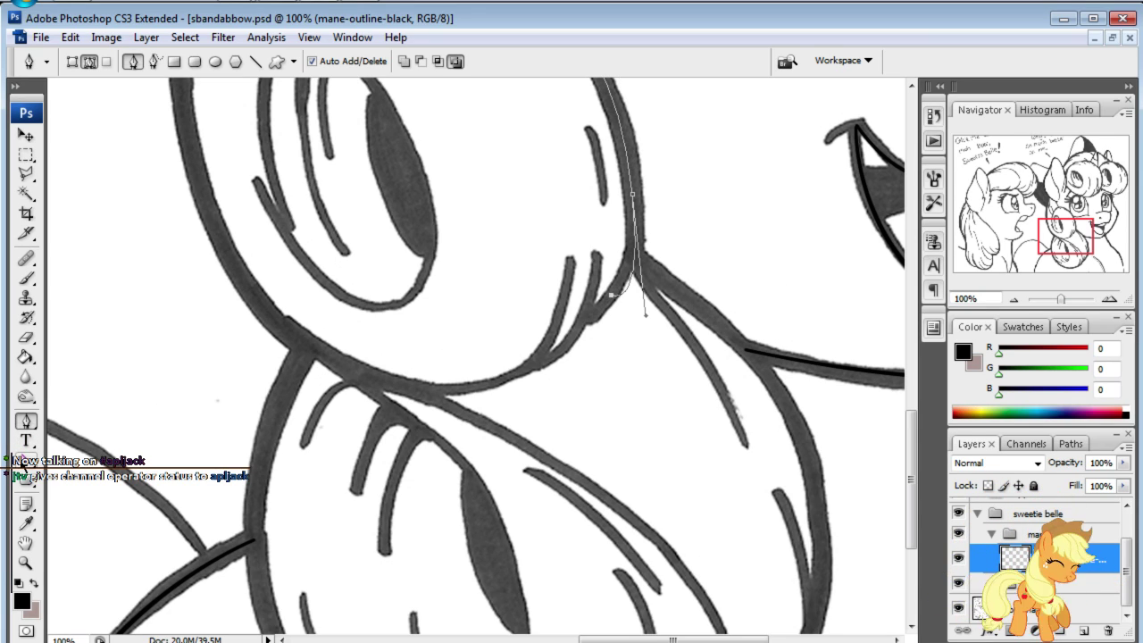
pyautogui.press('ctrl')
pyautogui.moveTo(648, 321); pyautogui.dragTo(648, 279)
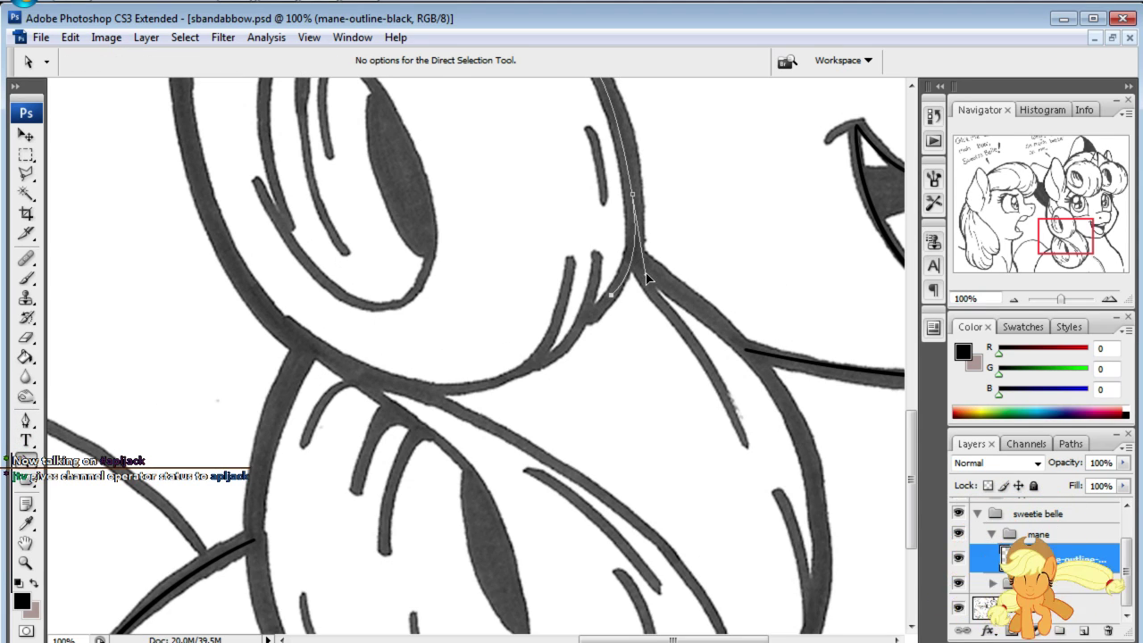
pyautogui.click(25, 419)
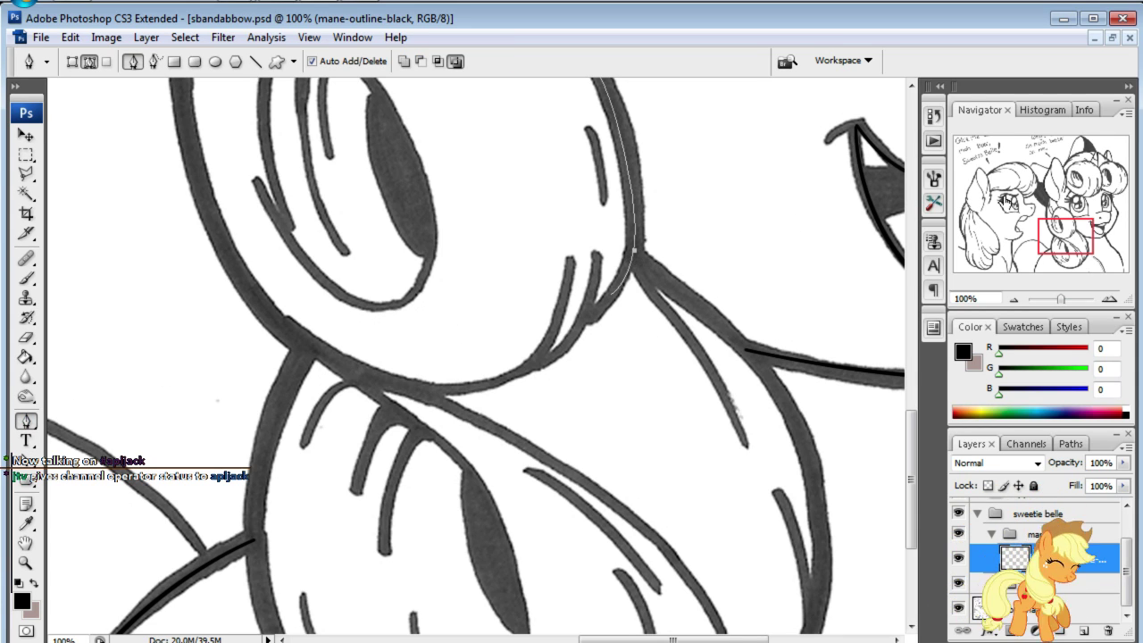
pyautogui.scroll(2, 920, 520)
pyautogui.scroll(3, 921, 521)
pyautogui.scroll(3, 920, 520)
pyautogui.scroll(3, 920, 520)
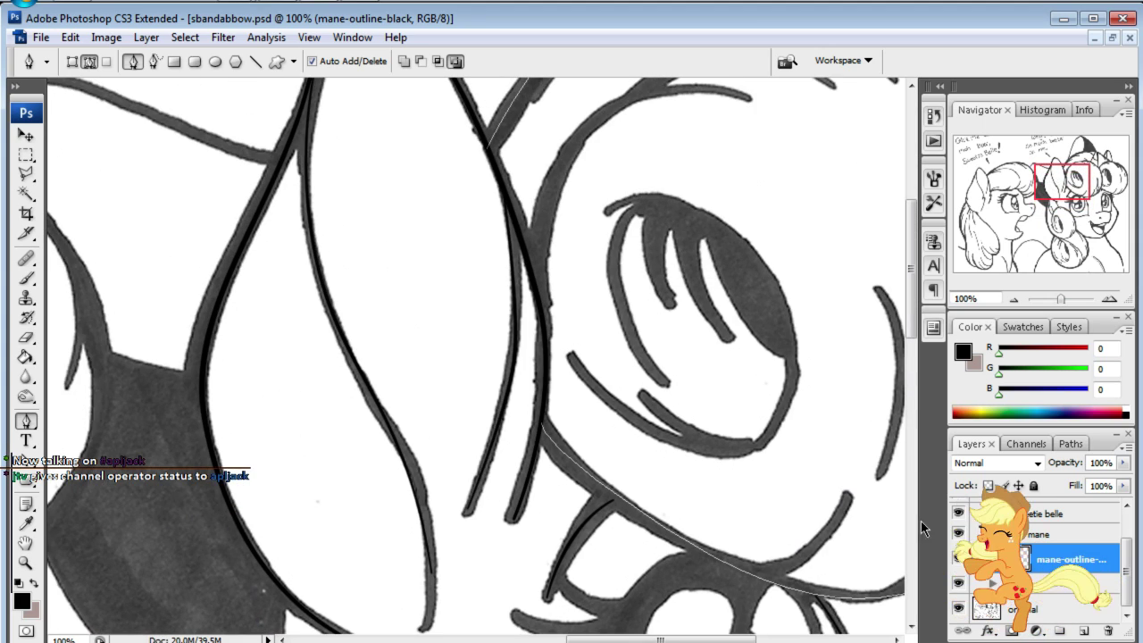
pyautogui.scroll(3, 1035, 544)
pyautogui.click(958, 511)
pyautogui.click(1062, 153)
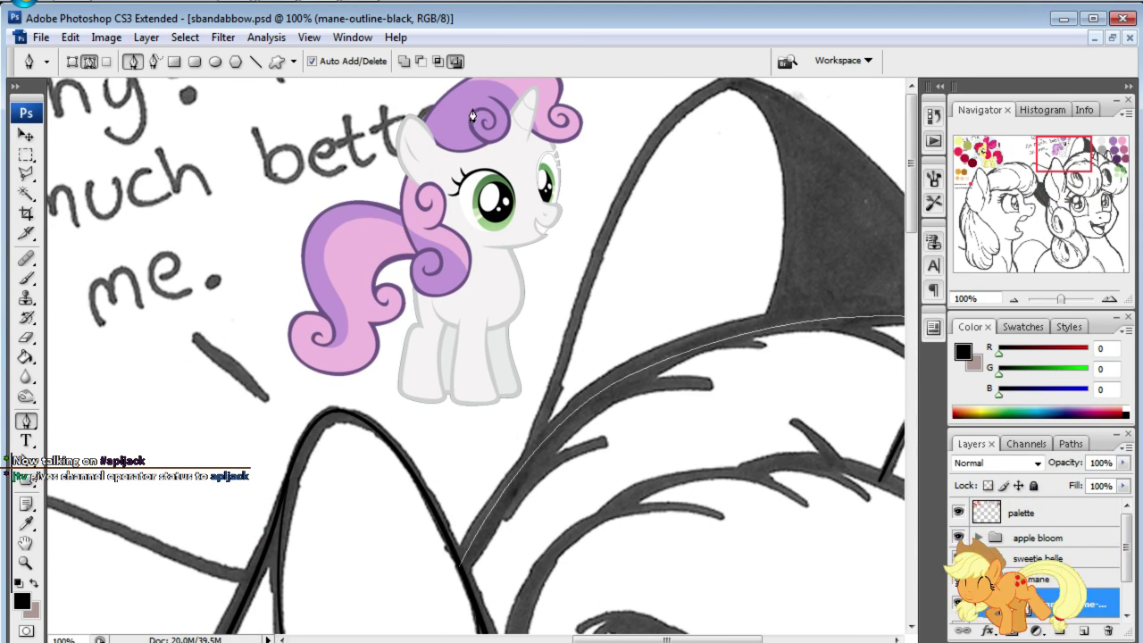
pyautogui.click(1078, 174)
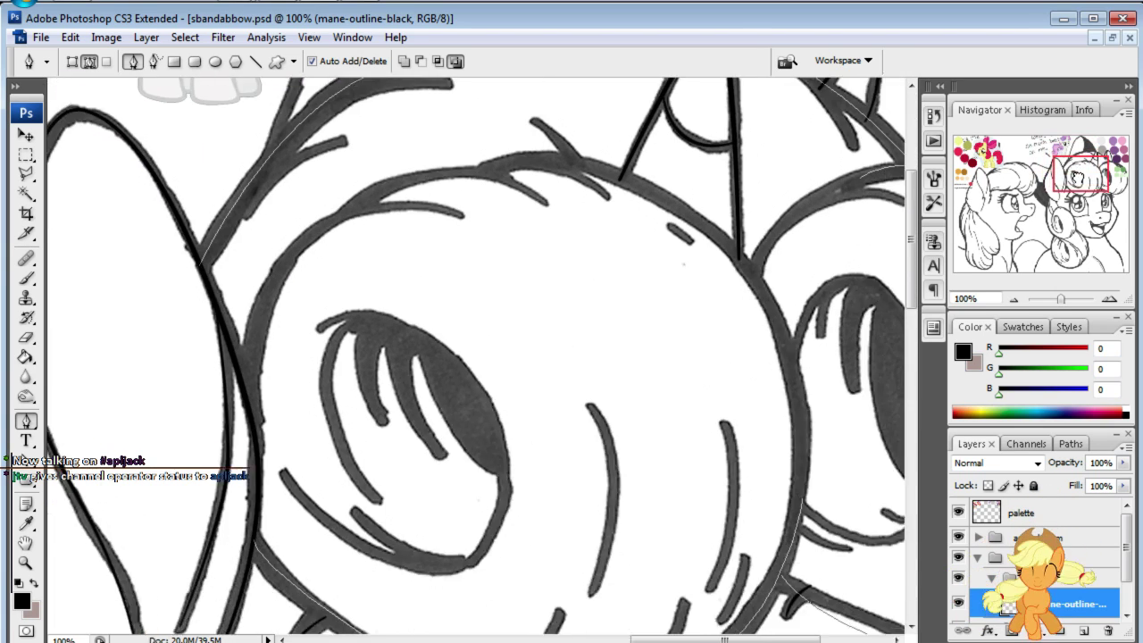
pyautogui.click(1096, 179)
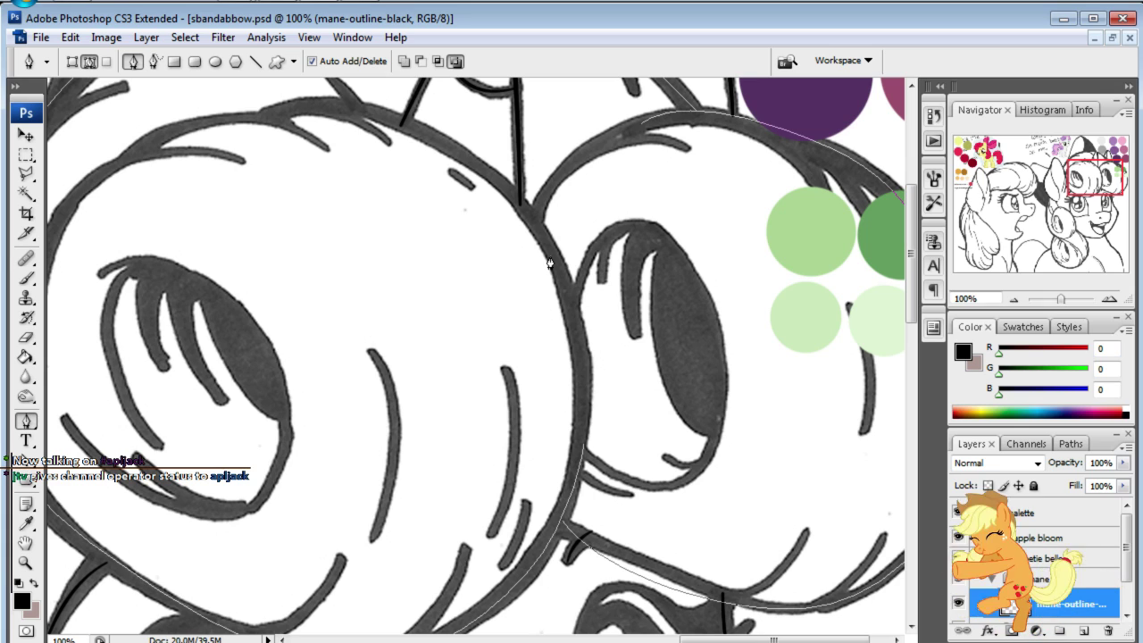
pyautogui.click(1079, 195)
pyautogui.moveTo(1078, 194); pyautogui.dragTo(1086, 188)
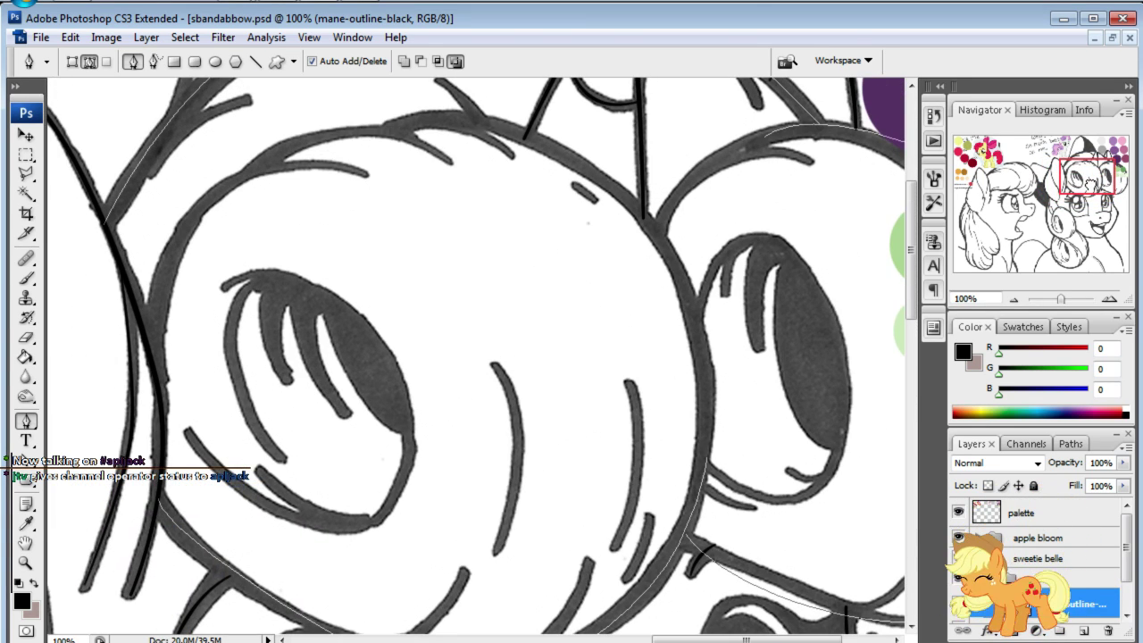
pyautogui.moveTo(357, 357); pyautogui.dragTo(541, 536)
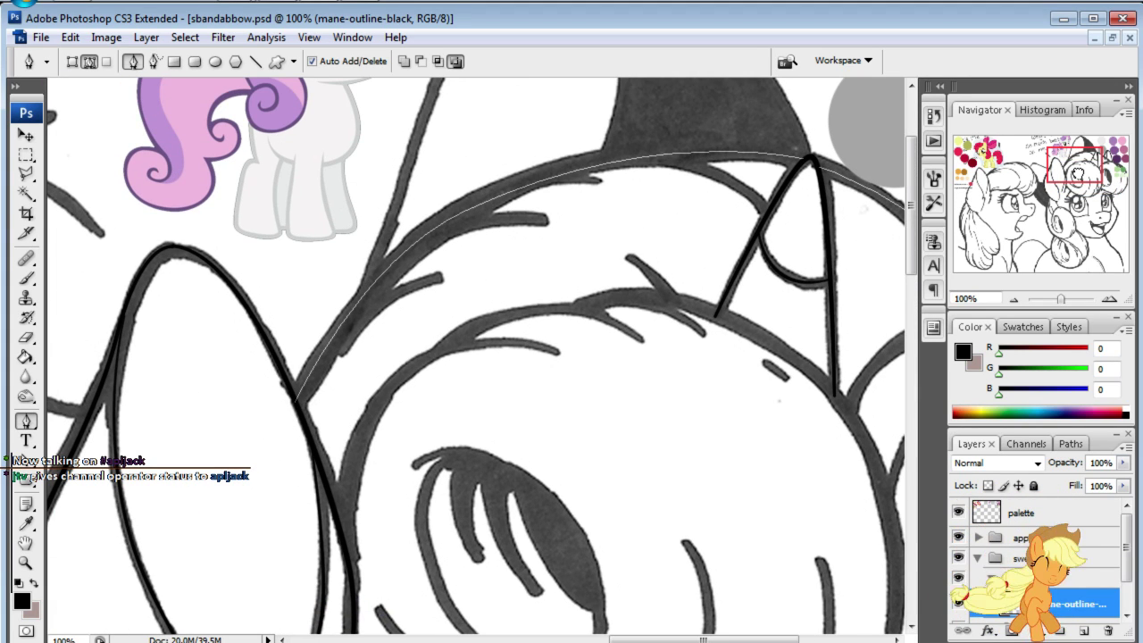
pyautogui.moveTo(357, 357); pyautogui.dragTo(616, 522)
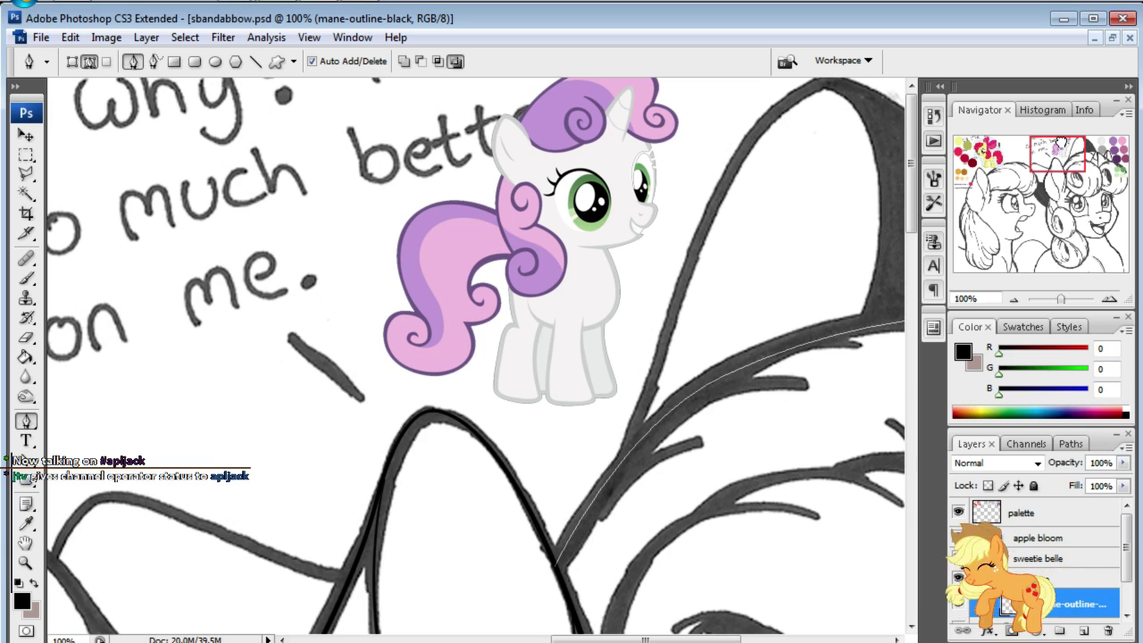
pyautogui.moveTo(1058, 143)
pyautogui.mouseDown()
pyautogui.moveTo(1068, 249)
pyautogui.moveTo(1073, 234)
pyautogui.moveTo(1086, 249)
pyautogui.mouseUp()
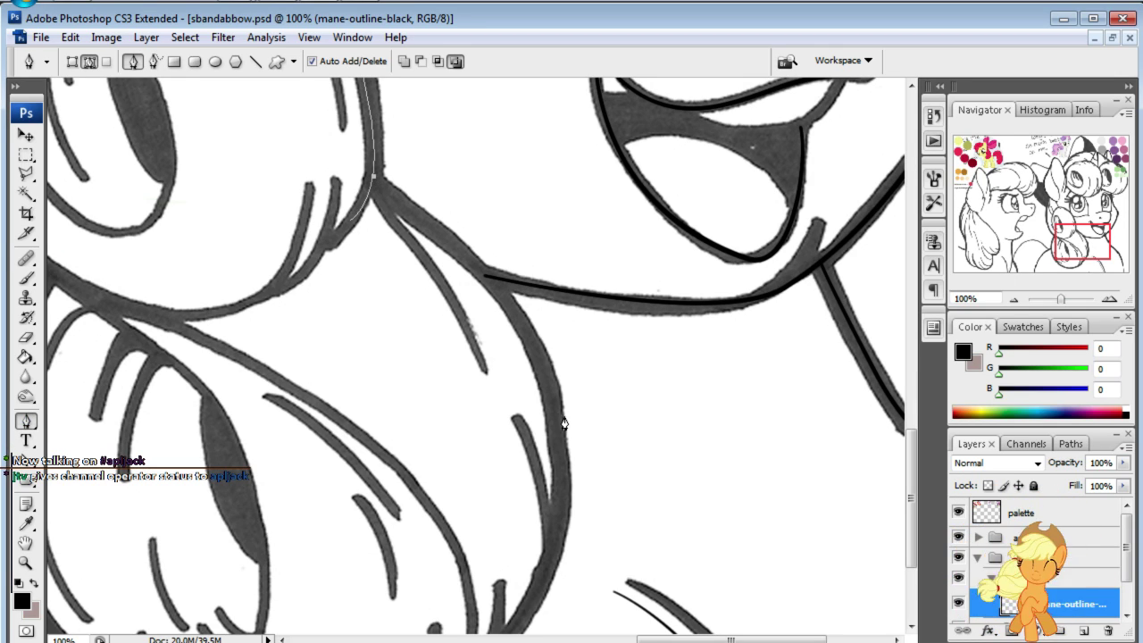
# - Add curved anchors down the lower mane curl and around its bottom edge
pyautogui.moveTo(557, 425); pyautogui.dragTo(557, 563)
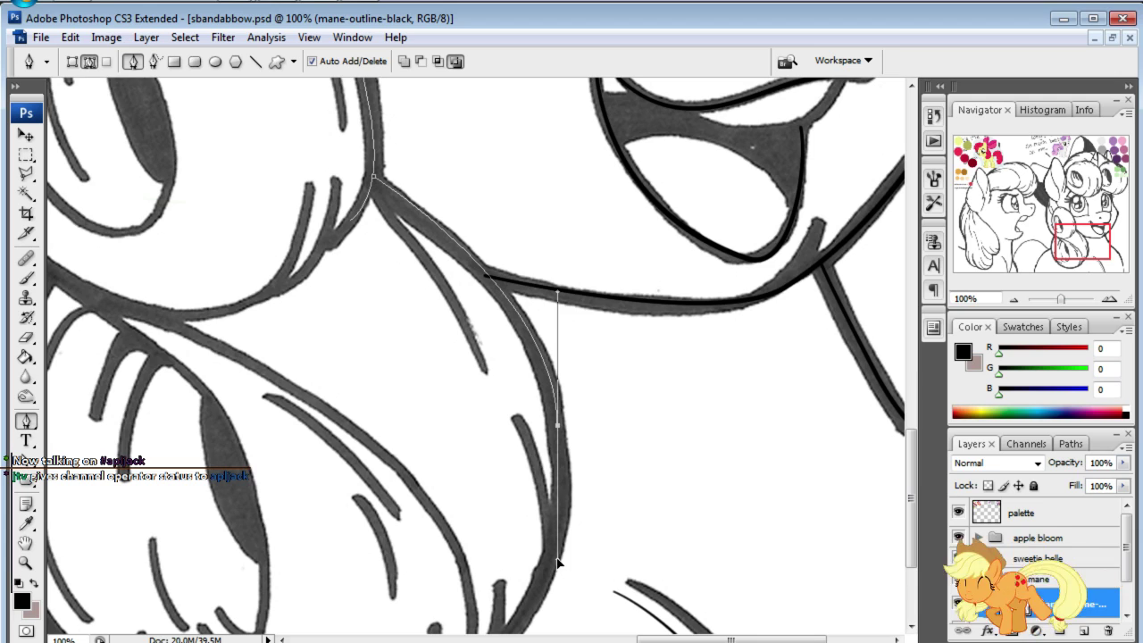
pyautogui.moveTo(620, 634); pyautogui.dragTo(662, 445)
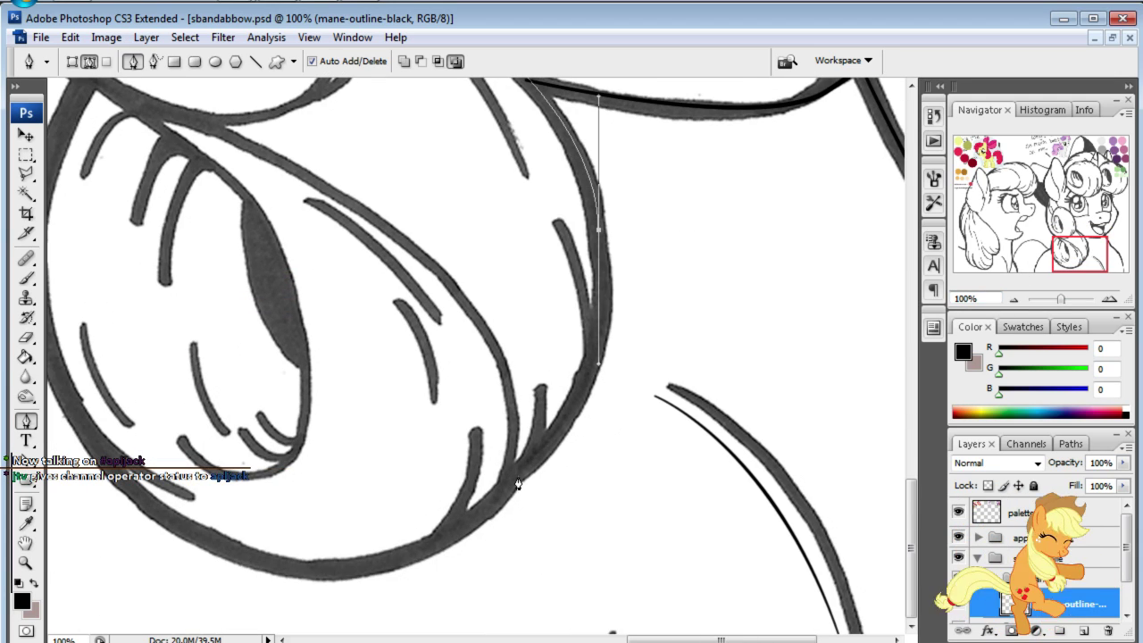
pyautogui.moveTo(413, 555); pyautogui.dragTo(607, 431)
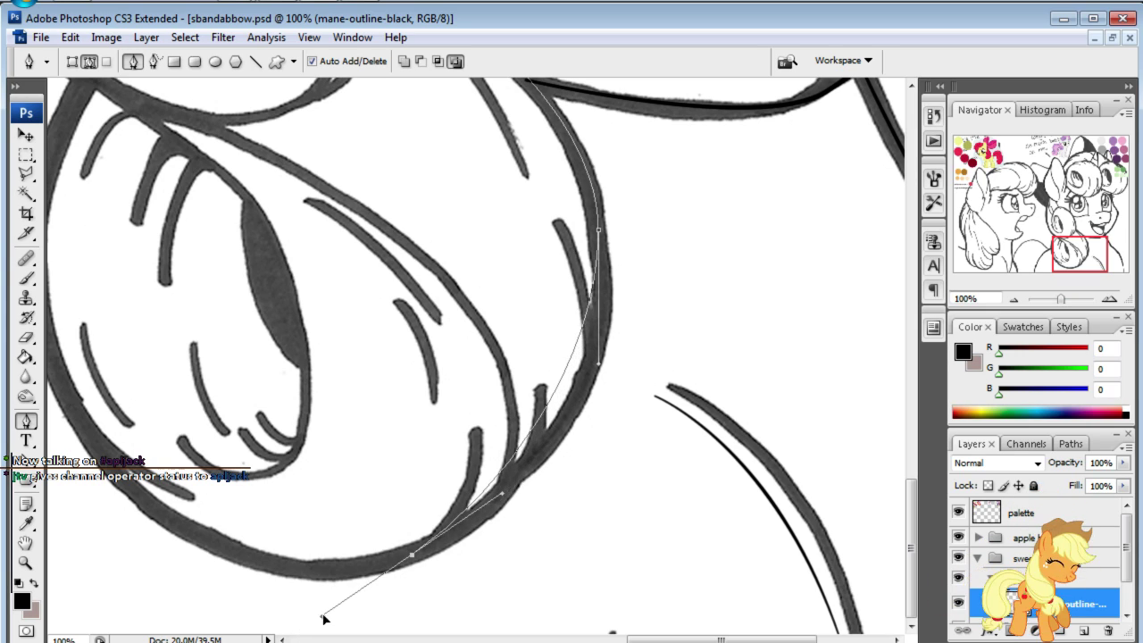
pyautogui.moveTo(607, 432)
pyautogui.mouseDown()
pyautogui.moveTo(259, 583)
pyautogui.moveTo(257, 628)
pyautogui.moveTo(231, 622)
pyautogui.mouseUp()
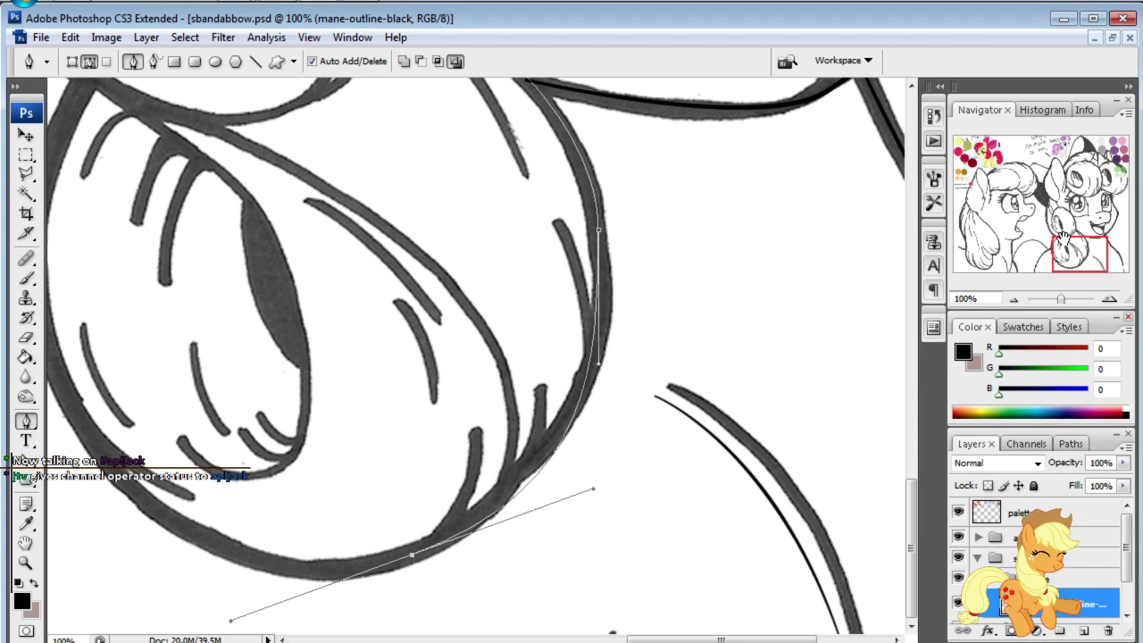
pyautogui.moveTo(1062, 238); pyautogui.dragTo(1032, 237)
pyautogui.moveTo(501, 255)
pyautogui.mouseDown()
pyautogui.moveTo(527, 89)
pyautogui.moveTo(518, 284)
pyautogui.mouseUp()
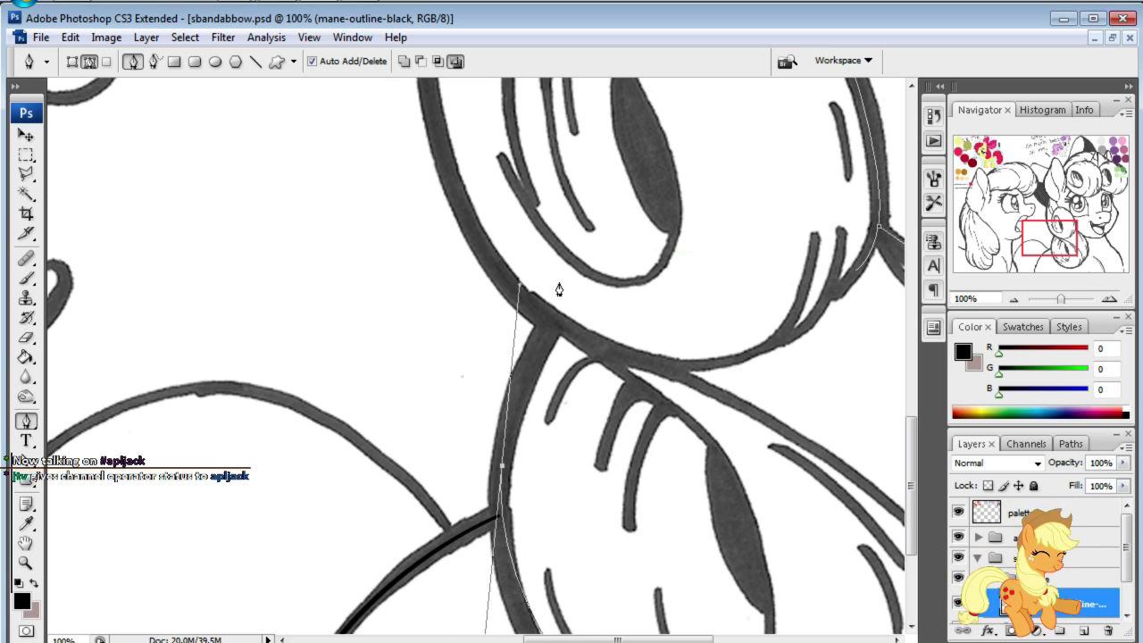
pyautogui.moveTo(1026, 227)
pyautogui.mouseDown()
pyautogui.moveTo(1024, 259)
pyautogui.moveTo(1061, 244)
pyautogui.mouseUp()
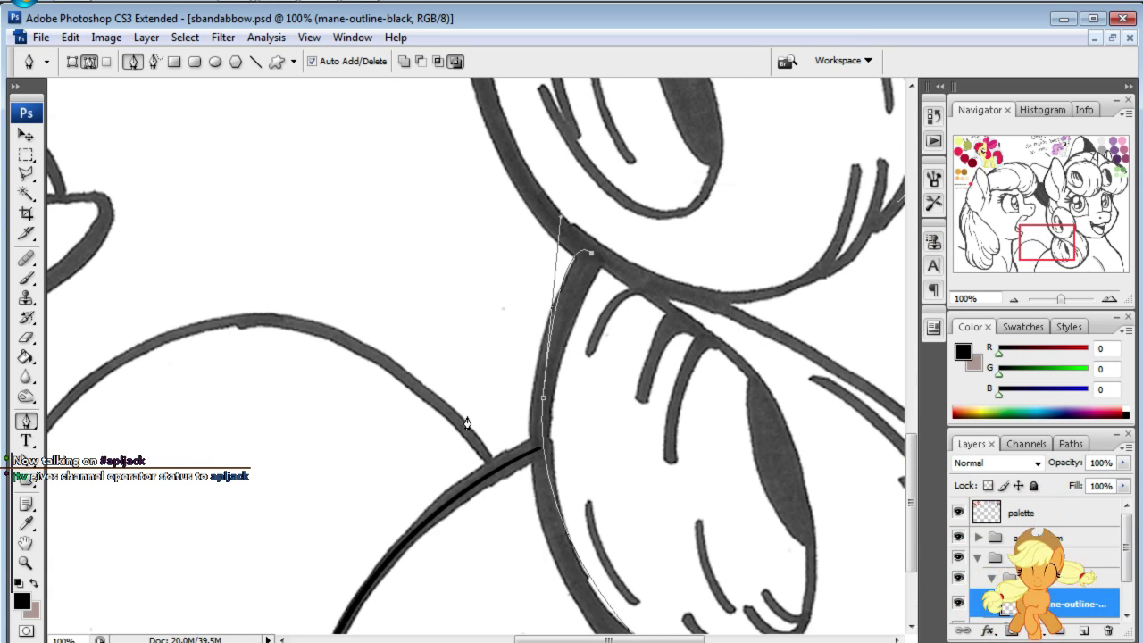
# - Reshape the lower-curl curves with Direct Selection to hug the sketch on both sides
pyautogui.press('a')
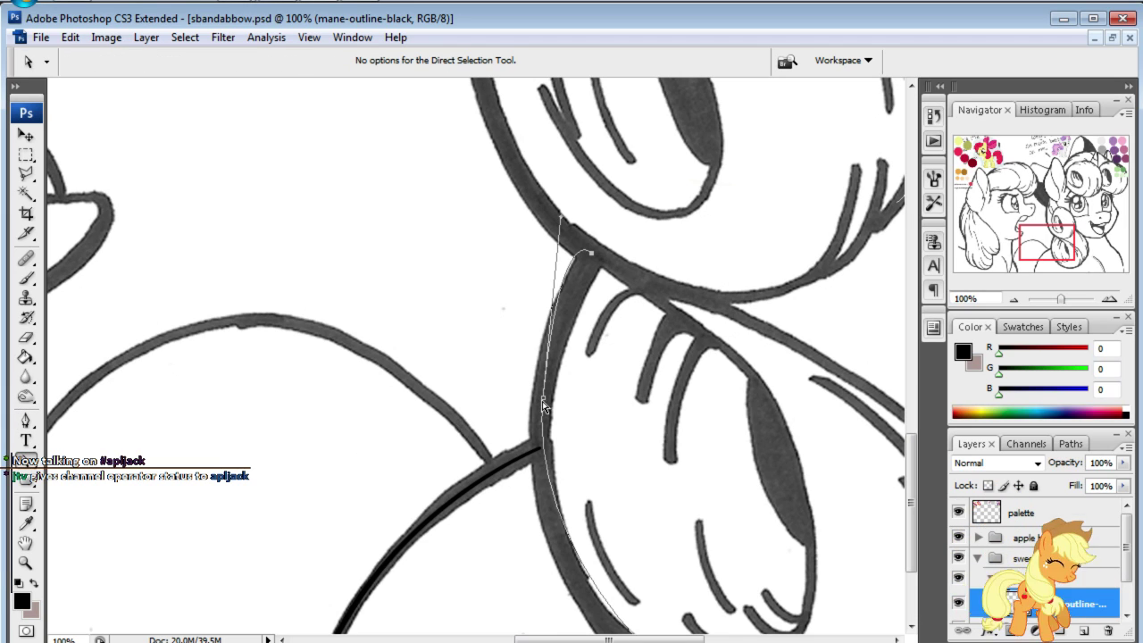
pyautogui.moveTo(547, 402); pyautogui.dragTo(542, 444)
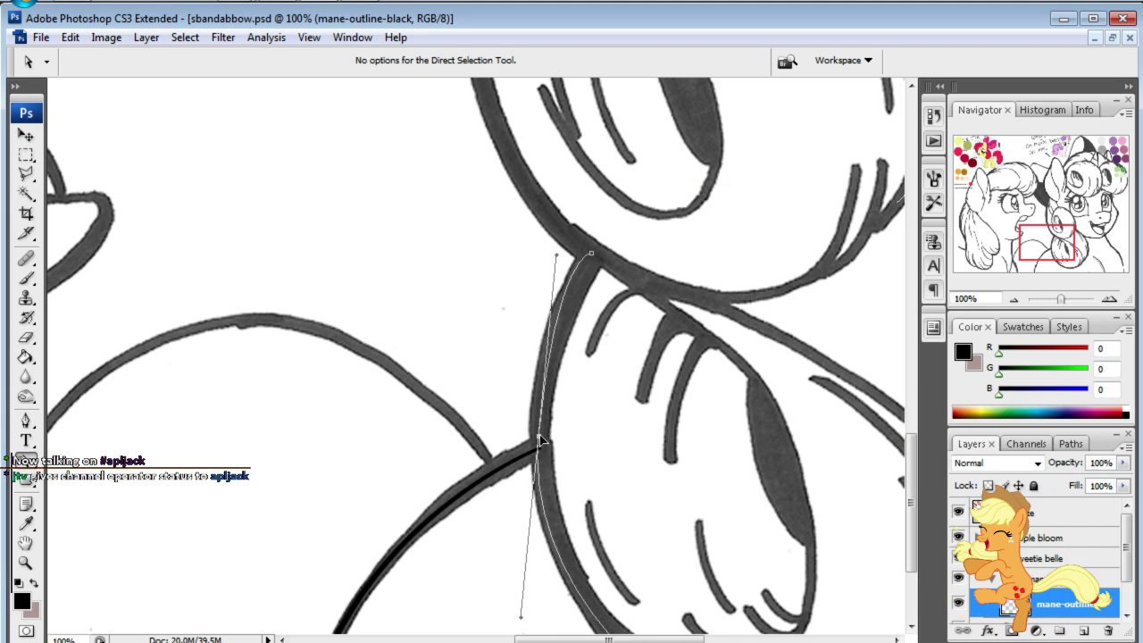
pyautogui.moveTo(1069, 235); pyautogui.dragTo(1078, 270)
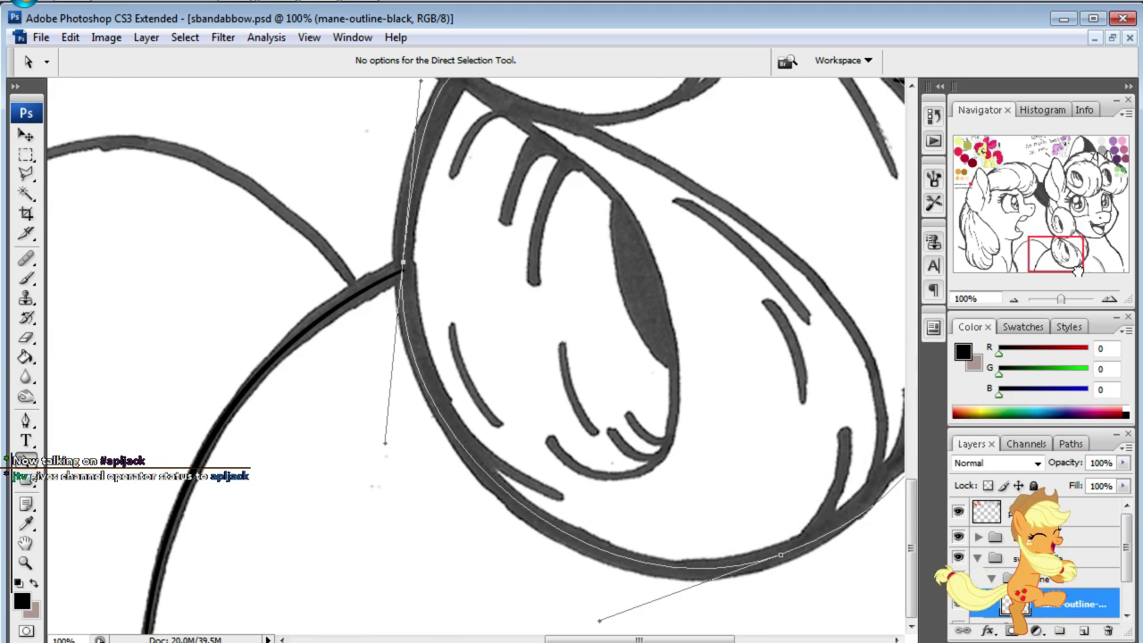
pyautogui.hscroll(5, 851, 396)
pyautogui.scroll(3, 851, 397)
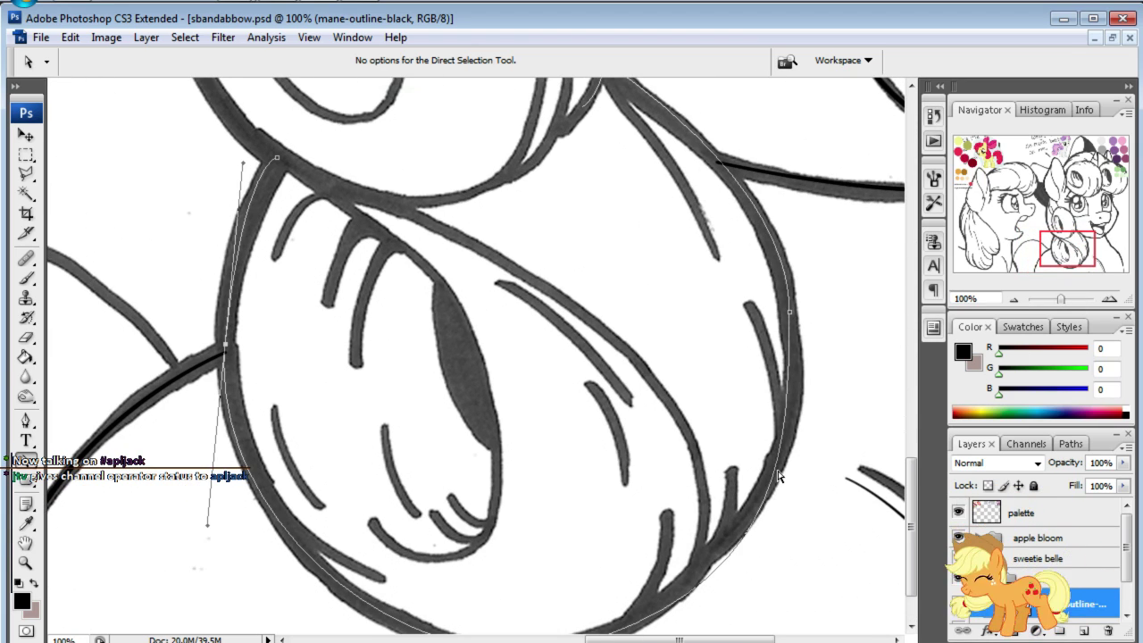
pyautogui.moveTo(790, 452); pyautogui.dragTo(788, 435)
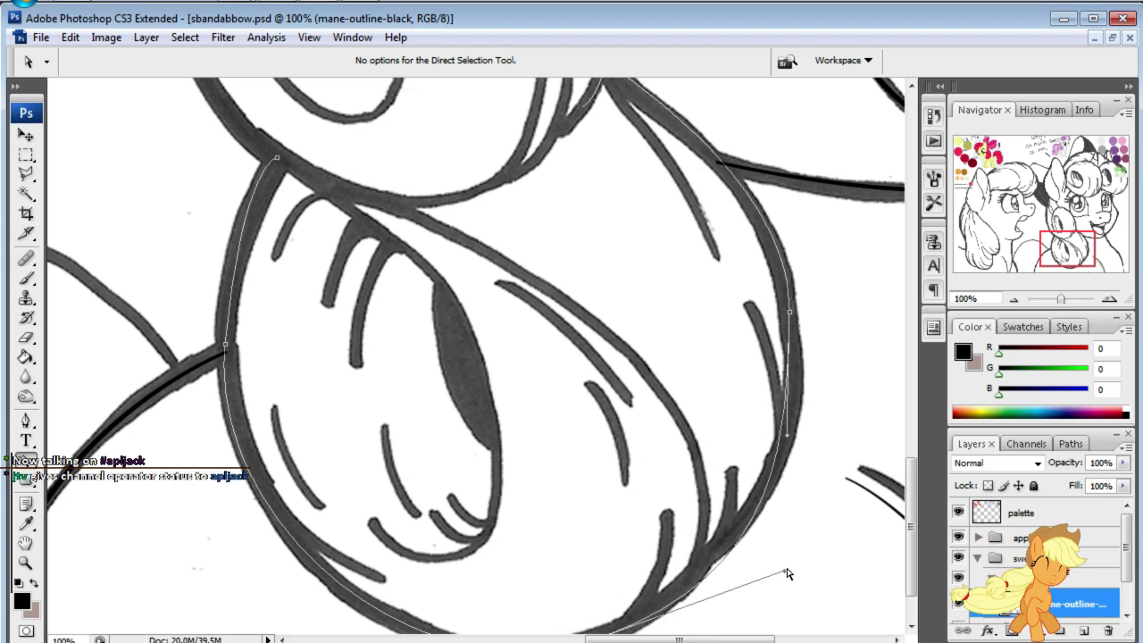
pyautogui.moveTo(786, 573); pyautogui.dragTo(748, 579)
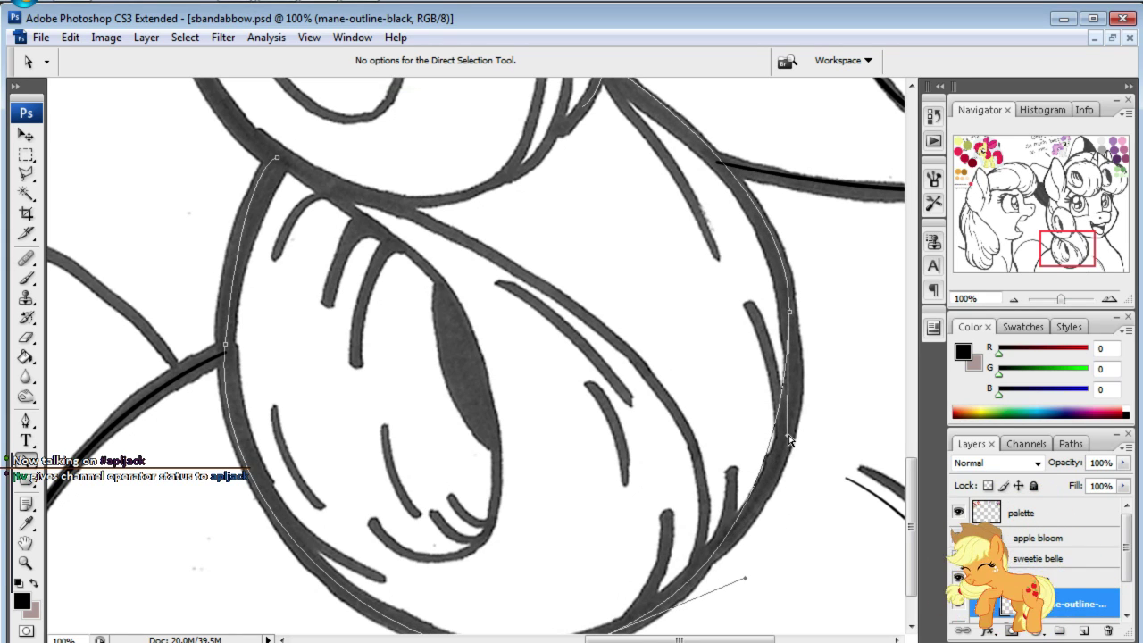
pyautogui.moveTo(788, 440)
pyautogui.mouseDown()
pyautogui.moveTo(791, 477)
pyautogui.moveTo(806, 452)
pyautogui.mouseUp()
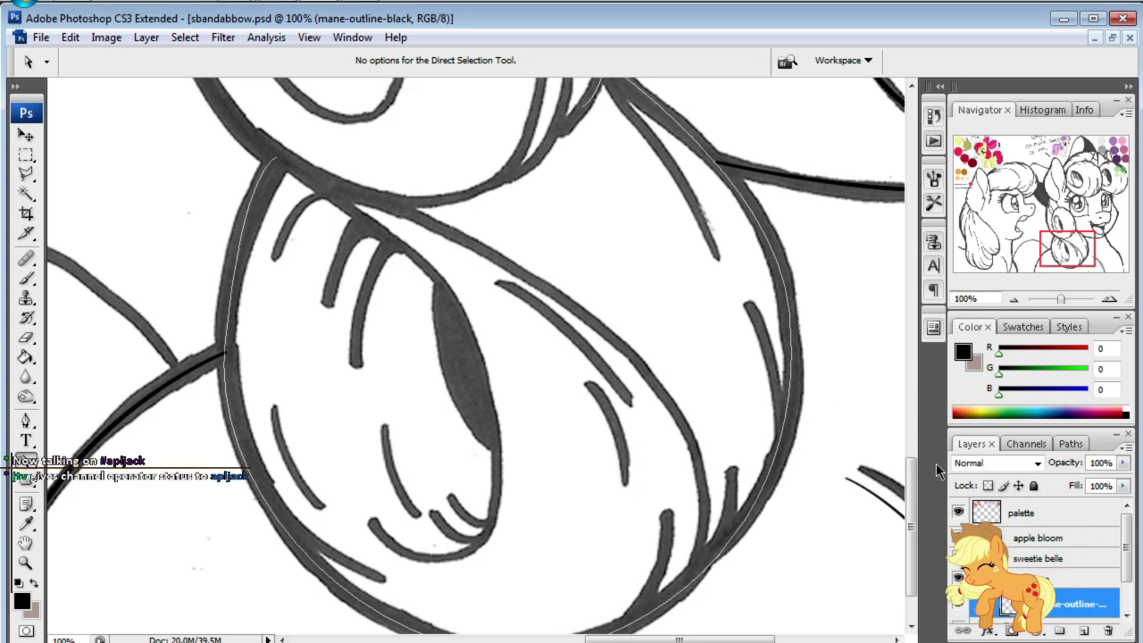
pyautogui.scroll(-2, 998, 529)
pyautogui.moveTo(1067, 250); pyautogui.dragTo(1057, 257)
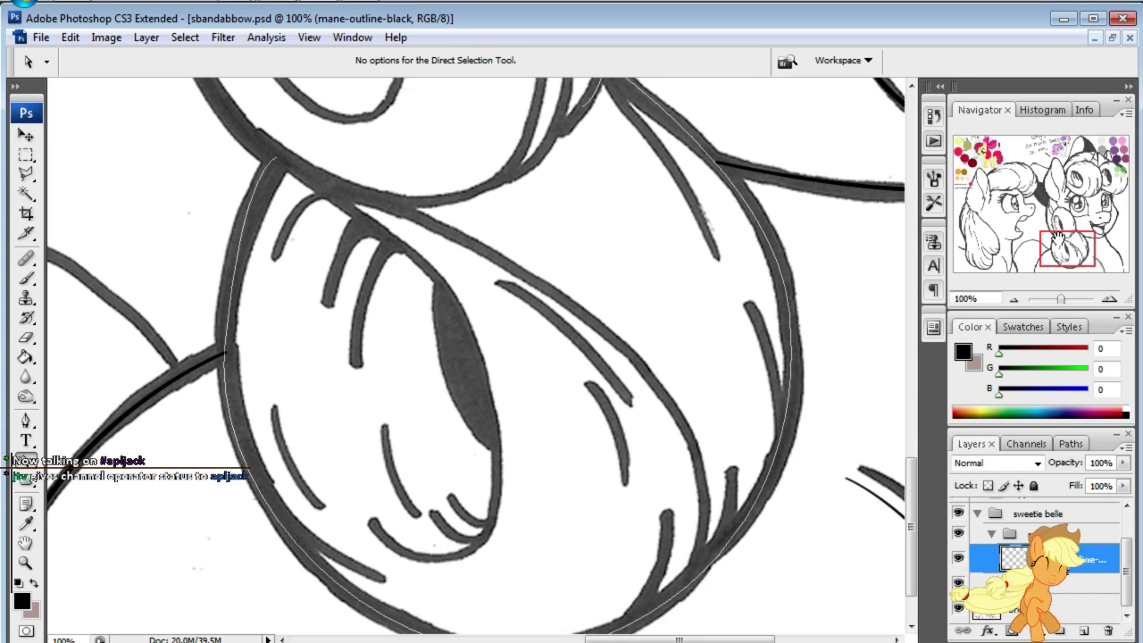
pyautogui.scroll(5, 47, 417)
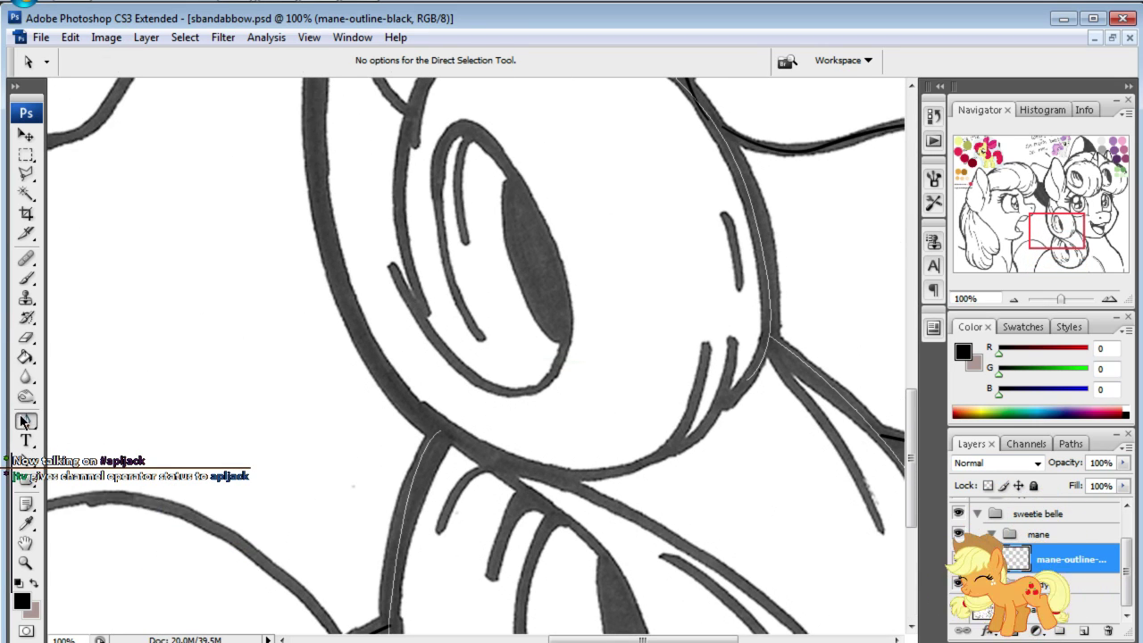
# - Extend the path with curved anchors up the curl's edge along the mane outline
pyautogui.click(26, 421)
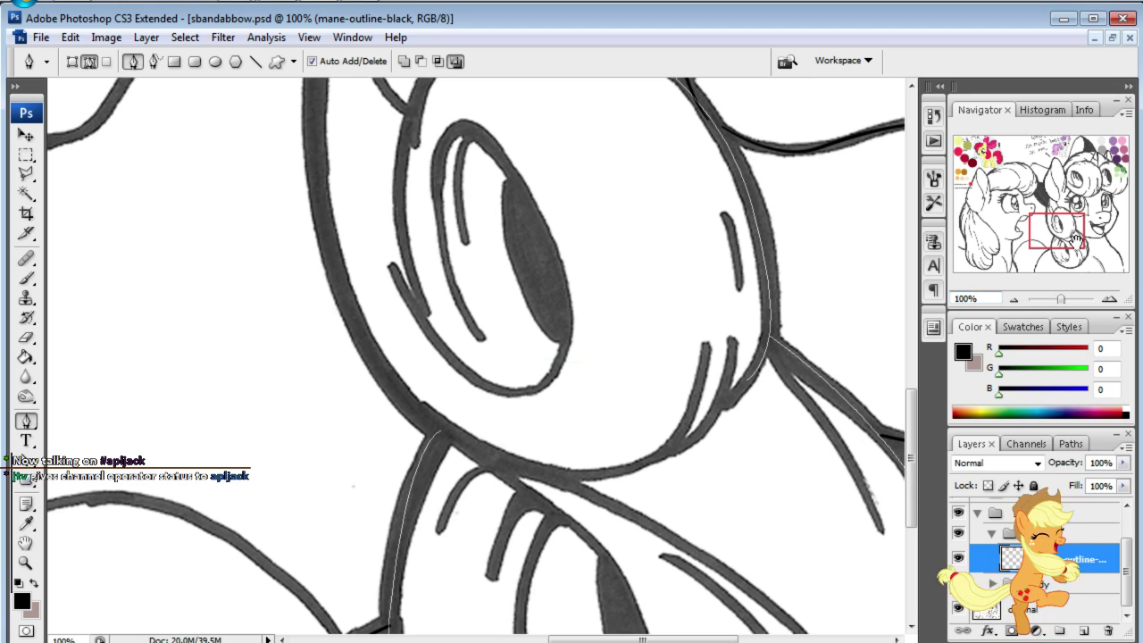
pyautogui.moveTo(1075, 242); pyautogui.dragTo(1060, 234)
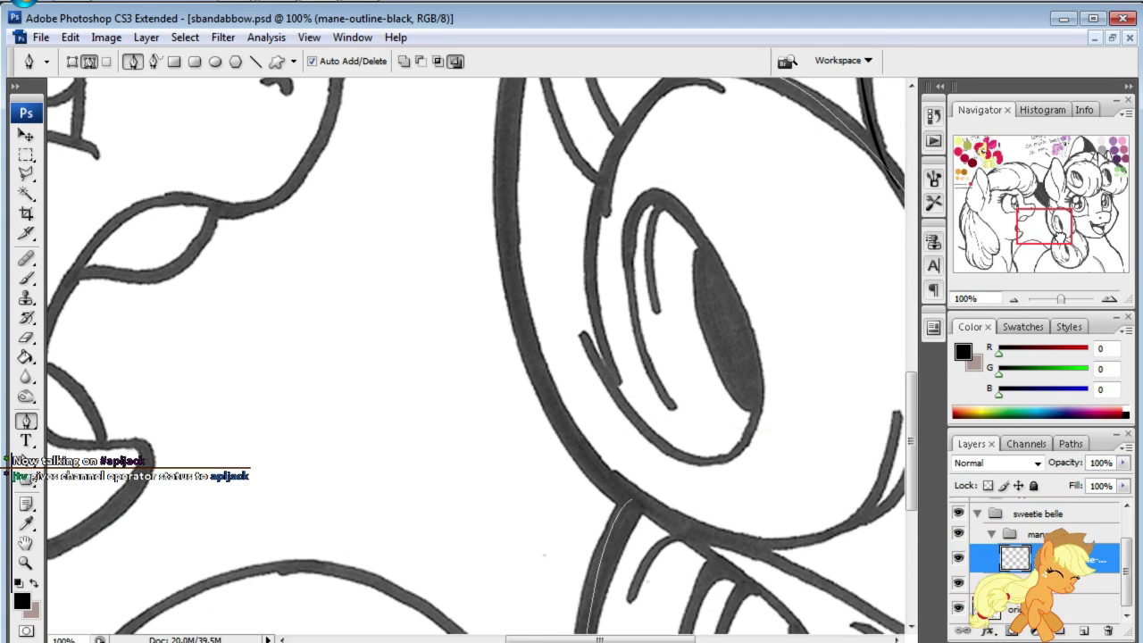
pyautogui.moveTo(1043, 225); pyautogui.dragTo(1044, 232)
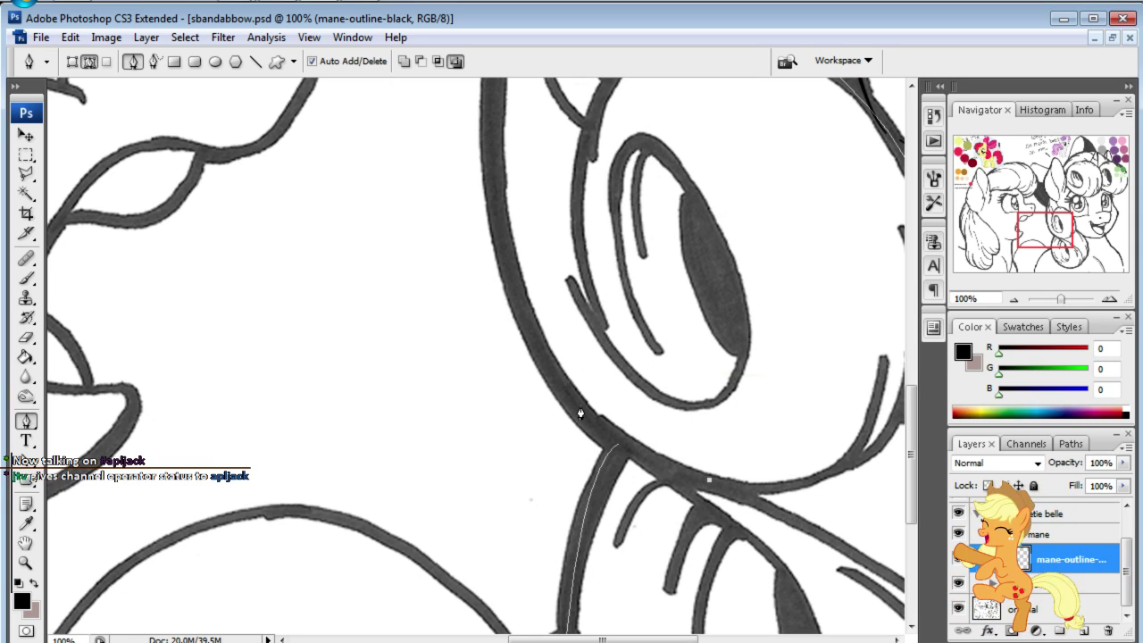
pyautogui.moveTo(580, 406); pyautogui.dragTo(523, 332)
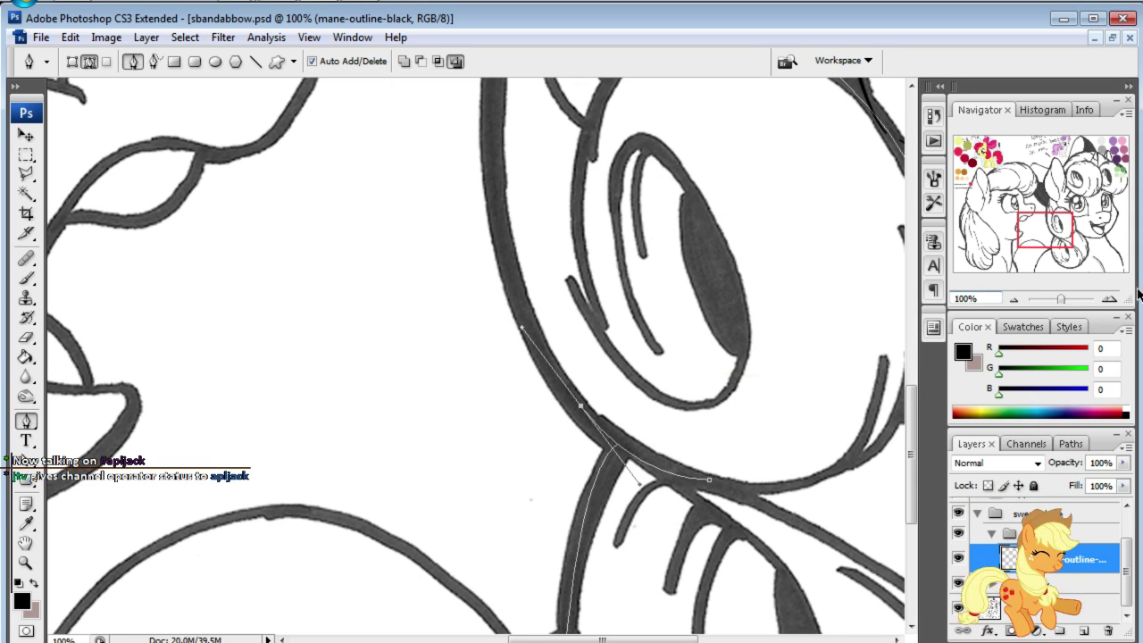
pyautogui.scroll(3, 554, 268)
pyautogui.scroll(3, 596, 152)
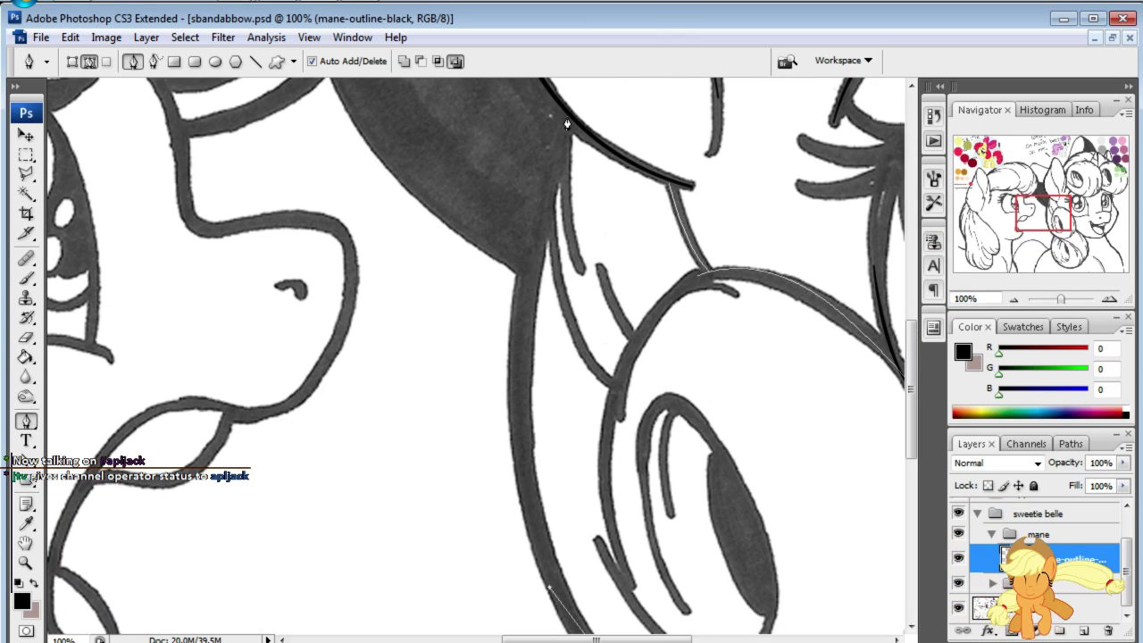
pyautogui.moveTo(520, 340)
pyautogui.mouseDown()
pyautogui.moveTo(552, 205)
pyautogui.moveTo(541, 216)
pyautogui.mouseUp()
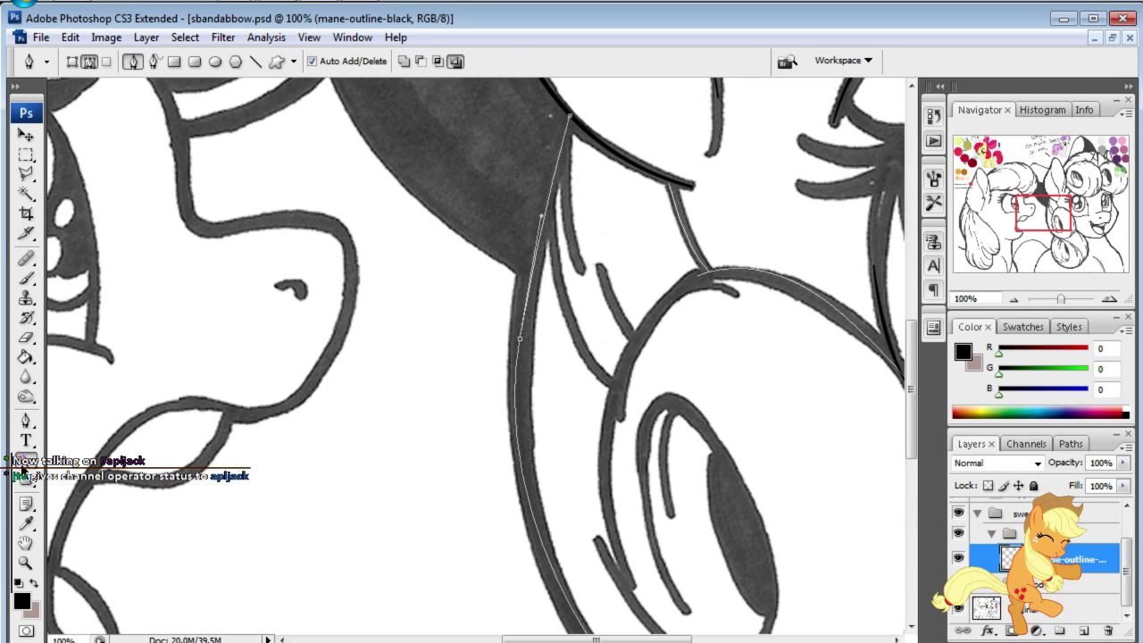
# - Tweak the last curve to the mane line, deselect the path, and zoom to 50%
pyautogui.press('a')
pyautogui.moveTo(541, 218); pyautogui.dragTo(533, 223)
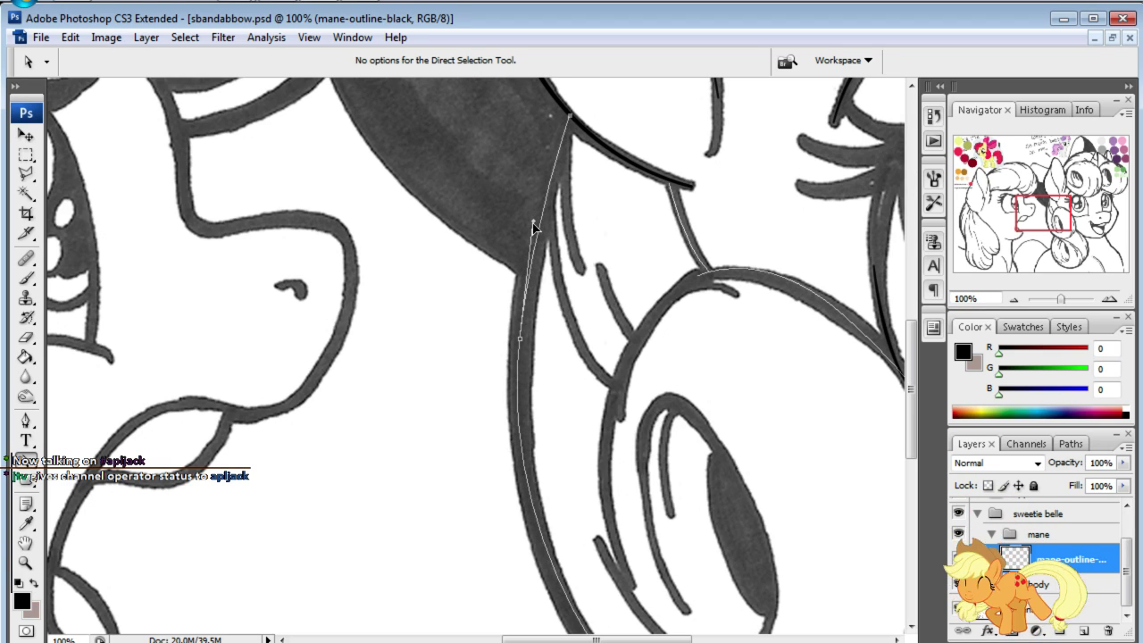
pyautogui.click(590, 282)
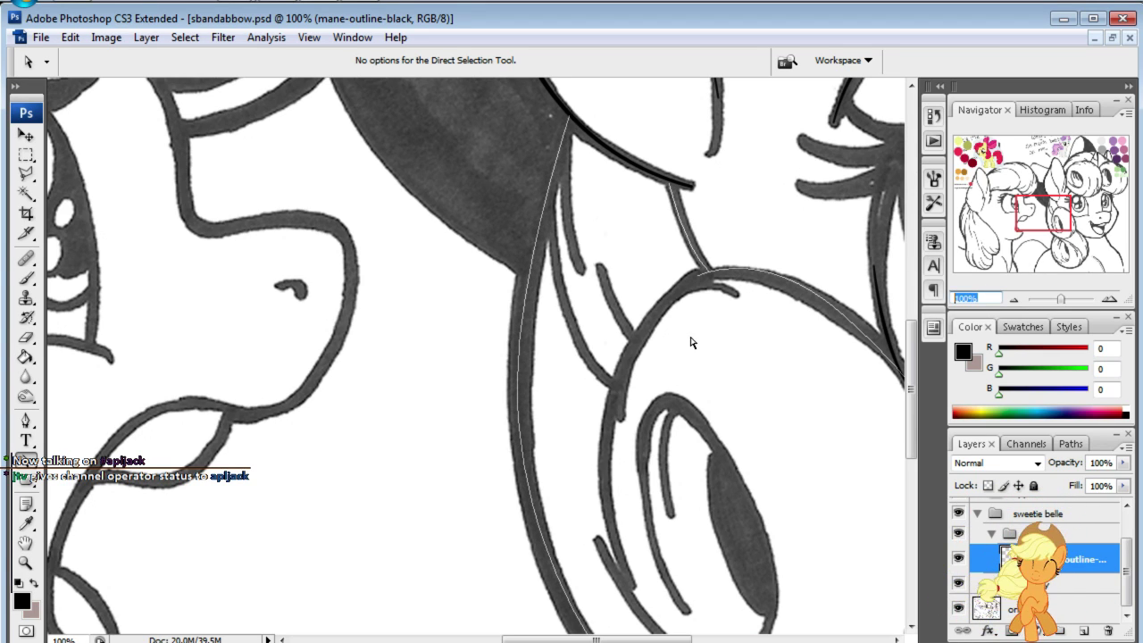
pyautogui.write('50')
pyautogui.press('Return')
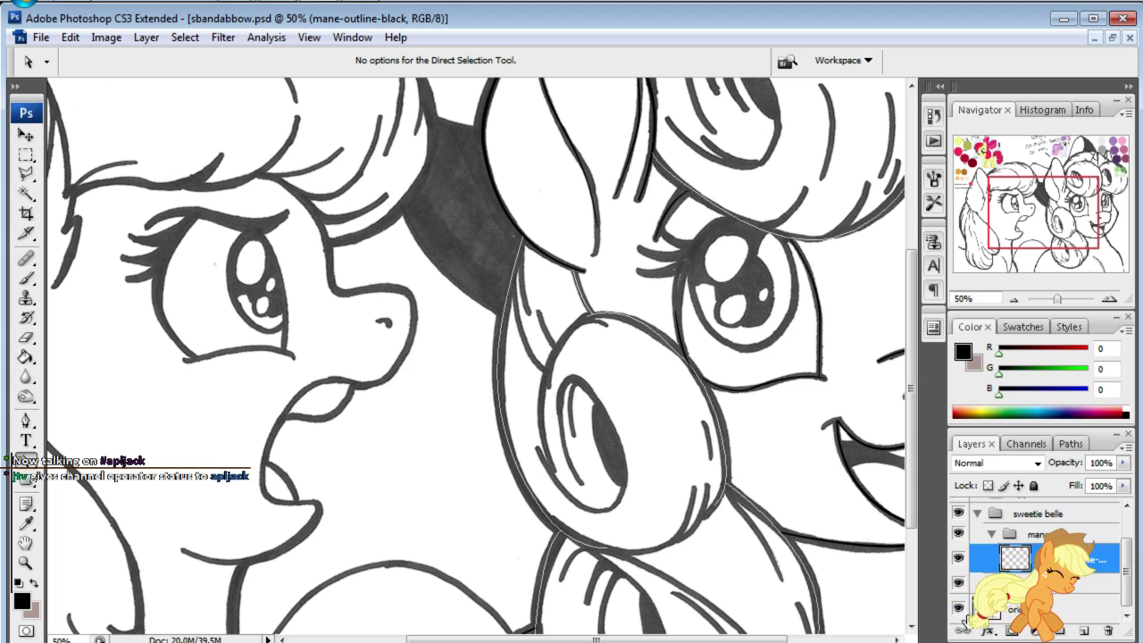
pyautogui.click(959, 609)
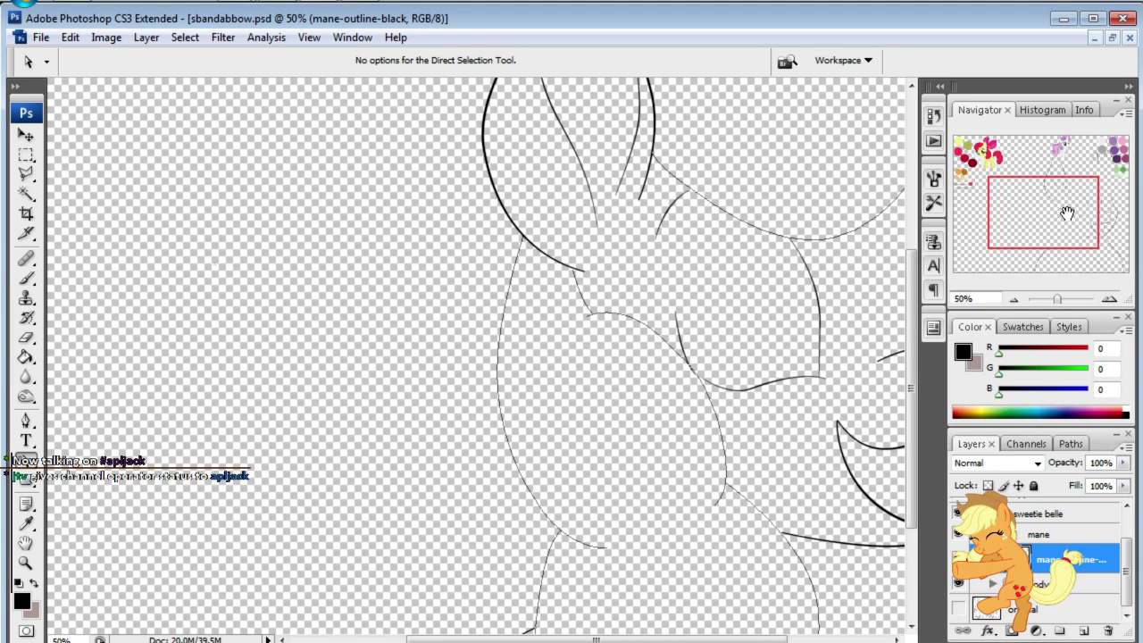
pyautogui.moveTo(1062, 215); pyautogui.dragTo(1090, 229)
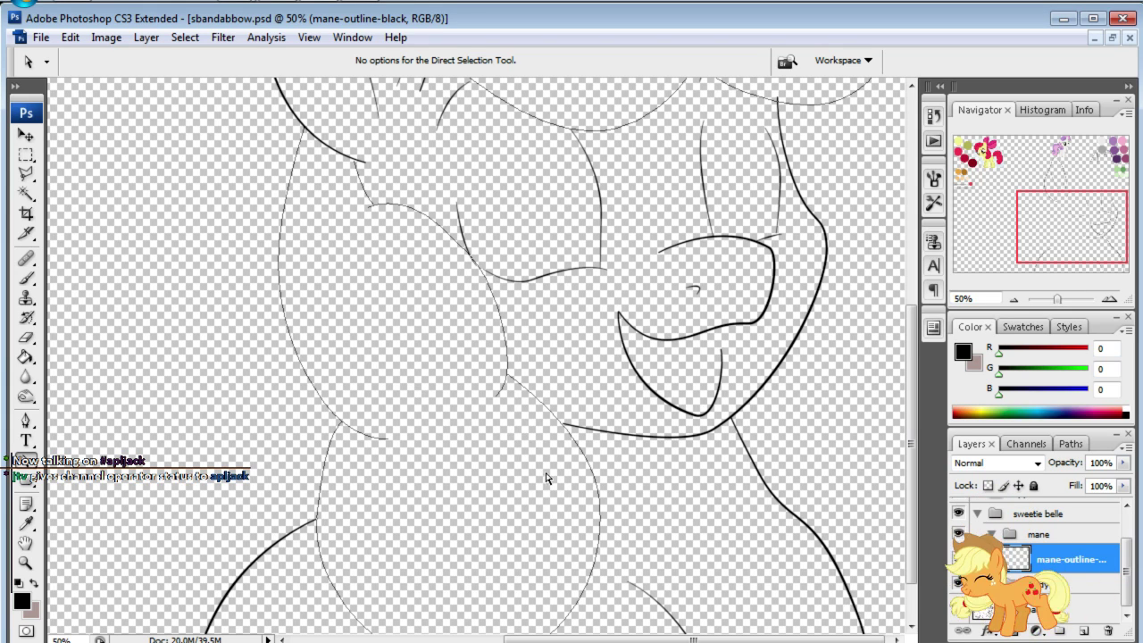
pyautogui.moveTo(1077, 219); pyautogui.dragTo(1086, 163)
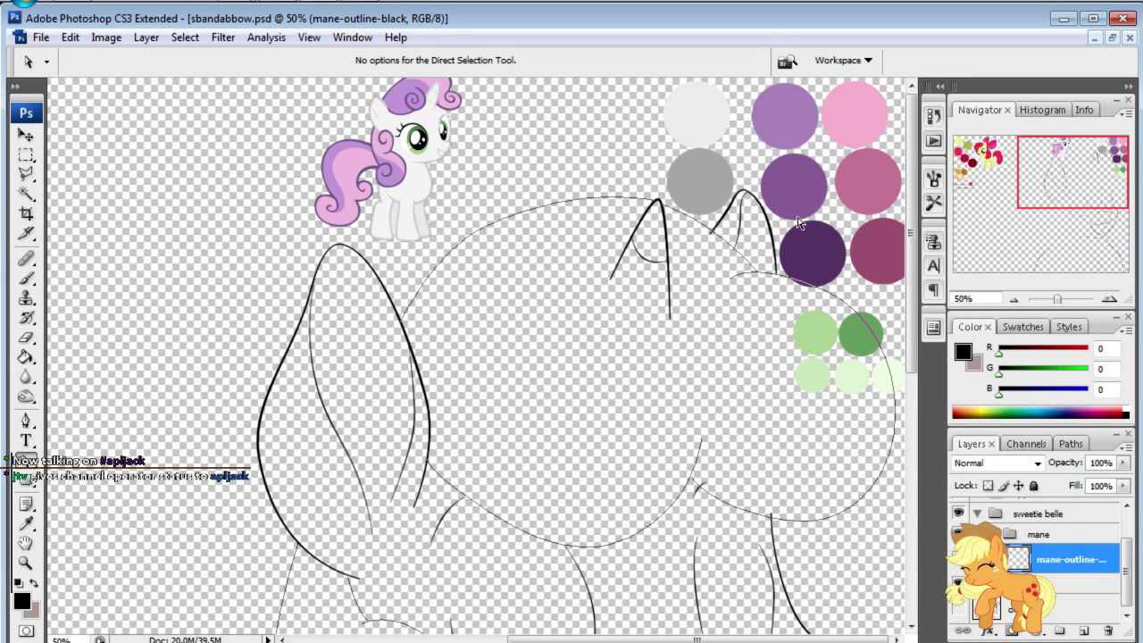
pyautogui.click(958, 611)
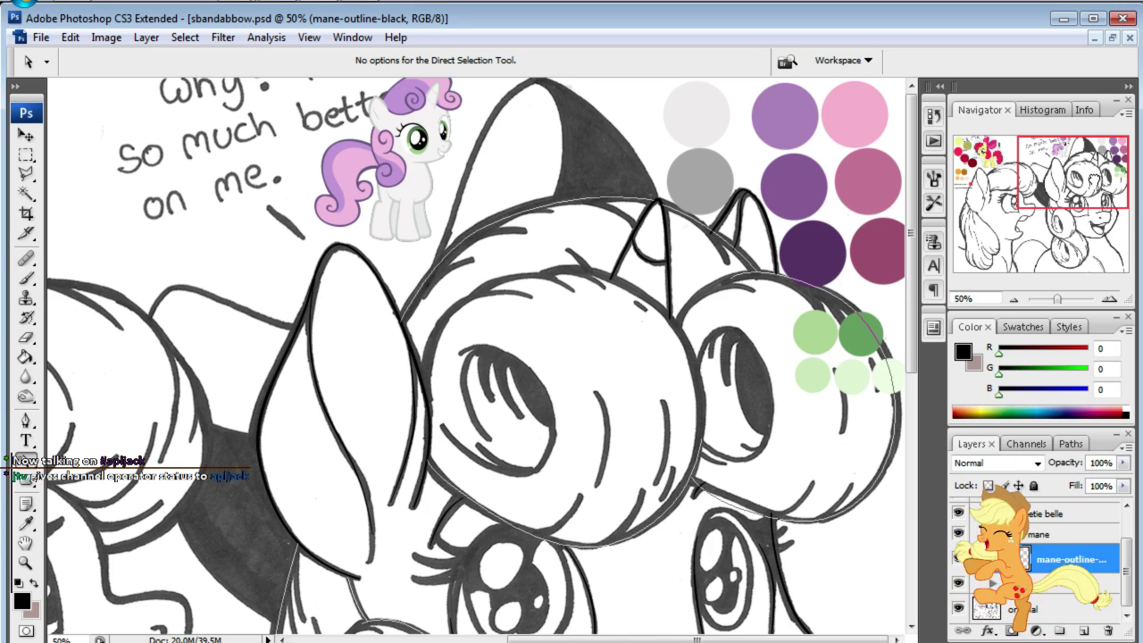
# - Add a curved anchor along the top curl, checking the lines with the sketch hidden
pyautogui.moveTo(1098, 189); pyautogui.dragTo(1116, 153)
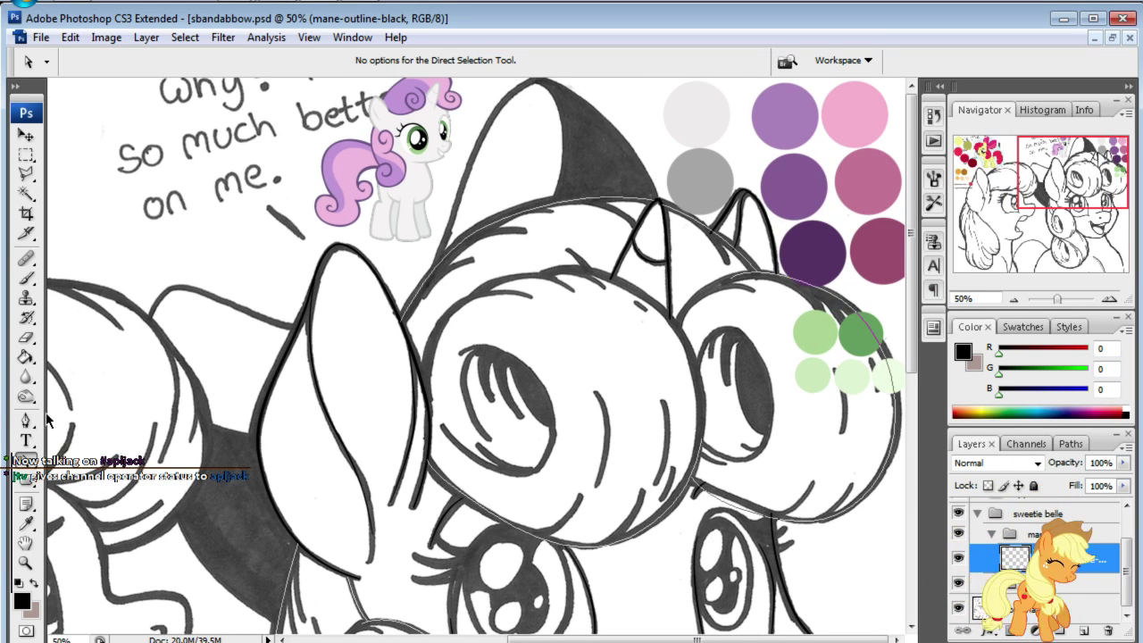
pyautogui.click(25, 420)
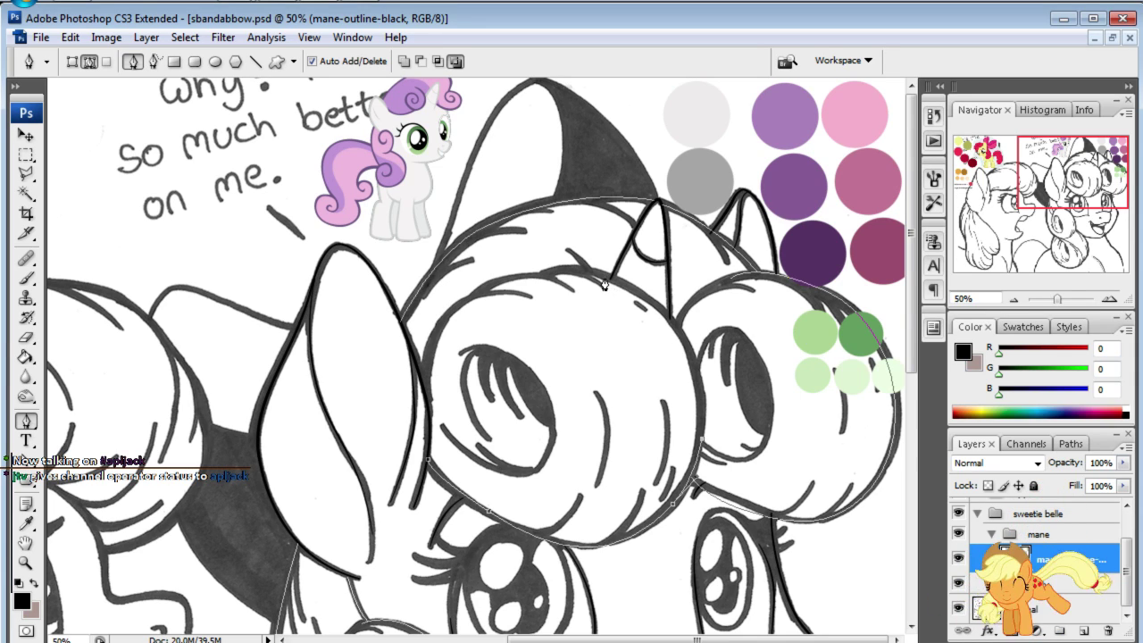
pyautogui.moveTo(605, 284)
pyautogui.mouseDown()
pyautogui.moveTo(515, 231)
pyautogui.moveTo(492, 251)
pyautogui.mouseUp()
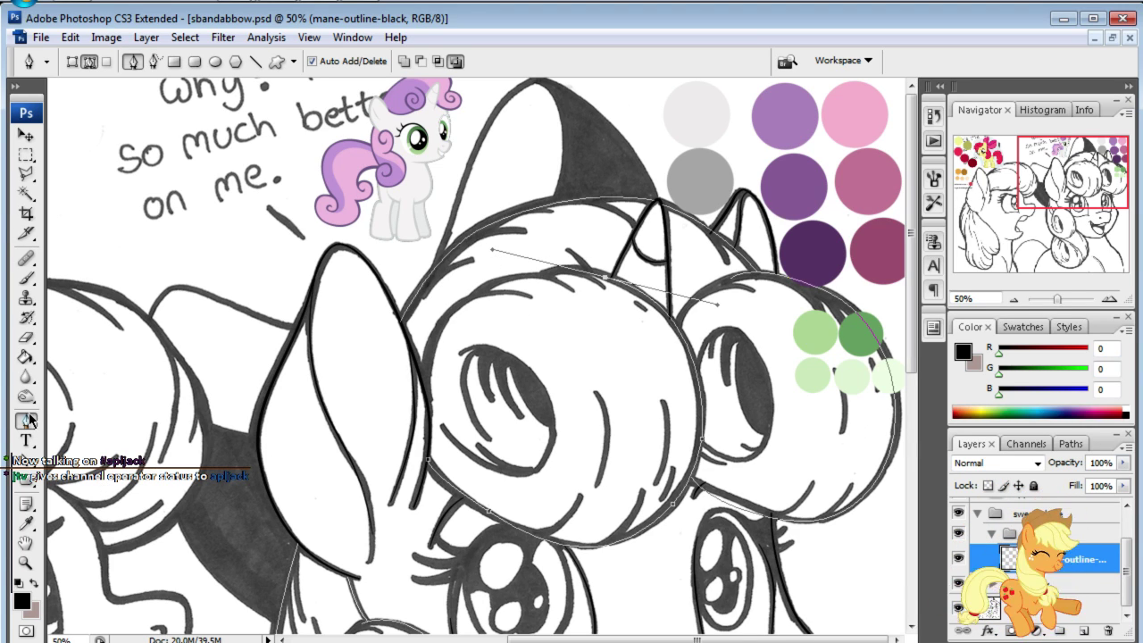
pyautogui.click(955, 610)
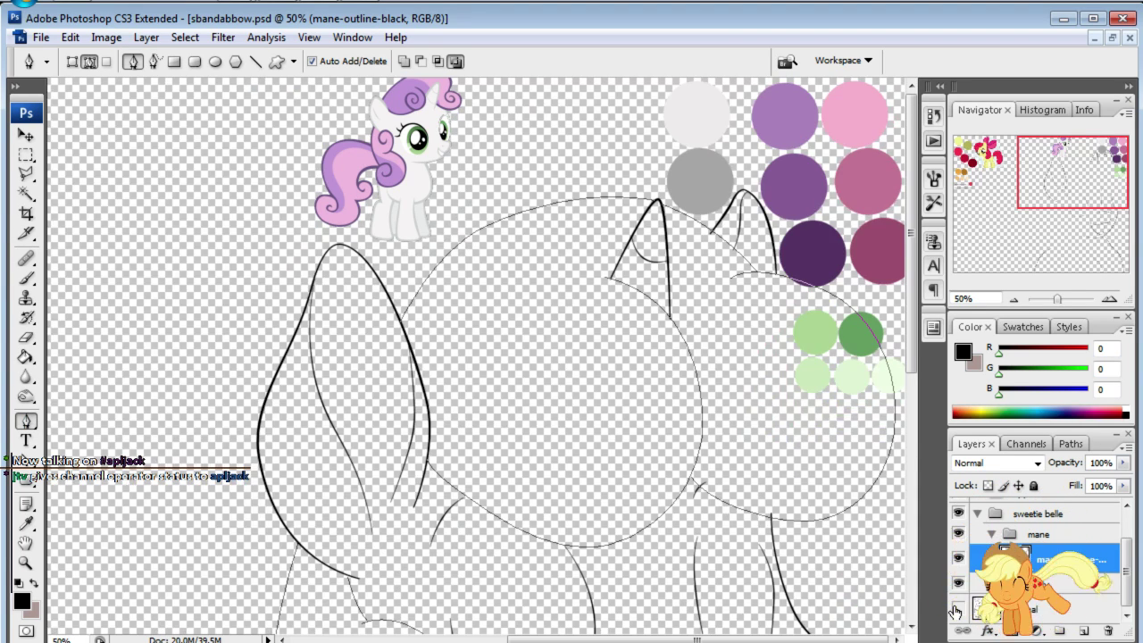
pyautogui.moveTo(1064, 172); pyautogui.dragTo(1056, 263)
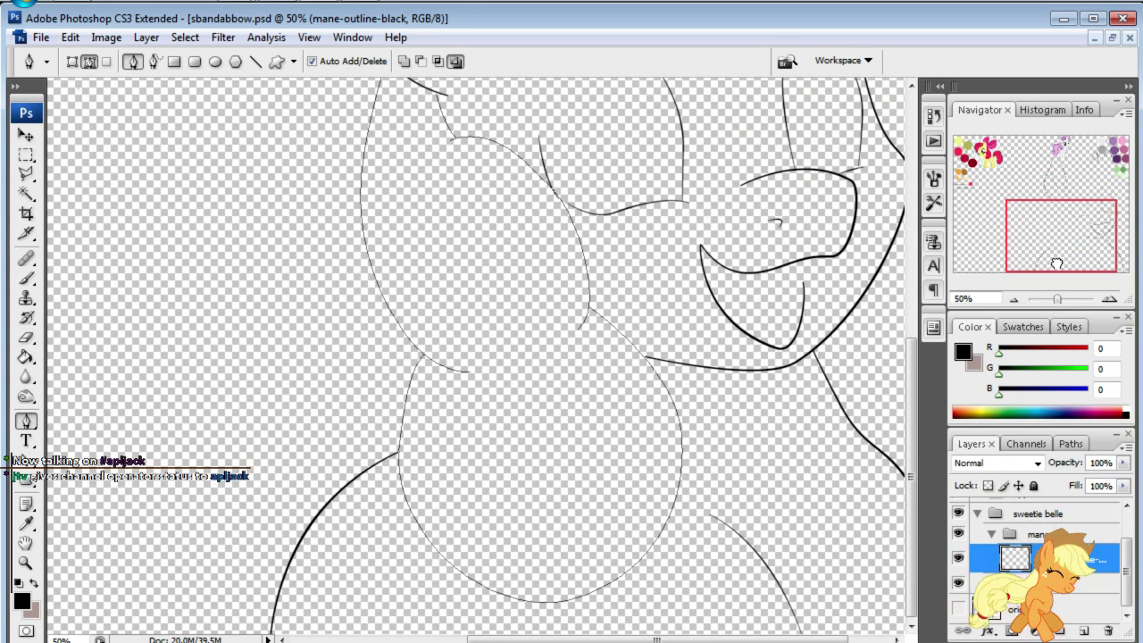
pyautogui.click(957, 607)
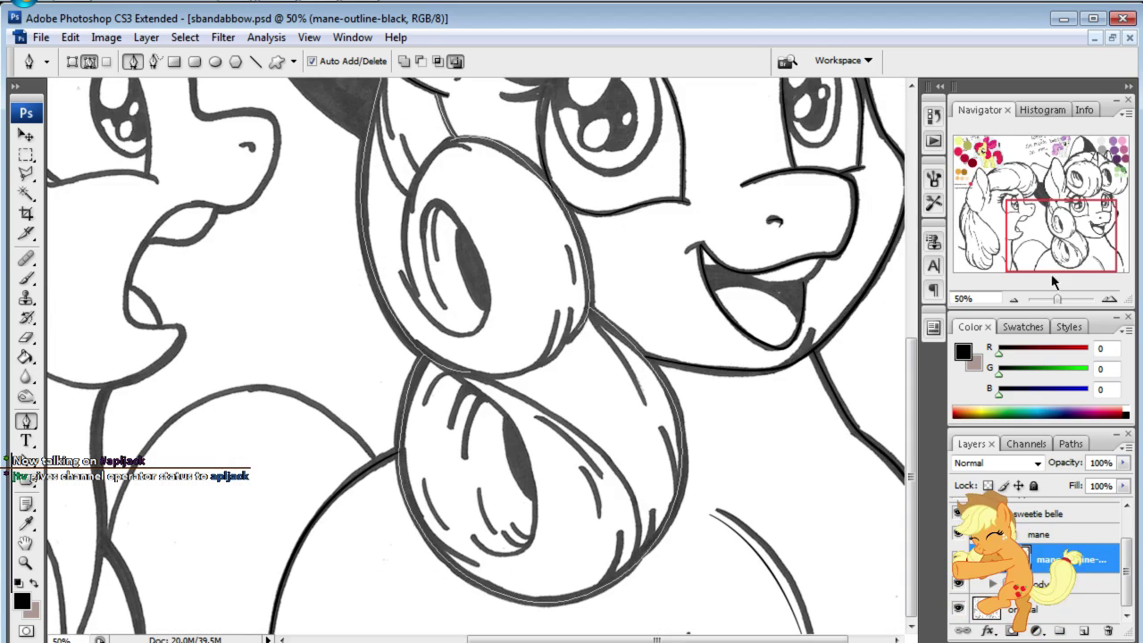
# - Draw and reshape a curve along the mane line below the pony's chin
pyautogui.moveTo(1077, 201); pyautogui.dragTo(1025, 202)
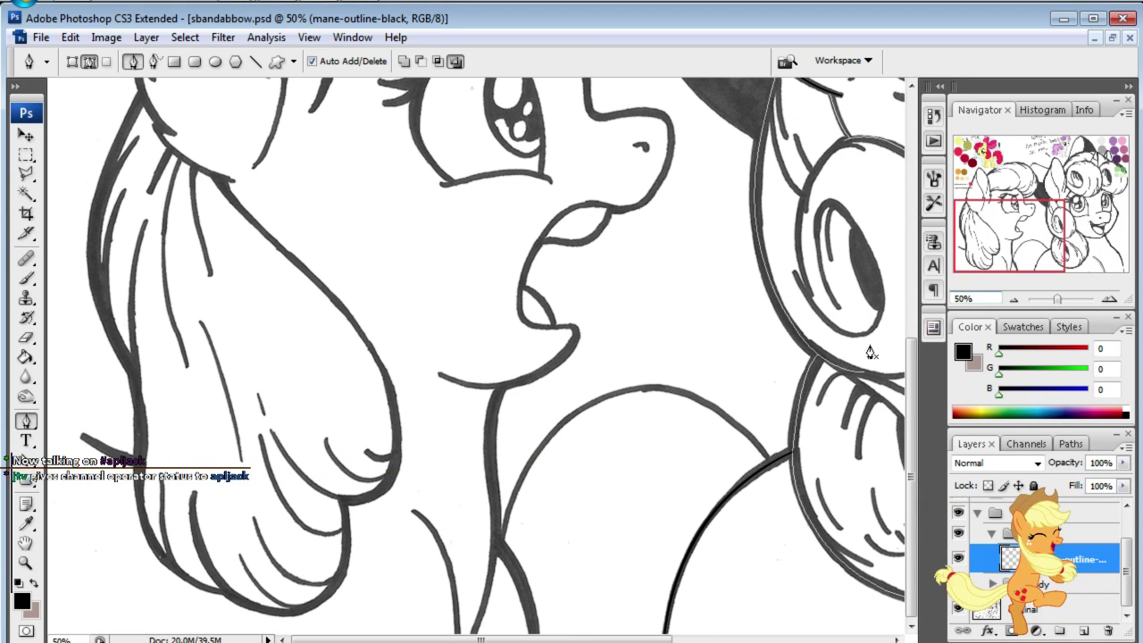
pyautogui.click(769, 465)
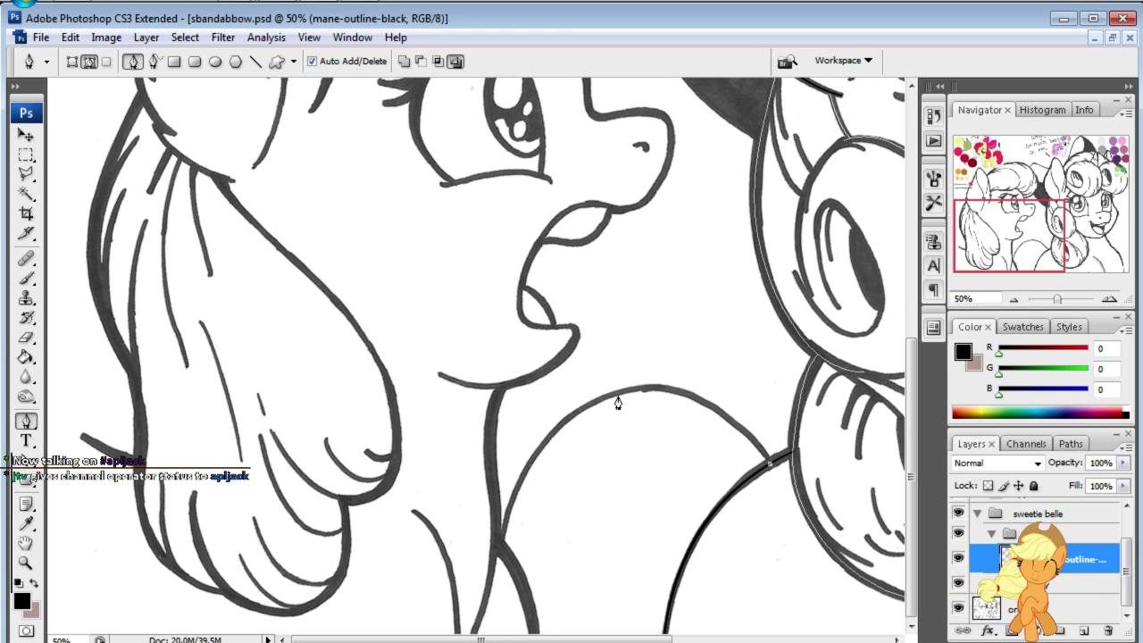
pyautogui.moveTo(587, 406); pyautogui.dragTo(462, 460)
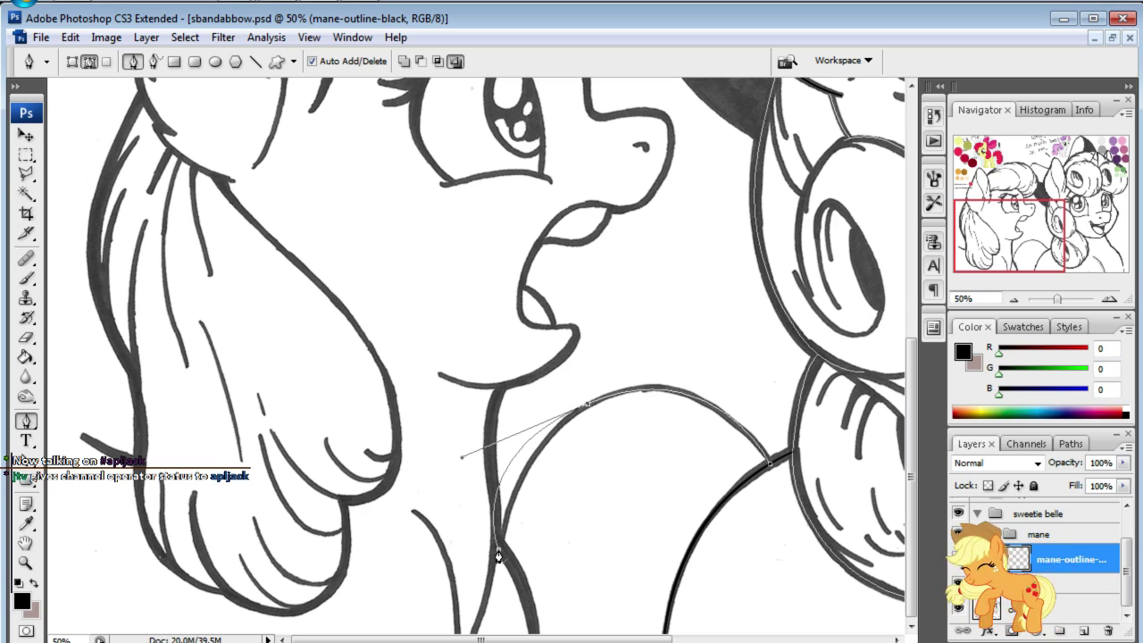
pyautogui.press('a')
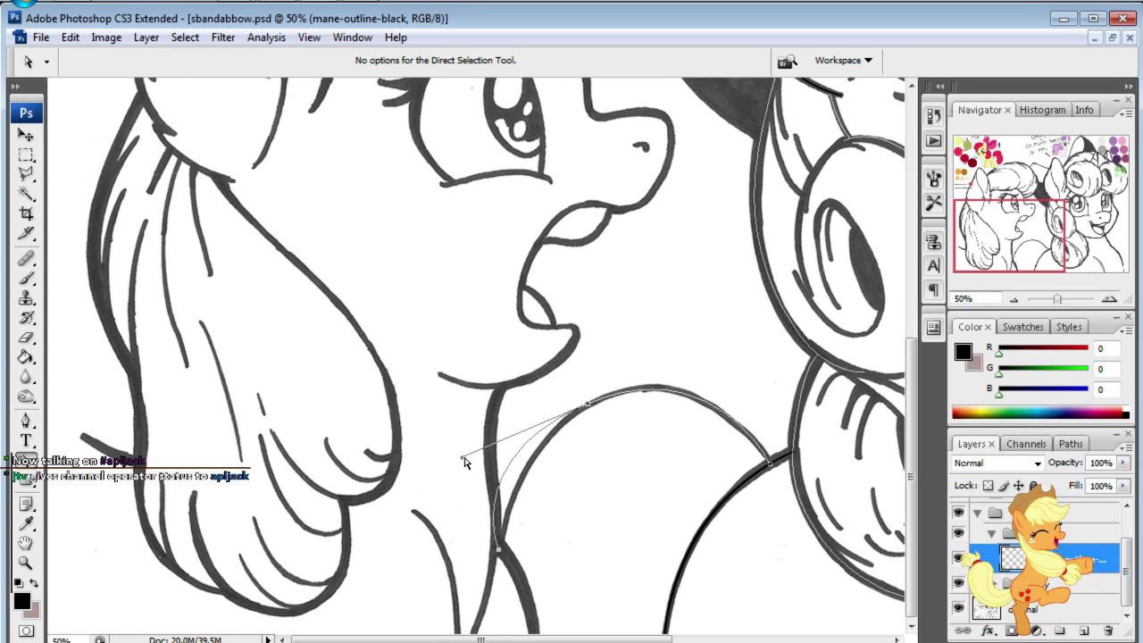
pyautogui.moveTo(462, 459); pyautogui.dragTo(506, 446)
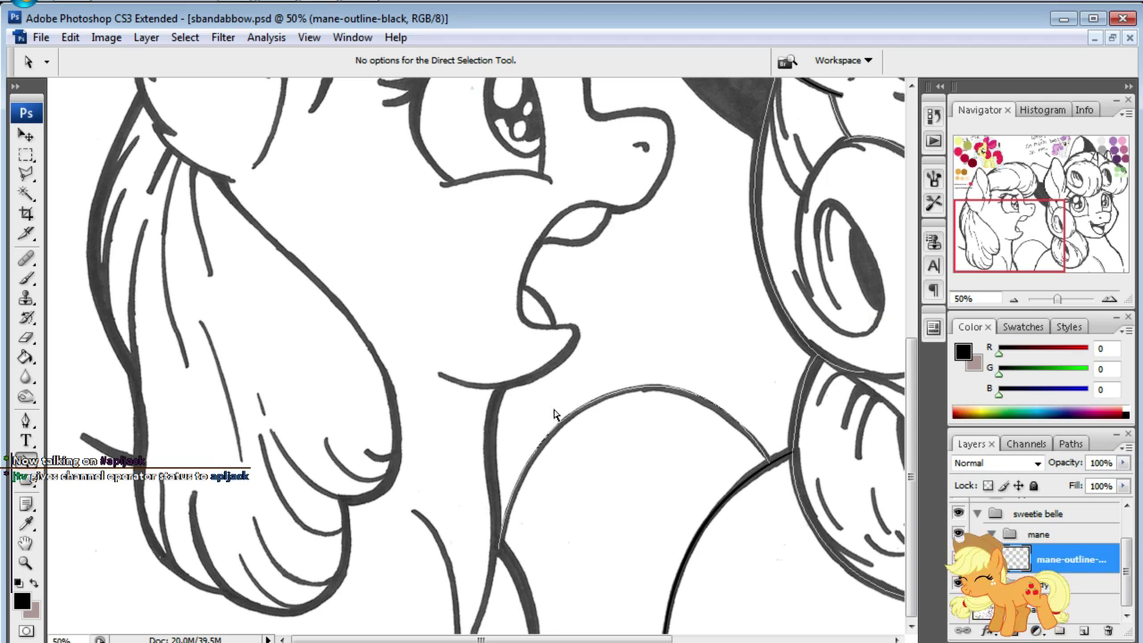
# - Set the brush Master Diameter to 6 px for stroking the mane path
pyautogui.rightClick(624, 460)
pyautogui.click(26, 278)
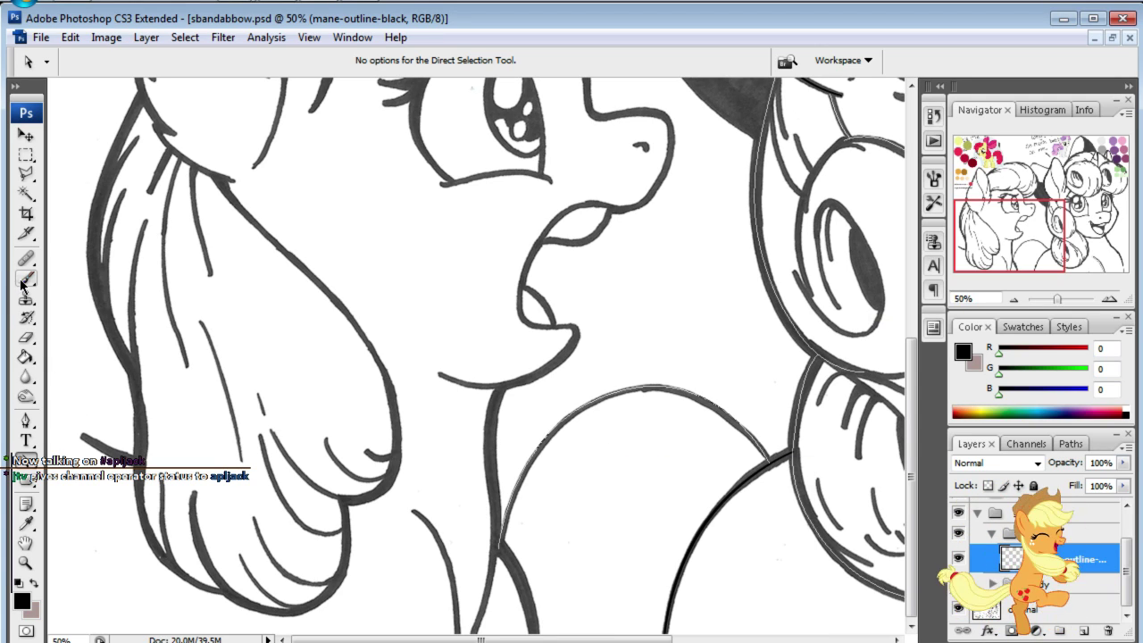
pyautogui.click(26, 278)
pyautogui.click(124, 61)
pyautogui.click(200, 92)
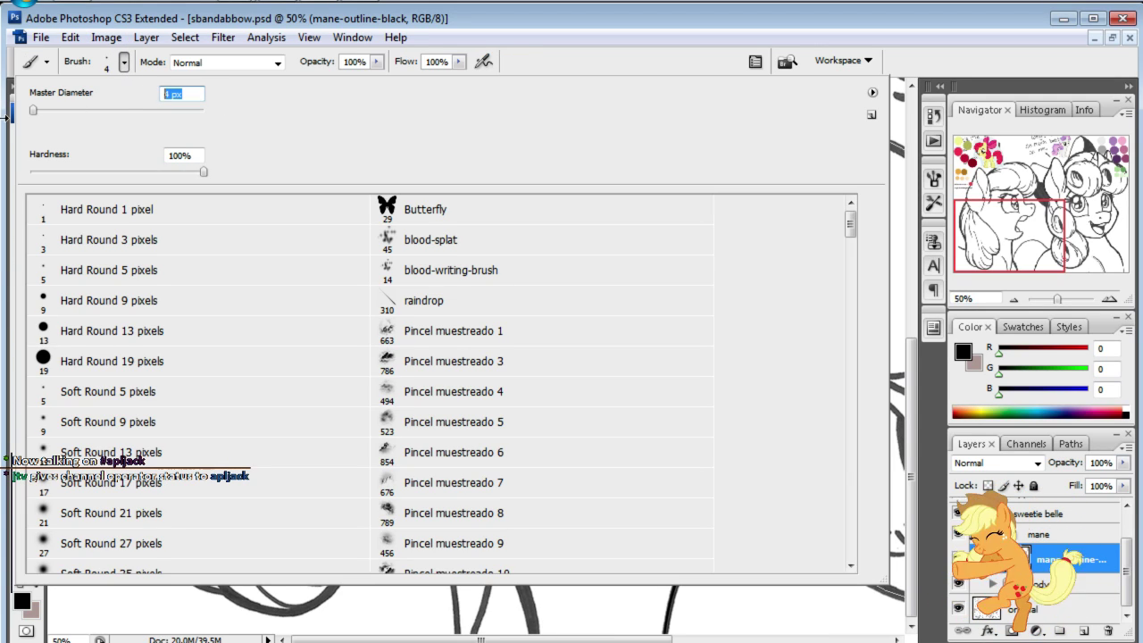
pyautogui.press('Return')
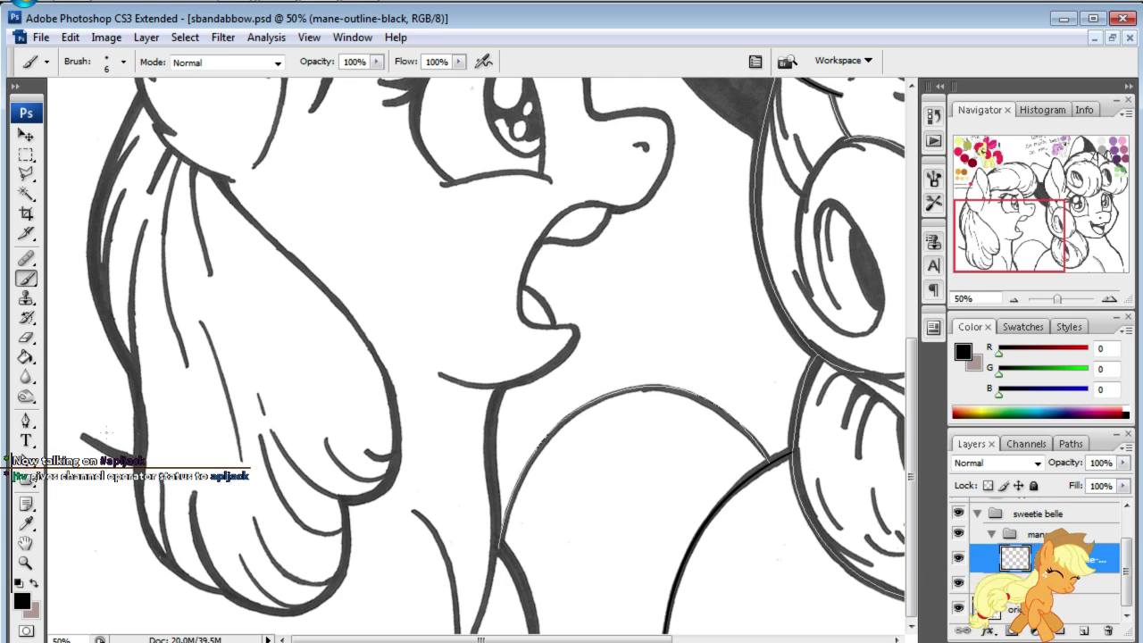
# - Stroke the mane path with the 6 px black brush
pyautogui.click(26, 420)
pyautogui.rightClick(748, 355)
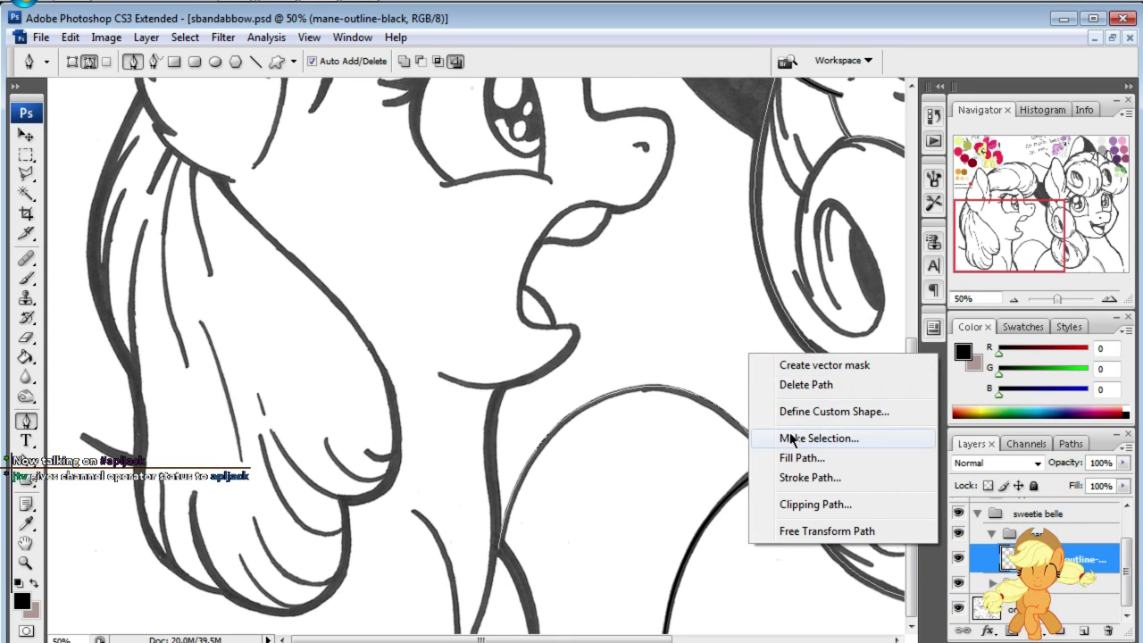
pyautogui.click(797, 477)
pyautogui.click(962, 294)
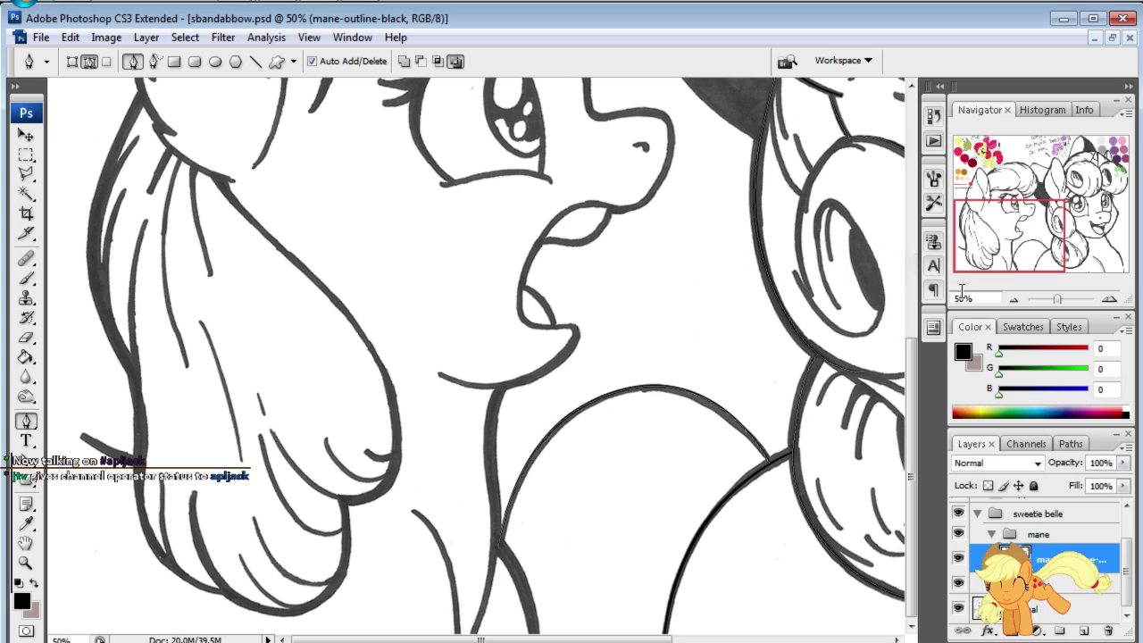
# - Hide the path outline and the scanned sketch, then pan over the upper drawing to check
pyautogui.press('Return')
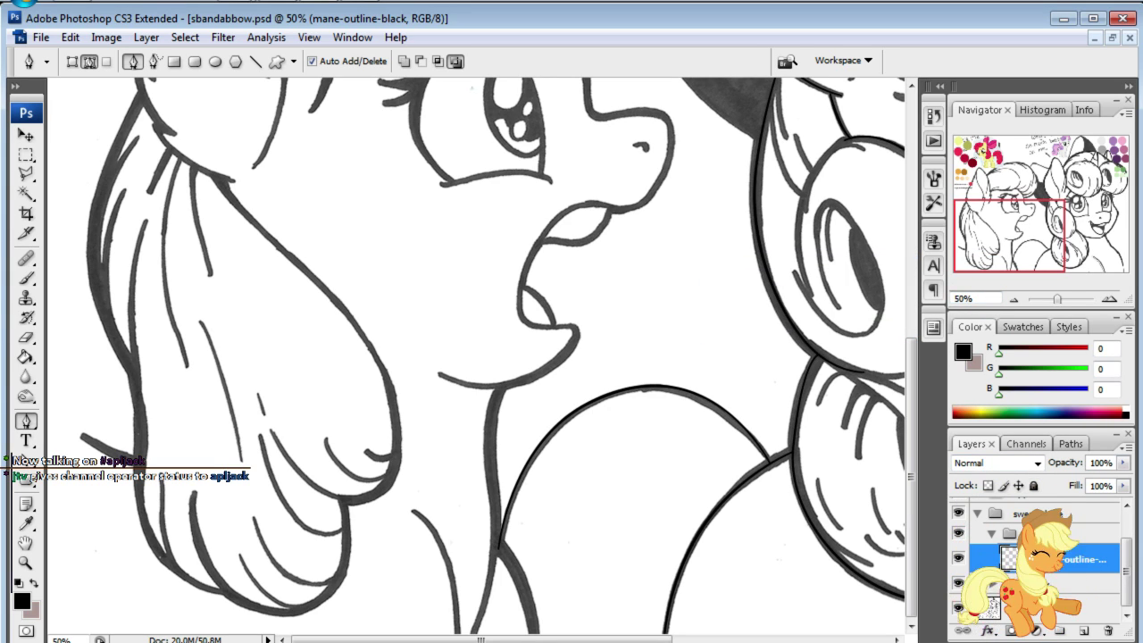
pyautogui.click(963, 608)
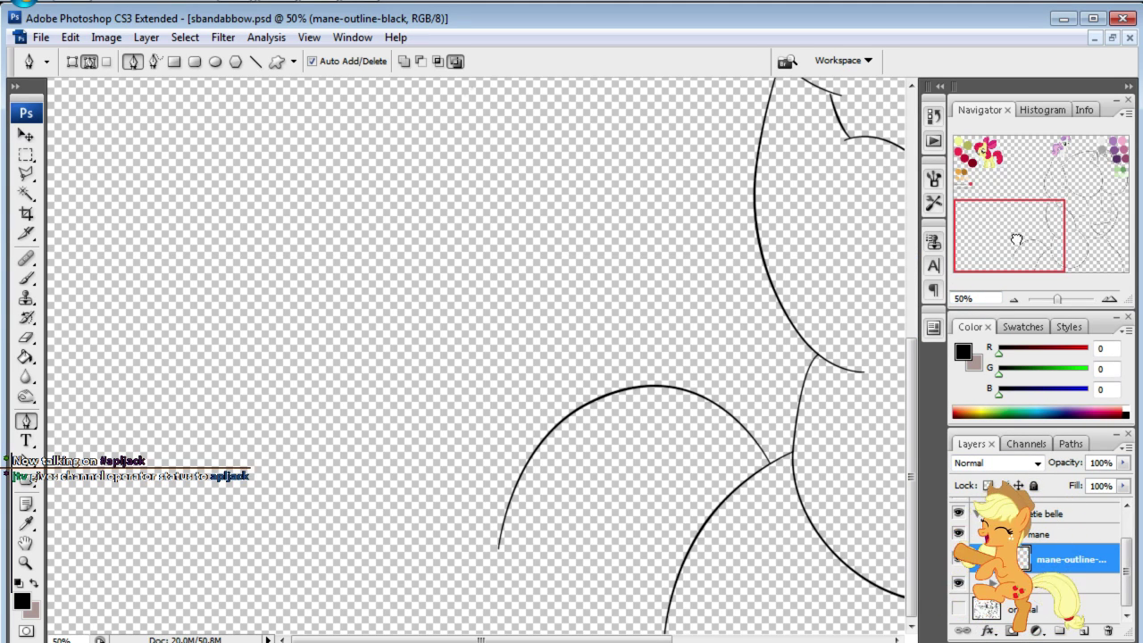
pyautogui.moveTo(1018, 238)
pyautogui.mouseDown()
pyautogui.moveTo(1092, 189)
pyautogui.moveTo(1082, 267)
pyautogui.mouseUp()
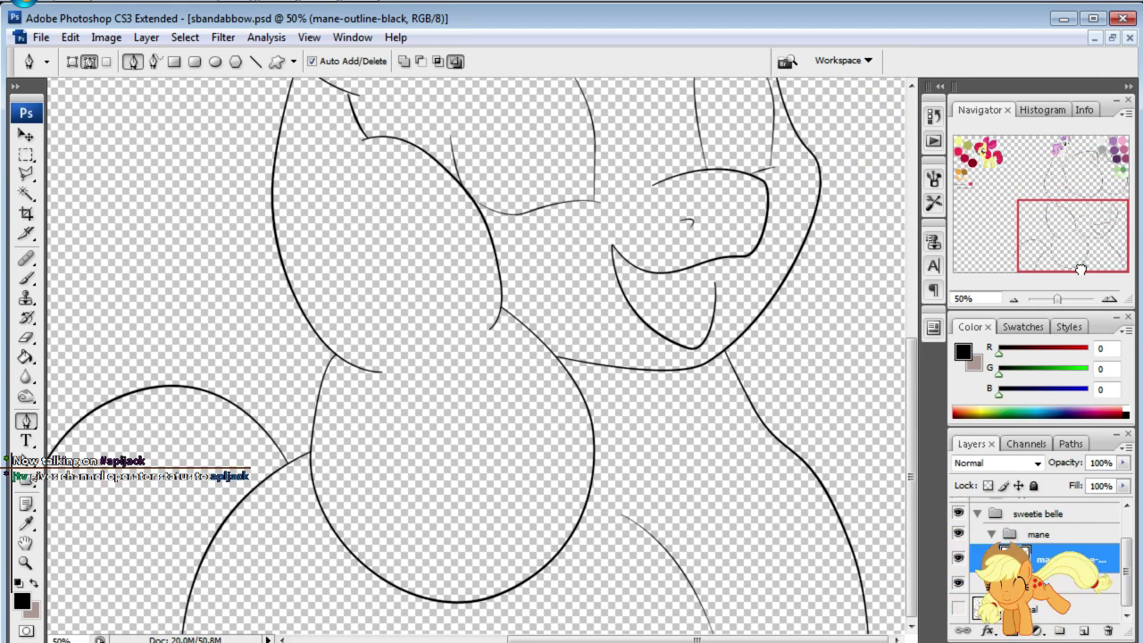
pyautogui.moveTo(1080, 268); pyautogui.dragTo(1079, 216)
# - Add a new layer above body in the apple bloom group, named body-lines-black
pyautogui.click(973, 514)
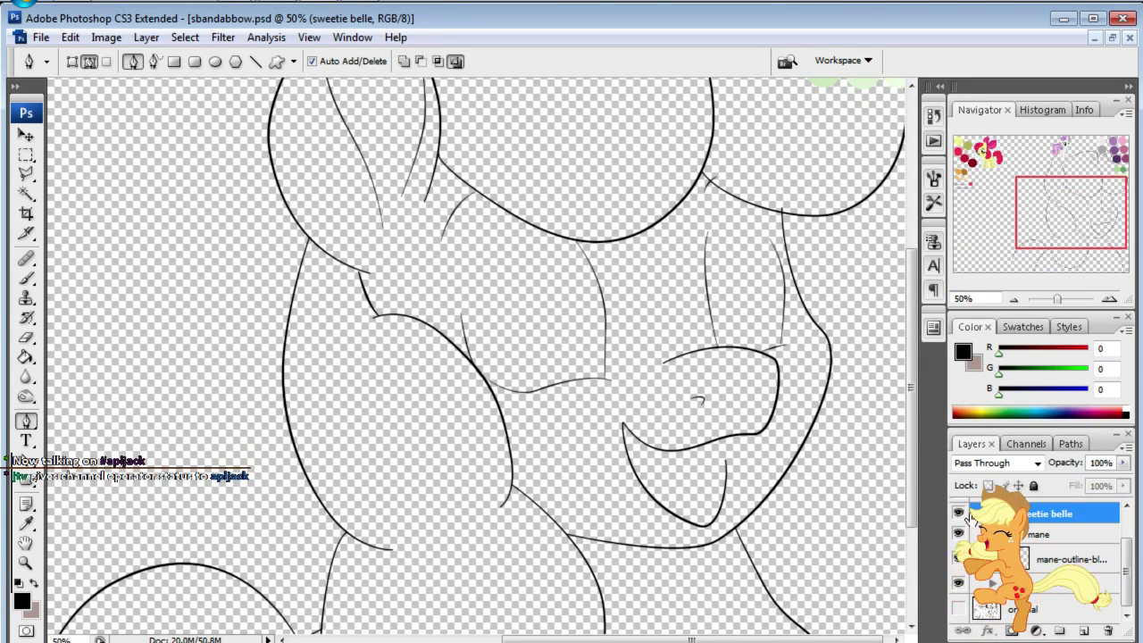
pyautogui.scroll(2, 973, 527)
pyautogui.scroll(1, 987, 536)
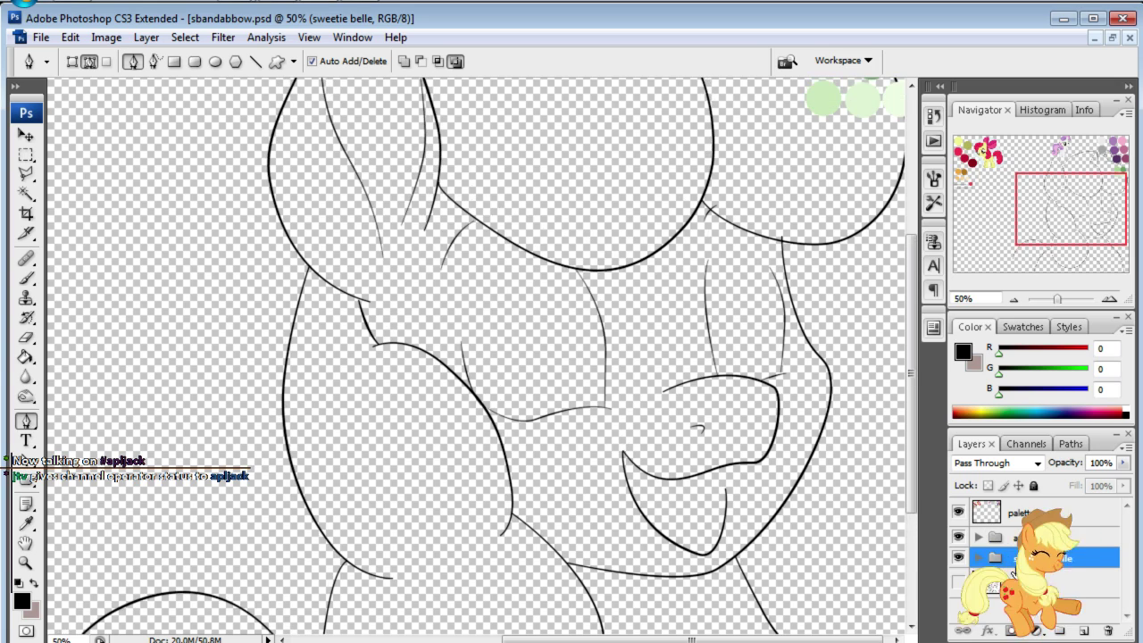
pyautogui.click(978, 538)
pyautogui.click(1035, 558)
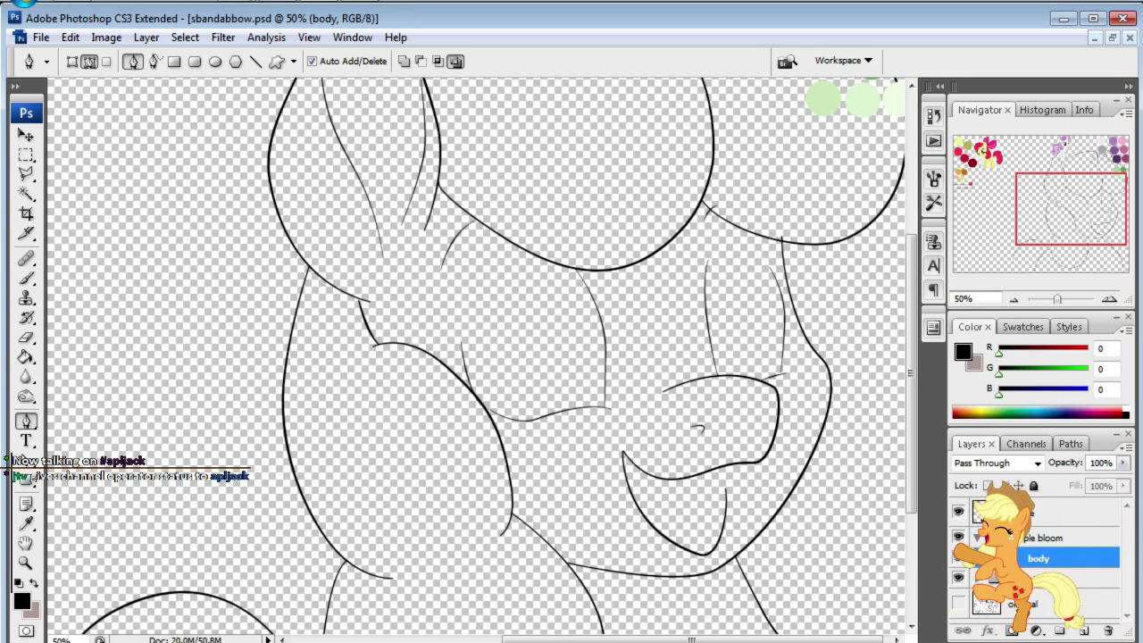
pyautogui.click(1083, 631)
pyautogui.doubleClick(1058, 583)
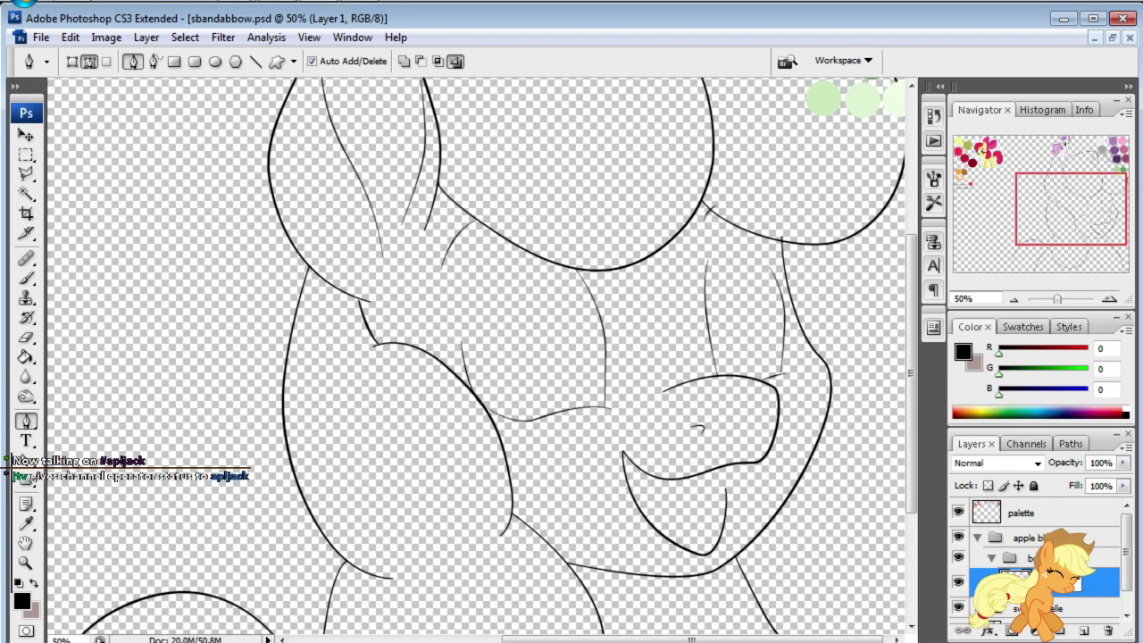
pyautogui.write('blushes-b')
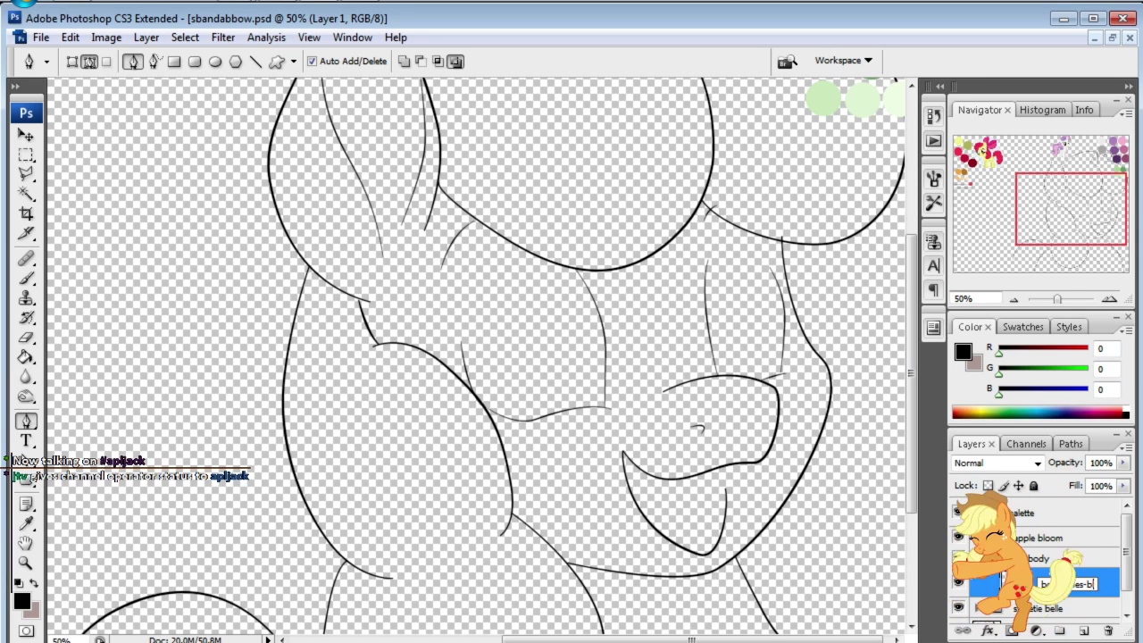
pyautogui.write('lack')
pyautogui.press('Return')
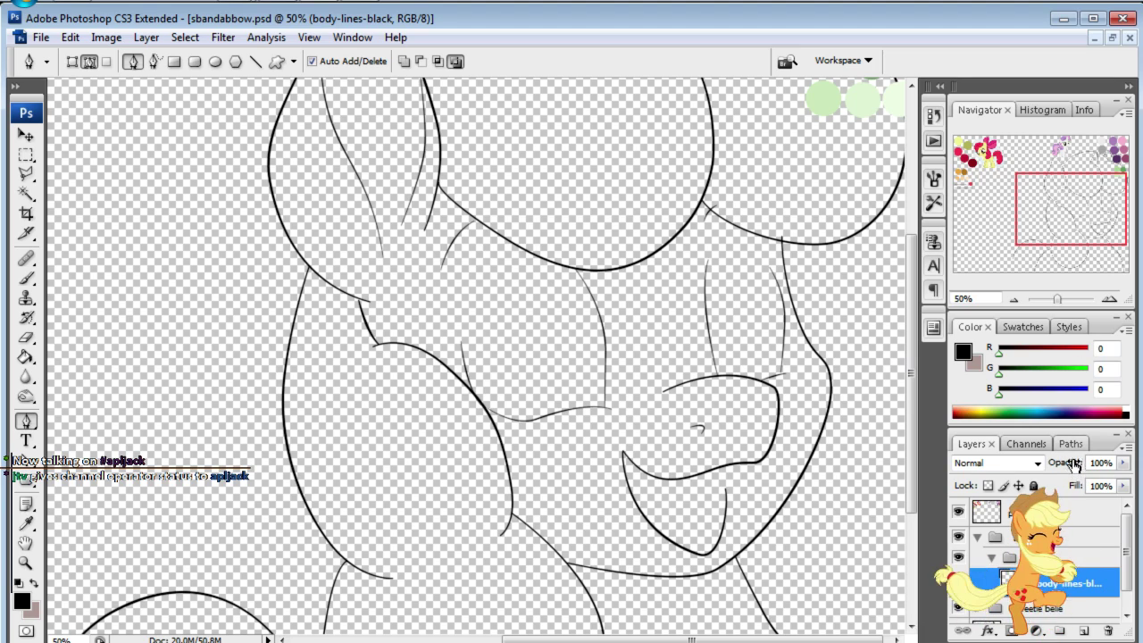
# - Create a new saved path named ab-body-lines in the Paths panel
pyautogui.click(1068, 443)
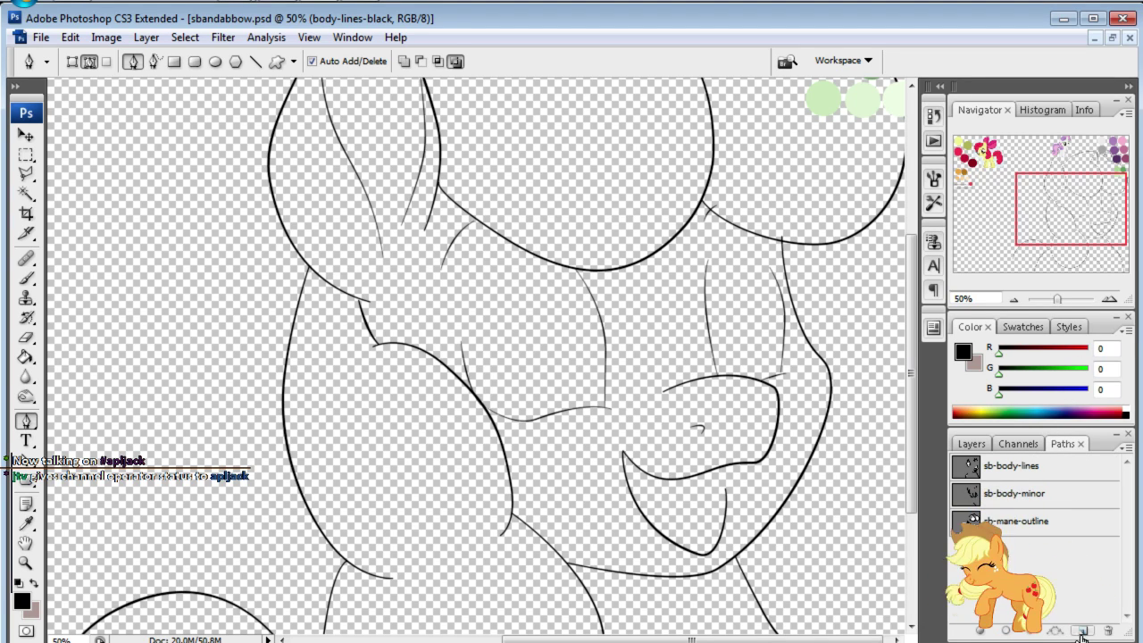
pyautogui.click(1081, 631)
pyautogui.doubleClick(998, 549)
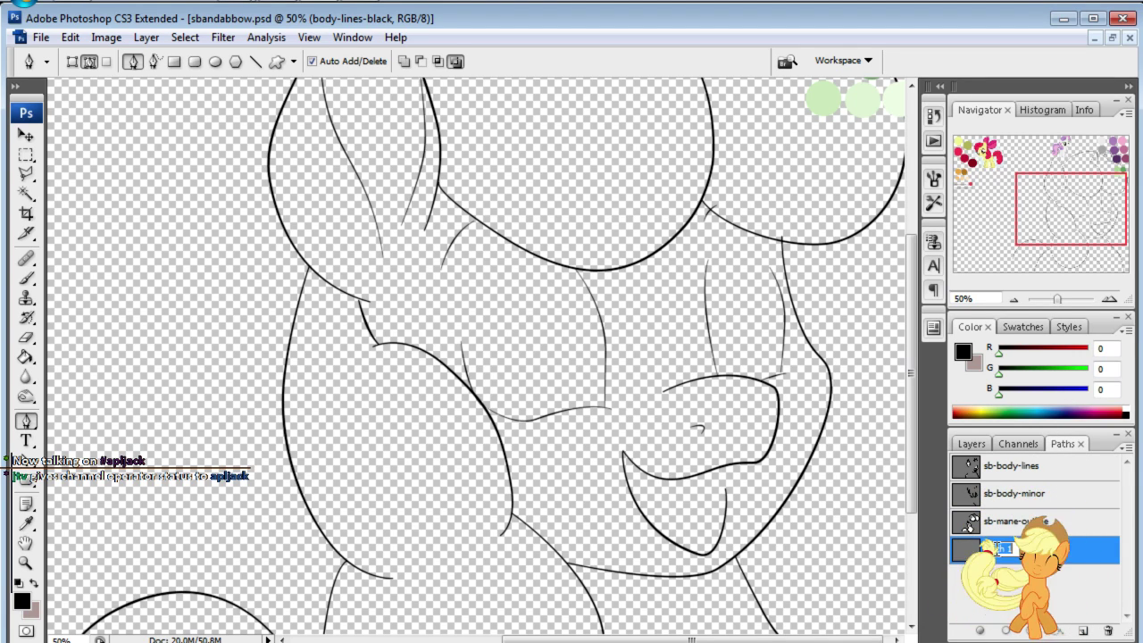
pyautogui.write('sb')
pyautogui.write('sb-')
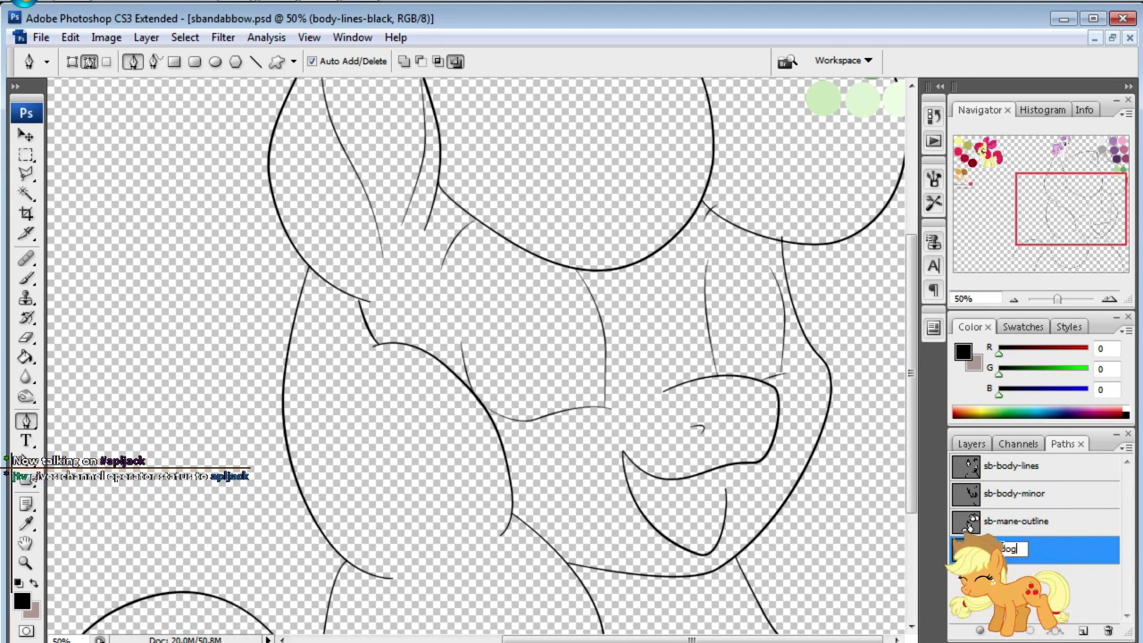
pyautogui.write('body')
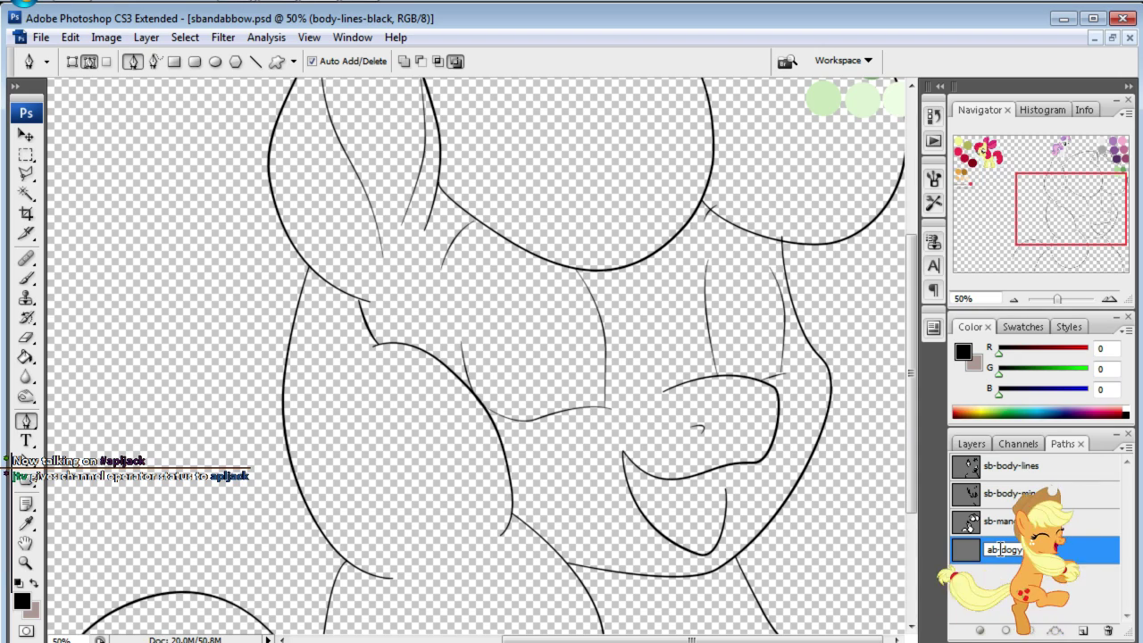
pyautogui.write('-lines')
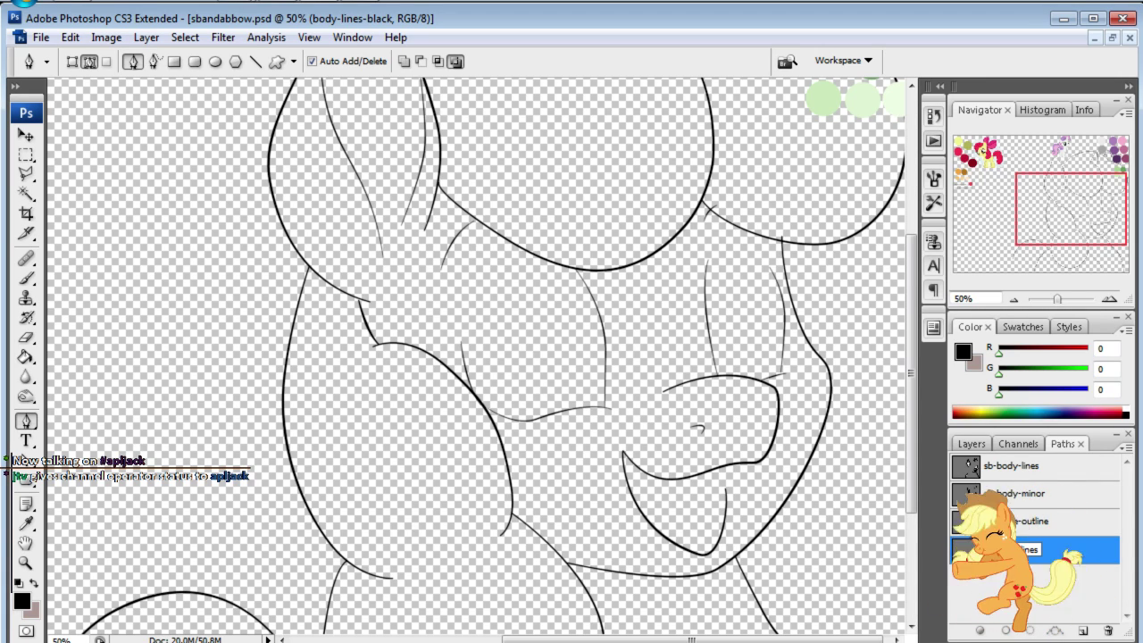
pyautogui.press('Home')
pyautogui.press('End')
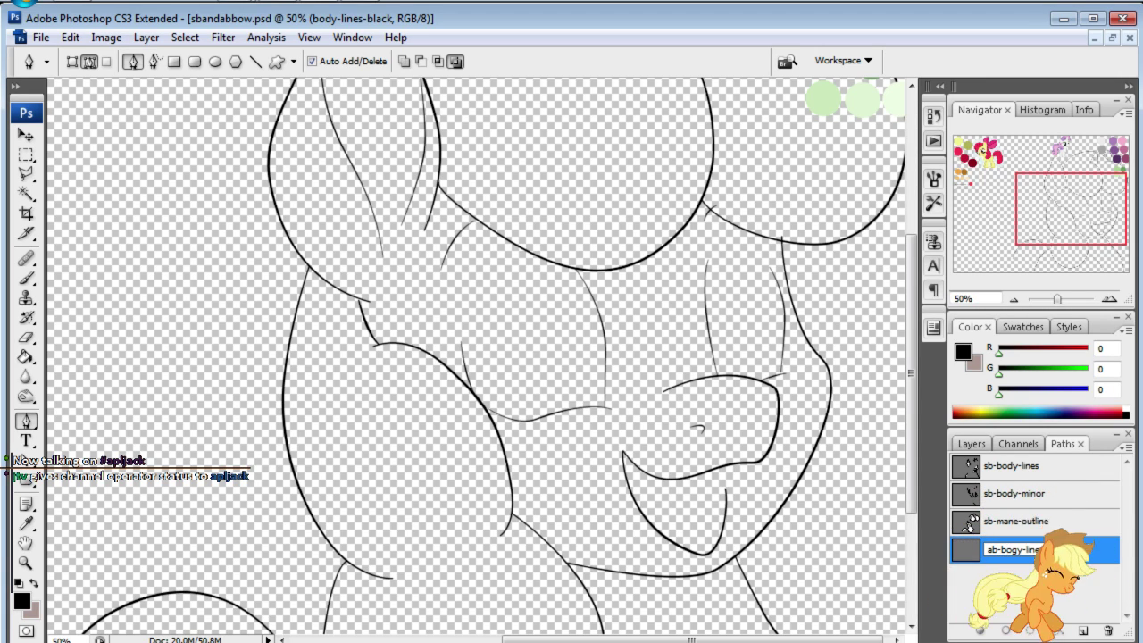
pyautogui.press('Return')
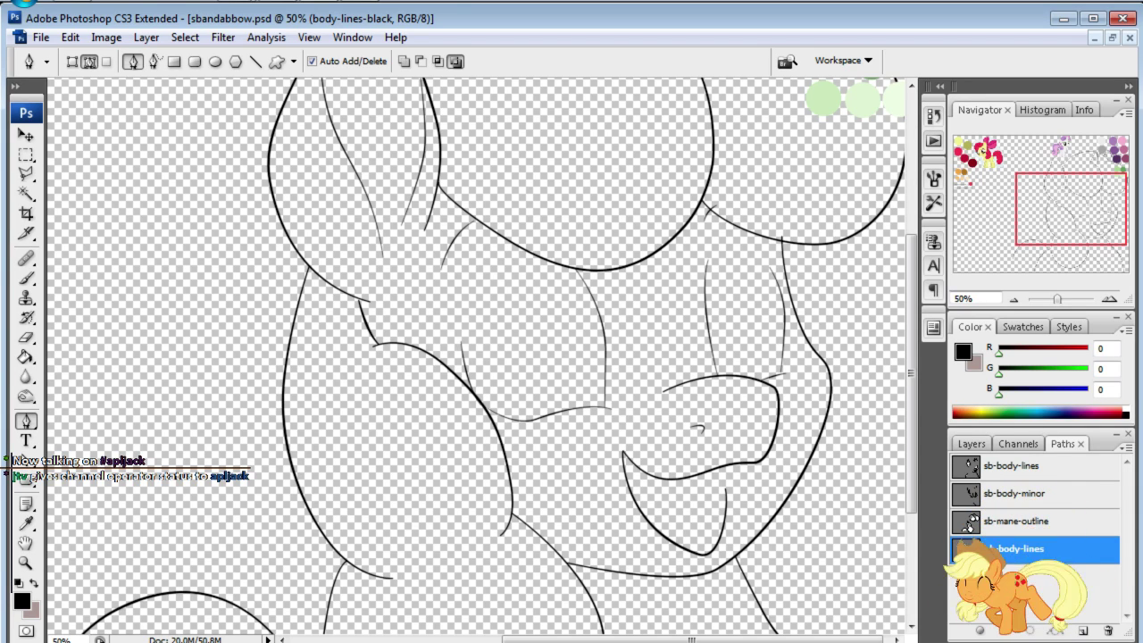
pyautogui.click(971, 443)
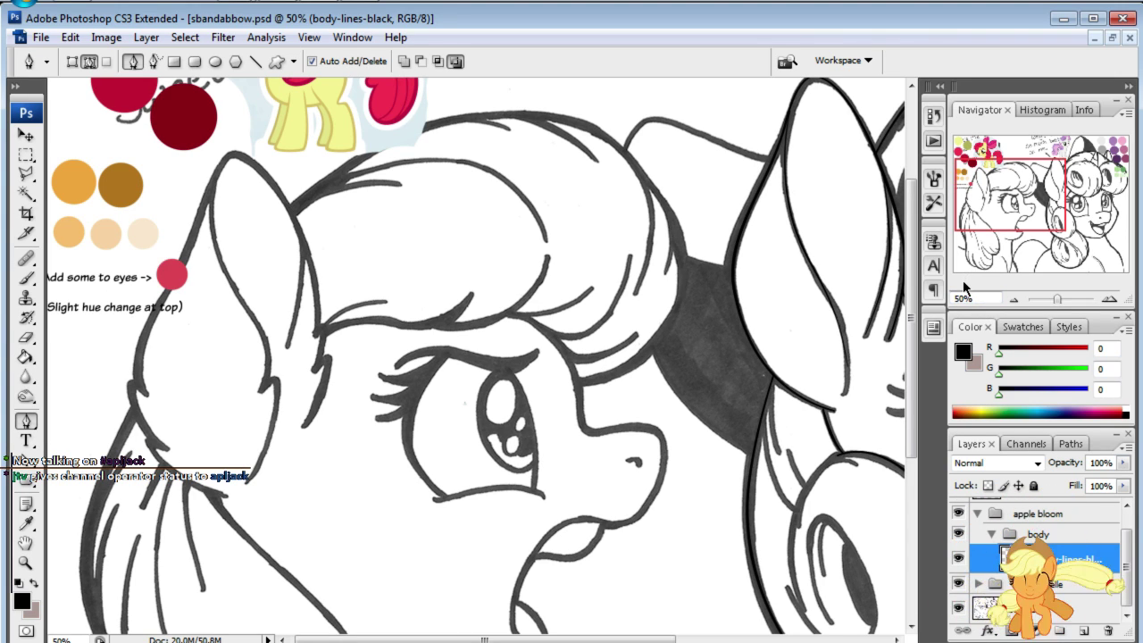
# - Start the path at the left ear's base and curve it up the ear's outer edge
pyautogui.moveTo(1006, 182)
pyautogui.mouseDown()
pyautogui.moveTo(1005, 209)
pyautogui.moveTo(994, 179)
pyautogui.mouseUp()
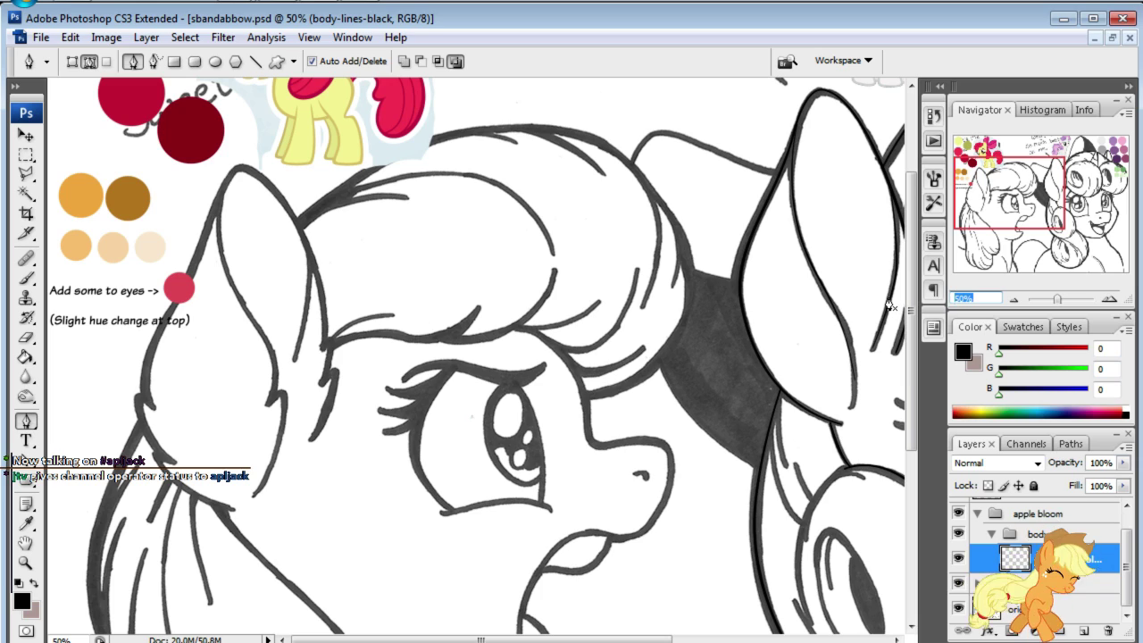
pyautogui.scroll(2, 908, 288)
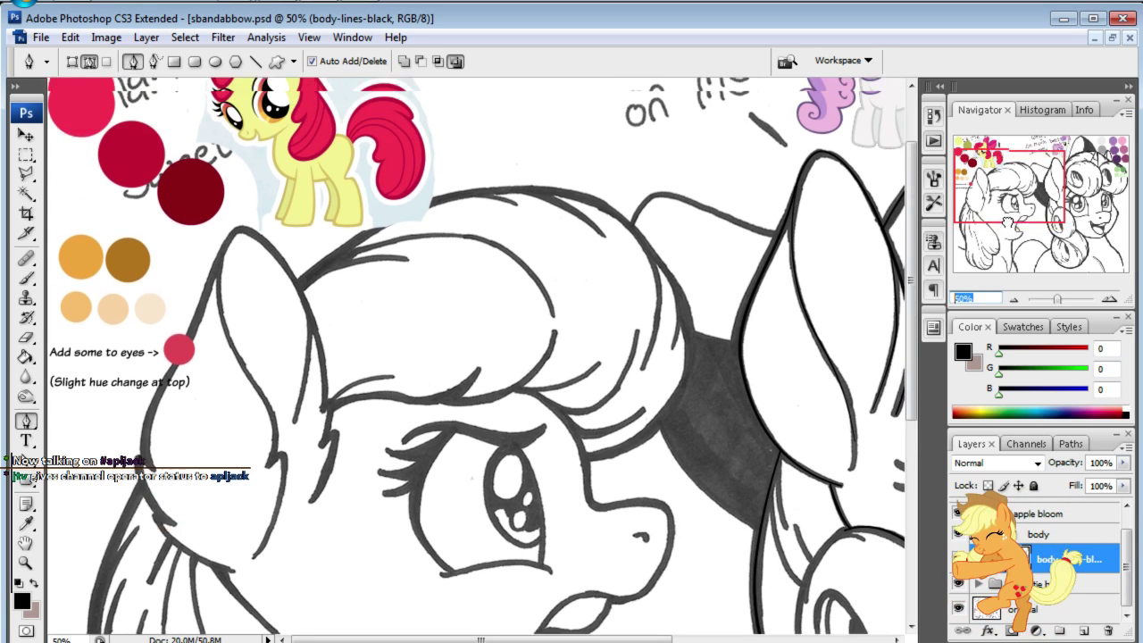
pyautogui.scroll(2, 908, 287)
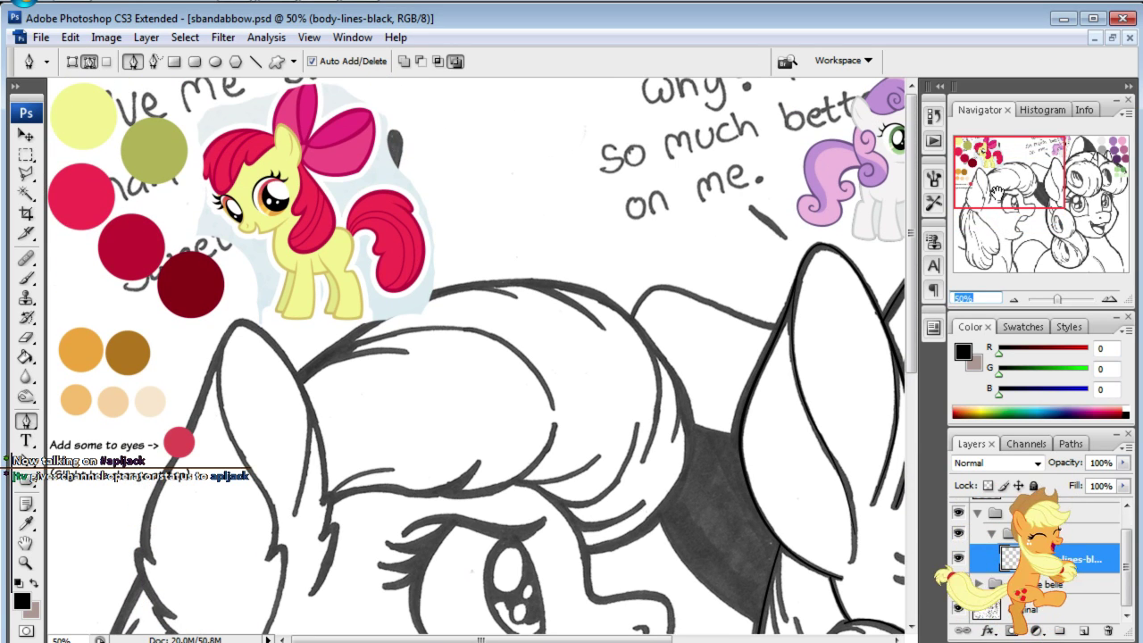
pyautogui.scroll(-3, 482, 357)
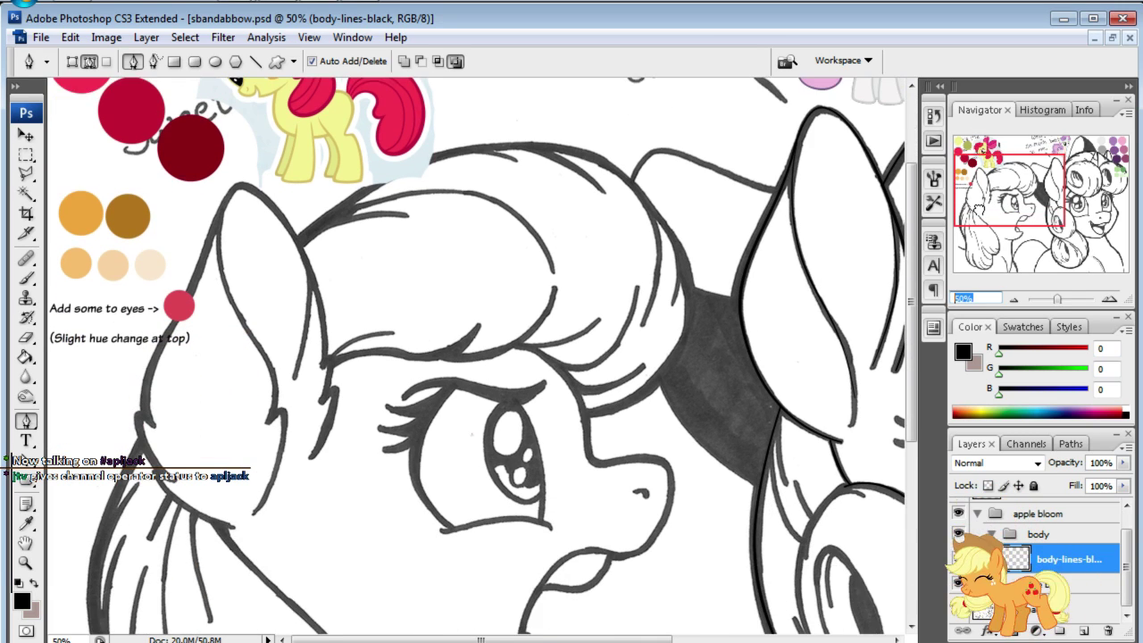
pyautogui.scroll(-2, 482, 357)
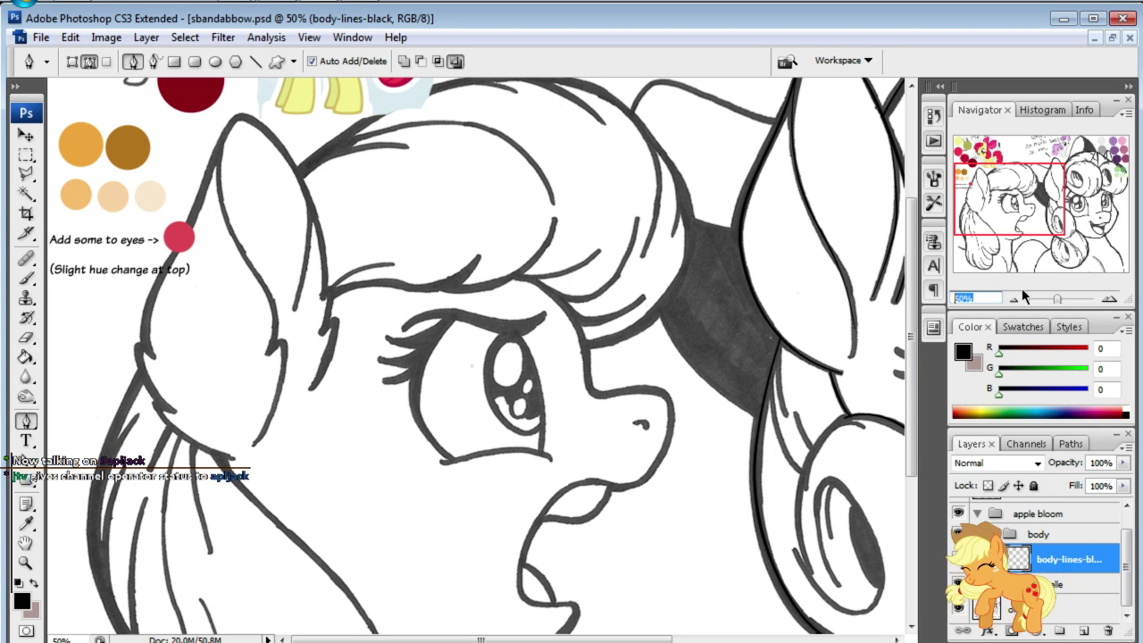
pyautogui.scroll(-1, 607, 382)
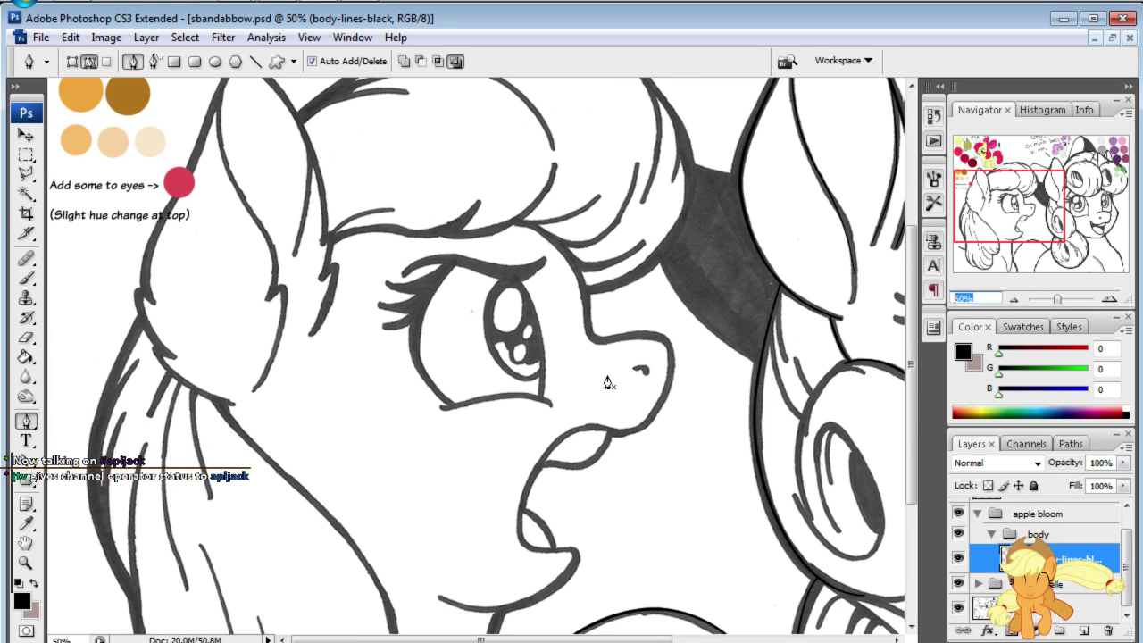
pyautogui.click(230, 405)
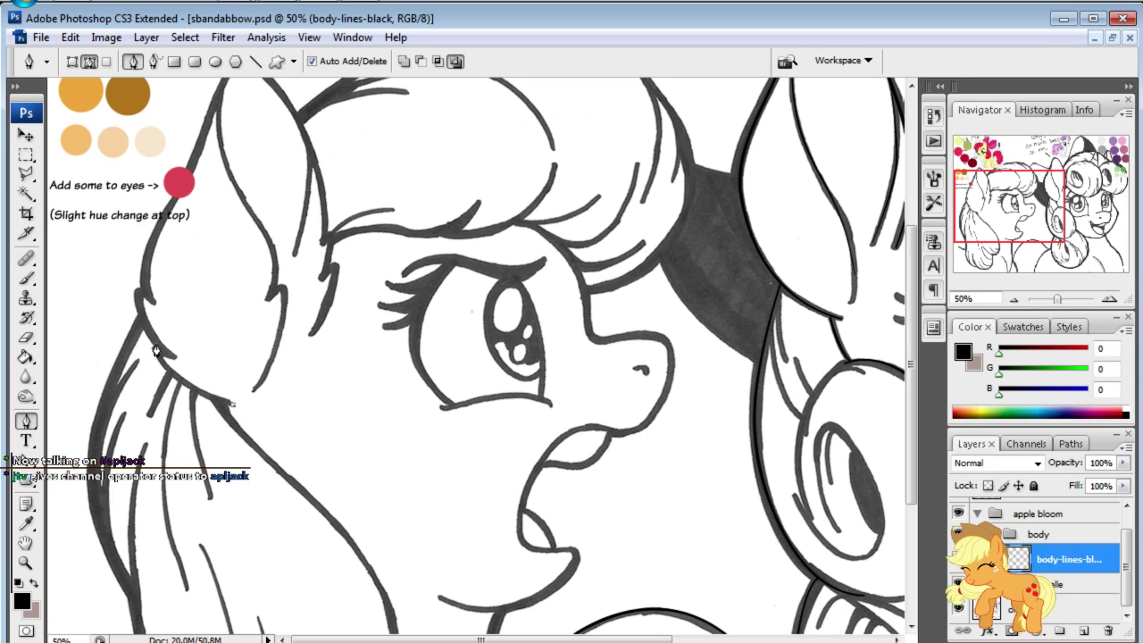
pyautogui.moveTo(152, 265); pyautogui.dragTo(163, 227)
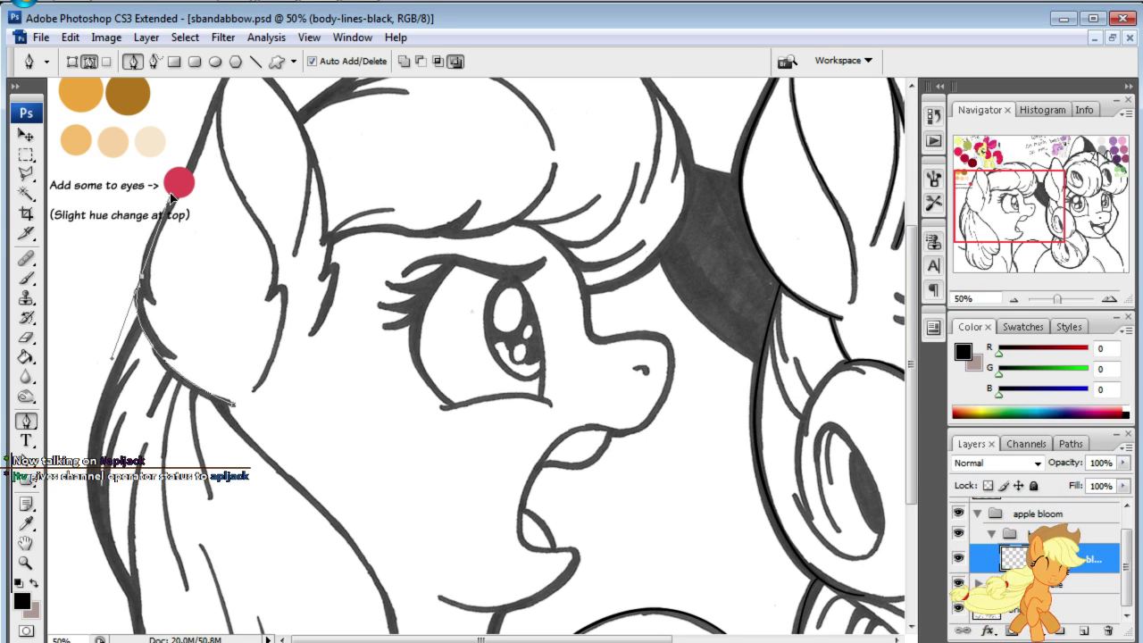
pyautogui.click(172, 187)
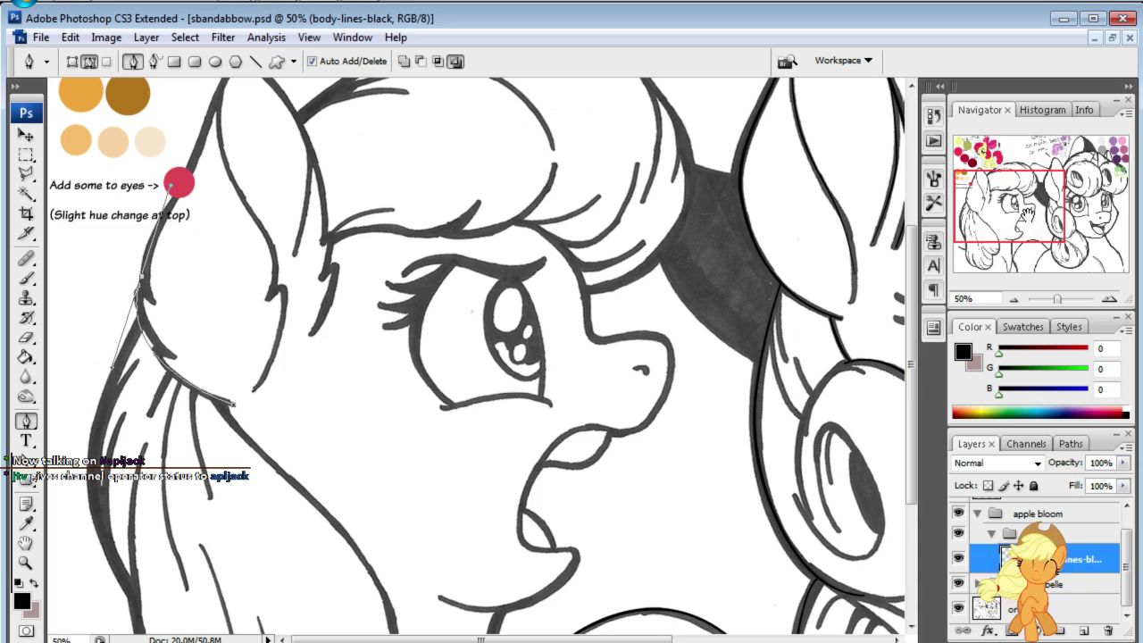
# - Place the final anchor at the ear tip and switch to Direct Selection with A
pyautogui.scroll(5, 482, 357)
pyautogui.scroll(1, 482, 357)
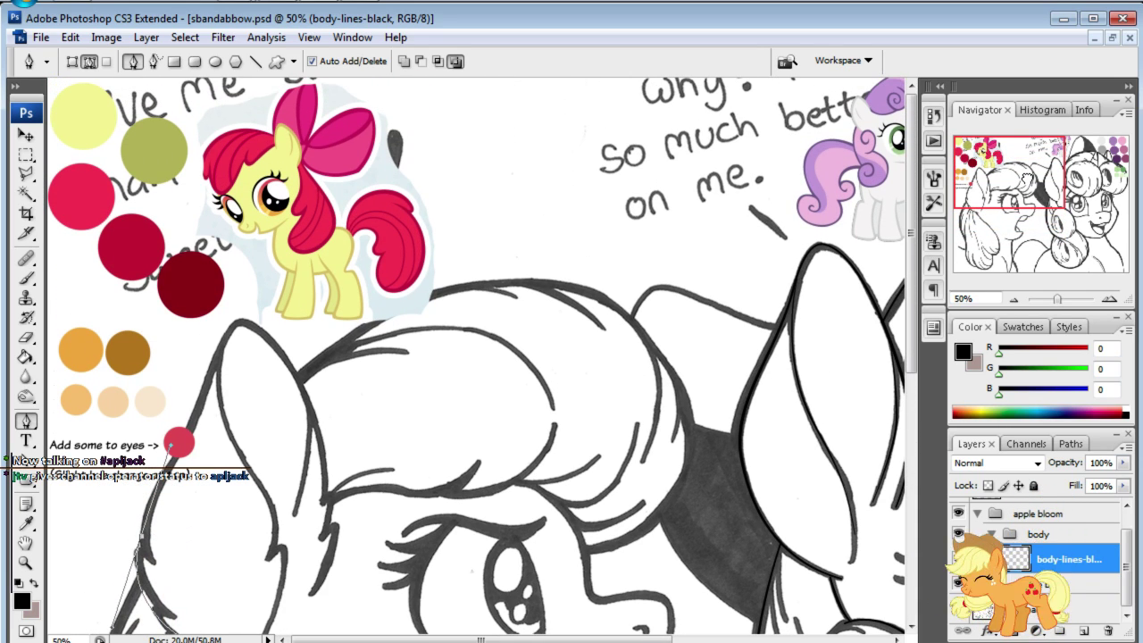
pyautogui.scroll(-1, 389, 387)
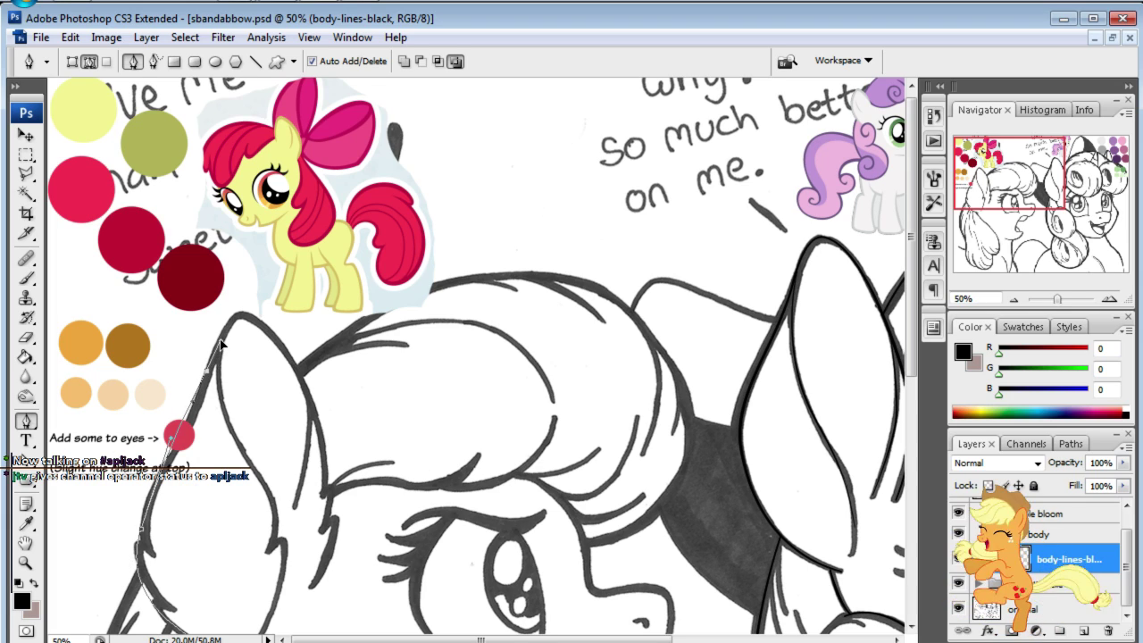
pyautogui.click(222, 306)
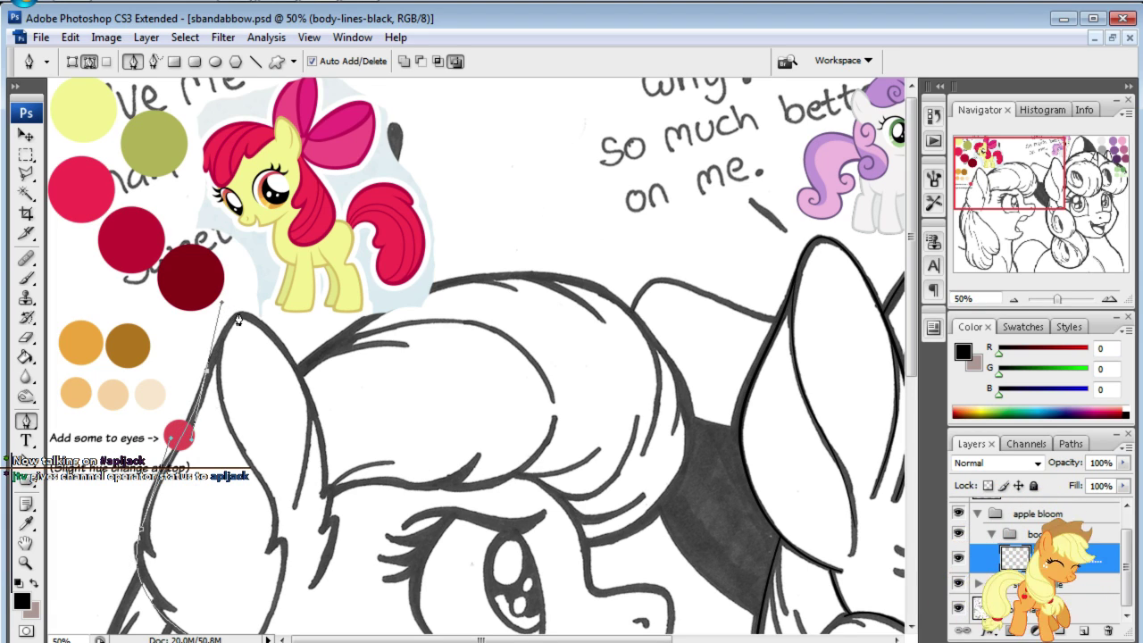
pyautogui.press('a')
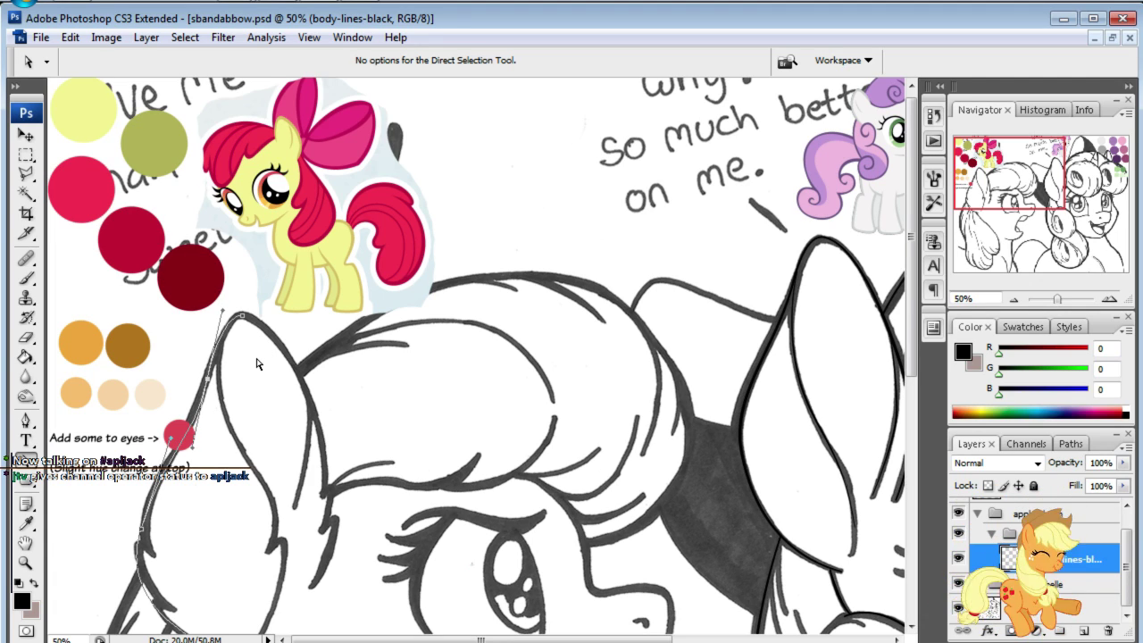
# - Hide the colour palette layer, check the path without the sketch, and reshape the head-side curve
pyautogui.click(662, 506)
pyautogui.scroll(1, 950, 540)
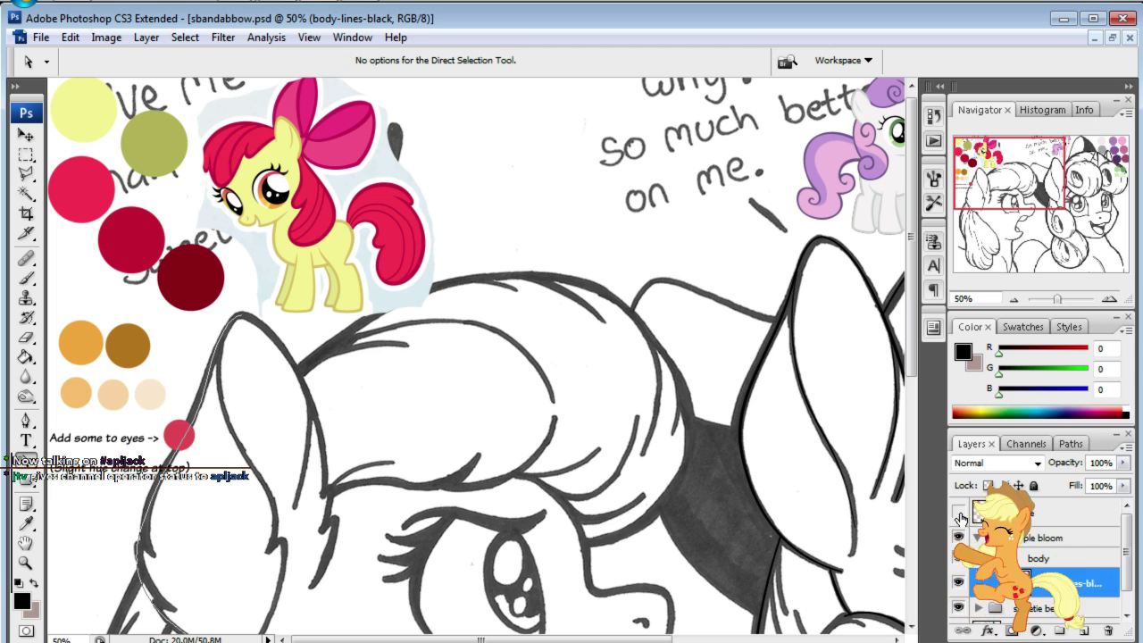
pyautogui.click(958, 513)
pyautogui.moveTo(990, 256); pyautogui.dragTo(993, 259)
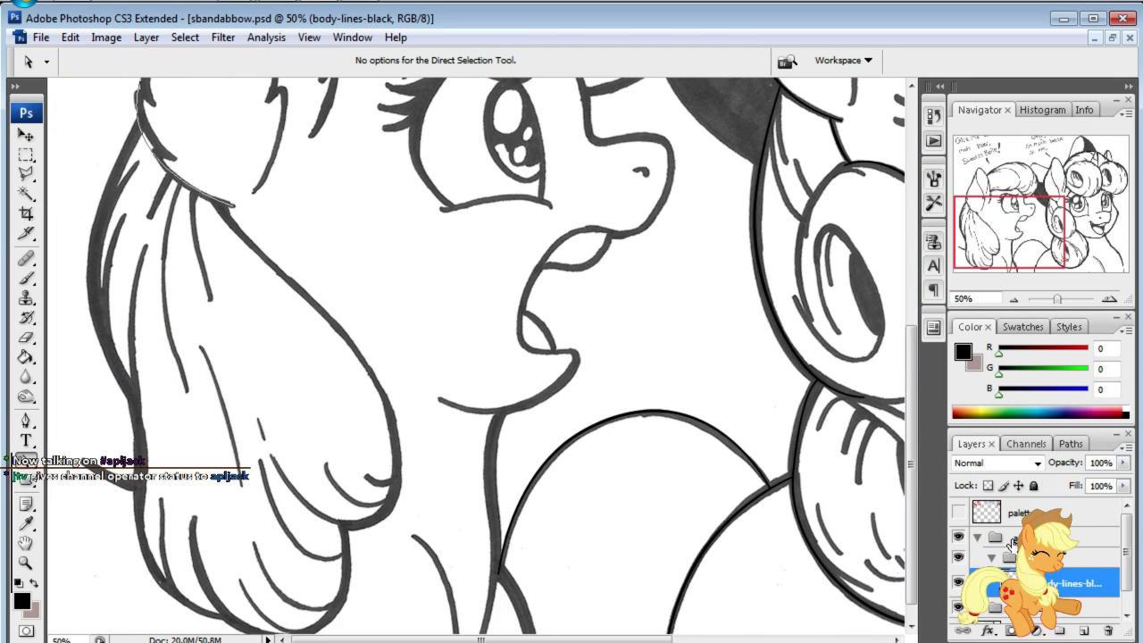
pyautogui.click(958, 609)
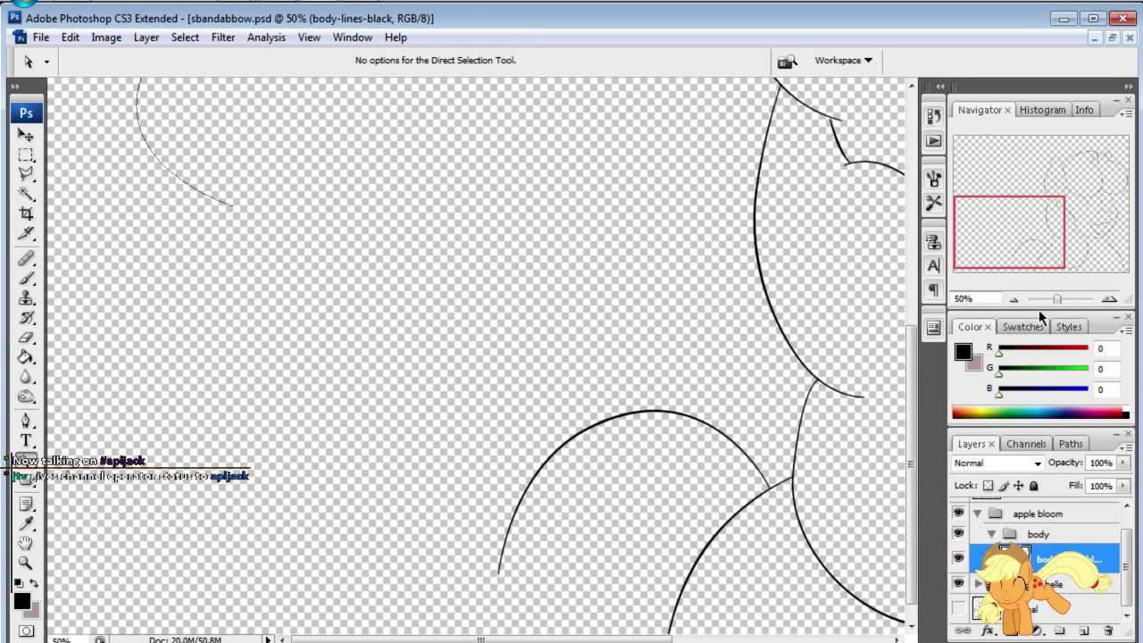
pyautogui.moveTo(1027, 227); pyautogui.dragTo(1027, 204)
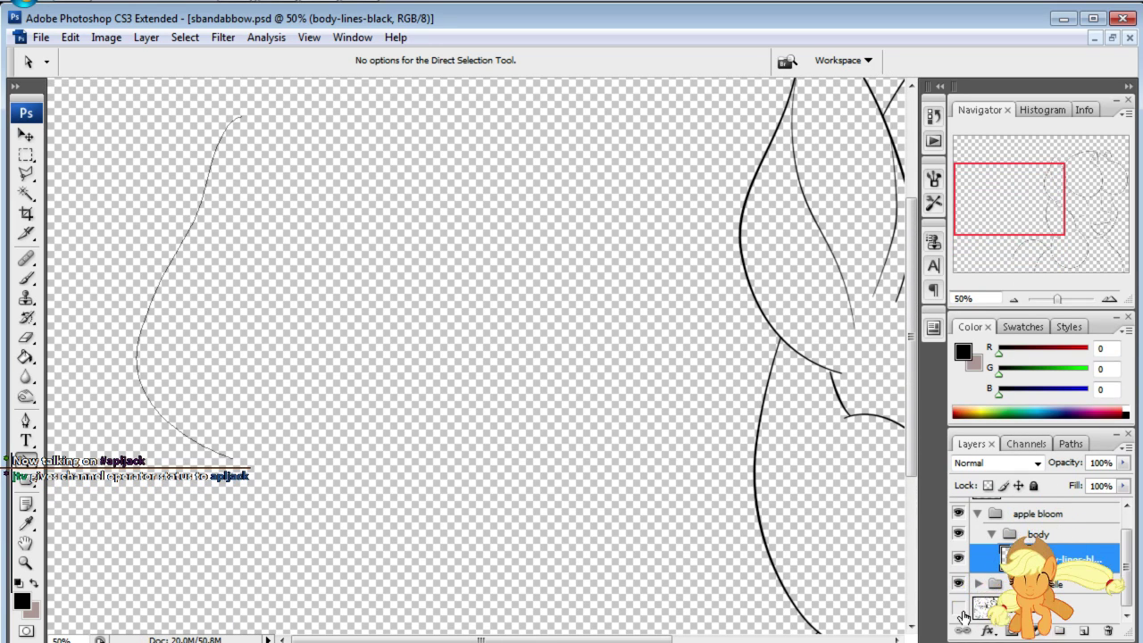
pyautogui.click(959, 611)
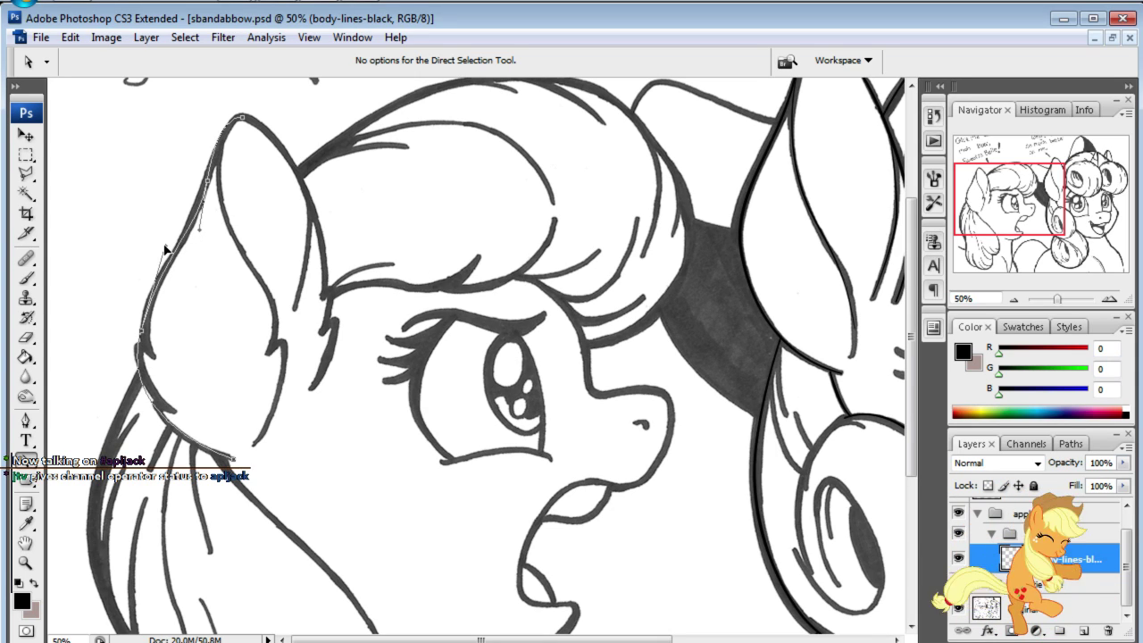
pyautogui.moveTo(139, 330); pyautogui.dragTo(121, 418)
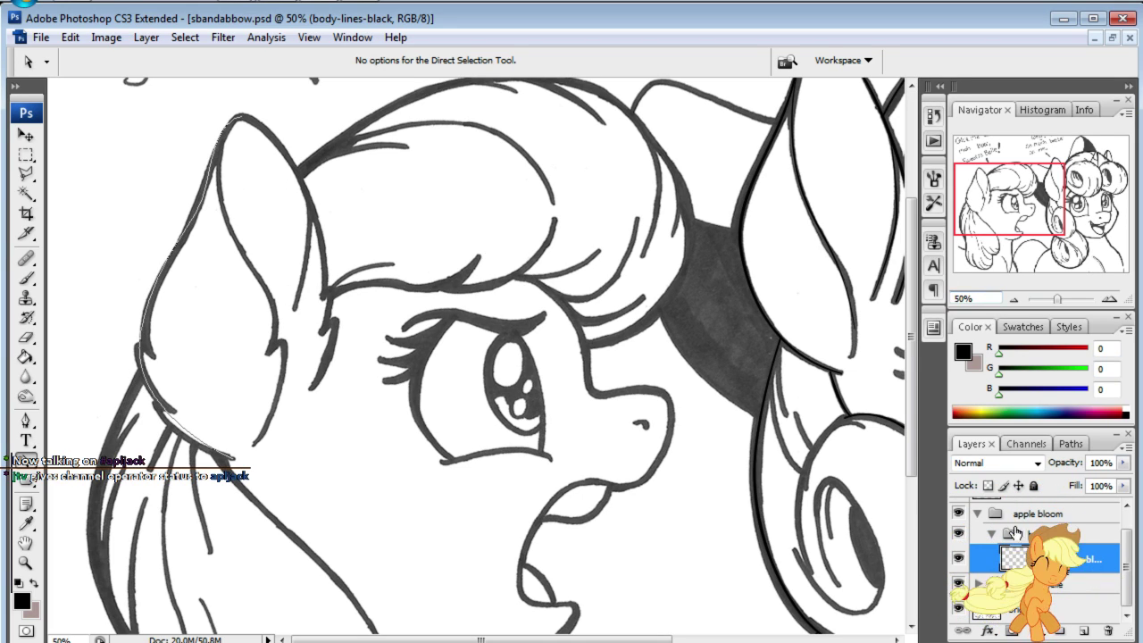
pyautogui.click(985, 299)
# - Zoom to 100% in the Navigator and bring the top of the ear into view
pyautogui.write('00')
pyautogui.press('Return')
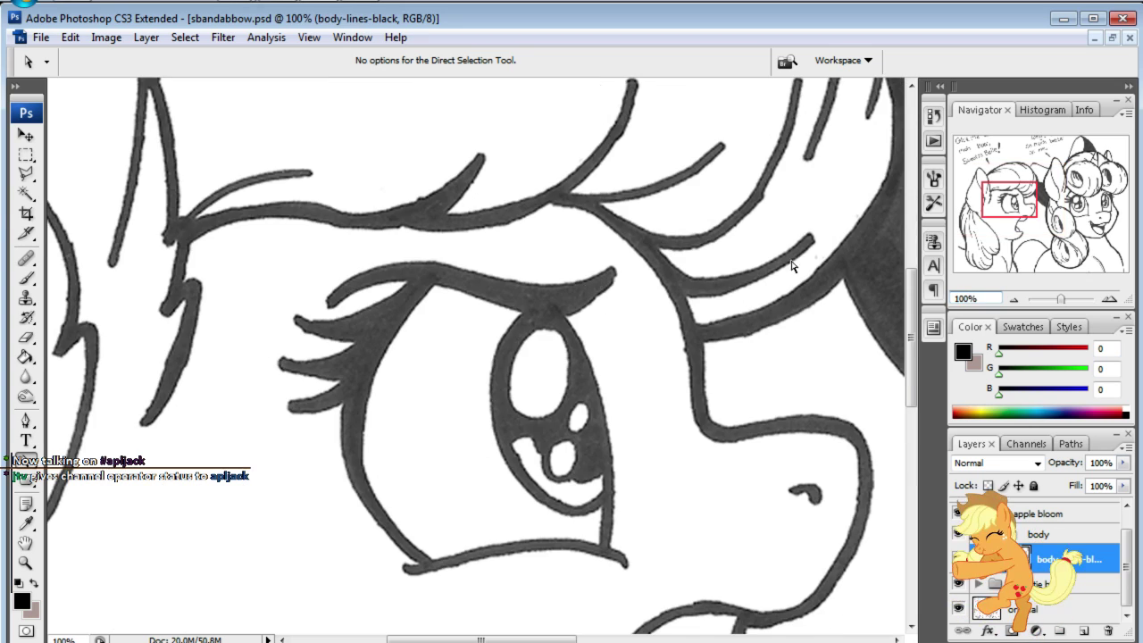
pyautogui.moveTo(1031, 212)
pyautogui.mouseDown()
pyautogui.moveTo(1009, 176)
pyautogui.moveTo(1018, 203)
pyautogui.mouseUp()
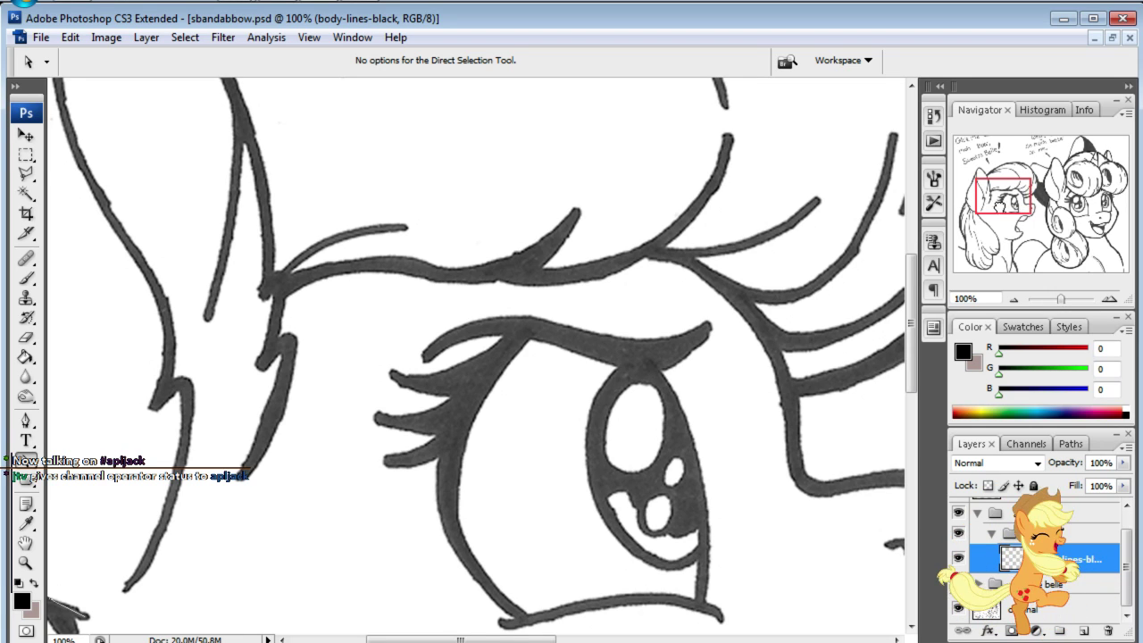
pyautogui.click(986, 185)
pyautogui.click(26, 420)
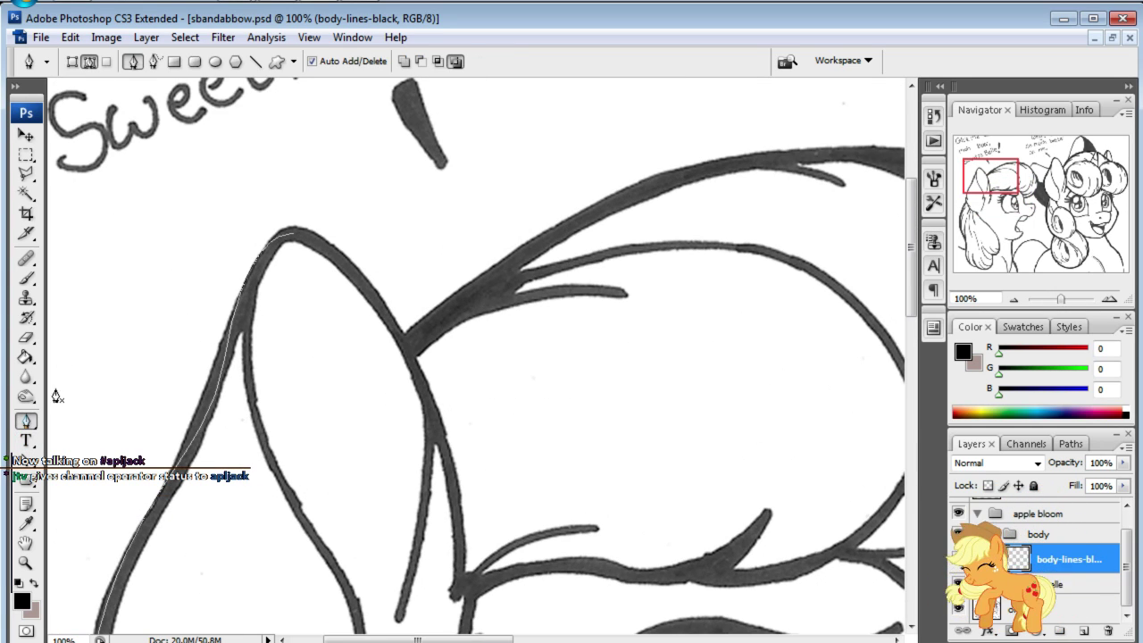
pyautogui.click(991, 198)
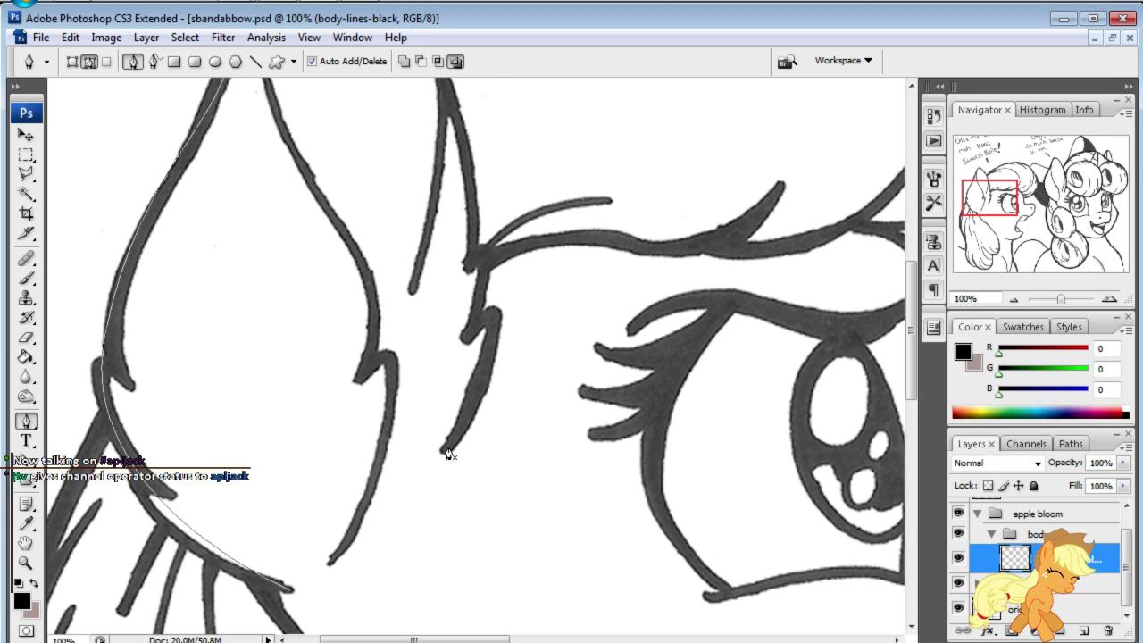
pyautogui.moveTo(993, 200); pyautogui.dragTo(991, 186)
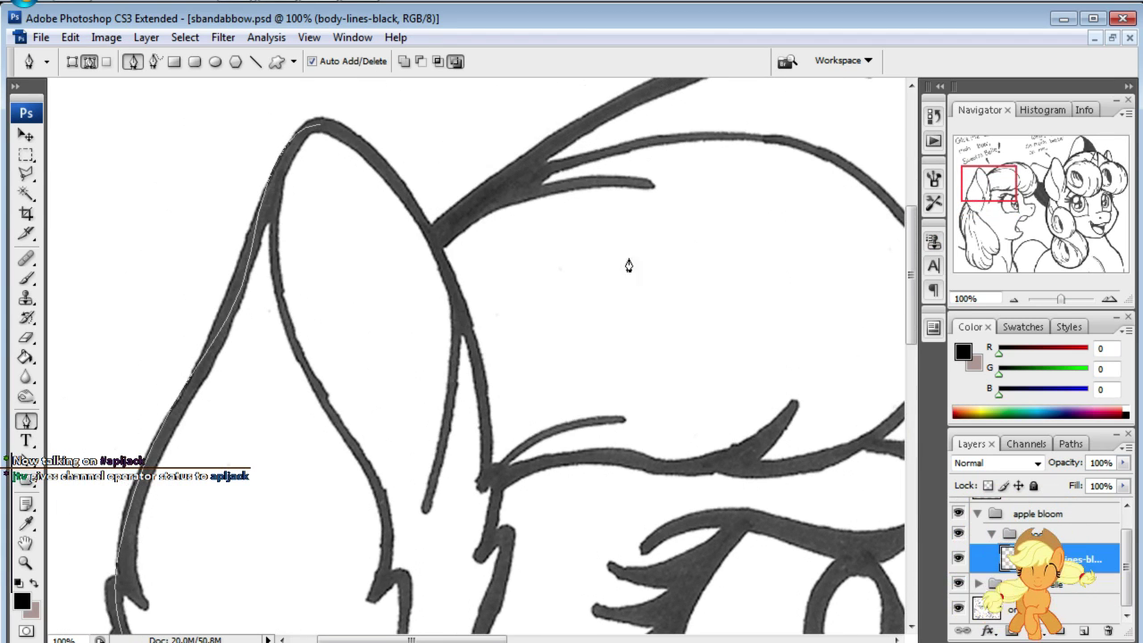
# - Add an anchor down the ear's right edge and adjust it to hug the sketch line
pyautogui.moveTo(444, 260); pyautogui.dragTo(360, 125)
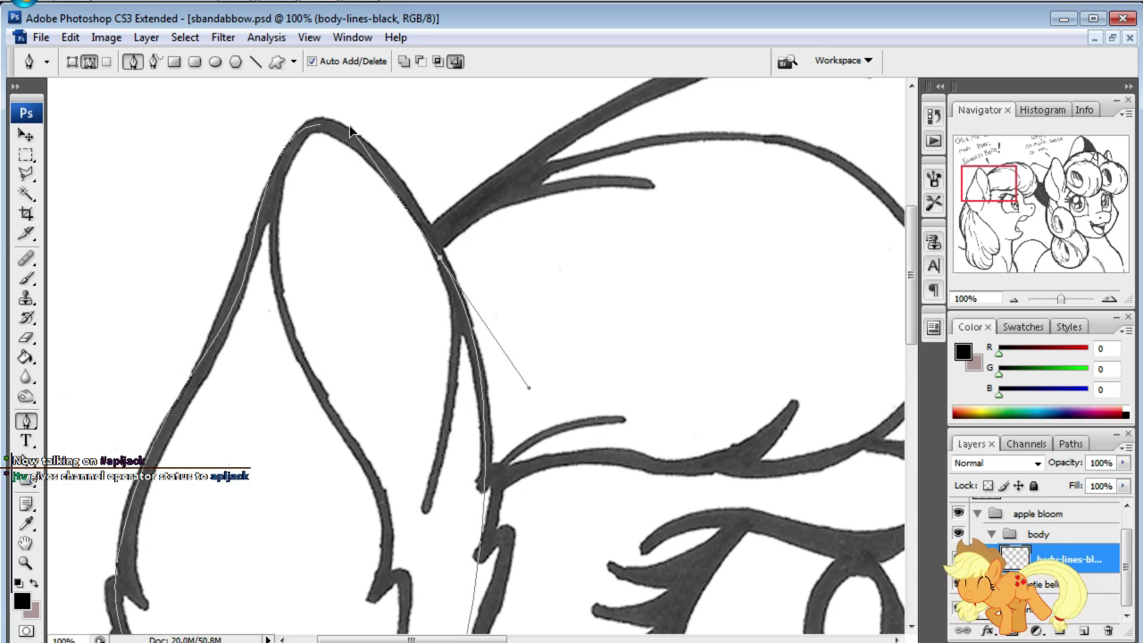
pyautogui.moveTo(359, 125); pyautogui.dragTo(355, 141)
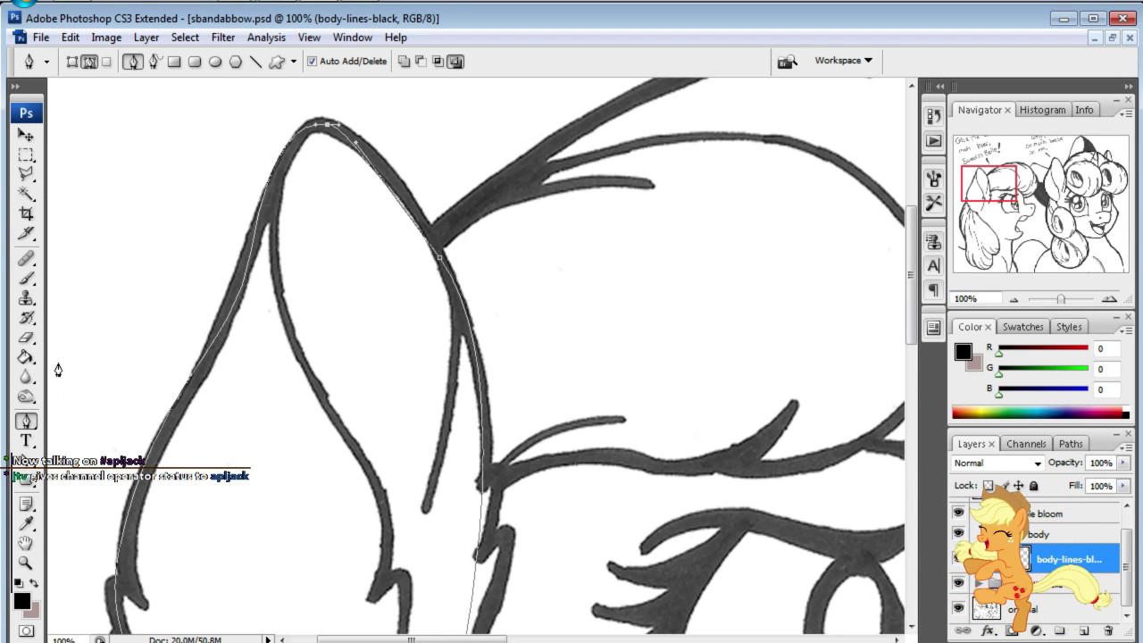
pyautogui.click(26, 460)
pyautogui.click(441, 261)
pyautogui.moveTo(441, 260); pyautogui.dragTo(450, 296)
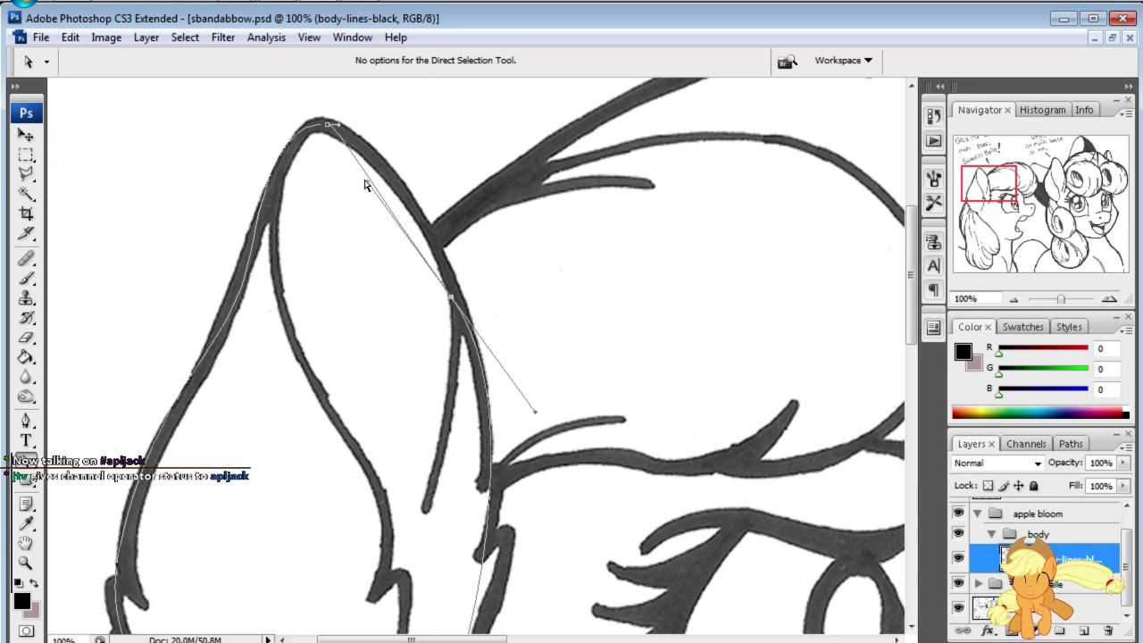
pyautogui.moveTo(328, 123); pyautogui.dragTo(404, 141)
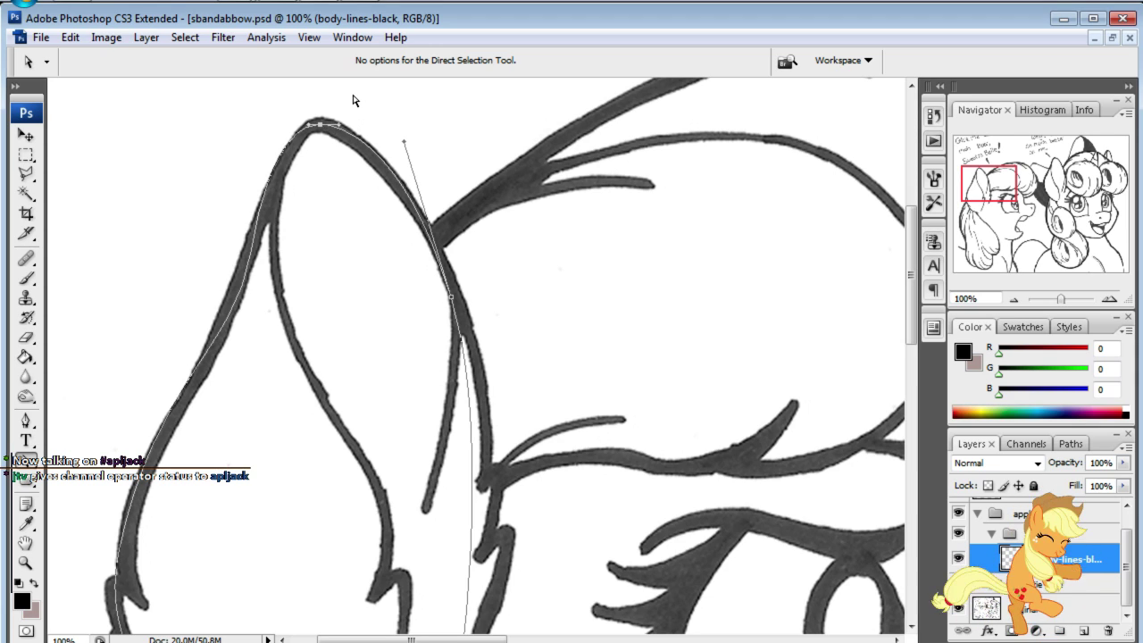
pyautogui.click(391, 105)
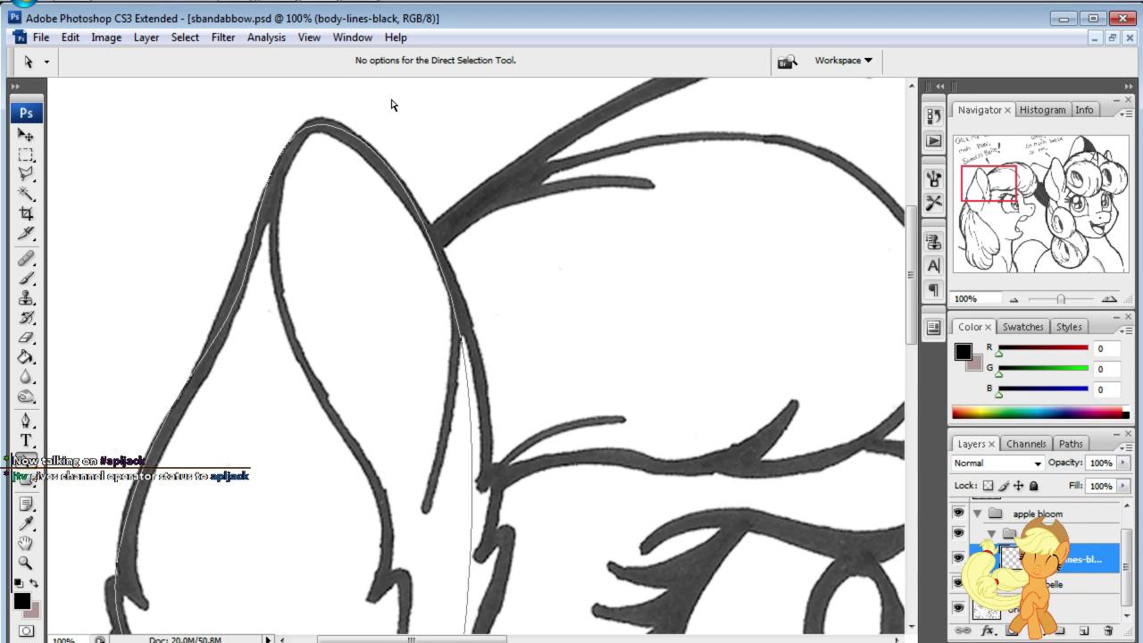
pyautogui.click(973, 613)
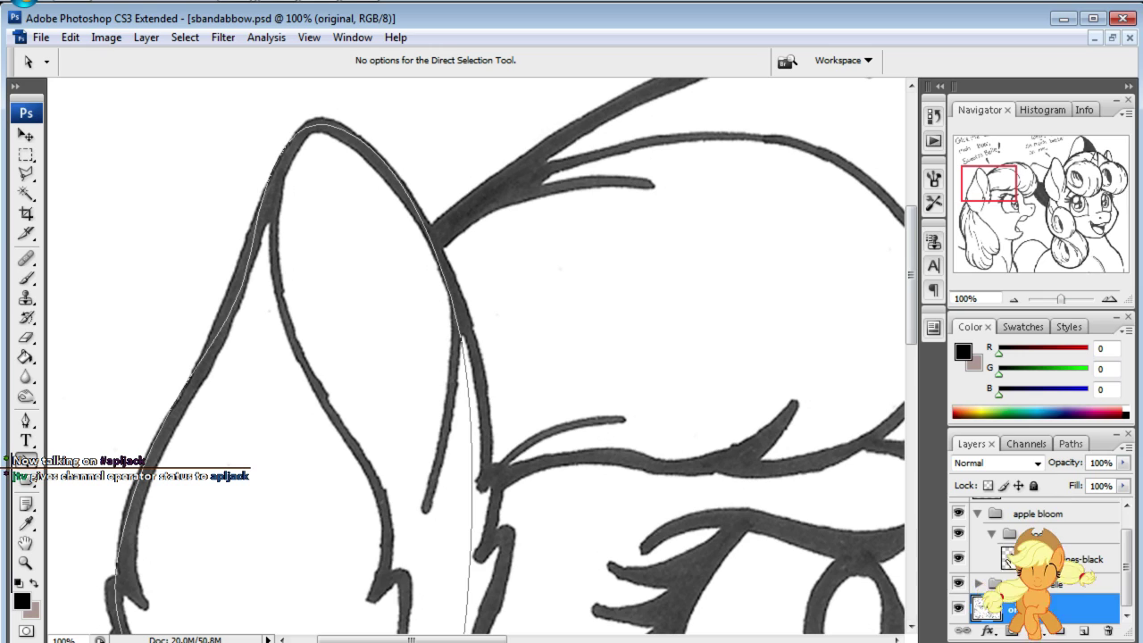
# - With the sketch hidden, bow the ear's right-edge curve further outward
pyautogui.click(958, 607)
pyautogui.moveTo(998, 184)
pyautogui.mouseDown()
pyautogui.moveTo(992, 206)
pyautogui.moveTo(993, 196)
pyautogui.mouseUp()
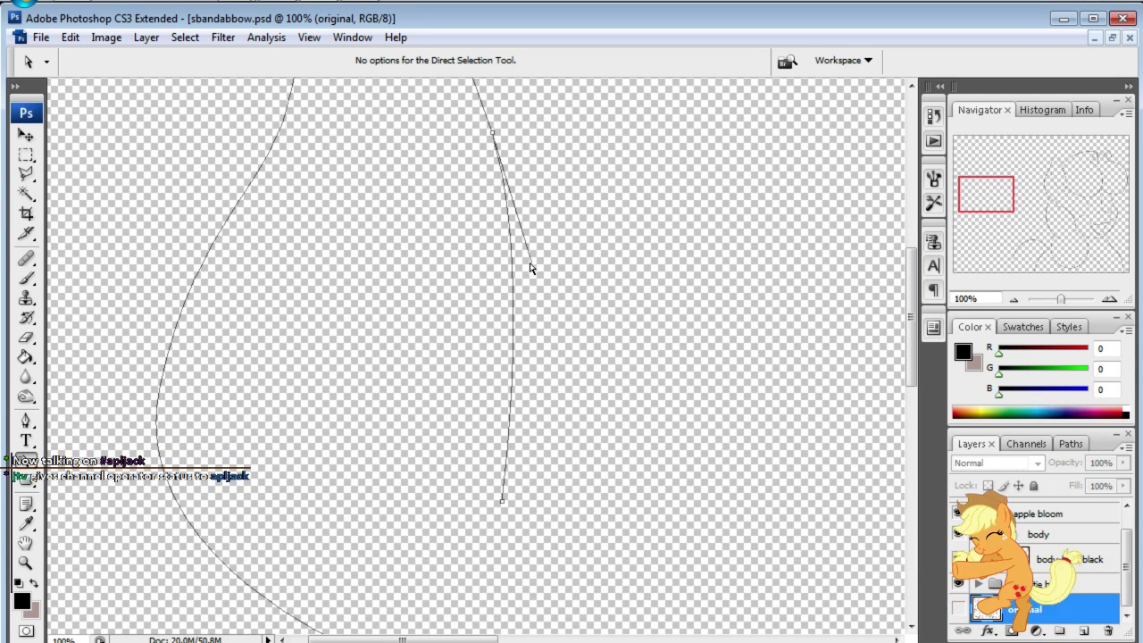
pyautogui.moveTo(533, 268); pyautogui.dragTo(601, 395)
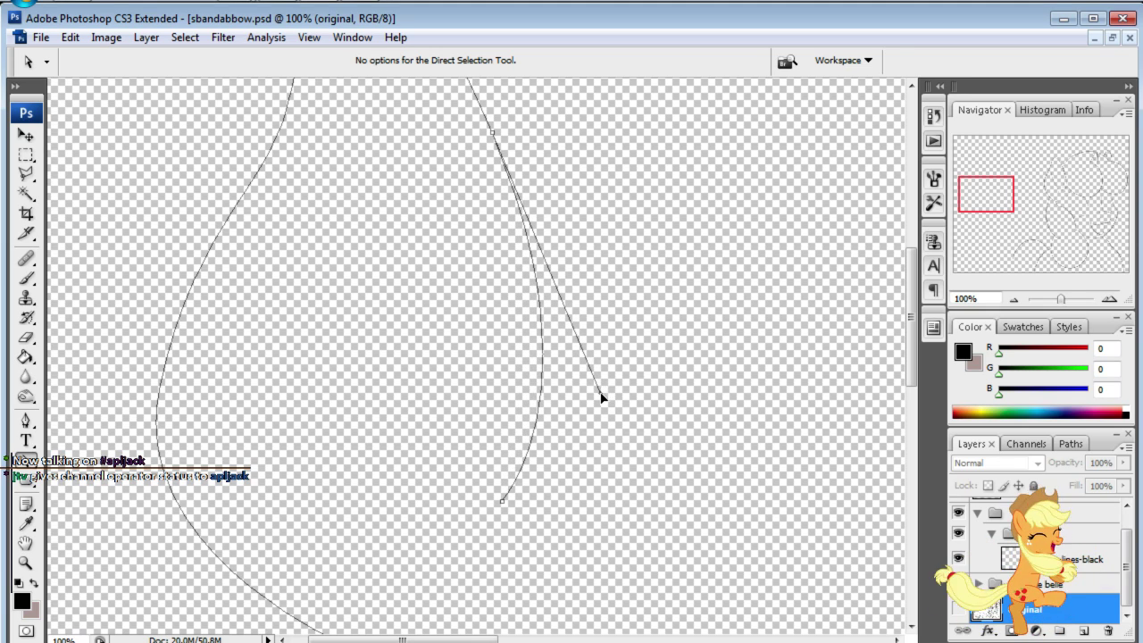
pyautogui.click(683, 292)
# - Show the sketch again and fine-tune the ear curve's handle against it
pyautogui.moveTo(1001, 207); pyautogui.dragTo(1001, 197)
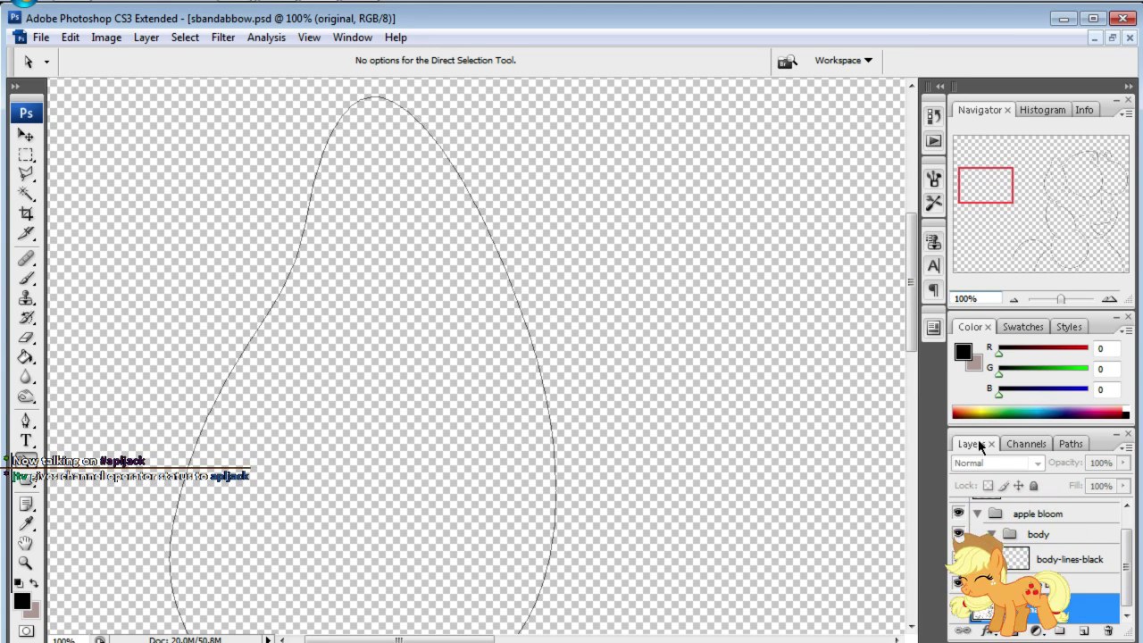
pyautogui.click(960, 609)
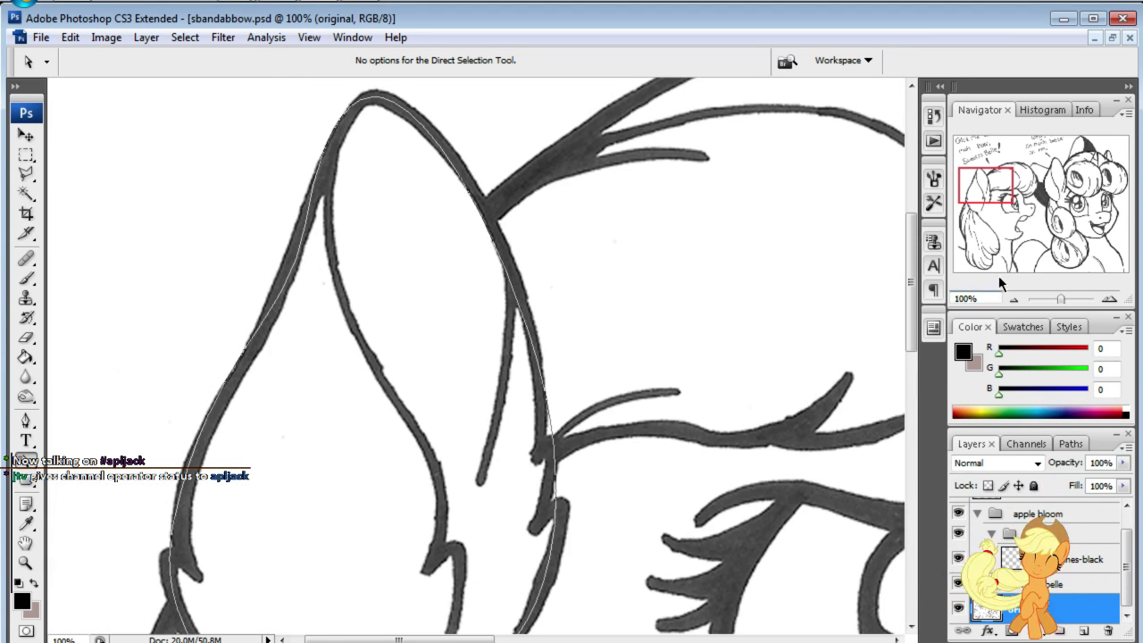
pyautogui.click(496, 261)
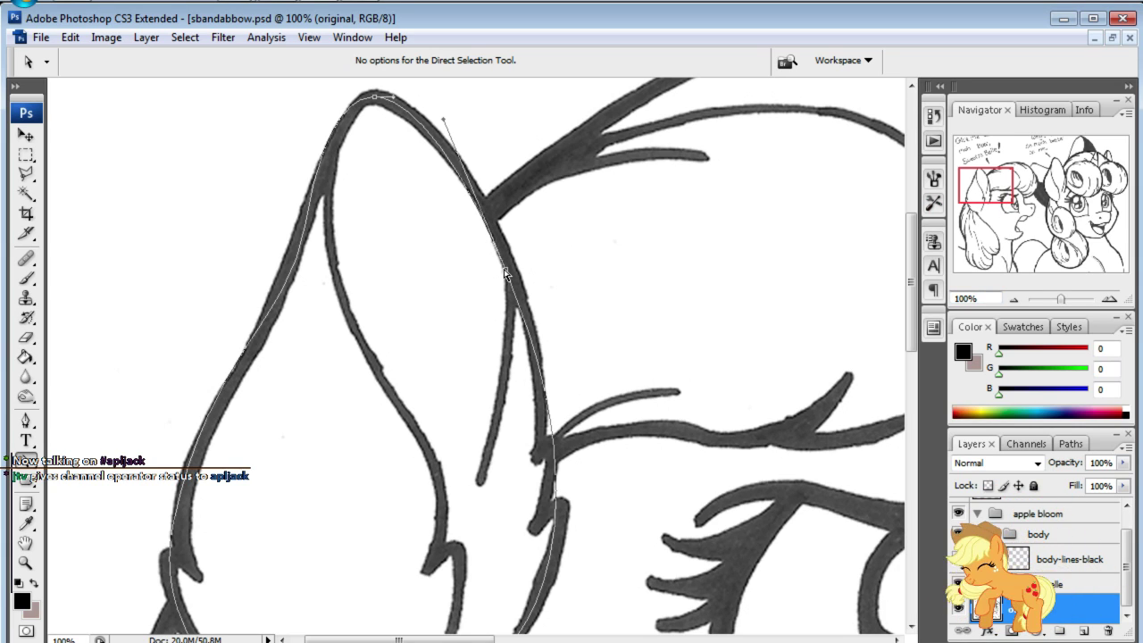
pyautogui.moveTo(505, 272); pyautogui.dragTo(509, 263)
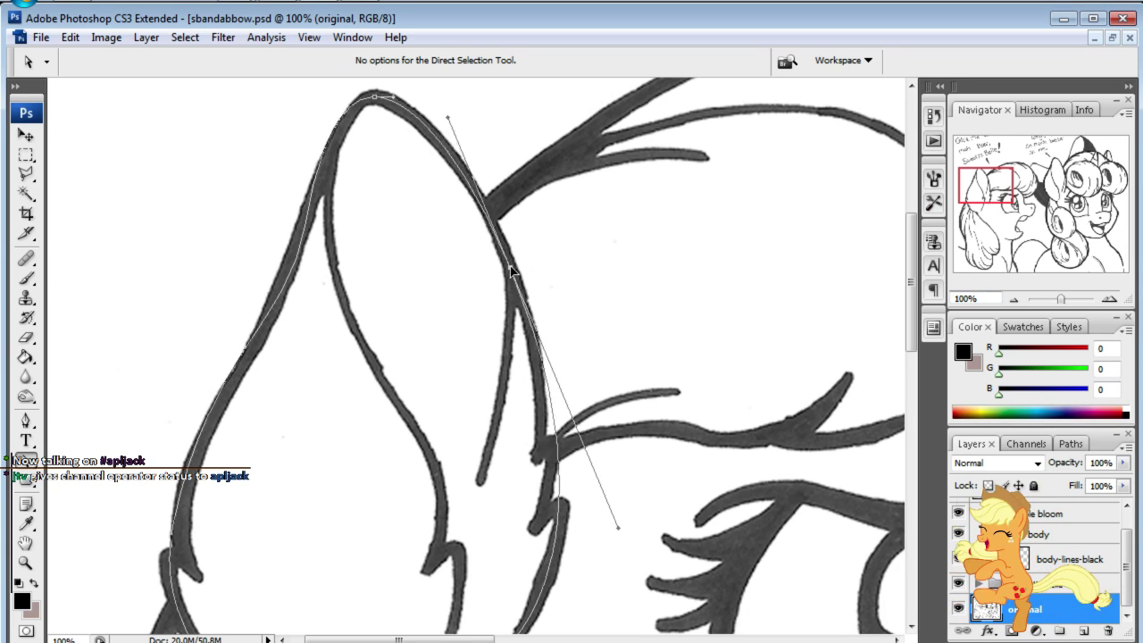
pyautogui.click(580, 211)
pyautogui.moveTo(1022, 203)
pyautogui.mouseDown()
pyautogui.moveTo(1005, 185)
pyautogui.moveTo(1028, 201)
pyautogui.moveTo(1064, 199)
pyautogui.moveTo(1039, 191)
pyautogui.mouseUp()
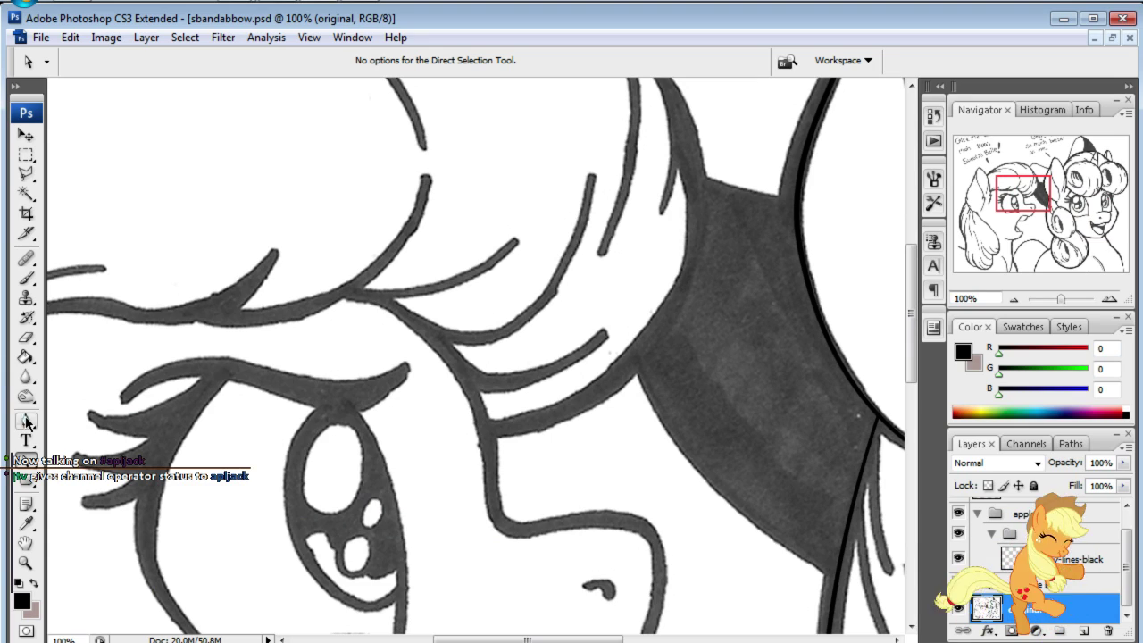
pyautogui.click(25, 421)
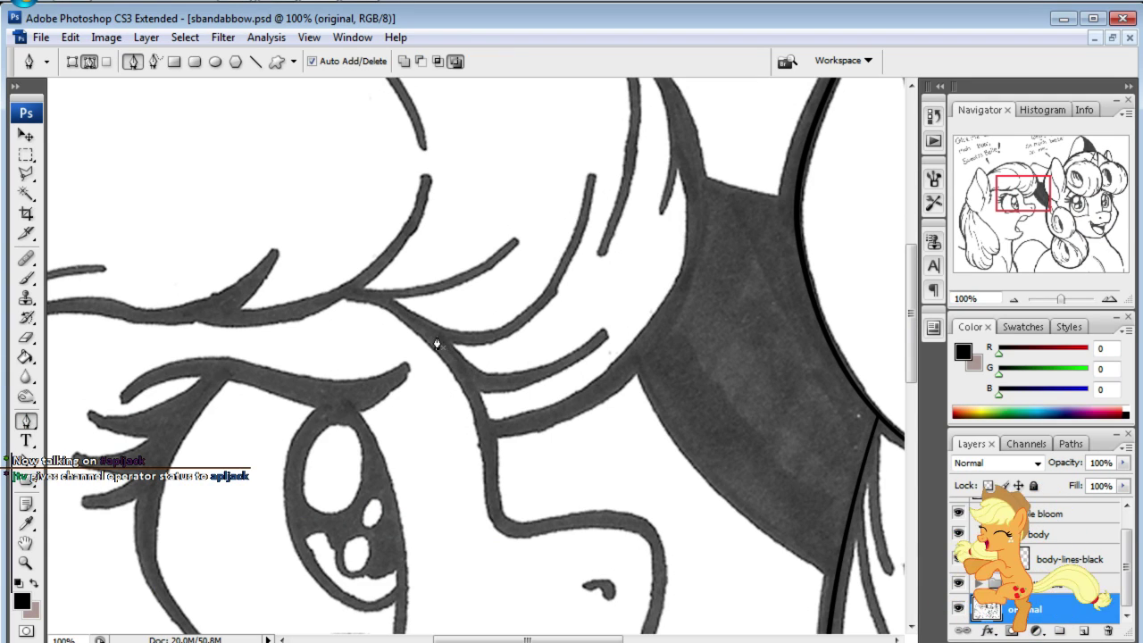
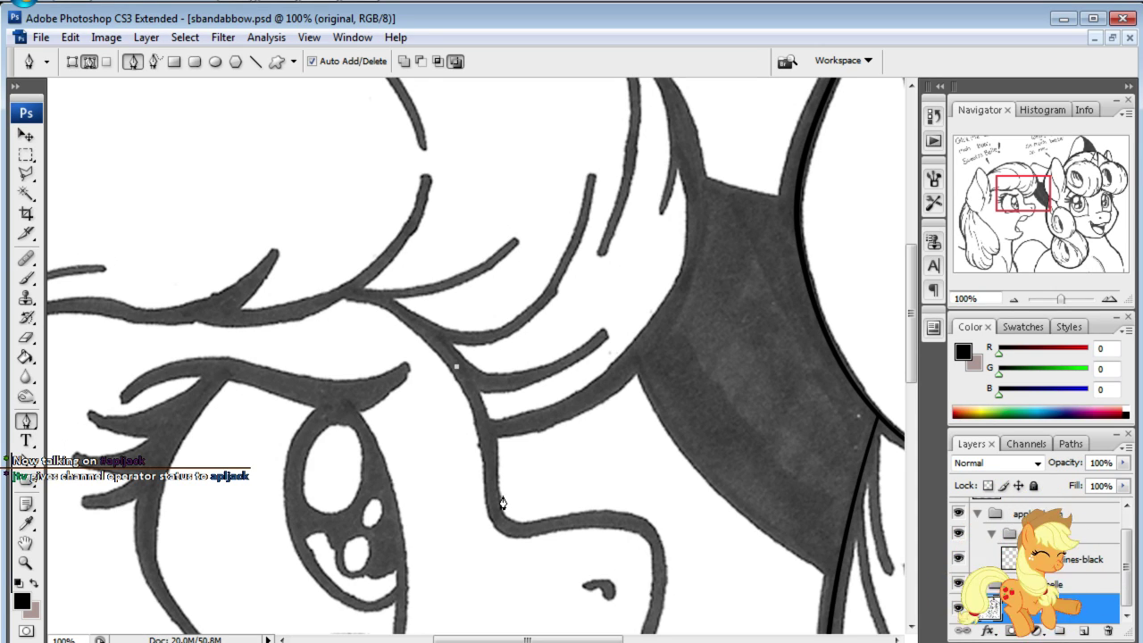
# - Curve the path's first anchors onto the forehead sketch line and continue along the muzzle
pyautogui.moveTo(497, 511); pyautogui.dragTo(505, 580)
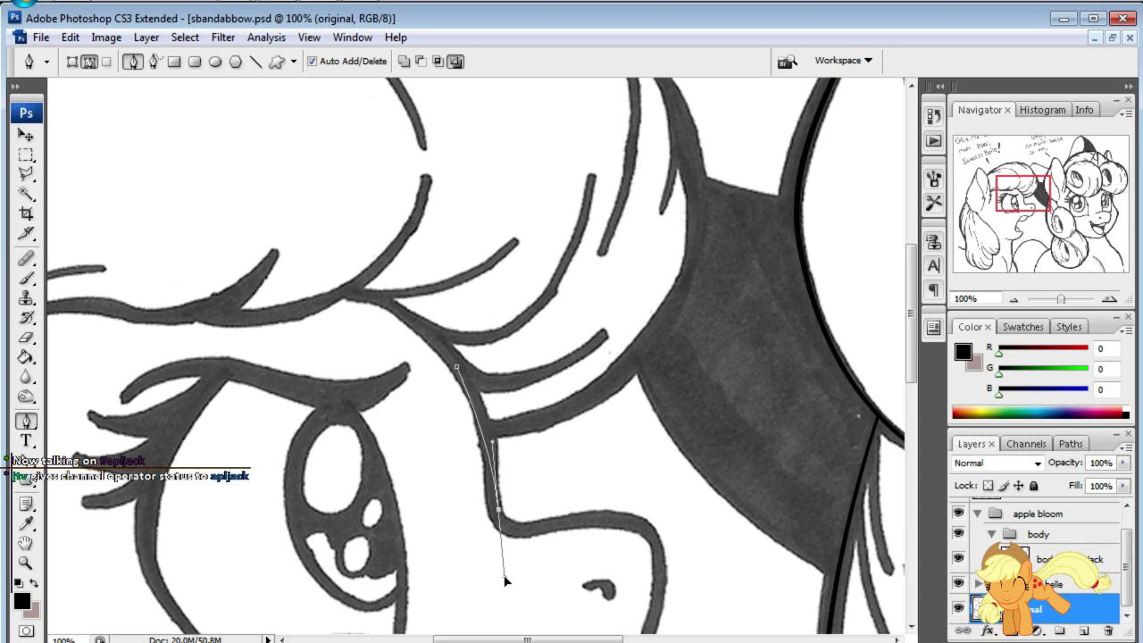
pyautogui.press('a')
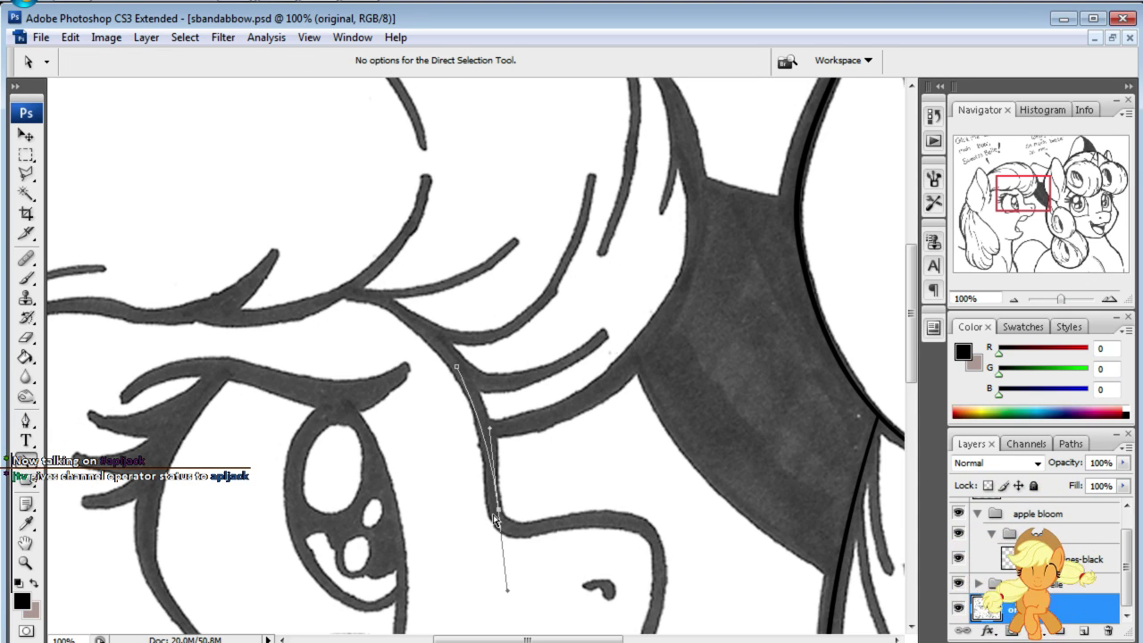
pyautogui.moveTo(495, 514); pyautogui.dragTo(491, 478)
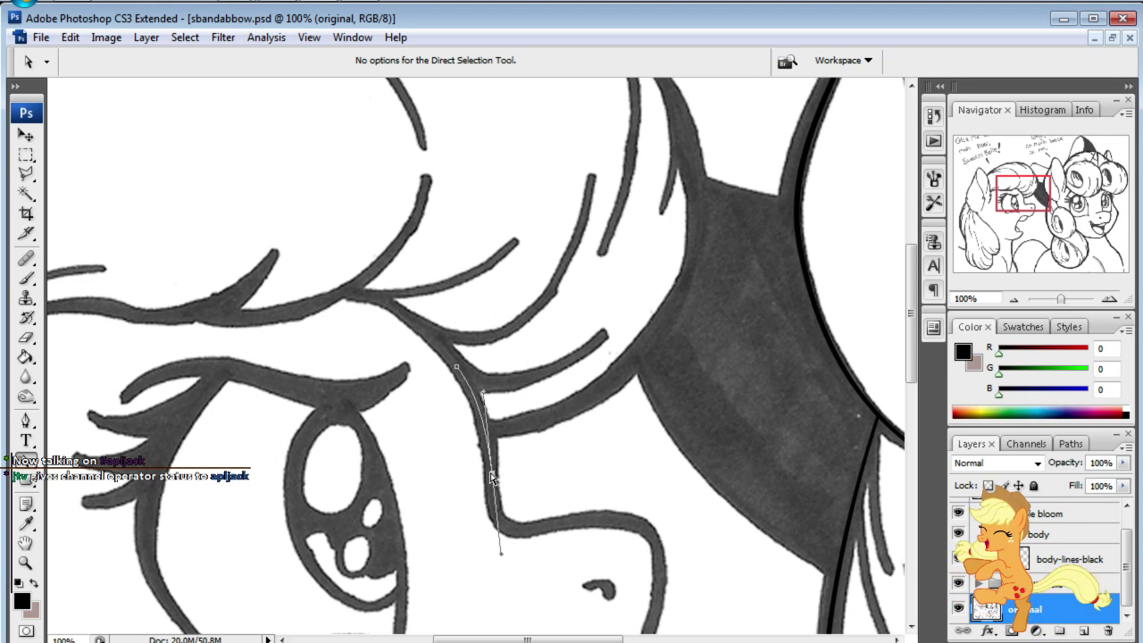
pyautogui.click(18, 418)
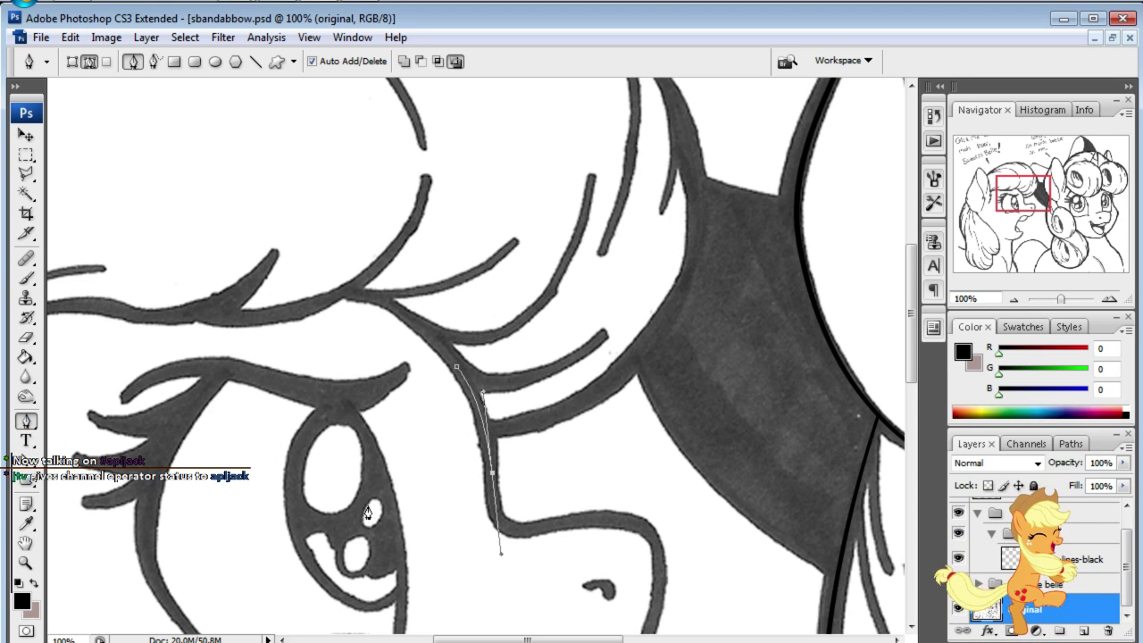
pyautogui.moveTo(562, 527); pyautogui.dragTo(586, 524)
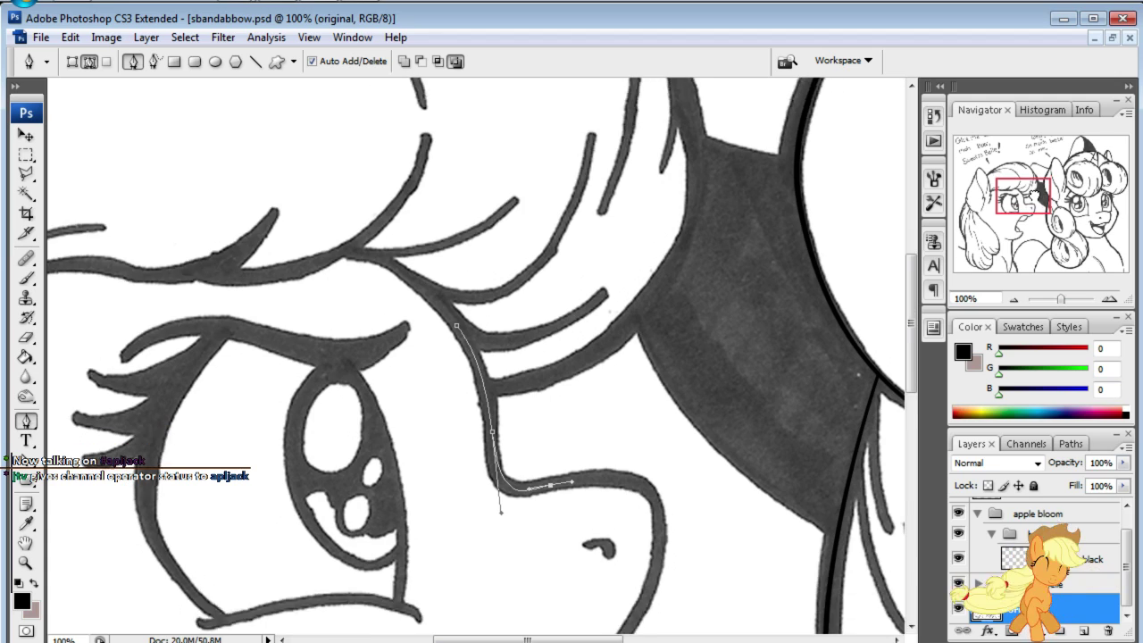
# - Extend the path around the lower muzzle to the chin, reshape the curve, and deselect
pyautogui.moveTo(1009, 222); pyautogui.dragTo(1005, 236)
pyautogui.moveTo(655, 328); pyautogui.dragTo(662, 352)
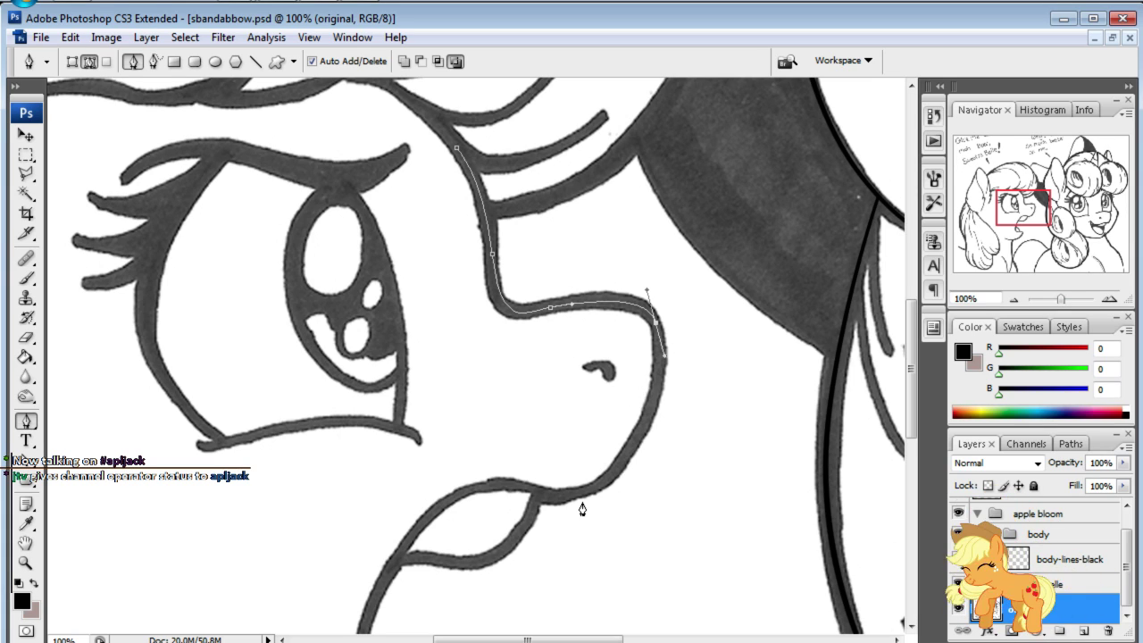
pyautogui.moveTo(575, 493); pyautogui.dragTo(512, 495)
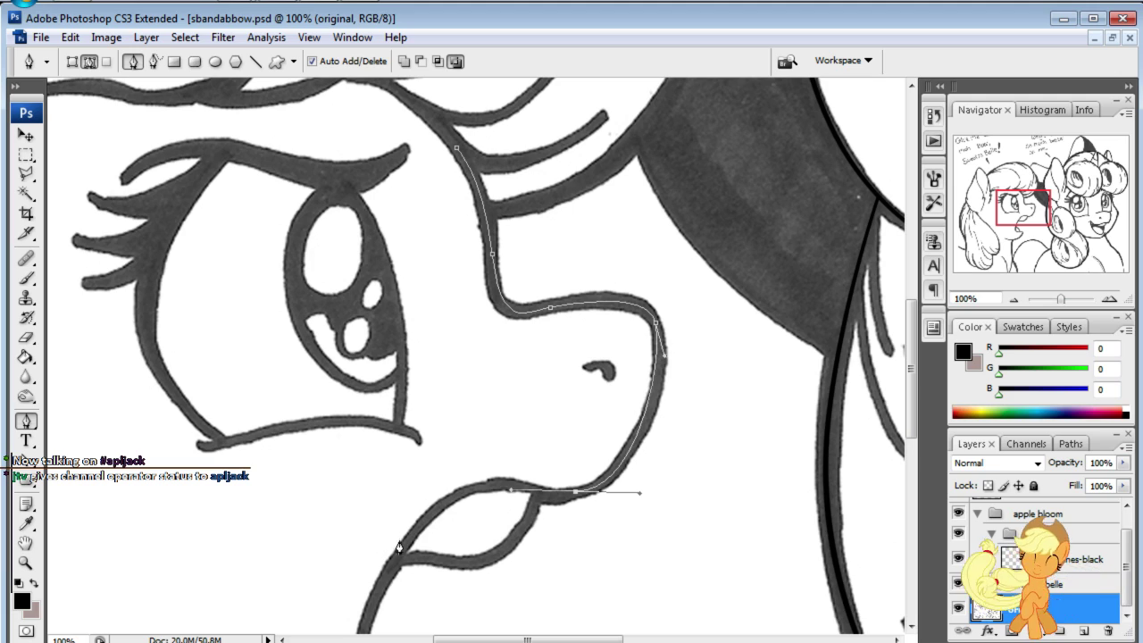
pyautogui.moveTo(381, 581); pyautogui.dragTo(292, 549)
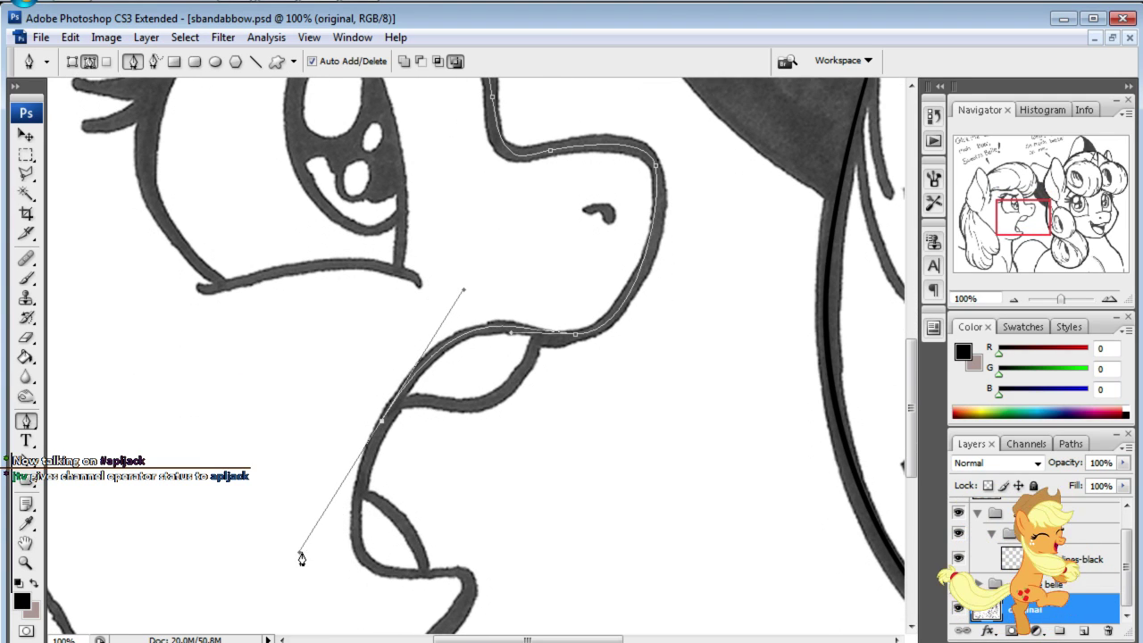
pyautogui.moveTo(371, 562); pyautogui.dragTo(463, 579)
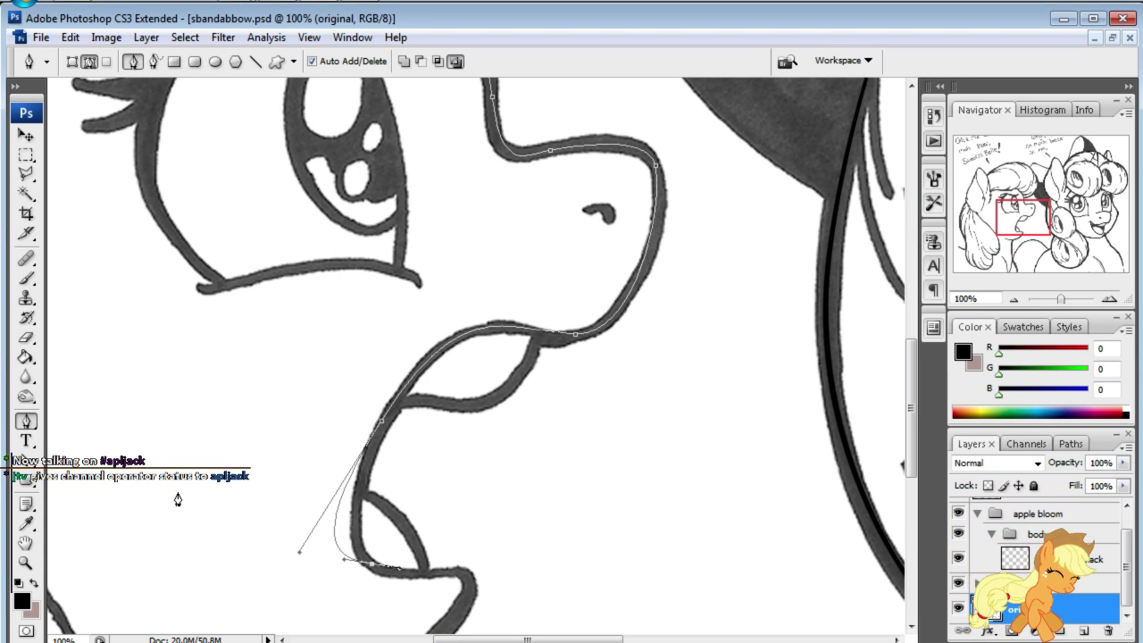
pyautogui.click(27, 461)
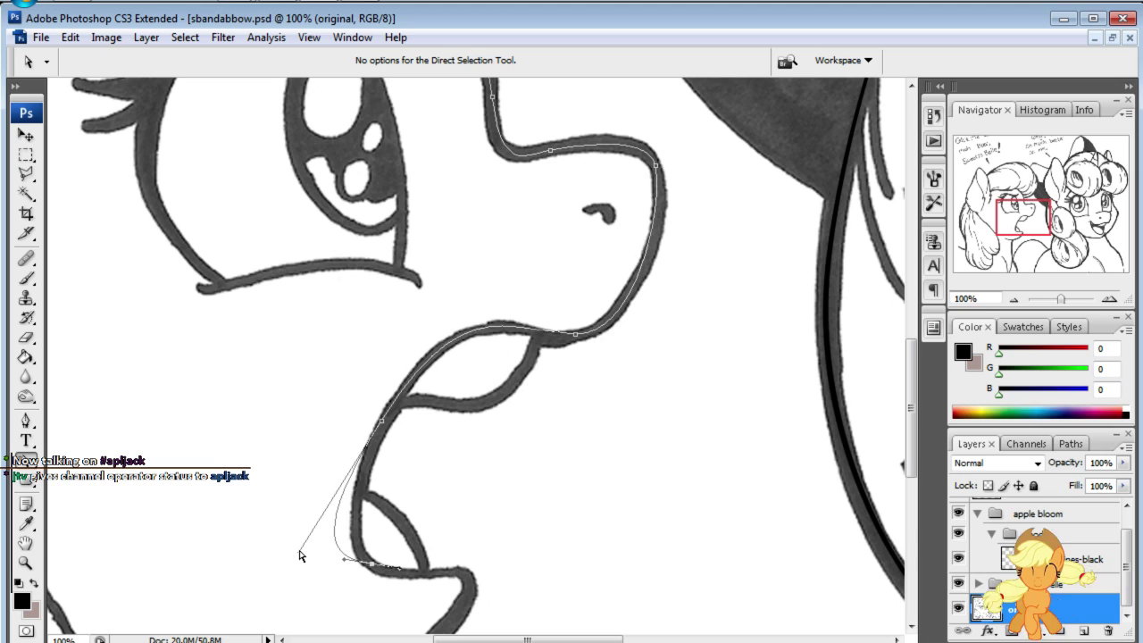
pyautogui.moveTo(300, 555); pyautogui.dragTo(342, 496)
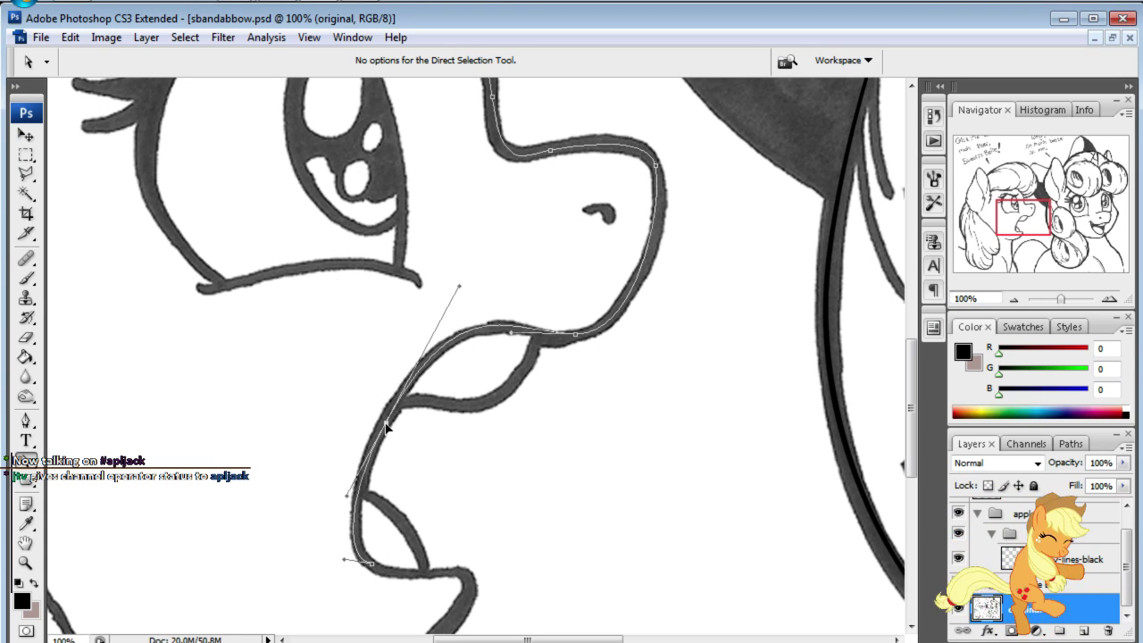
pyautogui.click(583, 431)
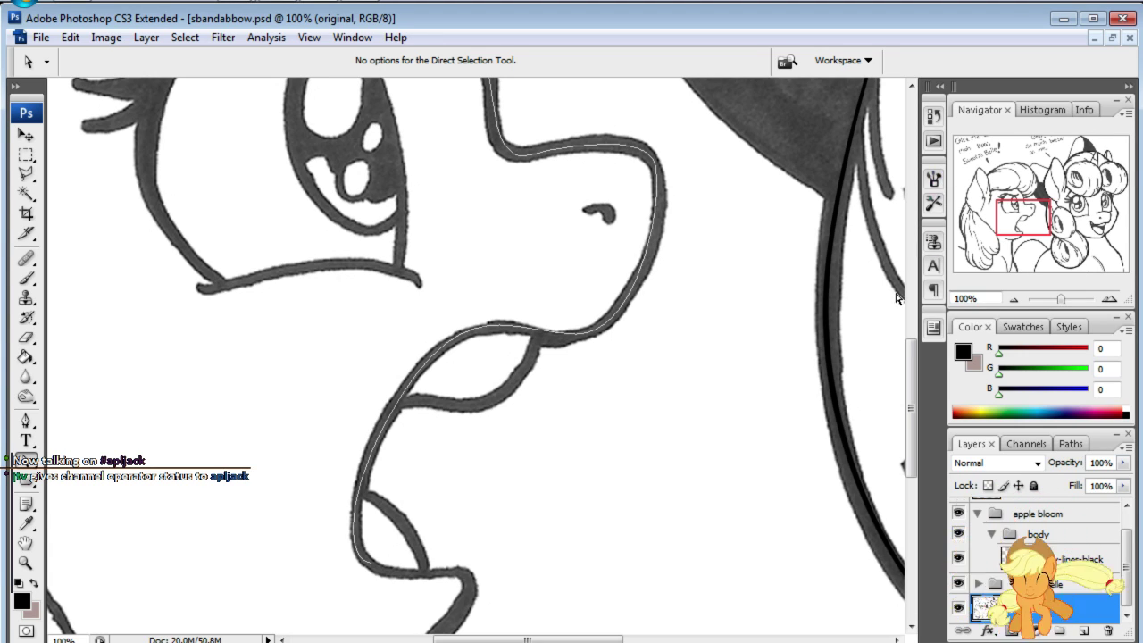
# - Extend the path along the lower chin and nudge the bottom-left curve onto the sketch line
pyautogui.moveTo(1060, 224); pyautogui.dragTo(1064, 233)
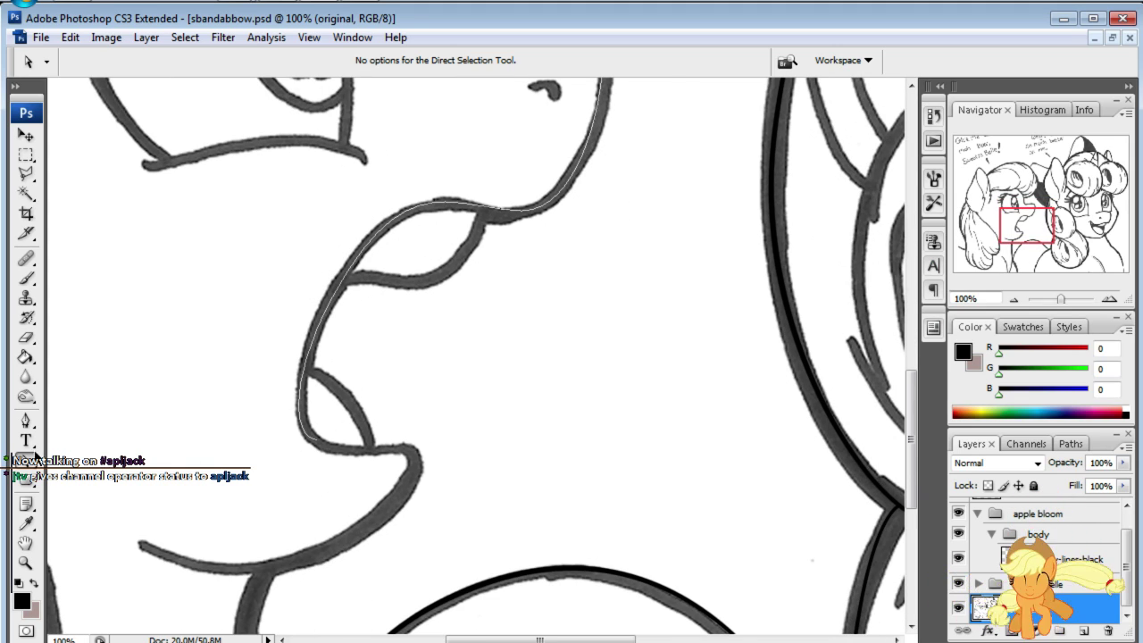
pyautogui.click(26, 420)
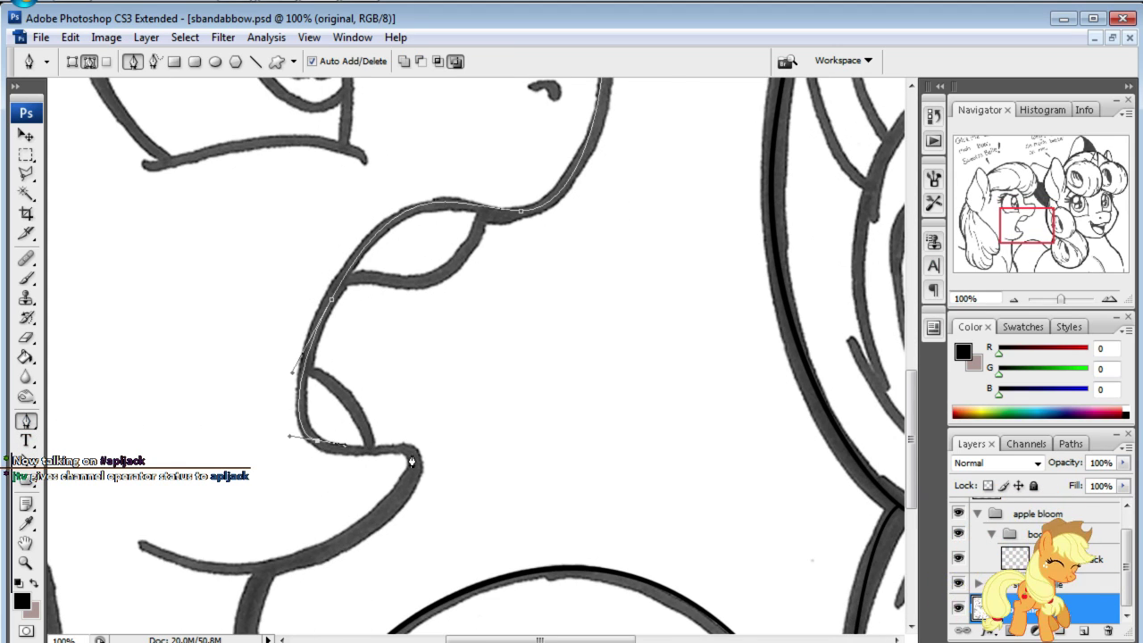
pyautogui.moveTo(411, 446); pyautogui.dragTo(415, 468)
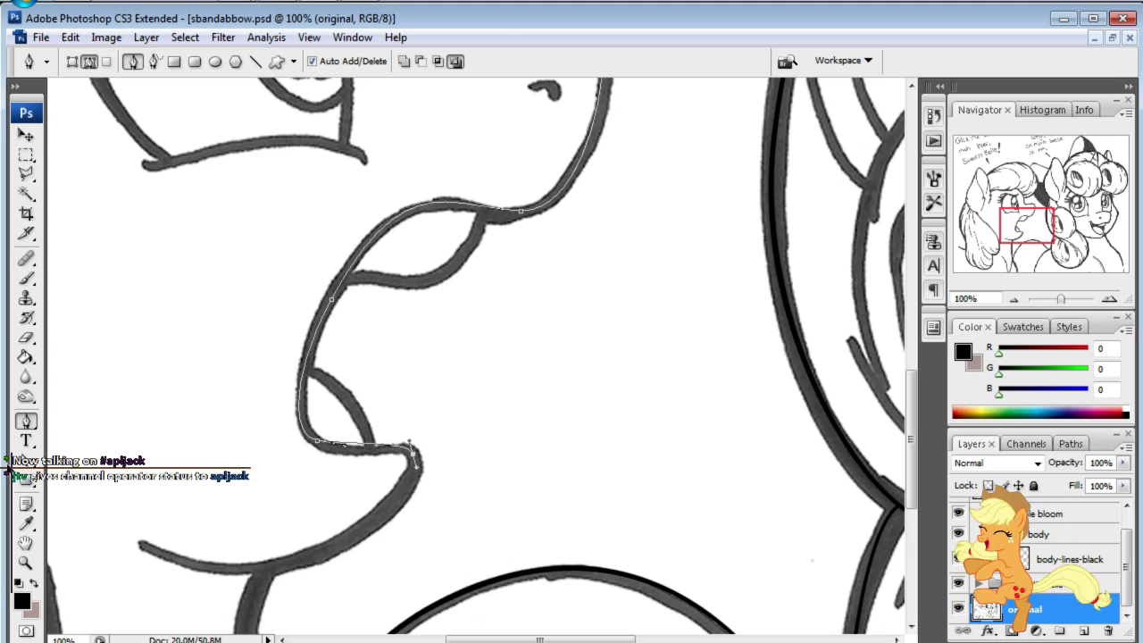
pyautogui.press('a')
pyautogui.click(317, 444)
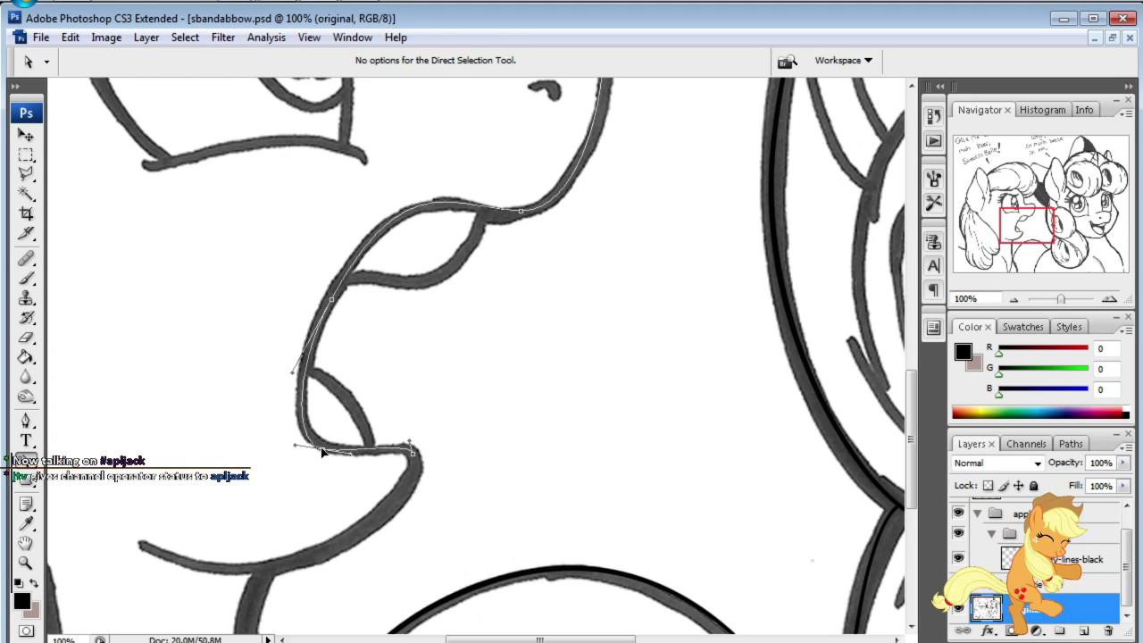
pyautogui.moveTo(327, 447); pyautogui.dragTo(331, 456)
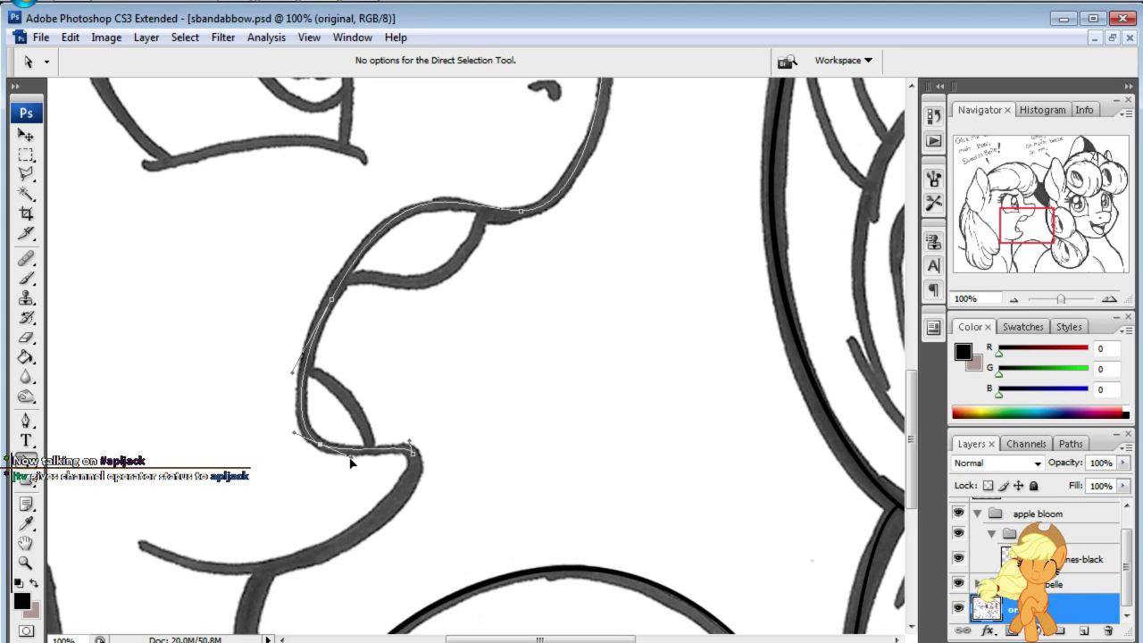
pyautogui.click(414, 340)
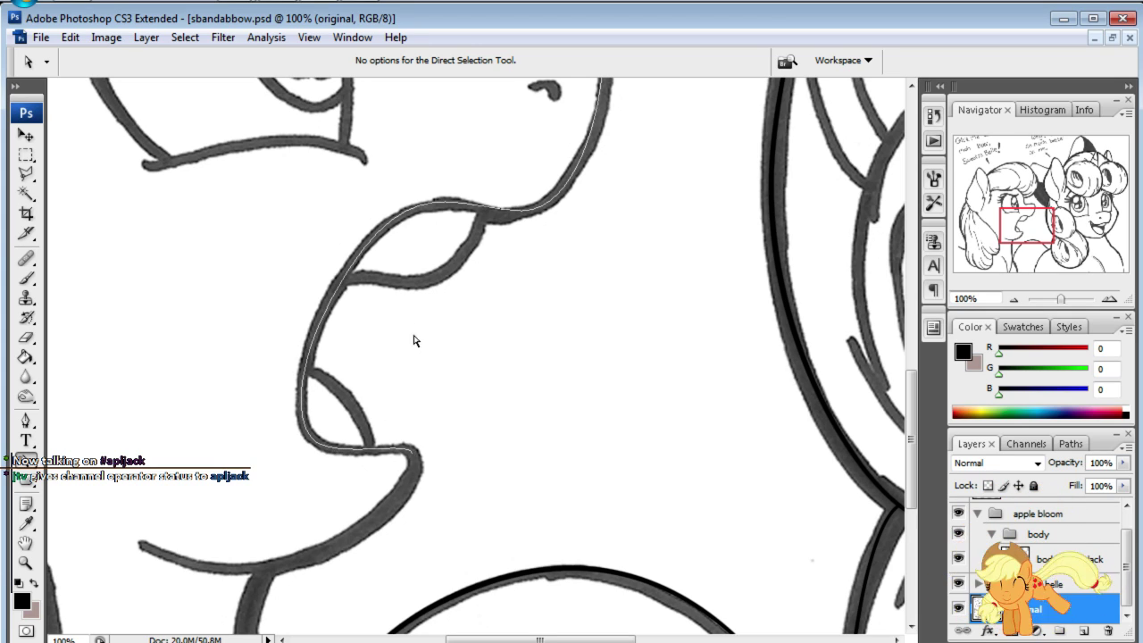
# - Repeatedly select and deselect the path to inspect its anchors around the muzzle
pyautogui.click(449, 221)
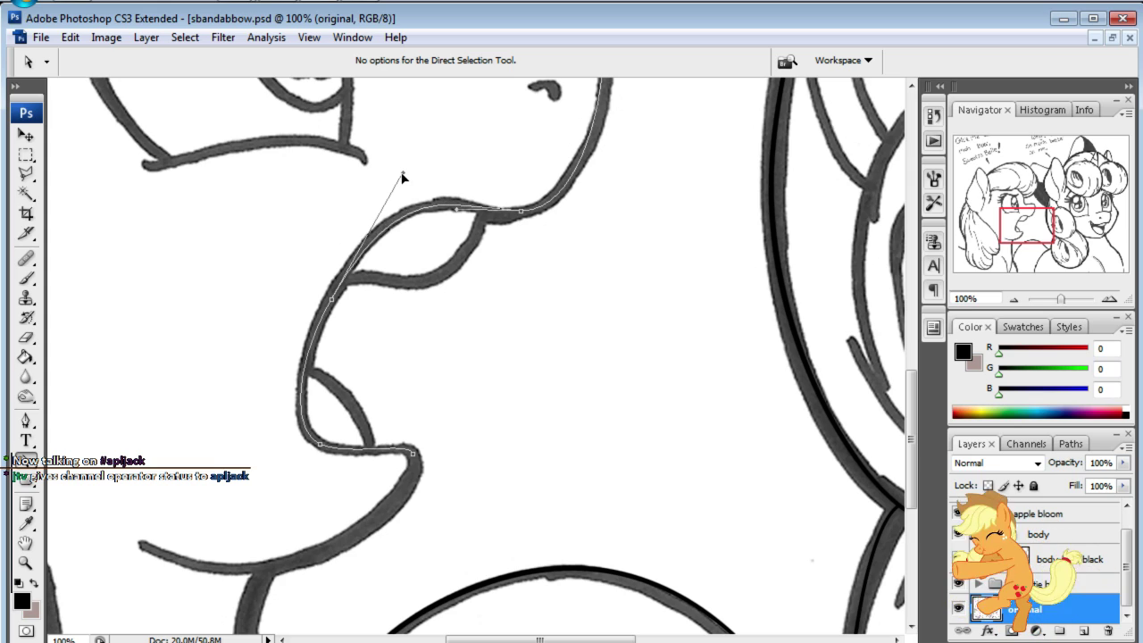
pyautogui.click(516, 213)
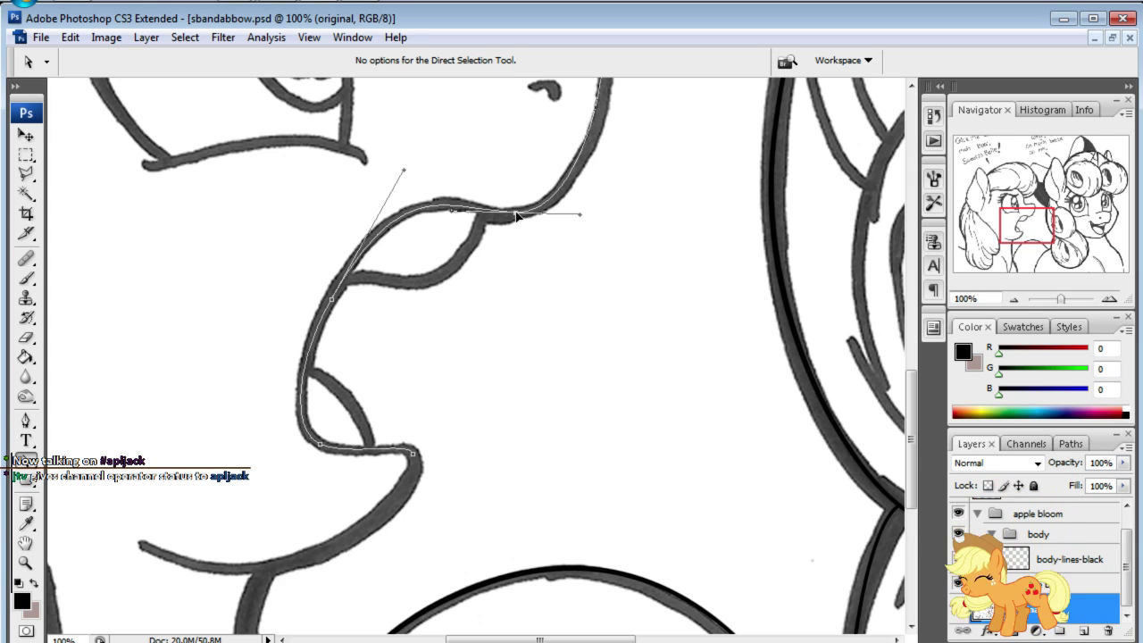
pyautogui.click(515, 188)
pyautogui.click(554, 204)
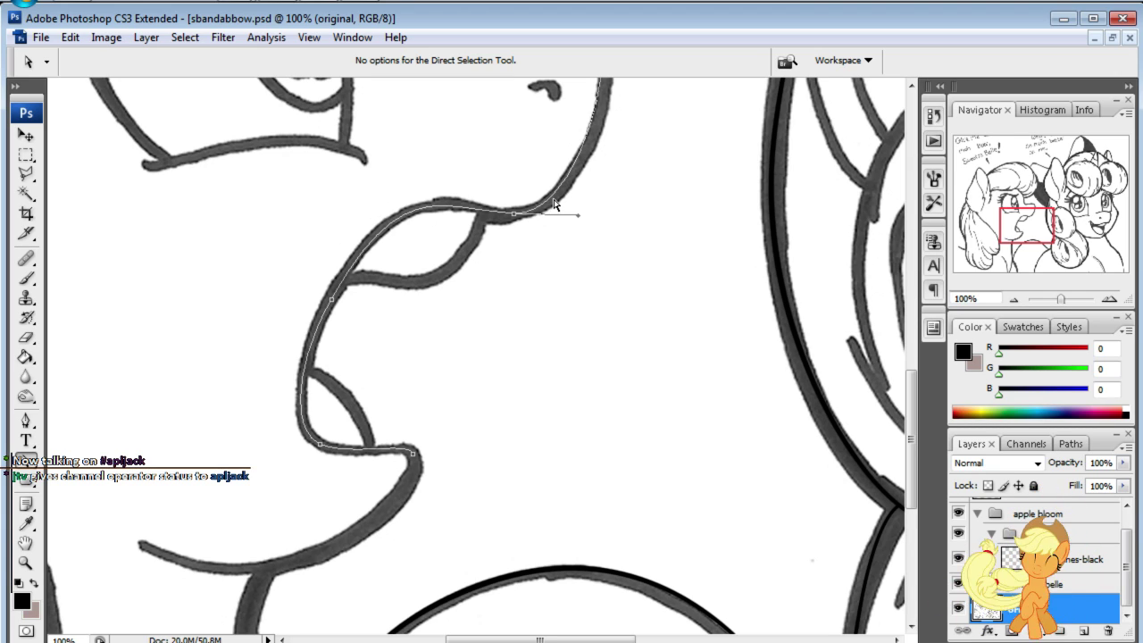
pyautogui.click(584, 221)
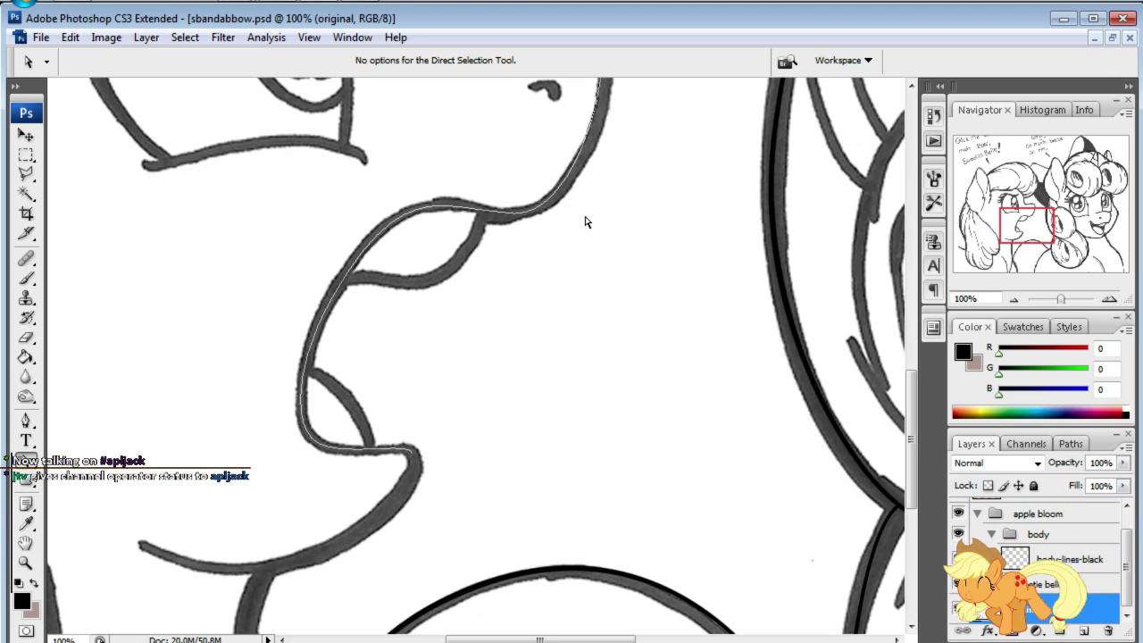
pyautogui.click(539, 214)
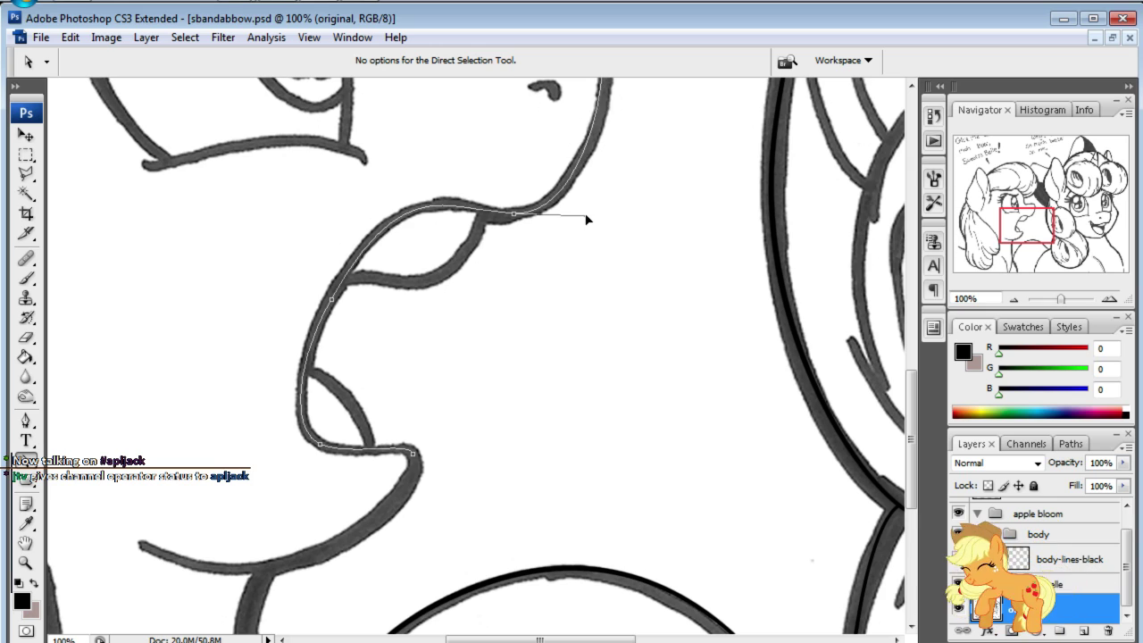
pyautogui.moveTo(587, 219); pyautogui.dragTo(599, 394)
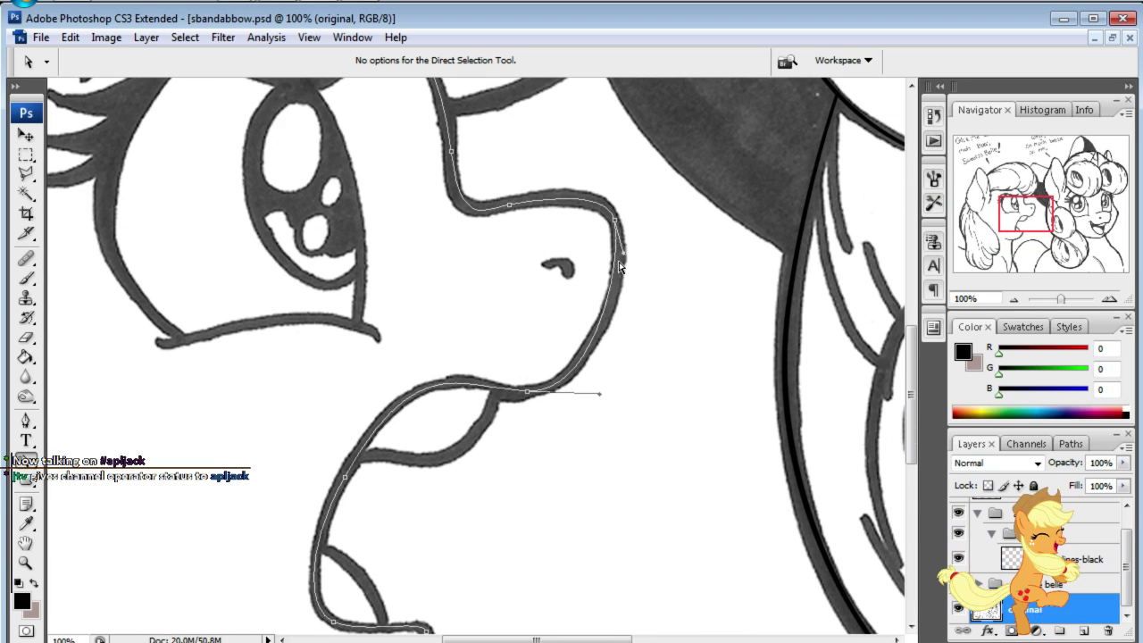
pyautogui.click(613, 148)
# - Hide the scanned sketch to check the bare path, then show it again
pyautogui.click(958, 608)
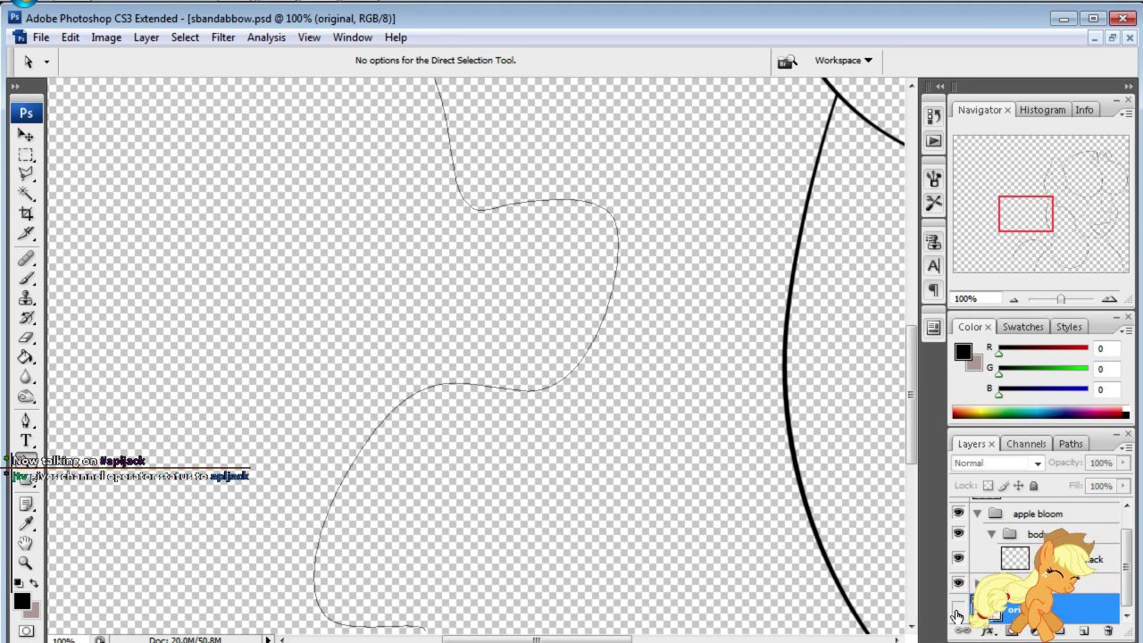
pyautogui.moveTo(1003, 203)
pyautogui.mouseDown()
pyautogui.moveTo(1005, 188)
pyautogui.moveTo(1010, 226)
pyautogui.mouseUp()
pyautogui.click(958, 608)
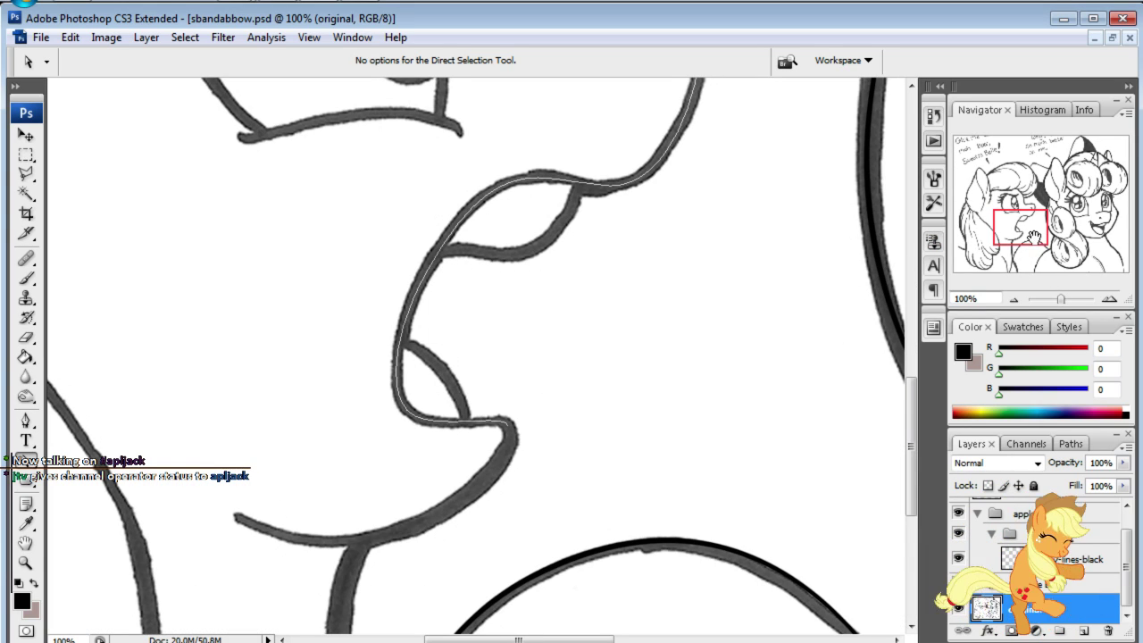
pyautogui.moveTo(1021, 227); pyautogui.dragTo(1029, 238)
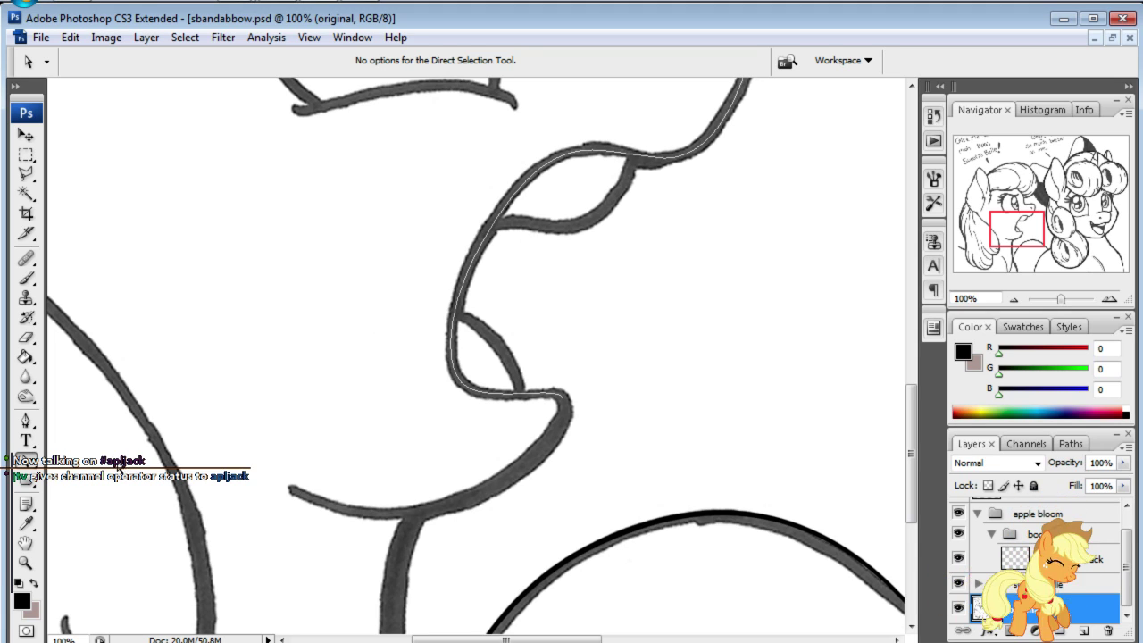
# - Extend the path along the lower jaw with a sharp muzzle-tip corner and fine-tune its curve
pyautogui.press('p')
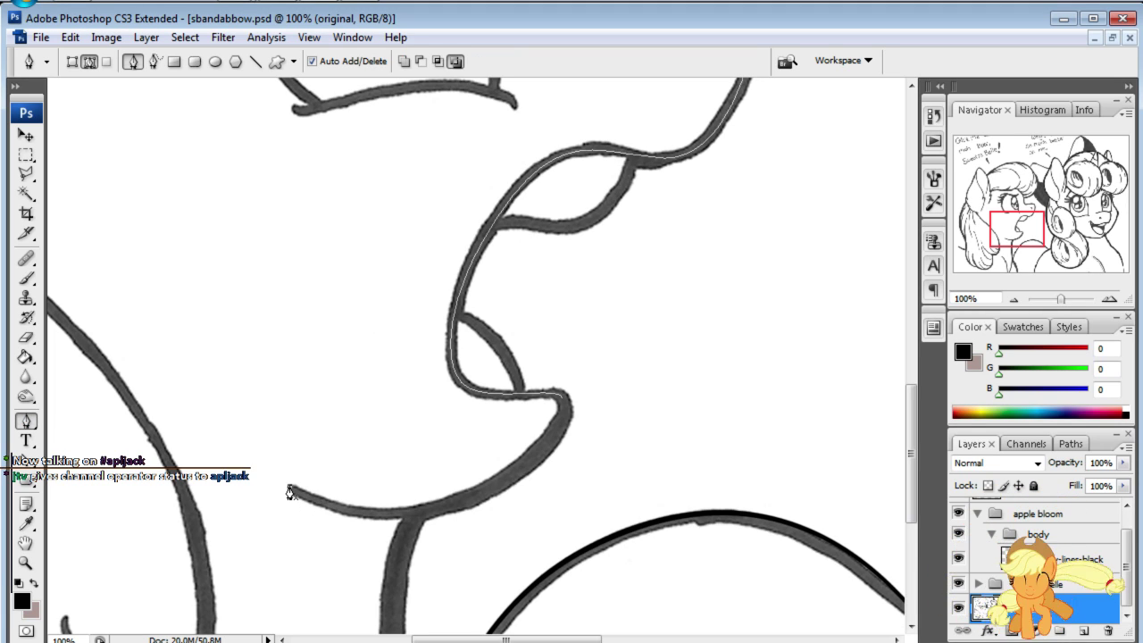
pyautogui.moveTo(474, 497); pyautogui.dragTo(587, 448)
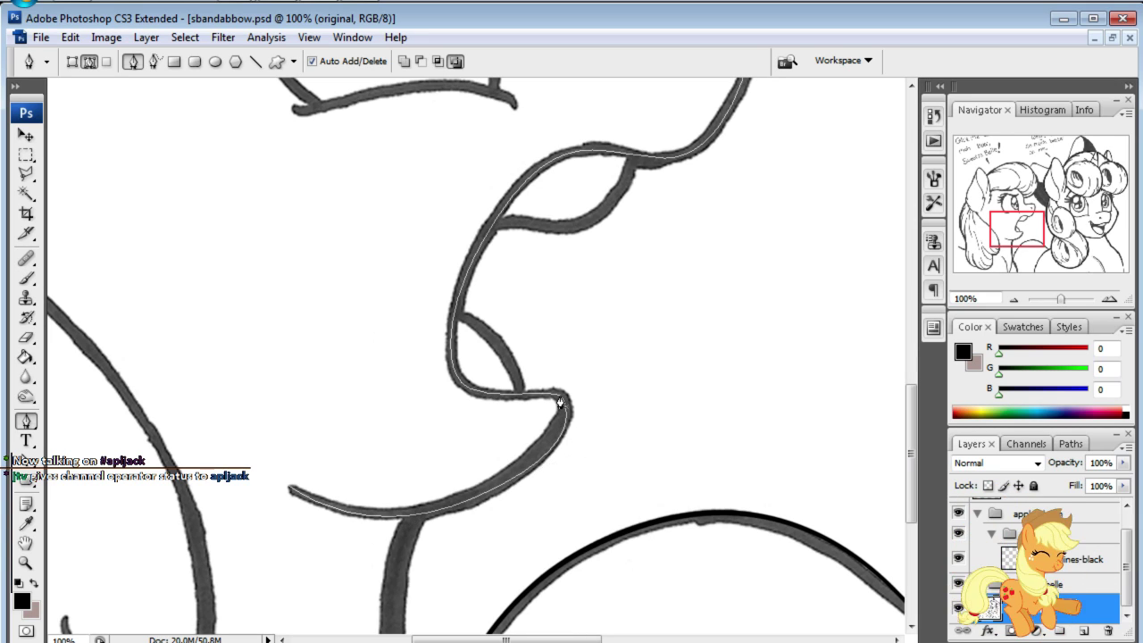
pyautogui.hotkey('ctrl', 'z')
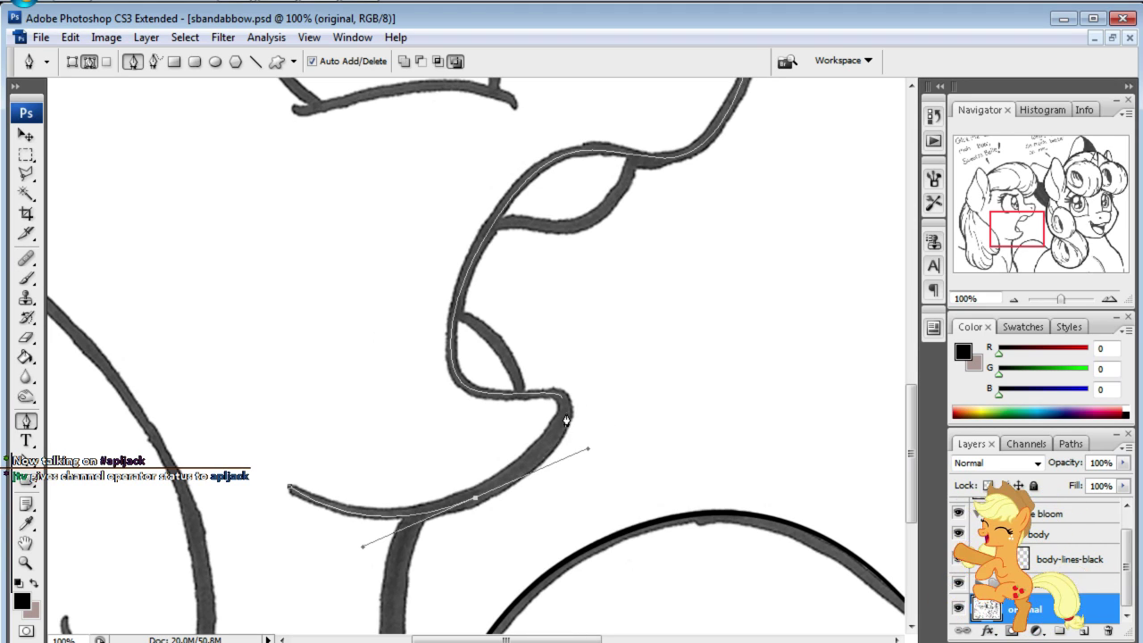
pyautogui.click(565, 418)
pyautogui.press('a')
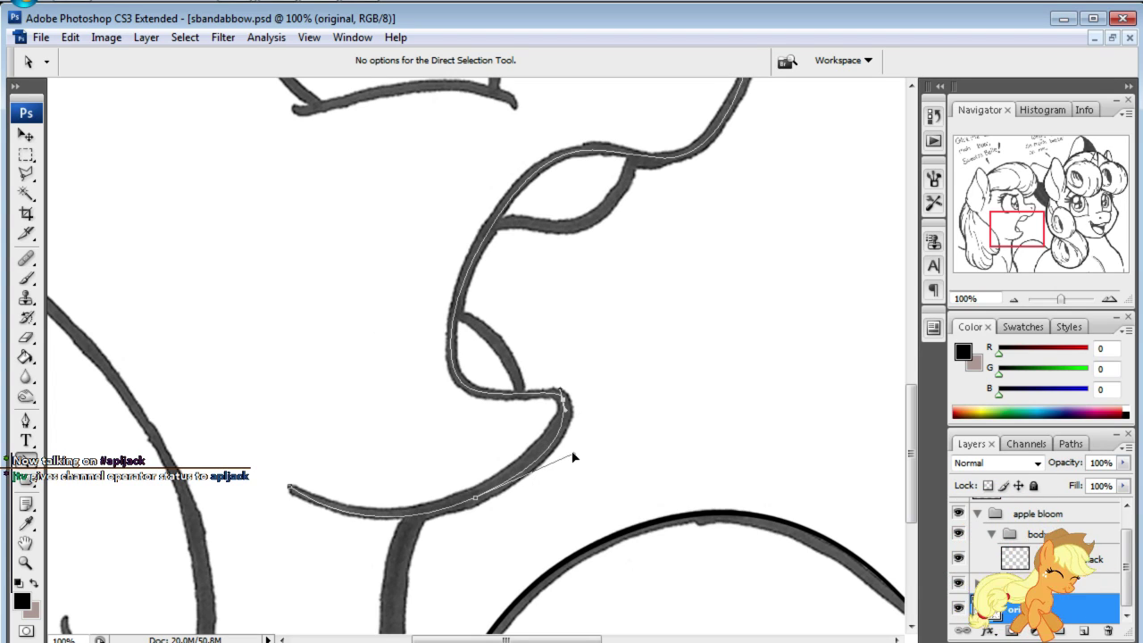
pyautogui.moveTo(573, 456); pyautogui.dragTo(567, 457)
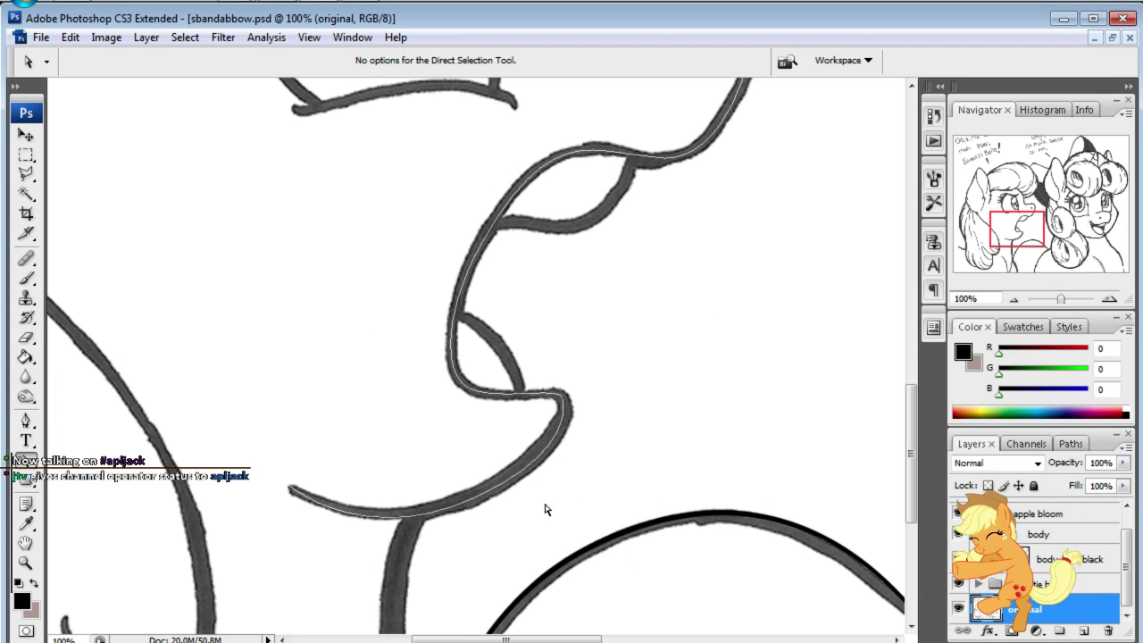
pyautogui.click(567, 414)
pyautogui.click(621, 346)
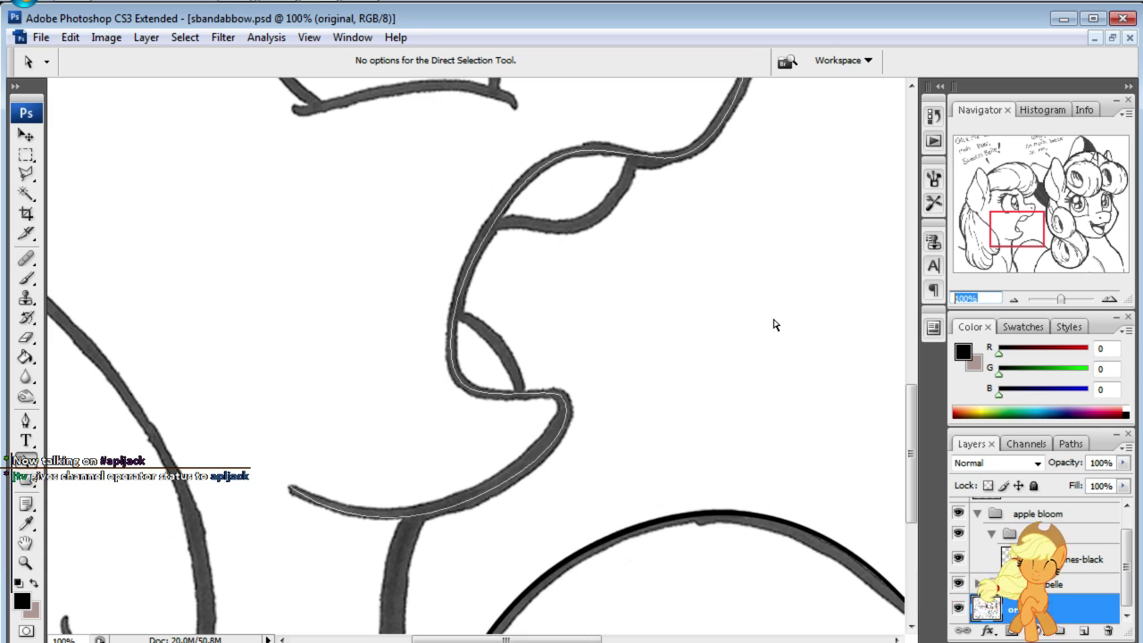
# - Zoom to 150% to inspect the mouth path, then pan down to the neck line
pyautogui.write('150')
pyautogui.press('Return')
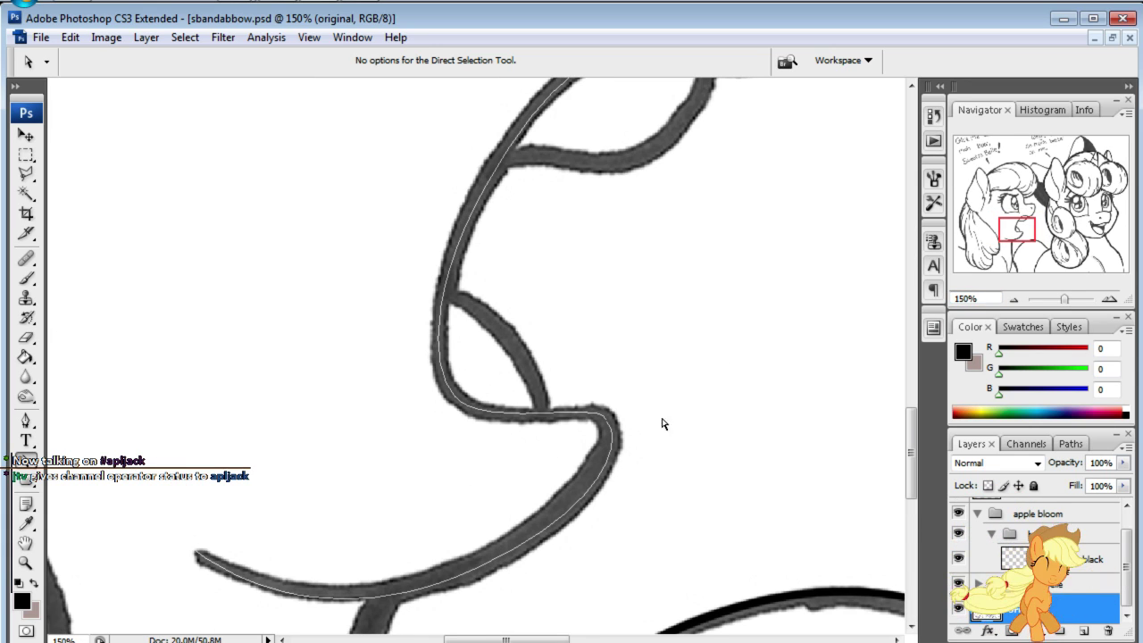
pyautogui.click(610, 430)
pyautogui.click(612, 383)
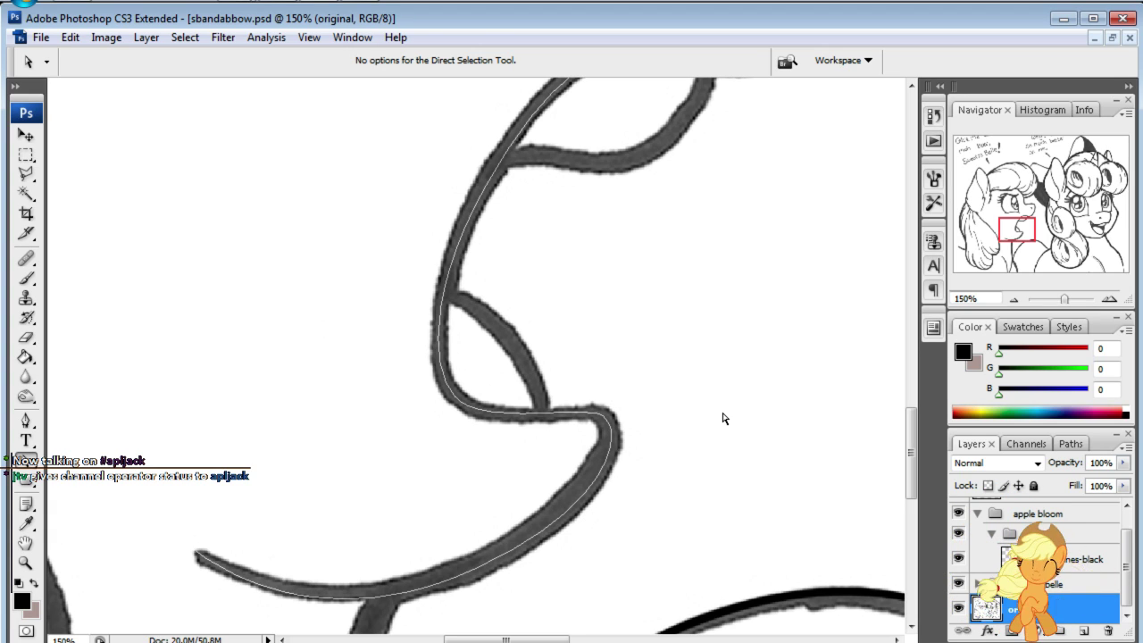
pyautogui.moveTo(1028, 233)
pyautogui.mouseDown()
pyautogui.moveTo(1008, 265)
pyautogui.moveTo(1018, 230)
pyautogui.moveTo(993, 204)
pyautogui.moveTo(1016, 263)
pyautogui.moveTo(1021, 246)
pyautogui.mouseUp()
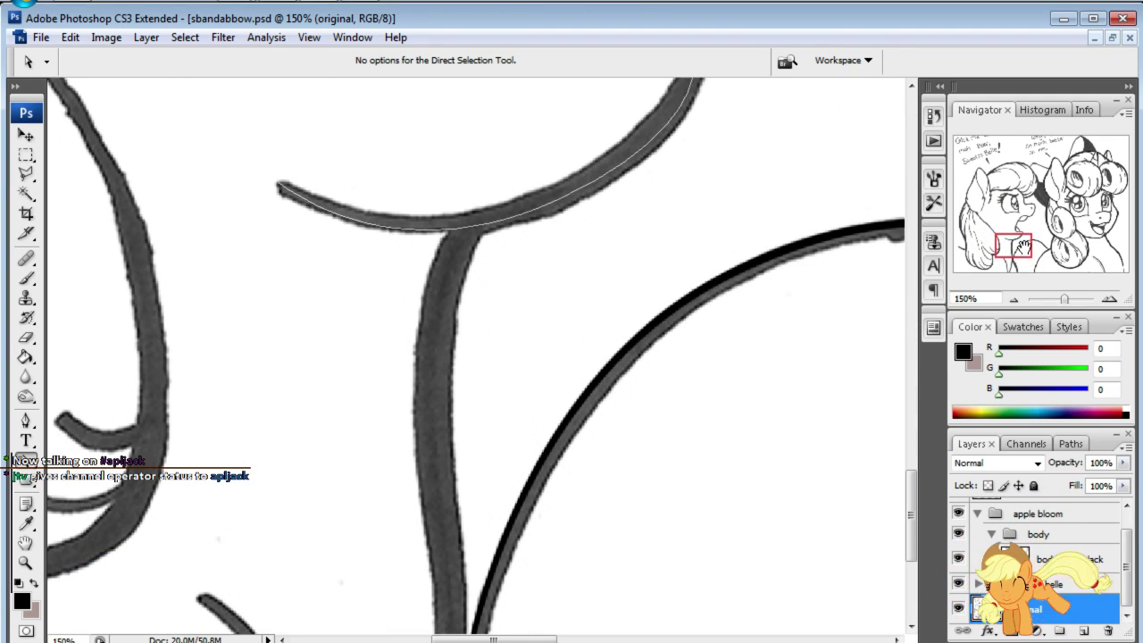
# - Add anchors down the neck line from the chin and reshape the segment to hug the sketch
pyautogui.click(25, 420)
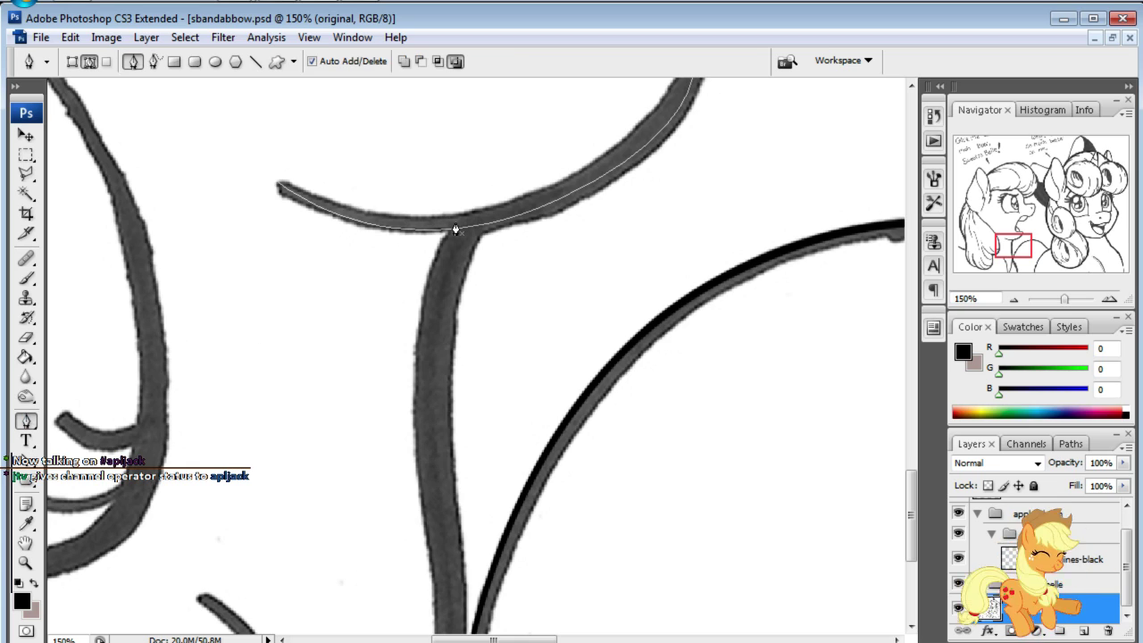
pyautogui.click(435, 332)
pyautogui.moveTo(431, 456); pyautogui.dragTo(433, 422)
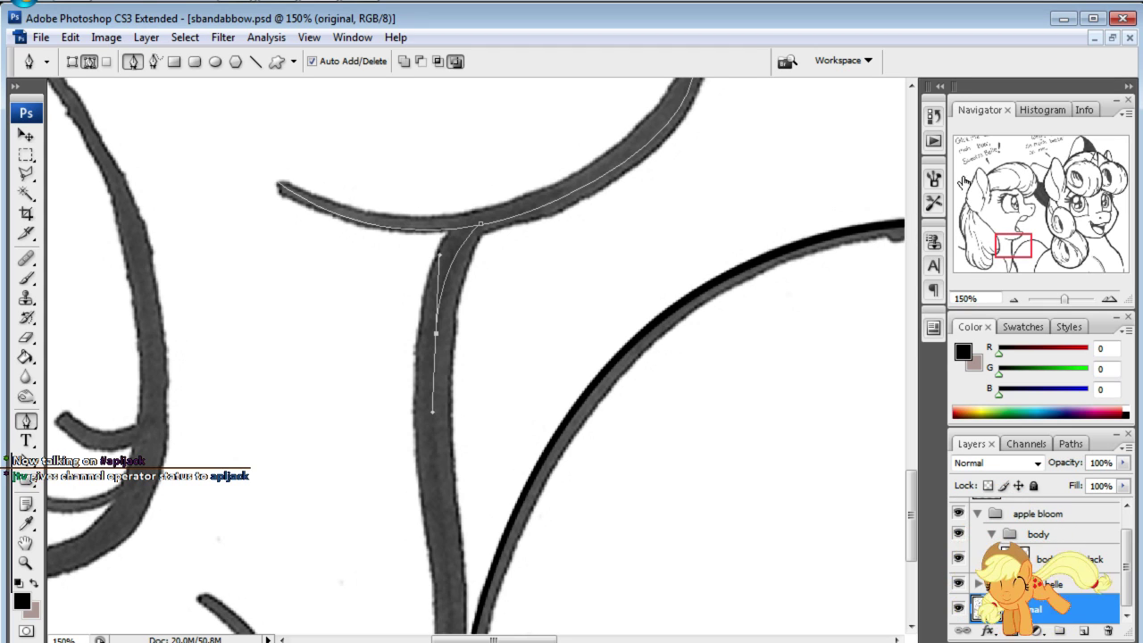
pyautogui.moveTo(1015, 254); pyautogui.dragTo(1015, 268)
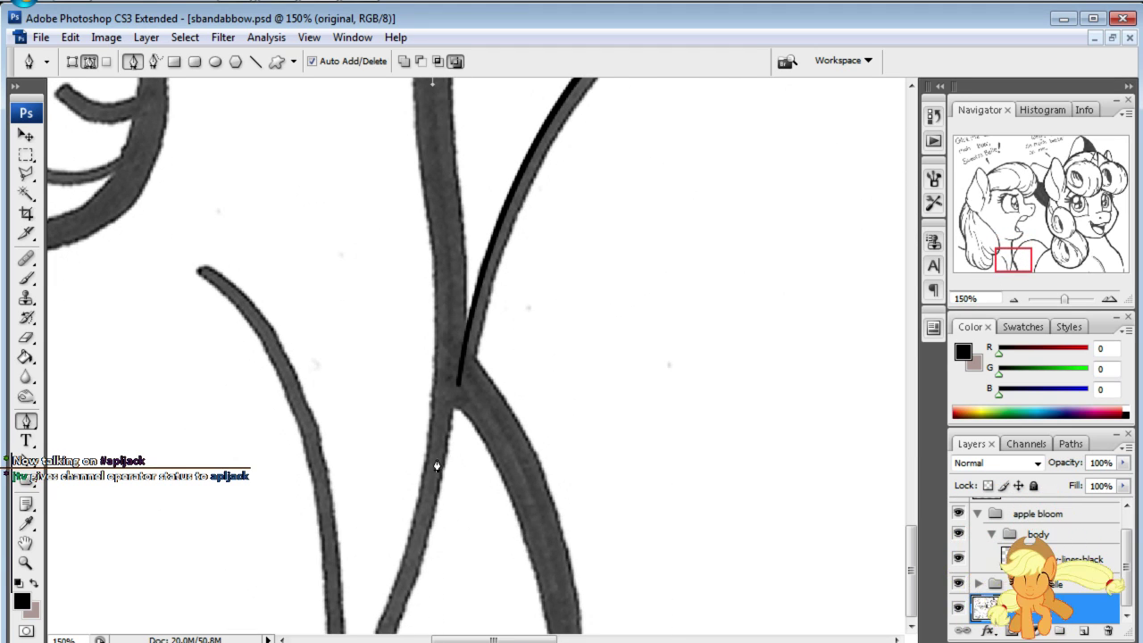
pyautogui.moveTo(437, 465); pyautogui.dragTo(399, 577)
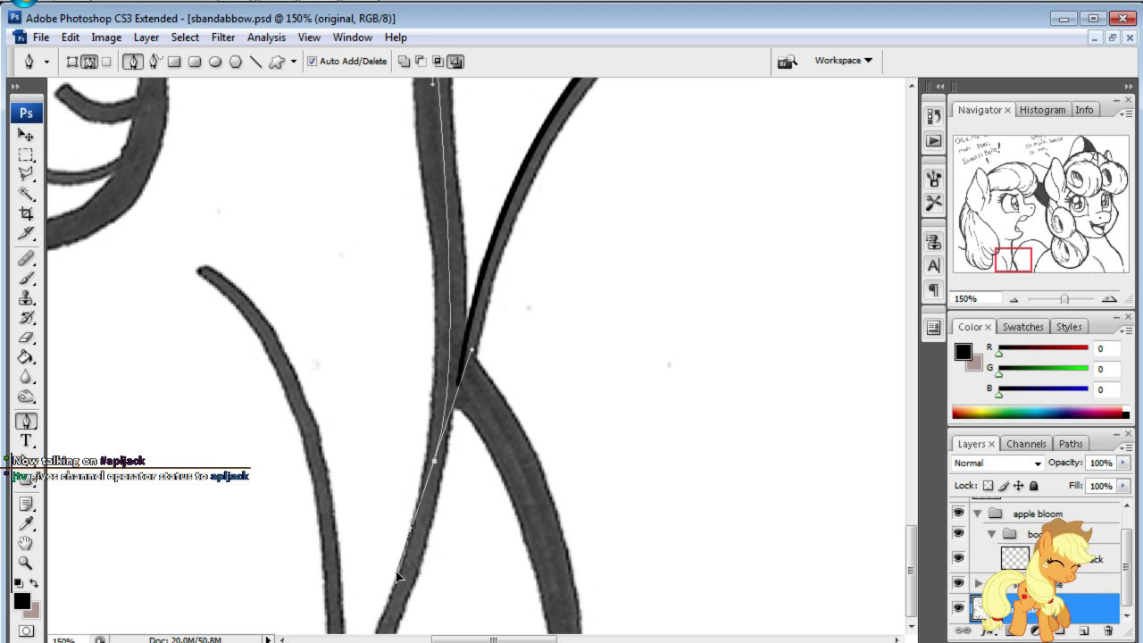
pyautogui.scroll(5, 150, 506)
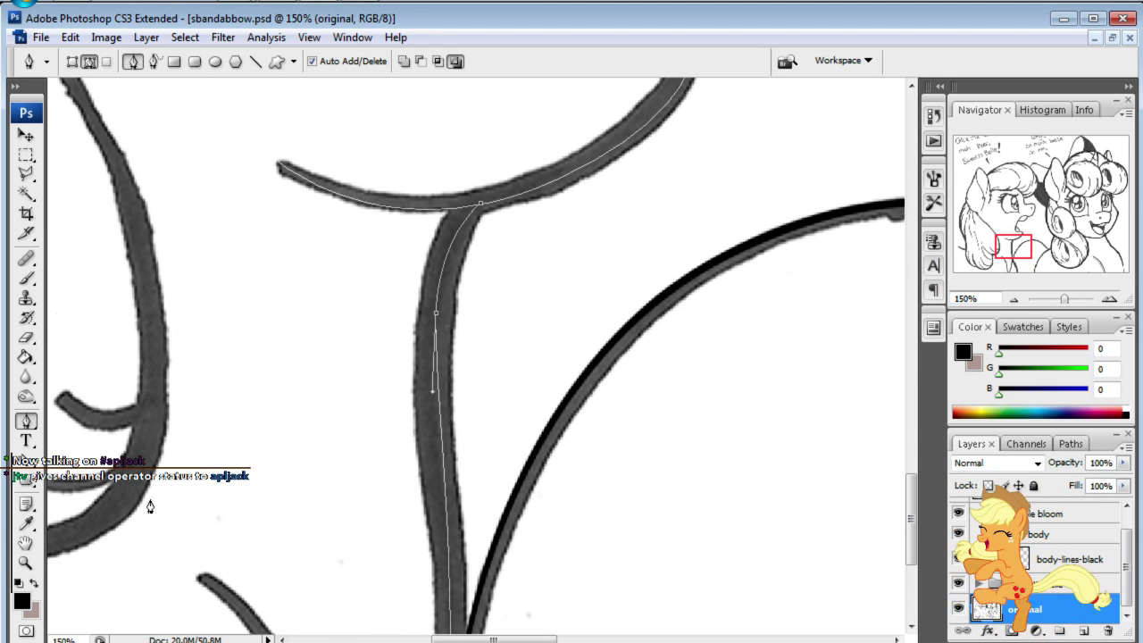
pyautogui.press('a')
pyautogui.moveTo(431, 393); pyautogui.dragTo(406, 421)
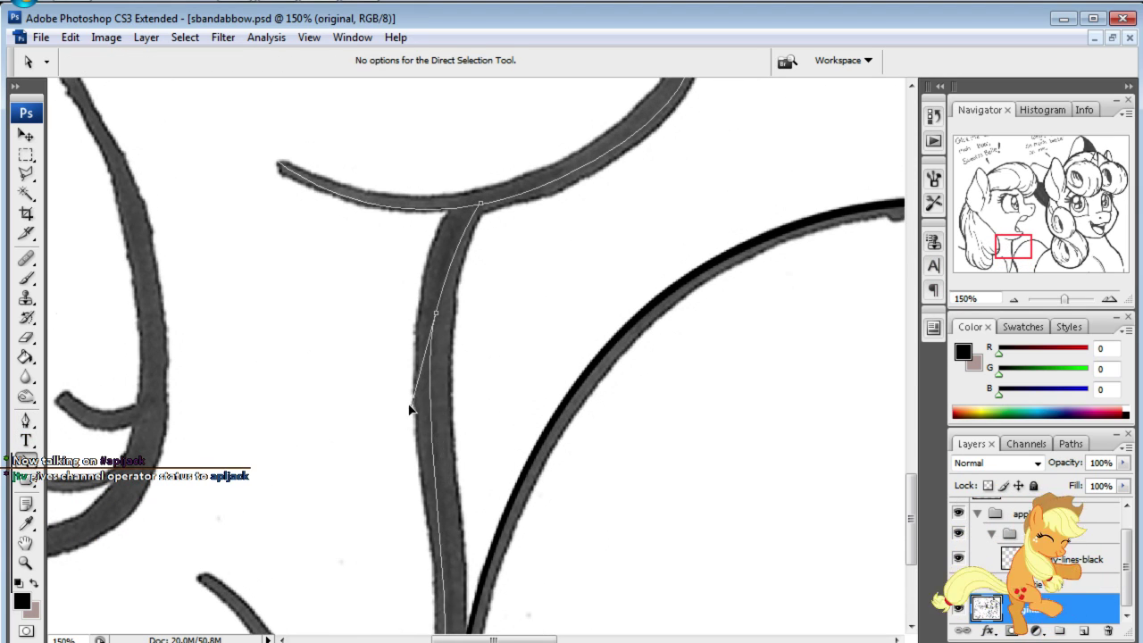
pyautogui.click(510, 308)
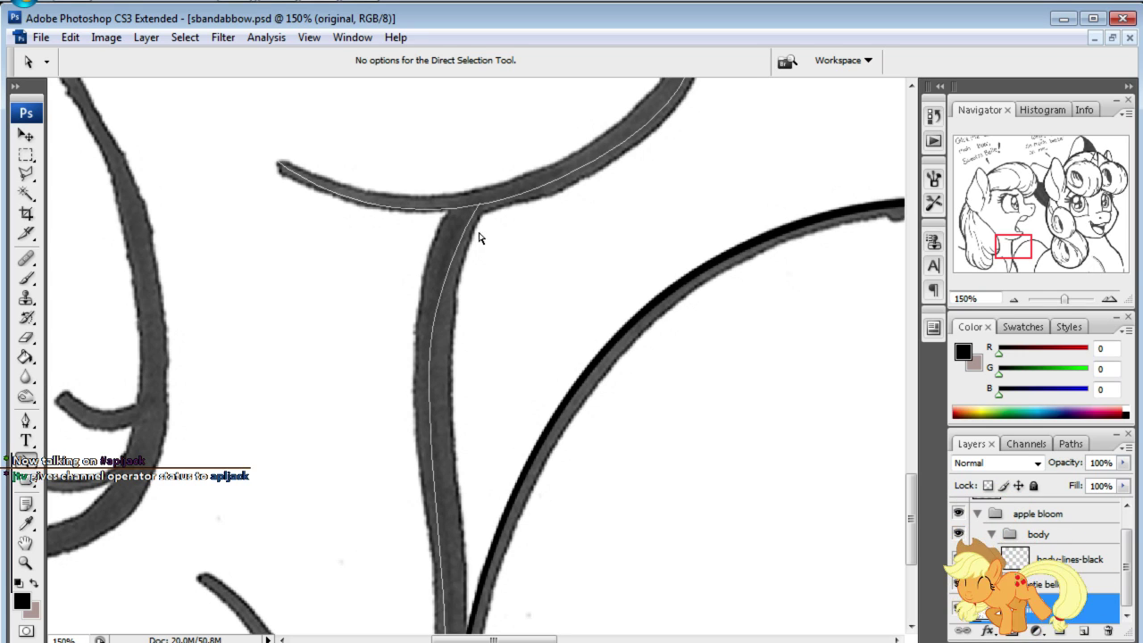
# - Refine the lower neck curve and move the chin–neck junction anchor onto the sketch line
pyautogui.moveTo(1014, 239); pyautogui.dragTo(1007, 299)
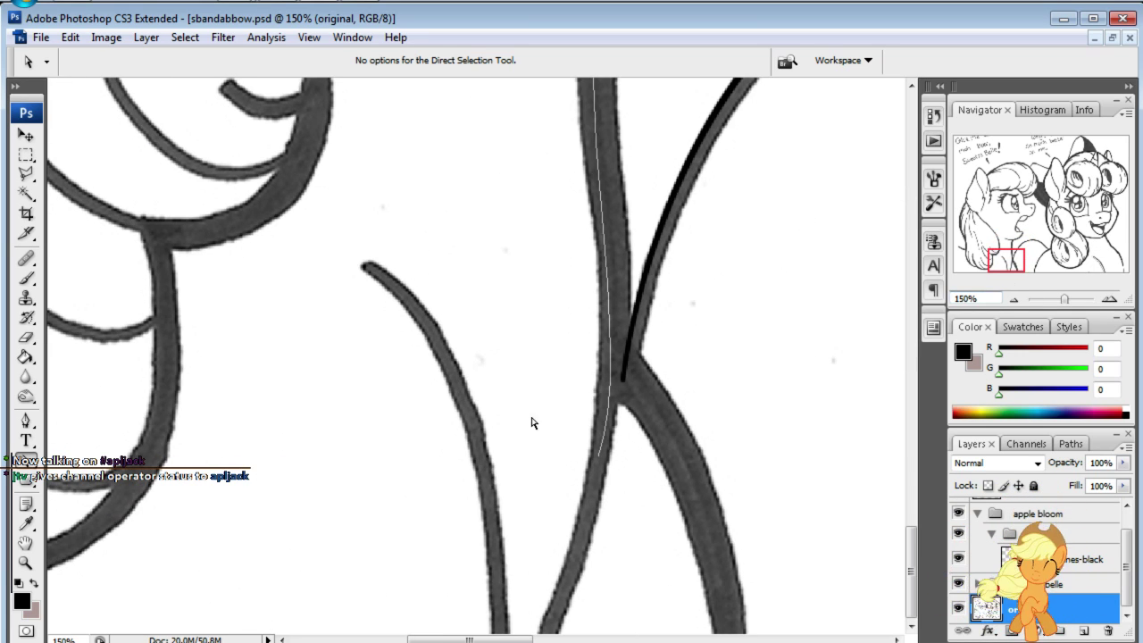
pyautogui.click(604, 404)
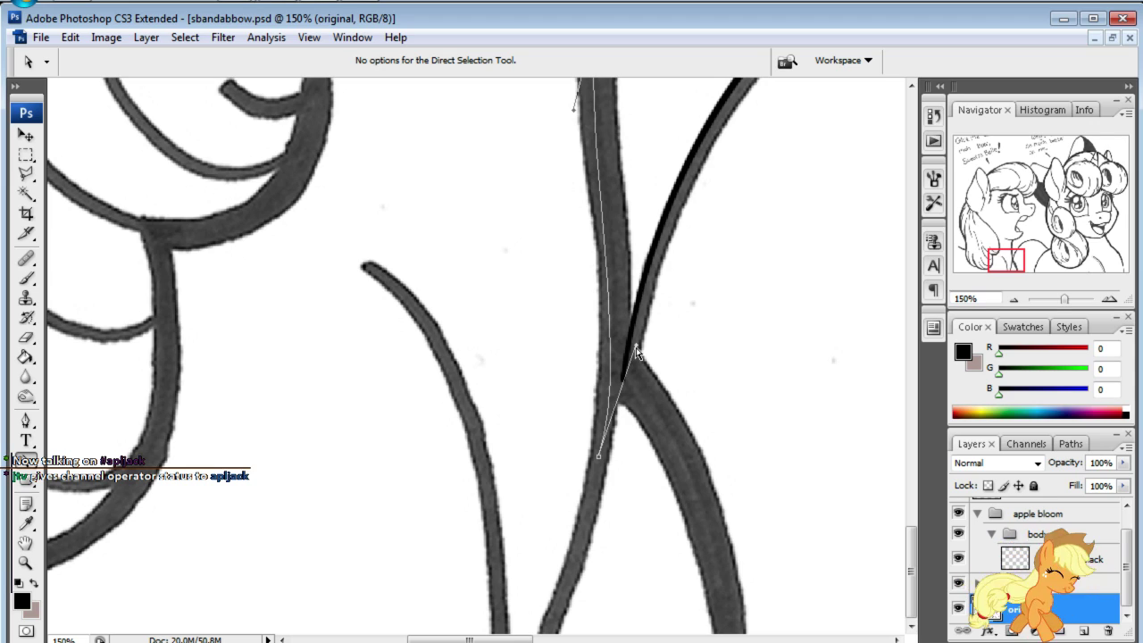
pyautogui.moveTo(636, 351); pyautogui.dragTo(647, 282)
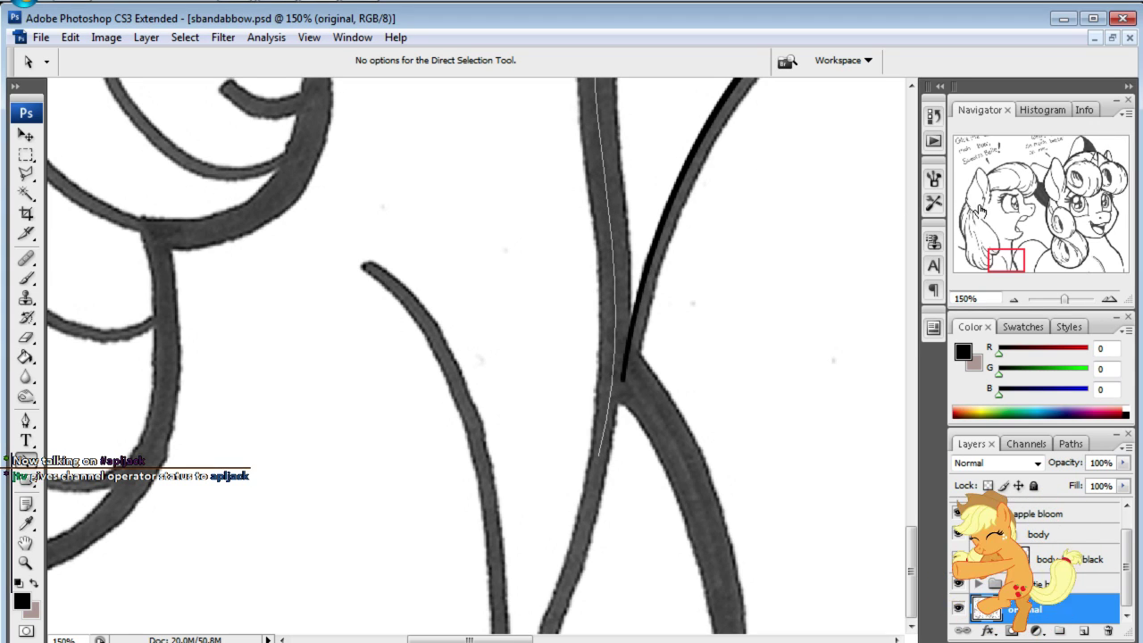
pyautogui.moveTo(1008, 254); pyautogui.dragTo(1006, 241)
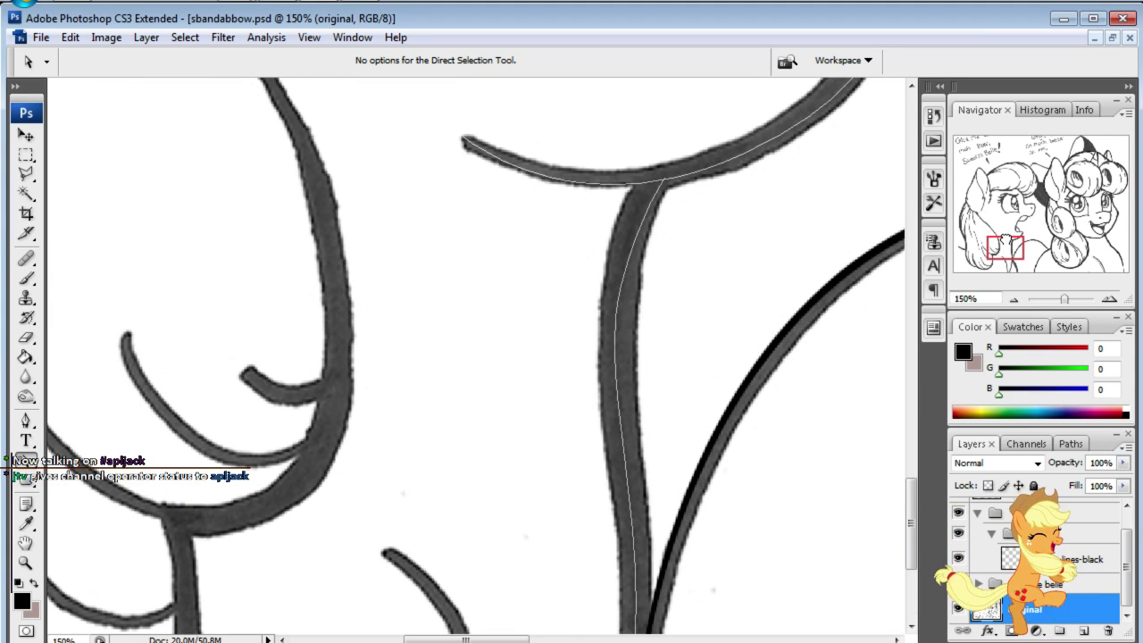
pyautogui.click(643, 212)
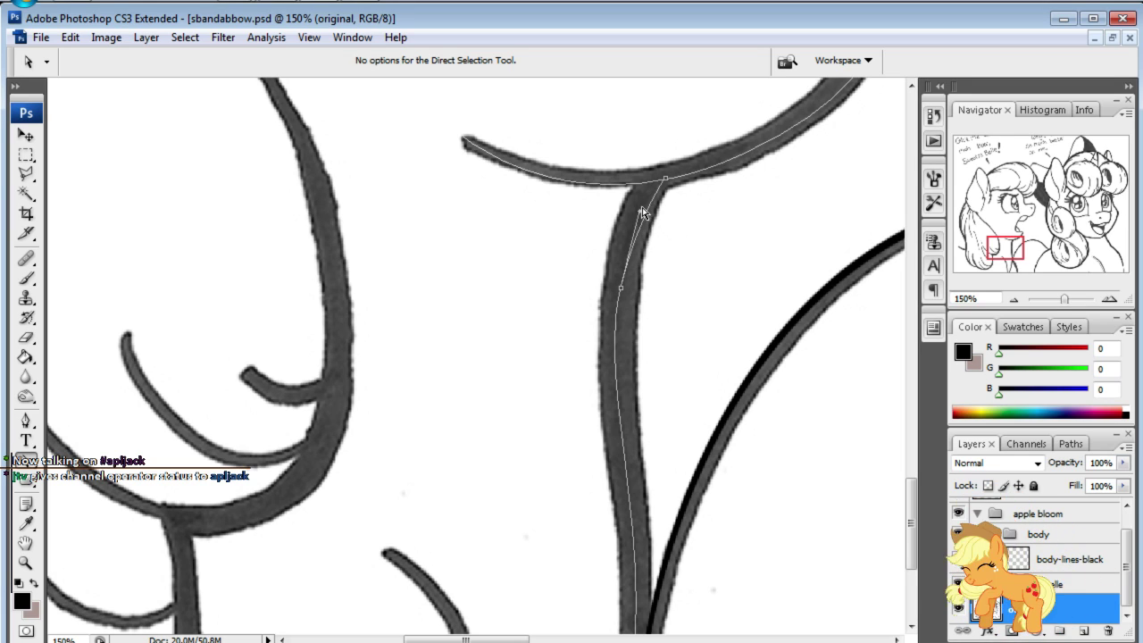
pyautogui.moveTo(665, 180); pyautogui.dragTo(633, 211)
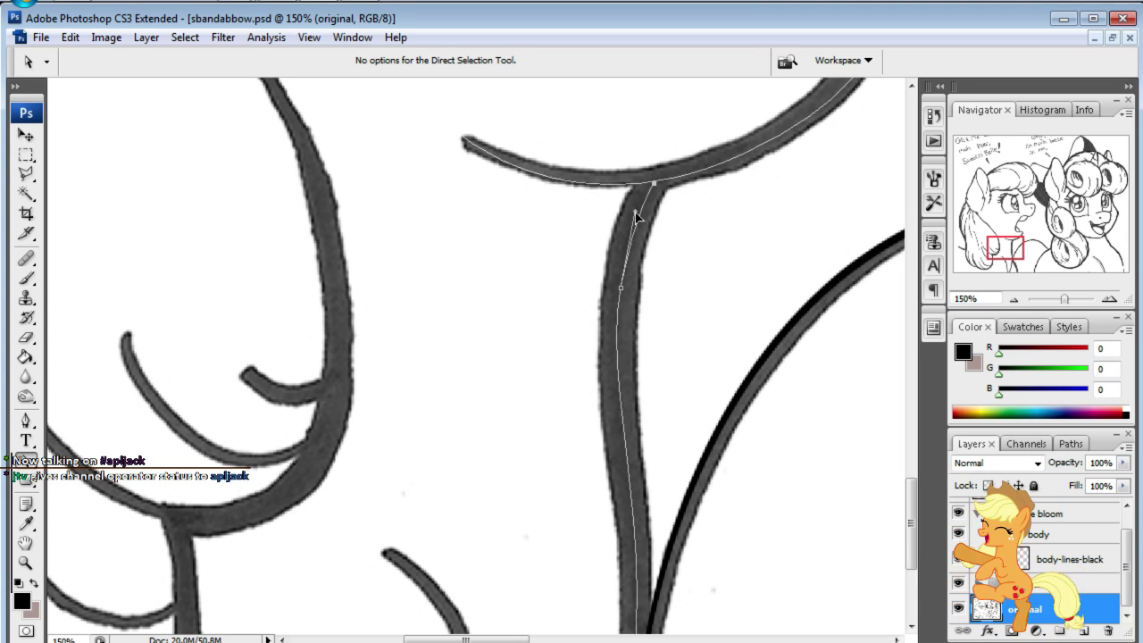
pyautogui.click(707, 256)
# - Pick up the path's lower endpoint, zoom out to check, and return to 100% over the chest
pyautogui.moveTo(1009, 253); pyautogui.dragTo(1004, 264)
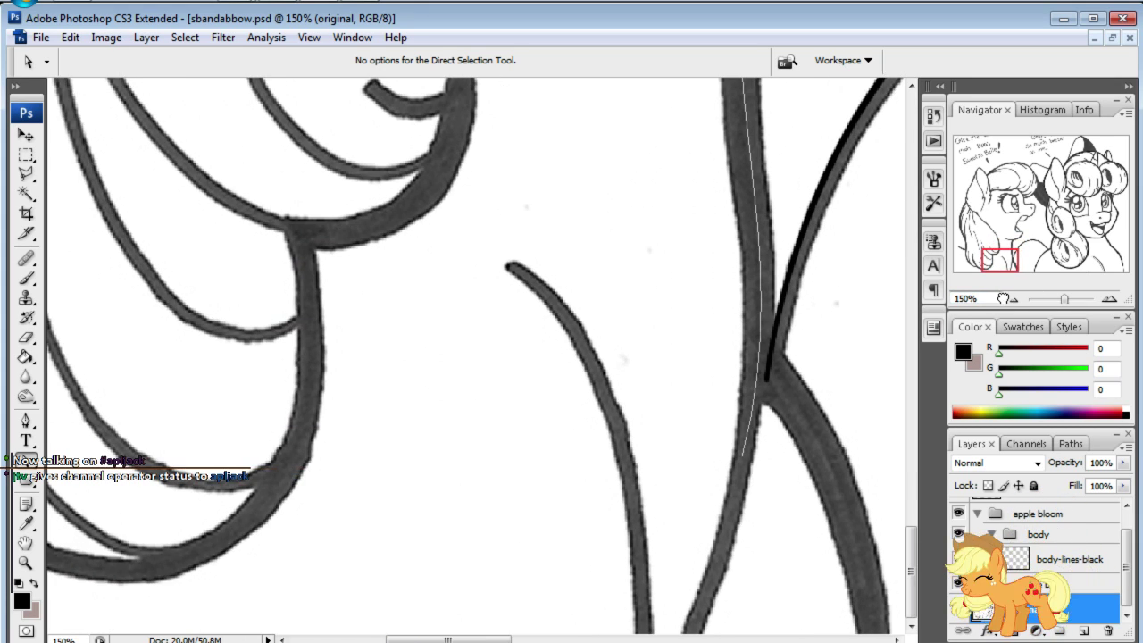
pyautogui.click(27, 423)
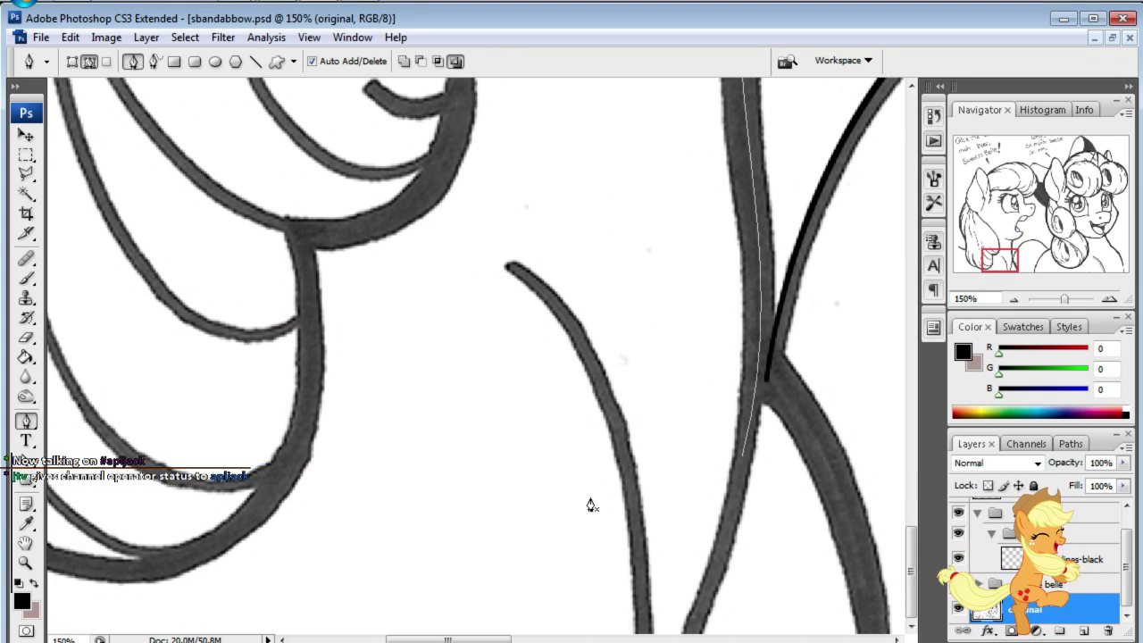
pyautogui.click(742, 453)
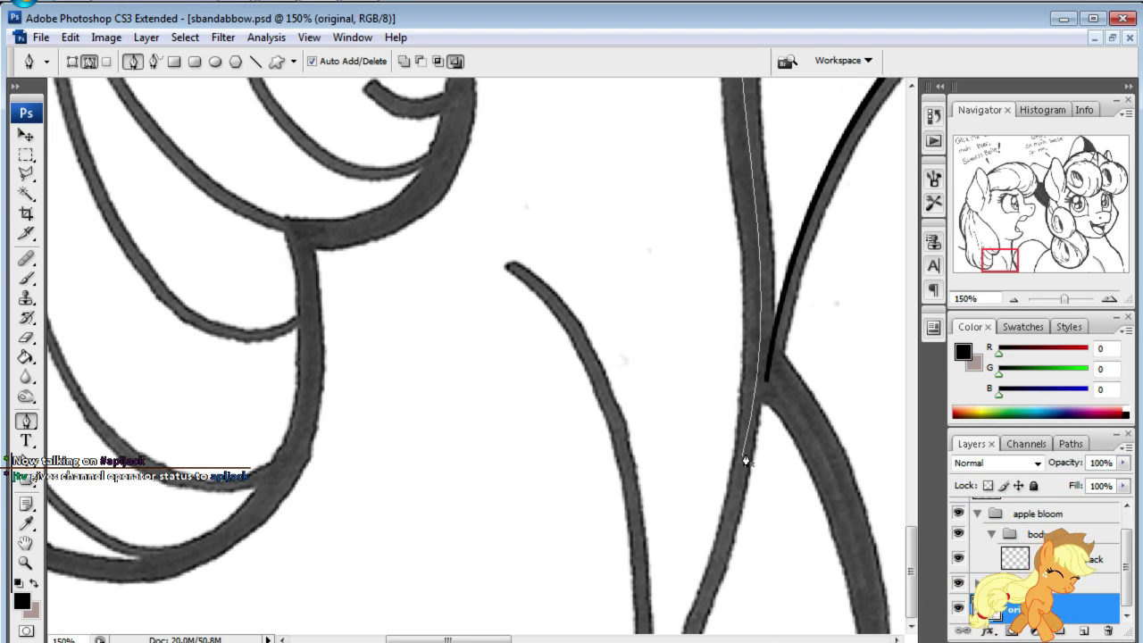
pyautogui.moveTo(992, 272); pyautogui.dragTo(991, 273)
pyautogui.write('25')
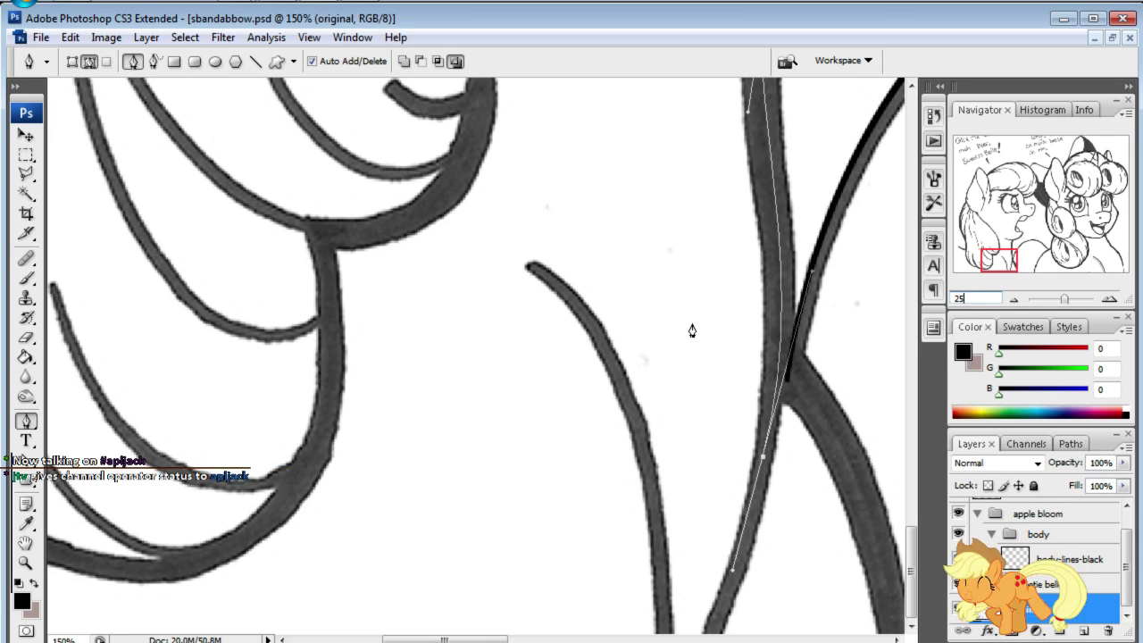
pyautogui.press('Return')
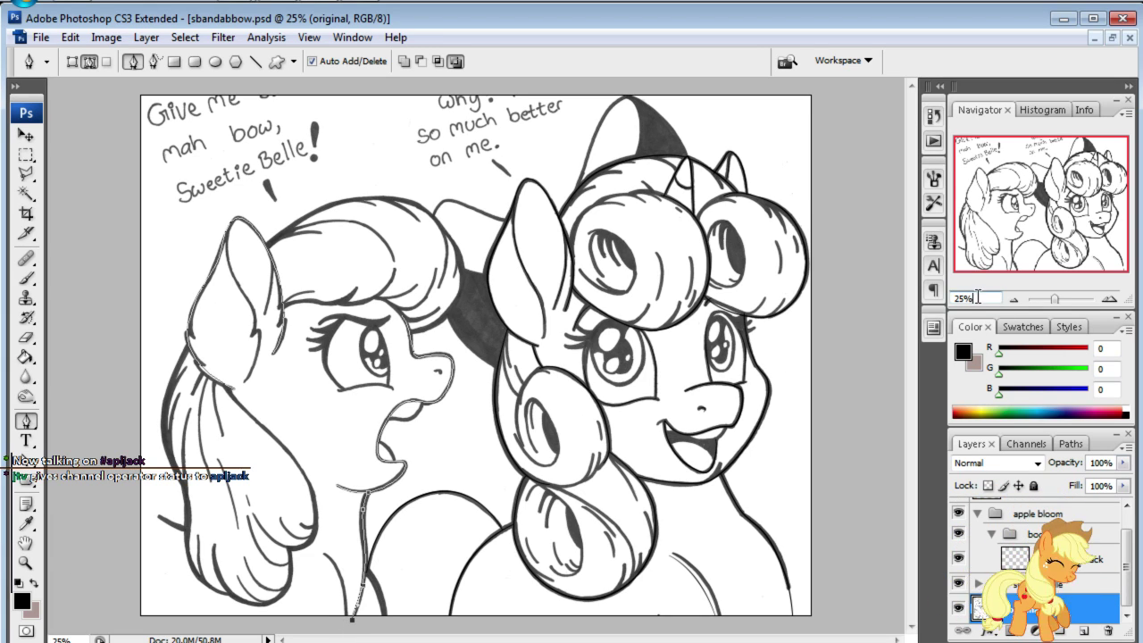
pyautogui.write('00')
pyautogui.press('Return')
pyautogui.moveTo(1058, 206); pyautogui.dragTo(1017, 253)
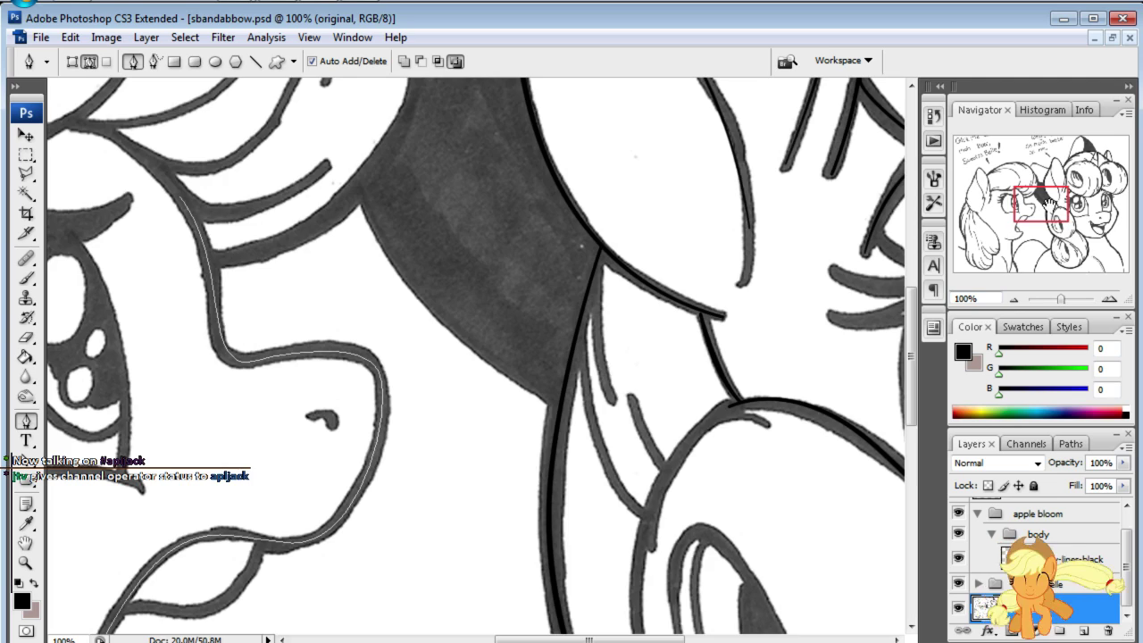
pyautogui.press('ctrl')
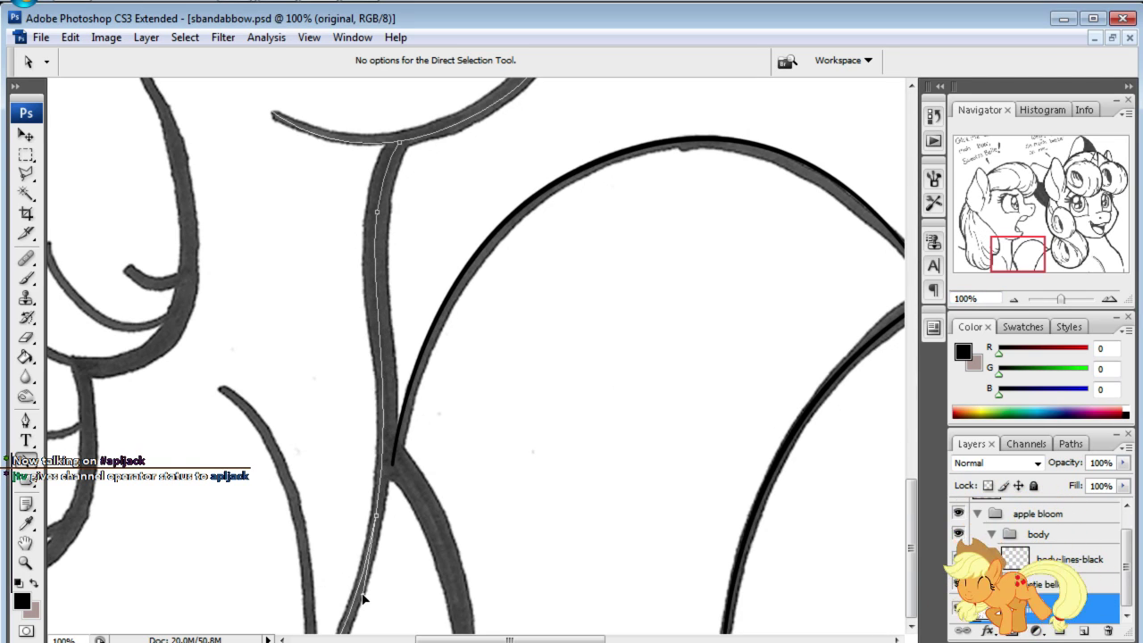
pyautogui.click(504, 439)
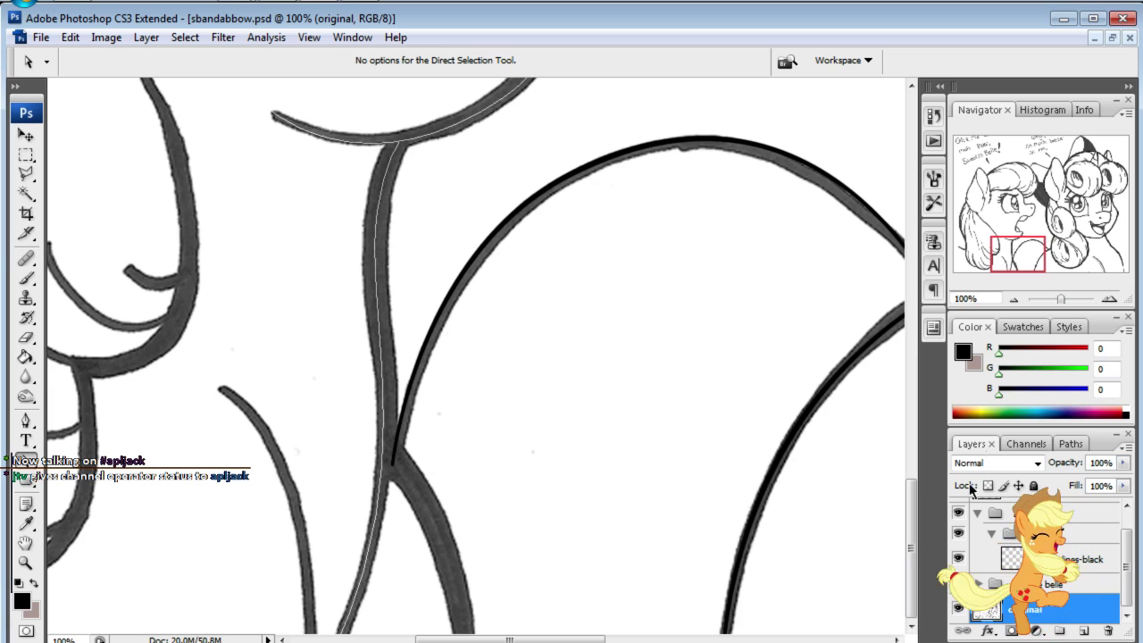
pyautogui.click(958, 611)
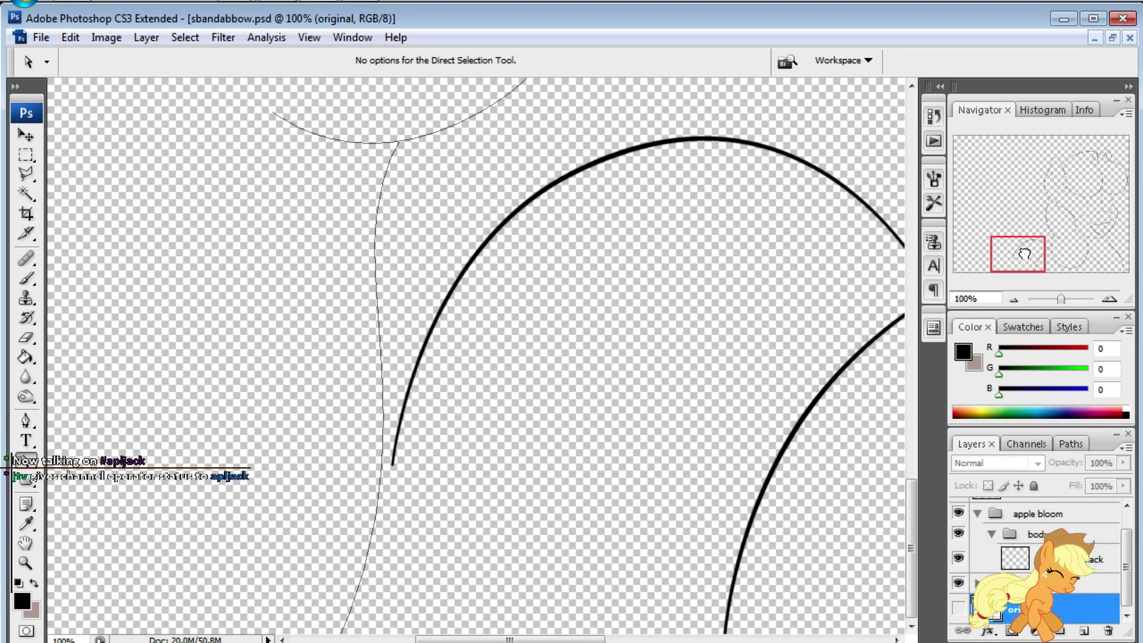
pyautogui.moveTo(1024, 255); pyautogui.dragTo(1022, 255)
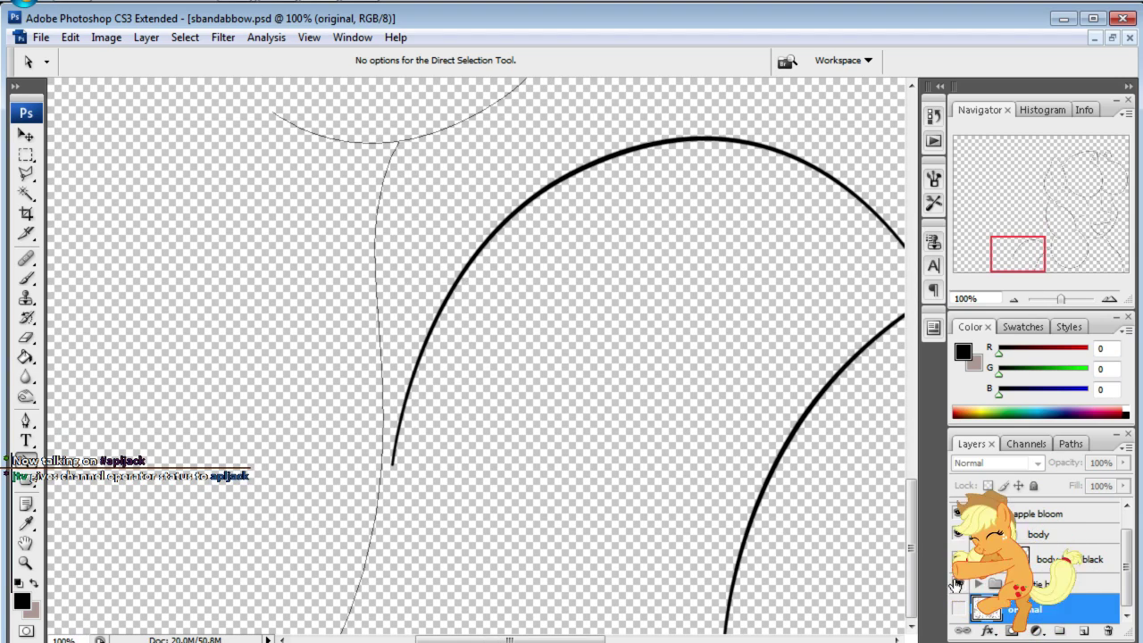
pyautogui.click(958, 608)
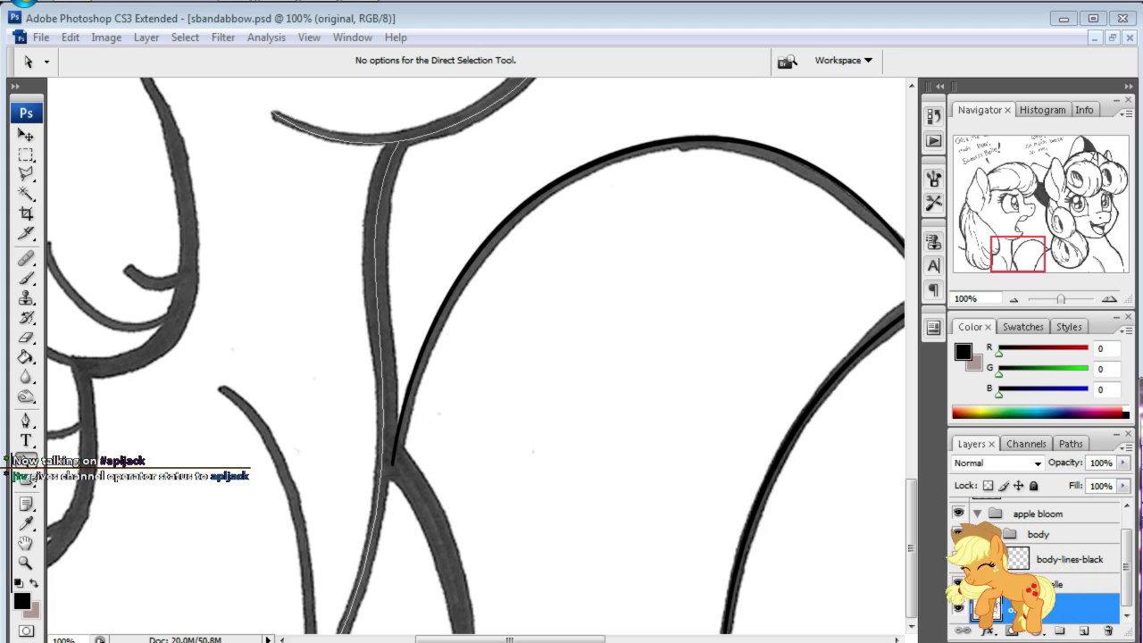
pyautogui.moveTo(1005, 253); pyautogui.dragTo(1000, 260)
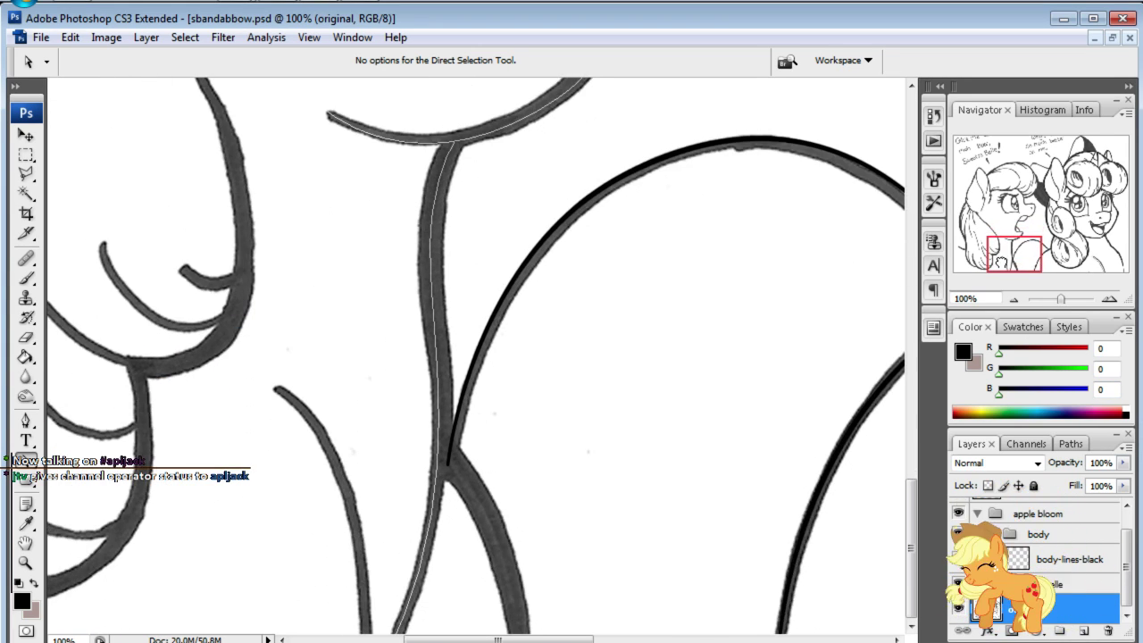
# - Extend the path down the lower-right stroke, then zoom to 25% and back to 100%
pyautogui.click(25, 422)
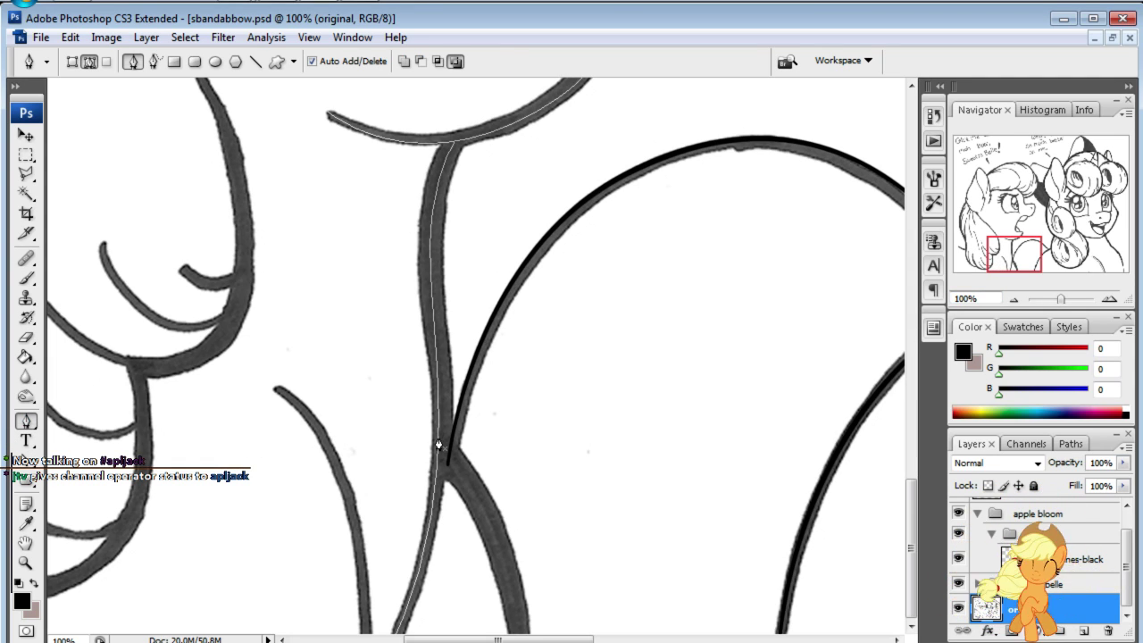
pyautogui.moveTo(512, 570); pyautogui.dragTo(522, 602)
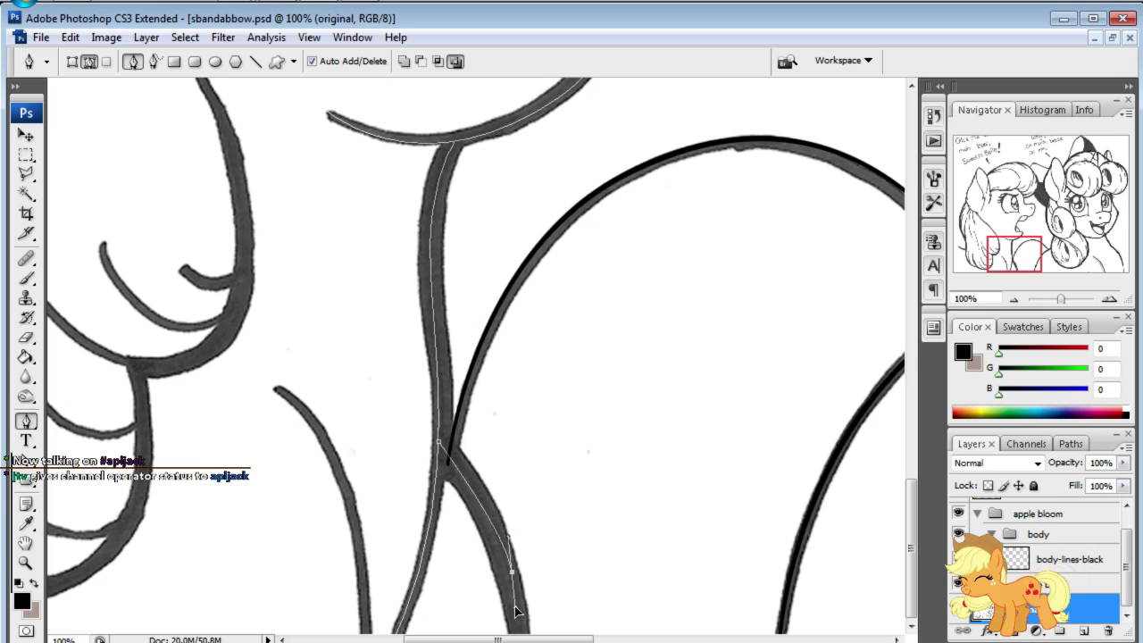
pyautogui.moveTo(1026, 254); pyautogui.dragTo(1022, 255)
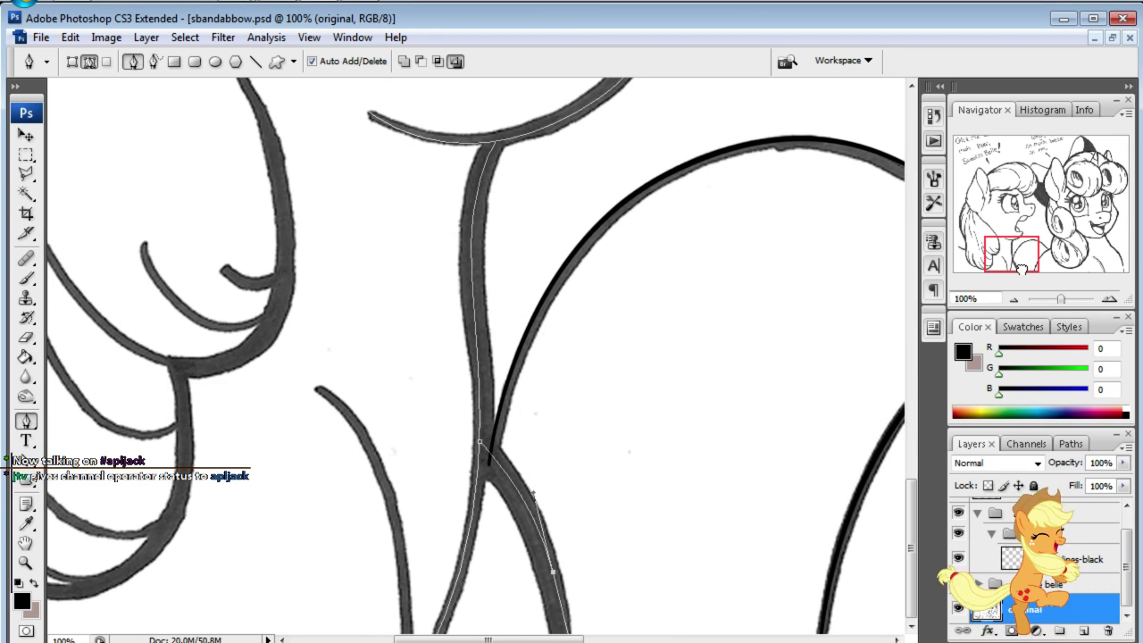
pyautogui.click(981, 300)
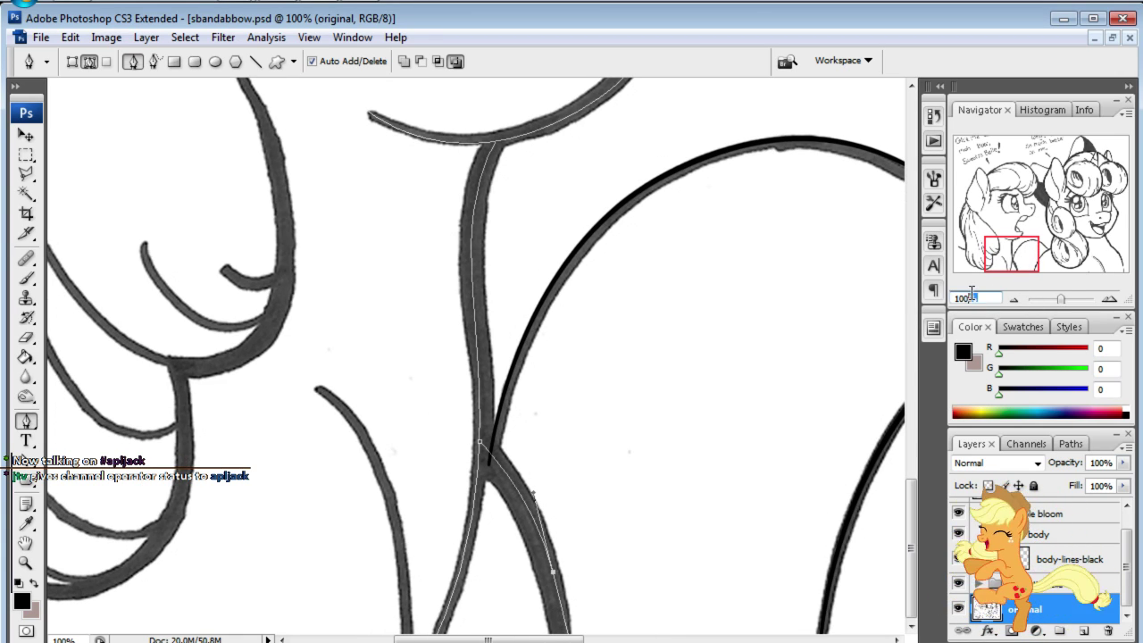
pyautogui.write('25')
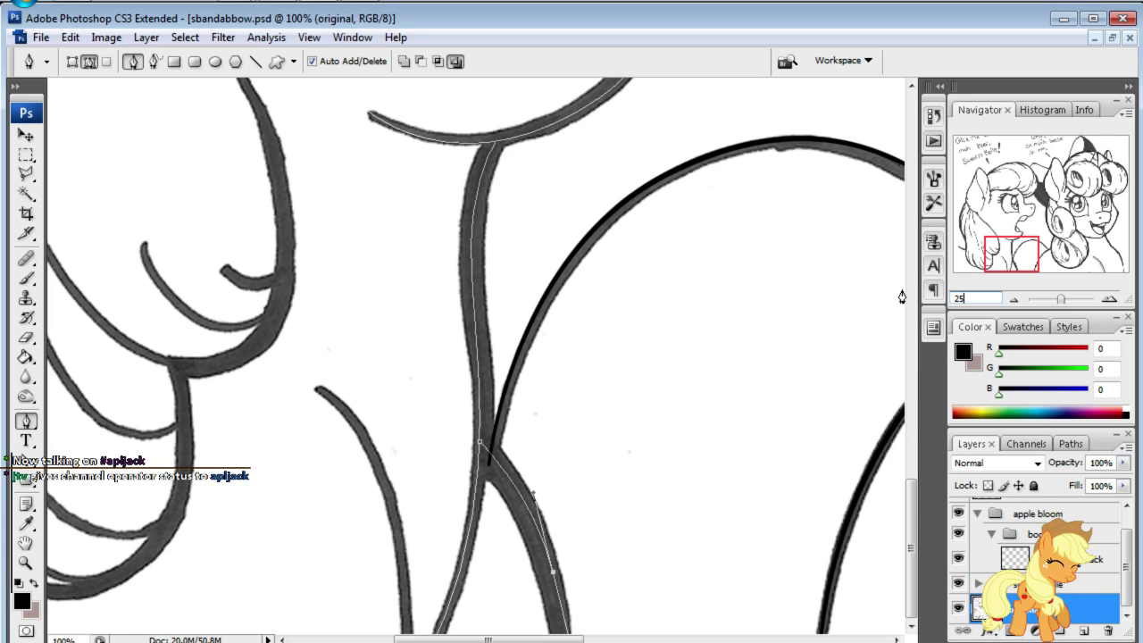
pyautogui.press('Return')
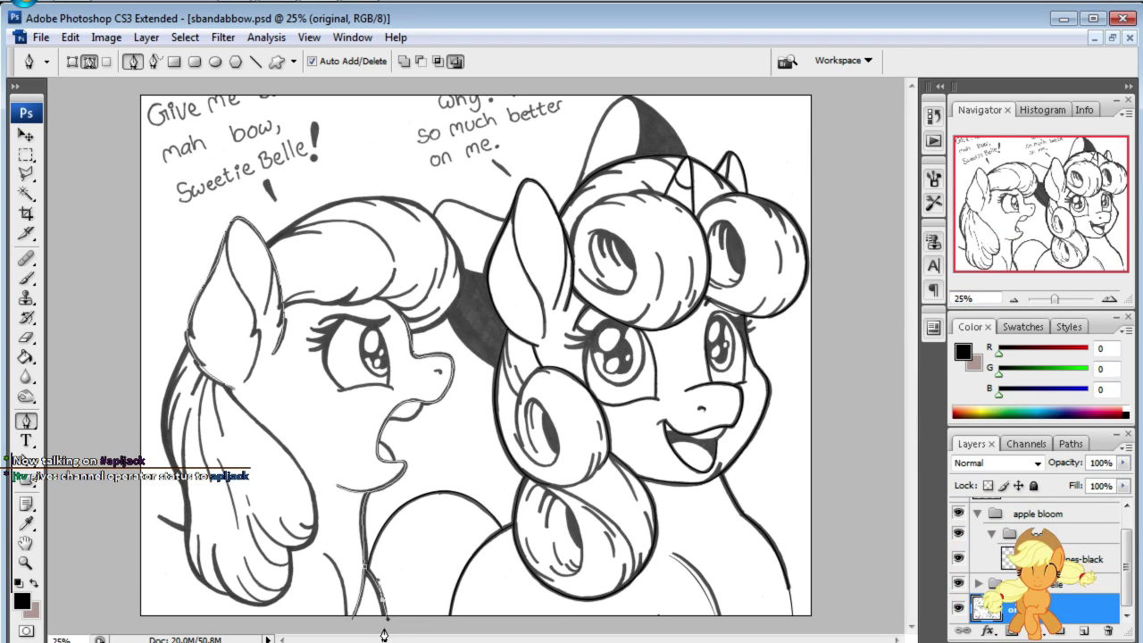
pyautogui.doubleClick(982, 296)
pyautogui.write('100')
pyautogui.press('Return')
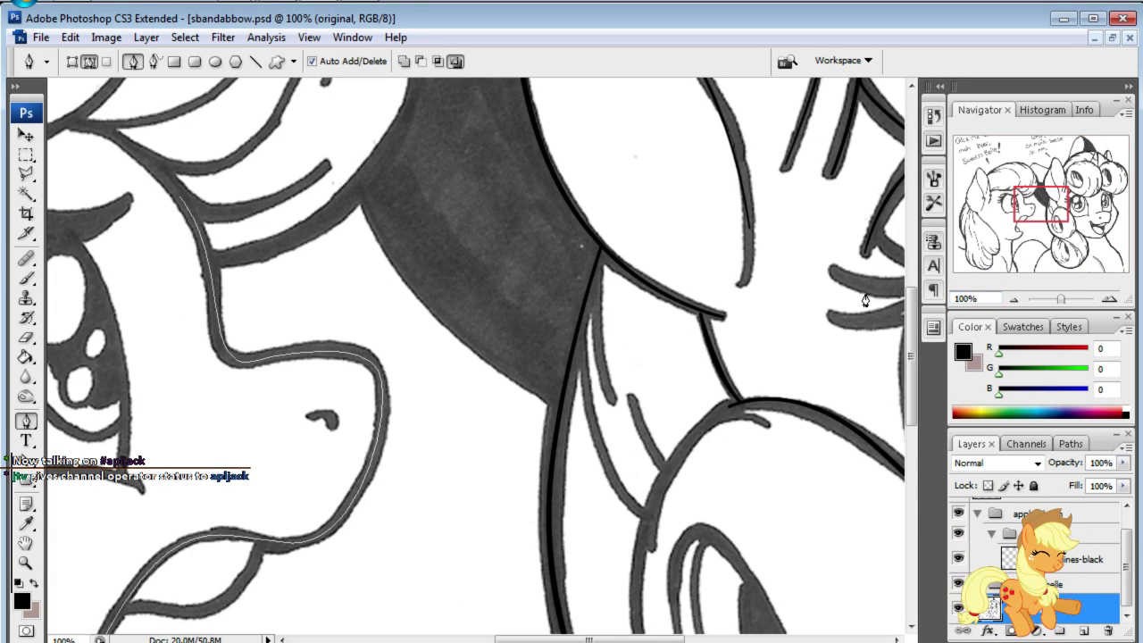
# - Nudge the lower-right path onto the stroke and deselect the finished path
pyautogui.scroll(-10, 535, 357)
pyautogui.hscroll(-5, 357, 402)
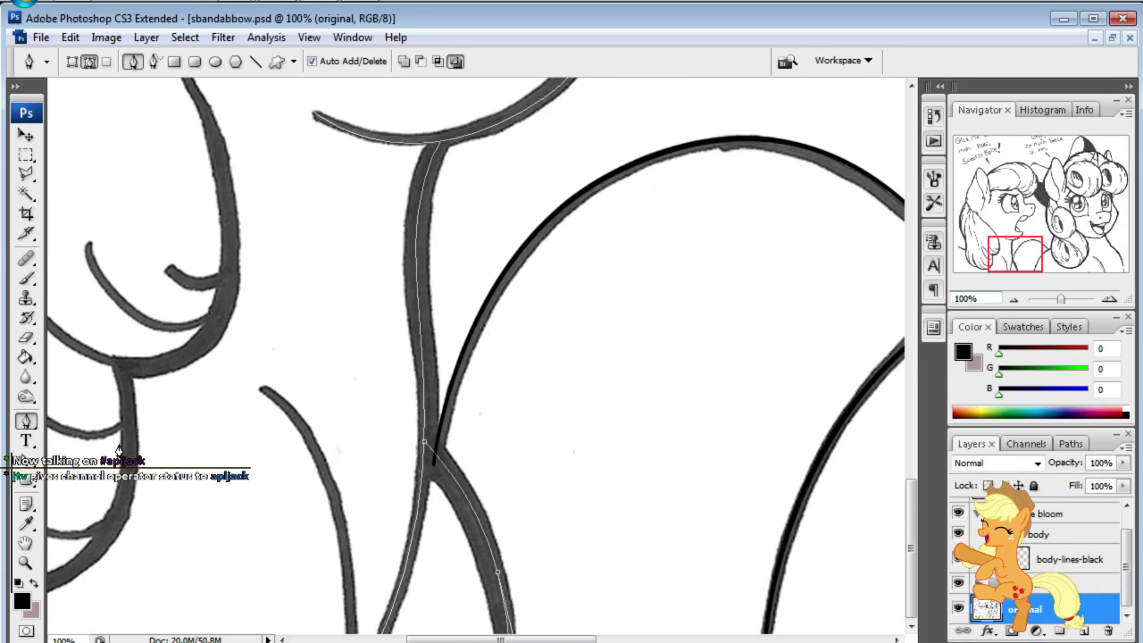
pyautogui.click(26, 468)
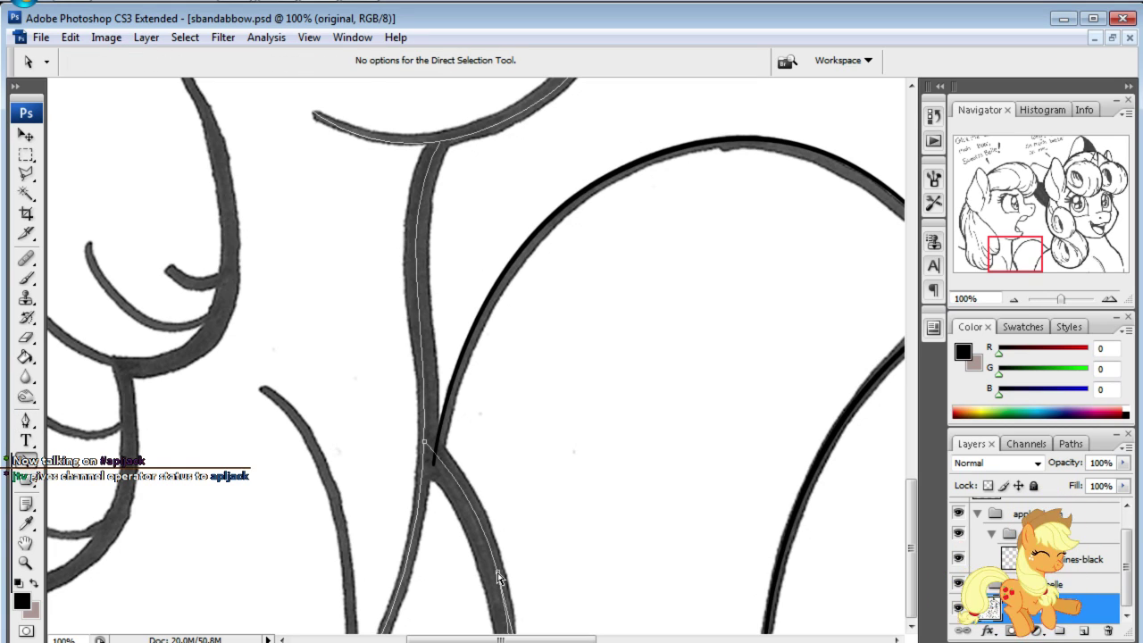
pyautogui.moveTo(498, 578); pyautogui.dragTo(493, 576)
pyautogui.click(540, 509)
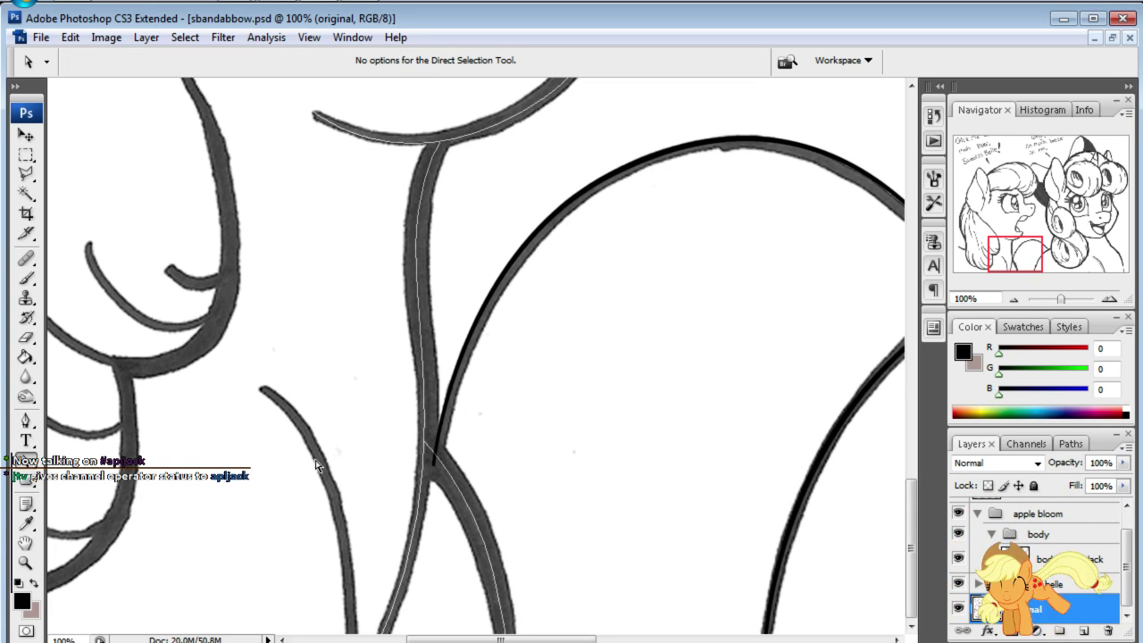
# - Start a new curved path down the left stroke, checking zoomed out and returning to 100%
pyautogui.click(25, 420)
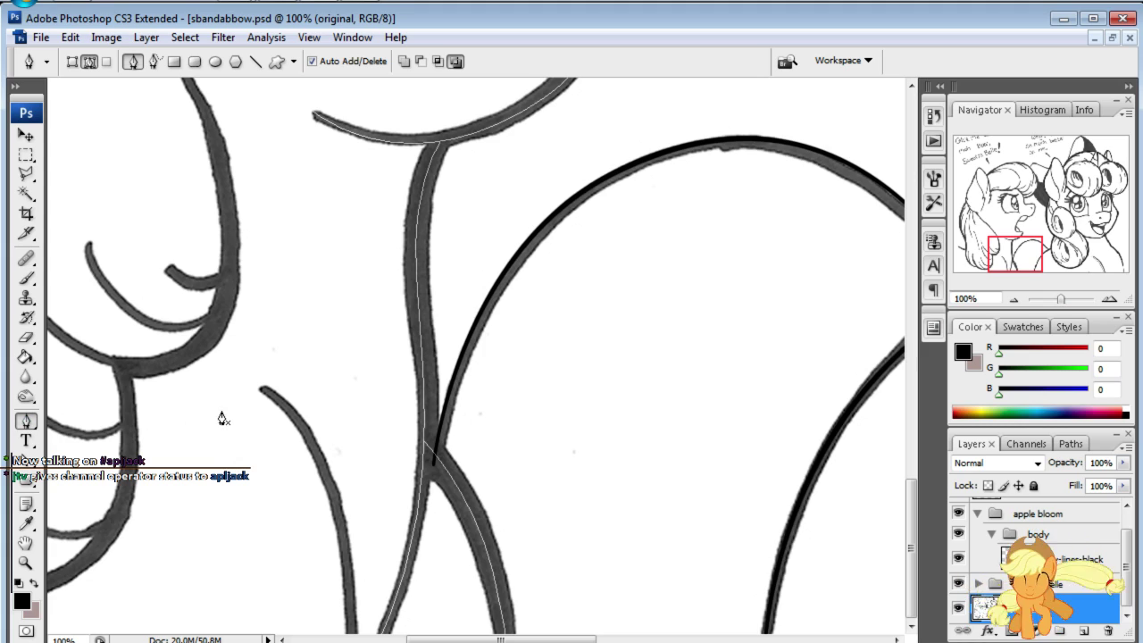
pyautogui.click(261, 390)
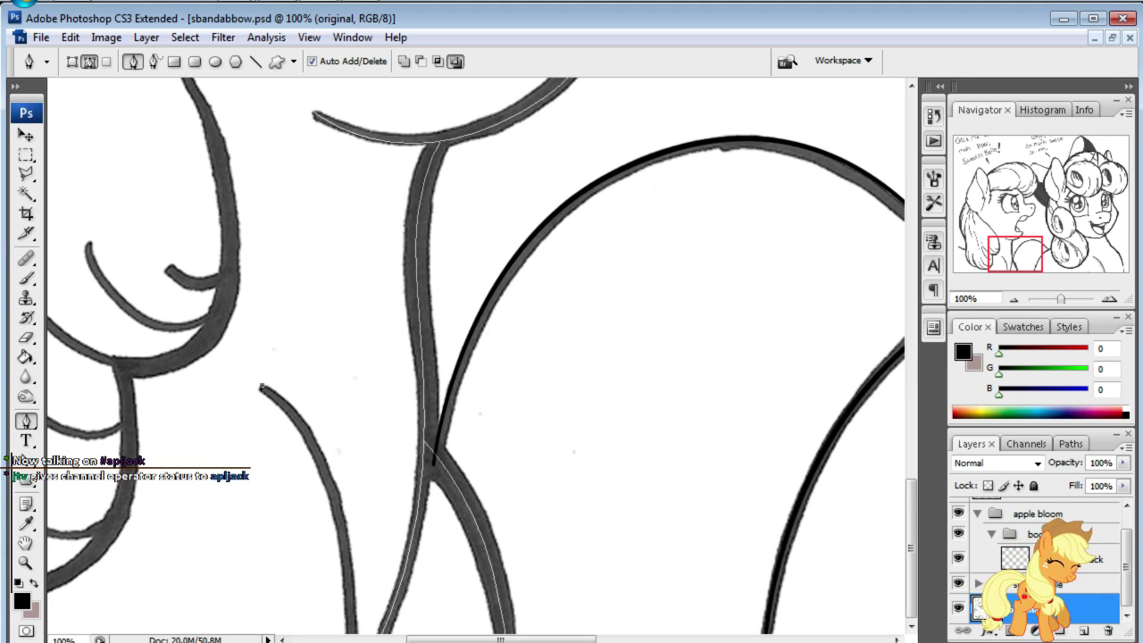
pyautogui.moveTo(1015, 255); pyautogui.dragTo(1018, 255)
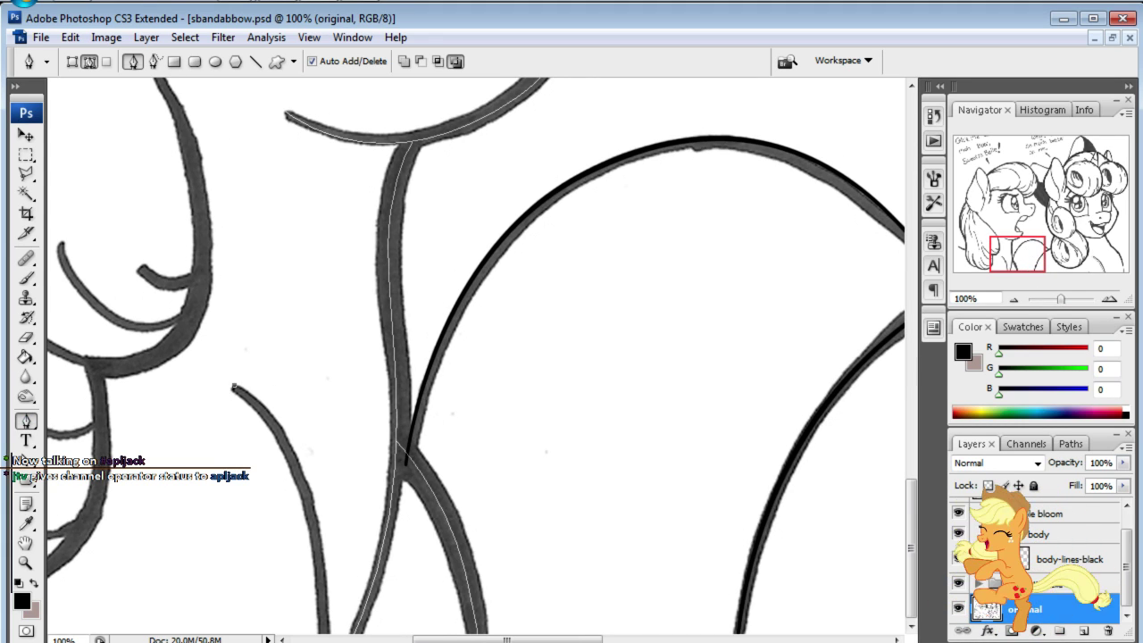
pyautogui.moveTo(321, 636); pyautogui.dragTo(322, 642)
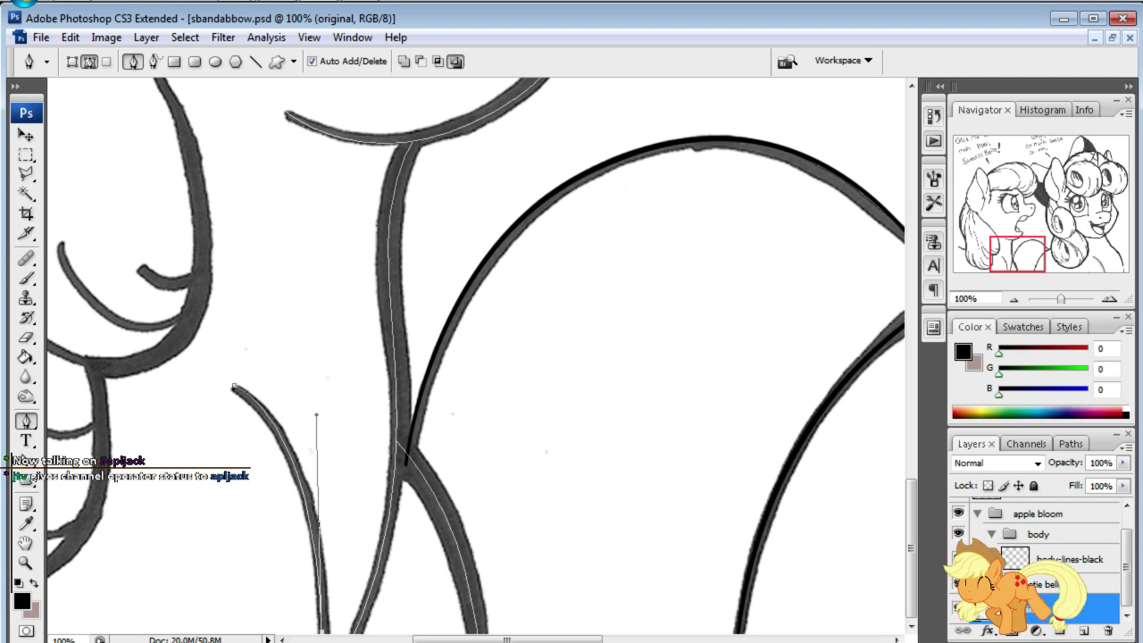
pyautogui.click(959, 298)
pyautogui.write('25')
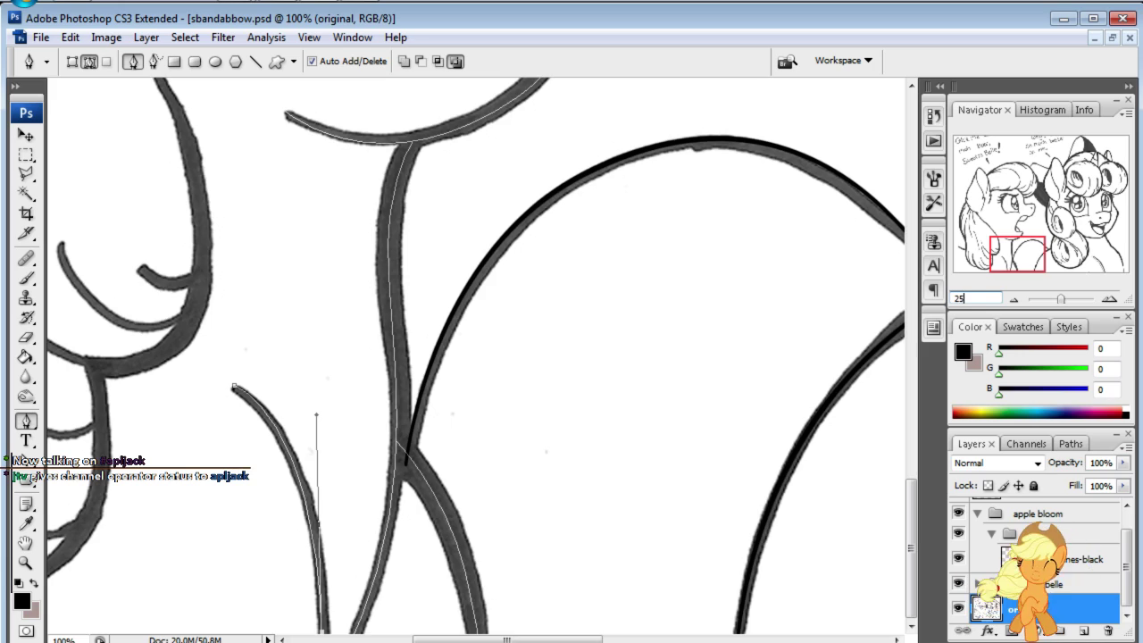
pyautogui.press('Return')
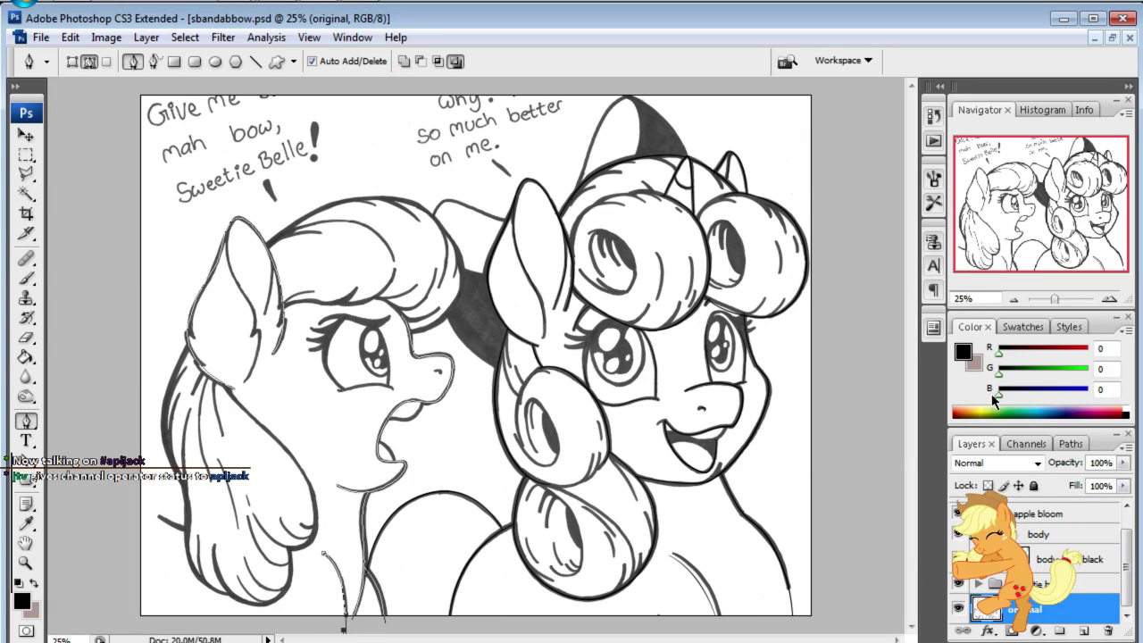
pyautogui.click(964, 298)
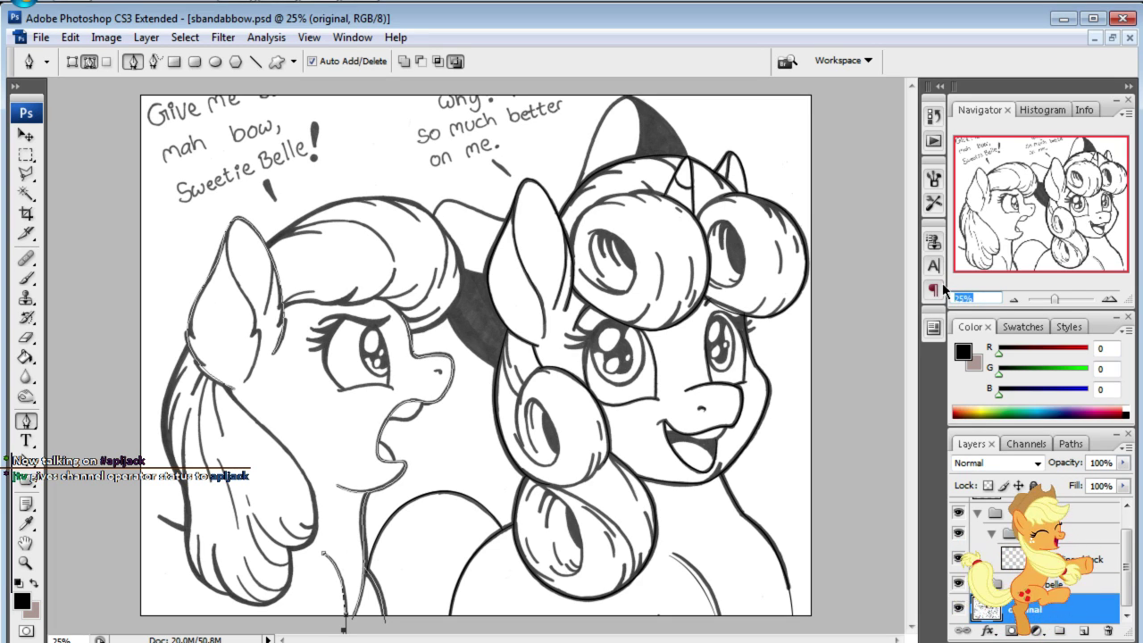
pyautogui.write('100')
pyautogui.press('Return')
pyautogui.moveTo(1056, 224); pyautogui.dragTo(1015, 274)
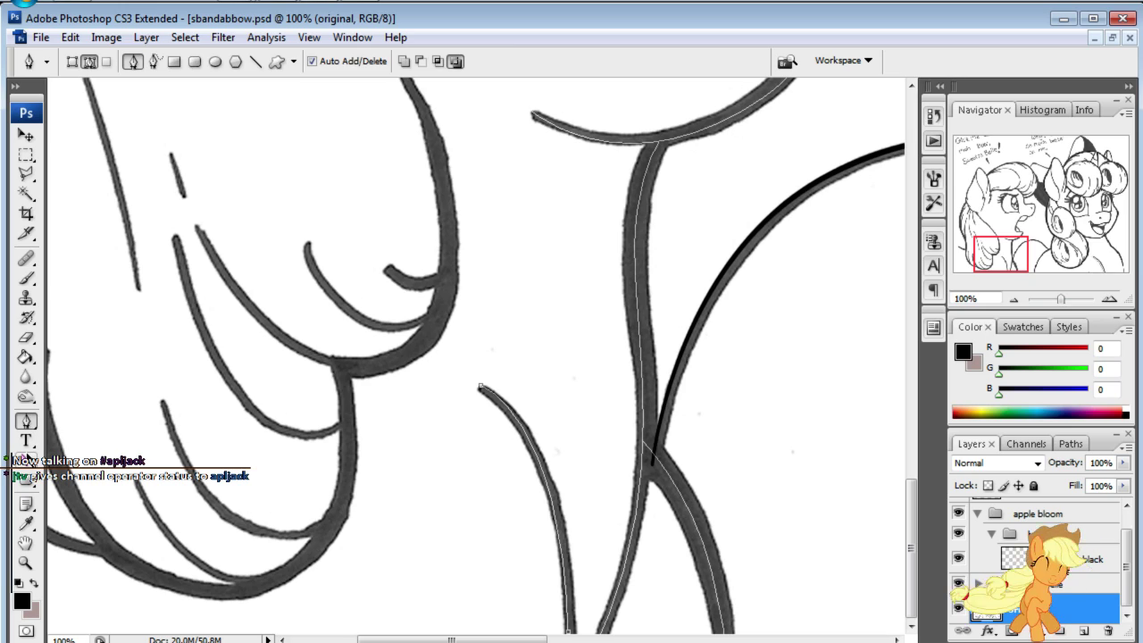
# - Reshape the left-stroke curve by repositioning its bottom anchor and adjusting its handles
pyautogui.press('a')
pyautogui.click(568, 627)
pyautogui.moveTo(563, 411)
pyautogui.mouseDown()
pyautogui.moveTo(555, 333)
pyautogui.moveTo(538, 416)
pyautogui.mouseUp()
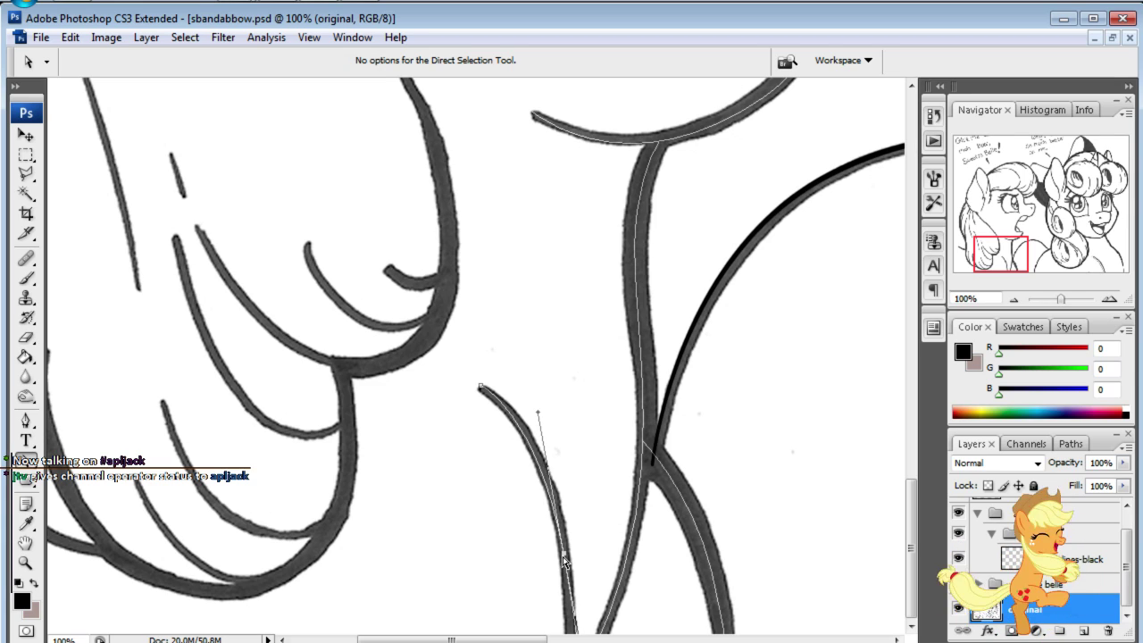
pyautogui.moveTo(562, 553); pyautogui.dragTo(590, 409)
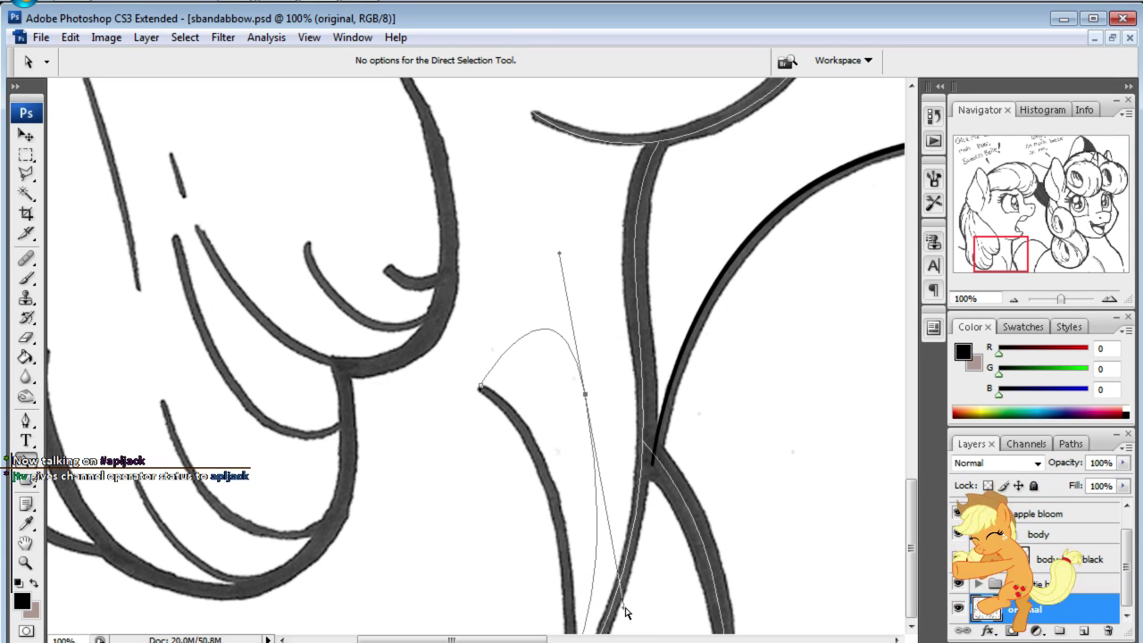
pyautogui.moveTo(624, 610); pyautogui.dragTo(602, 462)
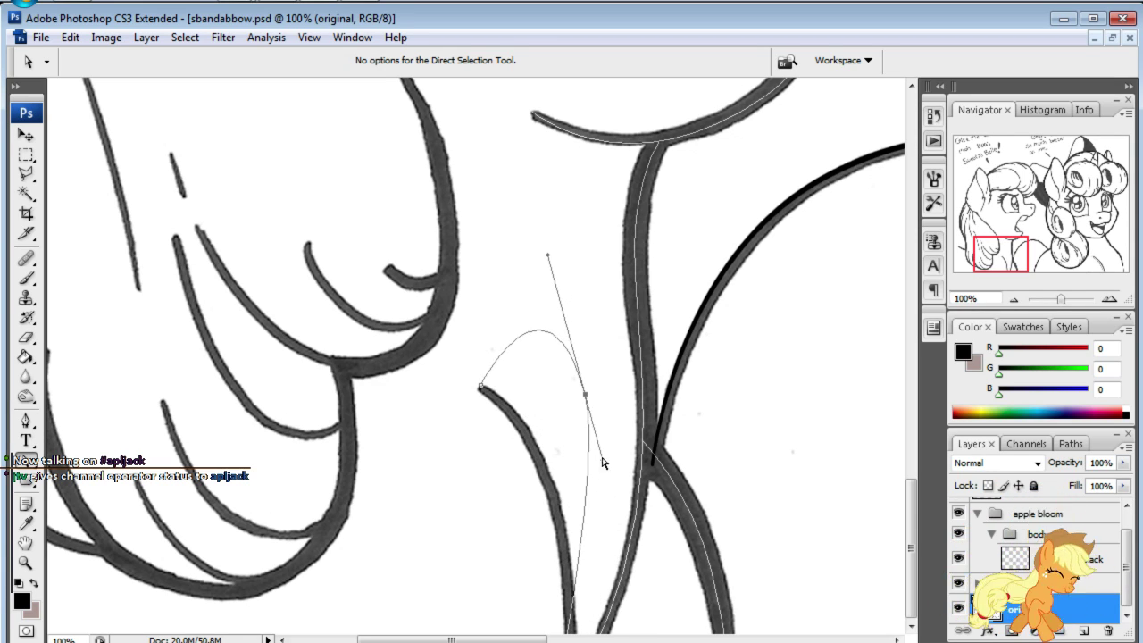
pyautogui.moveTo(589, 391); pyautogui.dragTo(565, 536)
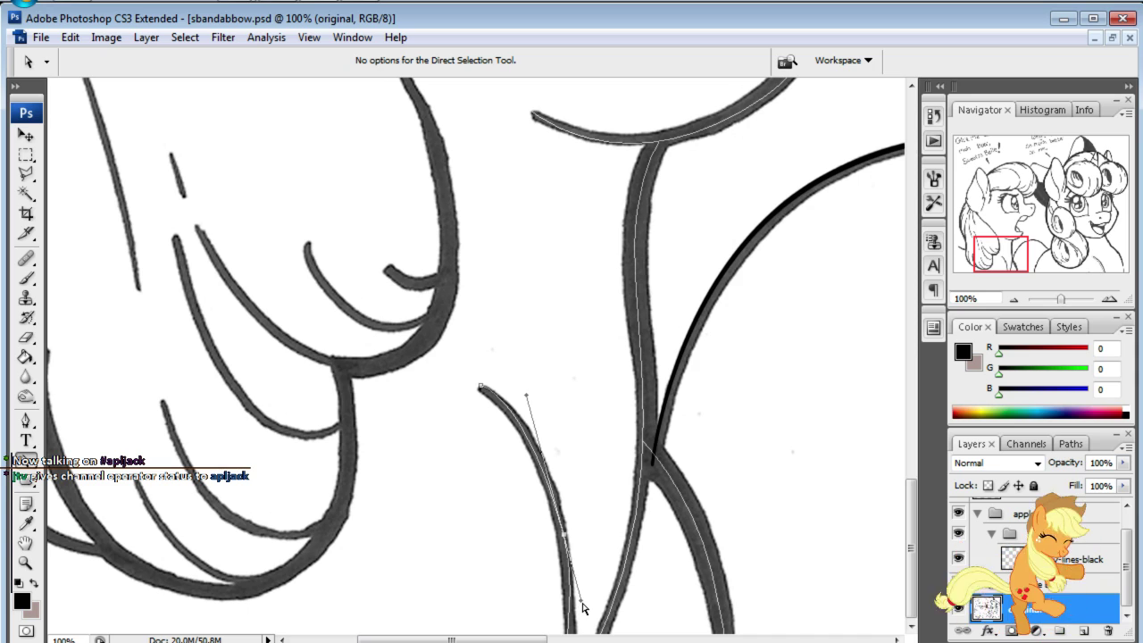
pyautogui.moveTo(581, 601)
pyautogui.mouseDown()
pyautogui.moveTo(587, 610)
pyautogui.moveTo(582, 600)
pyautogui.mouseUp()
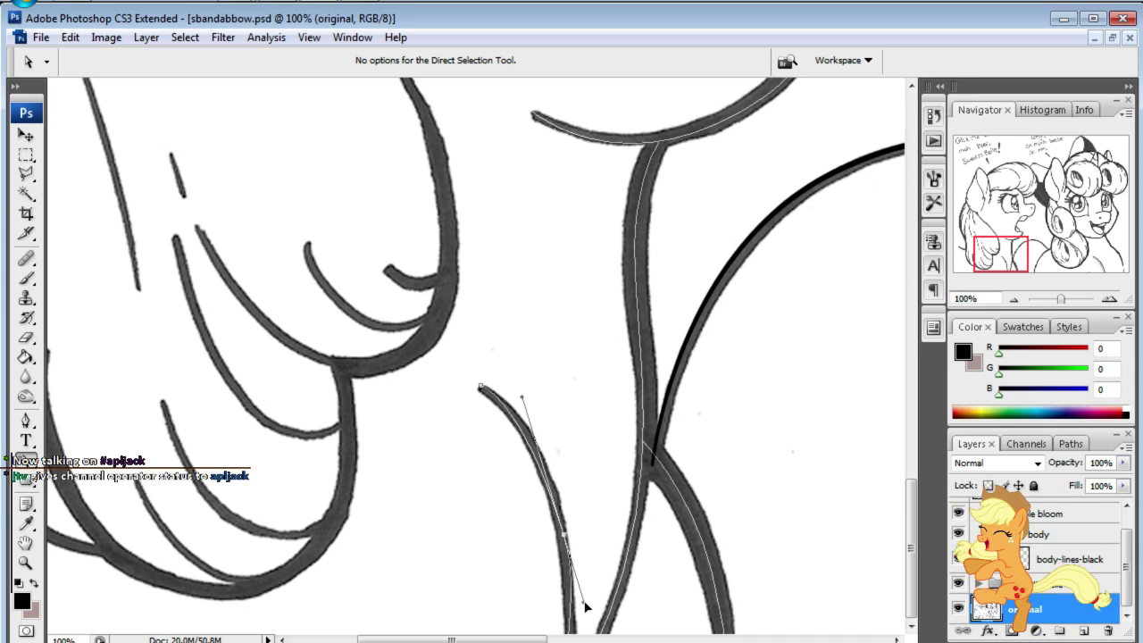
# - Nudge the last anchor onto the stroke and briefly hide the sketch to check the lines
pyautogui.moveTo(565, 538); pyautogui.dragTo(560, 533)
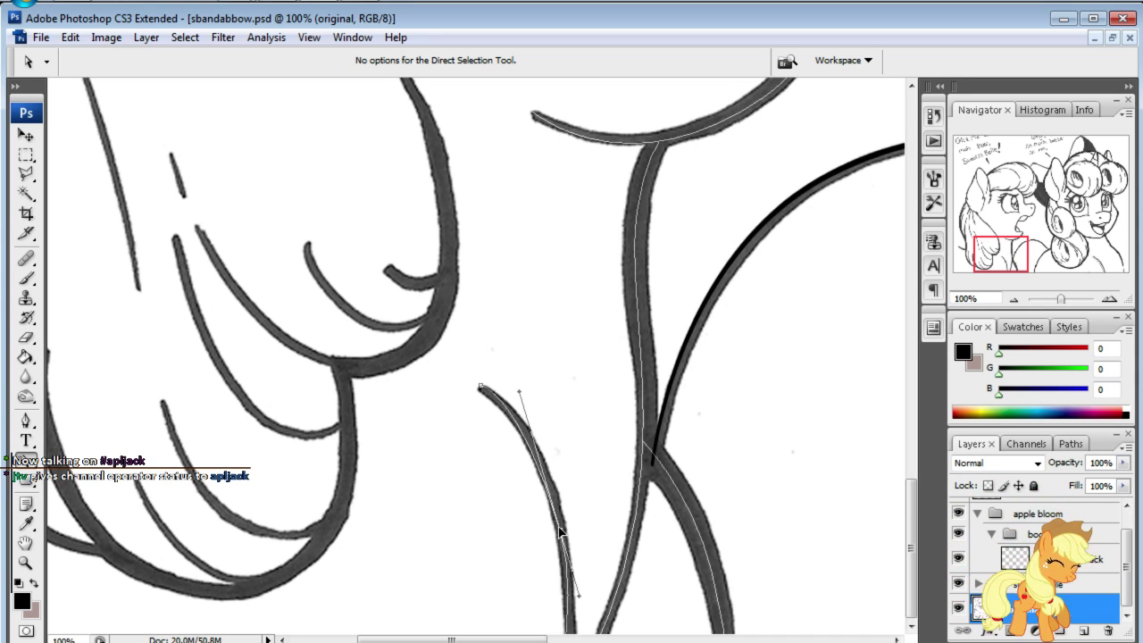
pyautogui.click(958, 608)
pyautogui.click(958, 610)
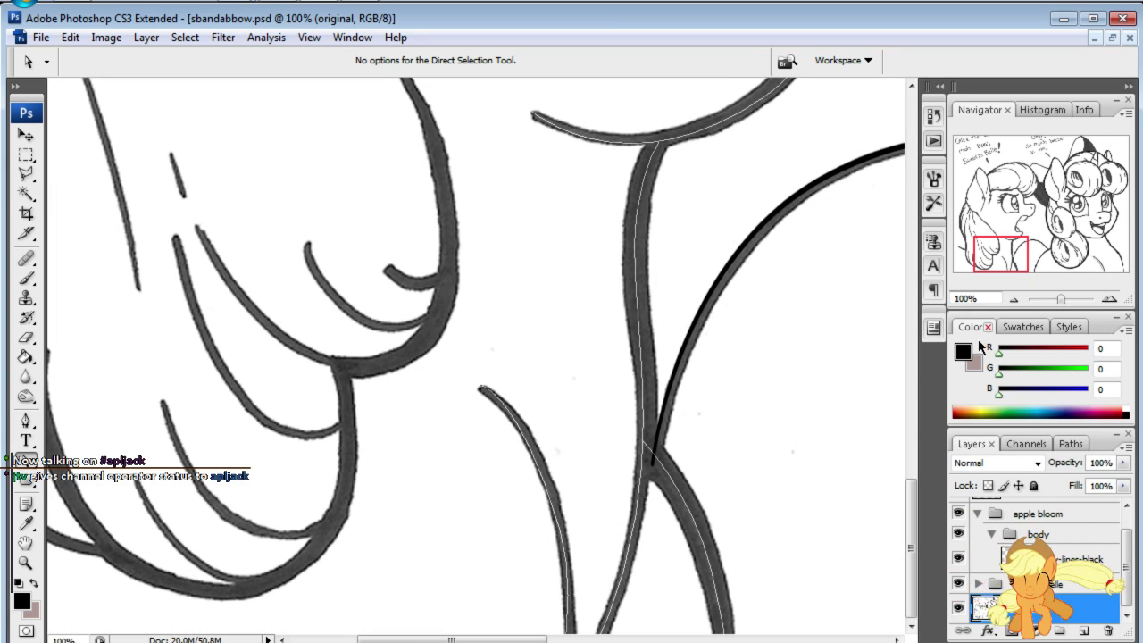
# - Zoom out to the whole drawing, return to 100%, and pan to the lower mane locks
pyautogui.click(966, 298)
pyautogui.write('25')
pyautogui.press('Return')
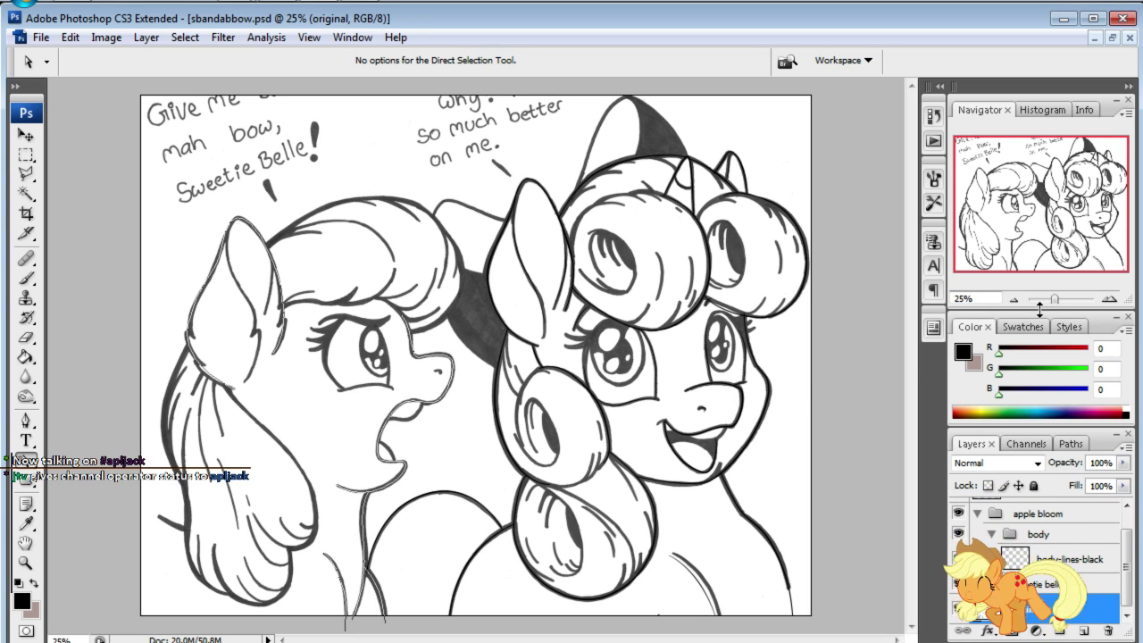
pyautogui.doubleClick(983, 297)
pyautogui.write('100')
pyautogui.press('Return')
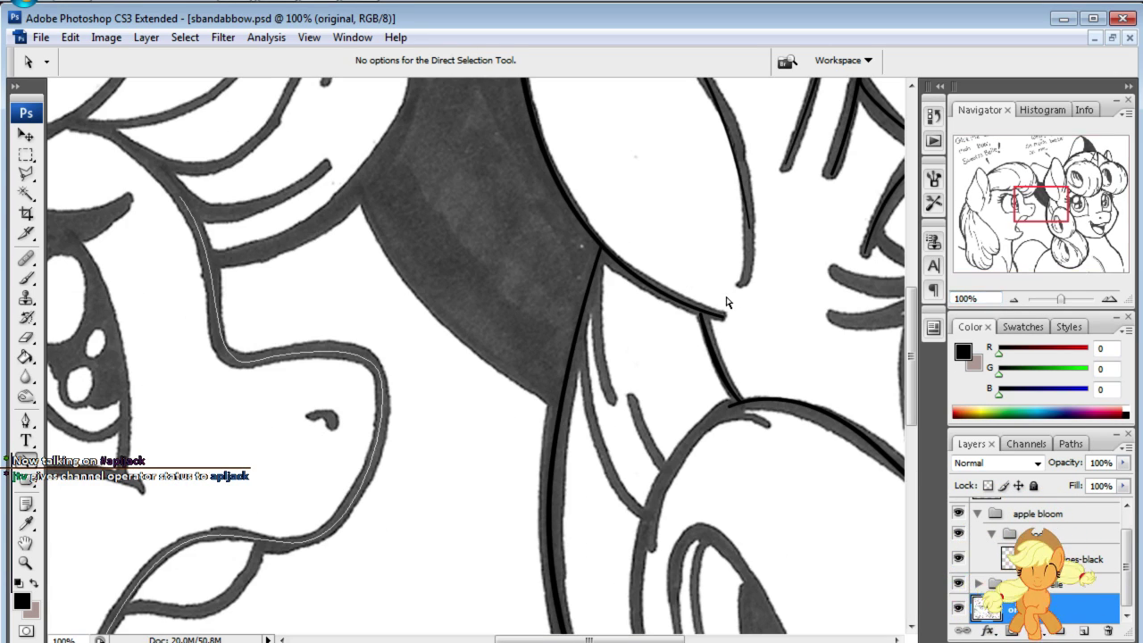
pyautogui.moveTo(1053, 197)
pyautogui.mouseDown()
pyautogui.moveTo(1135, 284)
pyautogui.moveTo(987, 297)
pyautogui.moveTo(948, 183)
pyautogui.moveTo(948, 251)
pyautogui.mouseUp()
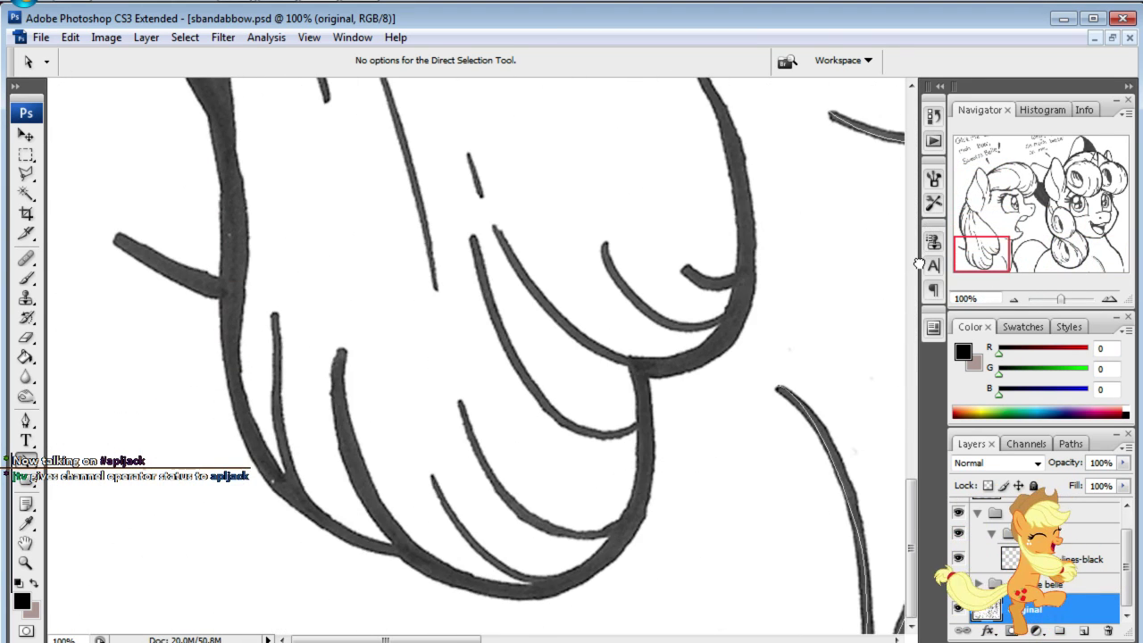
# - Trace a curved segment along the short mane stroke, then zoom out to 50% and further
pyautogui.click(25, 421)
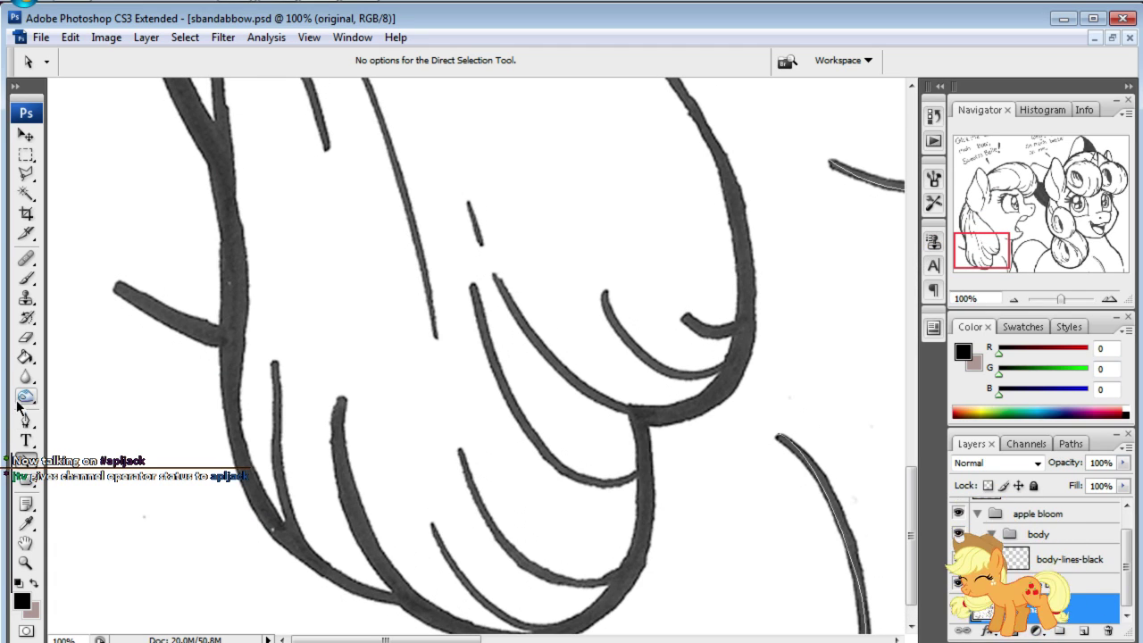
pyautogui.click(233, 336)
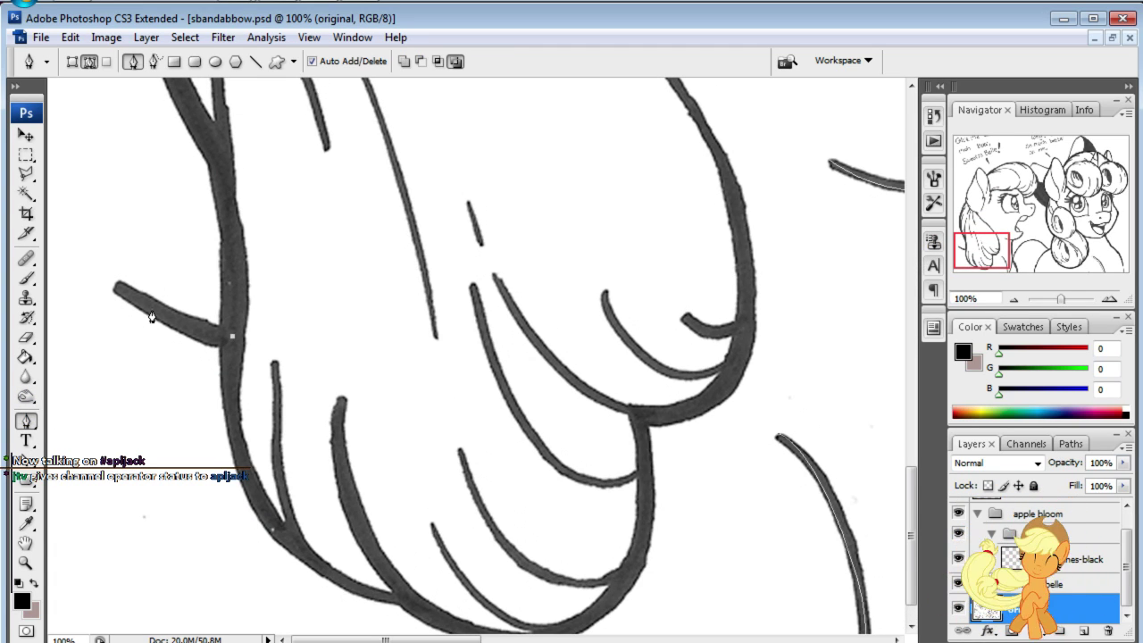
pyautogui.moveTo(118, 287); pyautogui.dragTo(46, 229)
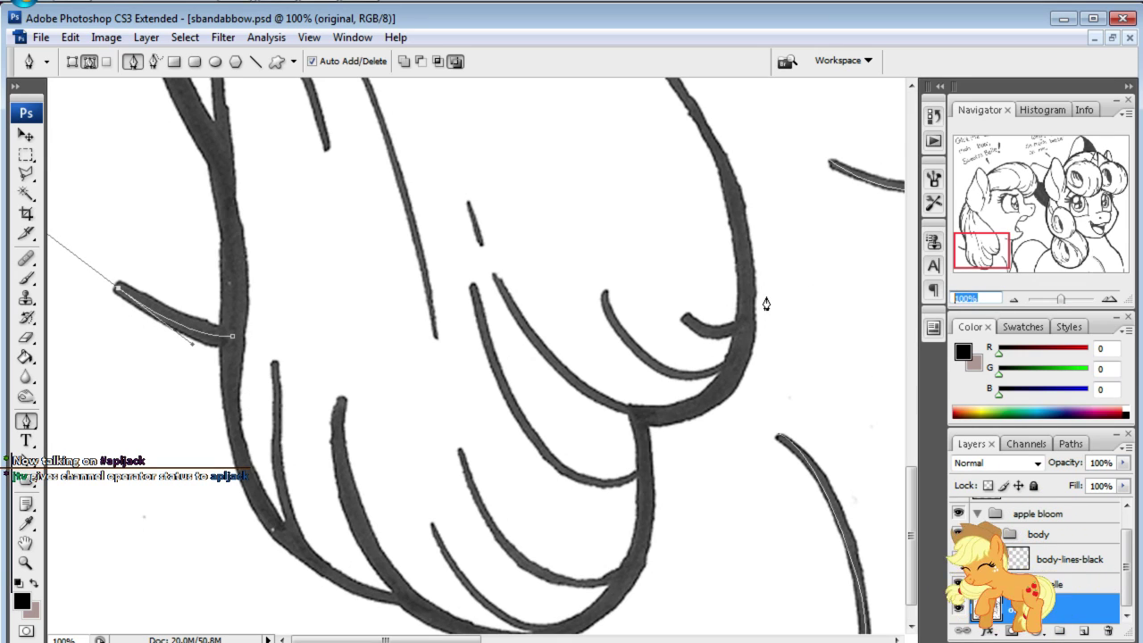
pyautogui.write('50')
pyautogui.press('Return')
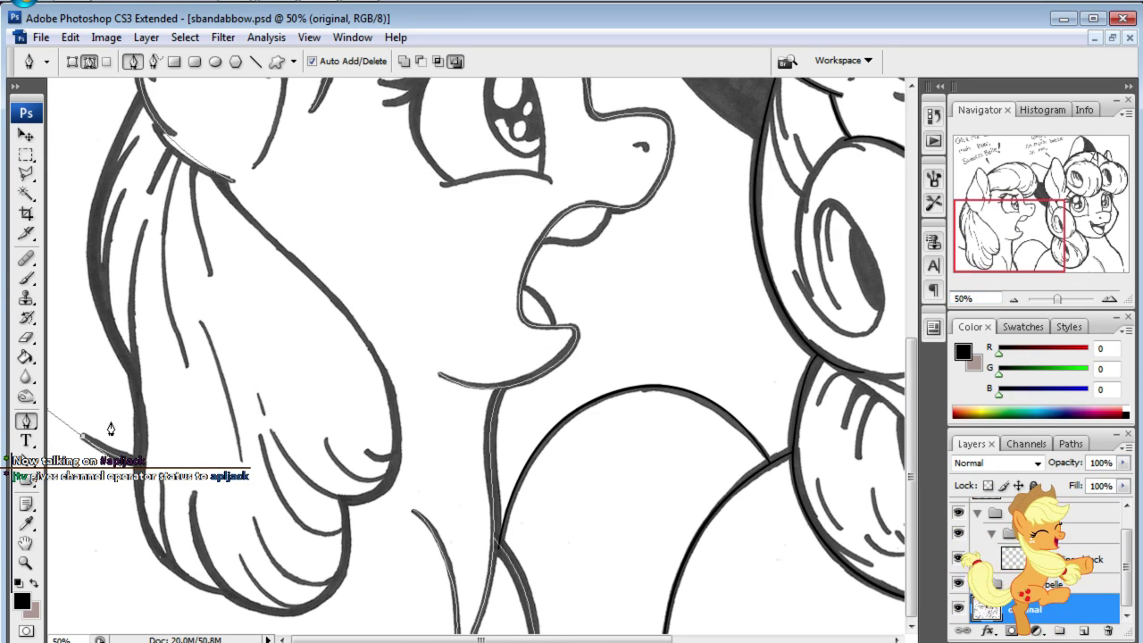
pyautogui.click(975, 299)
pyautogui.write('25')
pyautogui.press('Return')
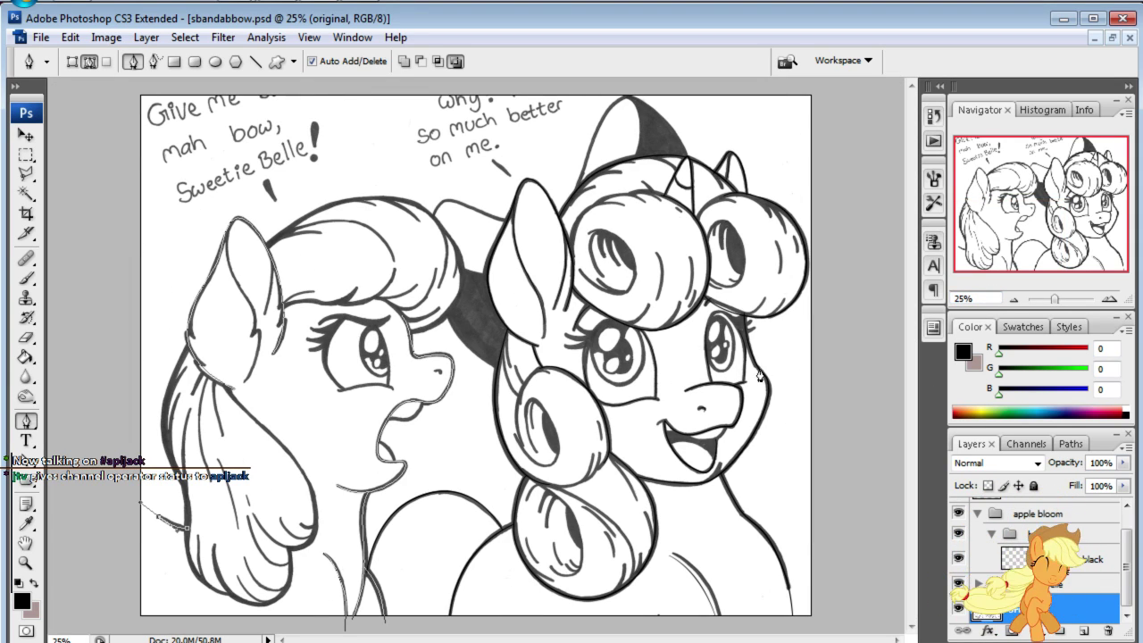
# - Undo the extra lower-left anchor and refit the lower-left curve to the sketched line
pyautogui.click(91, 500)
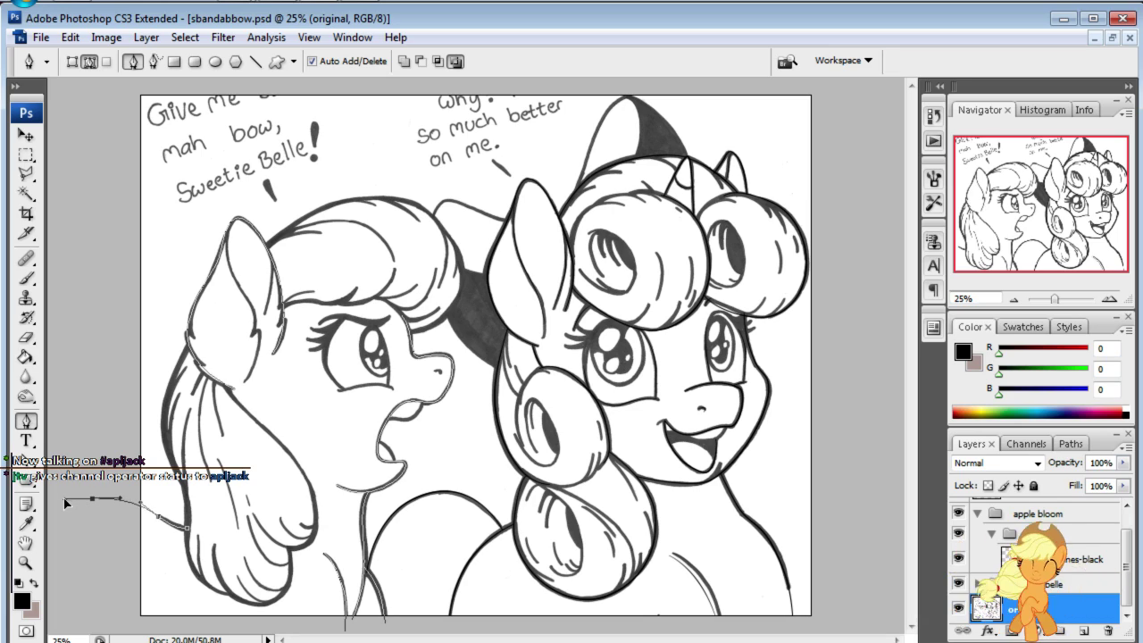
pyautogui.hotkey('ctrl', 'z')
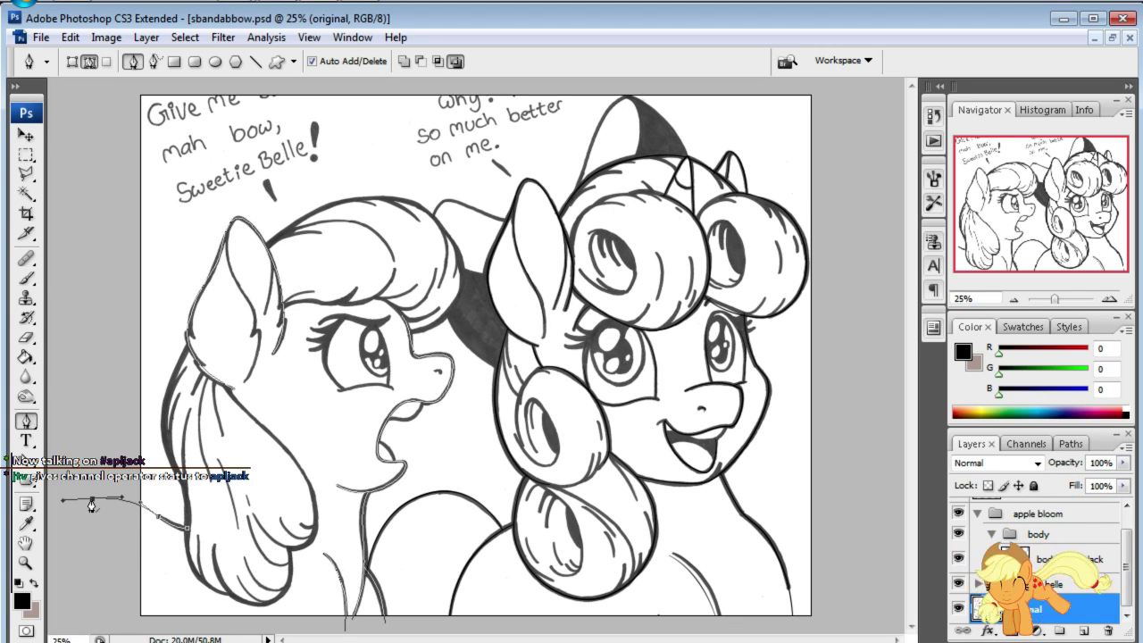
pyautogui.press('a')
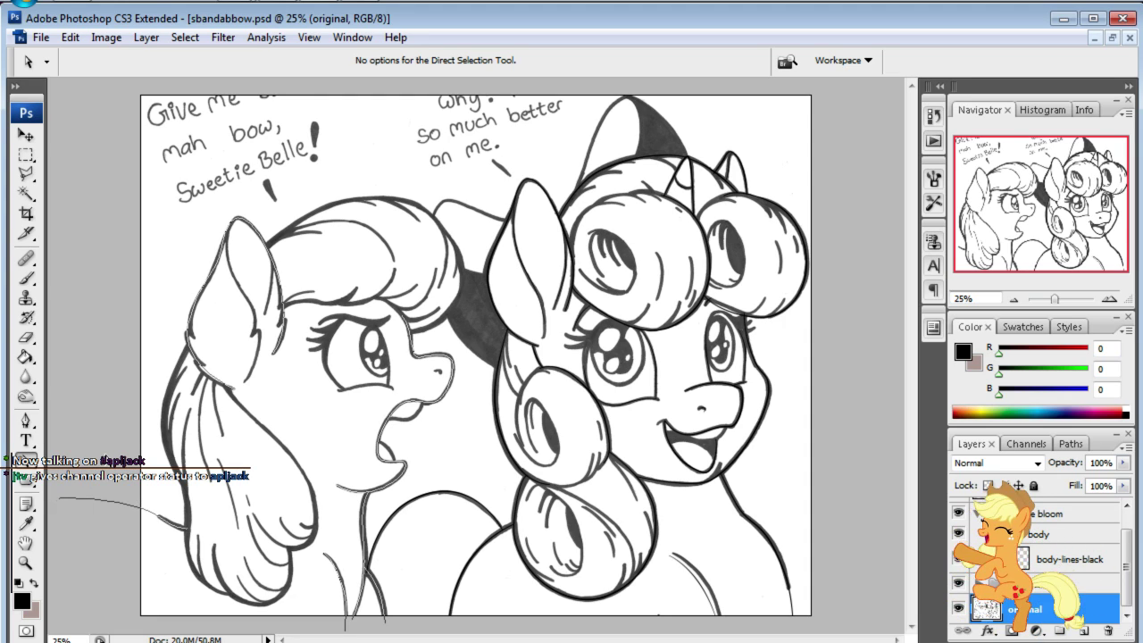
pyautogui.click(90, 501)
pyautogui.moveTo(87, 499)
pyautogui.mouseDown()
pyautogui.moveTo(106, 490)
pyautogui.moveTo(106, 508)
pyautogui.mouseUp()
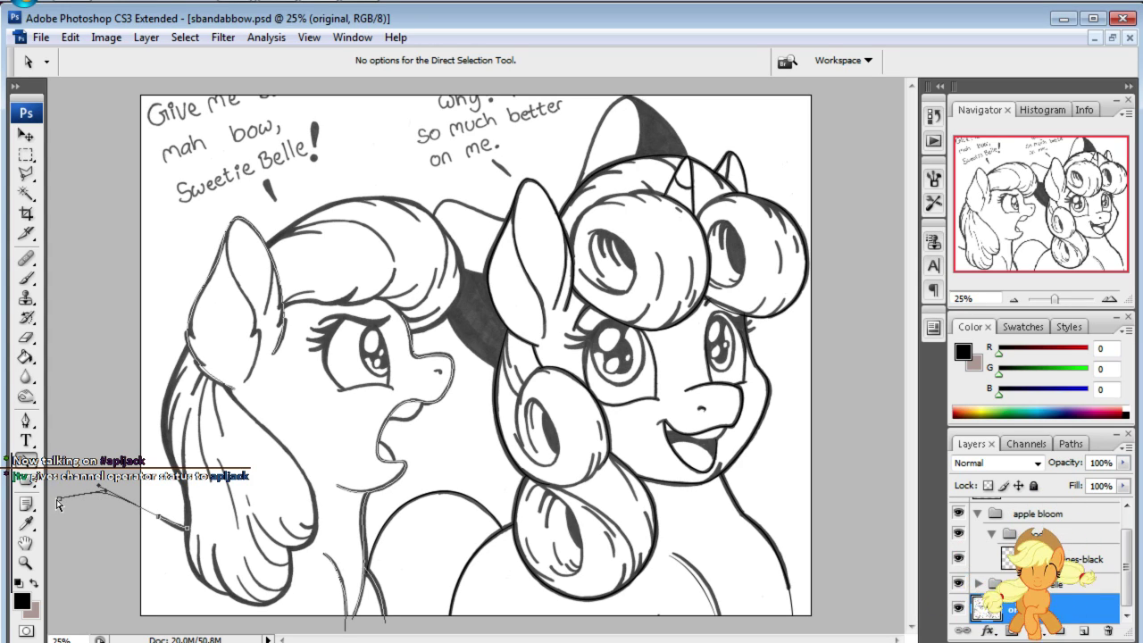
pyautogui.moveTo(56, 503); pyautogui.dragTo(59, 514)
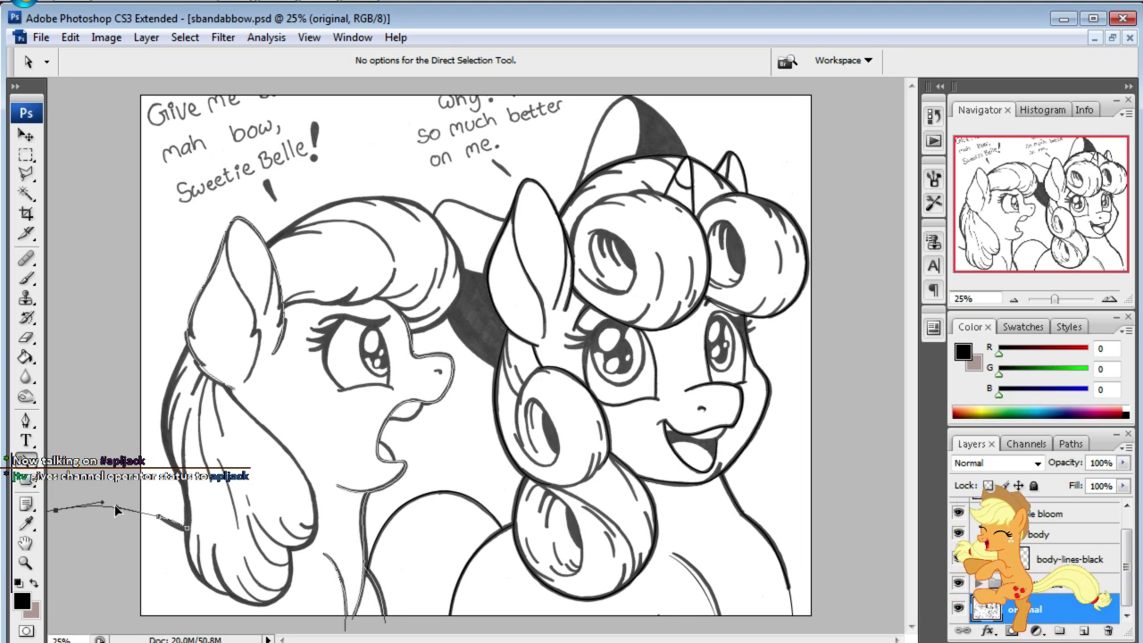
pyautogui.moveTo(116, 510); pyautogui.dragTo(78, 503)
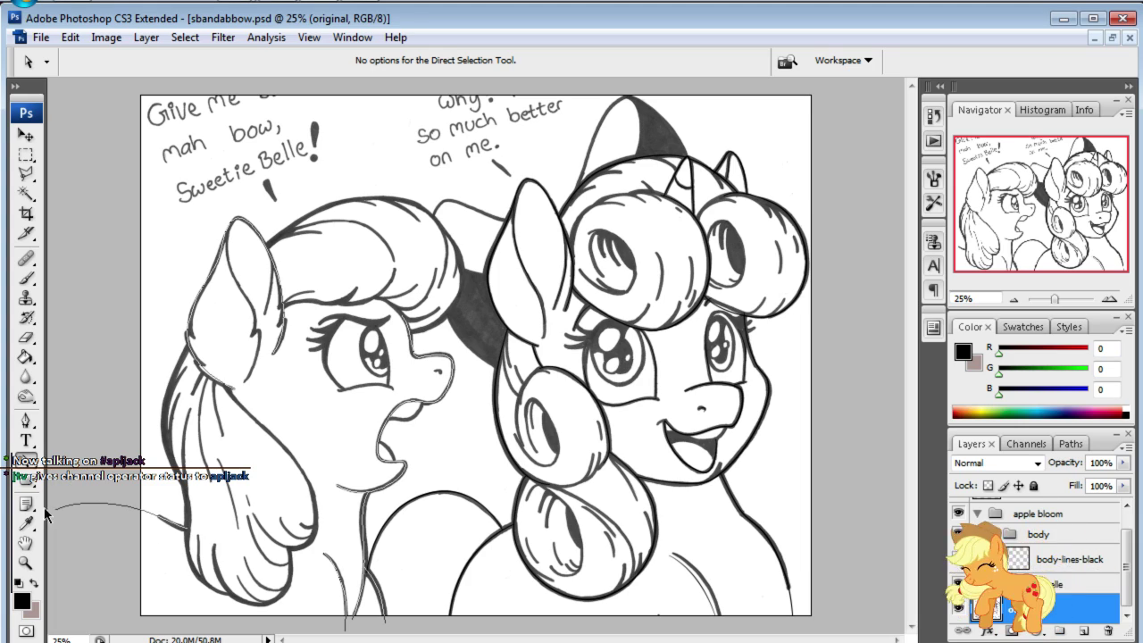
pyautogui.click(971, 298)
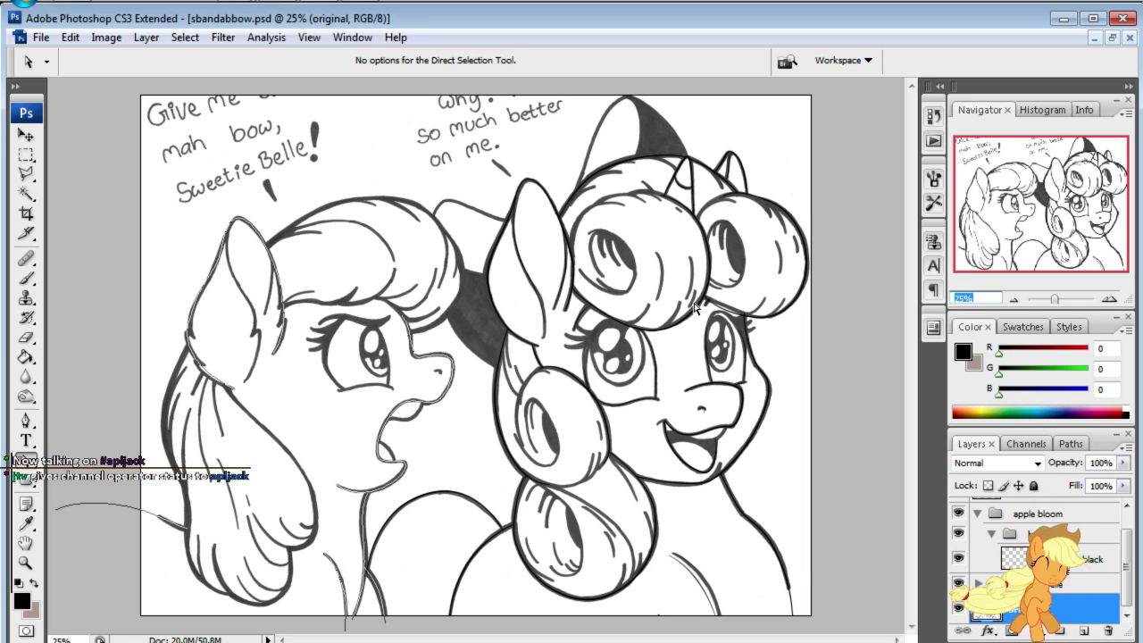
# - Stroke the traced path with the Brush onto the body-lines-black layer
pyautogui.click(1054, 562)
pyautogui.click(26, 421)
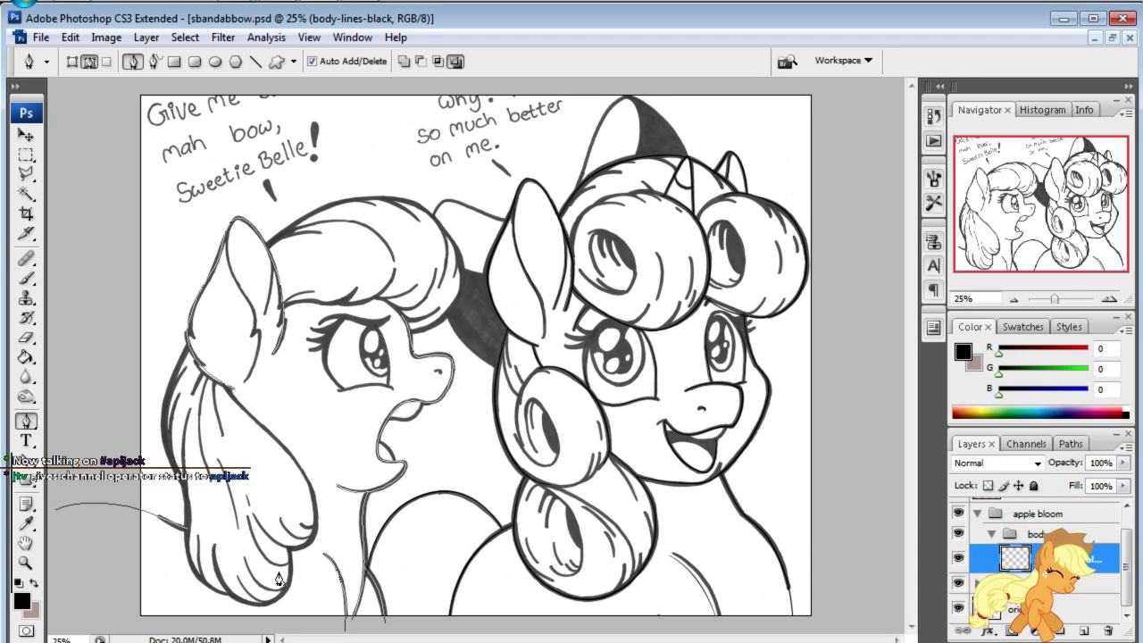
pyautogui.rightClick(355, 415)
pyautogui.click(420, 536)
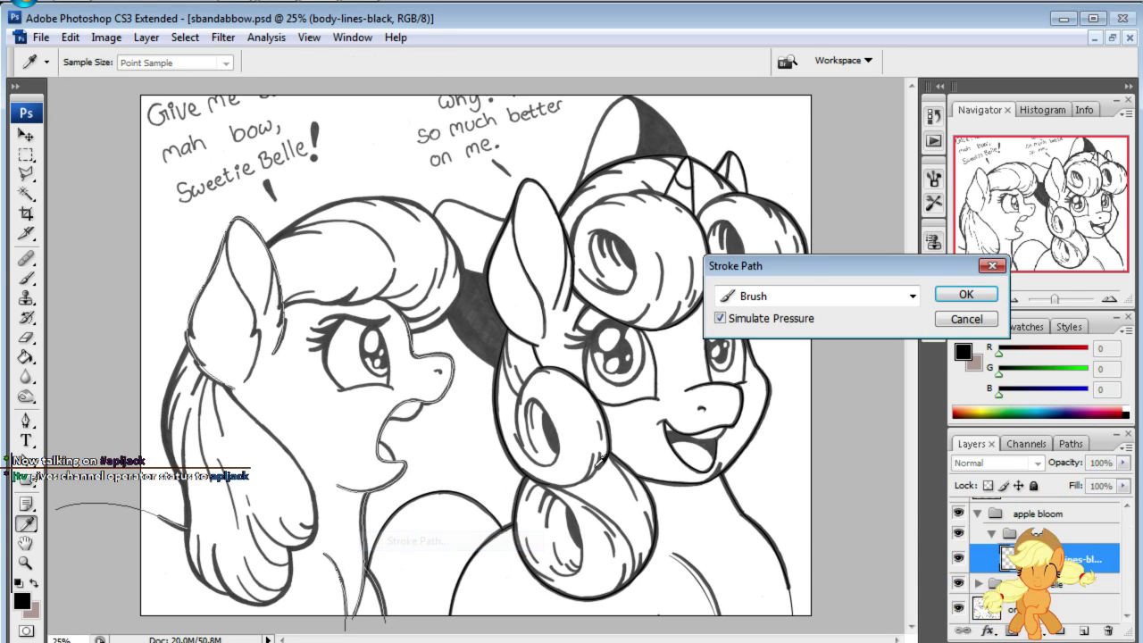
pyautogui.click(966, 294)
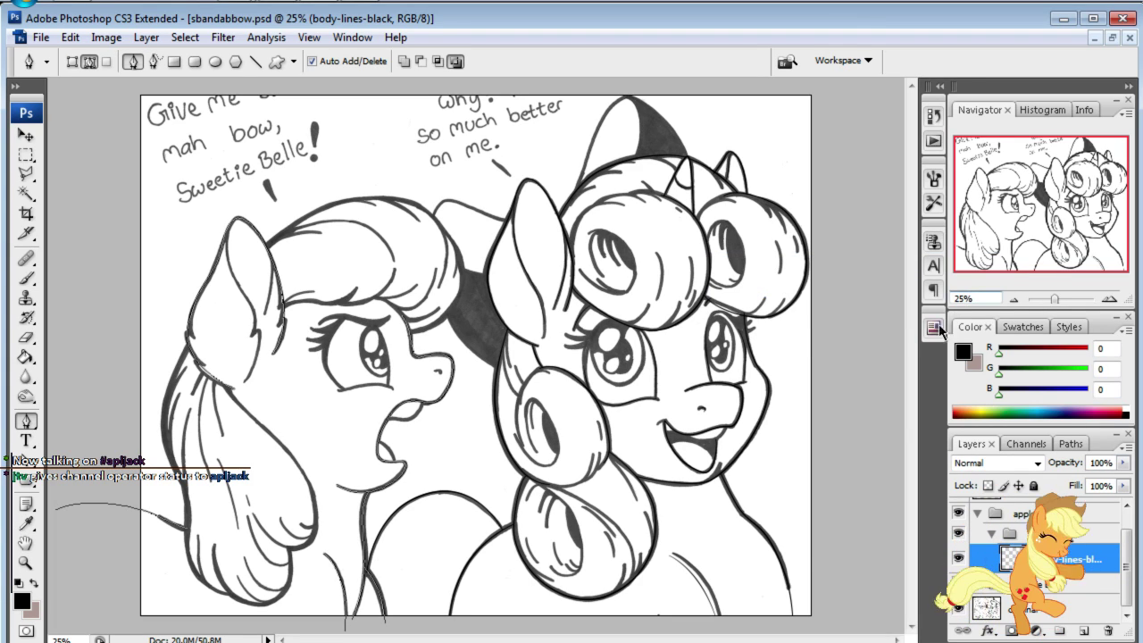
# - Solo body-lines-black to check the strokes, restore the other layers, and show the Paths list
pyautogui.keyDown('alt'); pyautogui.click(958, 558); pyautogui.keyUp('alt')
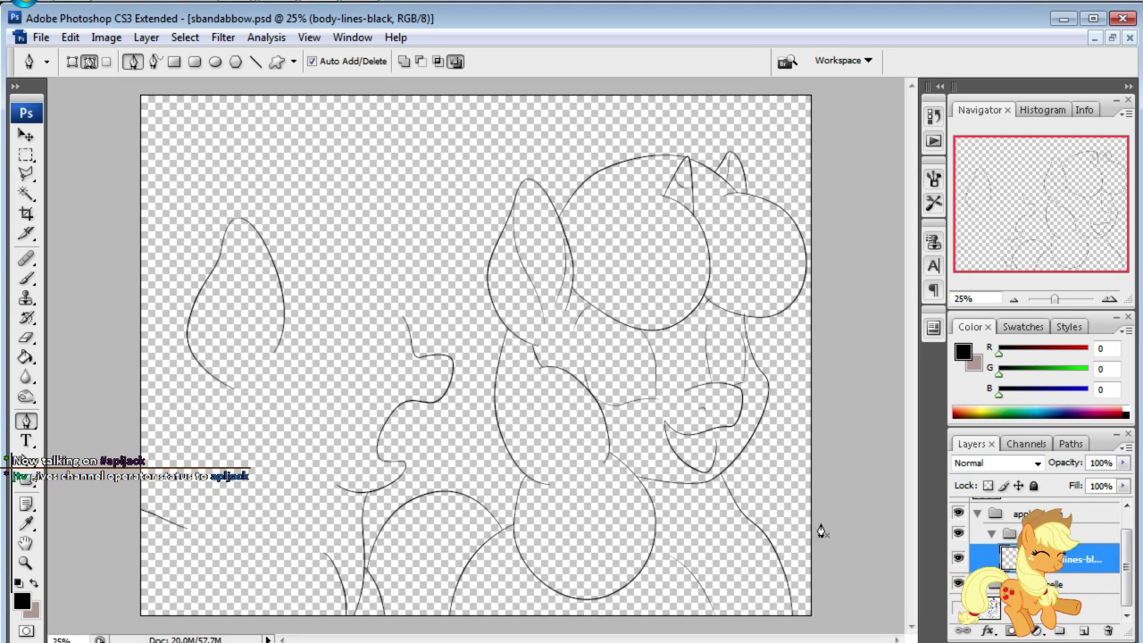
pyautogui.click(961, 608)
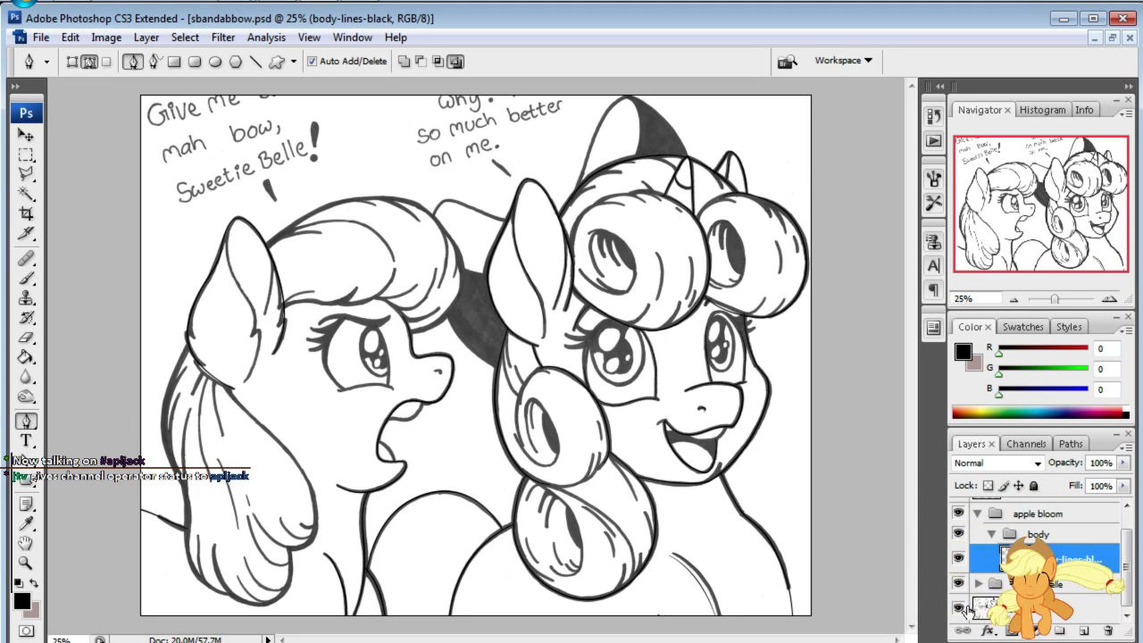
pyautogui.click(1063, 444)
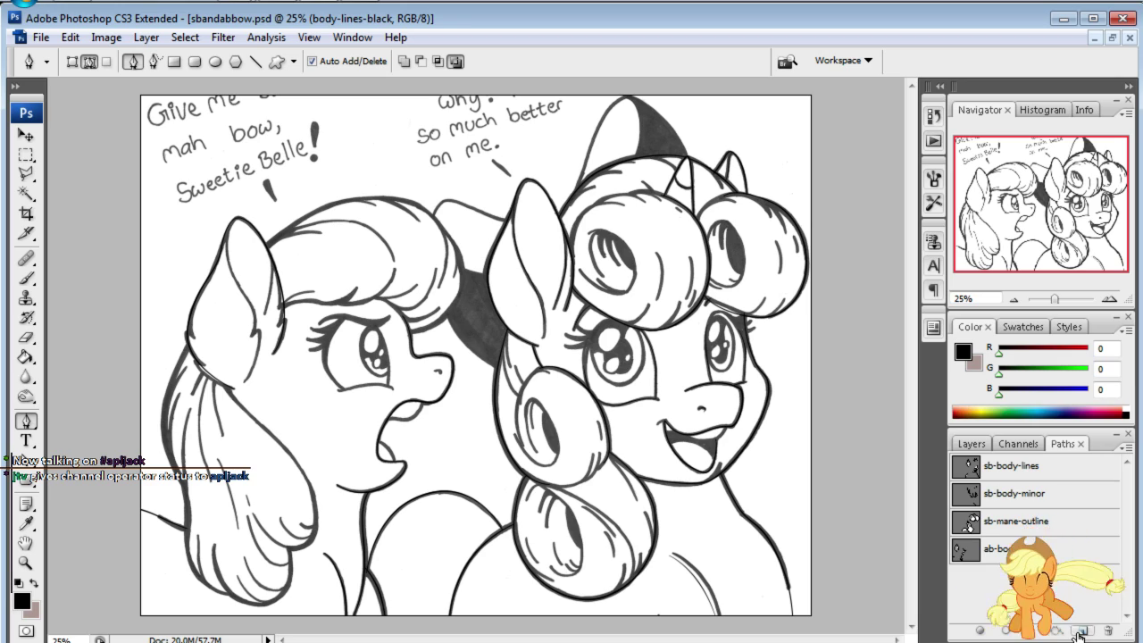
# - Create a new path named '-body-minor' and zoom to 100% on Apple Bloom's ear
pyautogui.click(1079, 631)
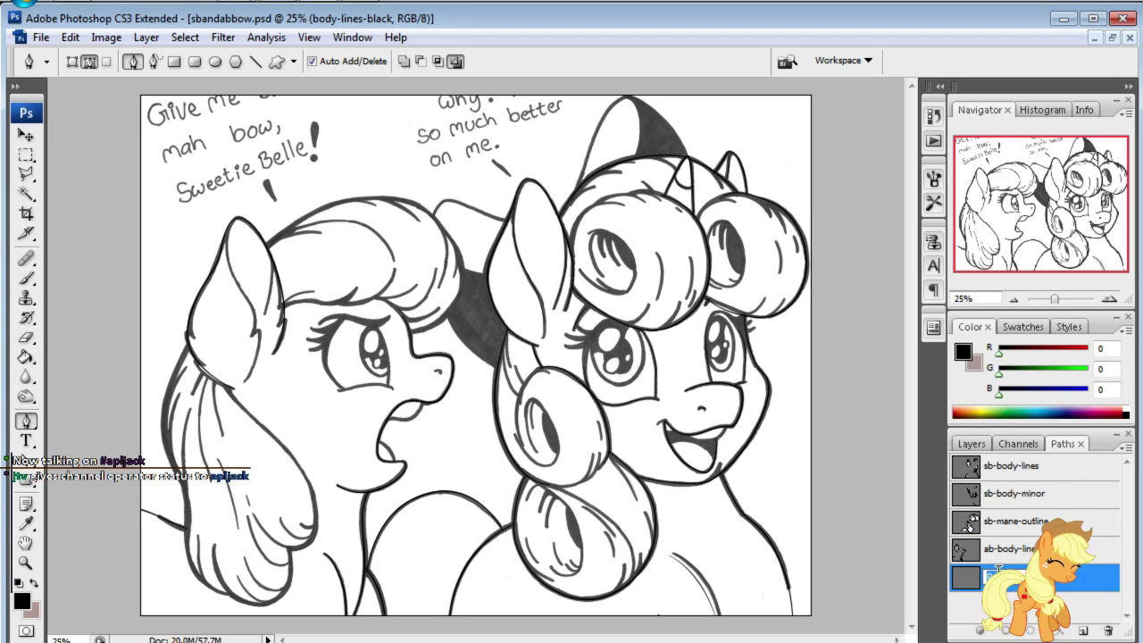
pyautogui.write('-body-minor')
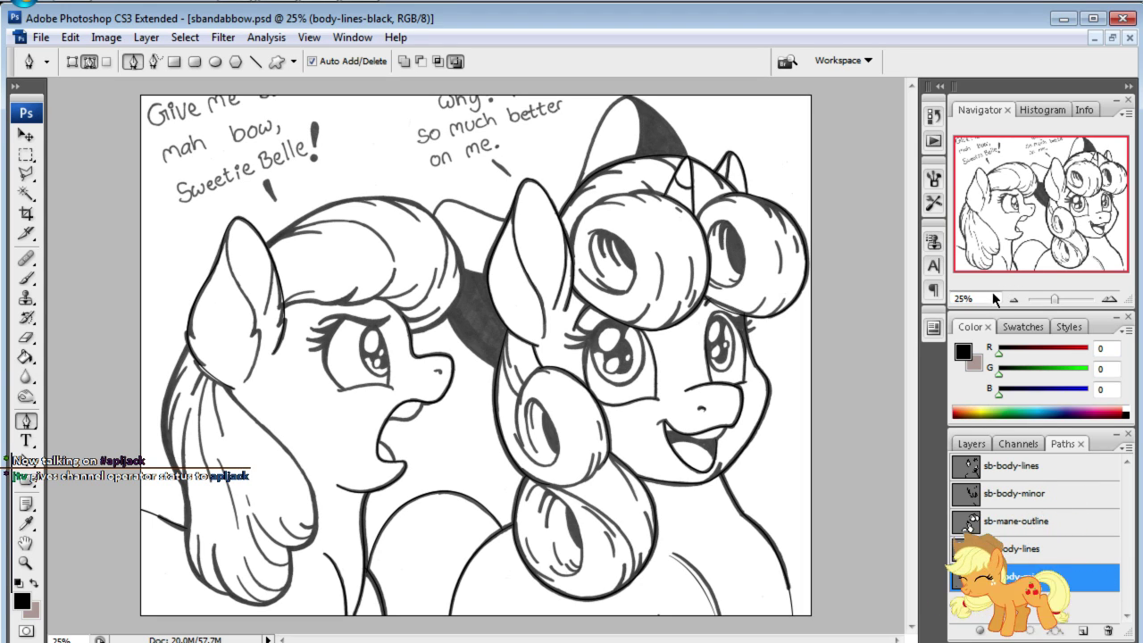
pyautogui.click(994, 299)
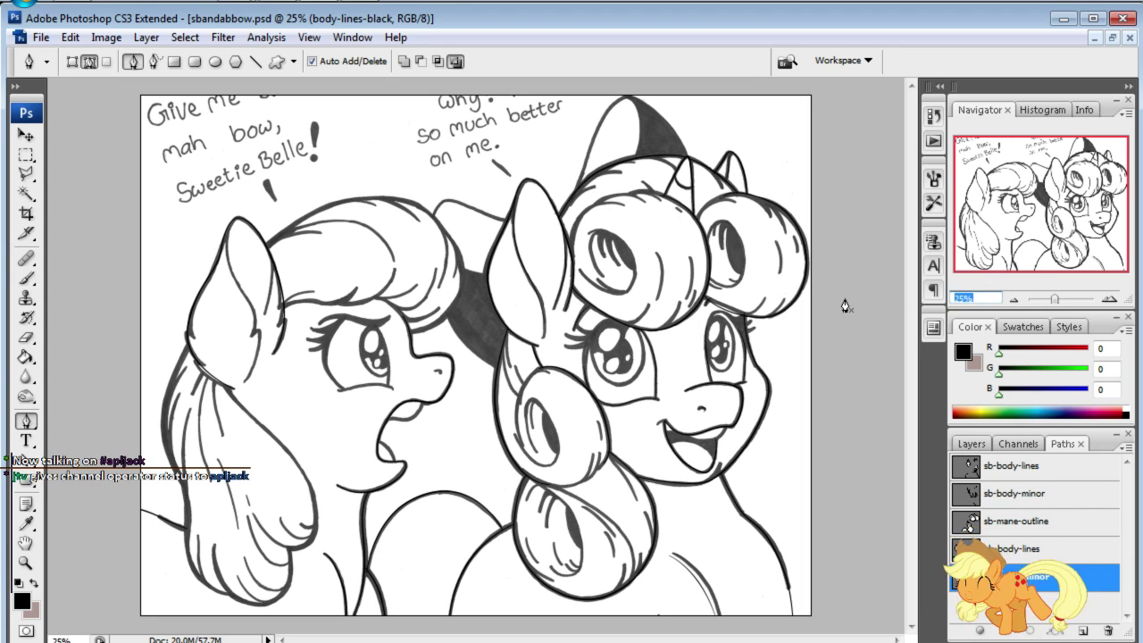
pyautogui.write('100')
pyautogui.press('Return')
pyautogui.moveTo(1027, 201)
pyautogui.mouseDown()
pyautogui.moveTo(982, 171)
pyautogui.moveTo(976, 188)
pyautogui.mouseUp()
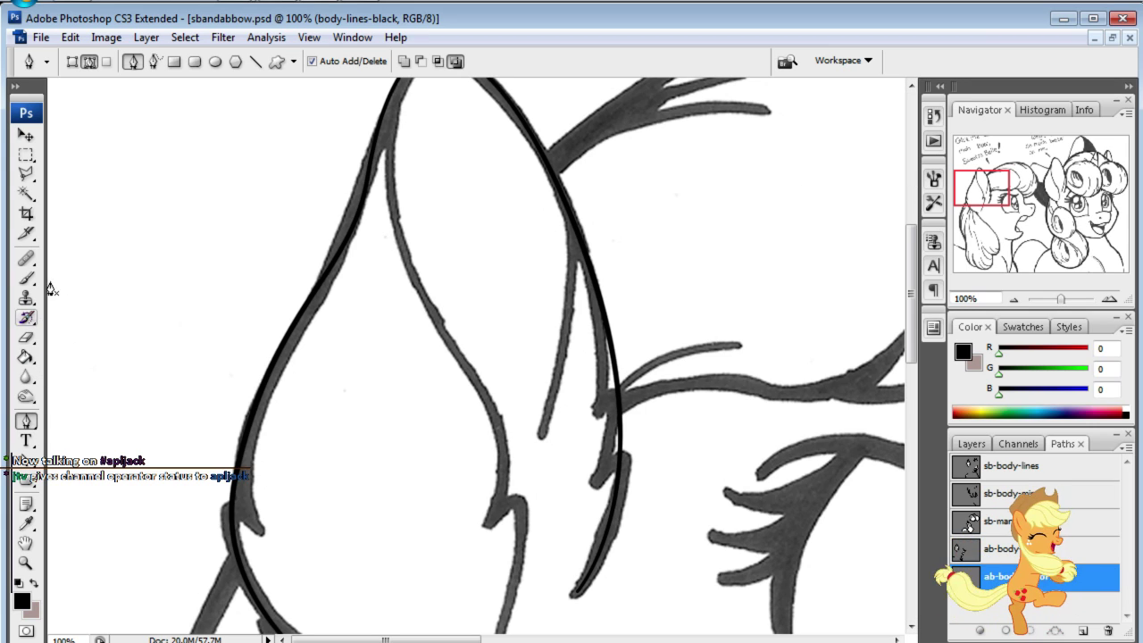
pyautogui.moveTo(995, 207); pyautogui.dragTo(992, 200)
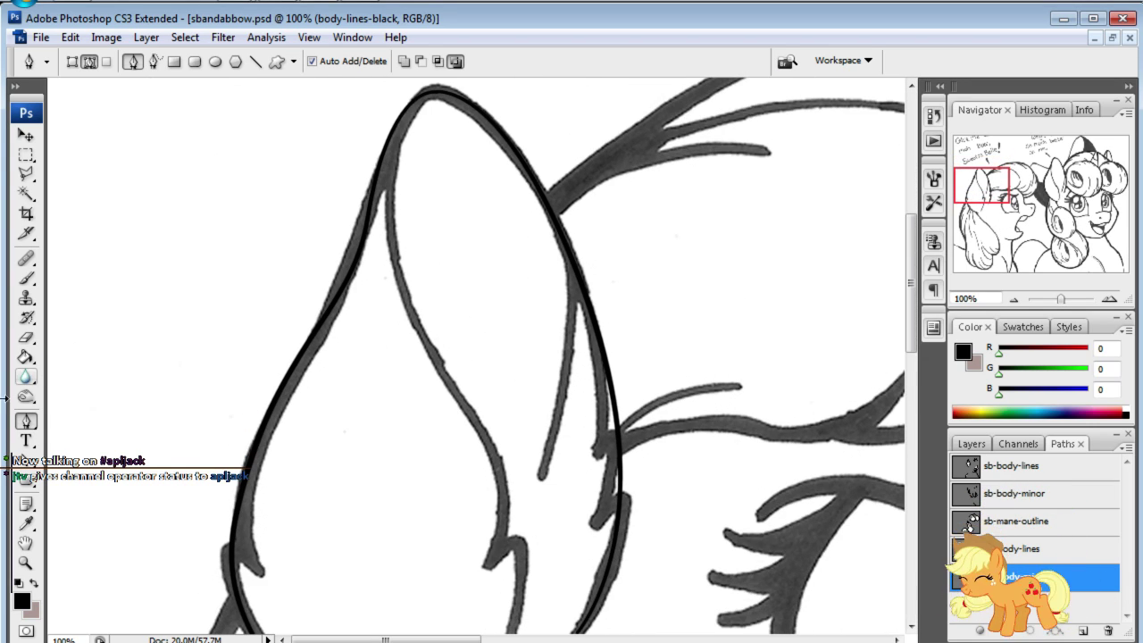
# - Trace the ear's inner line with anchors from its tip down the curve
pyautogui.click(409, 106)
pyautogui.click(374, 183)
pyautogui.click(395, 258)
pyautogui.click(419, 329)
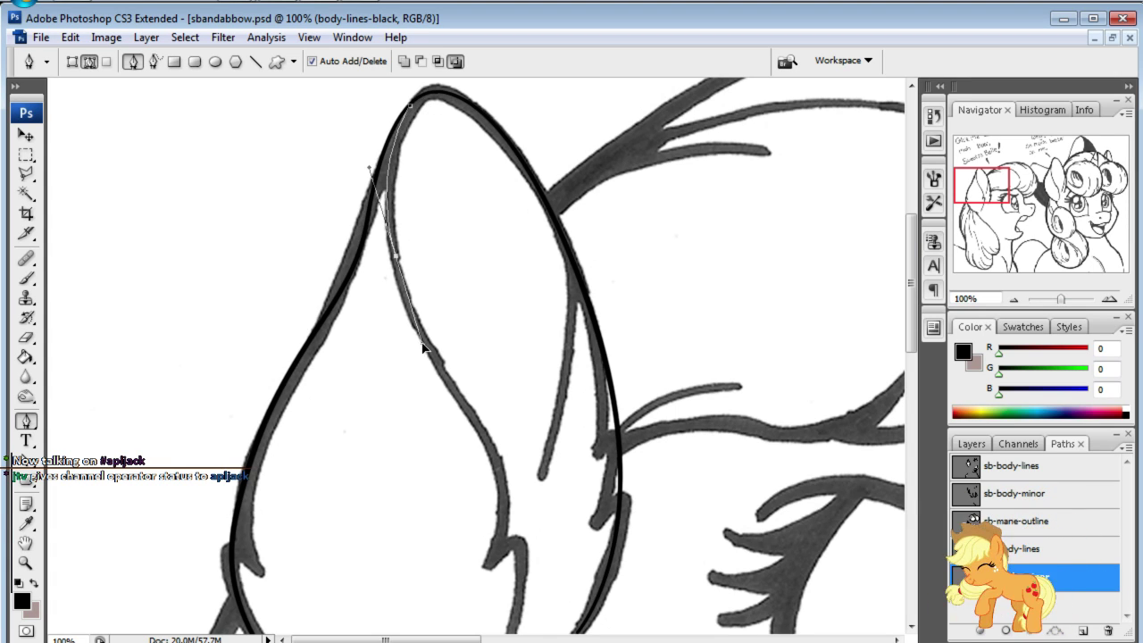
pyautogui.moveTo(1002, 195); pyautogui.dragTo(1007, 207)
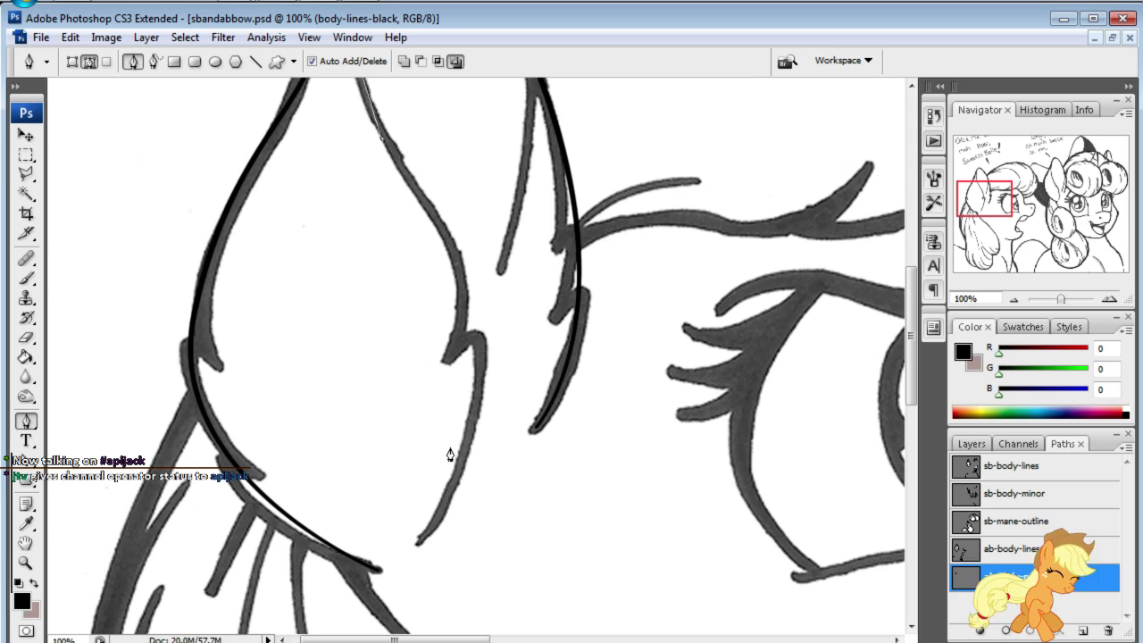
pyautogui.moveTo(448, 487)
pyautogui.mouseDown()
pyautogui.moveTo(352, 582)
pyautogui.moveTo(374, 560)
pyautogui.mouseUp()
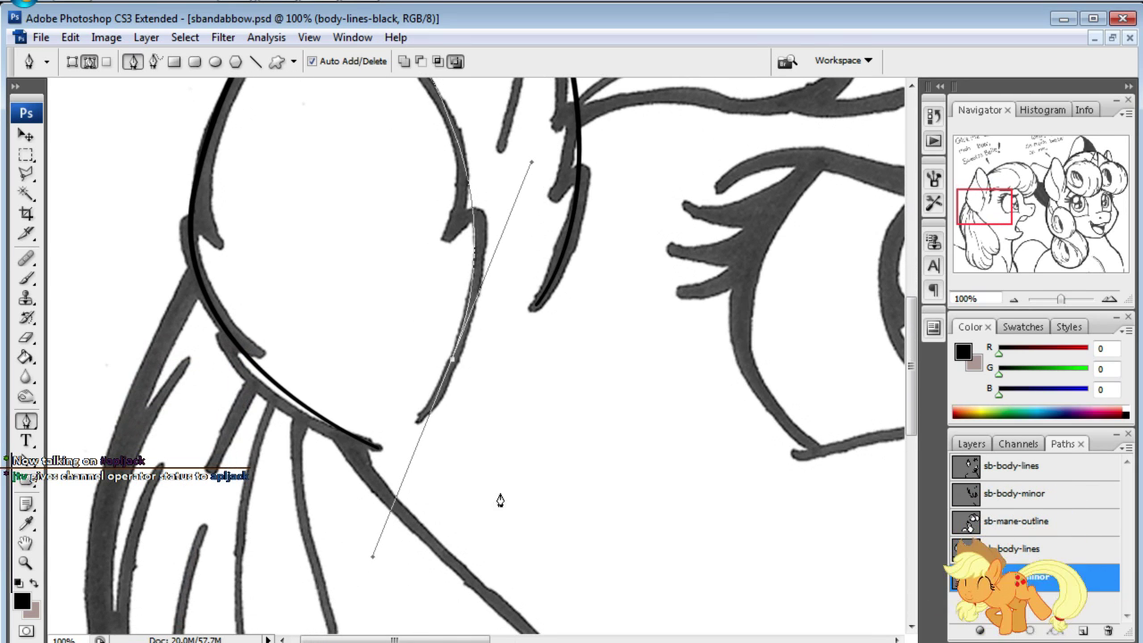
pyautogui.moveTo(972, 219); pyautogui.dragTo(980, 204)
# - Deselect the points and trace a second curved line down the ear's inner edge
pyautogui.press('a')
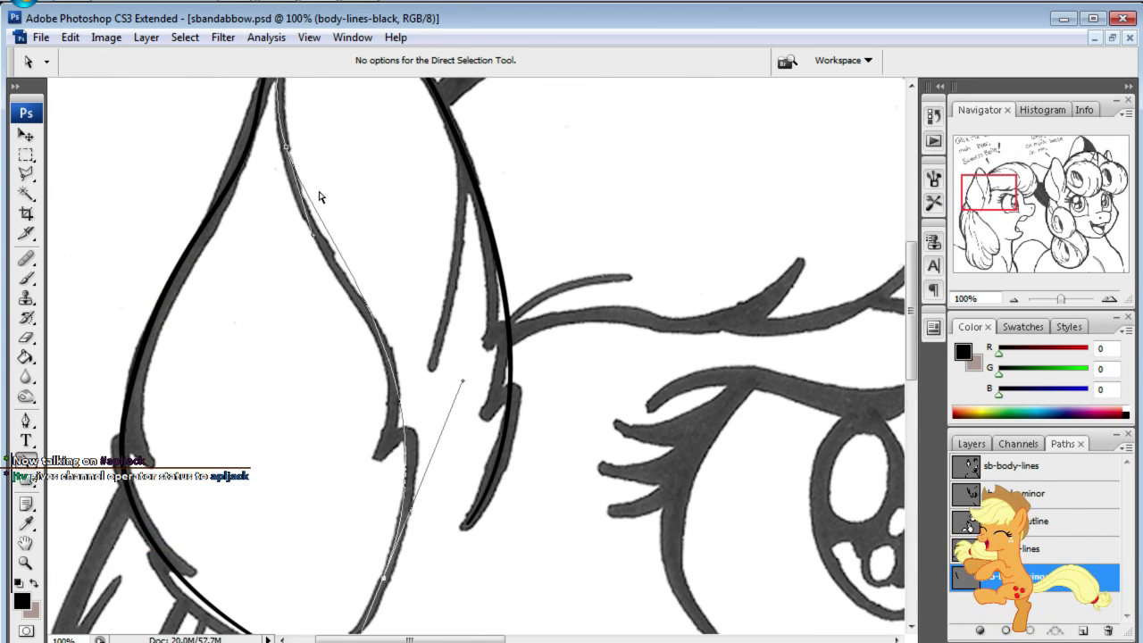
pyautogui.click(803, 342)
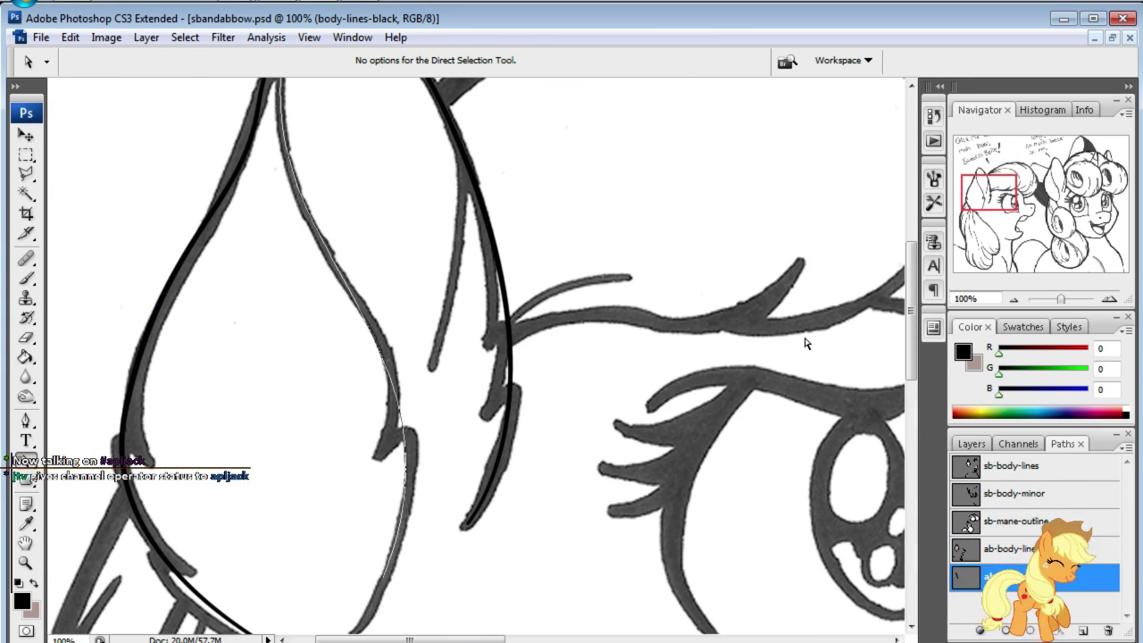
pyautogui.click(26, 424)
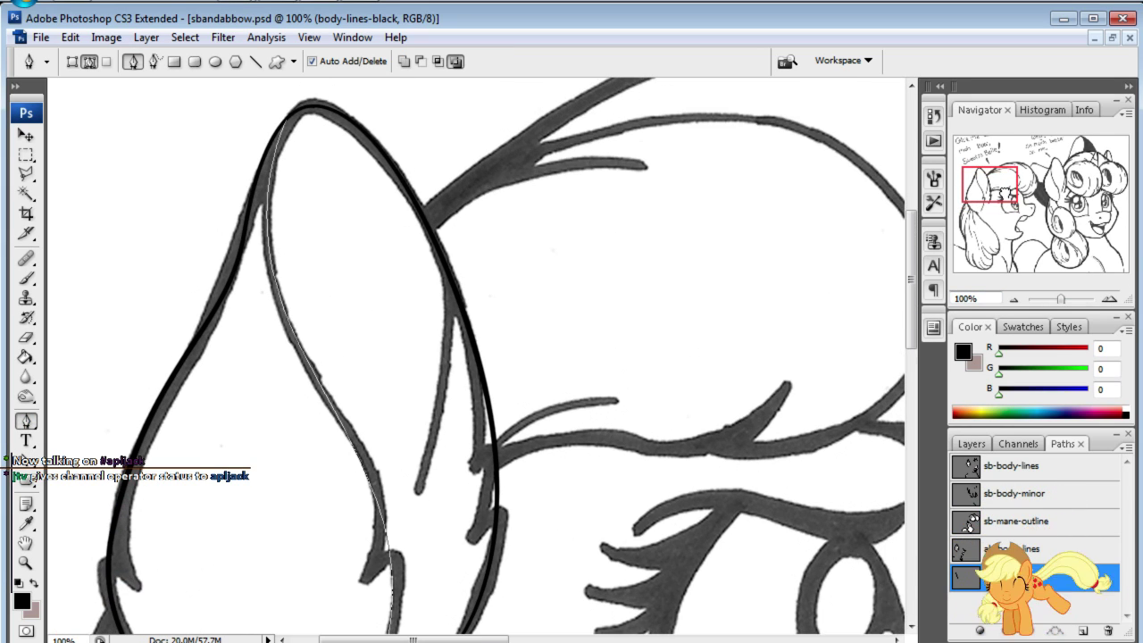
pyautogui.moveTo(572, 402); pyautogui.dragTo(473, 339)
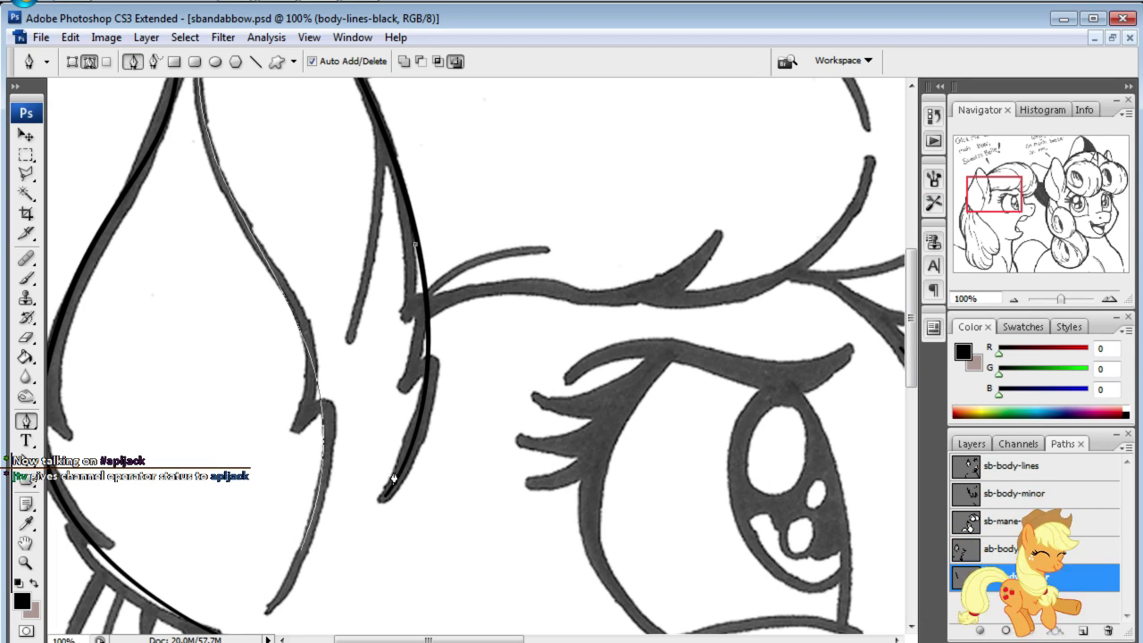
pyautogui.moveTo(383, 473); pyautogui.dragTo(355, 549)
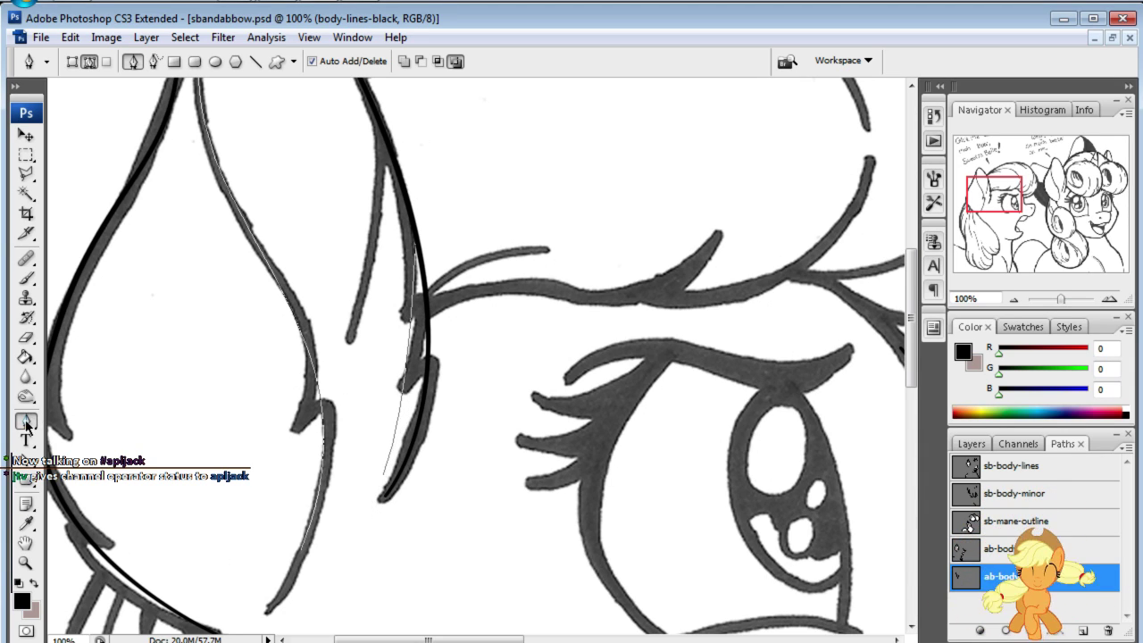
# - Hide the sketch layer and move the thin ear path's lower anchor to refine the curve
pyautogui.click(971, 444)
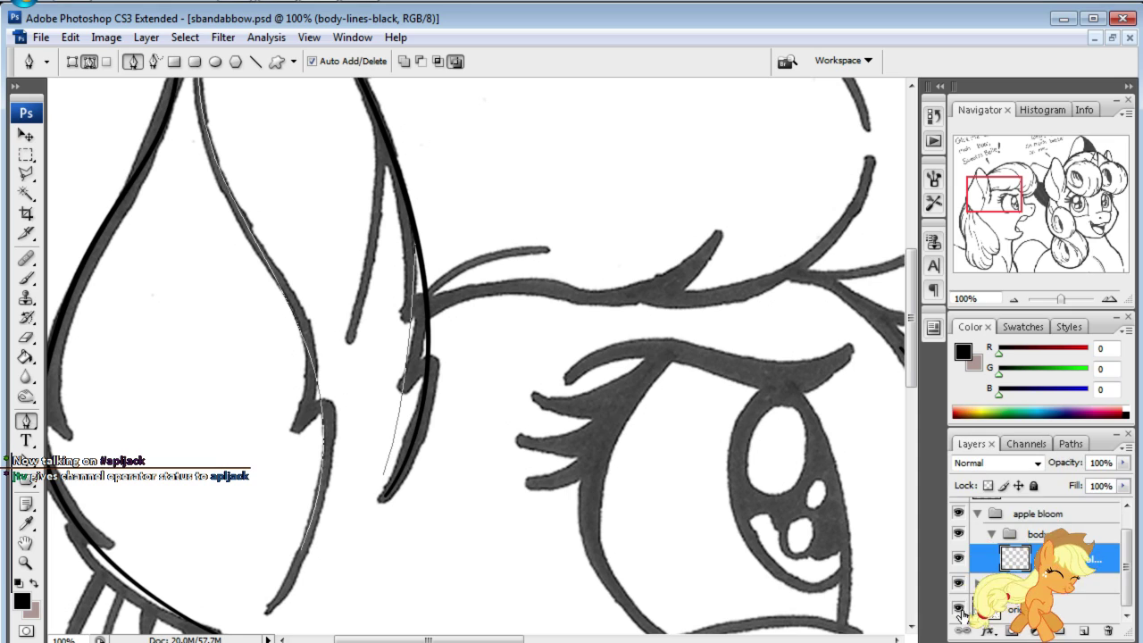
pyautogui.click(958, 610)
pyautogui.moveTo(994, 177)
pyautogui.mouseDown()
pyautogui.moveTo(1045, 197)
pyautogui.moveTo(982, 200)
pyautogui.mouseUp()
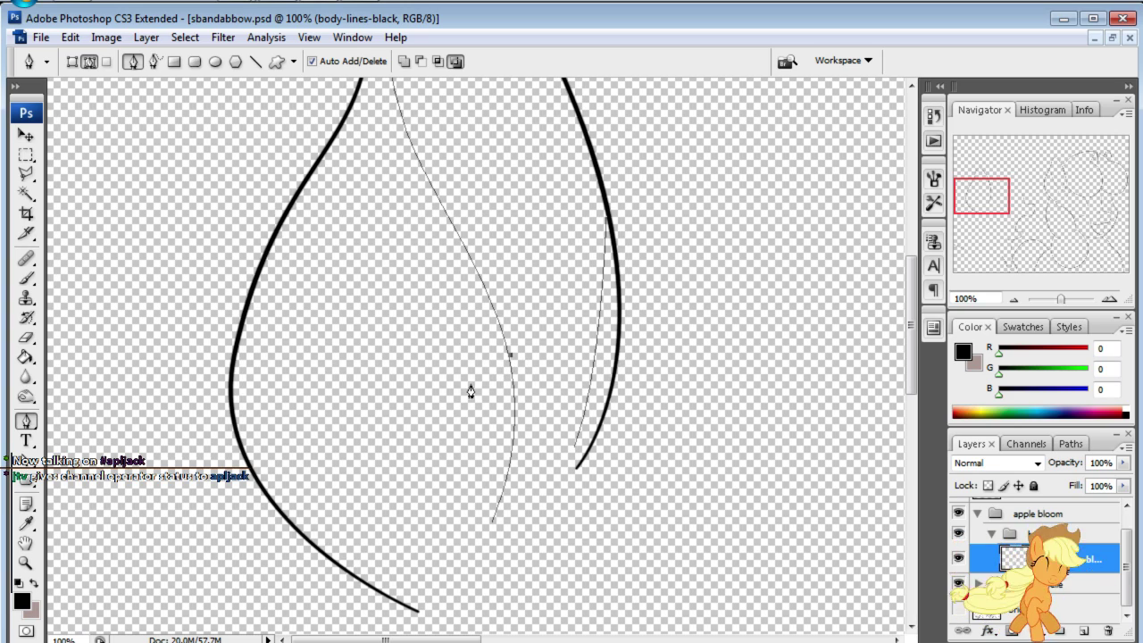
pyautogui.press('a')
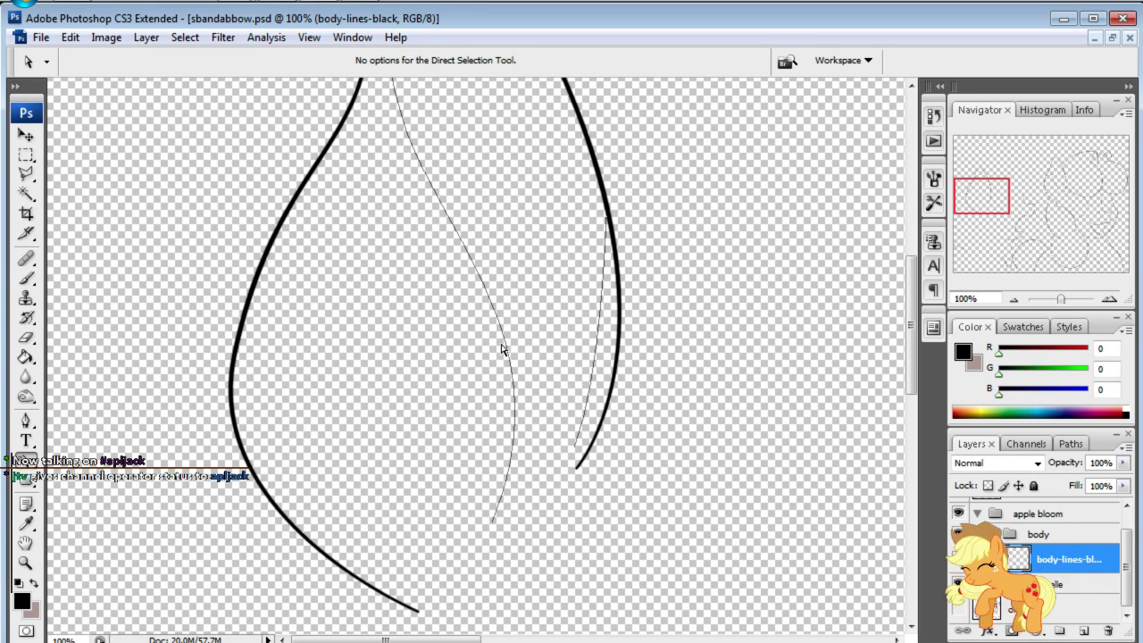
pyautogui.click(510, 351)
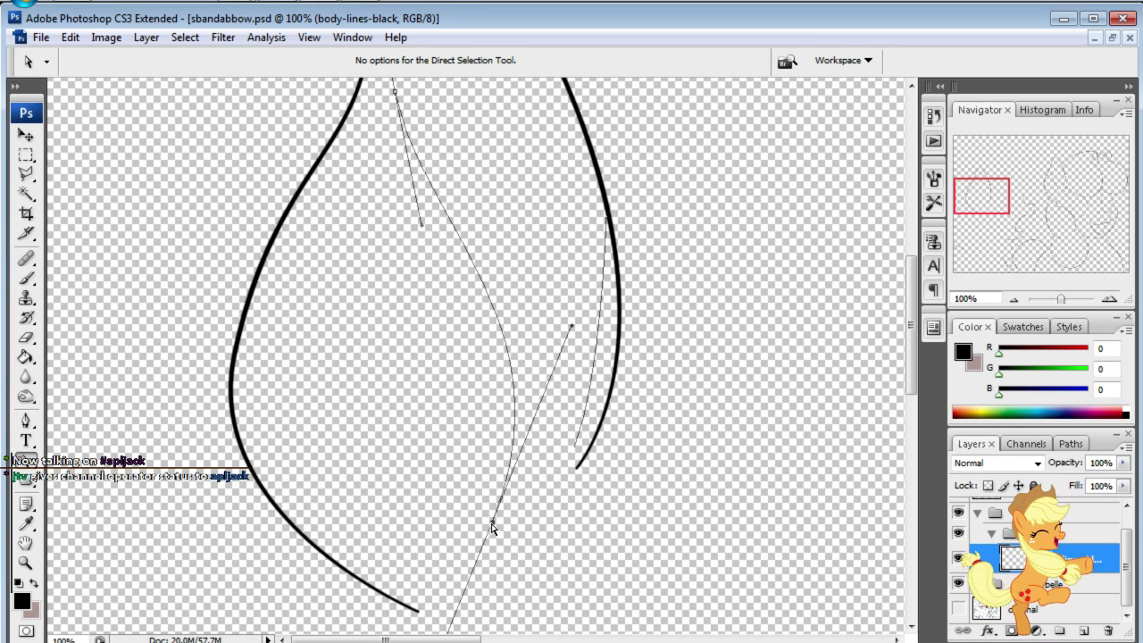
pyautogui.moveTo(492, 525); pyautogui.dragTo(446, 536)
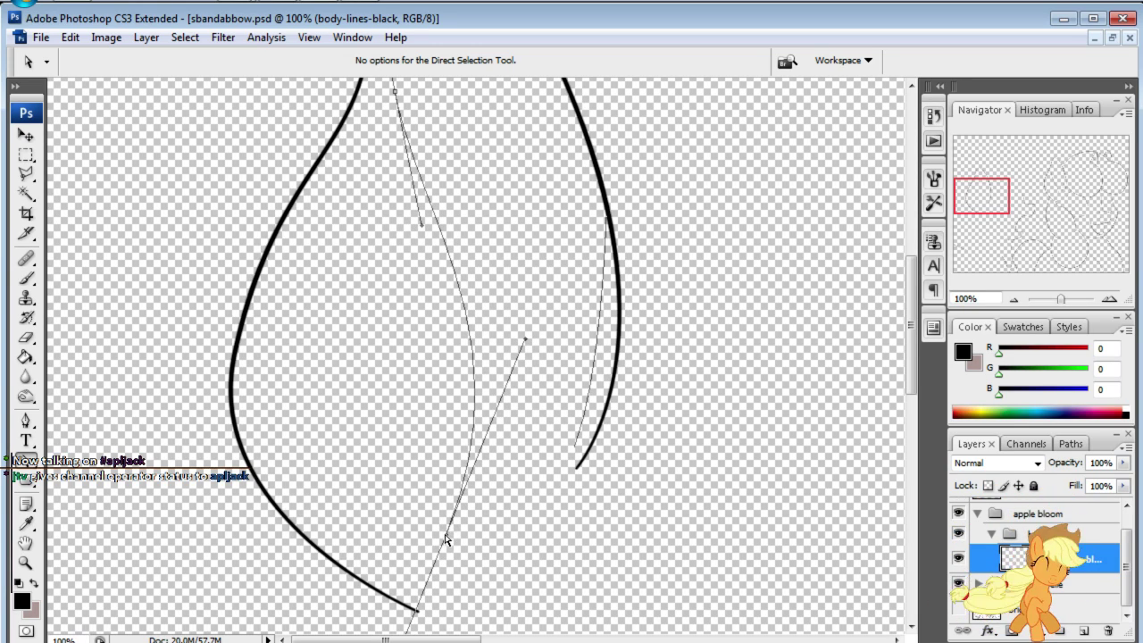
pyautogui.moveTo(446, 536)
pyautogui.mouseDown()
pyautogui.moveTo(449, 487)
pyautogui.moveTo(465, 491)
pyautogui.mouseUp()
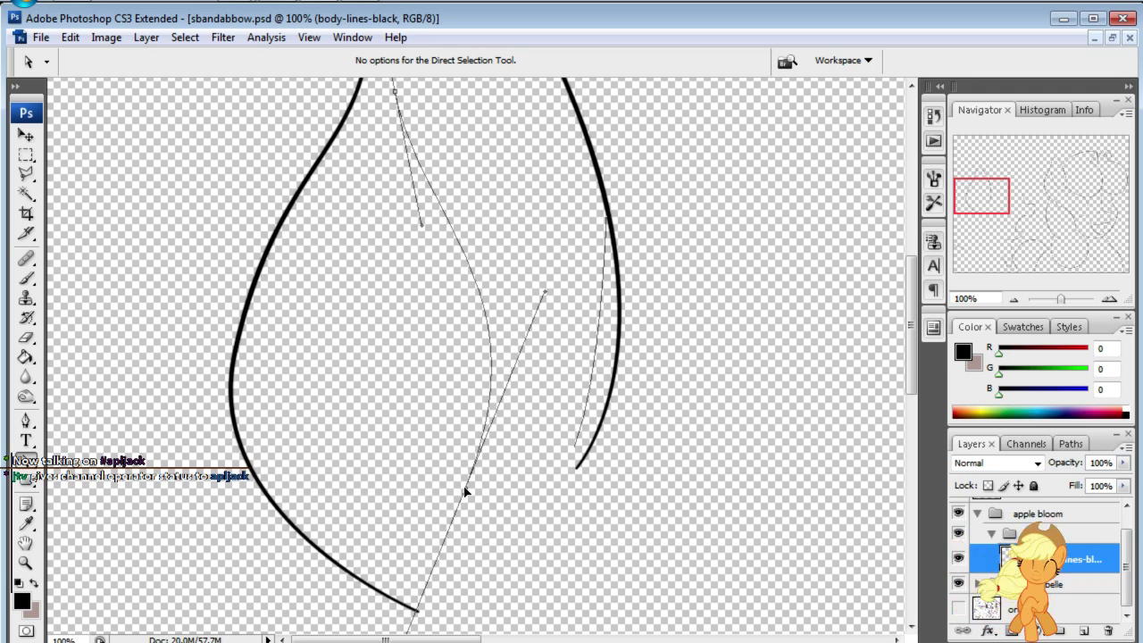
# - Compare with the sketch and bend the inner-ear curve lower to match it
pyautogui.click(958, 608)
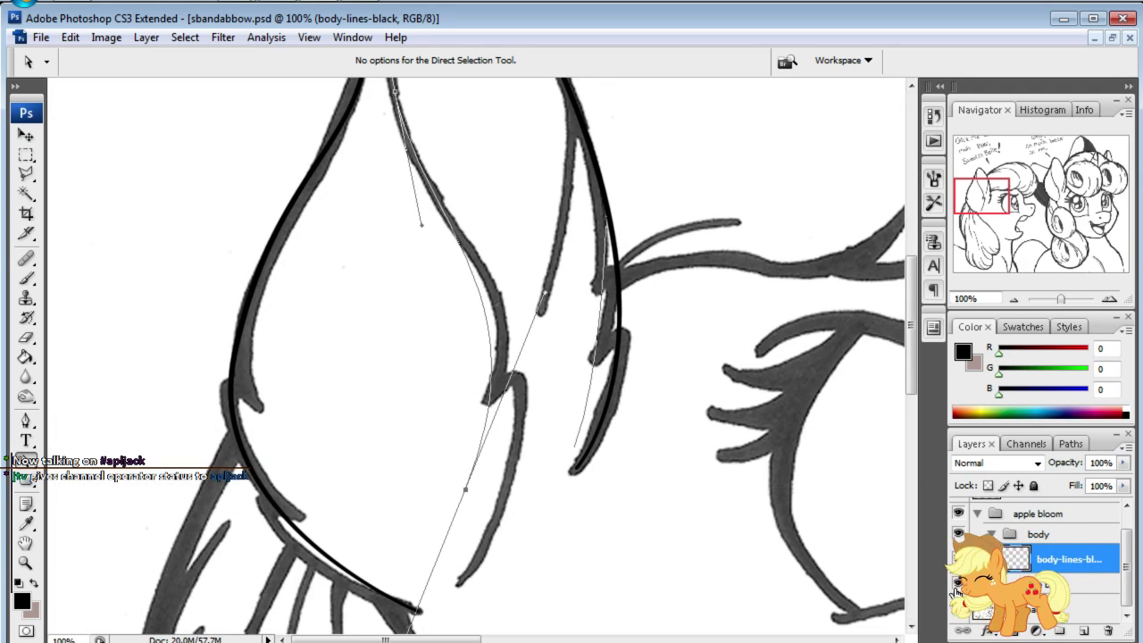
pyautogui.moveTo(465, 492); pyautogui.dragTo(461, 582)
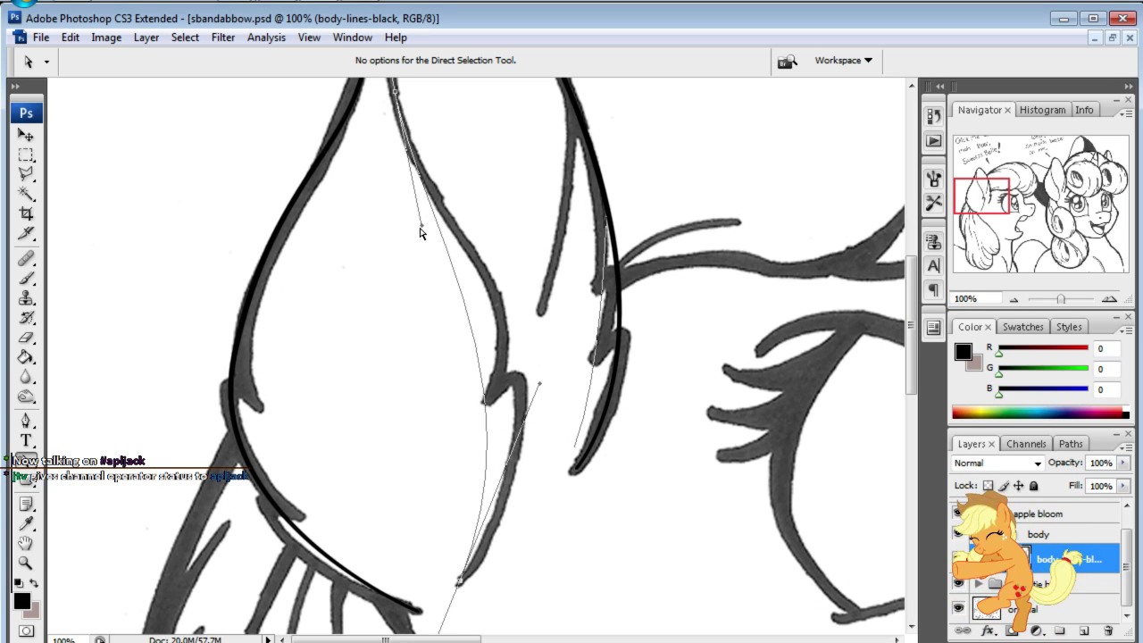
pyautogui.click(958, 608)
pyautogui.moveTo(983, 196); pyautogui.dragTo(988, 197)
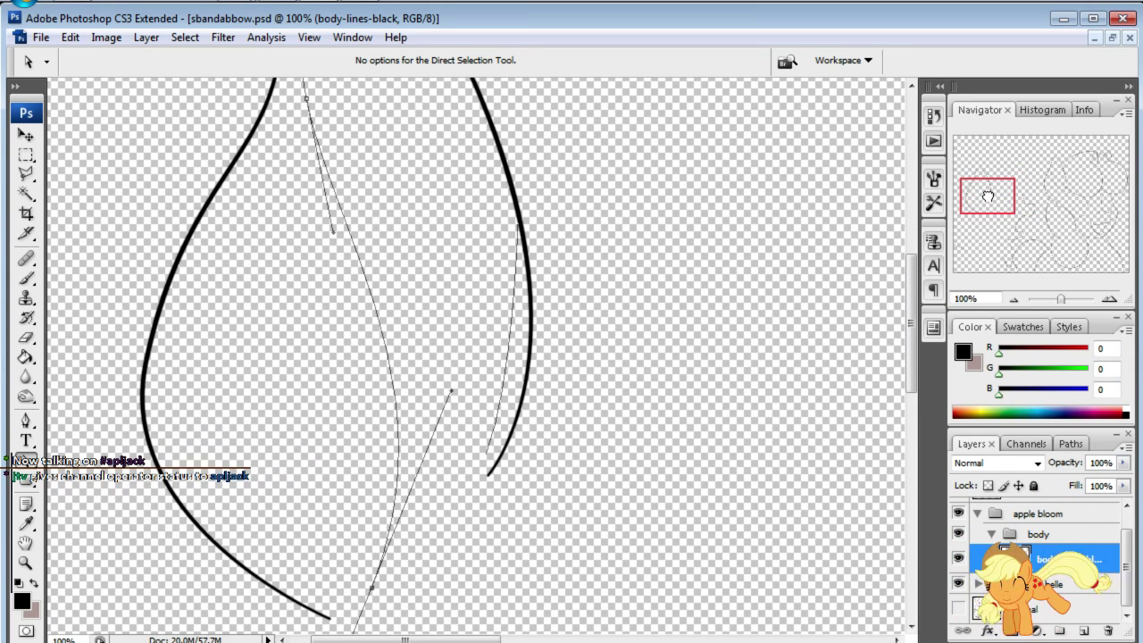
pyautogui.moveTo(989, 195); pyautogui.dragTo(986, 195)
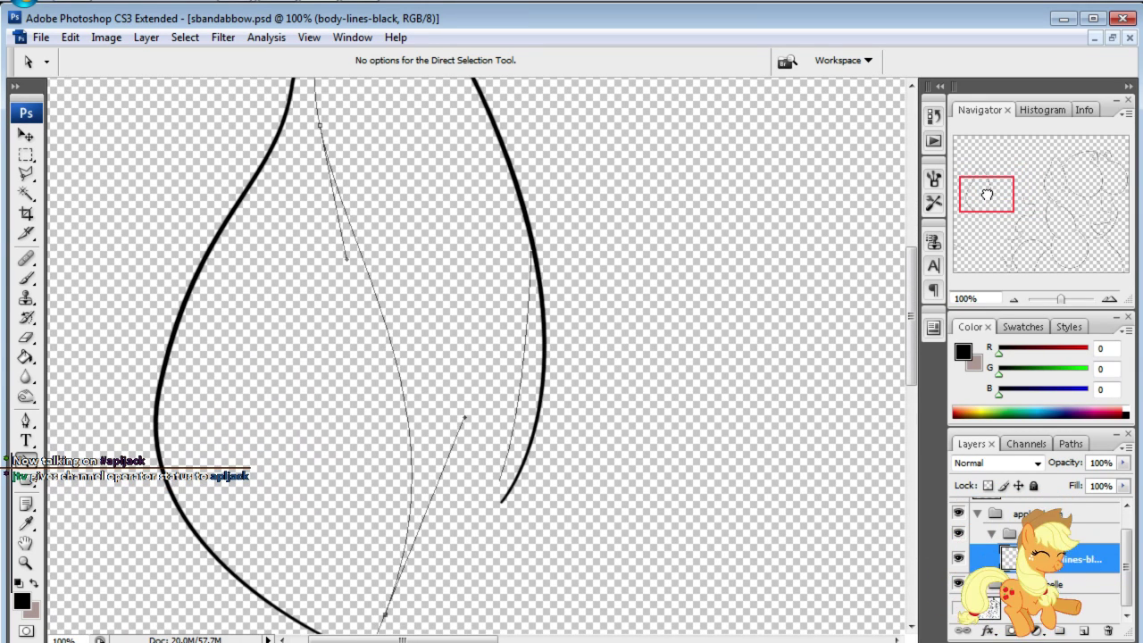
pyautogui.click(335, 279)
pyautogui.moveTo(346, 260); pyautogui.dragTo(316, 395)
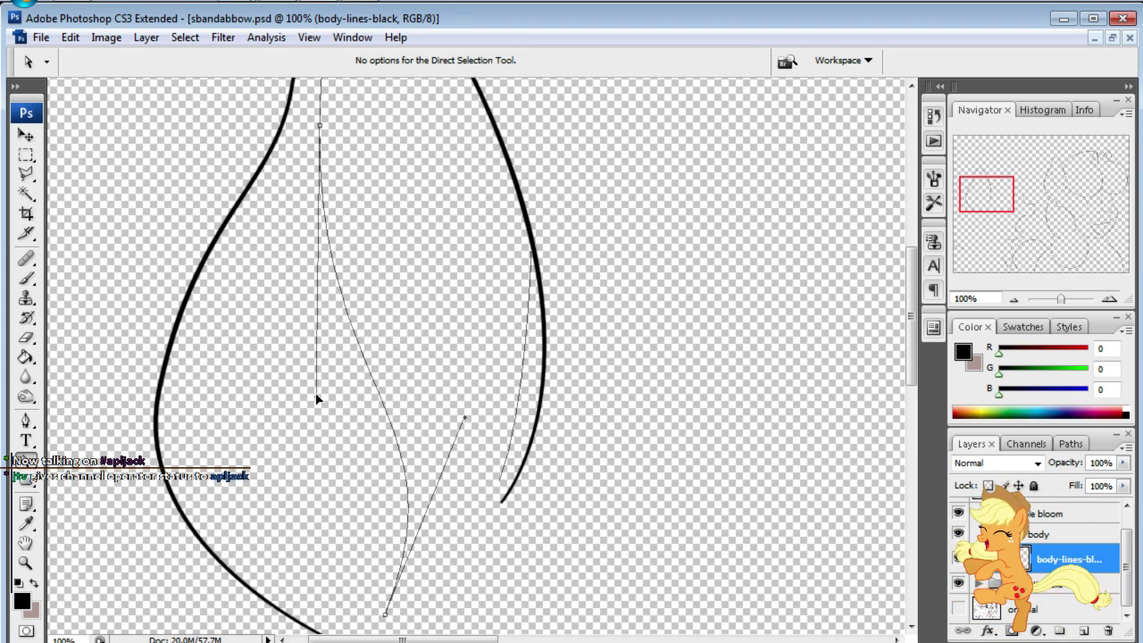
pyautogui.click(400, 281)
pyautogui.moveTo(1005, 194); pyautogui.dragTo(1001, 185)
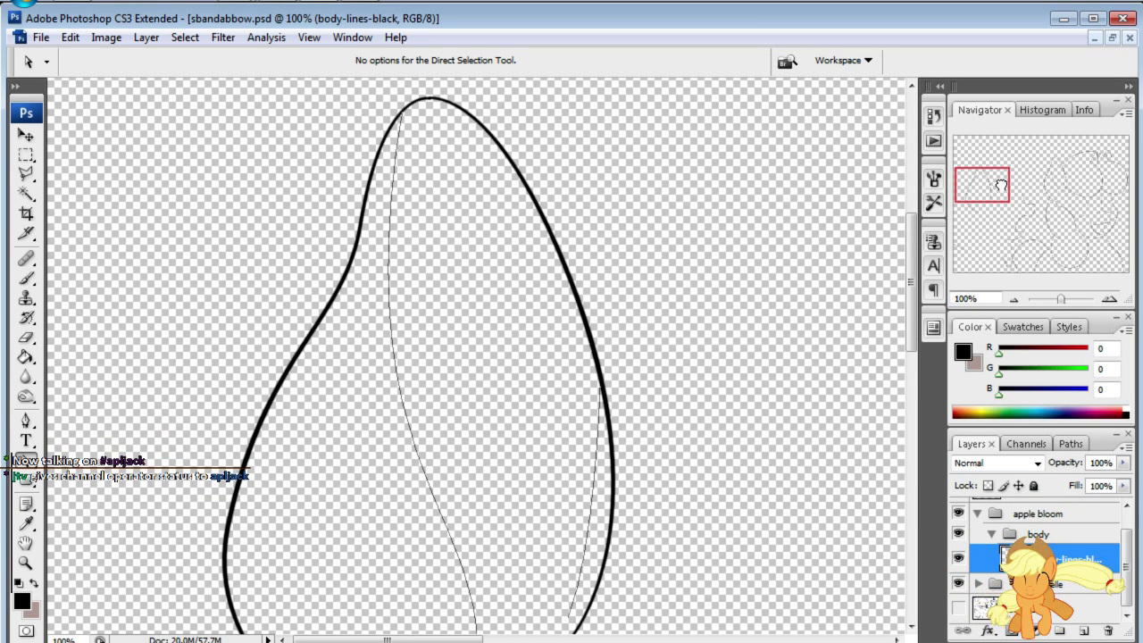
pyautogui.moveTo(1001, 185); pyautogui.dragTo(1001, 196)
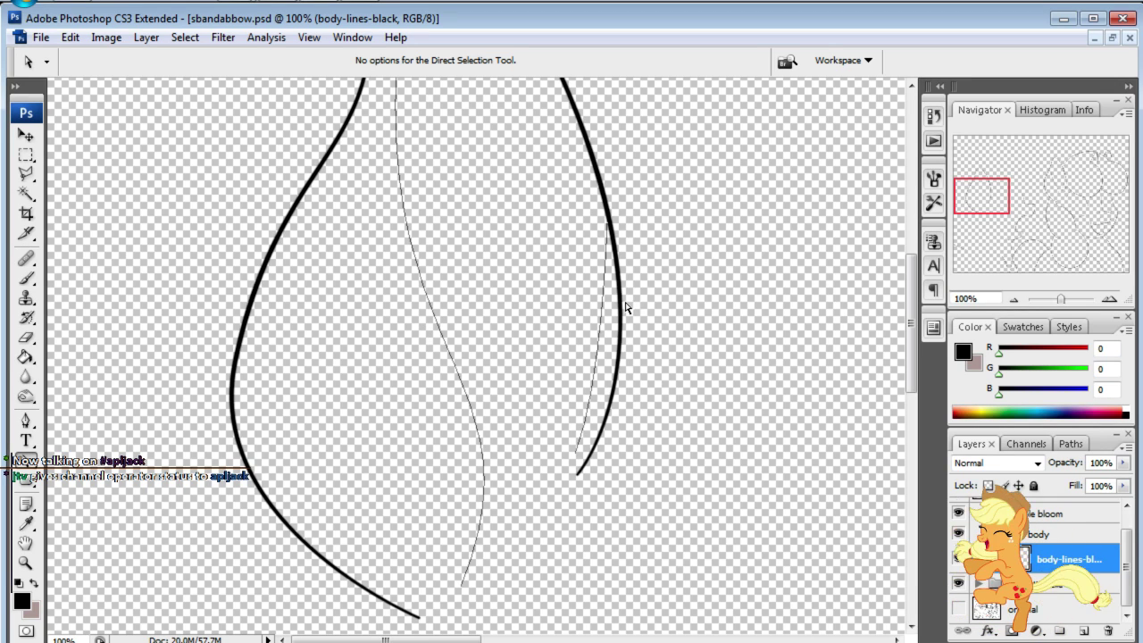
# - Reshape the path along the ear's right edge to follow the thick outline
pyautogui.moveTo(976, 203)
pyautogui.mouseDown()
pyautogui.moveTo(1036, 183)
pyautogui.moveTo(978, 223)
pyautogui.moveTo(979, 205)
pyautogui.moveTo(967, 205)
pyautogui.mouseUp()
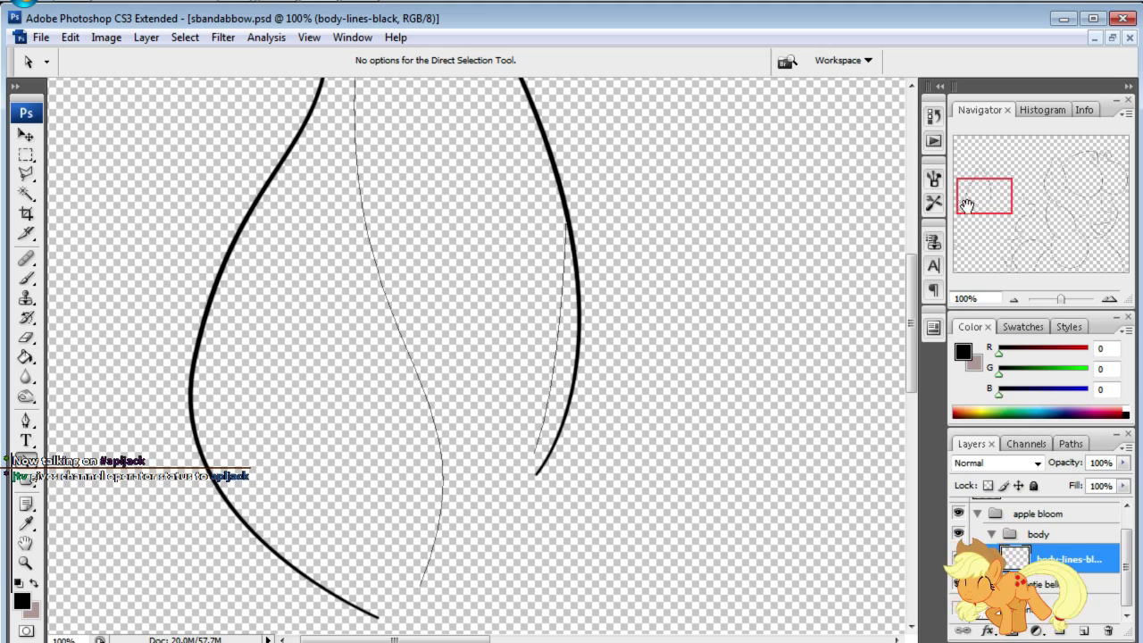
pyautogui.click(572, 231)
pyautogui.moveTo(568, 228); pyautogui.dragTo(551, 177)
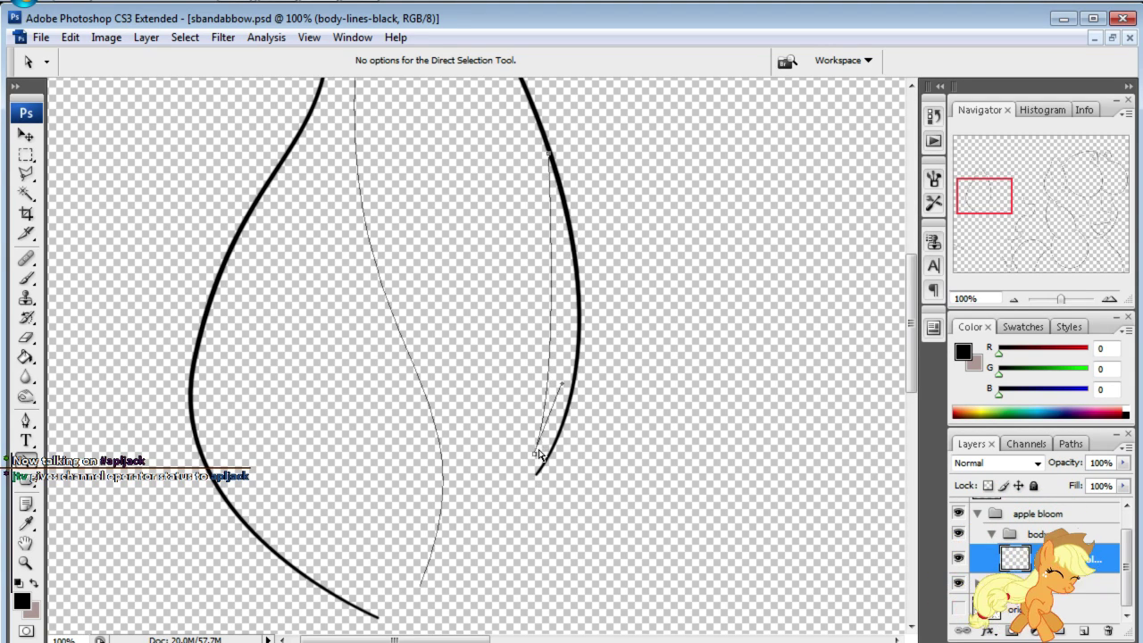
pyautogui.moveTo(539, 453); pyautogui.dragTo(510, 457)
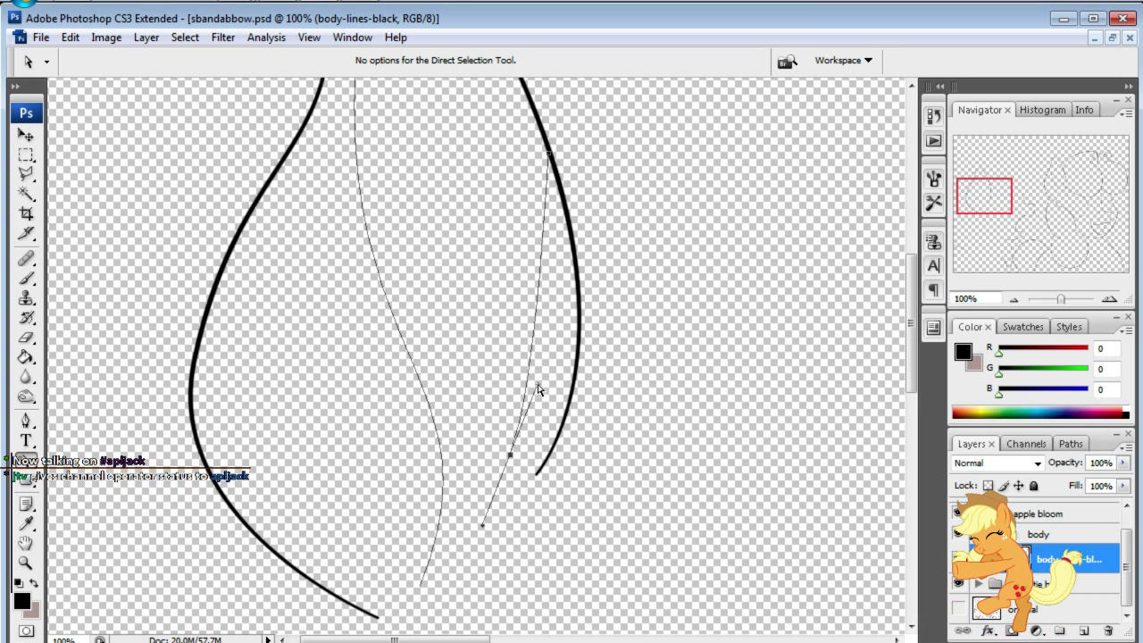
pyautogui.moveTo(538, 390); pyautogui.dragTo(564, 304)
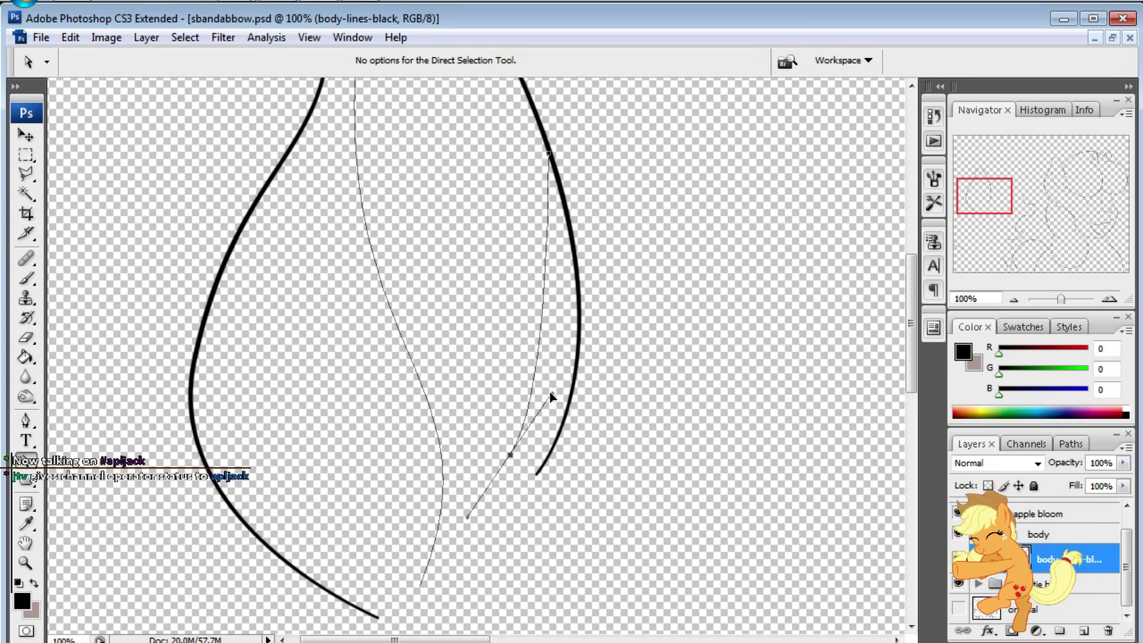
pyautogui.click(649, 197)
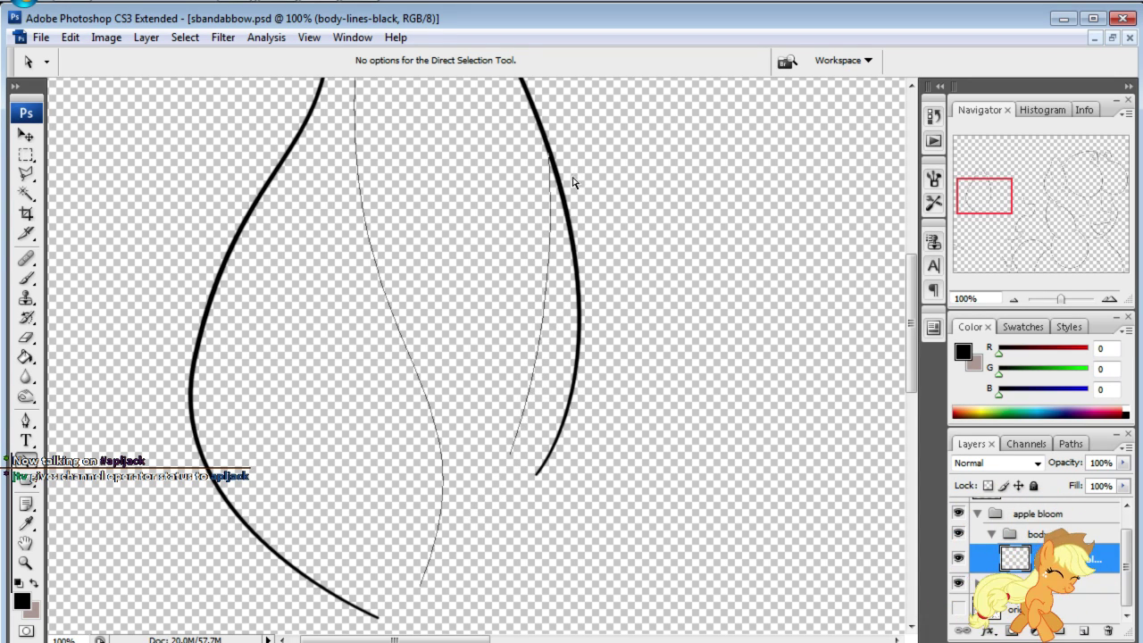
# - Reshape the inner-ear path near the hair against the sketch, then hide the sketch layer
pyautogui.click(959, 609)
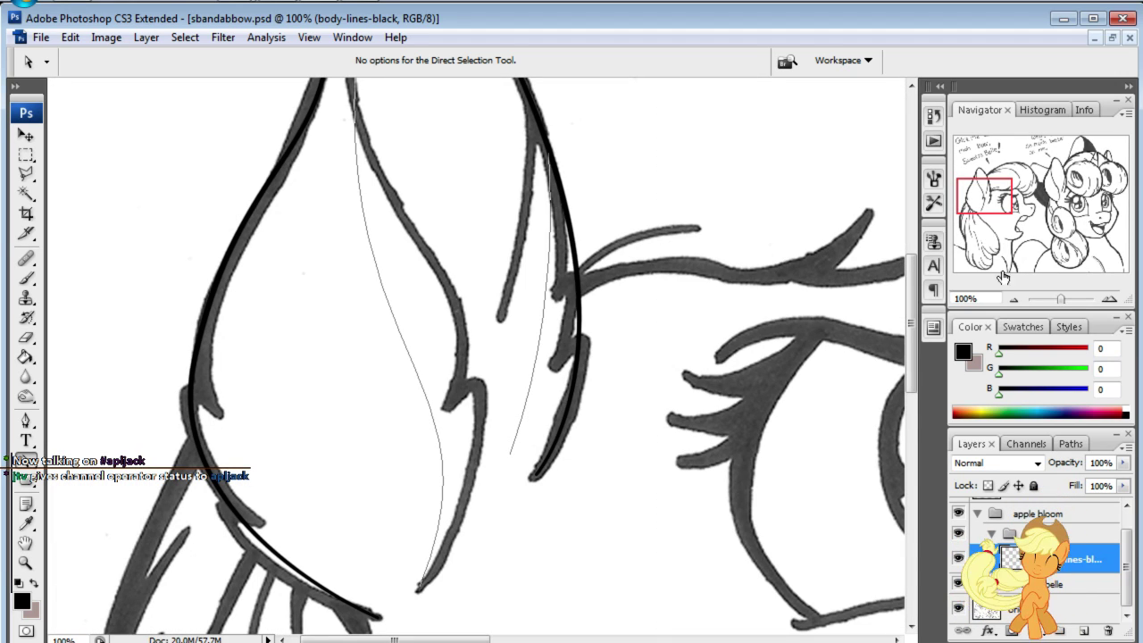
pyautogui.moveTo(996, 198)
pyautogui.mouseDown()
pyautogui.moveTo(993, 221)
pyautogui.moveTo(1009, 206)
pyautogui.moveTo(1002, 195)
pyautogui.mouseUp()
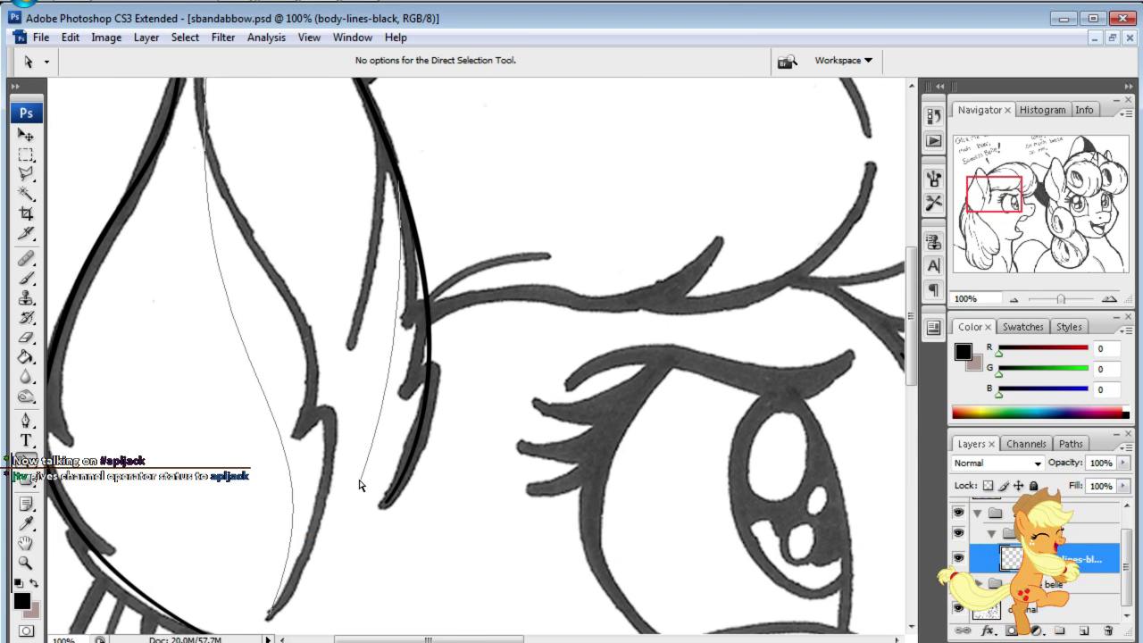
pyautogui.moveTo(360, 484); pyautogui.dragTo(363, 545)
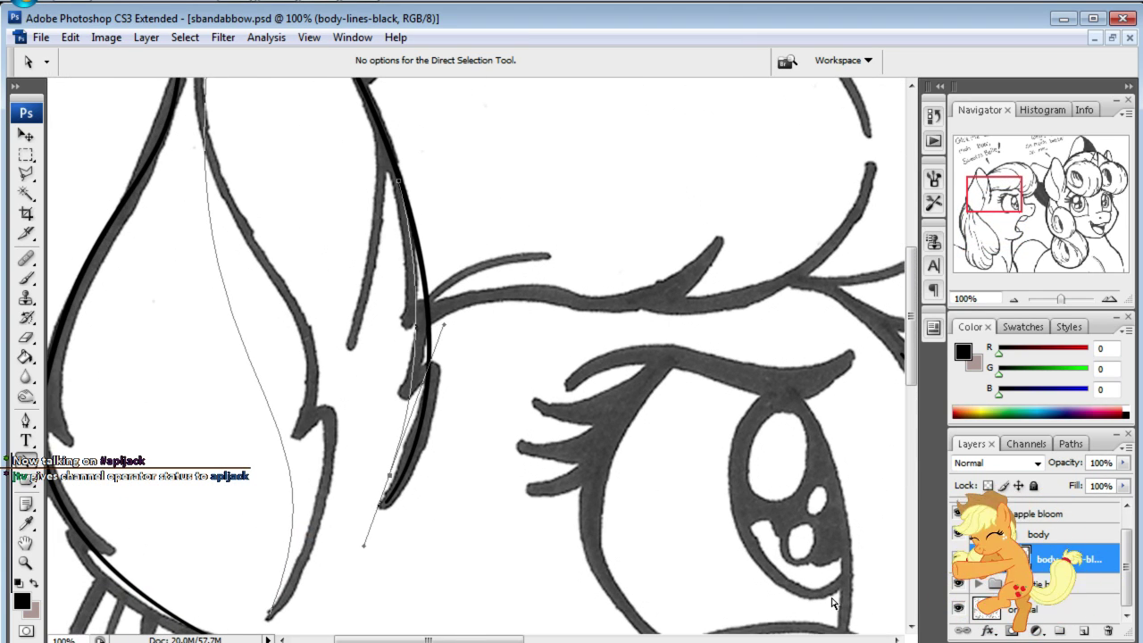
pyautogui.click(986, 609)
pyautogui.click(958, 609)
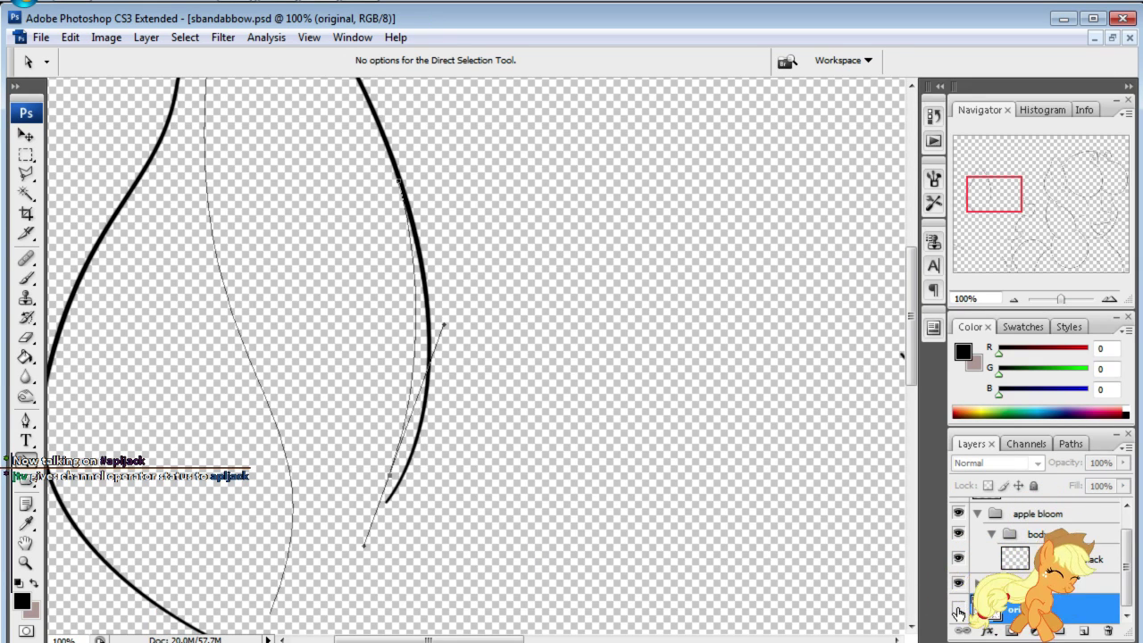
pyautogui.moveTo(995, 191); pyautogui.dragTo(999, 193)
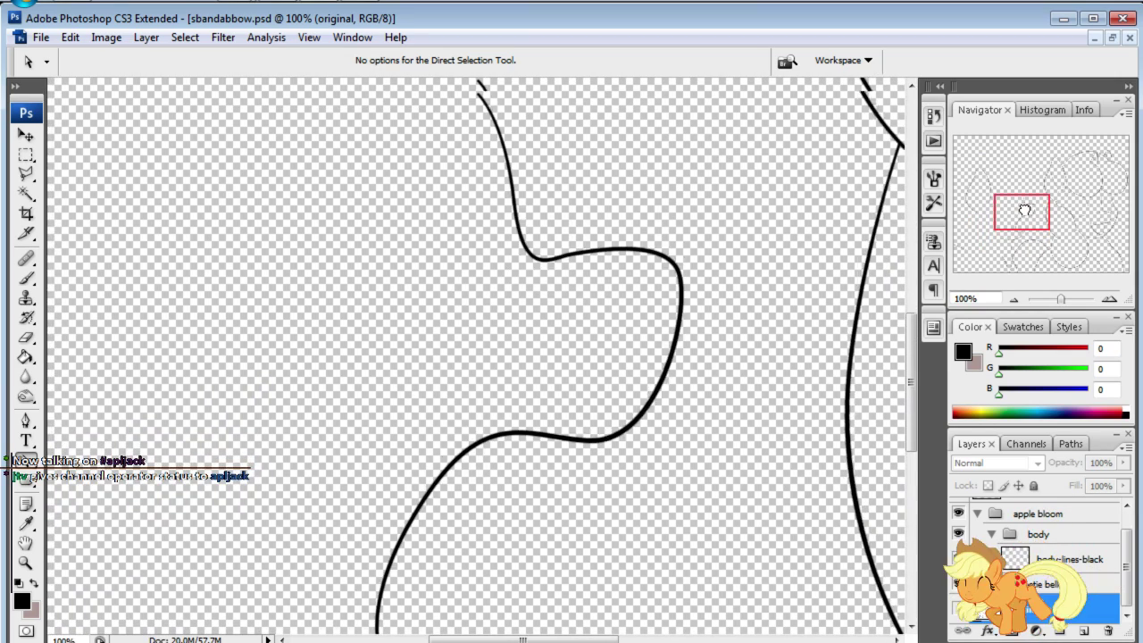
# - Show the sketch and draw curved paths around the nostril and along the lower eye line
pyautogui.moveTo(999, 193); pyautogui.dragTo(1018, 212)
pyautogui.click(958, 609)
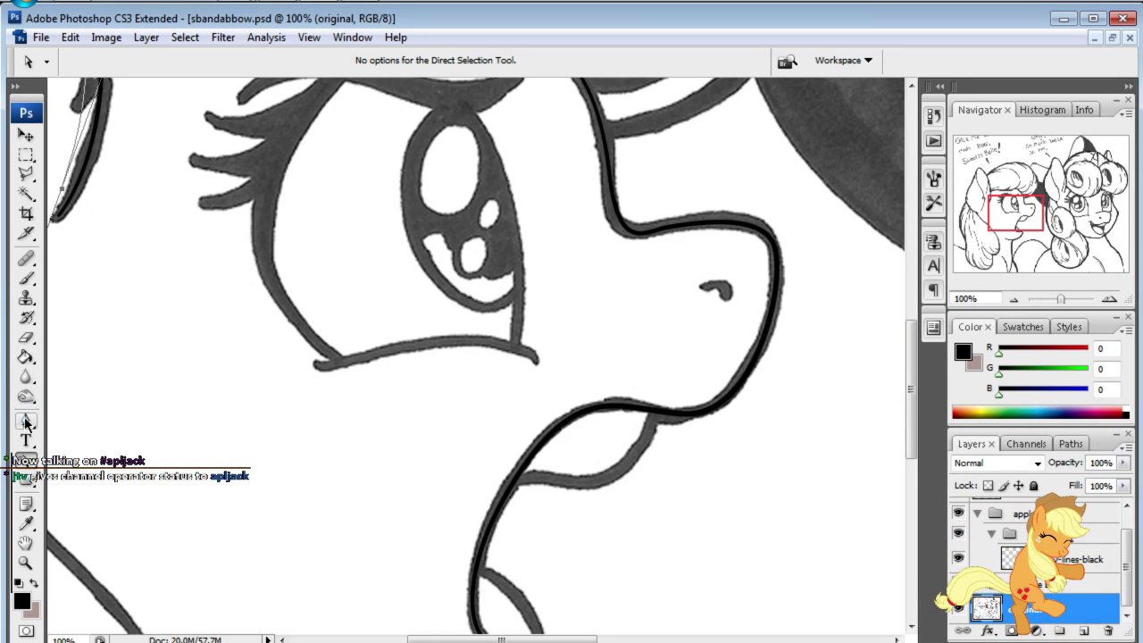
pyautogui.click(26, 420)
pyautogui.moveTo(720, 306); pyautogui.dragTo(710, 333)
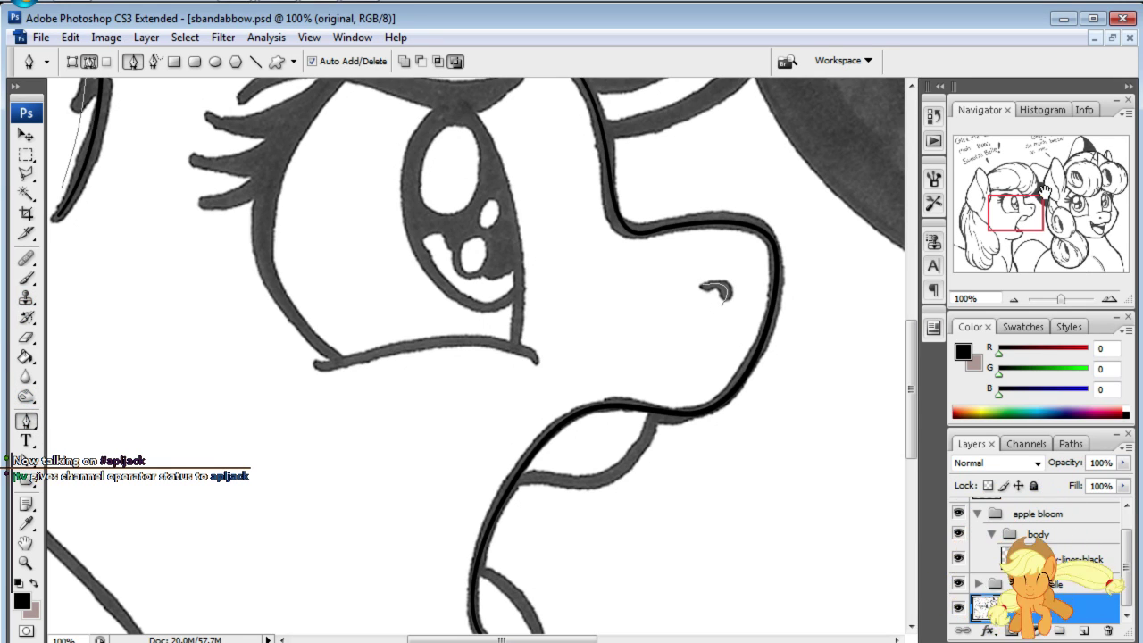
pyautogui.scroll(3, 572, 427)
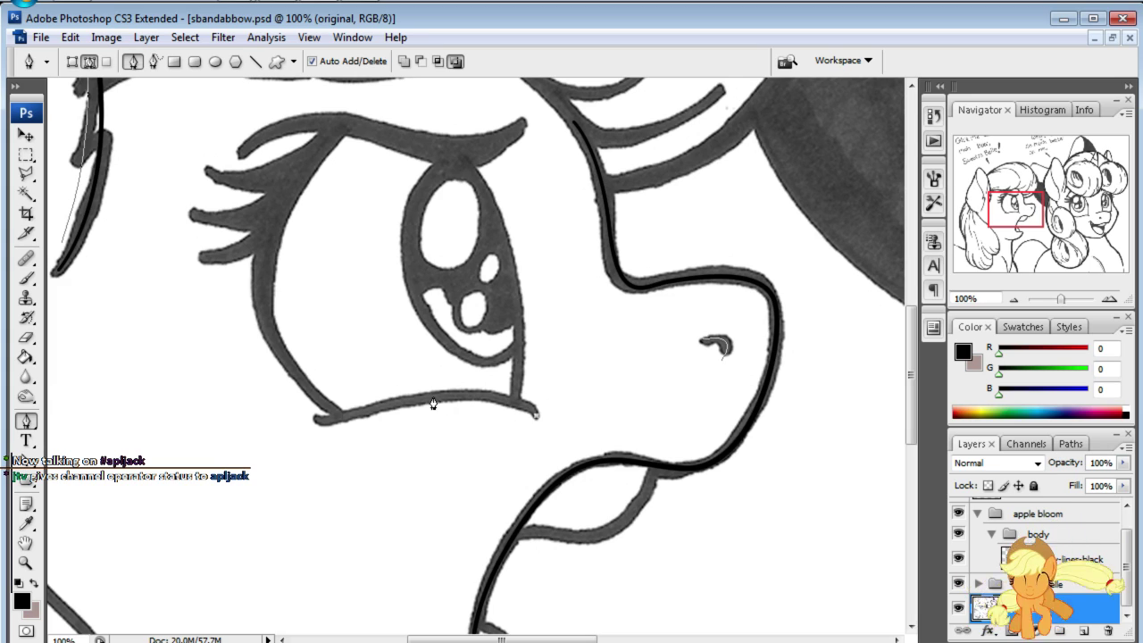
pyautogui.moveTo(386, 400)
pyautogui.mouseDown()
pyautogui.moveTo(282, 422)
pyautogui.moveTo(276, 407)
pyautogui.mouseUp()
# - Retract the left handle of the lower eye-line anchor and try the Convert Point tool
pyautogui.click(26, 463)
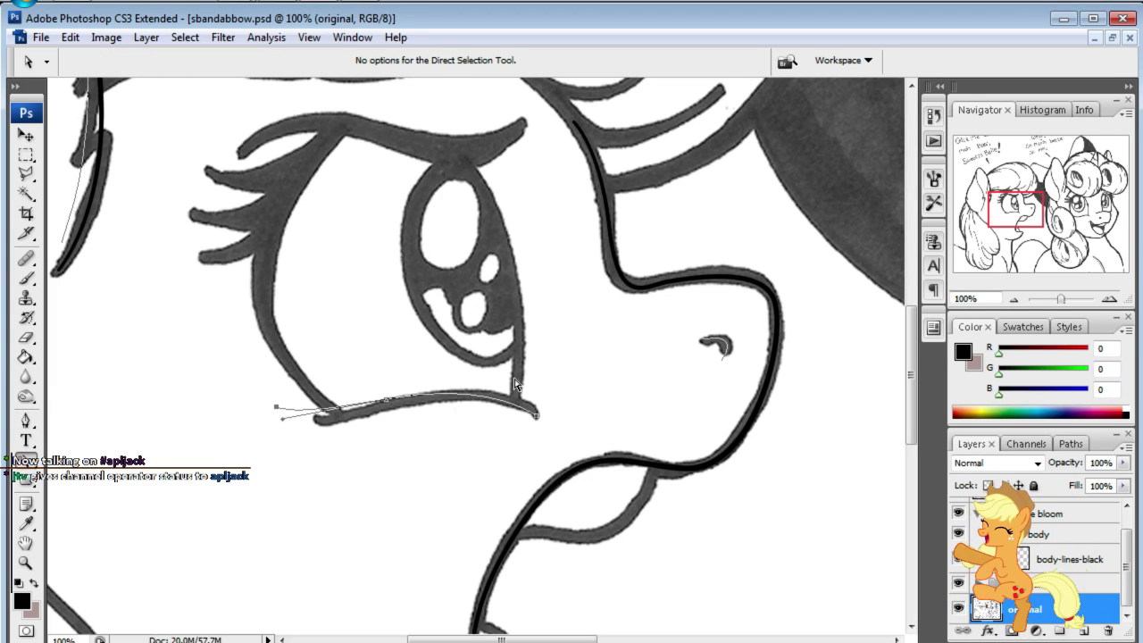
pyautogui.click(423, 403)
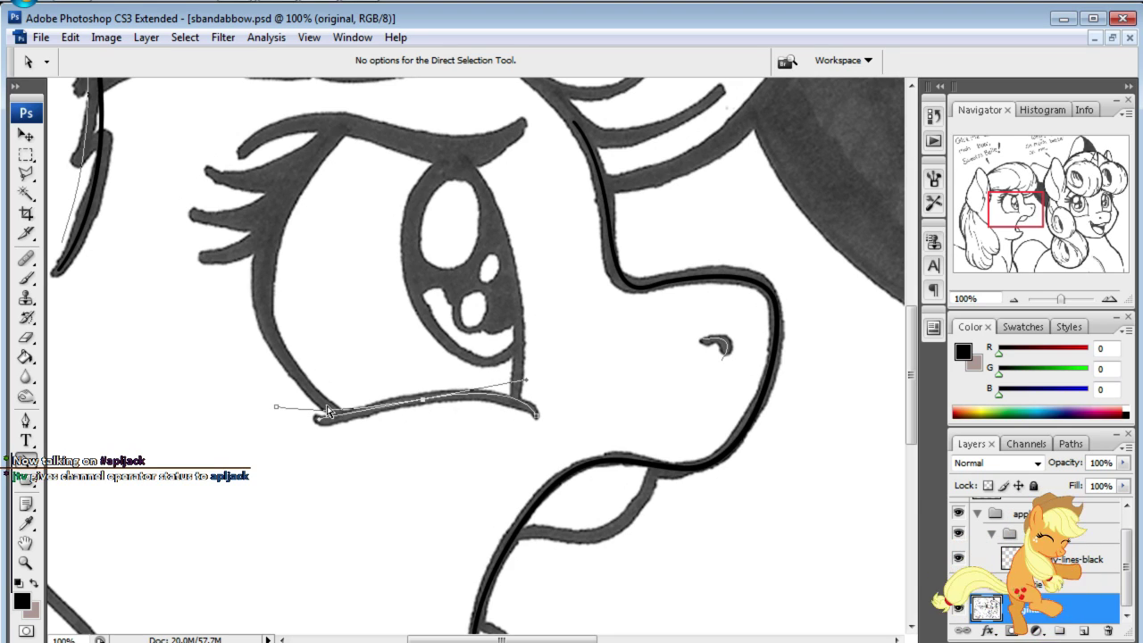
pyautogui.moveTo(277, 409); pyautogui.dragTo(317, 419)
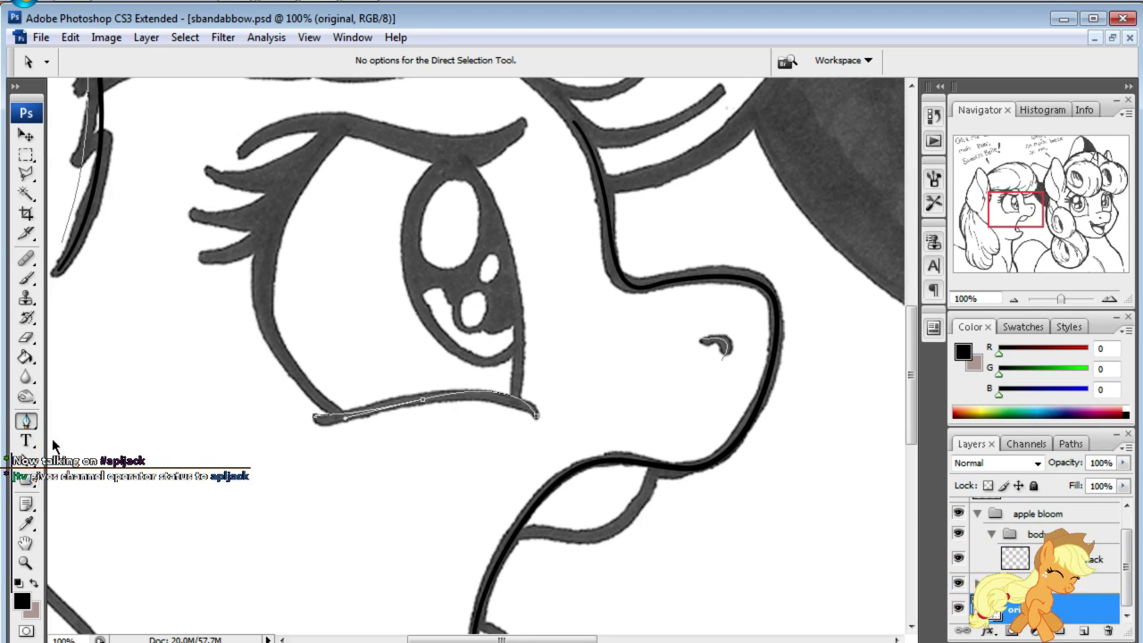
pyautogui.click(26, 420)
pyautogui.click(107, 484)
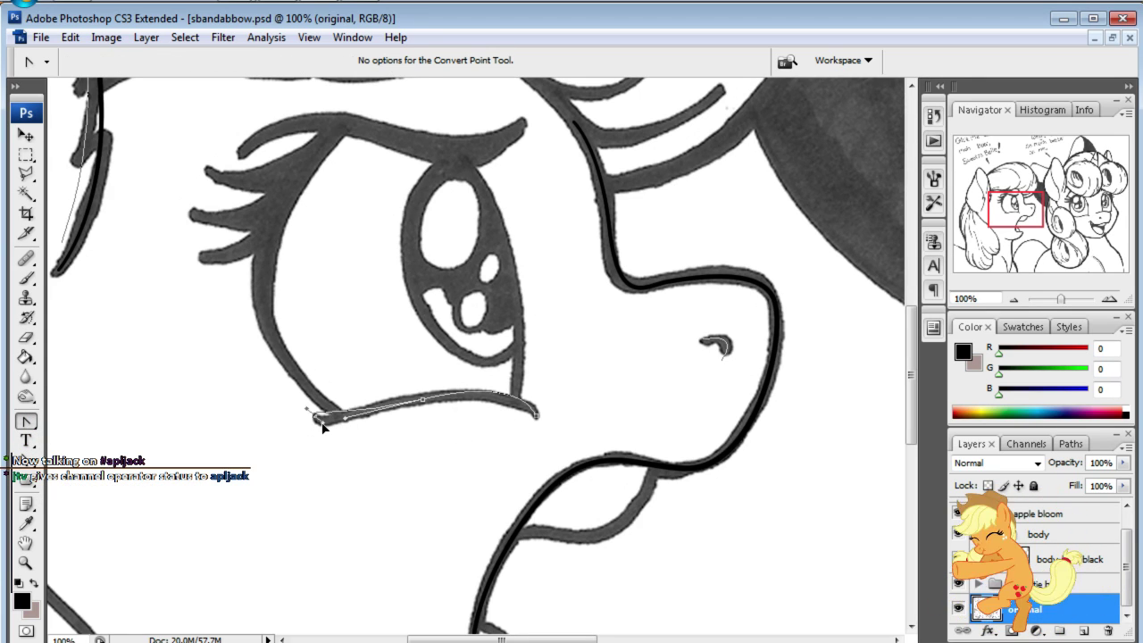
pyautogui.click(26, 421)
pyautogui.click(89, 421)
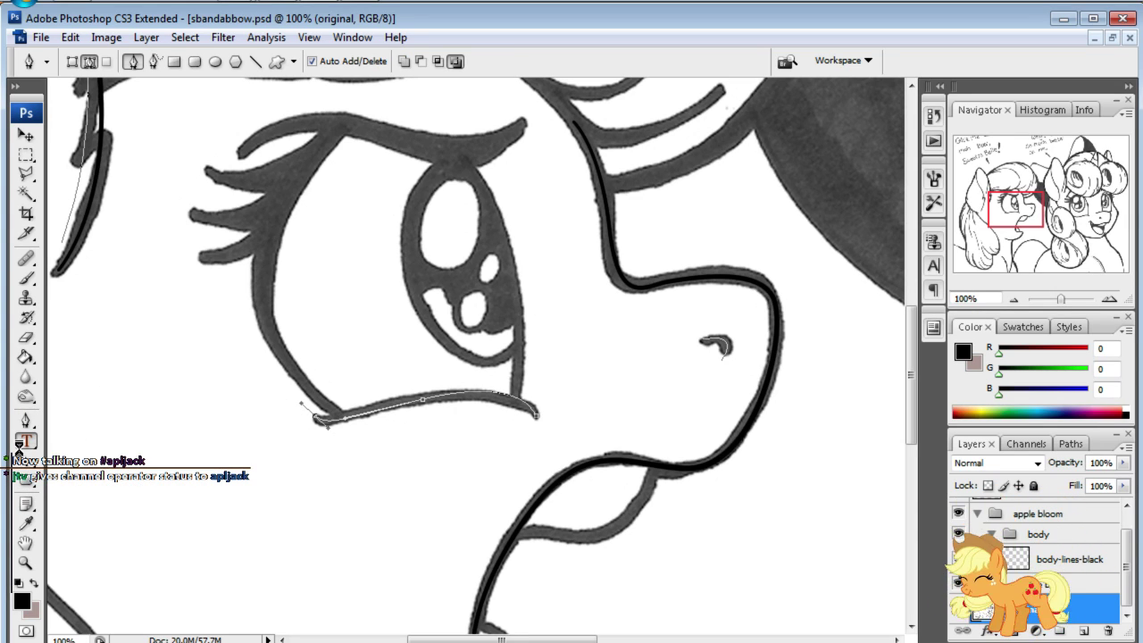
# - Fine-tune the lower eye-line curve and deselect the path
pyautogui.press('t')
pyautogui.press('a')
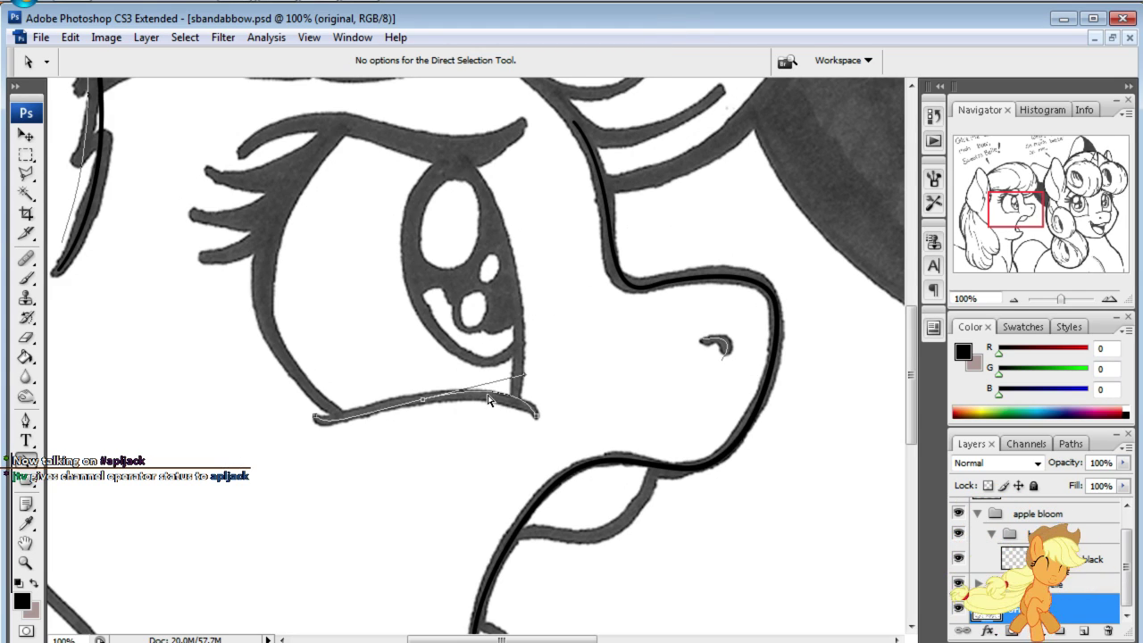
pyautogui.moveTo(526, 380); pyautogui.dragTo(521, 385)
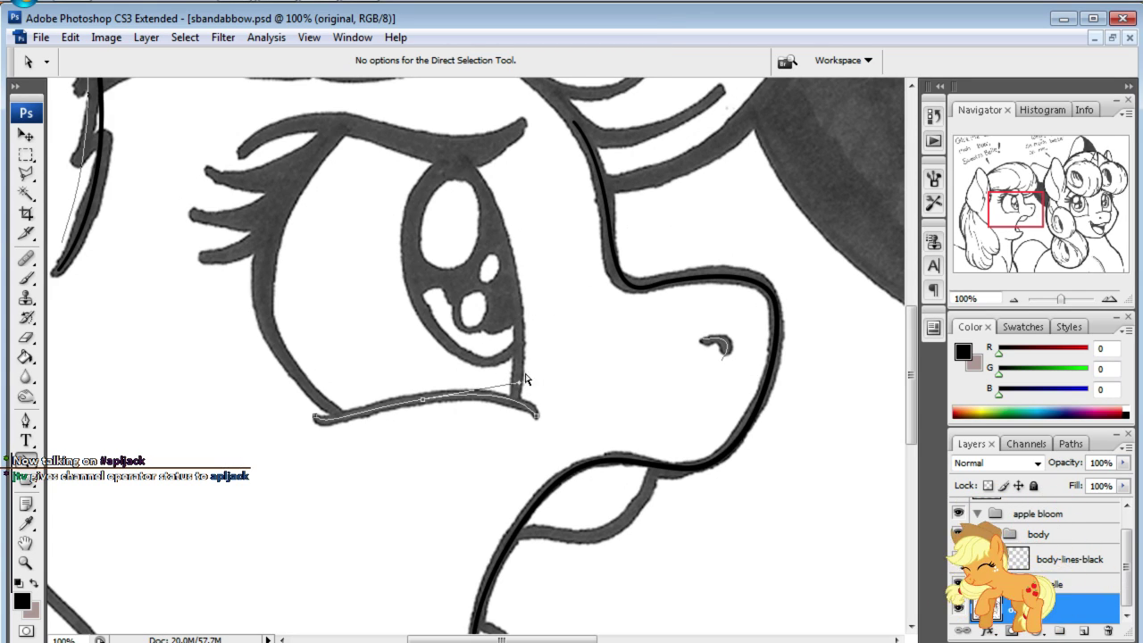
pyautogui.click(608, 341)
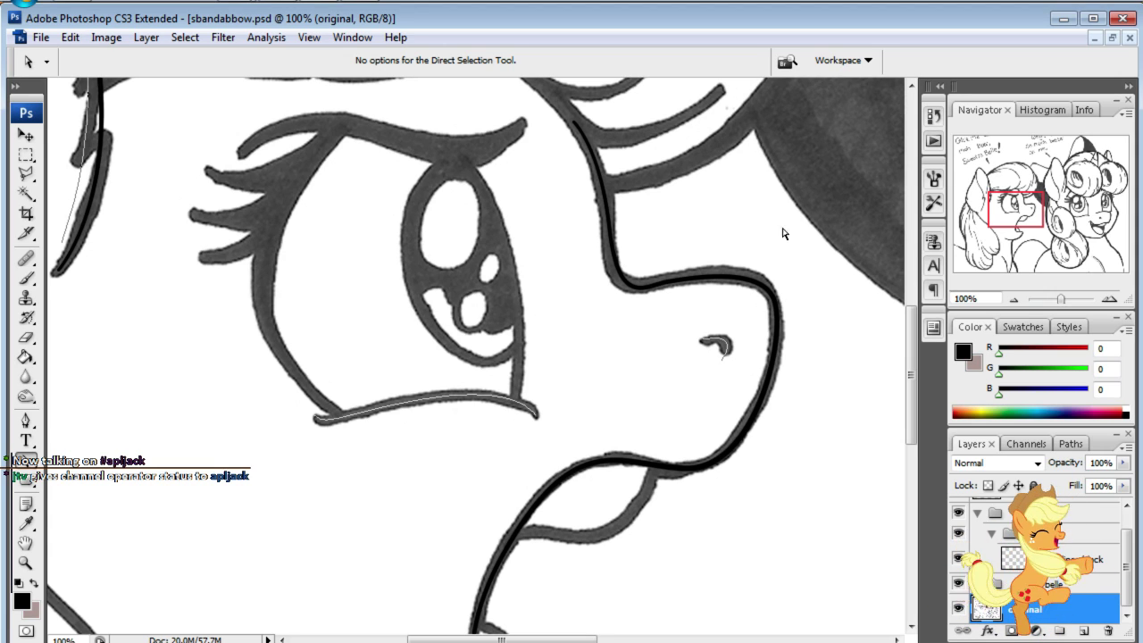
pyautogui.moveTo(184, 115); pyautogui.dragTo(260, 382)
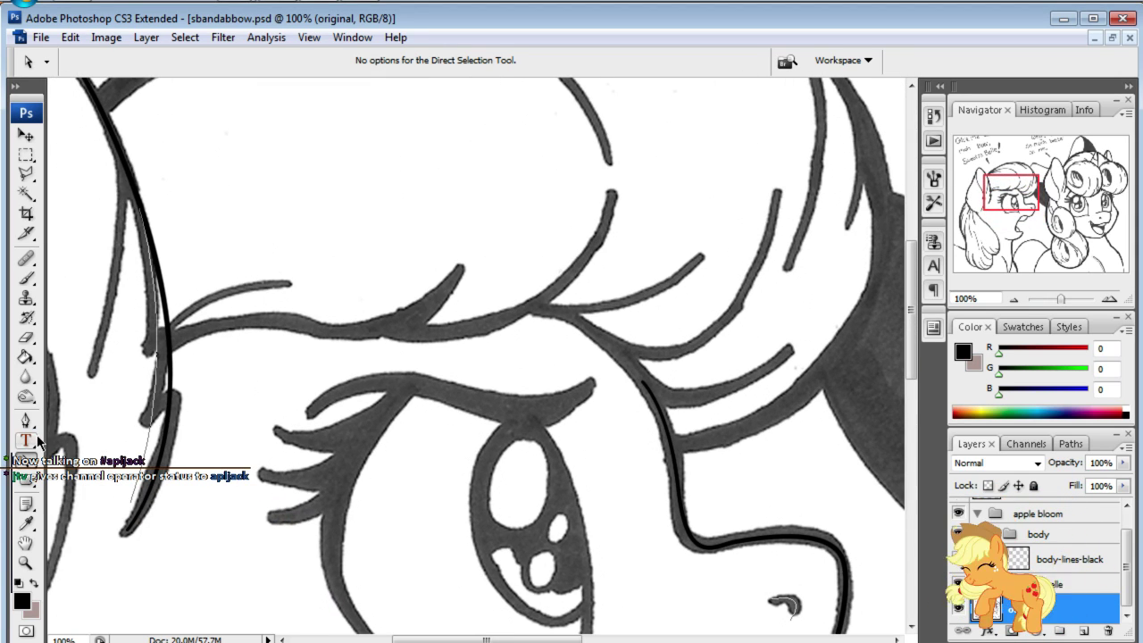
# - Pen-trace the upper eyelid line with two dragged curve anchors
pyautogui.press('p')
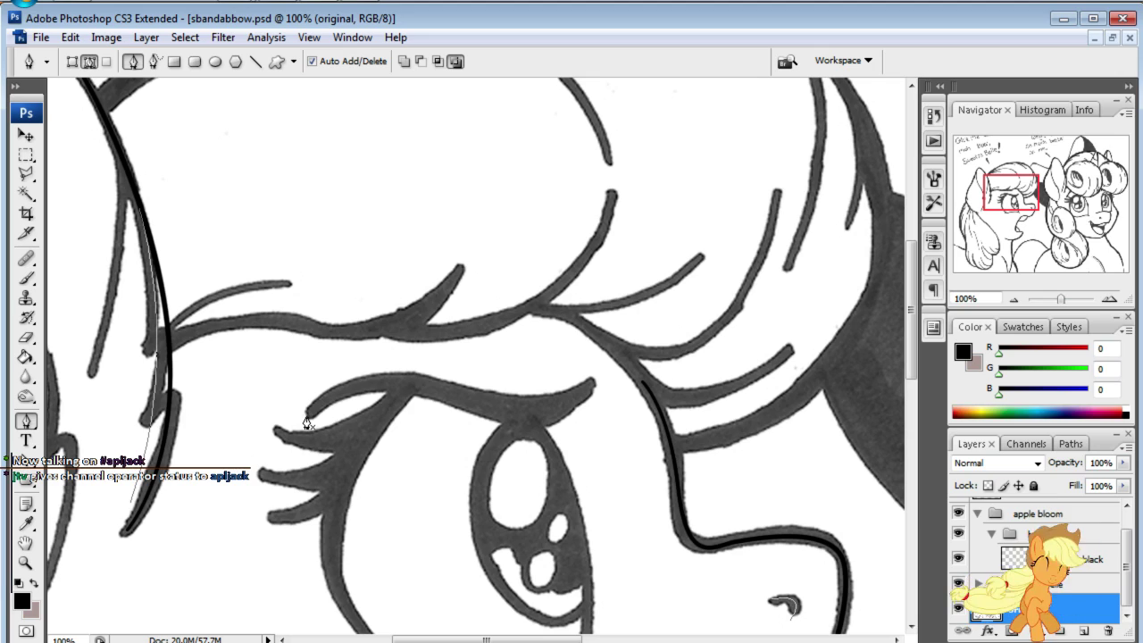
pyautogui.moveTo(399, 380); pyautogui.dragTo(437, 395)
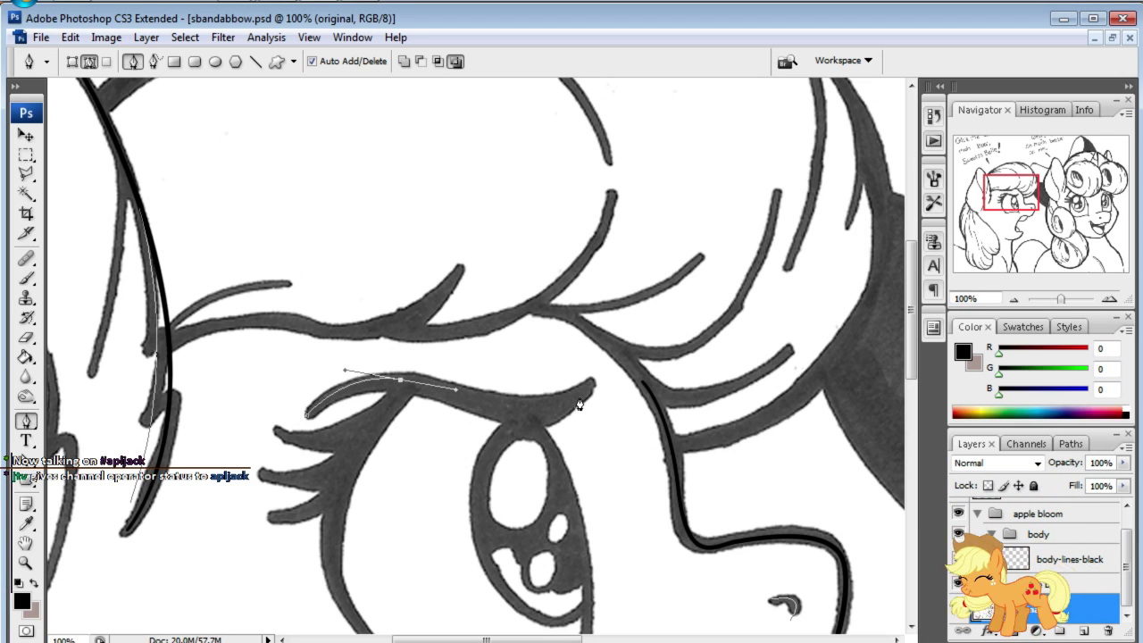
pyautogui.moveTo(590, 383); pyautogui.dragTo(640, 323)
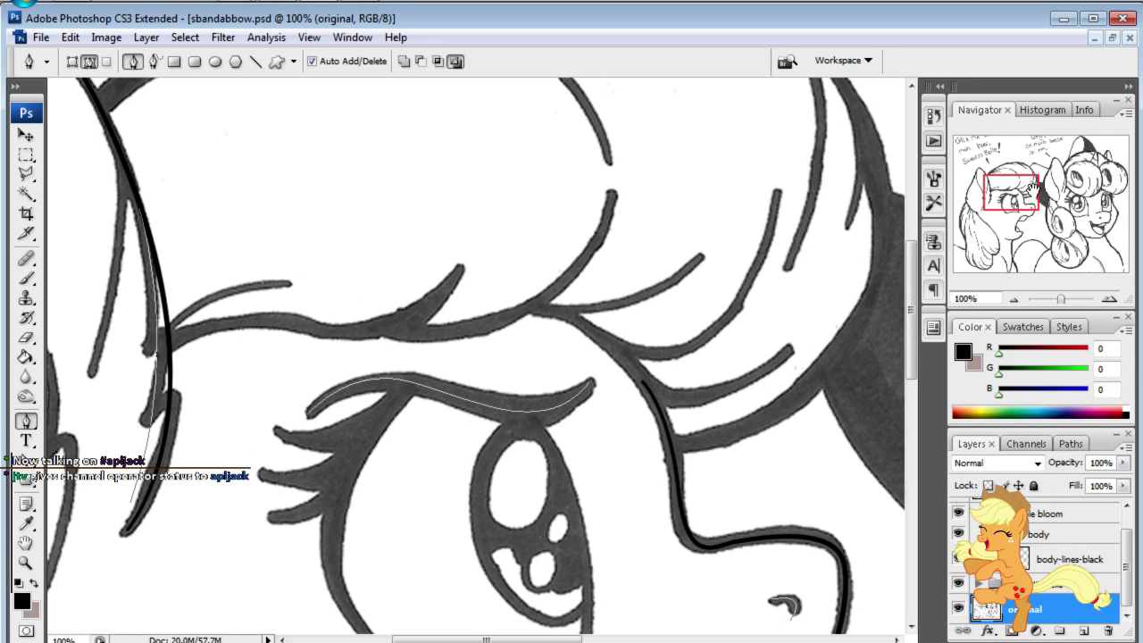
pyautogui.moveTo(1031, 192)
pyautogui.mouseDown()
pyautogui.moveTo(1036, 213)
pyautogui.moveTo(1017, 204)
pyautogui.mouseUp()
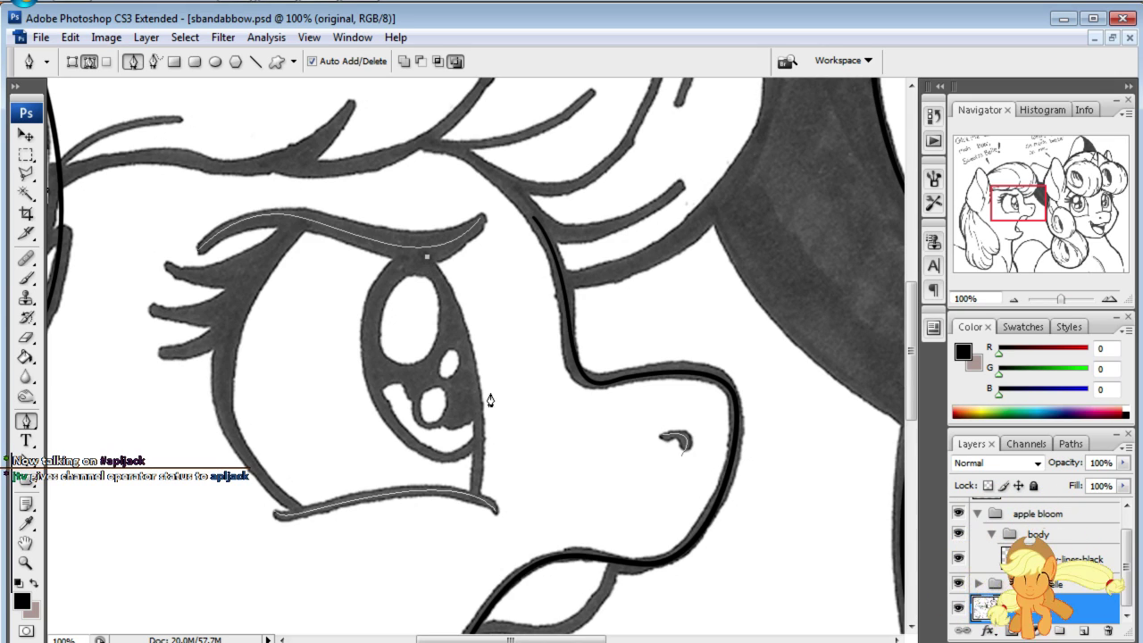
# - Trace the eye's right and left edges down to the lower eyelid, redoing one bad segment
pyautogui.moveTo(477, 423); pyautogui.dragTo(474, 533)
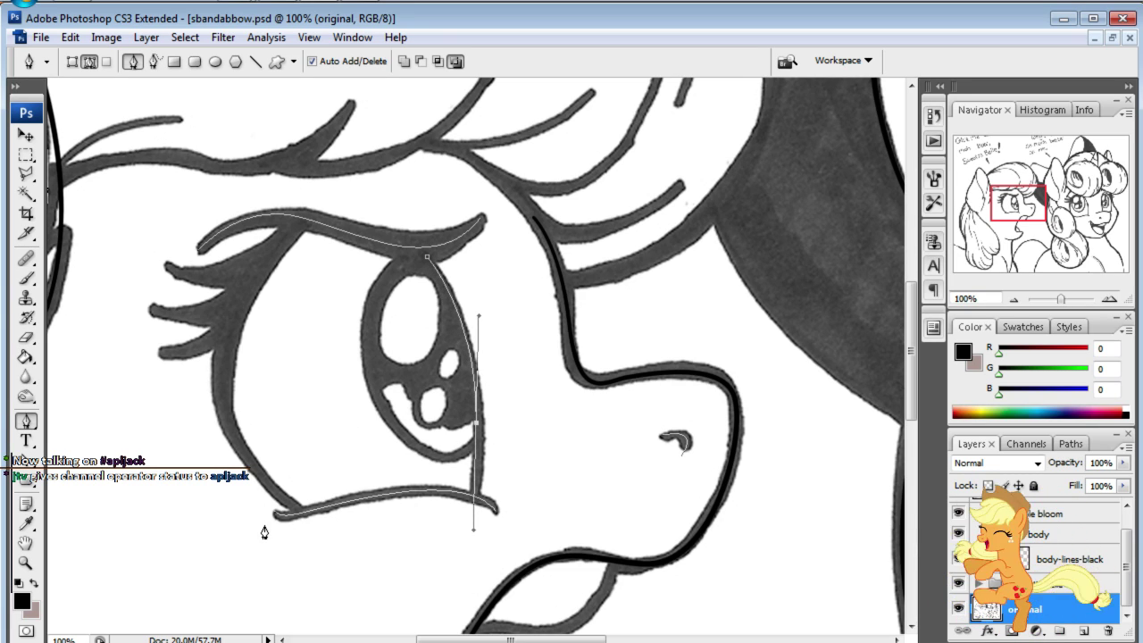
pyautogui.hotkey('ctrl', 'z')
pyautogui.moveTo(468, 356)
pyautogui.mouseDown()
pyautogui.moveTo(482, 445)
pyautogui.moveTo(478, 433)
pyautogui.mouseUp()
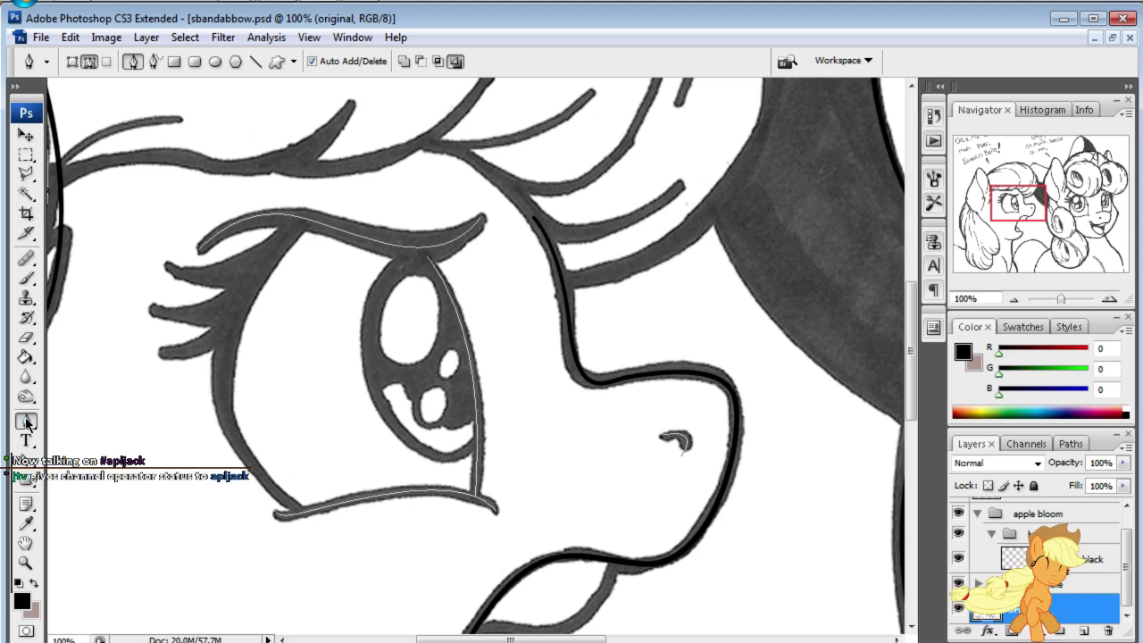
pyautogui.click(223, 329)
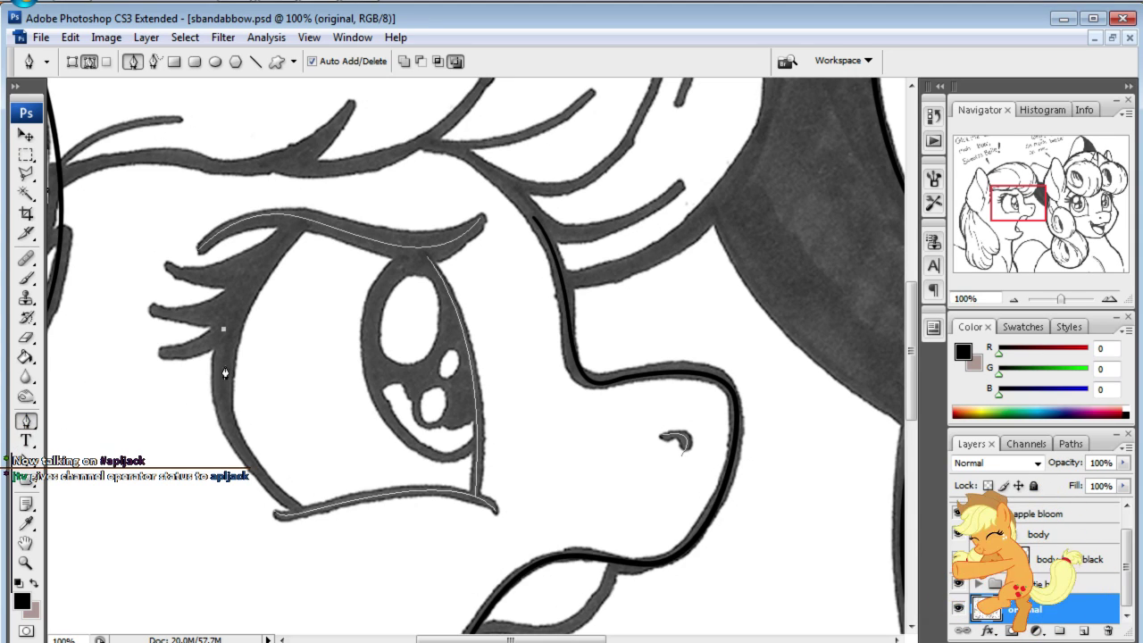
pyautogui.moveTo(230, 425); pyautogui.dragTo(255, 477)
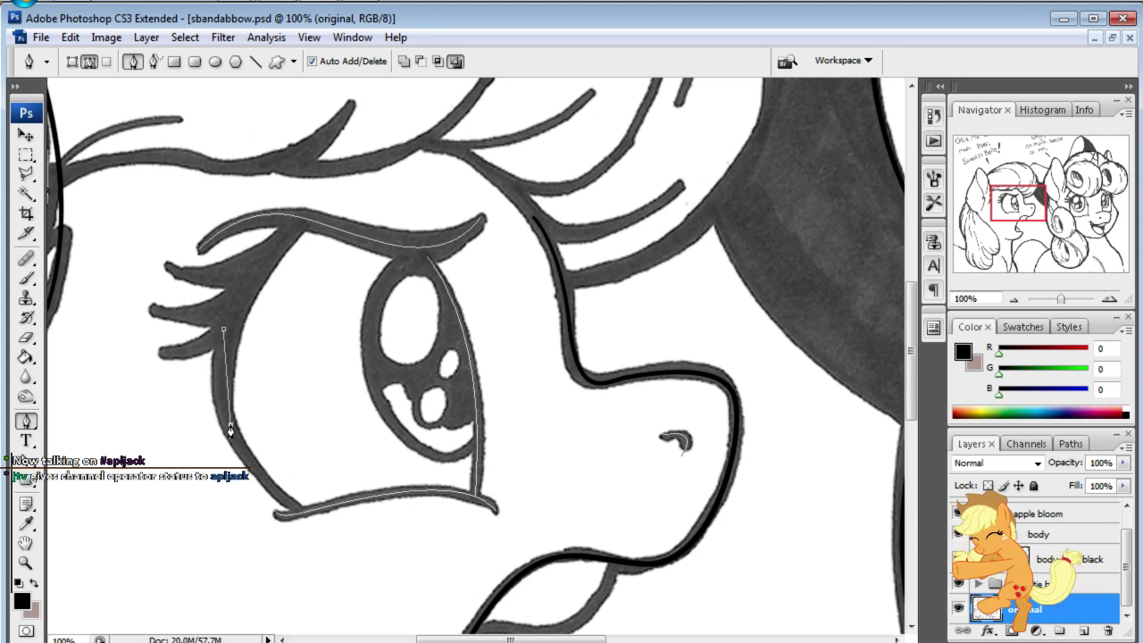
pyautogui.click(302, 516)
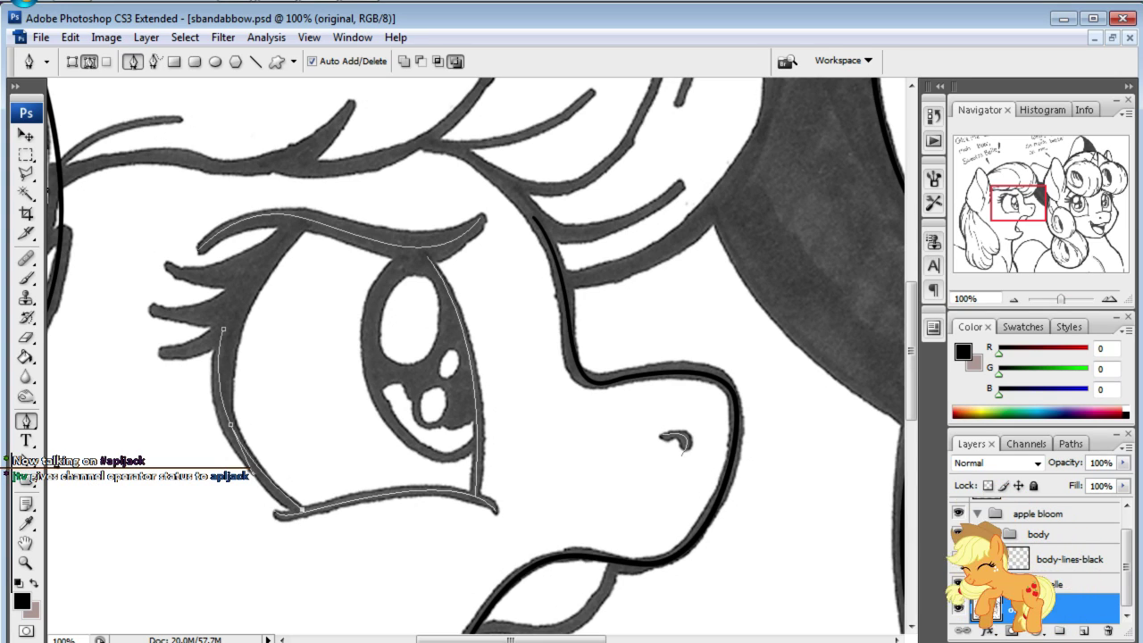
pyautogui.press('a')
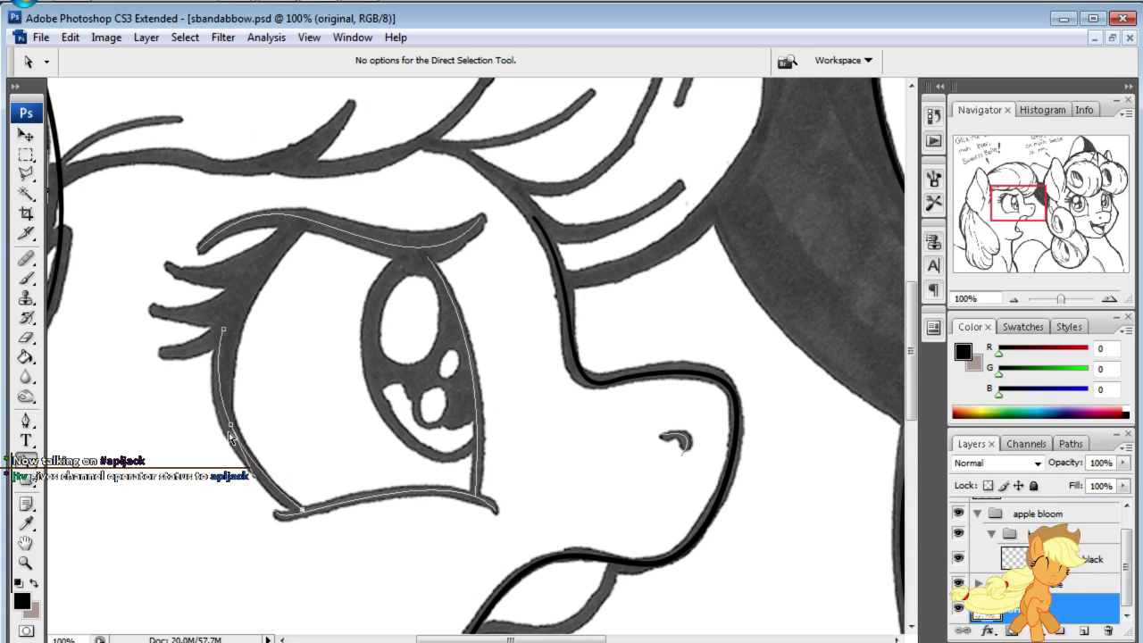
pyautogui.click(304, 399)
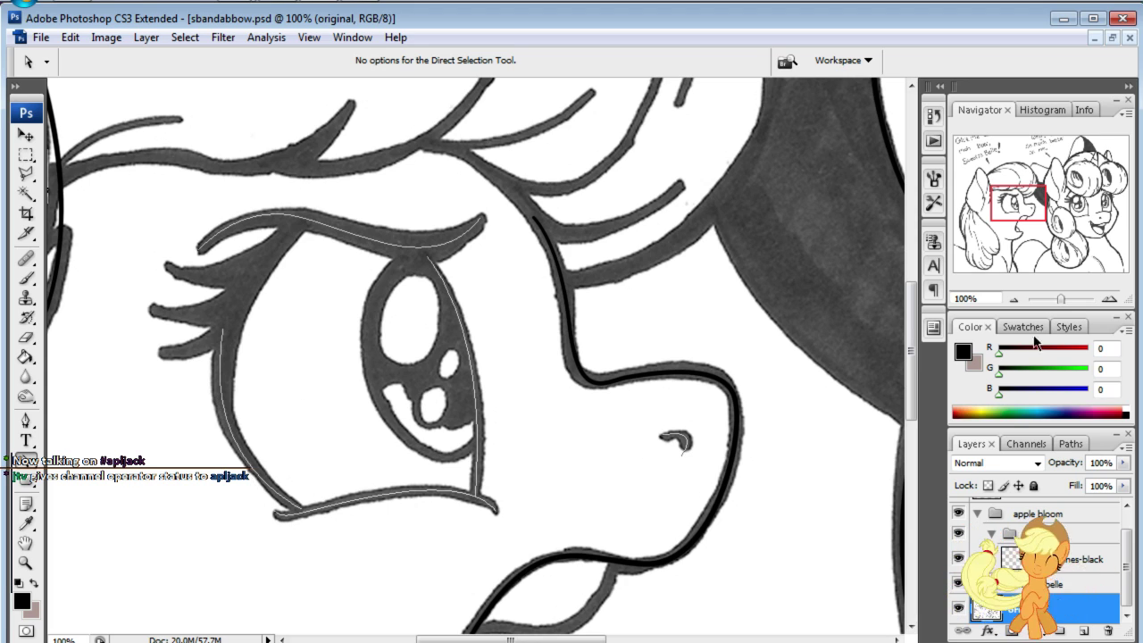
# - Inspect the nose, hair and muzzle areas, then make body-lines-black the active layer
pyautogui.moveTo(1014, 198)
pyautogui.mouseDown()
pyautogui.moveTo(968, 273)
pyautogui.moveTo(939, 221)
pyautogui.moveTo(936, 179)
pyautogui.mouseUp()
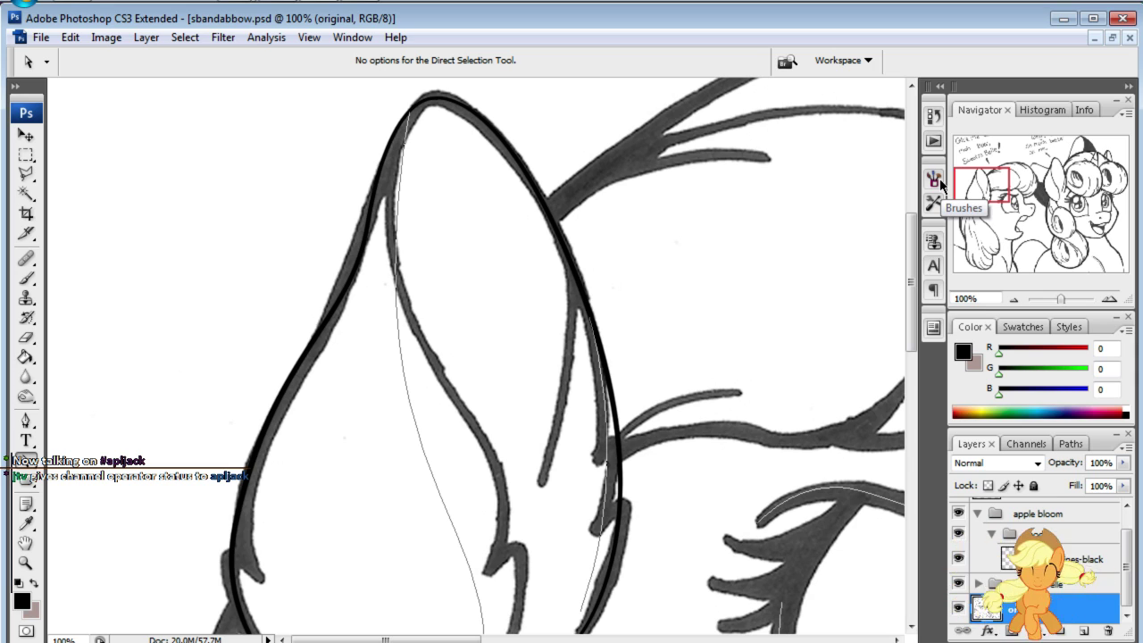
pyautogui.click(1016, 201)
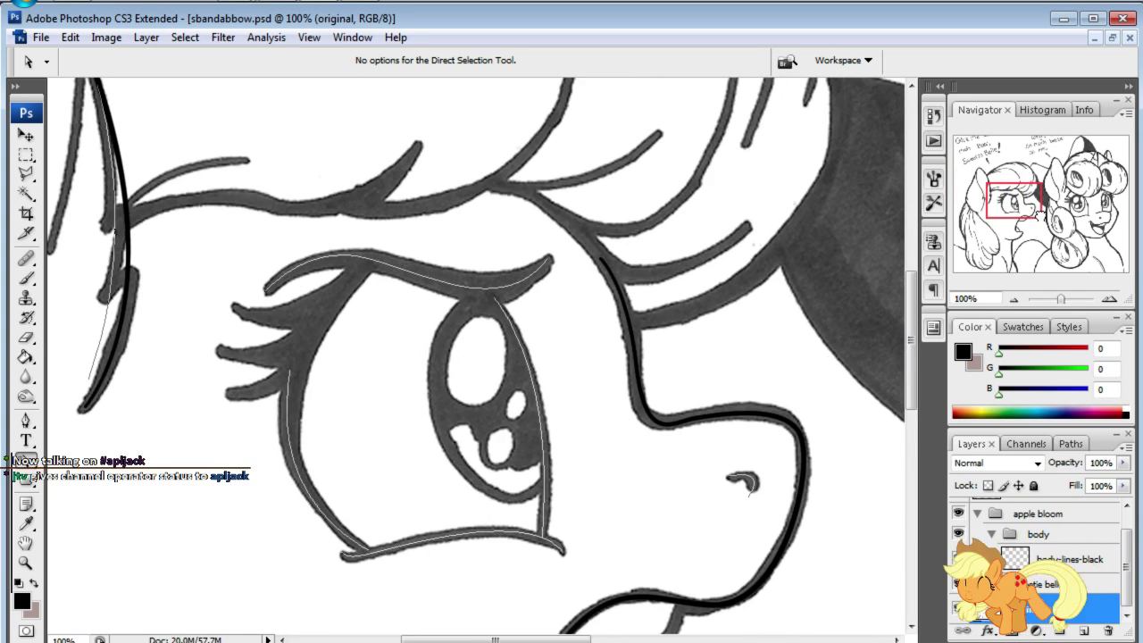
pyautogui.moveTo(1038, 214)
pyautogui.mouseDown()
pyautogui.moveTo(1040, 200)
pyautogui.moveTo(1018, 219)
pyautogui.mouseUp()
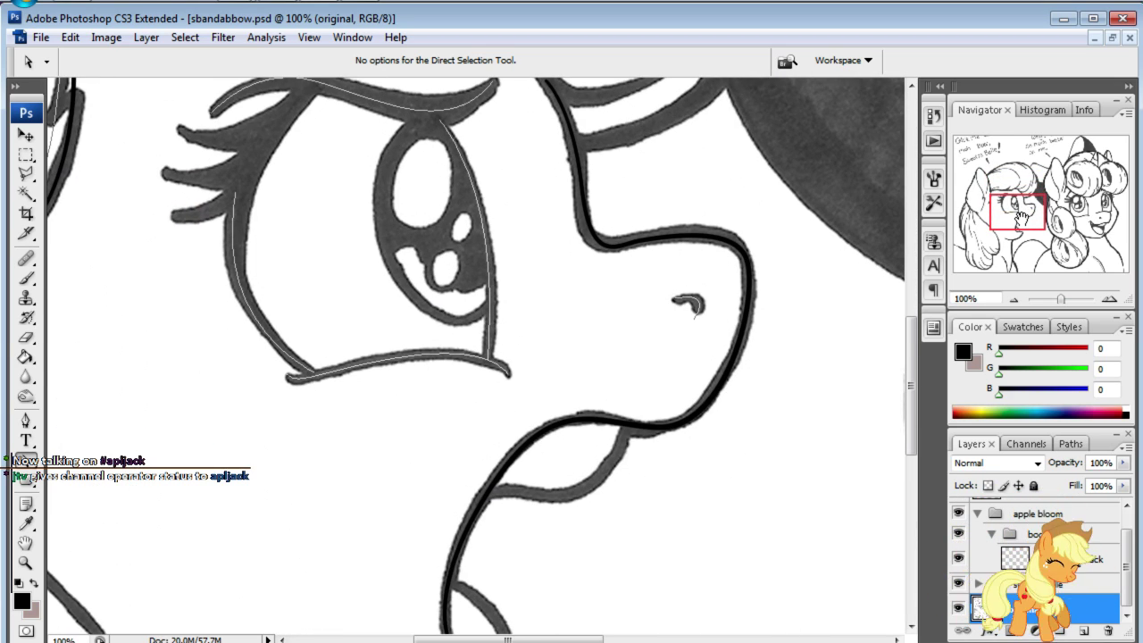
pyautogui.moveTo(1021, 215)
pyautogui.mouseDown()
pyautogui.moveTo(1040, 181)
pyautogui.moveTo(1015, 239)
pyautogui.mouseUp()
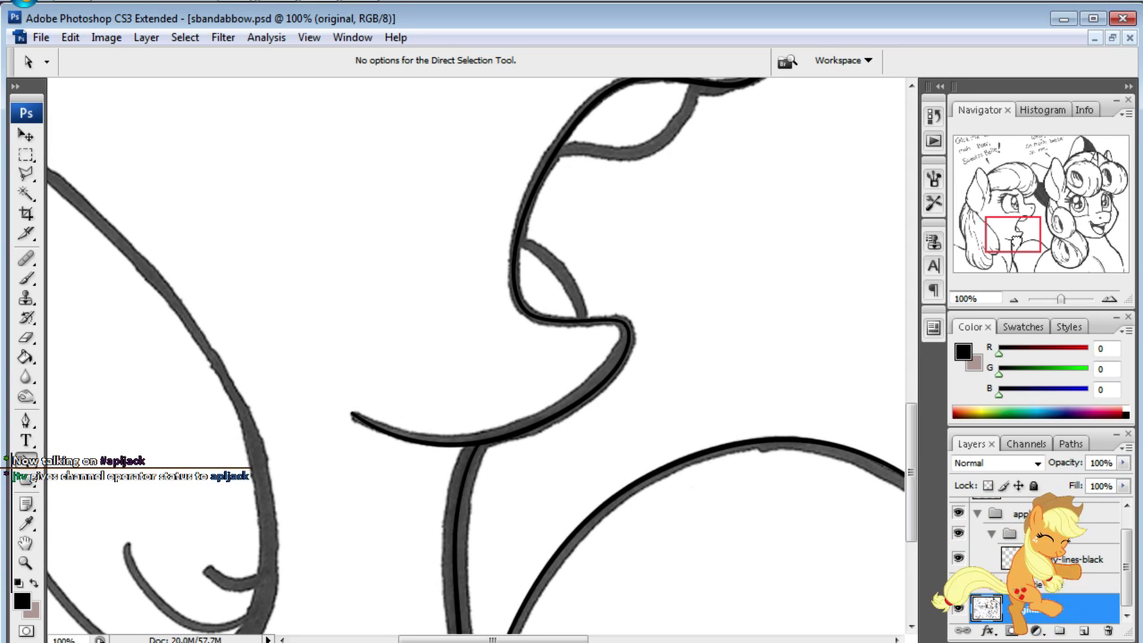
pyautogui.moveTo(1014, 234)
pyautogui.mouseDown()
pyautogui.moveTo(991, 194)
pyautogui.moveTo(1015, 203)
pyautogui.moveTo(1013, 277)
pyautogui.moveTo(984, 277)
pyautogui.moveTo(978, 225)
pyautogui.moveTo(994, 181)
pyautogui.moveTo(1014, 204)
pyautogui.mouseUp()
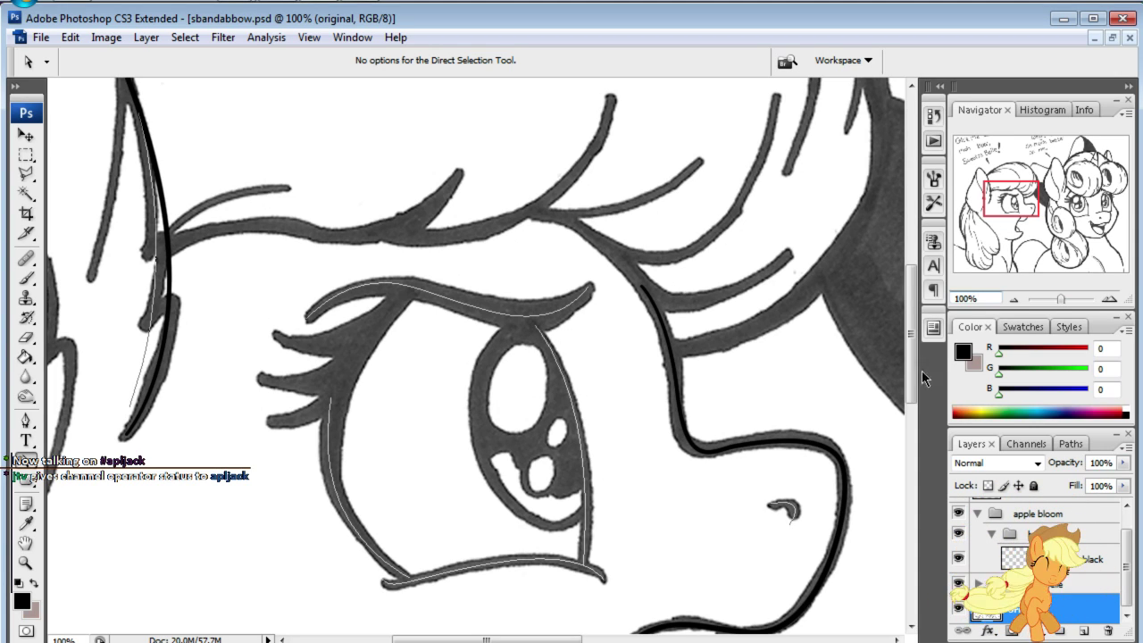
pyautogui.click(1058, 559)
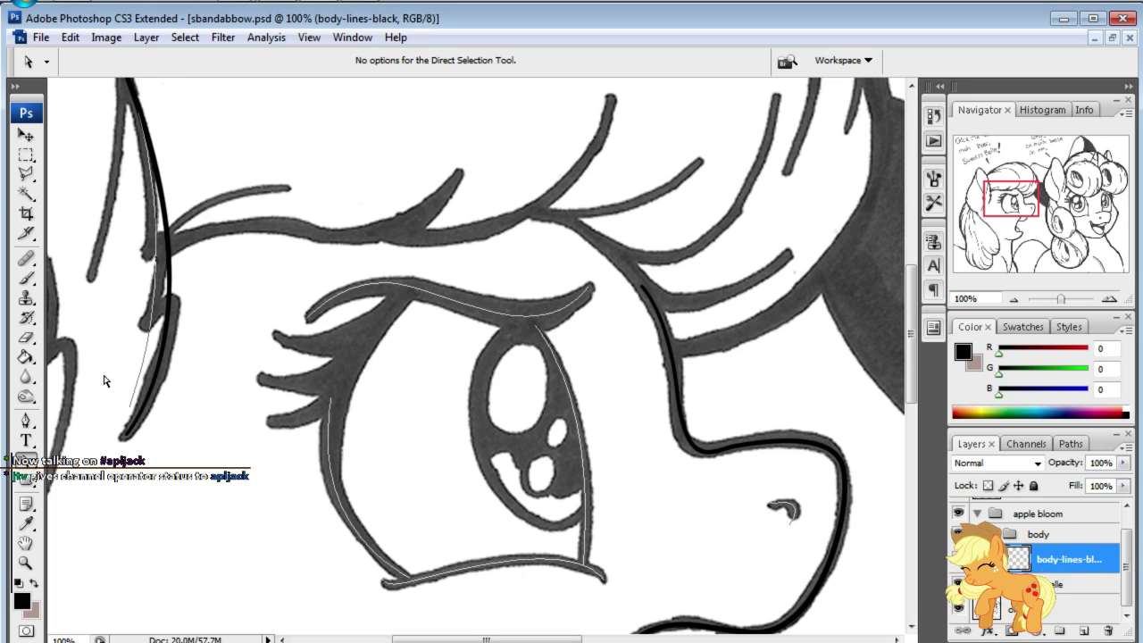
pyautogui.moveTo(1019, 199)
pyautogui.mouseDown()
pyautogui.moveTo(1012, 273)
pyautogui.moveTo(989, 191)
pyautogui.moveTo(991, 202)
pyautogui.mouseUp()
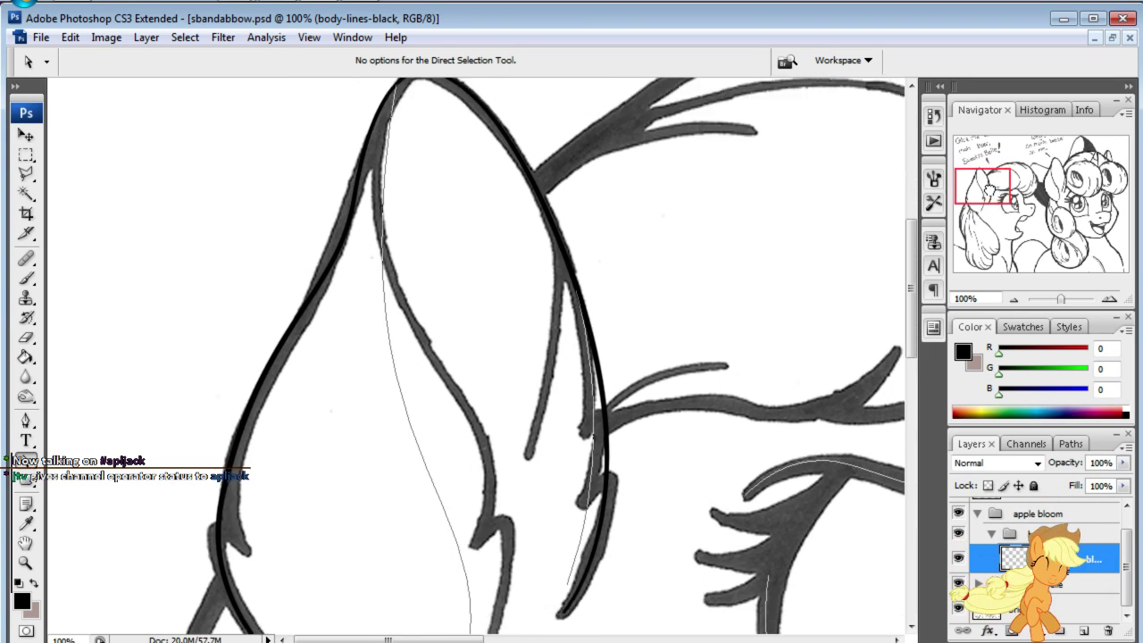
pyautogui.click(24, 421)
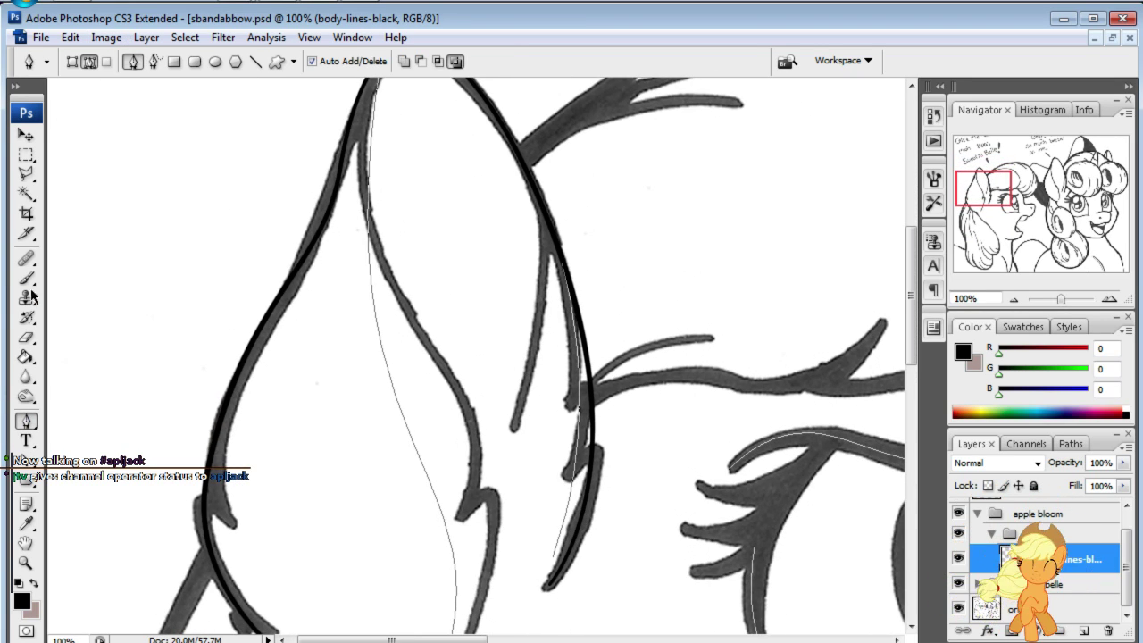
# - Set the brush Master Diameter to 4 px
pyautogui.click(25, 317)
pyautogui.click(124, 61)
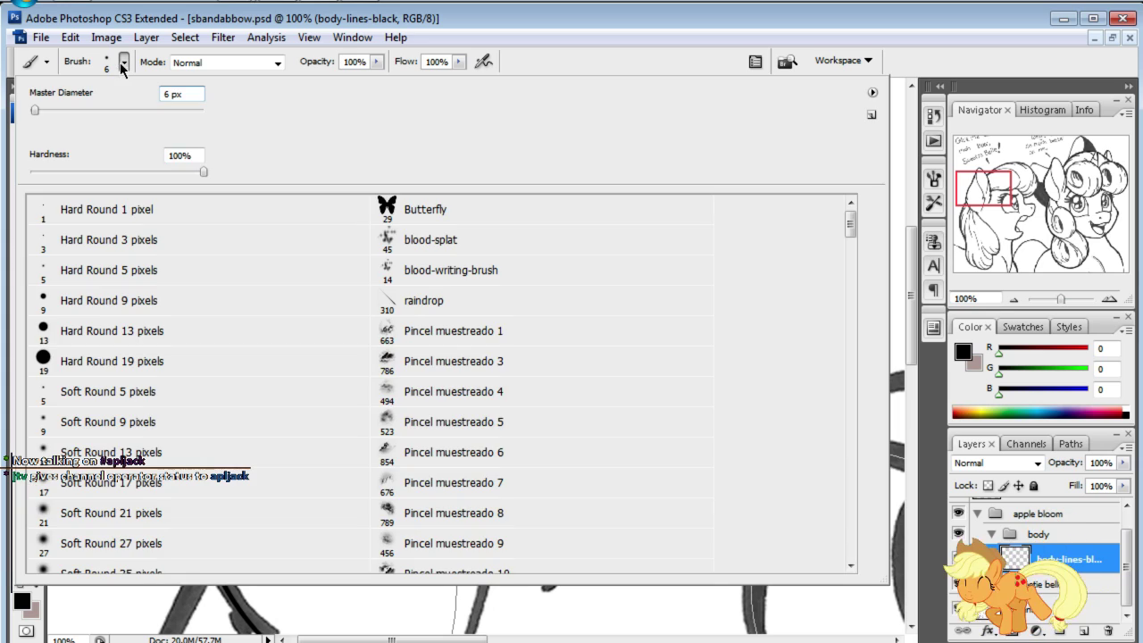
pyautogui.doubleClick(196, 93)
pyautogui.write('4')
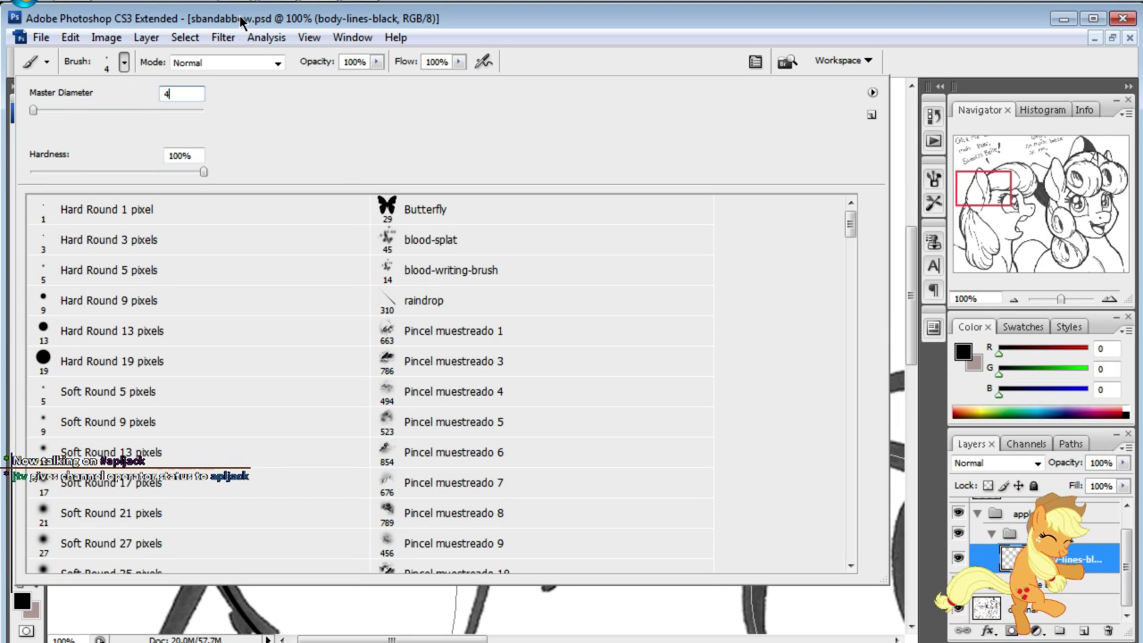
pyautogui.press('Return')
# - Stroke the path with the brush simulating pressure, hide the path, and zoom to 50%
pyautogui.click(25, 421)
pyautogui.rightClick(454, 397)
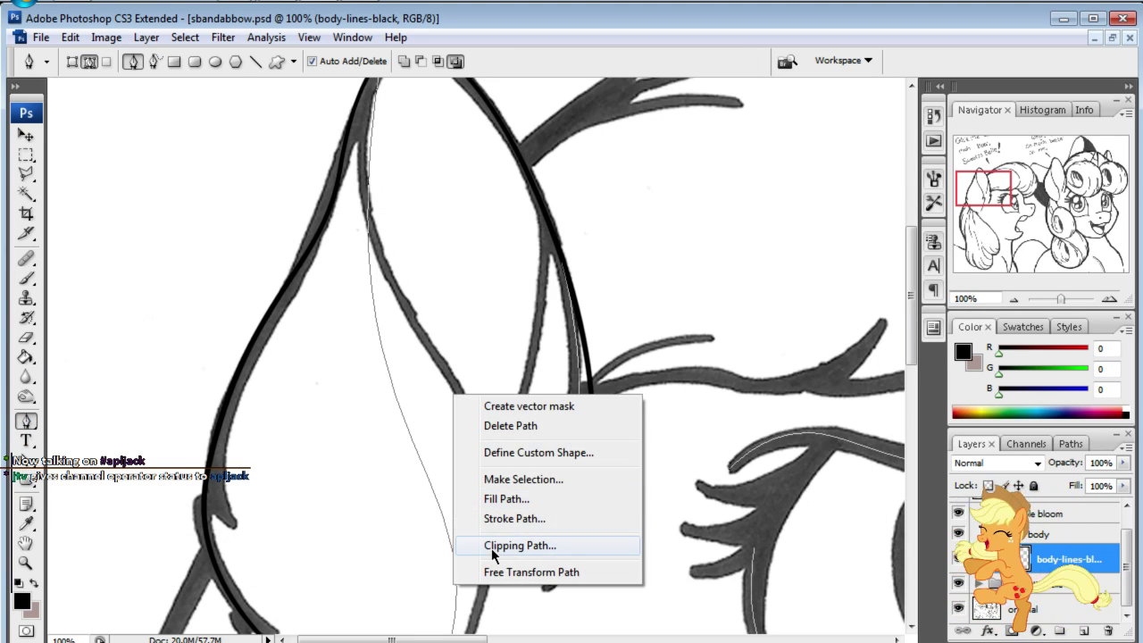
pyautogui.click(496, 519)
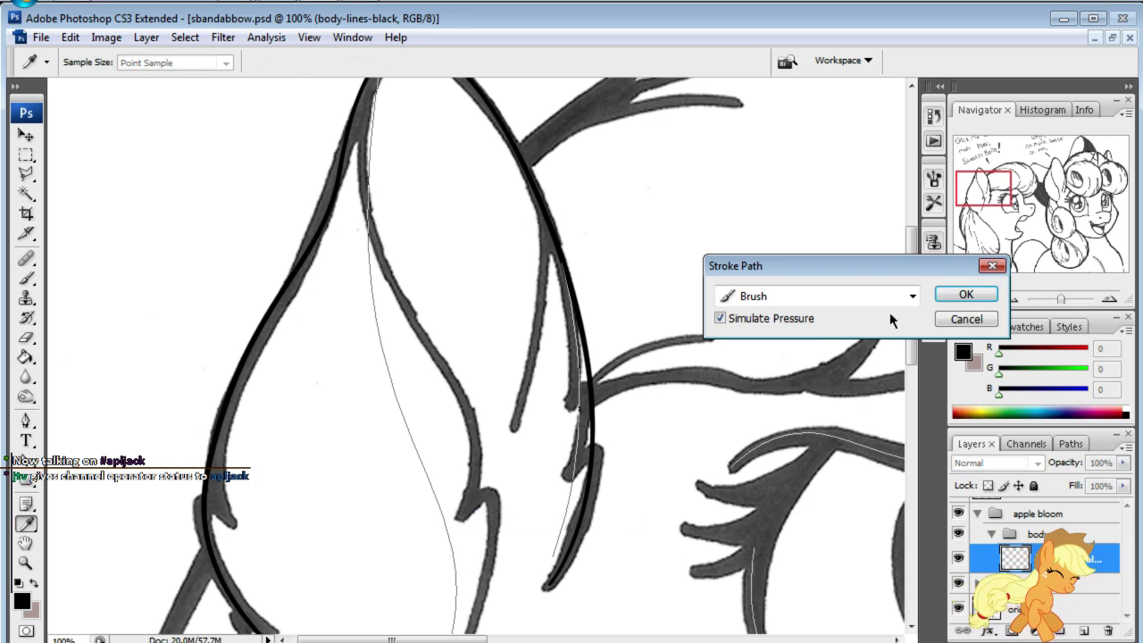
pyautogui.click(964, 296)
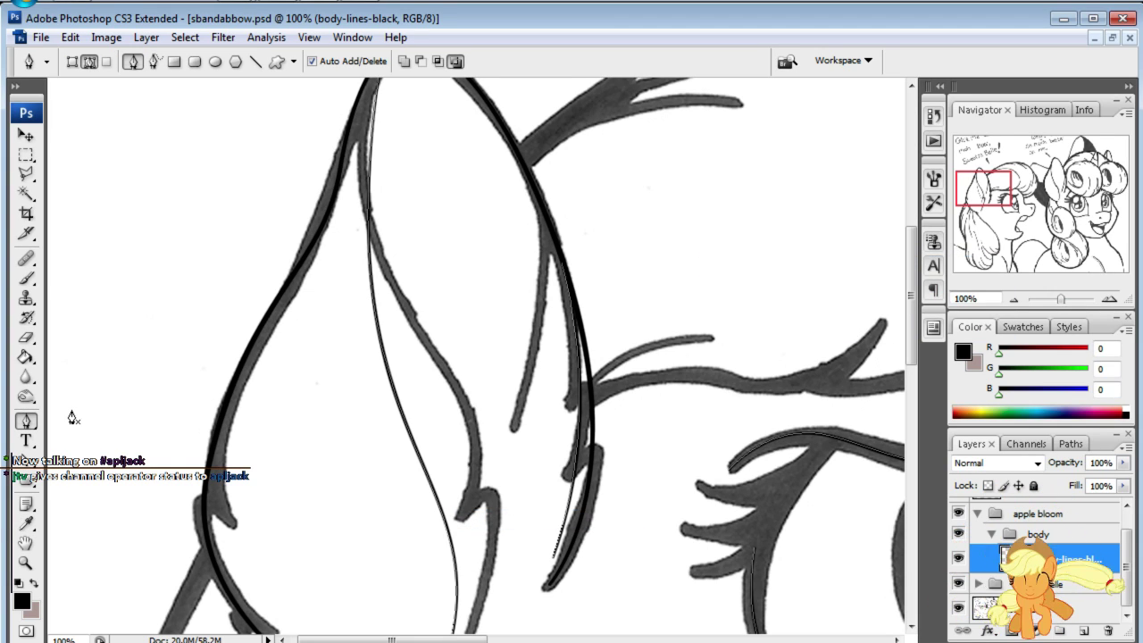
pyautogui.press('Return')
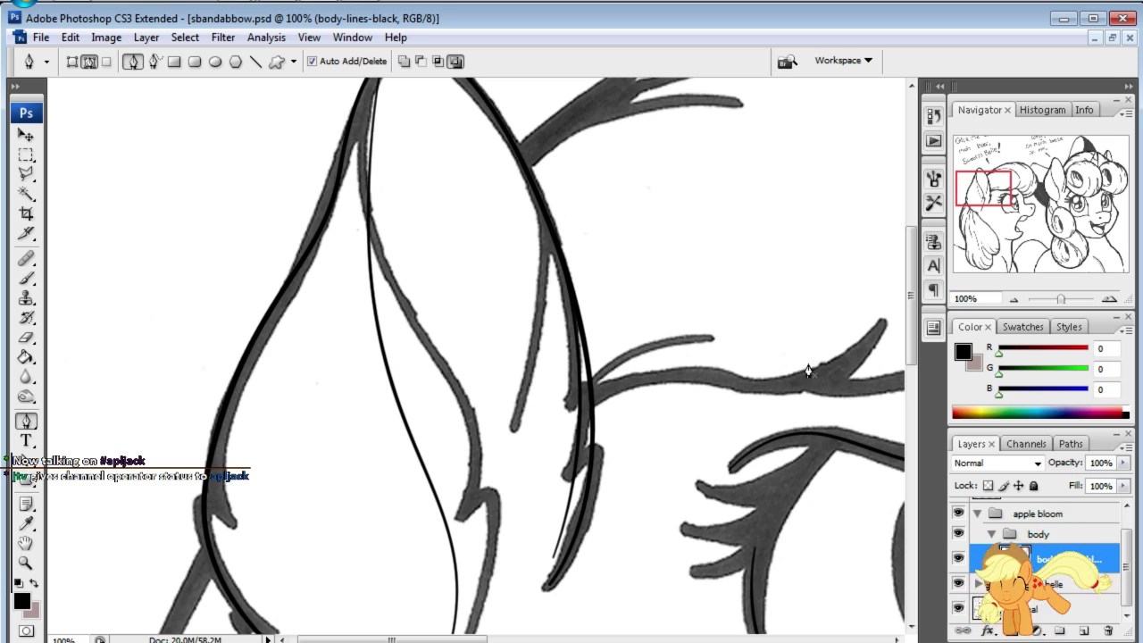
pyautogui.click(972, 296)
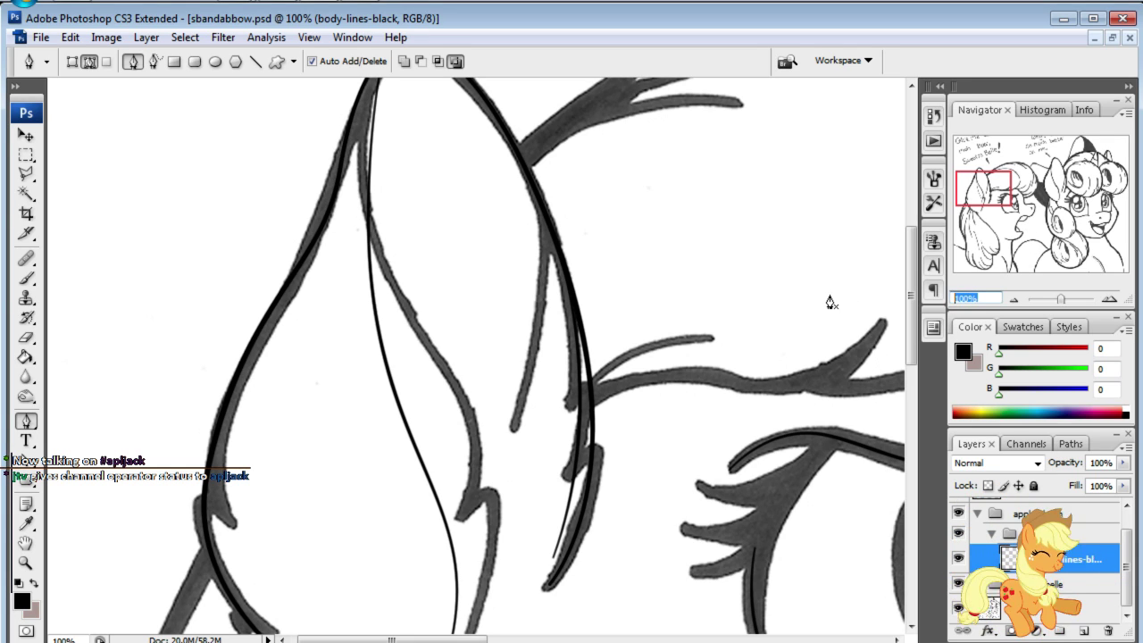
pyautogui.write('50')
pyautogui.press('Return')
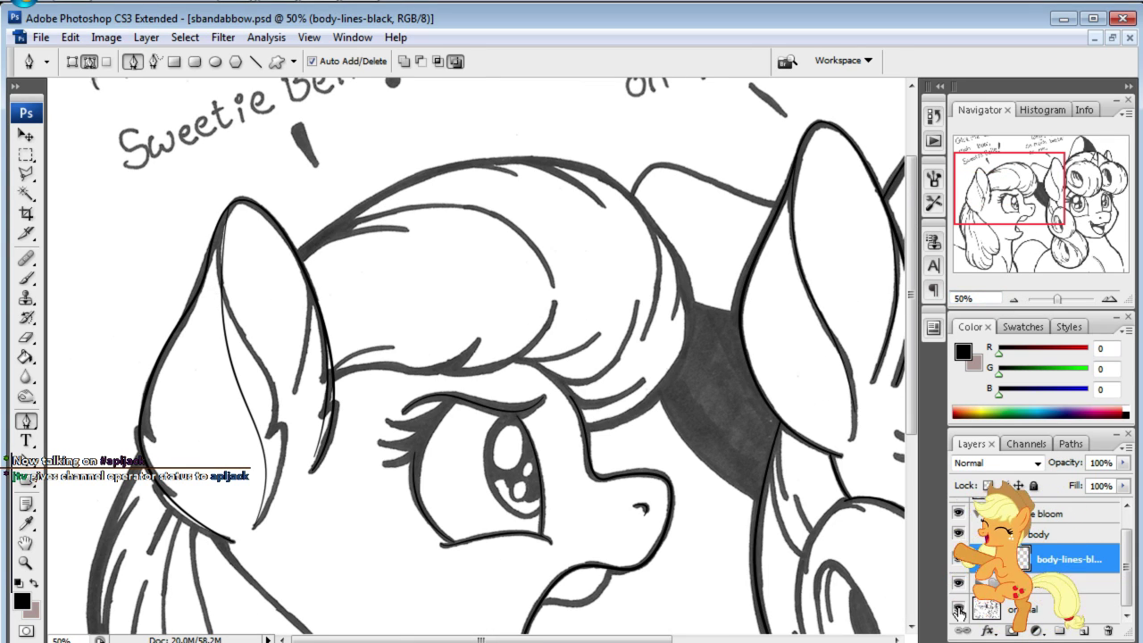
# - Show only body-lines-black and pan around to inspect the ear, eye and muzzle lines
pyautogui.keyDown('alt'); pyautogui.click(958, 558); pyautogui.keyUp('alt')
pyautogui.moveTo(1014, 218)
pyautogui.mouseDown()
pyautogui.moveTo(1009, 272)
pyautogui.moveTo(985, 247)
pyautogui.moveTo(992, 222)
pyautogui.moveTo(994, 248)
pyautogui.mouseUp()
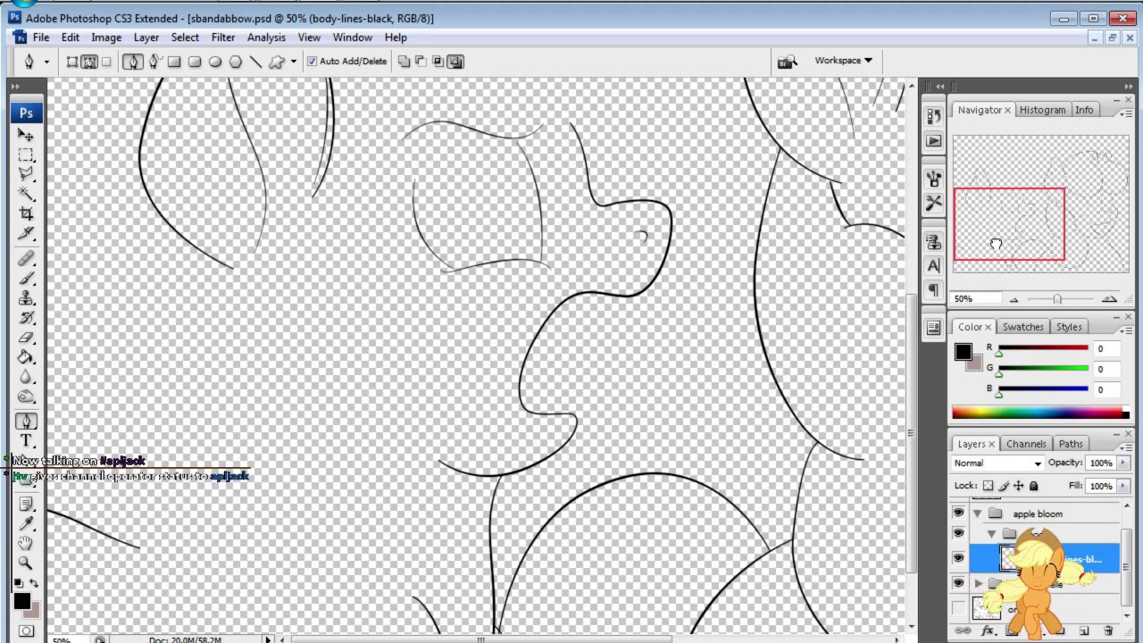
pyautogui.moveTo(996, 243)
pyautogui.mouseDown()
pyautogui.moveTo(991, 217)
pyautogui.moveTo(1071, 218)
pyautogui.moveTo(1056, 200)
pyautogui.mouseUp()
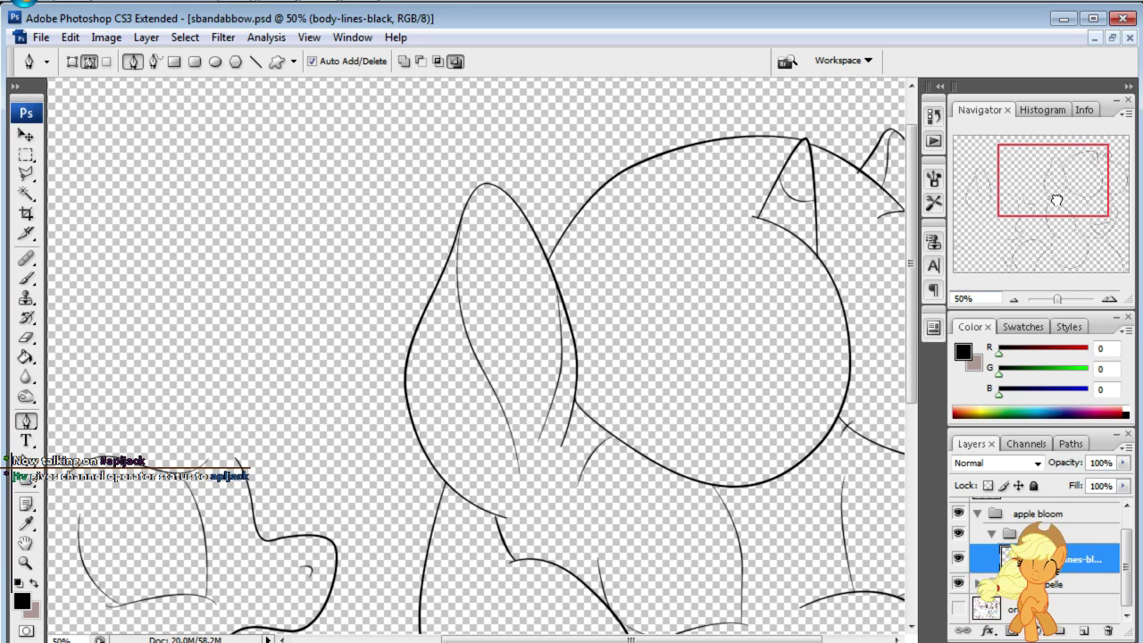
pyautogui.moveTo(1057, 200); pyautogui.dragTo(1032, 219)
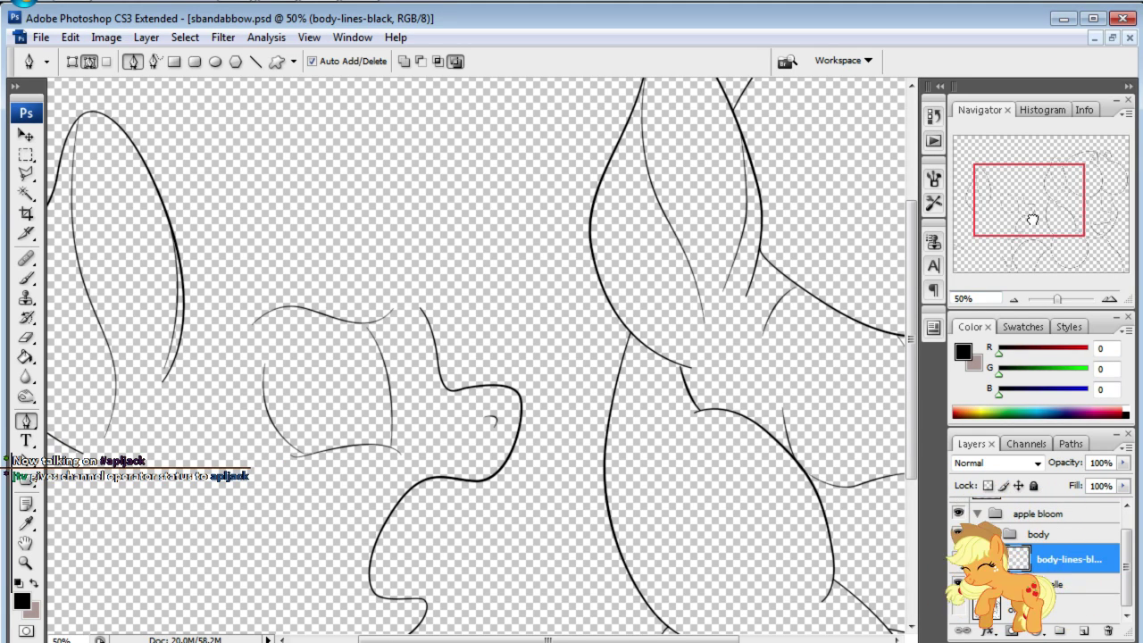
pyautogui.moveTo(1032, 219)
pyautogui.mouseDown()
pyautogui.moveTo(1015, 222)
pyautogui.moveTo(1008, 260)
pyautogui.moveTo(1013, 181)
pyautogui.moveTo(998, 276)
pyautogui.moveTo(974, 225)
pyautogui.mouseUp()
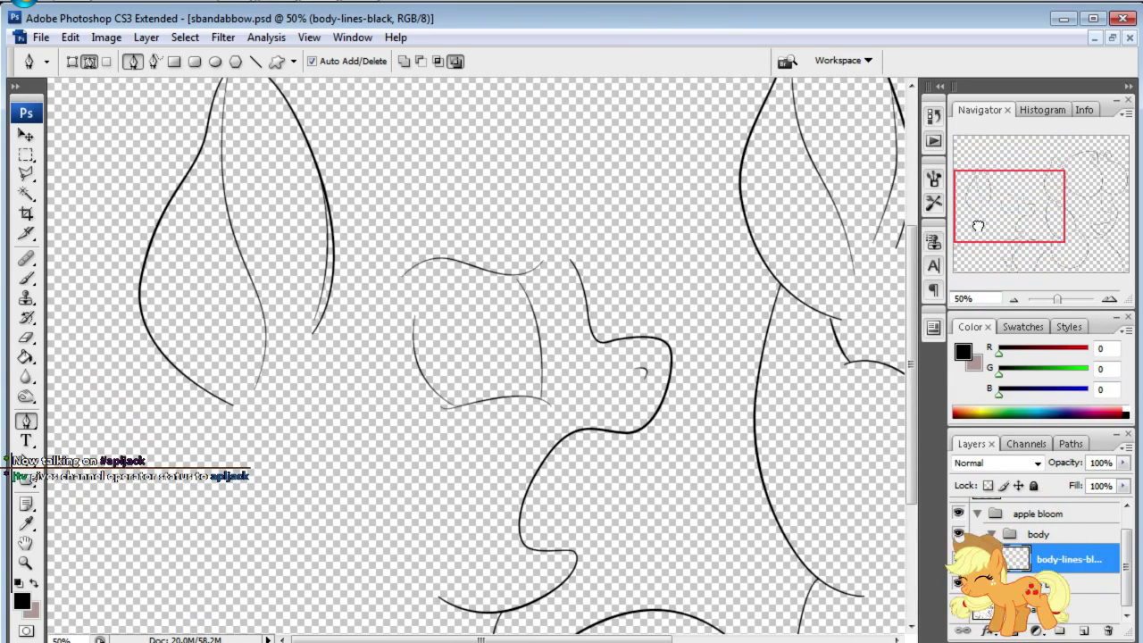
# - Add a new empty path, then create a mane layer group inside the apple bloom group
pyautogui.click(1070, 444)
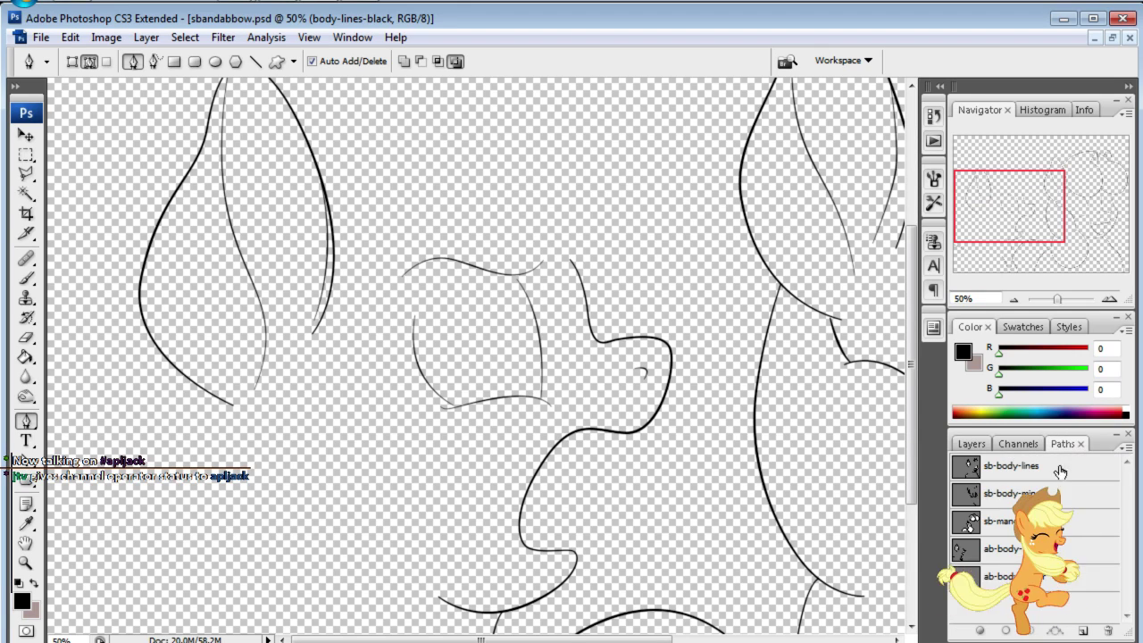
pyautogui.click(1081, 632)
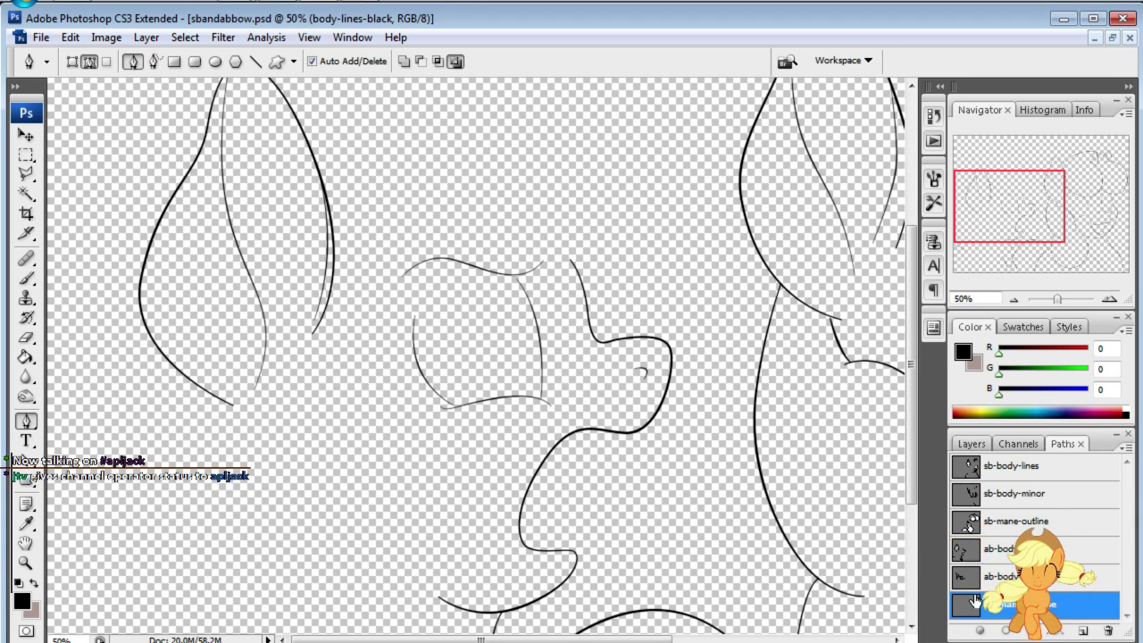
pyautogui.click(971, 443)
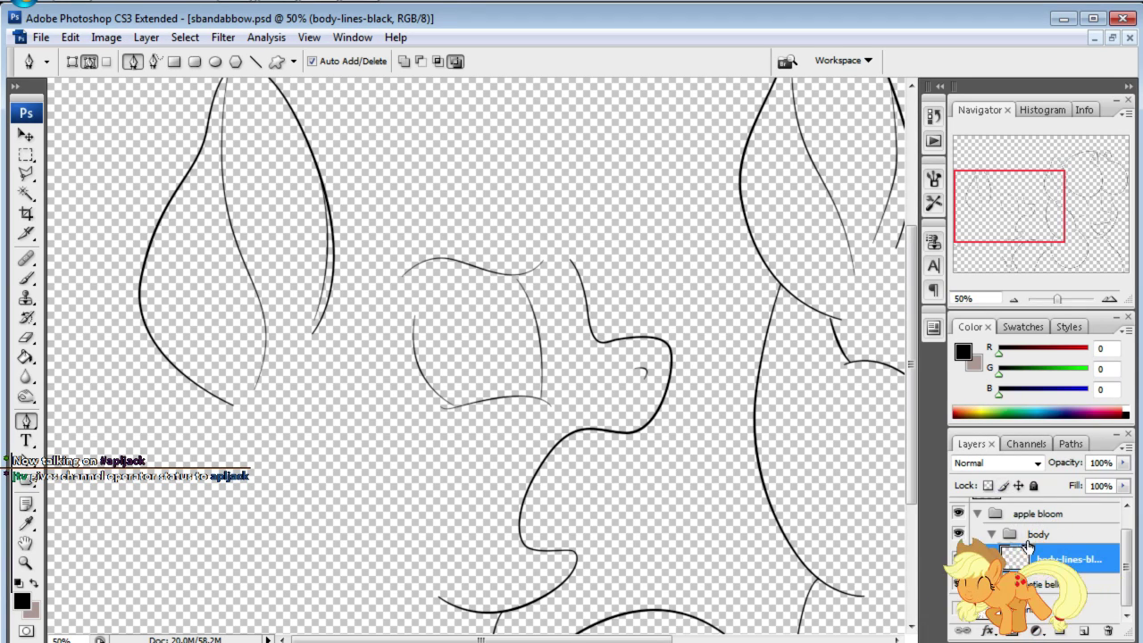
pyautogui.click(991, 534)
pyautogui.click(1045, 536)
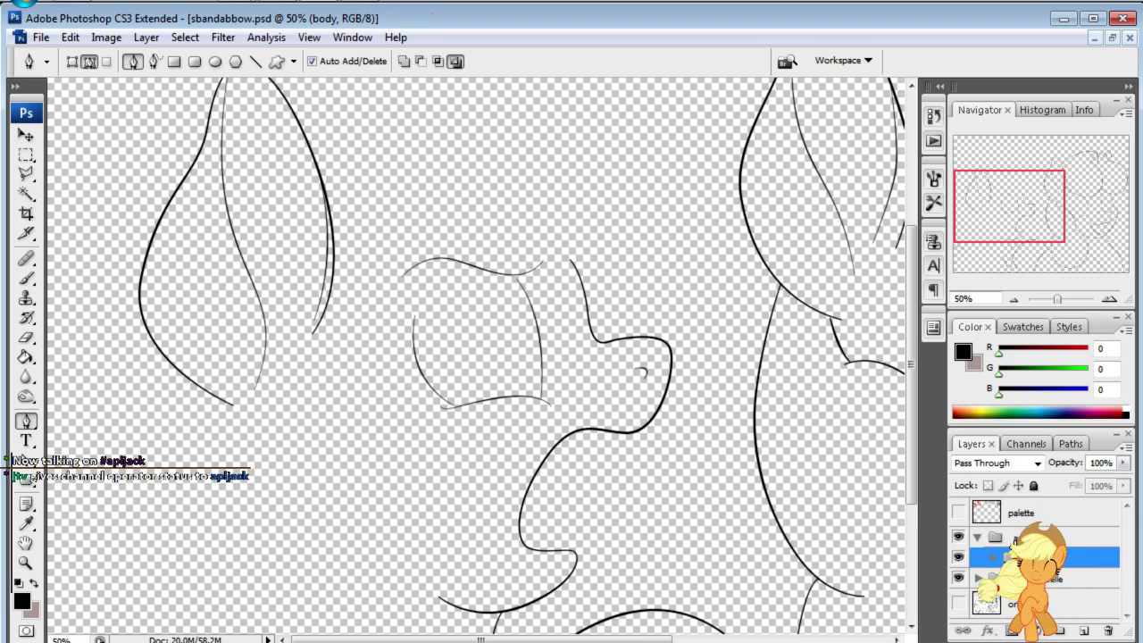
pyautogui.click(1060, 631)
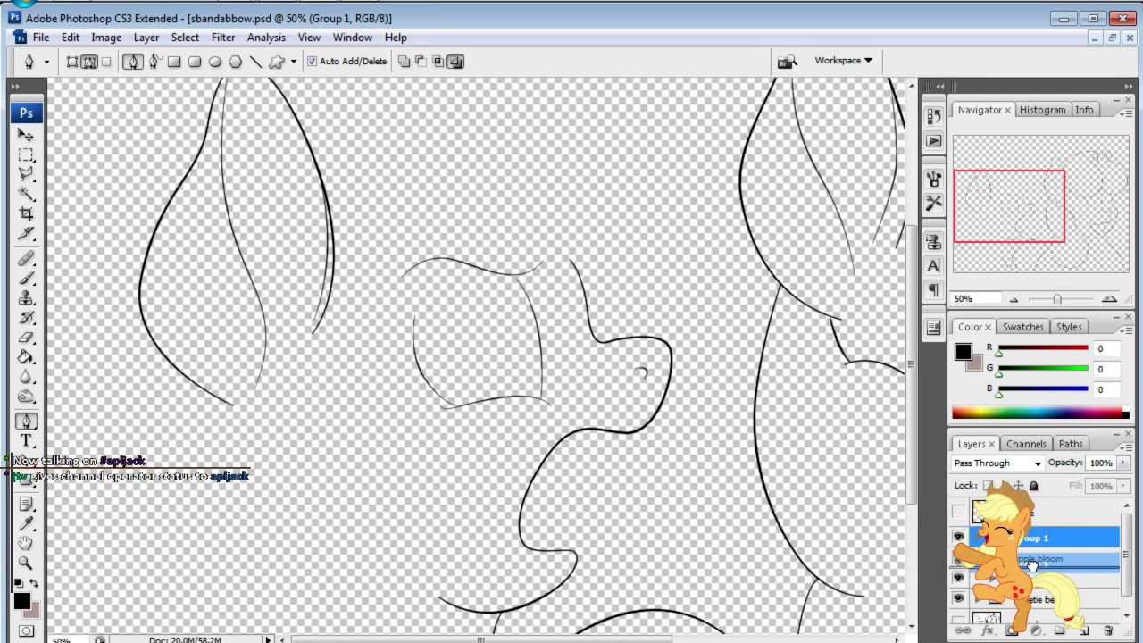
pyautogui.moveTo(1025, 543); pyautogui.dragTo(1035, 559)
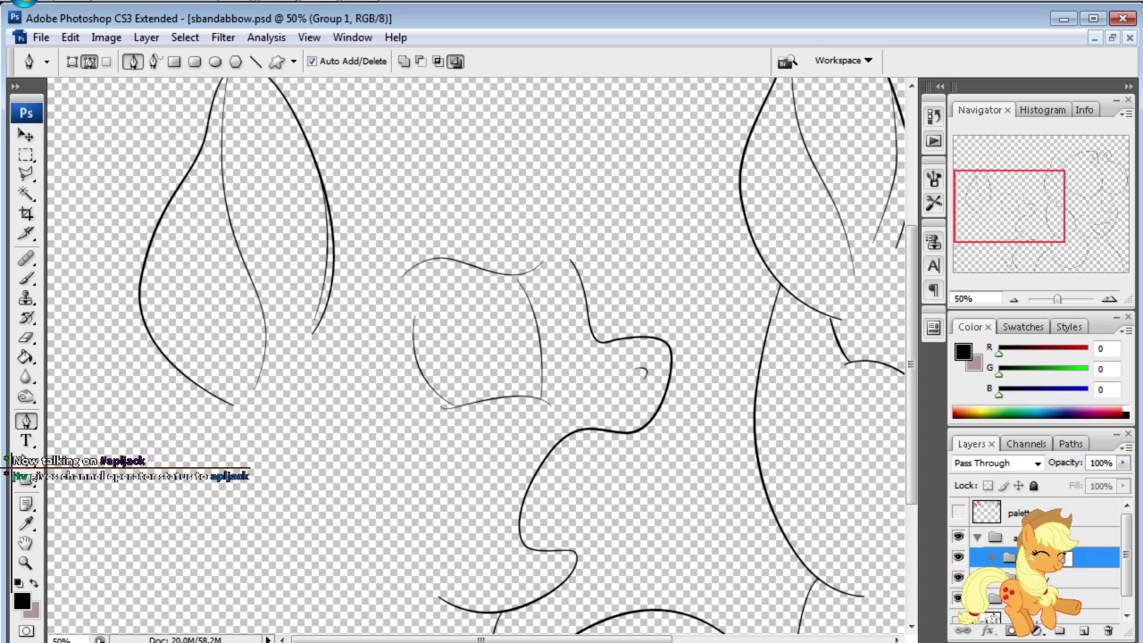
# - Add a layer named mane-outline-black inside the mane group
pyautogui.click(1083, 631)
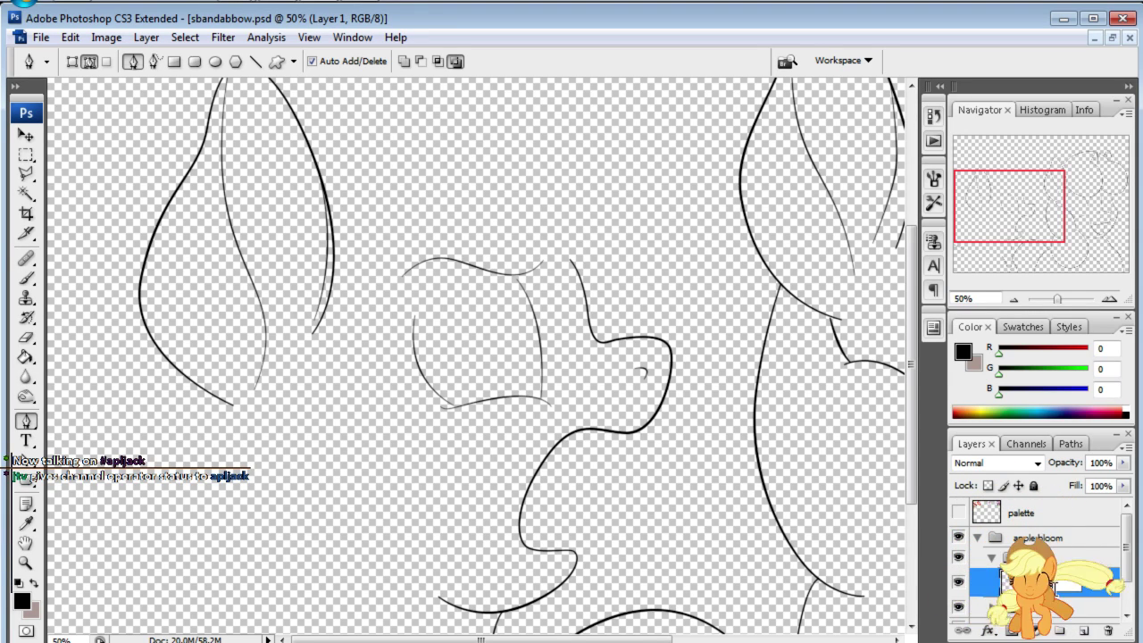
pyautogui.write('mane-outline')
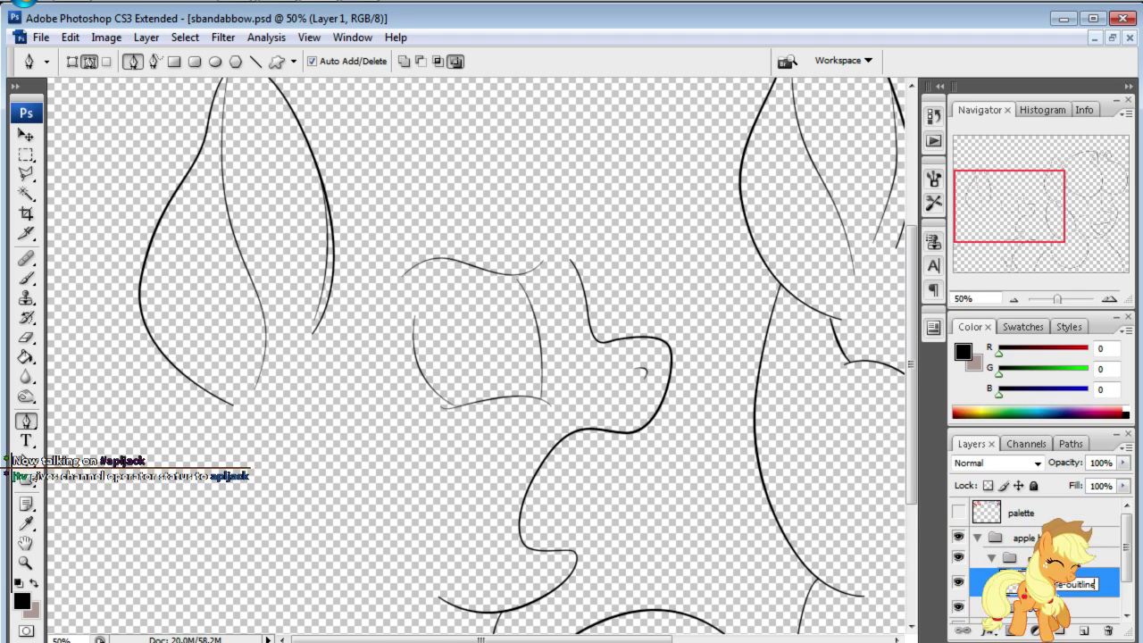
pyautogui.press('BackSpace')
pyautogui.press('BackSpace')
pyautogui.press('BackSpace')
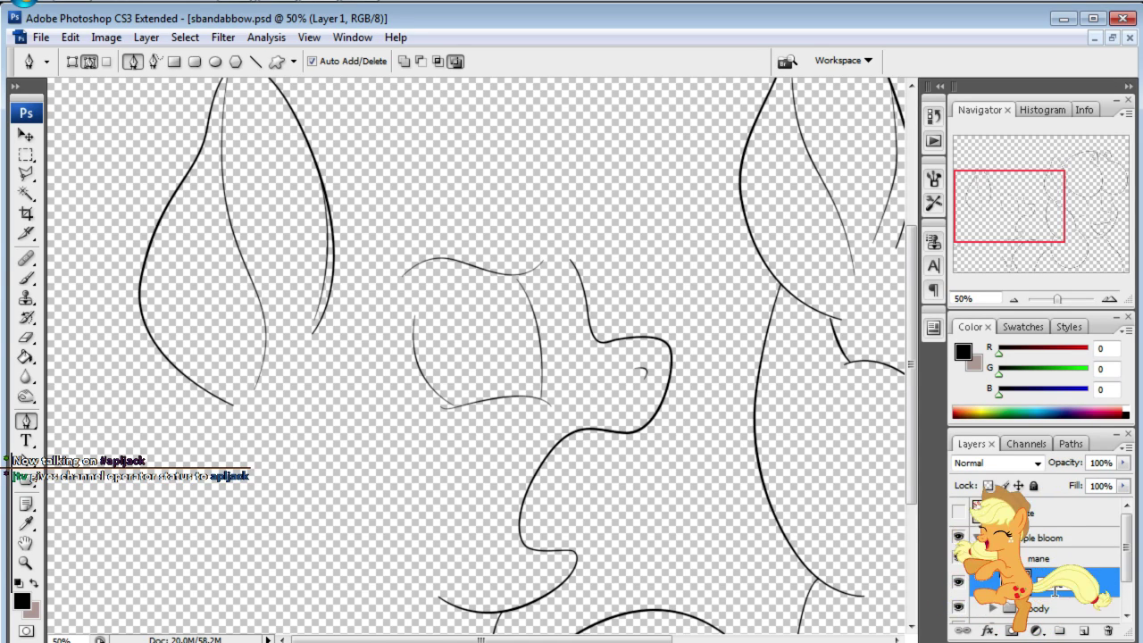
pyautogui.write('ne-black')
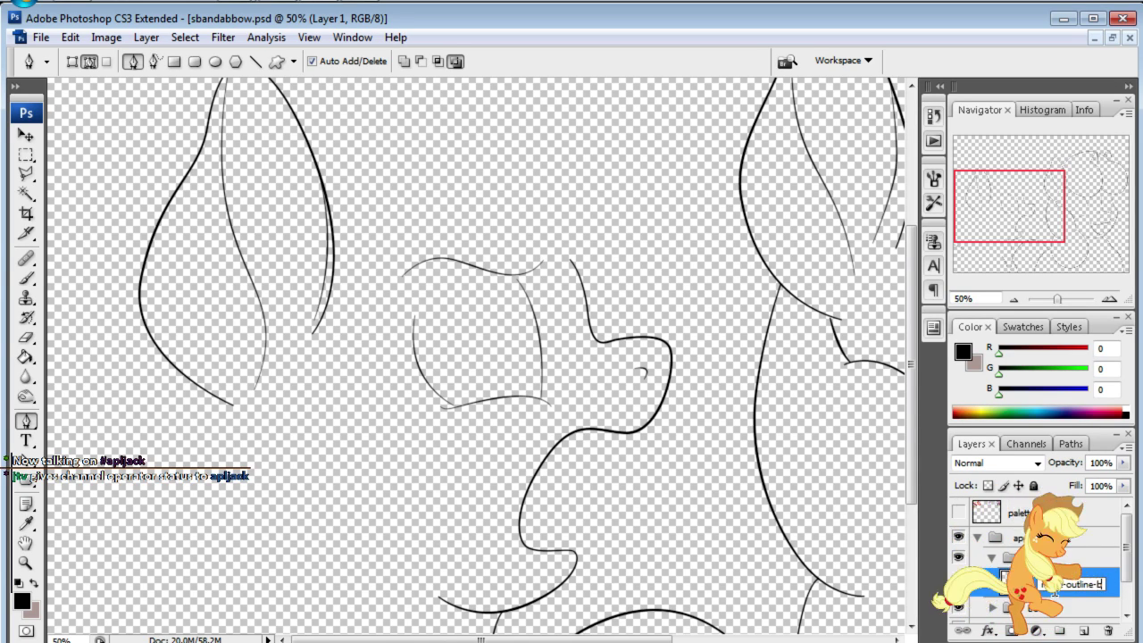
pyautogui.press('Return')
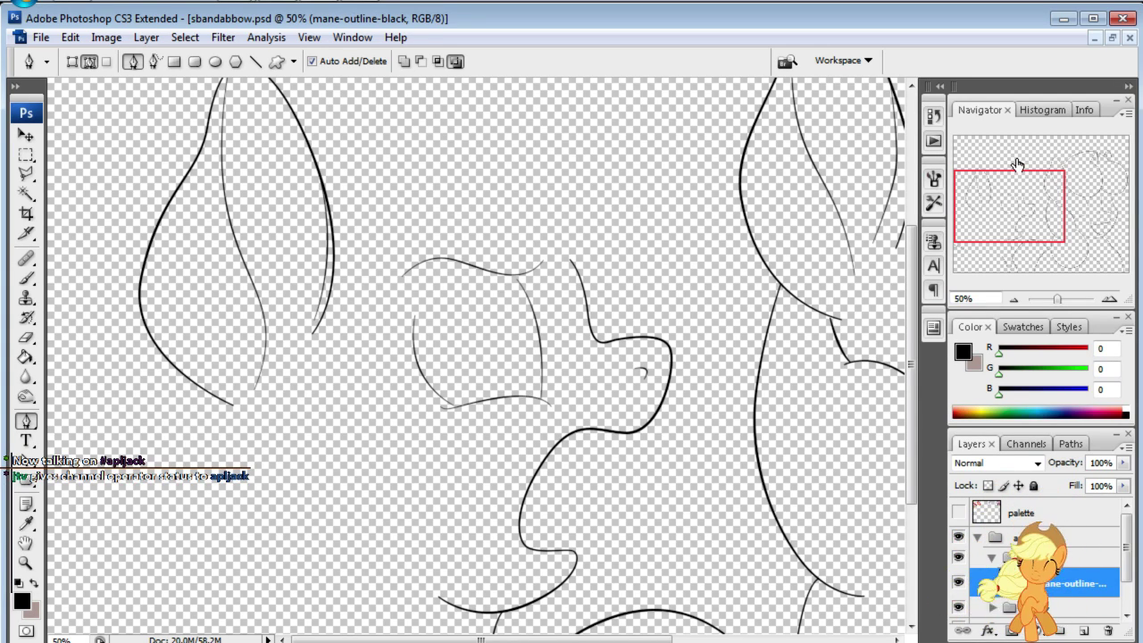
pyautogui.click(1068, 444)
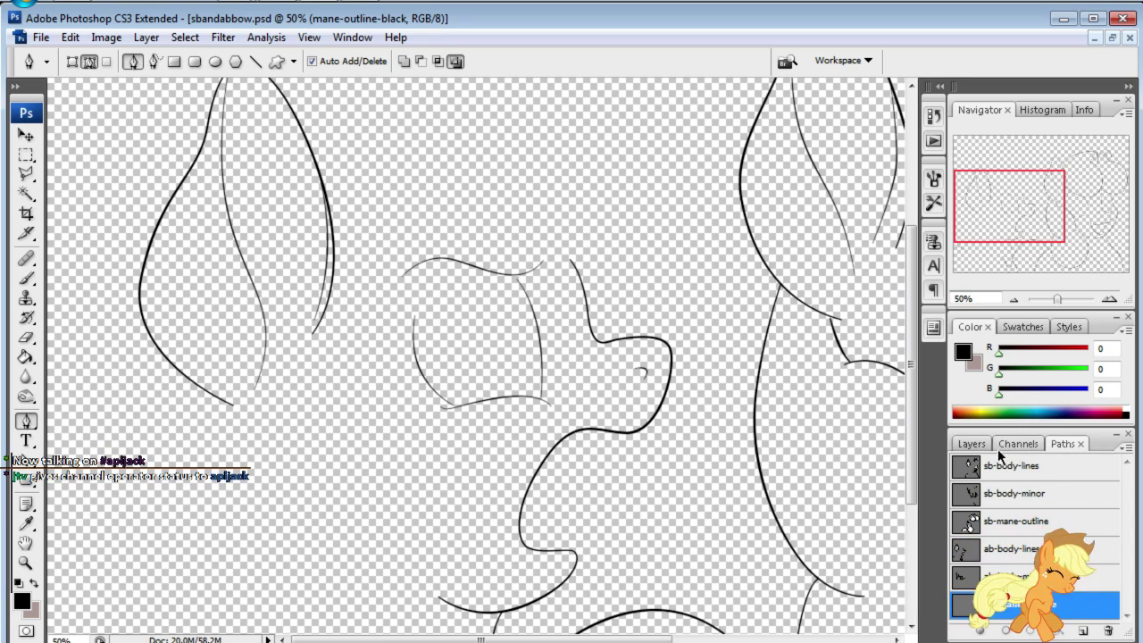
pyautogui.click(972, 444)
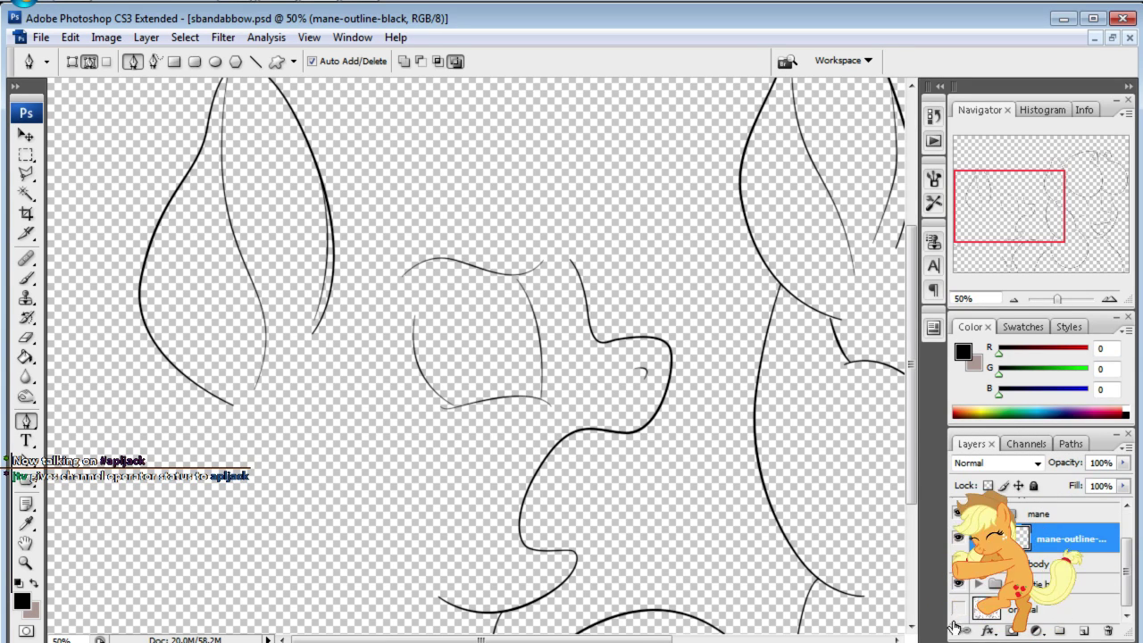
pyautogui.click(958, 611)
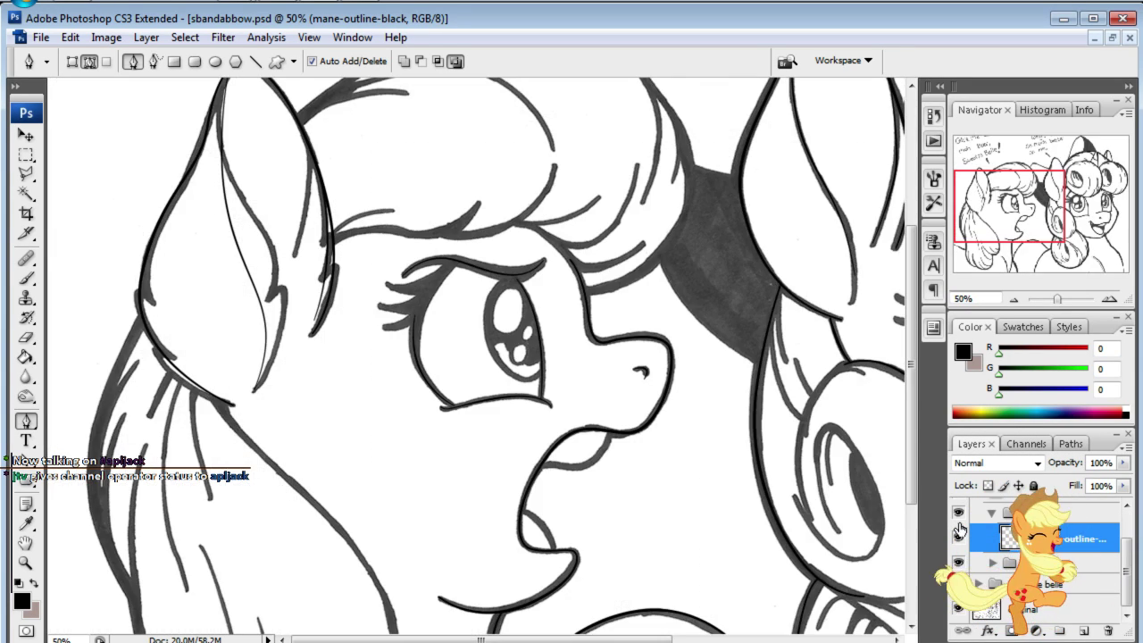
pyautogui.scroll(5, 482, 358)
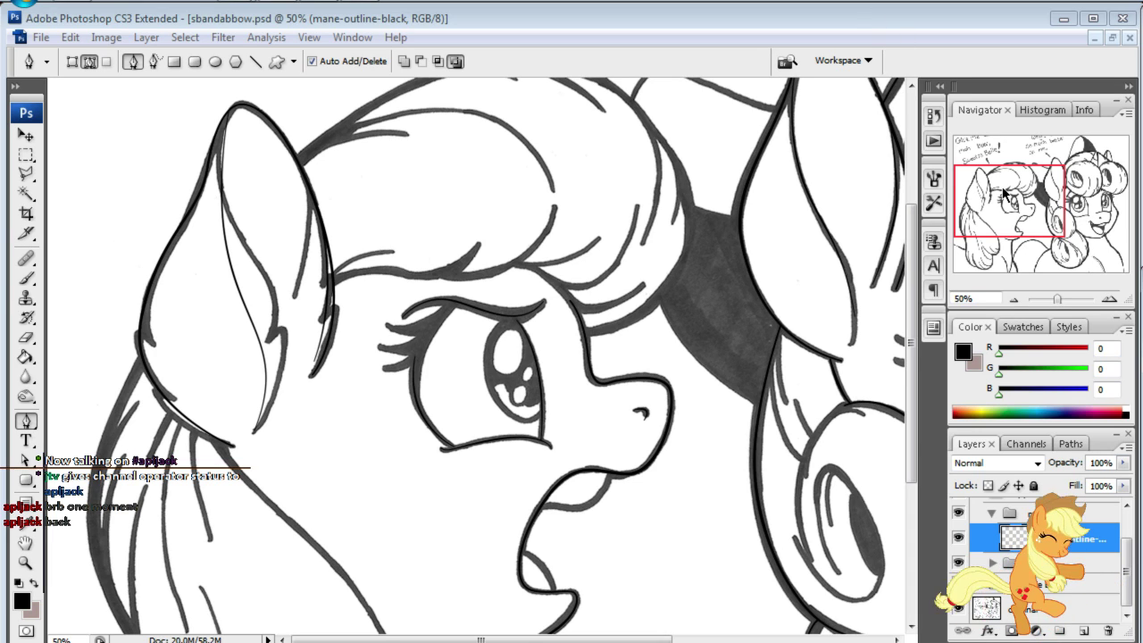
# - Show the colour reference layer and add pen anchors down Apple Bloom's outer mane edge
pyautogui.moveTo(1003, 192)
pyautogui.mouseDown()
pyautogui.moveTo(1014, 213)
pyautogui.moveTo(1013, 190)
pyautogui.mouseUp()
pyautogui.scroll(2, 1036, 535)
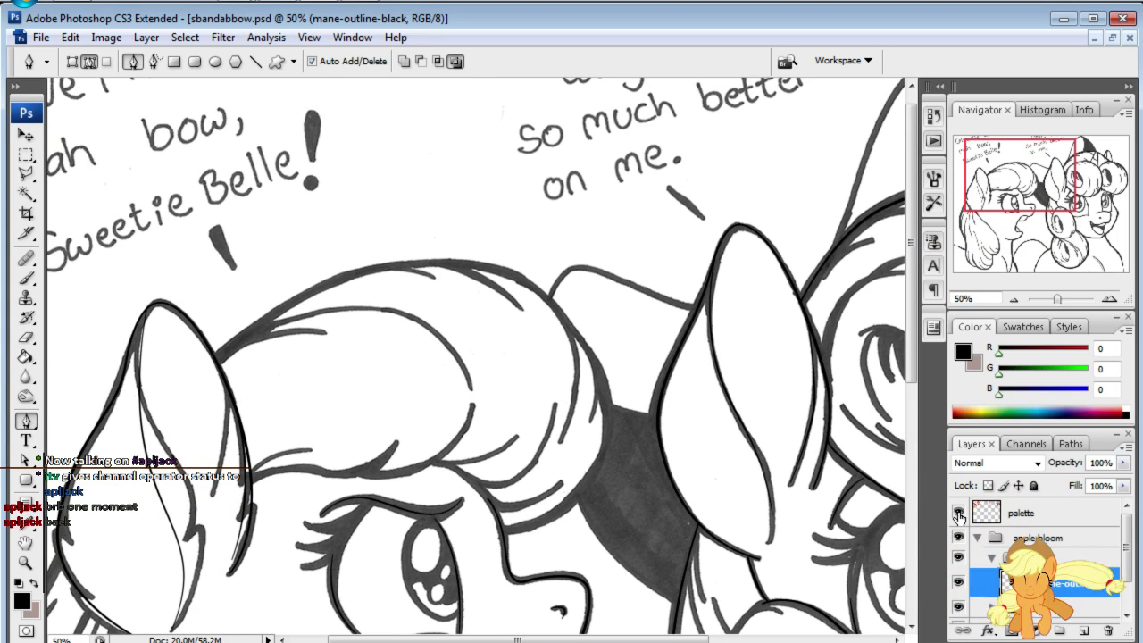
pyautogui.click(958, 511)
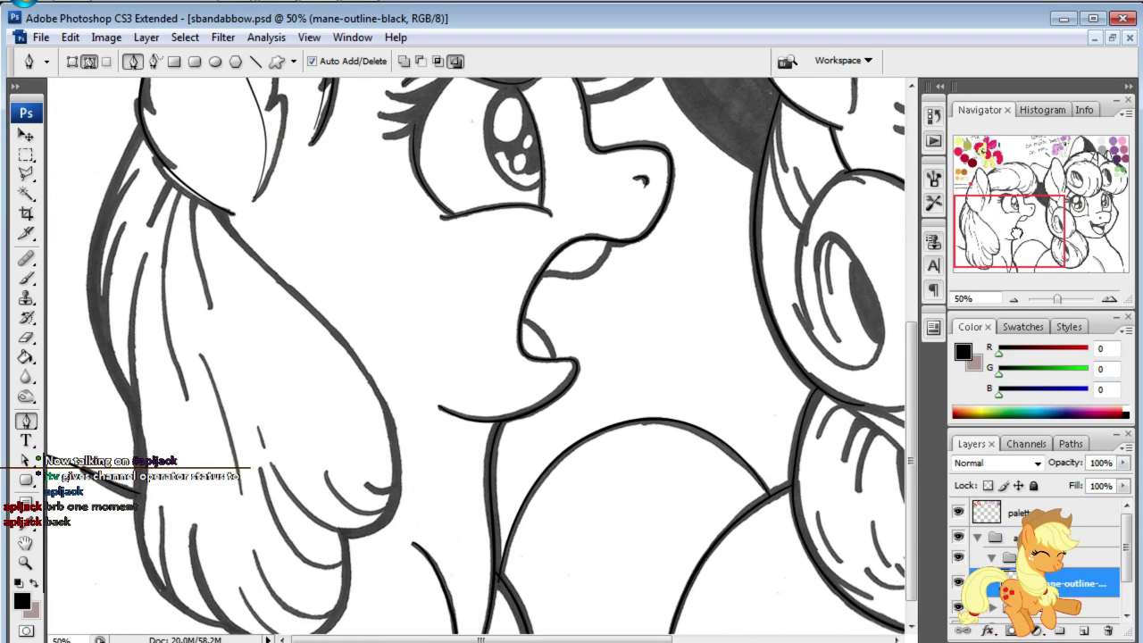
pyautogui.moveTo(1032, 174); pyautogui.dragTo(1021, 222)
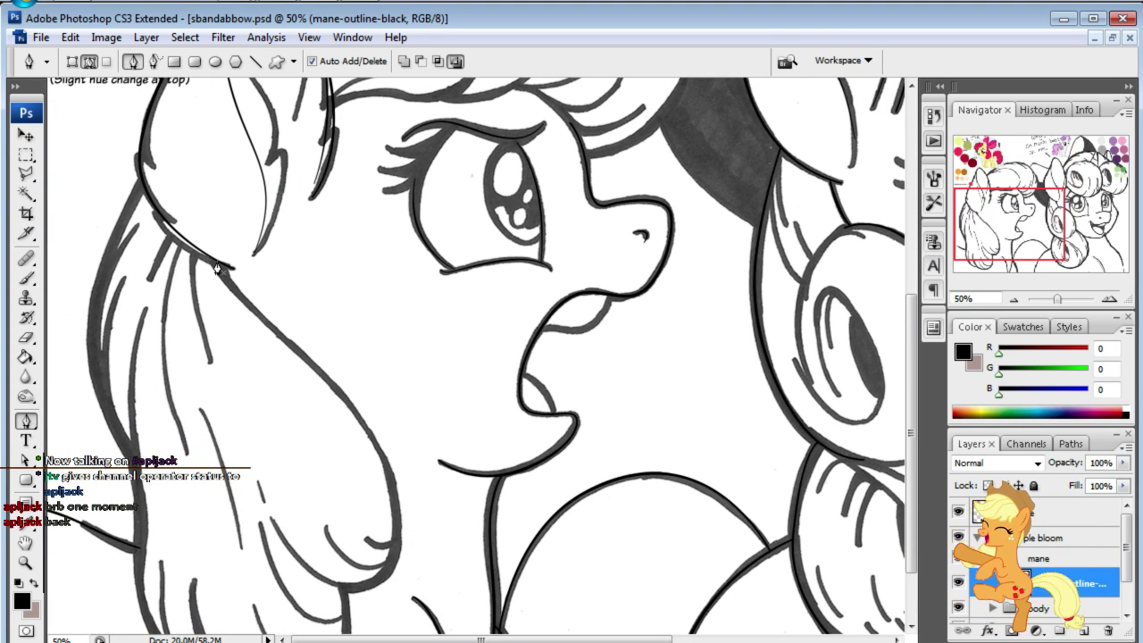
pyautogui.click(325, 386)
pyautogui.click(389, 433)
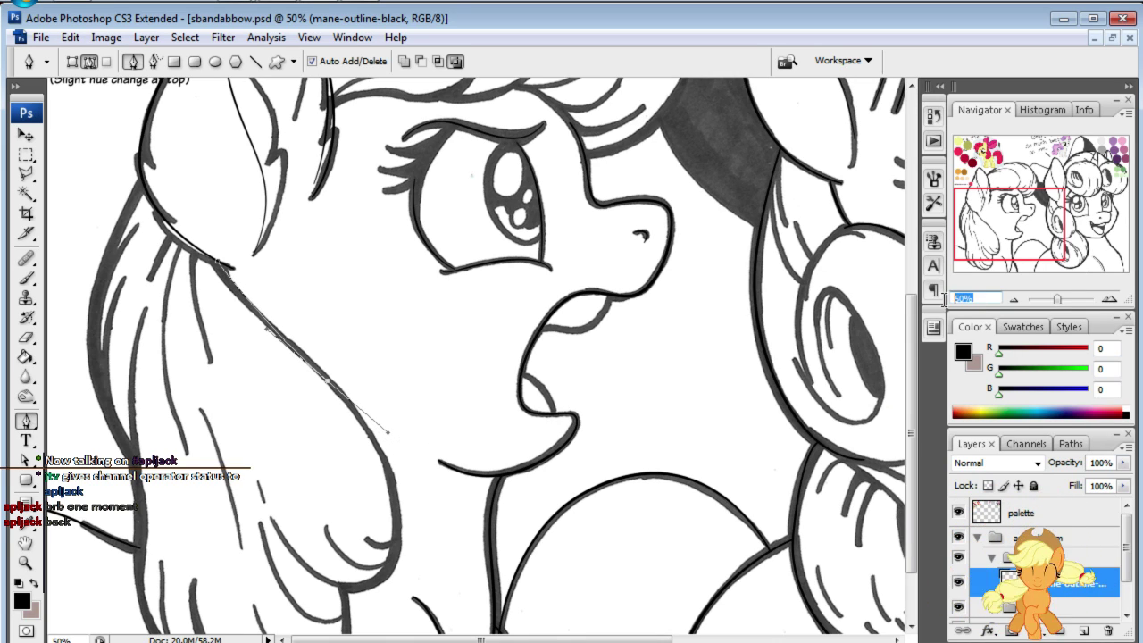
# - At 100% zoom, add a curved anchor at the mane tip and adjust its handle
pyautogui.write('100')
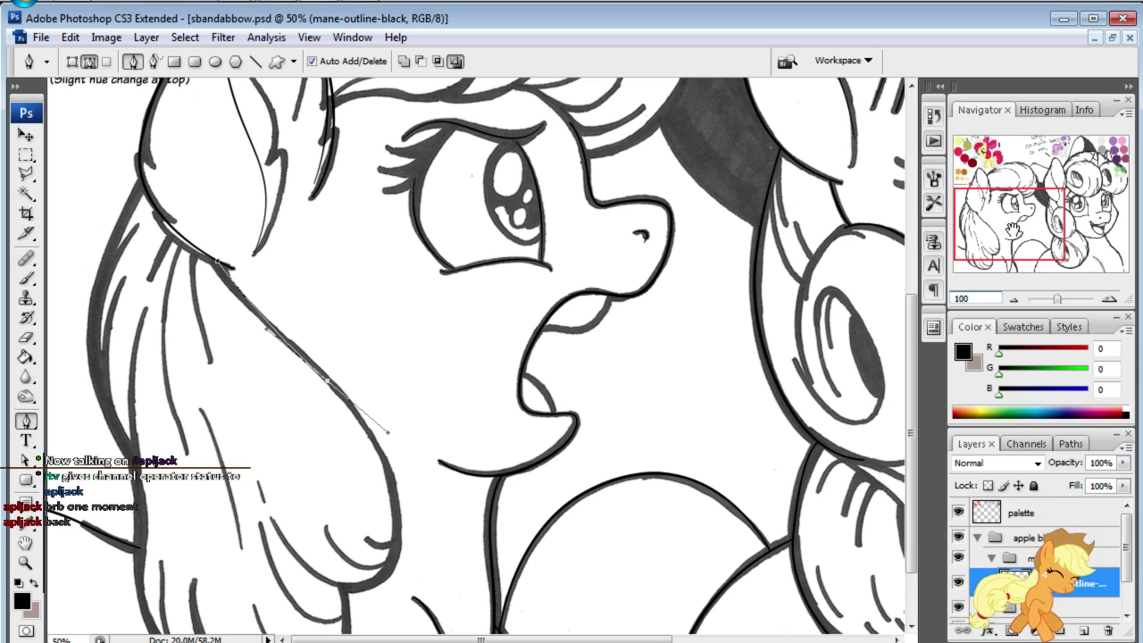
pyautogui.press('Return')
pyautogui.moveTo(1012, 231)
pyautogui.mouseDown()
pyautogui.moveTo(1001, 230)
pyautogui.moveTo(1003, 268)
pyautogui.mouseUp()
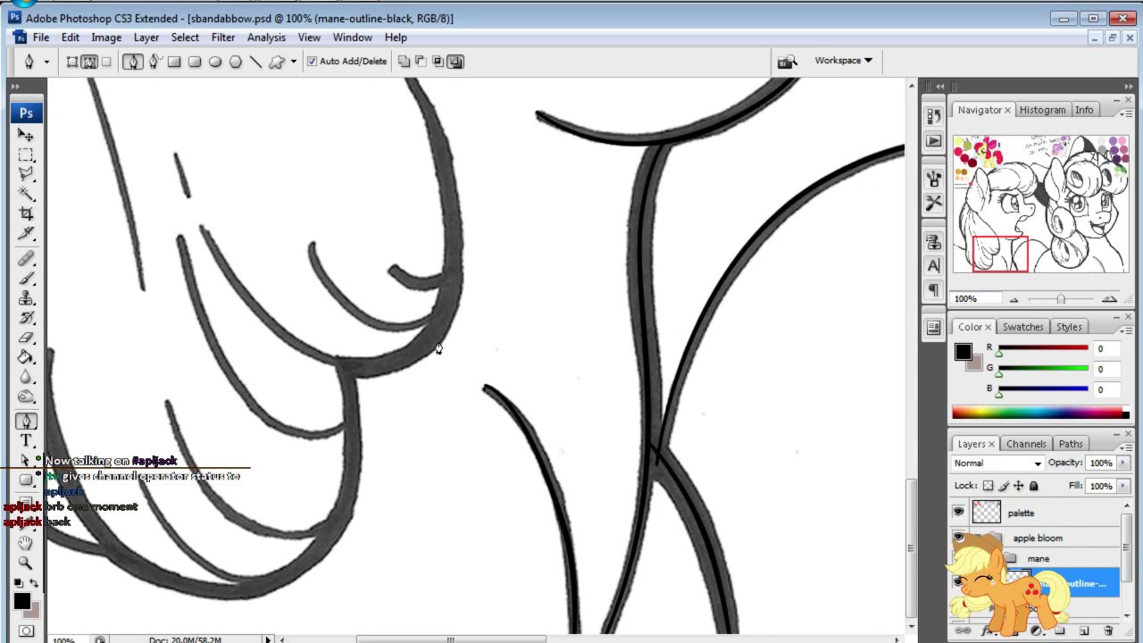
pyautogui.moveTo(434, 339)
pyautogui.mouseDown()
pyautogui.moveTo(385, 428)
pyautogui.moveTo(372, 408)
pyautogui.mouseUp()
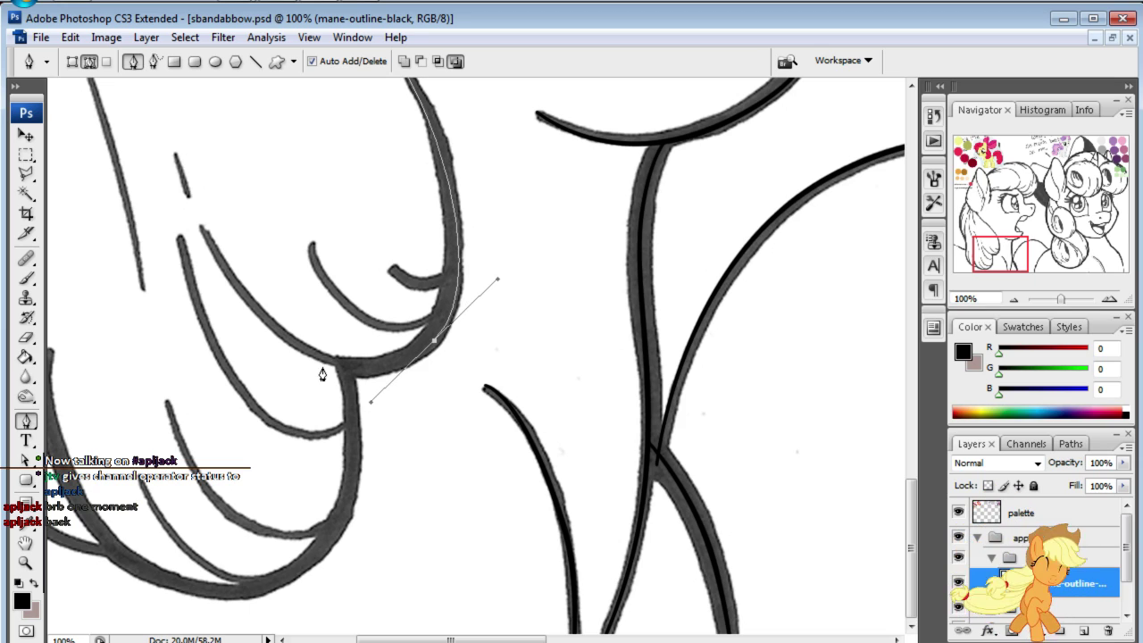
pyautogui.click(26, 459)
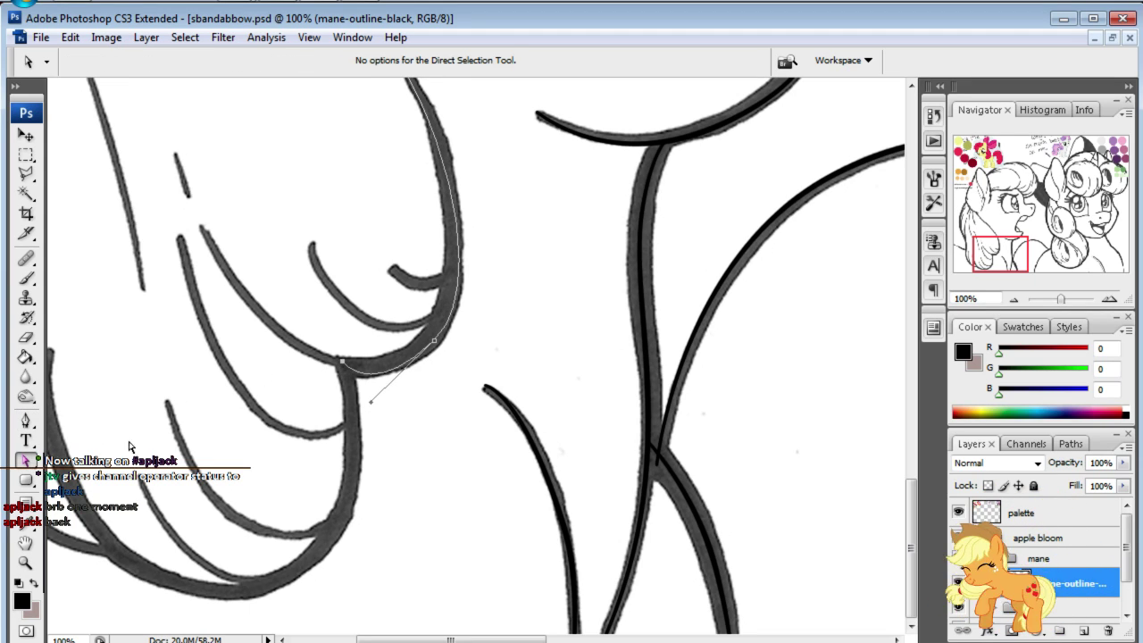
pyautogui.moveTo(371, 403); pyautogui.dragTo(376, 391)
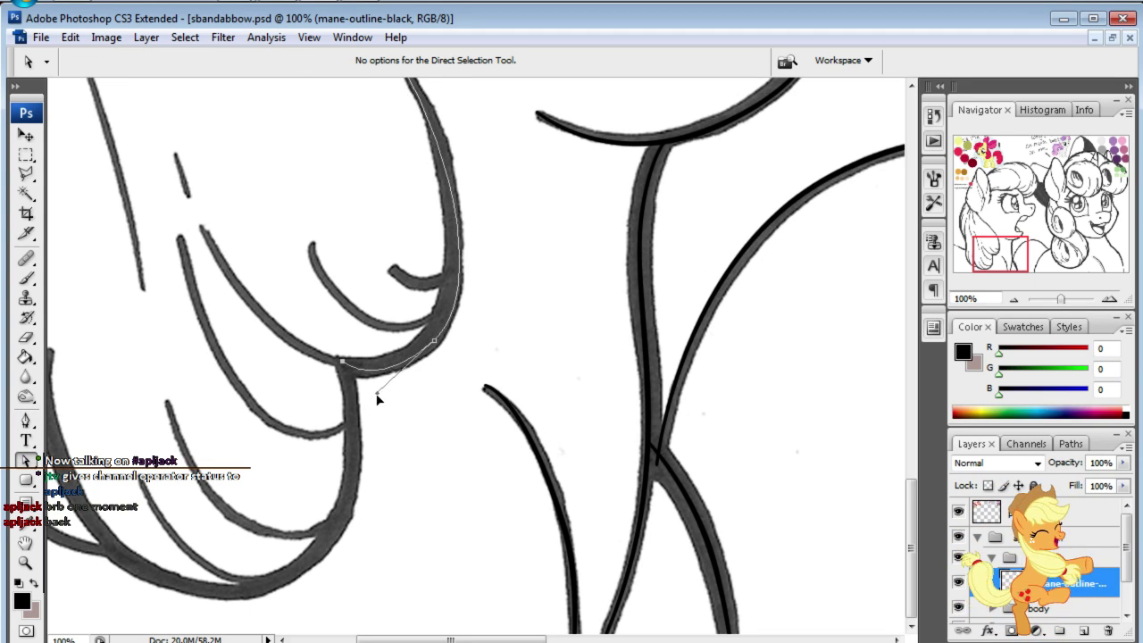
# - Reshape the mane curves with Direct Selection to match the sketch, then deselect the path
pyautogui.moveTo(1004, 245); pyautogui.dragTo(974, 210)
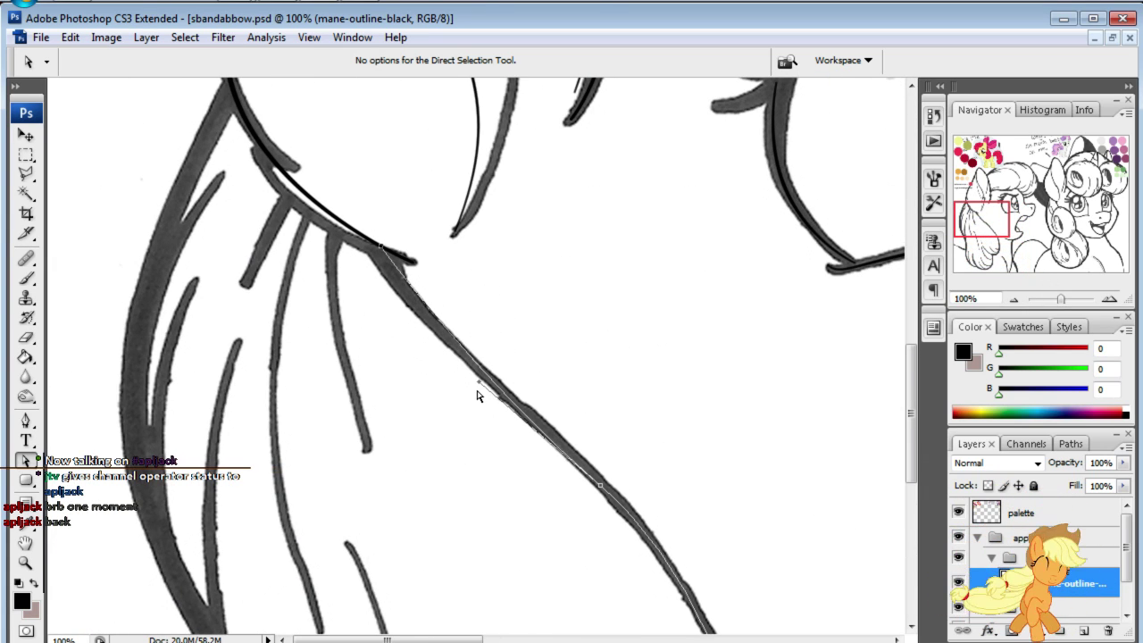
pyautogui.moveTo(478, 388)
pyautogui.mouseDown()
pyautogui.moveTo(429, 364)
pyautogui.moveTo(404, 328)
pyautogui.mouseUp()
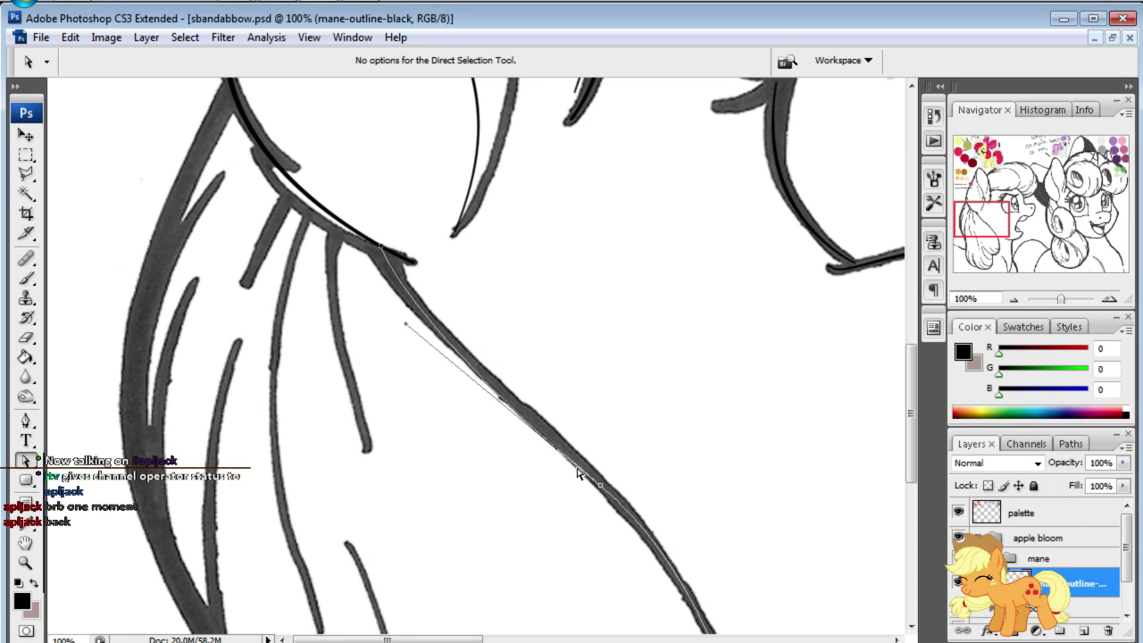
pyautogui.moveTo(601, 489); pyautogui.dragTo(590, 485)
pyautogui.click(997, 235)
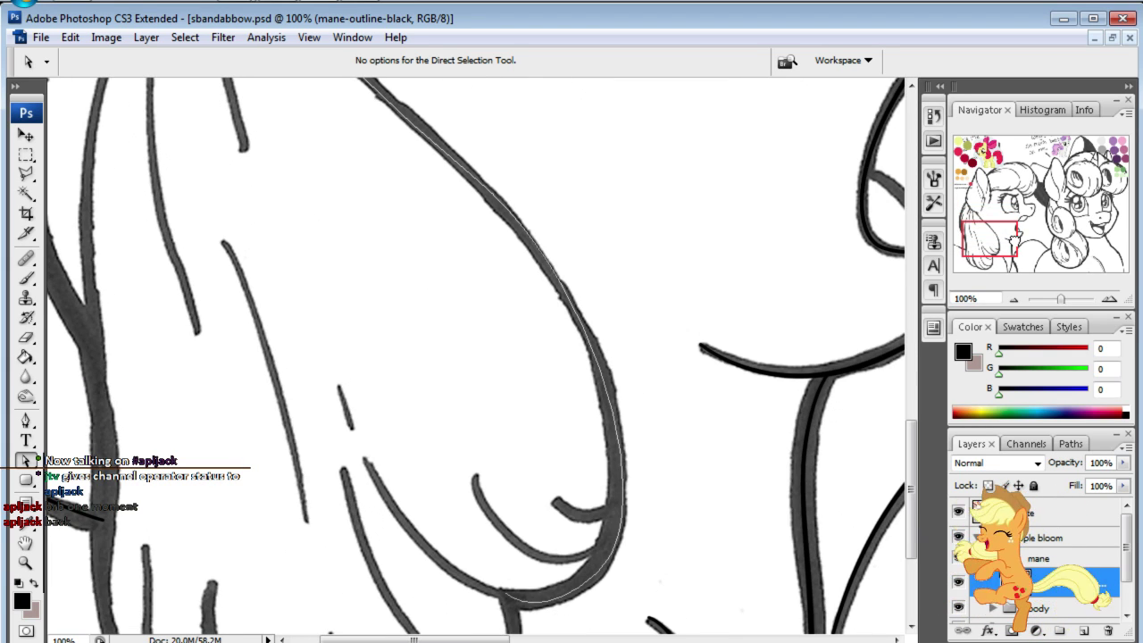
pyautogui.click(526, 237)
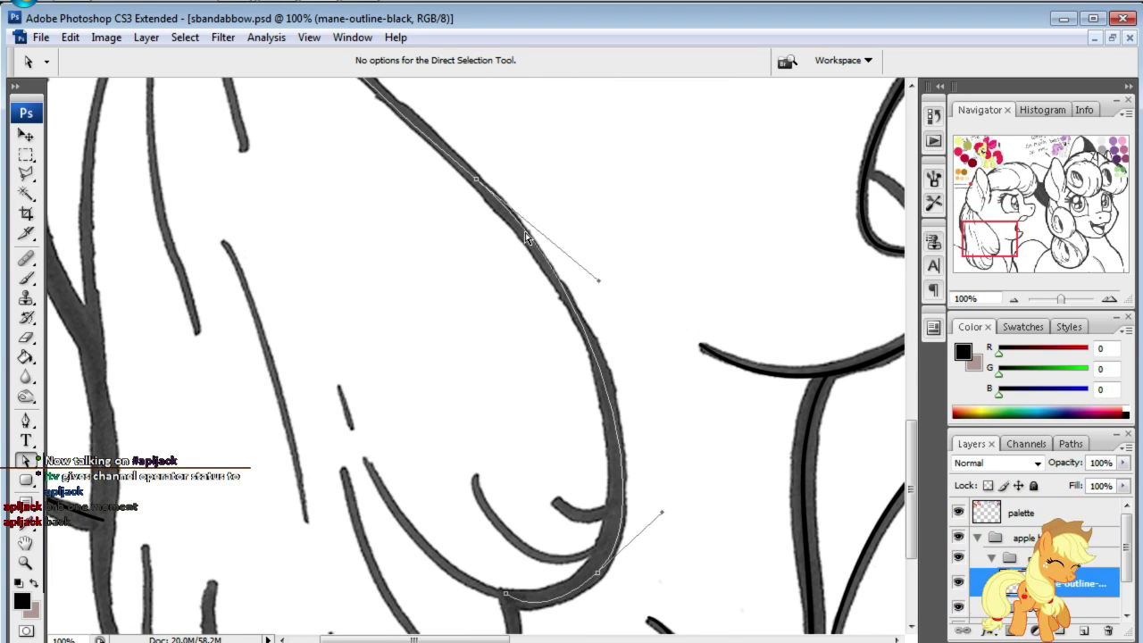
pyautogui.moveTo(997, 236); pyautogui.dragTo(994, 251)
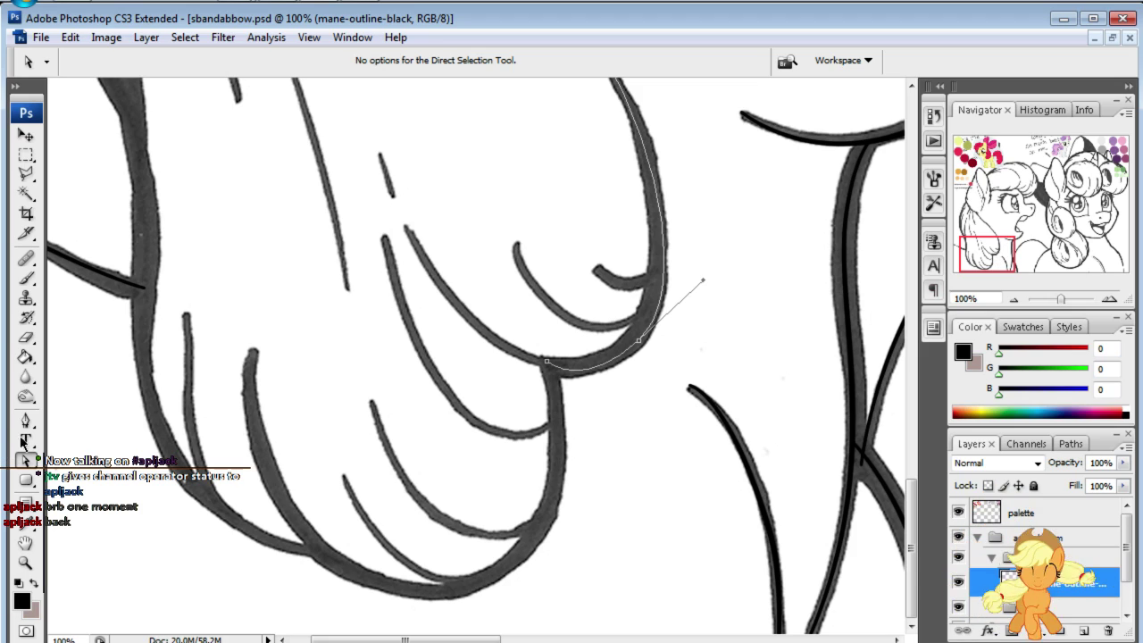
pyautogui.click(25, 424)
pyautogui.press('Escape')
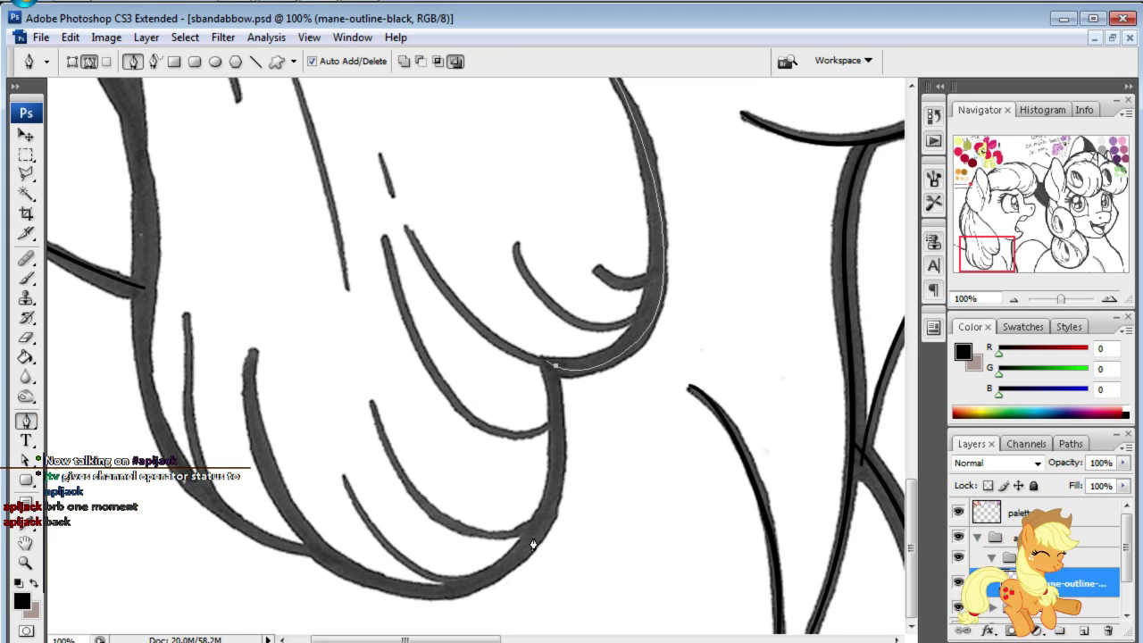
# - Add curved anchors along the mane's lower edge and deselect
pyautogui.moveTo(533, 542); pyautogui.dragTo(498, 580)
pyautogui.moveTo(995, 234); pyautogui.dragTo(991, 235)
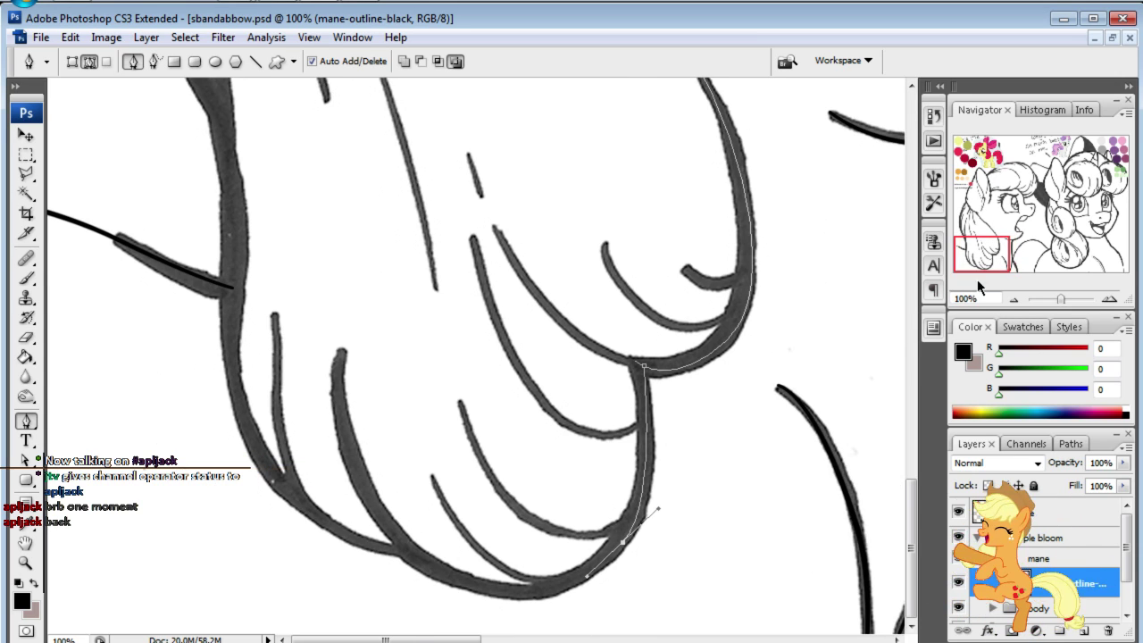
pyautogui.moveTo(393, 540)
pyautogui.mouseDown()
pyautogui.moveTo(317, 438)
pyautogui.moveTo(255, 442)
pyautogui.mouseUp()
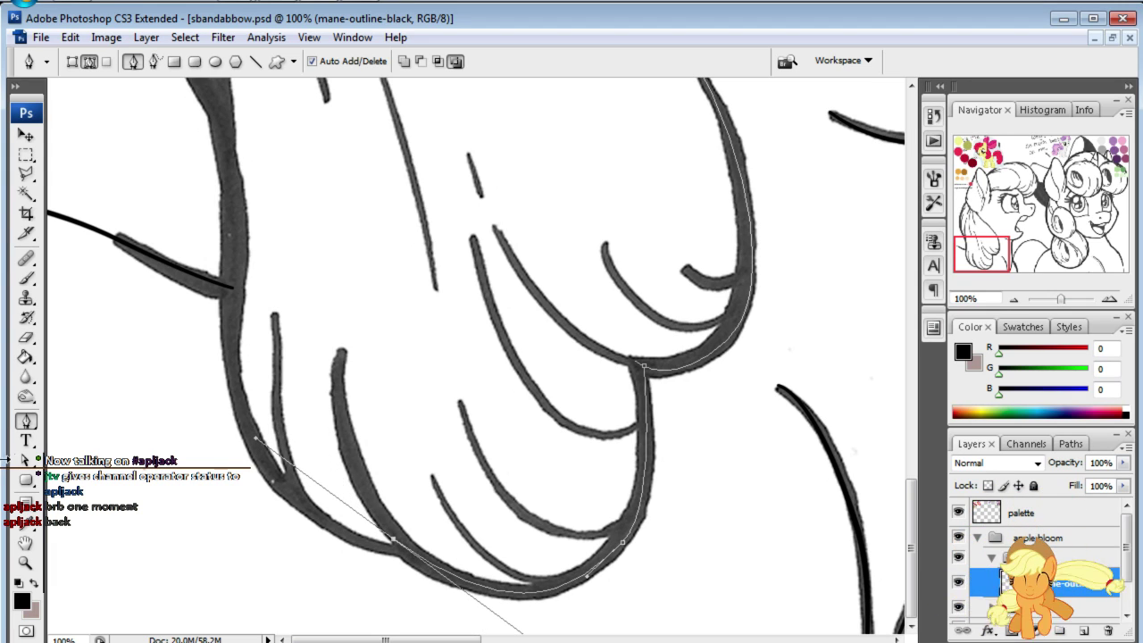
pyautogui.press('Escape')
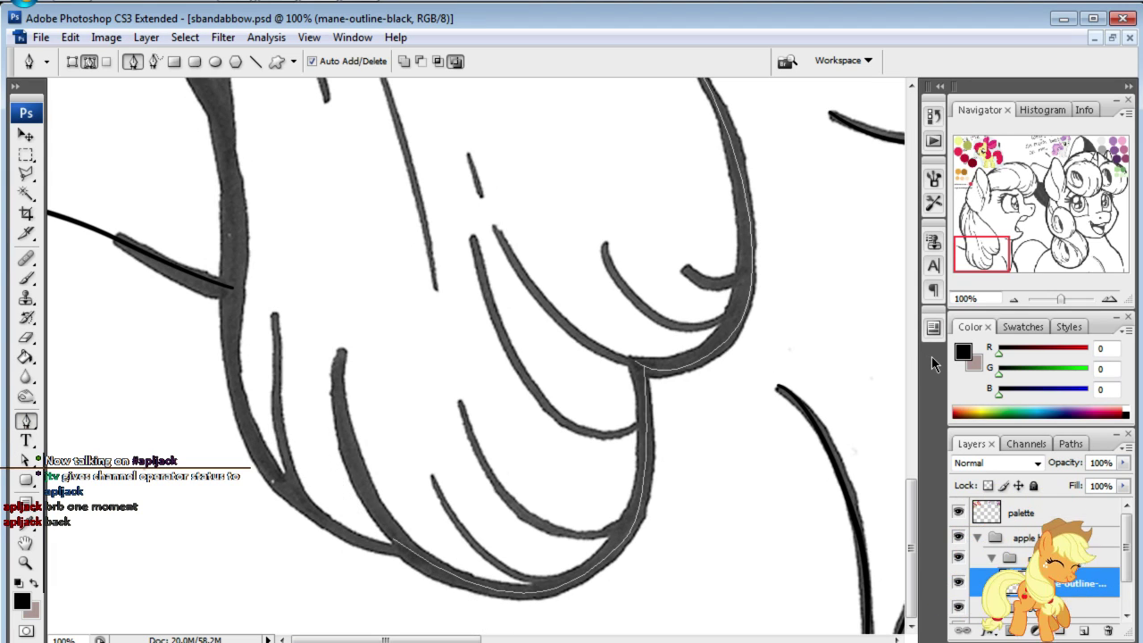
# - Continue the mane path along the bottom curve and nudge the last anchor onto the sketch
pyautogui.keyDown('ctrl'); pyautogui.click(645, 415); pyautogui.keyUp('ctrl')
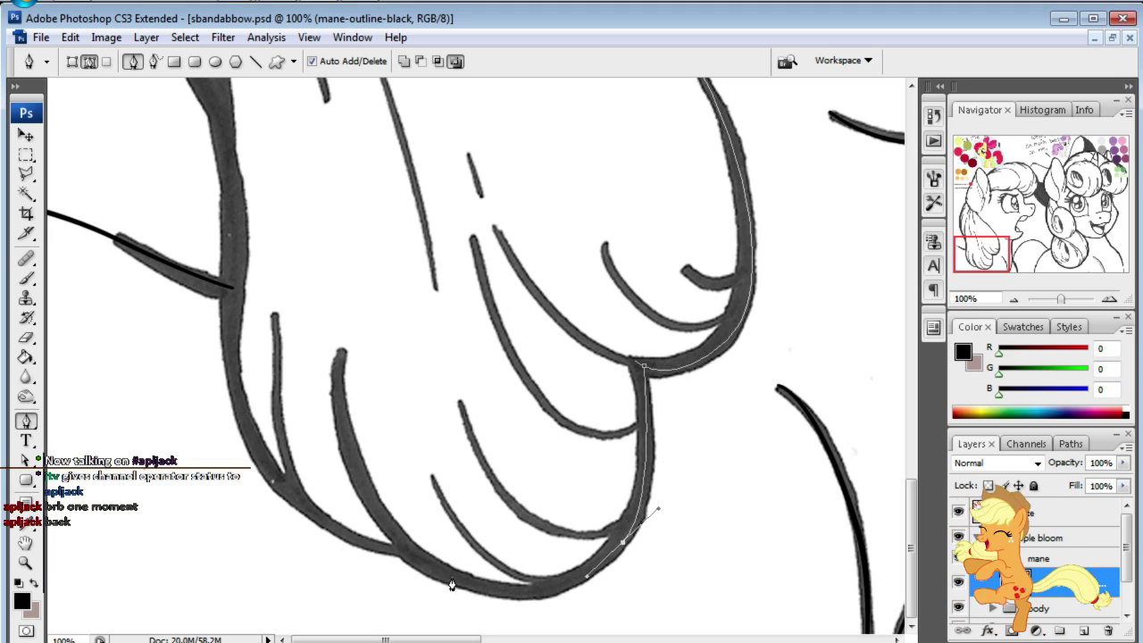
pyautogui.moveTo(452, 578); pyautogui.dragTo(387, 539)
pyautogui.click(364, 471)
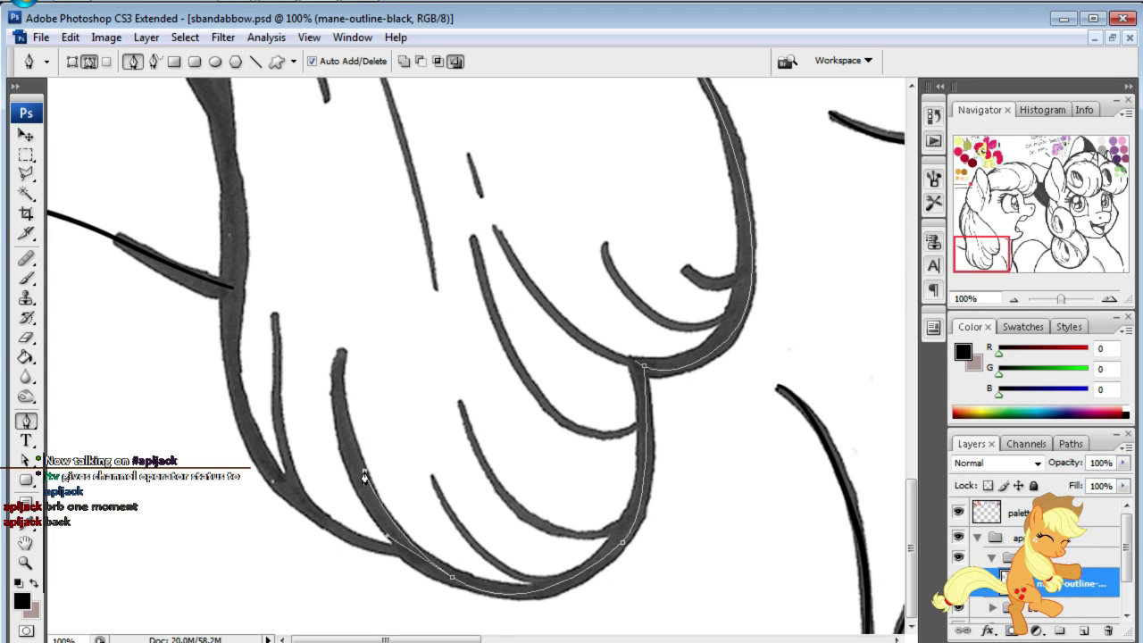
pyautogui.press('a')
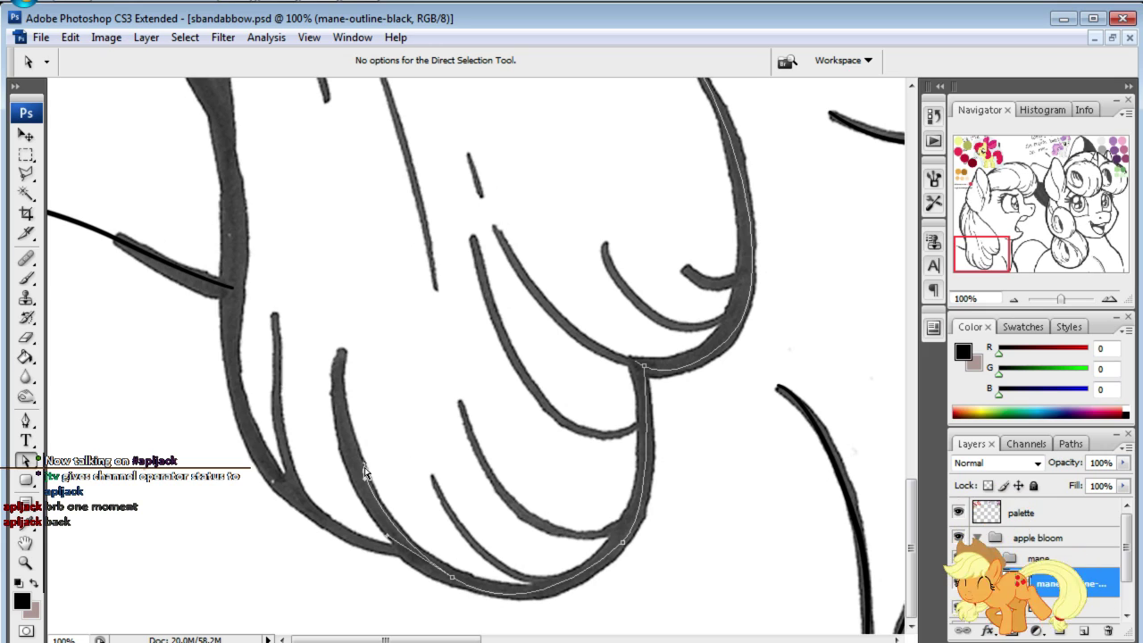
pyautogui.moveTo(365, 475); pyautogui.dragTo(360, 479)
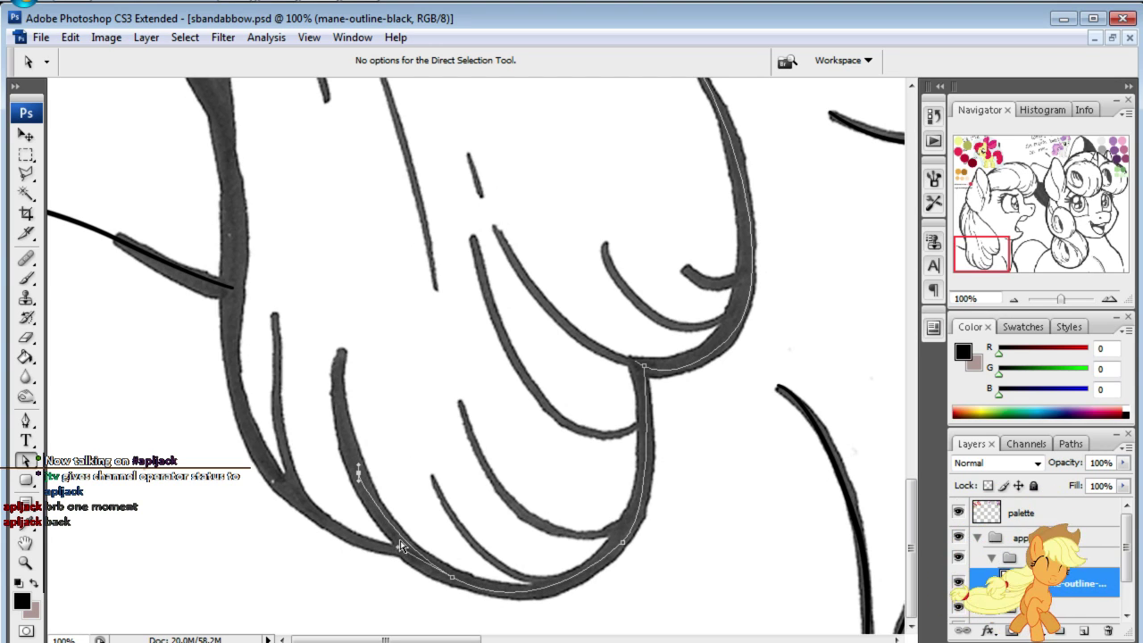
pyautogui.click(81, 569)
# - Place pen anchors down the left edge of the mane outline
pyautogui.click(25, 420)
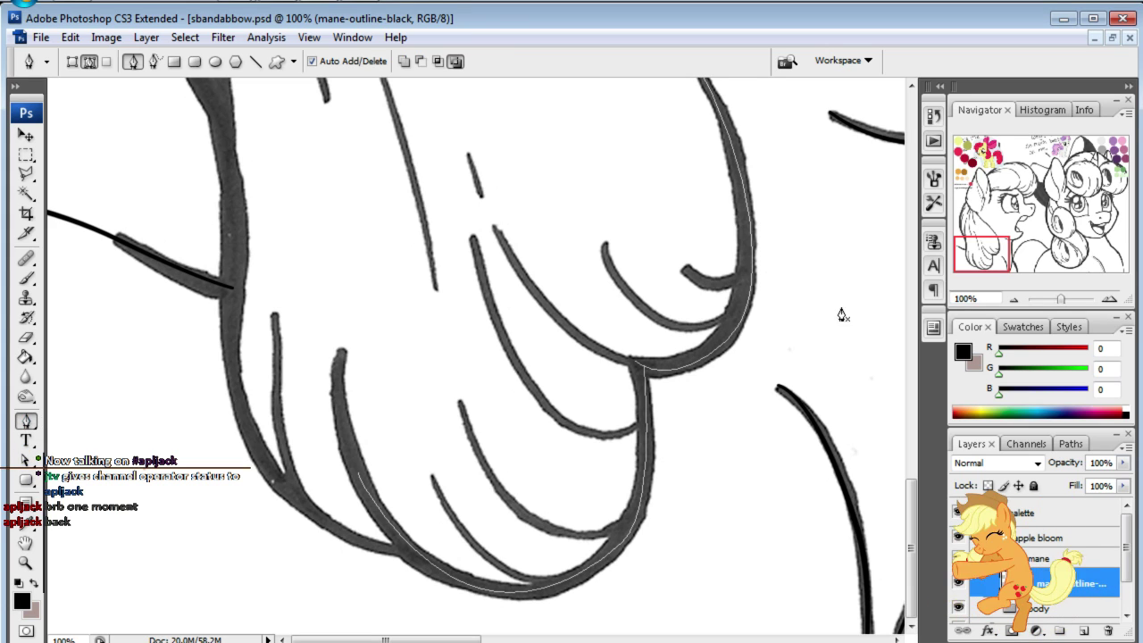
pyautogui.moveTo(984, 259); pyautogui.dragTo(982, 217)
pyautogui.scroll(2, 237, 236)
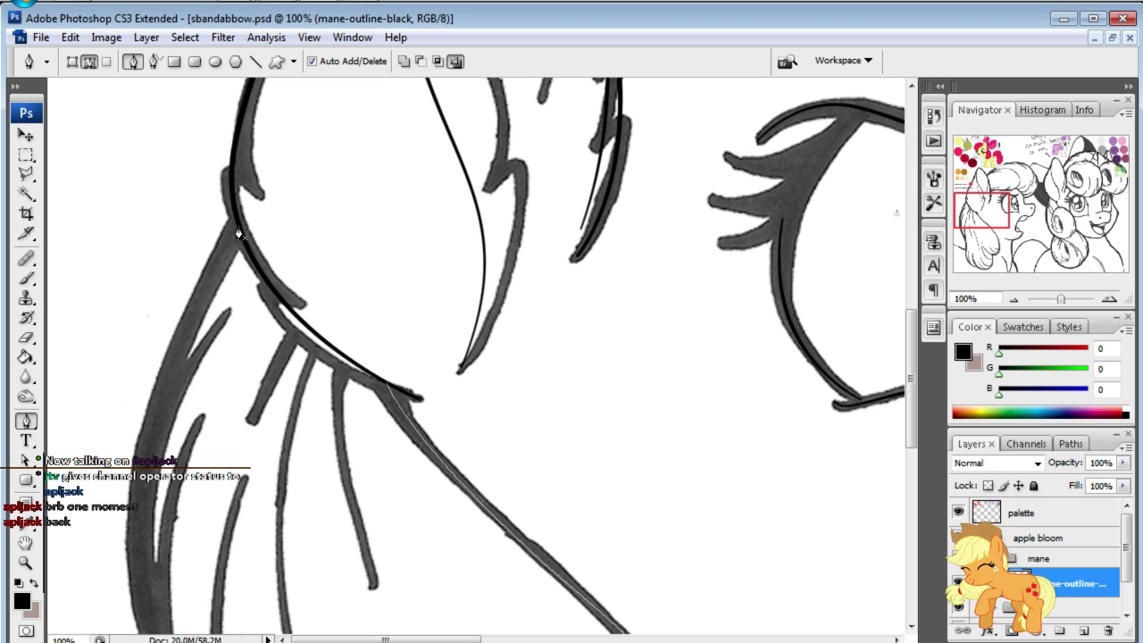
pyautogui.click(138, 526)
pyautogui.scroll(-5, 138, 526)
pyautogui.click(142, 579)
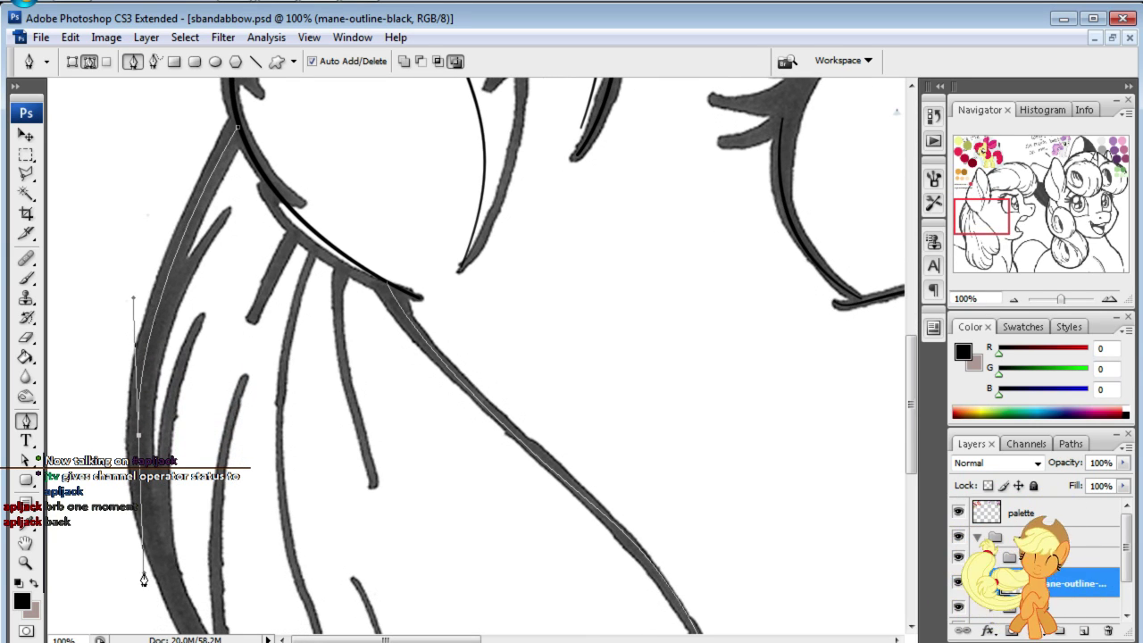
pyautogui.scroll(-10, 142, 579)
pyautogui.scroll(4, 143, 579)
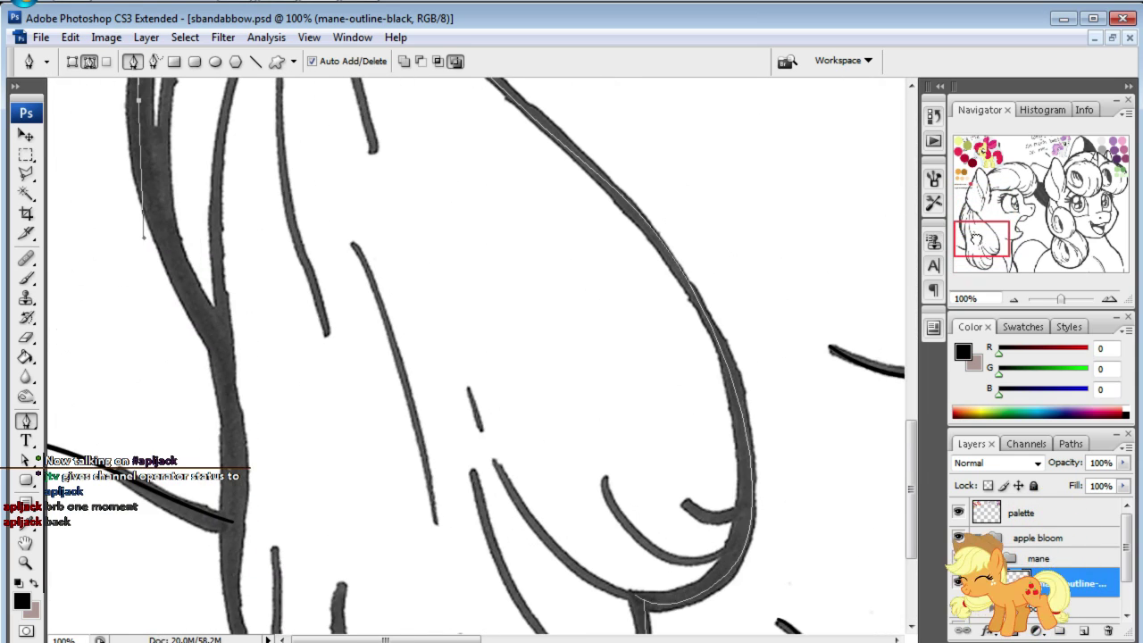
pyautogui.scroll(1, 430, 274)
# - Curve the path down to the lower left mane, check an anchor's handles, and deselect
pyautogui.moveTo(223, 386); pyautogui.dragTo(228, 455)
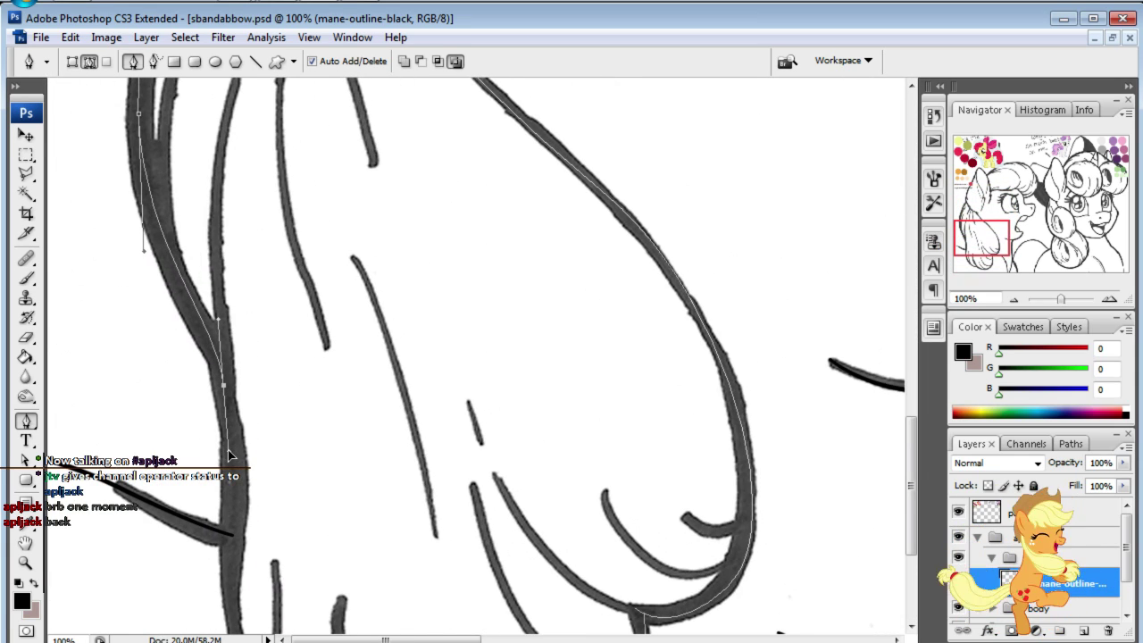
pyautogui.scroll(-10, 229, 455)
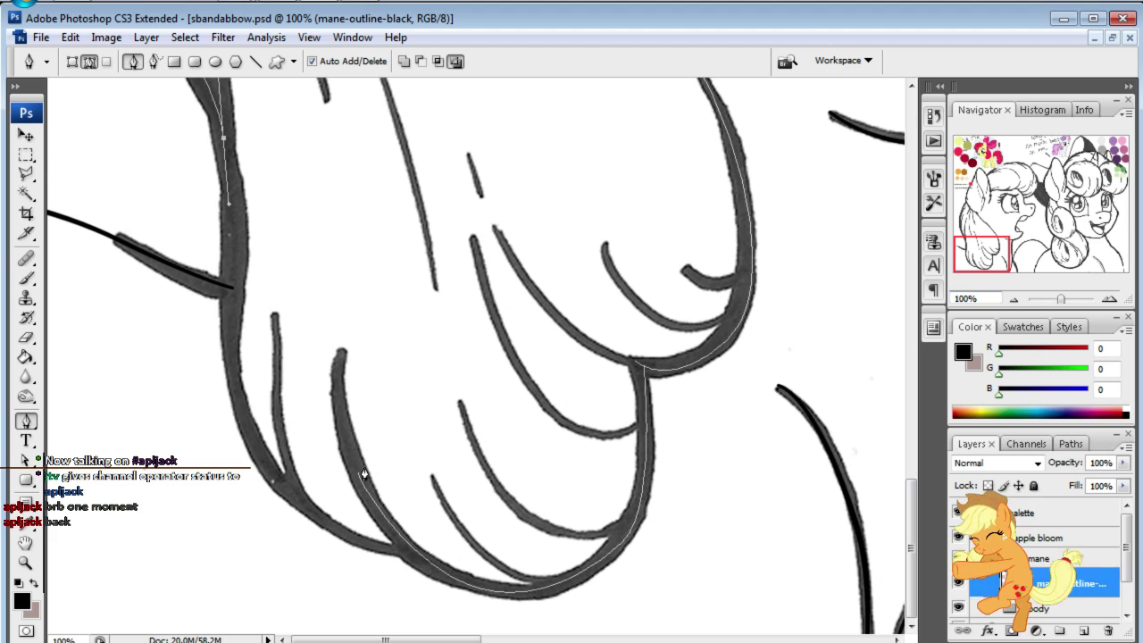
pyautogui.moveTo(303, 507); pyautogui.dragTo(412, 571)
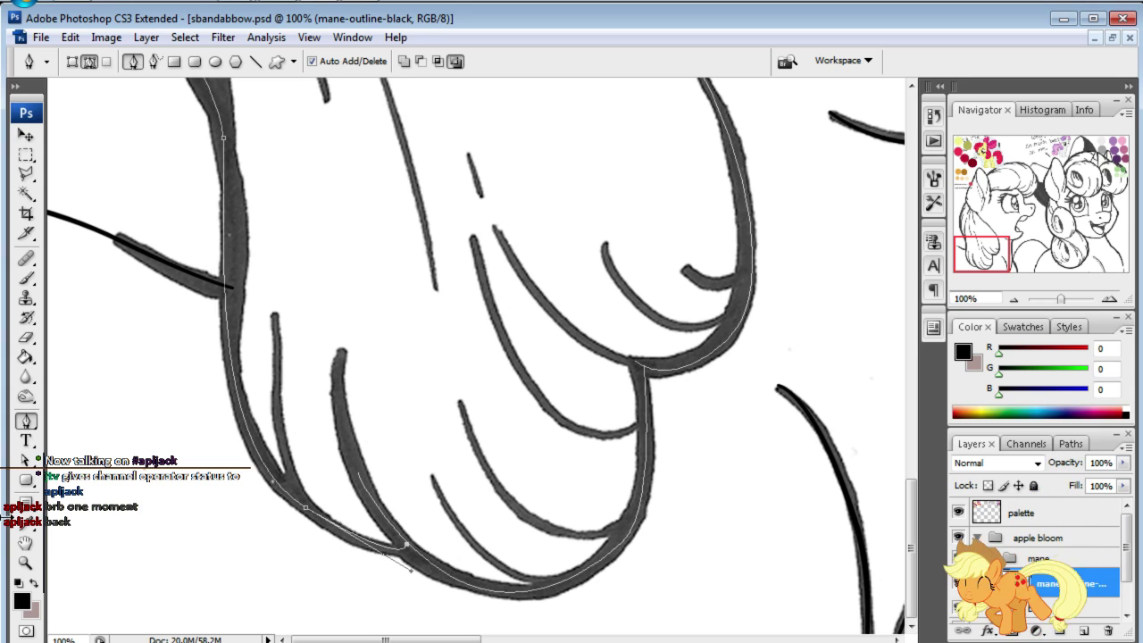
pyautogui.press('ctrl')
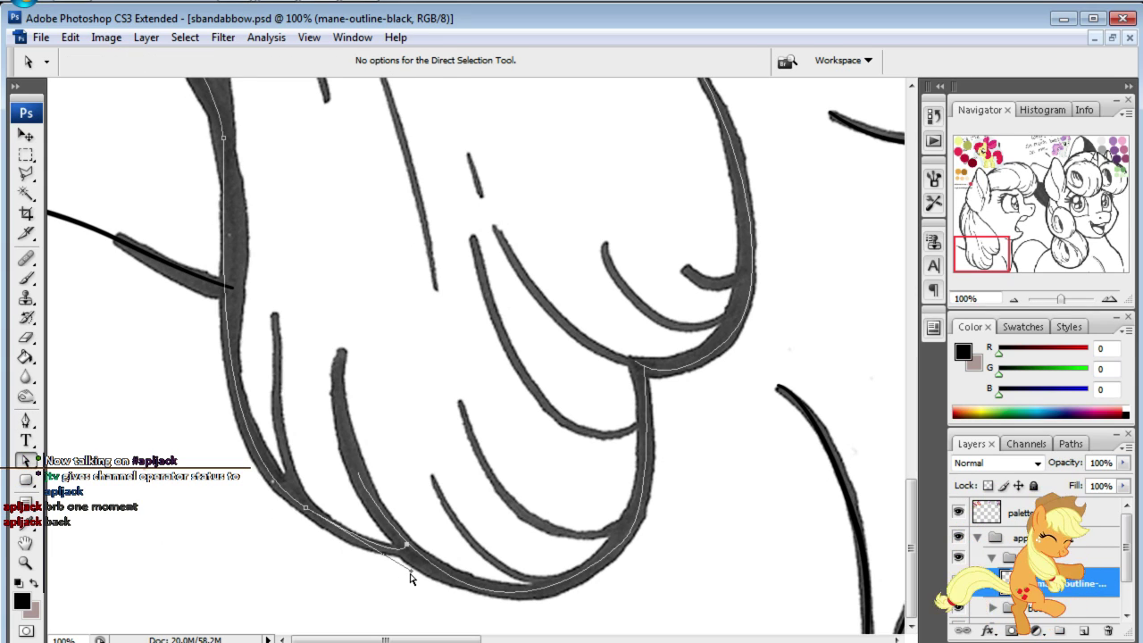
pyautogui.click(298, 511)
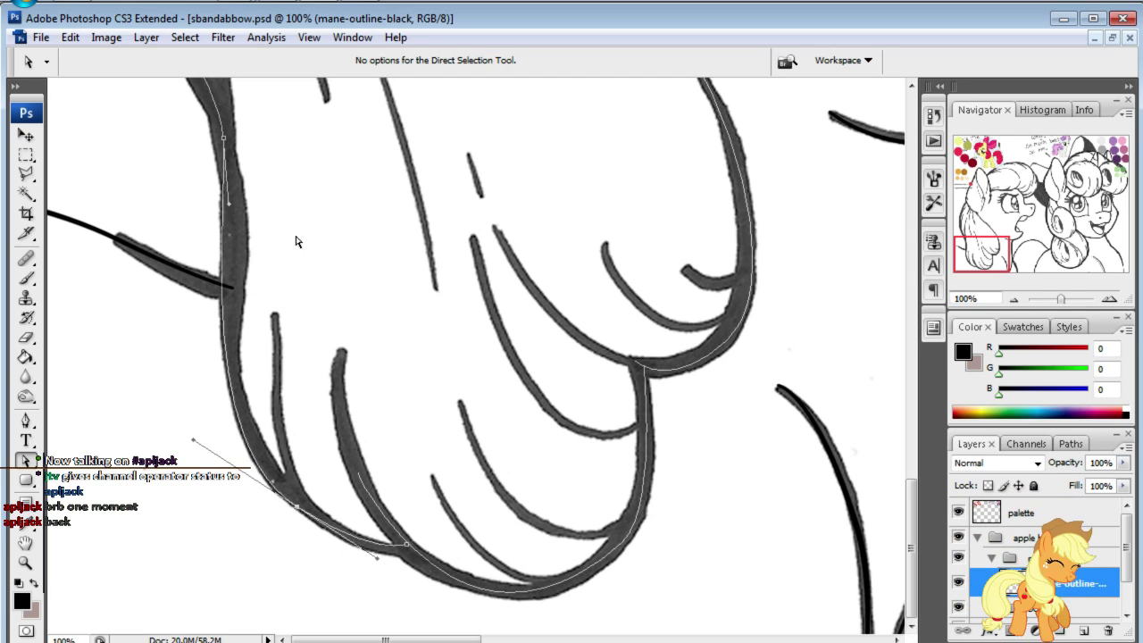
pyautogui.click(231, 211)
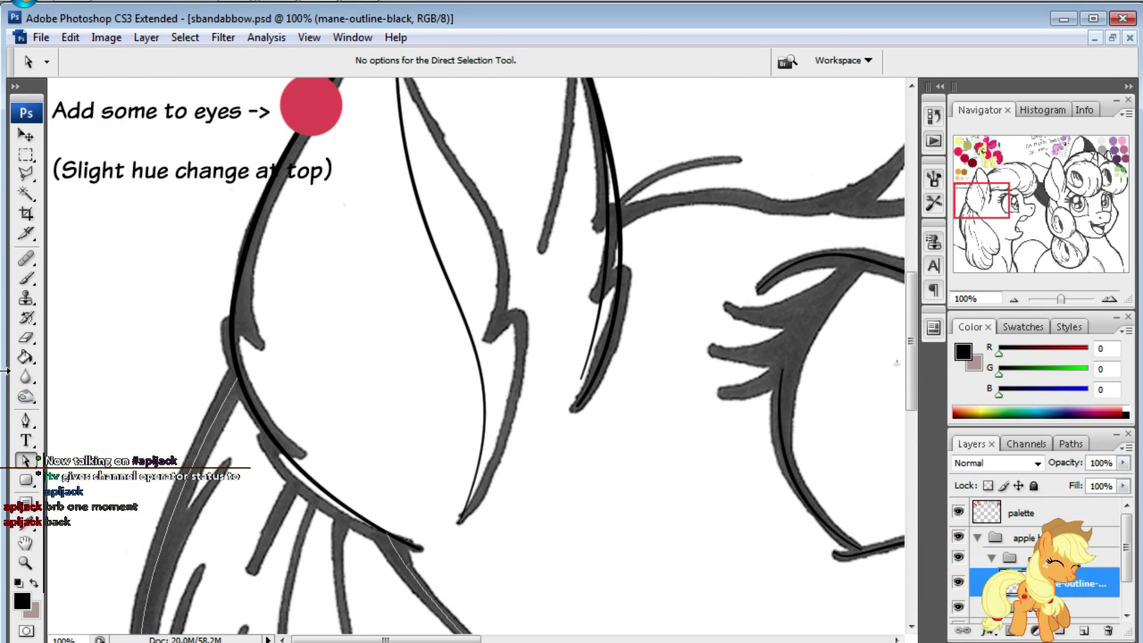
# - Drag one curved pen anchor across the top of the large lower mane lock, then deselect
pyautogui.click(25, 421)
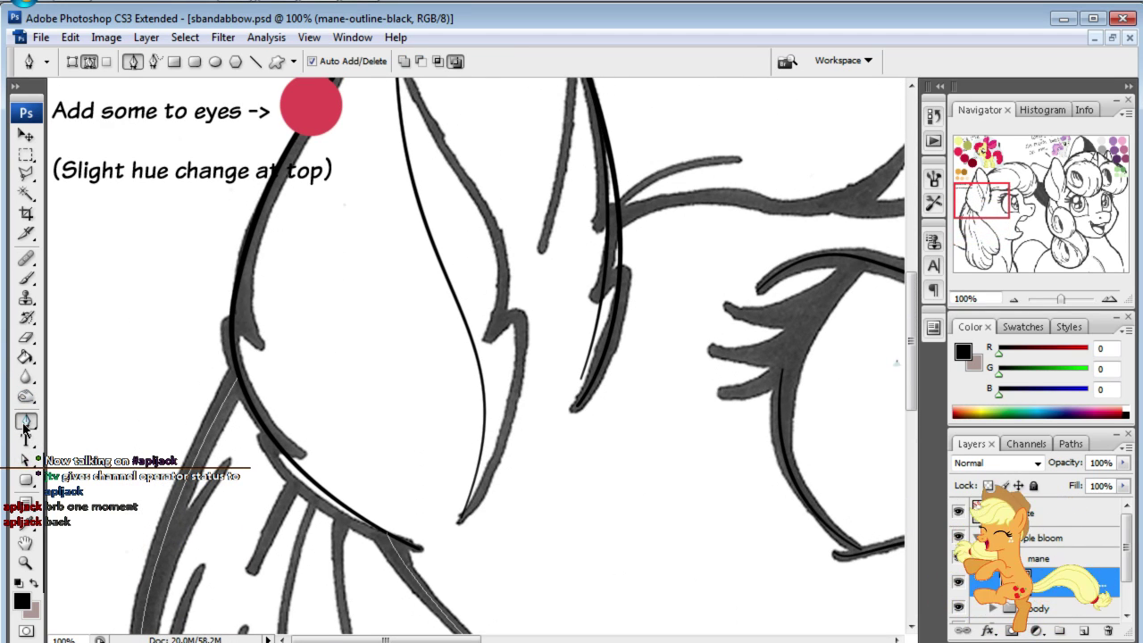
pyautogui.moveTo(989, 219)
pyautogui.mouseDown()
pyautogui.moveTo(1031, 170)
pyautogui.moveTo(1006, 175)
pyautogui.mouseUp()
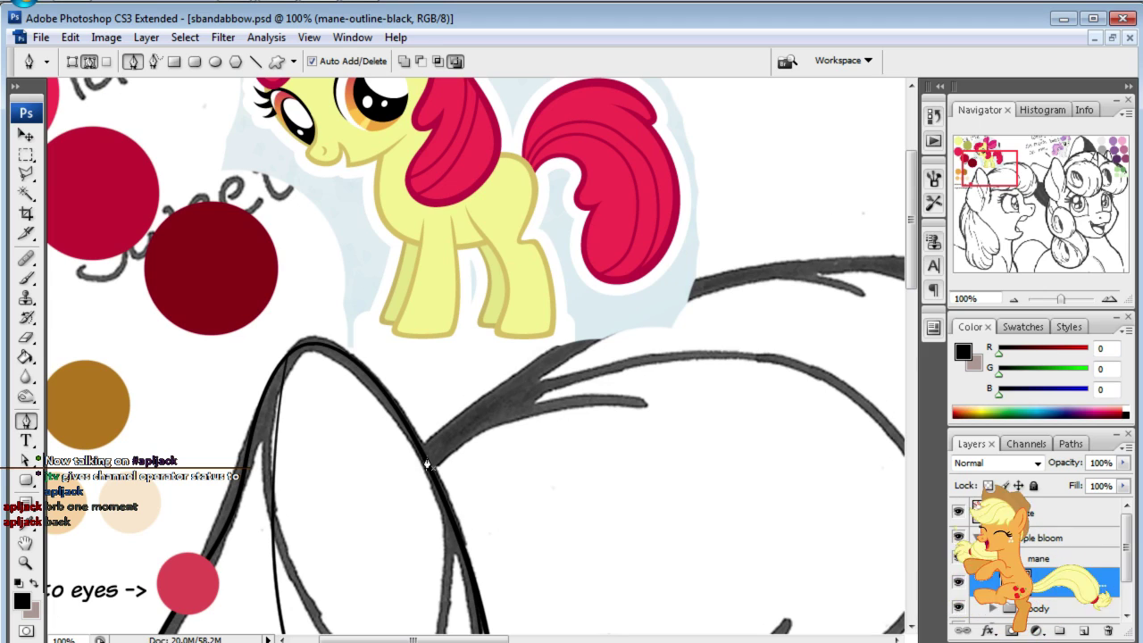
pyautogui.moveTo(797, 269); pyautogui.dragTo(836, 263)
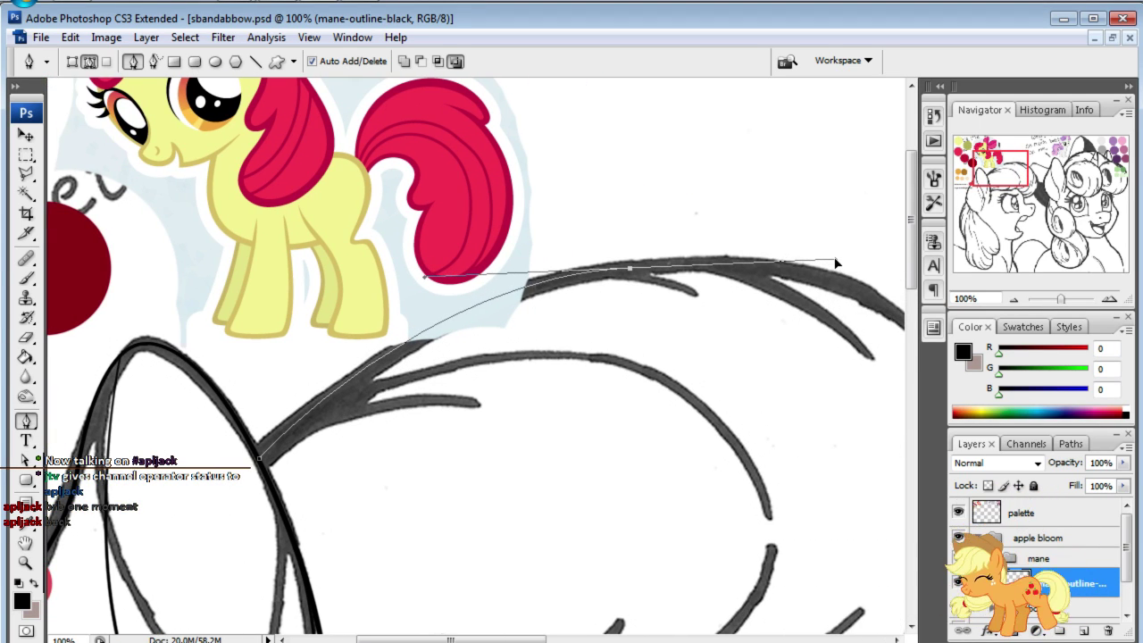
pyautogui.moveTo(1036, 223)
pyautogui.mouseDown()
pyautogui.moveTo(944, 143)
pyautogui.moveTo(1017, 212)
pyautogui.moveTo(1025, 185)
pyautogui.moveTo(988, 151)
pyautogui.mouseUp()
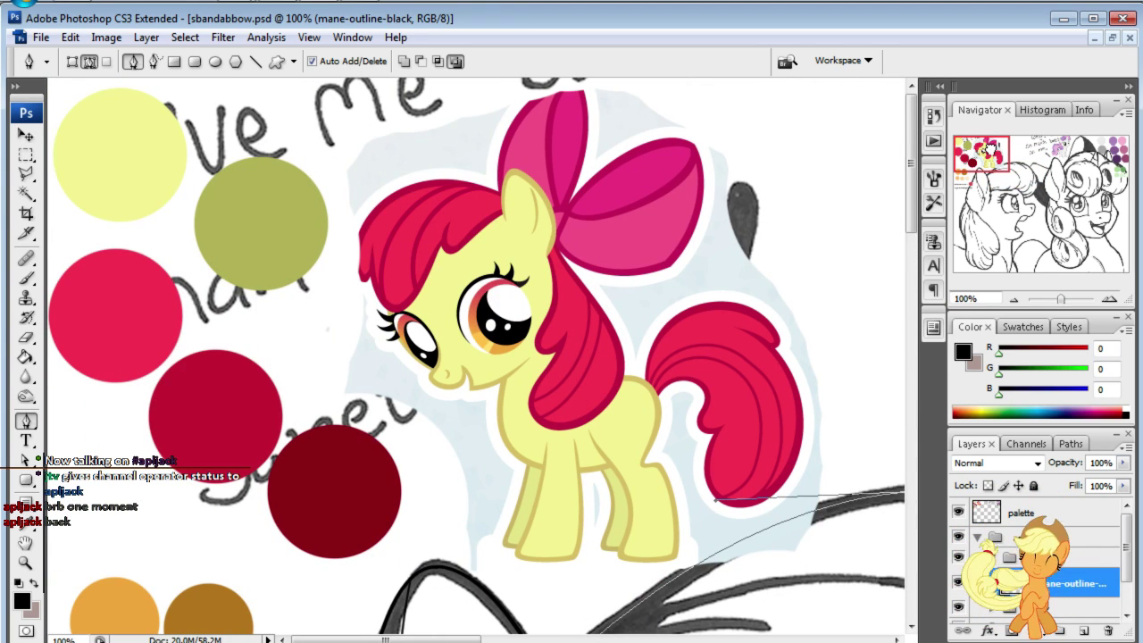
pyautogui.moveTo(988, 152)
pyautogui.mouseDown()
pyautogui.moveTo(1027, 207)
pyautogui.moveTo(1015, 198)
pyautogui.moveTo(1021, 186)
pyautogui.mouseUp()
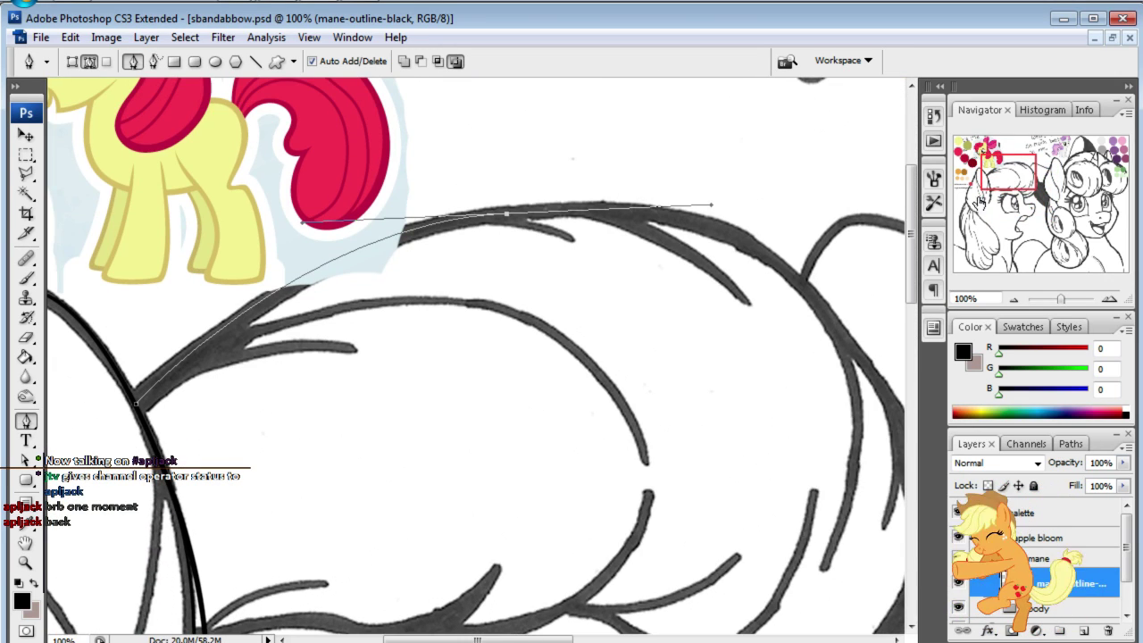
pyautogui.keyDown('ctrl'); pyautogui.click(725, 274); pyautogui.keyUp('ctrl')
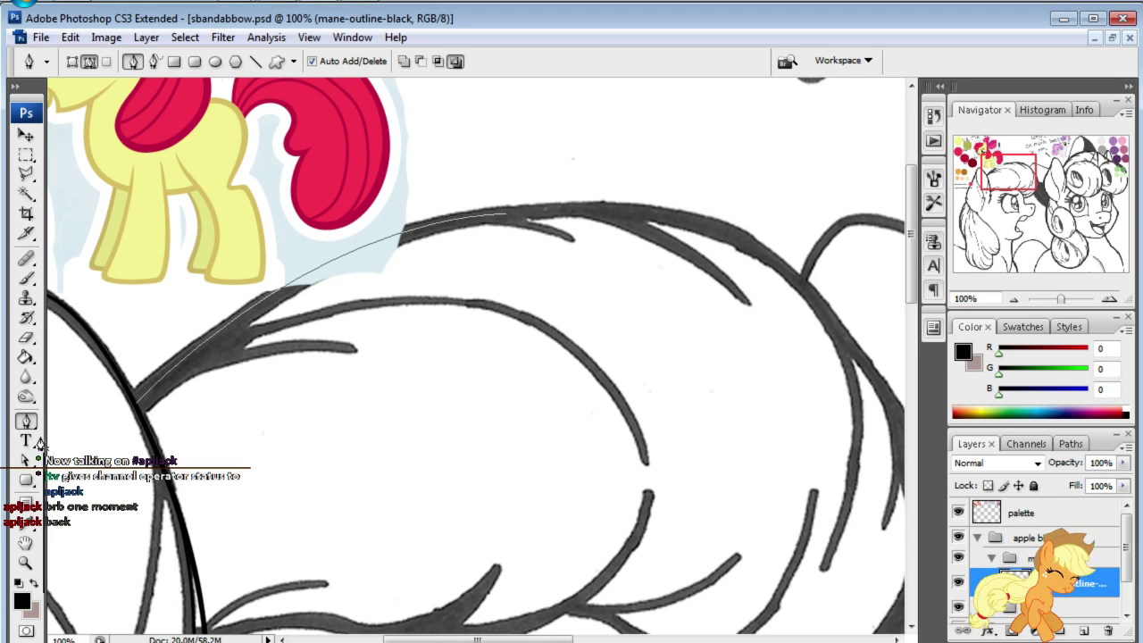
pyautogui.click(25, 463)
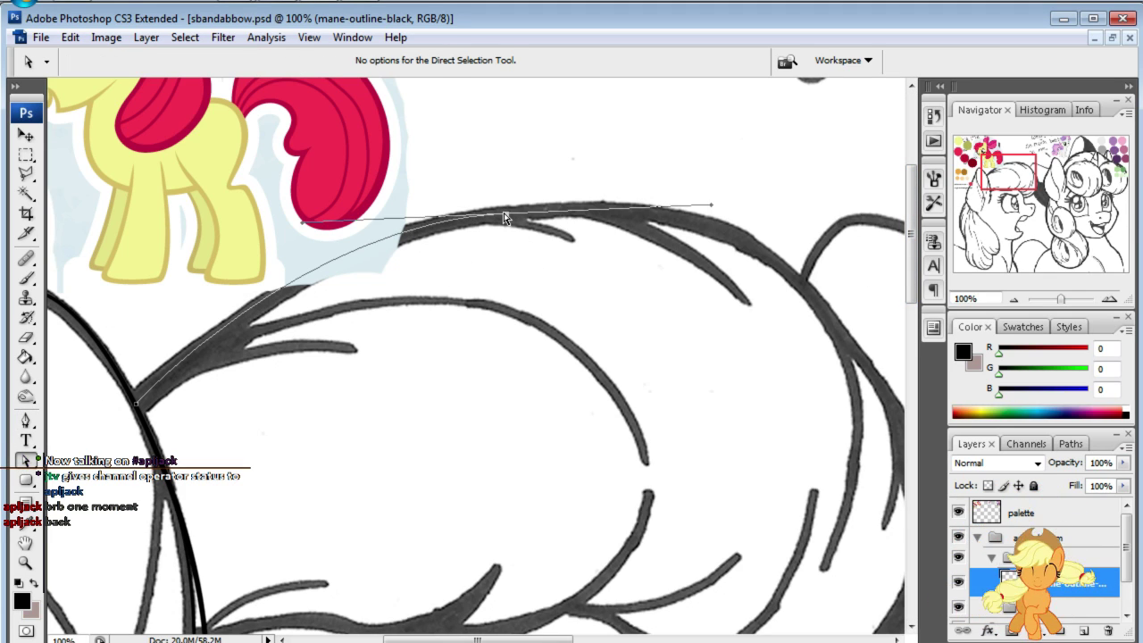
pyautogui.click(463, 235)
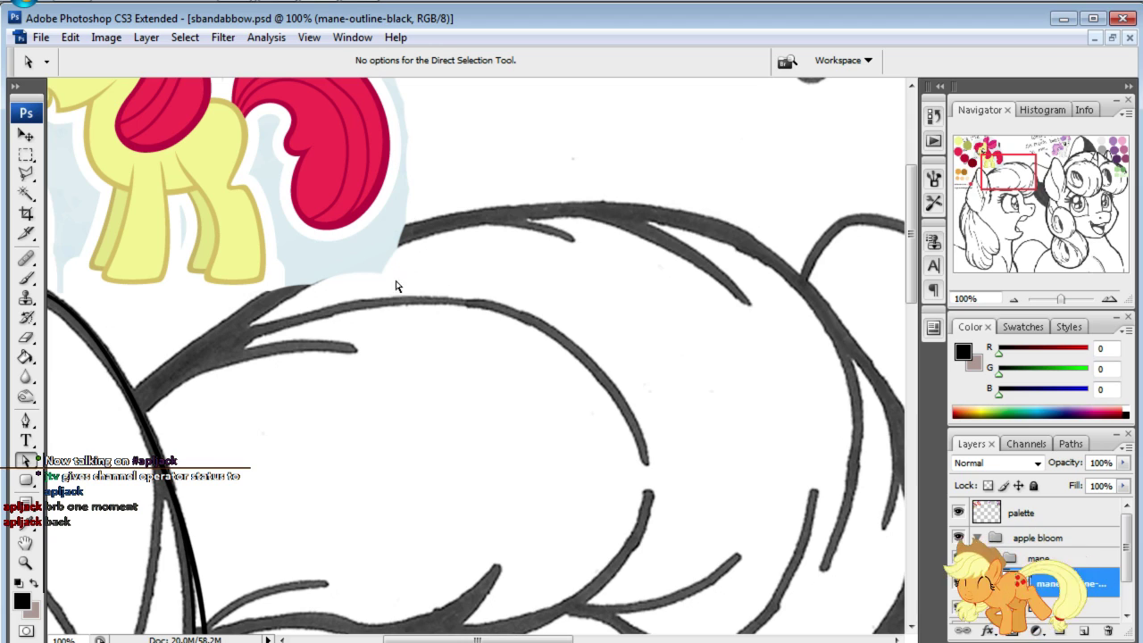
pyautogui.click(25, 423)
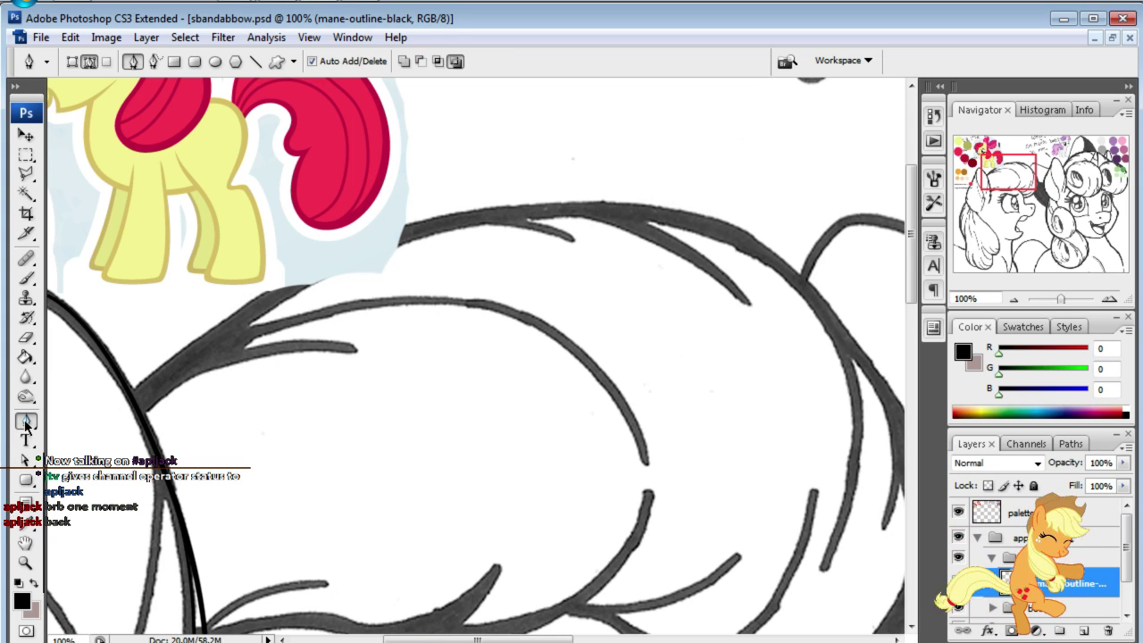
# - Drag three curved anchors along the forelock above the eye, hooking upward, and adjust the curve
pyautogui.moveTo(993, 180)
pyautogui.mouseDown()
pyautogui.moveTo(993, 211)
pyautogui.moveTo(1007, 200)
pyautogui.mouseUp()
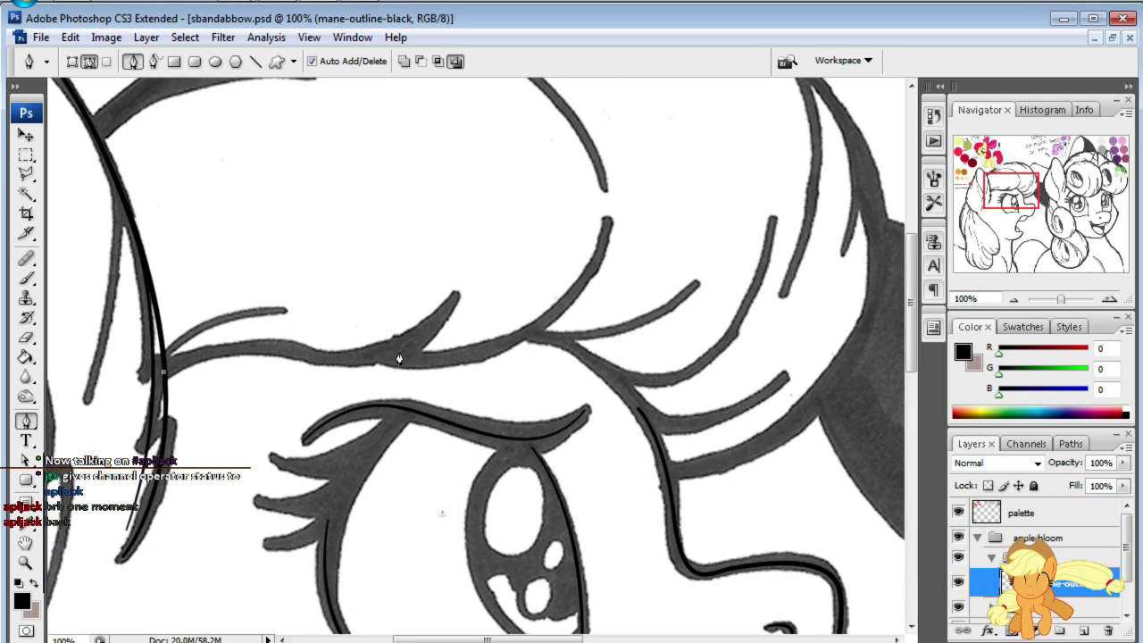
pyautogui.moveTo(375, 358)
pyautogui.mouseDown()
pyautogui.moveTo(456, 384)
pyautogui.moveTo(470, 400)
pyautogui.moveTo(456, 374)
pyautogui.mouseUp()
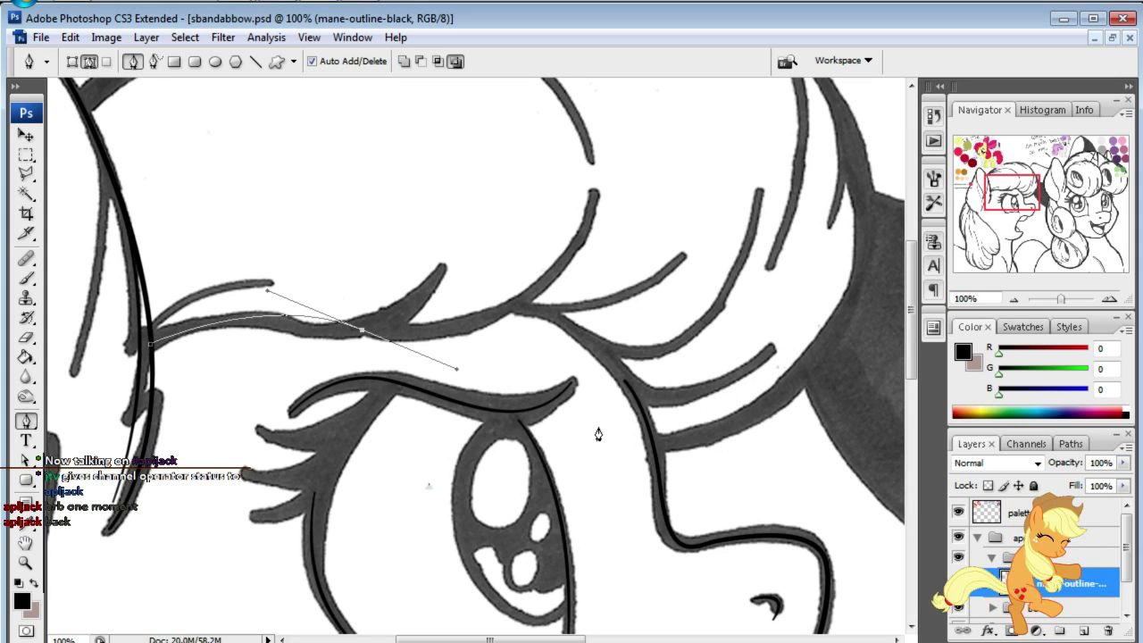
pyautogui.moveTo(591, 395); pyautogui.dragTo(621, 375)
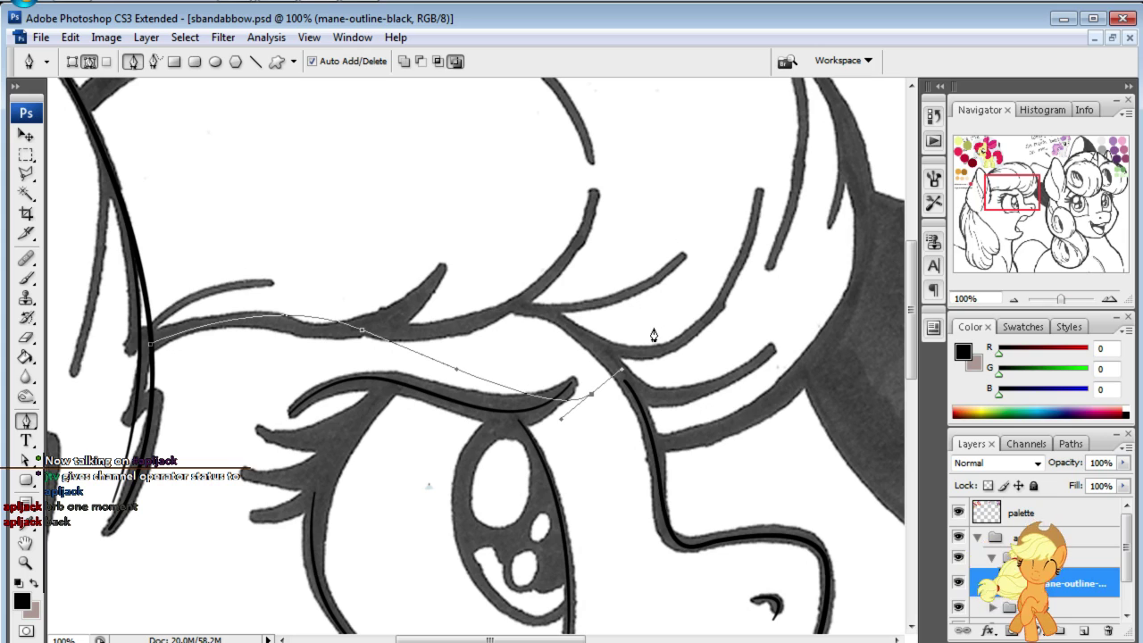
pyautogui.moveTo(655, 302); pyautogui.dragTo(624, 266)
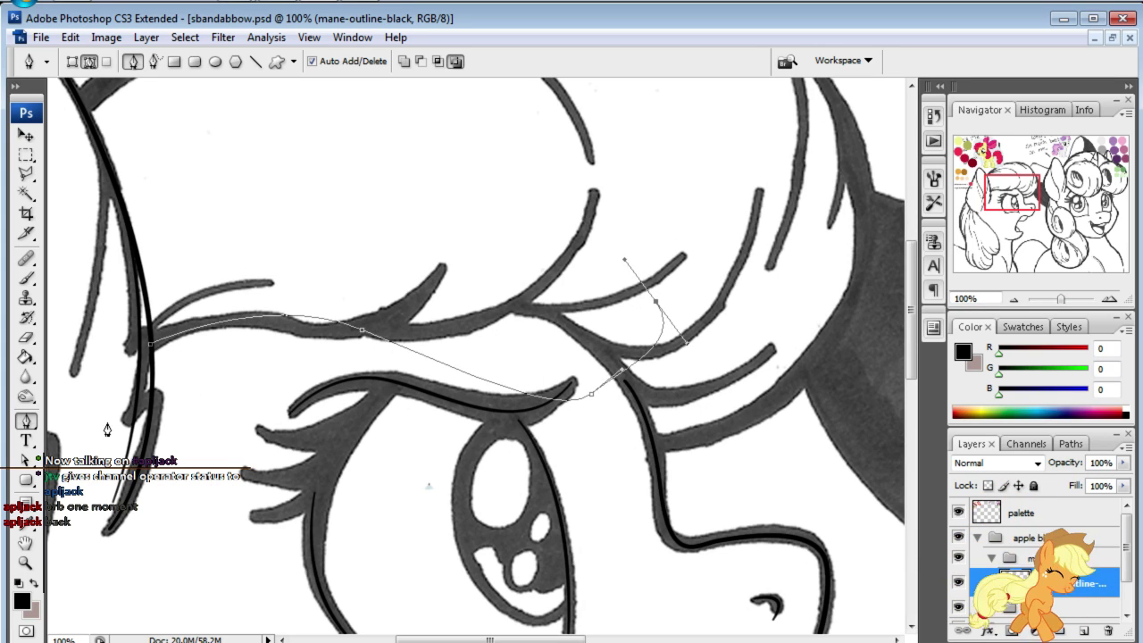
pyautogui.click(26, 460)
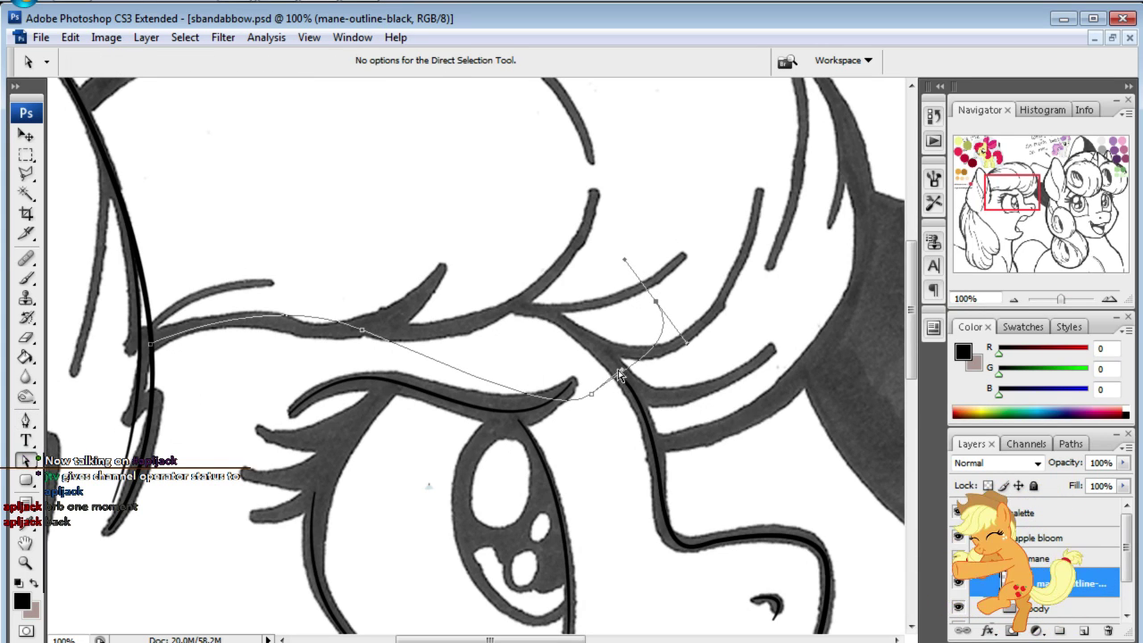
pyautogui.moveTo(630, 393); pyautogui.dragTo(632, 402)
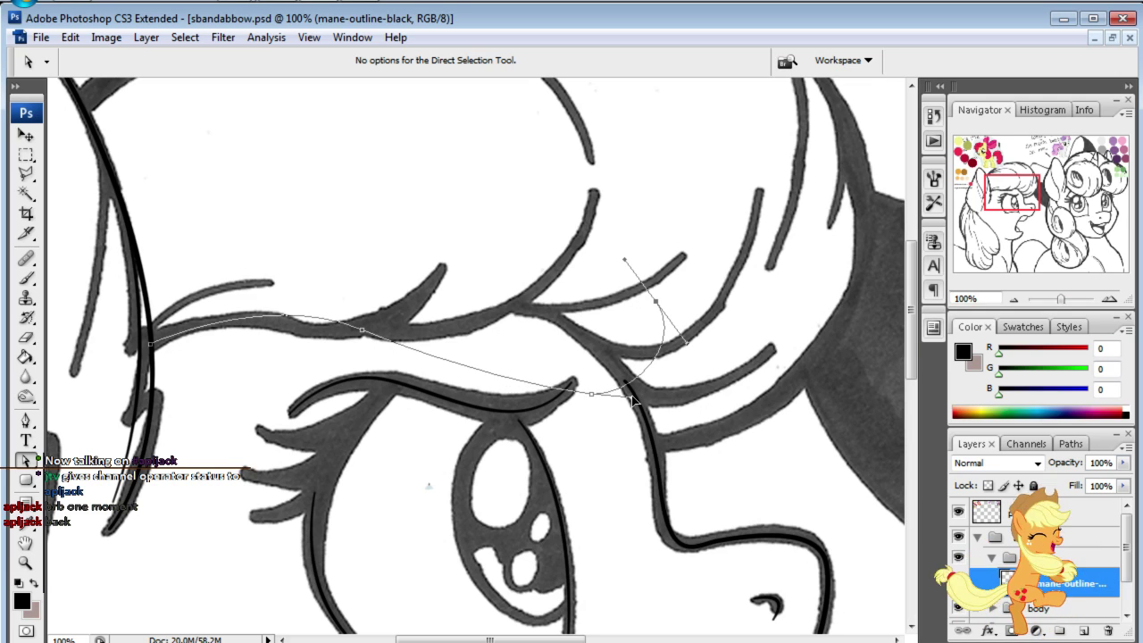
pyautogui.click(28, 421)
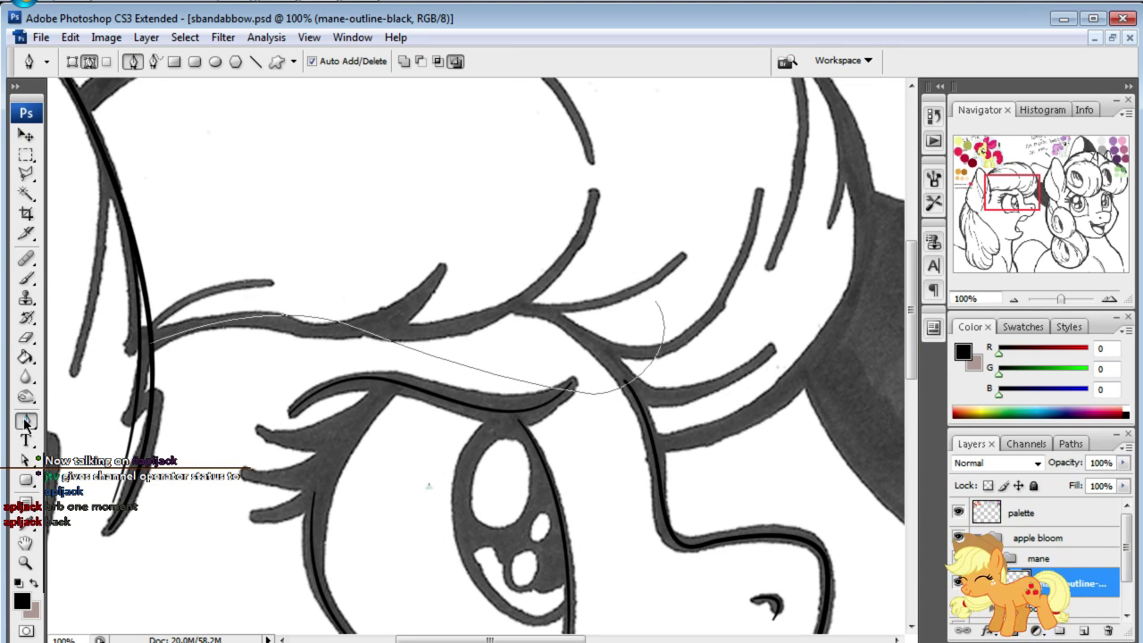
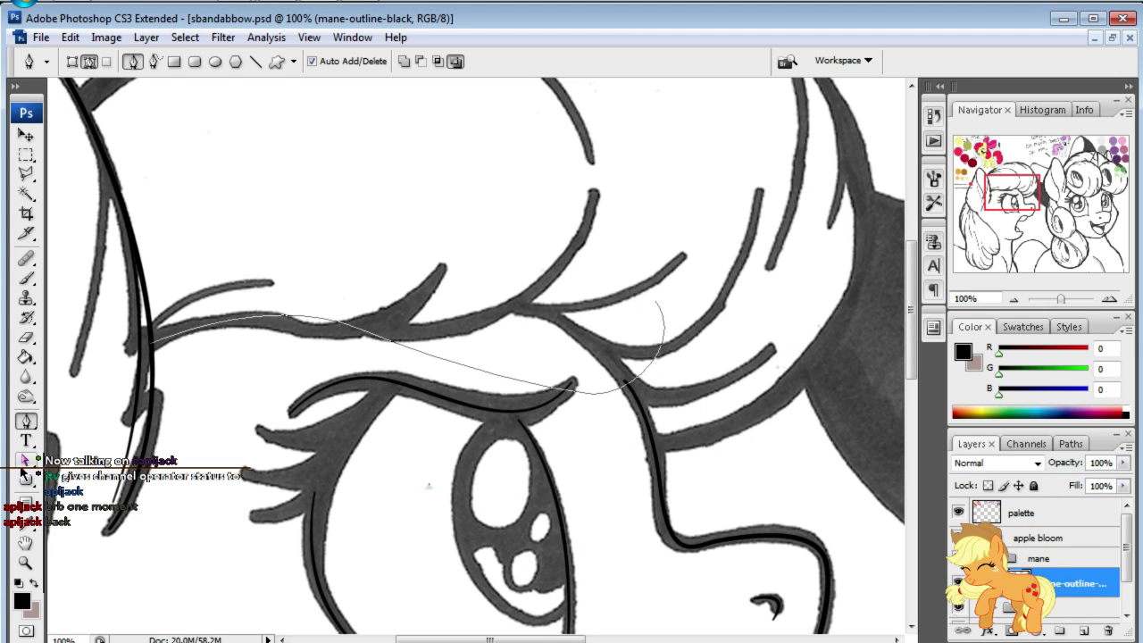
# - Bend the mane path segments arching over the eyelid, then hide the pencil sketch layer
pyautogui.click(984, 154)
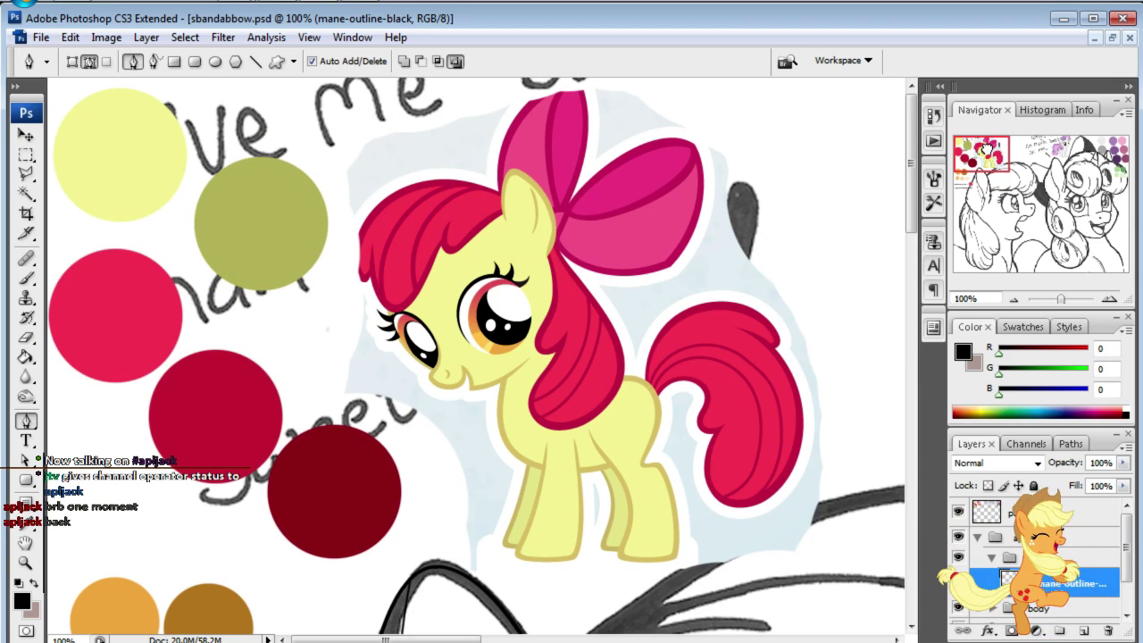
pyautogui.moveTo(982, 152); pyautogui.dragTo(1009, 199)
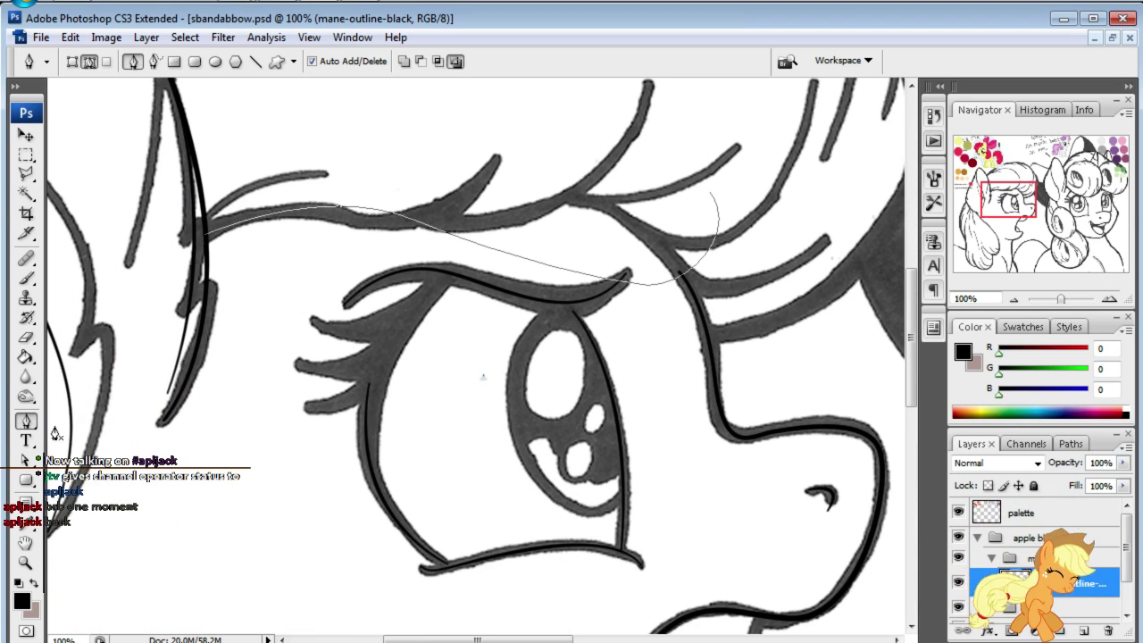
pyautogui.click(26, 460)
pyautogui.click(591, 282)
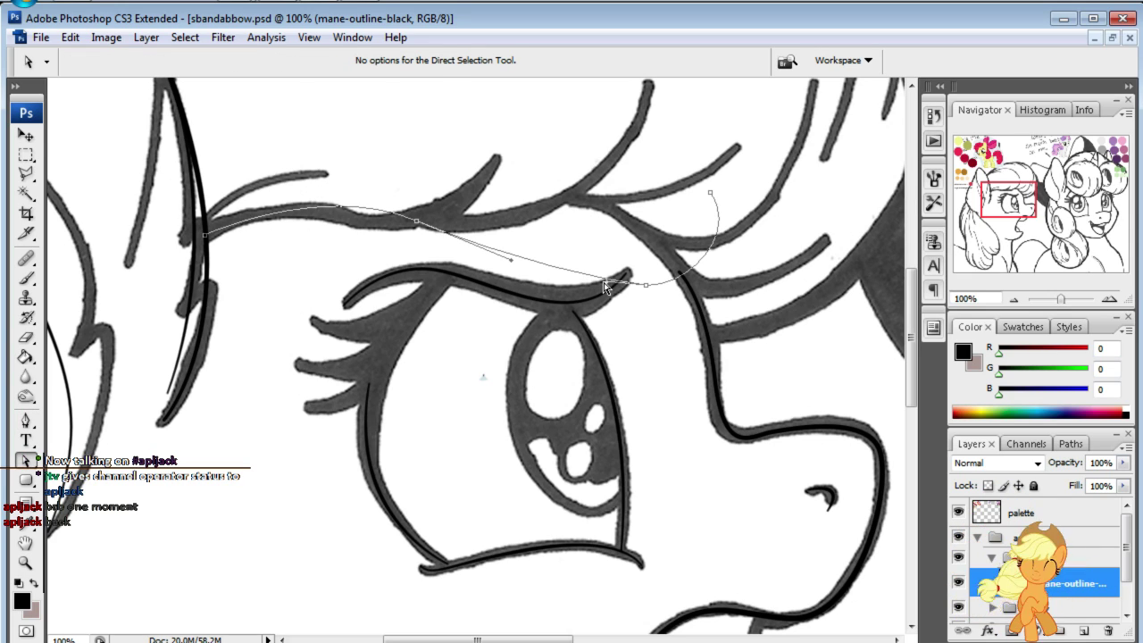
pyautogui.moveTo(605, 285); pyautogui.dragTo(578, 311)
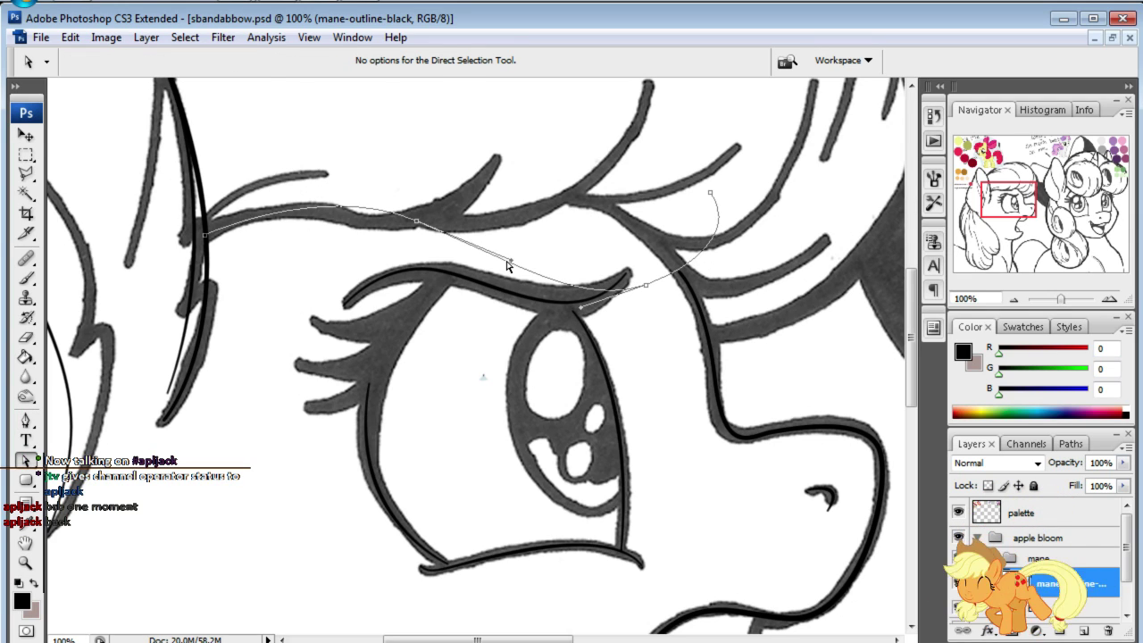
pyautogui.moveTo(509, 256); pyautogui.dragTo(519, 251)
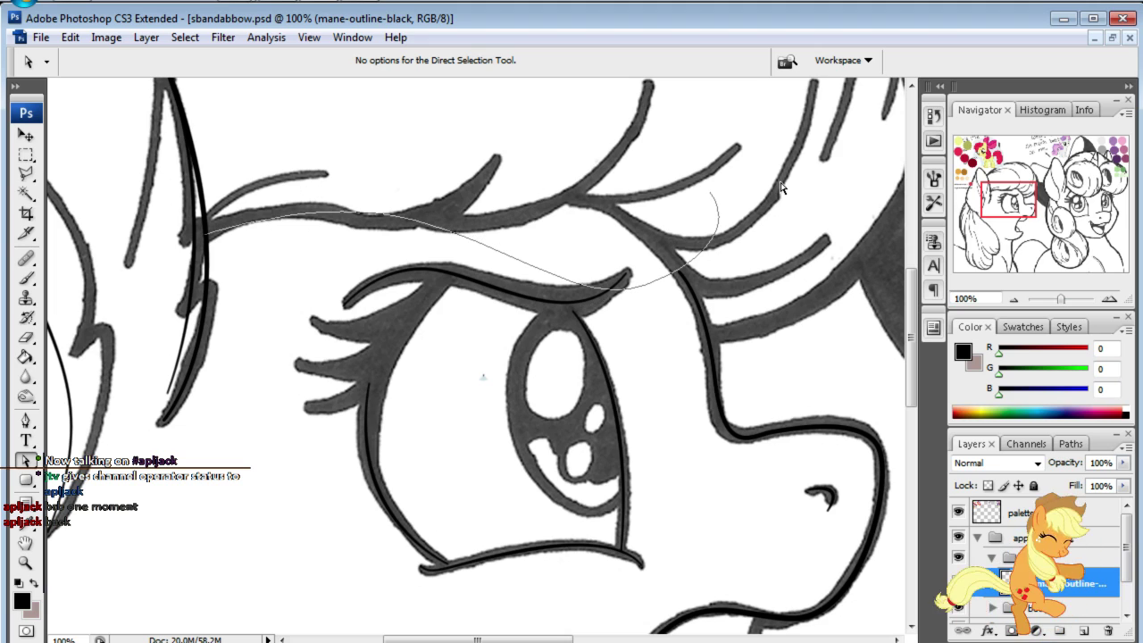
pyautogui.scroll(-2, 1036, 554)
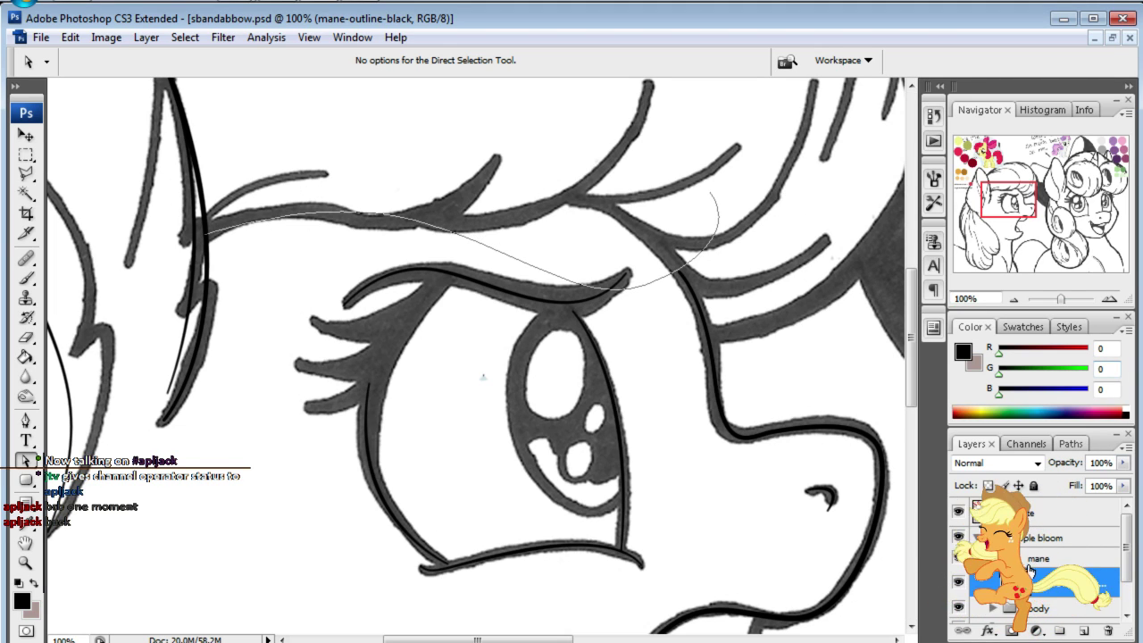
pyautogui.click(957, 613)
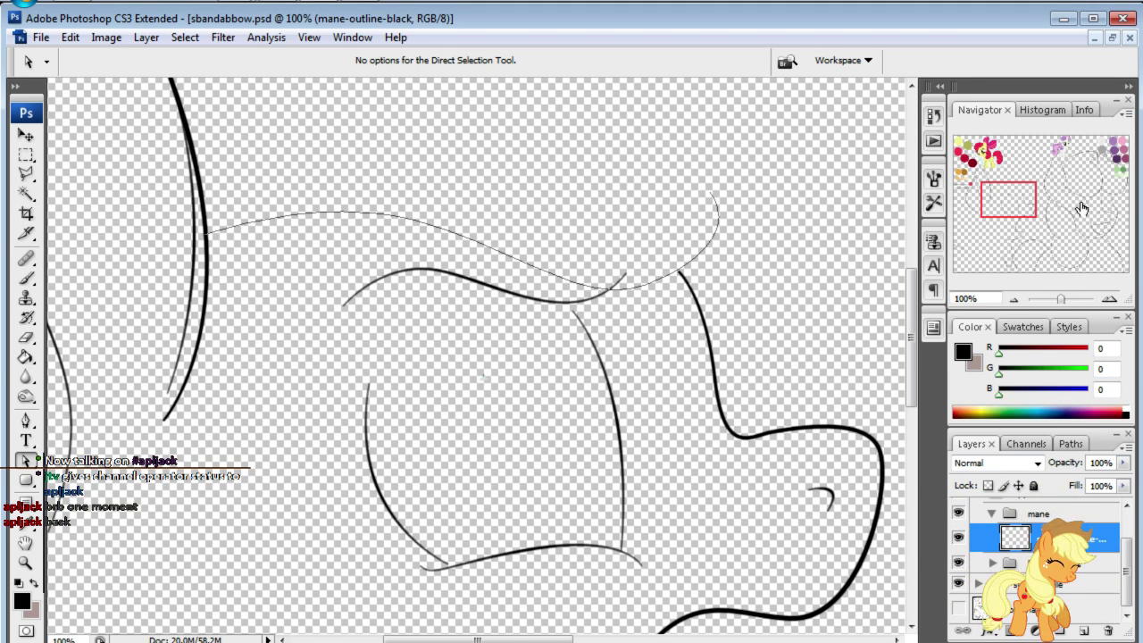
# - Lower the mane path's anchor below the eye line and adjust both its direction handles
pyautogui.moveTo(1002, 203)
pyautogui.mouseDown()
pyautogui.moveTo(1009, 215)
pyautogui.moveTo(993, 208)
pyautogui.mouseUp()
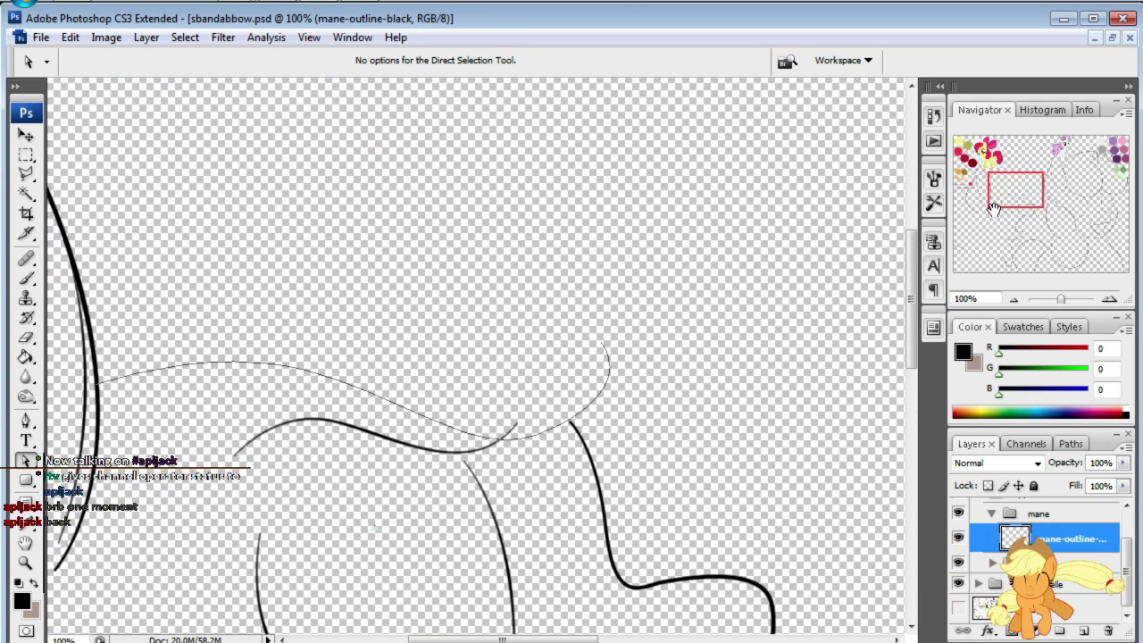
pyautogui.click(26, 420)
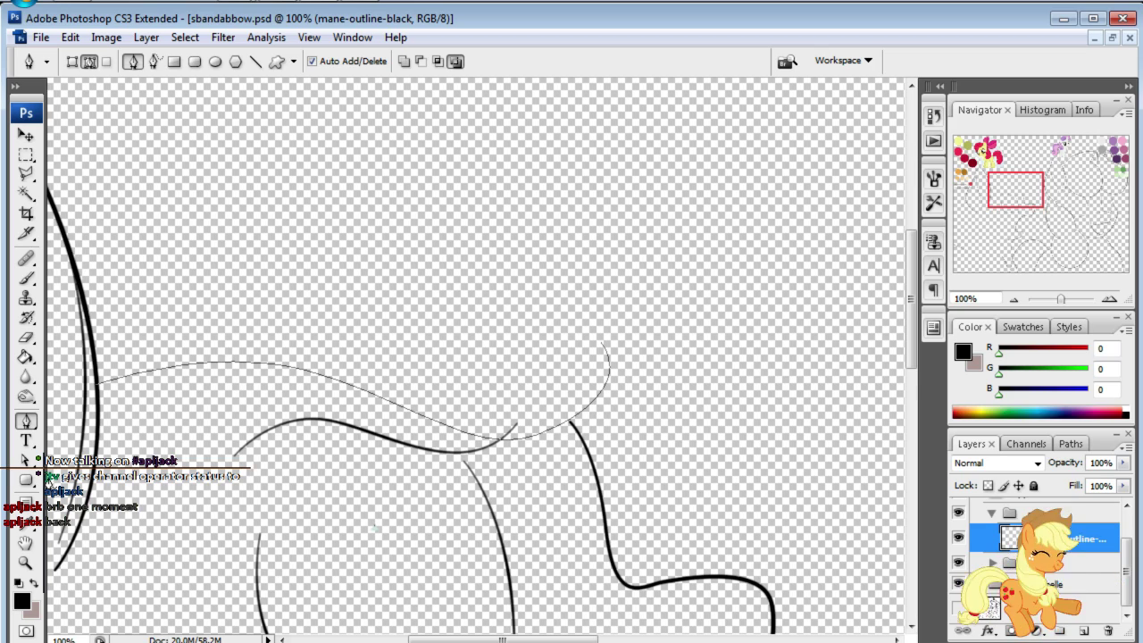
pyautogui.click(26, 460)
pyautogui.click(574, 425)
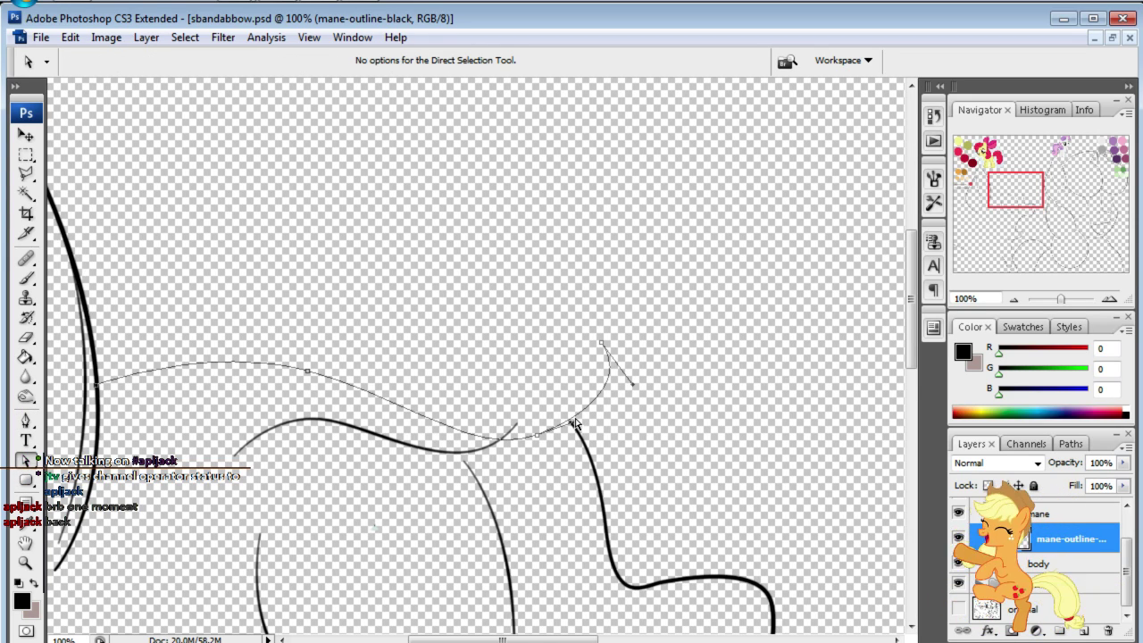
pyautogui.moveTo(575, 428)
pyautogui.mouseDown()
pyautogui.moveTo(587, 448)
pyautogui.moveTo(599, 441)
pyautogui.mouseUp()
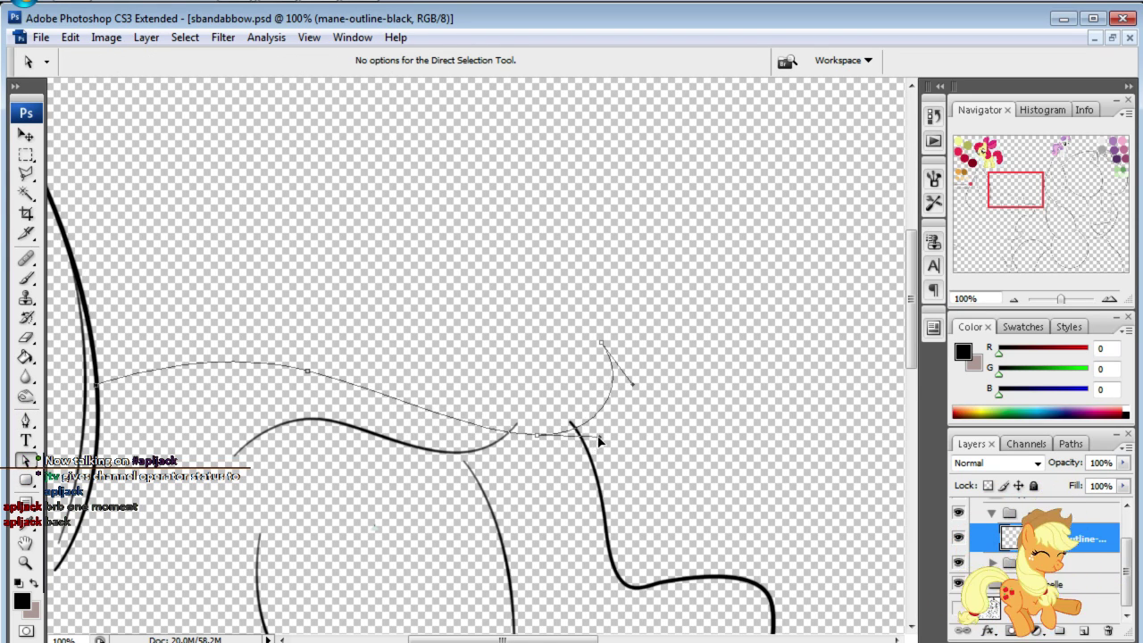
pyautogui.click(350, 393)
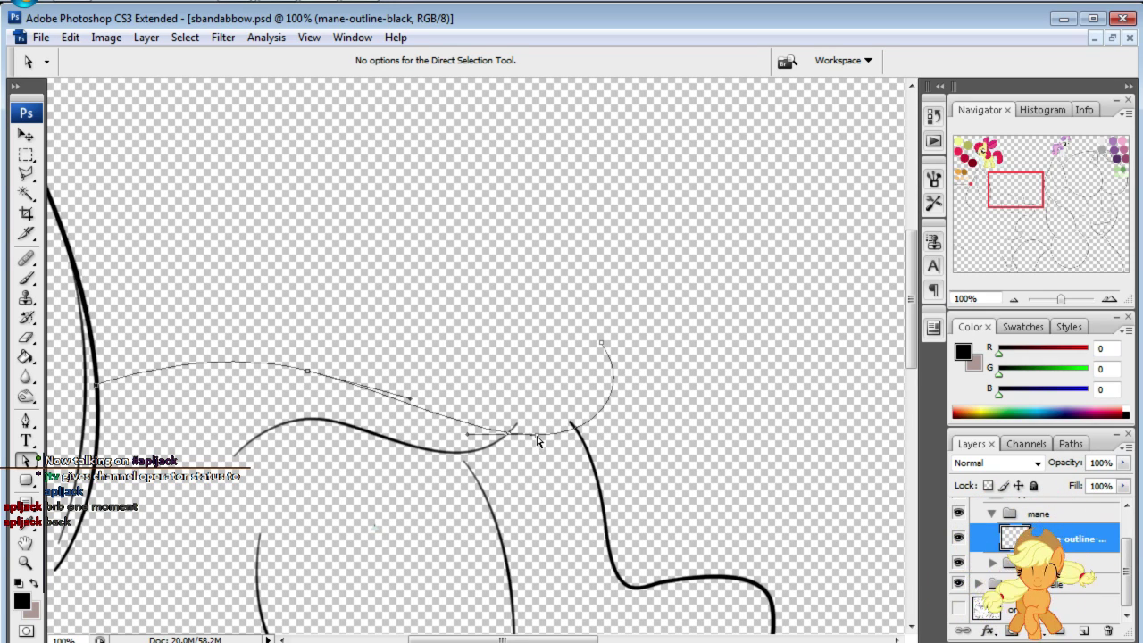
pyautogui.moveTo(537, 437); pyautogui.dragTo(542, 467)
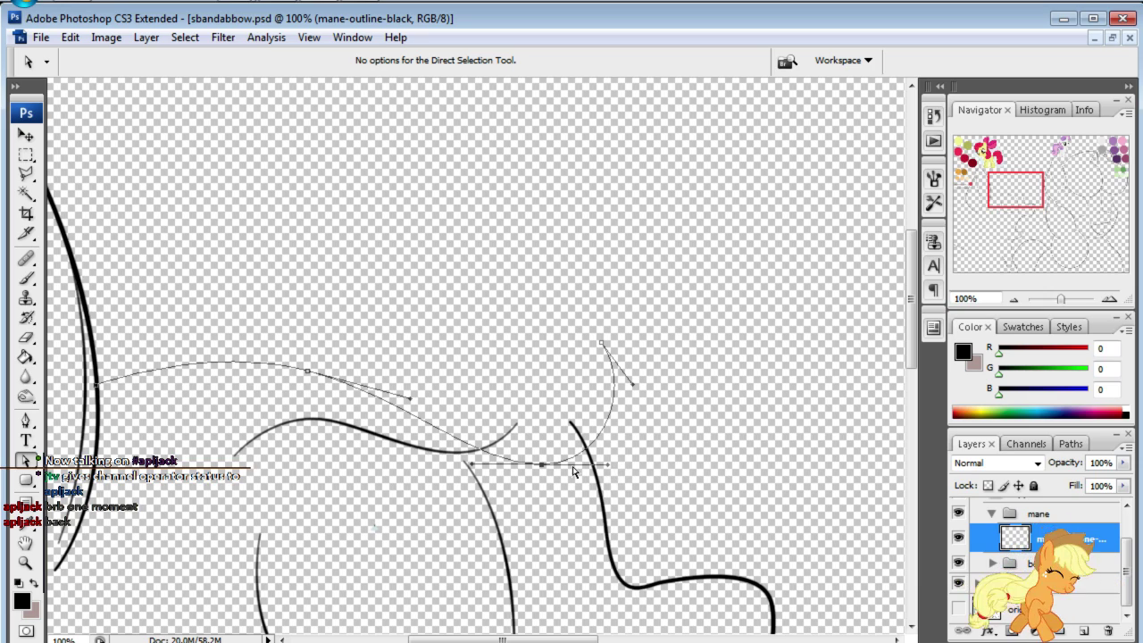
pyautogui.moveTo(467, 463); pyautogui.dragTo(452, 463)
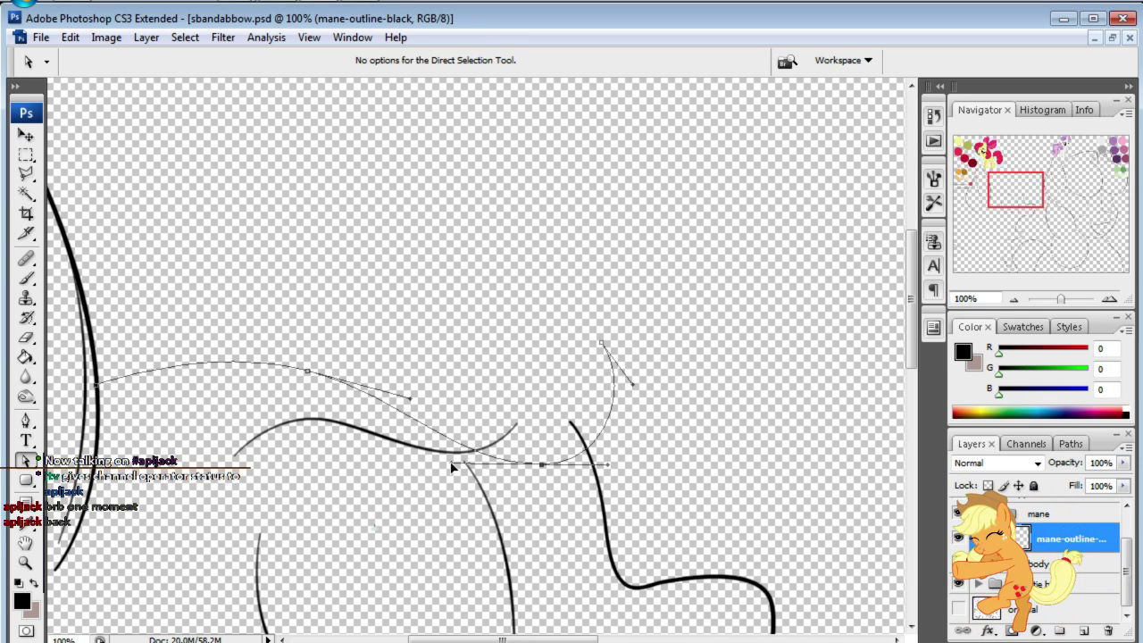
pyautogui.moveTo(607, 465); pyautogui.dragTo(614, 470)
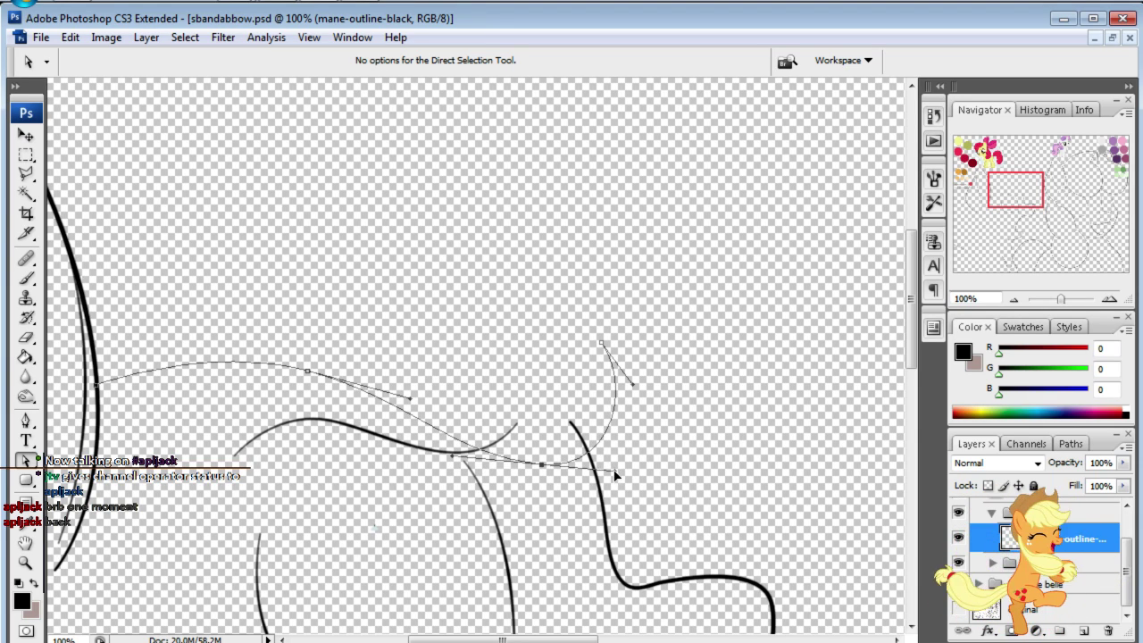
pyautogui.moveTo(539, 466); pyautogui.dragTo(532, 480)
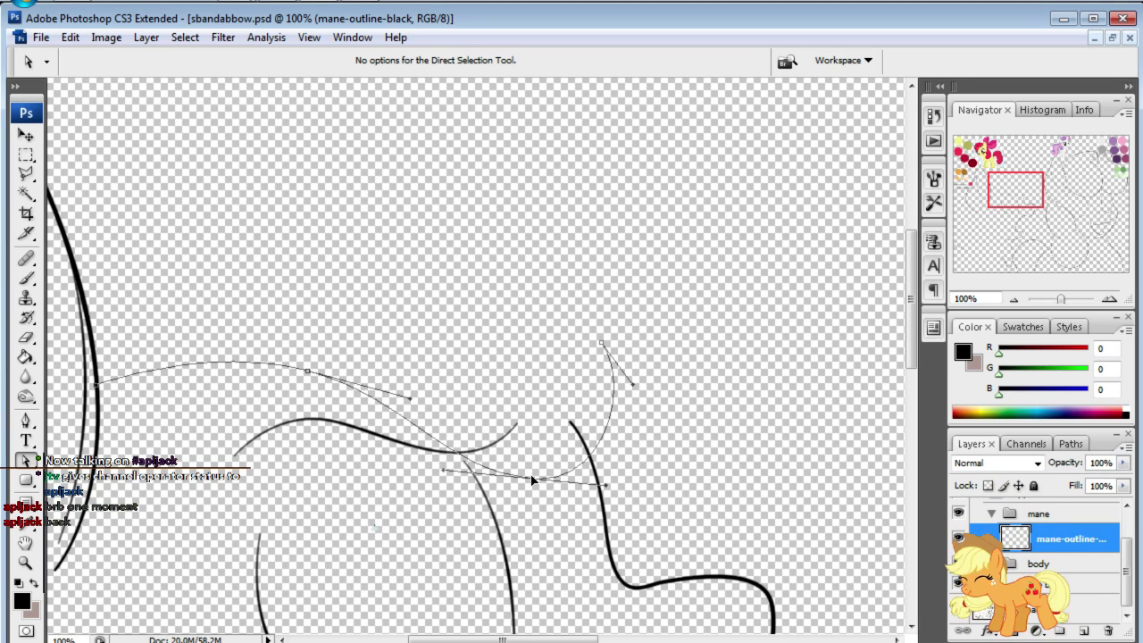
# - Deselect the path, add a curved Pen anchor further right, then undo it
pyautogui.click(475, 356)
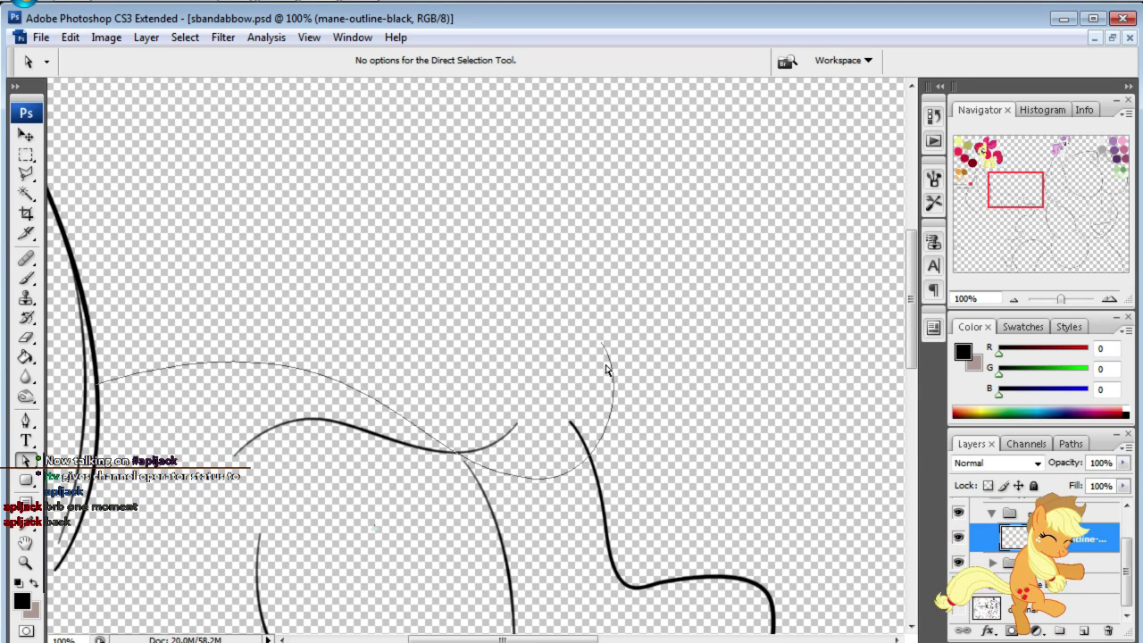
pyautogui.click(24, 422)
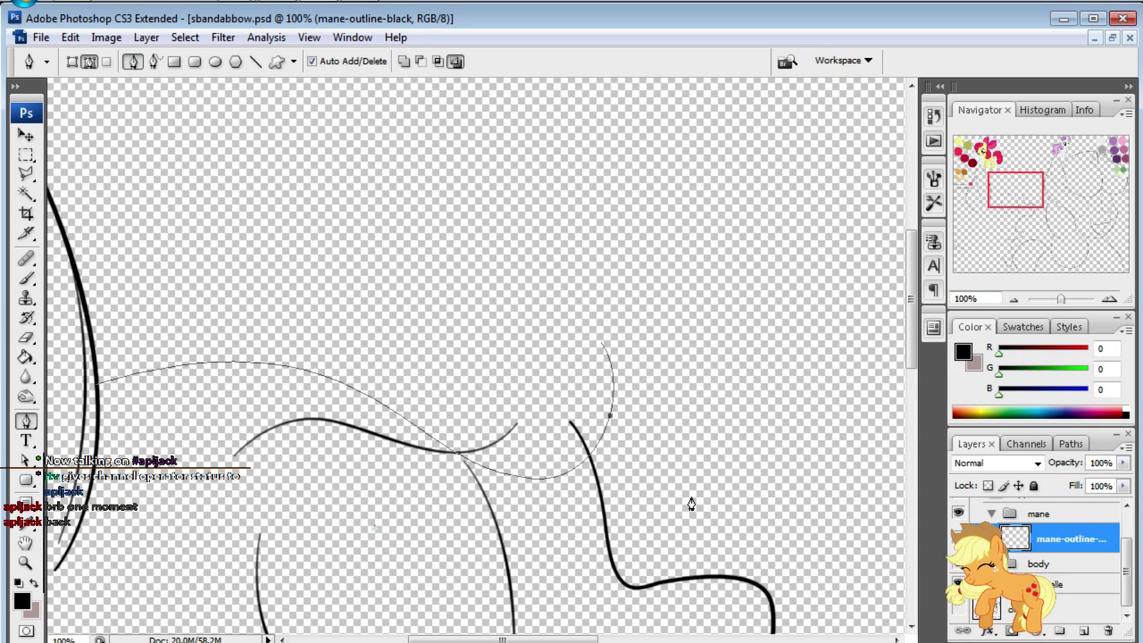
pyautogui.moveTo(690, 497); pyautogui.dragTo(791, 545)
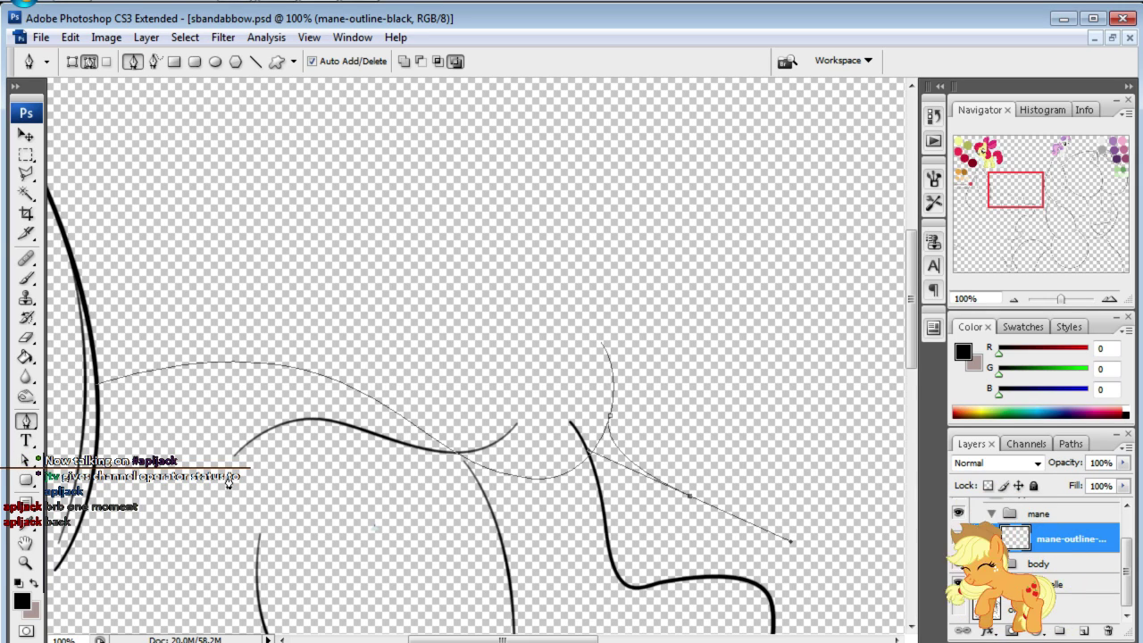
pyautogui.hotkey('ctrl', 'z')
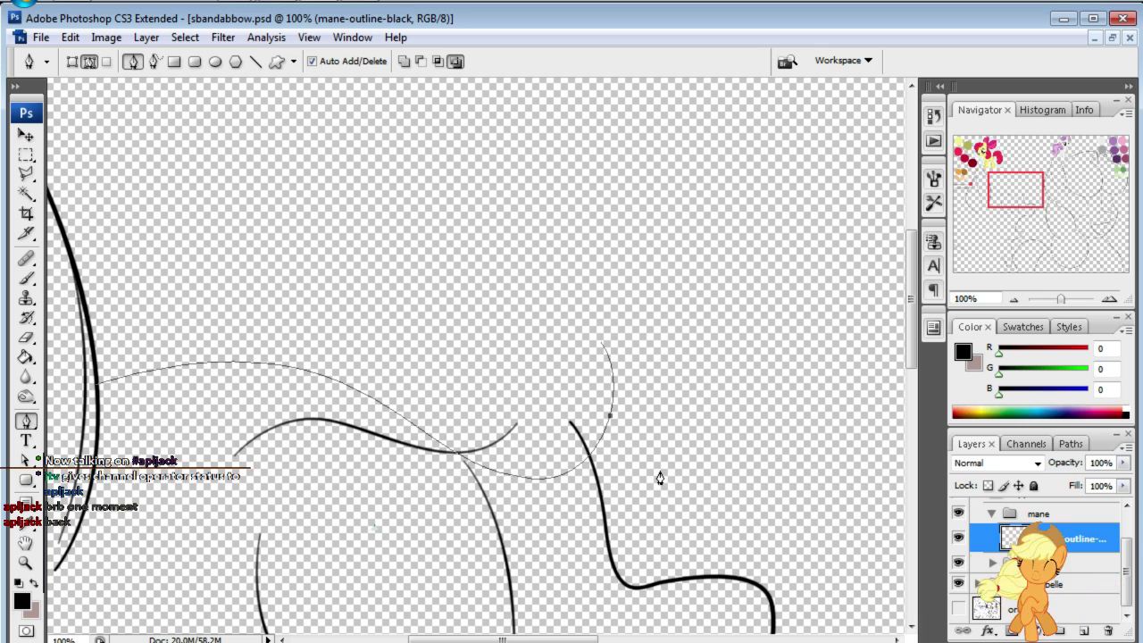
# - Add an anchor continuing the mane path right and reshape the new curve's handles
pyautogui.moveTo(657, 463); pyautogui.dragTo(665, 500)
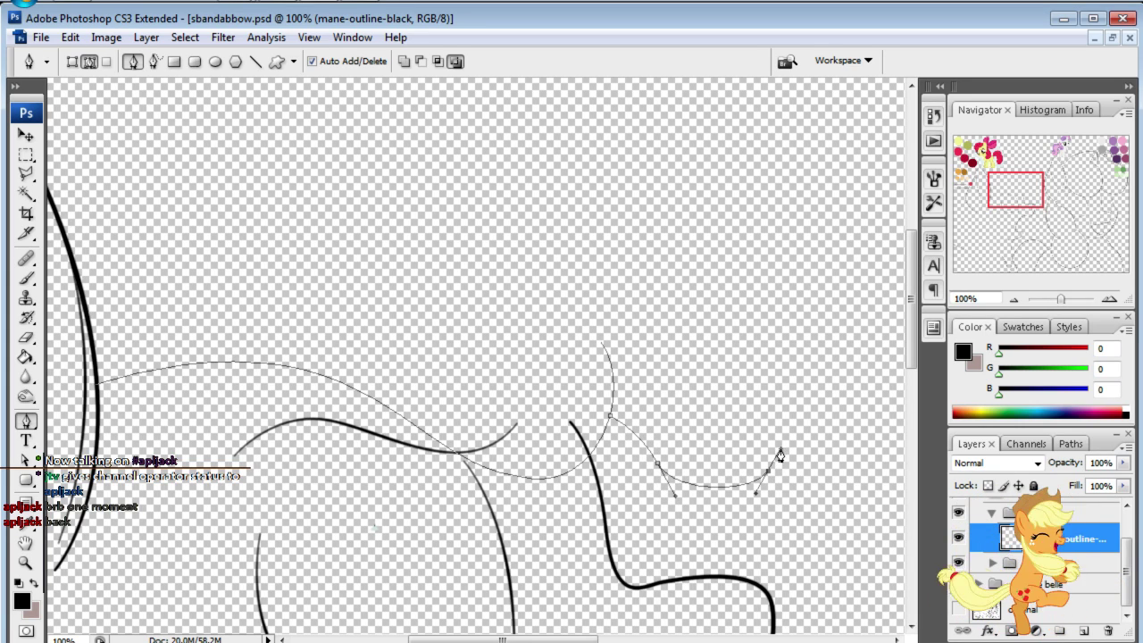
pyautogui.moveTo(1008, 191)
pyautogui.mouseDown()
pyautogui.moveTo(991, 170)
pyautogui.moveTo(1007, 211)
pyautogui.moveTo(1011, 199)
pyautogui.mouseUp()
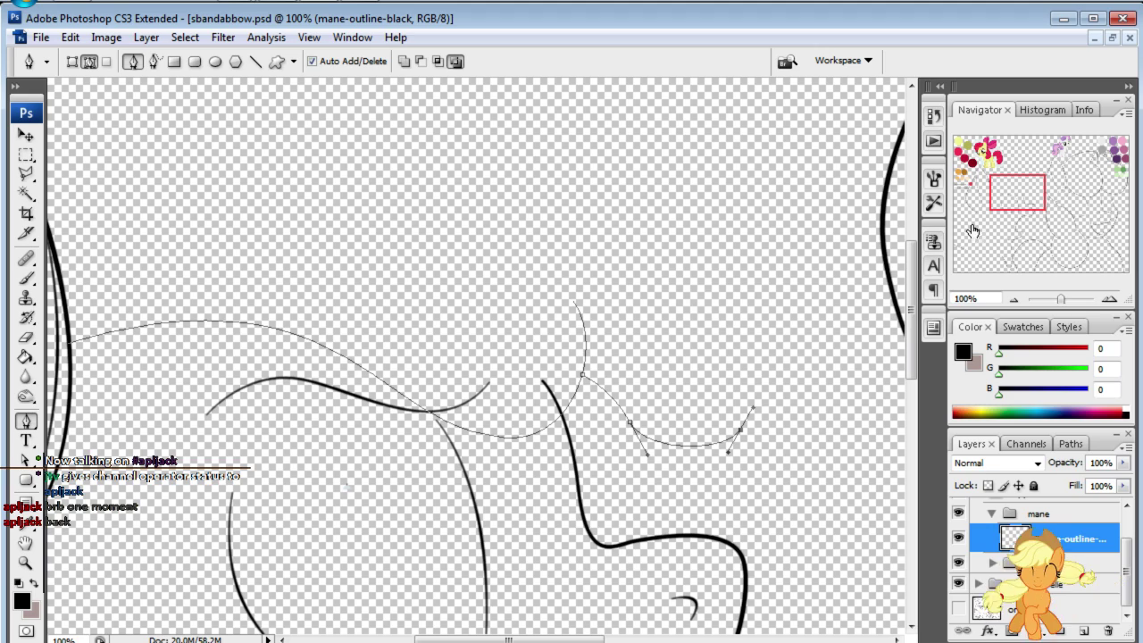
pyautogui.press('a')
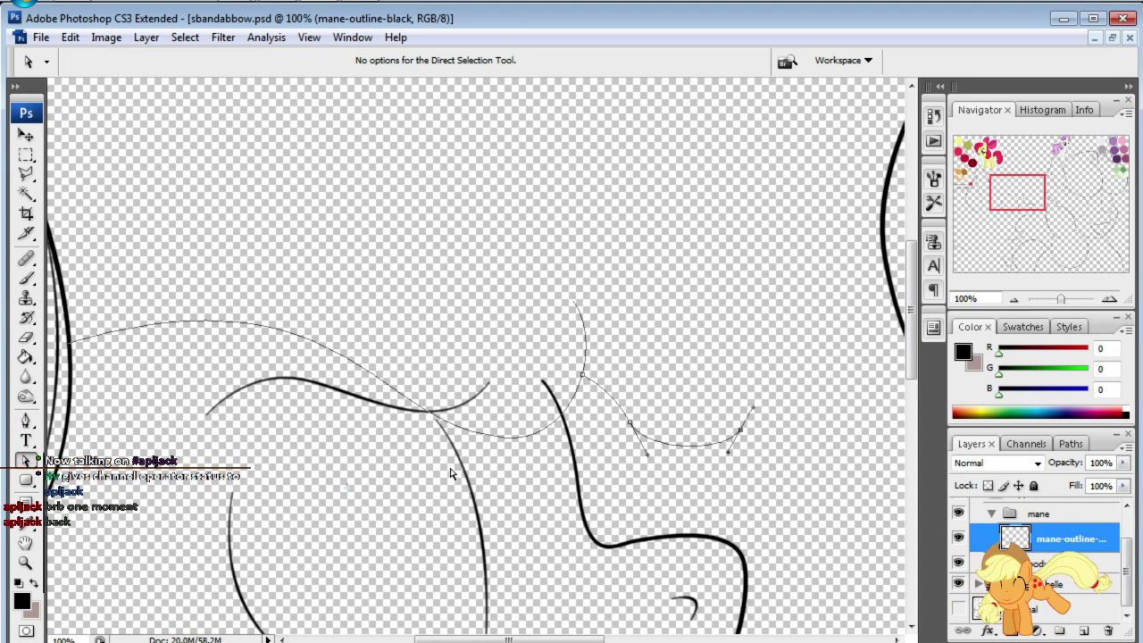
pyautogui.moveTo(632, 428); pyautogui.dragTo(591, 398)
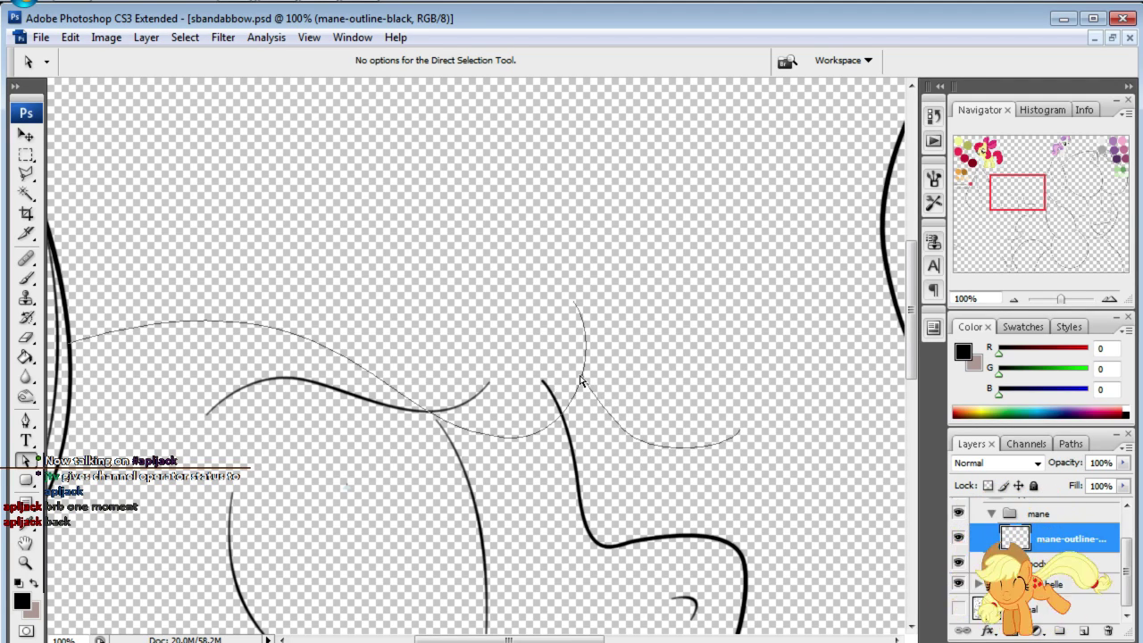
pyautogui.moveTo(580, 379)
pyautogui.mouseDown()
pyautogui.moveTo(581, 355)
pyautogui.moveTo(578, 389)
pyautogui.mouseUp()
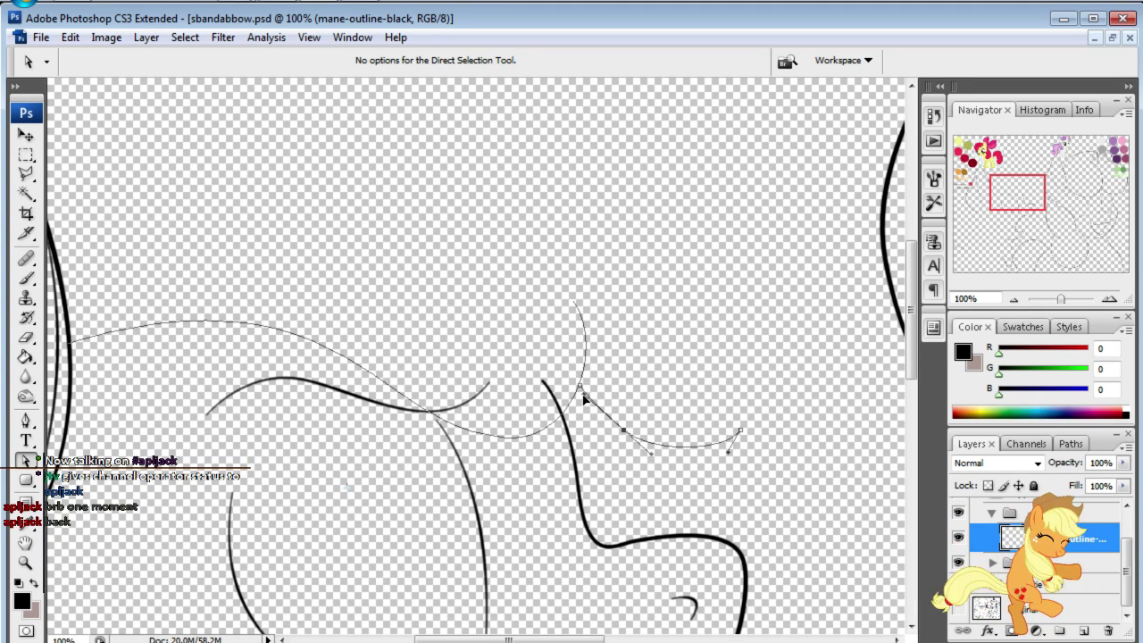
pyautogui.click(732, 438)
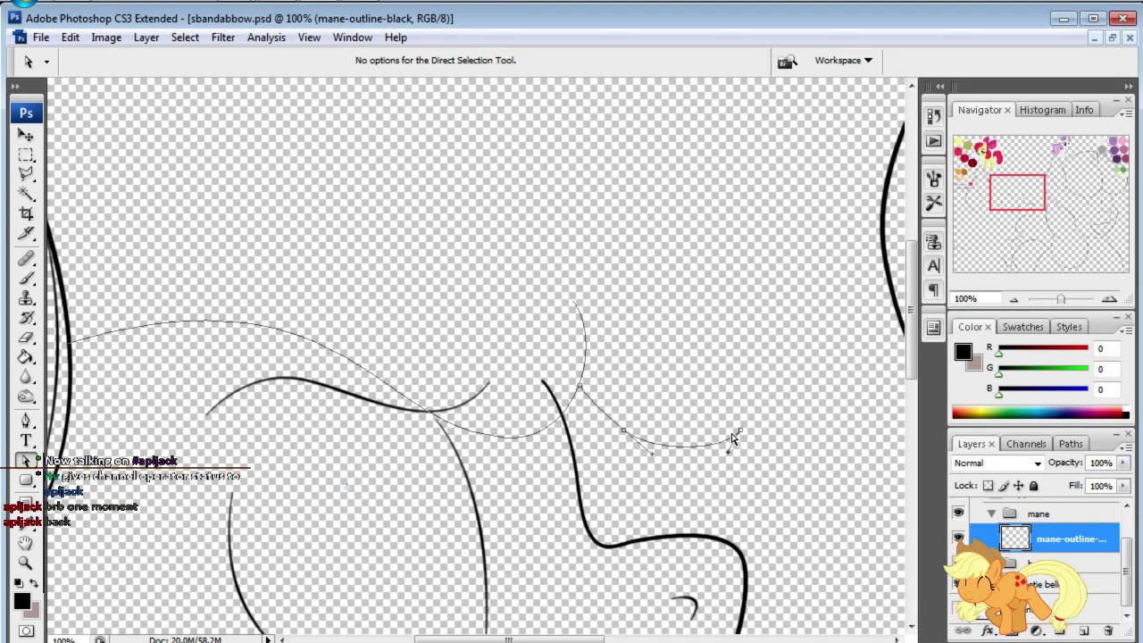
# - Extend the path upward with another curve and round it by adjusting both handles
pyautogui.click(26, 421)
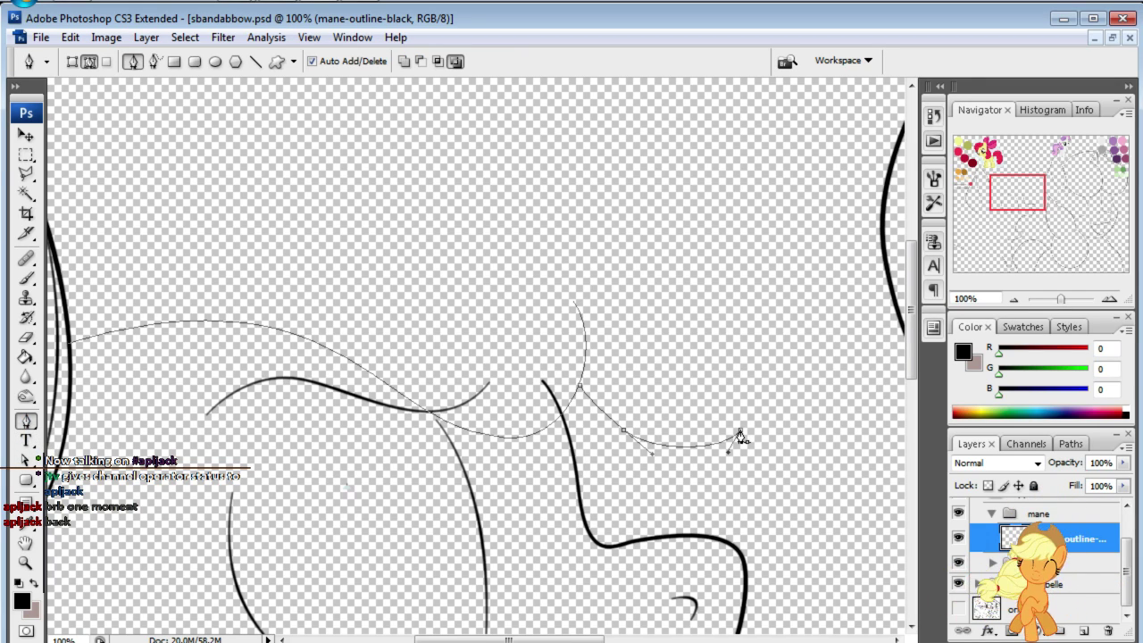
pyautogui.moveTo(746, 311); pyautogui.dragTo(708, 275)
pyautogui.click(25, 460)
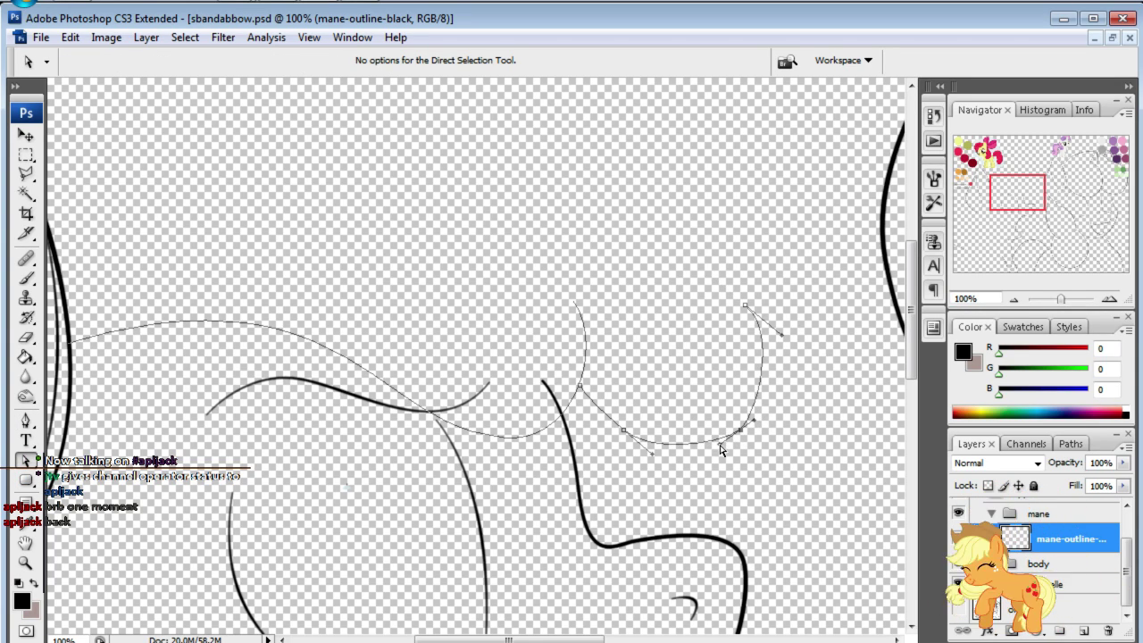
pyautogui.moveTo(719, 444); pyautogui.dragTo(710, 460)
pyautogui.moveTo(751, 418); pyautogui.dragTo(766, 411)
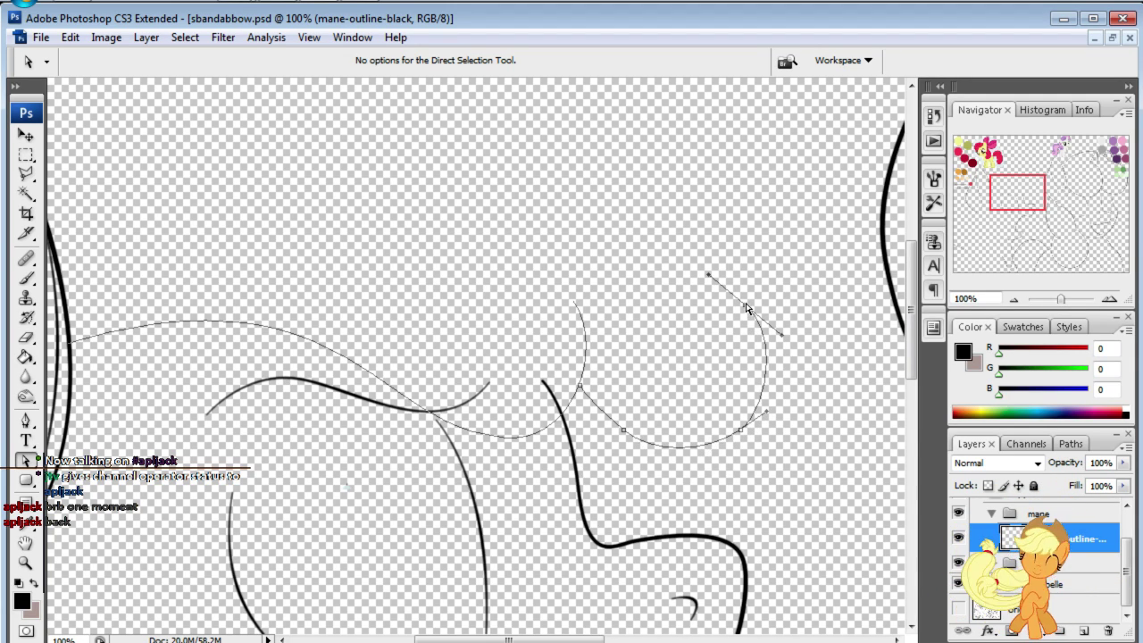
pyautogui.moveTo(1009, 186)
pyautogui.mouseDown()
pyautogui.moveTo(998, 164)
pyautogui.moveTo(1011, 181)
pyautogui.mouseUp()
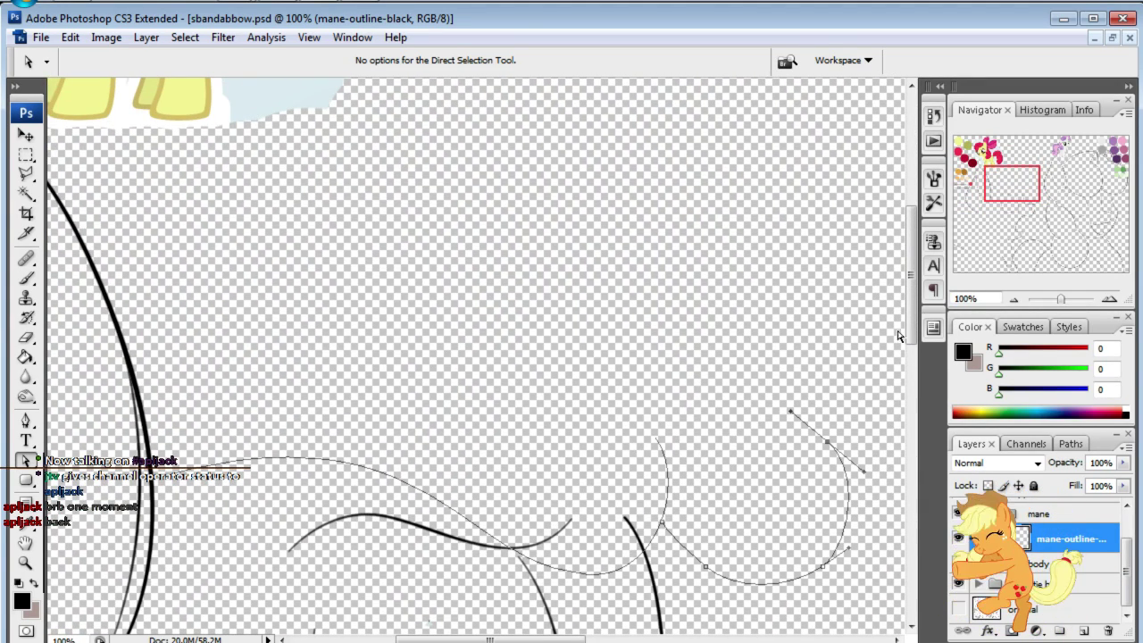
# - Add a smooth anchor extending the mane curve upward and pull the upper curve into shape
pyautogui.click(26, 419)
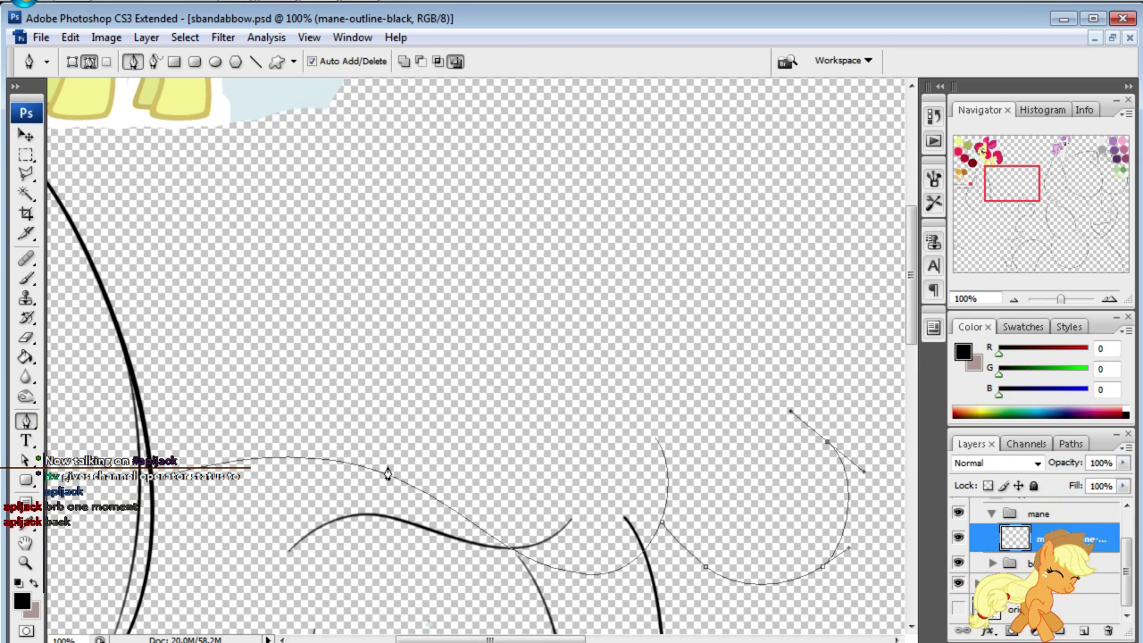
pyautogui.click(26, 459)
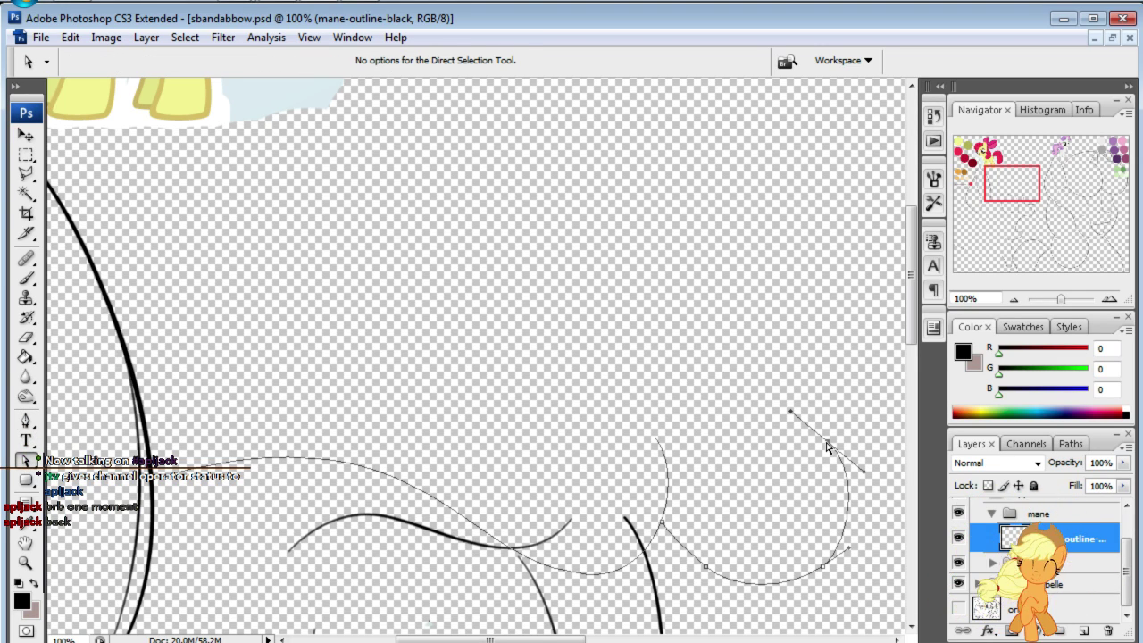
pyautogui.moveTo(793, 403); pyautogui.dragTo(799, 399)
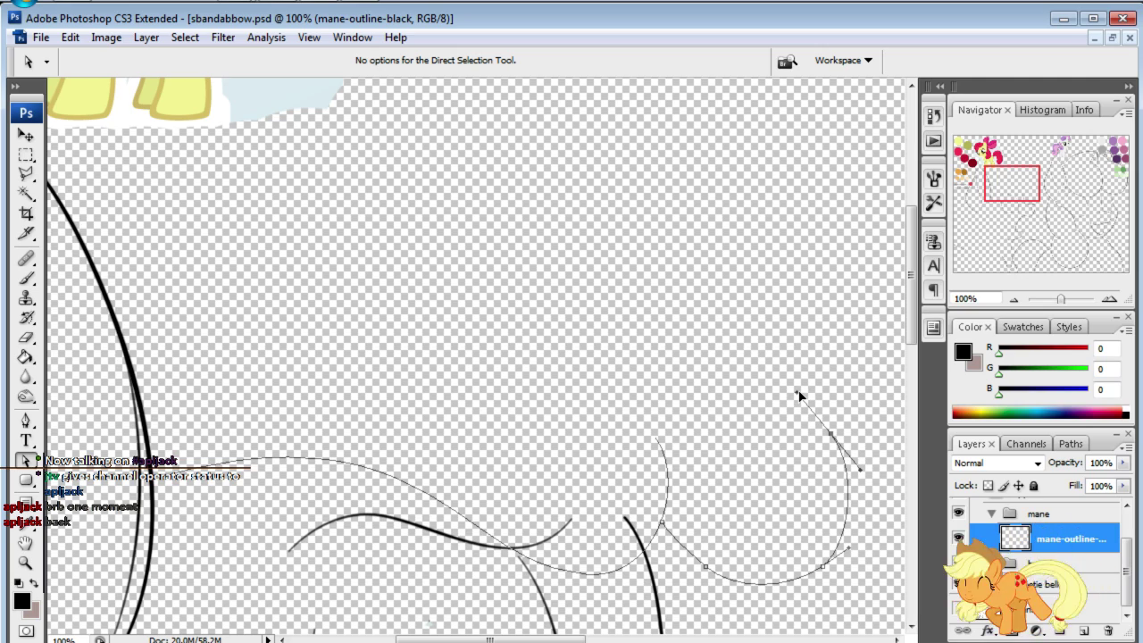
pyautogui.click(26, 421)
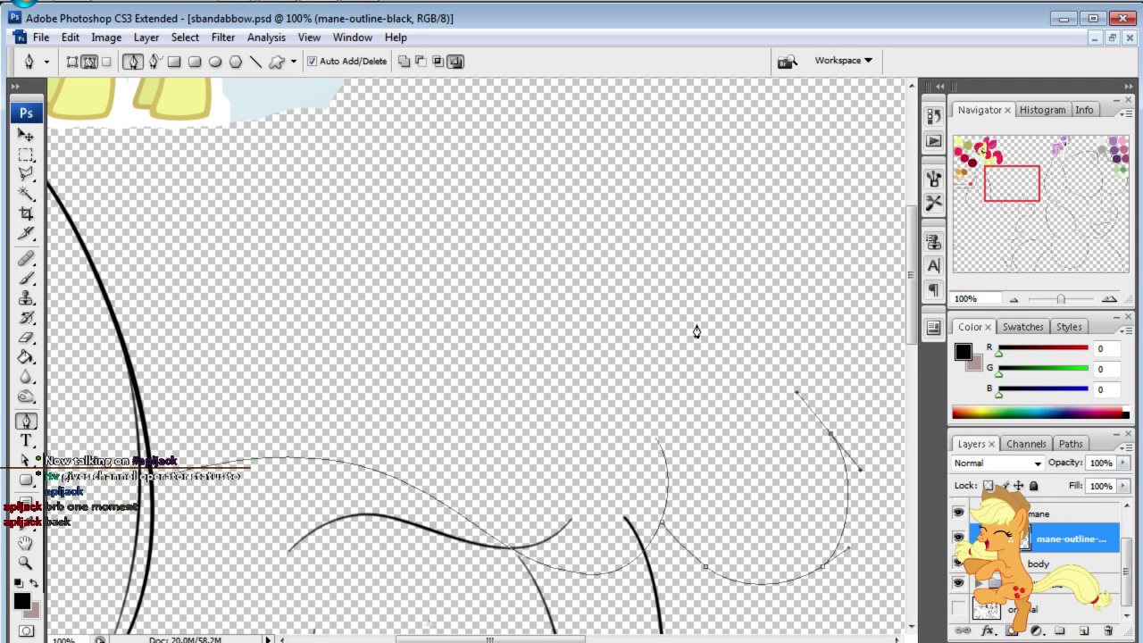
pyautogui.moveTo(651, 311); pyautogui.dragTo(580, 319)
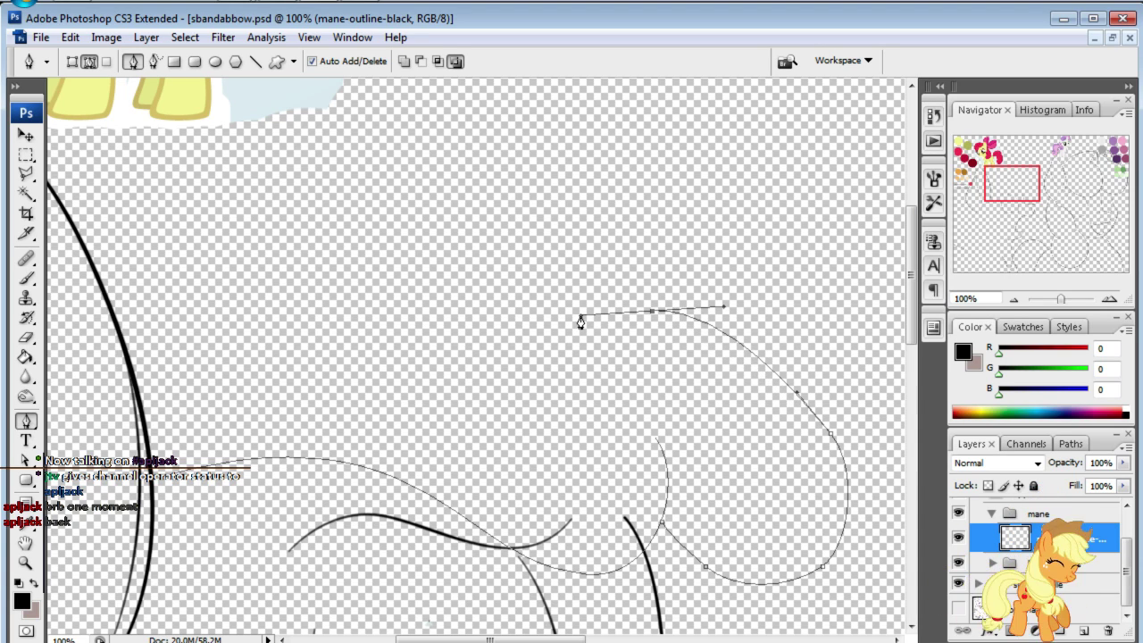
pyautogui.press('Escape')
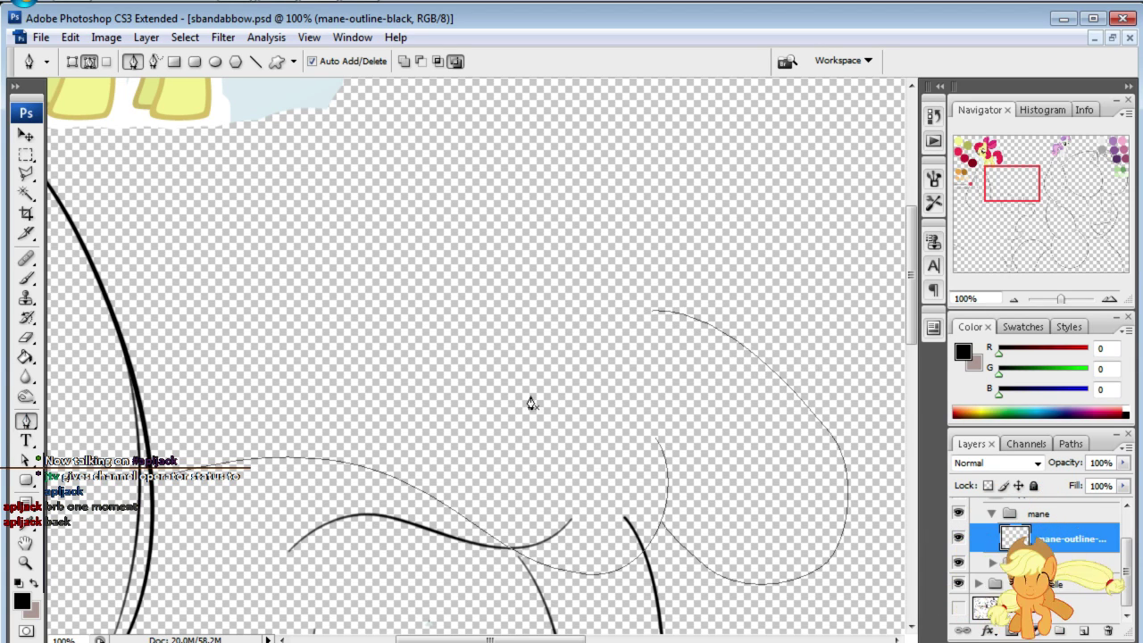
pyautogui.click(26, 460)
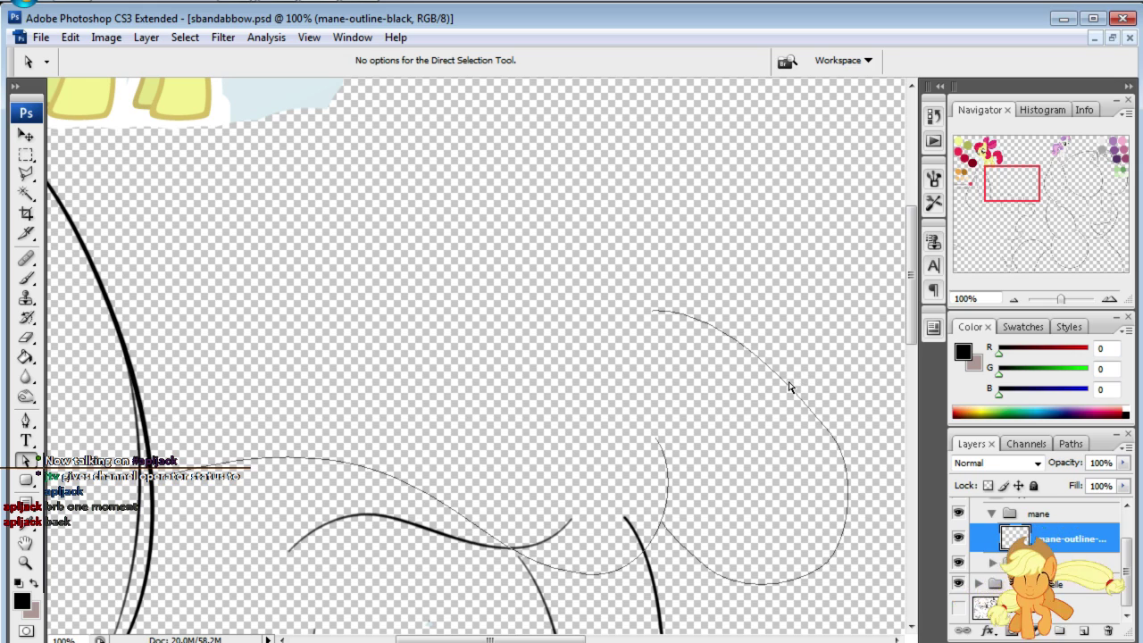
pyautogui.moveTo(790, 387); pyautogui.dragTo(806, 387)
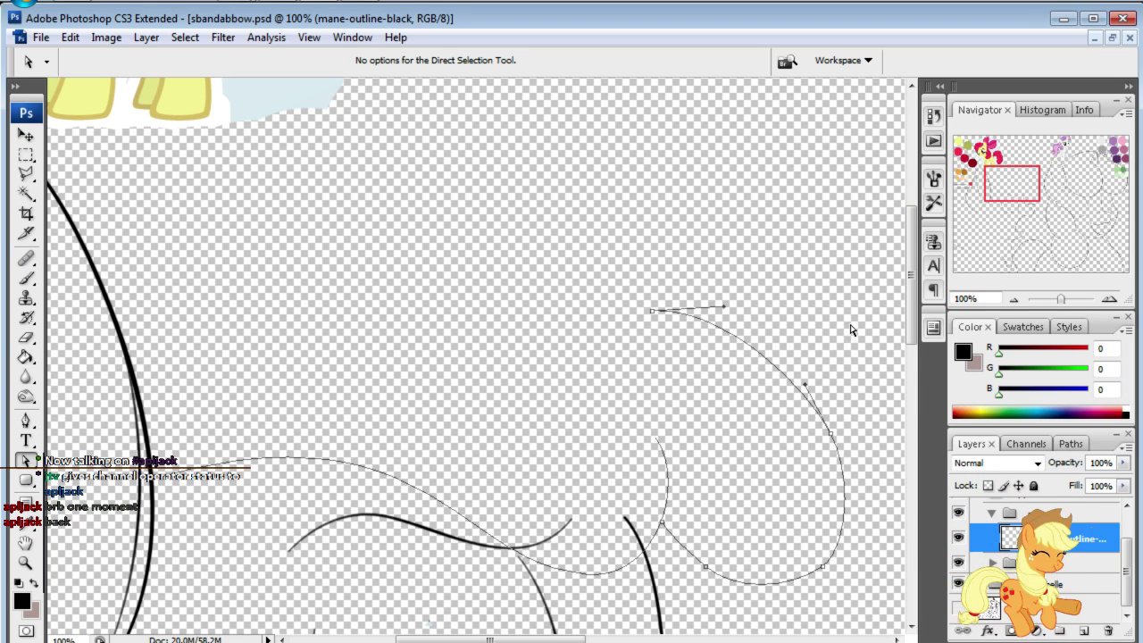
pyautogui.moveTo(1003, 184)
pyautogui.mouseDown()
pyautogui.moveTo(1017, 206)
pyautogui.moveTo(1001, 181)
pyautogui.mouseUp()
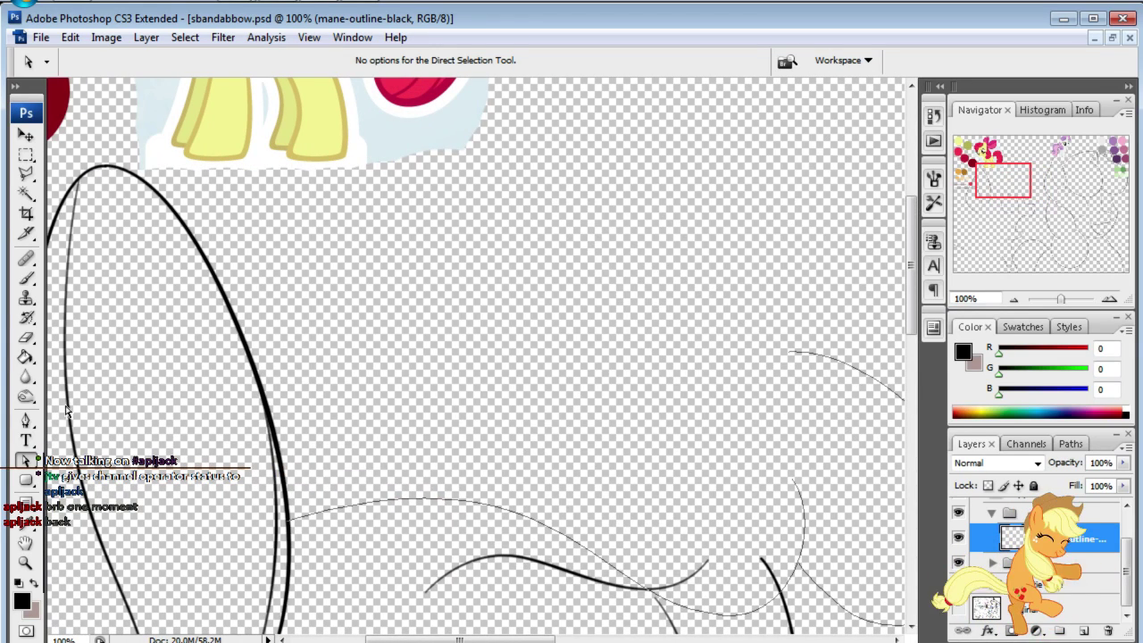
# - Briefly show the pencil sketch layer for reference, then hide it again
pyautogui.click(26, 420)
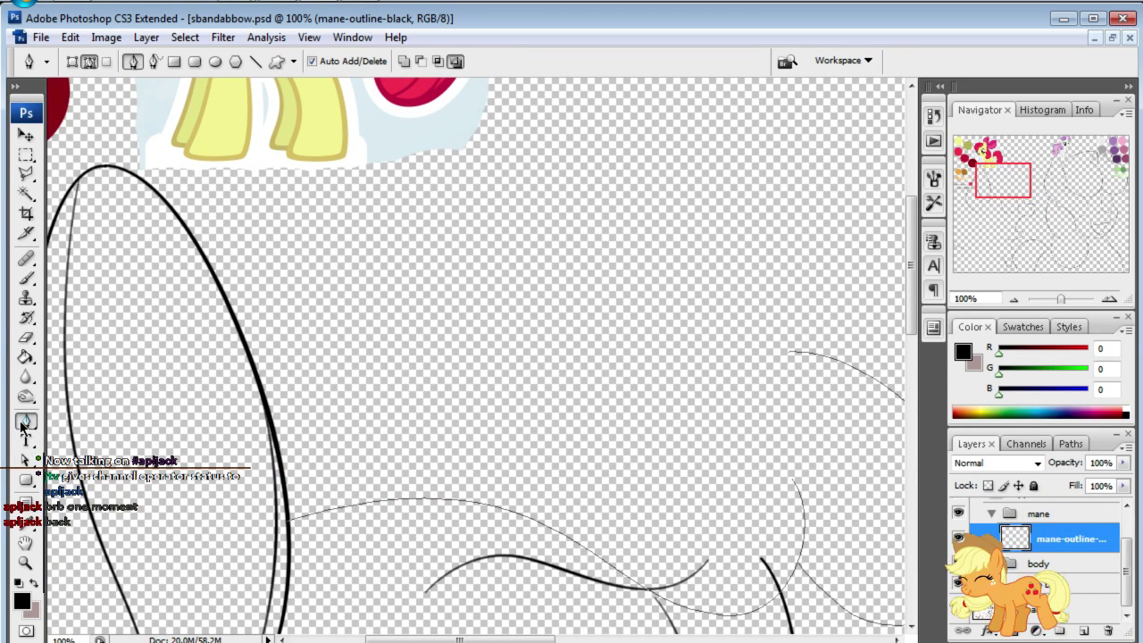
pyautogui.click(957, 612)
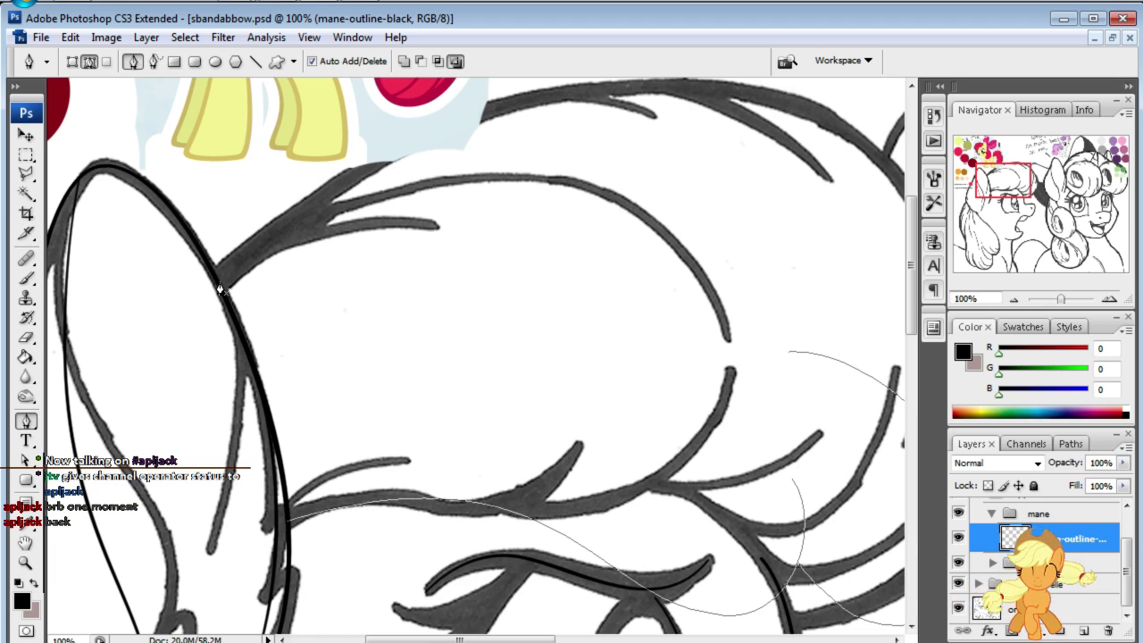
pyautogui.click(958, 608)
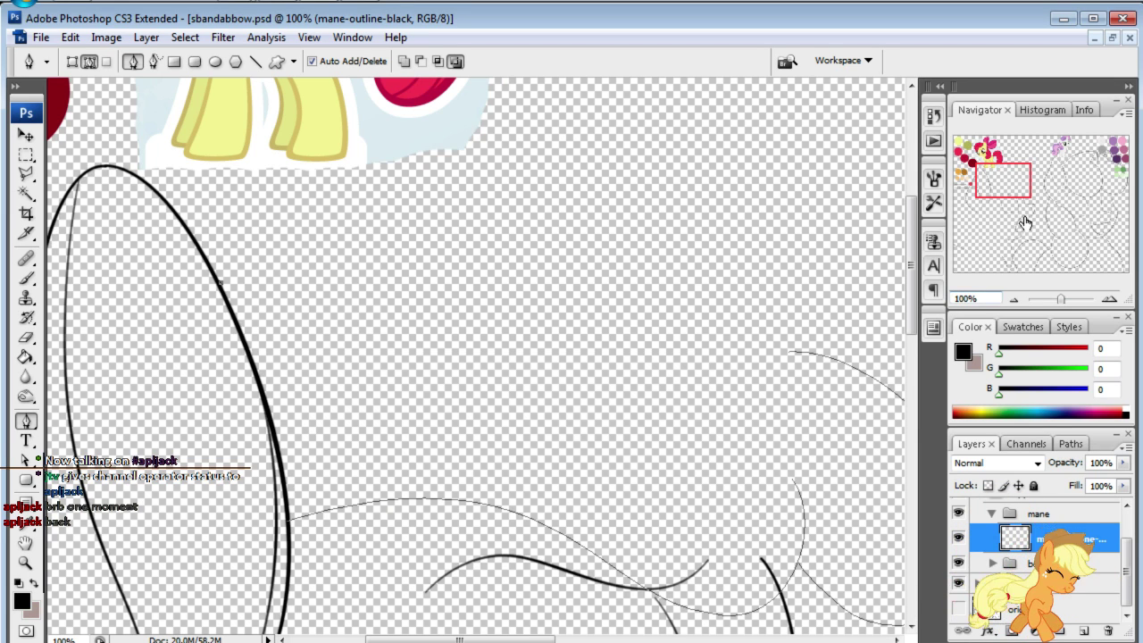
pyautogui.moveTo(1027, 183); pyautogui.dragTo(1036, 178)
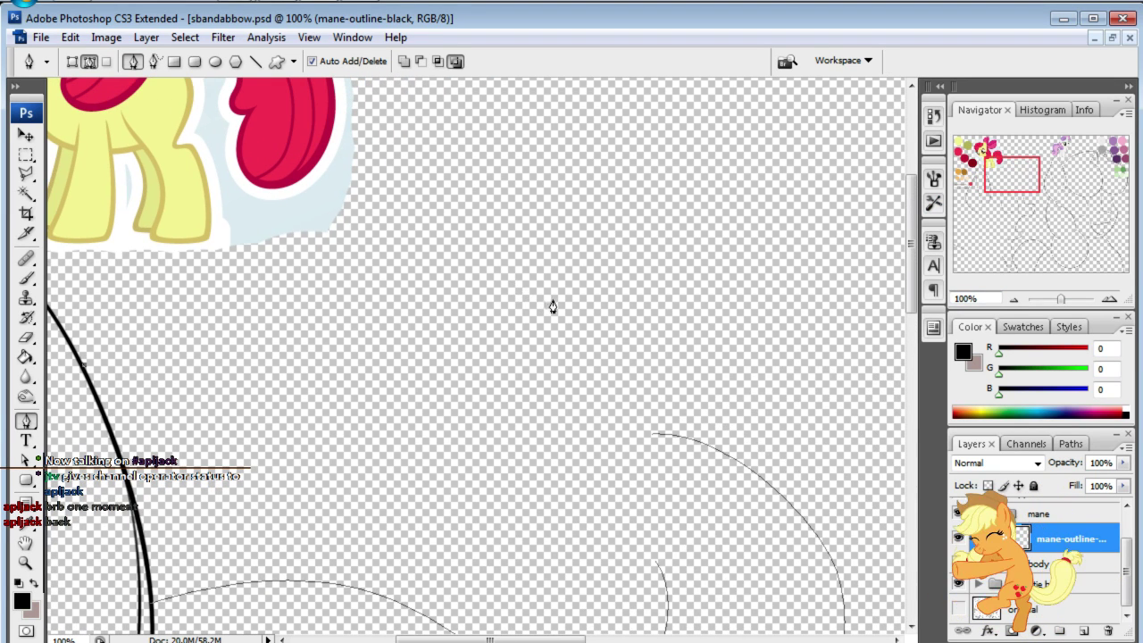
# - Draw a new mane curve from the ear outline bending down rightward, widening its bulge
pyautogui.moveTo(610, 292); pyautogui.dragTo(723, 369)
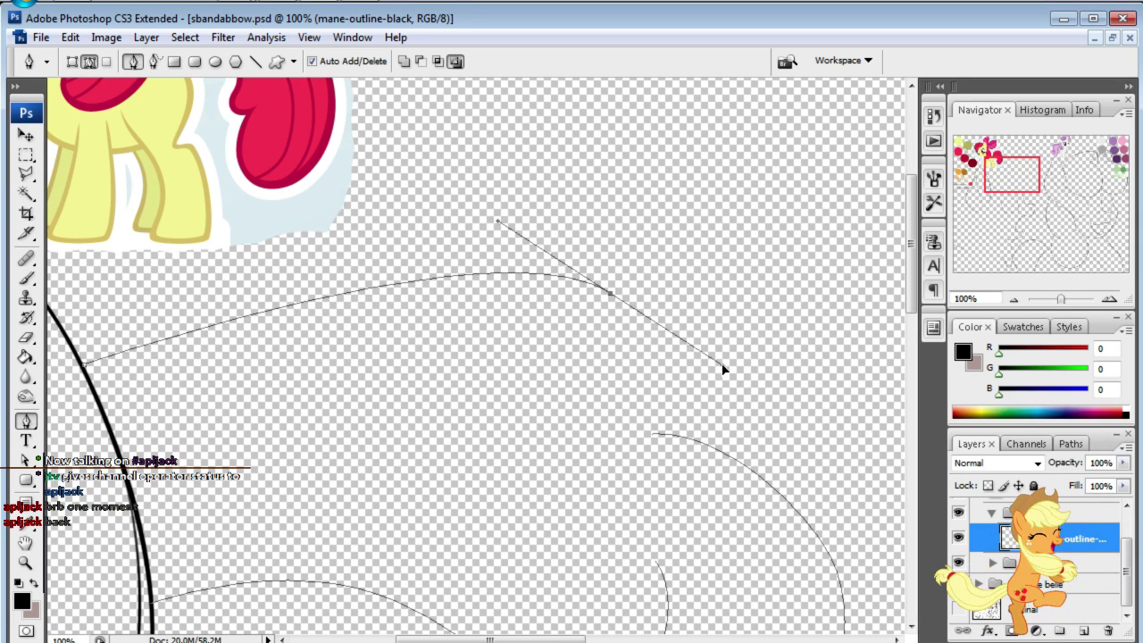
pyautogui.moveTo(723, 369); pyautogui.dragTo(786, 369)
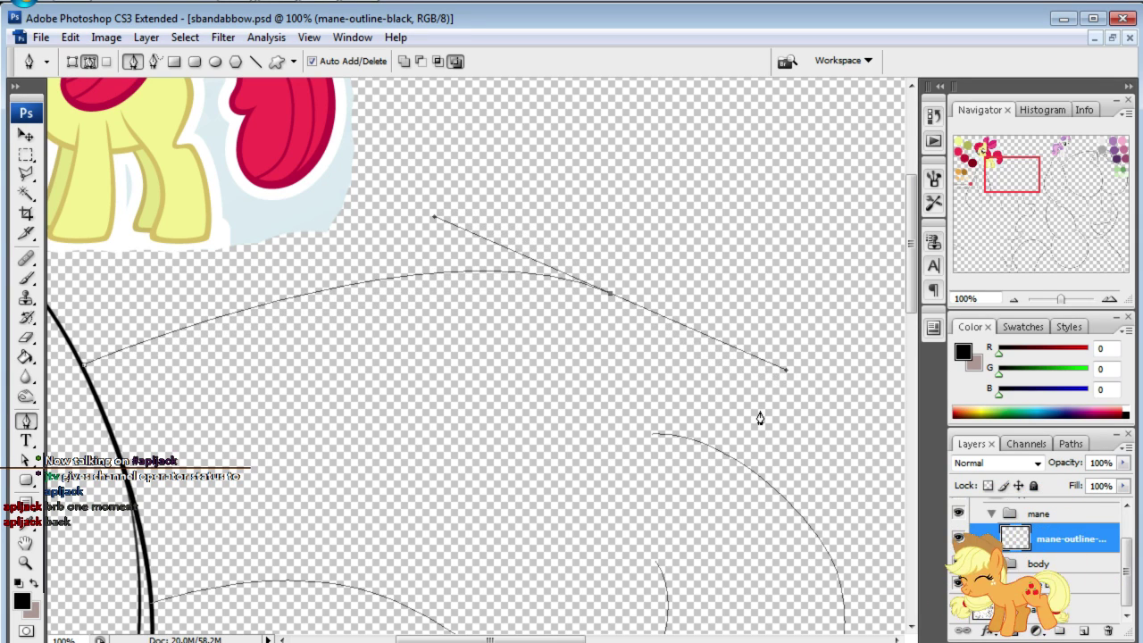
pyautogui.moveTo(764, 443); pyautogui.dragTo(739, 471)
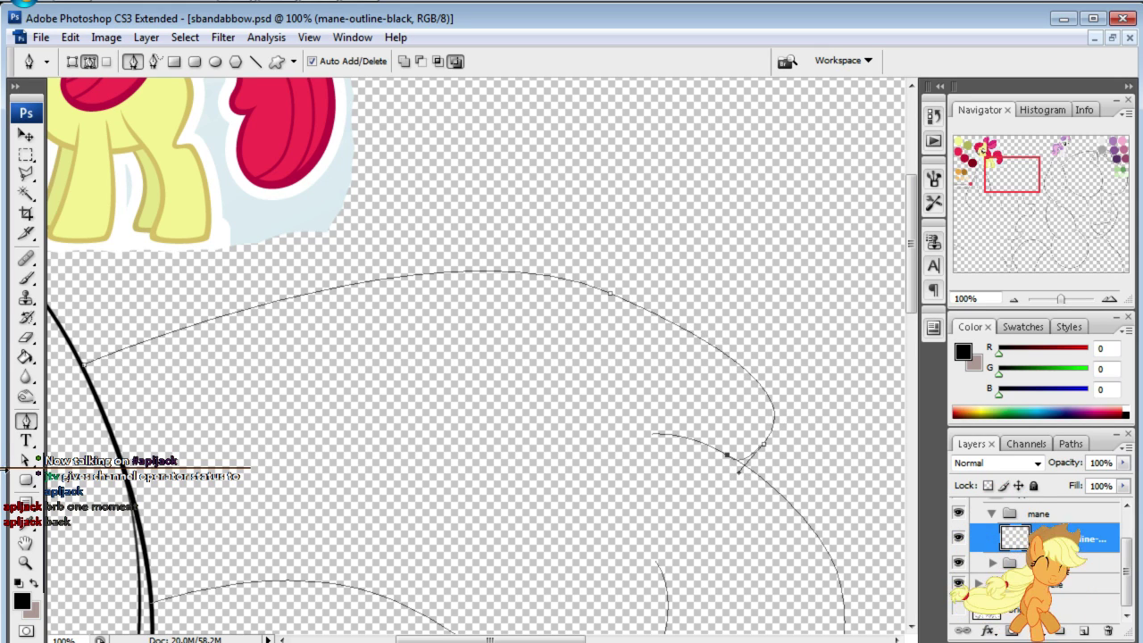
pyautogui.press('a')
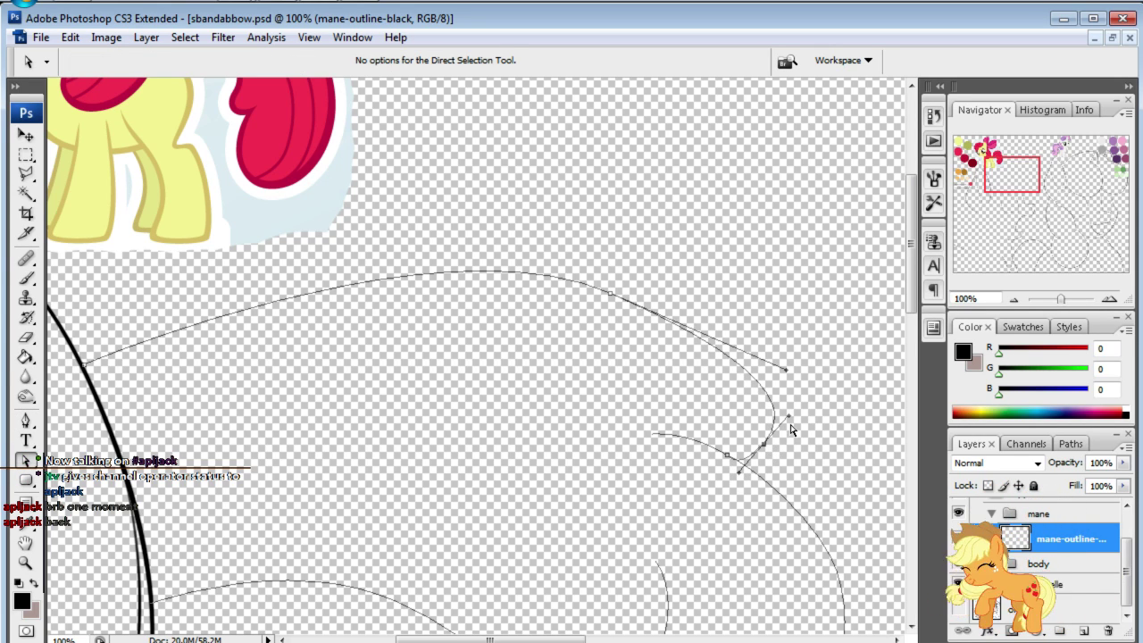
pyautogui.moveTo(786, 369); pyautogui.dragTo(794, 326)
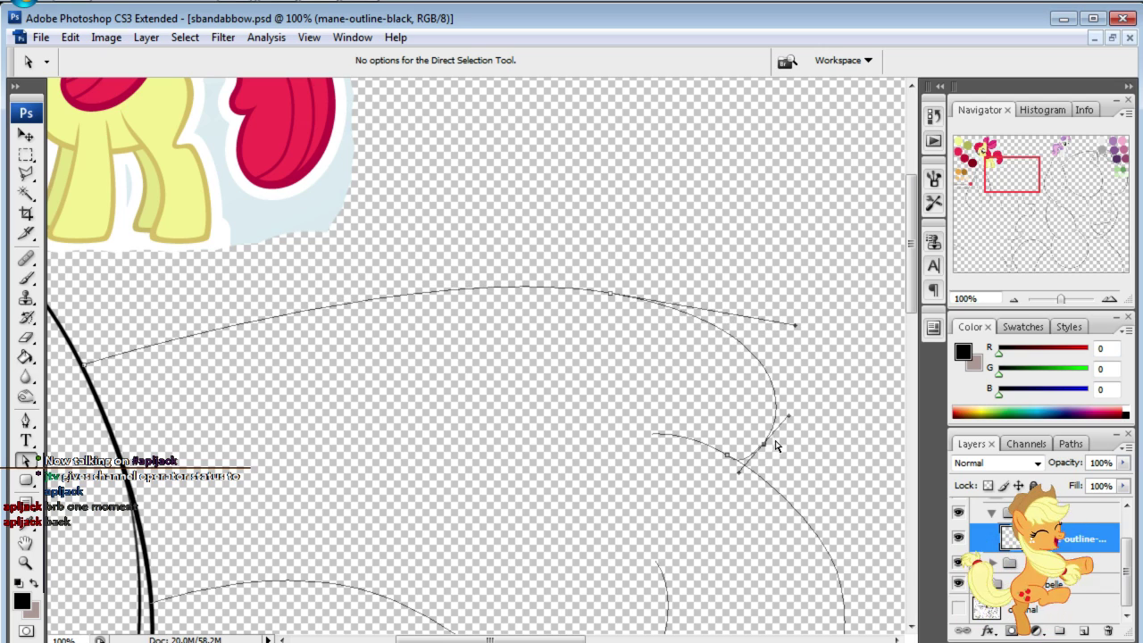
pyautogui.moveTo(789, 421); pyautogui.dragTo(806, 408)
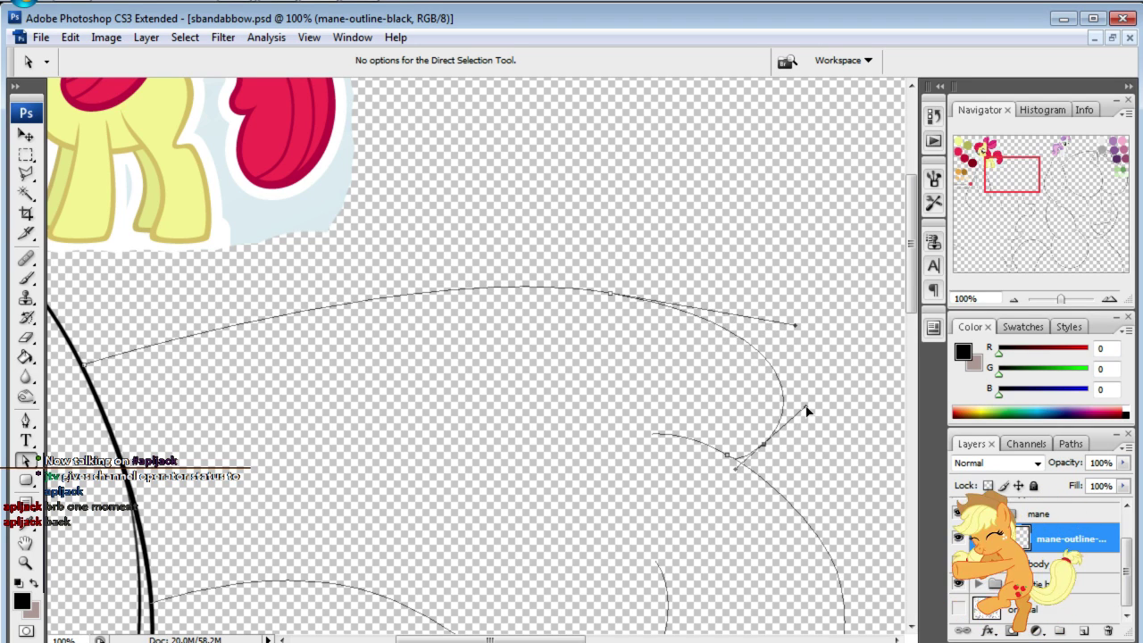
pyautogui.click(831, 331)
# - Zoom the view to 580%, then to 50% via the Navigator zoom field
pyautogui.moveTo(996, 171); pyautogui.dragTo(1004, 191)
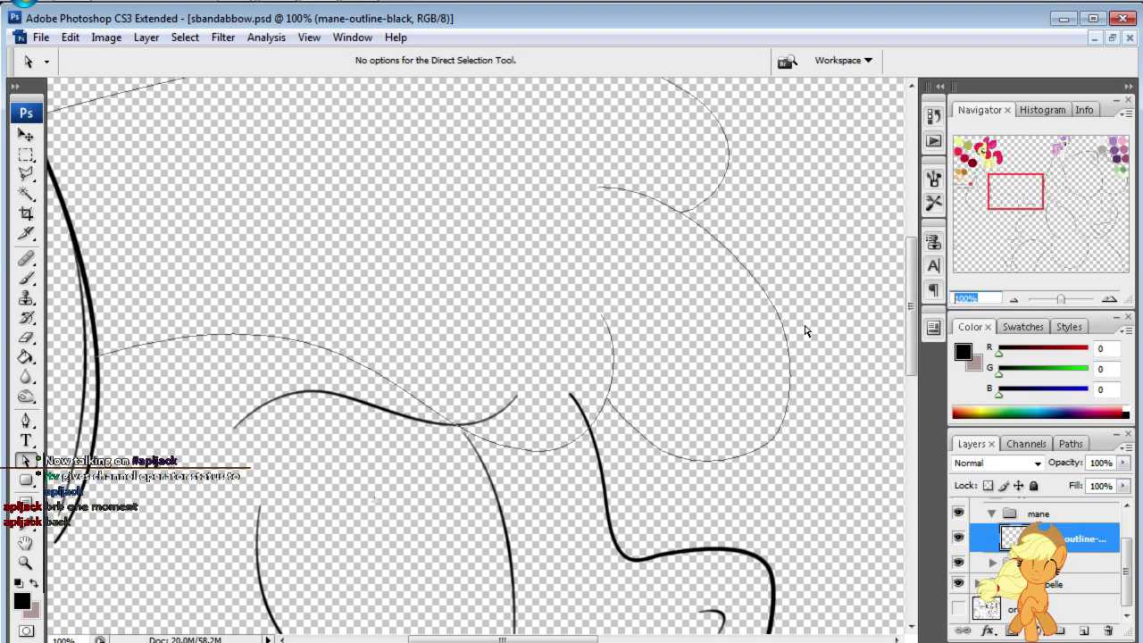
pyautogui.write('580')
pyautogui.press('Return')
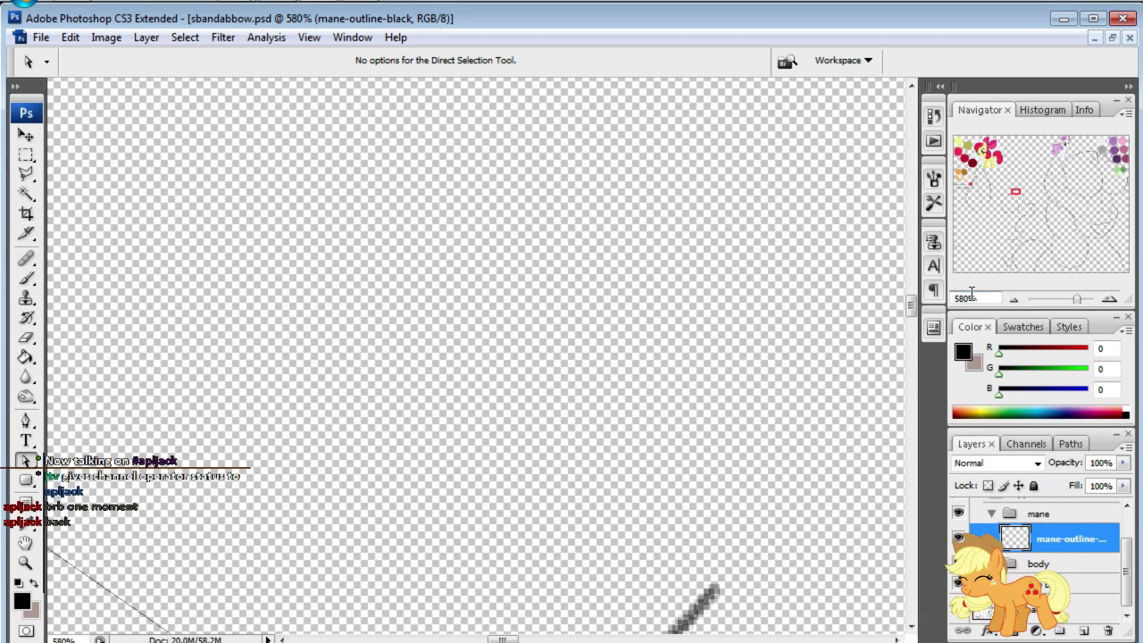
pyautogui.doubleClick(966, 299)
pyautogui.write('50')
pyautogui.press('Return')
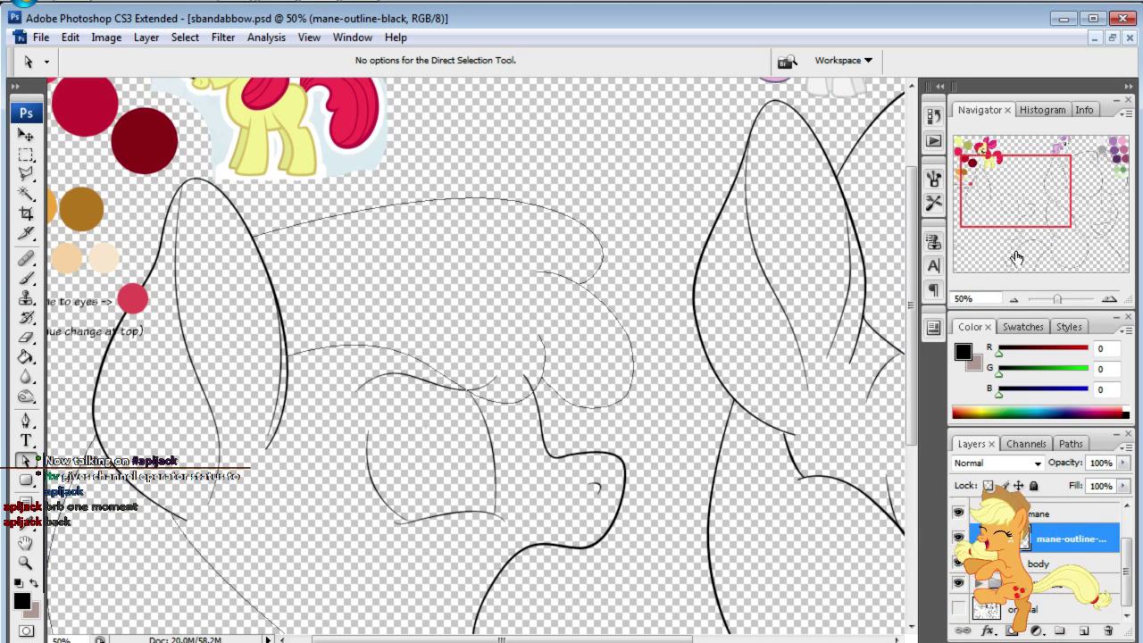
# - Shift the mane curve up and right and reshape the lower curve of its loop
pyautogui.moveTo(1082, 204)
pyautogui.mouseDown()
pyautogui.moveTo(1017, 178)
pyautogui.moveTo(989, 219)
pyautogui.moveTo(985, 207)
pyautogui.mouseUp()
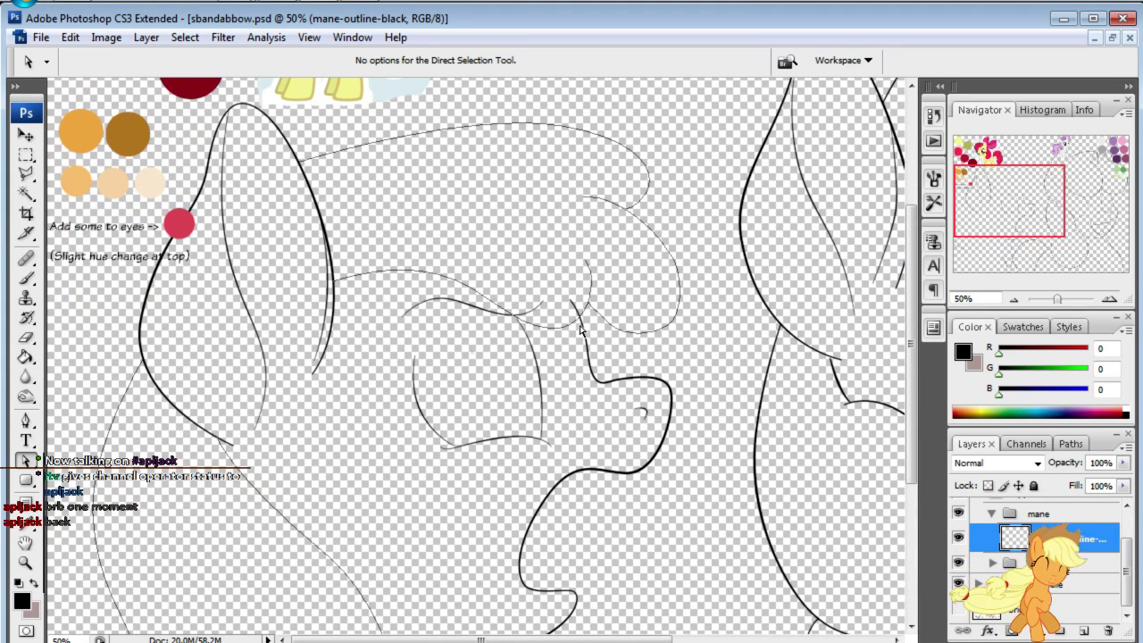
pyautogui.click(512, 319)
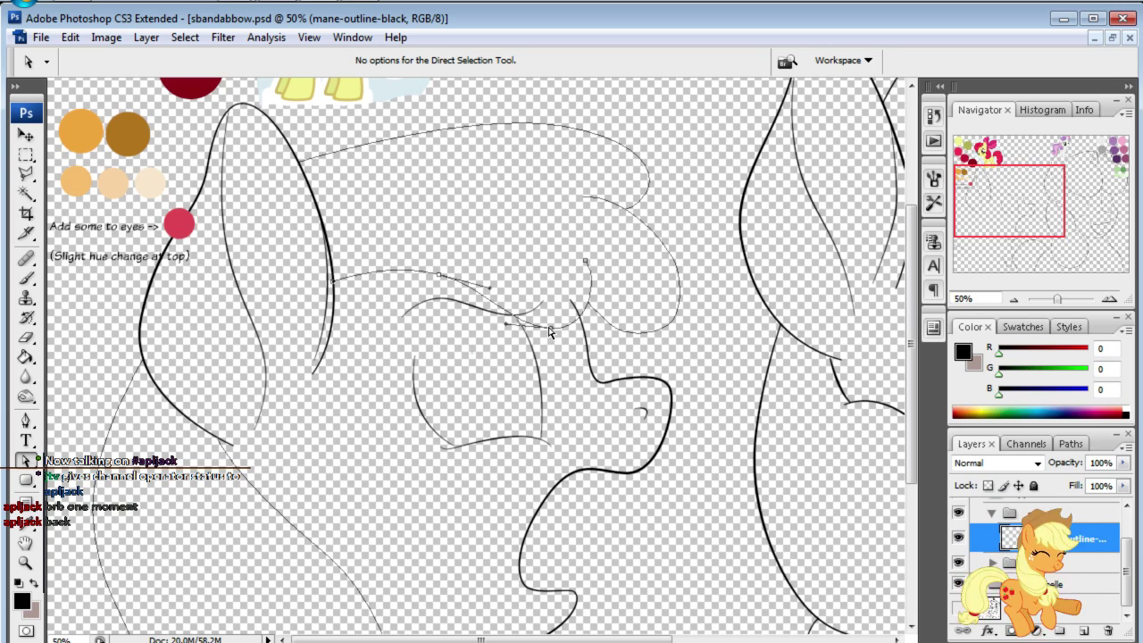
pyautogui.moveTo(1055, 231); pyautogui.dragTo(1027, 198)
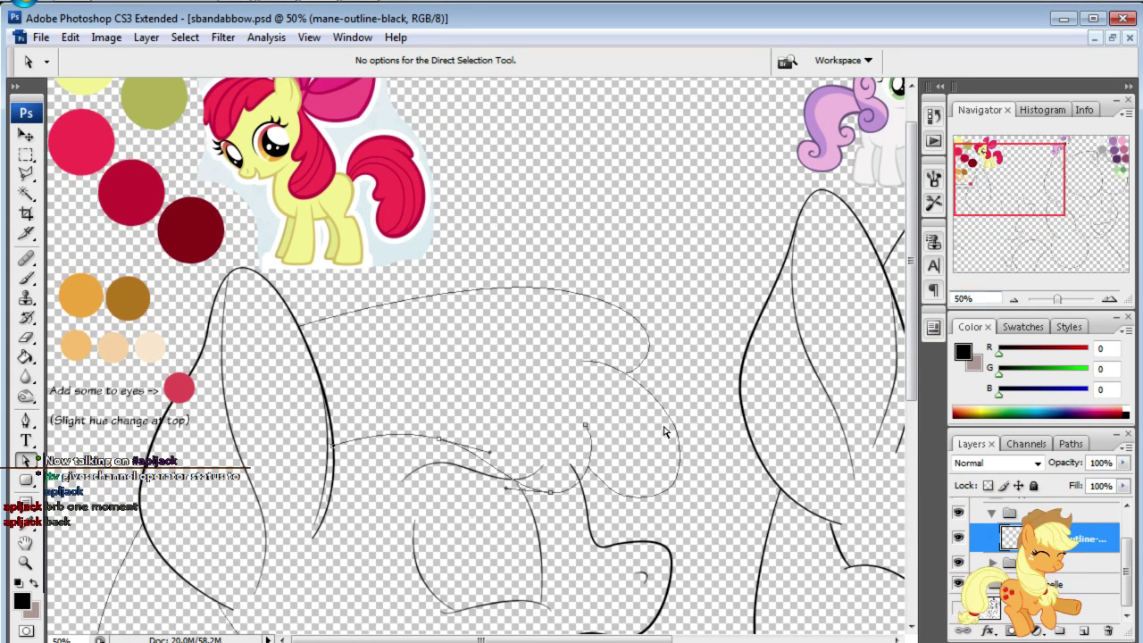
pyautogui.moveTo(673, 425); pyautogui.dragTo(682, 414)
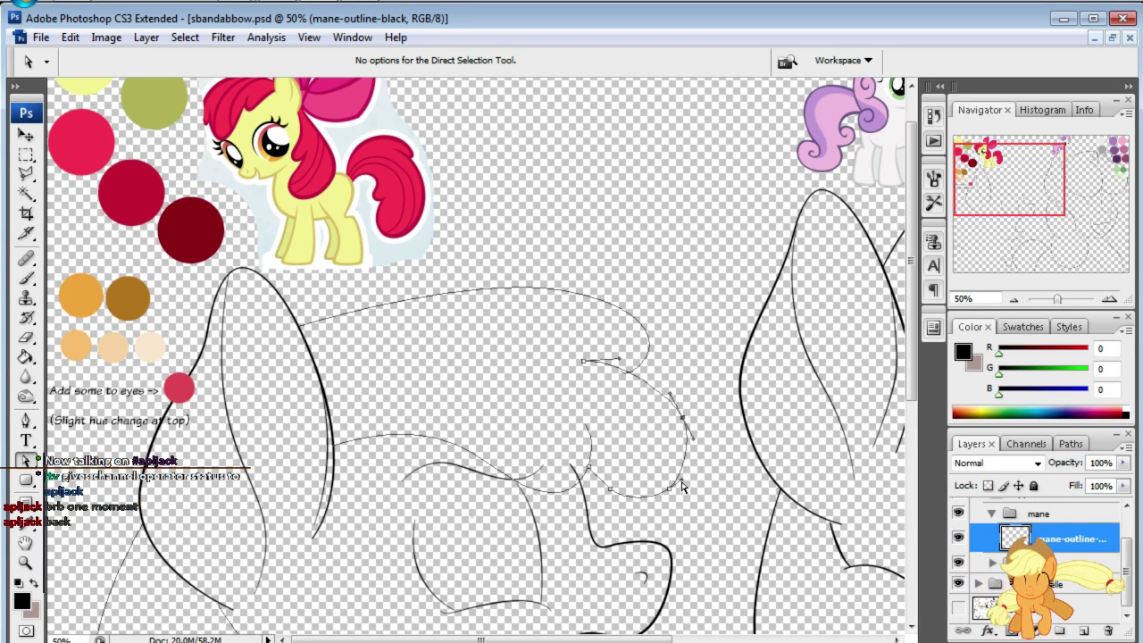
pyautogui.moveTo(681, 486); pyautogui.dragTo(698, 478)
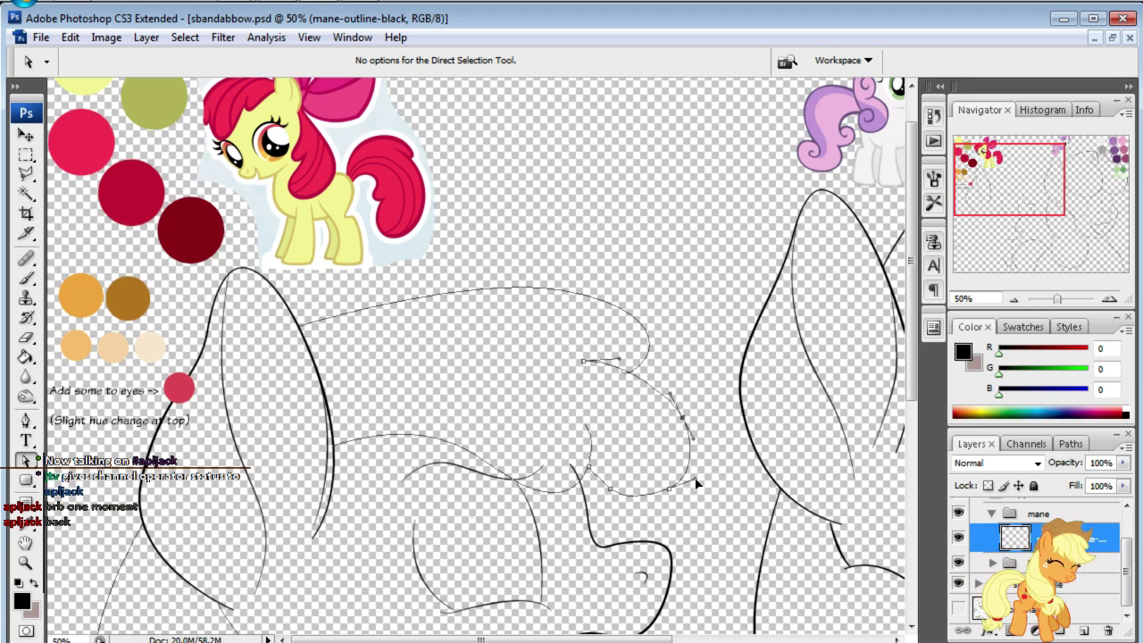
pyautogui.click(623, 486)
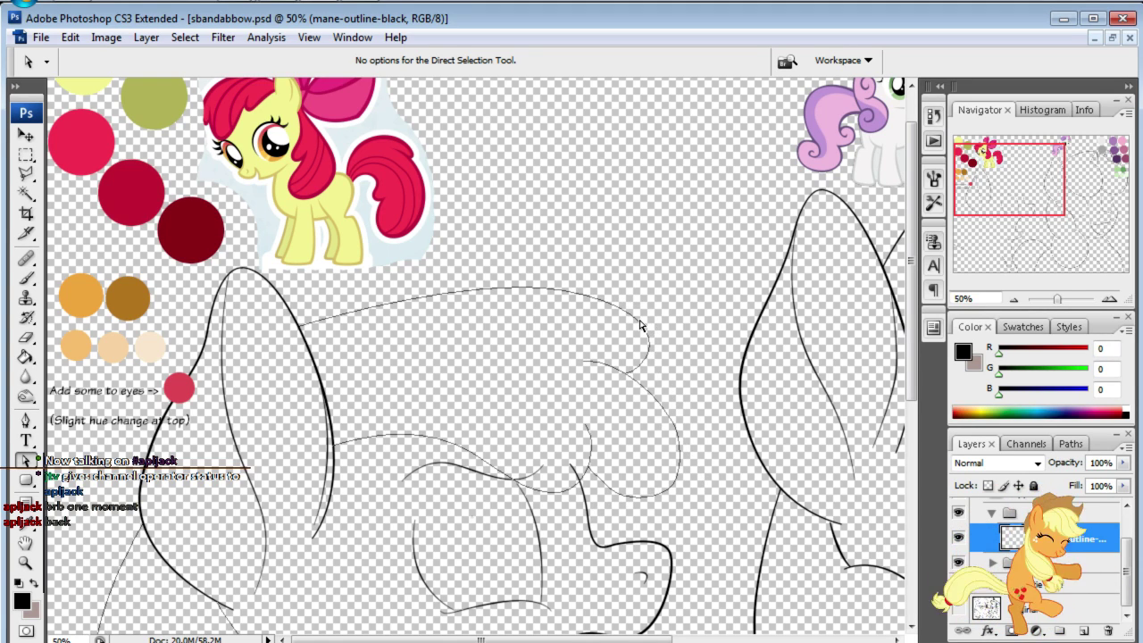
# - Move the upper loop anchor and rotate its handle to smooth the mane tip
pyautogui.click(597, 297)
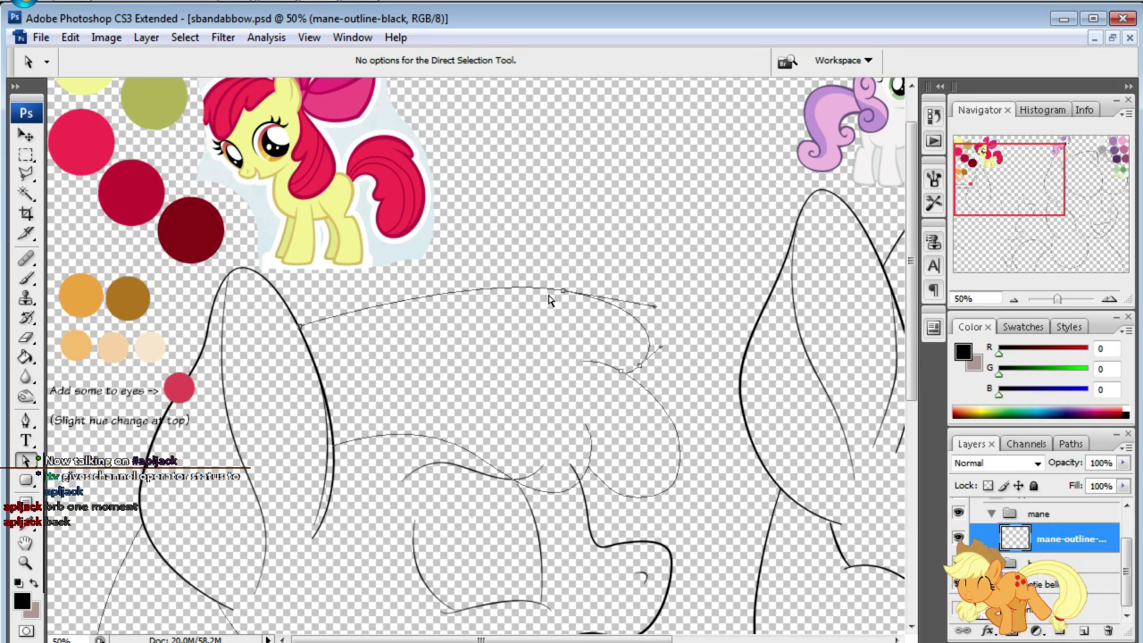
pyautogui.moveTo(560, 298); pyautogui.dragTo(538, 284)
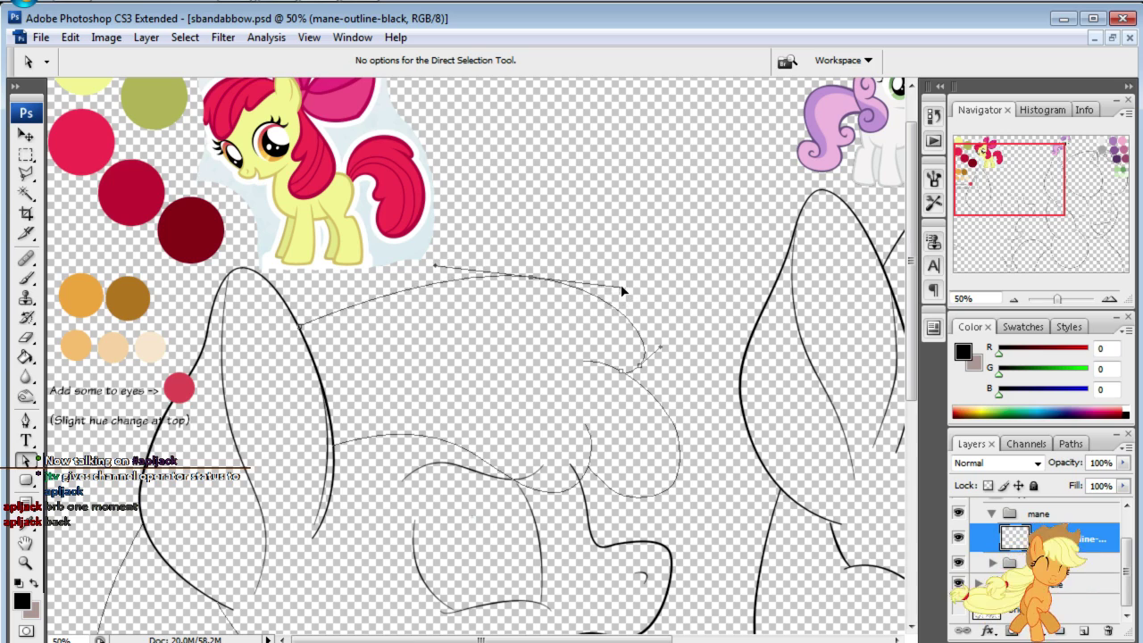
pyautogui.moveTo(622, 295); pyautogui.dragTo(622, 301)
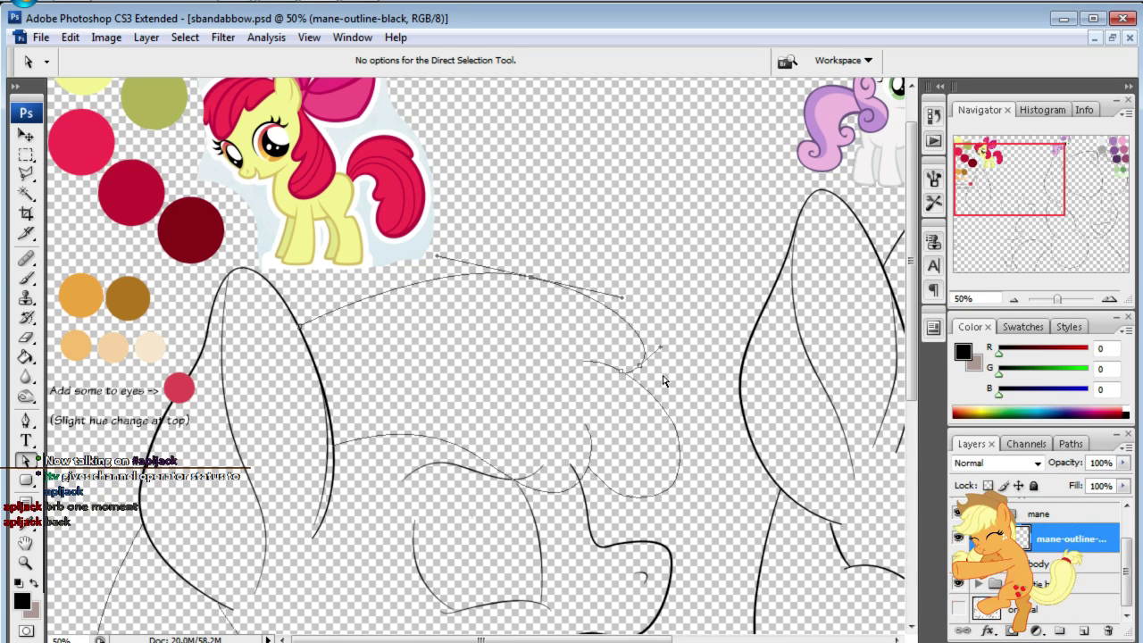
pyautogui.moveTo(643, 373); pyautogui.dragTo(694, 337)
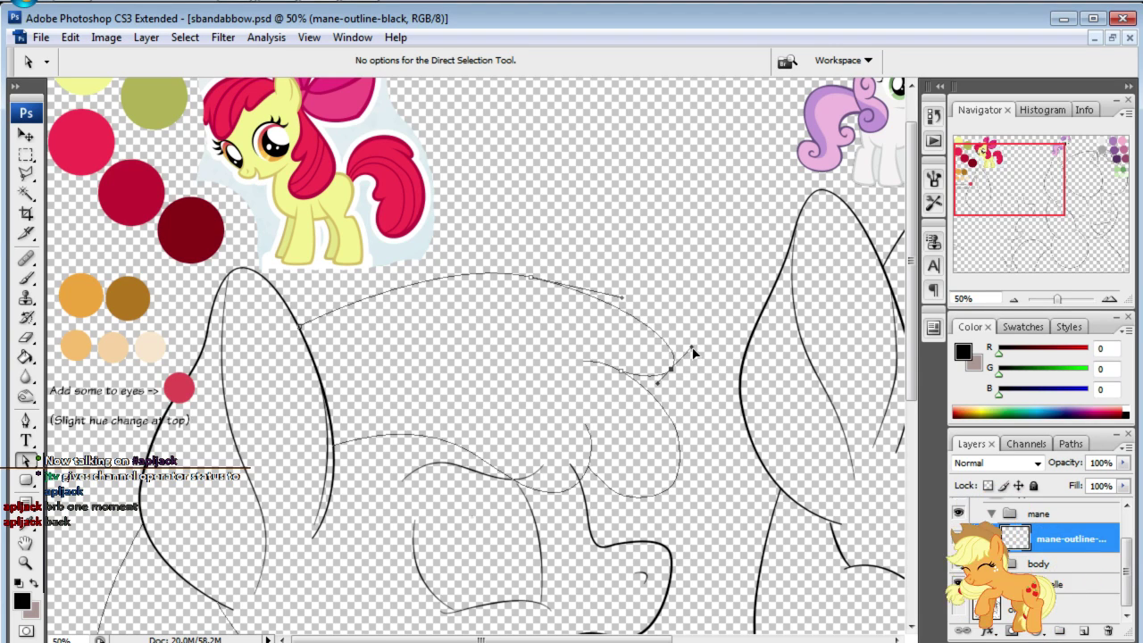
pyautogui.click(627, 382)
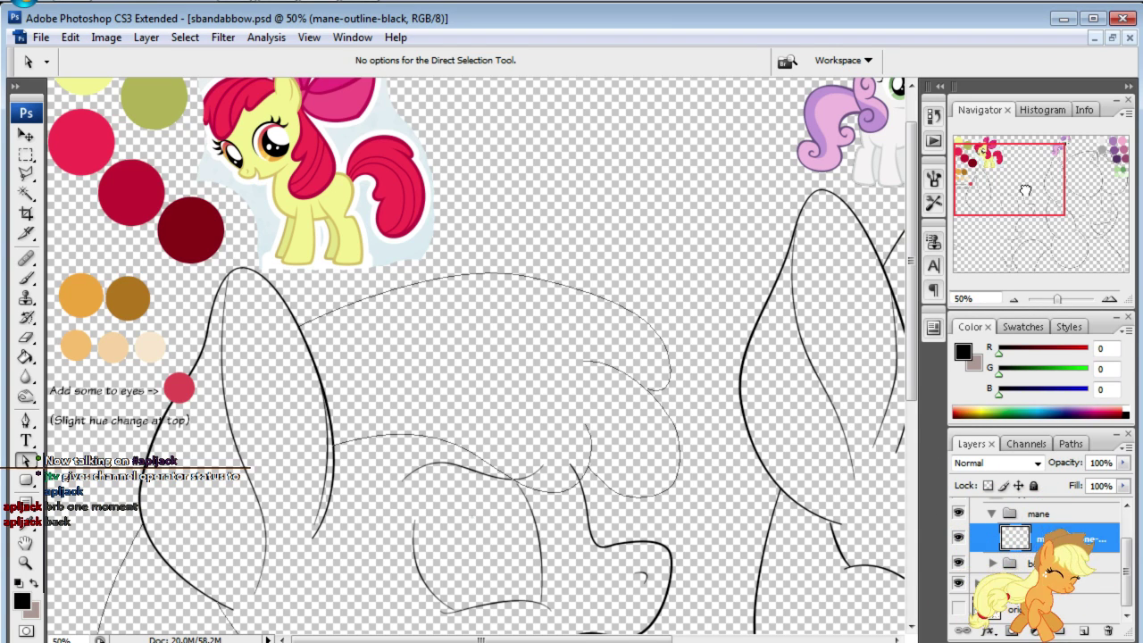
pyautogui.moveTo(1038, 179)
pyautogui.mouseDown()
pyautogui.moveTo(1014, 244)
pyautogui.moveTo(1003, 211)
pyautogui.mouseUp()
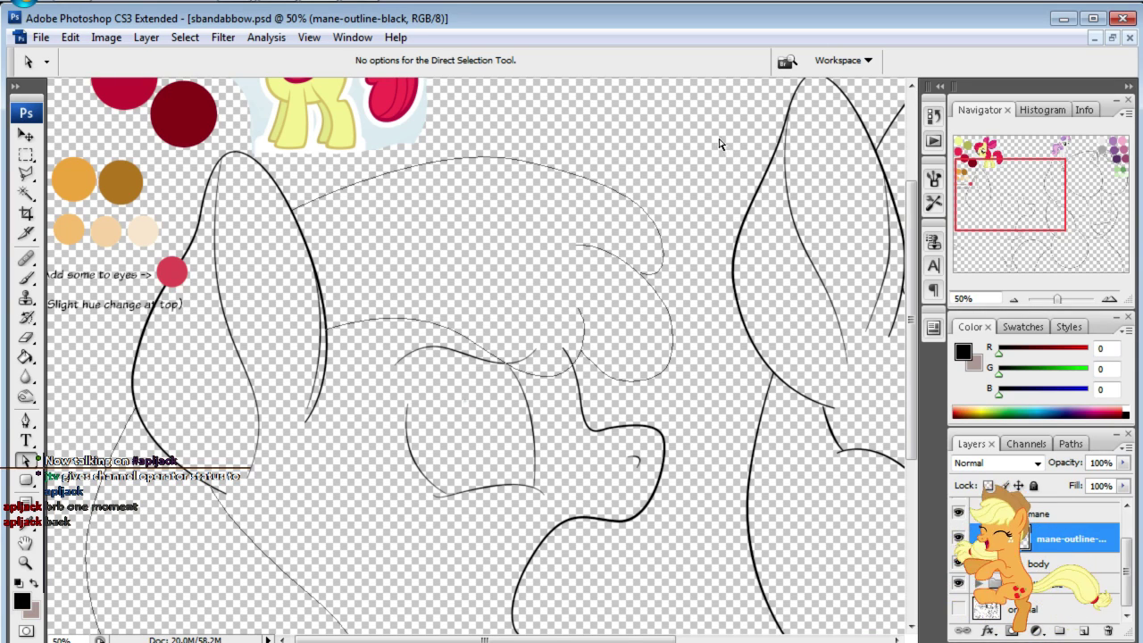
# - Shift all mane path anchors right and down, lifting the top curve slightly
pyautogui.moveTo(720, 143); pyautogui.dragTo(437, 444)
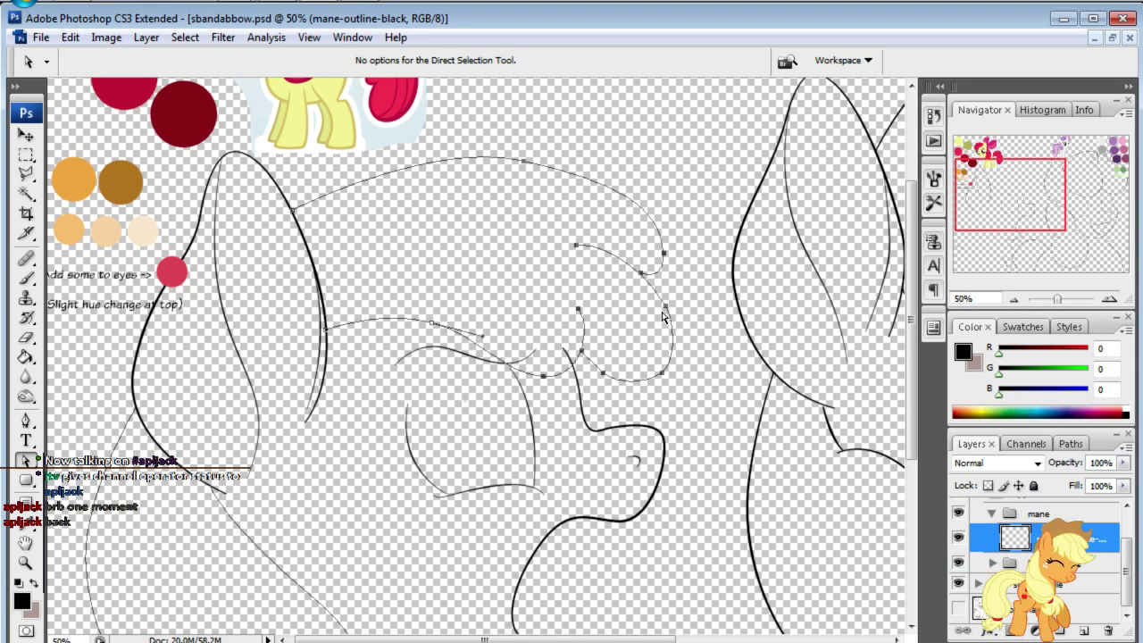
pyautogui.moveTo(668, 312); pyautogui.dragTo(693, 323)
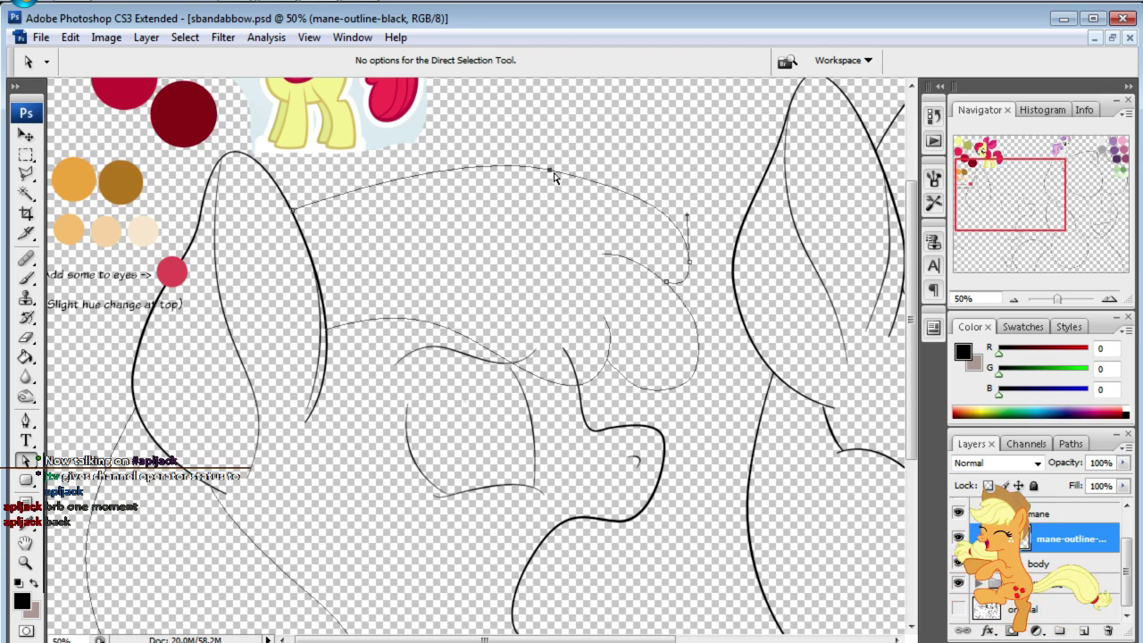
pyautogui.moveTo(551, 178); pyautogui.dragTo(550, 164)
pyautogui.click(640, 128)
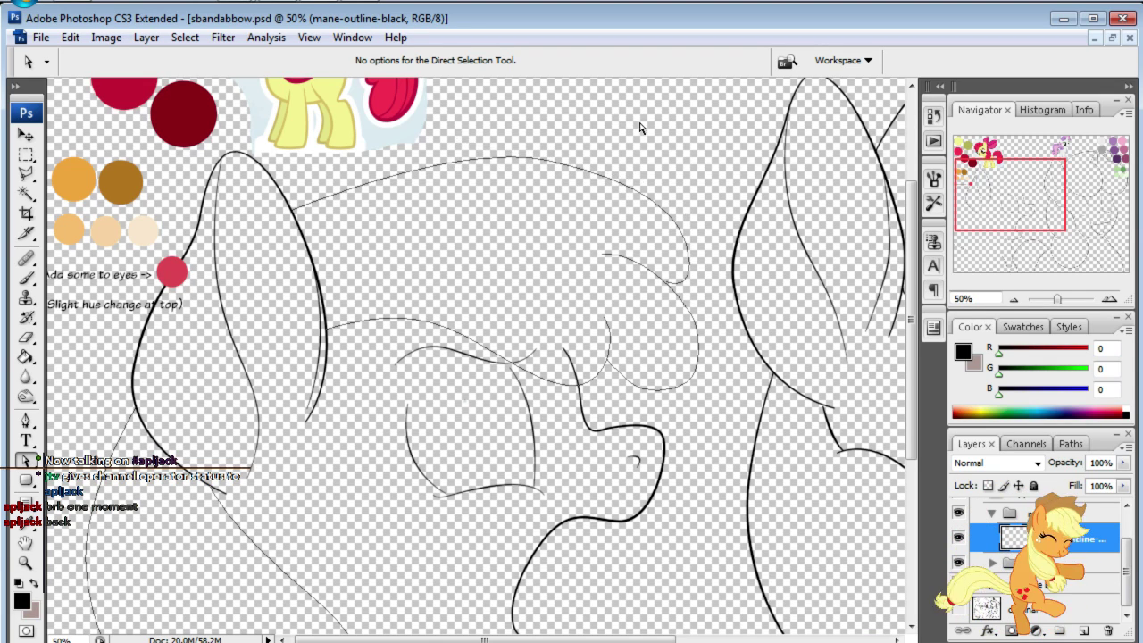
# - Adjust the curl's handles and move its anchor to bend the curl more tightly
pyautogui.click(692, 263)
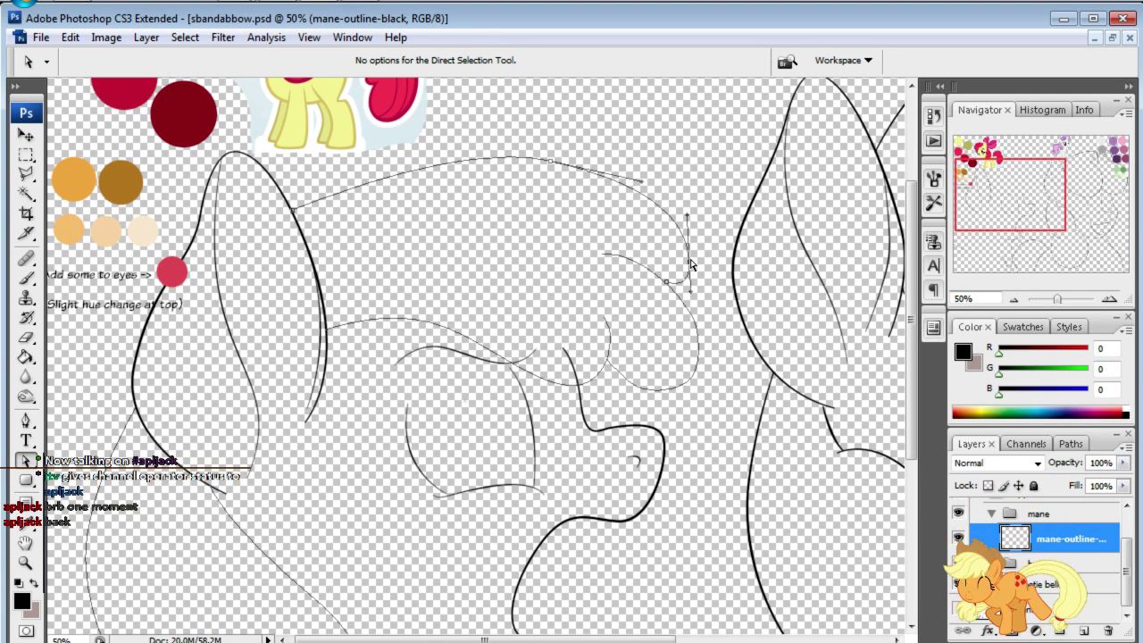
pyautogui.moveTo(692, 225); pyautogui.dragTo(681, 207)
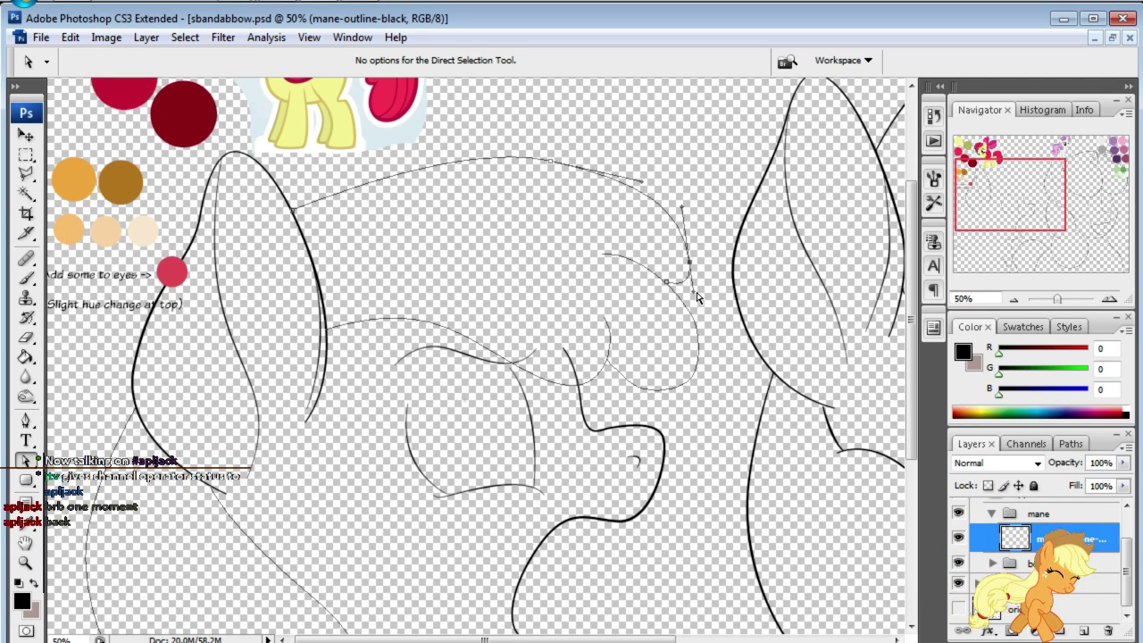
pyautogui.moveTo(698, 297); pyautogui.dragTo(704, 280)
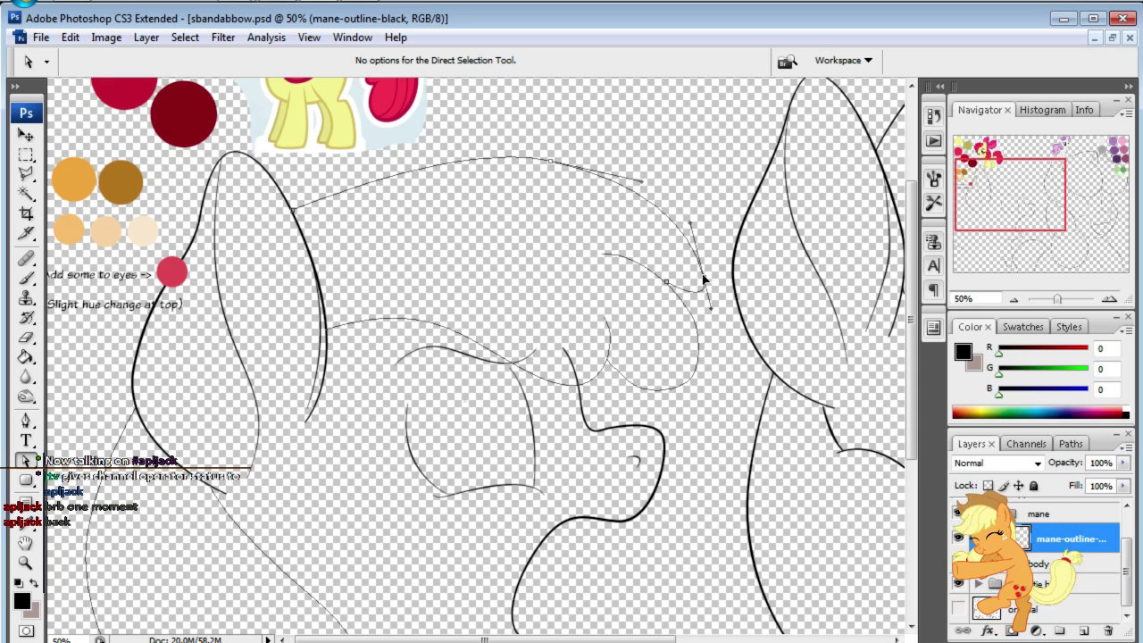
pyautogui.click(728, 192)
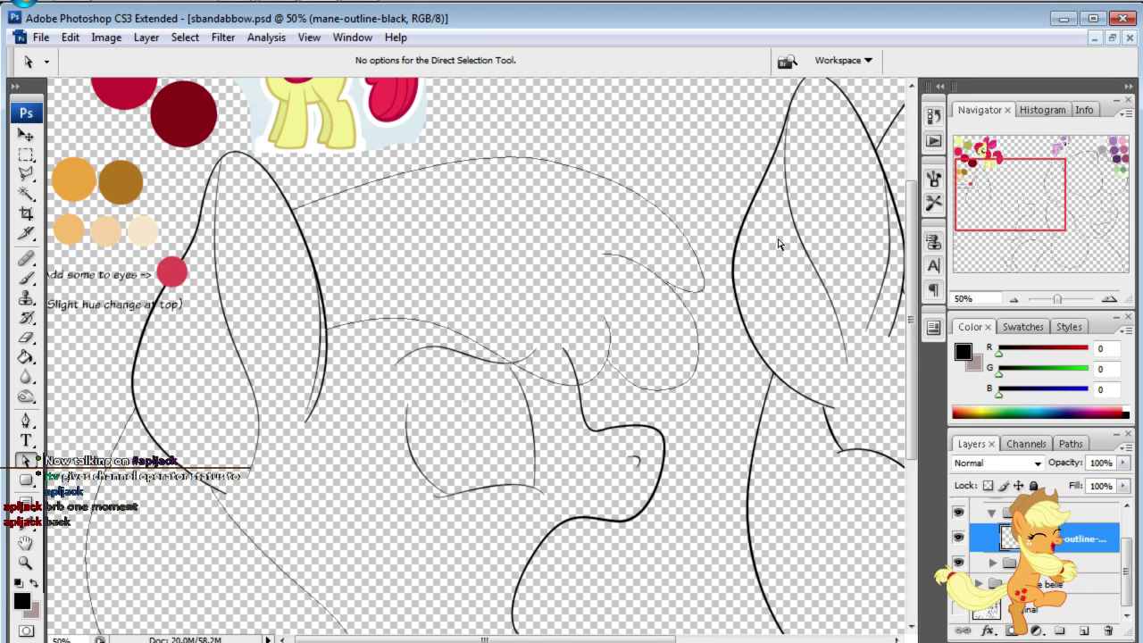
pyautogui.moveTo(976, 188); pyautogui.dragTo(978, 166)
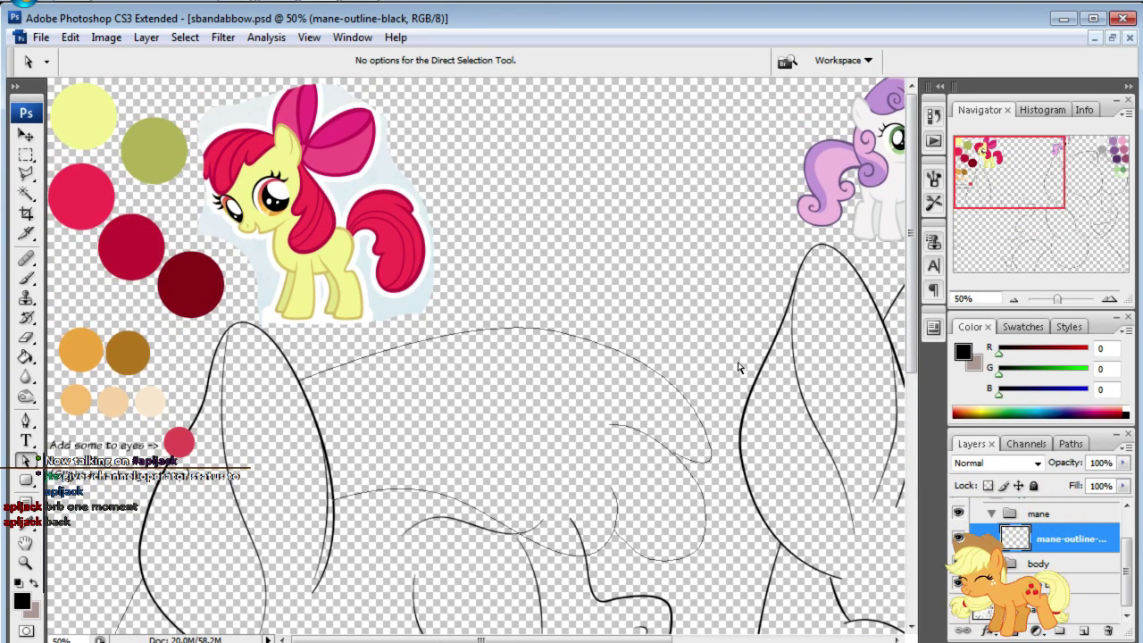
pyautogui.click(700, 425)
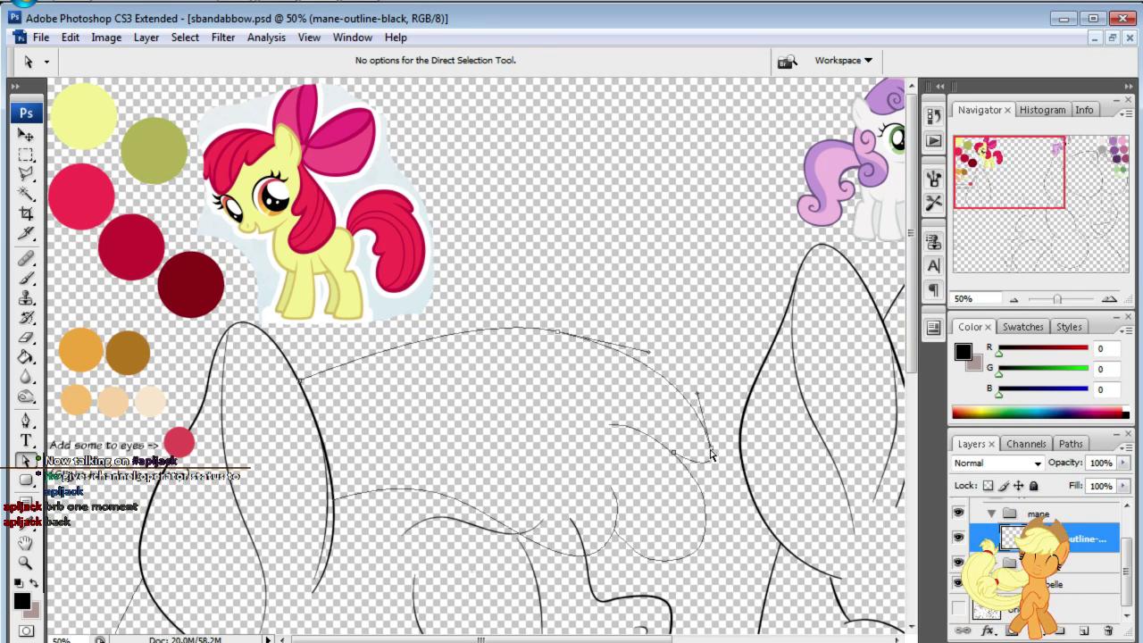
pyautogui.moveTo(711, 454); pyautogui.dragTo(703, 438)
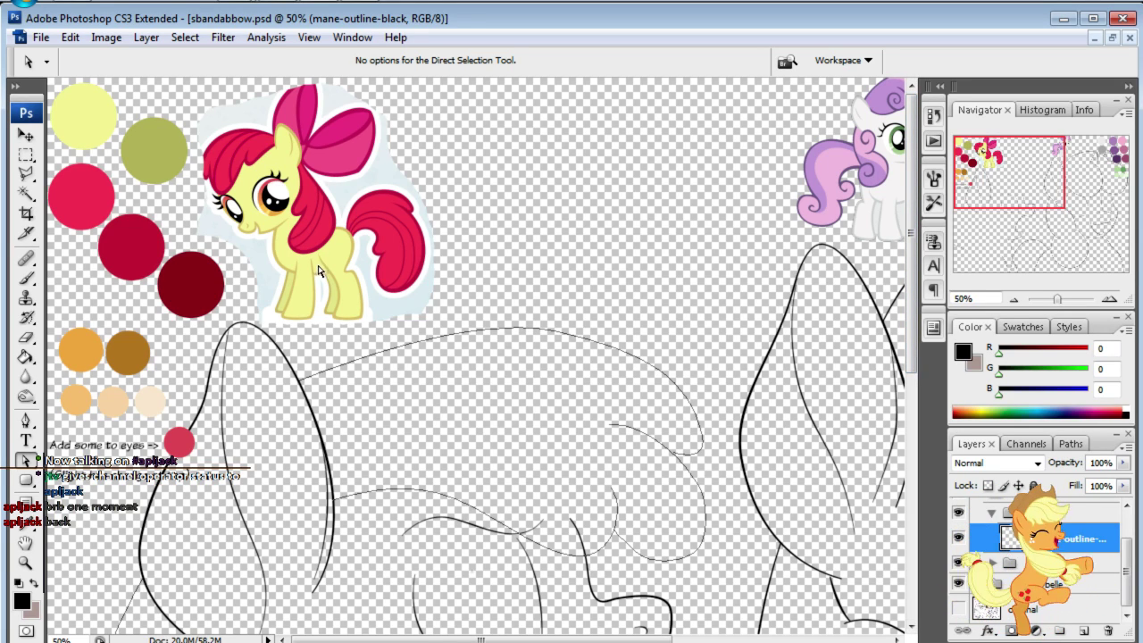
# - Reshape the lower mane path segments by moving anchors and handles left and down
pyautogui.scroll(-3, 572, 438)
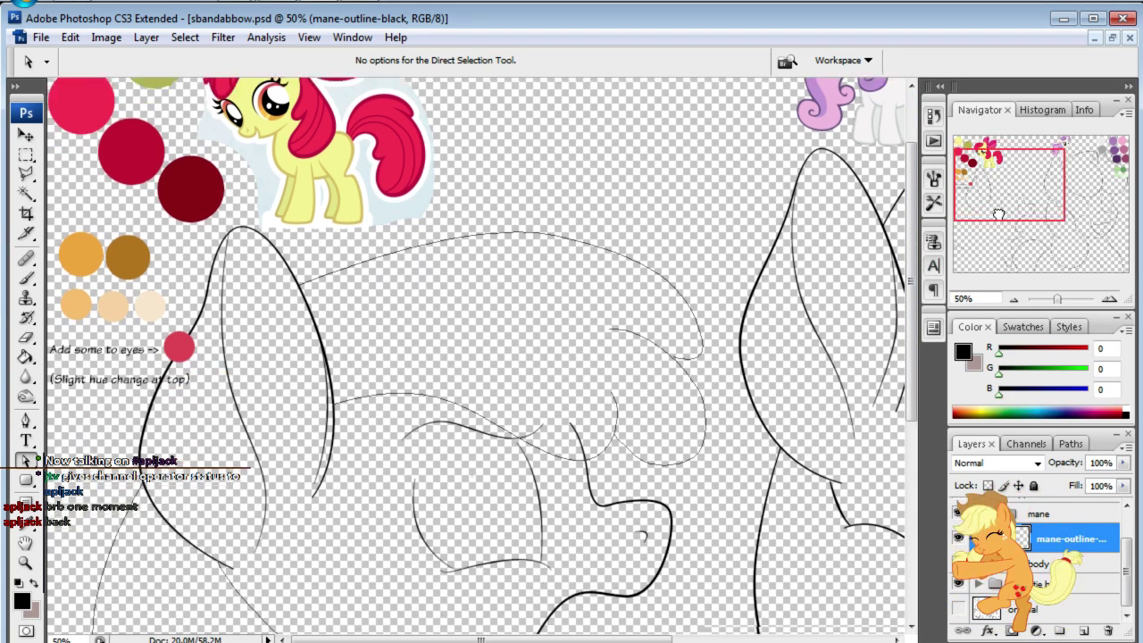
pyautogui.scroll(-1, 623, 401)
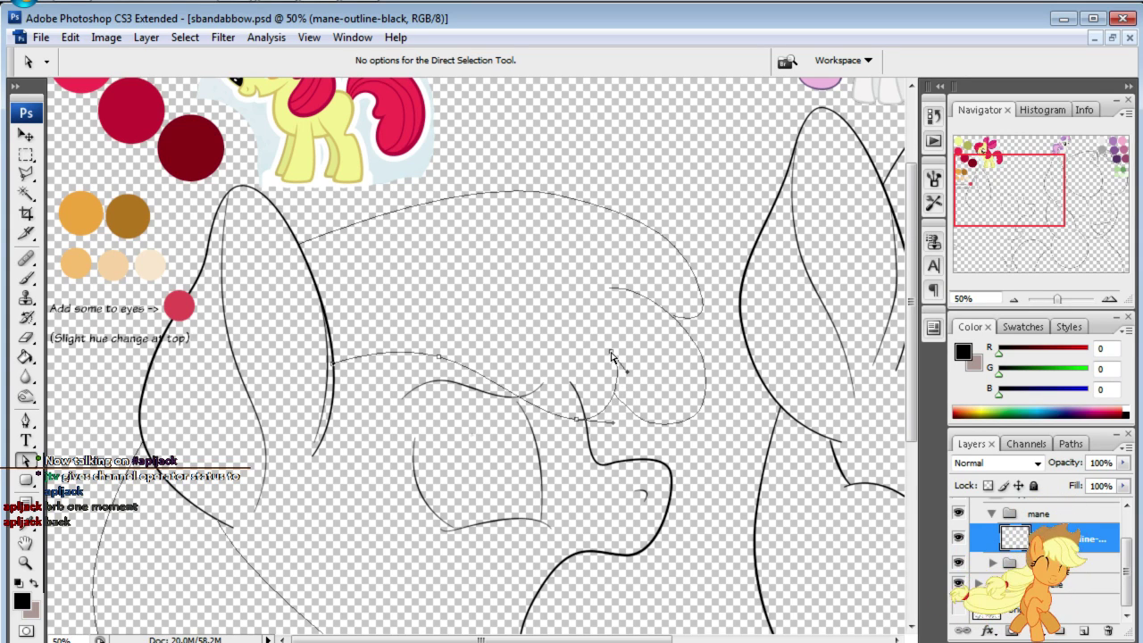
pyautogui.moveTo(576, 355); pyautogui.dragTo(580, 368)
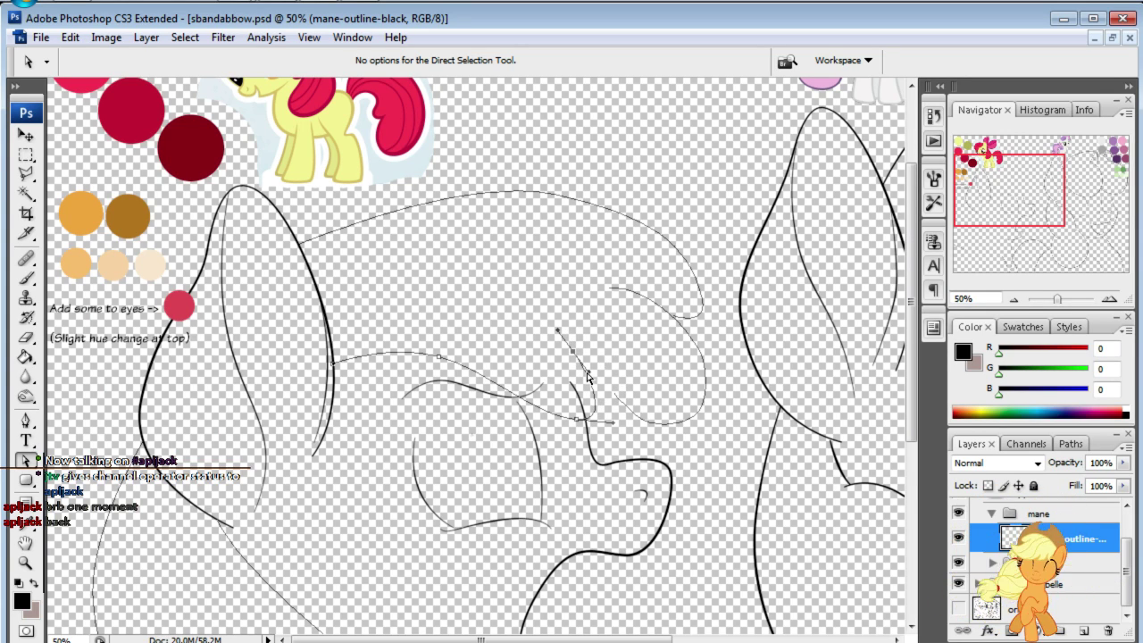
pyautogui.moveTo(580, 426)
pyautogui.mouseDown()
pyautogui.moveTo(564, 417)
pyautogui.moveTo(592, 386)
pyautogui.moveTo(620, 431)
pyautogui.mouseUp()
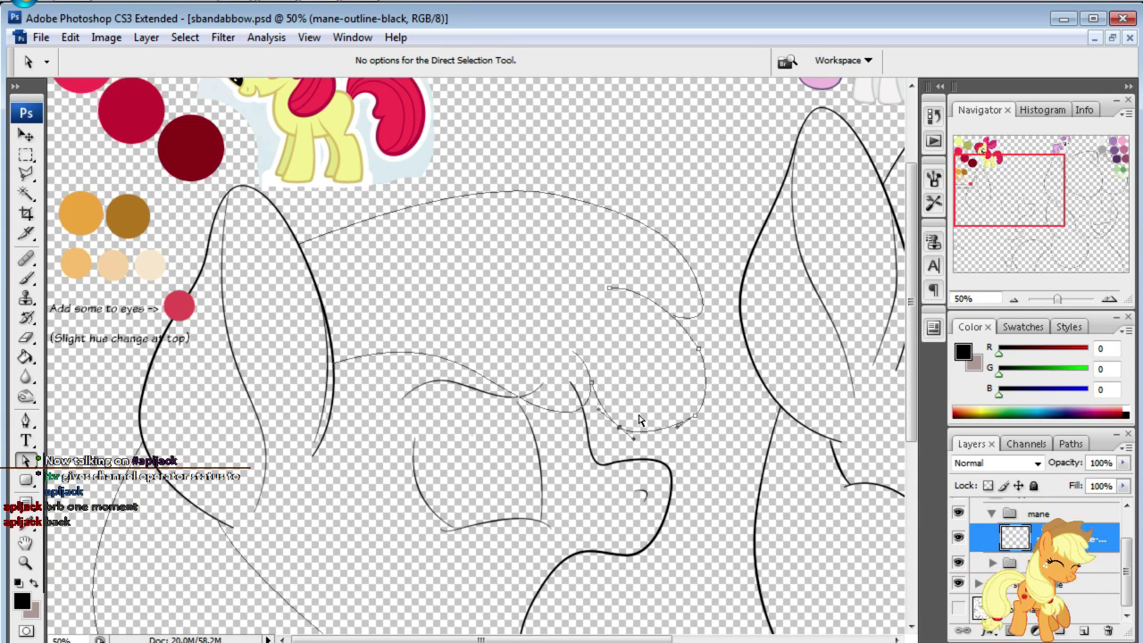
pyautogui.moveTo(690, 418); pyautogui.dragTo(692, 432)
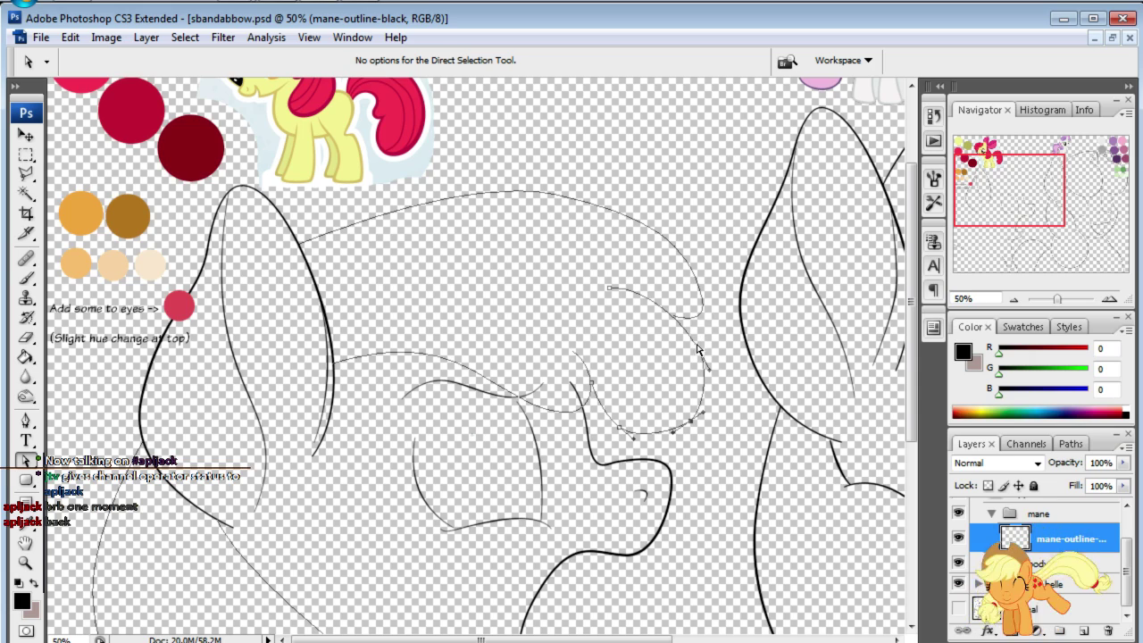
pyautogui.moveTo(608, 288); pyautogui.dragTo(583, 298)
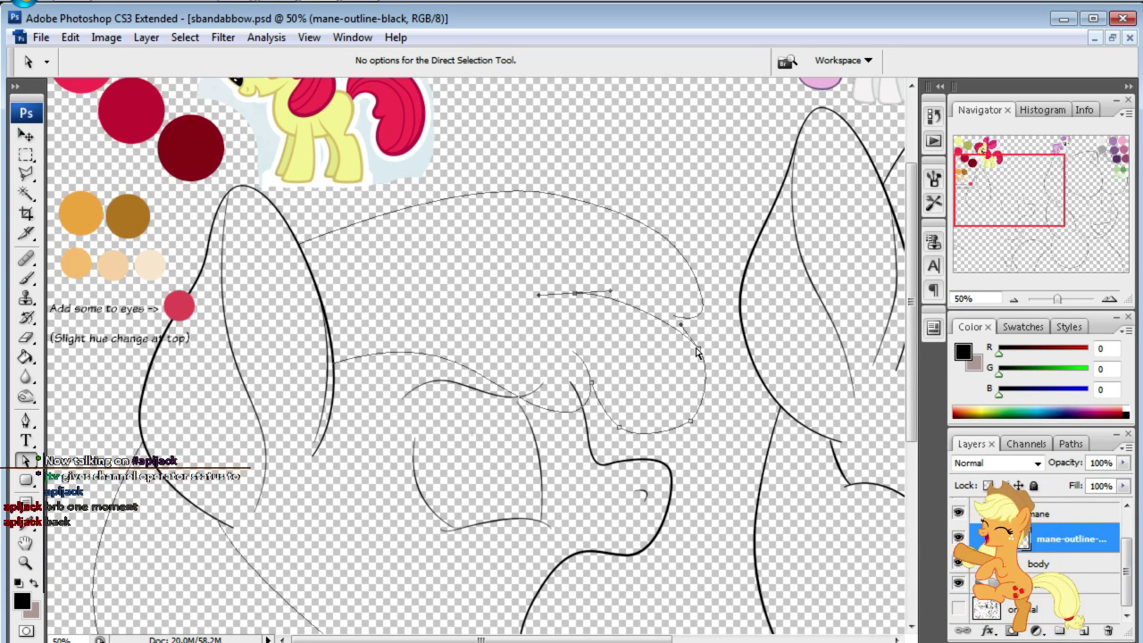
pyautogui.moveTo(698, 349); pyautogui.dragTo(677, 360)
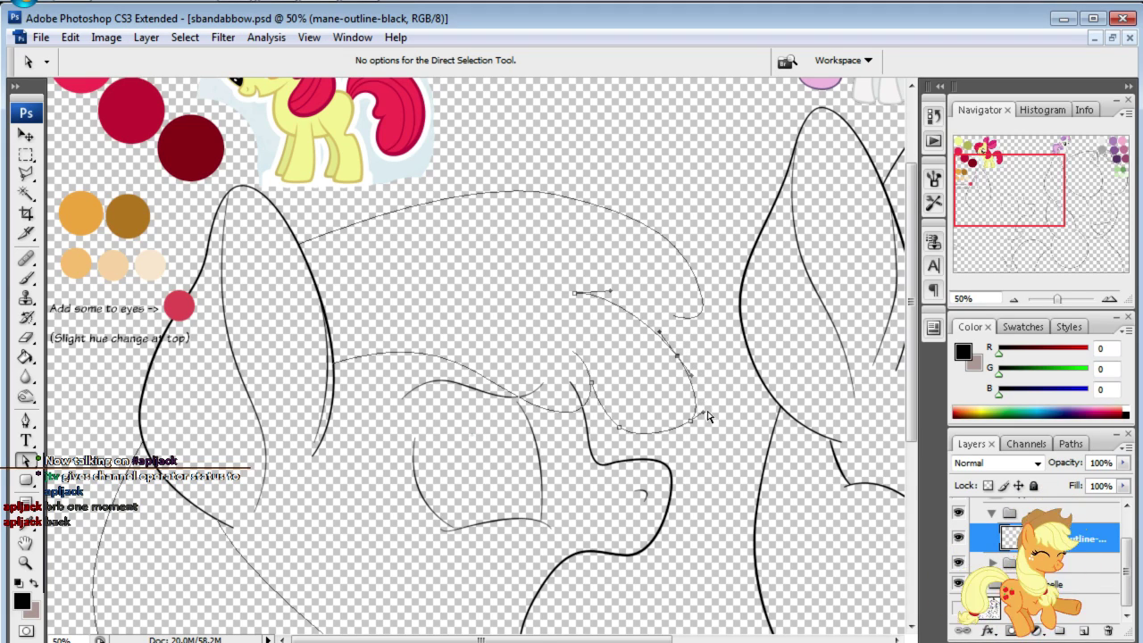
# - Undo the last three path edits, then nudge the right anchor and lengthen its handles
pyautogui.hotkey('ctrl', 'alt', 'z')
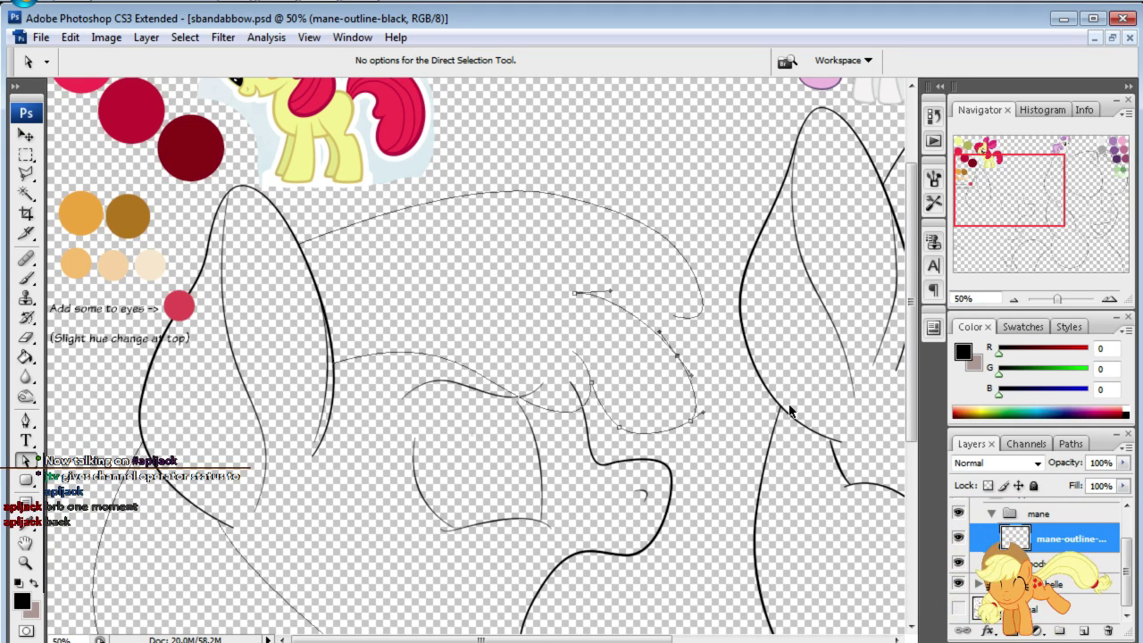
pyautogui.hotkey('ctrl', 'alt', 'z')
pyautogui.hotkey('ctrl', 'alt', 'z')
pyautogui.hotkey('ctrl', 'alt', 'z')
pyautogui.hotkey('ctrl', 'alt', 'z')
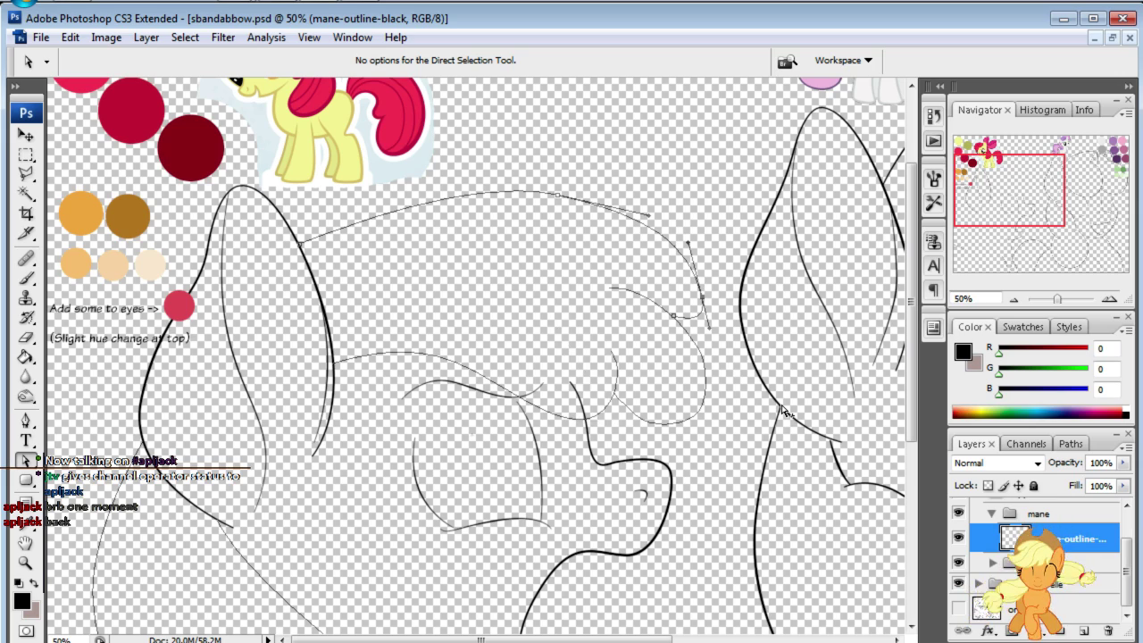
pyautogui.hotkey('ctrl', 'alt', 'z')
pyautogui.hotkey('ctrl', 'alt', 'z')
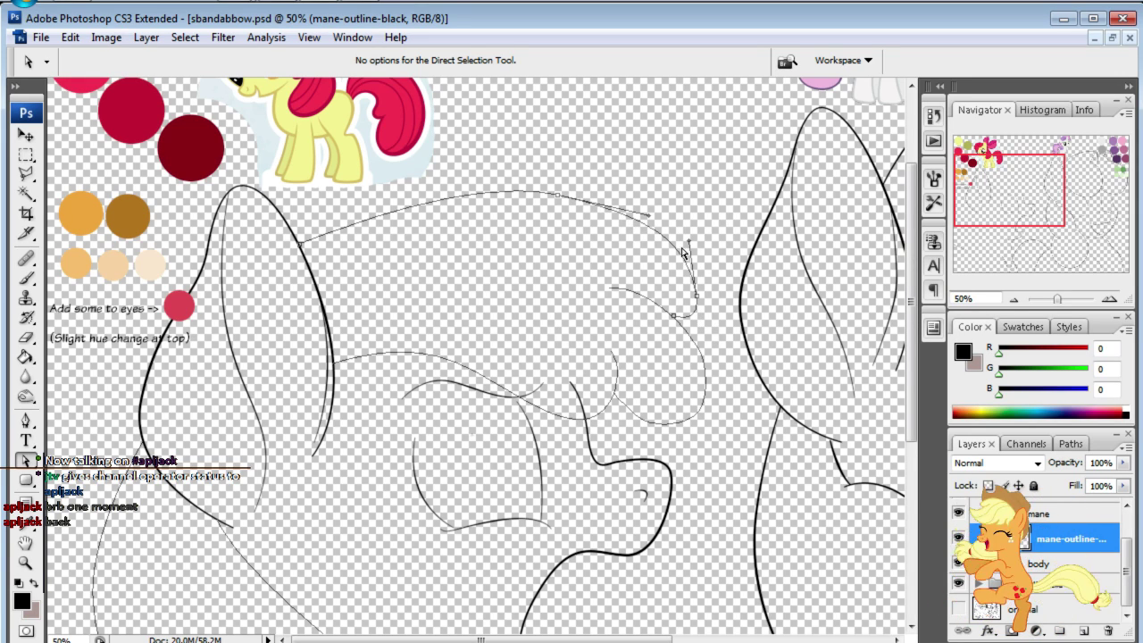
pyautogui.moveTo(697, 297); pyautogui.dragTo(701, 286)
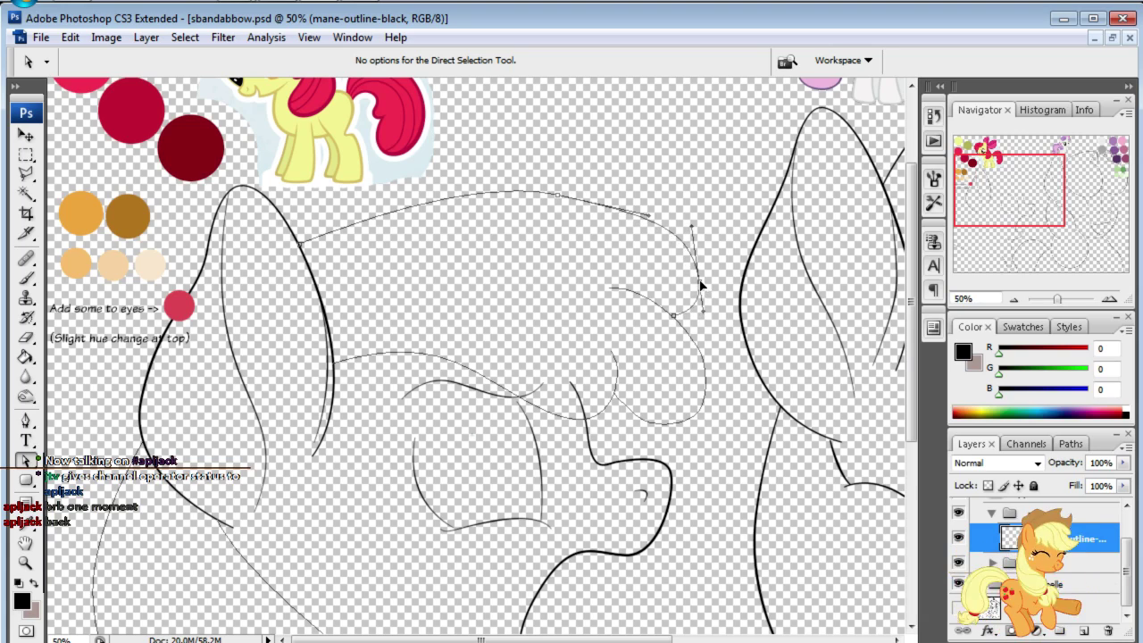
pyautogui.click(669, 314)
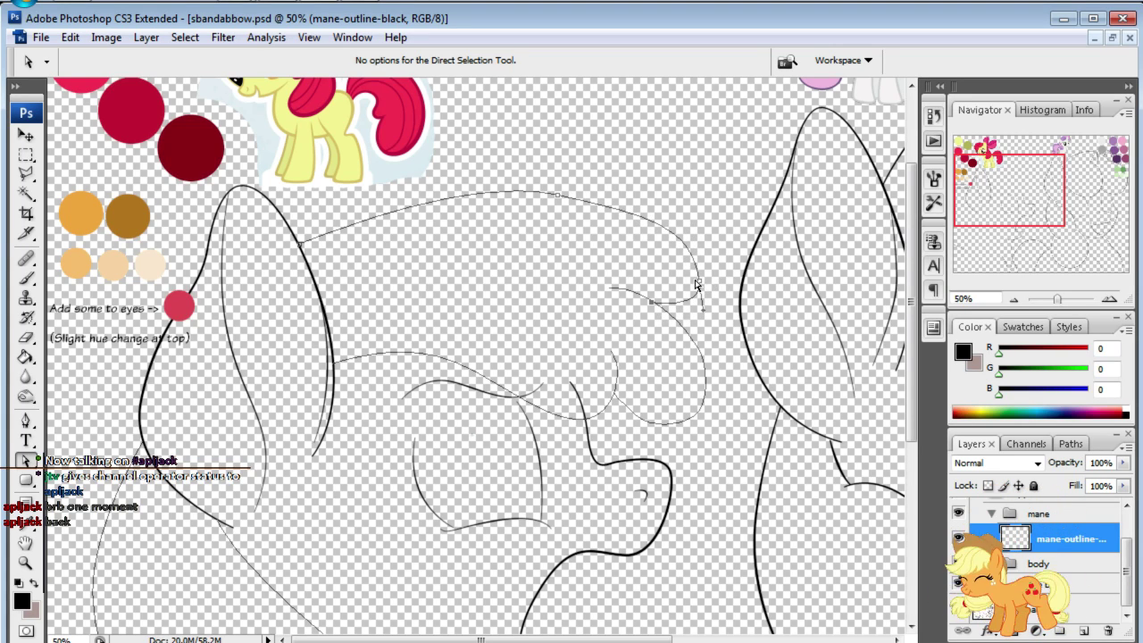
pyautogui.moveTo(701, 286); pyautogui.dragTo(706, 311)
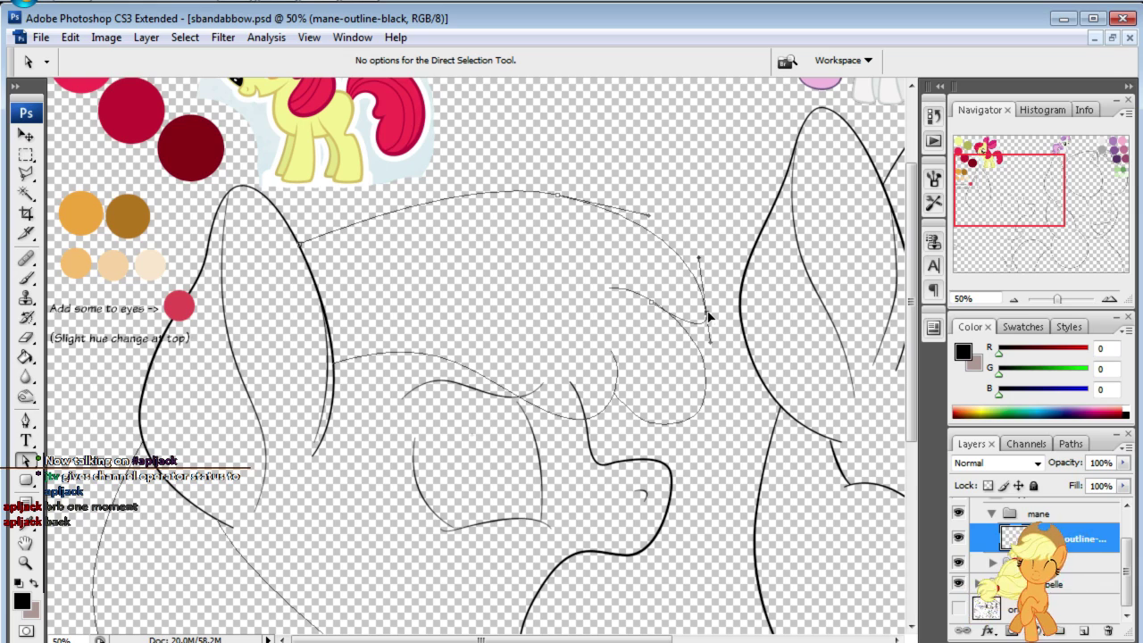
pyautogui.click(714, 239)
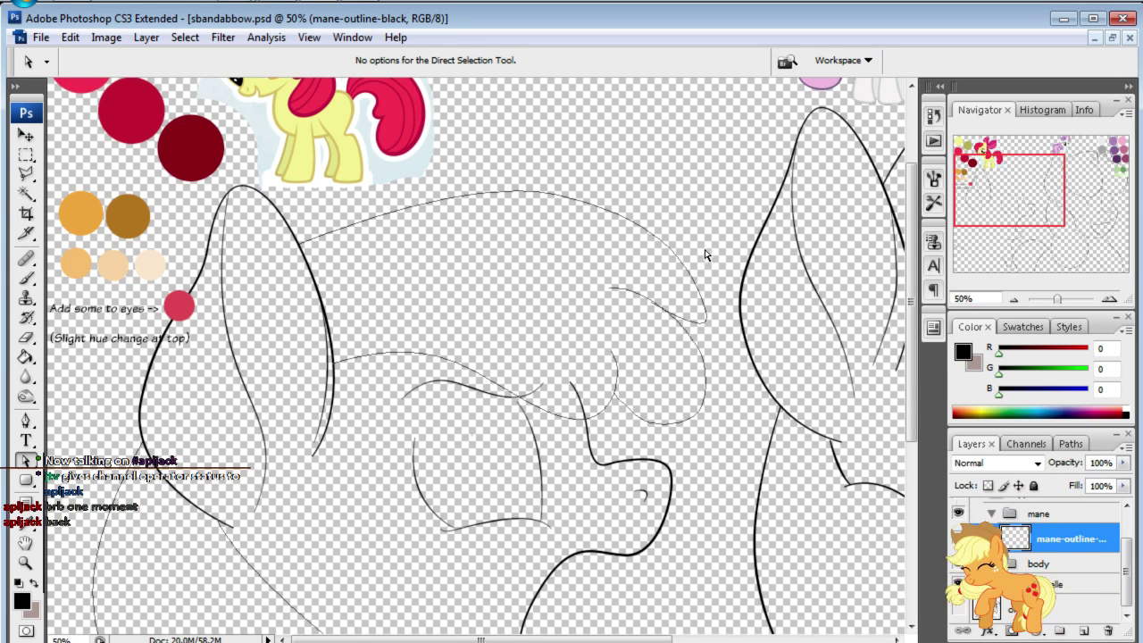
# - Pull the curl up and right, raising the right anchor about 16 px
pyautogui.click(702, 263)
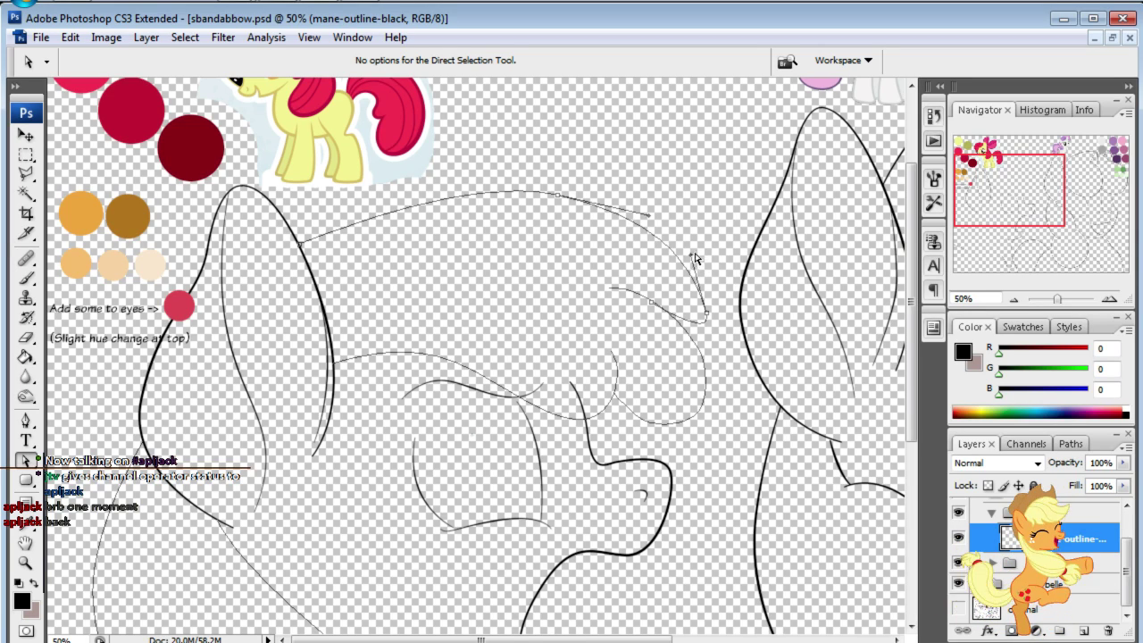
pyautogui.moveTo(696, 259); pyautogui.dragTo(700, 249)
pyautogui.moveTo(707, 311); pyautogui.dragTo(711, 298)
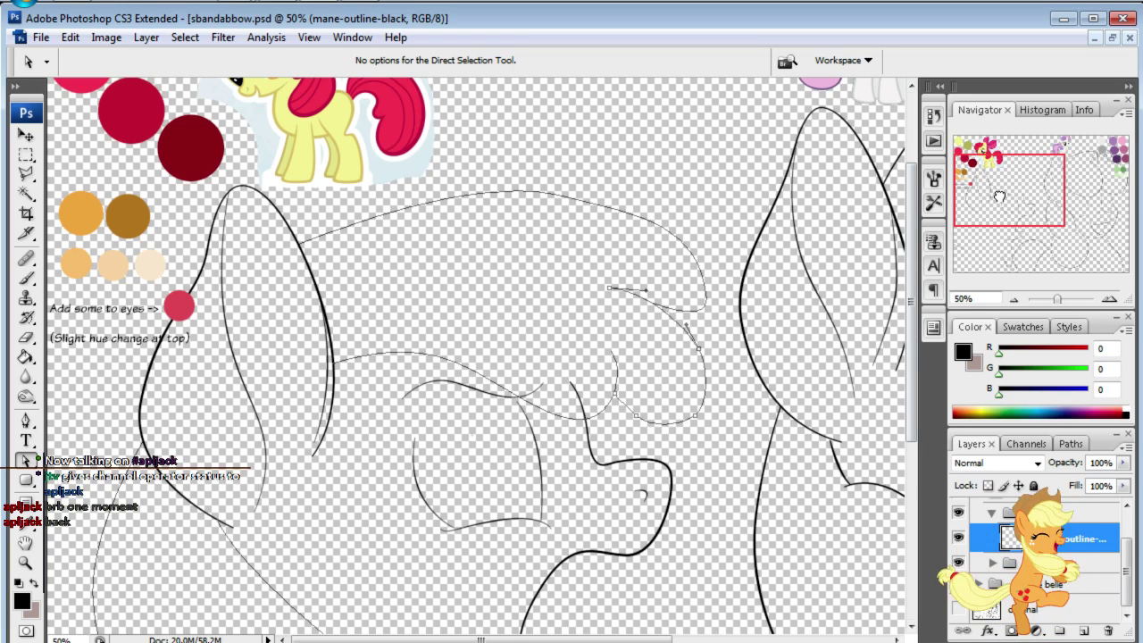
pyautogui.moveTo(985, 197); pyautogui.dragTo(985, 188)
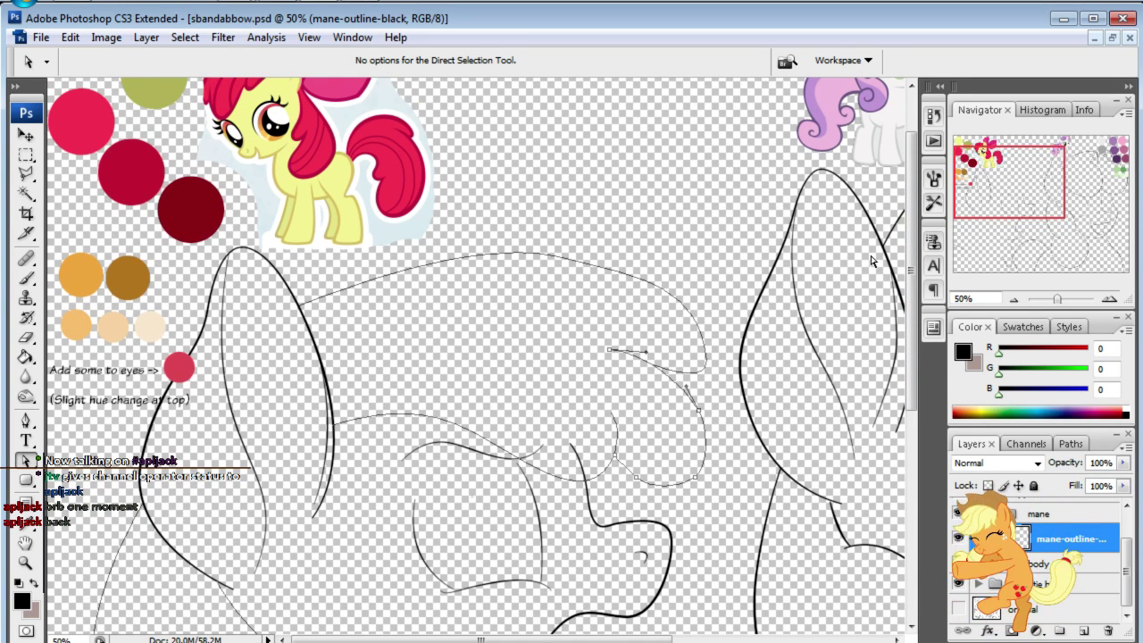
# - Reshape the lower end of the mane curve, then delete those curve segments
pyautogui.click(689, 403)
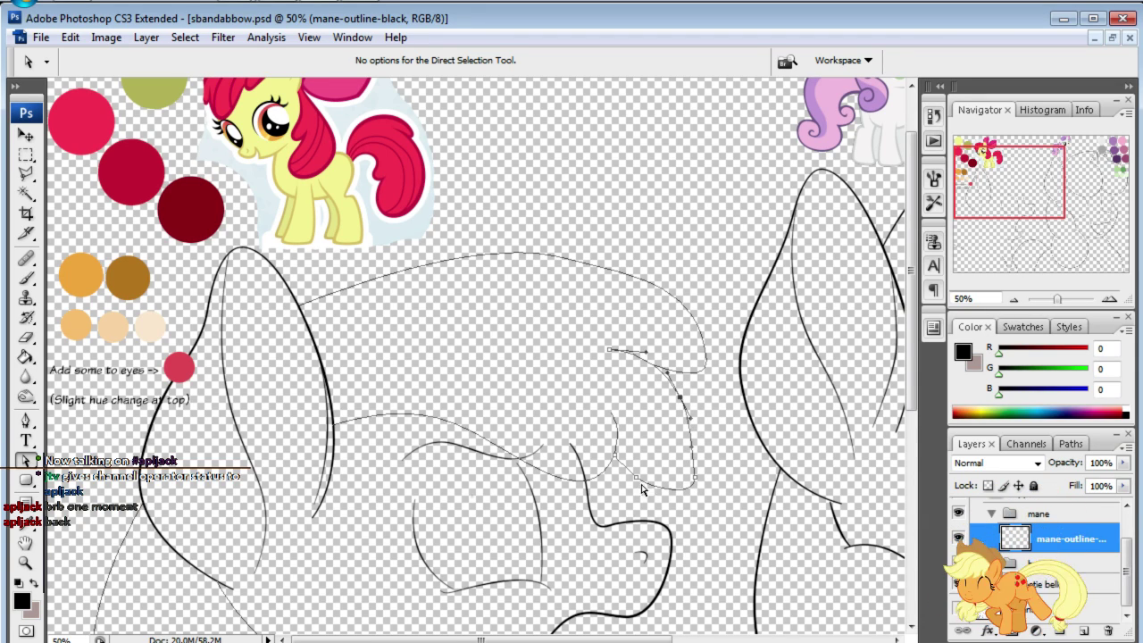
pyautogui.moveTo(642, 485)
pyautogui.mouseDown()
pyautogui.moveTo(714, 497)
pyautogui.moveTo(702, 455)
pyautogui.mouseUp()
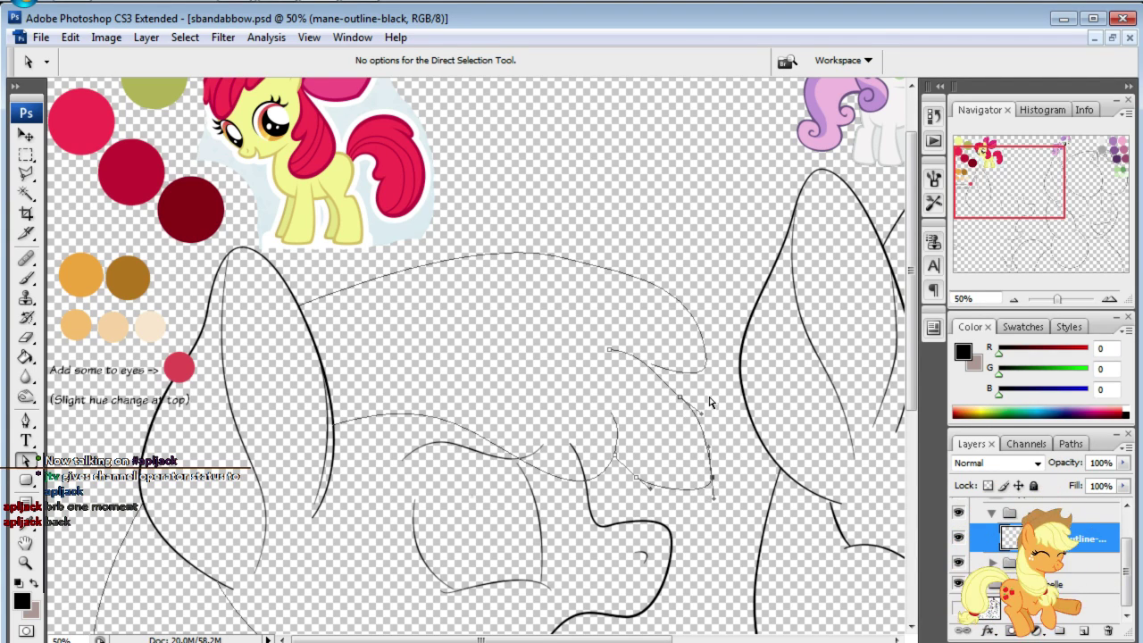
pyautogui.moveTo(692, 406); pyautogui.dragTo(652, 363)
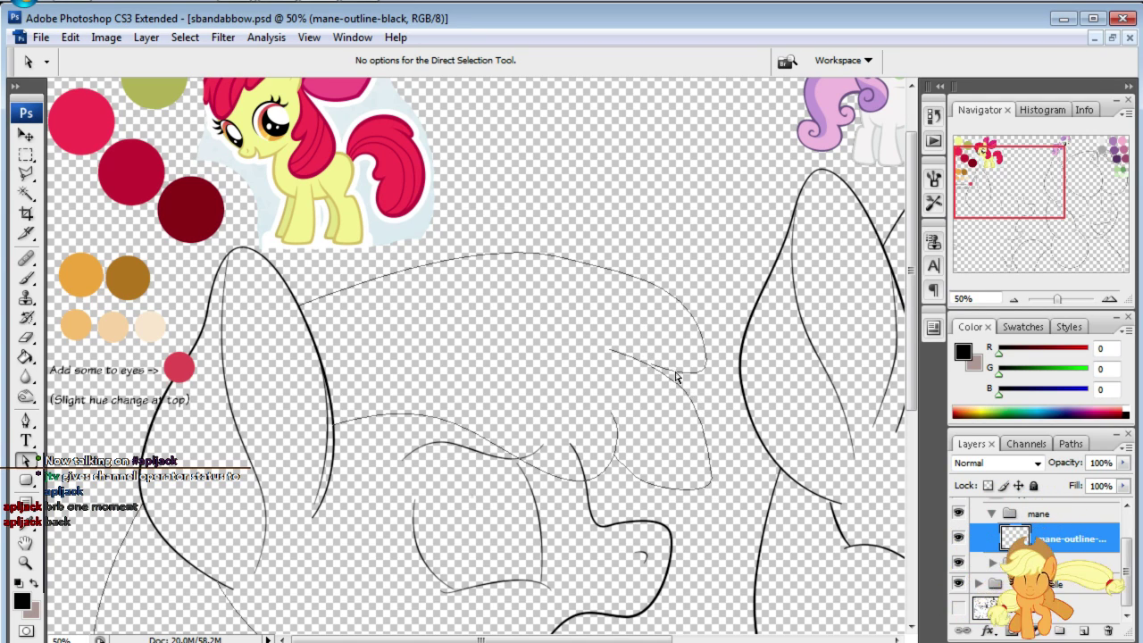
pyautogui.click(675, 378)
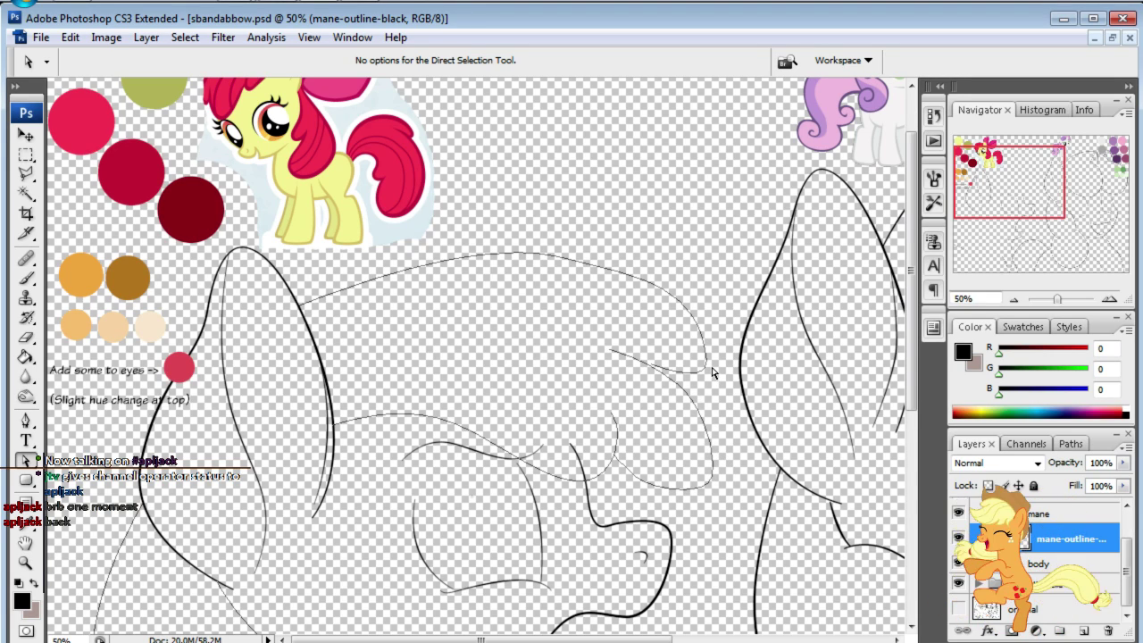
pyautogui.click(700, 487)
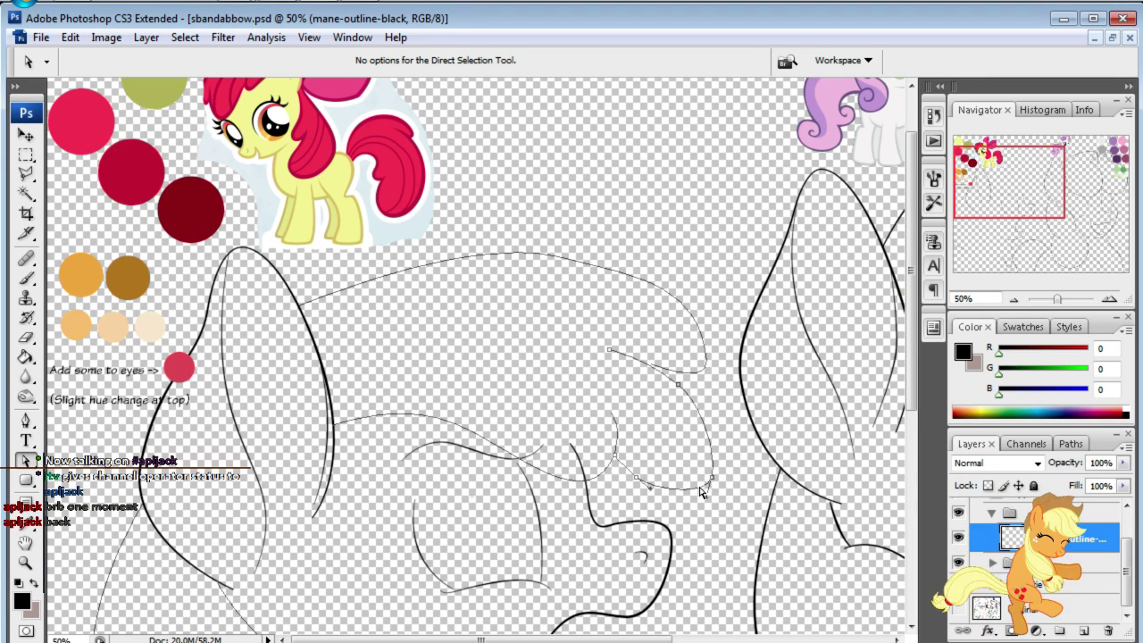
pyautogui.press('Delete')
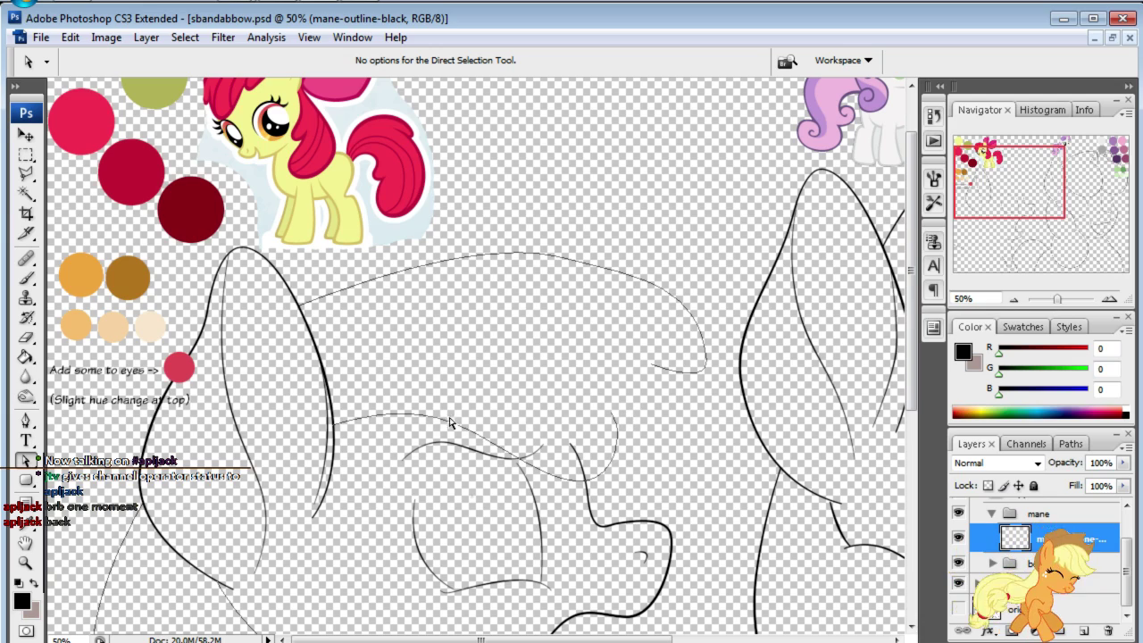
# - Draw a new three-anchor mane lock curve below the forelock with the Pen tool
pyautogui.press('p')
pyautogui.moveTo(578, 399); pyautogui.dragTo(693, 492)
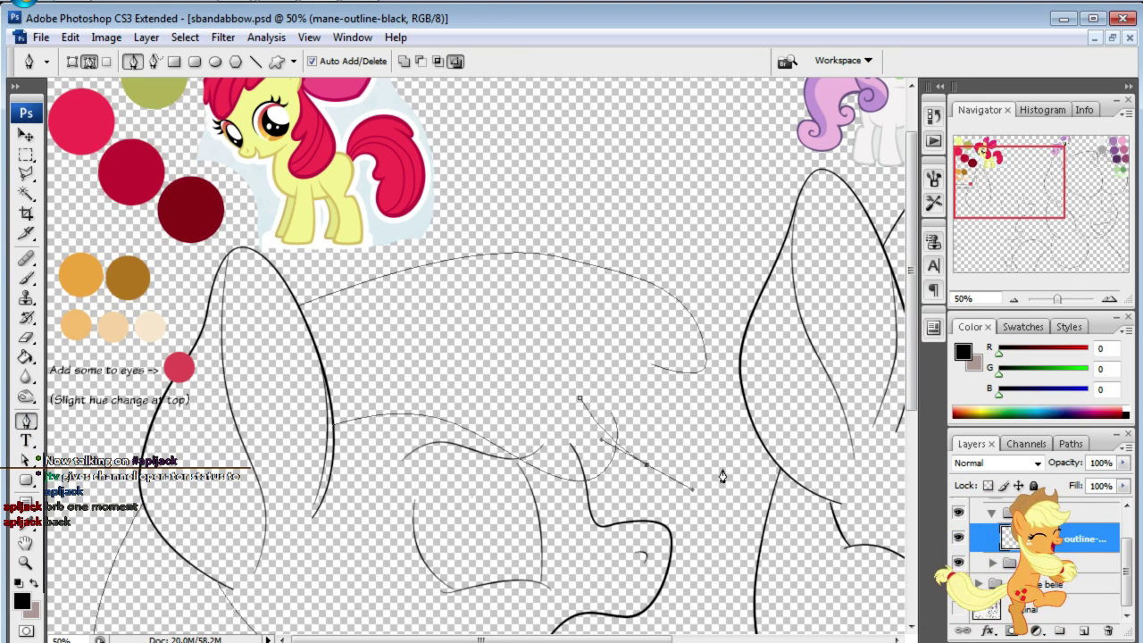
pyautogui.moveTo(723, 436); pyautogui.dragTo(698, 394)
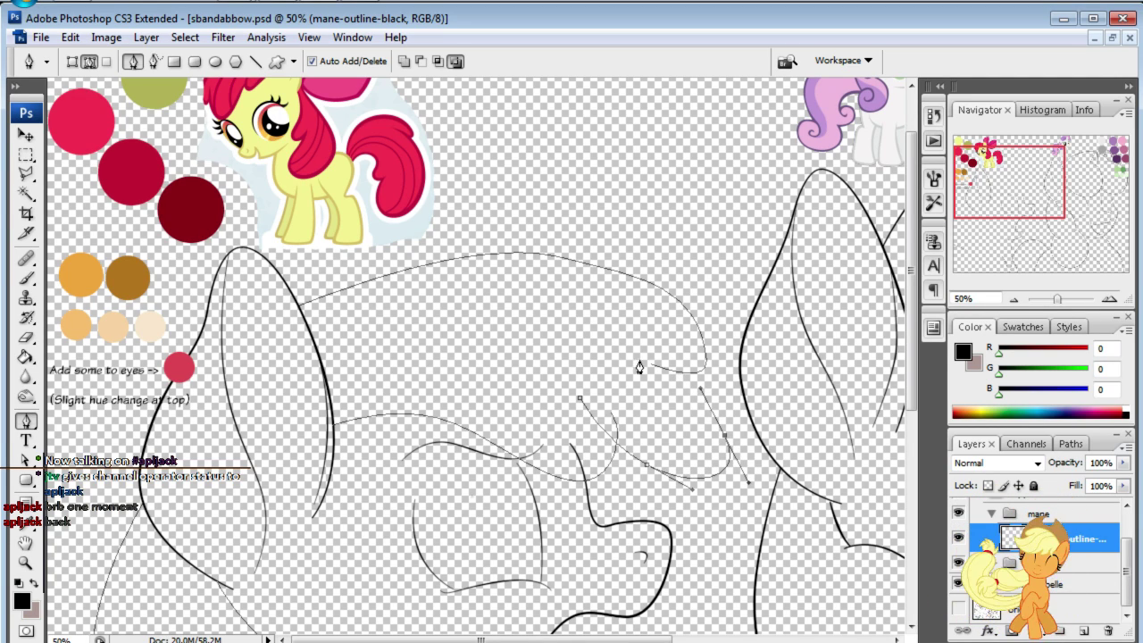
pyautogui.moveTo(616, 344); pyautogui.dragTo(554, 346)
# - Refine the new curve's anchors and handles, bulging it right and raising the start
pyautogui.click(26, 460)
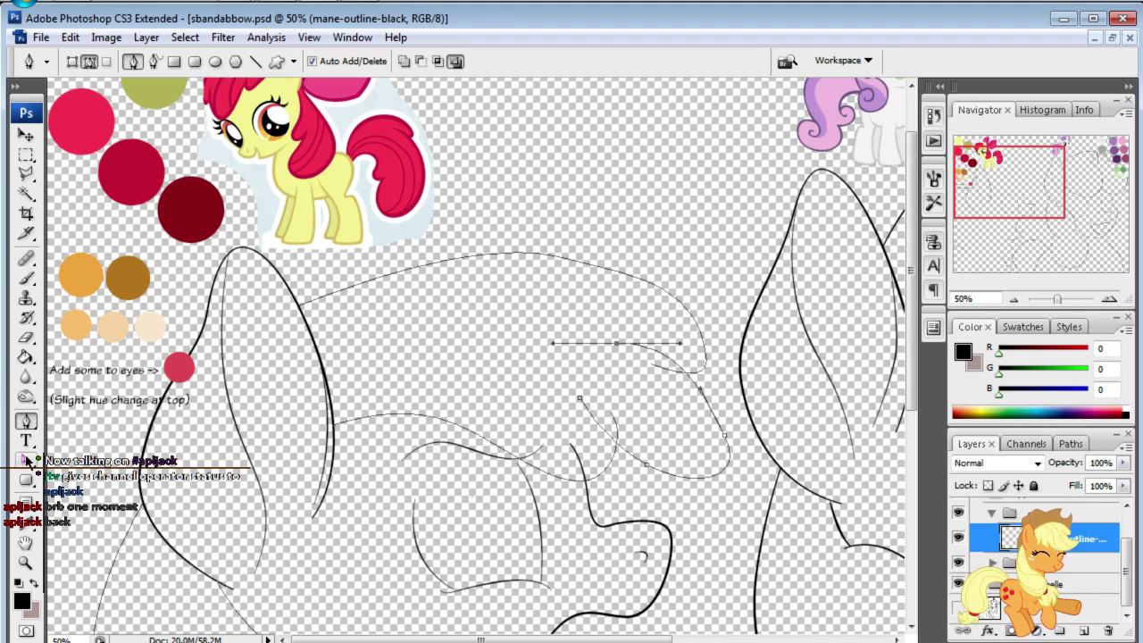
pyautogui.click(708, 380)
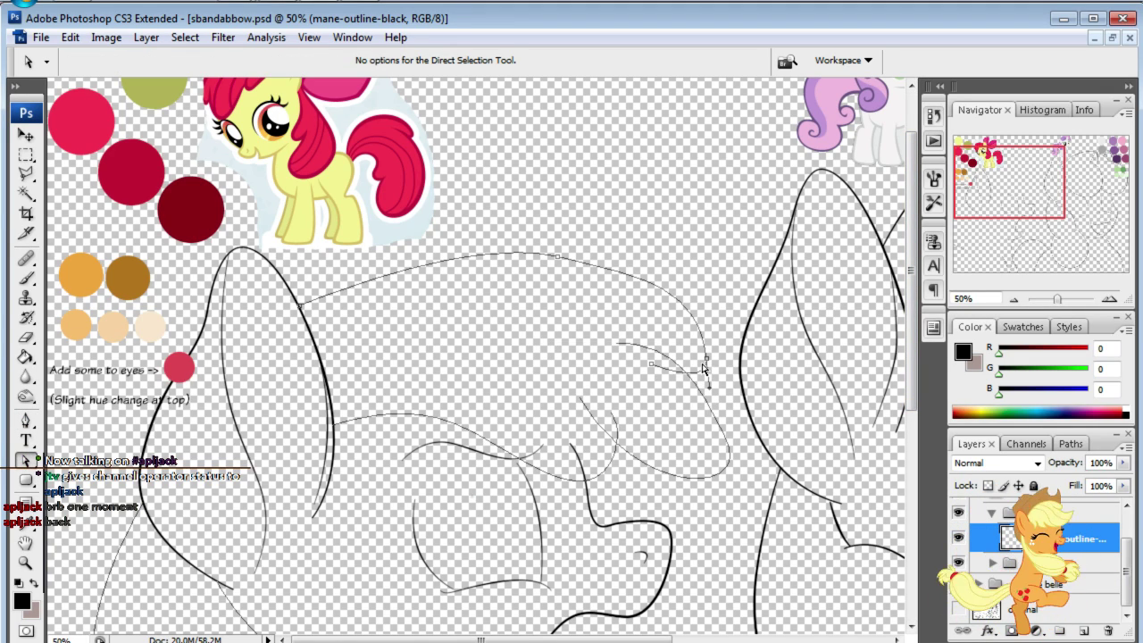
pyautogui.click(672, 367)
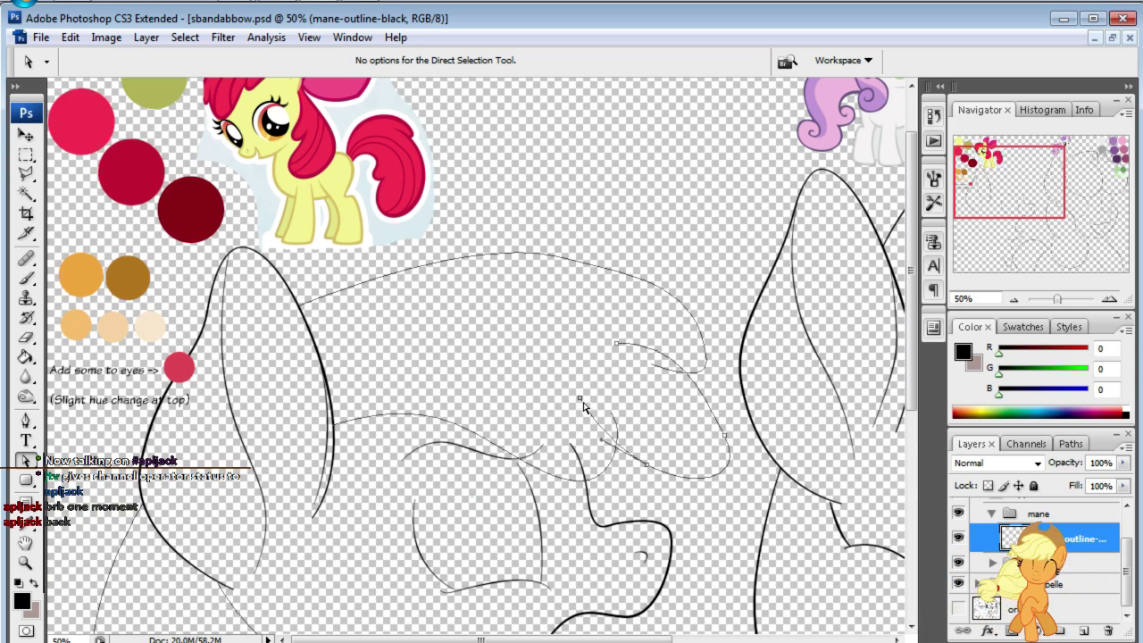
pyautogui.moveTo(580, 398); pyautogui.dragTo(588, 383)
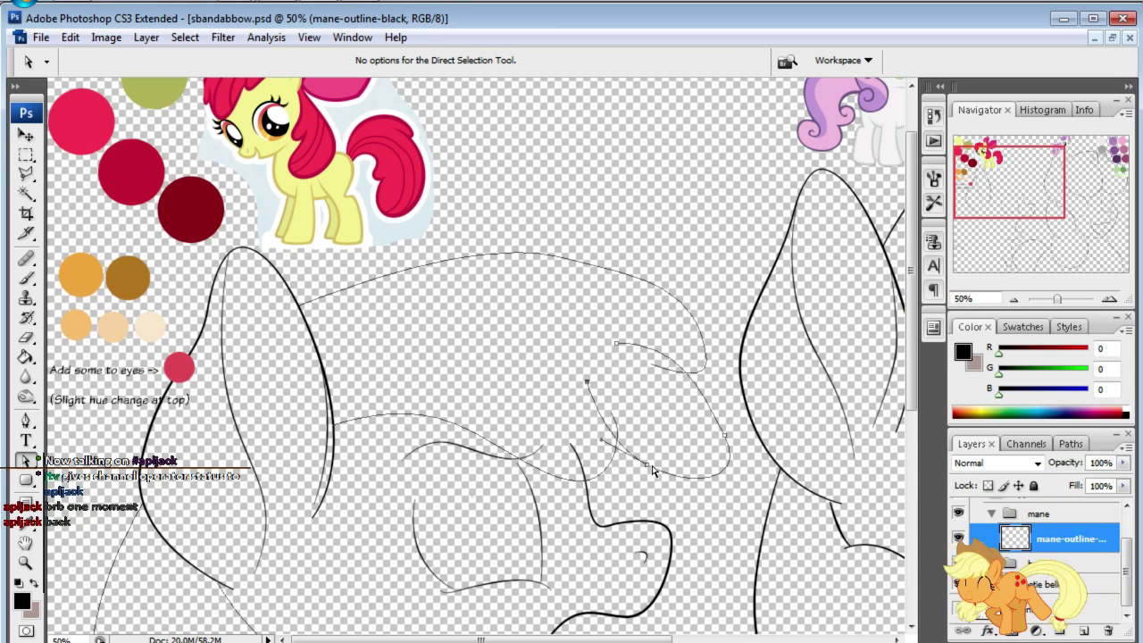
pyautogui.moveTo(652, 470); pyautogui.dragTo(628, 440)
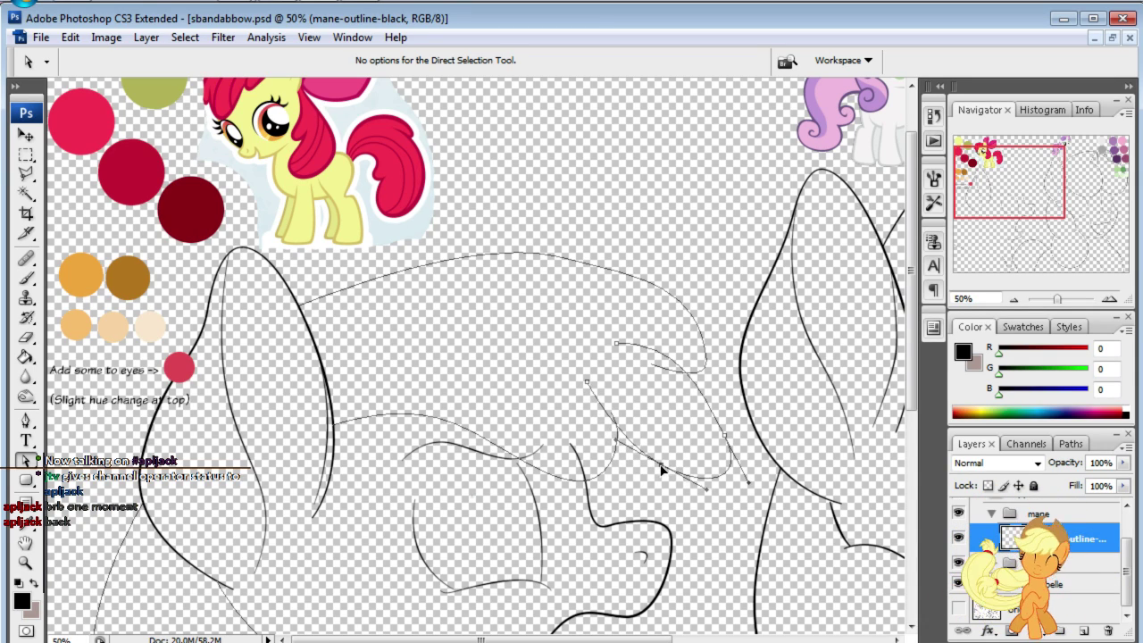
pyautogui.click(616, 447)
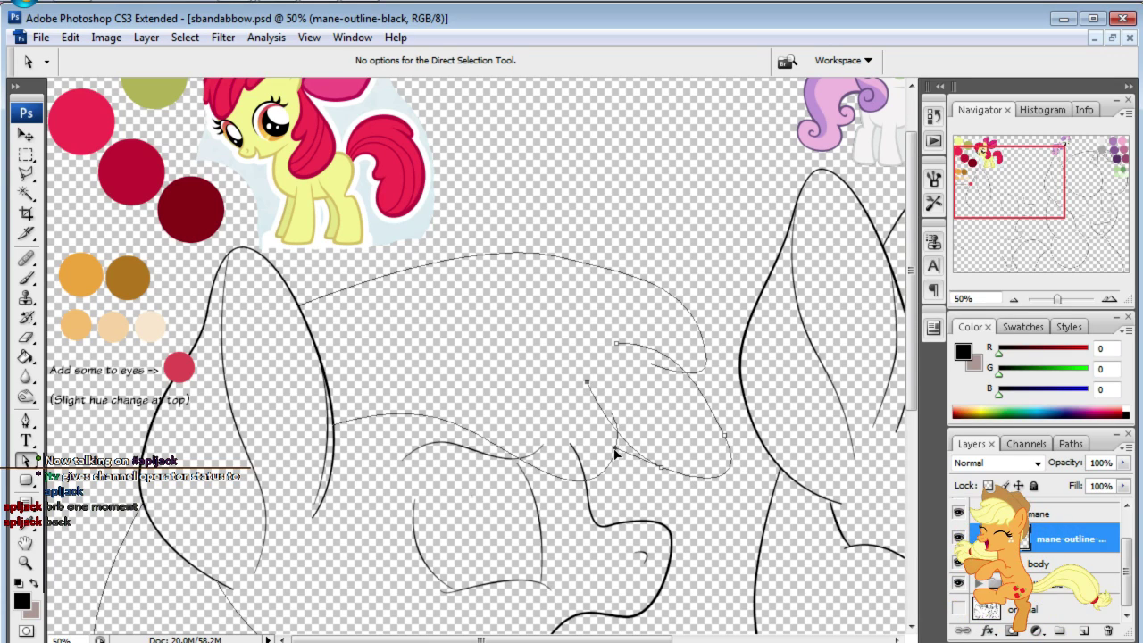
pyautogui.moveTo(725, 438); pyautogui.dragTo(735, 433)
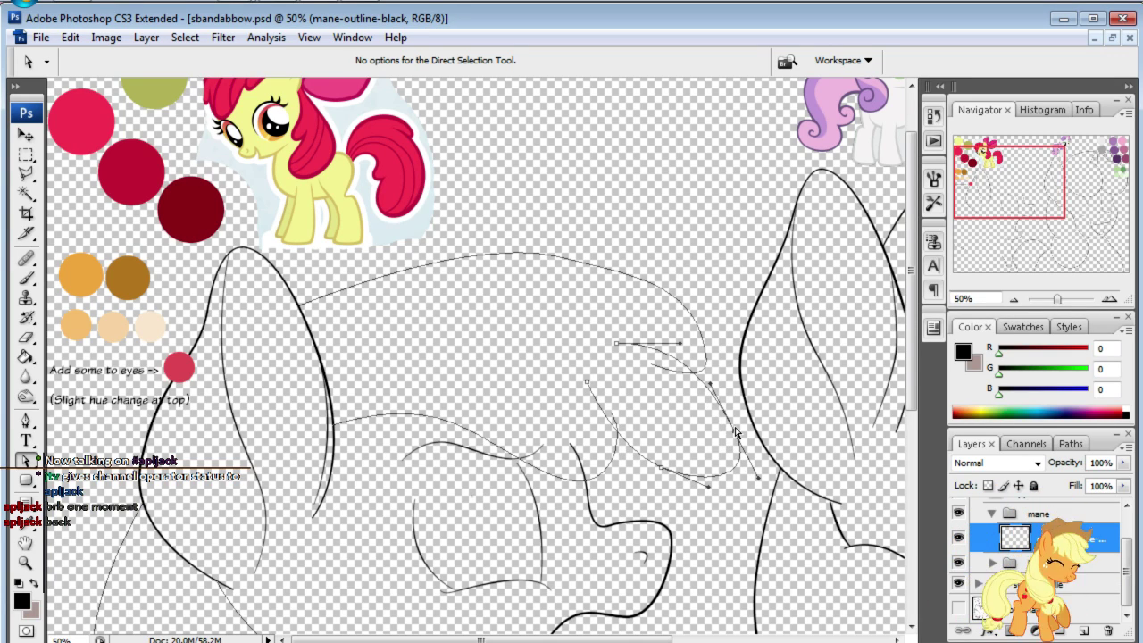
pyautogui.moveTo(711, 387); pyautogui.dragTo(723, 377)
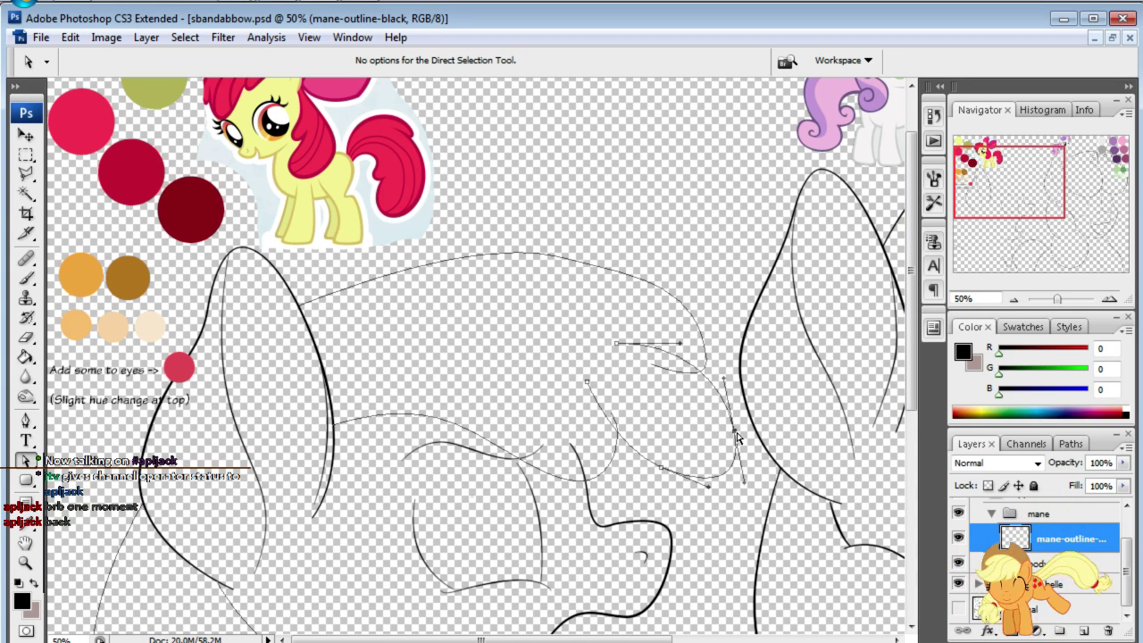
pyautogui.moveTo(735, 433); pyautogui.dragTo(708, 413)
pyautogui.moveTo(666, 471); pyautogui.dragTo(642, 450)
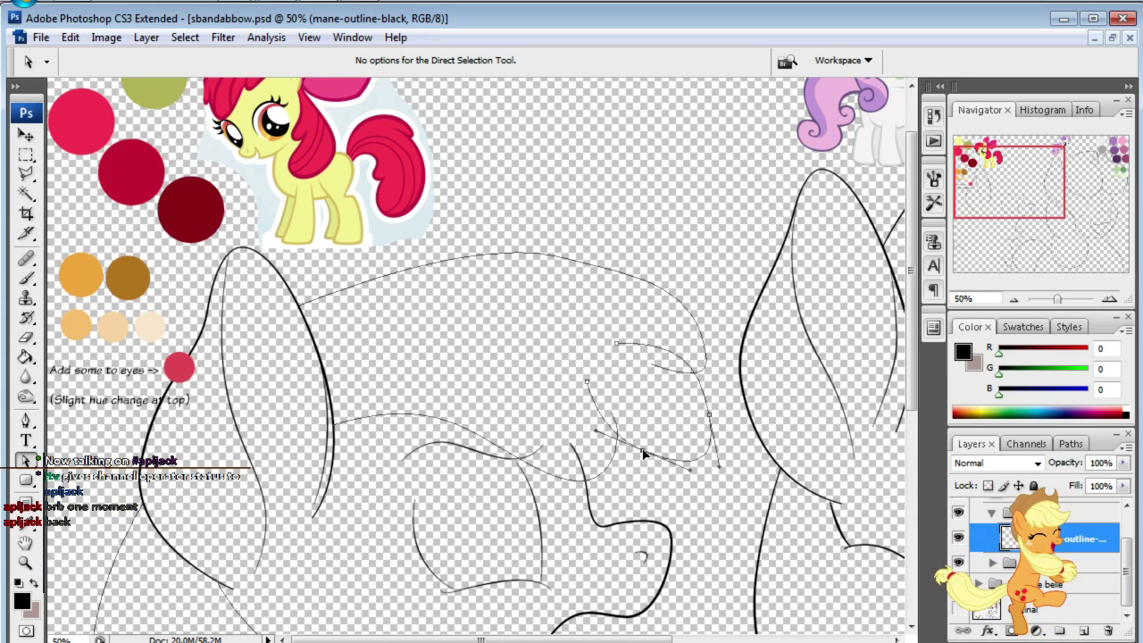
# - Smooth the curve's right side and lower anchor, then delete the mane paths
pyautogui.click(639, 356)
pyautogui.moveTo(695, 365); pyautogui.dragTo(694, 383)
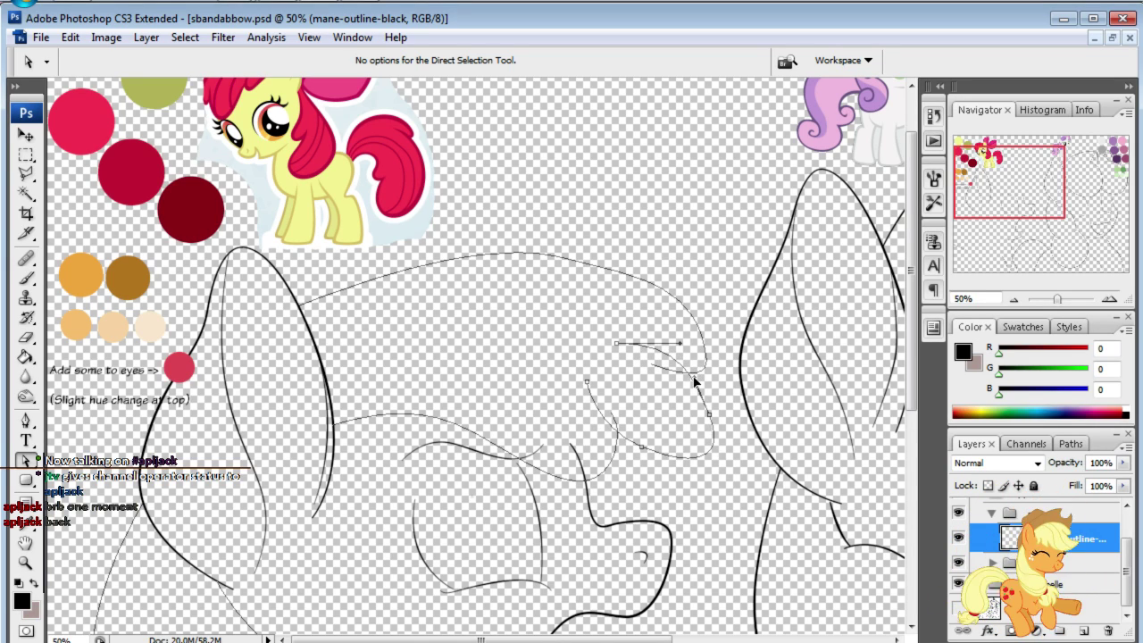
pyautogui.moveTo(625, 349); pyautogui.dragTo(596, 359)
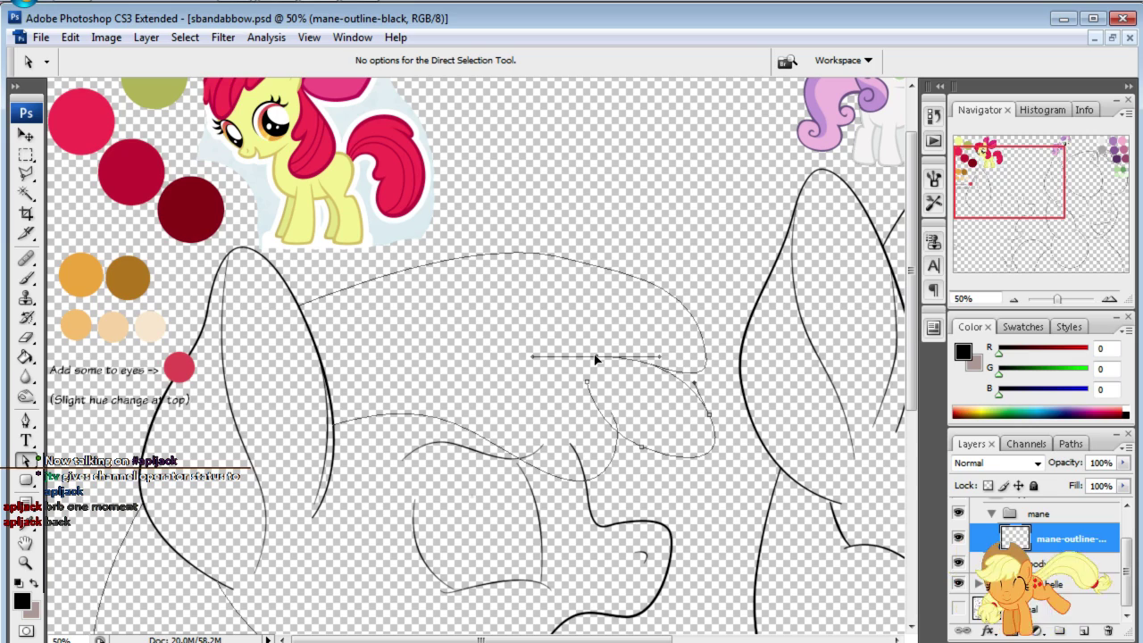
pyautogui.click(687, 437)
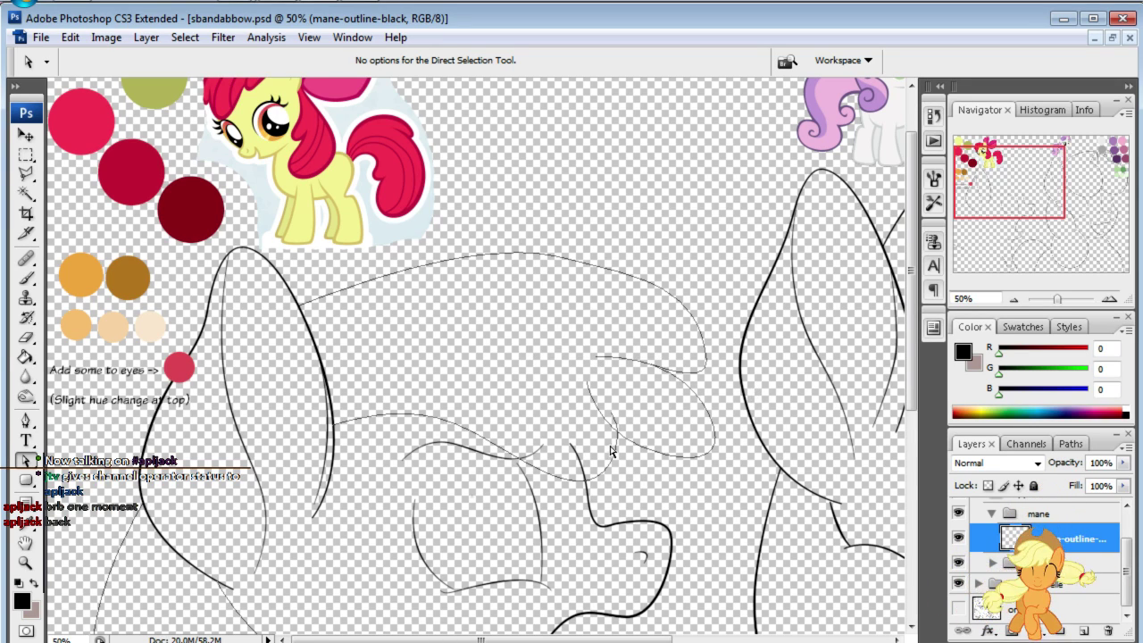
pyautogui.click(592, 393)
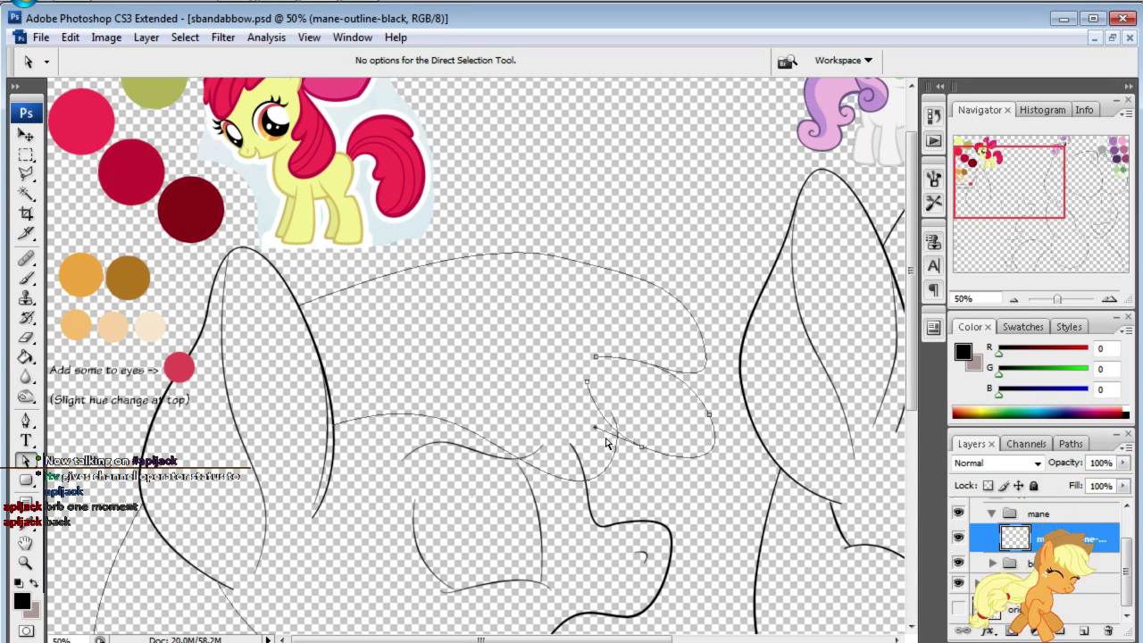
pyautogui.moveTo(641, 445); pyautogui.dragTo(687, 480)
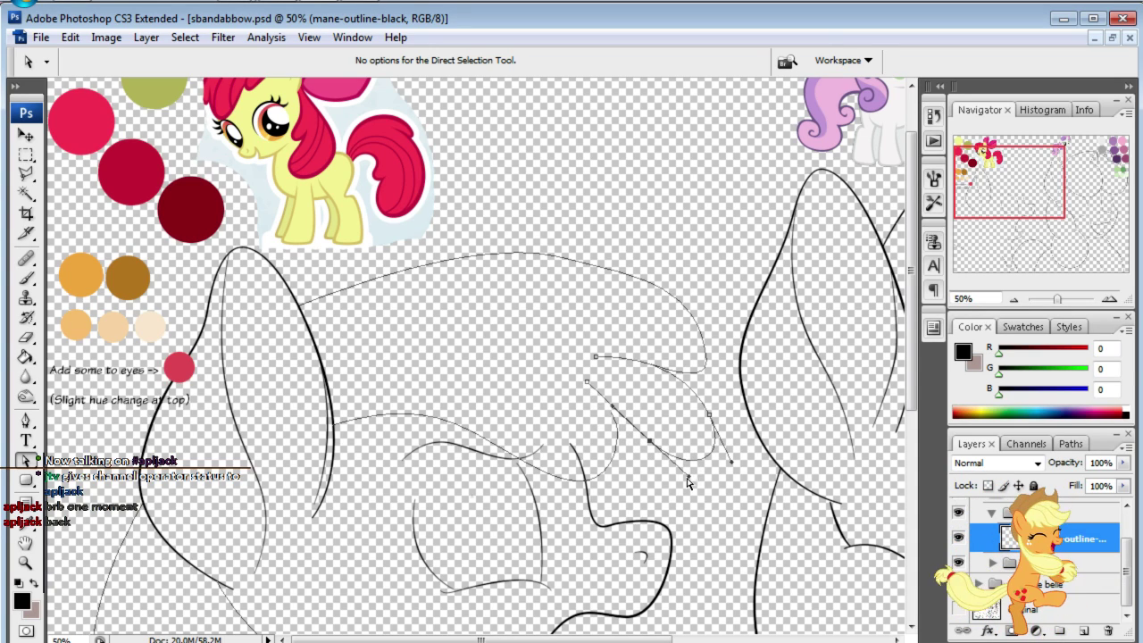
pyautogui.click(647, 455)
pyautogui.click(654, 436)
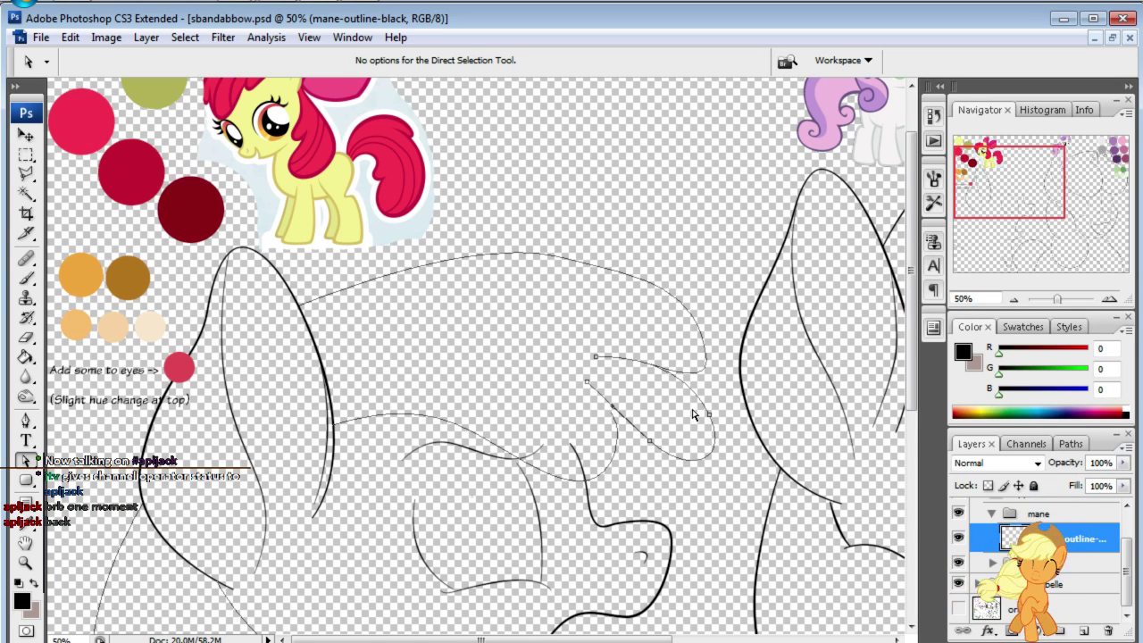
pyautogui.press('Delete')
pyautogui.press('Delete')
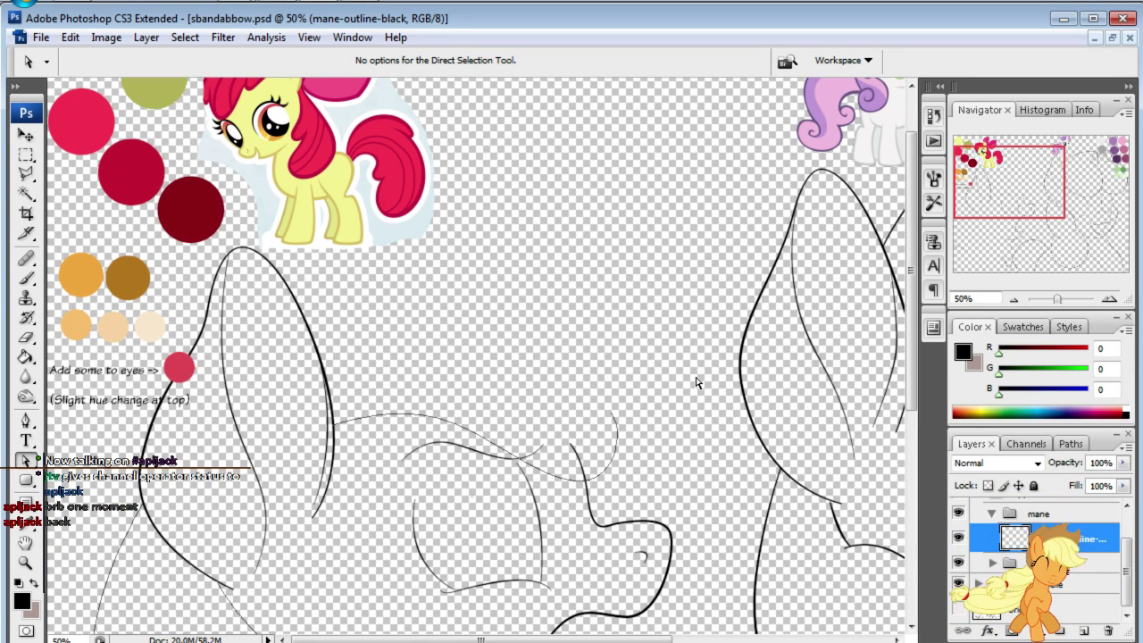
# - Draw a new mane path dipping right from the forelock, then arching up and back left
pyautogui.scroll(-2, 464, 340)
pyautogui.scroll(1, 464, 339)
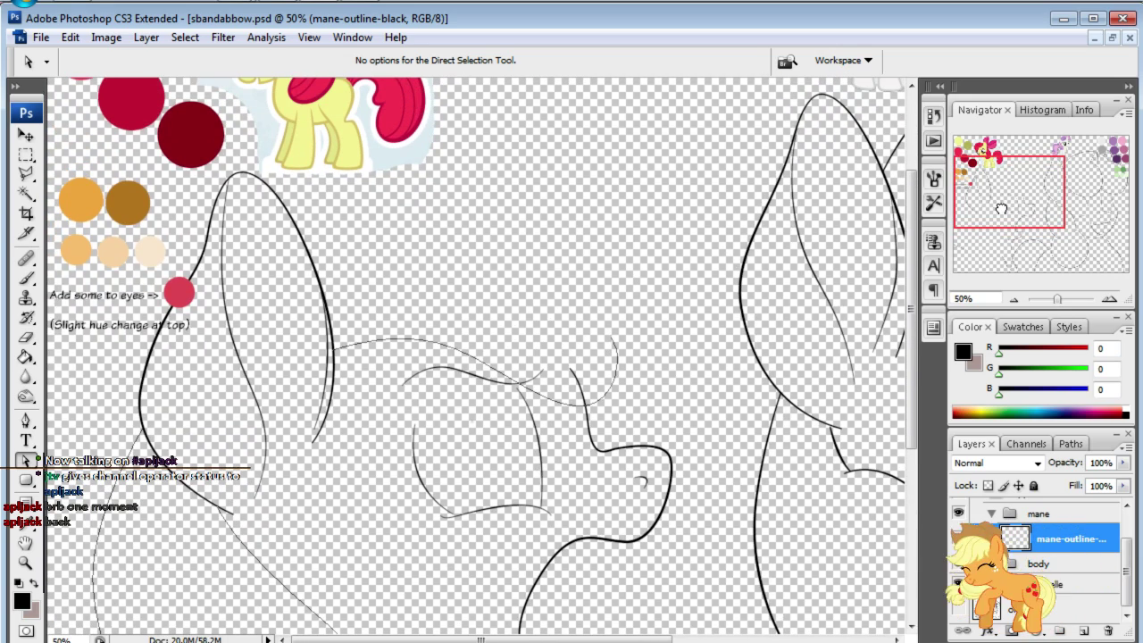
pyautogui.click(25, 419)
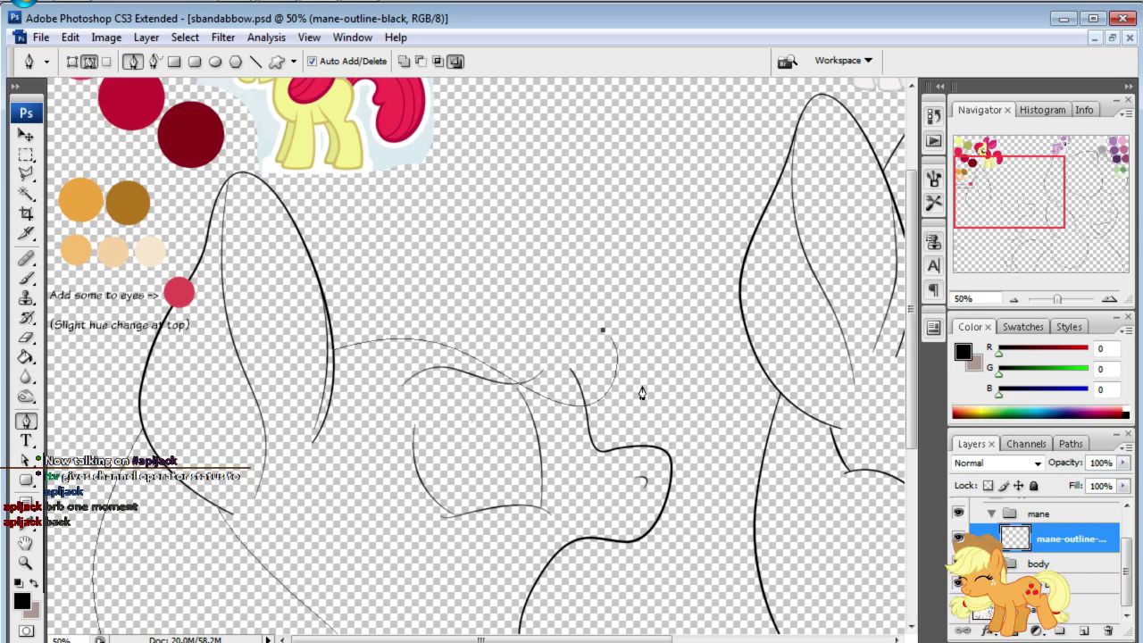
pyautogui.moveTo(641, 393); pyautogui.dragTo(649, 429)
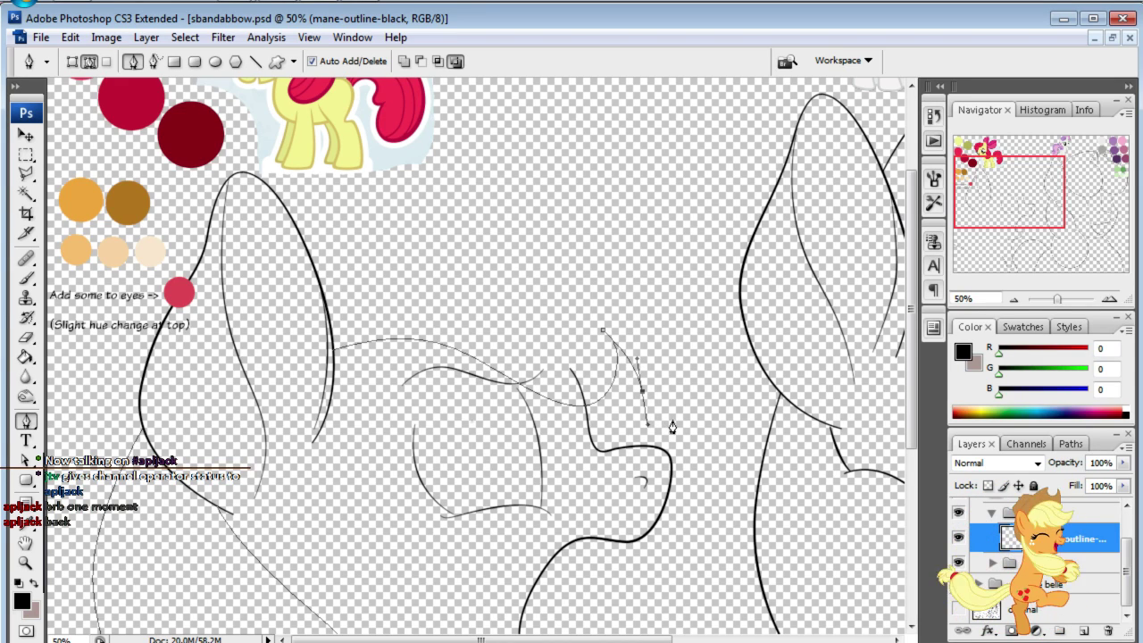
pyautogui.moveTo(701, 364); pyautogui.dragTo(702, 336)
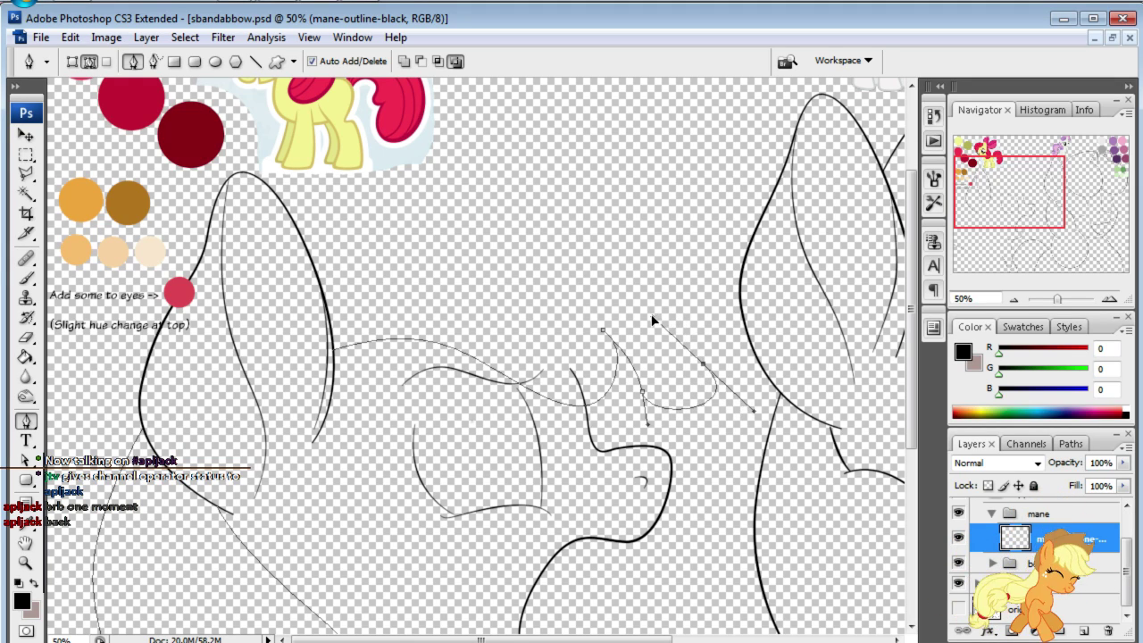
pyautogui.moveTo(688, 327)
pyautogui.mouseDown()
pyautogui.moveTo(721, 334)
pyautogui.moveTo(710, 323)
pyautogui.mouseUp()
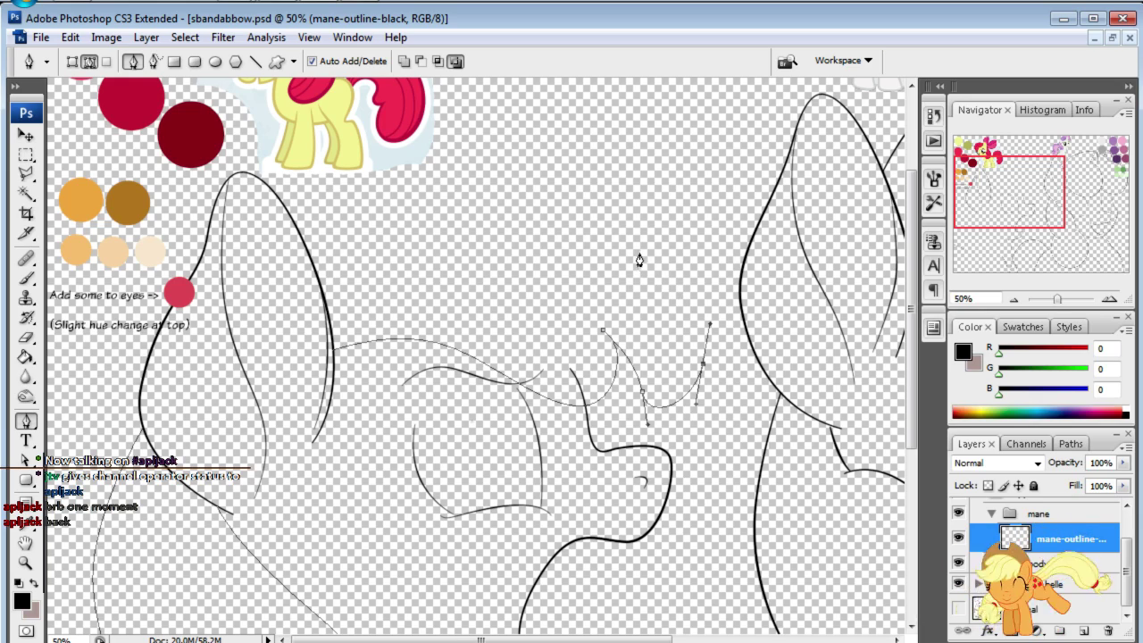
pyautogui.moveTo(668, 264); pyautogui.dragTo(639, 256)
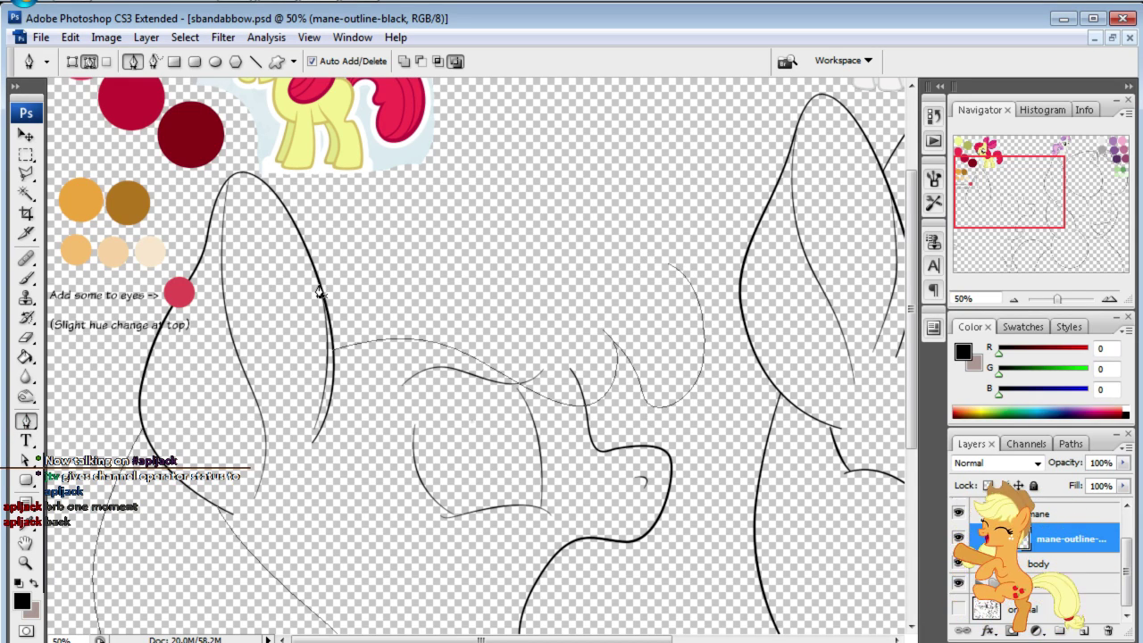
pyautogui.moveTo(1034, 209); pyautogui.dragTo(1035, 196)
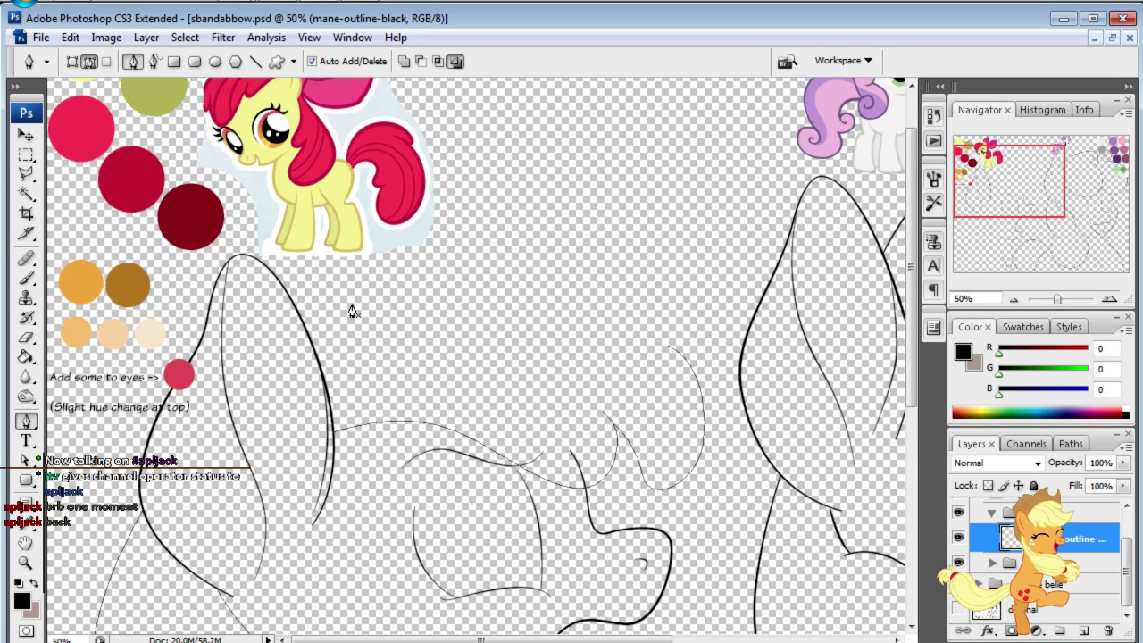
# - Draw a new mane path from the left ear arching over the head to a cornered right end
pyautogui.click(296, 310)
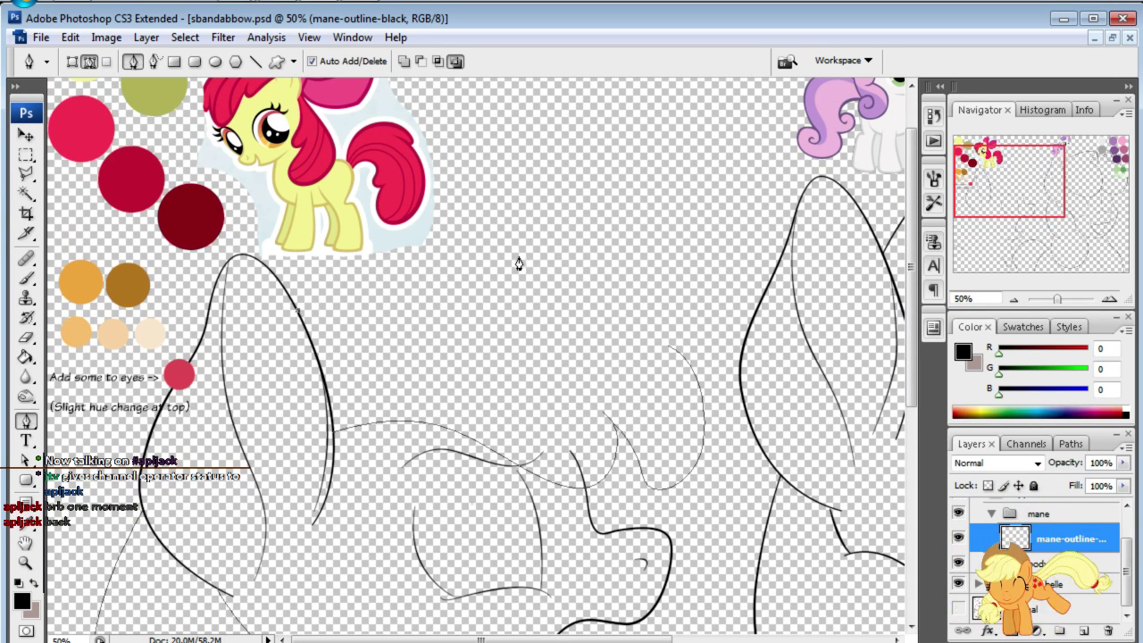
pyautogui.moveTo(522, 263); pyautogui.dragTo(587, 271)
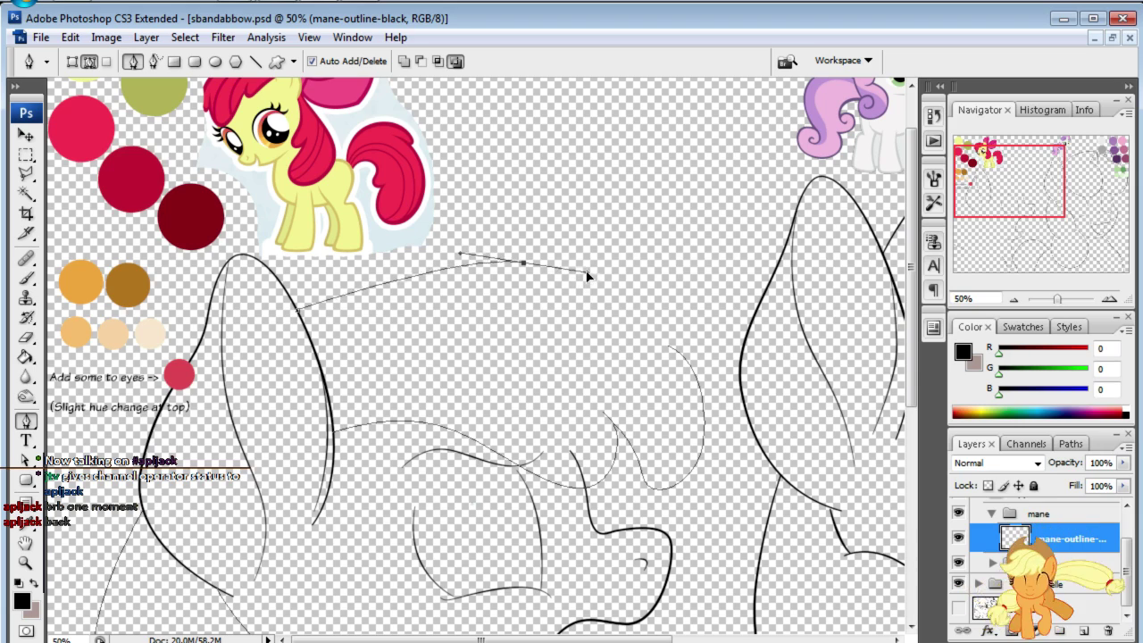
pyautogui.moveTo(1033, 199); pyautogui.dragTo(1032, 198)
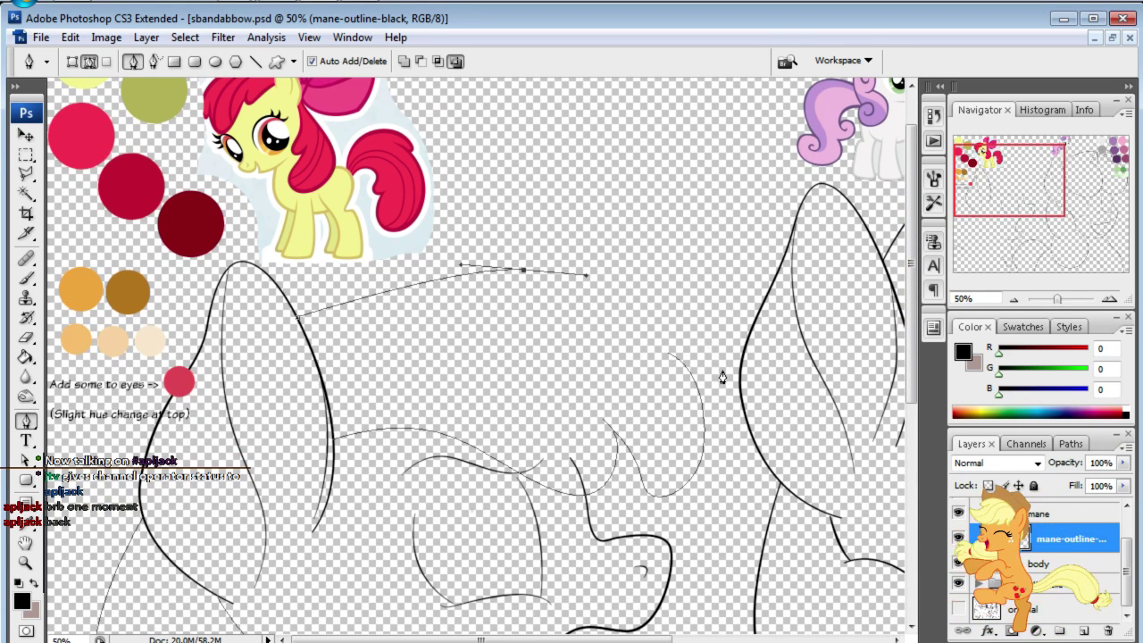
pyautogui.moveTo(728, 375); pyautogui.dragTo(729, 436)
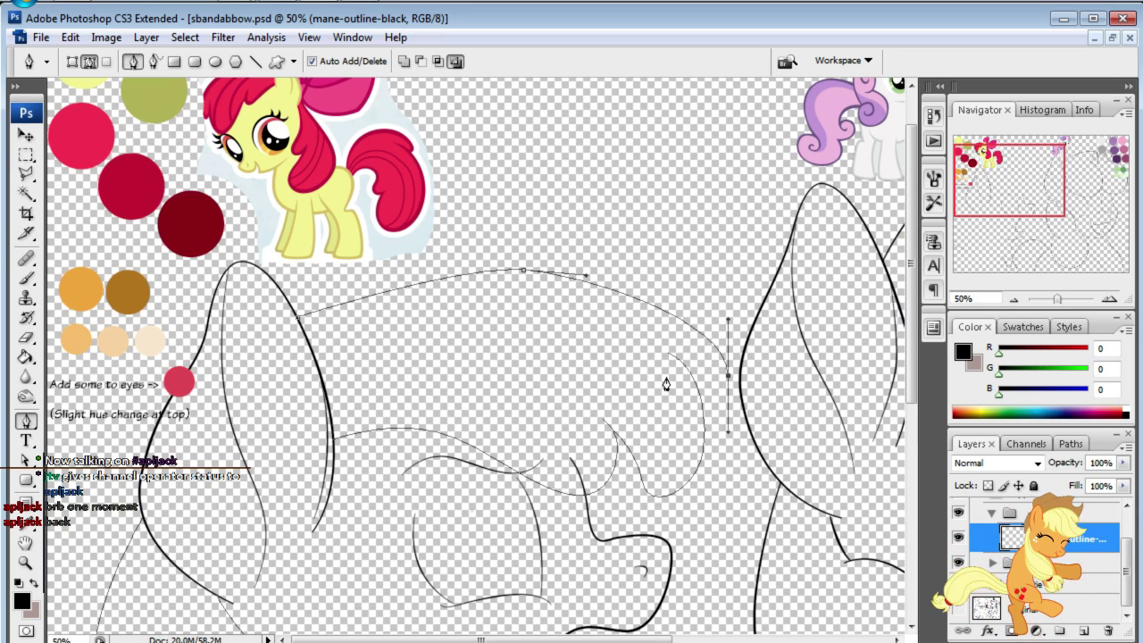
pyautogui.click(635, 359)
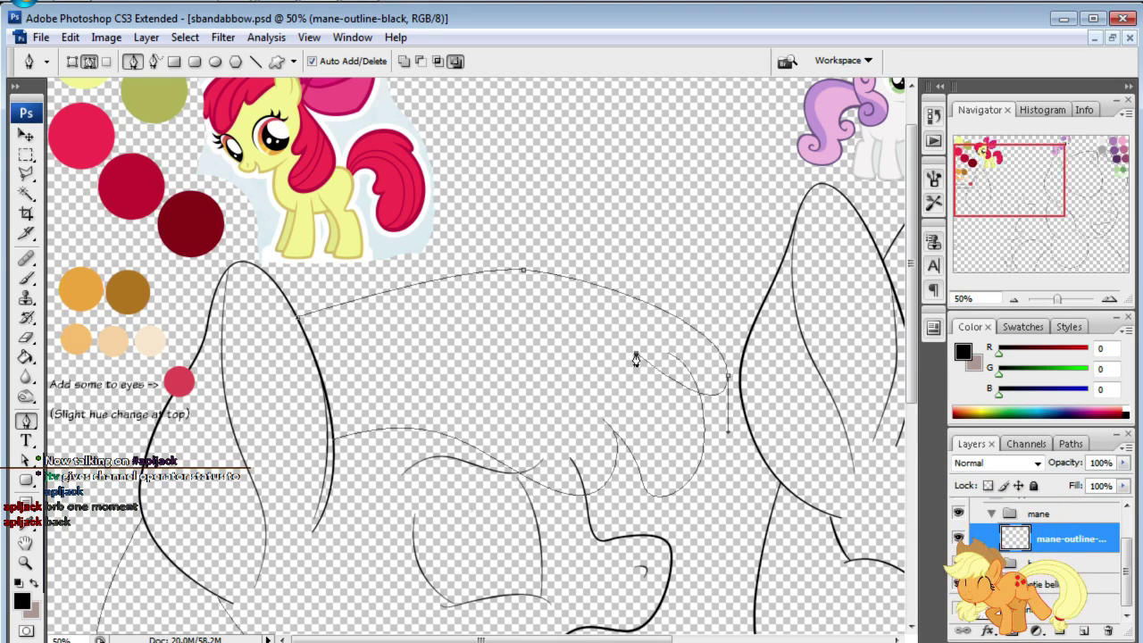
pyautogui.click(26, 460)
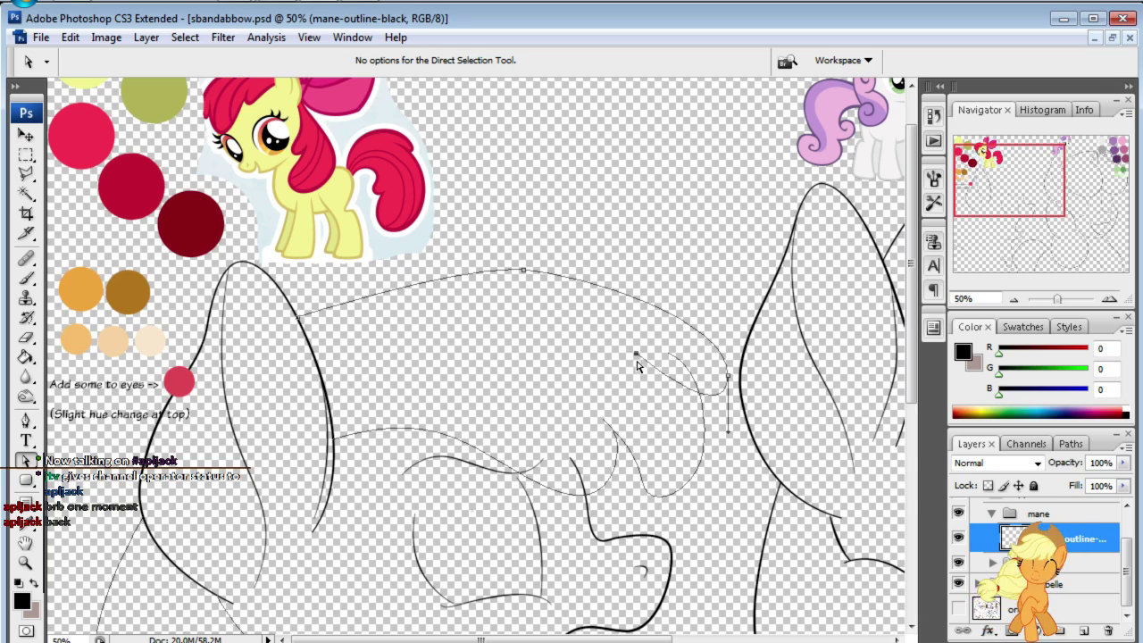
pyautogui.moveTo(636, 358)
pyautogui.mouseDown()
pyautogui.moveTo(658, 340)
pyautogui.moveTo(702, 406)
pyautogui.moveTo(733, 324)
pyautogui.moveTo(693, 291)
pyautogui.mouseUp()
pyautogui.click(699, 297)
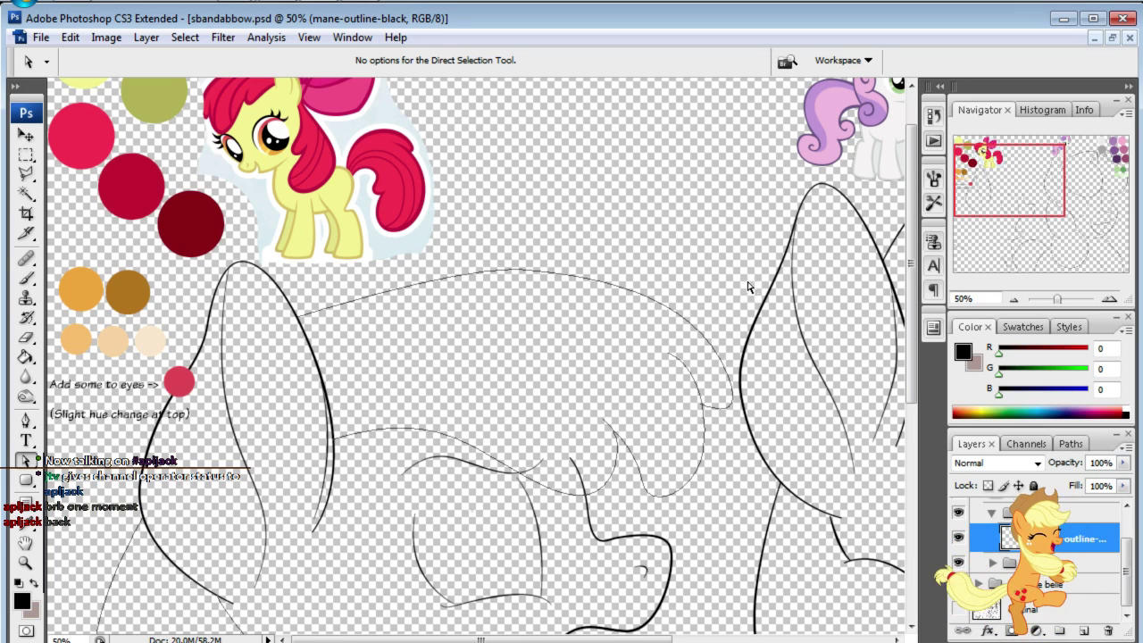
# - Reshape the mane's inner curves so the lower dip becomes a smoother wave into the hooked end
pyautogui.moveTo(993, 198); pyautogui.dragTo(999, 196)
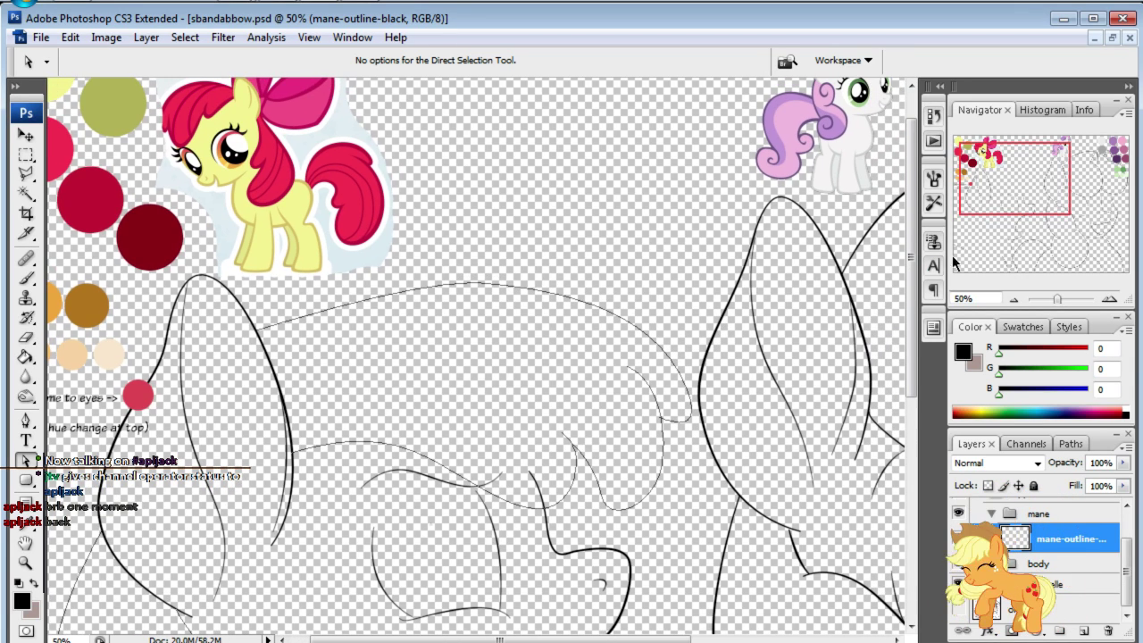
pyautogui.click(600, 491)
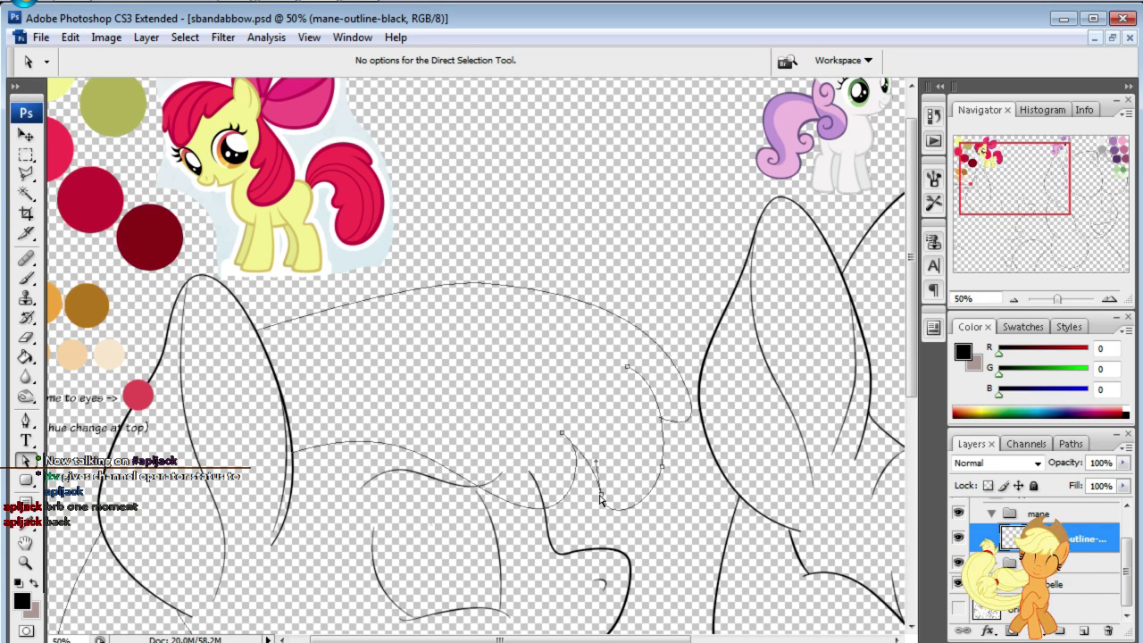
pyautogui.moveTo(599, 498)
pyautogui.mouseDown()
pyautogui.moveTo(596, 509)
pyautogui.moveTo(665, 502)
pyautogui.moveTo(658, 473)
pyautogui.mouseUp()
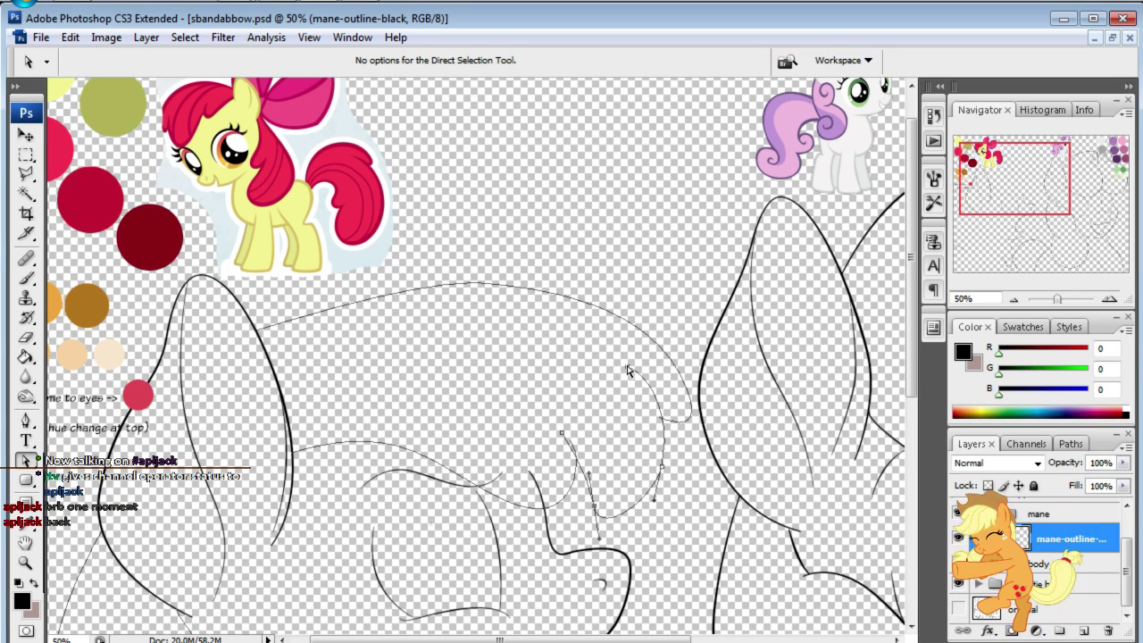
pyautogui.moveTo(630, 370); pyautogui.dragTo(605, 369)
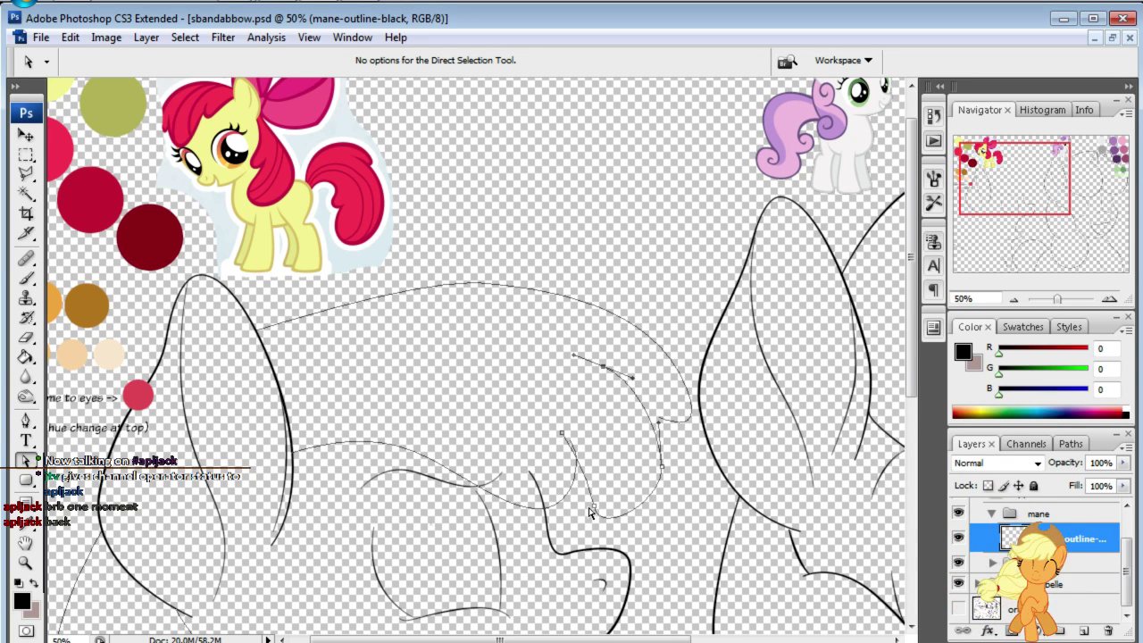
pyautogui.moveTo(597, 536); pyautogui.dragTo(608, 542)
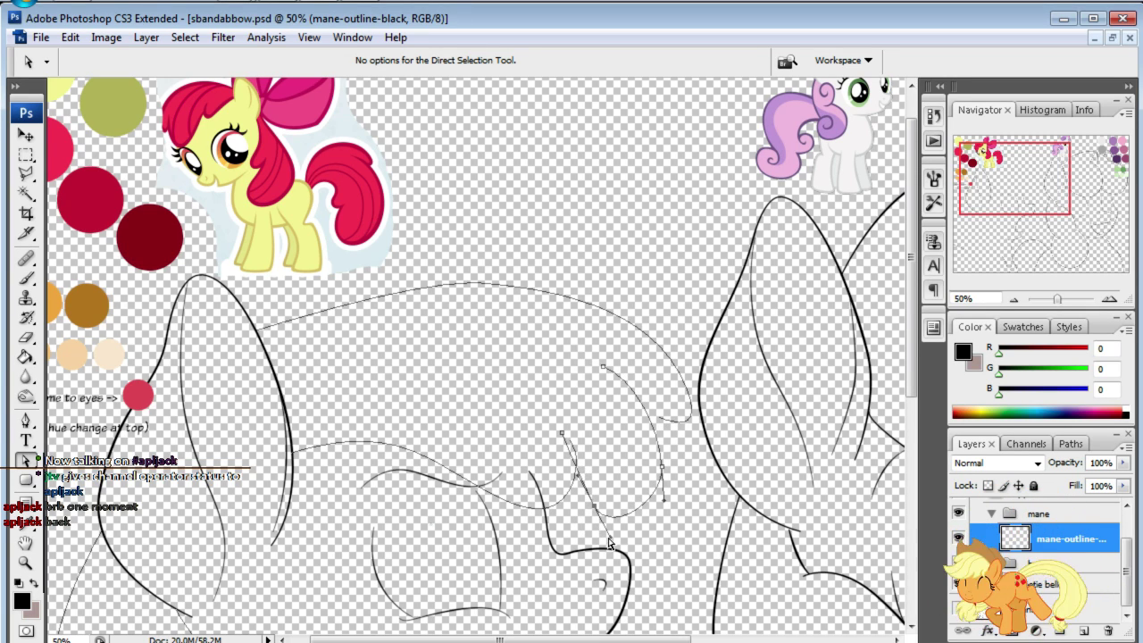
pyautogui.click(671, 501)
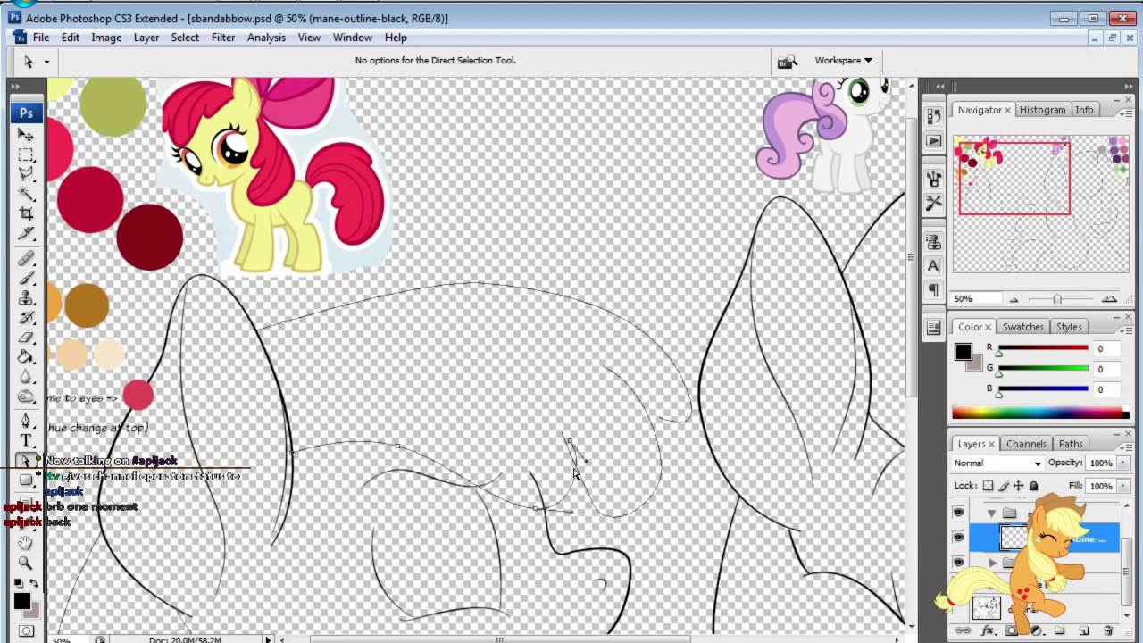
pyautogui.click(573, 462)
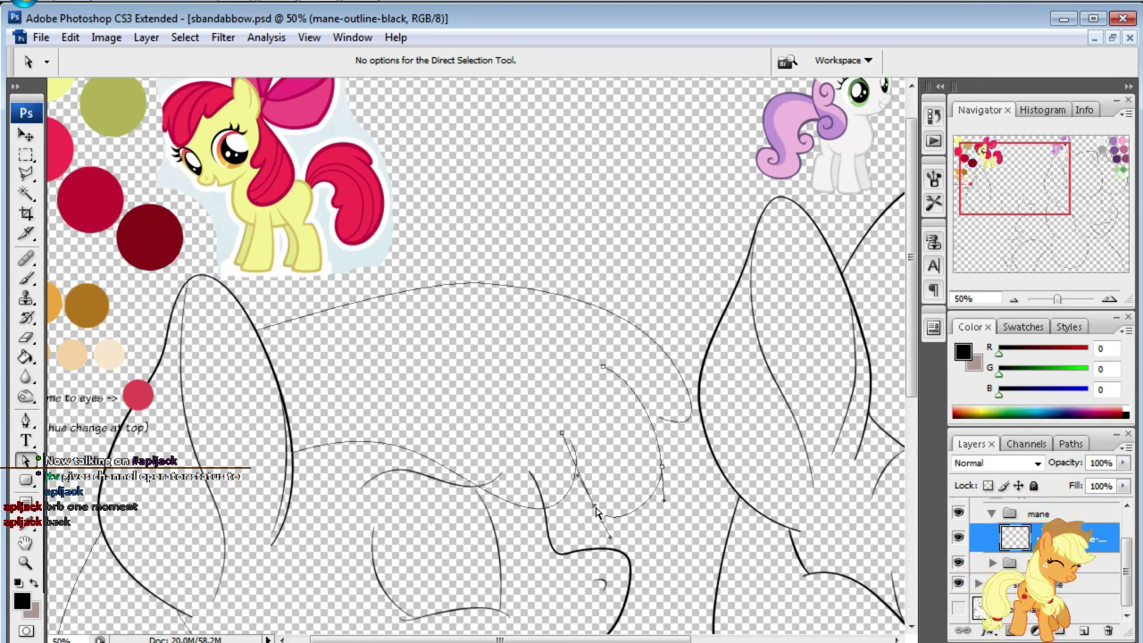
pyautogui.click(607, 506)
pyautogui.click(611, 458)
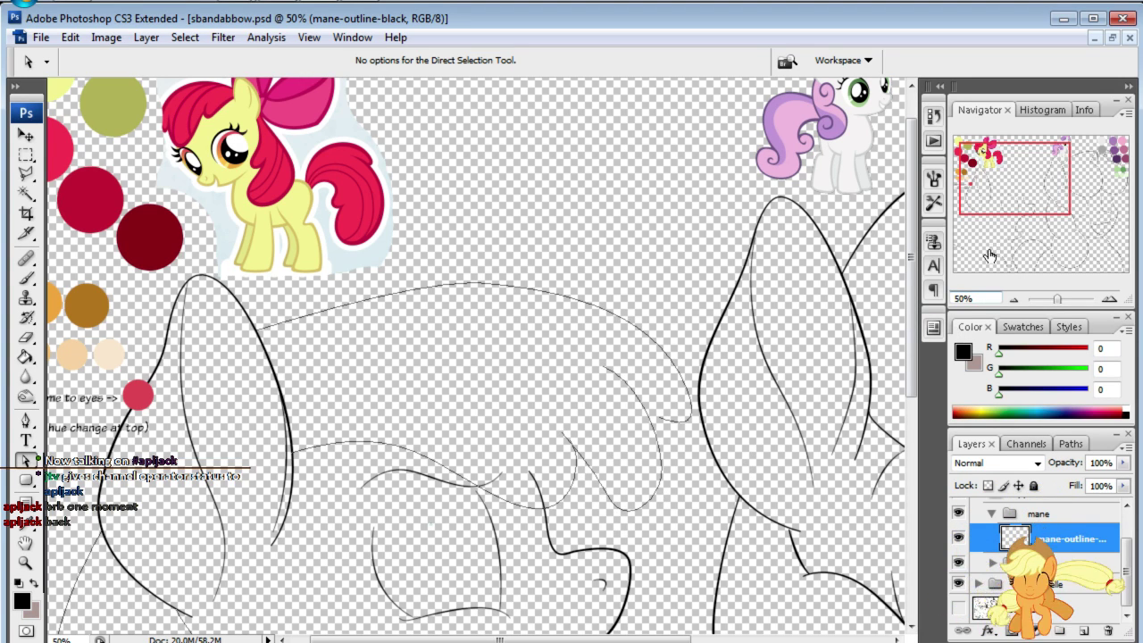
pyautogui.moveTo(989, 256); pyautogui.dragTo(1026, 191)
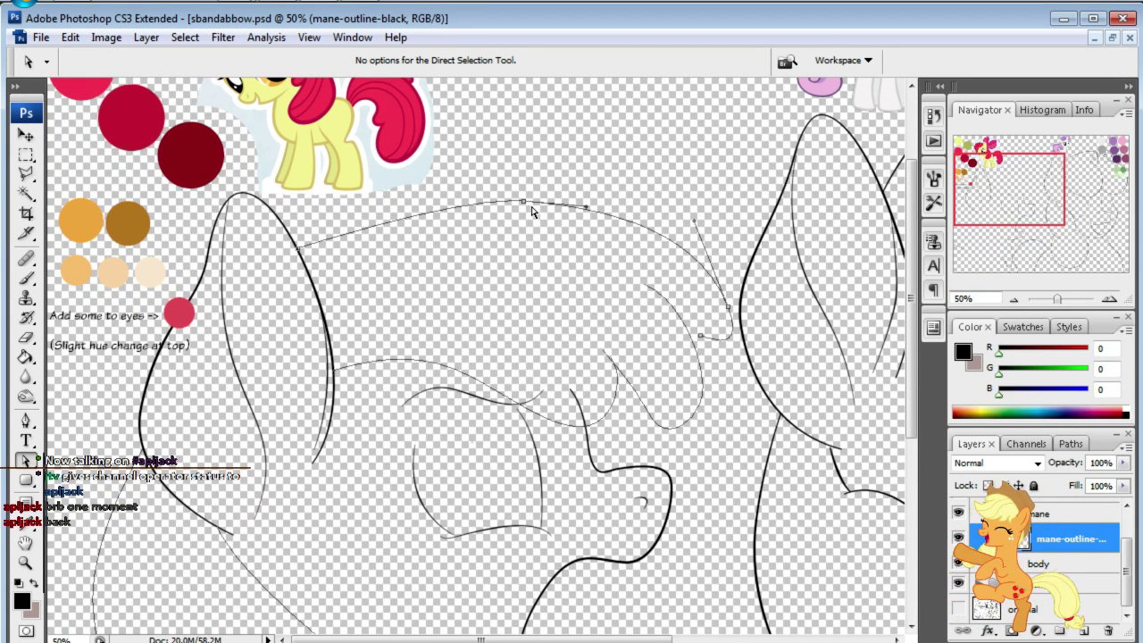
# - Adjust the arch's top and left anchors and flatten the top handle for a rounder curve
pyautogui.moveTo(523, 202); pyautogui.dragTo(527, 183)
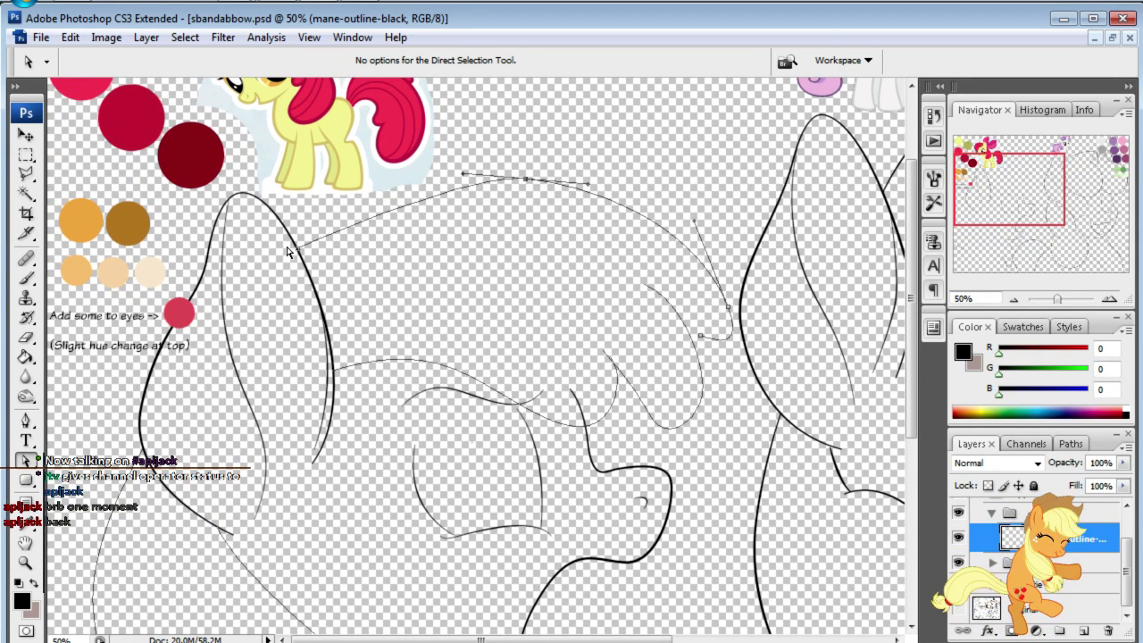
pyautogui.moveTo(298, 247); pyautogui.dragTo(308, 277)
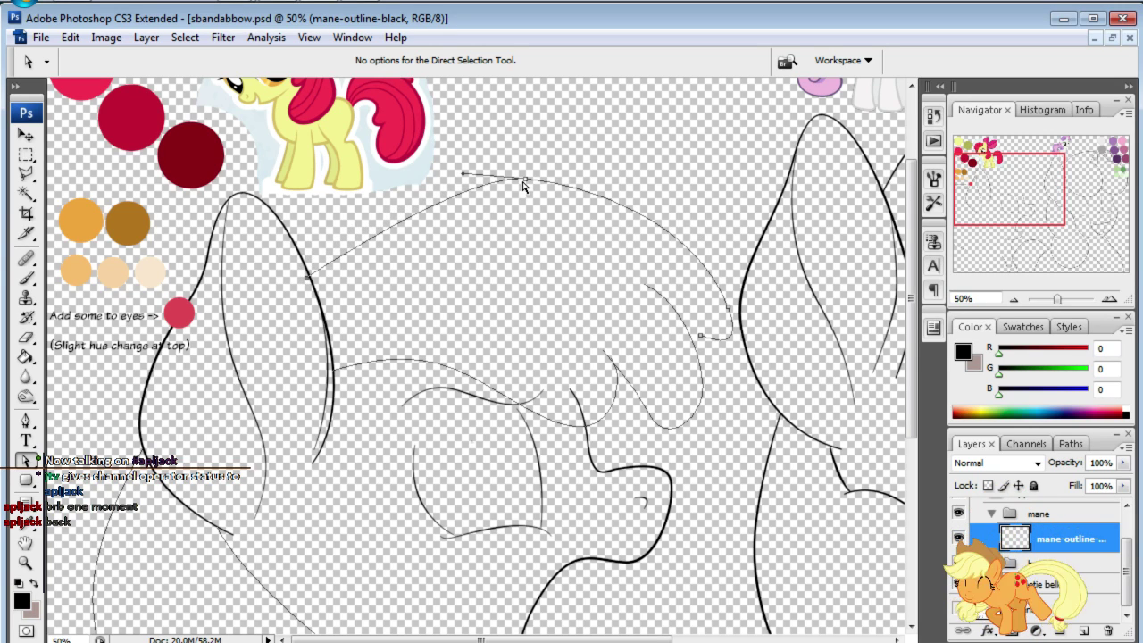
pyautogui.moveTo(527, 182); pyautogui.dragTo(526, 210)
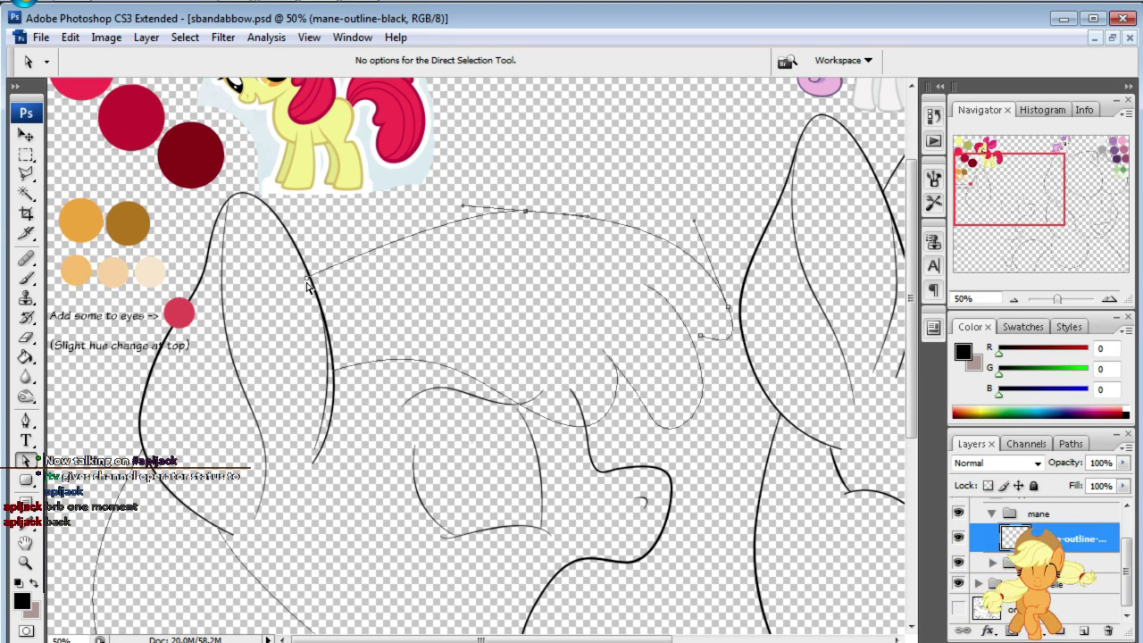
pyautogui.moveTo(308, 282); pyautogui.dragTo(299, 248)
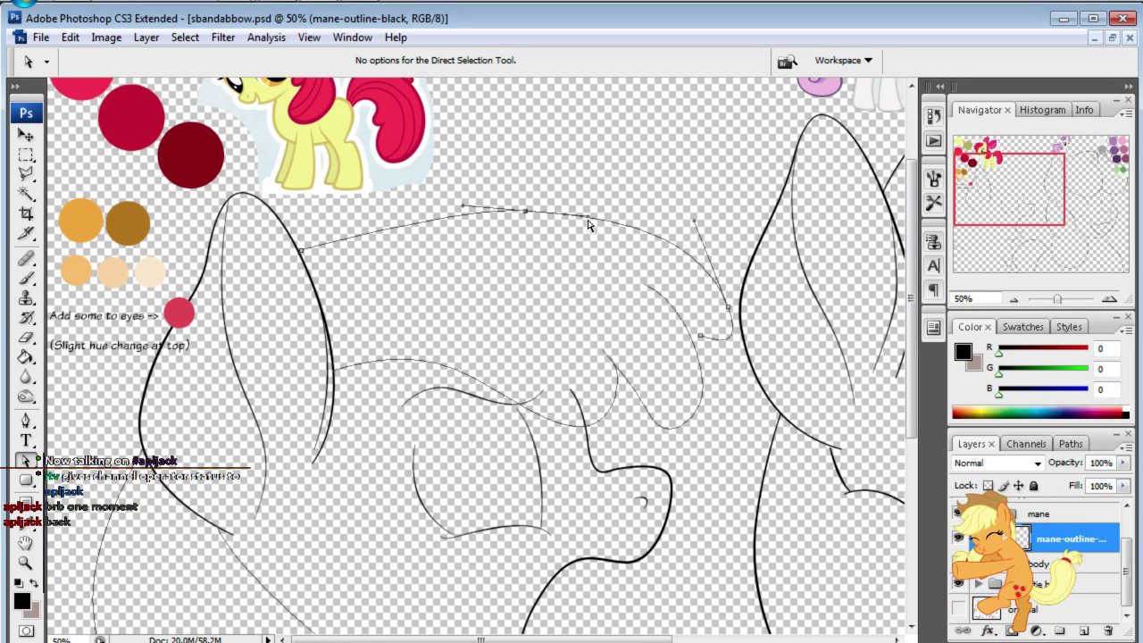
pyautogui.moveTo(587, 219)
pyautogui.mouseDown()
pyautogui.moveTo(593, 212)
pyautogui.moveTo(523, 198)
pyautogui.mouseUp()
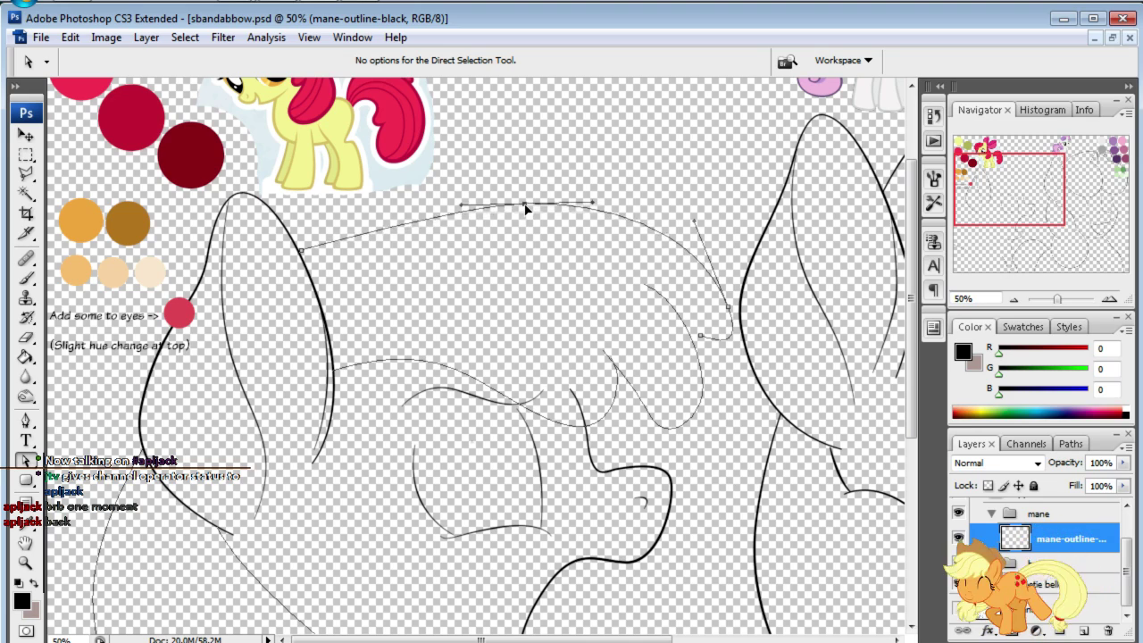
pyautogui.click(308, 258)
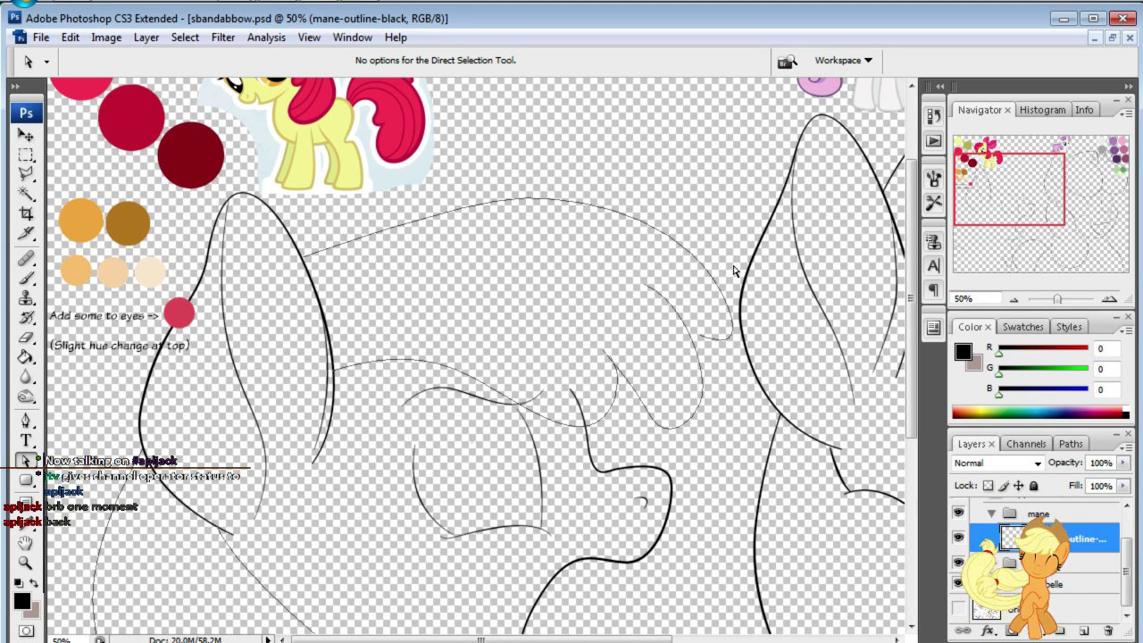
pyautogui.moveTo(1041, 184)
pyautogui.mouseDown()
pyautogui.moveTo(1016, 214)
pyautogui.moveTo(1016, 187)
pyautogui.mouseUp()
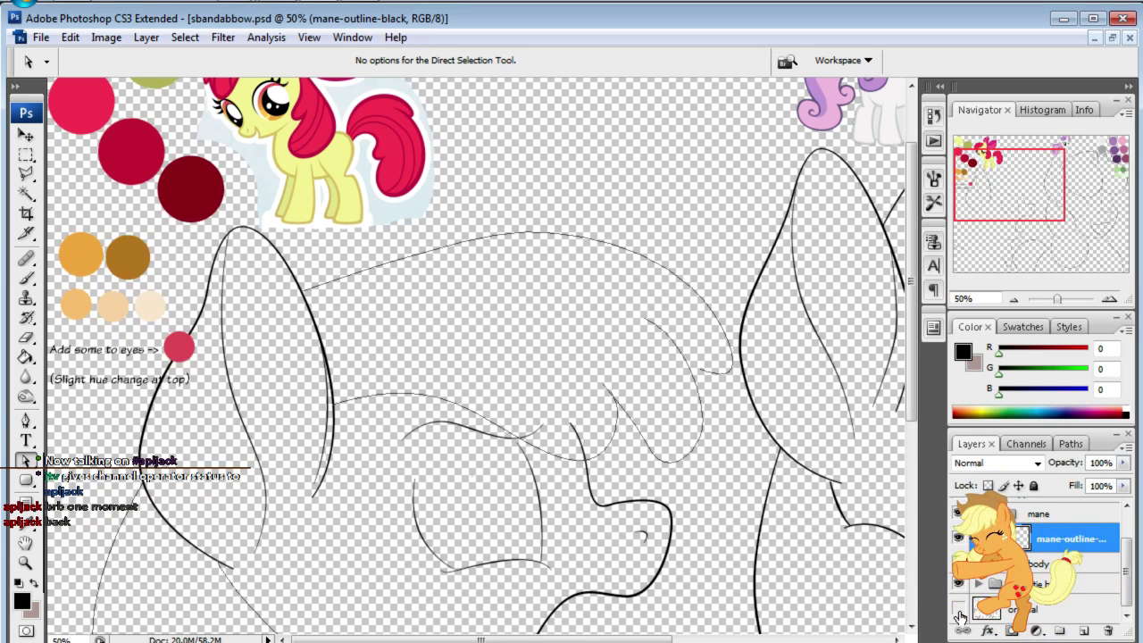
# - Lift and widen the mane arch to match the pencil sketch, then hide the sketch layer
pyautogui.click(958, 611)
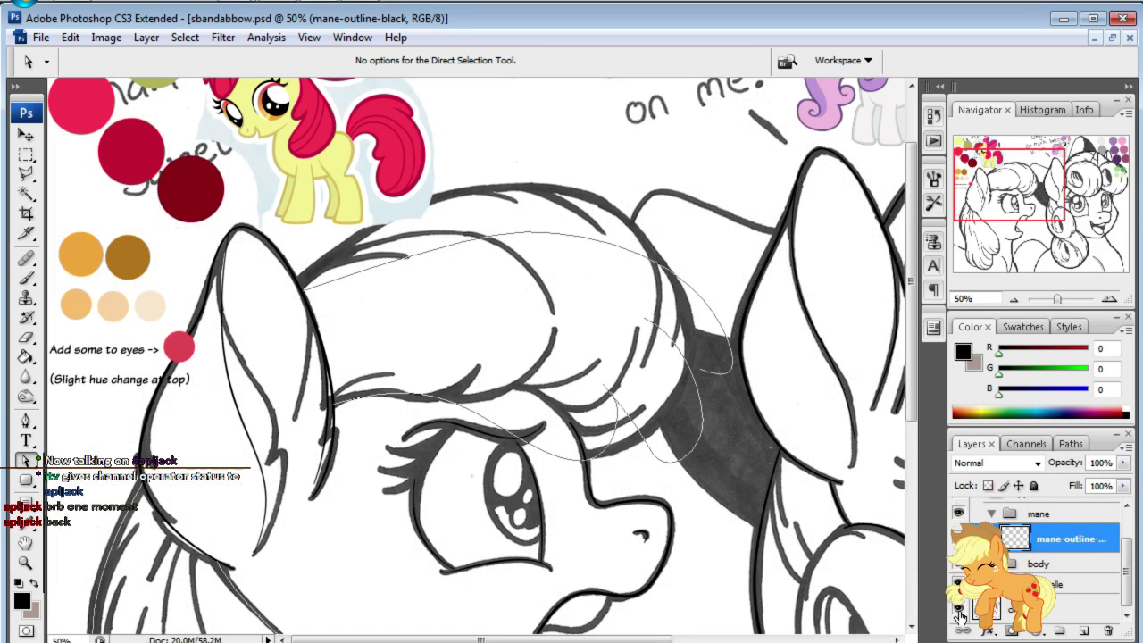
pyautogui.click(300, 287)
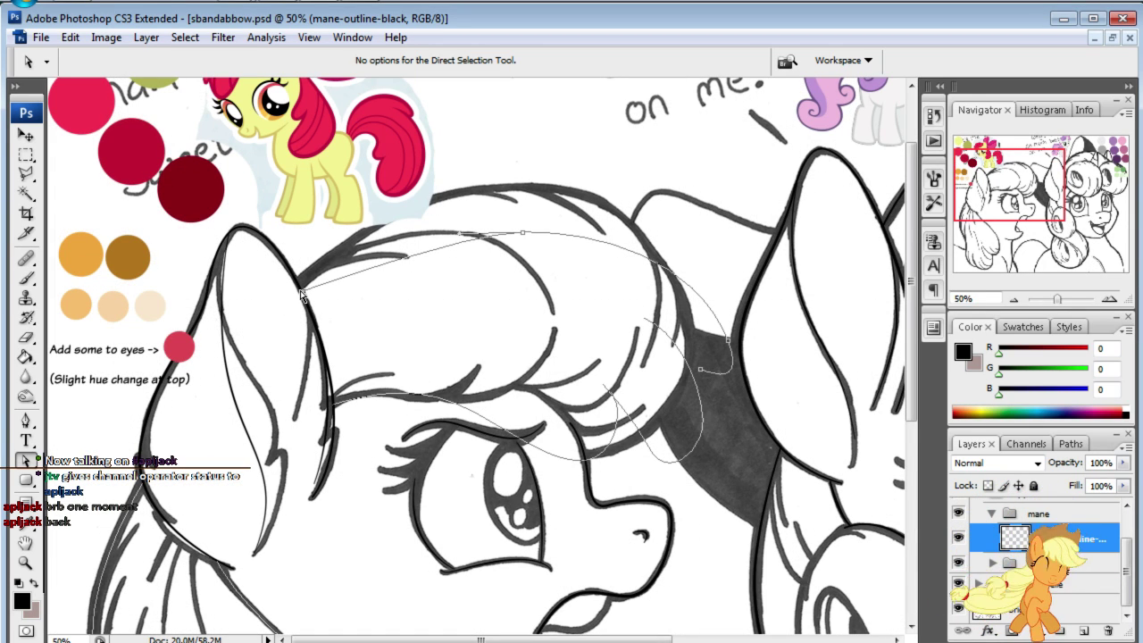
pyautogui.moveTo(522, 233)
pyautogui.mouseDown()
pyautogui.moveTo(508, 183)
pyautogui.moveTo(397, 181)
pyautogui.mouseUp()
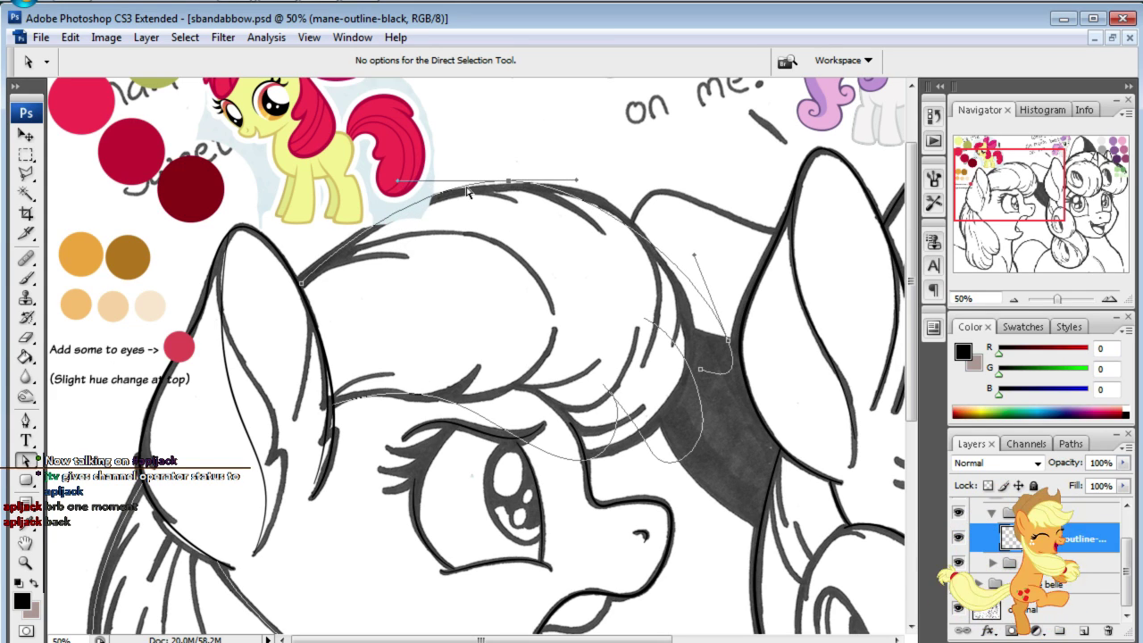
pyautogui.click(727, 341)
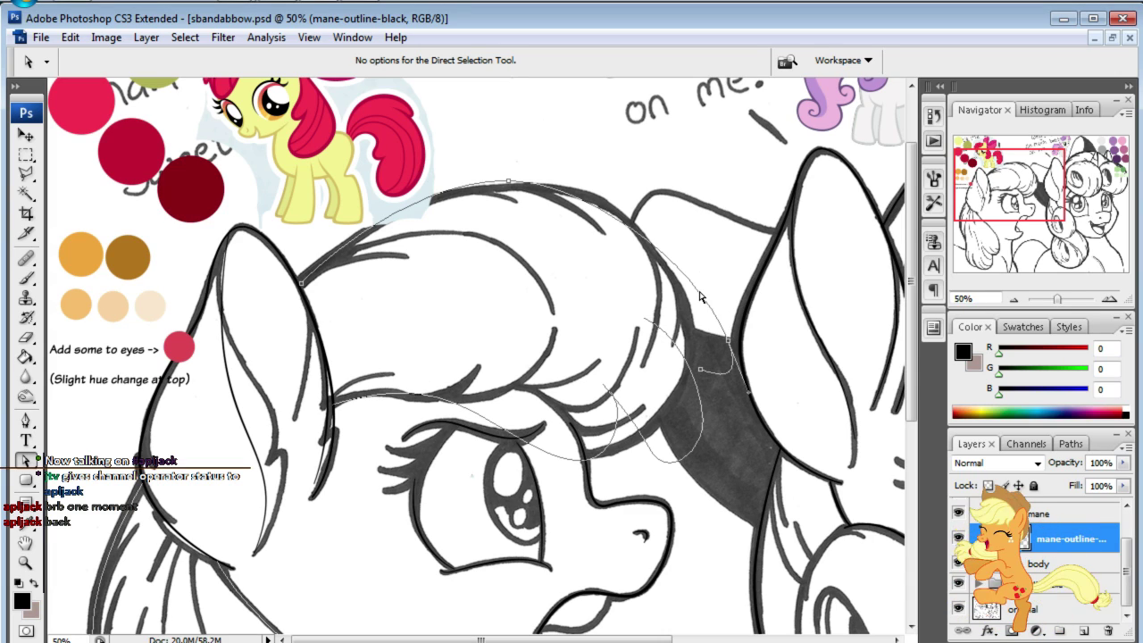
pyautogui.moveTo(693, 254); pyautogui.dragTo(694, 239)
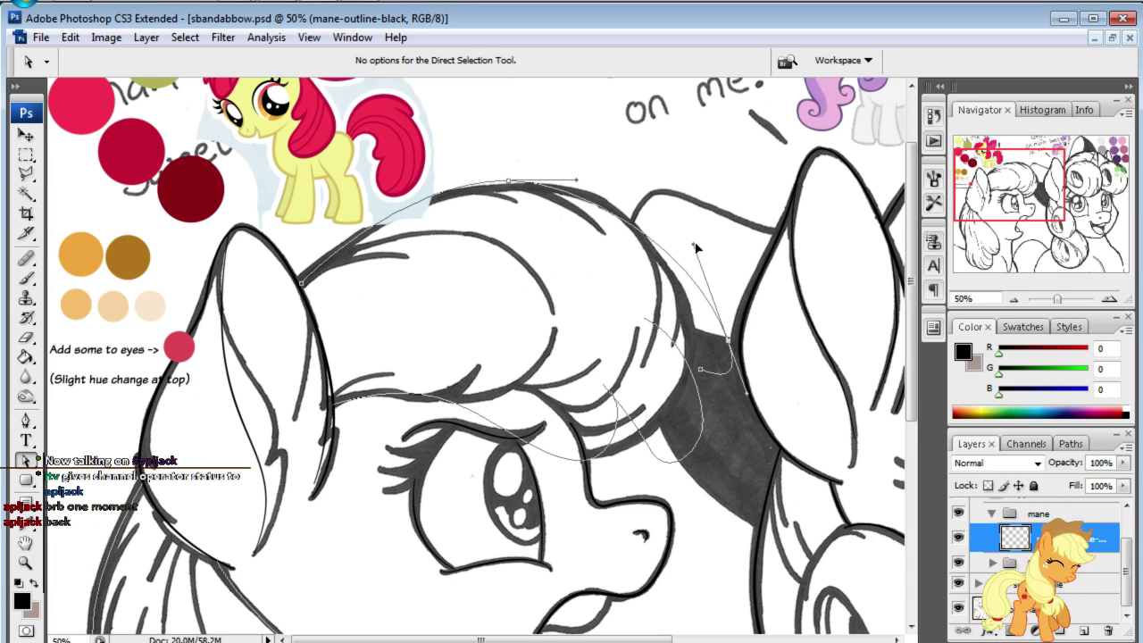
pyautogui.moveTo(701, 375); pyautogui.dragTo(690, 377)
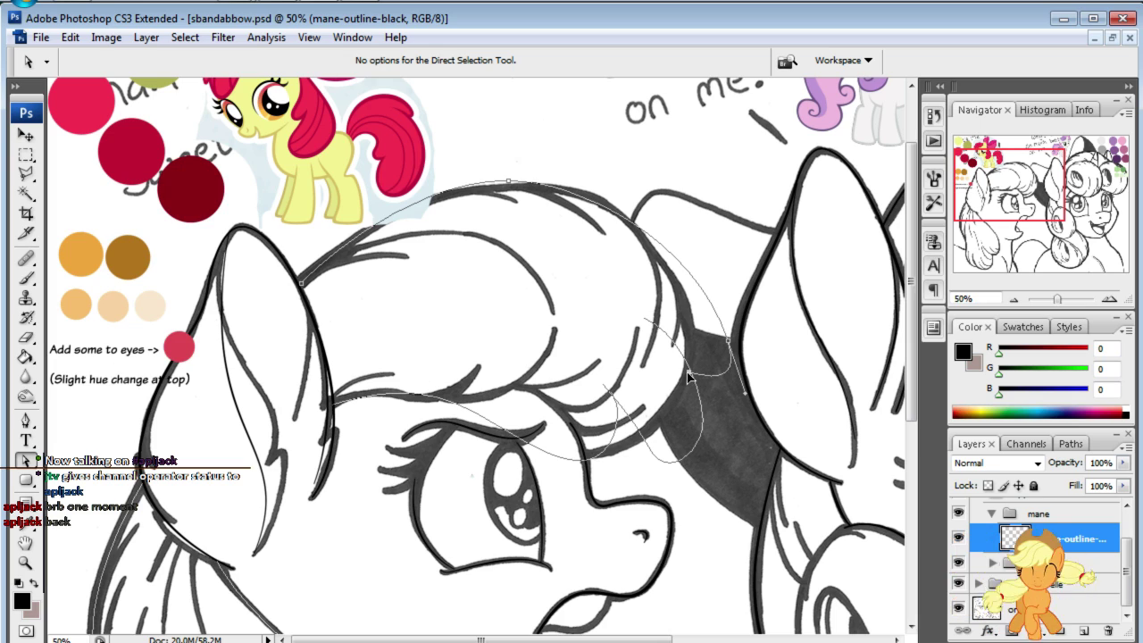
pyautogui.click(958, 609)
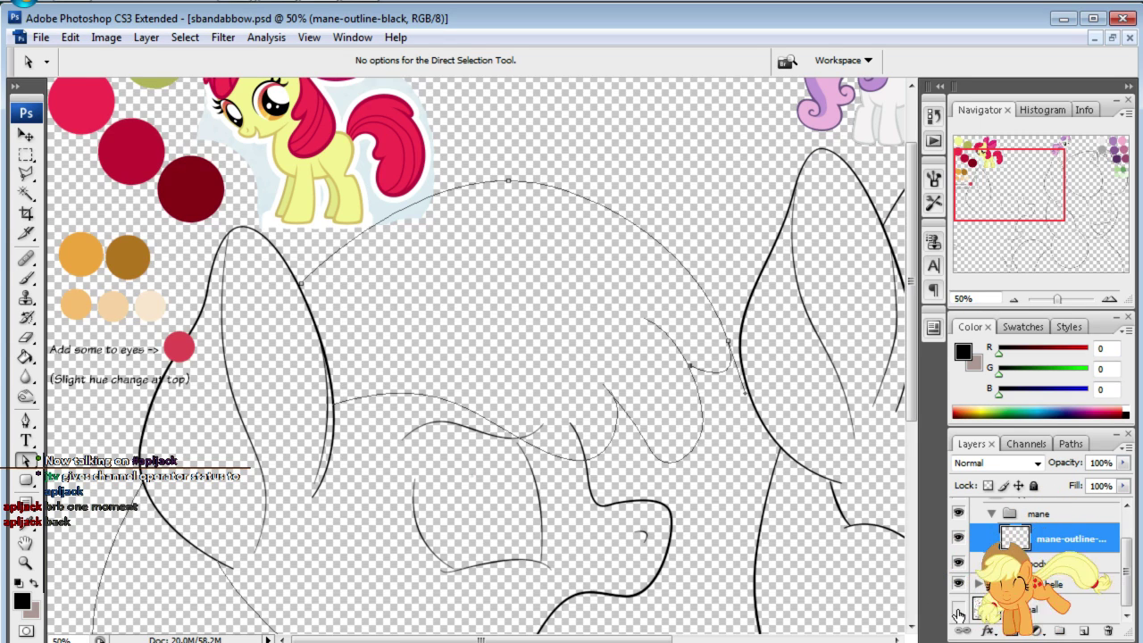
# - Move the inner strand's anchors and handles so it sweeps down and right under the hooked end
pyautogui.click(695, 399)
pyautogui.click(697, 399)
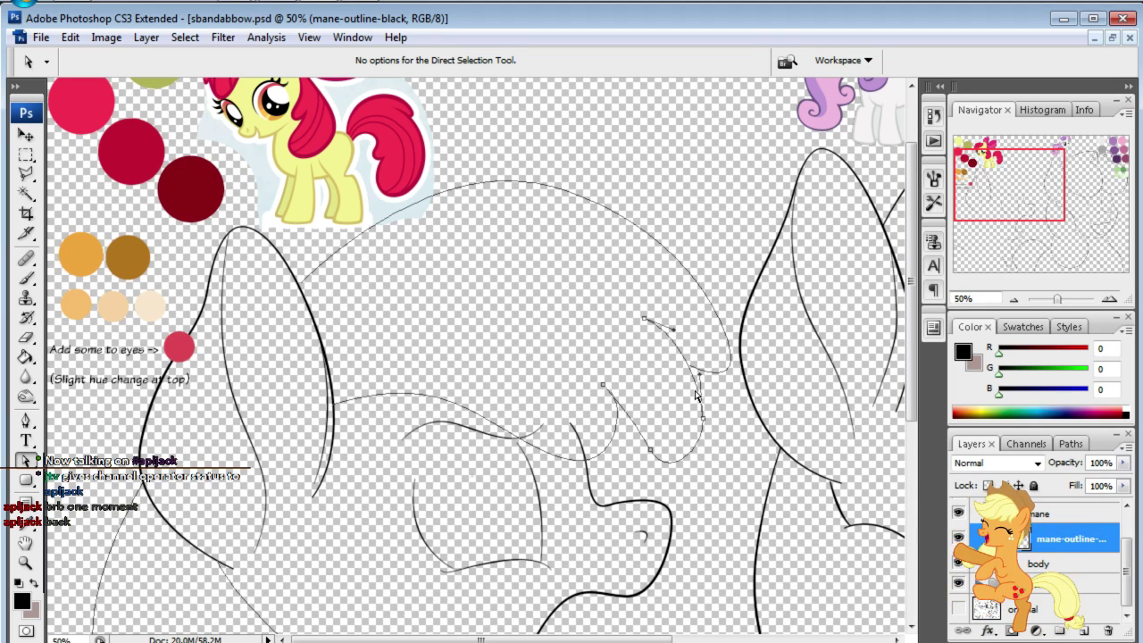
pyautogui.click(642, 321)
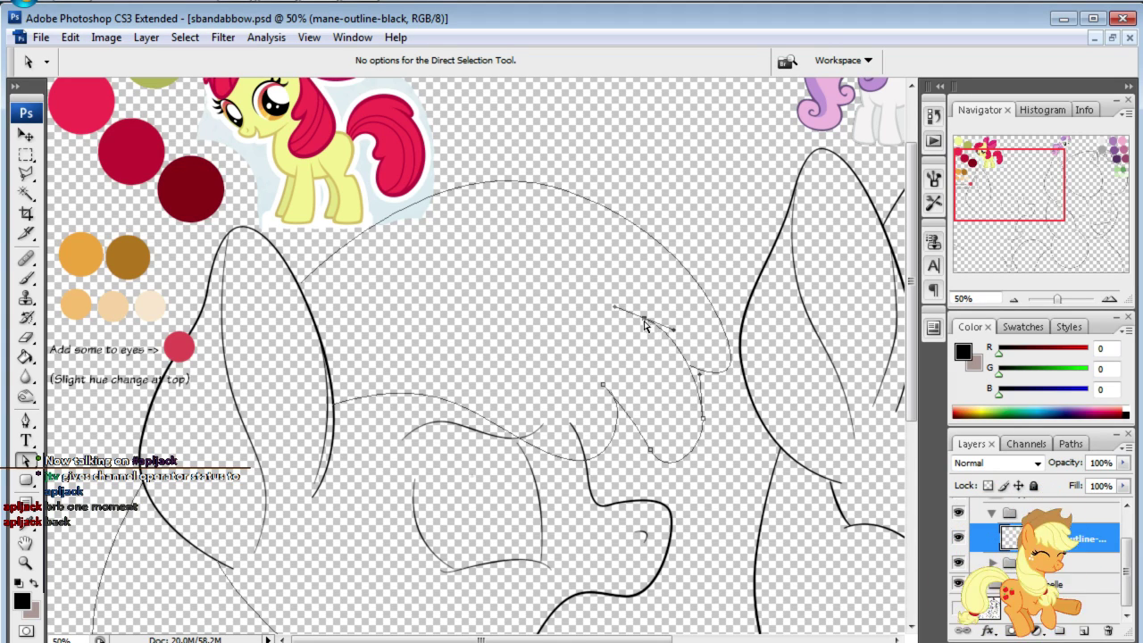
pyautogui.moveTo(703, 423); pyautogui.dragTo(718, 421)
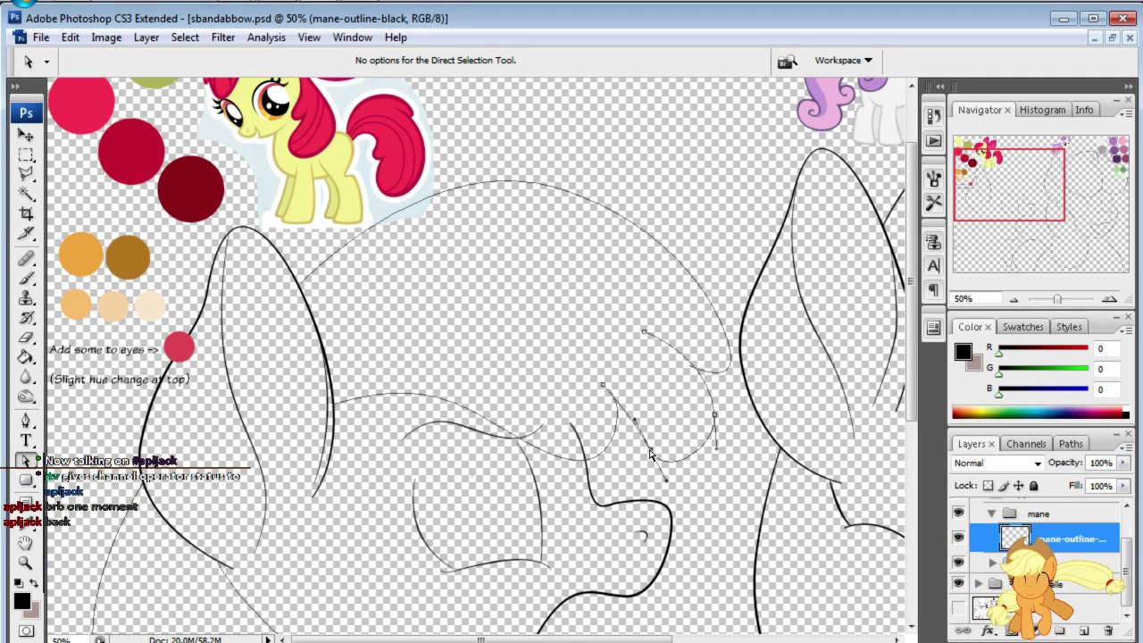
pyautogui.moveTo(650, 454); pyautogui.dragTo(627, 444)
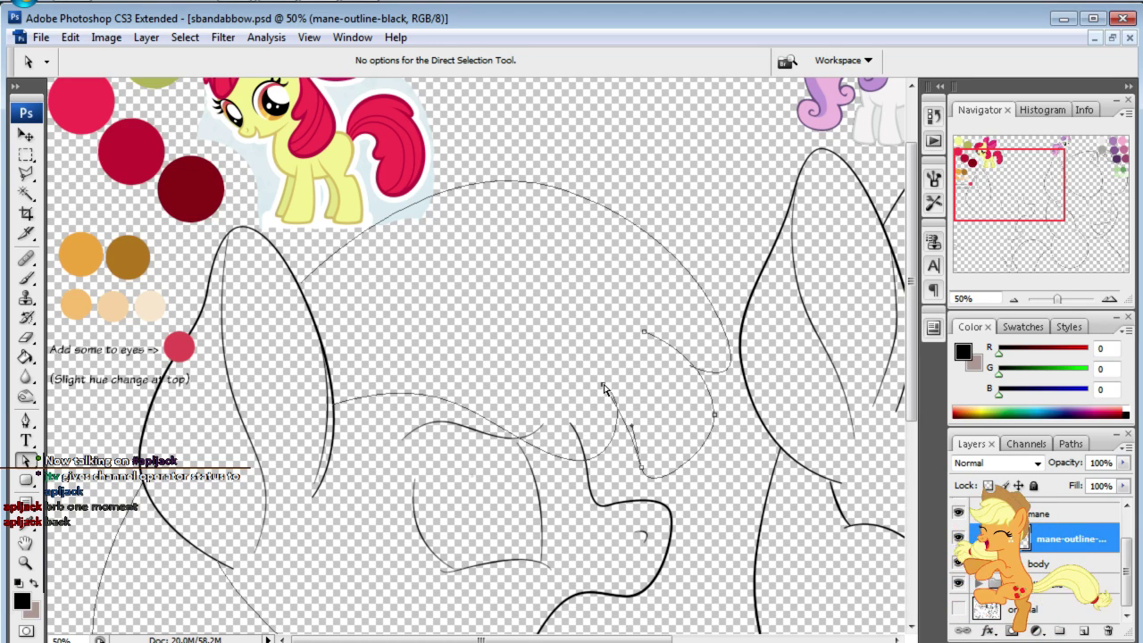
pyautogui.click(605, 384)
pyautogui.click(638, 466)
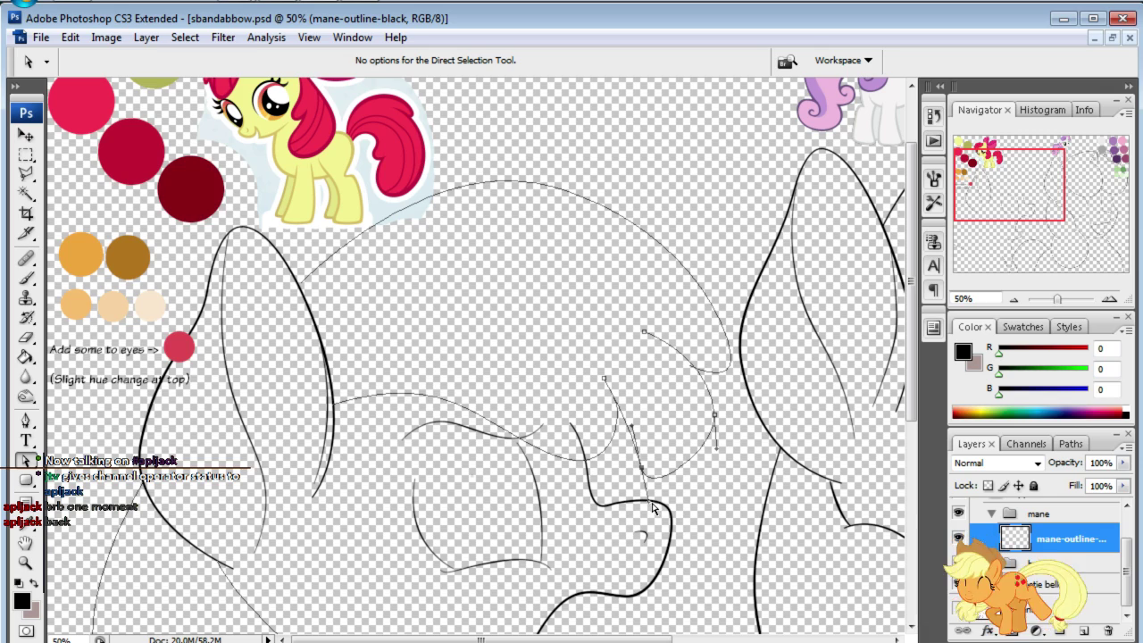
pyautogui.moveTo(654, 509)
pyautogui.mouseDown()
pyautogui.moveTo(665, 493)
pyautogui.moveTo(651, 467)
pyautogui.mouseUp()
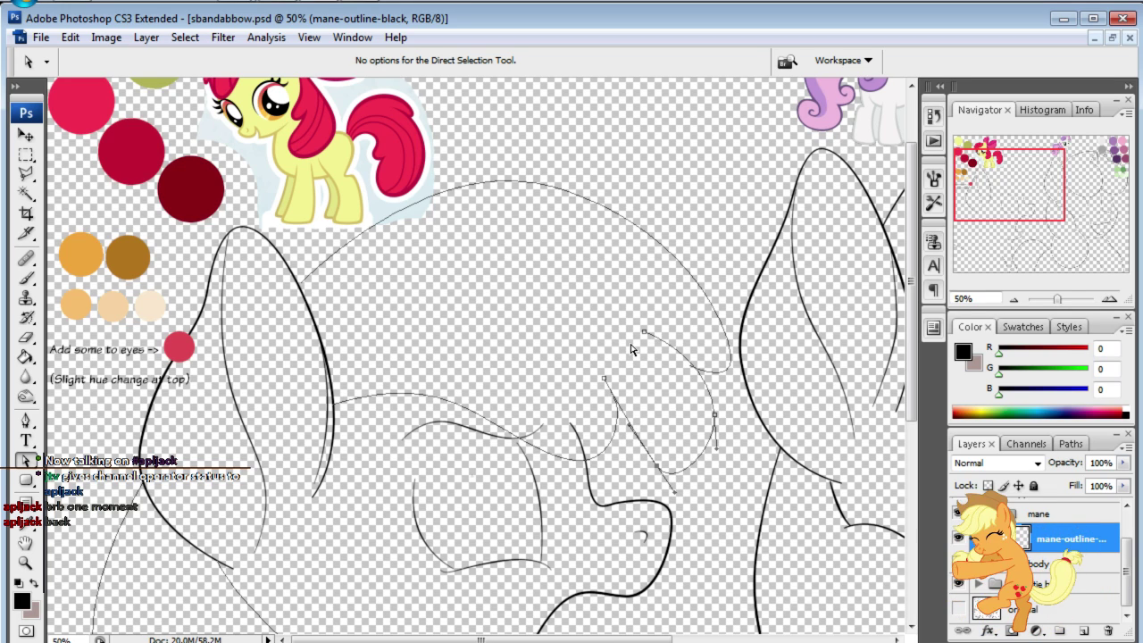
pyautogui.click(689, 428)
# - Select the mane strand above the muzzle and nudge its lower anchor
pyautogui.scroll(-1, 862, 395)
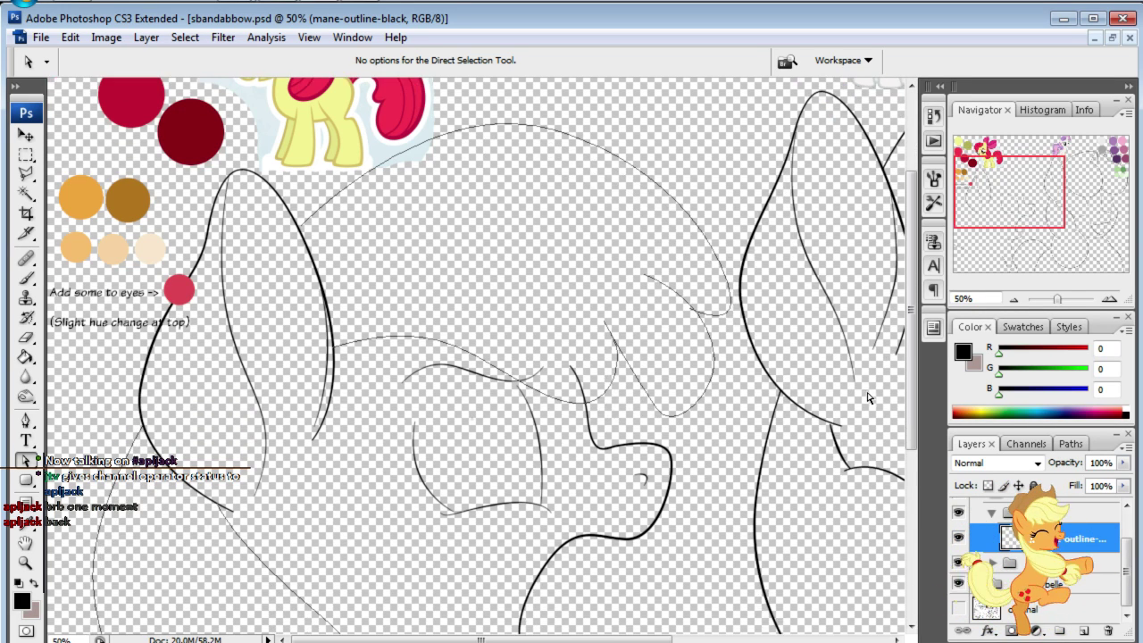
pyautogui.scroll(-2, 862, 395)
pyautogui.scroll(-1, 862, 395)
pyautogui.scroll(-1, 857, 394)
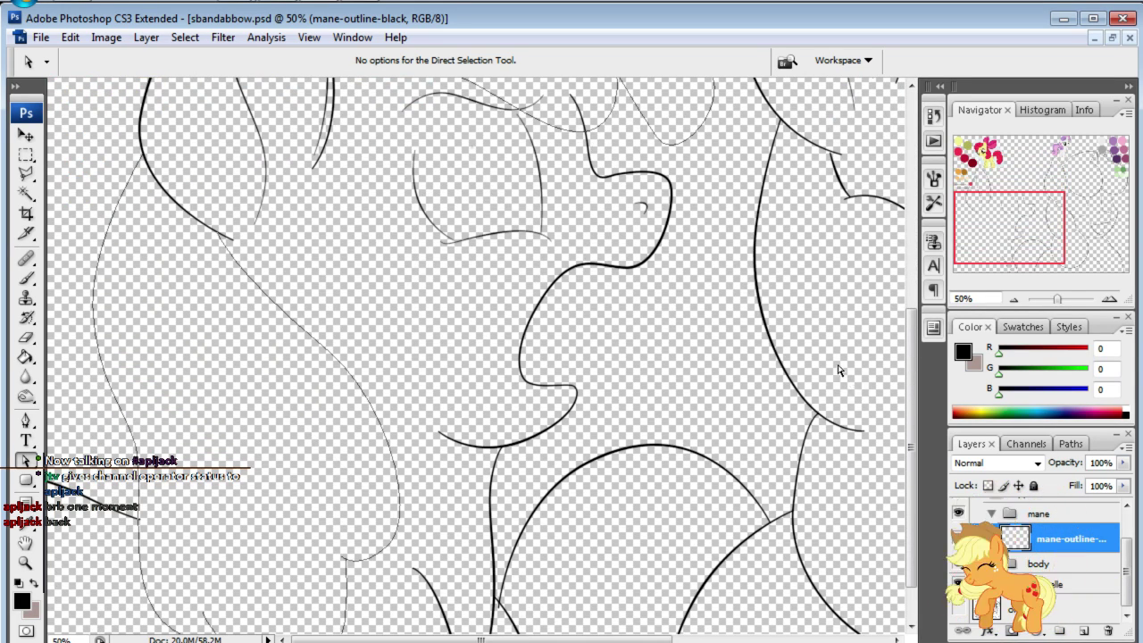
pyautogui.scroll(2, 803, 330)
pyautogui.scroll(1, 714, 241)
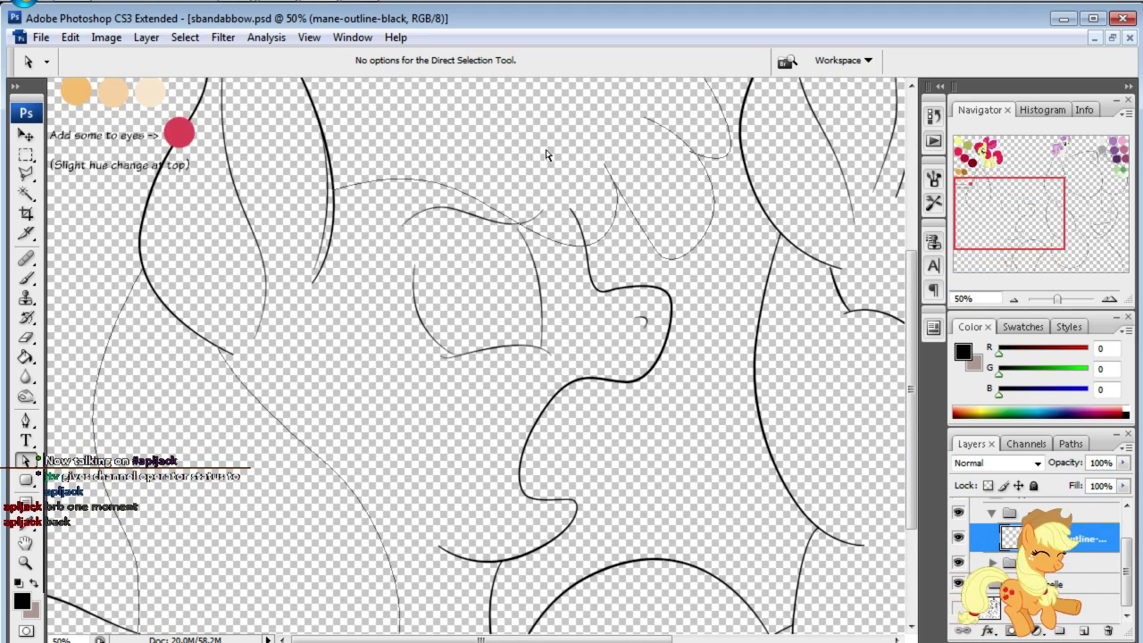
pyautogui.click(616, 181)
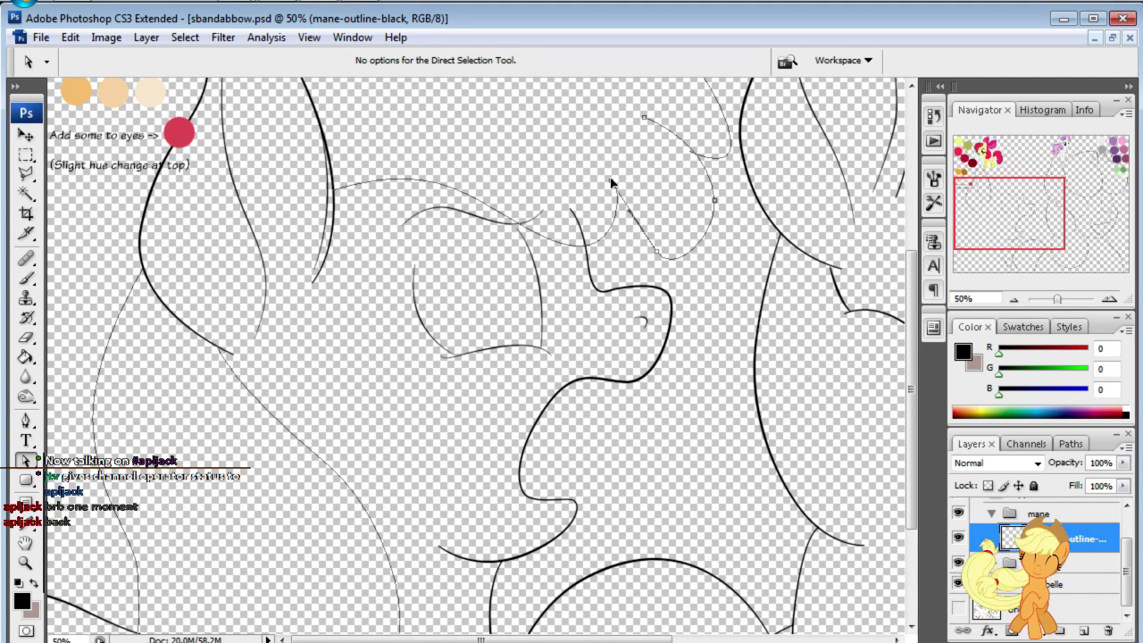
pyautogui.moveTo(657, 254)
pyautogui.mouseDown()
pyautogui.moveTo(647, 260)
pyautogui.moveTo(626, 212)
pyautogui.mouseUp()
# - Reshape the strand beside the forelock into a rounded U-shaped dip
pyautogui.click(662, 265)
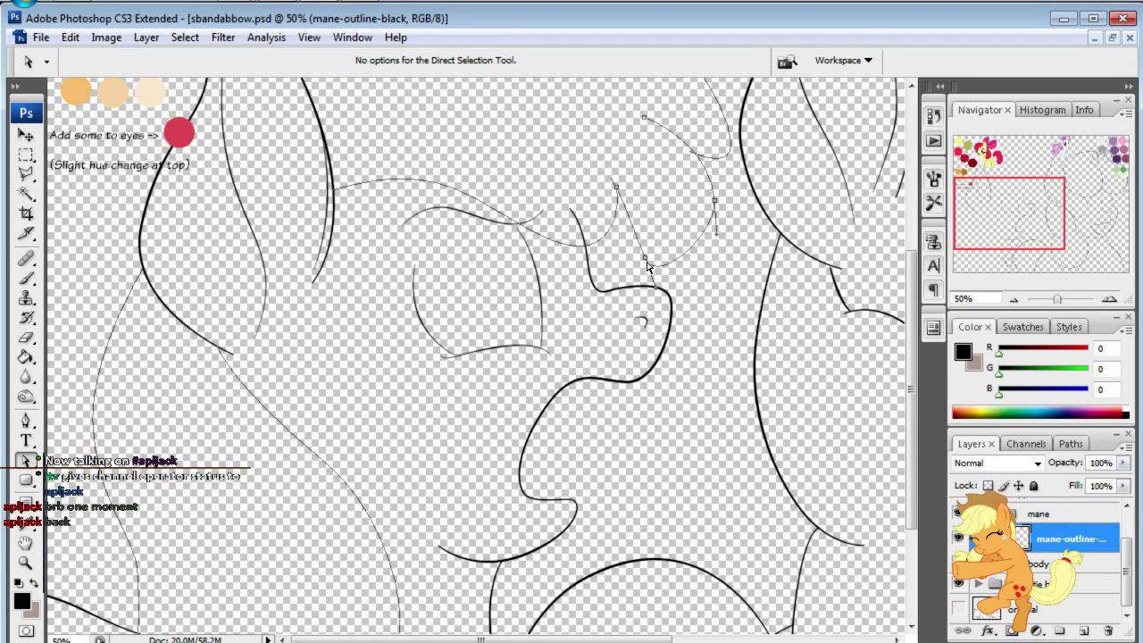
pyautogui.moveTo(718, 240); pyautogui.dragTo(702, 277)
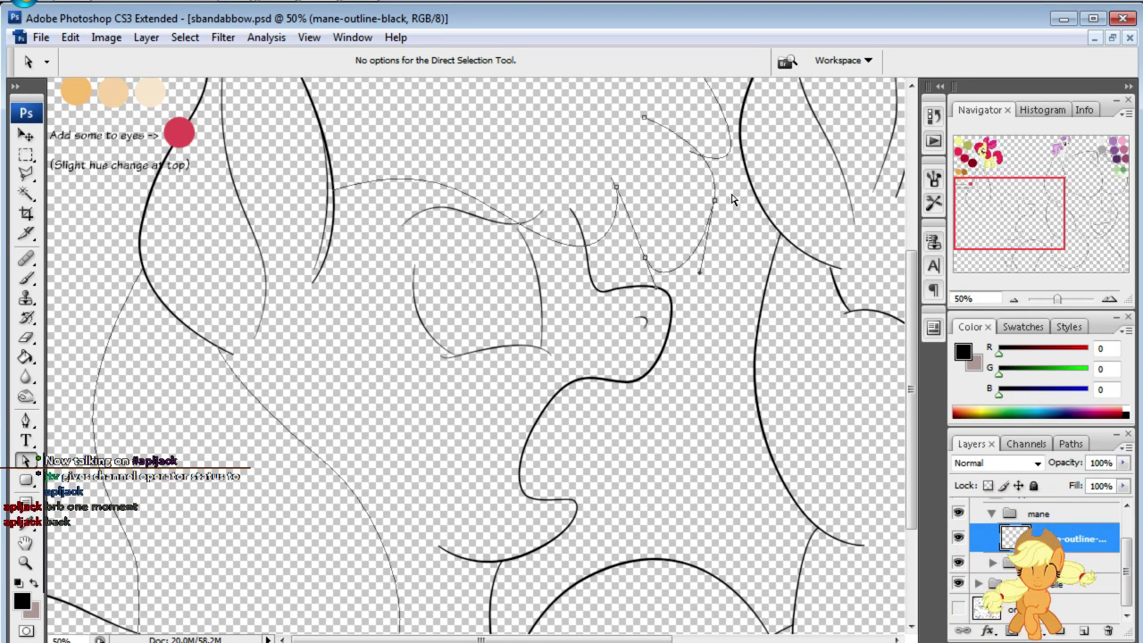
pyautogui.moveTo(715, 207); pyautogui.dragTo(707, 204)
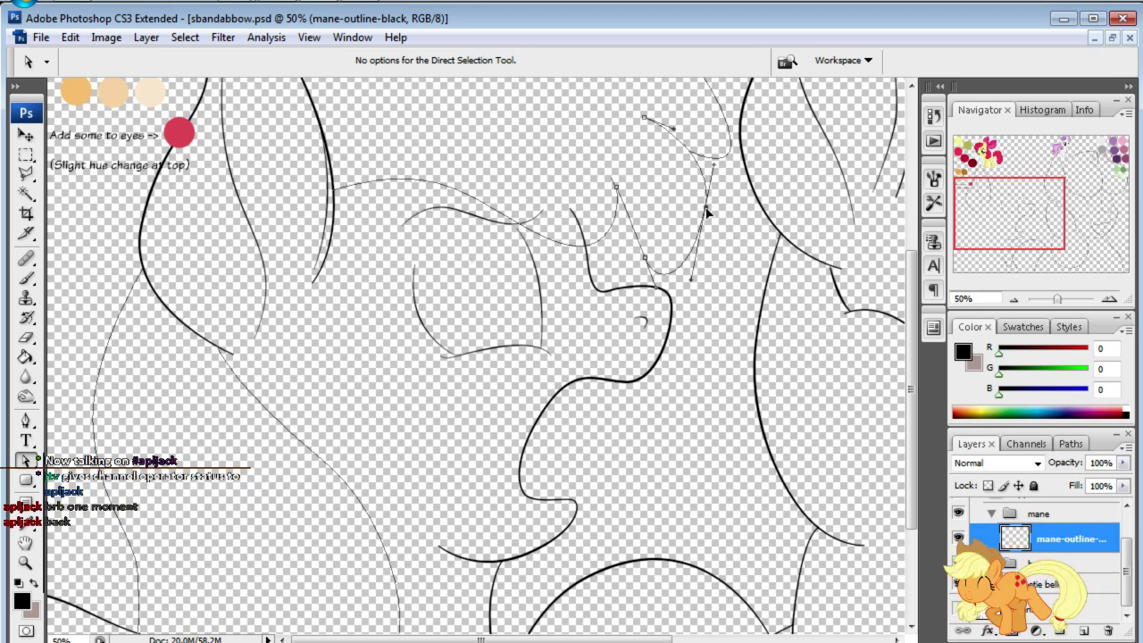
pyautogui.click(740, 235)
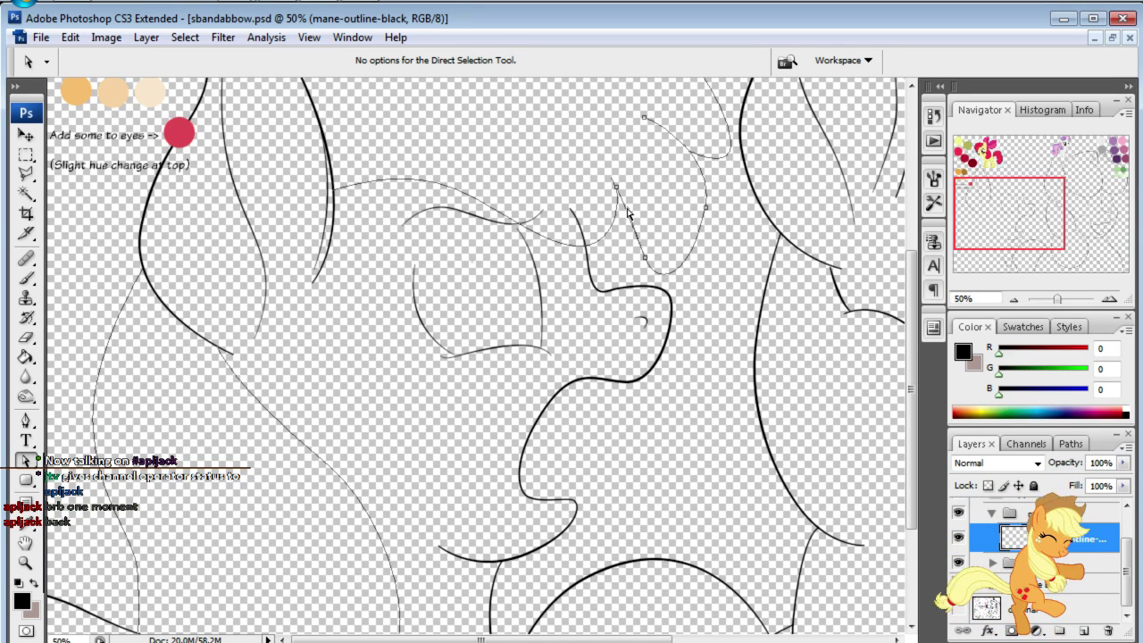
pyautogui.moveTo(614, 185); pyautogui.dragTo(635, 193)
pyautogui.moveTo(646, 259); pyautogui.dragTo(633, 242)
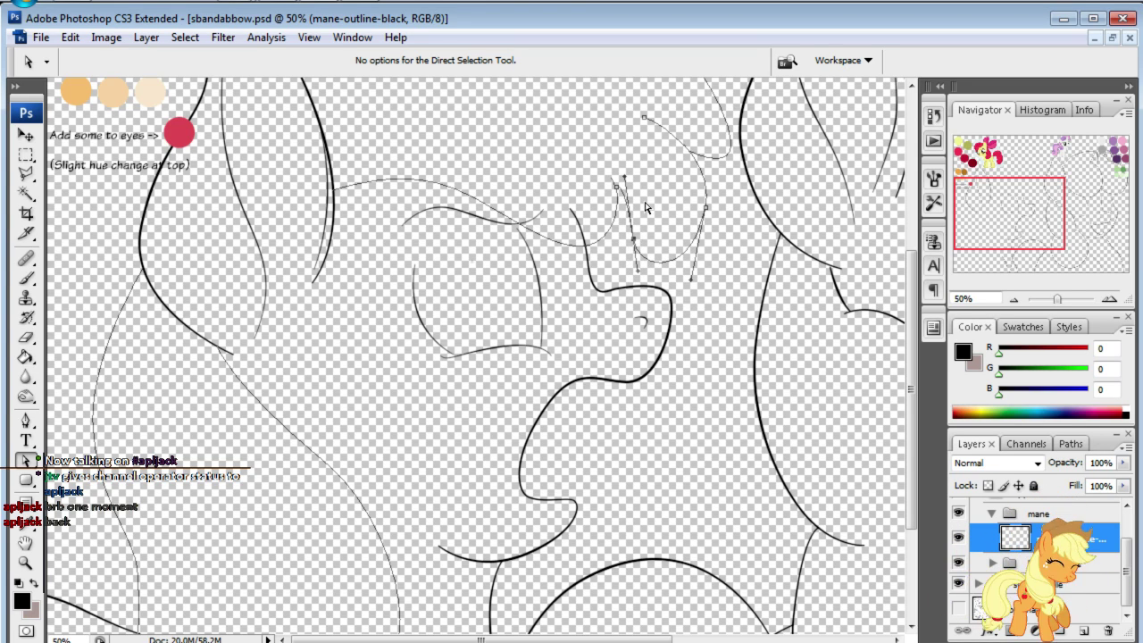
pyautogui.moveTo(996, 233); pyautogui.dragTo(994, 202)
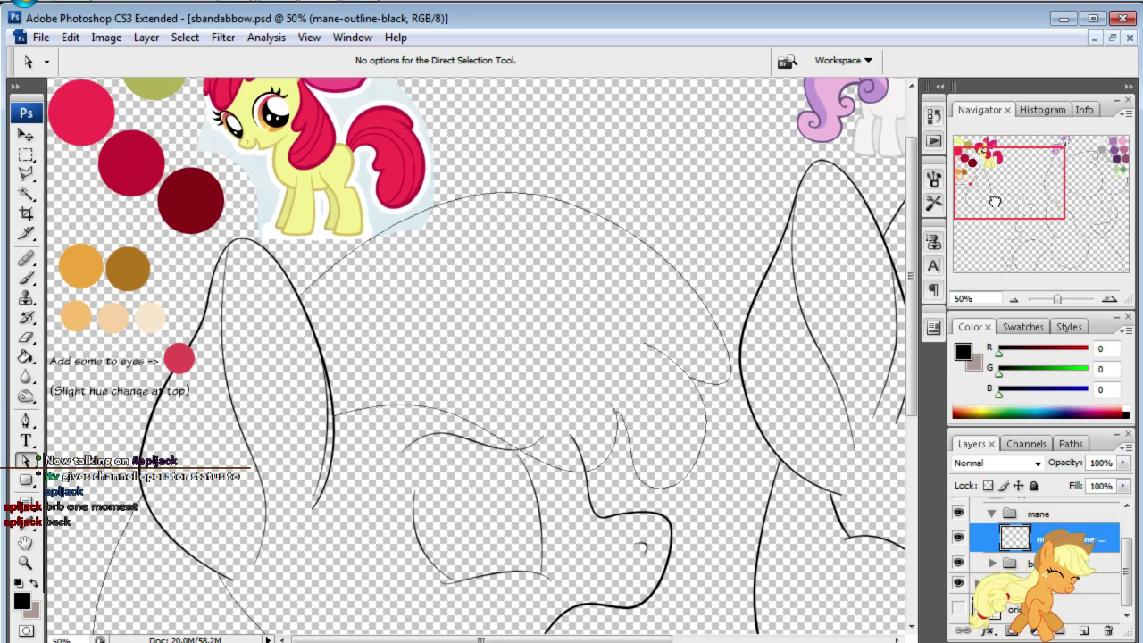
# - Pull the inner strand's lower end down and right so it curves more steeply
pyautogui.click(689, 460)
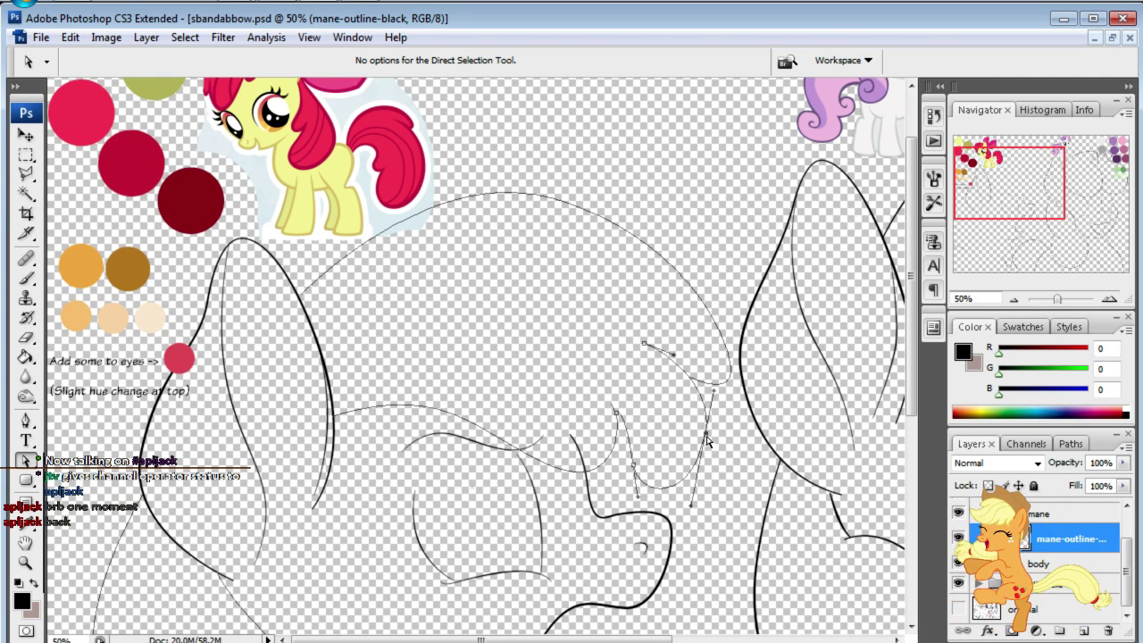
pyautogui.moveTo(705, 445); pyautogui.dragTo(712, 431)
pyautogui.moveTo(695, 493); pyautogui.dragTo(729, 476)
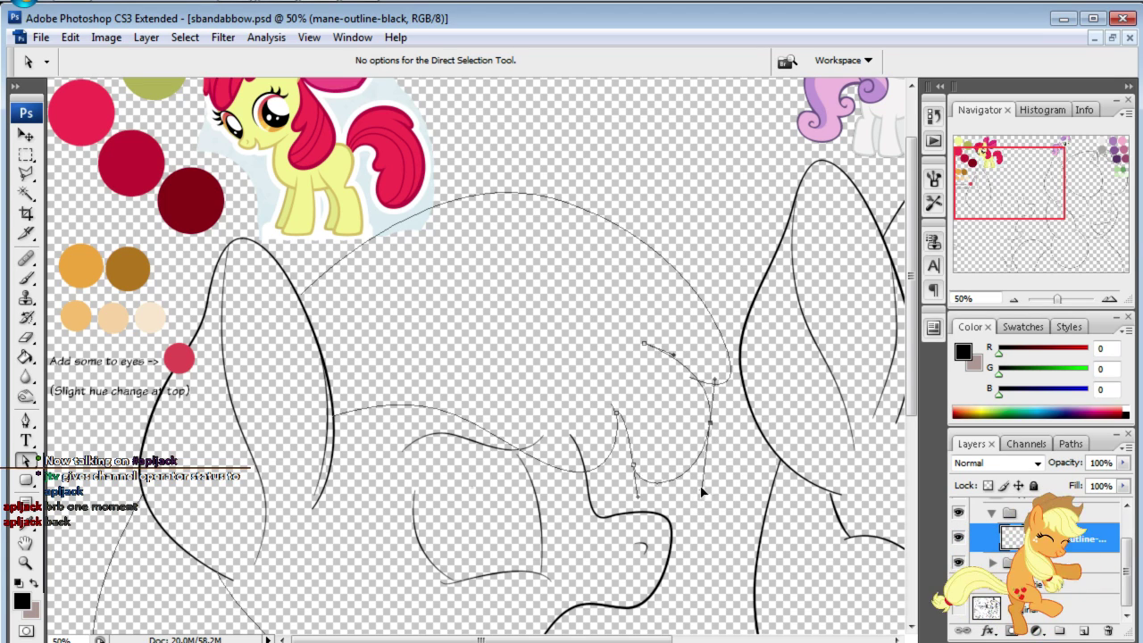
pyautogui.moveTo(637, 496); pyautogui.dragTo(712, 579)
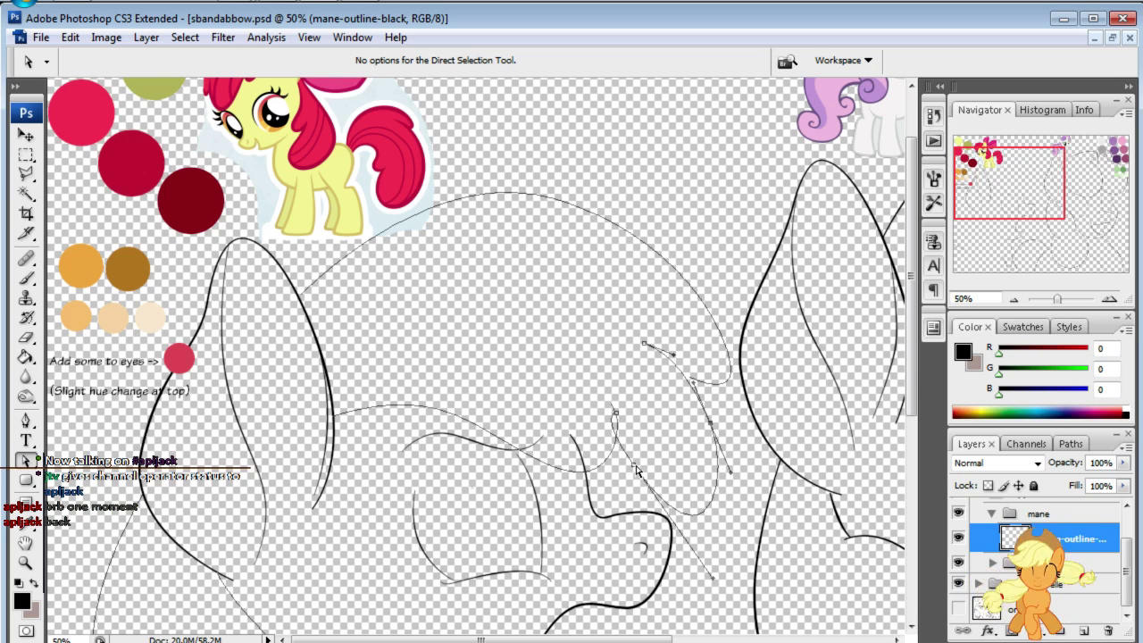
pyautogui.moveTo(637, 472); pyautogui.dragTo(658, 467)
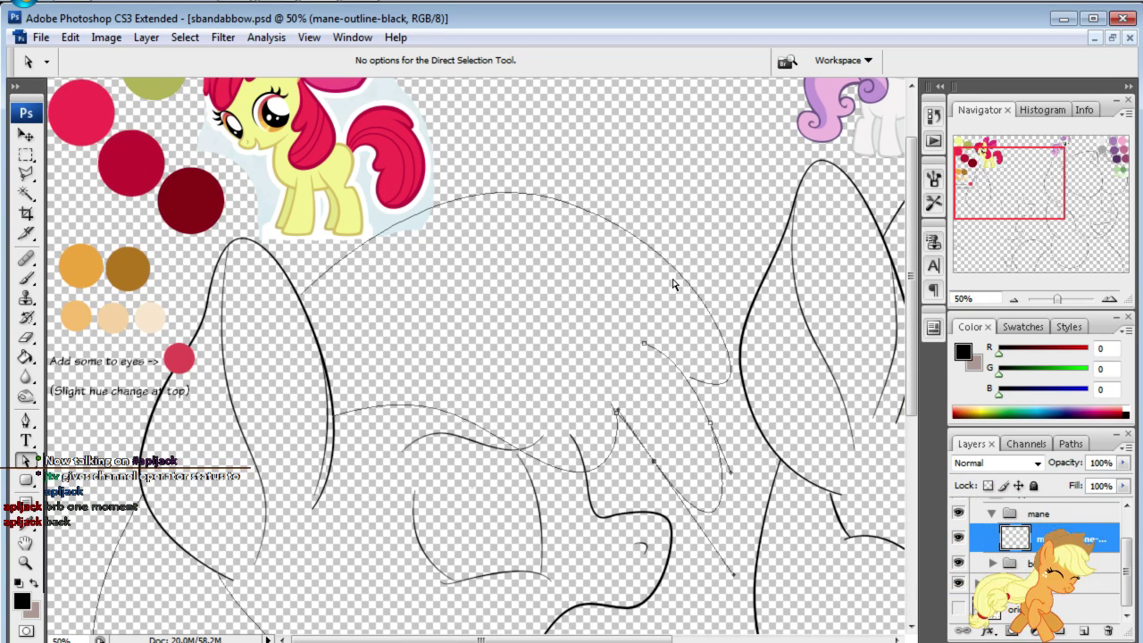
pyautogui.click(737, 416)
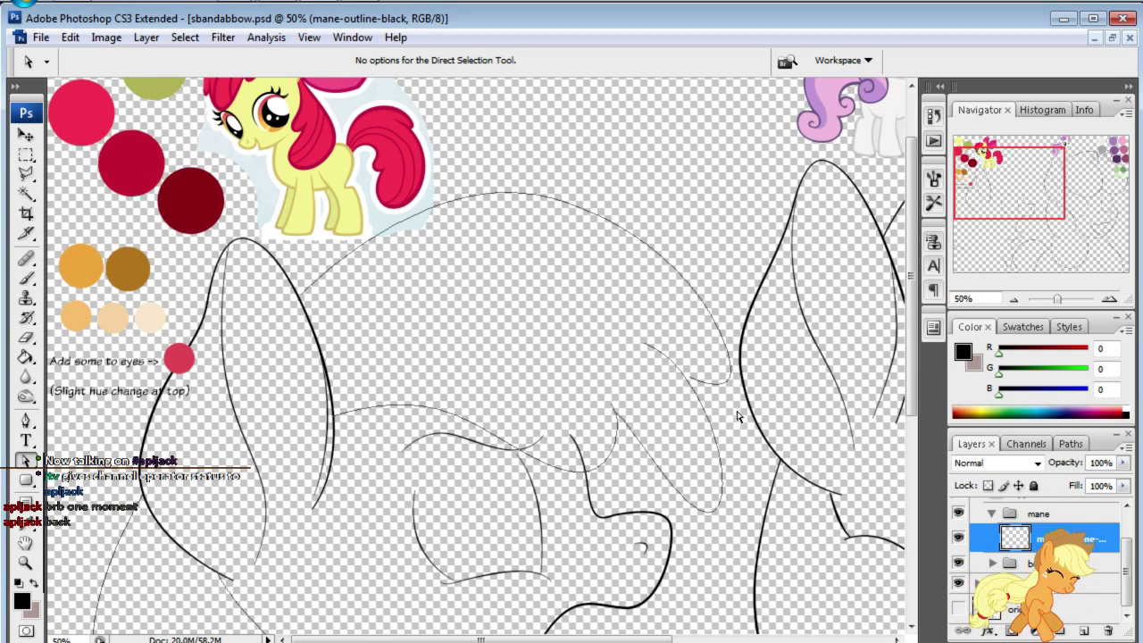
pyautogui.click(617, 417)
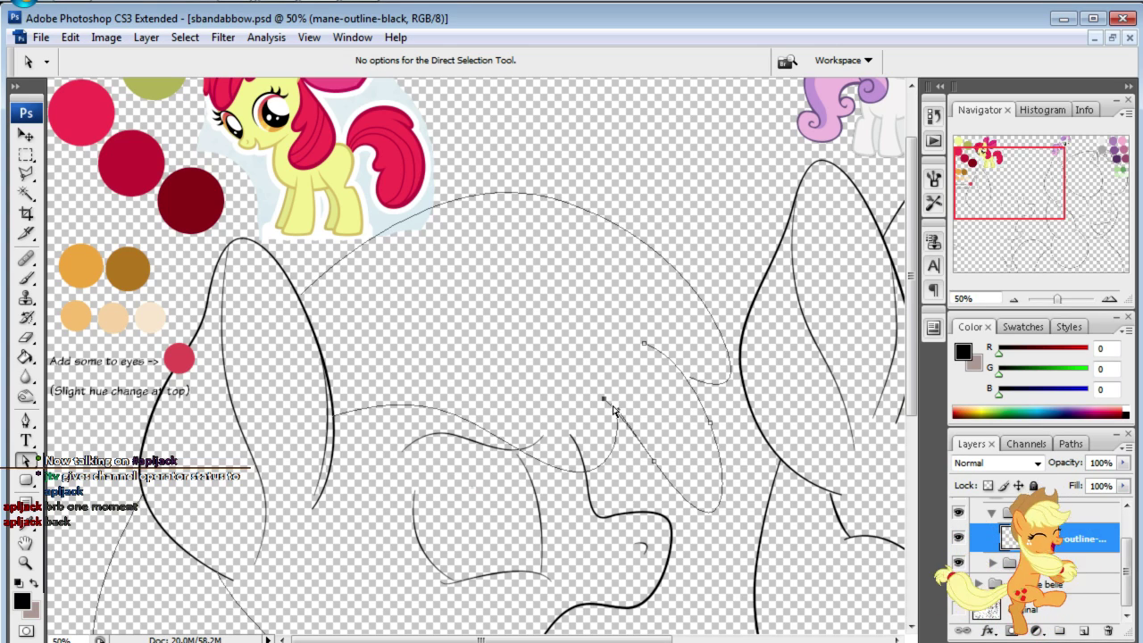
pyautogui.click(622, 413)
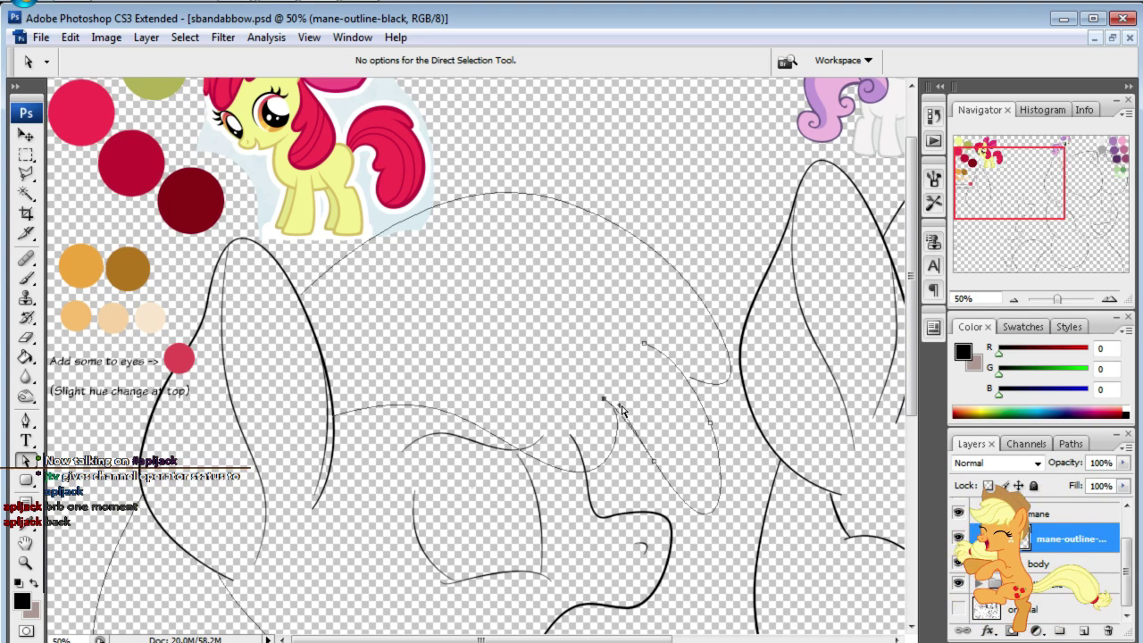
# - Refine the long strand's middle and end curve, then show the scanned line art to compare
pyautogui.click(654, 463)
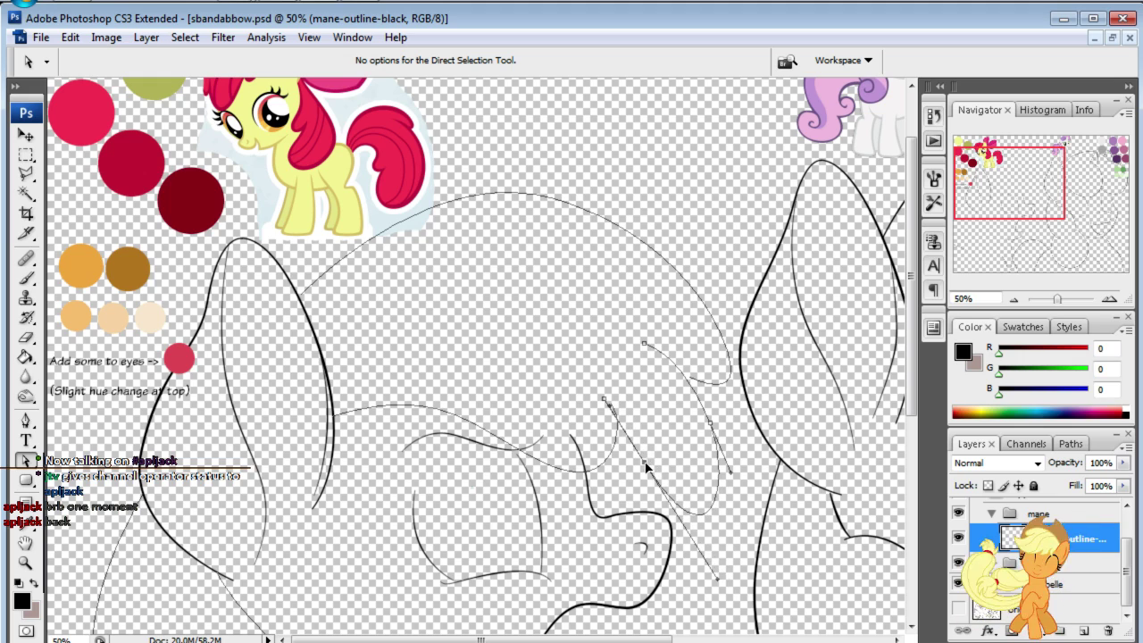
pyautogui.moveTo(730, 471); pyautogui.dragTo(728, 496)
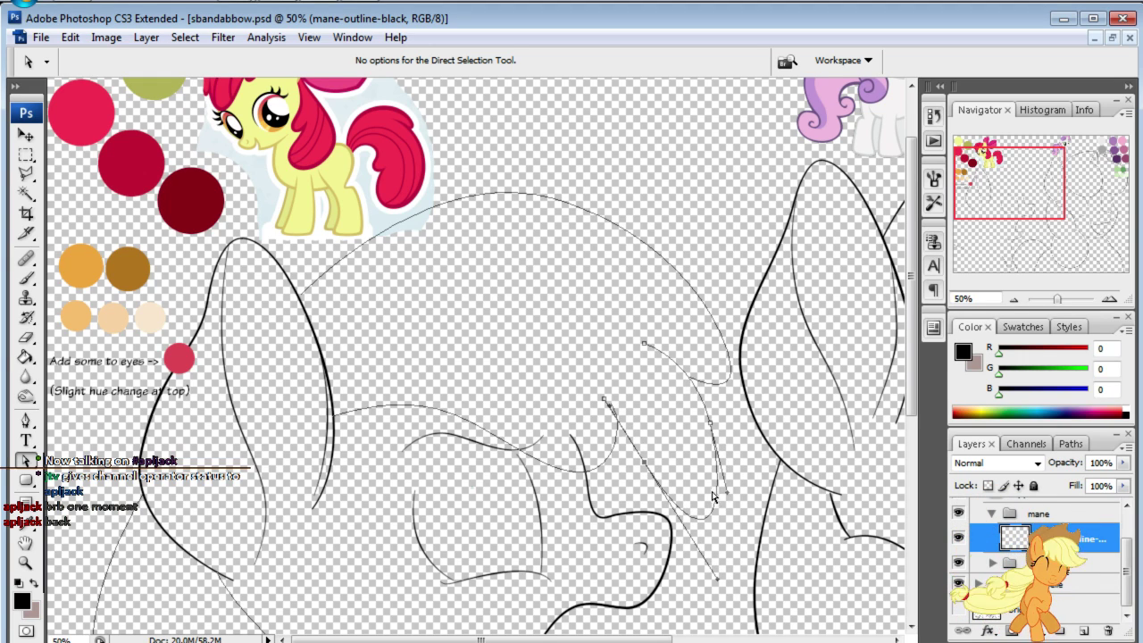
pyautogui.moveTo(708, 424); pyautogui.dragTo(688, 456)
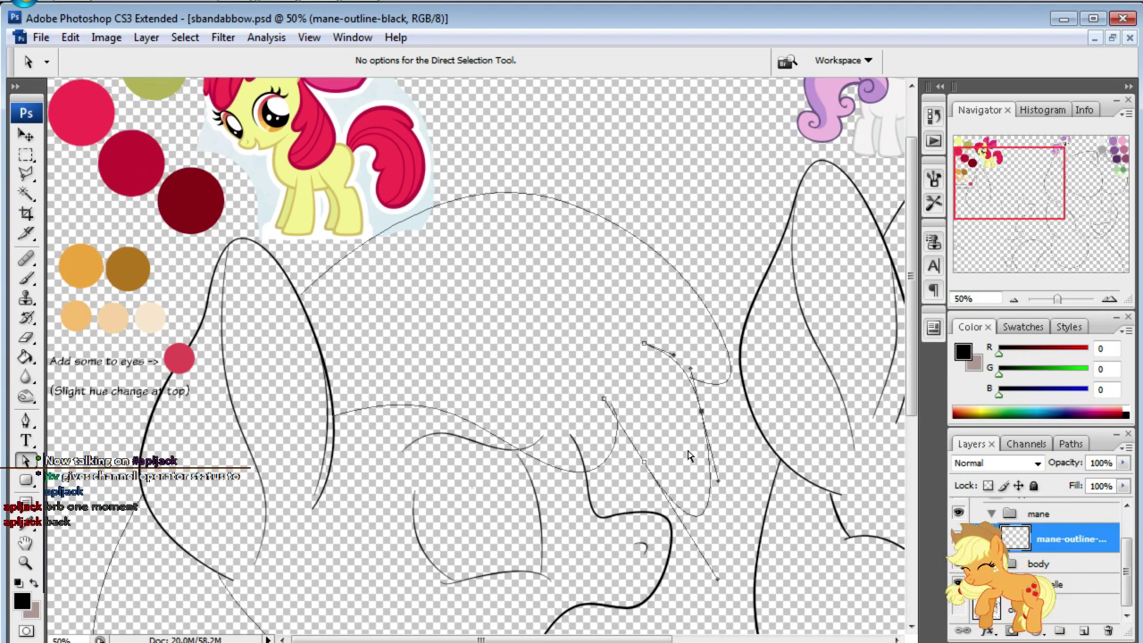
pyautogui.moveTo(716, 584); pyautogui.dragTo(689, 544)
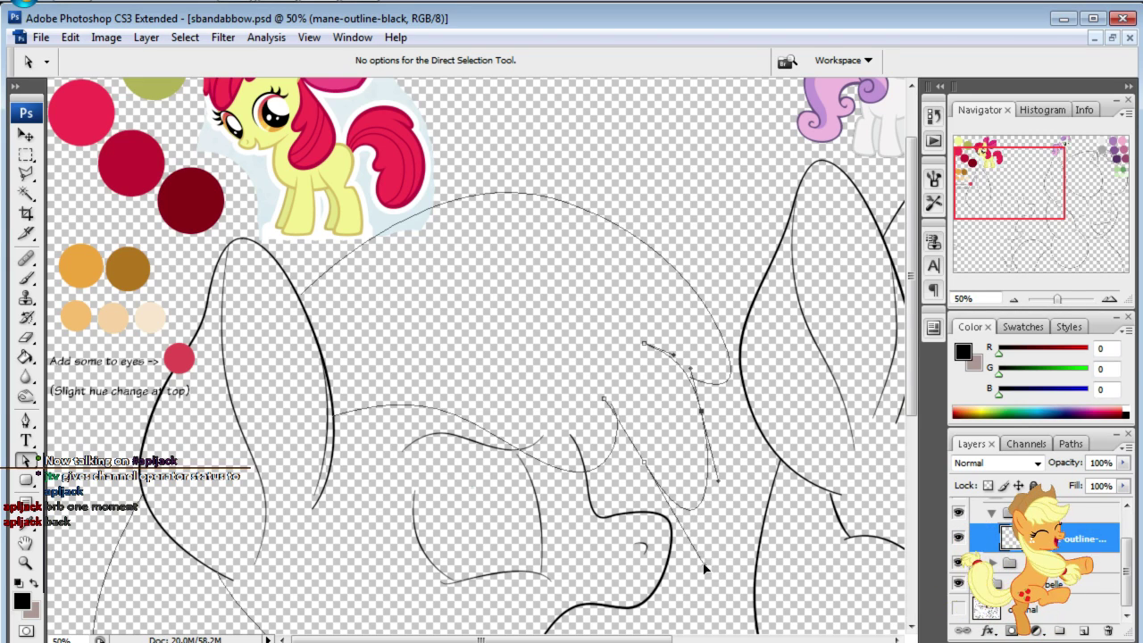
pyautogui.click(716, 506)
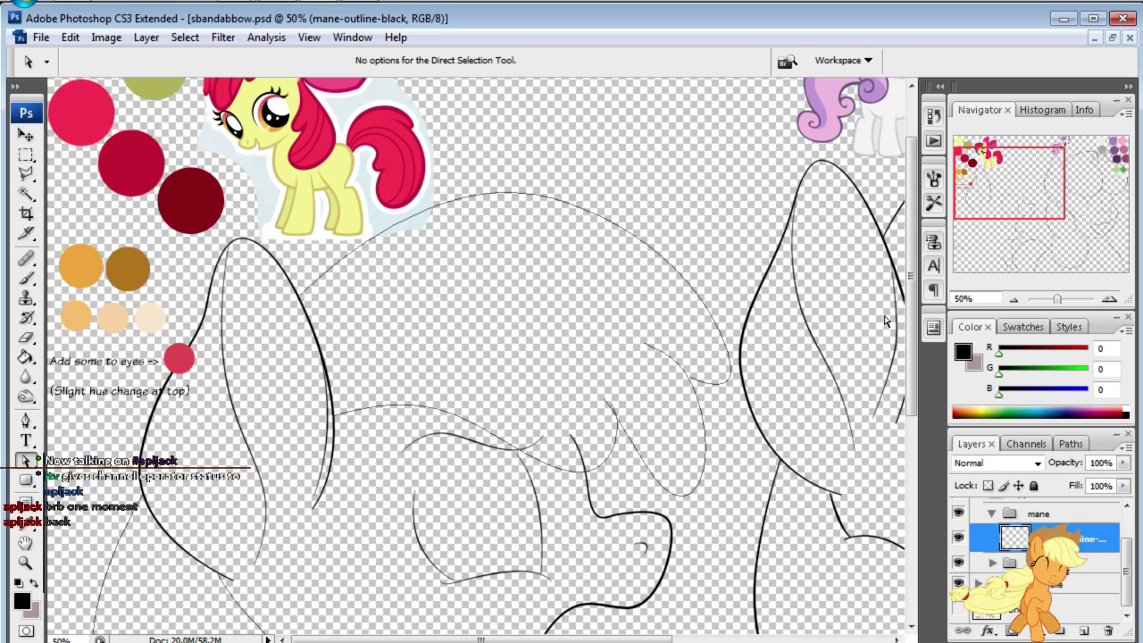
pyautogui.moveTo(1011, 198); pyautogui.dragTo(998, 216)
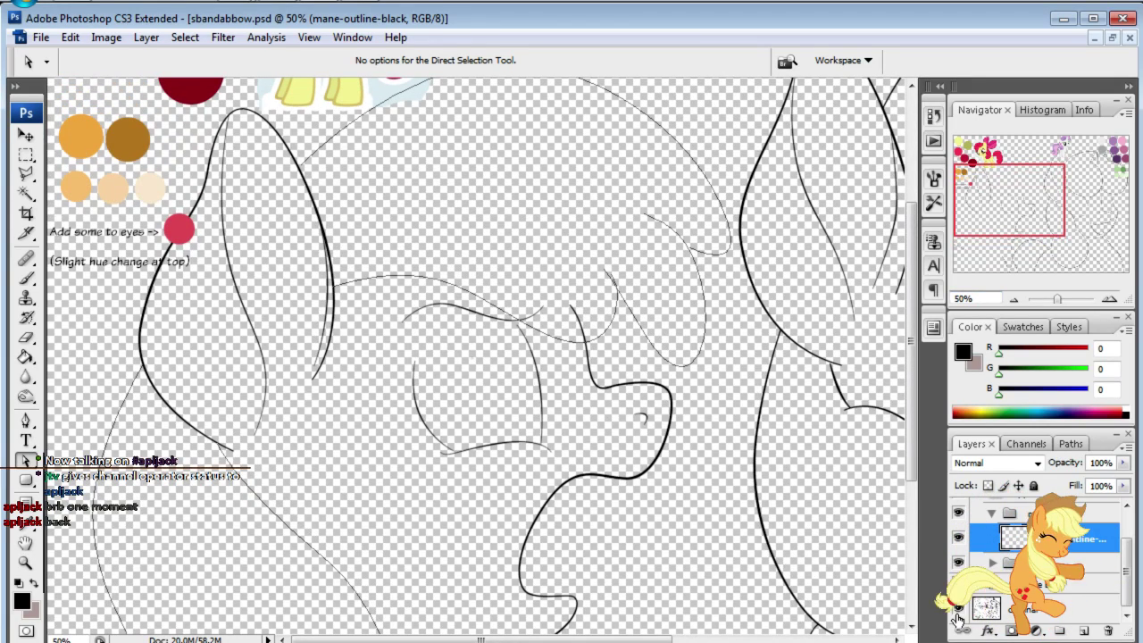
pyautogui.click(958, 609)
# - Hide the scanned line art and set the zoom to 25%, then 50%
pyautogui.click(957, 616)
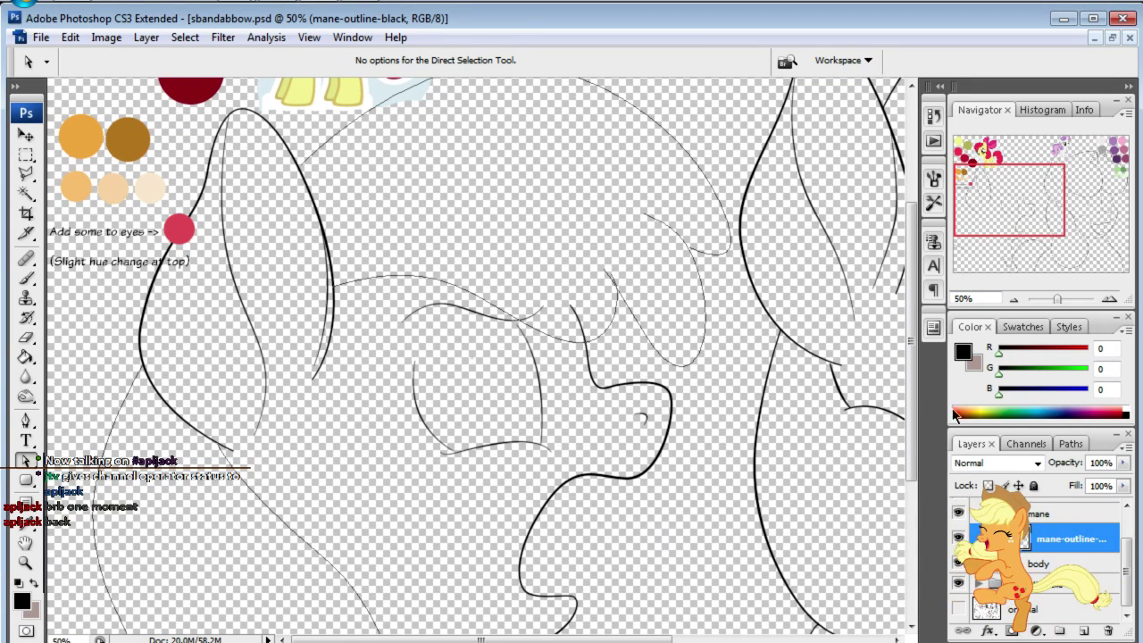
pyautogui.doubleClick(976, 299)
pyautogui.write('25')
pyautogui.press('Return')
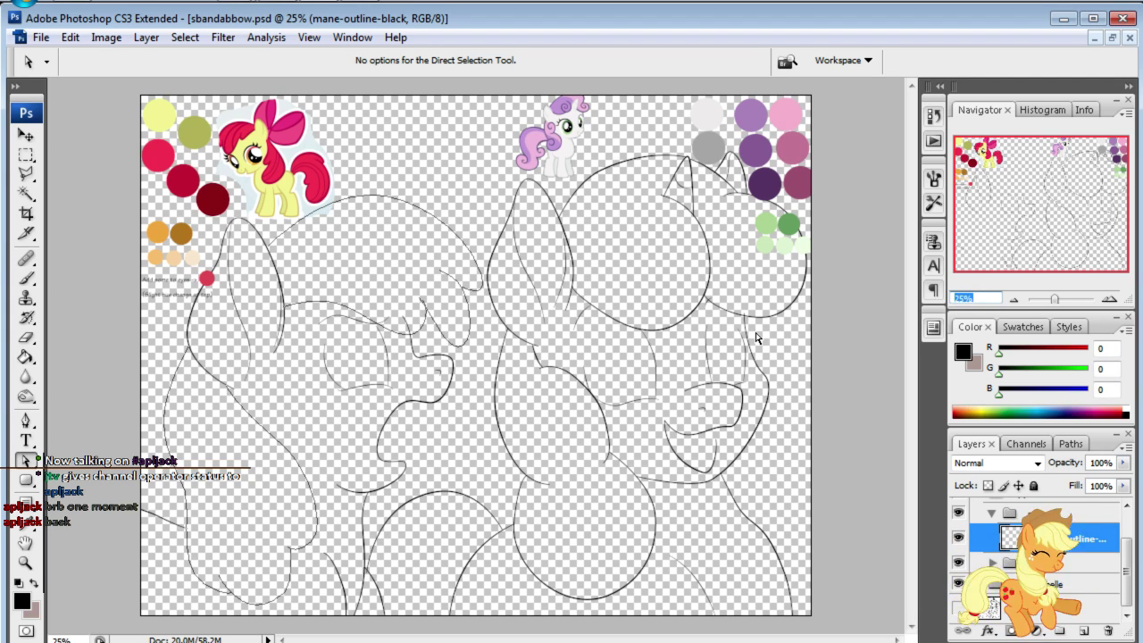
pyautogui.write('50')
pyautogui.press('Return')
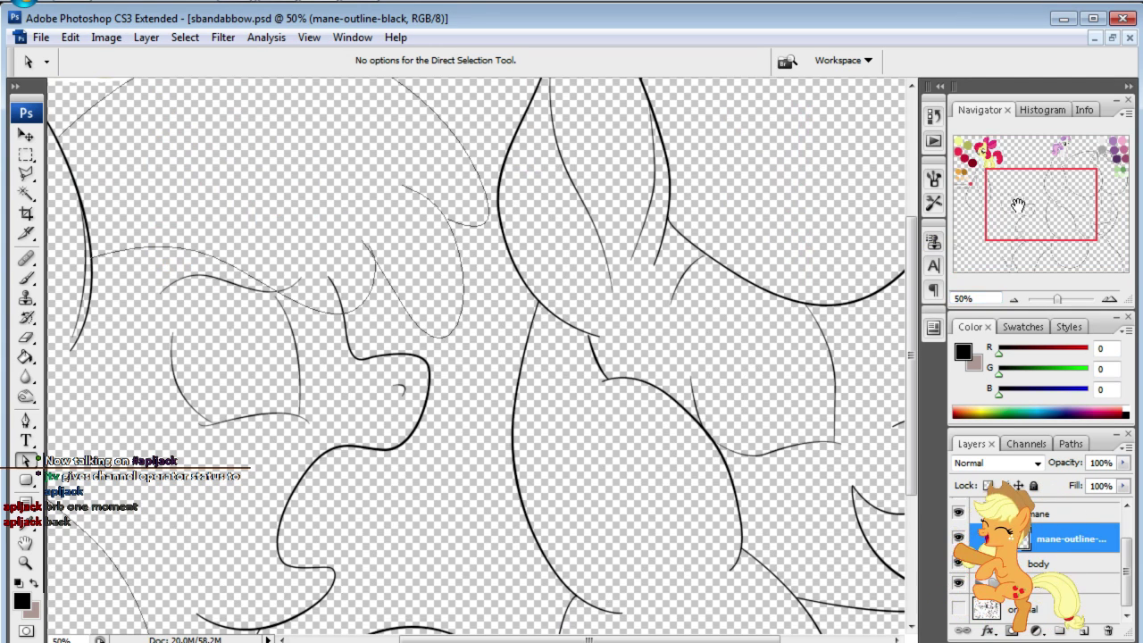
# - Bend the forehead mane curves toward the eye, check against the sketch, and zoom out
pyautogui.moveTo(1015, 198); pyautogui.dragTo(1002, 191)
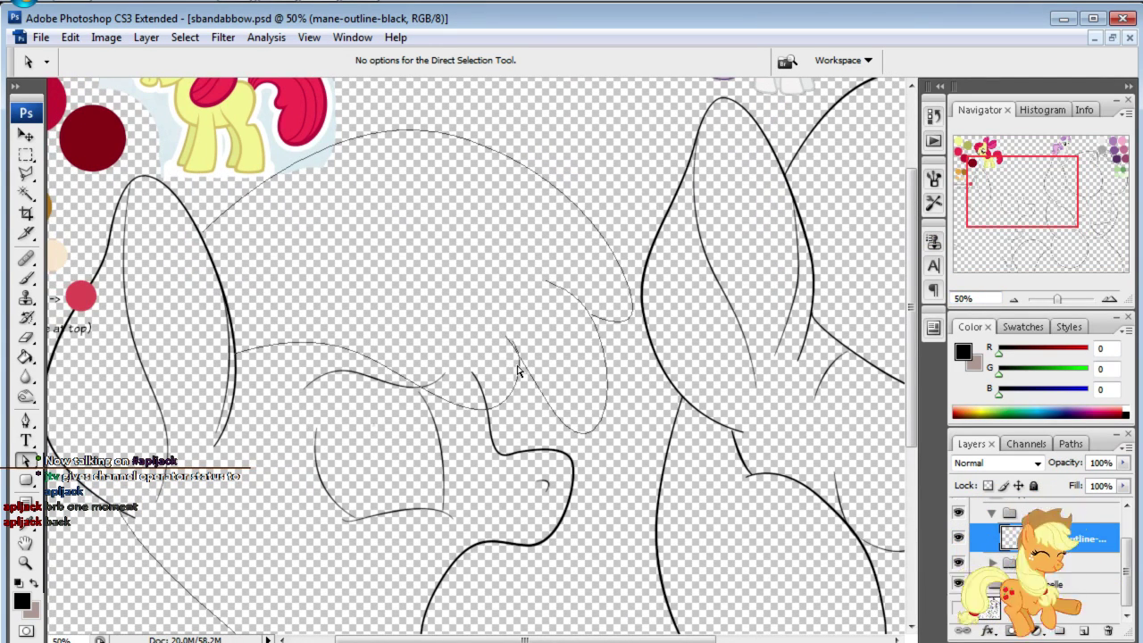
pyautogui.moveTo(512, 346); pyautogui.dragTo(501, 360)
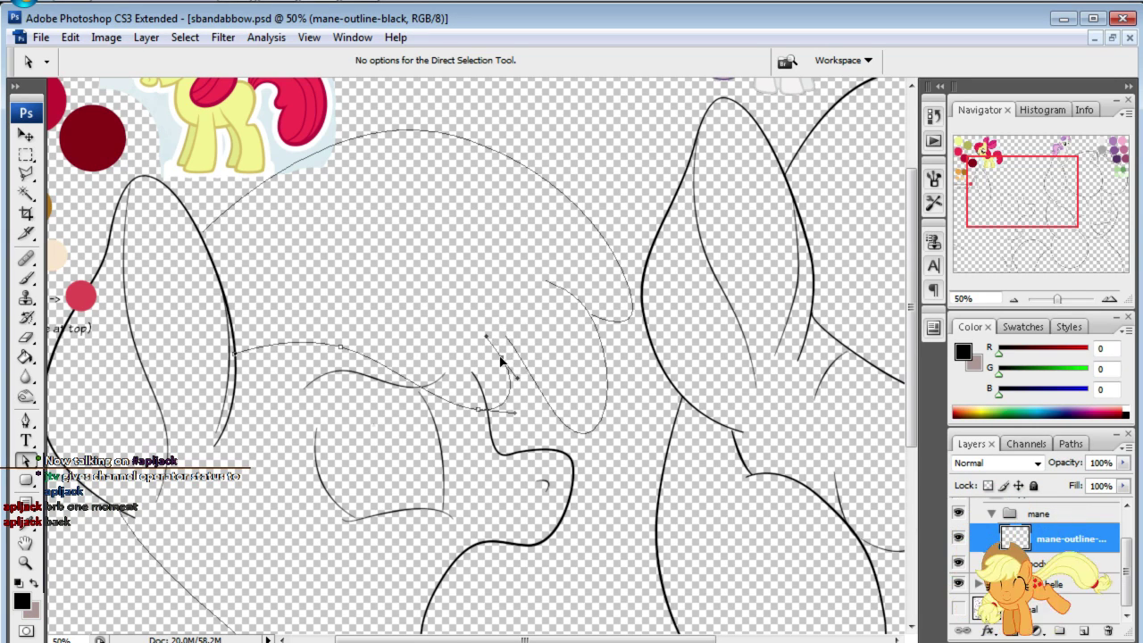
pyautogui.click(491, 353)
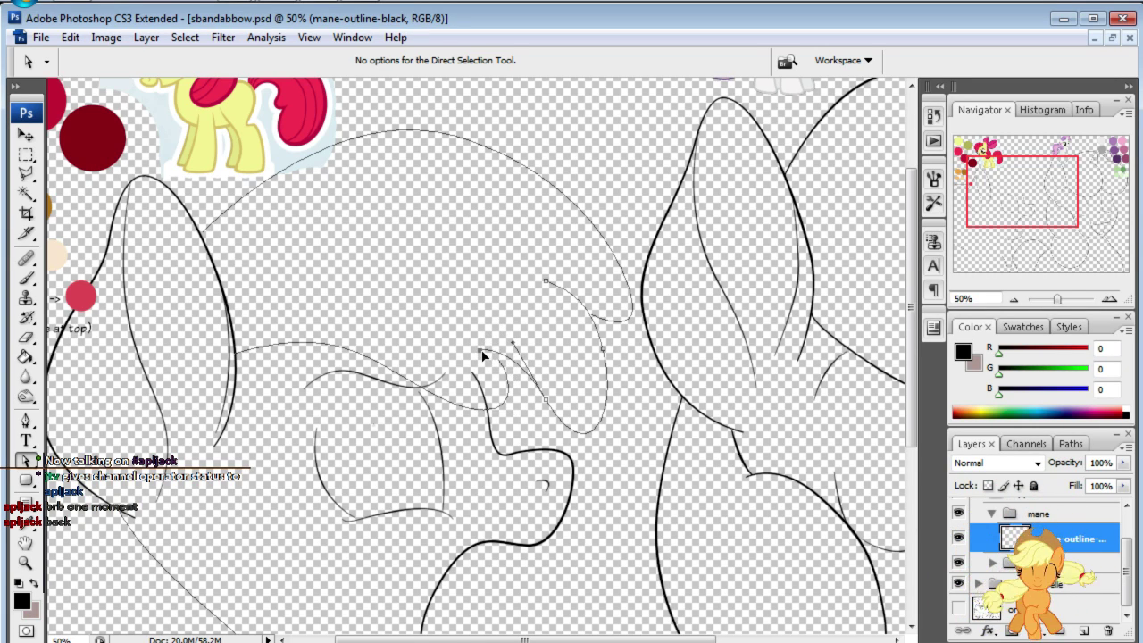
pyautogui.moveTo(546, 400); pyautogui.dragTo(539, 416)
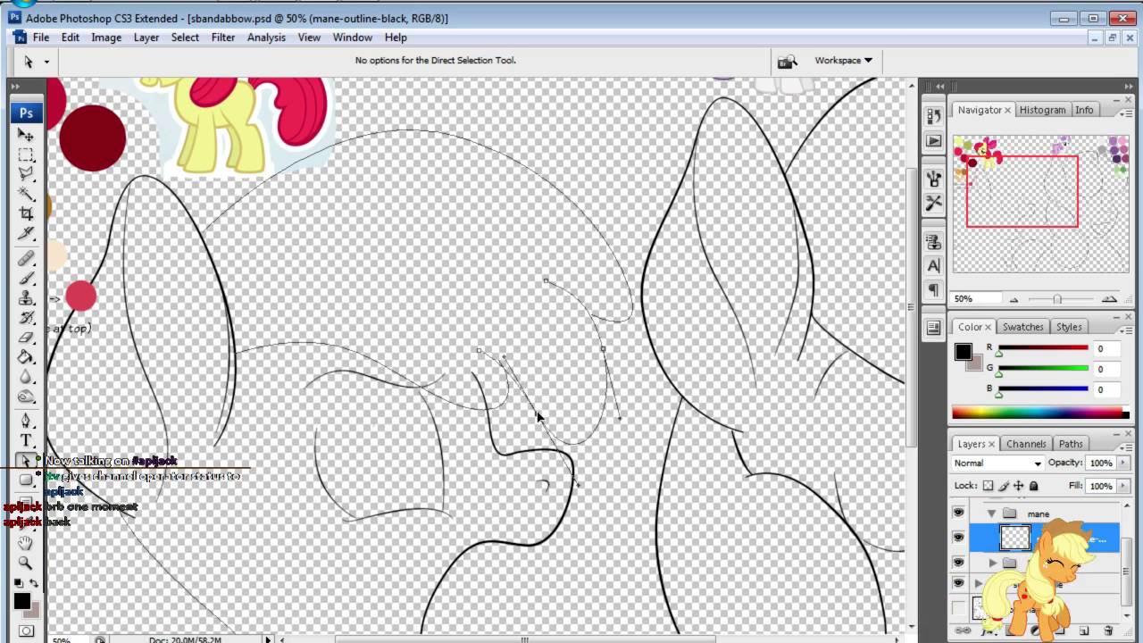
pyautogui.click(548, 355)
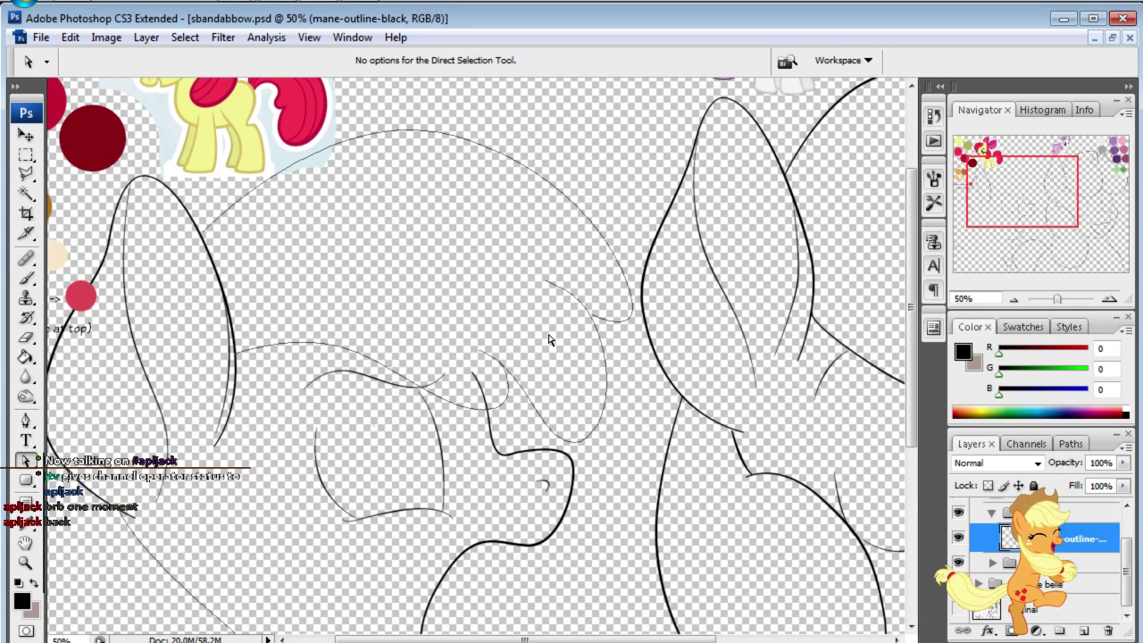
pyautogui.click(958, 563)
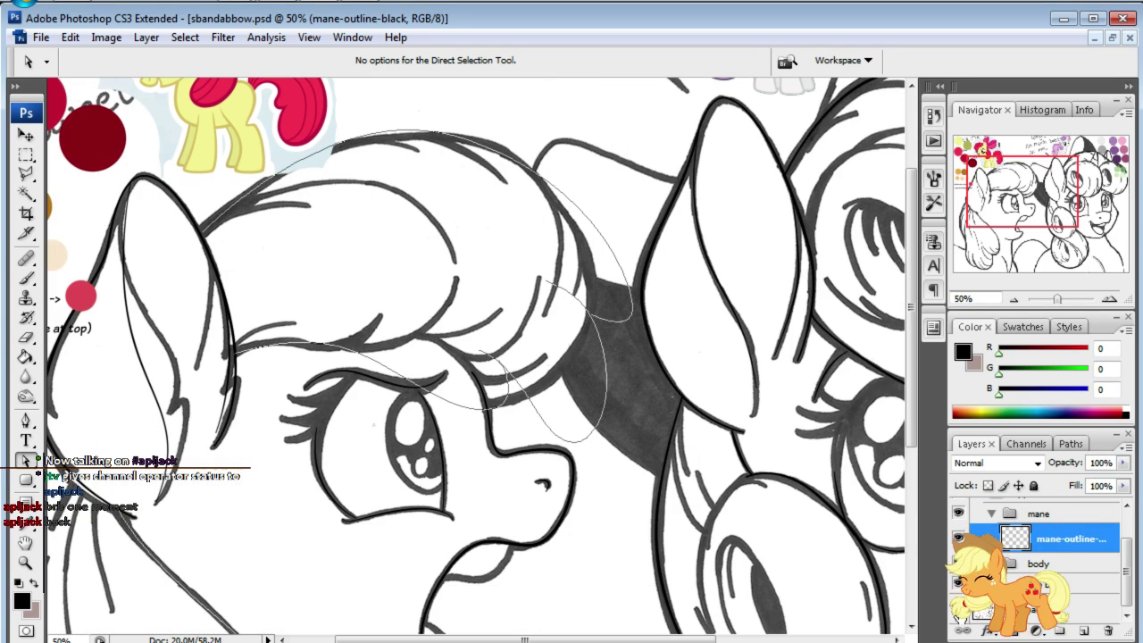
pyautogui.click(958, 585)
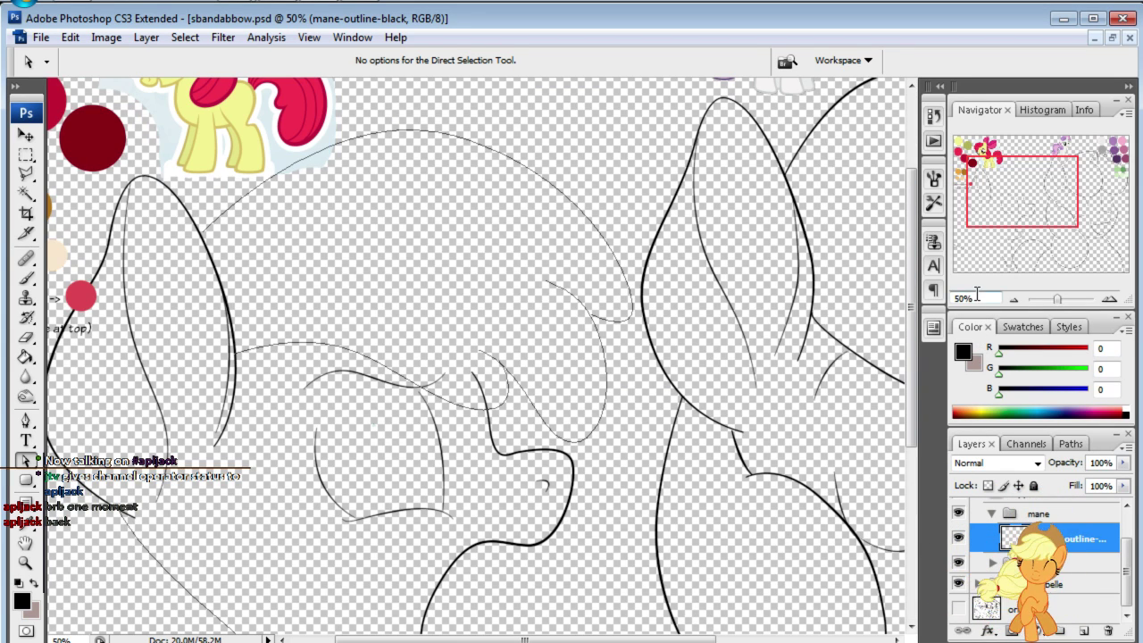
pyautogui.hotkey('ctrl', '-')
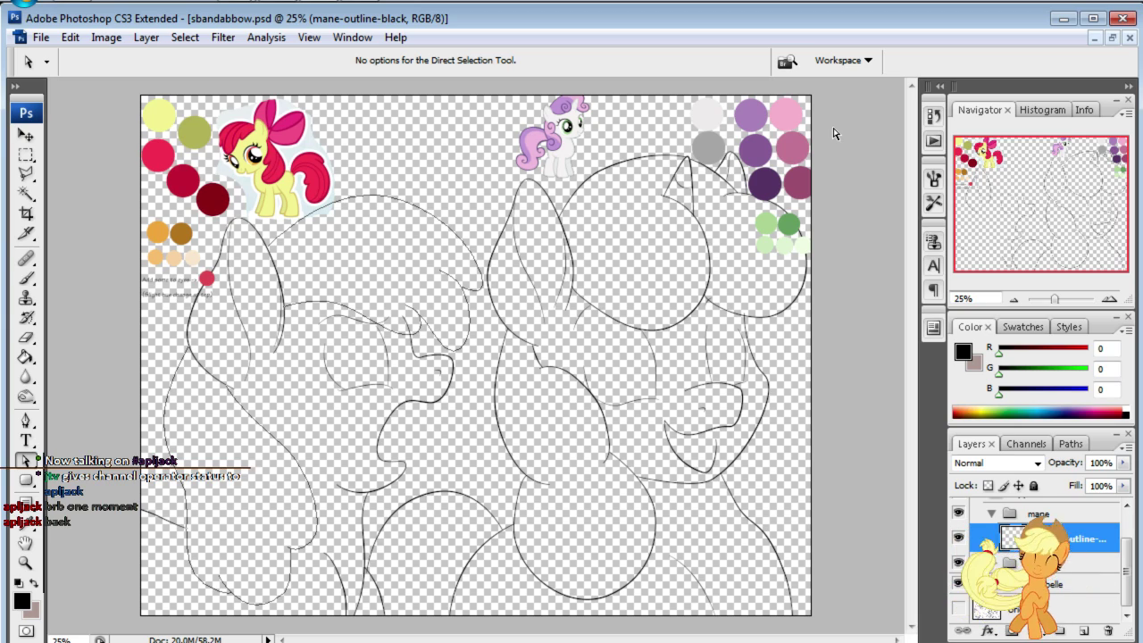
# - Lower a point on the left pony's mane outline along the head top a few pixels
pyautogui.click(377, 198)
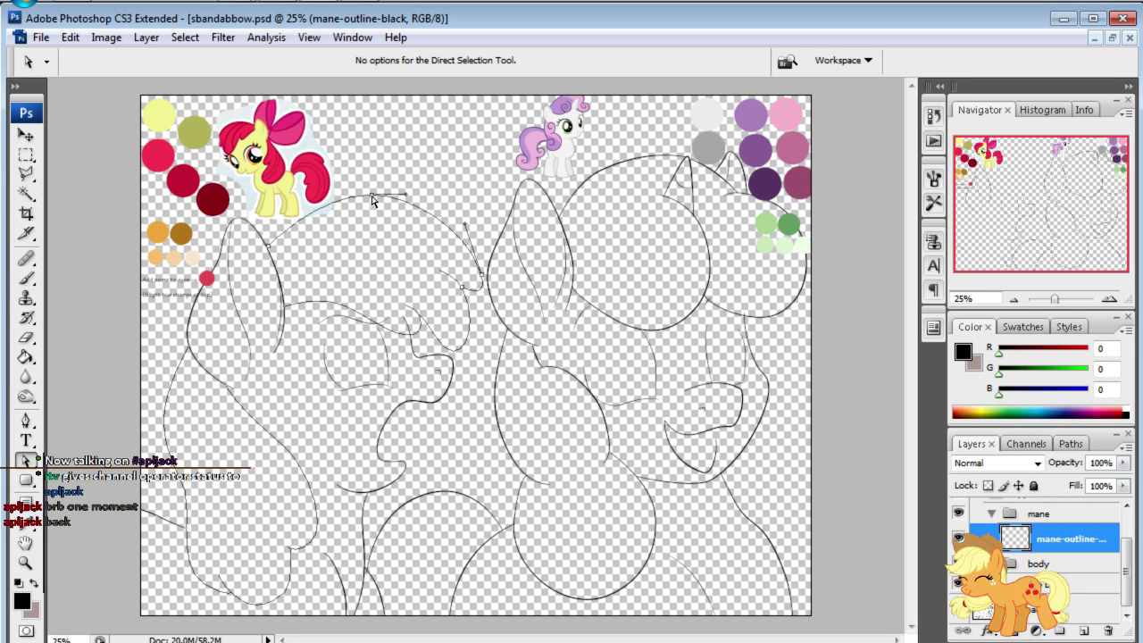
pyautogui.moveTo(373, 200); pyautogui.dragTo(373, 210)
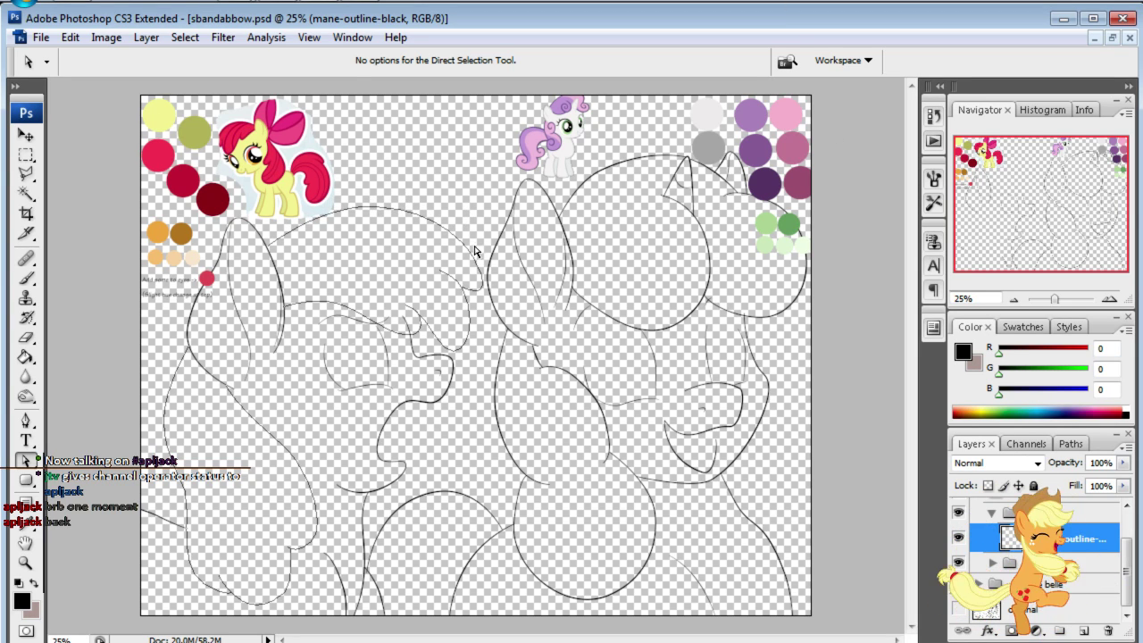
pyautogui.click(486, 300)
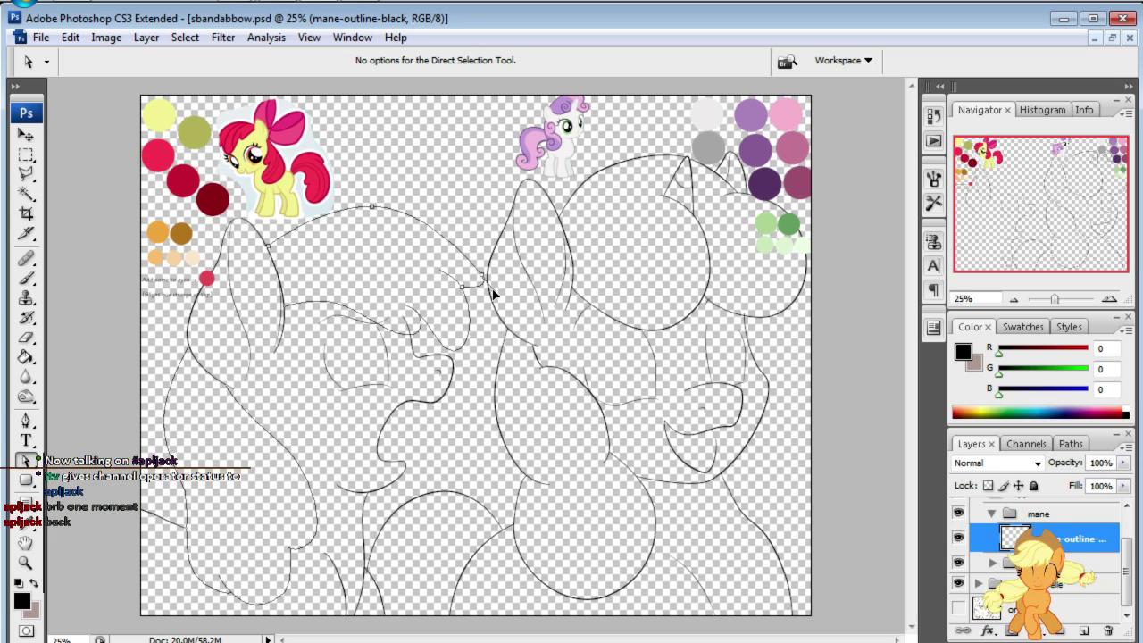
pyautogui.click(469, 334)
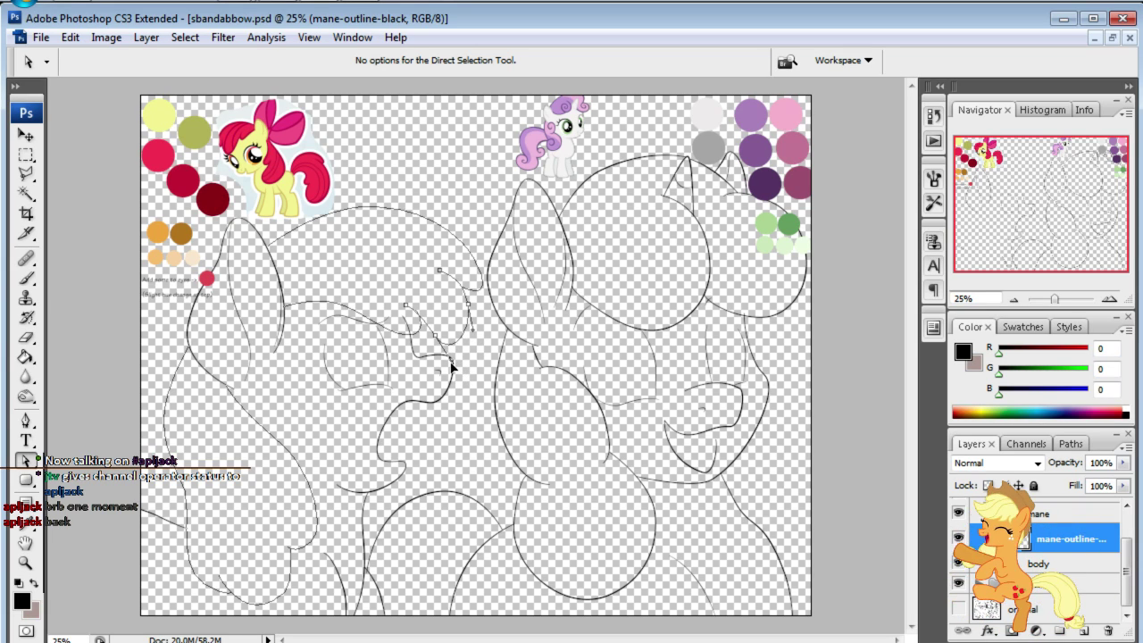
pyautogui.click(466, 358)
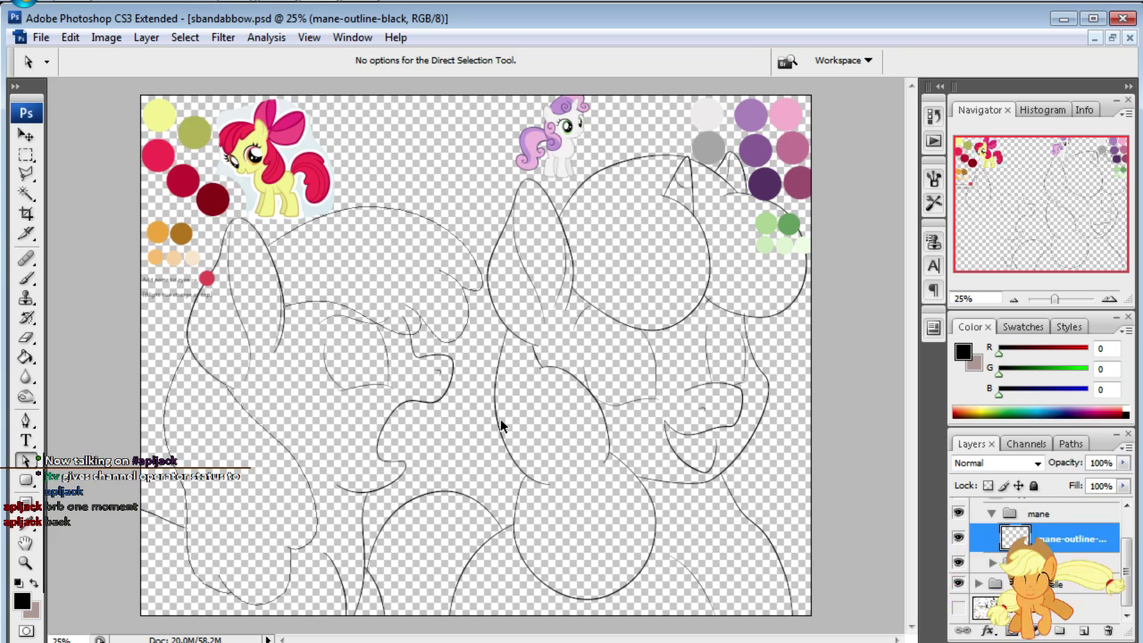
pyautogui.click(499, 422)
pyautogui.click(500, 421)
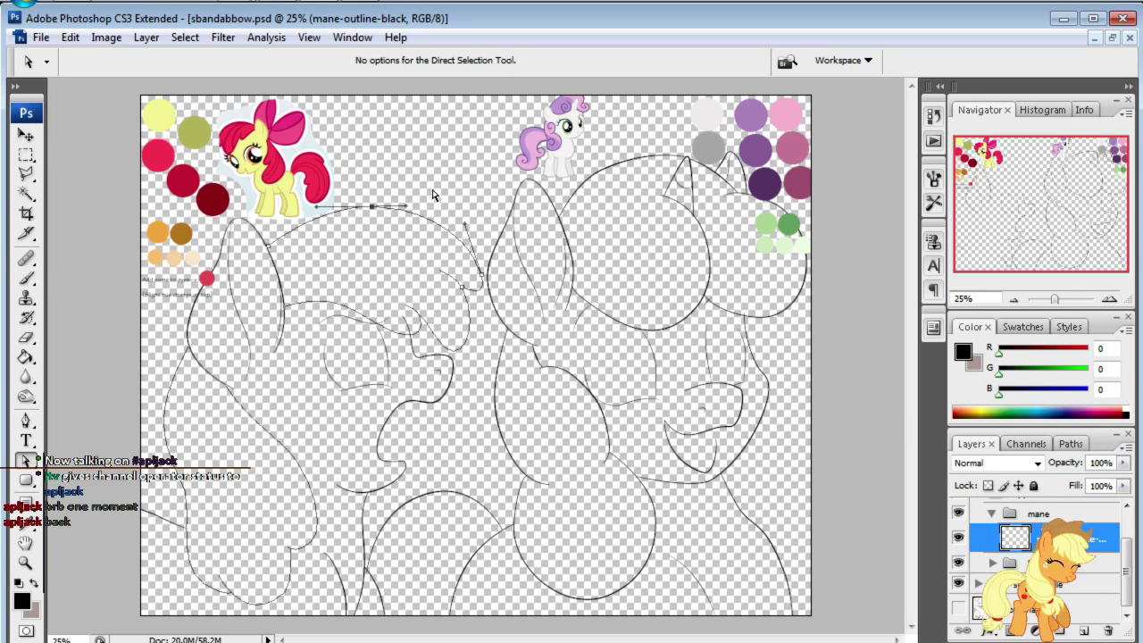
pyautogui.click(159, 547)
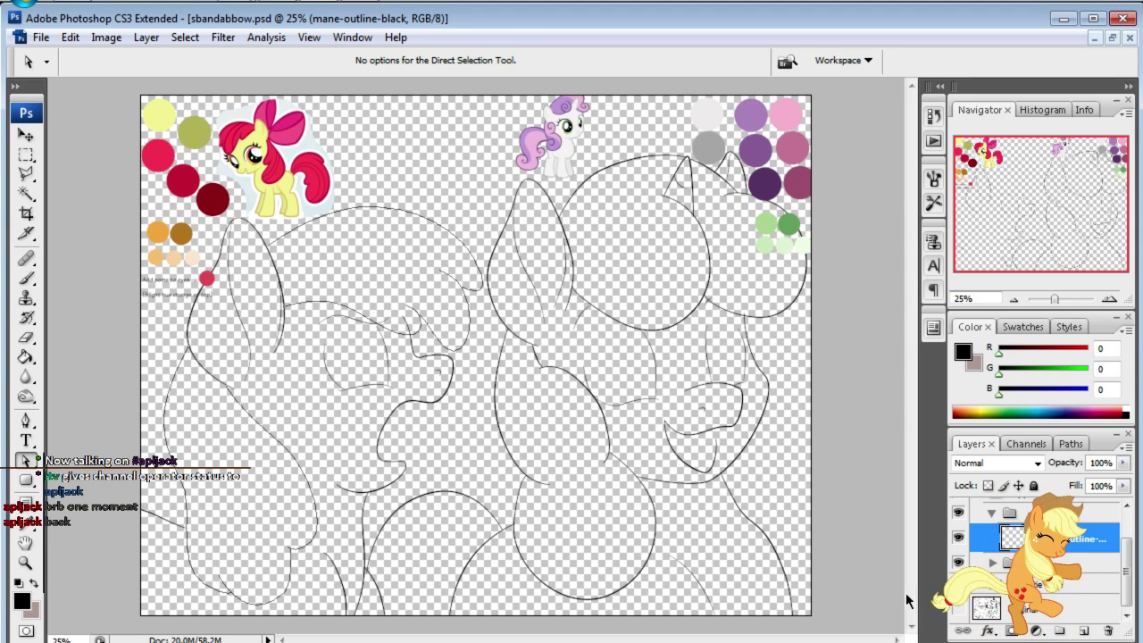
pyautogui.click(26, 421)
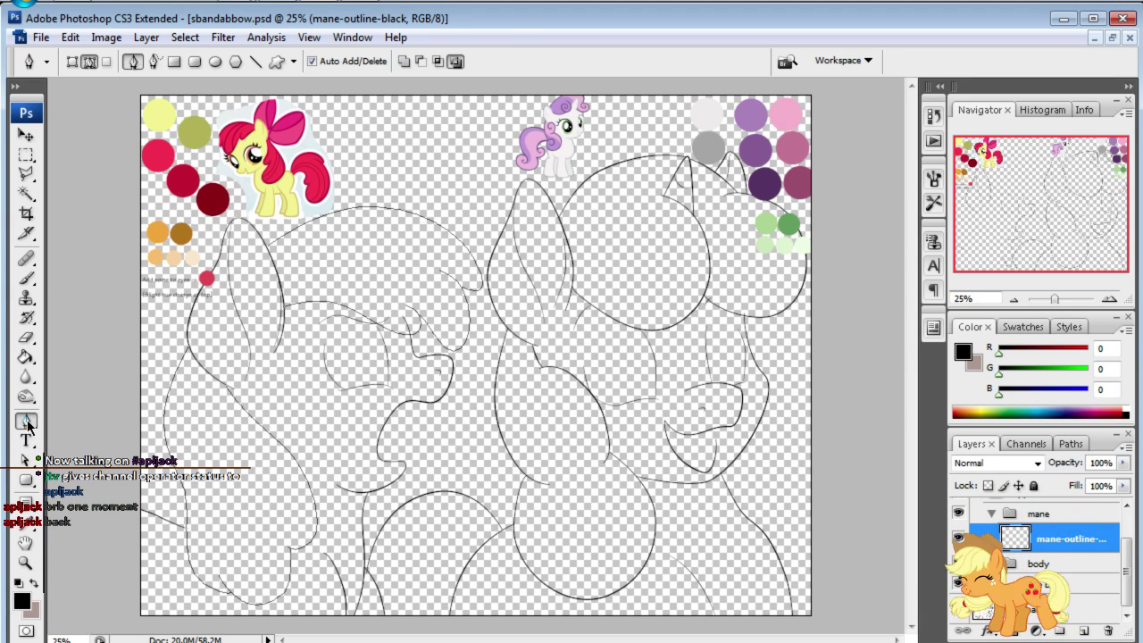
# - Set the brush Master Diameter to 6 px
pyautogui.click(26, 279)
pyautogui.click(124, 62)
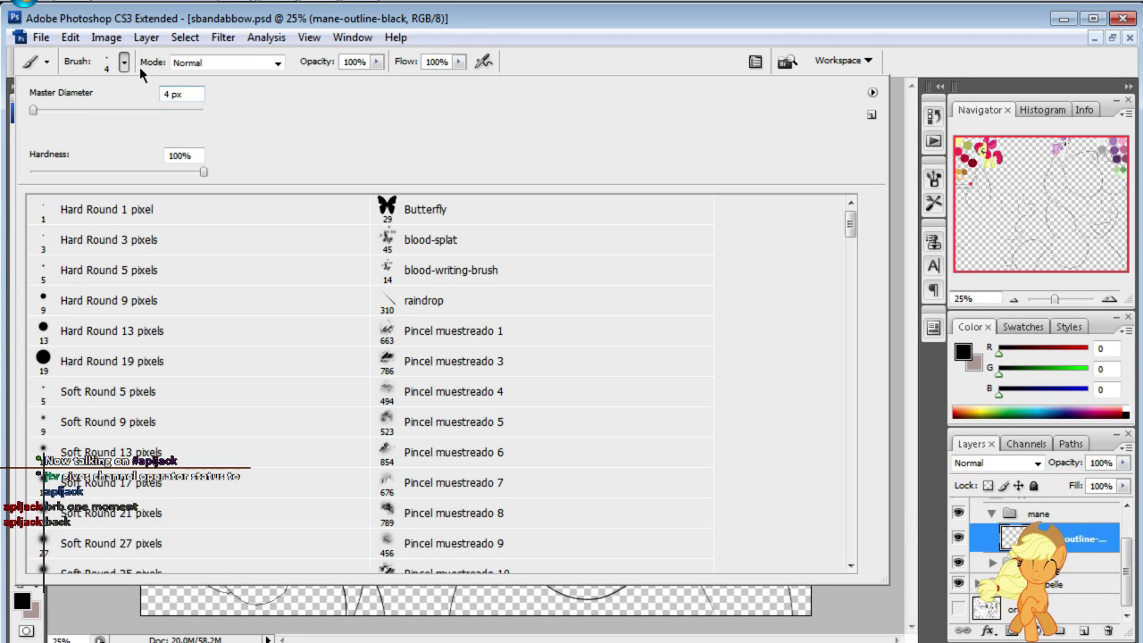
pyautogui.write('6')
pyautogui.press('Return')
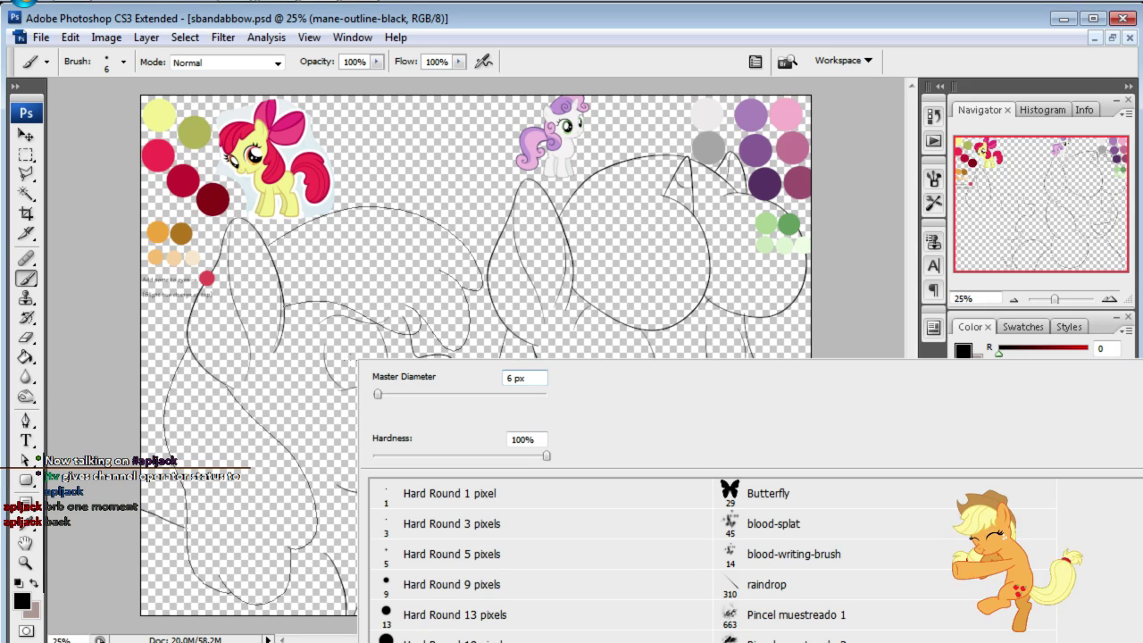
# - Stroke the mane outline path with the brush using Simulate Pressure, then zoom to 100%
pyautogui.click(26, 421)
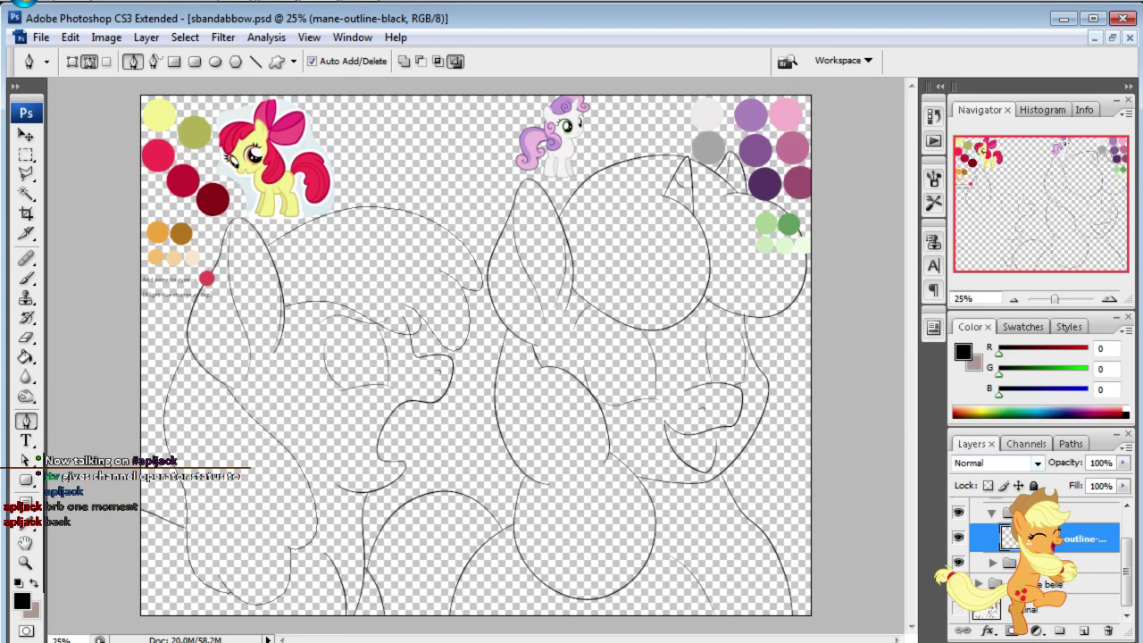
pyautogui.click(1070, 443)
pyautogui.rightClick(496, 462)
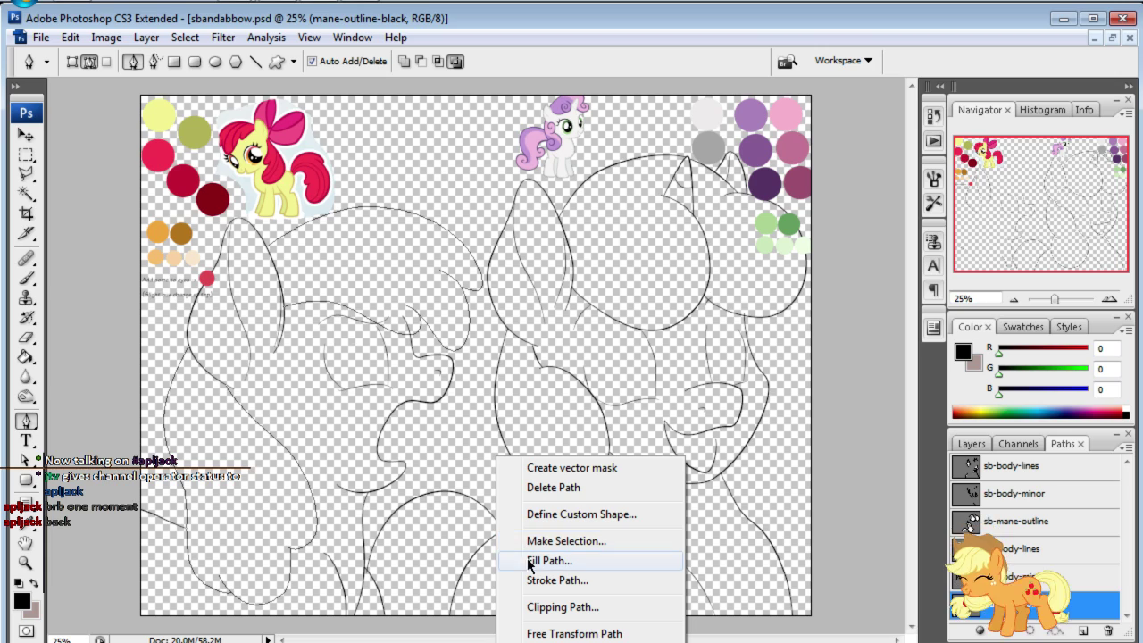
pyautogui.click(542, 577)
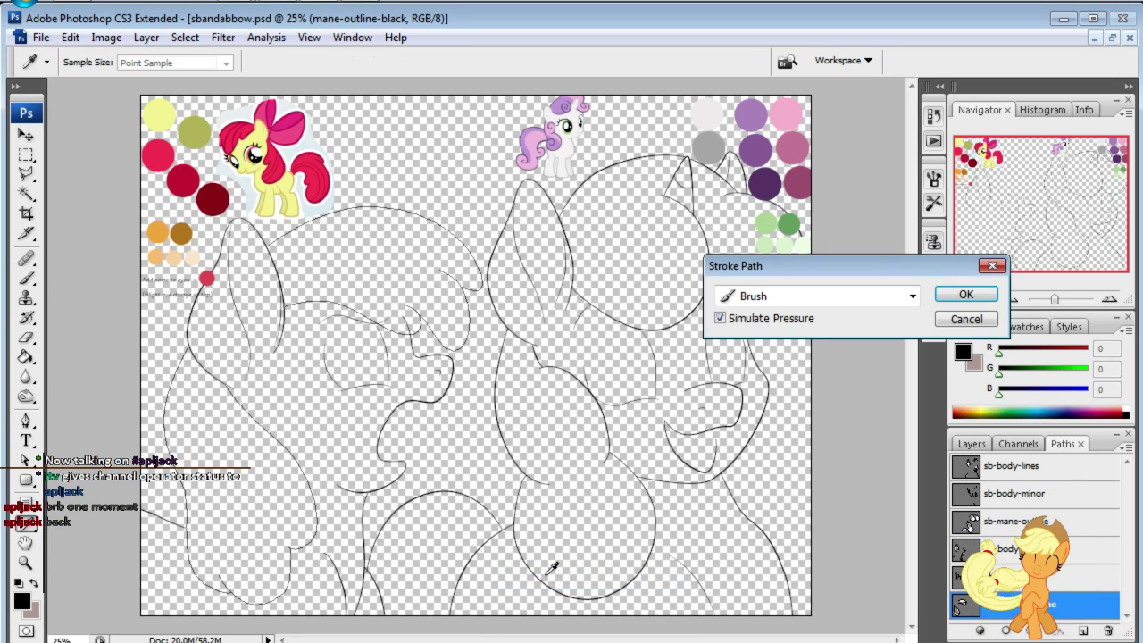
pyautogui.click(965, 294)
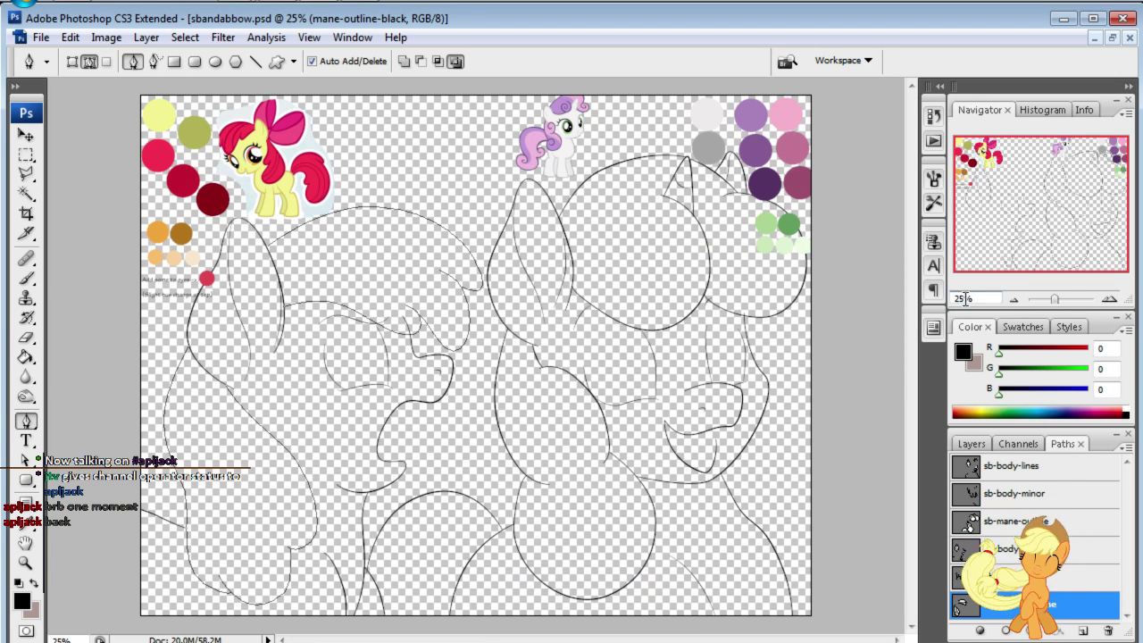
pyautogui.write('100')
pyautogui.press('Return')
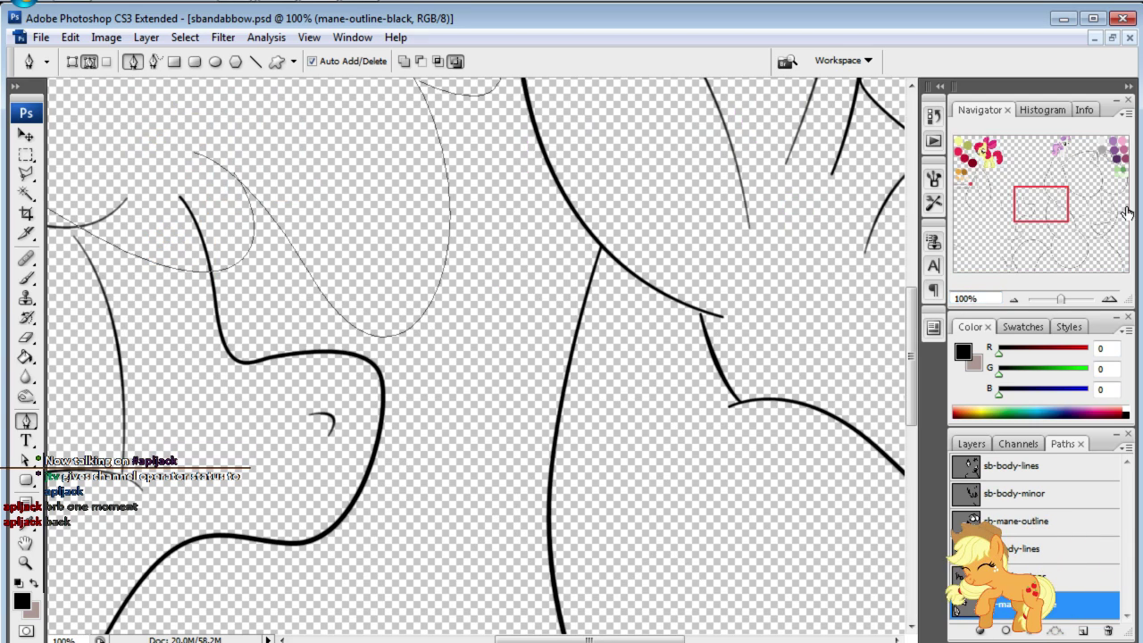
# - Stroke the mane outline path in black again, hide the path, and inspect the lines zoomed out
pyautogui.moveTo(1039, 207)
pyautogui.mouseDown()
pyautogui.moveTo(980, 240)
pyautogui.moveTo(979, 211)
pyautogui.mouseUp()
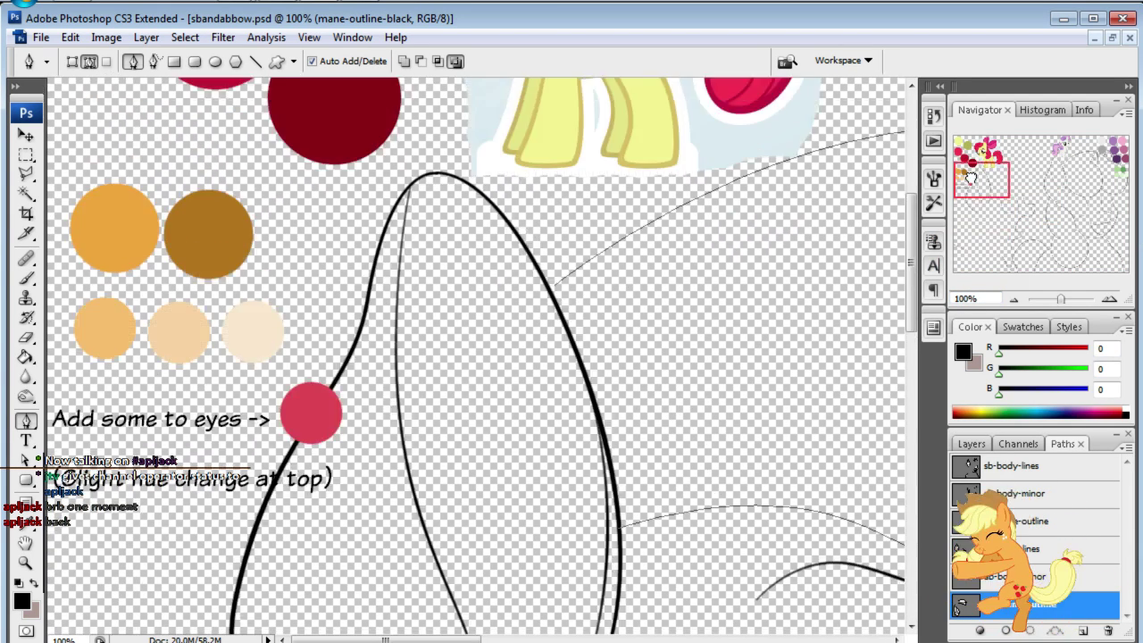
pyautogui.rightClick(441, 287)
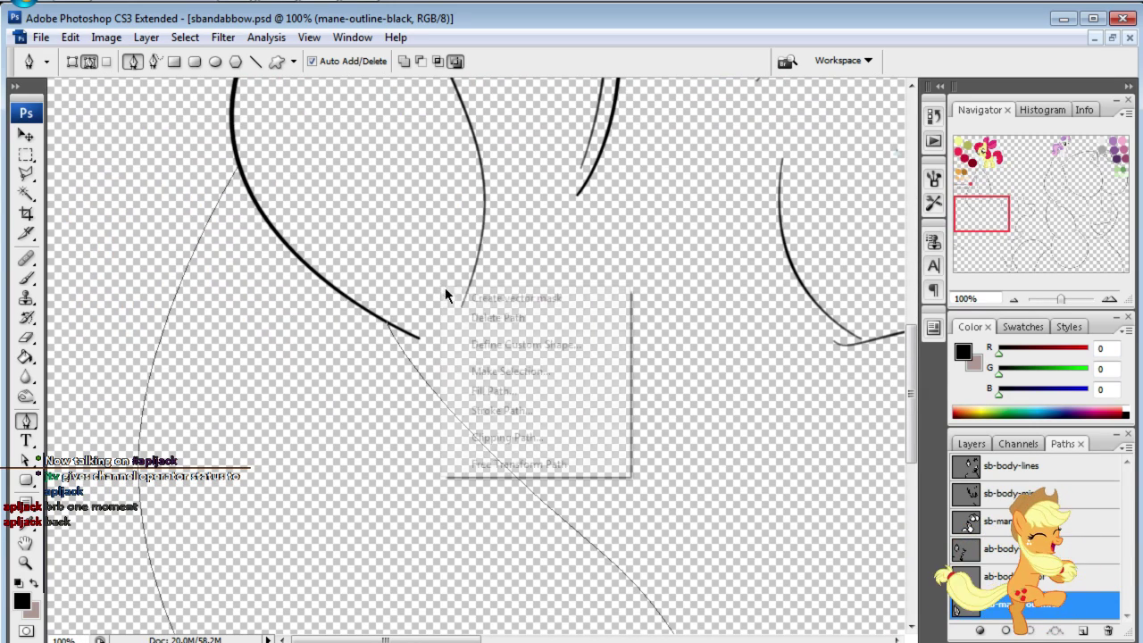
pyautogui.click(502, 408)
pyautogui.click(965, 297)
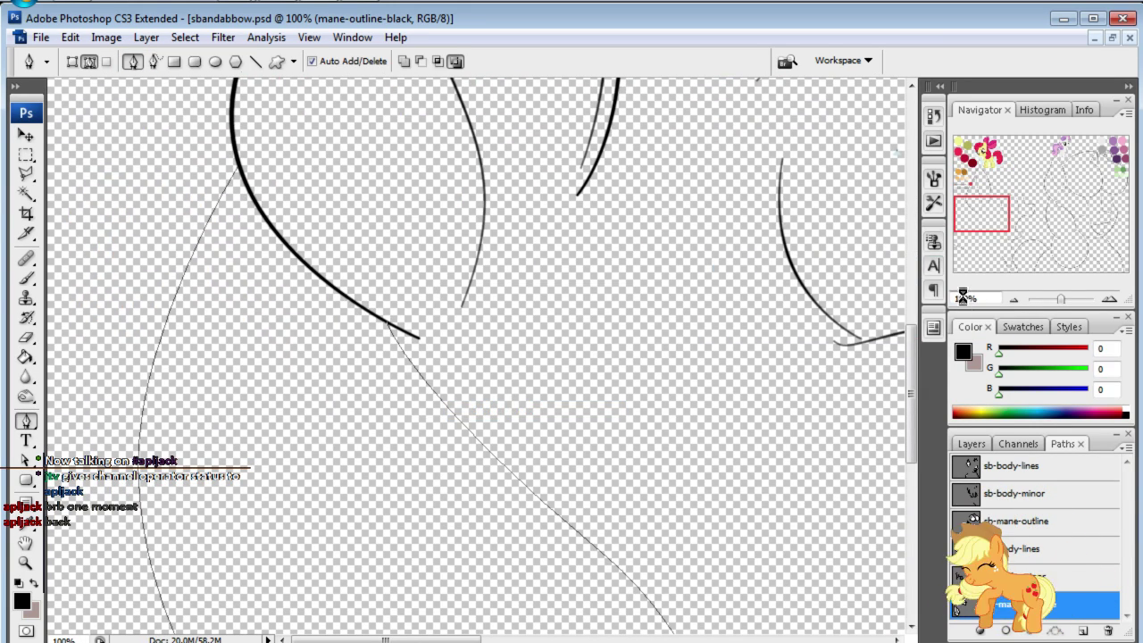
pyautogui.click(971, 444)
pyautogui.moveTo(1018, 214); pyautogui.dragTo(1043, 180)
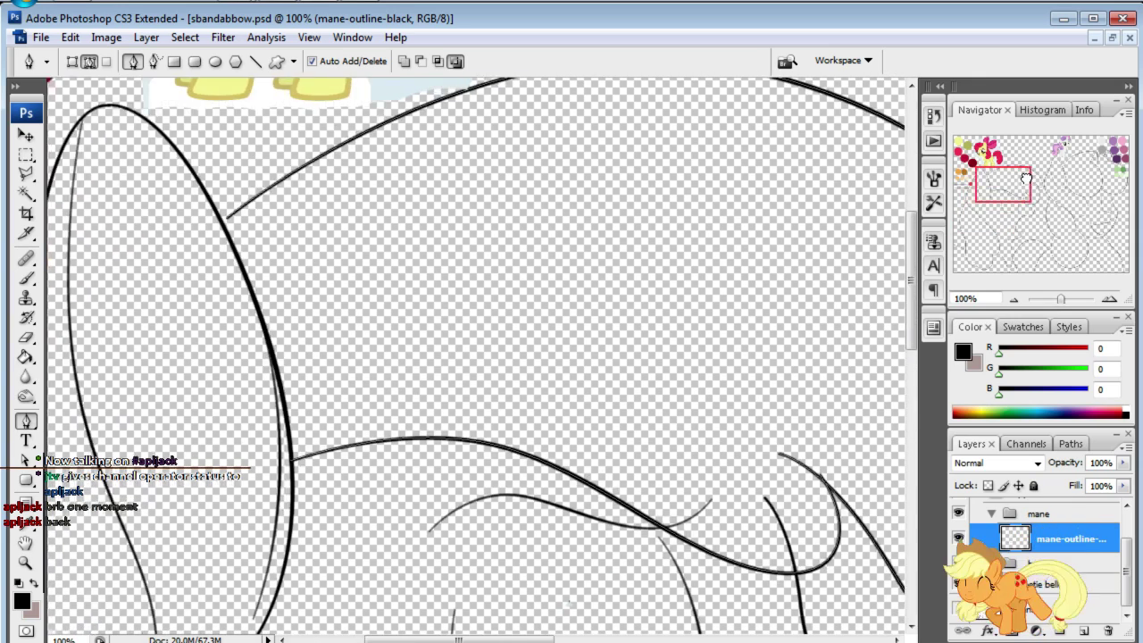
pyautogui.hotkey('ctrl', 'h')
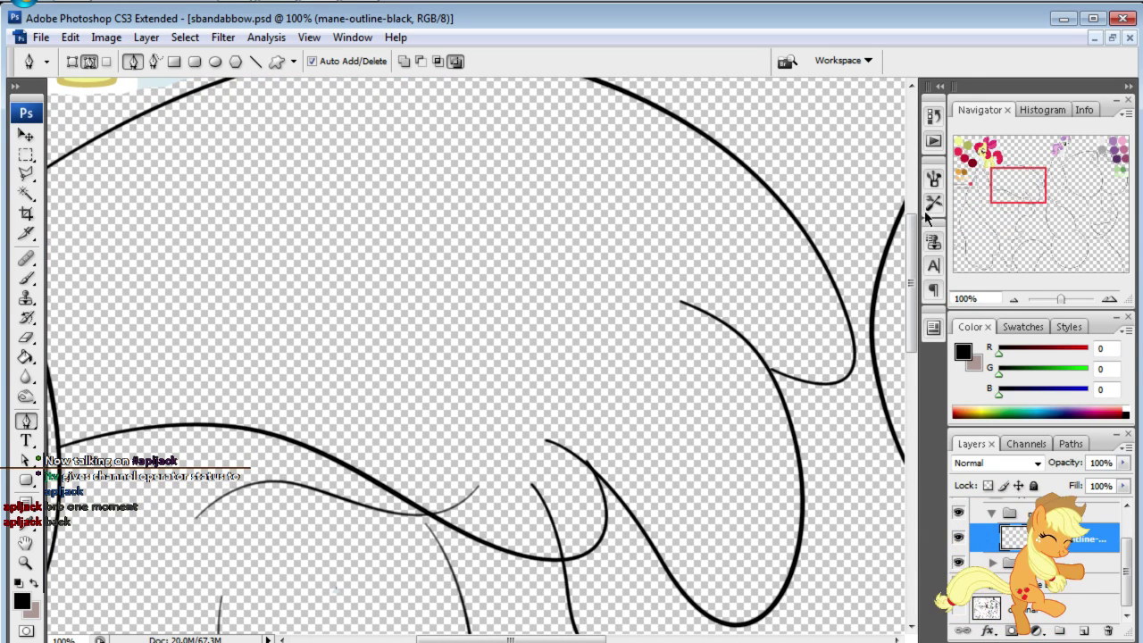
pyautogui.moveTo(1021, 175)
pyautogui.mouseDown()
pyautogui.moveTo(1023, 210)
pyautogui.moveTo(1010, 184)
pyautogui.moveTo(1024, 234)
pyautogui.moveTo(1009, 222)
pyautogui.moveTo(997, 268)
pyautogui.moveTo(979, 242)
pyautogui.moveTo(983, 217)
pyautogui.moveTo(990, 245)
pyautogui.moveTo(1003, 248)
pyautogui.mouseUp()
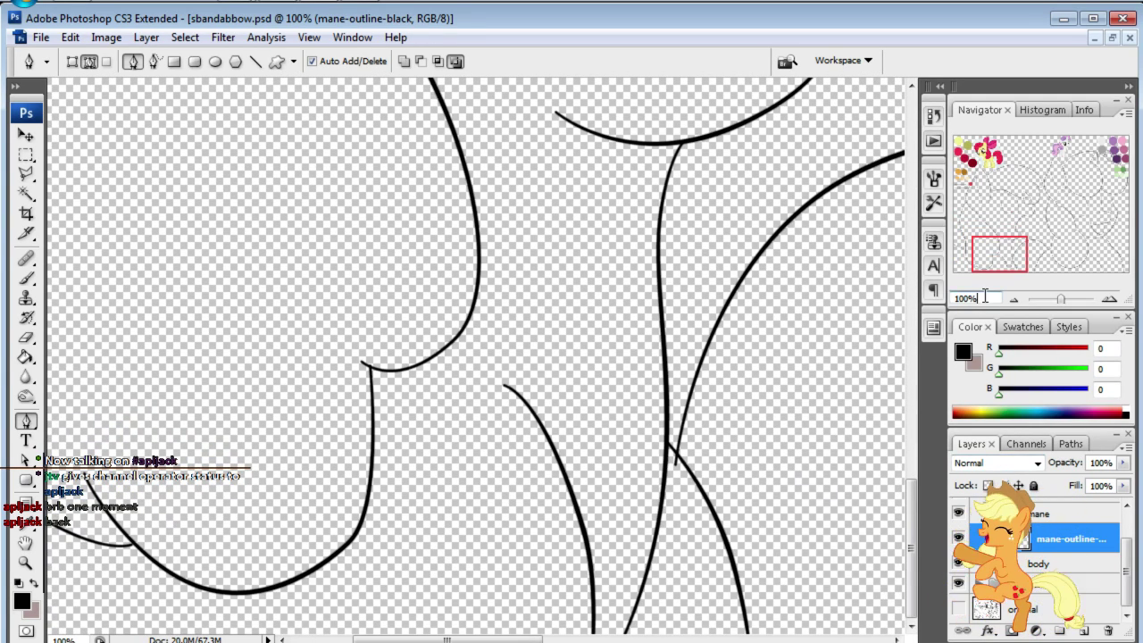
pyautogui.hotkey('ctrl', '-')
pyautogui.hotkey('ctrl', '-')
pyautogui.hotkey('ctrl', '-')
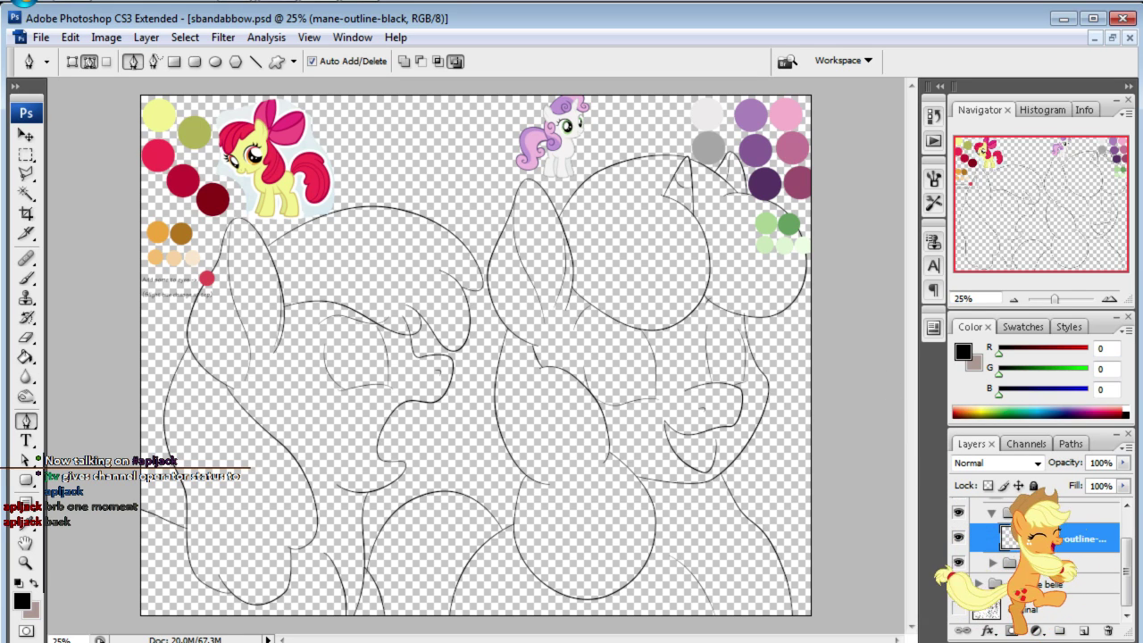
# - Collapse apple bloom, expand sweetie belle, and add a new layer above its body-lines-black layer
pyautogui.scroll(2, 1036, 554)
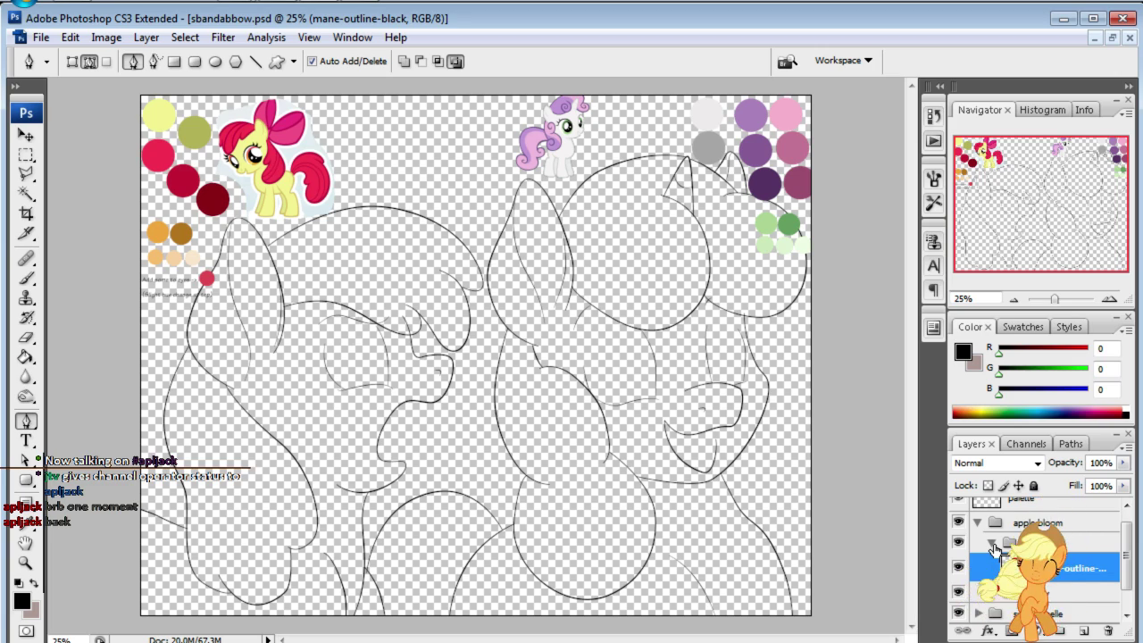
pyautogui.click(1100, 539)
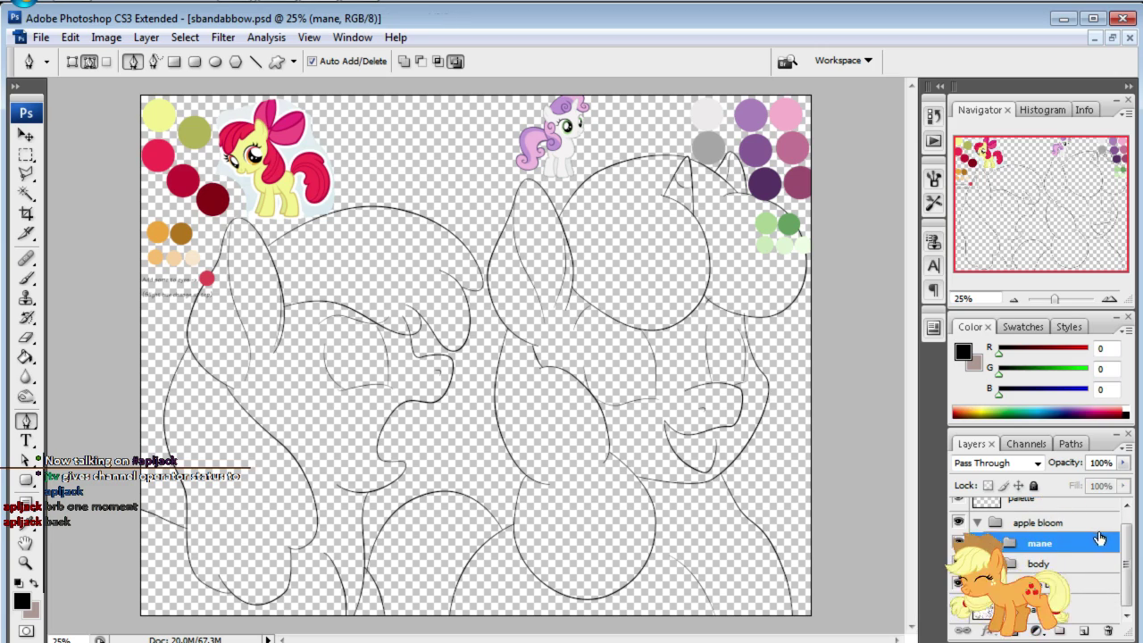
pyautogui.click(977, 525)
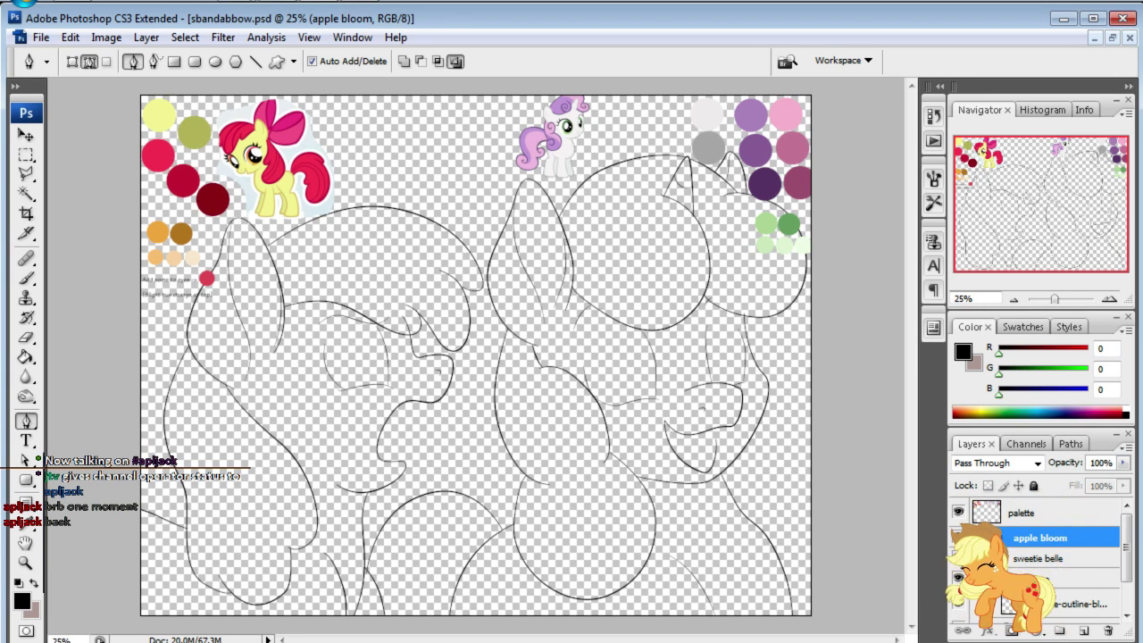
pyautogui.click(978, 557)
pyautogui.scroll(-2, 1001, 554)
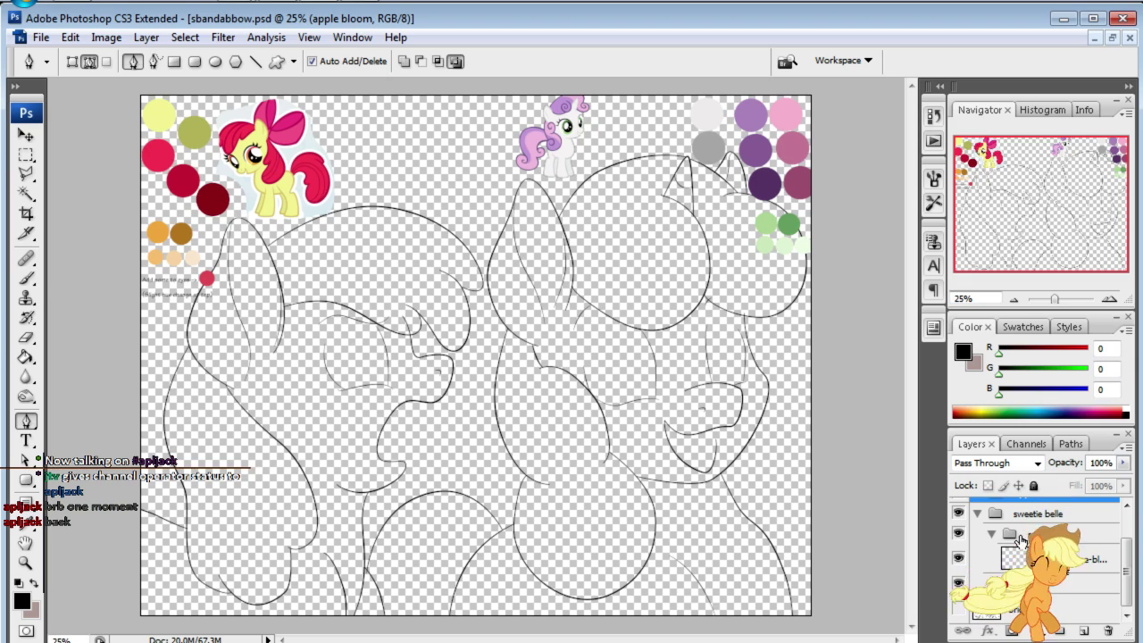
pyautogui.click(1091, 609)
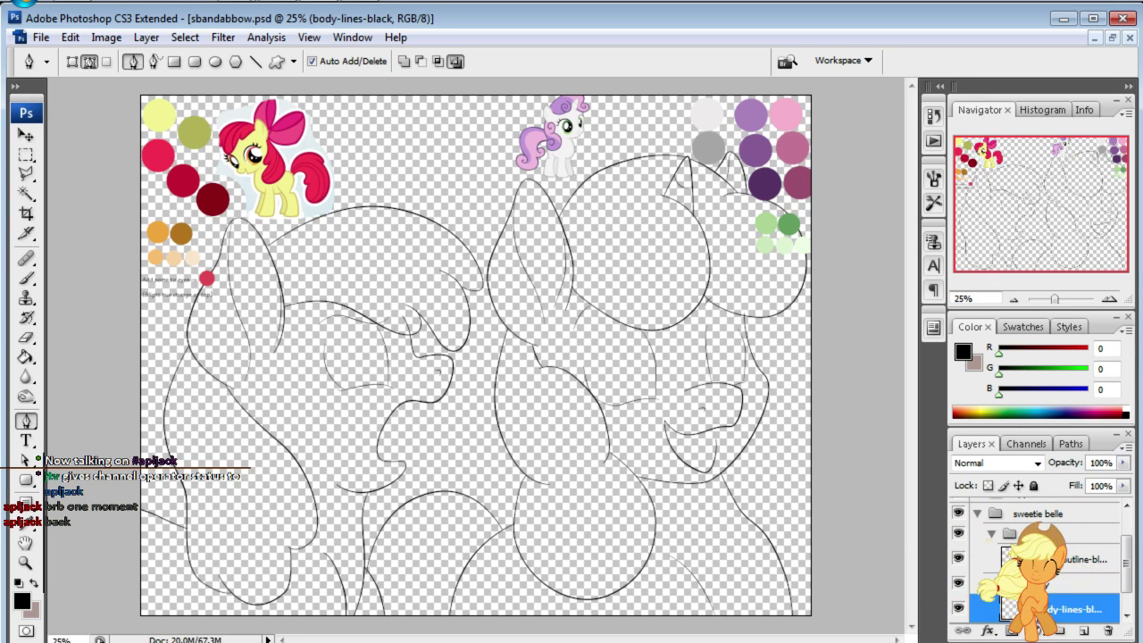
pyautogui.click(1082, 631)
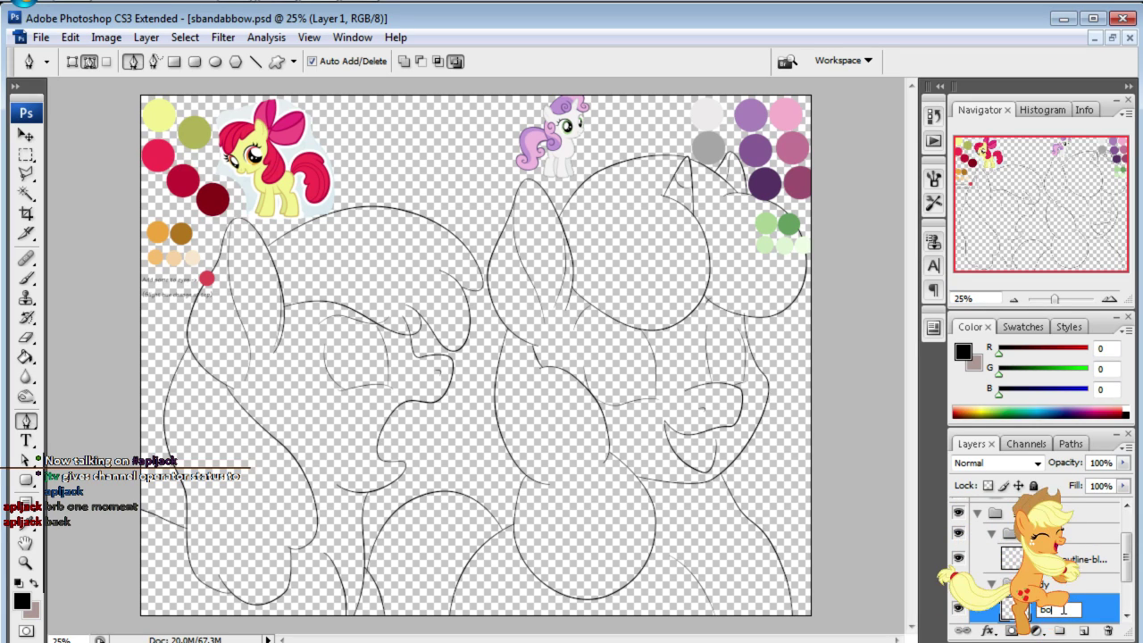
# - Name the new layer body-lines-color and make the palette grey the active colour
pyautogui.write('-colo')
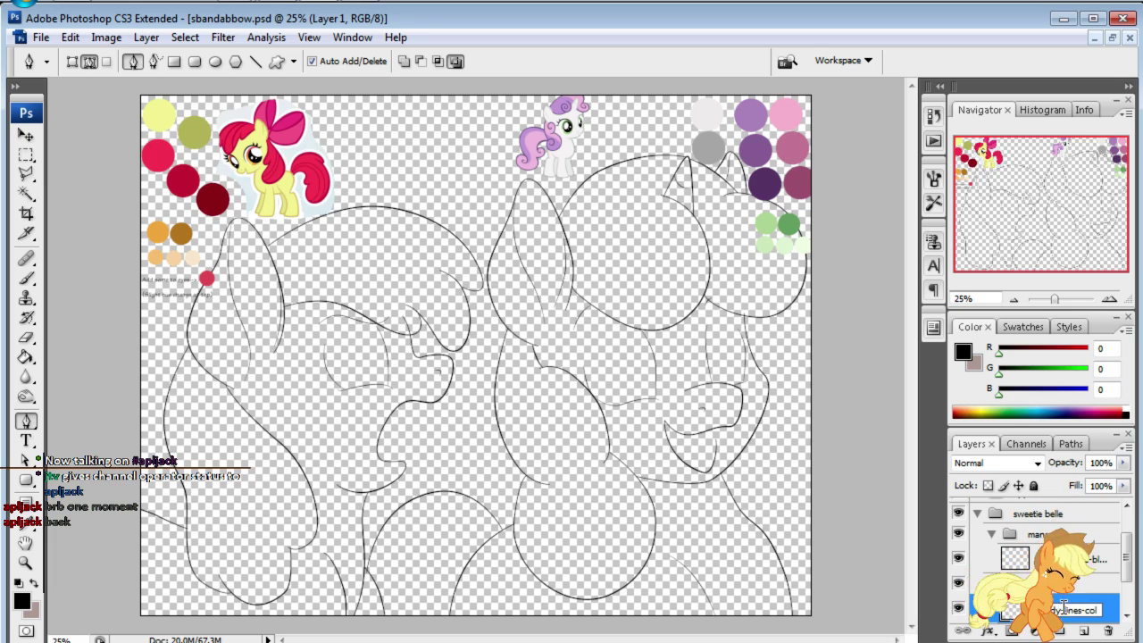
pyautogui.press('Return')
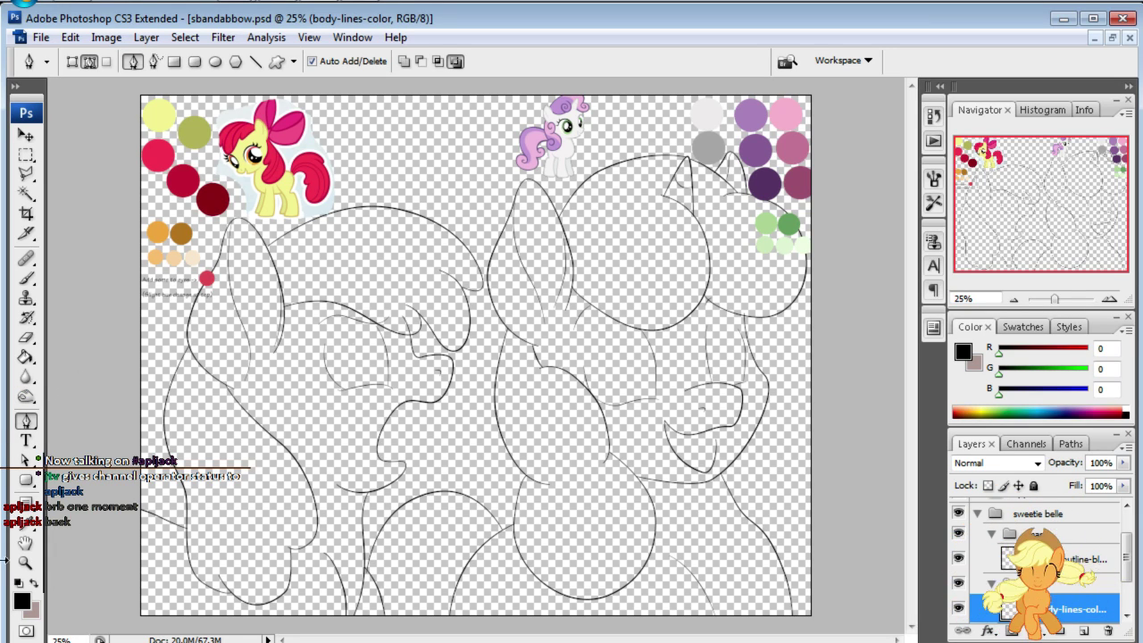
pyautogui.press('i')
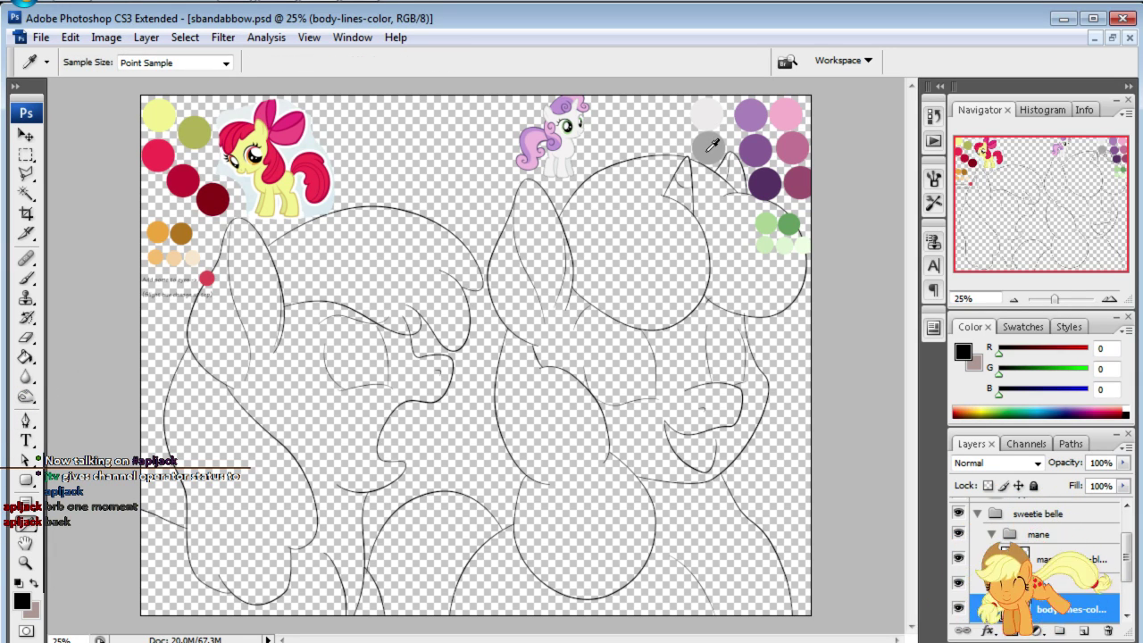
pyautogui.click(707, 149)
pyautogui.click(442, 258)
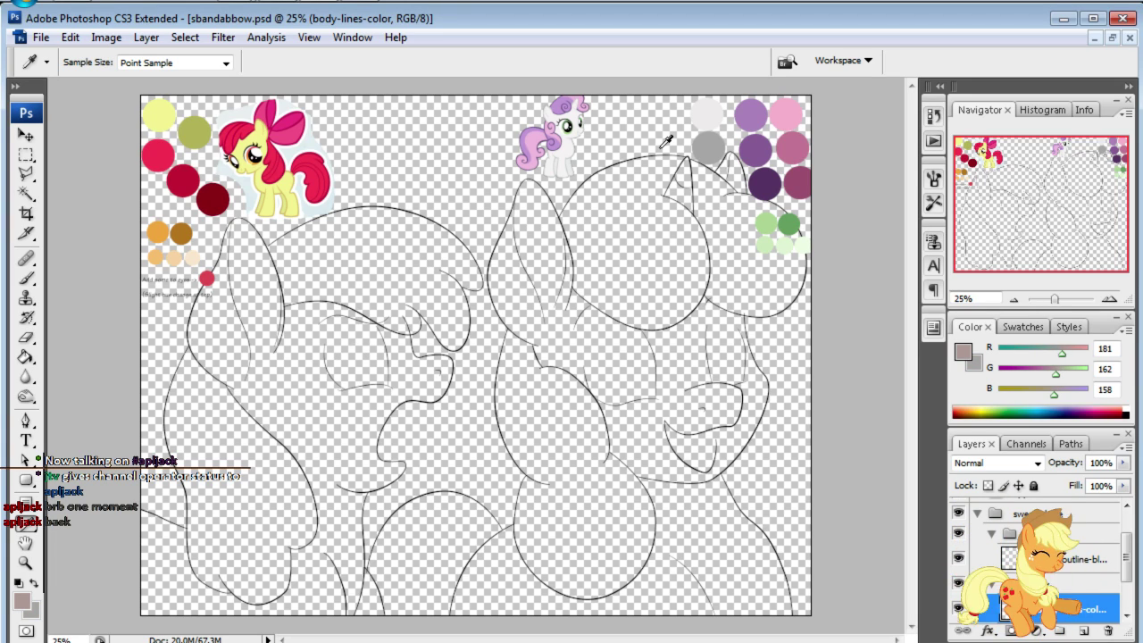
pyautogui.click(193, 128)
pyautogui.press('x')
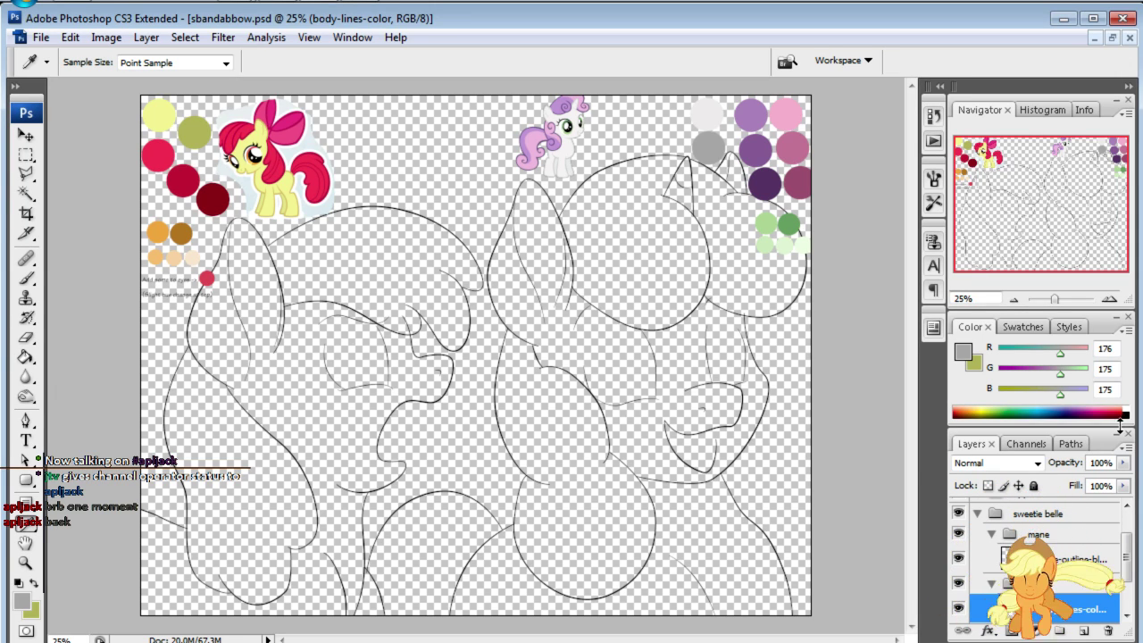
# - Select the sb-body-lines path and set the brush diameter
pyautogui.click(1068, 443)
pyautogui.click(1002, 473)
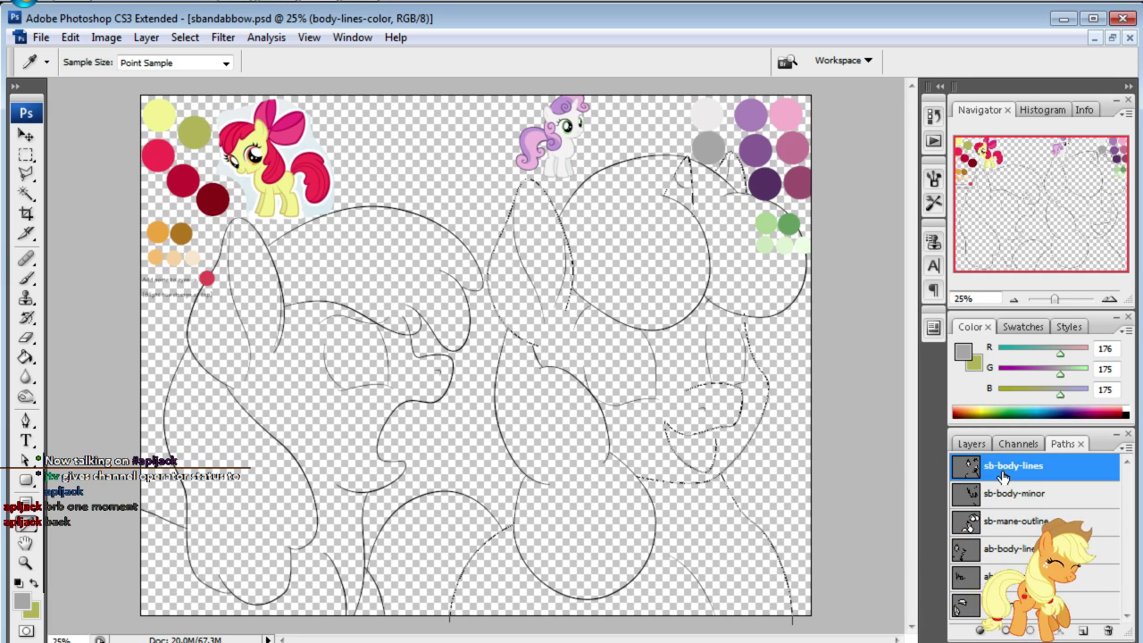
pyautogui.click(26, 420)
pyautogui.click(26, 278)
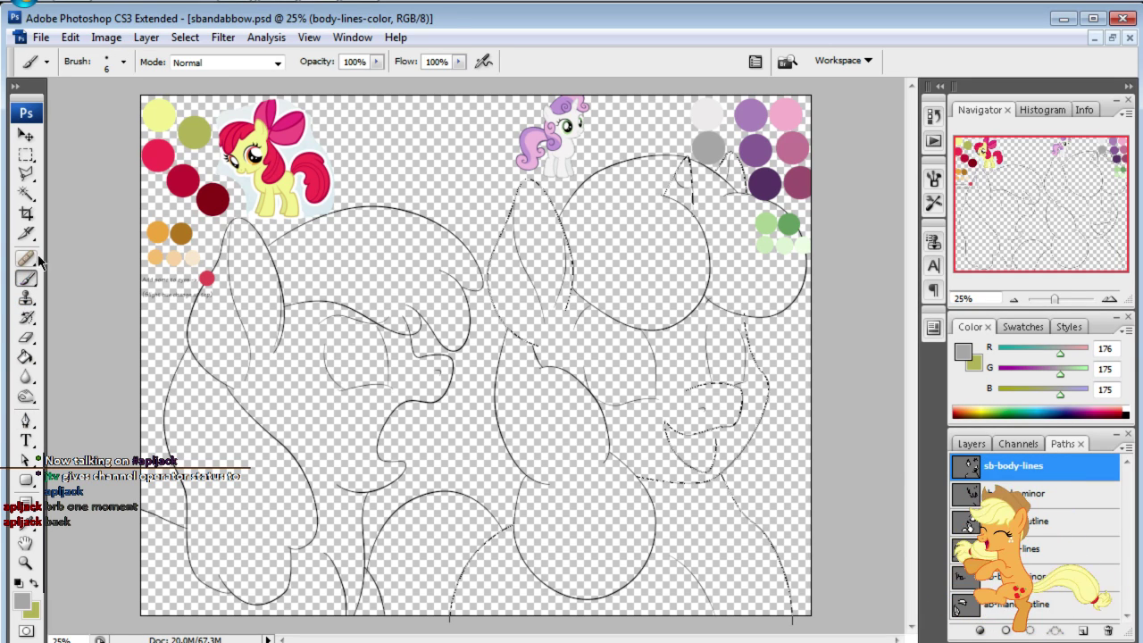
pyautogui.click(124, 62)
pyautogui.doubleClick(184, 93)
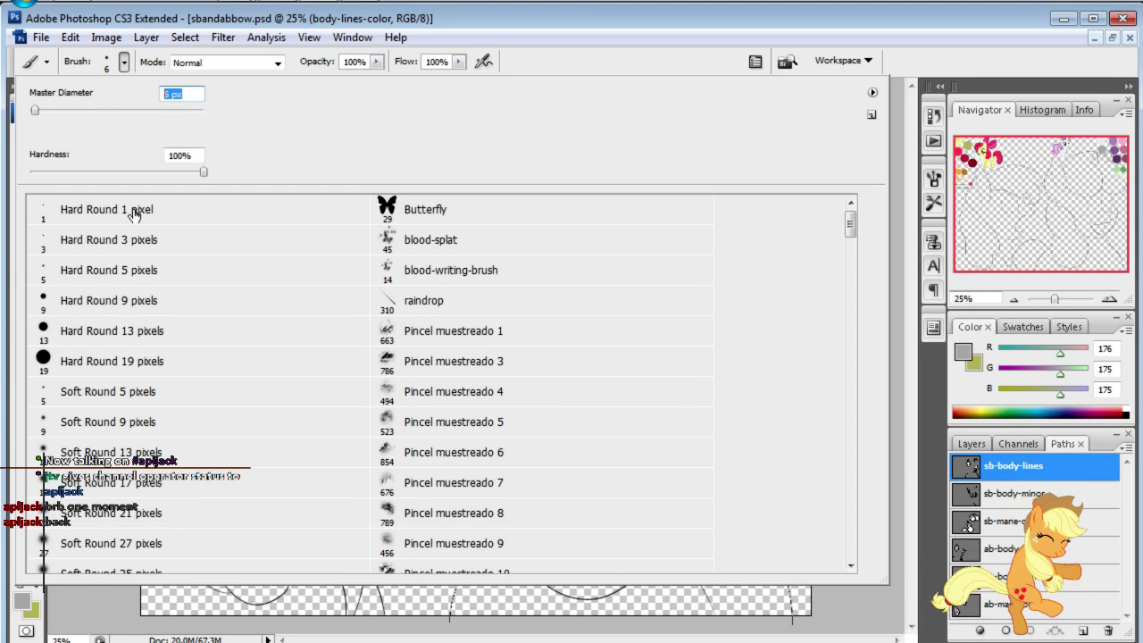
pyautogui.press('Return')
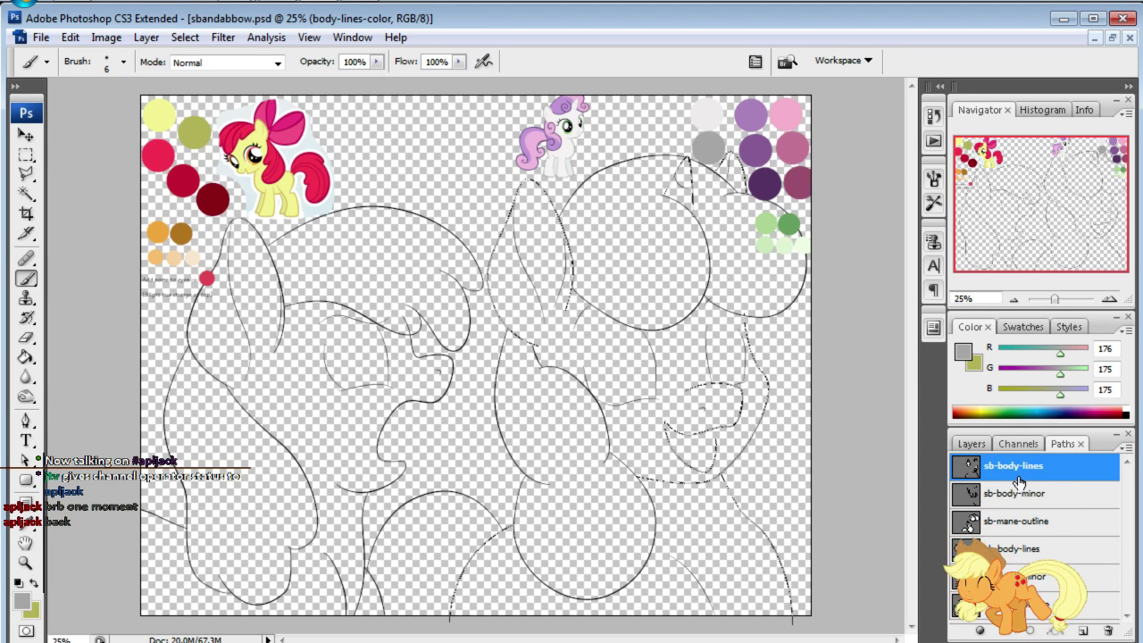
# - Stroke the sb-body-lines path onto body-lines-color with the brush
pyautogui.press('p')
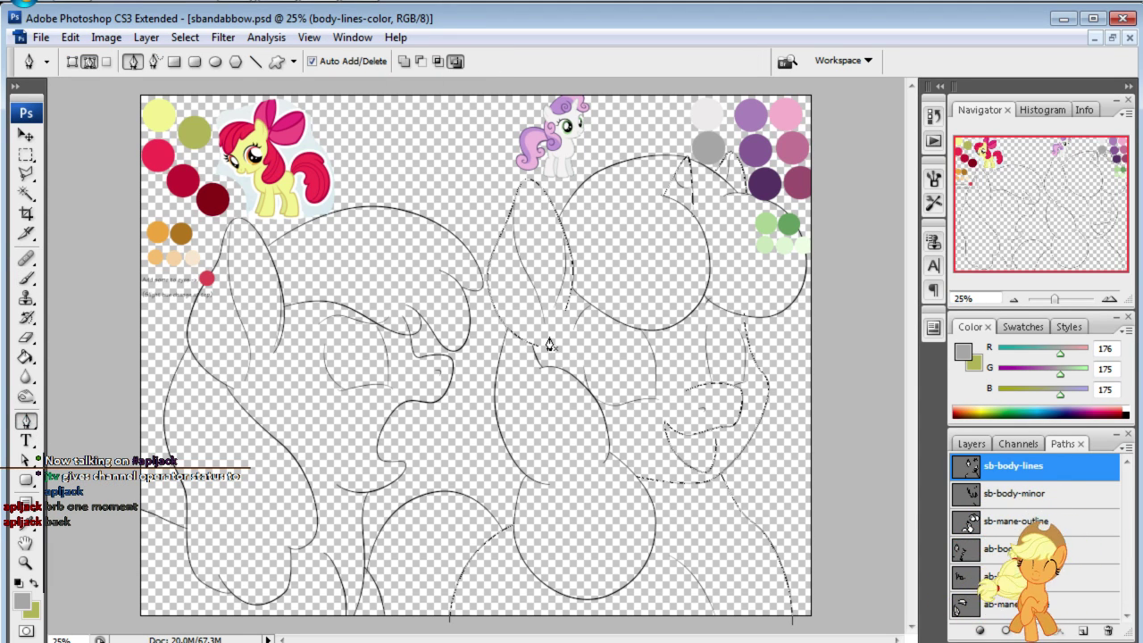
pyautogui.rightClick(549, 340)
pyautogui.click(611, 461)
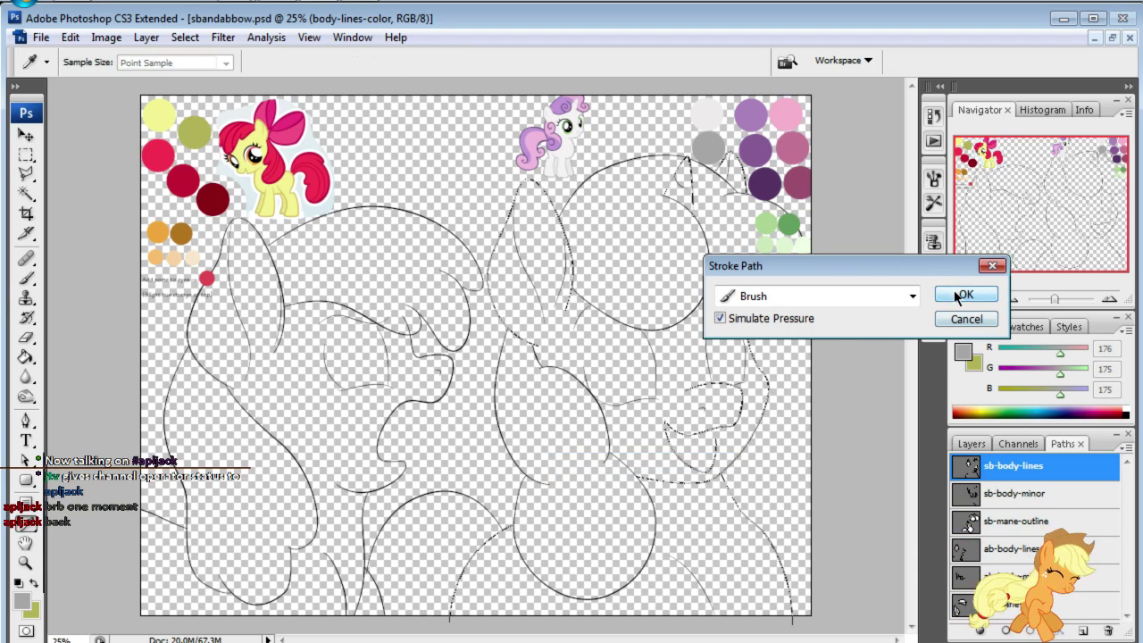
pyautogui.click(962, 296)
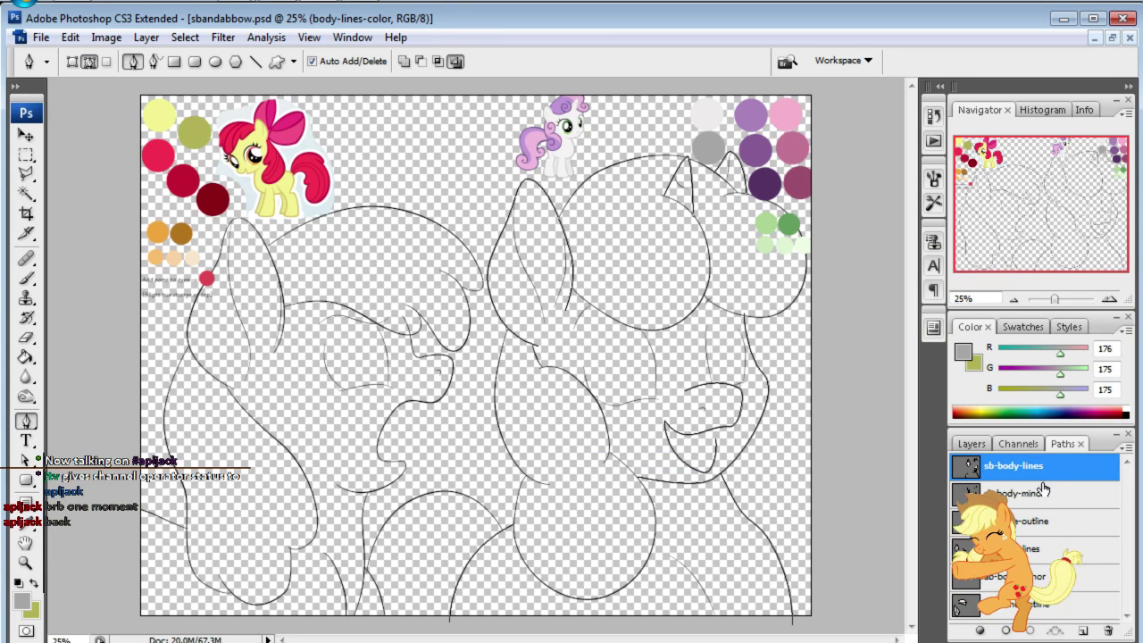
# - Select the ab-body-lines path and add a body-lines-color layer above apple bloom's body-lines-black
pyautogui.keyDown('ctrl'); pyautogui.click(1012, 555); pyautogui.keyUp('ctrl')
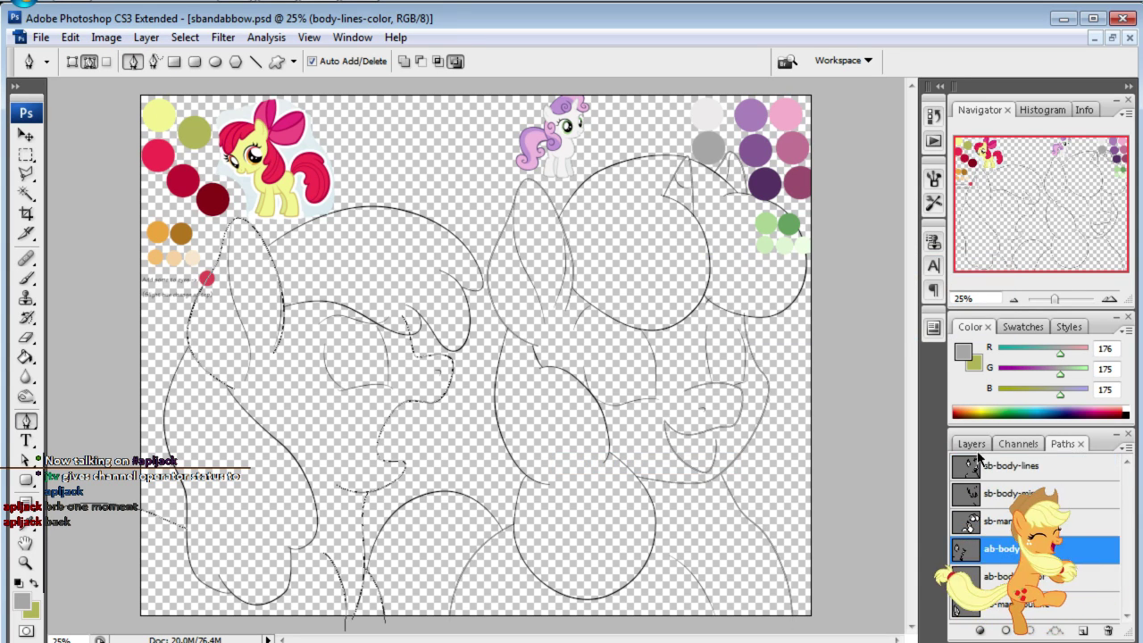
pyautogui.click(971, 444)
pyautogui.scroll(2, 1035, 563)
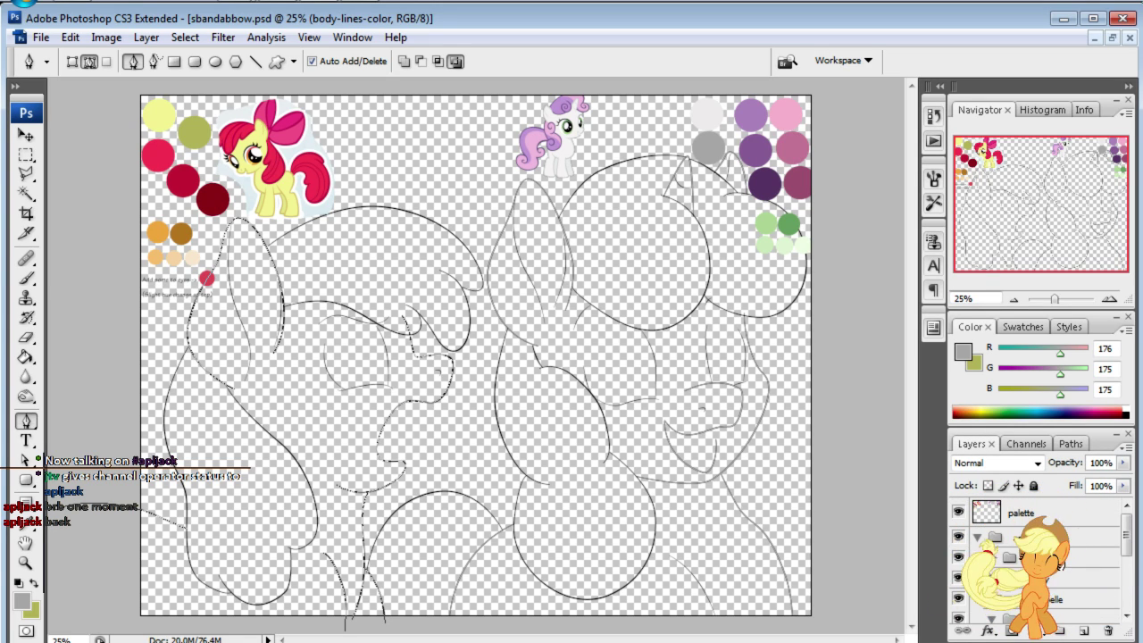
pyautogui.click(1071, 603)
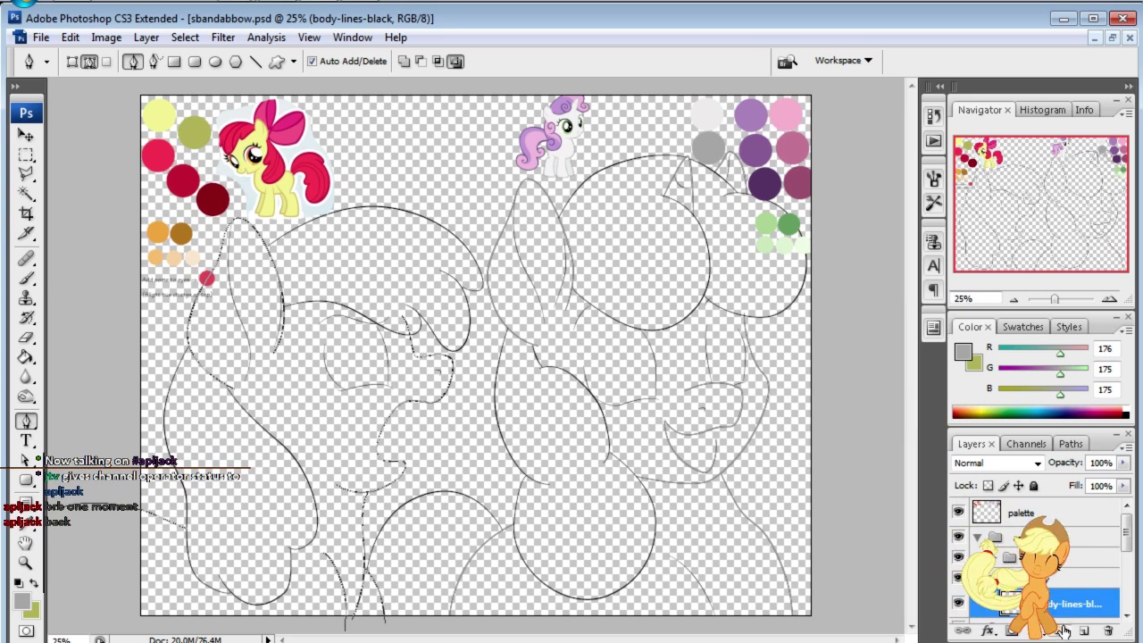
pyautogui.click(1084, 633)
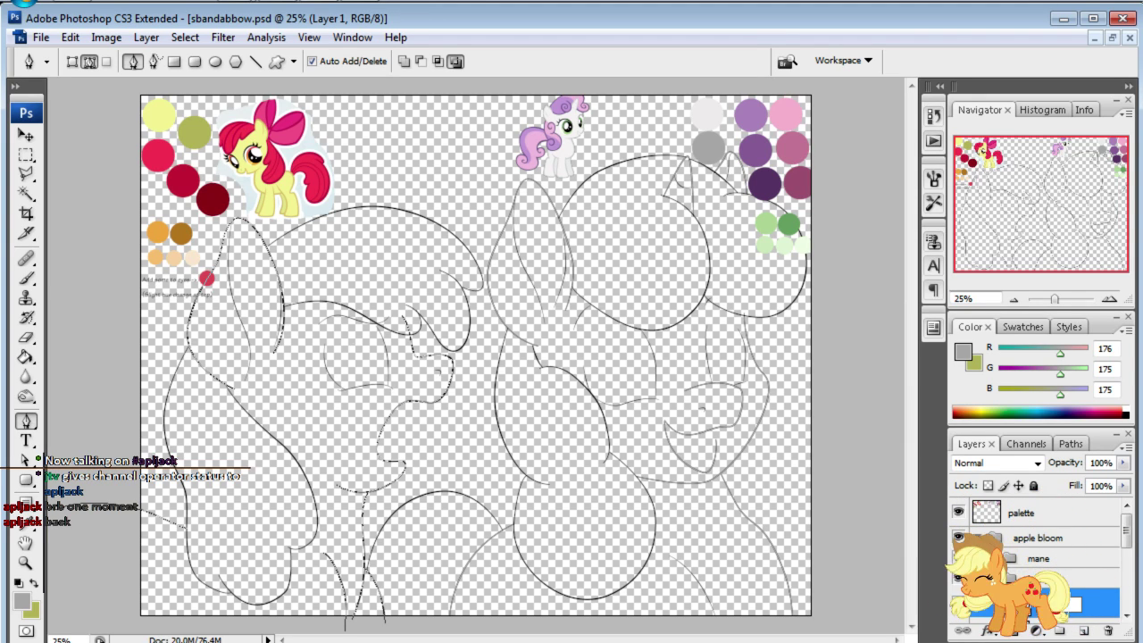
pyautogui.write('body lines-co')
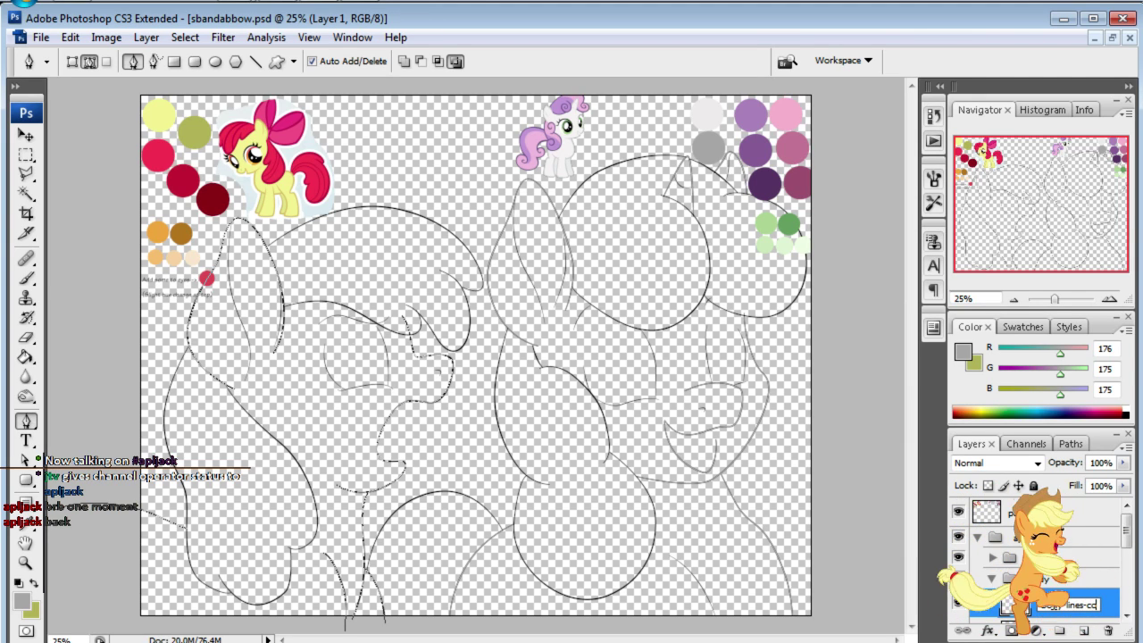
pyautogui.write('lor')
pyautogui.press('Return')
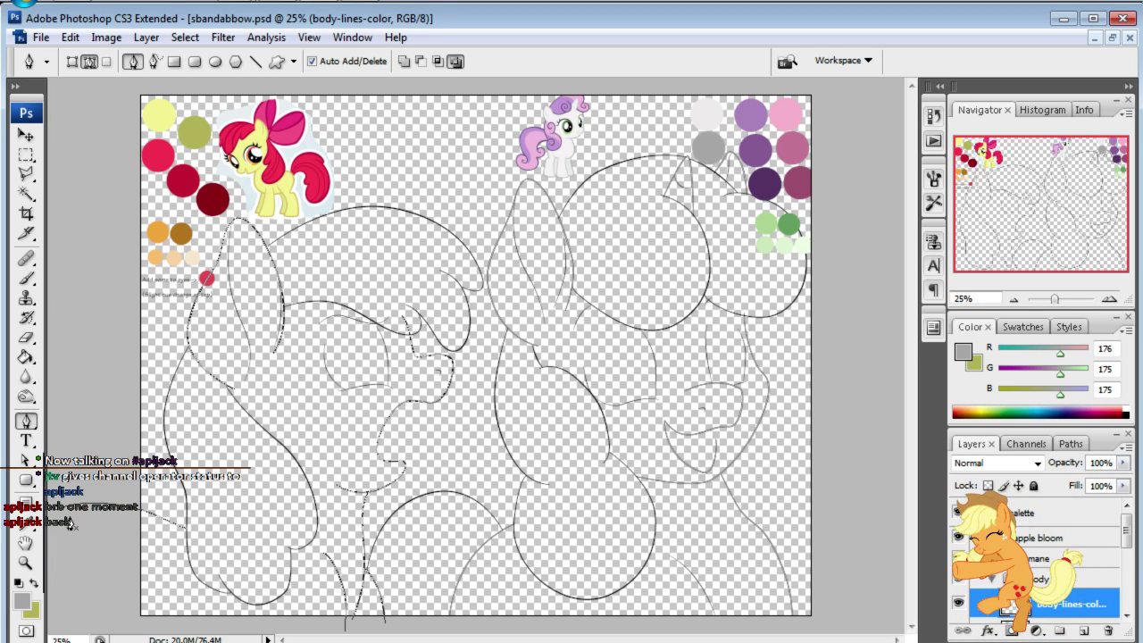
# - Stroke the ab-body-lines path in olive green onto the new layer
pyautogui.press('x')
pyautogui.rightClick(336, 421)
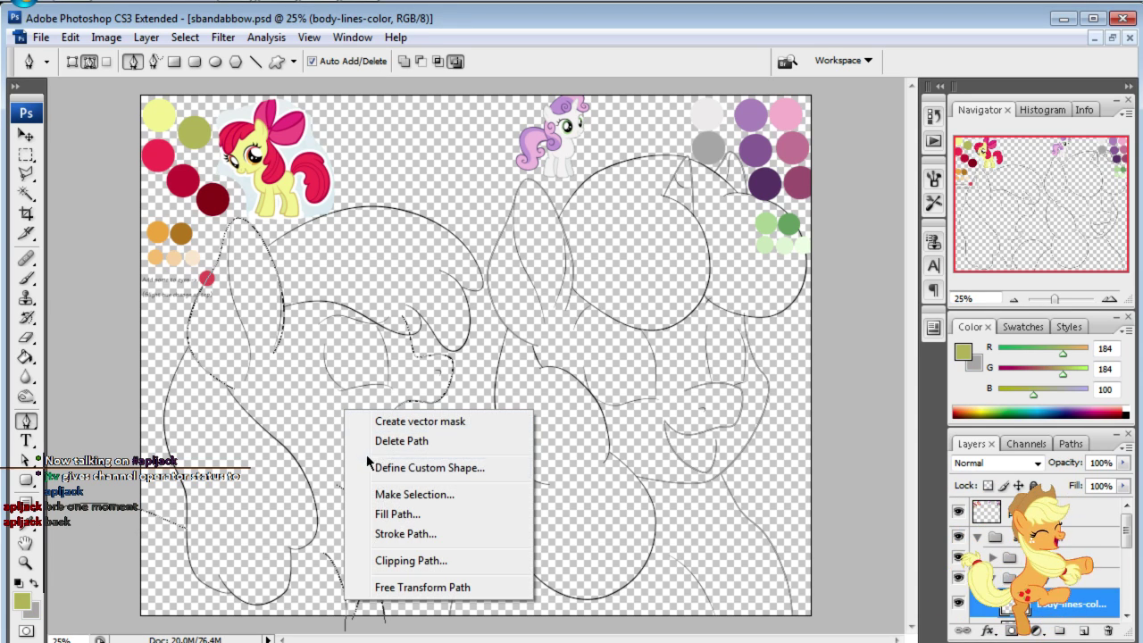
pyautogui.click(396, 533)
pyautogui.click(965, 294)
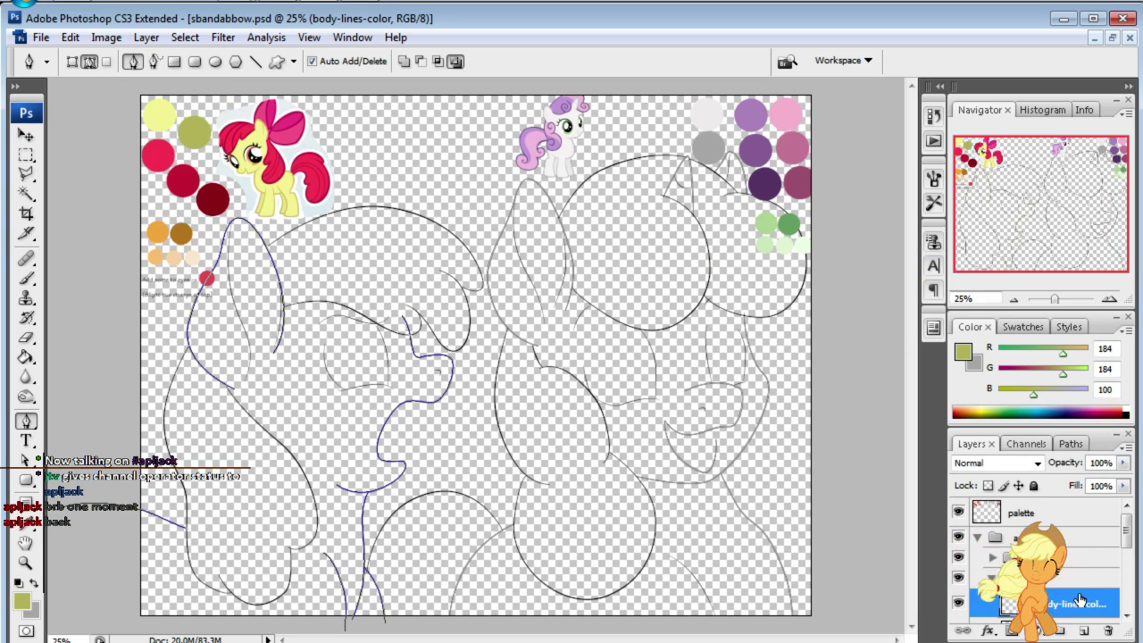
# - Load the sb-body-minor path and set the brush diameter to 4 px
pyautogui.scroll(-2, 1032, 595)
pyautogui.scroll(-2, 1032, 594)
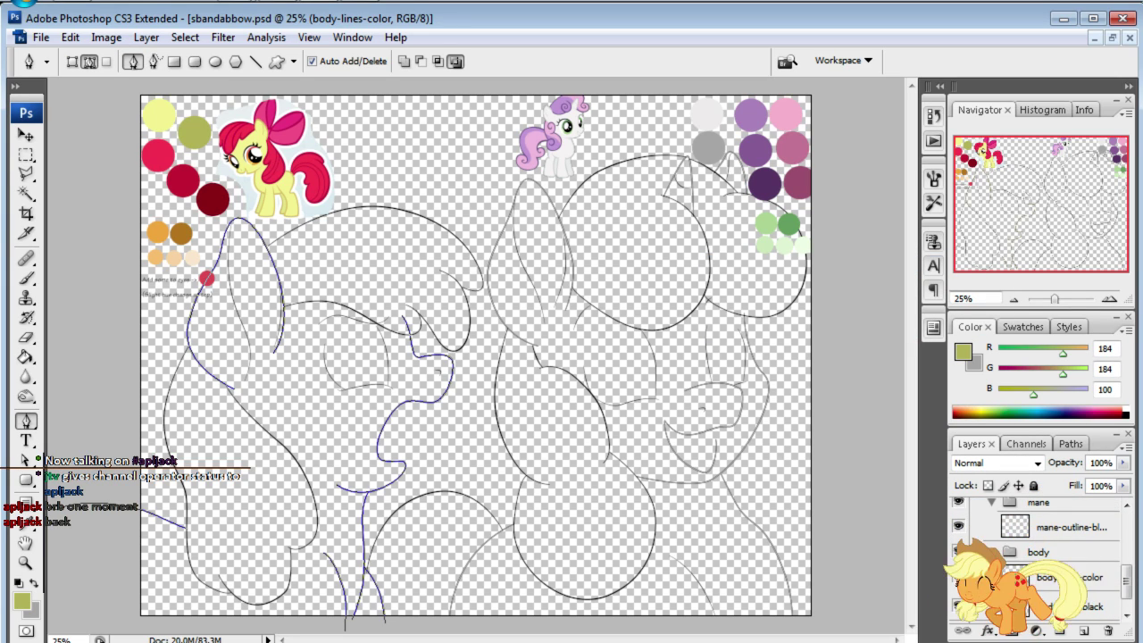
pyautogui.scroll(-1, 1034, 594)
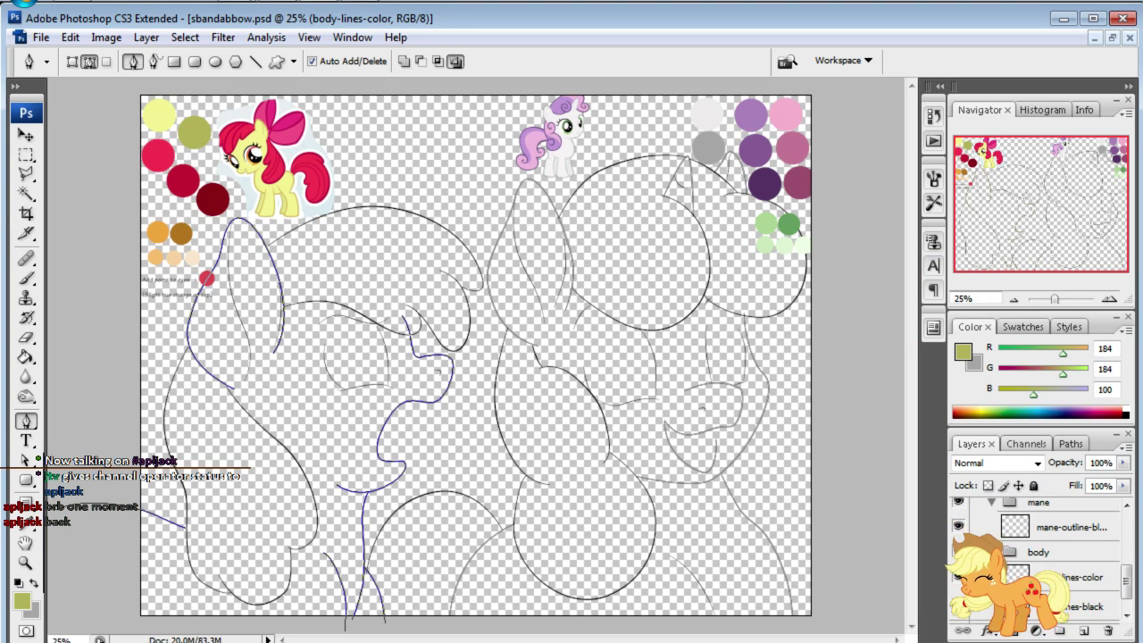
pyautogui.click(1065, 444)
pyautogui.click(1015, 496)
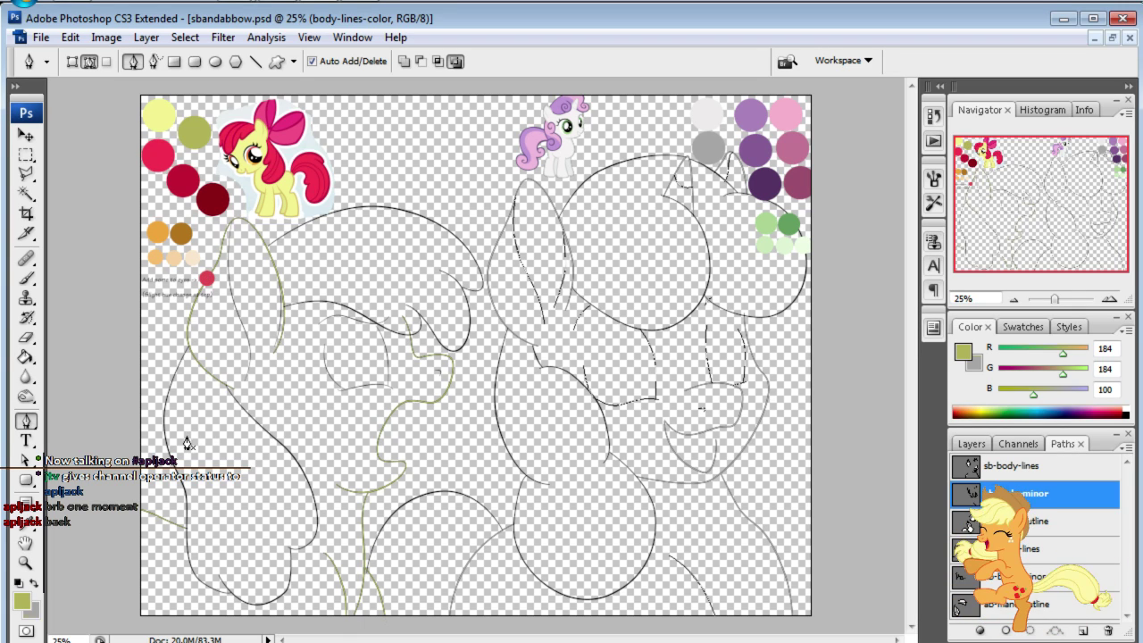
pyautogui.press('b')
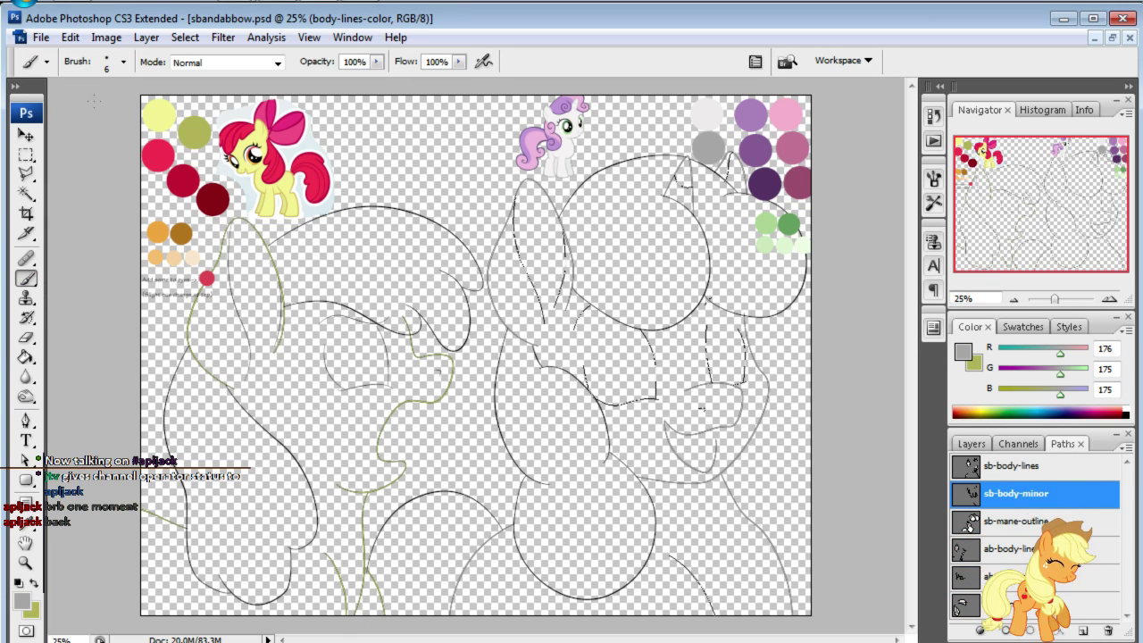
pyautogui.click(124, 62)
pyautogui.doubleClick(175, 94)
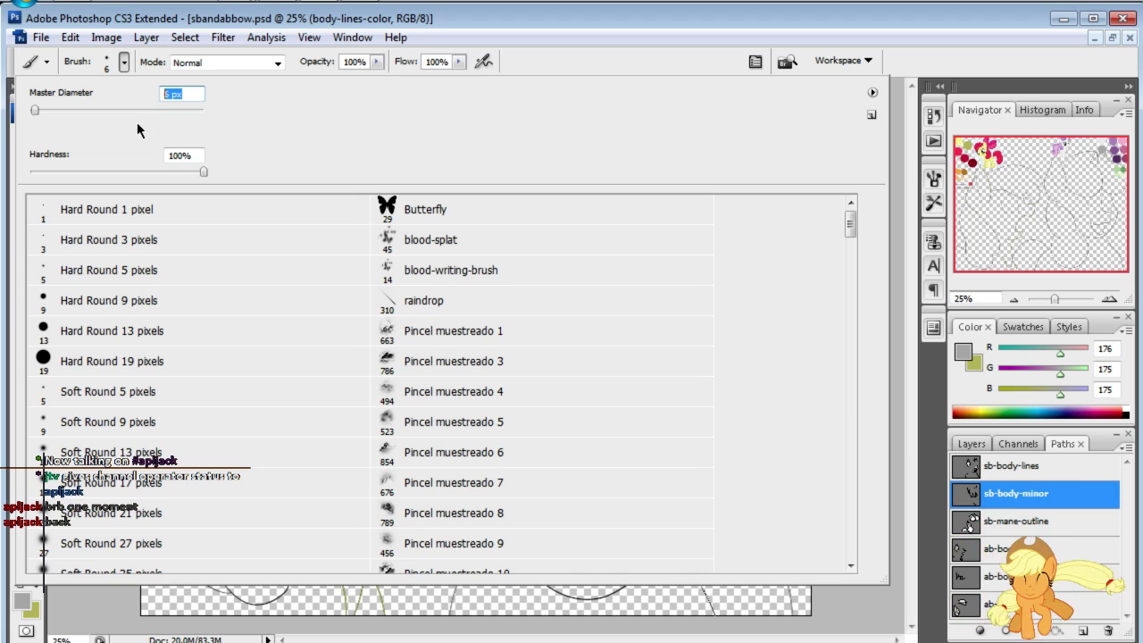
pyautogui.write('4')
pyautogui.press('Return')
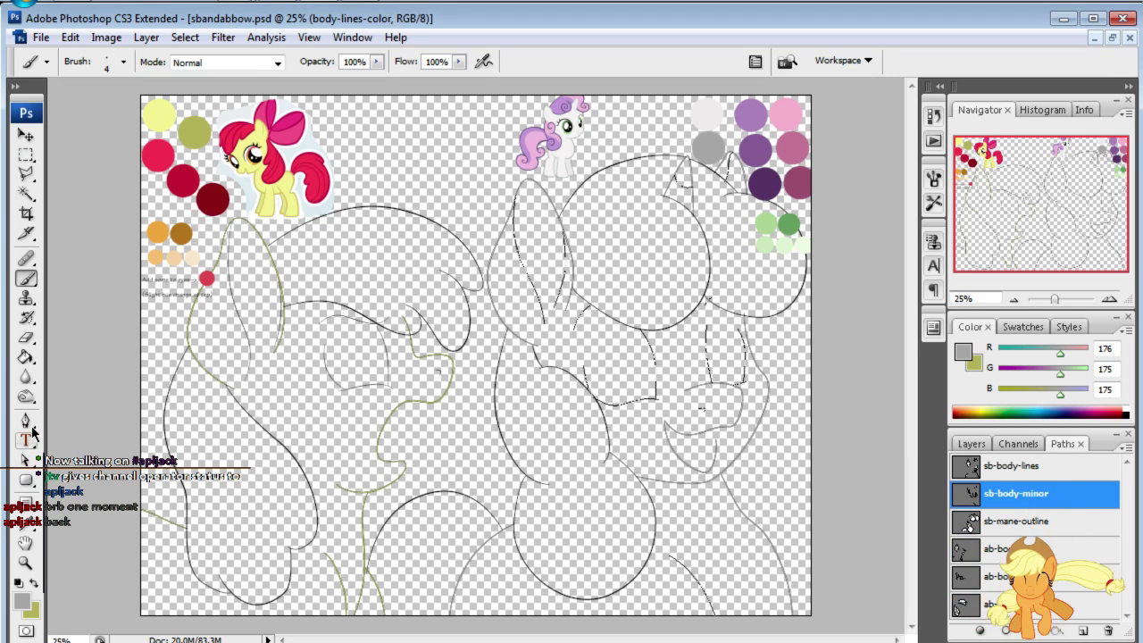
# - Stroke the sb-body-minor path with the 4 px brush
pyautogui.click(26, 421)
pyautogui.rightClick(387, 375)
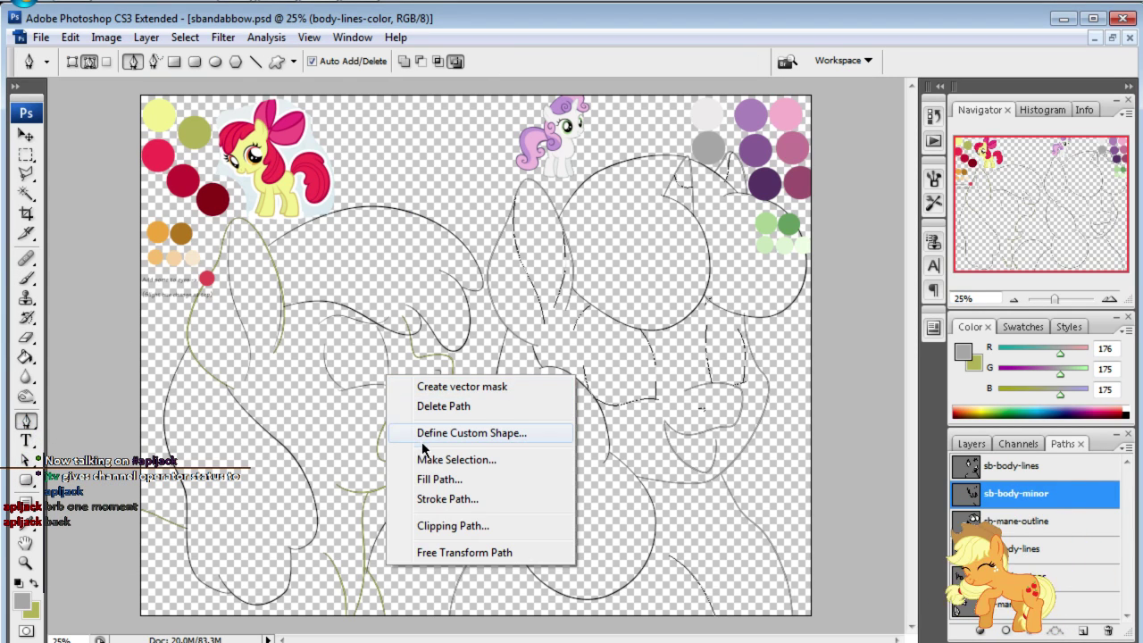
pyautogui.click(438, 500)
pyautogui.click(946, 299)
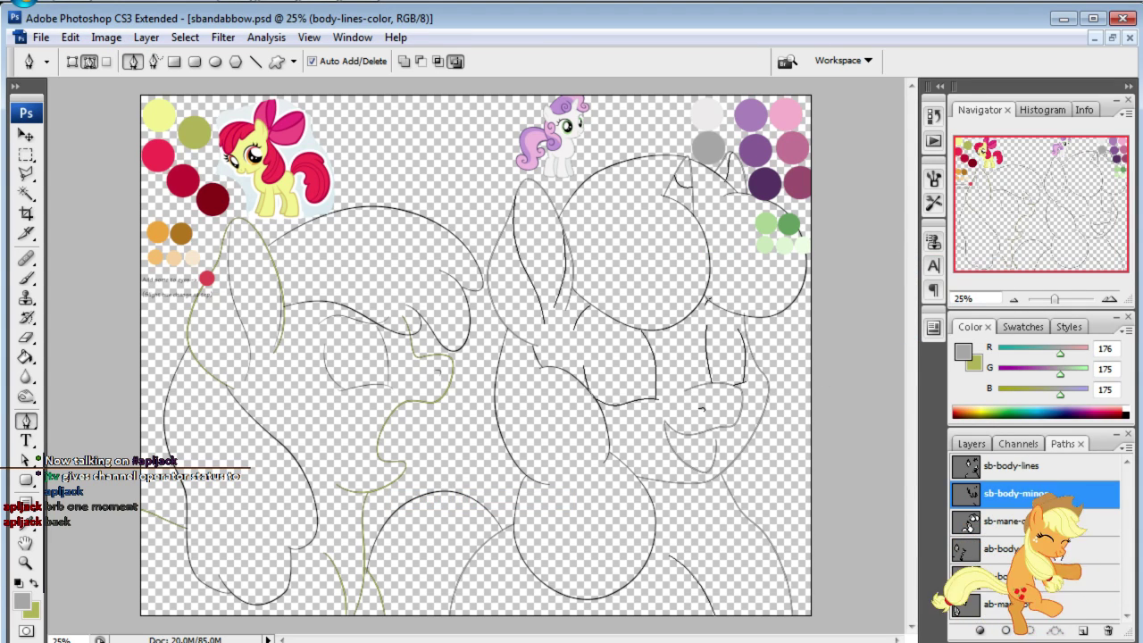
# - Re-stroke the path in olive onto the body-lines-color layer and hide the path outline
pyautogui.click(971, 444)
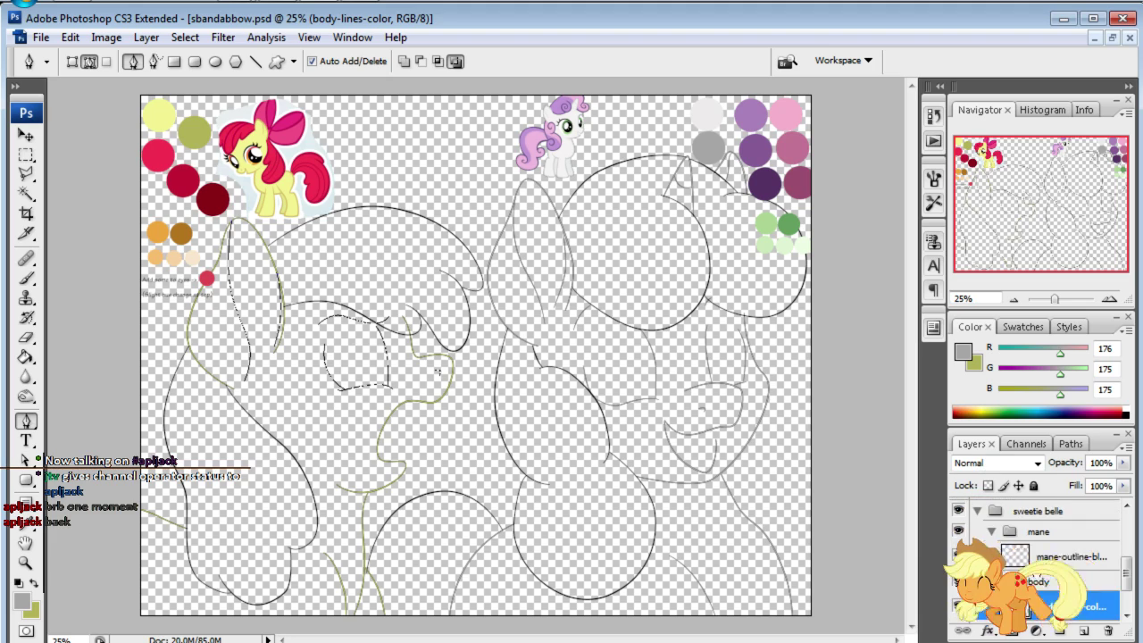
pyautogui.click(1063, 516)
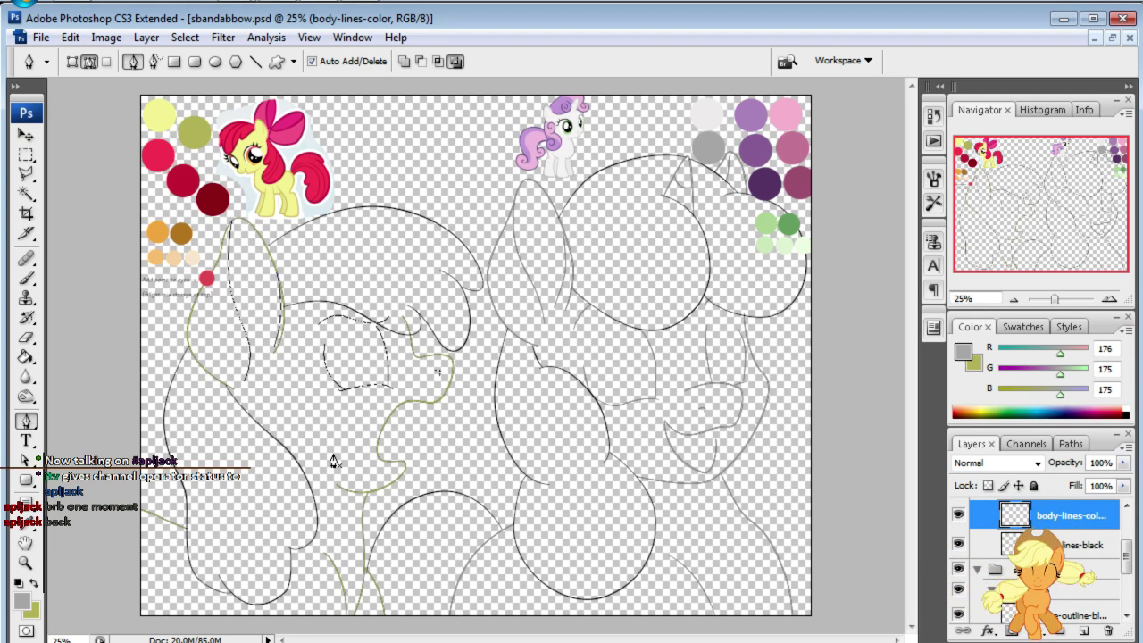
pyautogui.rightClick(391, 420)
pyautogui.click(447, 544)
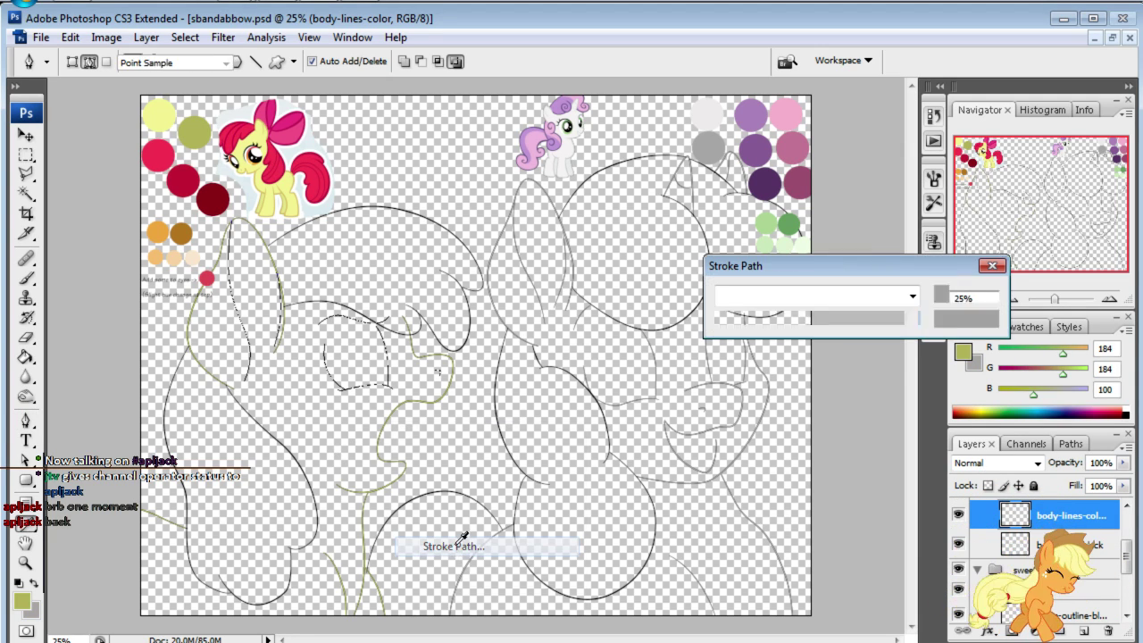
pyautogui.click(965, 297)
pyautogui.press('Return')
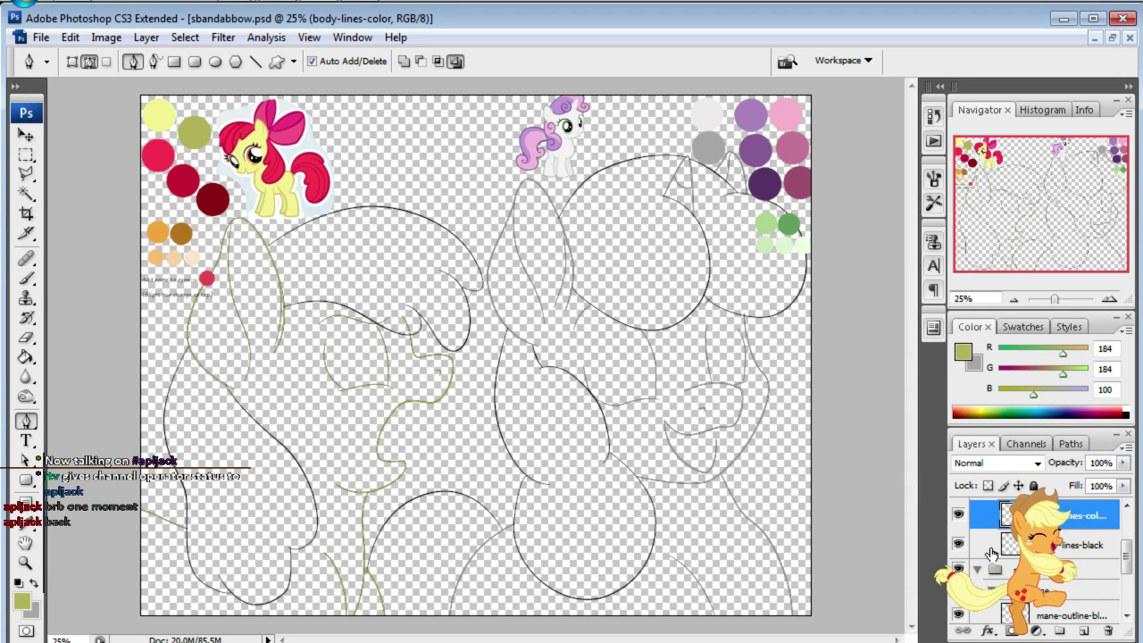
# - Hide the black body-lines layers to compare the coloured strokes
pyautogui.click(958, 546)
pyautogui.scroll(-2, 1036, 553)
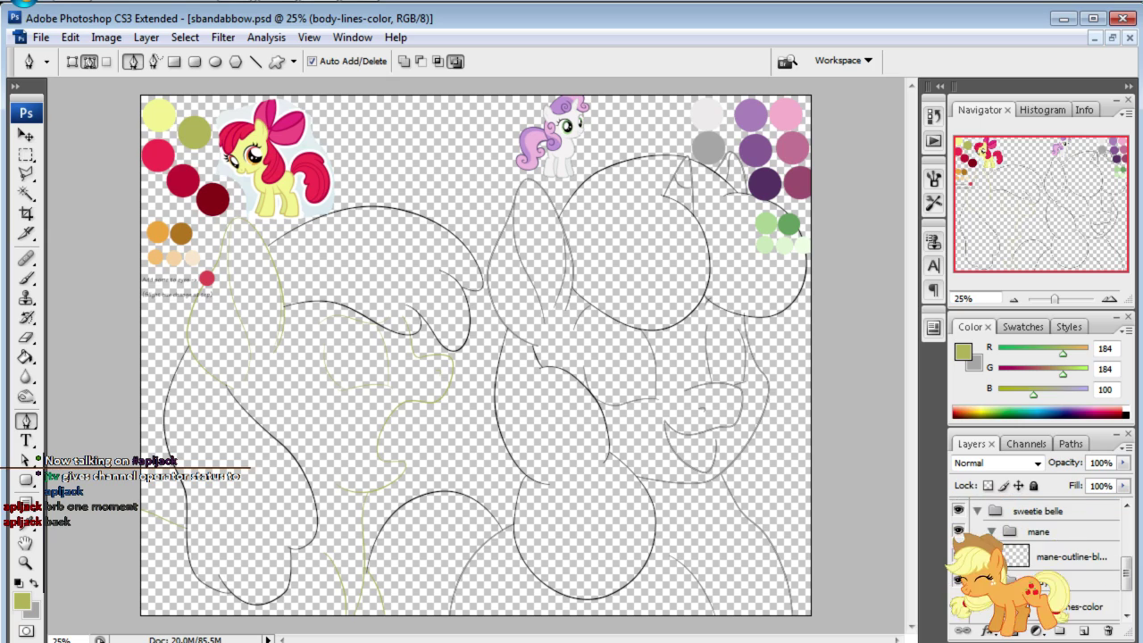
pyautogui.scroll(-1, 971, 600)
pyautogui.click(956, 607)
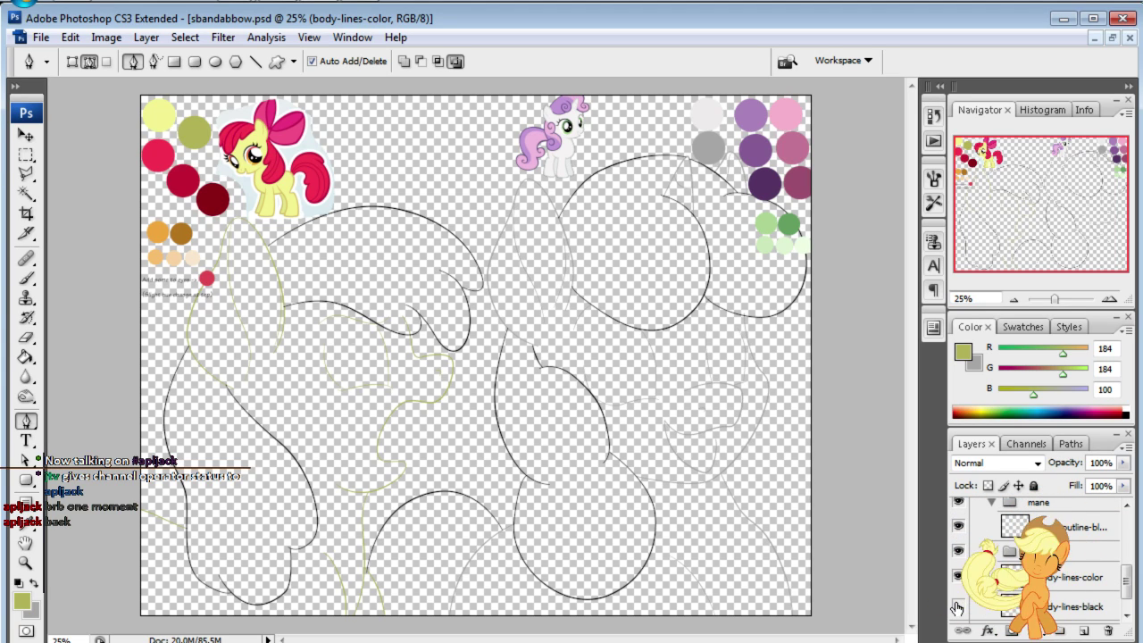
pyautogui.scroll(-1, 1036, 554)
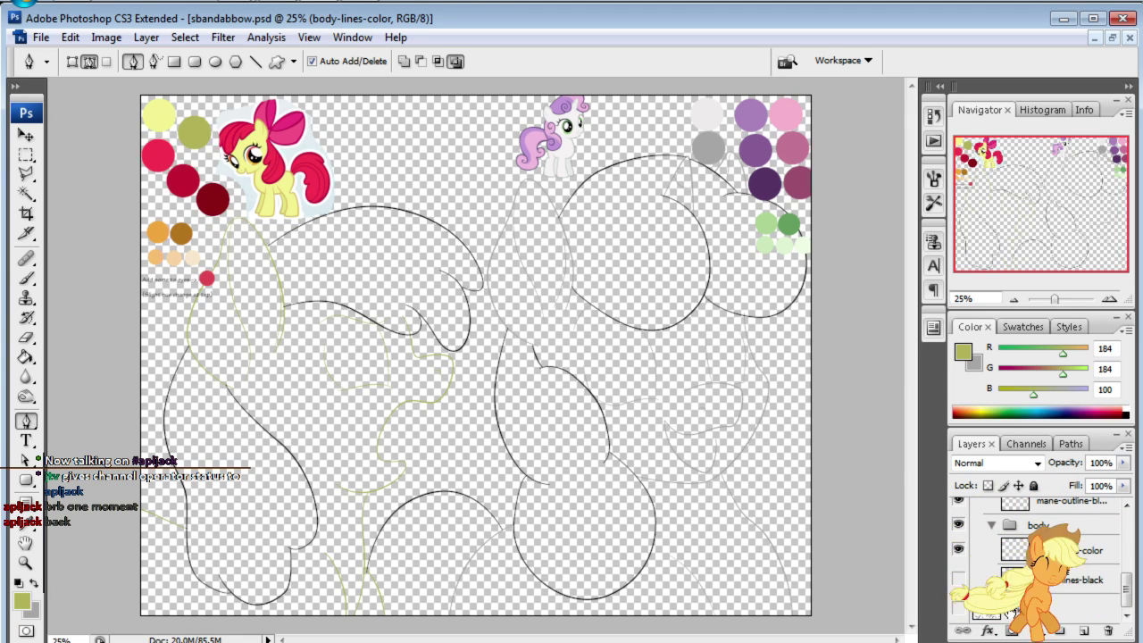
# - Add a new layer named bg-temp at the bottom of the layer stack
pyautogui.click(1035, 612)
pyautogui.click(1083, 632)
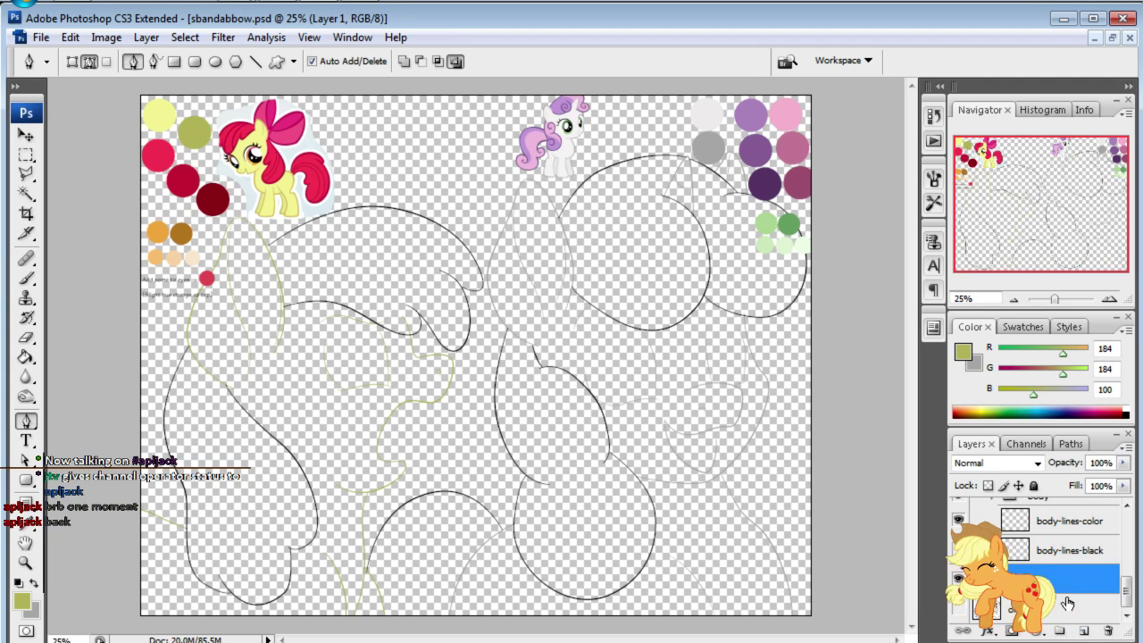
pyautogui.moveTo(1072, 578); pyautogui.dragTo(1072, 616)
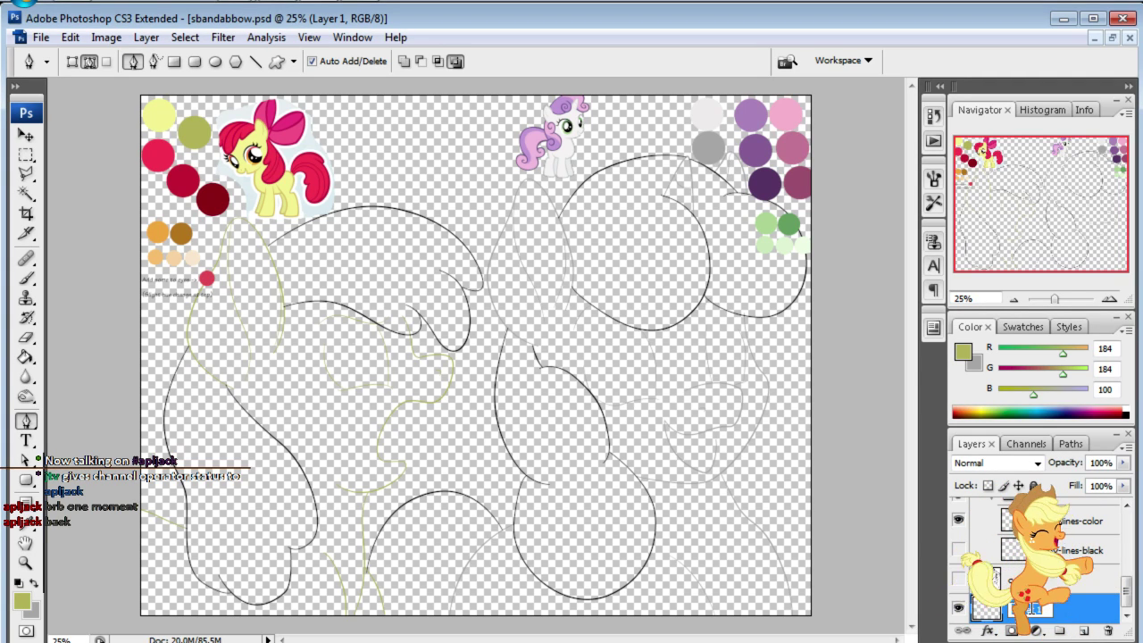
pyautogui.press('Return')
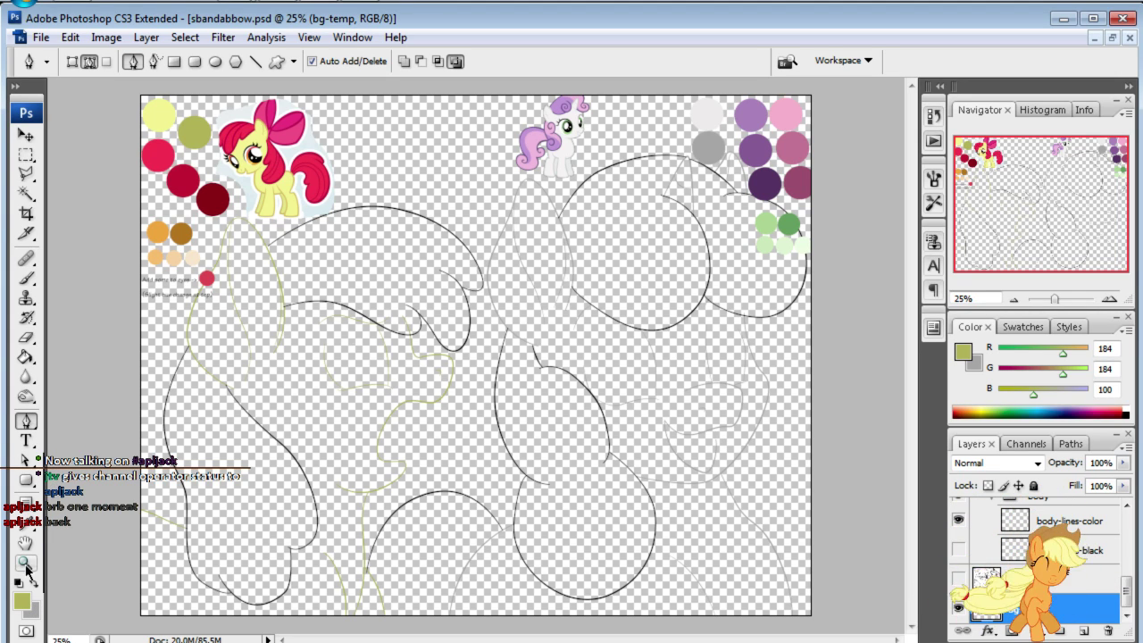
# - Set the foreground colour to a mid grey (112, 112, 112)
pyautogui.click(22, 601)
pyautogui.click(579, 402)
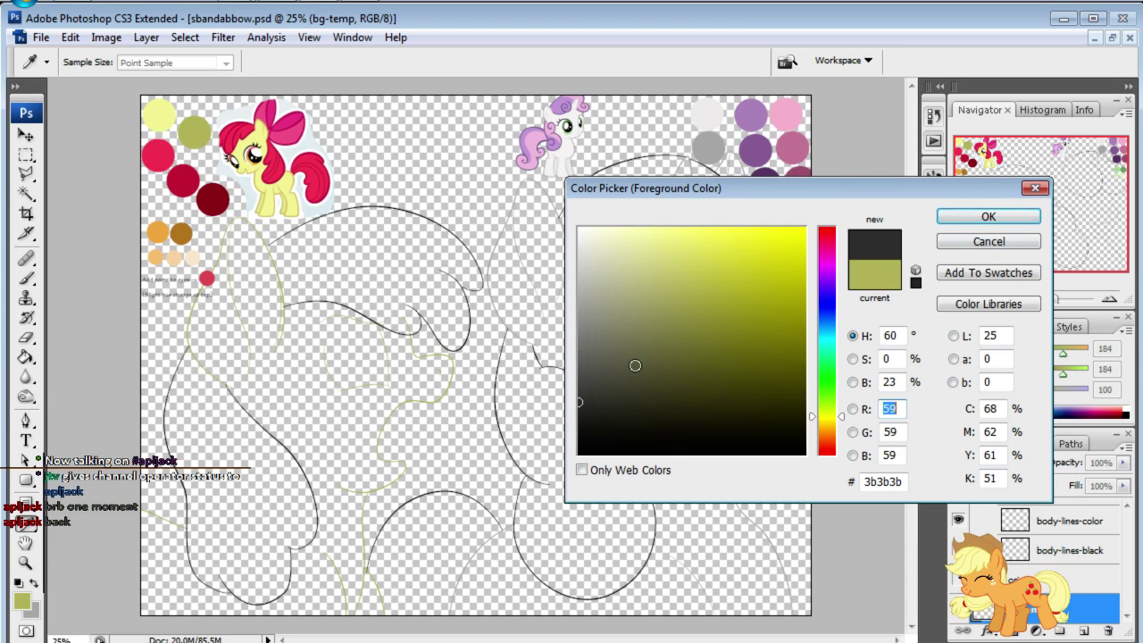
pyautogui.click(542, 378)
pyautogui.click(499, 359)
pyautogui.moveTo(499, 360); pyautogui.dragTo(496, 354)
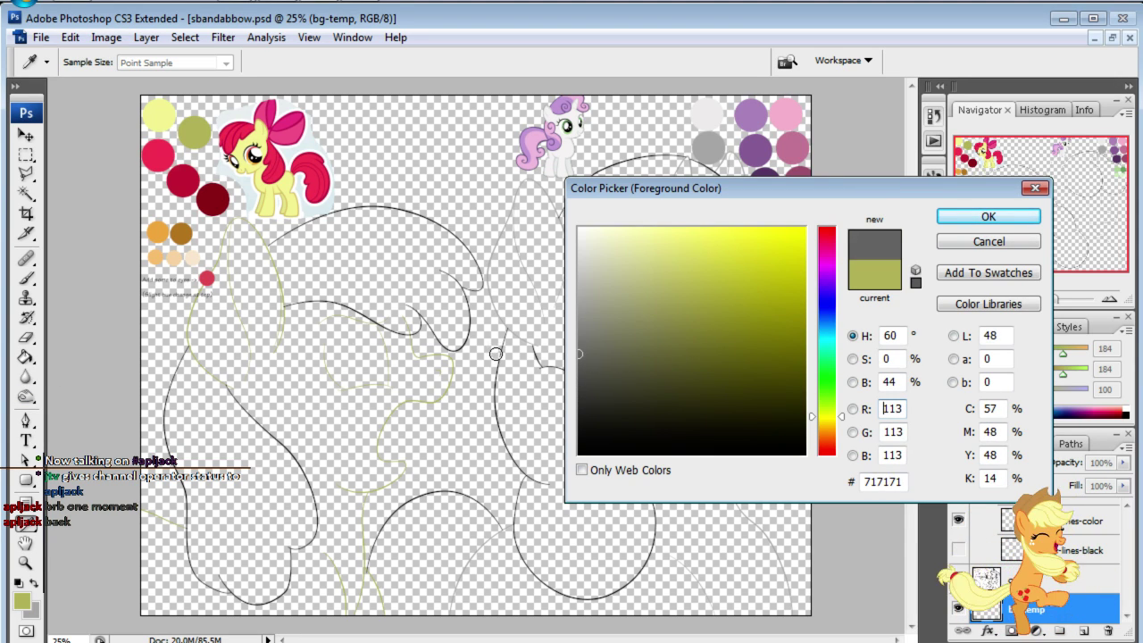
pyautogui.click(955, 219)
pyautogui.click(26, 356)
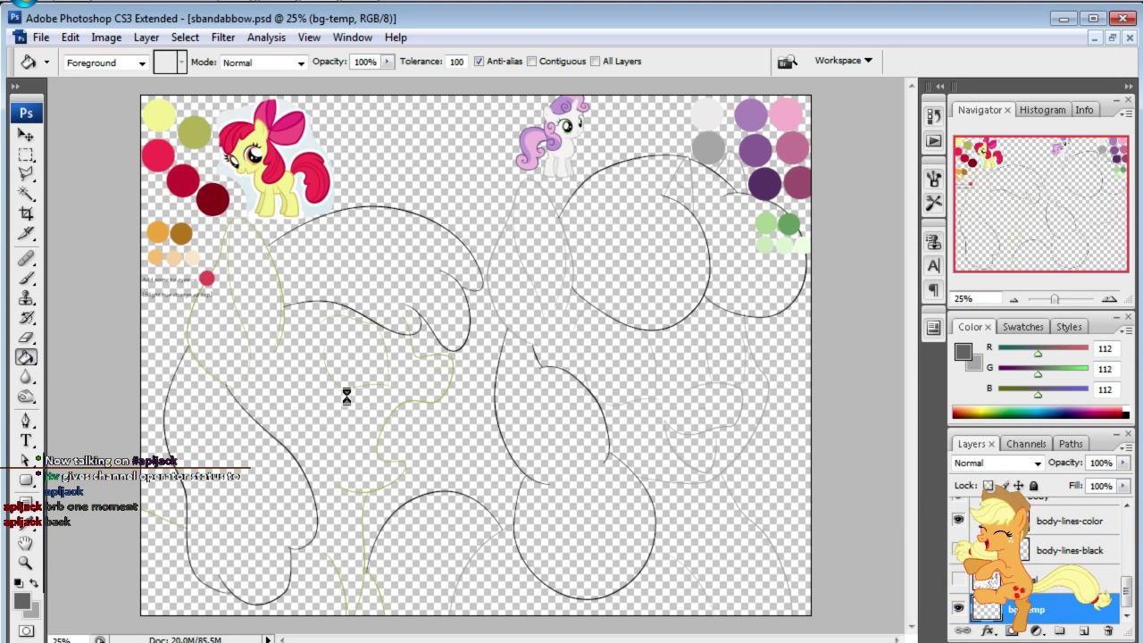
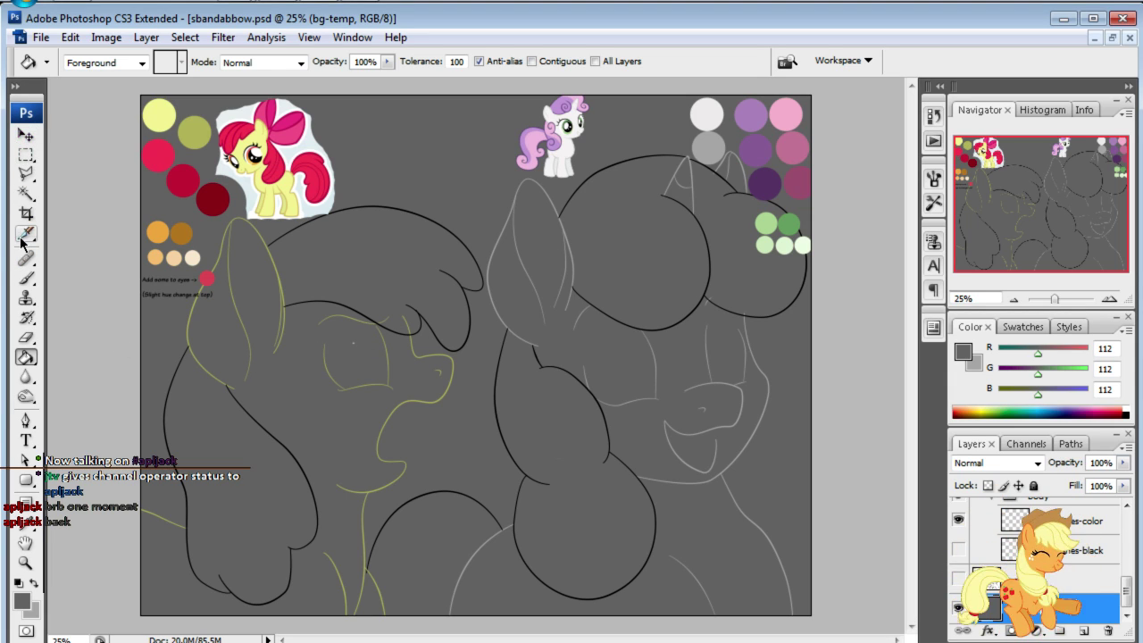
# - Set the view to 100% zoom and pan to Apple Bloom's eye lines
pyautogui.click(26, 135)
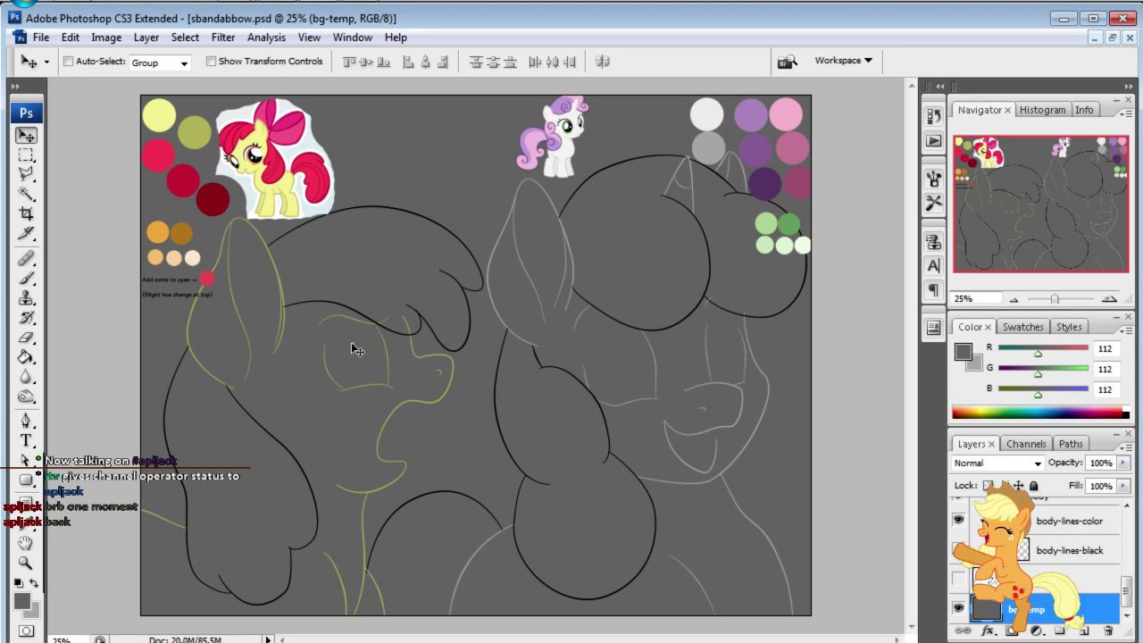
pyautogui.click(970, 296)
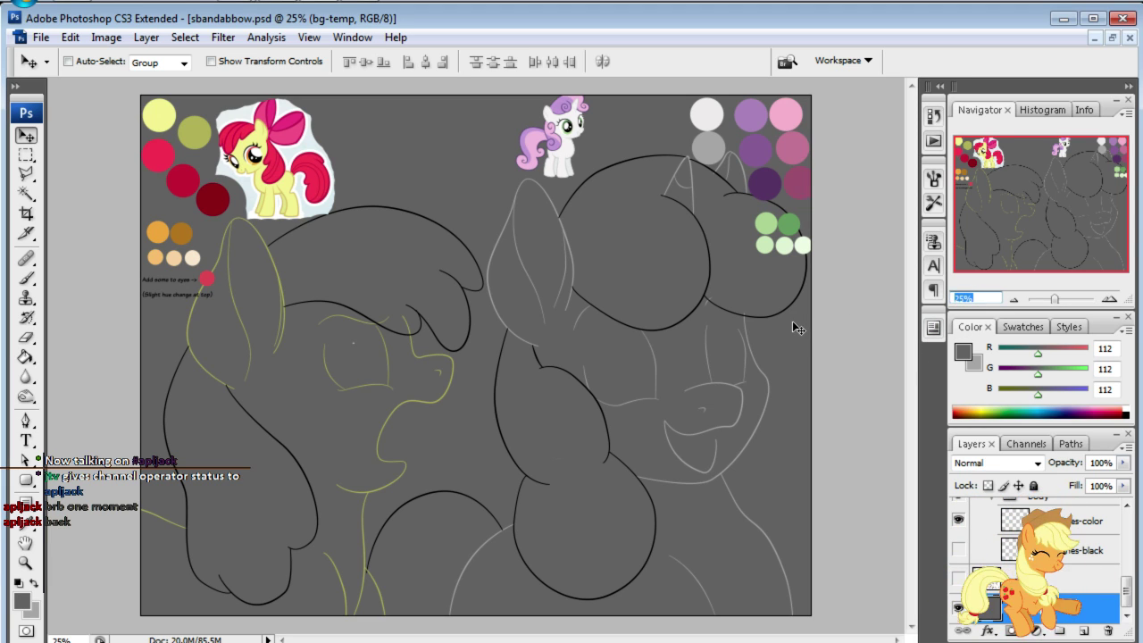
pyautogui.write('100')
pyautogui.press('Return')
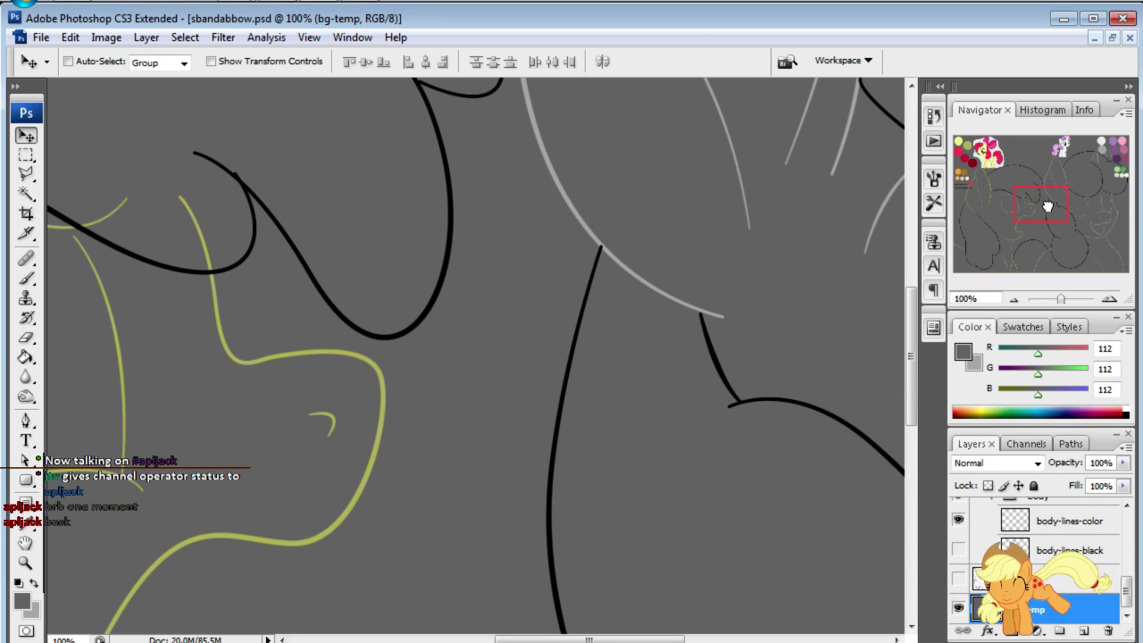
pyautogui.moveTo(1043, 200)
pyautogui.mouseDown()
pyautogui.moveTo(994, 197)
pyautogui.moveTo(1006, 203)
pyautogui.mouseUp()
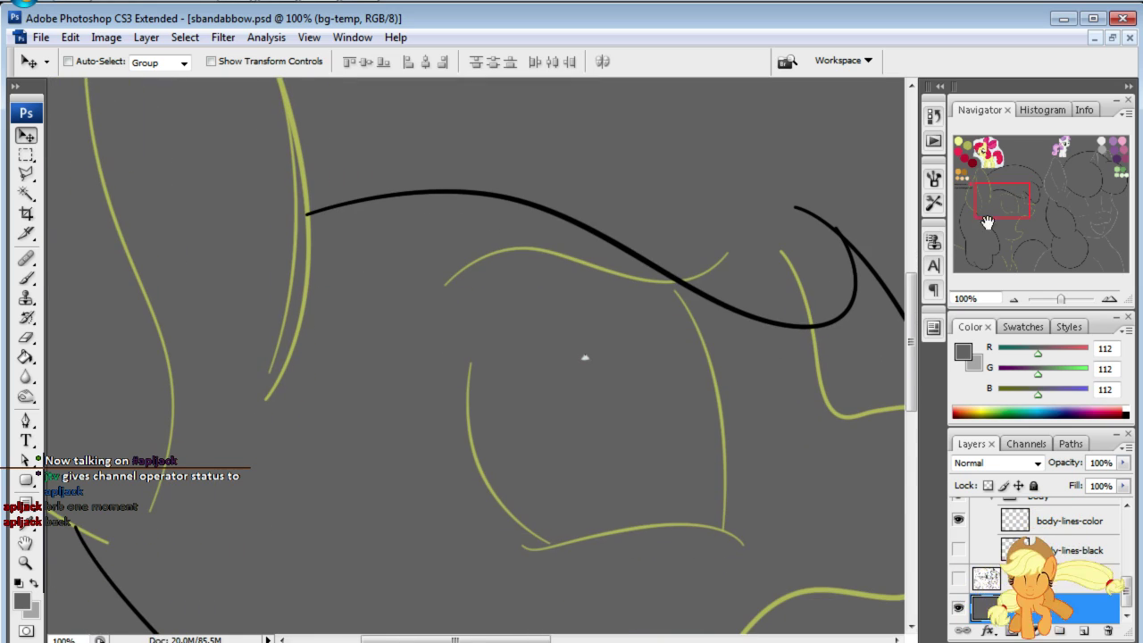
pyautogui.scroll(3, 960, 516)
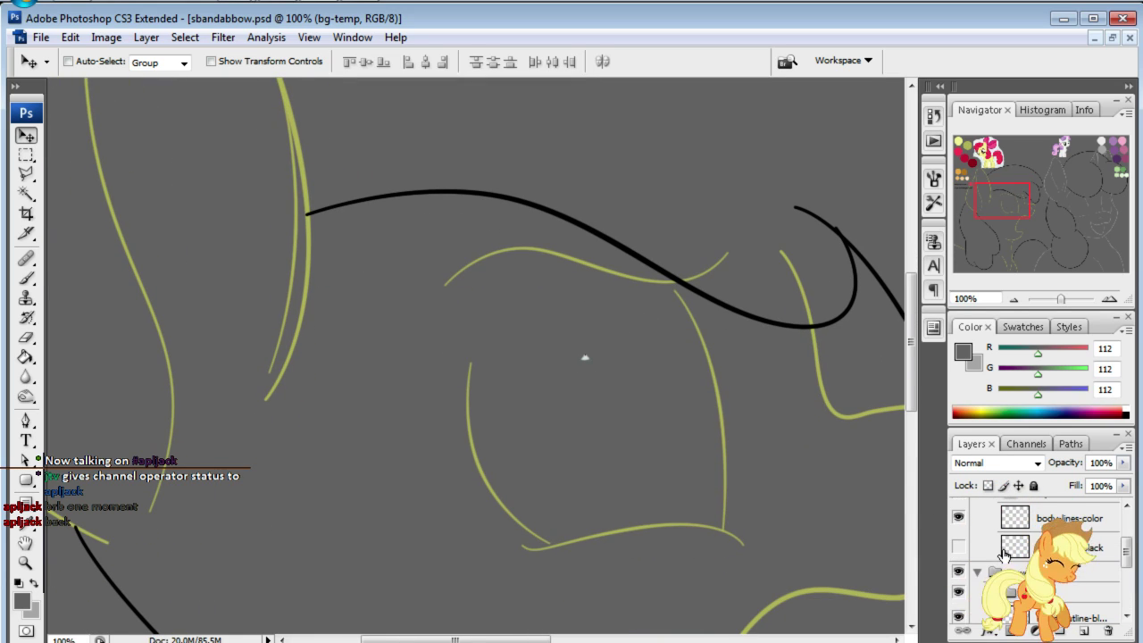
pyautogui.scroll(3, 960, 516)
pyautogui.scroll(2, 959, 516)
# - Make the palette layer visible and active, undoing an accidental eraser click
pyautogui.click(960, 516)
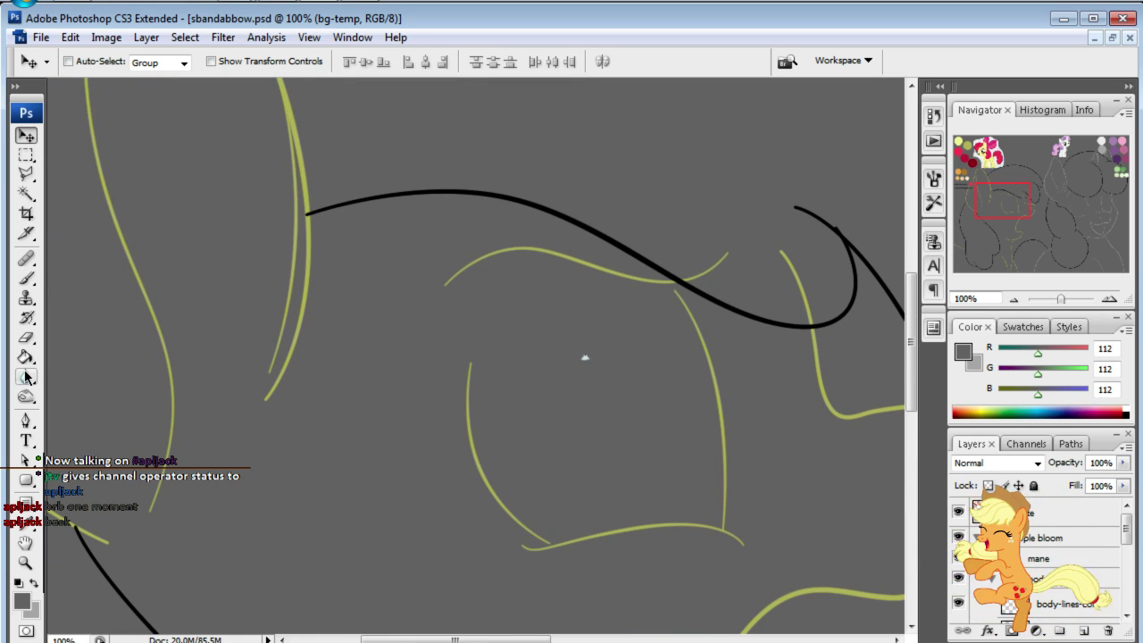
pyautogui.press('e')
pyautogui.click(516, 337)
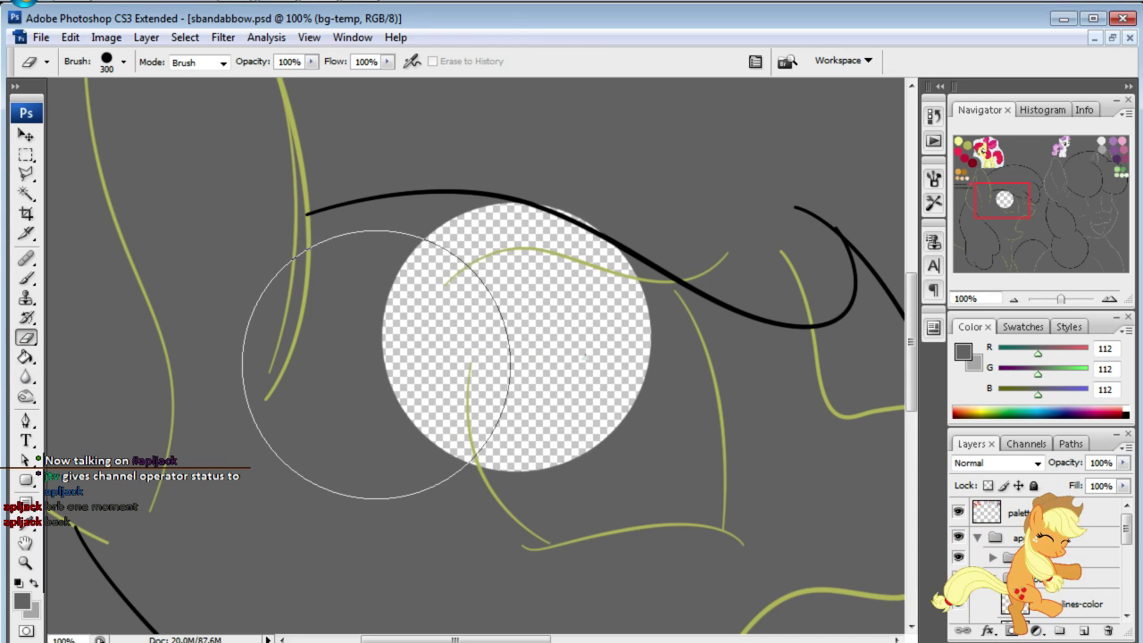
pyautogui.hotkey('ctrl', 'z')
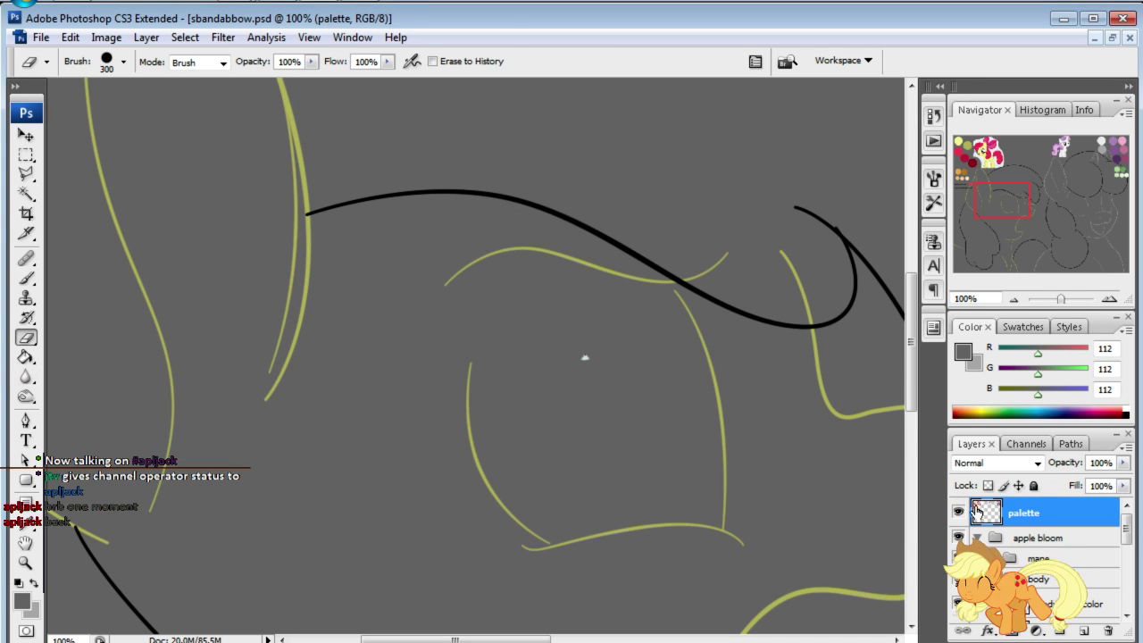
pyautogui.click(1018, 513)
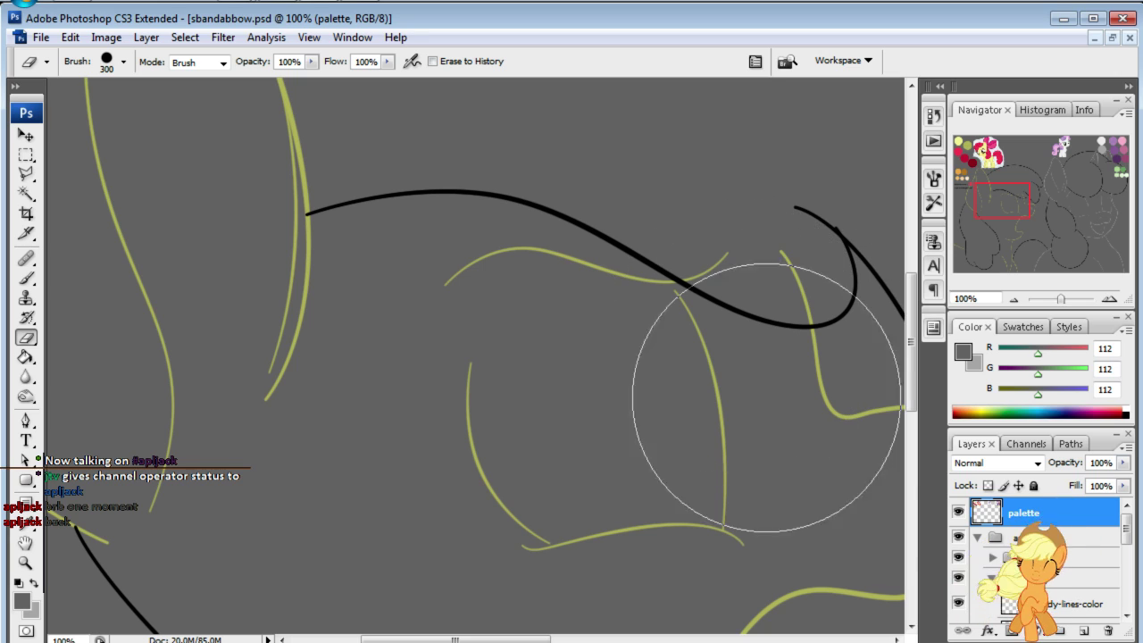
# - Pan to Sweetie Belle's lower outlines and select her mane-outline-black layer
pyautogui.moveTo(1024, 202)
pyautogui.mouseDown()
pyautogui.moveTo(1047, 272)
pyautogui.moveTo(1083, 298)
pyautogui.mouseUp()
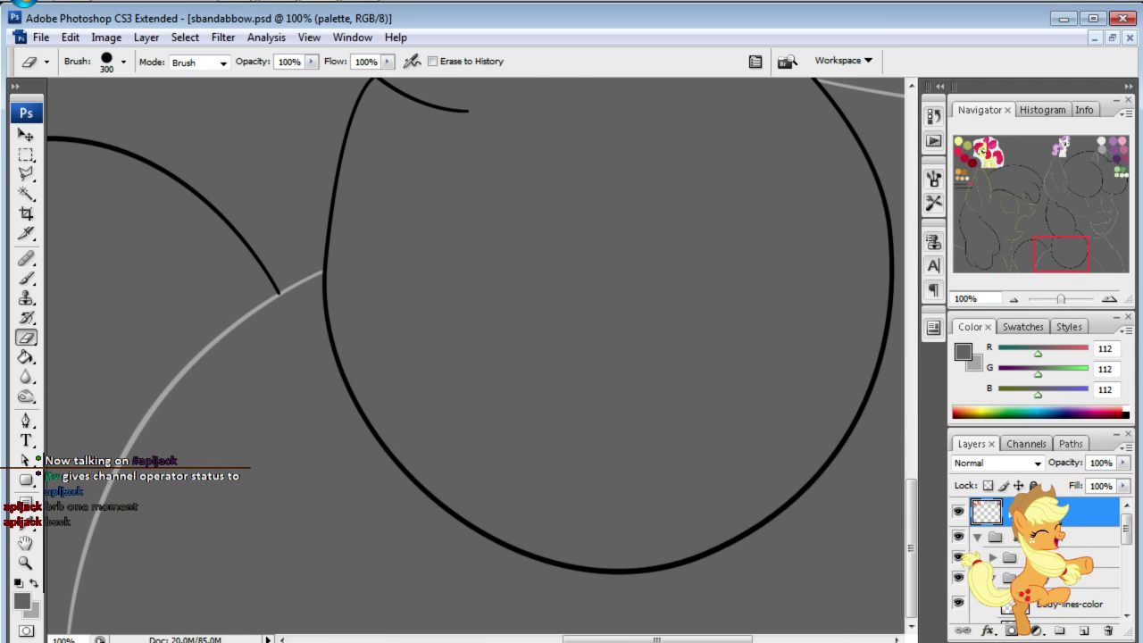
pyautogui.scroll(-5, 1046, 553)
pyautogui.scroll(-1, 1046, 554)
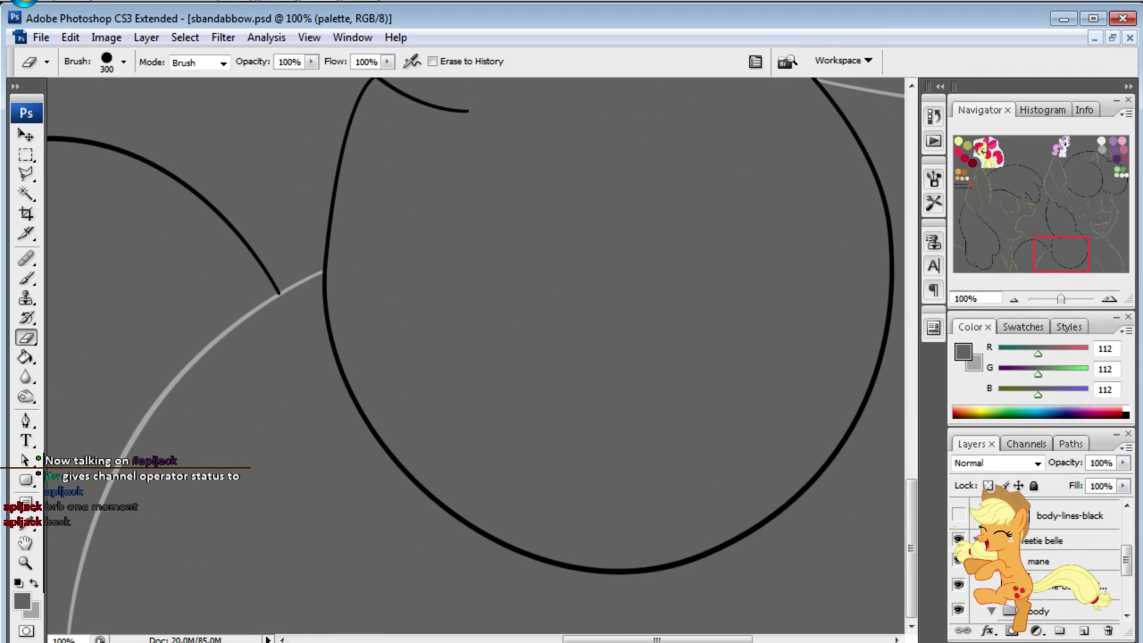
pyautogui.click(1071, 586)
# - Choose a 6 px brush and sample the light purple and dark red palette colours
pyautogui.click(26, 278)
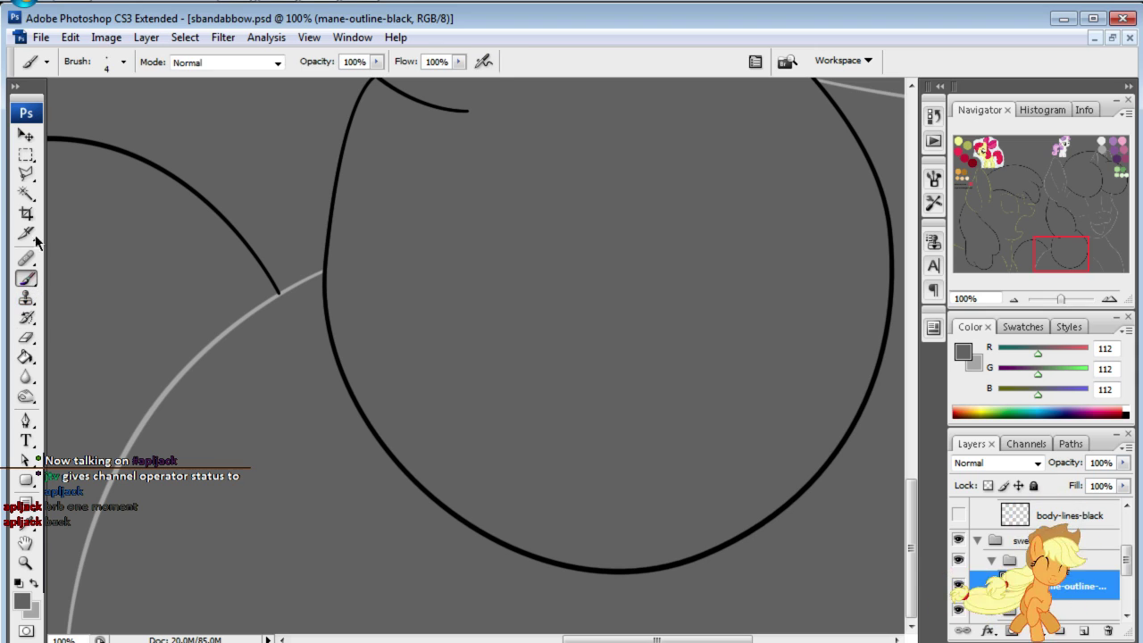
pyautogui.click(124, 63)
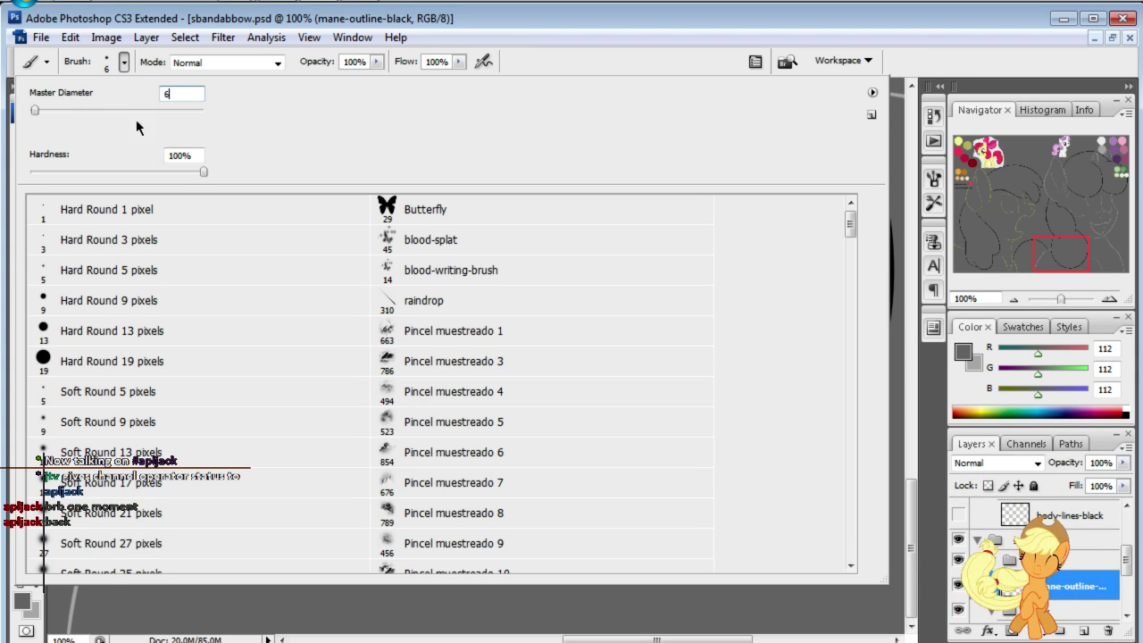
pyautogui.click(509, 28)
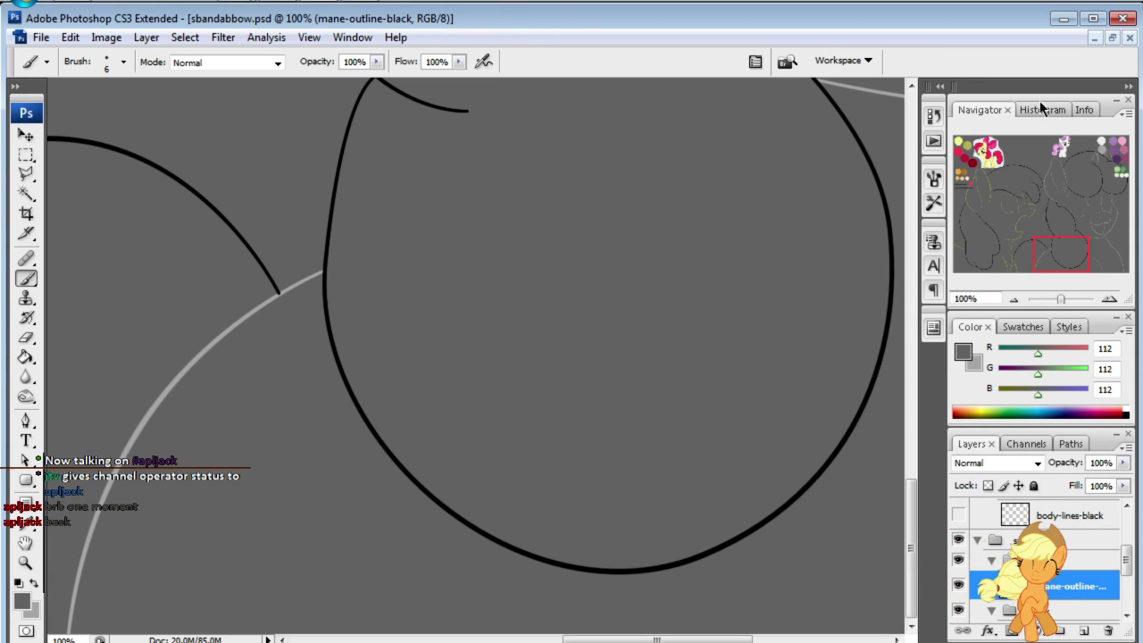
pyautogui.click(1115, 159)
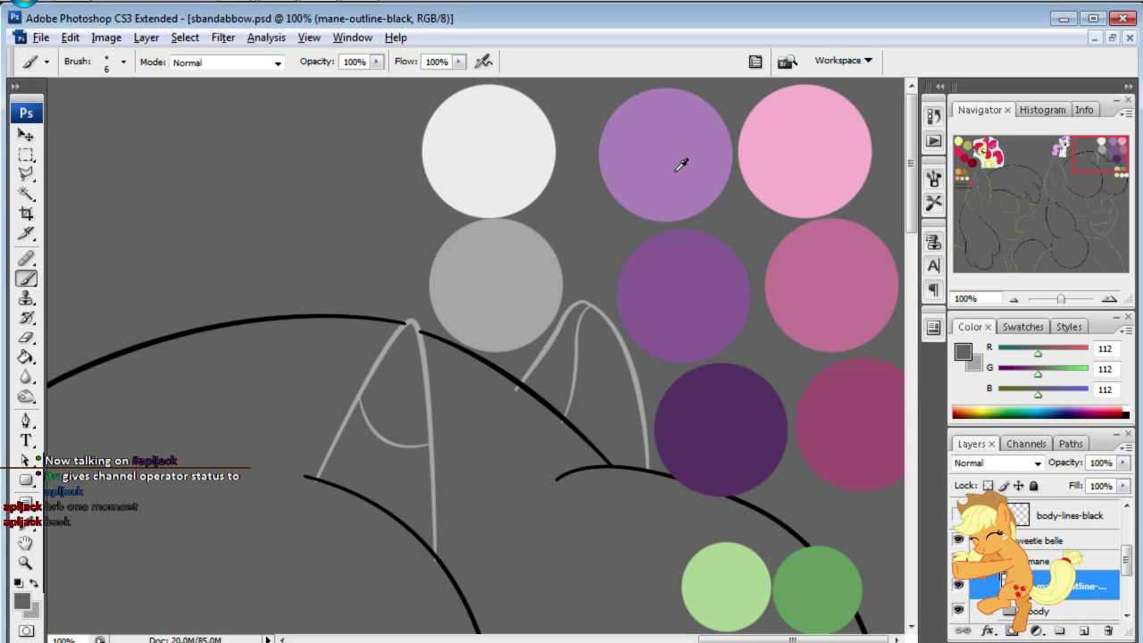
pyautogui.keyDown('alt'); pyautogui.click(687, 312); pyautogui.keyUp('alt')
pyautogui.click(968, 150)
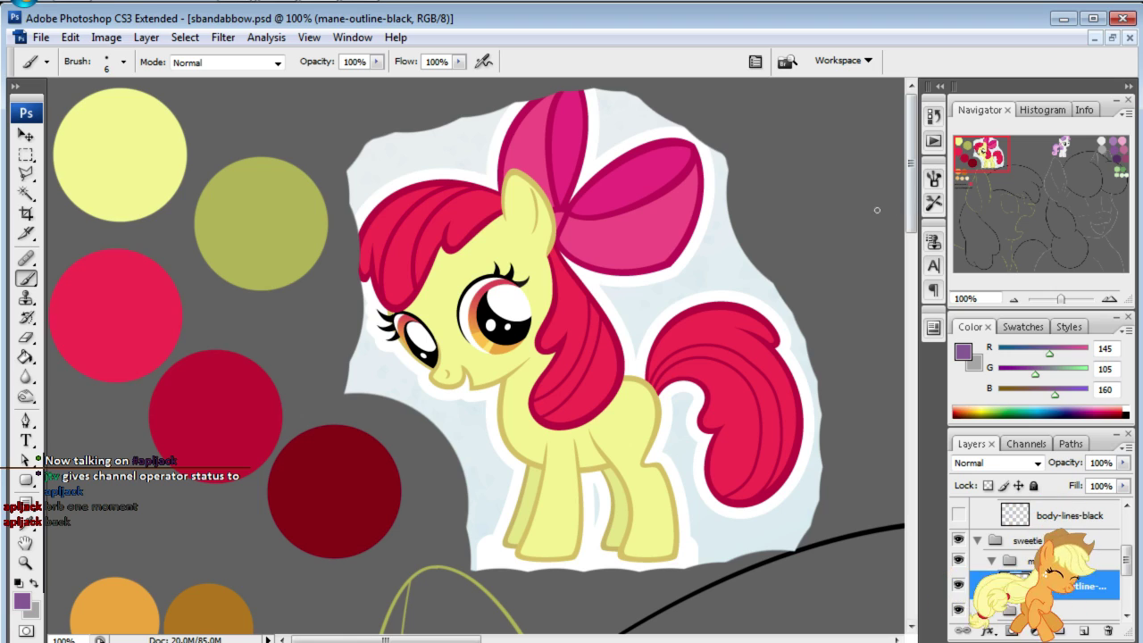
pyautogui.keyDown('alt'); pyautogui.click(238, 408); pyautogui.keyUp('alt')
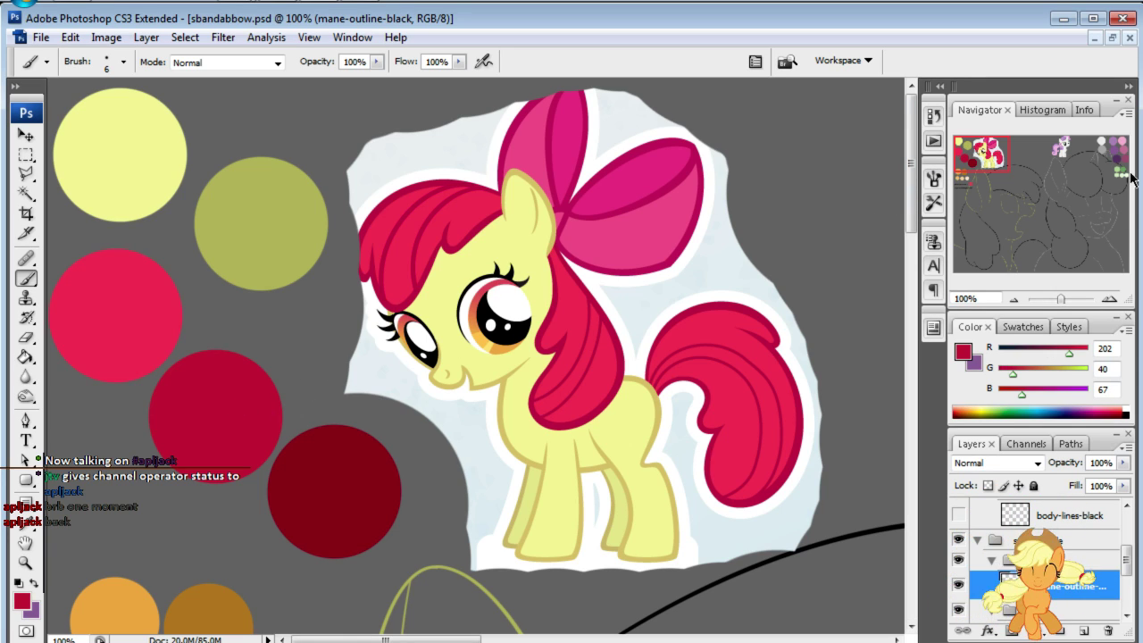
# - Make Sweetie Belle's pink (R201 G129 B159) the foreground colour and check her reference image
pyautogui.click(1103, 155)
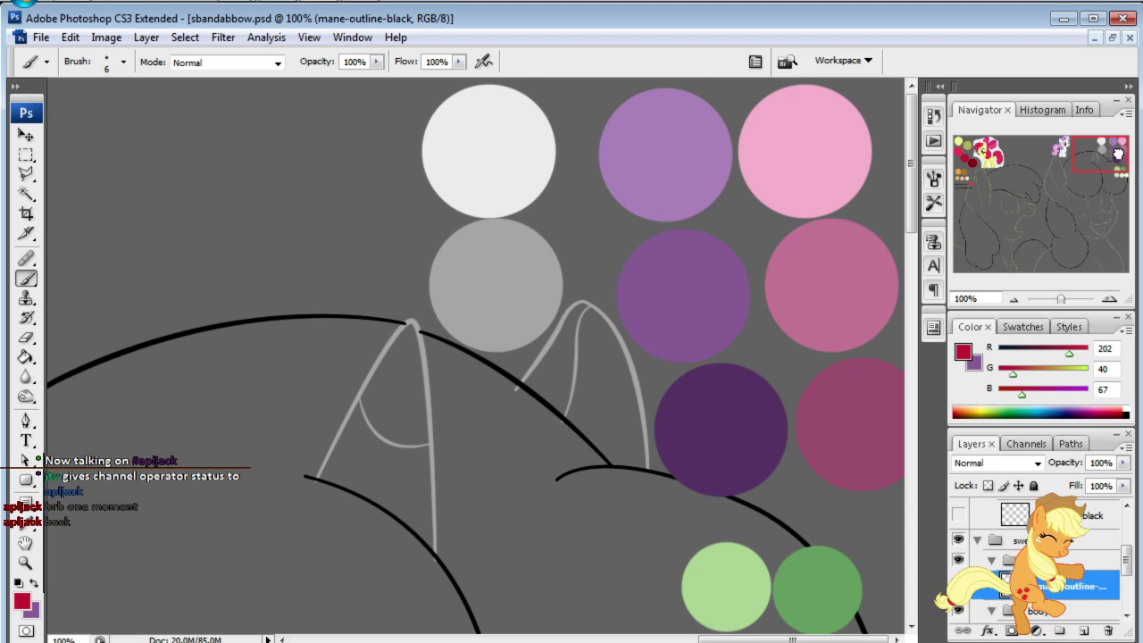
pyautogui.moveTo(1102, 190); pyautogui.dragTo(1125, 158)
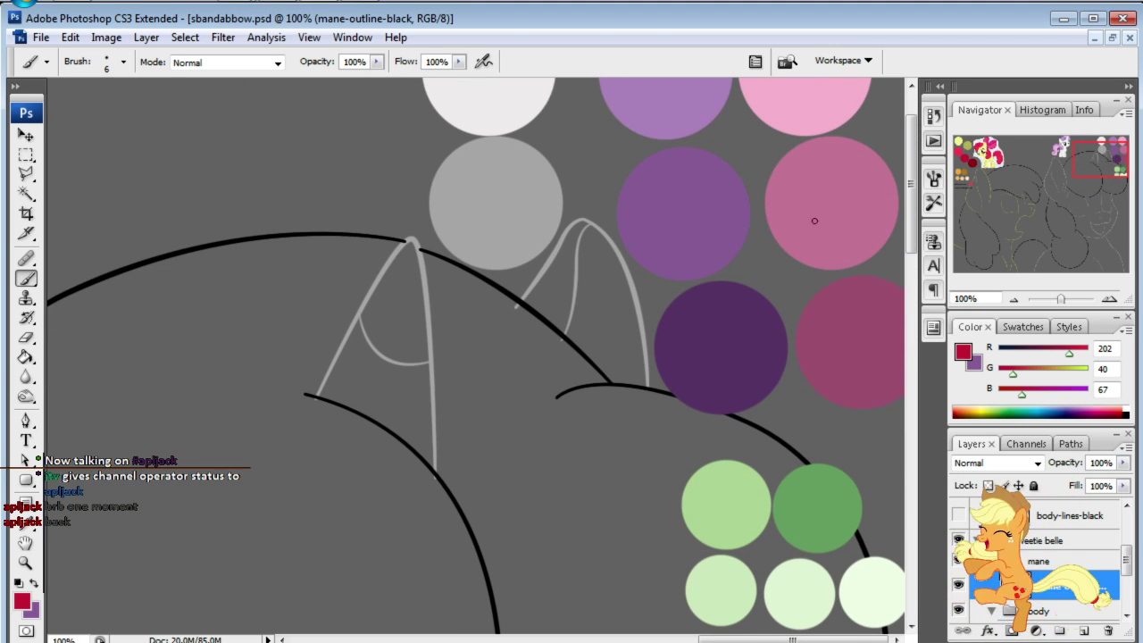
pyautogui.press('x')
pyautogui.keyDown('alt'); pyautogui.click(773, 230); pyautogui.keyUp('alt')
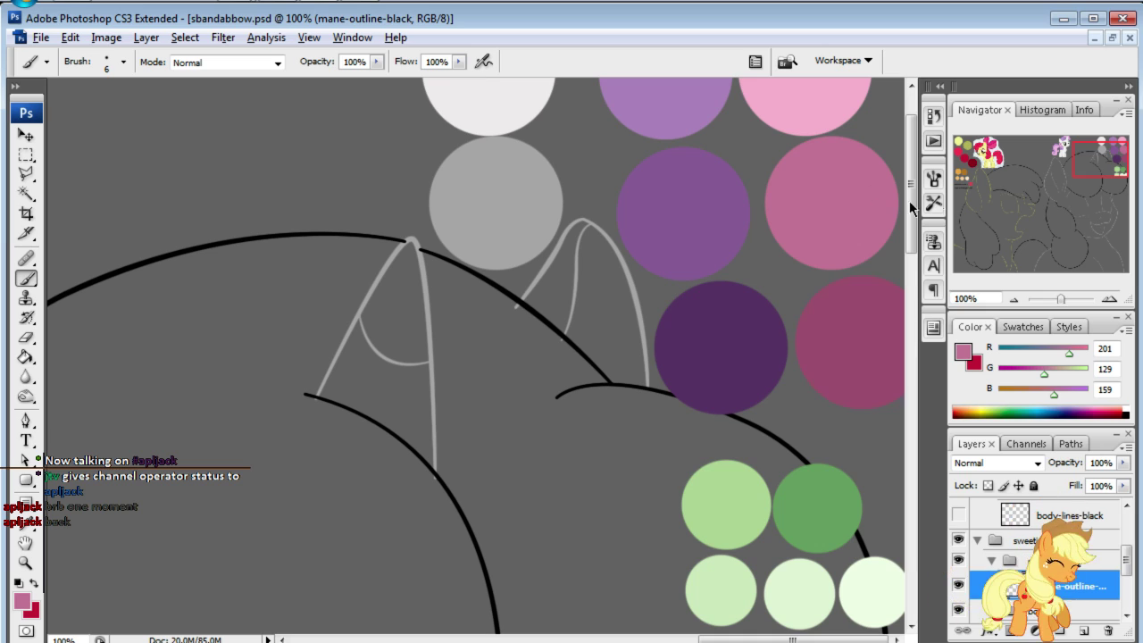
pyautogui.moveTo(1091, 158); pyautogui.dragTo(1039, 117)
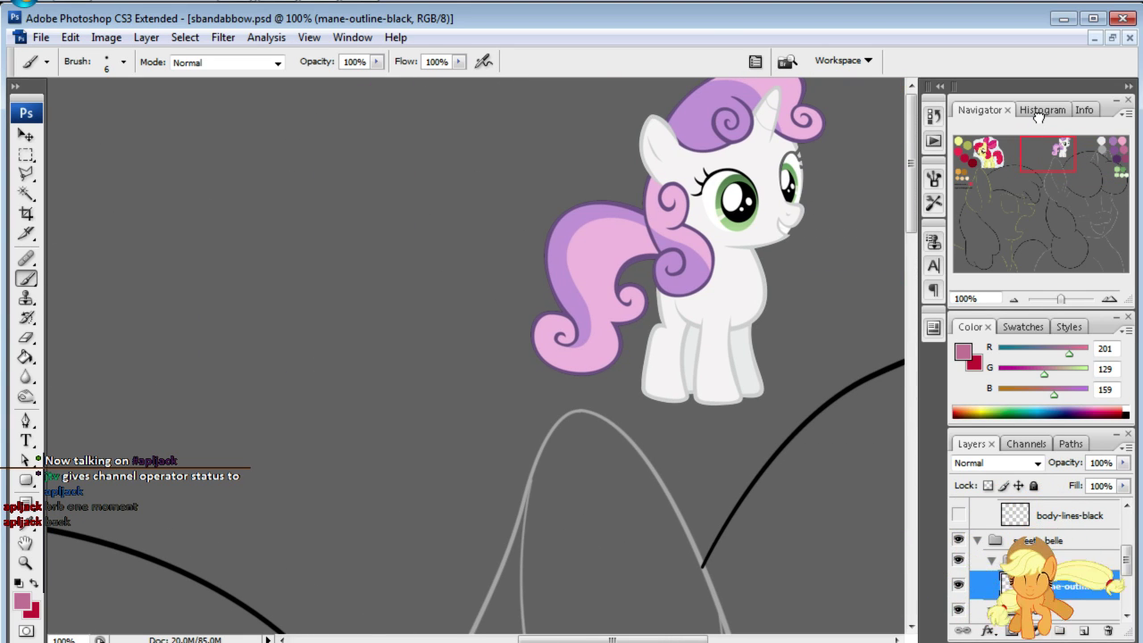
pyautogui.moveTo(1039, 149); pyautogui.dragTo(1083, 152)
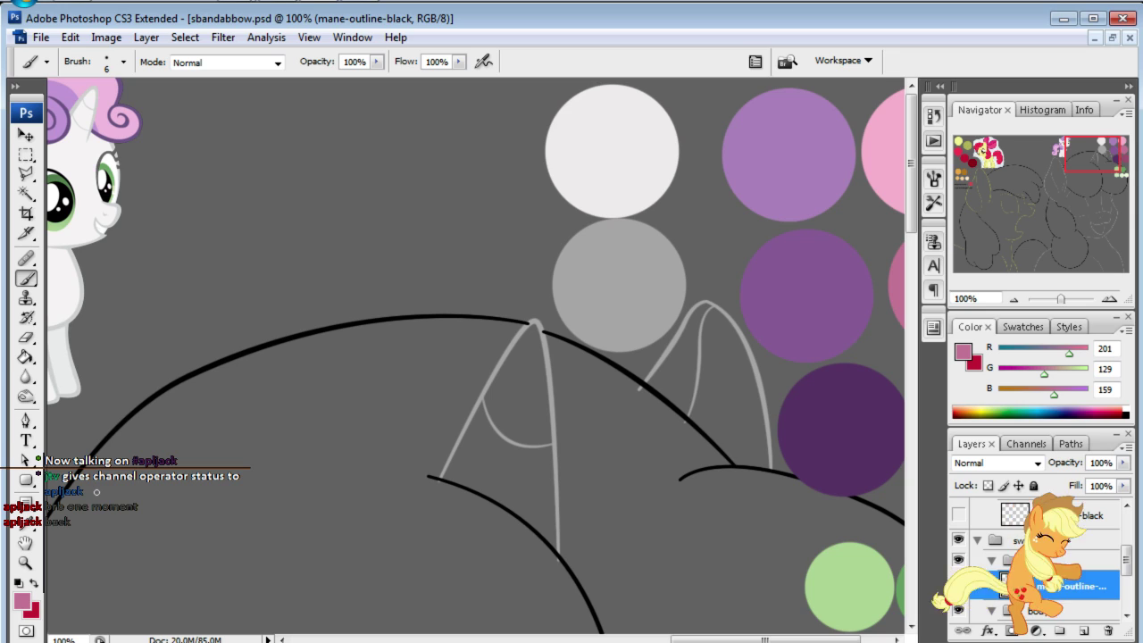
pyautogui.click(26, 419)
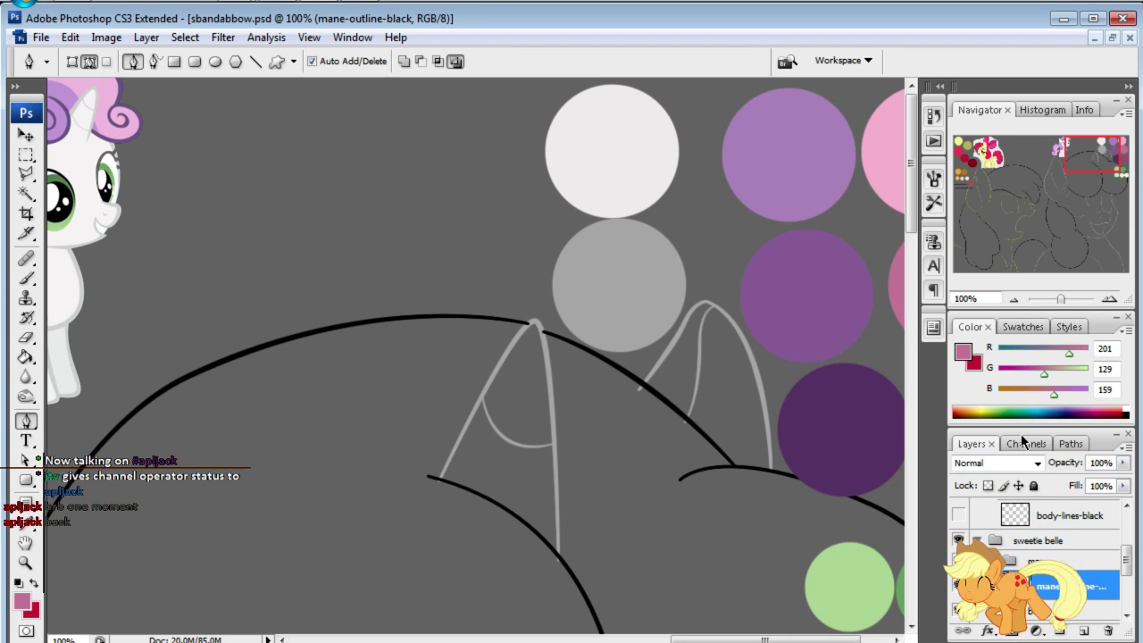
# - Select the sb-mane-outline path and stroke it with the Brush
pyautogui.click(1062, 443)
pyautogui.click(1027, 520)
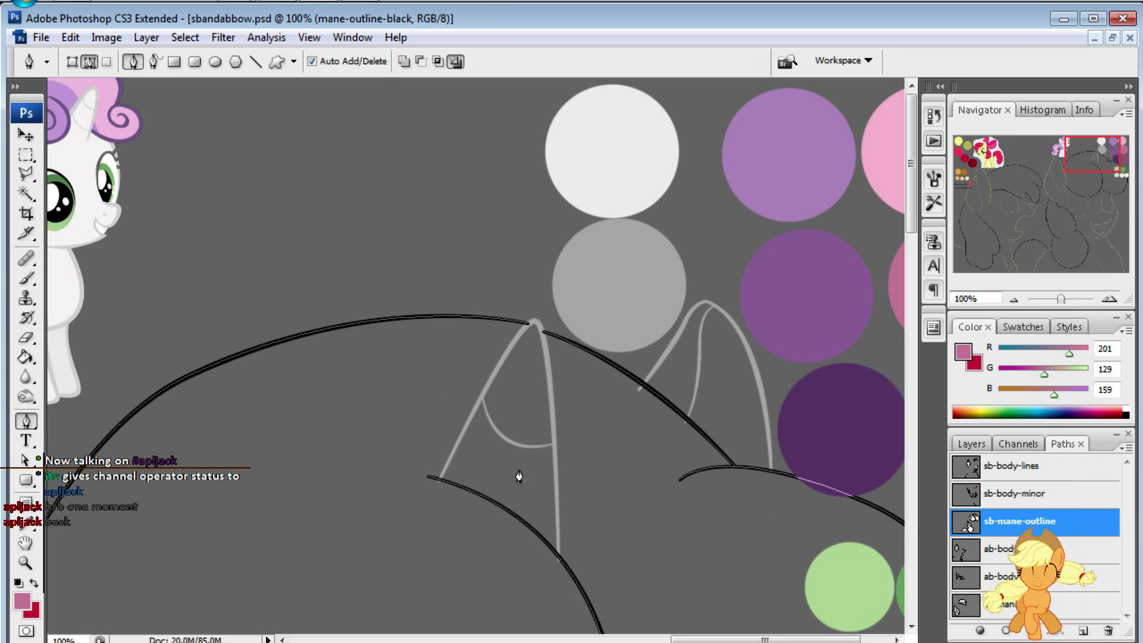
pyautogui.rightClick(479, 465)
pyautogui.click(536, 588)
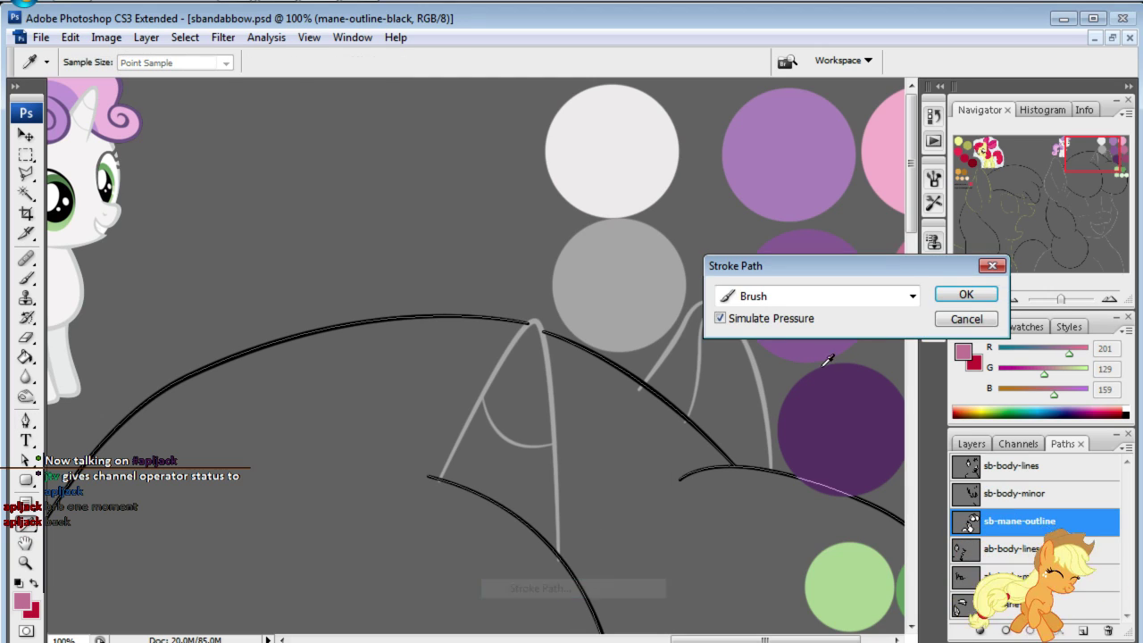
pyautogui.click(969, 444)
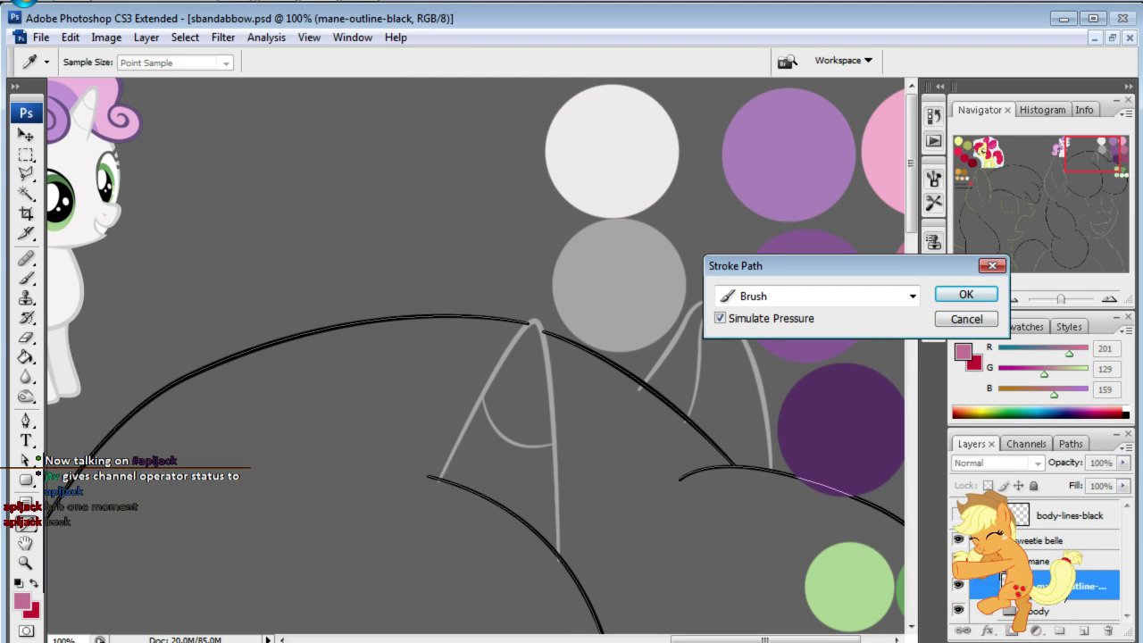
pyautogui.click(961, 321)
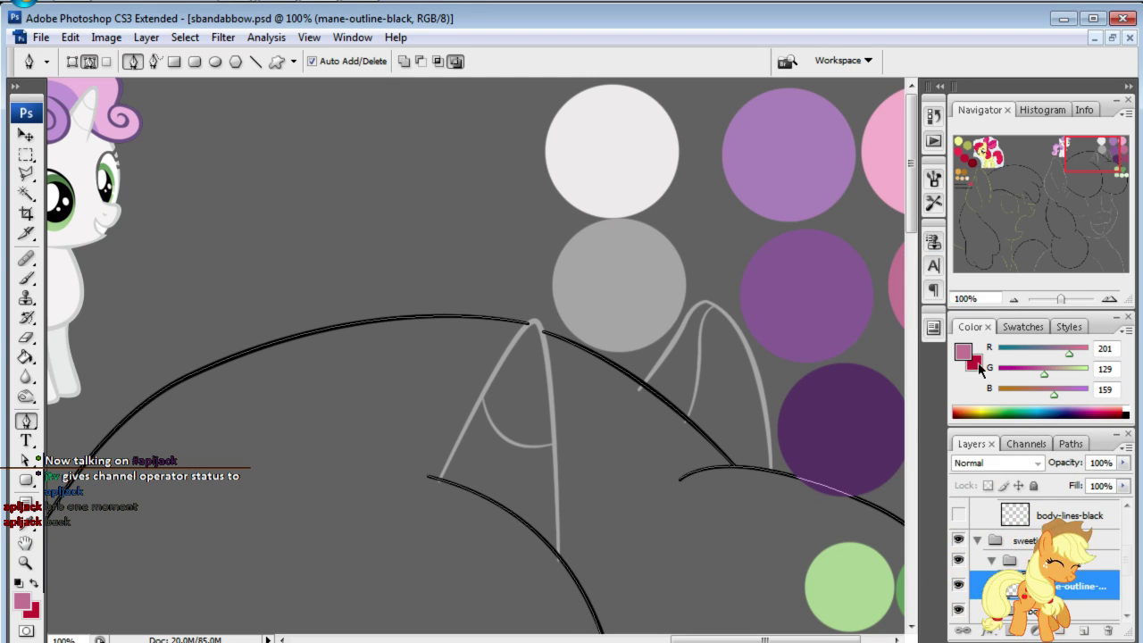
# - Add a new layer and name it mane-outline-color
pyautogui.click(1083, 630)
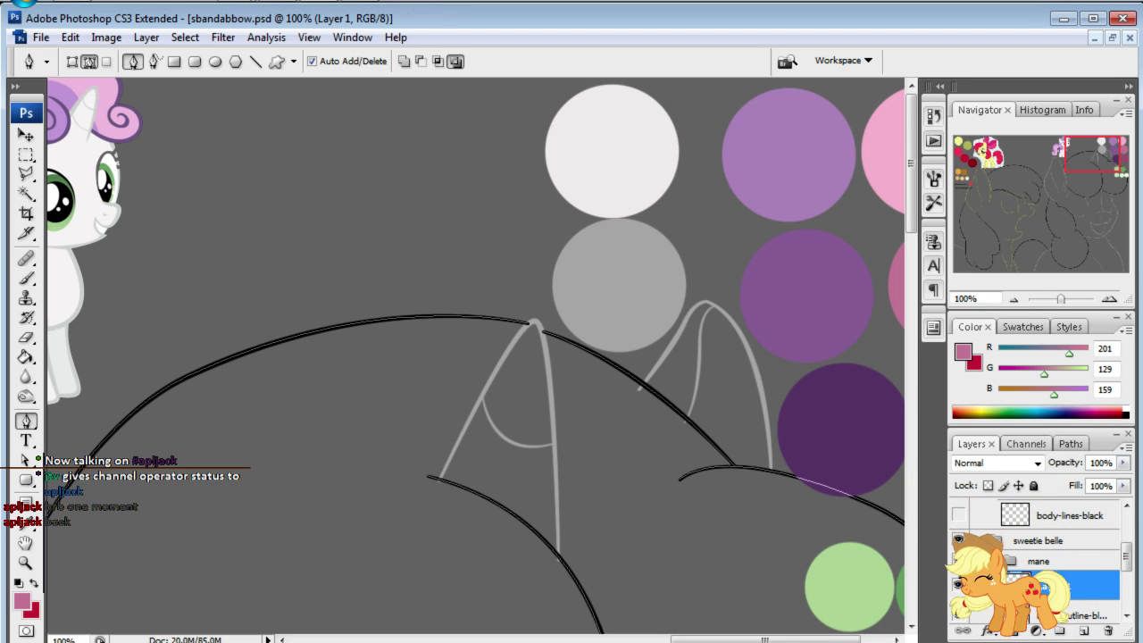
pyautogui.doubleClick(1061, 586)
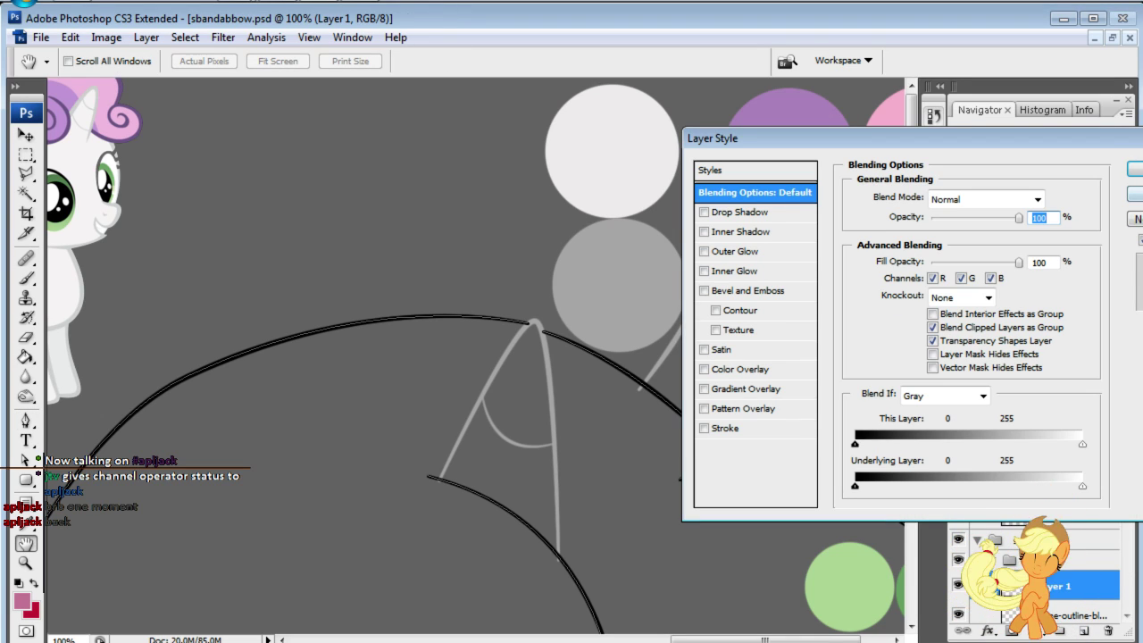
pyautogui.press('Escape')
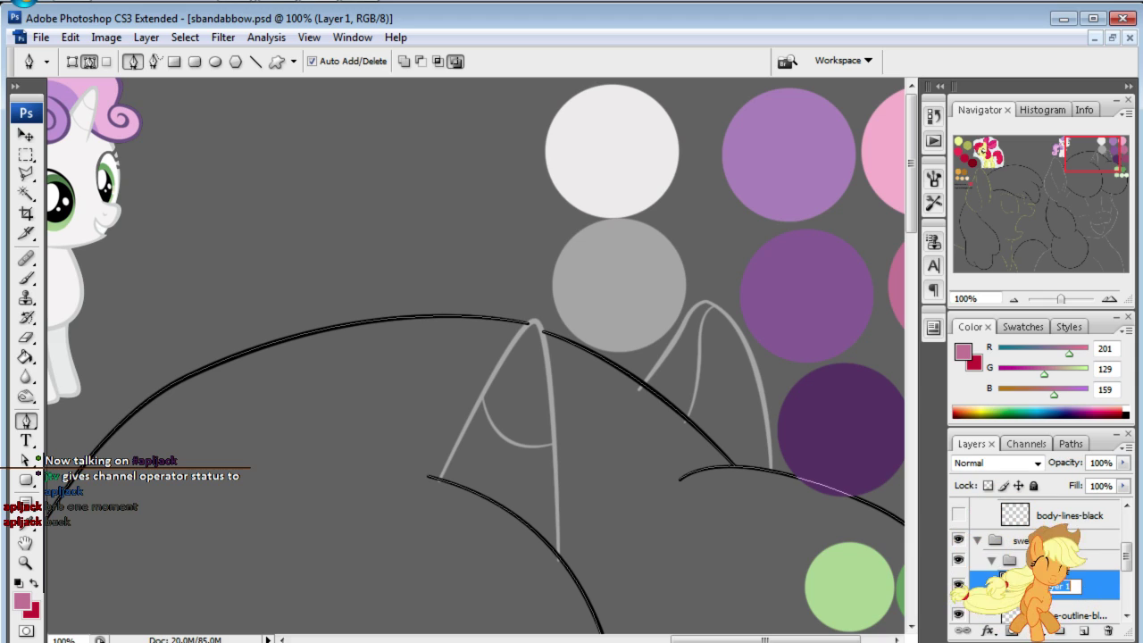
pyautogui.write('line')
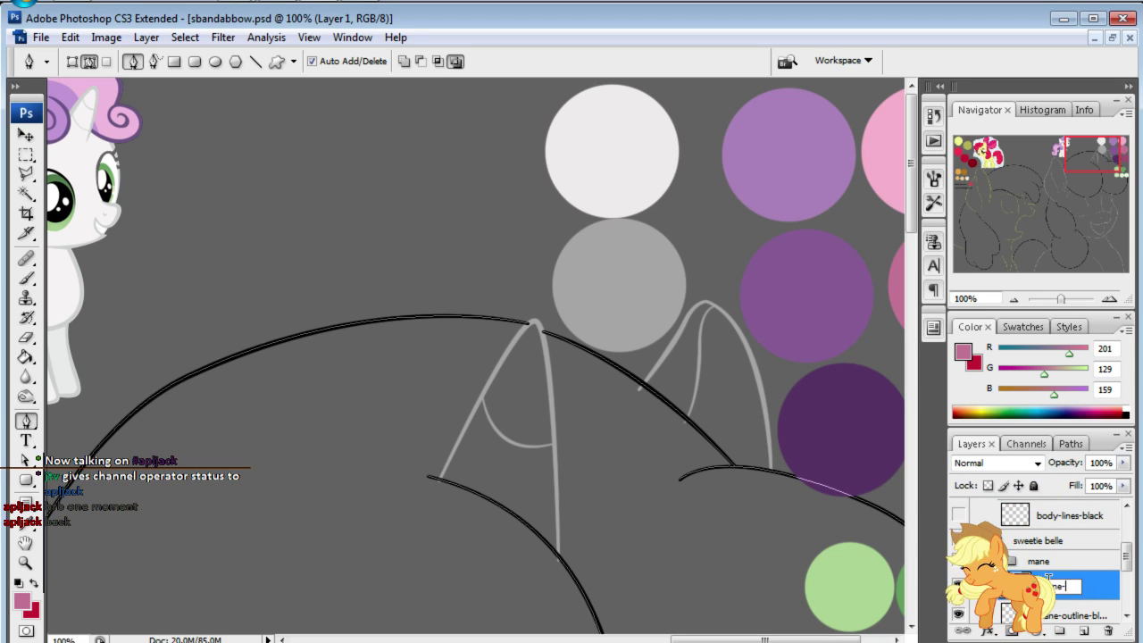
pyautogui.write('outline')
pyautogui.press('Return')
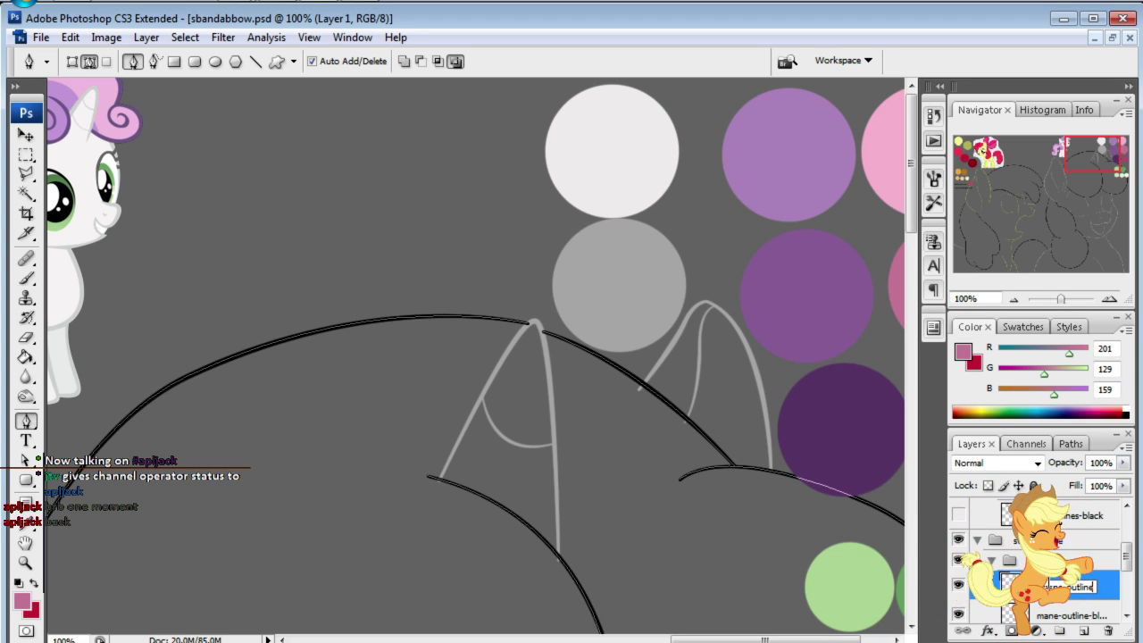
pyautogui.write('-color')
pyautogui.press('Return')
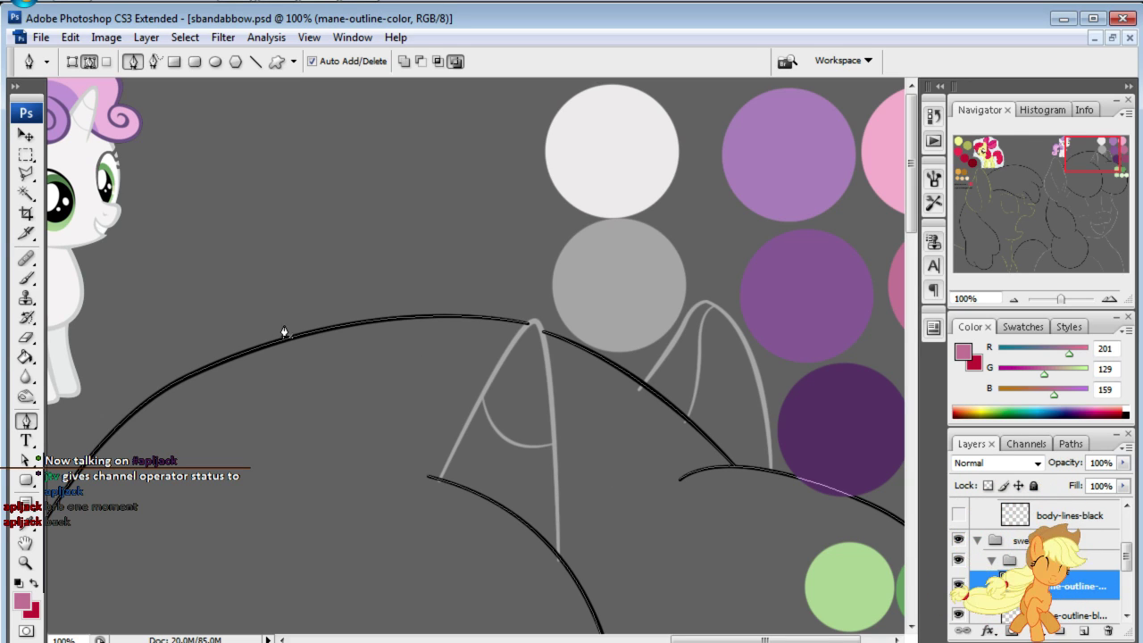
# - Stroke the mane outline path in pink onto the new layer
pyautogui.rightClick(696, 440)
pyautogui.click(741, 584)
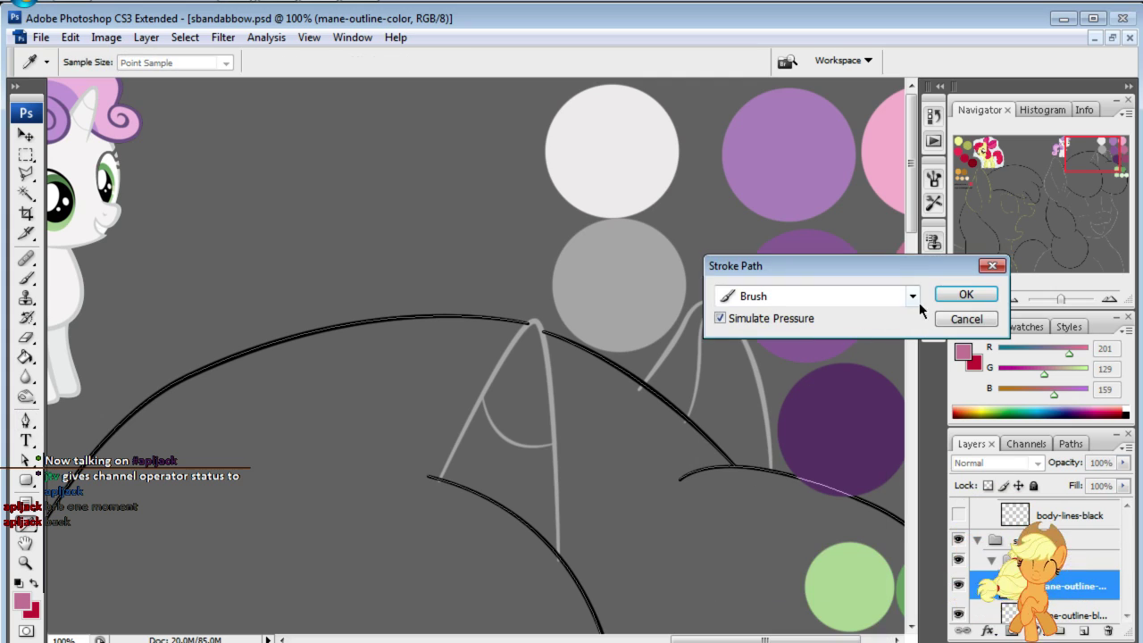
pyautogui.click(937, 297)
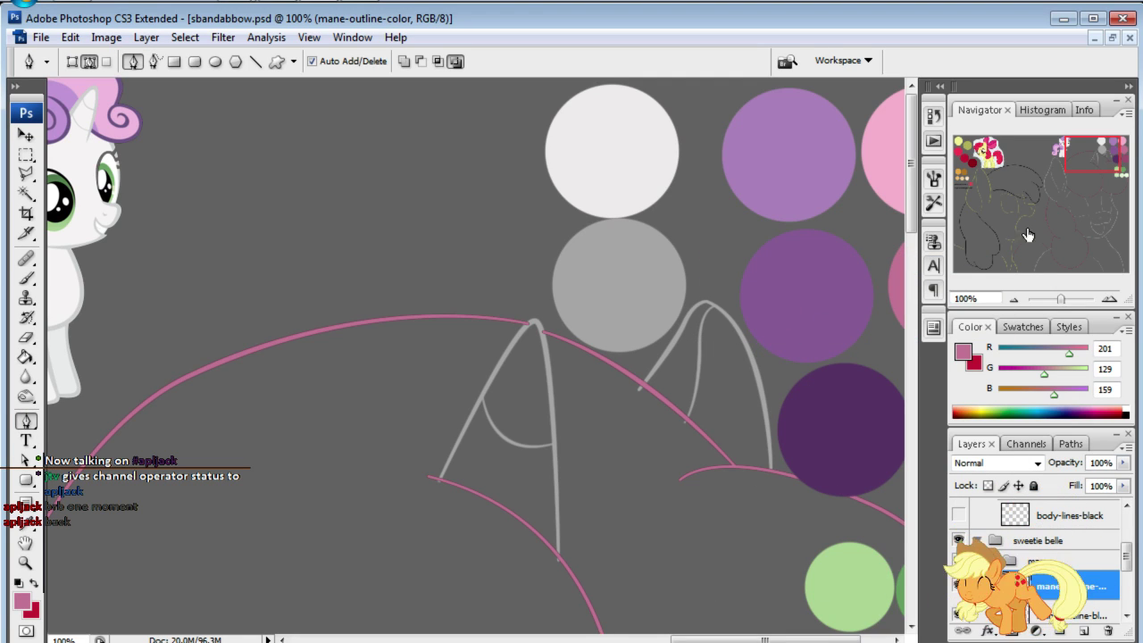
pyautogui.moveTo(1028, 235); pyautogui.dragTo(1010, 219)
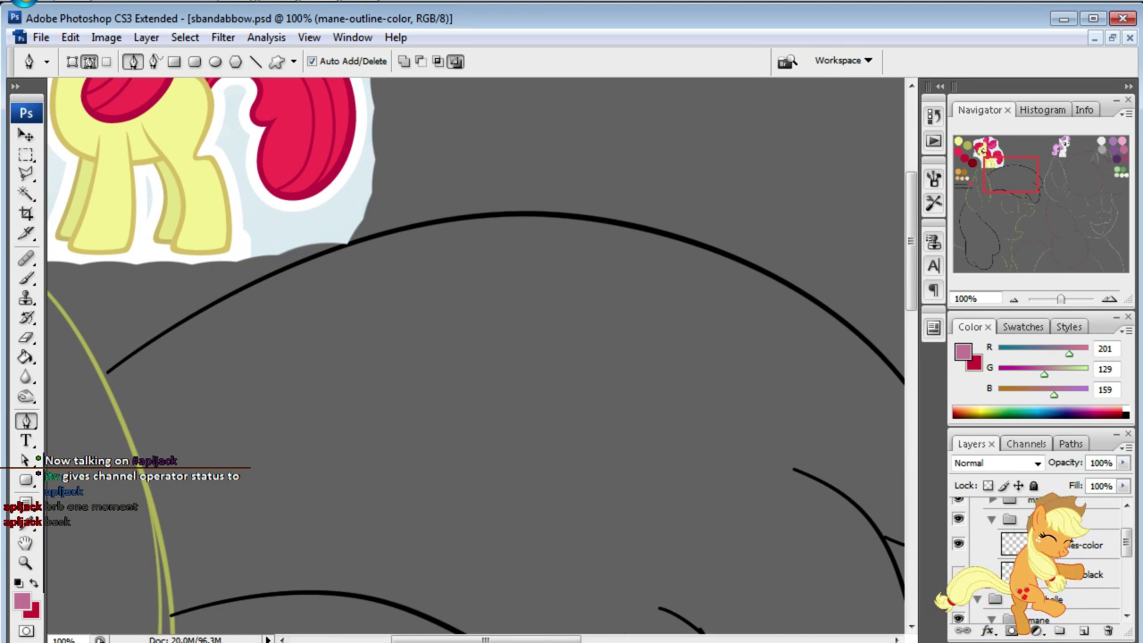
# - Add a mane-outline-color layer above Apple Bloom's mane-outline-black layer
pyautogui.scroll(3, 1035, 554)
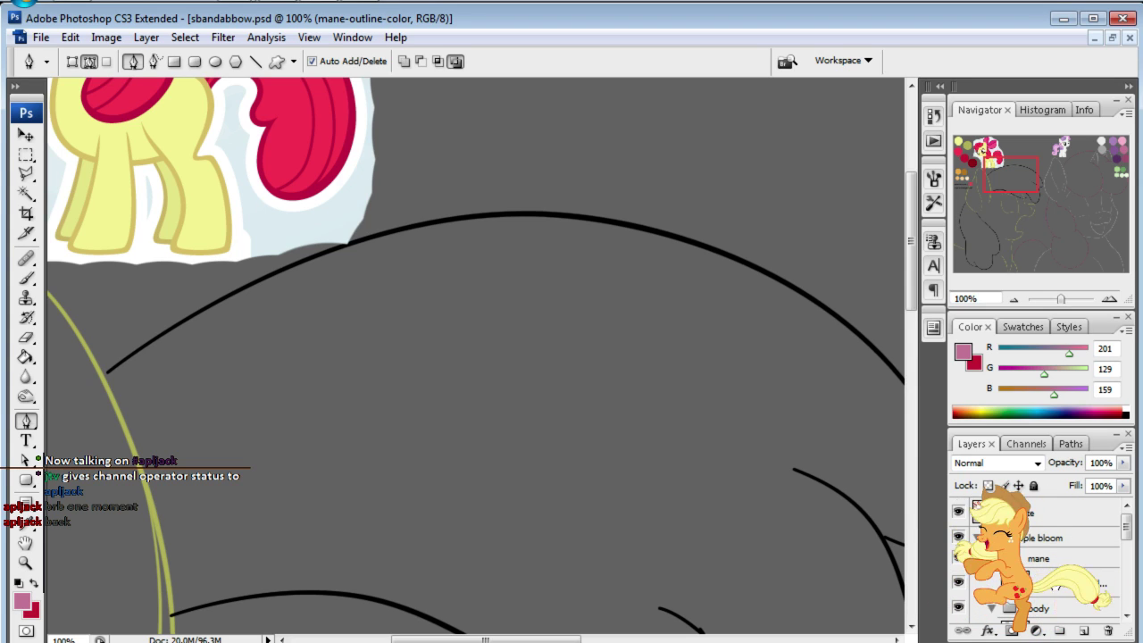
pyautogui.click(1044, 578)
pyautogui.click(1083, 630)
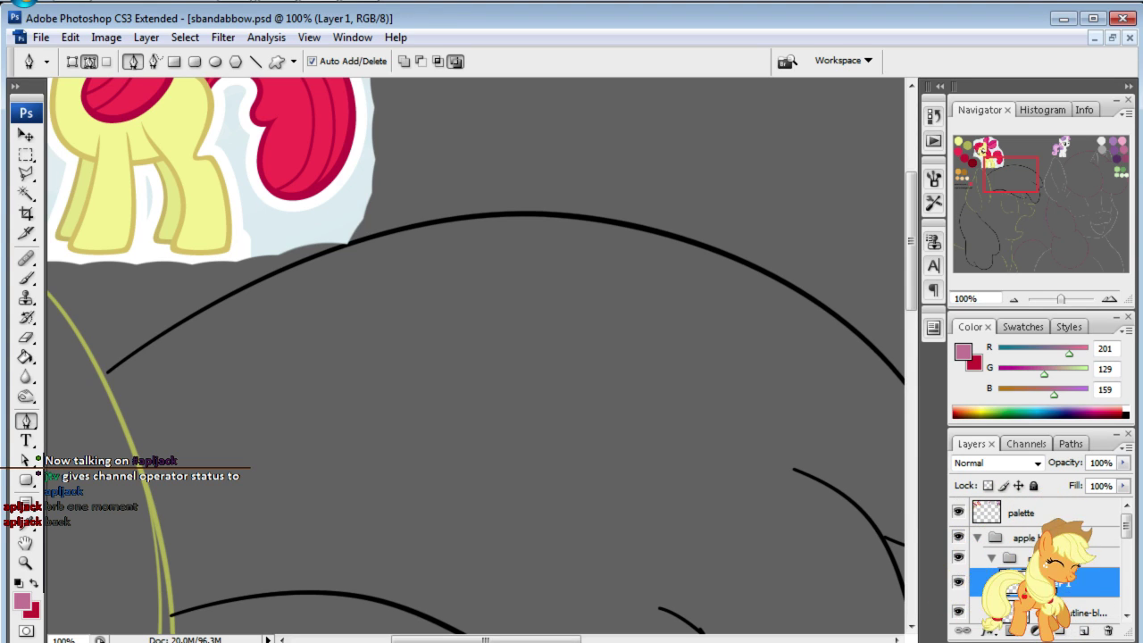
pyautogui.write('mane')
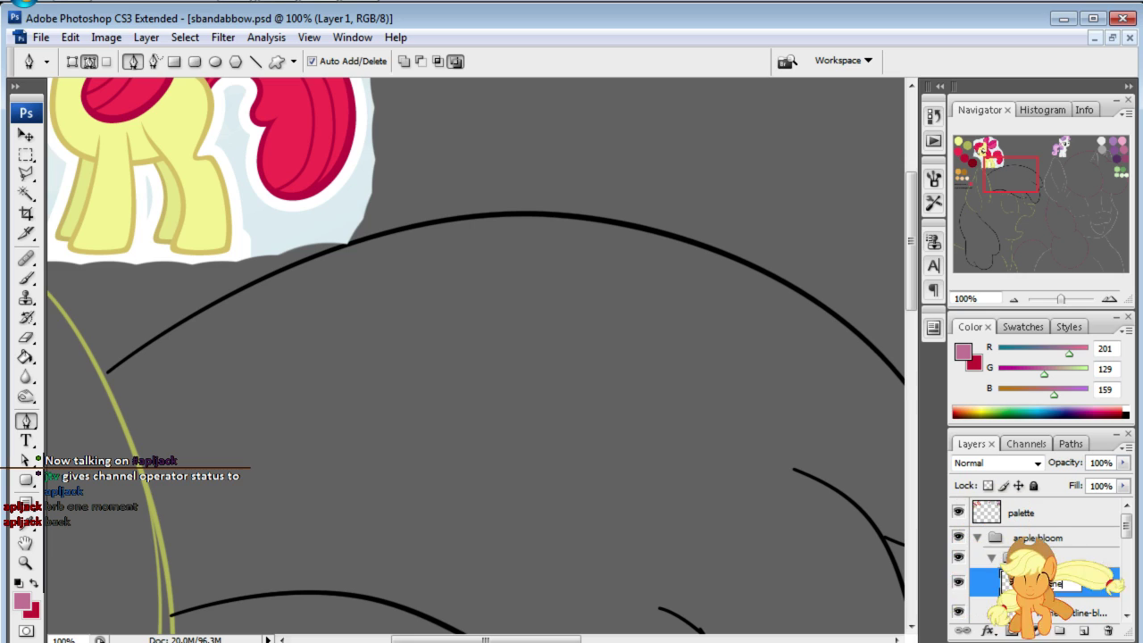
pyautogui.write('-out')
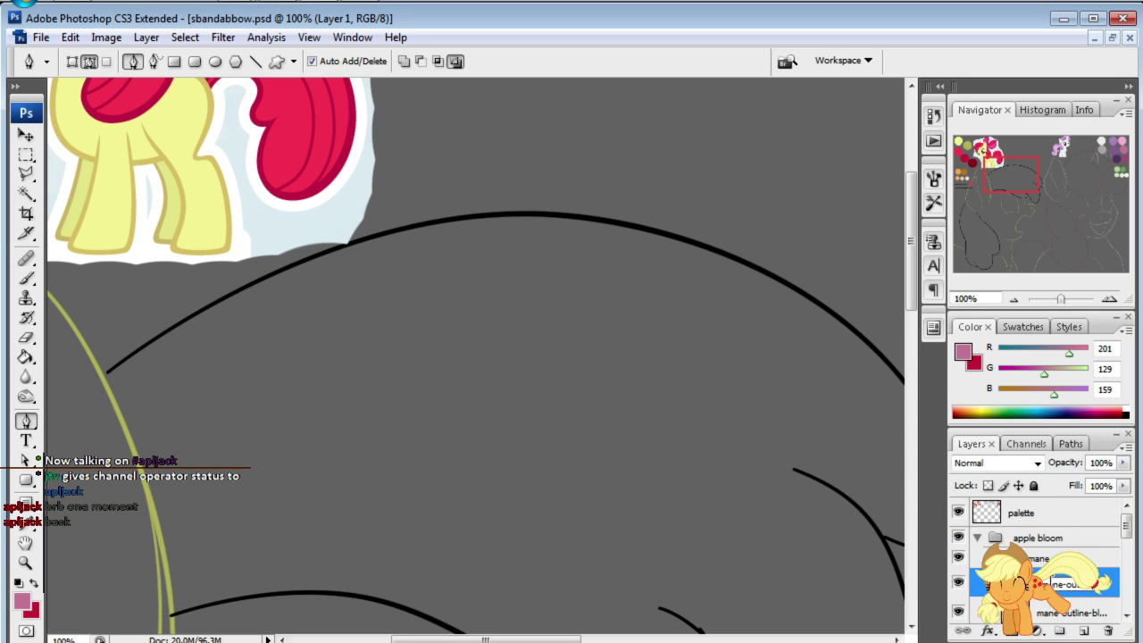
pyautogui.write('line-color')
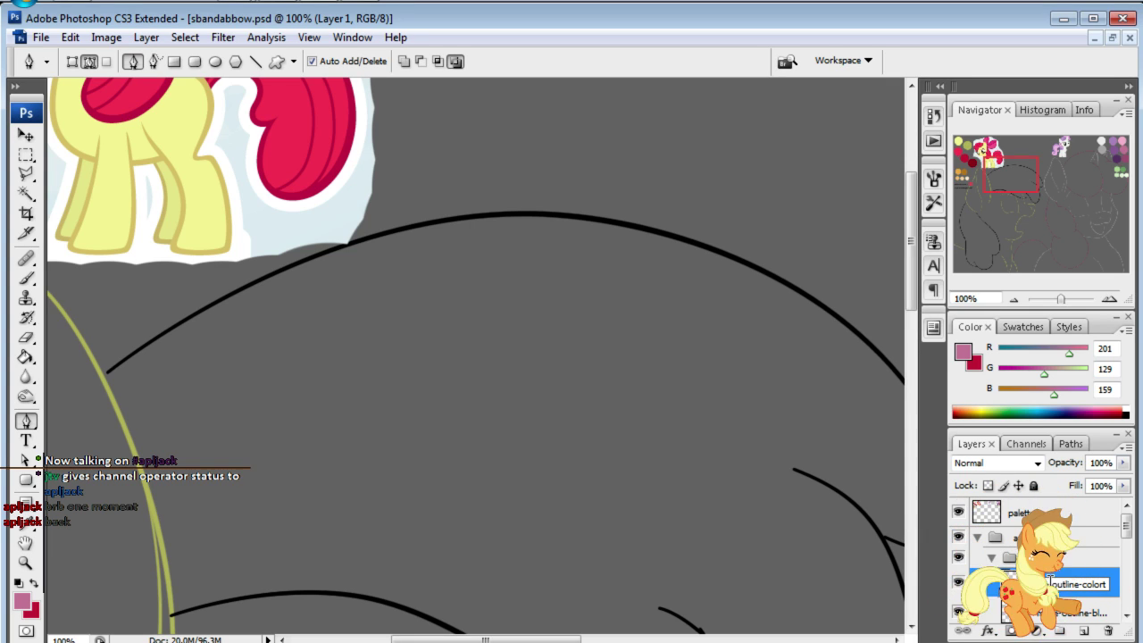
pyautogui.press('Return')
pyautogui.doubleClick(1050, 585)
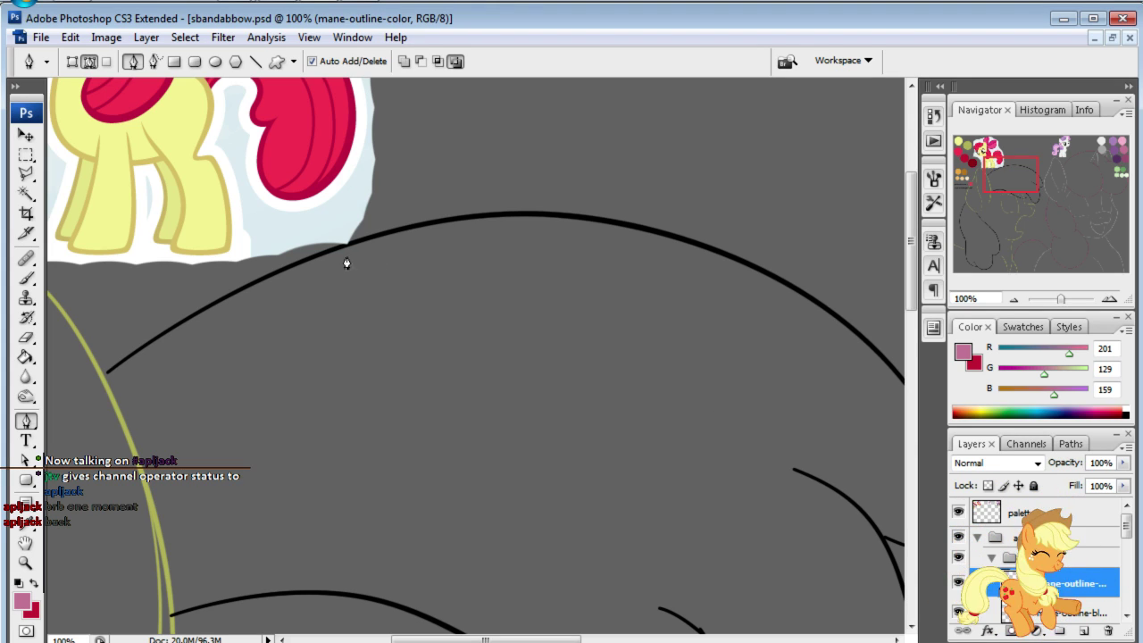
pyautogui.rightClick(369, 427)
pyautogui.click(492, 75)
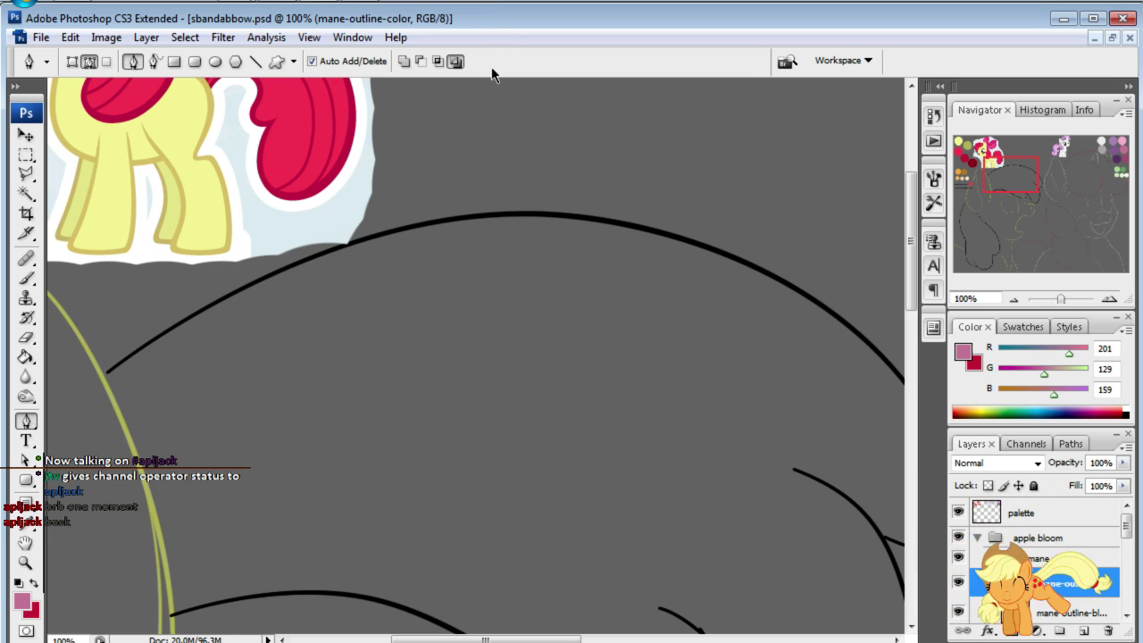
# - Swap to dark red and stroke the ab-mane-outline path with the Brush
pyautogui.press('x')
pyautogui.click(1062, 444)
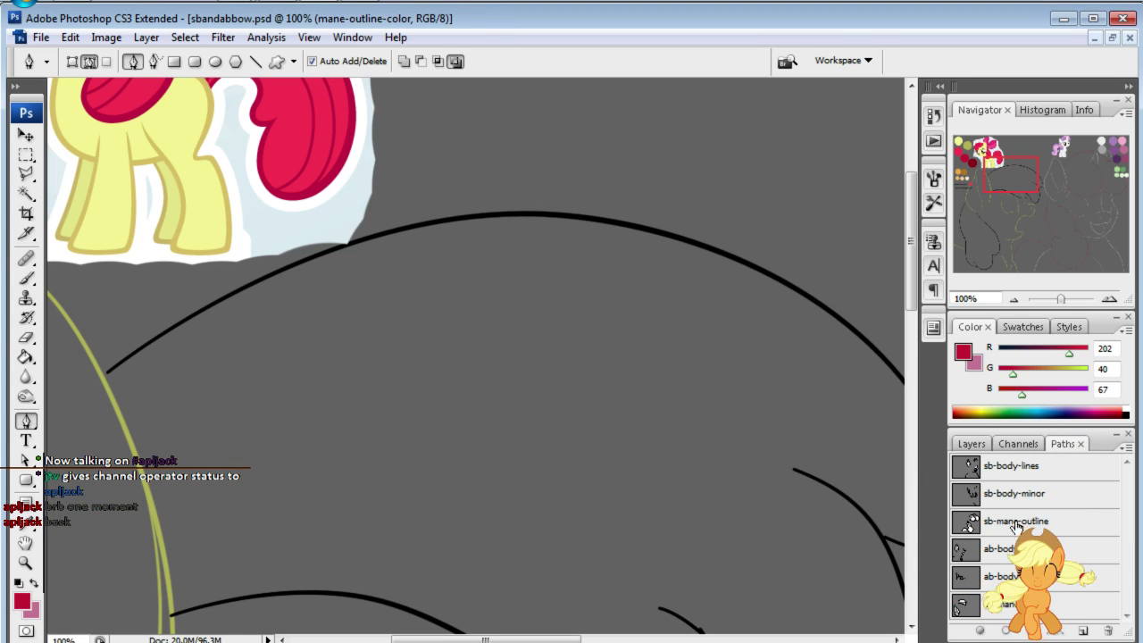
pyautogui.click(1036, 605)
pyautogui.rightClick(611, 364)
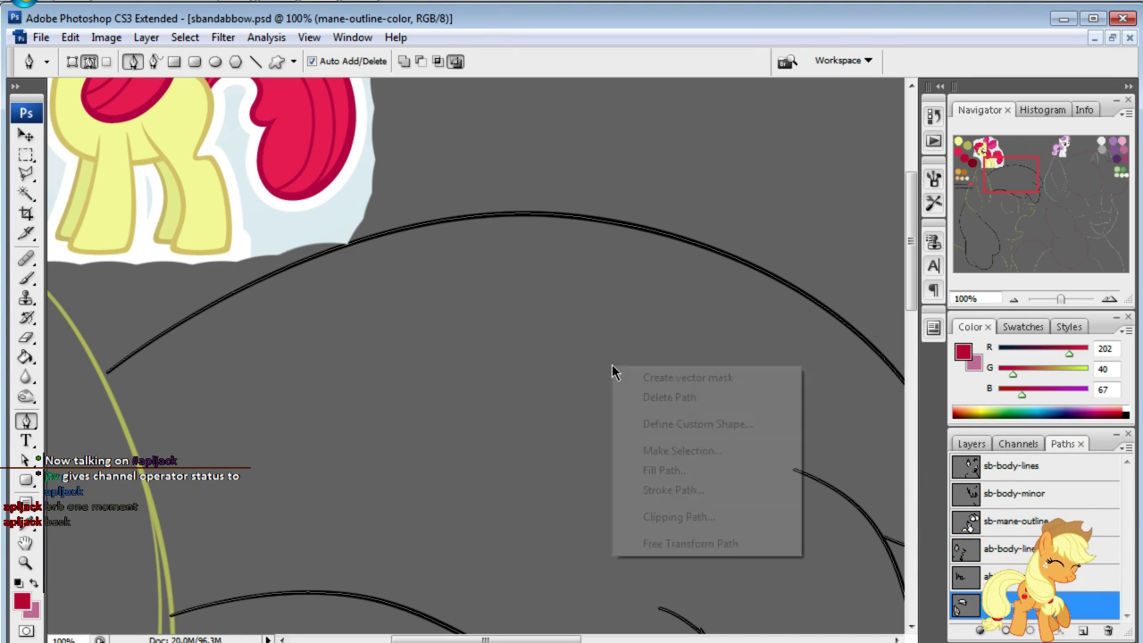
pyautogui.click(676, 490)
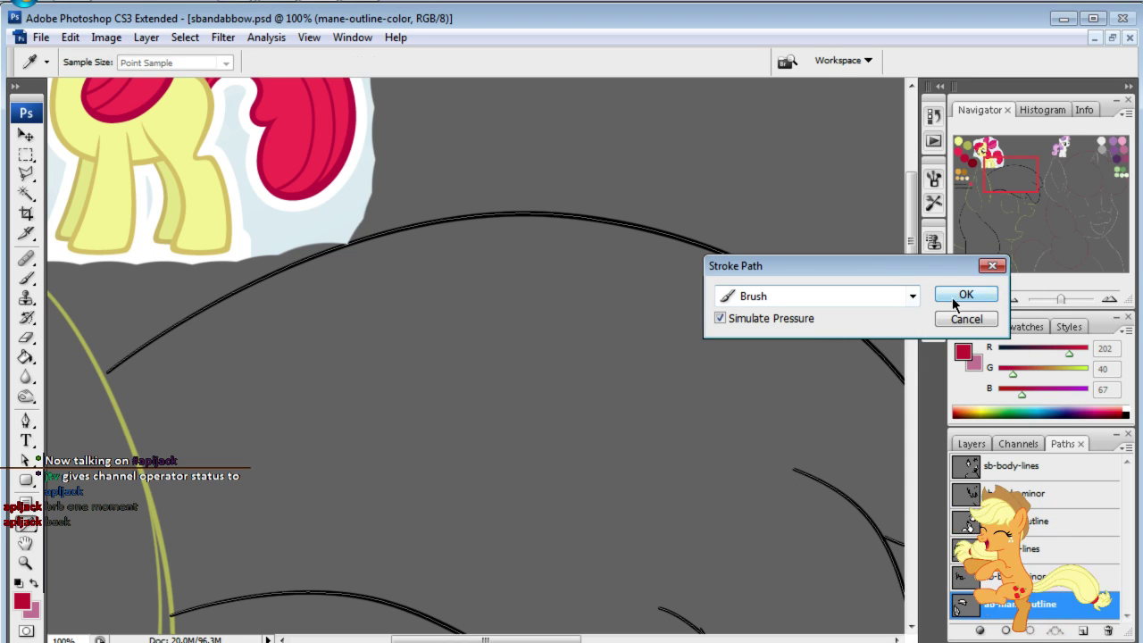
pyautogui.click(952, 298)
pyautogui.press('Return')
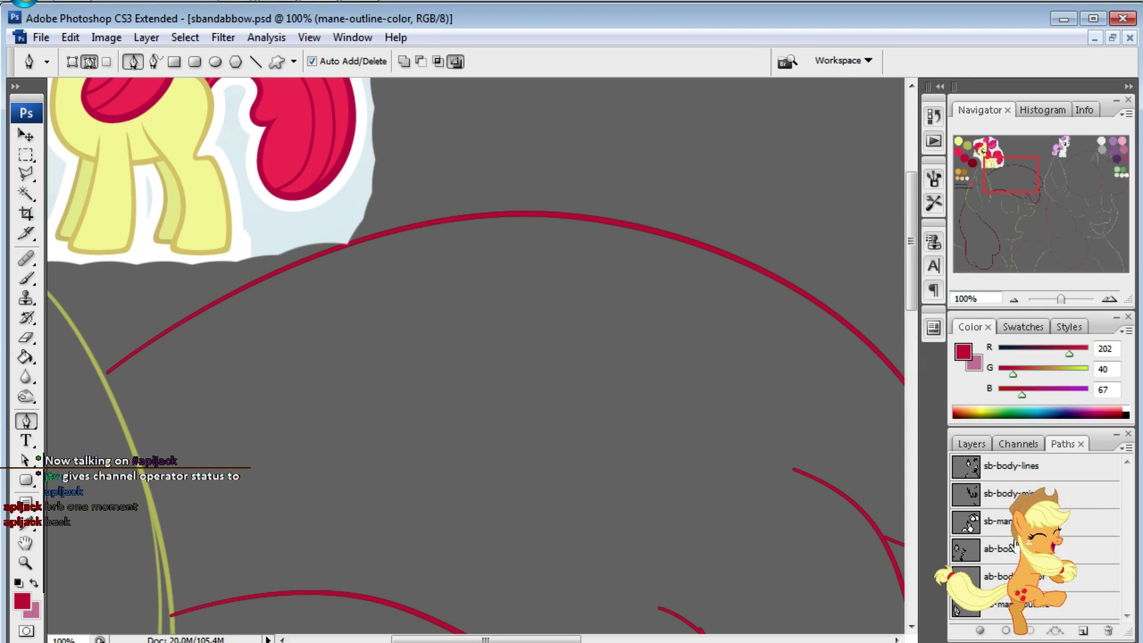
pyautogui.click(971, 444)
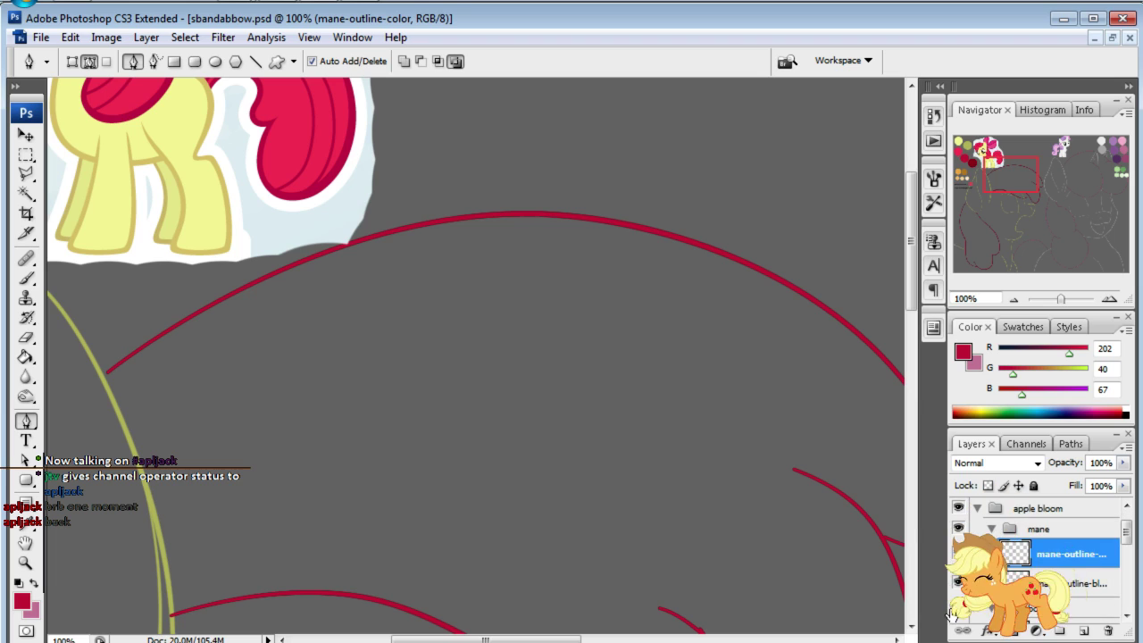
pyautogui.scroll(-5, 958, 590)
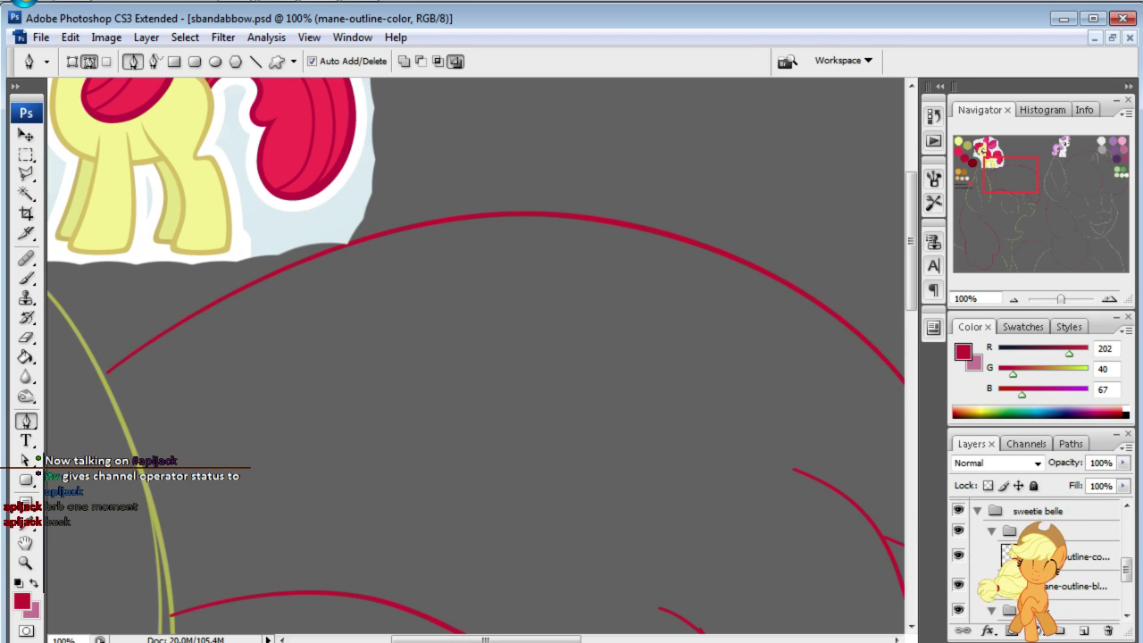
pyautogui.scroll(-2, 1035, 563)
pyautogui.scroll(-3, 1036, 562)
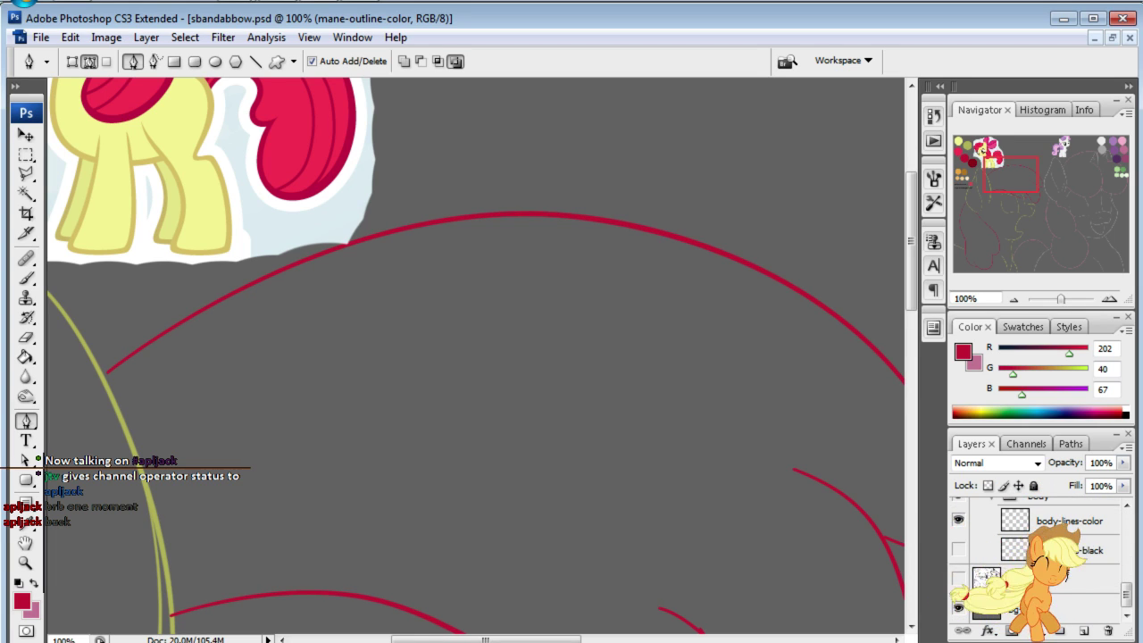
pyautogui.scroll(3, 1035, 554)
# - Zoom out to 50% and collapse the mane and body layer groups
pyautogui.moveTo(1022, 179); pyautogui.dragTo(1090, 163)
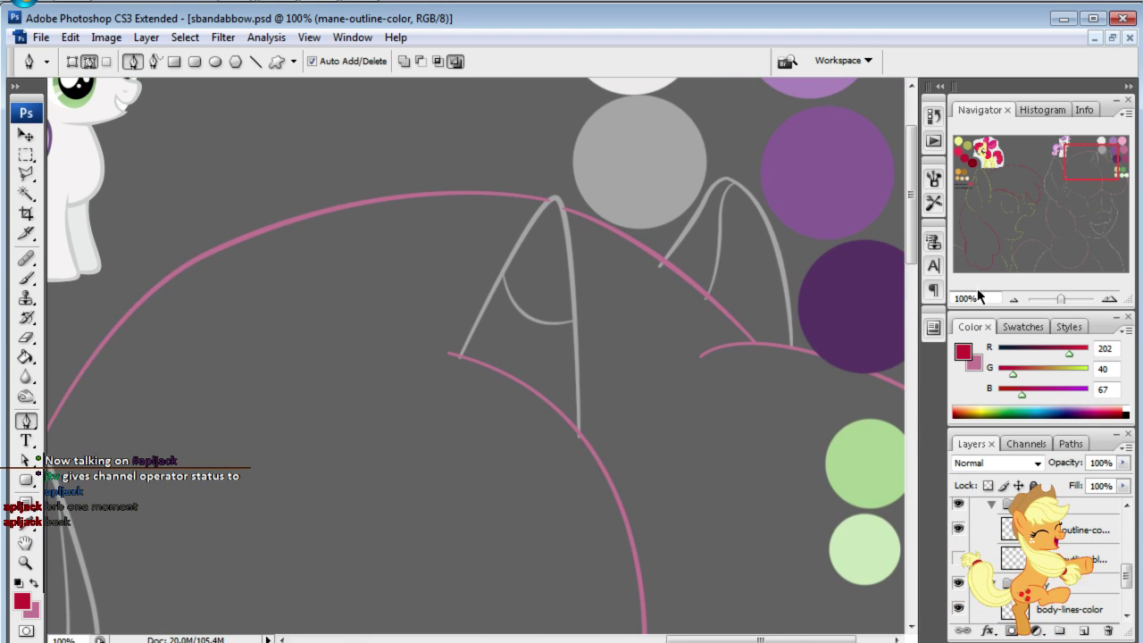
pyautogui.write('50')
pyautogui.press('Return')
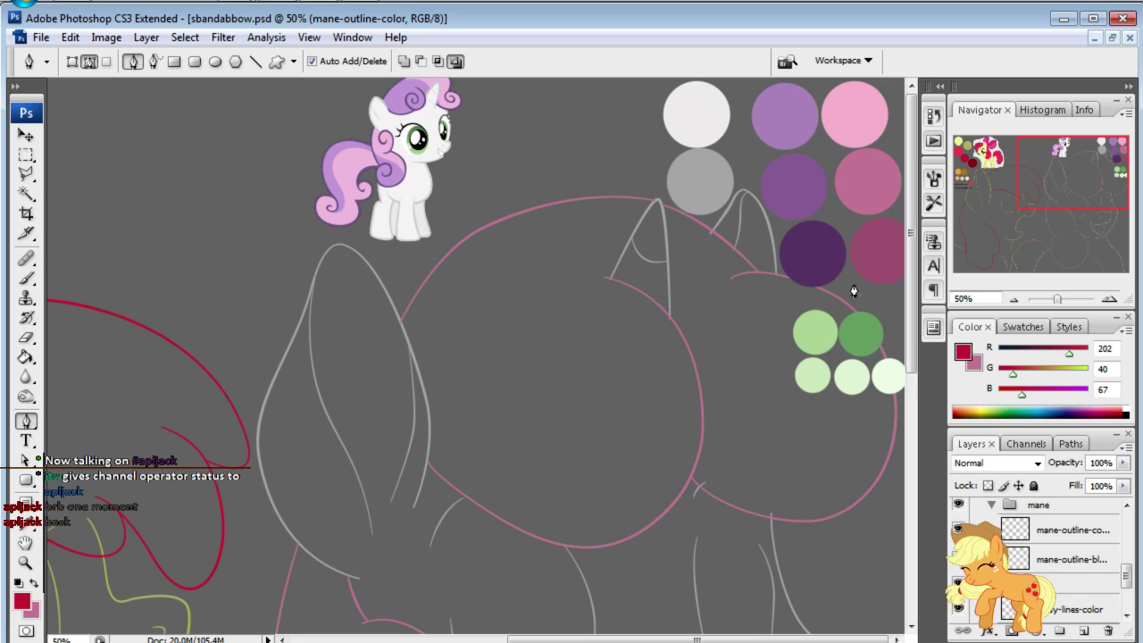
pyautogui.moveTo(1066, 183); pyautogui.dragTo(1070, 220)
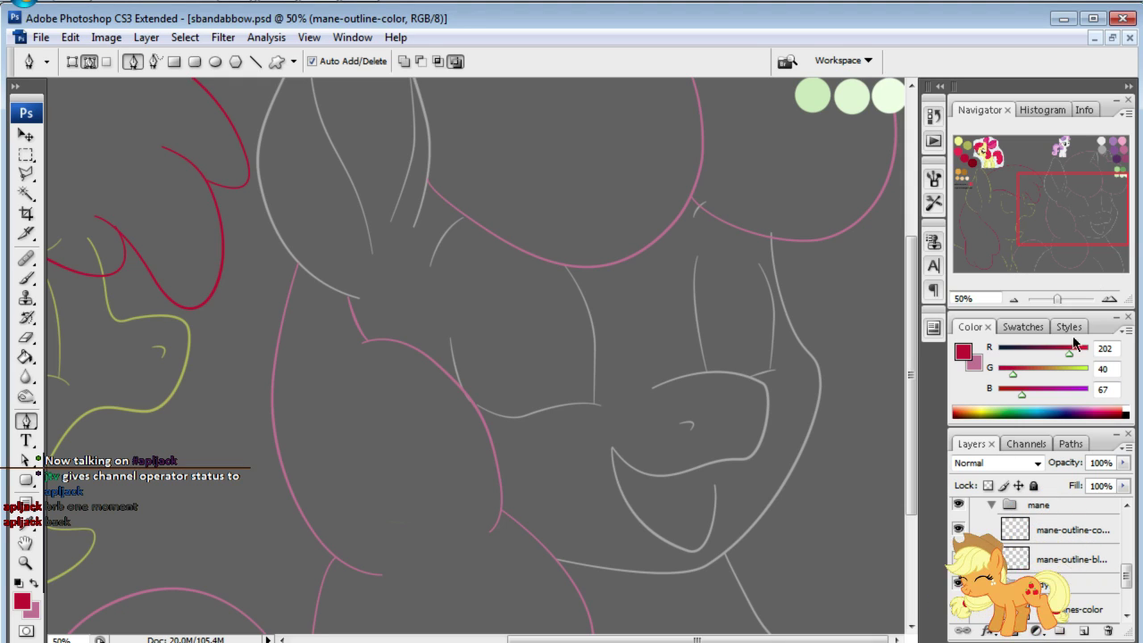
pyautogui.click(991, 506)
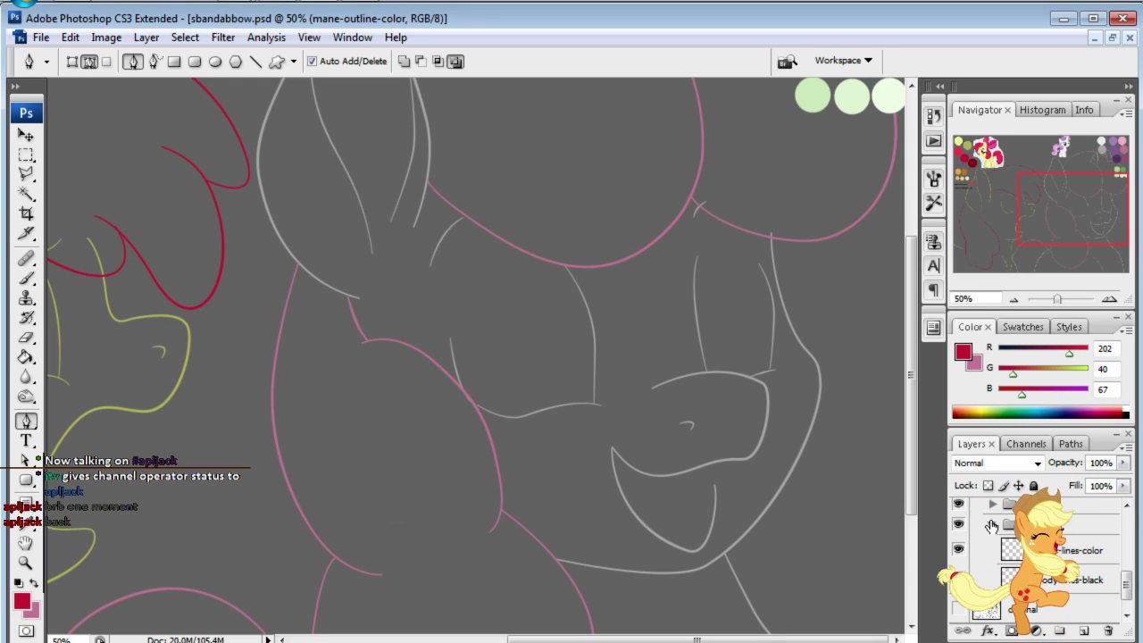
pyautogui.click(992, 525)
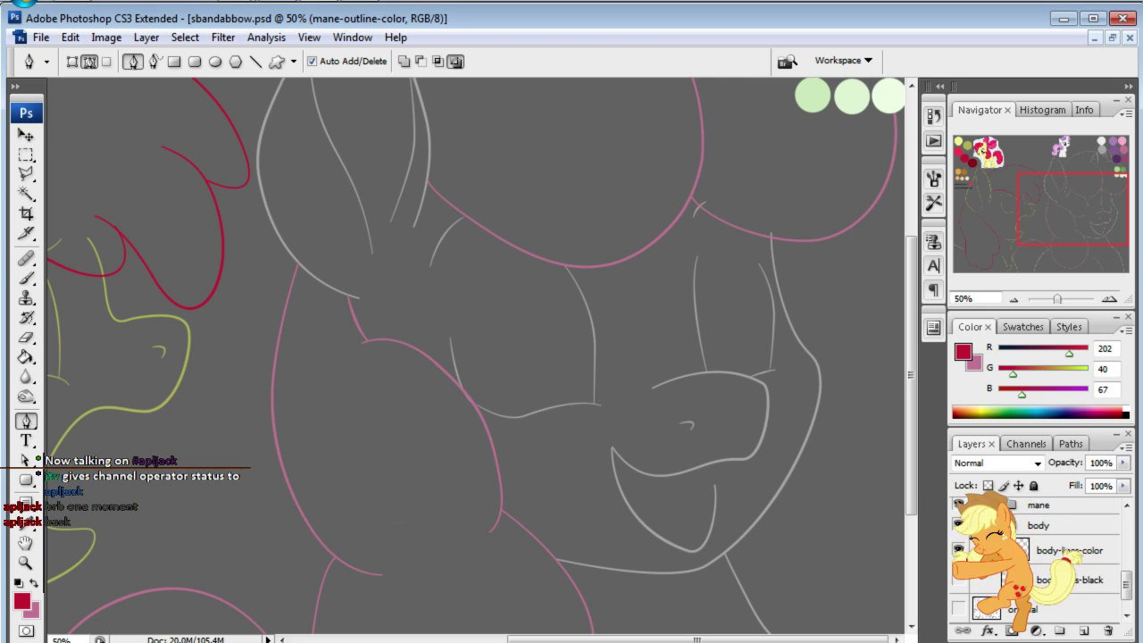
# - Add a lashes layer above the body group, create an empty path, and show the scanned lineart
pyautogui.click(1010, 557)
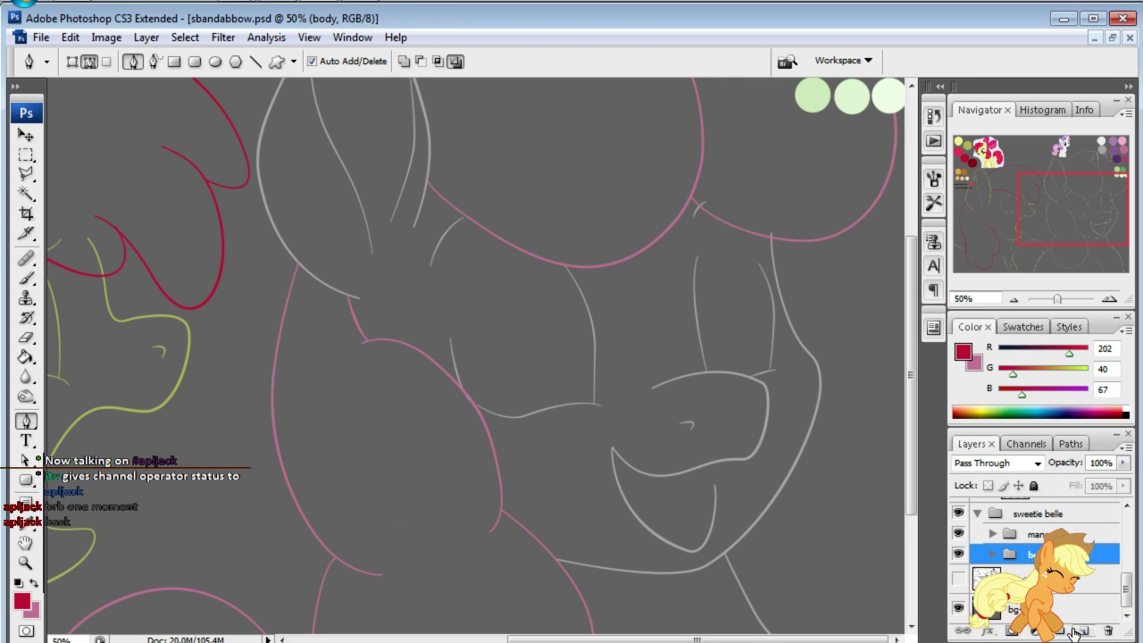
pyautogui.click(1083, 630)
pyautogui.doubleClick(1041, 559)
pyautogui.write('lashes')
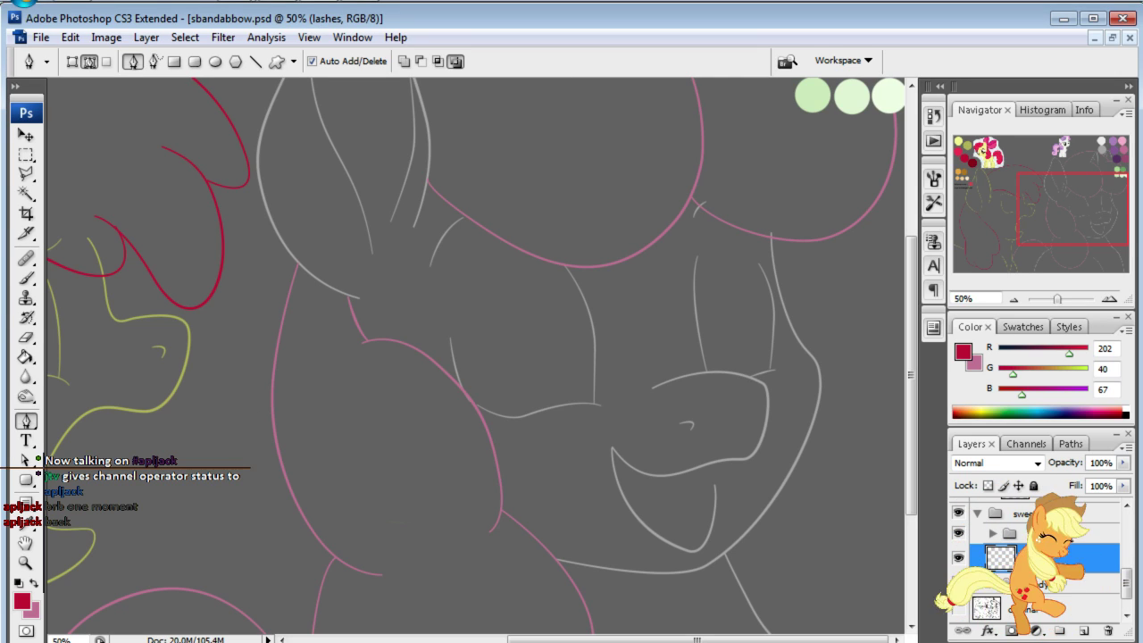
pyautogui.click(1078, 444)
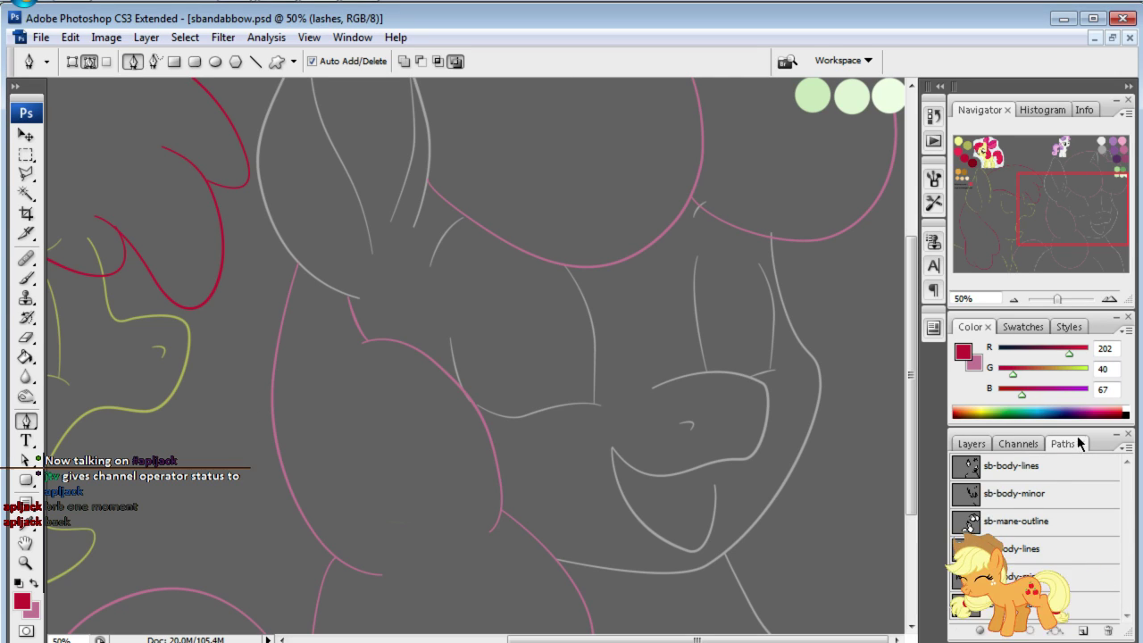
pyautogui.click(1082, 630)
pyautogui.scroll(-1, 1063, 616)
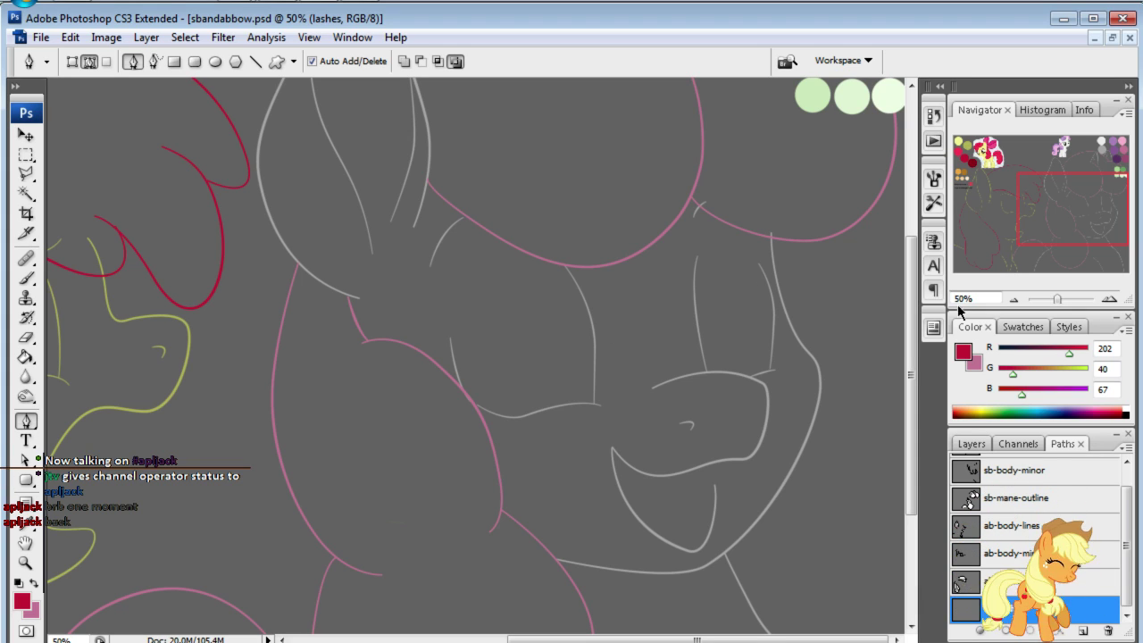
pyautogui.click(971, 444)
pyautogui.click(962, 581)
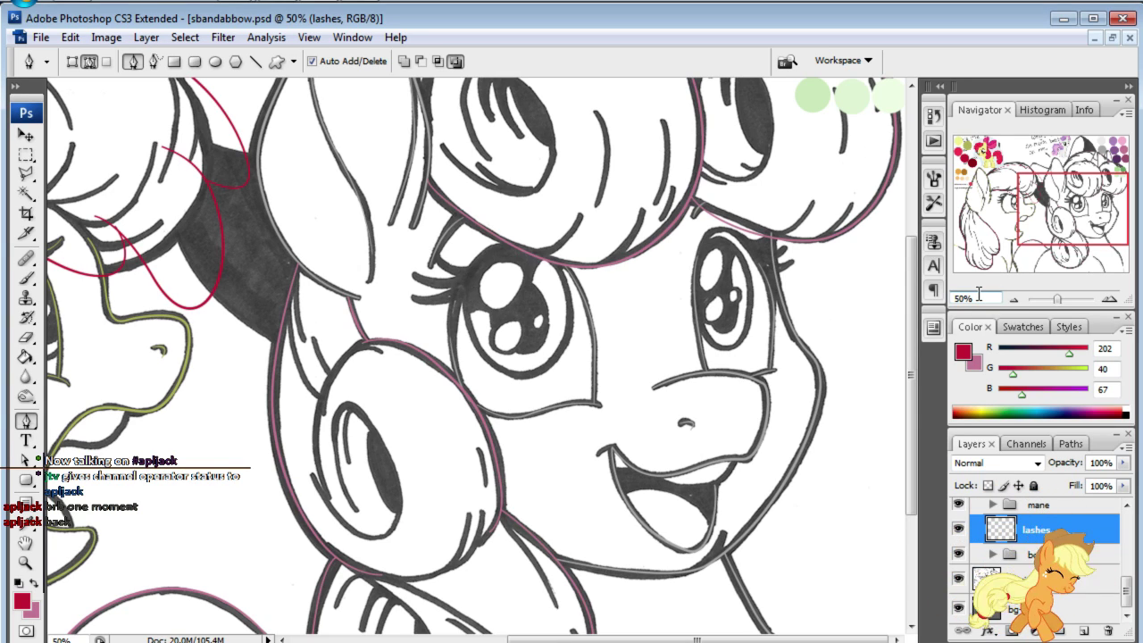
# - At 100% zoom, draw a Pen curve along the upper eyelid and left eye edge
pyautogui.click(973, 297)
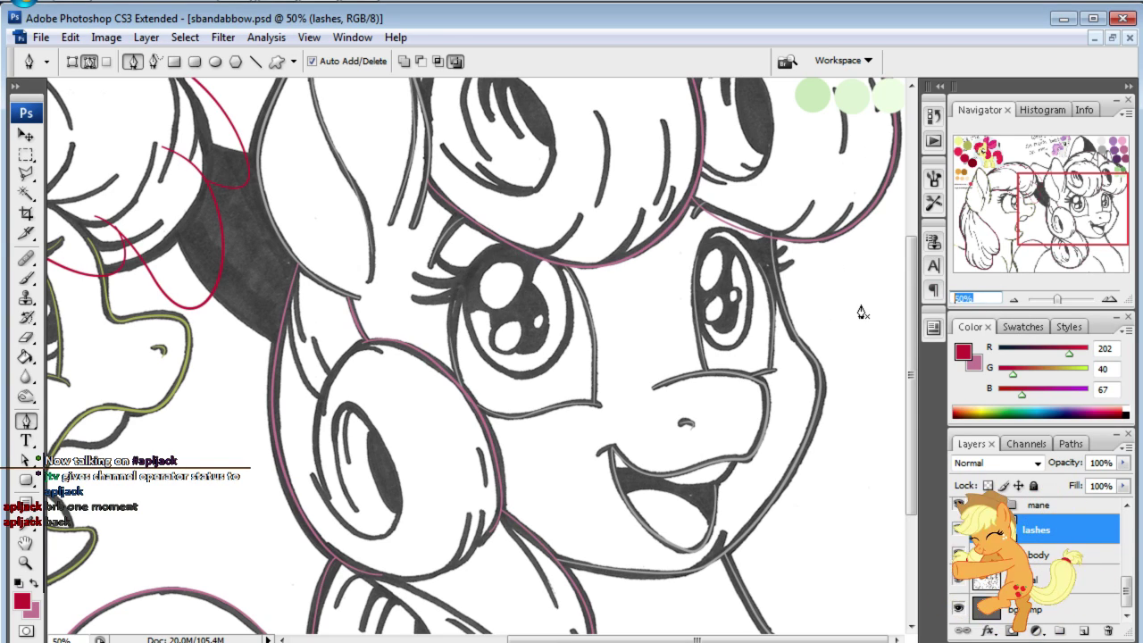
pyautogui.write('100')
pyautogui.press('Return')
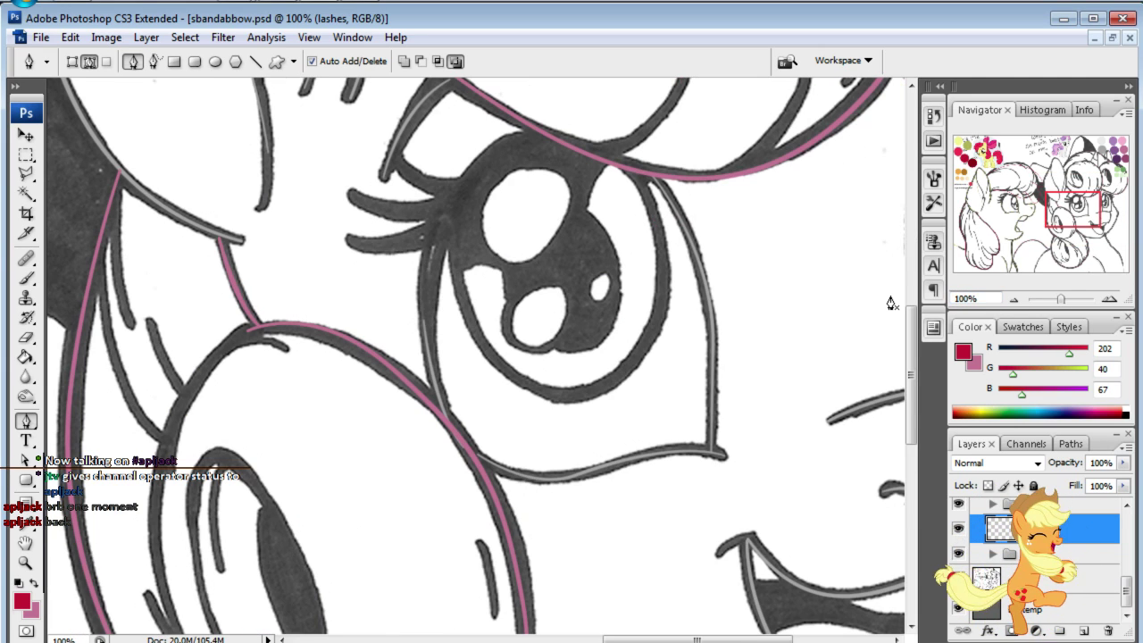
pyautogui.moveTo(1096, 210)
pyautogui.mouseDown()
pyautogui.moveTo(1123, 198)
pyautogui.moveTo(1108, 203)
pyautogui.mouseUp()
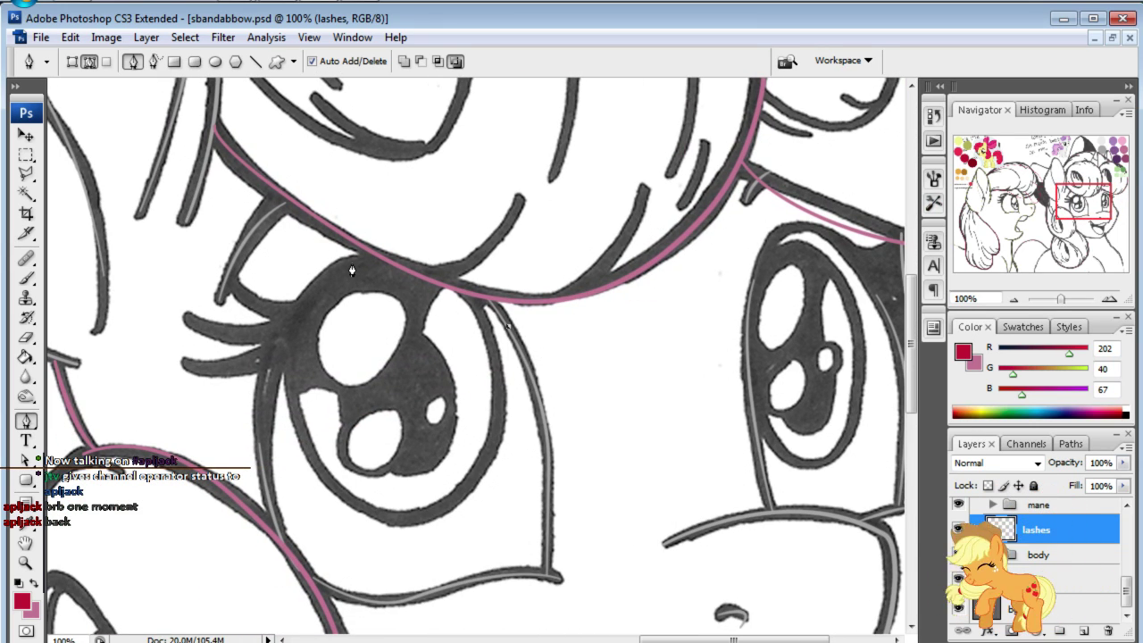
pyautogui.moveTo(368, 258); pyautogui.dragTo(246, 264)
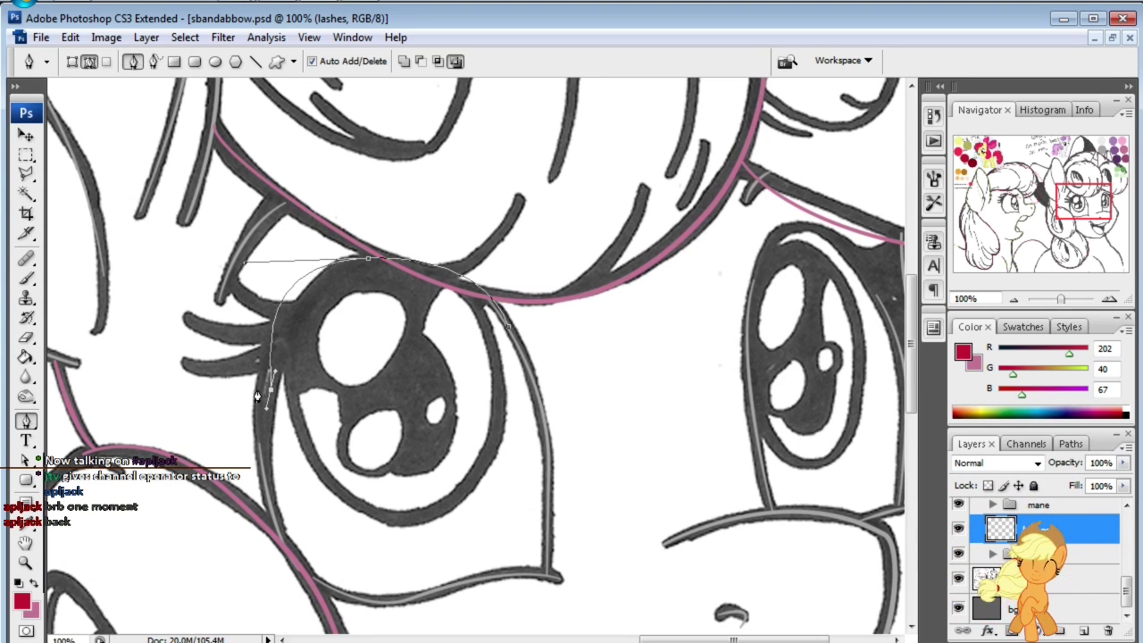
pyautogui.hotkey('ctrl', 'z')
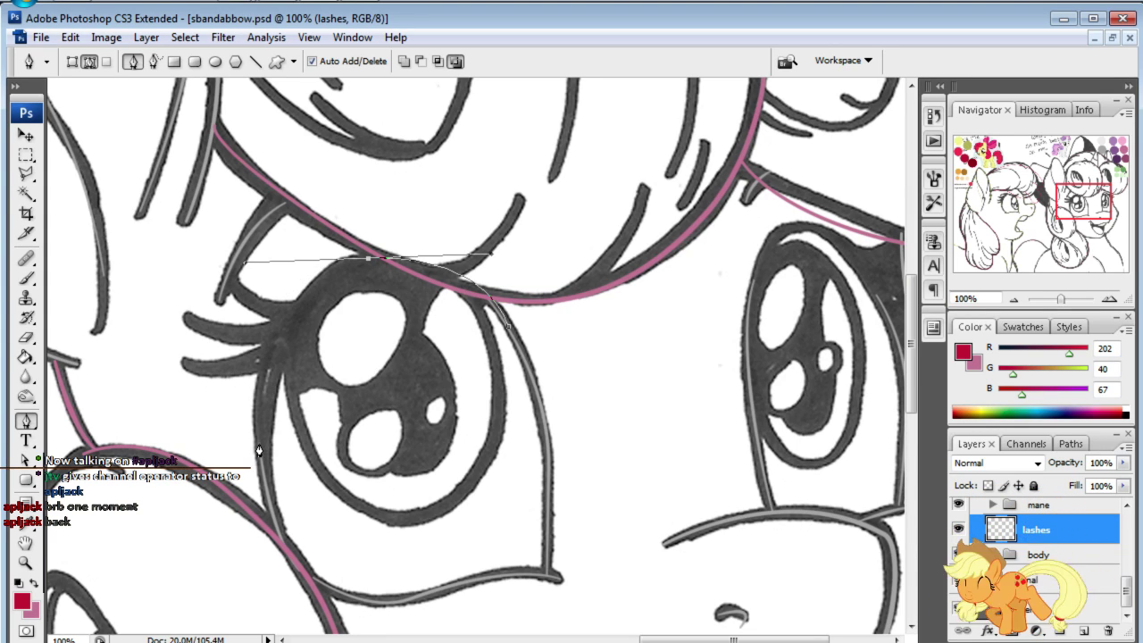
pyautogui.moveTo(259, 451); pyautogui.dragTo(261, 482)
# - Refine the eye curve's points and handles with the Direct Selection Tool
pyautogui.click(36, 460)
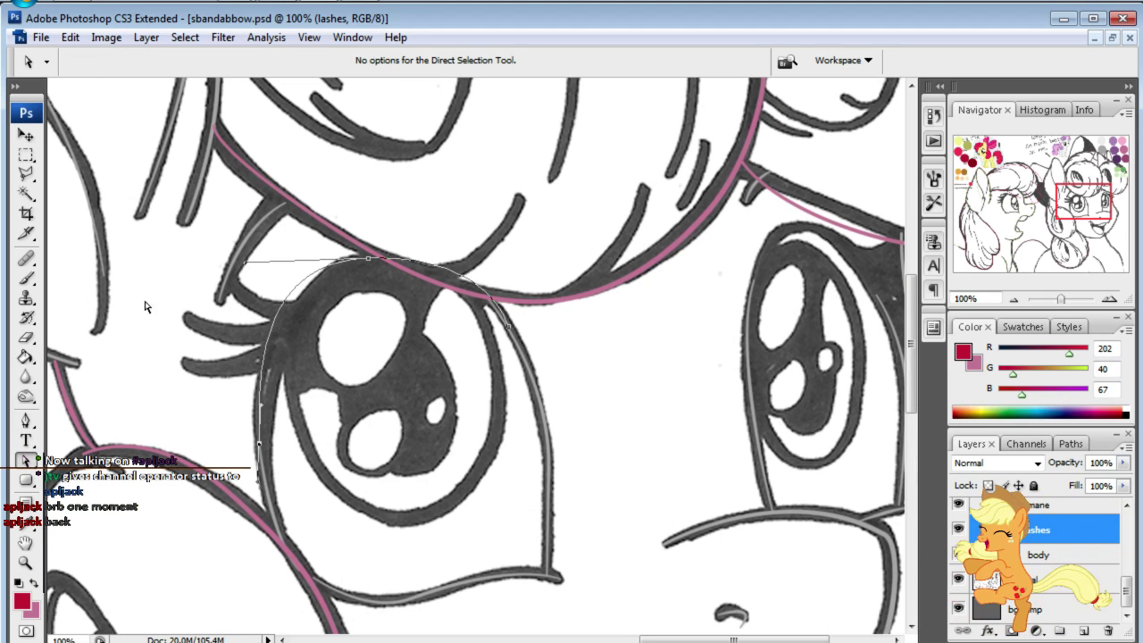
pyautogui.moveTo(240, 266); pyautogui.dragTo(280, 262)
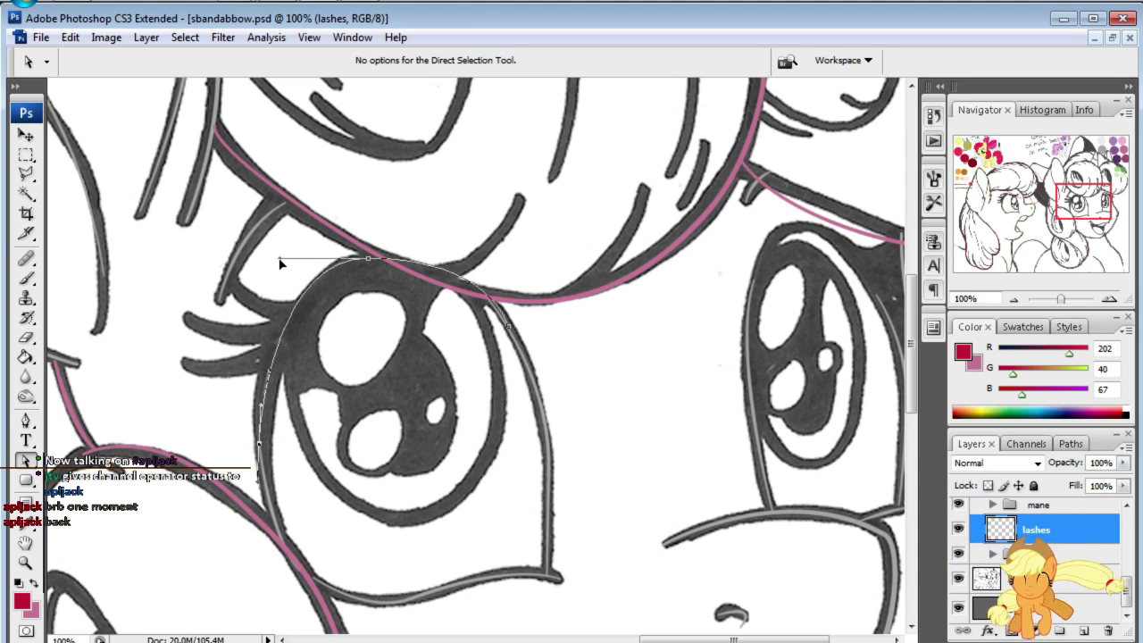
pyautogui.moveTo(280, 262); pyautogui.dragTo(284, 262)
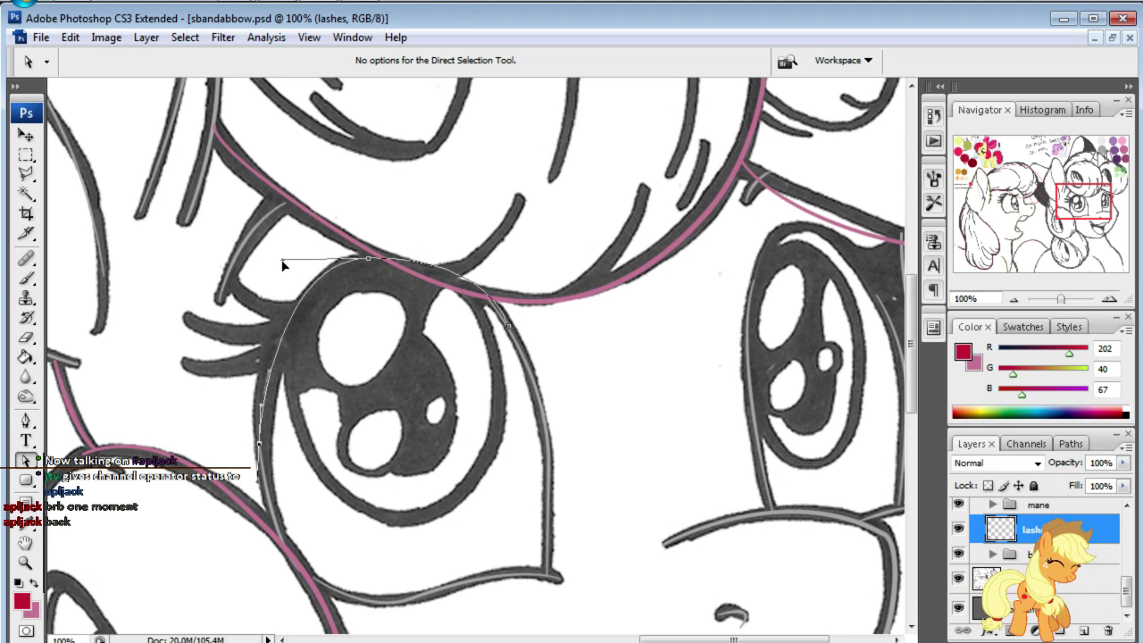
pyautogui.click(369, 261)
pyautogui.moveTo(492, 255); pyautogui.dragTo(476, 259)
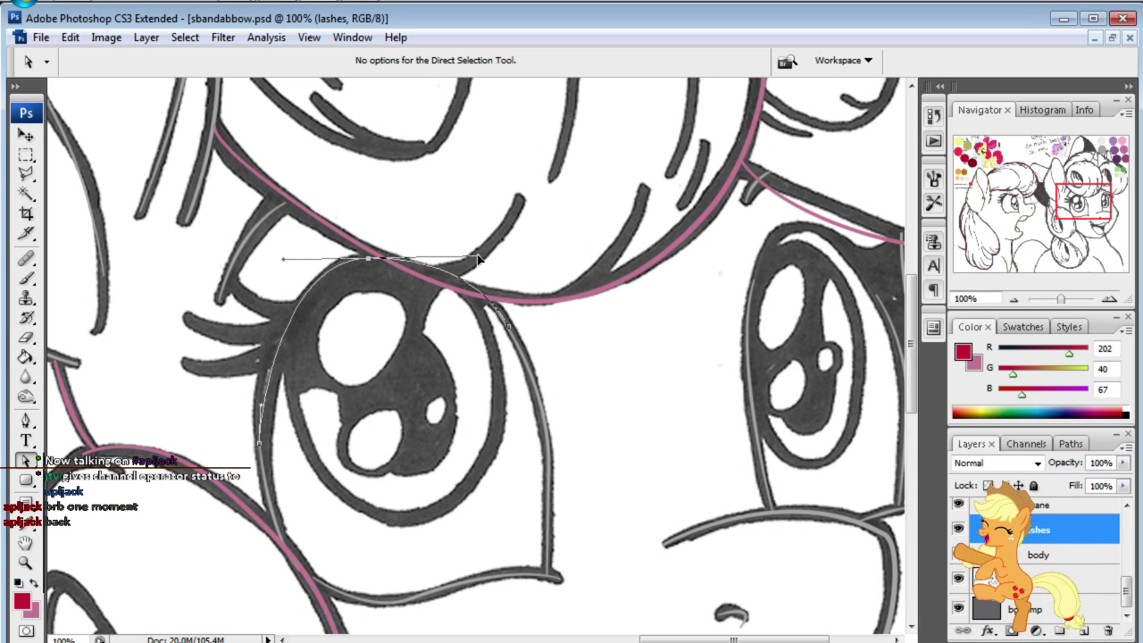
pyautogui.moveTo(368, 259); pyautogui.dragTo(376, 259)
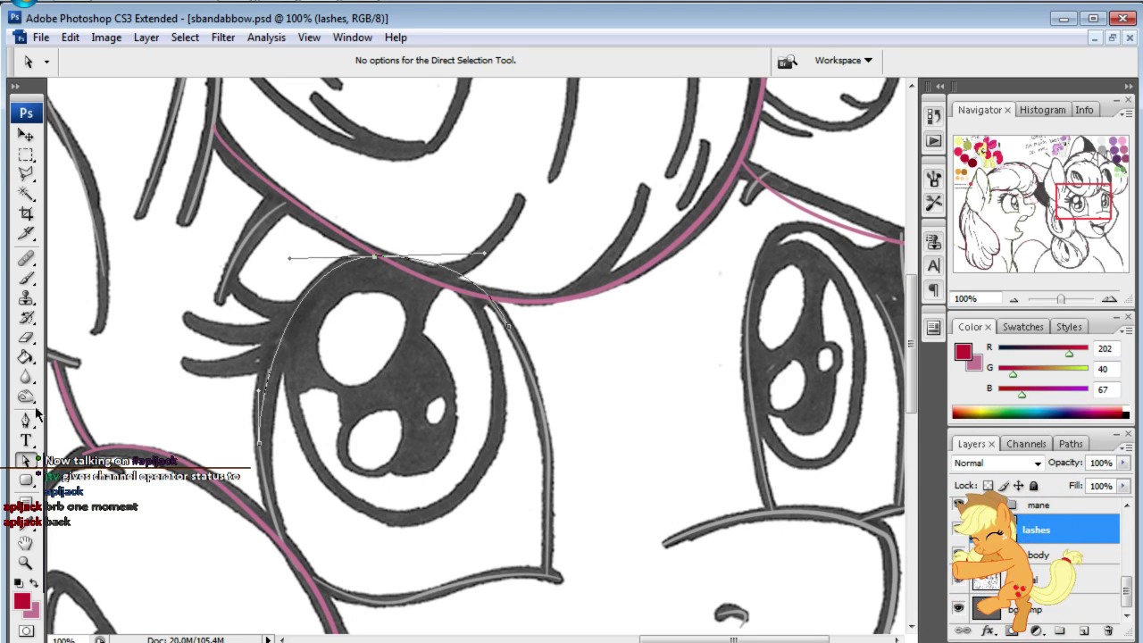
# - Trace a path from the first eyelash tip along the upper eyelid
pyautogui.click(25, 421)
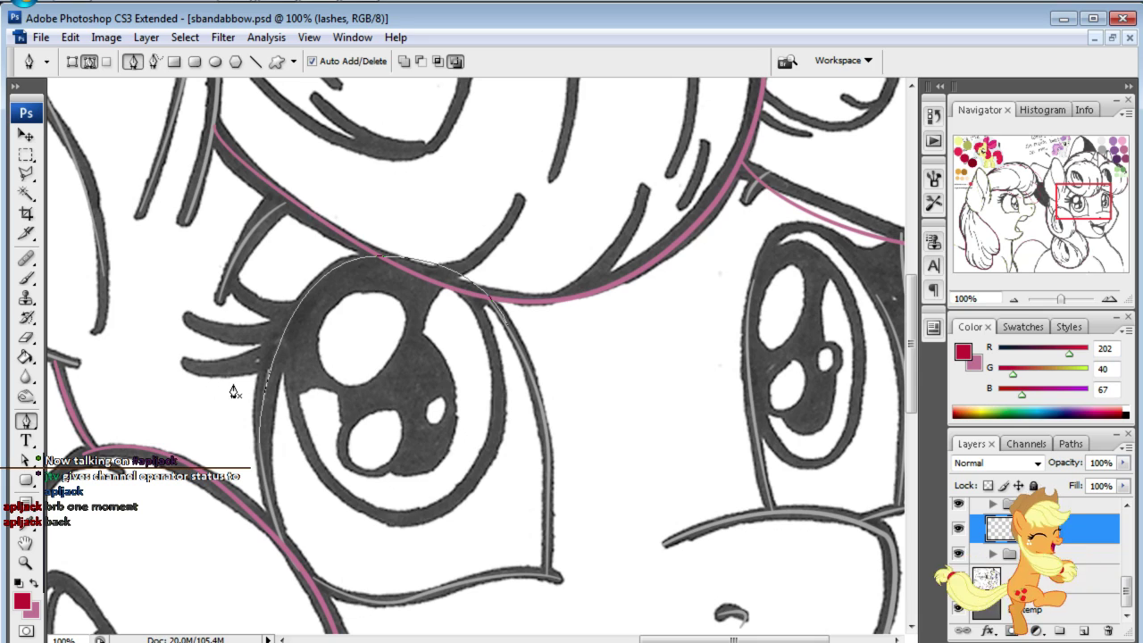
pyautogui.click(186, 363)
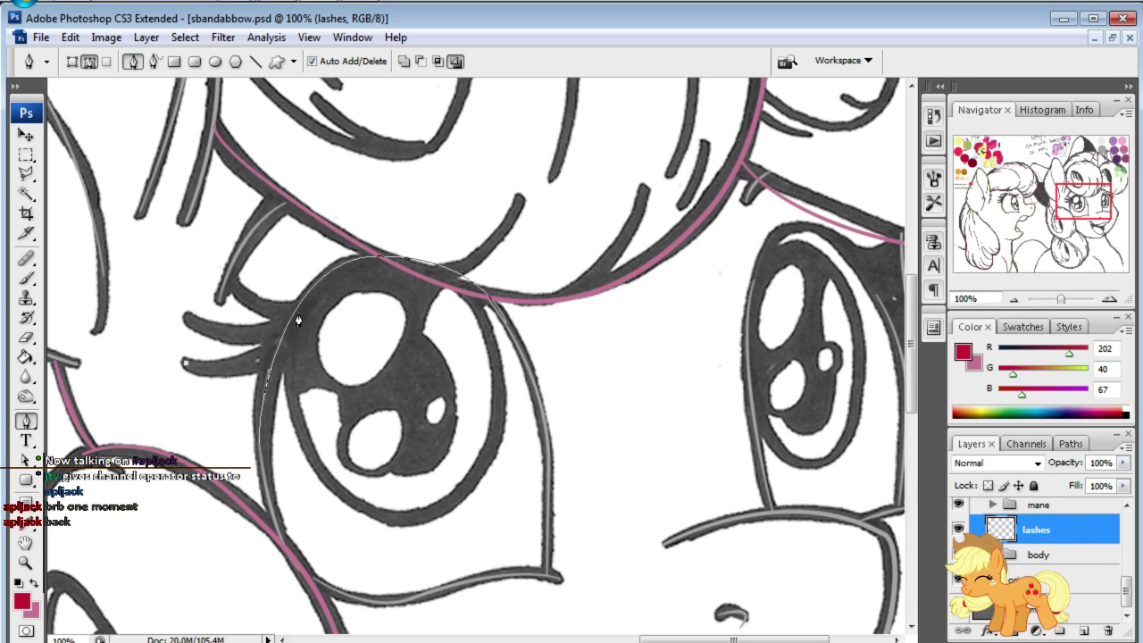
pyautogui.moveTo(282, 336); pyautogui.dragTo(311, 287)
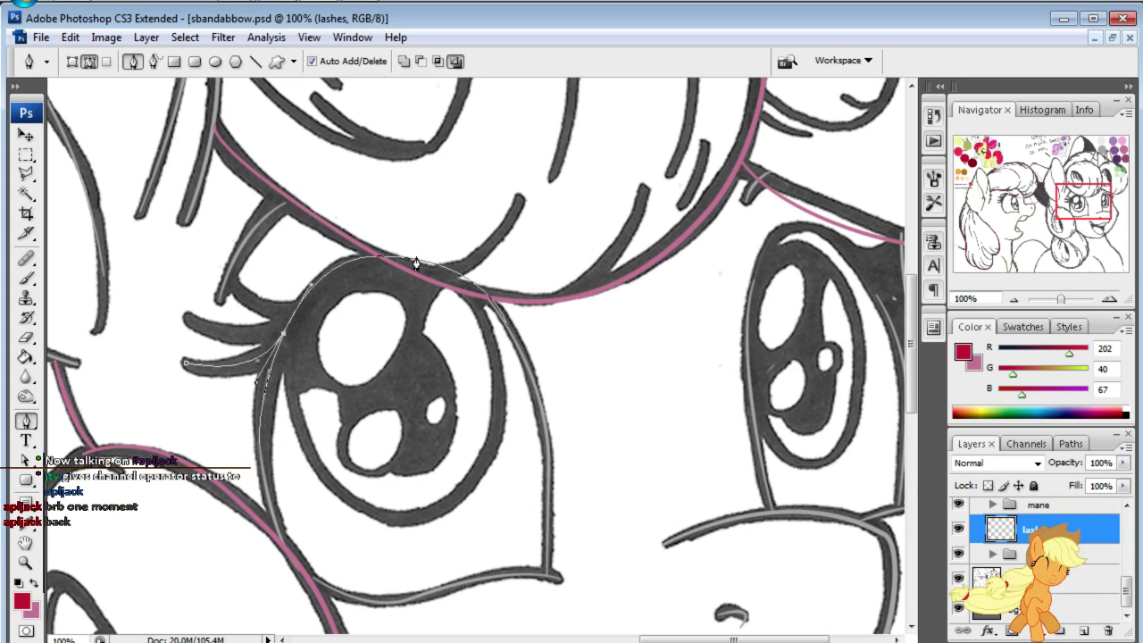
pyautogui.moveTo(471, 280); pyautogui.dragTo(603, 346)
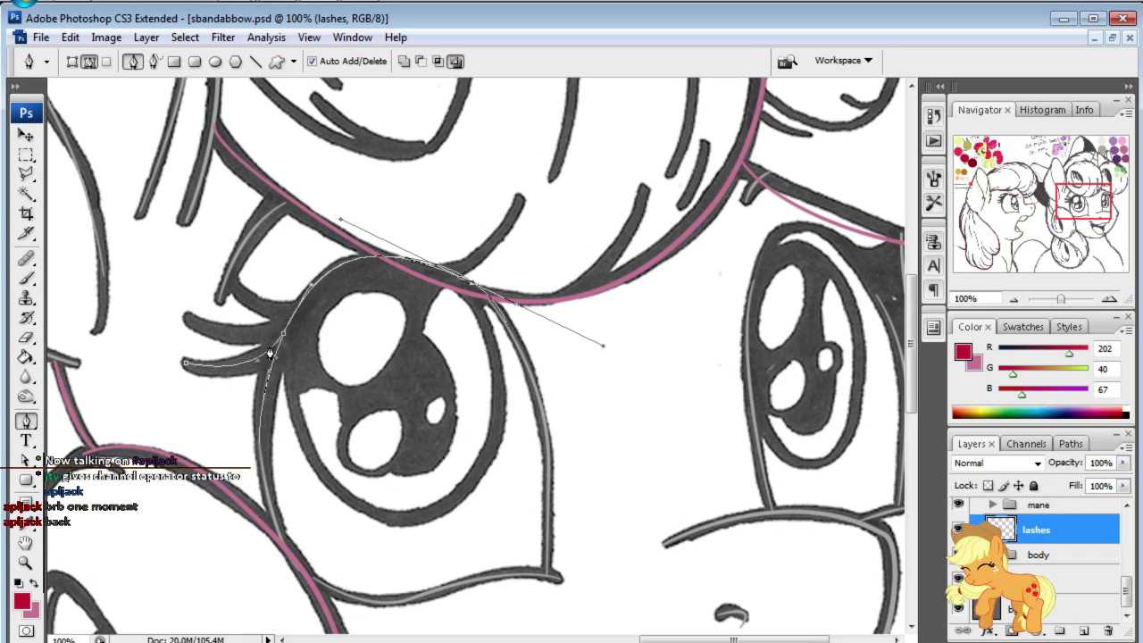
pyautogui.press('Escape')
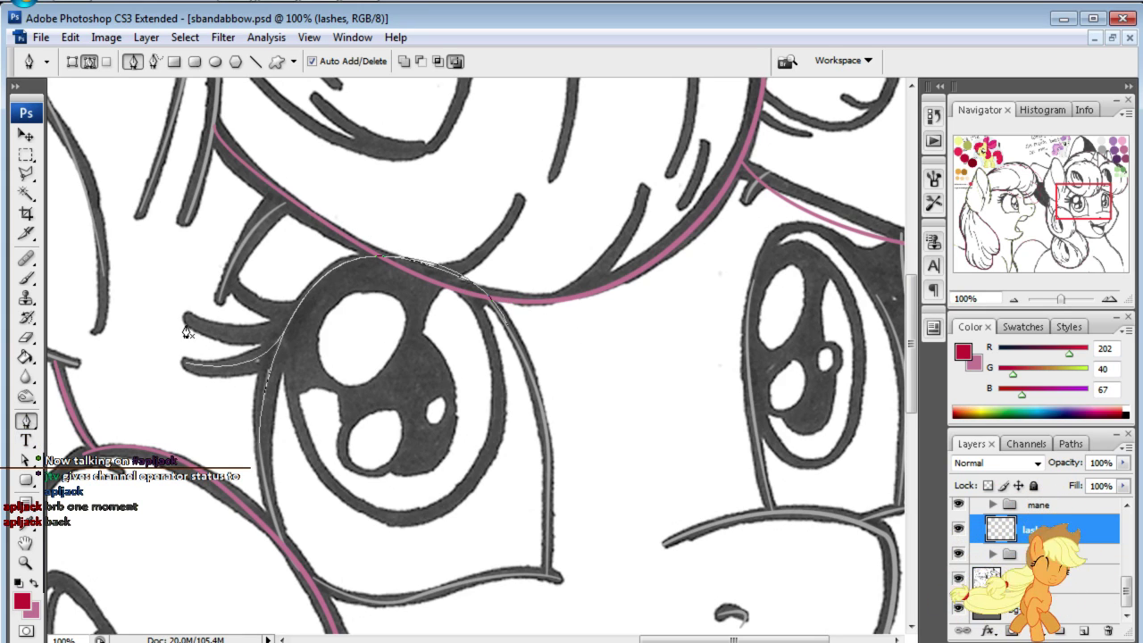
# - Trace a second lash path along the eyelid and reshape its curve
pyautogui.click(187, 318)
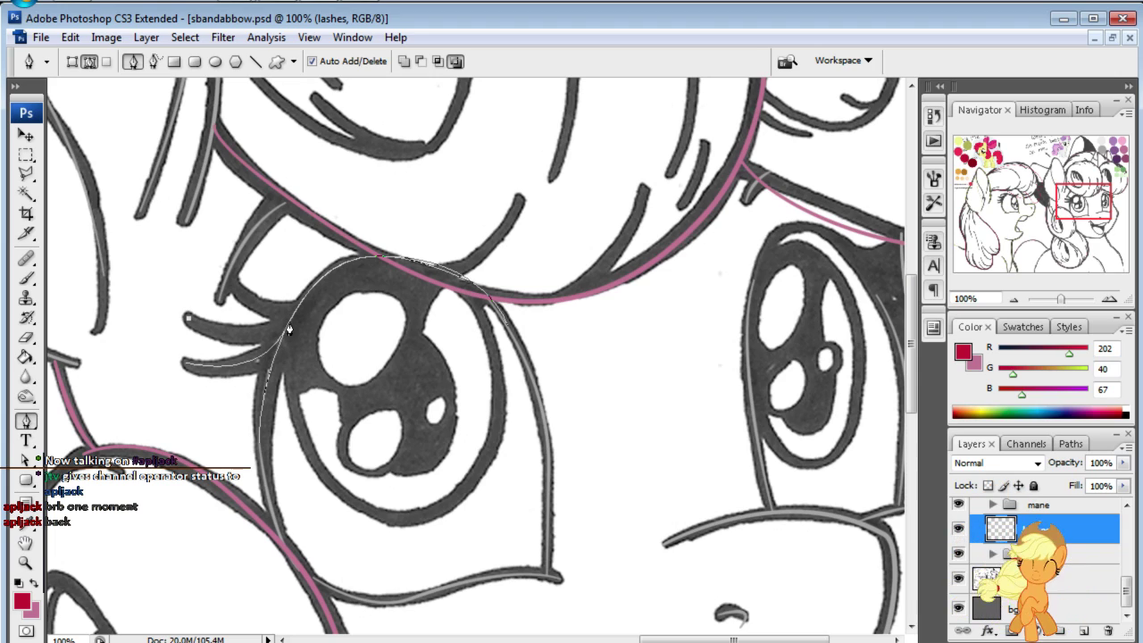
pyautogui.moveTo(289, 323); pyautogui.dragTo(312, 290)
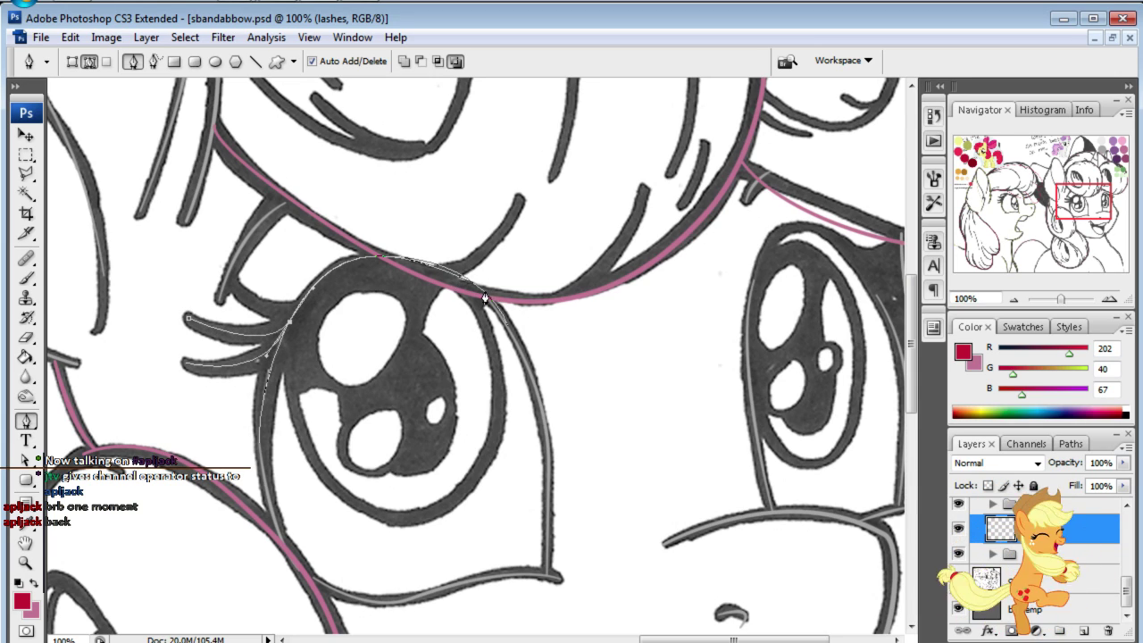
pyautogui.moveTo(483, 292); pyautogui.dragTo(585, 364)
pyautogui.click(585, 354)
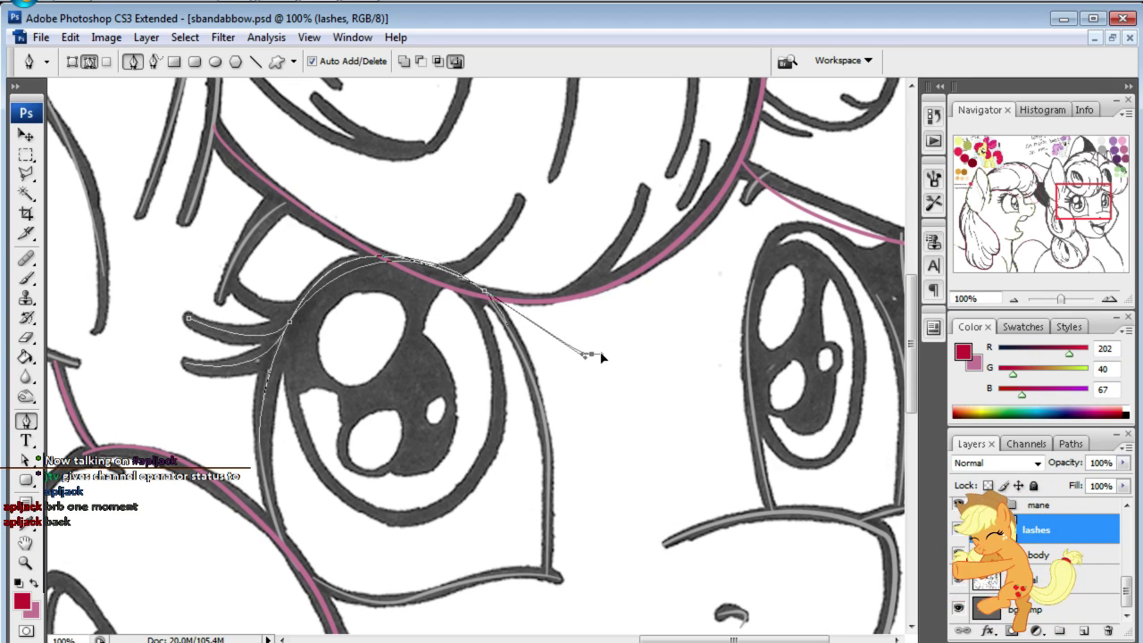
pyautogui.hotkey('ctrl', 'z')
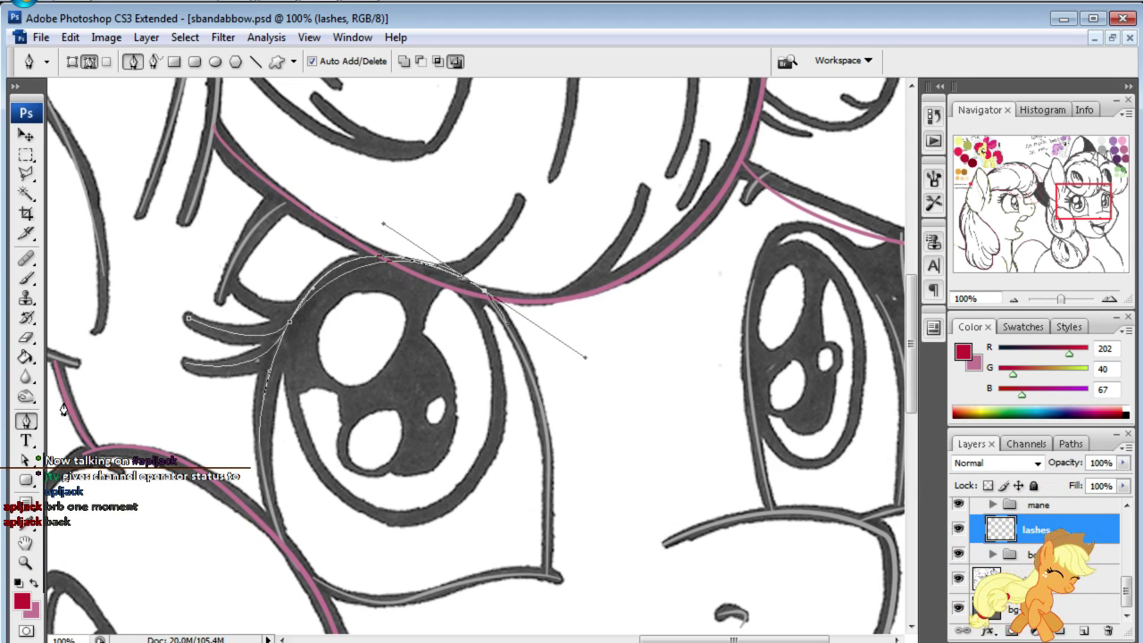
pyautogui.click(26, 461)
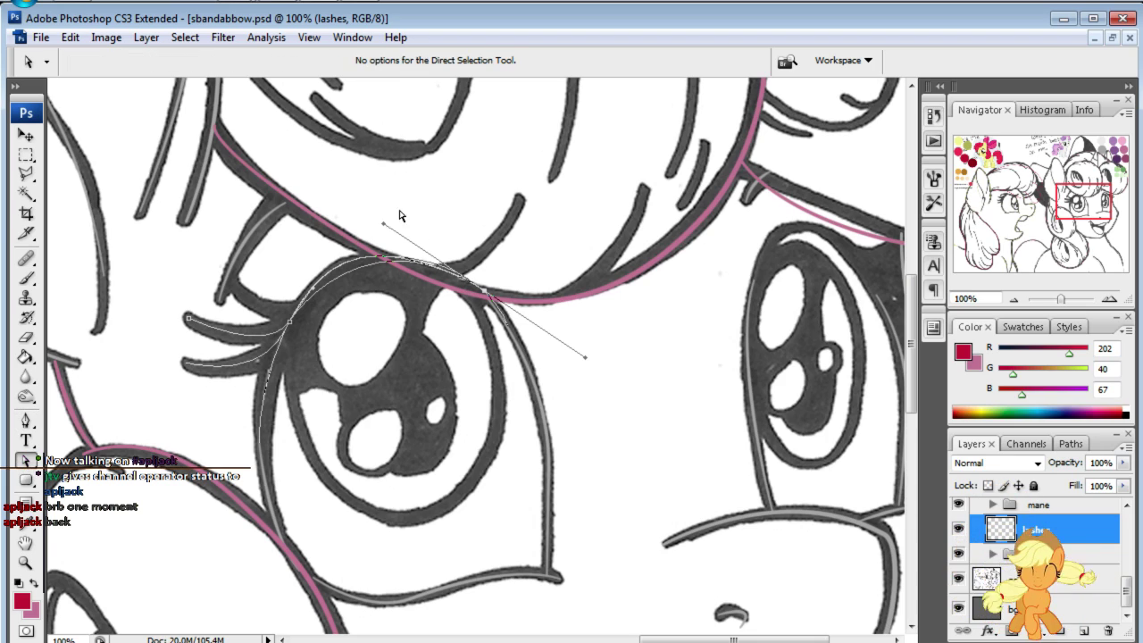
pyautogui.moveTo(381, 224); pyautogui.dragTo(350, 215)
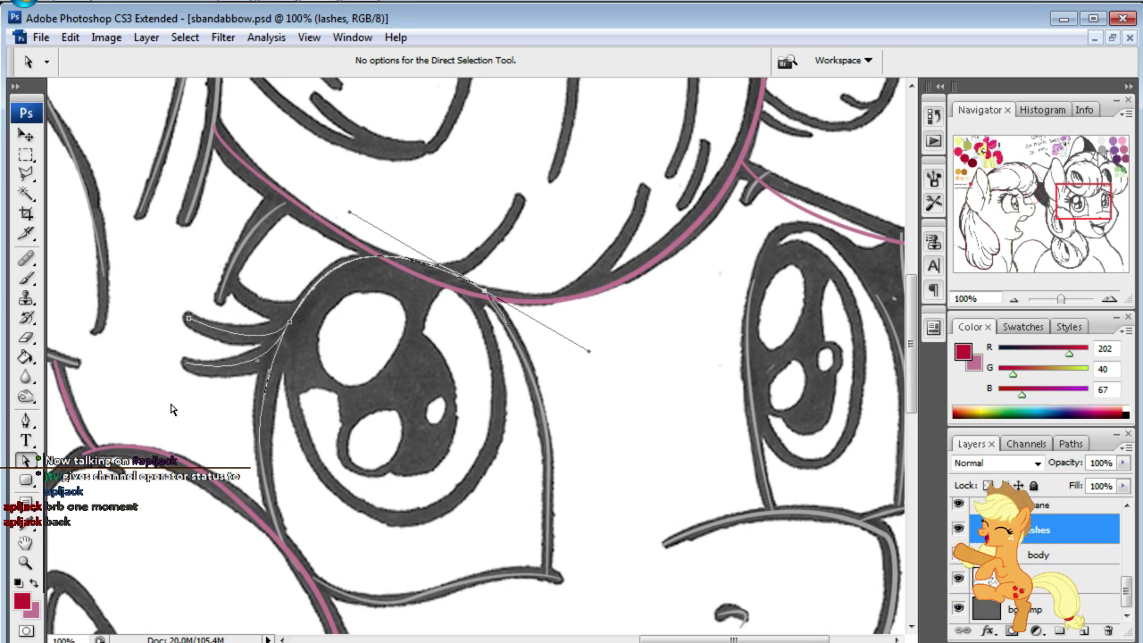
# - Trace a path from the top eyelash tip along the upper eye outline
pyautogui.click(25, 420)
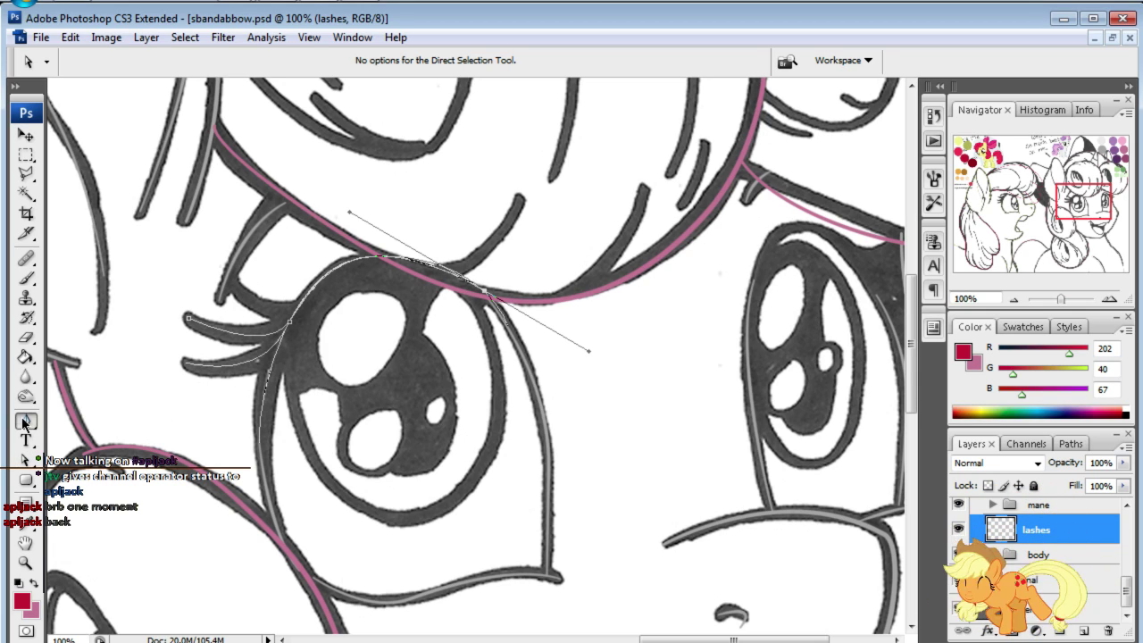
pyautogui.click(237, 288)
pyautogui.click(291, 318)
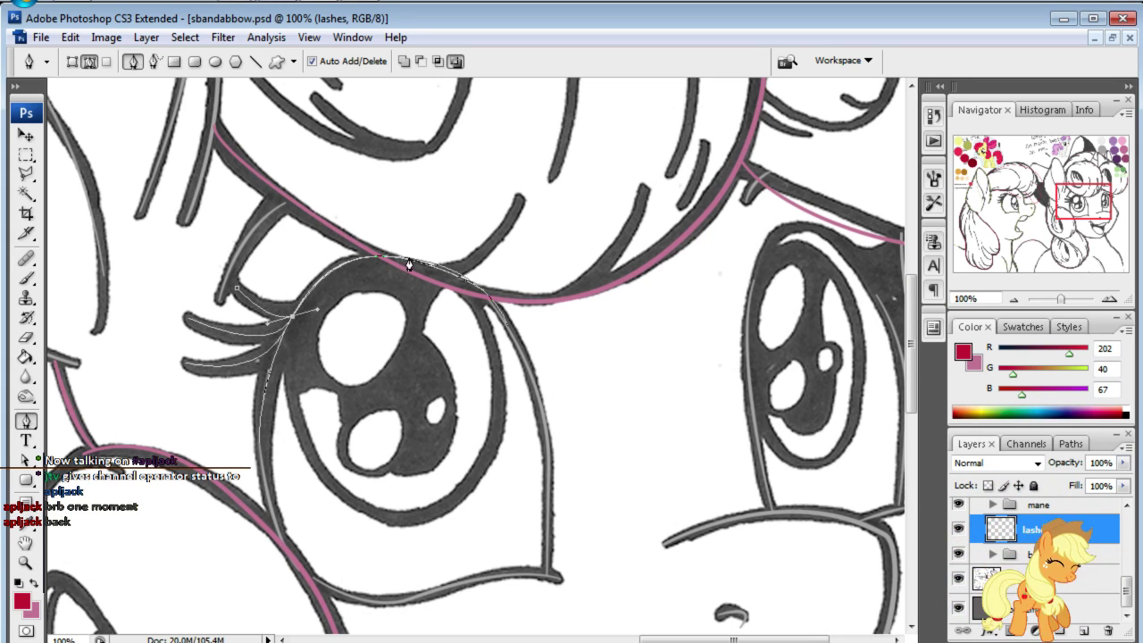
pyautogui.moveTo(430, 264); pyautogui.dragTo(558, 292)
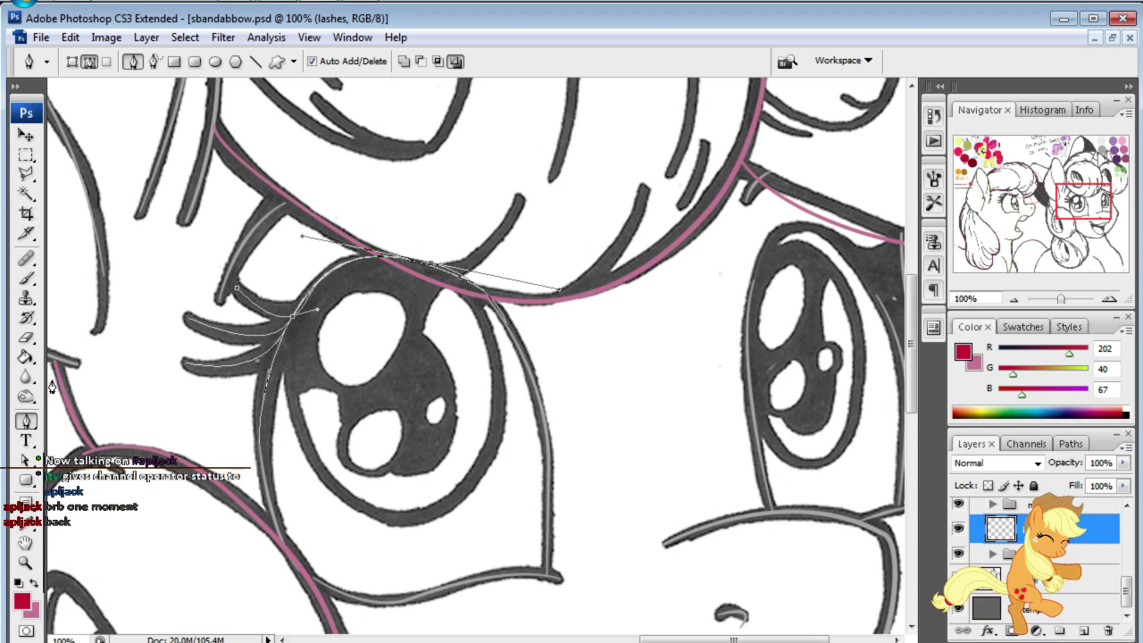
pyautogui.press('Escape')
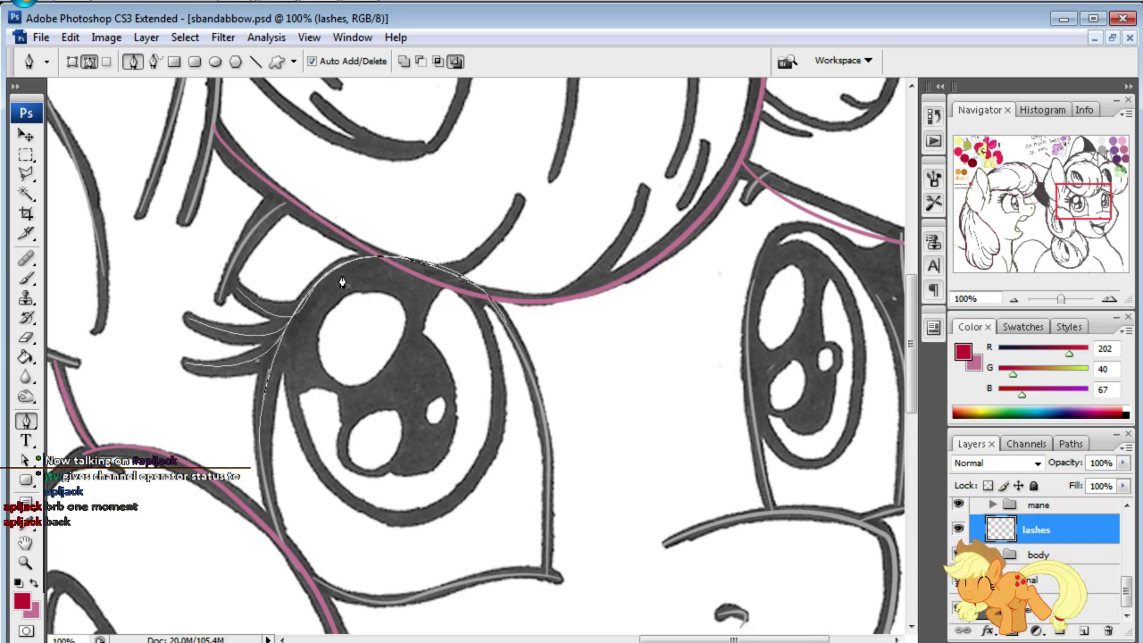
pyautogui.moveTo(121, 189); pyautogui.dragTo(505, 441)
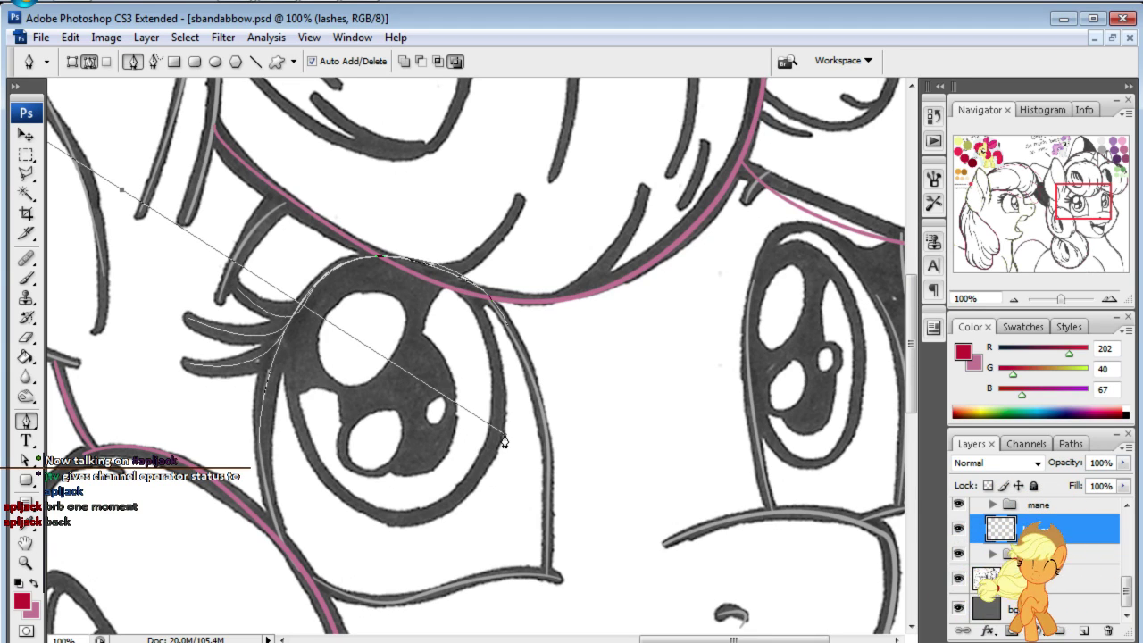
pyautogui.press('Escape')
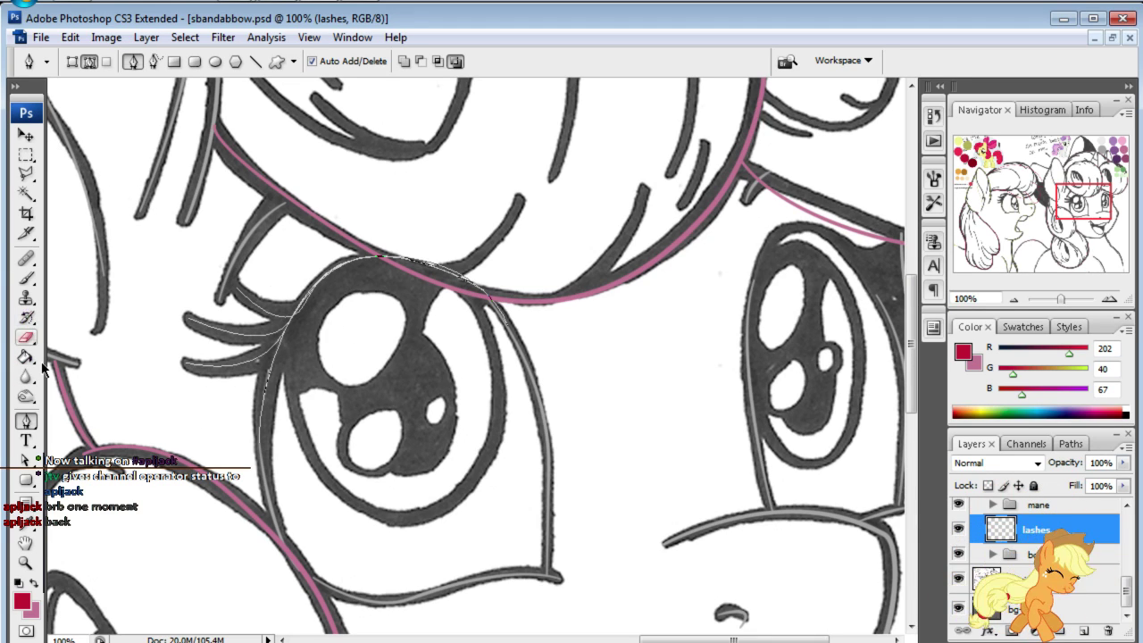
# - Choose the Brush tool with default colours, making black the foreground
pyautogui.rightClick(344, 384)
pyautogui.click(25, 278)
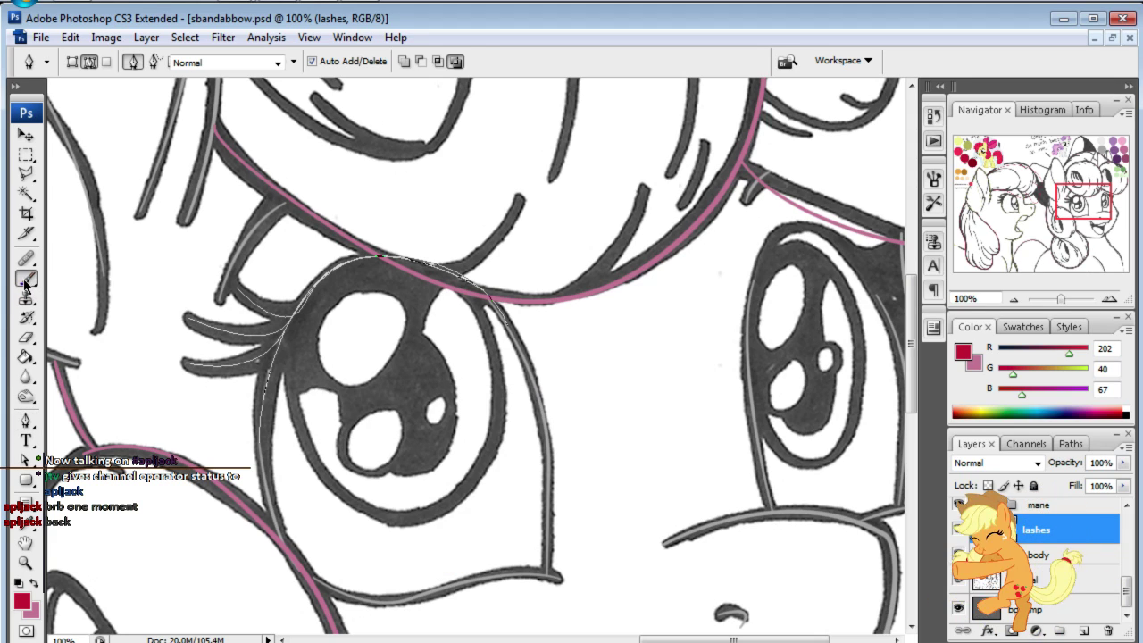
pyautogui.click(26, 279)
pyautogui.press('d')
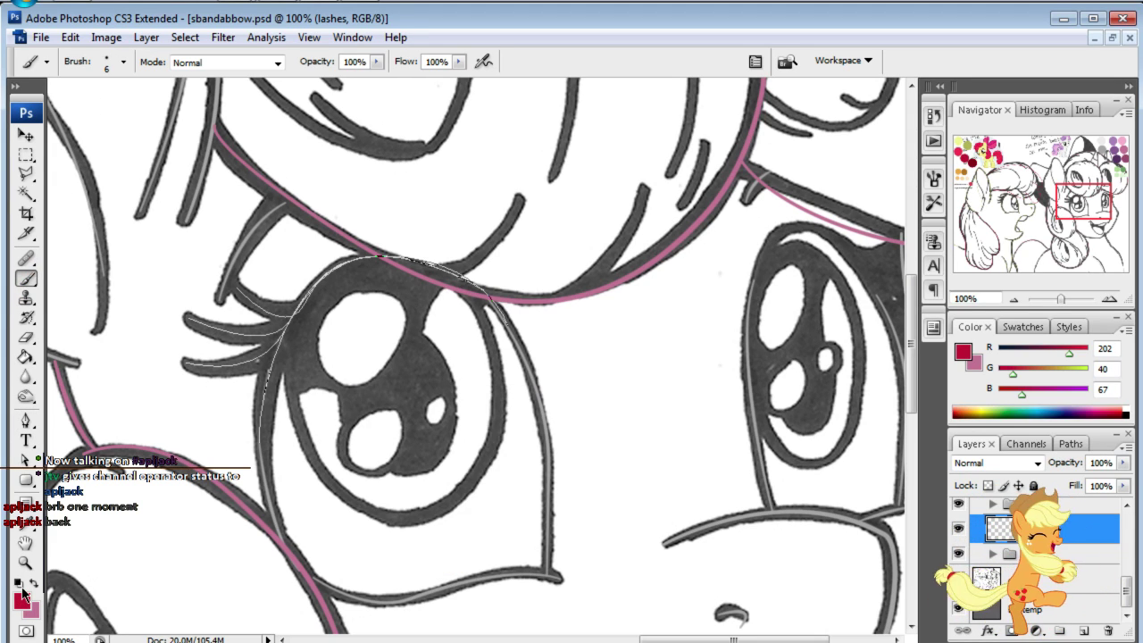
pyautogui.click(123, 61)
# - Set the brush to 16 px diameter with a 25% Shape Dynamics minimum diameter
pyautogui.click(33, 110)
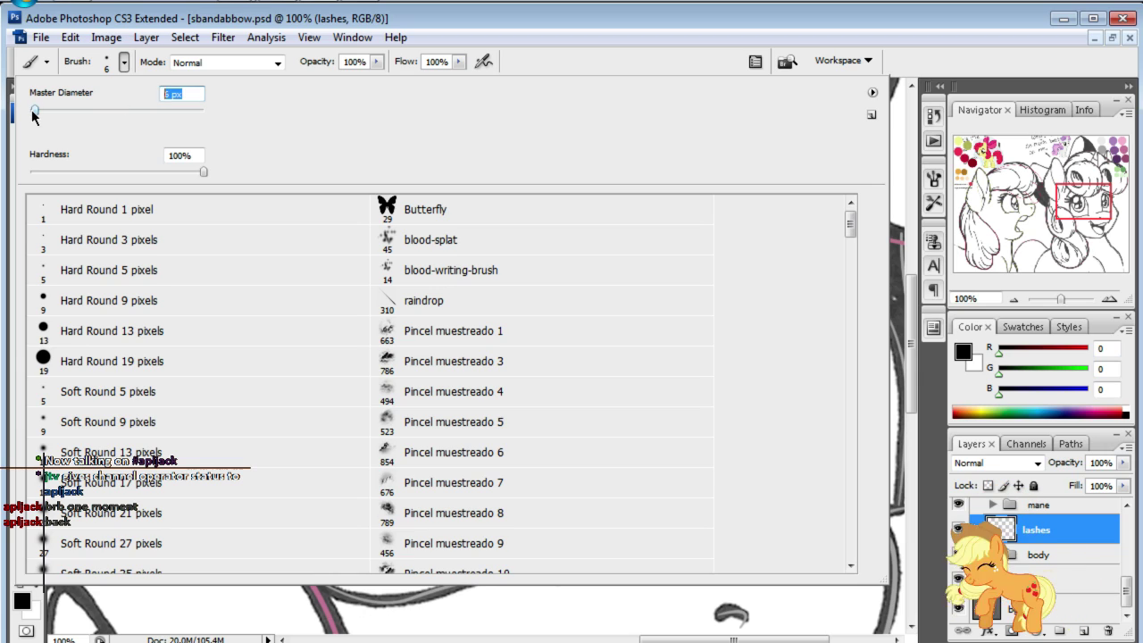
pyautogui.write('16')
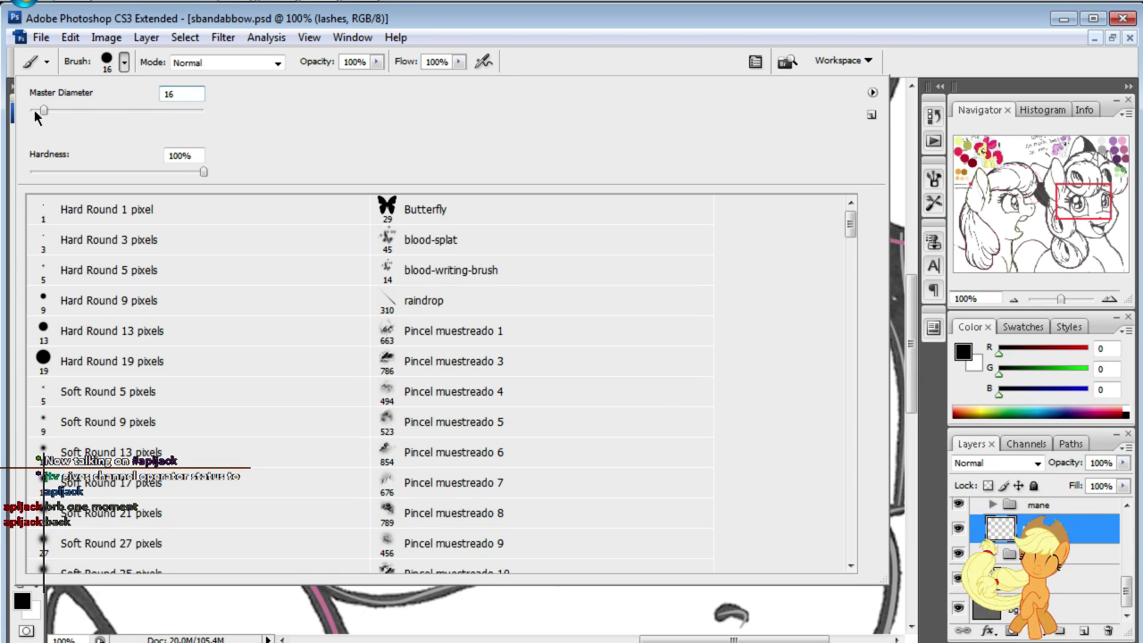
pyautogui.press('Return')
pyautogui.click(934, 177)
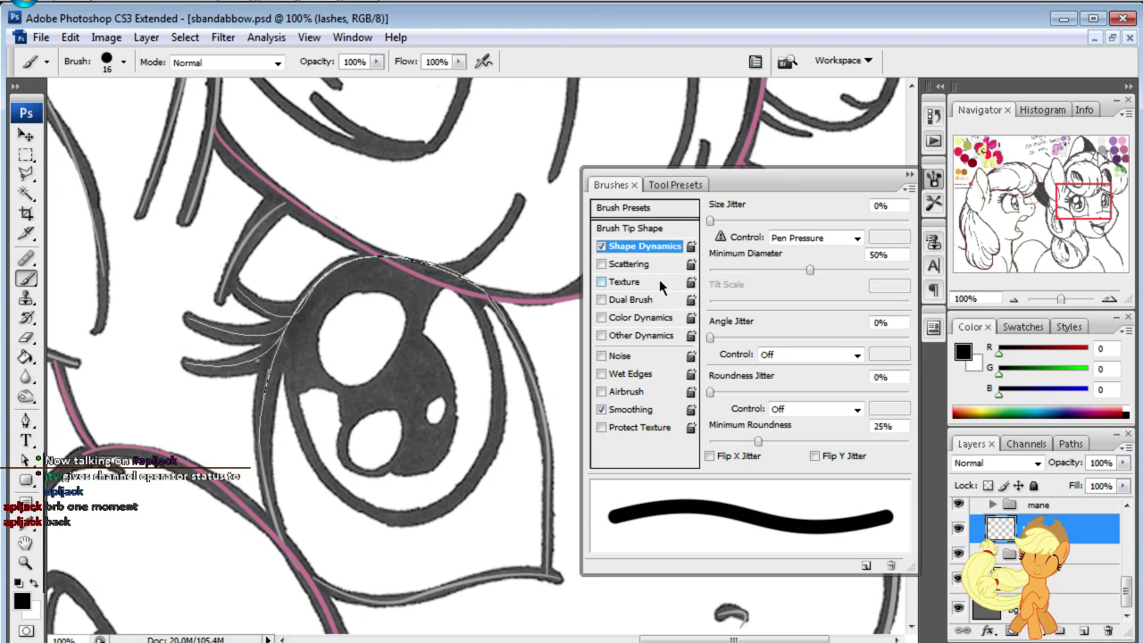
pyautogui.click(891, 254)
pyautogui.write('25')
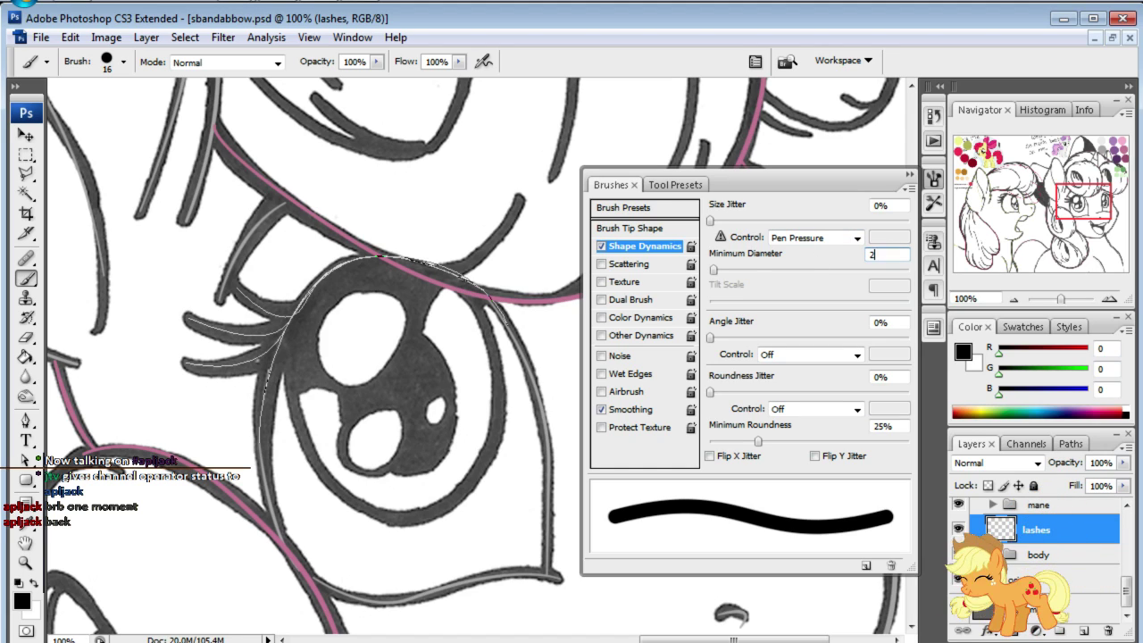
pyautogui.press('Return')
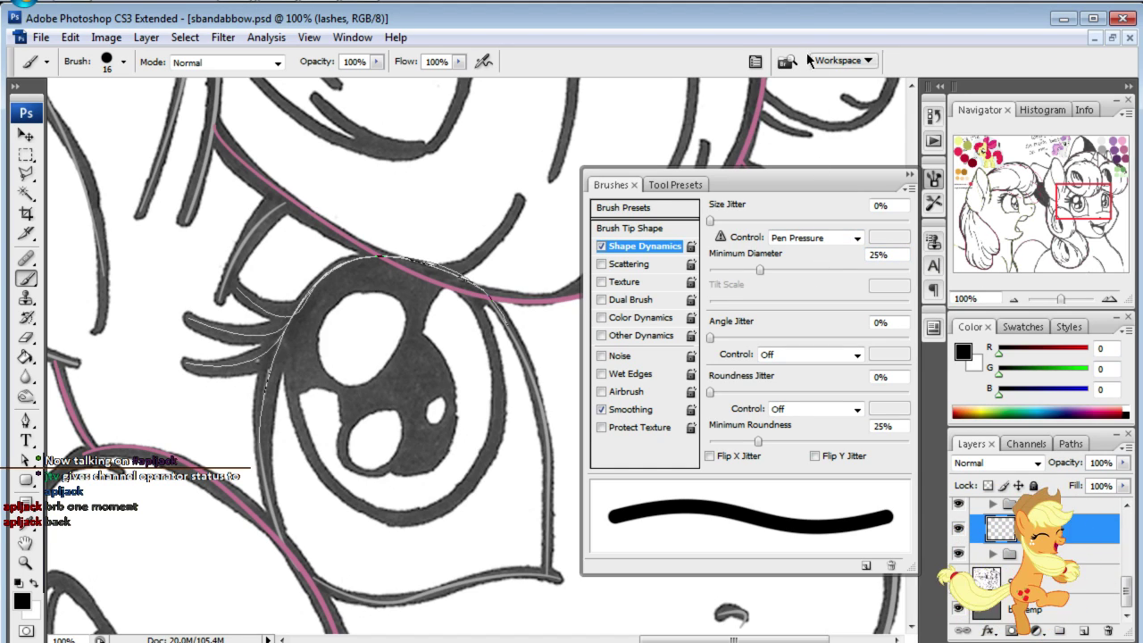
pyautogui.click(26, 421)
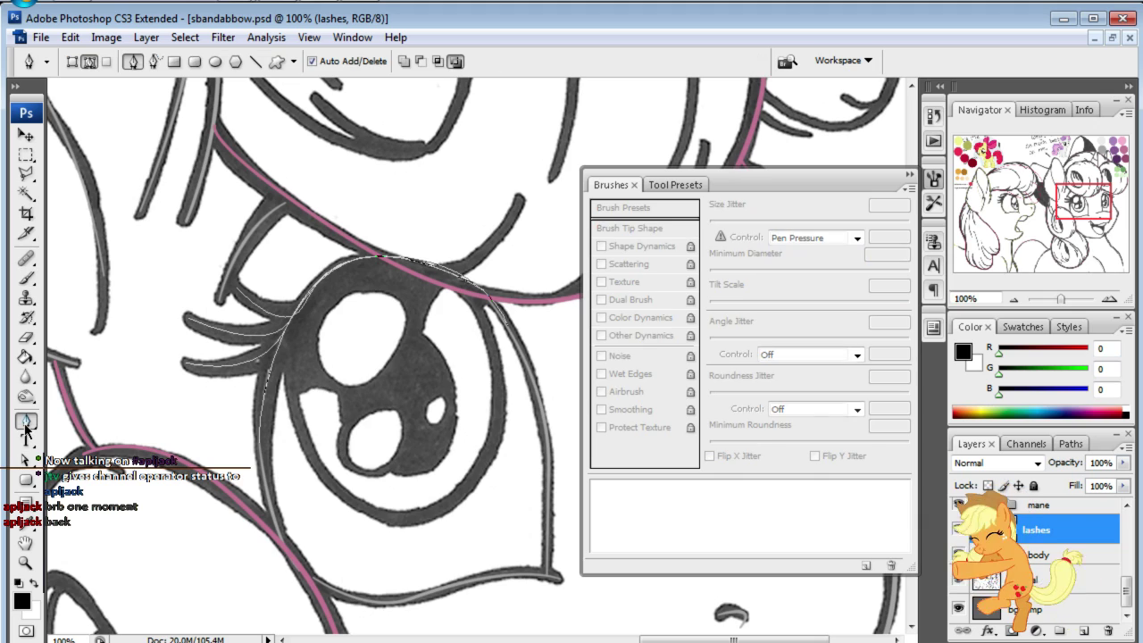
pyautogui.click(909, 174)
# - Stroke the lash paths with the brush using simulated pressure, then hide the sketch layer
pyautogui.rightClick(504, 325)
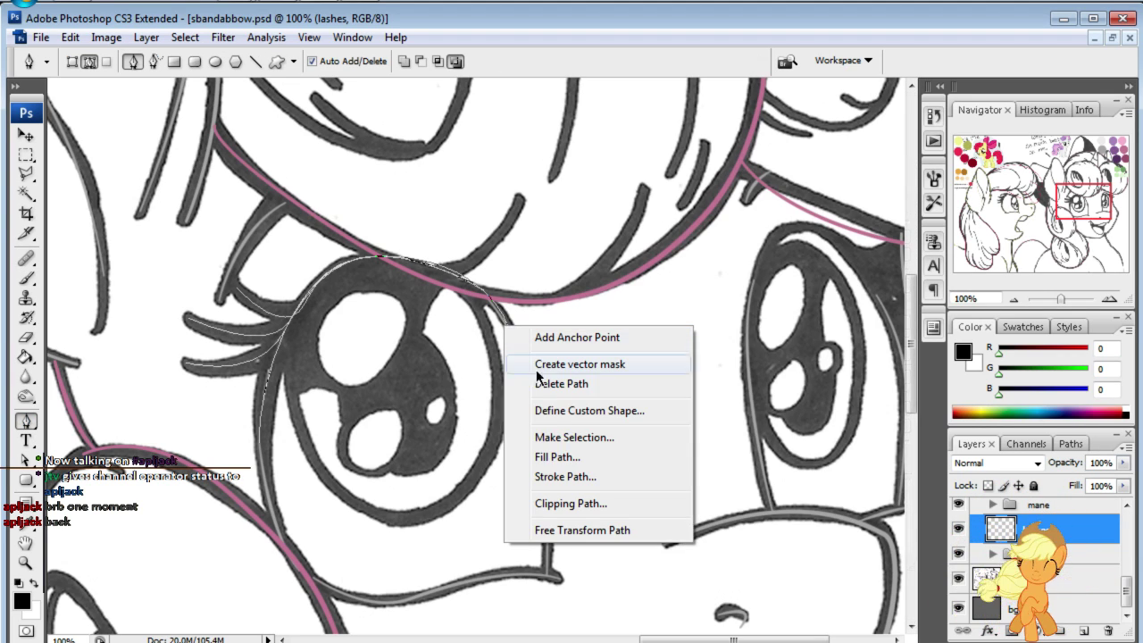
pyautogui.click(553, 476)
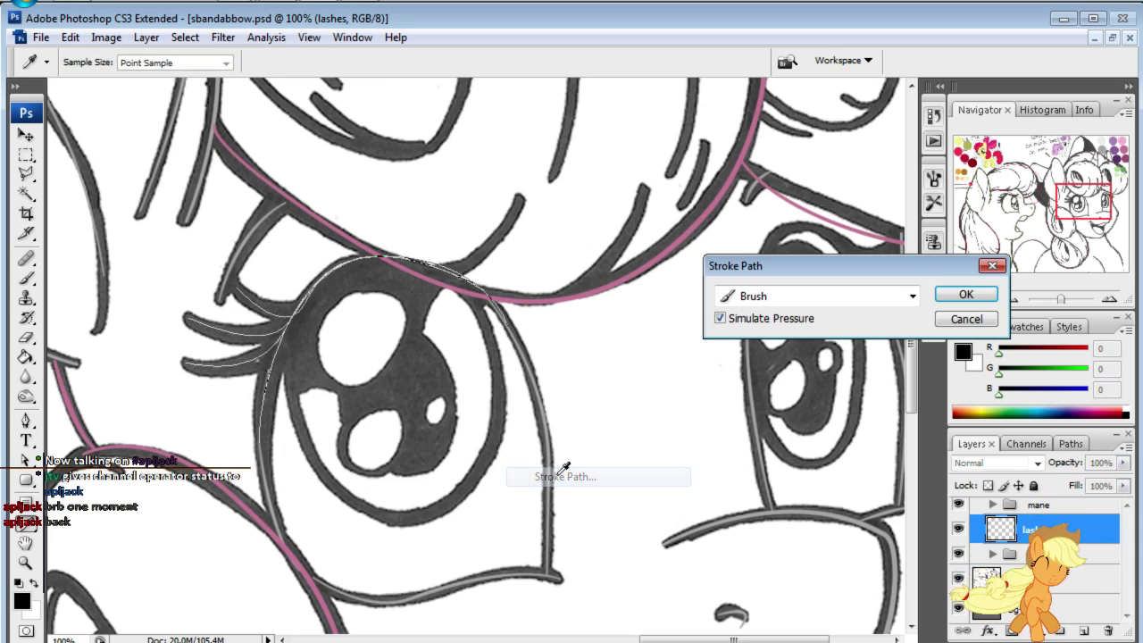
pyautogui.click(947, 299)
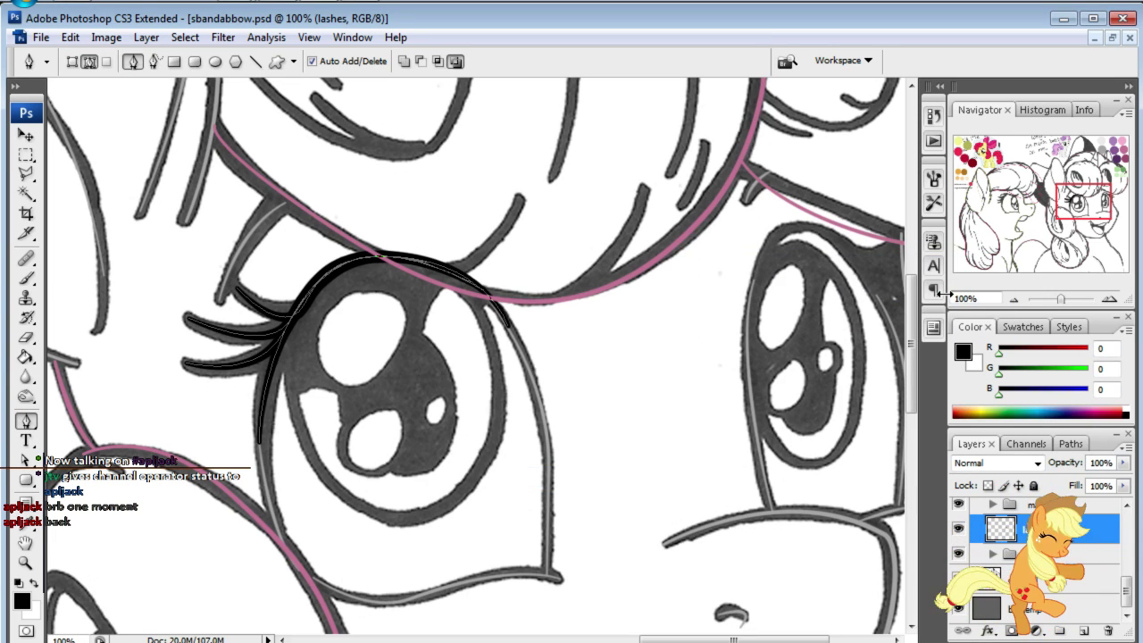
pyautogui.press('Return')
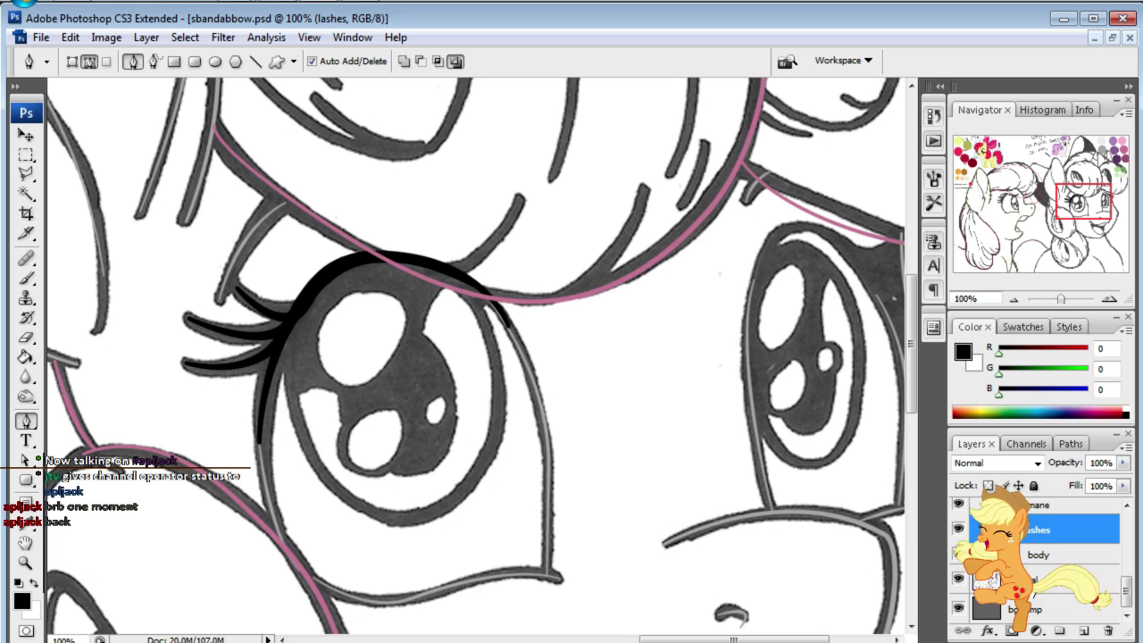
pyautogui.click(960, 580)
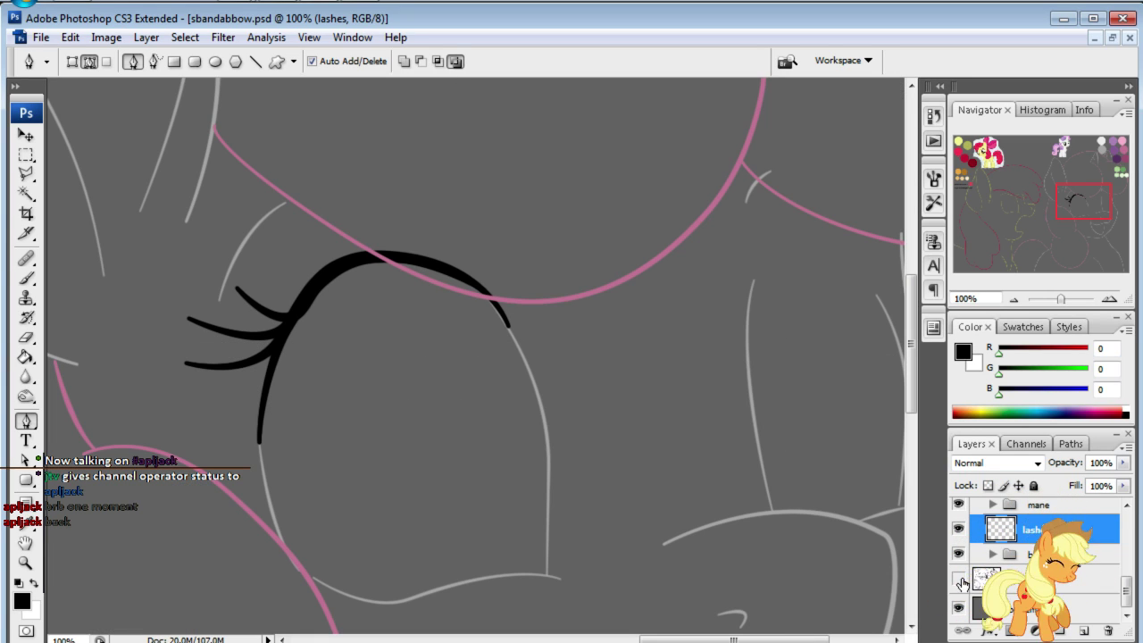
# - Zoom out to 25% to review the whole drawing and select the sb-lashes path
pyautogui.moveTo(1101, 198)
pyautogui.mouseDown()
pyautogui.moveTo(1082, 182)
pyautogui.moveTo(1087, 215)
pyautogui.moveTo(1097, 196)
pyautogui.moveTo(1096, 207)
pyautogui.mouseUp()
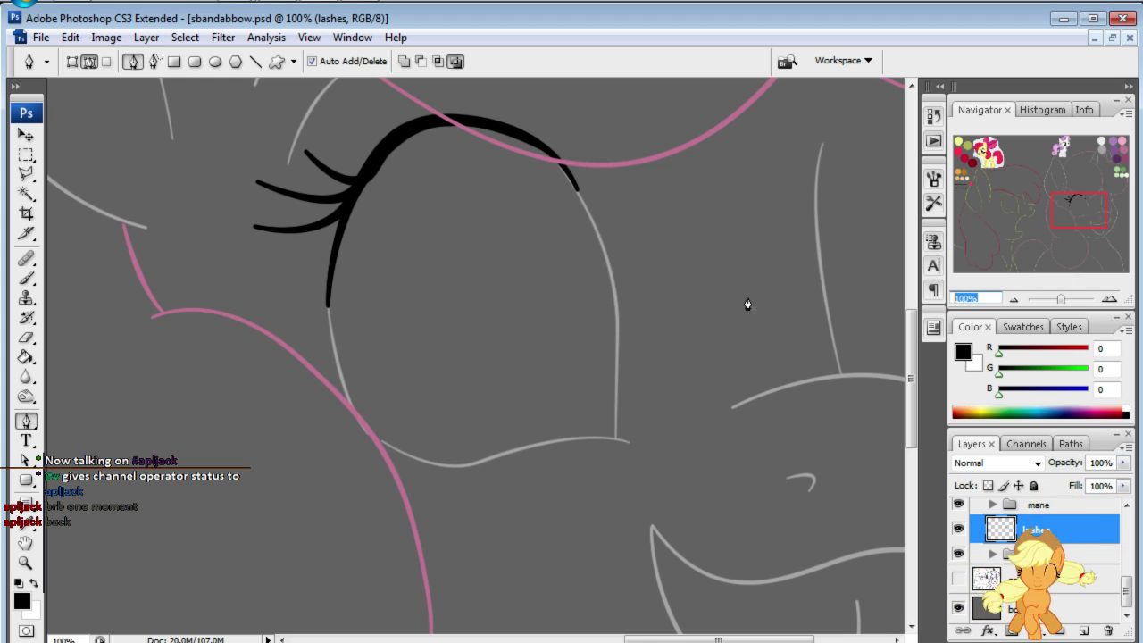
pyautogui.write('25')
pyautogui.press('Return')
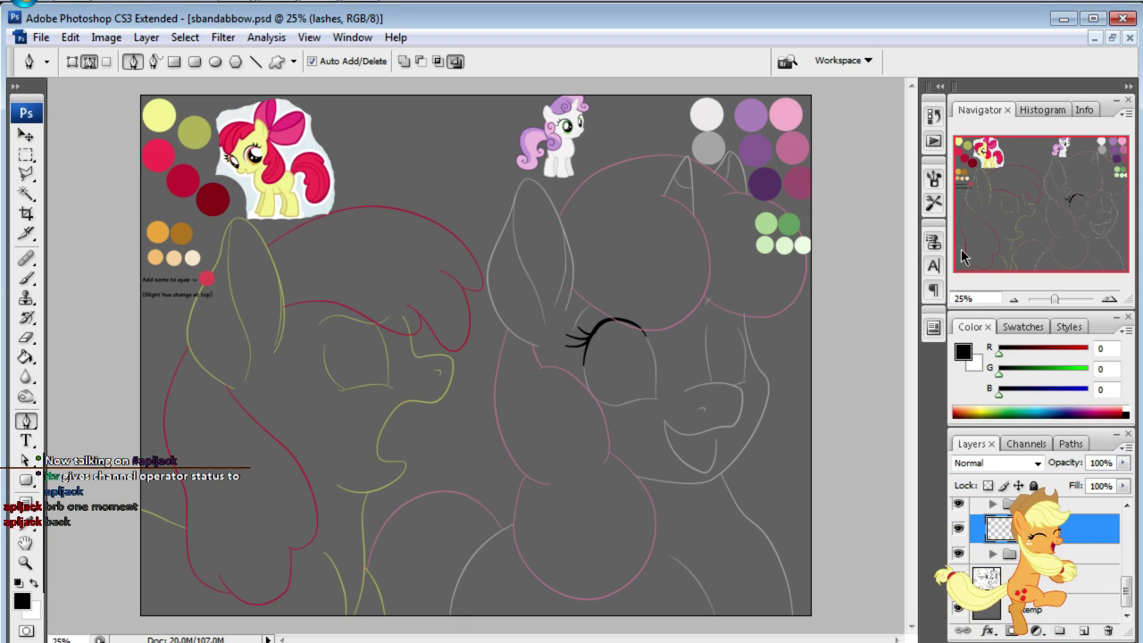
pyautogui.click(1064, 444)
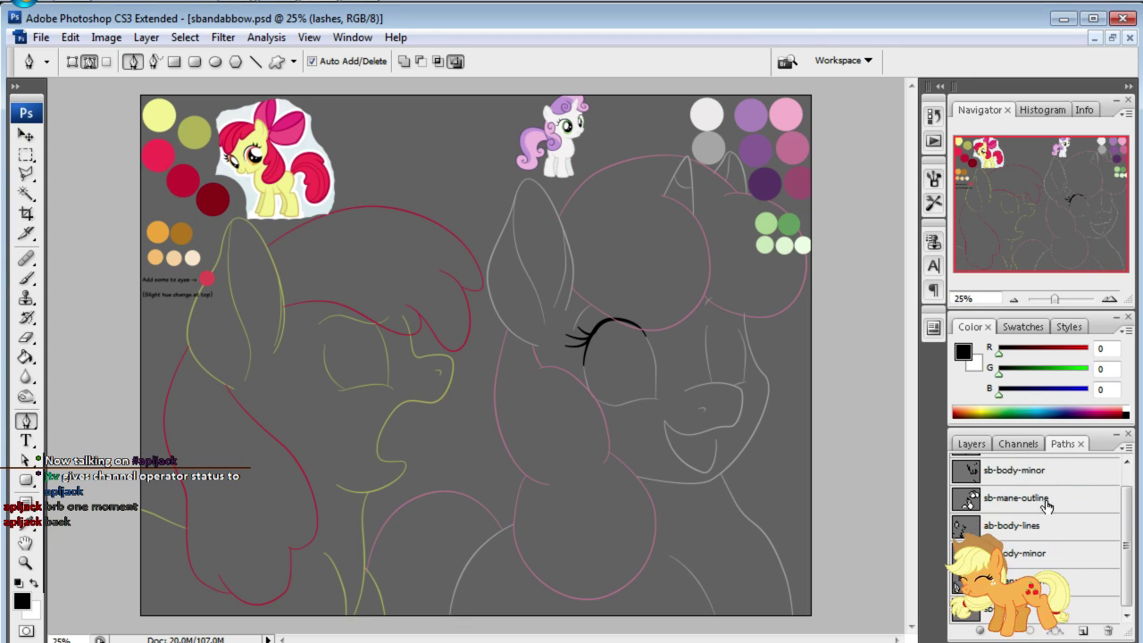
pyautogui.click(1007, 607)
# - Return to 100% on the lashed eye and make the sketch layer visible again
pyautogui.click(964, 298)
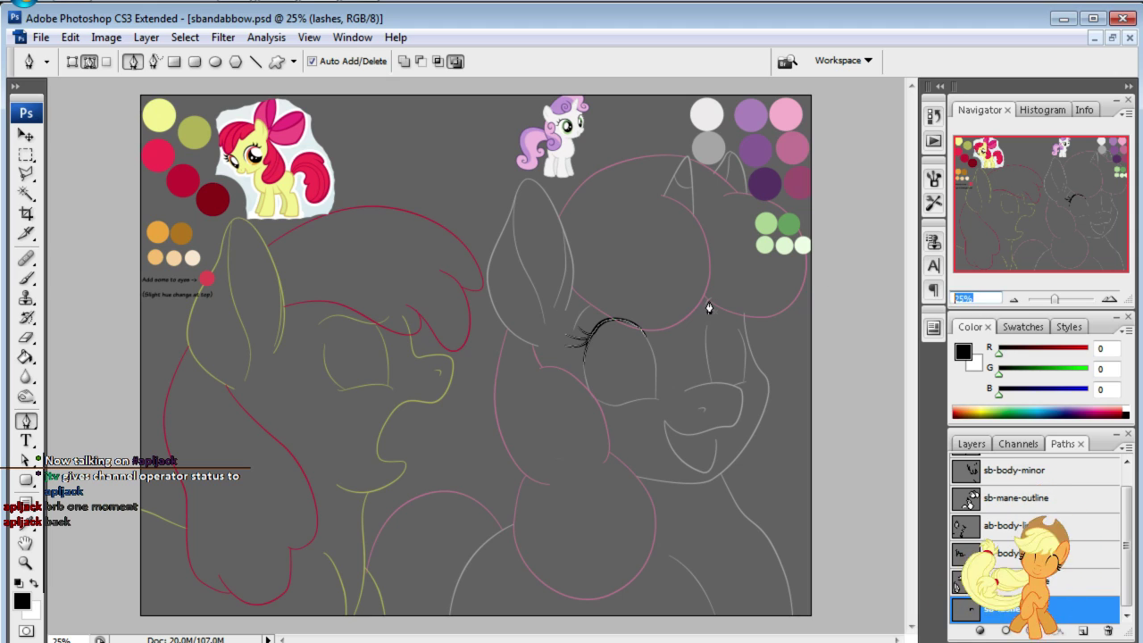
pyautogui.write('100')
pyautogui.press('Return')
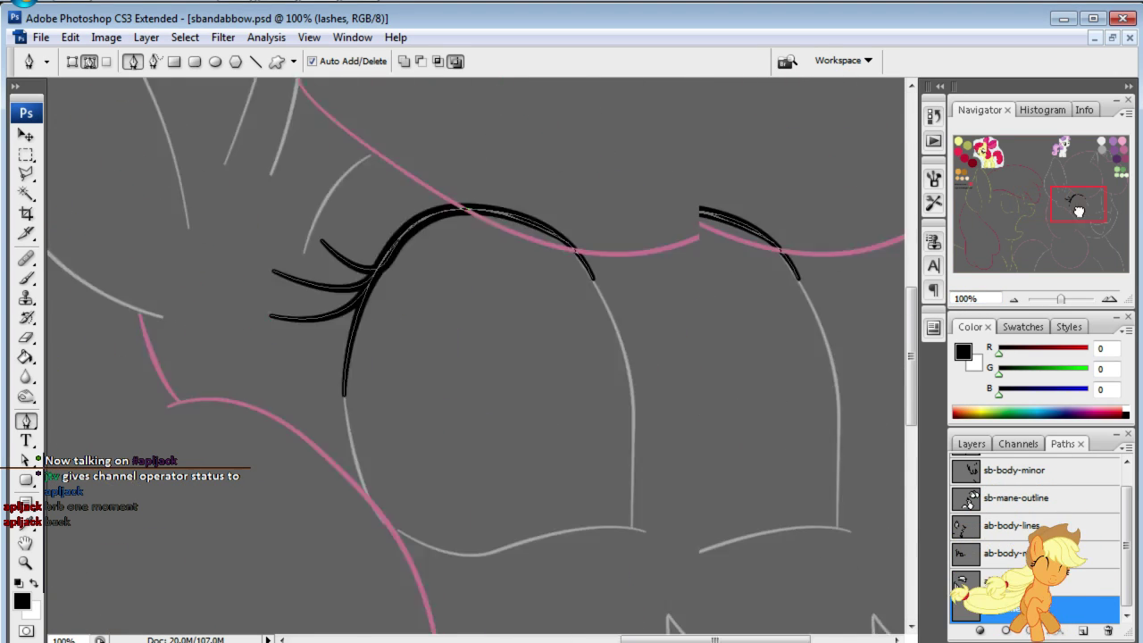
pyautogui.moveTo(1022, 191); pyautogui.dragTo(1138, 207)
pyautogui.click(972, 444)
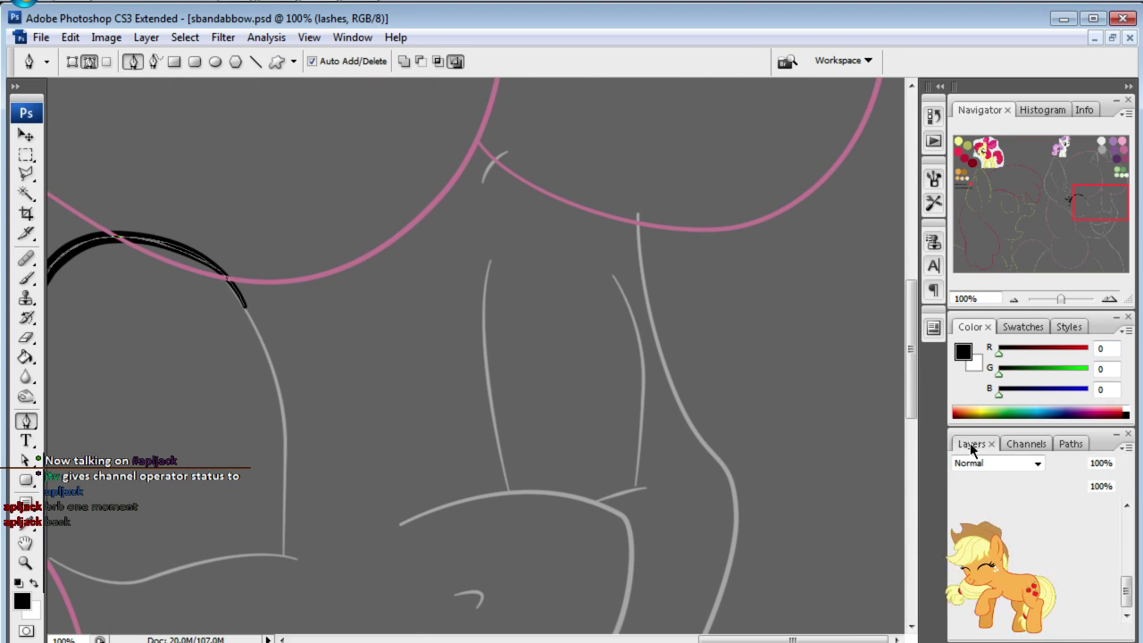
pyautogui.click(957, 579)
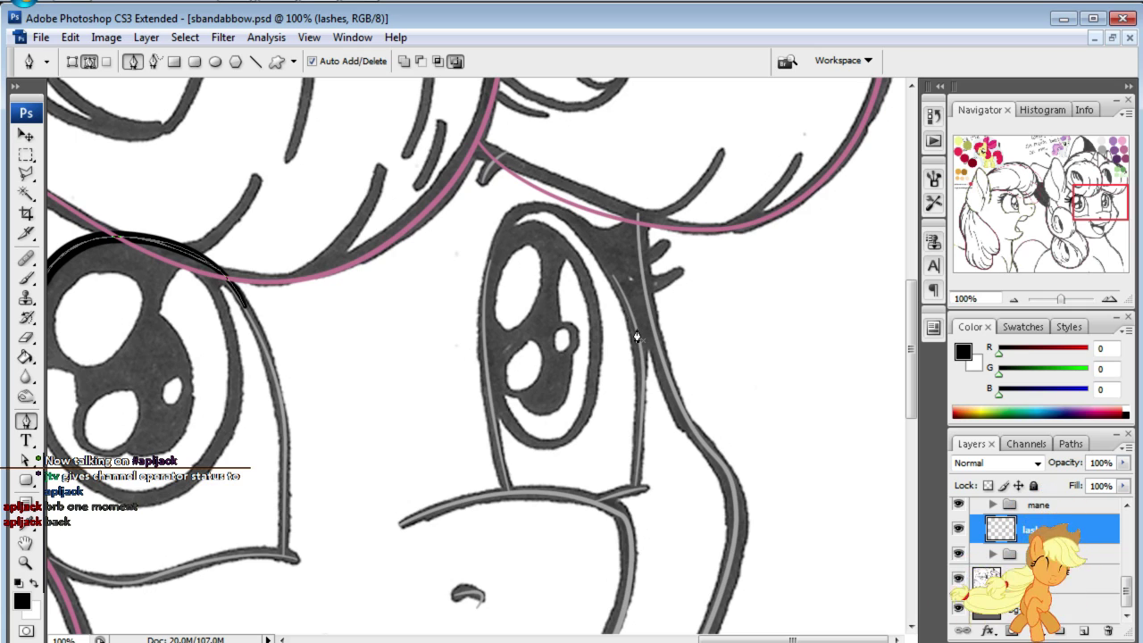
# - Trace a curved path along the second eye's upper lid and reshape its curve
pyautogui.moveTo(1088, 221); pyautogui.dragTo(1071, 218)
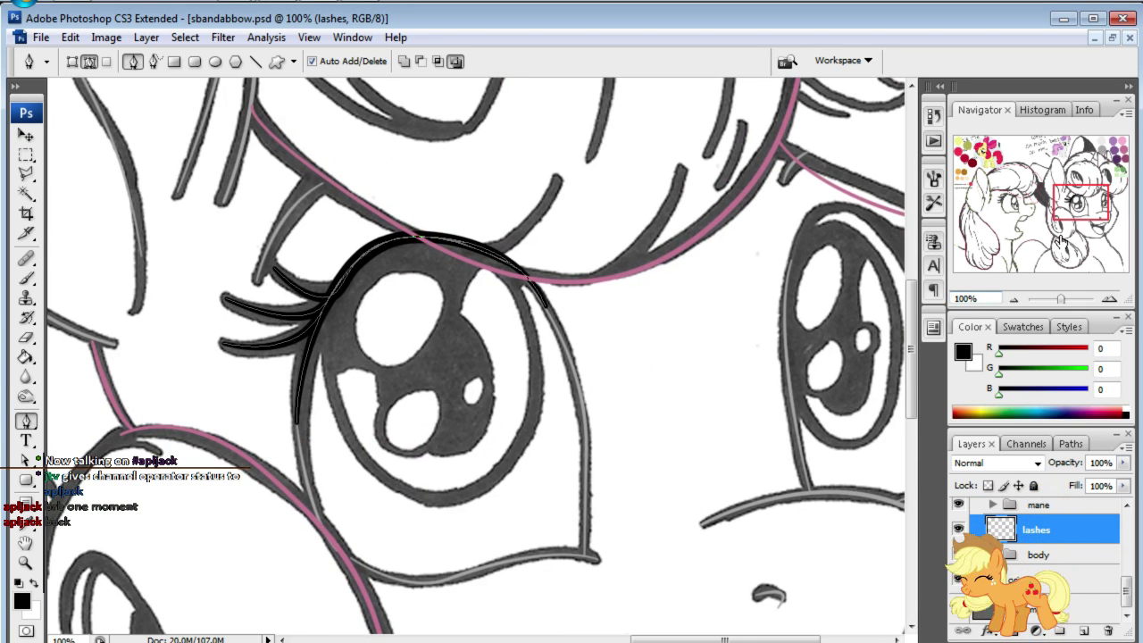
pyautogui.moveTo(1064, 211); pyautogui.dragTo(1076, 207)
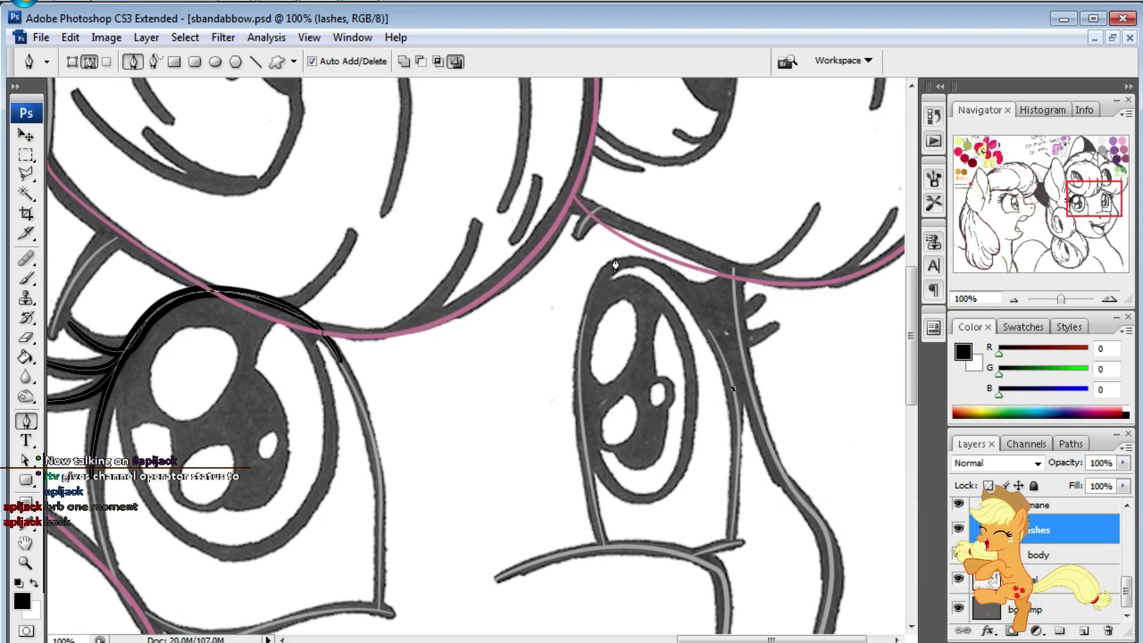
pyautogui.moveTo(636, 260); pyautogui.dragTo(584, 277)
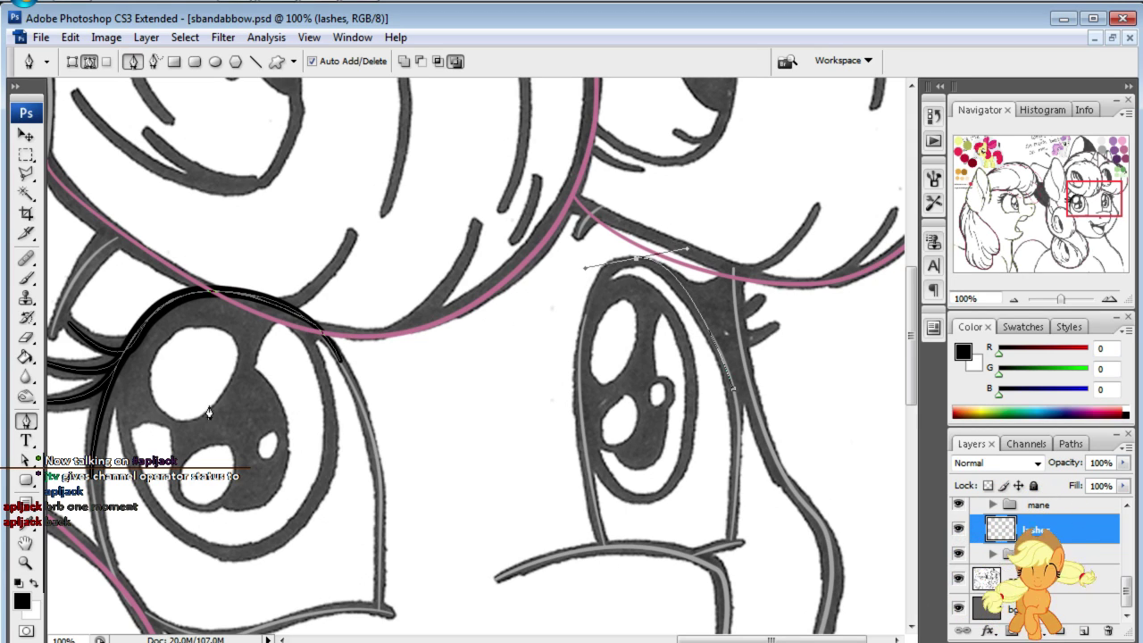
pyautogui.click(583, 332)
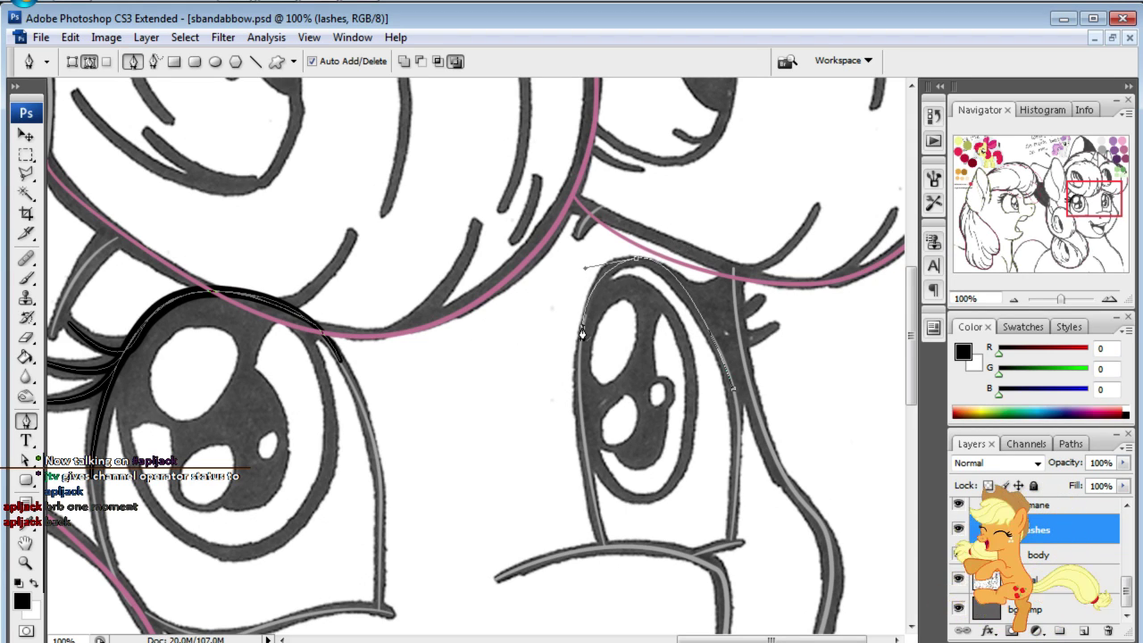
pyautogui.click(26, 460)
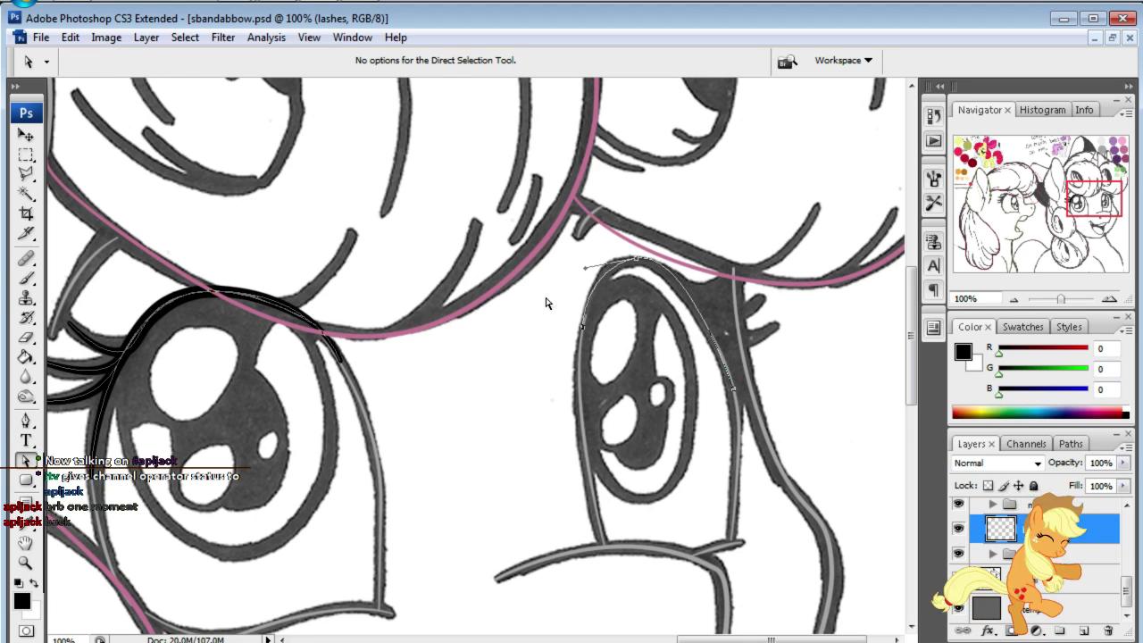
pyautogui.click(587, 272)
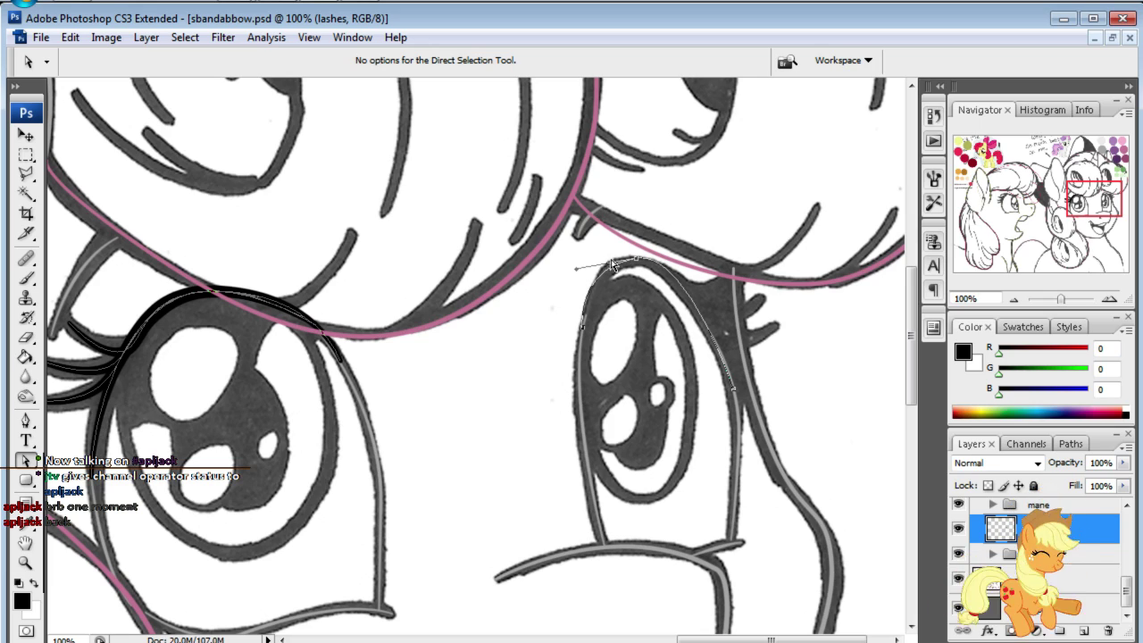
pyautogui.moveTo(639, 265)
pyautogui.mouseDown()
pyautogui.moveTo(687, 246)
pyautogui.moveTo(688, 257)
pyautogui.mouseUp()
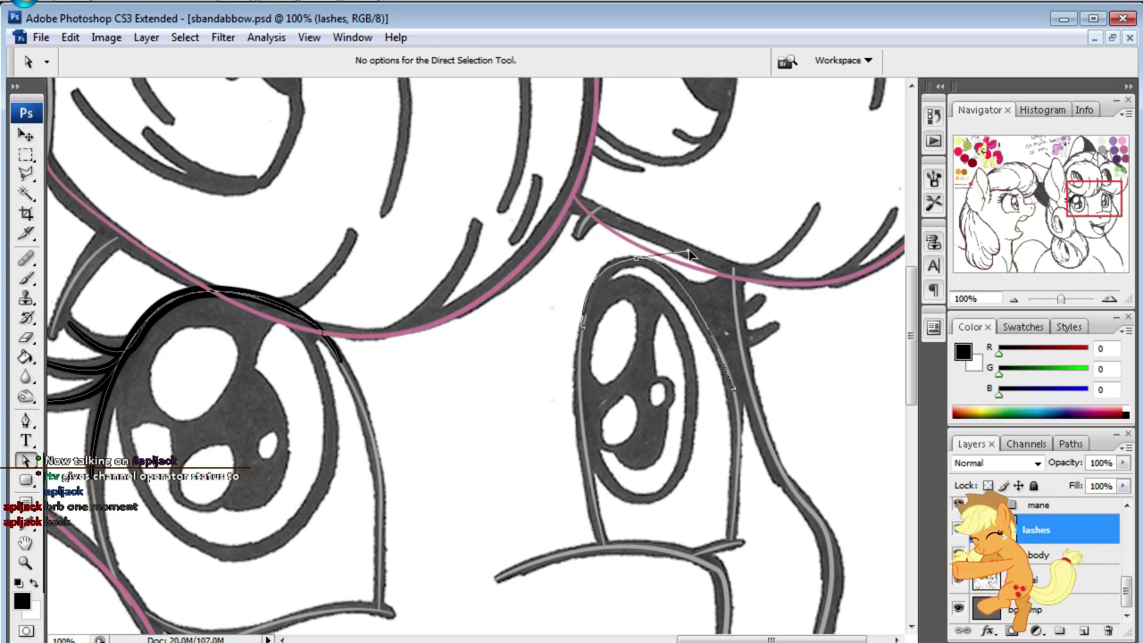
pyautogui.click(501, 204)
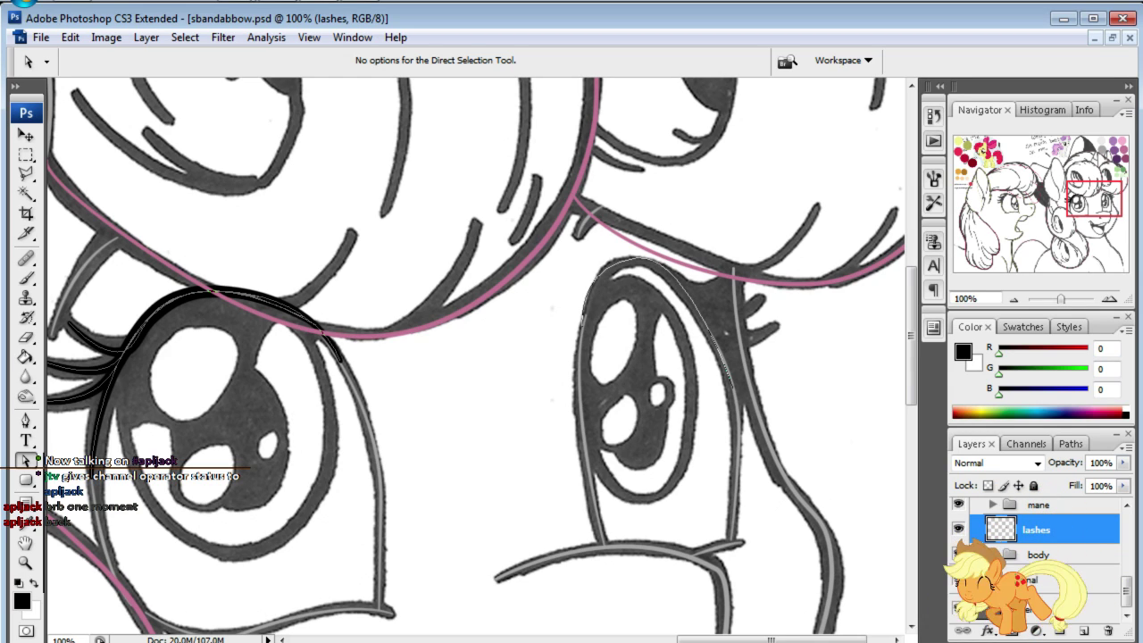
# - Draw curved lash paths along the second eye's upper lid and corner with the Pen tool
pyautogui.press('p')
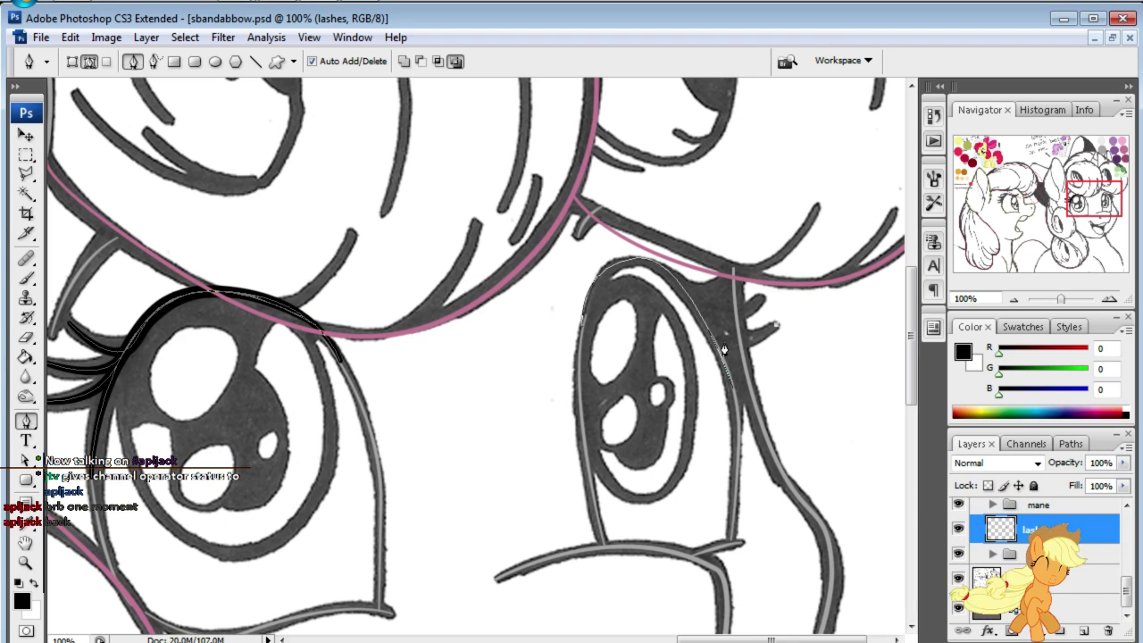
pyautogui.moveTo(715, 339); pyautogui.dragTo(695, 302)
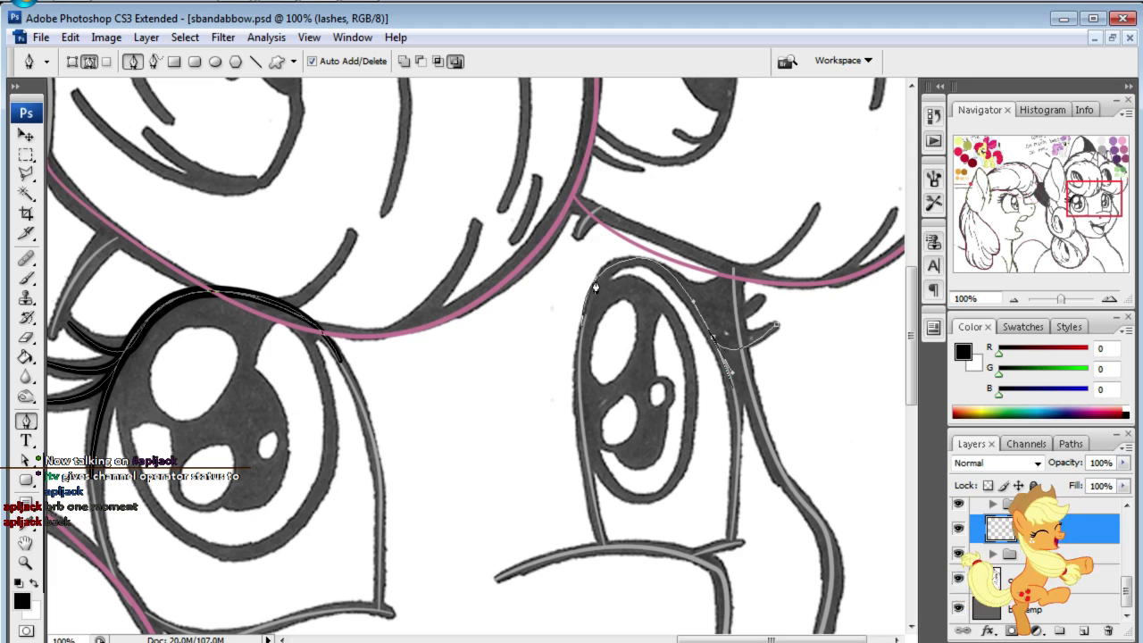
pyautogui.moveTo(596, 279); pyautogui.dragTo(533, 338)
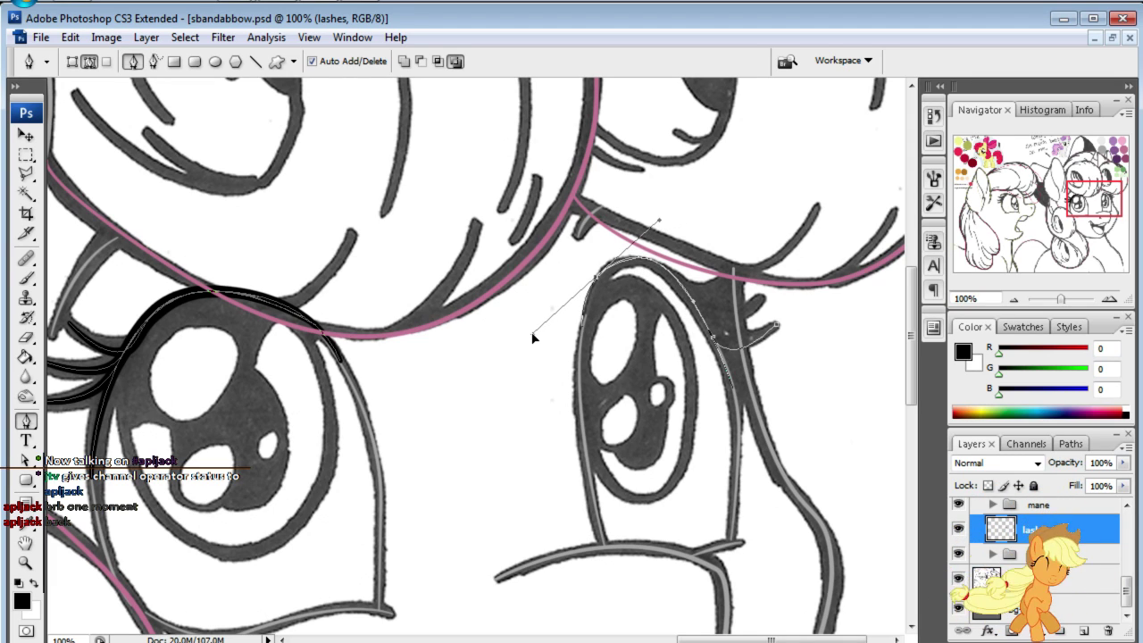
pyautogui.keyDown('ctrl'); pyautogui.click(849, 308); pyautogui.keyUp('ctrl')
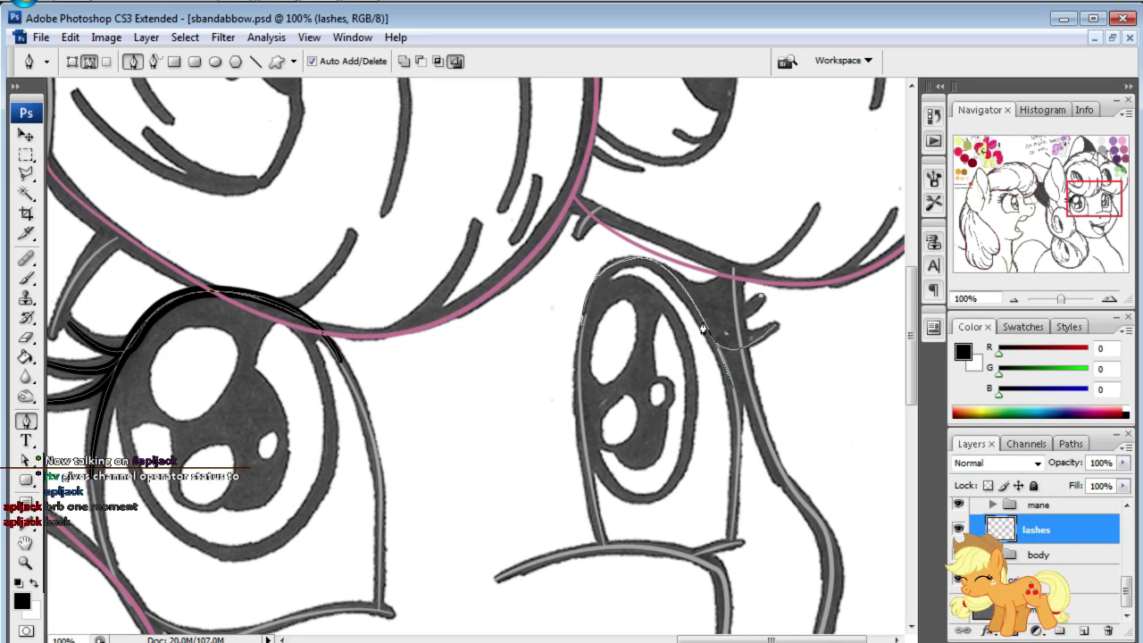
pyautogui.moveTo(705, 323); pyautogui.dragTo(686, 304)
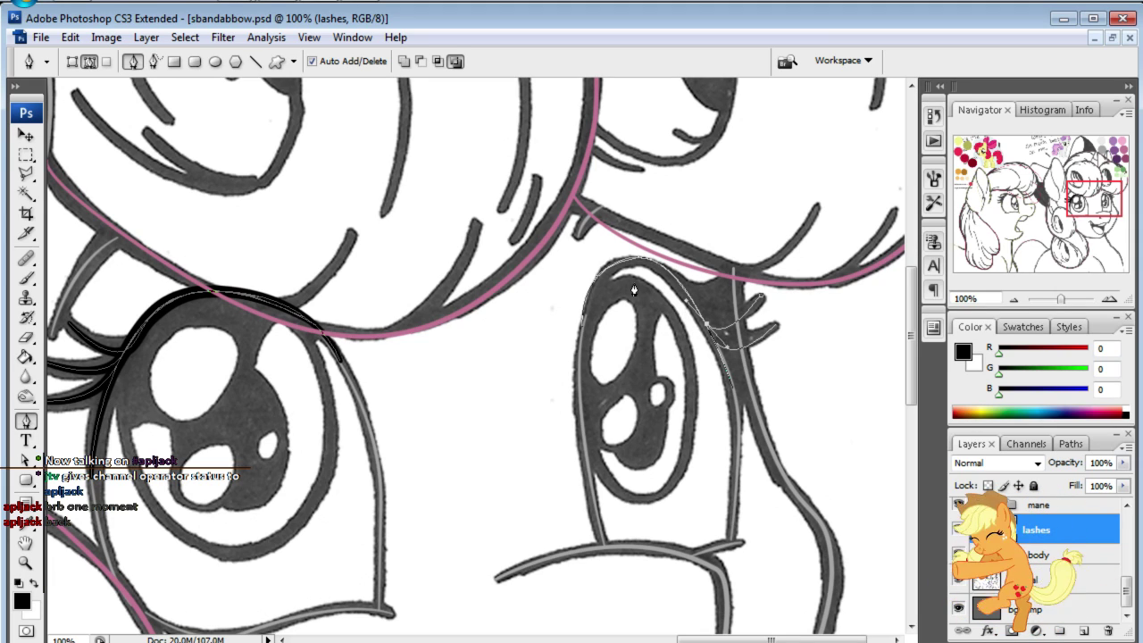
pyautogui.moveTo(602, 270); pyautogui.dragTo(549, 309)
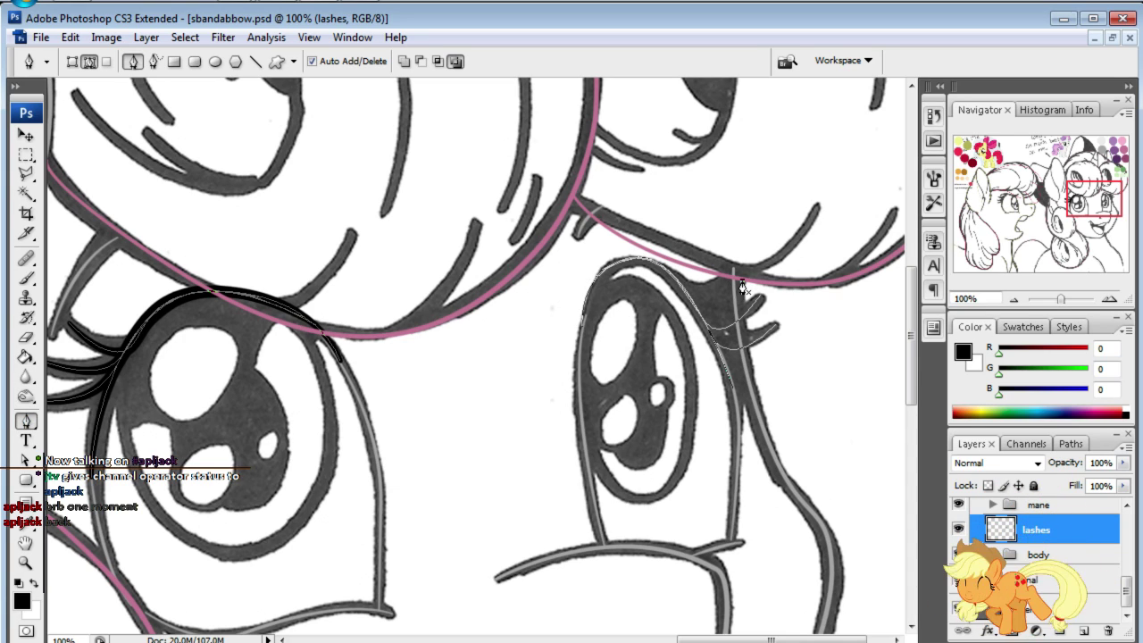
pyautogui.moveTo(742, 284); pyautogui.dragTo(705, 327)
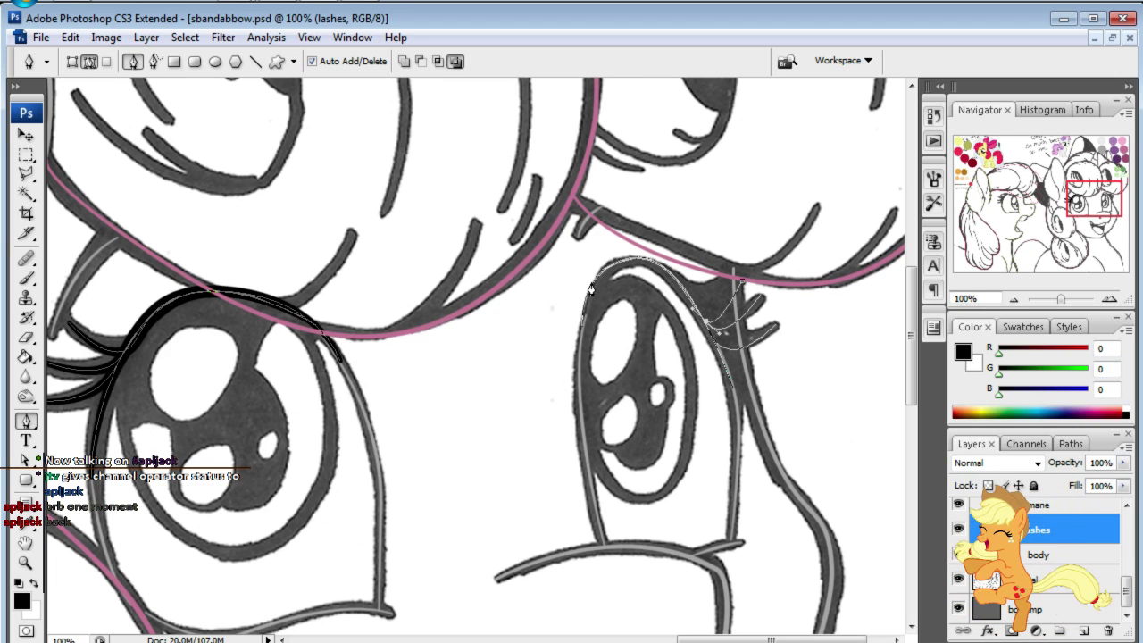
pyautogui.moveTo(589, 292); pyautogui.dragTo(529, 370)
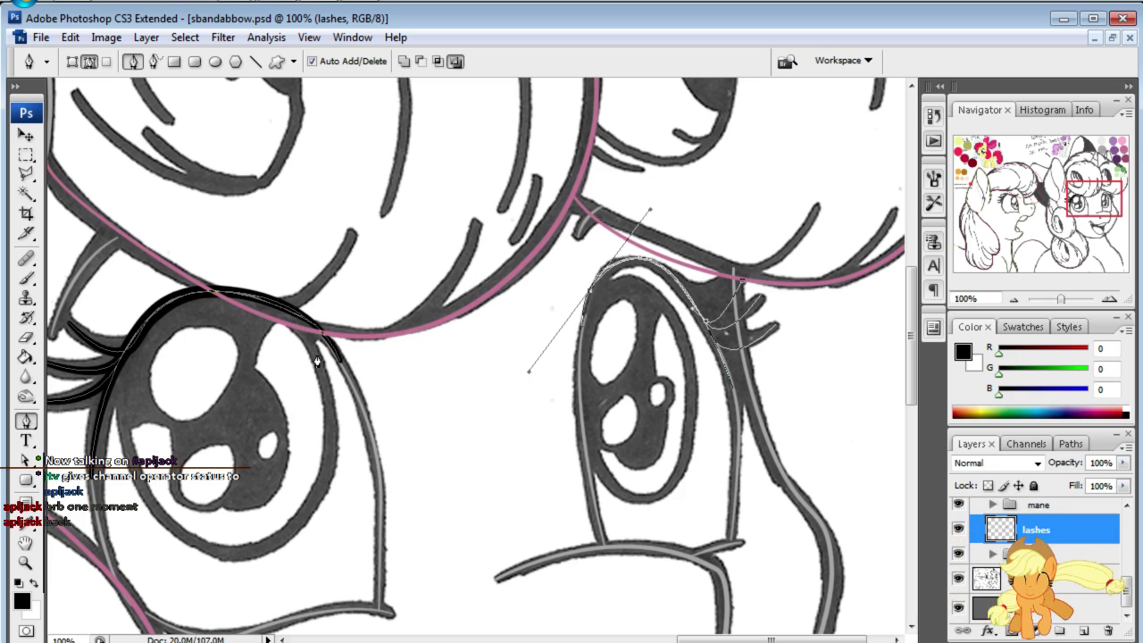
pyautogui.click(26, 460)
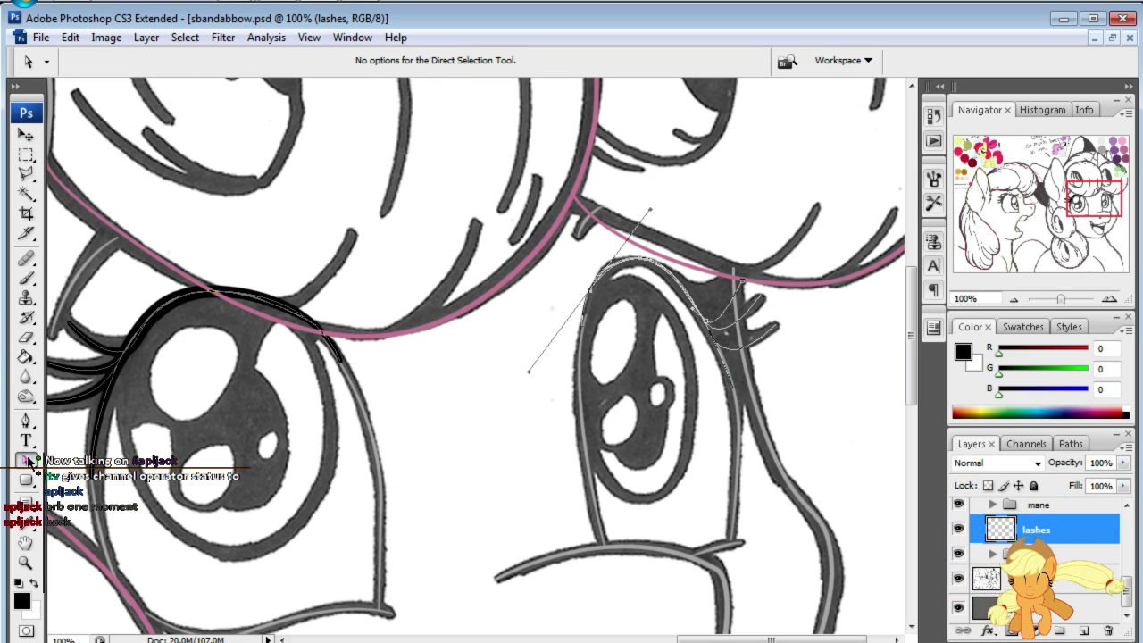
# - Stroke the right eye's lash subpaths in black and hide the sketch layer
pyautogui.keyDown('alt'); pyautogui.click(26, 460); pyautogui.keyUp('alt')
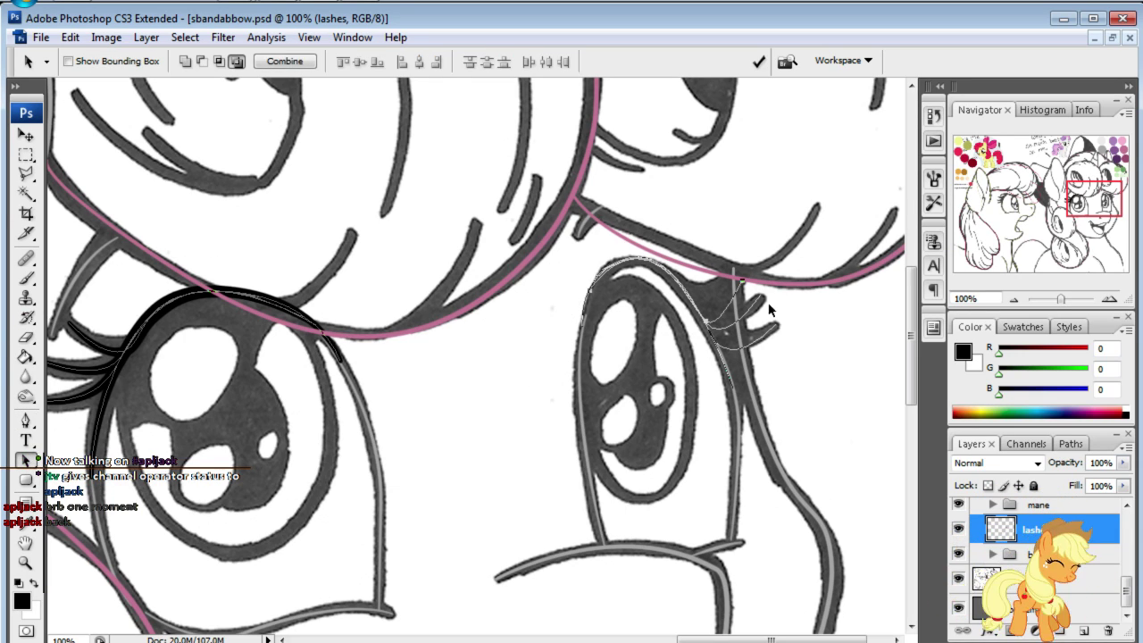
pyautogui.moveTo(845, 185); pyautogui.dragTo(509, 457)
pyautogui.rightClick(663, 348)
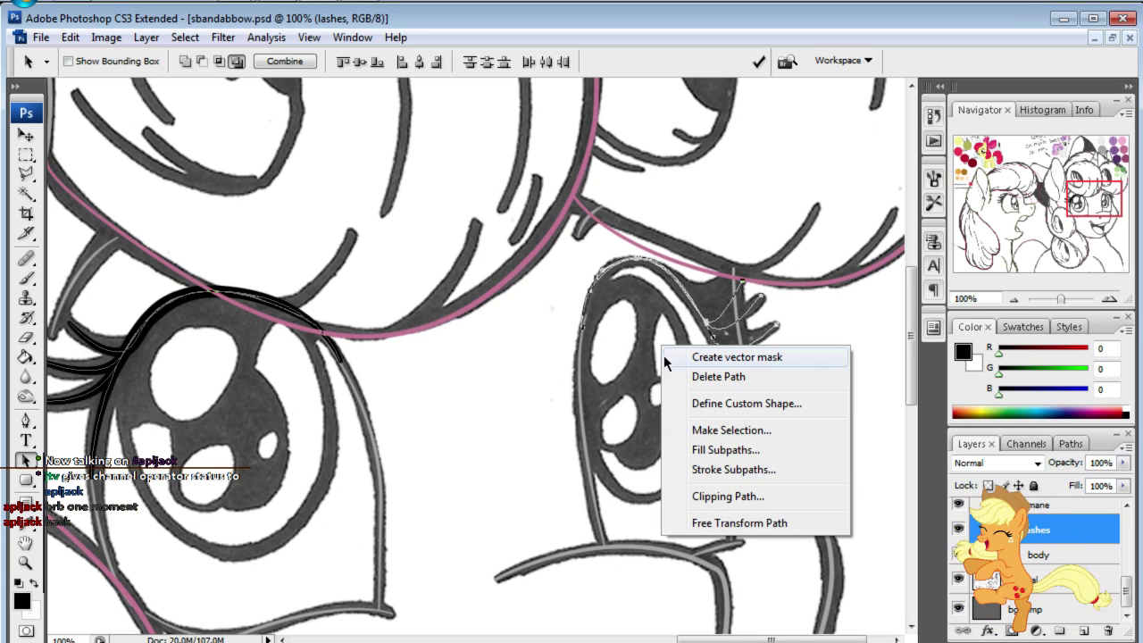
pyautogui.click(711, 470)
pyautogui.click(968, 294)
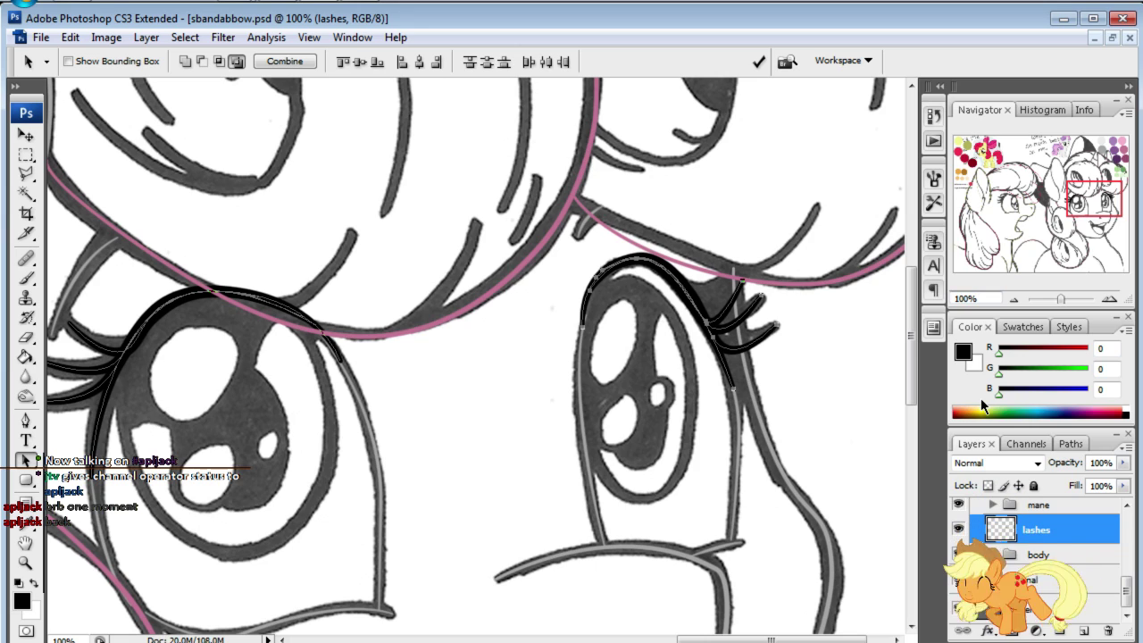
pyautogui.press('Return')
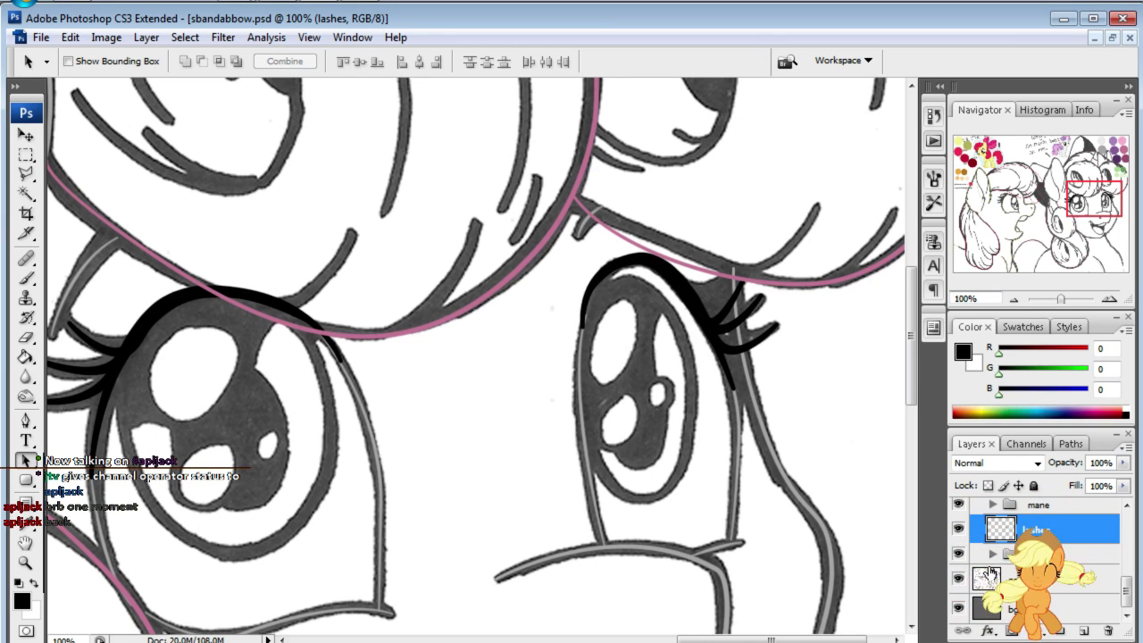
pyautogui.click(958, 579)
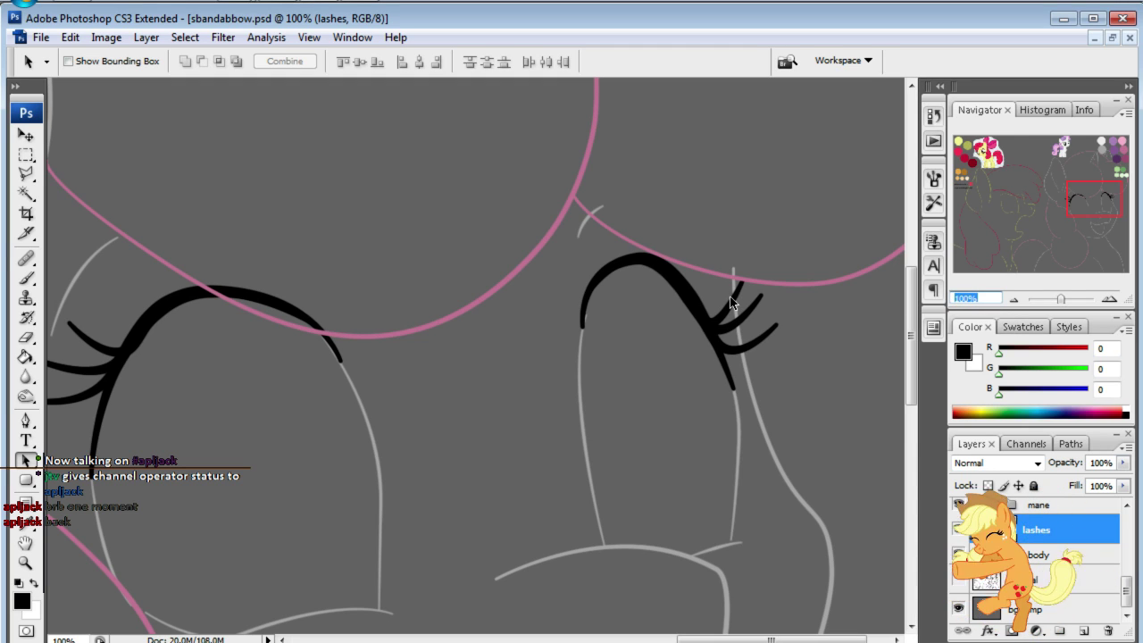
# - Zoom out to 50%, undo the black lash stroke, and reselect the saved lashes path
pyautogui.write('50')
pyautogui.press('Return')
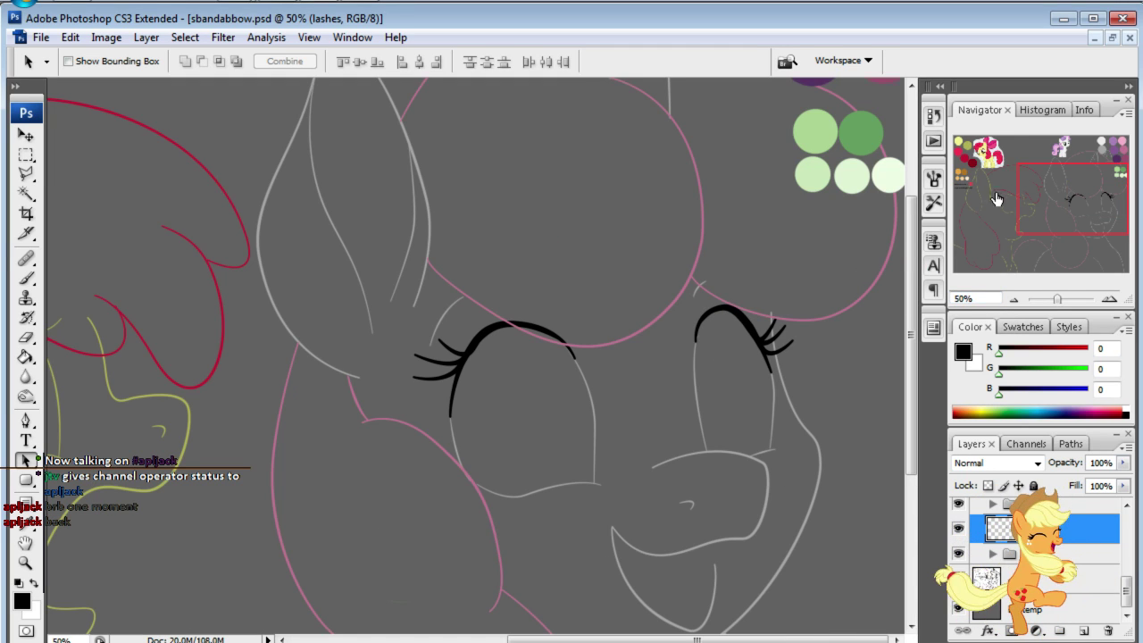
pyautogui.moveTo(1071, 174); pyautogui.dragTo(1081, 196)
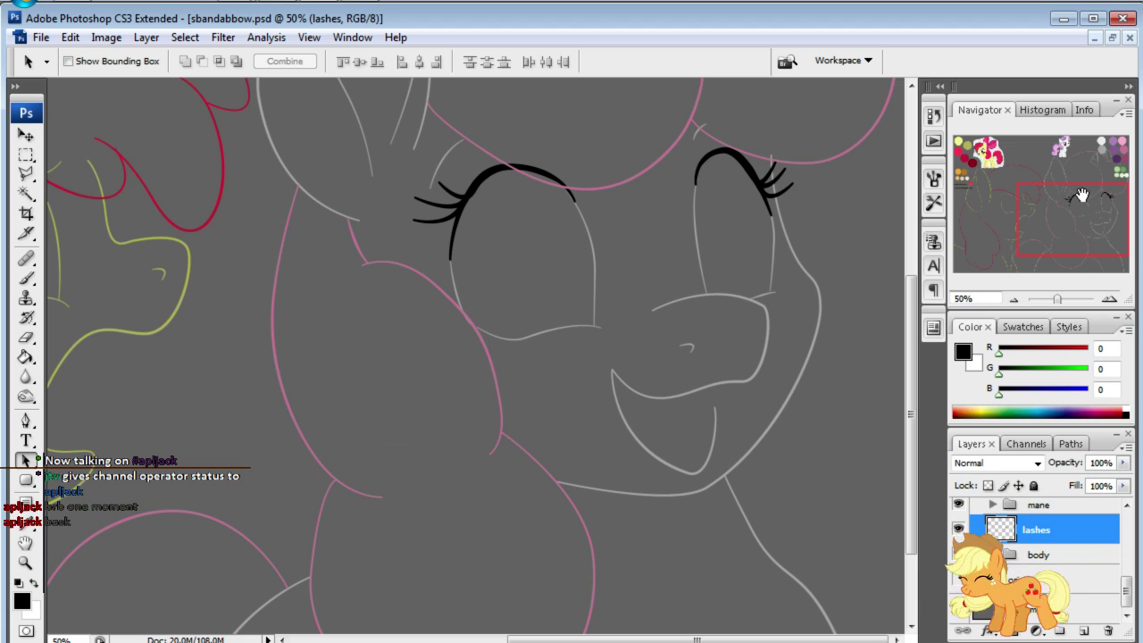
pyautogui.hotkey('ctrl', 'z')
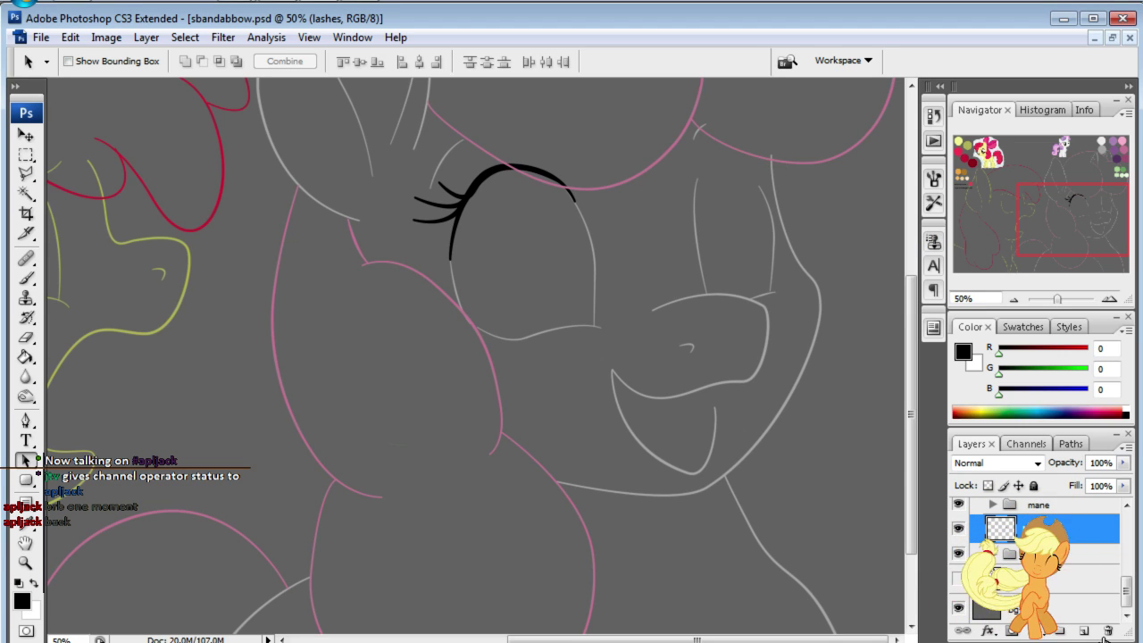
pyautogui.click(1070, 443)
pyautogui.click(1036, 608)
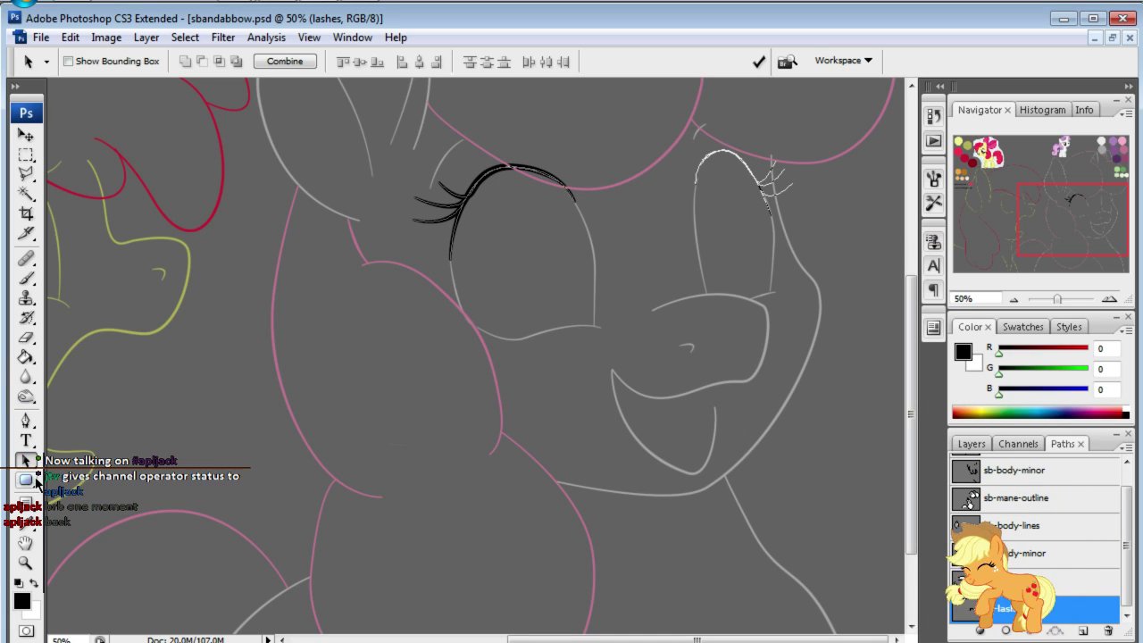
pyautogui.hotkey('shift', 'a')
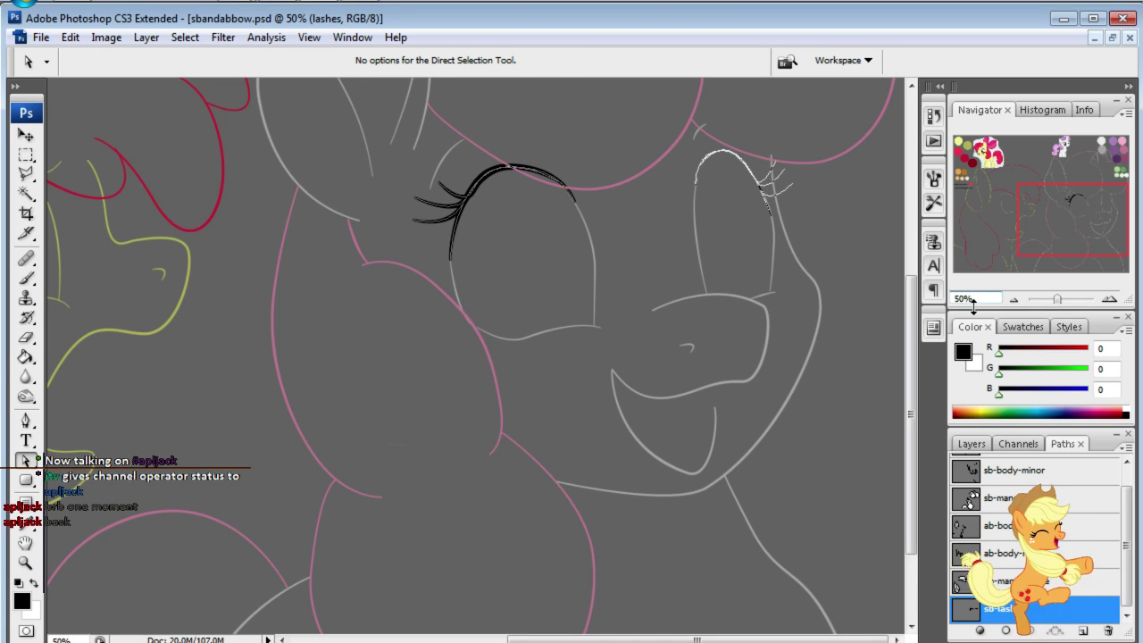
pyautogui.click(975, 298)
# - At 100% zoom, adjust the lash path's anchors and handles to reshape the lid curve
pyautogui.write('100')
pyautogui.press('Return')
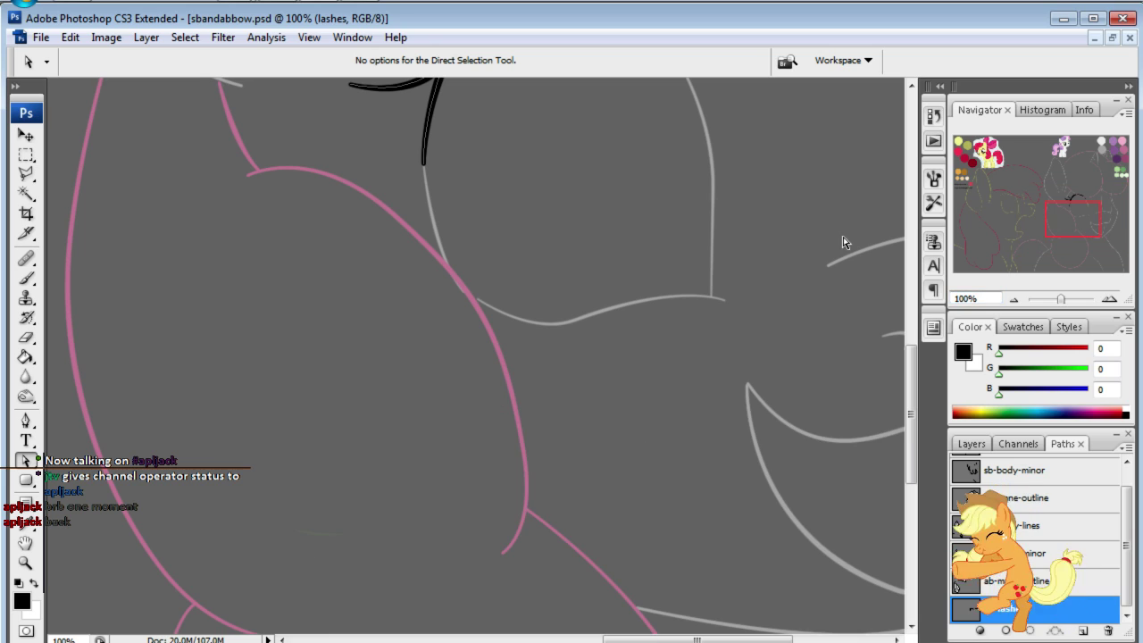
pyautogui.moveTo(1053, 233); pyautogui.dragTo(1116, 189)
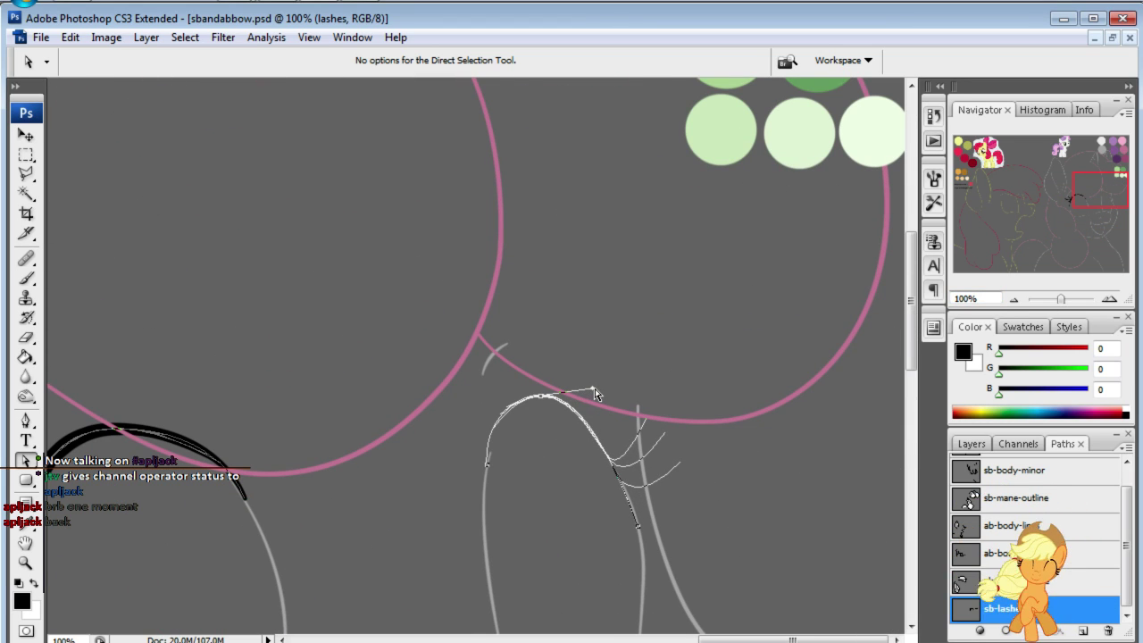
pyautogui.moveTo(602, 391); pyautogui.dragTo(607, 390)
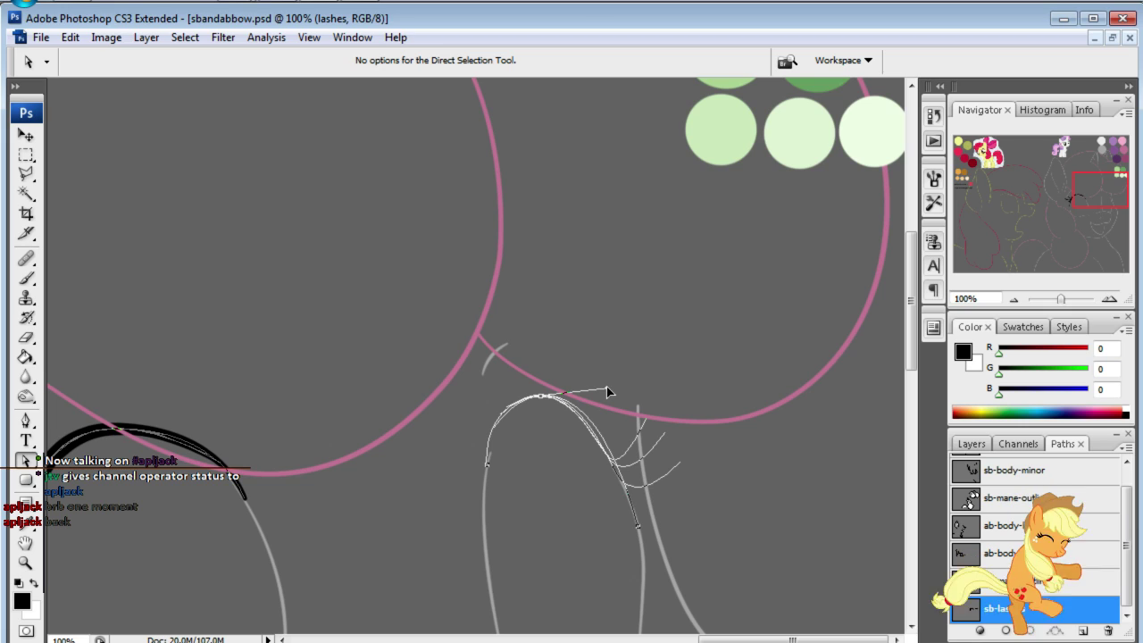
pyautogui.click(605, 457)
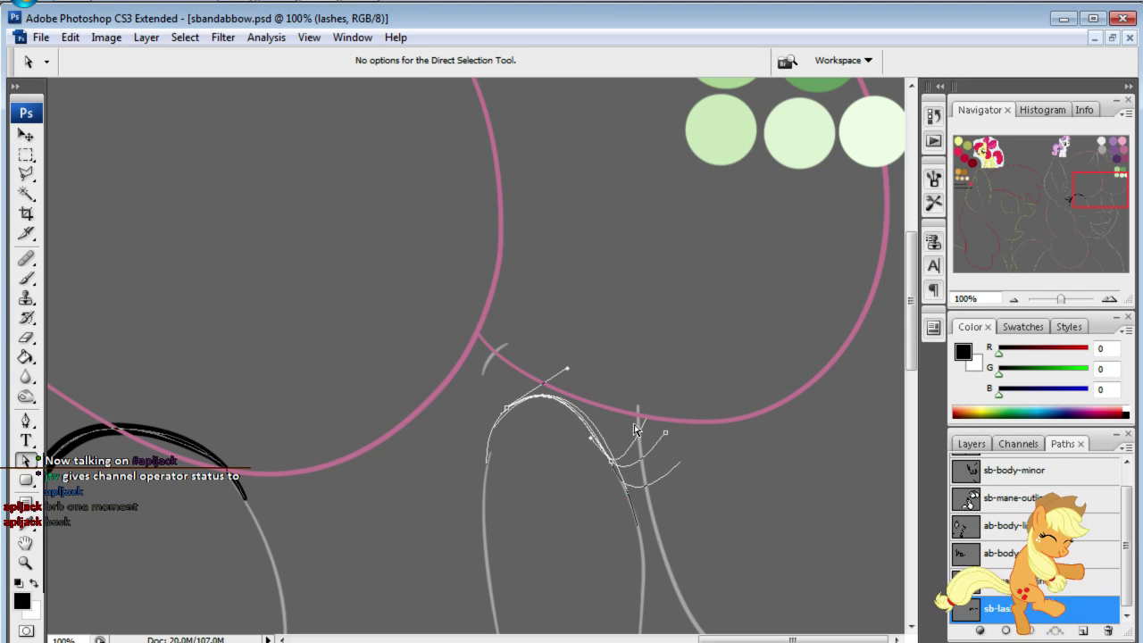
pyautogui.moveTo(632, 419); pyautogui.dragTo(663, 466)
pyautogui.click(686, 498)
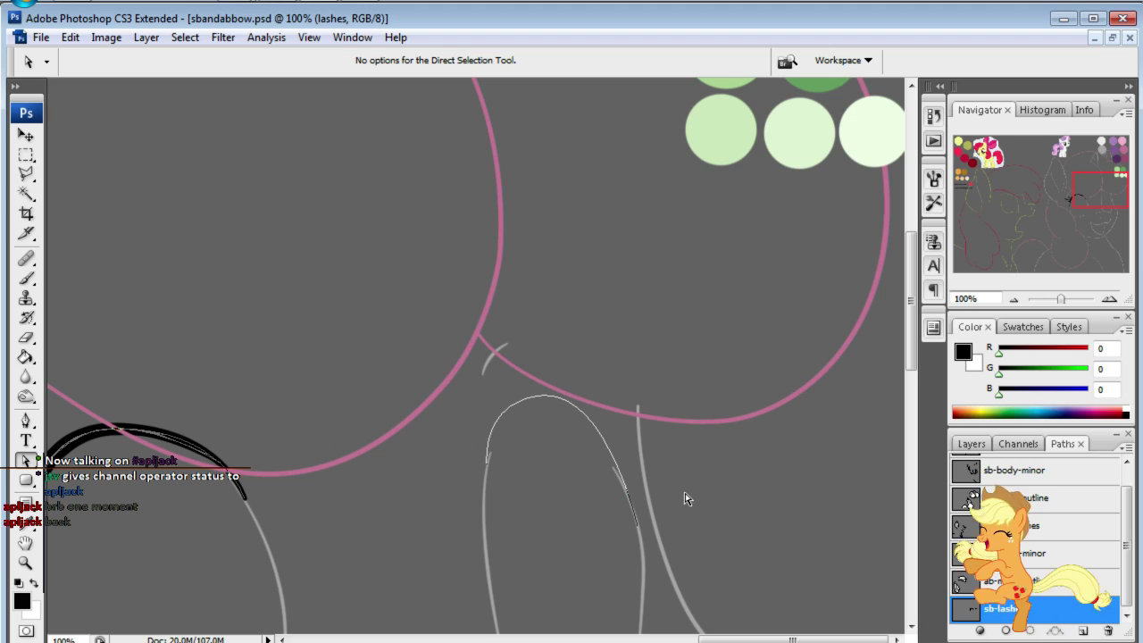
pyautogui.moveTo(606, 389)
pyautogui.mouseDown()
pyautogui.moveTo(616, 409)
pyautogui.moveTo(638, 379)
pyautogui.mouseUp()
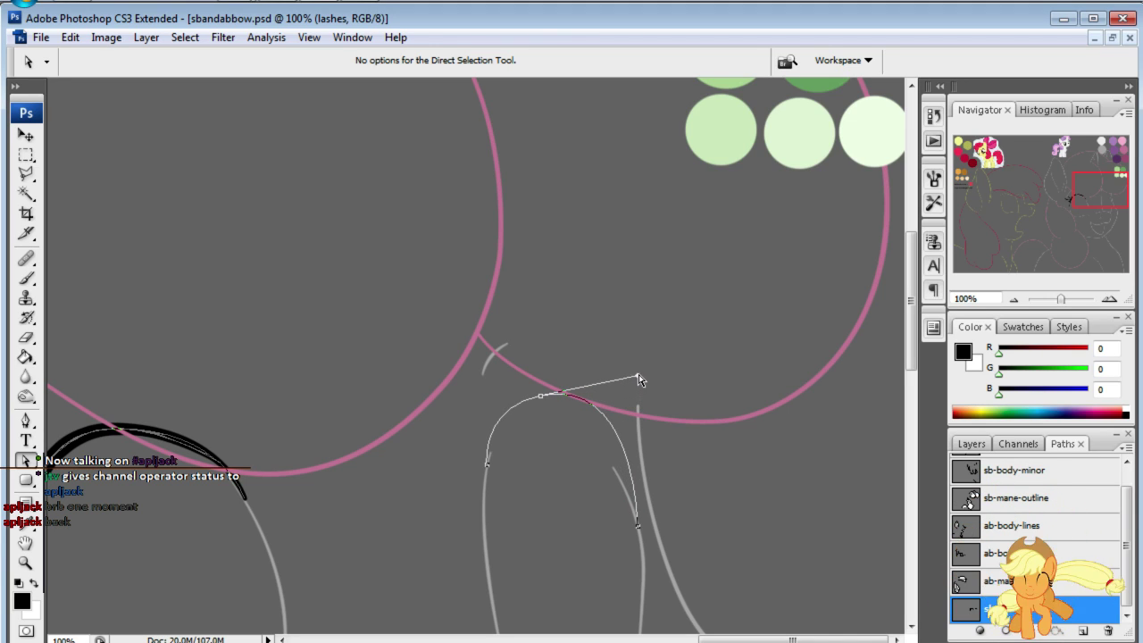
pyautogui.click(590, 390)
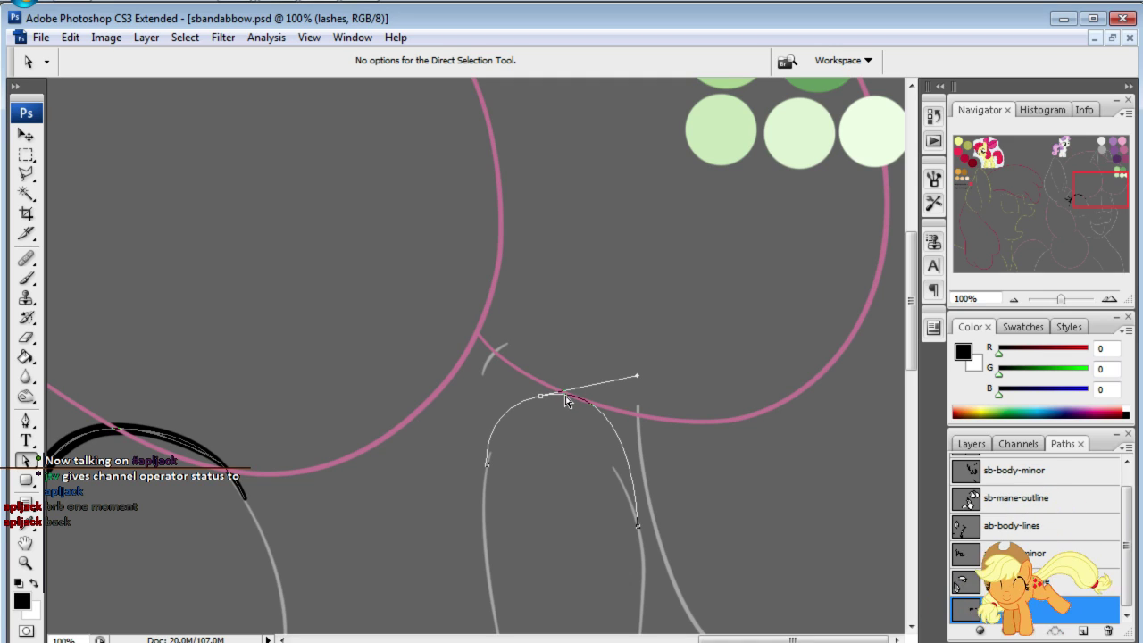
pyautogui.click(704, 448)
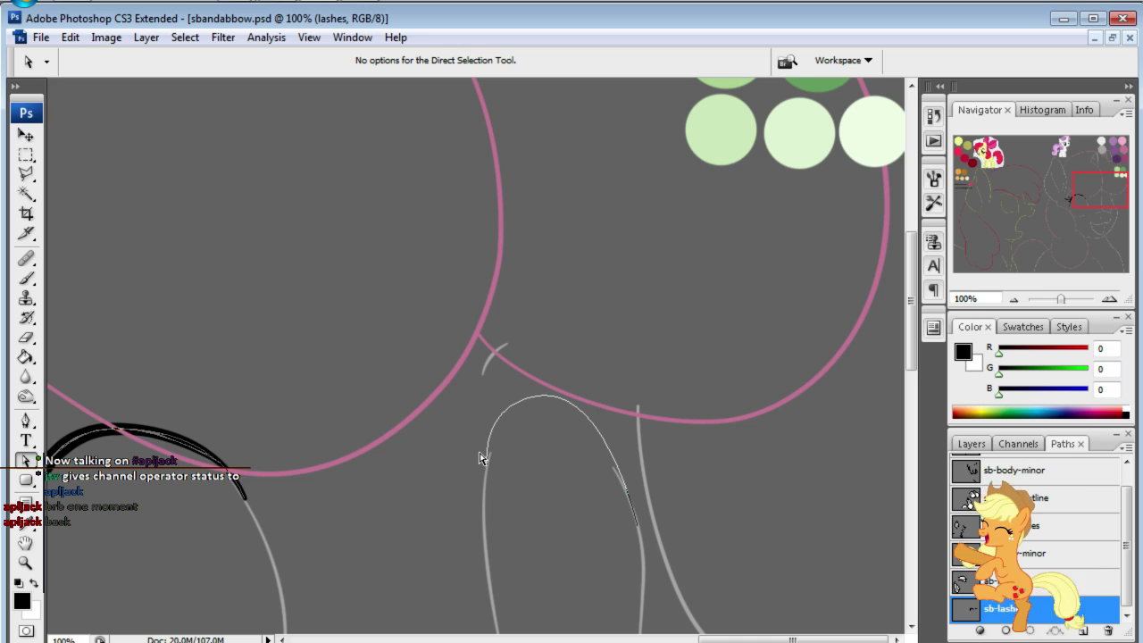
# - Refine the top lid curve handle, then show the pencil sketch layer beneath the line art
pyautogui.click(970, 444)
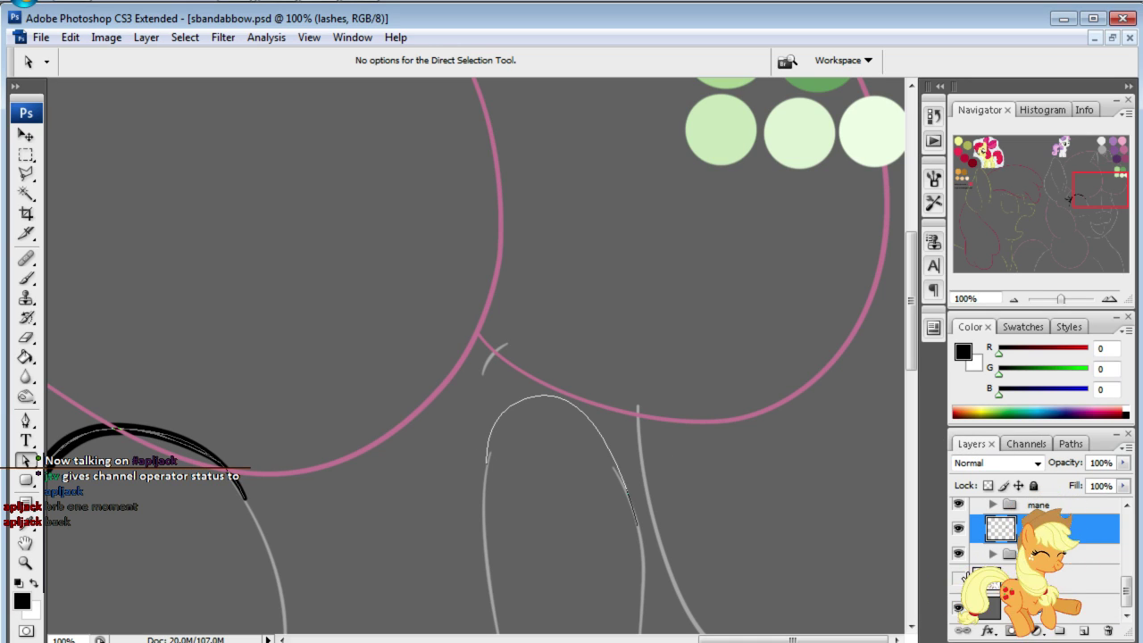
pyautogui.click(958, 578)
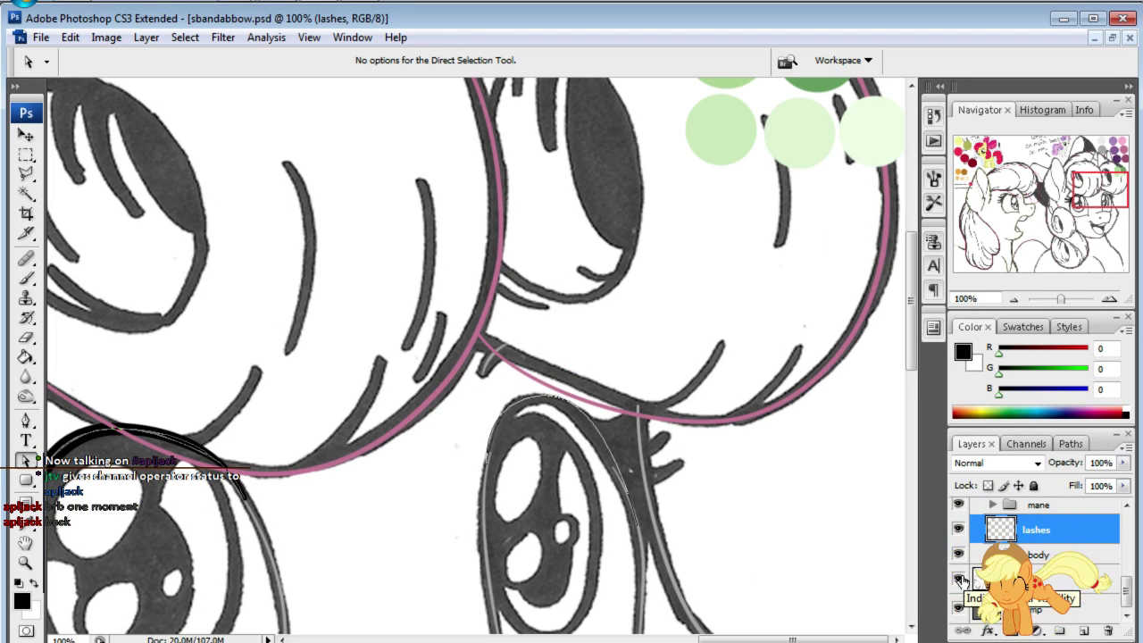
pyautogui.click(958, 607)
pyautogui.click(636, 529)
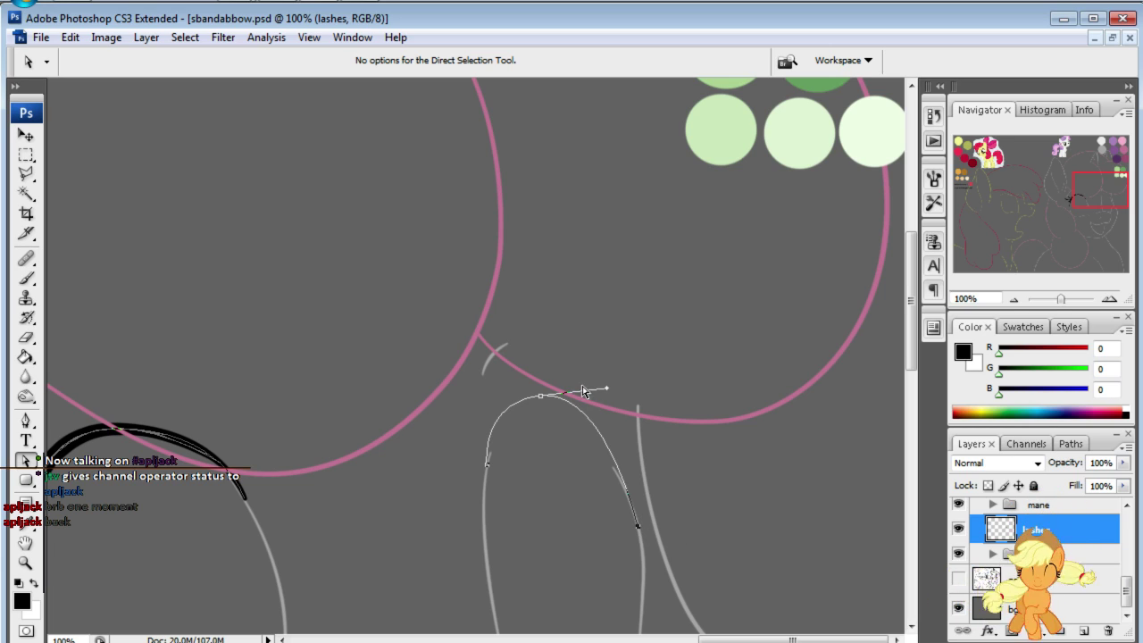
pyautogui.moveTo(607, 389); pyautogui.dragTo(616, 390)
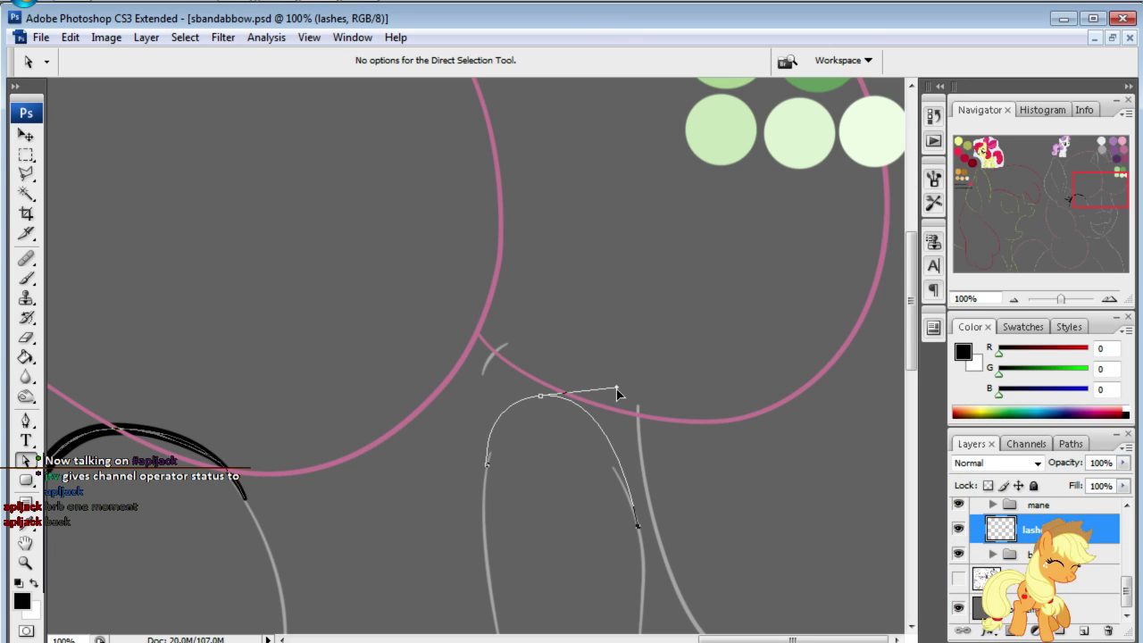
pyautogui.click(625, 319)
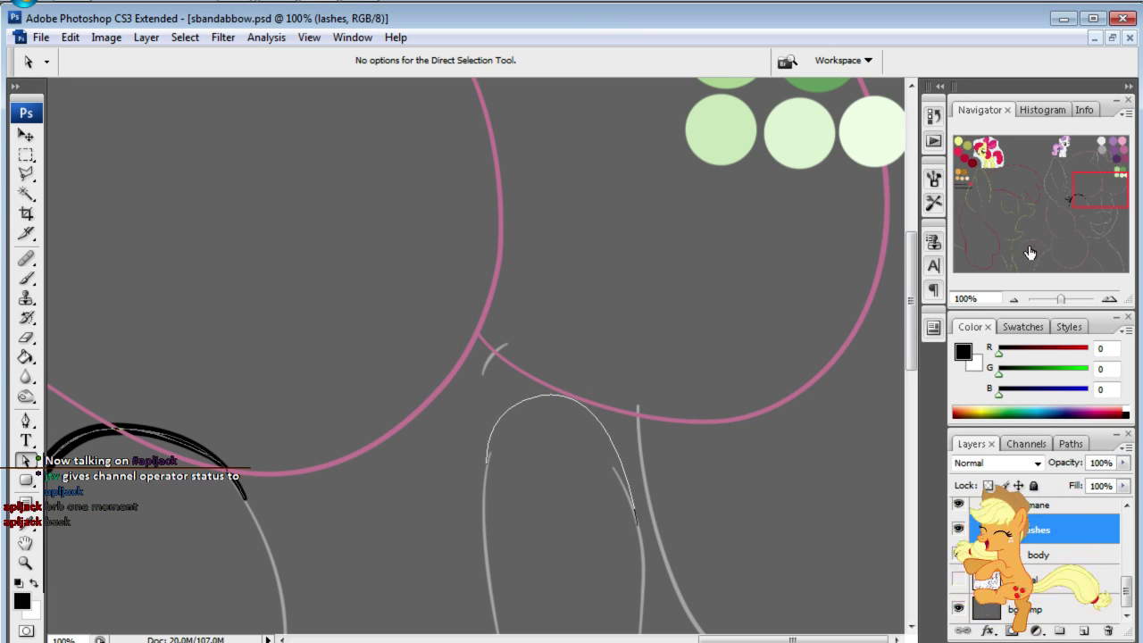
pyautogui.moveTo(1110, 199); pyautogui.dragTo(1104, 208)
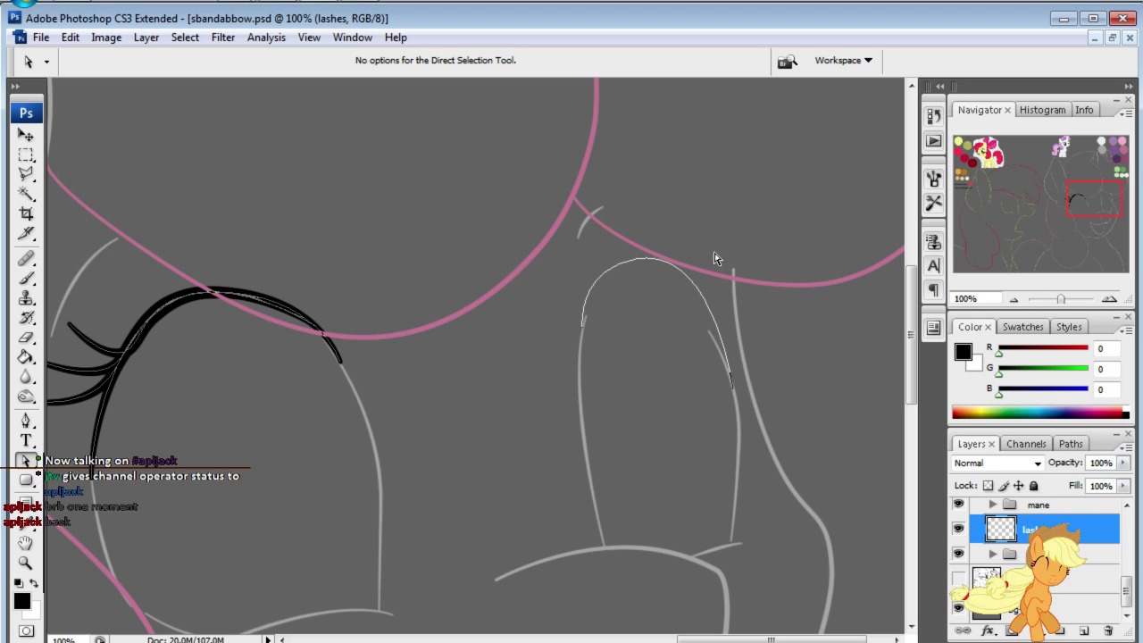
pyautogui.click(636, 260)
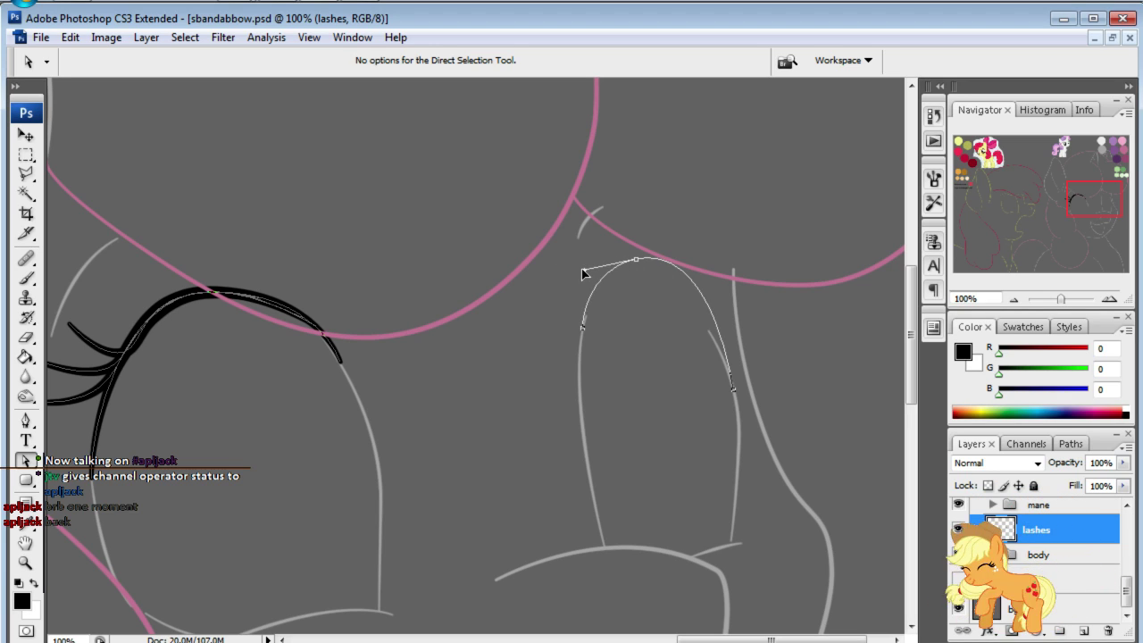
pyautogui.click(634, 197)
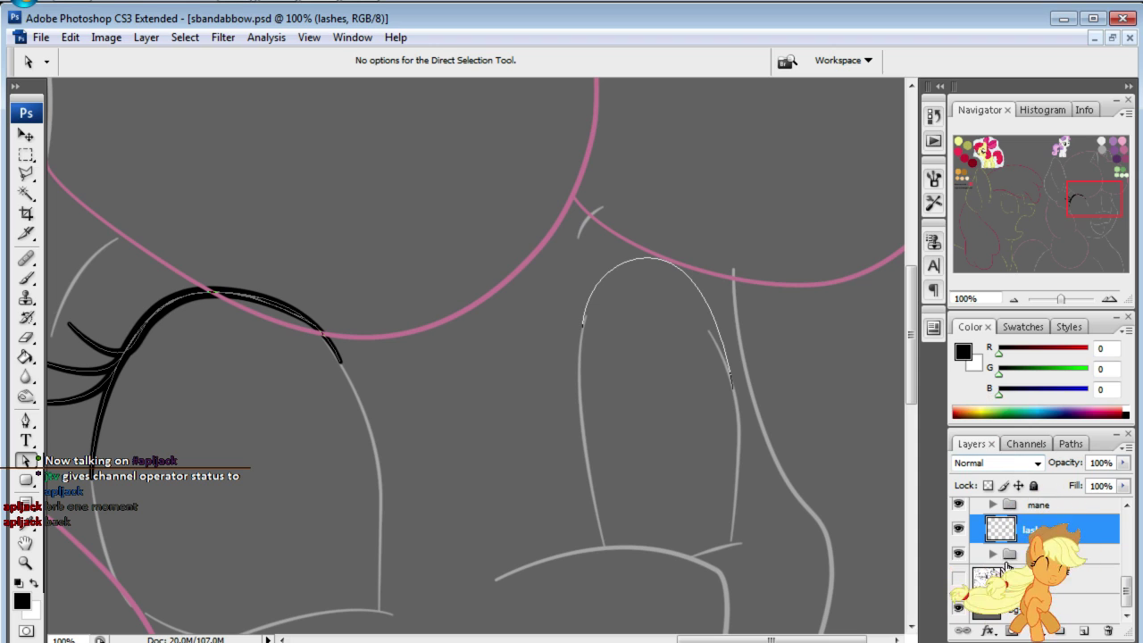
pyautogui.click(958, 579)
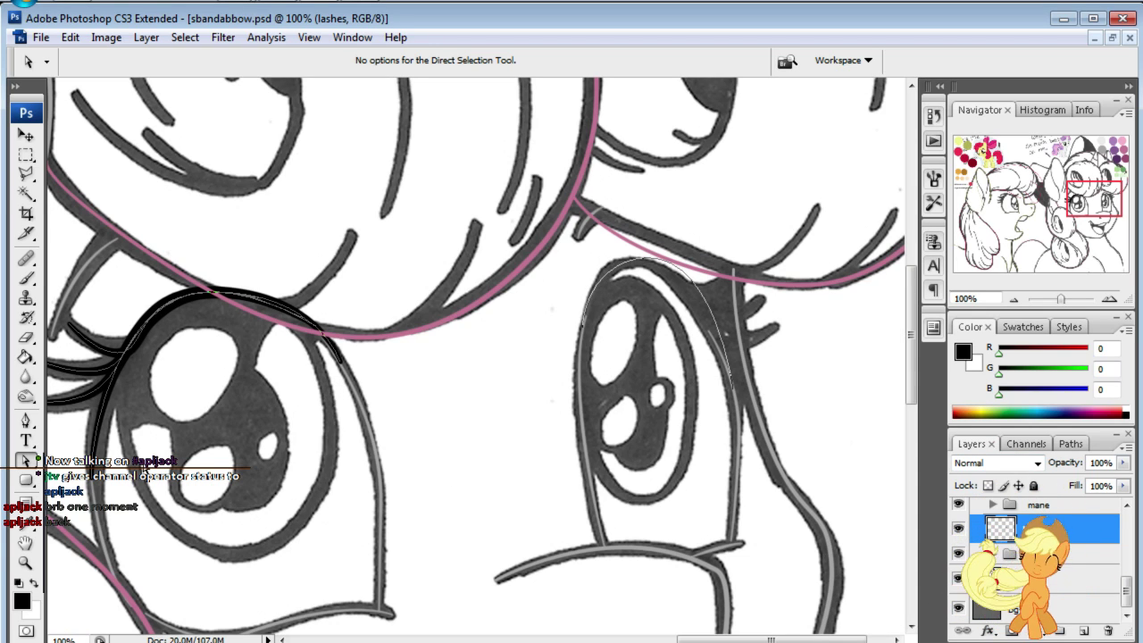
# - Trace a closed outline from the lash tip along the upper eyelid and corner lash
pyautogui.click(29, 423)
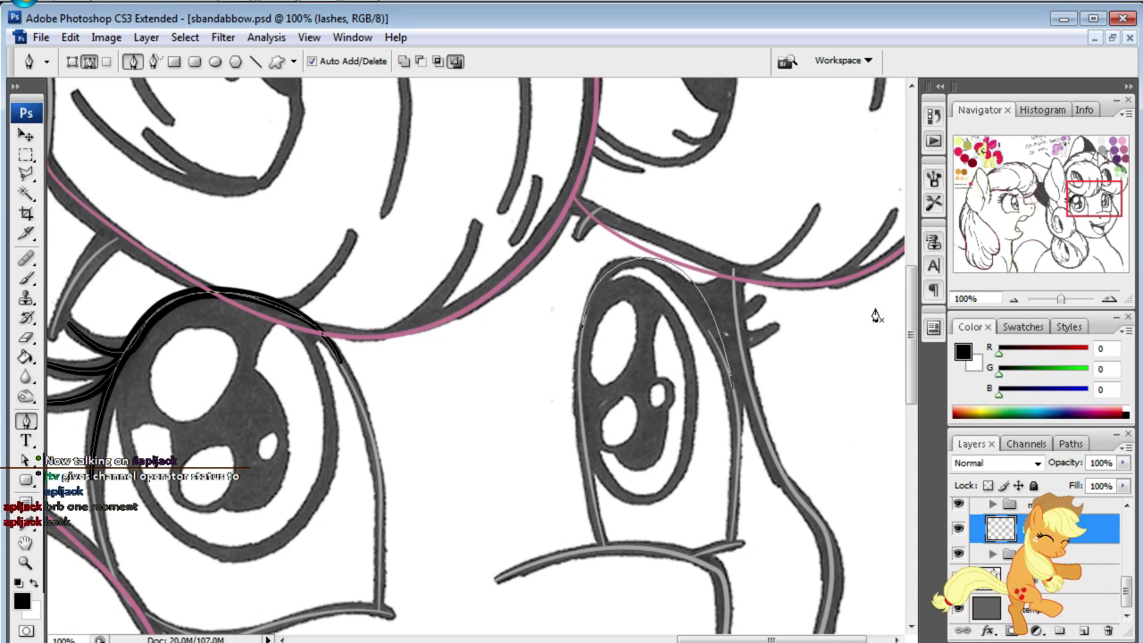
pyautogui.click(776, 326)
pyautogui.click(720, 338)
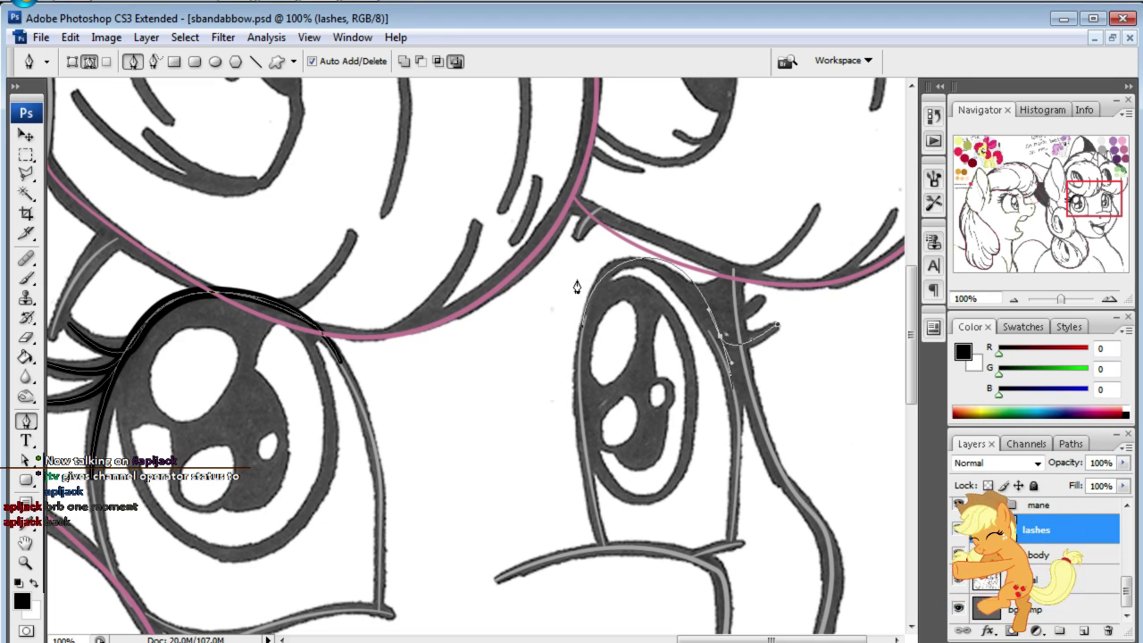
pyautogui.moveTo(603, 282); pyautogui.dragTo(523, 335)
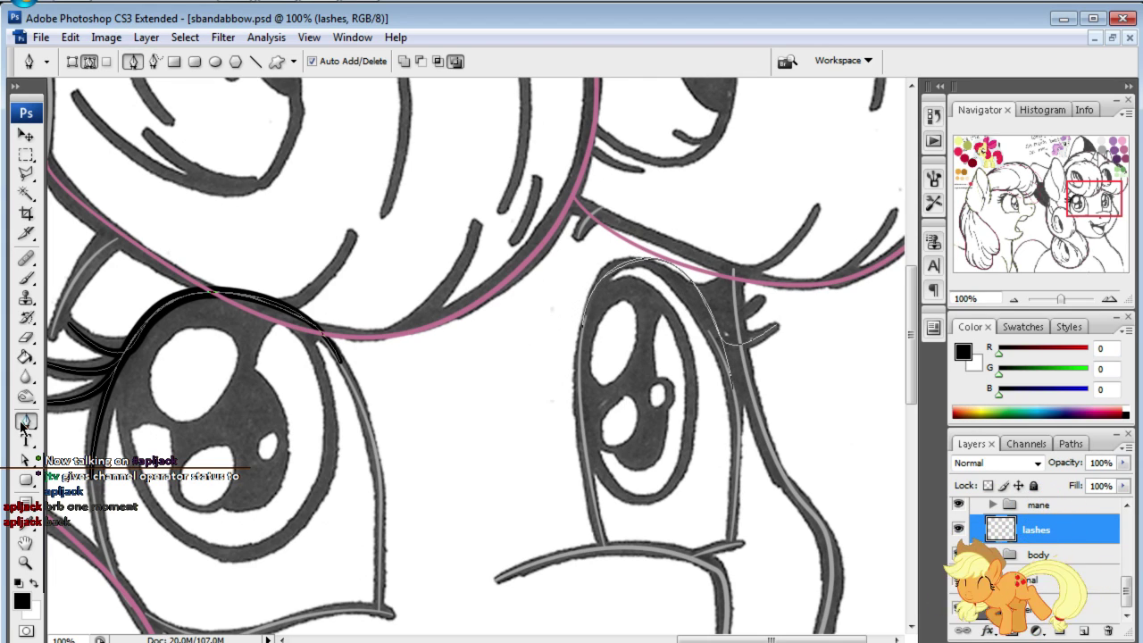
pyautogui.click(761, 302)
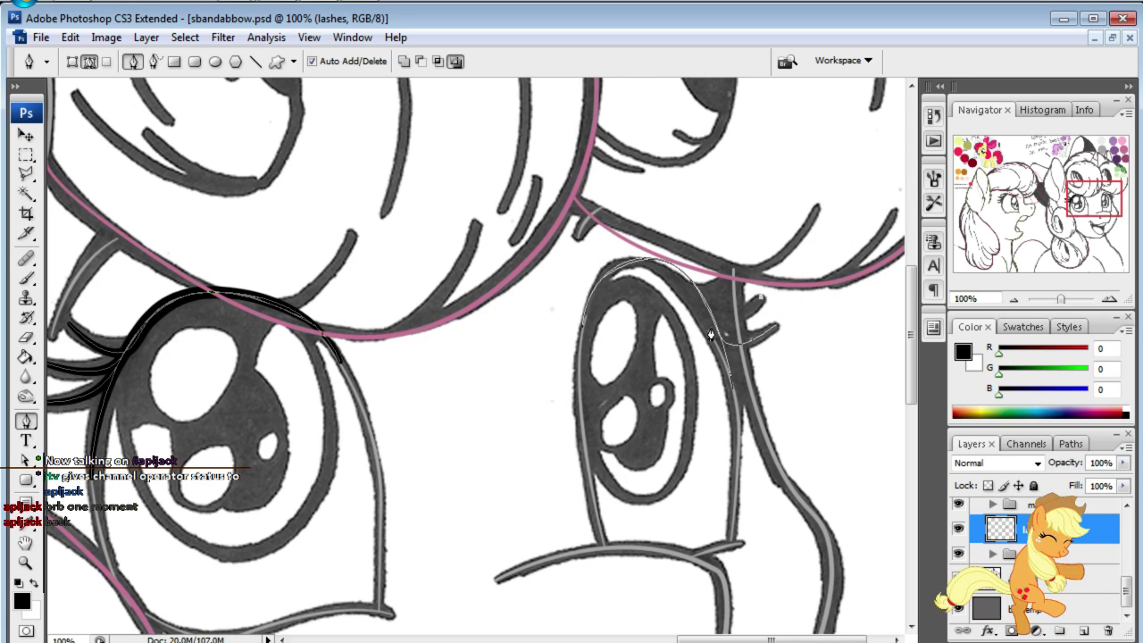
pyautogui.moveTo(710, 322); pyautogui.dragTo(707, 319)
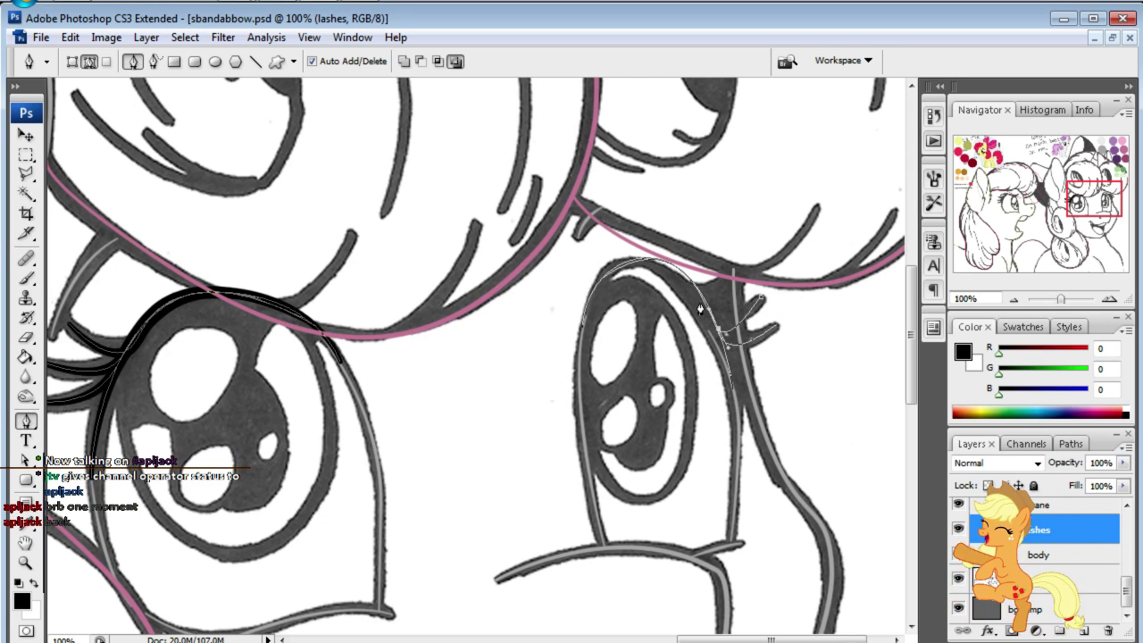
pyautogui.moveTo(589, 308); pyautogui.dragTo(515, 396)
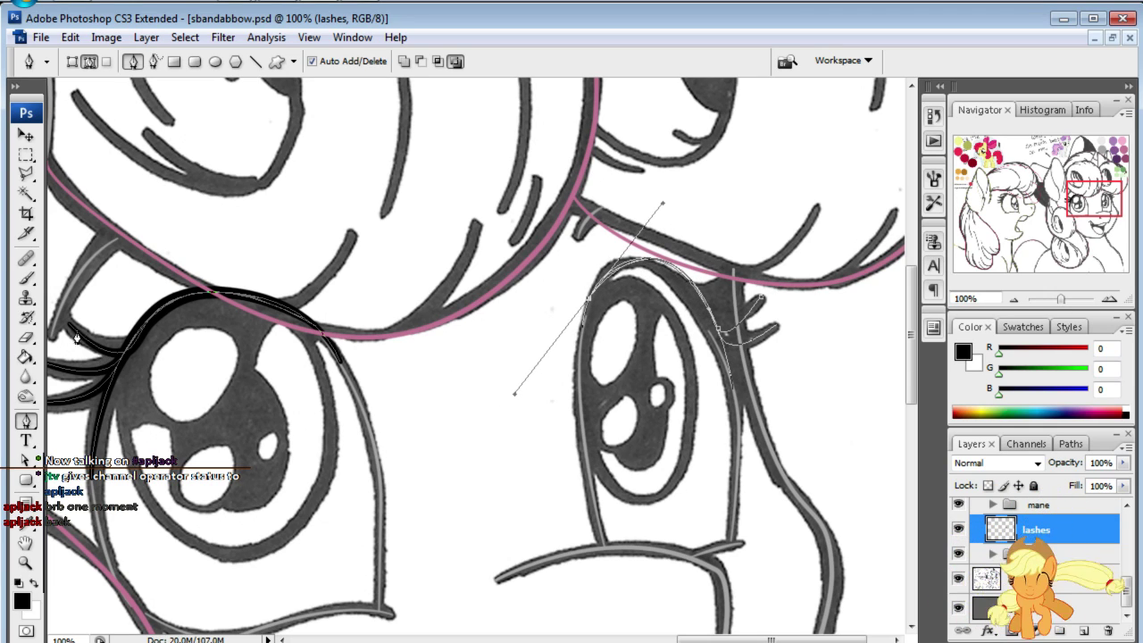
pyautogui.keyDown('ctrl'); pyautogui.click(743, 357); pyautogui.keyUp('ctrl')
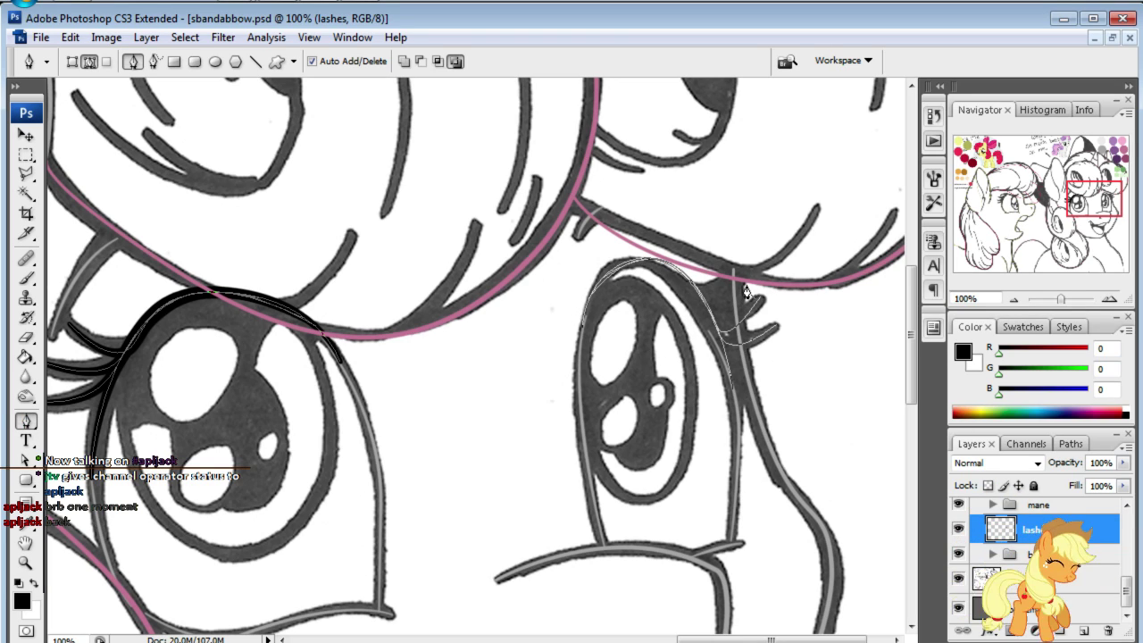
# - Trace a second outline from the eye corner curving over the right eyelid
pyautogui.keyDown('ctrl'); pyautogui.click(704, 314); pyautogui.keyUp('ctrl')
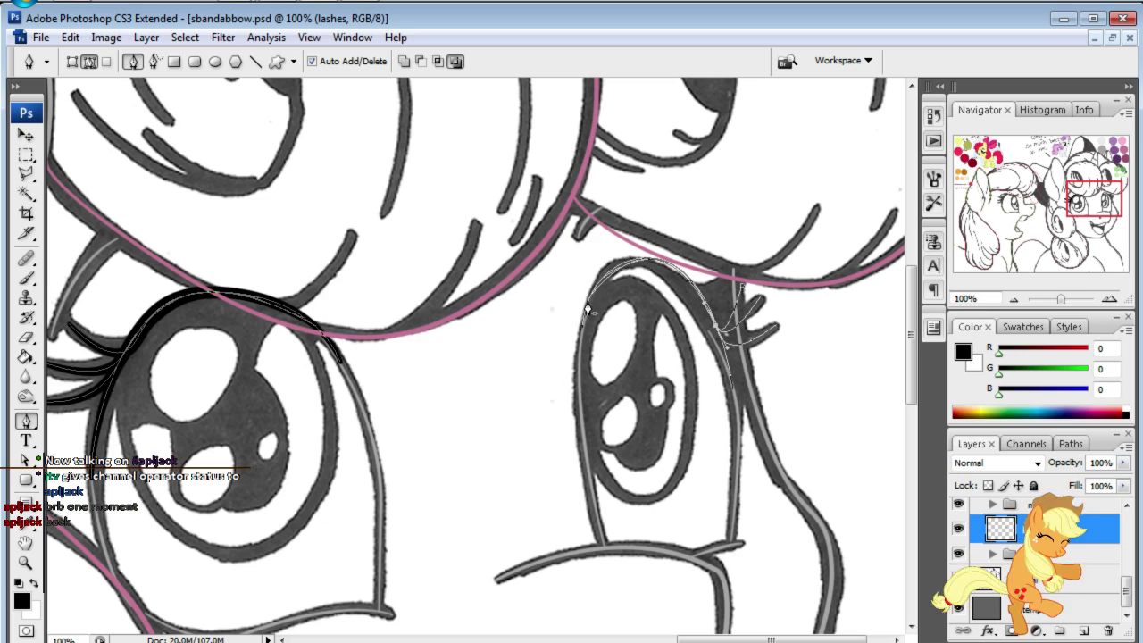
pyautogui.moveTo(586, 310); pyautogui.dragTo(516, 423)
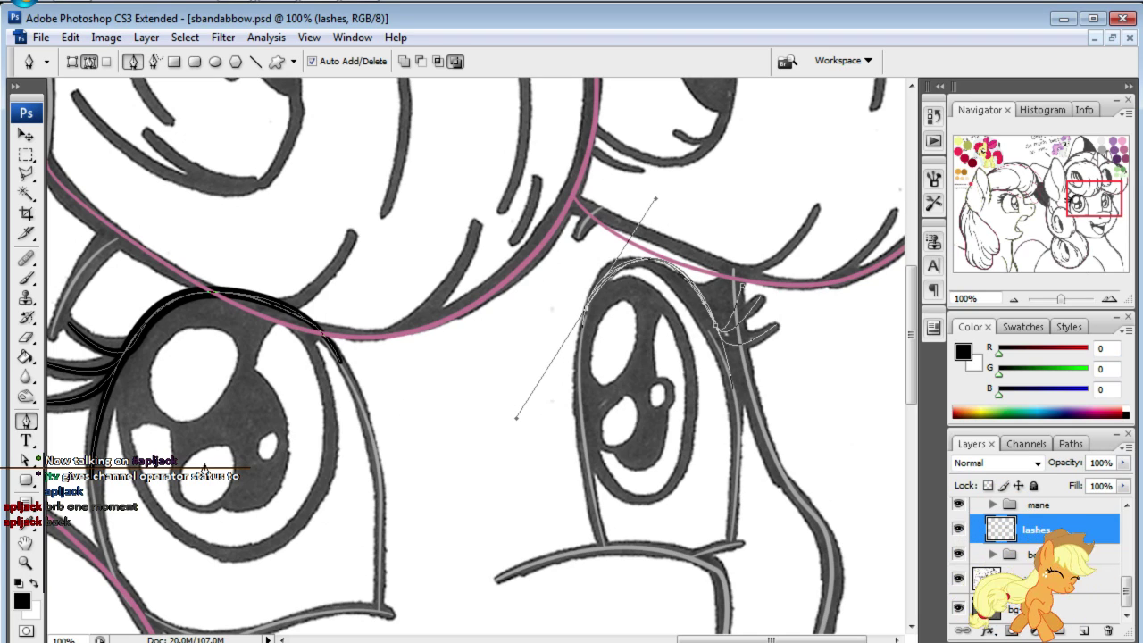
pyautogui.click(27, 430)
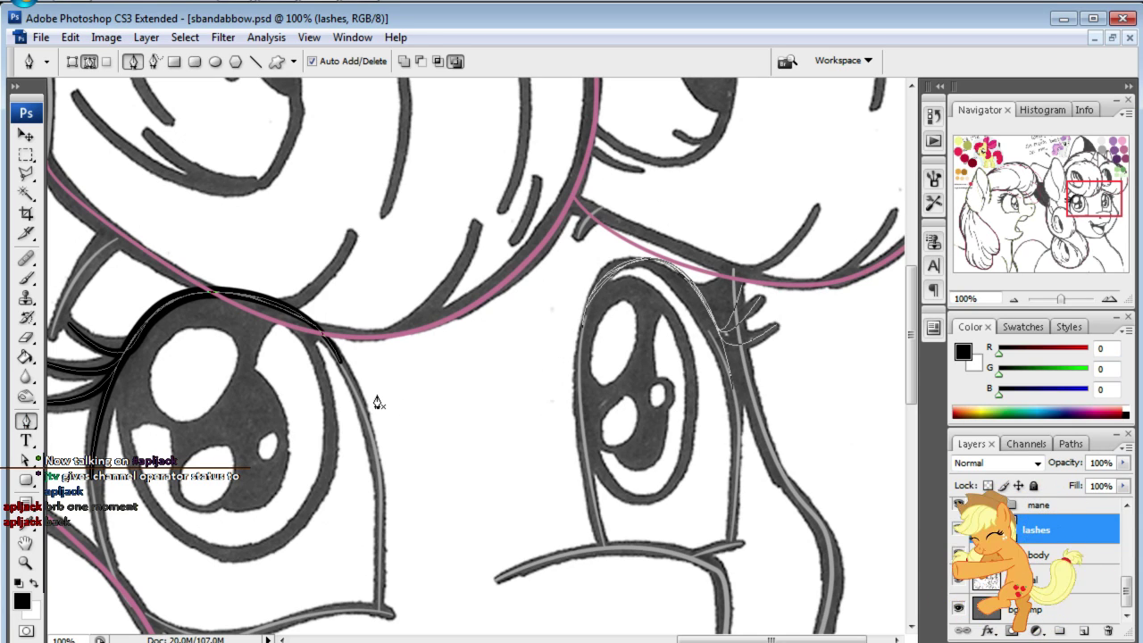
pyautogui.click(26, 278)
# - Set the brush Master Diameter to 12 px
pyautogui.click(123, 62)
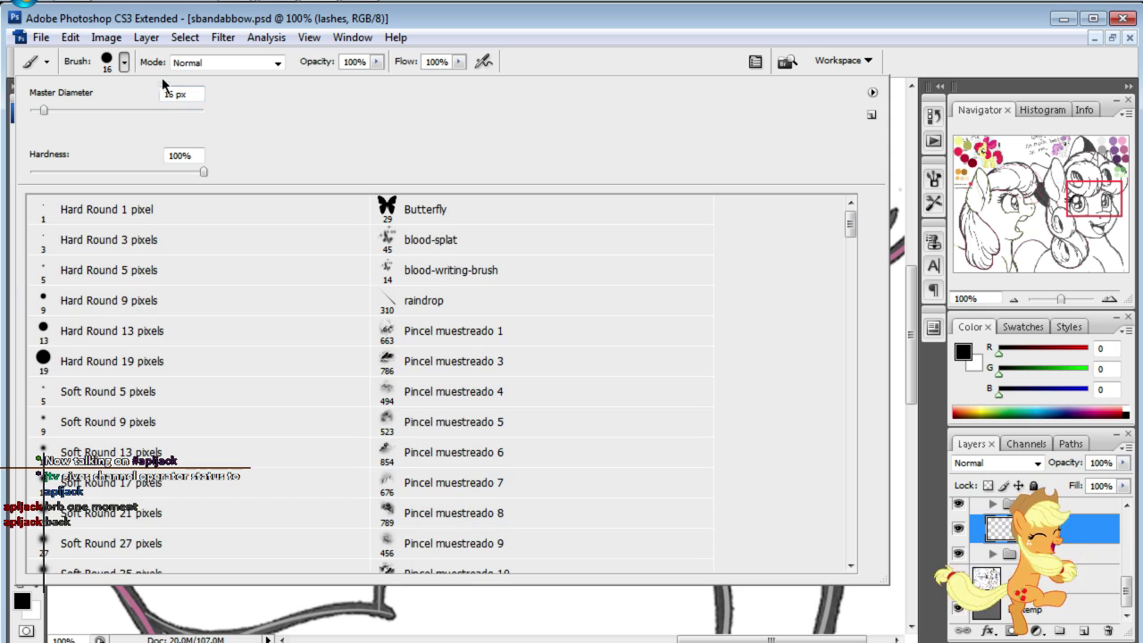
pyautogui.write('12')
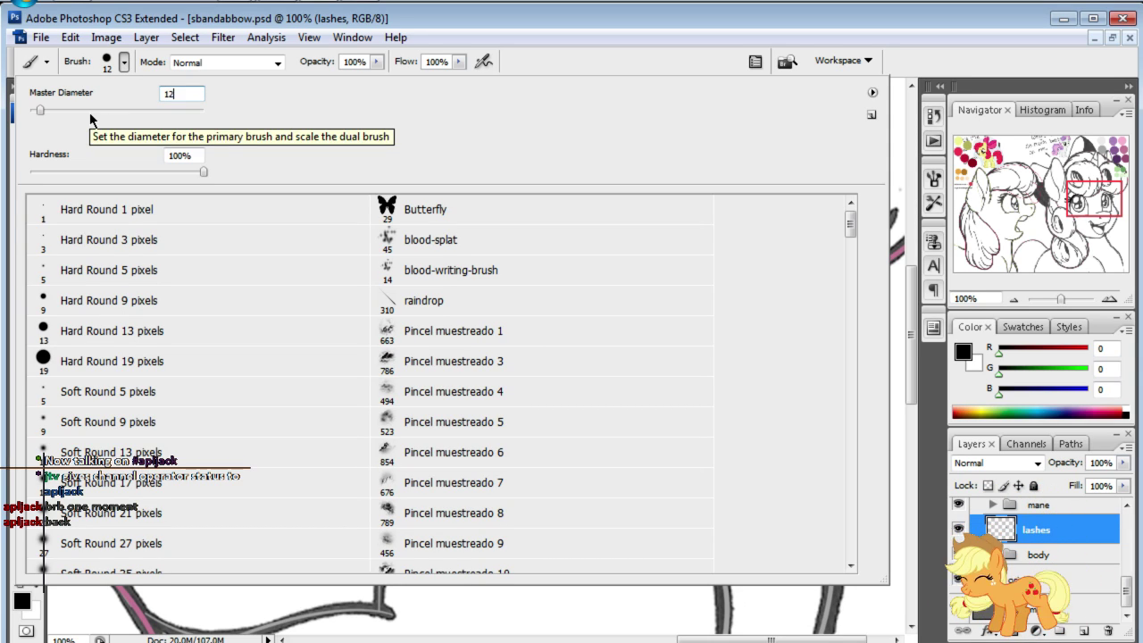
pyautogui.press('Return')
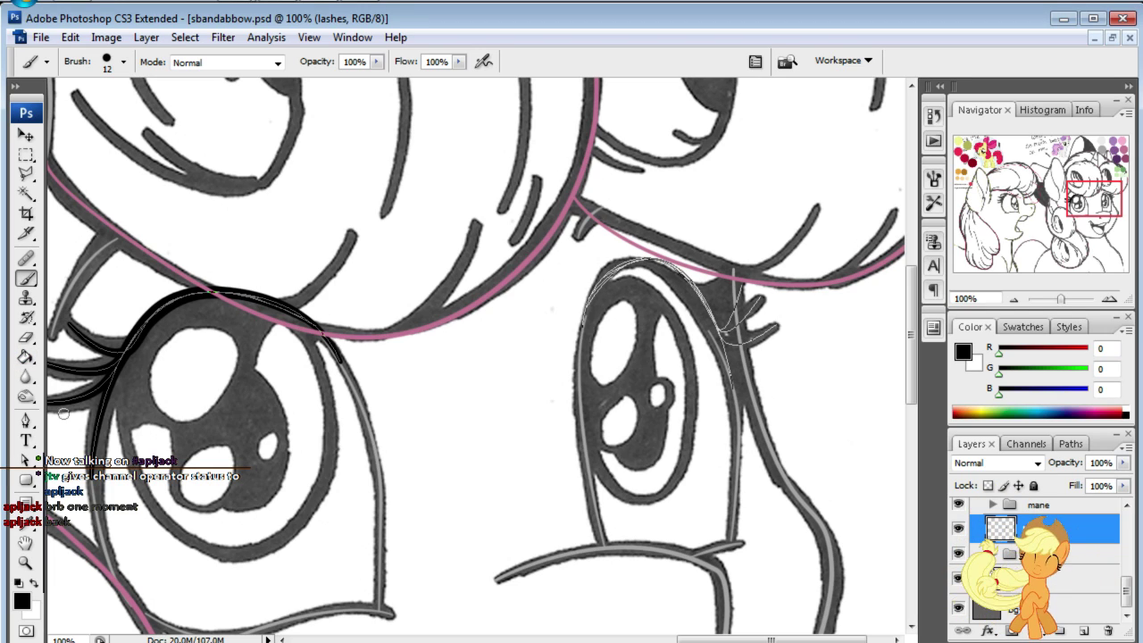
# - Stroke the right eye's lash subpaths with the black brush and hide the sketch layer
pyautogui.click(26, 459)
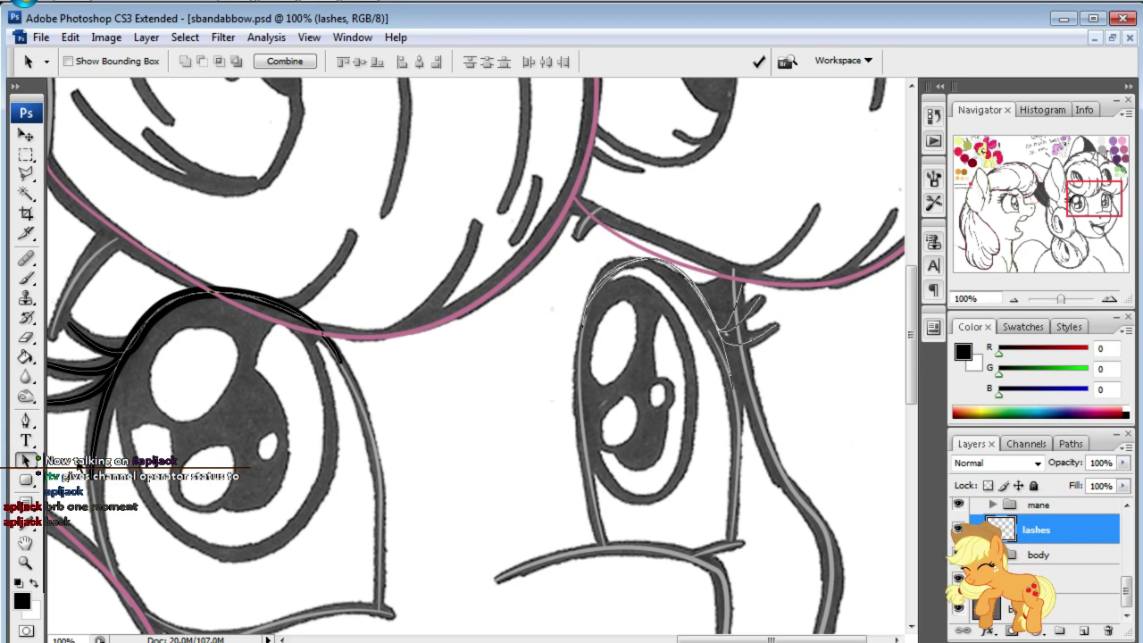
pyautogui.click(644, 259)
pyautogui.hscroll(2, 860, 510)
pyautogui.rightClick(735, 361)
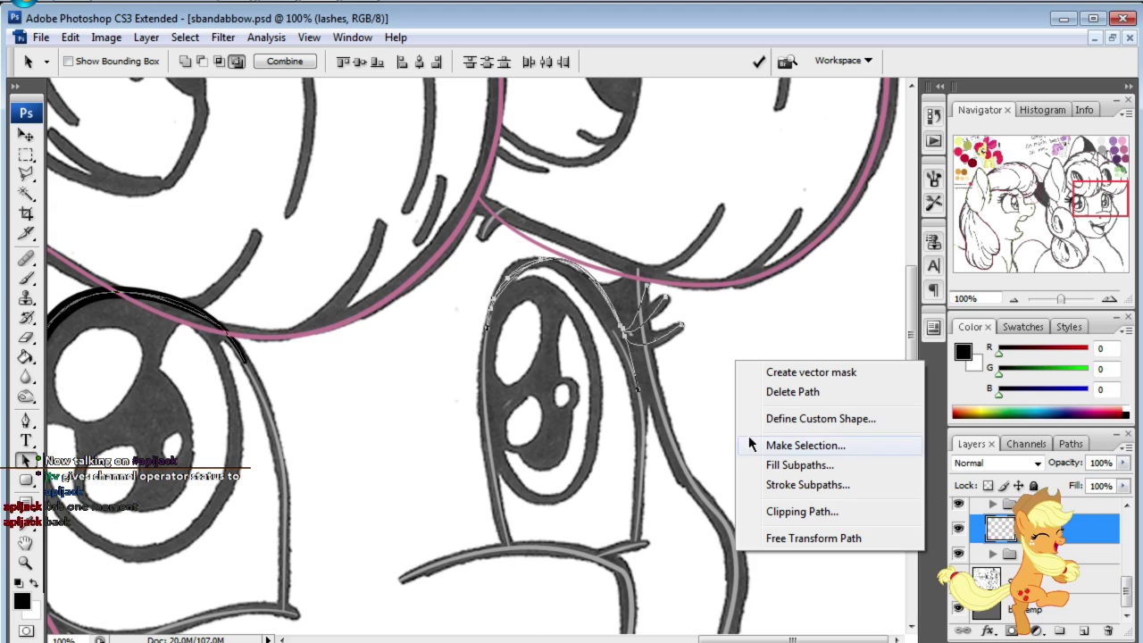
pyautogui.click(807, 485)
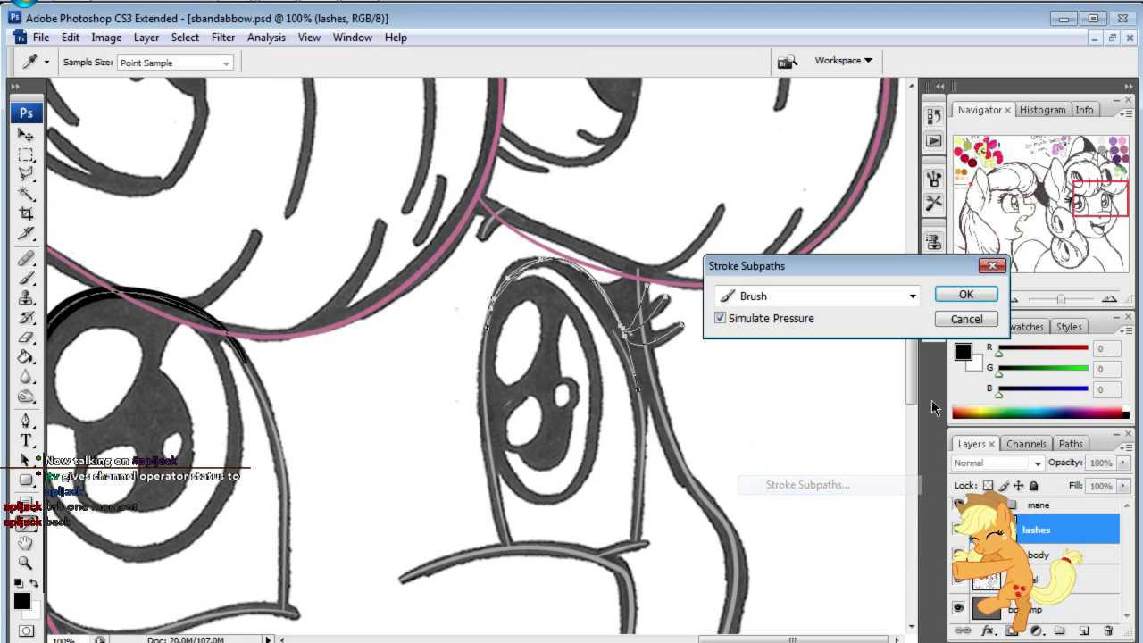
pyautogui.click(979, 293)
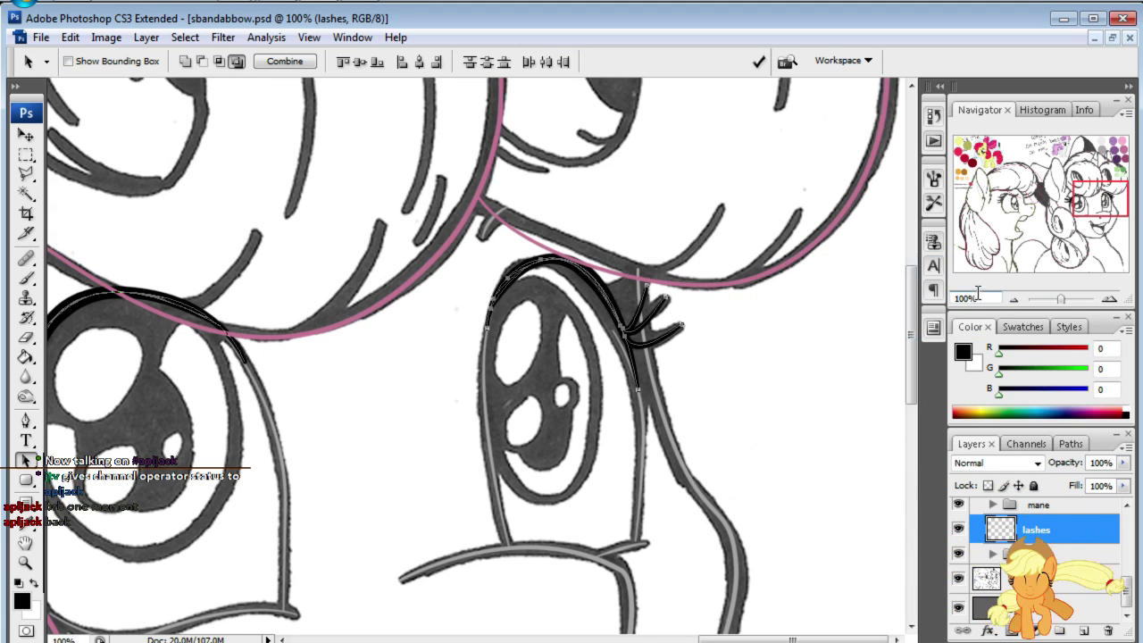
pyautogui.click(958, 582)
pyautogui.click(834, 497)
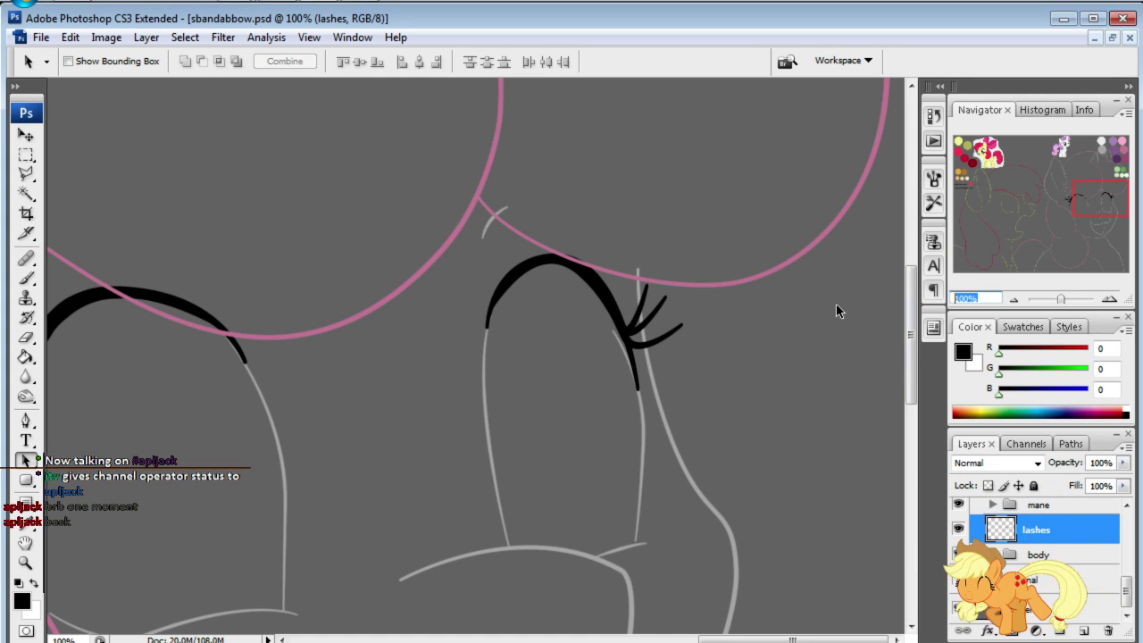
# - Review both faces at 50%, select the body-lines-color layer, and return to 100%
pyautogui.write('50')
pyautogui.press('Return')
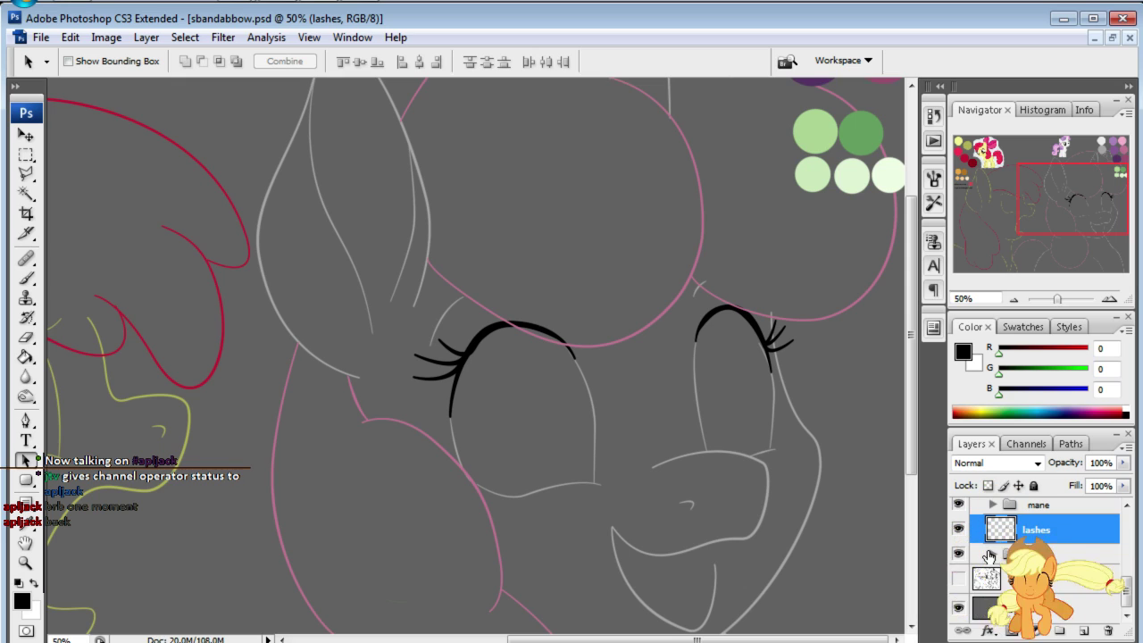
pyautogui.click(1085, 579)
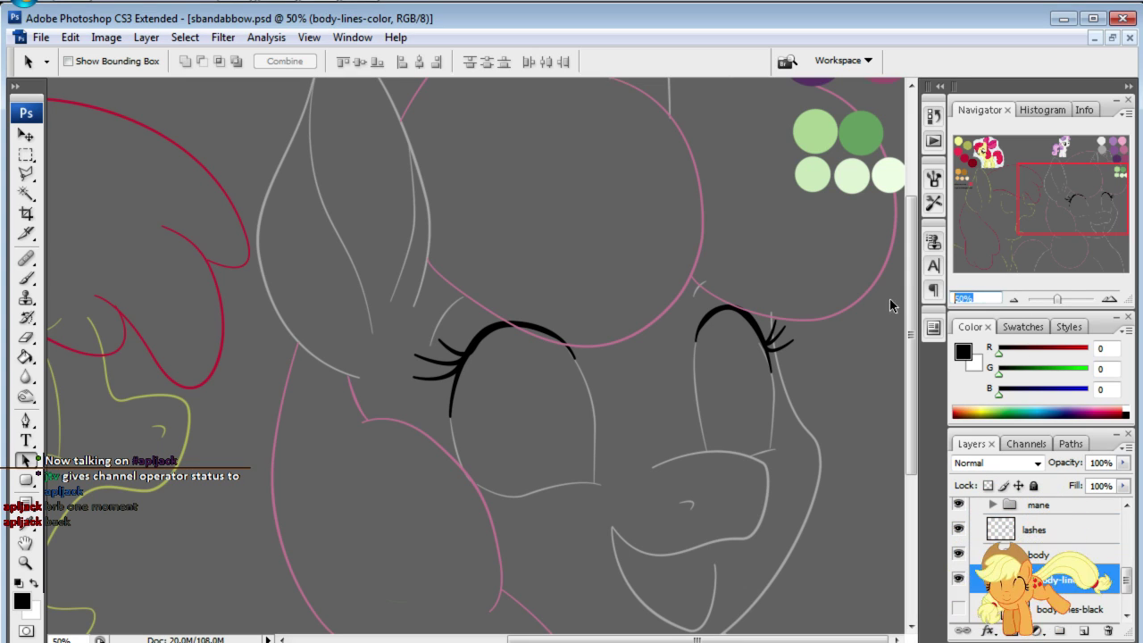
pyautogui.write('100')
pyautogui.press('Return')
pyautogui.moveTo(1090, 190); pyautogui.dragTo(1075, 194)
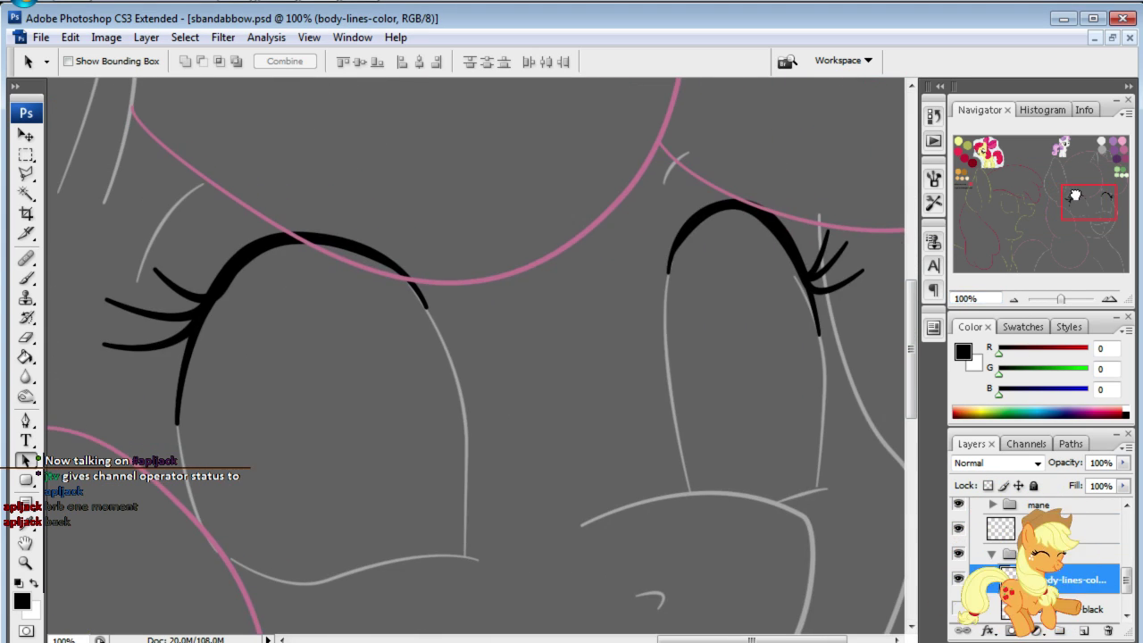
# - With a smaller eraser at 150% zoom, trim the inner edge of the right eye's lash
pyautogui.click(25, 339)
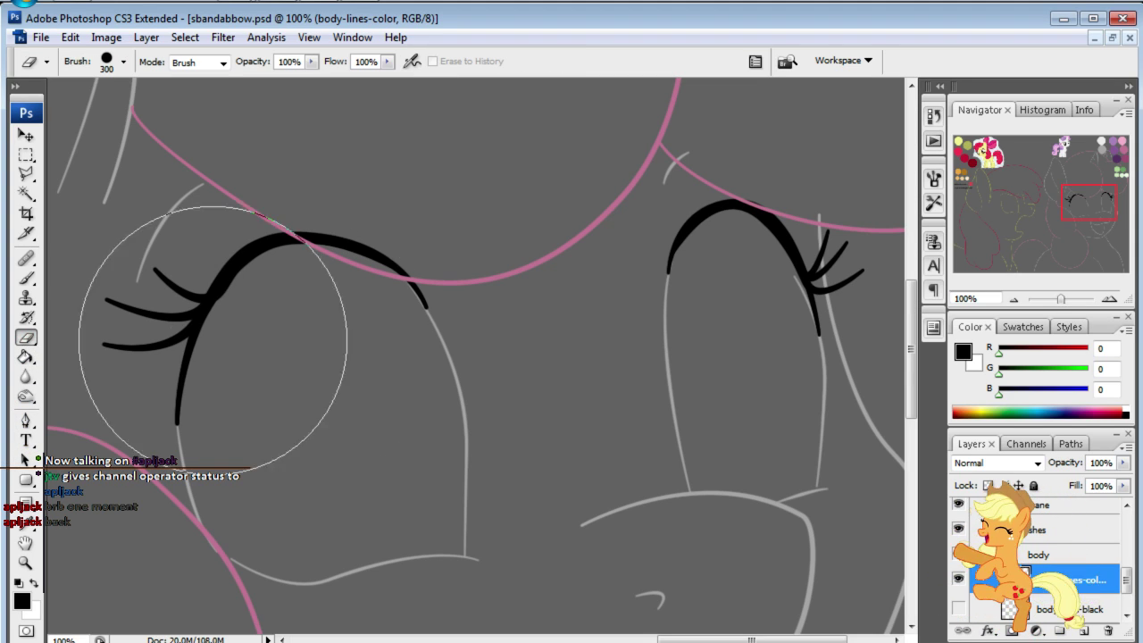
pyautogui.press('[')
pyautogui.press('[')
pyautogui.press('[')
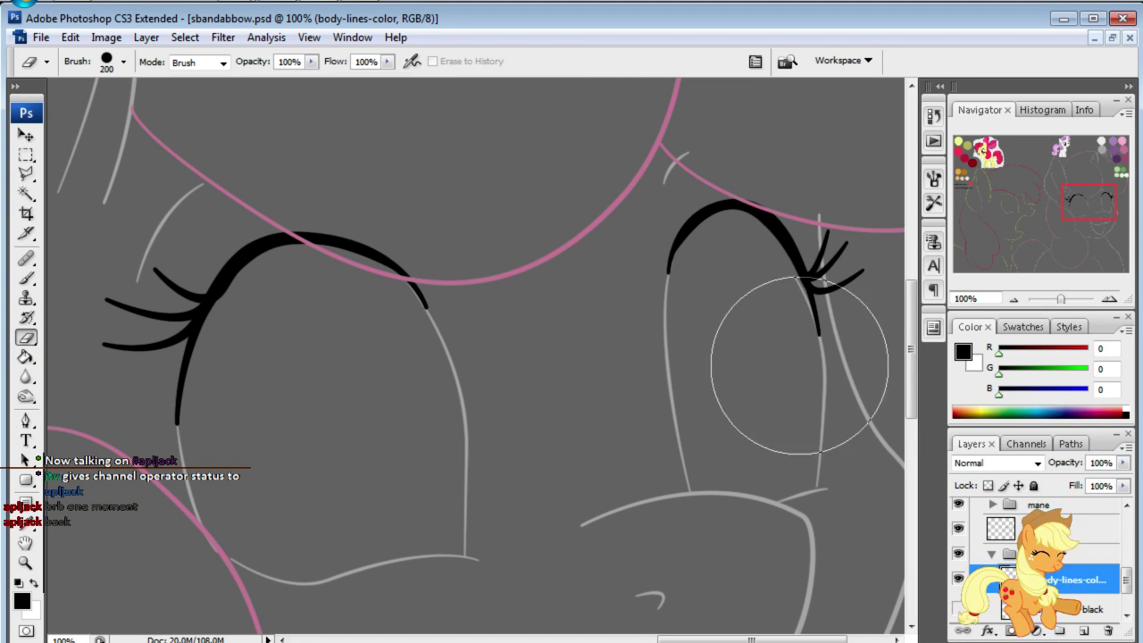
pyautogui.press('[')
pyautogui.press('[')
pyautogui.press('[')
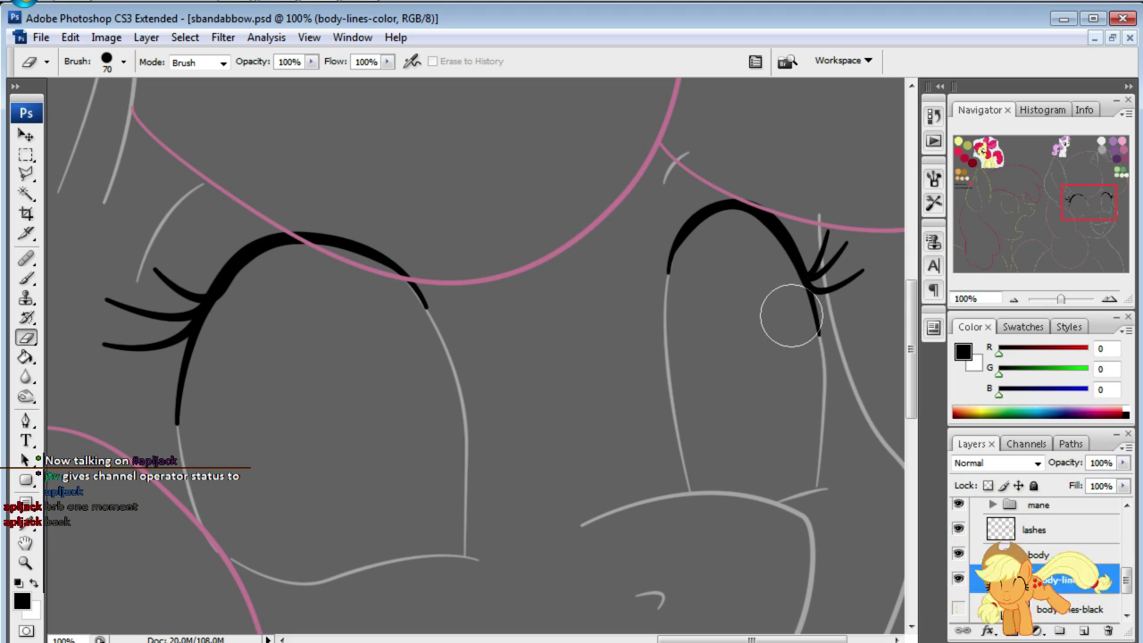
pyautogui.click(1027, 530)
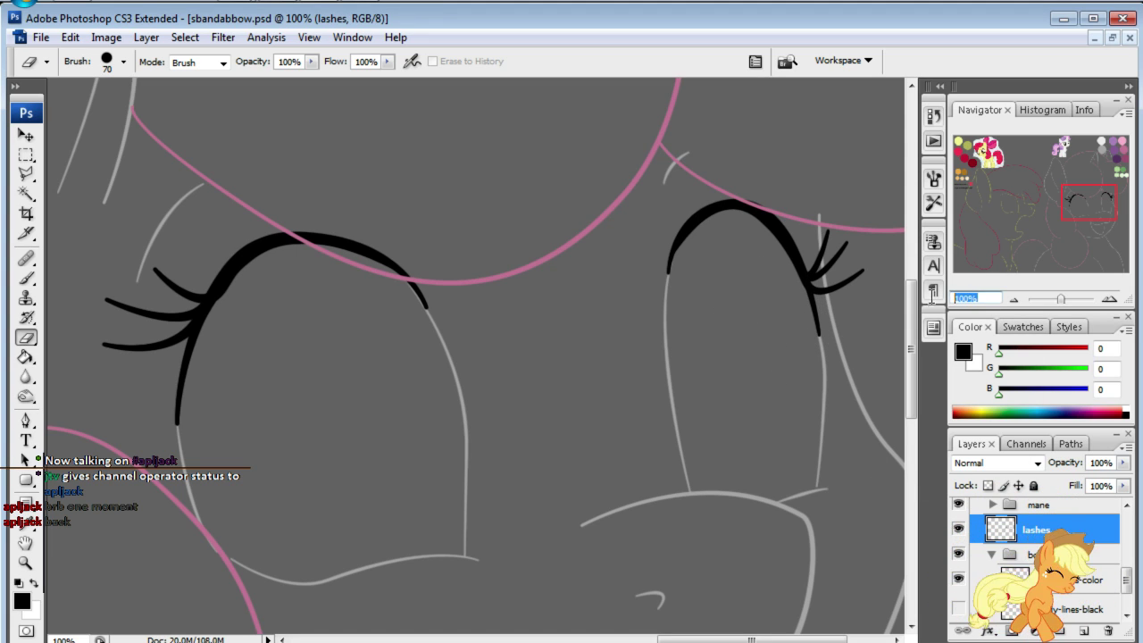
pyautogui.write('150')
pyautogui.press('Return')
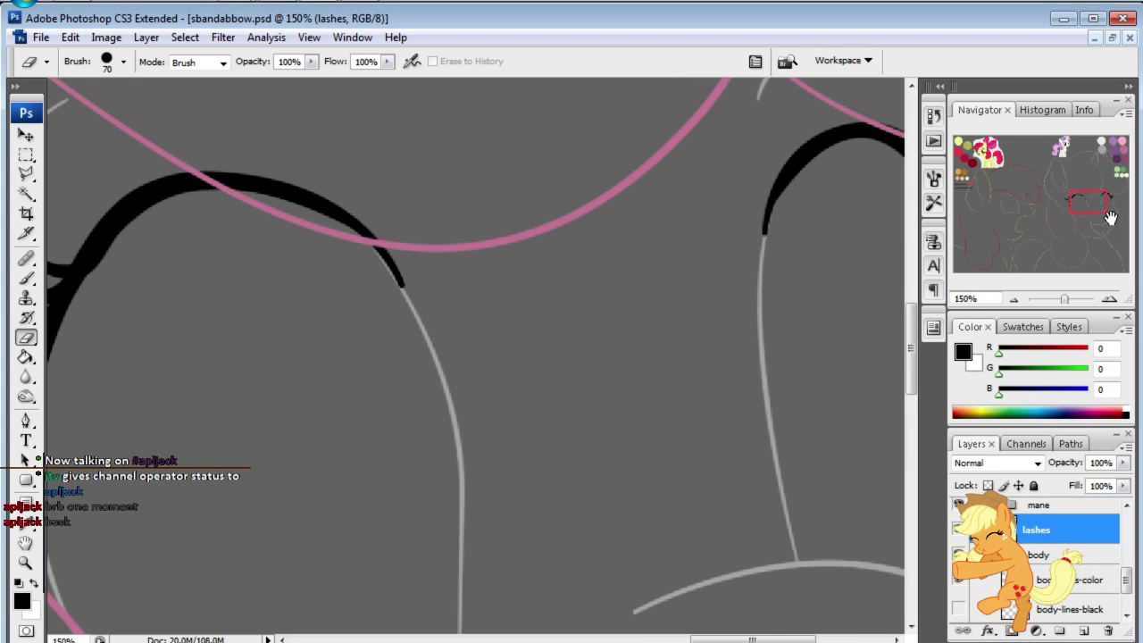
pyautogui.moveTo(1110, 218); pyautogui.dragTo(1118, 213)
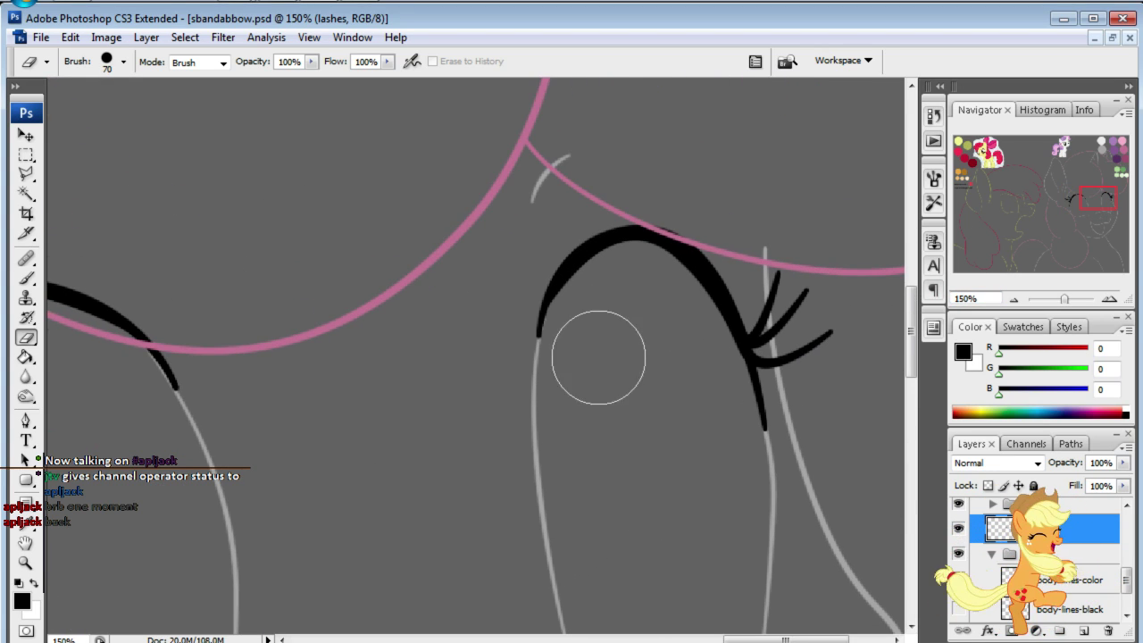
pyautogui.press('[')
pyautogui.press('[')
pyautogui.press('[')
pyautogui.press('[')
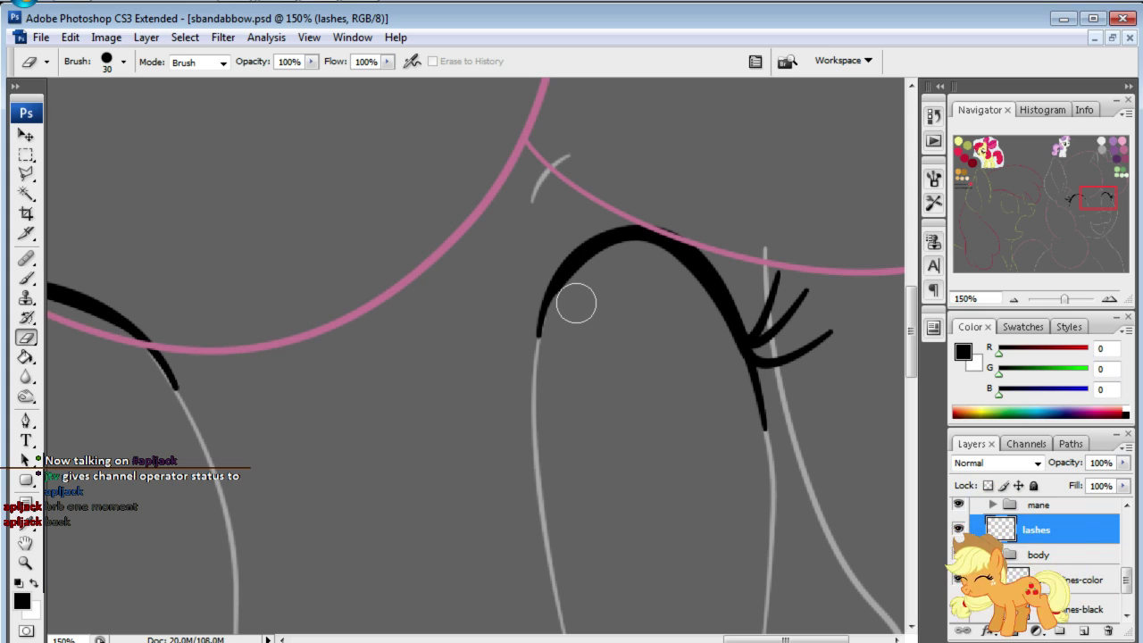
pyautogui.moveTo(576, 294); pyautogui.dragTo(568, 322)
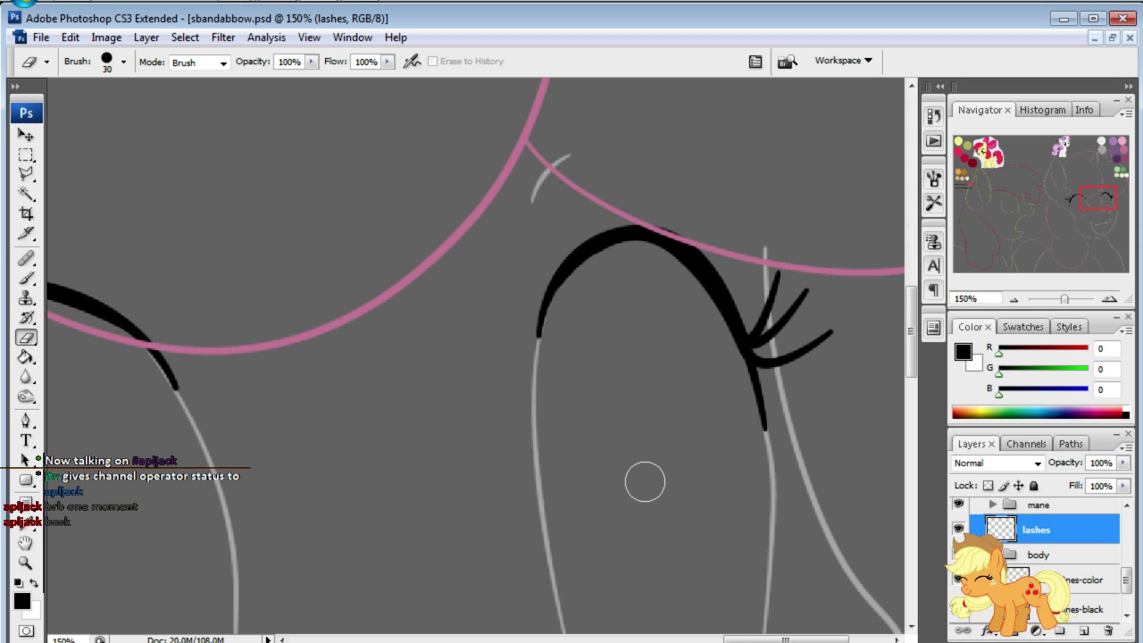
# - Inspect both eyes' lashes and select the body-lines-color layer, panning below the eye
pyautogui.moveTo(1107, 206); pyautogui.dragTo(1115, 208)
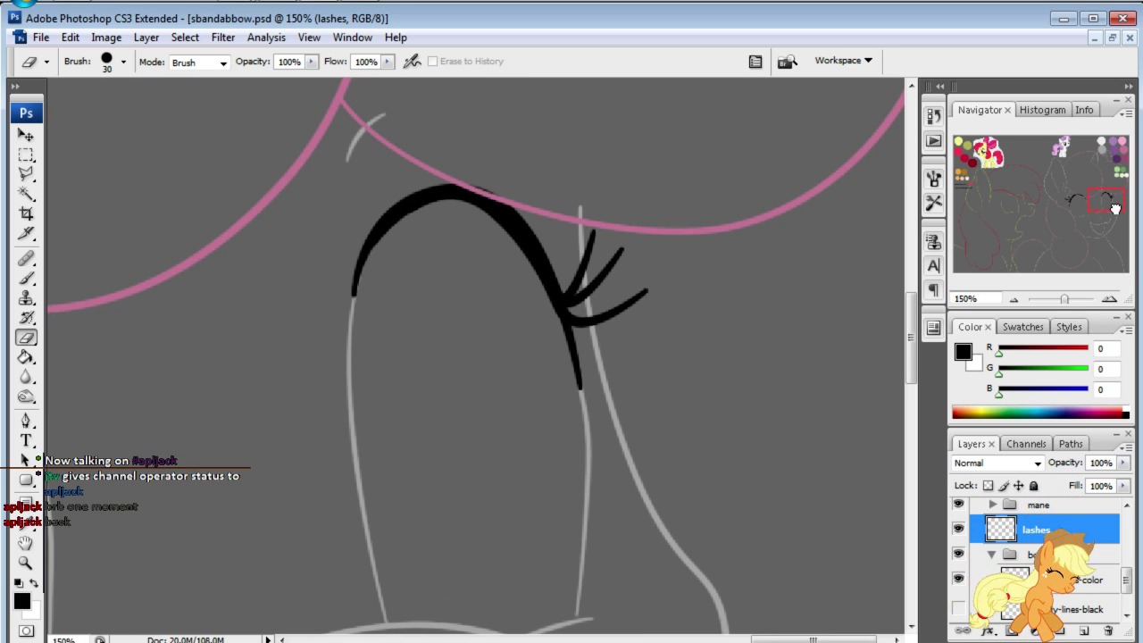
pyautogui.moveTo(1115, 208); pyautogui.dragTo(1110, 212)
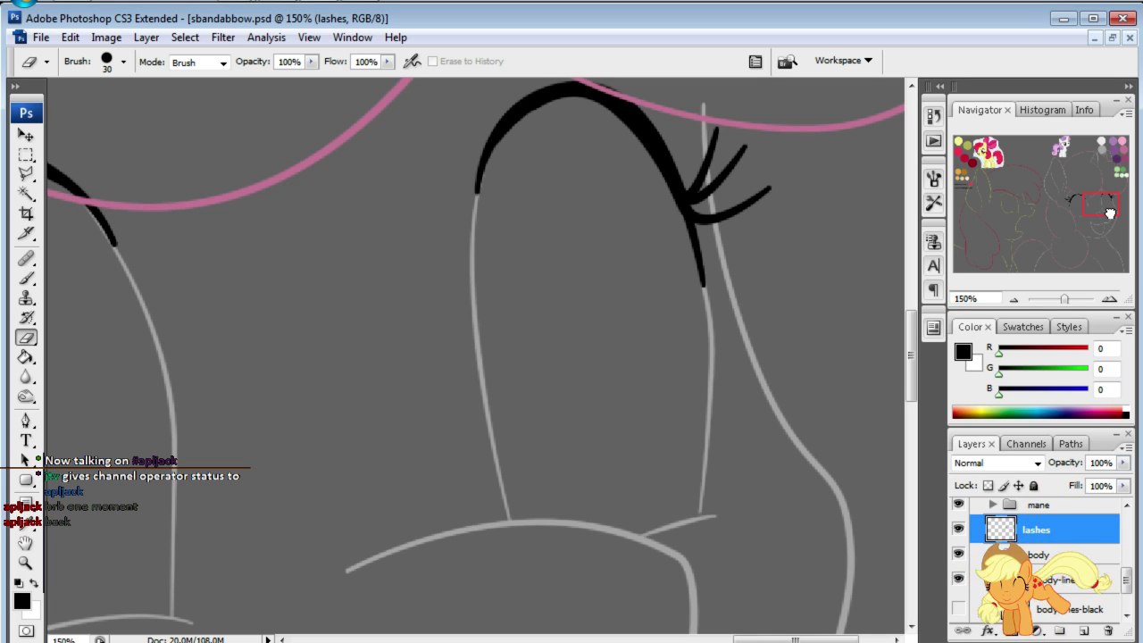
pyautogui.keyDown('ctrl'); pyautogui.click(711, 417); pyautogui.keyUp('ctrl')
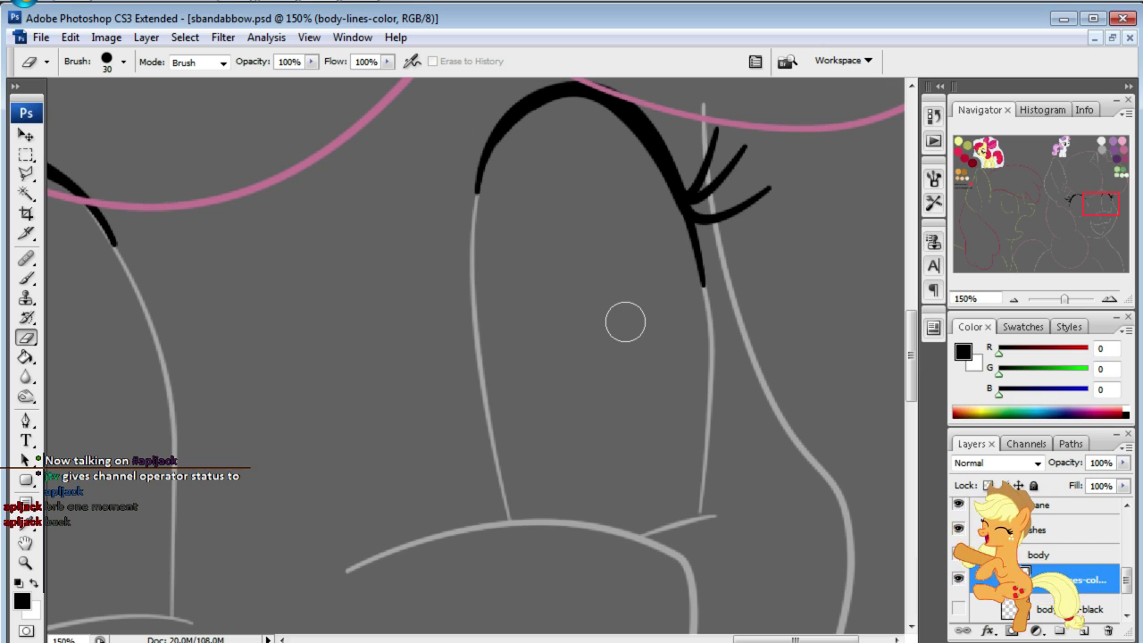
pyautogui.moveTo(1100, 205); pyautogui.dragTo(1075, 204)
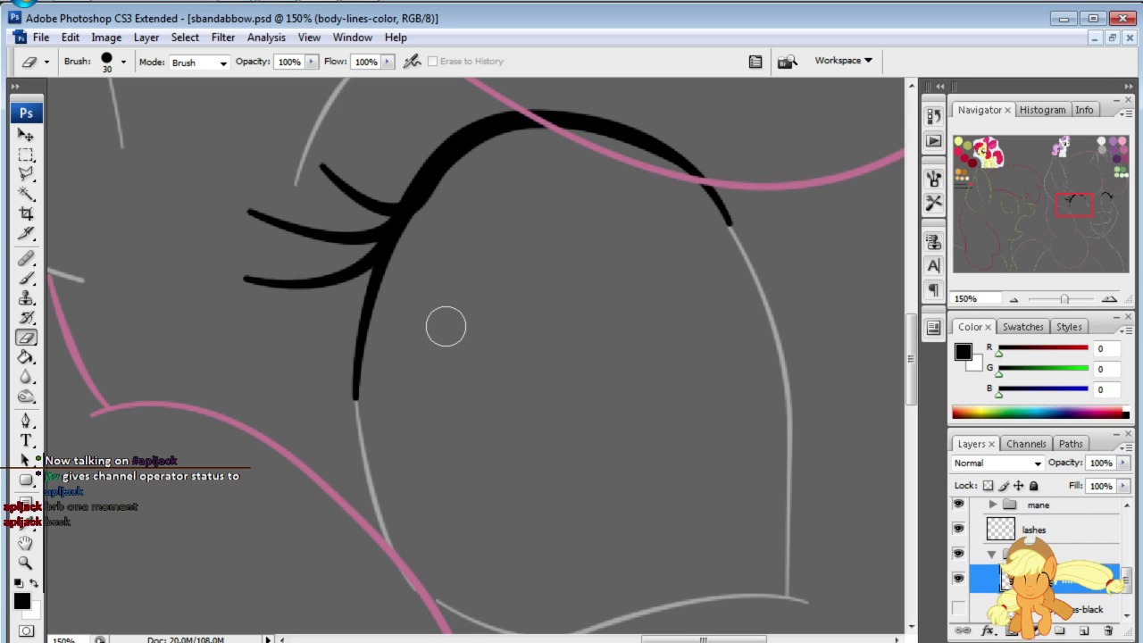
pyautogui.moveTo(1086, 207)
pyautogui.mouseDown()
pyautogui.moveTo(1093, 219)
pyautogui.moveTo(1117, 213)
pyautogui.mouseUp()
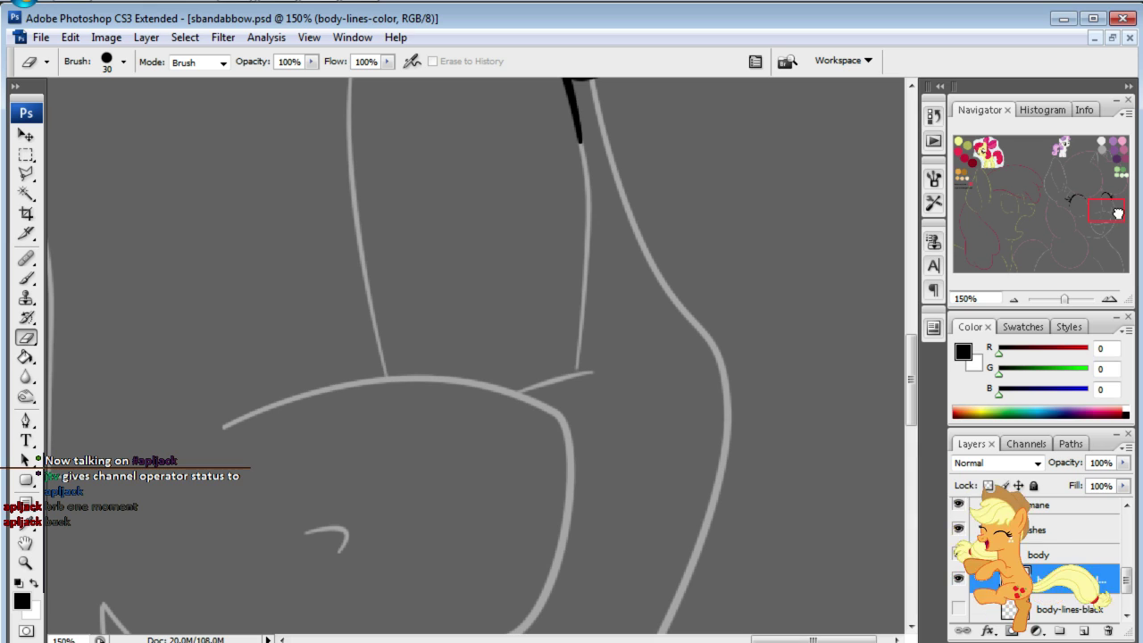
# - Draw and reshape a curved path along the lower eyelid, adding a second lower lash curve
pyautogui.press('p')
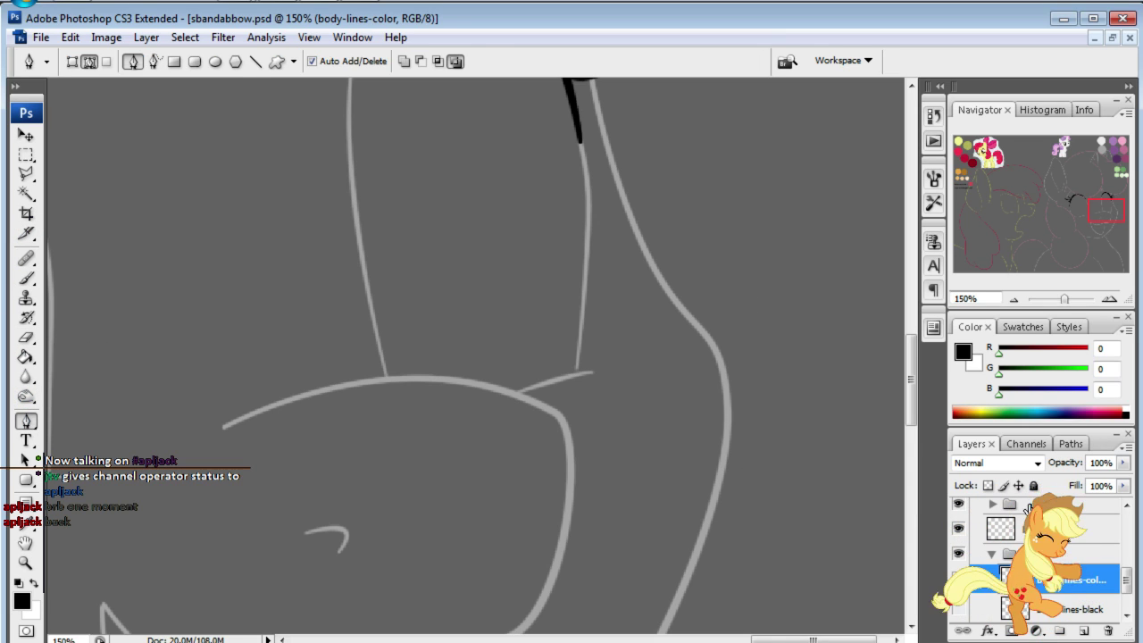
pyautogui.click(1070, 444)
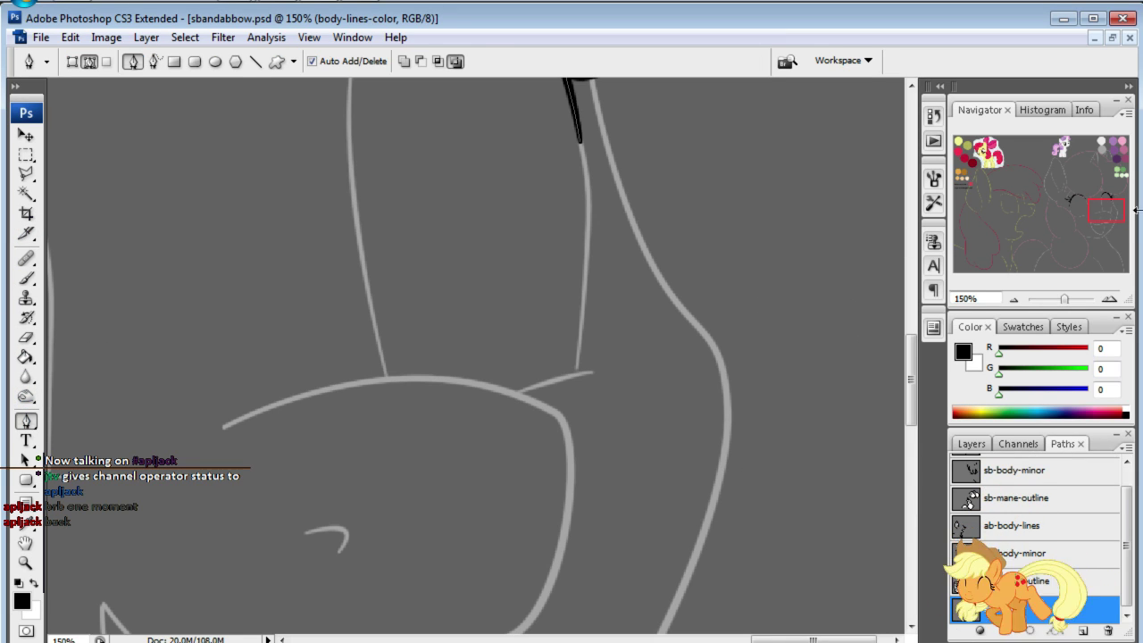
pyautogui.moveTo(1117, 221); pyautogui.dragTo(1086, 225)
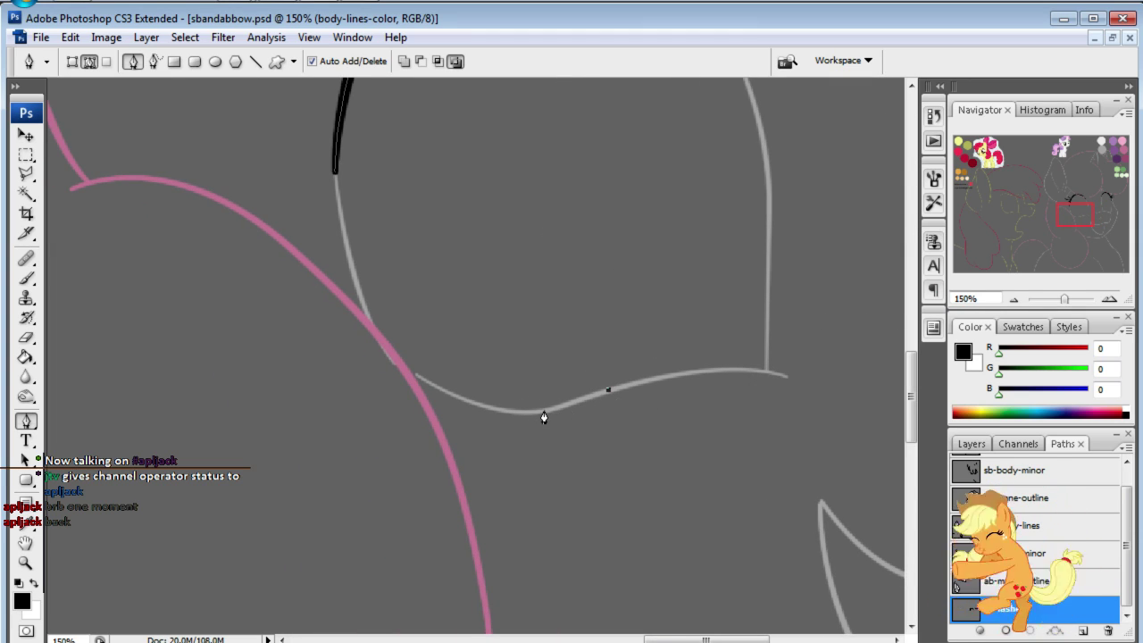
pyautogui.moveTo(539, 413); pyautogui.dragTo(500, 409)
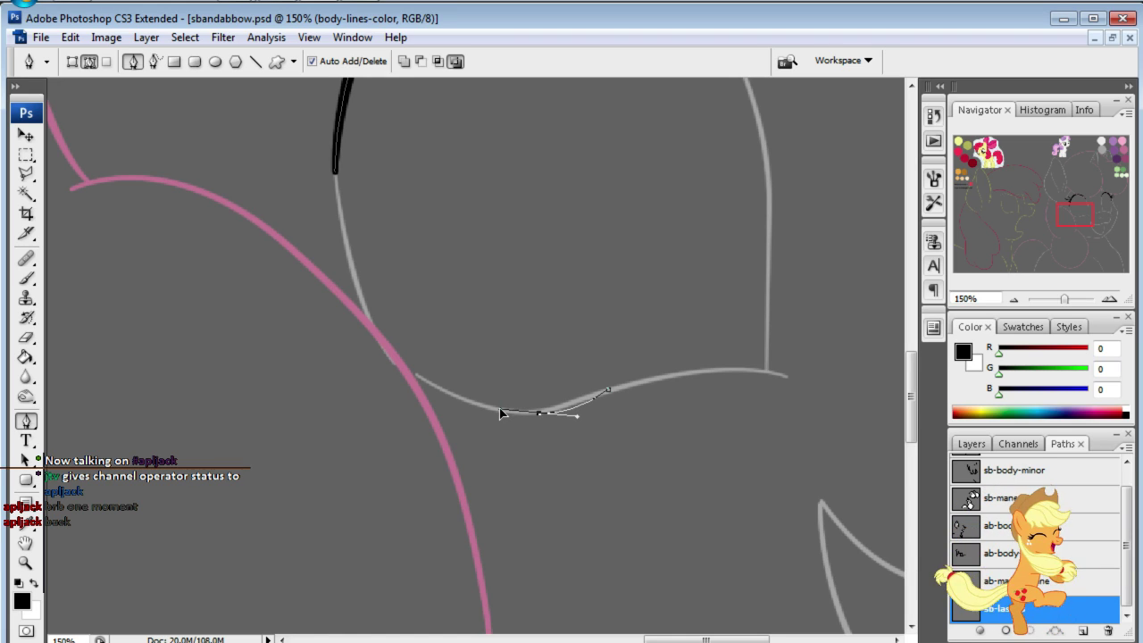
pyautogui.moveTo(381, 369); pyautogui.dragTo(337, 376)
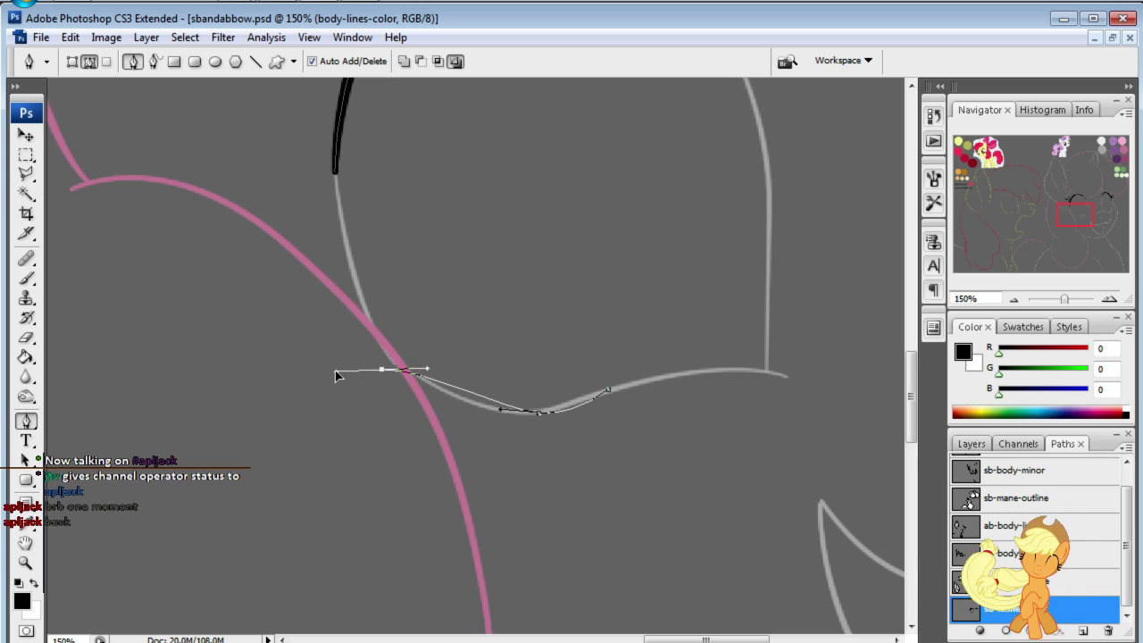
pyautogui.click(26, 460)
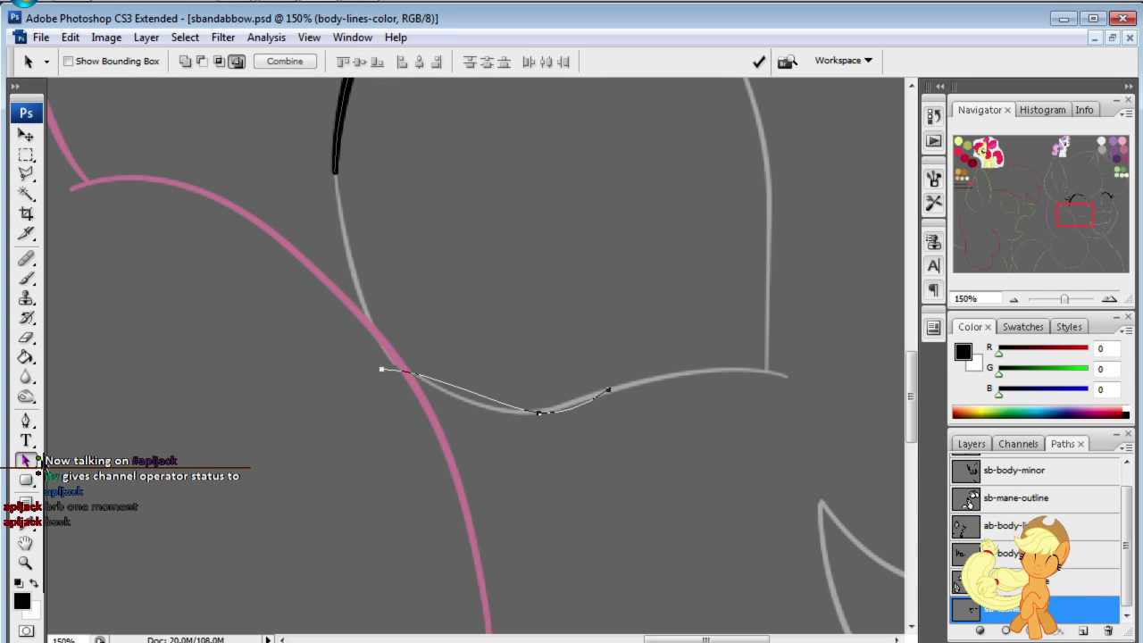
pyautogui.click(67, 479)
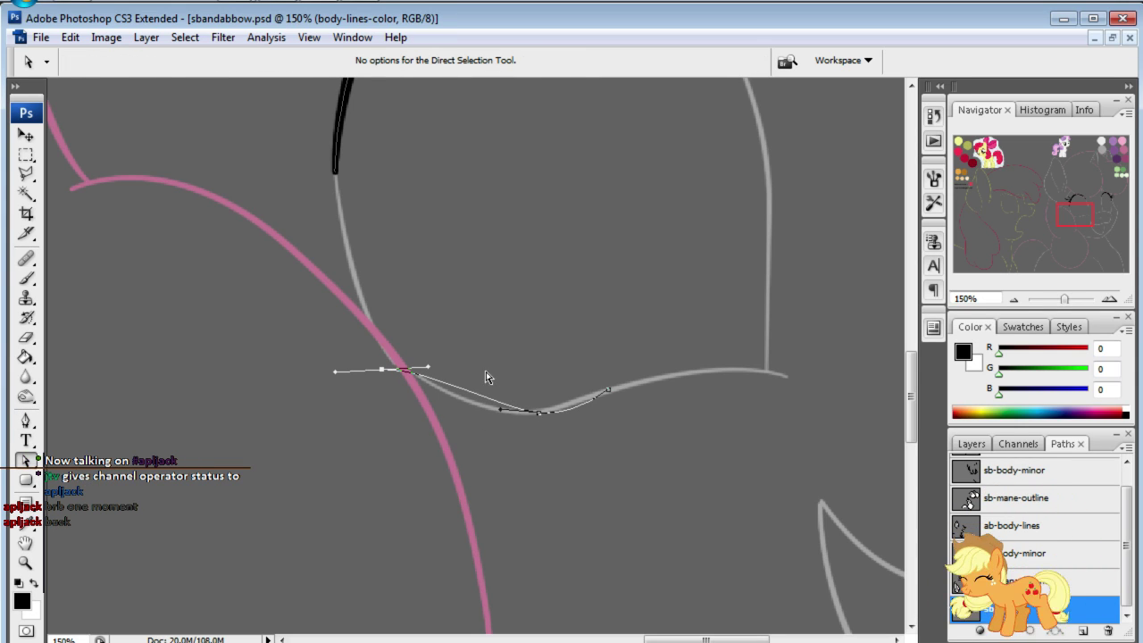
pyautogui.moveTo(486, 413); pyautogui.dragTo(444, 412)
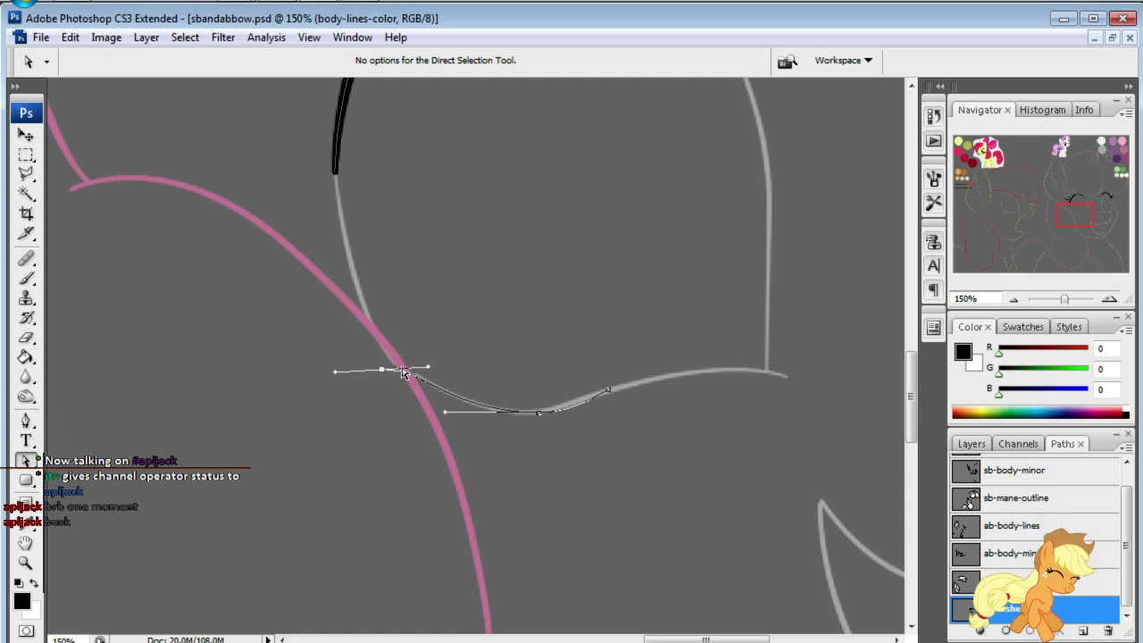
pyautogui.moveTo(385, 375)
pyautogui.mouseDown()
pyautogui.moveTo(368, 380)
pyautogui.moveTo(410, 362)
pyautogui.mouseUp()
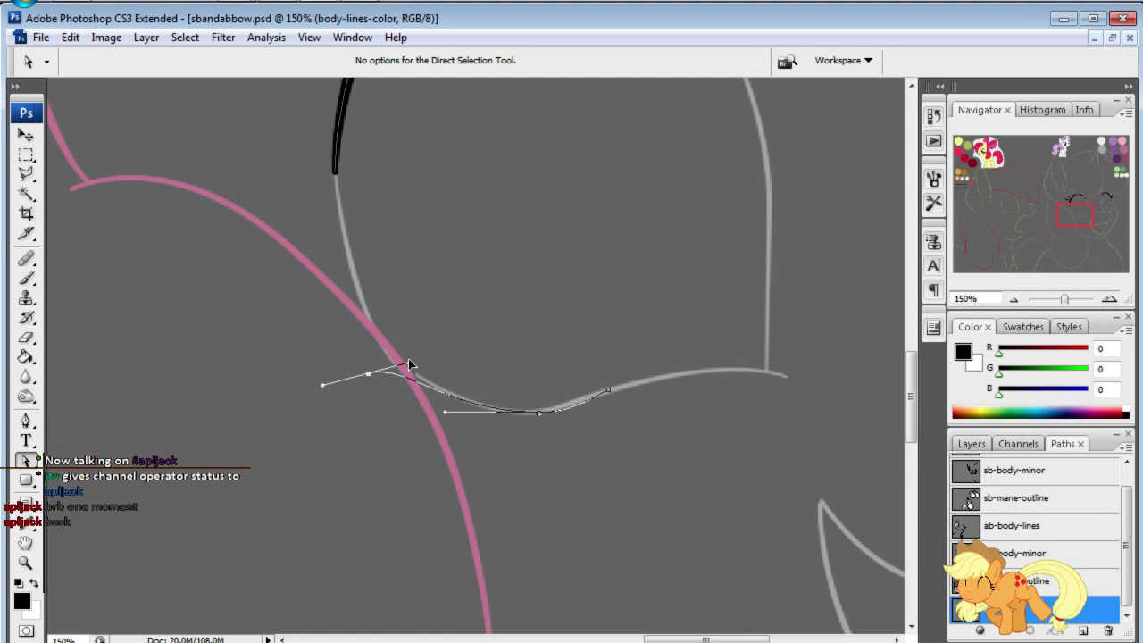
pyautogui.click(26, 421)
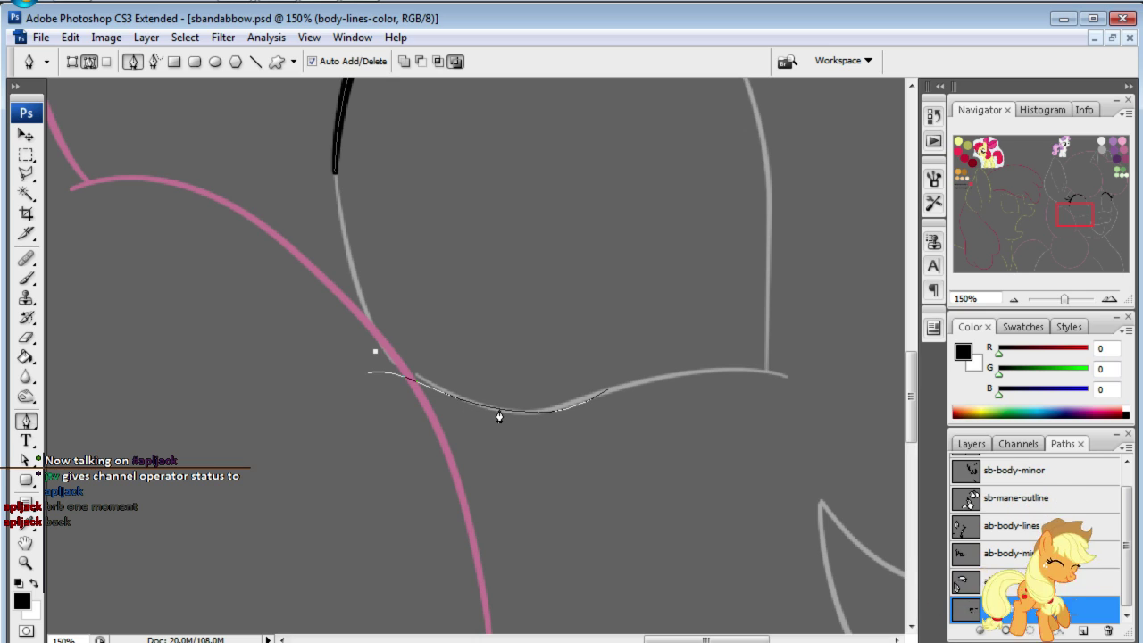
pyautogui.moveTo(533, 420); pyautogui.dragTo(564, 424)
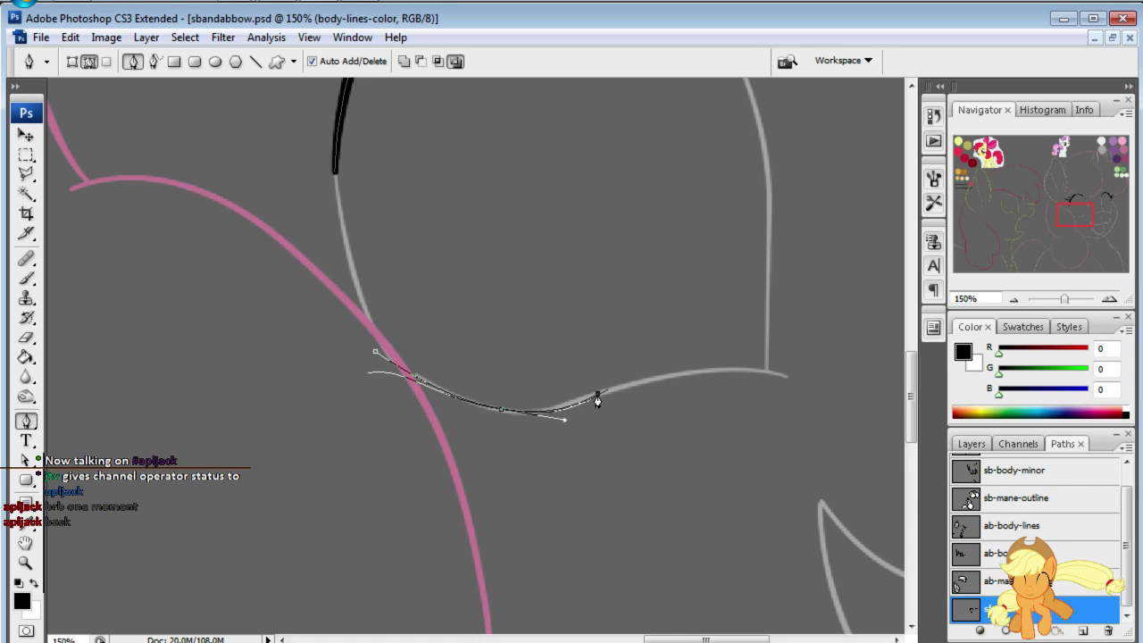
pyautogui.keyDown('ctrl'); pyautogui.click(548, 507); pyautogui.keyUp('ctrl')
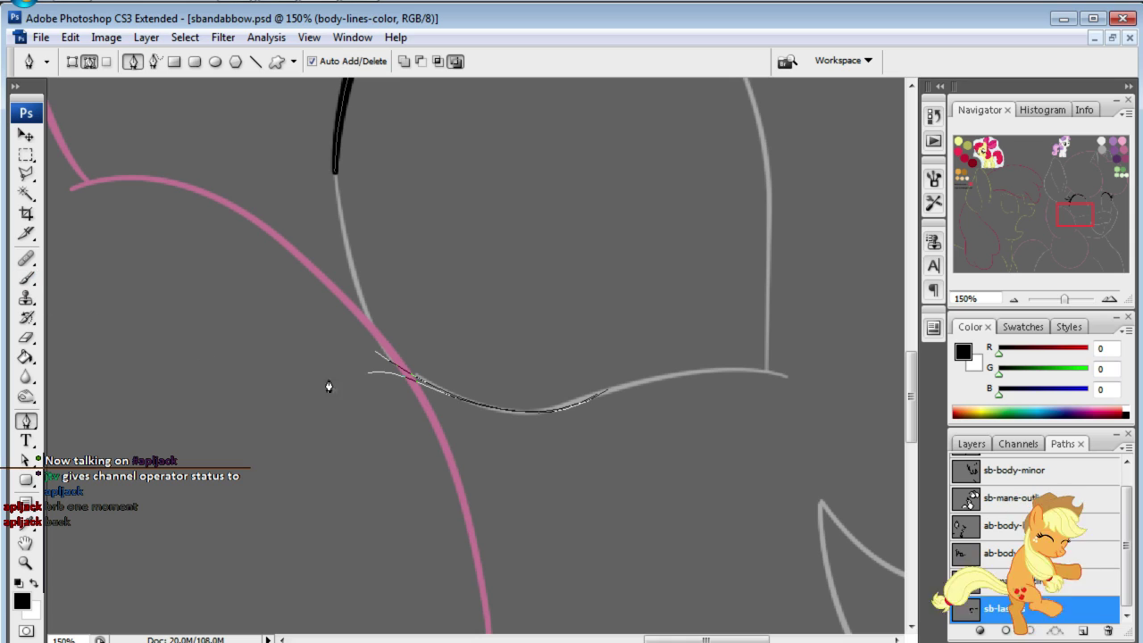
# - Convert the corner anchor to a smooth curve and marquee-select all the lash anchors
pyautogui.click(26, 460)
pyautogui.click(379, 362)
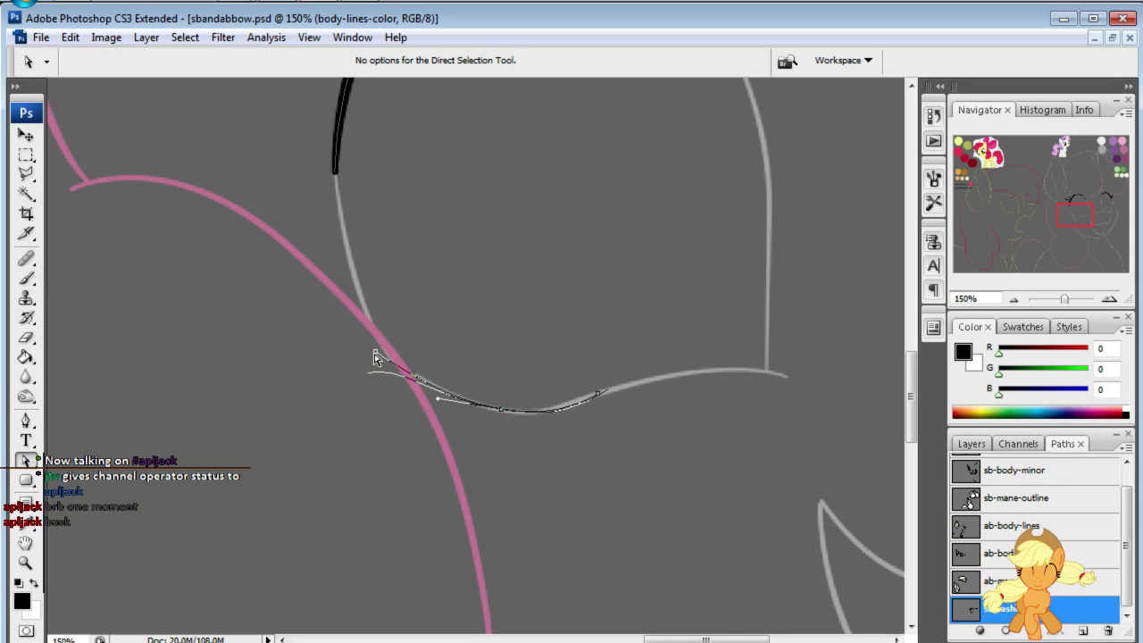
pyautogui.rightClick(36, 428)
pyautogui.click(108, 492)
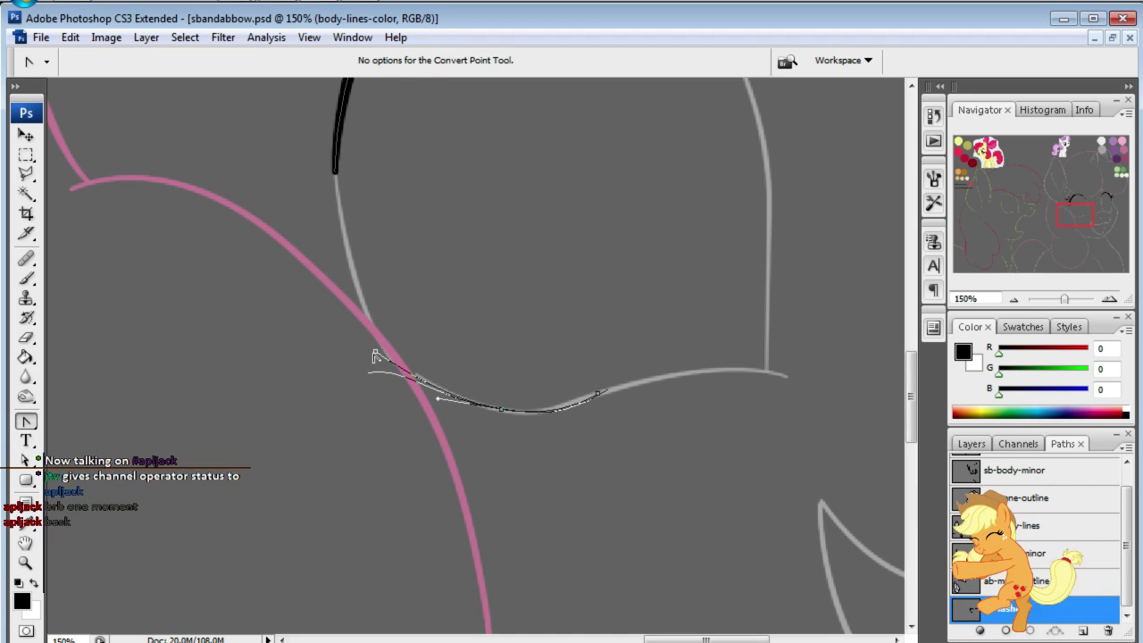
pyautogui.moveTo(375, 353)
pyautogui.mouseDown()
pyautogui.moveTo(359, 360)
pyautogui.moveTo(400, 353)
pyautogui.mouseUp()
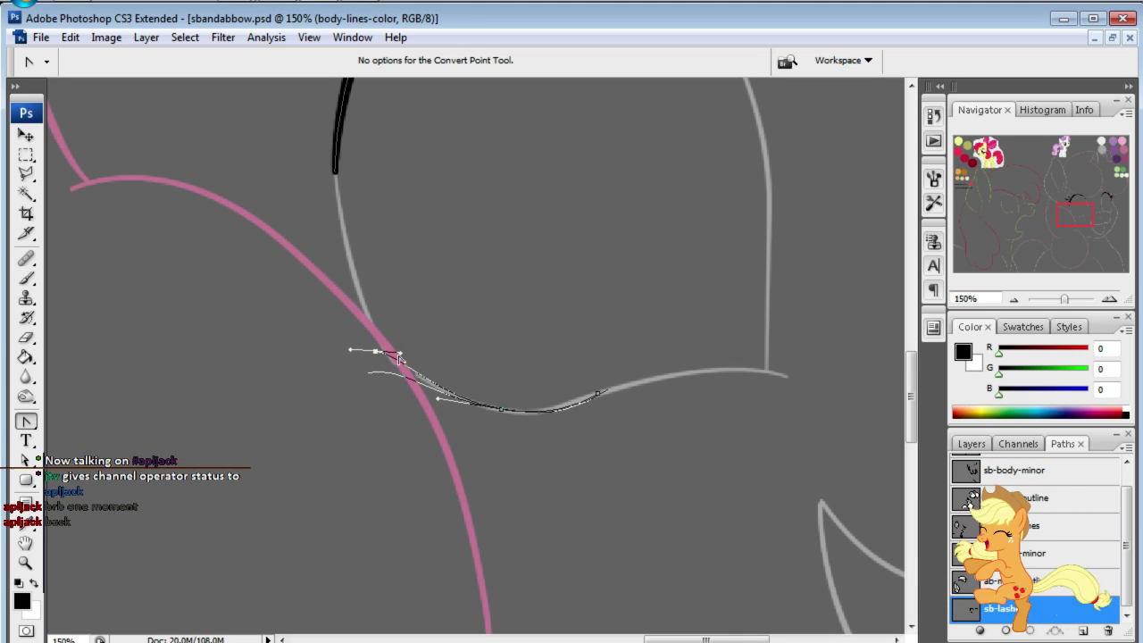
pyautogui.click(23, 460)
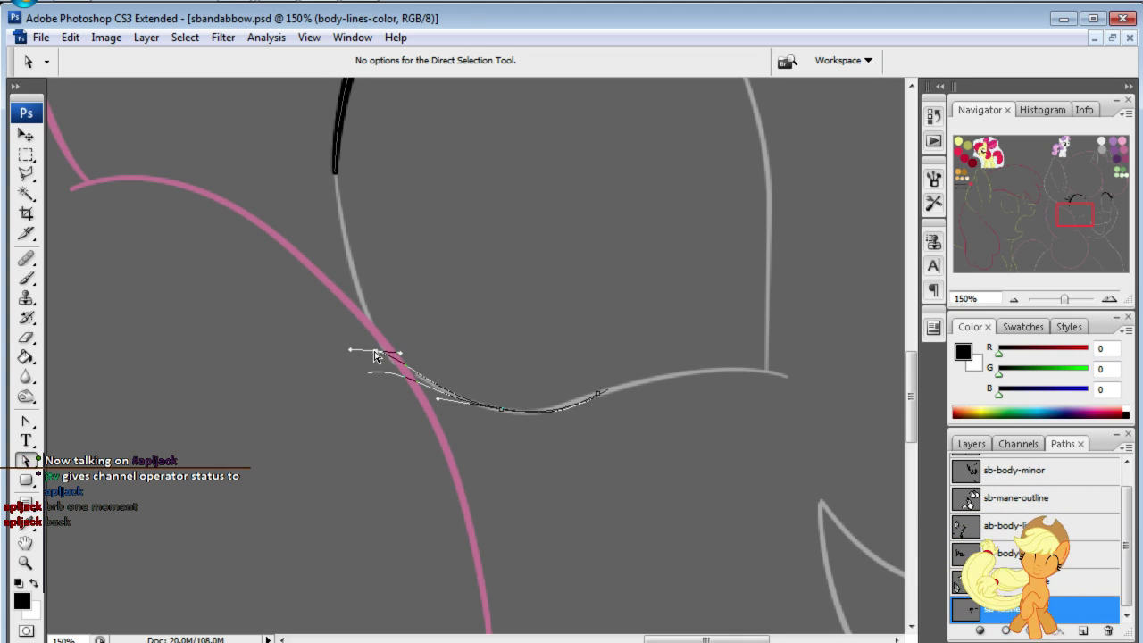
pyautogui.click(476, 364)
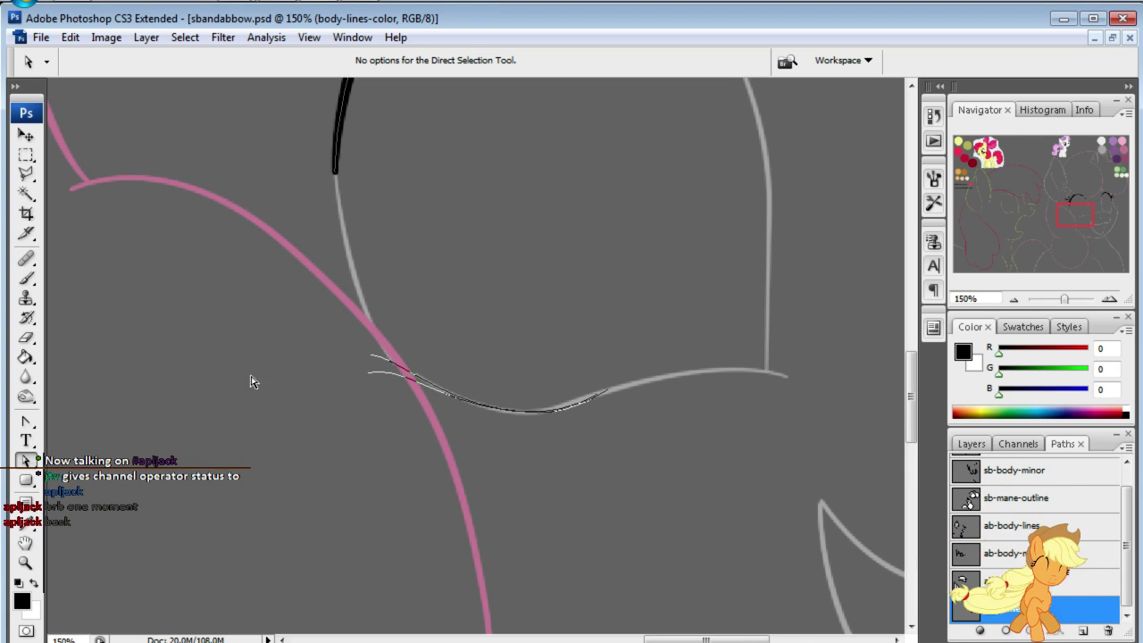
pyautogui.moveTo(26, 421); pyautogui.dragTo(67, 420)
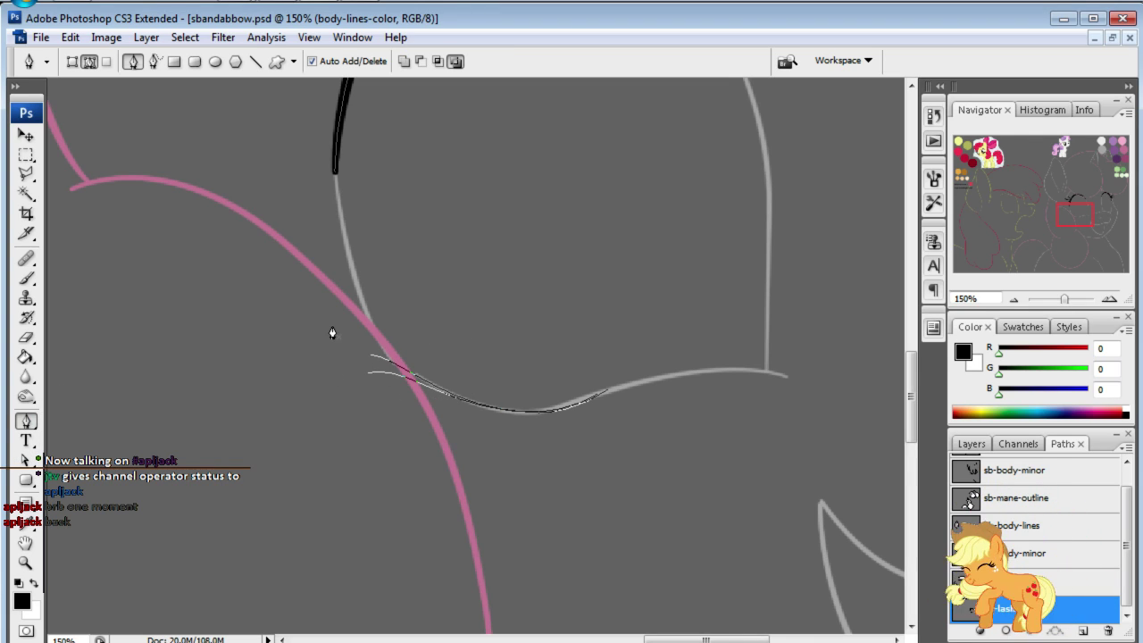
pyautogui.moveTo(332, 333); pyautogui.dragTo(497, 446)
pyautogui.hotkey('ctrl', 'z')
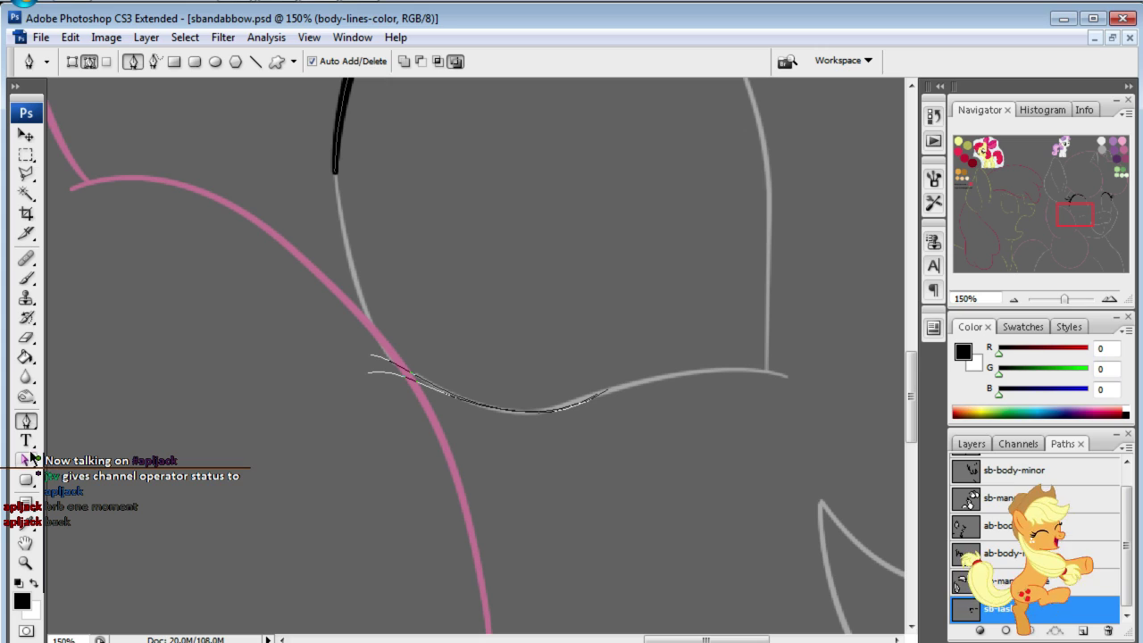
pyautogui.click(26, 459)
pyautogui.moveTo(275, 348); pyautogui.dragTo(460, 440)
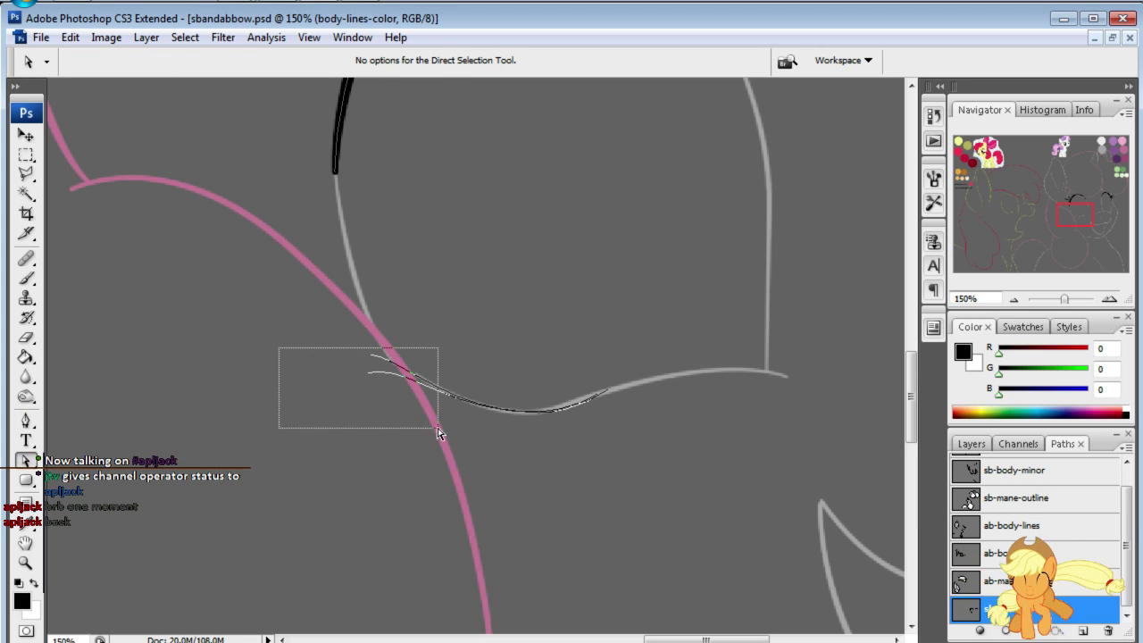
# - Stroke the lower lash subpaths with a 10 px black brush and hide the path outline
pyautogui.click(26, 279)
pyautogui.click(123, 62)
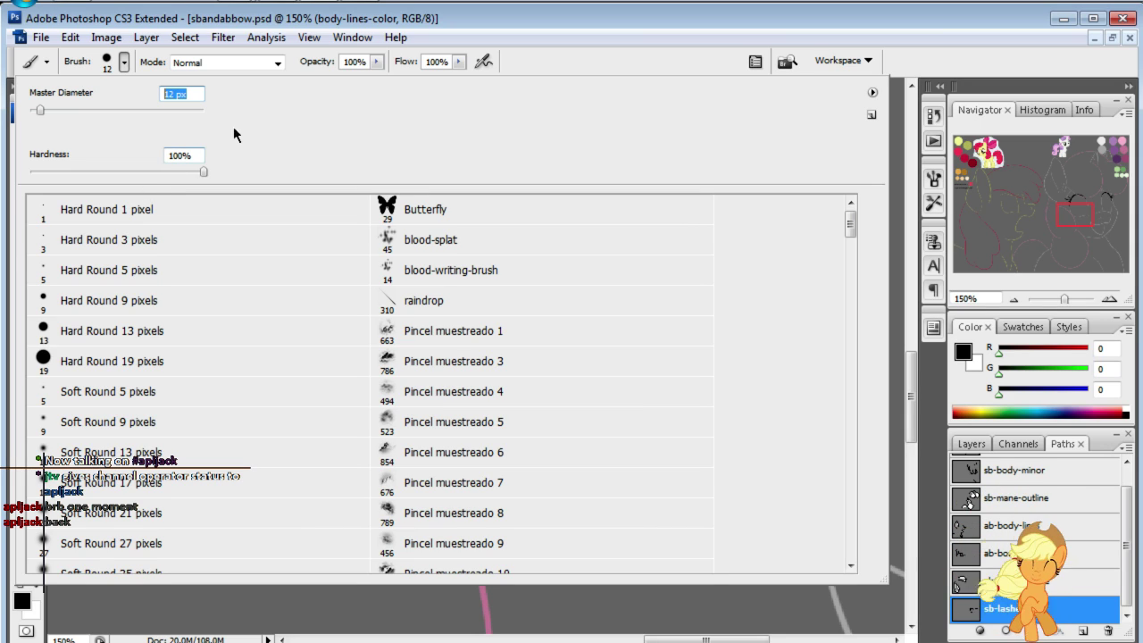
pyautogui.write('10')
pyautogui.press('Return')
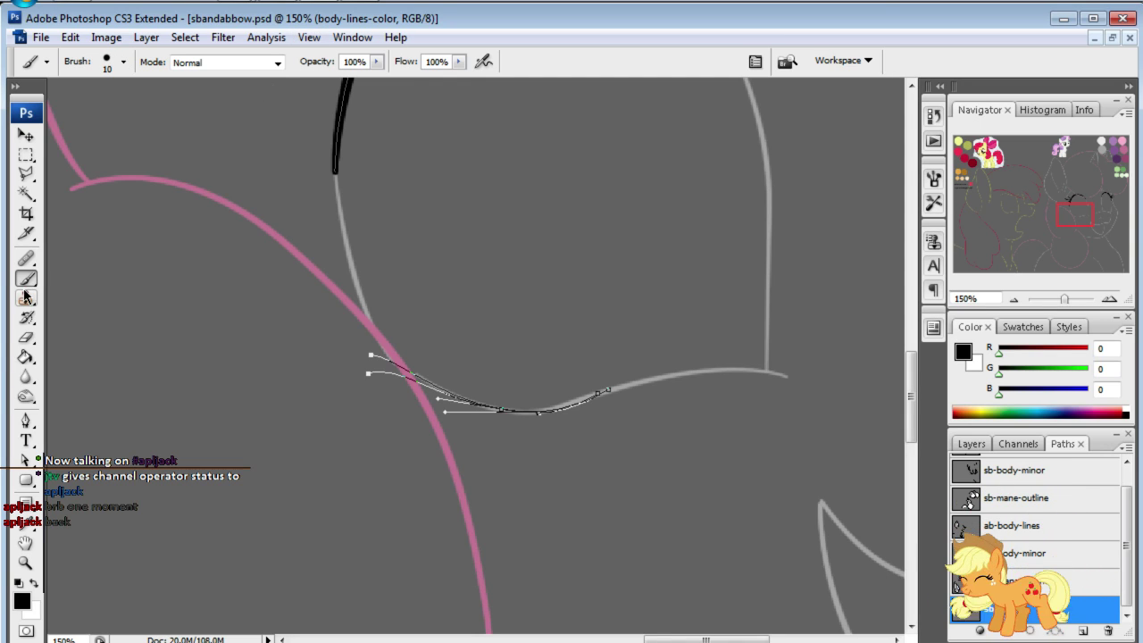
pyautogui.click(26, 420)
pyautogui.rightClick(464, 390)
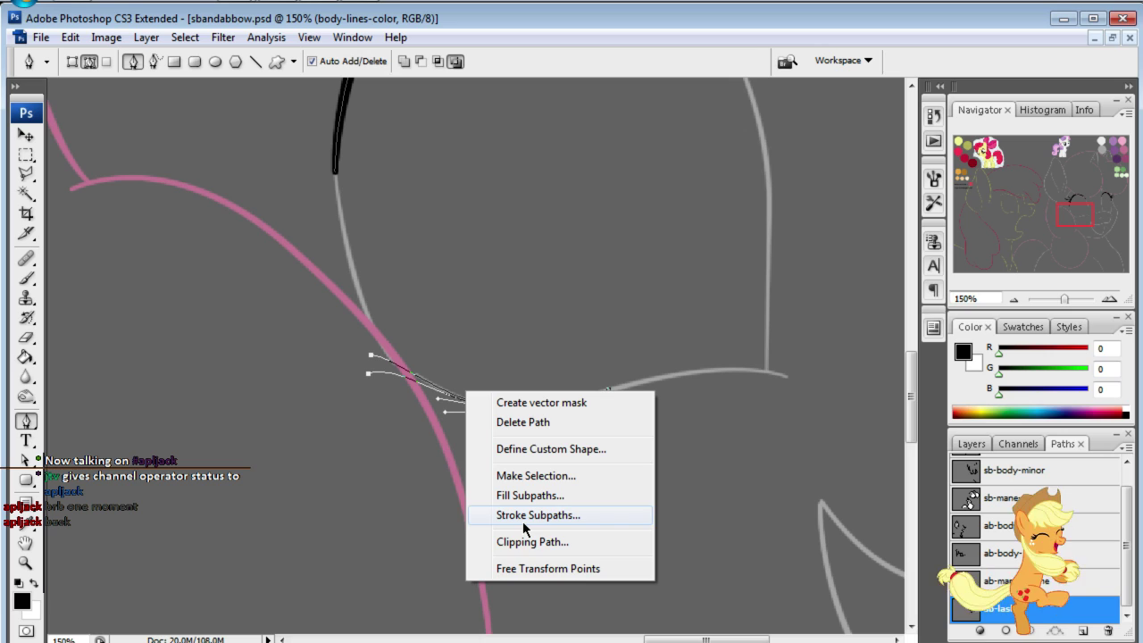
pyautogui.click(524, 522)
pyautogui.click(965, 294)
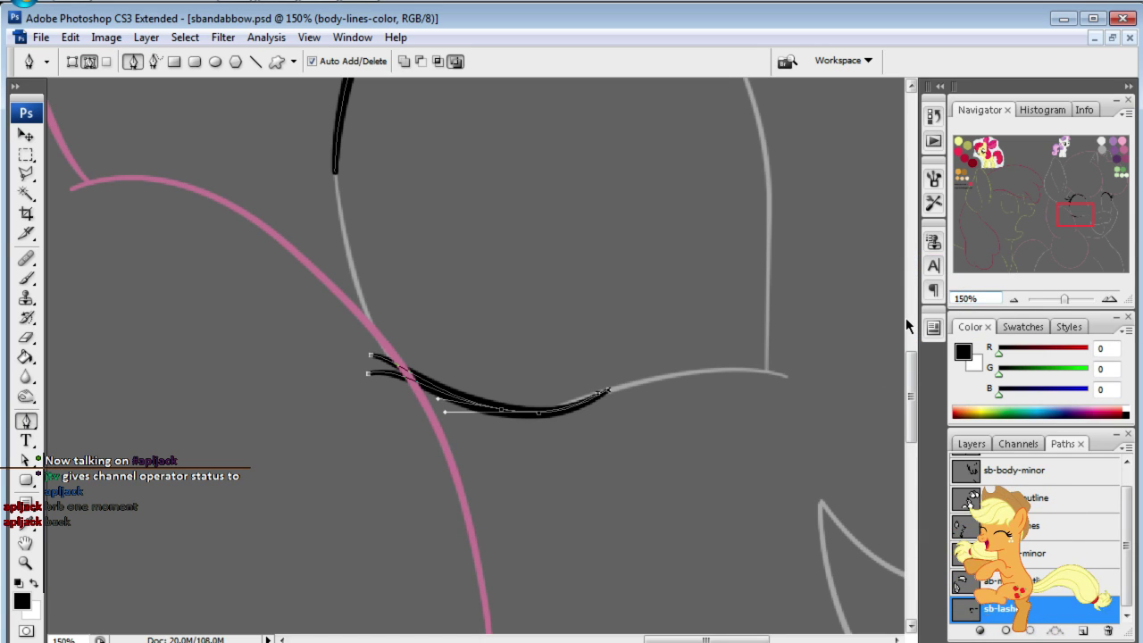
pyautogui.press('Escape')
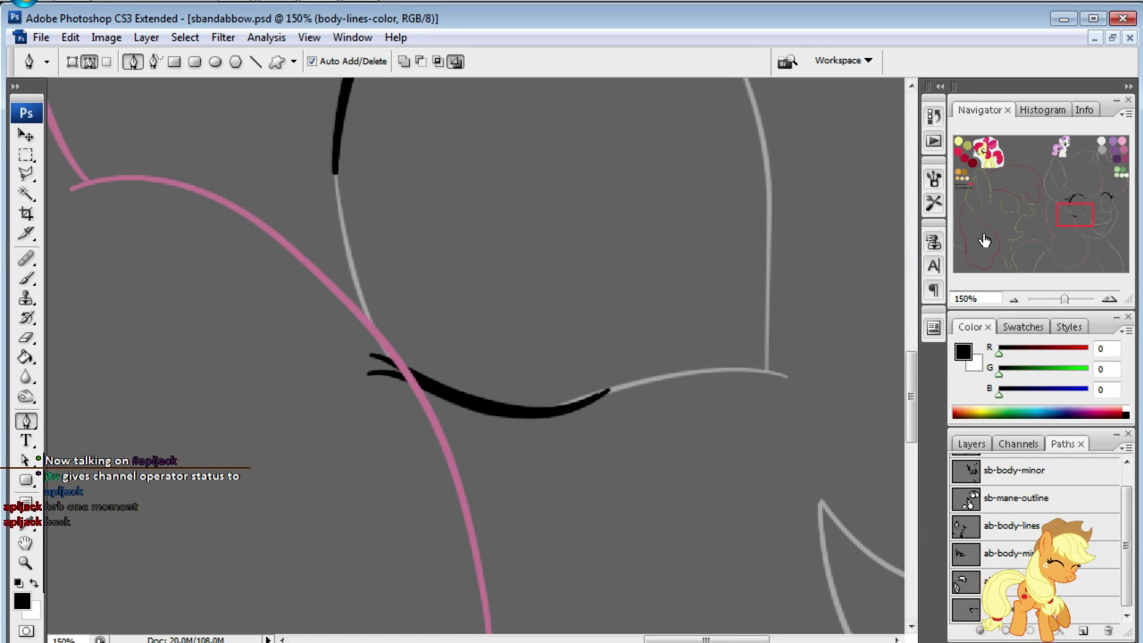
# - Undo the black lower-lash stroke and bend the sb-lash path's curve slightly upward
pyautogui.moveTo(1061, 216); pyautogui.dragTo(1091, 221)
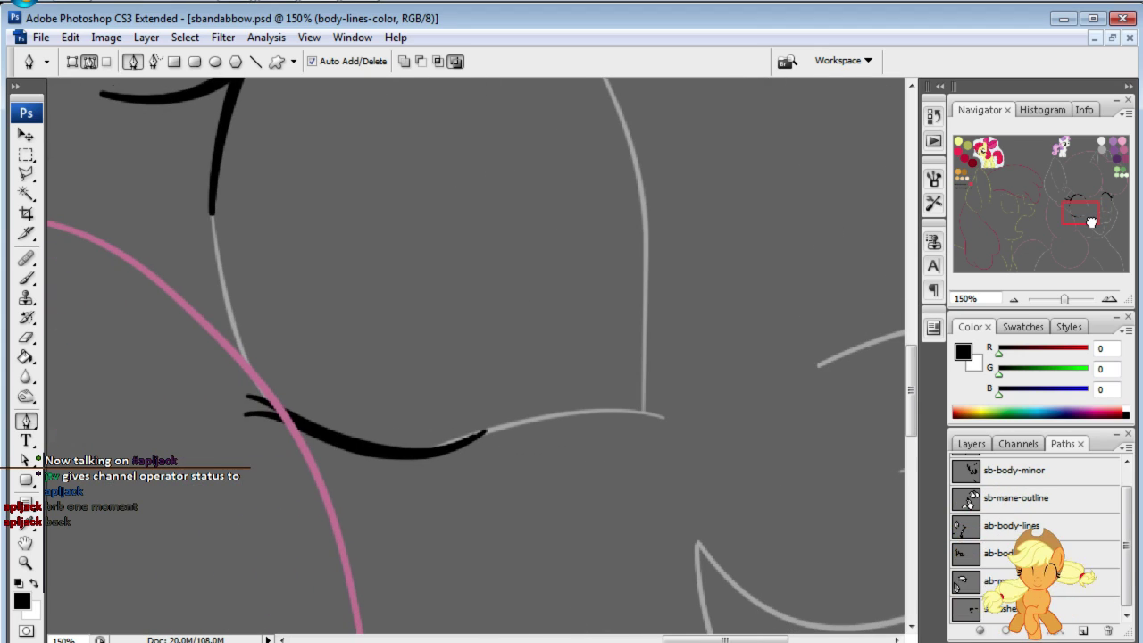
pyautogui.hotkey('ctrl', 'z')
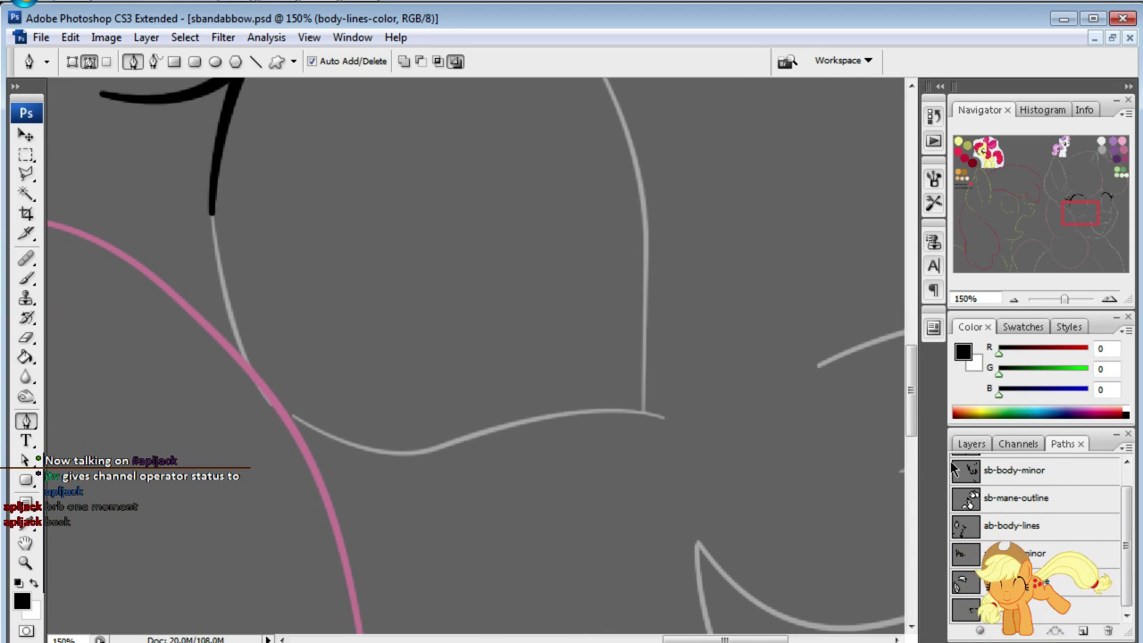
pyautogui.click(1017, 610)
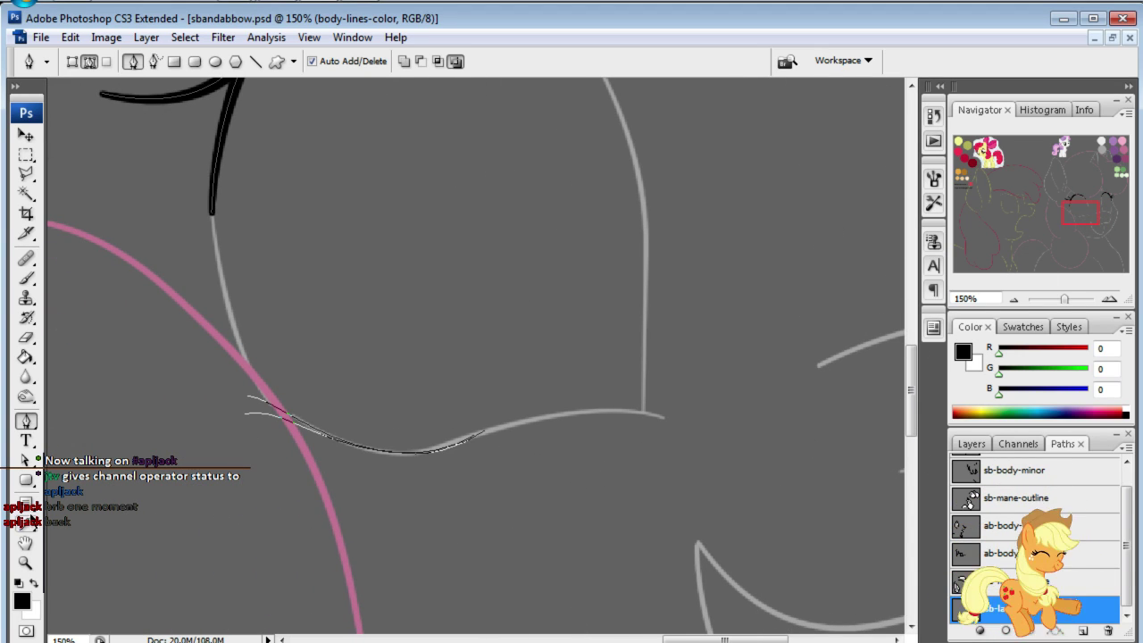
pyautogui.click(26, 460)
pyautogui.click(439, 456)
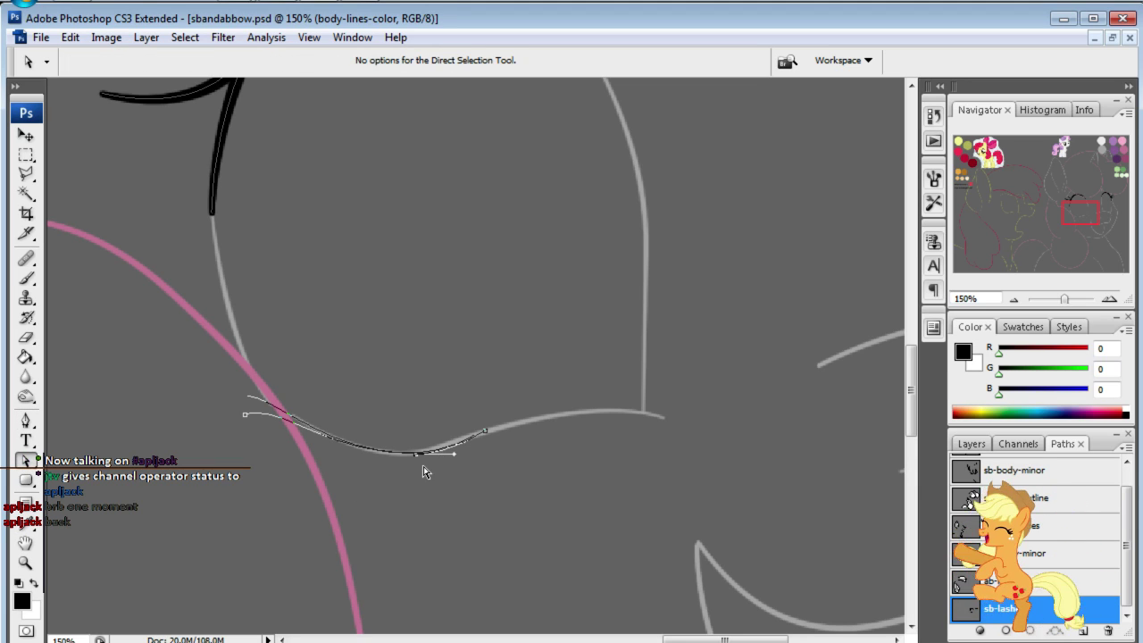
pyautogui.moveTo(452, 458); pyautogui.dragTo(423, 455)
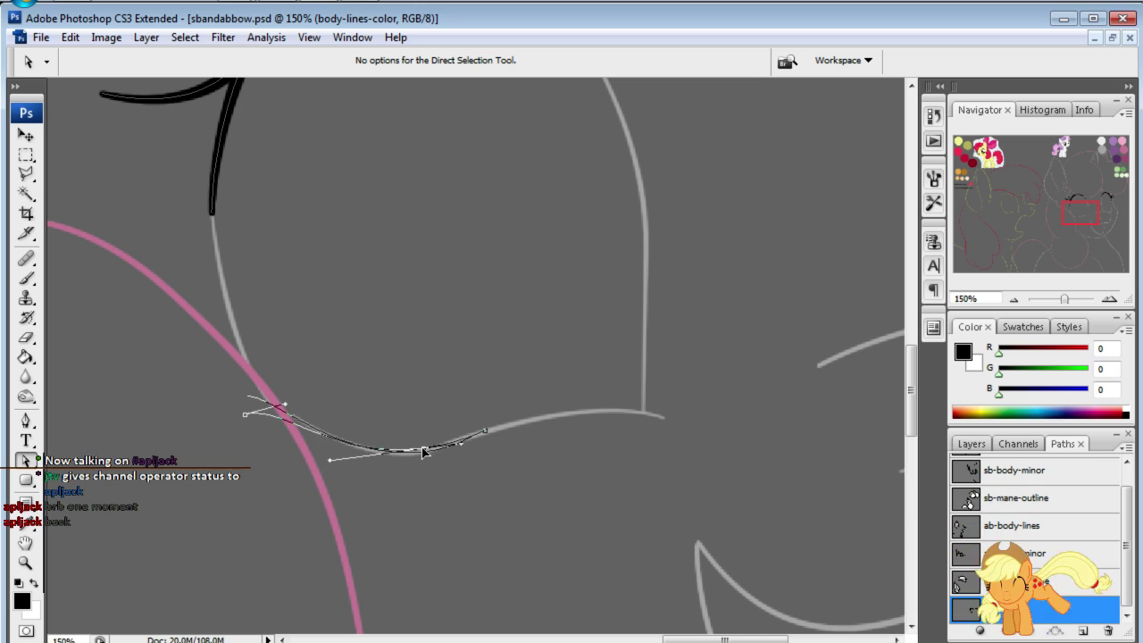
# - Adjust the lash segment's curvature and select the end anchor of the lash curve
pyautogui.click(413, 393)
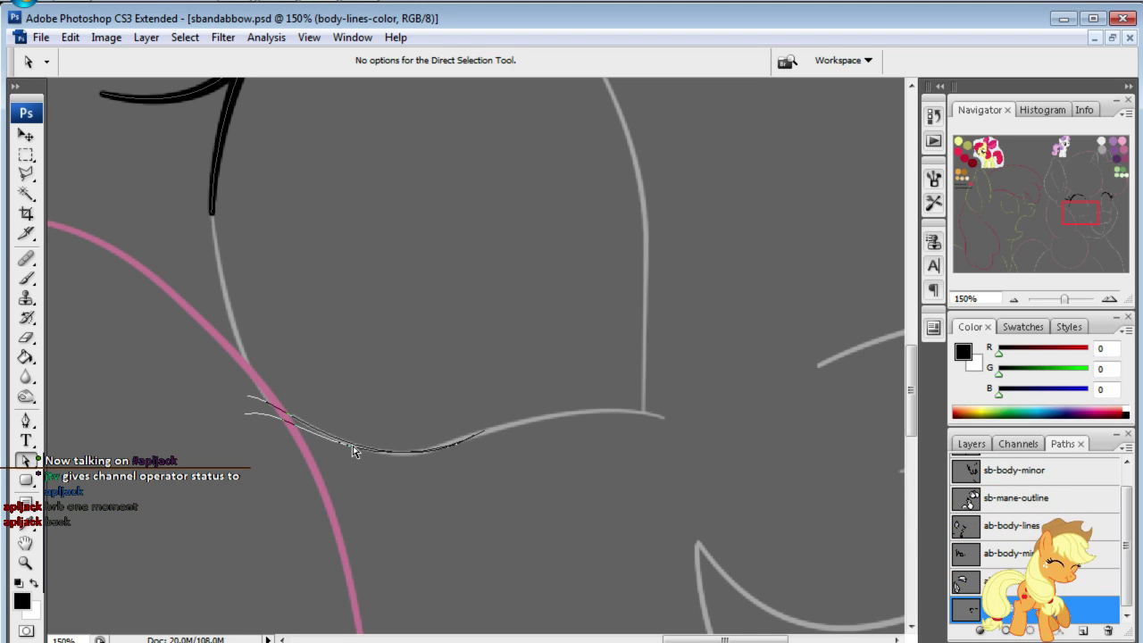
pyautogui.click(354, 452)
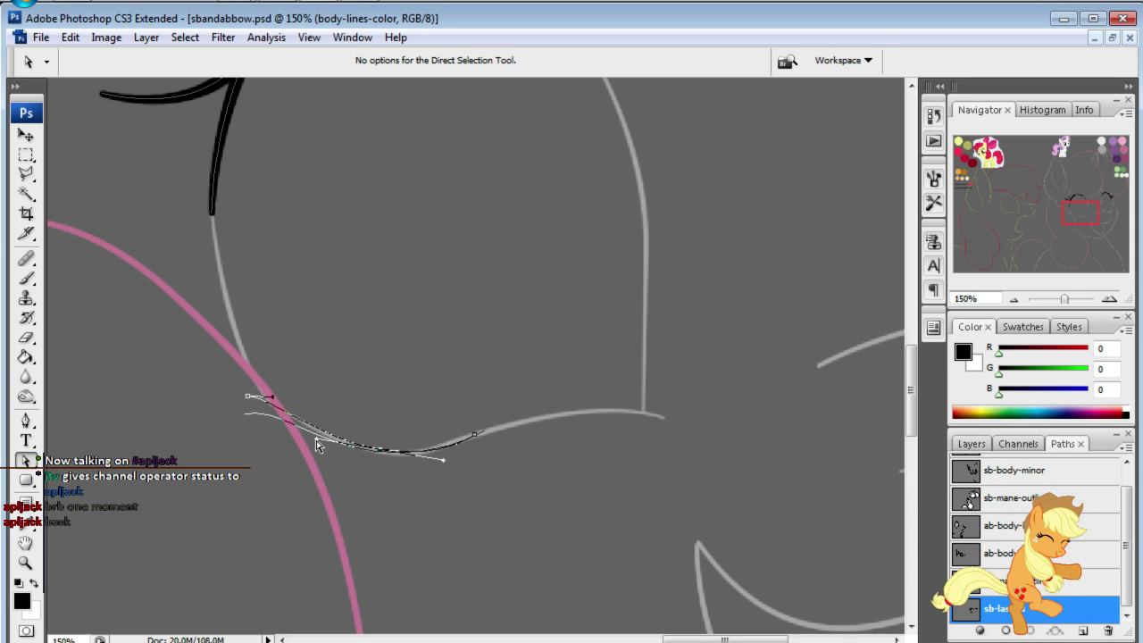
pyautogui.moveTo(322, 447); pyautogui.dragTo(310, 448)
pyautogui.click(349, 396)
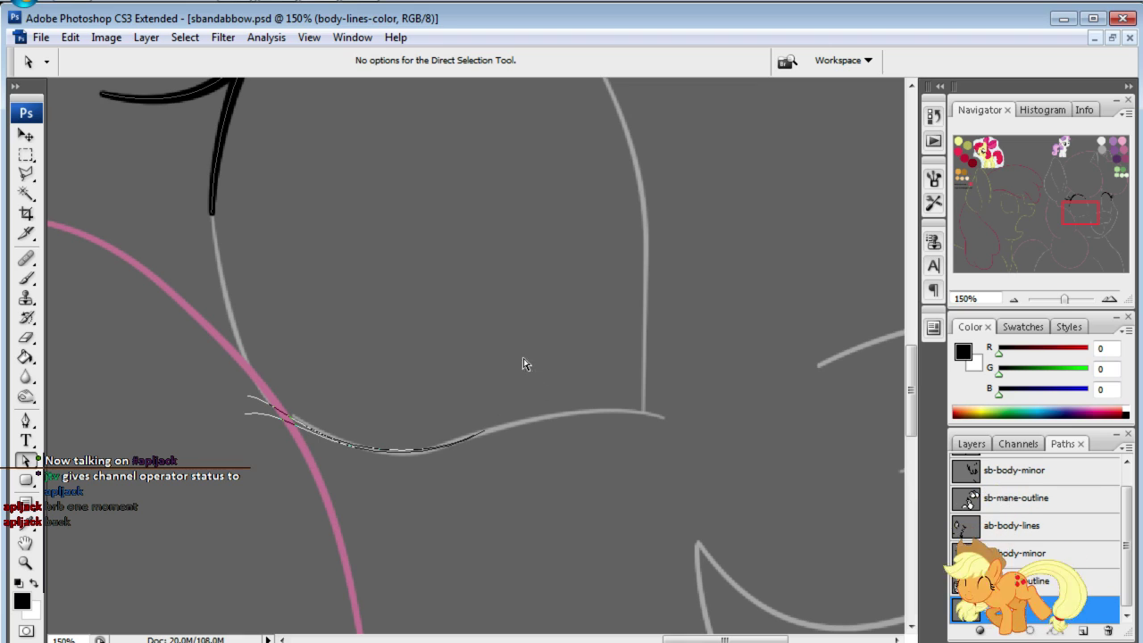
pyautogui.click(459, 445)
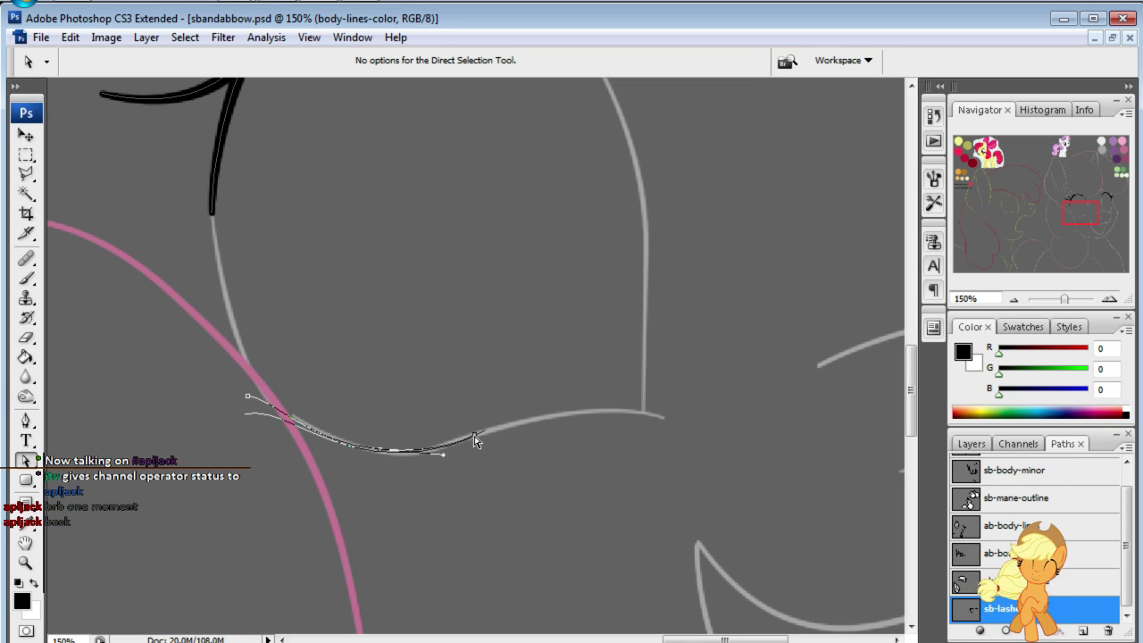
pyautogui.click(487, 433)
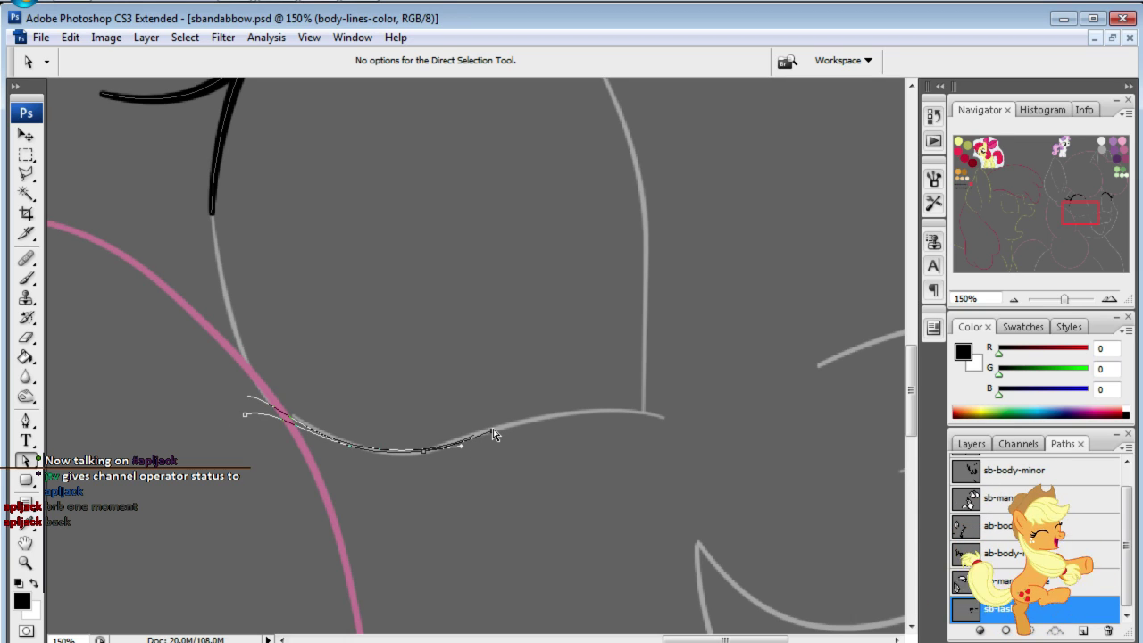
# - Pull direction handles out of the lash path's end anchor with Convert Point
pyautogui.click(26, 419)
pyautogui.click(107, 493)
pyautogui.moveTo(483, 431)
pyautogui.mouseDown()
pyautogui.moveTo(509, 432)
pyautogui.moveTo(473, 439)
pyautogui.mouseUp()
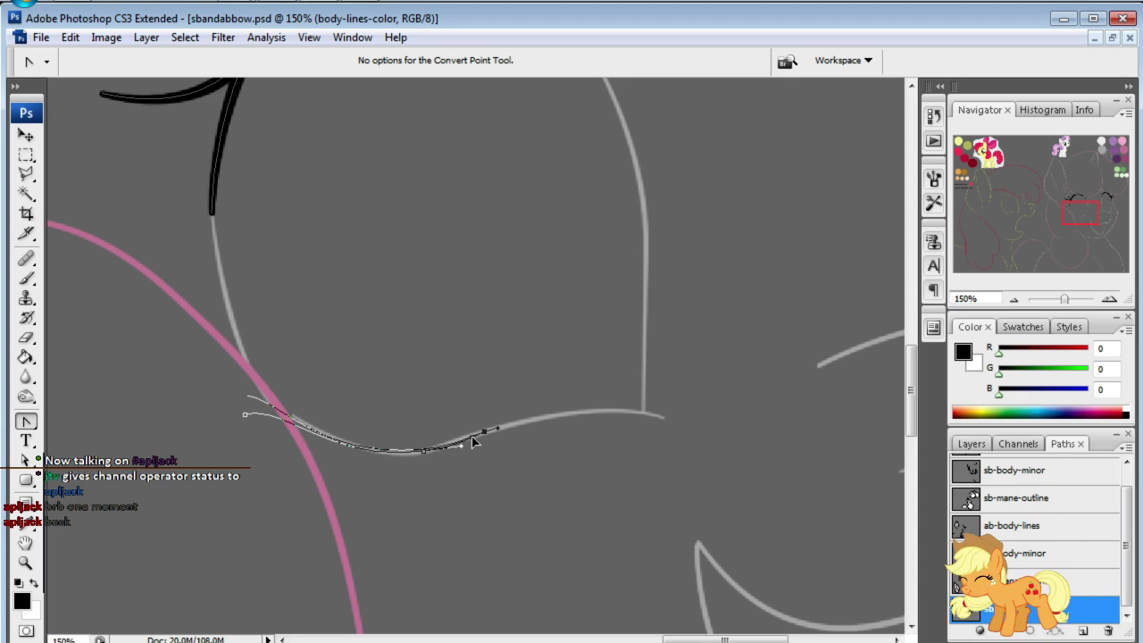
pyautogui.moveTo(26, 422); pyautogui.dragTo(79, 427)
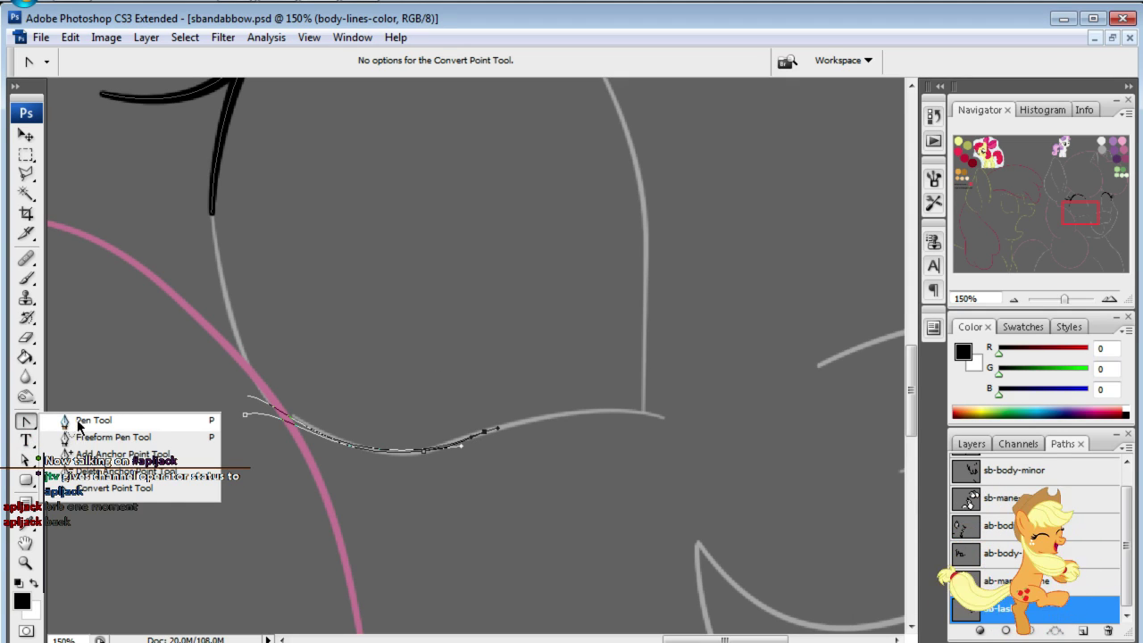
pyautogui.click(79, 425)
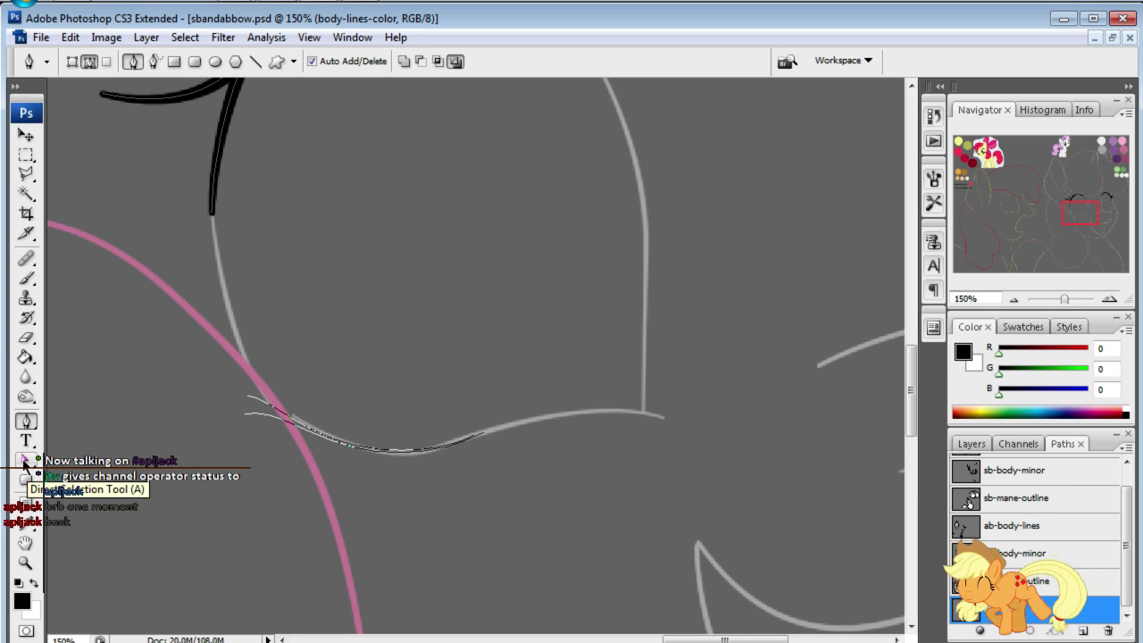
# - Marquee all lash path anchors and open Stroke Subpath, set to Brush with Simulate Pressure
pyautogui.click(24, 461)
pyautogui.moveTo(532, 375); pyautogui.dragTo(274, 482)
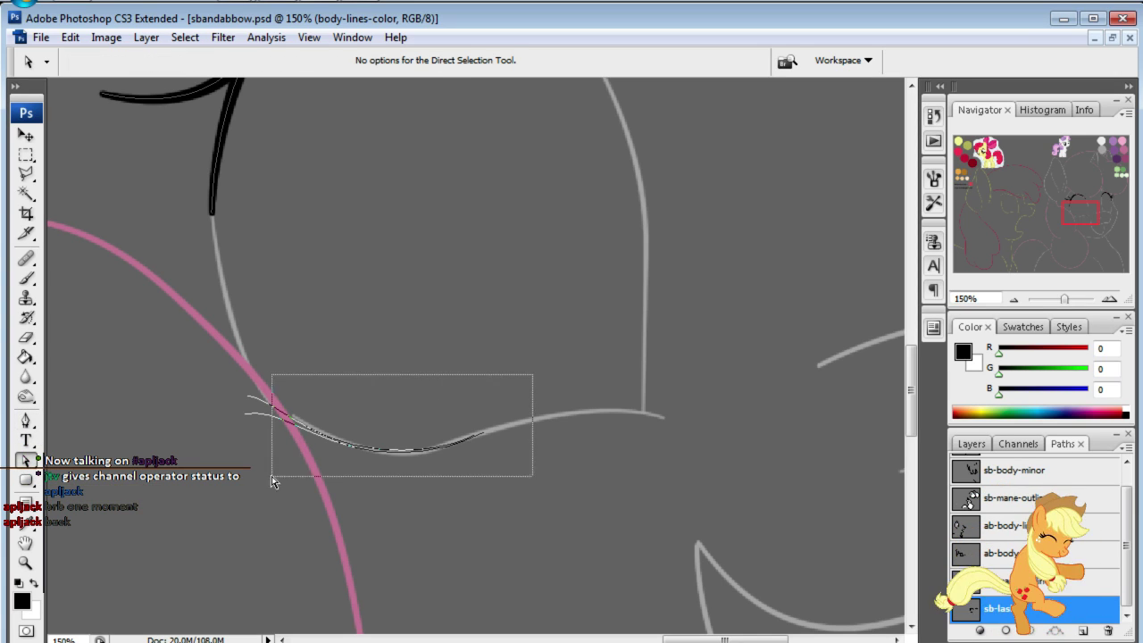
pyautogui.rightClick(375, 437)
pyautogui.click(429, 564)
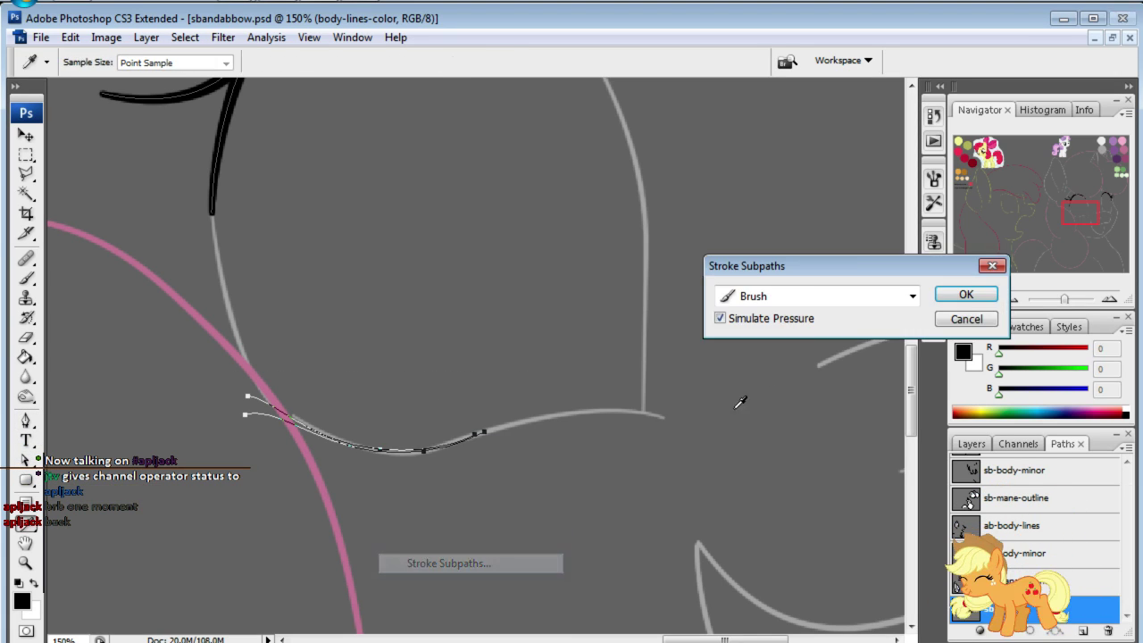
# - Stroke the lash path with the brush and zoom out to 50% to review both eyes
pyautogui.click(968, 295)
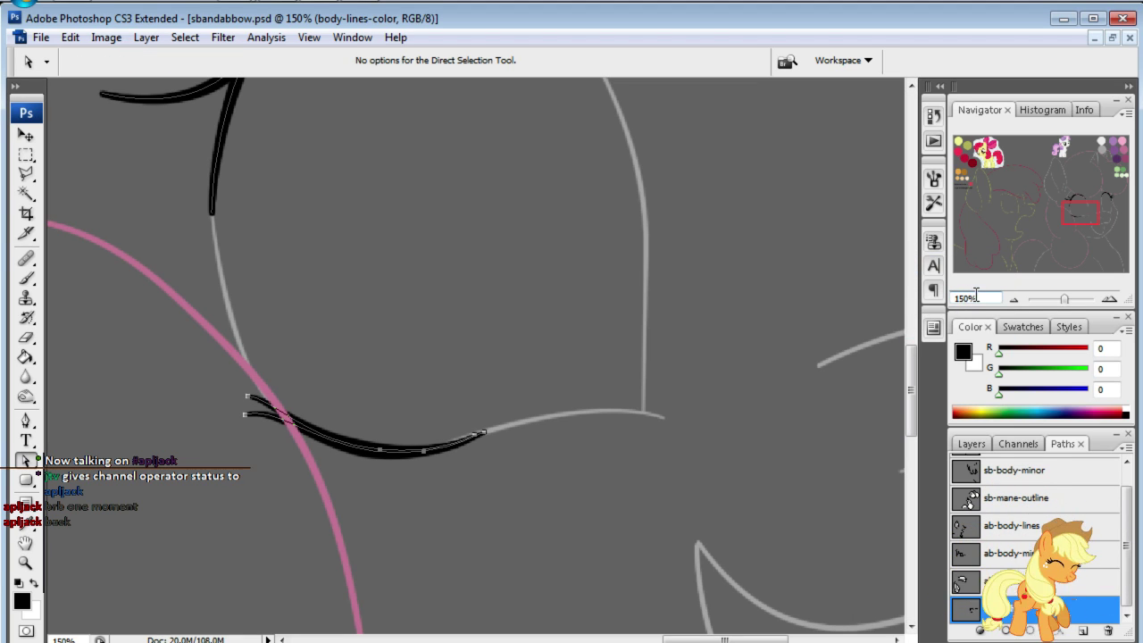
pyautogui.write('100')
pyautogui.press('Return')
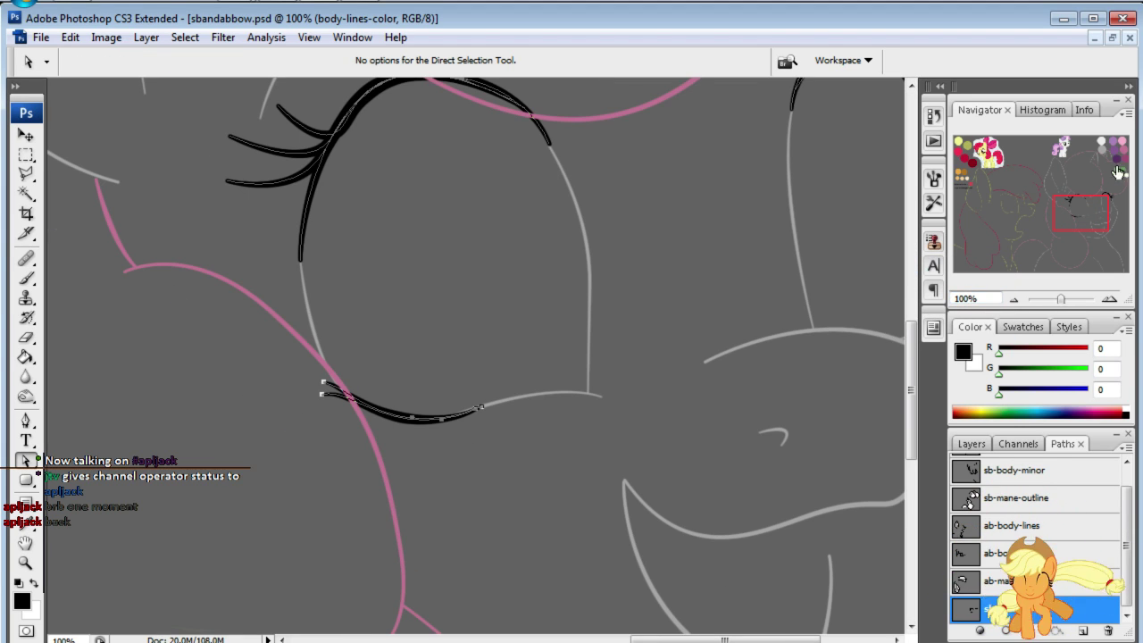
pyautogui.moveTo(1066, 217); pyautogui.dragTo(1075, 211)
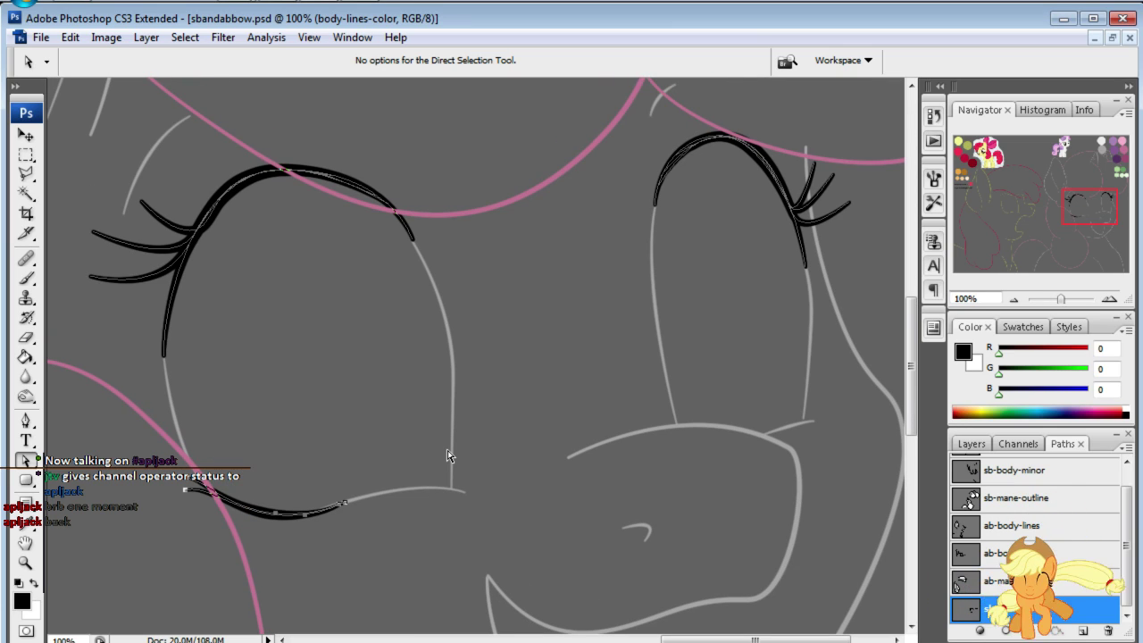
pyautogui.press('Return')
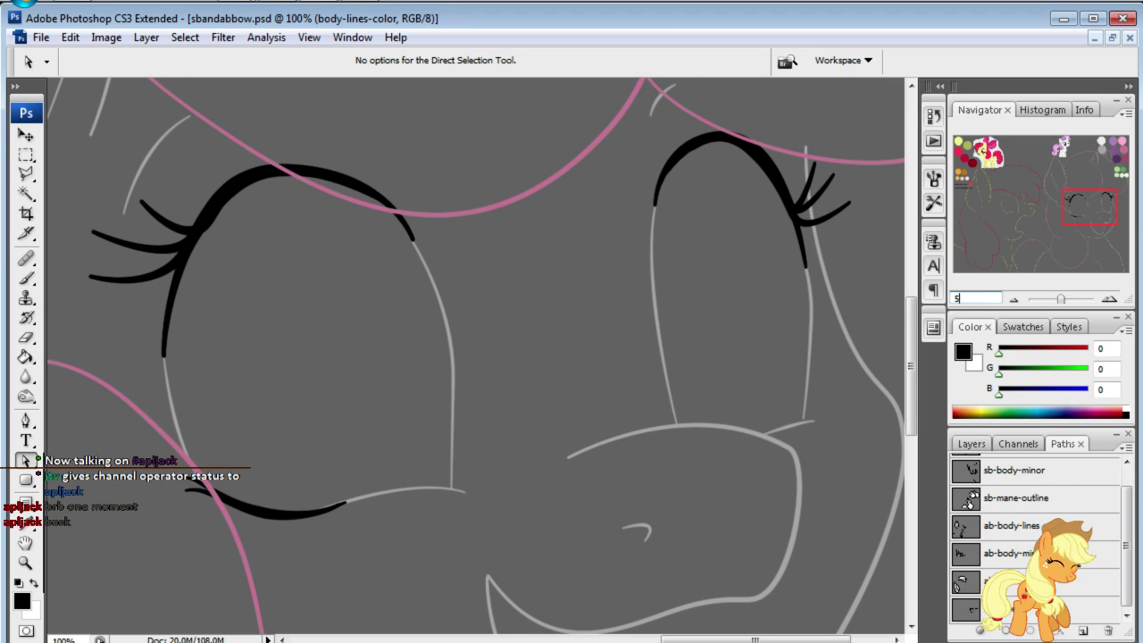
pyautogui.write('0')
pyautogui.press('Return')
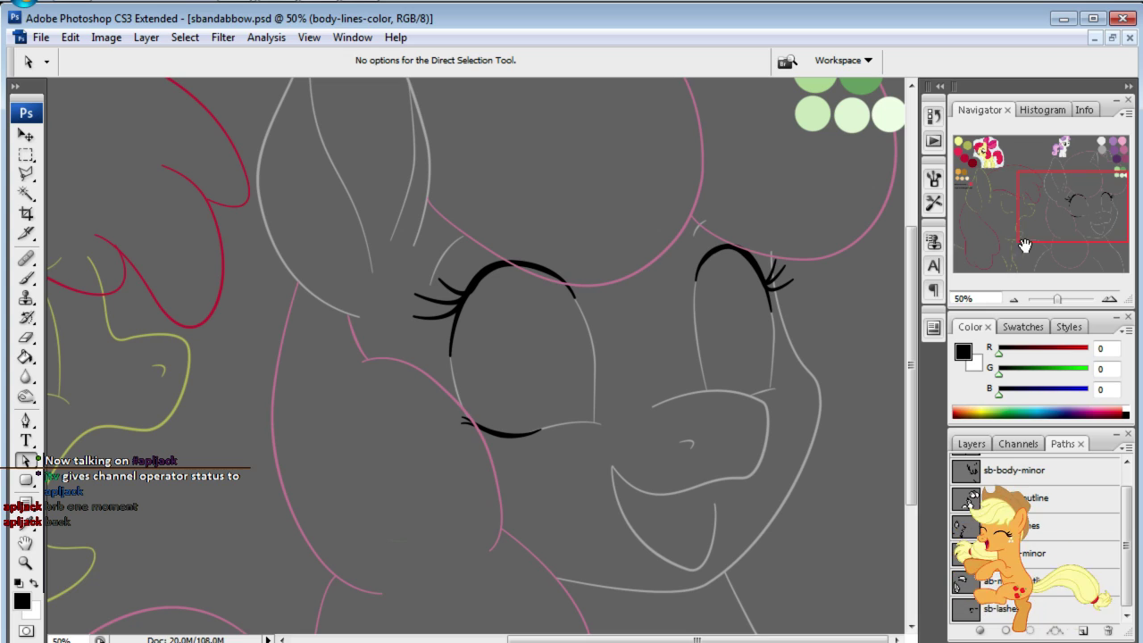
pyautogui.moveTo(1072, 226); pyautogui.dragTo(1066, 237)
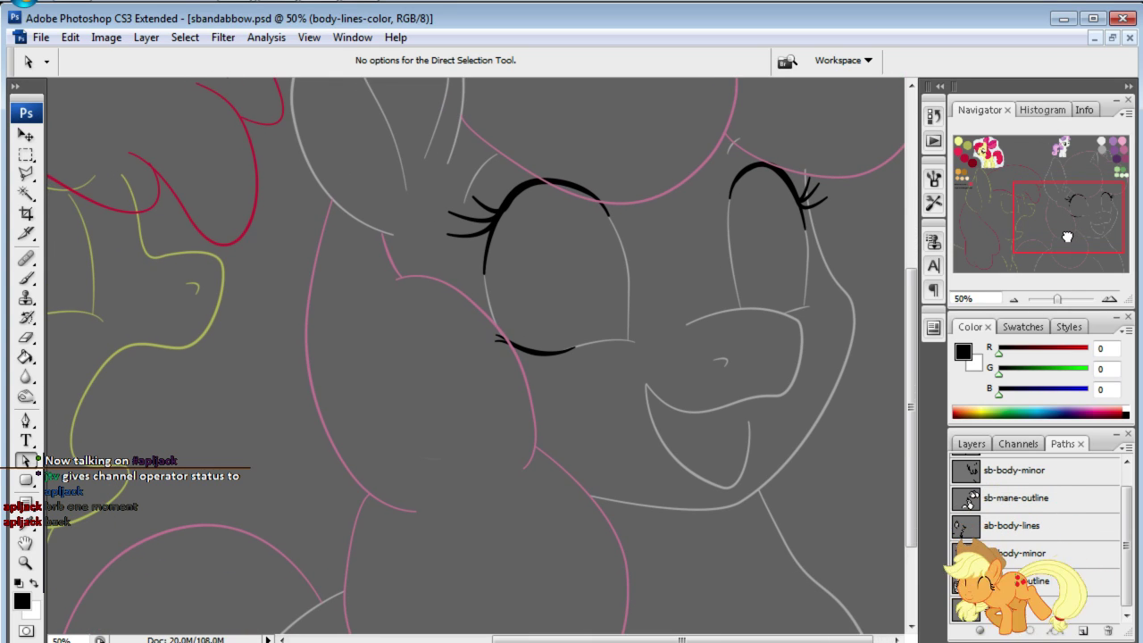
pyautogui.moveTo(1067, 236); pyautogui.dragTo(1080, 234)
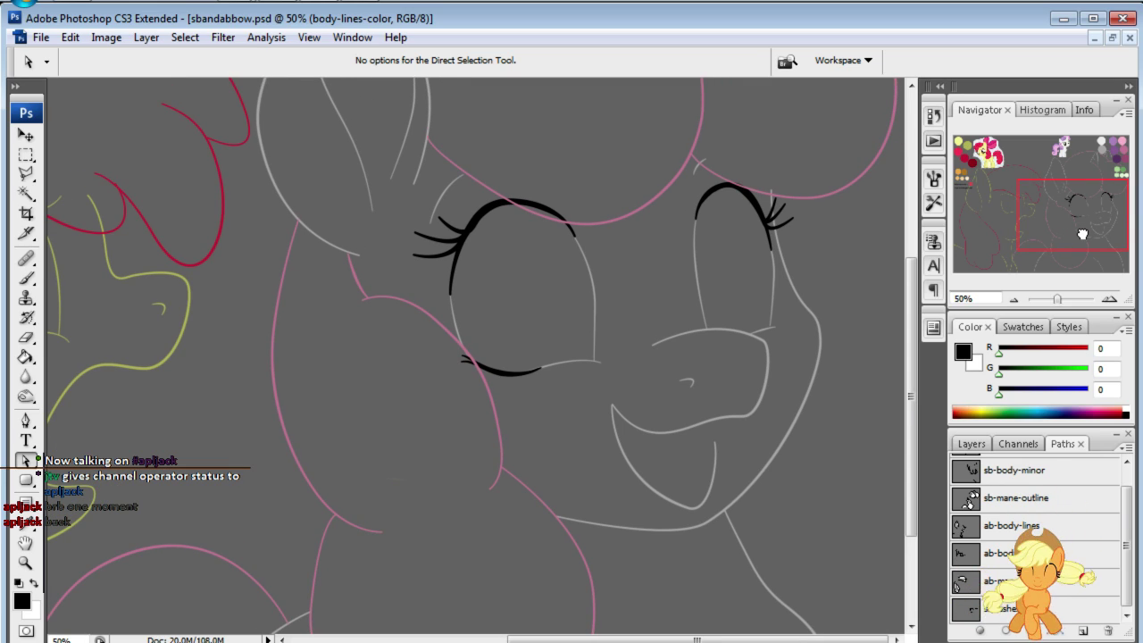
pyautogui.moveTo(1084, 234); pyautogui.dragTo(1095, 234)
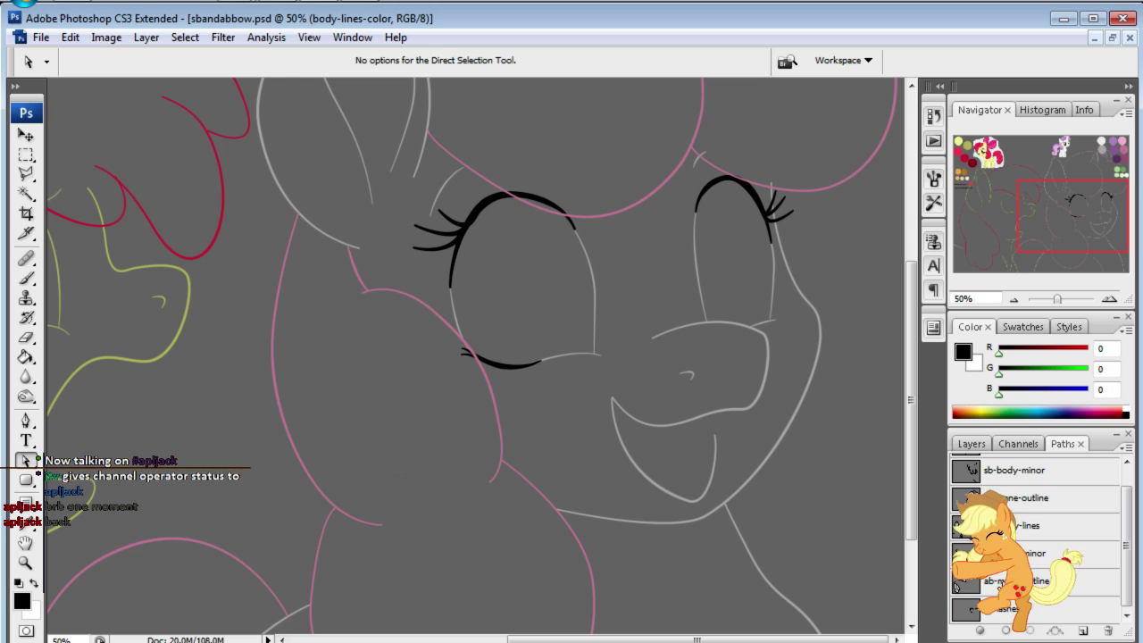
# - Show and then hide the black sketch layers to compare the strokes
pyautogui.scroll(1, 1060, 547)
pyautogui.click(971, 443)
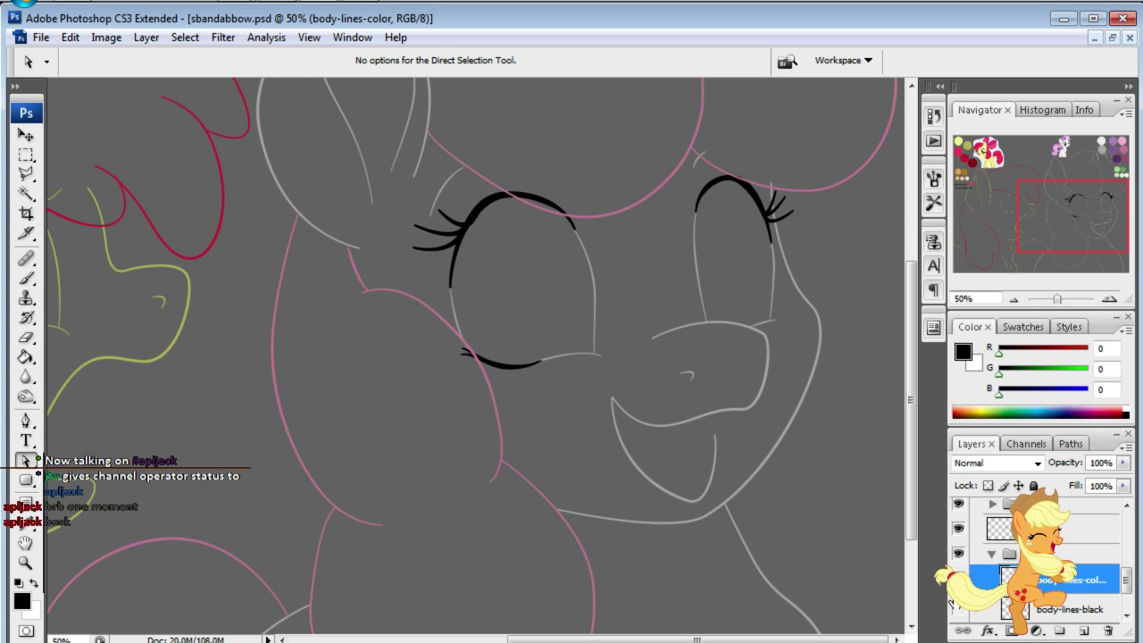
pyautogui.click(958, 610)
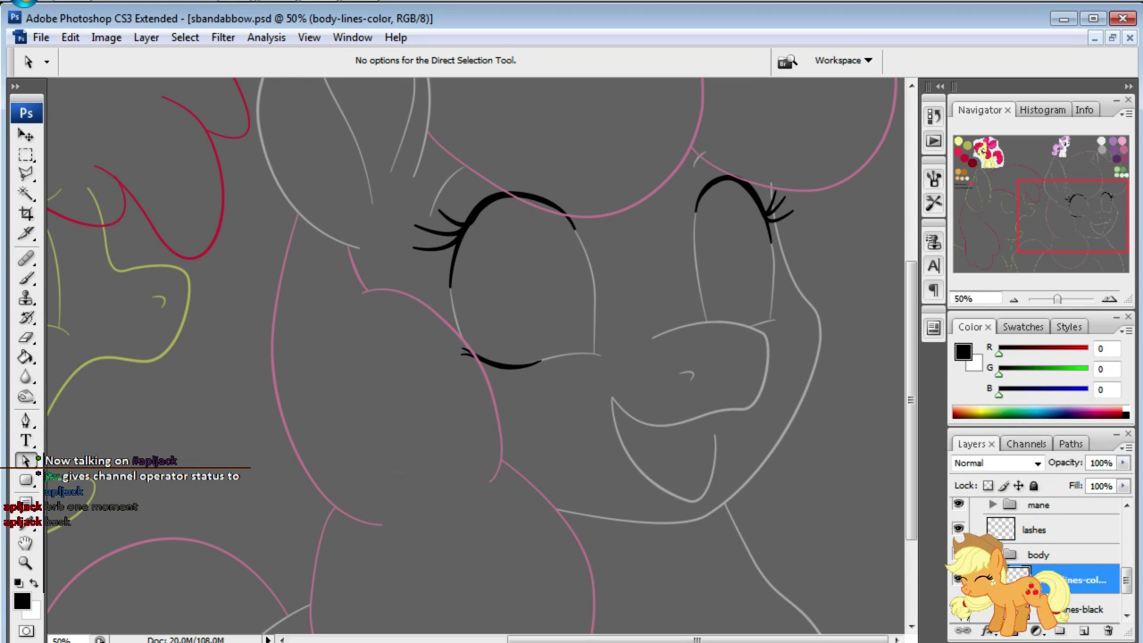
pyautogui.scroll(-2, 959, 607)
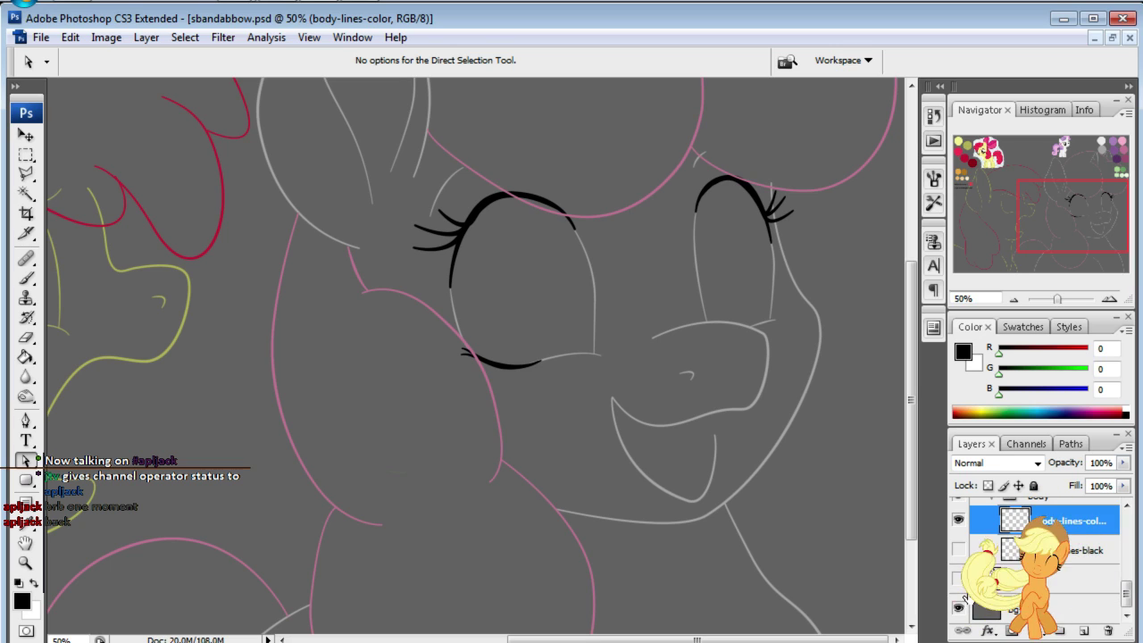
pyautogui.click(958, 582)
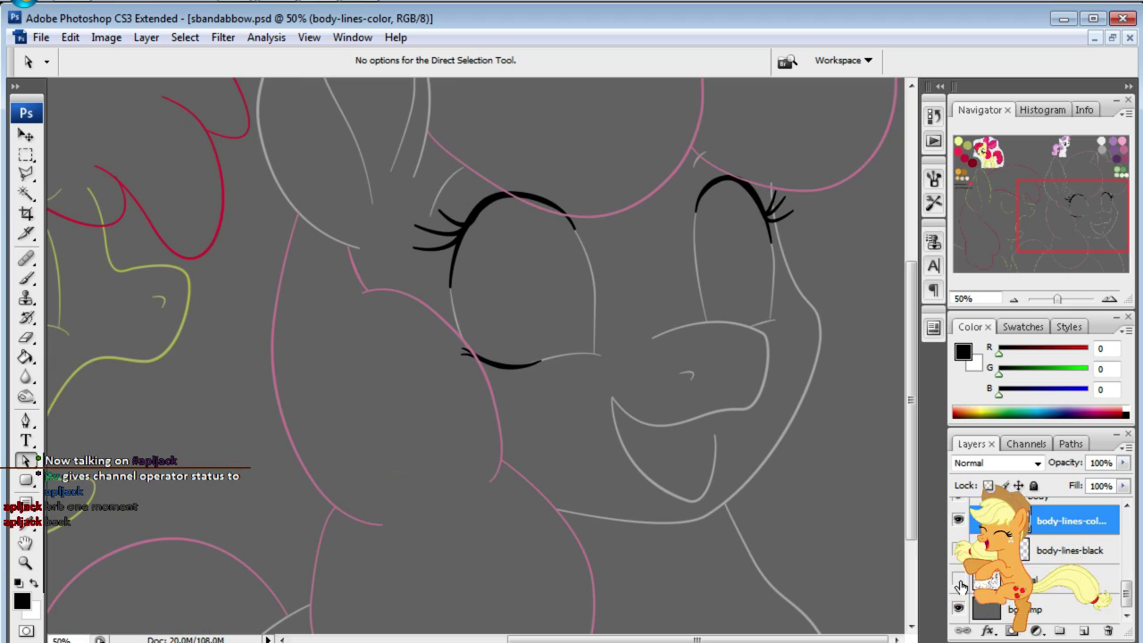
pyautogui.moveTo(958, 579); pyautogui.dragTo(958, 550)
# - Zoom to 100%, undo the lower eyelid stroke, and select the 'lashes' layer
pyautogui.moveTo(1076, 222); pyautogui.dragTo(1076, 210)
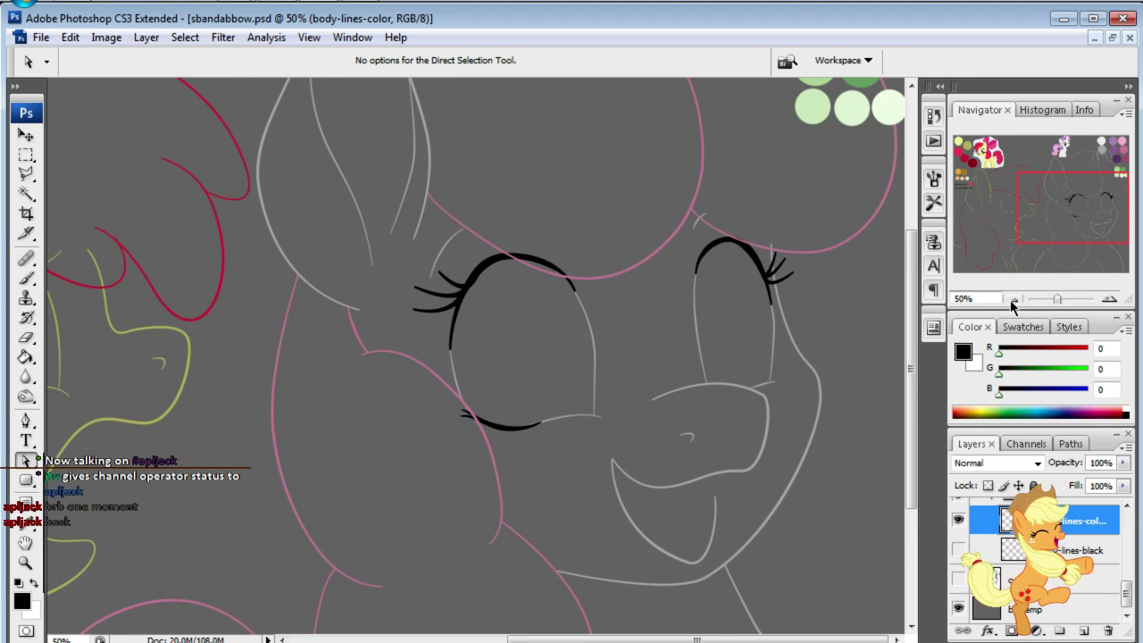
pyautogui.write('100')
pyautogui.press('Return')
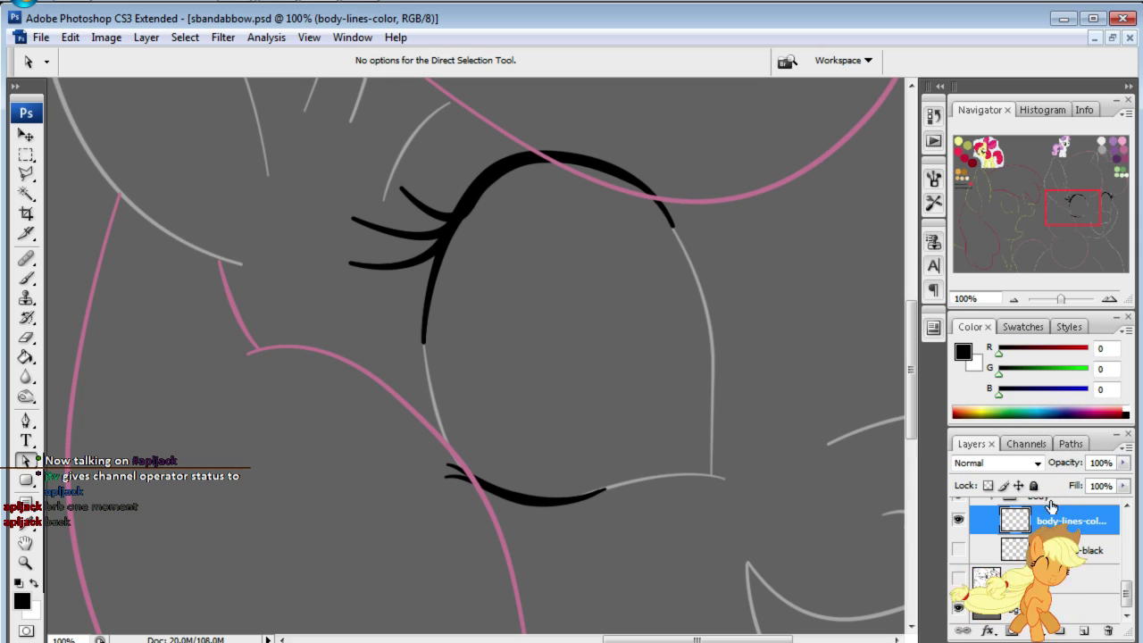
pyautogui.hotkey('ctrl', 'z')
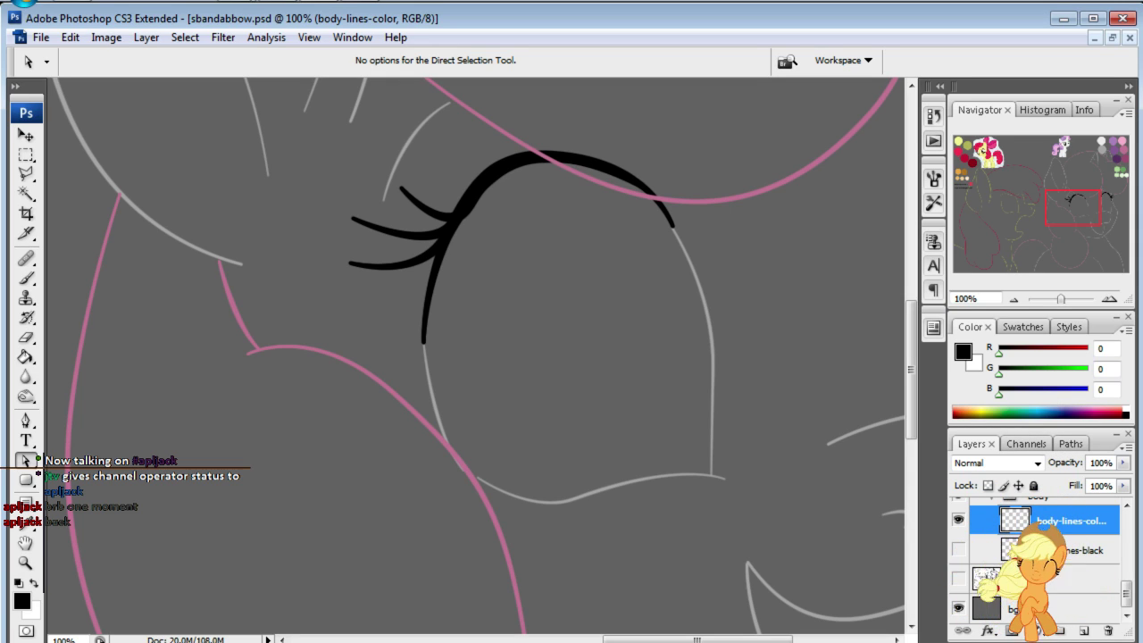
pyautogui.scroll(2, 1035, 553)
pyautogui.click(1015, 530)
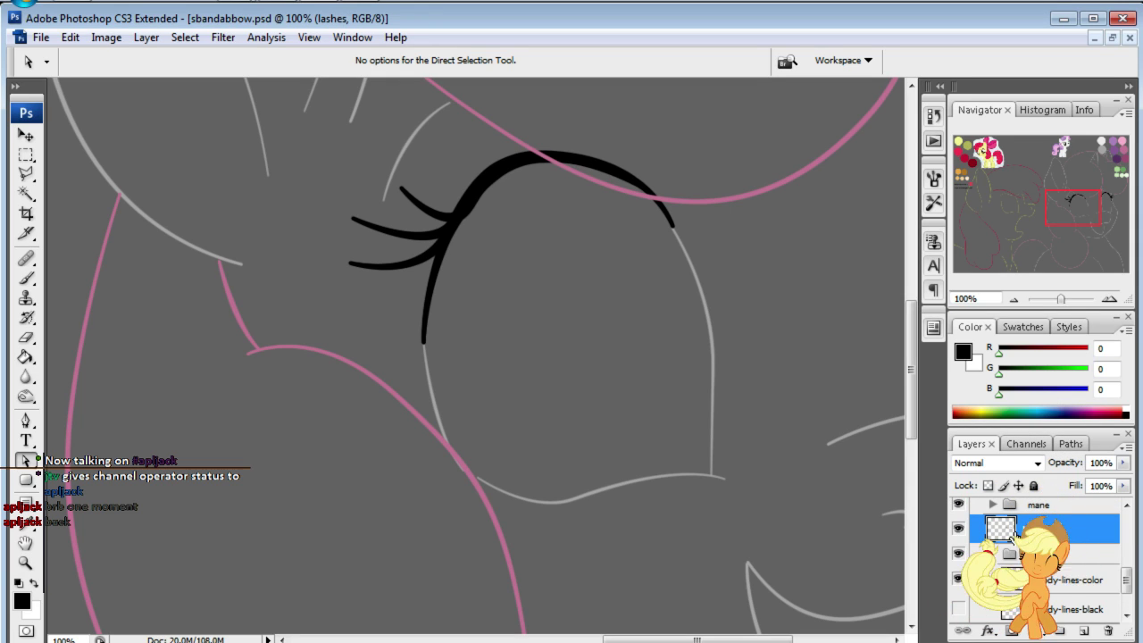
# - Load the lower eyelid path from the Paths list and check it over the lashes layer
pyautogui.click(1069, 445)
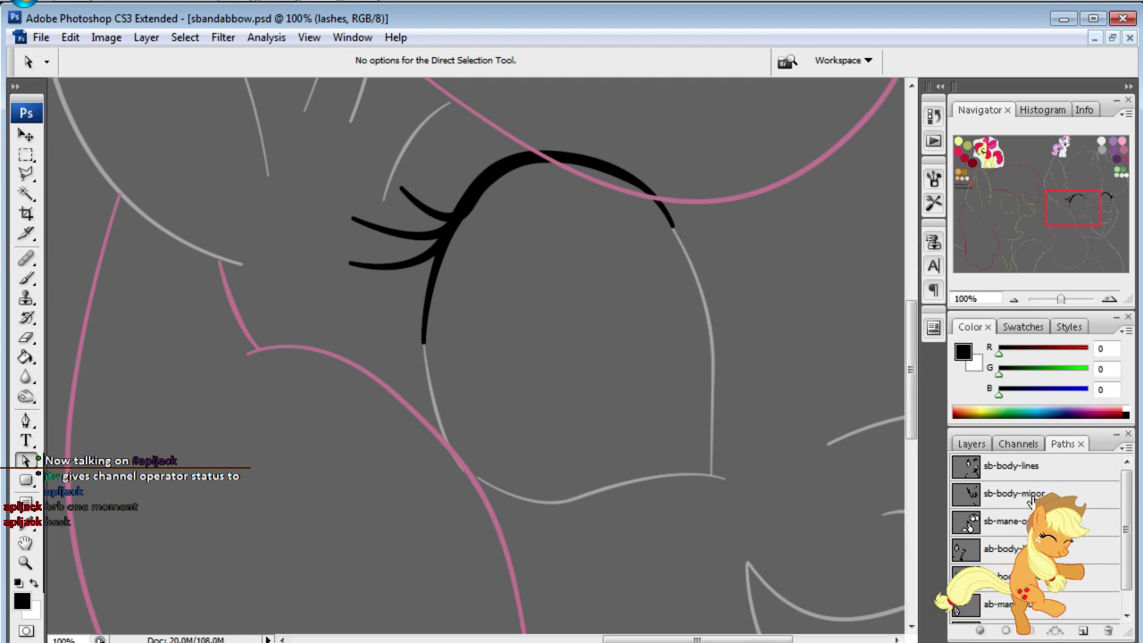
pyautogui.moveTo(1068, 208); pyautogui.dragTo(1095, 206)
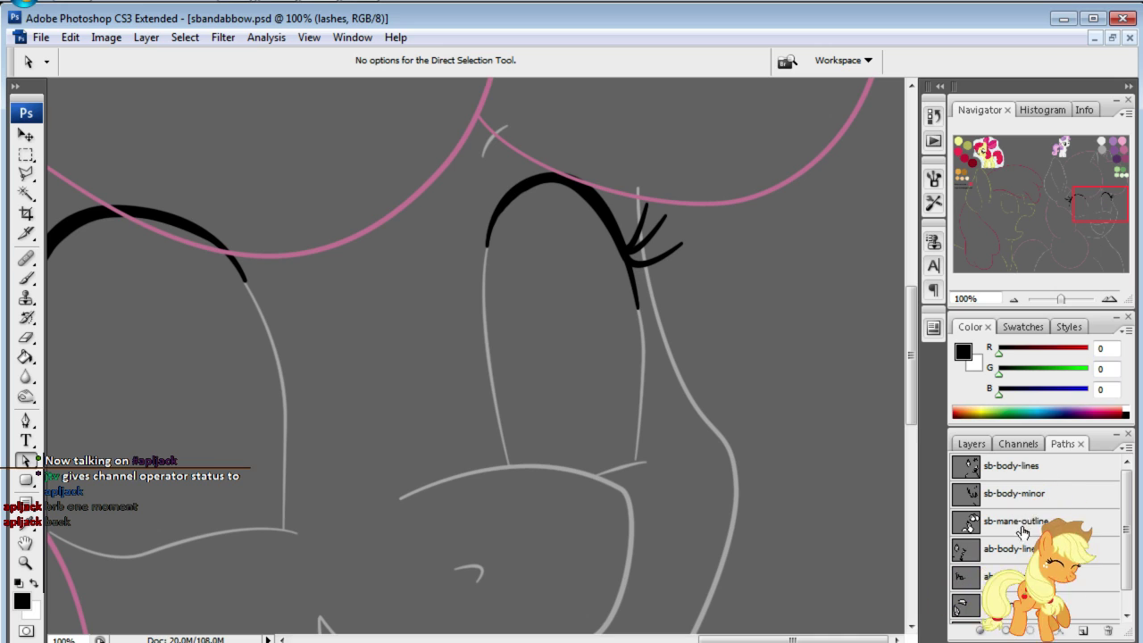
pyautogui.scroll(-1, 1004, 578)
pyautogui.click(1009, 609)
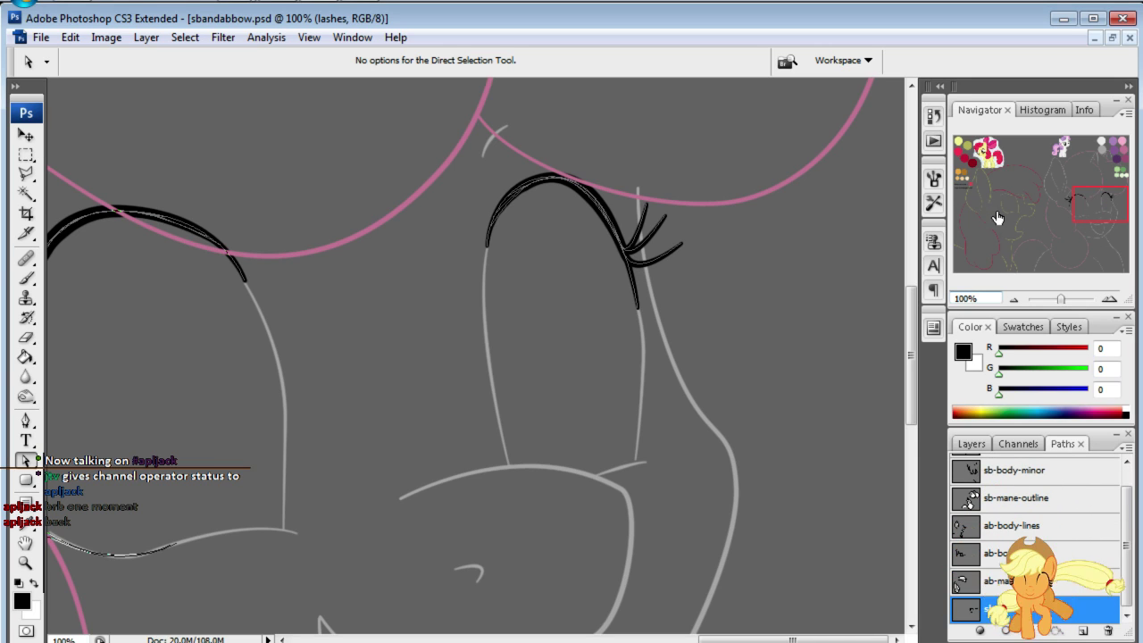
pyautogui.moveTo(1098, 206); pyautogui.dragTo(1086, 211)
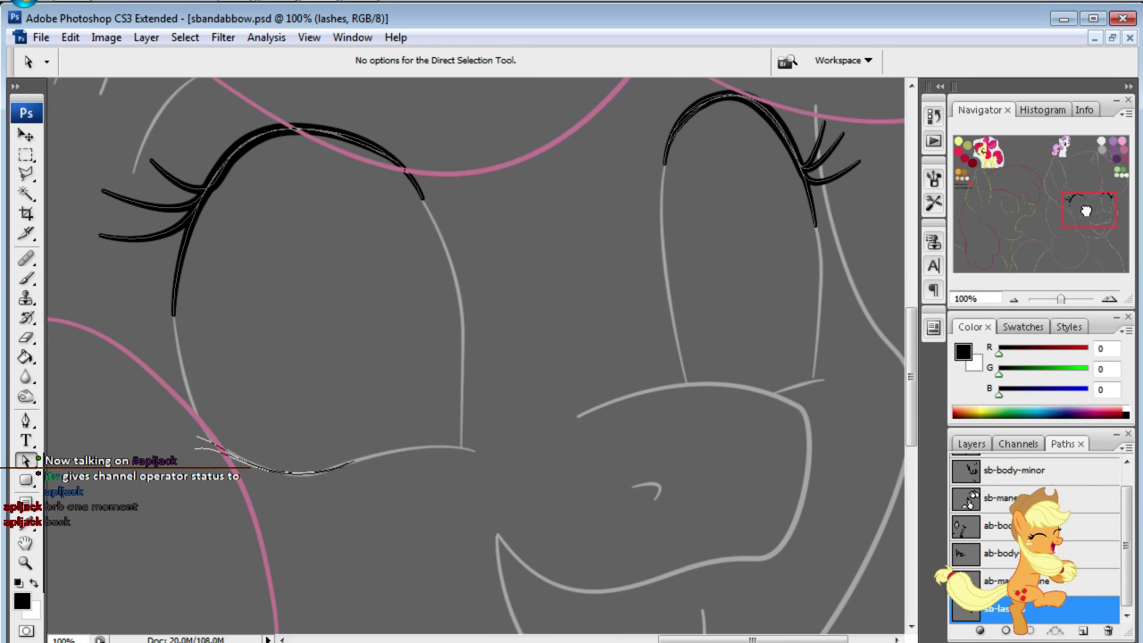
pyautogui.click(972, 444)
pyautogui.click(958, 588)
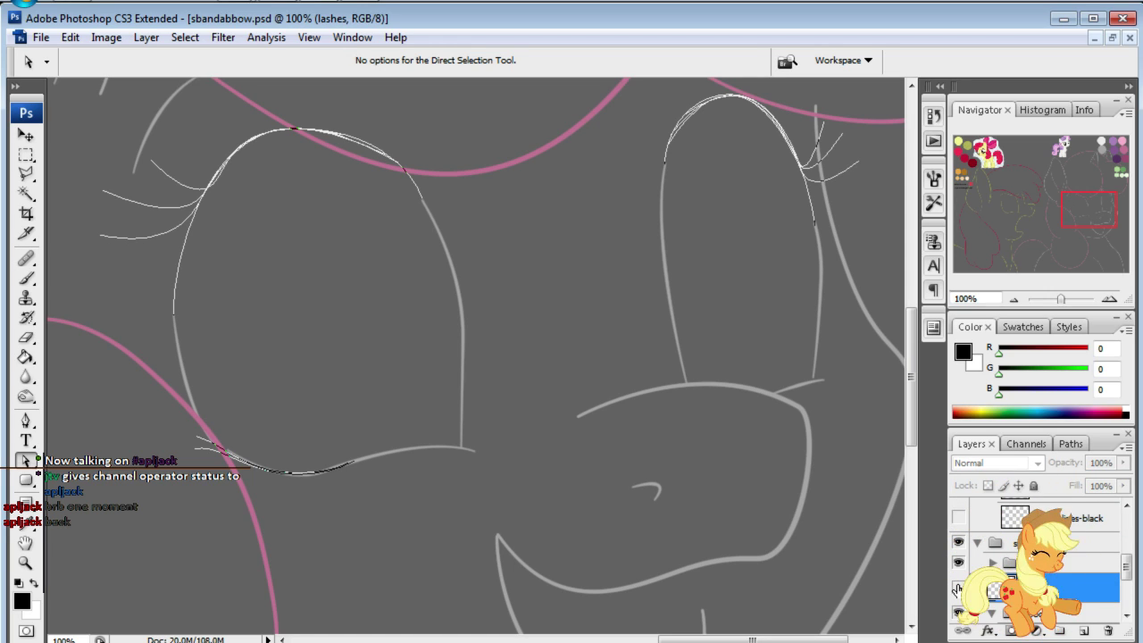
pyautogui.click(958, 587)
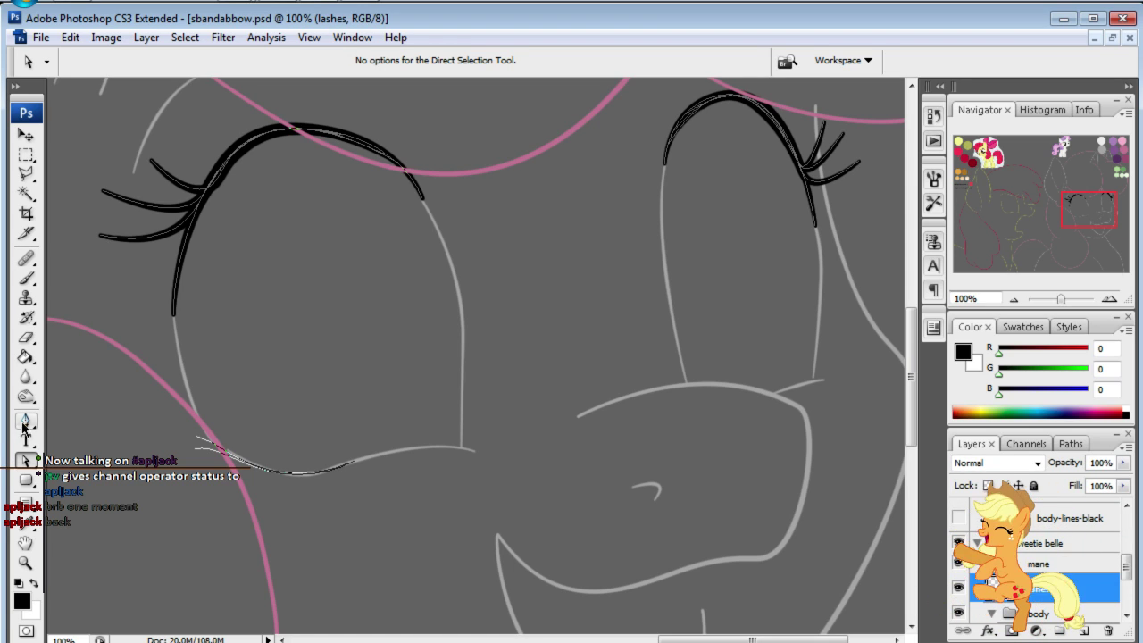
# - Stroke the lower eyelid path in black with the brush on the lashes layer
pyautogui.click(26, 278)
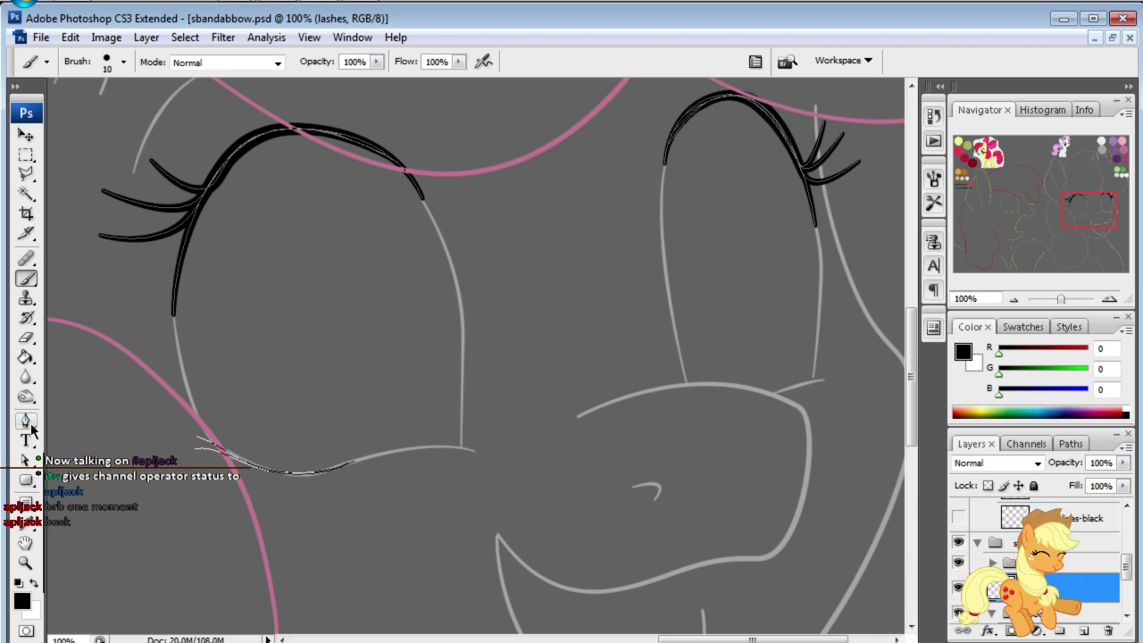
pyautogui.click(26, 459)
pyautogui.rightClick(325, 489)
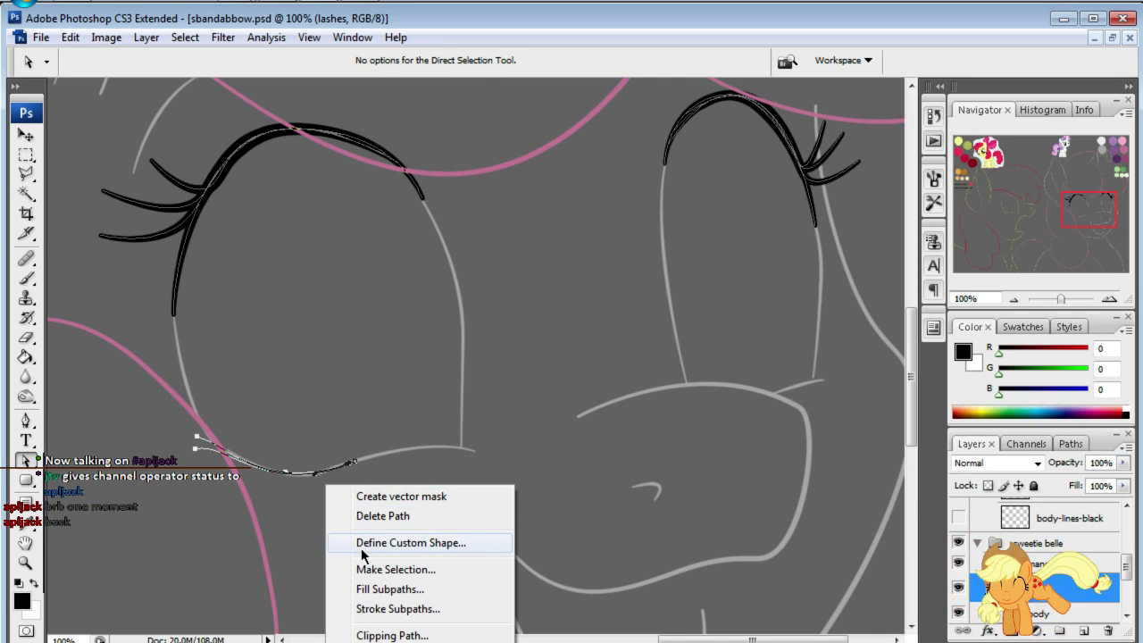
pyautogui.click(362, 612)
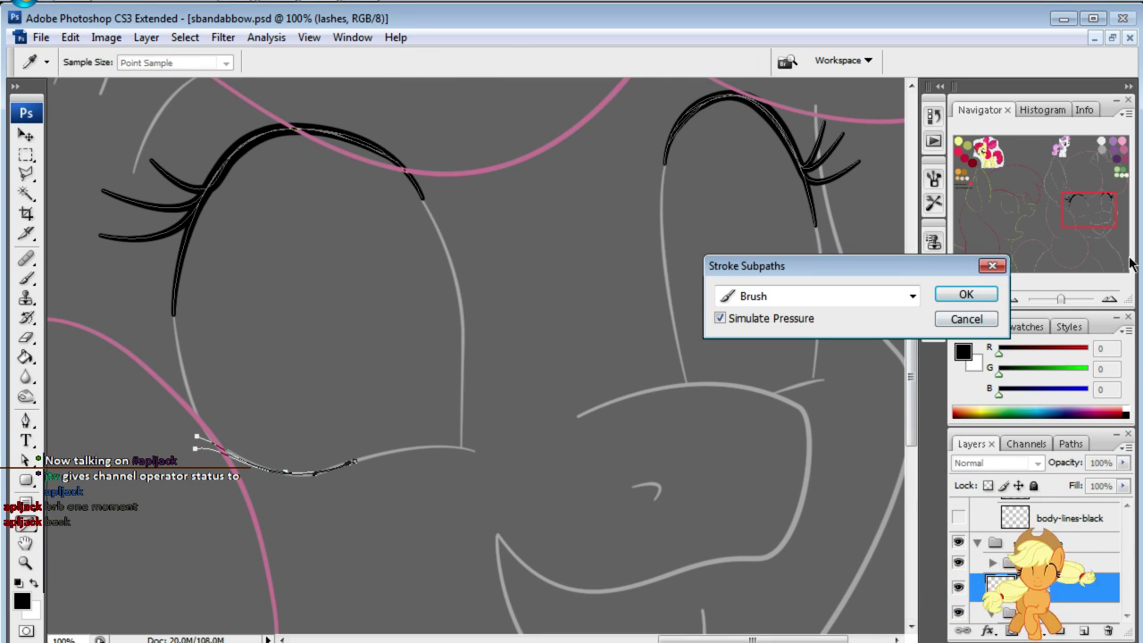
pyautogui.click(965, 294)
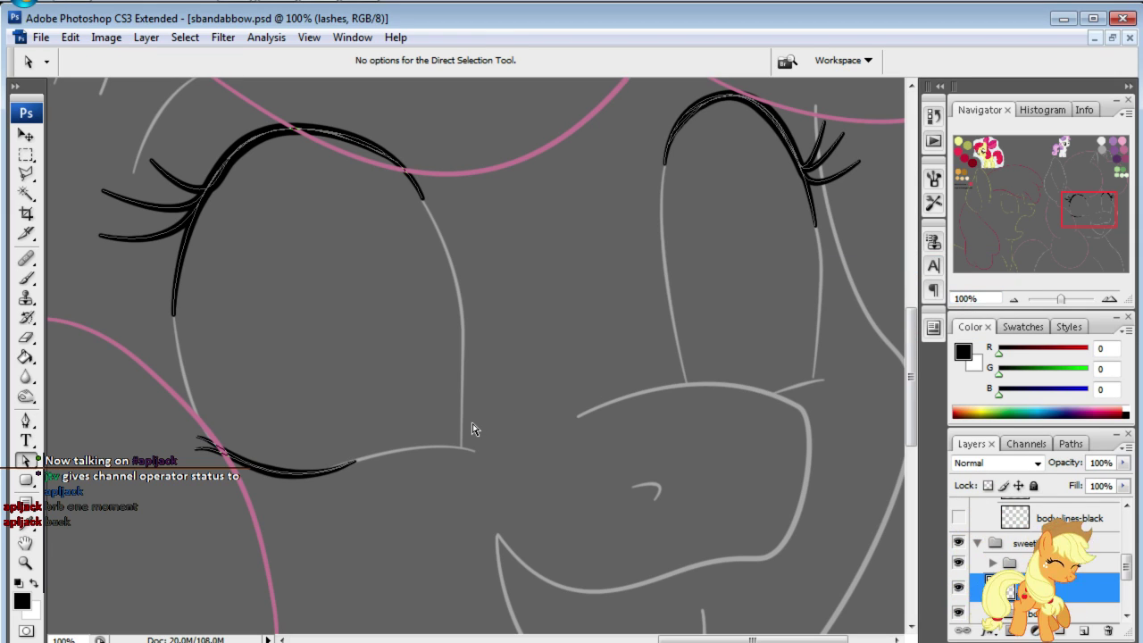
pyautogui.click(25, 420)
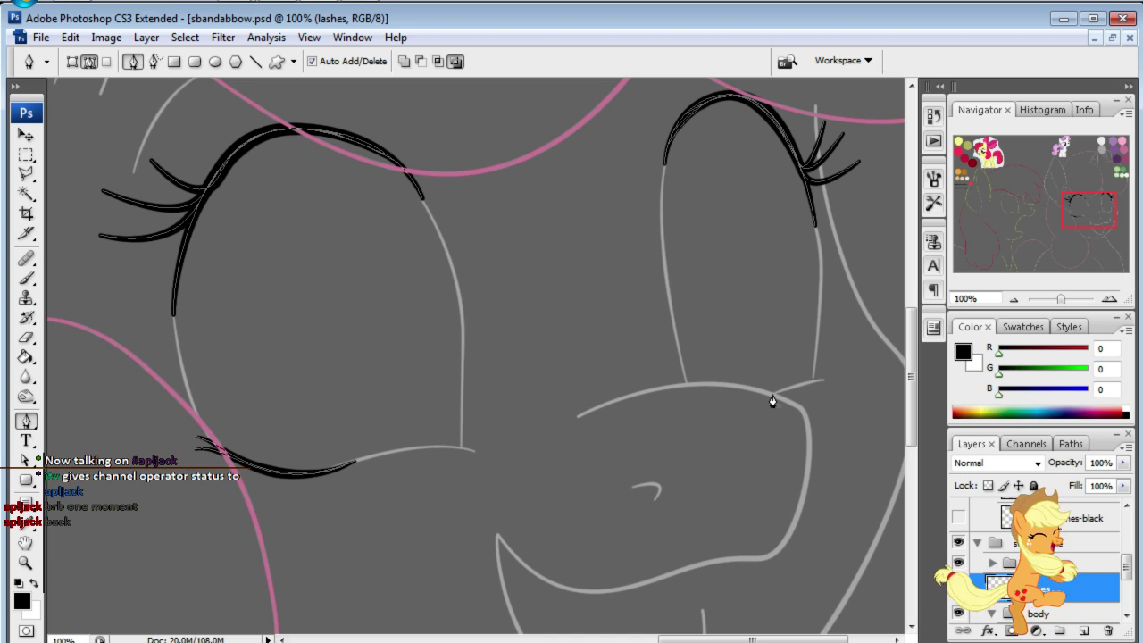
# - Zoom to 150% at the right eye's lower corner and draw the curved corner lash path
pyautogui.click(978, 298)
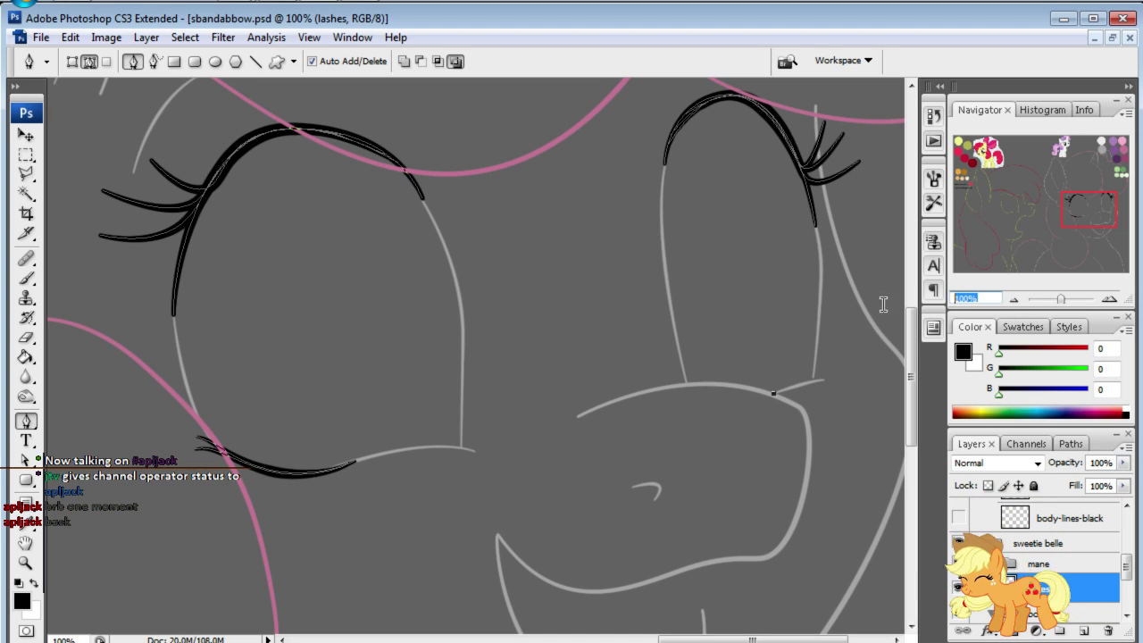
pyautogui.write('150')
pyautogui.press('Return')
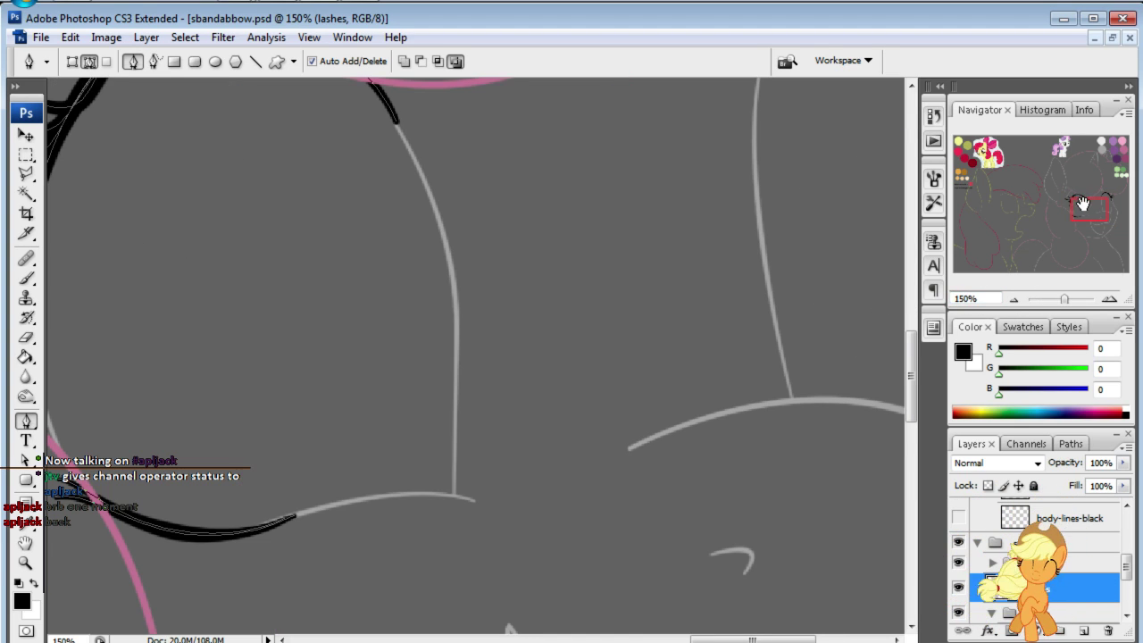
pyautogui.moveTo(1081, 204); pyautogui.dragTo(1101, 206)
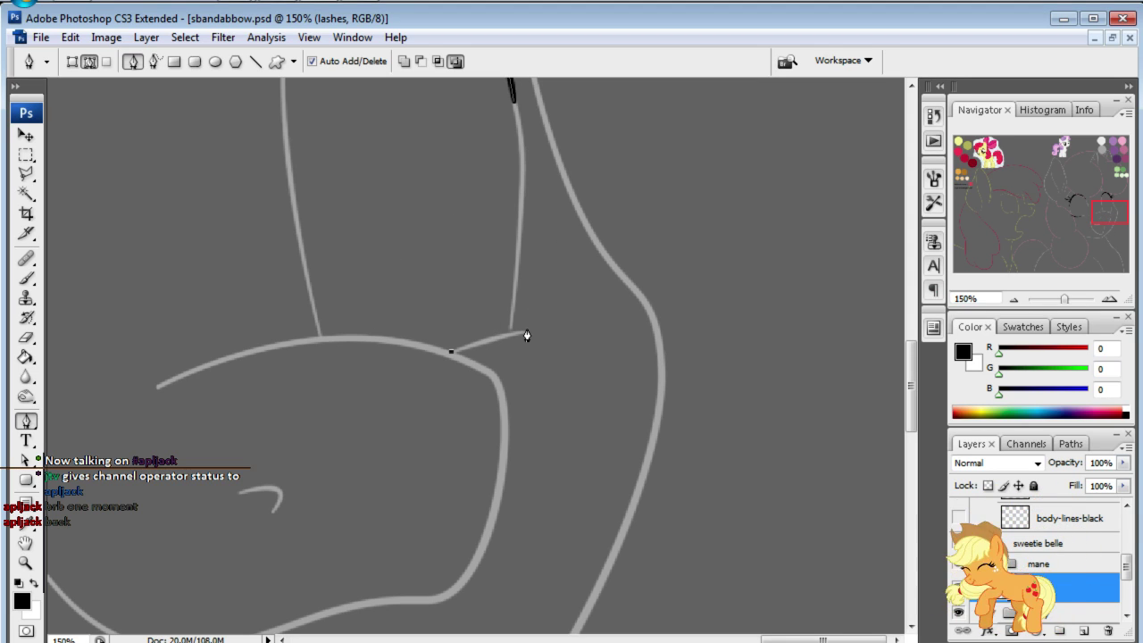
pyautogui.moveTo(527, 329); pyautogui.dragTo(551, 325)
pyautogui.keyDown('ctrl'); pyautogui.click(212, 397); pyautogui.keyUp('ctrl')
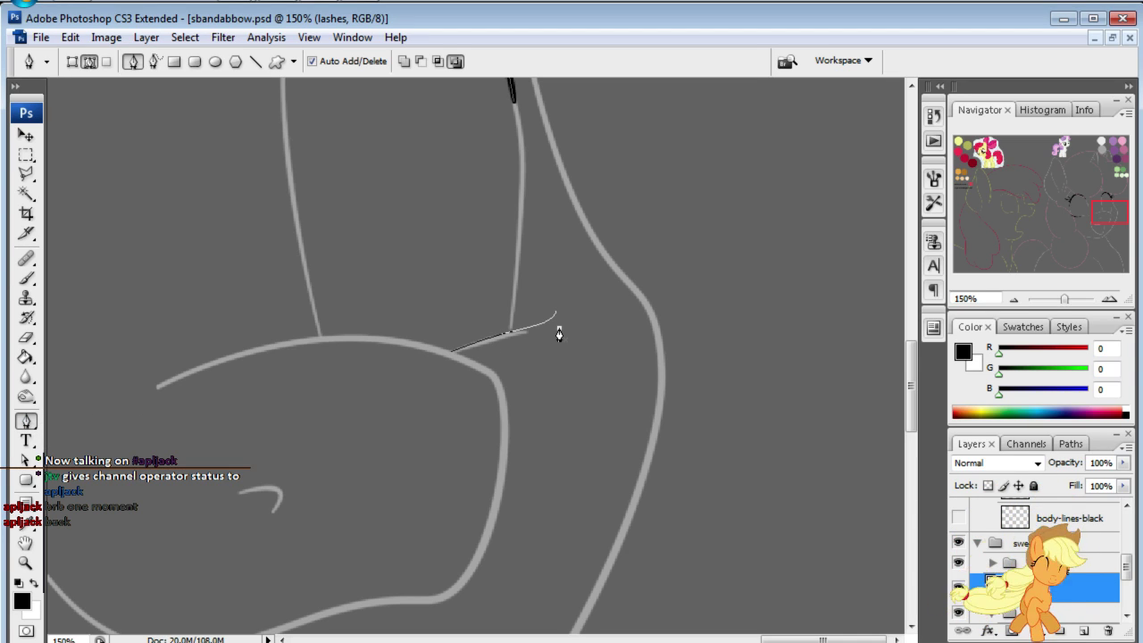
pyautogui.moveTo(506, 343); pyautogui.dragTo(445, 354)
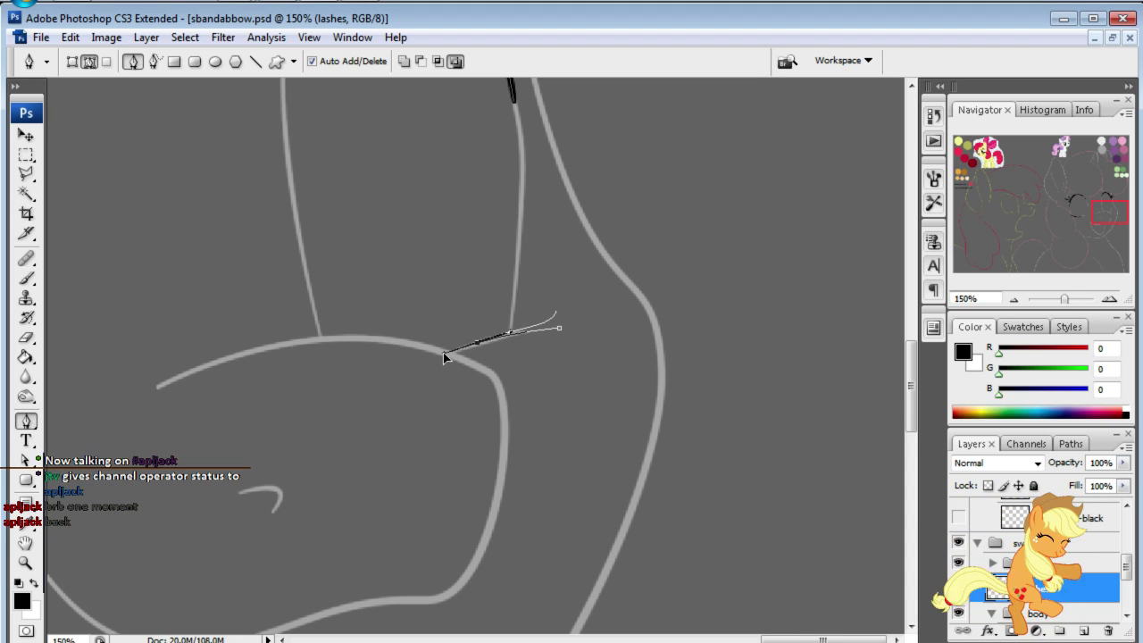
pyautogui.click(34, 422)
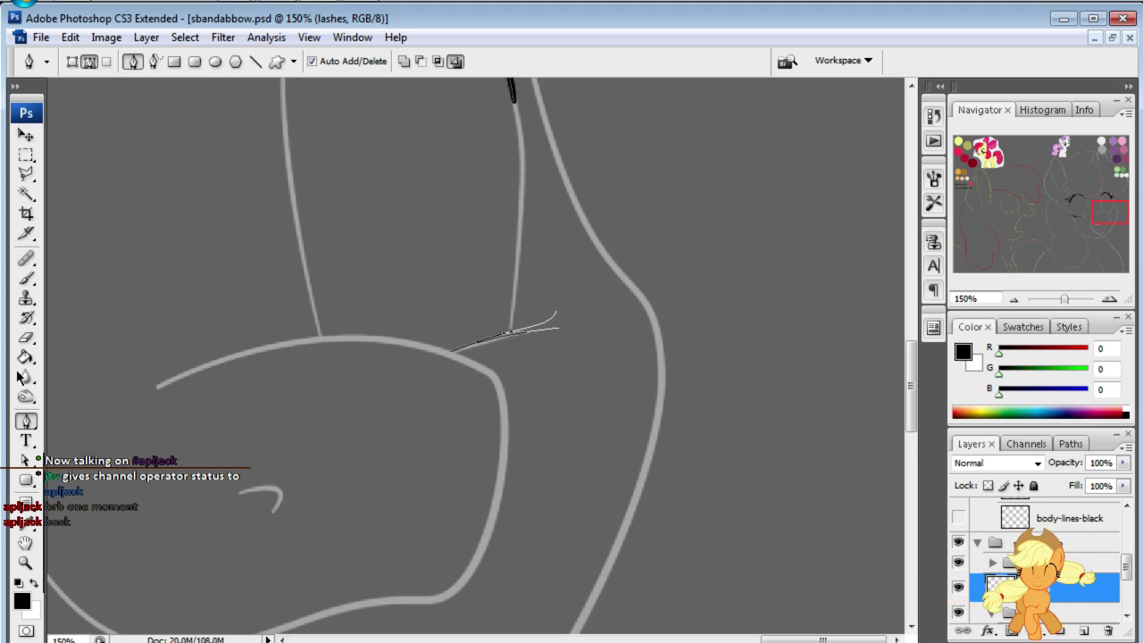
# - Select all anchors of the corner lash path
pyautogui.click(25, 462)
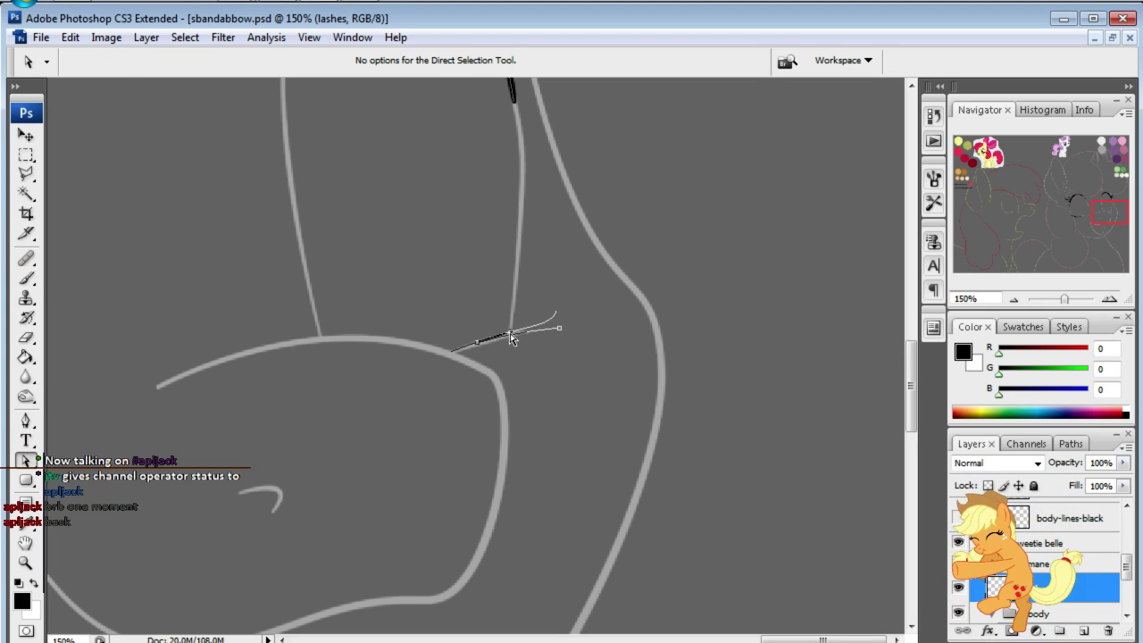
pyautogui.click(516, 329)
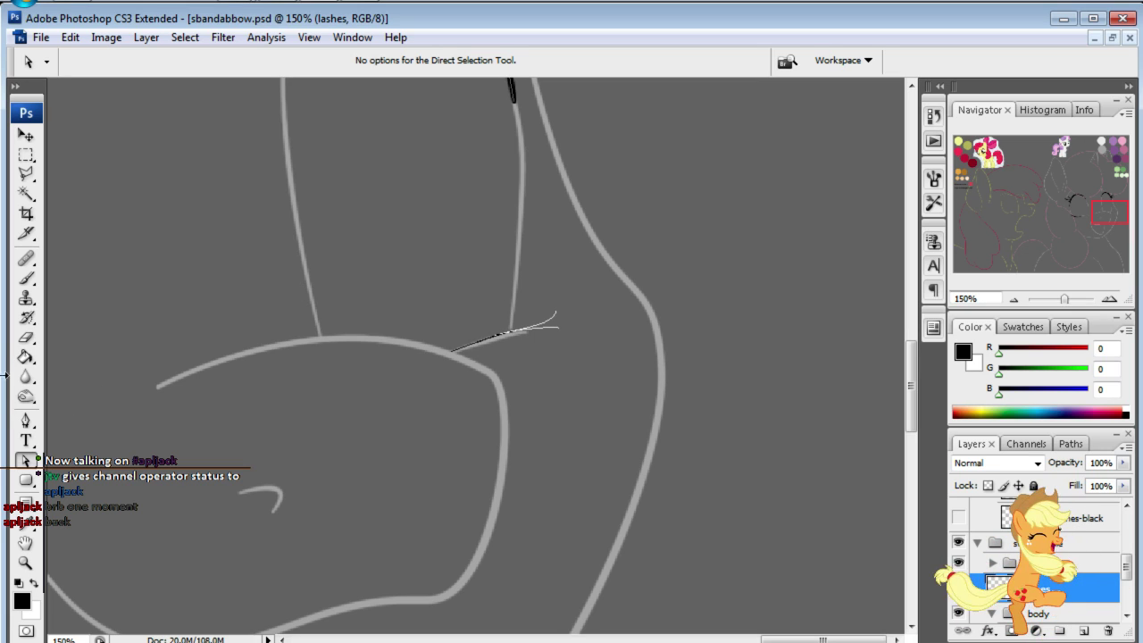
pyautogui.click(25, 421)
pyautogui.click(26, 459)
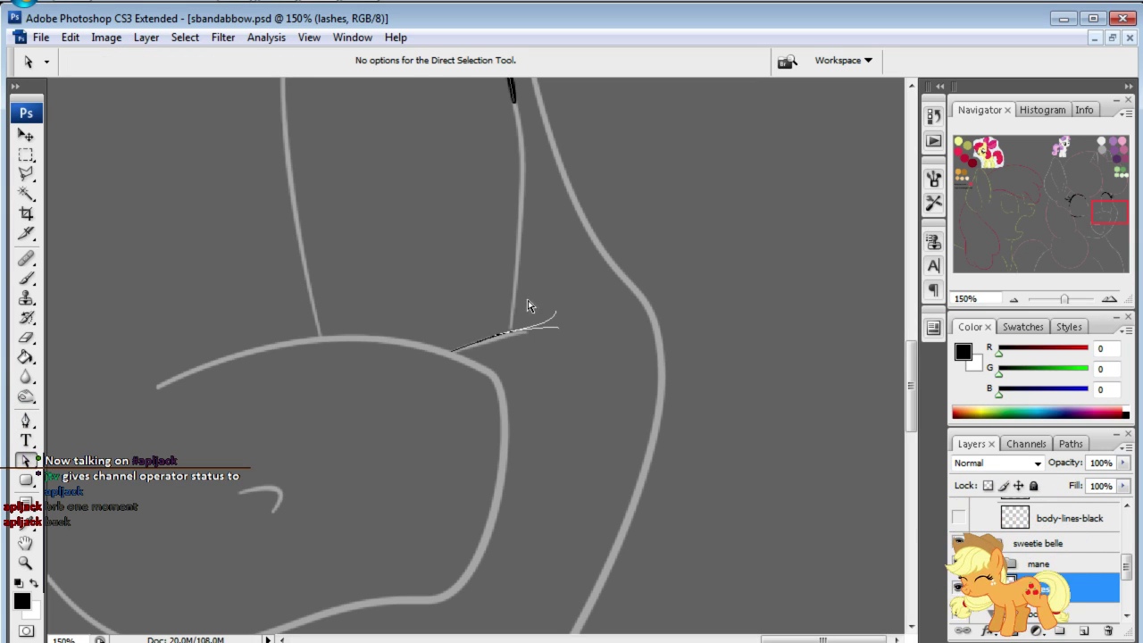
pyautogui.moveTo(623, 276); pyautogui.dragTo(402, 391)
# - Set the brush diameter to 8 px and stroke the corner lash path in black
pyautogui.click(30, 284)
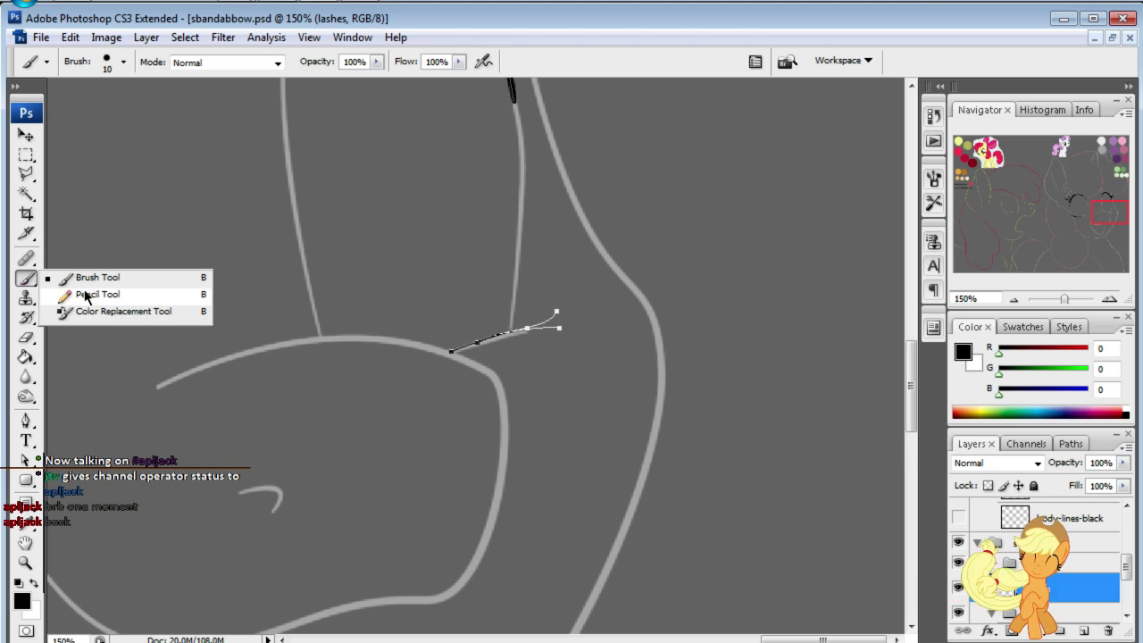
pyautogui.click(123, 61)
pyautogui.write('8')
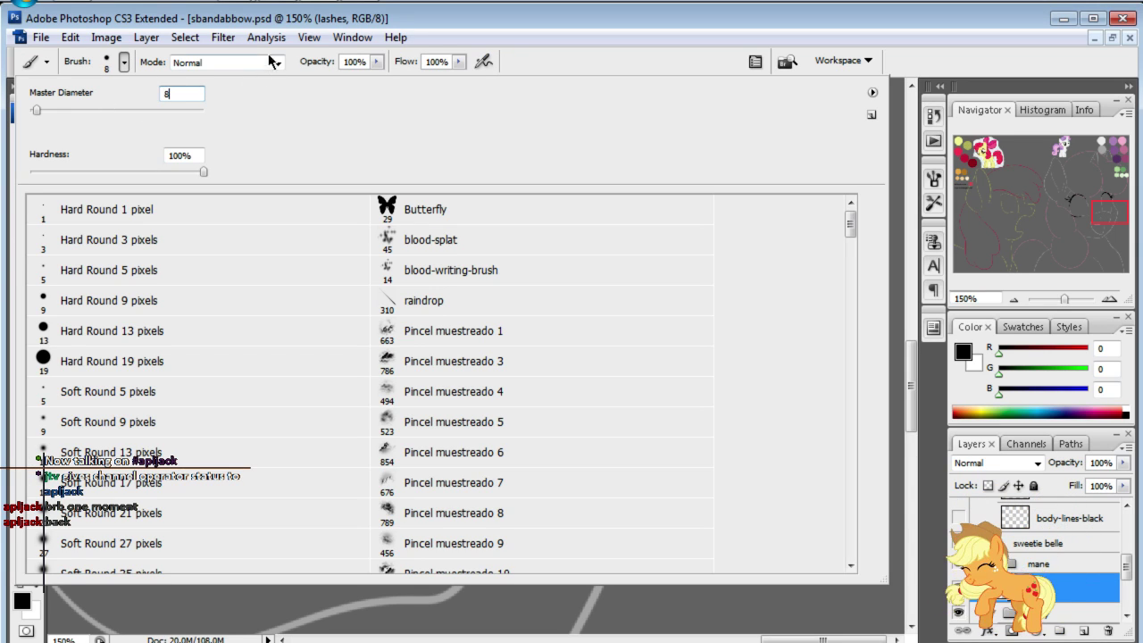
pyautogui.press('Return')
pyautogui.click(25, 418)
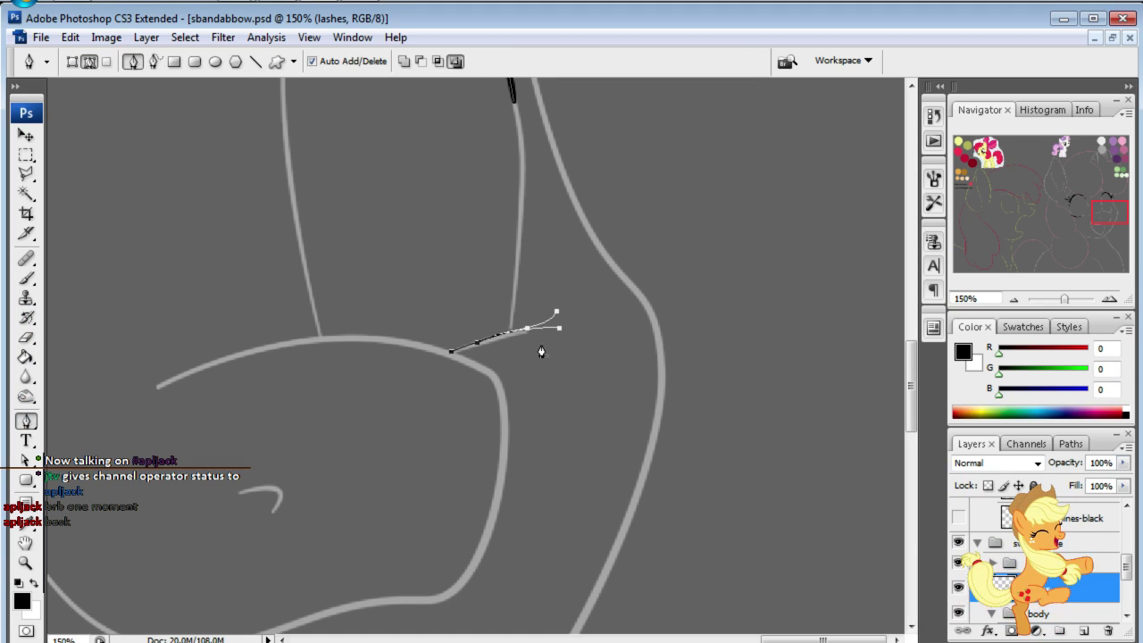
pyautogui.rightClick(539, 347)
pyautogui.click(581, 467)
pyautogui.click(965, 293)
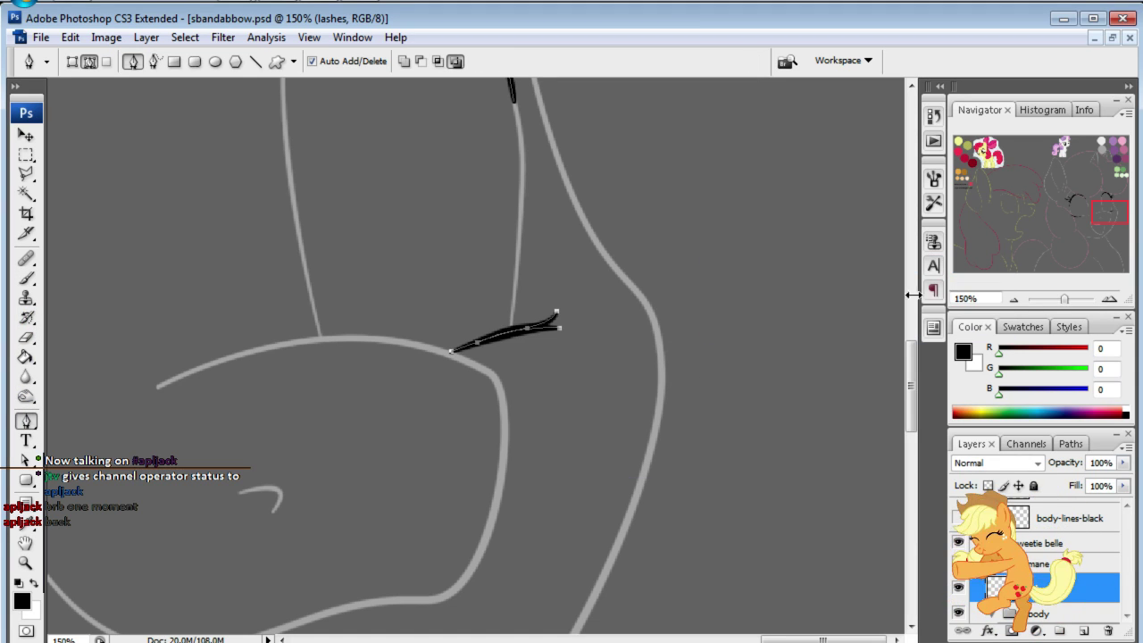
# - Zoom out to 50% to view the whole face
pyautogui.click(980, 298)
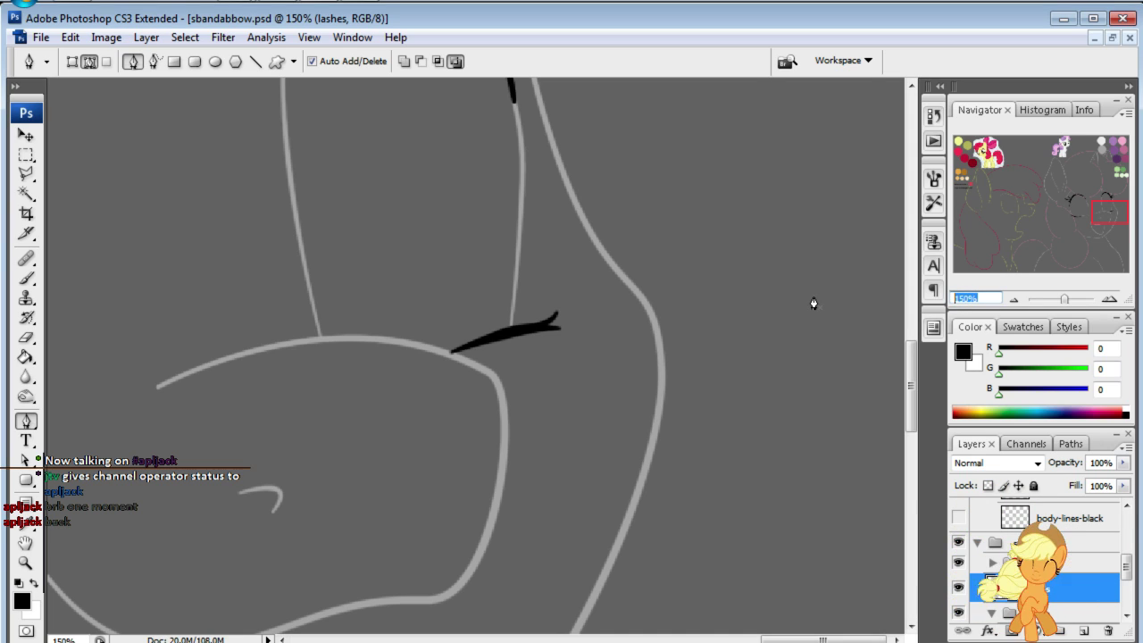
pyautogui.write('50')
pyautogui.press('Return')
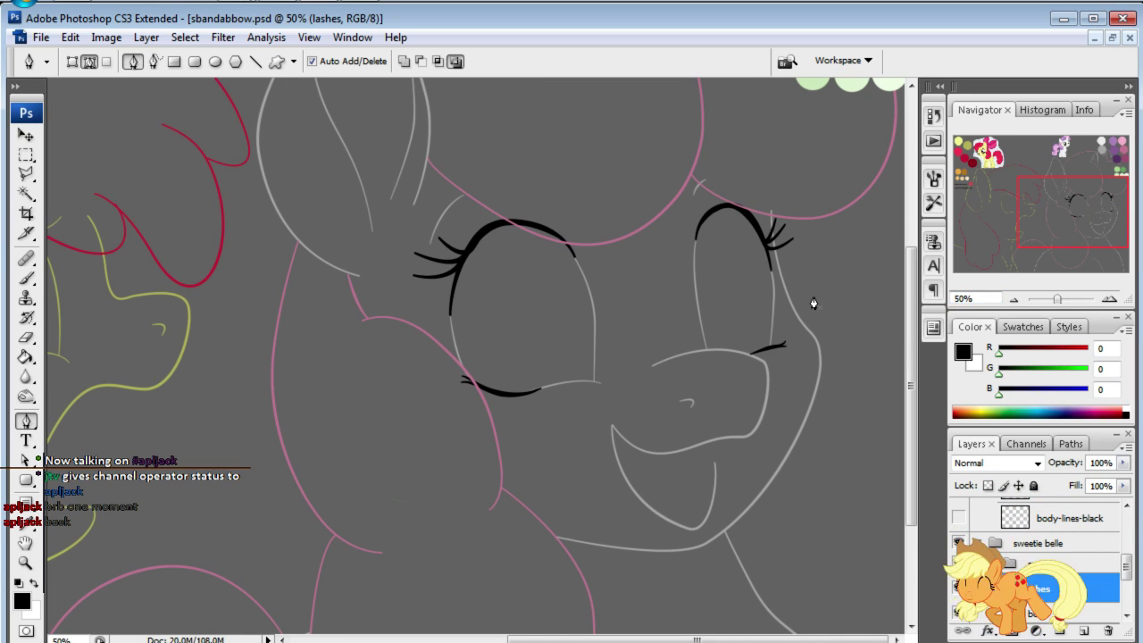
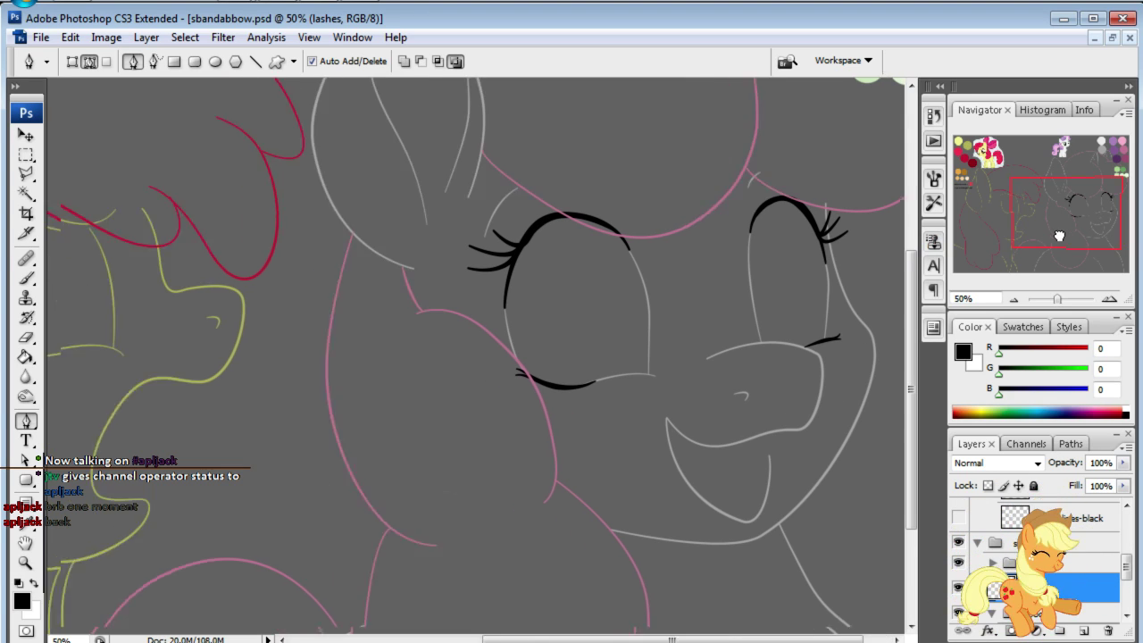
# - Bring the left pony into view and add a new layer inside the body group
pyautogui.moveTo(1064, 237); pyautogui.dragTo(1014, 227)
pyautogui.scroll(5, 1035, 562)
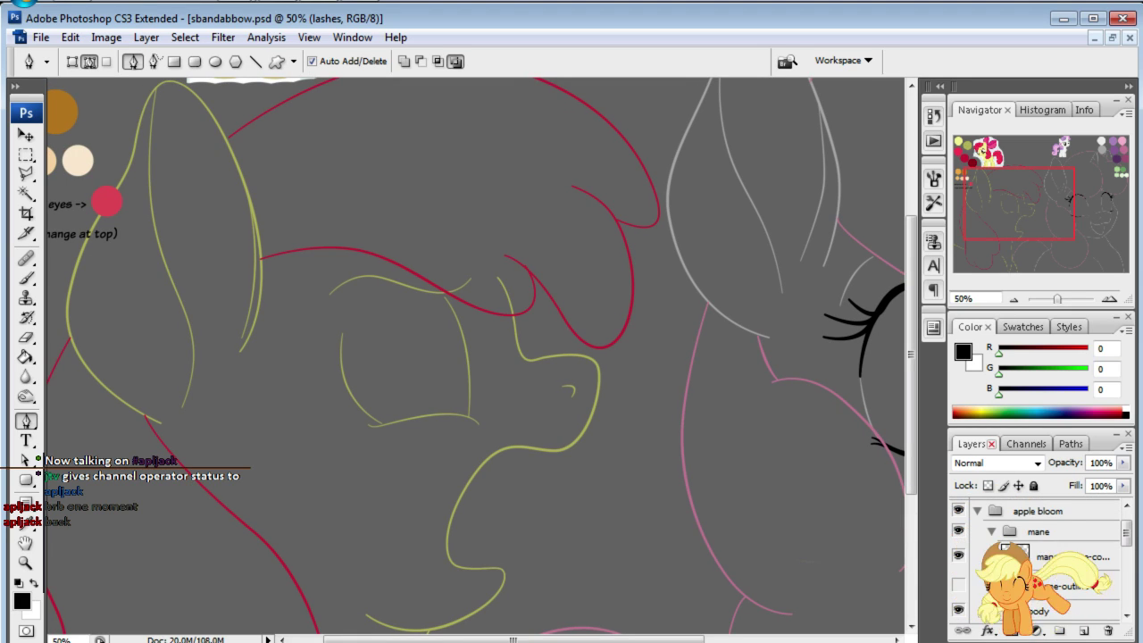
pyautogui.scroll(-1, 1036, 562)
pyautogui.click(1045, 581)
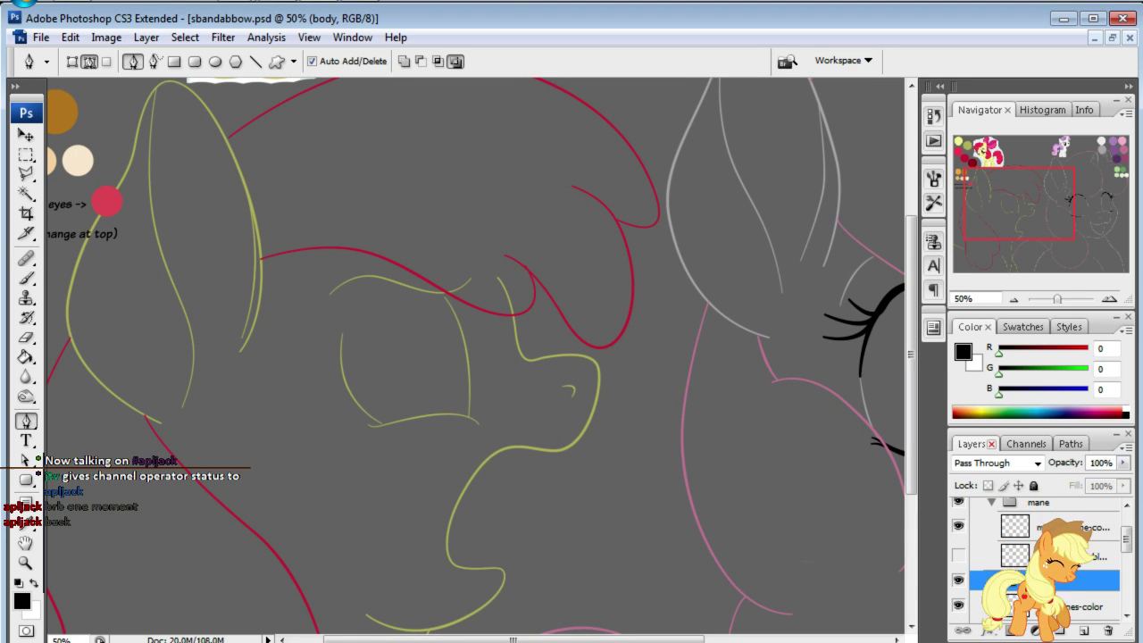
pyautogui.click(1079, 632)
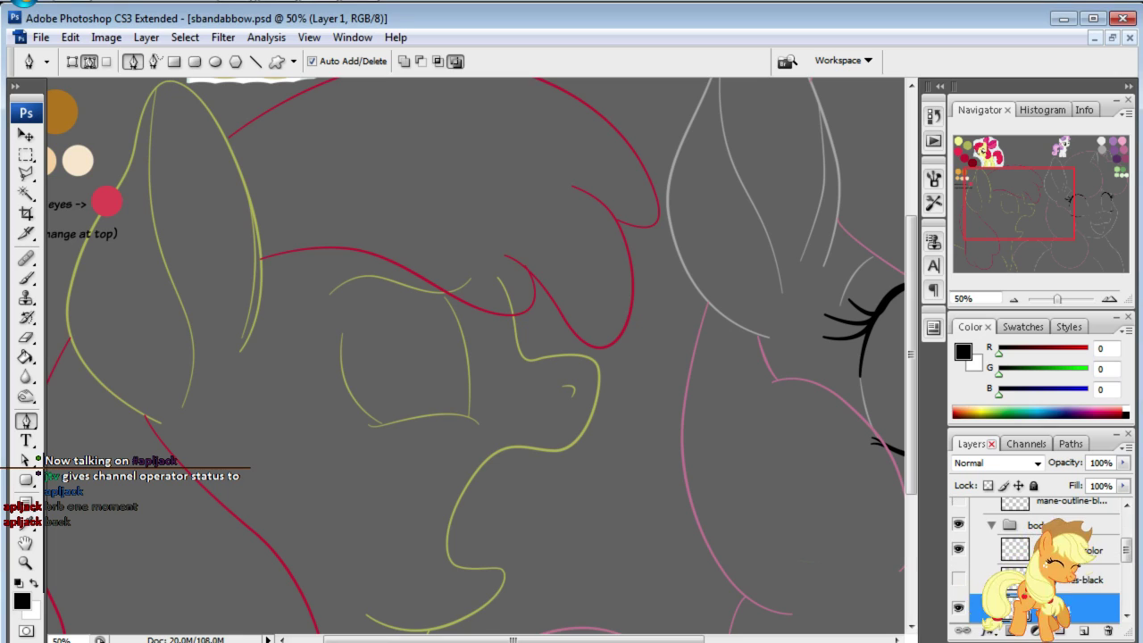
pyautogui.moveTo(1053, 607); pyautogui.dragTo(1035, 527)
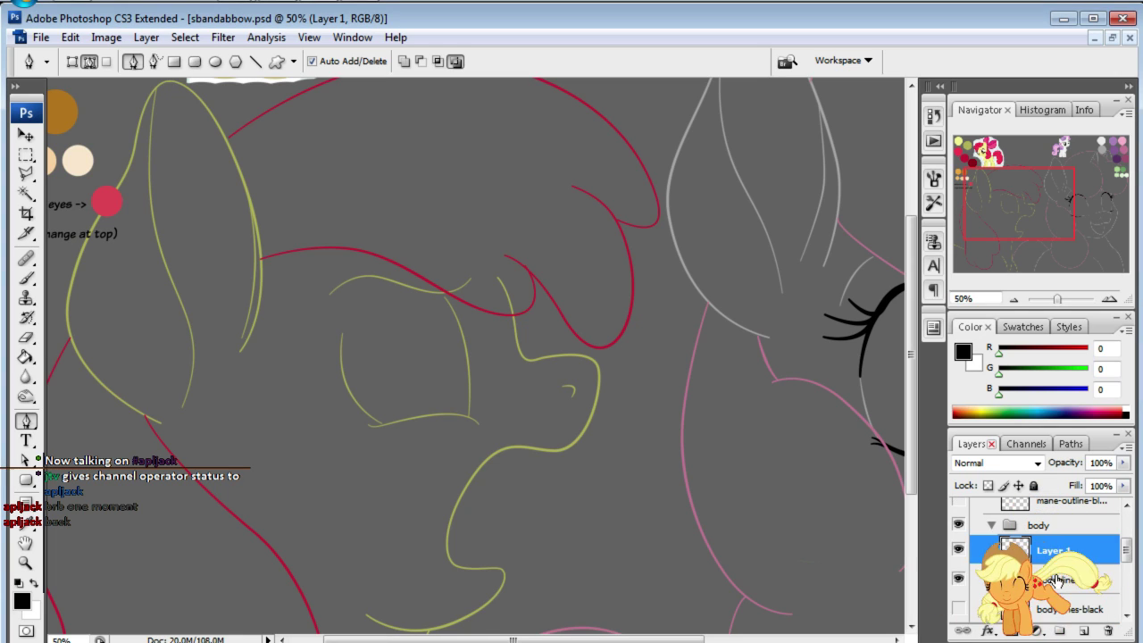
# - Add another layer named 'lashes', collapse the mane group, and centre the left pony's head
pyautogui.click(1035, 525)
pyautogui.click(1082, 632)
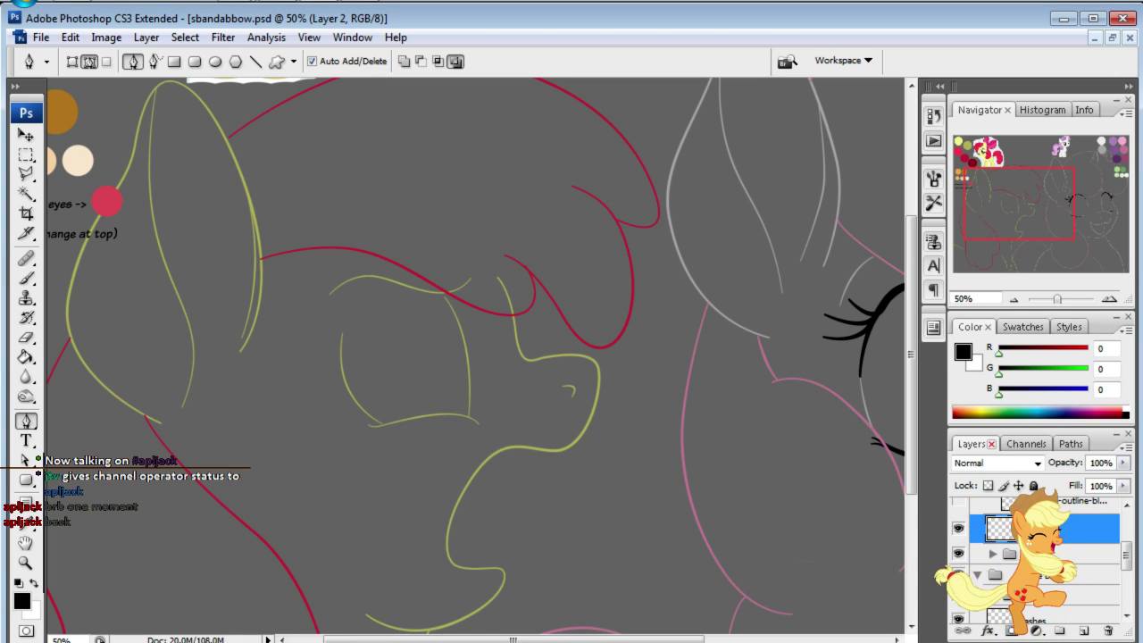
pyautogui.write('lashes')
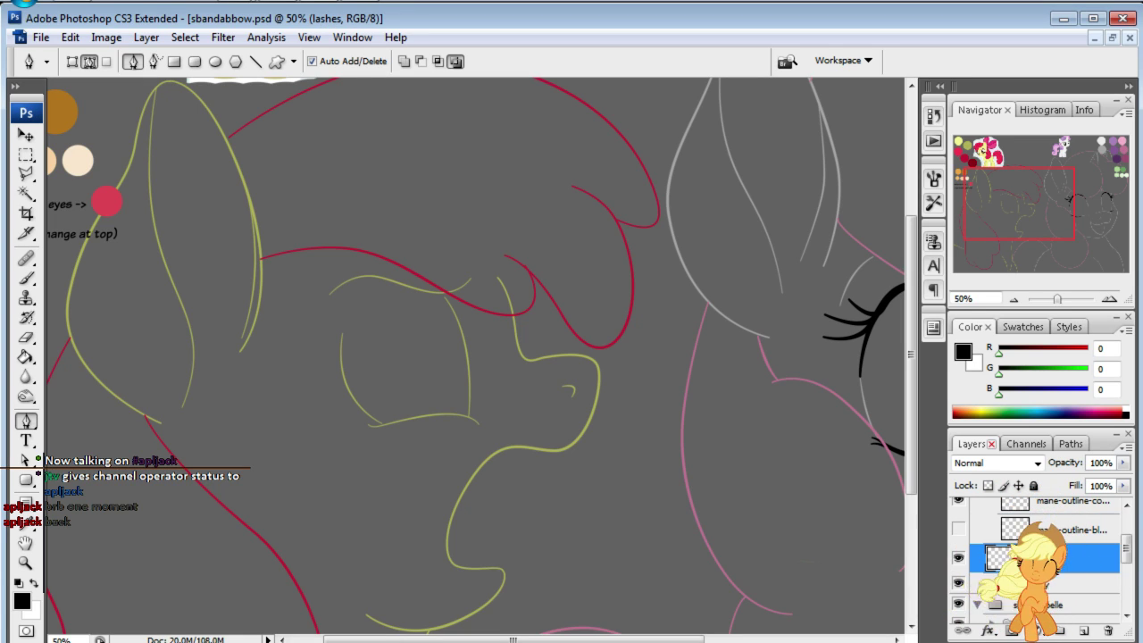
pyautogui.scroll(2, 996, 534)
pyautogui.click(992, 534)
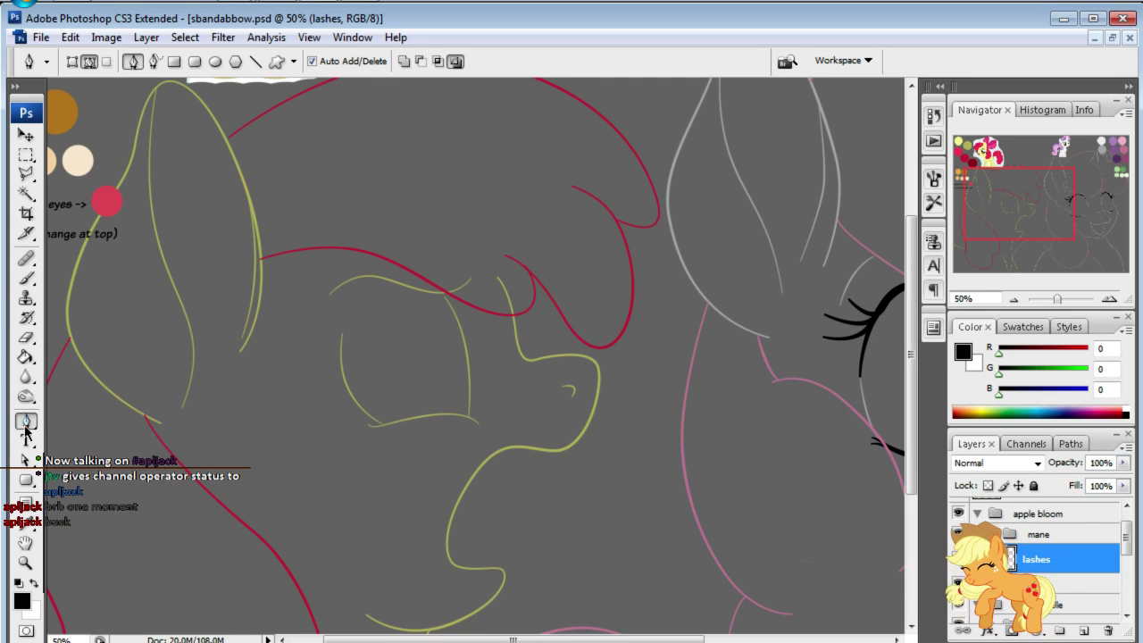
pyautogui.scroll(-3, 1010, 520)
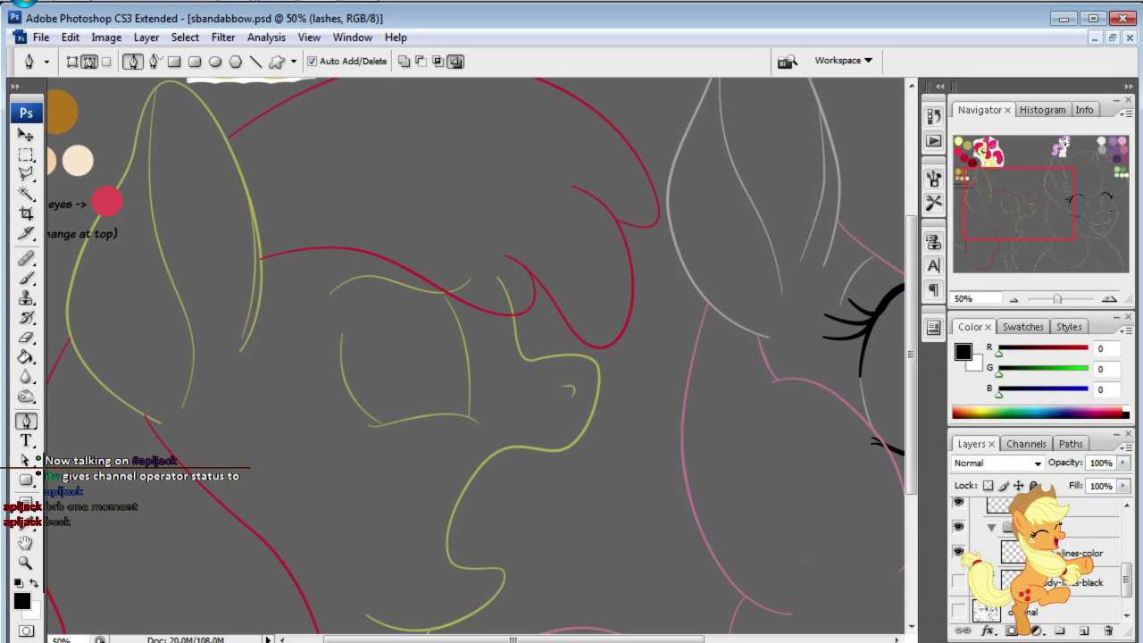
pyautogui.moveTo(1018, 201); pyautogui.dragTo(1009, 202)
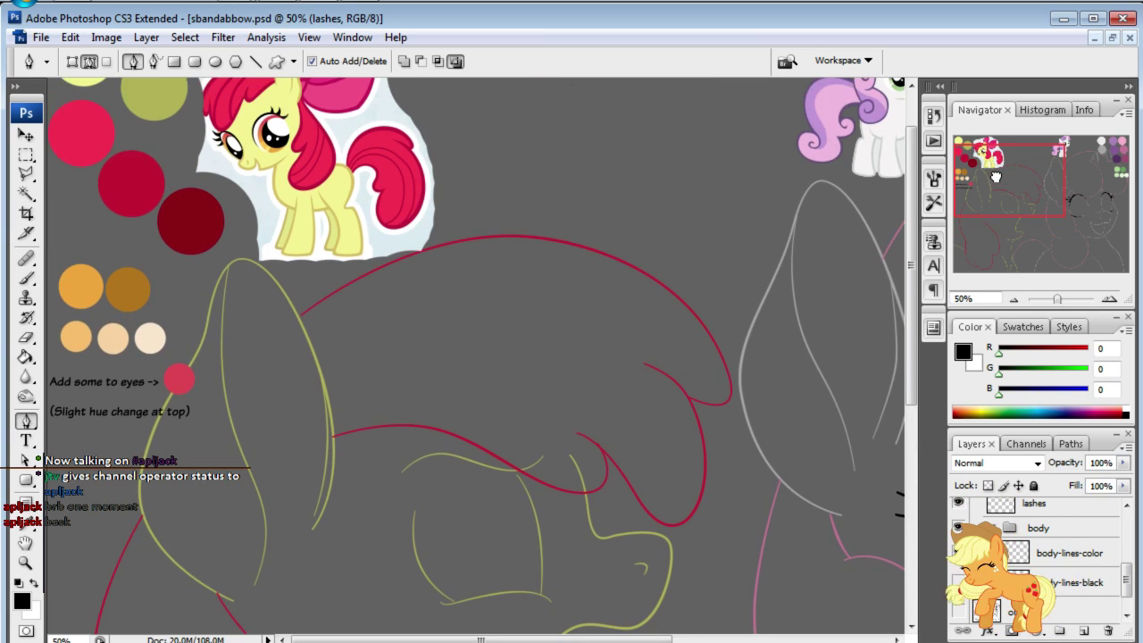
# - Show the black ink sketch layer and zoom to 10%, then to 100% on the left eye
pyautogui.click(979, 297)
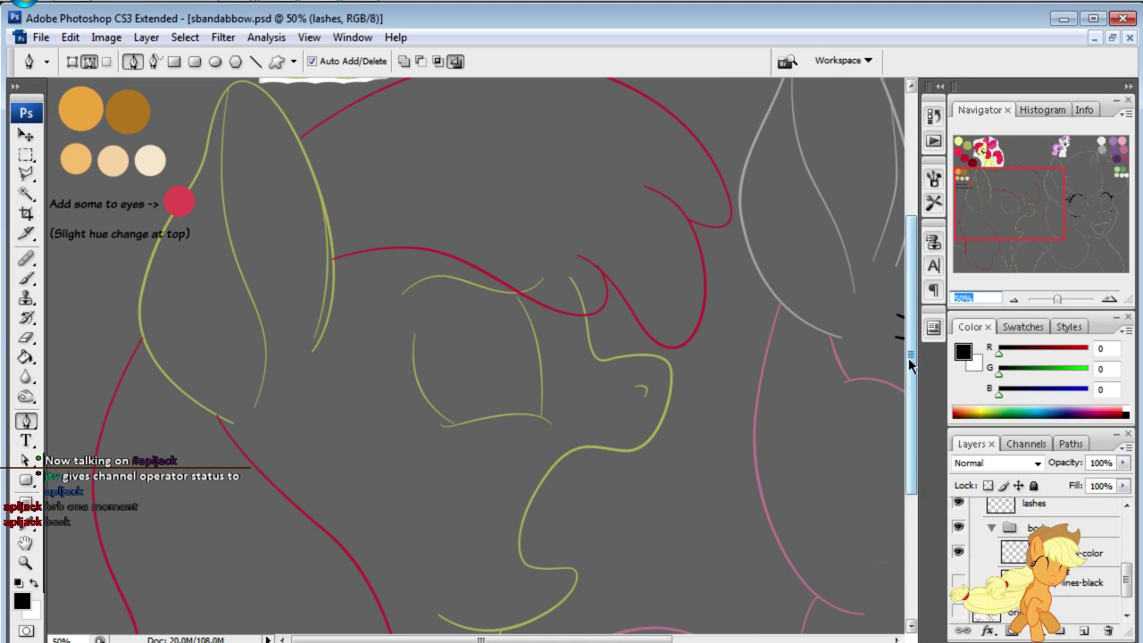
pyautogui.scroll(-2, 1027, 536)
pyautogui.click(958, 607)
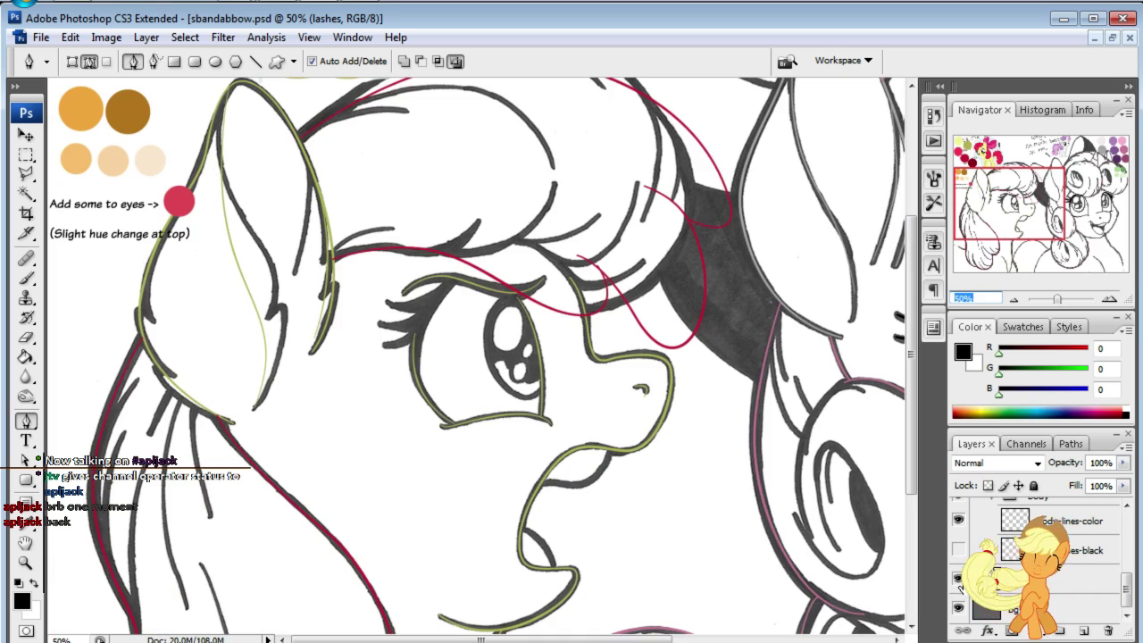
pyautogui.write('1')
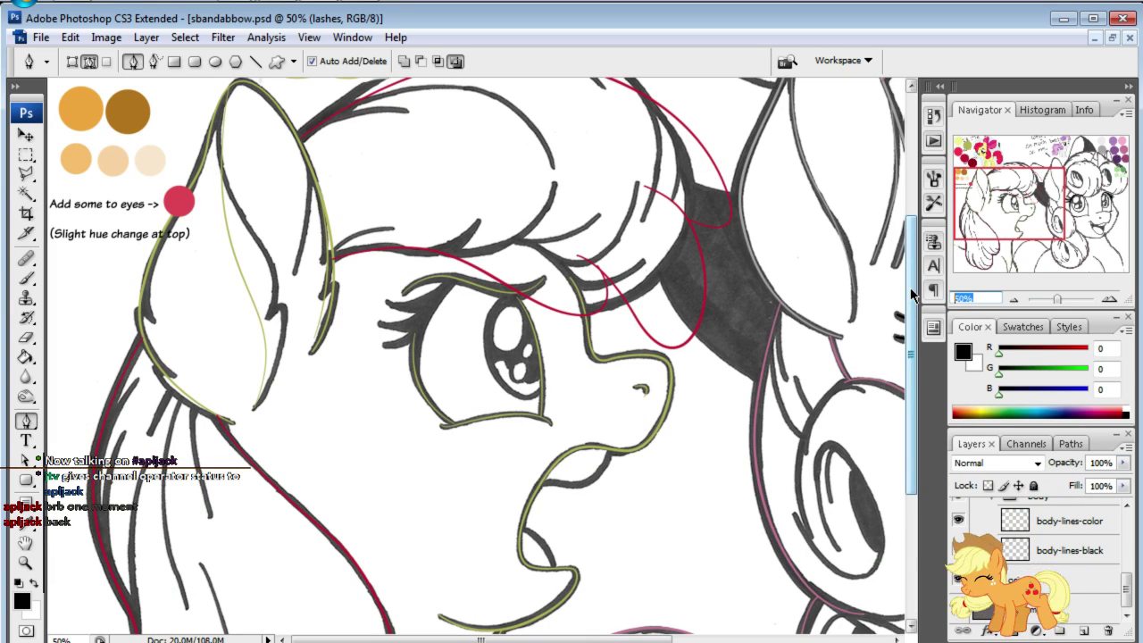
pyautogui.write('0')
pyautogui.press('Return')
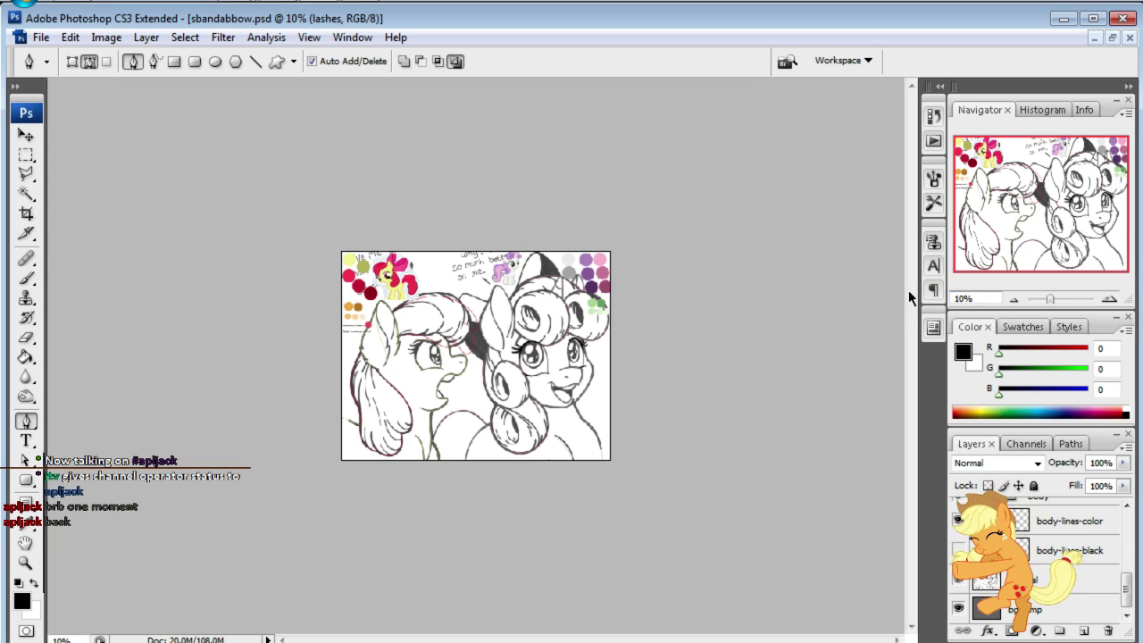
pyautogui.click(960, 298)
pyautogui.write('100')
pyautogui.press('Return')
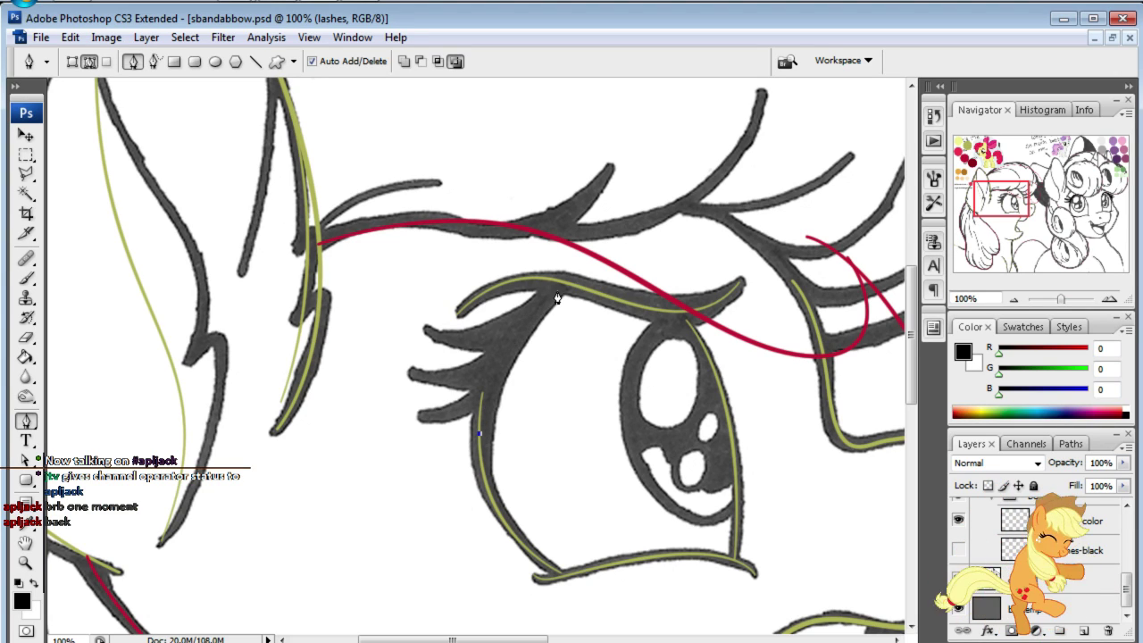
# - Place curved Pen anchors along the upper eyelid, undoing one misplaced anchor
pyautogui.moveTo(561, 286); pyautogui.dragTo(612, 298)
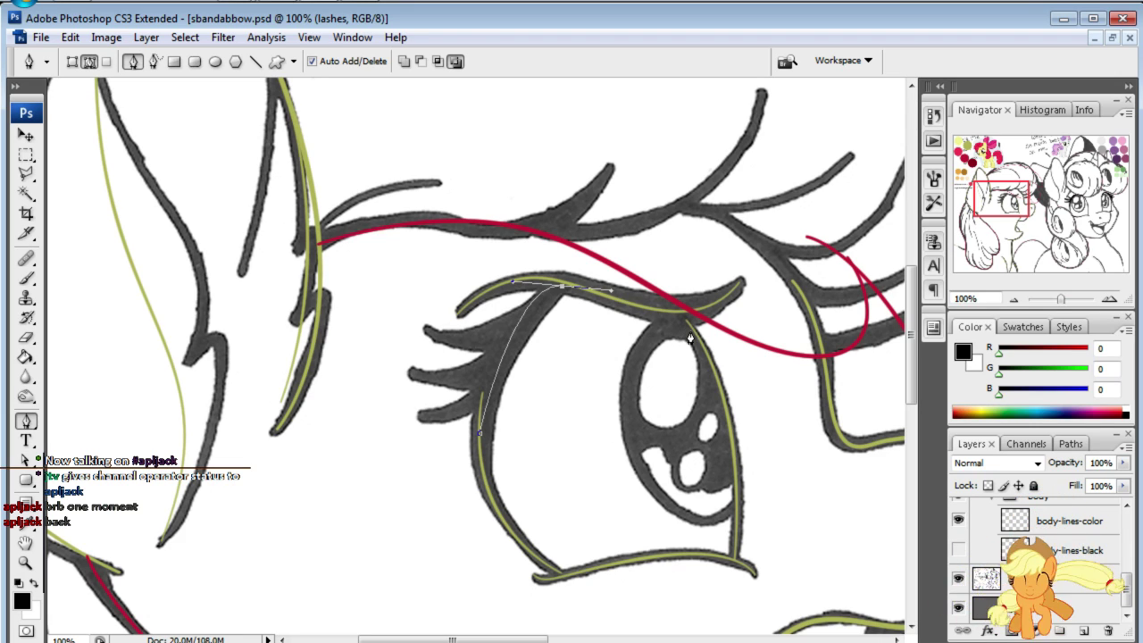
pyautogui.moveTo(712, 362); pyautogui.dragTo(727, 413)
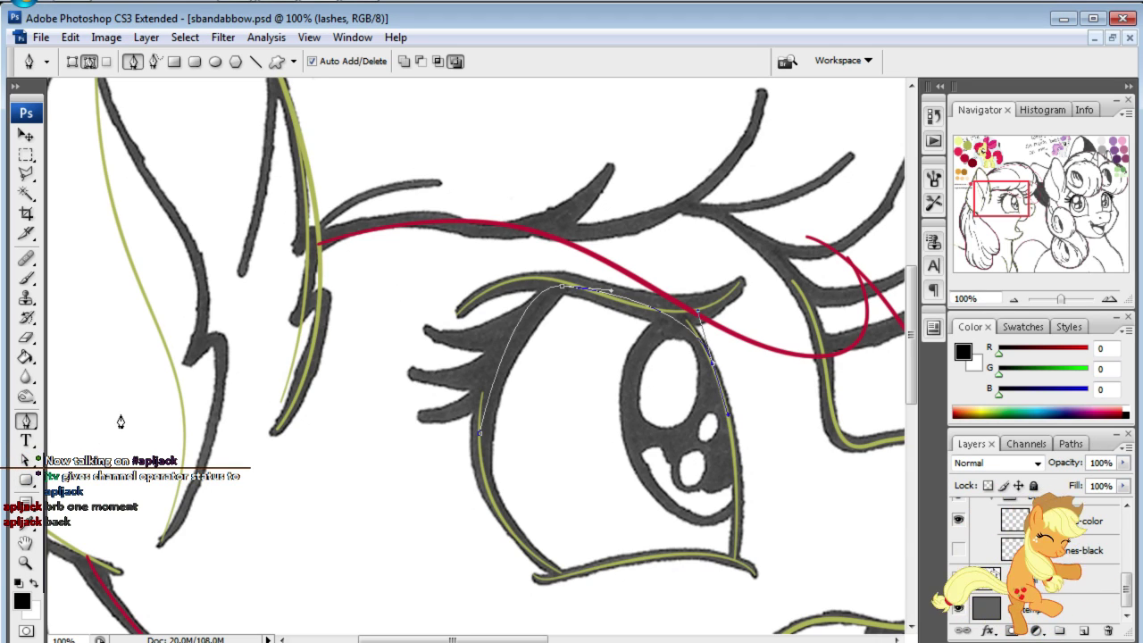
pyautogui.hotkey('ctrl', 'z')
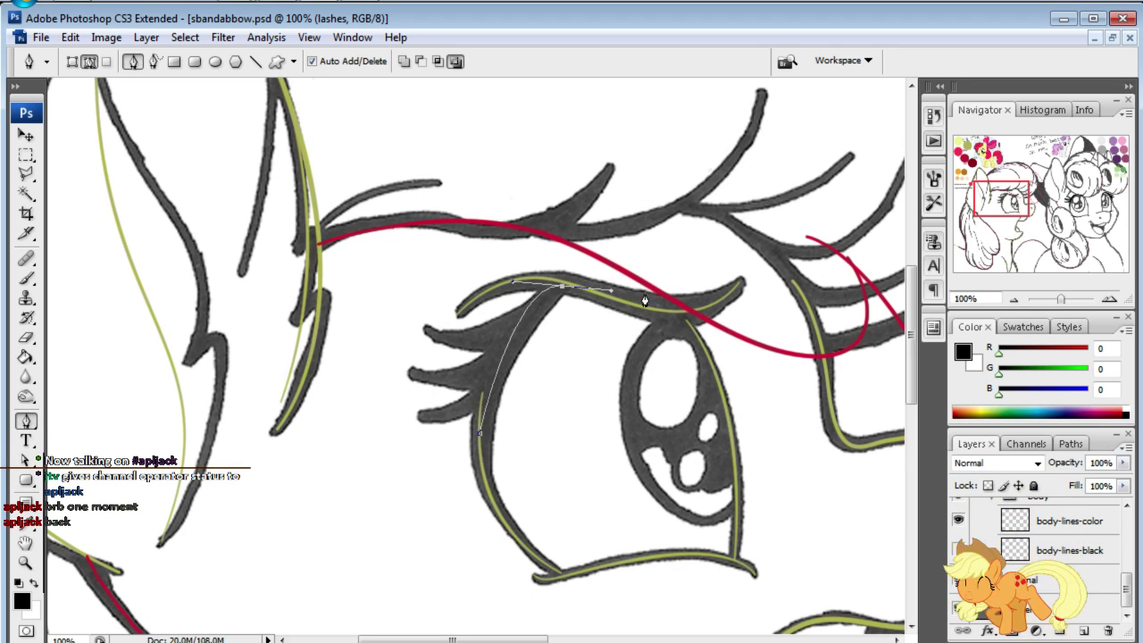
pyautogui.moveTo(649, 315); pyautogui.dragTo(671, 312)
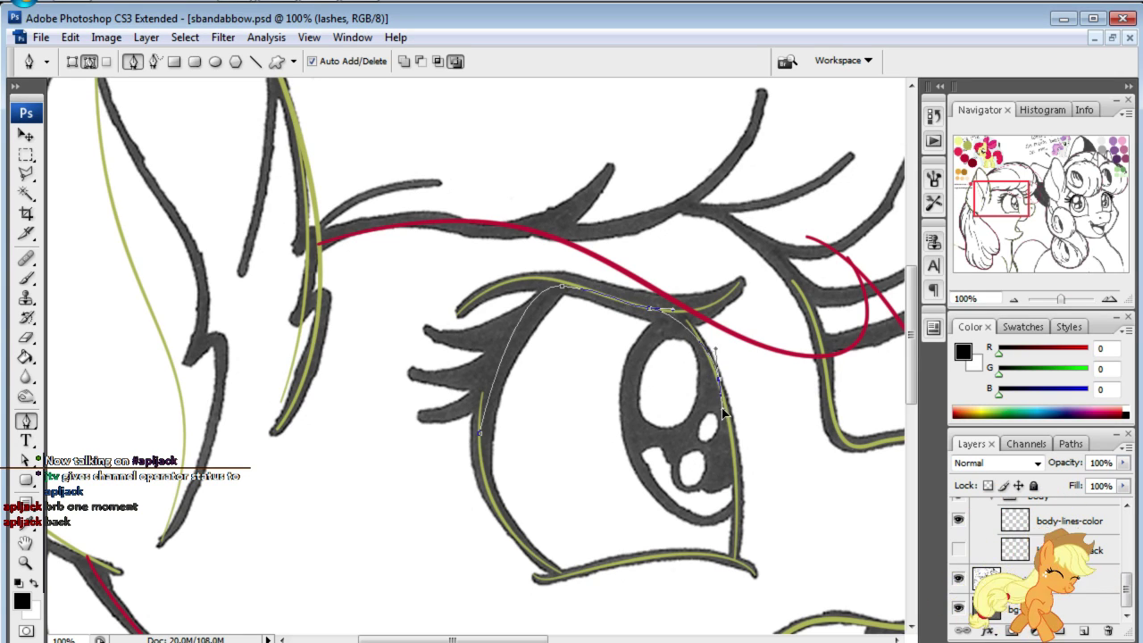
pyautogui.moveTo(723, 413); pyautogui.dragTo(748, 451)
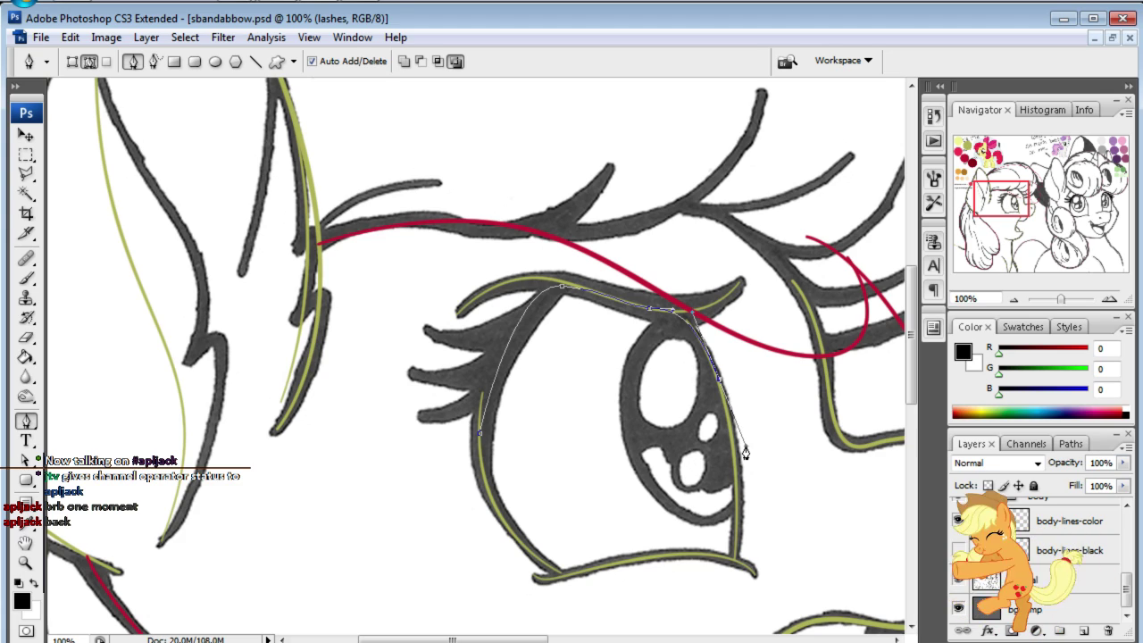
# - Reshape the eyelid path's anchors with the Direct Selection tool
pyautogui.click(26, 460)
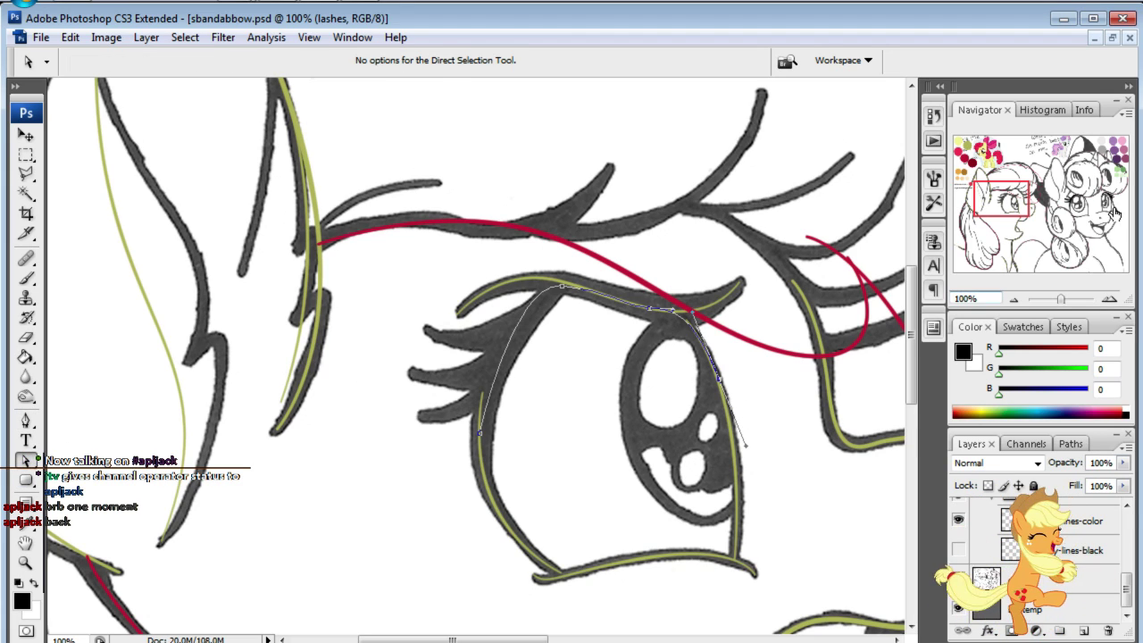
pyautogui.moveTo(739, 439); pyautogui.dragTo(631, 467)
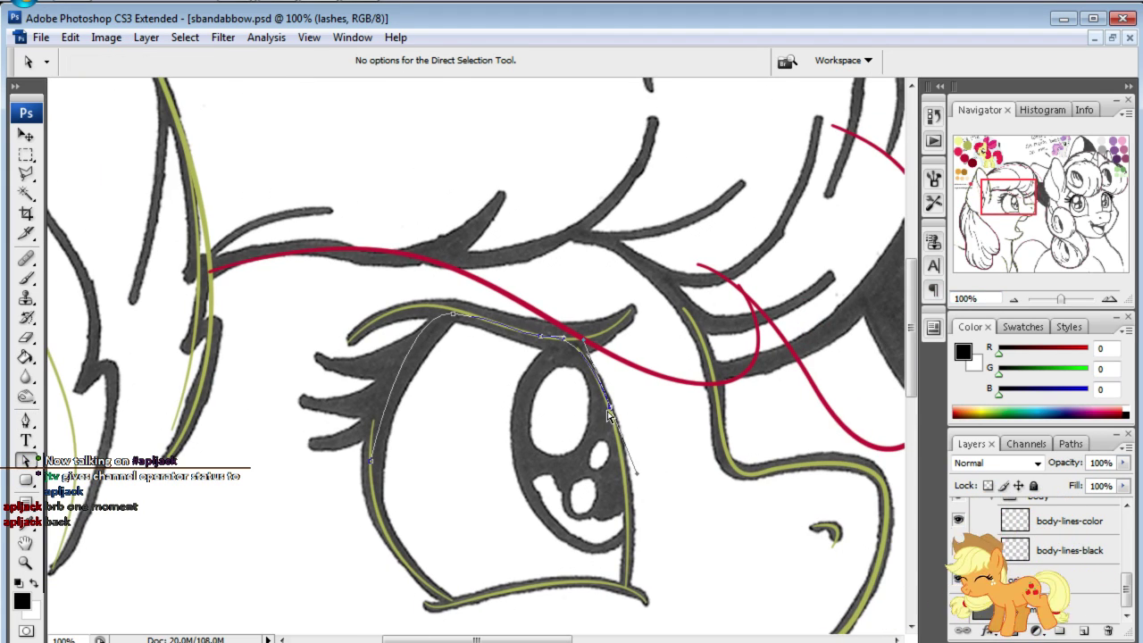
pyautogui.moveTo(612, 415); pyautogui.dragTo(584, 313)
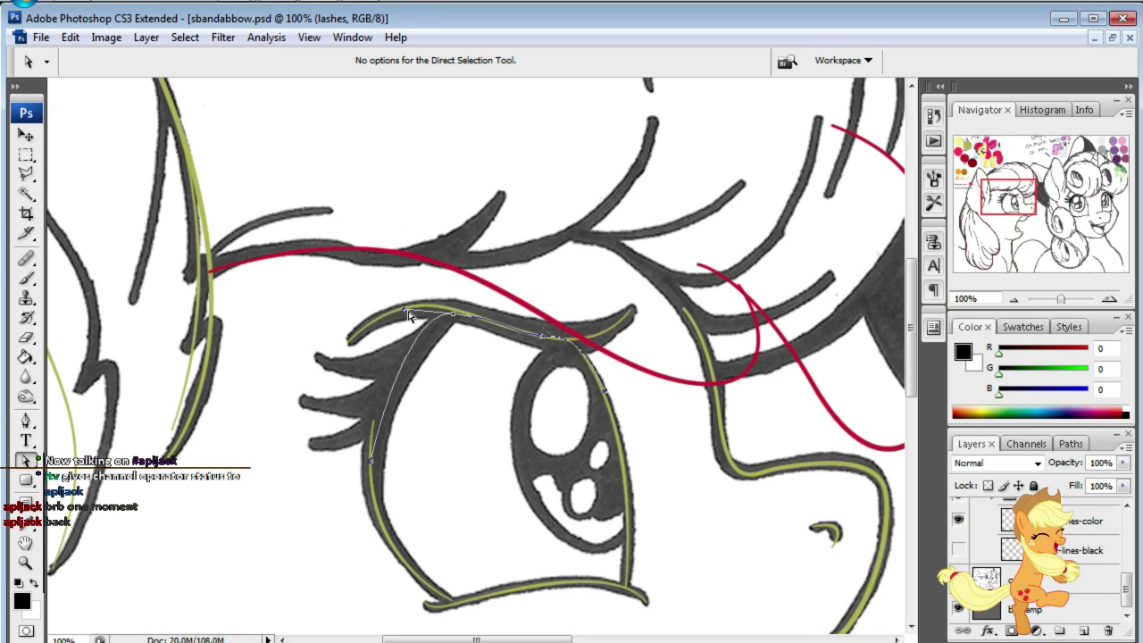
pyautogui.moveTo(412, 312); pyautogui.dragTo(415, 311)
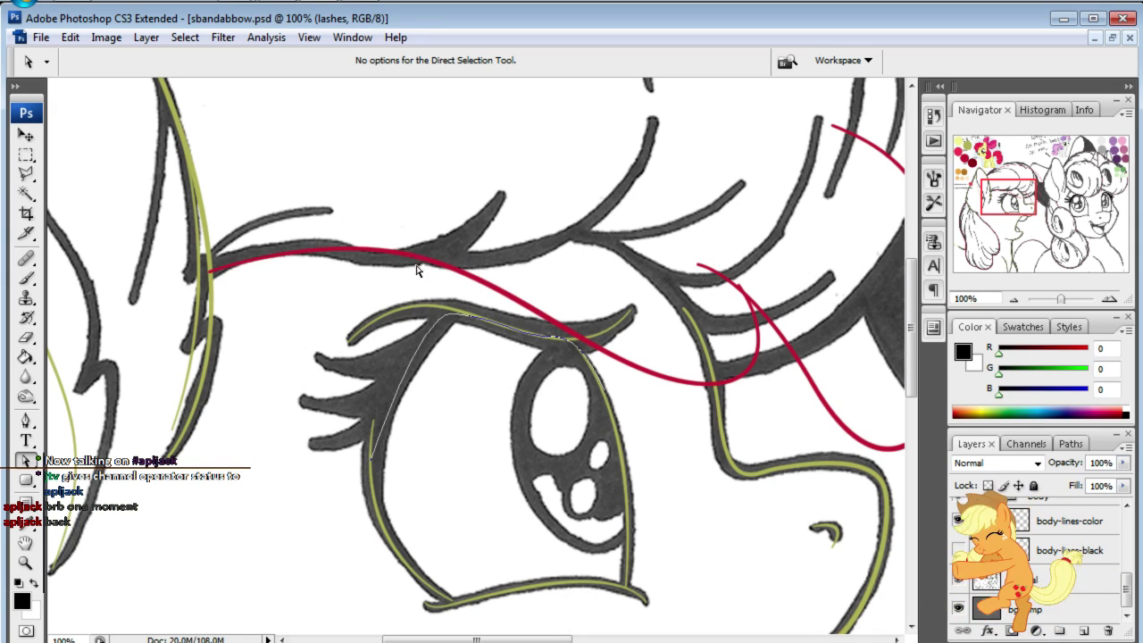
pyautogui.click(399, 401)
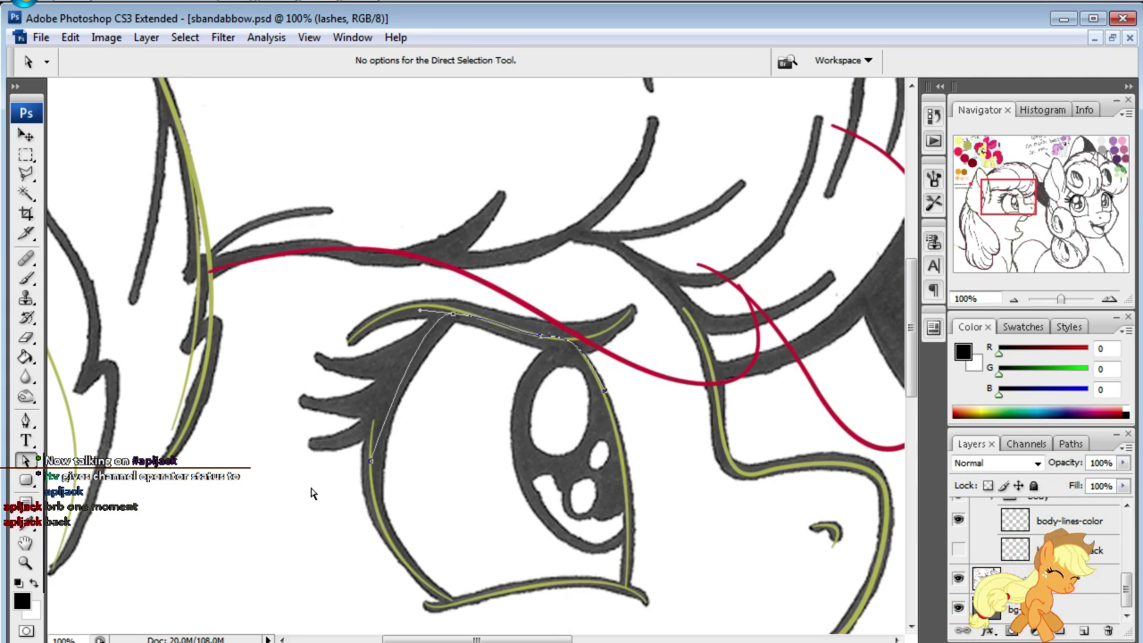
# - Smooth the lower-left anchor and extend the path along the upper lash
pyautogui.moveTo(25, 420); pyautogui.dragTo(107, 490)
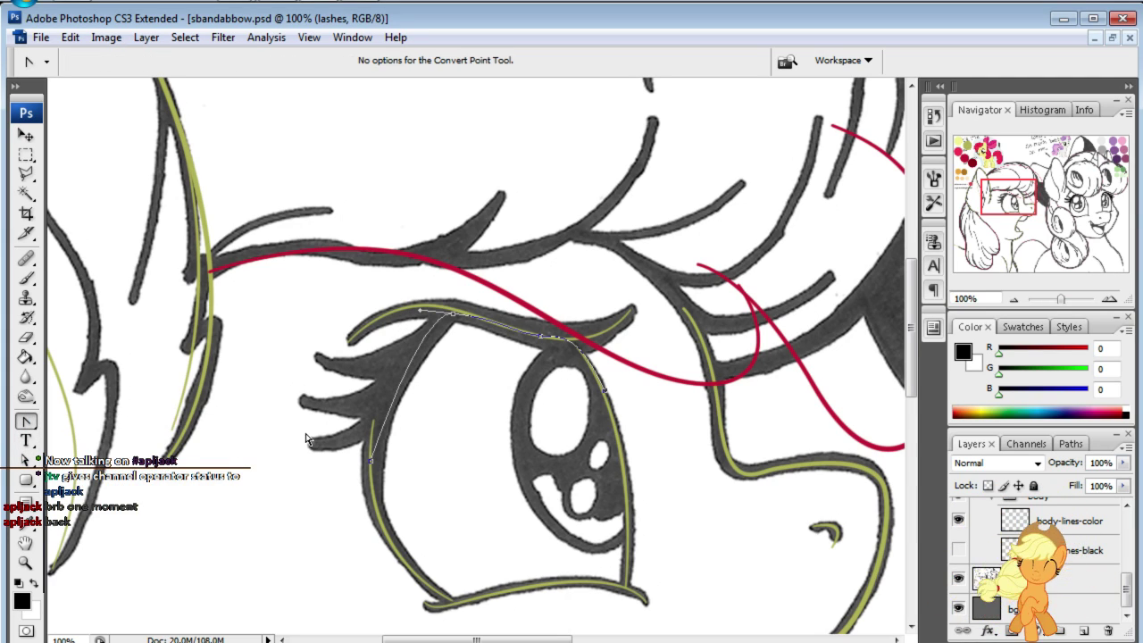
pyautogui.moveTo(370, 460); pyautogui.dragTo(369, 397)
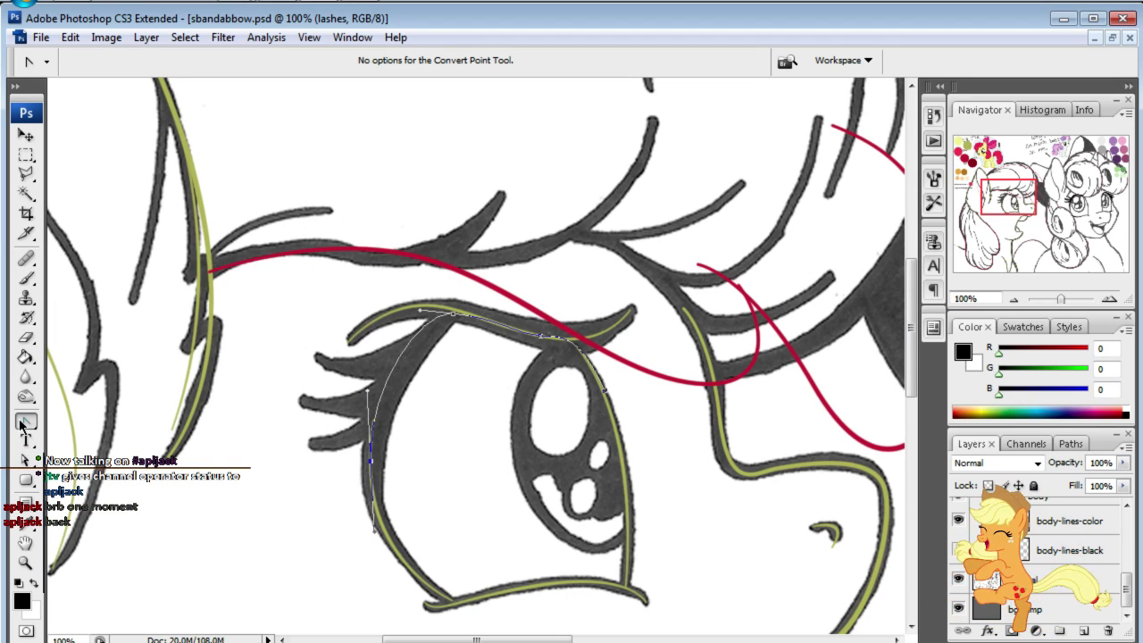
pyautogui.moveTo(26, 421); pyautogui.dragTo(81, 423)
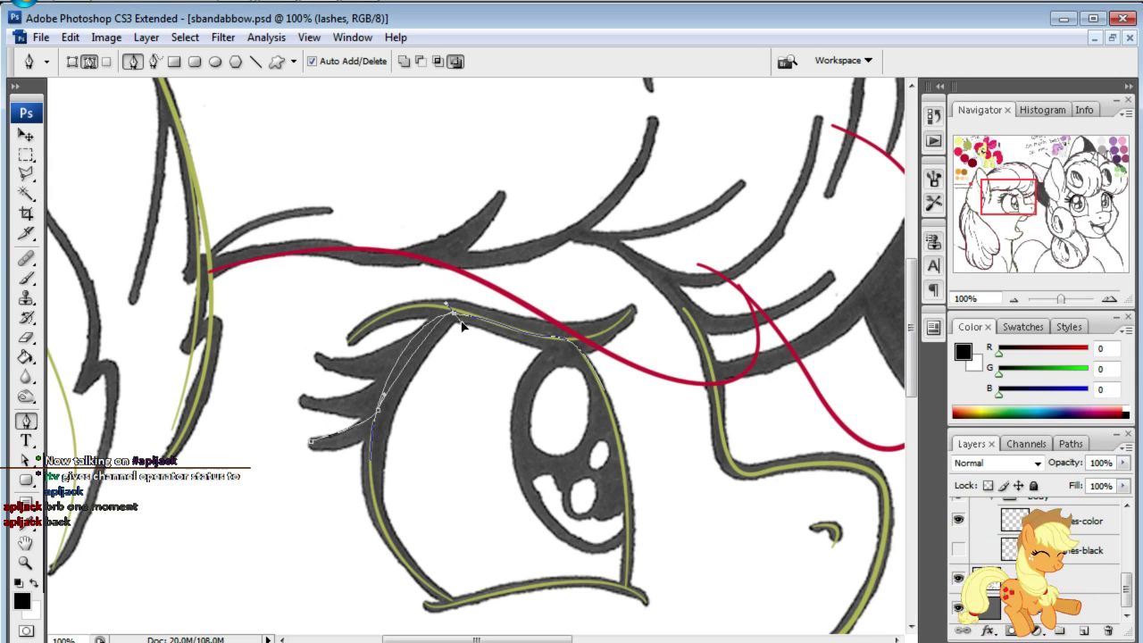
pyautogui.moveTo(463, 327); pyautogui.dragTo(504, 318)
pyautogui.moveTo(544, 344); pyautogui.dragTo(552, 337)
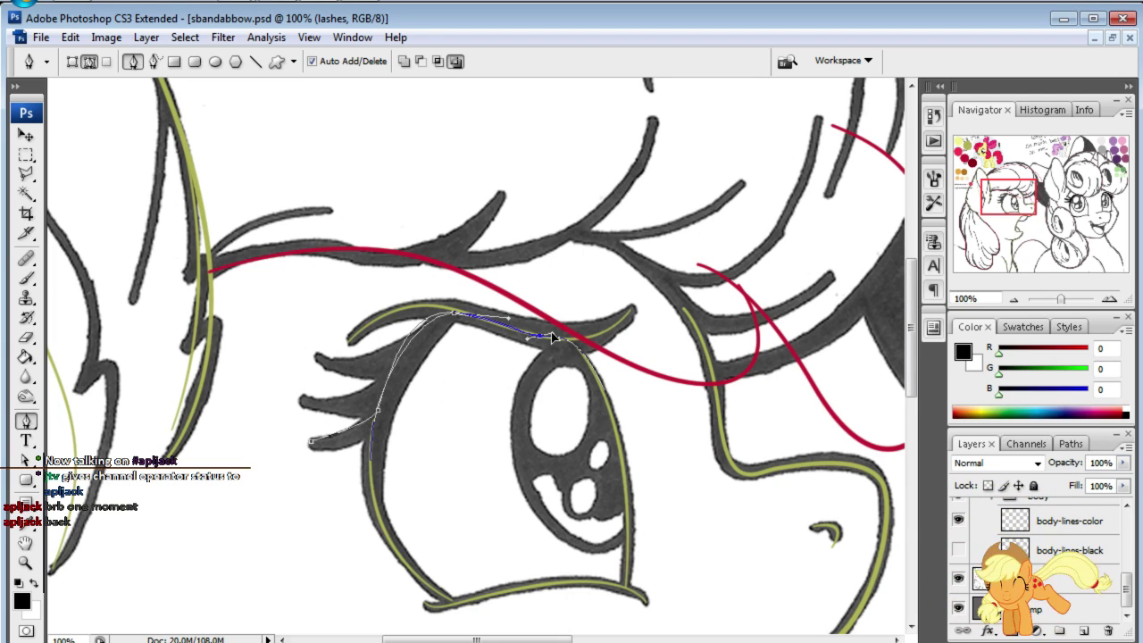
pyautogui.press('a')
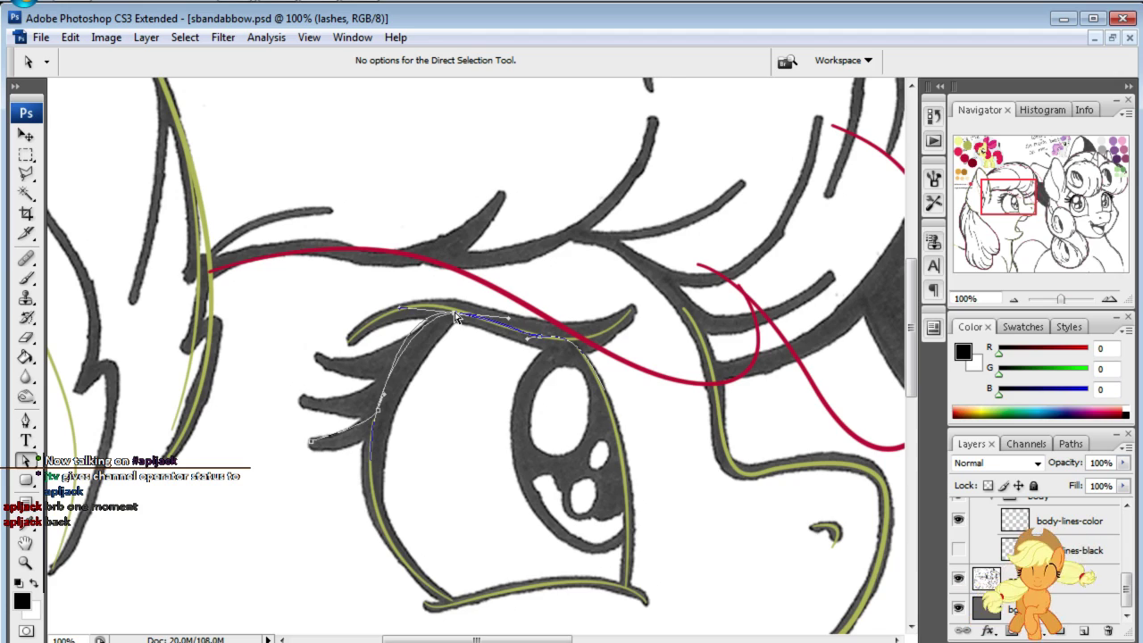
pyautogui.moveTo(455, 317); pyautogui.dragTo(463, 317)
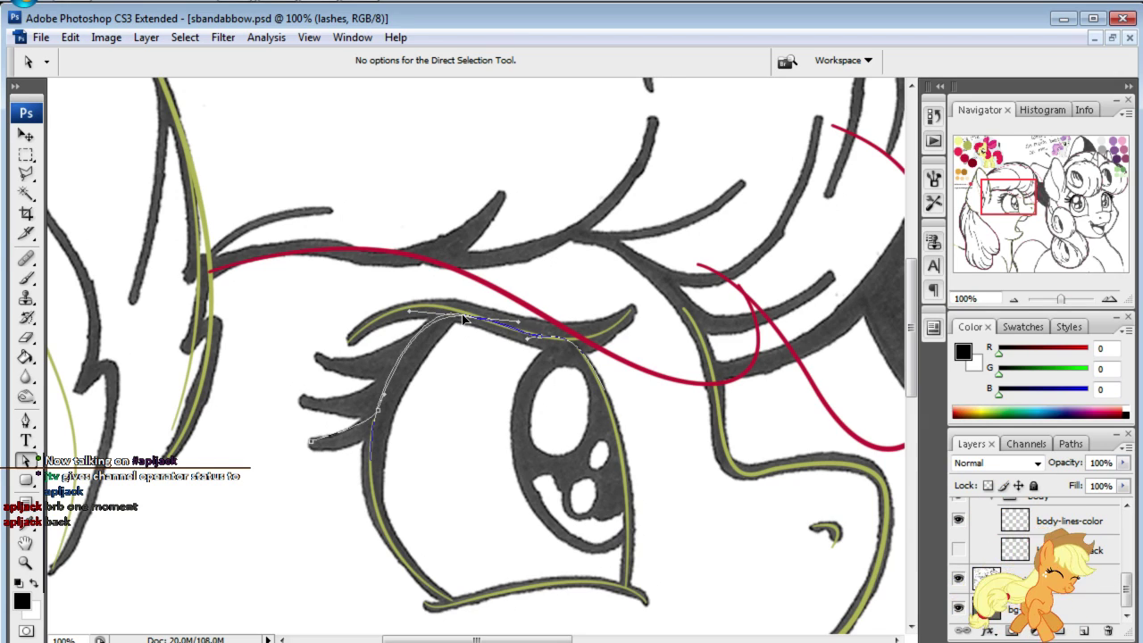
pyautogui.click(26, 421)
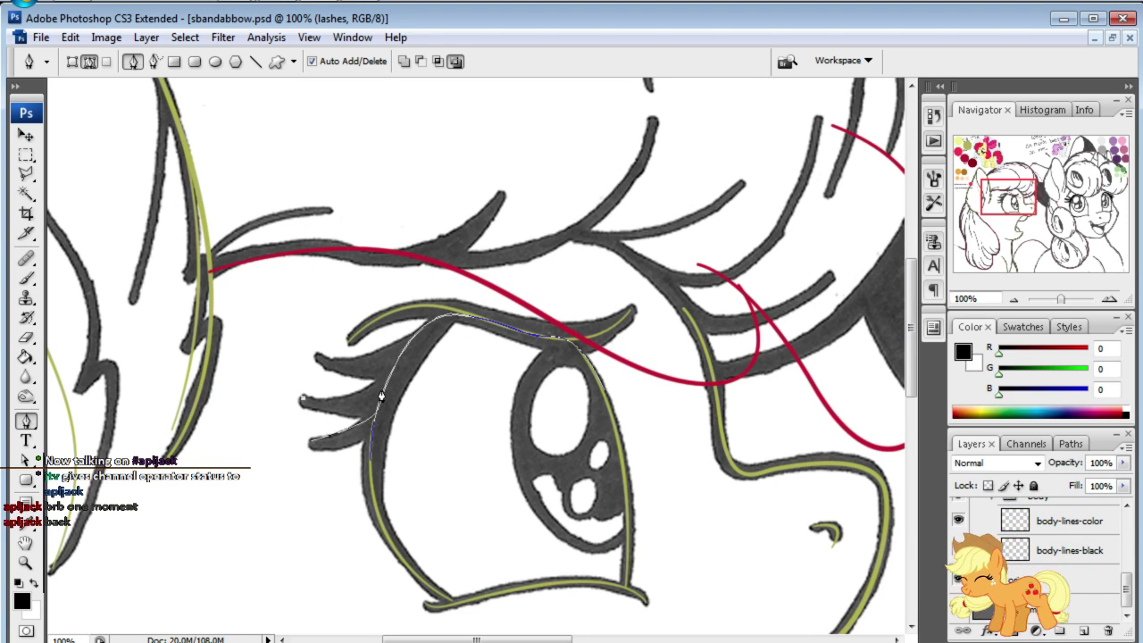
# - Add curved anchors shaping the eyelashes and select the whole lid path
pyautogui.moveTo(389, 391); pyautogui.dragTo(401, 349)
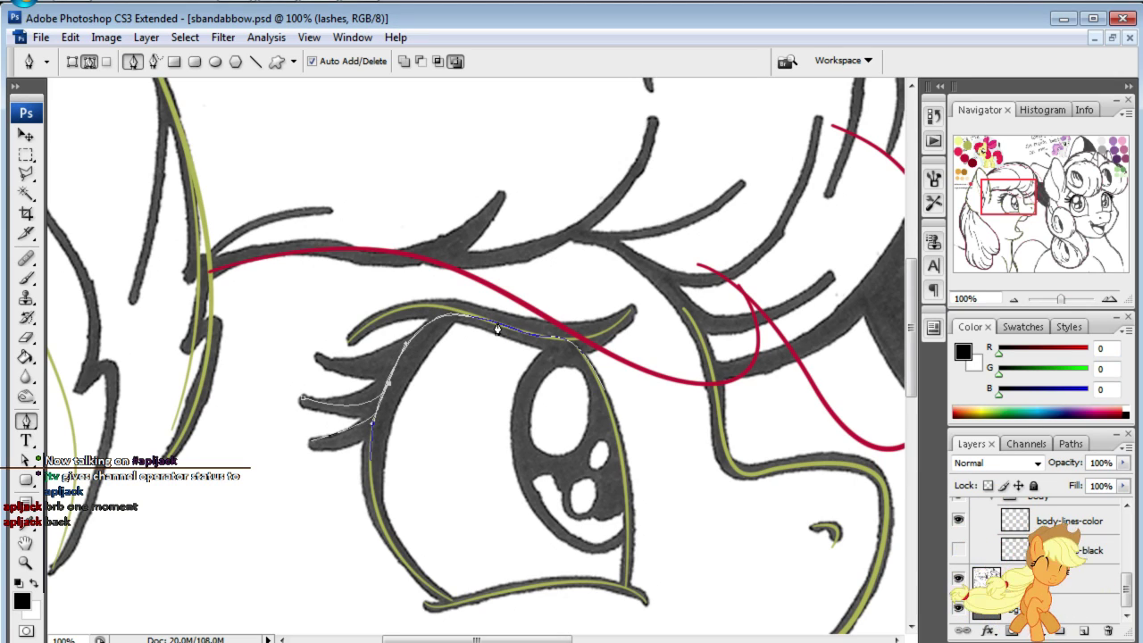
pyautogui.moveTo(497, 329); pyautogui.dragTo(563, 355)
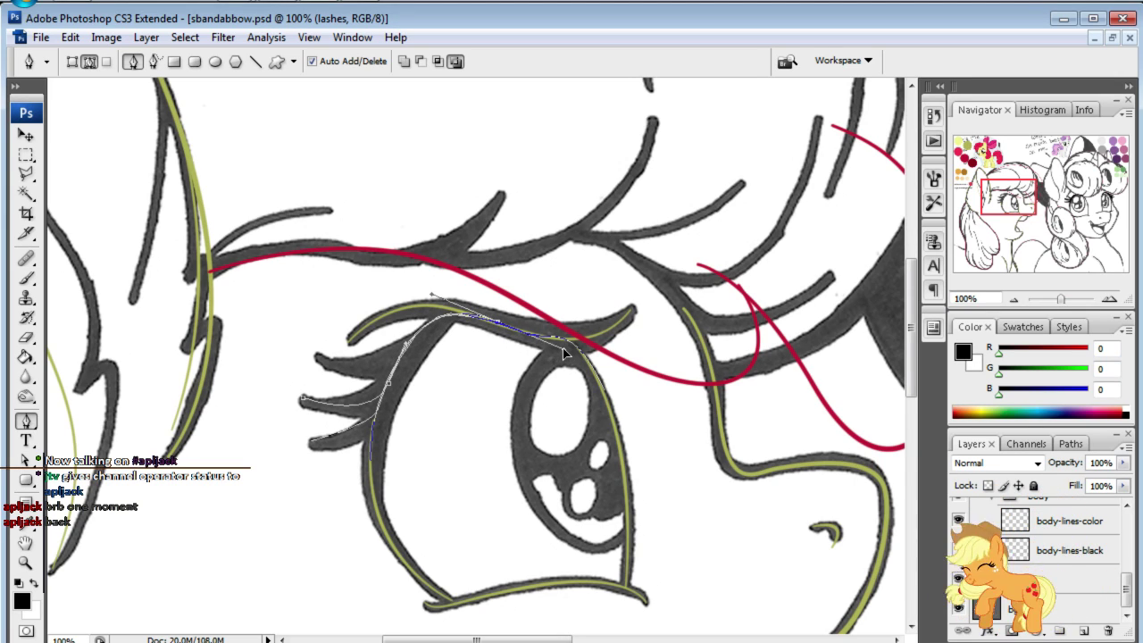
pyautogui.click(25, 421)
pyautogui.moveTo(396, 369); pyautogui.dragTo(424, 340)
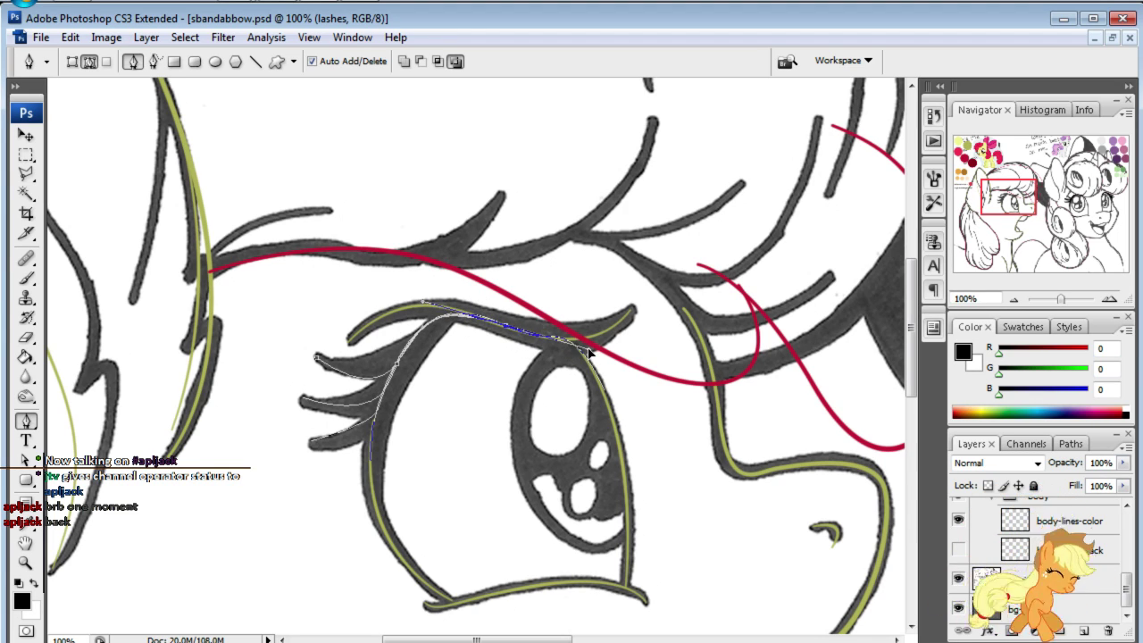
pyautogui.click(26, 460)
pyautogui.moveTo(250, 241); pyautogui.dragTo(602, 502)
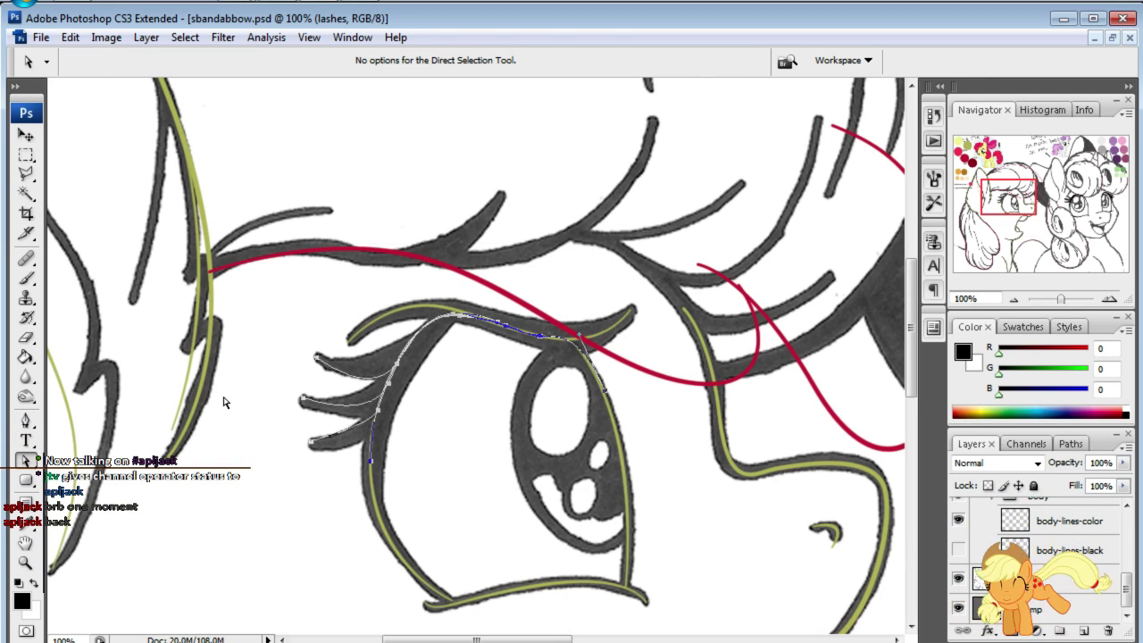
pyautogui.click(26, 278)
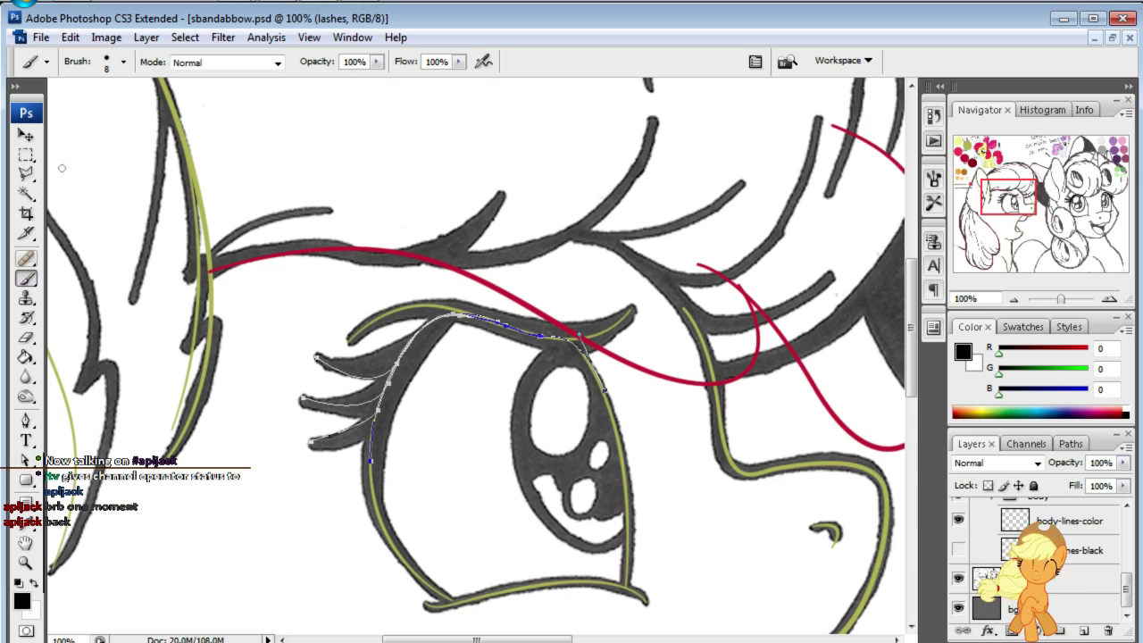
# - Set the brush to 16 px and stroke the lid-and-lashes path with it in black
pyautogui.click(124, 62)
pyautogui.write('6')
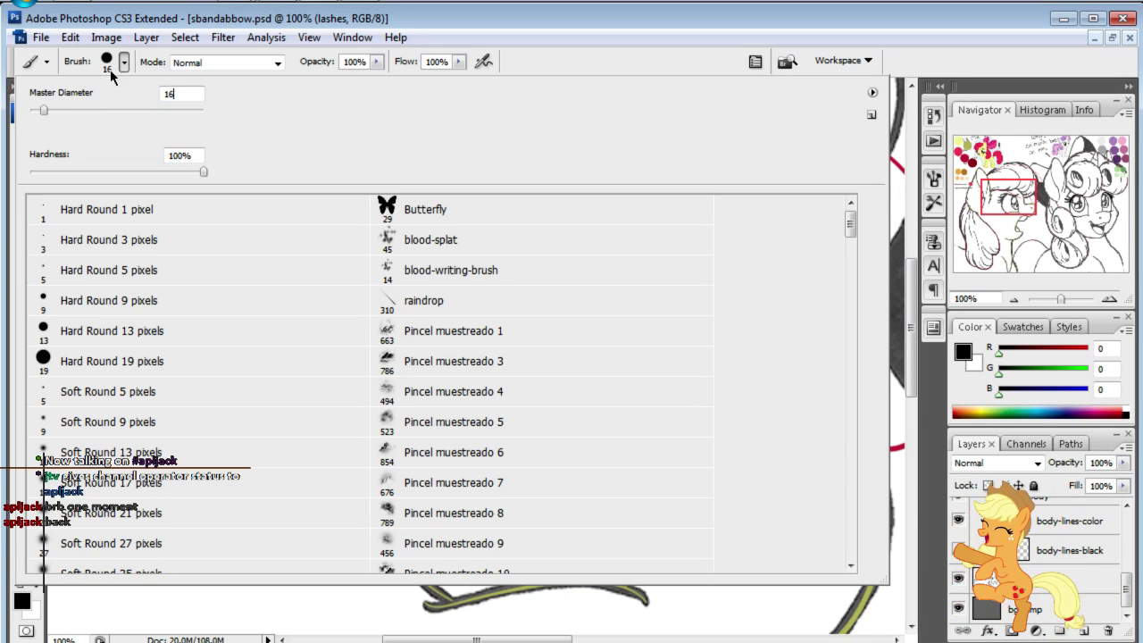
pyautogui.press('Return')
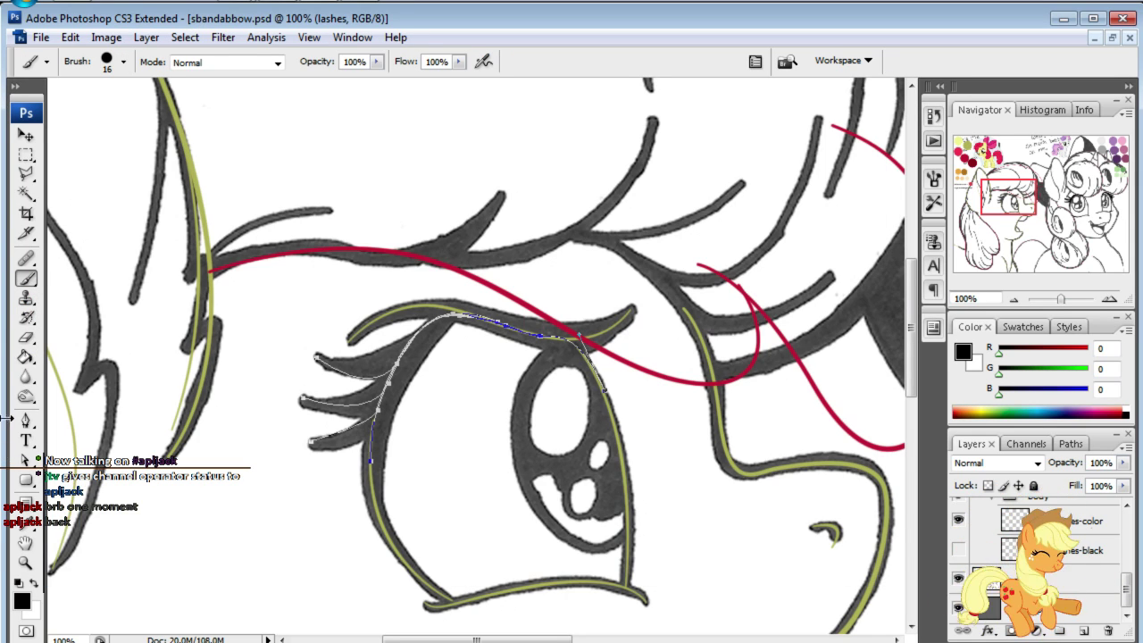
pyautogui.click(26, 421)
pyautogui.rightClick(455, 358)
pyautogui.click(480, 476)
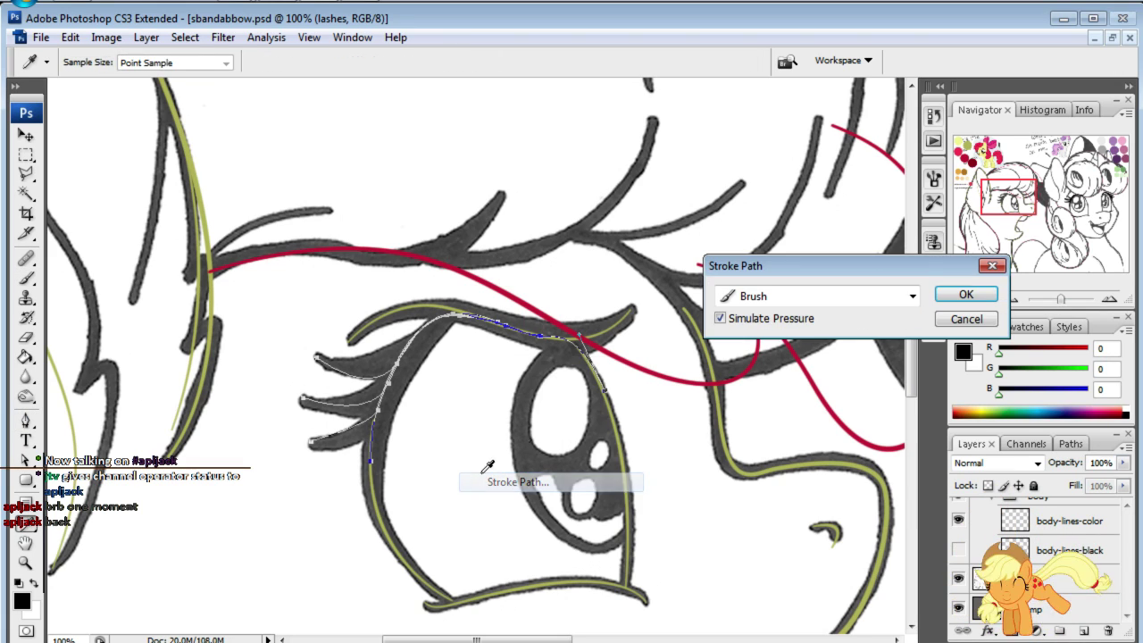
pyautogui.click(967, 292)
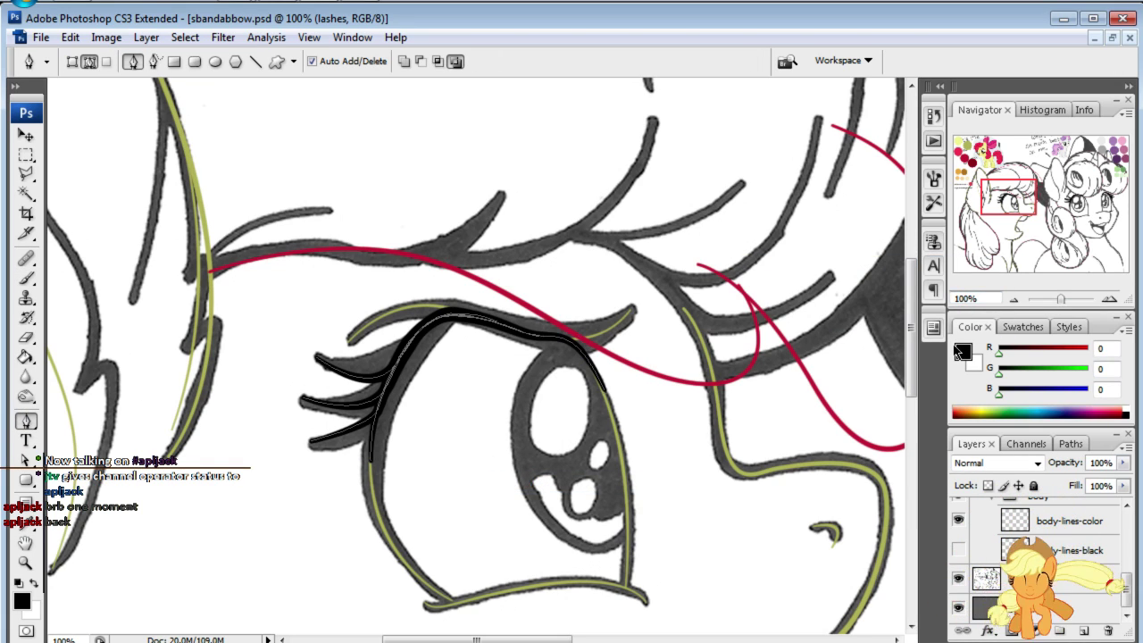
# - Hide the pencil sketch layer and pan around to inspect the stroked lashes
pyautogui.click(958, 579)
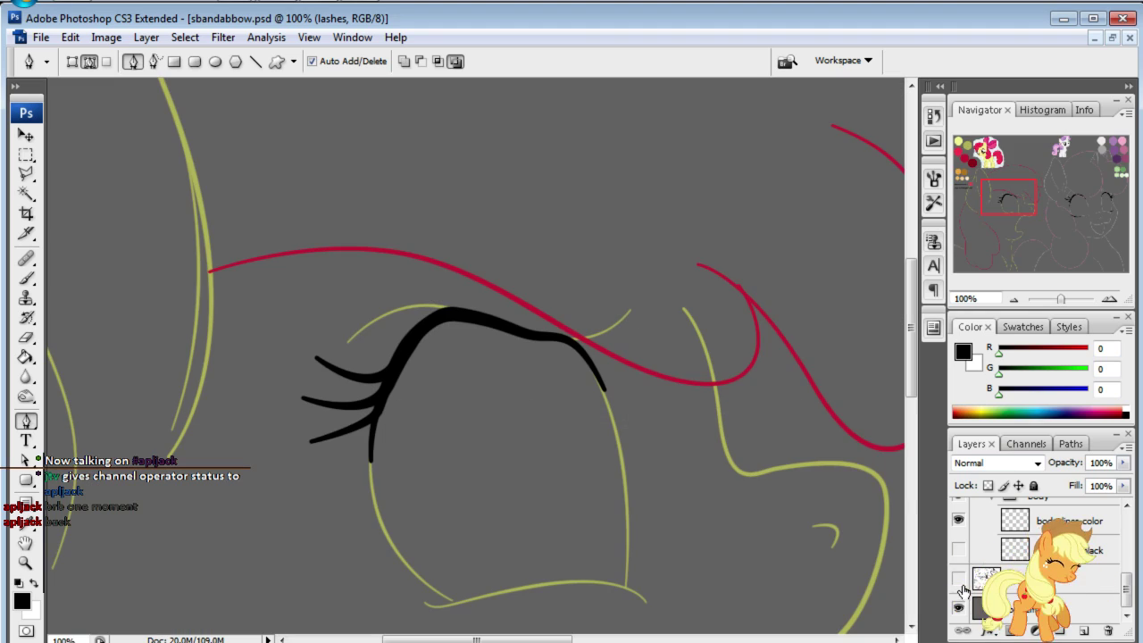
pyautogui.moveTo(1018, 178); pyautogui.dragTo(1018, 206)
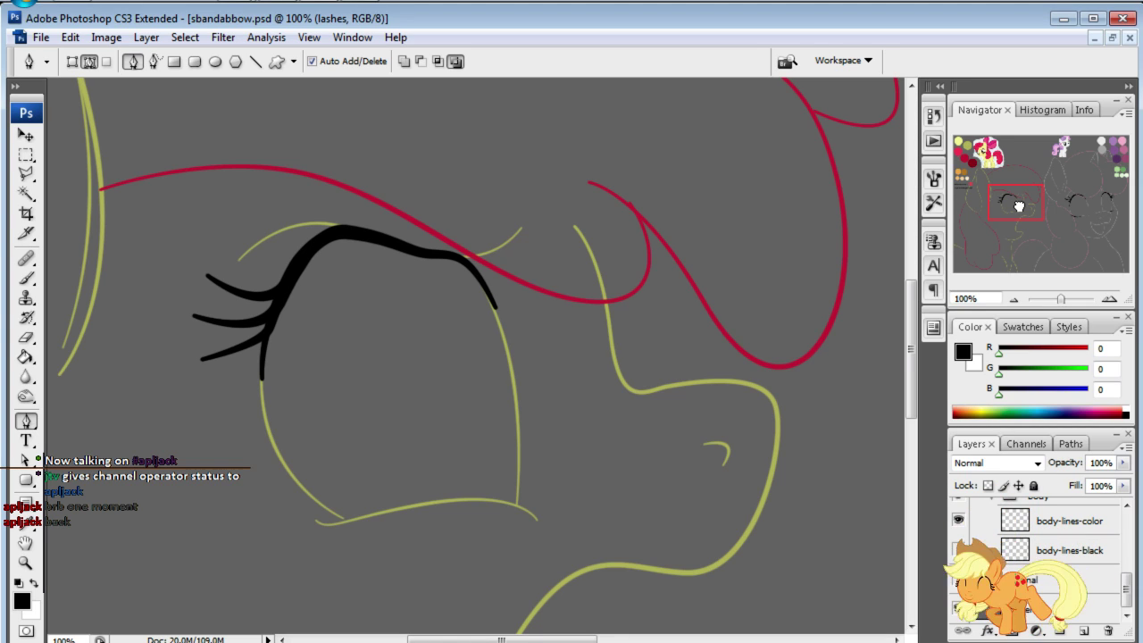
pyautogui.moveTo(1019, 207); pyautogui.dragTo(1018, 210)
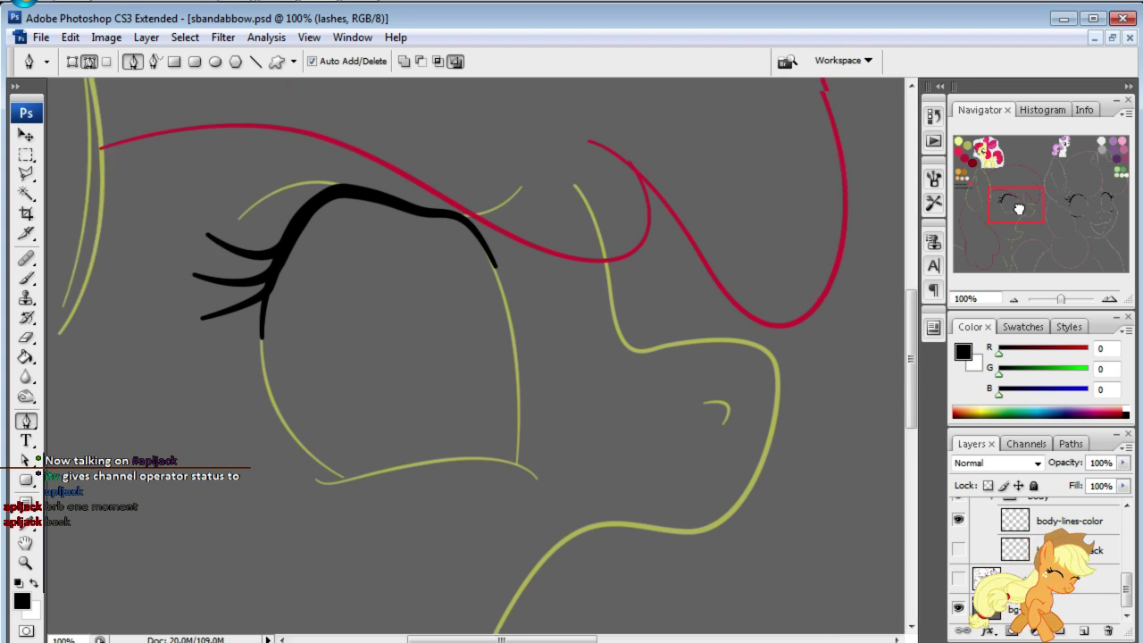
pyautogui.moveTo(1019, 211)
pyautogui.mouseDown()
pyautogui.moveTo(1094, 203)
pyautogui.moveTo(987, 206)
pyautogui.mouseUp()
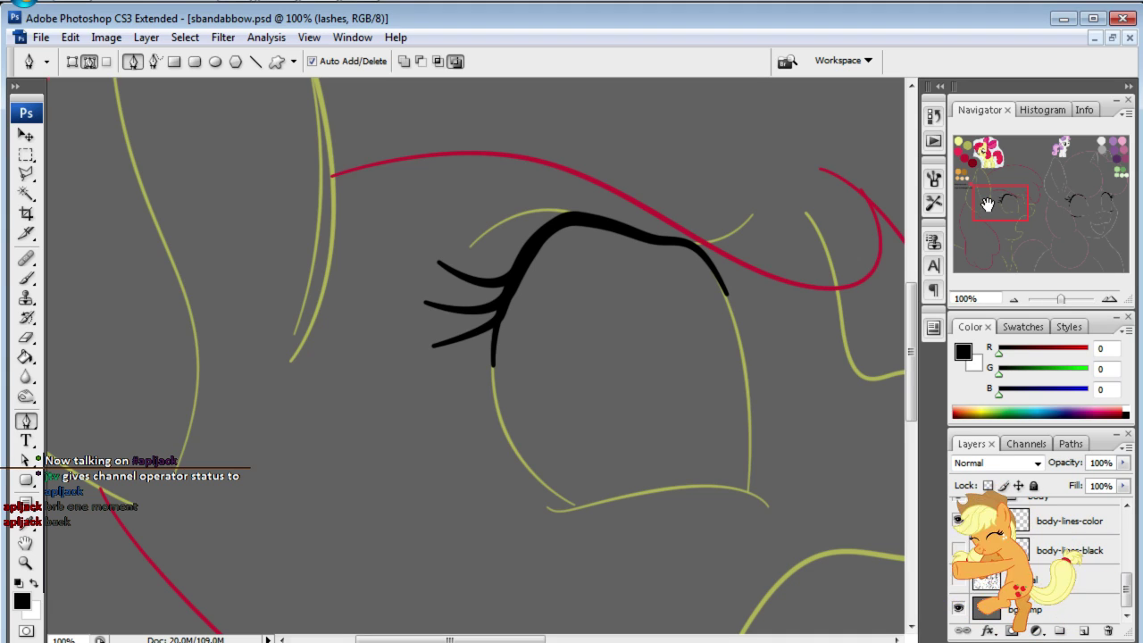
# - Undo the black lash stroke and save the Work Path as 'ab-lashes'
pyautogui.hotkey('ctrl', 'z')
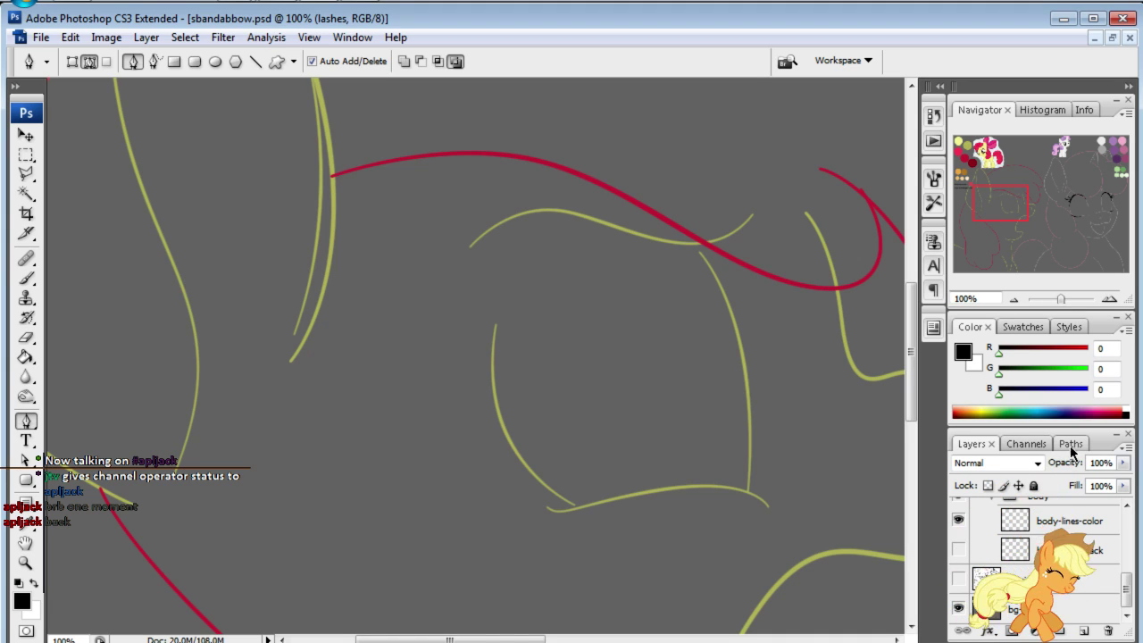
pyautogui.click(1070, 444)
pyautogui.scroll(-1, 1031, 580)
pyautogui.click(1005, 611)
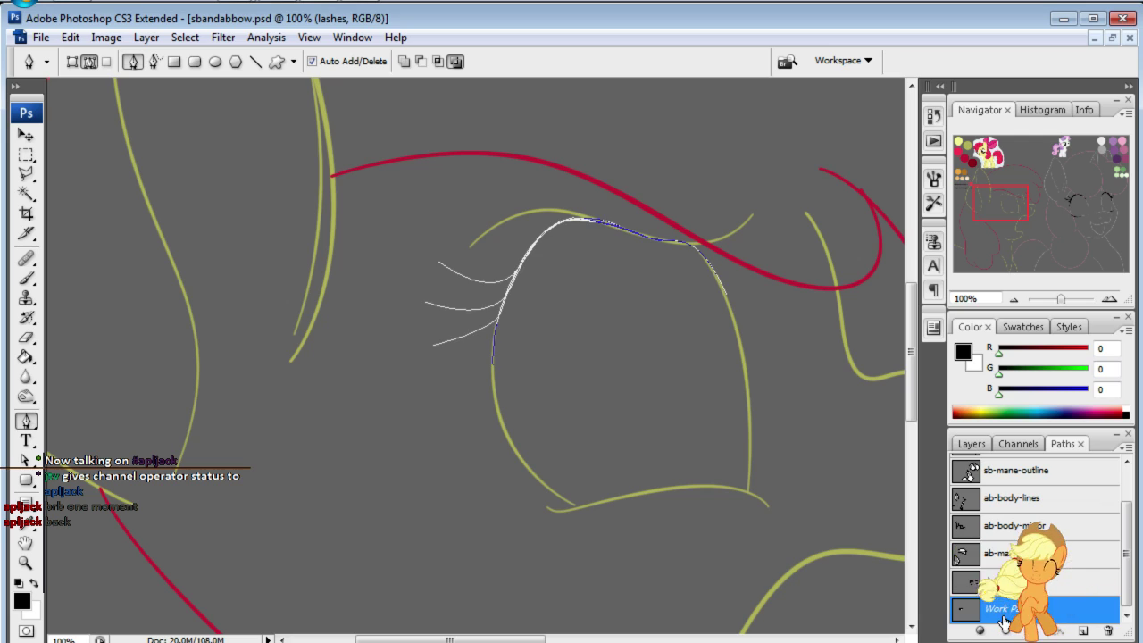
pyautogui.doubleClick(982, 613)
pyautogui.write('a')
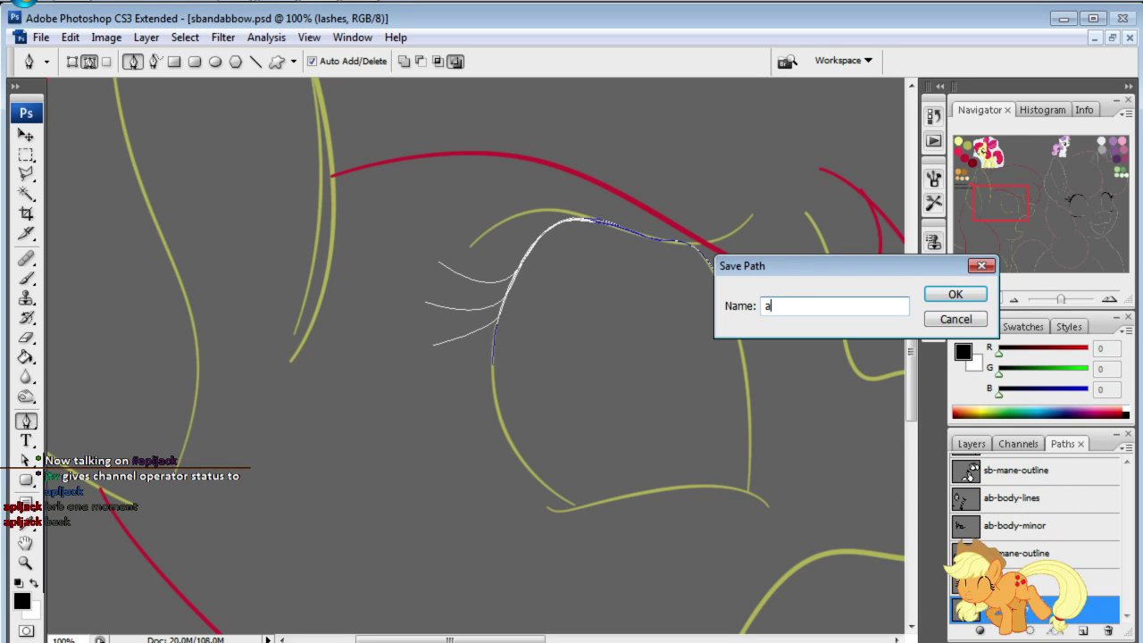
pyautogui.write('b-lashes')
pyautogui.press('Return')
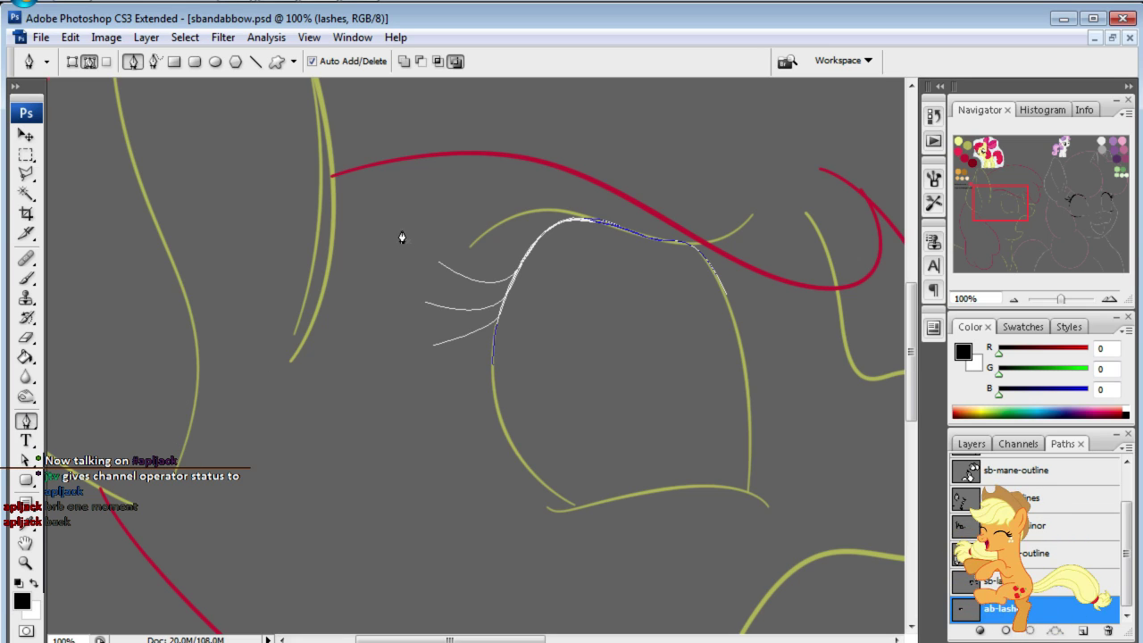
# - Delete the three eyelash curves from the path and refit its lower end
pyautogui.click(26, 459)
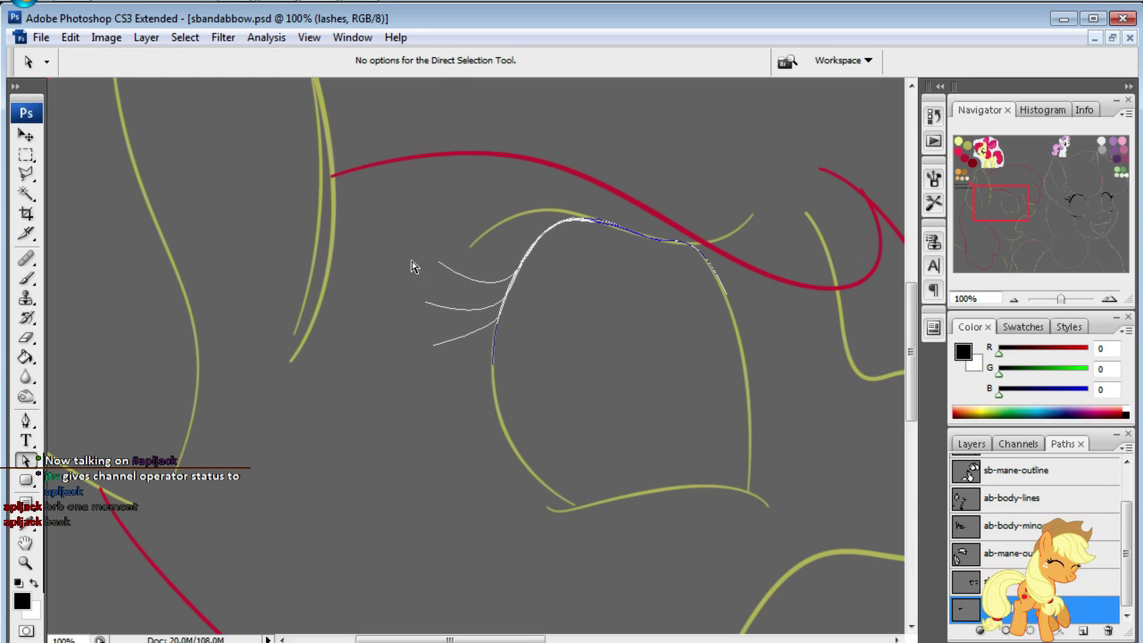
pyautogui.moveTo(438, 262); pyautogui.dragTo(459, 393)
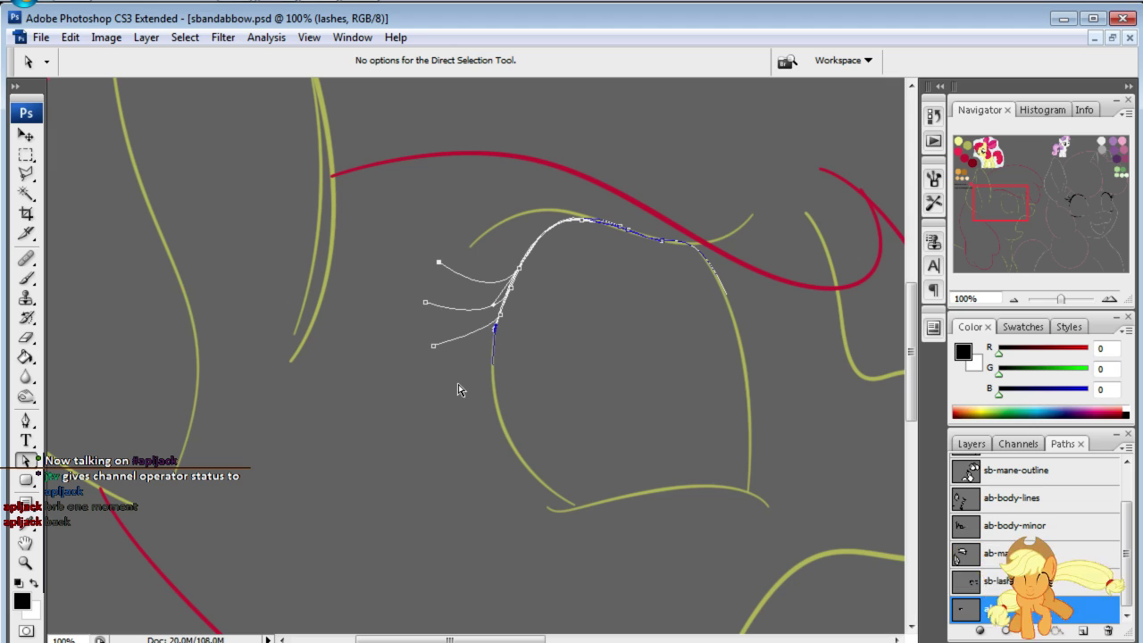
pyautogui.press('Delete')
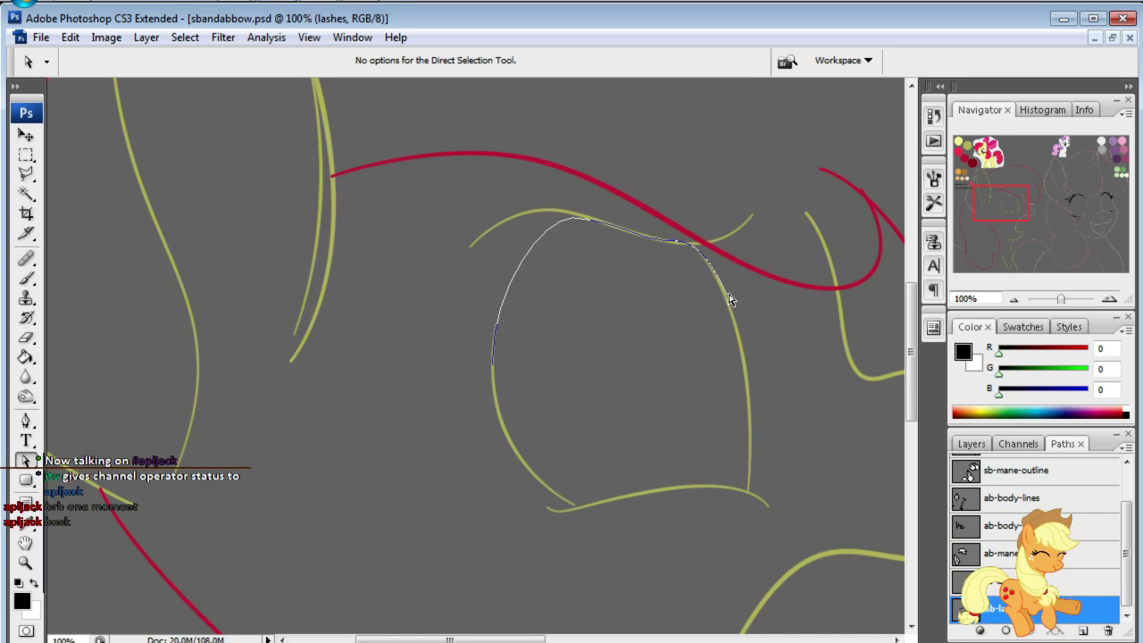
pyautogui.moveTo(730, 300); pyautogui.dragTo(731, 320)
pyautogui.moveTo(708, 266); pyautogui.dragTo(721, 257)
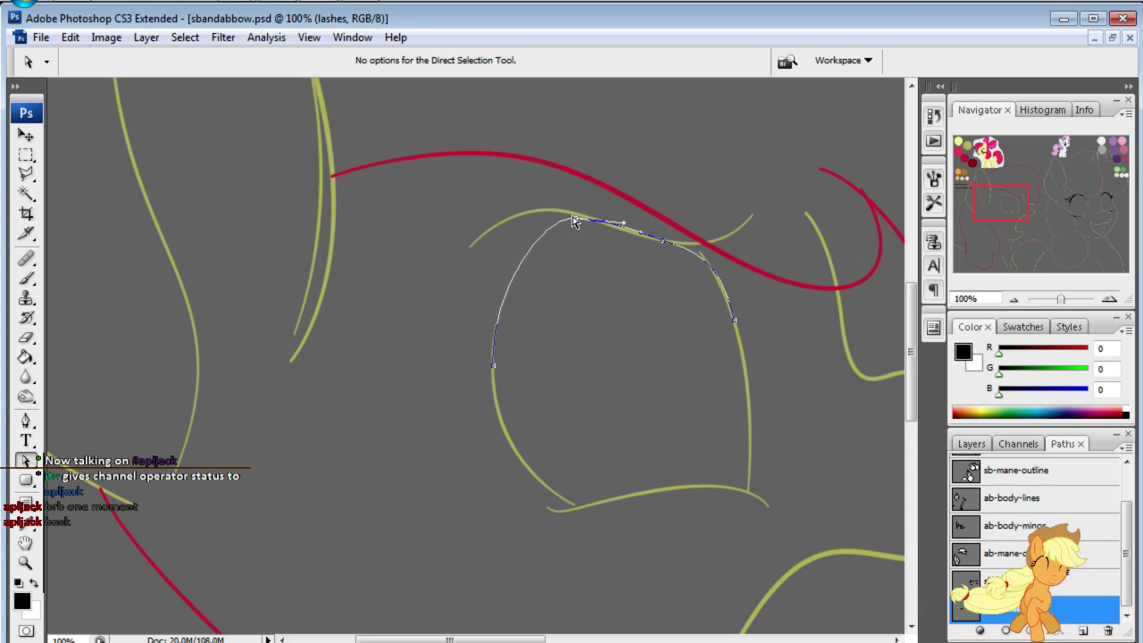
# - Reshape the upper lid segment and show the pencil sketch layer again
pyautogui.moveTo(574, 221); pyautogui.dragTo(616, 225)
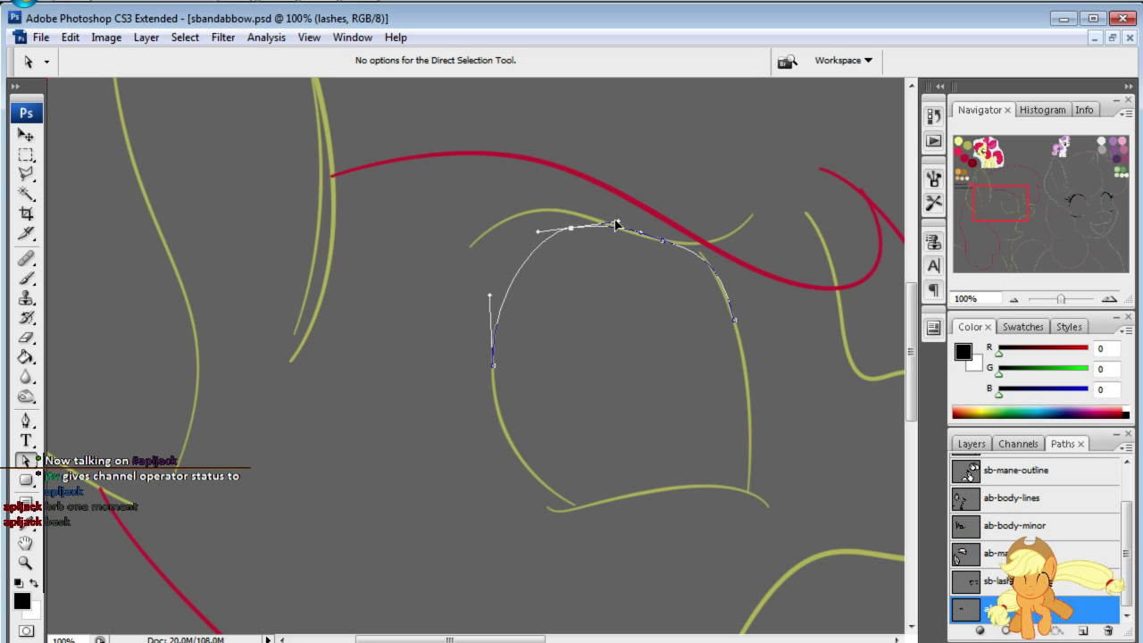
pyautogui.click(660, 243)
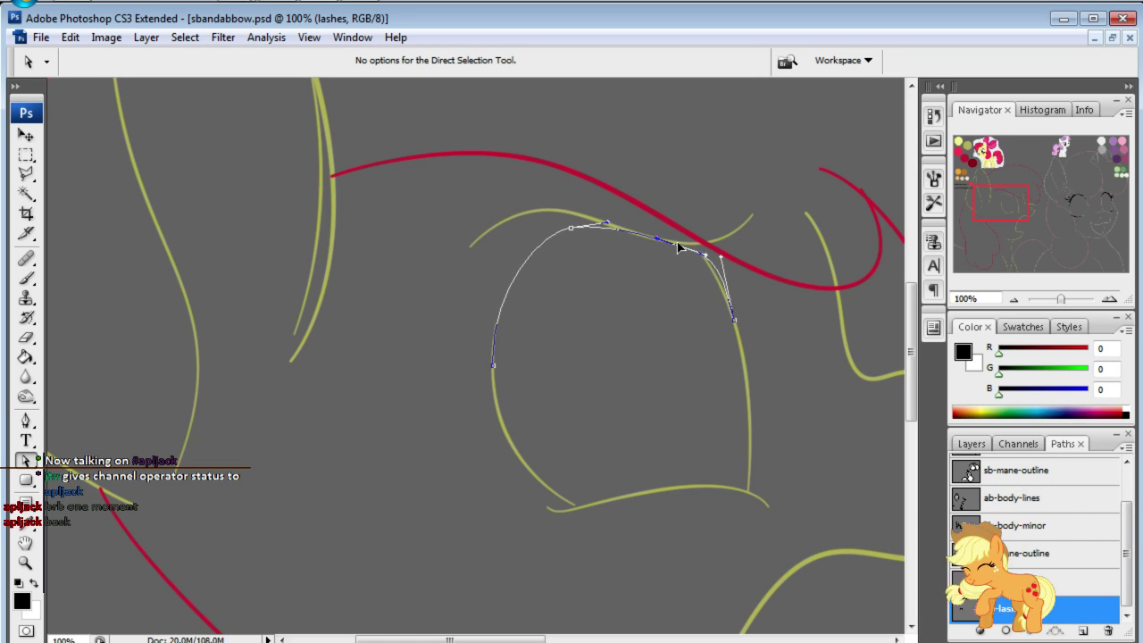
pyautogui.click(807, 243)
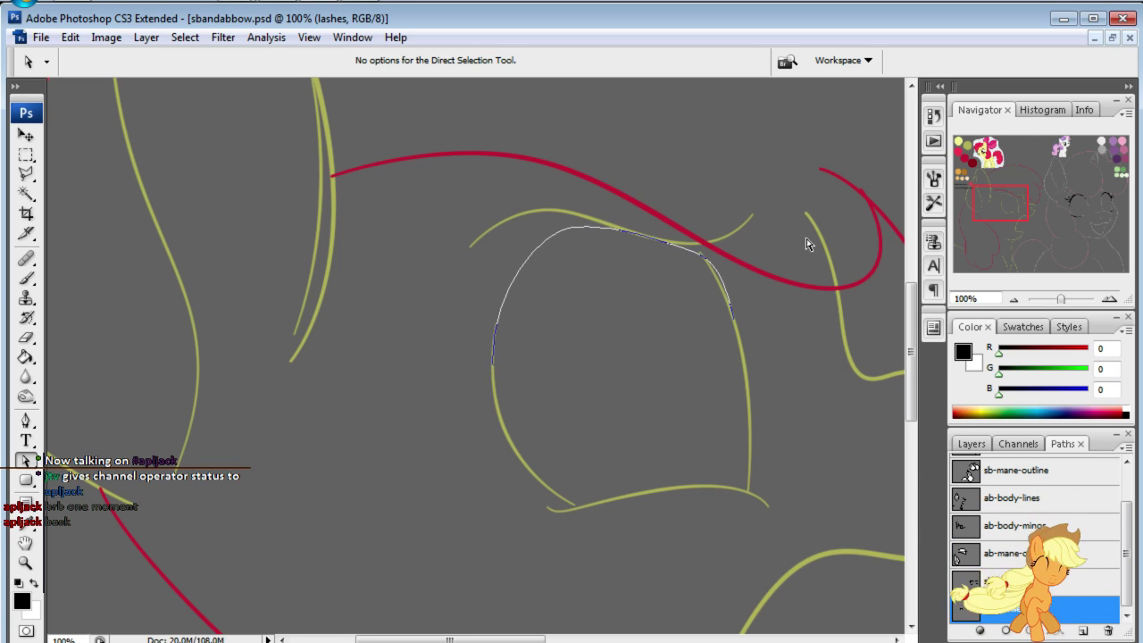
pyautogui.click(723, 268)
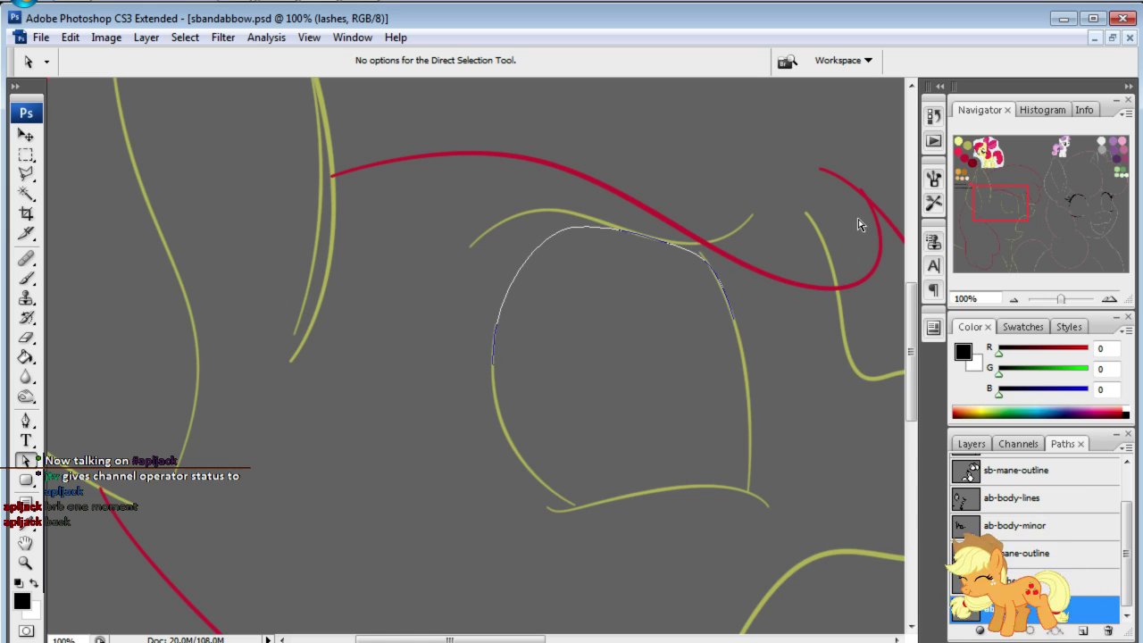
pyautogui.moveTo(1019, 187); pyautogui.dragTo(1012, 198)
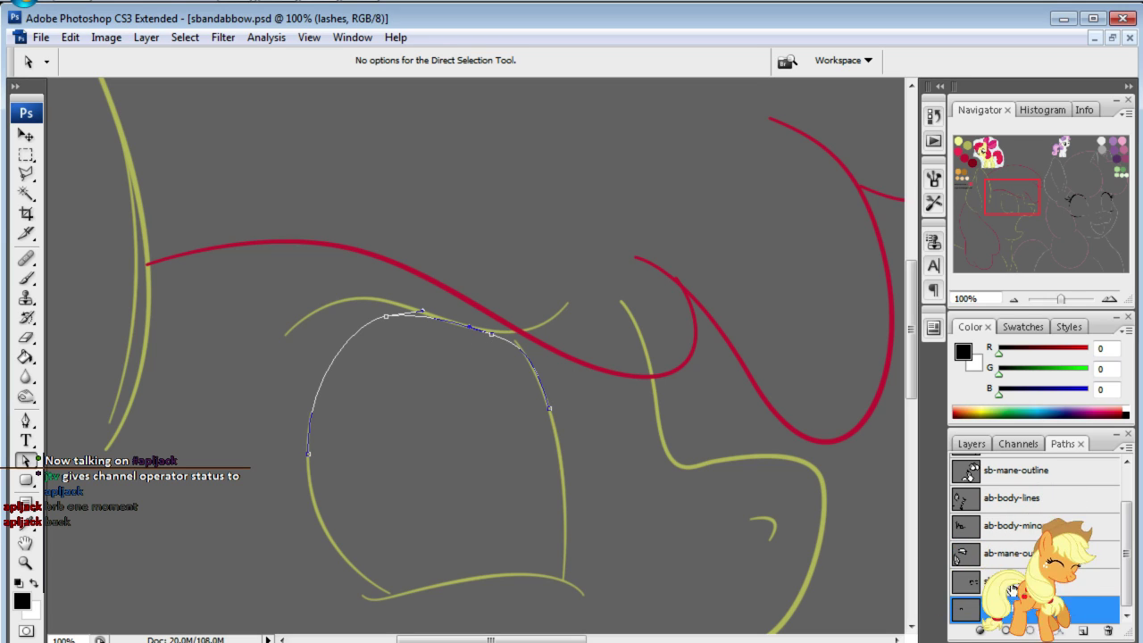
pyautogui.click(971, 444)
pyautogui.click(957, 581)
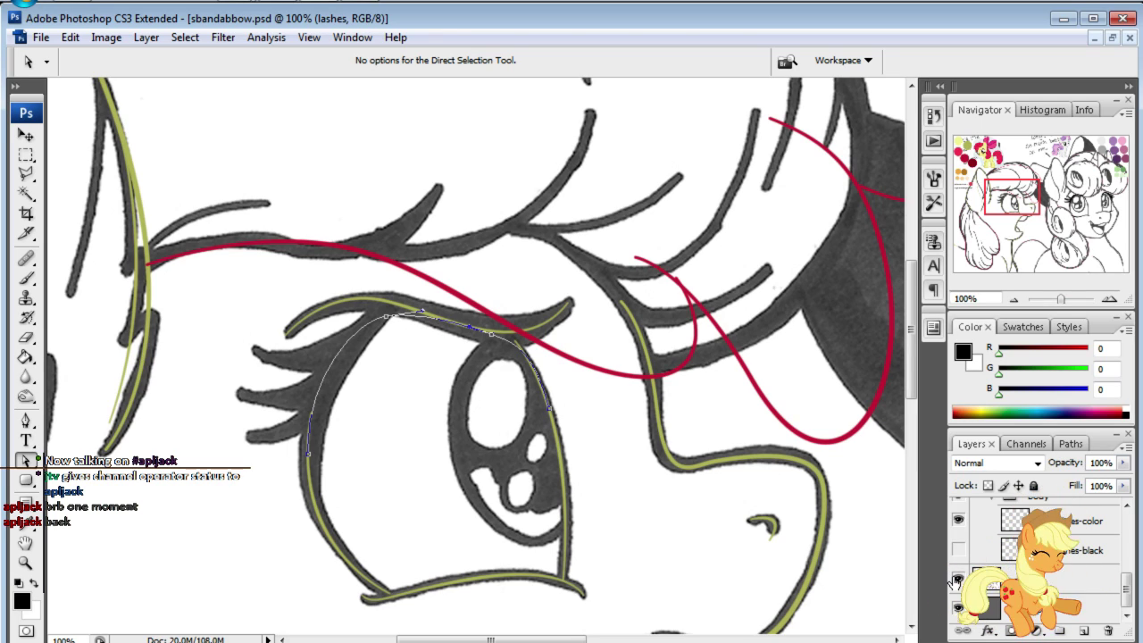
# - Hide body-lines-black and nudge the lid curve's top point to match the sketch
pyautogui.click(958, 550)
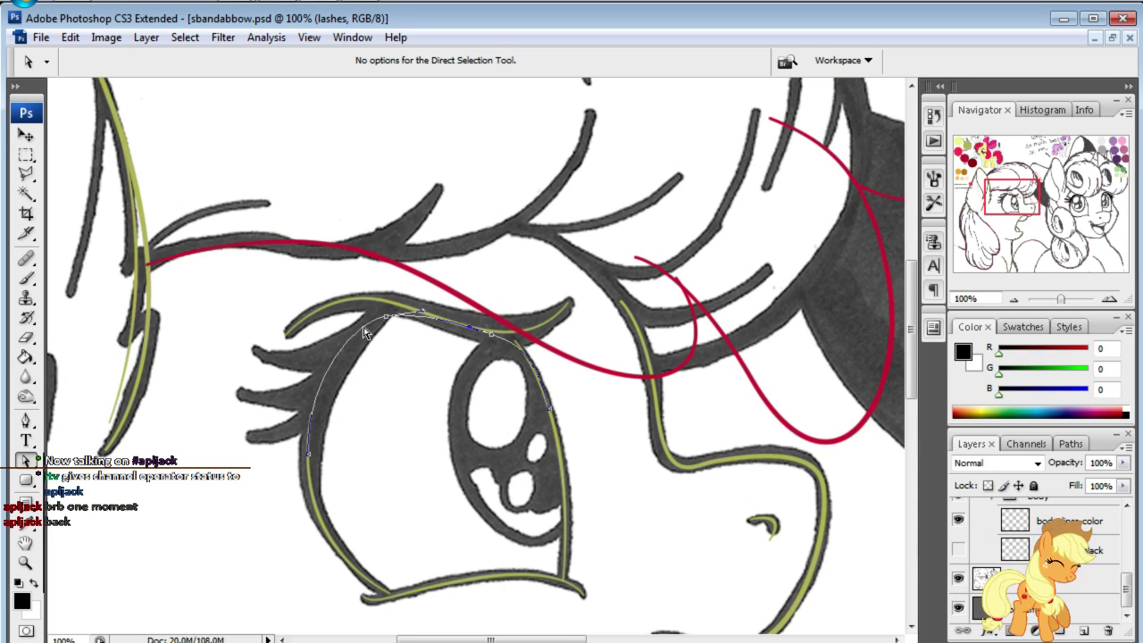
pyautogui.moveTo(364, 333); pyautogui.dragTo(347, 330)
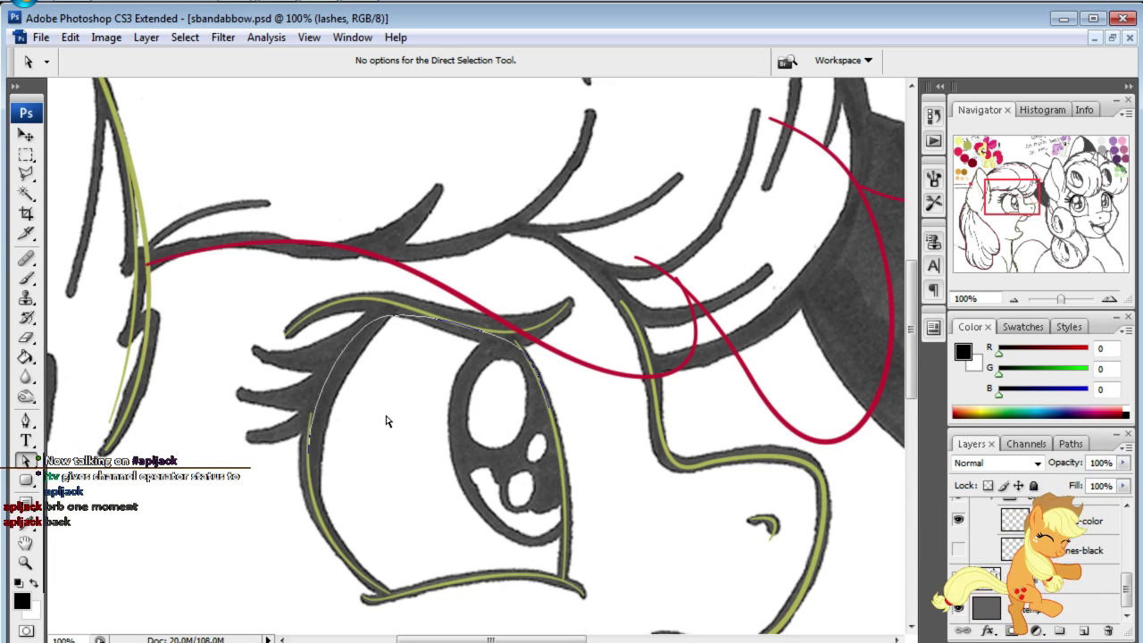
pyautogui.click(388, 318)
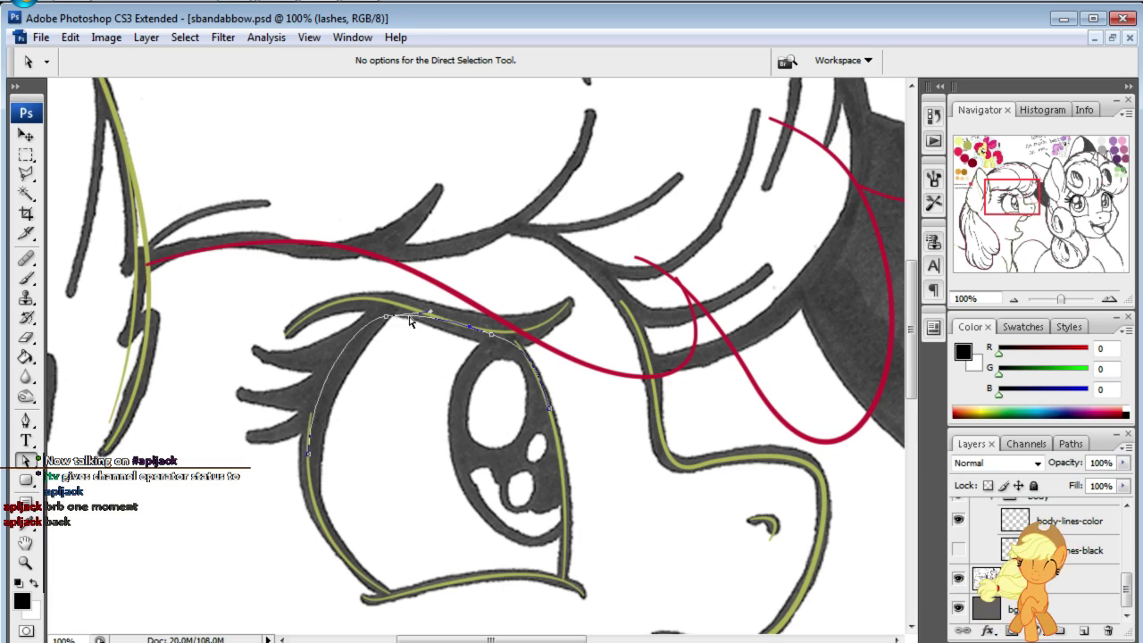
pyautogui.moveTo(386, 319); pyautogui.dragTo(382, 313)
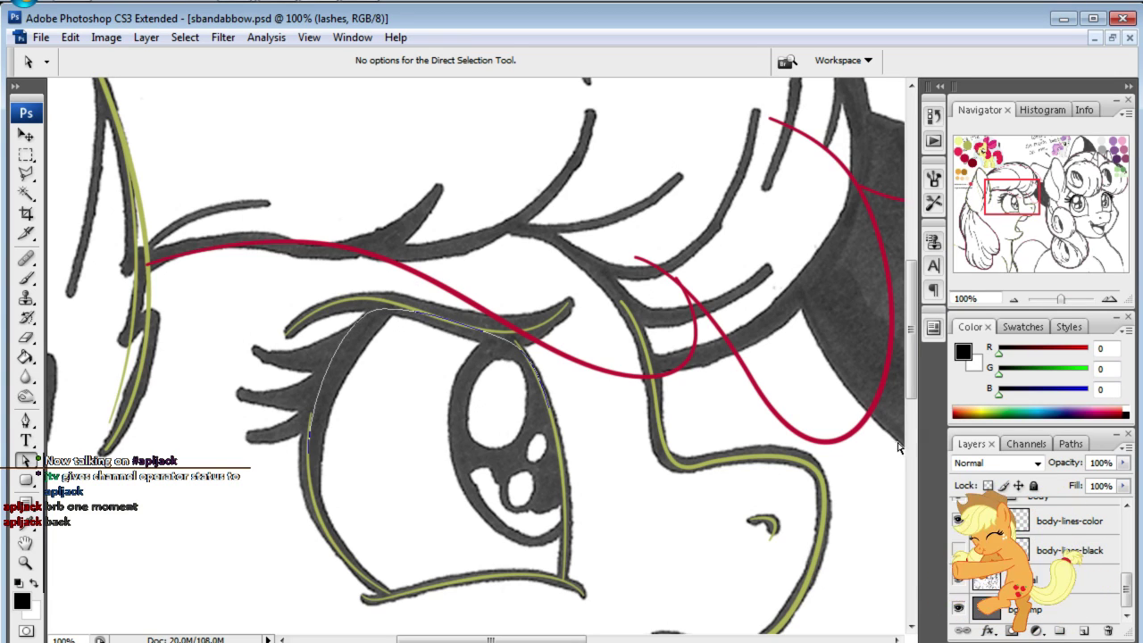
# - Toggle the black lineart layer to compare, then hide the scanned sketch layer
pyautogui.click(960, 581)
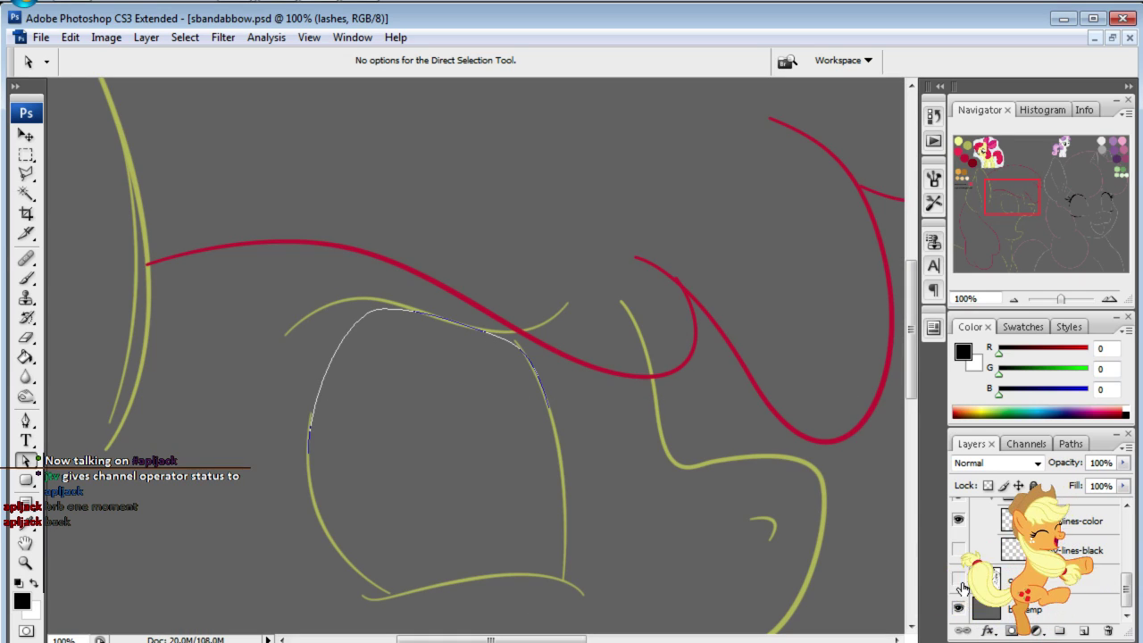
pyautogui.click(959, 580)
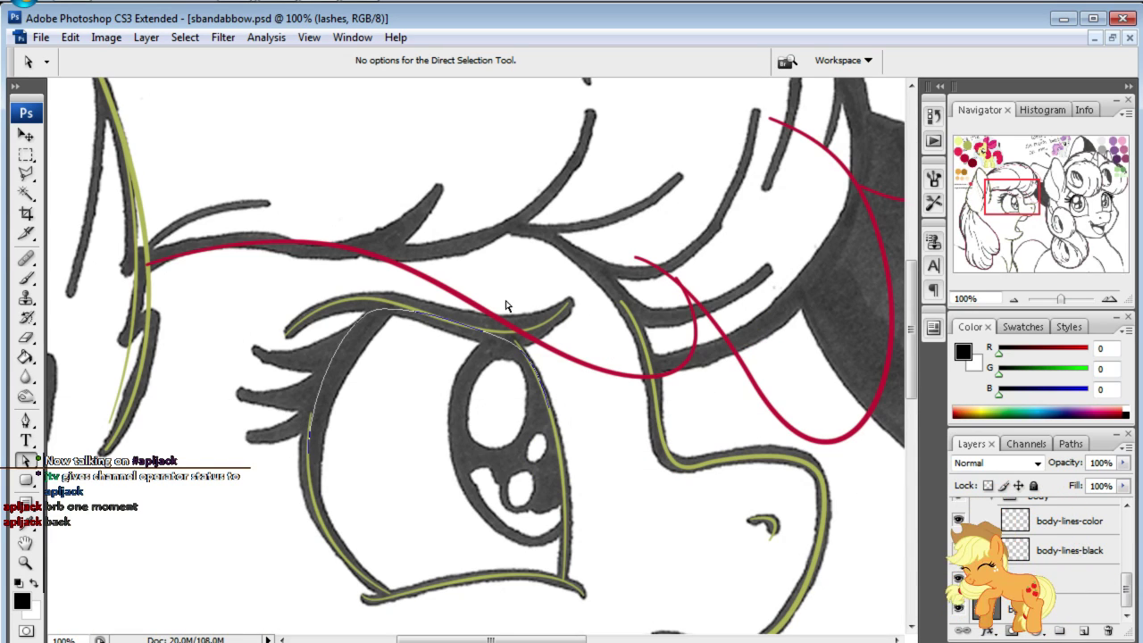
pyautogui.click(514, 346)
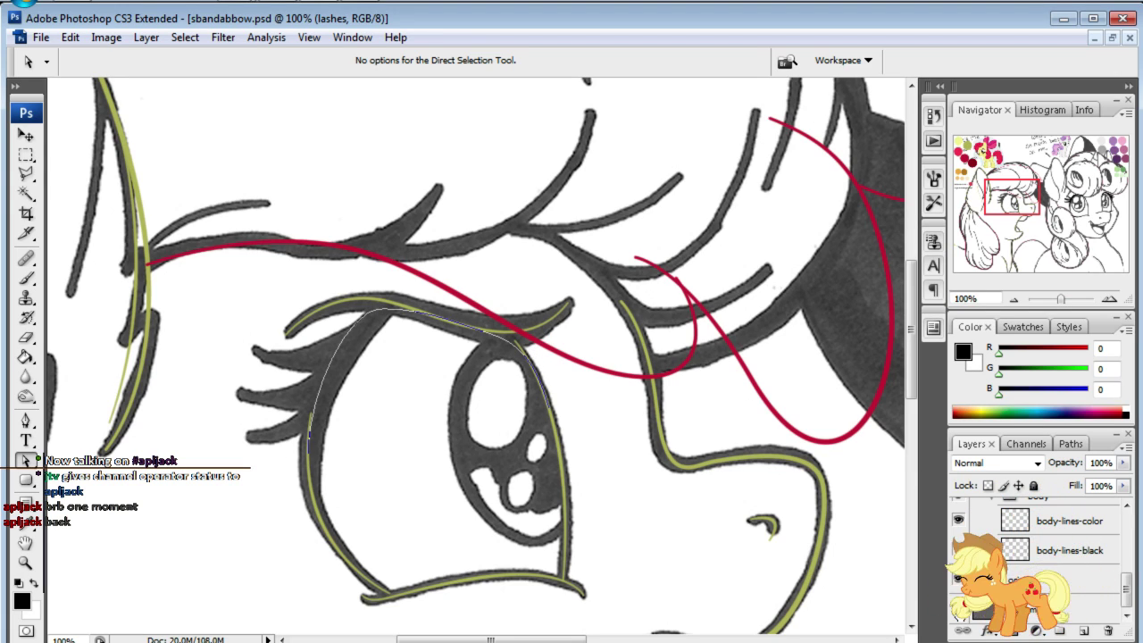
pyautogui.click(964, 580)
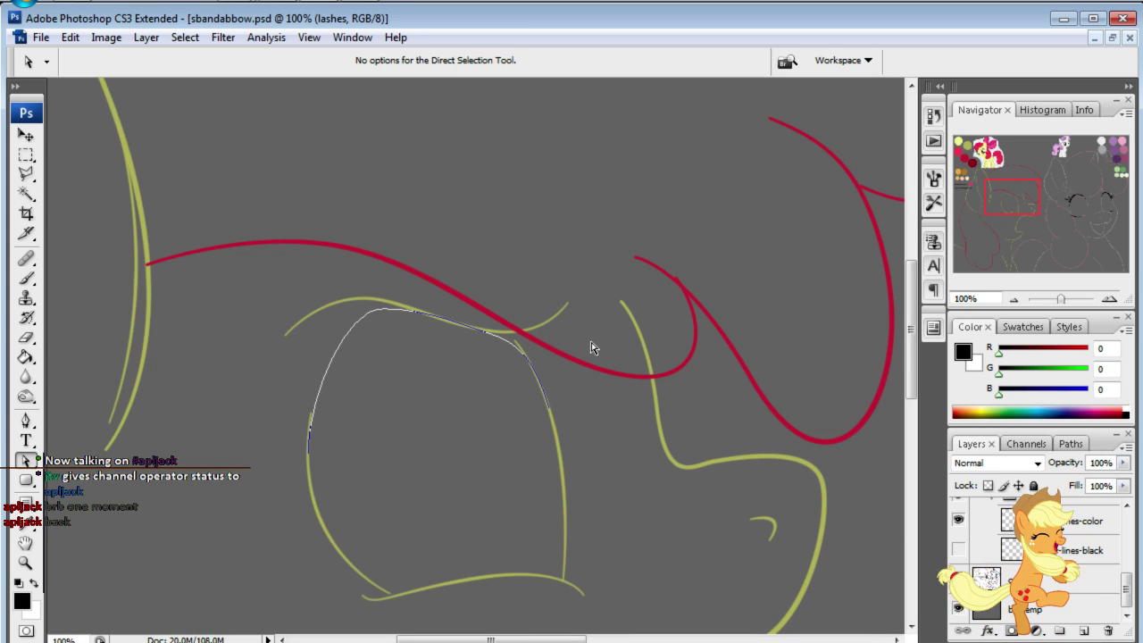
pyautogui.moveTo(1027, 184); pyautogui.dragTo(1014, 181)
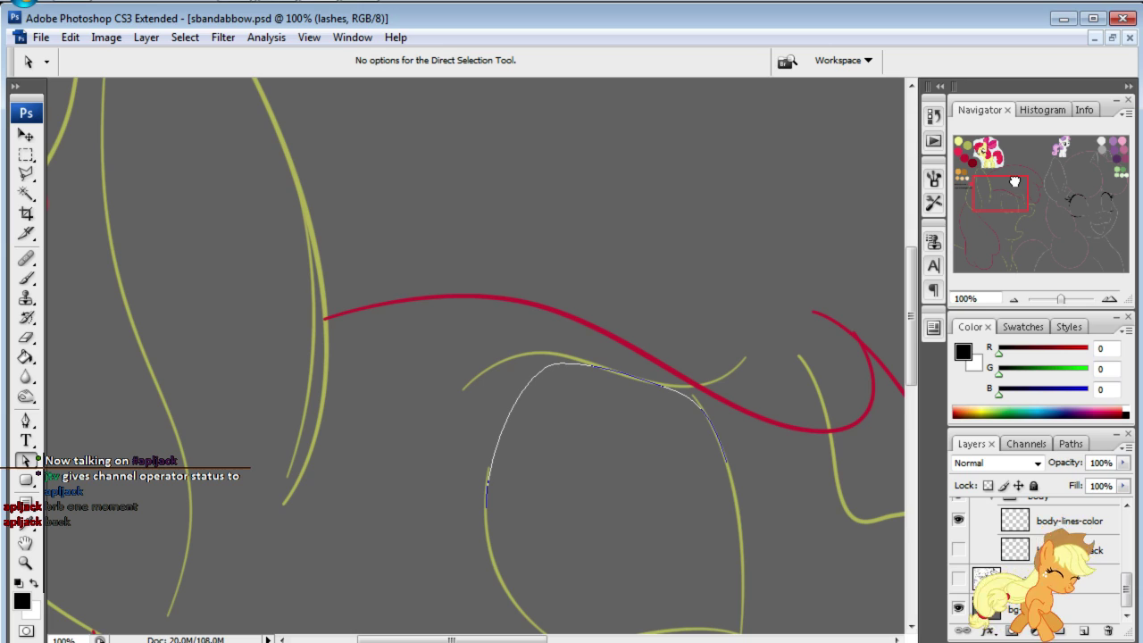
# - Undo a grey trial stroke of the eyelid path and restore black as foreground colour
pyautogui.rightClick(564, 428)
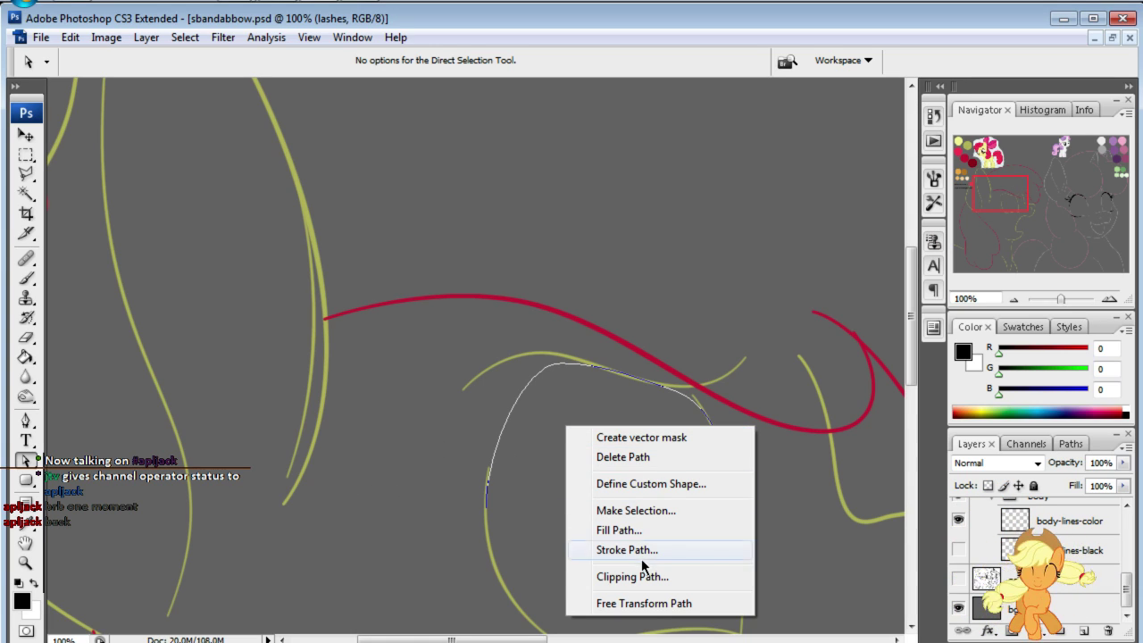
pyautogui.click(642, 620)
pyautogui.click(899, 360)
pyautogui.click(966, 294)
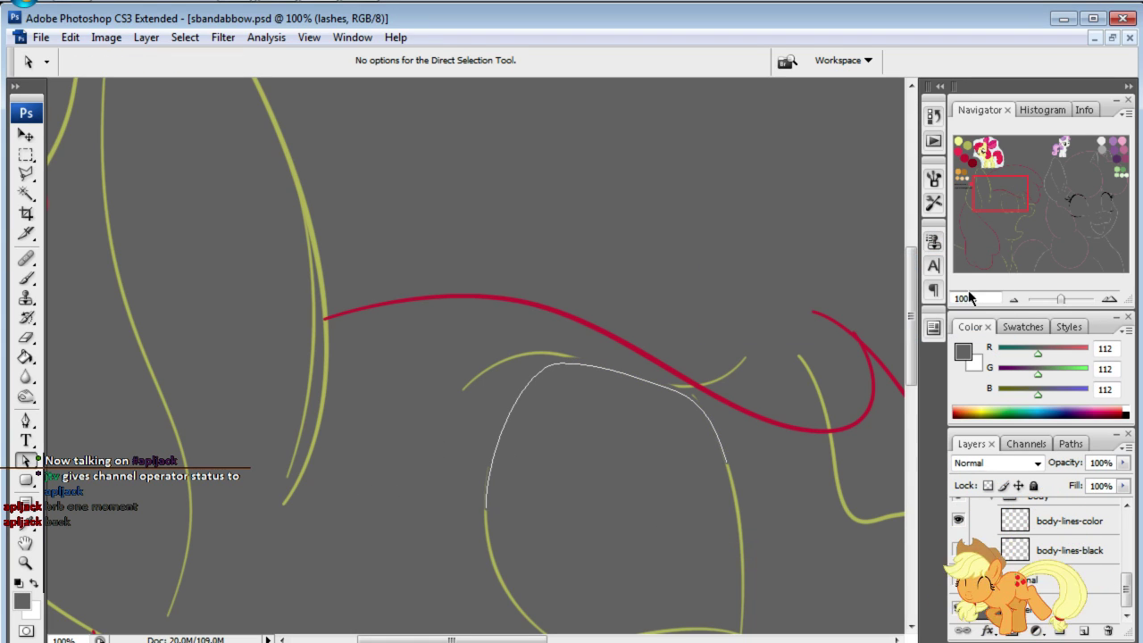
pyautogui.hotkey('ctrl', 'h')
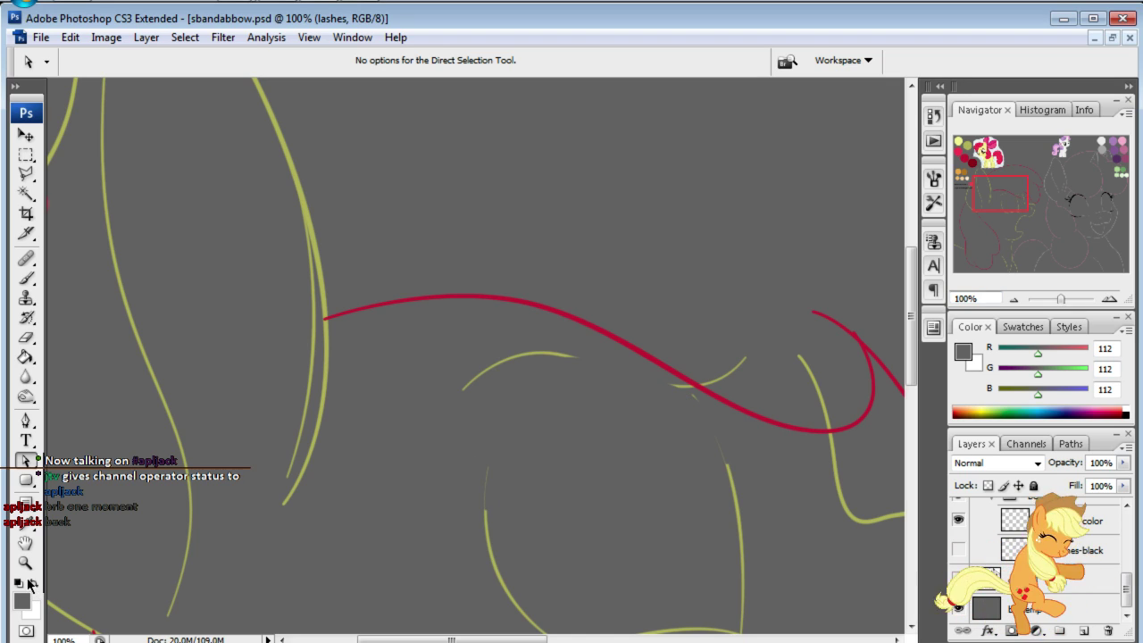
pyautogui.click(22, 599)
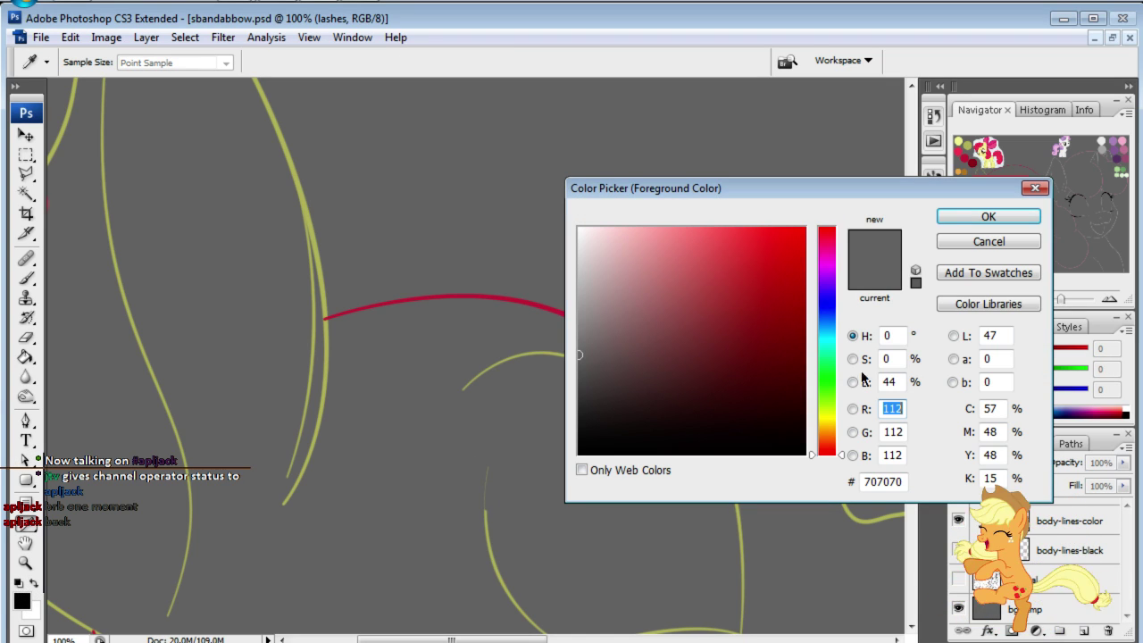
pyautogui.click(959, 242)
pyautogui.rightClick(573, 420)
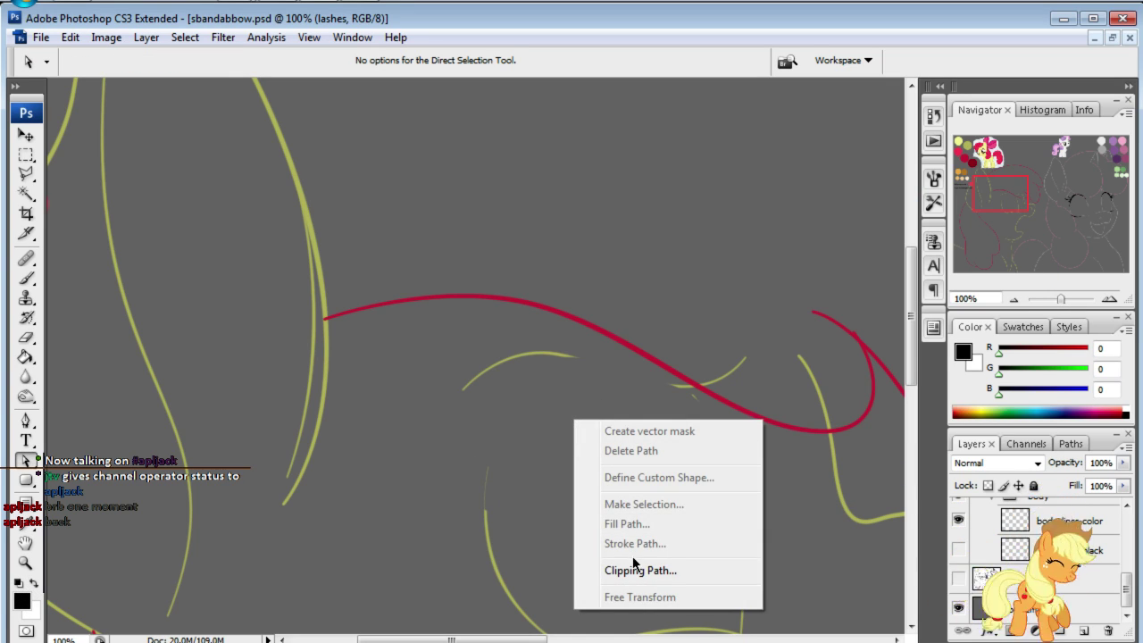
pyautogui.click(634, 15)
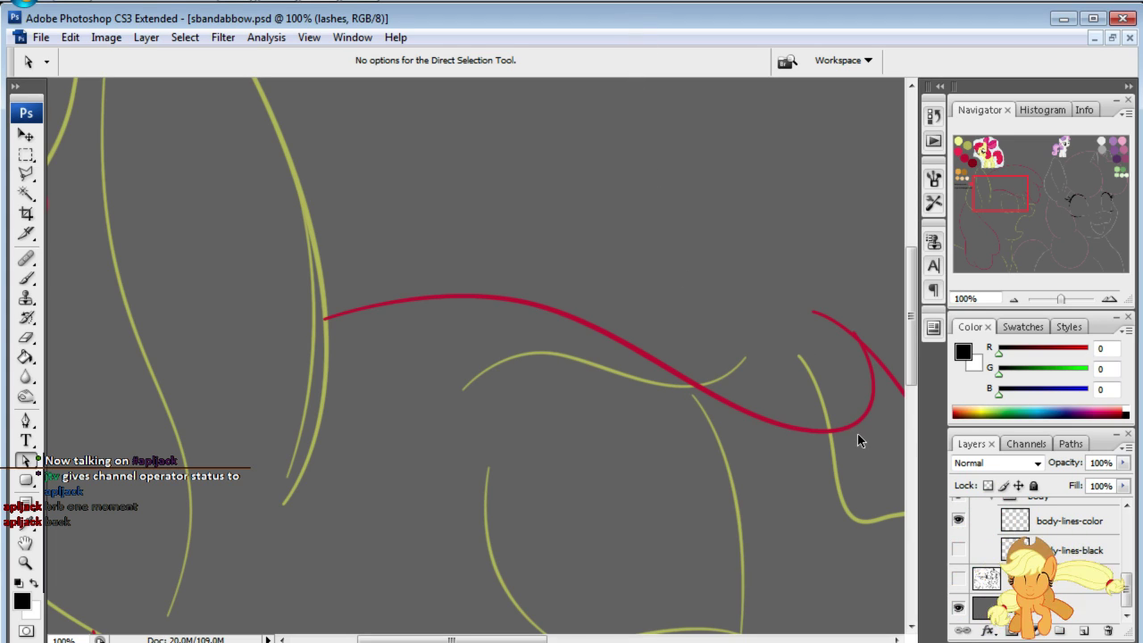
# - Stroke the ab-lashes path with a black brush using Simulate Pressure for tapering
pyautogui.click(1064, 443)
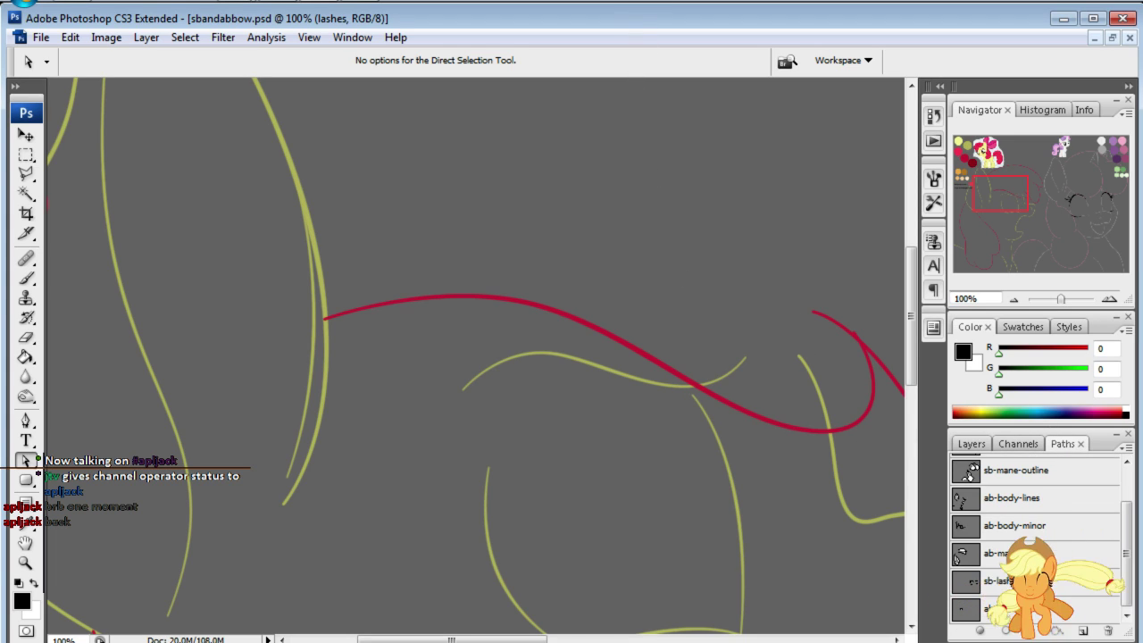
pyautogui.click(1006, 612)
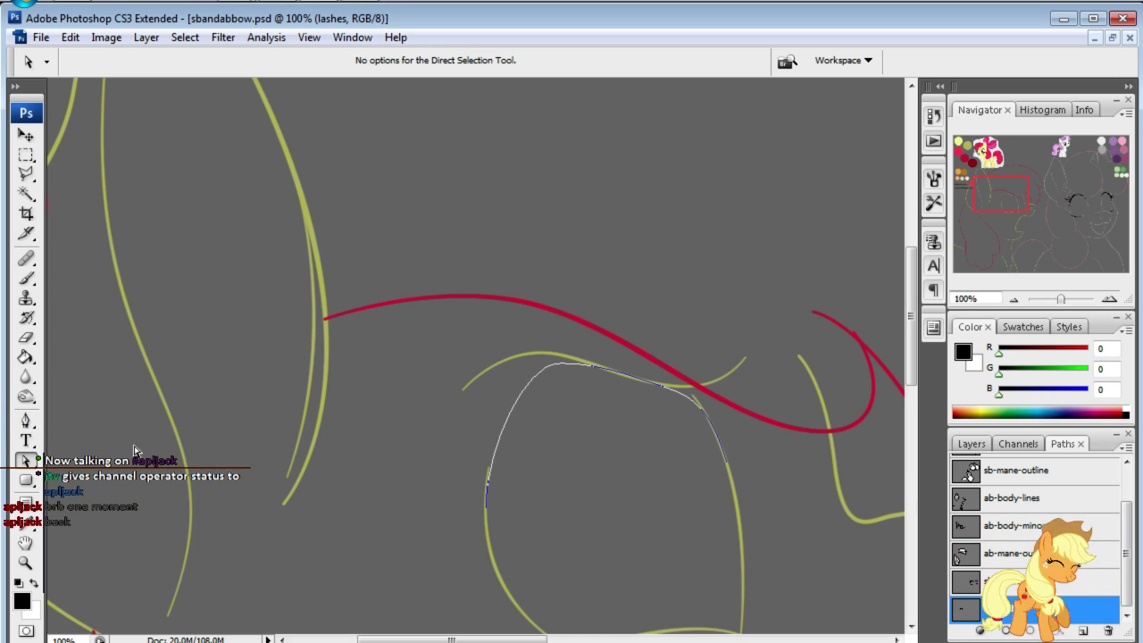
pyautogui.rightClick(522, 462)
pyautogui.click(593, 587)
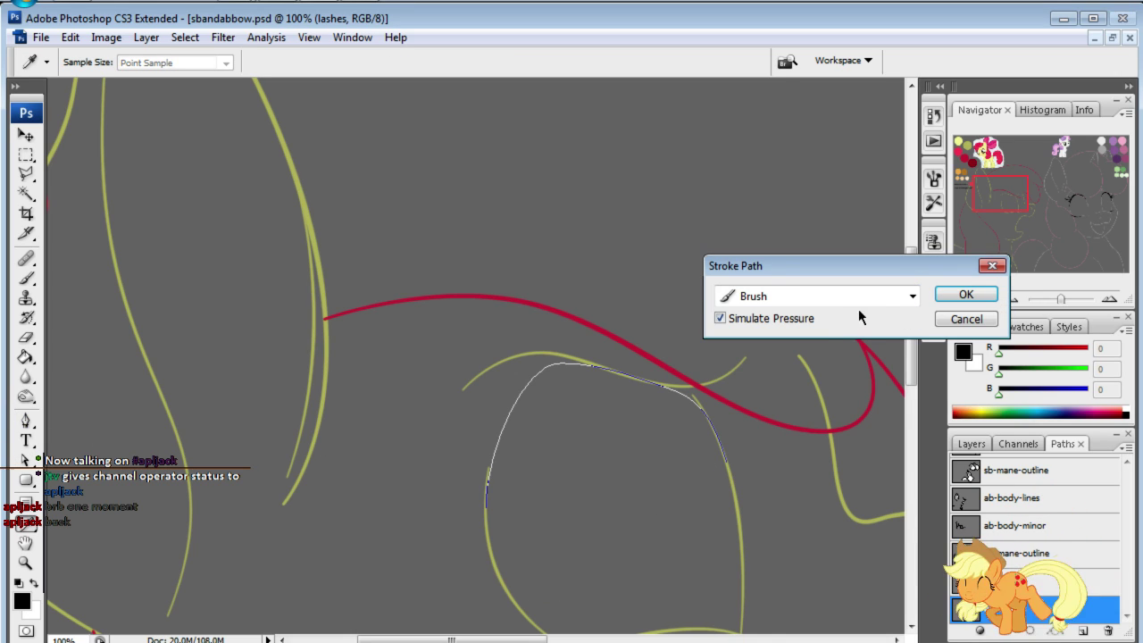
pyautogui.click(965, 295)
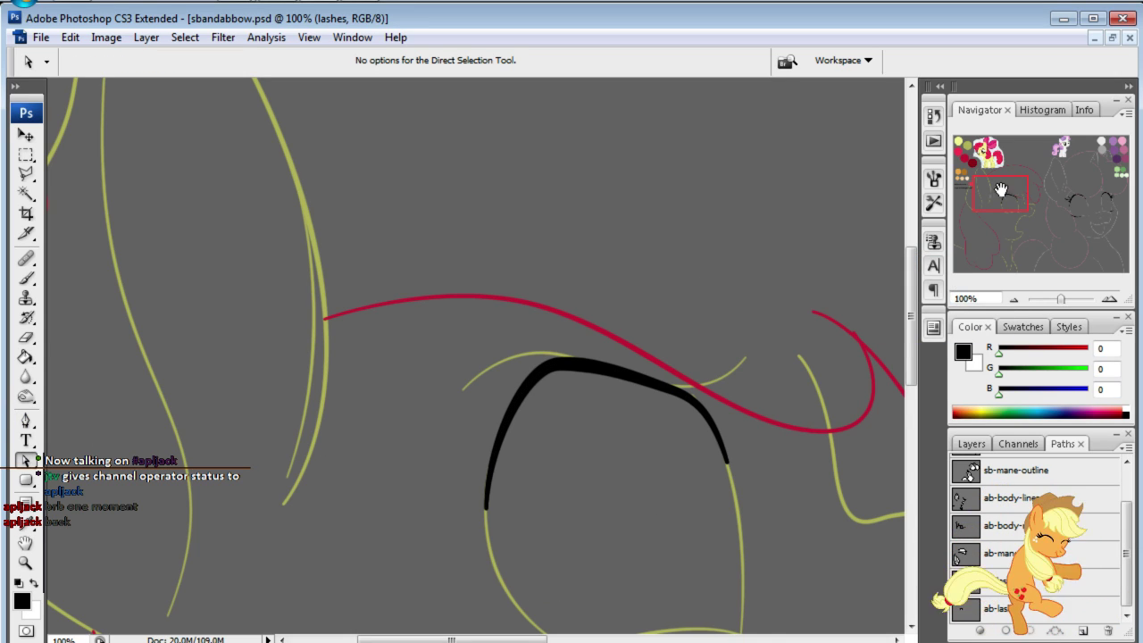
pyautogui.moveTo(1000, 190); pyautogui.dragTo(1030, 199)
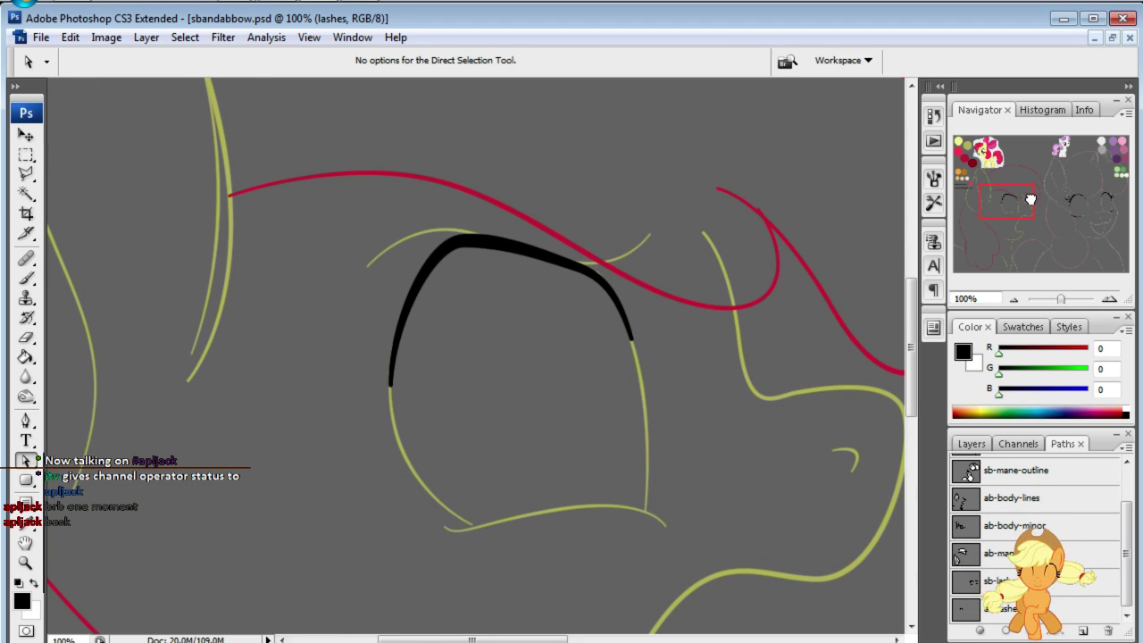
pyautogui.moveTo(1030, 199); pyautogui.dragTo(1029, 196)
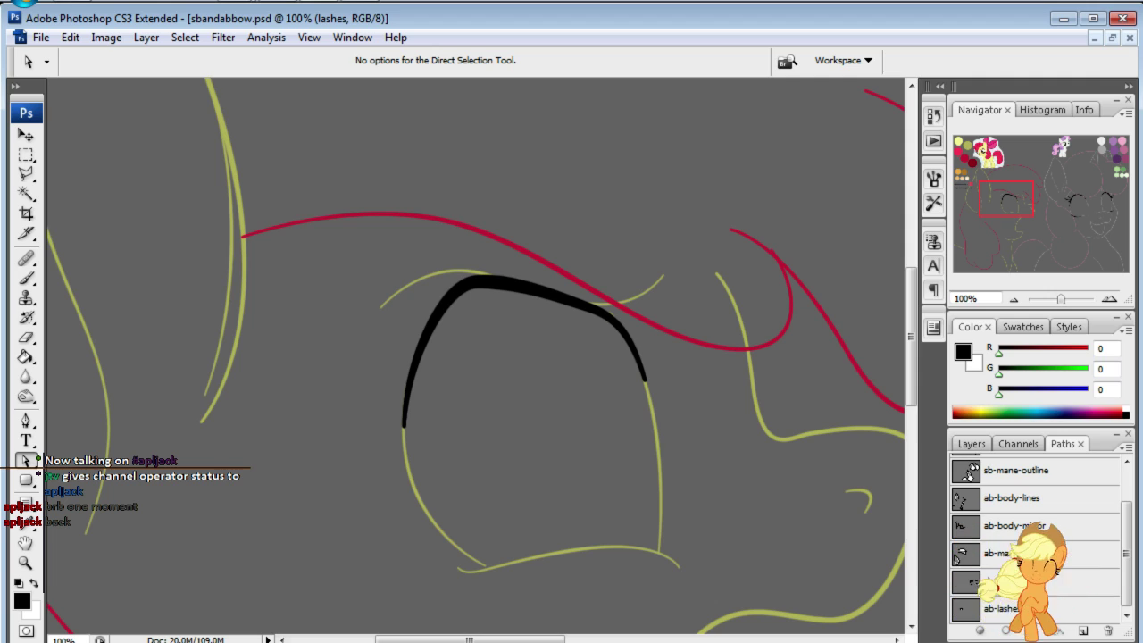
pyautogui.scroll(-3, 475, 356)
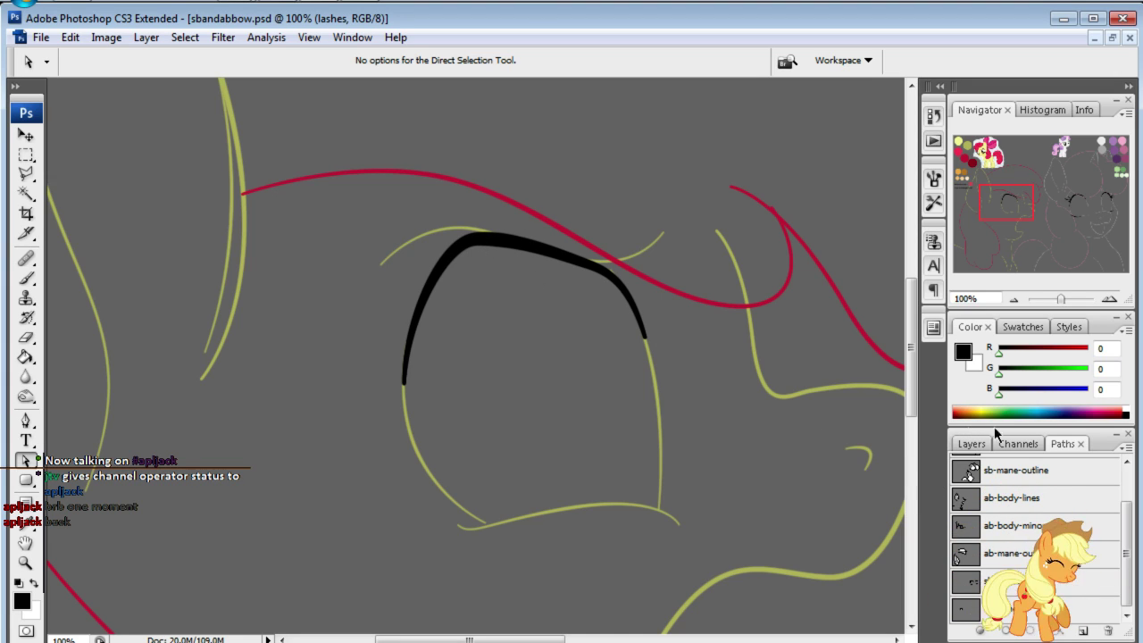
pyautogui.moveTo(1006, 200); pyautogui.dragTo(994, 197)
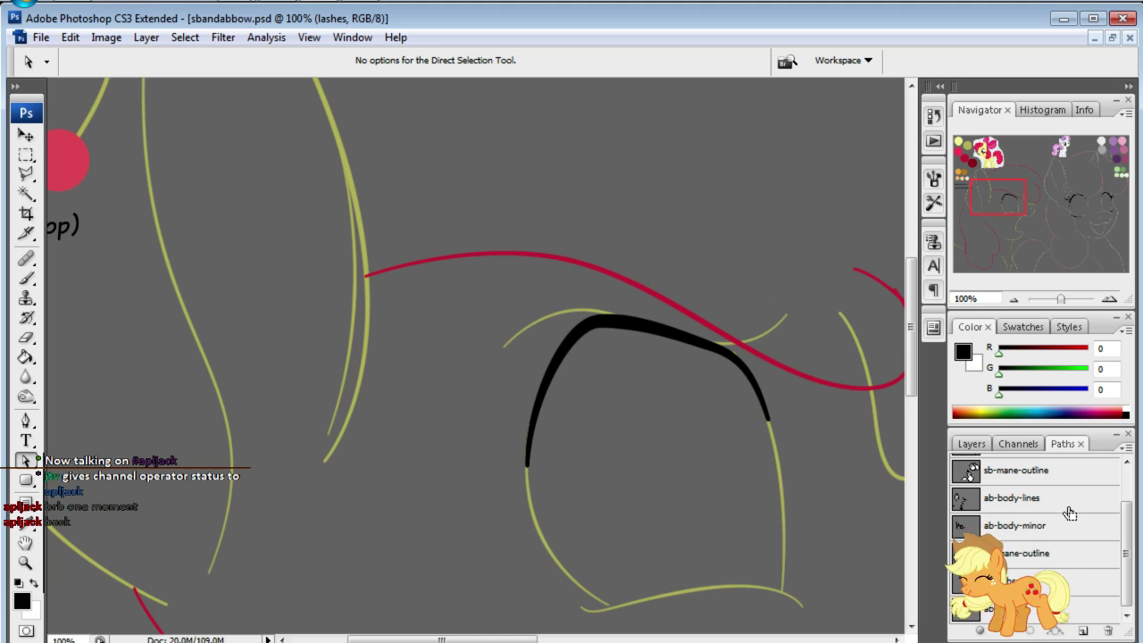
# - Undo the black lid stroke and bend the path segments toward the yellow lid line
pyautogui.hotkey('ctrl', 'z')
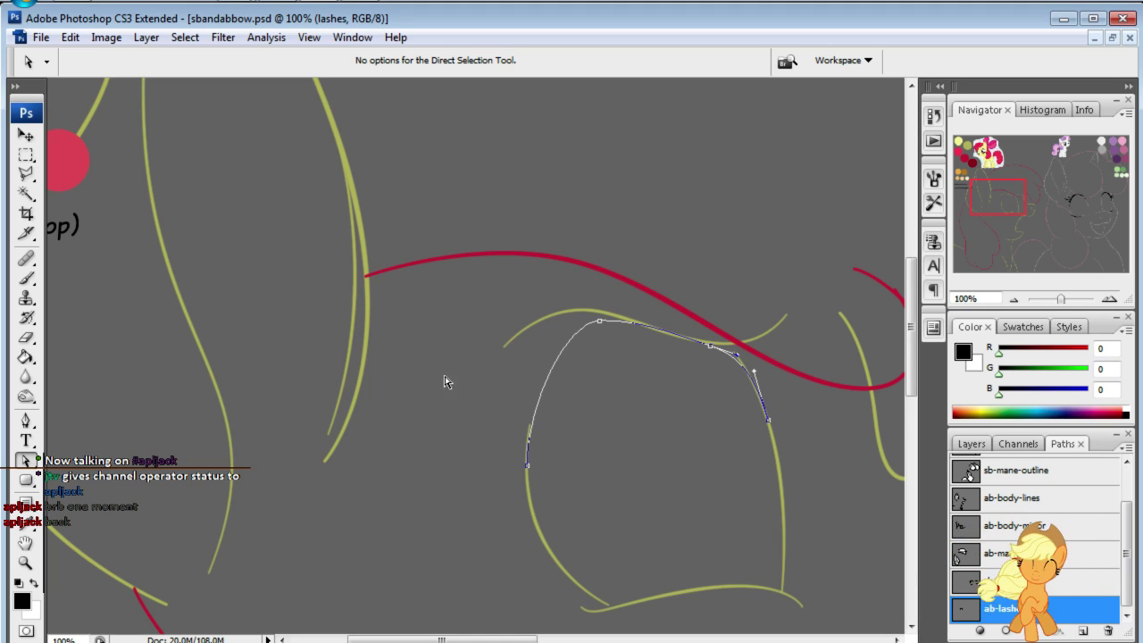
pyautogui.click(712, 351)
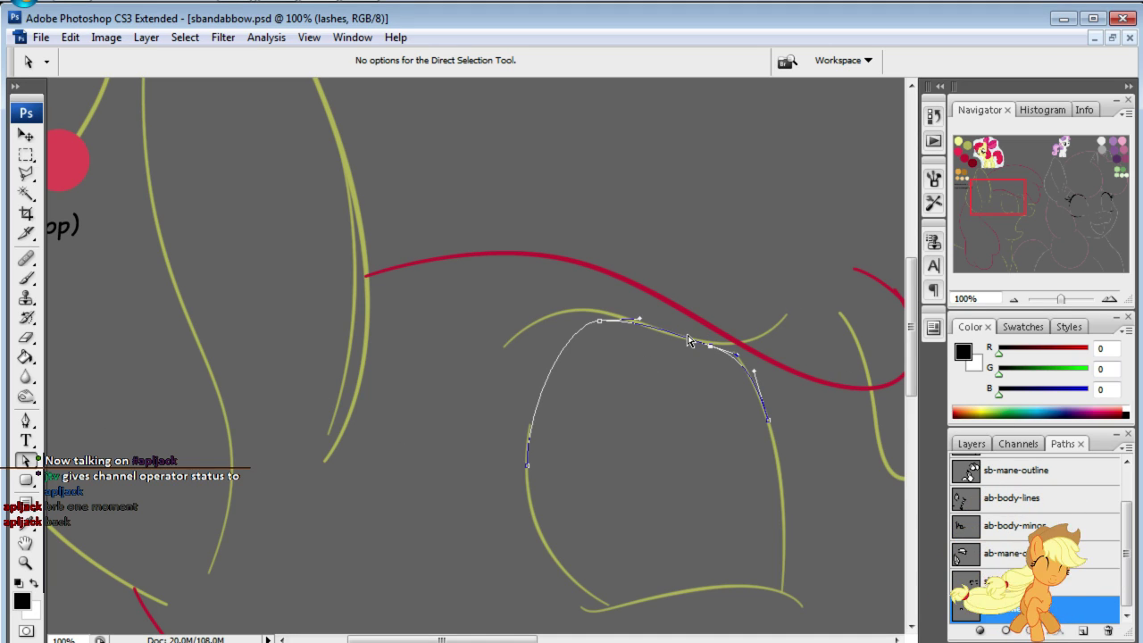
pyautogui.moveTo(687, 339); pyautogui.dragTo(692, 335)
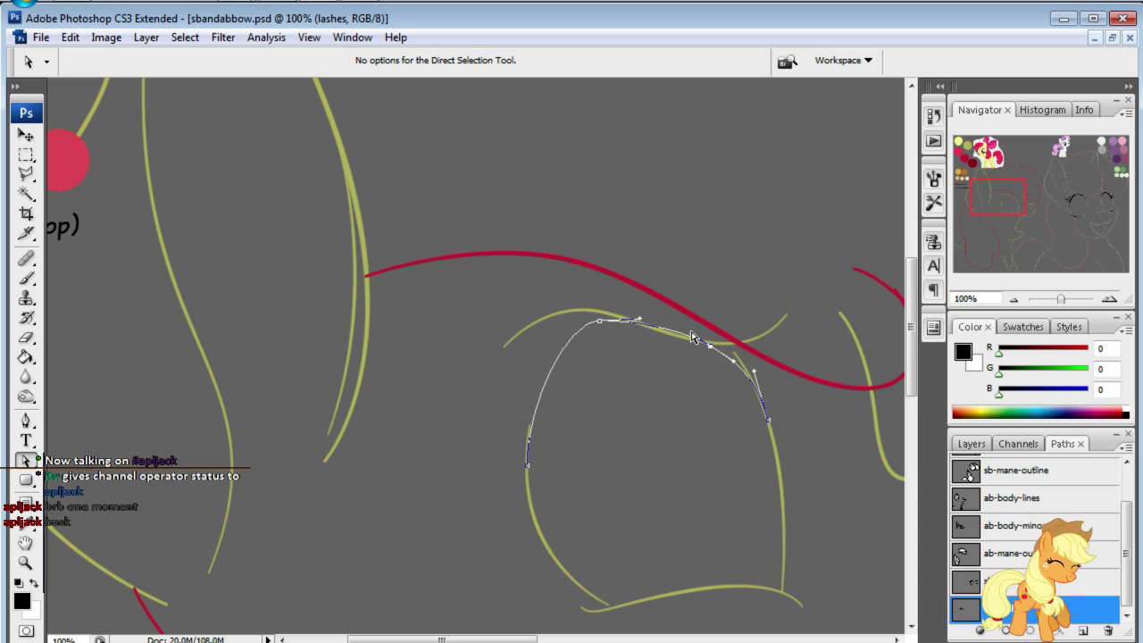
pyautogui.click(752, 379)
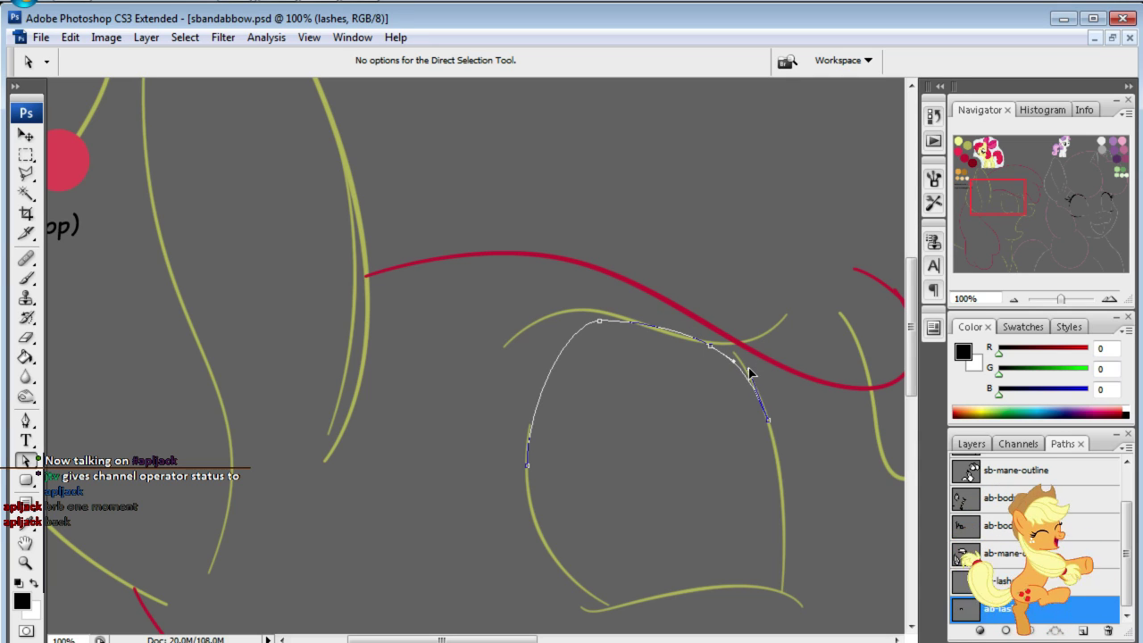
pyautogui.click(759, 358)
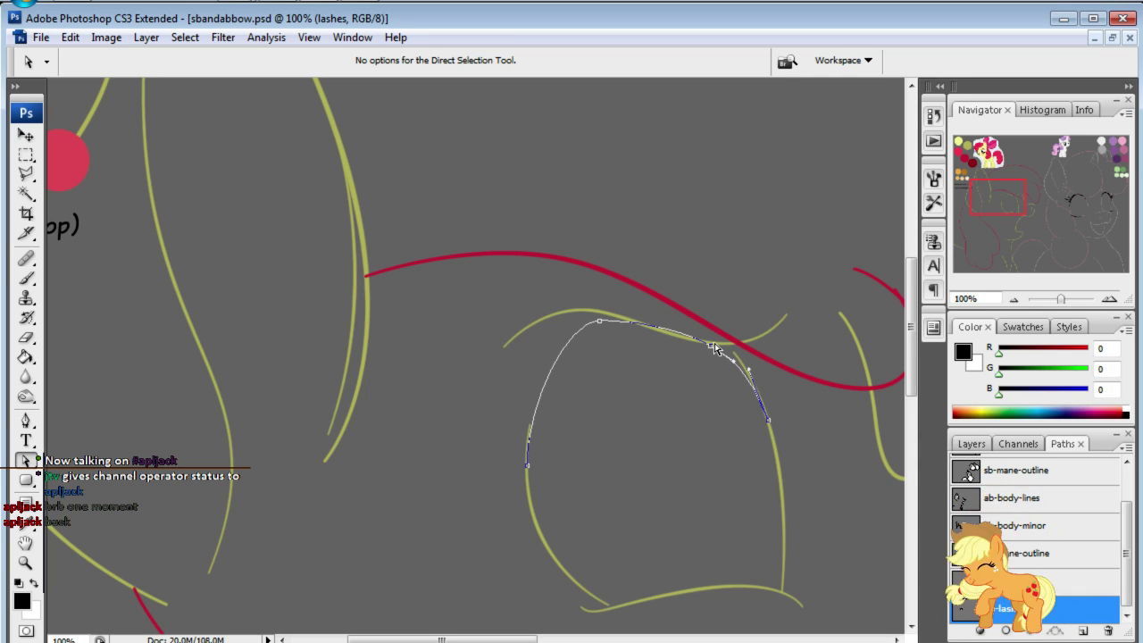
pyautogui.click(719, 347)
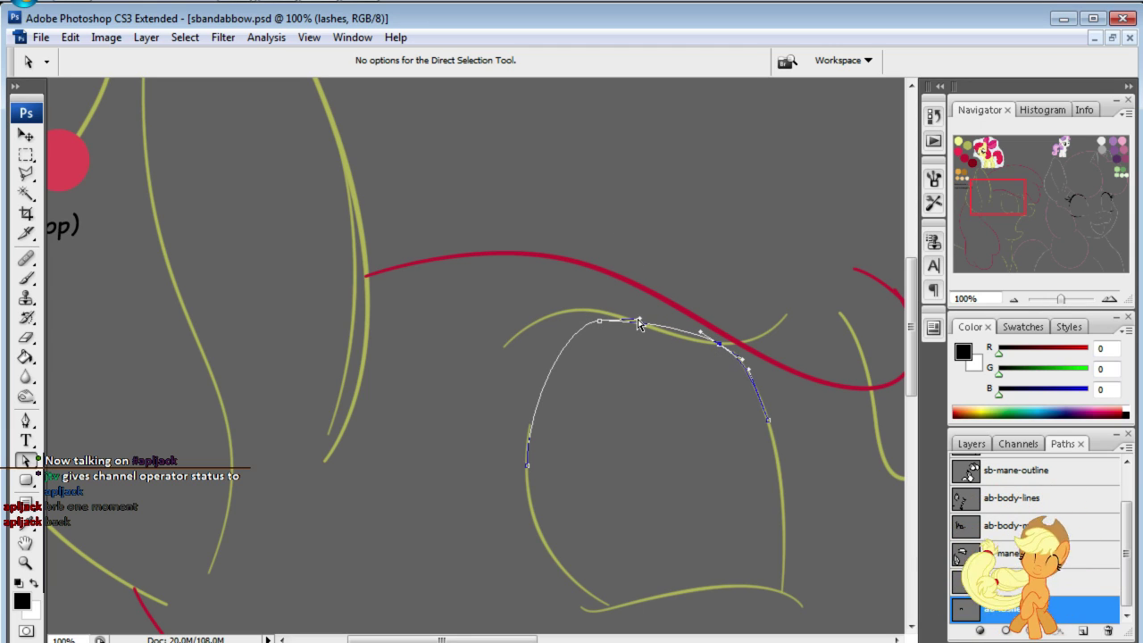
pyautogui.moveTo(639, 325); pyautogui.dragTo(638, 300)
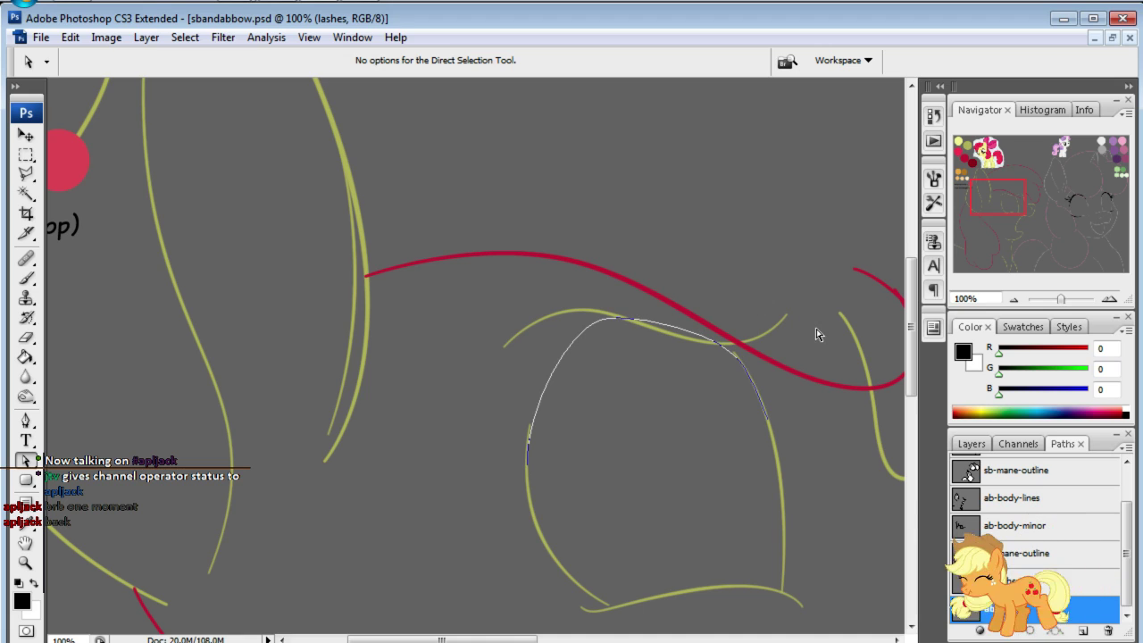
# - Refine the upper-right and upper anchors, then step back an anchor nudge
pyautogui.click(718, 343)
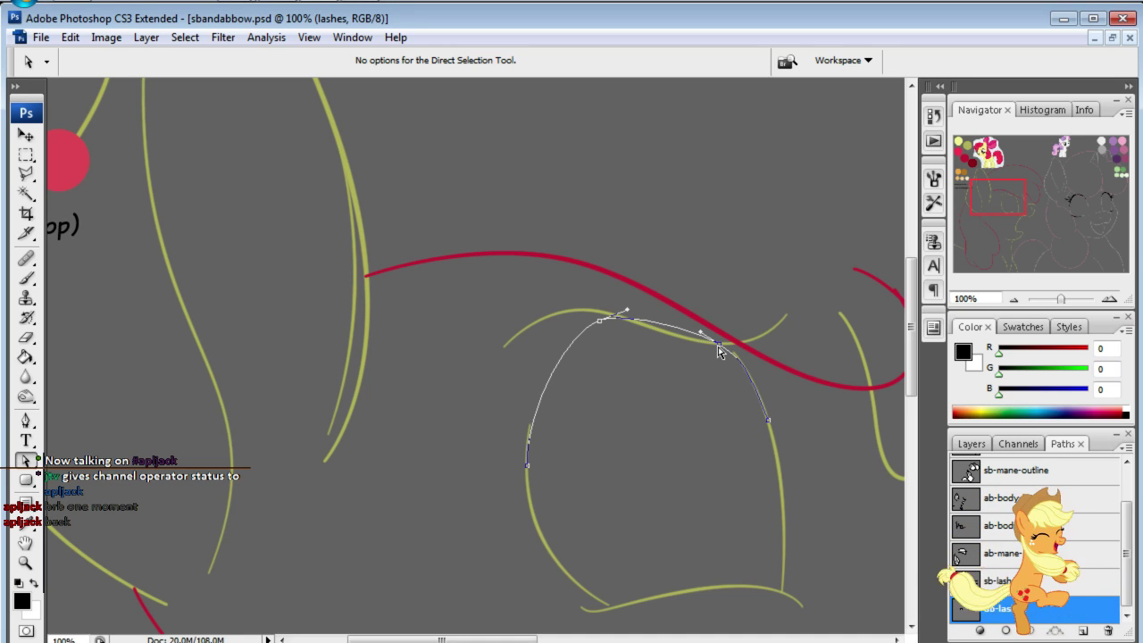
pyautogui.moveTo(724, 355); pyautogui.dragTo(732, 355)
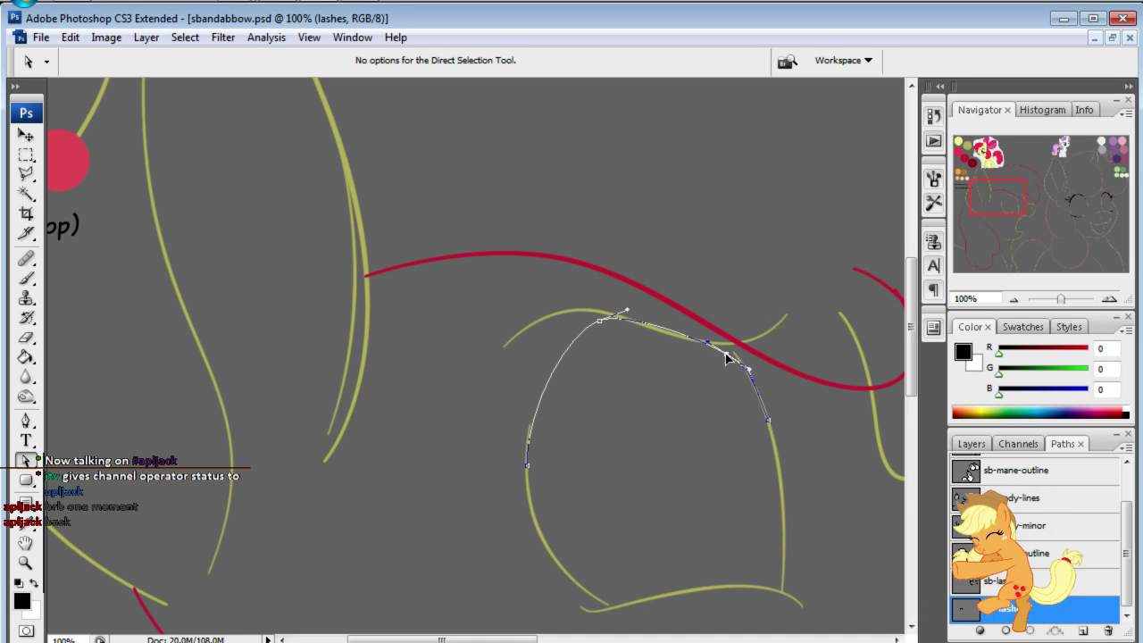
pyautogui.moveTo(598, 320)
pyautogui.mouseDown()
pyautogui.moveTo(591, 327)
pyautogui.moveTo(630, 304)
pyautogui.moveTo(614, 308)
pyautogui.mouseUp()
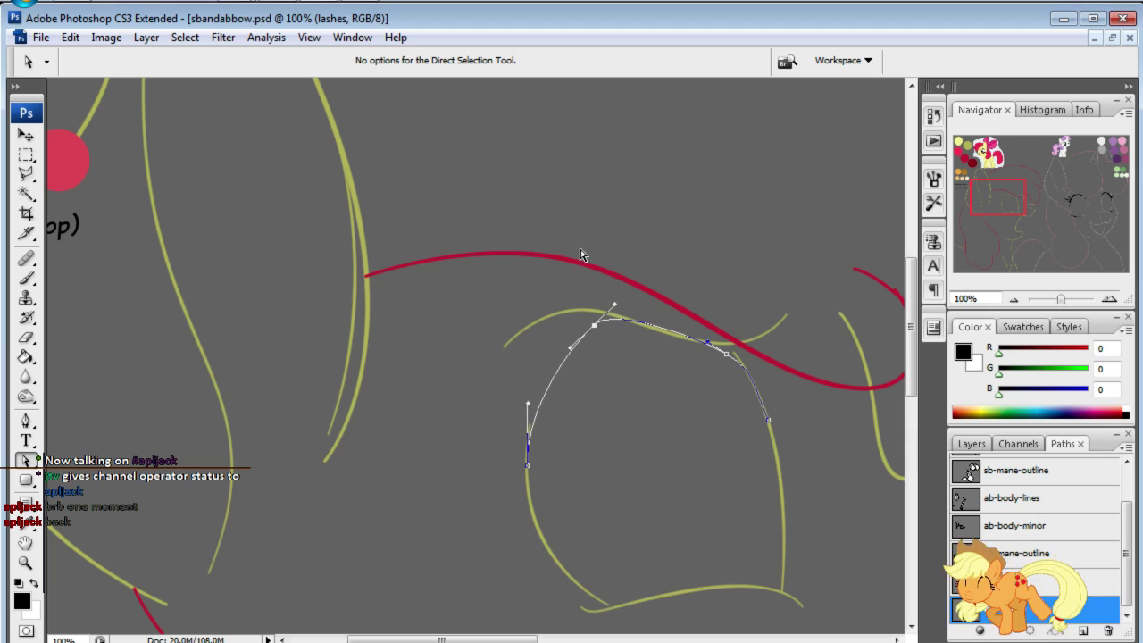
pyautogui.click(793, 235)
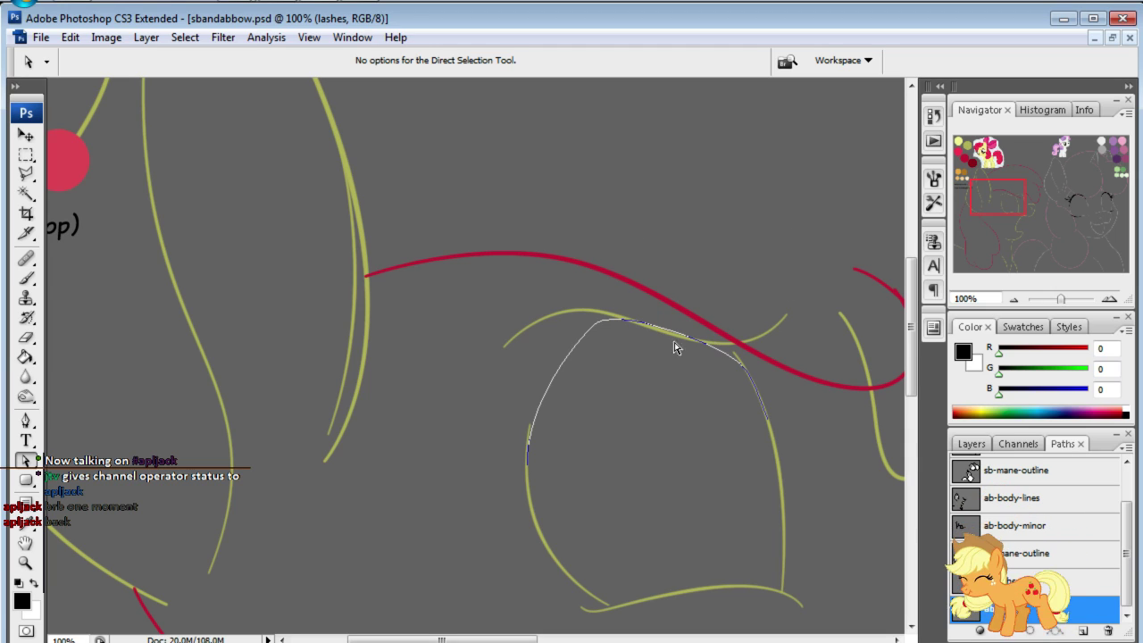
pyautogui.click(614, 370)
pyautogui.hotkey('ctrl', 'alt', 'z')
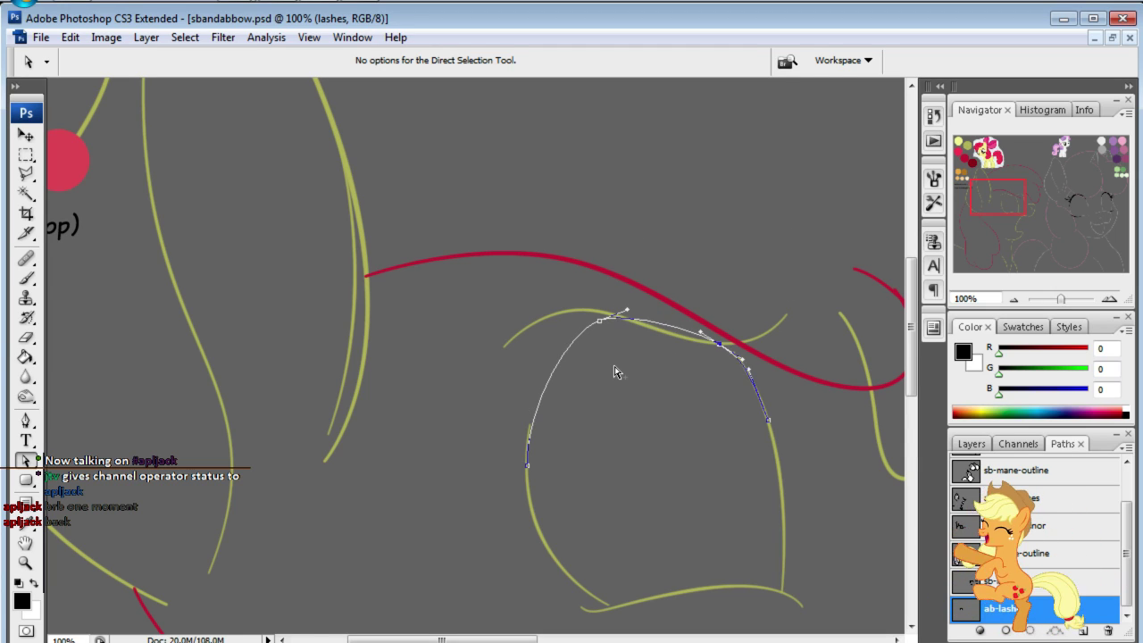
pyautogui.hotkey('ctrl', 'alt', 'z')
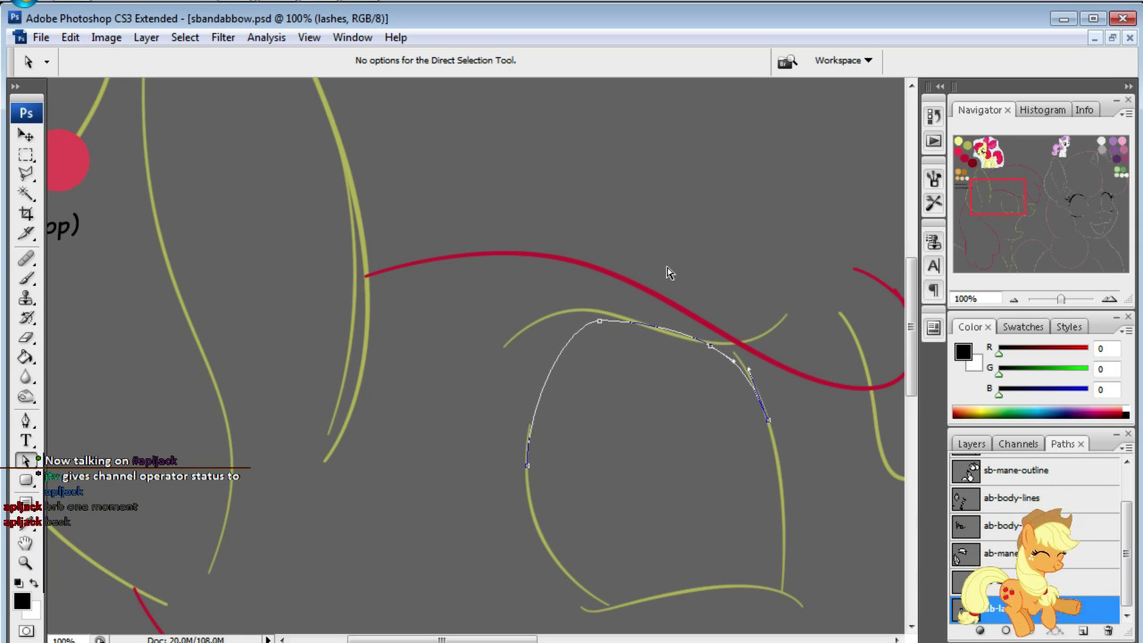
pyautogui.click(971, 296)
# - Zoom to 50%, compare the right pony's lashed eye, then turn on the line-art sketch layer
pyautogui.write('50')
pyautogui.press('Return')
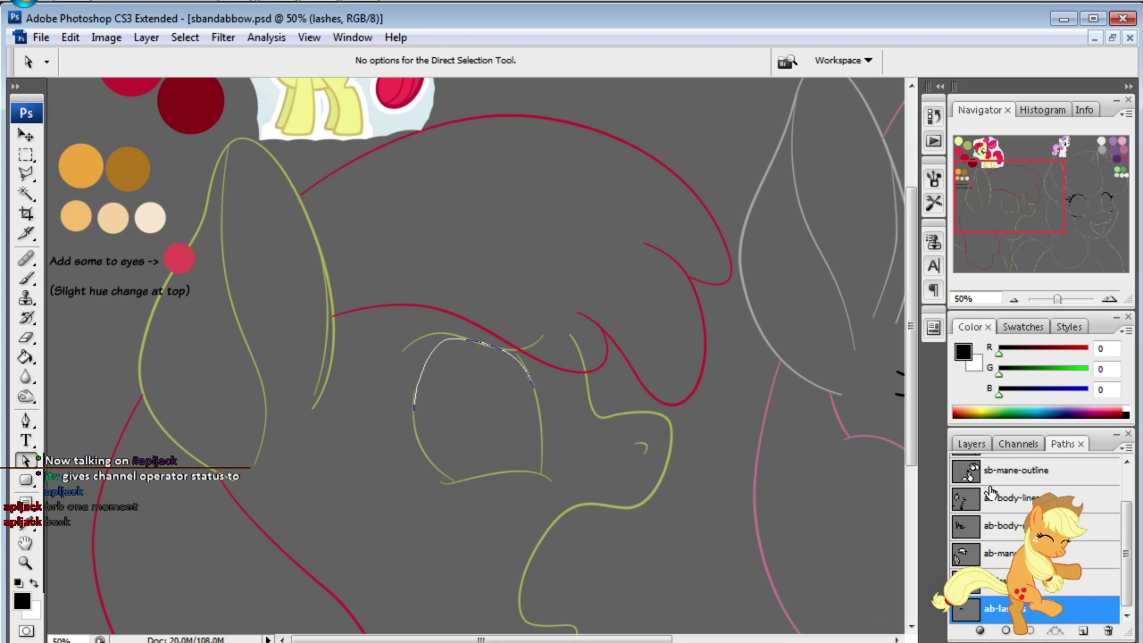
pyautogui.moveTo(1055, 206); pyautogui.dragTo(1087, 214)
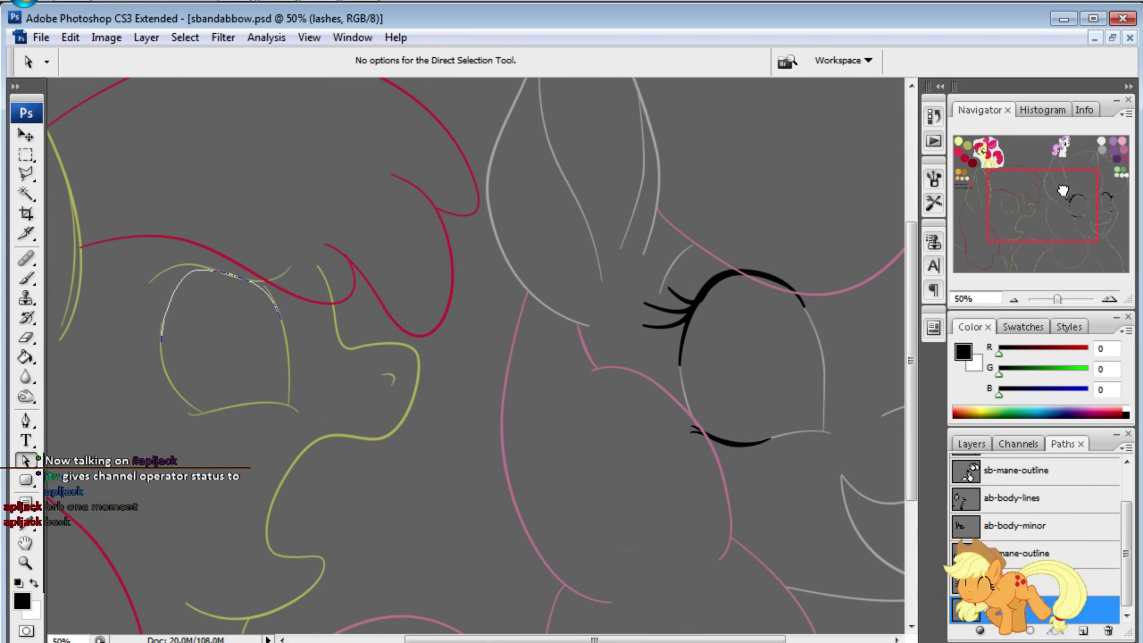
pyautogui.moveTo(1005, 196); pyautogui.dragTo(986, 175)
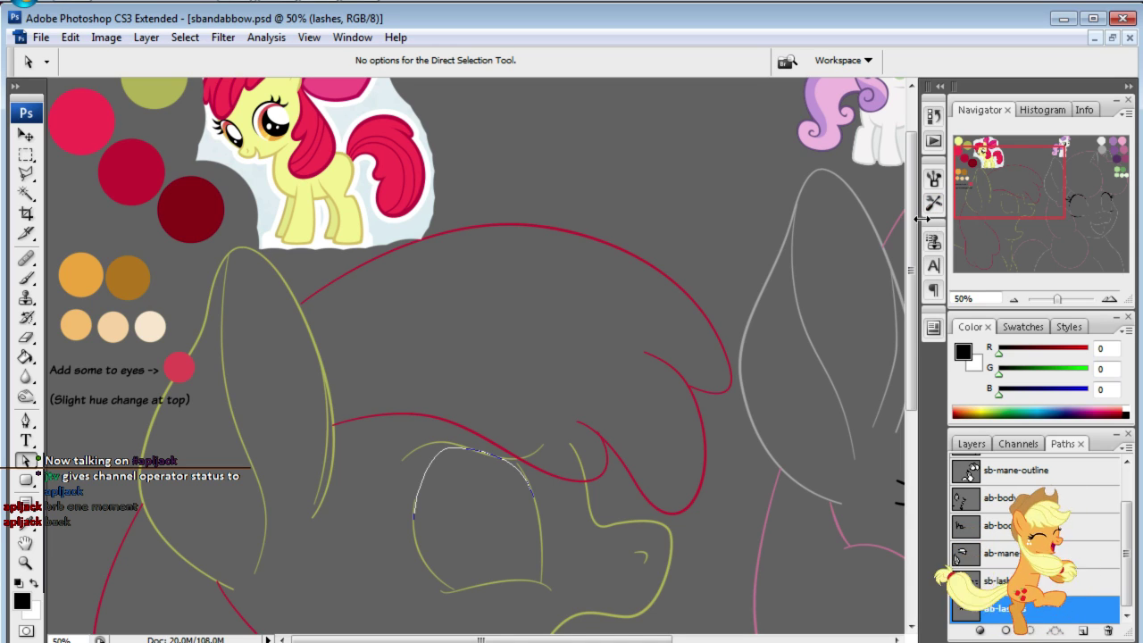
pyautogui.click(971, 444)
pyautogui.click(957, 576)
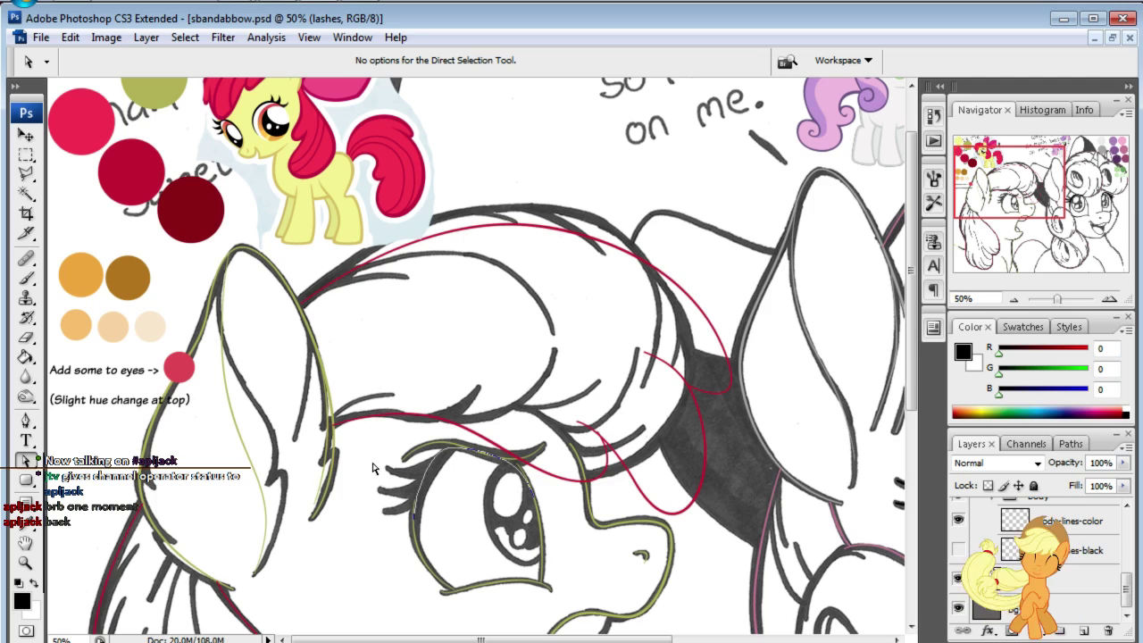
# - Zoom the Navigator to 100% and bring the left pony's eye into view
pyautogui.click(973, 299)
pyautogui.write('0')
pyautogui.press('Return')
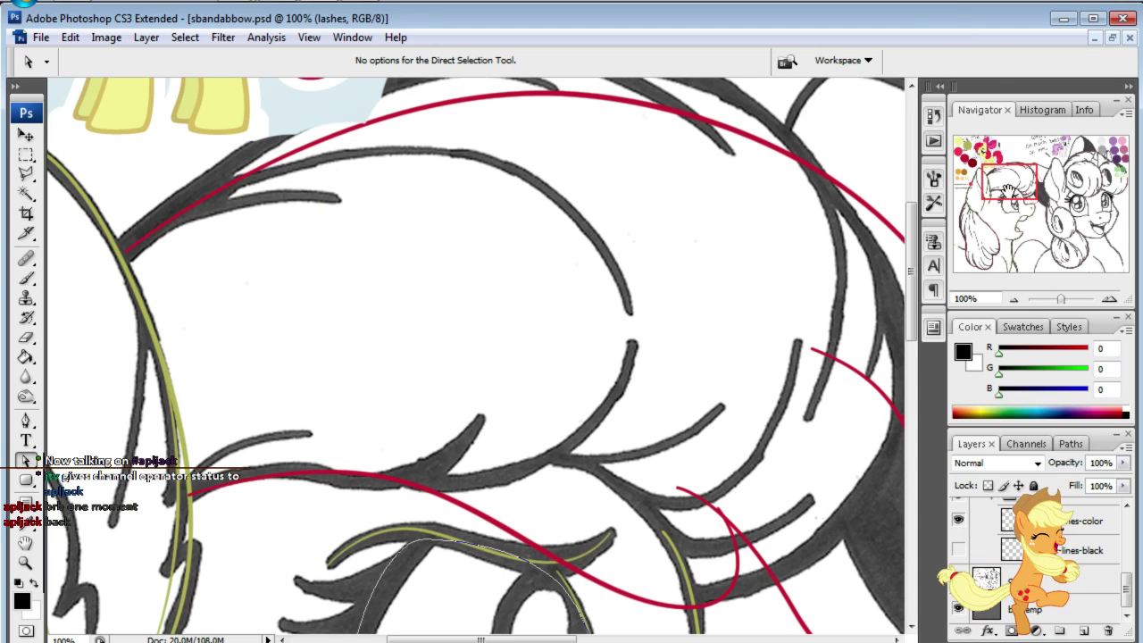
pyautogui.moveTo(1007, 184); pyautogui.dragTo(1007, 203)
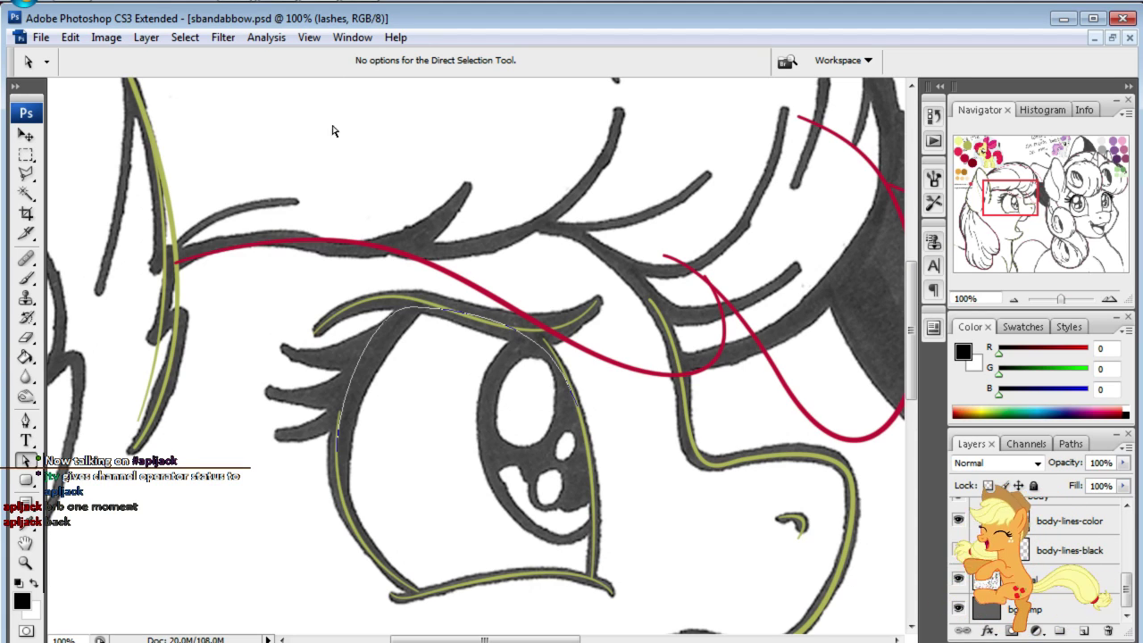
# - Drag the eyelid path's segments and anchors onto the sketched upper lid
pyautogui.click(562, 375)
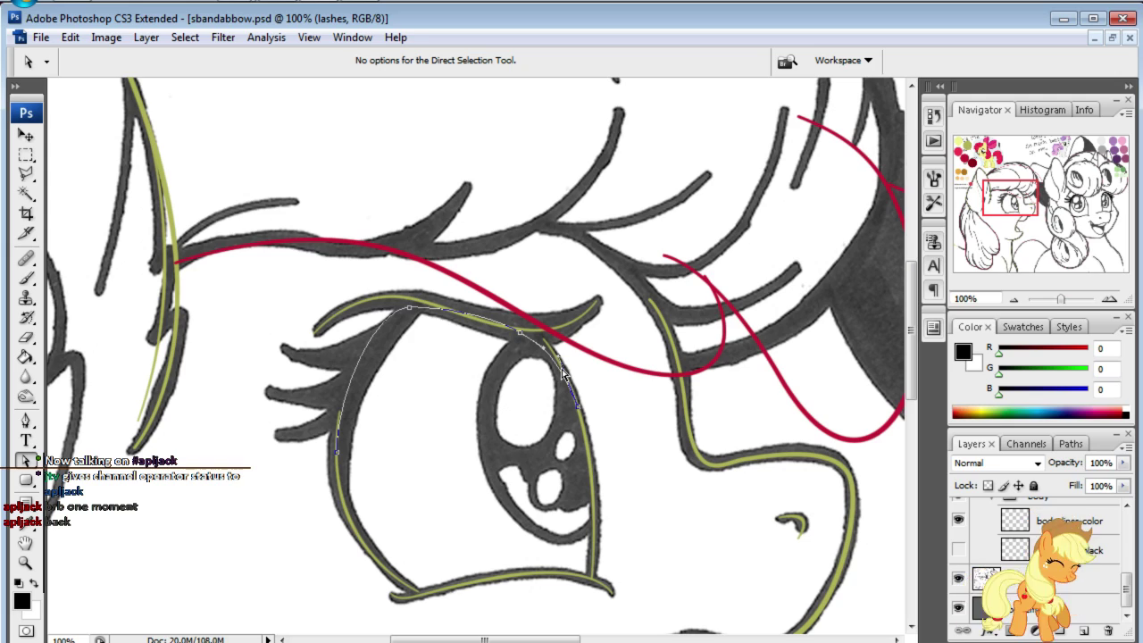
pyautogui.moveTo(560, 359)
pyautogui.mouseDown()
pyautogui.moveTo(520, 311)
pyautogui.moveTo(509, 319)
pyautogui.moveTo(445, 292)
pyautogui.mouseUp()
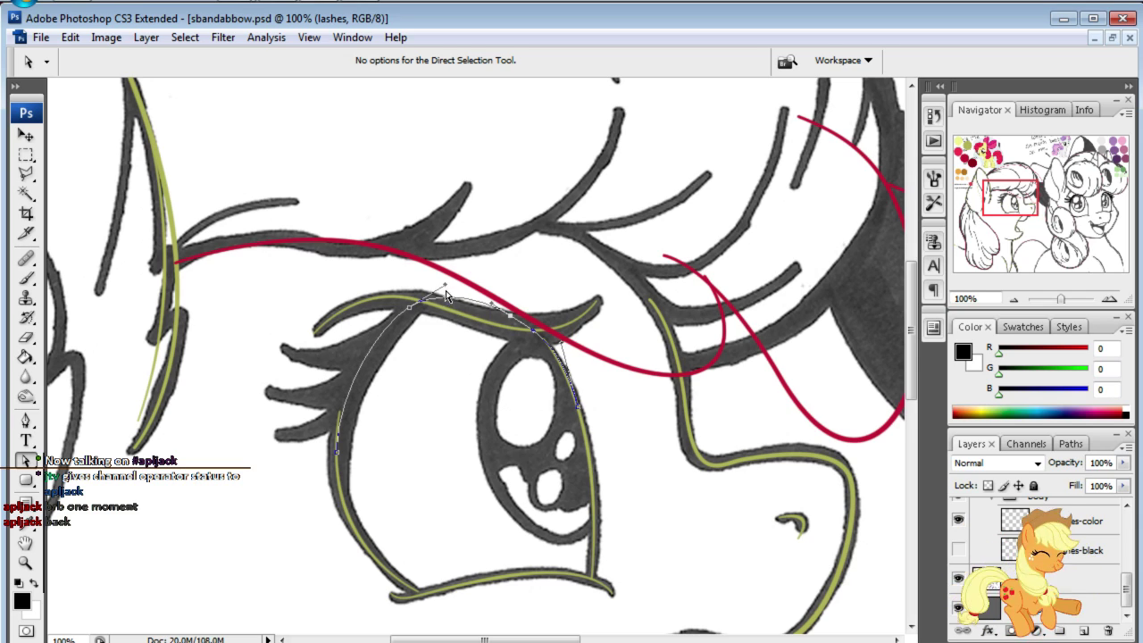
pyautogui.moveTo(493, 308); pyautogui.dragTo(480, 308)
pyautogui.click(413, 309)
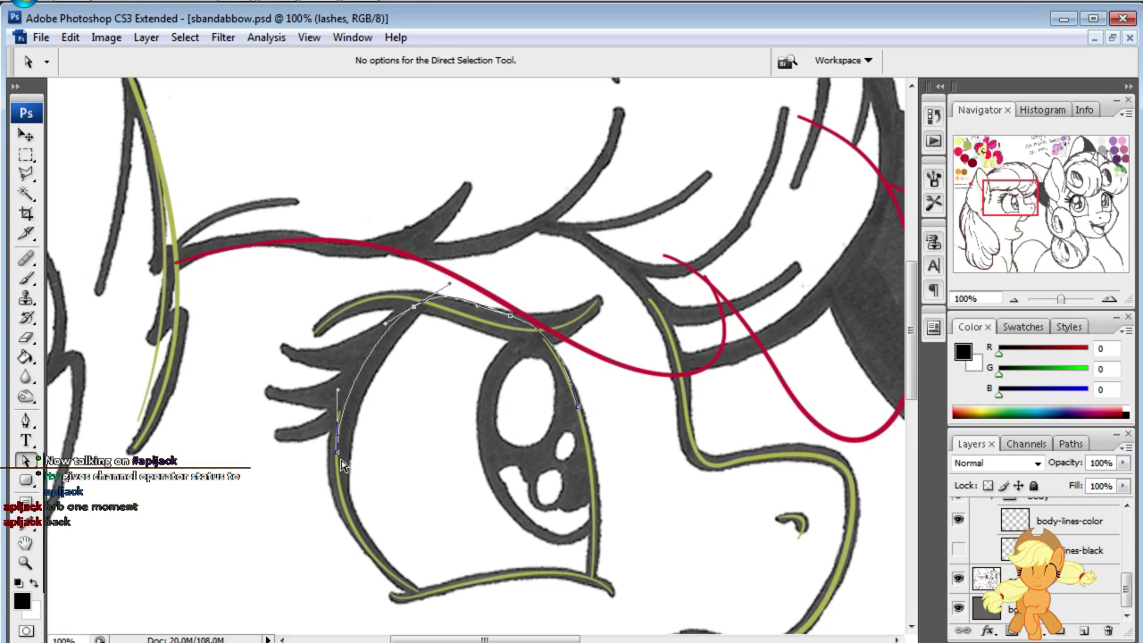
pyautogui.moveTo(341, 464); pyautogui.dragTo(339, 447)
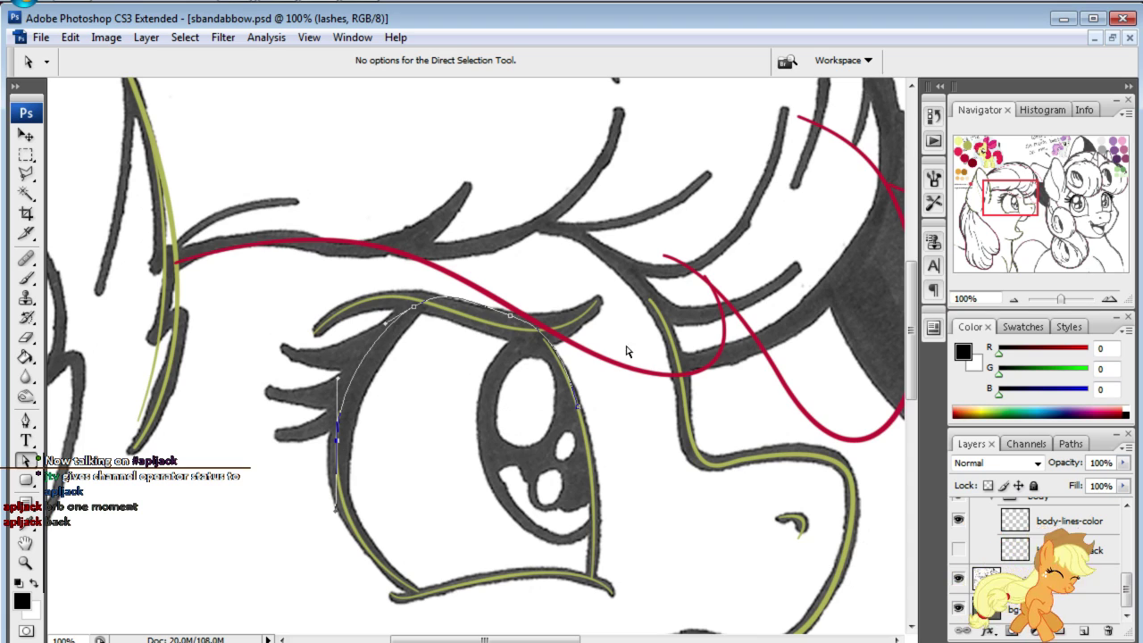
pyautogui.moveTo(1026, 191)
pyautogui.mouseDown()
pyautogui.moveTo(1095, 195)
pyautogui.moveTo(1016, 202)
pyautogui.mouseUp()
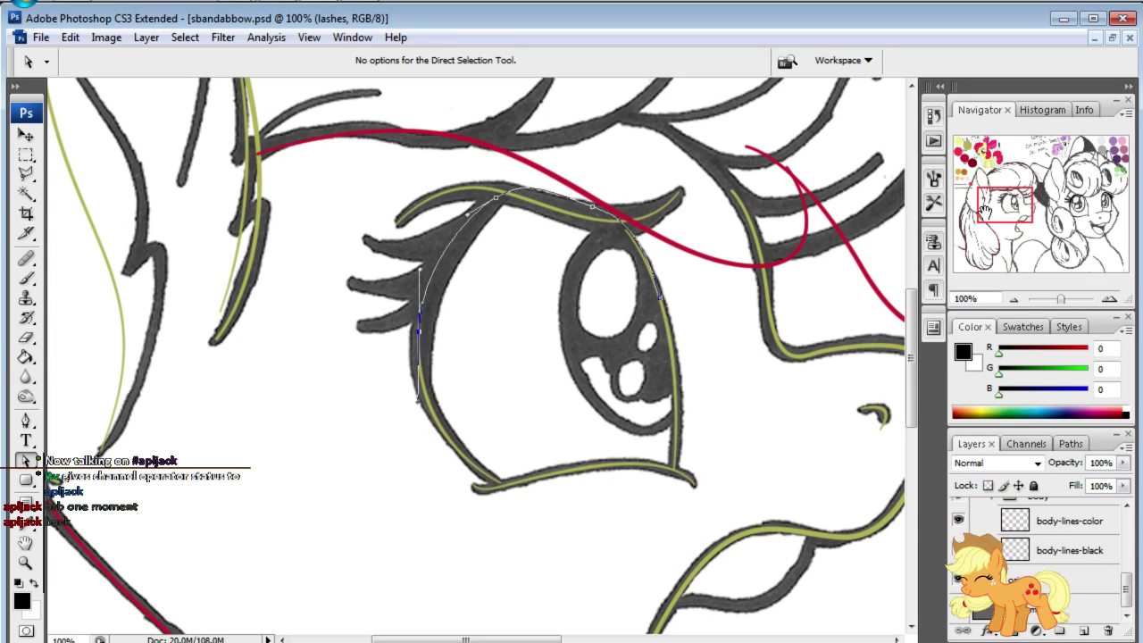
pyautogui.moveTo(979, 165)
pyautogui.mouseDown()
pyautogui.moveTo(1058, 220)
pyautogui.moveTo(1014, 197)
pyautogui.mouseUp()
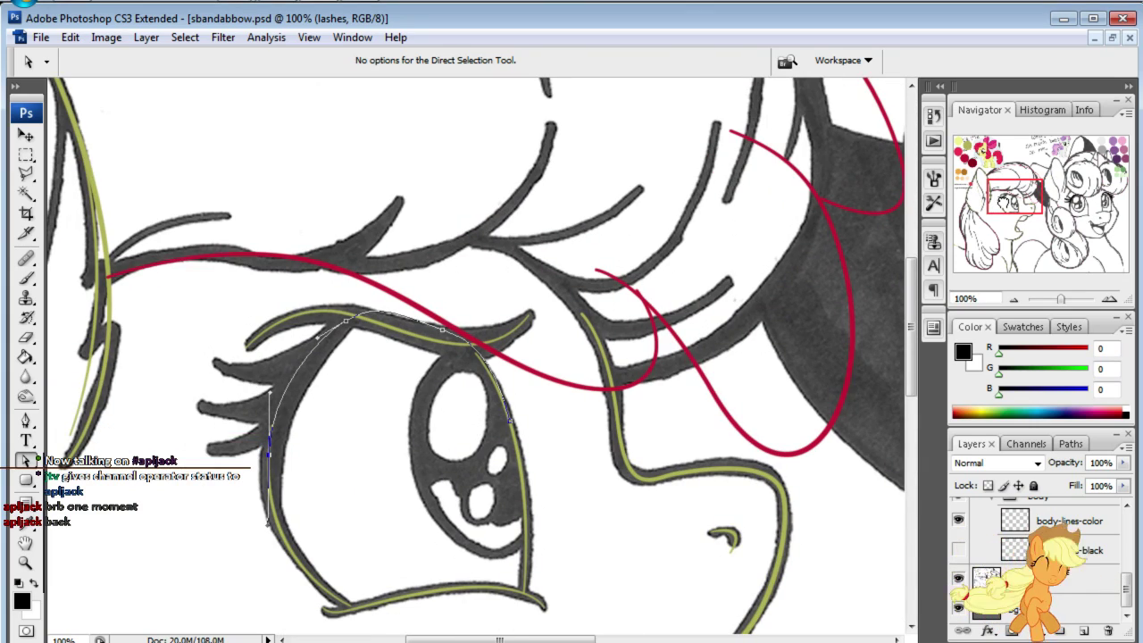
# - Start a Pen path from a lash tip along the eyelid, undoing a stray segment
pyautogui.click(26, 422)
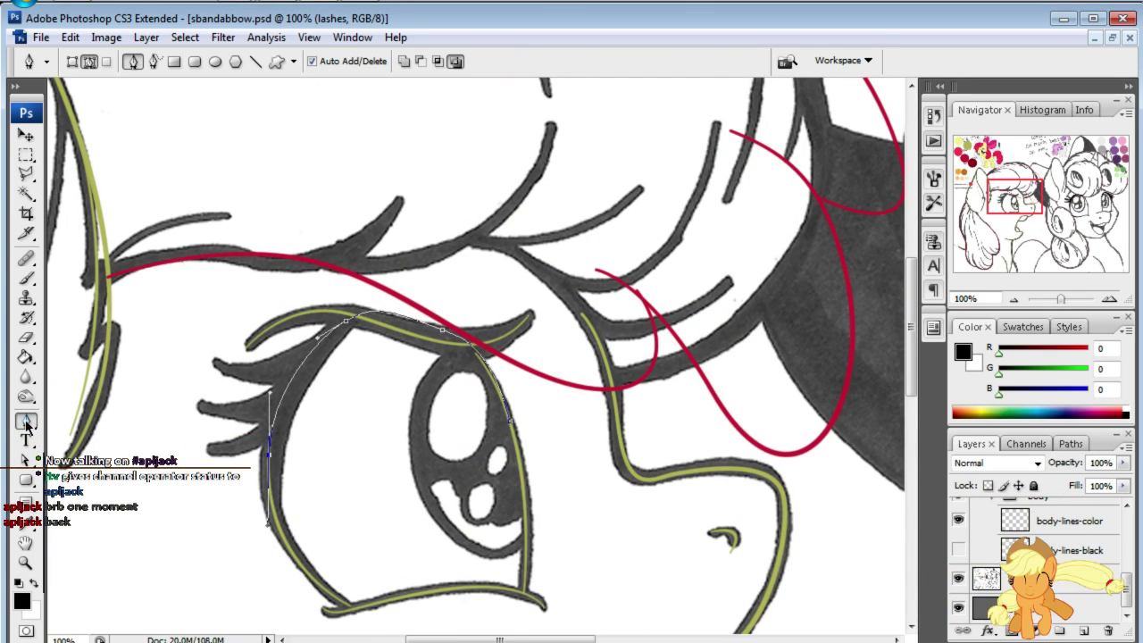
pyautogui.click(208, 449)
pyautogui.moveTo(270, 434); pyautogui.dragTo(279, 416)
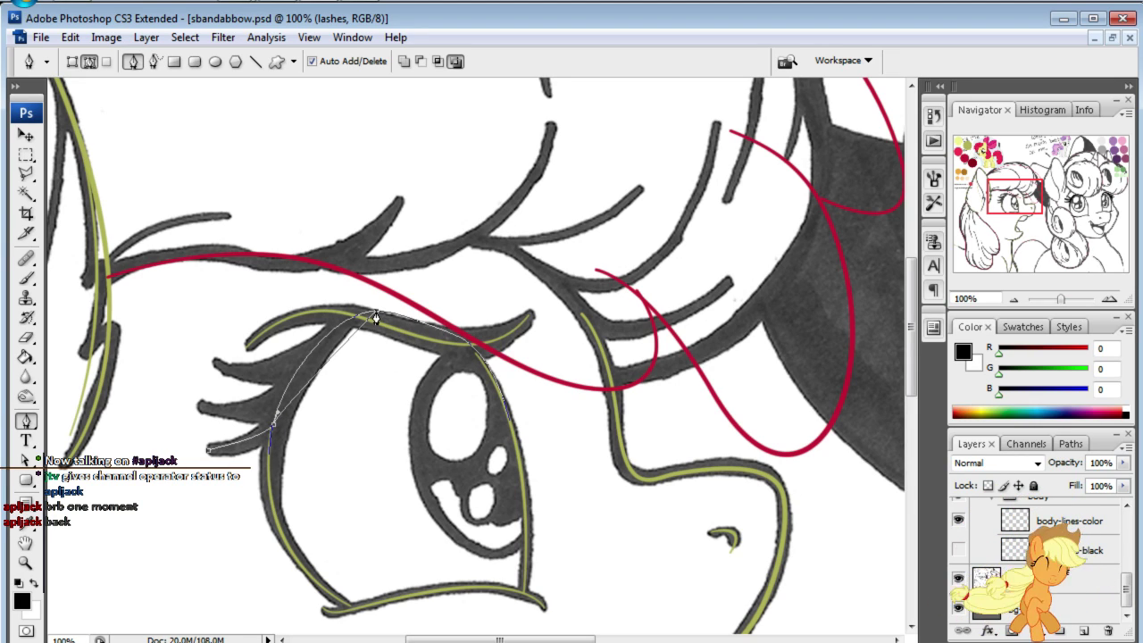
pyautogui.moveTo(385, 321); pyautogui.dragTo(435, 314)
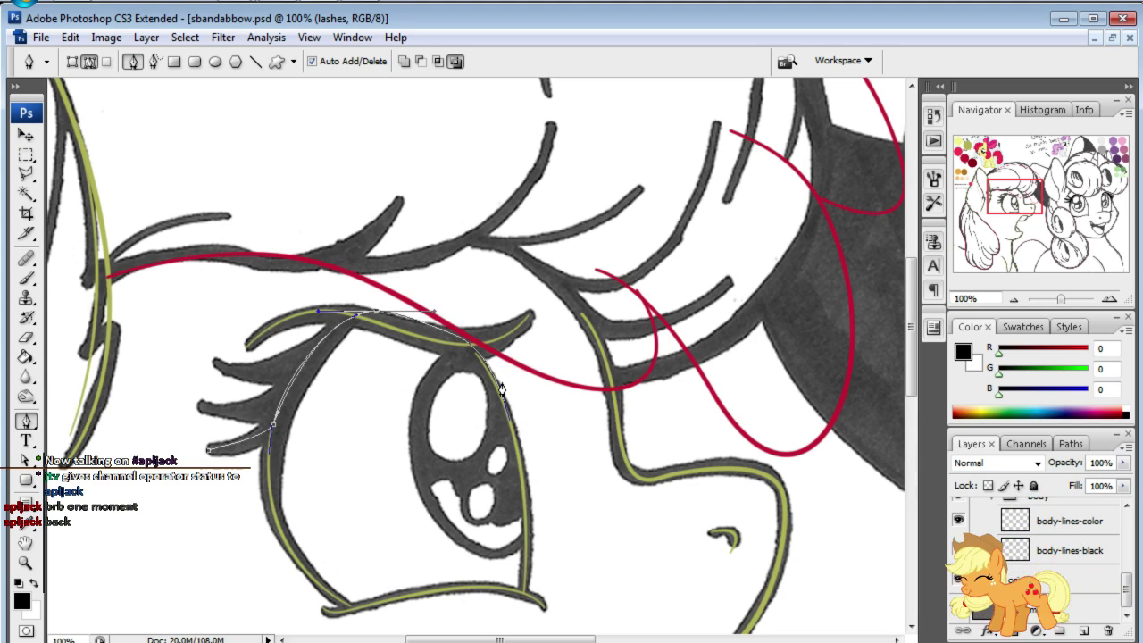
pyautogui.moveTo(502, 391); pyautogui.dragTo(525, 433)
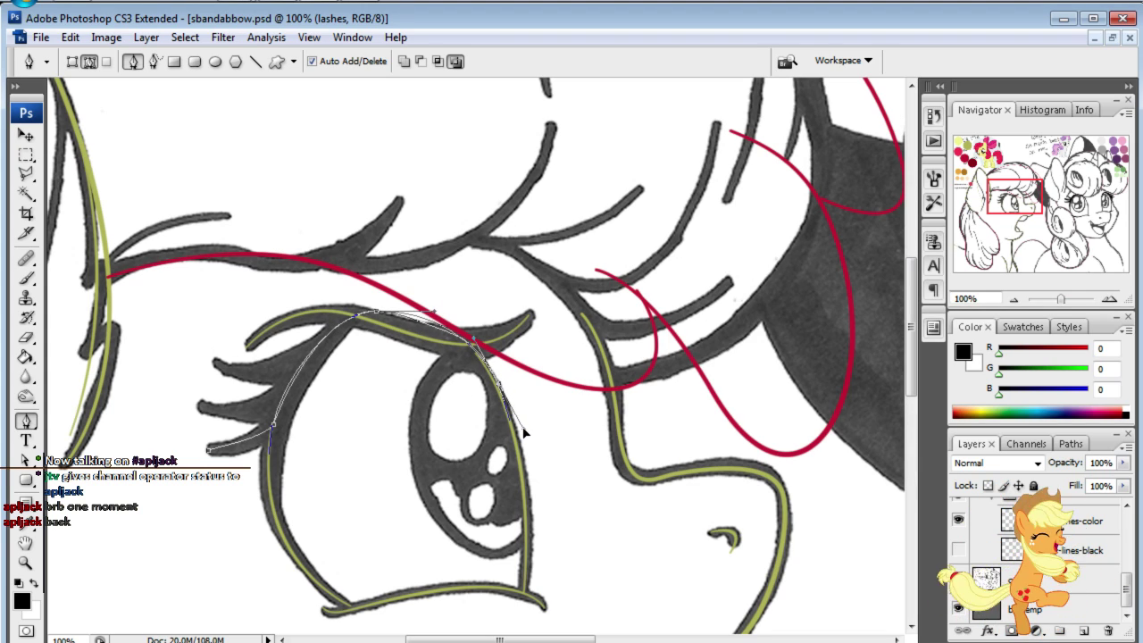
pyautogui.hotkey('ctrl', 'z')
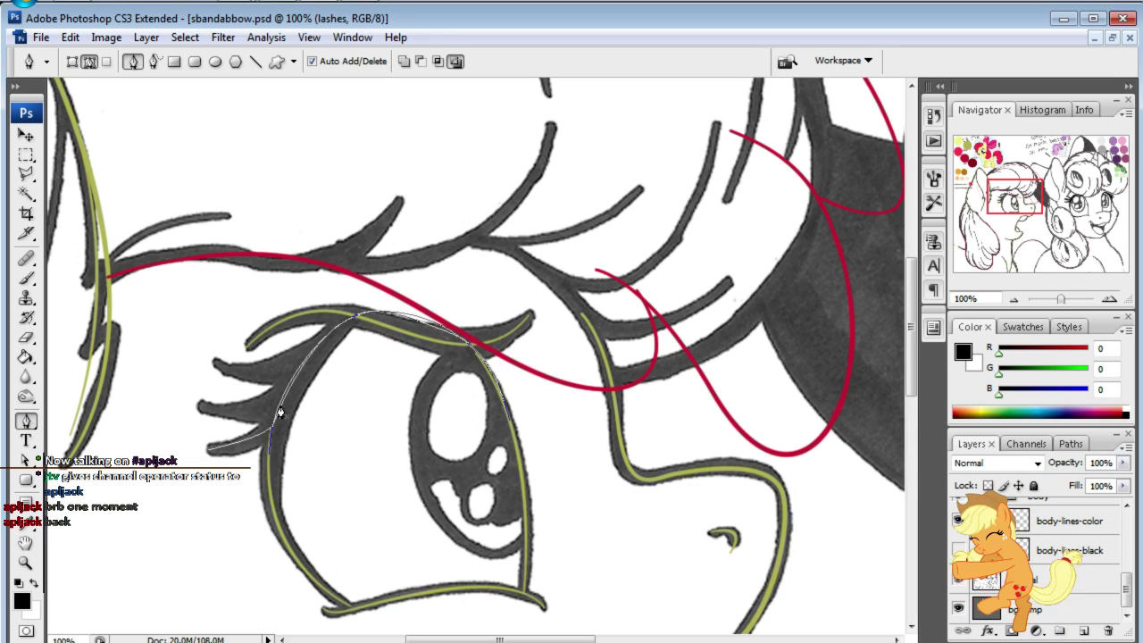
# - Trace a new path from another lash tip along the upper eyelid and refine its curve
pyautogui.click(201, 408)
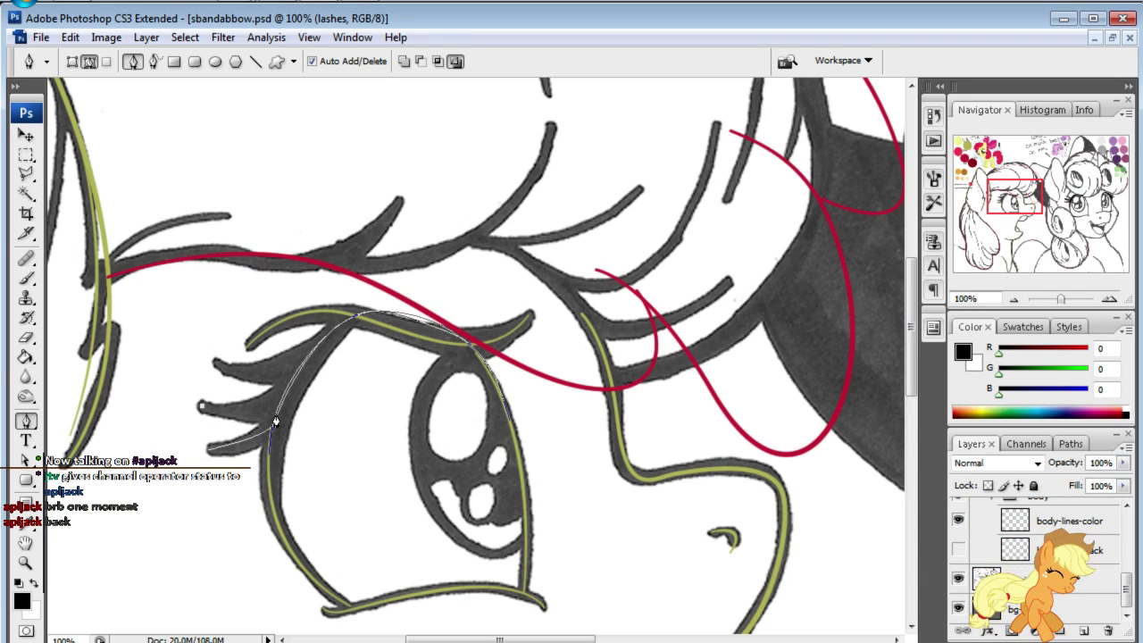
pyautogui.click(275, 415)
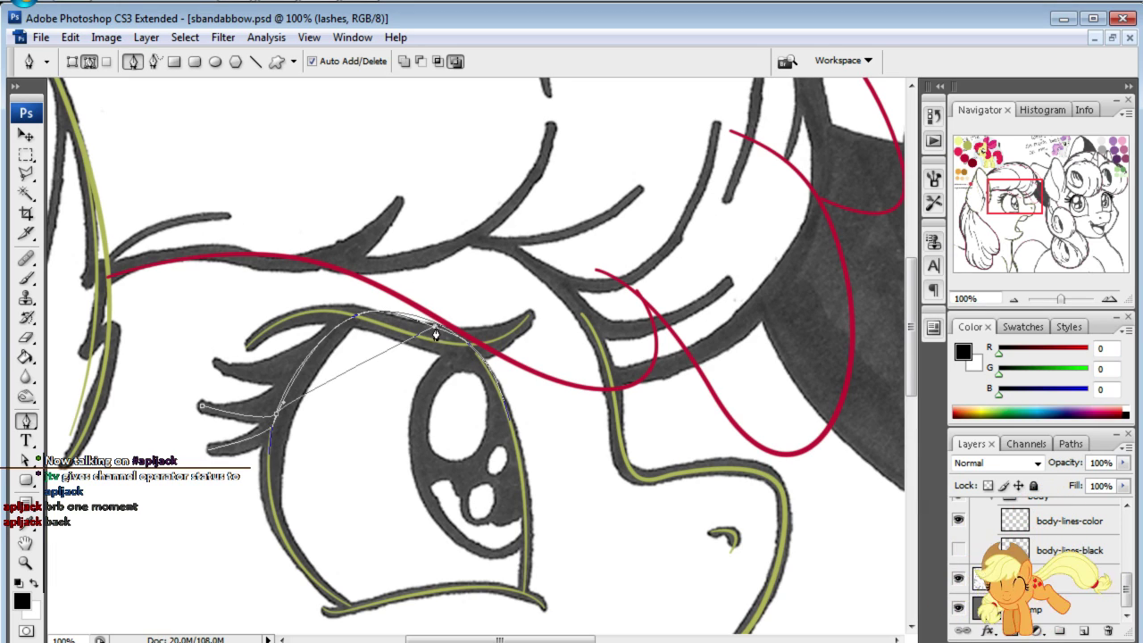
pyautogui.moveTo(435, 334); pyautogui.dragTo(531, 391)
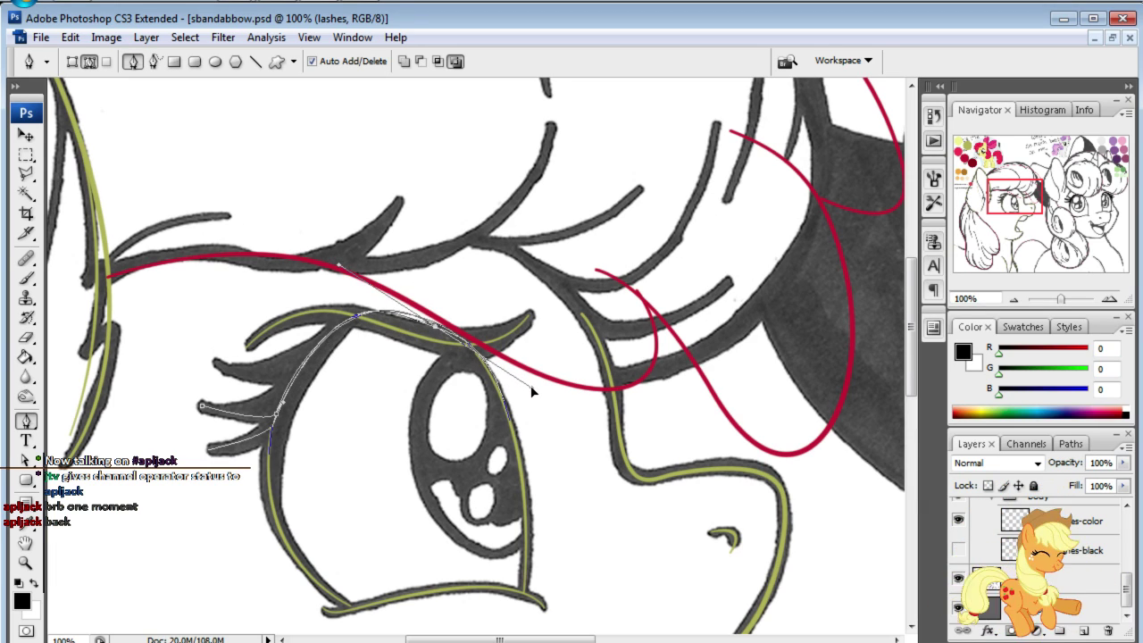
pyautogui.moveTo(531, 391); pyautogui.dragTo(530, 391)
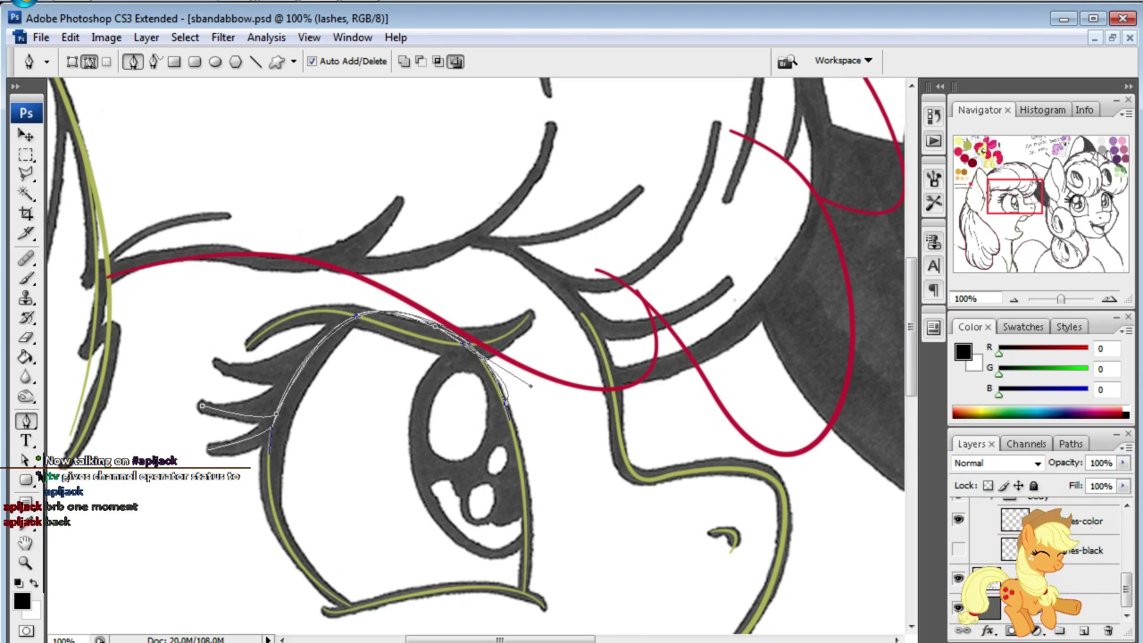
pyautogui.press('a')
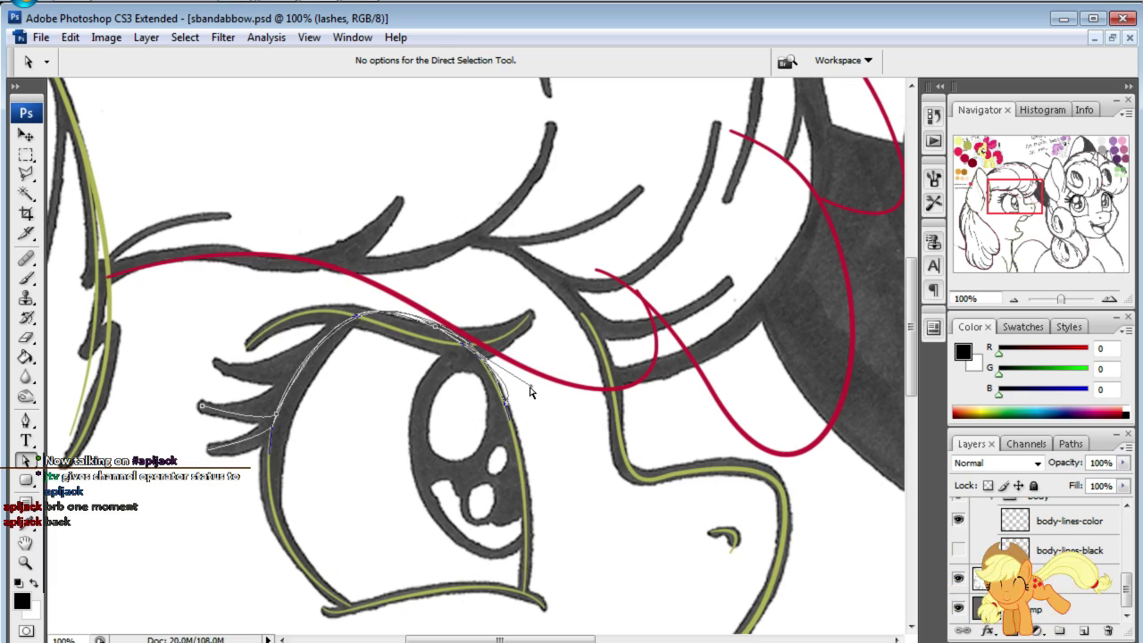
pyautogui.moveTo(530, 386); pyautogui.dragTo(505, 366)
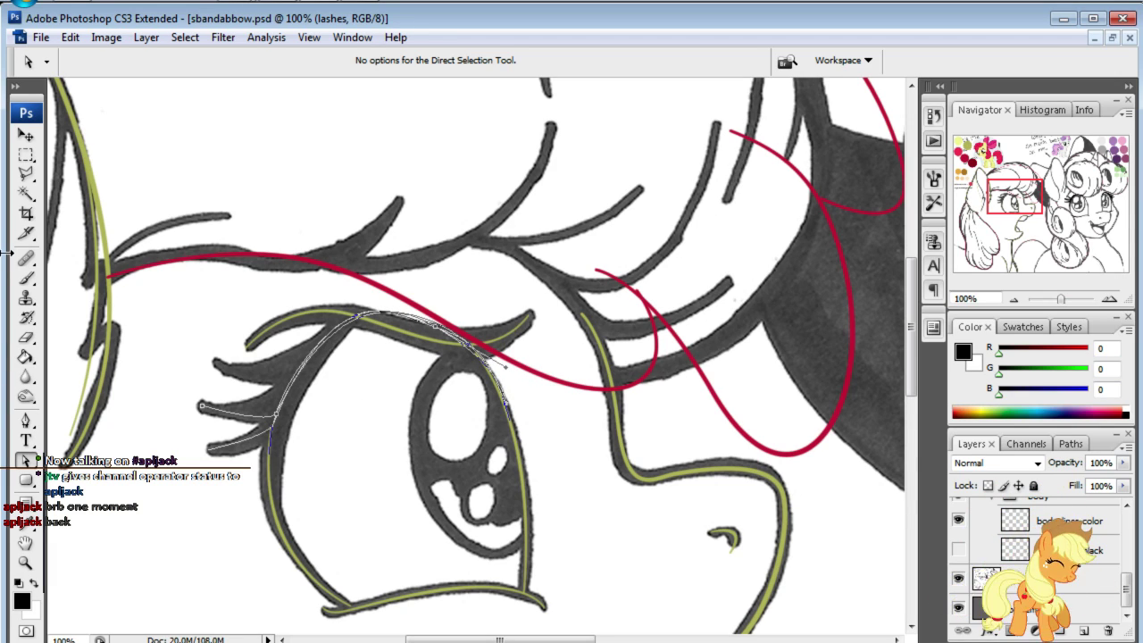
# - Add lash anchors, reshape the lash and eyelid curves, and move the lash end point up
pyautogui.click(31, 423)
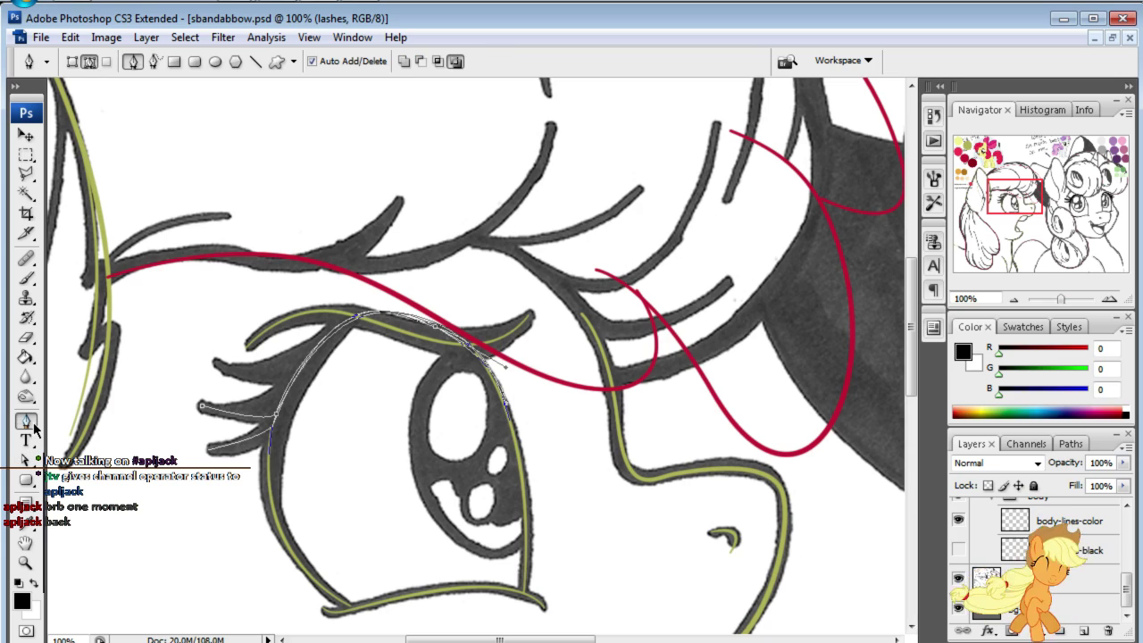
pyautogui.click(296, 379)
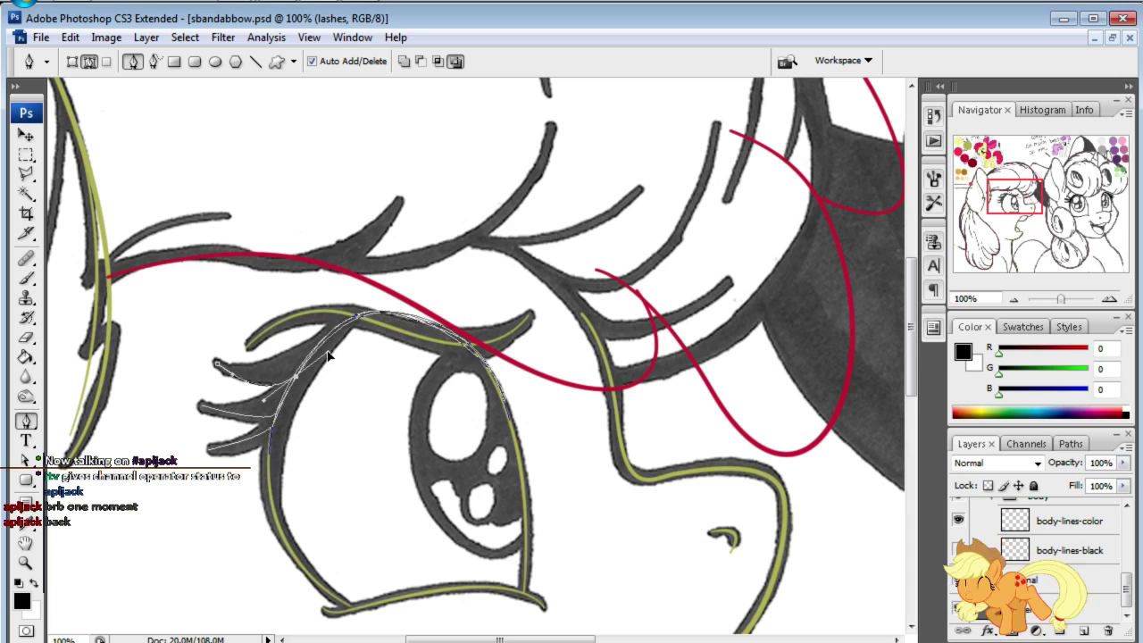
pyautogui.moveTo(329, 352); pyautogui.dragTo(328, 345)
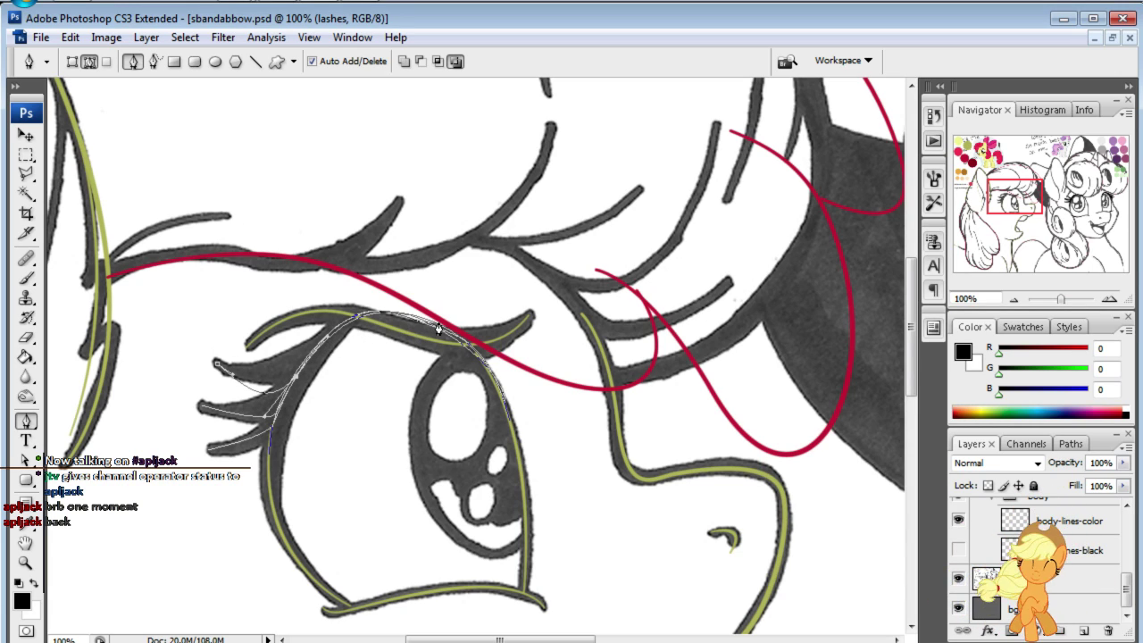
pyautogui.moveTo(437, 329); pyautogui.dragTo(542, 375)
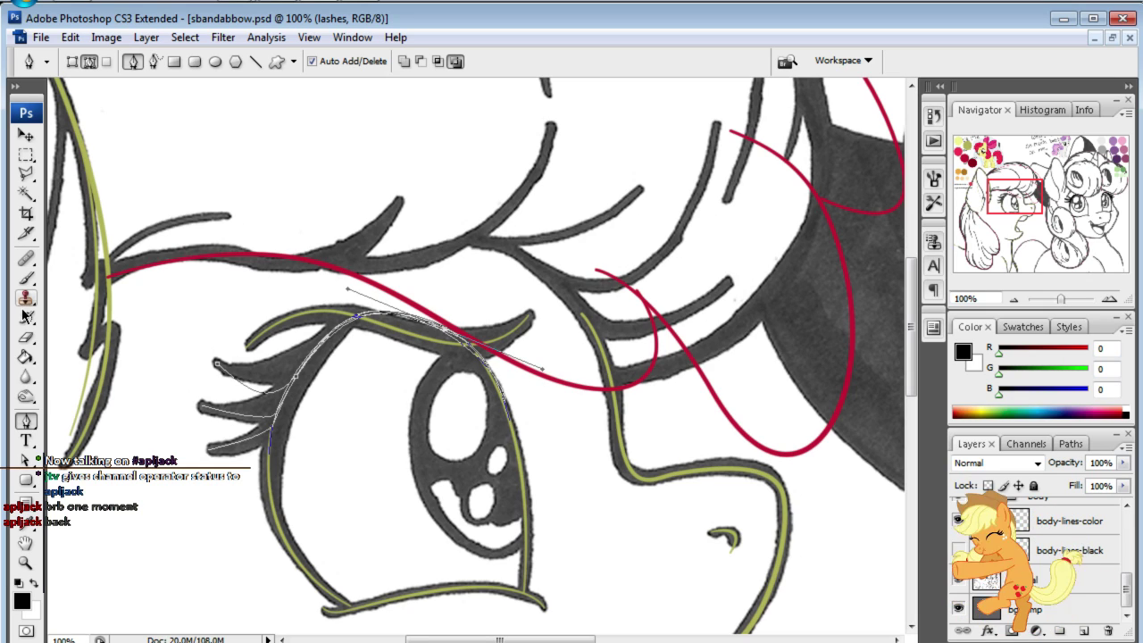
pyautogui.click(223, 447)
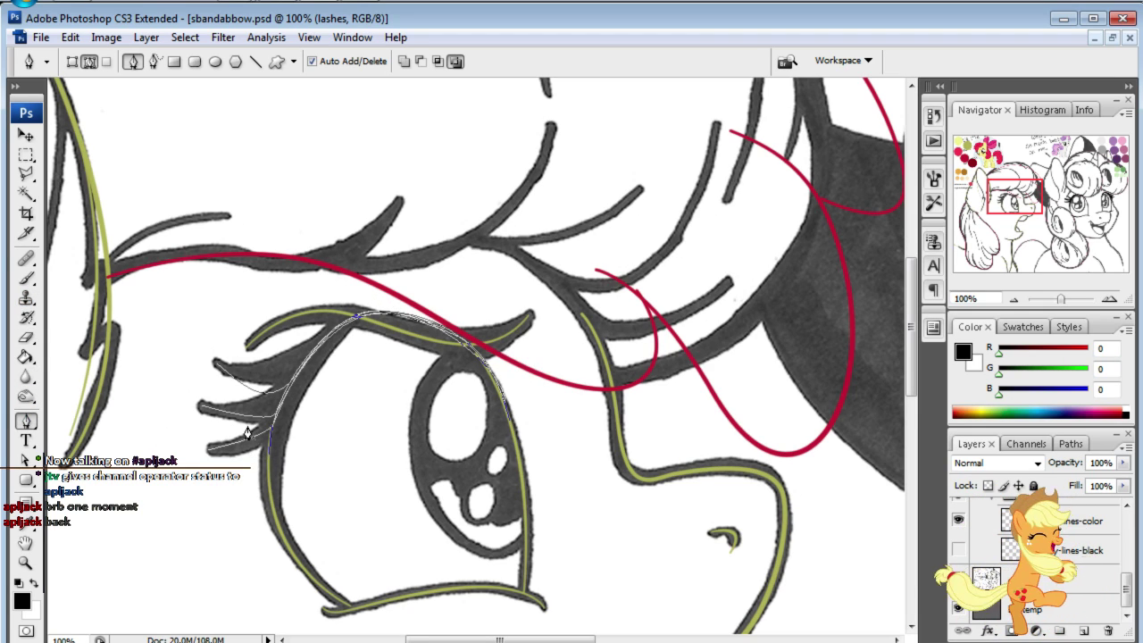
pyautogui.click(24, 461)
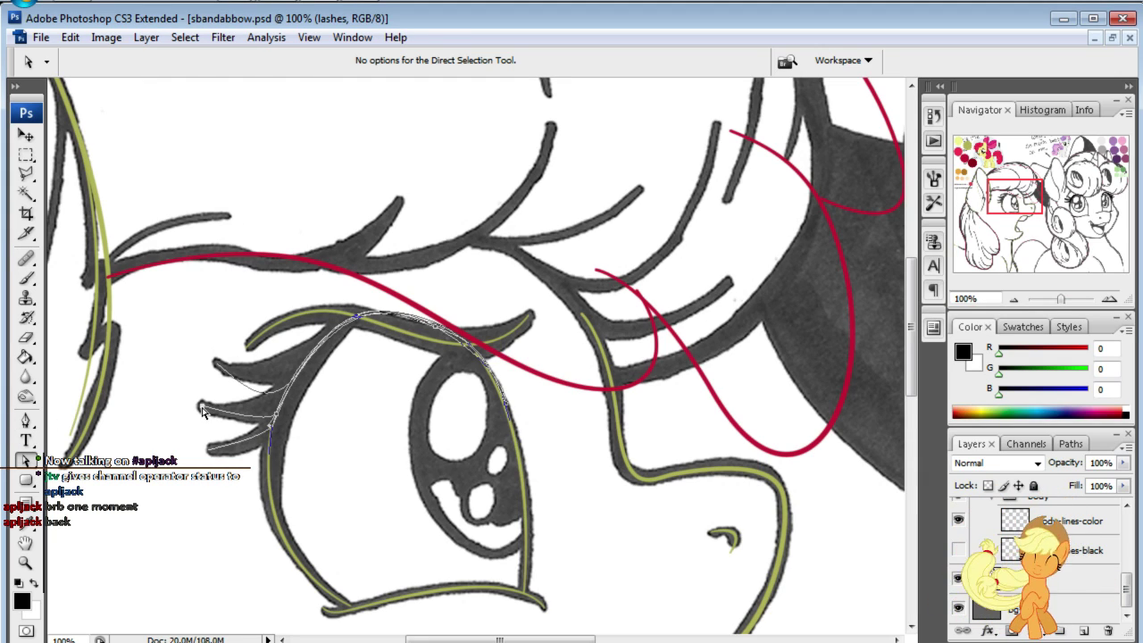
pyautogui.moveTo(203, 412); pyautogui.dragTo(204, 394)
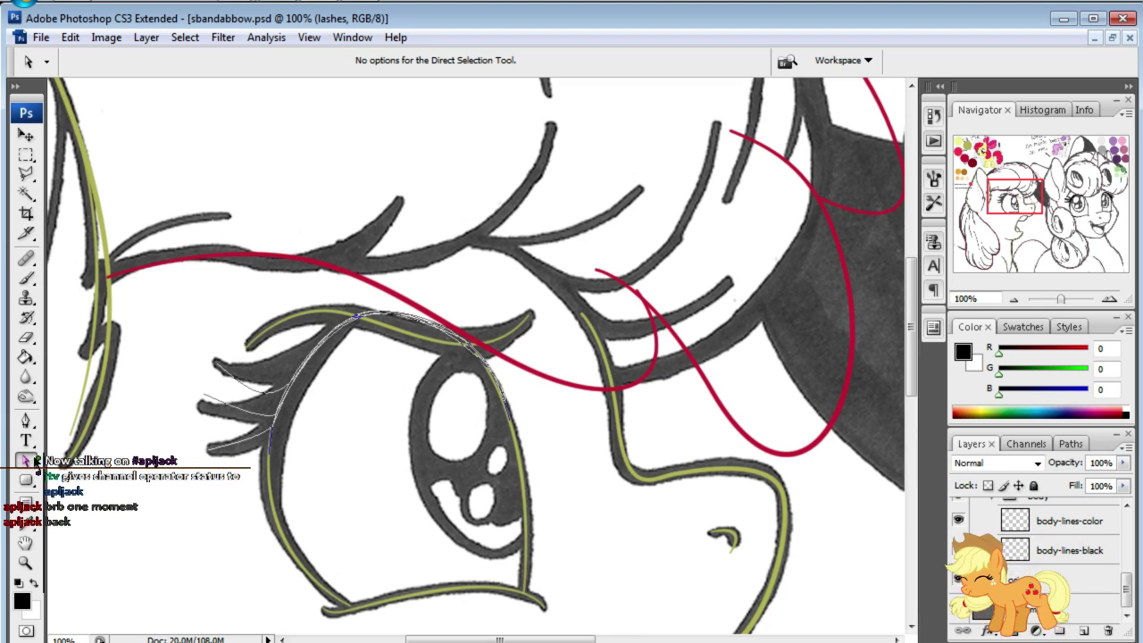
pyautogui.click(26, 396)
pyautogui.click(25, 420)
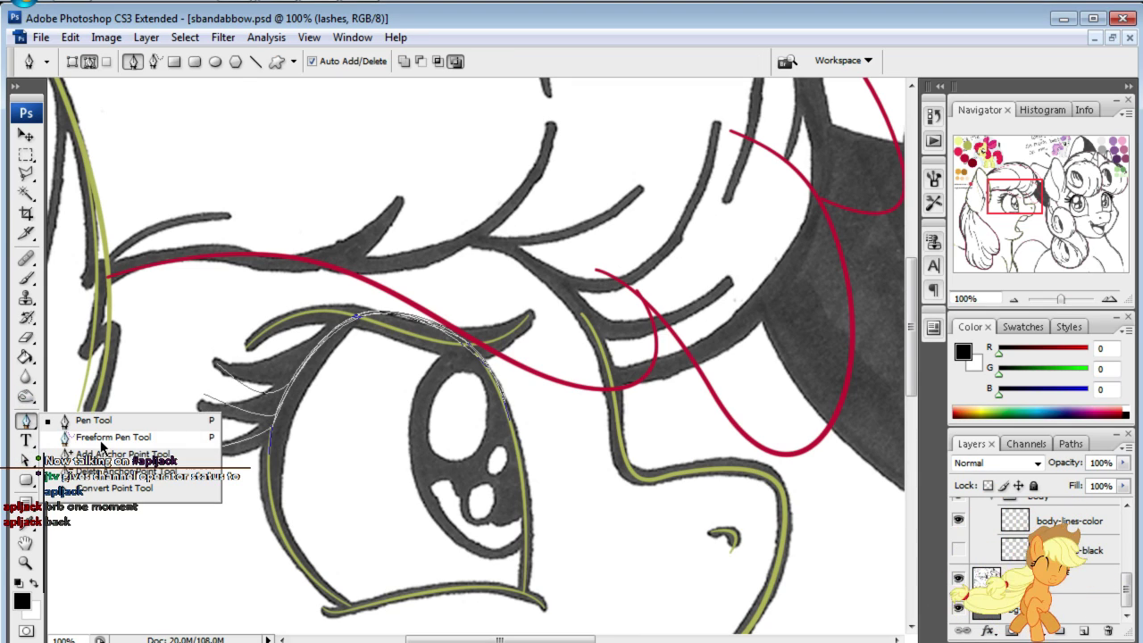
pyautogui.click(99, 486)
# - Stroke the eyelid-and-lashes path with the brush in black and hide the path outline
pyautogui.click(204, 397)
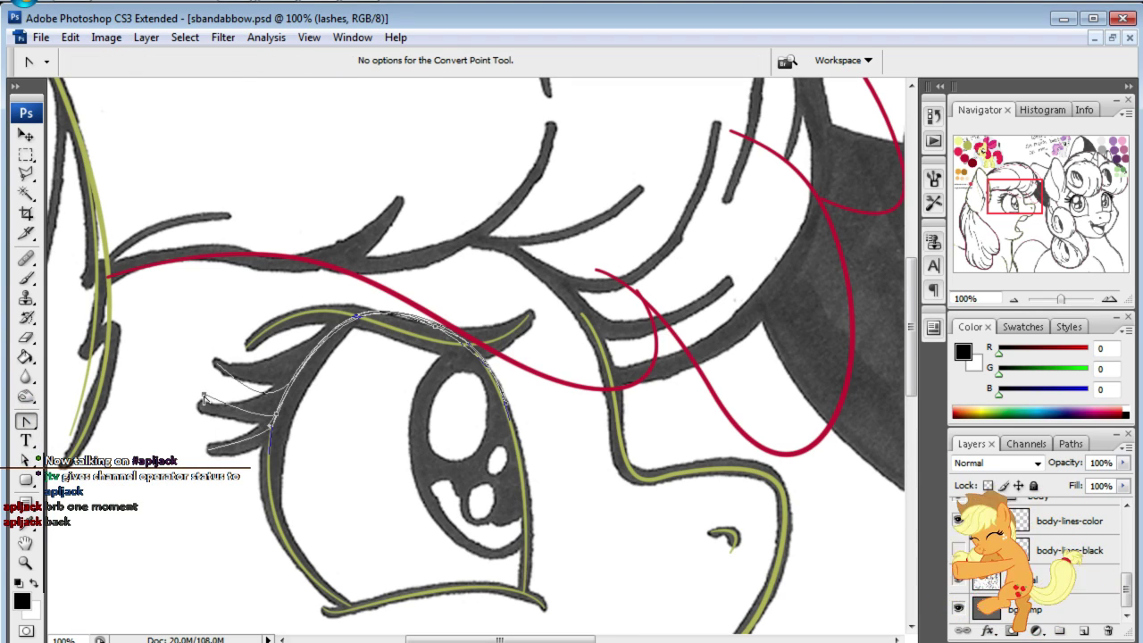
pyautogui.click(26, 420)
pyautogui.click(72, 419)
pyautogui.click(27, 461)
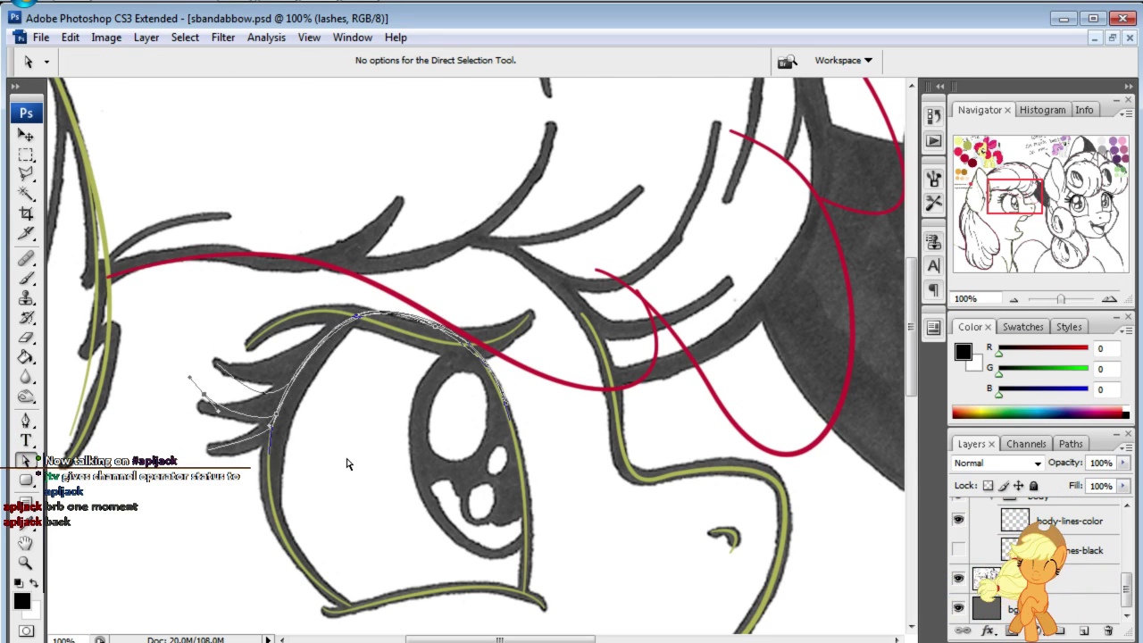
pyautogui.rightClick(393, 373)
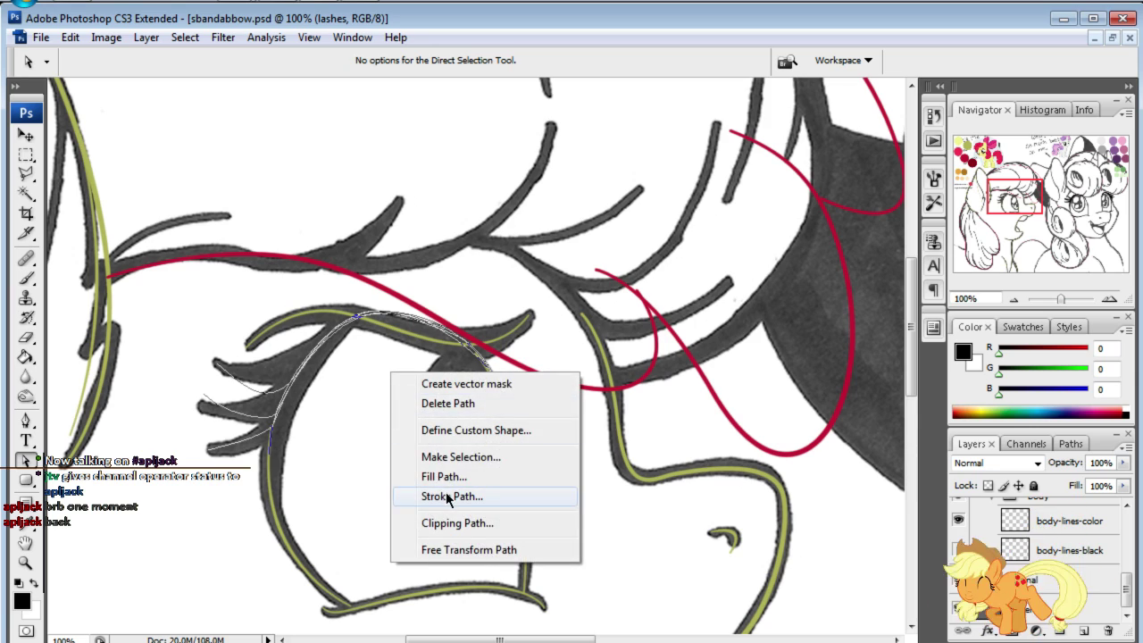
pyautogui.click(420, 495)
pyautogui.click(965, 295)
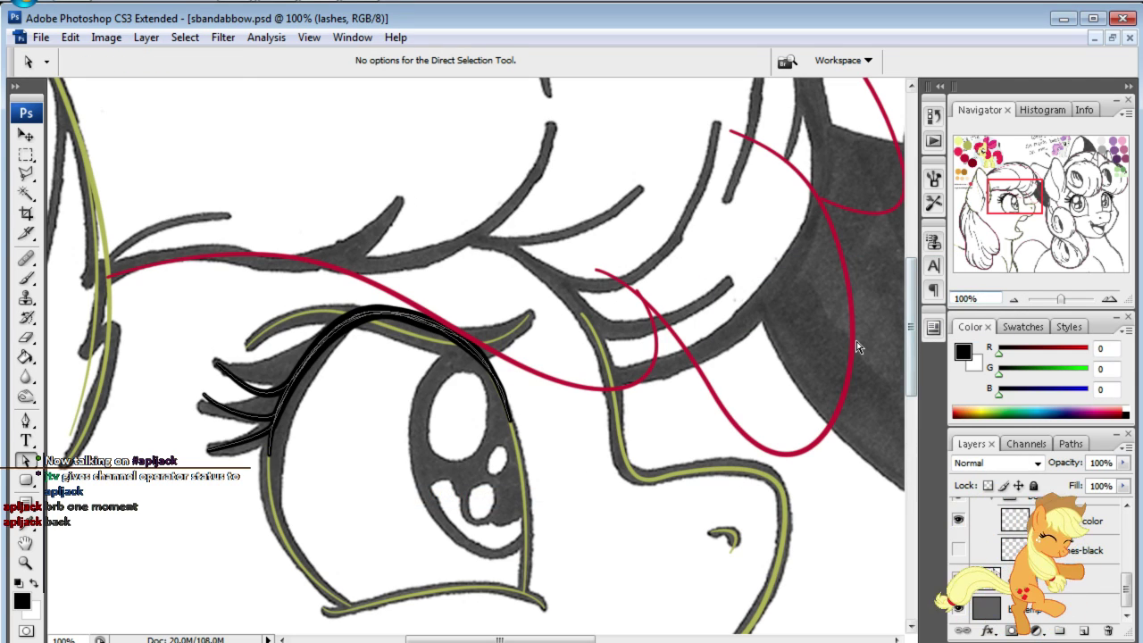
pyautogui.hotkey('ctrl', 'h')
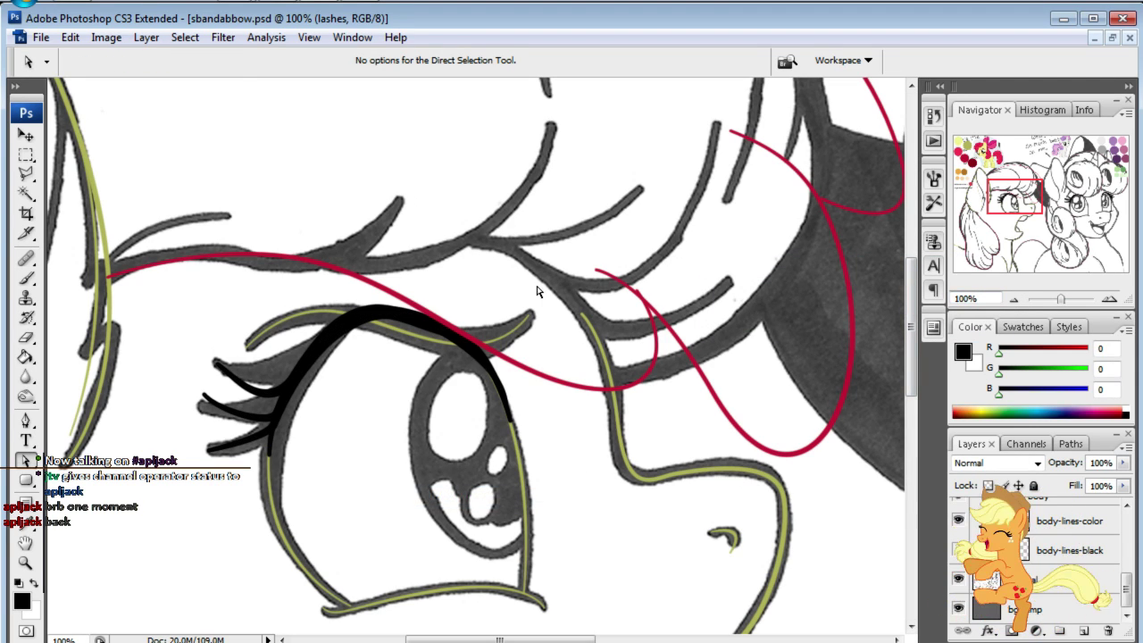
pyautogui.click(27, 339)
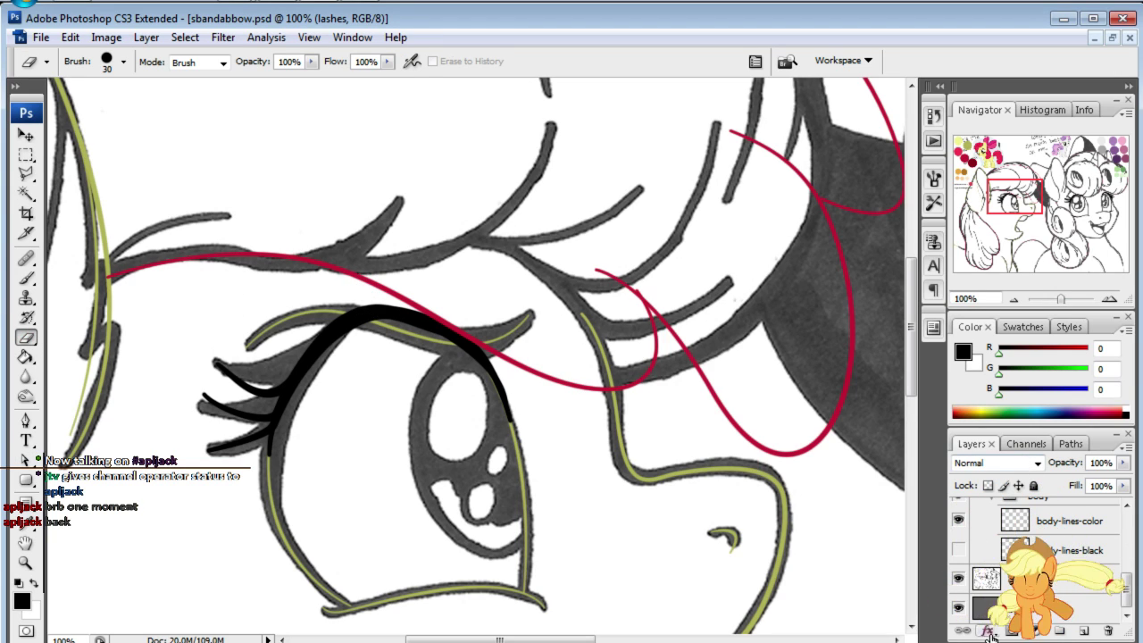
# - Hide the sketch layer, erase a gap in the lash line, and zoom to 350%
pyautogui.click(958, 578)
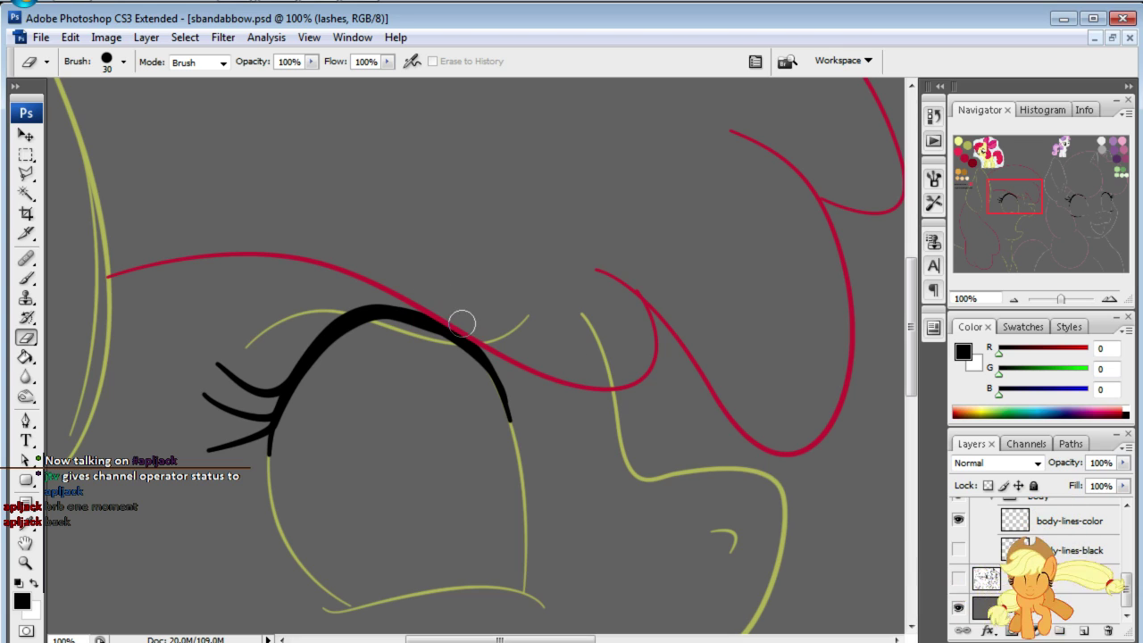
pyautogui.moveTo(464, 326)
pyautogui.mouseDown()
pyautogui.moveTo(412, 317)
pyautogui.moveTo(471, 330)
pyautogui.mouseUp()
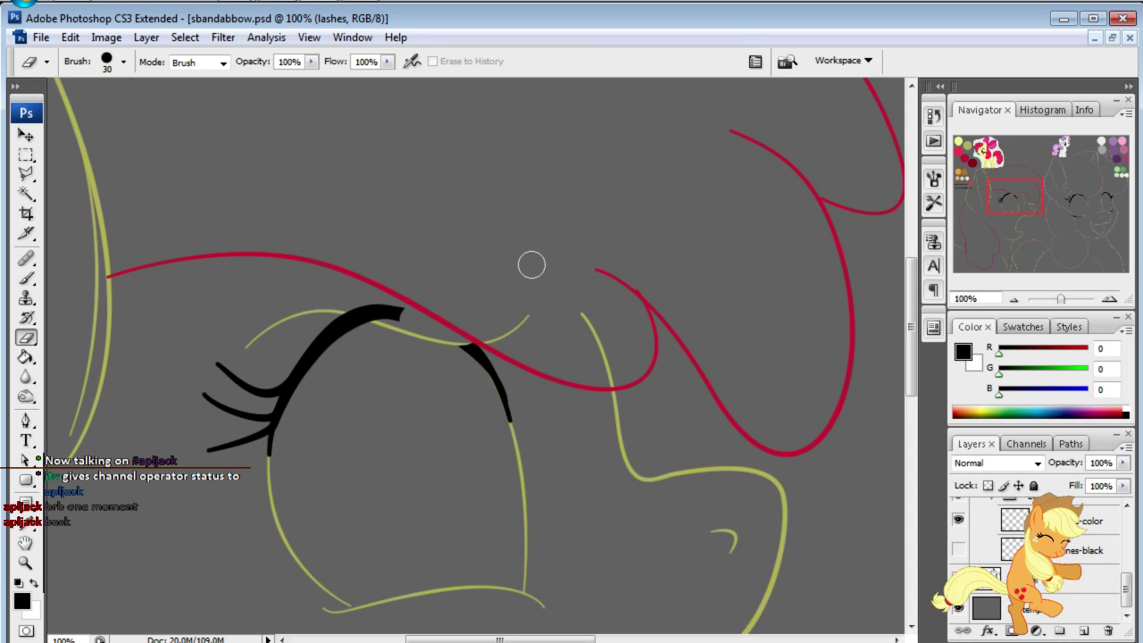
pyautogui.click(980, 300)
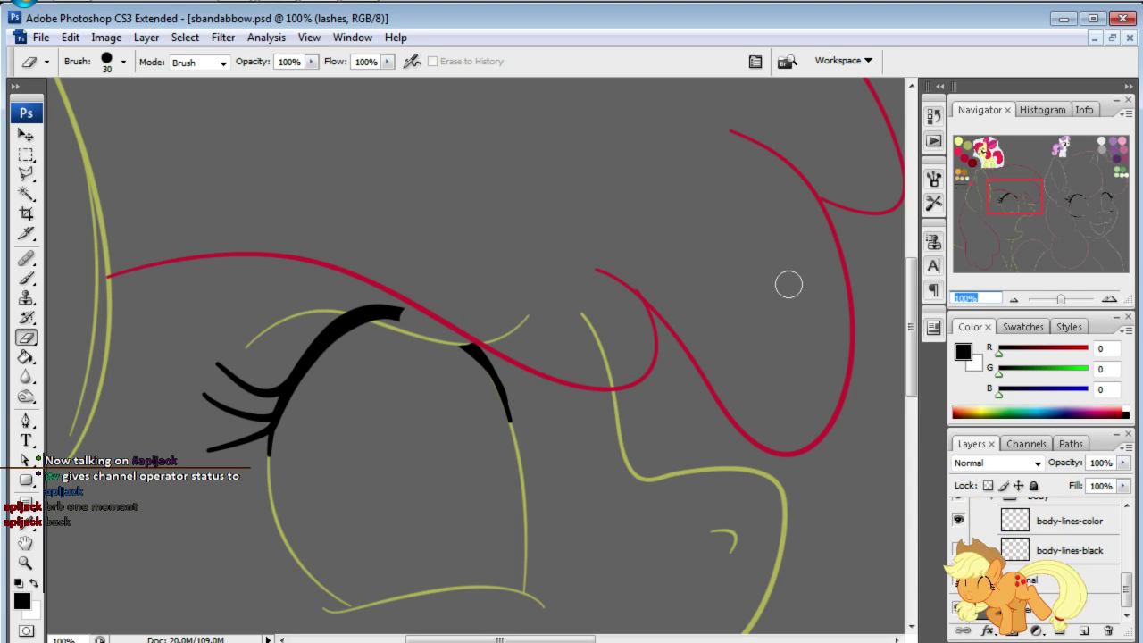
pyautogui.write('350')
pyautogui.press('Return')
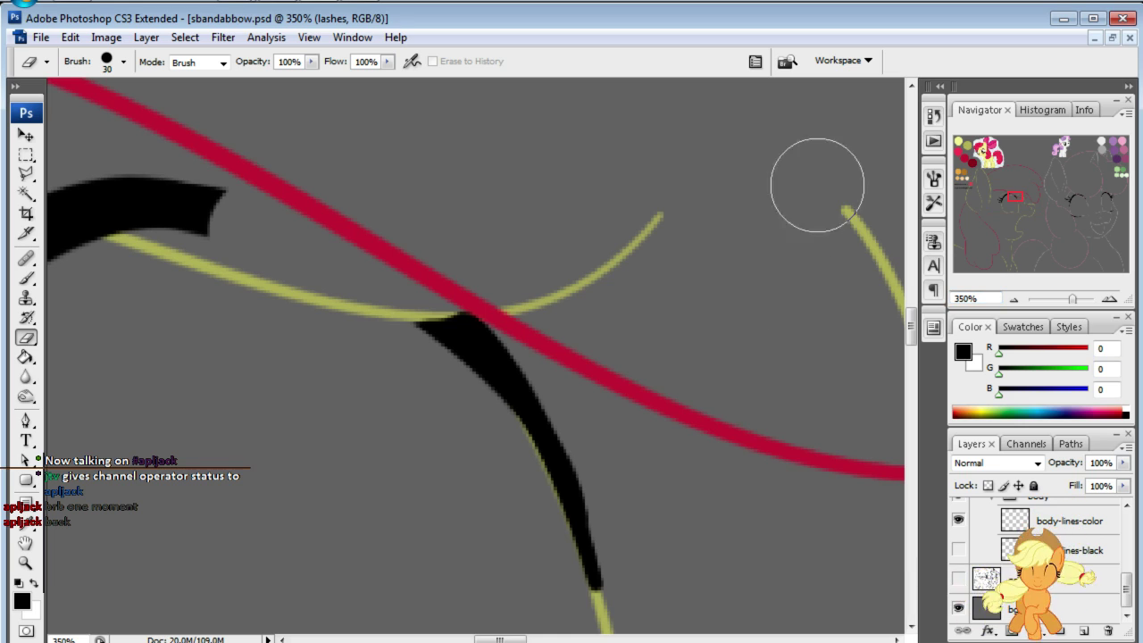
pyautogui.moveTo(1001, 205); pyautogui.dragTo(997, 206)
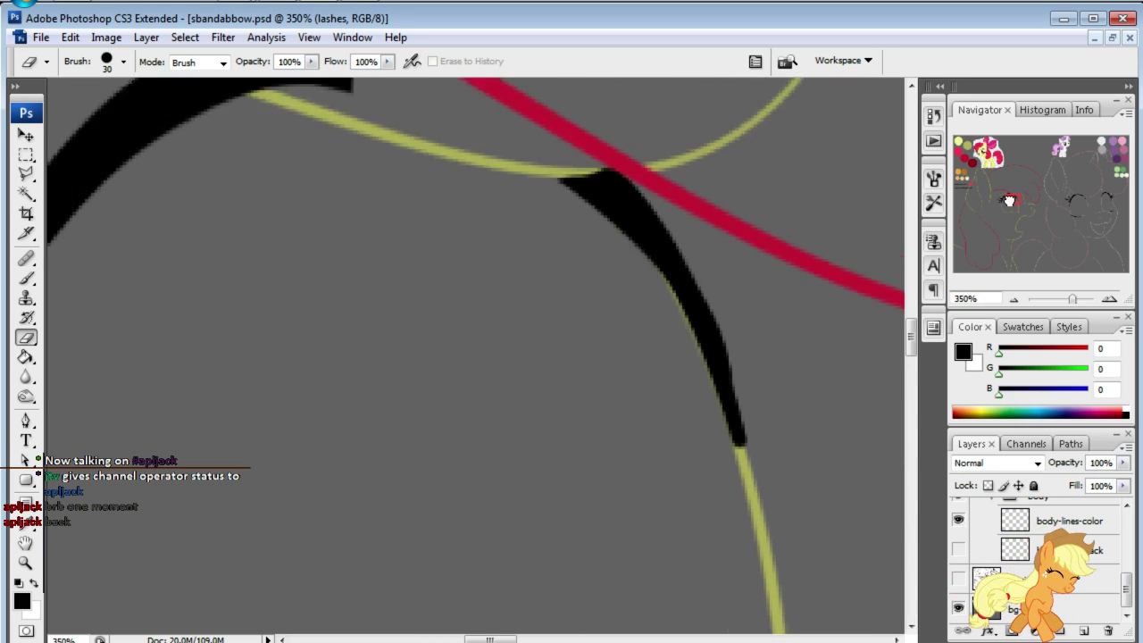
# - Trim the stroke's pointed tip, top edge and leftover black bits along the yellow line
pyautogui.click(295, 142)
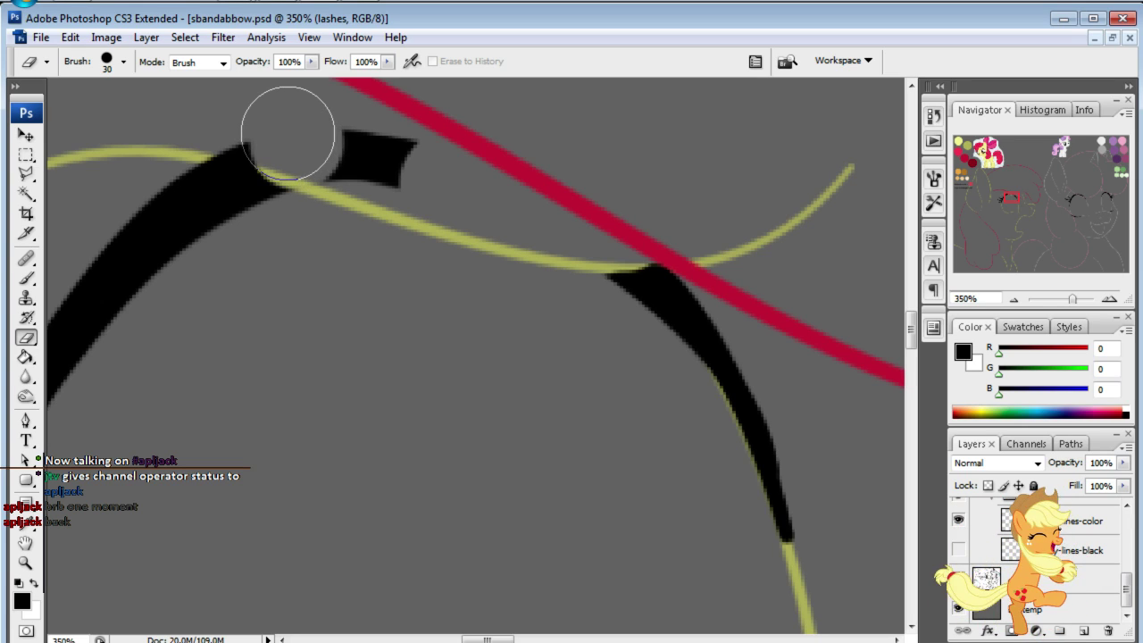
pyautogui.click(252, 125)
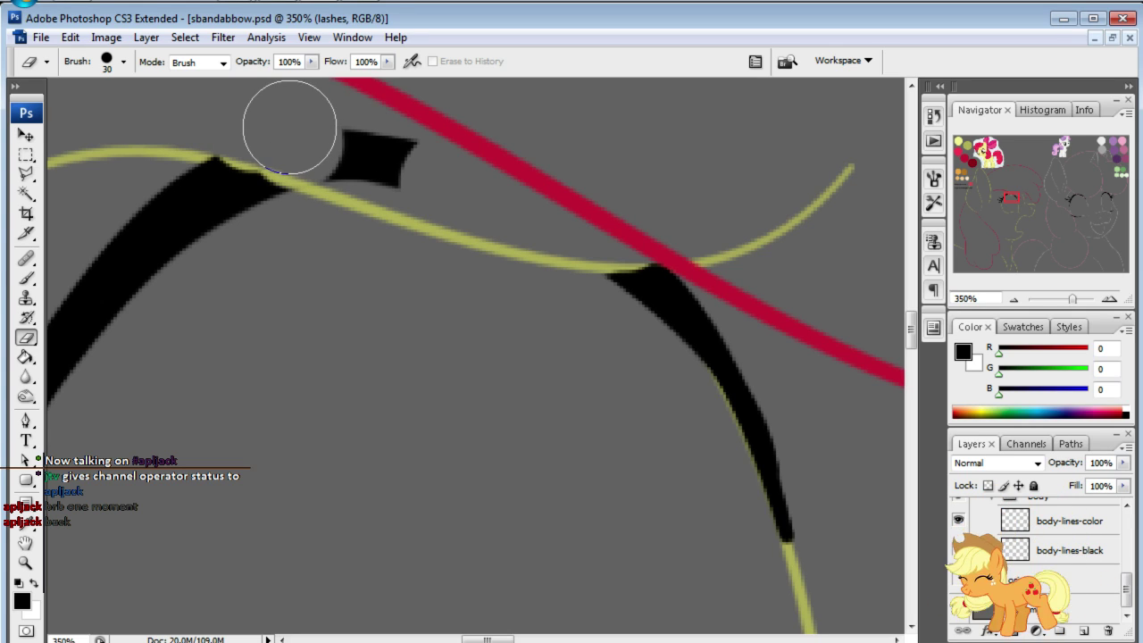
pyautogui.moveTo(260, 115); pyautogui.dragTo(152, 115)
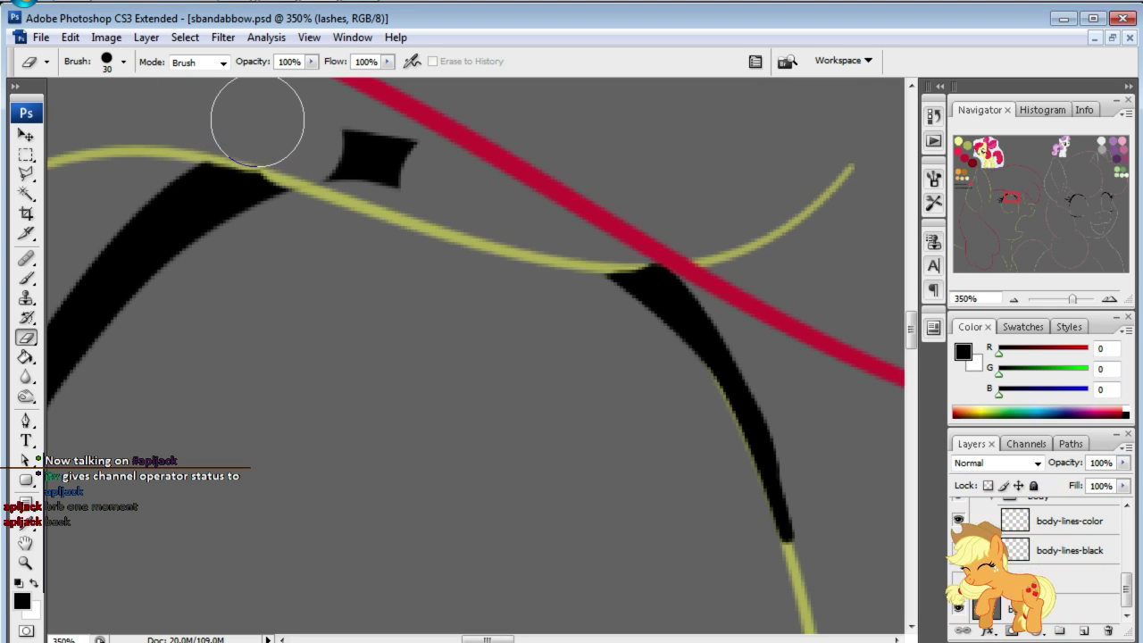
pyautogui.moveTo(292, 134)
pyautogui.mouseDown()
pyautogui.moveTo(357, 133)
pyautogui.moveTo(352, 148)
pyautogui.moveTo(420, 174)
pyautogui.moveTo(403, 181)
pyautogui.mouseUp()
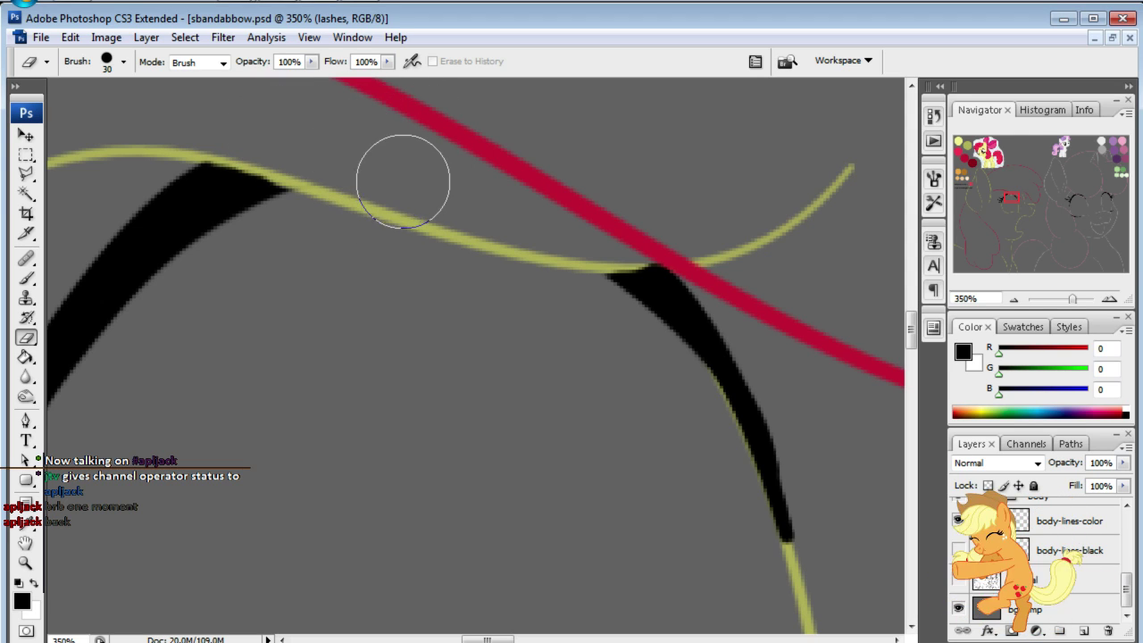
pyautogui.click(652, 223)
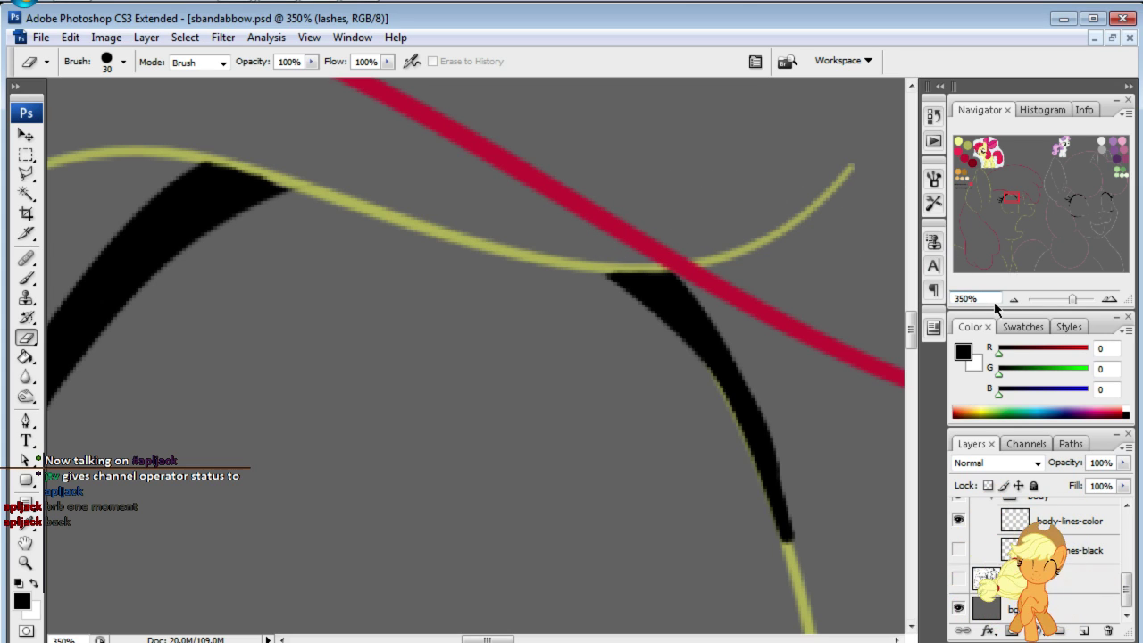
# - Return to 100% zoom and recentre the view on the eye
pyautogui.write('100')
pyautogui.press('Return')
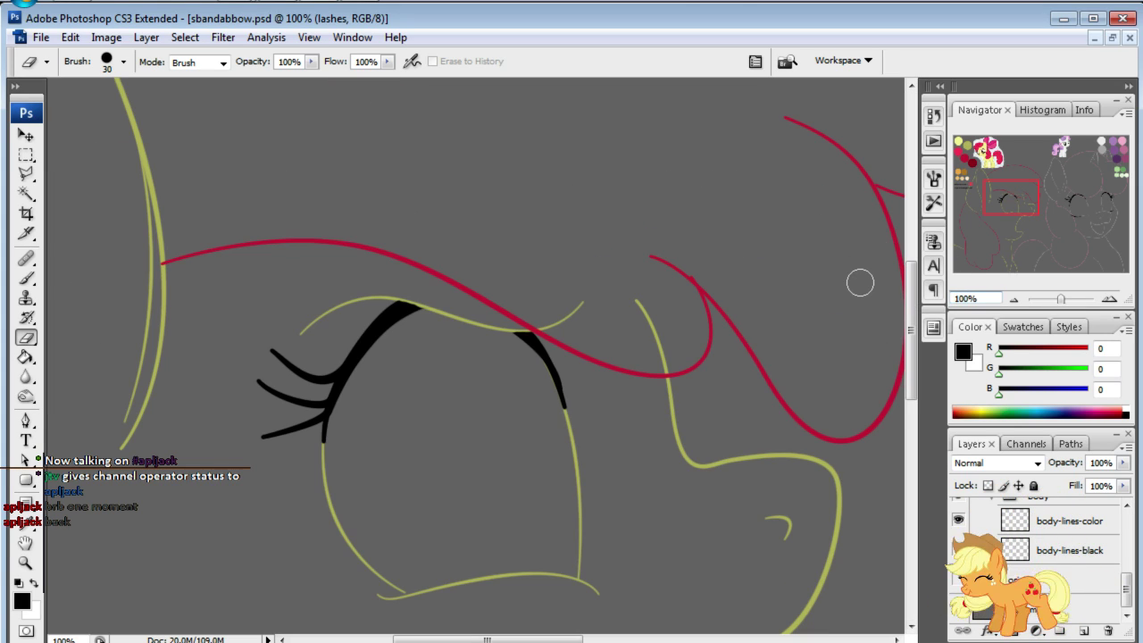
pyautogui.click(1051, 198)
pyautogui.moveTo(1051, 198); pyautogui.dragTo(1007, 208)
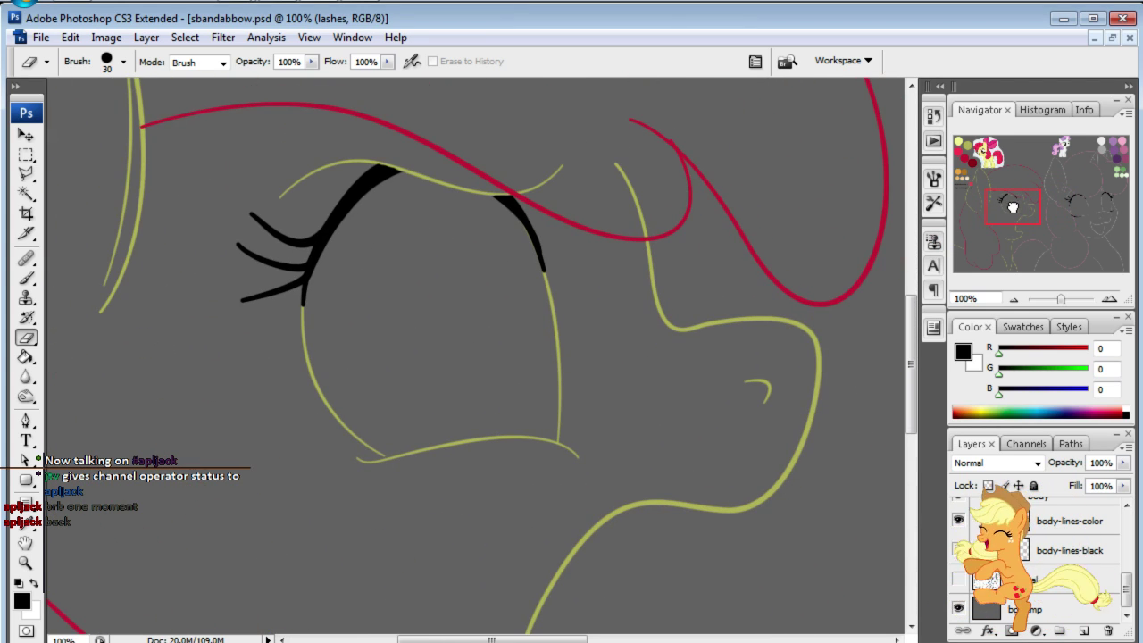
pyautogui.moveTo(1007, 208); pyautogui.dragTo(1004, 203)
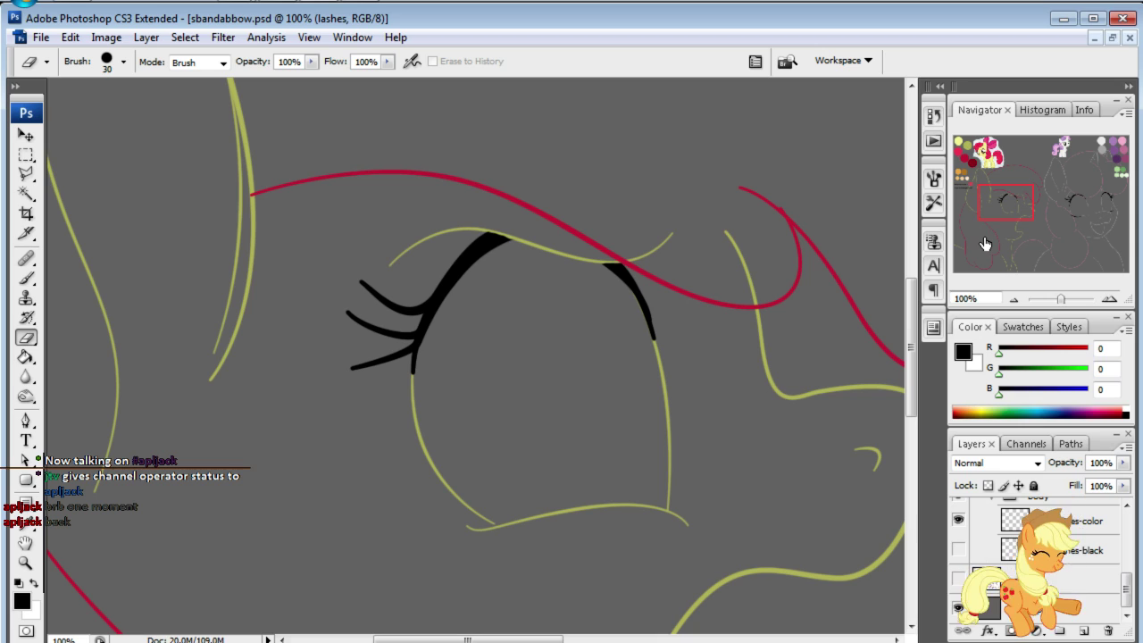
pyautogui.moveTo(998, 207); pyautogui.dragTo(999, 202)
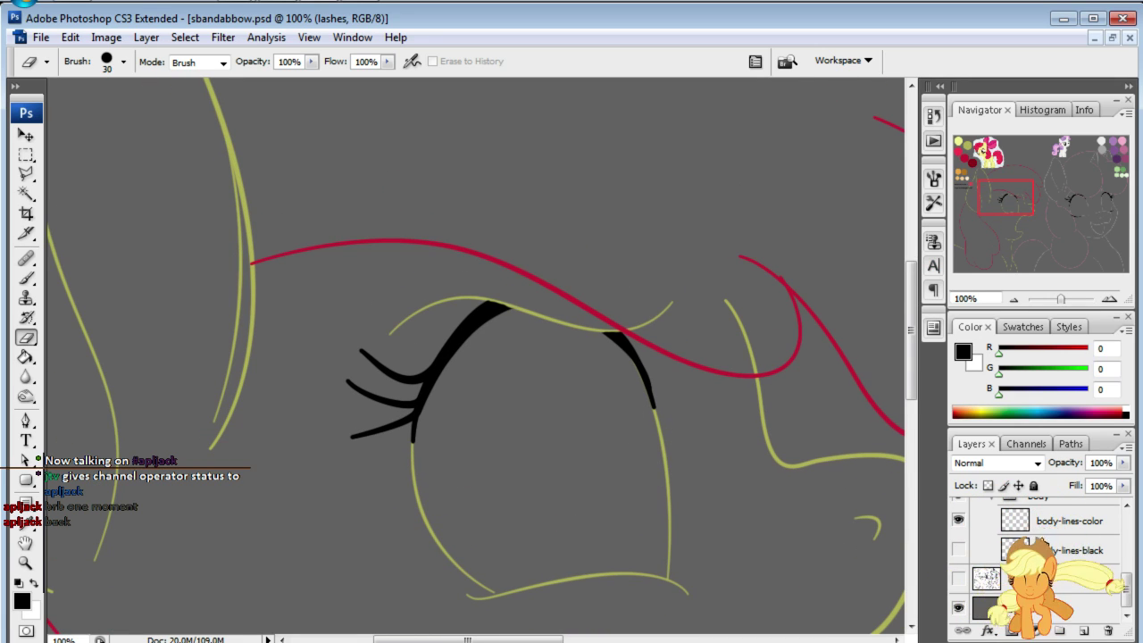
# - Select the lashes layer and zoom to 150%
pyautogui.scroll(3, 1036, 536)
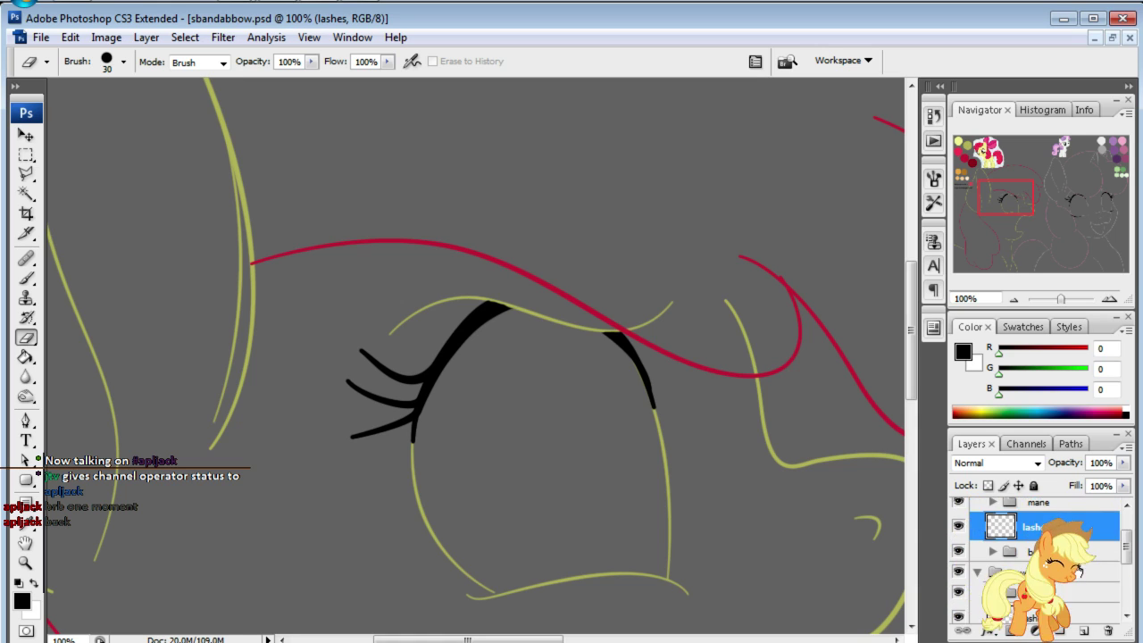
pyautogui.scroll(1, 1078, 569)
pyautogui.scroll(-2, 1072, 571)
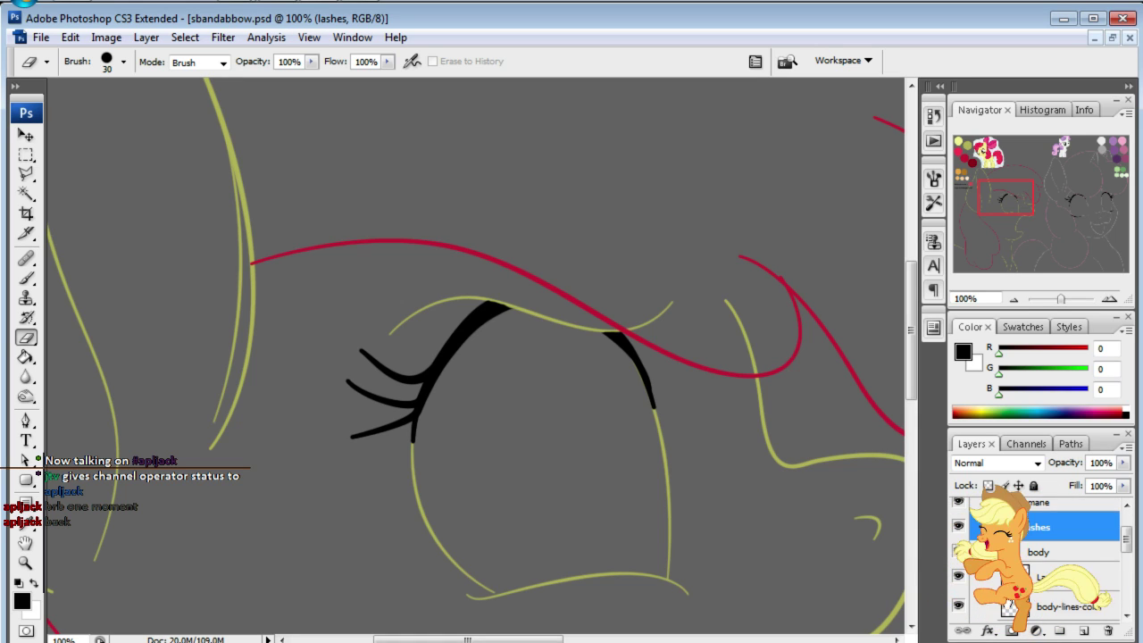
pyautogui.scroll(-1, 1071, 571)
pyautogui.click(1072, 575)
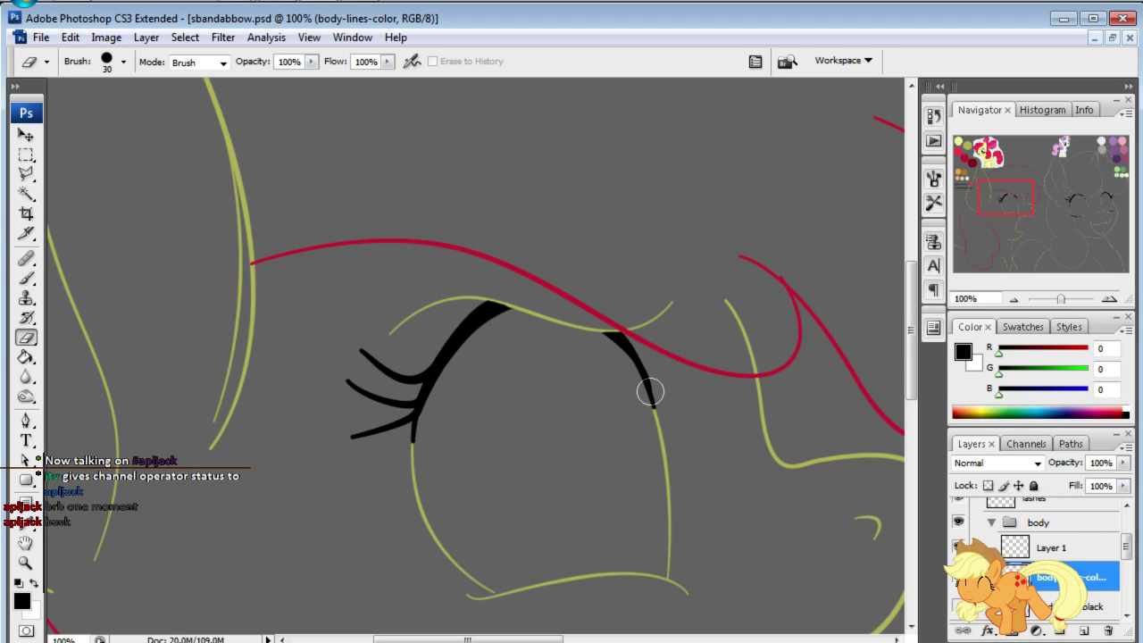
pyautogui.click(1034, 507)
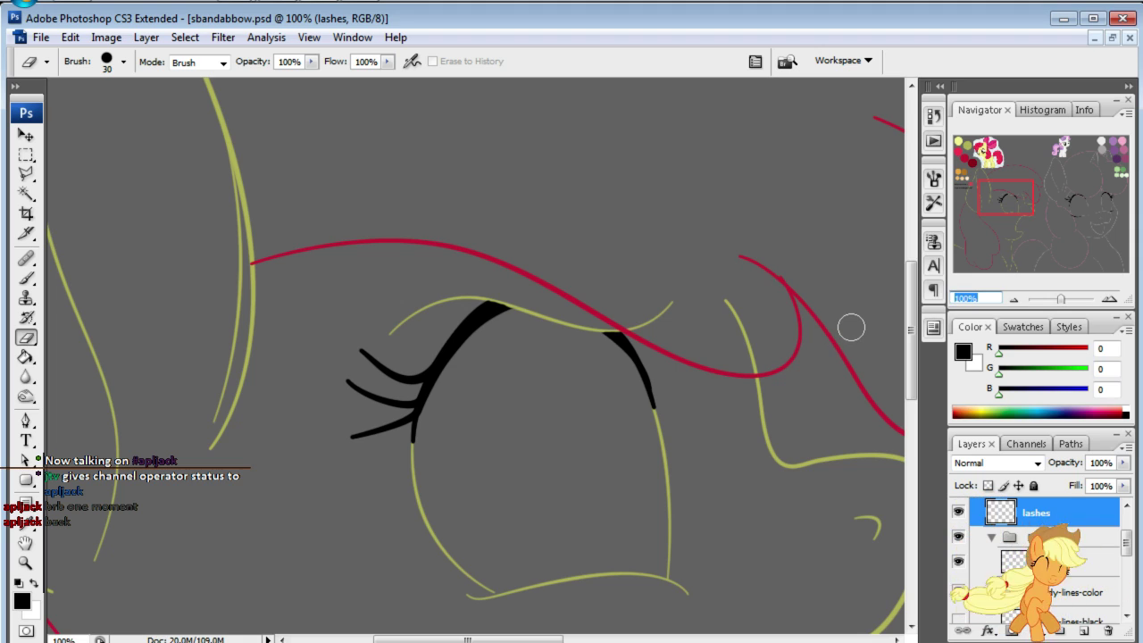
pyautogui.write('150')
pyautogui.press('Return')
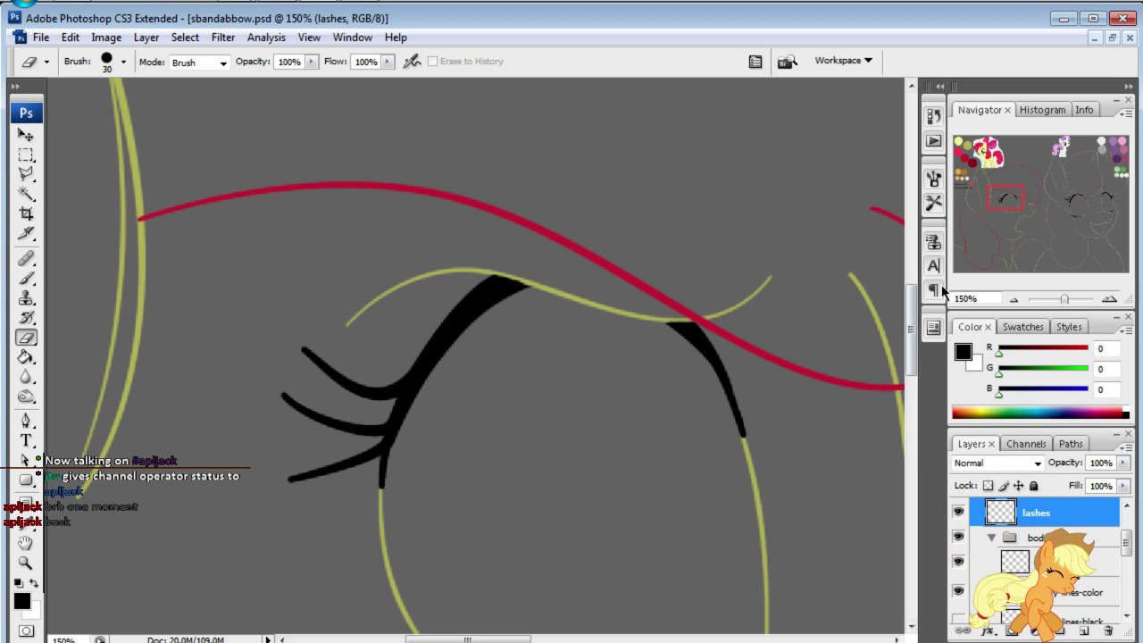
# - Zoom out, return to 100% centred on the lashed eye, and choose the Pen Tool
pyautogui.hotkey('ctrl', '-')
pyautogui.hotkey('ctrl', '-')
pyautogui.hotkey('ctrl', '-')
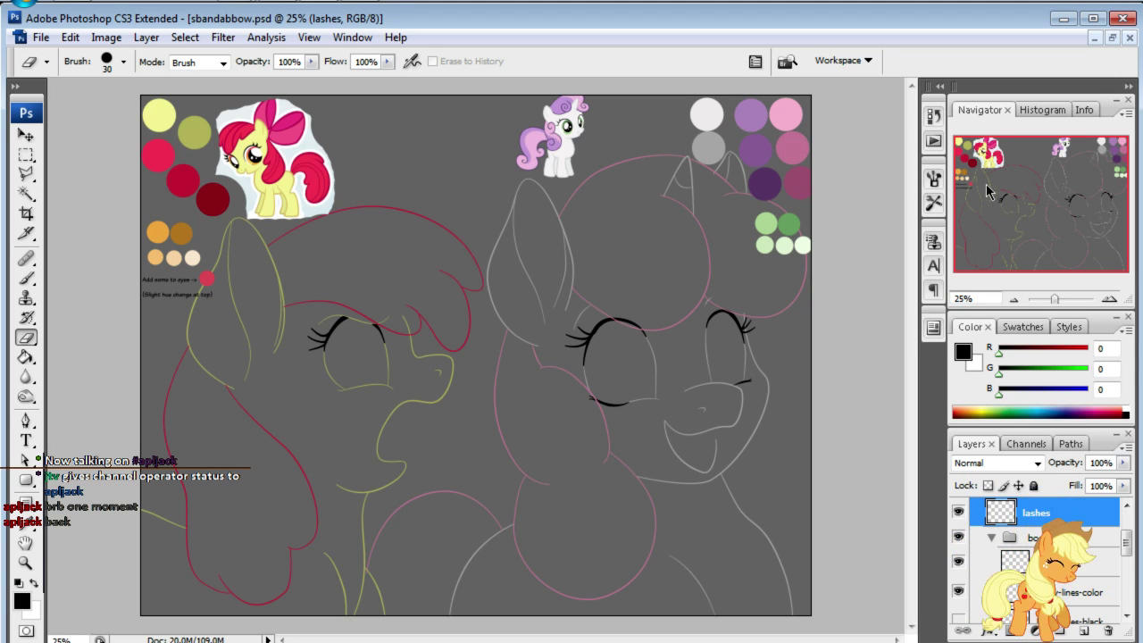
pyautogui.click(972, 297)
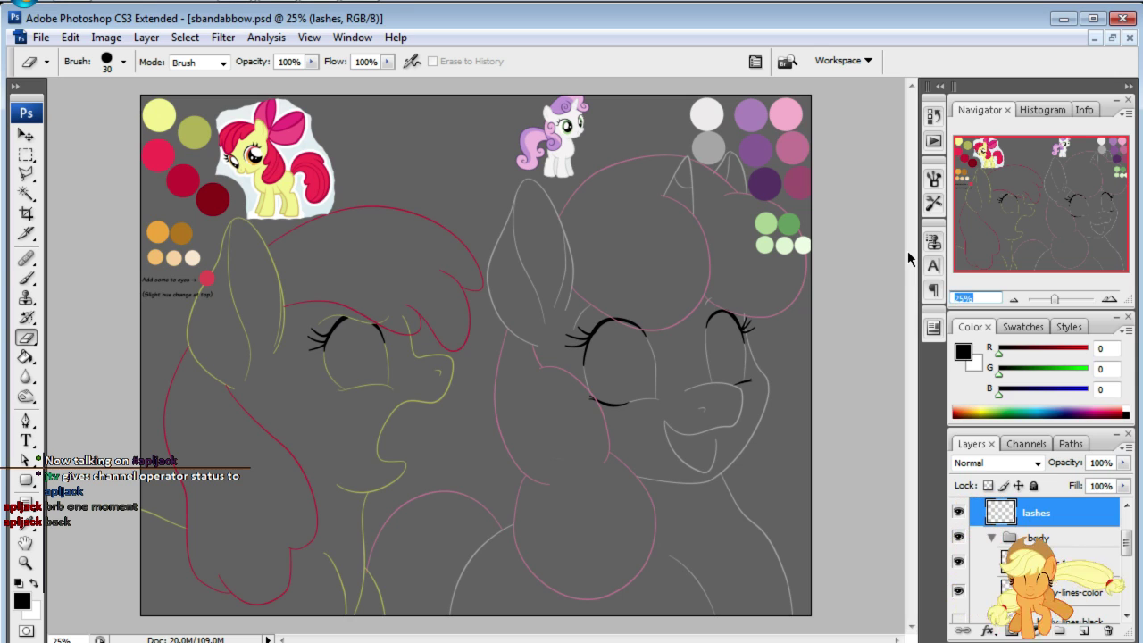
pyautogui.write('100')
pyautogui.press('Return')
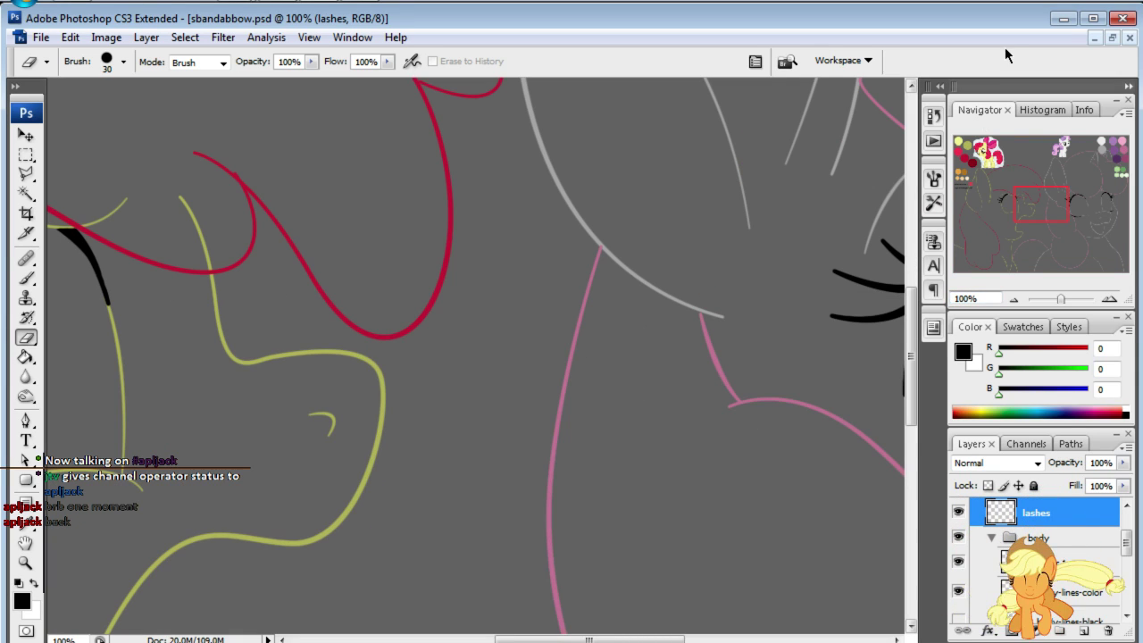
pyautogui.moveTo(1033, 217); pyautogui.dragTo(992, 211)
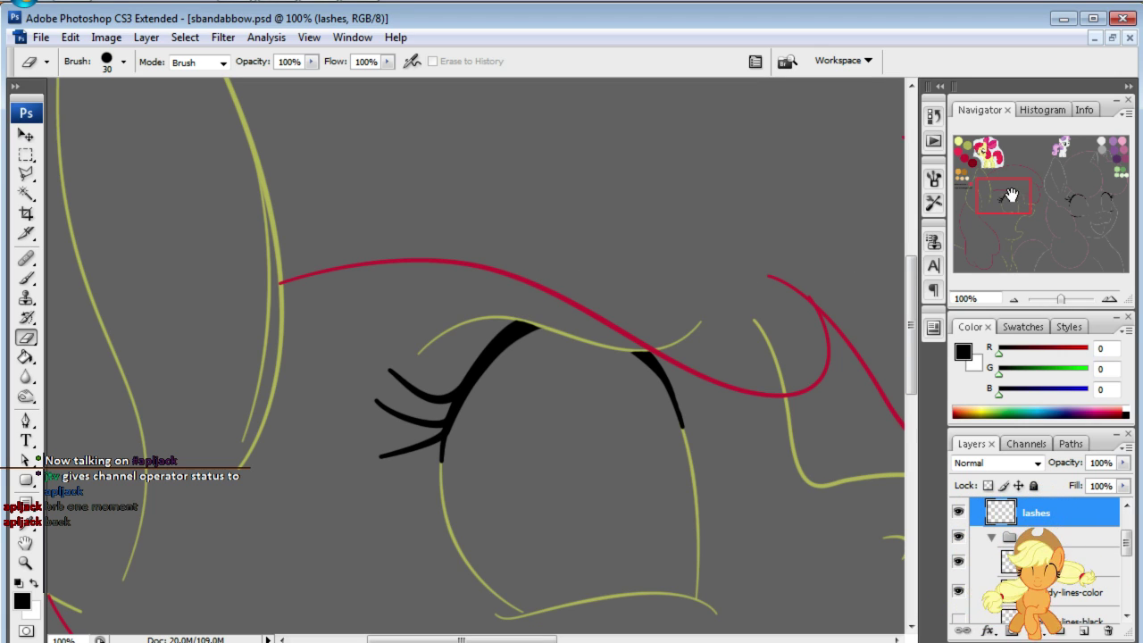
pyautogui.moveTo(1010, 194); pyautogui.dragTo(1012, 203)
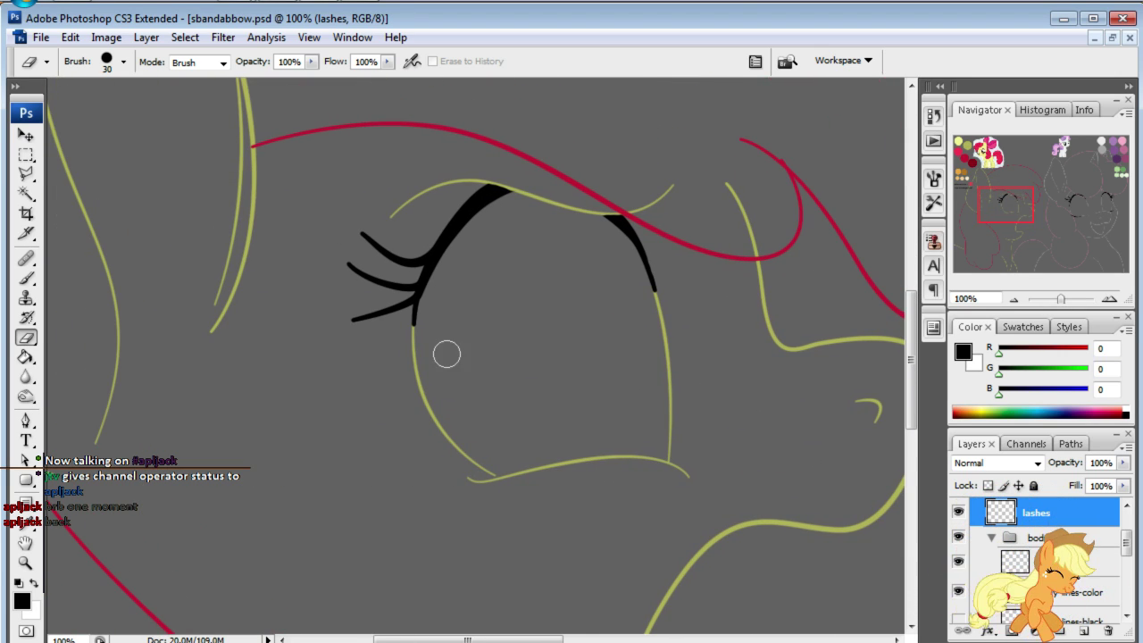
pyautogui.click(17, 423)
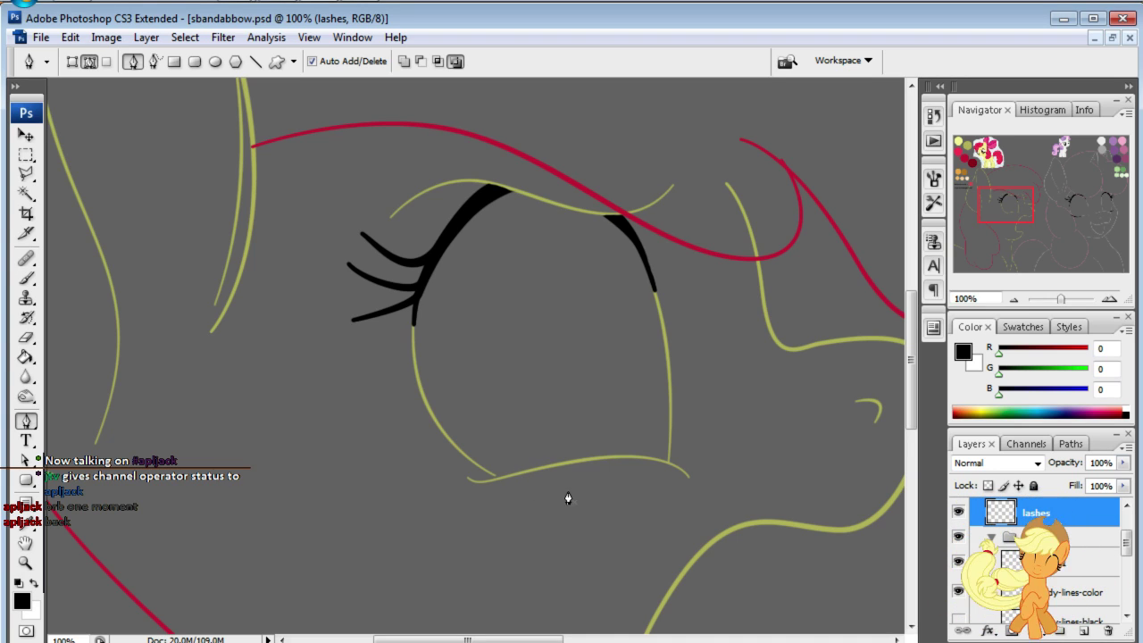
# - Rough out a curved Pen path along the lower eye line, adjusting its end anchor
pyautogui.click(553, 466)
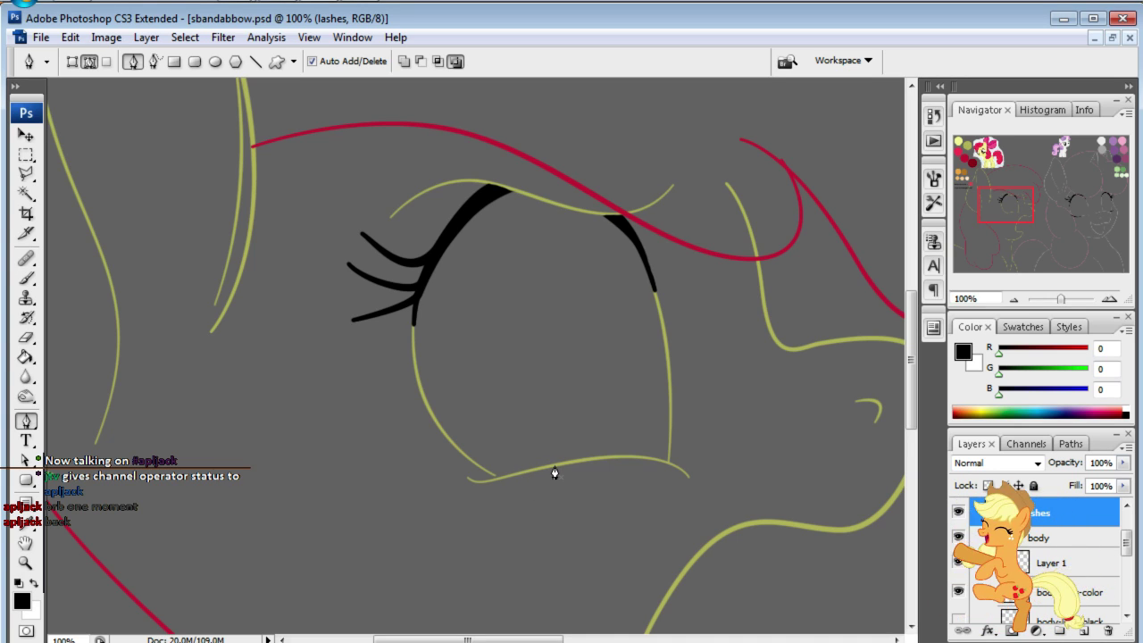
pyautogui.click(474, 482)
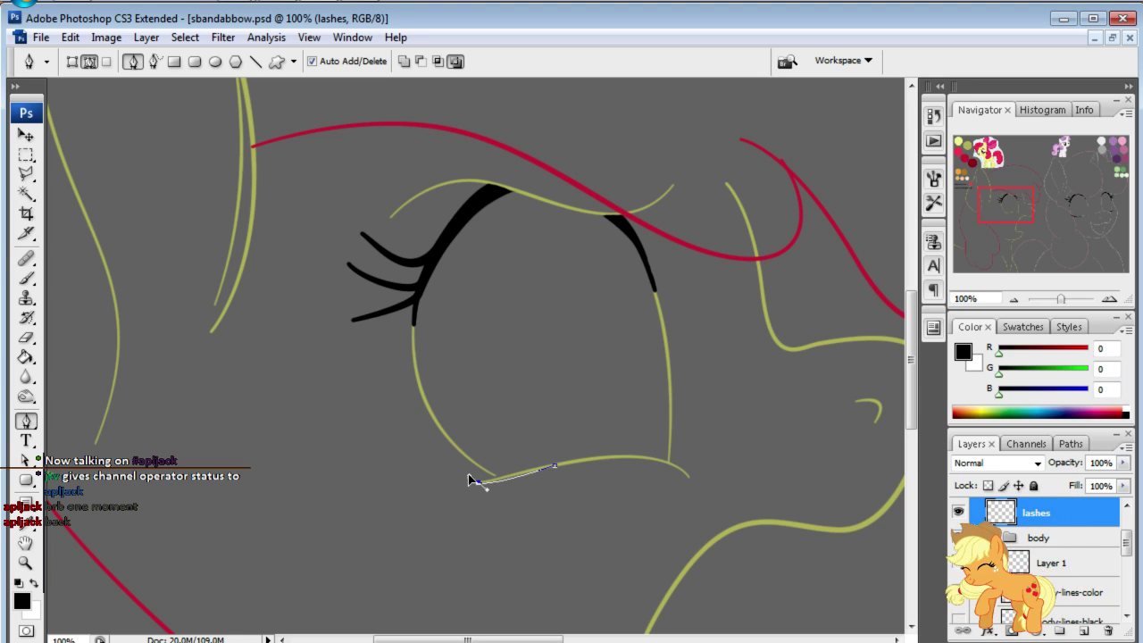
pyautogui.click(438, 457)
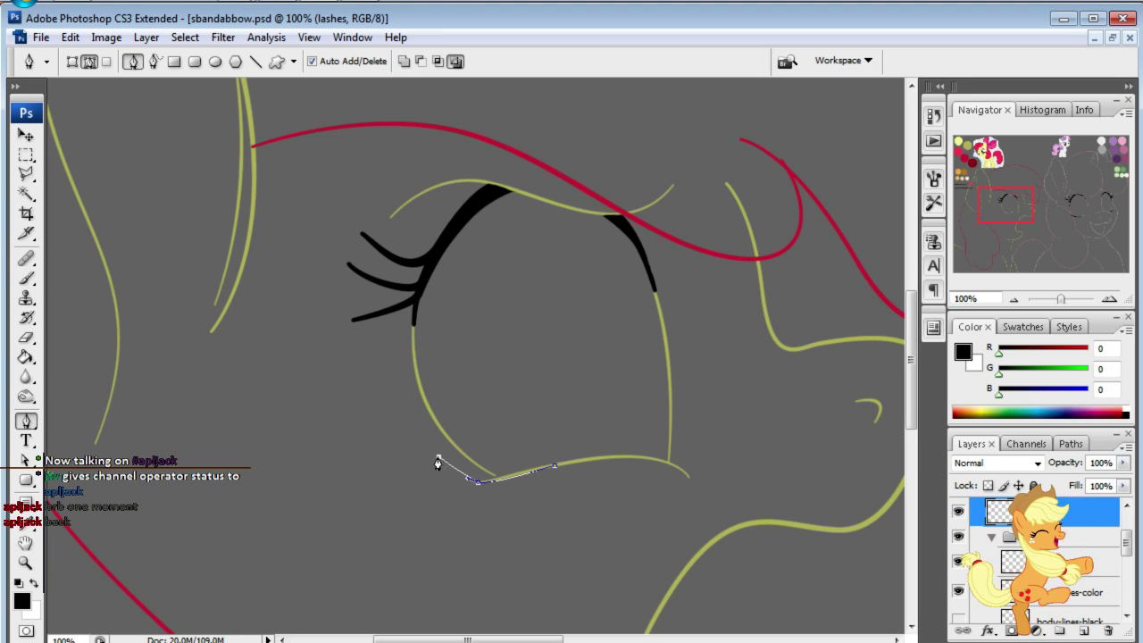
pyautogui.hotkey('ctrl', 'z')
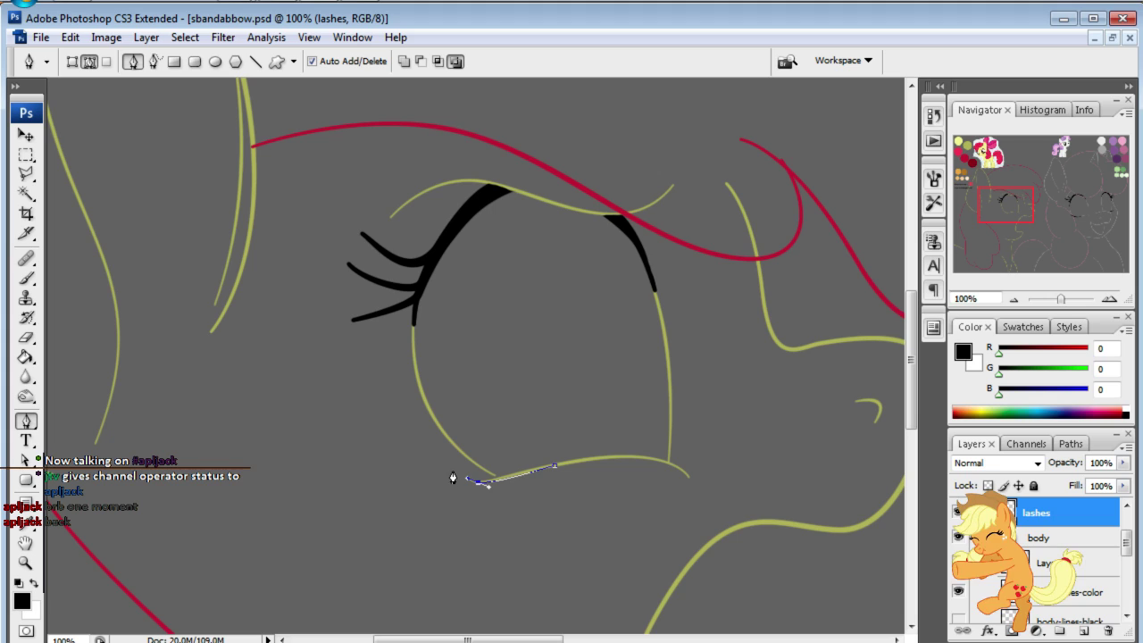
pyautogui.moveTo(457, 465); pyautogui.dragTo(444, 462)
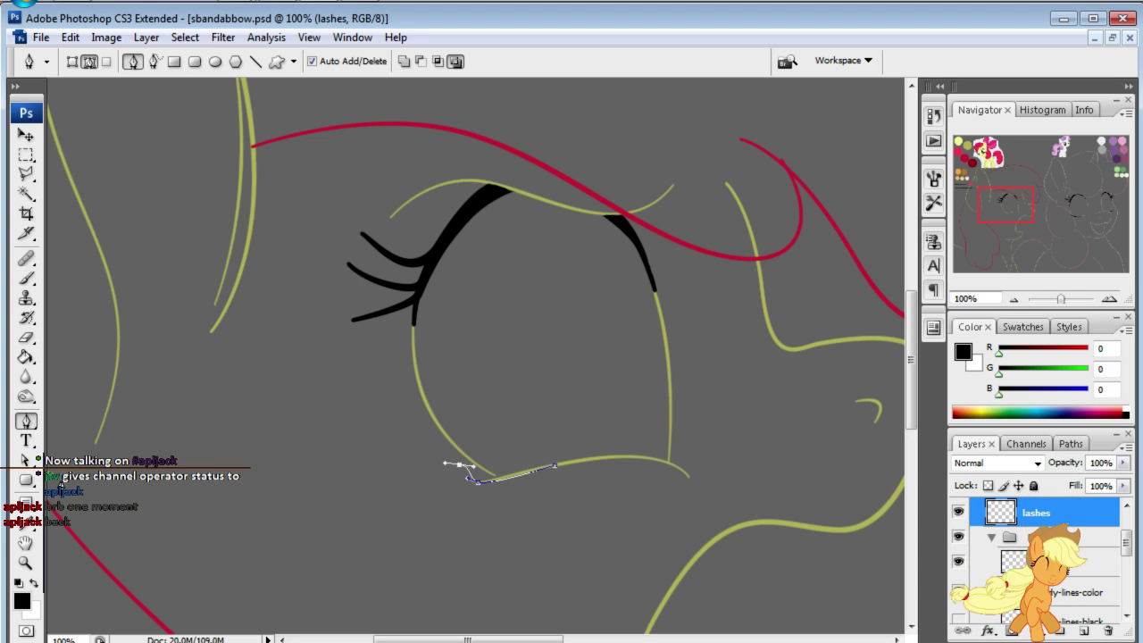
pyautogui.press('a')
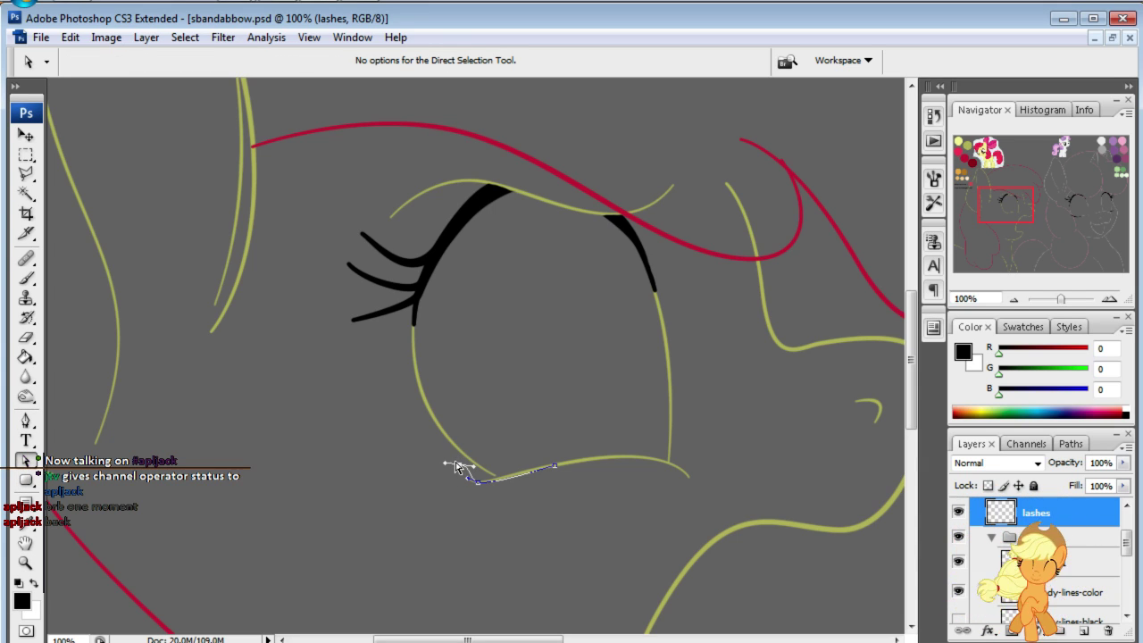
pyautogui.moveTo(458, 470); pyautogui.dragTo(448, 469)
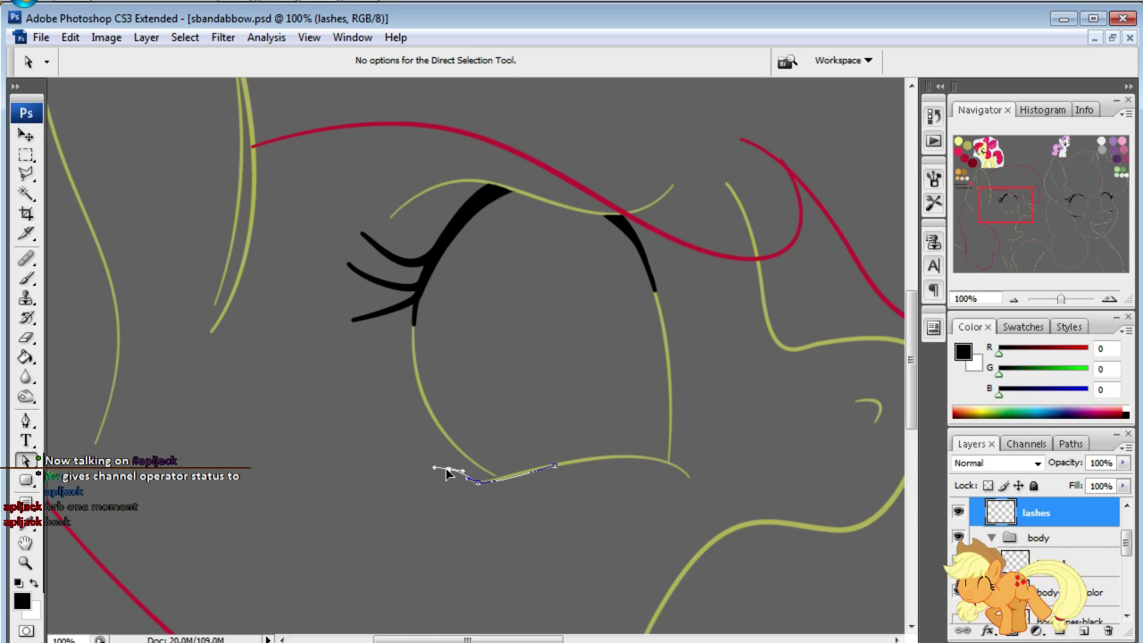
pyautogui.click(17, 423)
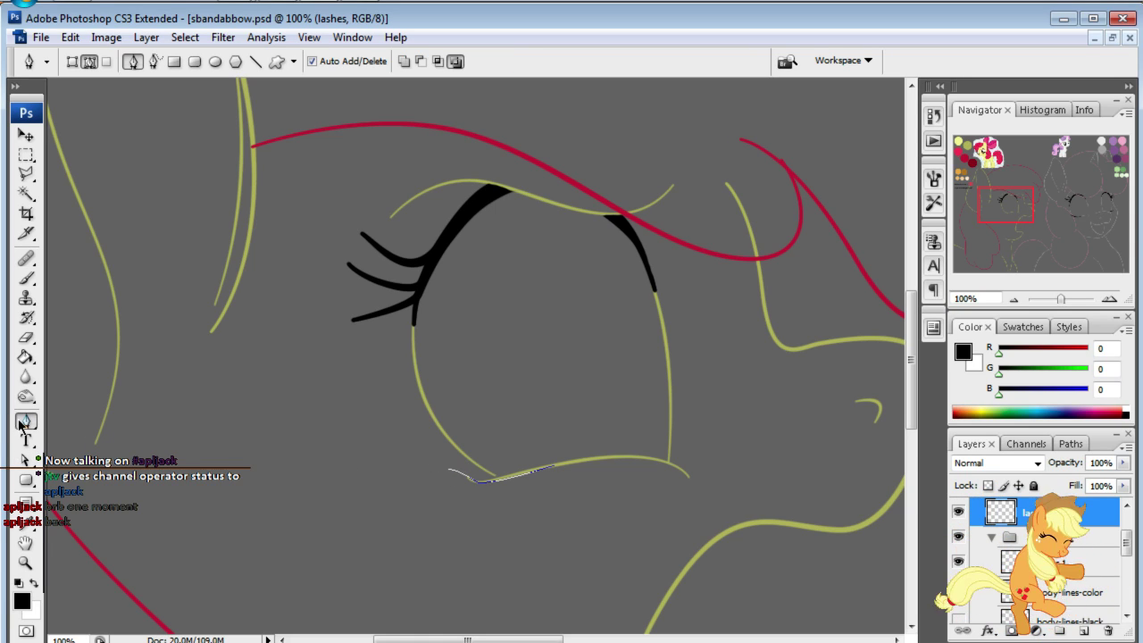
pyautogui.click(460, 486)
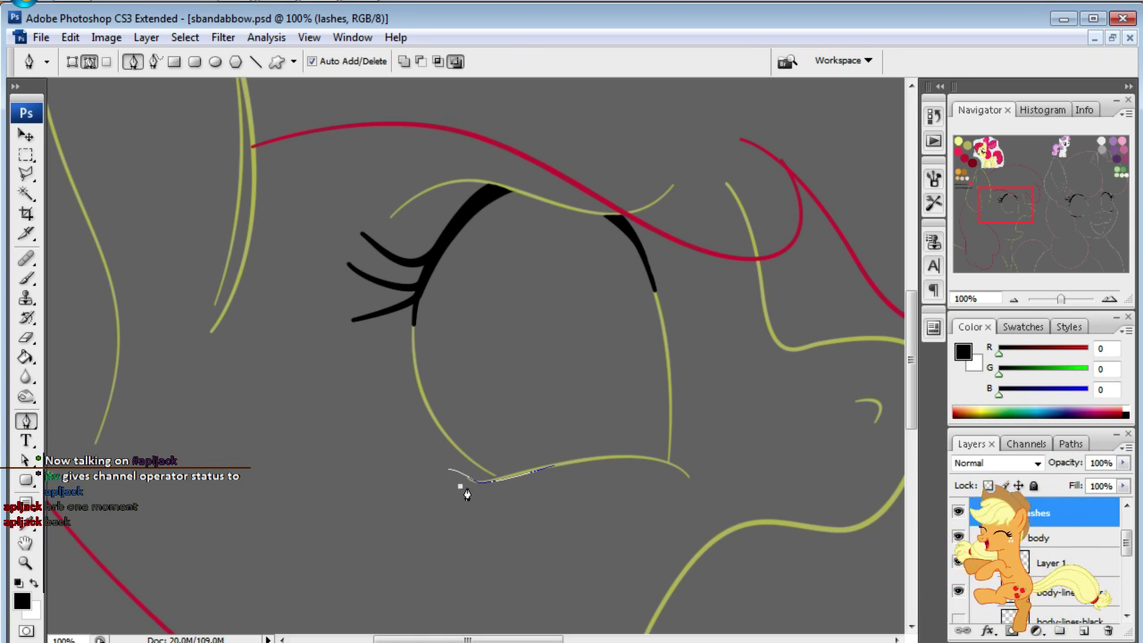
pyautogui.moveTo(502, 482); pyautogui.dragTo(583, 460)
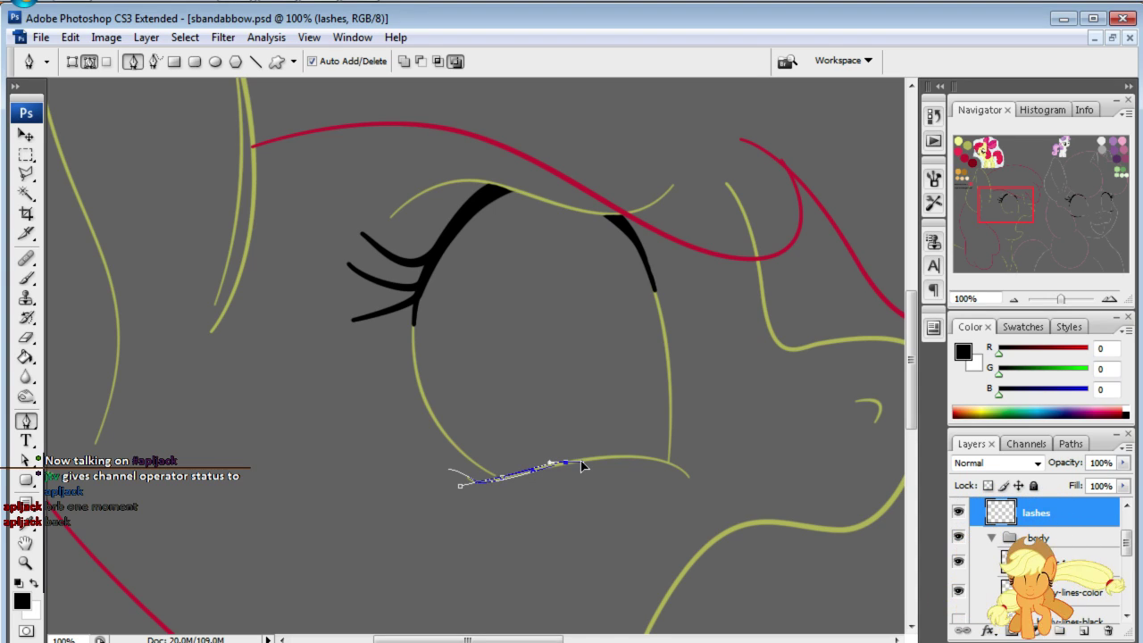
# - Zoom to 150% and select the saved lashes path in the Paths panel
pyautogui.click(978, 294)
pyautogui.write('150')
pyautogui.press('Return')
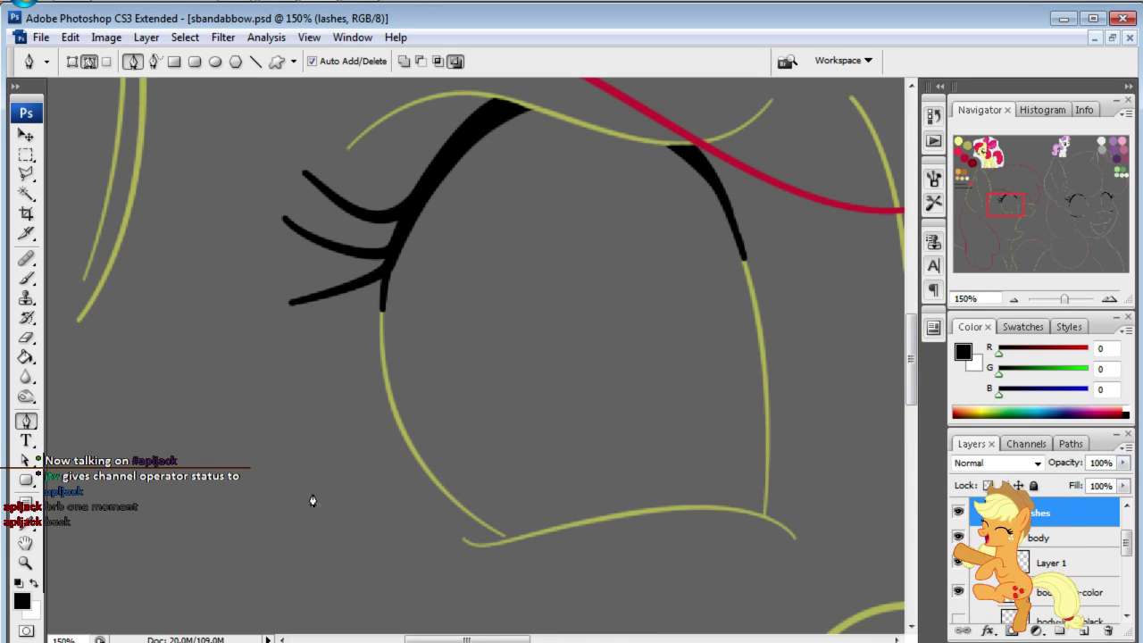
pyautogui.click(1063, 444)
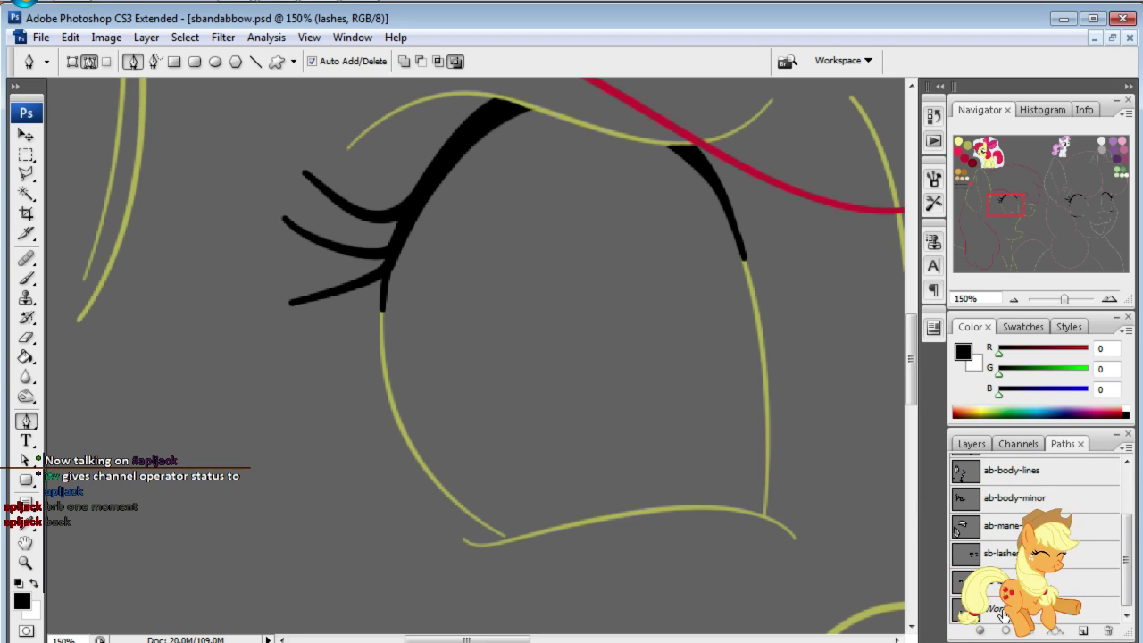
pyautogui.scroll(1, 1007, 607)
pyautogui.click(1007, 607)
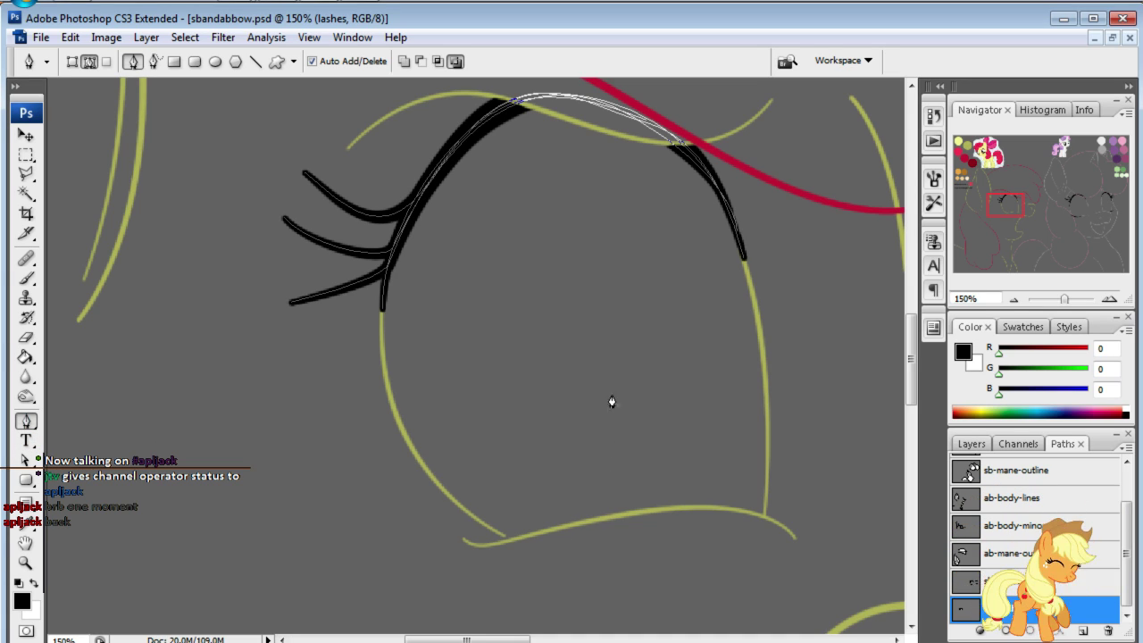
# - Draw a closed tapered lower-lash subpath along the bottom eye line
pyautogui.click(482, 545)
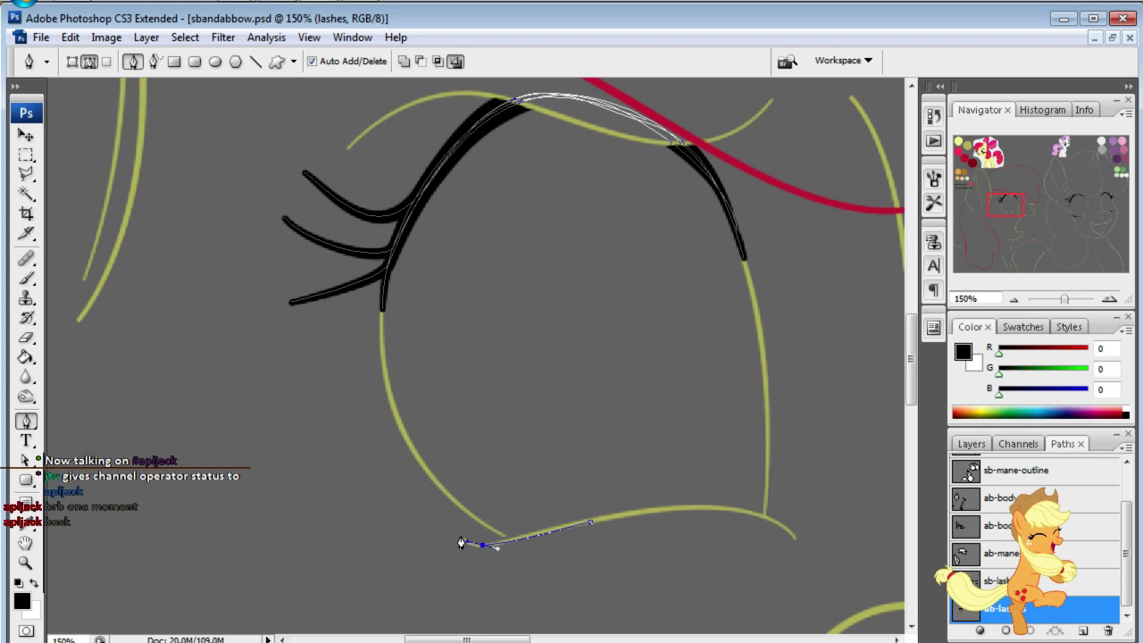
pyautogui.click(462, 540)
pyautogui.press('Return')
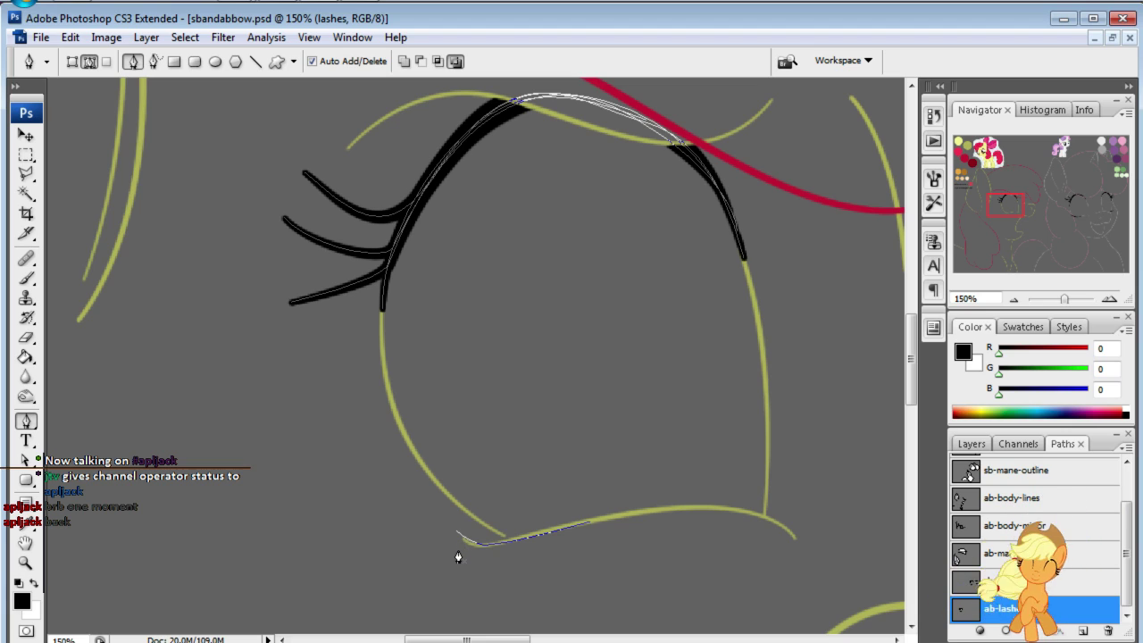
pyautogui.moveTo(480, 554); pyautogui.dragTo(582, 527)
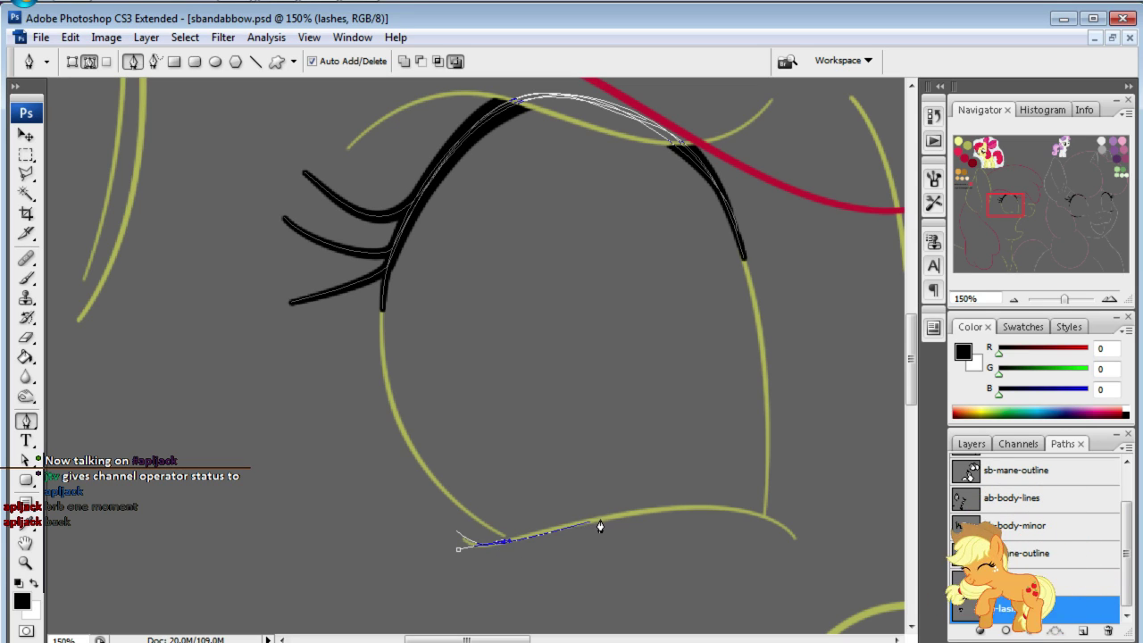
pyautogui.click(602, 520)
pyautogui.moveTo(606, 519); pyautogui.dragTo(615, 514)
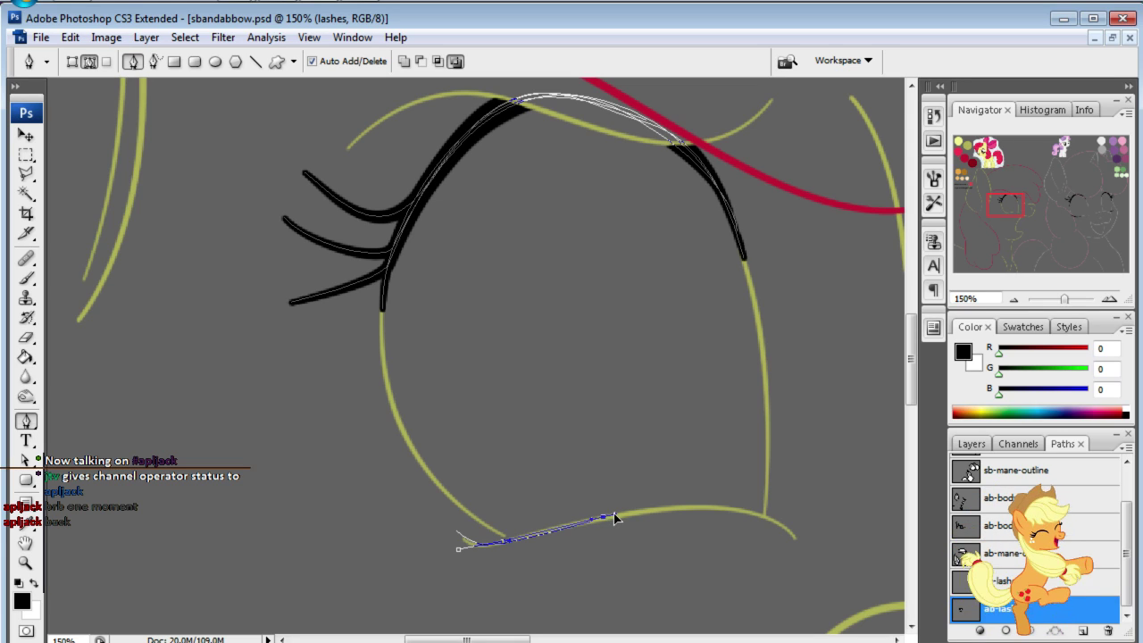
pyautogui.click(458, 547)
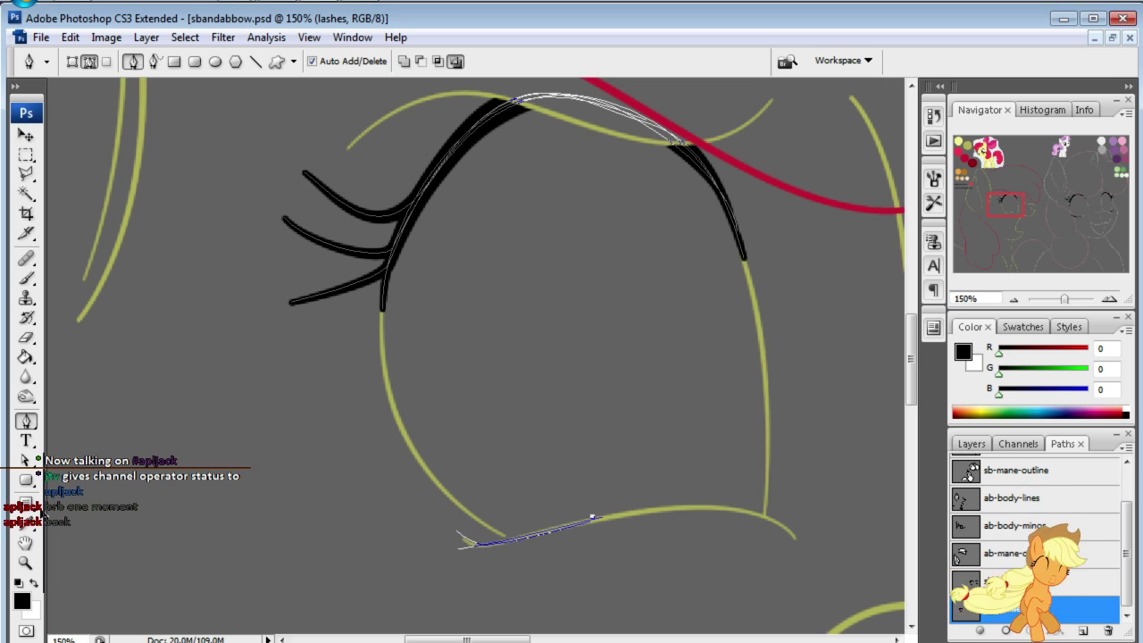
pyautogui.click(21, 461)
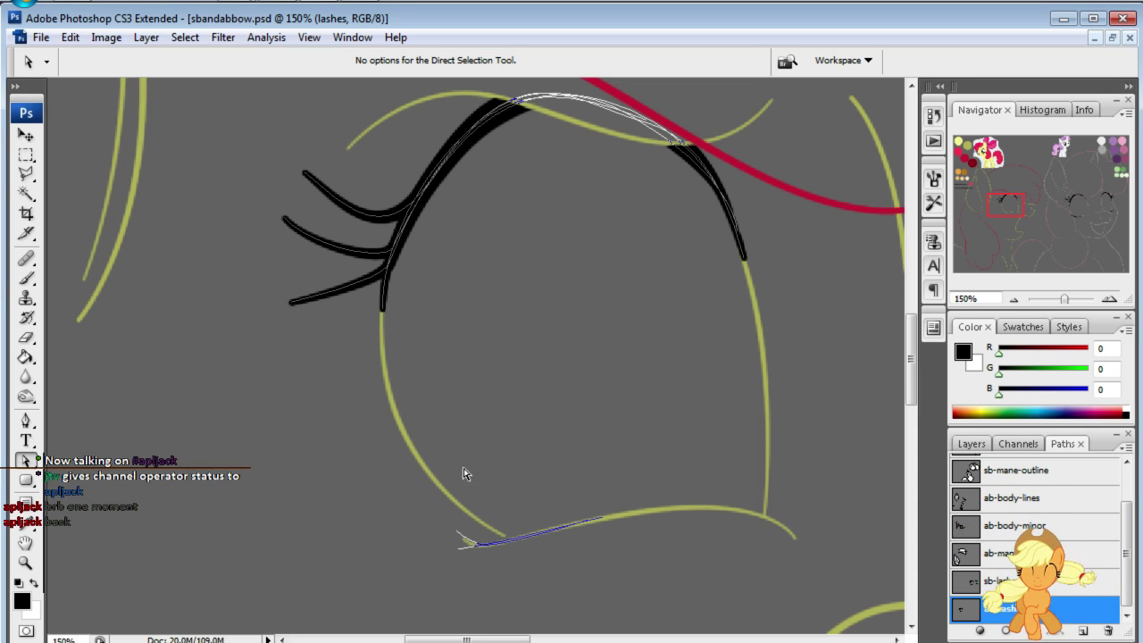
pyautogui.scroll(-2, 437, 498)
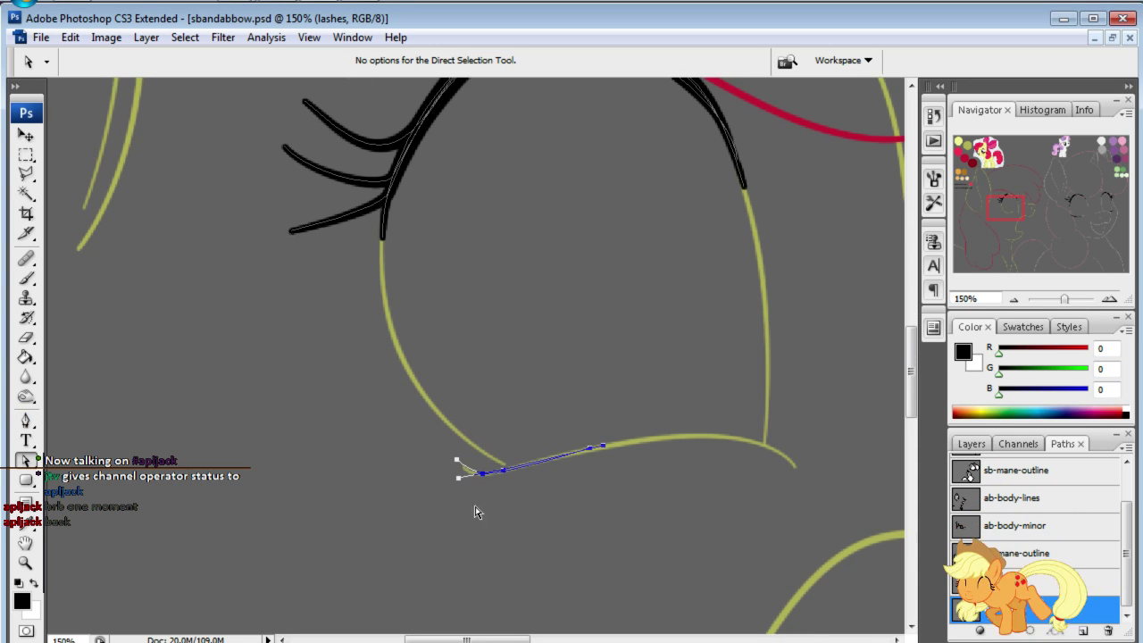
# - Set the brush diameter to 10 px
pyautogui.press('b')
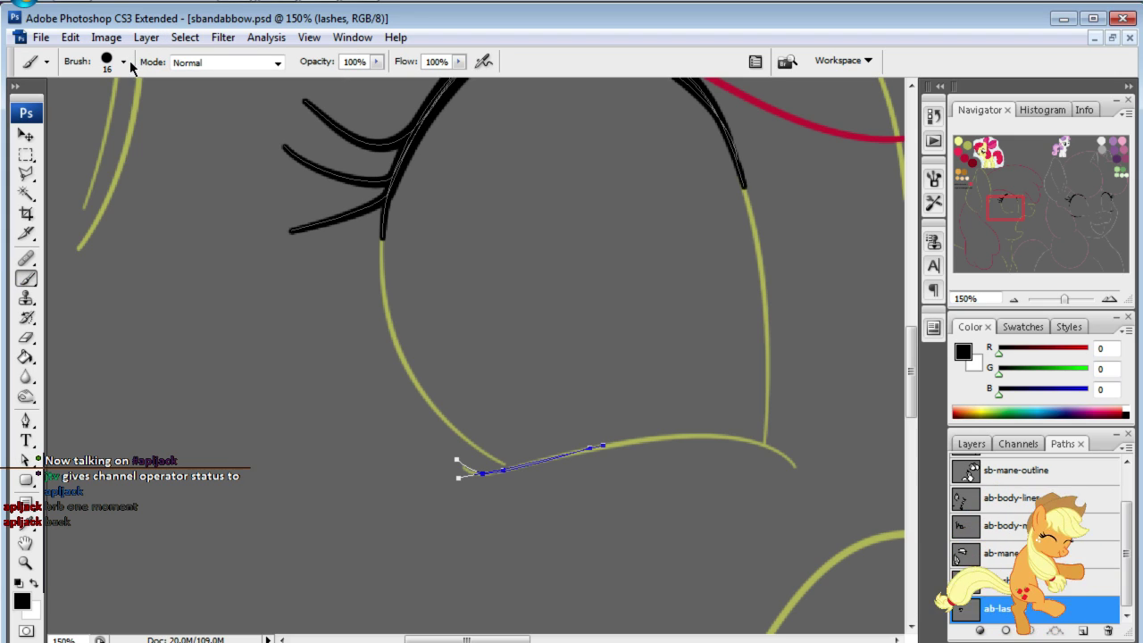
pyautogui.click(123, 62)
pyautogui.doubleClick(178, 94)
pyautogui.write('10')
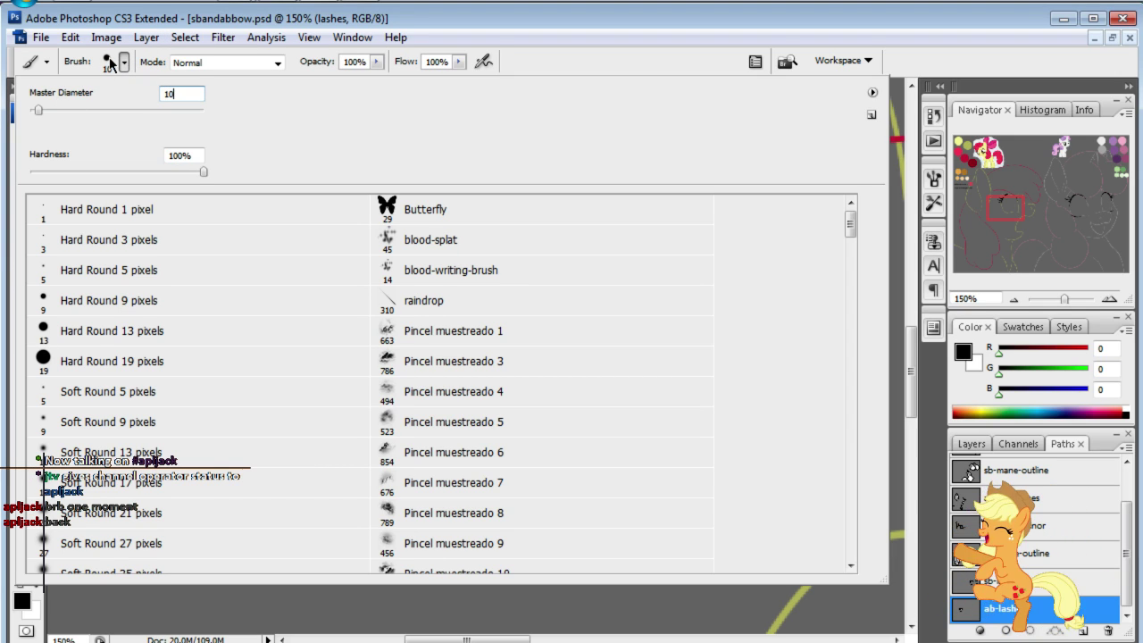
pyautogui.press('Return')
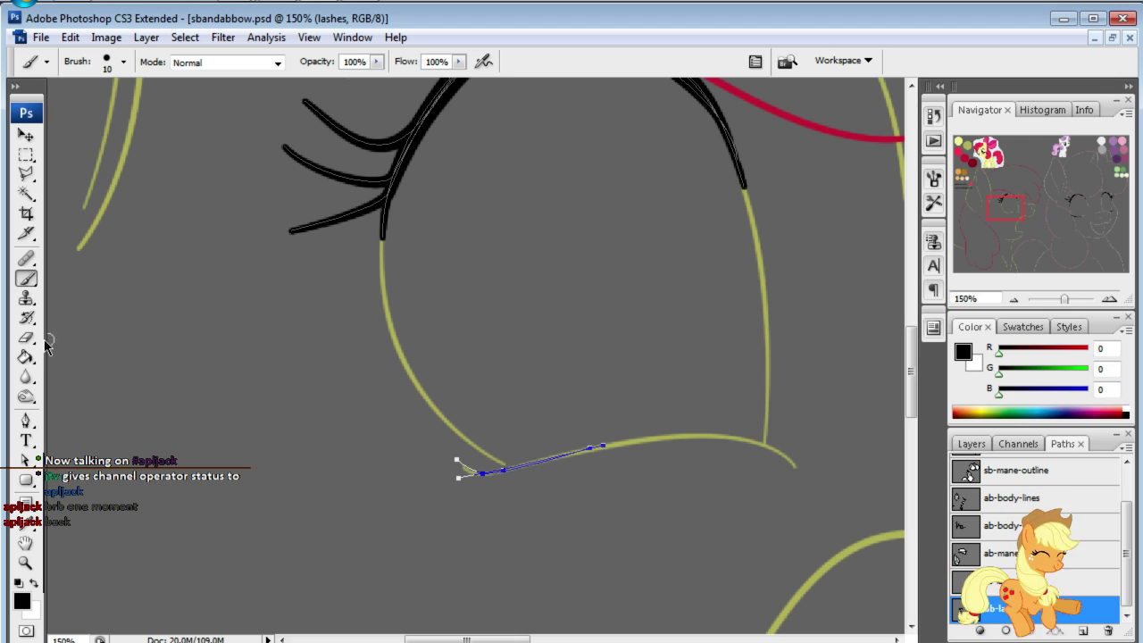
# - Stroke the lower-lash subpath with the brush, then undo the stroke
pyautogui.click(26, 418)
pyautogui.rightClick(501, 471)
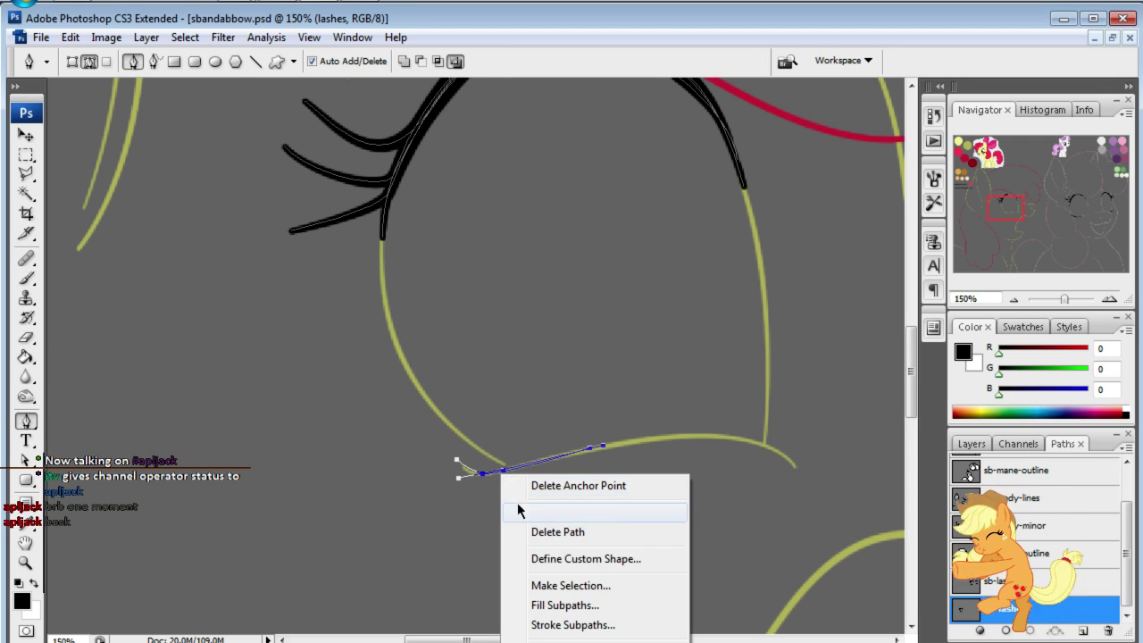
pyautogui.click(572, 625)
pyautogui.click(966, 296)
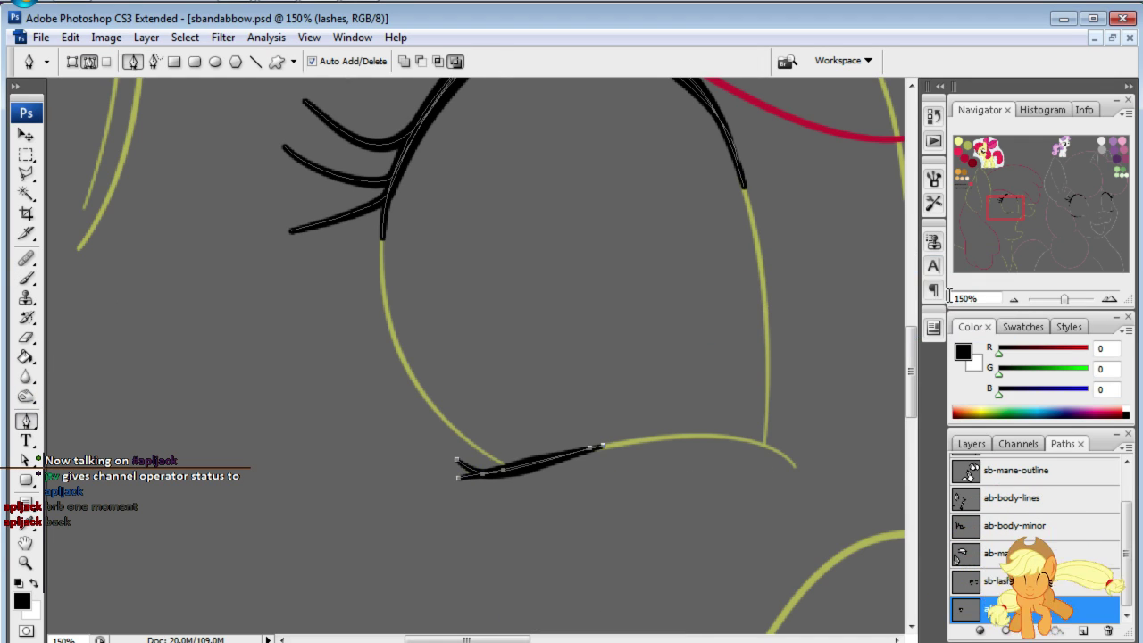
pyautogui.press('Return')
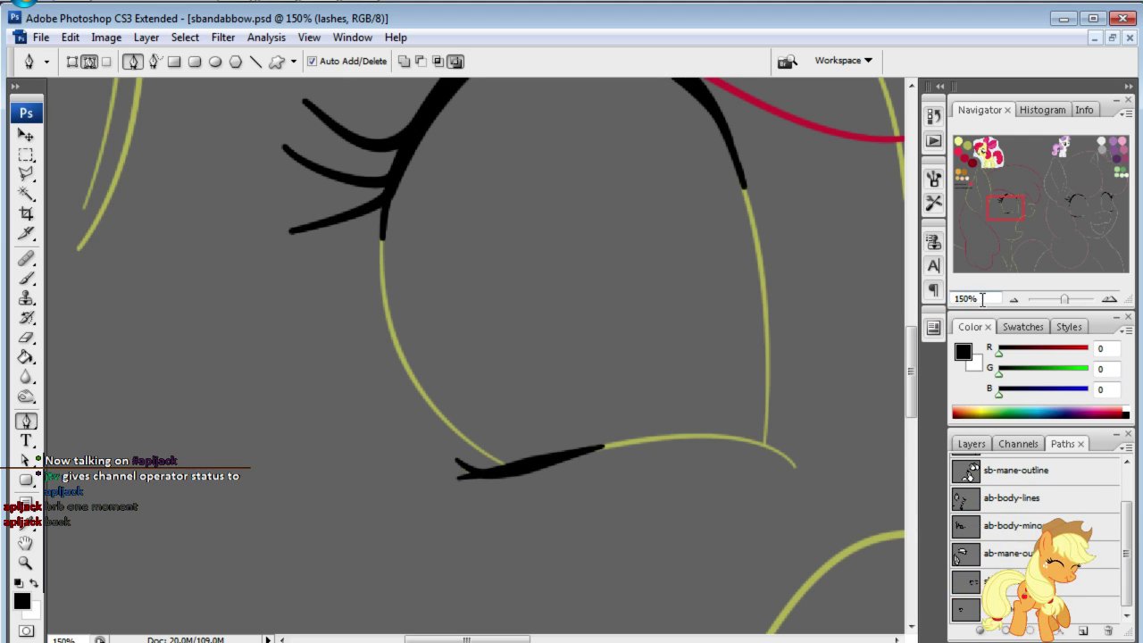
pyautogui.click(982, 299)
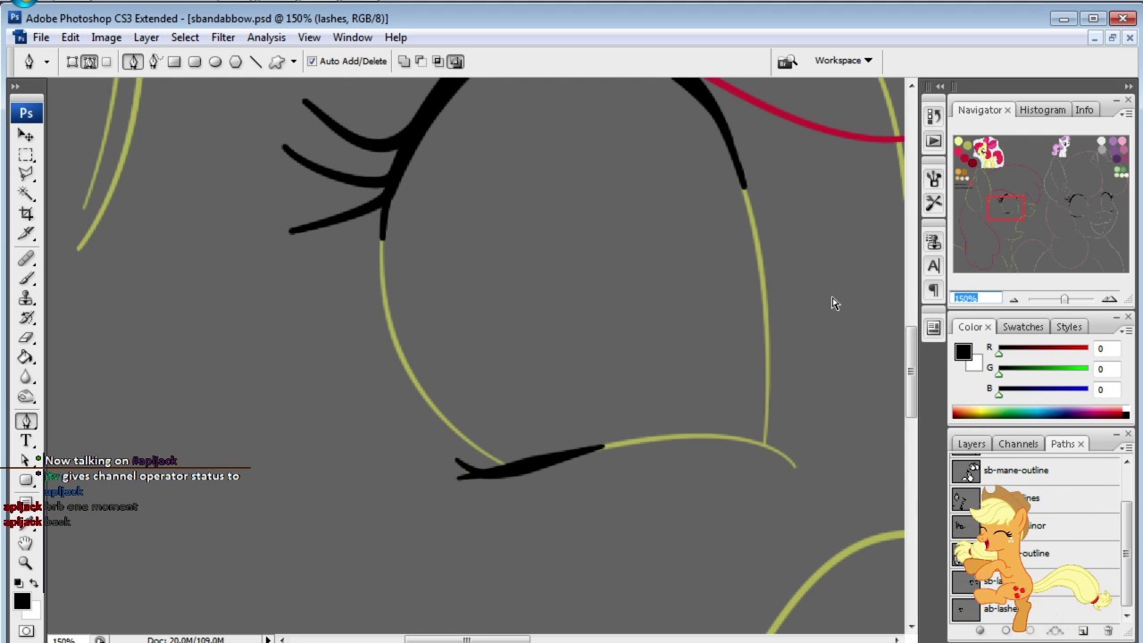
pyautogui.hotkey('ctrl', 'z')
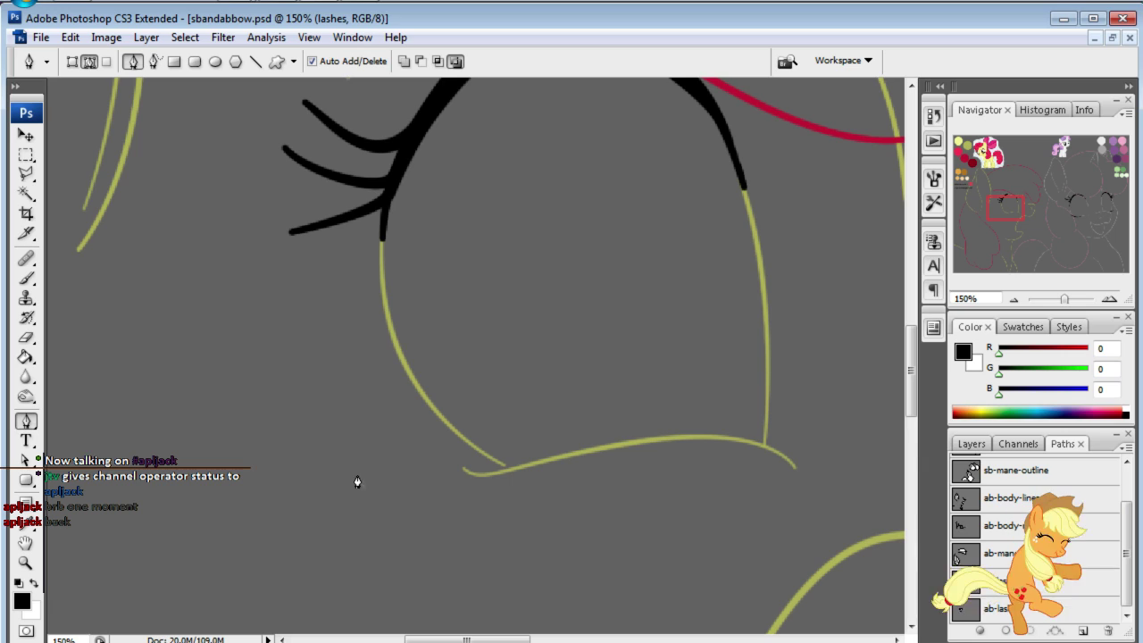
# - Reselect the lashes path and extend the eyelid line's anchors further right and slightly up
pyautogui.click(1027, 609)
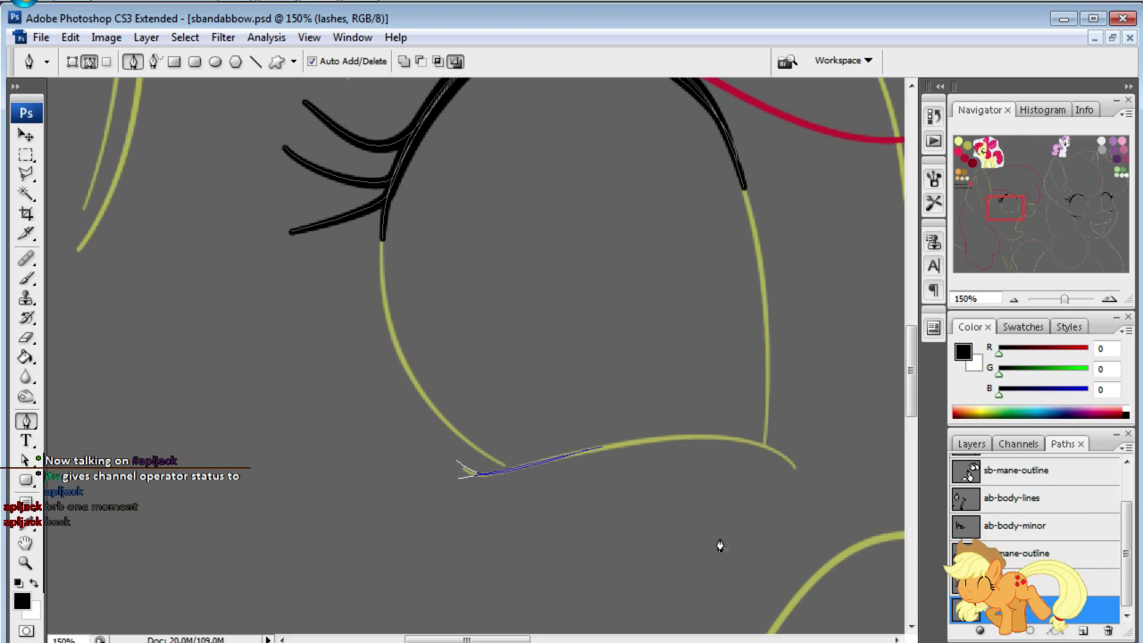
pyautogui.click(25, 460)
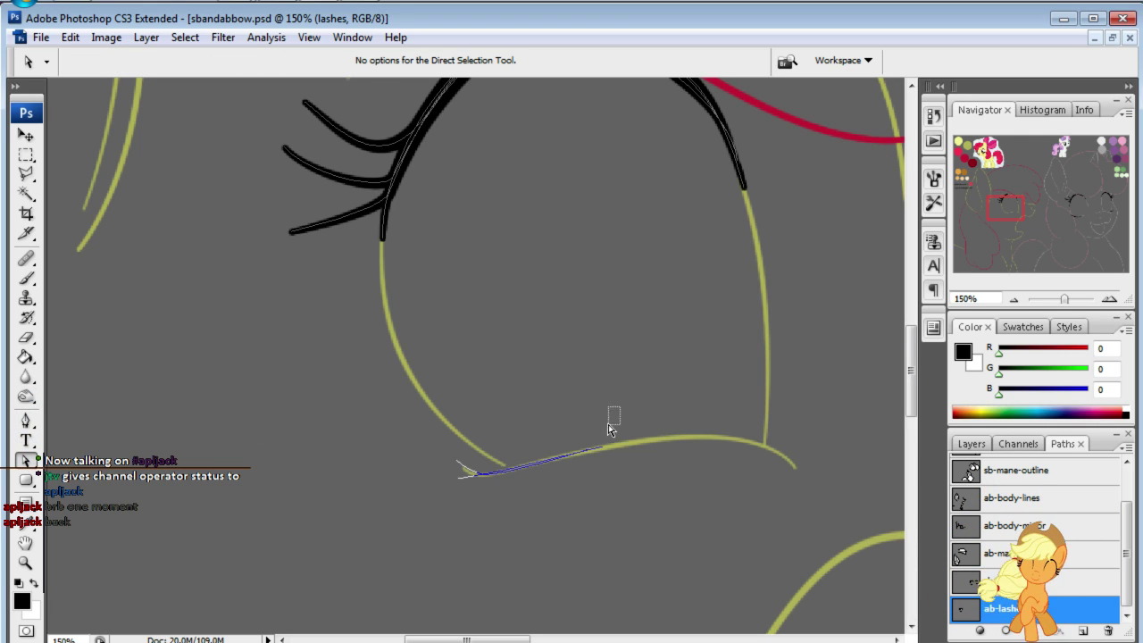
pyautogui.moveTo(608, 429); pyautogui.dragTo(563, 489)
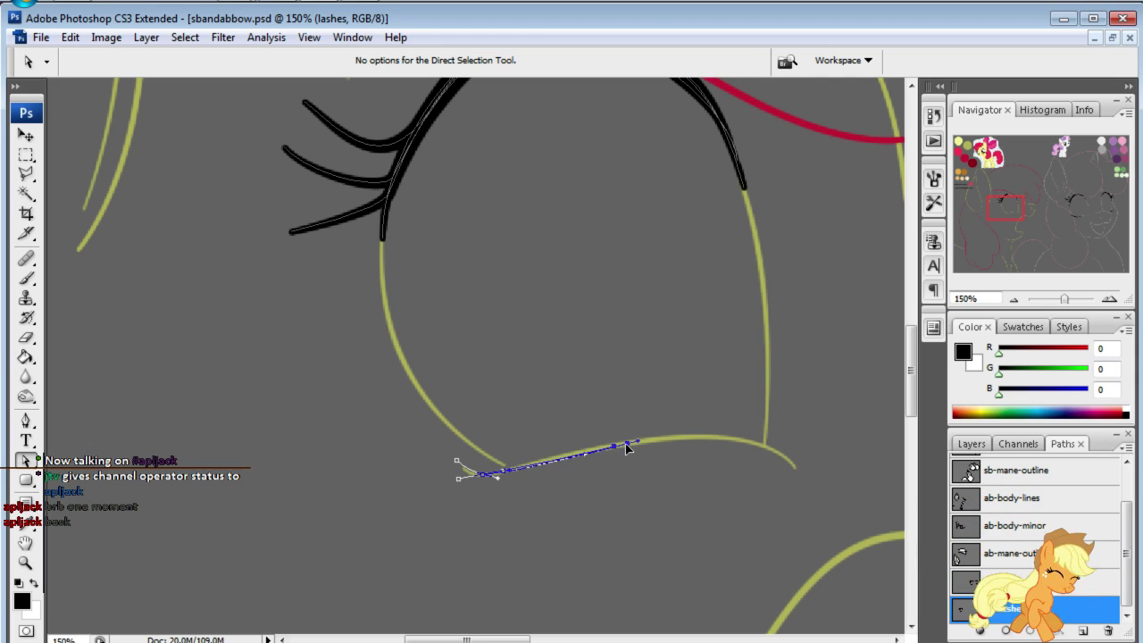
pyautogui.moveTo(625, 448)
pyautogui.mouseDown()
pyautogui.moveTo(659, 444)
pyautogui.moveTo(632, 452)
pyautogui.mouseUp()
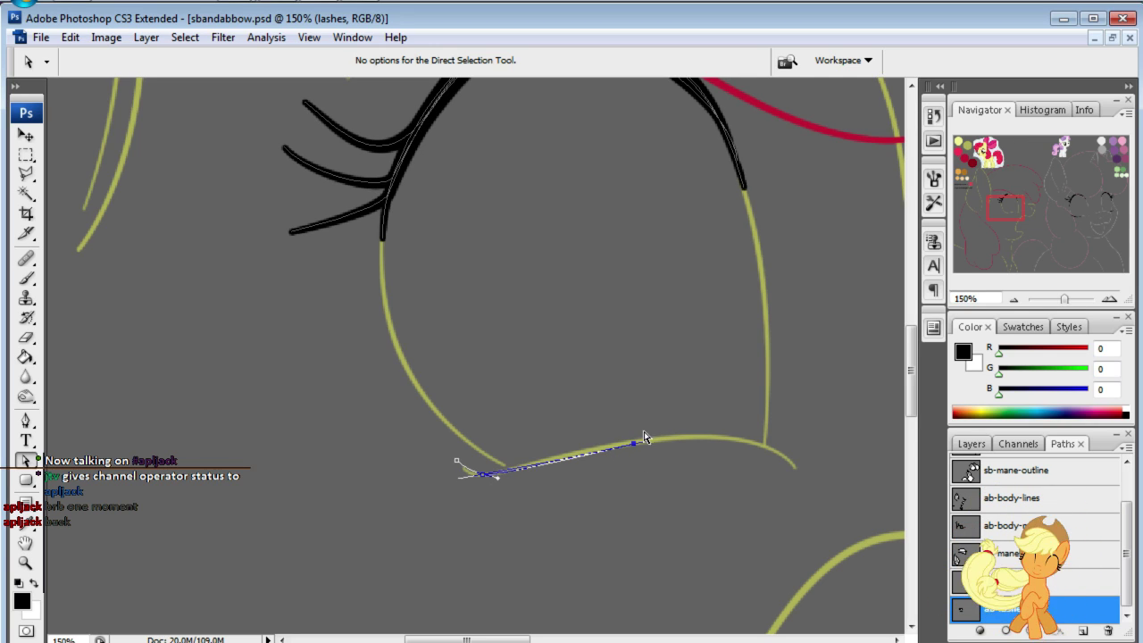
pyautogui.moveTo(634, 445); pyautogui.dragTo(634, 439)
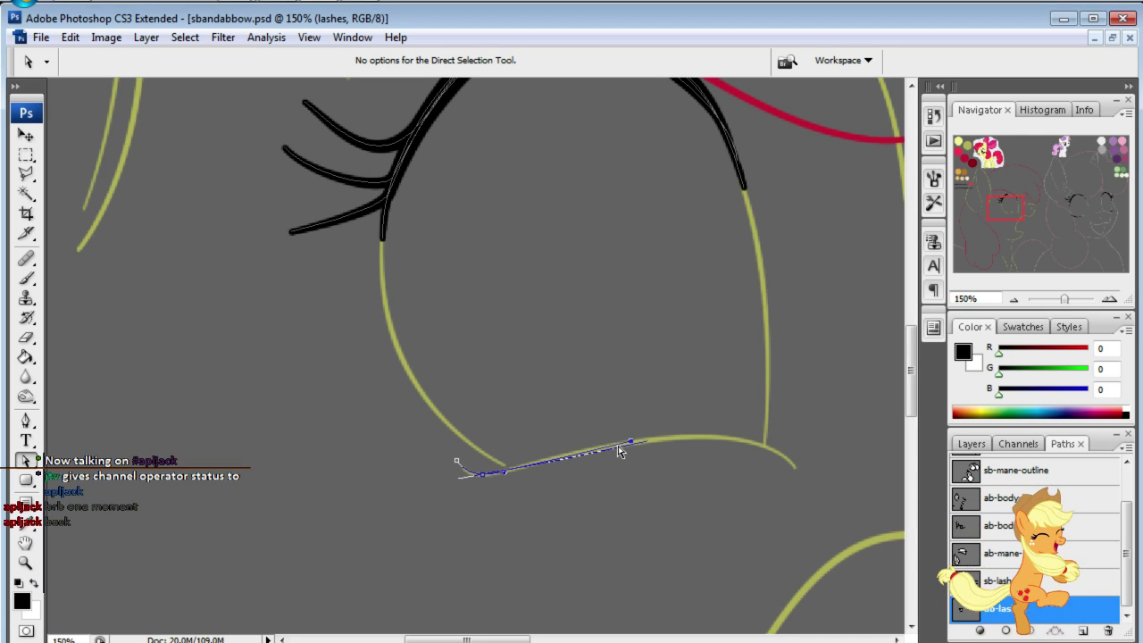
pyautogui.moveTo(618, 450); pyautogui.dragTo(605, 451)
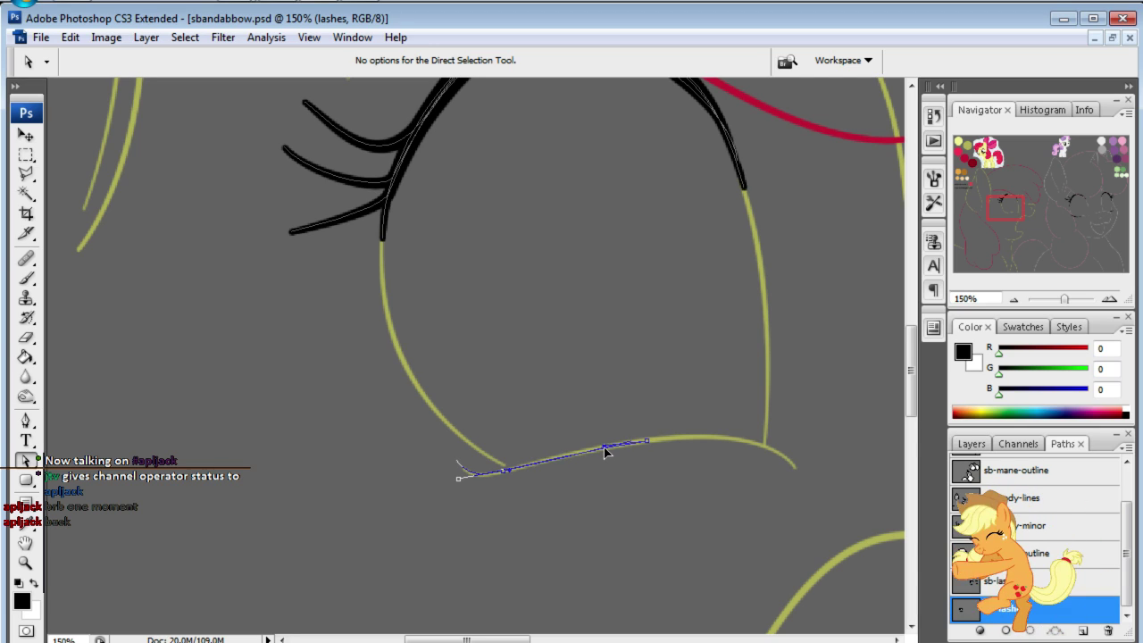
pyautogui.click(596, 413)
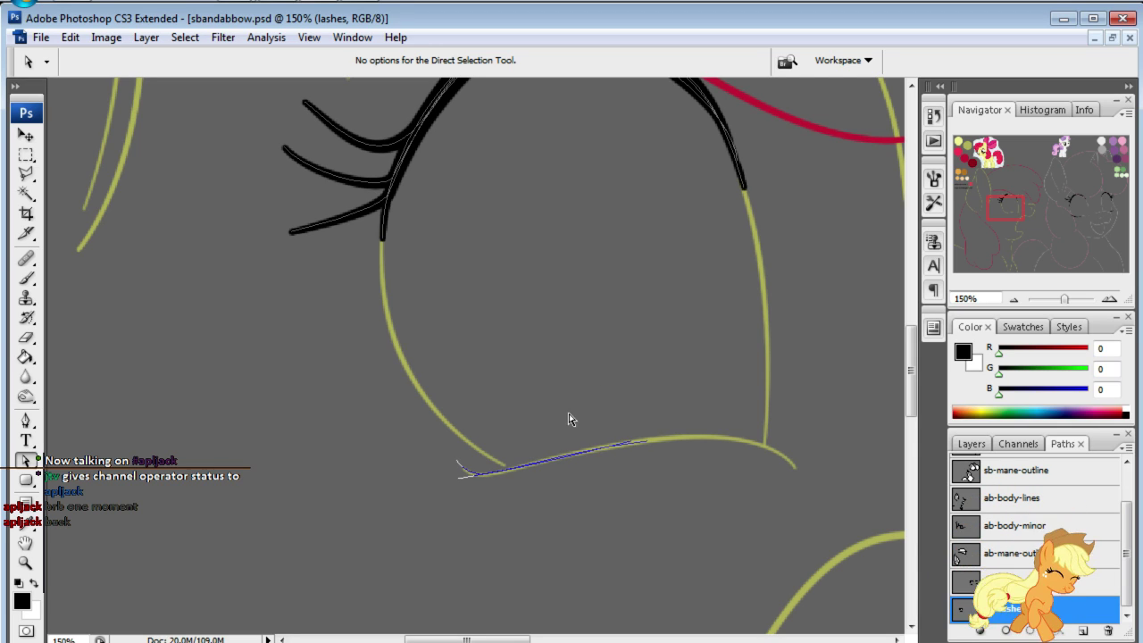
pyautogui.moveTo(352, 401); pyautogui.dragTo(652, 521)
# - Stroke the eyelid path with the brush, hide the path, and zoom to 25%
pyautogui.rightClick(587, 446)
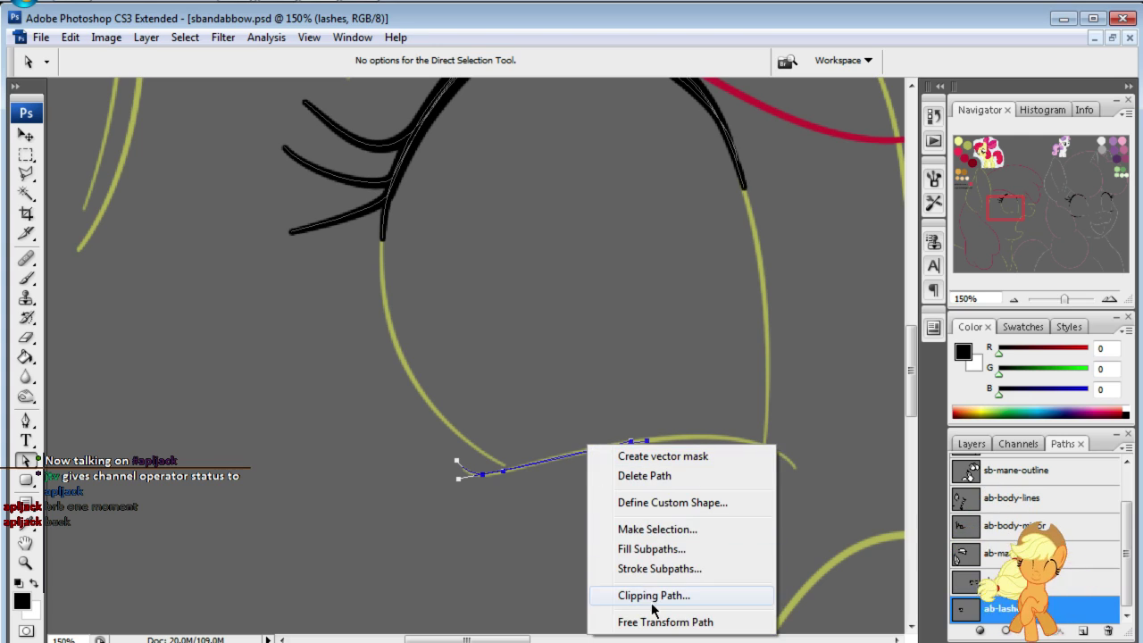
pyautogui.click(649, 568)
pyautogui.click(965, 296)
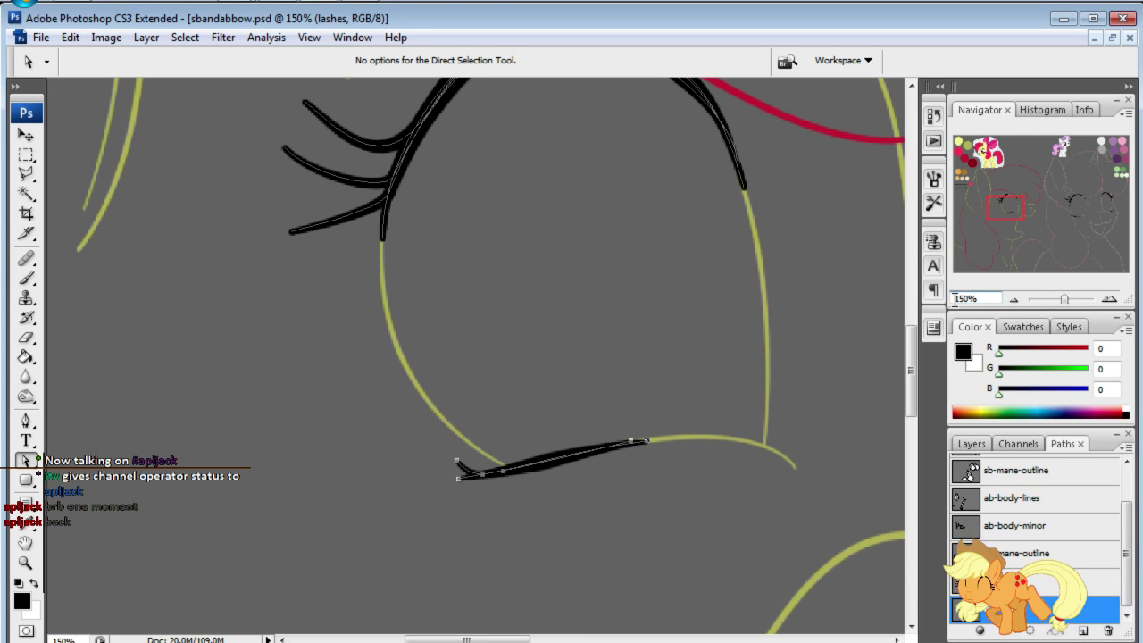
pyautogui.hotkey('ctrl', 'h')
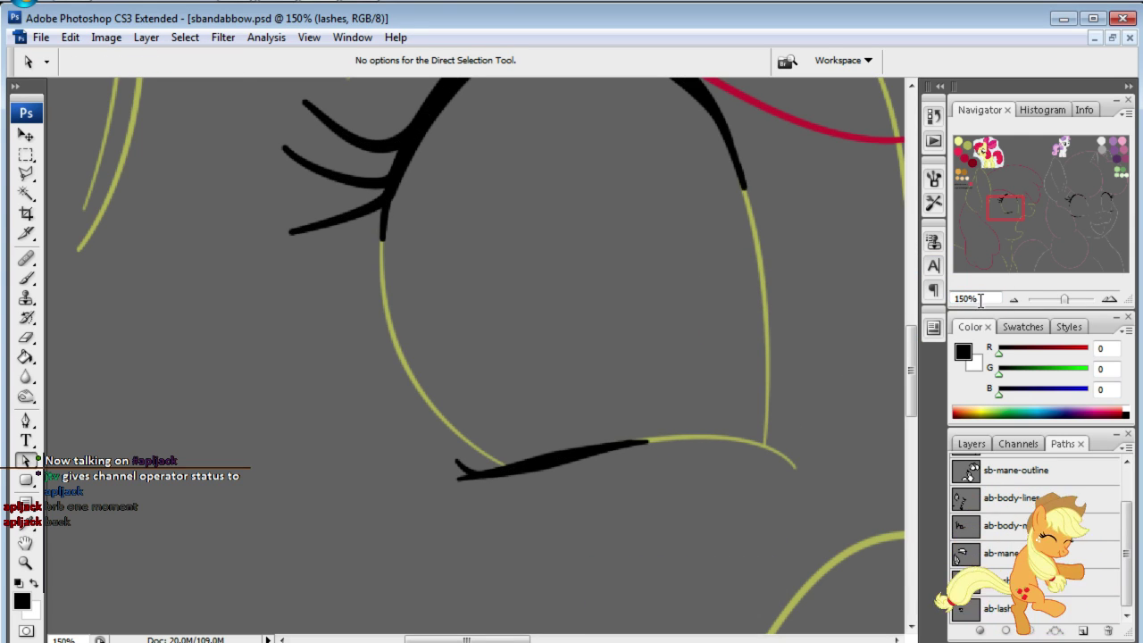
pyautogui.write('25')
pyautogui.press('Return')
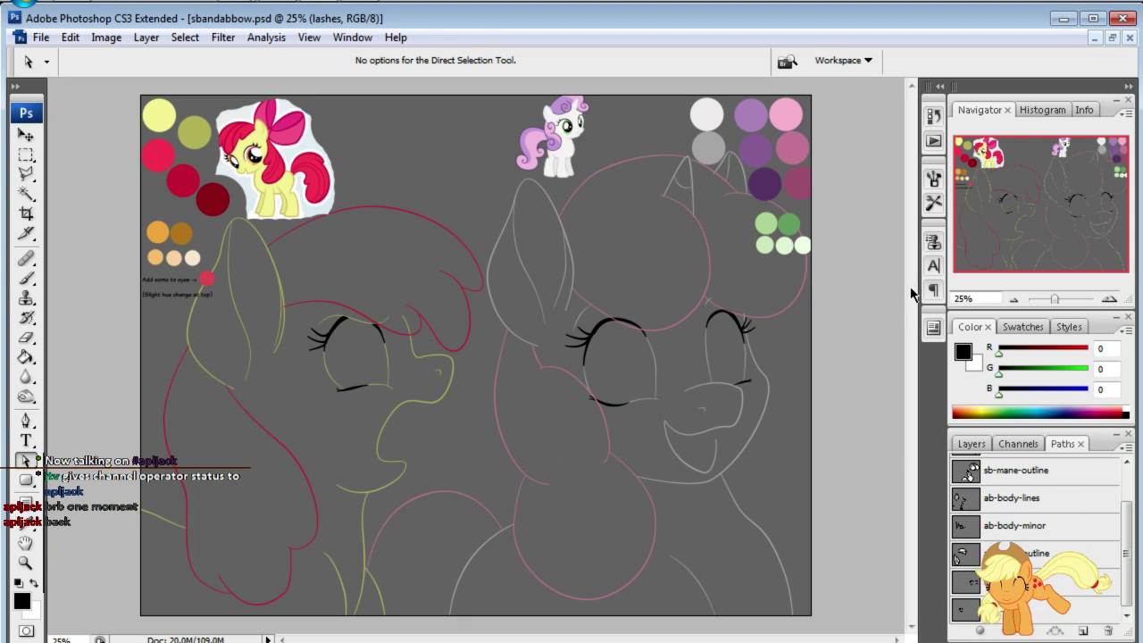
# - Briefly show the pencil sketch layer to compare, hide it again, and select Group 1
pyautogui.click(970, 444)
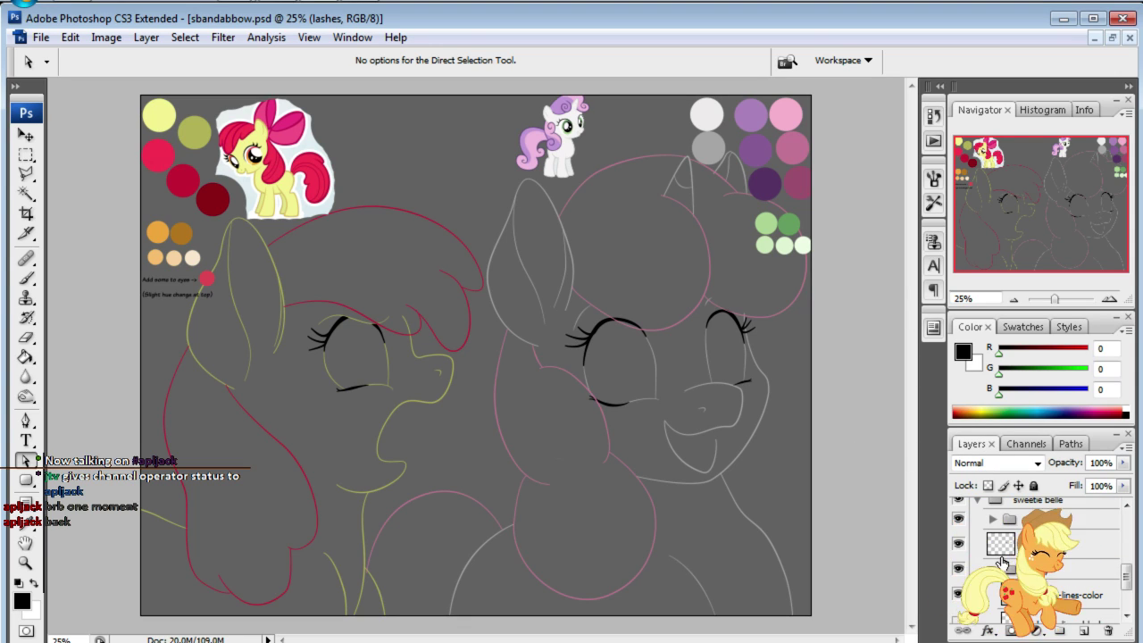
pyautogui.scroll(-2, 1002, 563)
pyautogui.click(957, 581)
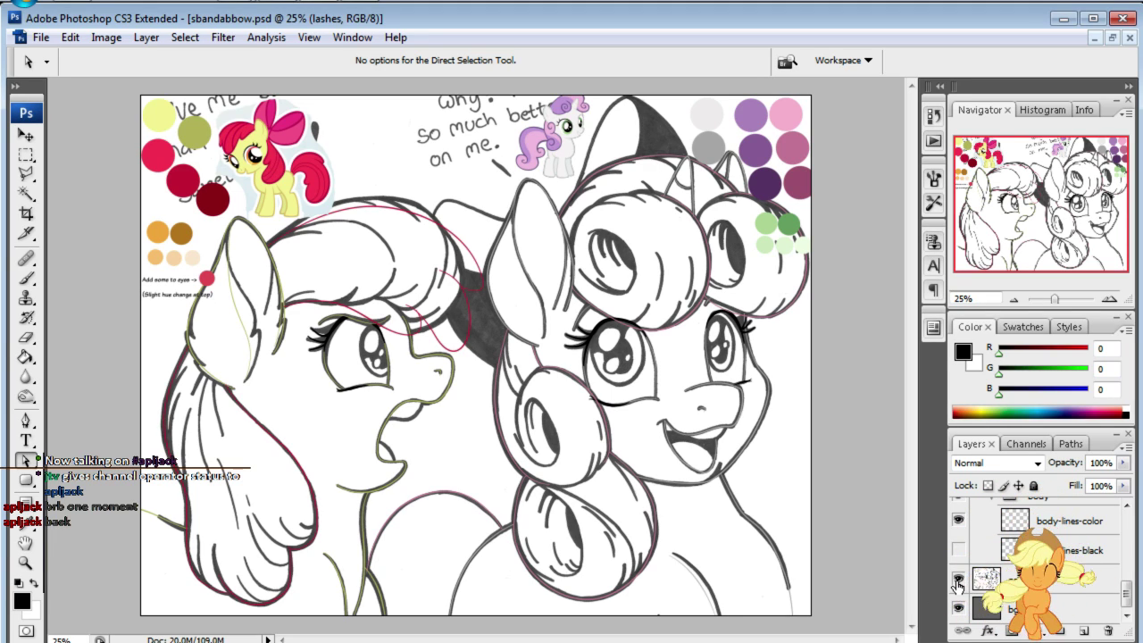
pyautogui.click(957, 582)
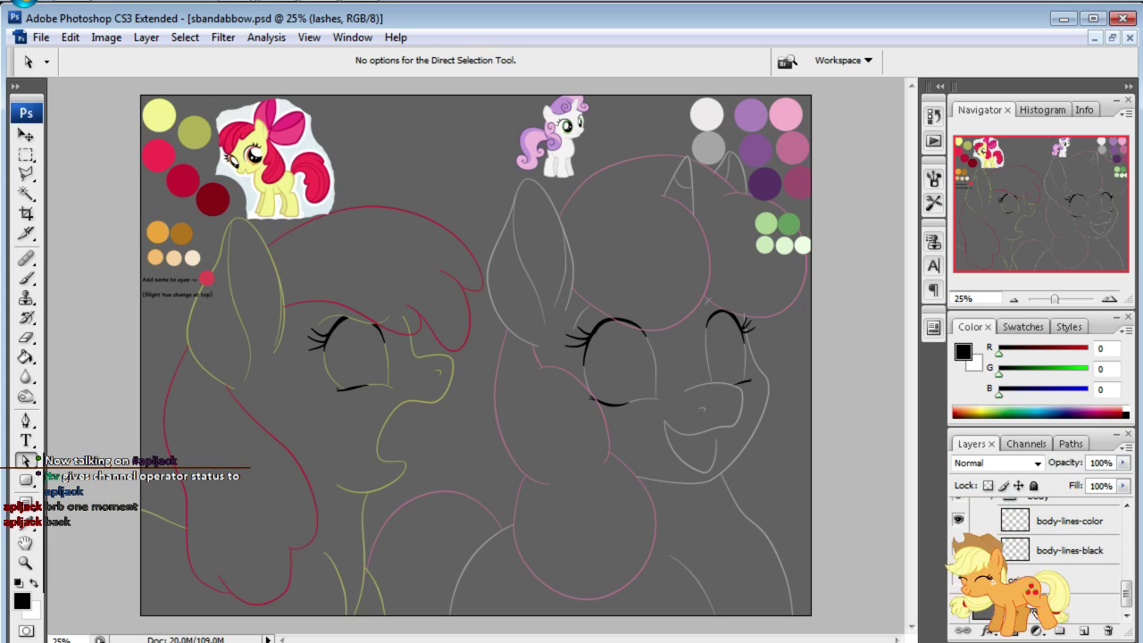
pyautogui.scroll(2, 1036, 554)
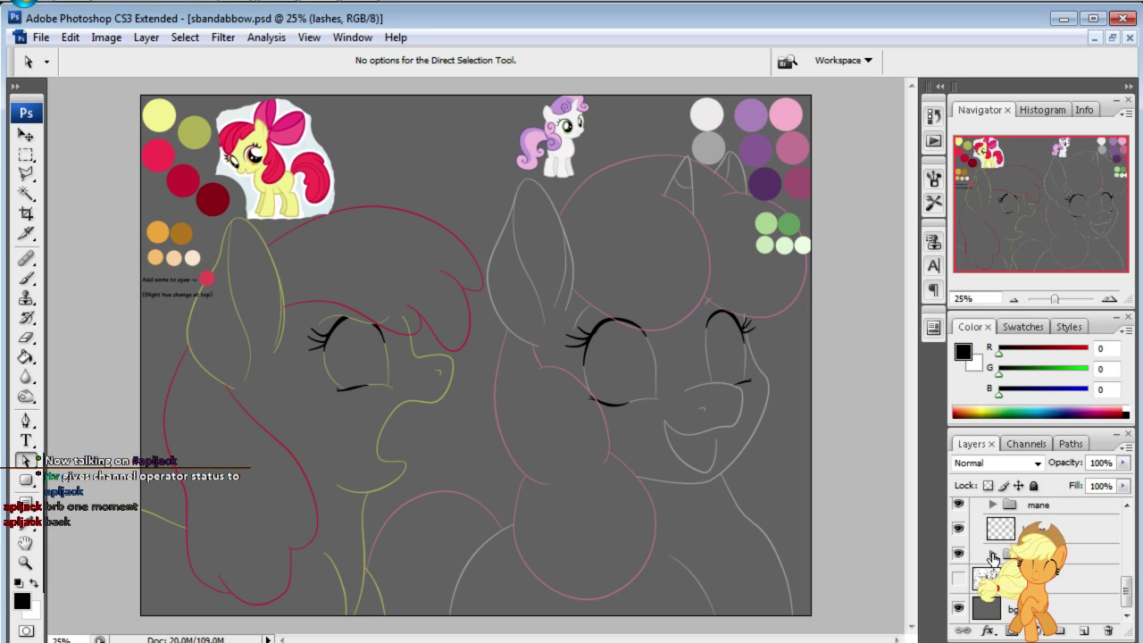
pyautogui.click(1035, 554)
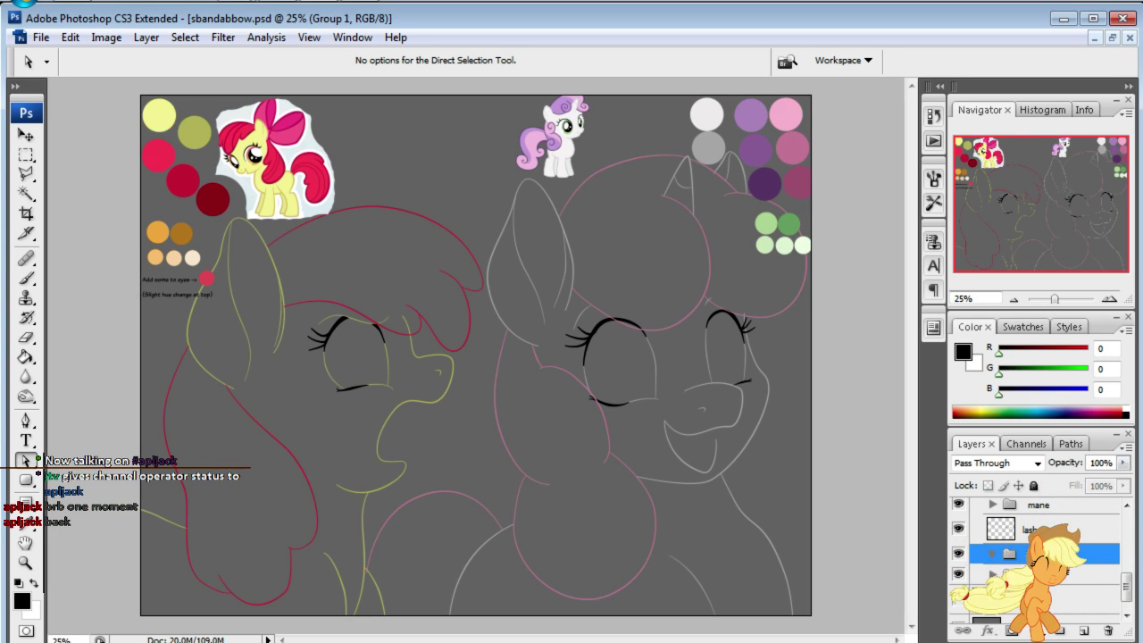
# - Rename the expanded group to 'mouth' and add a new layer for the teeth outline
pyautogui.click(1018, 554)
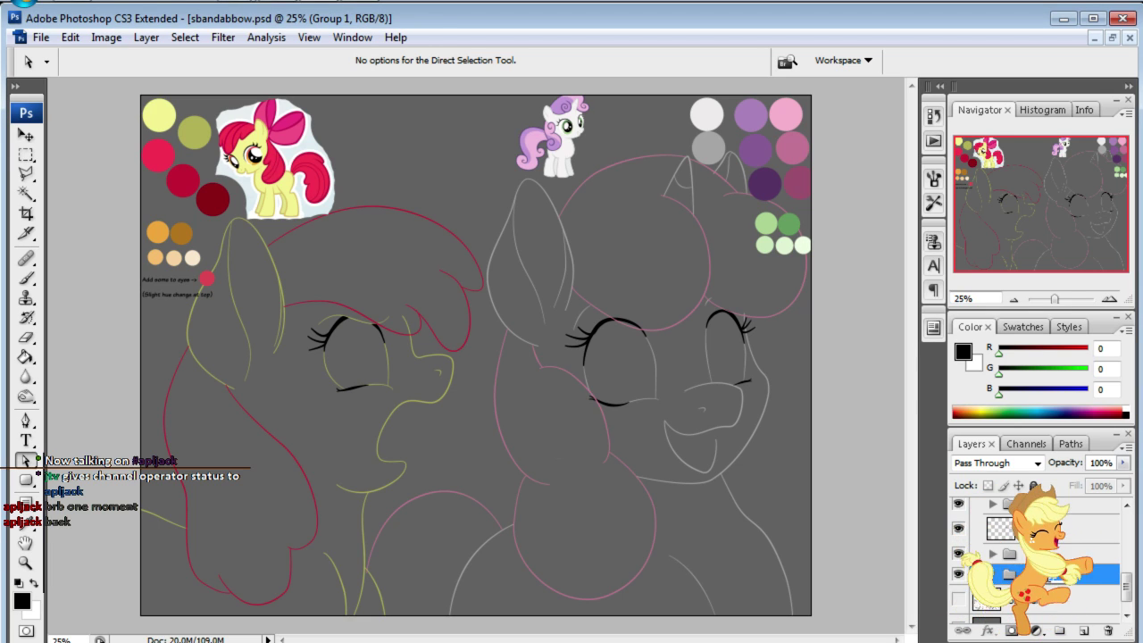
pyautogui.doubleClick(1042, 575)
pyautogui.write('mouth')
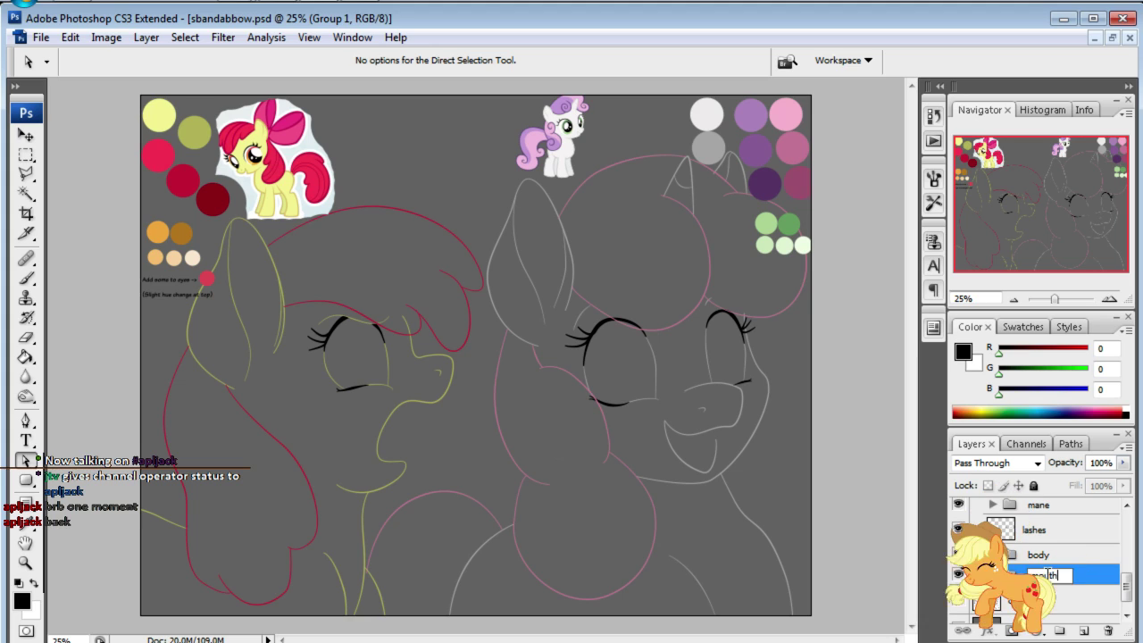
pyautogui.click(1083, 630)
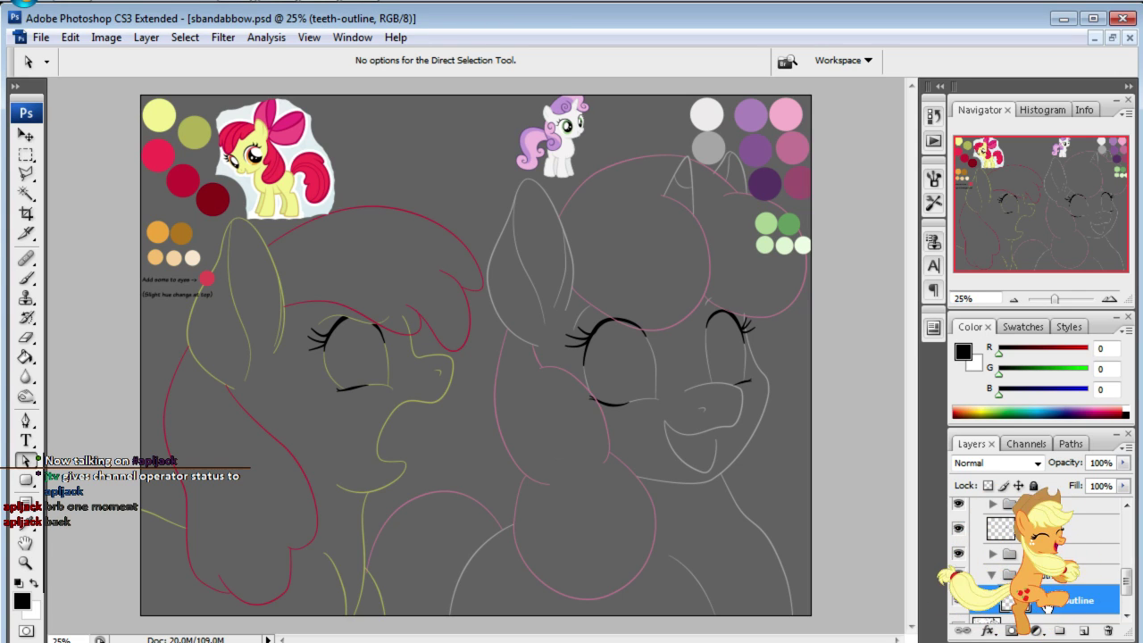
# - Show the pencil sketch layer again and zoom to 150% on the right pony's mouth
pyautogui.click(997, 300)
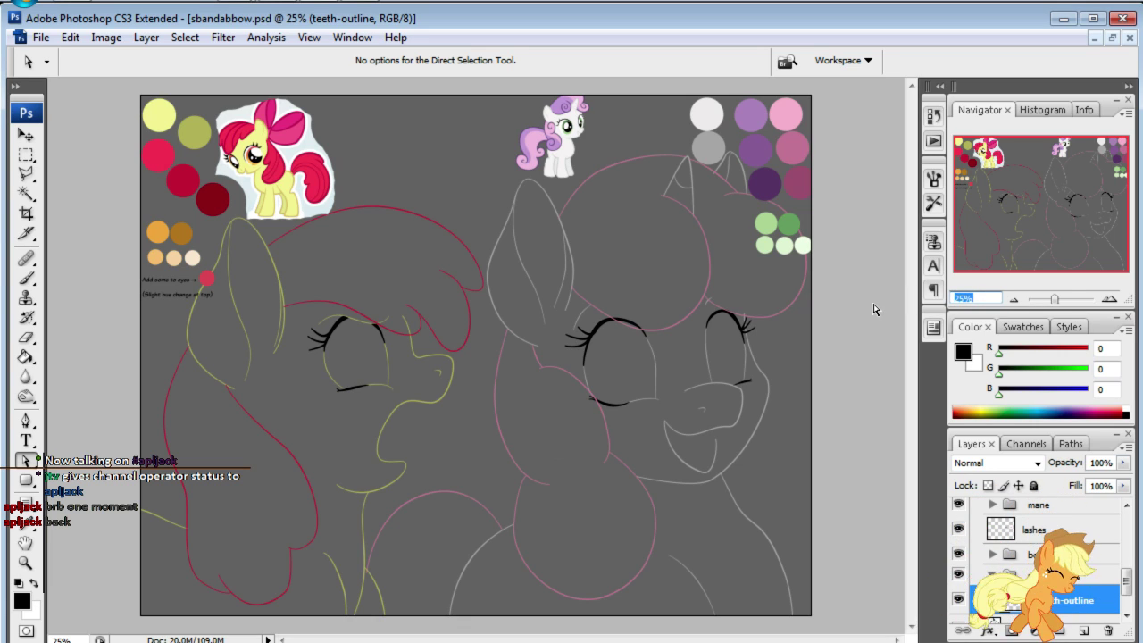
pyautogui.scroll(3, 1036, 553)
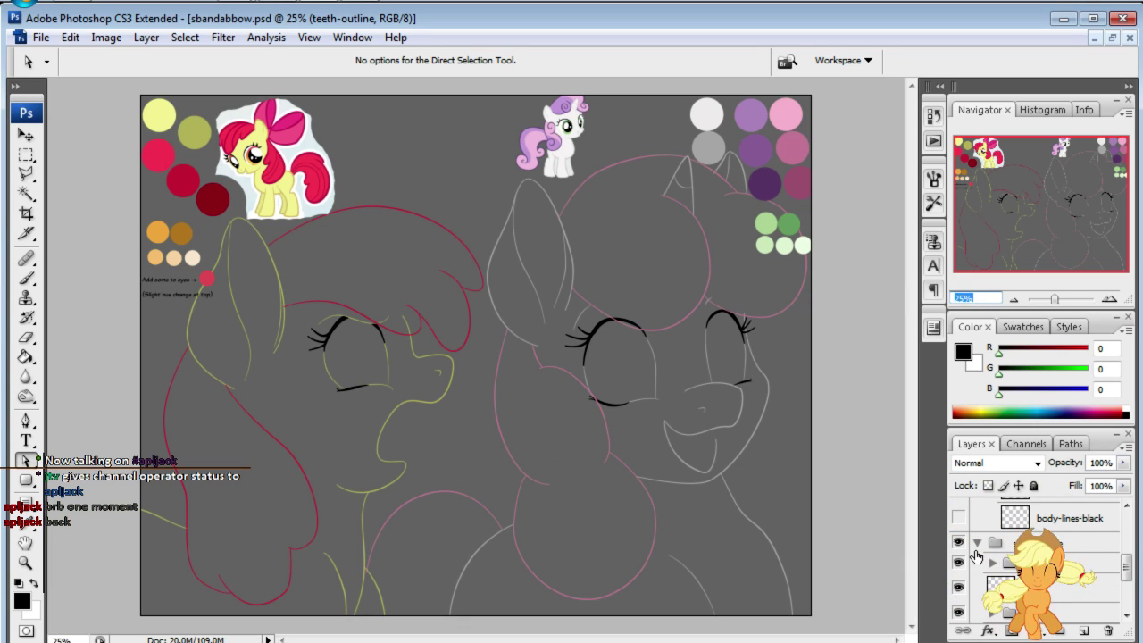
pyautogui.click(976, 555)
pyautogui.scroll(-3, 993, 569)
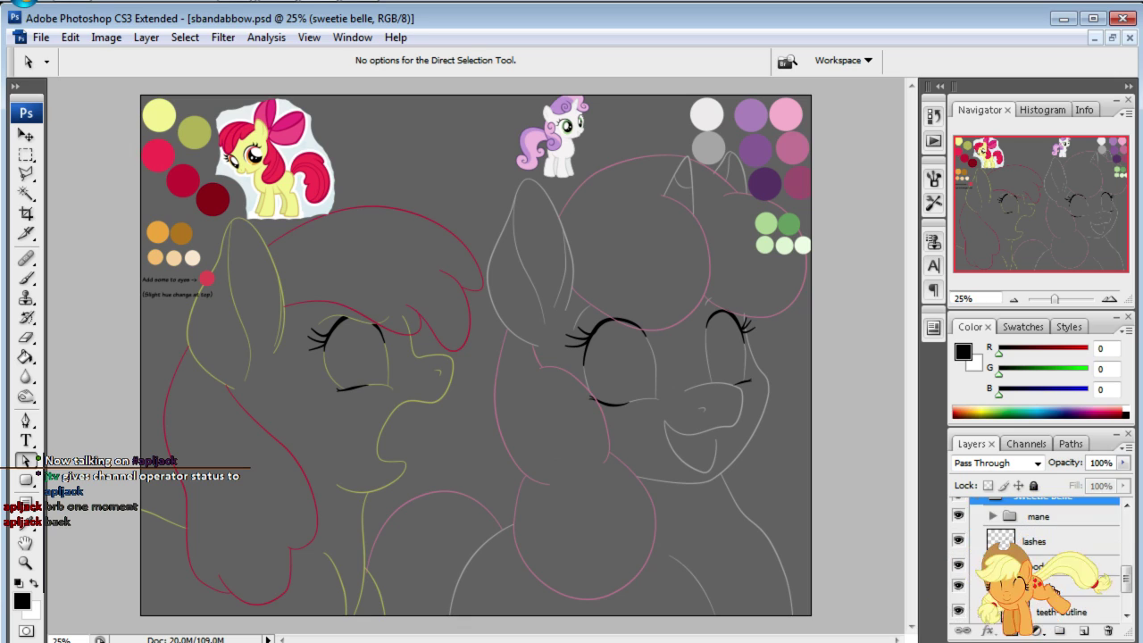
pyautogui.click(958, 577)
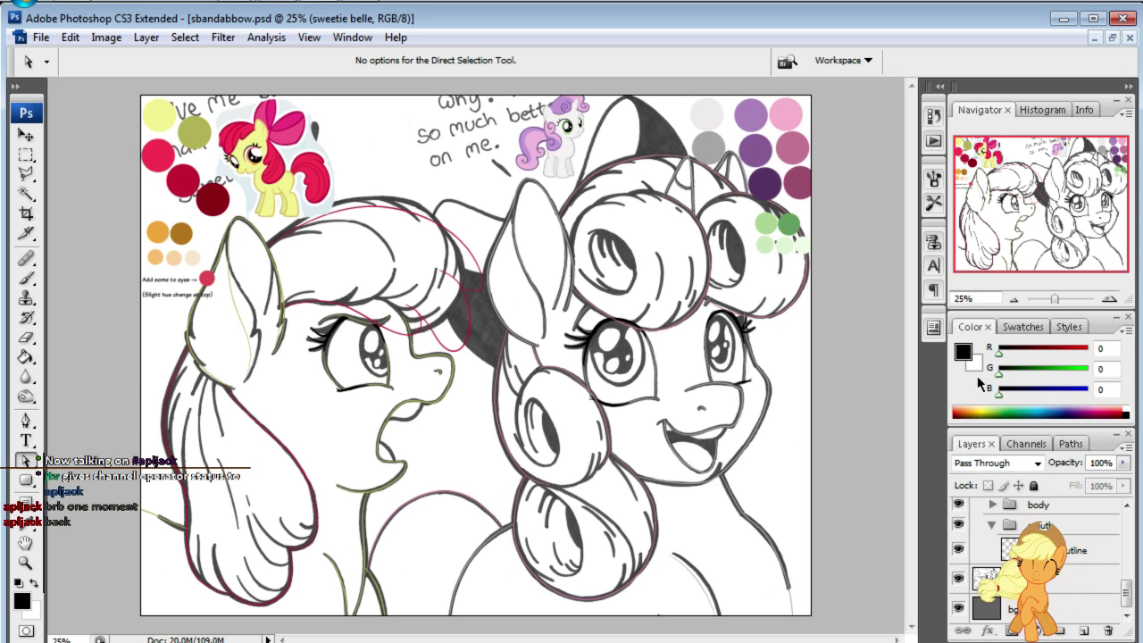
pyautogui.click(977, 298)
pyautogui.write('150')
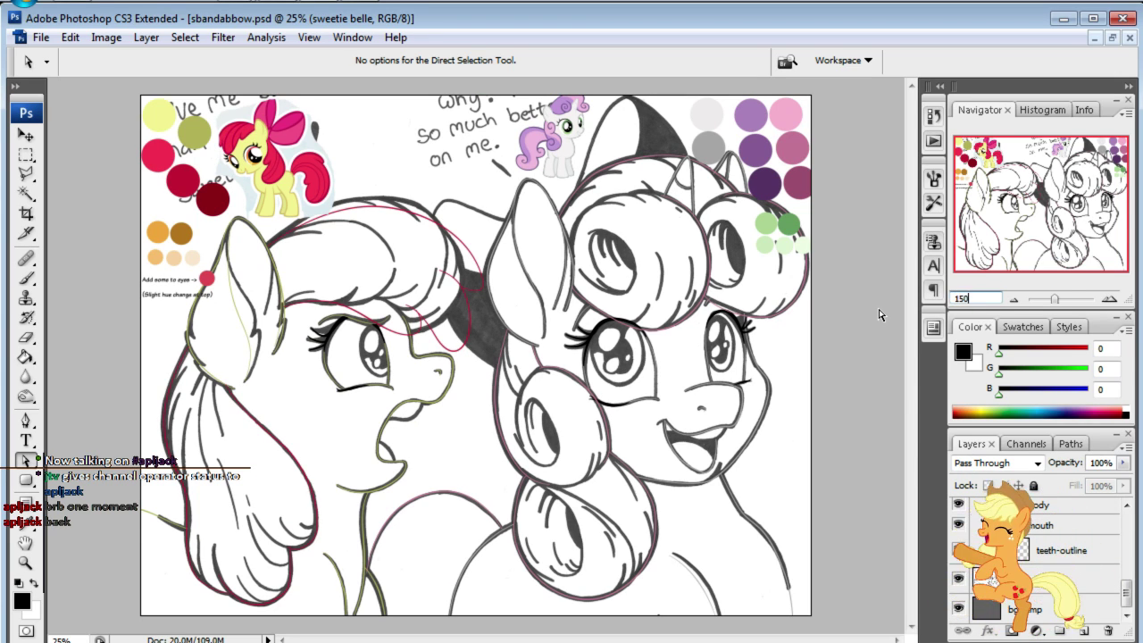
pyautogui.press('Return')
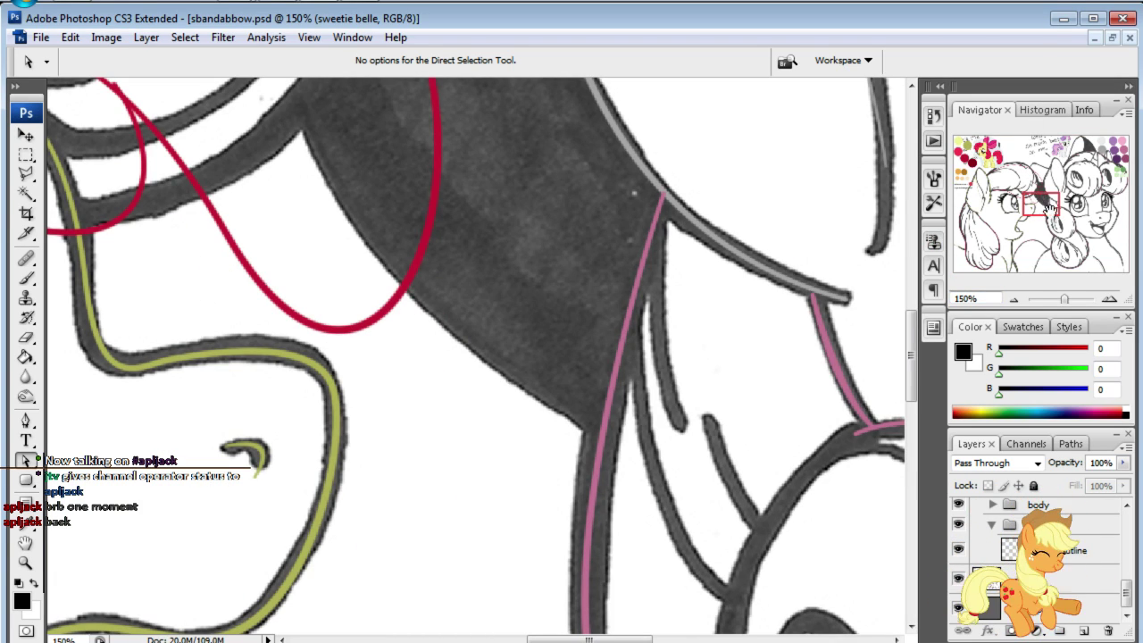
pyautogui.moveTo(1049, 213); pyautogui.dragTo(1110, 230)
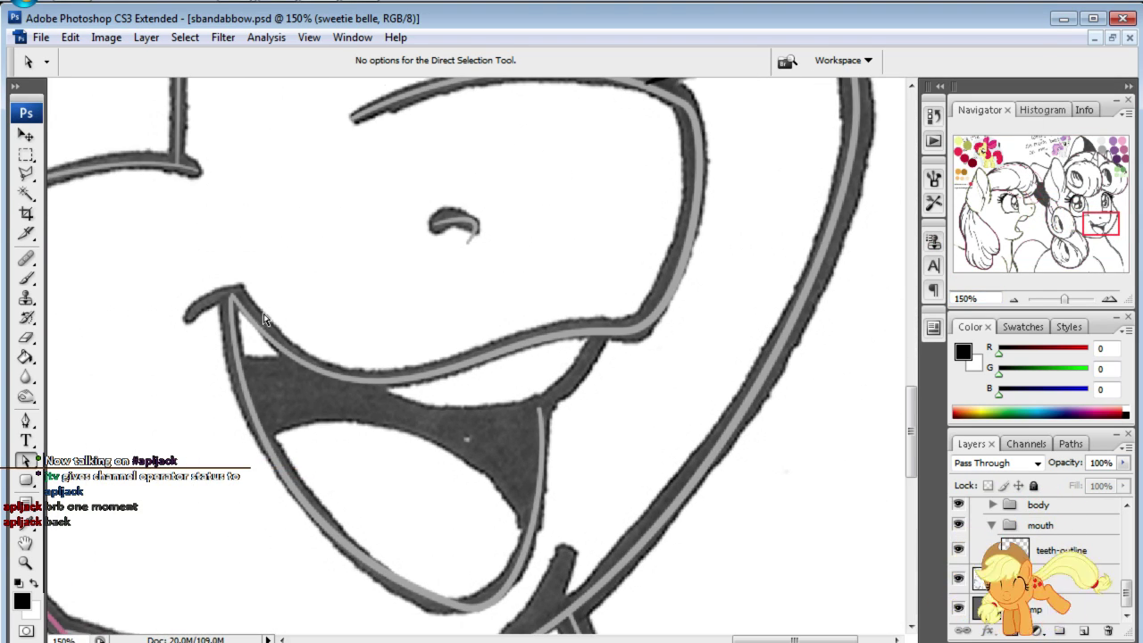
# - Draw a curved pen path along the upper teeth edge from the mouth's right side to its left corner
pyautogui.click(24, 425)
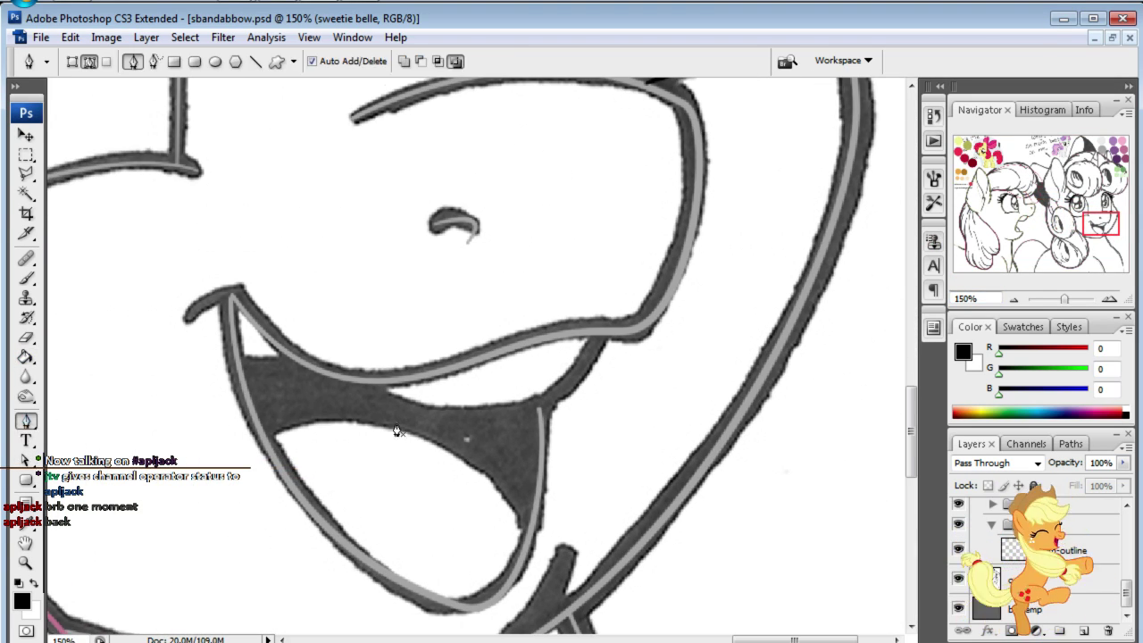
pyautogui.click(604, 331)
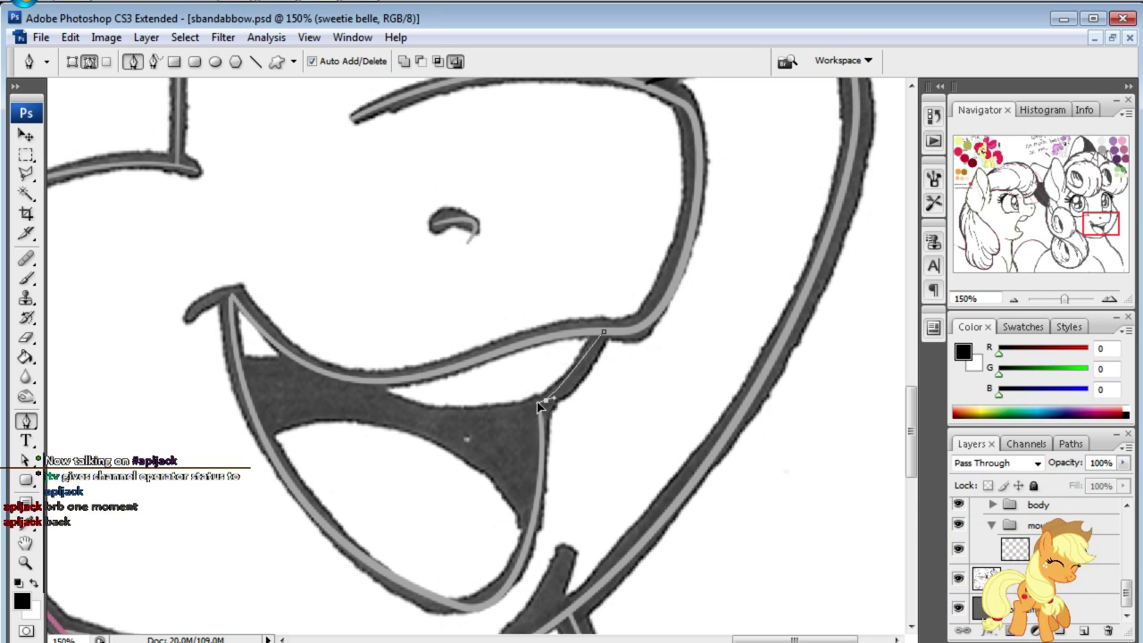
pyautogui.moveTo(544, 400); pyautogui.dragTo(515, 407)
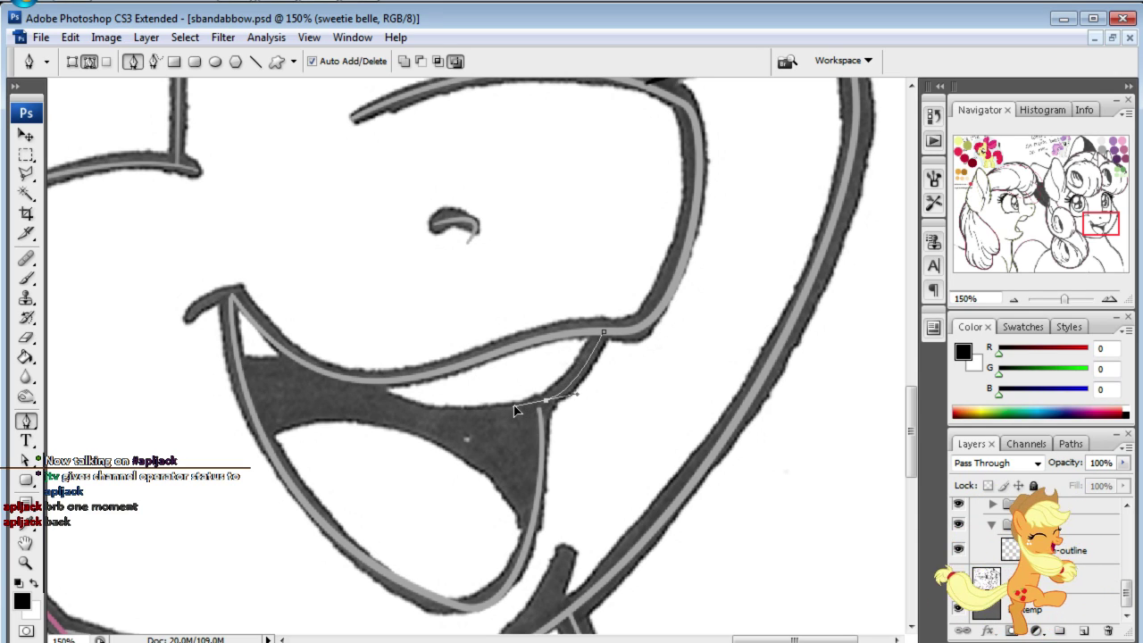
pyautogui.click(374, 389)
pyautogui.moveTo(366, 376); pyautogui.dragTo(315, 342)
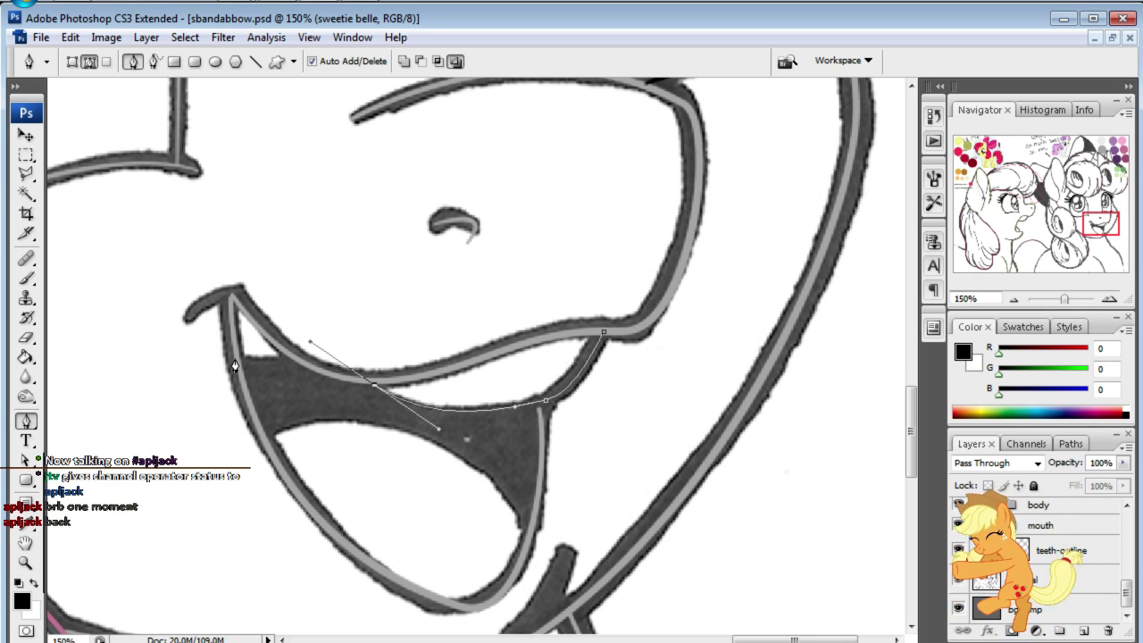
pyautogui.click(233, 359)
# - Adjust the teeth path's middle curve with Direct Selection so it follows the mouth edge, then deselect
pyautogui.press('t')
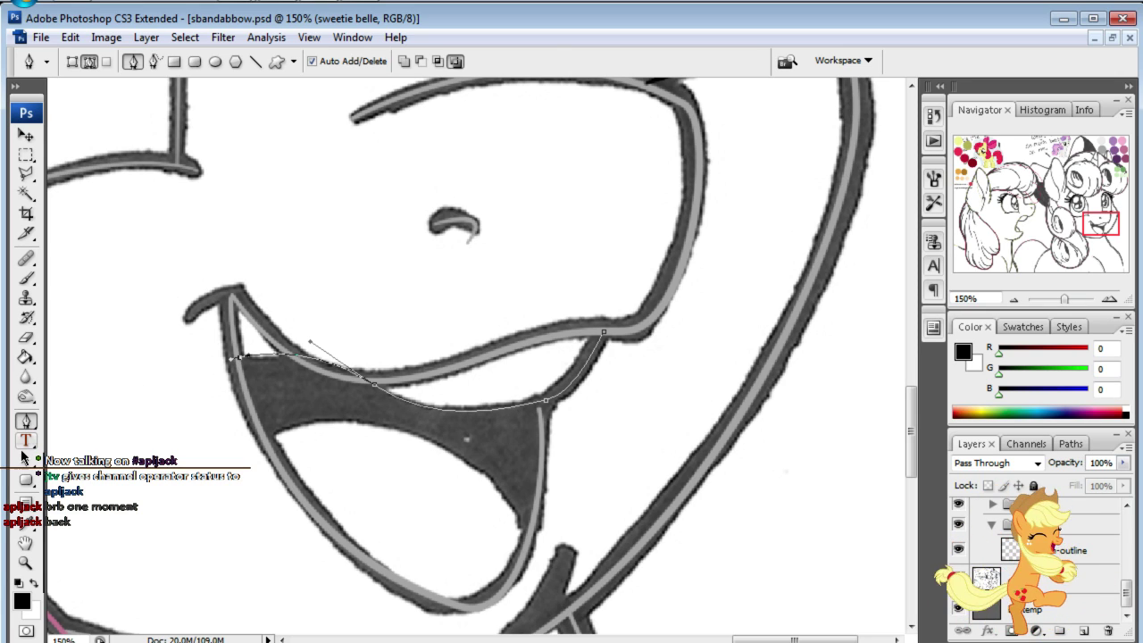
pyautogui.click(26, 460)
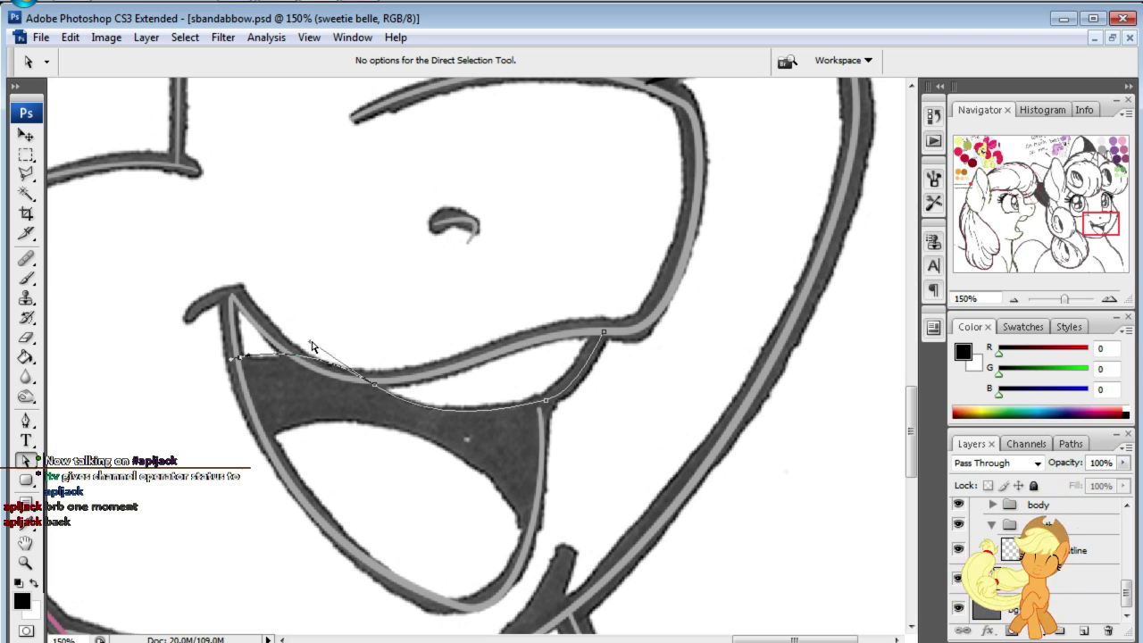
pyautogui.moveTo(310, 346); pyautogui.dragTo(309, 357)
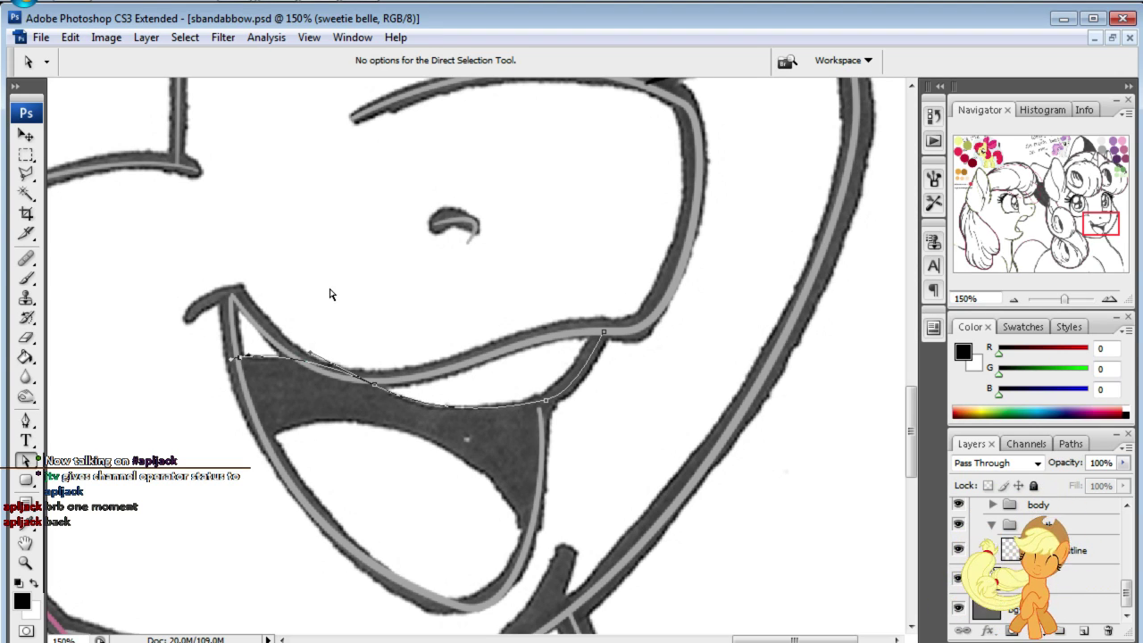
pyautogui.click(444, 393)
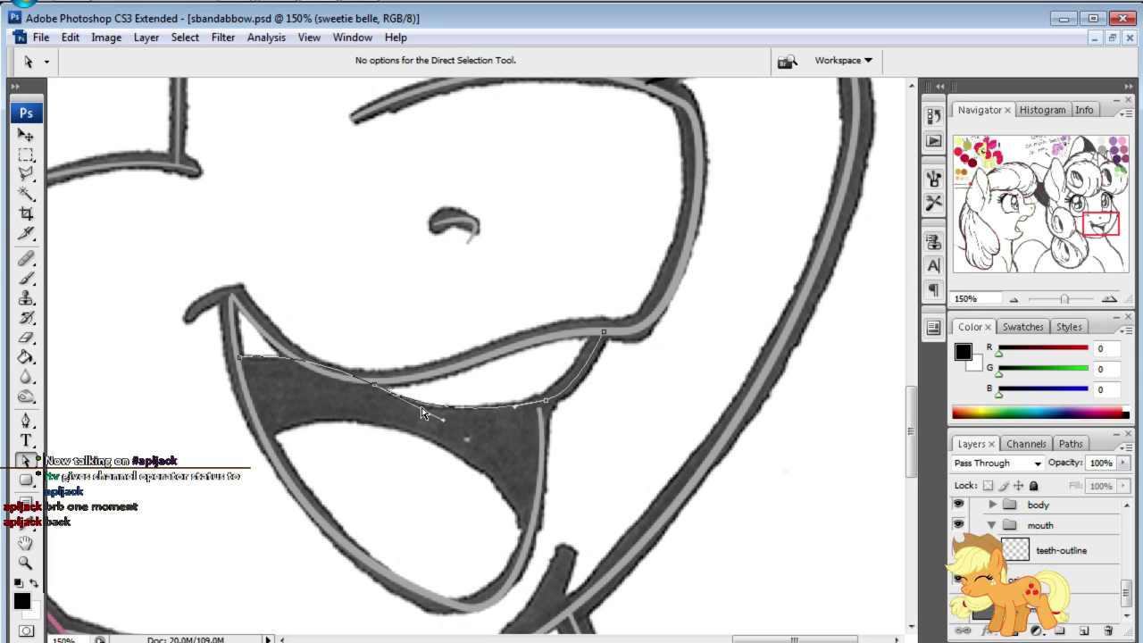
pyautogui.click(373, 391)
pyautogui.click(374, 327)
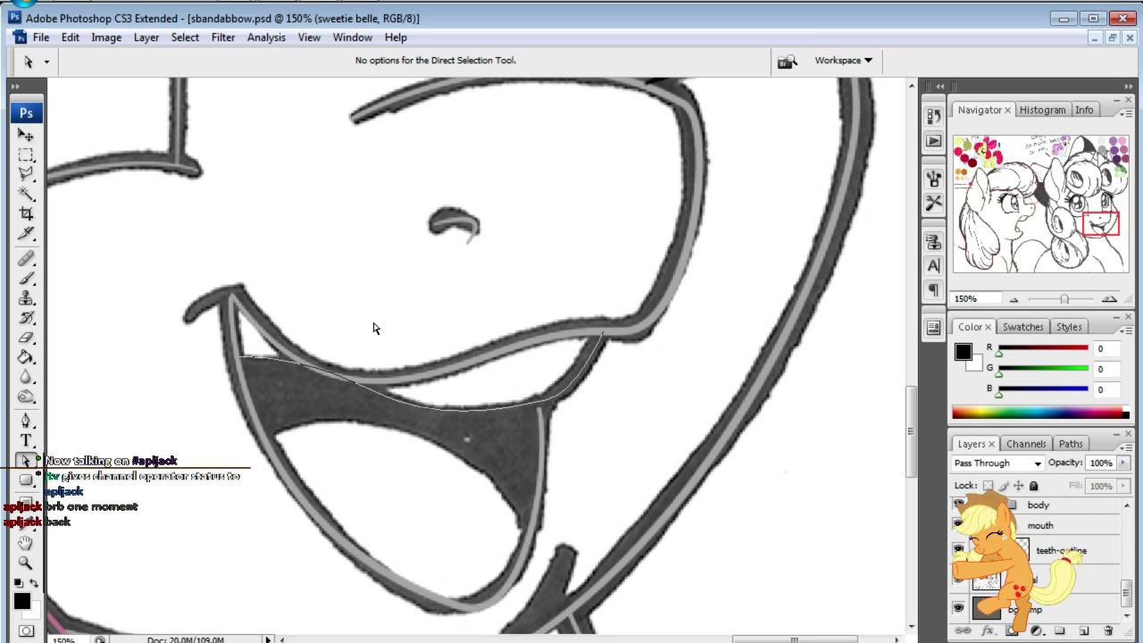
# - Set the foreground colour to pale grey-cyan d1dcdc
pyautogui.click(36, 585)
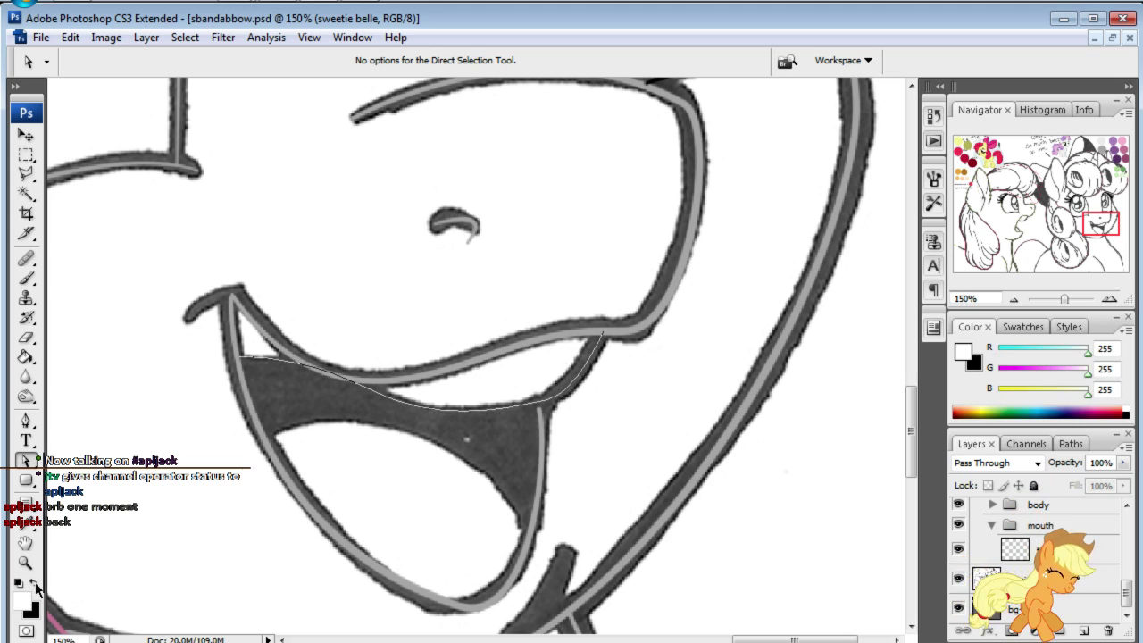
pyautogui.click(25, 598)
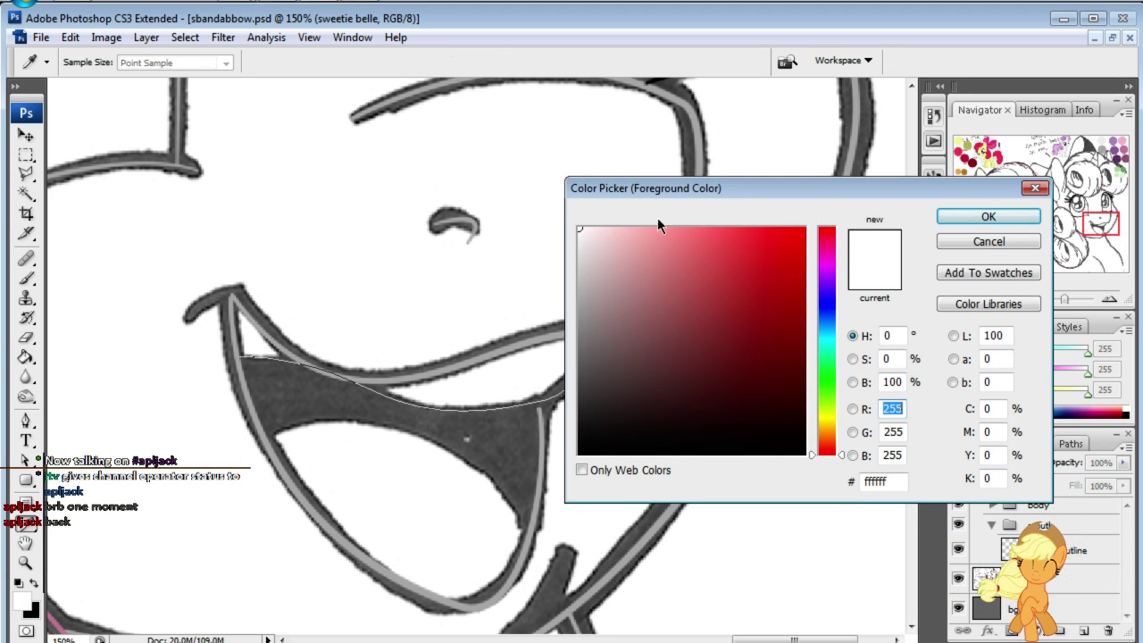
pyautogui.click(827, 340)
pyautogui.click(587, 244)
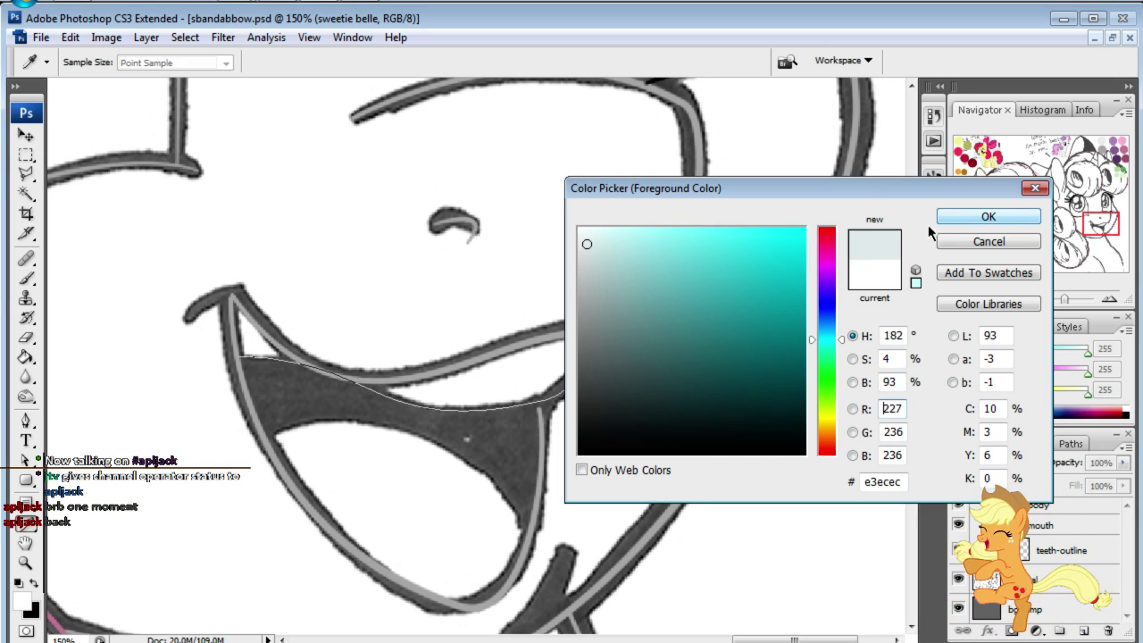
pyautogui.click(658, 254)
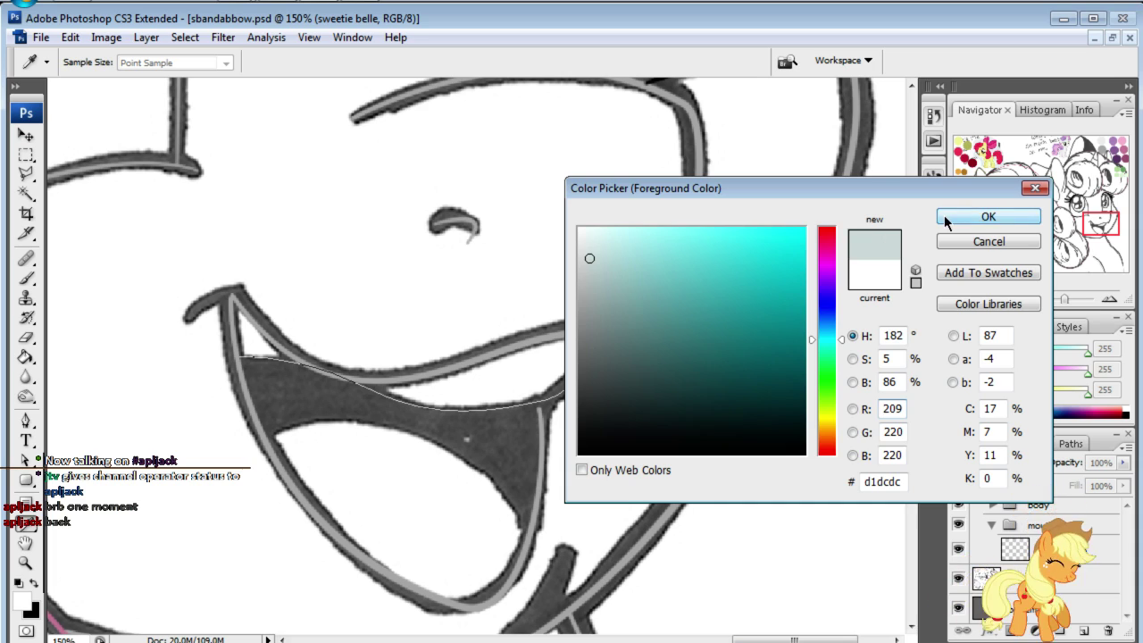
pyautogui.click(988, 217)
# - Set the Brush to 6 px diameter with pressure Shape Dynamics minimum diameter 50%
pyautogui.press('a')
pyautogui.click(26, 419)
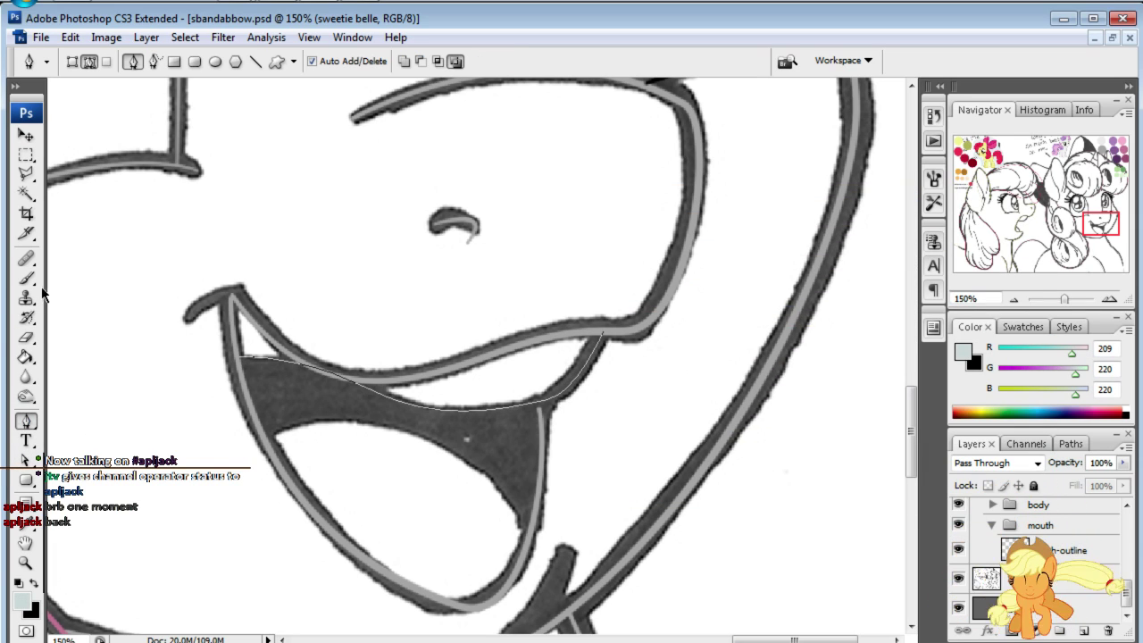
pyautogui.click(26, 278)
pyautogui.click(122, 62)
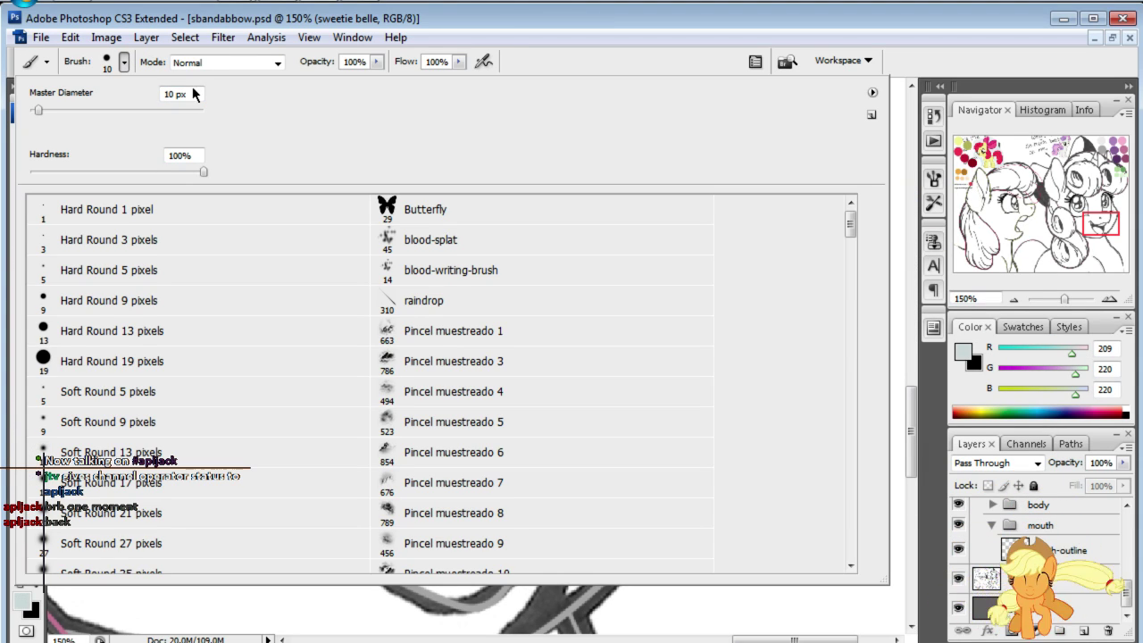
pyautogui.write('6')
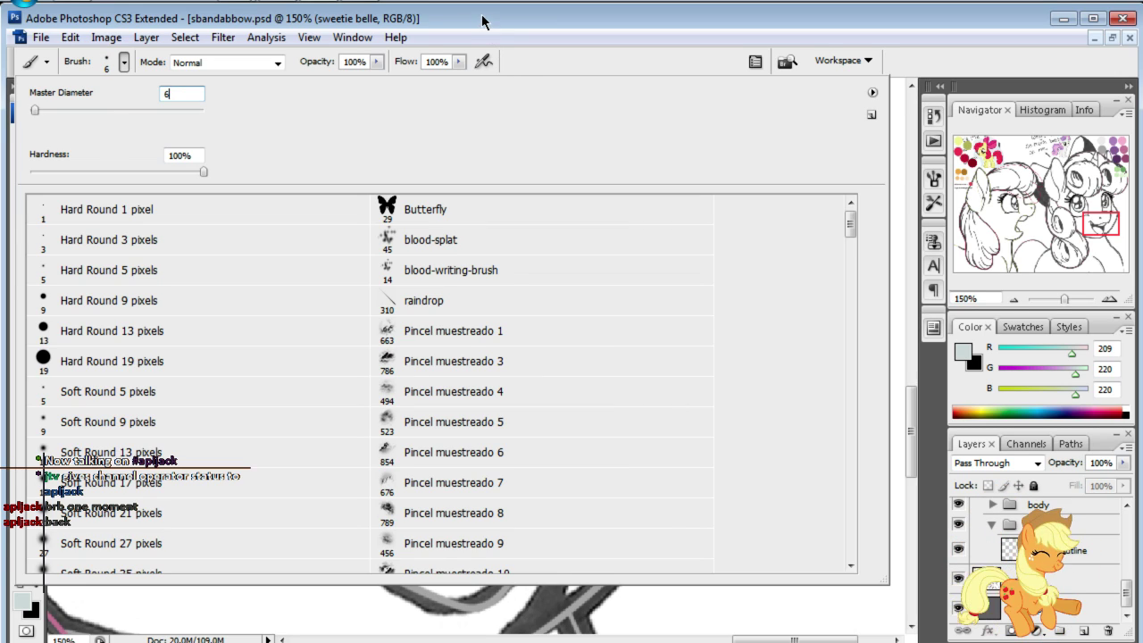
pyautogui.press('Return')
pyautogui.click(933, 179)
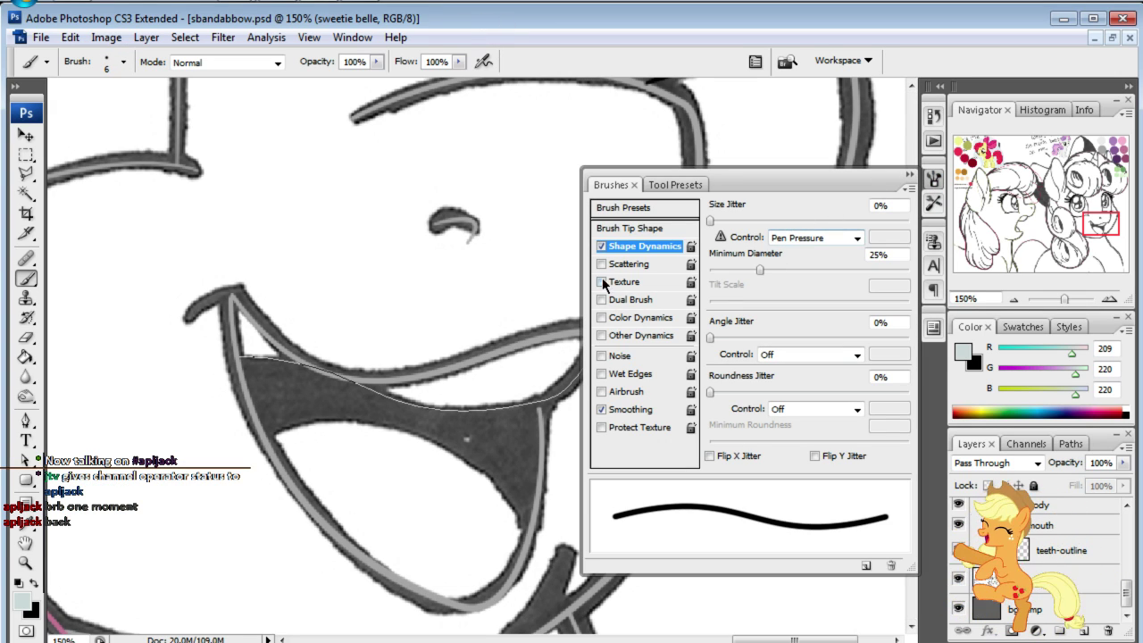
pyautogui.moveTo(741, 271); pyautogui.dragTo(761, 269)
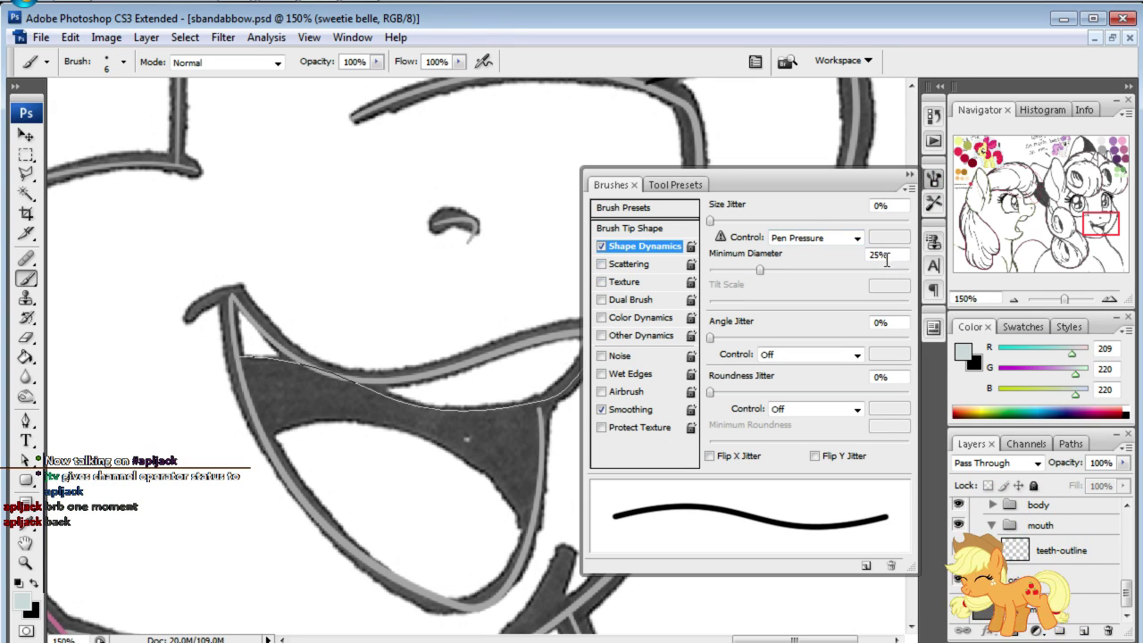
pyautogui.click(911, 174)
# - Stroke the teeth path with the brush on the teeth-outline layer, then hide the path and sketch
pyautogui.click(25, 421)
pyautogui.rightClick(432, 319)
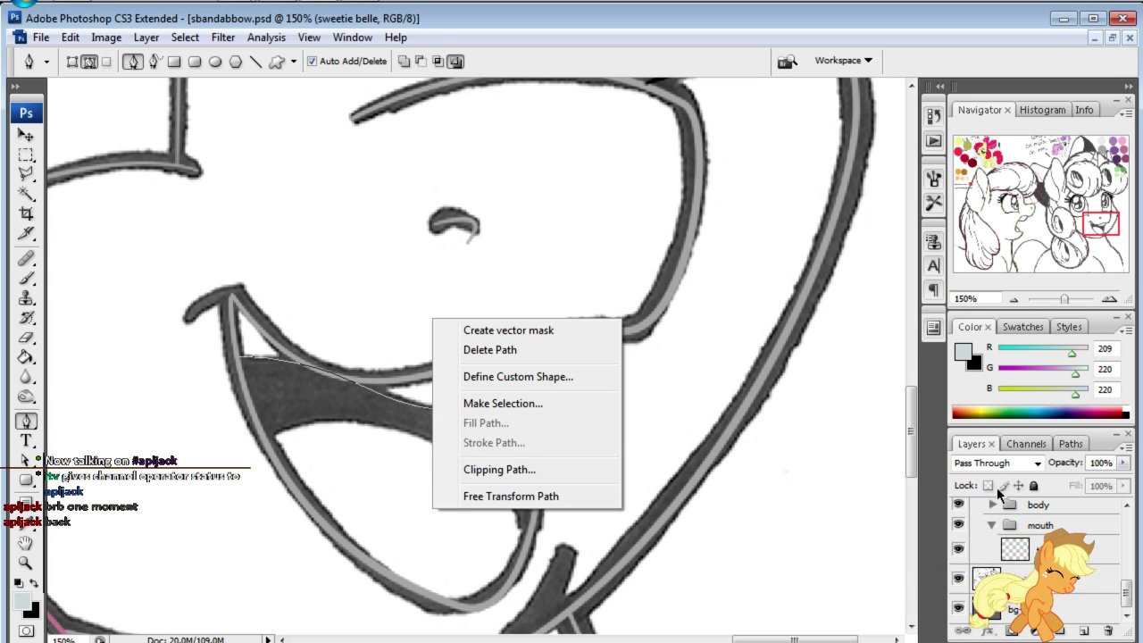
pyautogui.press('Escape')
pyautogui.click(1053, 549)
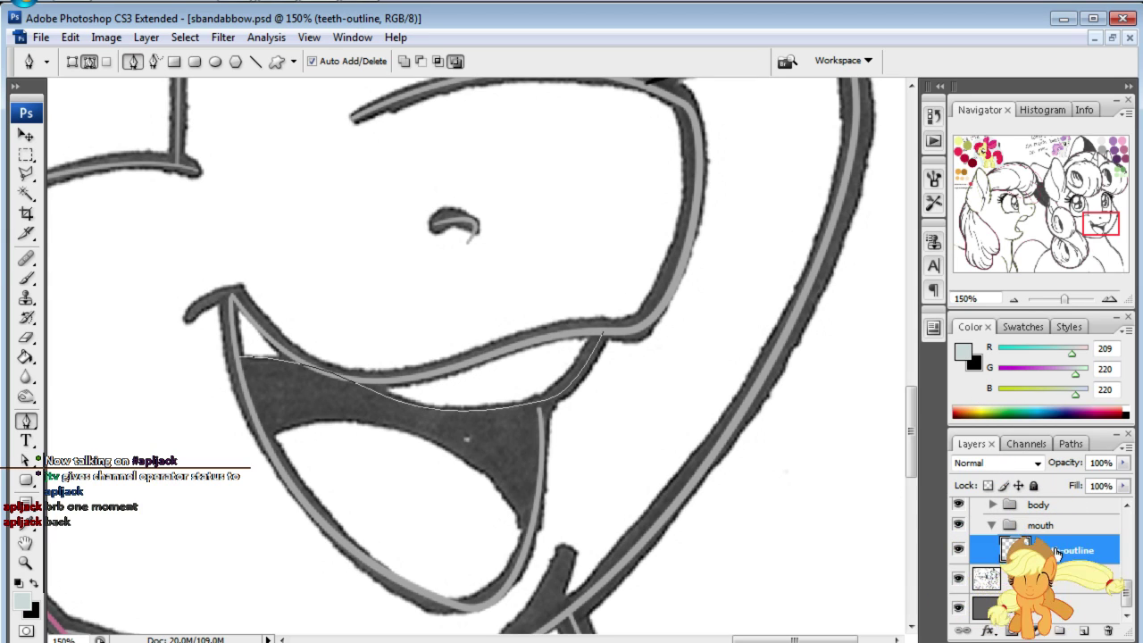
pyautogui.rightClick(376, 347)
pyautogui.click(413, 467)
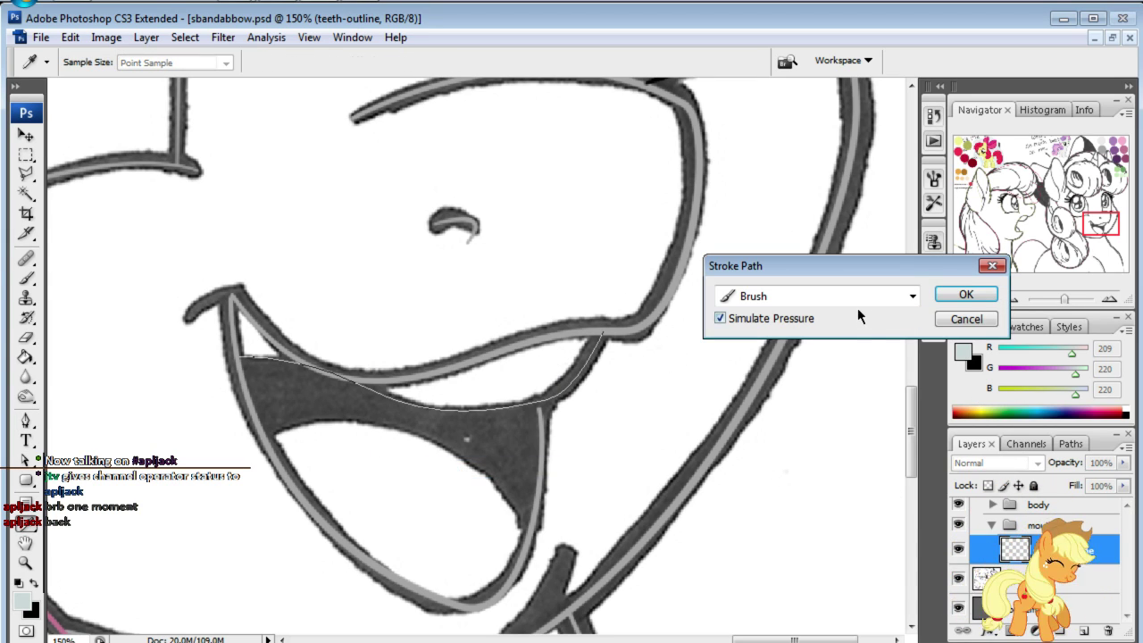
pyautogui.click(949, 288)
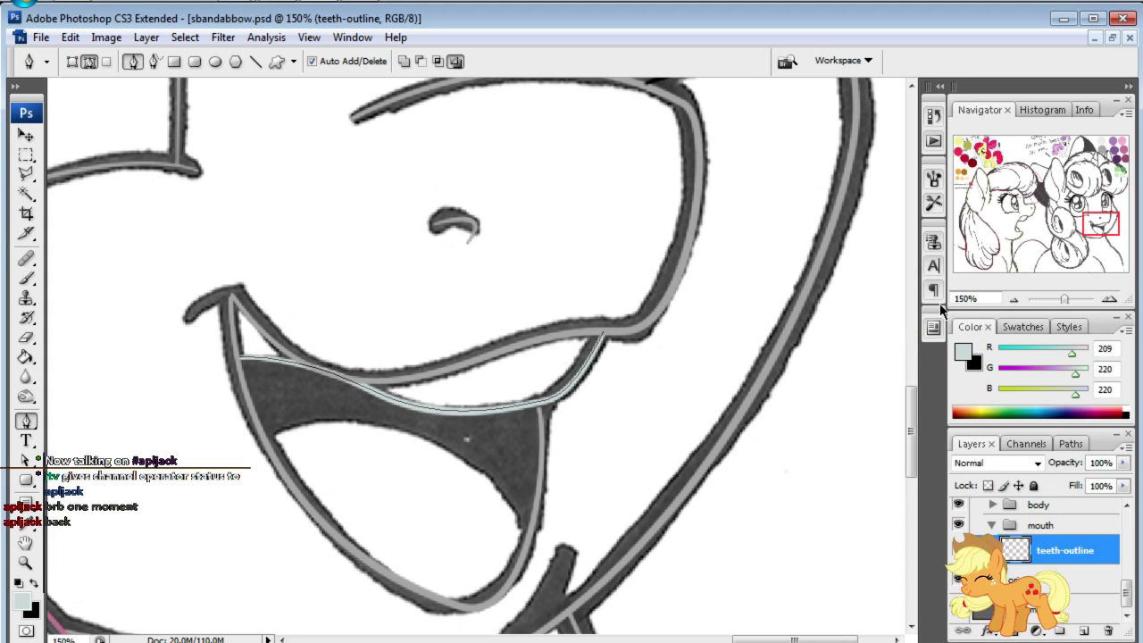
pyautogui.hotkey('ctrl', 'h')
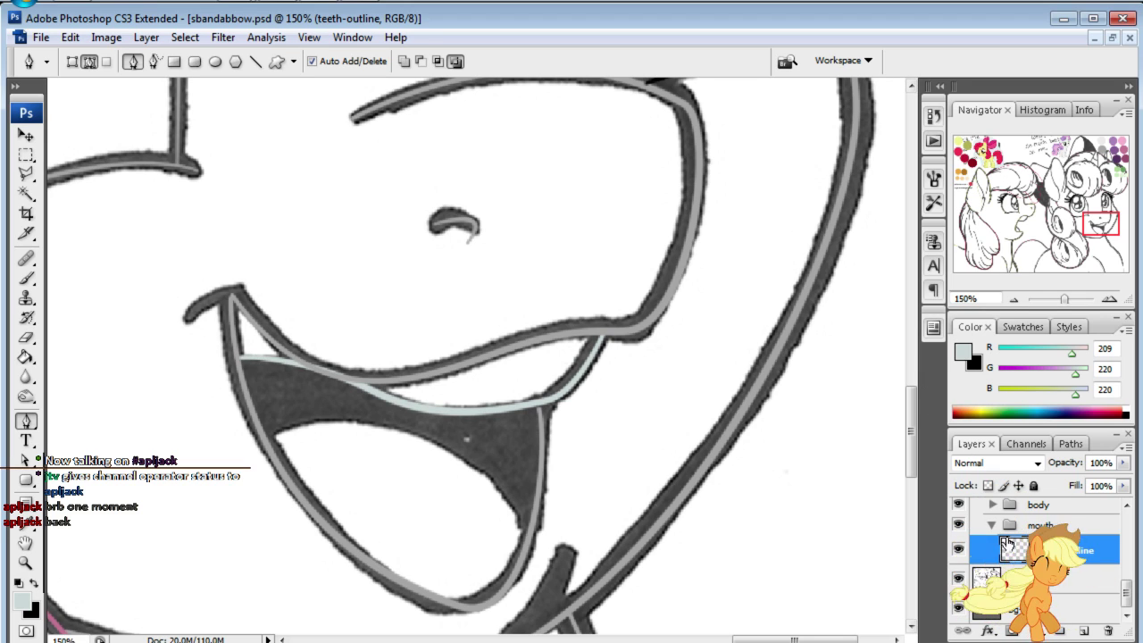
pyautogui.click(956, 580)
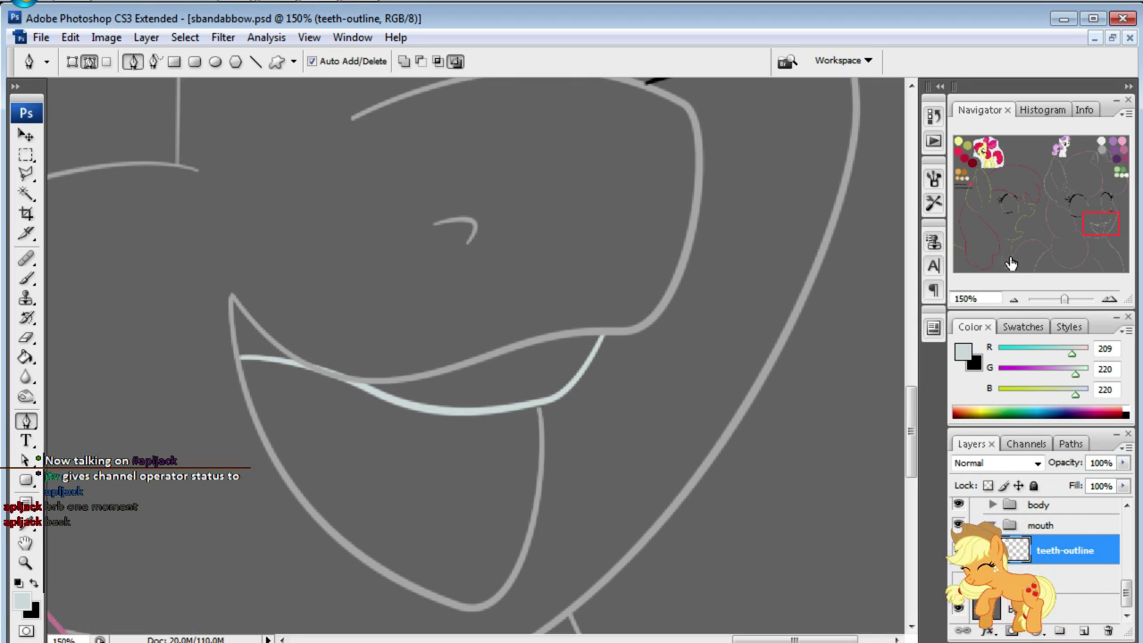
# - Pan around the mouth and toggle the sketch and teeth-outline layers to compare them
pyautogui.moveTo(1098, 230)
pyautogui.mouseDown()
pyautogui.moveTo(1085, 239)
pyautogui.moveTo(1097, 226)
pyautogui.mouseUp()
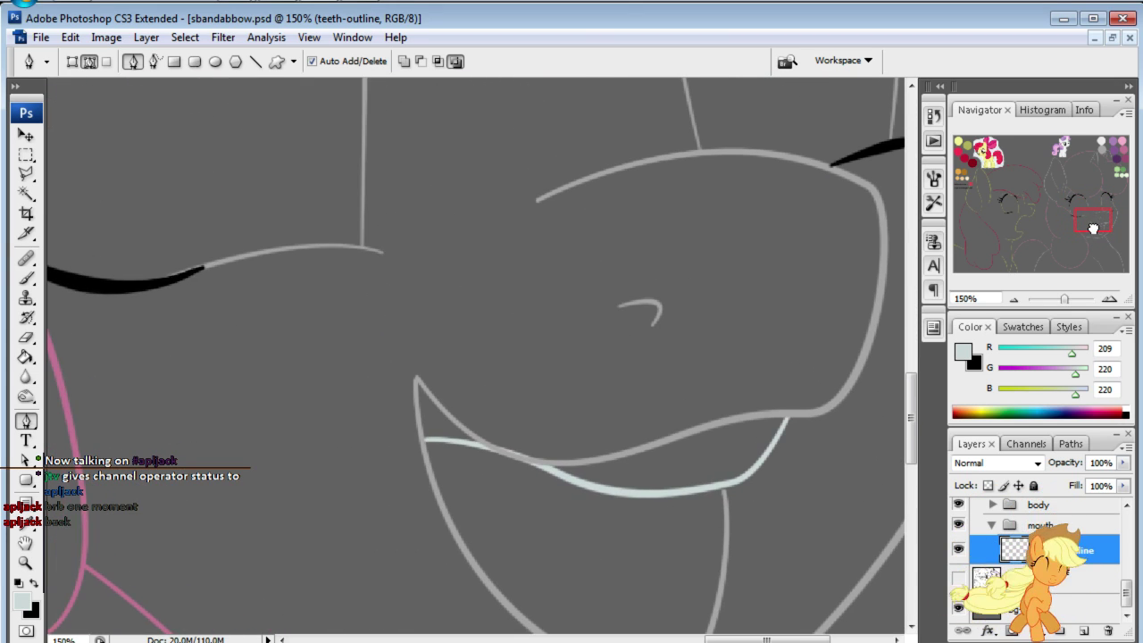
pyautogui.moveTo(1097, 226); pyautogui.dragTo(1088, 227)
pyautogui.click(959, 580)
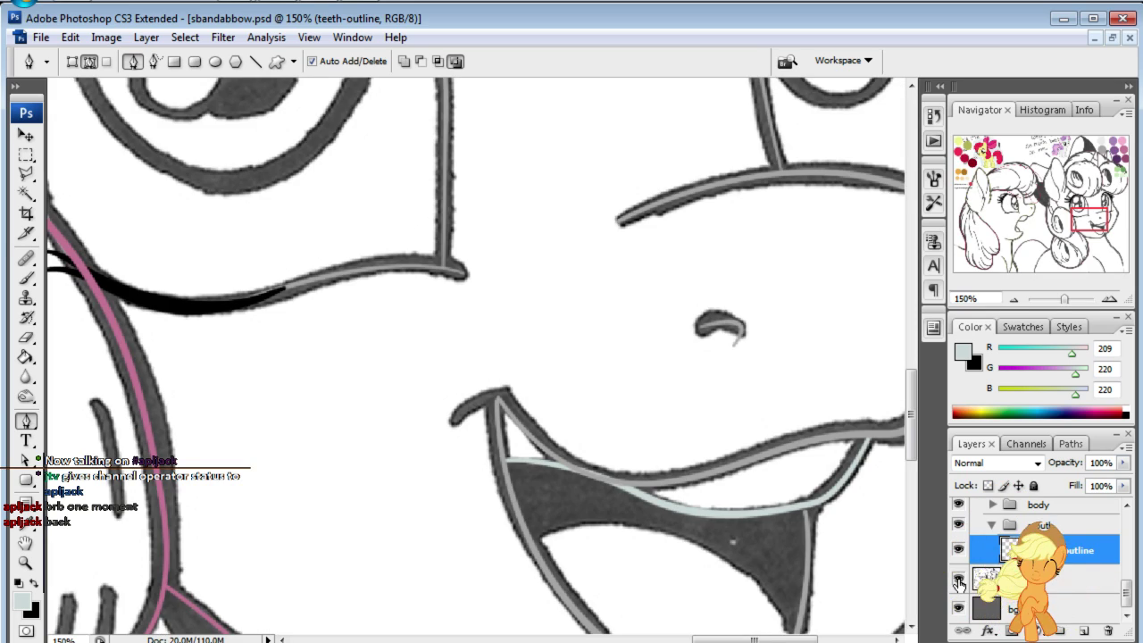
pyautogui.click(959, 553)
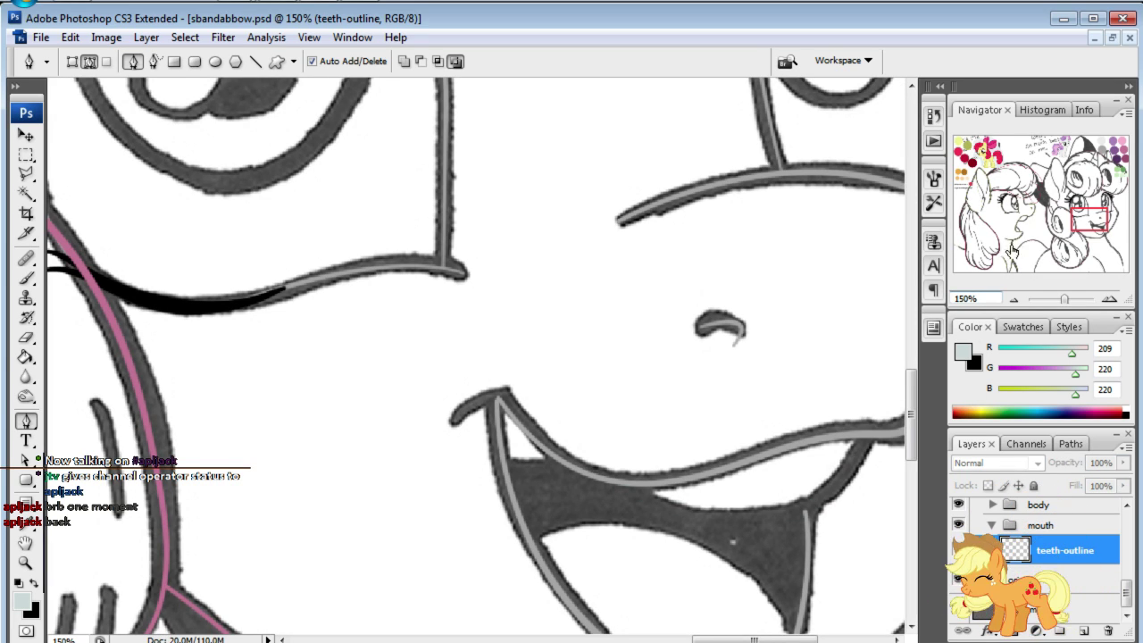
pyautogui.moveTo(1075, 227); pyautogui.dragTo(1083, 227)
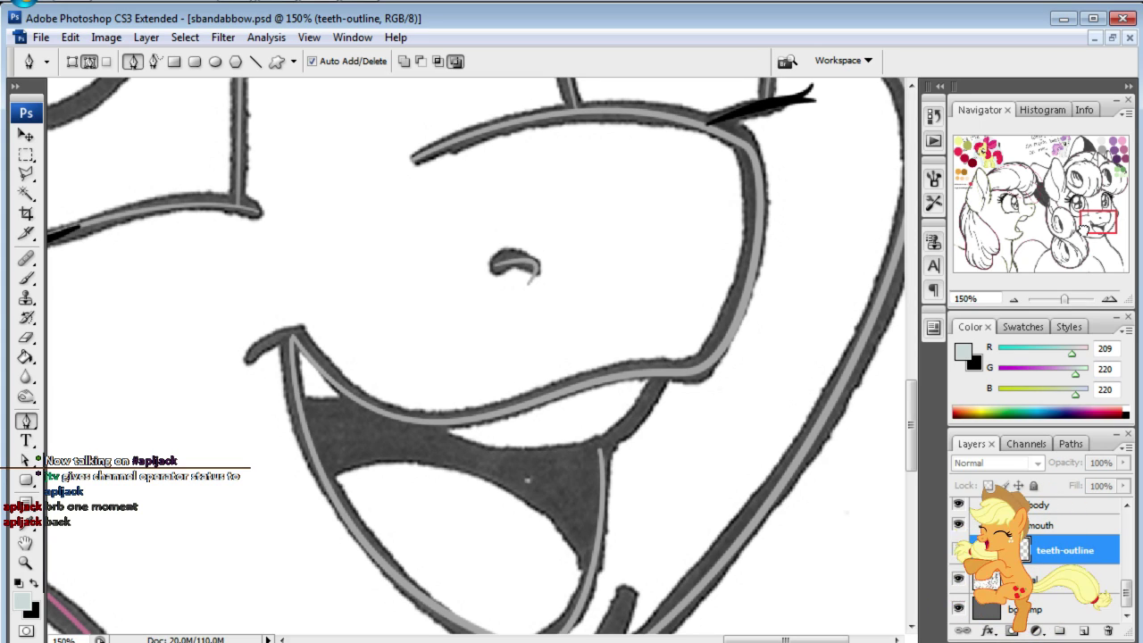
pyautogui.hscroll(1, 476, 356)
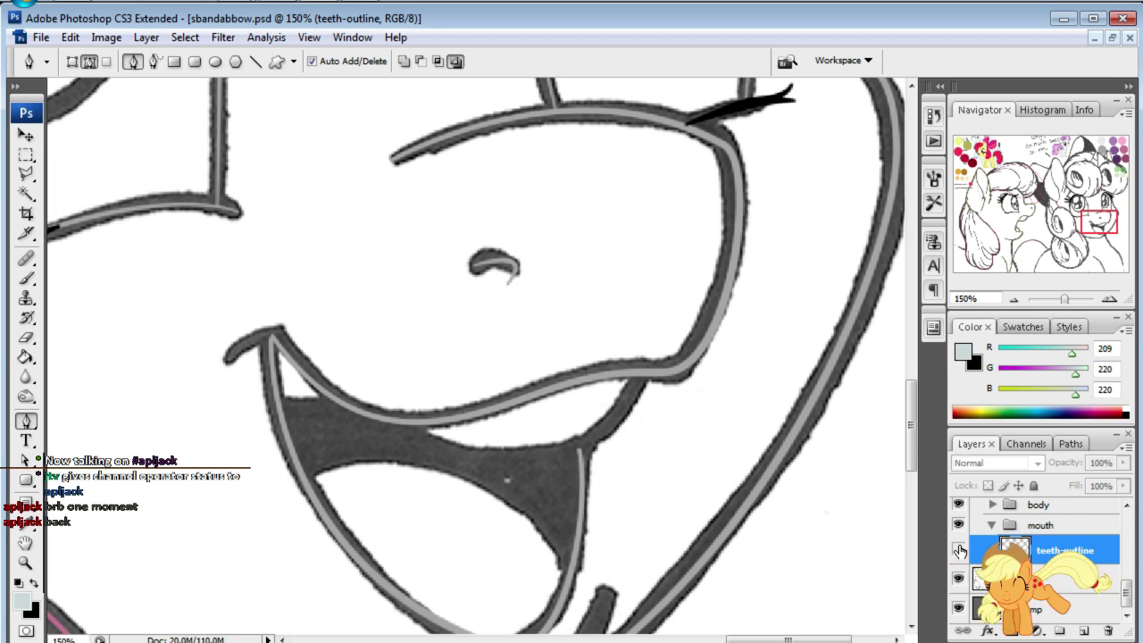
pyautogui.moveTo(1095, 237); pyautogui.dragTo(1093, 229)
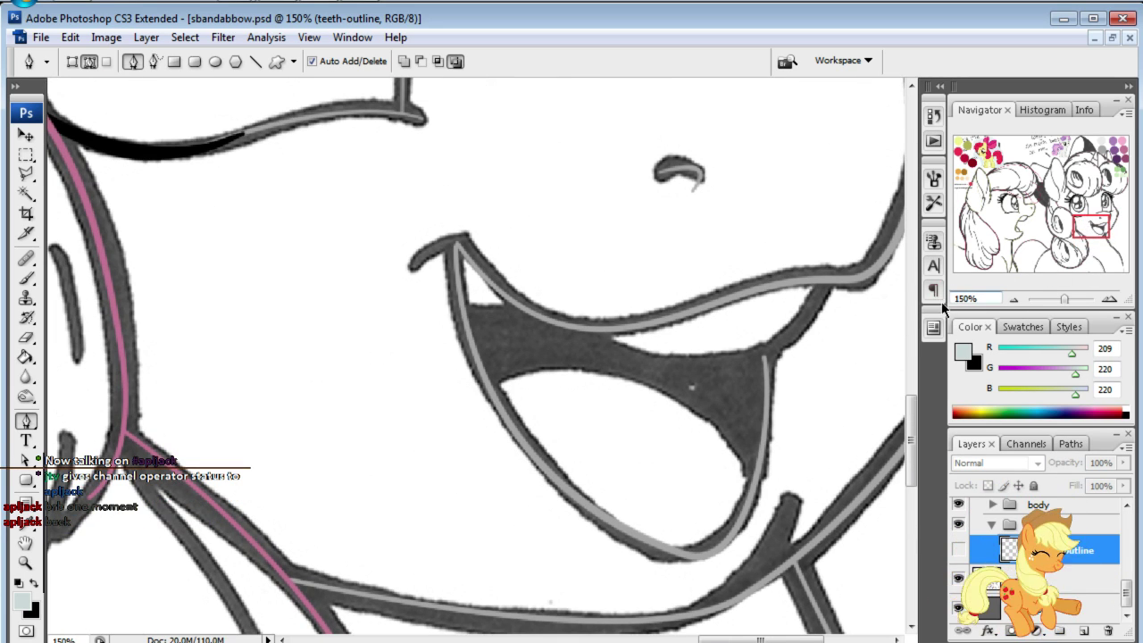
pyautogui.write('50')
# - Zoom to 50%, 25% then 100% to inspect the lineart, ending on the right pony's mouth
pyautogui.press('Return')
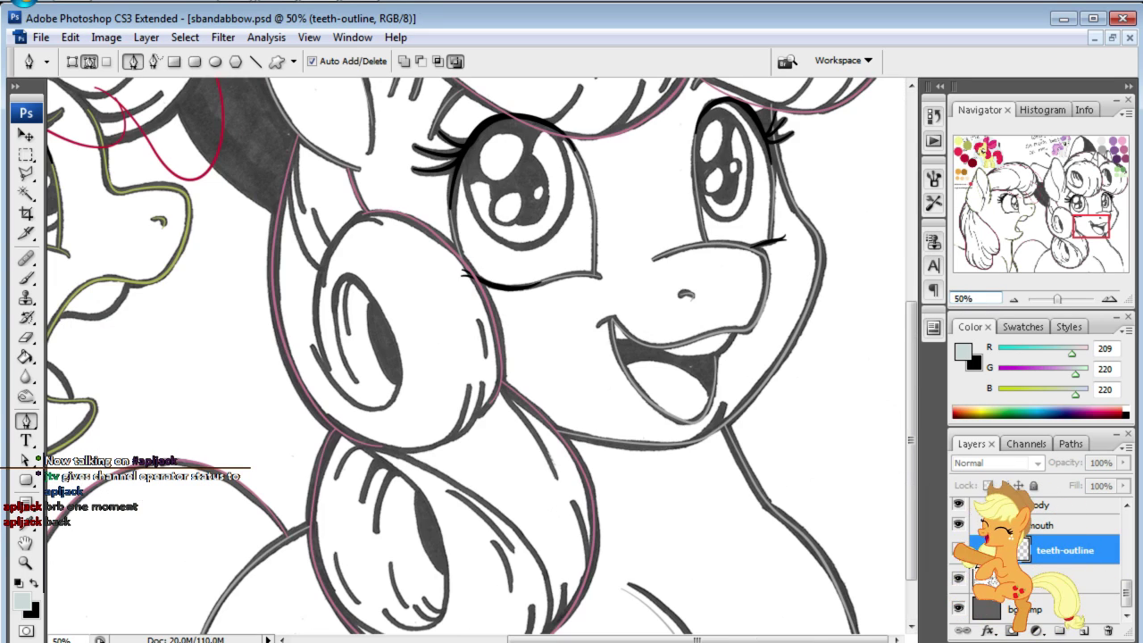
pyautogui.click(958, 581)
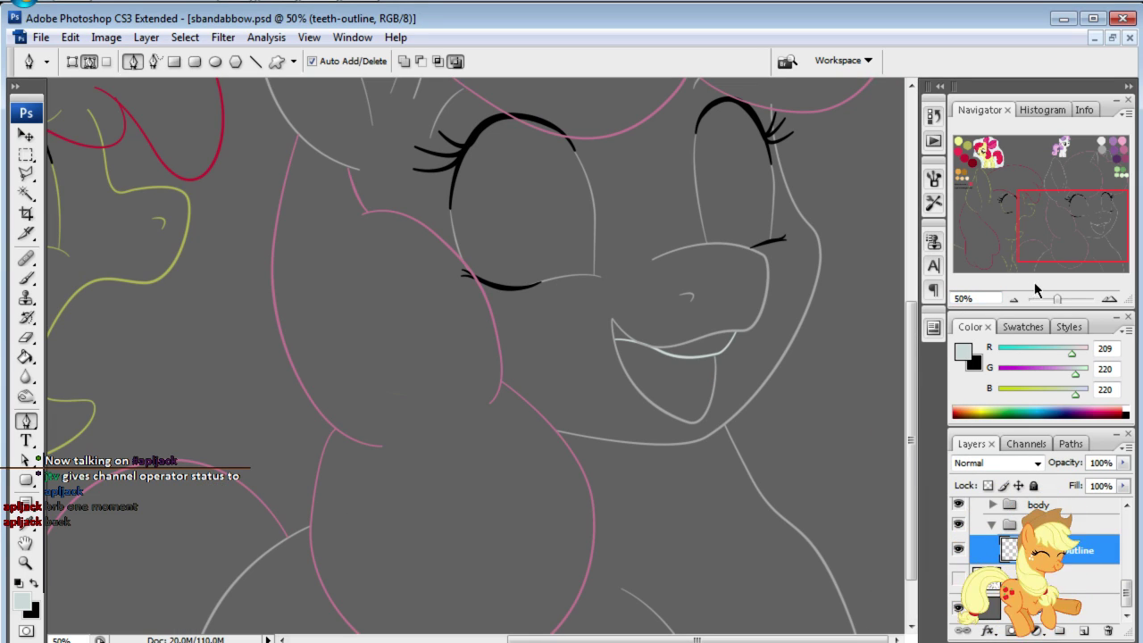
pyautogui.write('25')
pyautogui.press('Return')
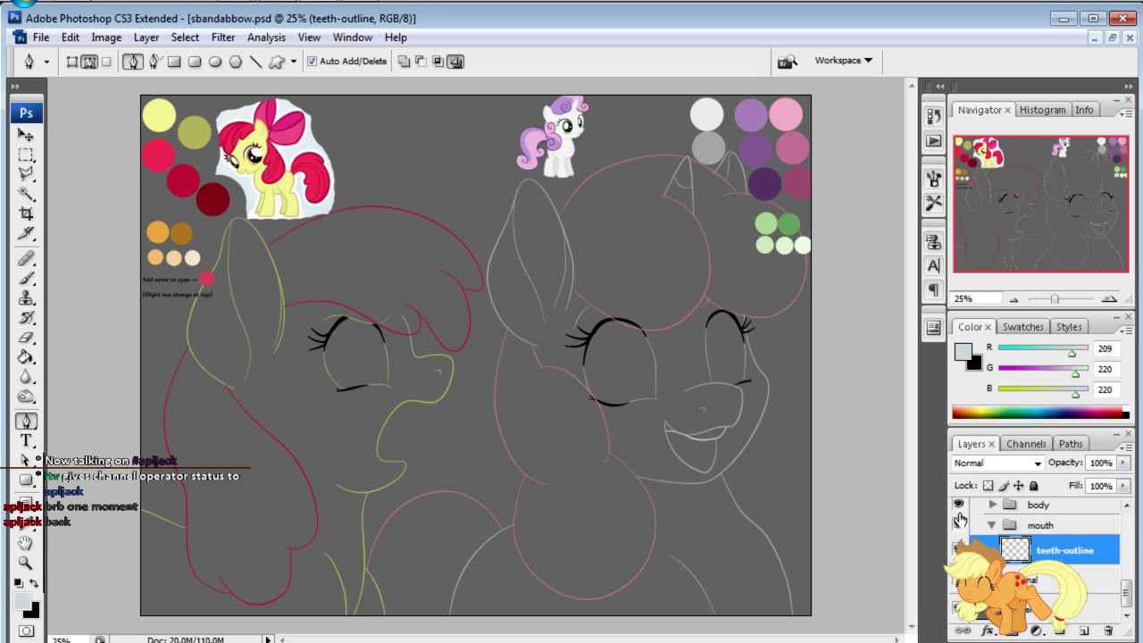
pyautogui.click(982, 298)
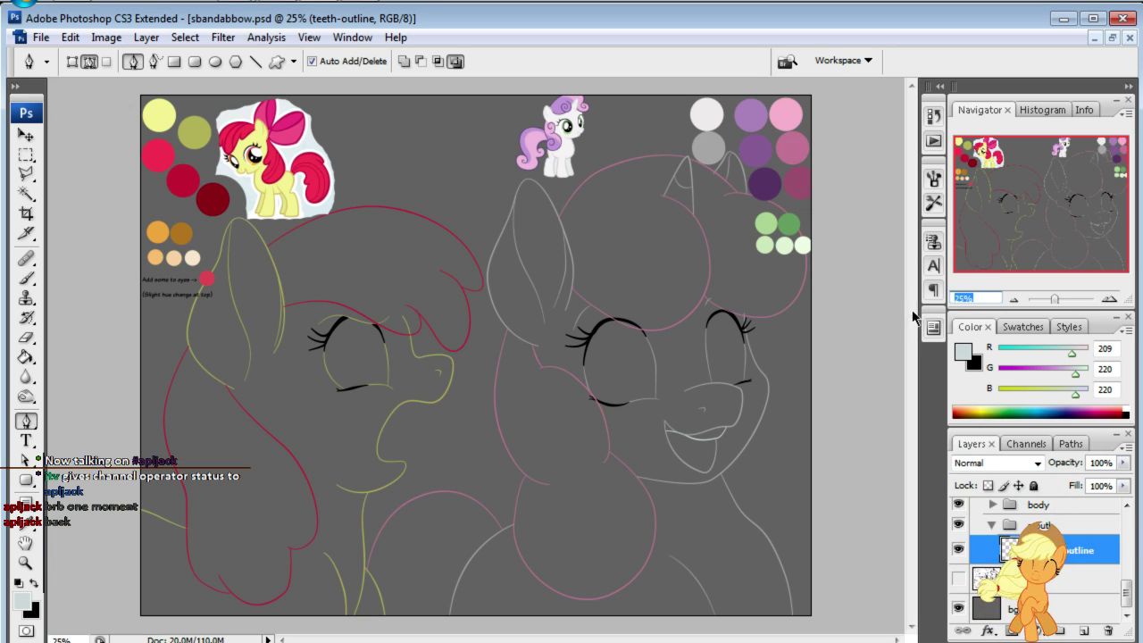
pyautogui.write('100')
pyautogui.press('Return')
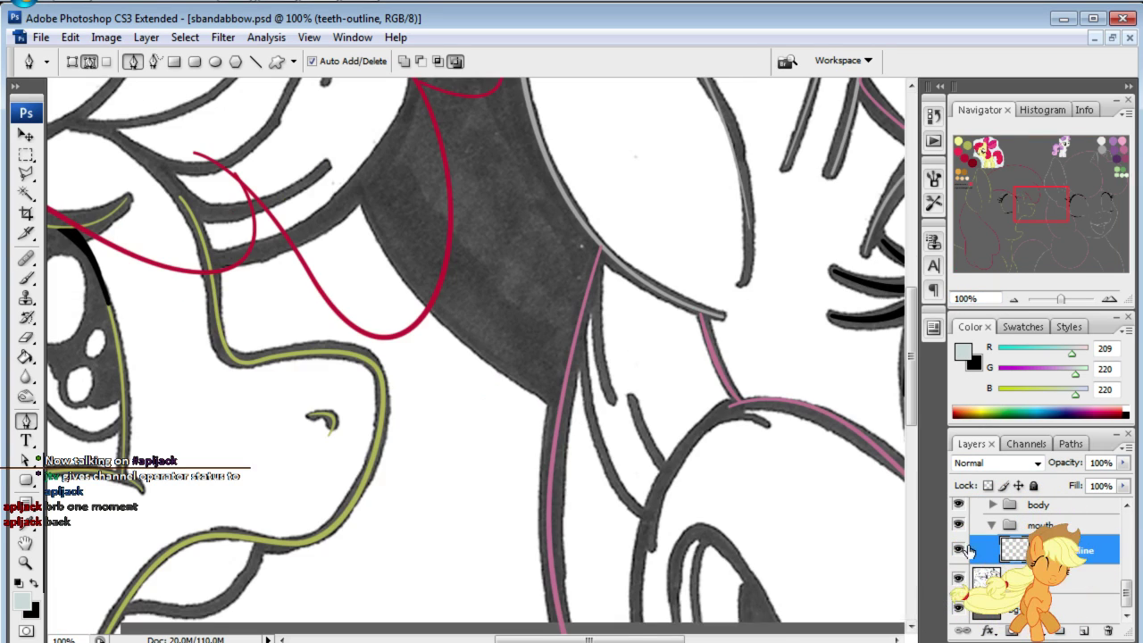
pyautogui.moveTo(1056, 214); pyautogui.dragTo(1110, 233)
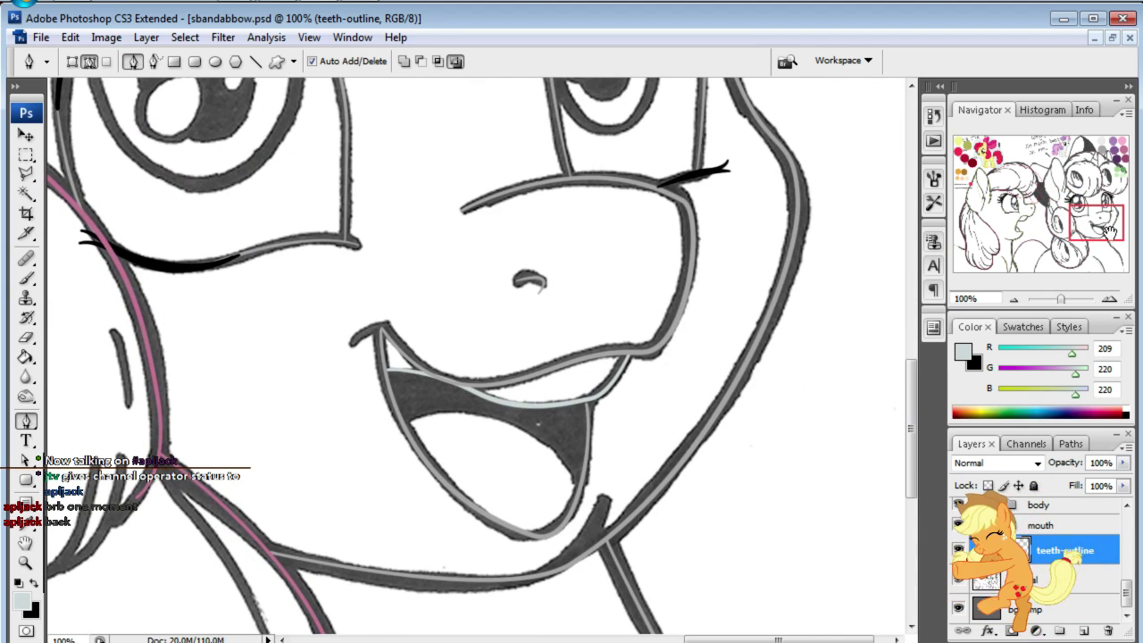
pyautogui.scroll(2, 478, 357)
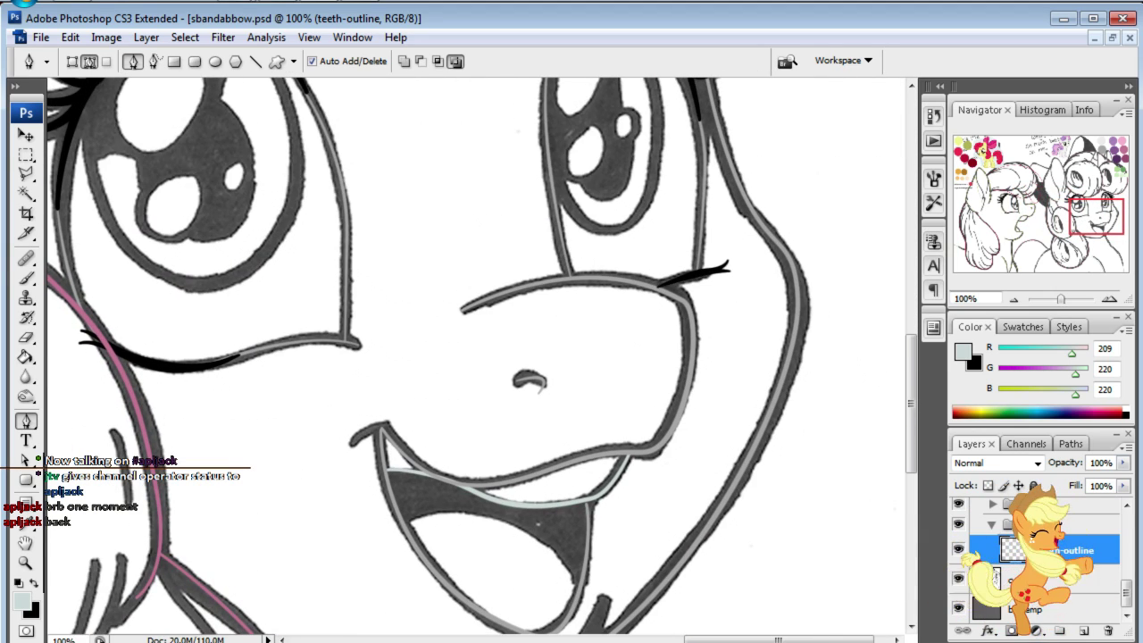
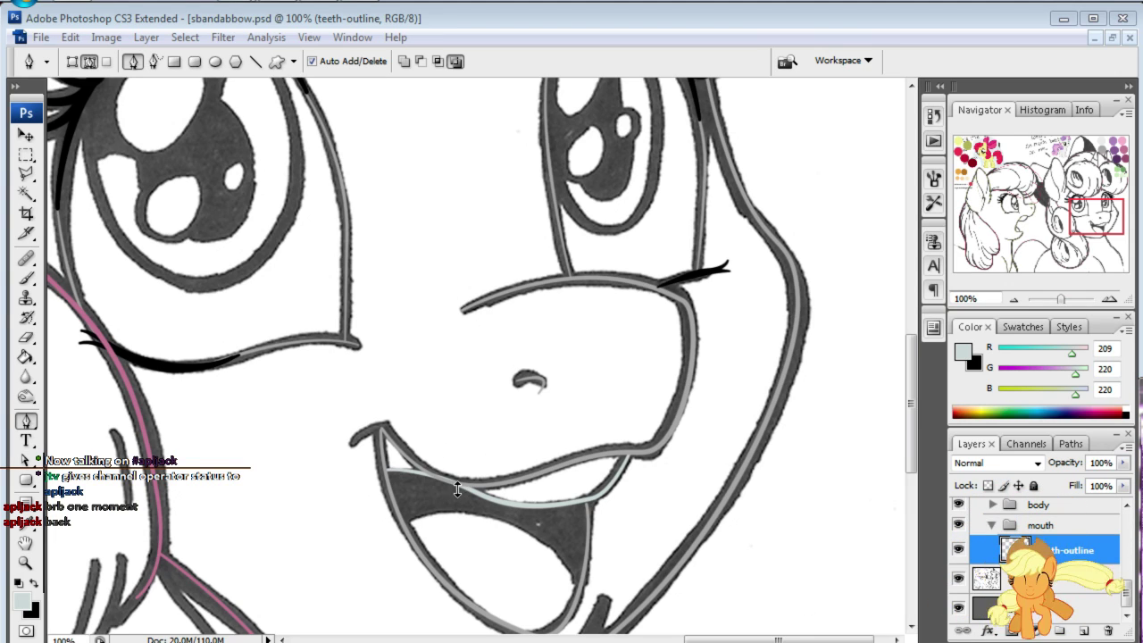
# - Select the mouth Work Path and bend its teeth curve down toward the inked line
pyautogui.click(1063, 444)
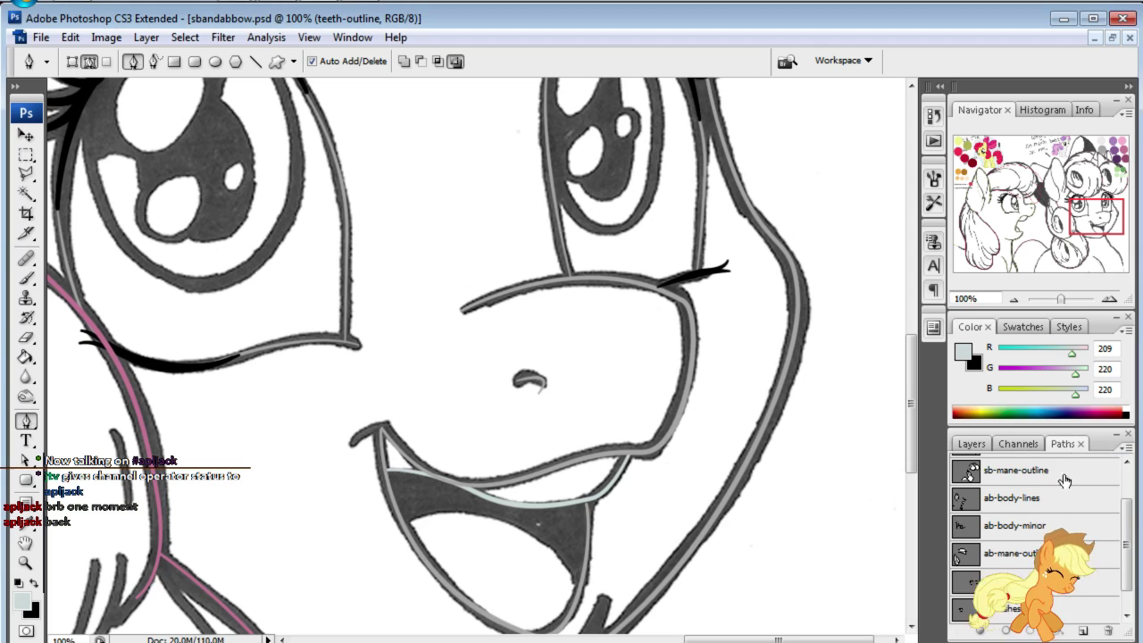
pyautogui.click(967, 622)
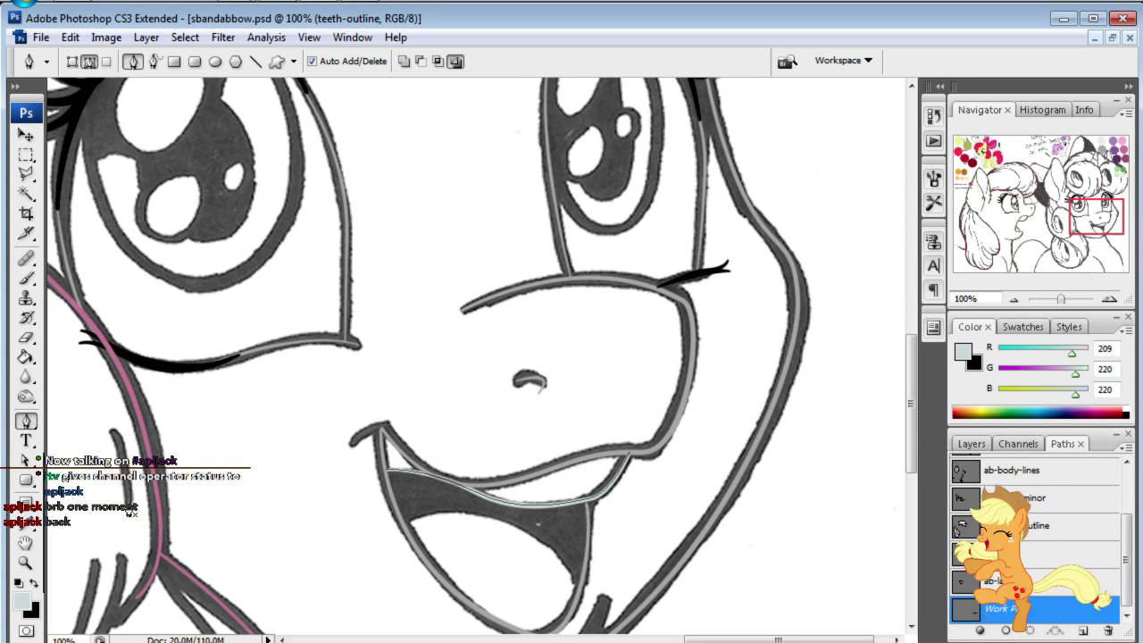
pyautogui.hotkey('alt', '[')
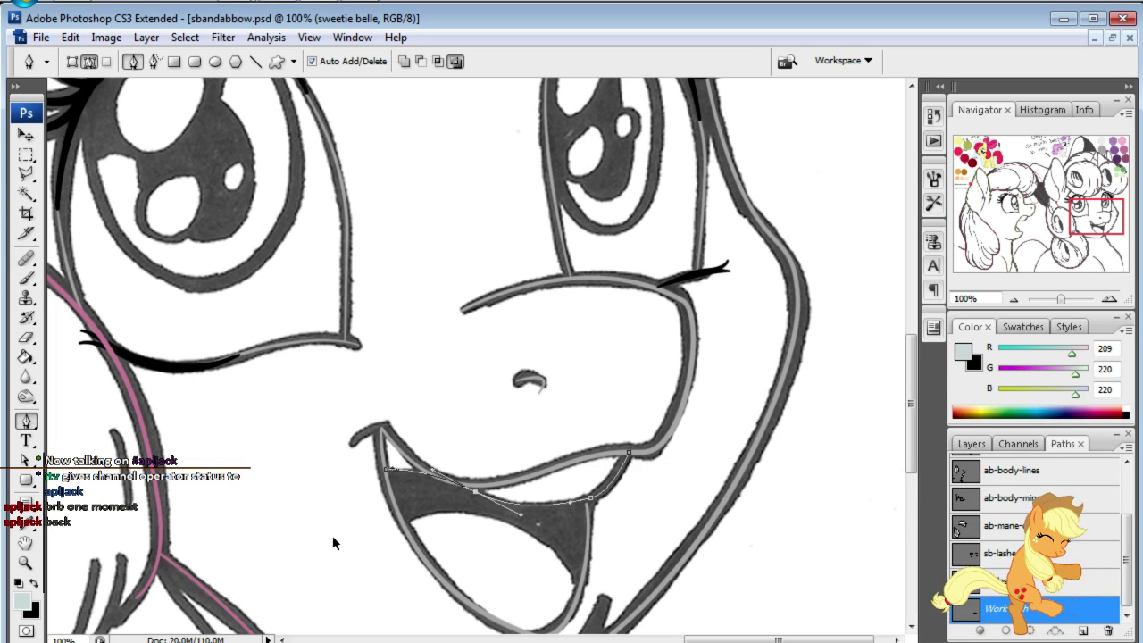
pyautogui.click(25, 460)
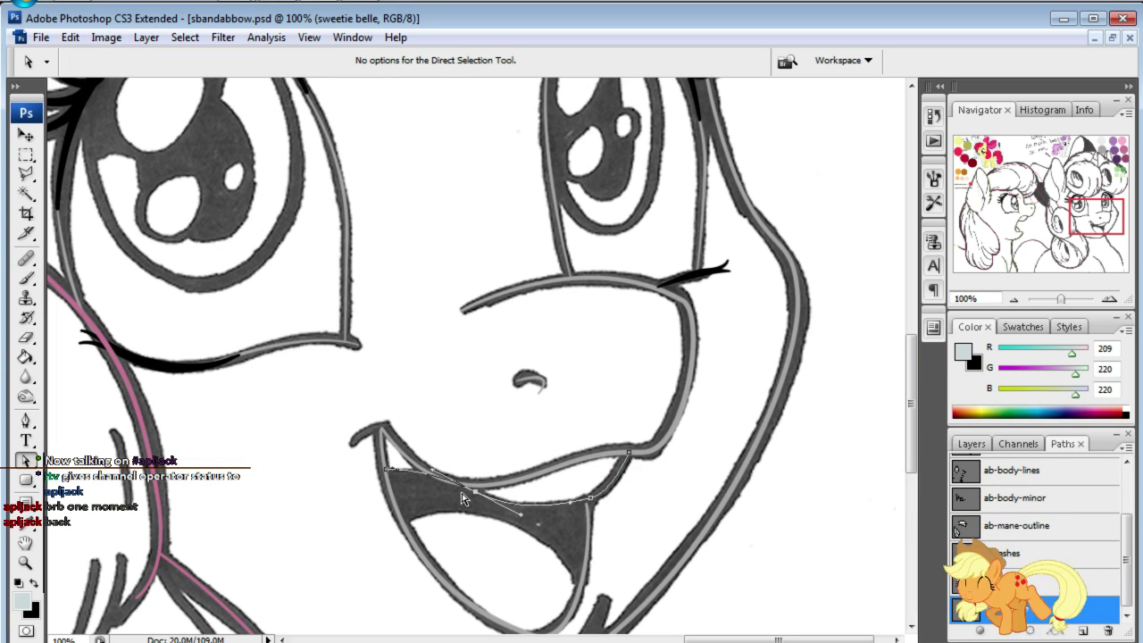
pyautogui.click(427, 480)
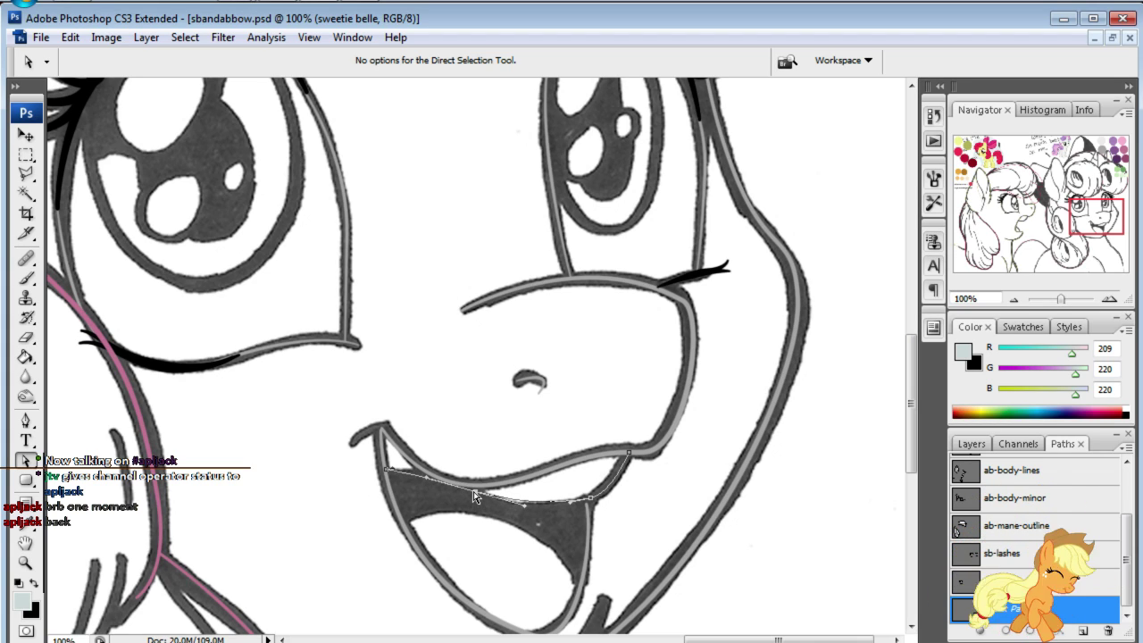
pyautogui.moveTo(473, 496); pyautogui.dragTo(482, 501)
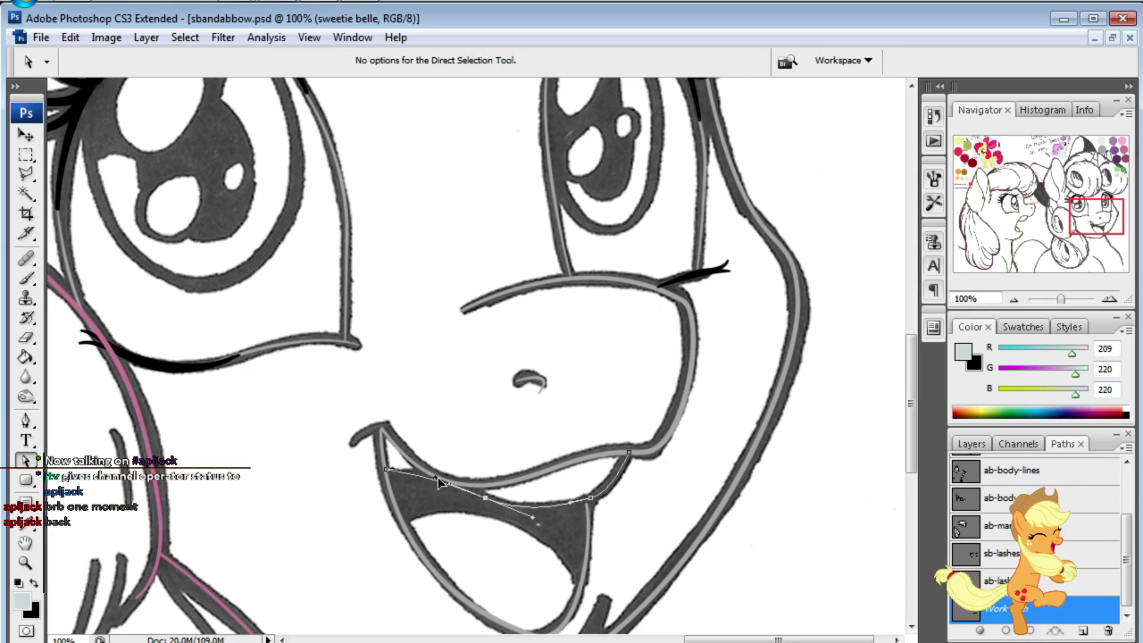
pyautogui.moveTo(425, 486); pyautogui.dragTo(426, 497)
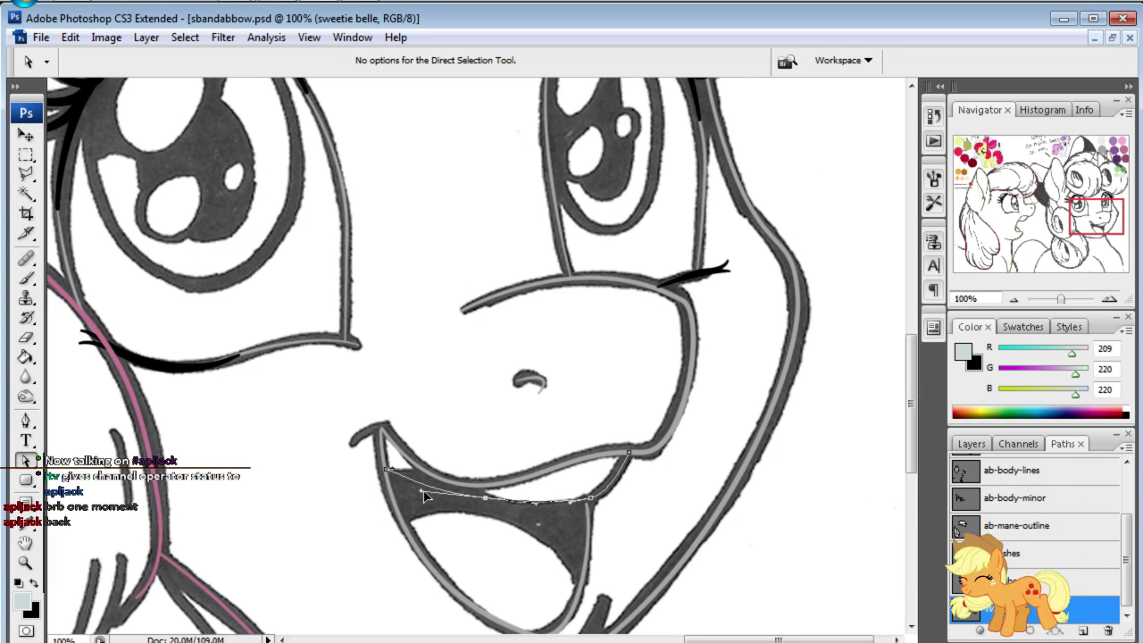
# - Refine the teeth path's left anchor and pull the lower curve onto the line
pyautogui.click(540, 454)
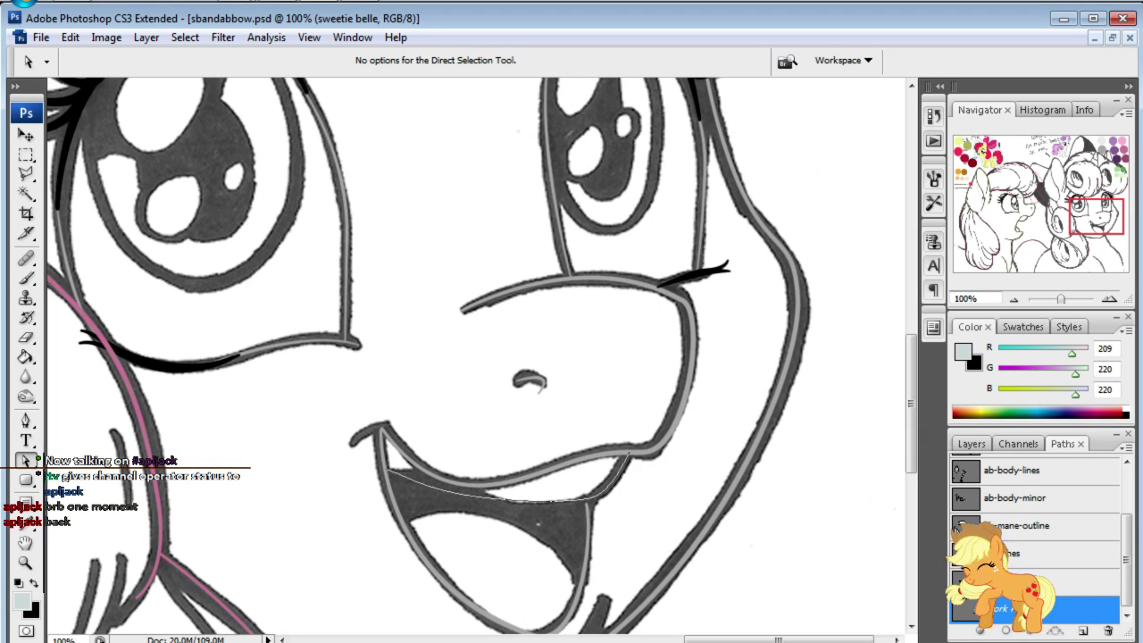
pyautogui.click(416, 488)
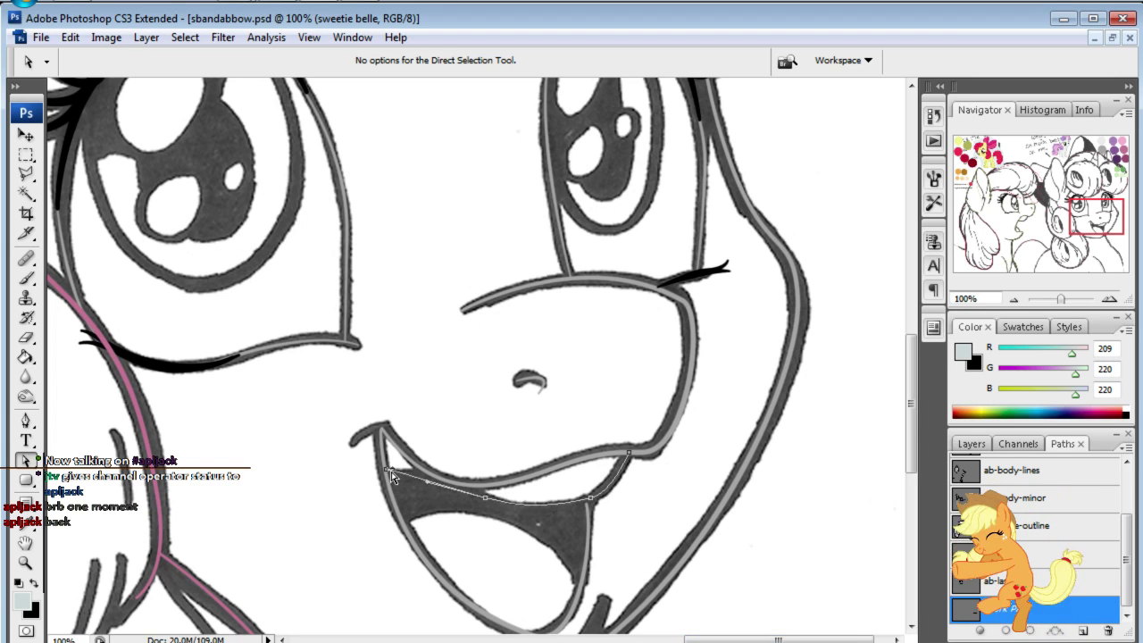
pyautogui.click(384, 473)
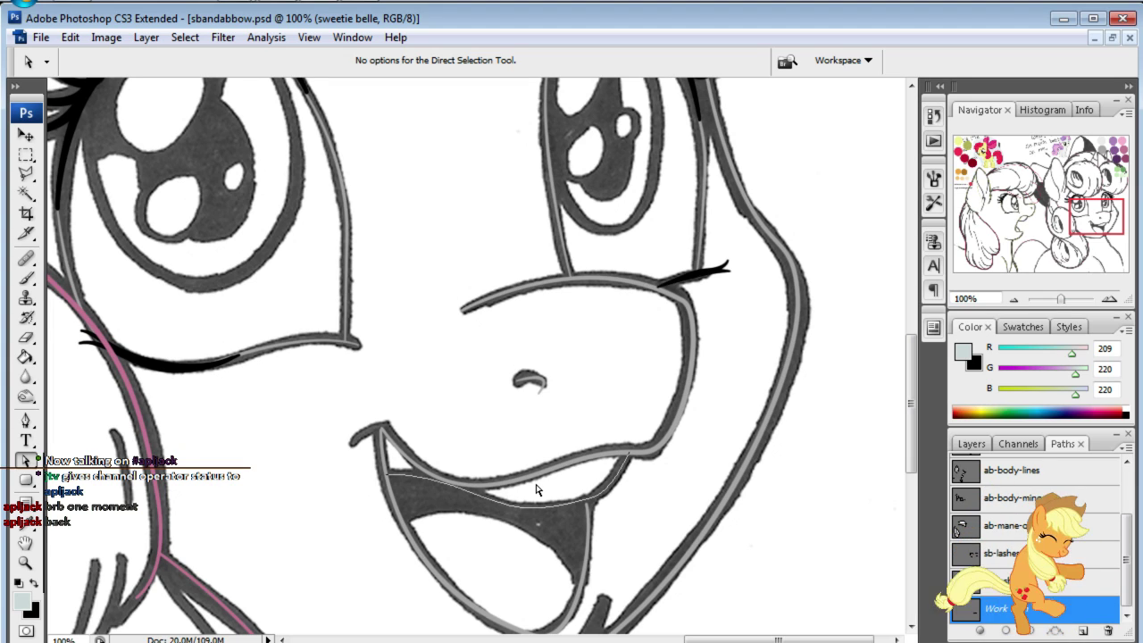
pyautogui.click(606, 489)
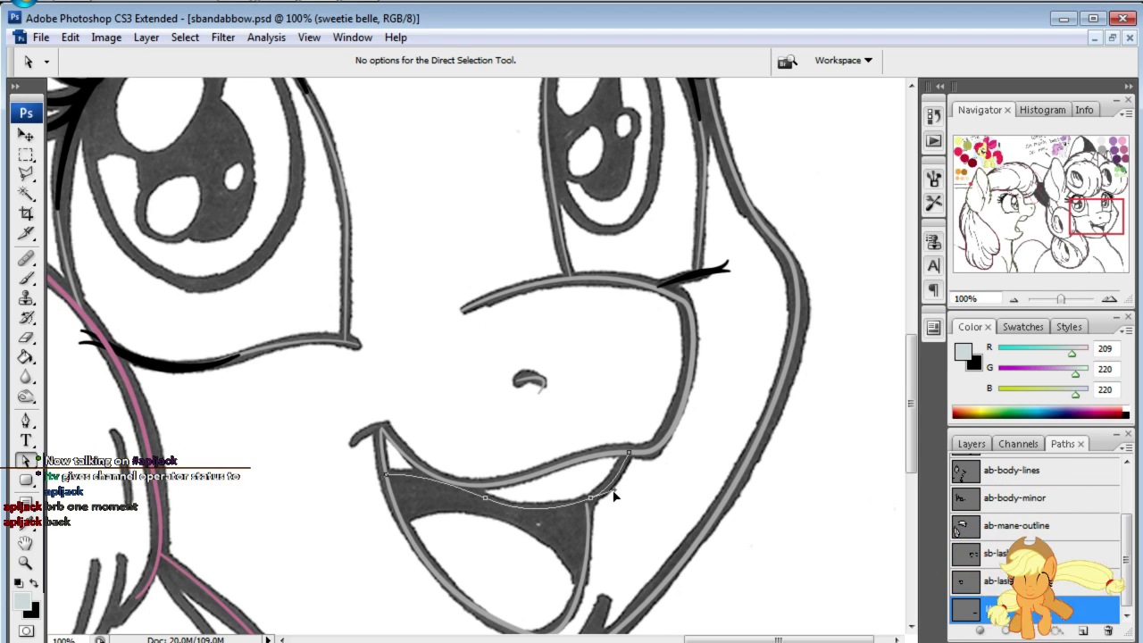
pyautogui.moveTo(572, 502)
pyautogui.mouseDown()
pyautogui.moveTo(538, 523)
pyautogui.moveTo(525, 515)
pyautogui.mouseUp()
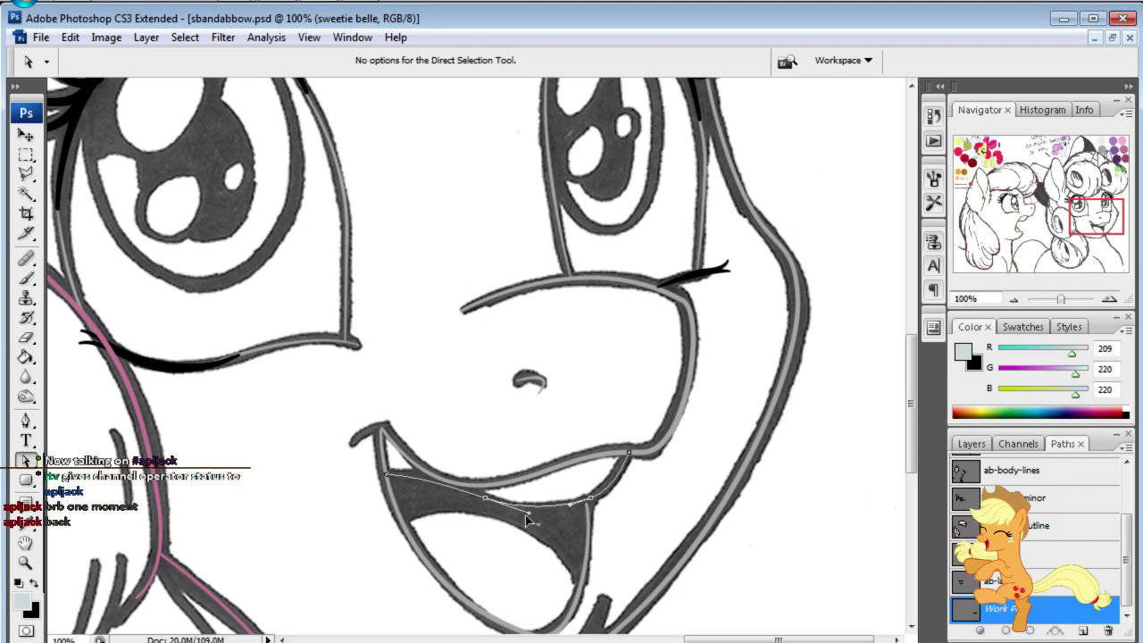
pyautogui.click(631, 532)
# - Stroke the teeth path with the brush on the teeth-outline layer and hide the path
pyautogui.rightClick(617, 501)
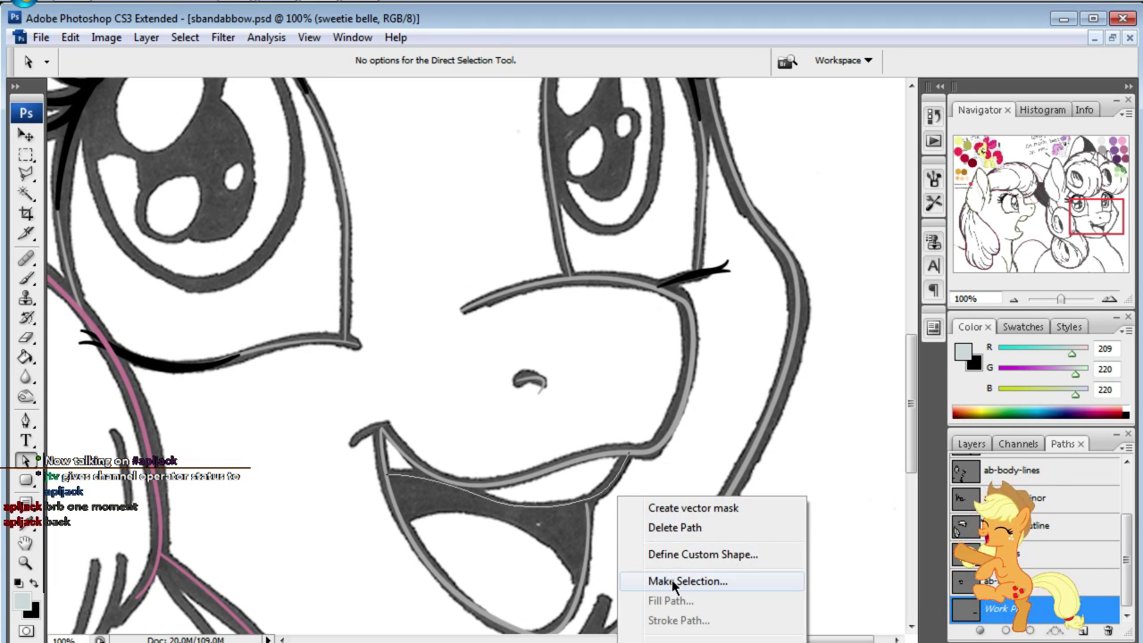
pyautogui.click(973, 451)
pyautogui.click(972, 444)
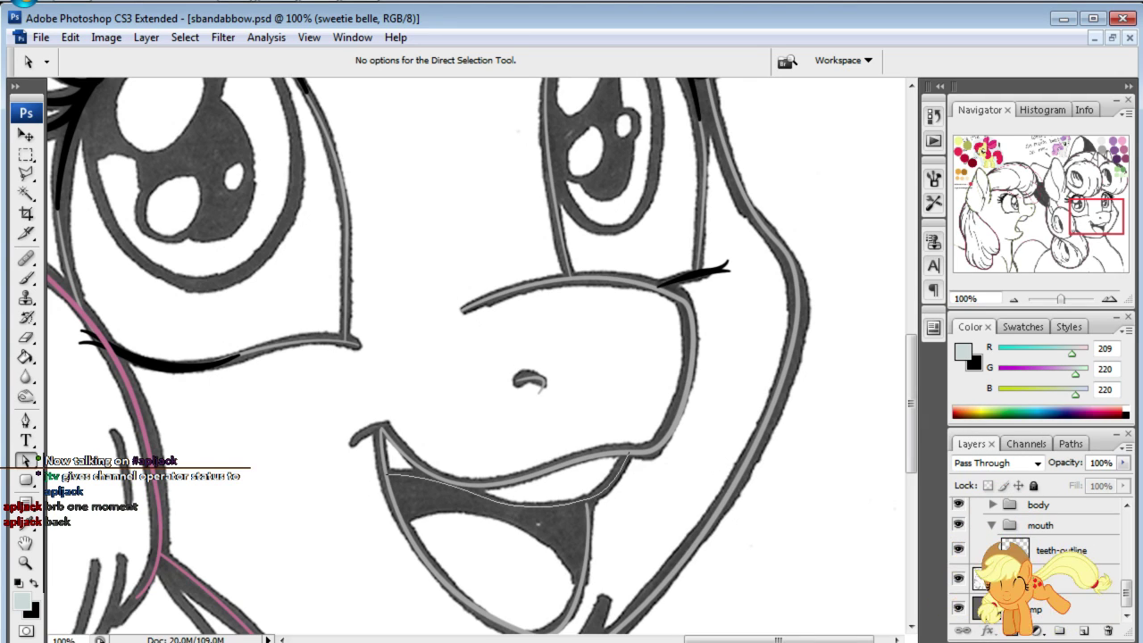
pyautogui.click(1062, 550)
pyautogui.rightClick(589, 464)
pyautogui.click(651, 584)
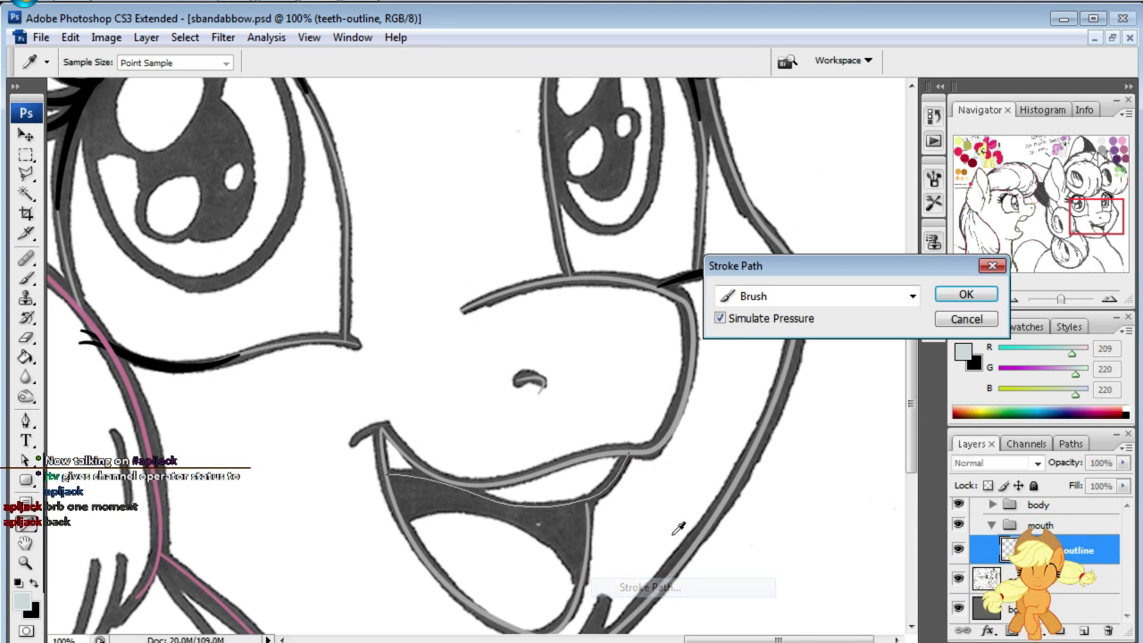
pyautogui.click(945, 302)
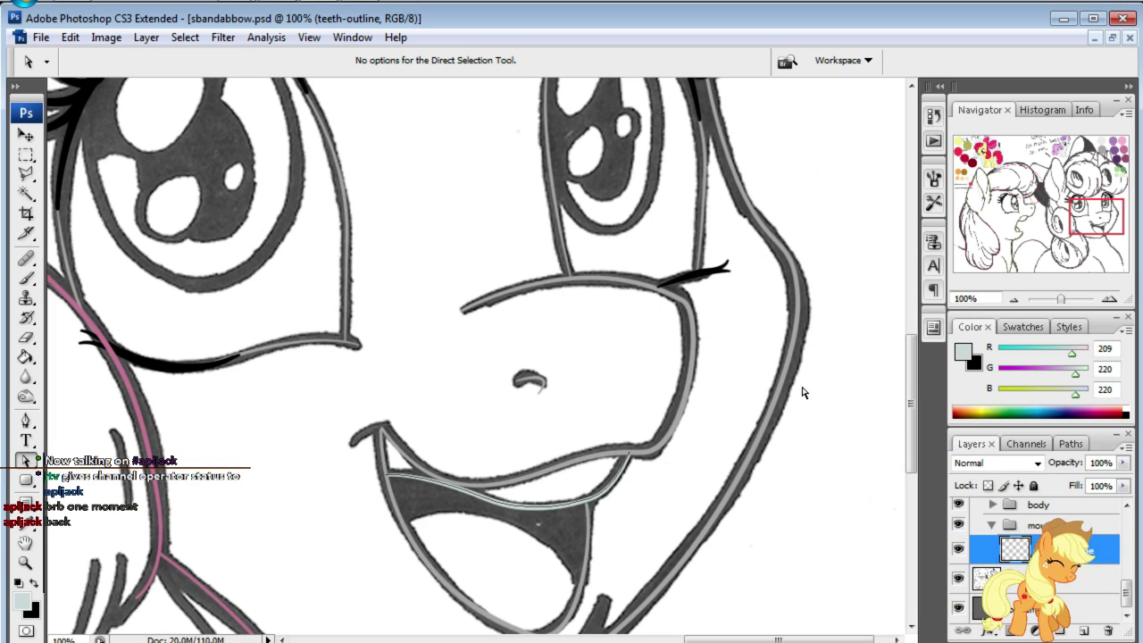
pyautogui.hotkey('ctrl', 'h')
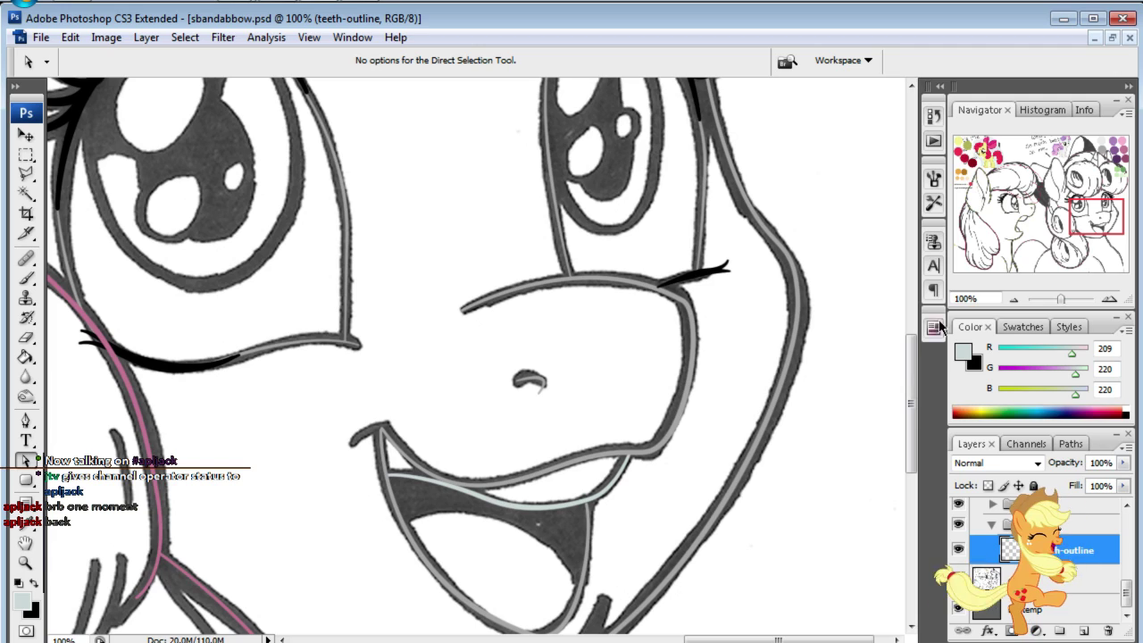
# - Hide the scanned sketch layer, zoom out to 50%, and undo the teeth stroke
pyautogui.moveTo(1094, 220); pyautogui.dragTo(1088, 234)
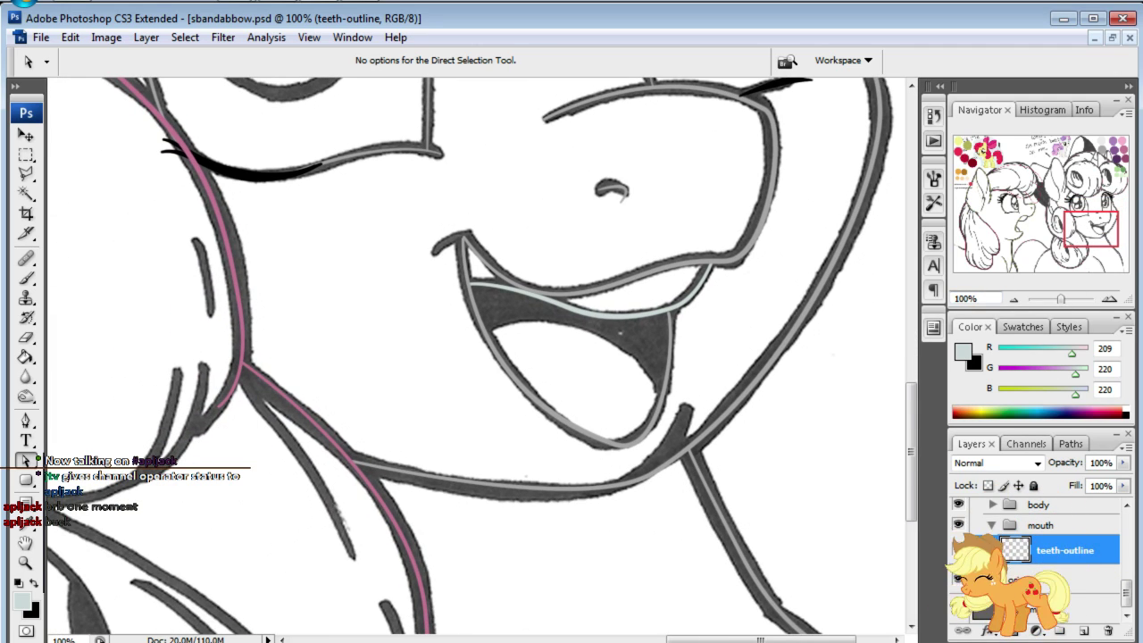
pyautogui.click(956, 587)
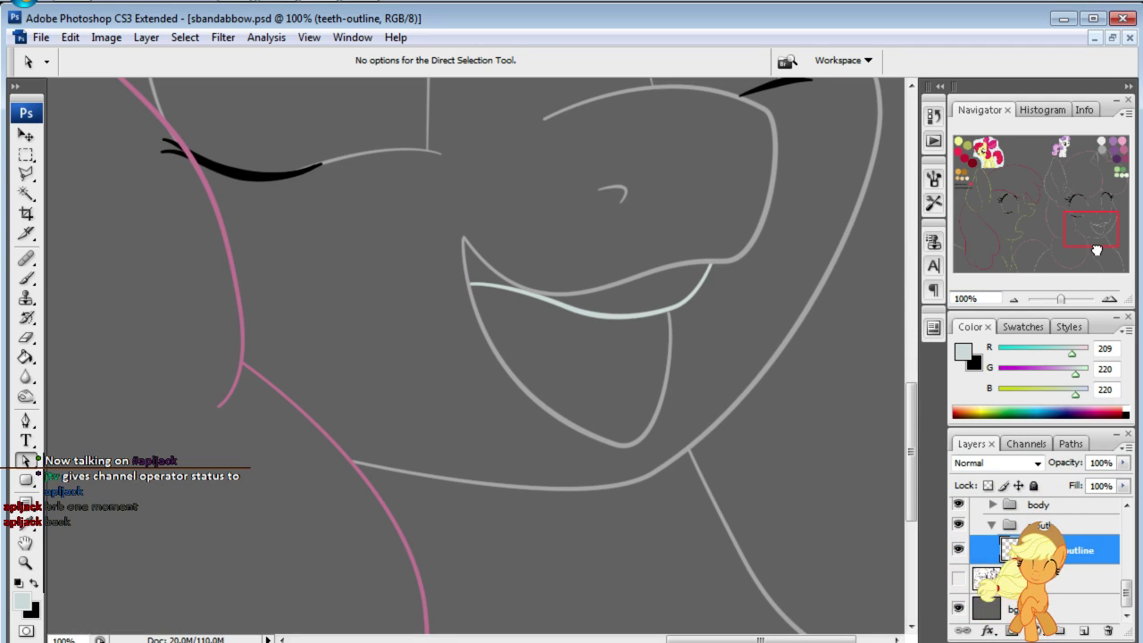
pyautogui.click(964, 296)
pyautogui.write('50')
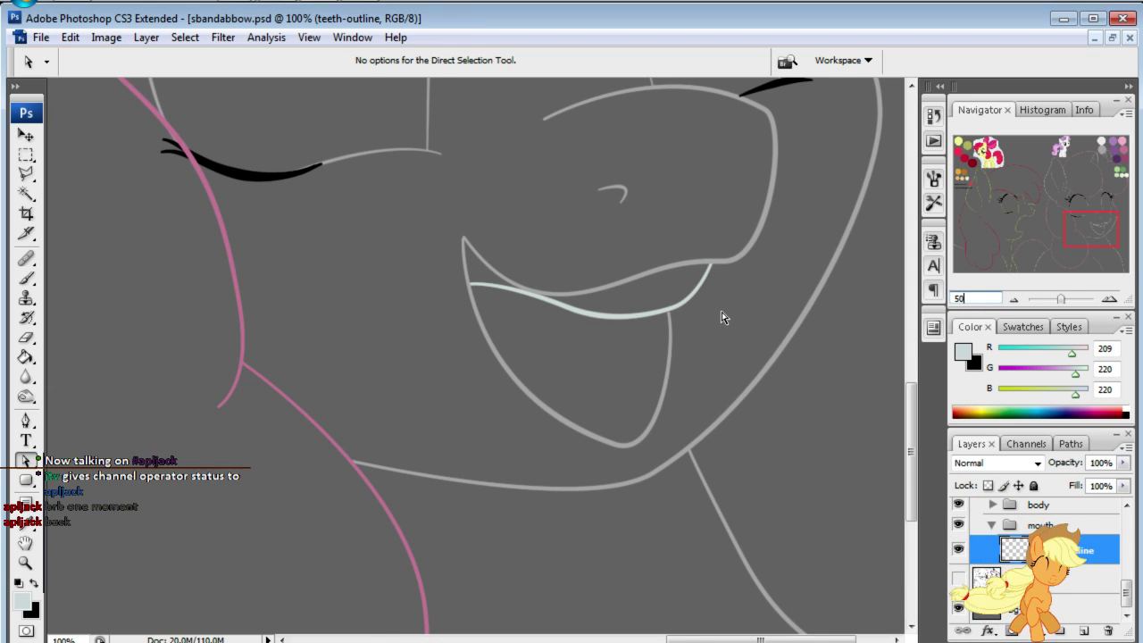
pyautogui.press('Return')
pyautogui.moveTo(1062, 210)
pyautogui.mouseDown()
pyautogui.moveTo(1062, 180)
pyautogui.moveTo(1062, 193)
pyautogui.mouseUp()
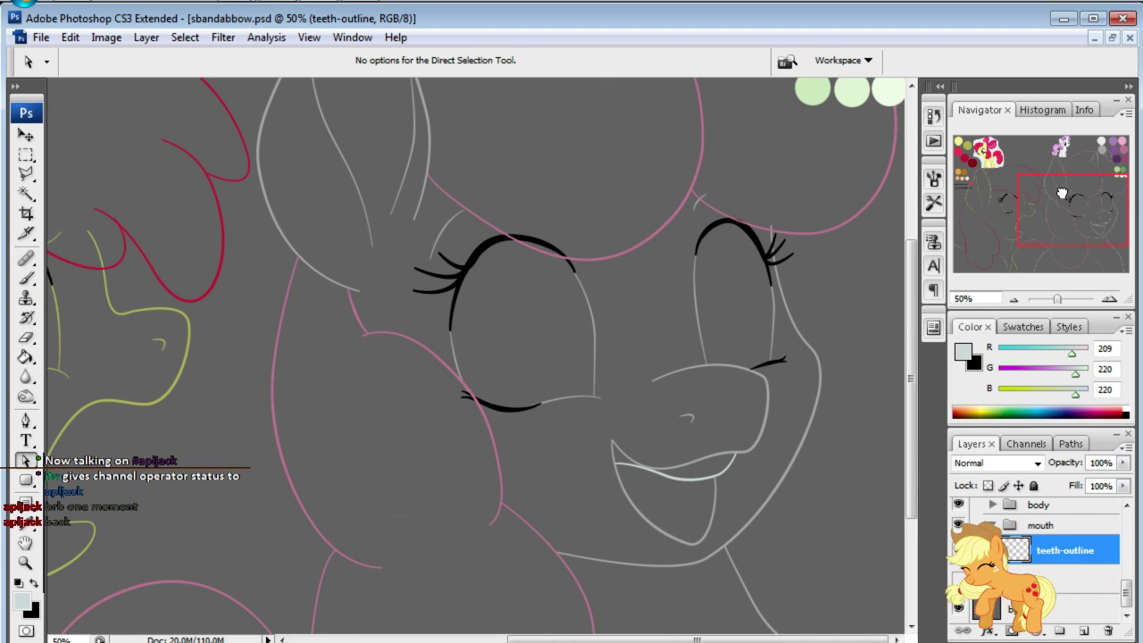
pyautogui.hotkey('ctrl', 'z')
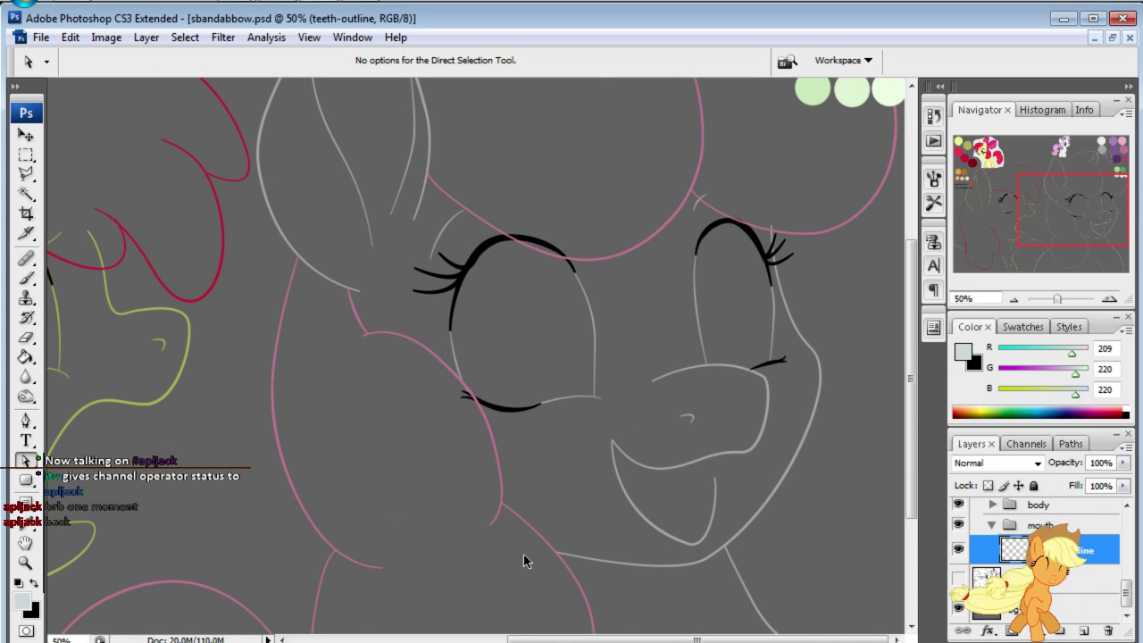
# - Select the teeth Work Path, shift one anchor, and zoom to 100% on the mouth
pyautogui.click(1062, 444)
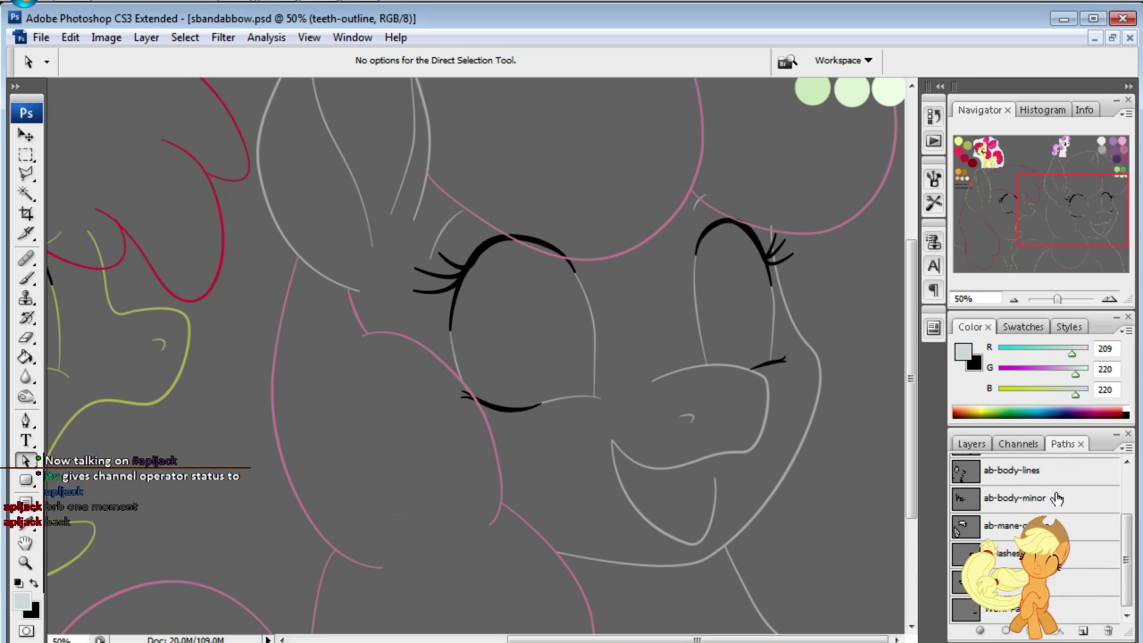
pyautogui.click(998, 613)
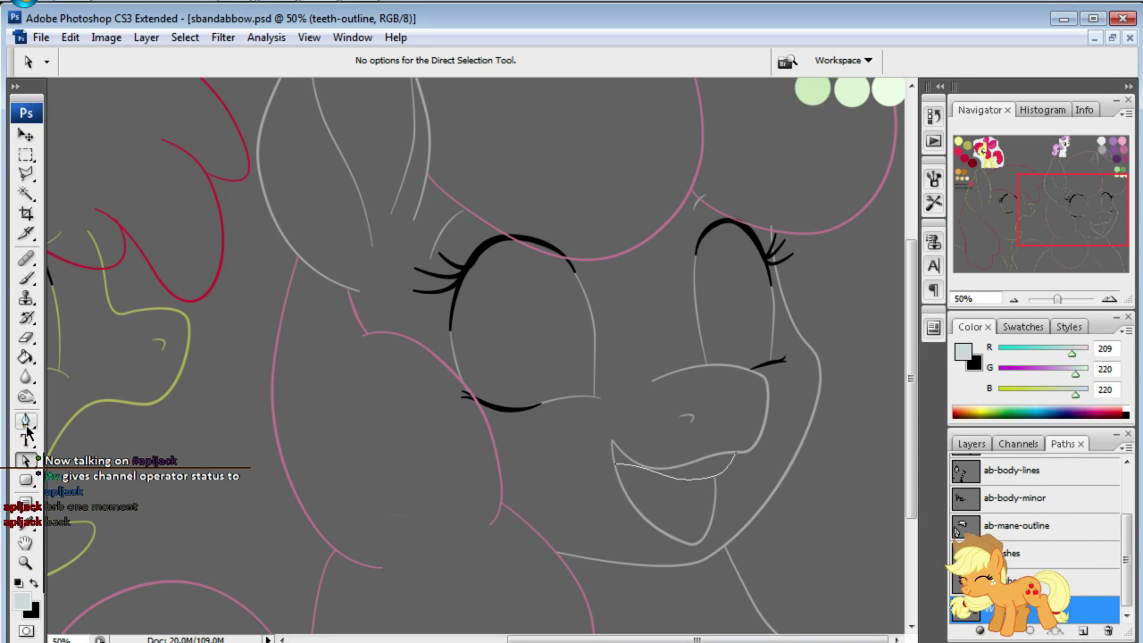
pyautogui.click(628, 468)
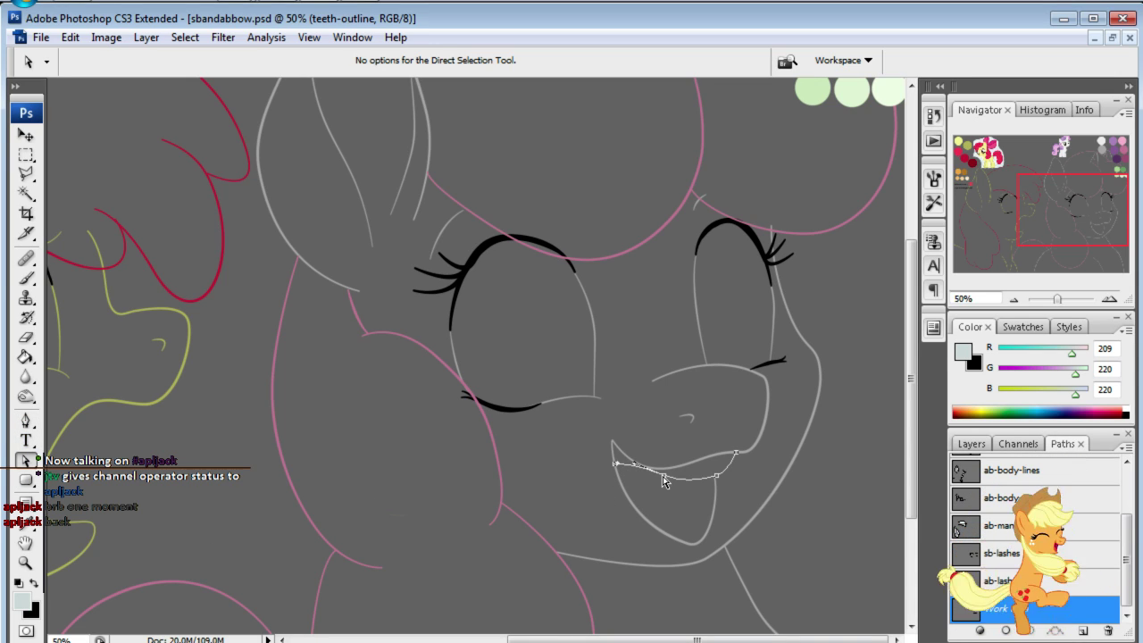
pyautogui.moveTo(662, 480); pyautogui.dragTo(624, 474)
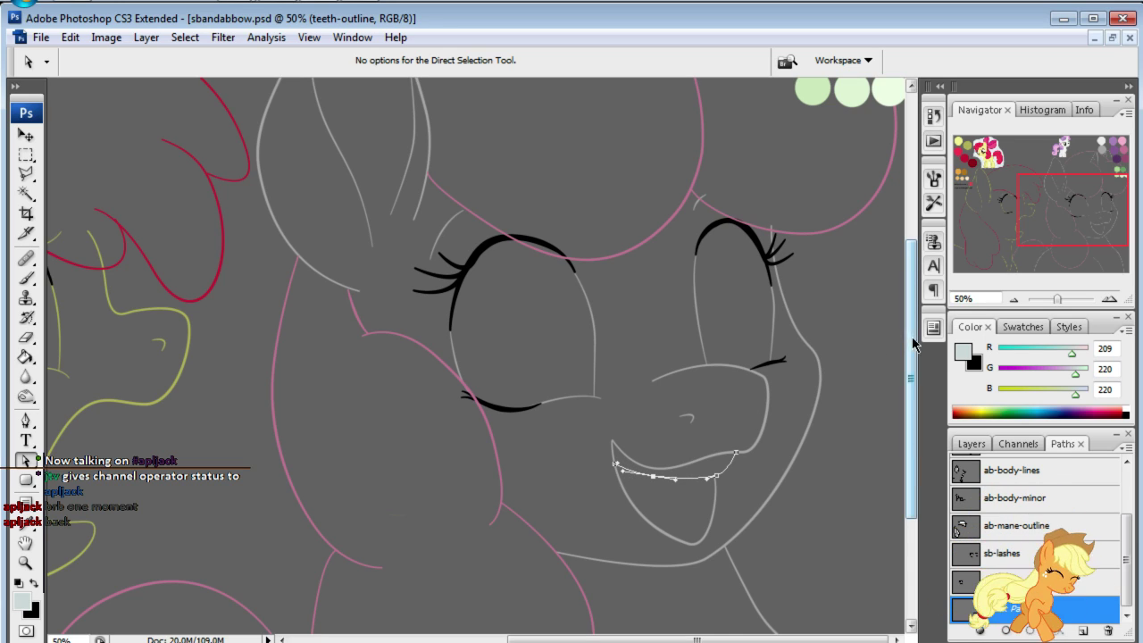
pyautogui.click(975, 298)
pyautogui.write('100')
pyautogui.press('Return')
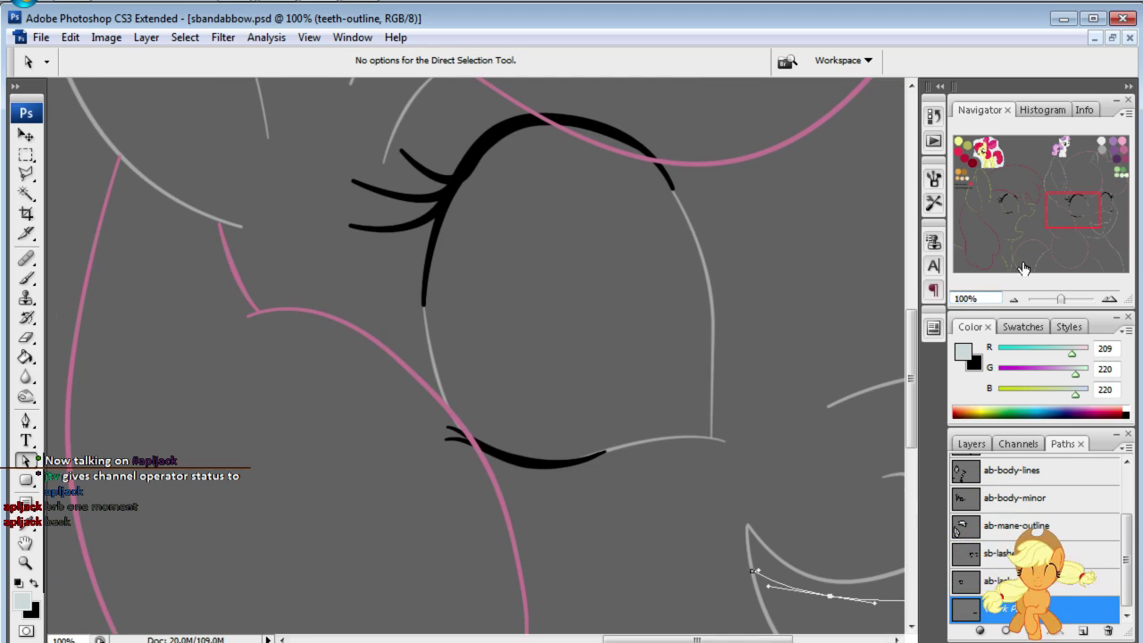
pyautogui.moveTo(1084, 195); pyautogui.dragTo(1103, 211)
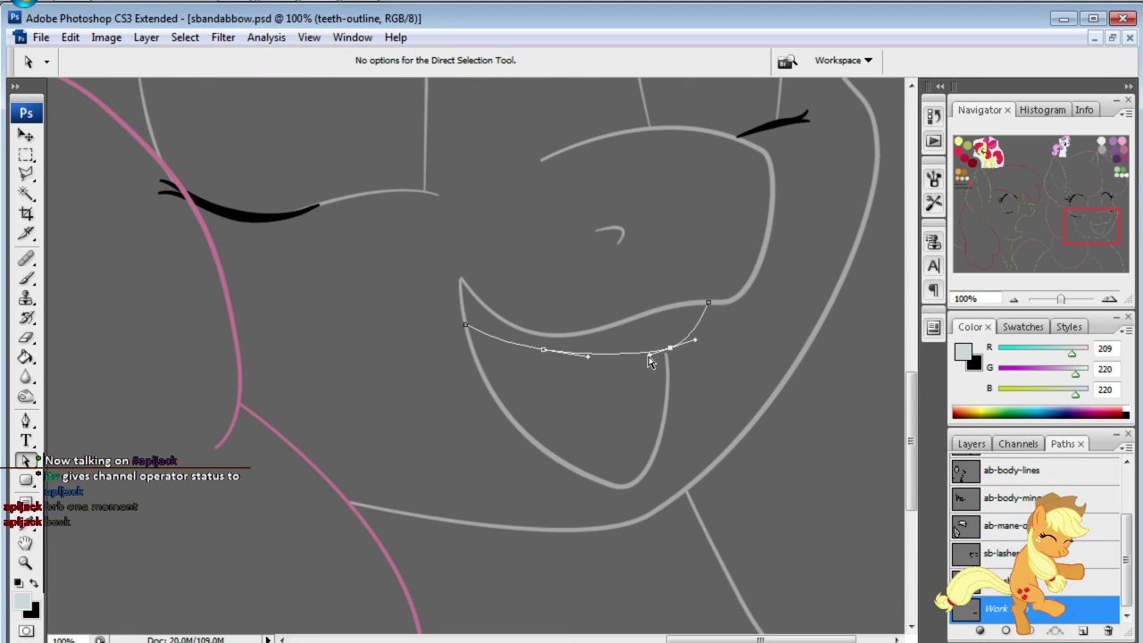
# - Lower the teeth path anchors so the curve fits the upper teeth line
pyautogui.moveTo(542, 351)
pyautogui.mouseDown()
pyautogui.moveTo(543, 361)
pyautogui.moveTo(534, 350)
pyautogui.mouseUp()
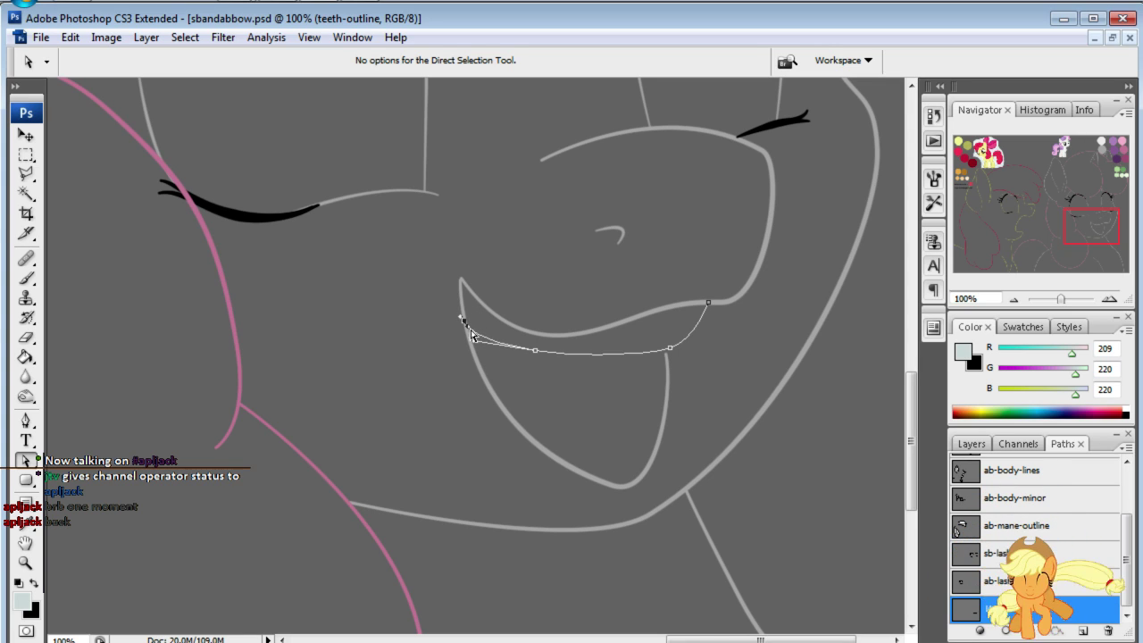
pyautogui.moveTo(543, 351); pyautogui.dragTo(545, 358)
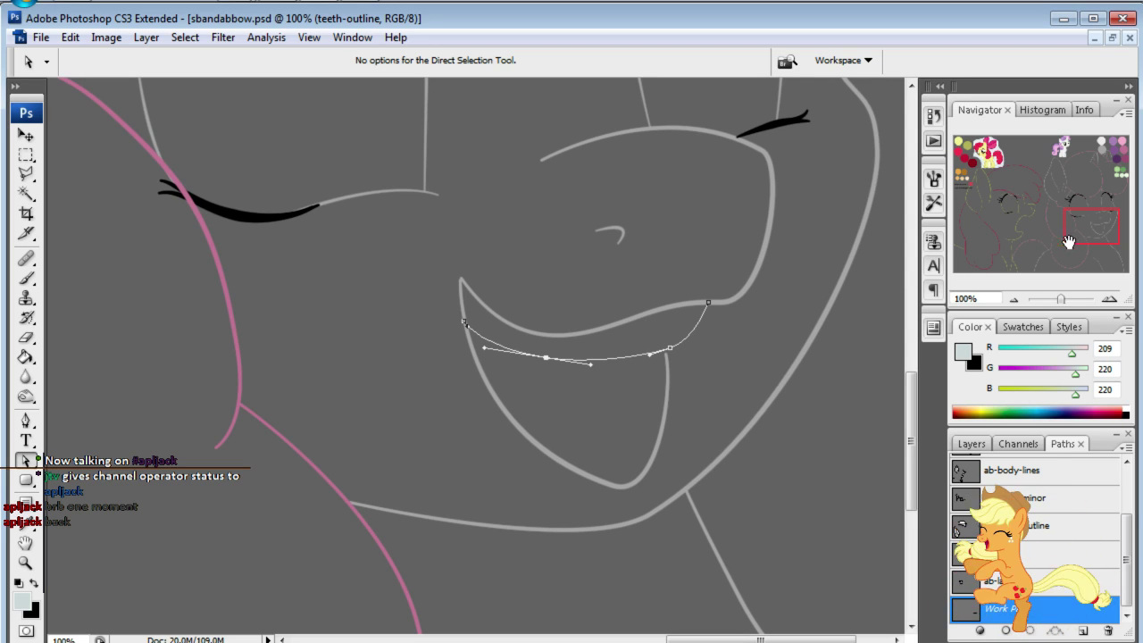
pyautogui.moveTo(1098, 237); pyautogui.dragTo(1095, 229)
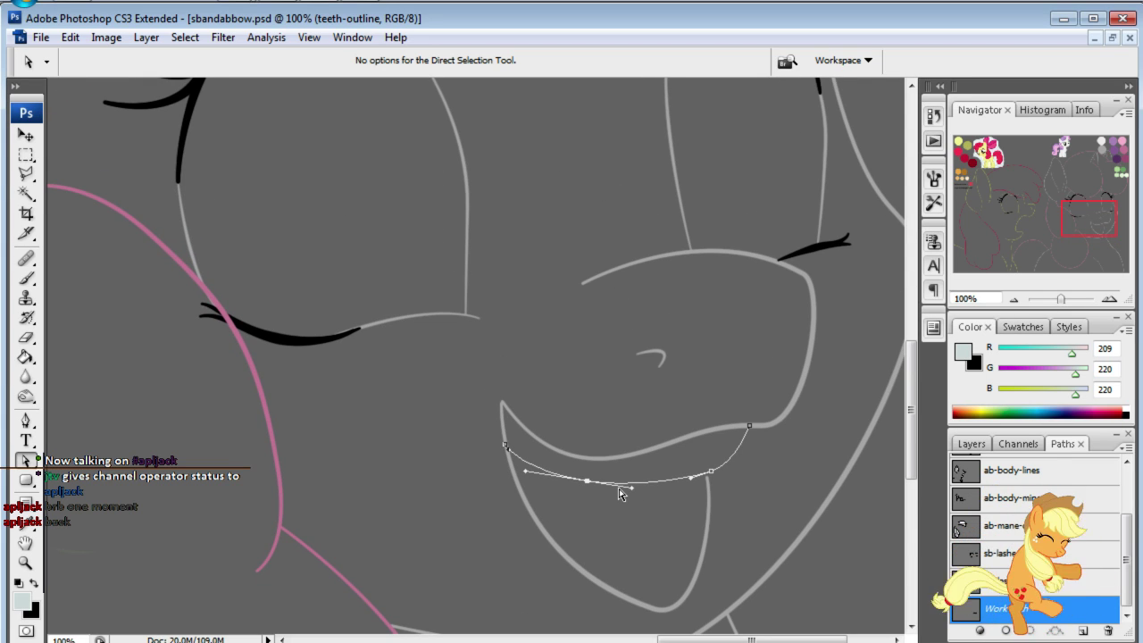
pyautogui.moveTo(631, 488); pyautogui.dragTo(625, 504)
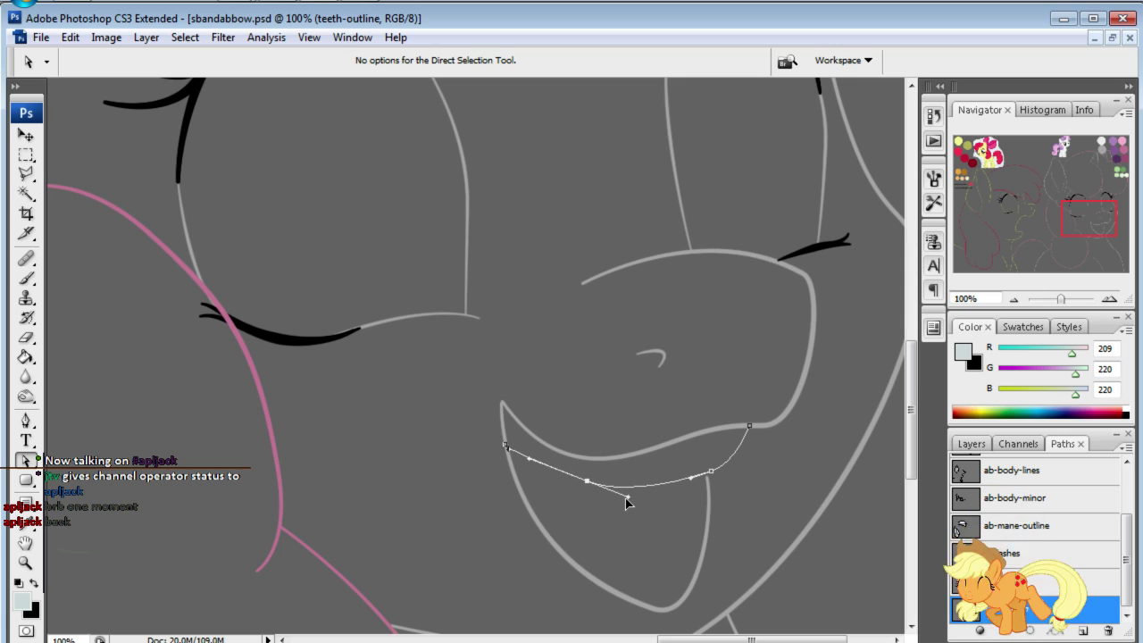
pyautogui.click(796, 466)
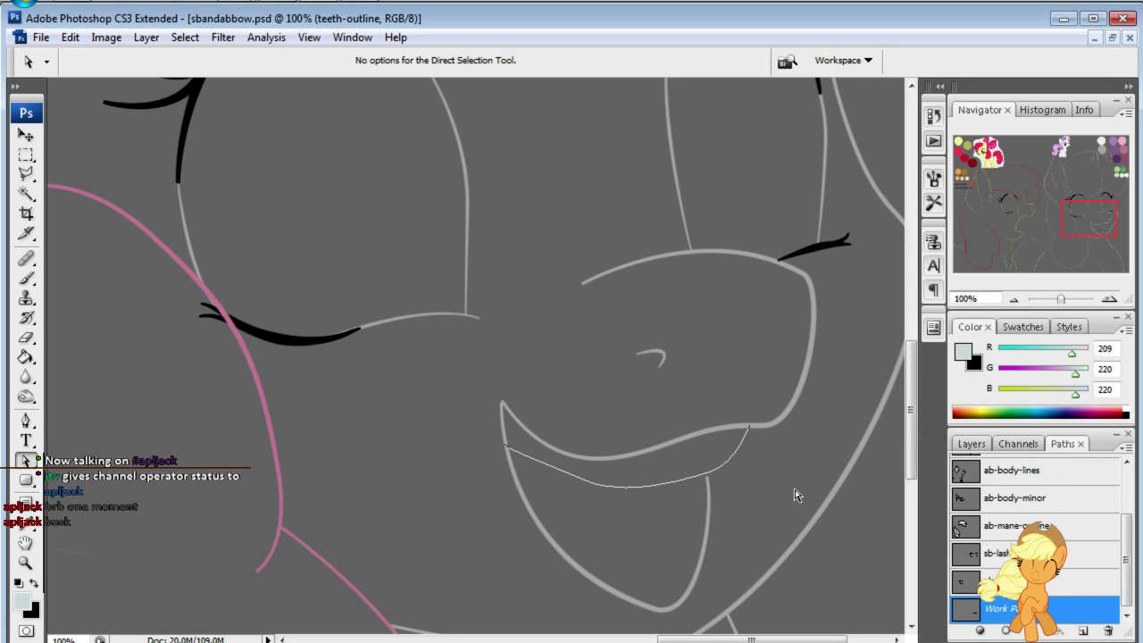
pyautogui.click(576, 479)
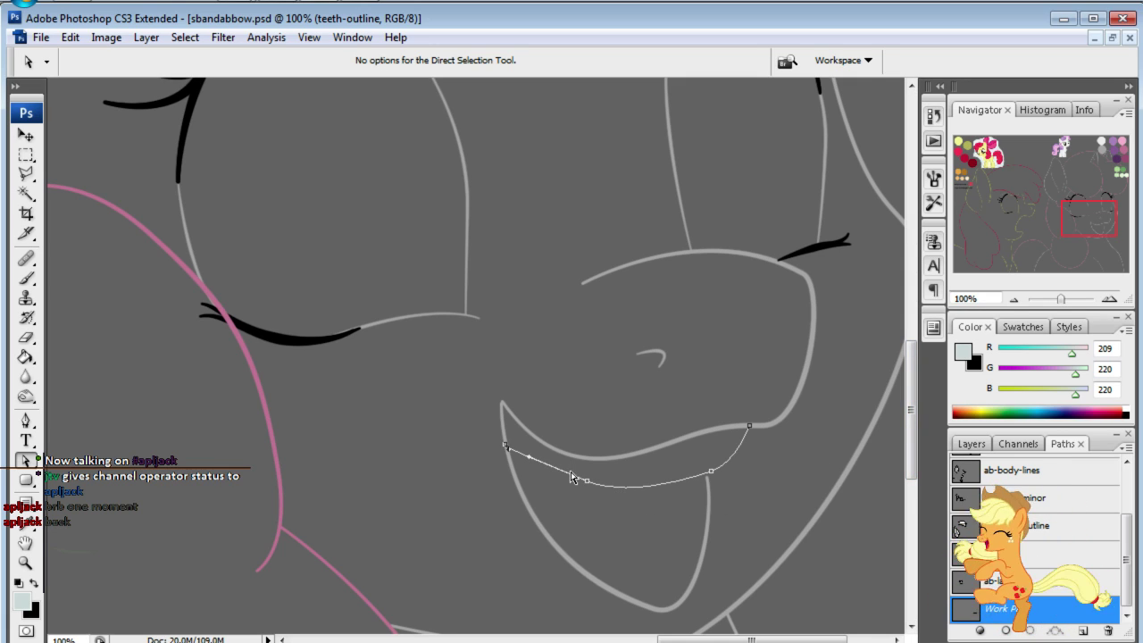
pyautogui.click(524, 464)
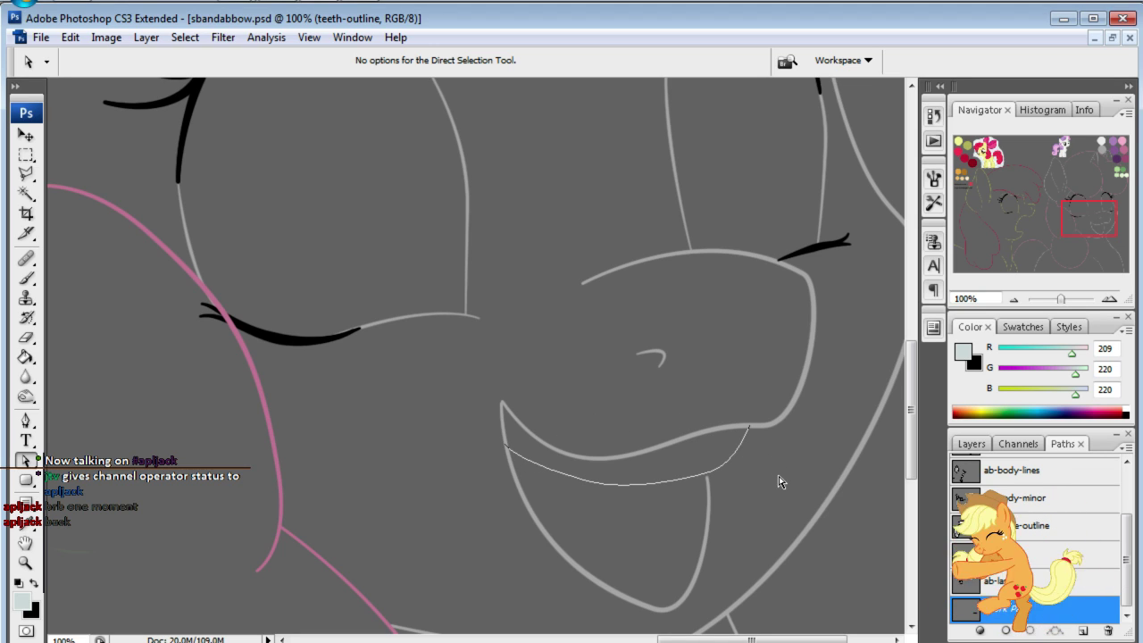
# - Stroke the reshaped teeth path with a light line, hide the path, and zoom to 50%
pyautogui.rightClick(603, 486)
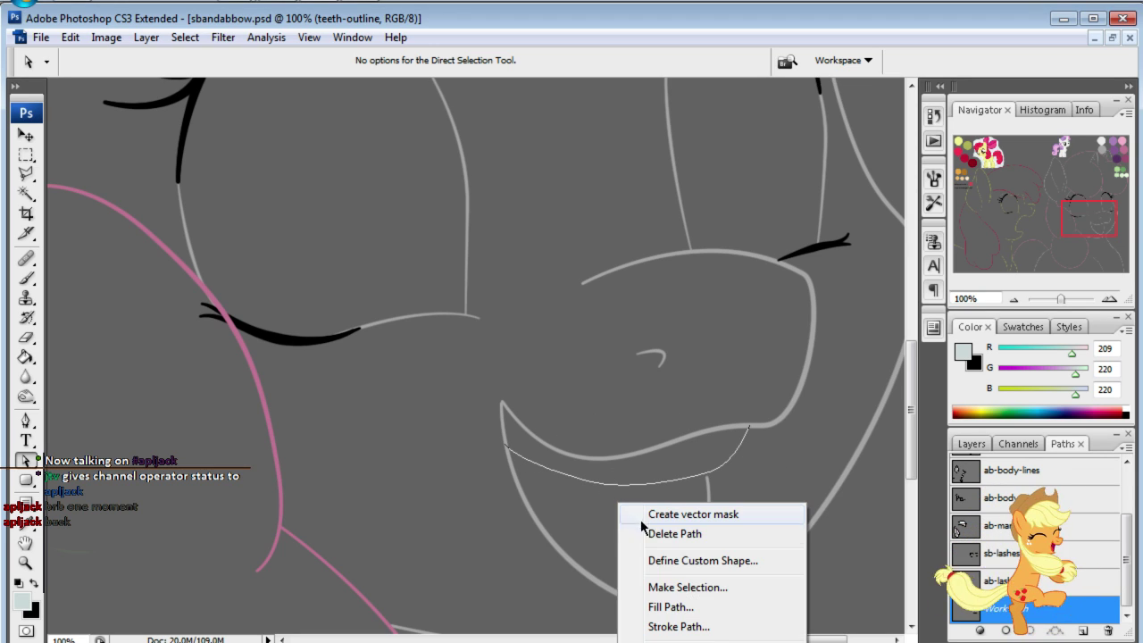
pyautogui.click(683, 623)
pyautogui.click(948, 295)
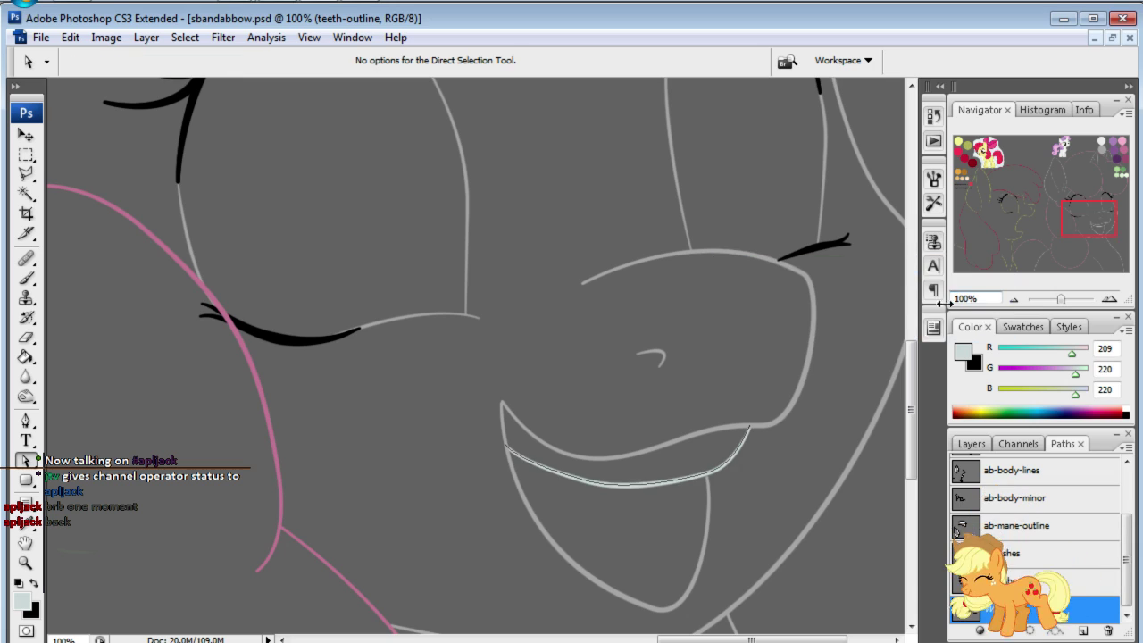
pyautogui.press('Return')
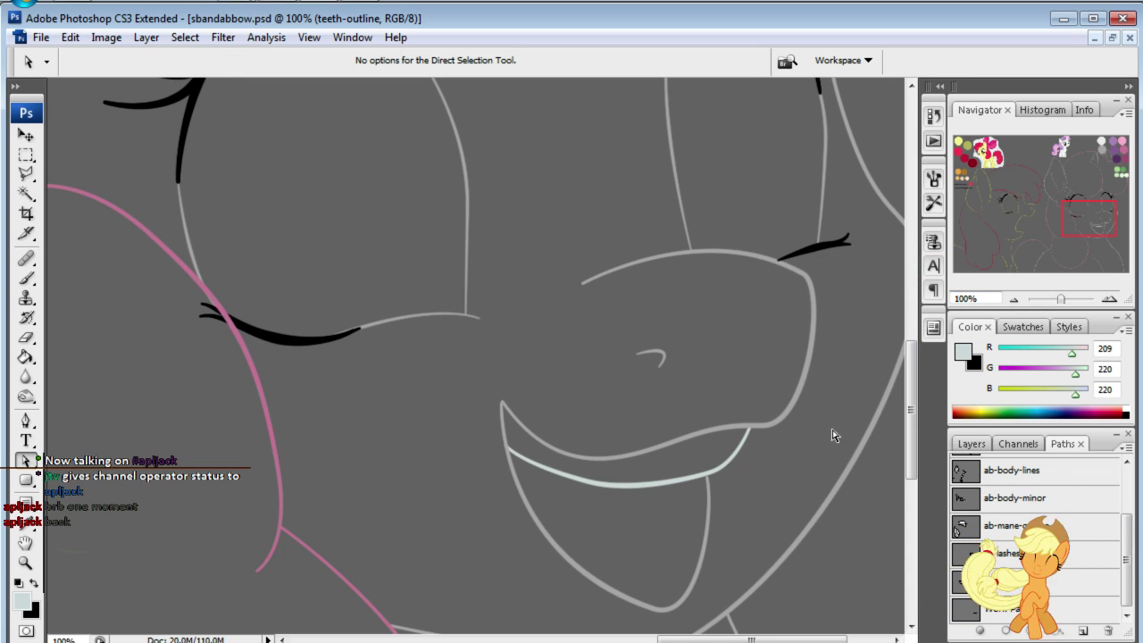
pyautogui.click(966, 298)
pyautogui.write('50')
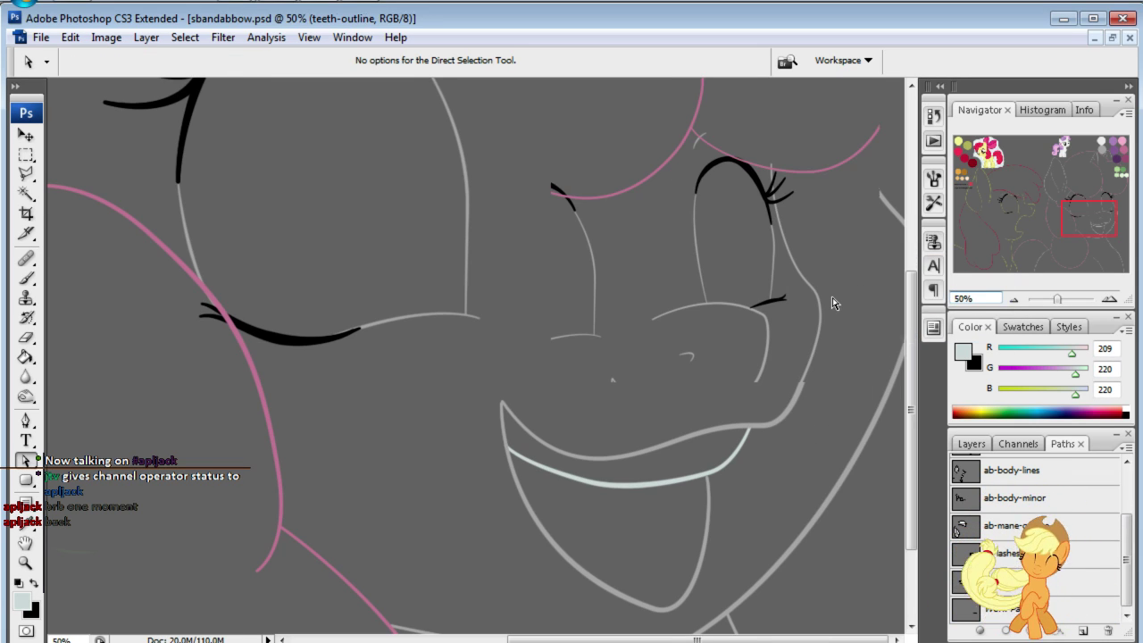
pyautogui.press('Return')
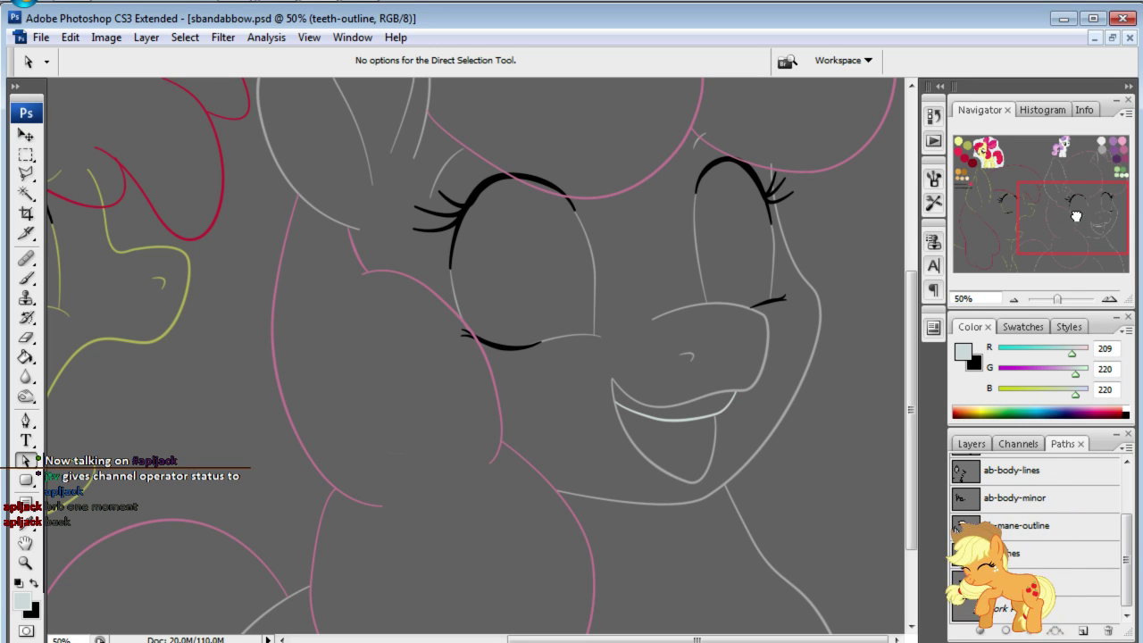
pyautogui.moveTo(1076, 216)
pyautogui.mouseDown()
pyautogui.moveTo(1076, 231)
pyautogui.moveTo(1083, 214)
pyautogui.mouseUp()
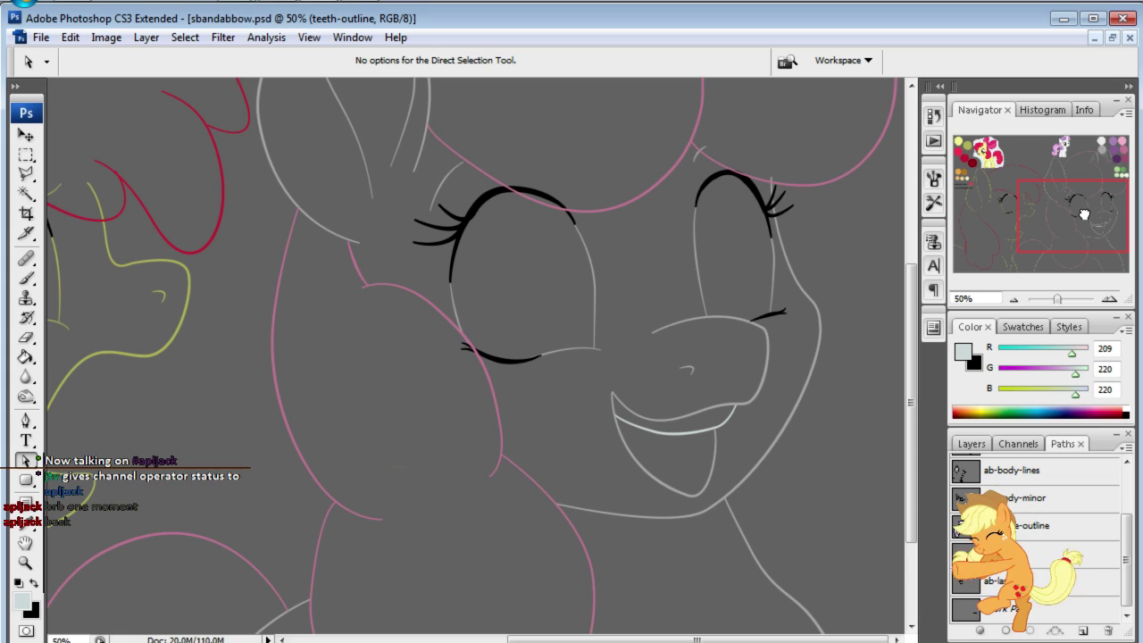
pyautogui.click(962, 443)
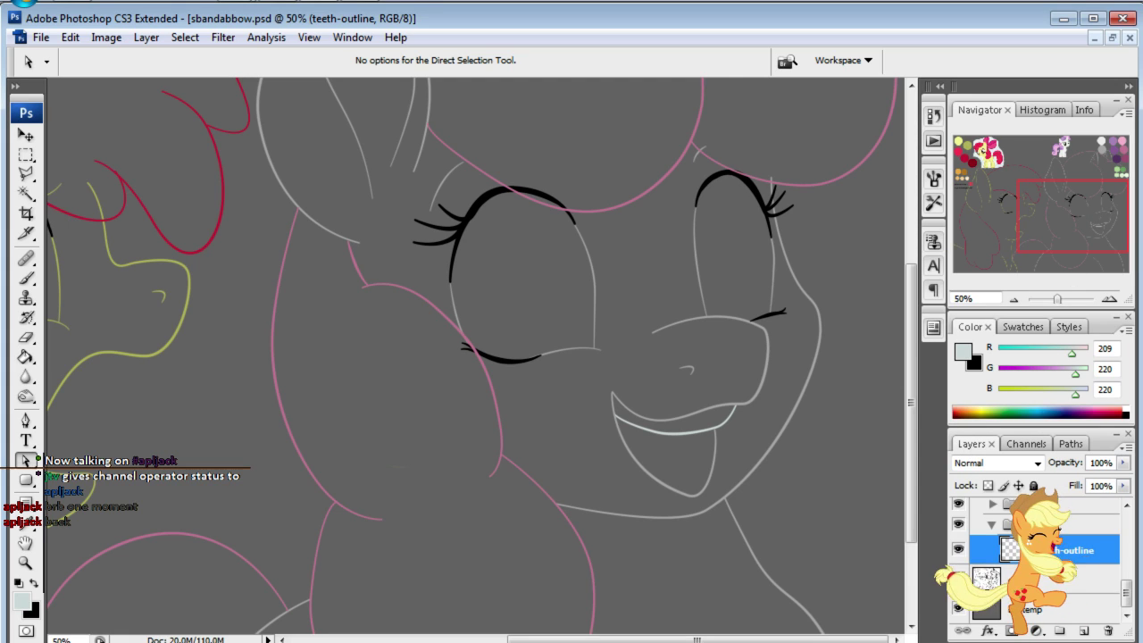
pyautogui.click(959, 581)
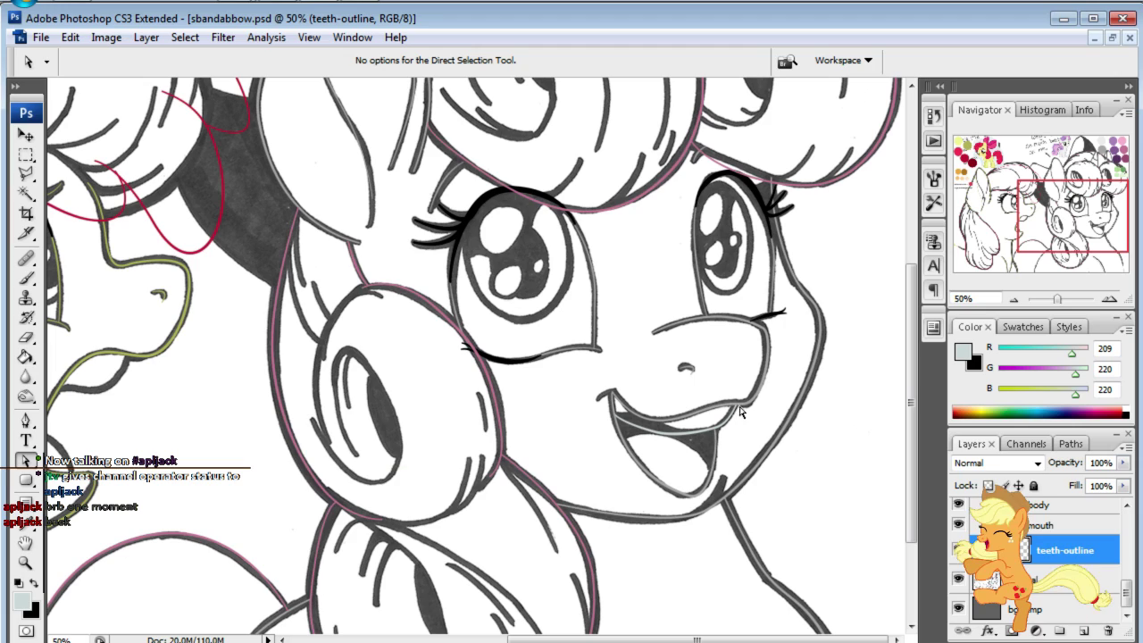
pyautogui.click(958, 580)
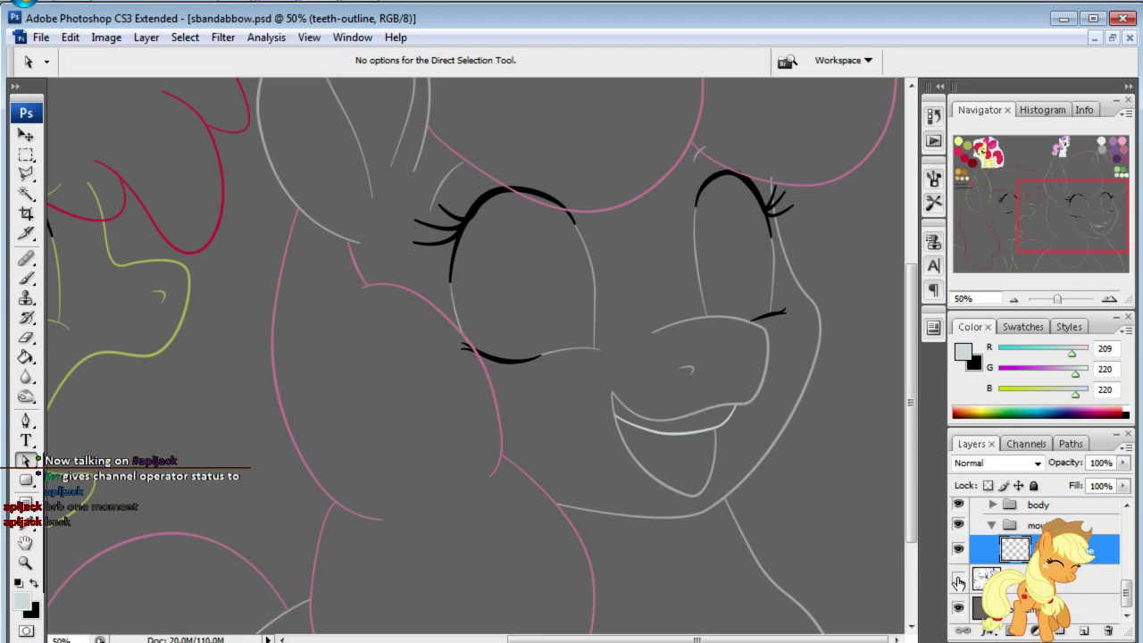
# - Zoom to 100% on the mouth, reselect the teeth work path, and undo the last stroke
pyautogui.click(985, 298)
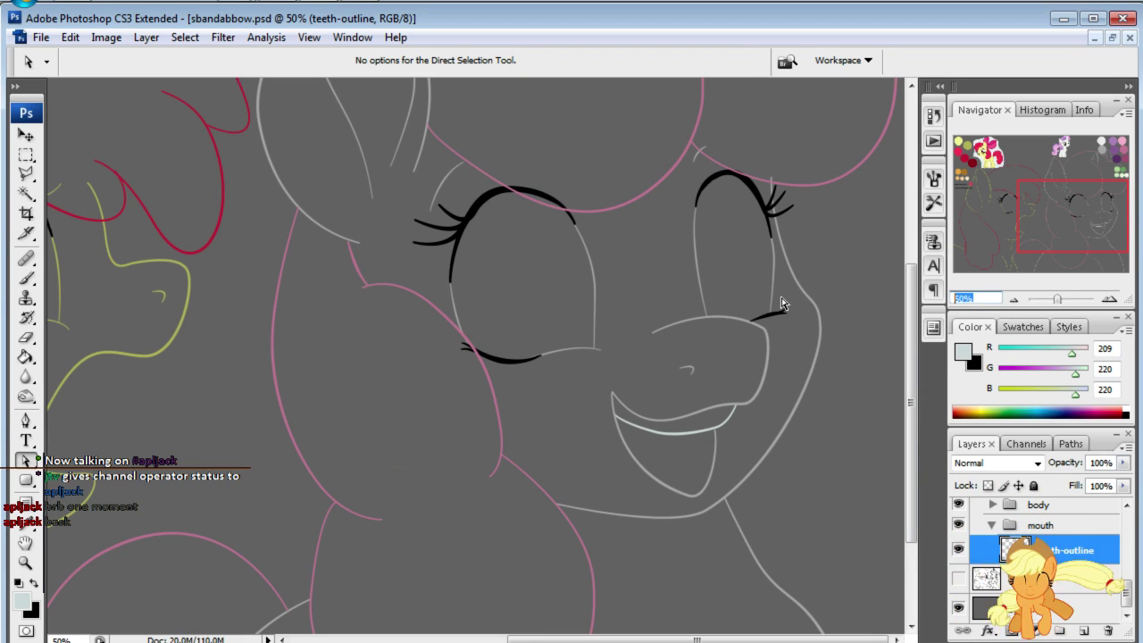
pyautogui.write('100')
pyautogui.press('Return')
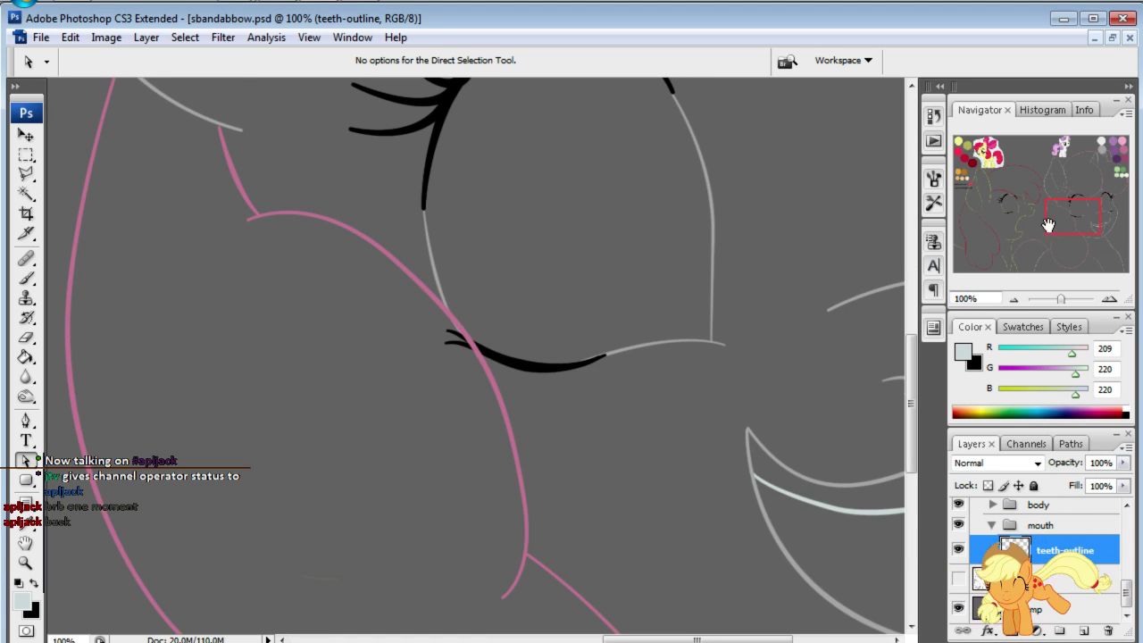
pyautogui.moveTo(1049, 225); pyautogui.dragTo(1069, 231)
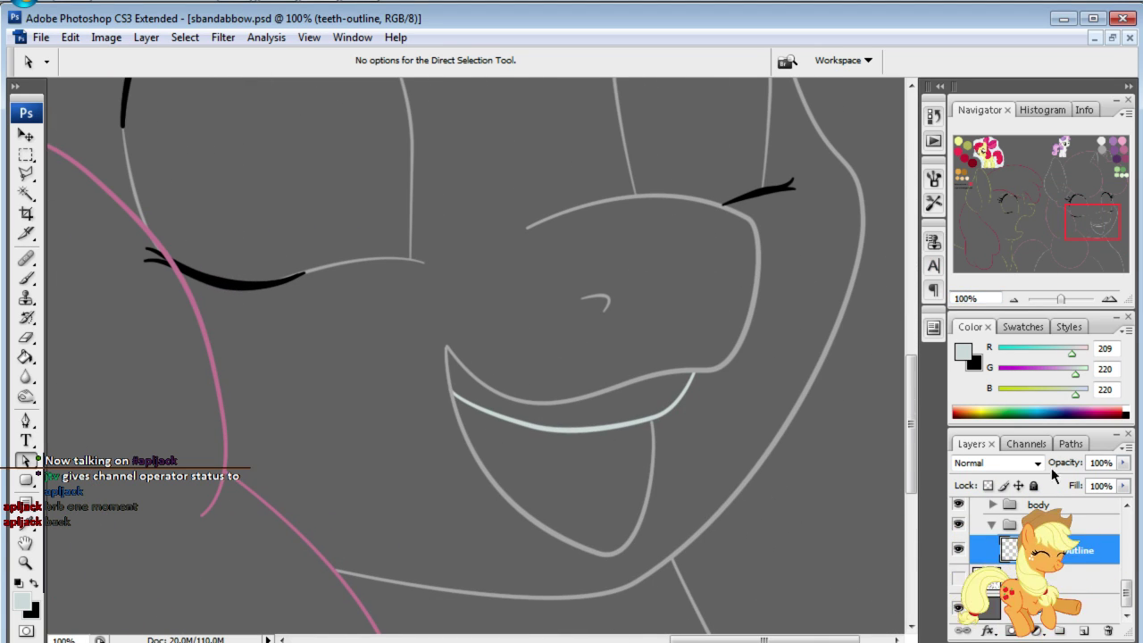
pyautogui.click(1067, 443)
pyautogui.click(1103, 609)
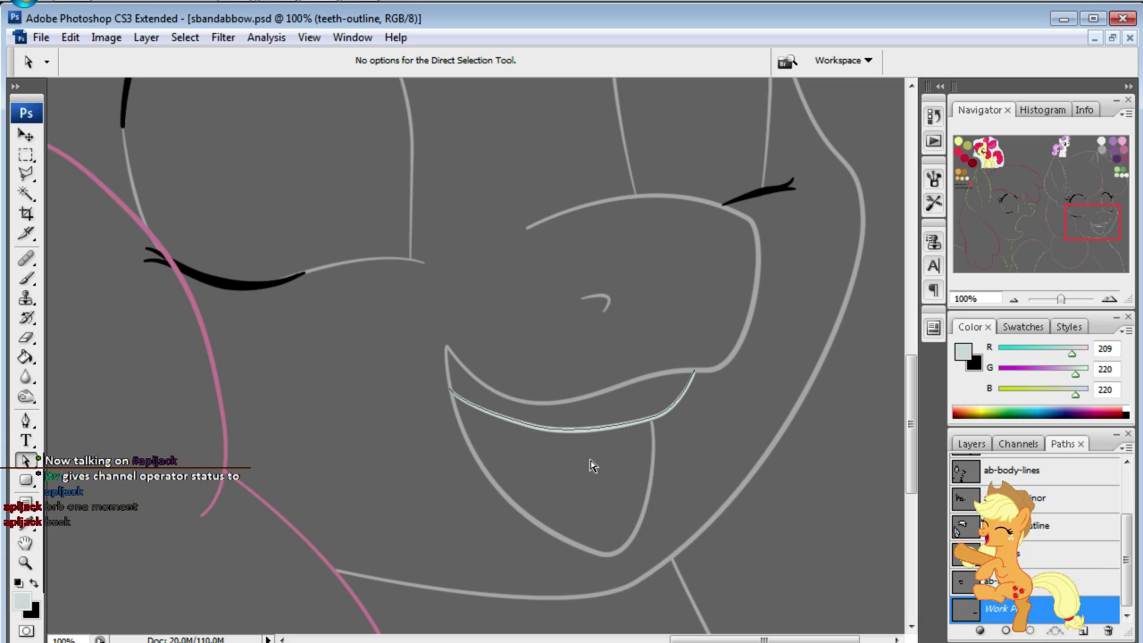
pyautogui.hotkey('ctrl', 'z')
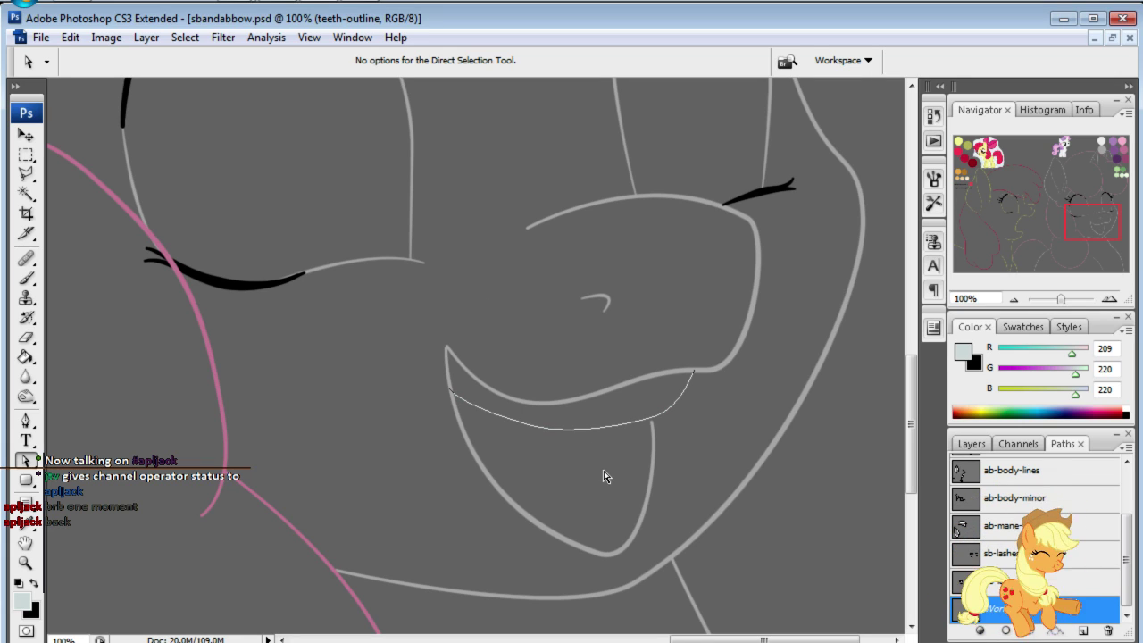
# - Nudge a teeth path anchor to refine the curve along the teeth
pyautogui.moveTo(535, 429)
pyautogui.mouseDown()
pyautogui.moveTo(528, 422)
pyautogui.moveTo(568, 437)
pyautogui.mouseUp()
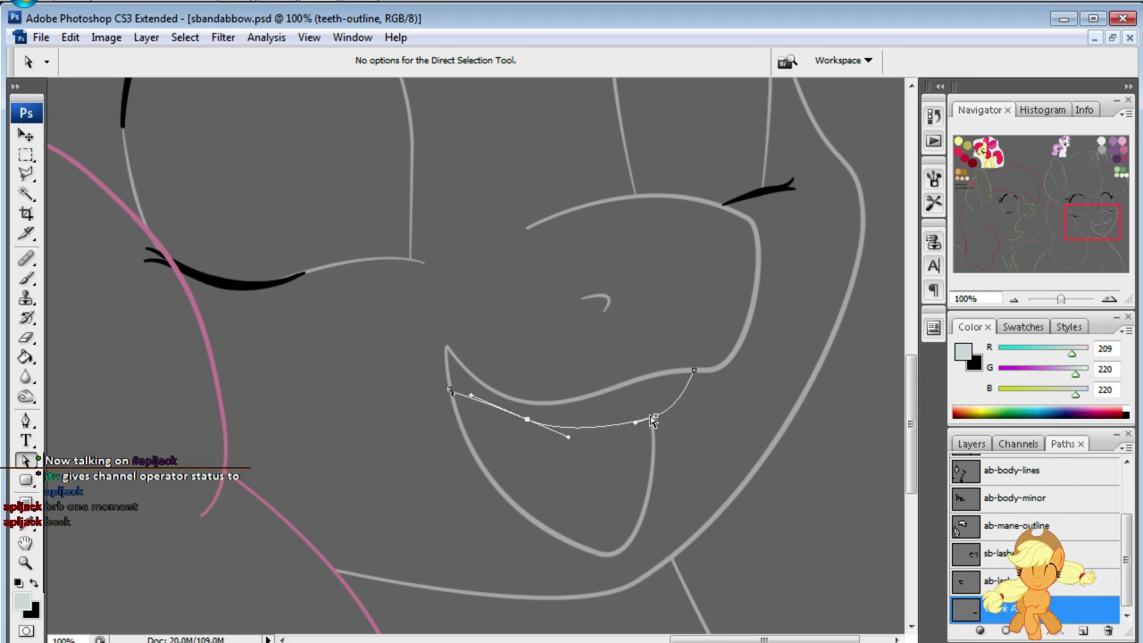
pyautogui.click(508, 353)
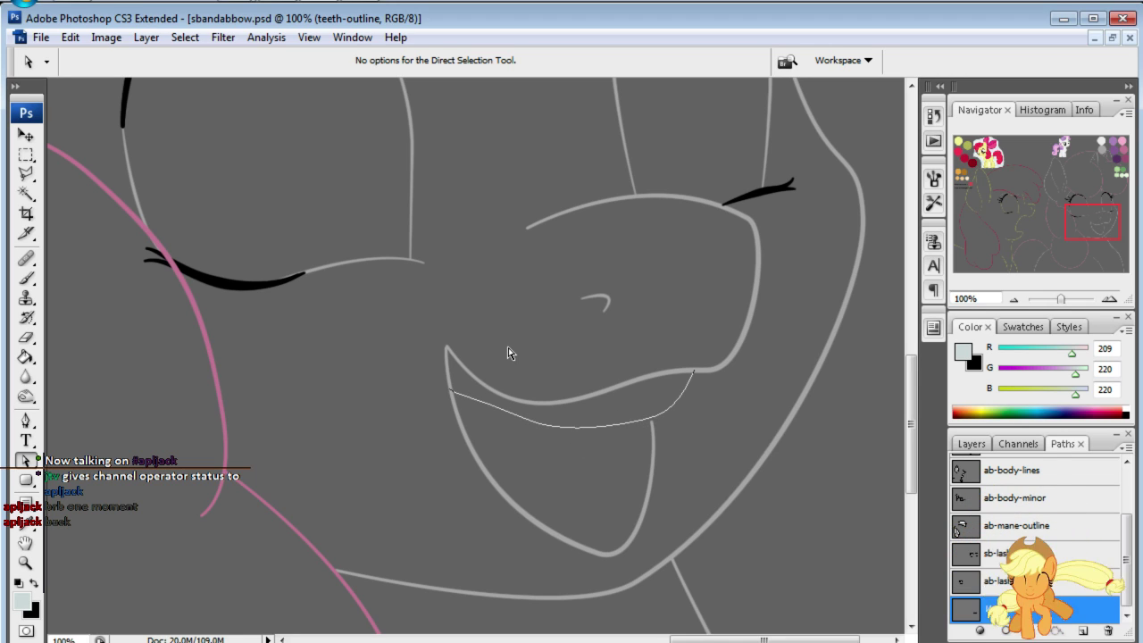
pyautogui.click(449, 391)
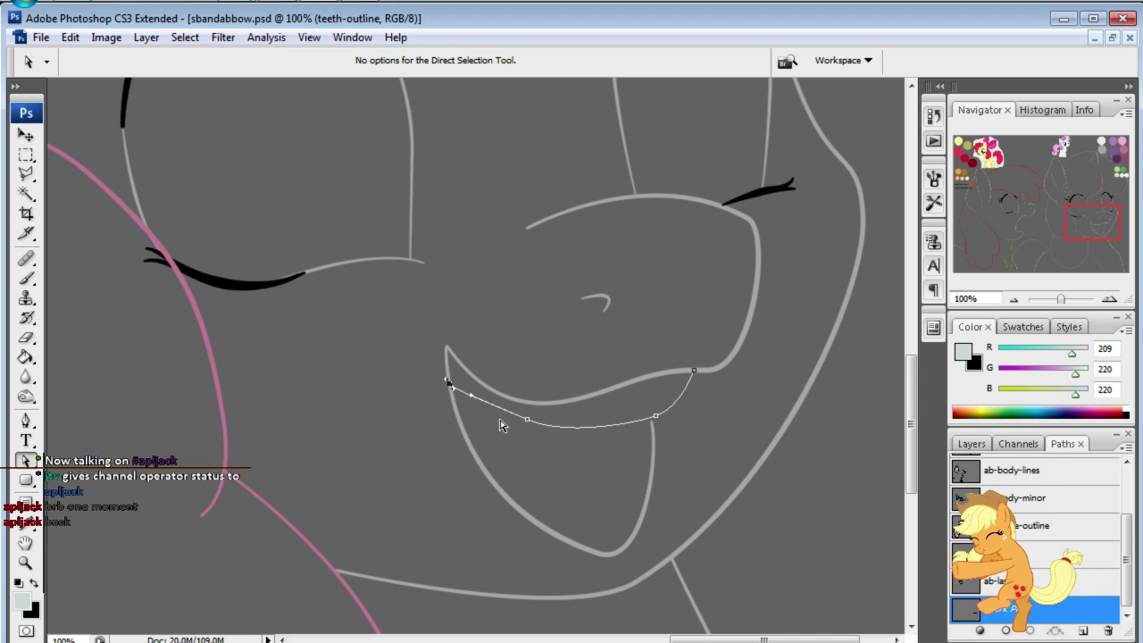
pyautogui.click(480, 405)
pyautogui.click(471, 402)
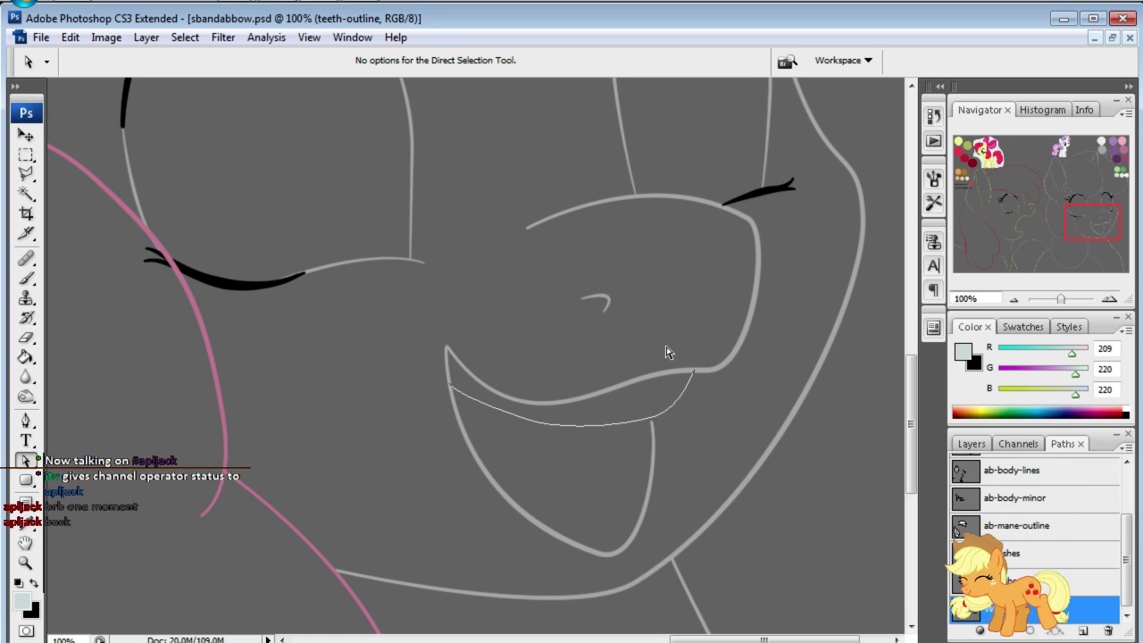
# - Stroke the adjusted teeth path with a light line and hide the path outline
pyautogui.rightClick(666, 347)
pyautogui.click(699, 471)
pyautogui.click(958, 296)
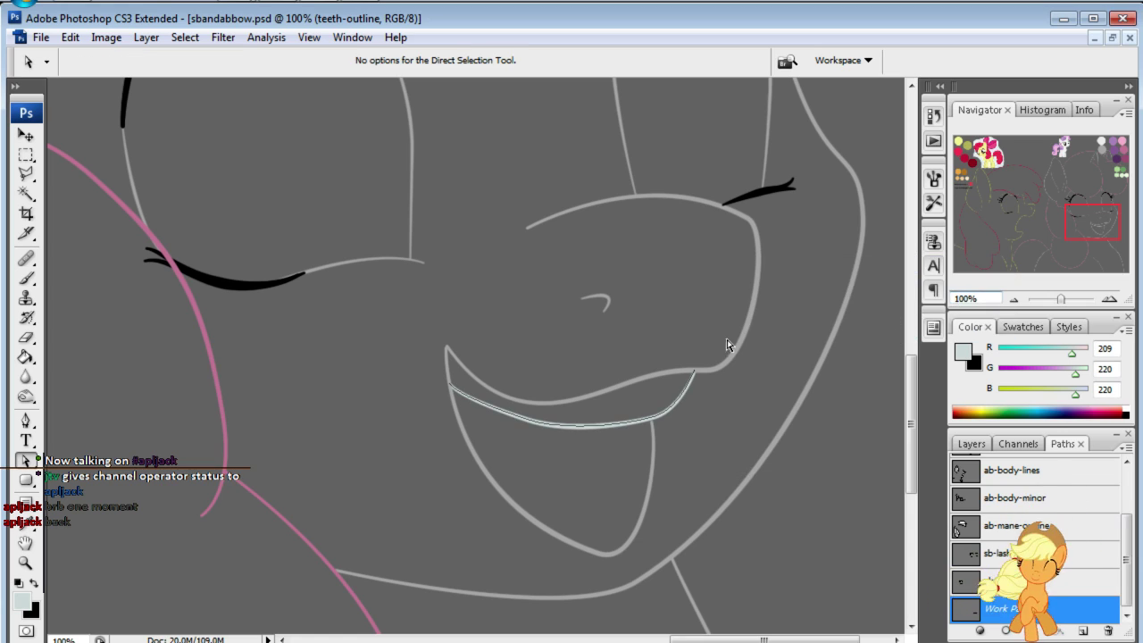
pyautogui.press('Return')
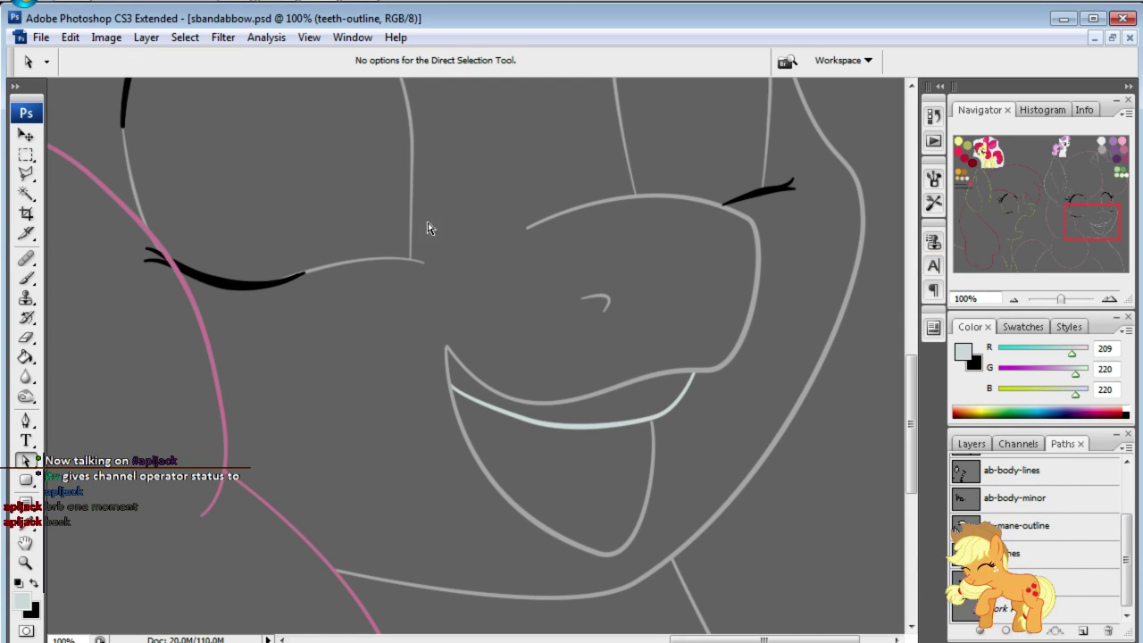
pyautogui.moveTo(1105, 232); pyautogui.dragTo(1096, 224)
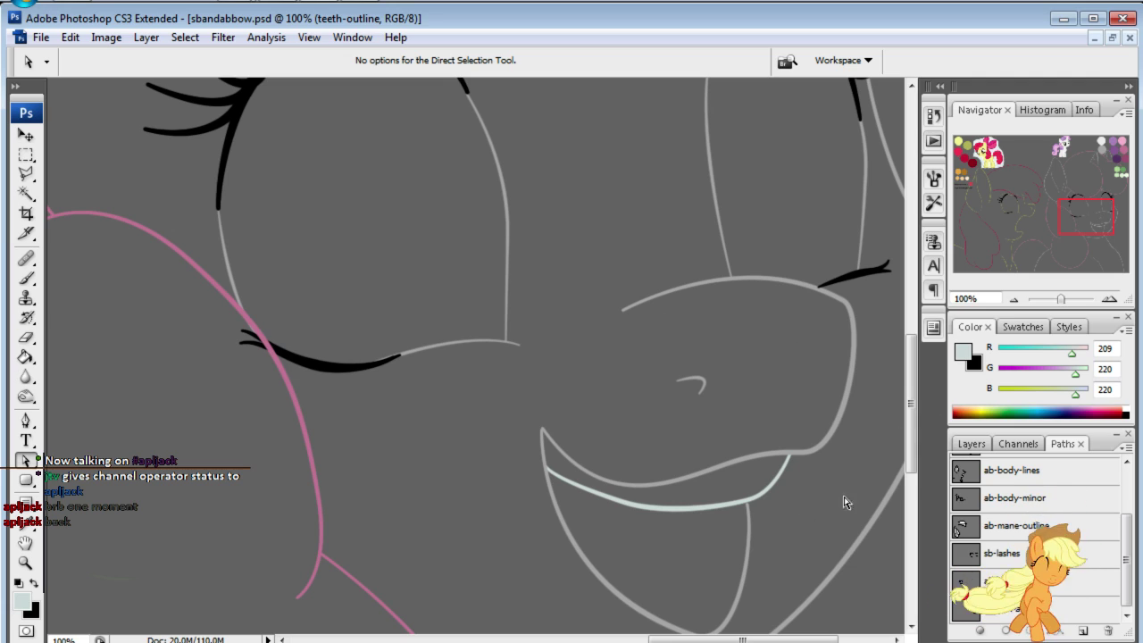
# - Expand the body group and add a new layer named body-base above body-lines-black
pyautogui.click(971, 441)
pyautogui.click(992, 533)
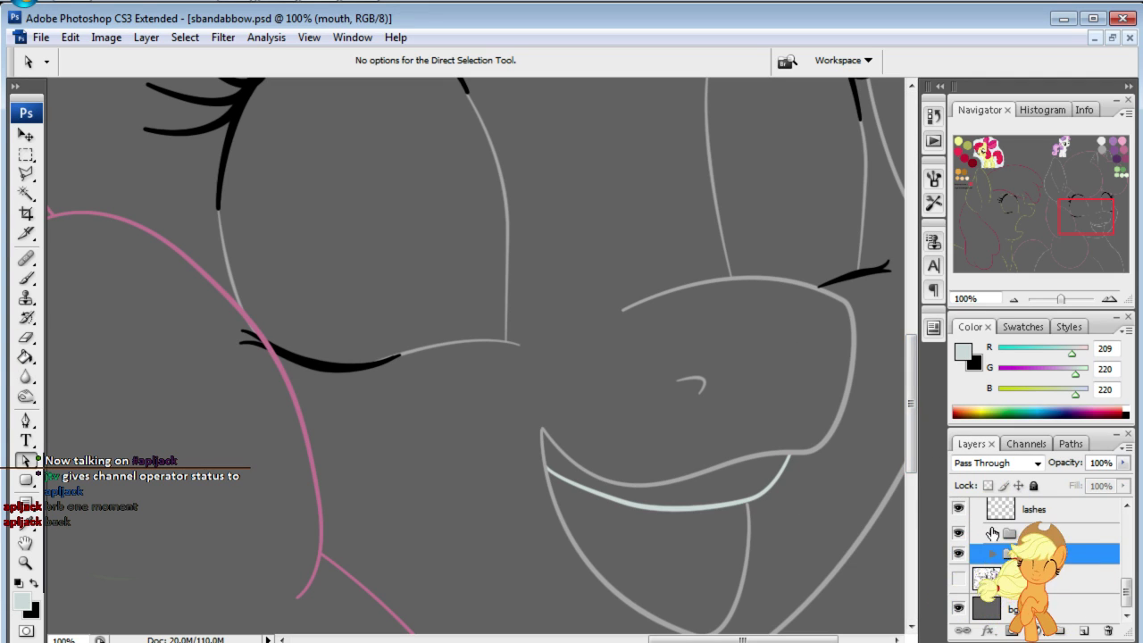
pyautogui.click(993, 534)
pyautogui.click(1080, 588)
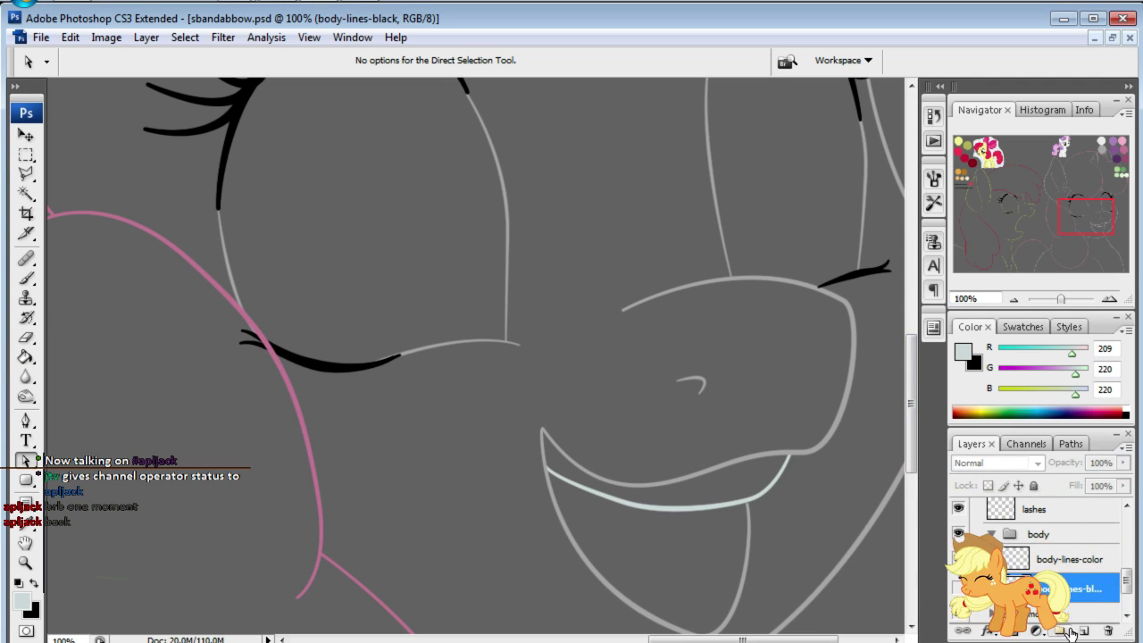
pyautogui.click(1083, 630)
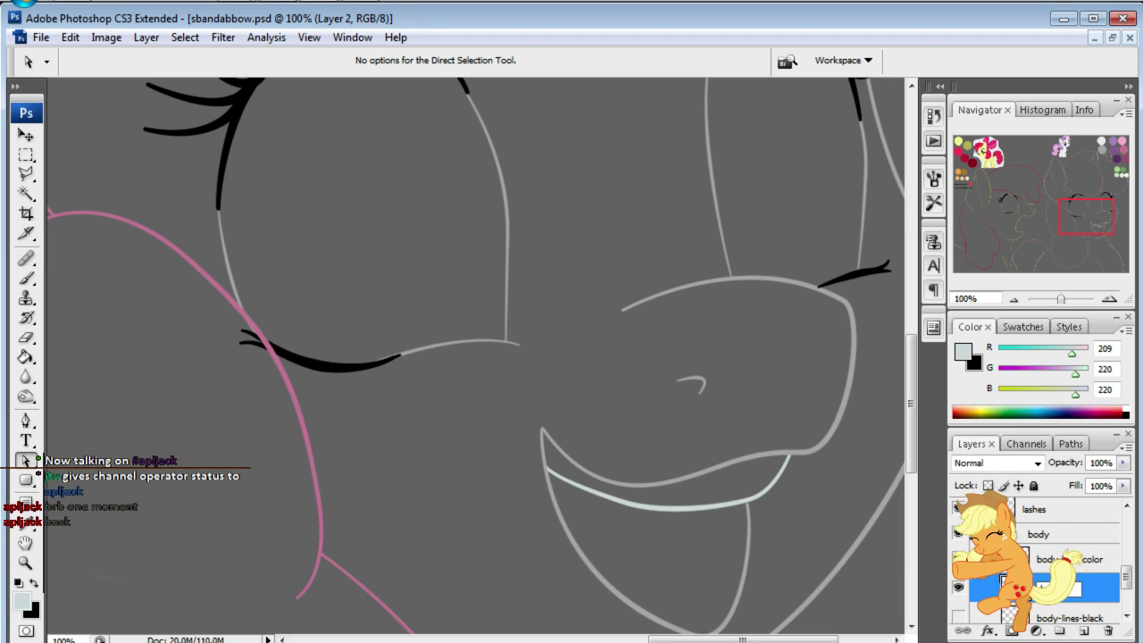
pyautogui.press('Return')
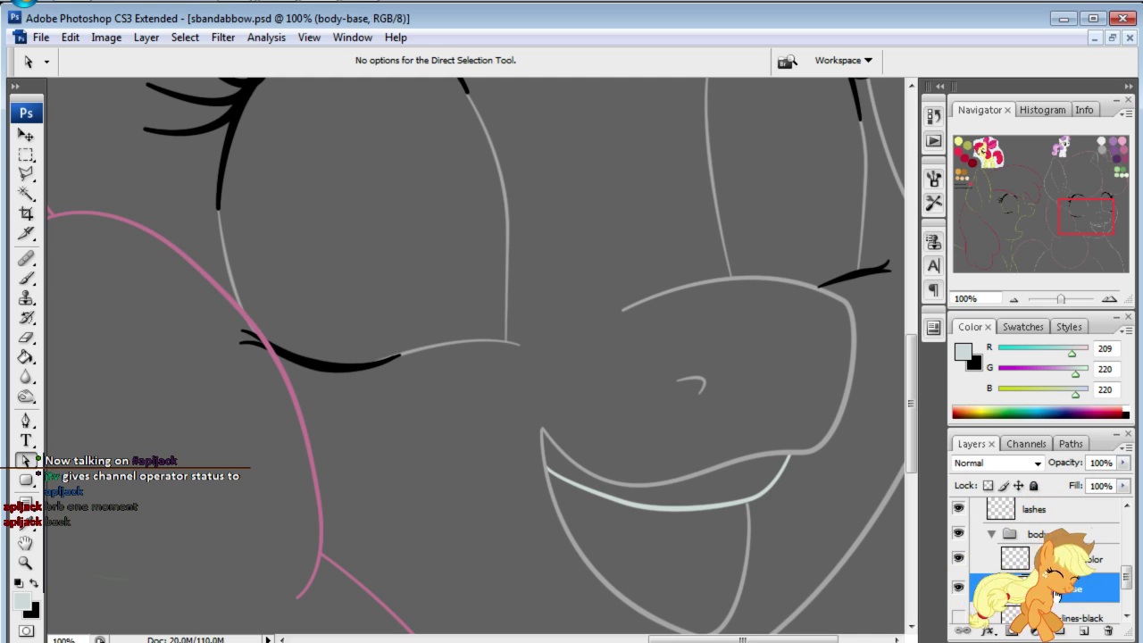
pyautogui.click(25, 193)
# - Magic Wand the face at 50% zoom, adding the horn and both ears to the selection
pyautogui.click(472, 420)
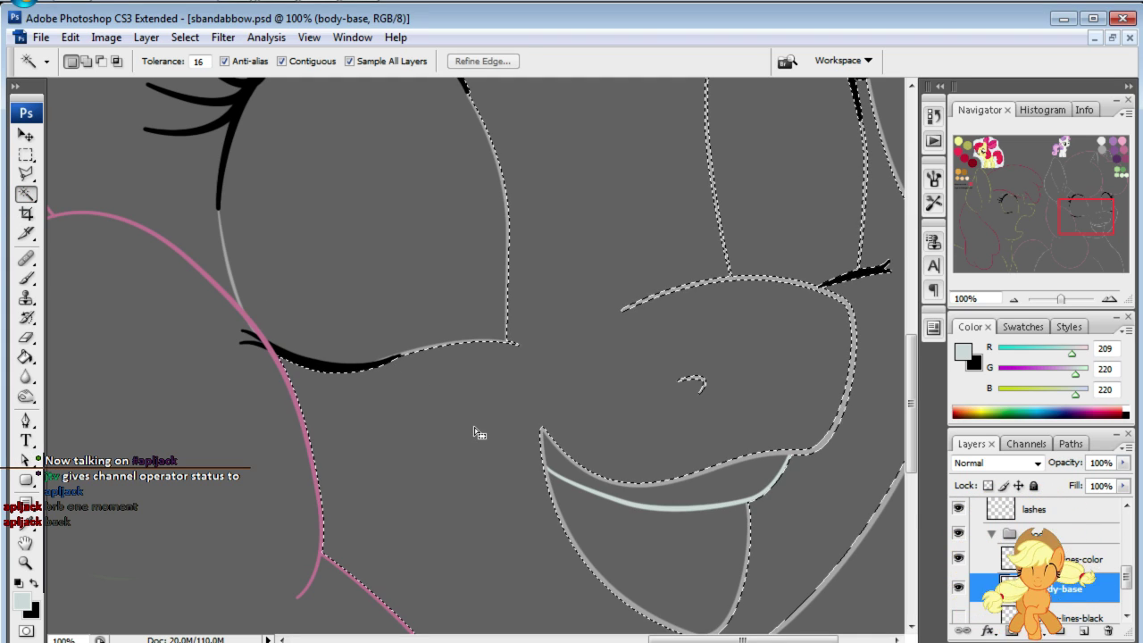
pyautogui.click(978, 299)
pyautogui.write('50')
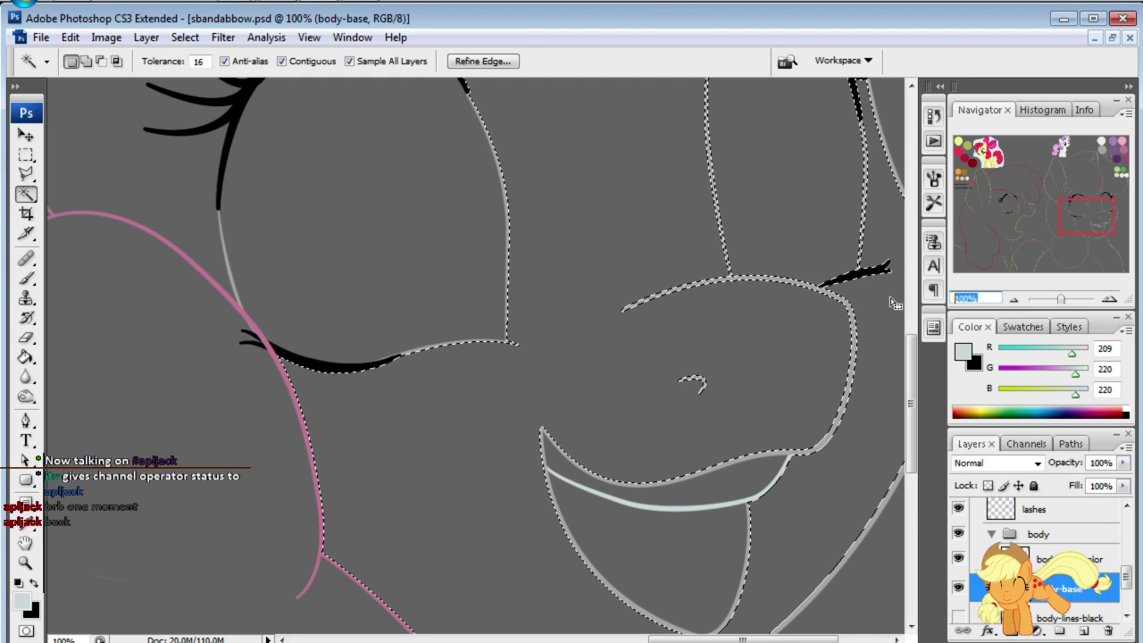
pyautogui.press('Return')
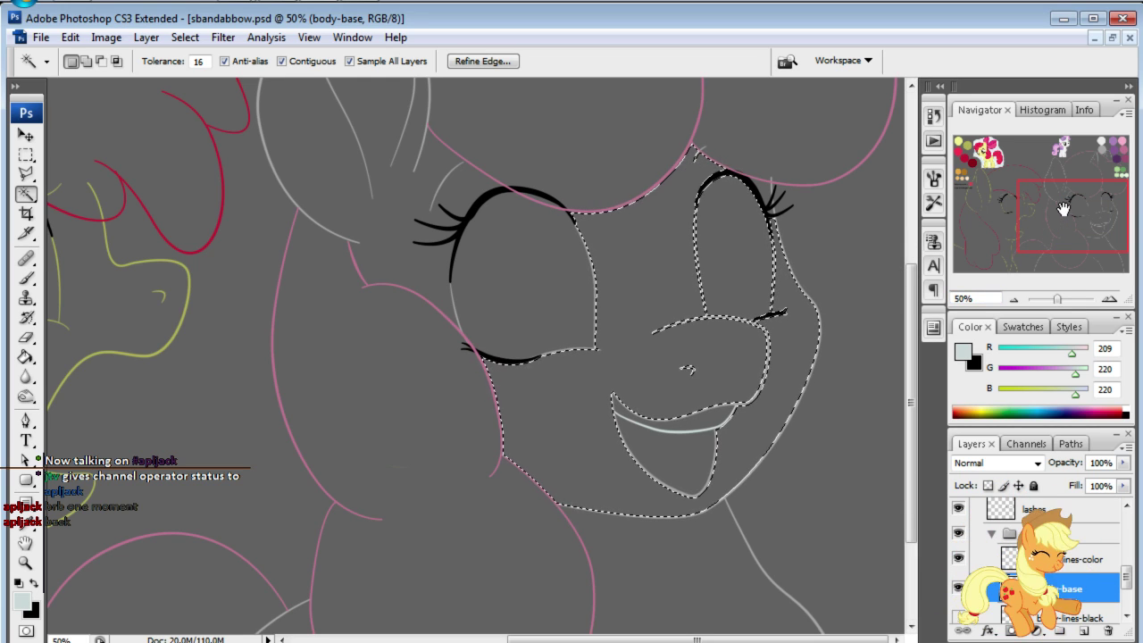
pyautogui.scroll(-3, 683, 527)
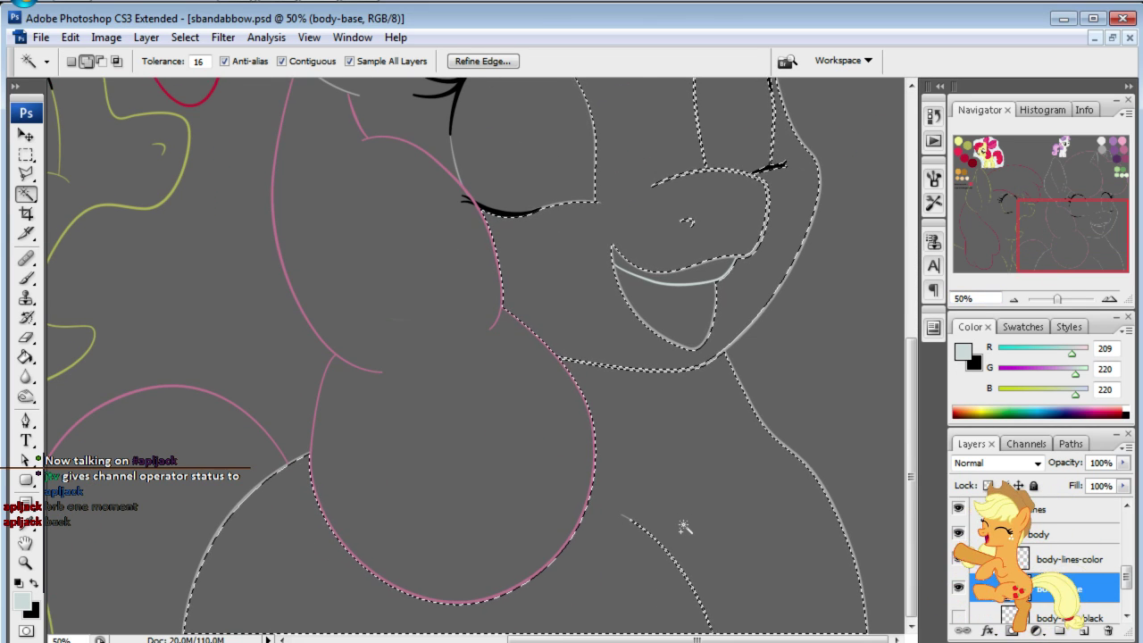
pyautogui.moveTo(1064, 220); pyautogui.dragTo(1061, 157)
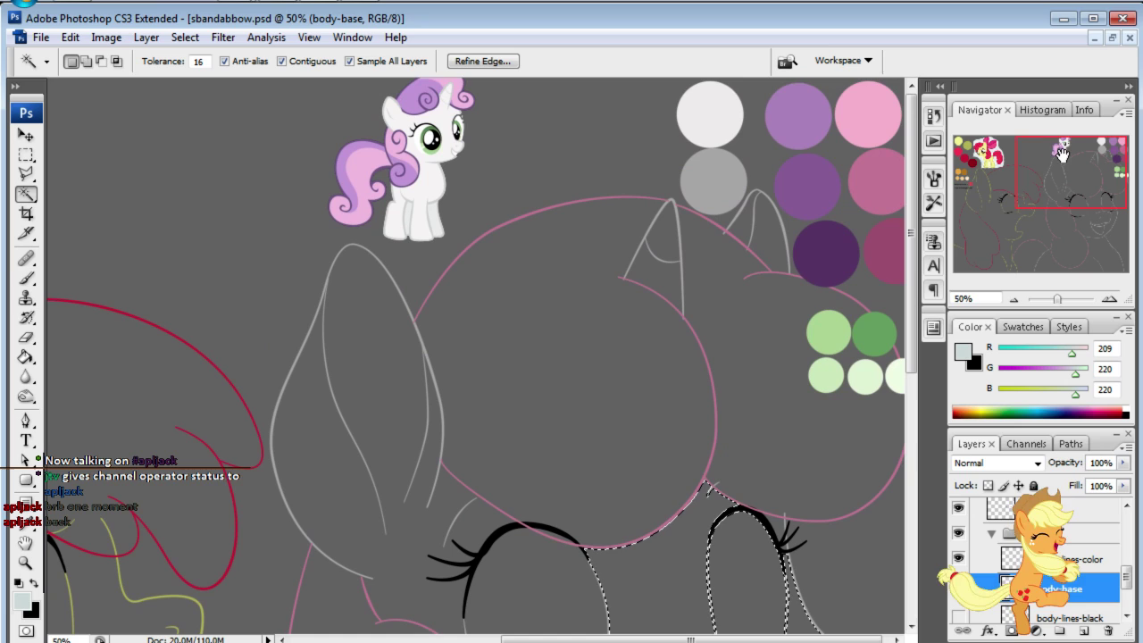
pyautogui.keyDown('shift'); pyautogui.click(665, 258); pyautogui.keyUp('shift')
pyautogui.keyDown('shift'); pyautogui.click(656, 285); pyautogui.keyUp('shift')
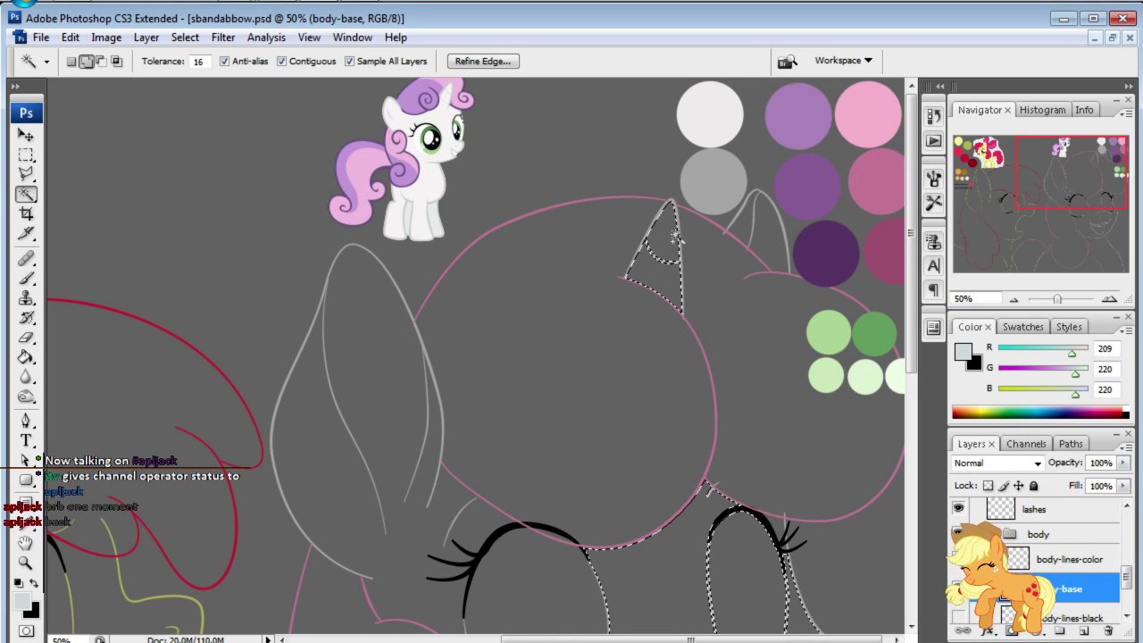
pyautogui.keyDown('shift'); pyautogui.click(750, 223); pyautogui.keyUp('shift')
pyautogui.keyDown('shift'); pyautogui.click(400, 381); pyautogui.keyUp('shift')
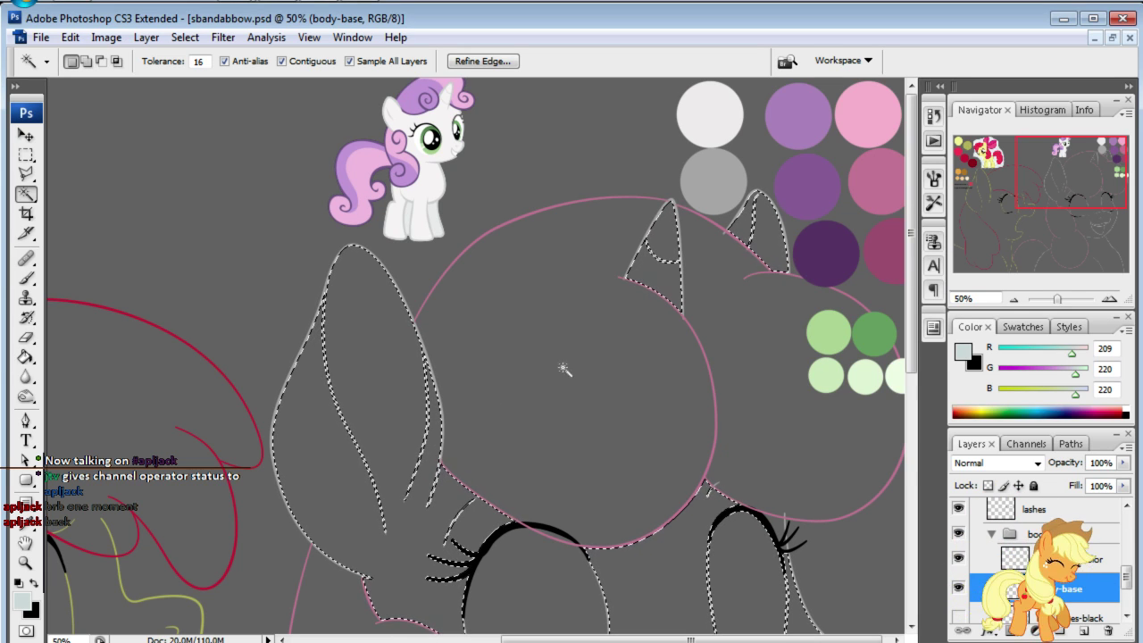
pyautogui.moveTo(1049, 188)
pyautogui.mouseDown()
pyautogui.moveTo(1041, 231)
pyautogui.moveTo(1045, 212)
pyautogui.mouseUp()
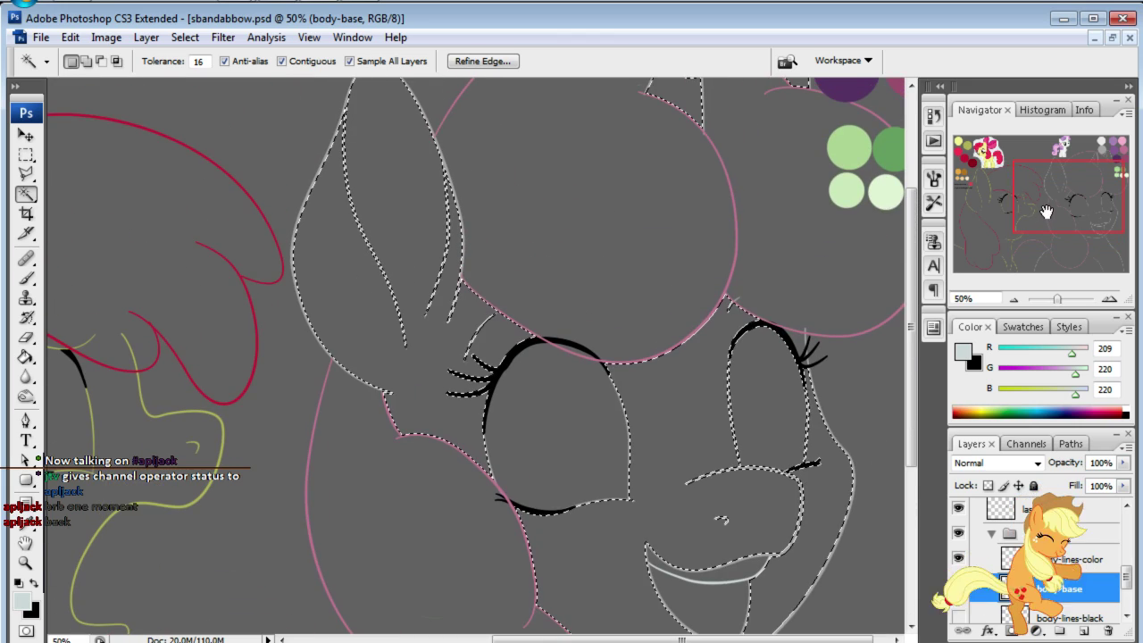
# - Expand the selection by 2 px and fill it with the near-white swatch
pyautogui.click(185, 38)
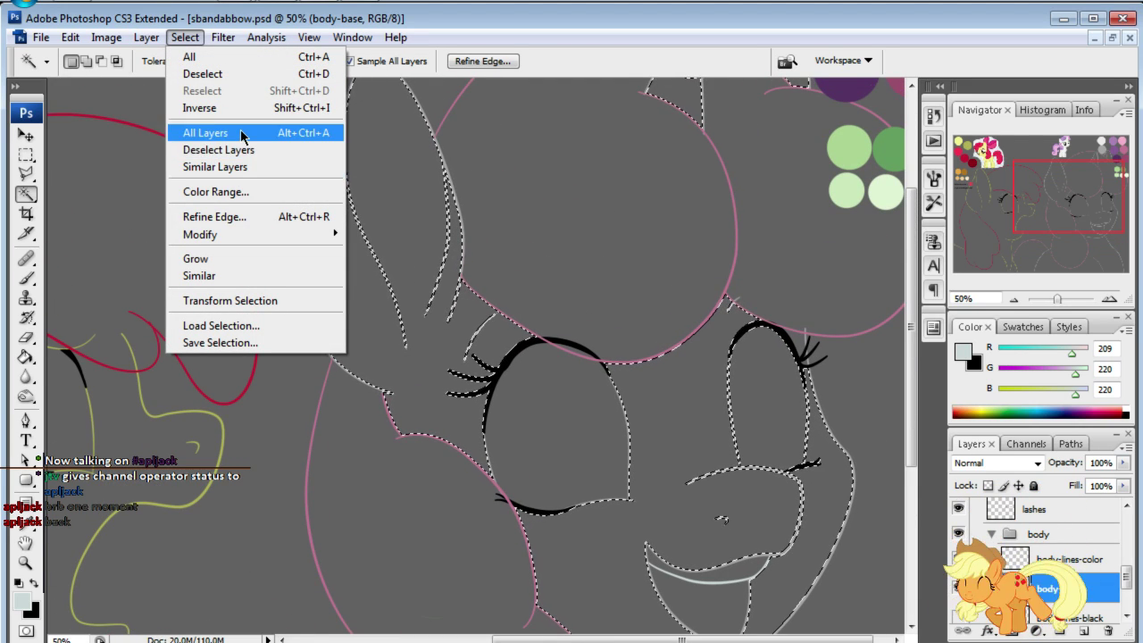
pyautogui.moveTo(200, 234)
pyautogui.click(380, 267)
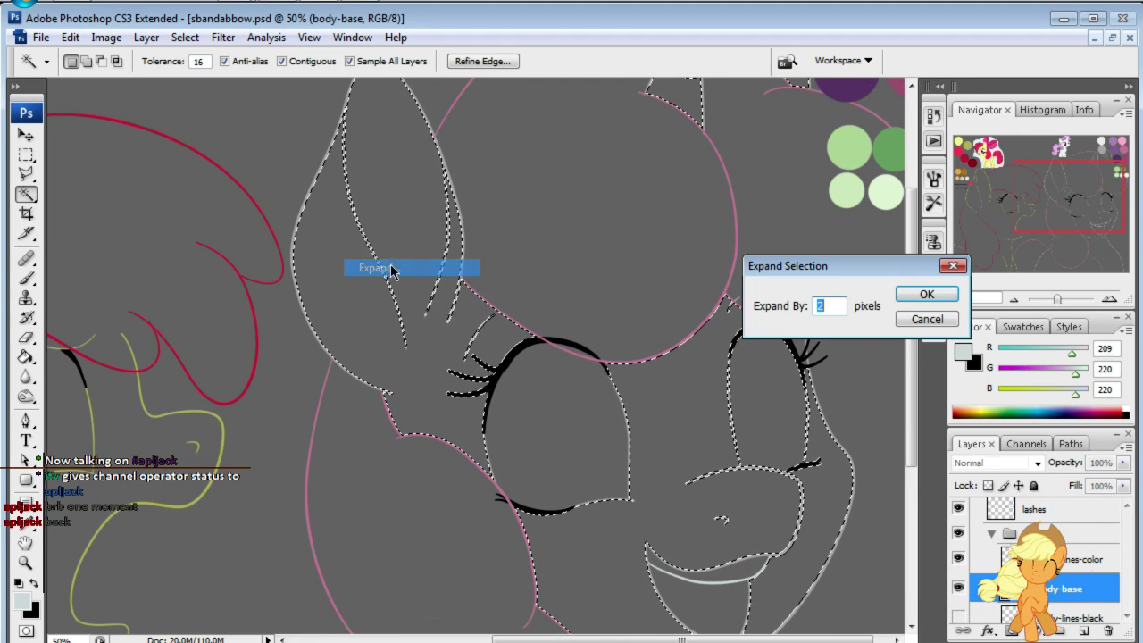
pyautogui.click(944, 261)
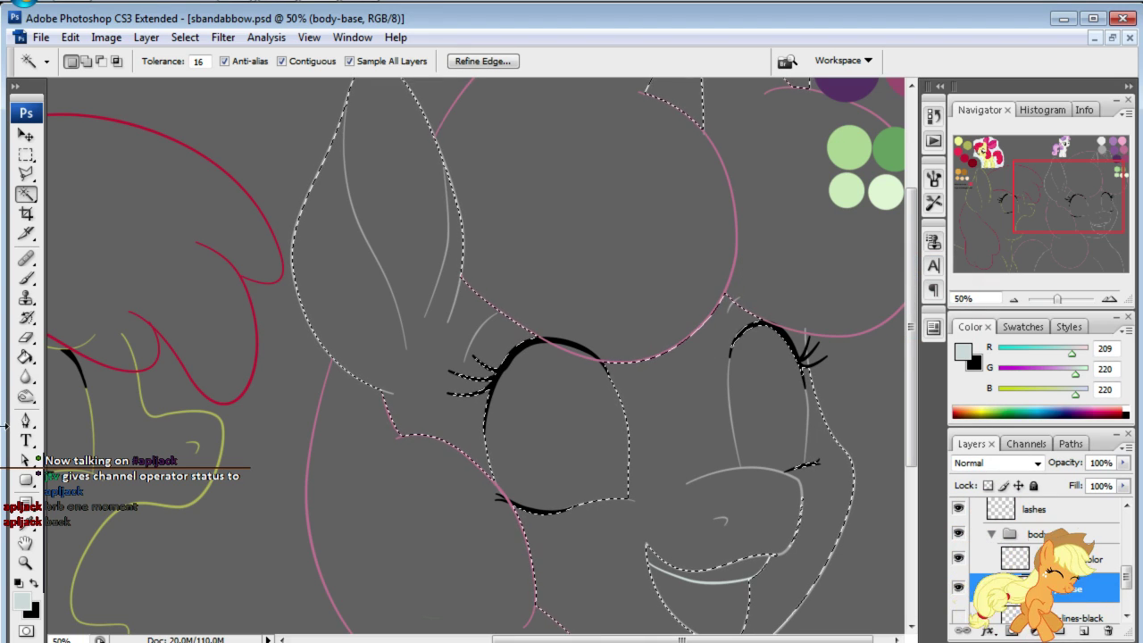
pyautogui.press('g')
pyautogui.moveTo(1111, 212); pyautogui.dragTo(1106, 188)
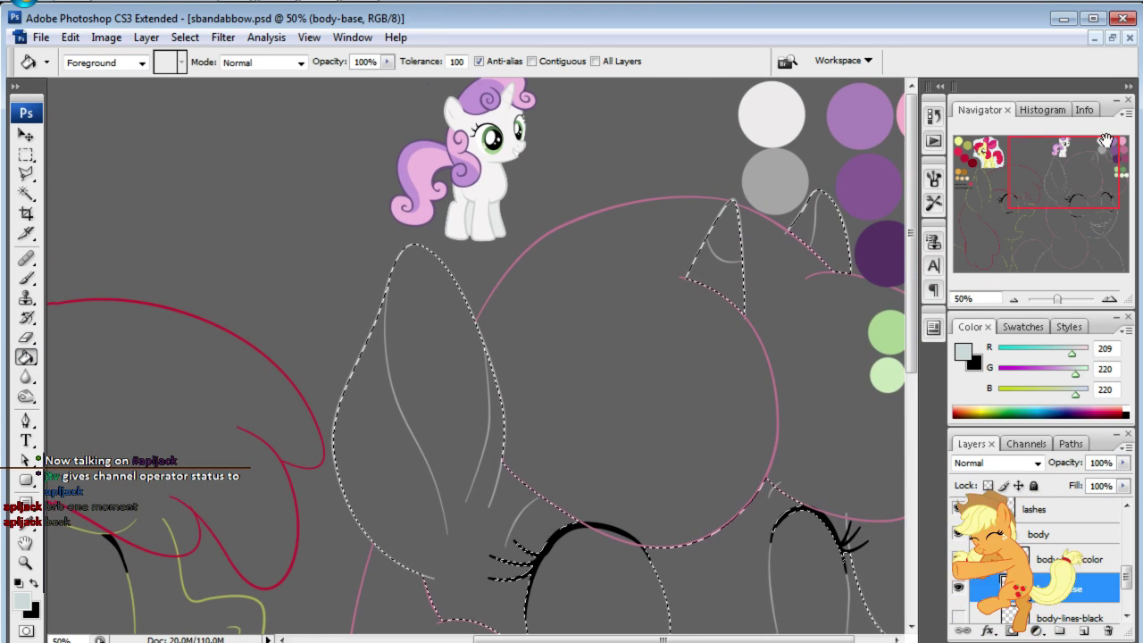
pyautogui.keyDown('alt'); pyautogui.click(779, 113); pyautogui.keyUp('alt')
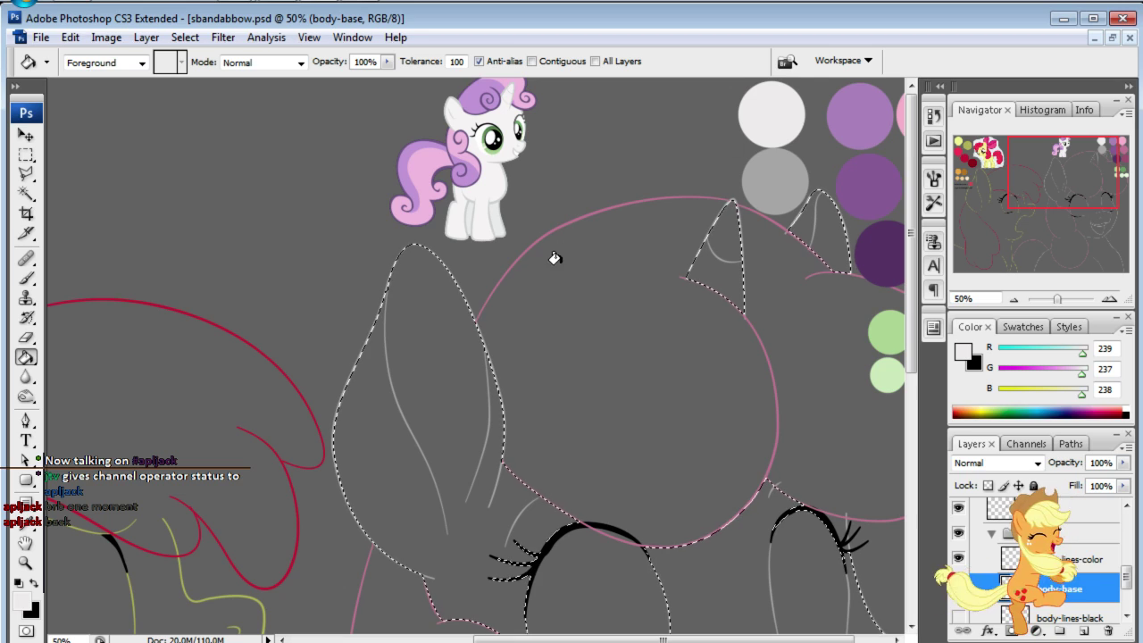
pyautogui.click(584, 404)
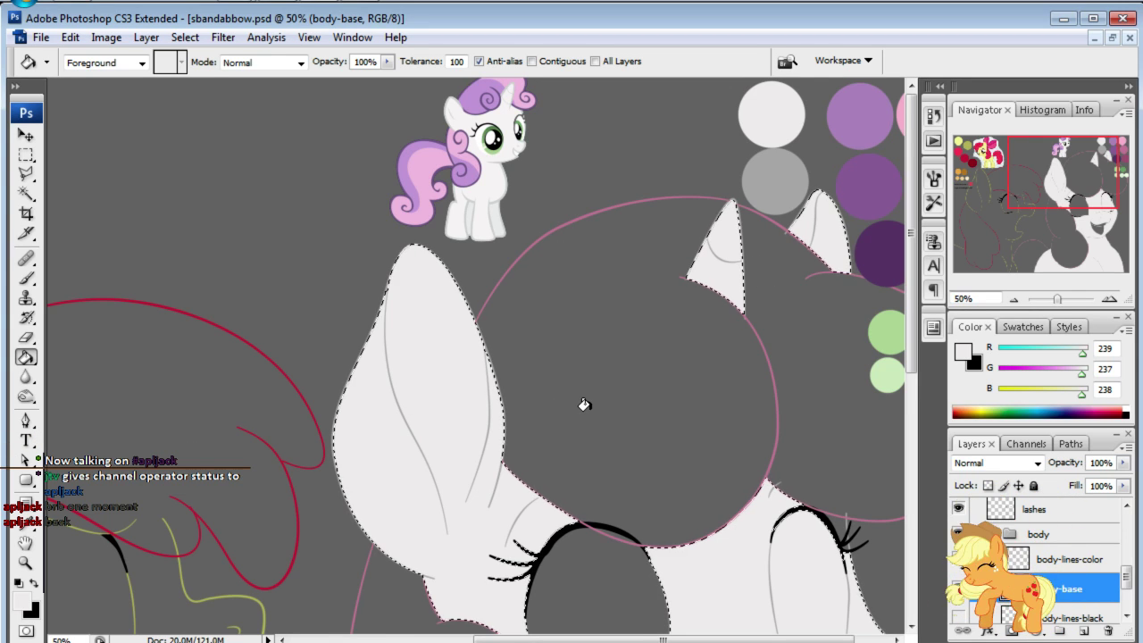
pyautogui.moveTo(1126, 174); pyautogui.dragTo(1135, 217)
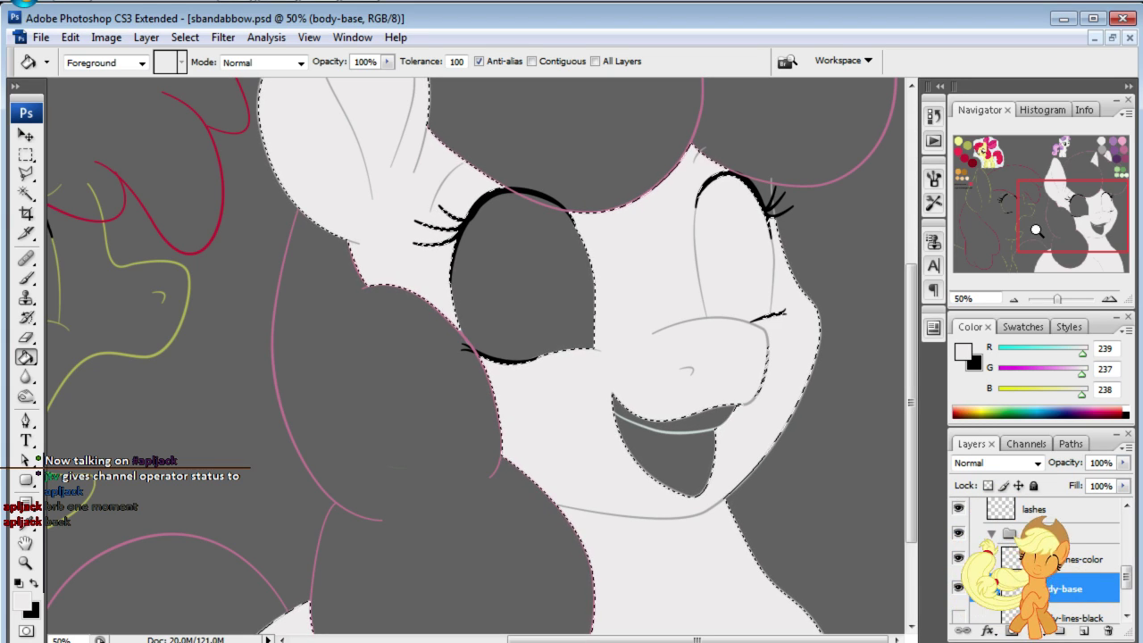
# - Undo the near-white fill, clear the selection, and zoom back to 100%
pyautogui.hotkey('ctrl', 'z')
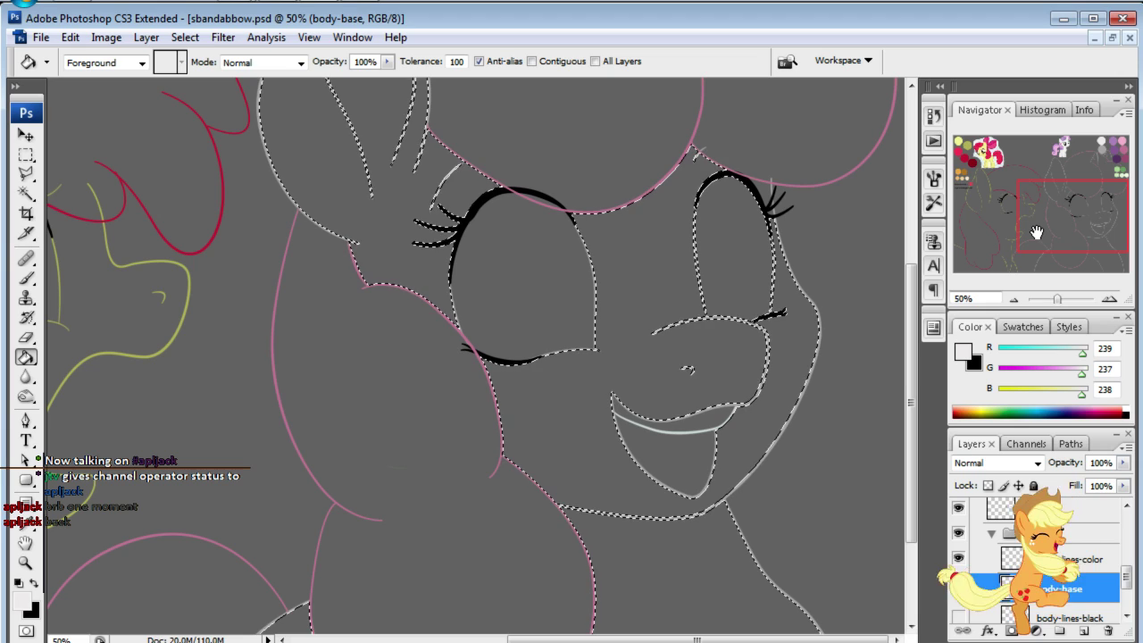
pyautogui.click(987, 298)
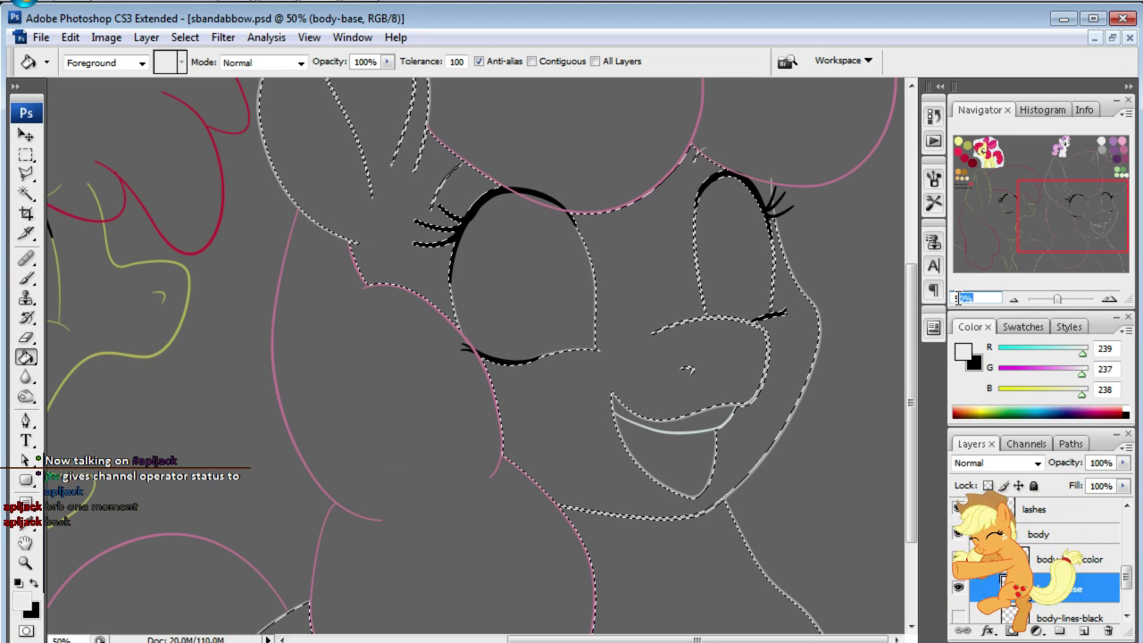
pyautogui.hotkey('ctrl', 'd')
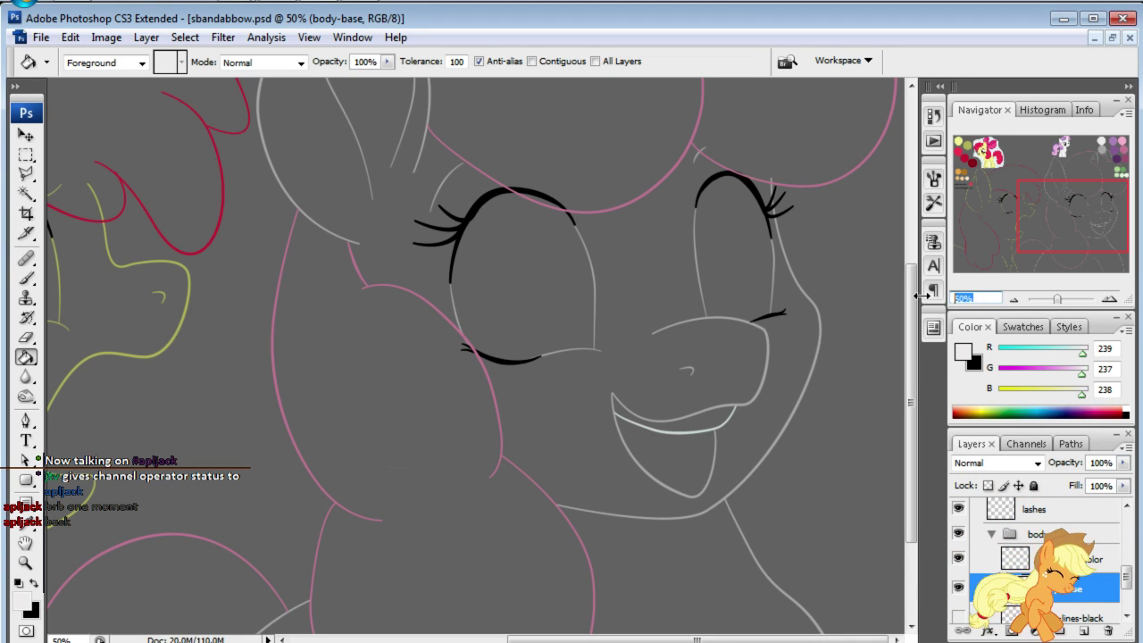
pyautogui.write('100')
pyautogui.press('Return')
# - Zoom to 150% around the muzzle, trial-select the muzzle area, then deselect
pyautogui.moveTo(1063, 199); pyautogui.dragTo(1103, 198)
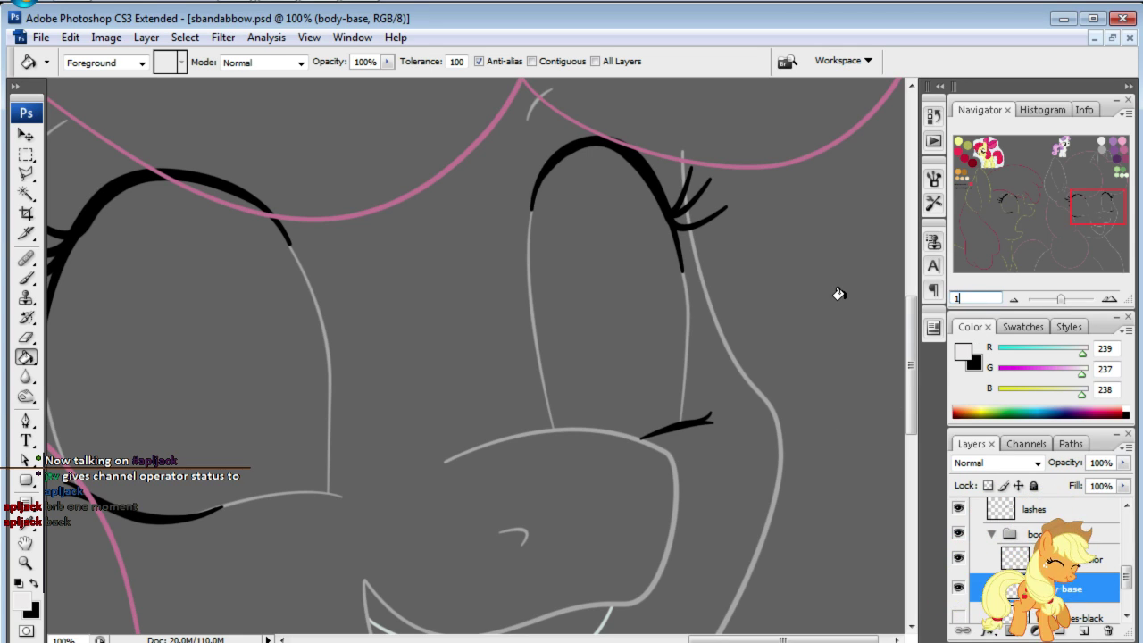
pyautogui.write('50')
pyautogui.press('Return')
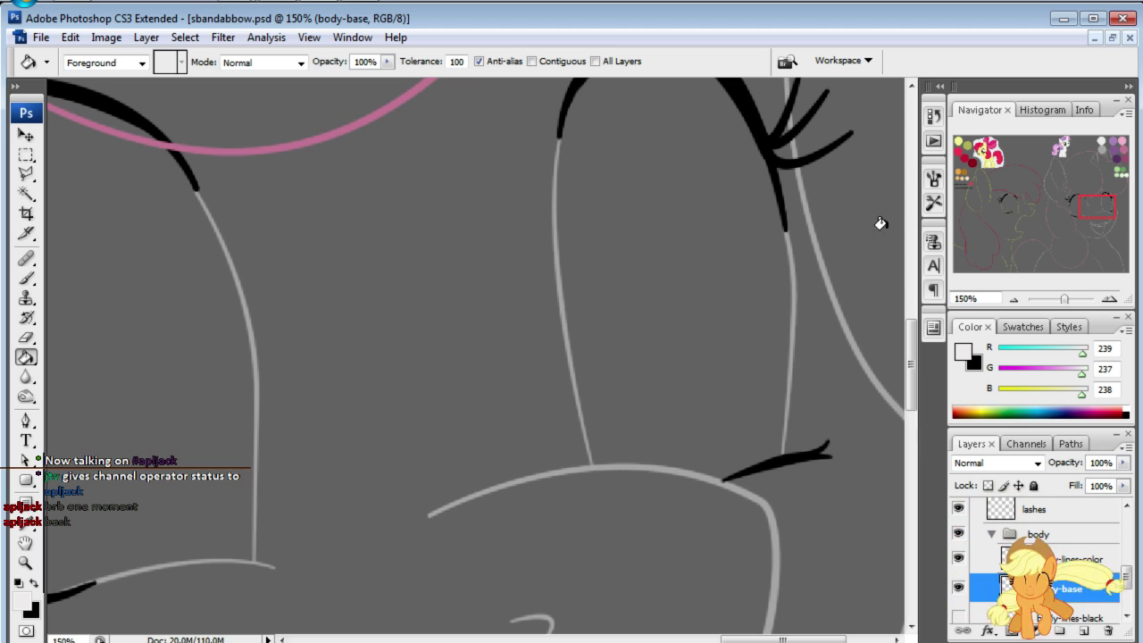
pyautogui.moveTo(1087, 205); pyautogui.dragTo(1087, 198)
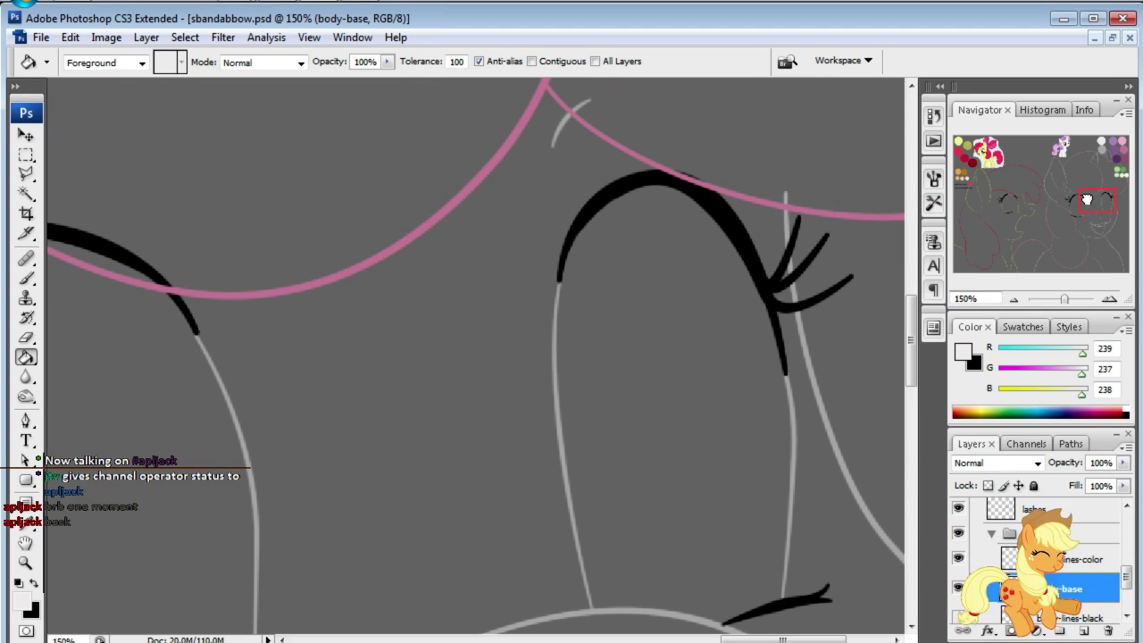
pyautogui.moveTo(1087, 198); pyautogui.dragTo(1086, 214)
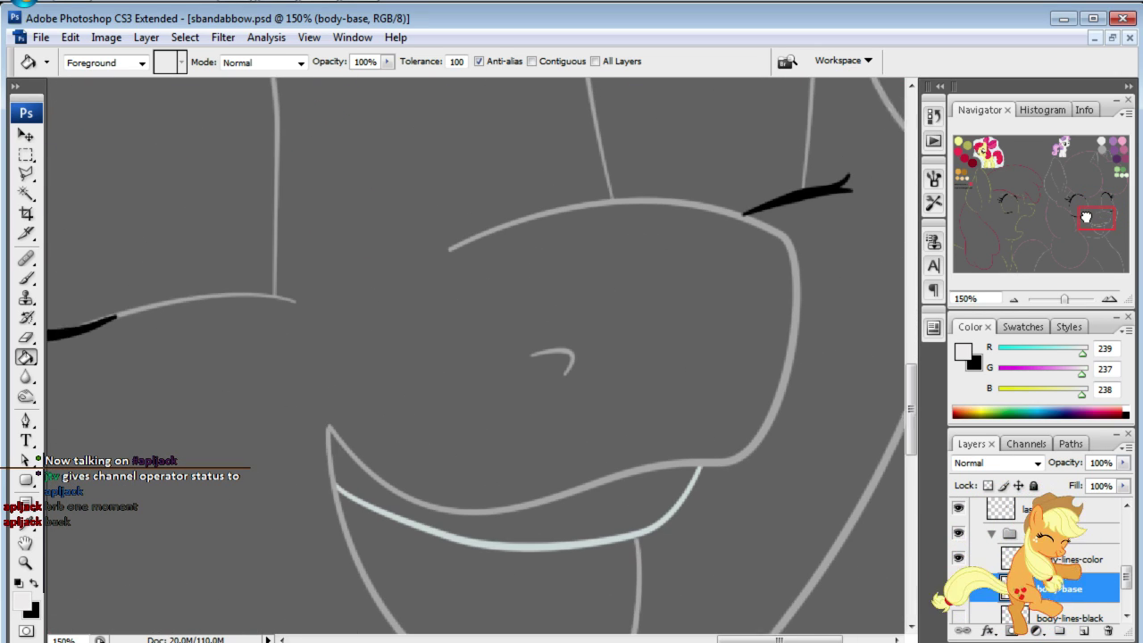
pyautogui.click(26, 194)
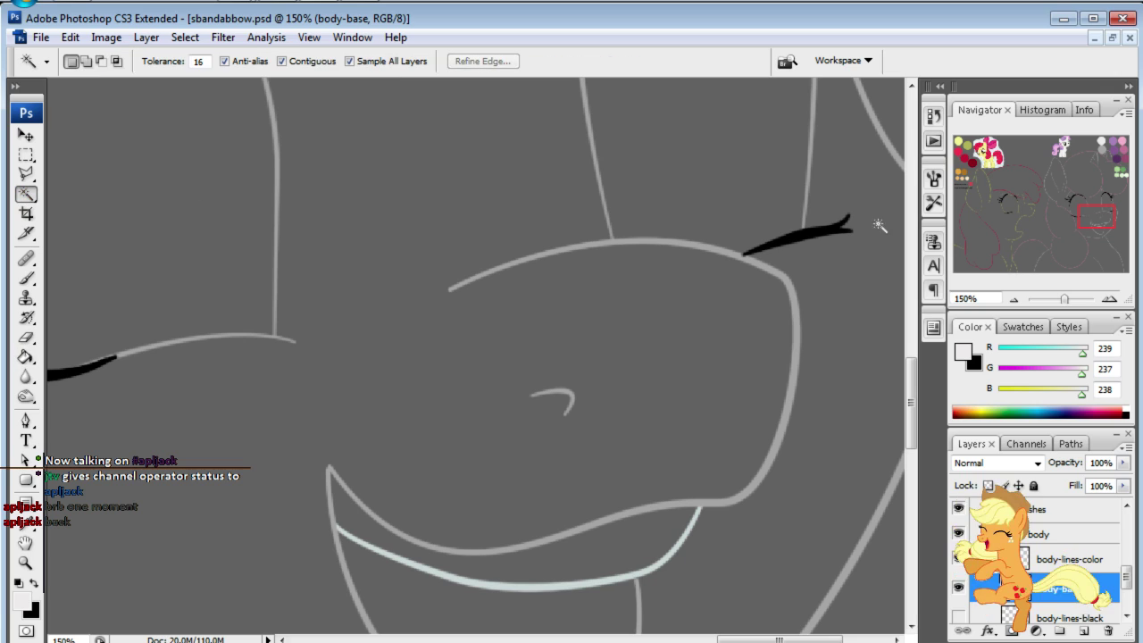
pyautogui.click(459, 184)
pyautogui.moveTo(1099, 246); pyautogui.dragTo(1096, 205)
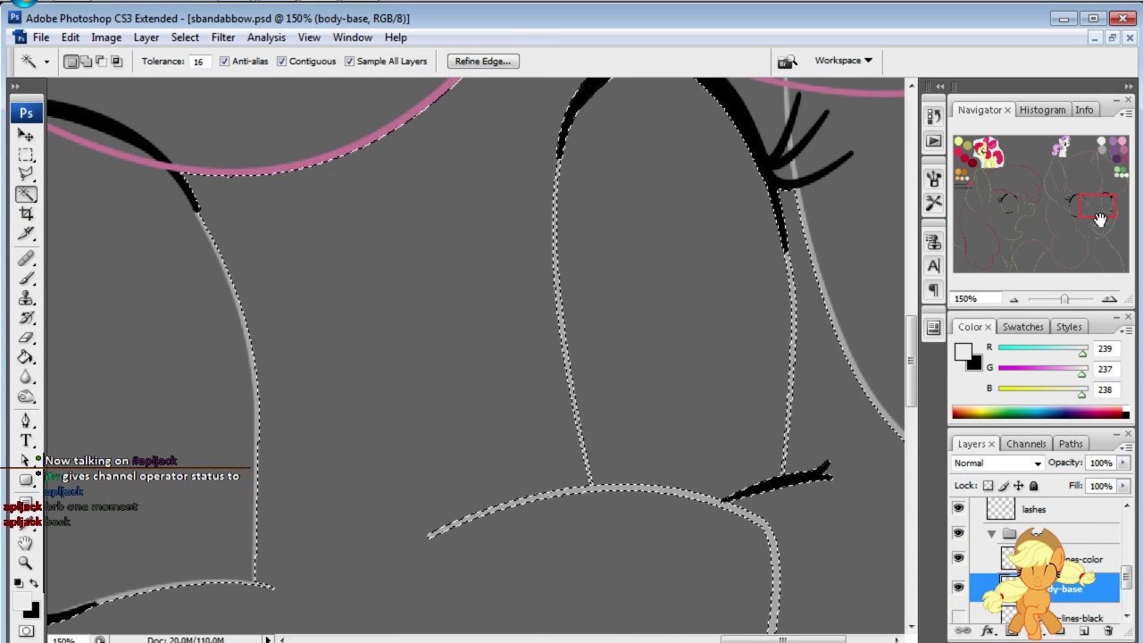
pyautogui.hotkey('ctrl', 'd')
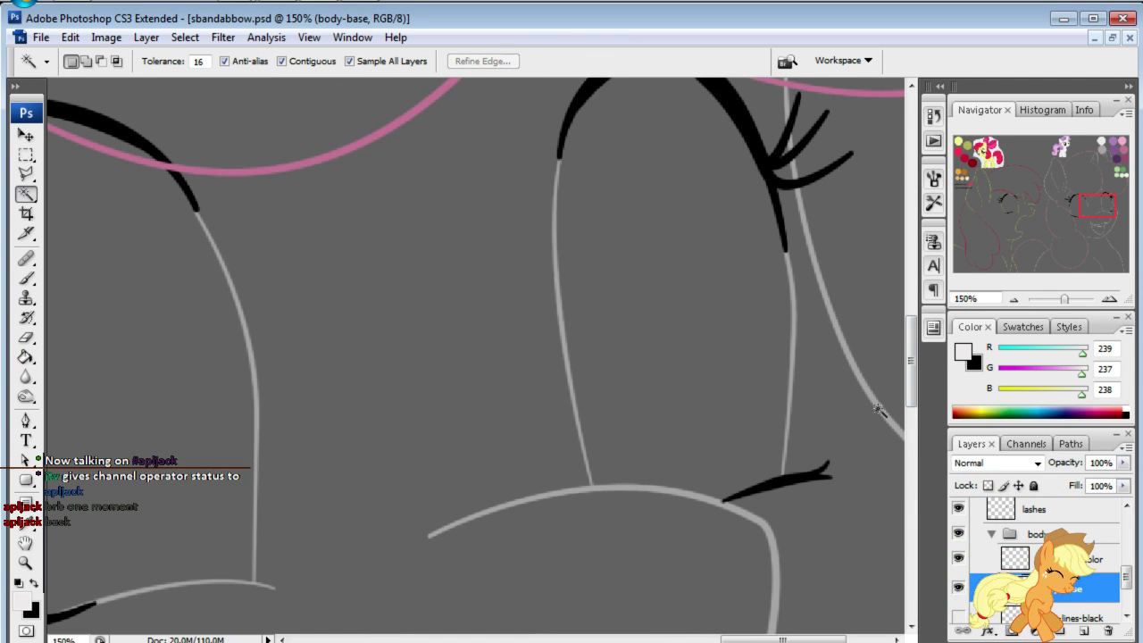
# - With bg hidden, Magic Wand the face areas, then show bg and zoom to 100%
pyautogui.scroll(-3, 957, 612)
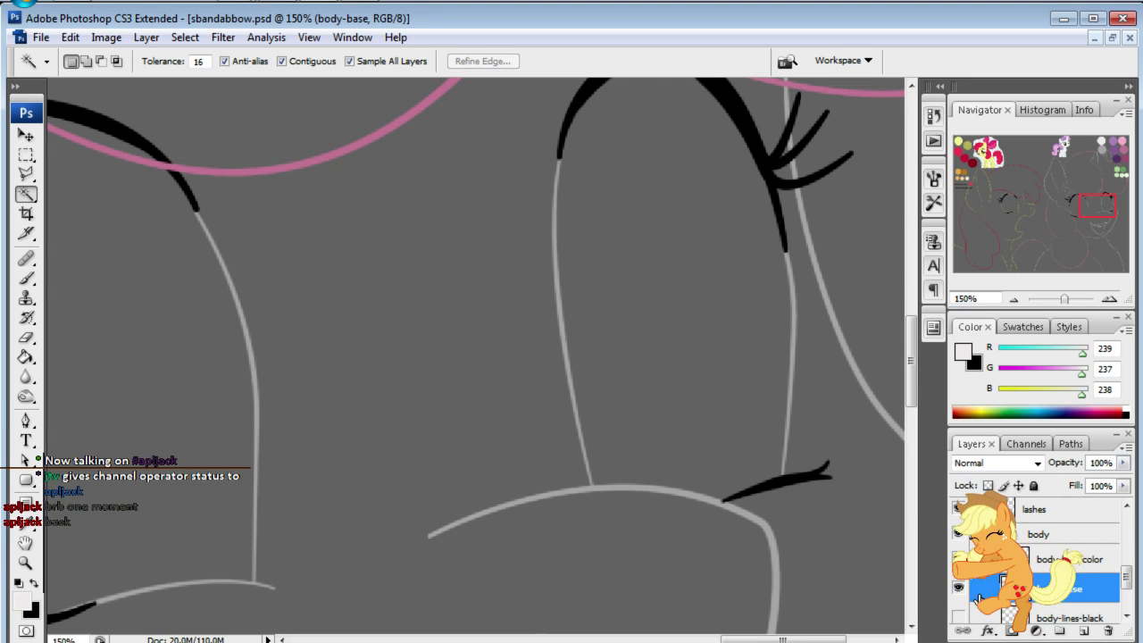
pyautogui.click(956, 612)
pyautogui.click(502, 427)
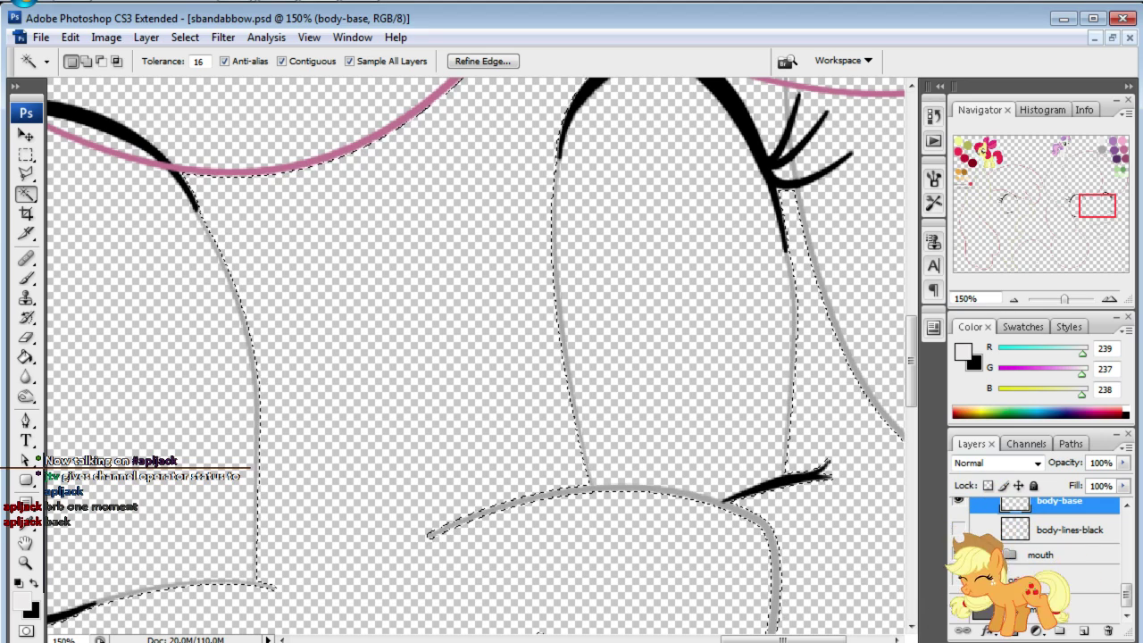
pyautogui.click(959, 611)
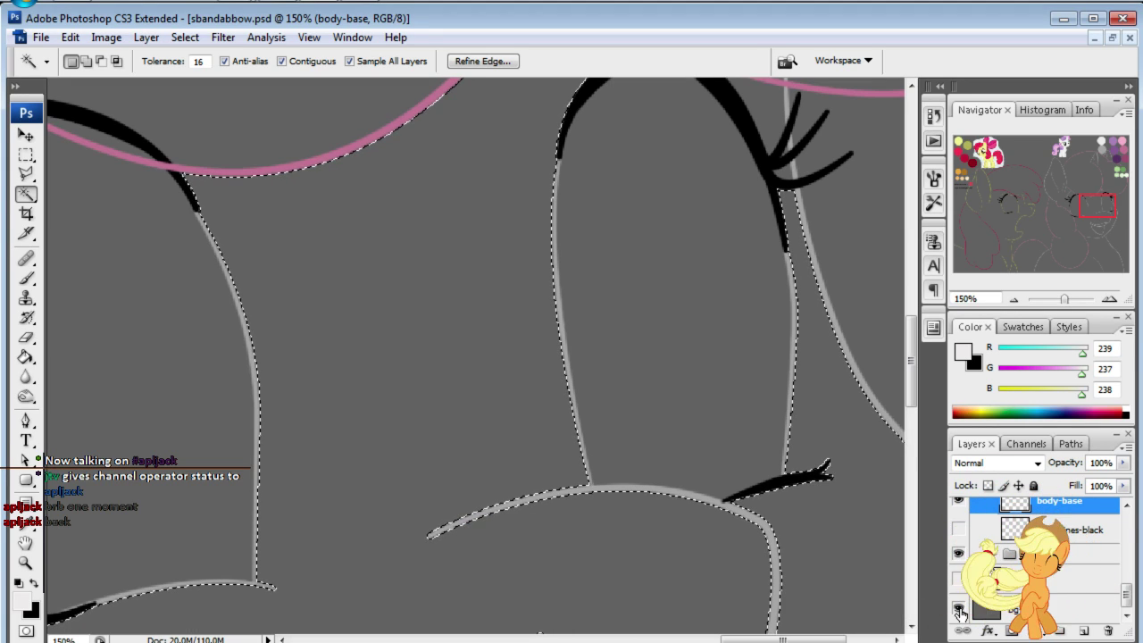
pyautogui.doubleClick(965, 298)
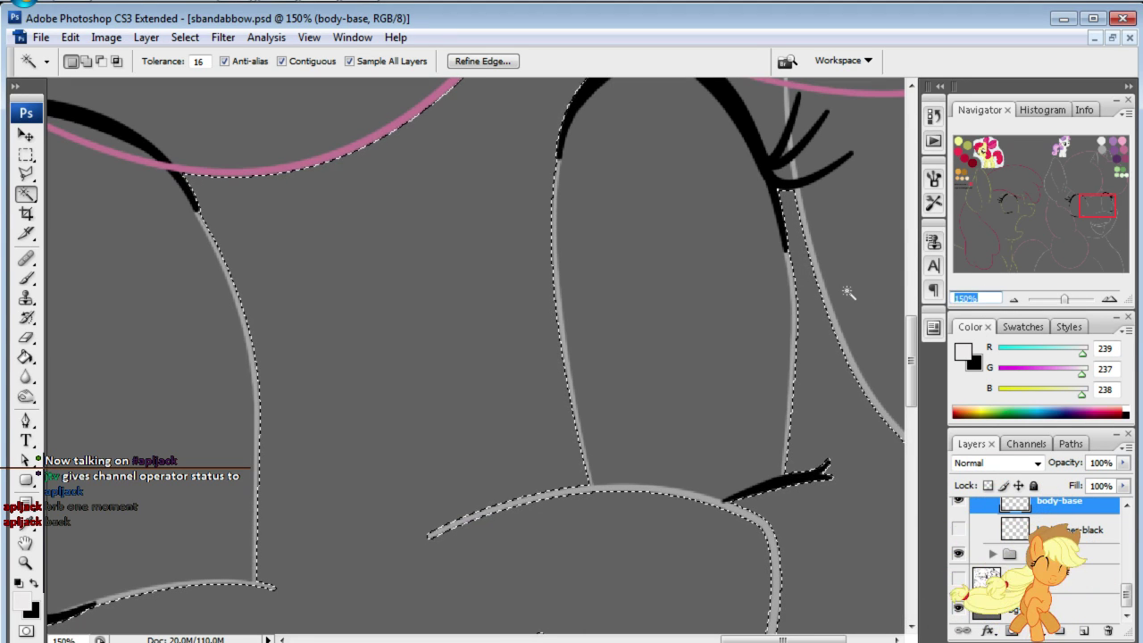
pyautogui.write('100')
pyautogui.press('Return')
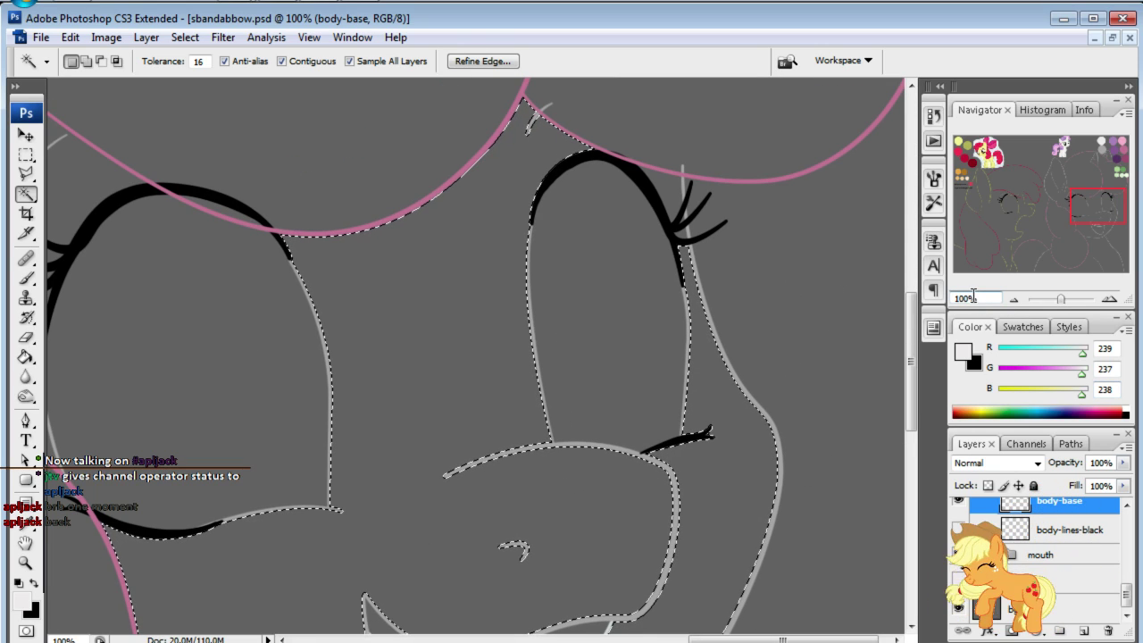
# - Zoom to 25%, hide the grey background, and add both ears to the selection
pyautogui.write('25')
pyautogui.press('Return')
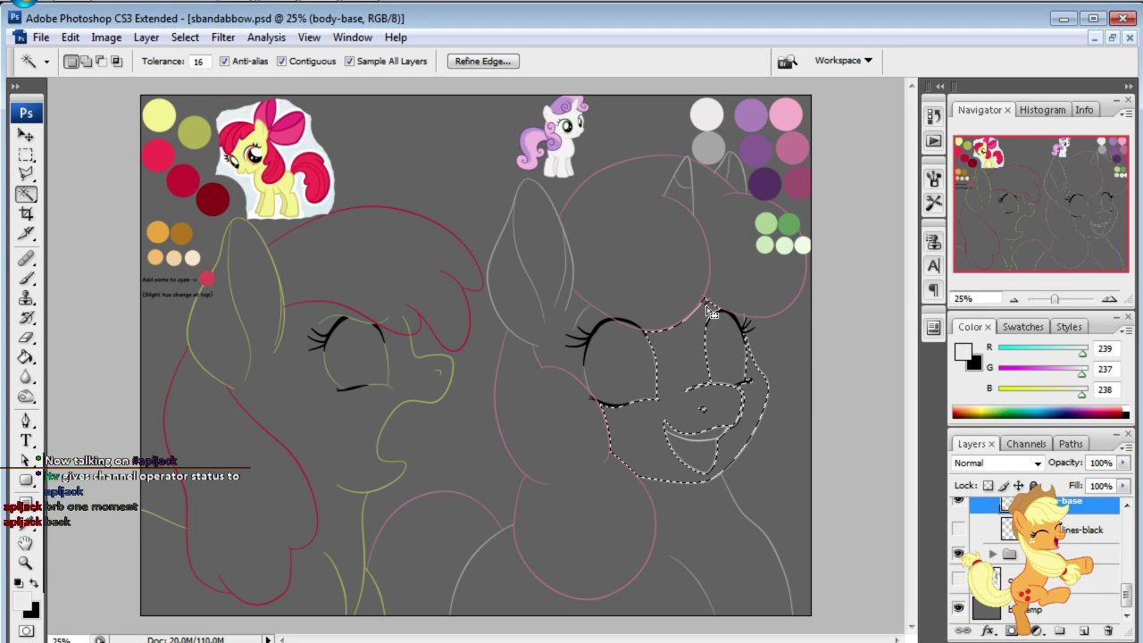
pyautogui.click(963, 610)
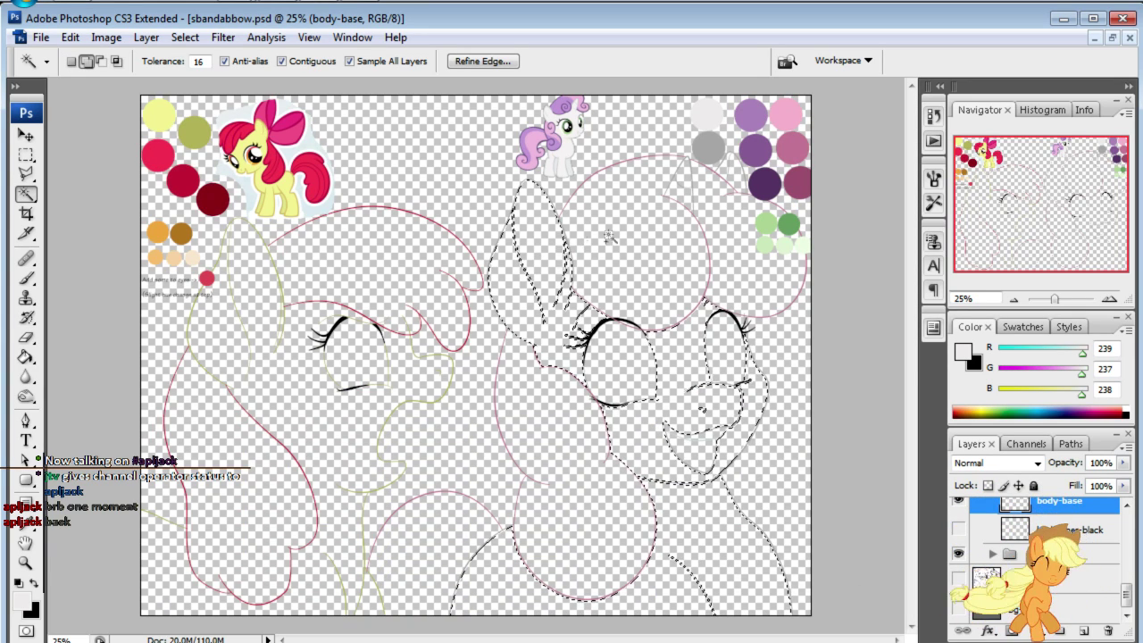
pyautogui.click(681, 183)
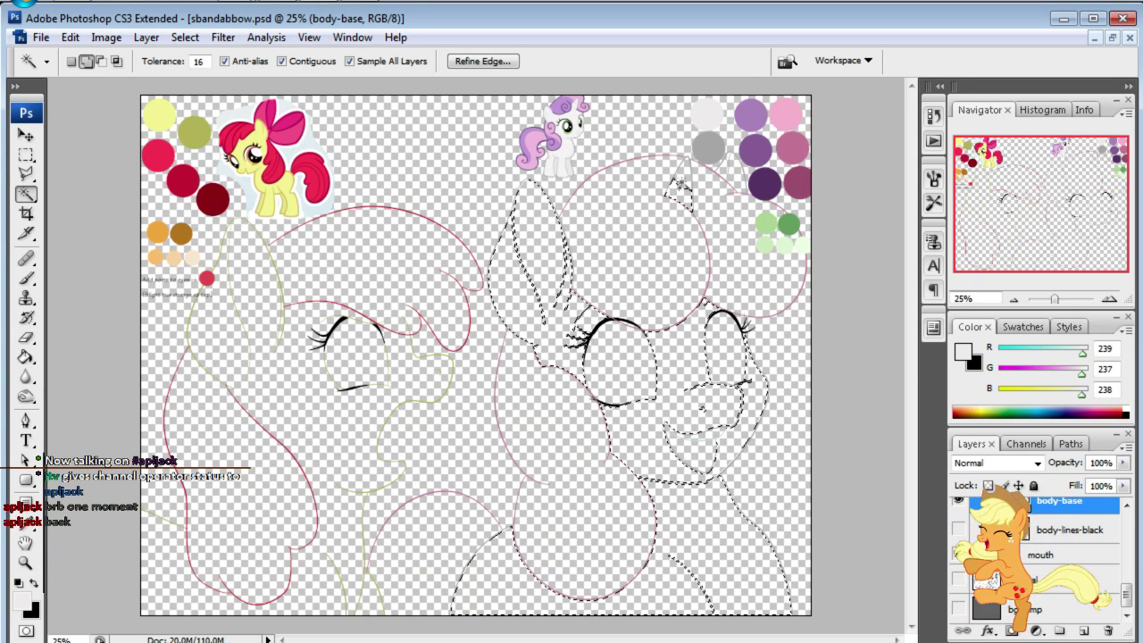
pyautogui.keyDown('shift'); pyautogui.click(725, 170); pyautogui.keyUp('shift')
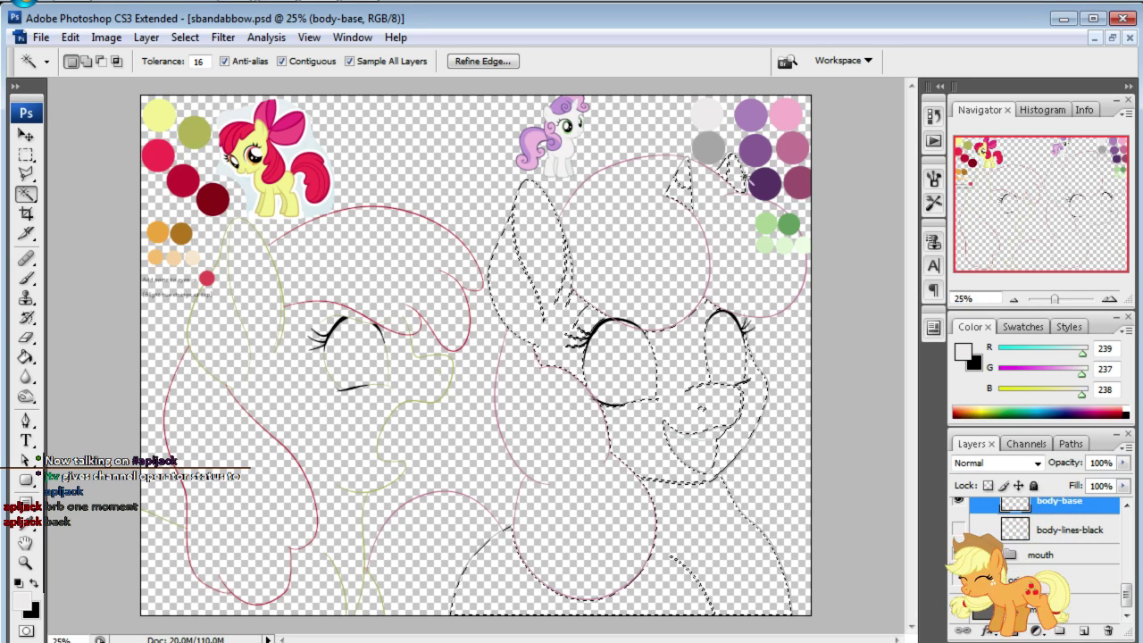
# - Expand the selection by 1 px, bucket-fill it with the light base colour, and show the background
pyautogui.click(185, 37)
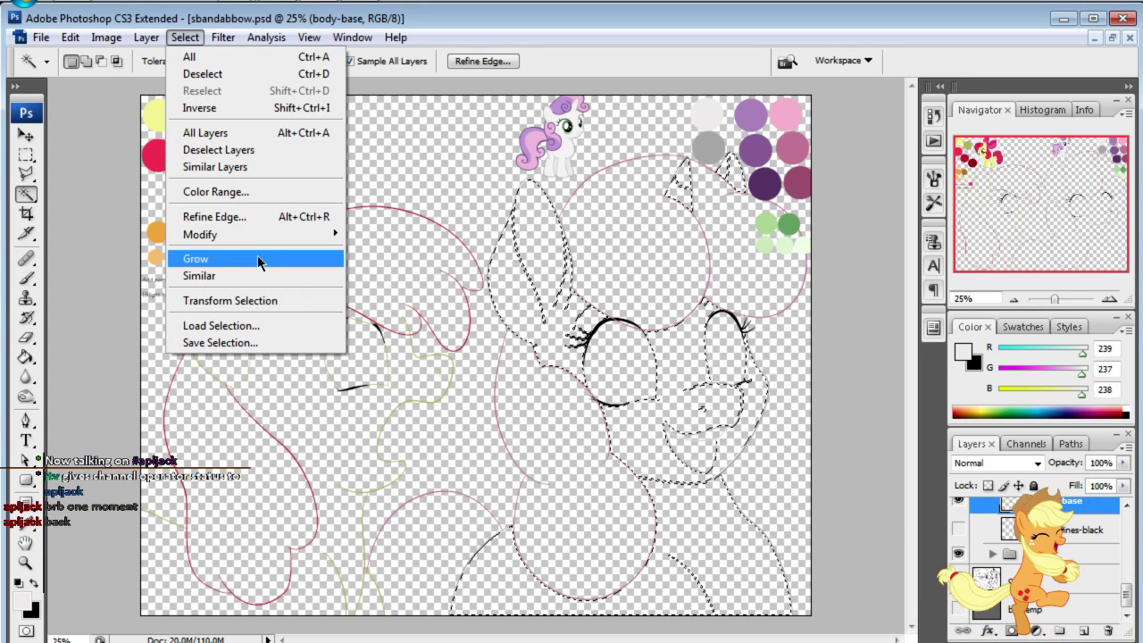
pyautogui.moveTo(200, 234)
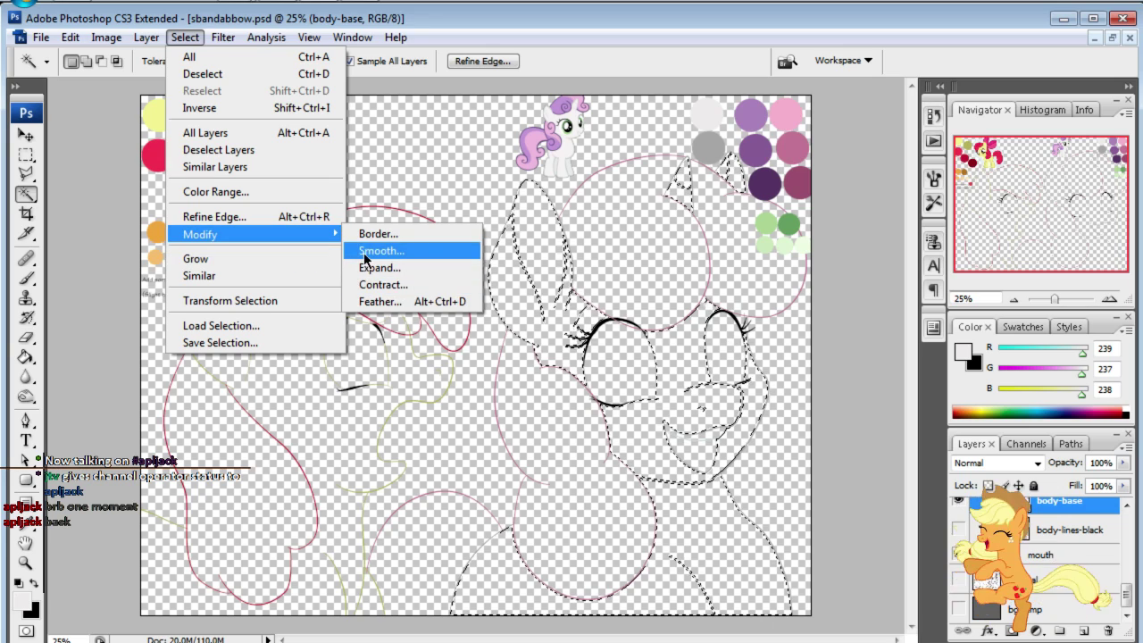
pyautogui.click(375, 267)
pyautogui.click(924, 294)
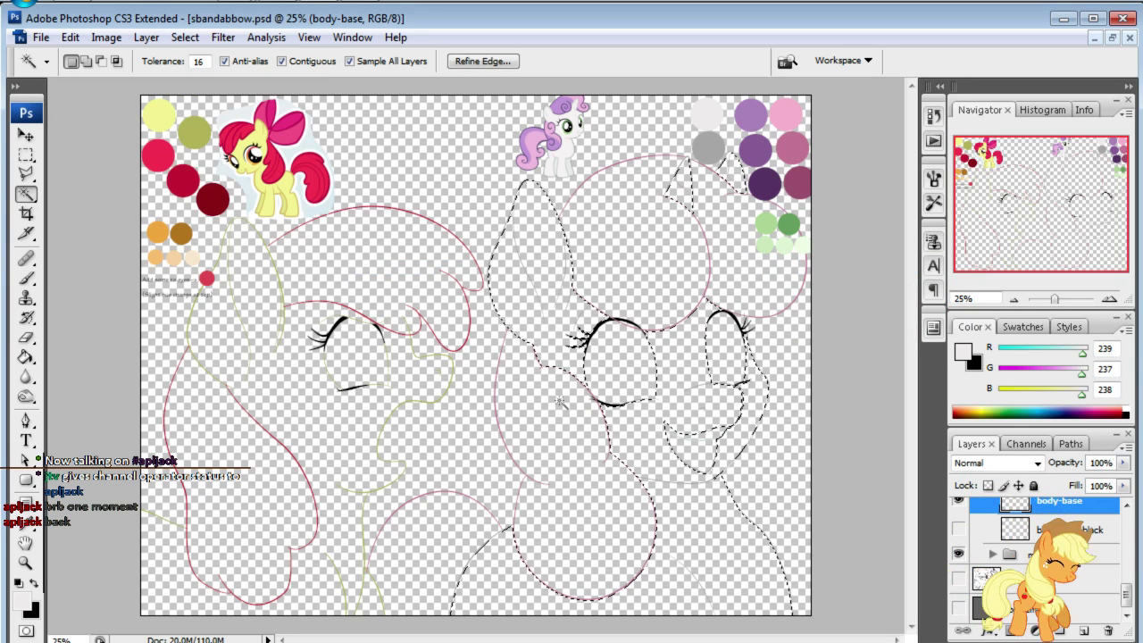
pyautogui.click(26, 419)
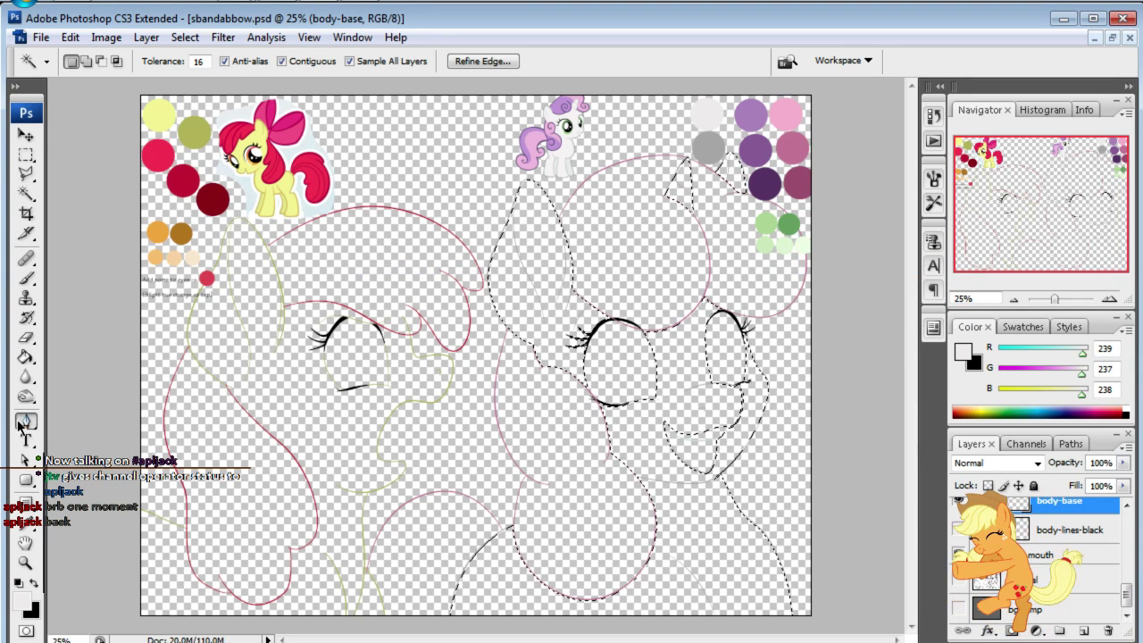
pyautogui.click(26, 357)
pyautogui.click(658, 346)
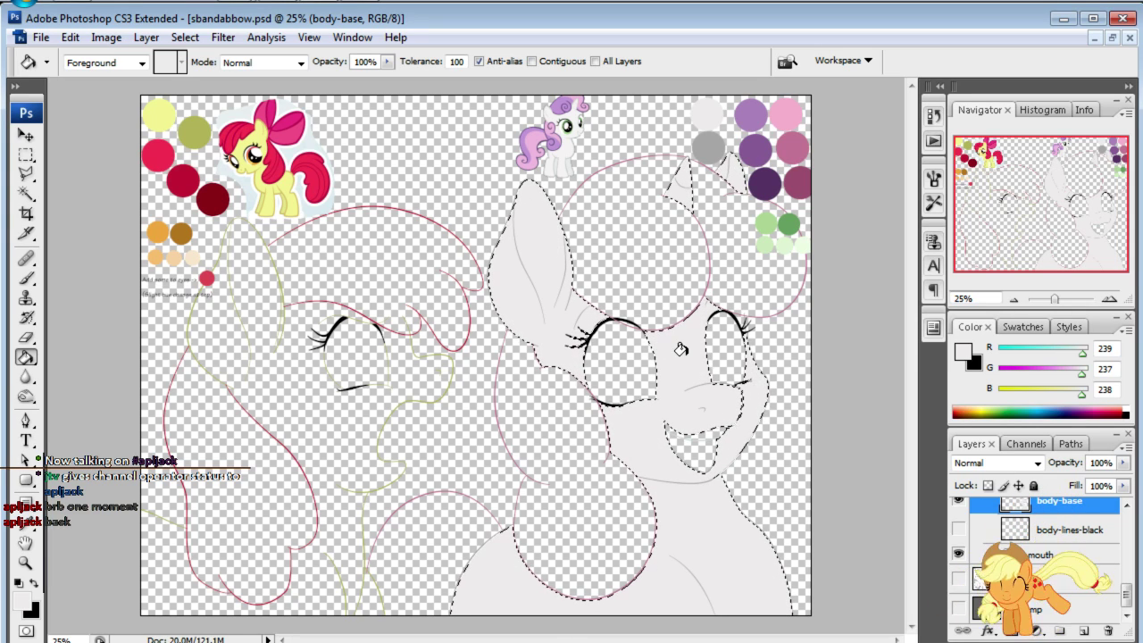
pyautogui.click(957, 608)
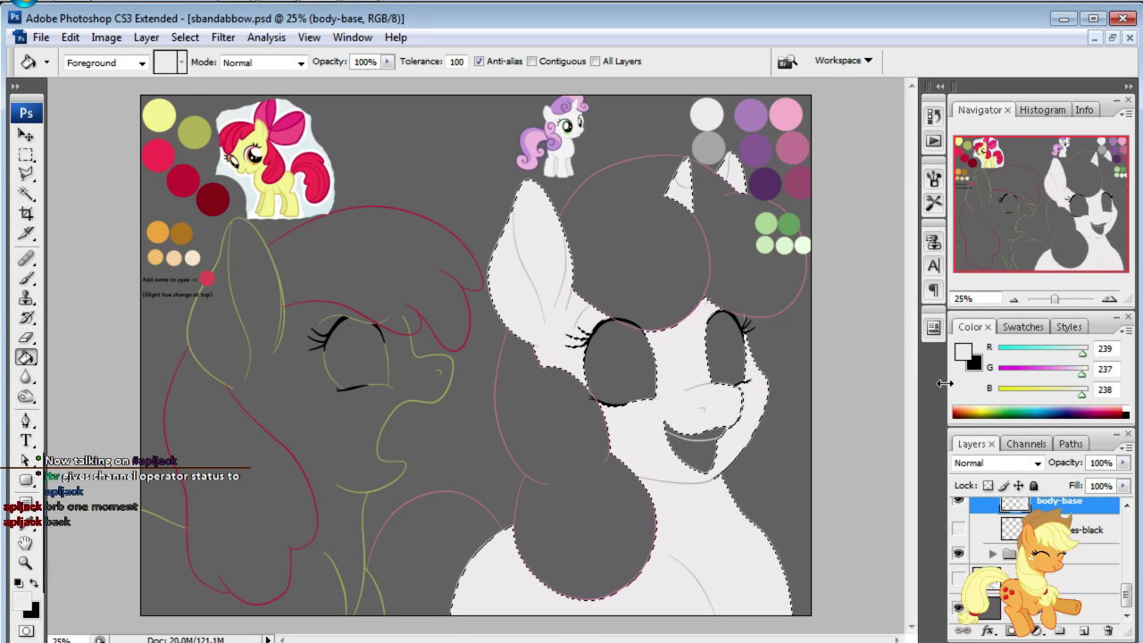
# - Deselect the filled body, compare against the sketch, and rename the mane group's empty layer mane-base
pyautogui.hotkey('ctrl', 'd')
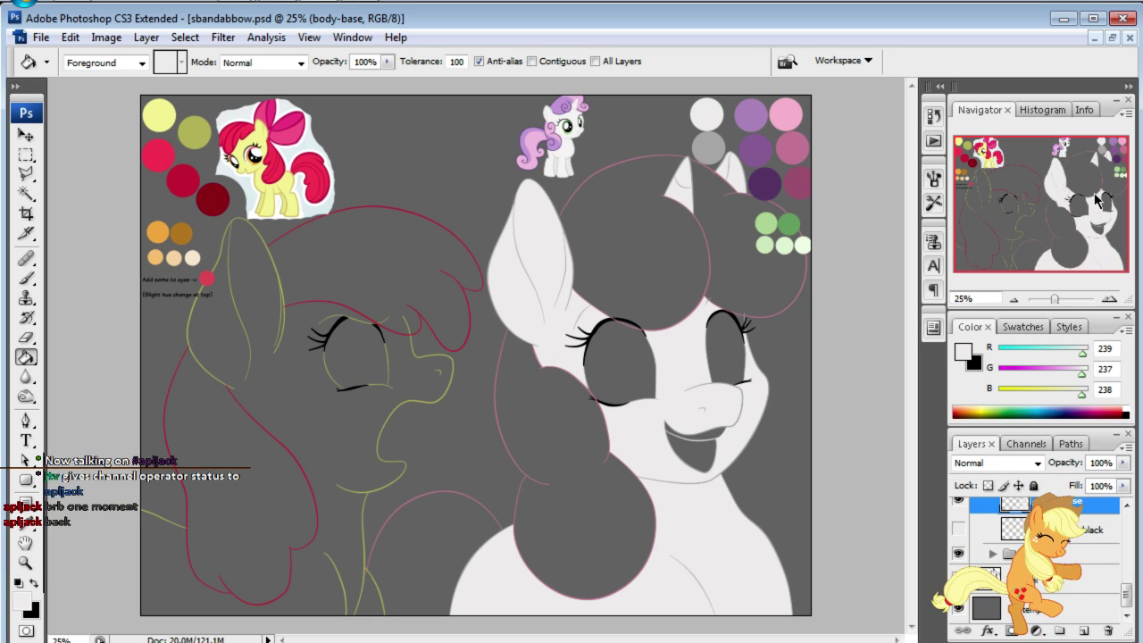
pyautogui.hotkey('ctrl', 'z')
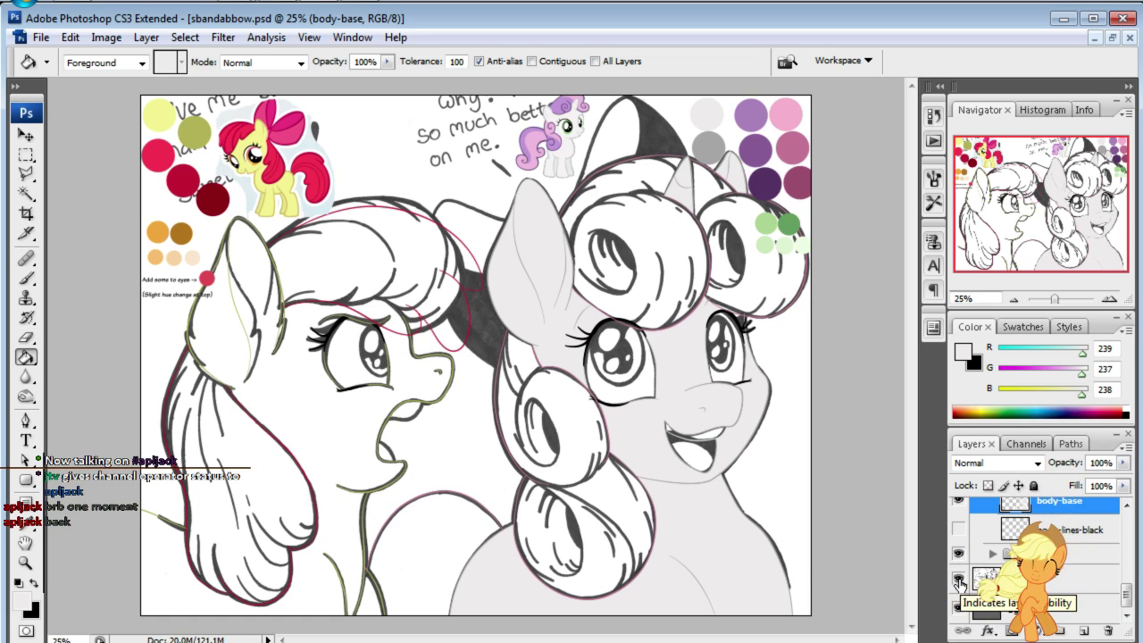
pyautogui.hotkey('ctrl', 'z')
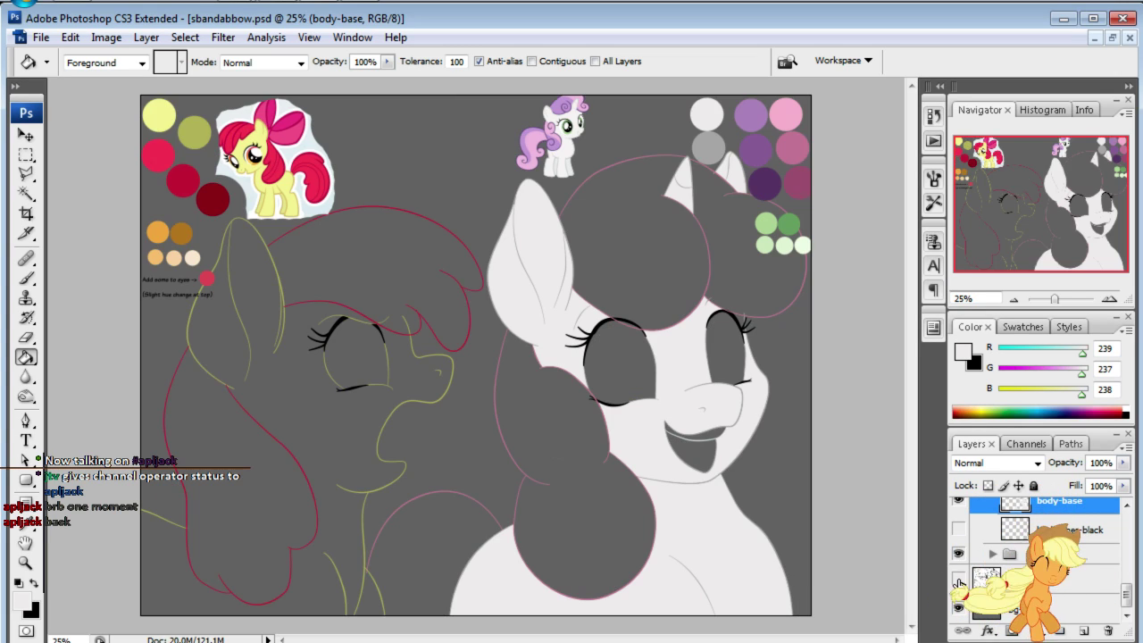
pyautogui.scroll(3, 1036, 554)
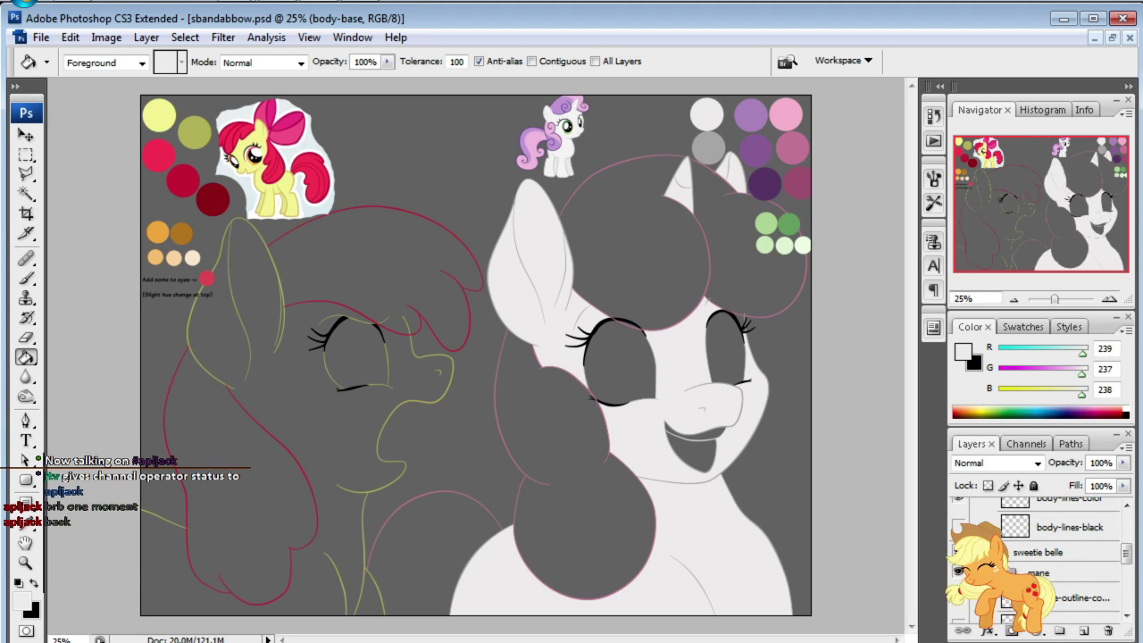
pyautogui.click(1062, 600)
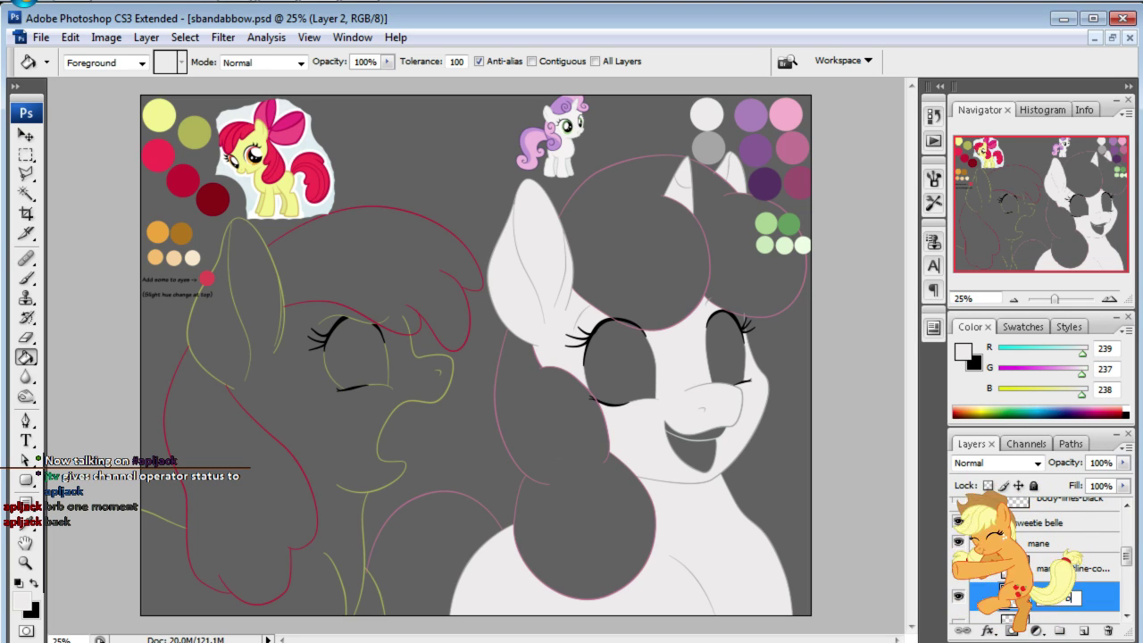
pyautogui.press('Return')
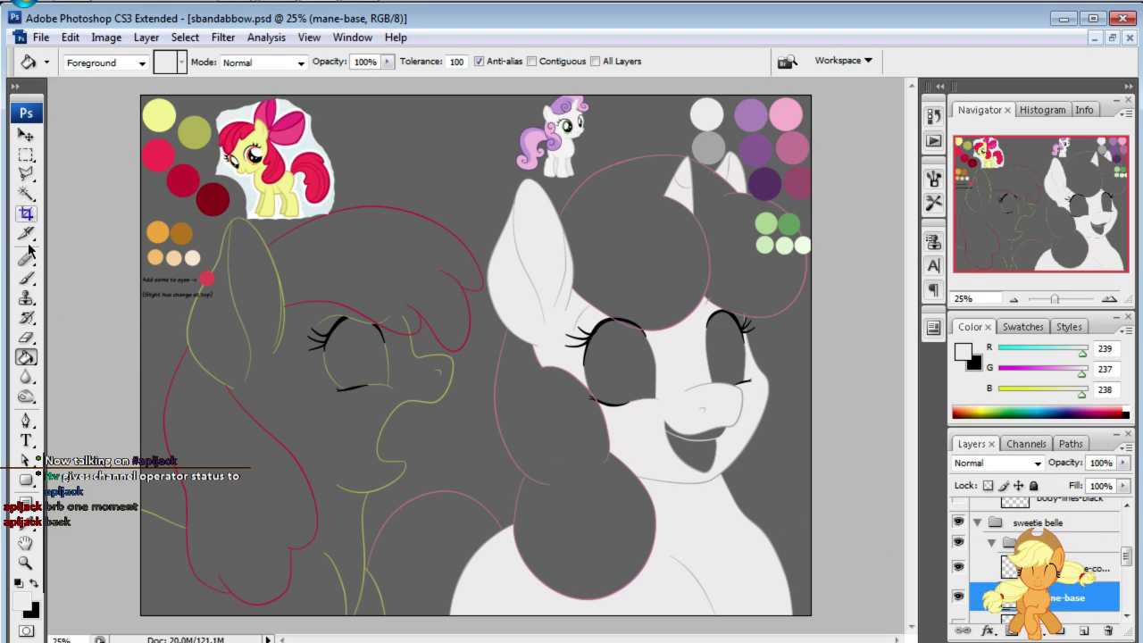
# - Magic Wand the top mane, left curl and lower-left mane piece, then expand the selection
pyautogui.click(25, 194)
pyautogui.click(644, 255)
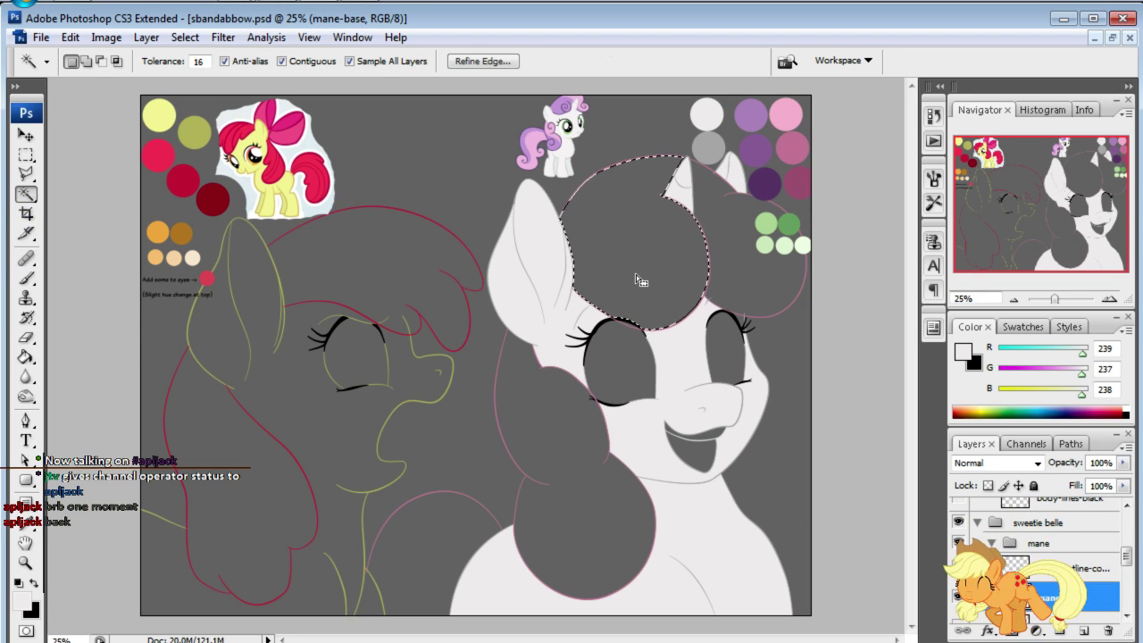
pyautogui.keyDown('shift'); pyautogui.click(525, 460); pyautogui.keyUp('shift')
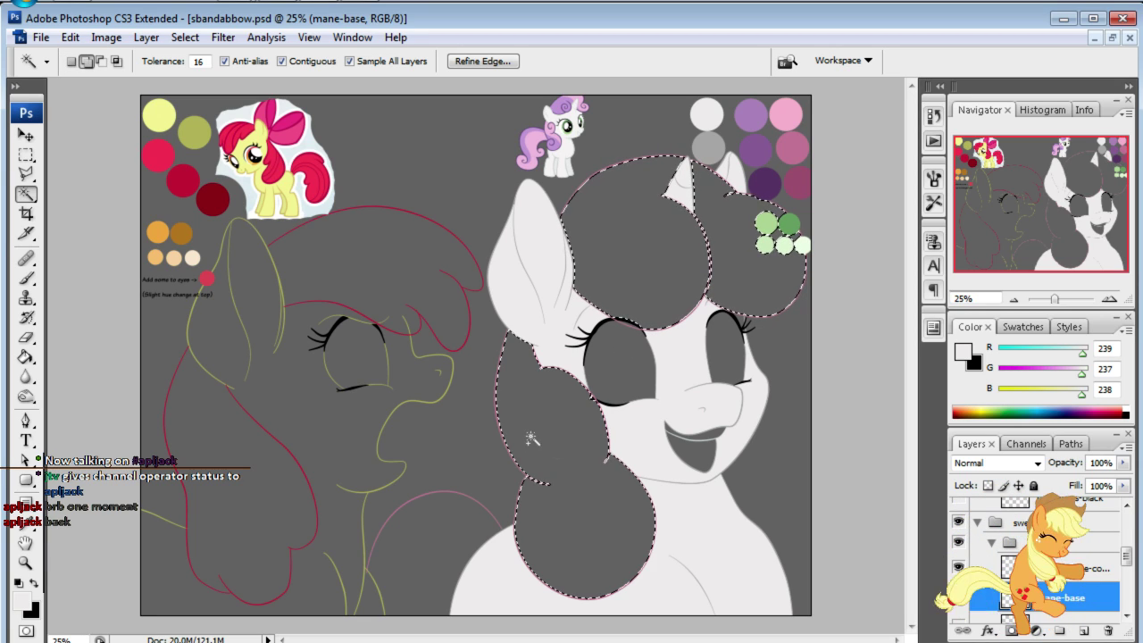
pyautogui.keyDown('shift'); pyautogui.click(406, 556); pyautogui.keyUp('shift')
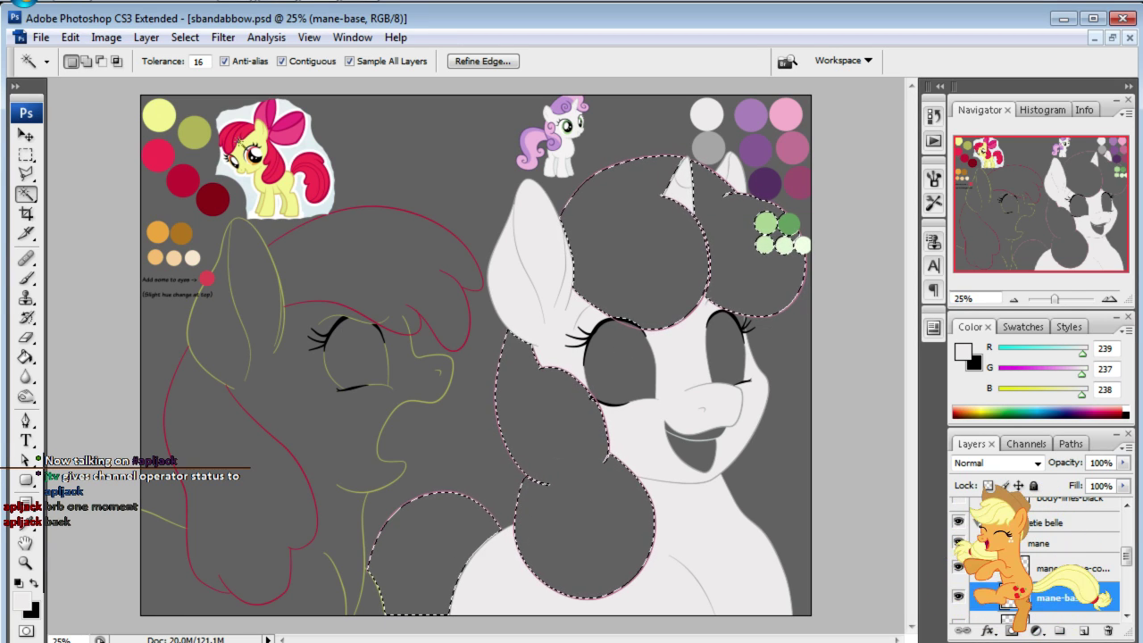
pyautogui.click(184, 36)
pyautogui.moveTo(200, 234)
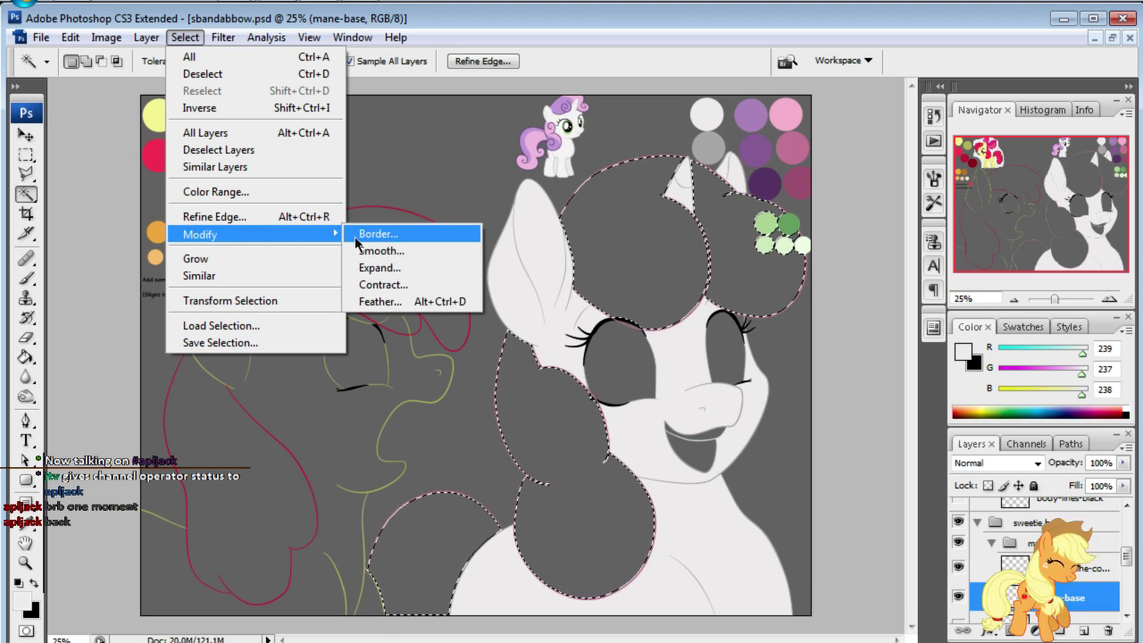
pyautogui.click(380, 263)
pyautogui.click(927, 293)
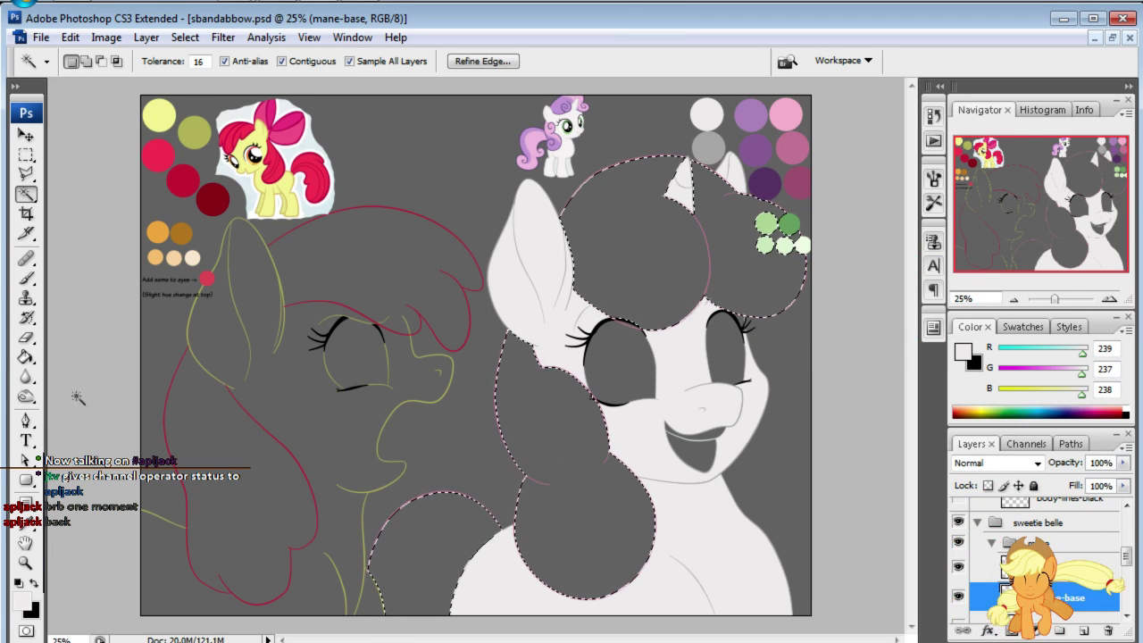